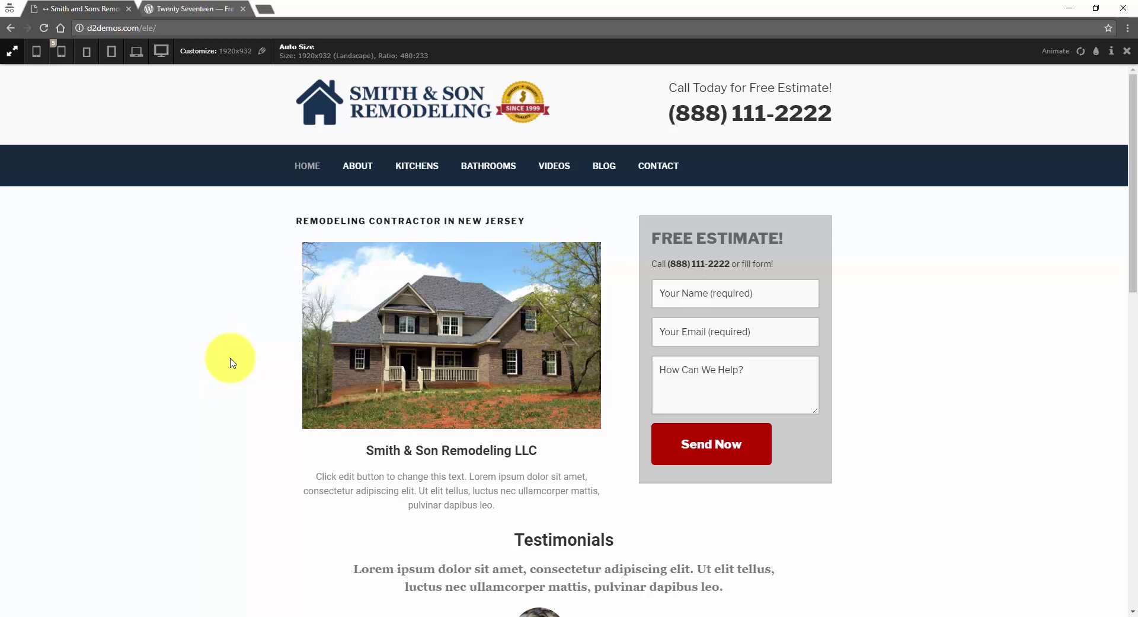
- Open the full-screen preview of the Twenty Seventeen theme on WordPress.org
click(215, 8)
click(722, 312)
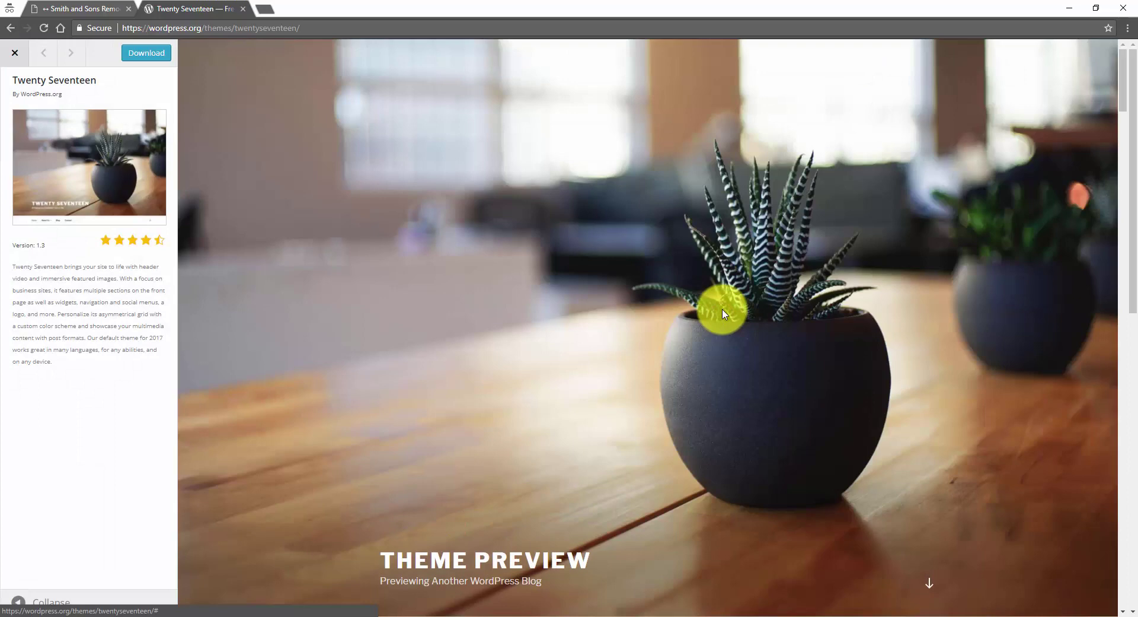
scroll(688, 299, down, 3)
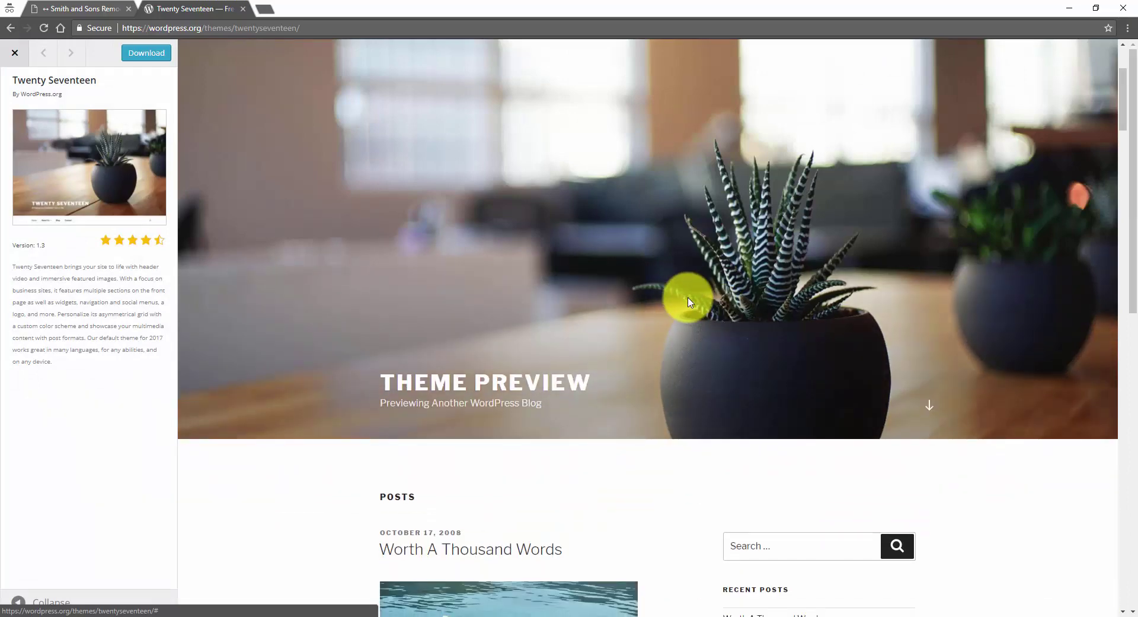
scroll(685, 300, up, 3)
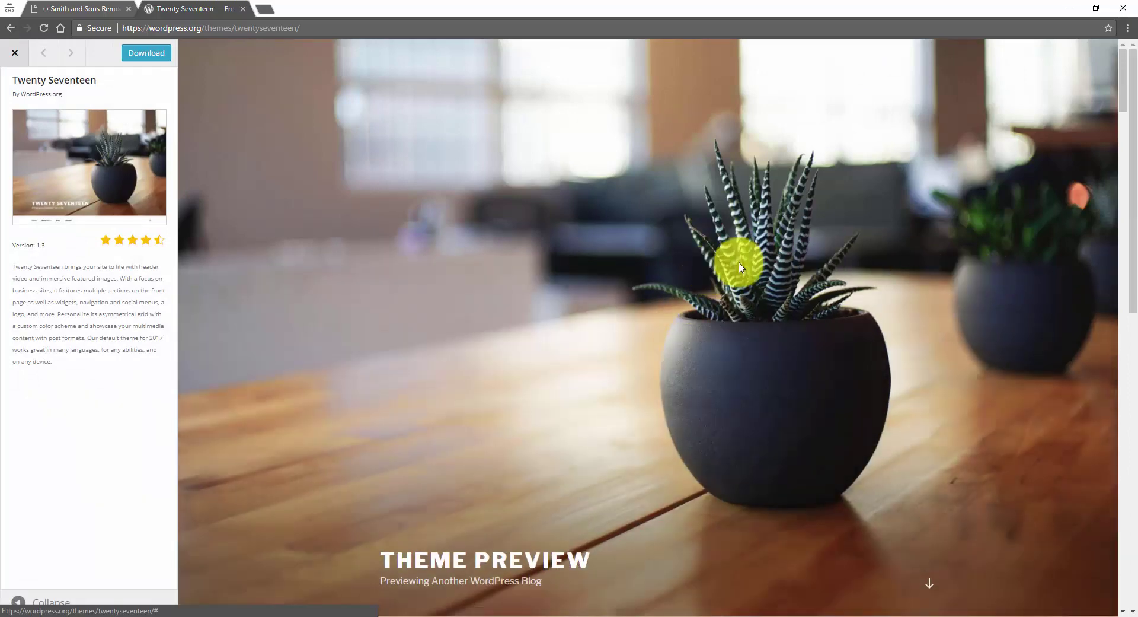
scroll(541, 257, down, 2)
scroll(541, 260, up, 2)
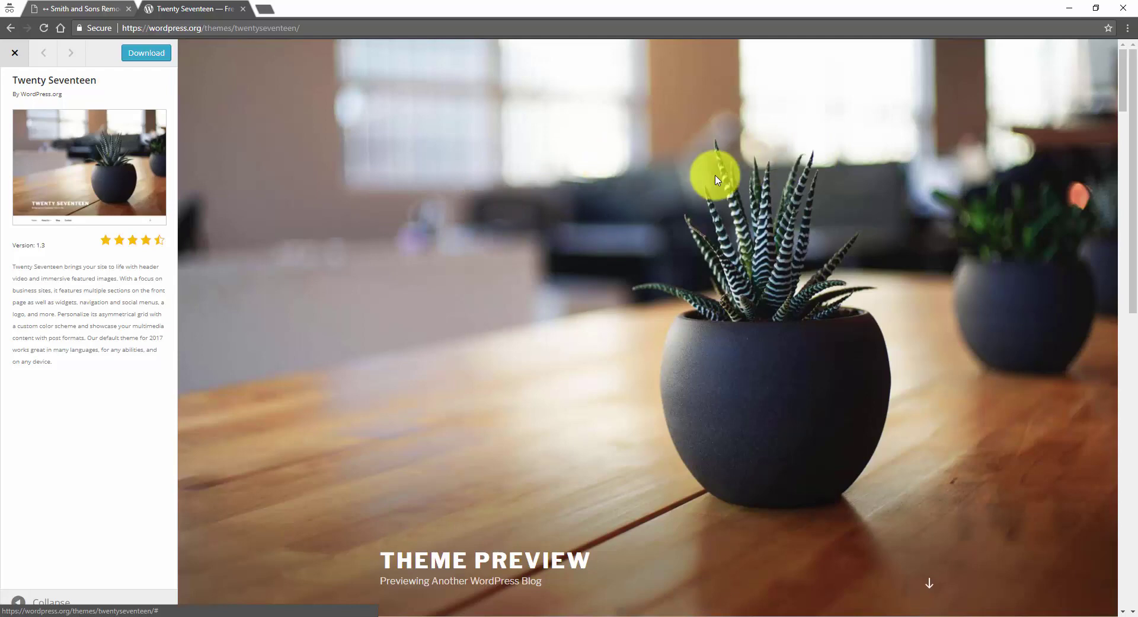
- Scroll through the Twenty Seventeen demo's sample posts, sidebar widgets and formatted content
scroll(836, 314, down, 4)
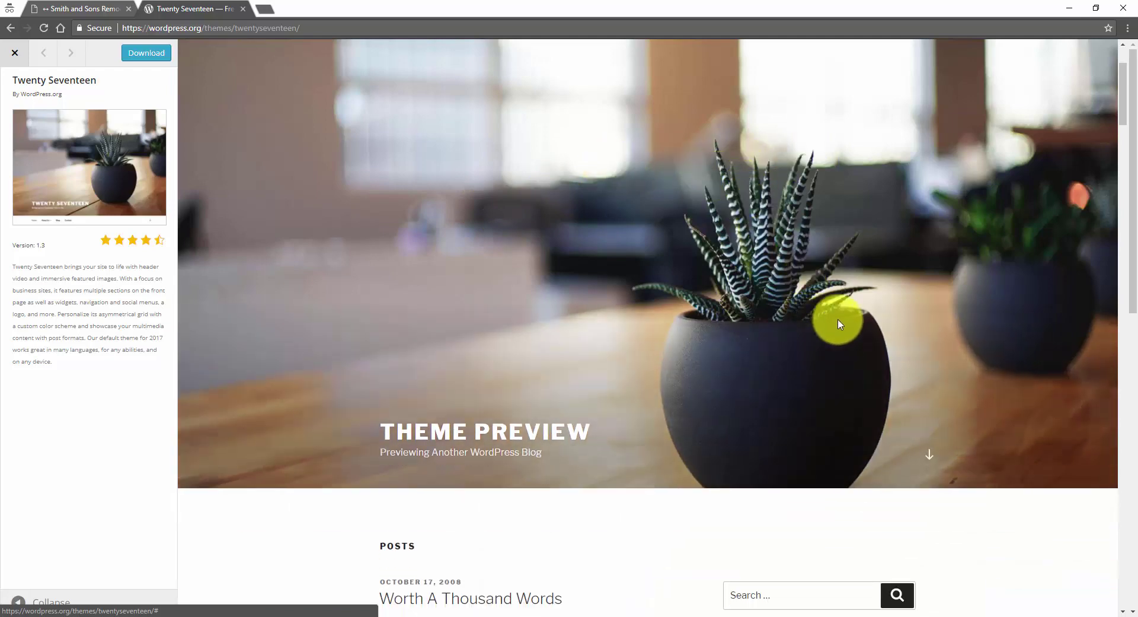
scroll(838, 312, down, 2)
scroll(837, 309, up, 5)
scroll(842, 314, down, 8)
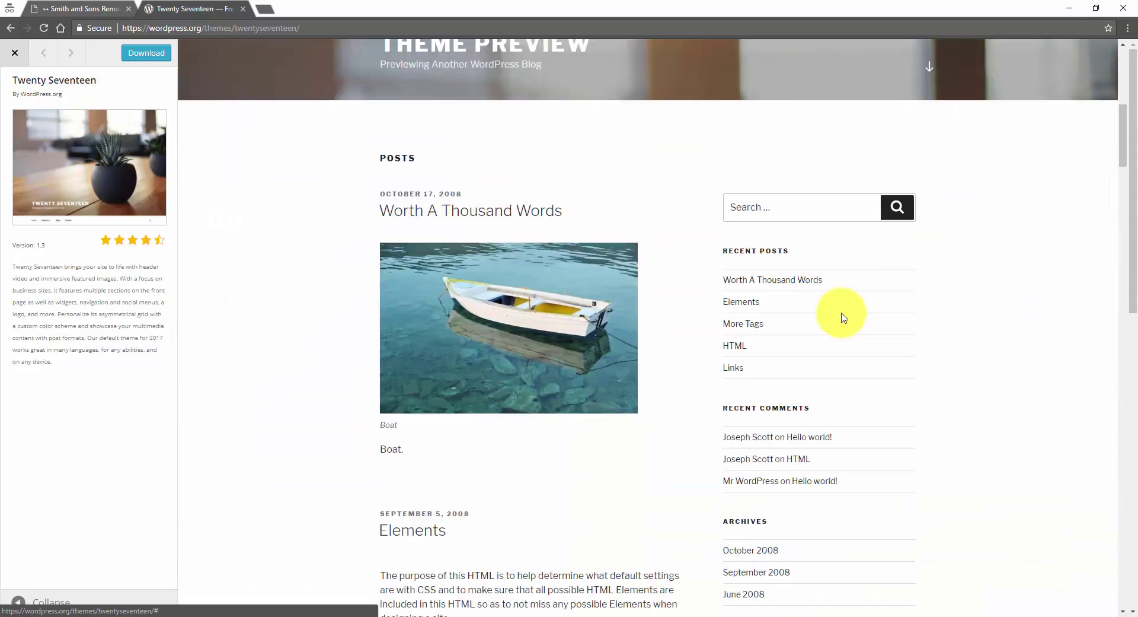
scroll(845, 317, down, 3)
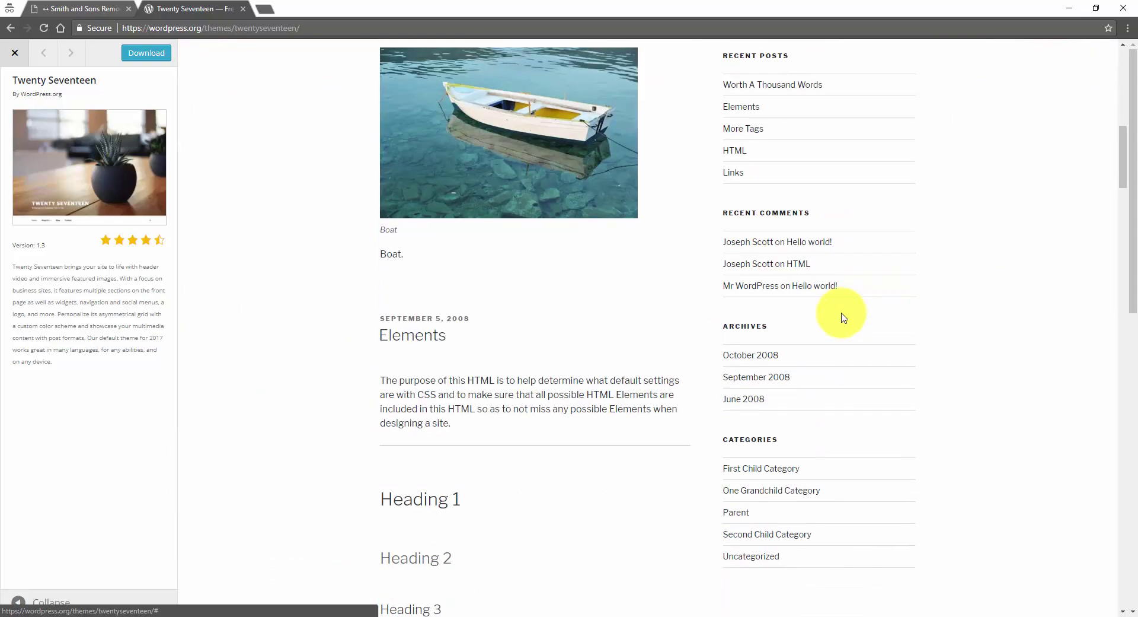
scroll(844, 318, down, 14)
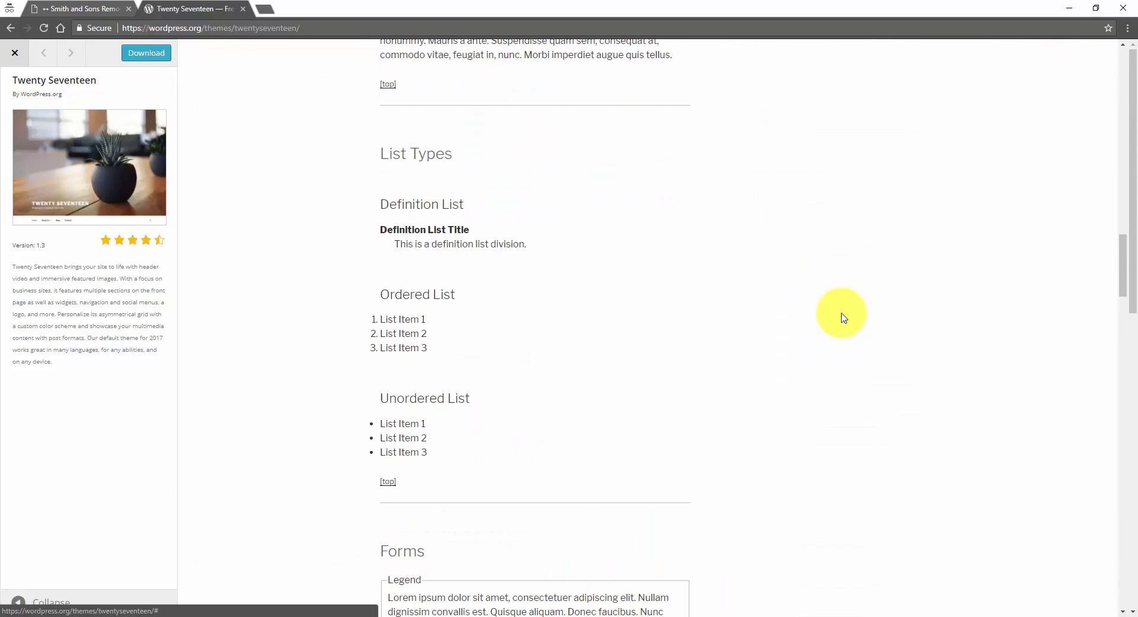
scroll(844, 317, down, 13)
scroll(841, 314, up, 18)
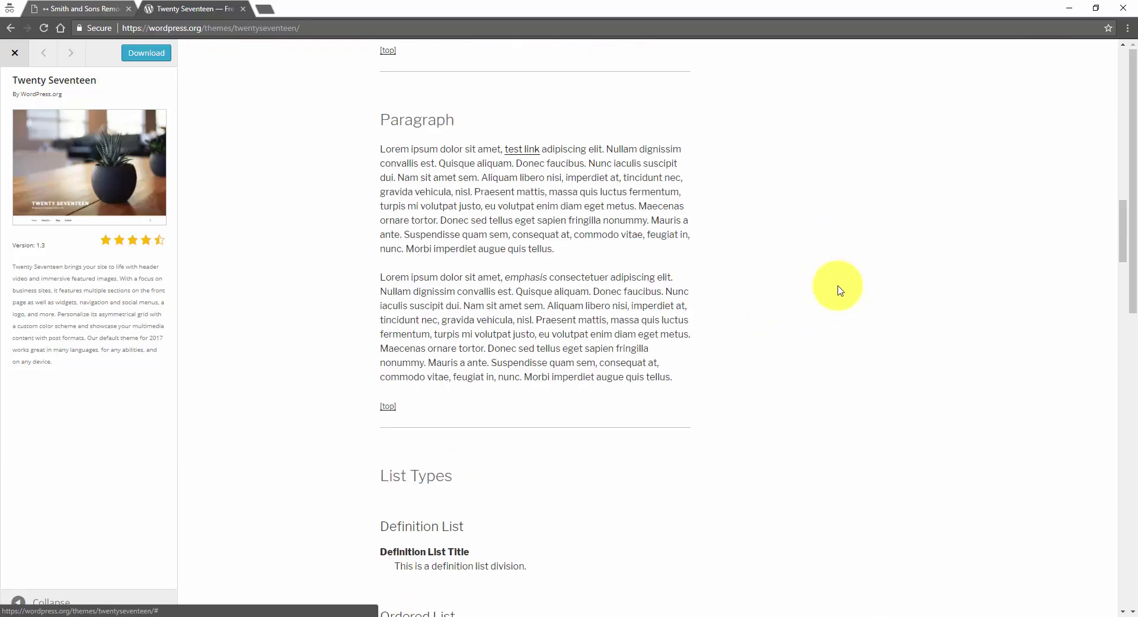
scroll(841, 291, up, 20)
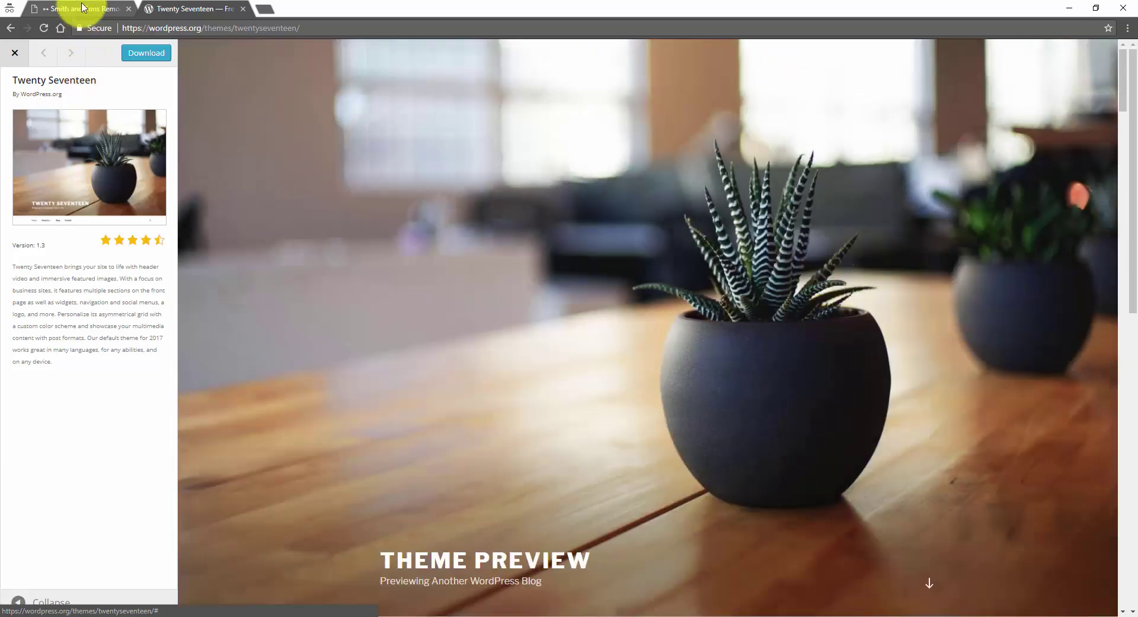
- Go back to the Smith & Son Remodeling tab and scroll its home page to the footer and back up
click(83, 8)
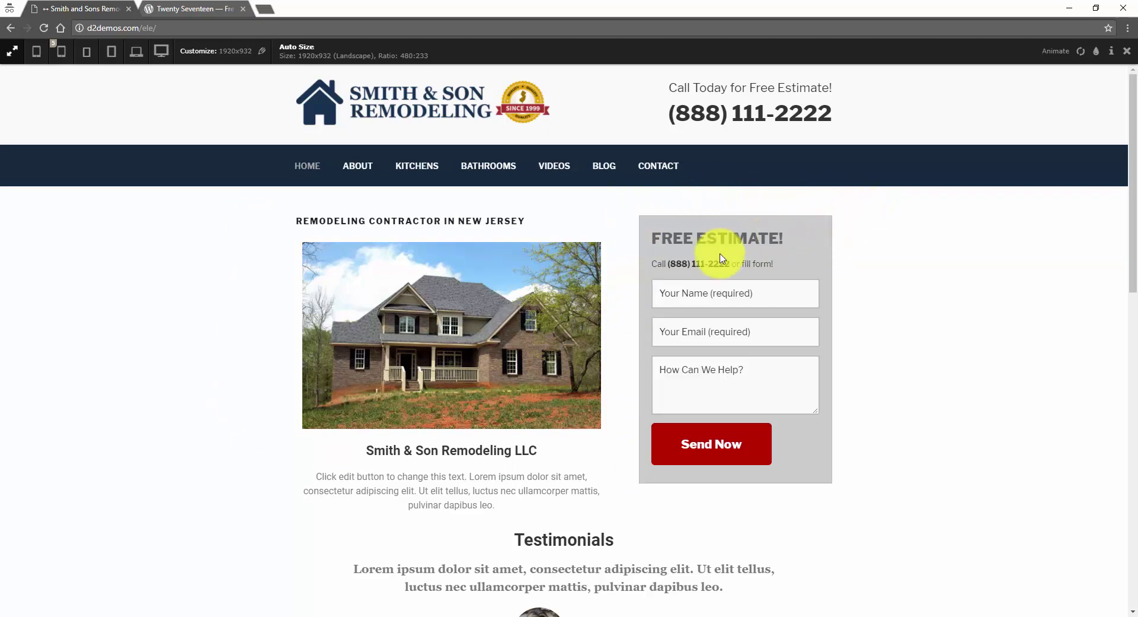
scroll(249, 355, down, 2)
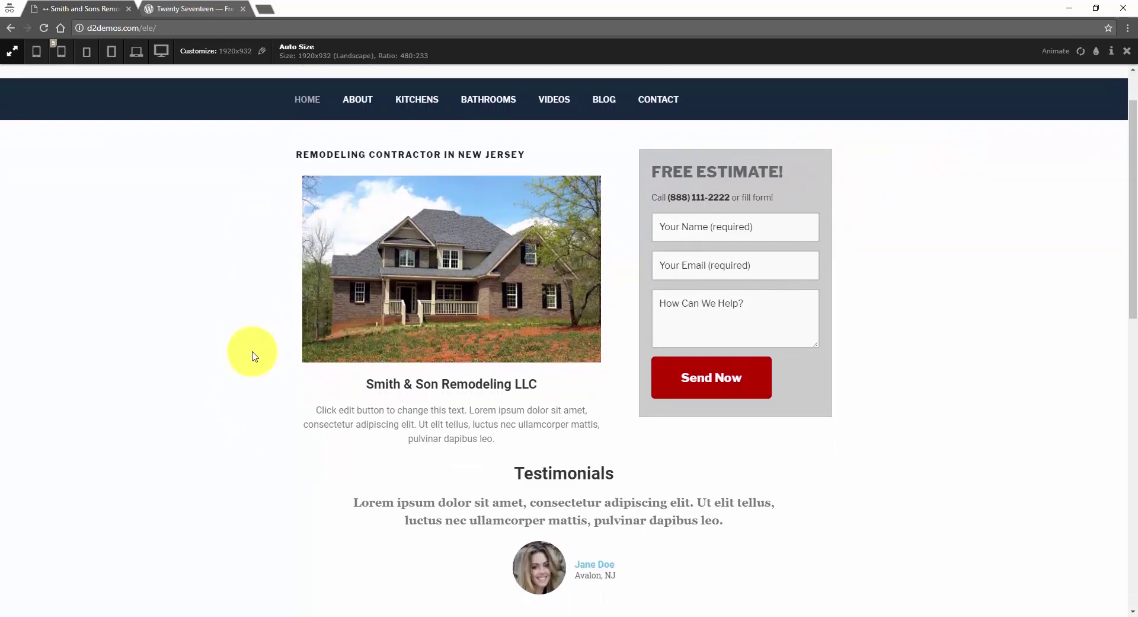
scroll(252, 355, down, 5)
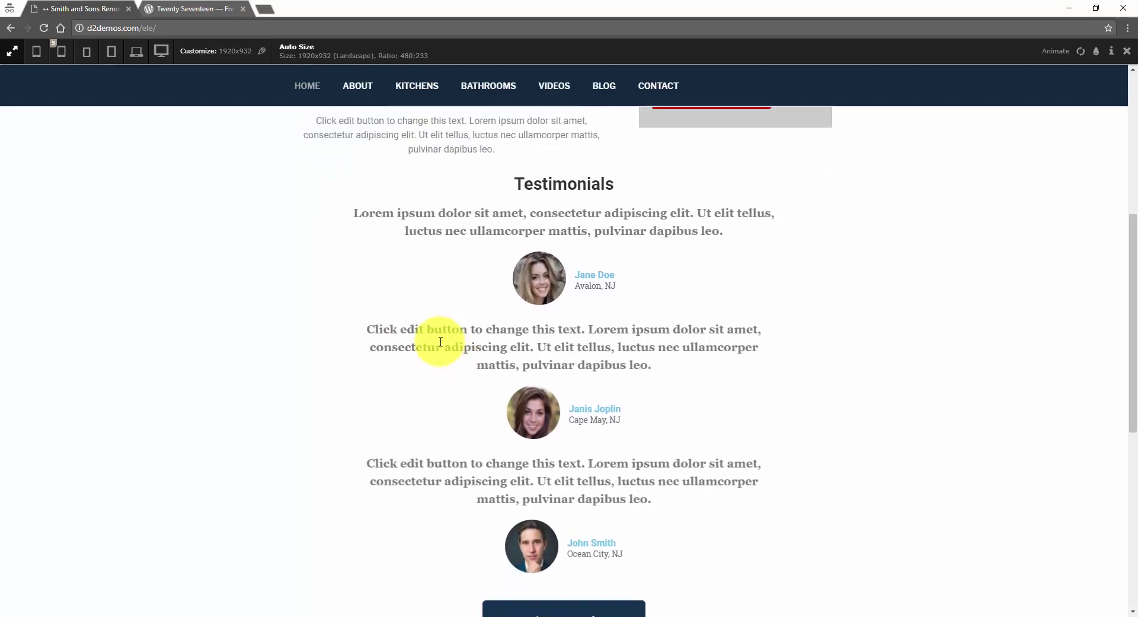
scroll(440, 342, down, 1)
scroll(531, 359, down, 1)
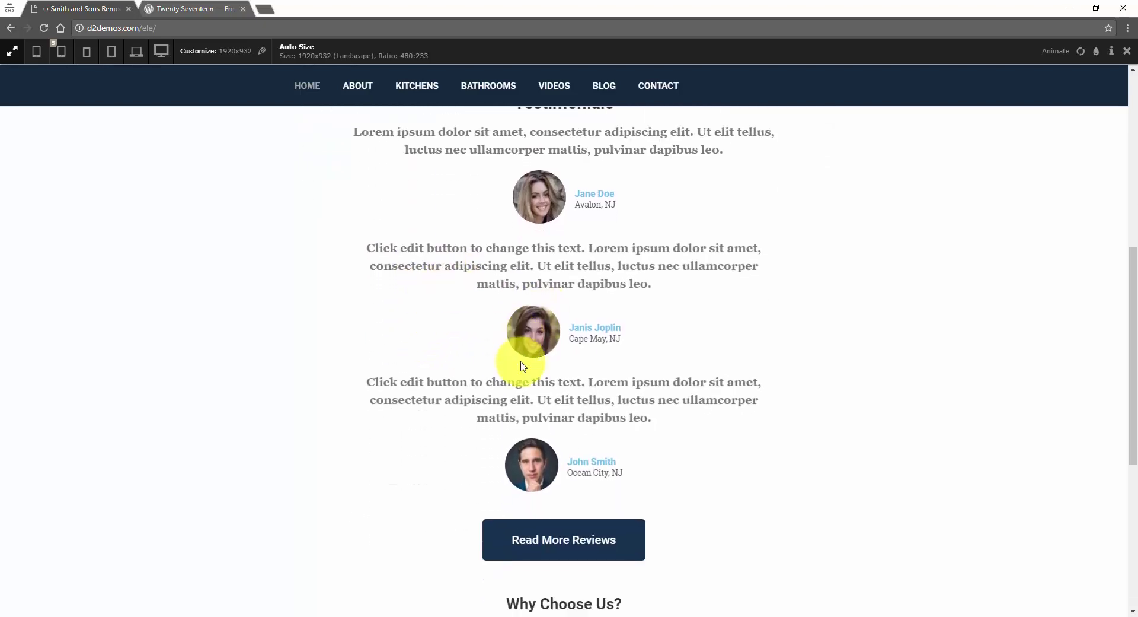
scroll(524, 366, down, 4)
scroll(444, 299, down, 2)
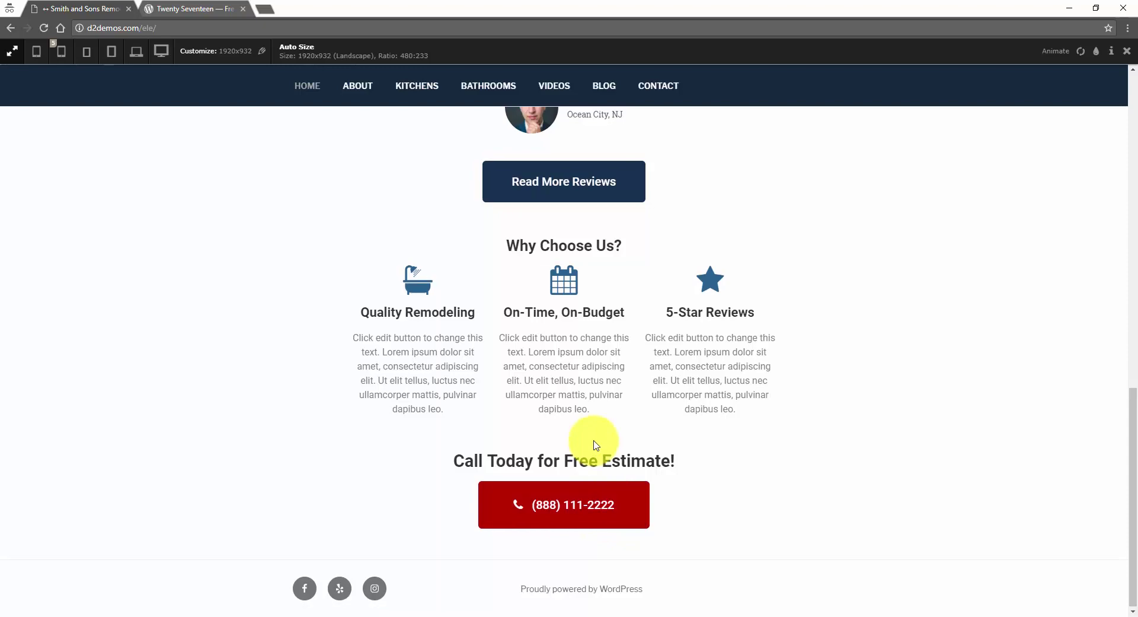
scroll(596, 444, up, 4)
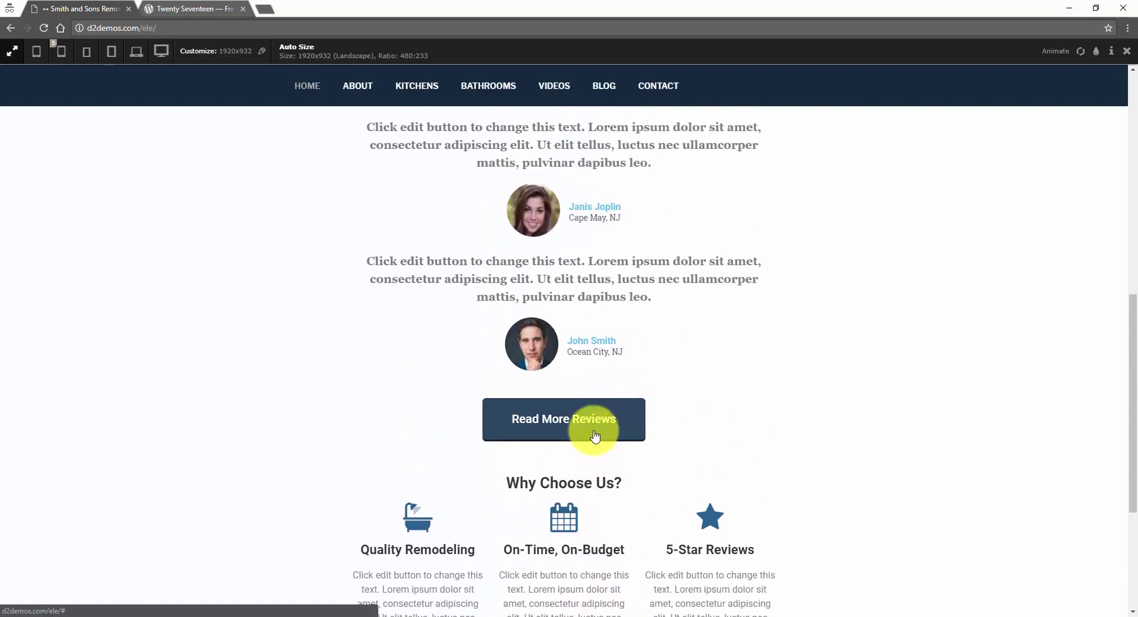
scroll(593, 433, up, 8)
scroll(619, 400, up, 2)
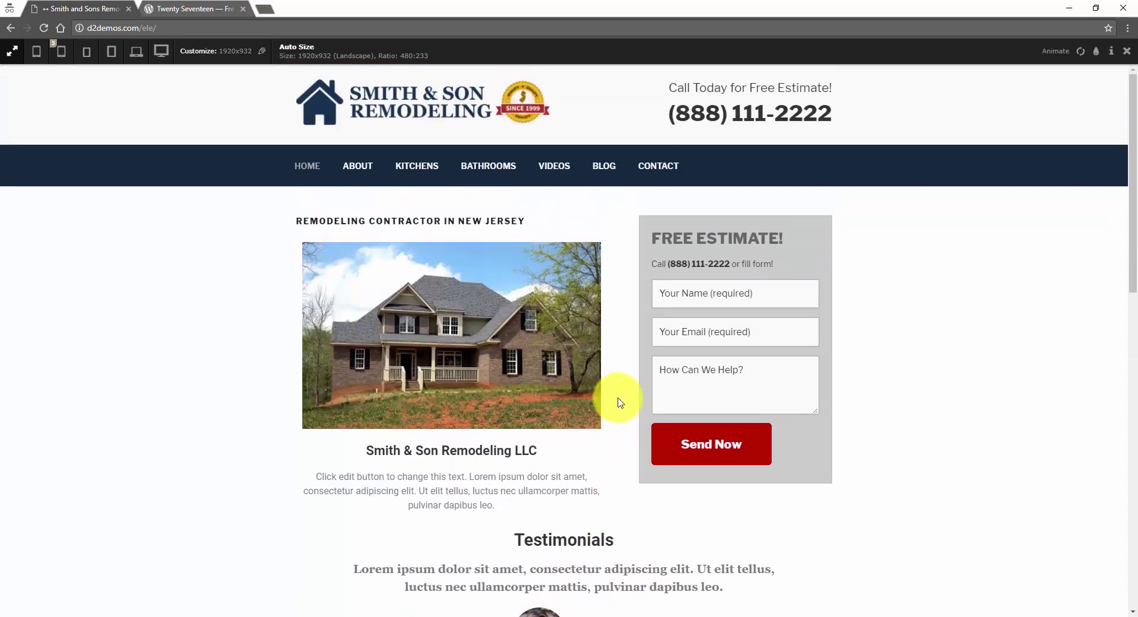
scroll(618, 404, down, 4)
scroll(616, 403, up, 4)
- Open the Kitchens page and view three kitchen photos in the enlarged lightbox
click(399, 168)
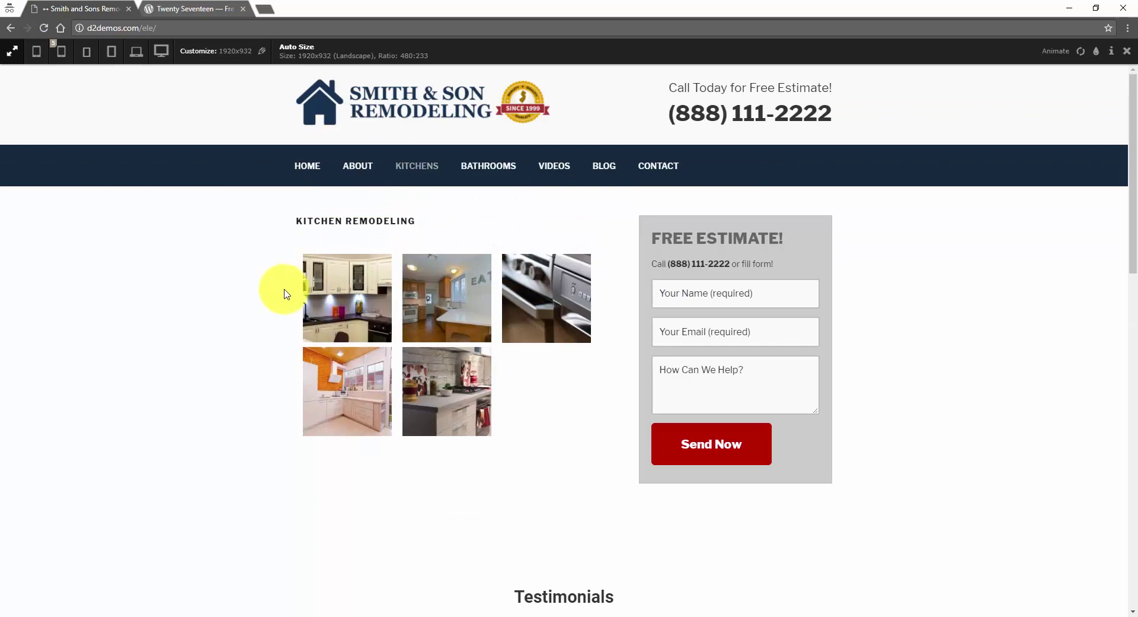
click(347, 287)
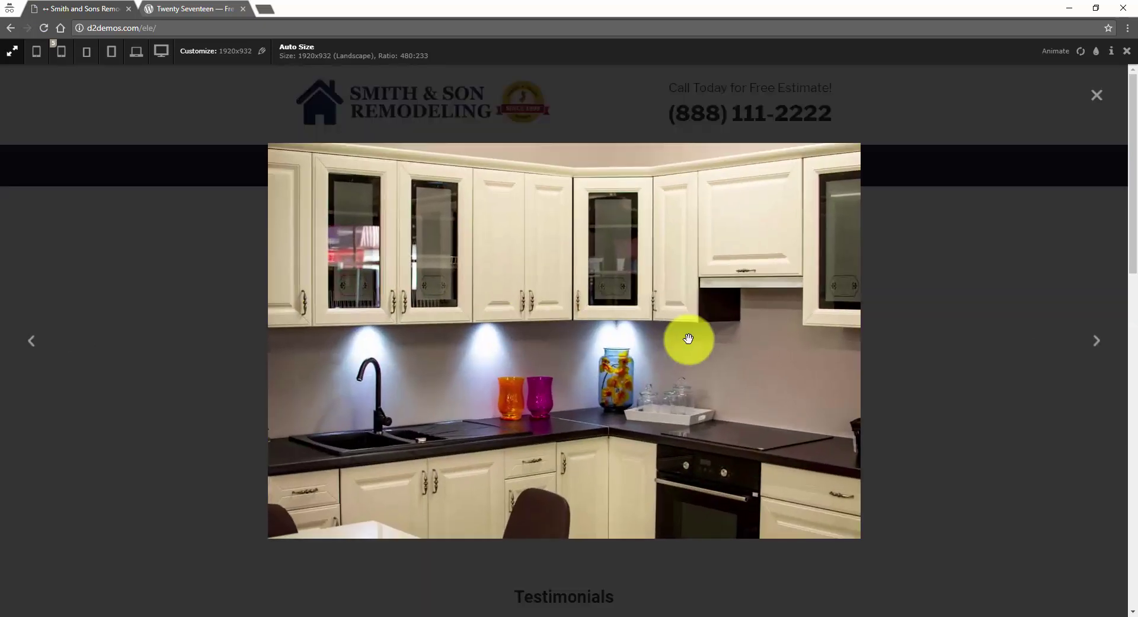
click(1096, 341)
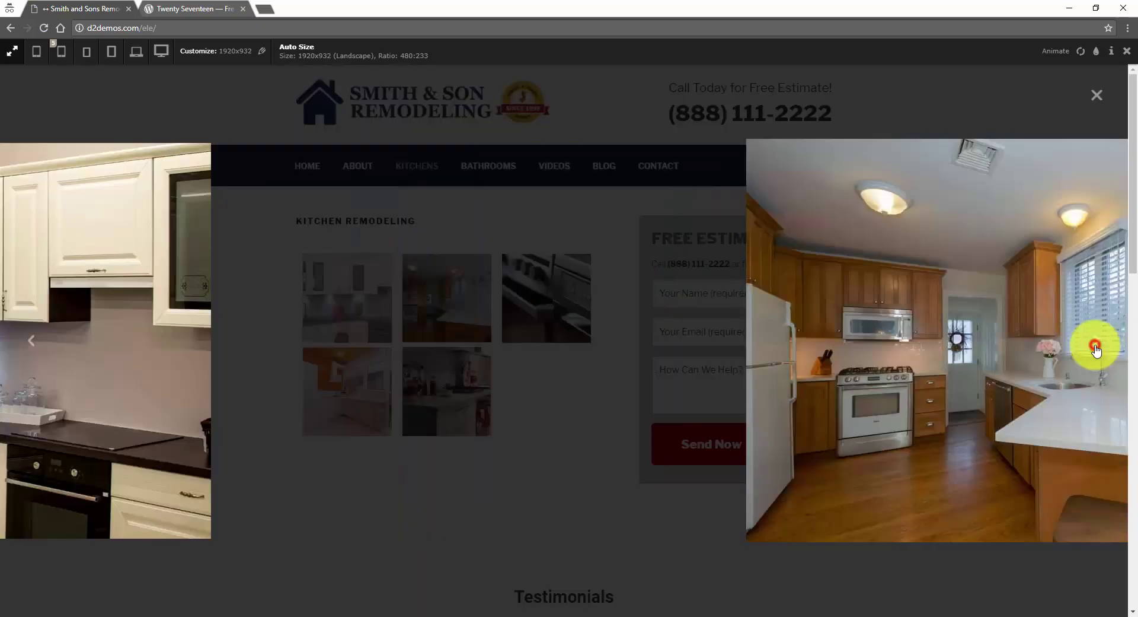
click(1096, 347)
click(1097, 96)
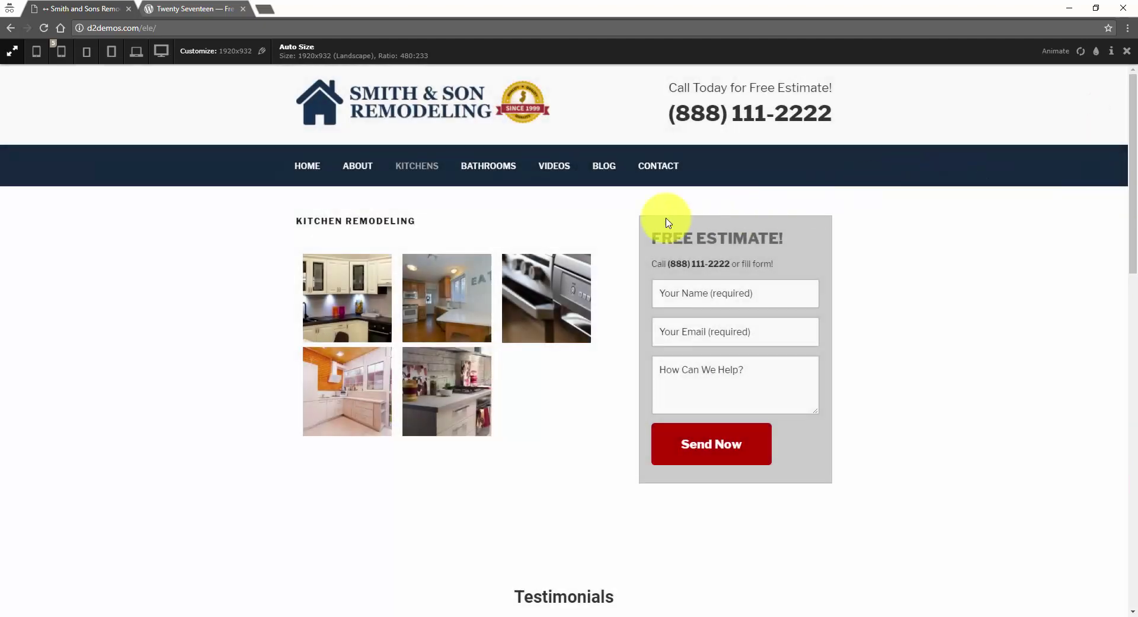
- Browse the Videos and Contact pages, then return to the home page
click(570, 172)
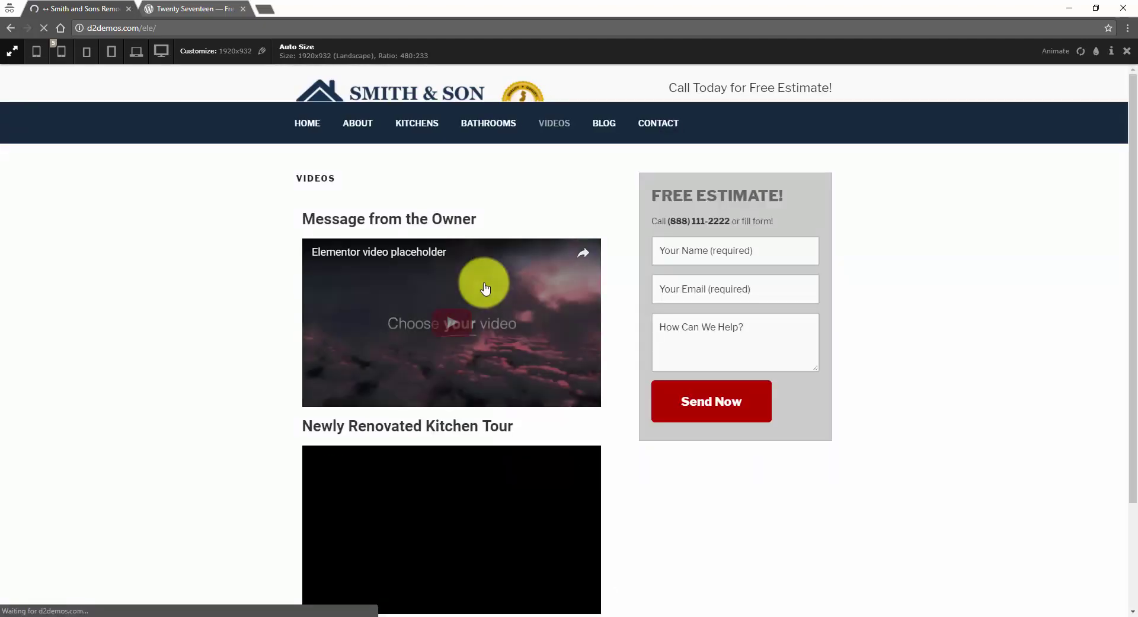
scroll(247, 322, down, 5)
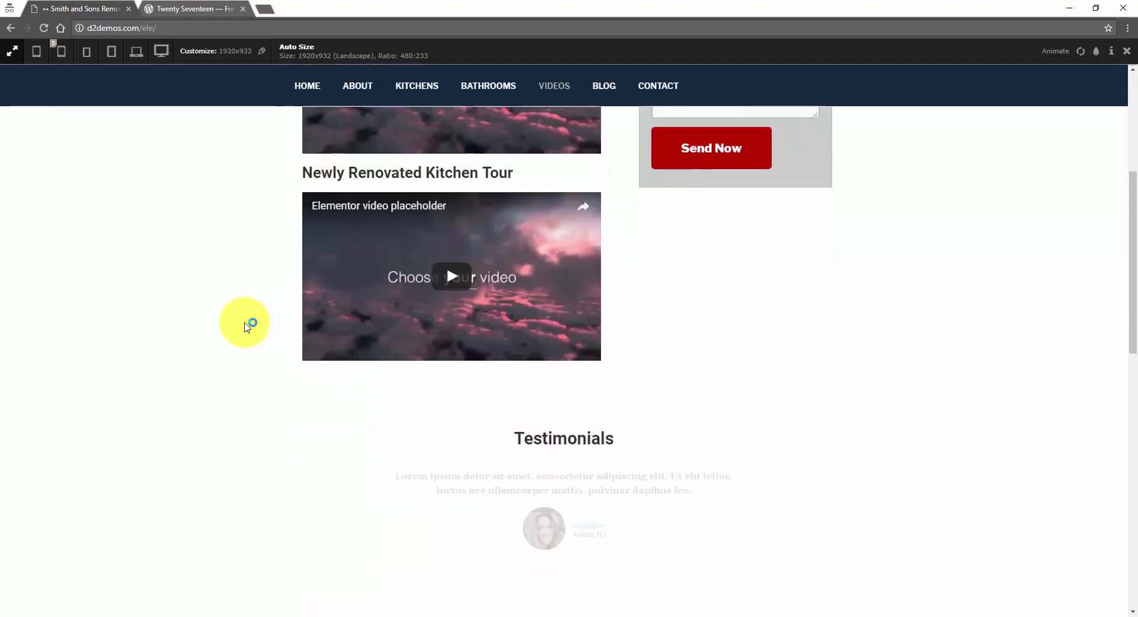
scroll(247, 322, up, 5)
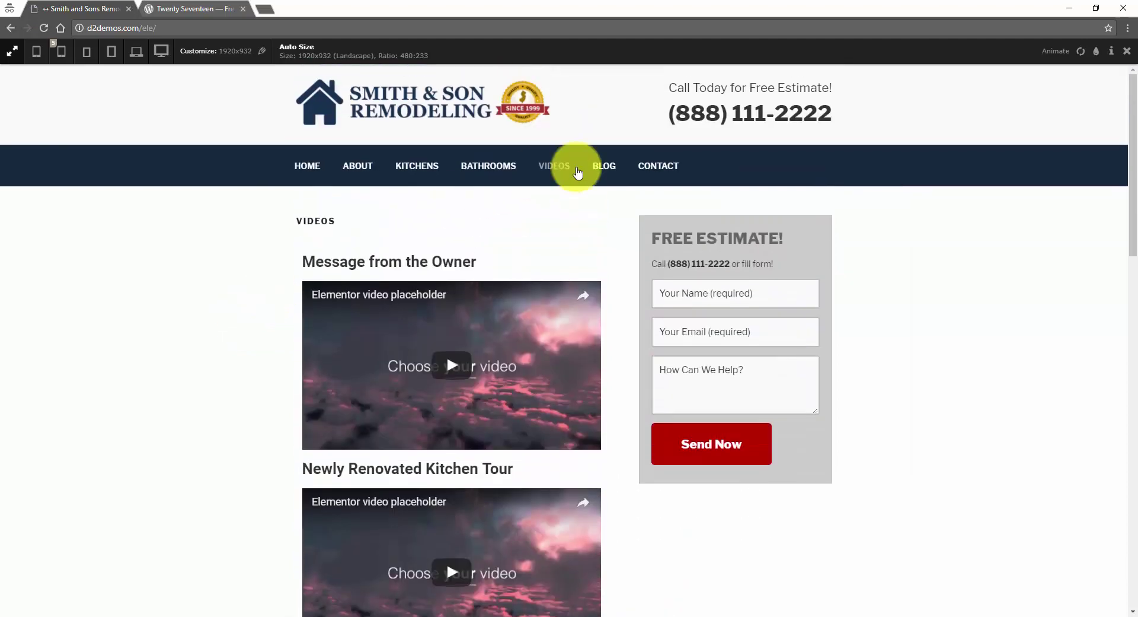
click(677, 169)
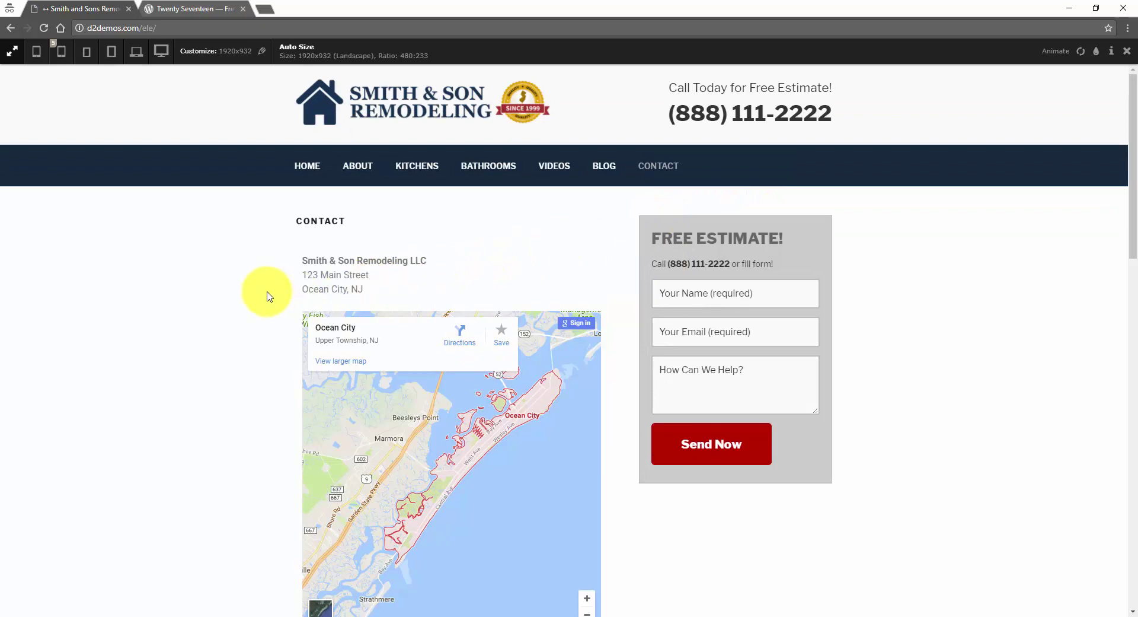
scroll(267, 295, down, 2)
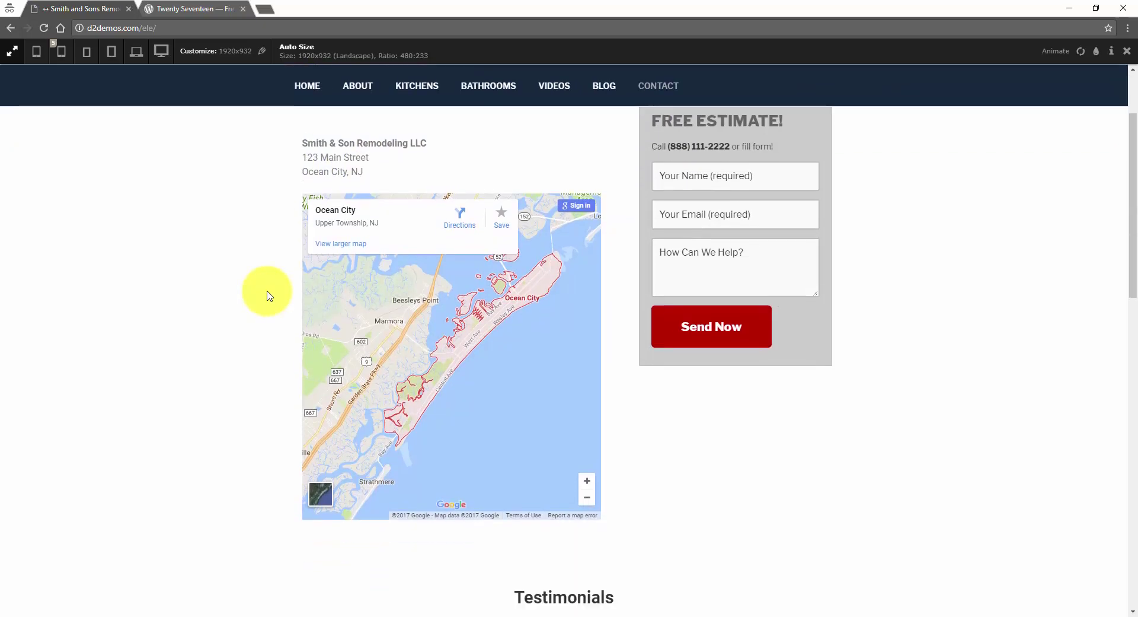
scroll(264, 285, up, 2)
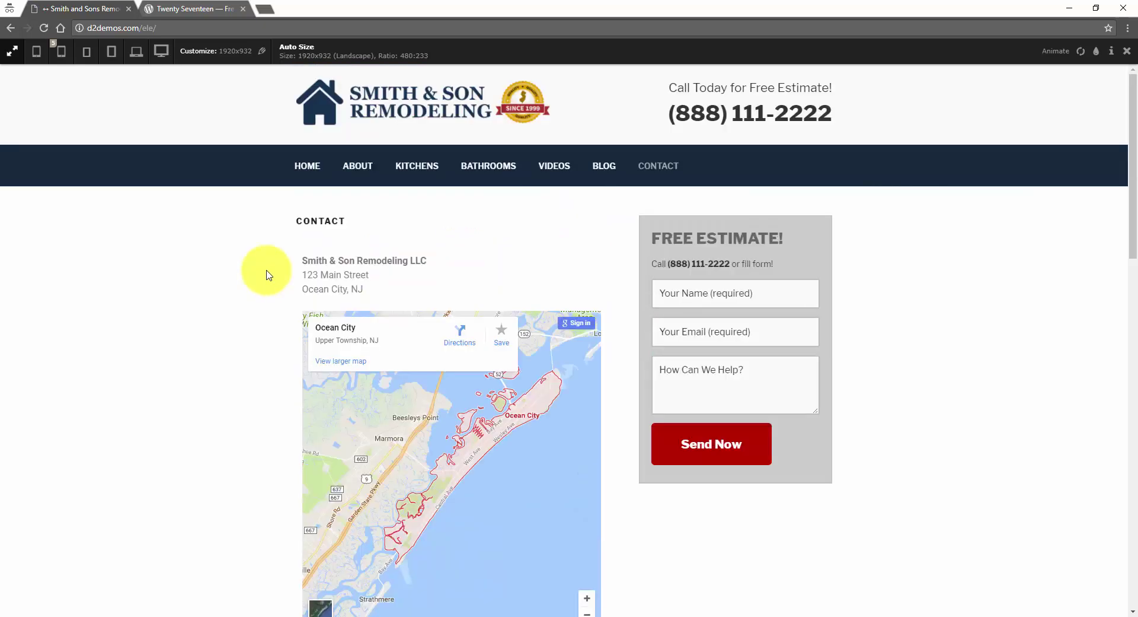
click(308, 167)
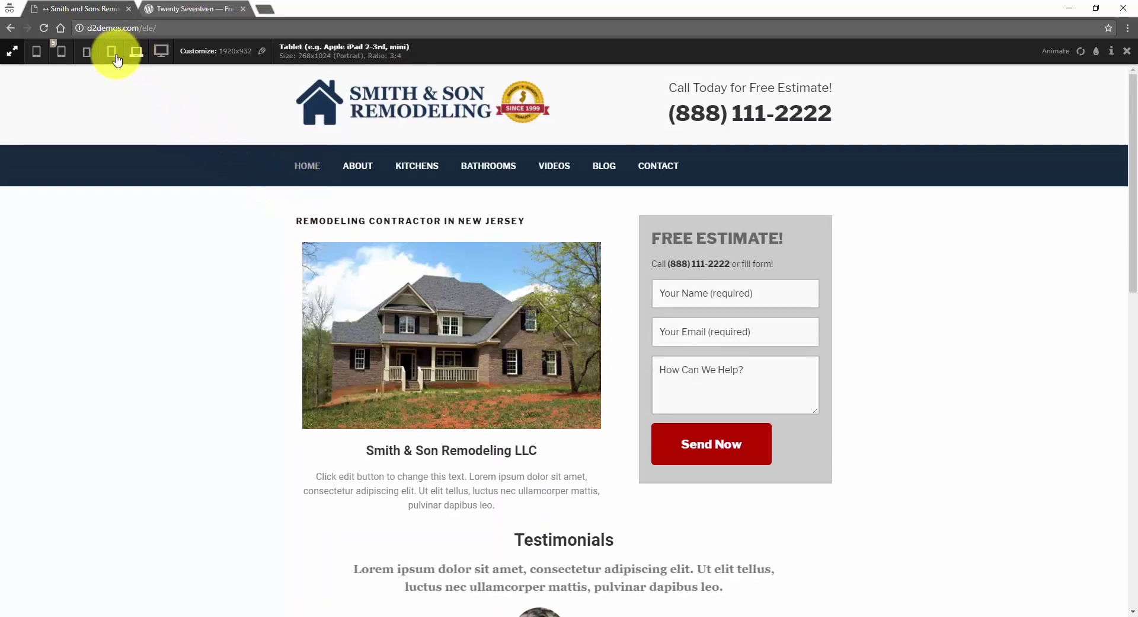
- Preview the site at Small Tablet 600x800, try the mobile menu and scroll through the page
click(87, 58)
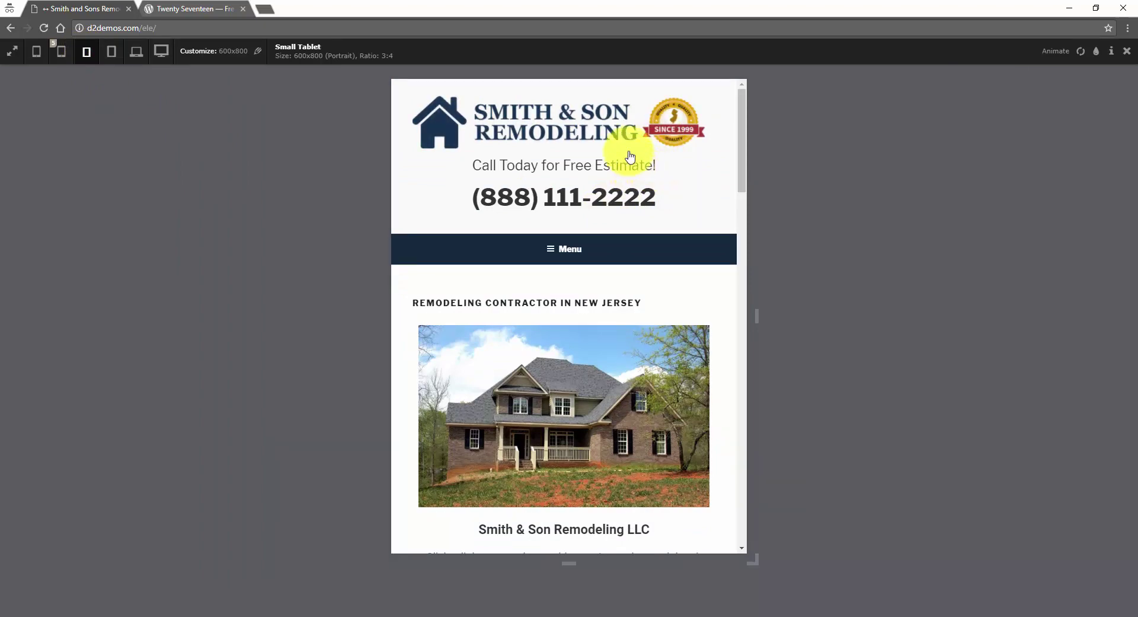
click(557, 252)
click(561, 252)
scroll(605, 255, down, 7)
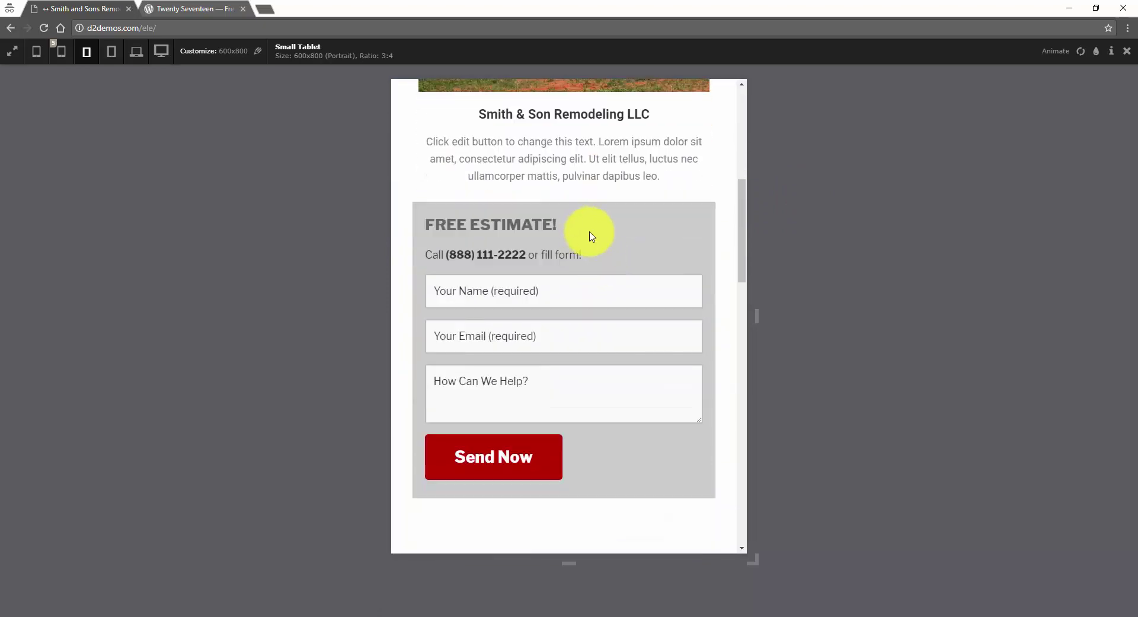
scroll(604, 261, up, 7)
scroll(593, 242, down, 3)
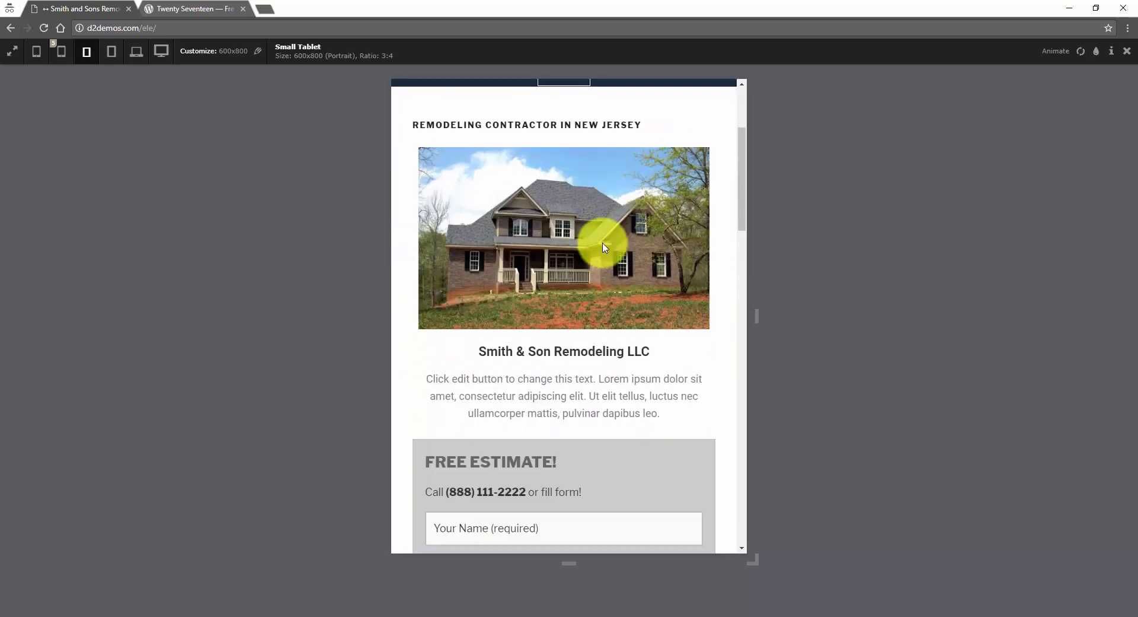
scroll(609, 243, down, 4)
scroll(613, 252, up, 4)
scroll(615, 255, up, 4)
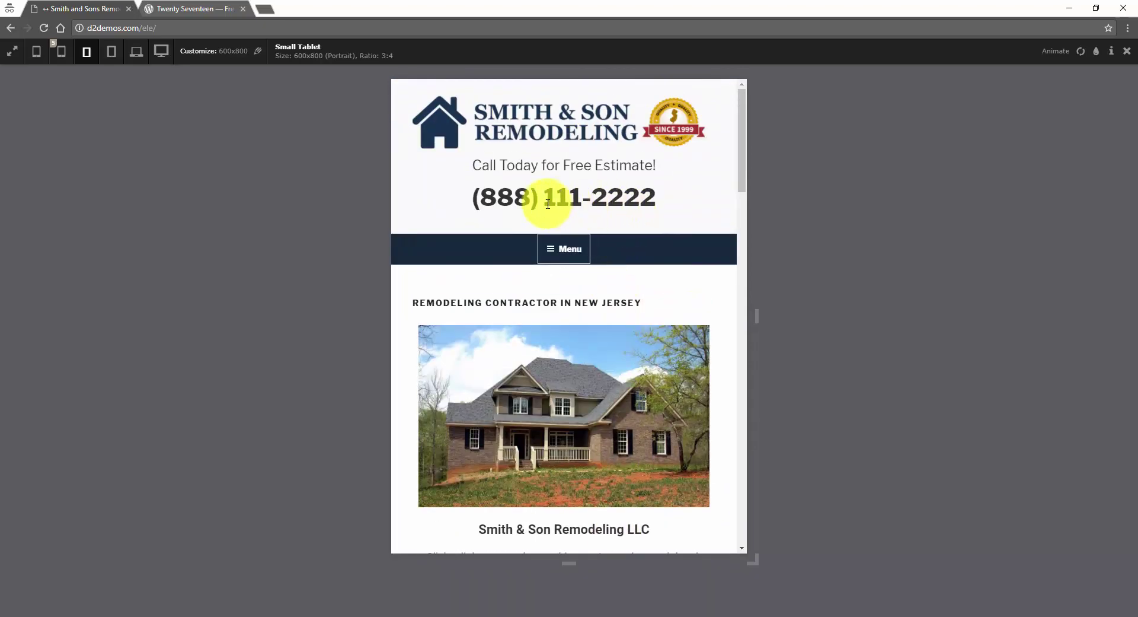
scroll(616, 236, down, 1)
scroll(618, 244, up, 1)
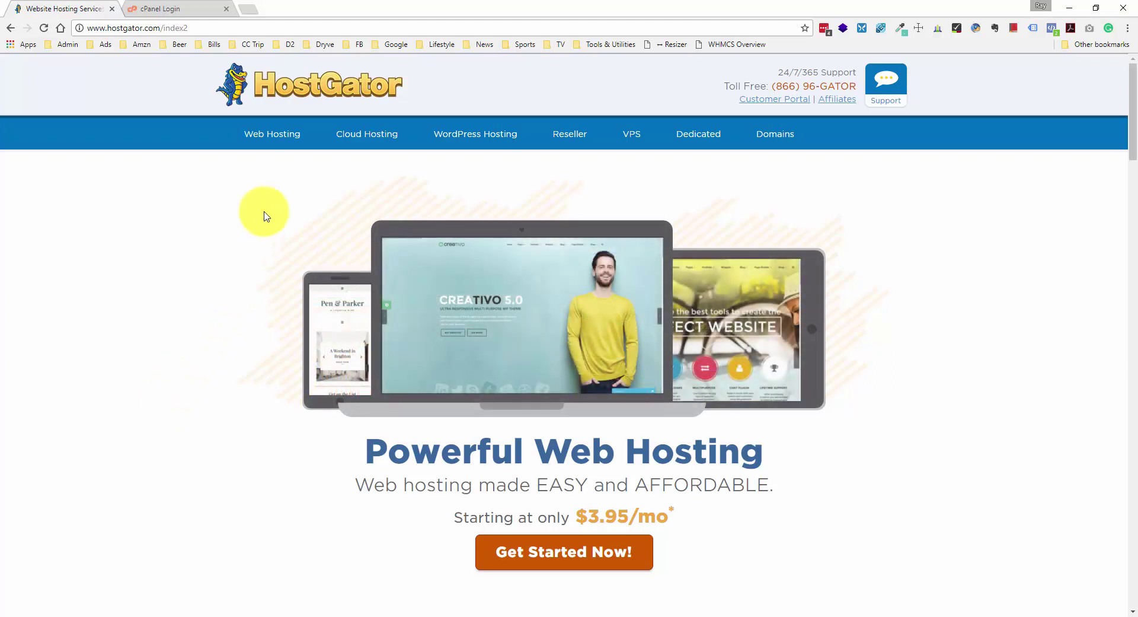
- Go to the Web Hosting plans and sign up for the Hatchling plan
click(273, 138)
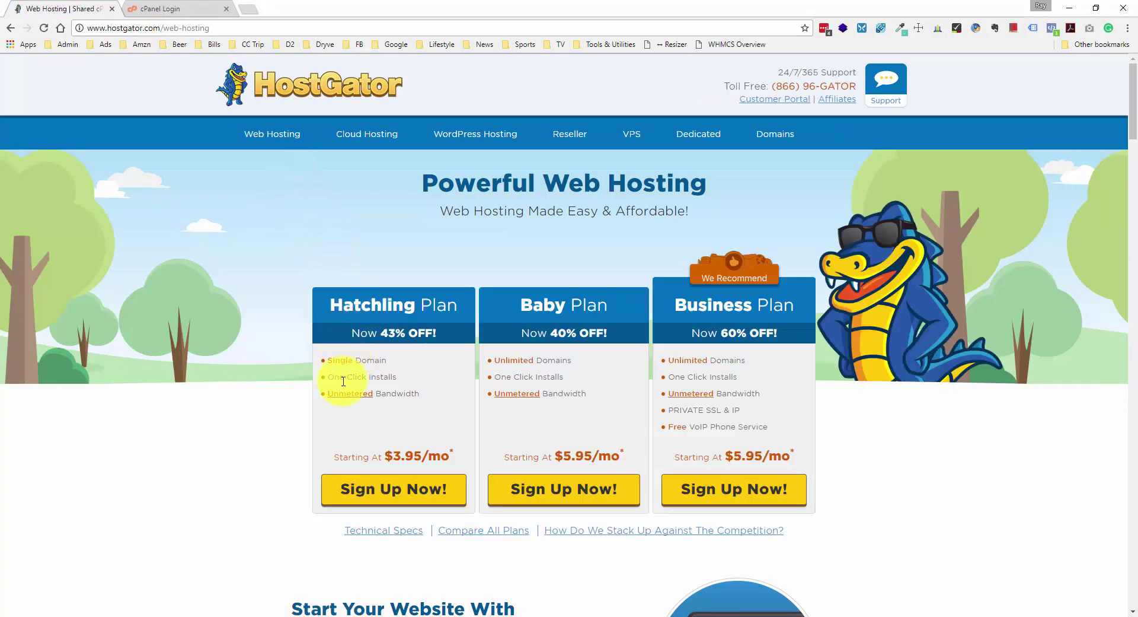
click(375, 490)
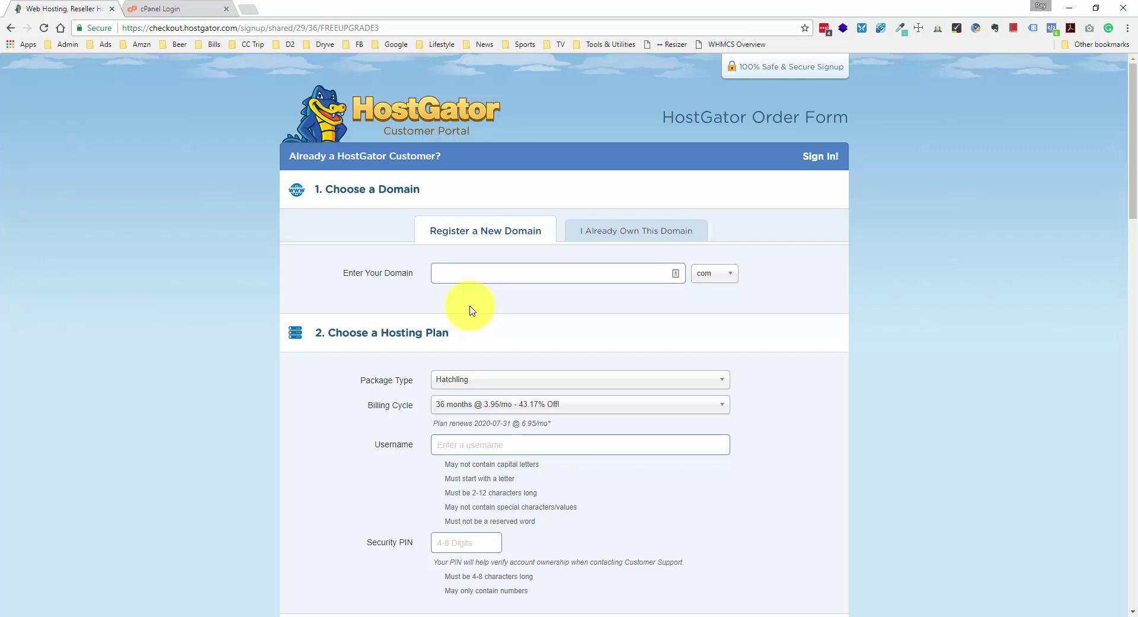
- Enter mydomain12345 with the .com ending as the new primary domain
click(473, 277)
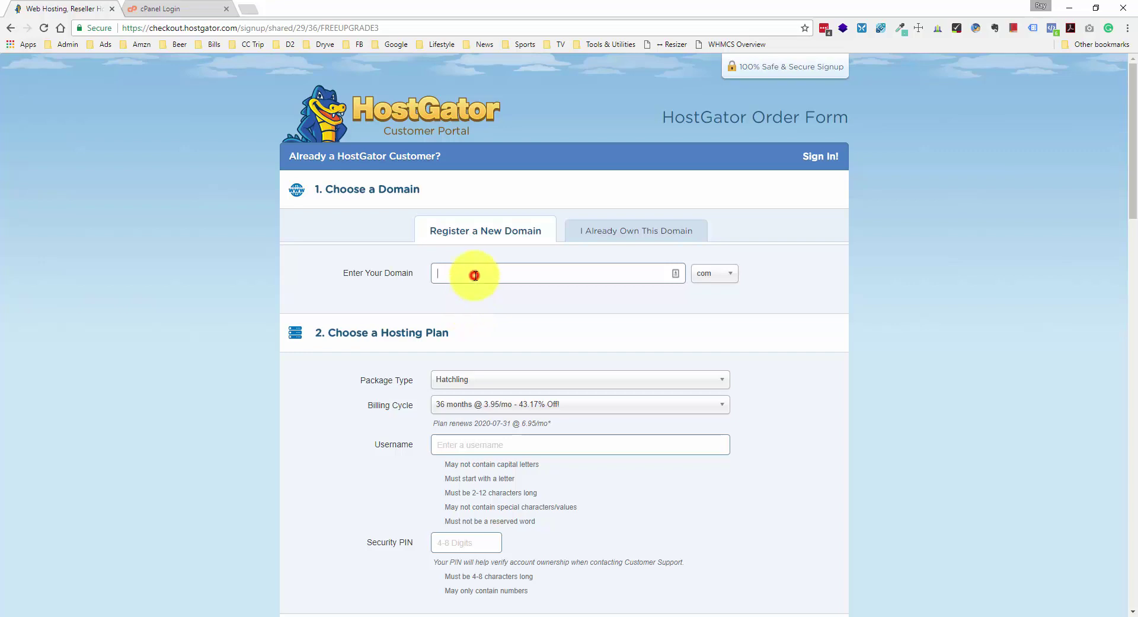
text(mydomain12345)
click(715, 273)
click(706, 299)
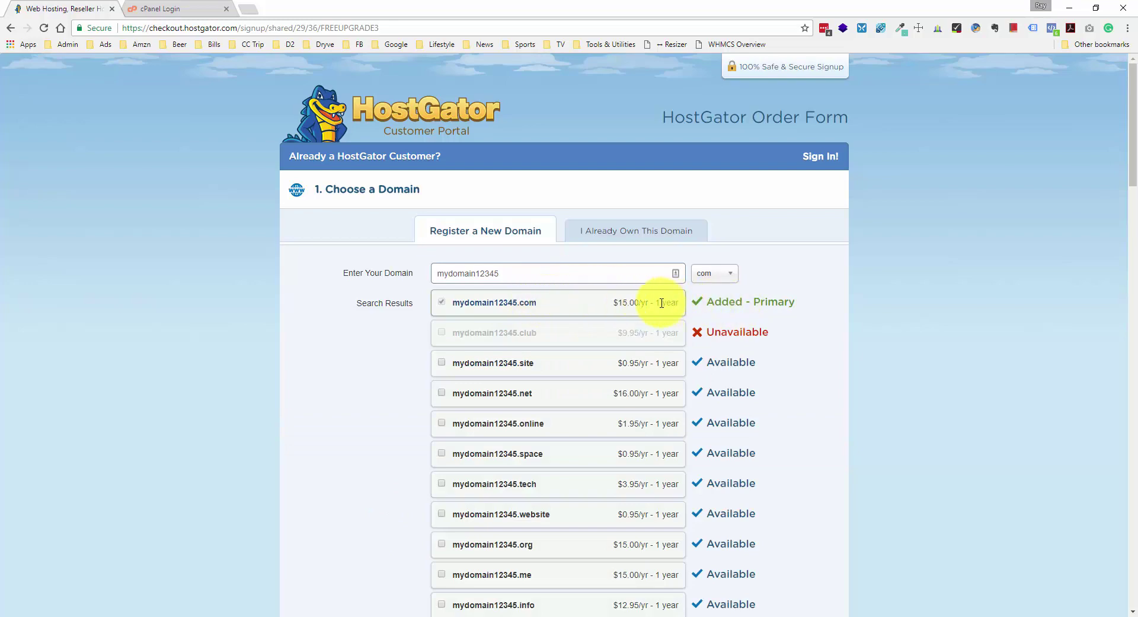
scroll(698, 320, down, 9)
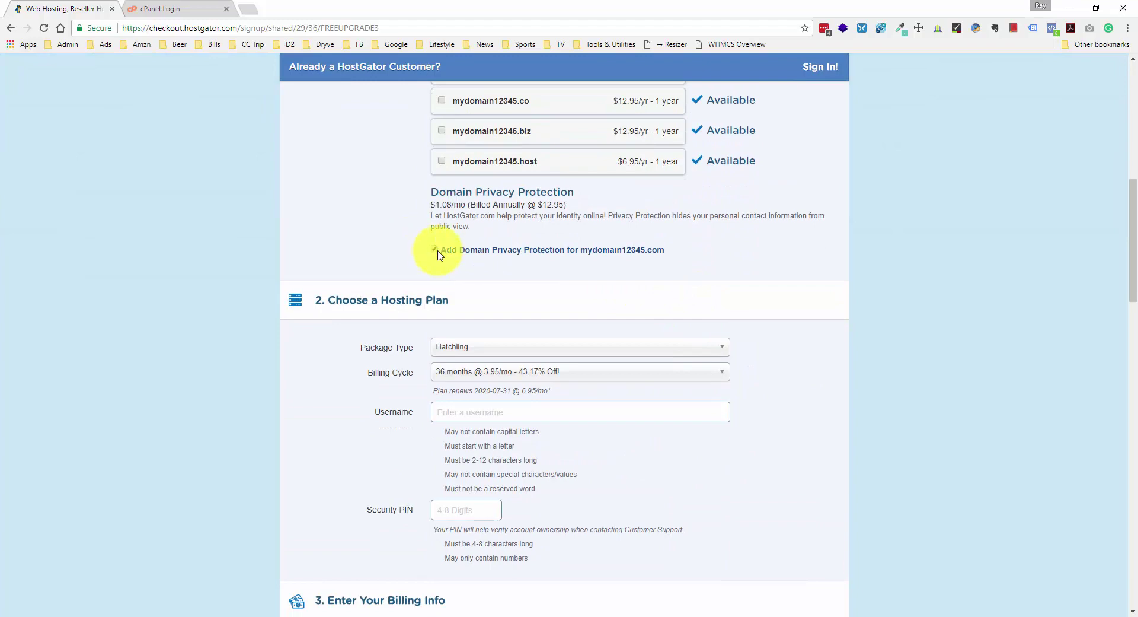
- Uncheck domain privacy protection on the order
click(439, 254)
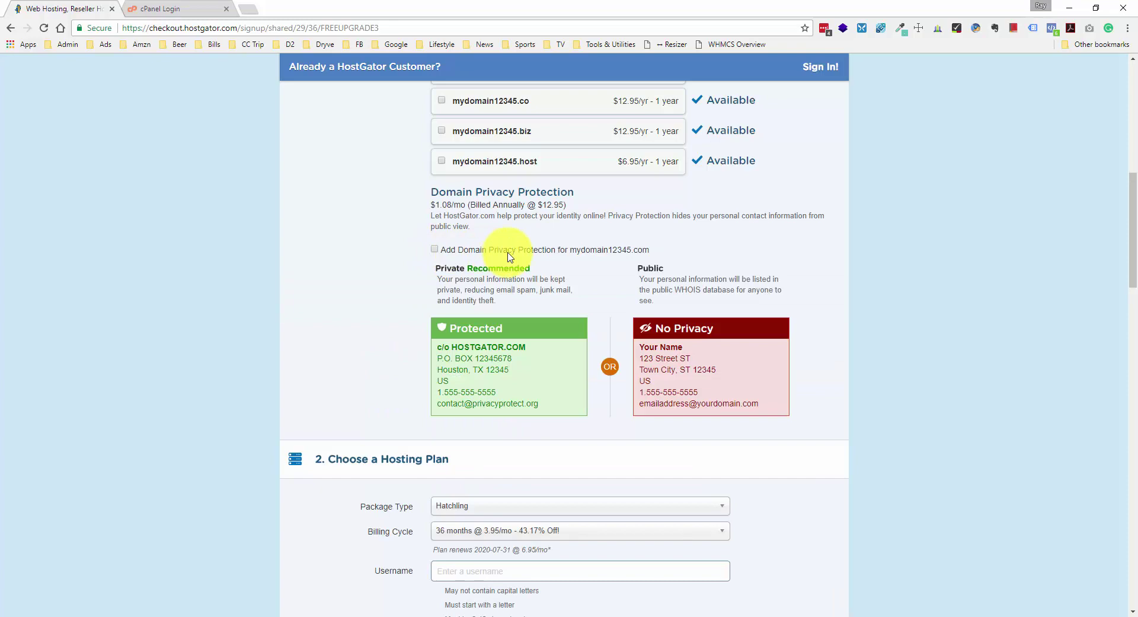
scroll(508, 256, down, 4)
scroll(509, 237, down, 1)
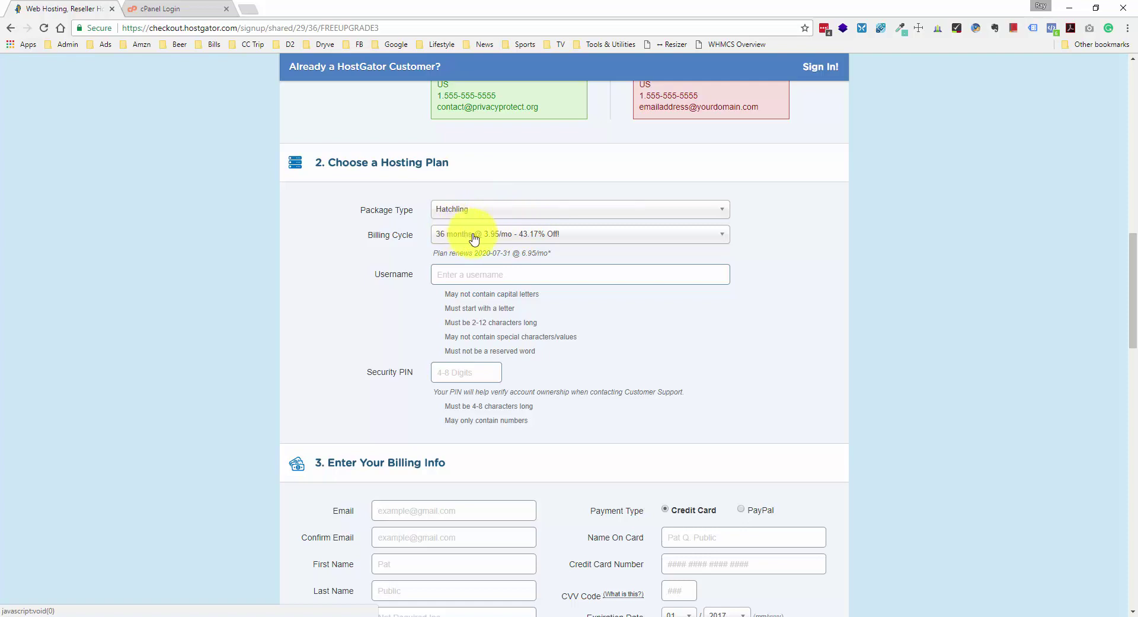
- Set the billing cycle to 1 month at $10.95/mo and remove the SiteLock add-on
click(537, 235)
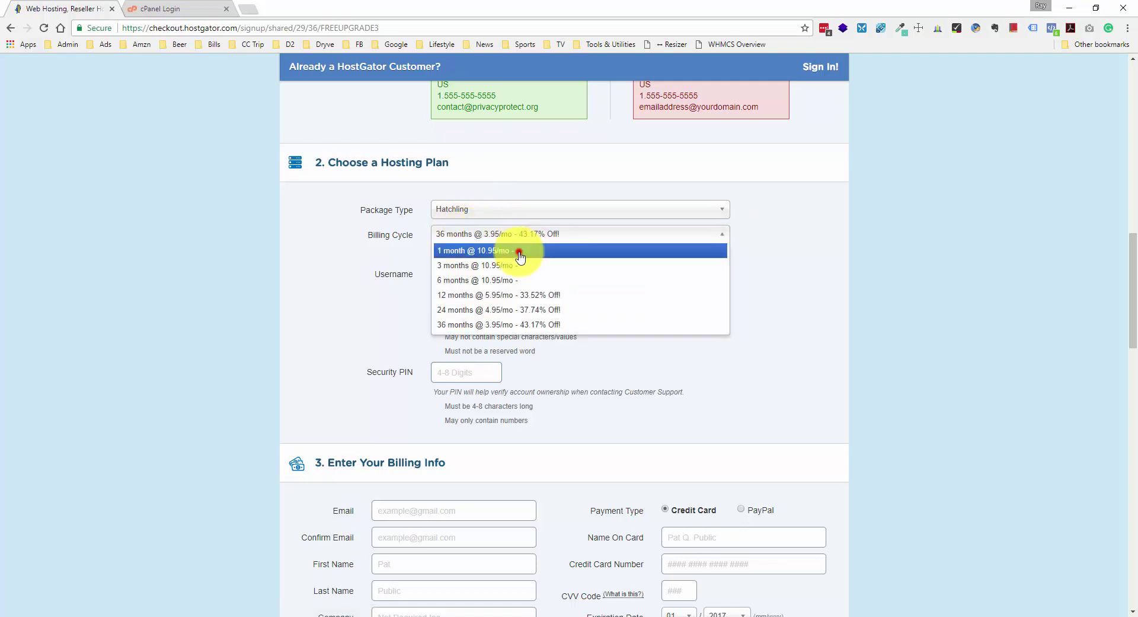
click(518, 251)
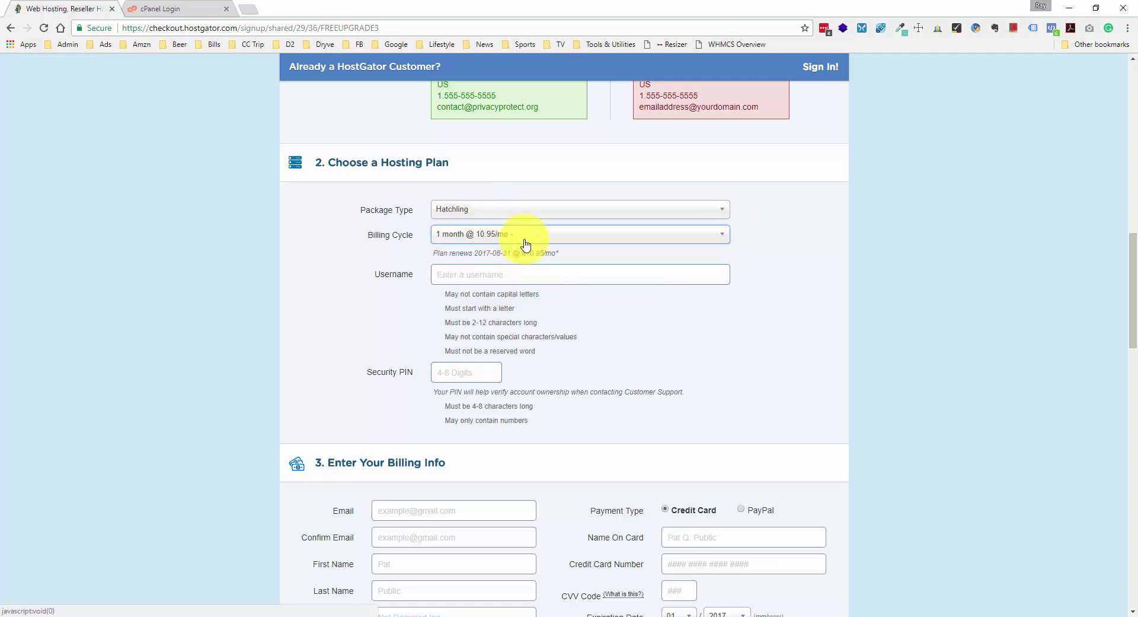
scroll(546, 265, down, 10)
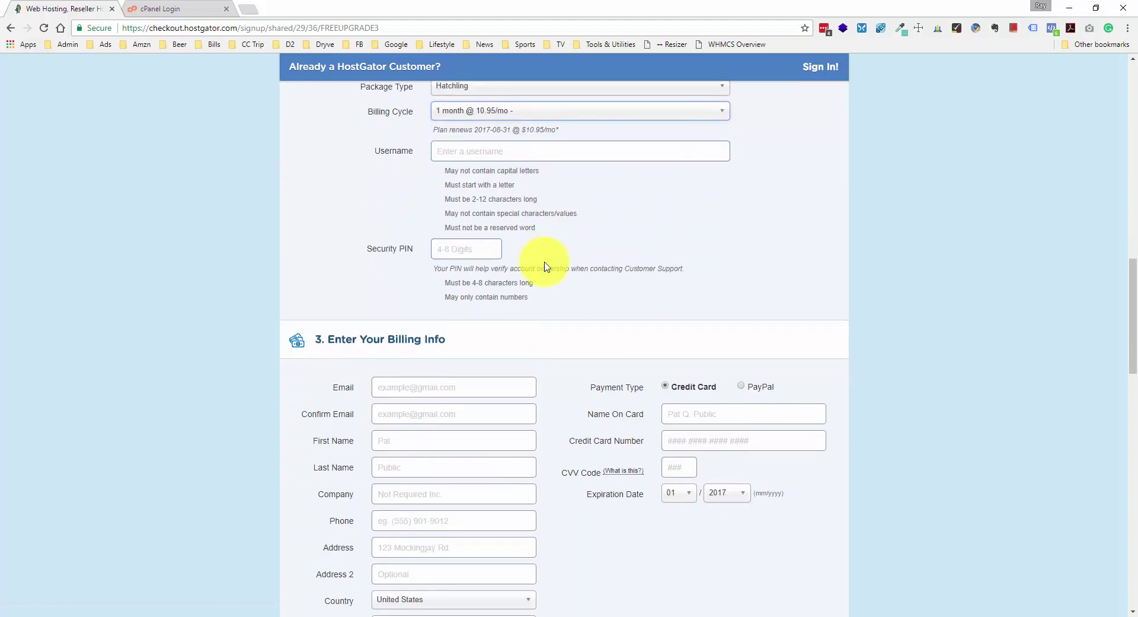
scroll(546, 265, down, 2)
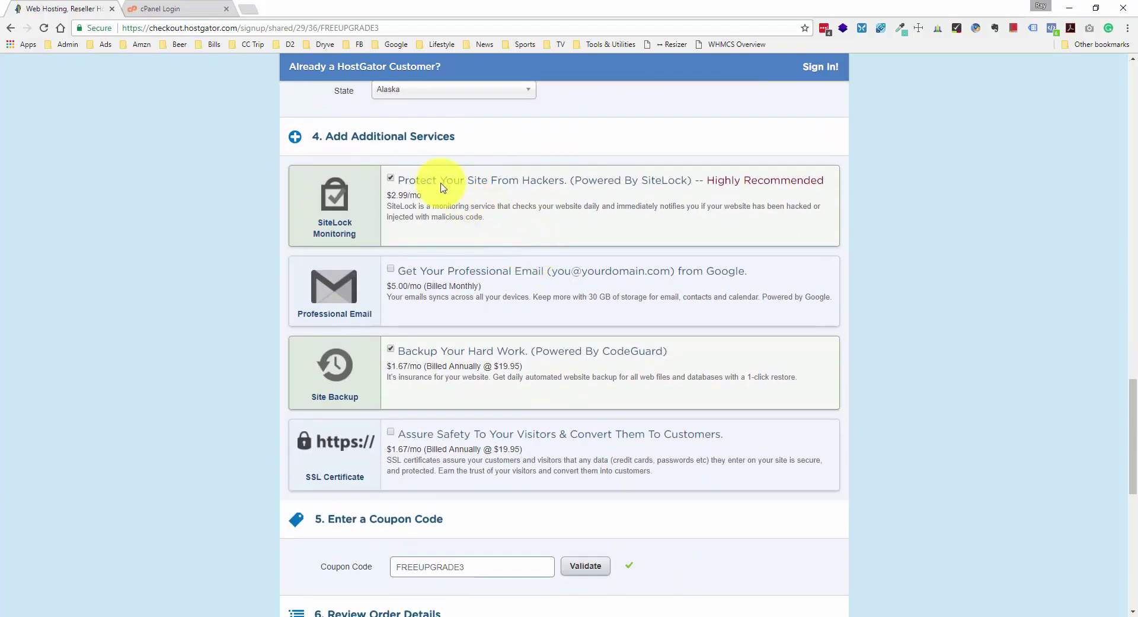
click(393, 179)
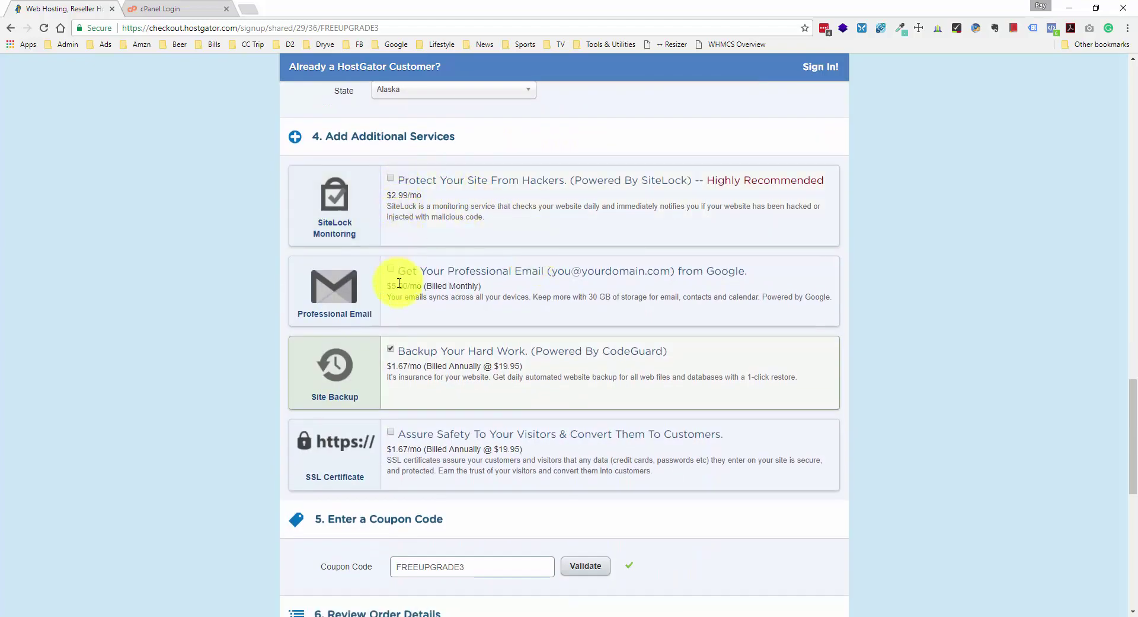
- Drop the CodeGuard backup add-on and validate coupon code 1WPHOSTING, making $15.95 due
click(391, 348)
scroll(407, 297, down, 5)
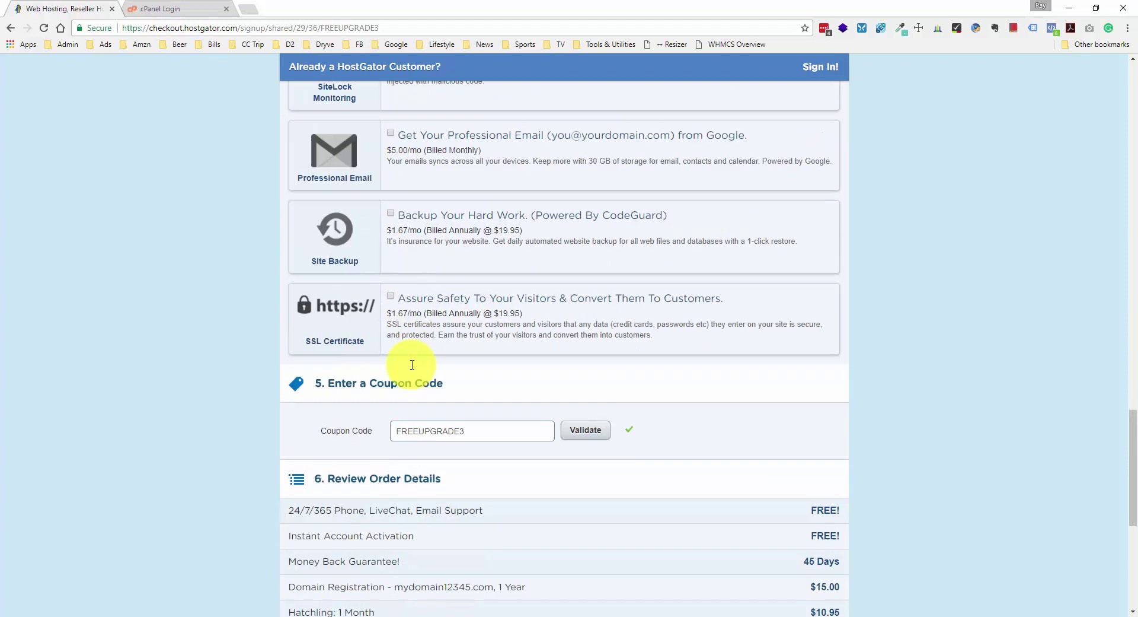
double_click(452, 271)
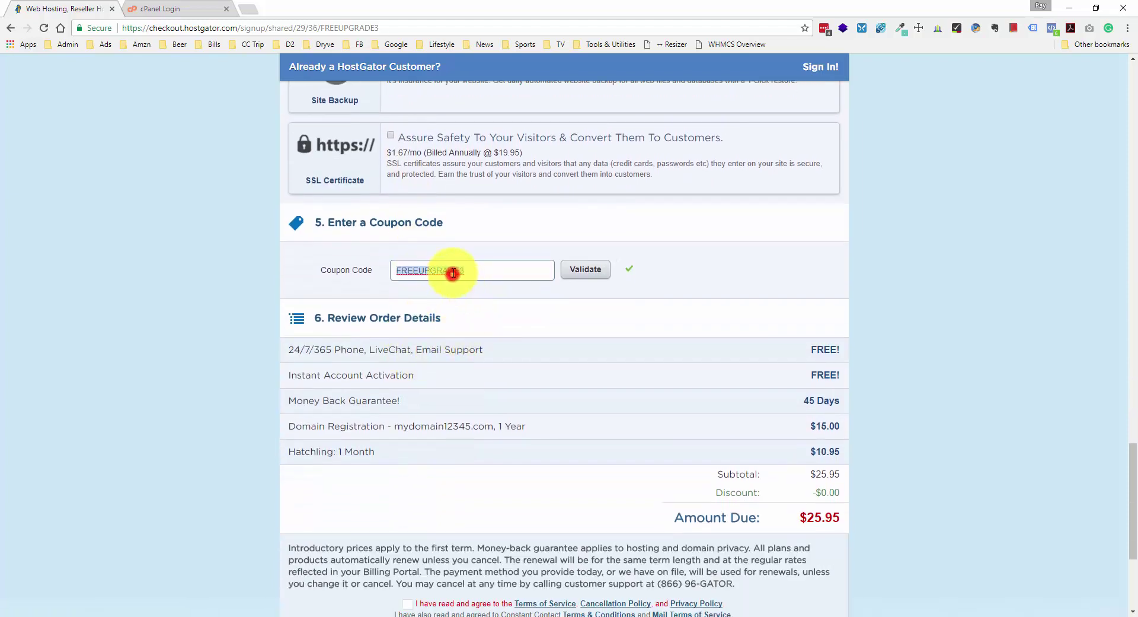
text(1)
text(1WP)
text(H)
text(OSTING)
click(588, 279)
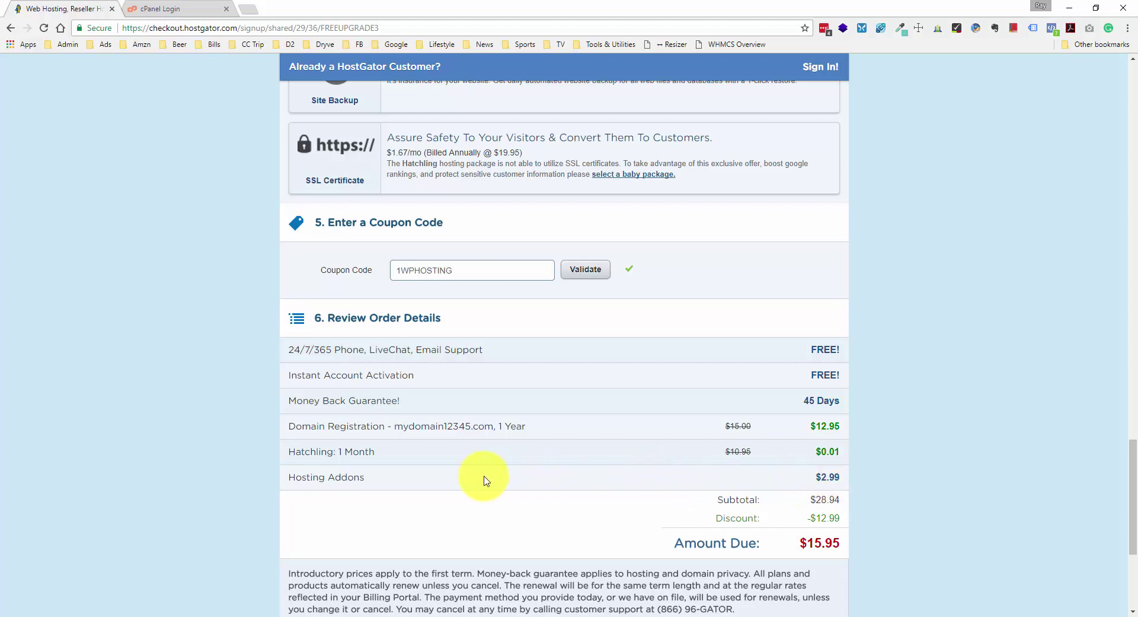
- Uncheck the re-added SiteLock add-on and review the $12.96 amount due
scroll(320, 477, up, 4)
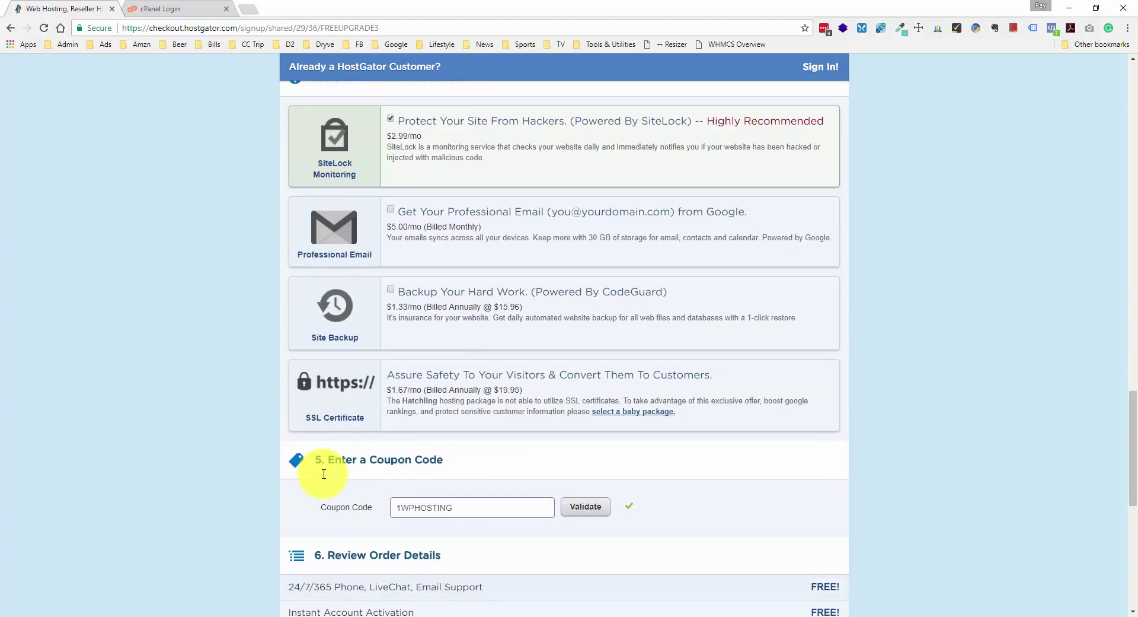
scroll(323, 474, up, 1)
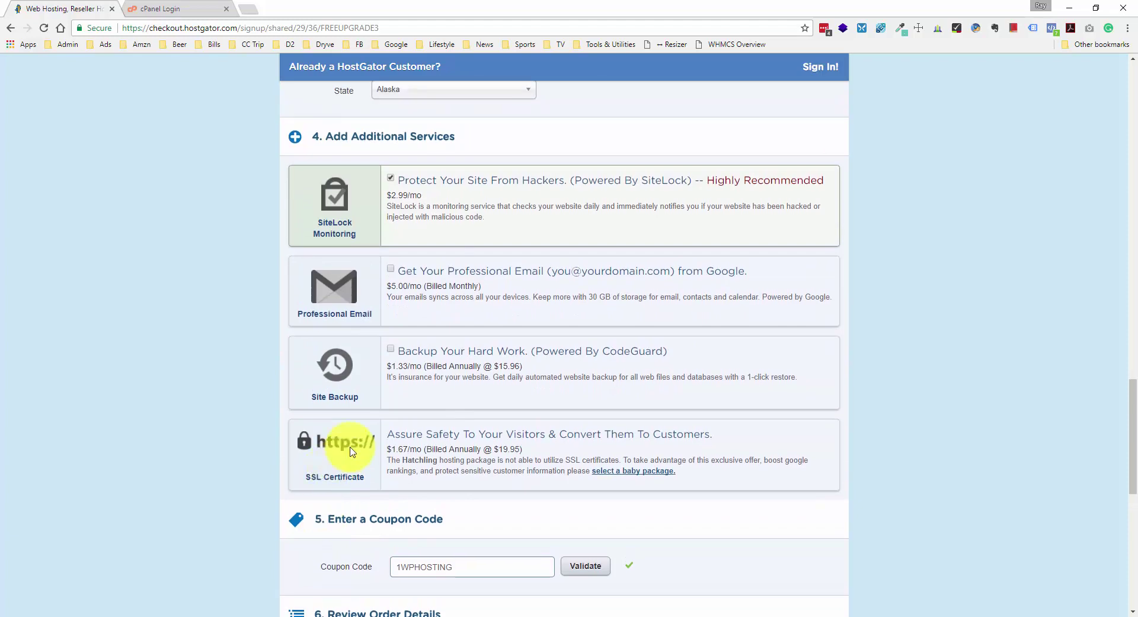
click(390, 177)
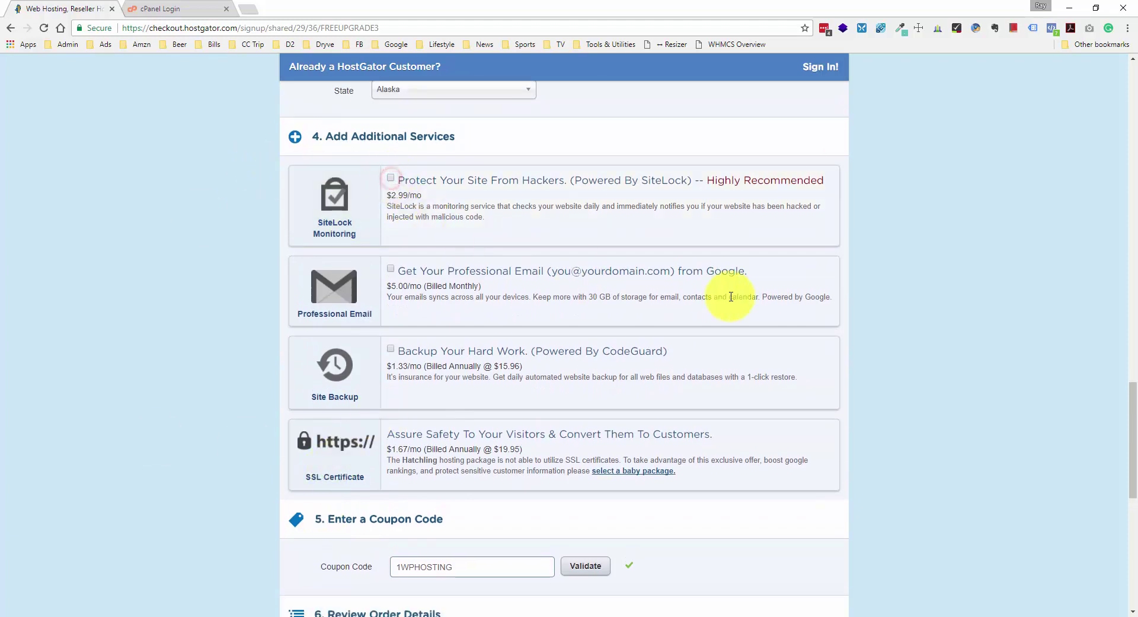
scroll(735, 297, down, 6)
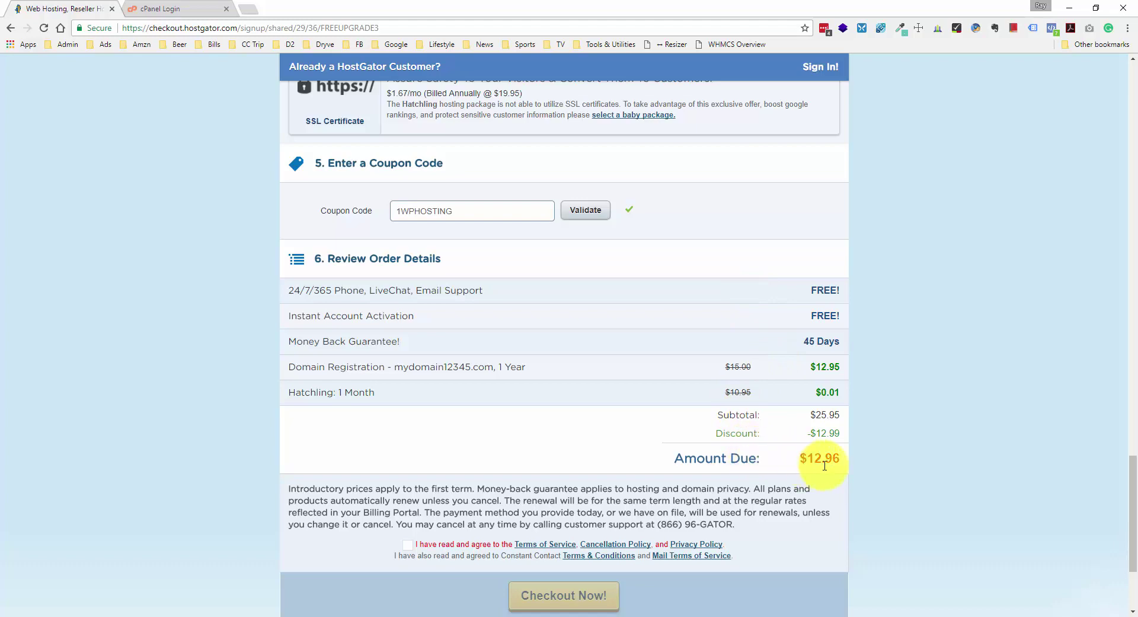
scroll(721, 396, down, 1)
scroll(526, 320, up, 5)
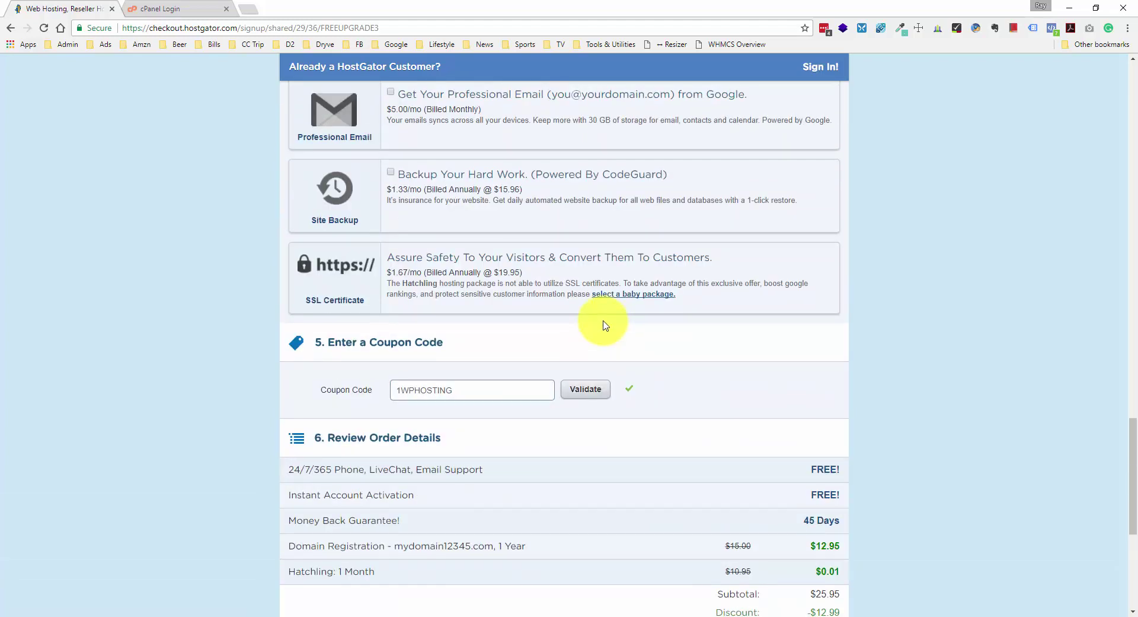
scroll(603, 325, down, 6)
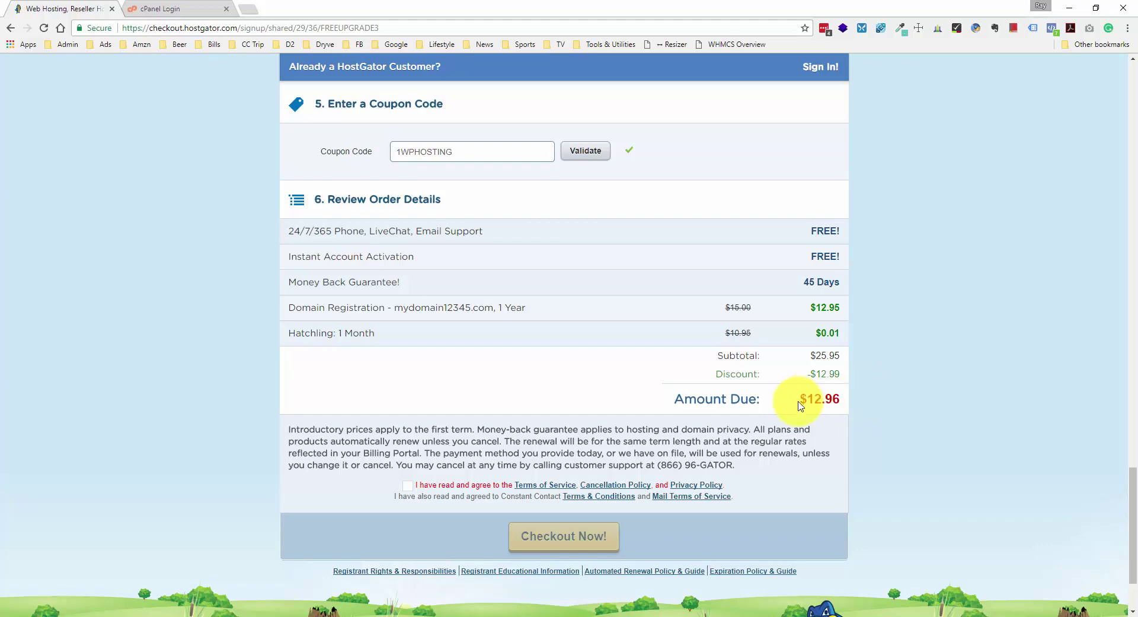
- Log in to cPanel and launch QuickInstall from Software and Services
click(183, 6)
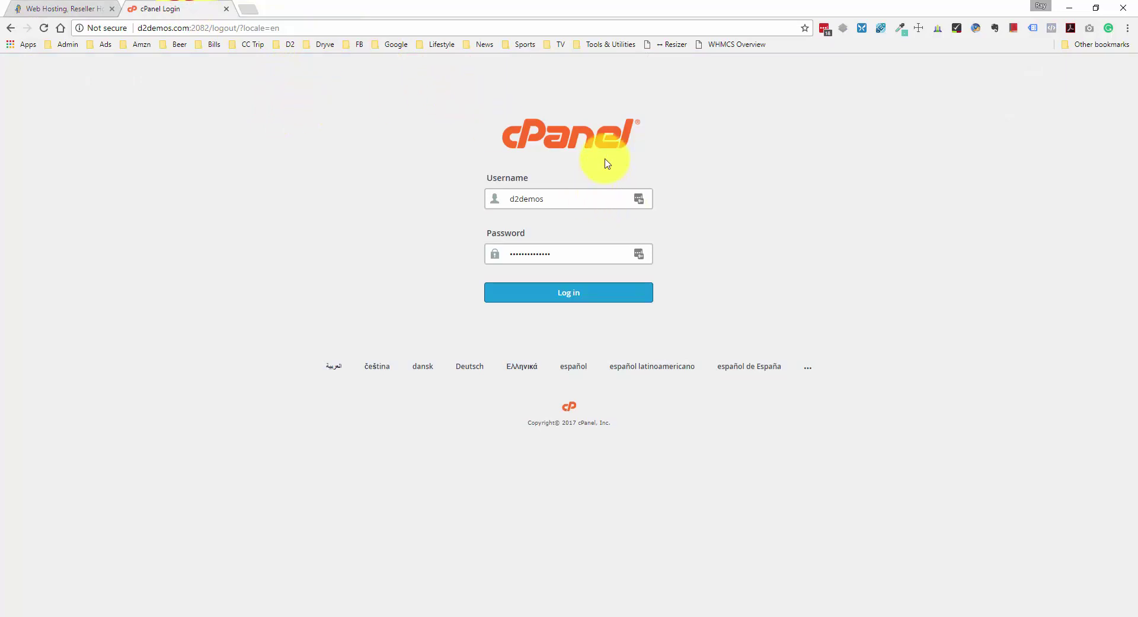
click(599, 291)
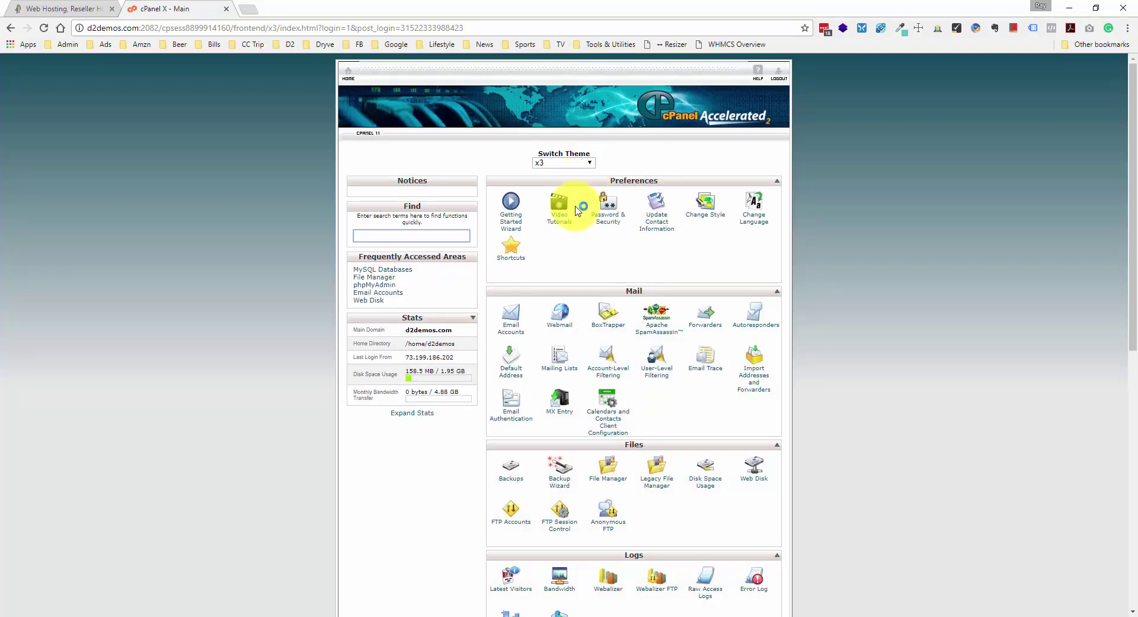
scroll(576, 211, down, 7)
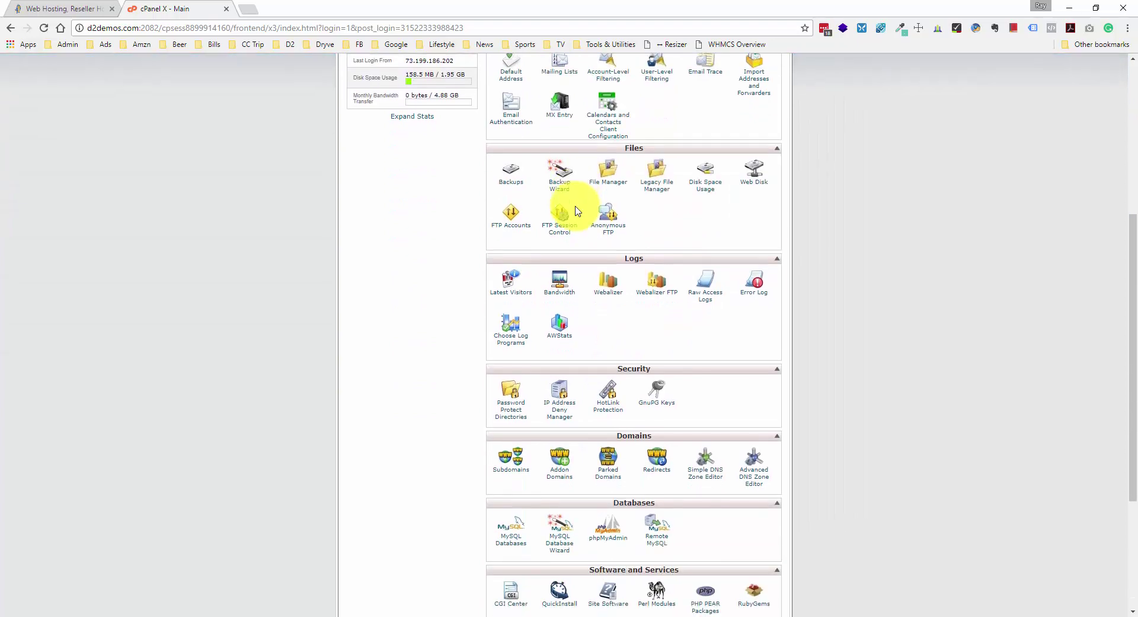
scroll(575, 210, down, 2)
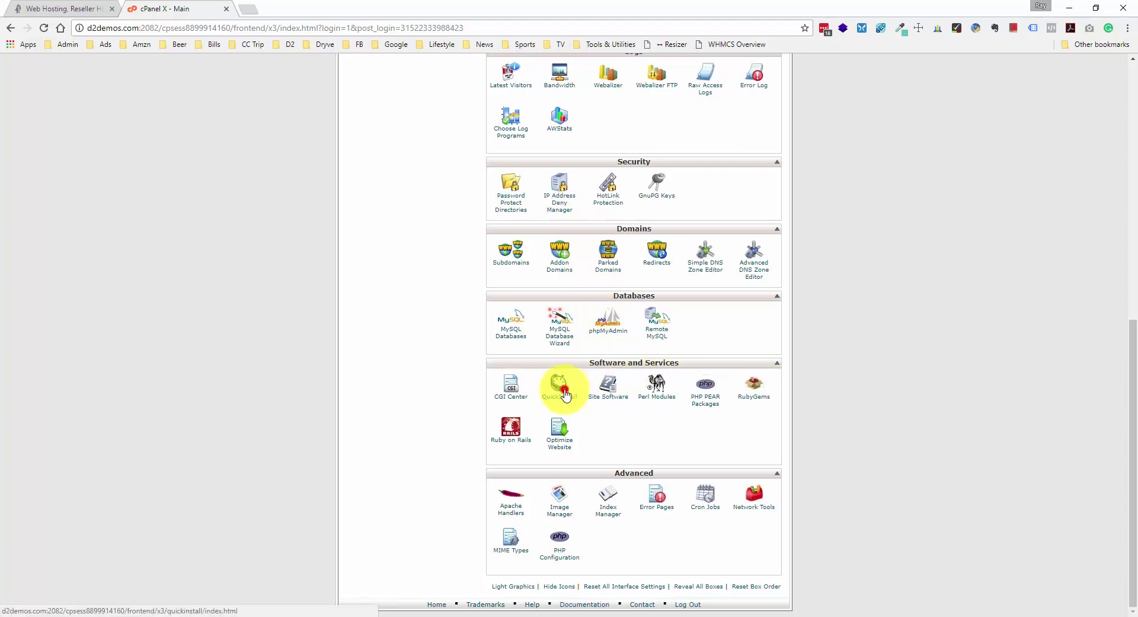
click(559, 384)
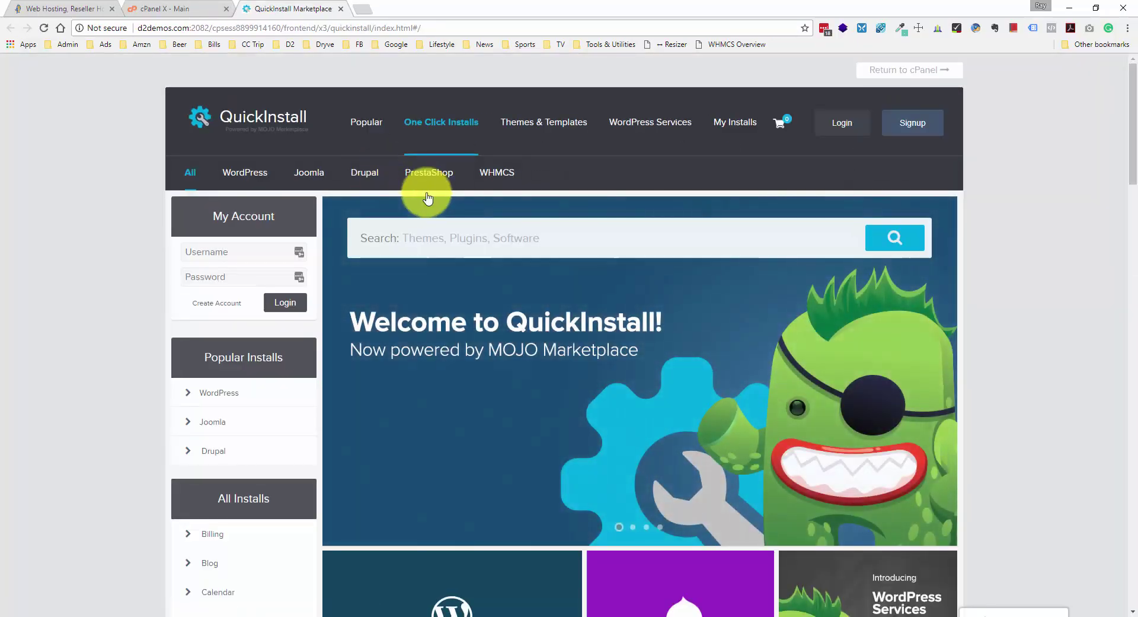
- Open QuickInstall's WordPress installer and start its Free Option installation
click(251, 176)
scroll(267, 187, down, 4)
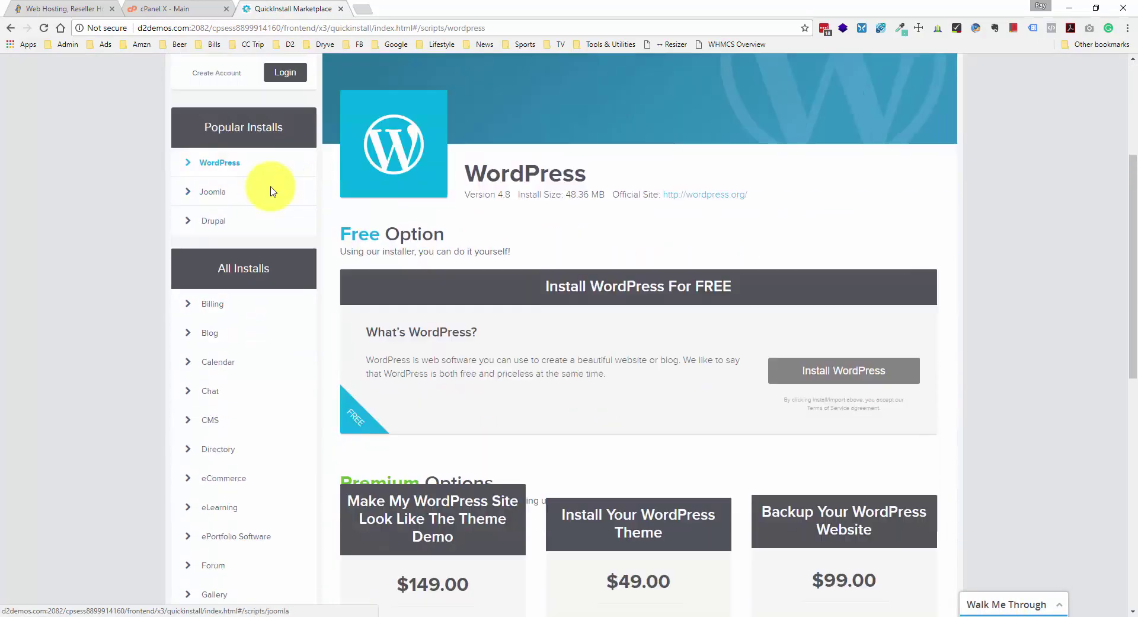
scroll(271, 191, down, 3)
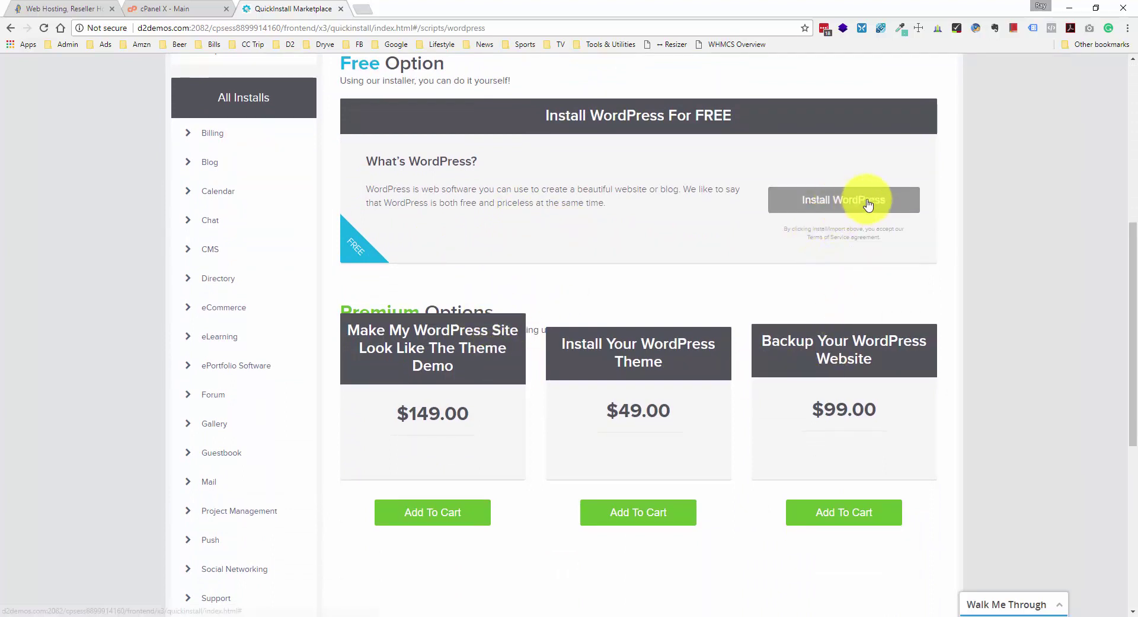
click(885, 206)
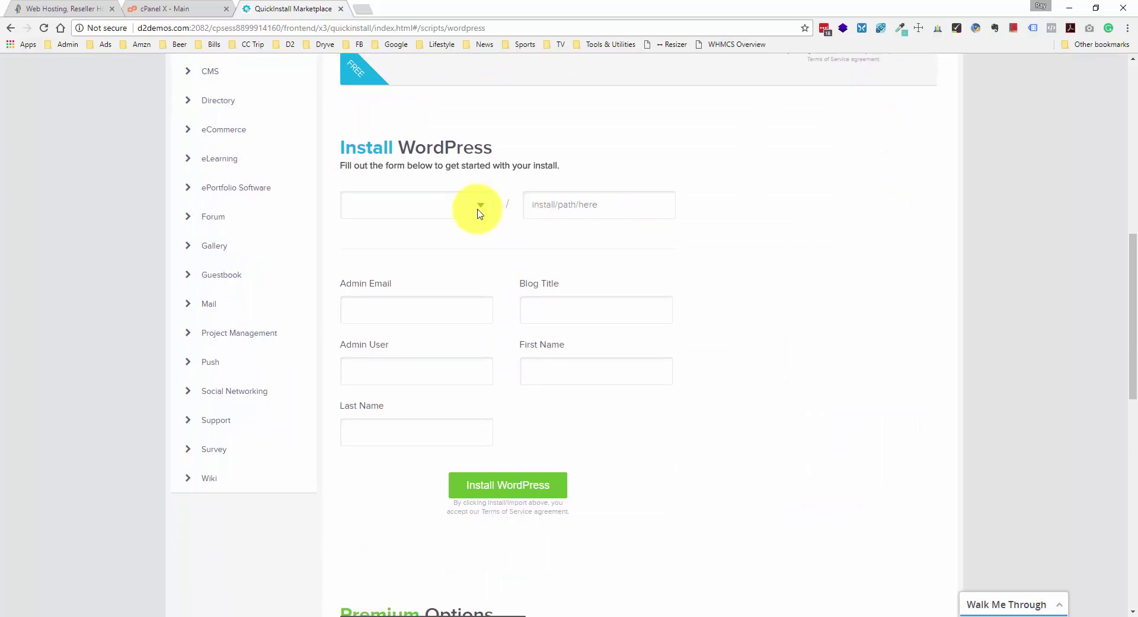
- Target the install at the d2demos.com domain under the ele folder
click(478, 206)
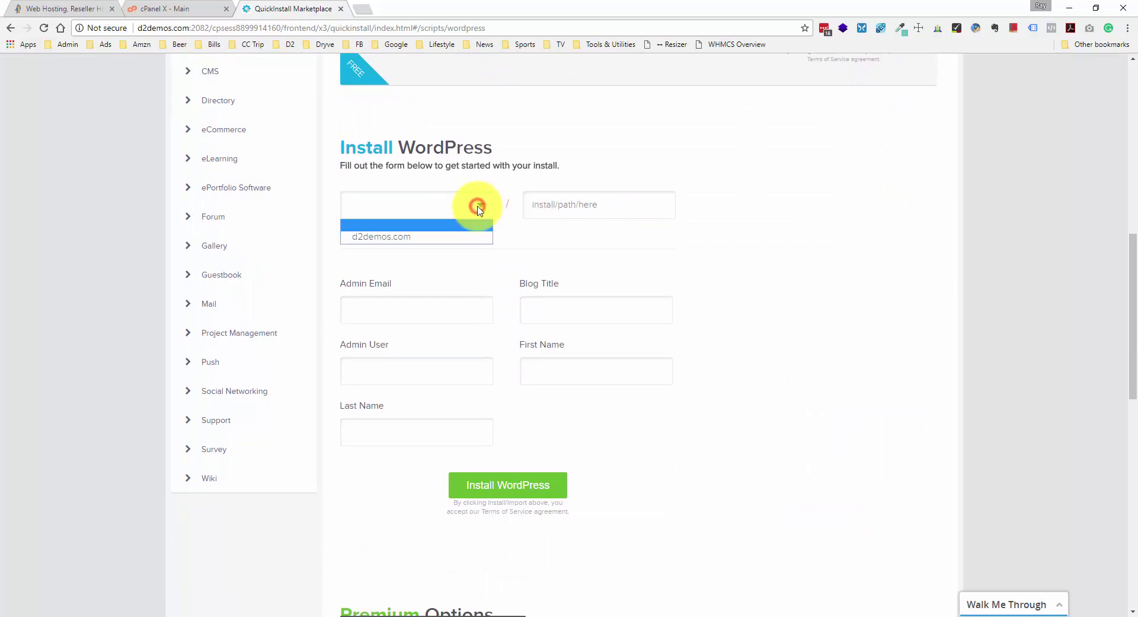
click(462, 237)
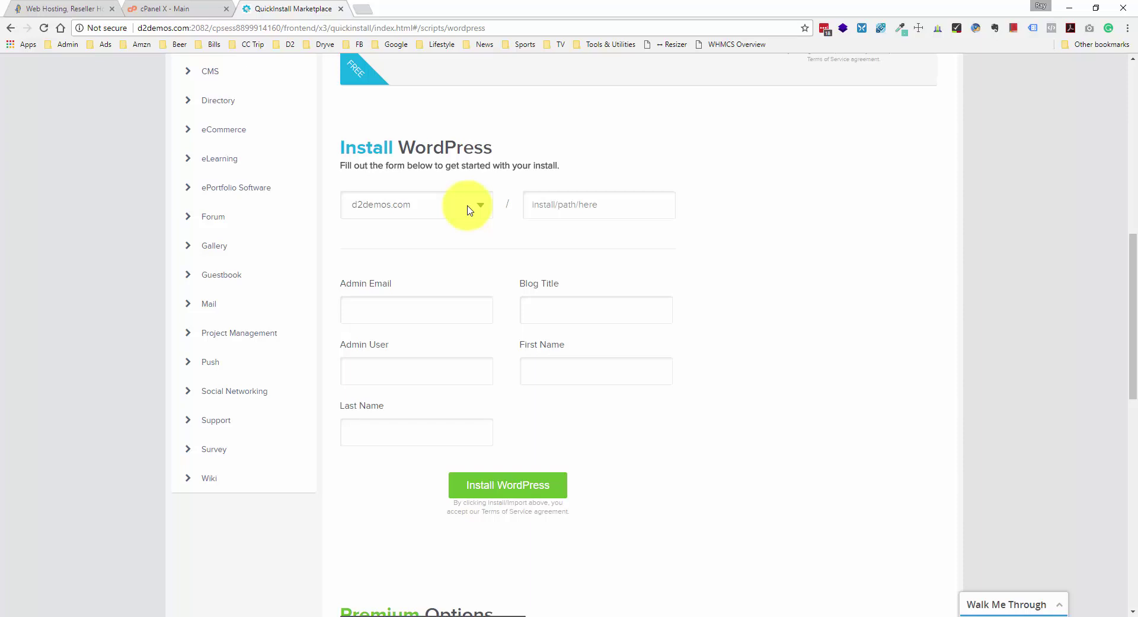
click(563, 204)
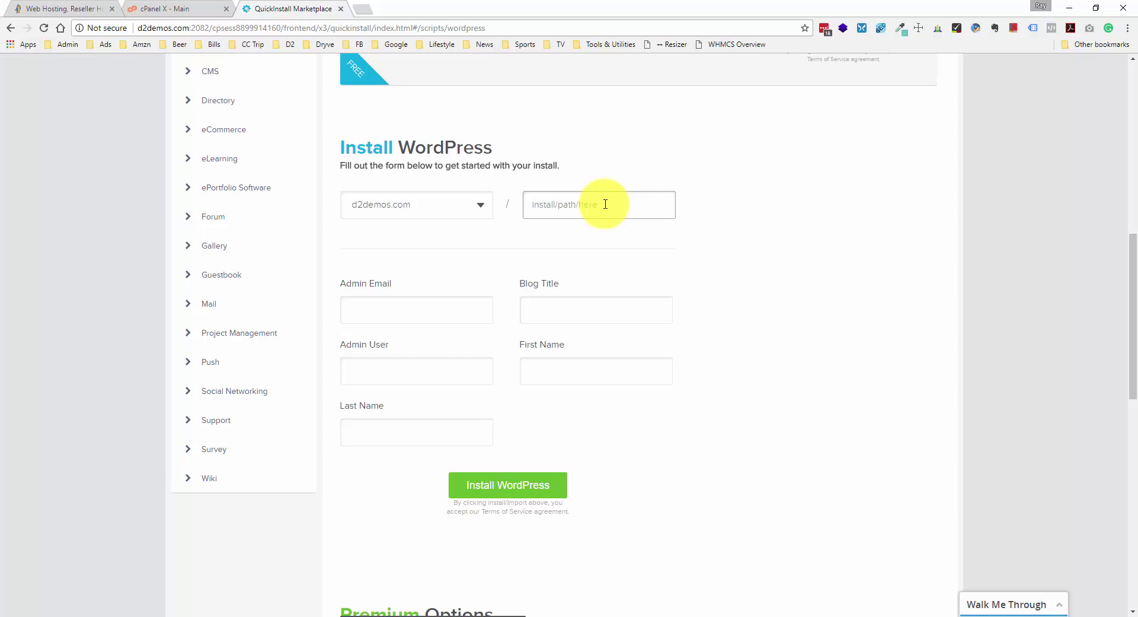
text(ele)
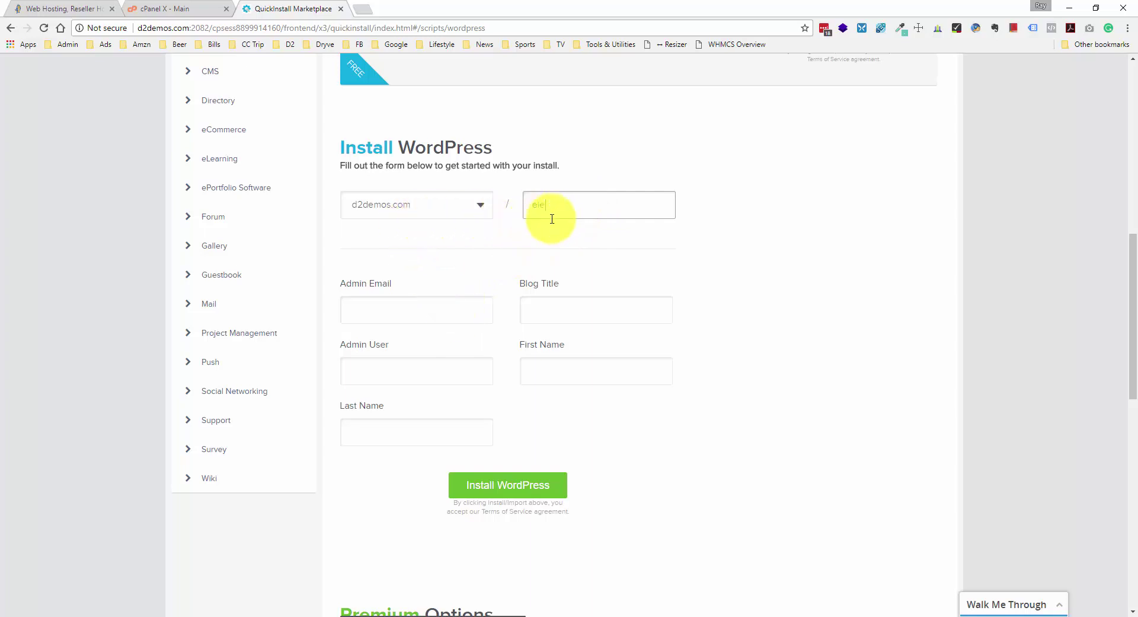
- Enter the admin email, blog title 'Smith and Sons Remodeling', admin username and name, then install
click(459, 308)
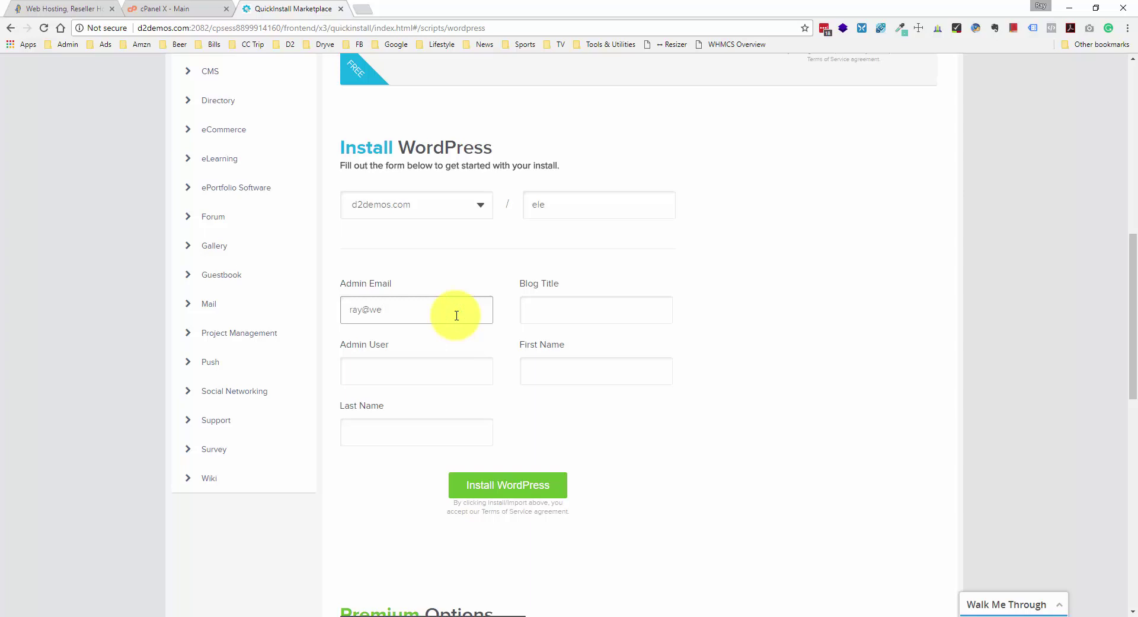
key(Tab)
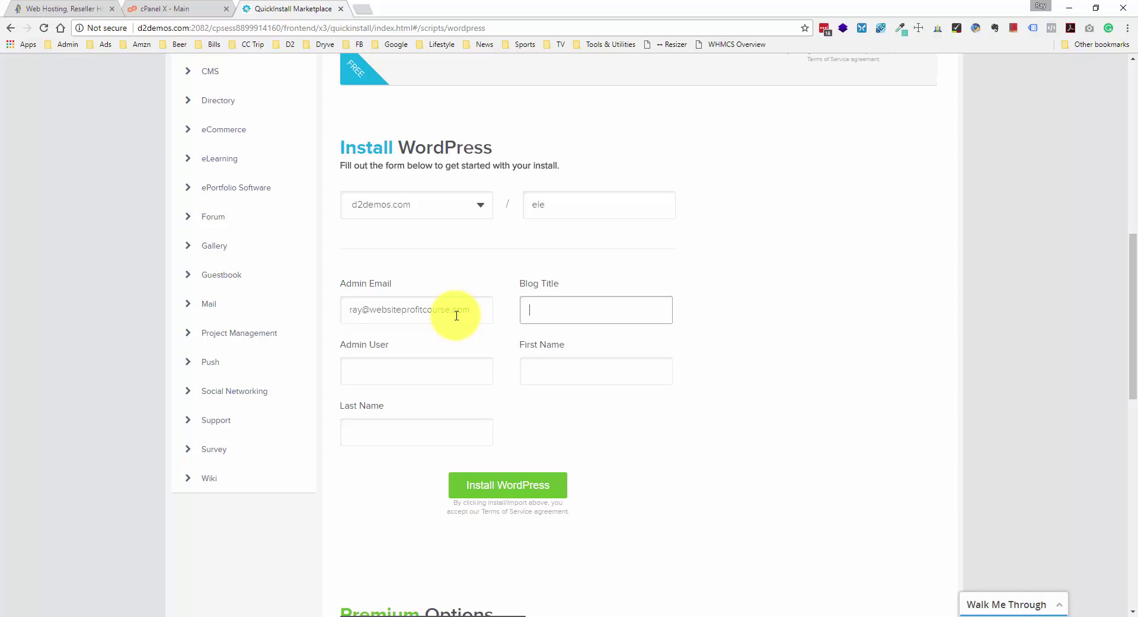
text(Smith and Sons Remodeling)
click(442, 361)
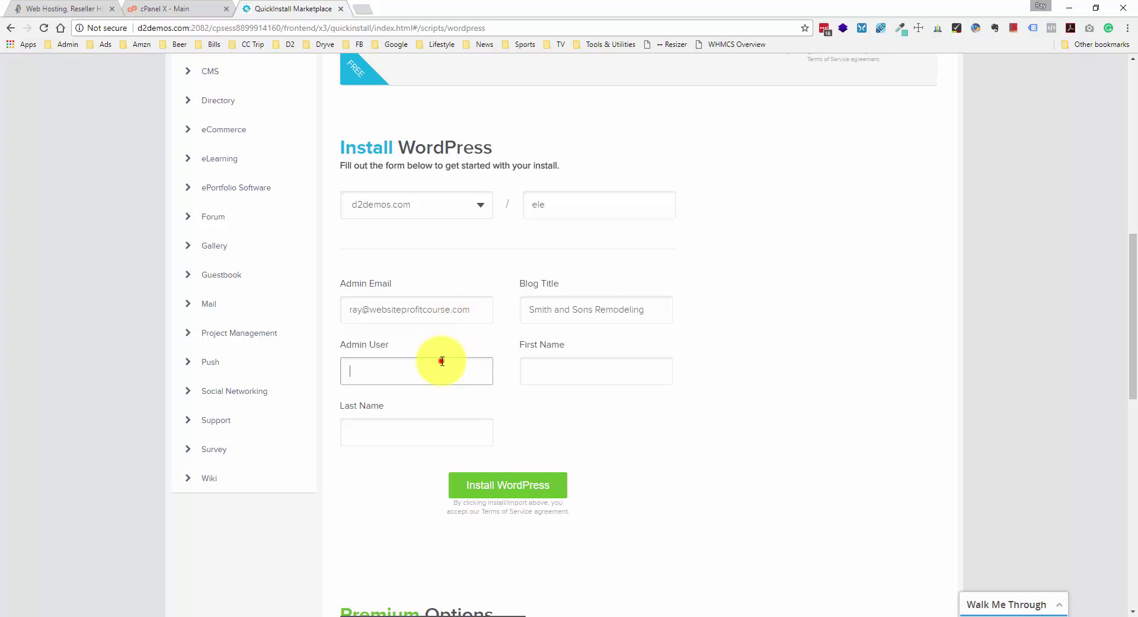
text(raymond)
key(Tab)
text(Raymond)
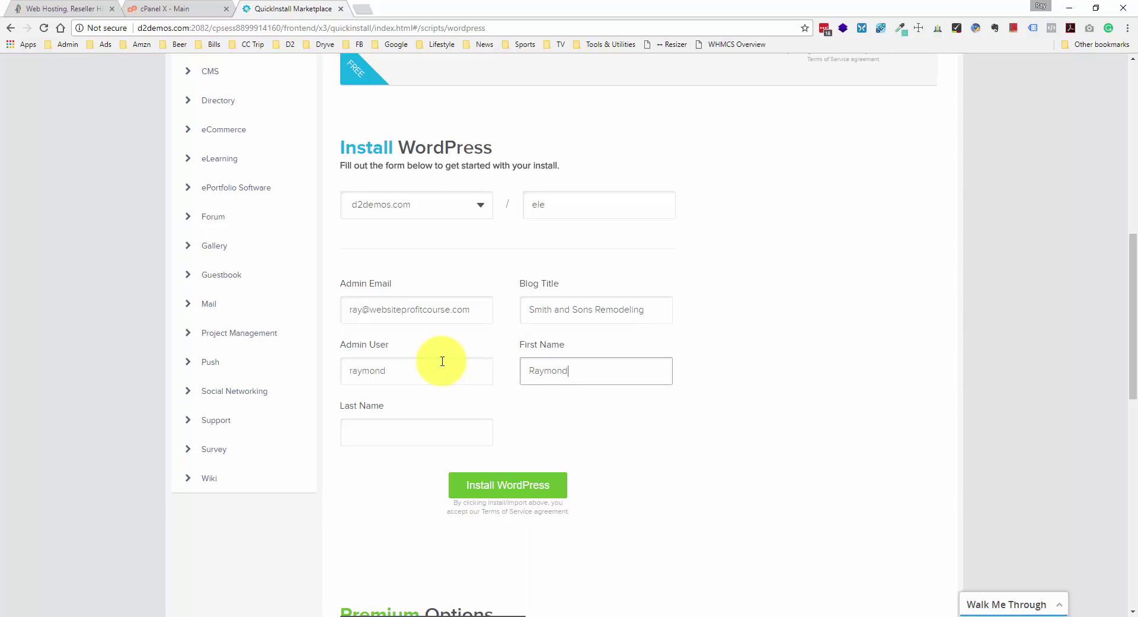
key(Tab)
text(D)
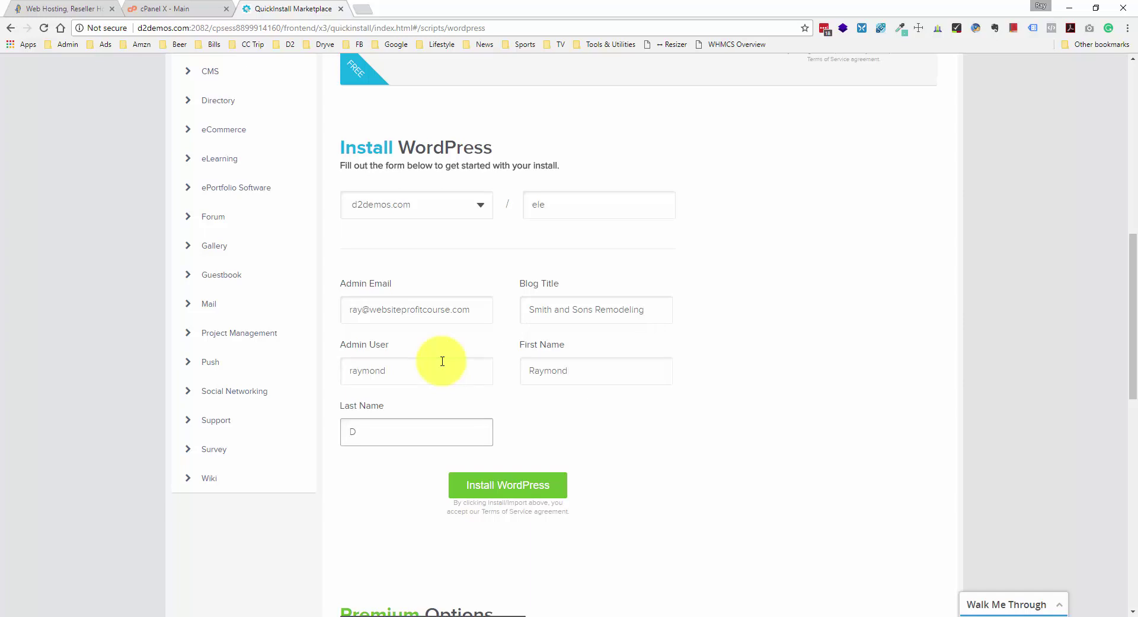
click(481, 490)
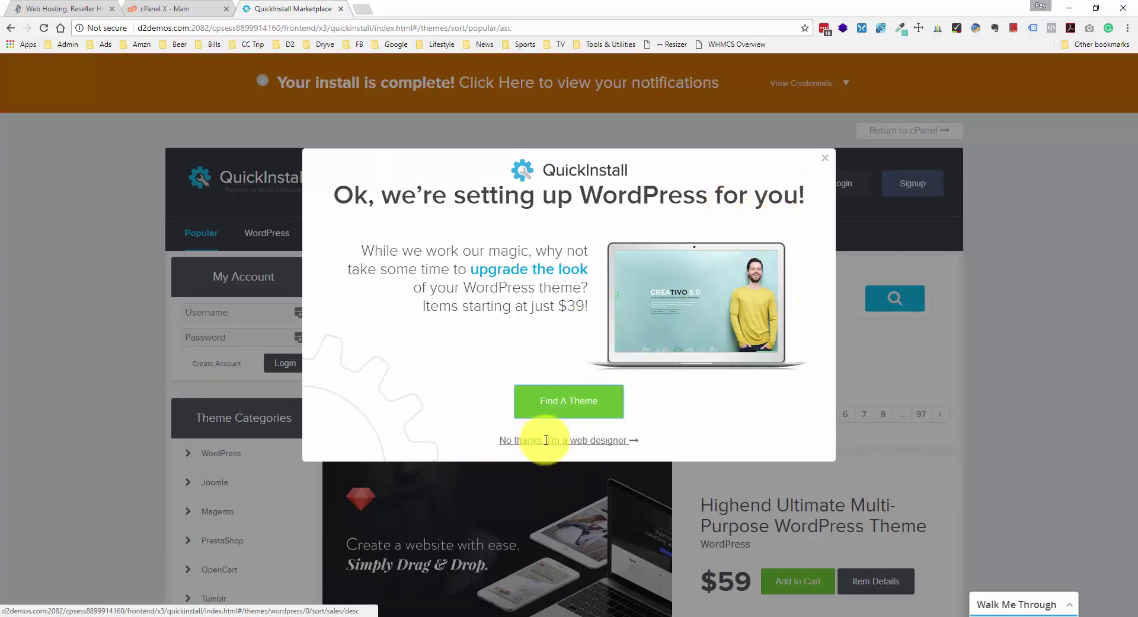
- Decline the theme offer, show the install credentials and select the admin password
click(822, 159)
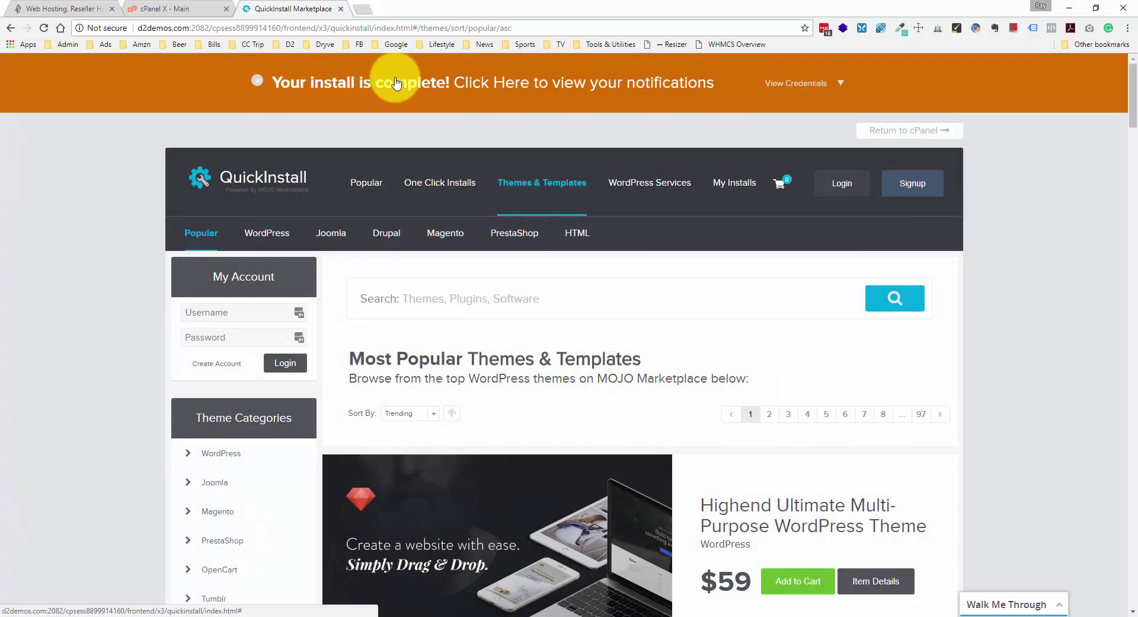
click(842, 85)
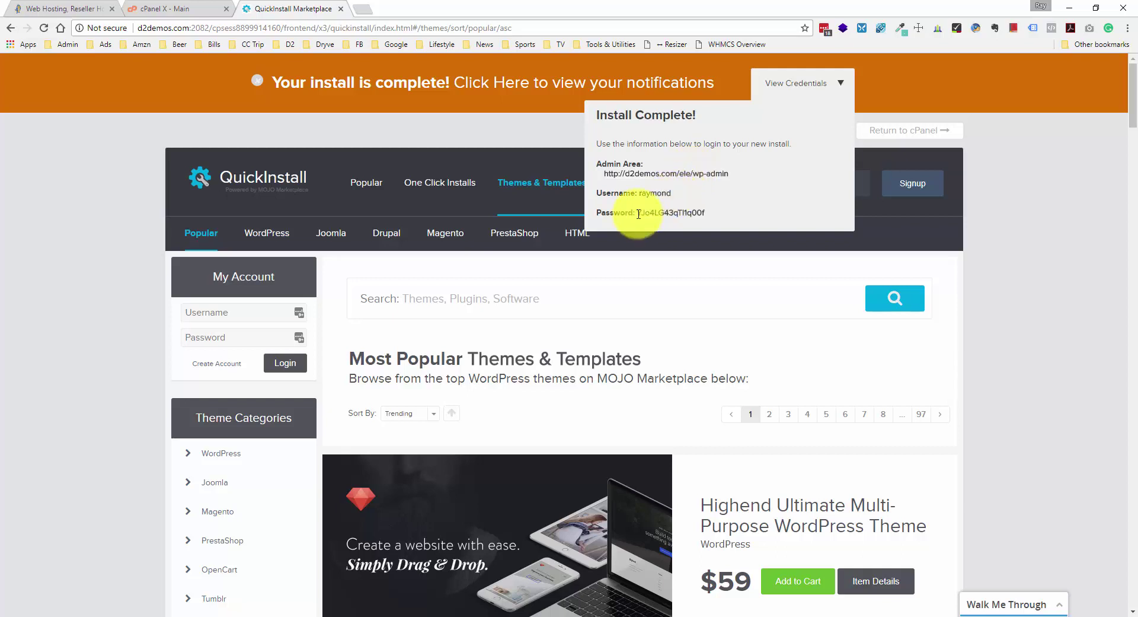
drag(638, 213, 703, 207)
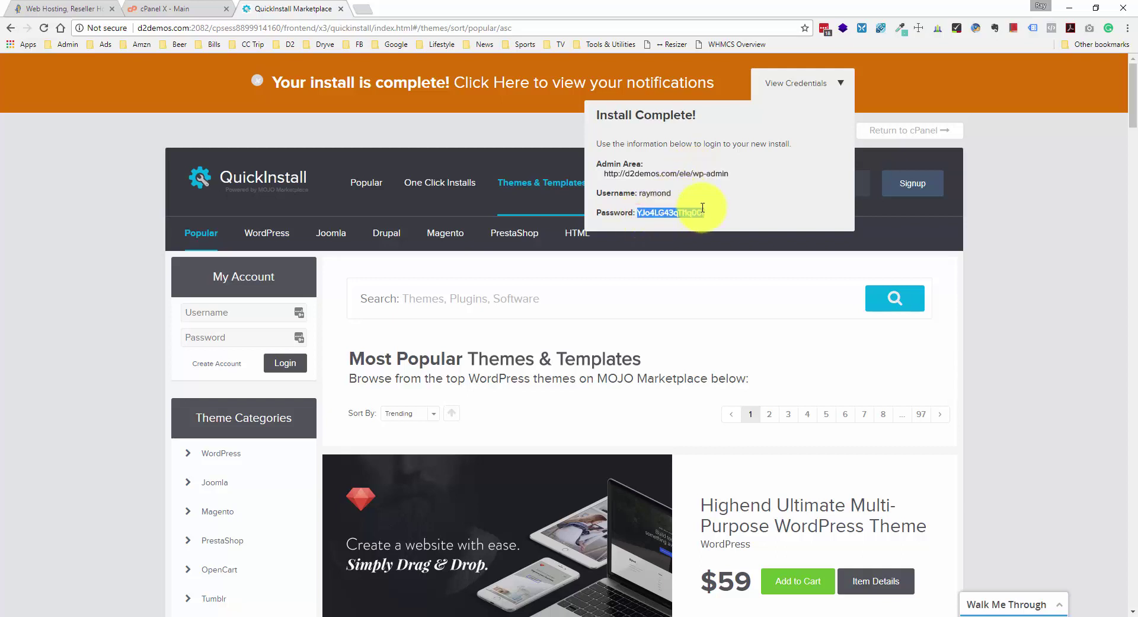
- Log in to d2demos.com/ele/wp-admin with the admin username and password
click(681, 173)
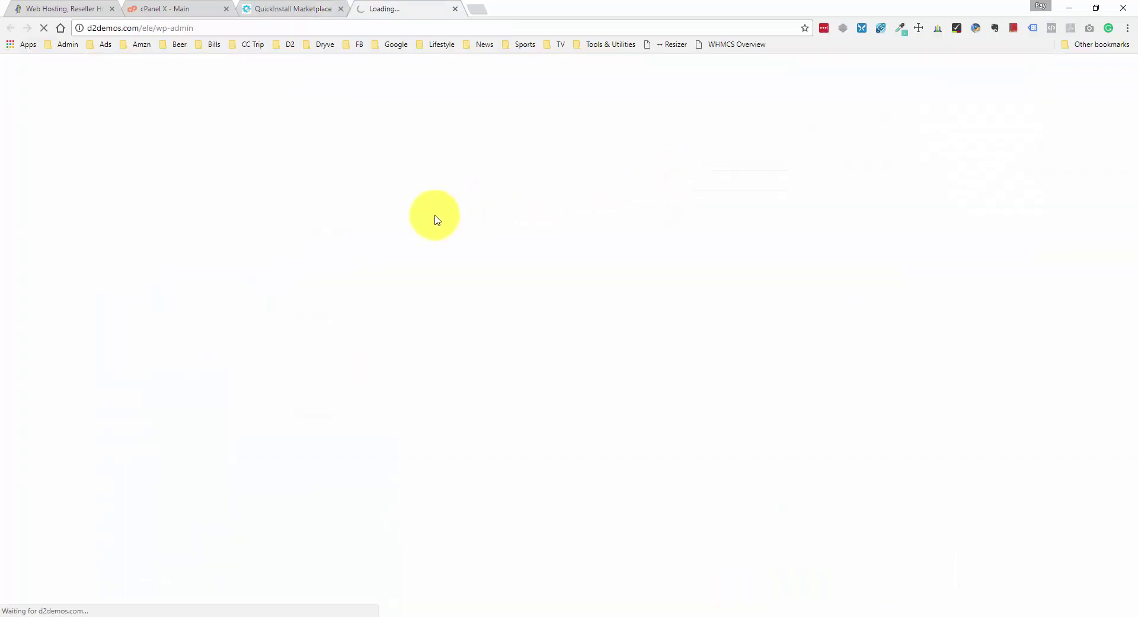
text(raymond)
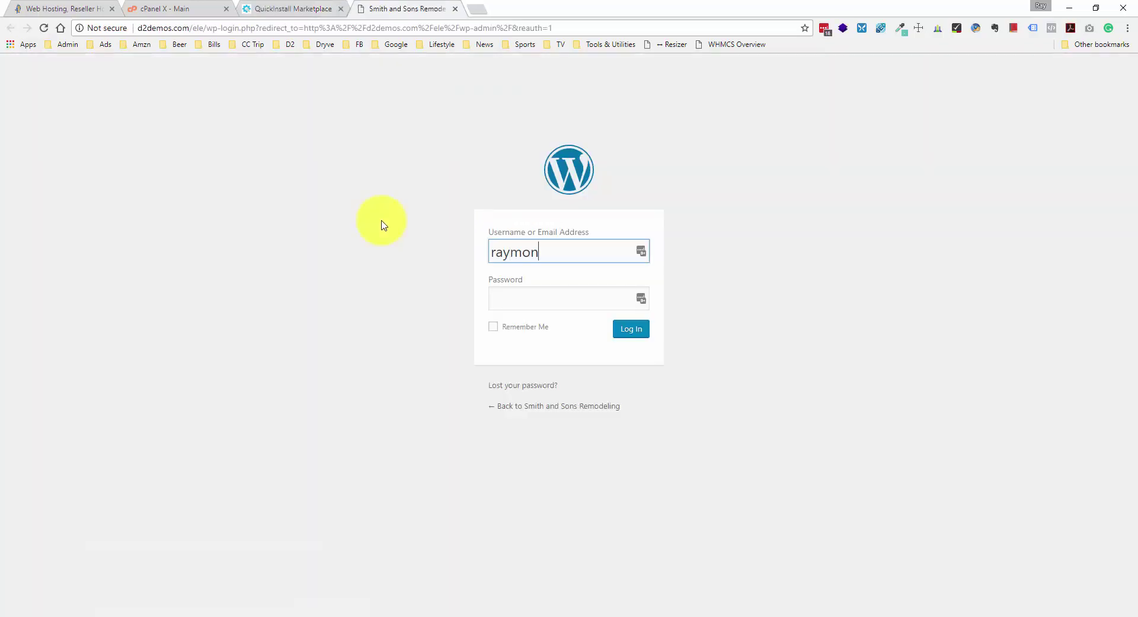
key(Tab)
text(****************)
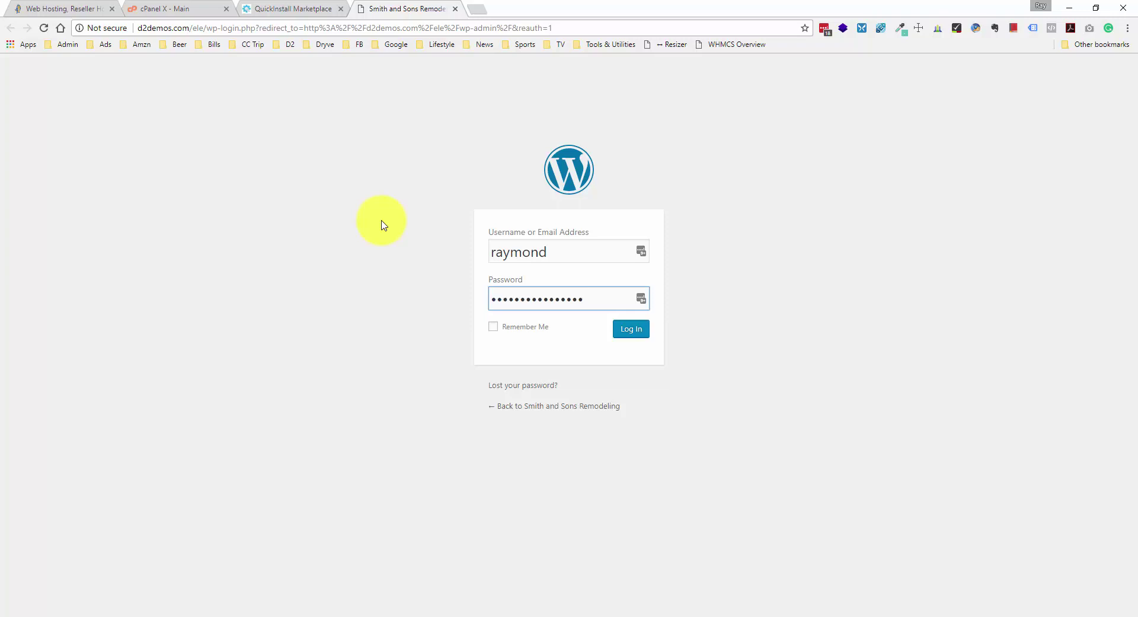
click(619, 327)
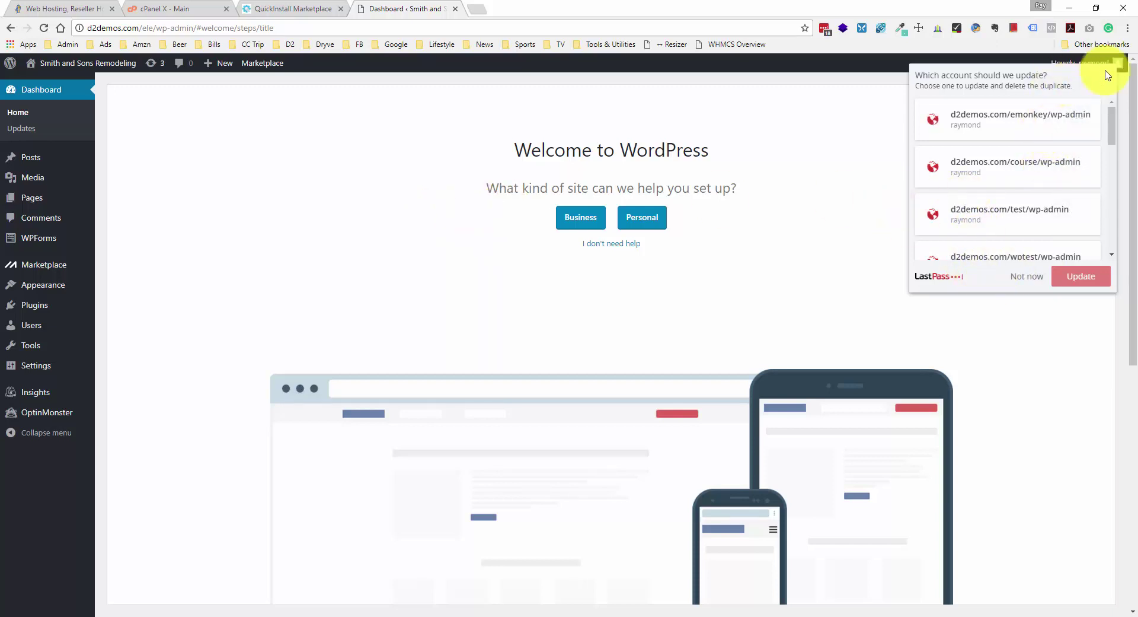
- Dismiss the password manager prompt and skip the WordPress welcome setup wizard
click(1015, 283)
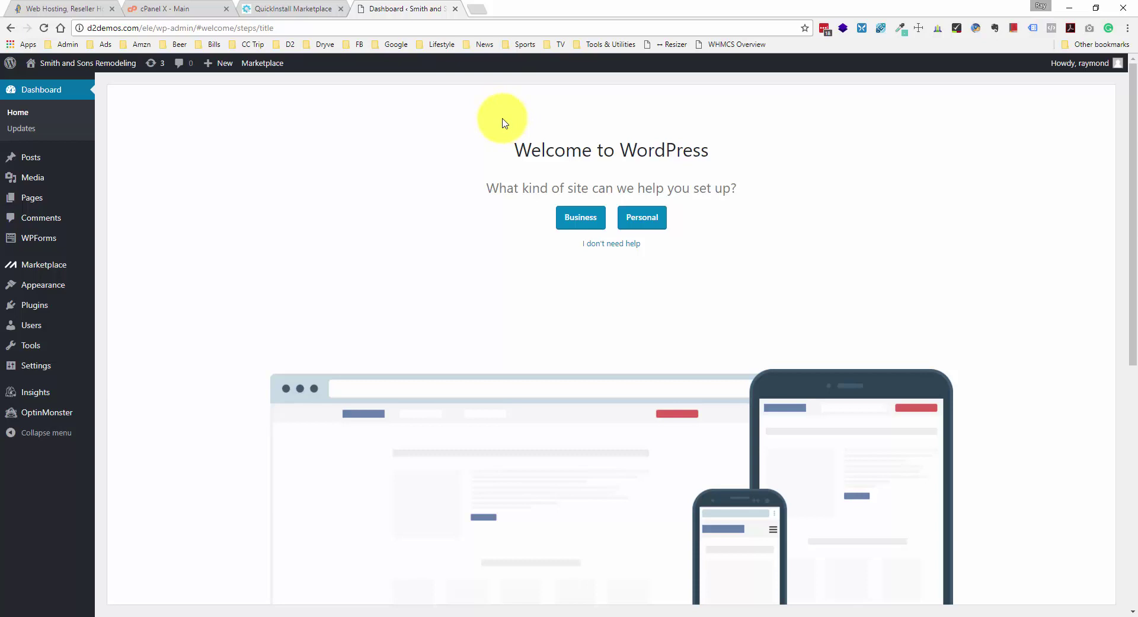
scroll(503, 123, down, 1)
scroll(503, 123, up, 1)
click(616, 245)
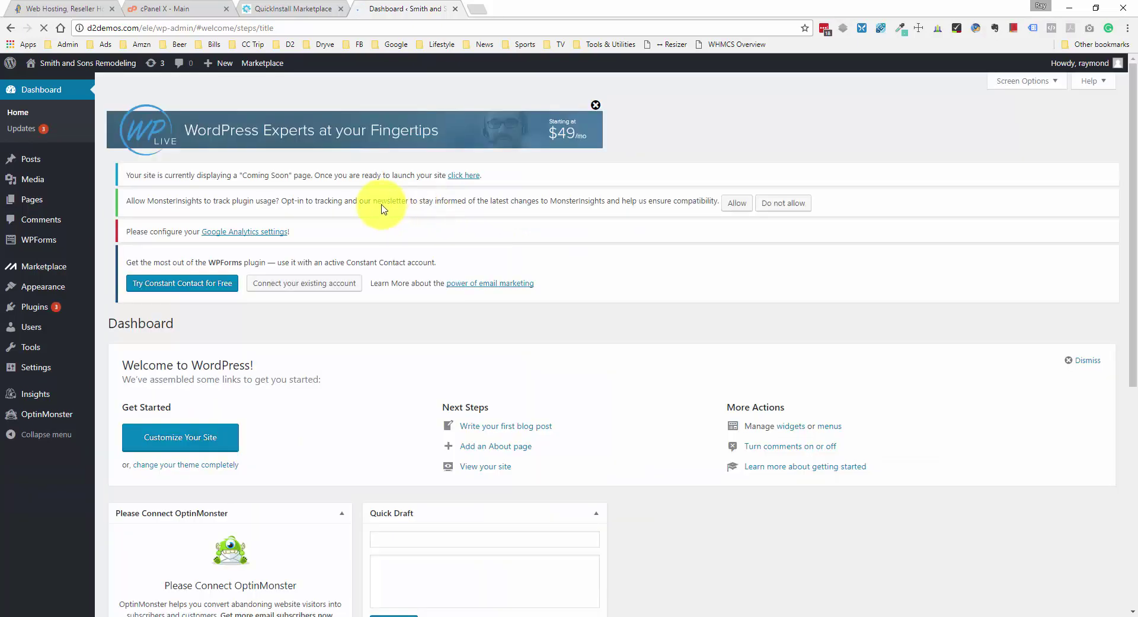
scroll(254, 166, down, 1)
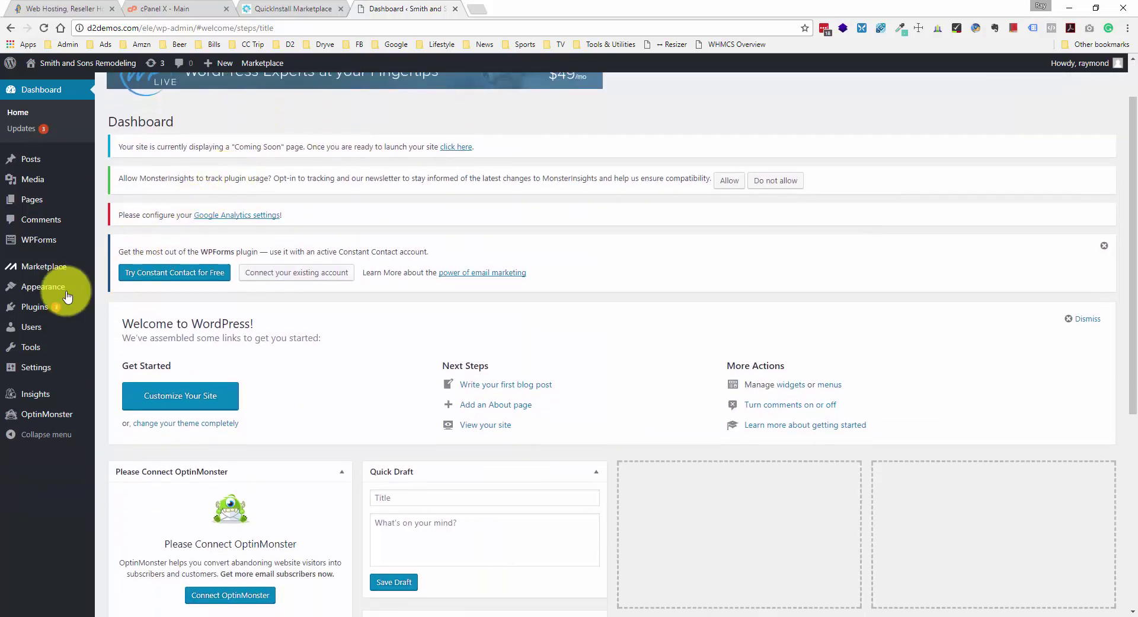
- Bulk-deactivate all seven preinstalled plugins on the Plugins page
click(39, 313)
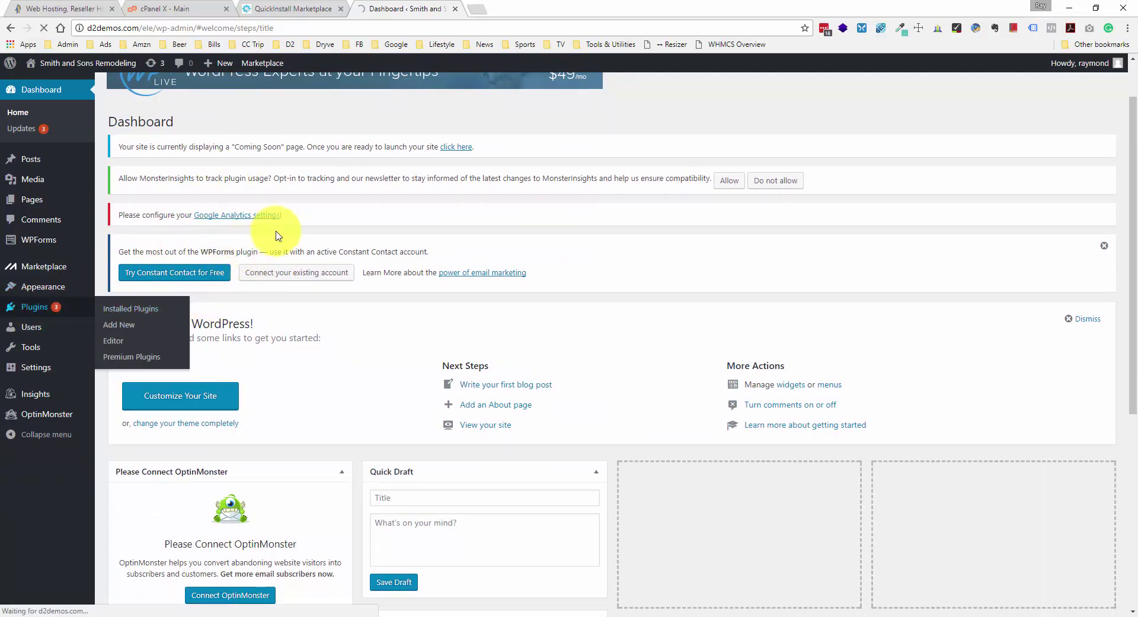
scroll(178, 196, down, 1)
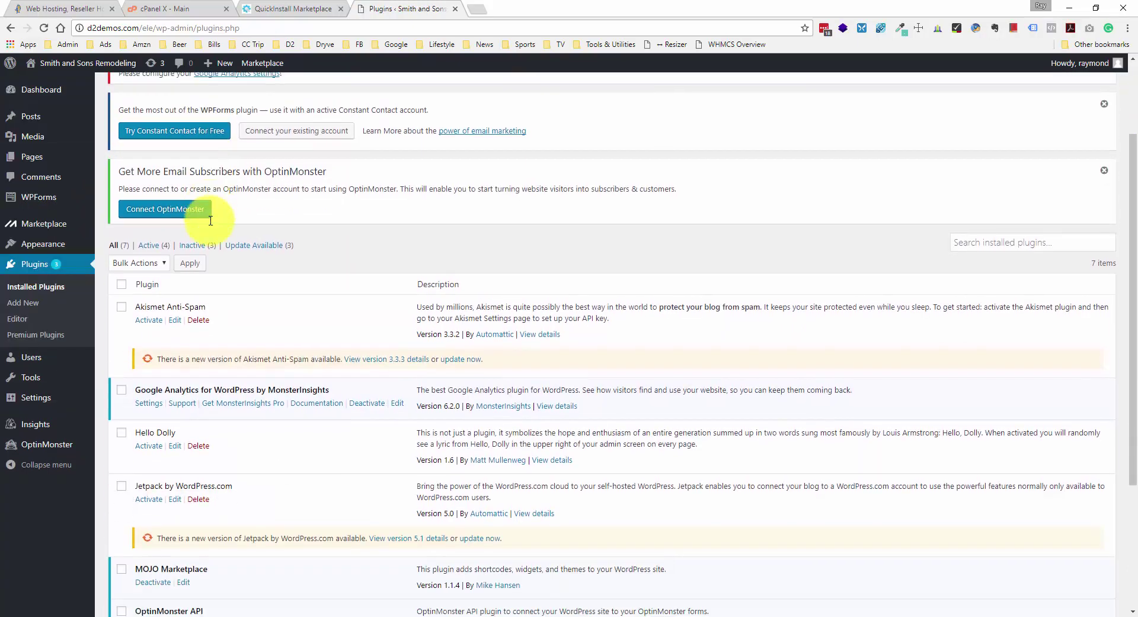
click(124, 278)
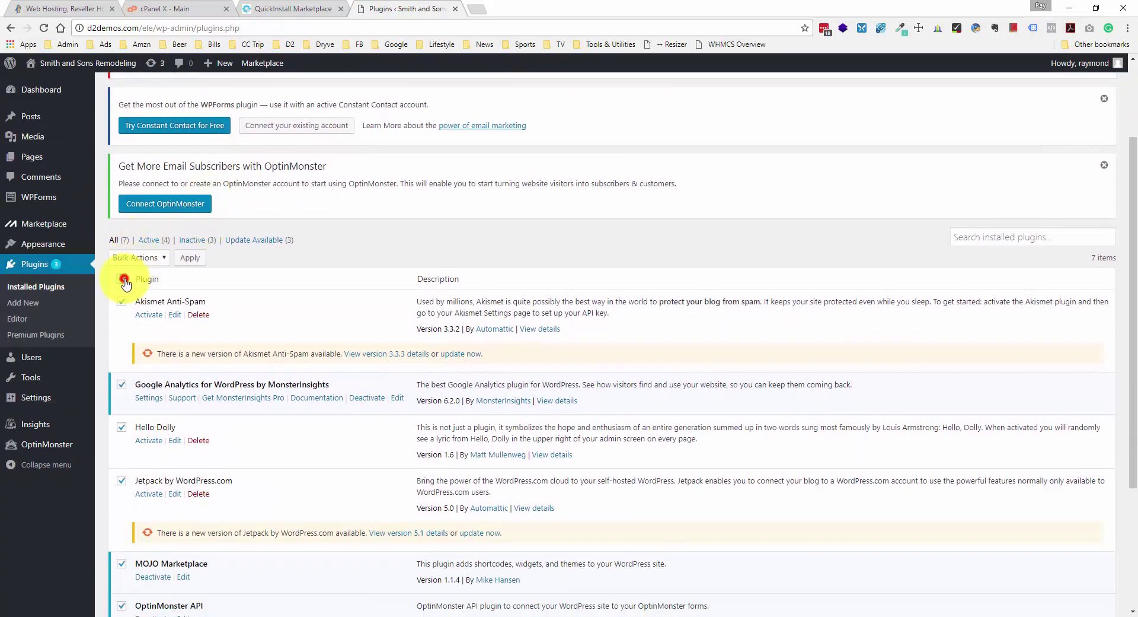
click(151, 257)
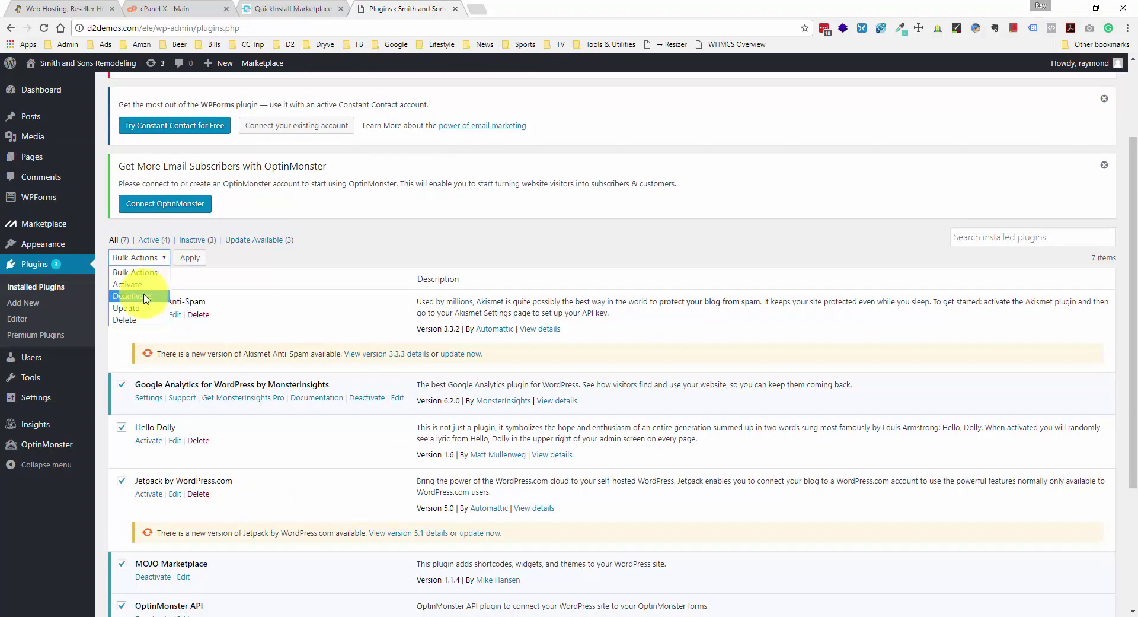
click(132, 296)
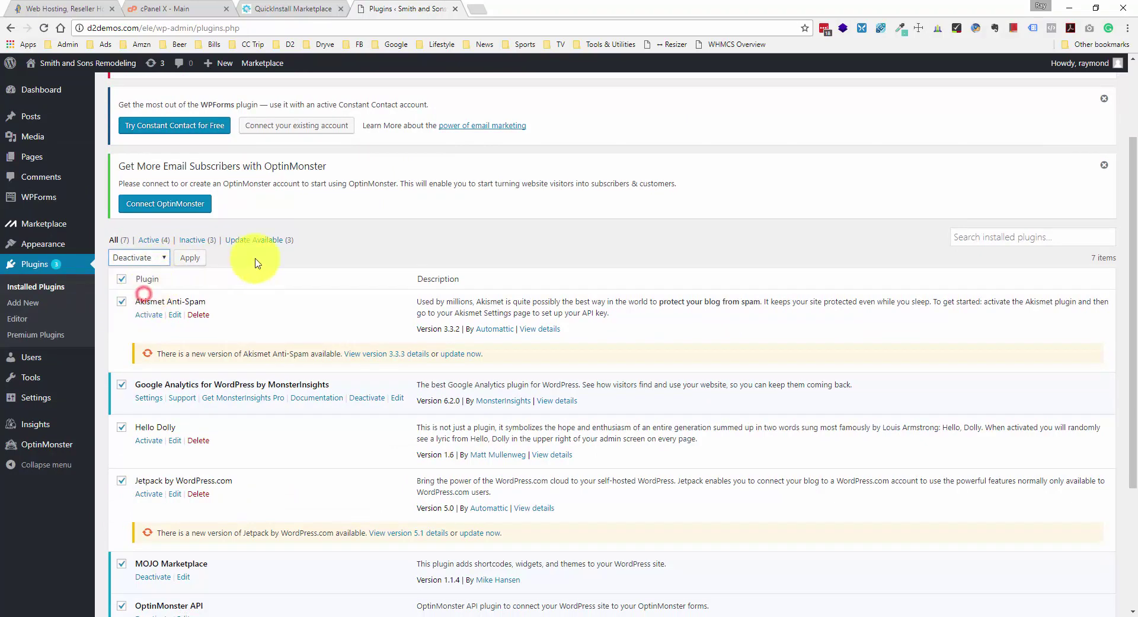
click(200, 261)
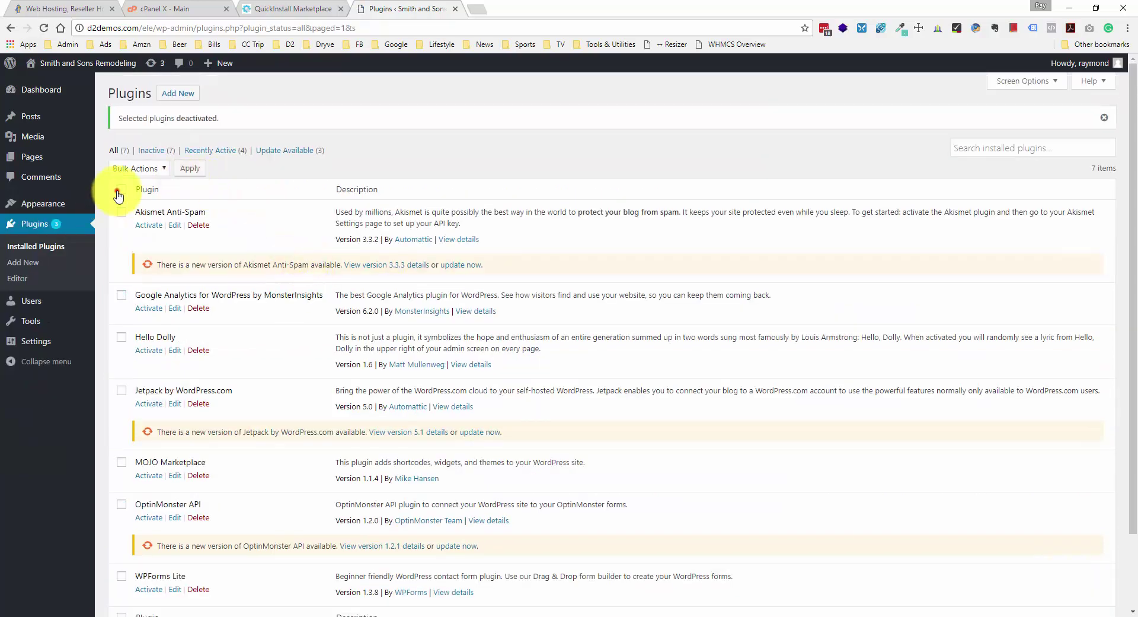
- Bulk-delete all the deactivated plugins and confirm removing their data
click(118, 190)
click(137, 169)
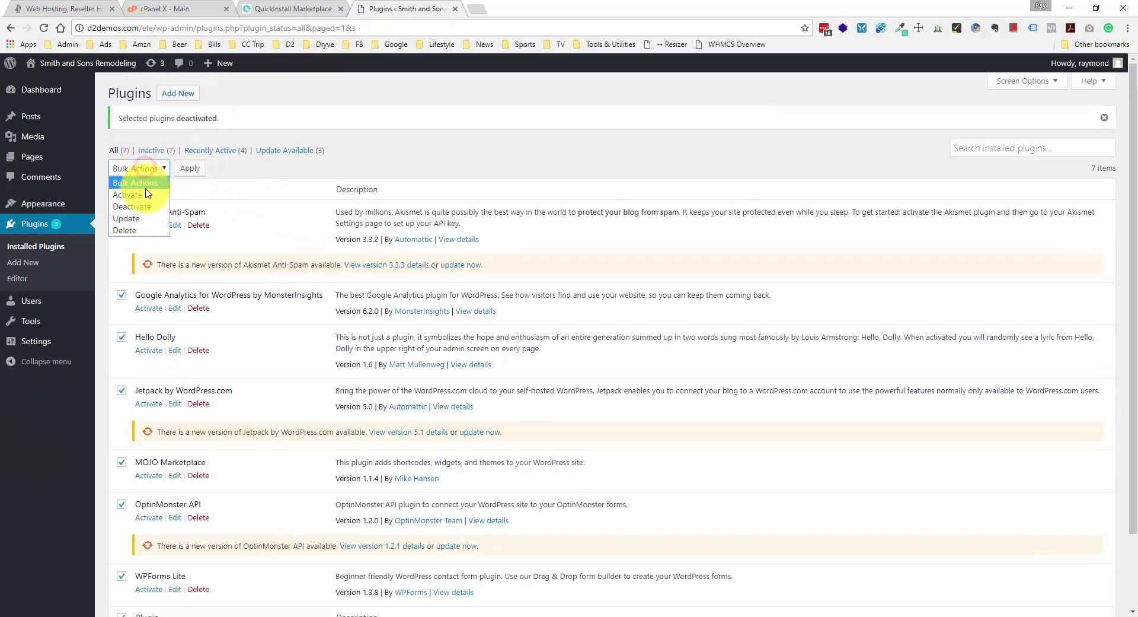
click(142, 230)
click(196, 168)
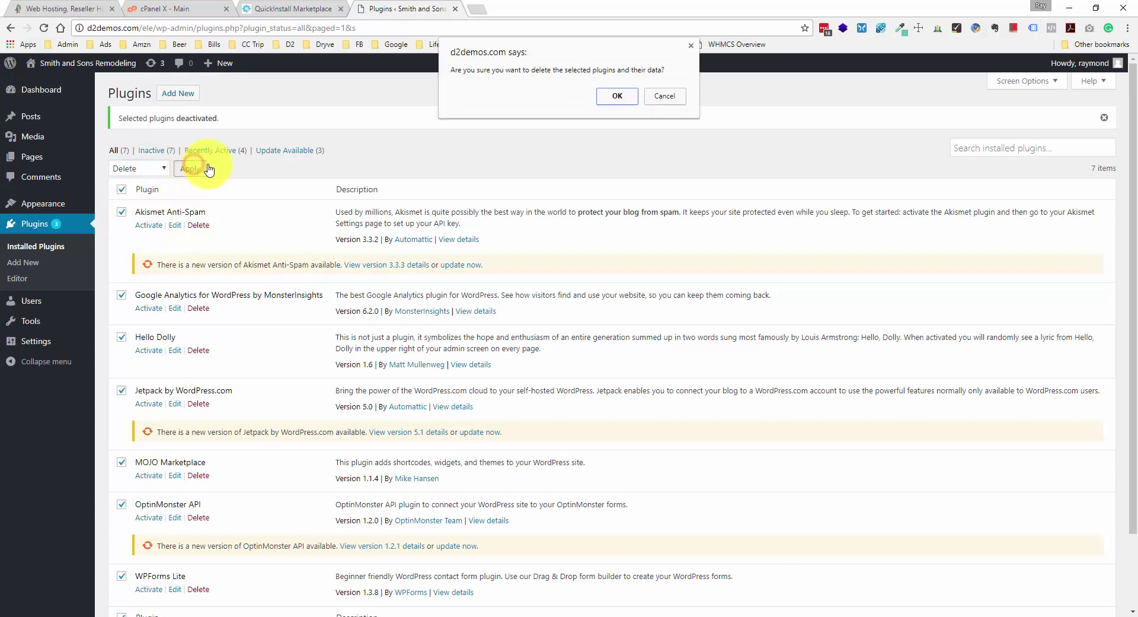
click(618, 96)
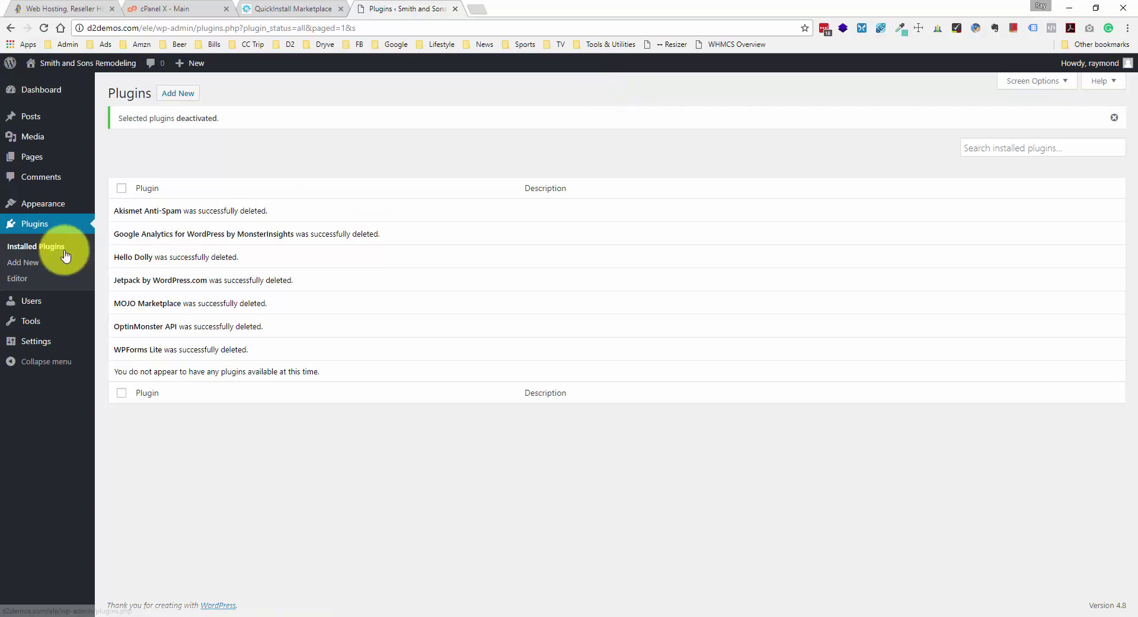
- Search for 'child theme configurator', then install and activate the Child Theme Configurator plugin
click(37, 268)
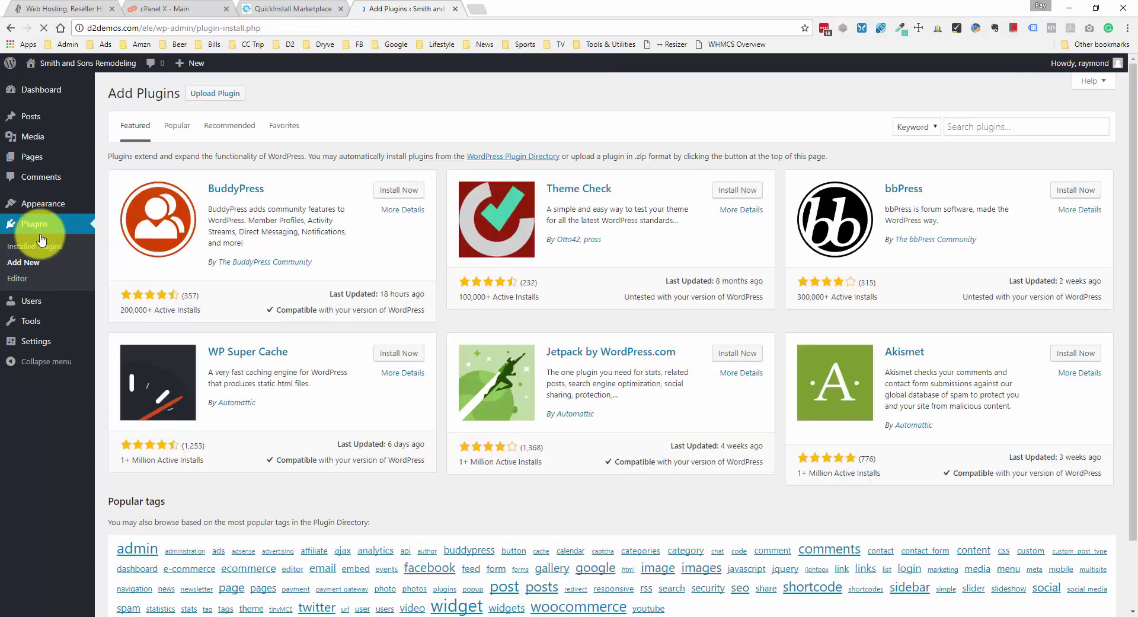
click(1011, 131)
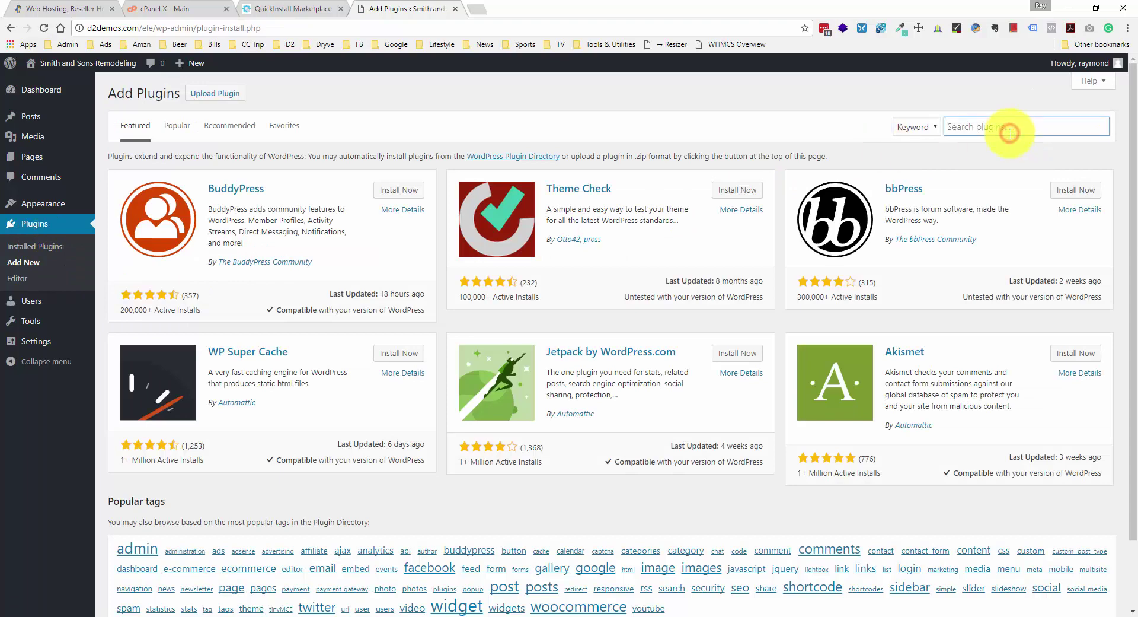
text(child theme configurator)
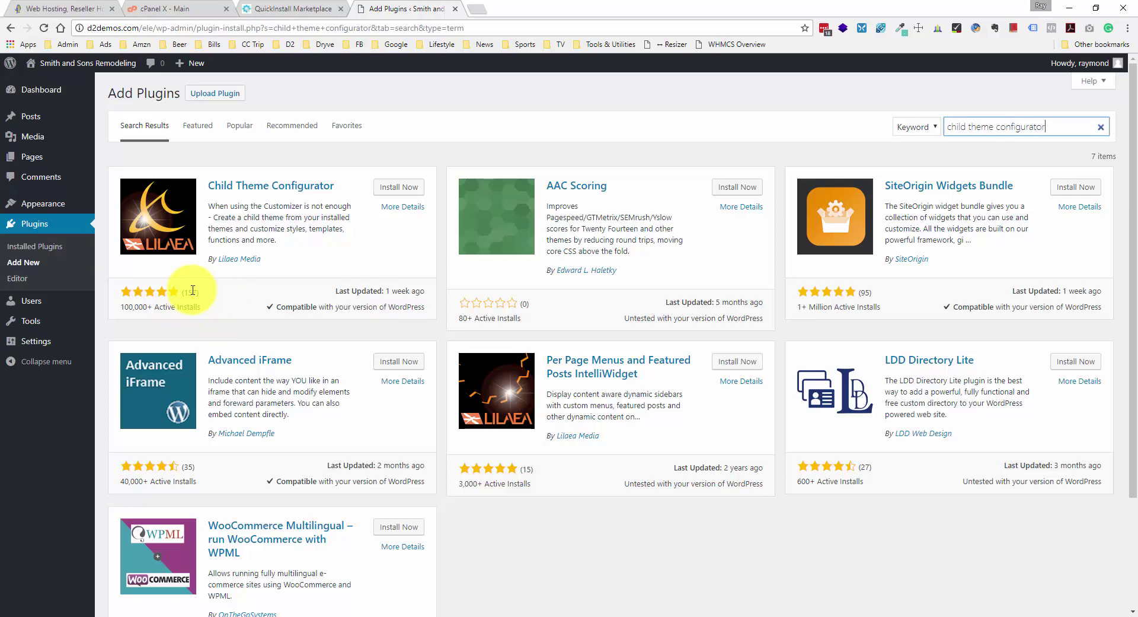
click(388, 190)
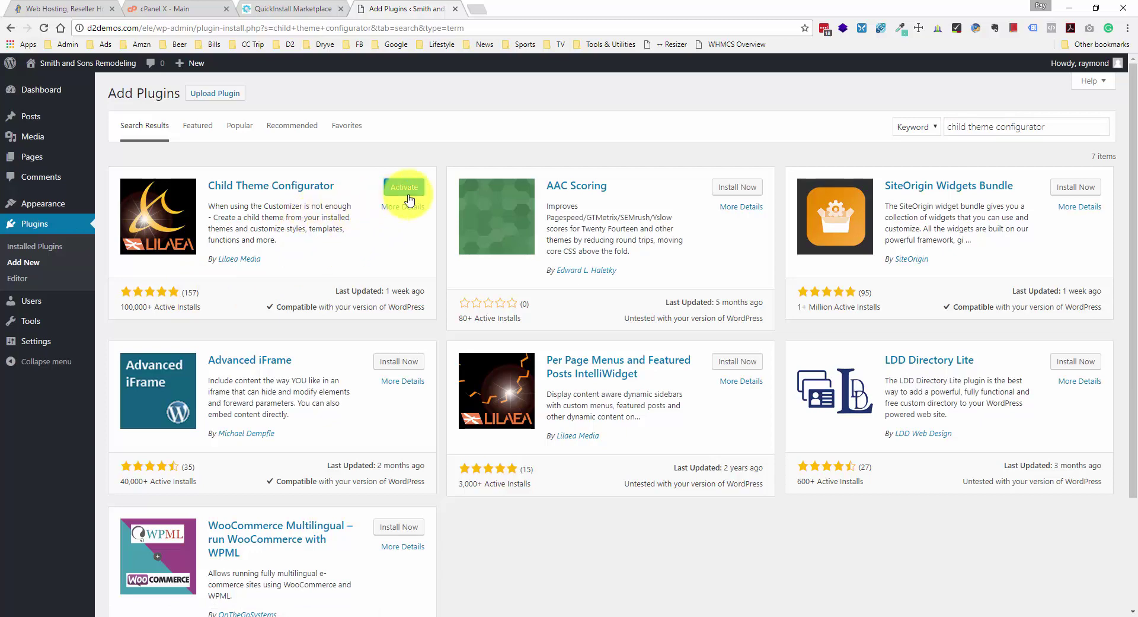
click(407, 188)
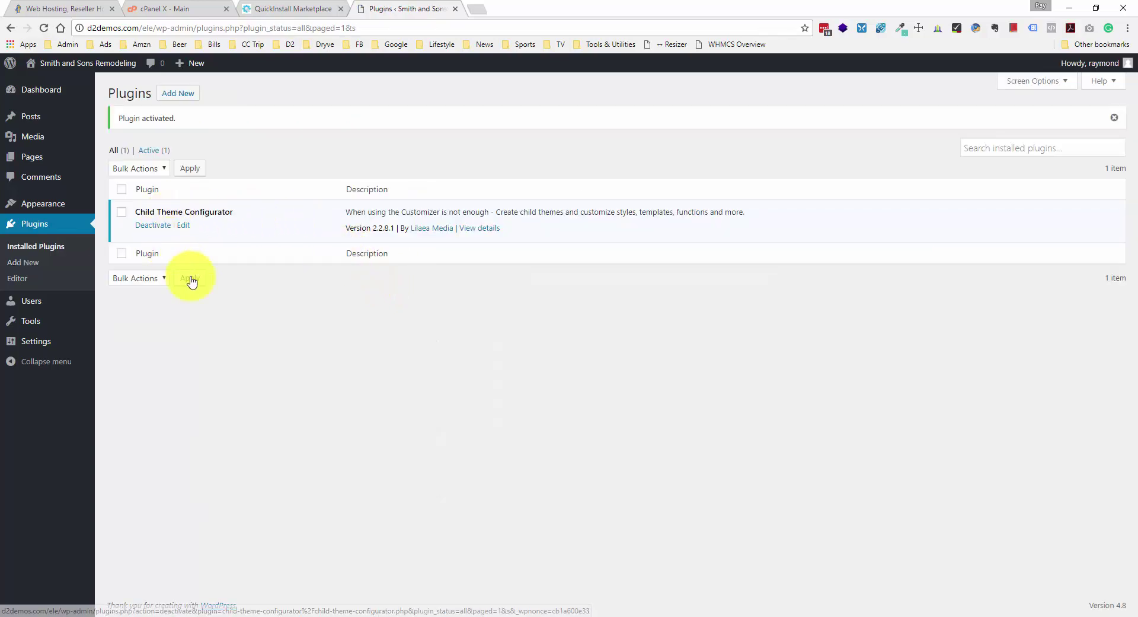
mouse_move(80, 335)
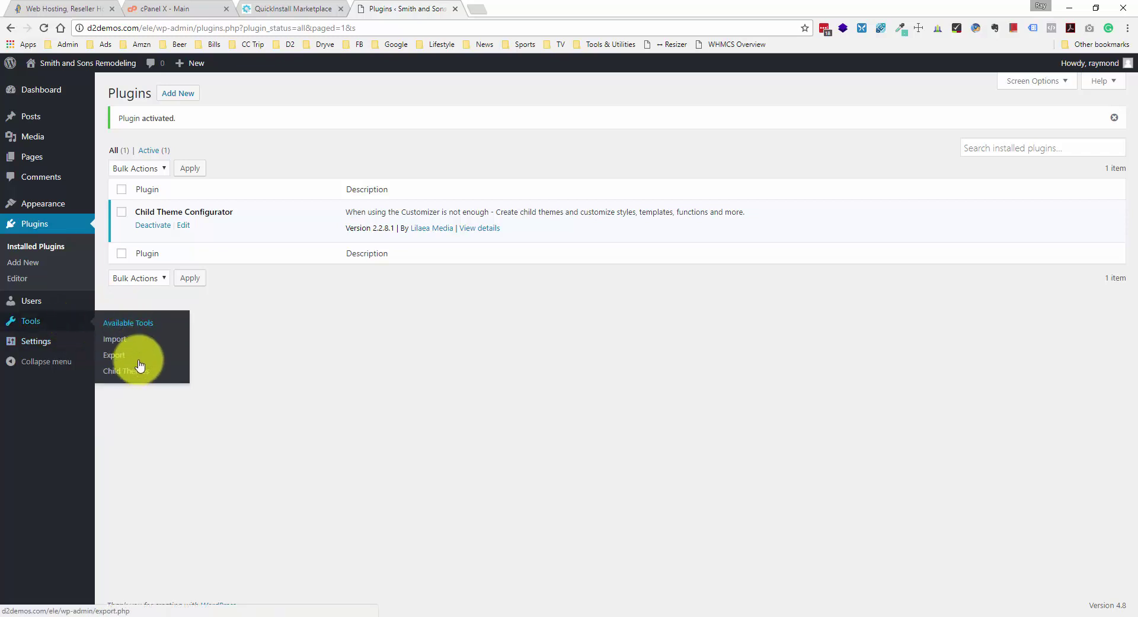
- In Tools > Child Themes, pick Twenty Seventeen as parent theme and analyze it
click(139, 374)
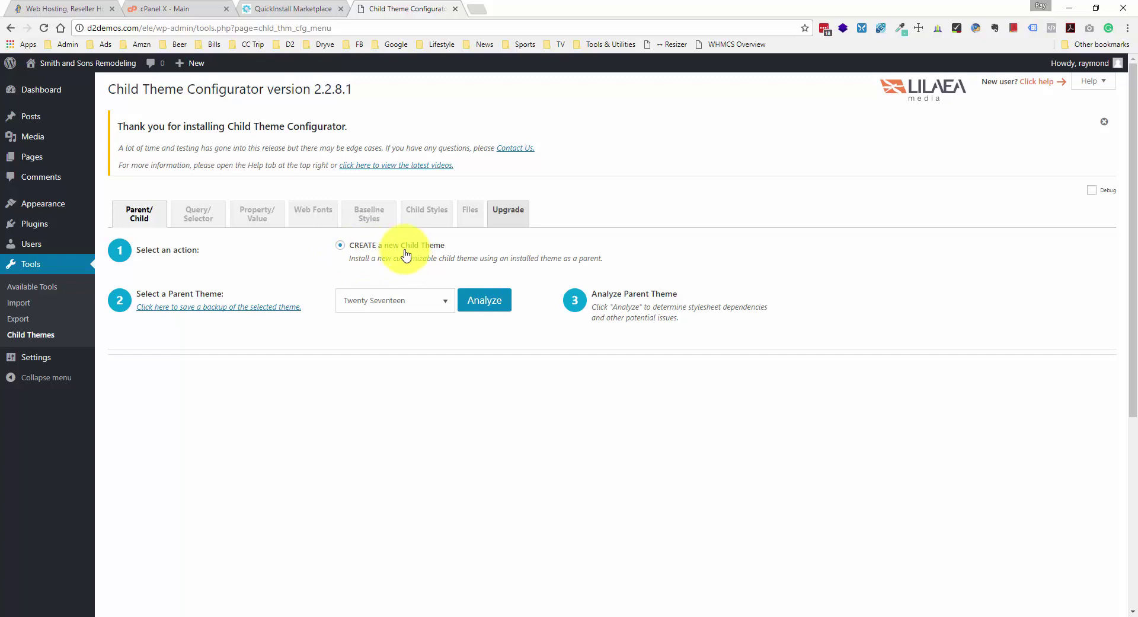
click(442, 301)
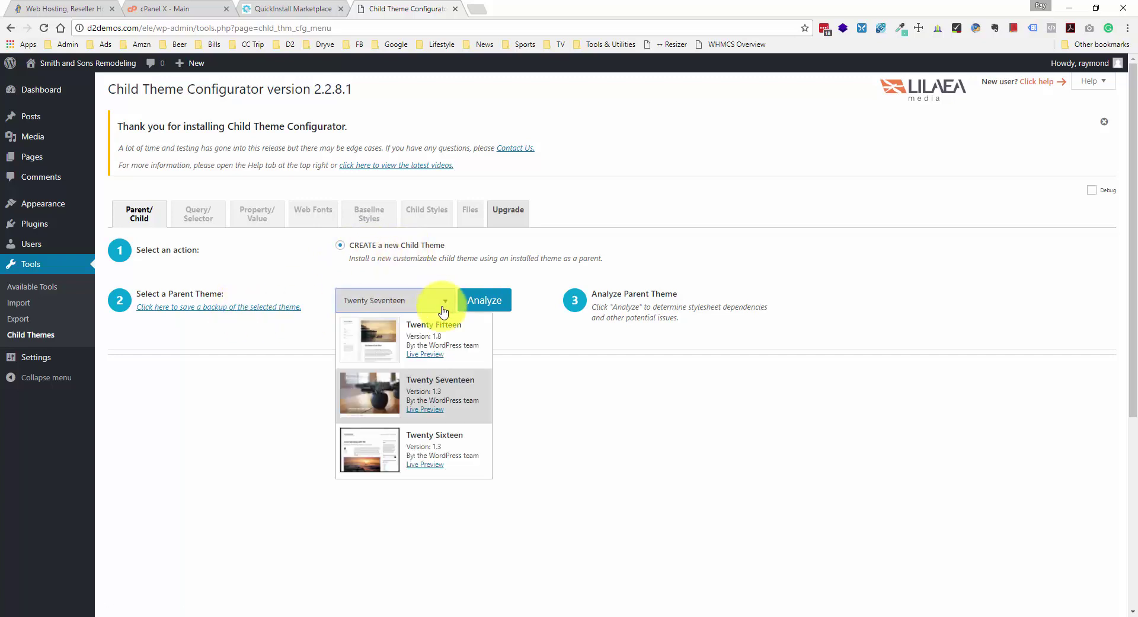
click(460, 409)
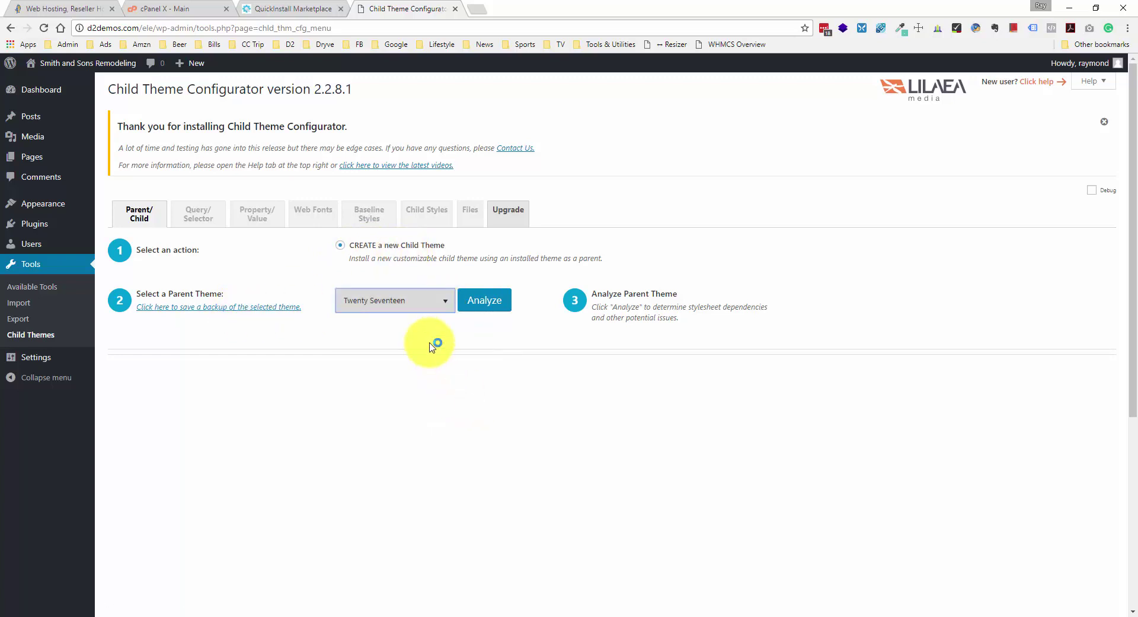
click(471, 300)
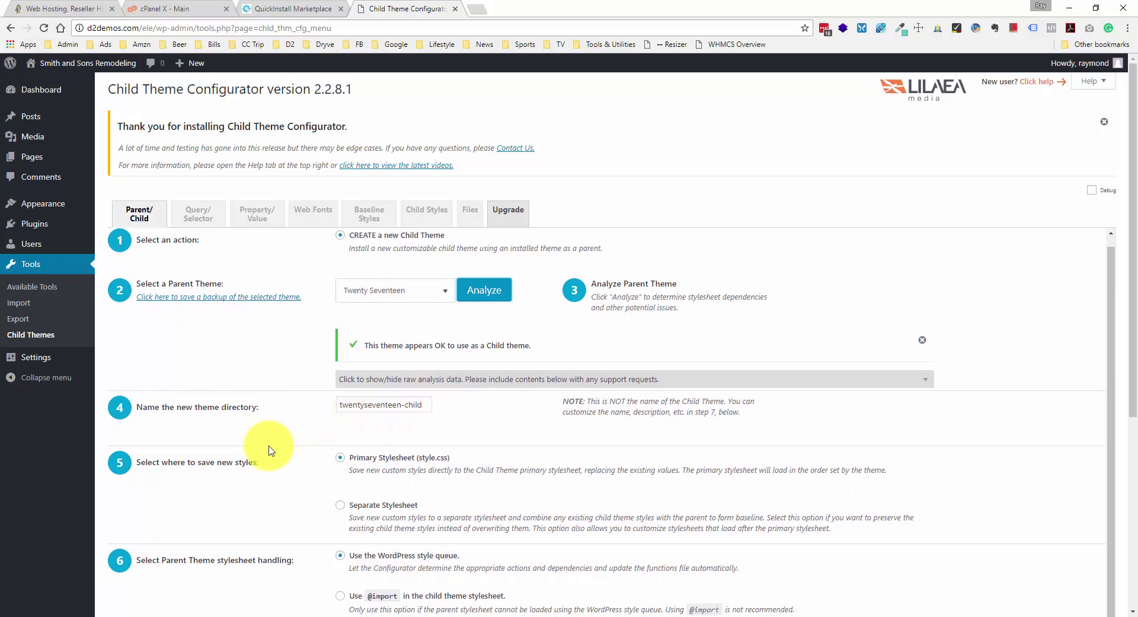
- Reveal the child theme attributes and set Theme Website to websiteprofitcourse.com/biz
scroll(332, 442, down, 2)
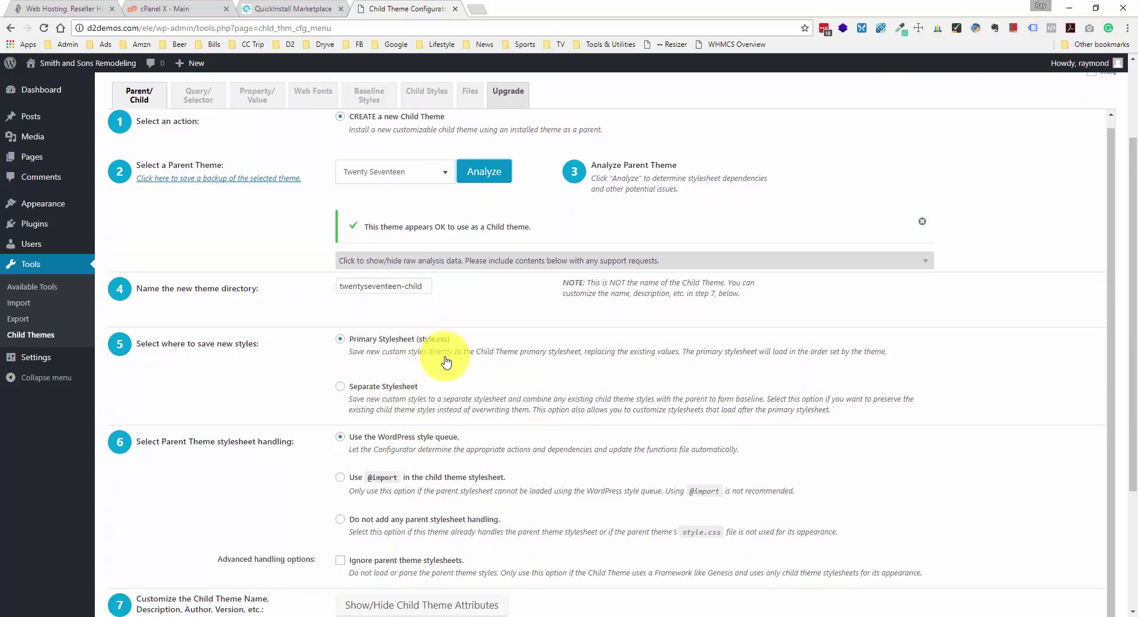
scroll(446, 360, down, 2)
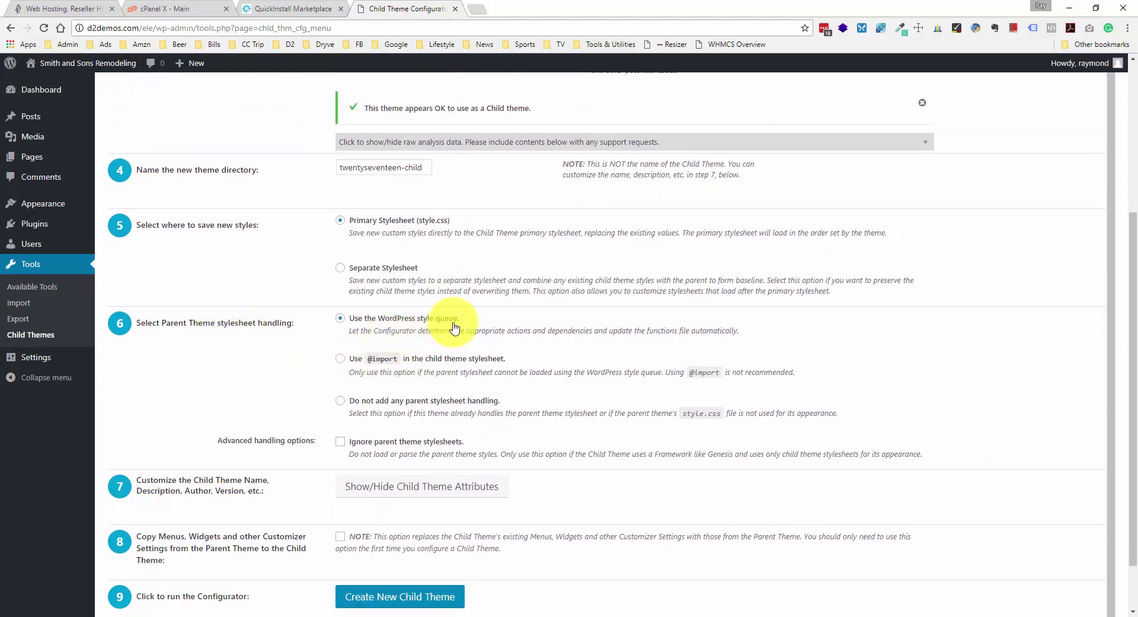
scroll(481, 364, down, 1)
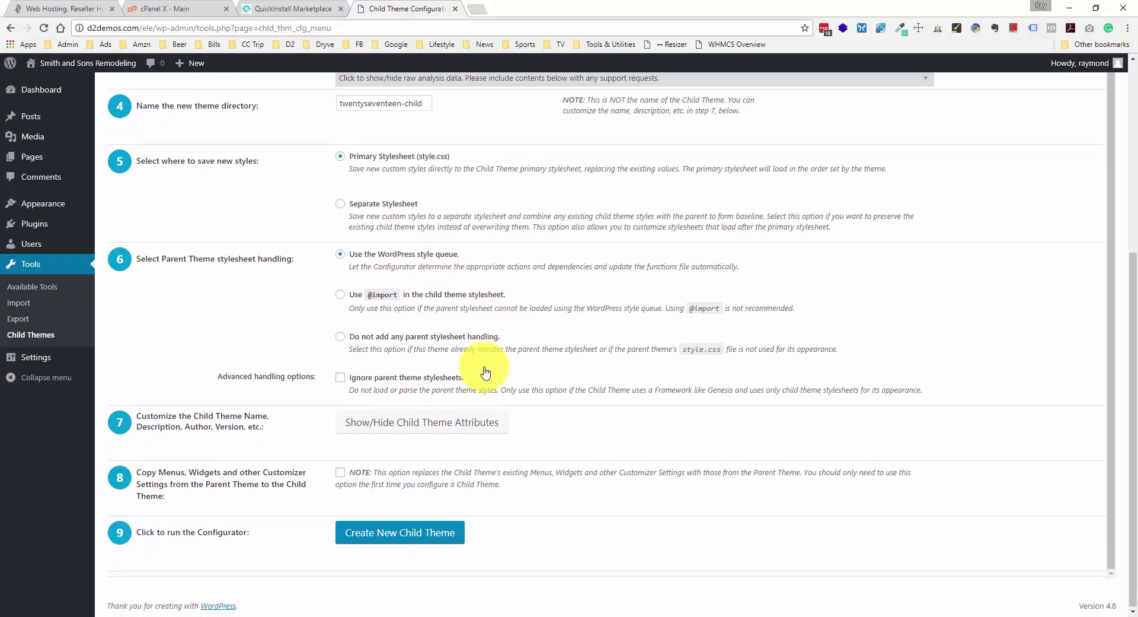
click(370, 425)
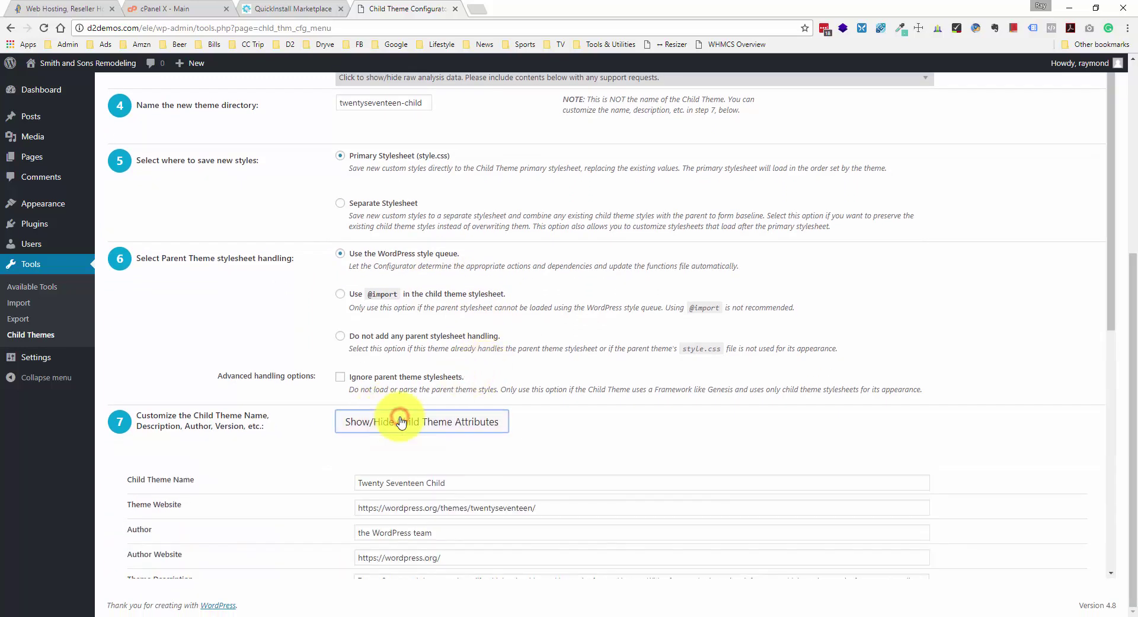
scroll(494, 419, down, 3)
scroll(494, 419, down, 2)
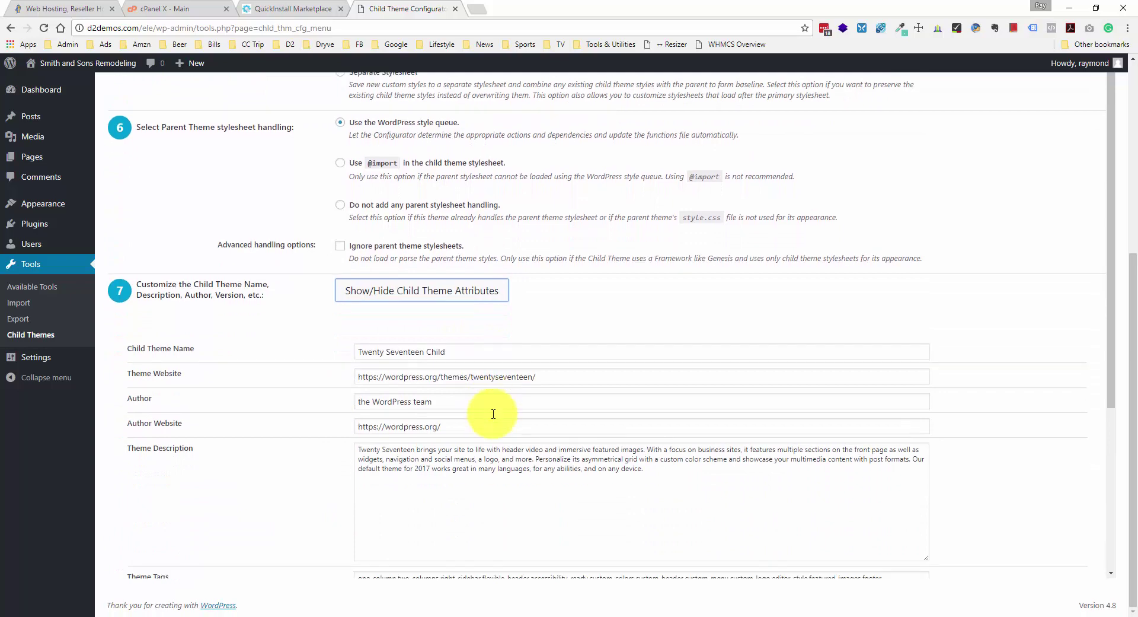
scroll(400, 331, down, 1)
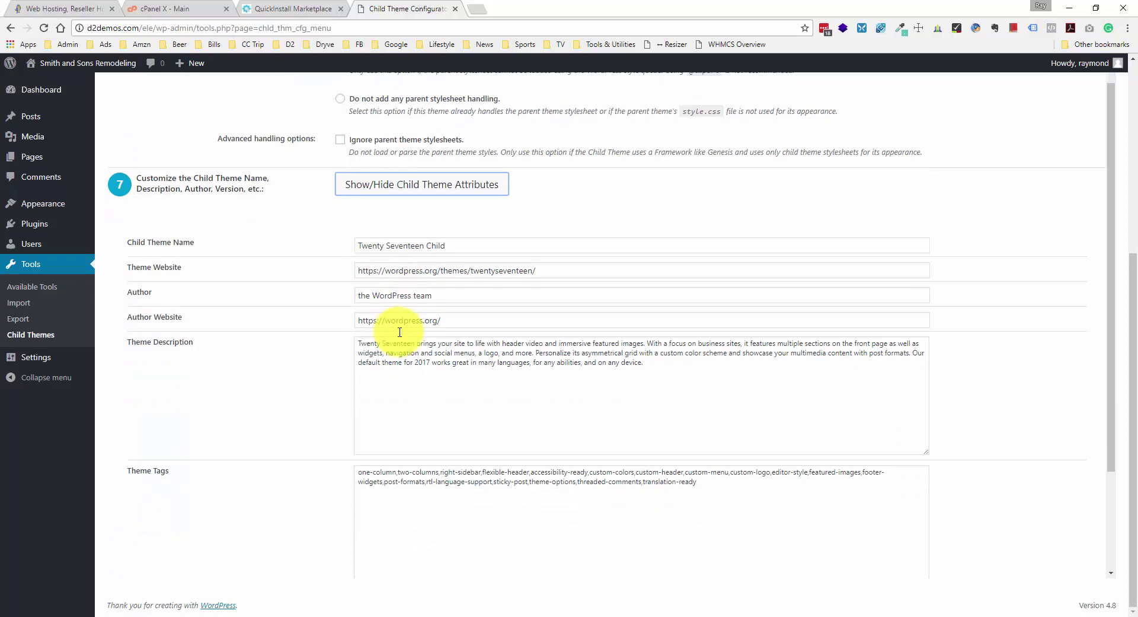
click(434, 295)
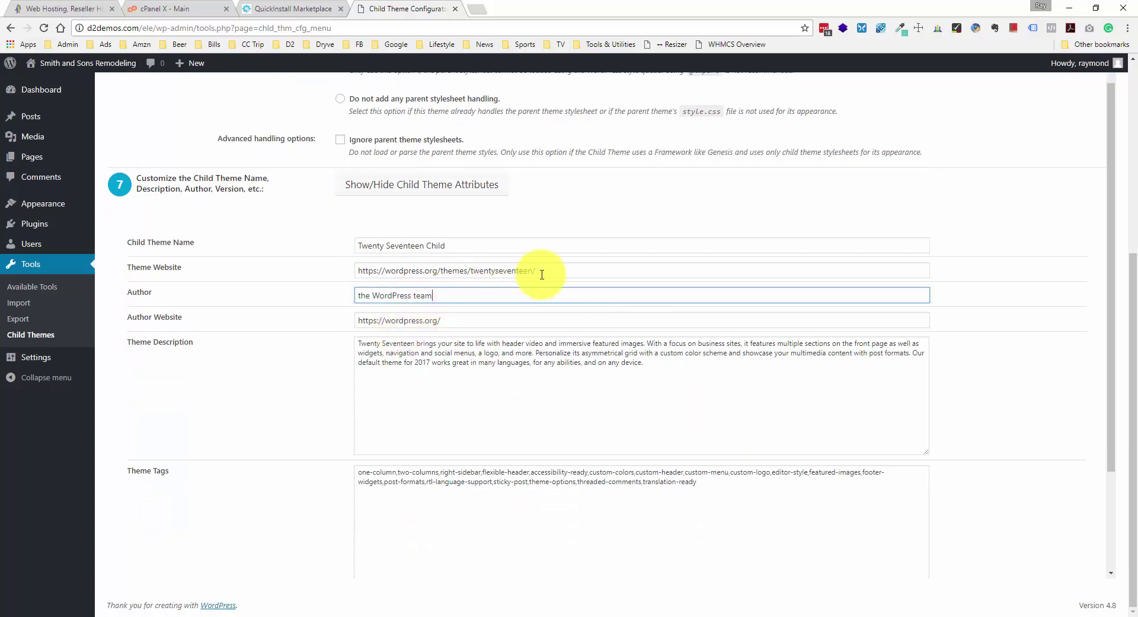
drag(542, 274, 391, 266)
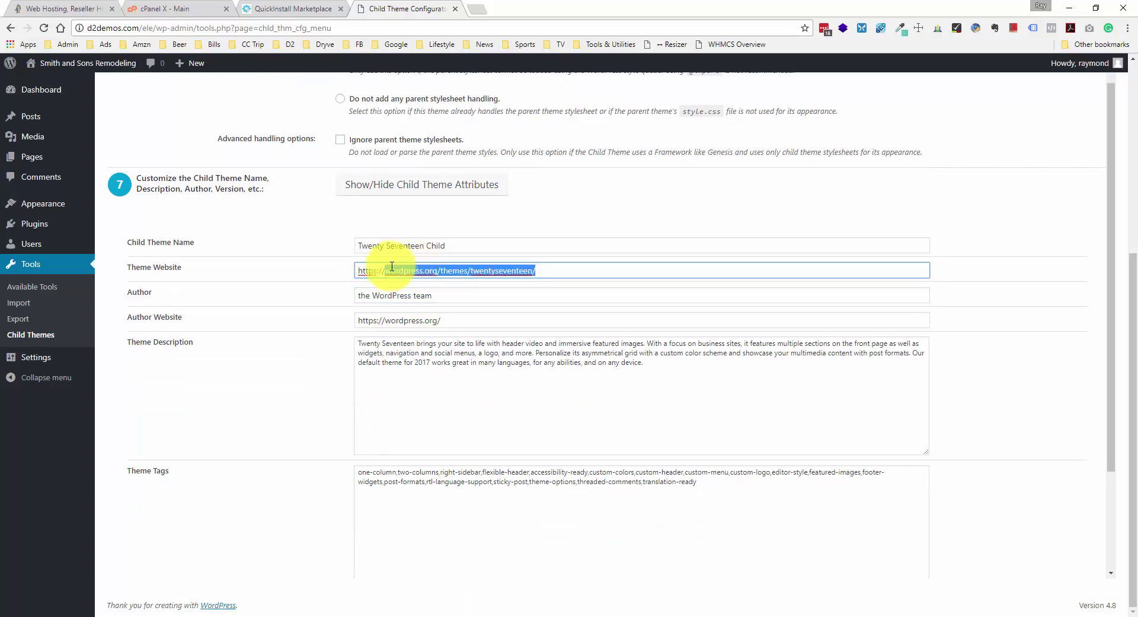
text(websit)
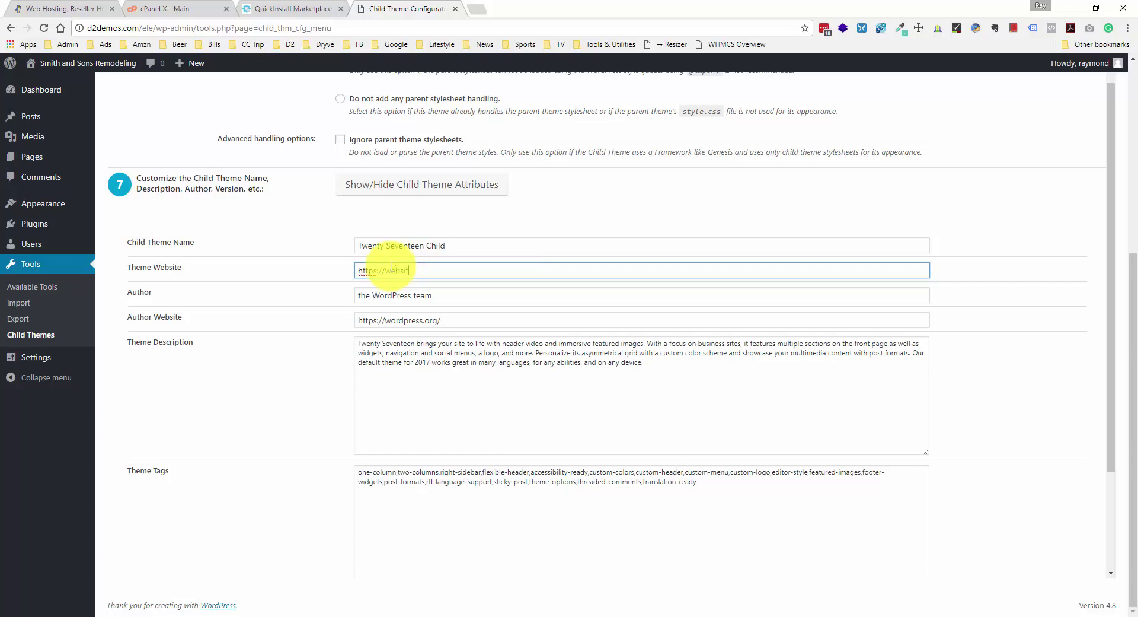
text(eprofitcourse.com/biz)
- Replace the author name and set the Author Website to websiteprofitcourse.com
click(458, 294)
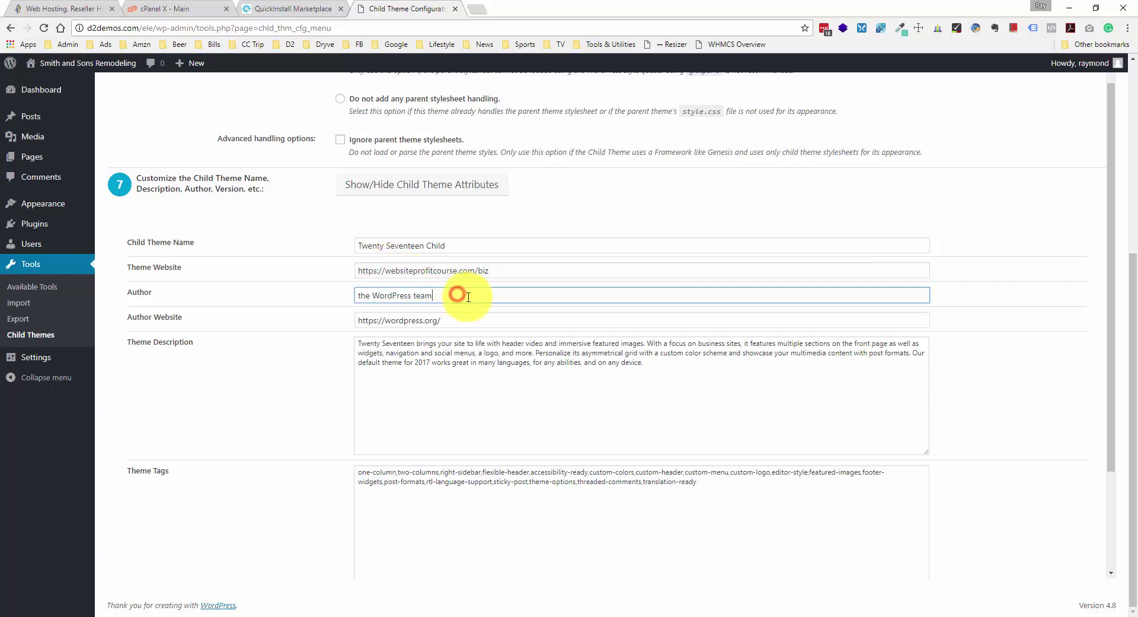
key(ctrl+a)
text(Ray D)
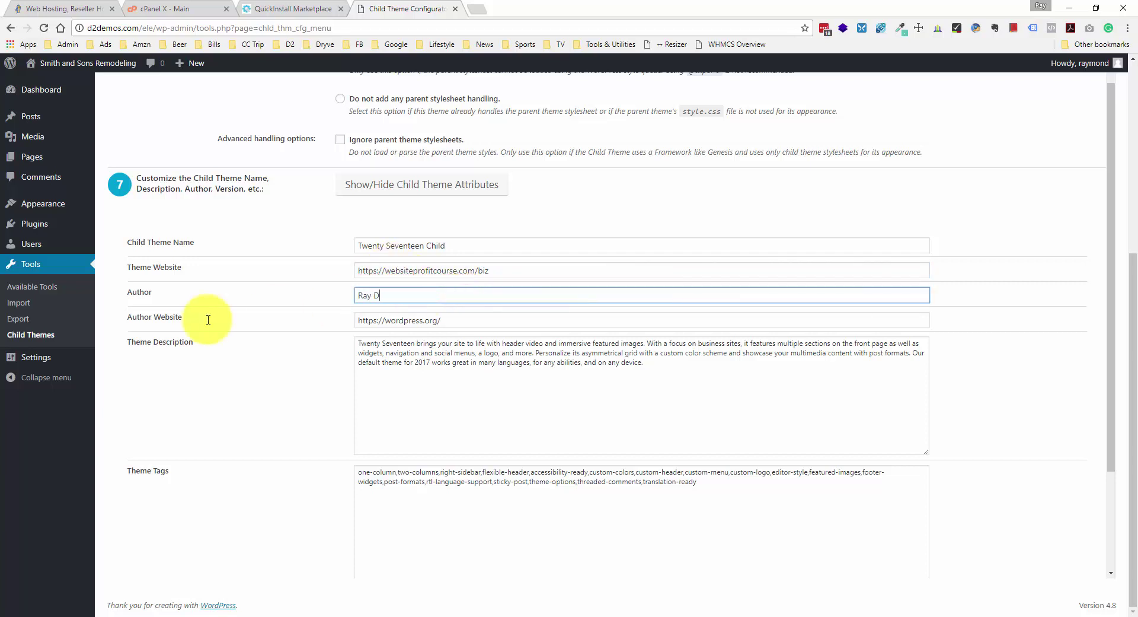
text(elVecchio)
click(655, 394)
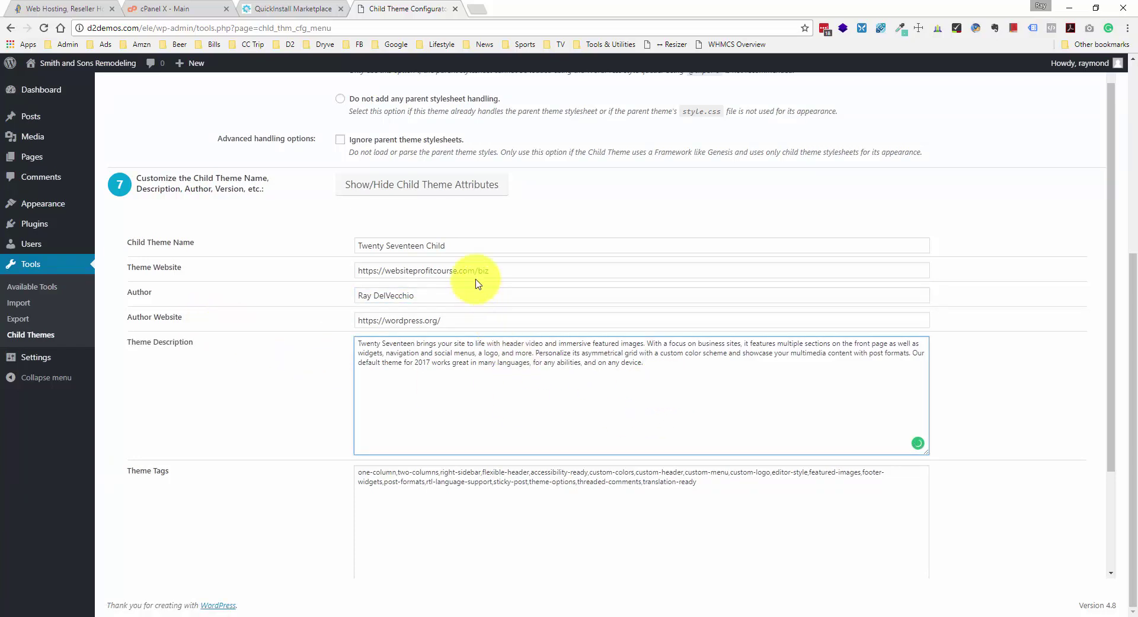
triple_click(503, 267)
key(ctrl+c)
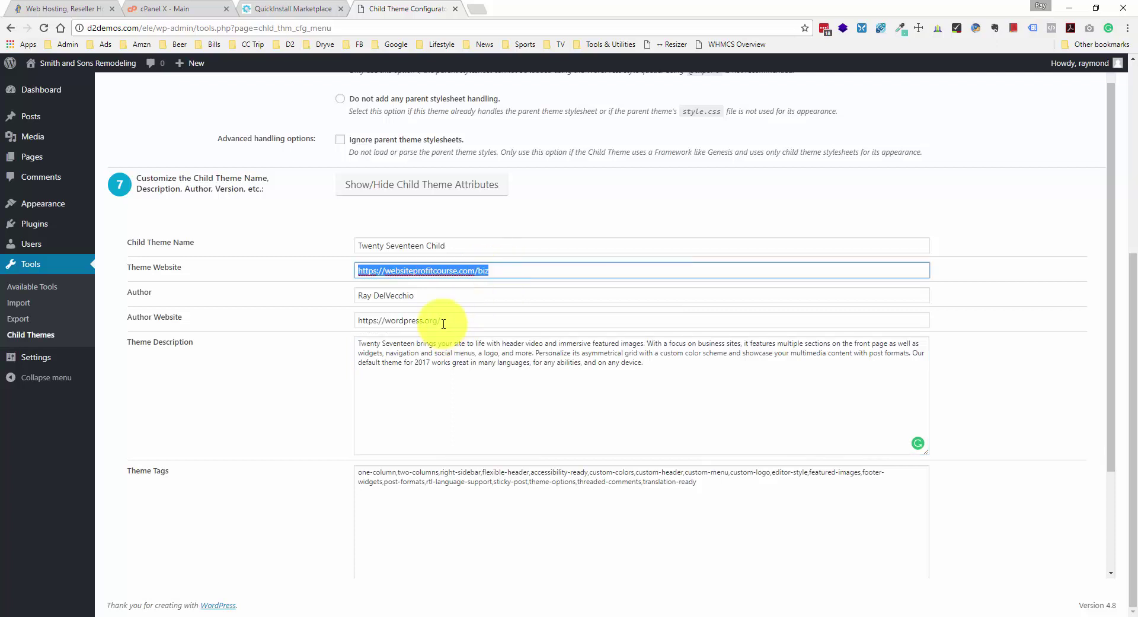
triple_click(444, 320)
key(ctrl+v)
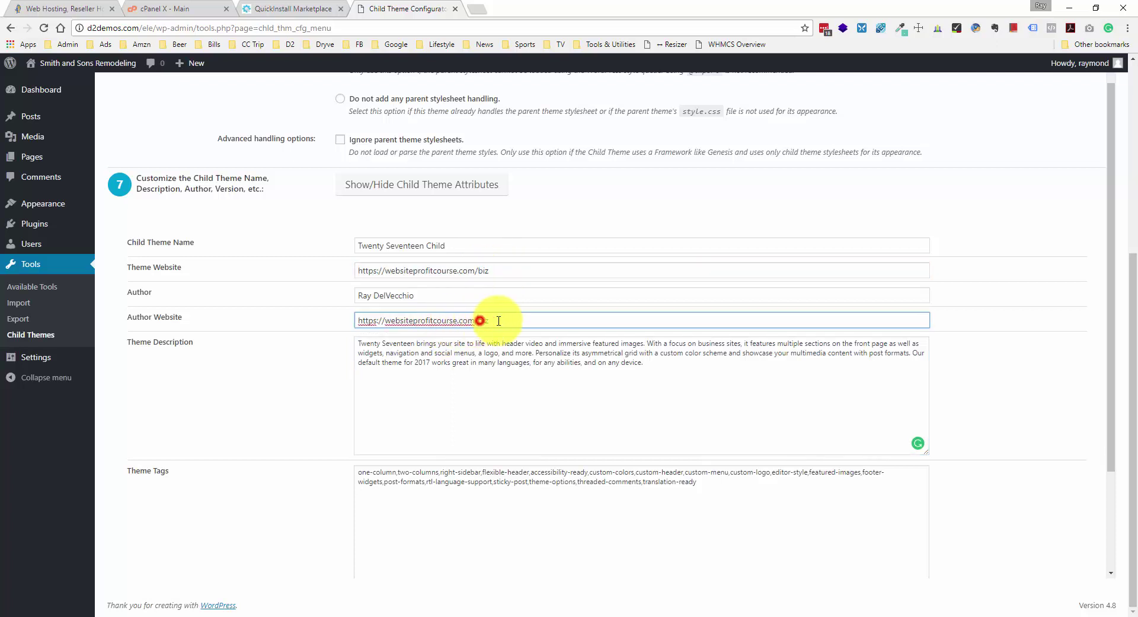
key(BackSpace)
key(BackSpace)
key(BackSpace)
- Replace the Theme Description with "Let's do this."
click(738, 391)
key(ctrl+a)
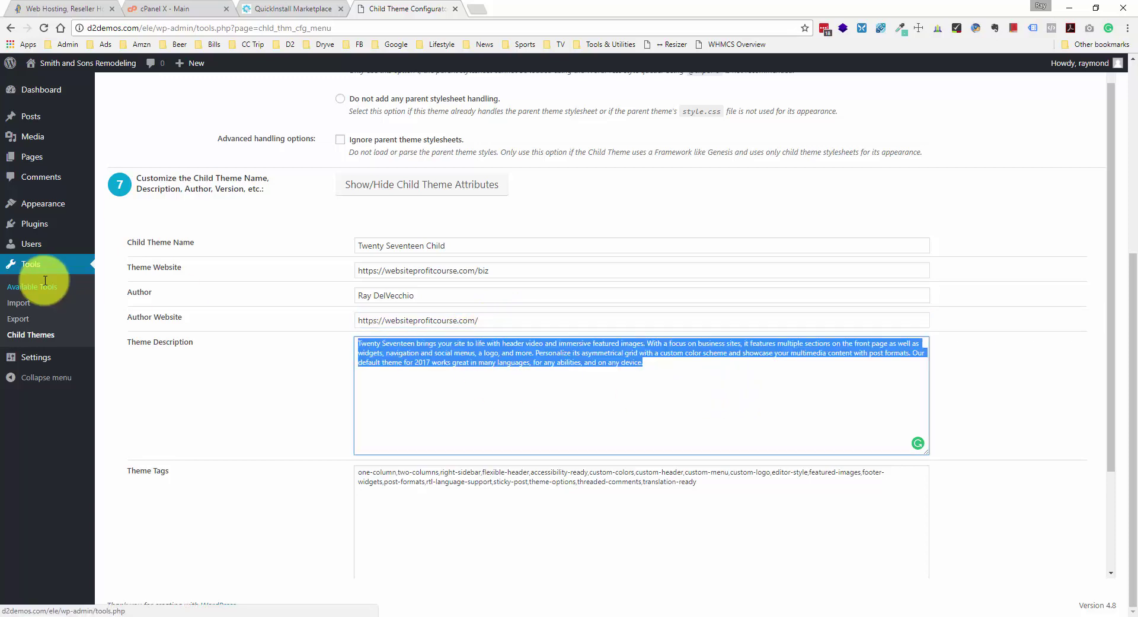
text(Let's do this.)
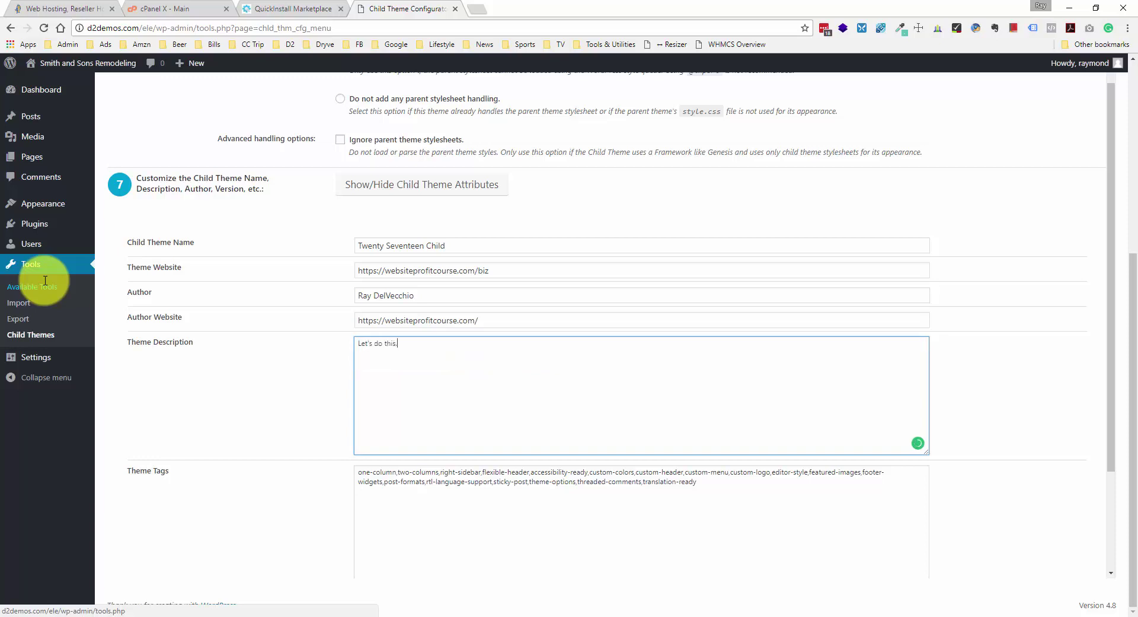
scroll(285, 267, down, 2)
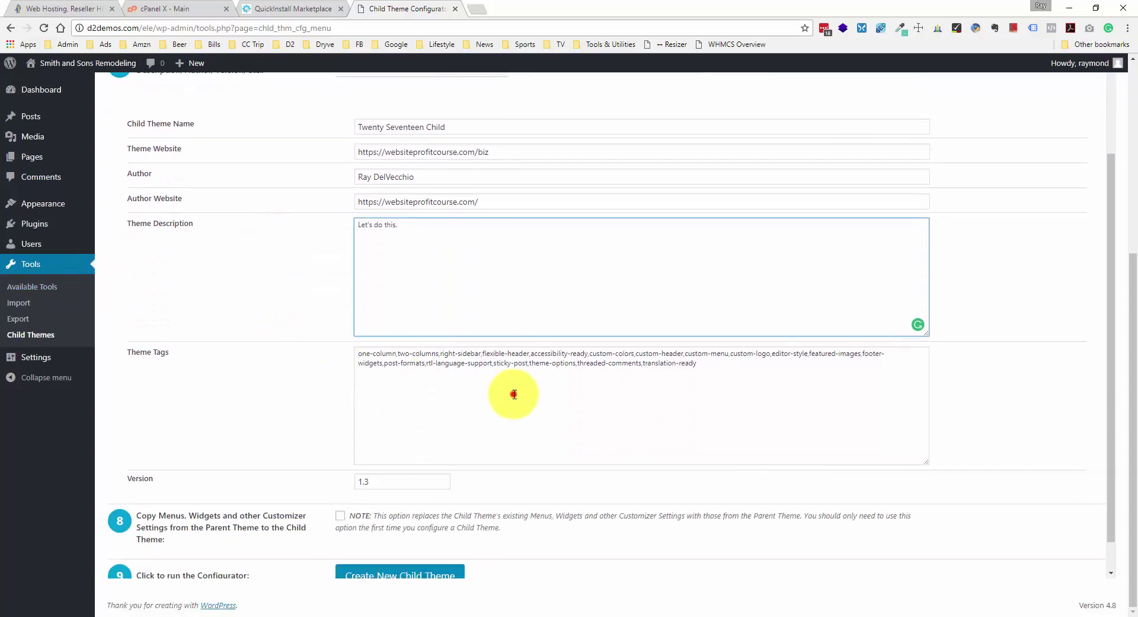
click(514, 394)
scroll(356, 349, down, 1)
scroll(438, 326, up, 4)
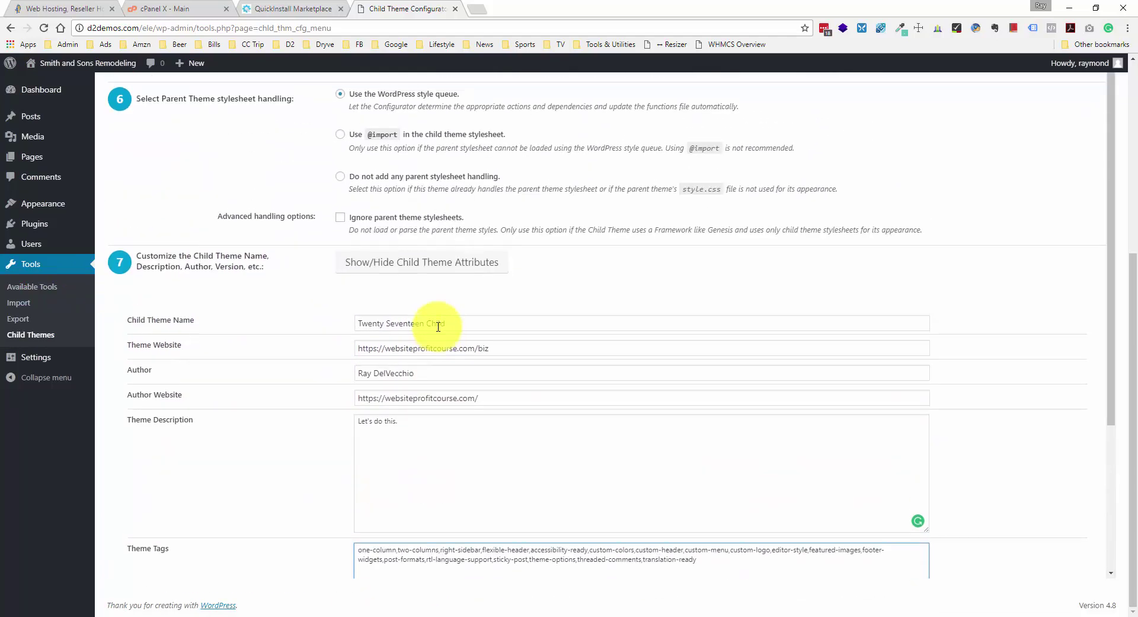
scroll(438, 327, up, 2)
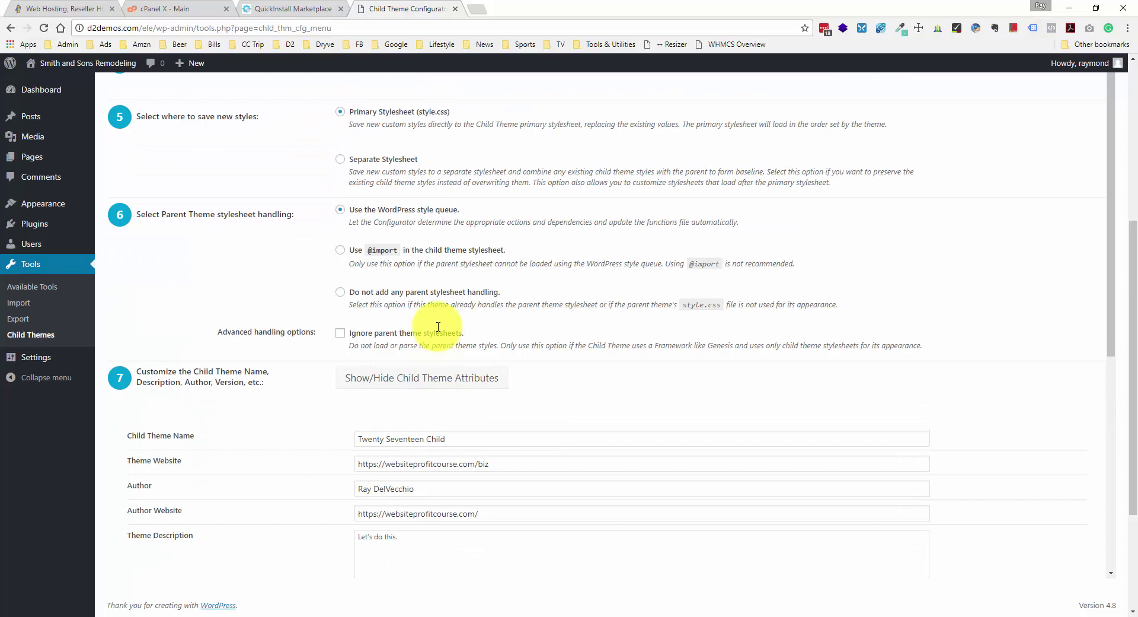
scroll(438, 327, up, 1)
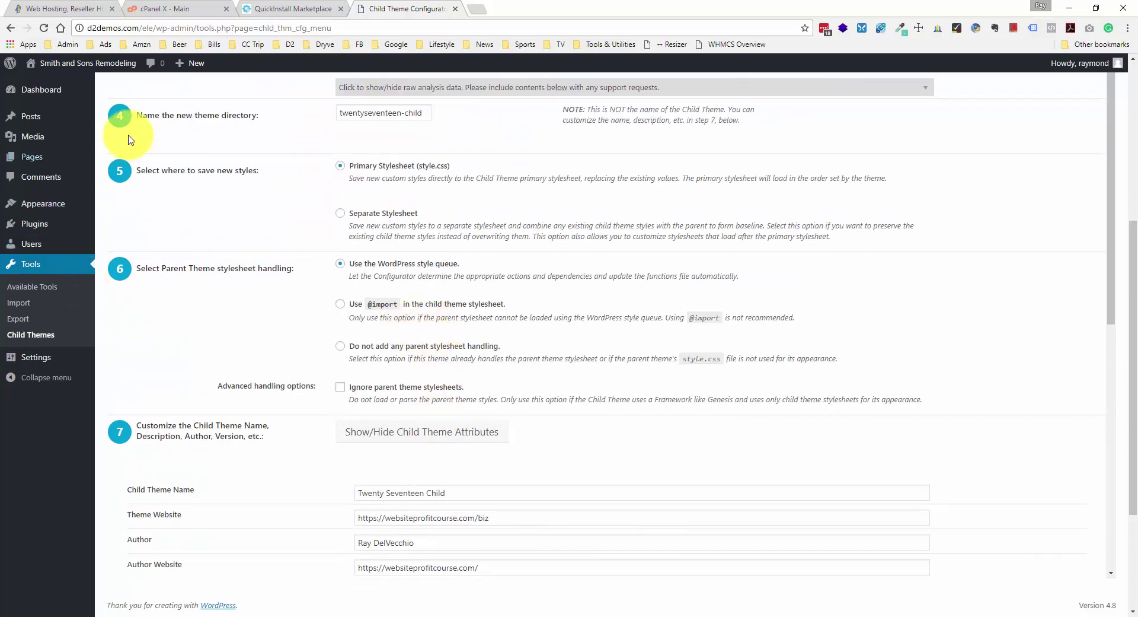
scroll(415, 237, down, 3)
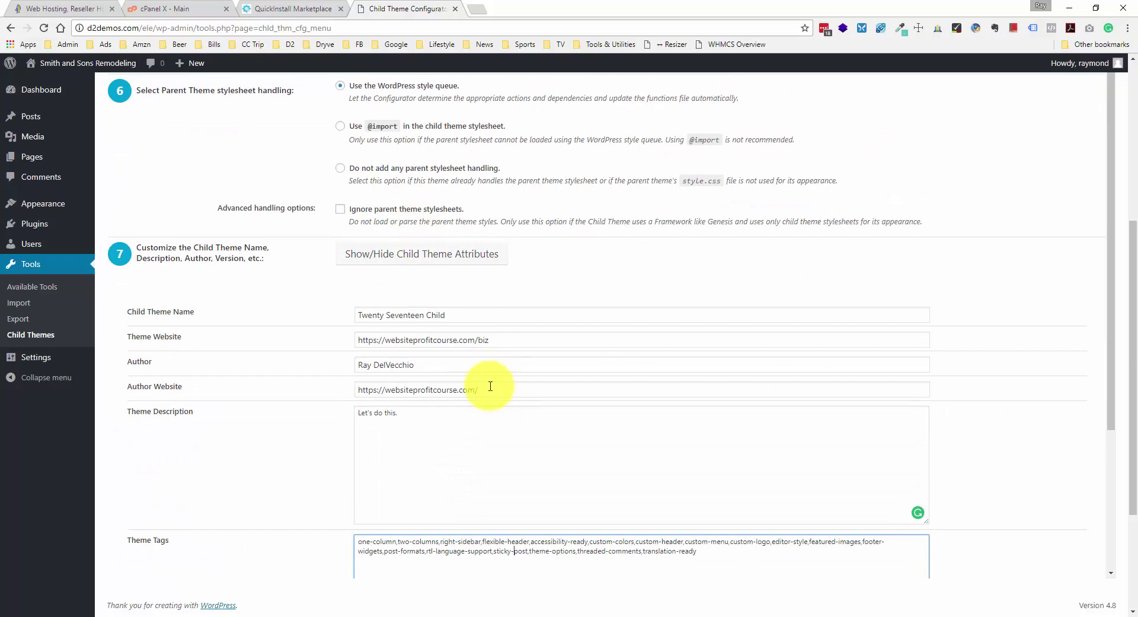
scroll(474, 397, down, 3)
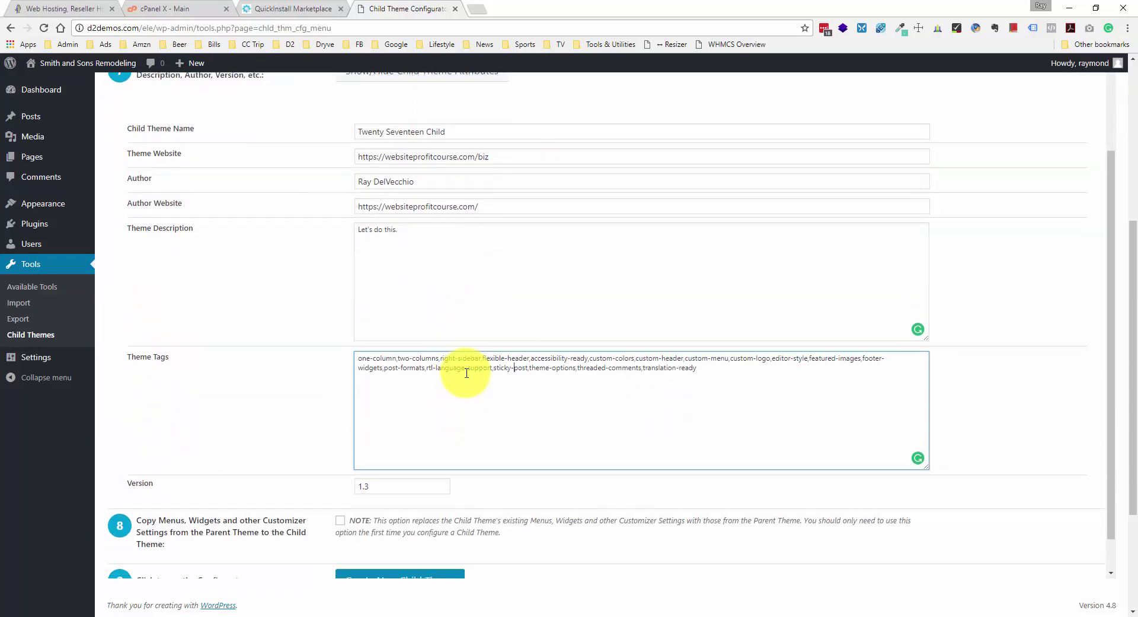
scroll(466, 372, down, 2)
- Change the child theme Version from 1.3 to 1.0
click(396, 372)
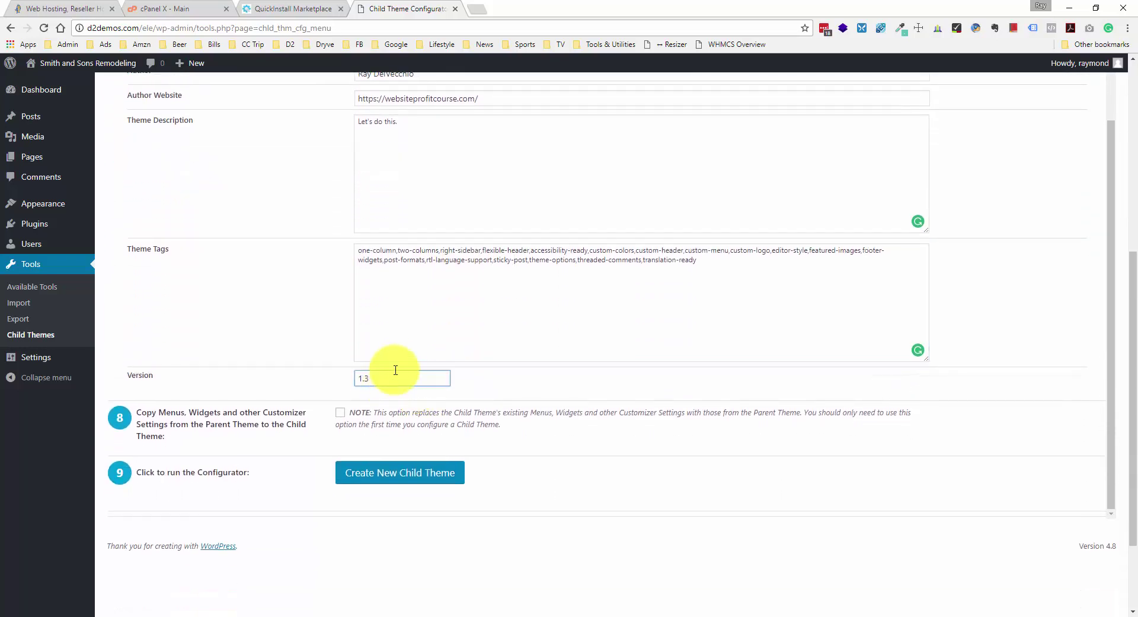
drag(370, 378, 363, 378)
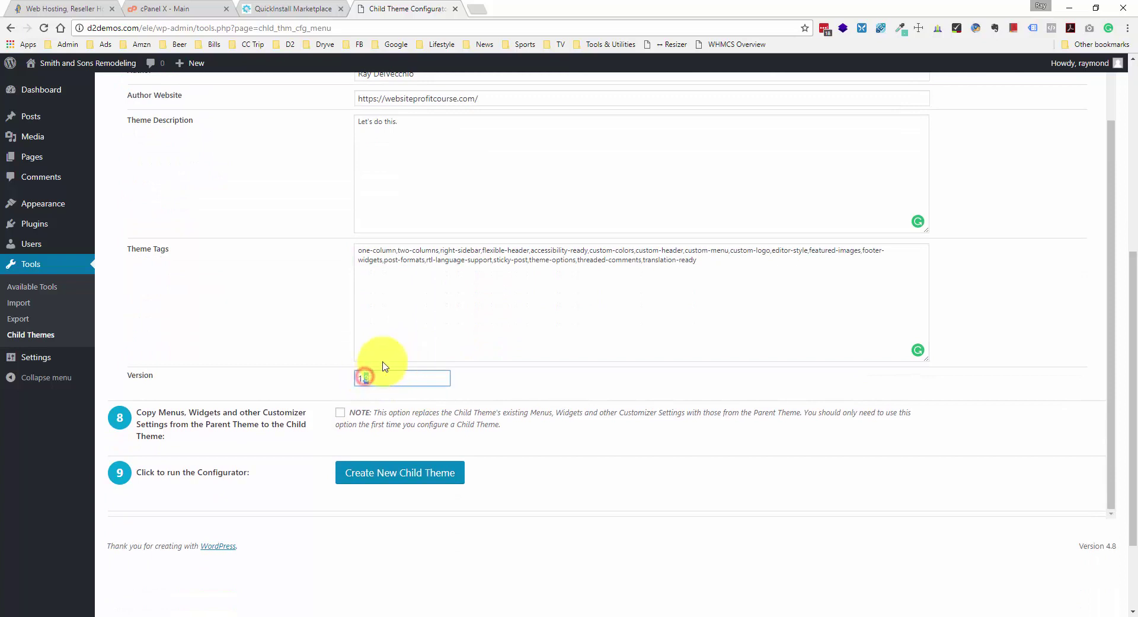
key(BackSpace)
key(BackSpace)
key(BackSpace)
text(1.0)
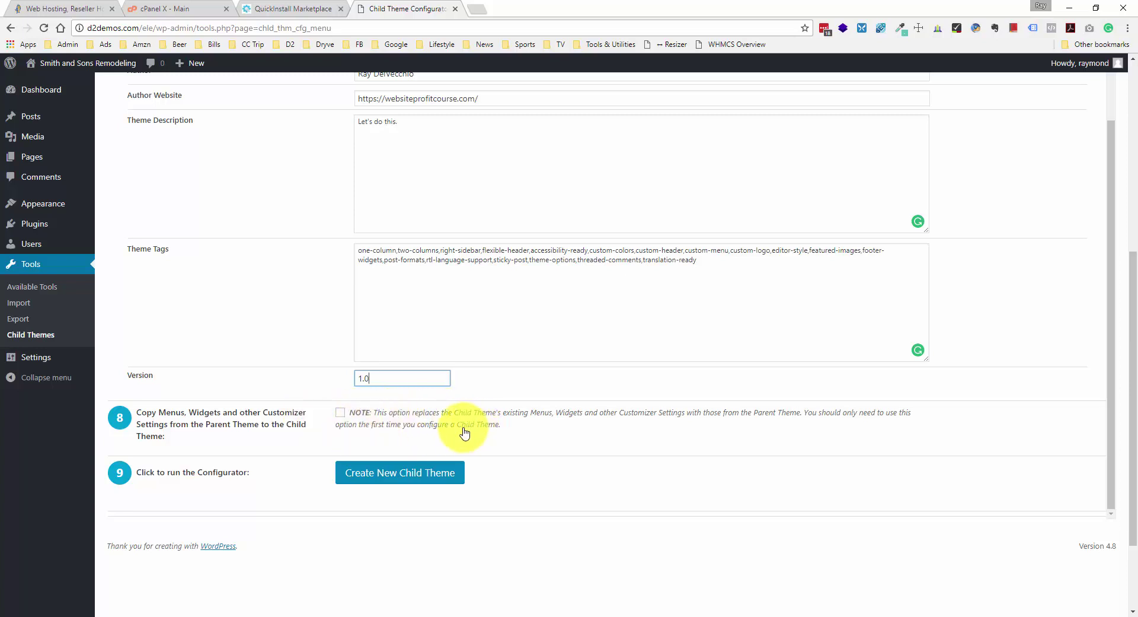
- Create the Twenty Seventeen Child theme and review the report that it functions correctly
click(453, 471)
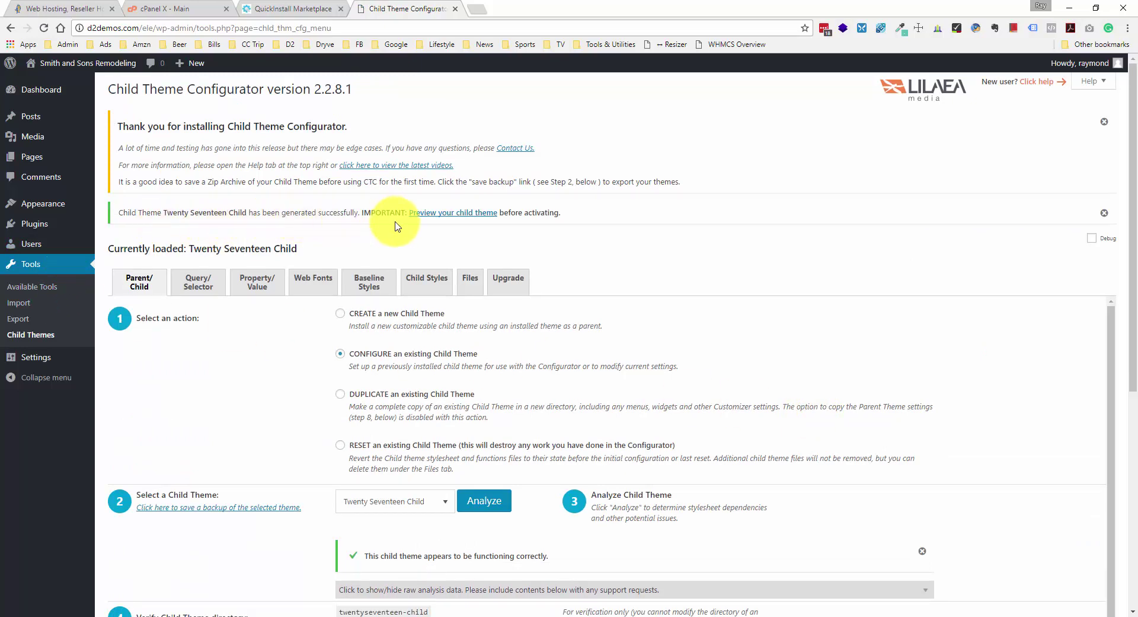
scroll(415, 250, down, 3)
scroll(415, 257, up, 2)
scroll(415, 257, up, 2)
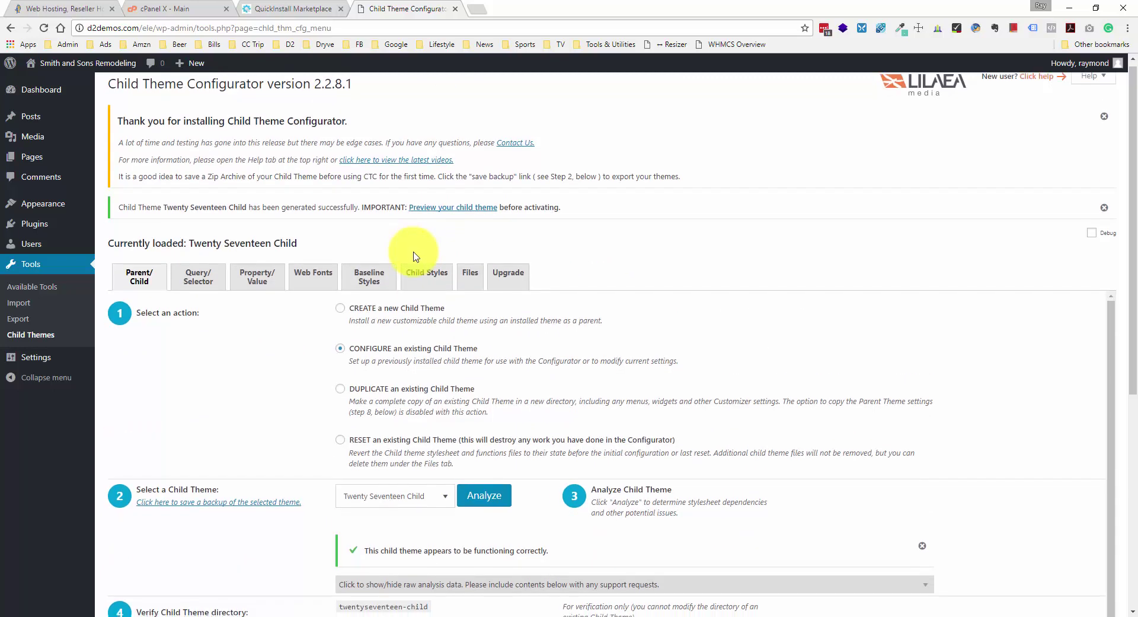
scroll(415, 256, down, 1)
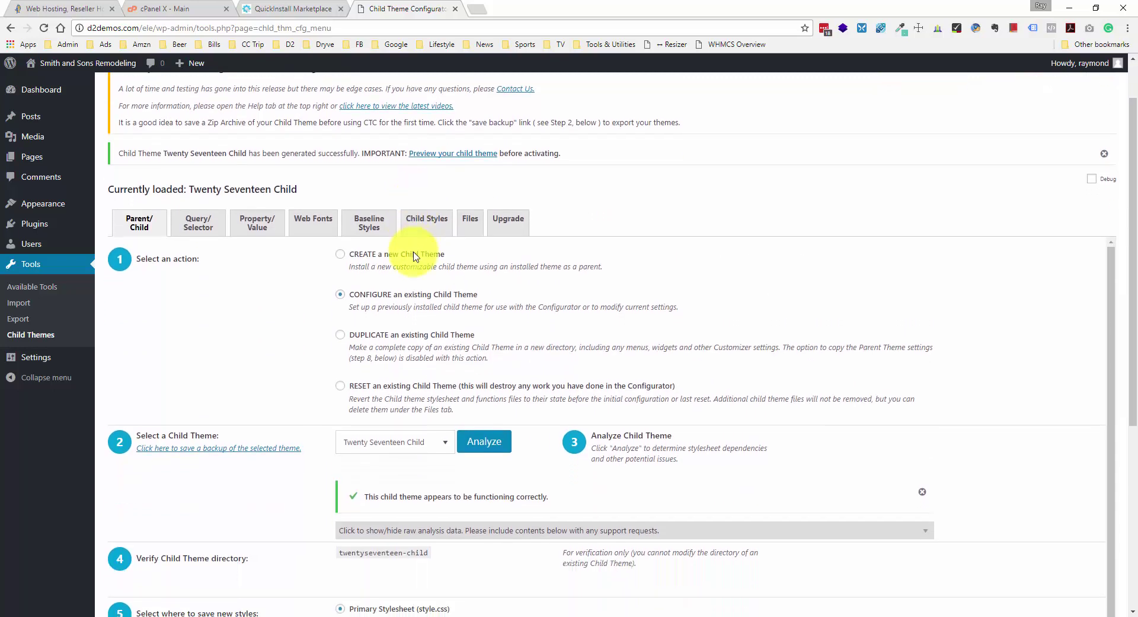
- Copy page.php, front-page.php and the header site-branding.php templates into the Twenty Seventeen Child theme
click(471, 225)
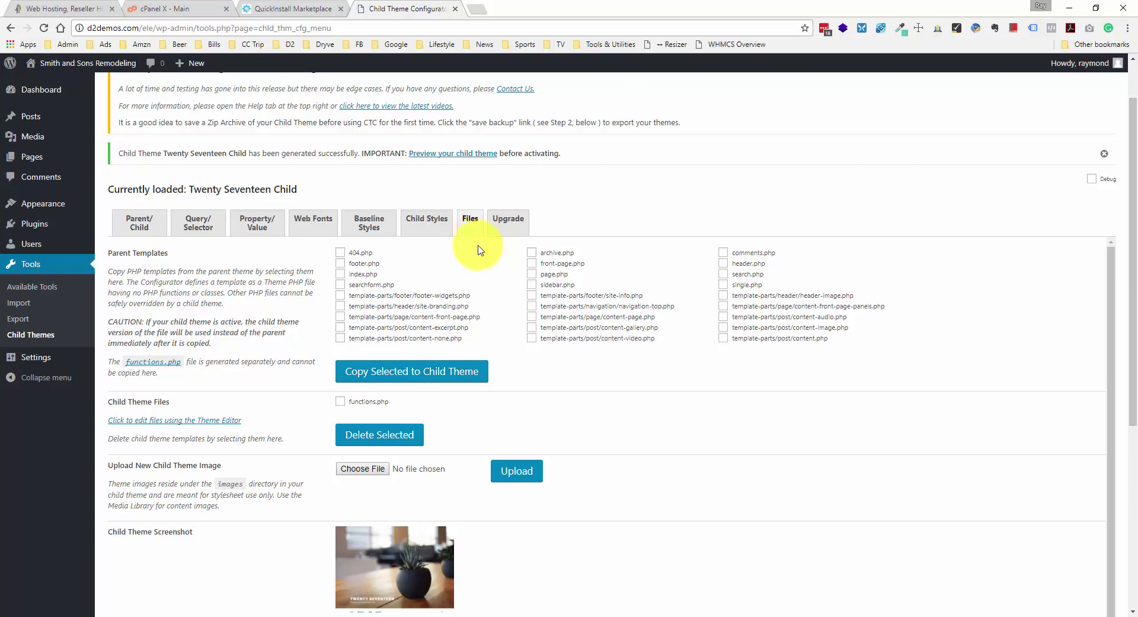
click(533, 274)
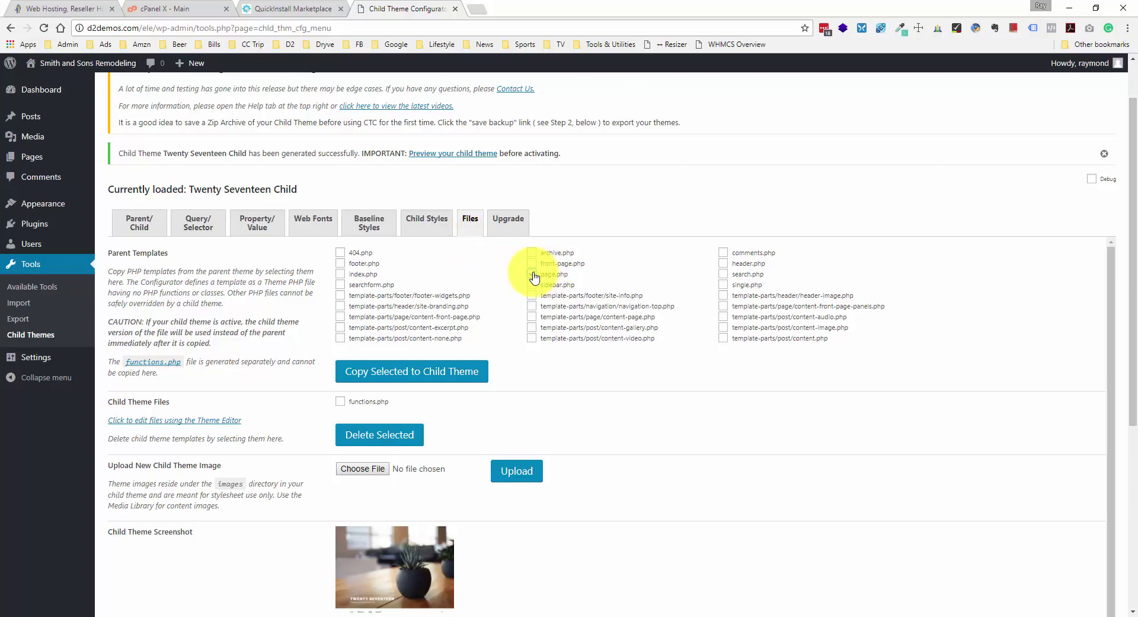
click(533, 265)
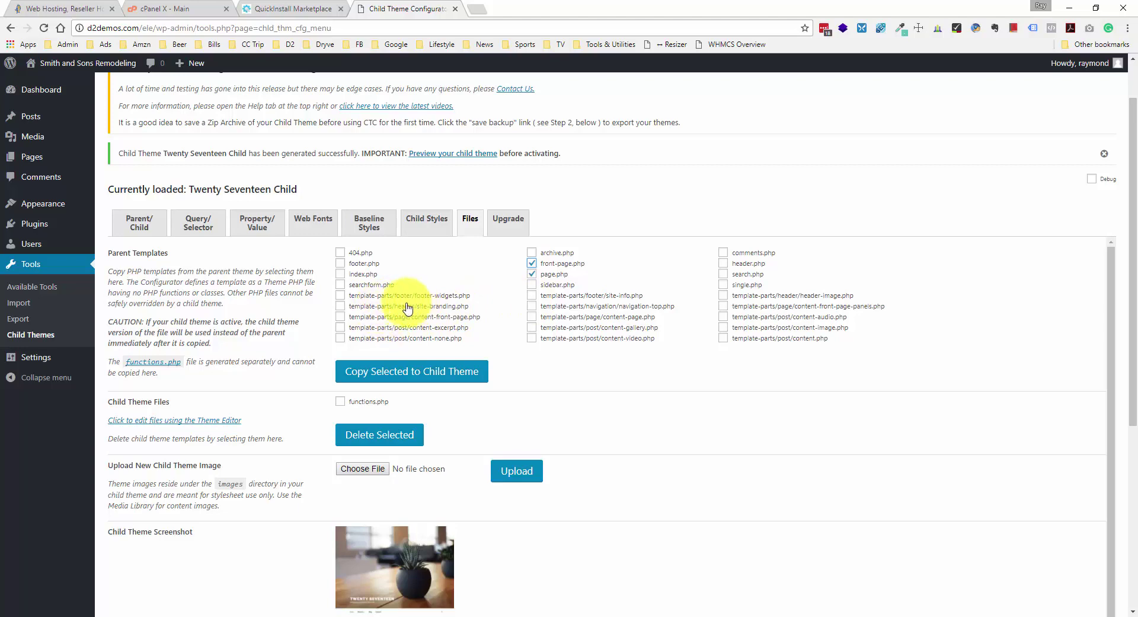
click(347, 306)
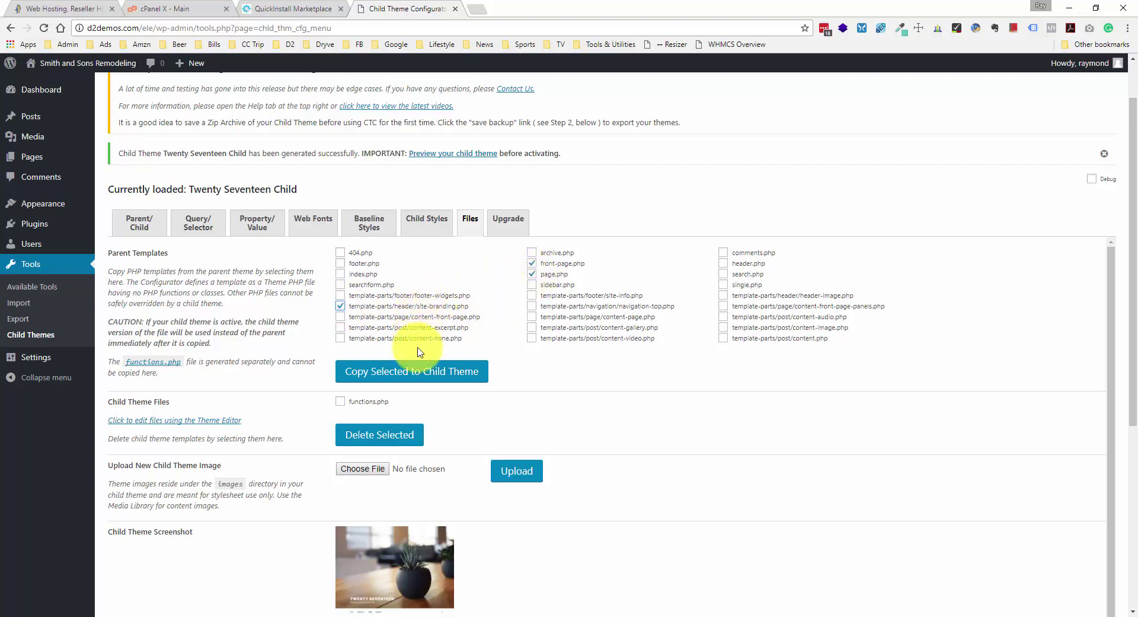
click(407, 373)
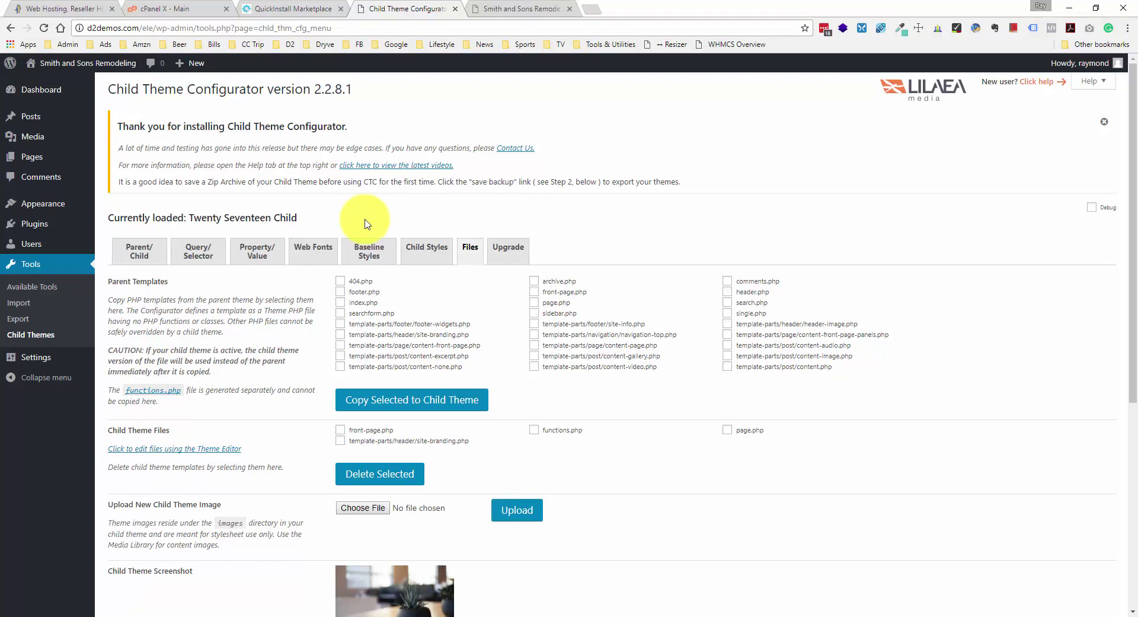
- Go to the installed themes list under Appearance > Themes
mouse_move(76, 203)
click(162, 287)
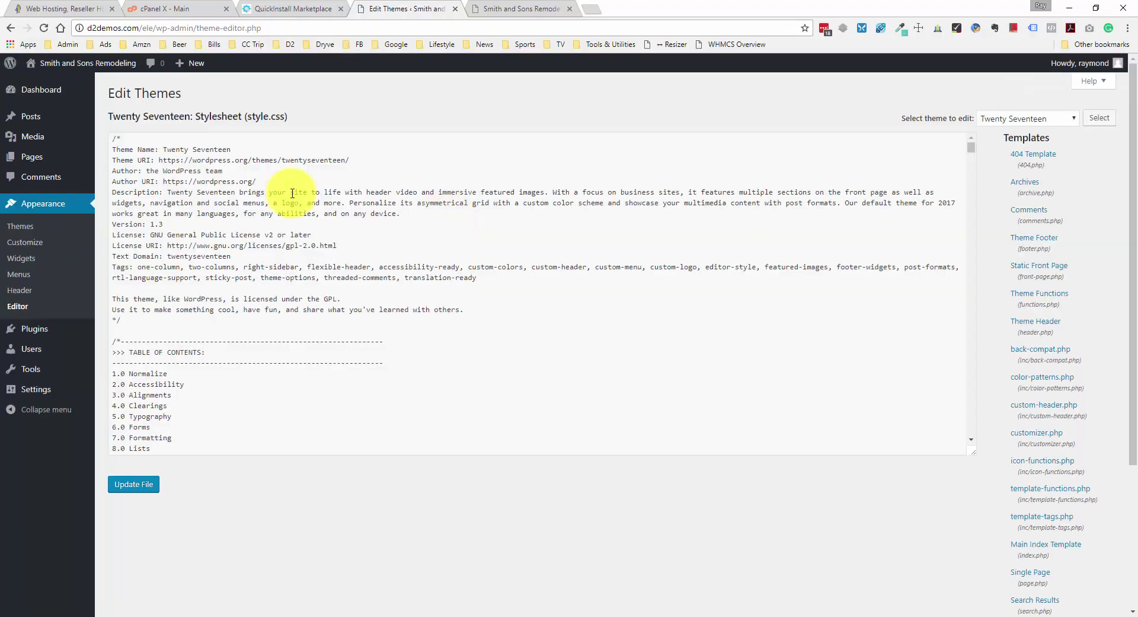
click(56, 226)
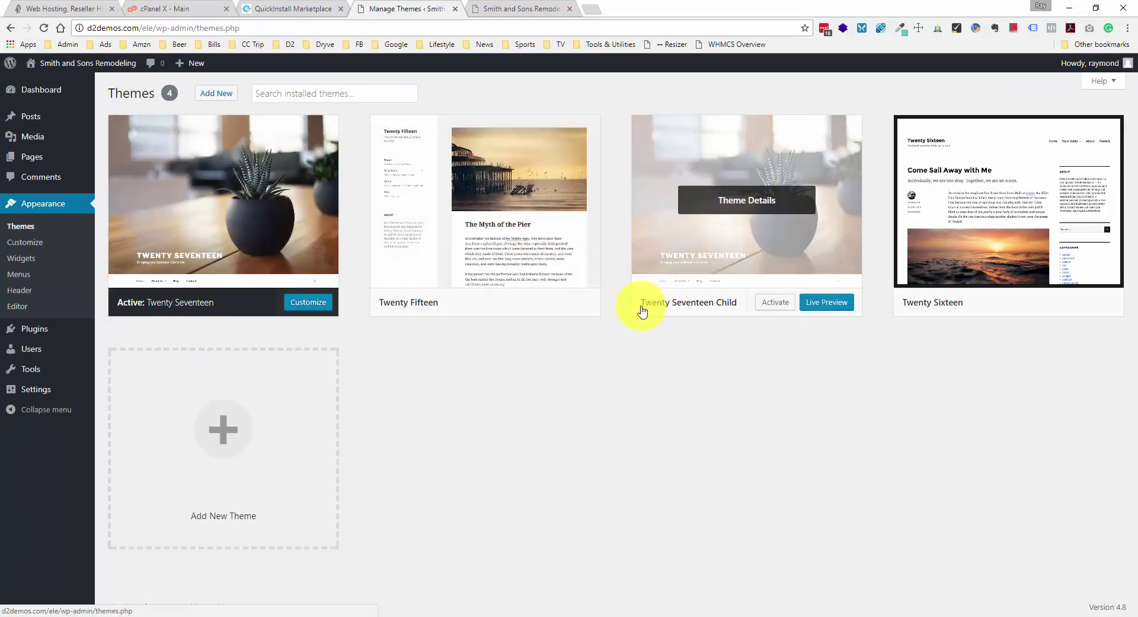
- Activate the Twenty Seventeen Child theme
drag(642, 310, 747, 306)
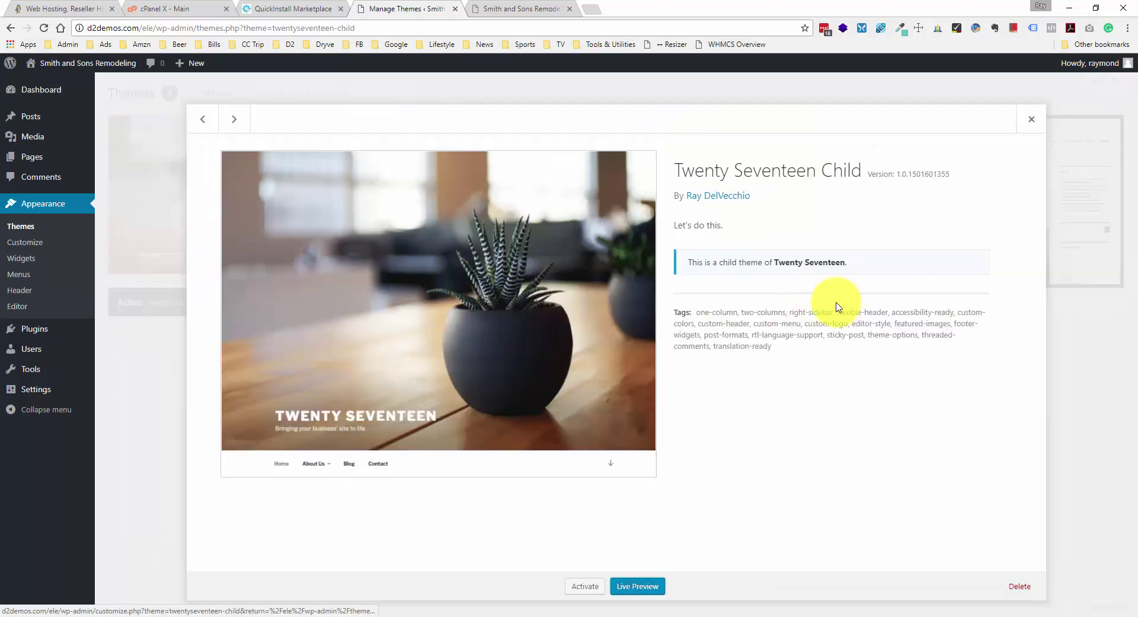
click(1030, 117)
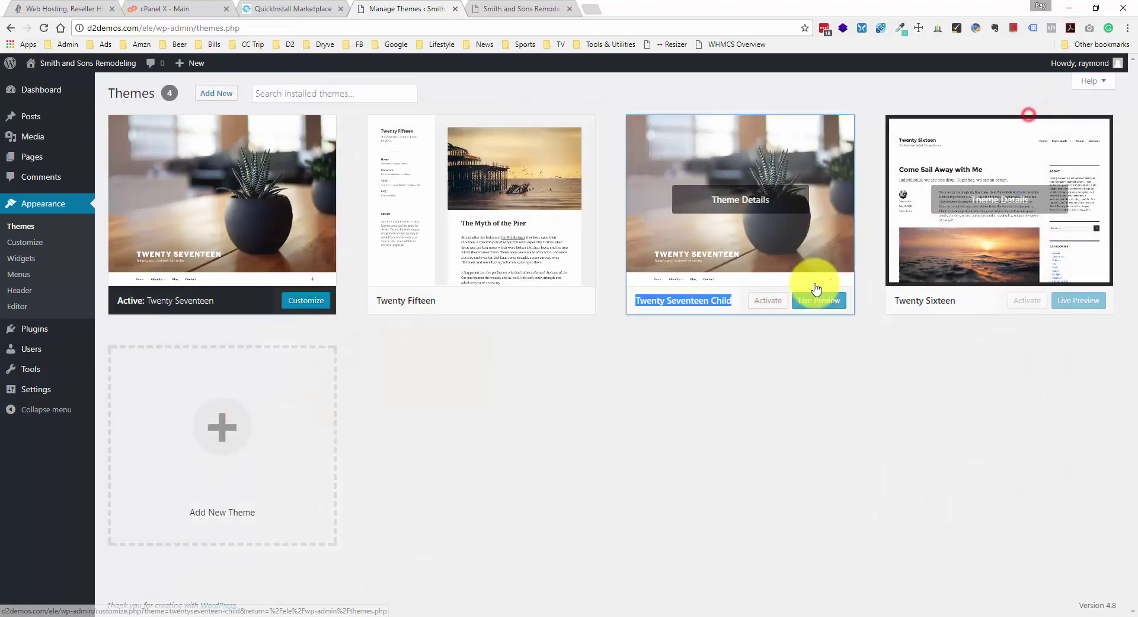
click(682, 361)
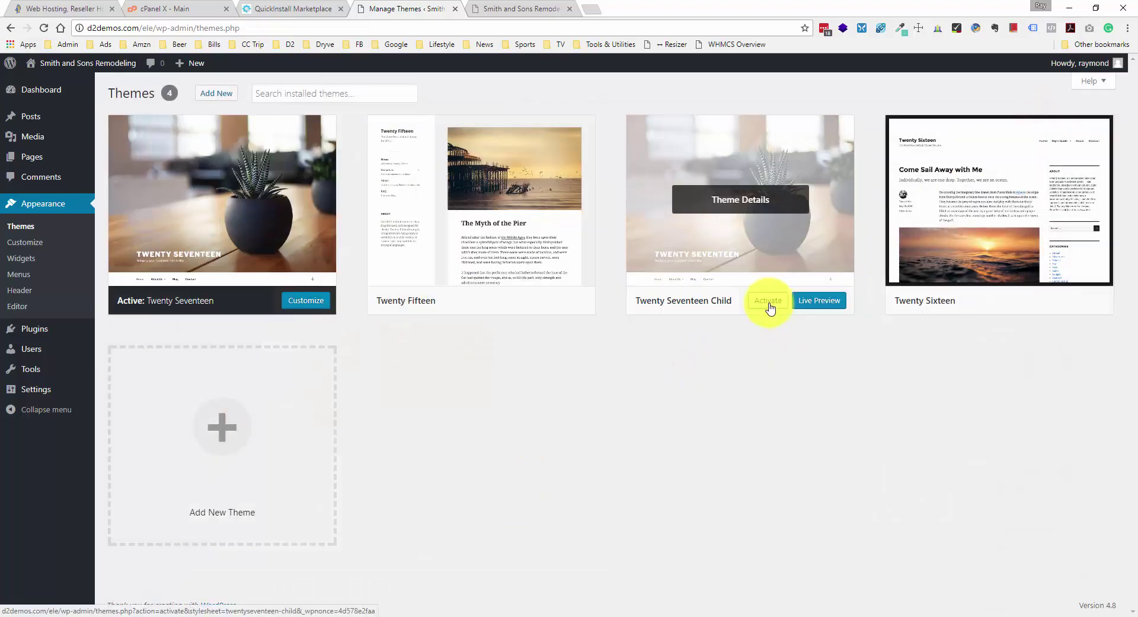
click(769, 302)
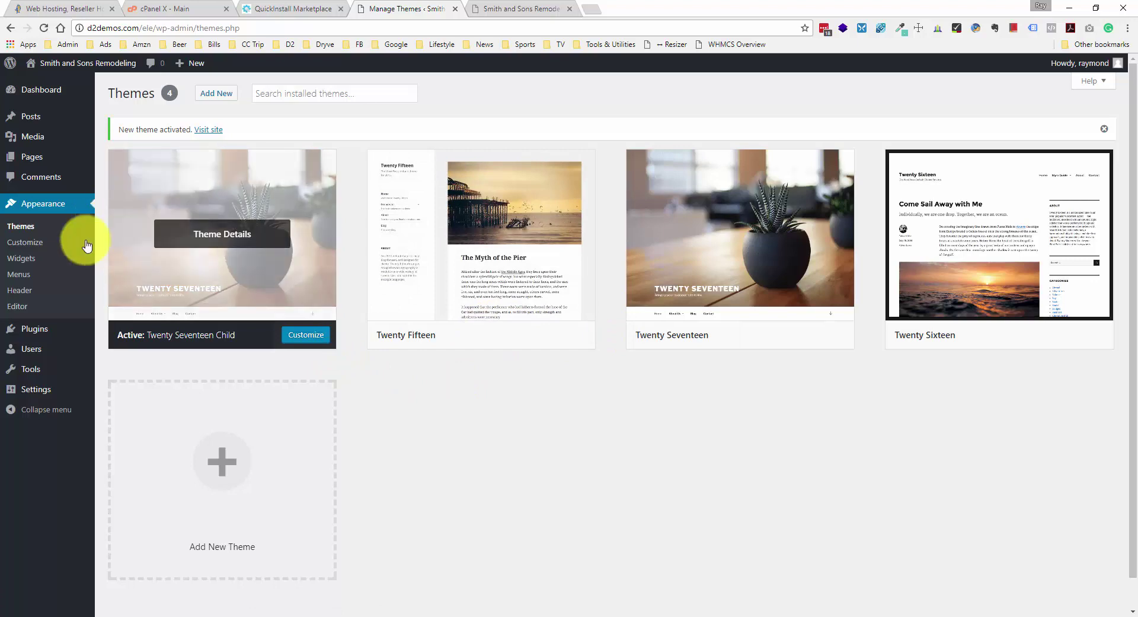
- Open the child theme's style.css in the theme editor and look over its header
click(18, 306)
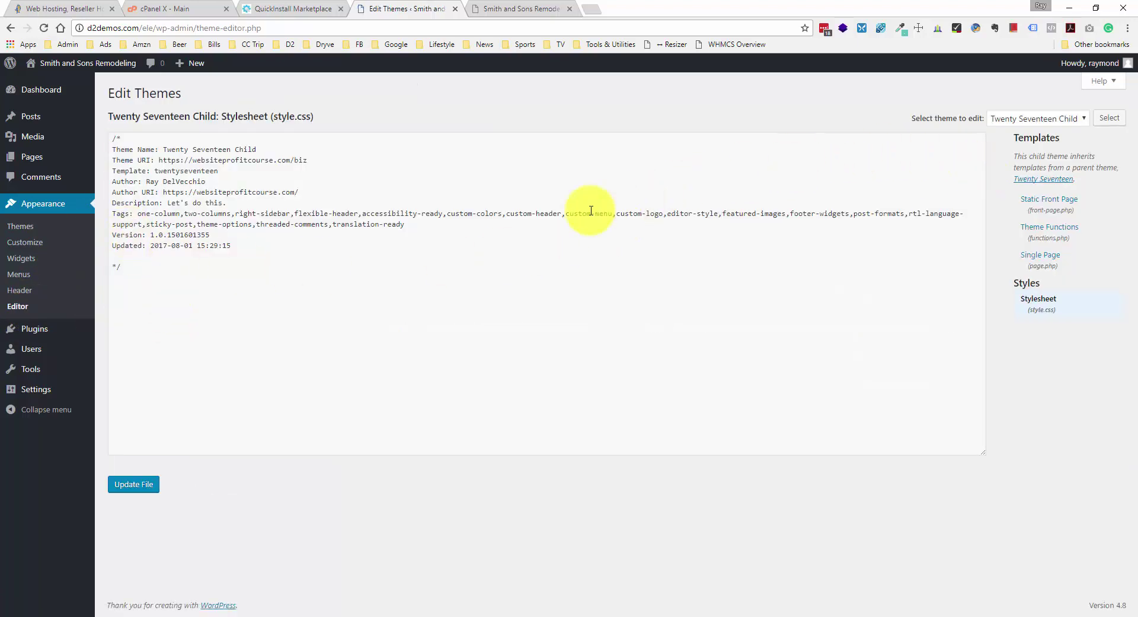
click(277, 266)
drag(276, 267, 101, 140)
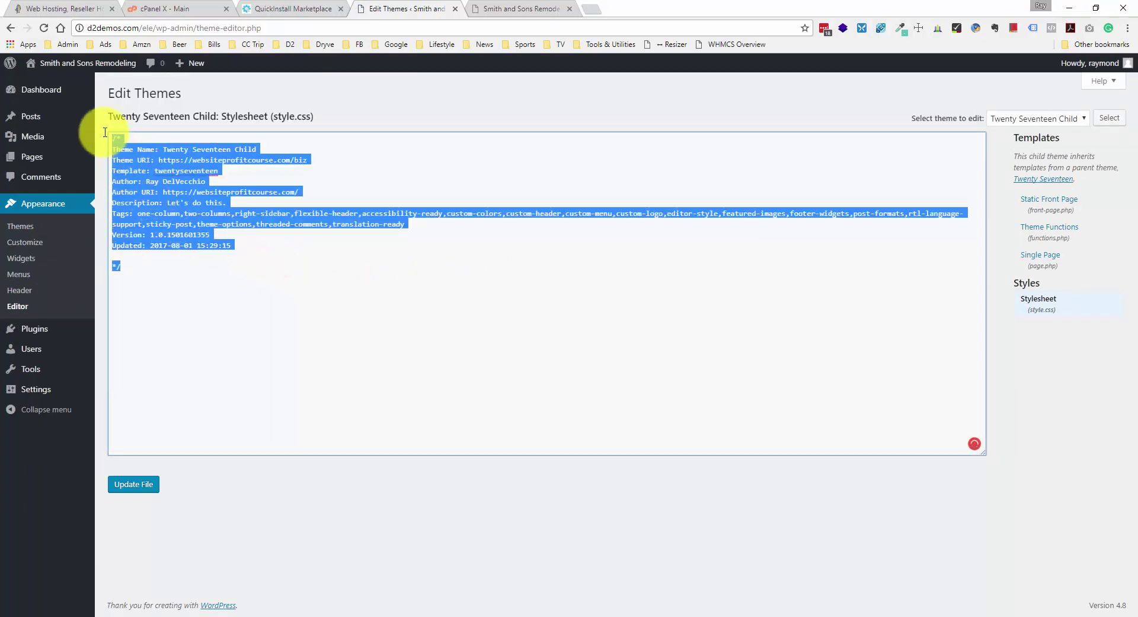
click(180, 267)
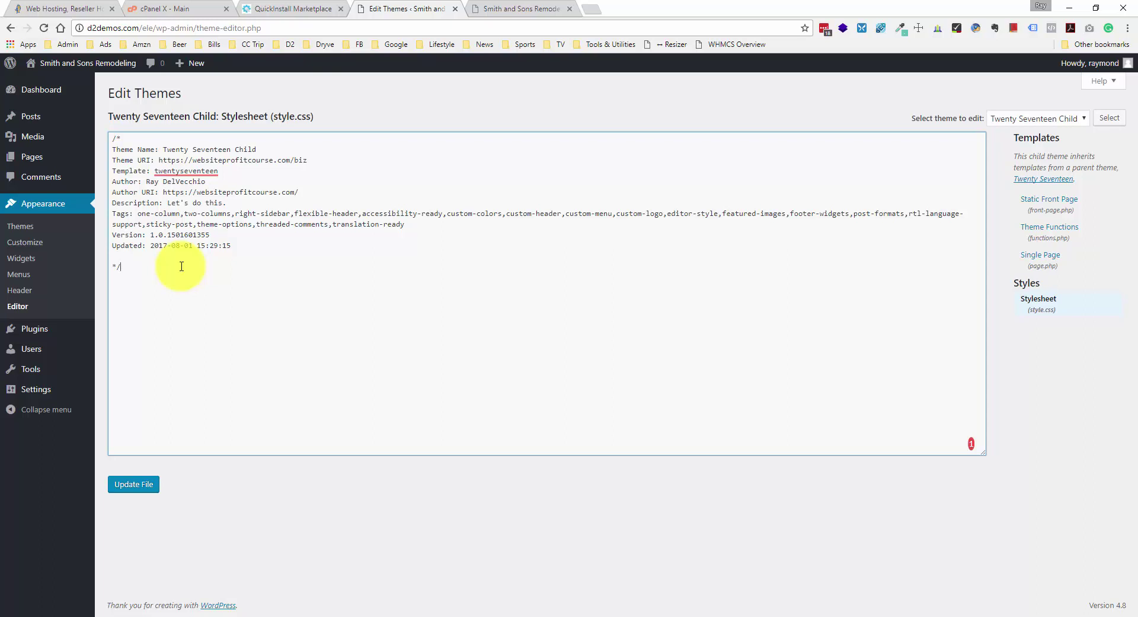
mouse_move(41, 389)
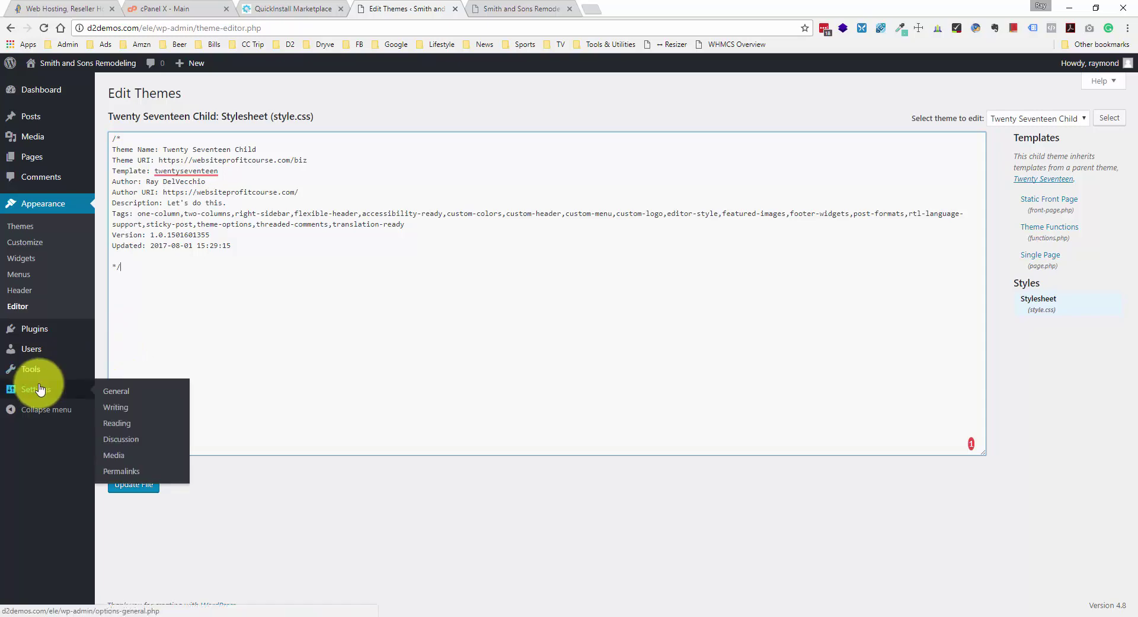
- Review the site title 'Smith and Sons Remodeling' and the default tagline in General Settings
click(106, 390)
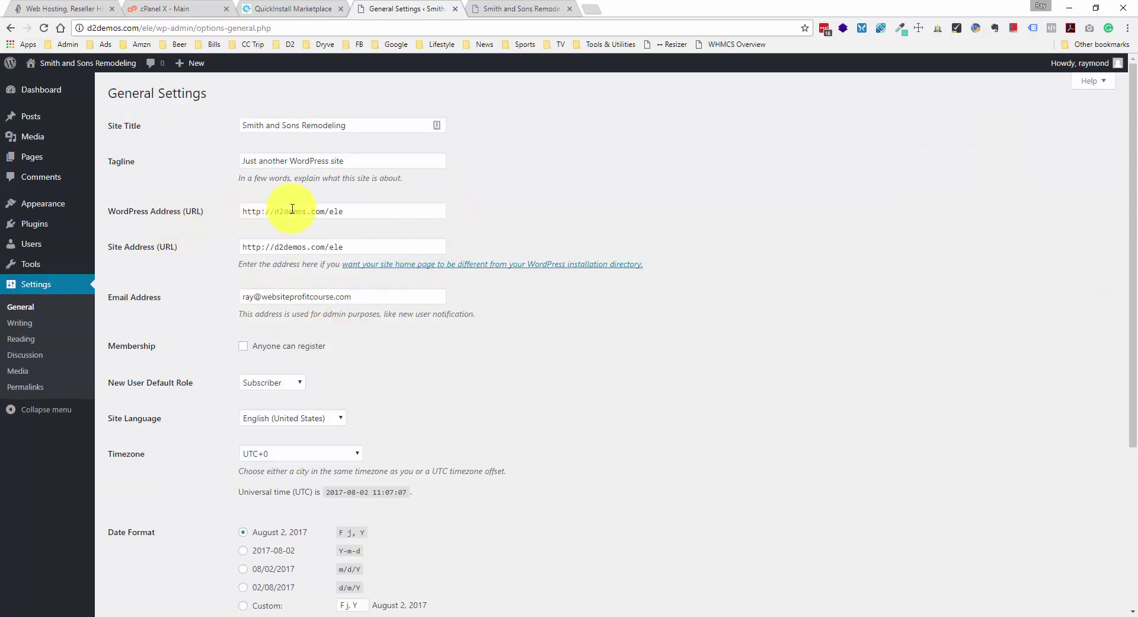
click(280, 128)
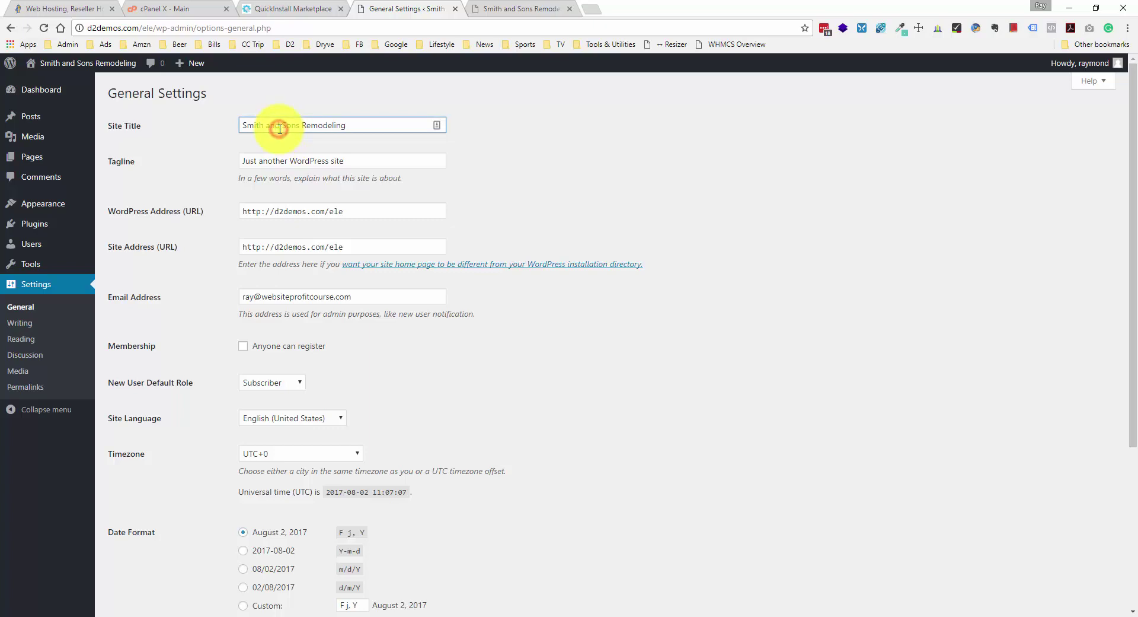
click(301, 156)
drag(369, 123, 349, 153)
click(282, 167)
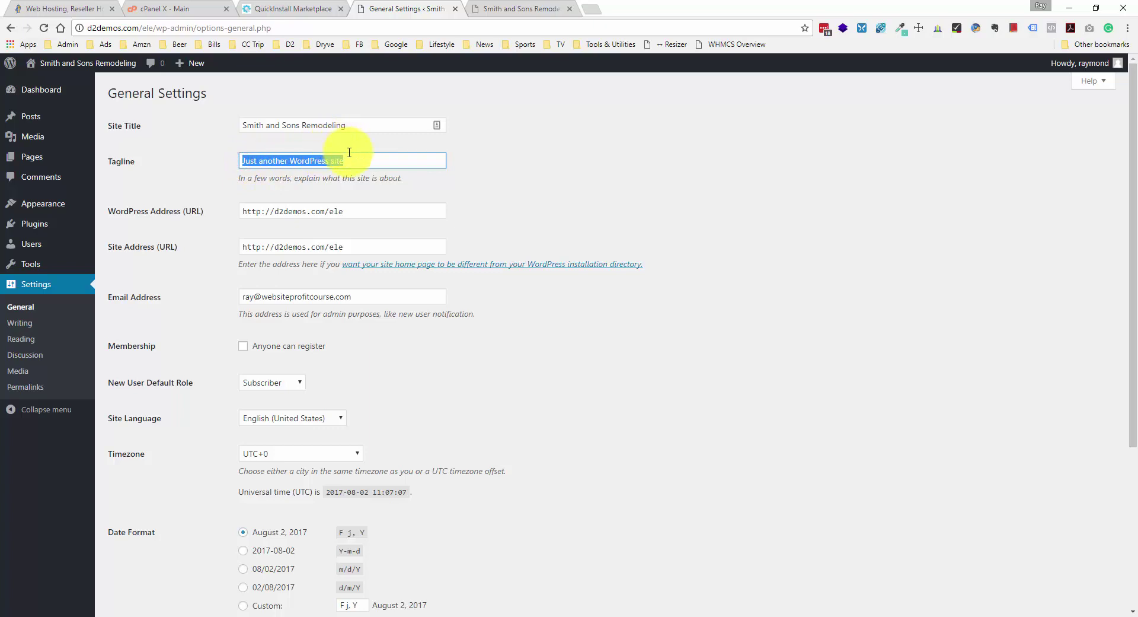
click(352, 154)
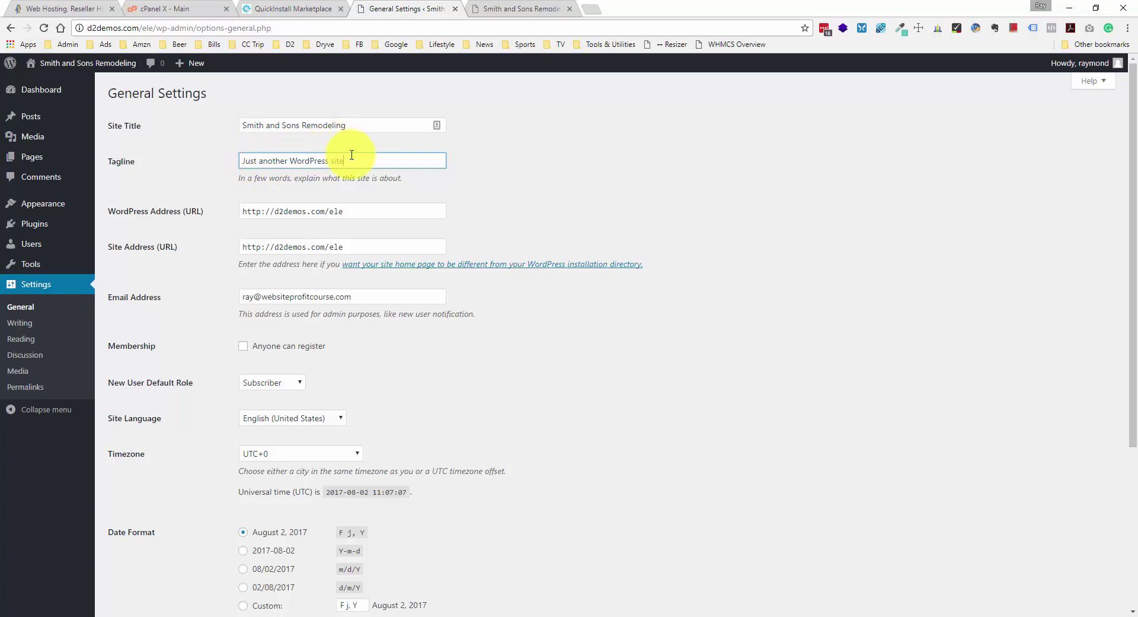
- Scan the rest of General Settings, then move on to the Writing settings
scroll(414, 236, down, 1)
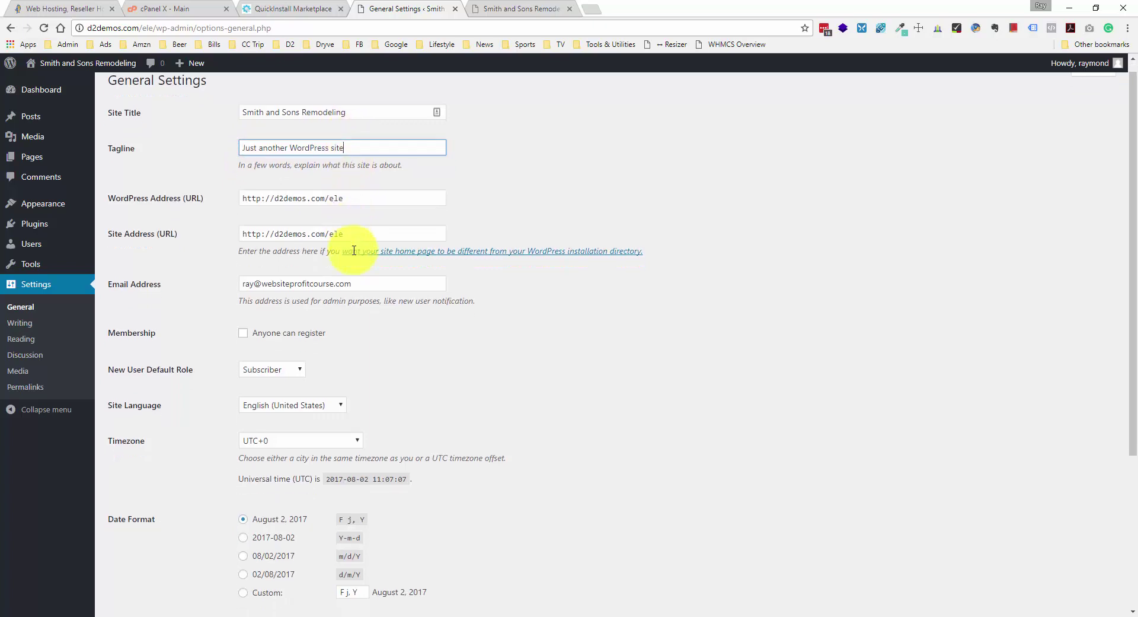
scroll(354, 250, up, 1)
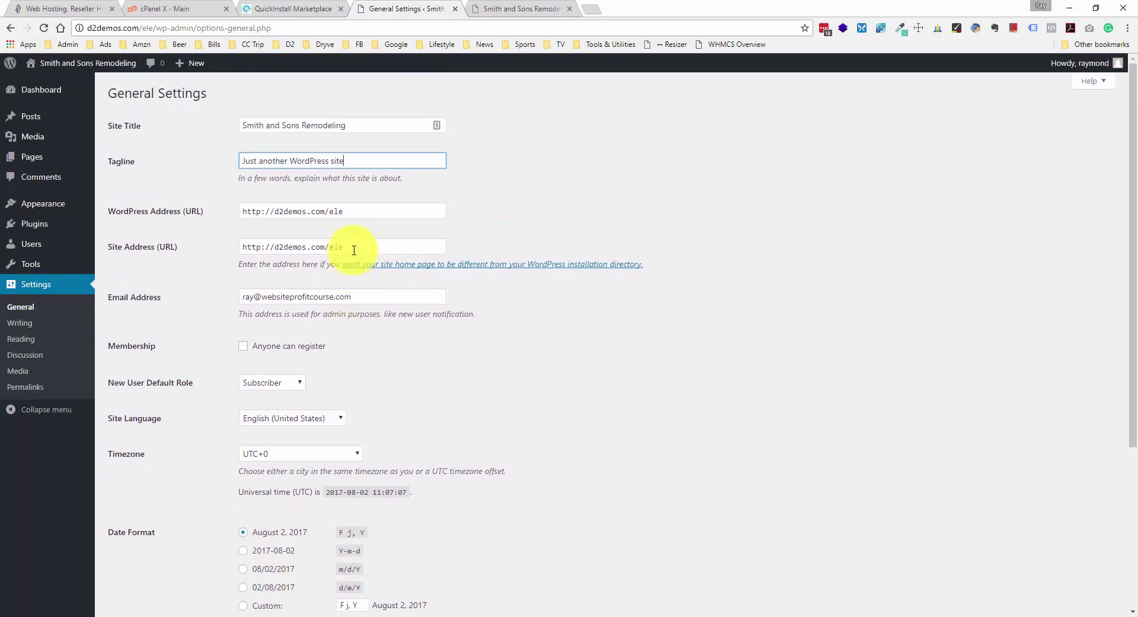
click(53, 328)
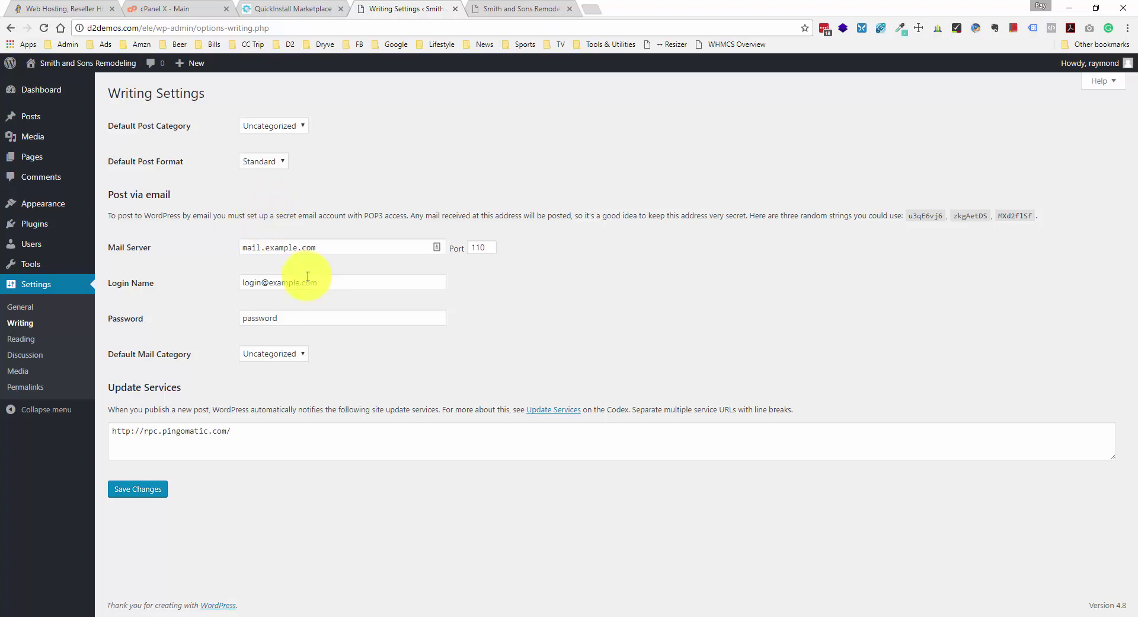
- Check the front page display options in Reading settings, then view the Pages list
click(34, 337)
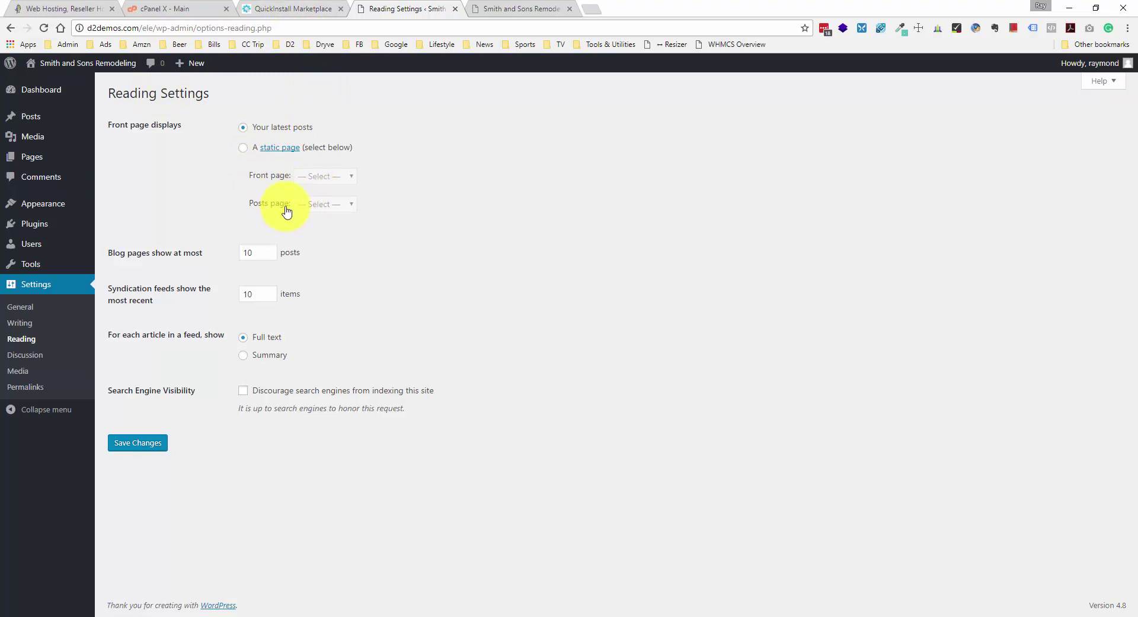
click(53, 157)
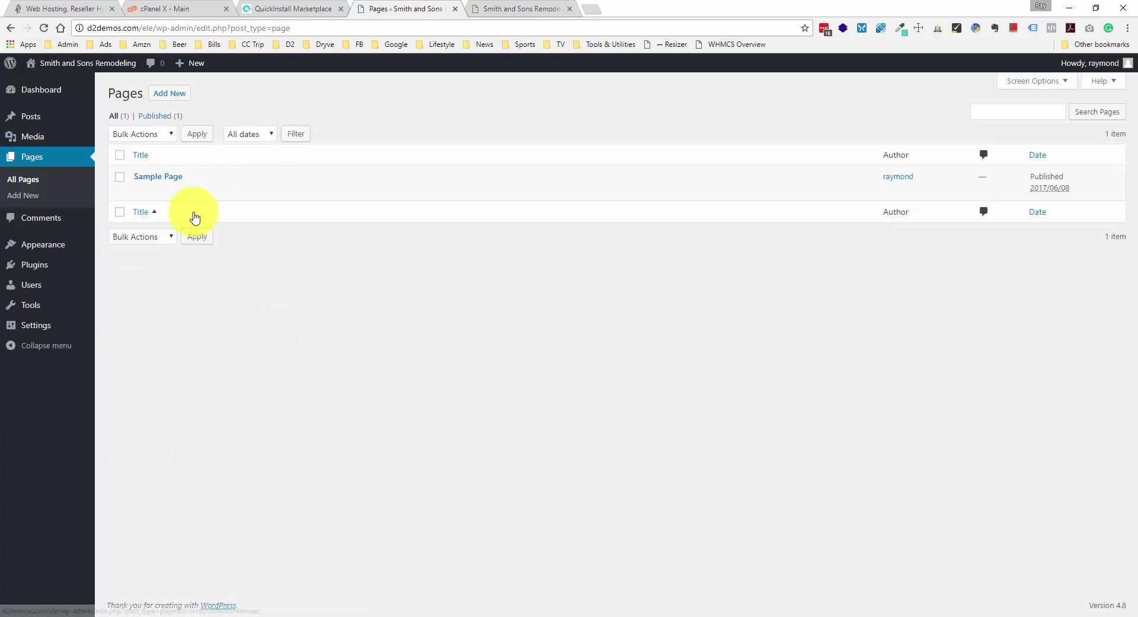
- Add and publish a page titled Home, then another titled Blog
click(183, 99)
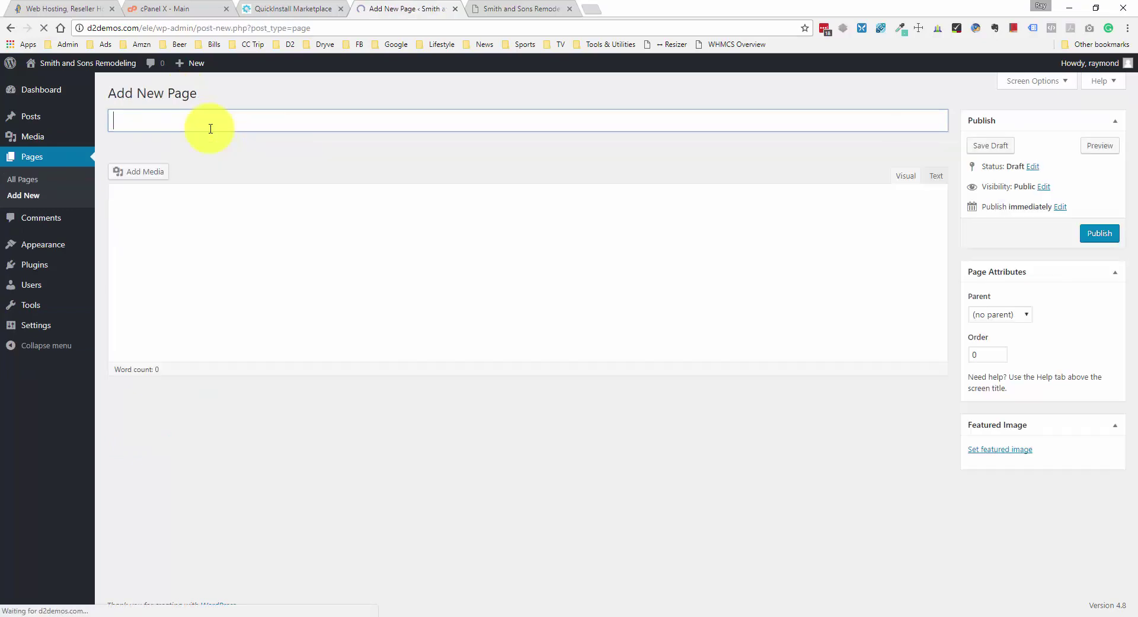
text(Home)
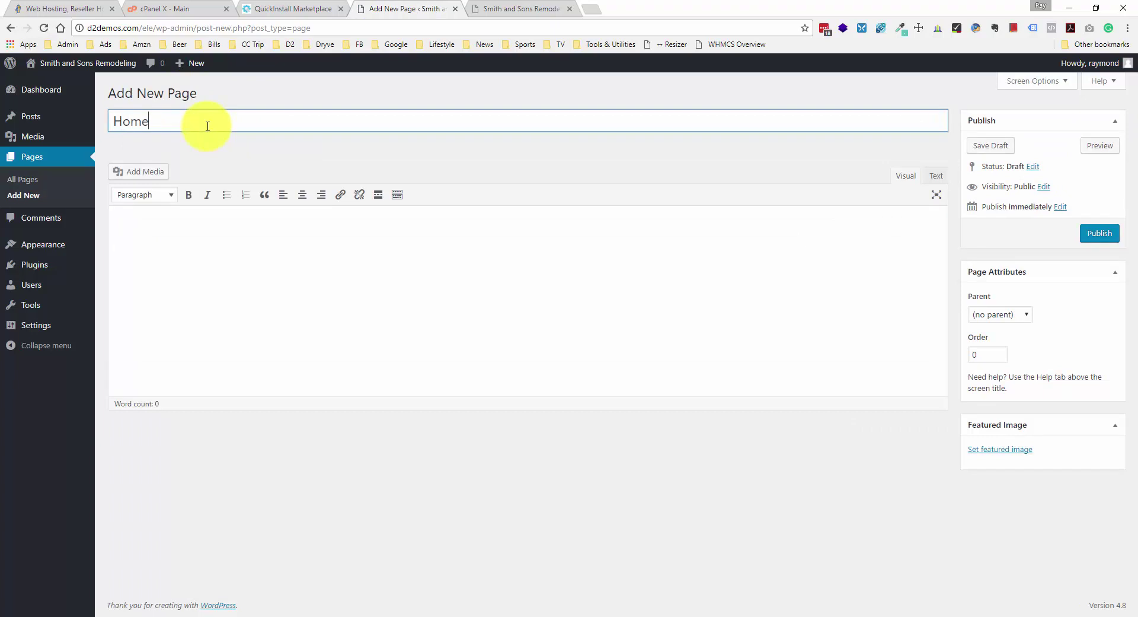
click(1099, 232)
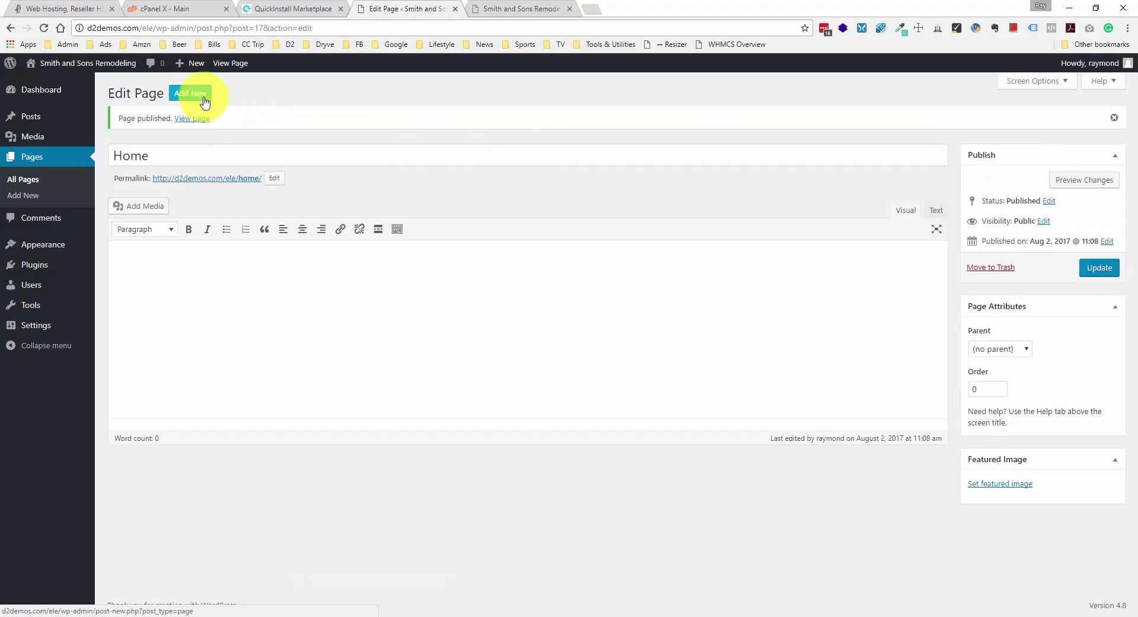
click(202, 97)
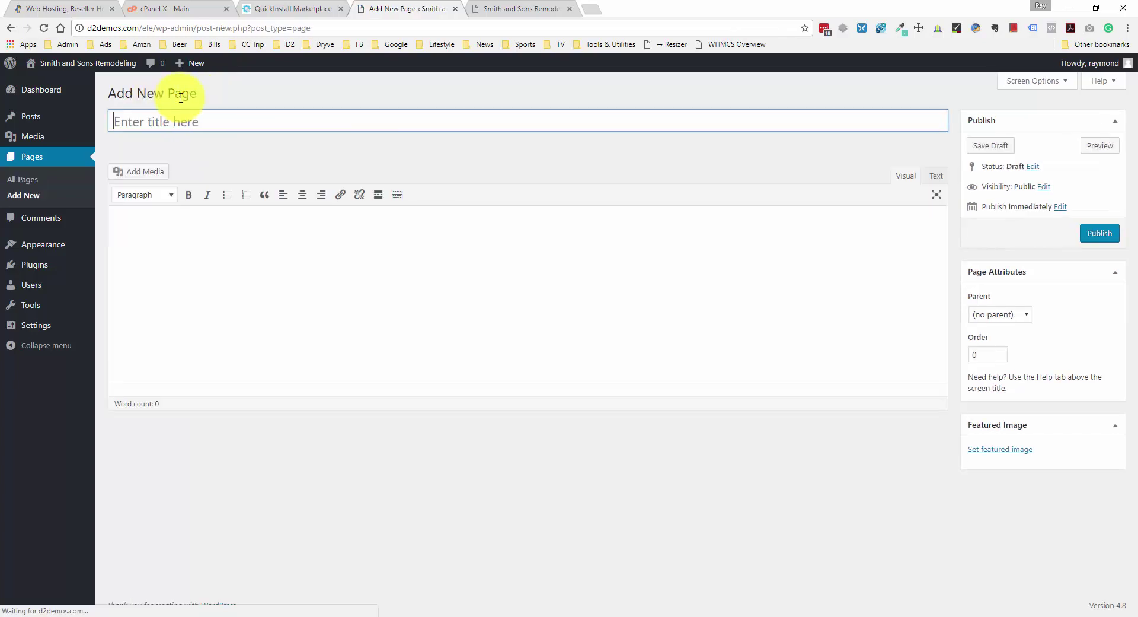
text(Blog)
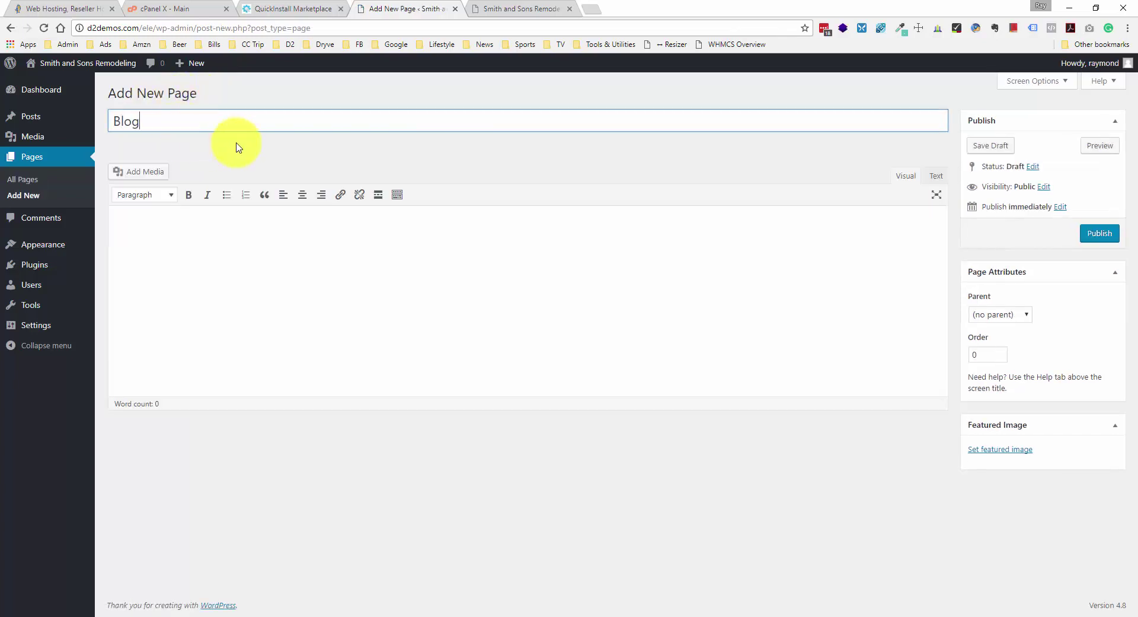
click(1109, 240)
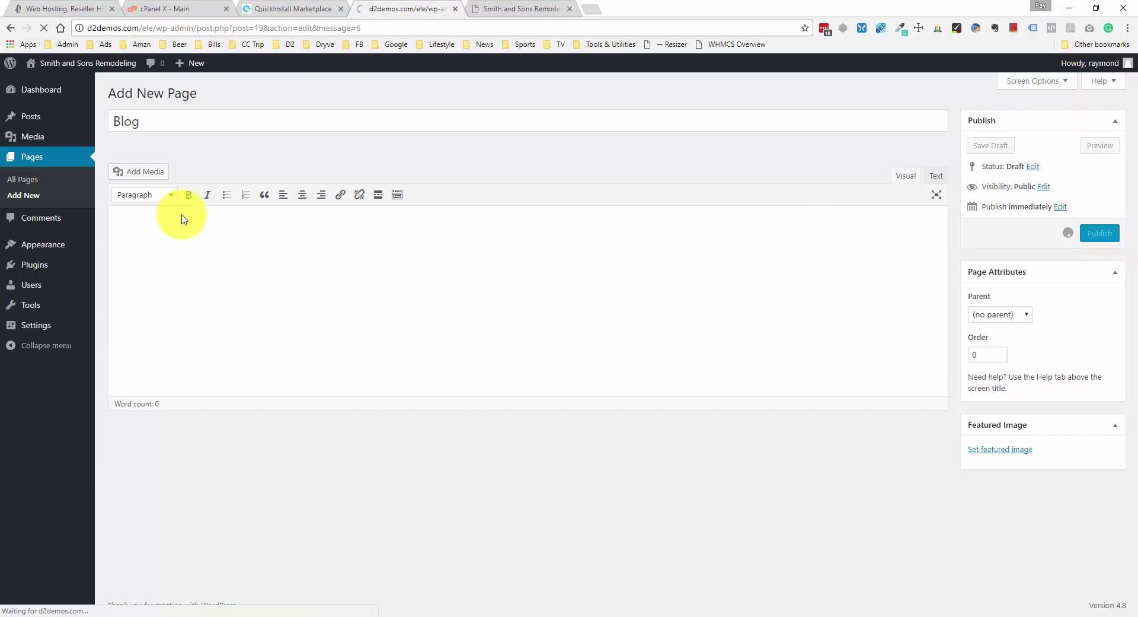
mouse_move(62, 253)
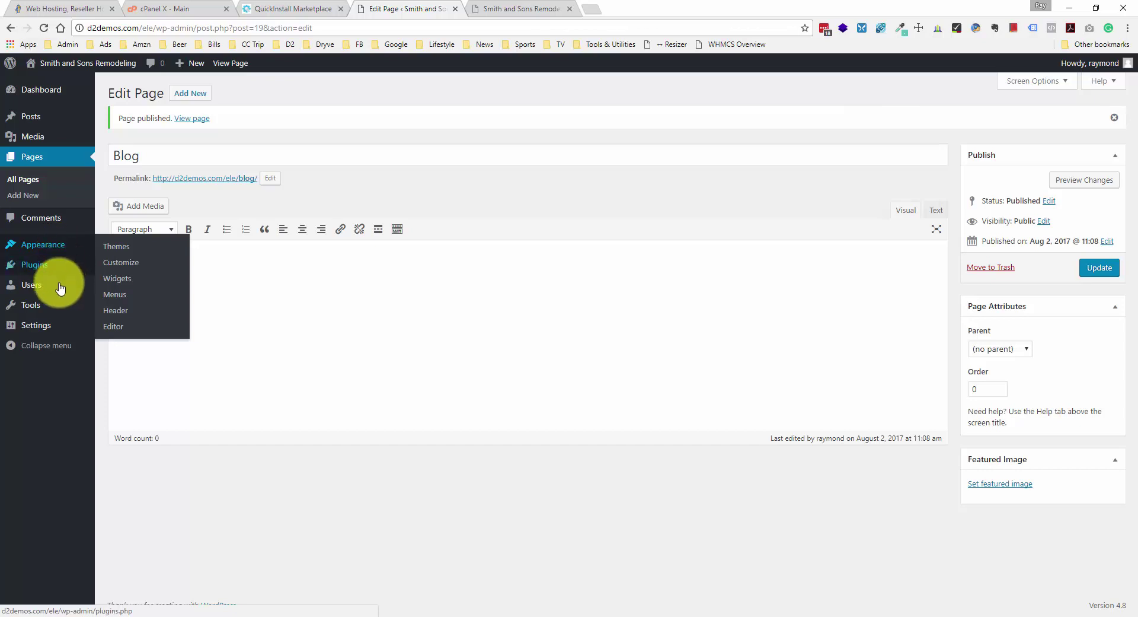
- Set a static front page with Home as front page and Blog as posts page, and save
mouse_move(57, 331)
click(145, 366)
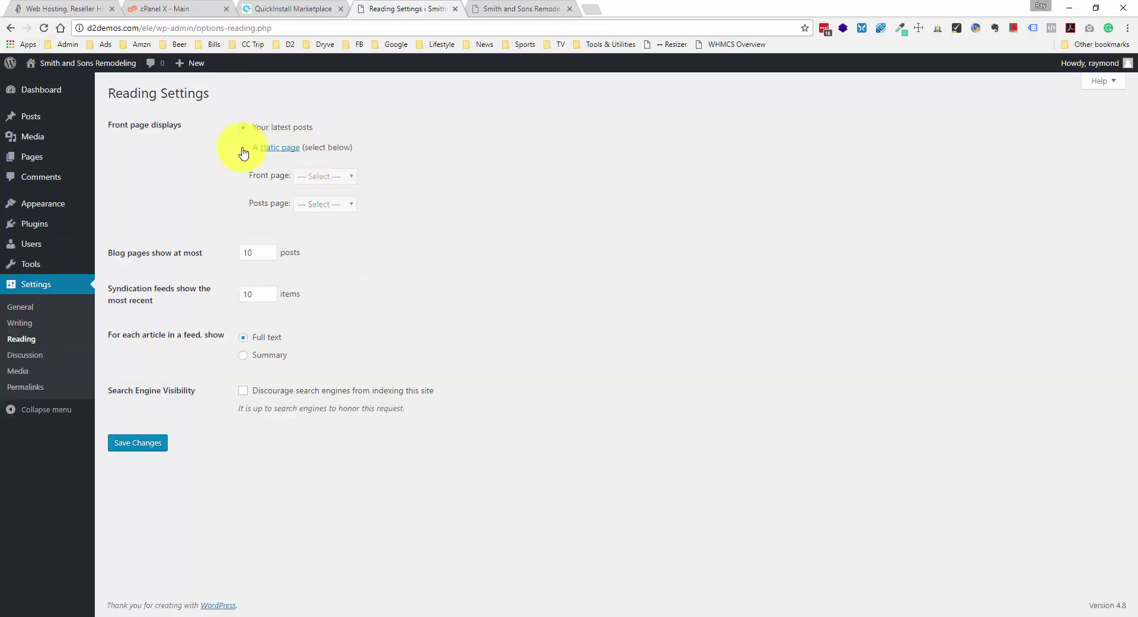
click(243, 149)
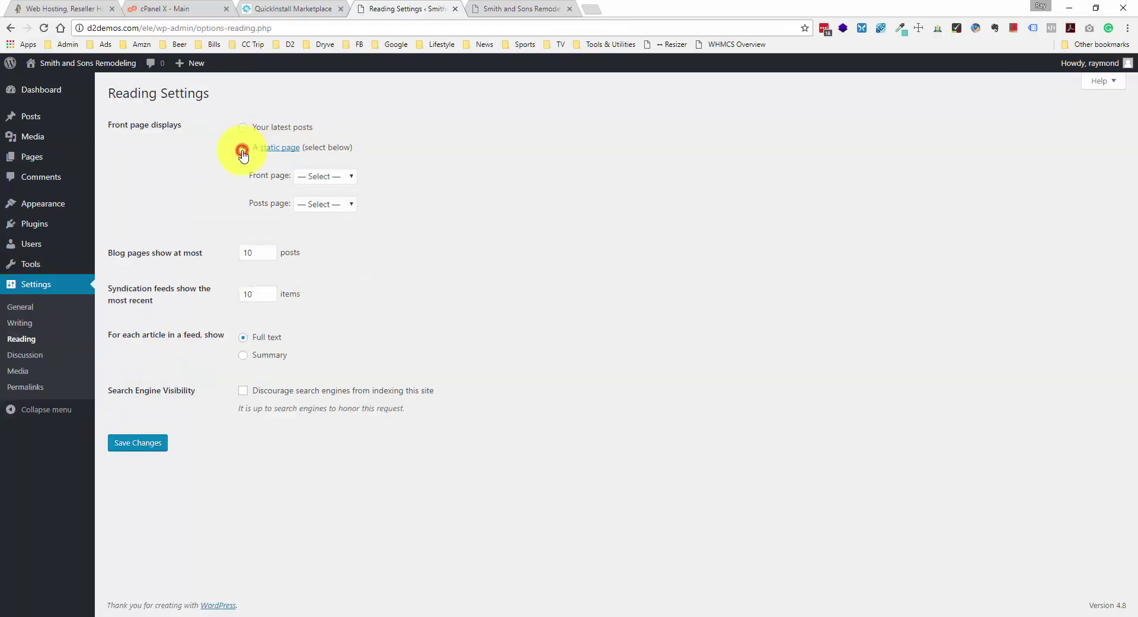
click(340, 178)
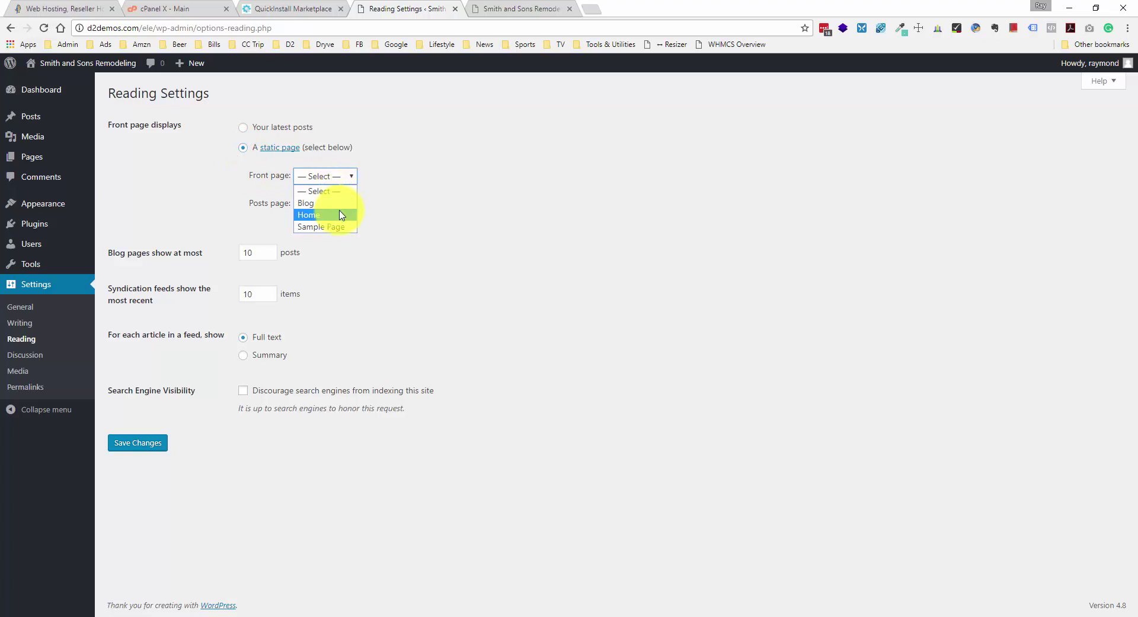
click(337, 215)
click(329, 204)
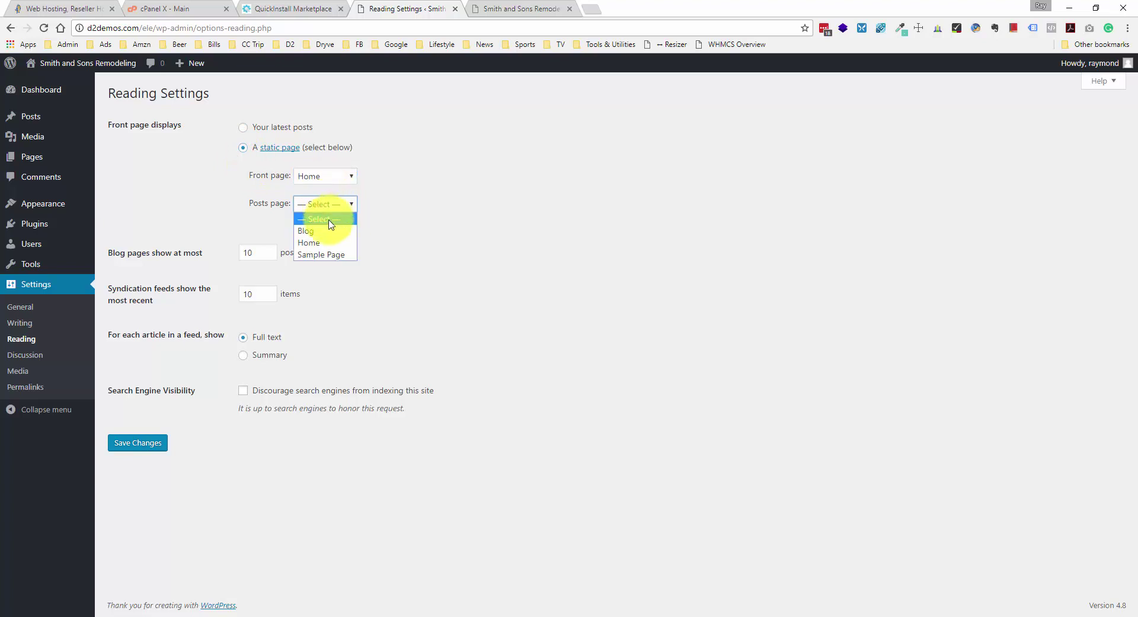
click(323, 230)
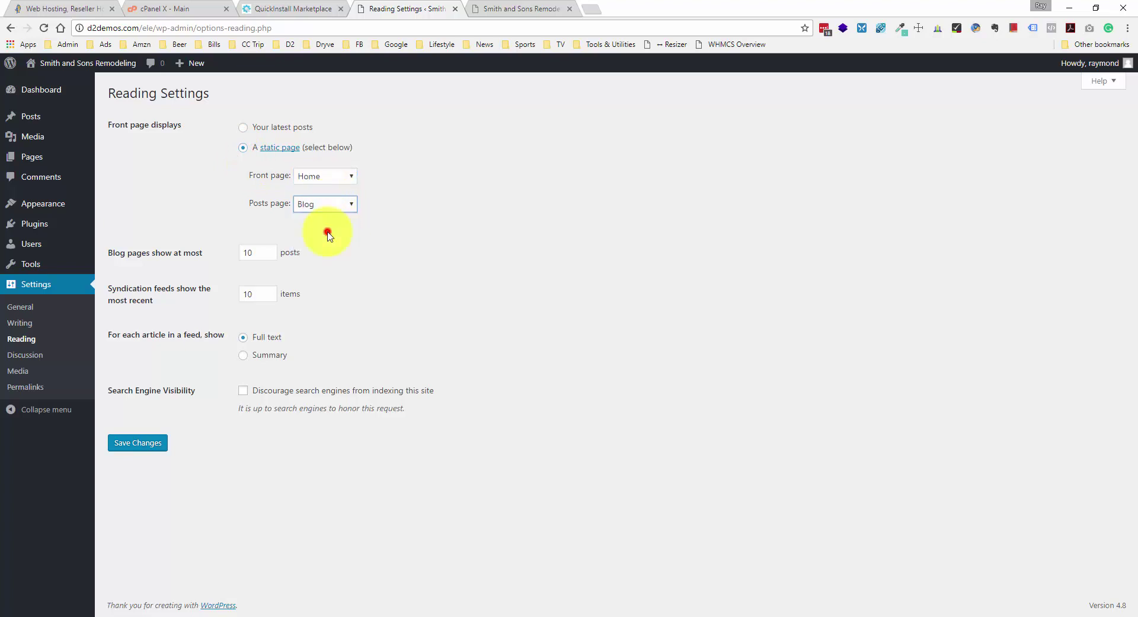
click(350, 211)
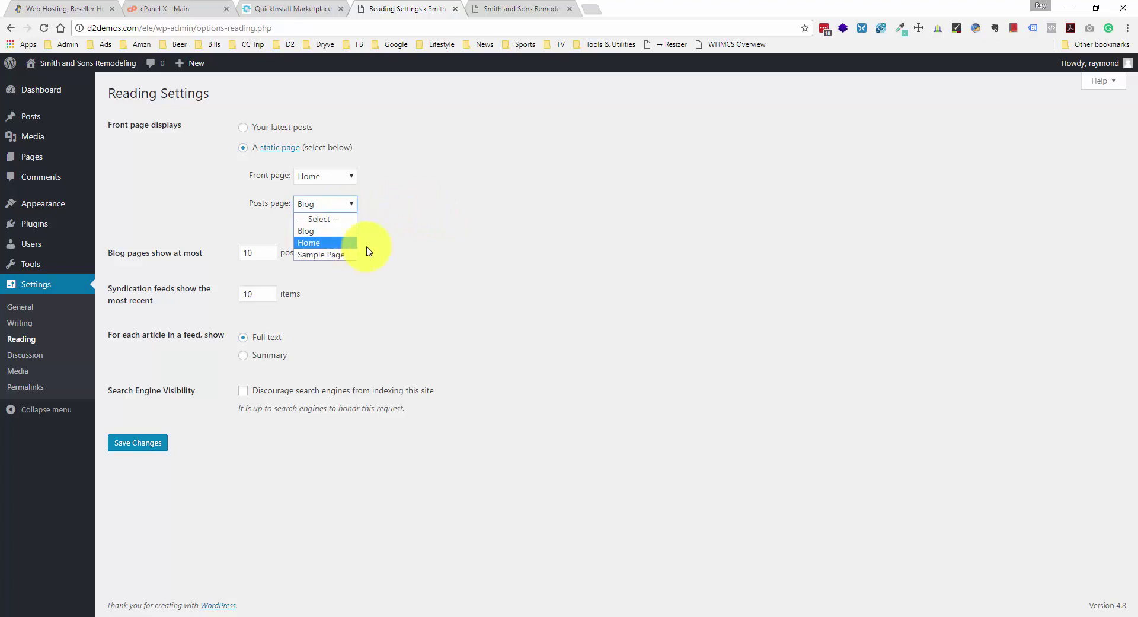
click(370, 216)
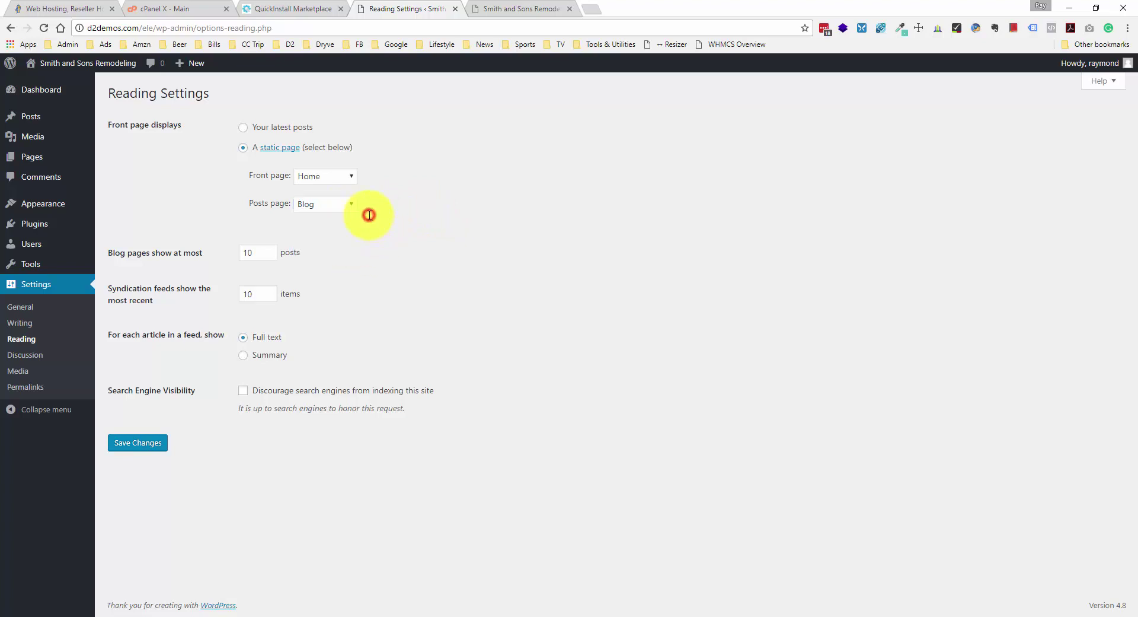
click(153, 449)
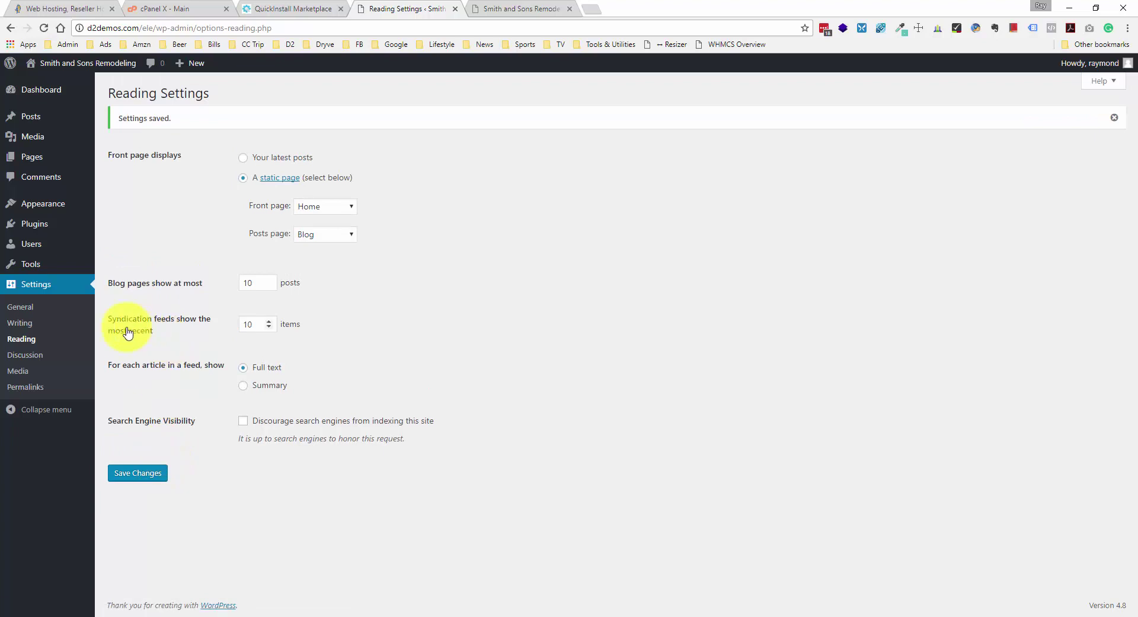
- Browse the Discussion and Media settings, then open Permalink Settings
click(31, 358)
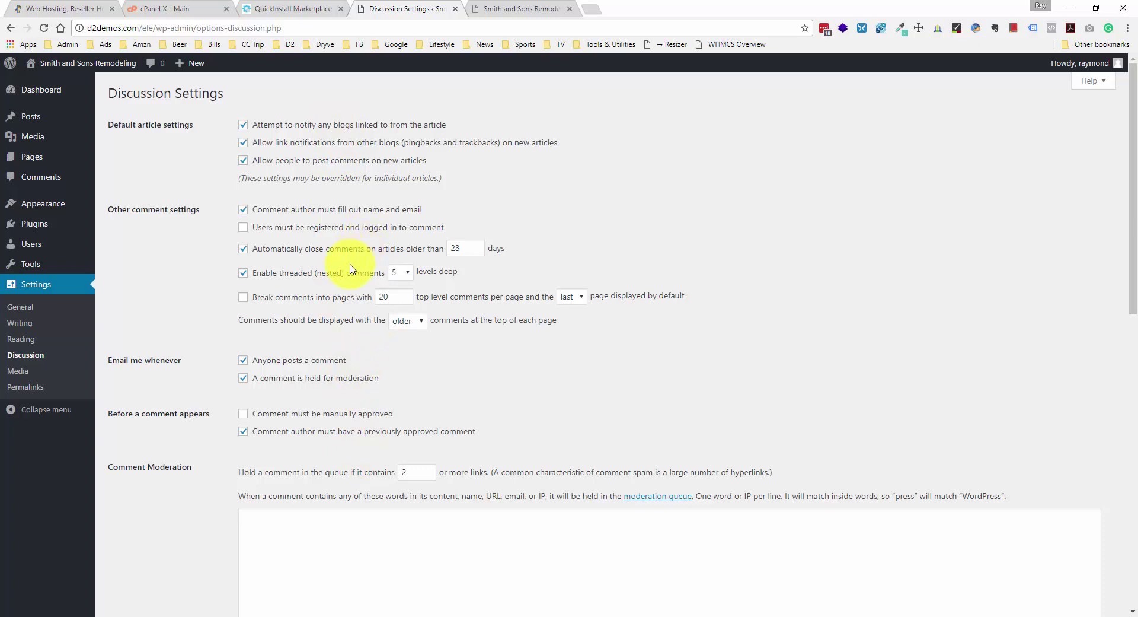
scroll(347, 273, down, 1)
scroll(350, 275, up, 1)
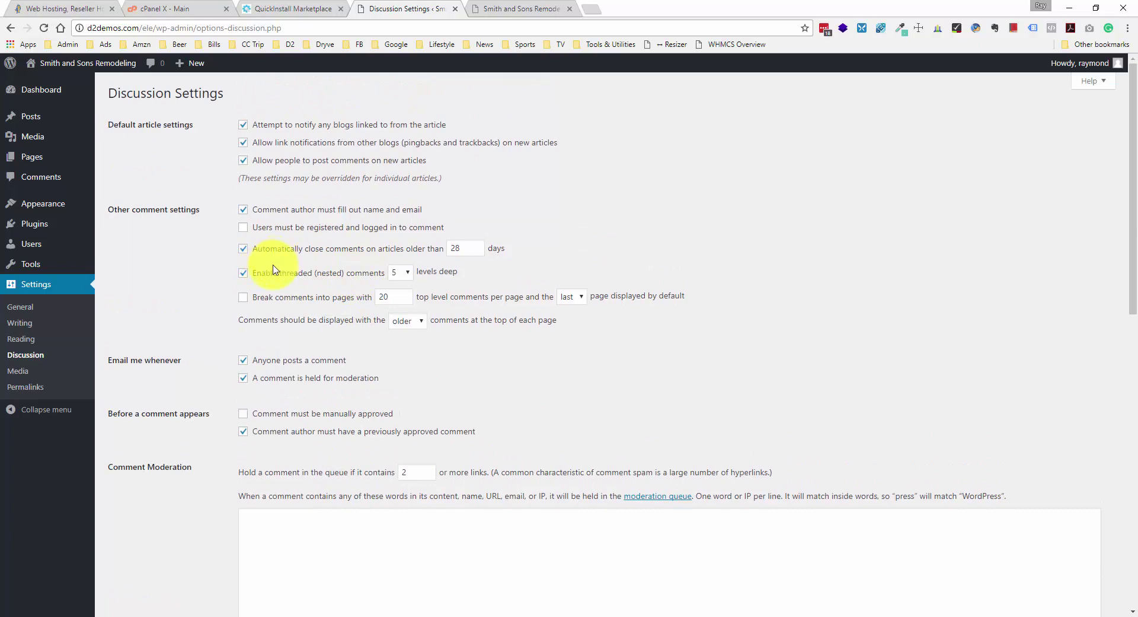
click(18, 371)
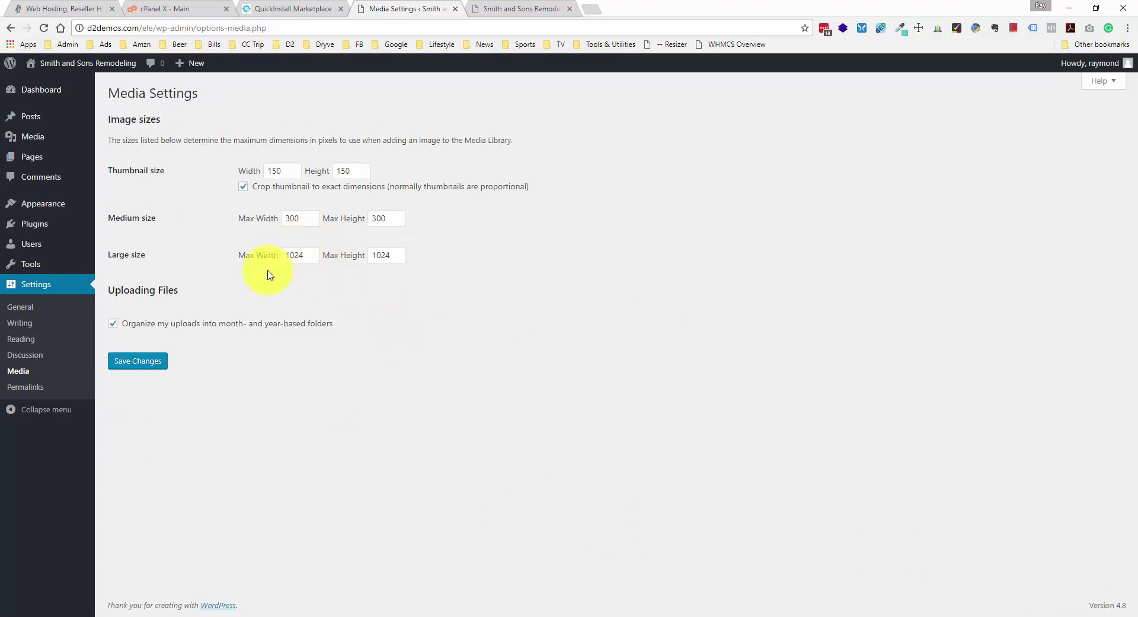
click(23, 388)
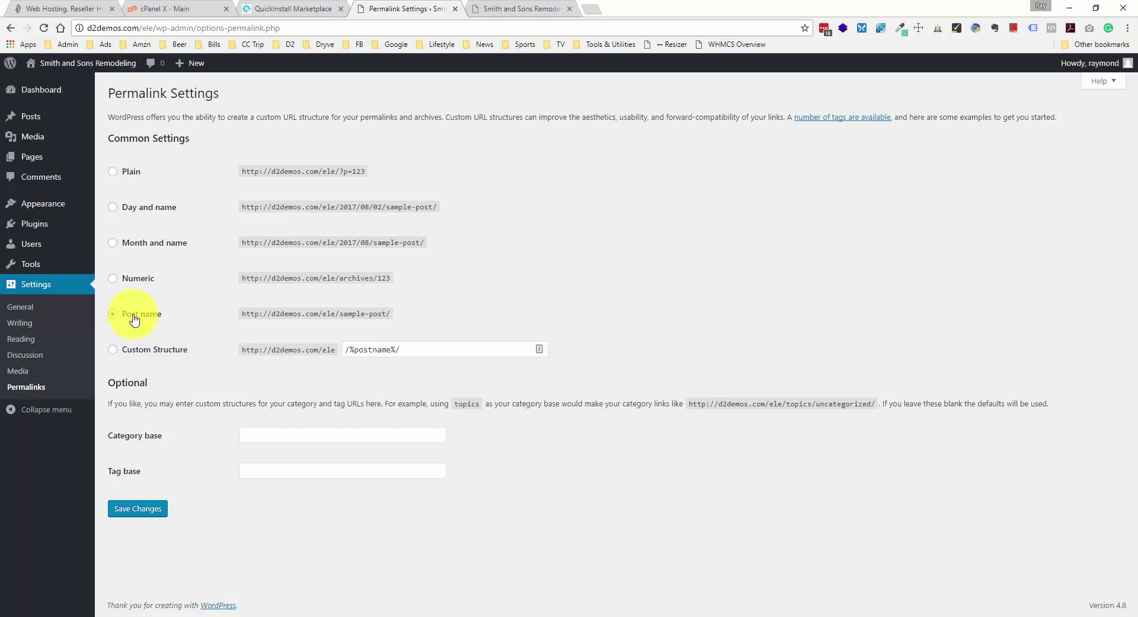
- Save the Post name permalink structure (/%postname%/)
drag(338, 244, 364, 242)
click(372, 243)
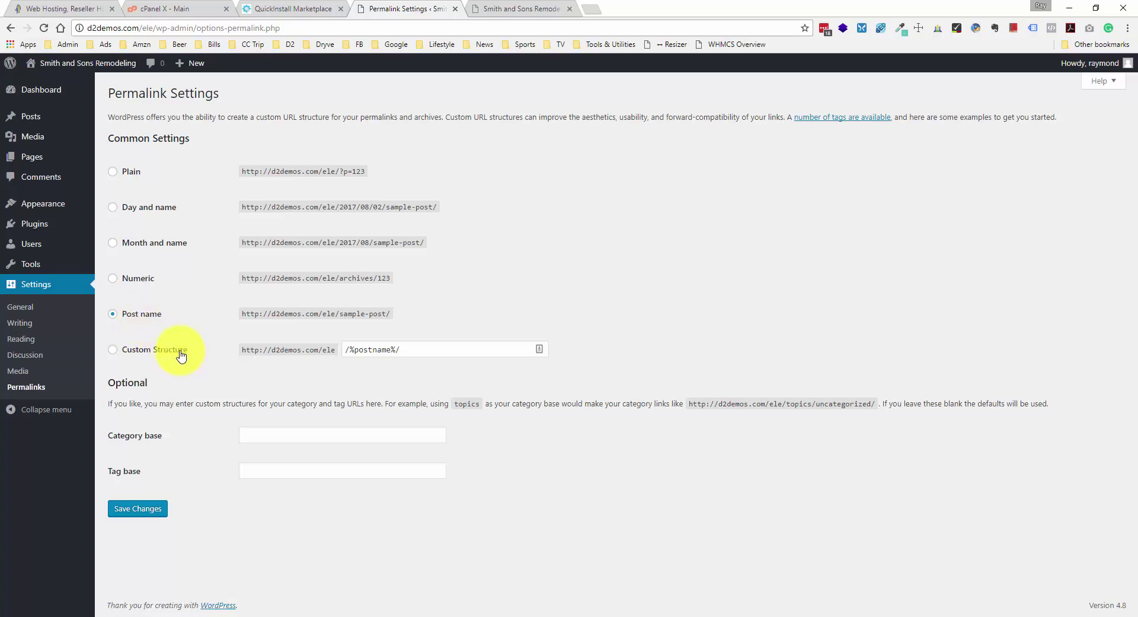
click(149, 508)
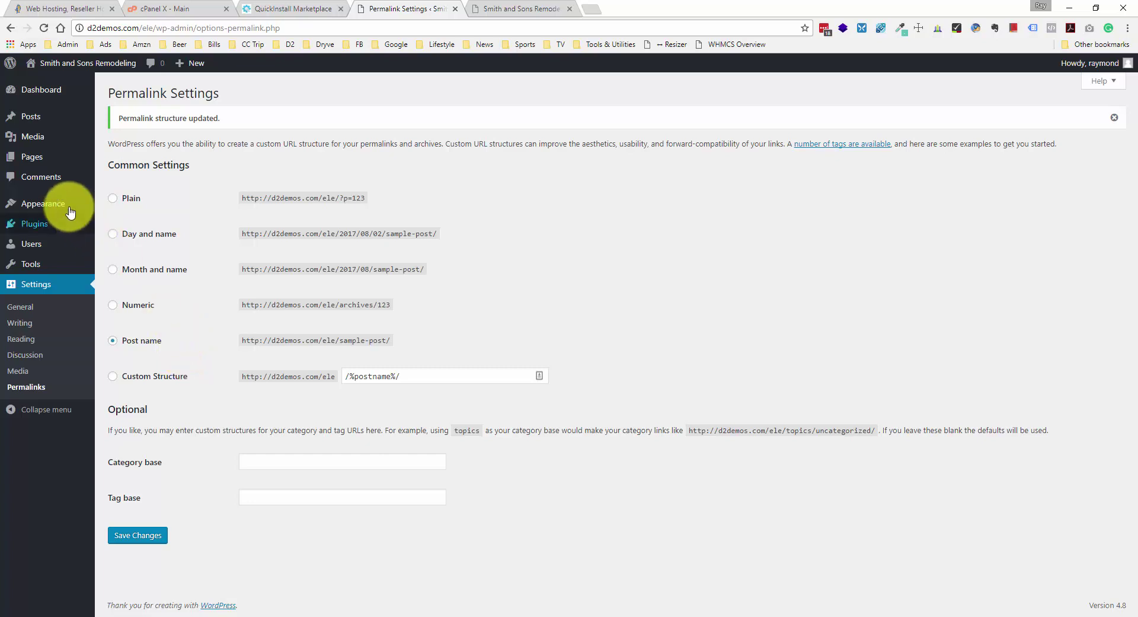
- Create a new menu named 'Main Navigation' in Appearance > Menus
mouse_move(67, 209)
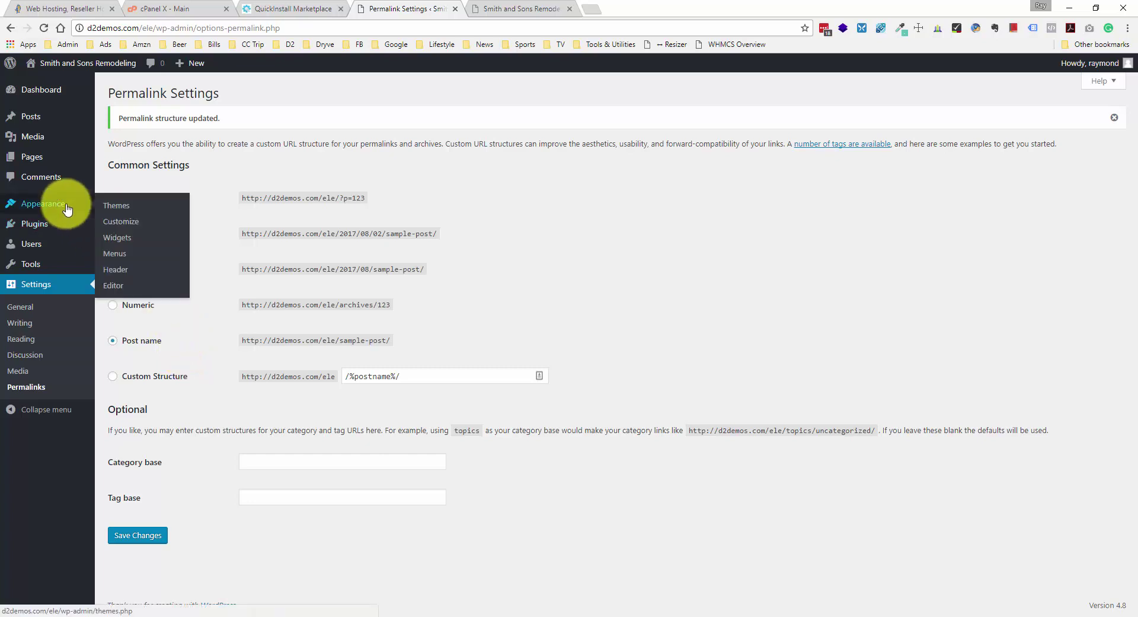
click(119, 253)
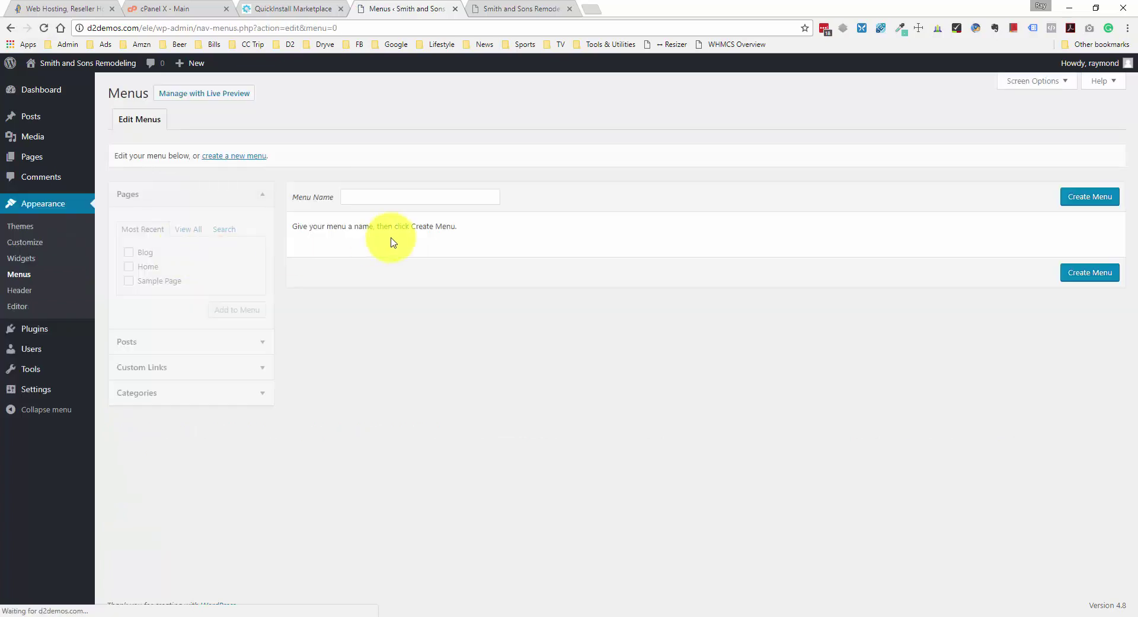
click(392, 202)
text(M)
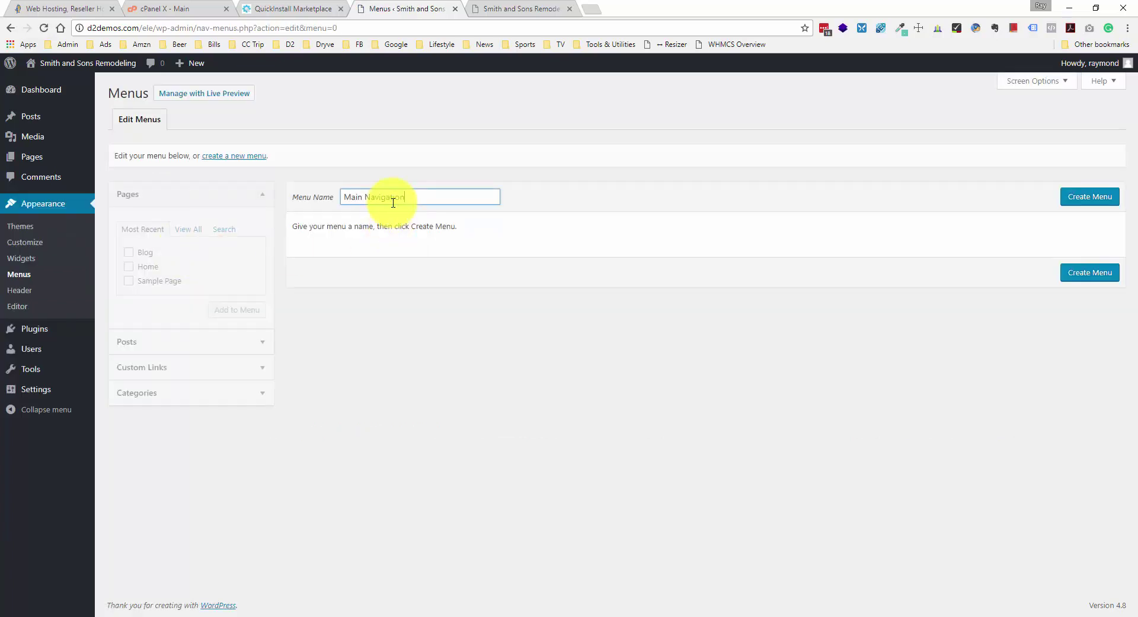
text(ain Navigation)
click(1069, 194)
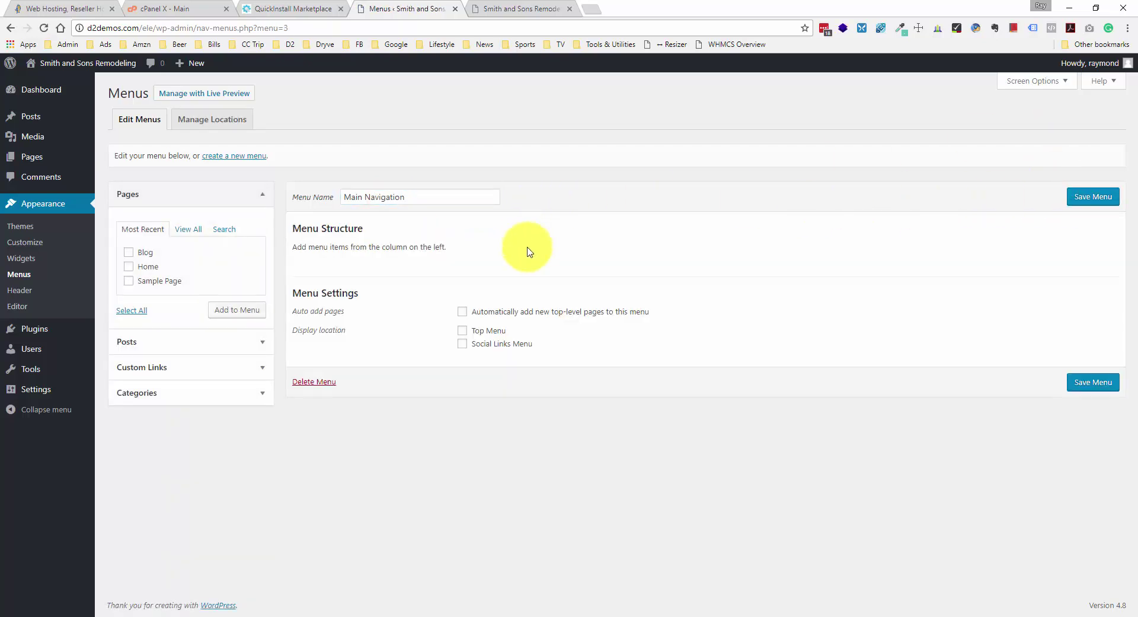
- Add the Home and Blog pages to the Main Navigation menu
click(194, 234)
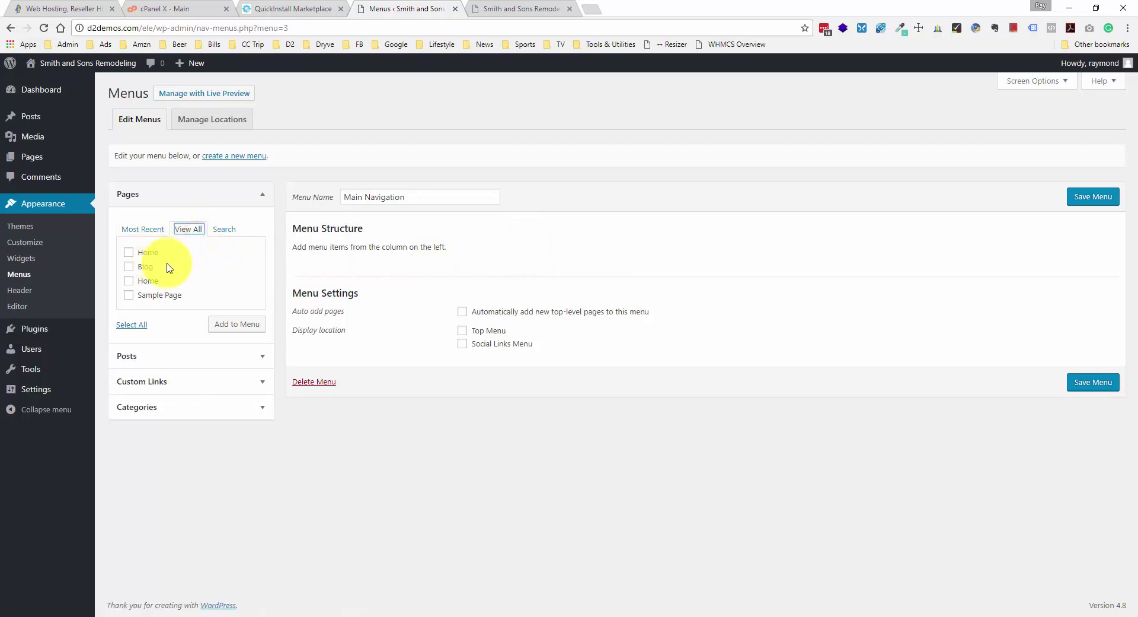
click(149, 229)
click(191, 236)
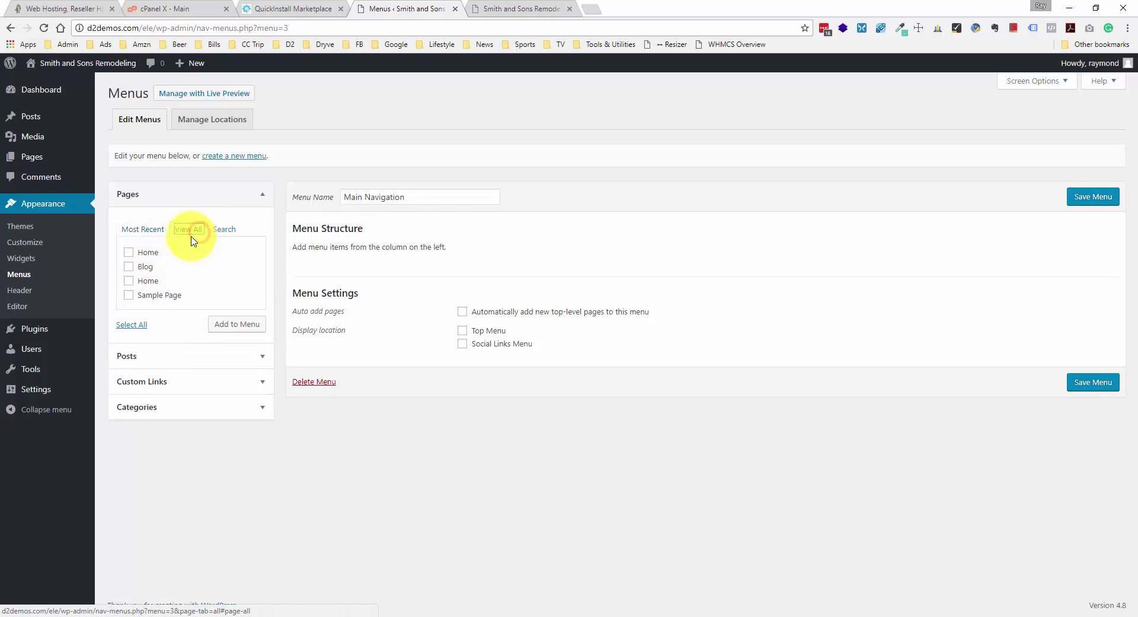
click(136, 254)
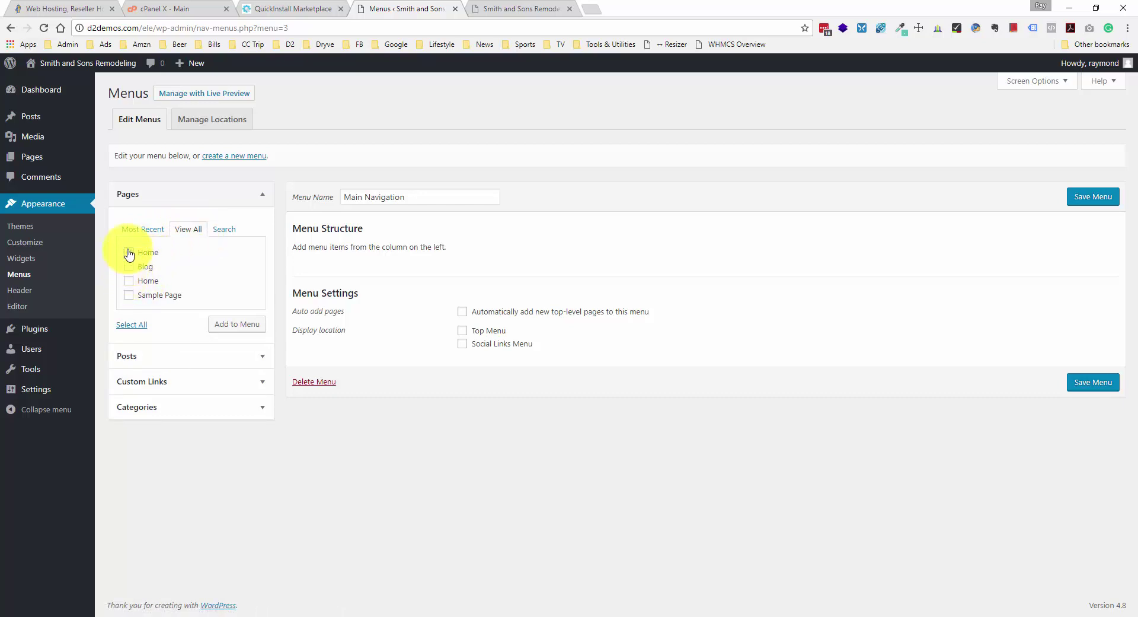
click(128, 253)
click(129, 254)
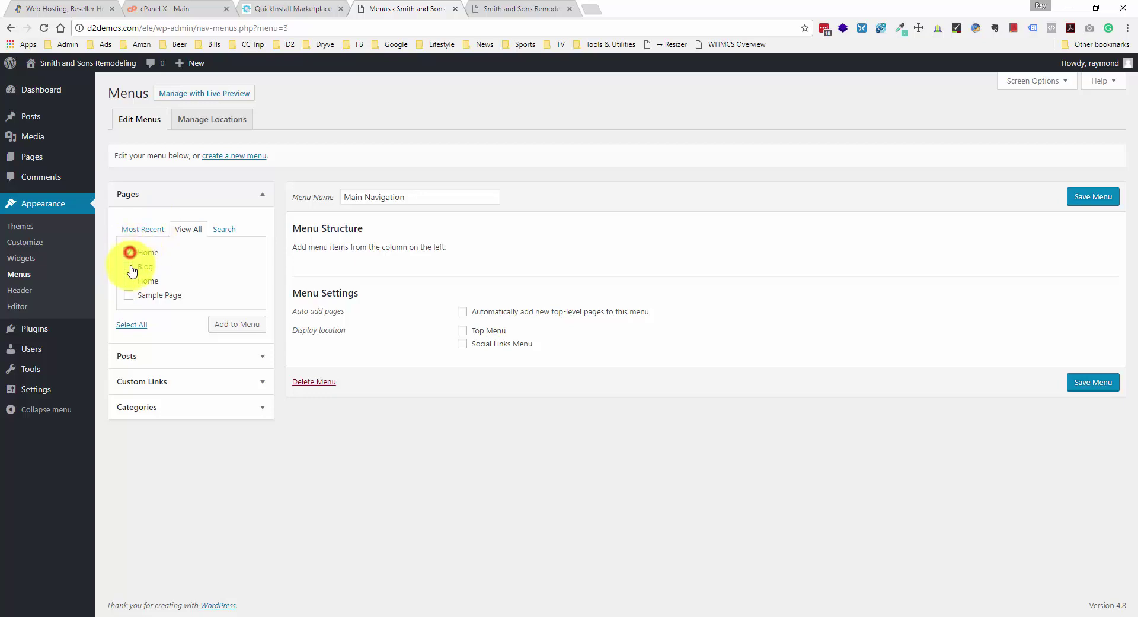
click(130, 266)
click(250, 325)
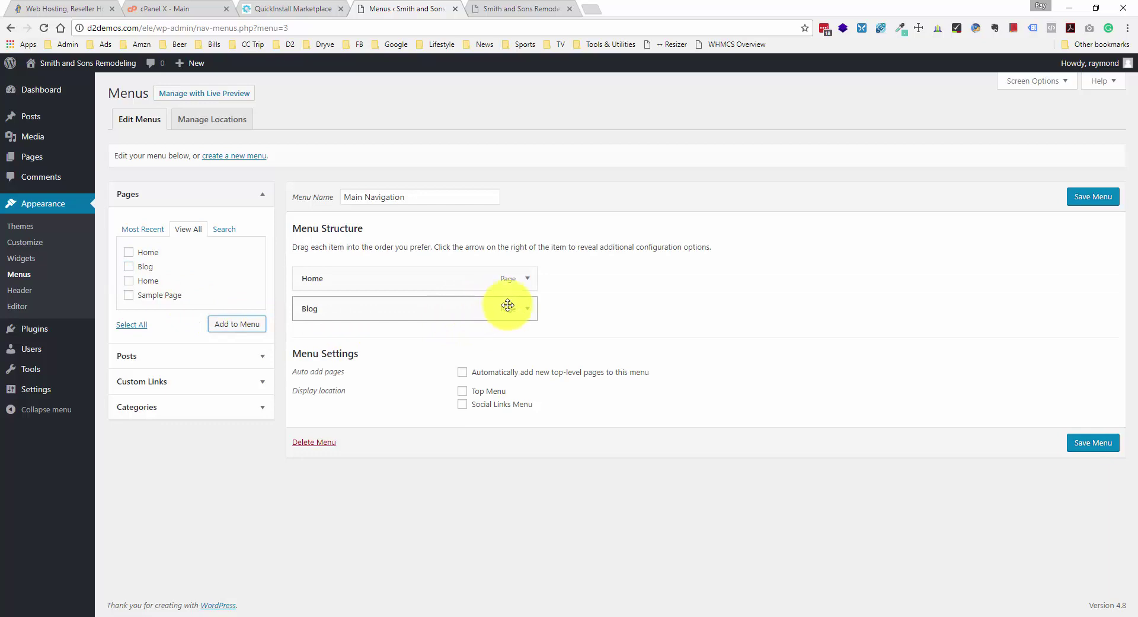
- Keep Home above Blog, enable auto-adding new top-level pages, and save the menu
drag(384, 278, 403, 309)
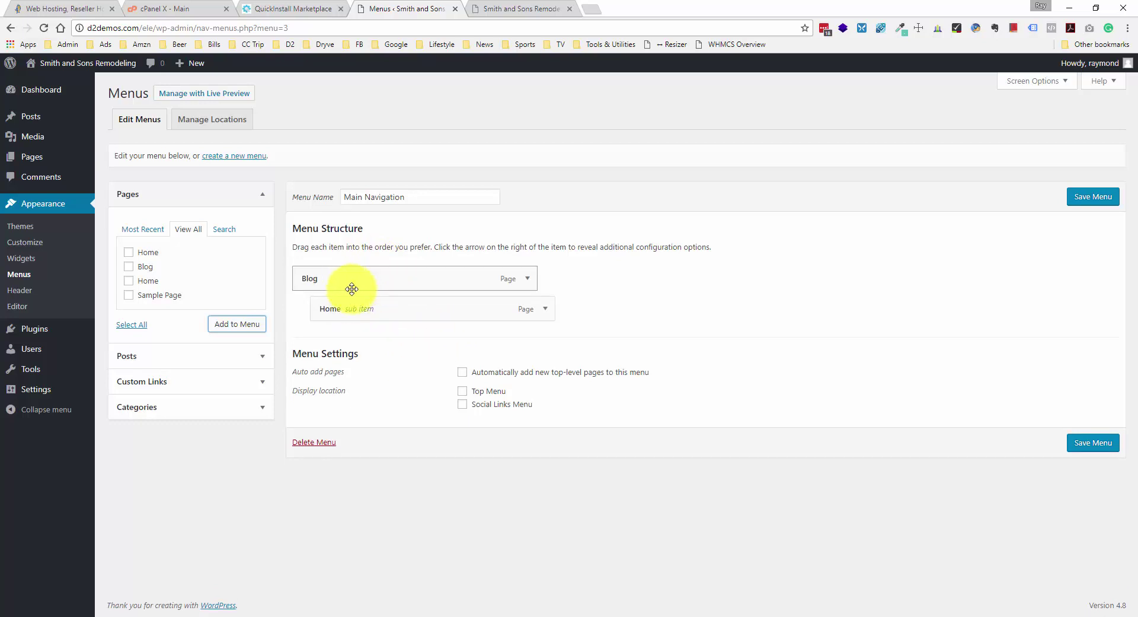
drag(359, 308, 338, 280)
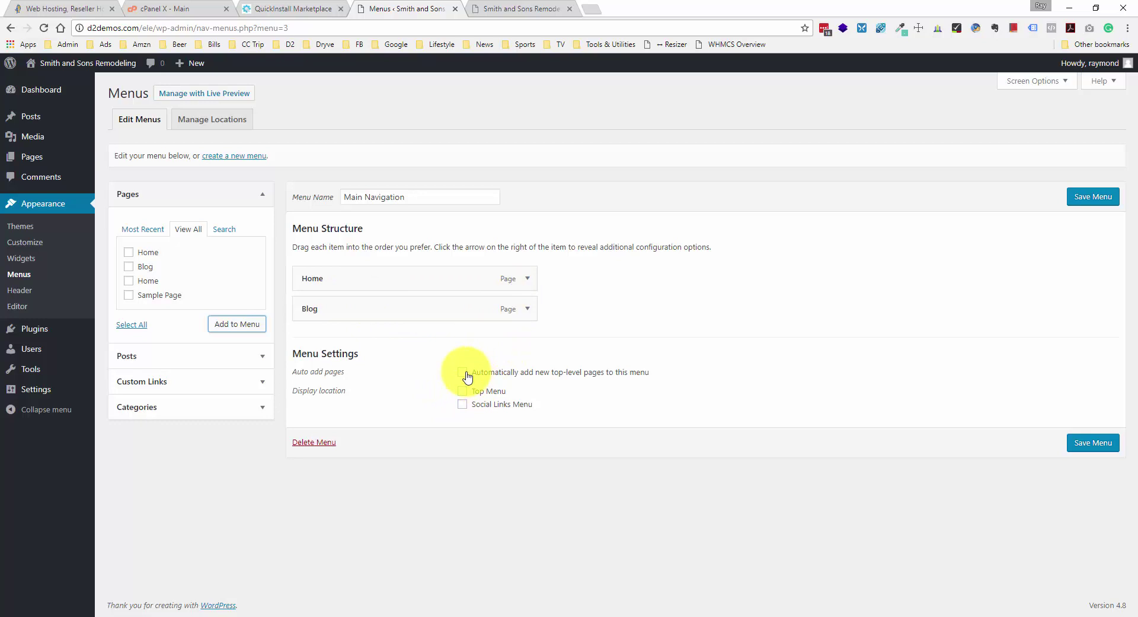
click(465, 374)
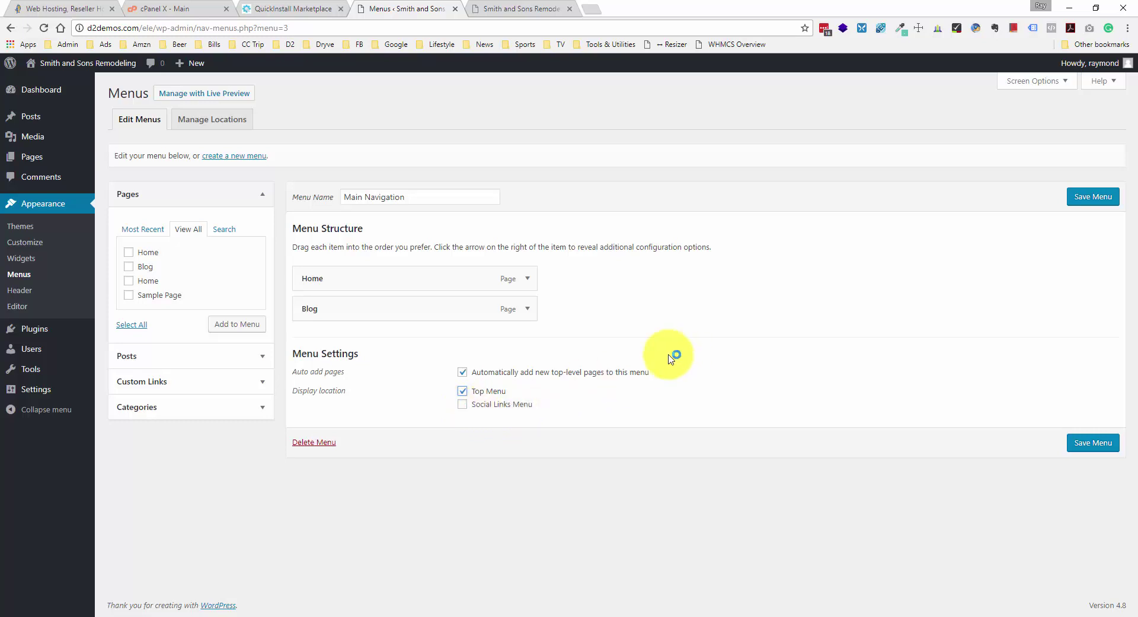
click(1111, 199)
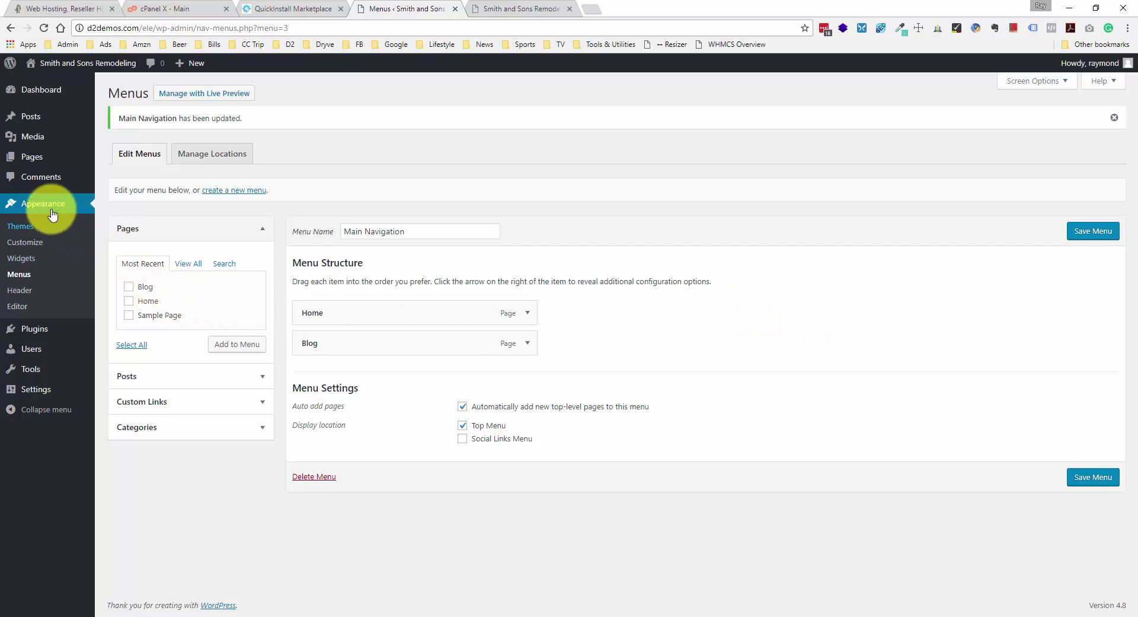
- Open the Customizer, scroll through the preview, and go to the Site Identity panel
click(35, 244)
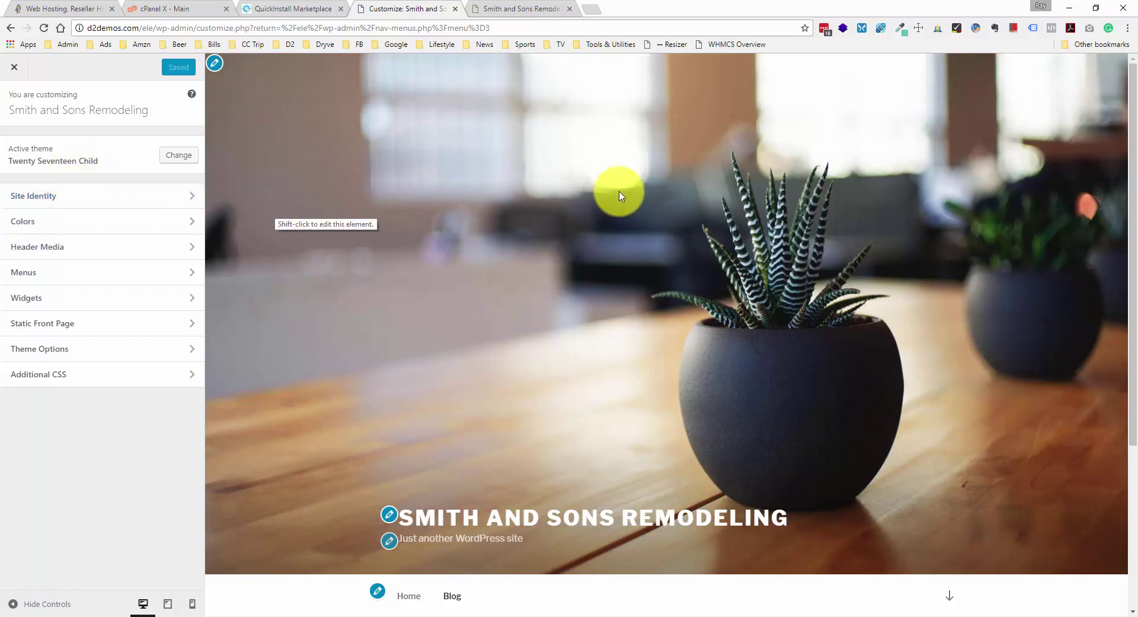
scroll(620, 196, down, 1)
scroll(621, 196, down, 4)
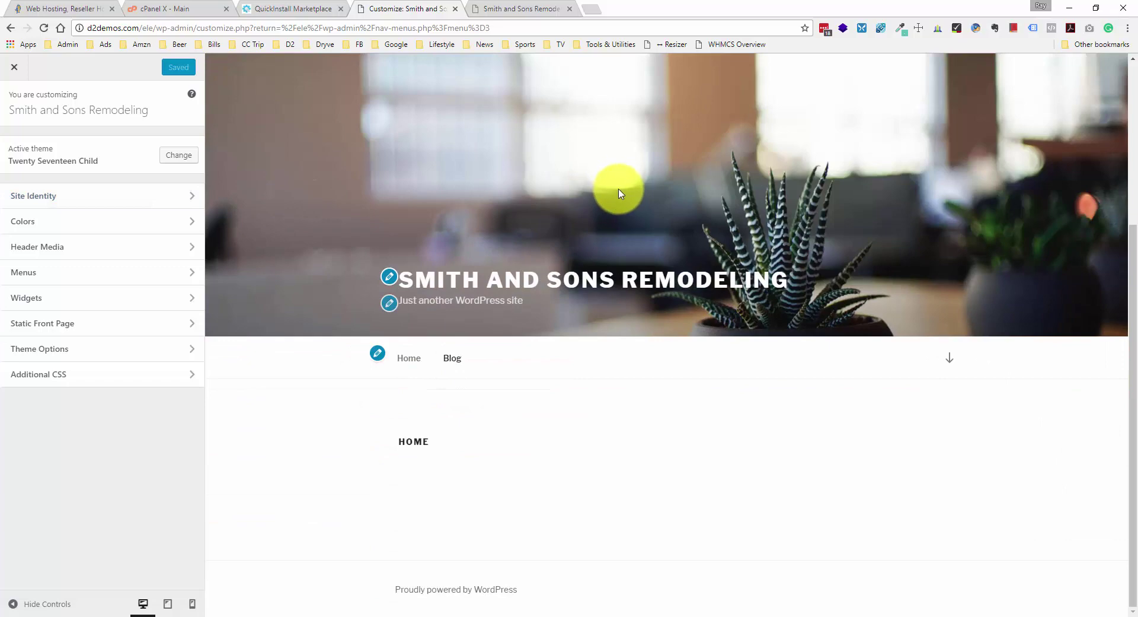
scroll(619, 192, up, 4)
scroll(619, 188, down, 3)
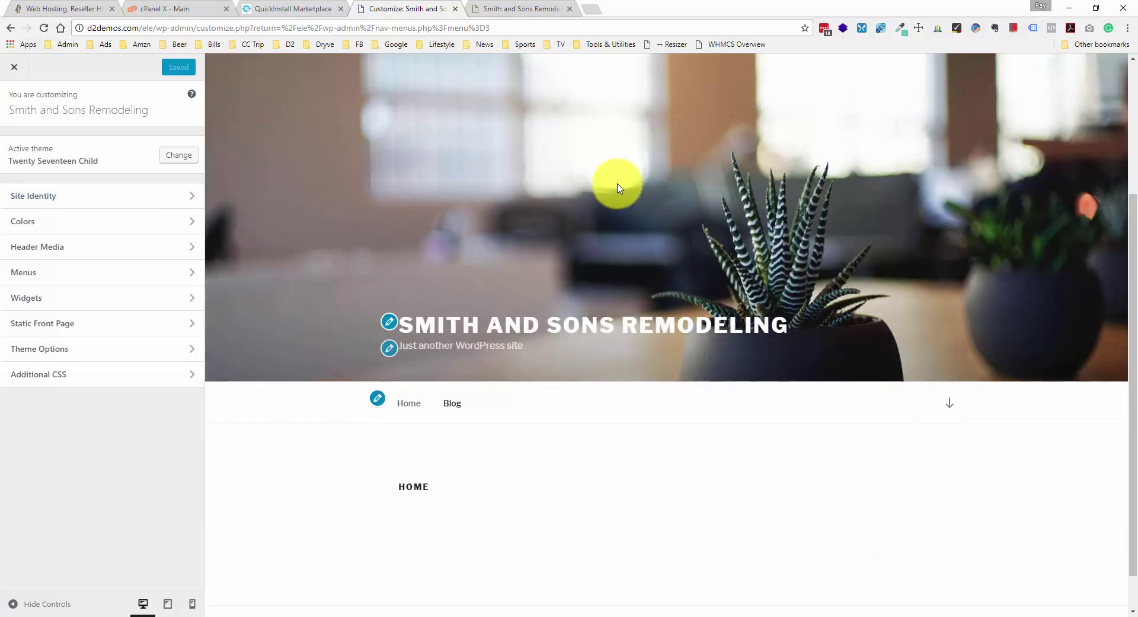
scroll(618, 189, up, 4)
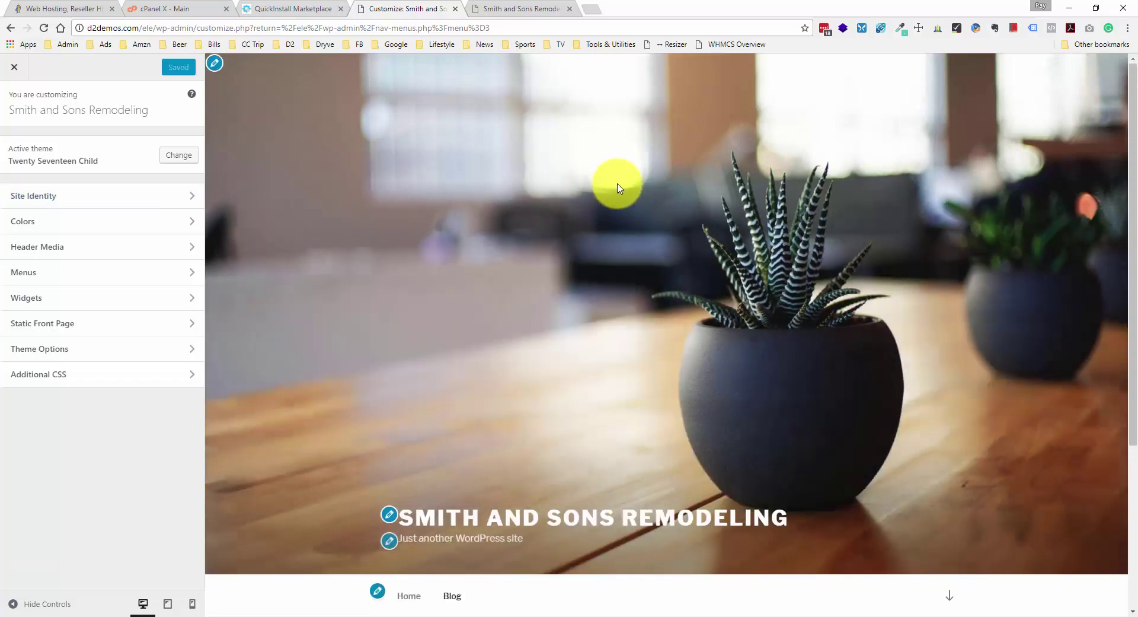
click(127, 208)
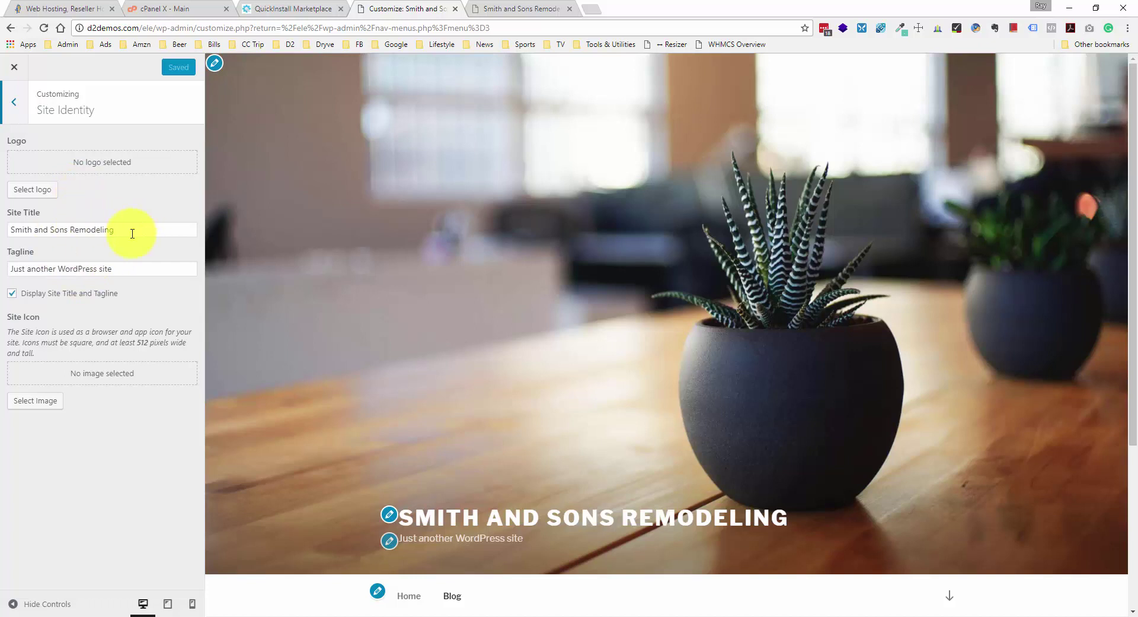
- Hide the site title and tagline, then upload logo.png as the site logo
click(50, 298)
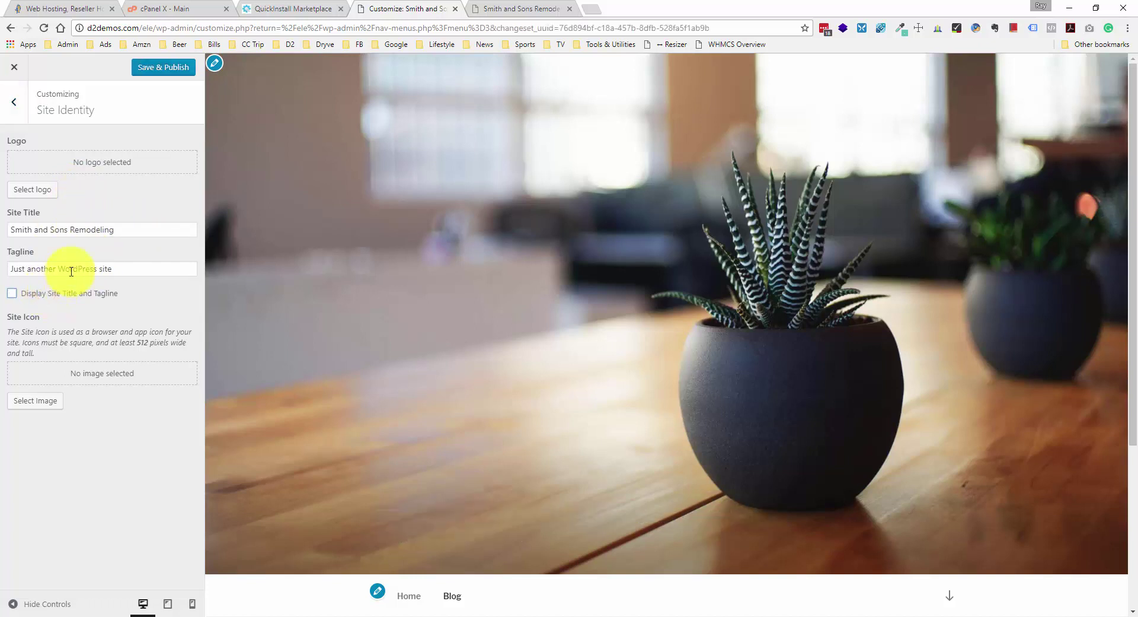
click(50, 194)
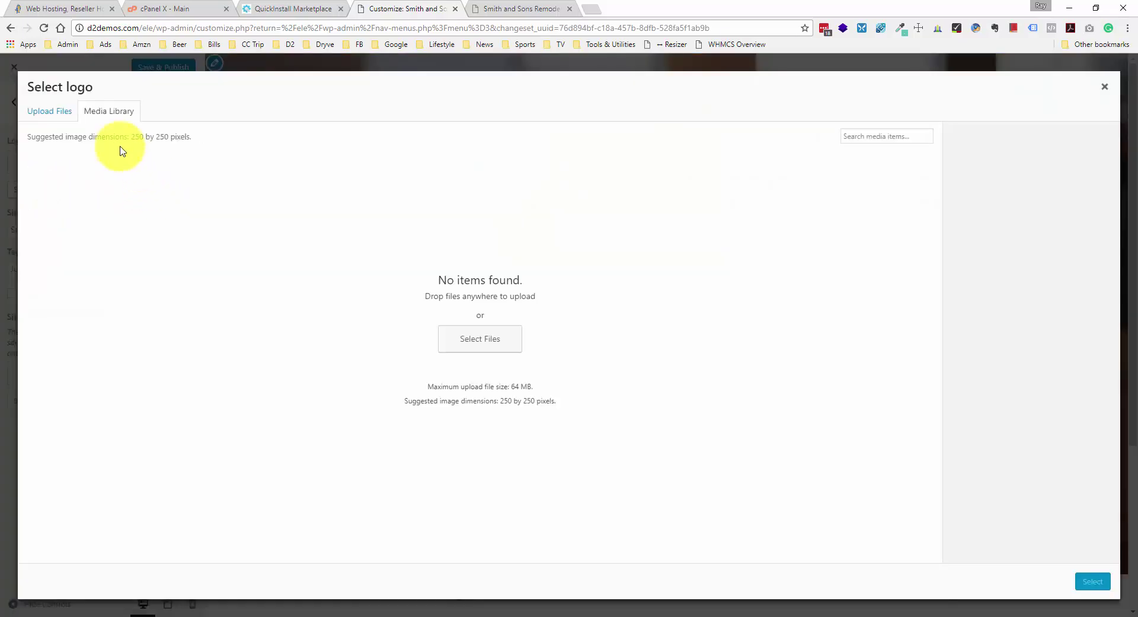
click(456, 339)
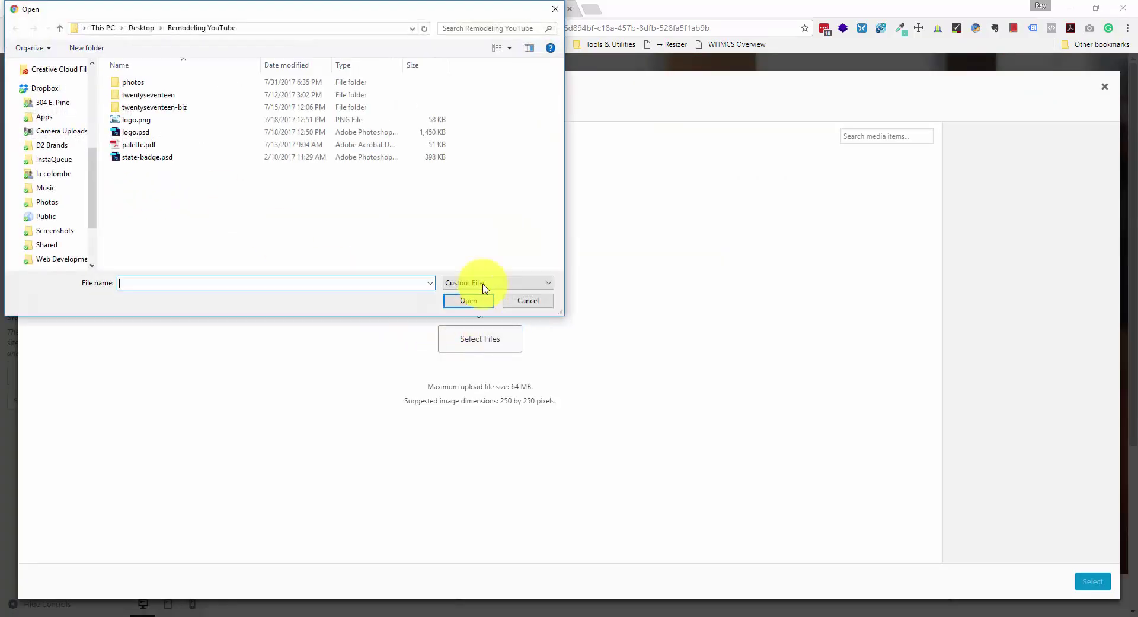
click(371, 230)
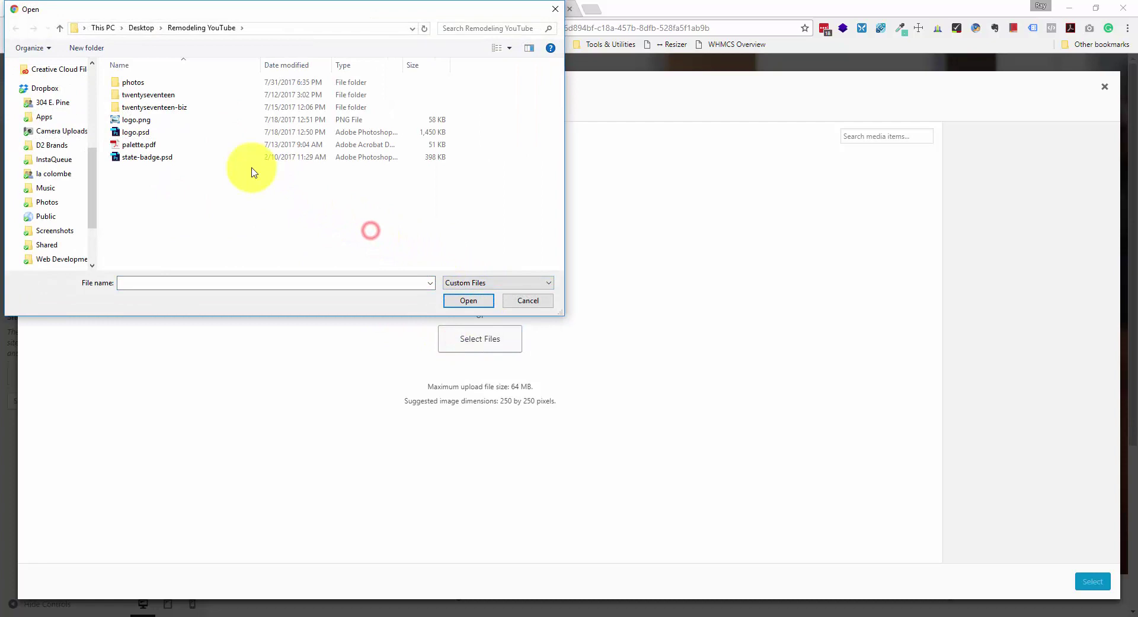
double_click(178, 119)
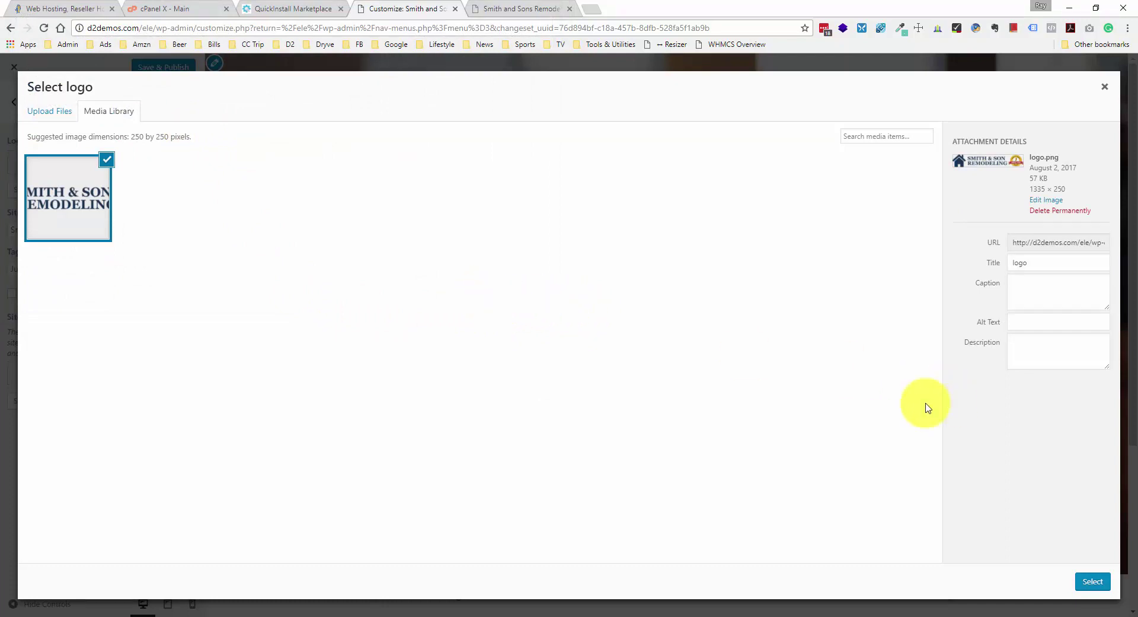
- Crop the logo to keep the whole Smith & Son Remodeling image, then publish
click(1092, 581)
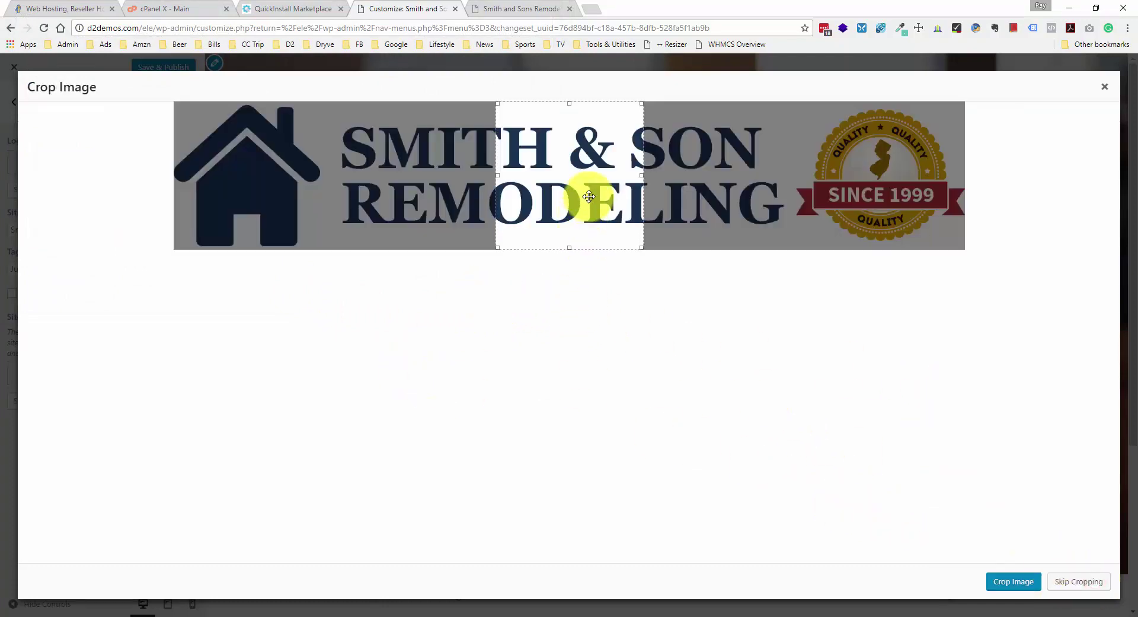
drag(605, 183, 273, 140)
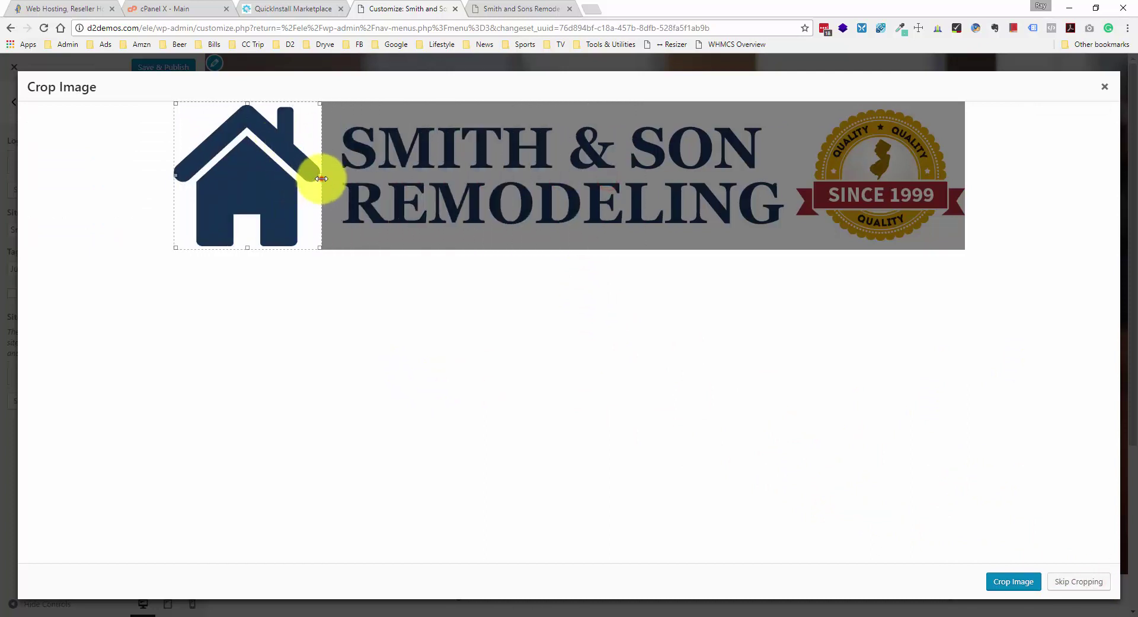
drag(321, 178, 987, 167)
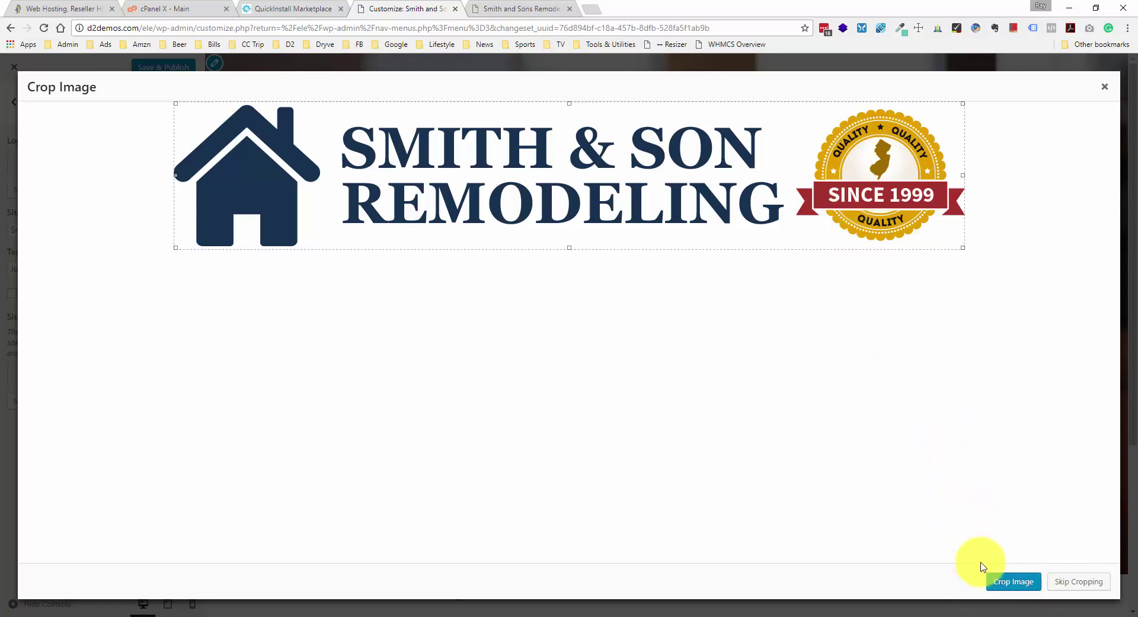
click(1000, 578)
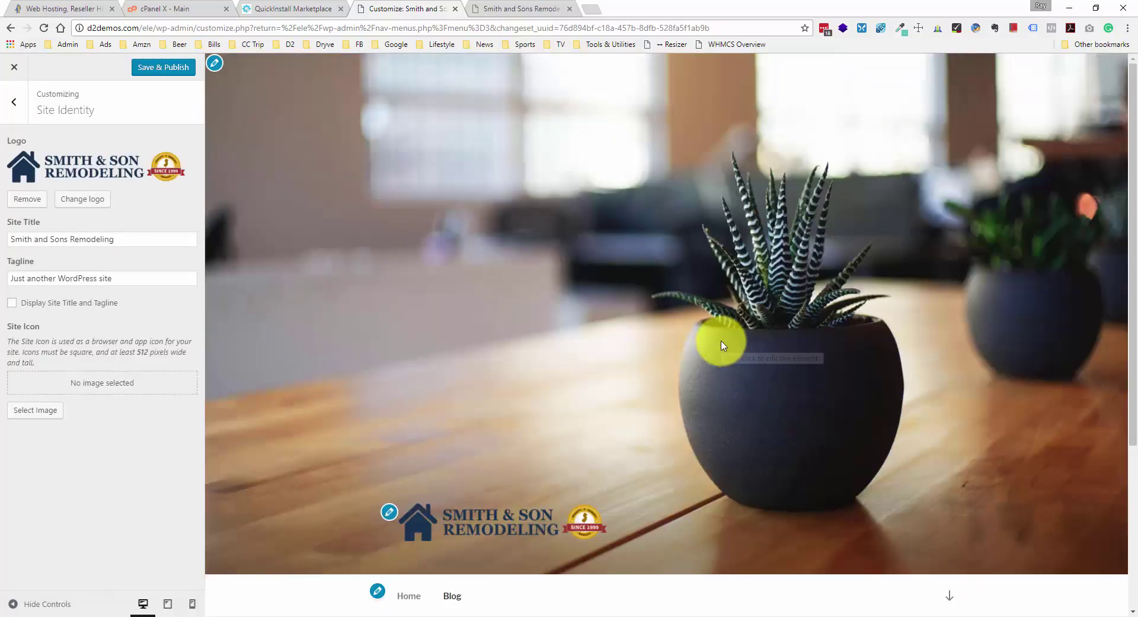
scroll(605, 494, down, 1)
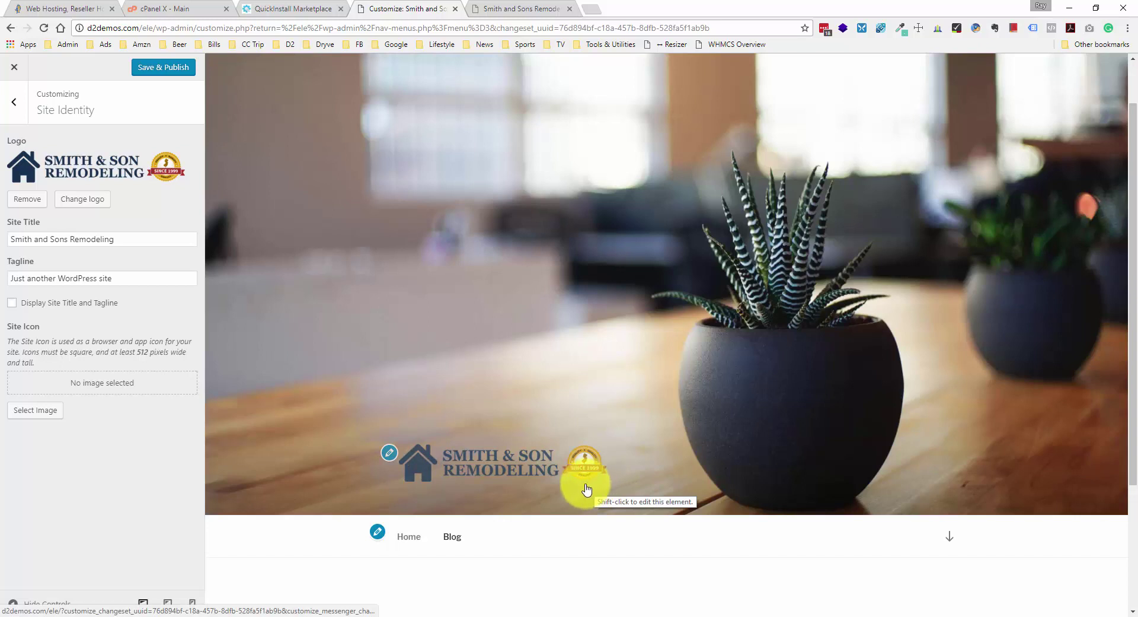
scroll(583, 483, down, 1)
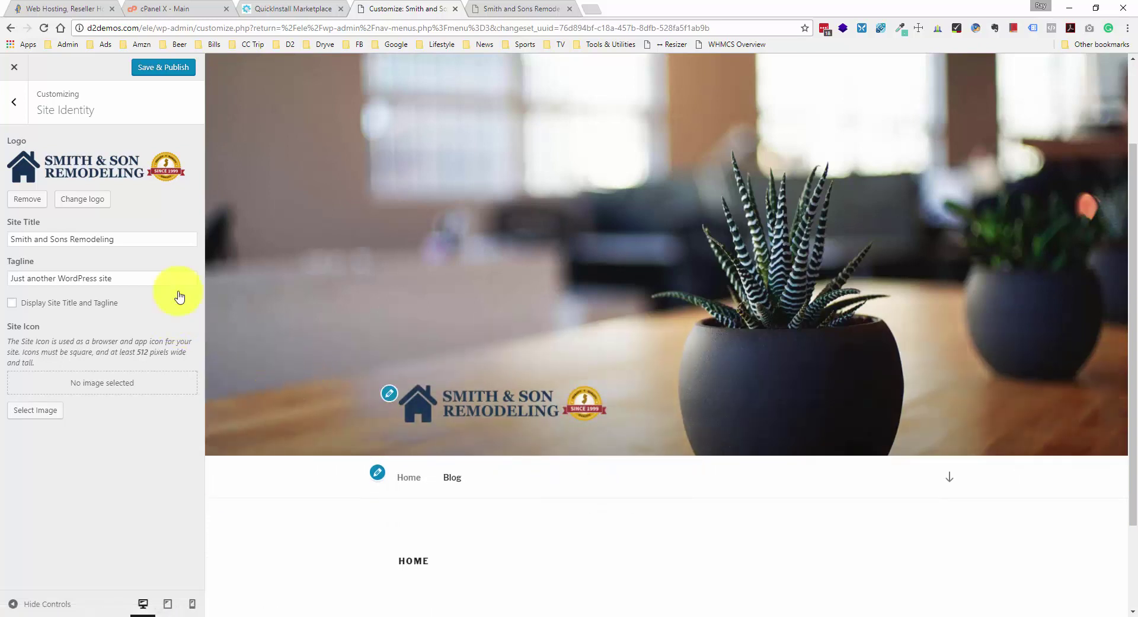
click(148, 68)
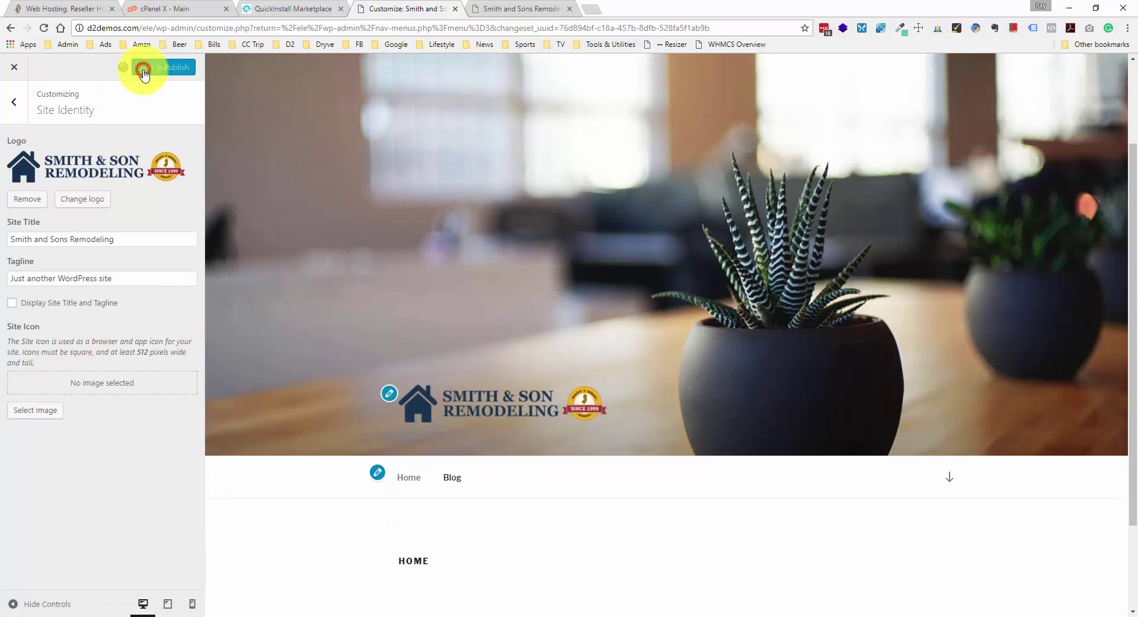
- After a glance at Colors, hide the Header Media image so only the logo remains, and publish
click(13, 102)
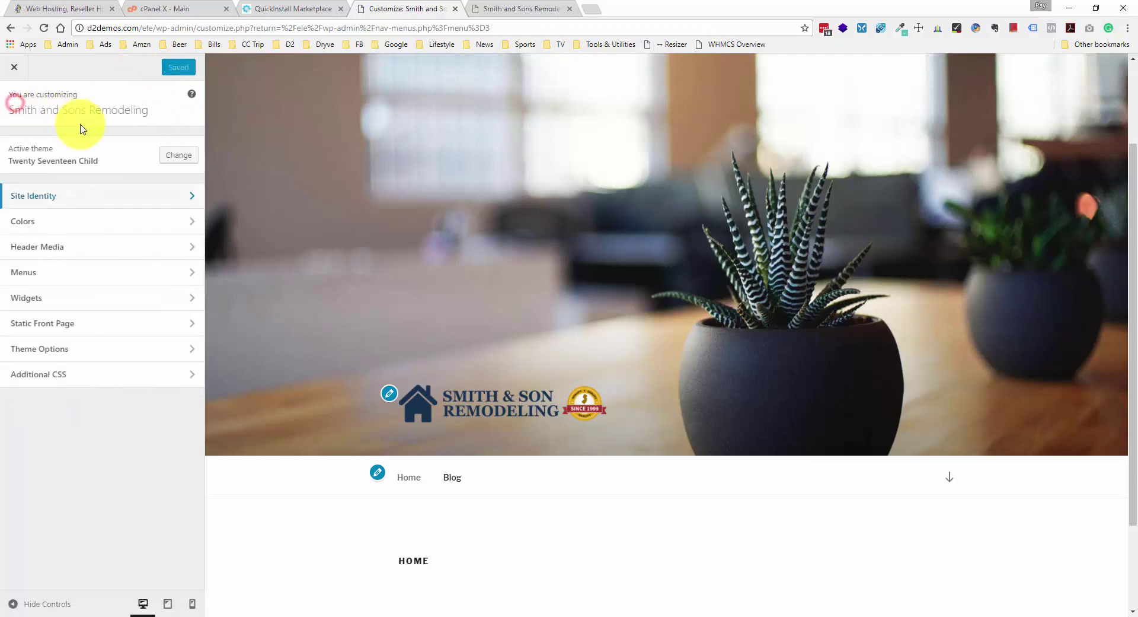
click(86, 228)
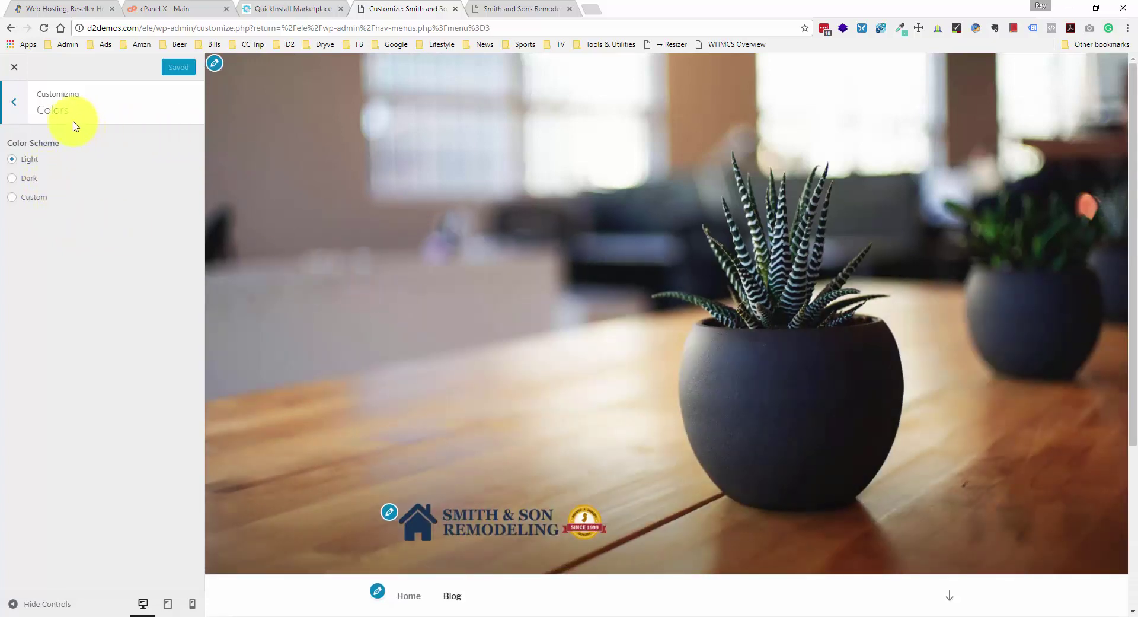
click(4, 116)
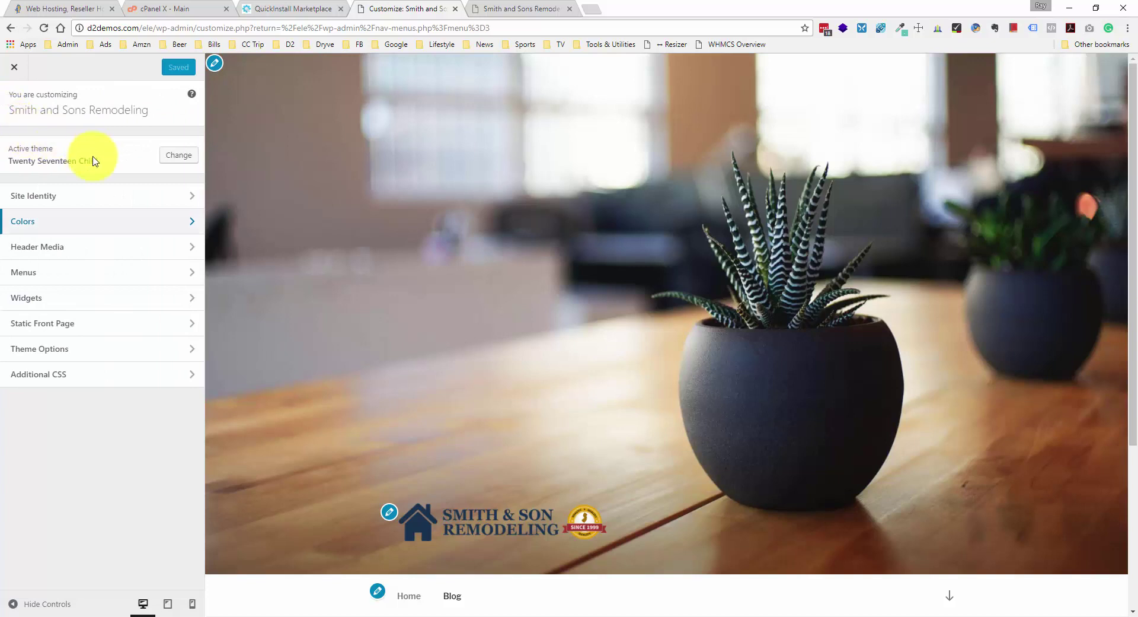
click(64, 251)
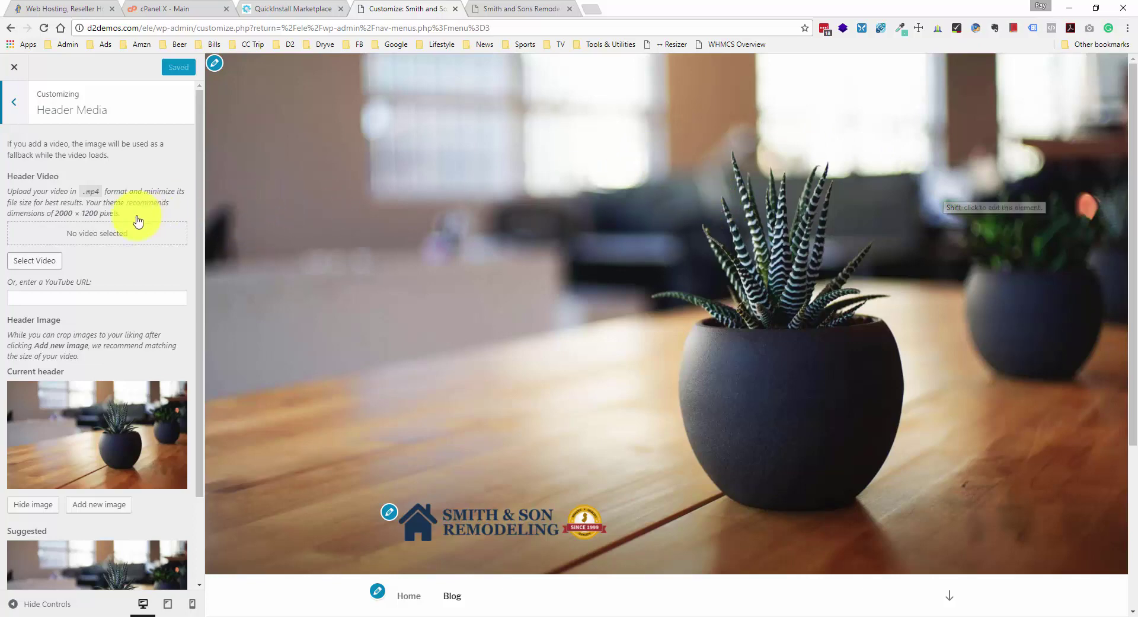
scroll(128, 217, down, 1)
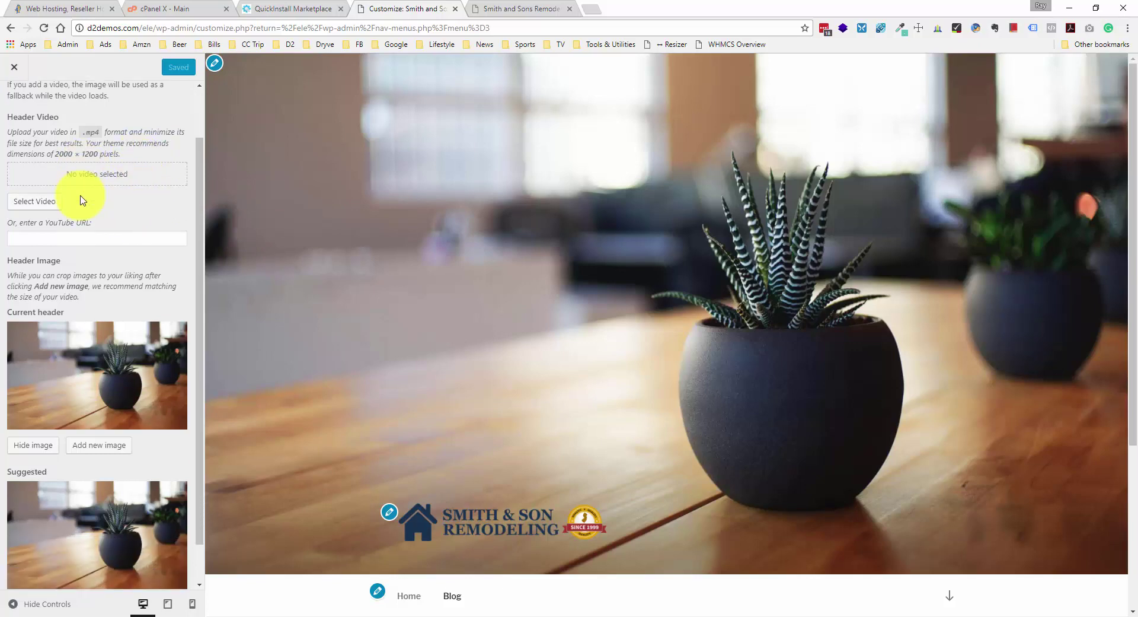
scroll(83, 204, down, 1)
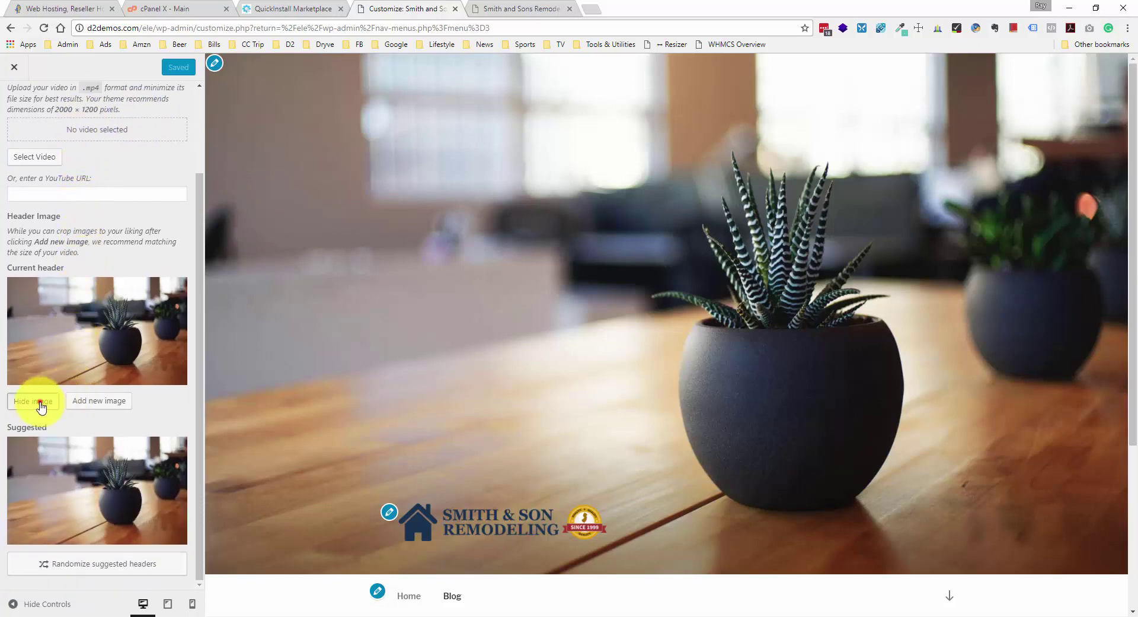
click(40, 403)
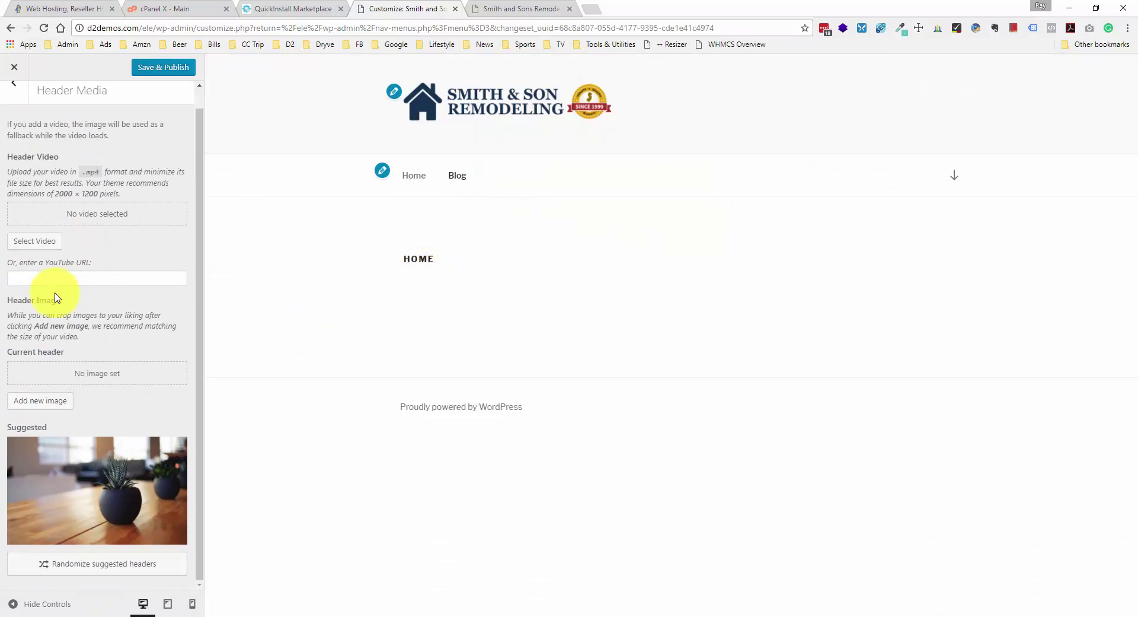
scroll(107, 148, up, 2)
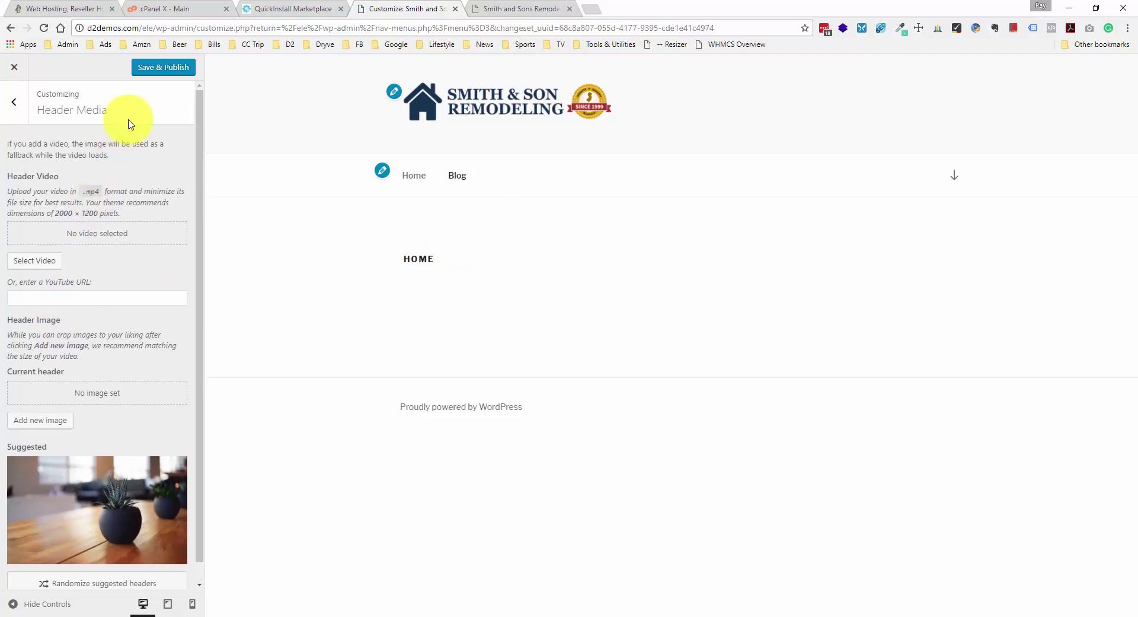
click(138, 69)
- Review the Menus, Widgets and Static Front Page sections, finishing in Theme Options
click(14, 102)
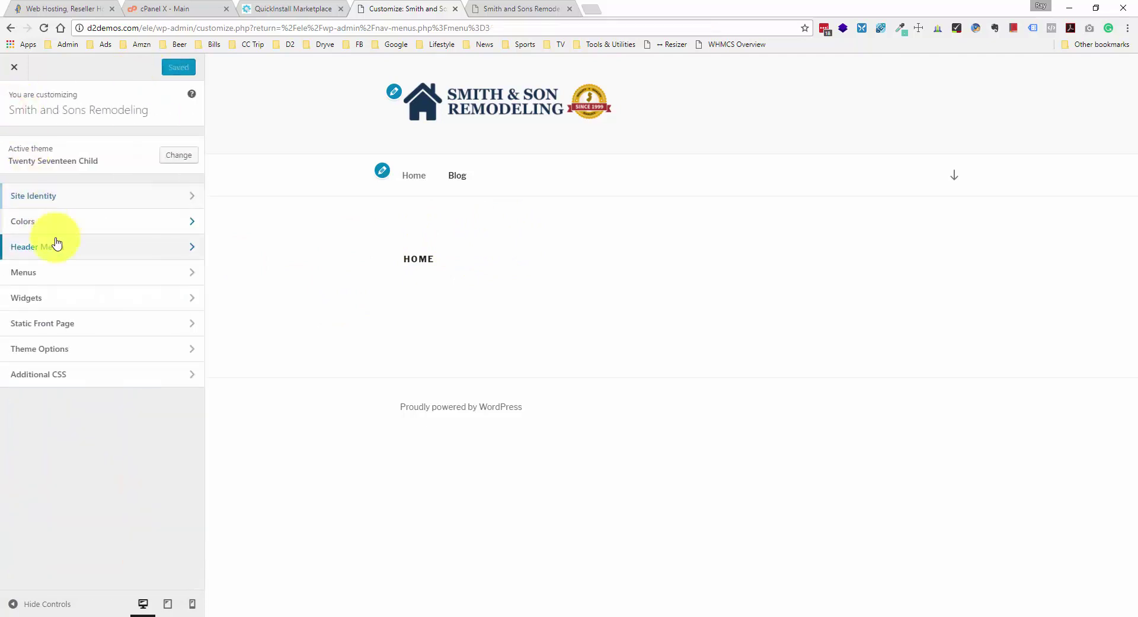
click(62, 278)
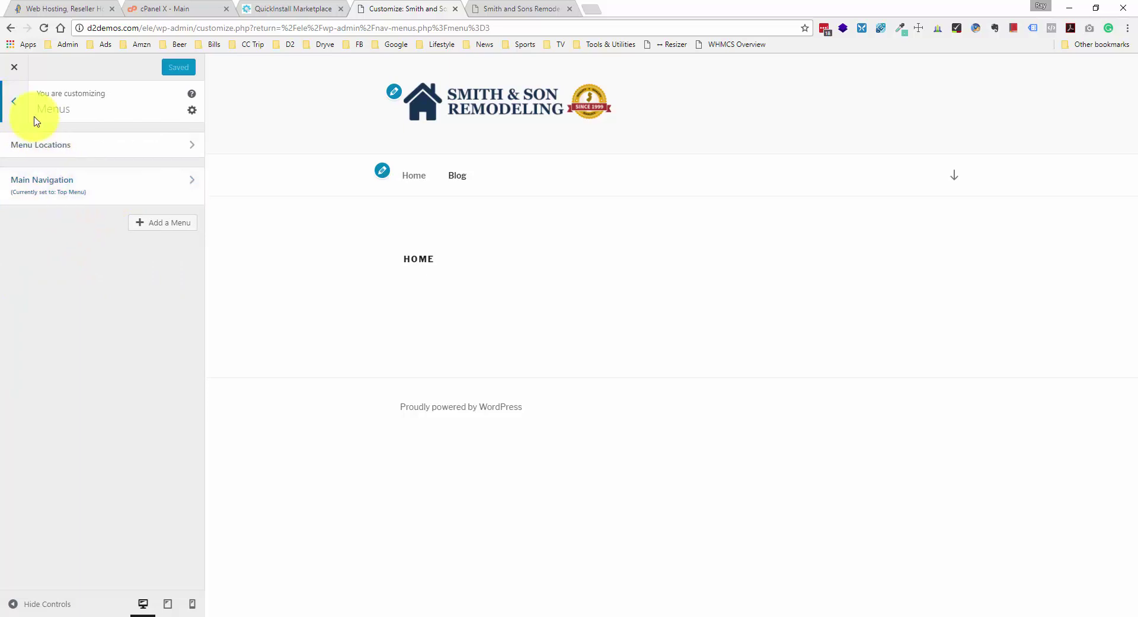
click(17, 107)
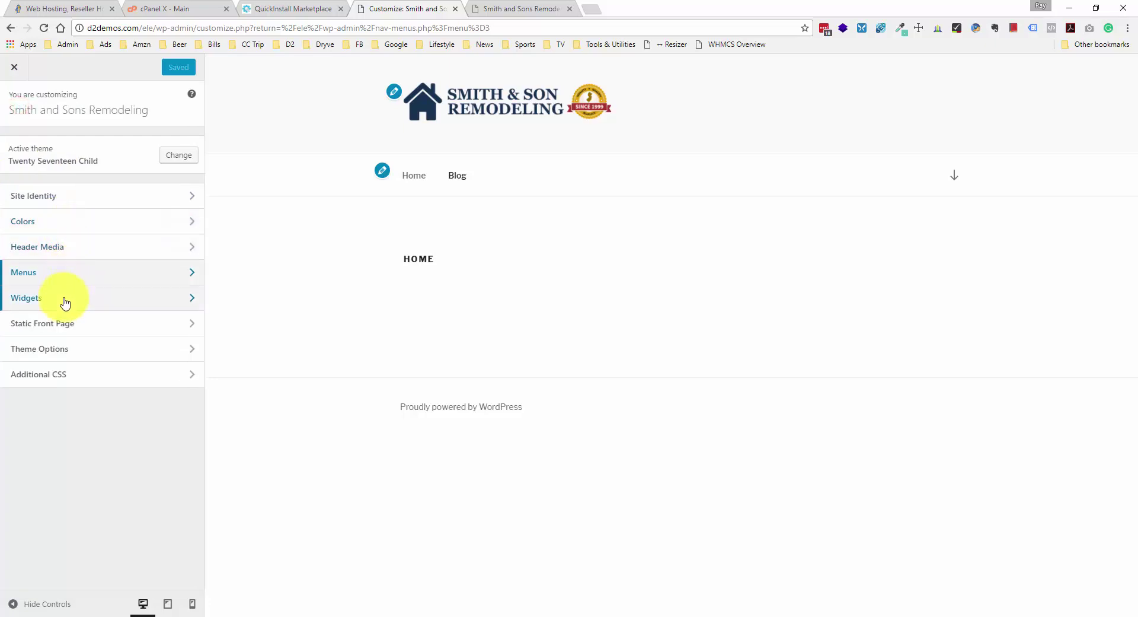
click(97, 302)
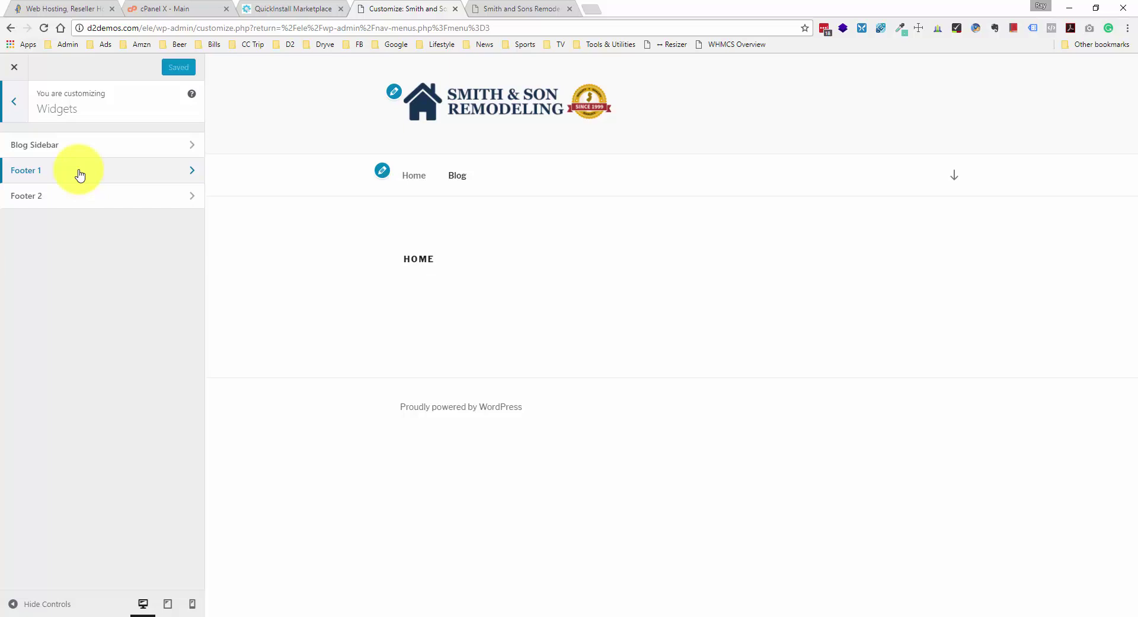
click(15, 102)
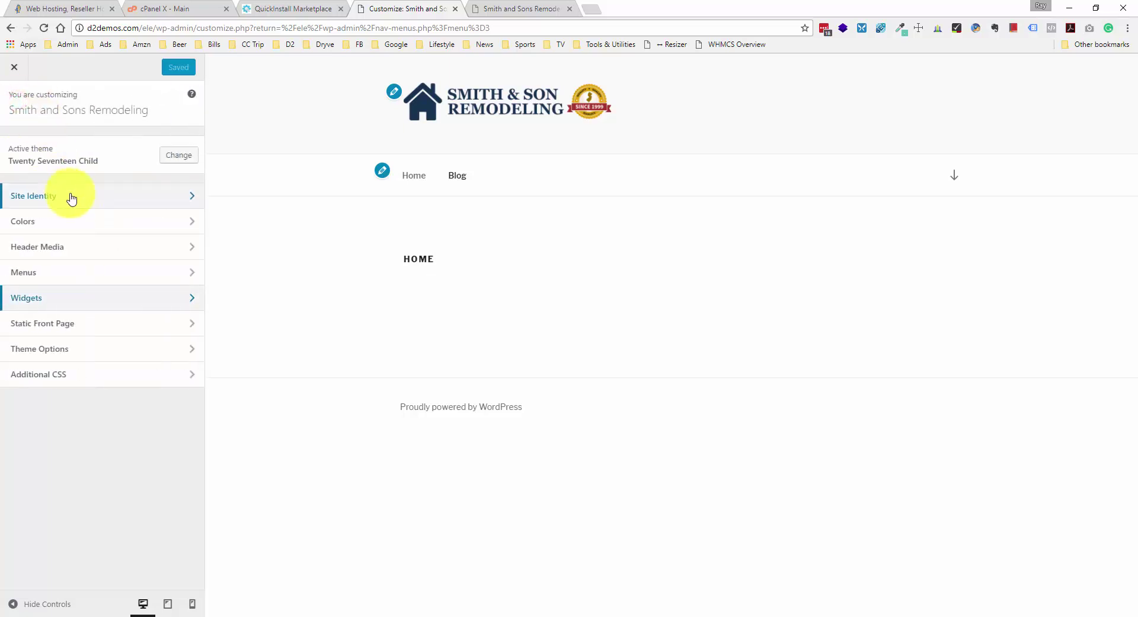
click(75, 327)
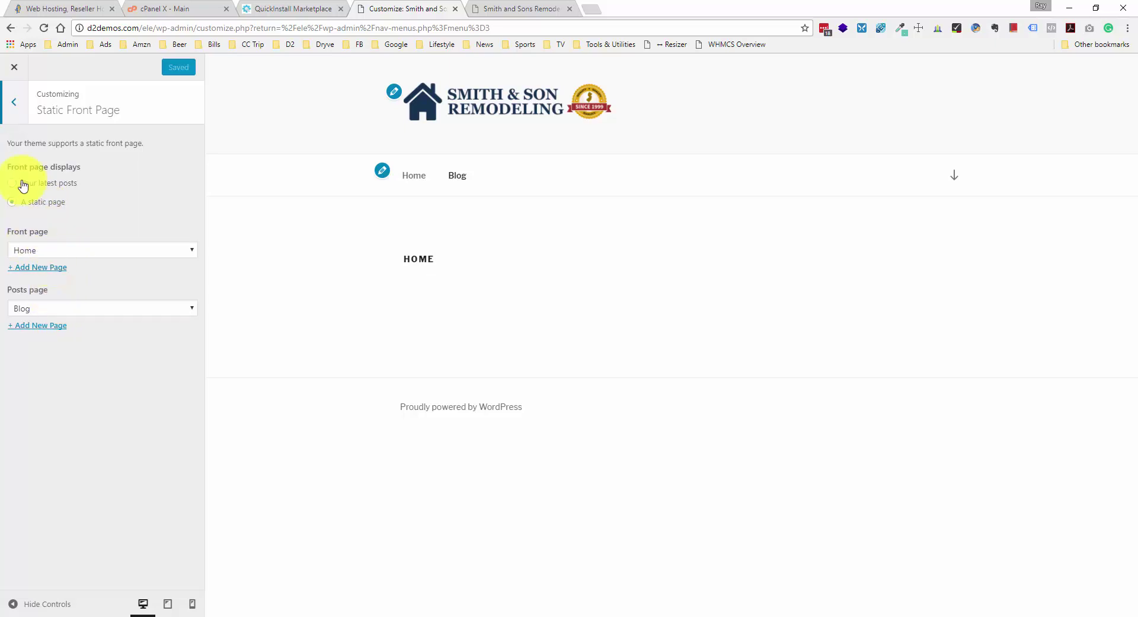
click(14, 105)
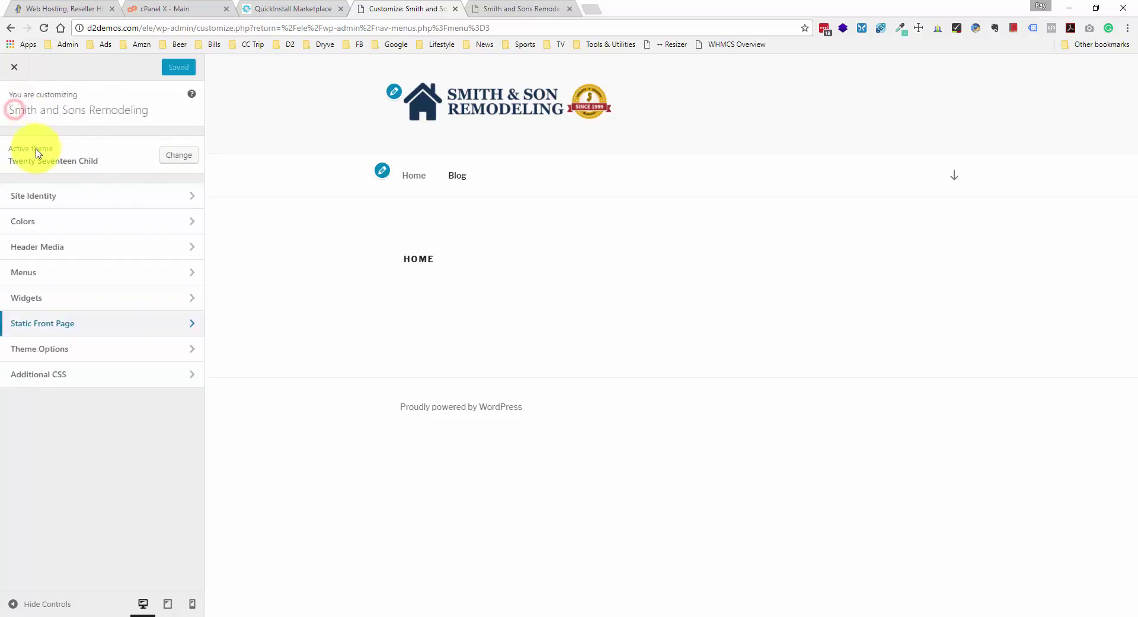
click(87, 350)
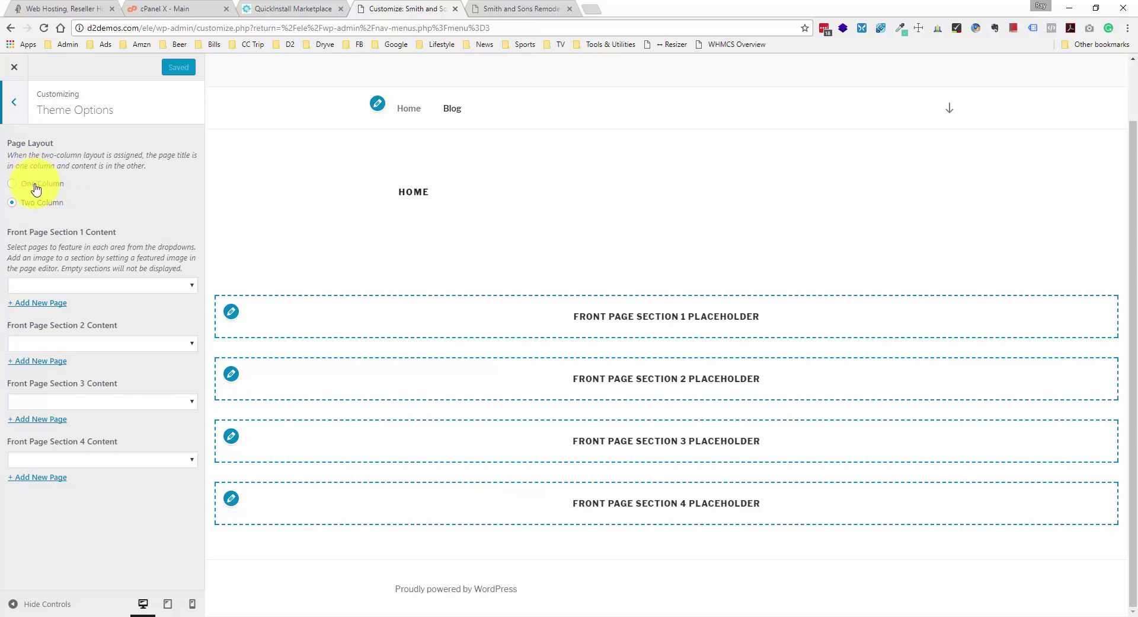
- Set the page layout to One Column and show Sample Page in Front Page Section 1
click(36, 187)
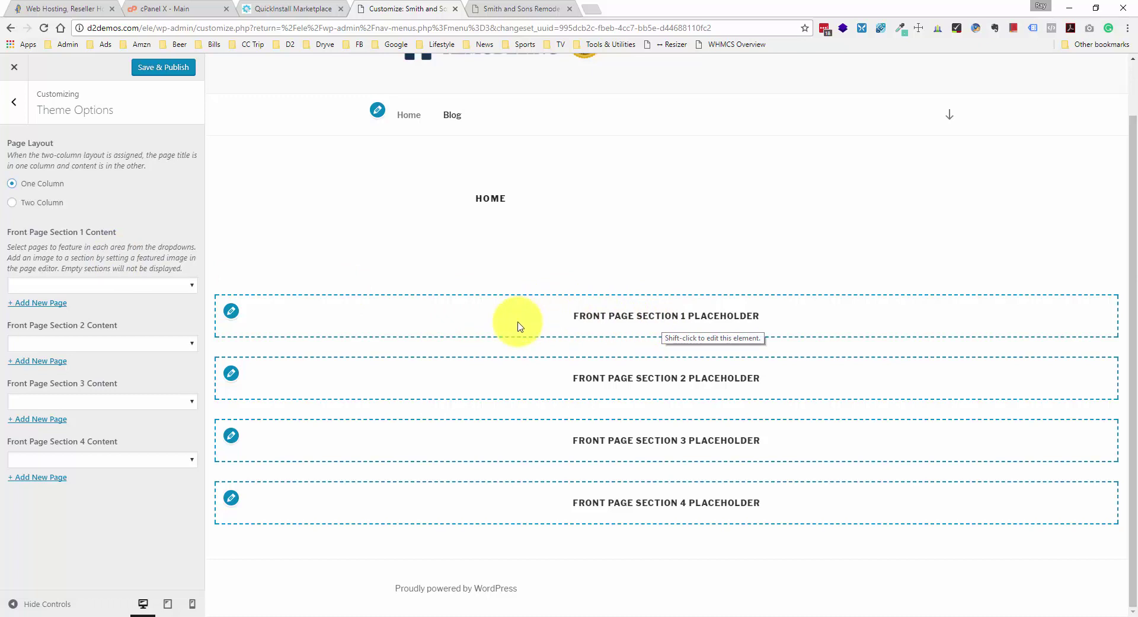
click(184, 285)
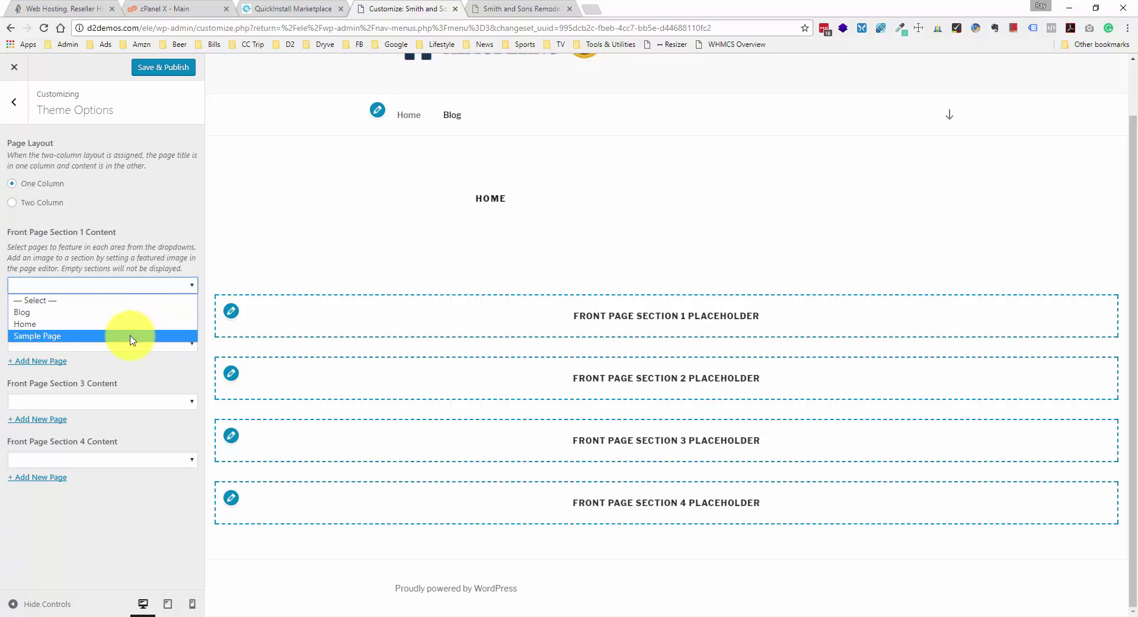
click(131, 336)
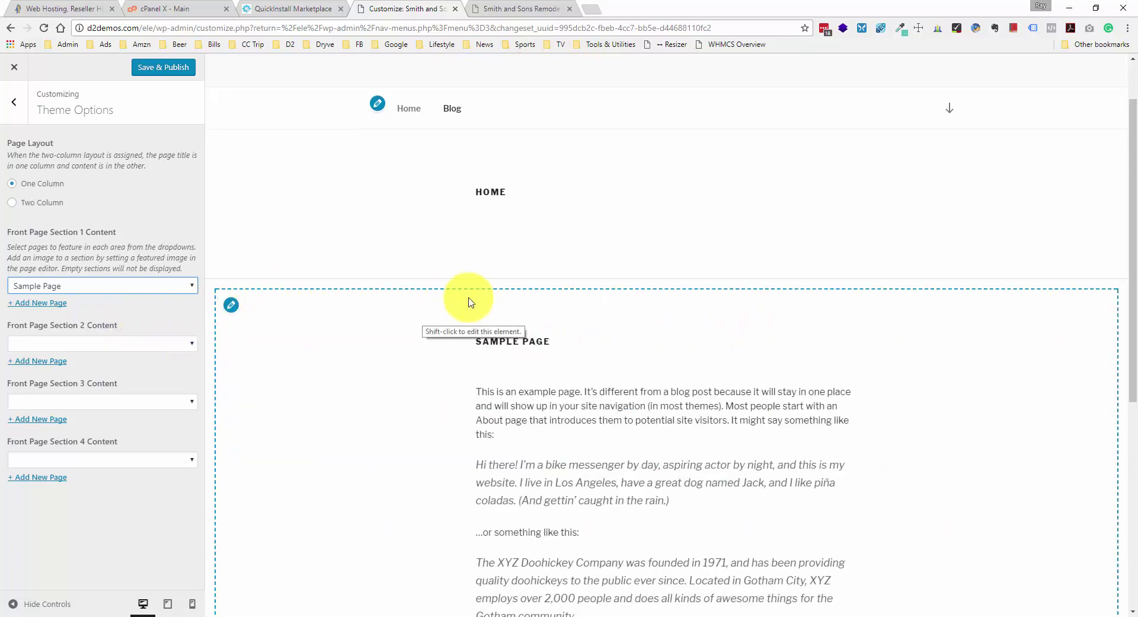
scroll(474, 317, down, 1)
scroll(480, 322, up, 2)
scroll(474, 333, down, 6)
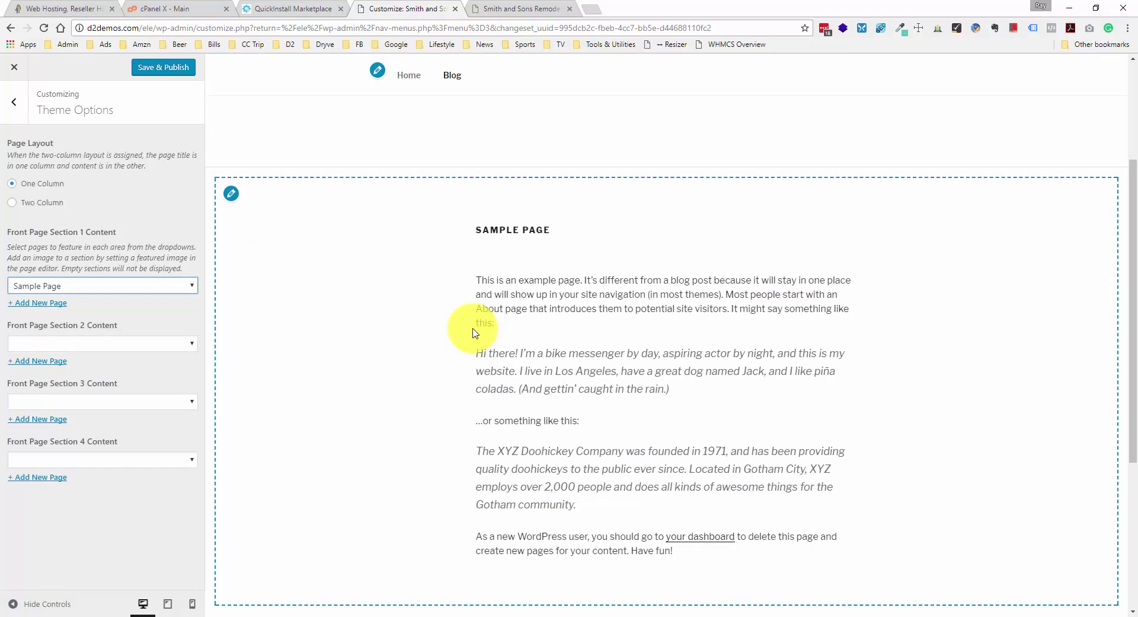
scroll(473, 333, up, 3)
scroll(473, 332, up, 1)
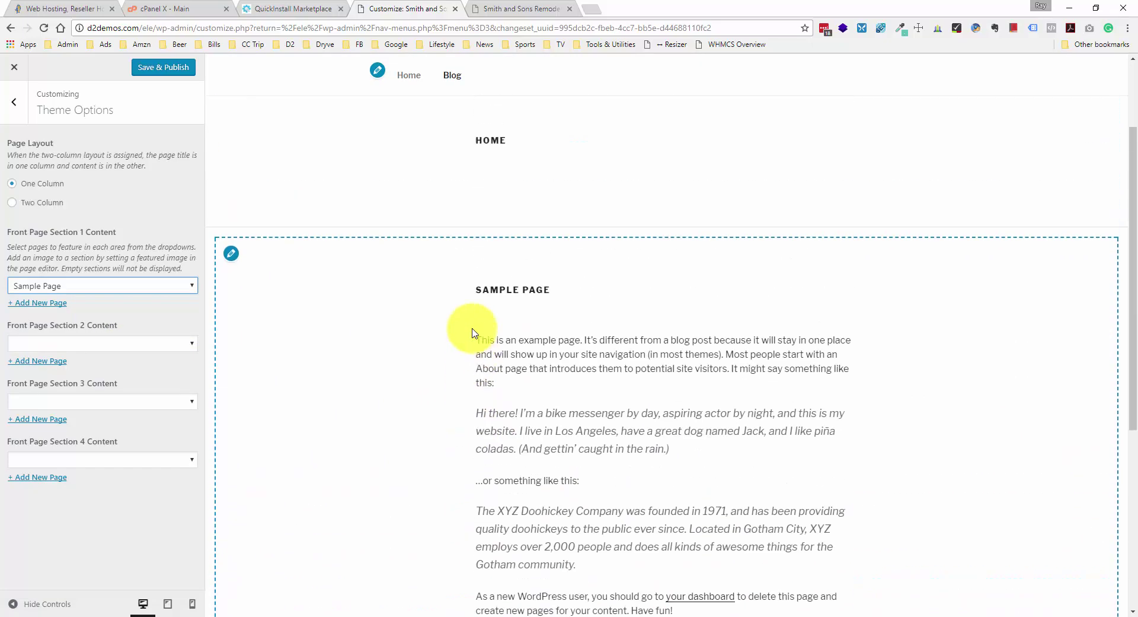
scroll(474, 332, up, 1)
scroll(474, 332, down, 1)
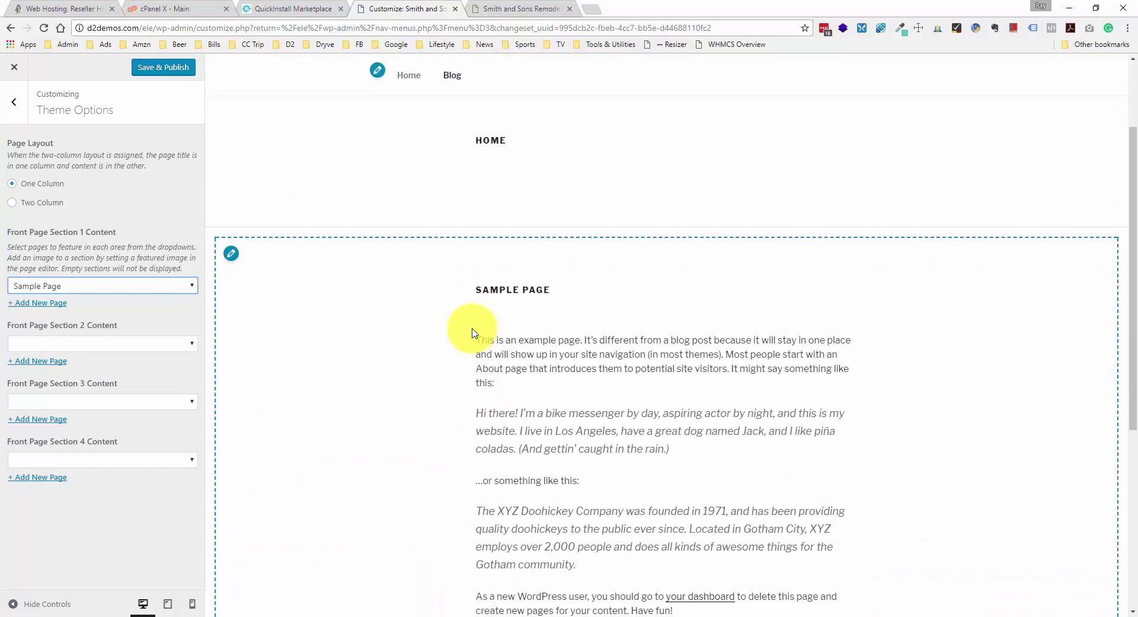
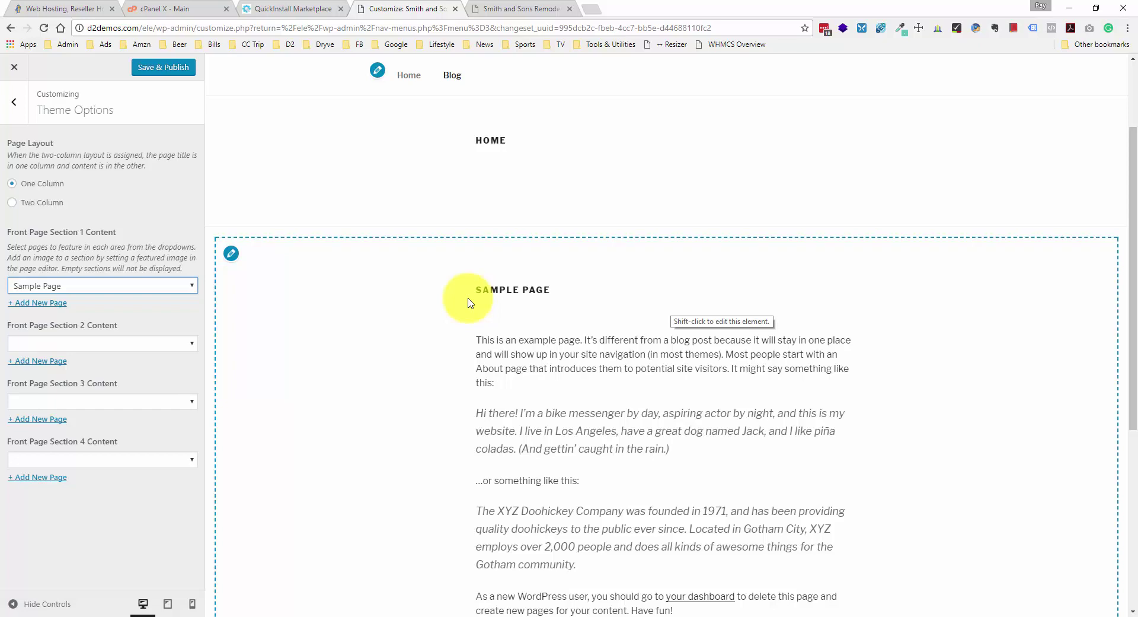
- Publish the One Column layout with Sample Page as front section 1, then exit the customizer
click(161, 67)
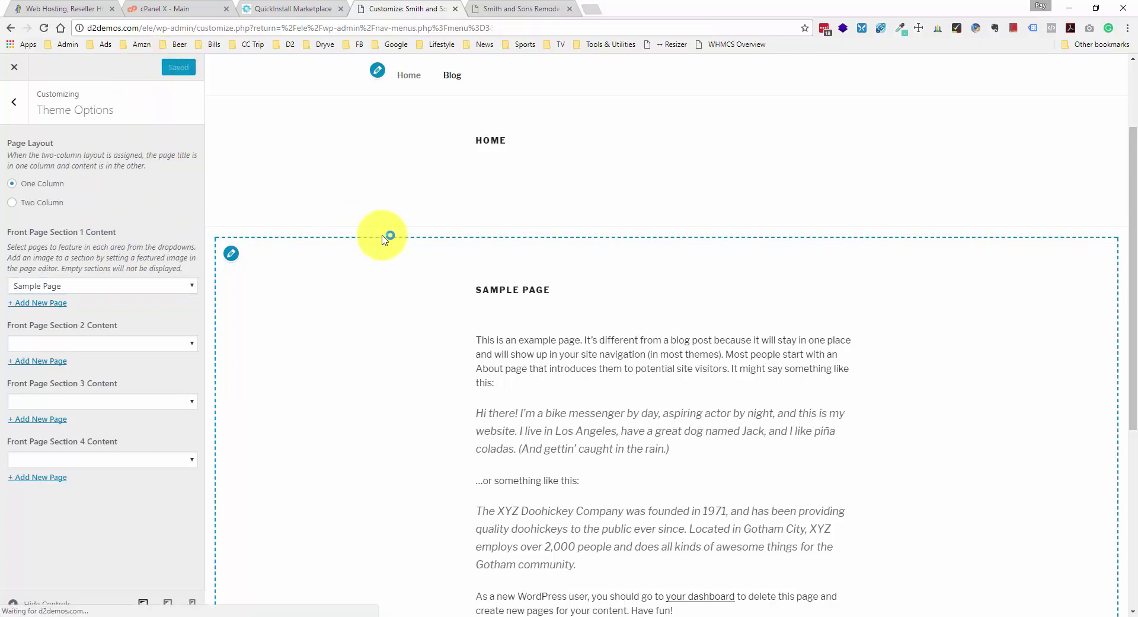
click(13, 101)
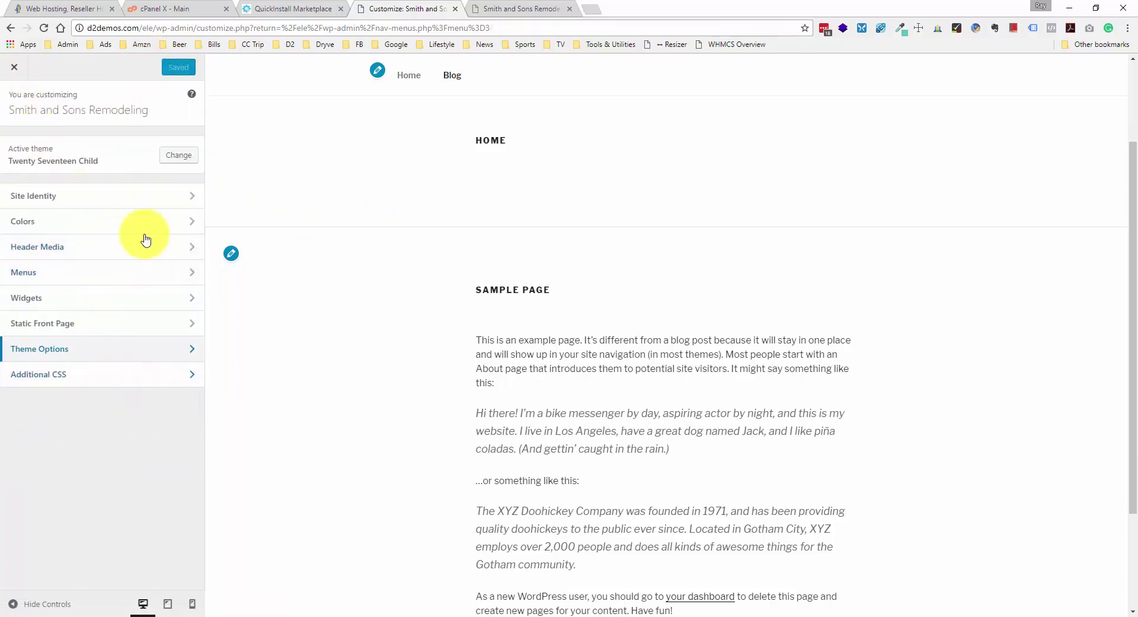
click(84, 374)
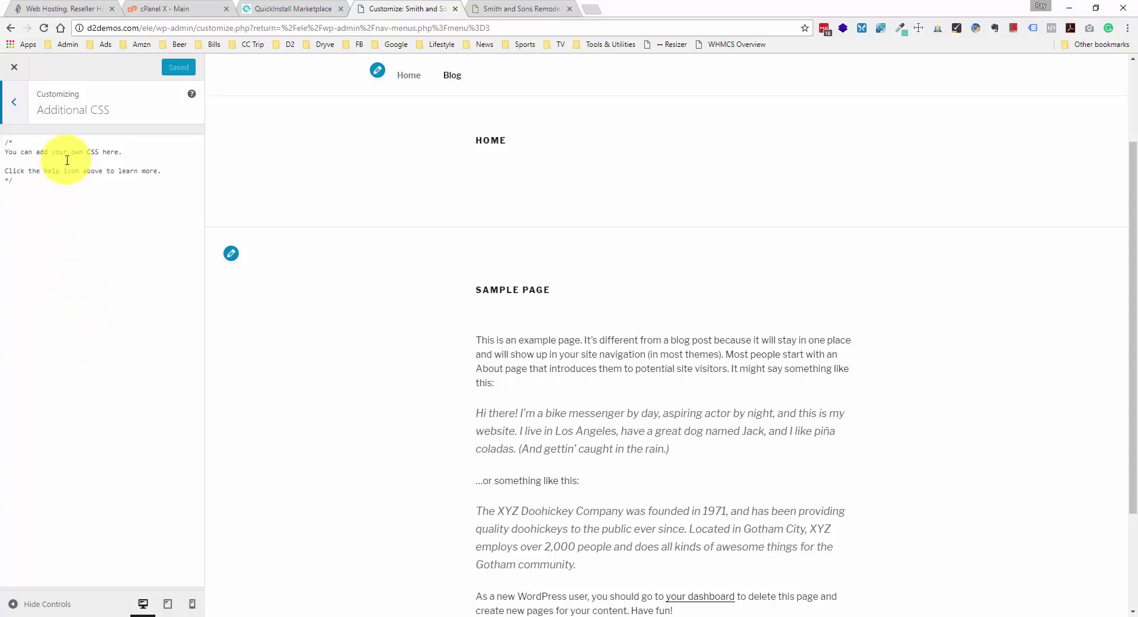
click(14, 67)
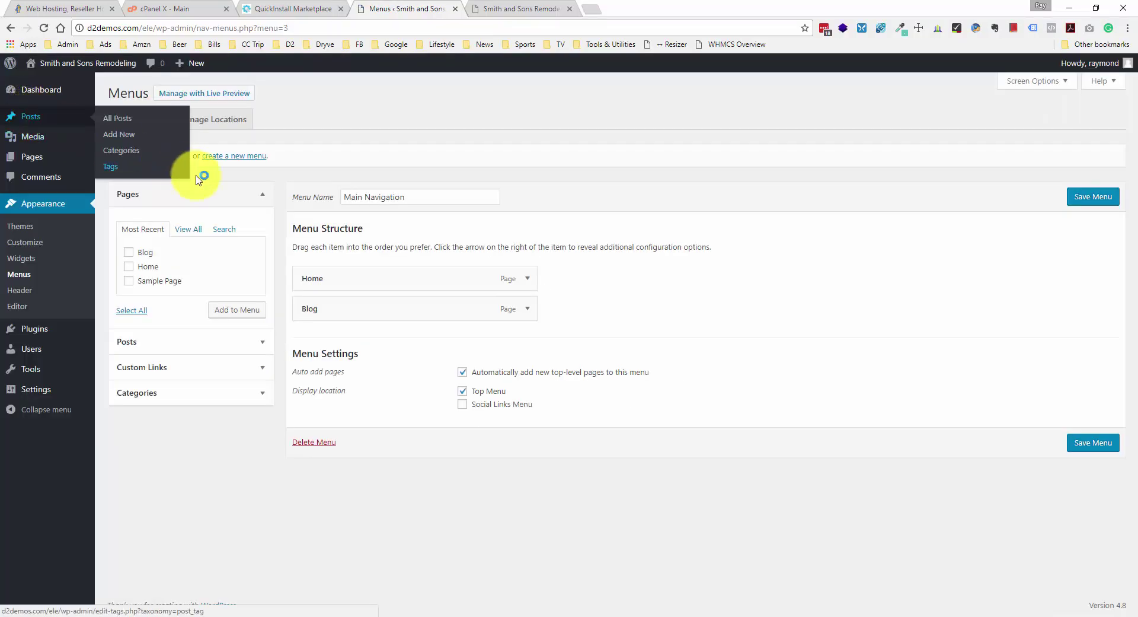
- Reload the live front page and scroll through the new logo header, Home and Sample Page sections
click(512, 8)
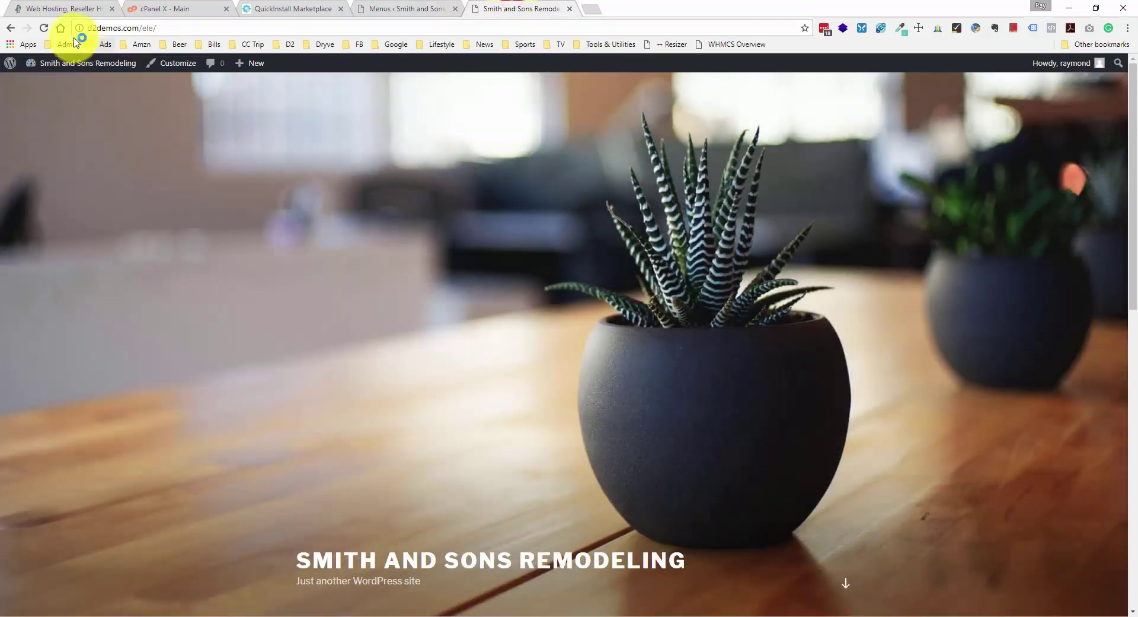
click(44, 28)
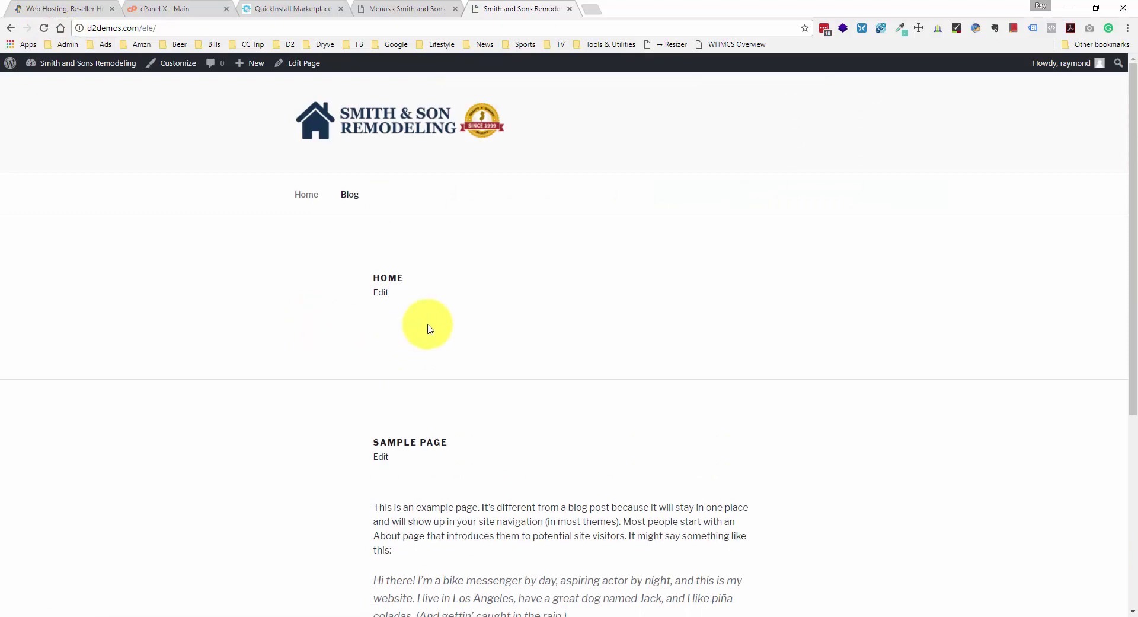
scroll(428, 326, down, 4)
scroll(427, 325, up, 4)
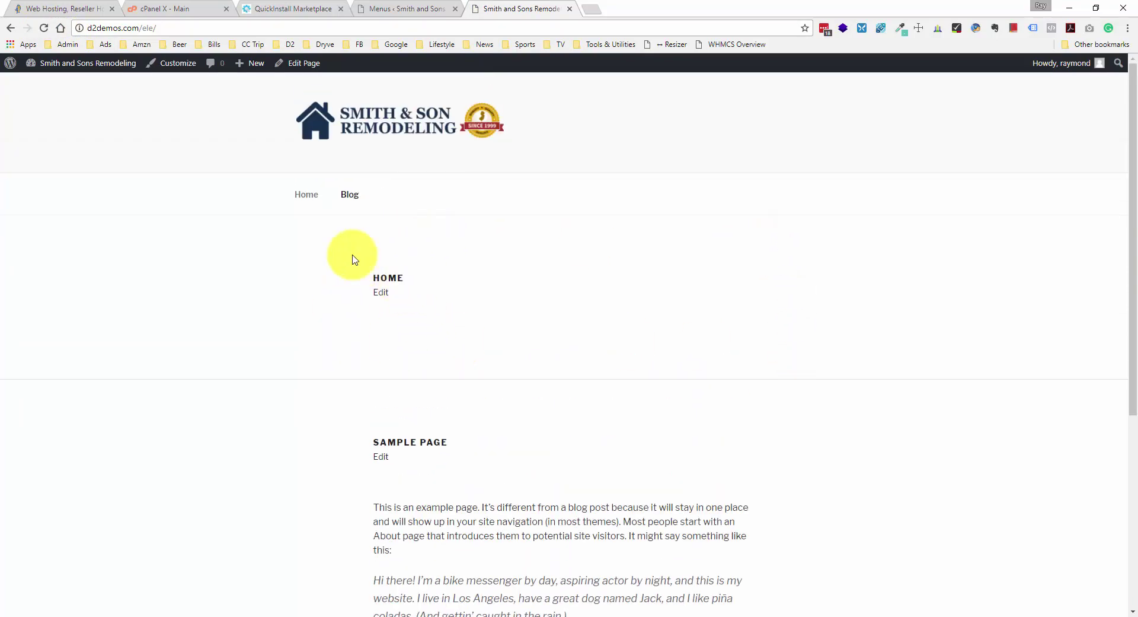
scroll(361, 327, down, 2)
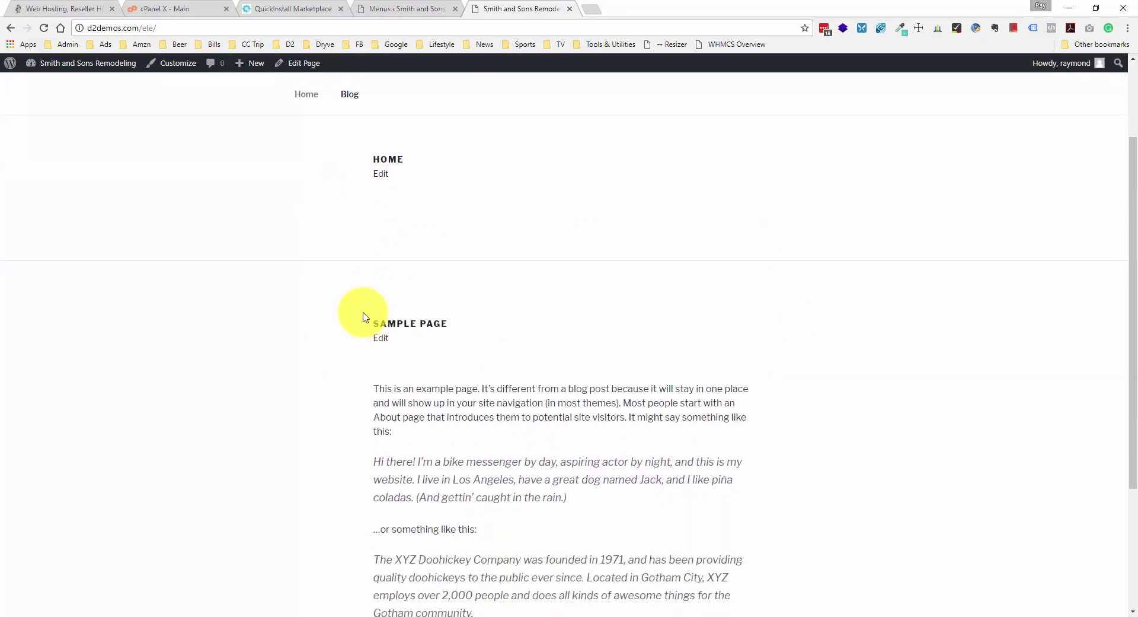
scroll(363, 317, down, 1)
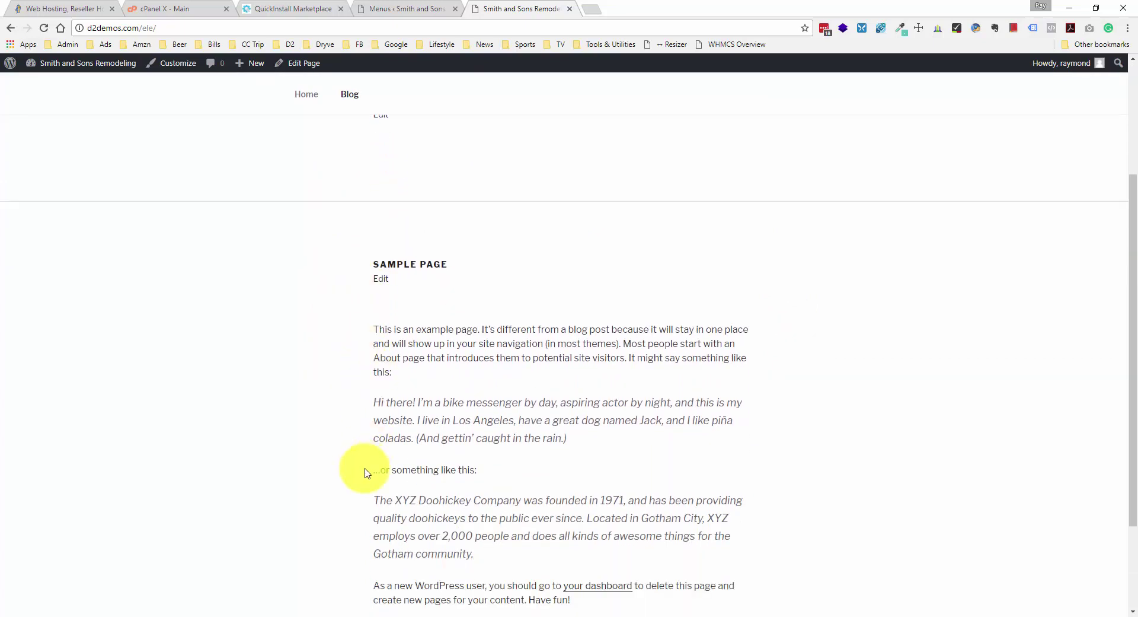
scroll(364, 473, down, 2)
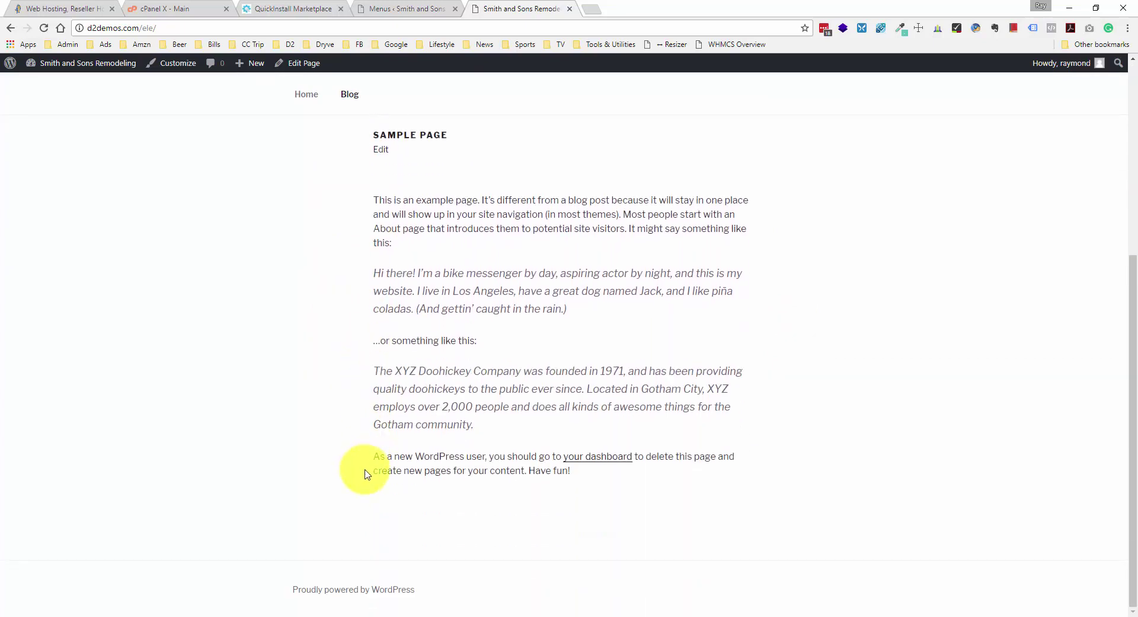
scroll(364, 473, up, 5)
- Go to the Blog page and scroll over the Hello world! post and sidebar widgets
click(350, 207)
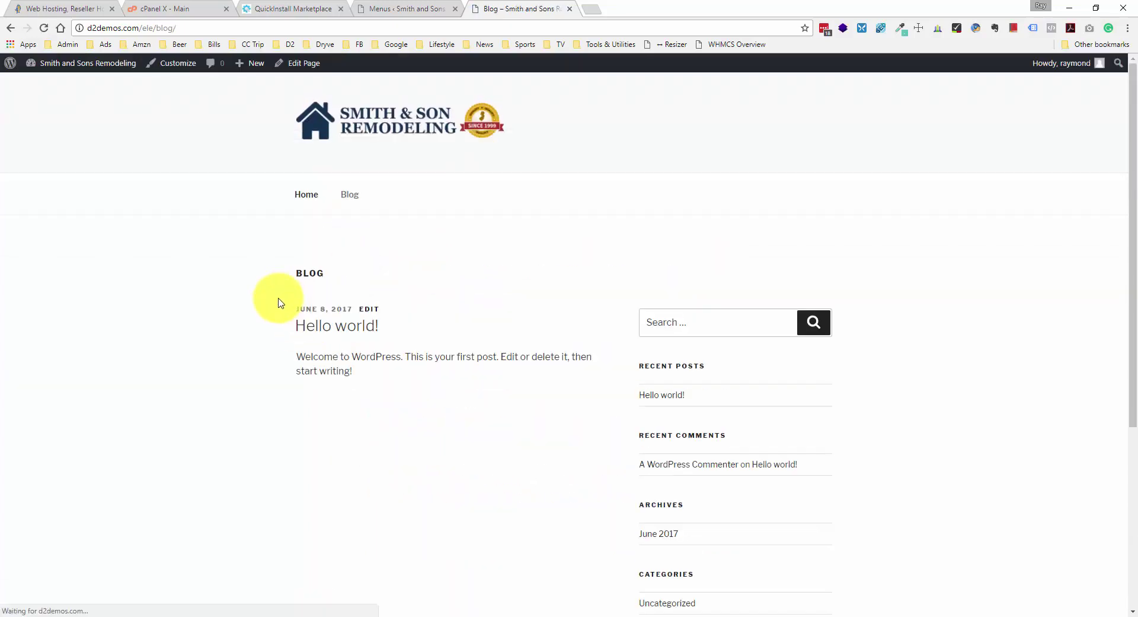
scroll(275, 333, down, 5)
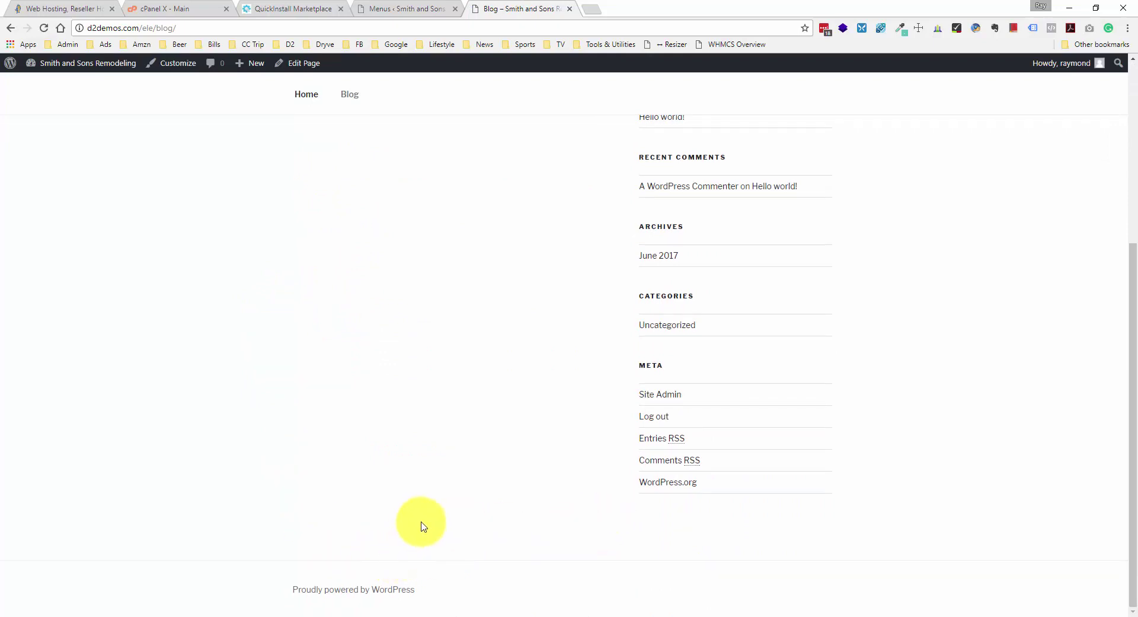
scroll(424, 526, up, 5)
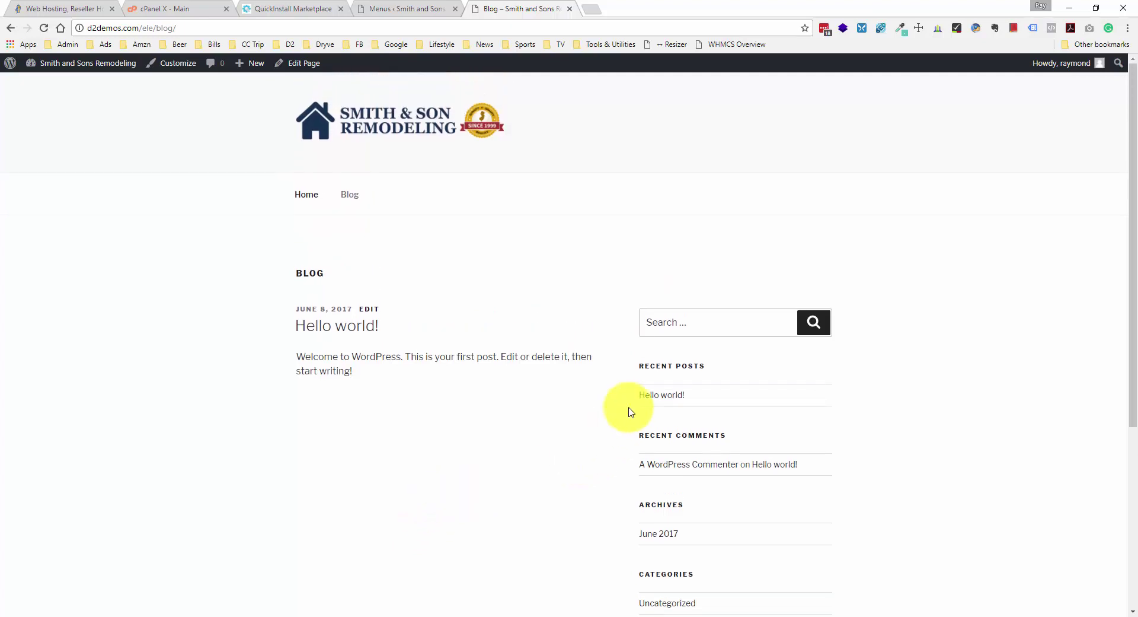
scroll(641, 374, down, 1)
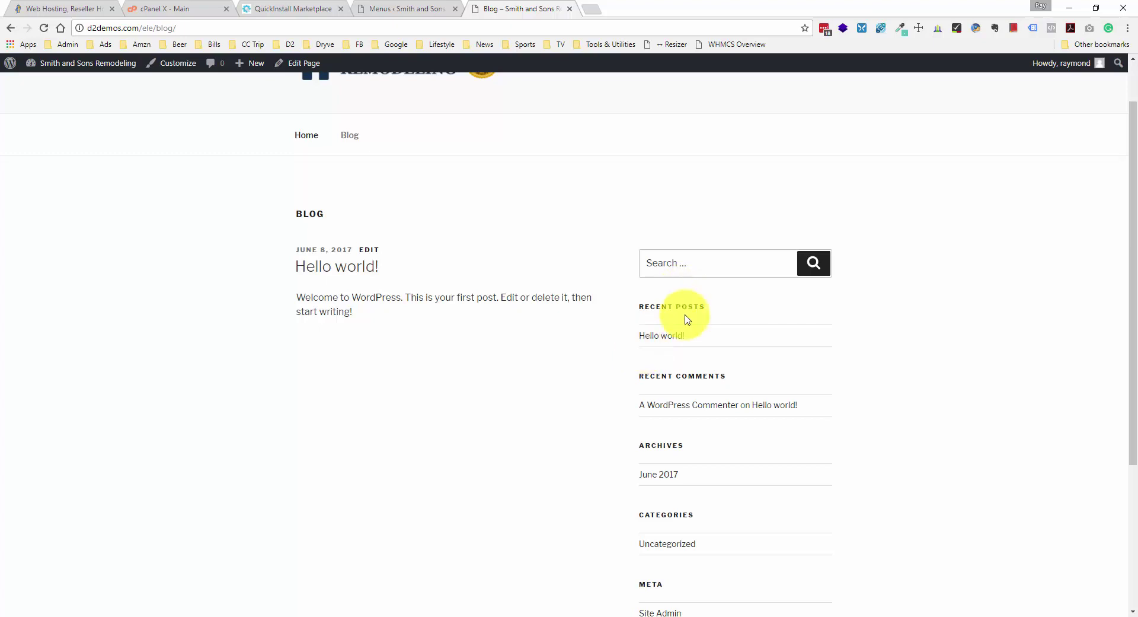
scroll(697, 395, down, 1)
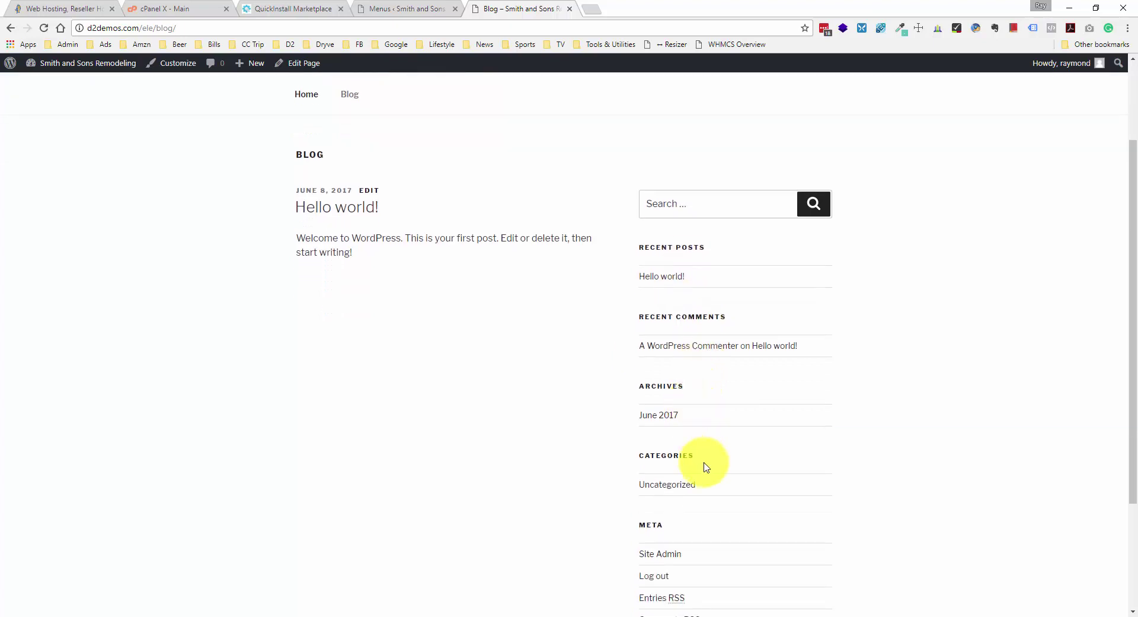
scroll(707, 464, down, 1)
scroll(706, 467, up, 1)
scroll(711, 463, up, 1)
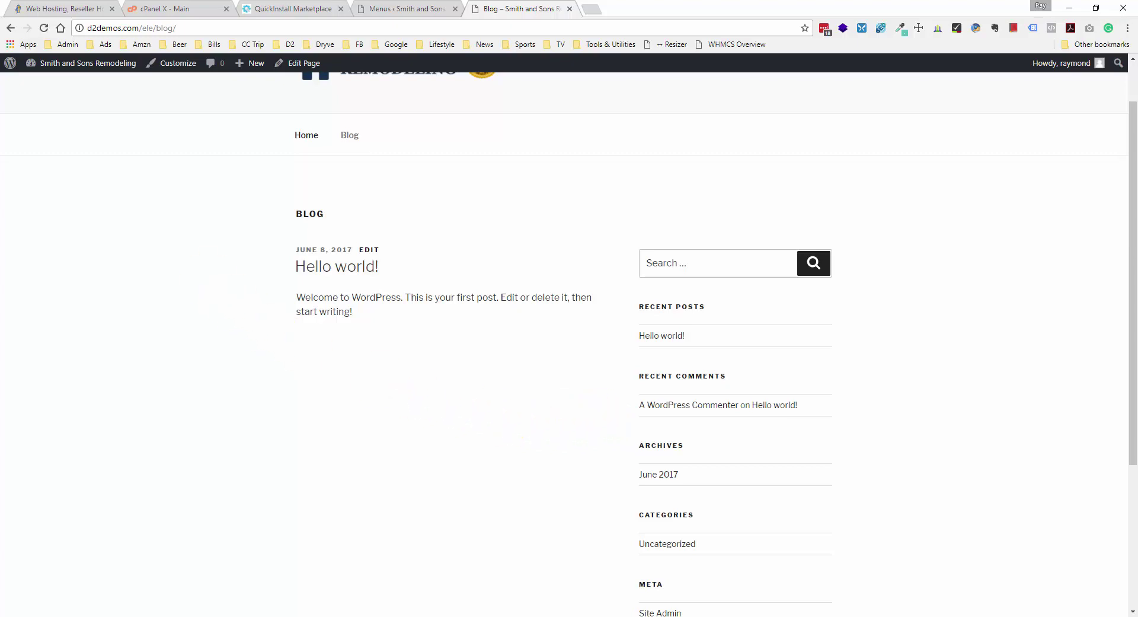
- Merge the WordPress Tutorial window into this browser and view its Add Sidebar to Pages steps
drag(513, 124, 719, 14)
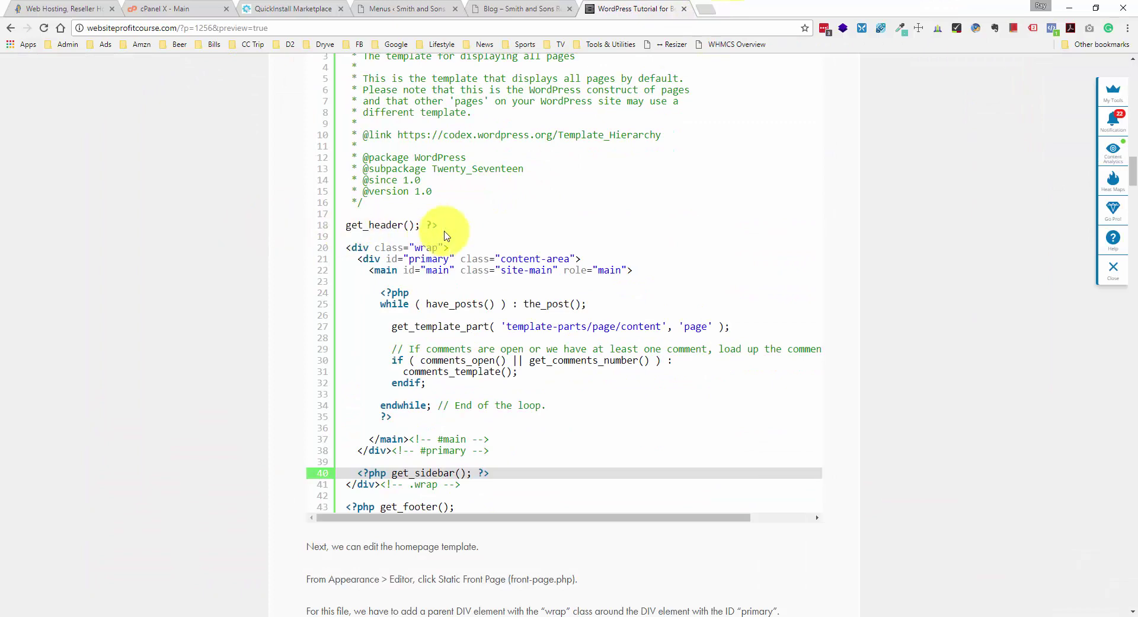
scroll(303, 217, up, 4)
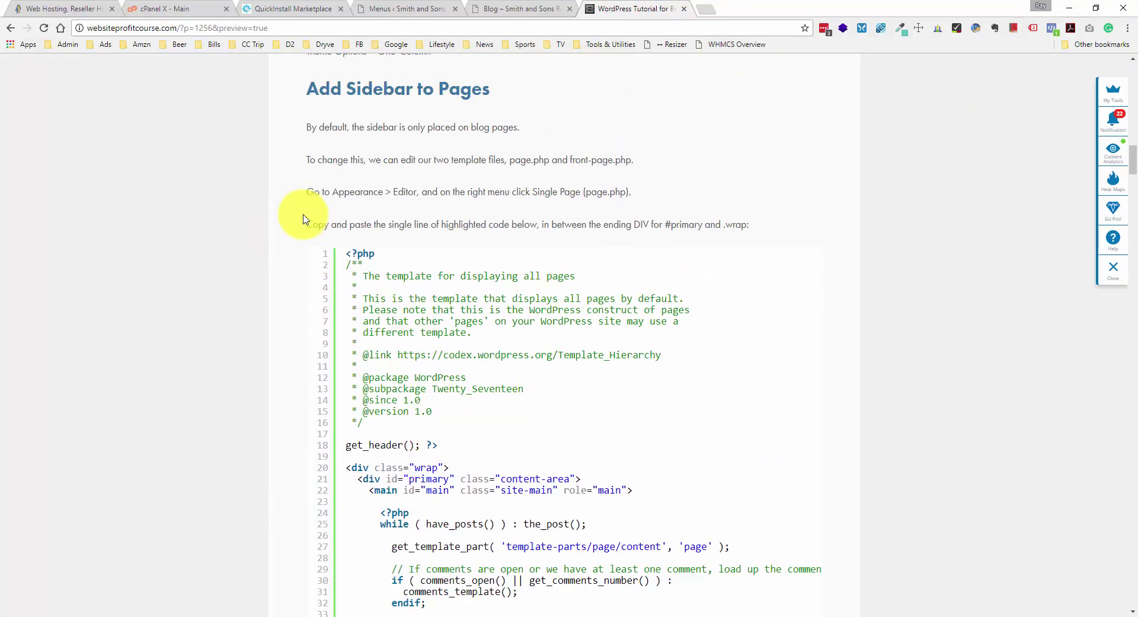
scroll(297, 217, down, 3)
- Return to the Smith & Son Blog page and scroll through it
click(511, 9)
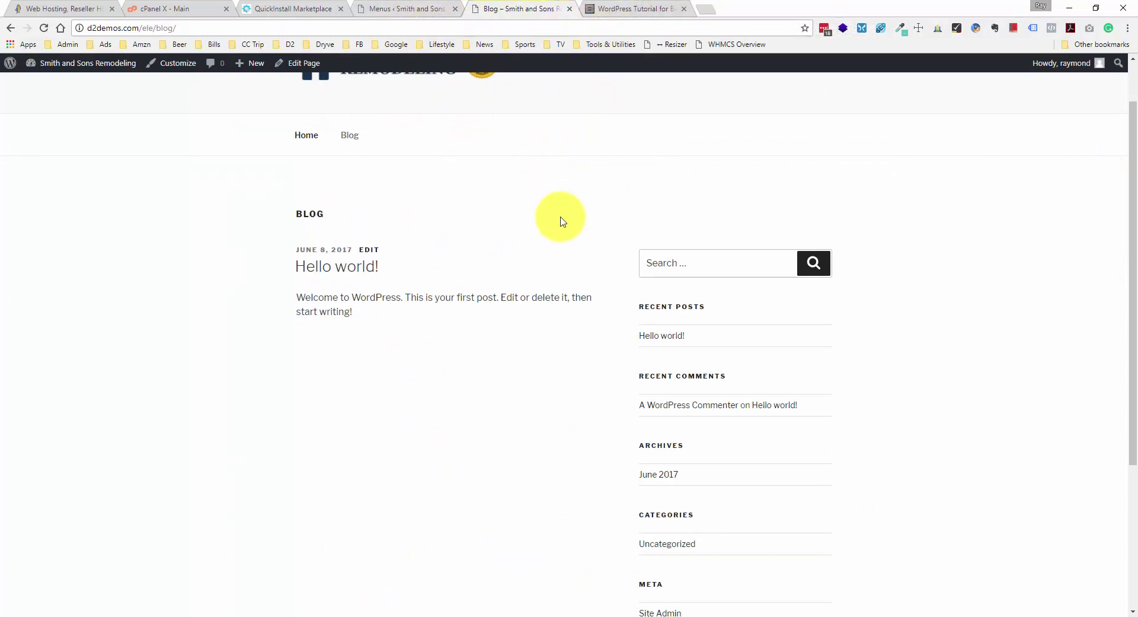
scroll(562, 220, up, 1)
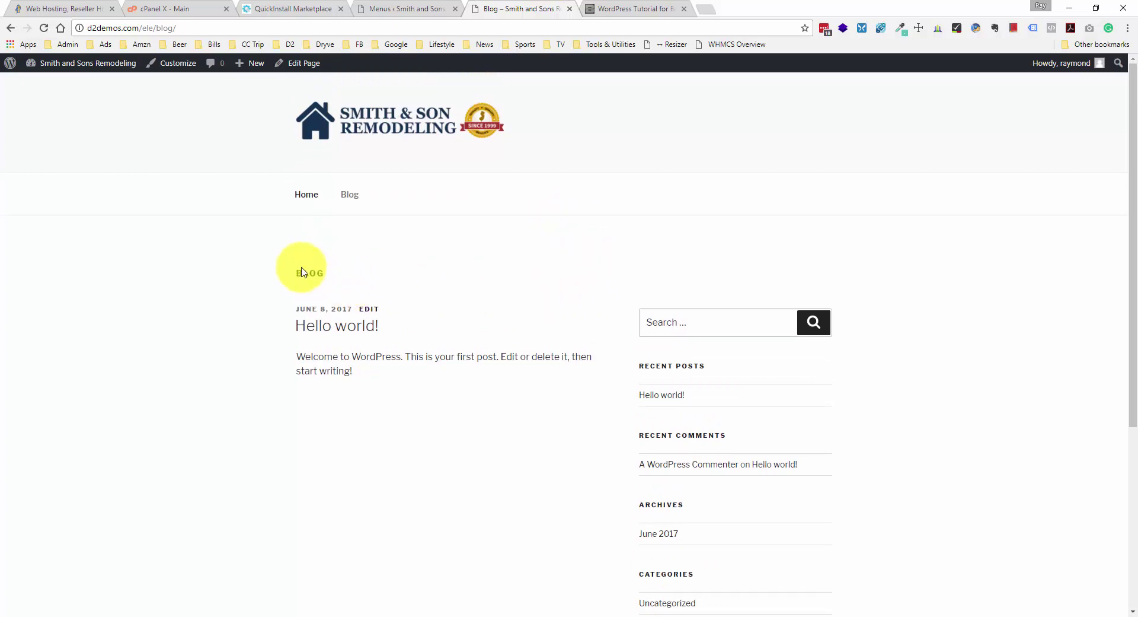
scroll(296, 281, down, 2)
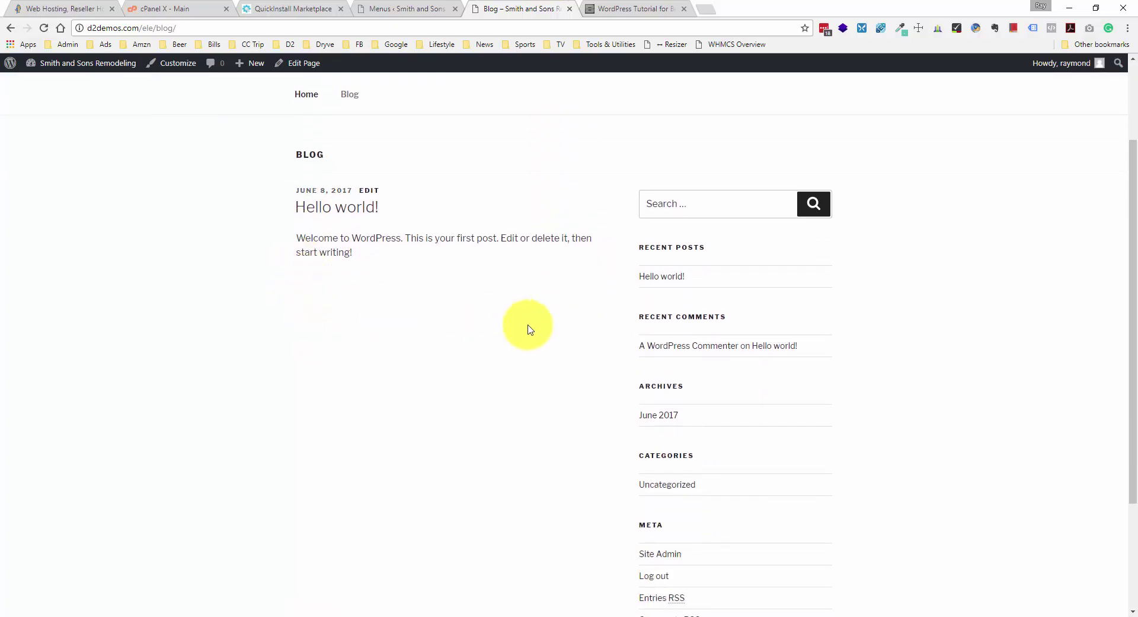
scroll(593, 211, up, 1)
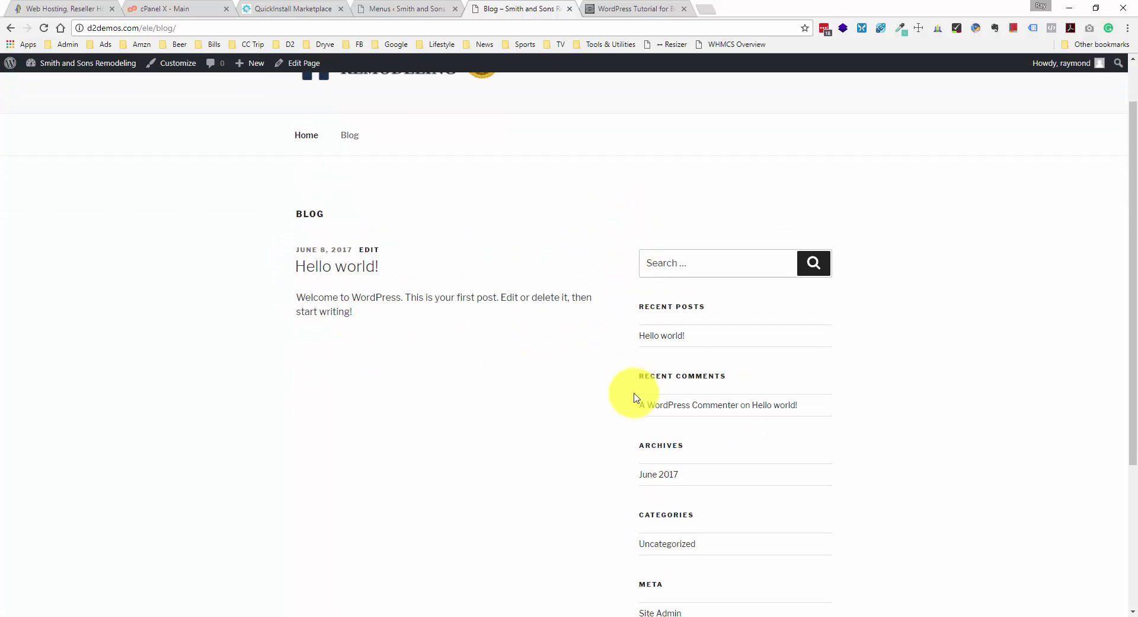
scroll(620, 389, down, 1)
scroll(593, 364, up, 2)
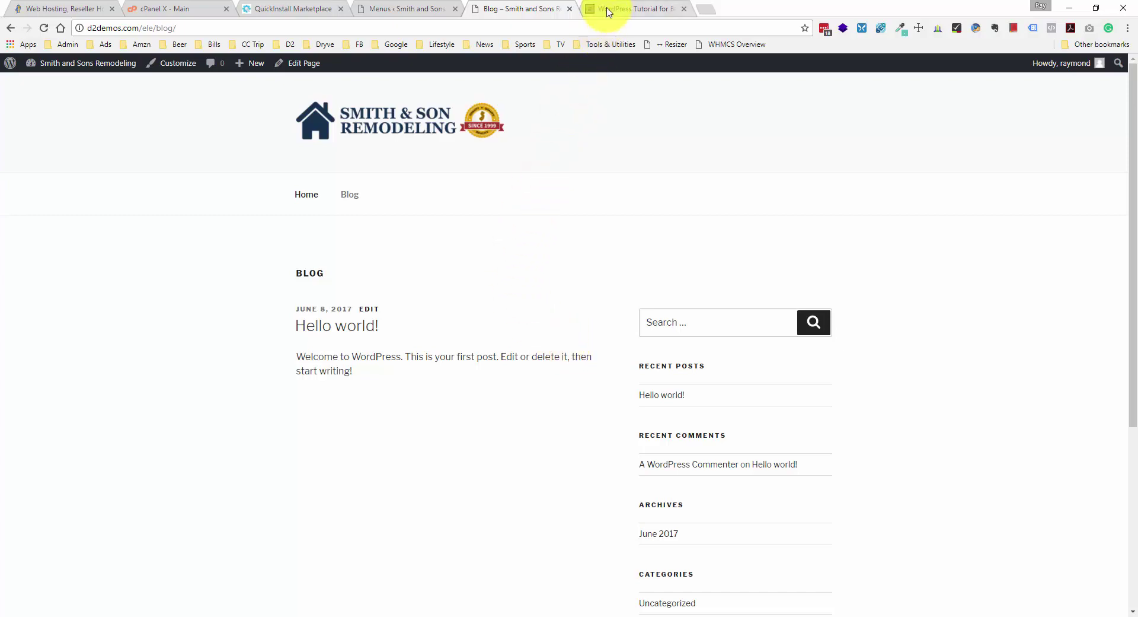
- Open the child theme's Single Page (page.php) in Appearance > Editor and compare with the tutorial's get_sidebar code
click(382, 11)
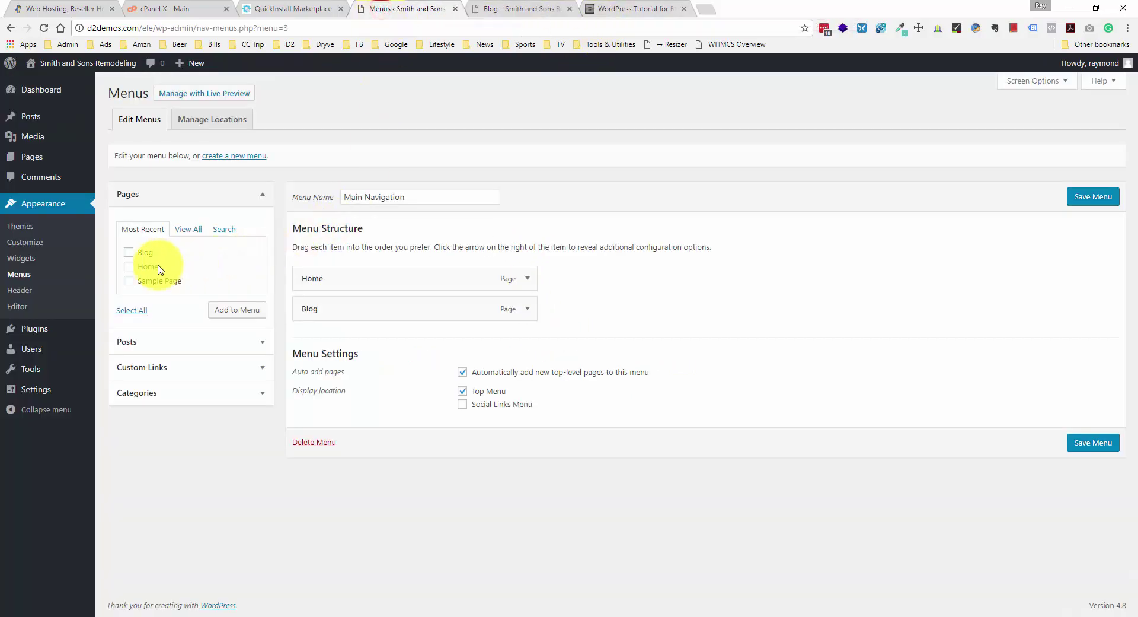
click(46, 308)
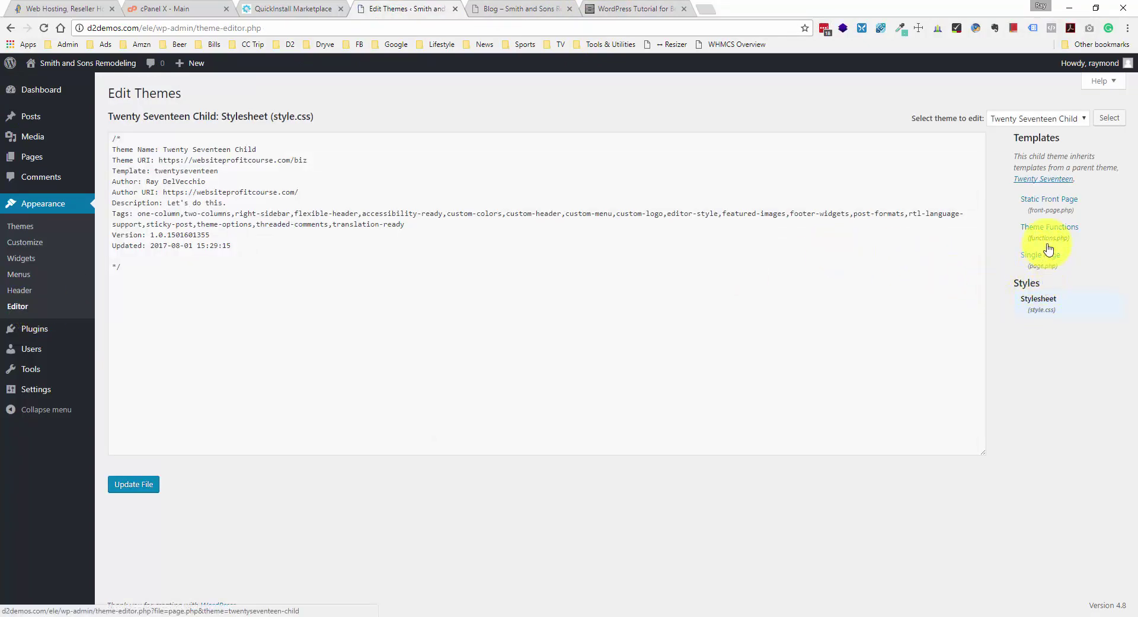
click(1051, 252)
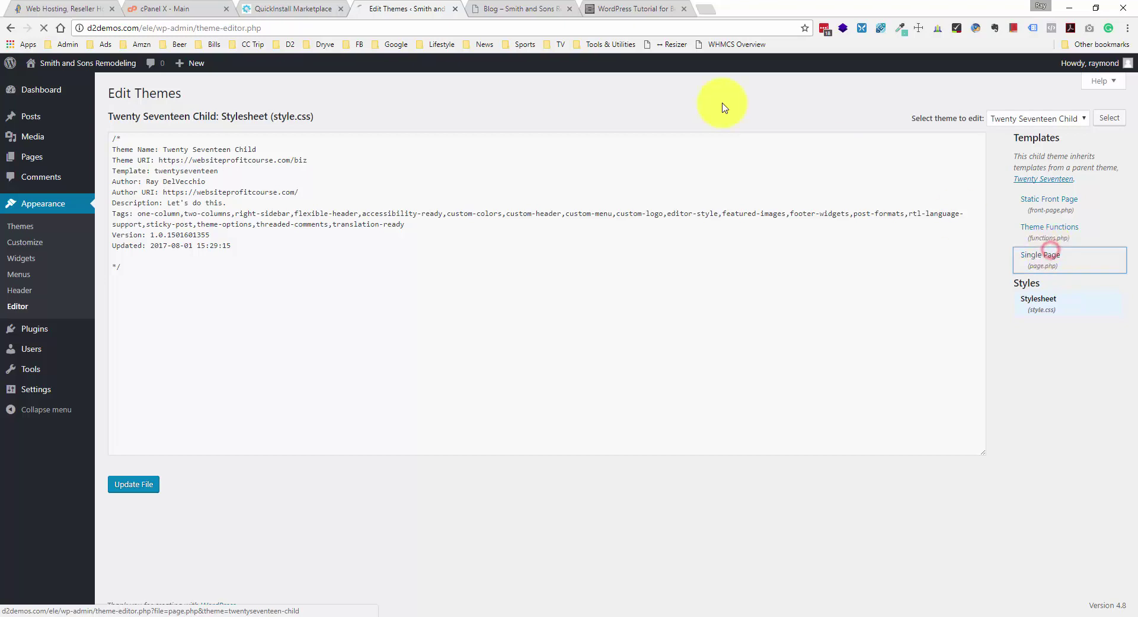
click(652, 9)
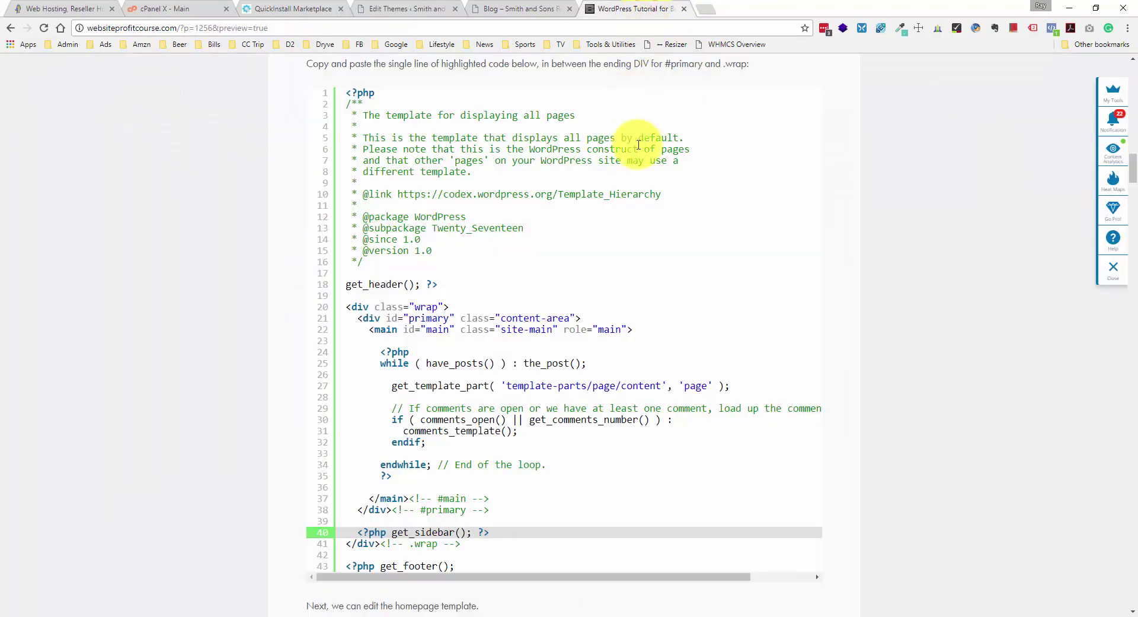
scroll(656, 184, up, 1)
scroll(656, 184, up, 1)
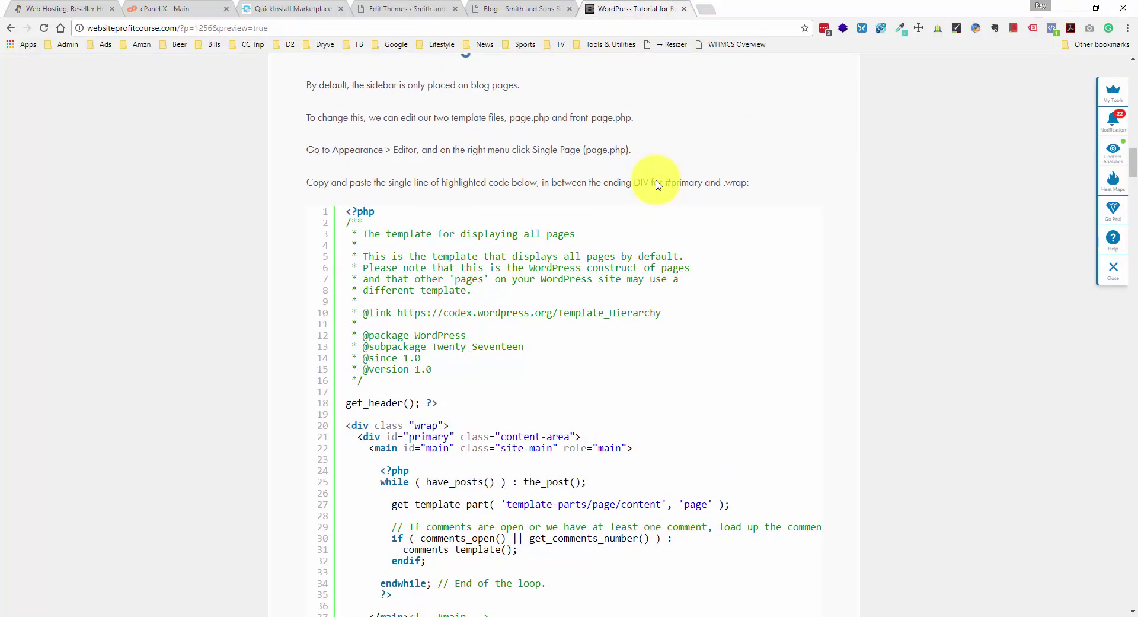
scroll(656, 184, down, 3)
scroll(656, 184, up, 1)
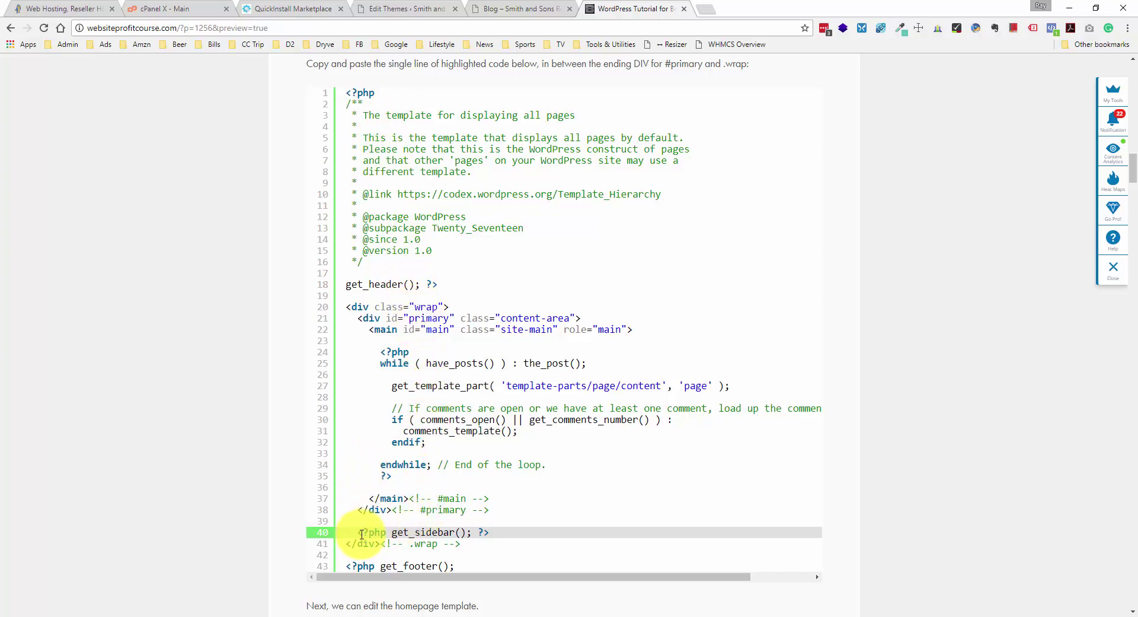
drag(356, 533, 478, 534)
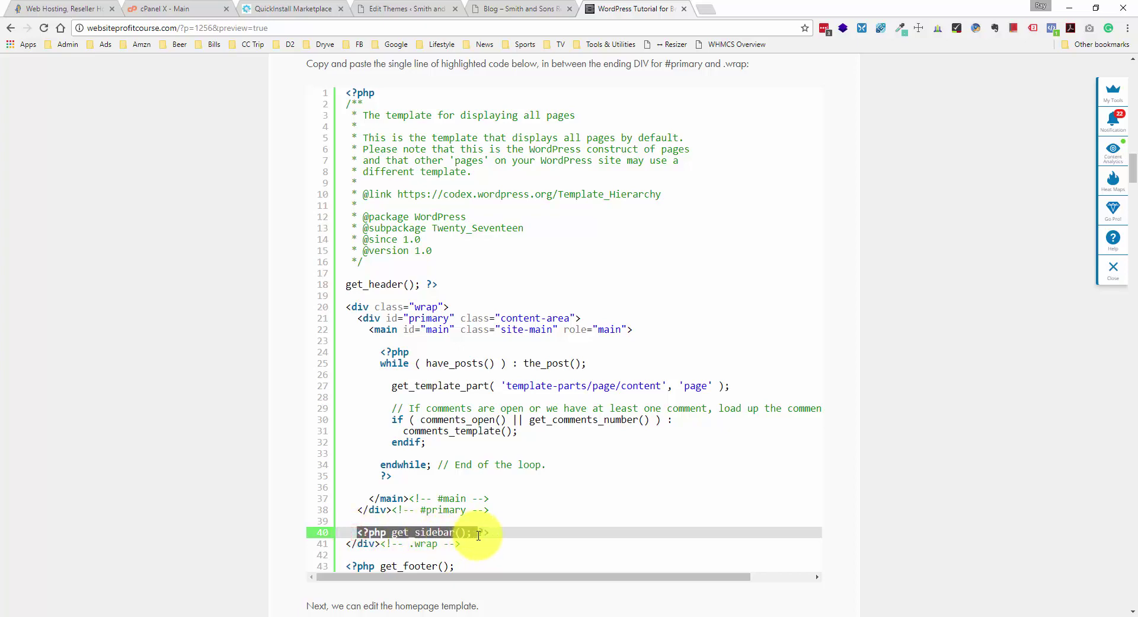
click(472, 534)
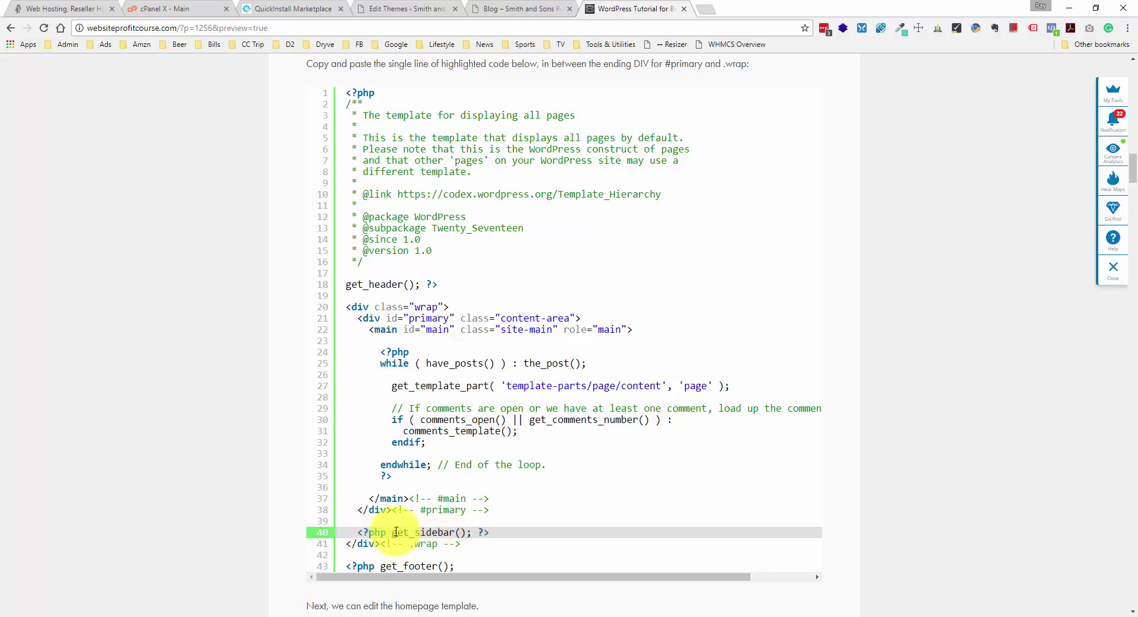
click(499, 534)
mouse_move(492, 533)
mouse_down()
mouse_move(355, 533)
mouse_move(490, 528)
mouse_move(358, 531)
mouse_move(359, 512)
mouse_move(492, 511)
mouse_up()
click(355, 533)
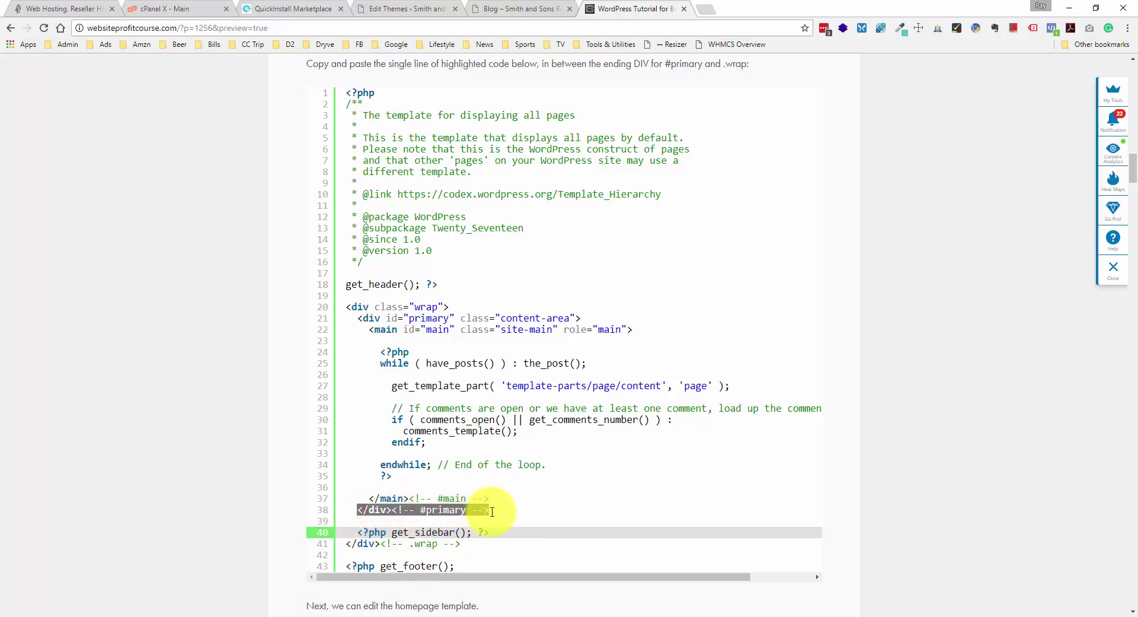
click(491, 512)
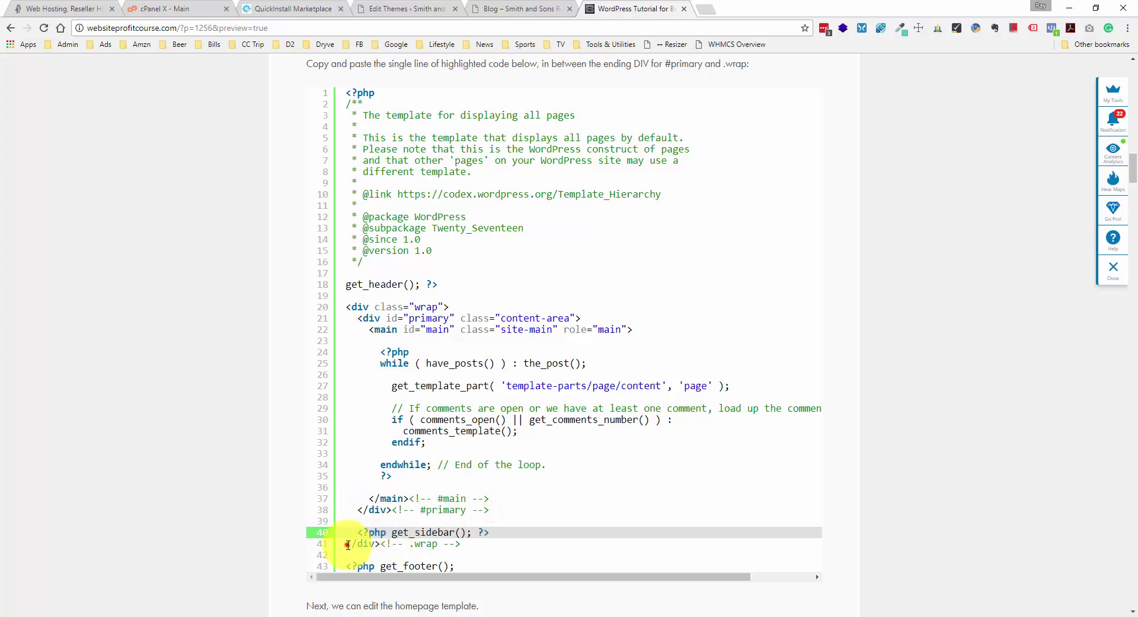
drag(348, 544, 465, 542)
click(465, 541)
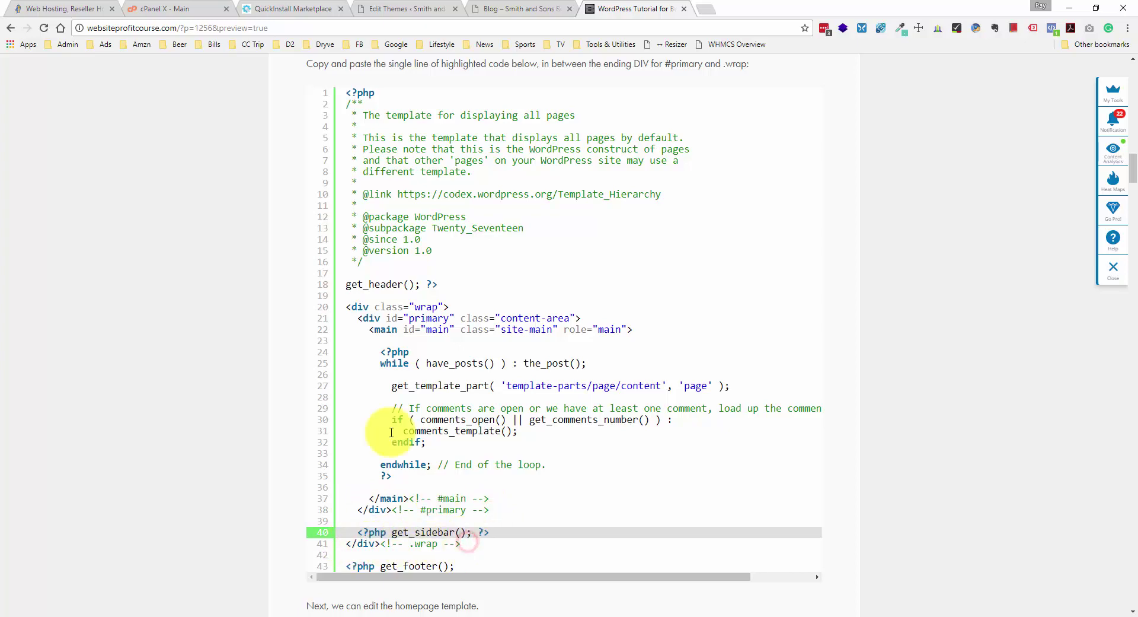
click(536, 11)
- Insert '<?php get_sidebar(); ?>' after '</div><!-- #primary -->' in page.php and save the file
click(397, 8)
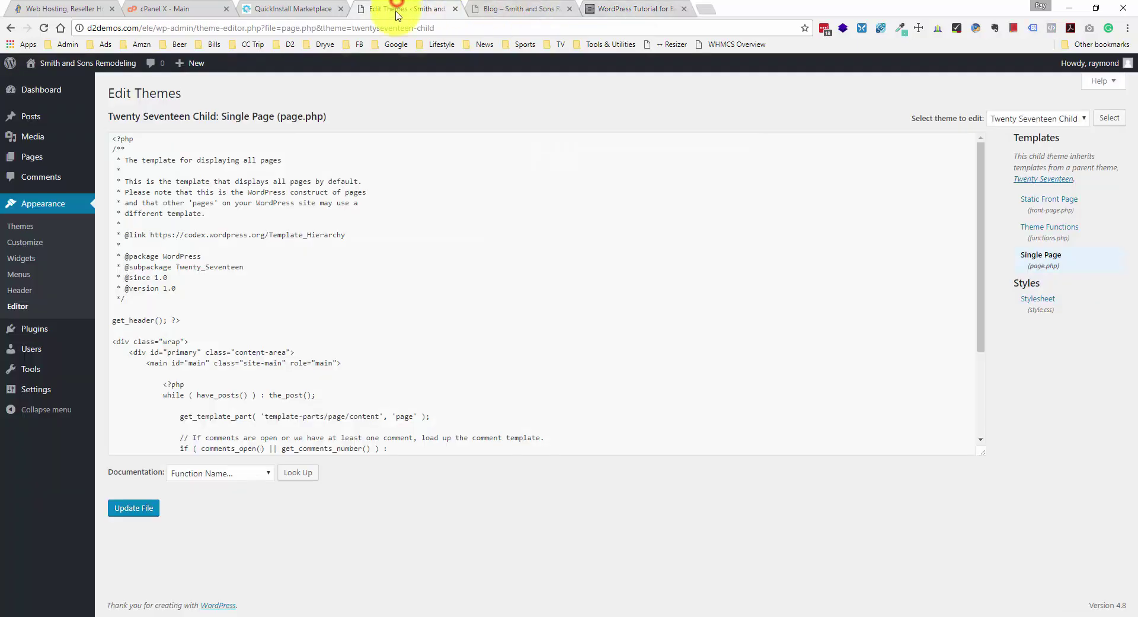
scroll(361, 200, down, 3)
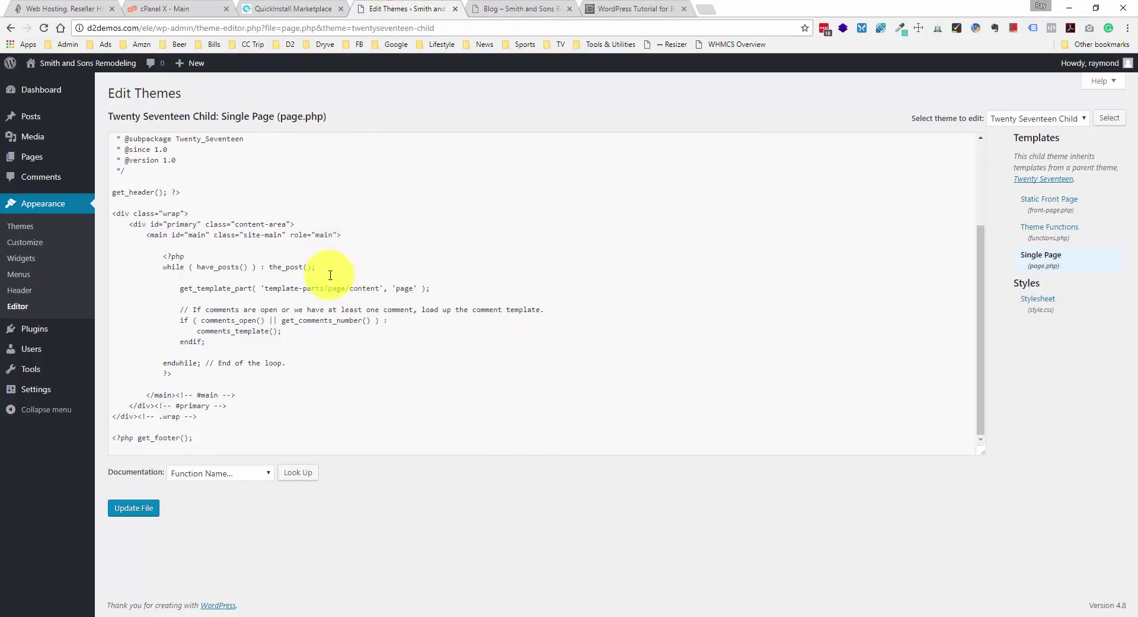
click(122, 214)
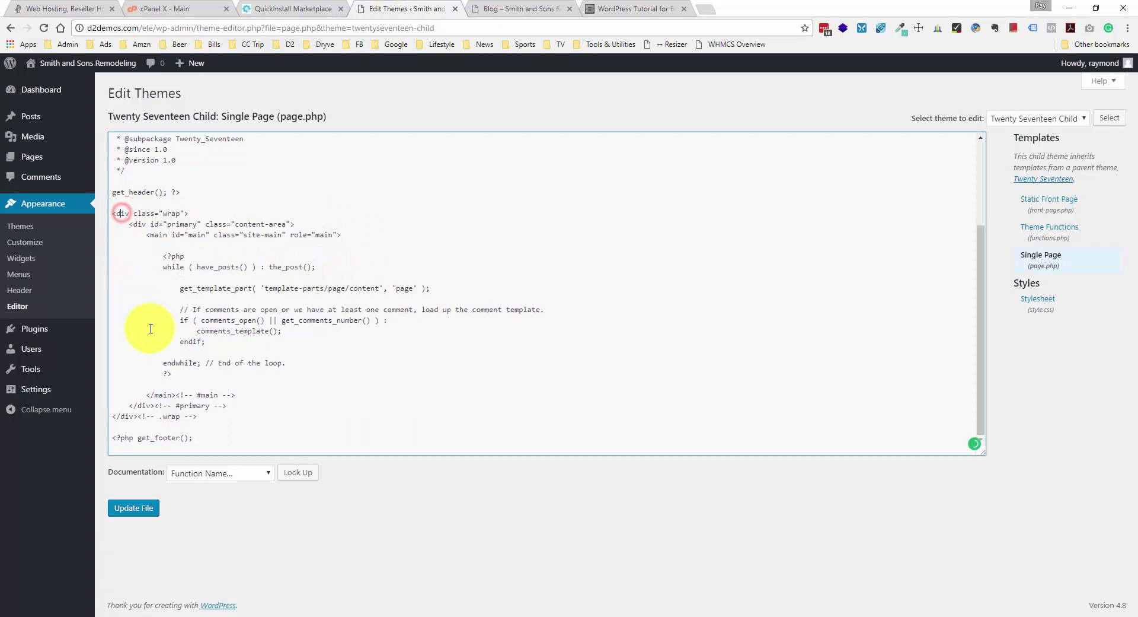
click(123, 416)
click(146, 406)
key(Return)
key(Return)
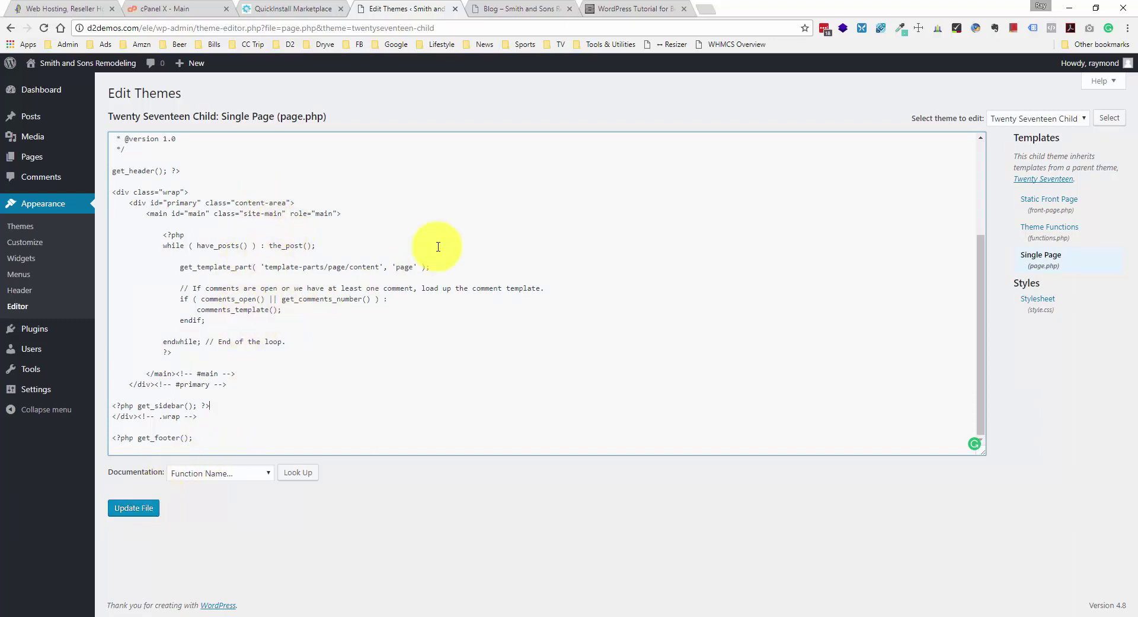
click(153, 508)
click(647, 8)
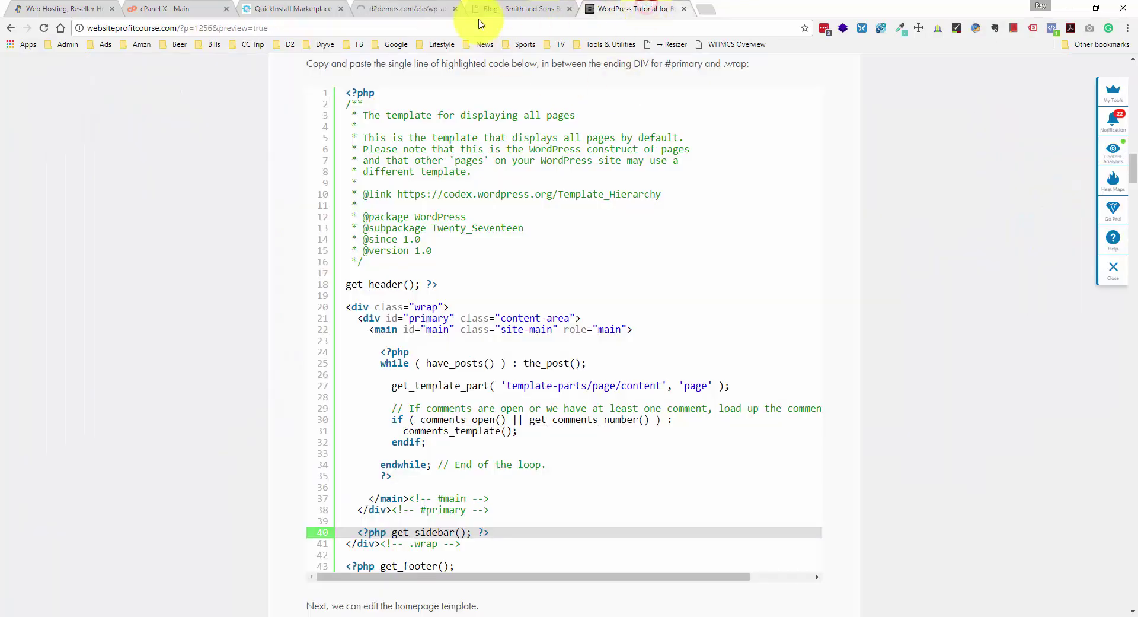
- Scroll through the Smith & Son blog page, then go to the home page via the Home link
click(504, 9)
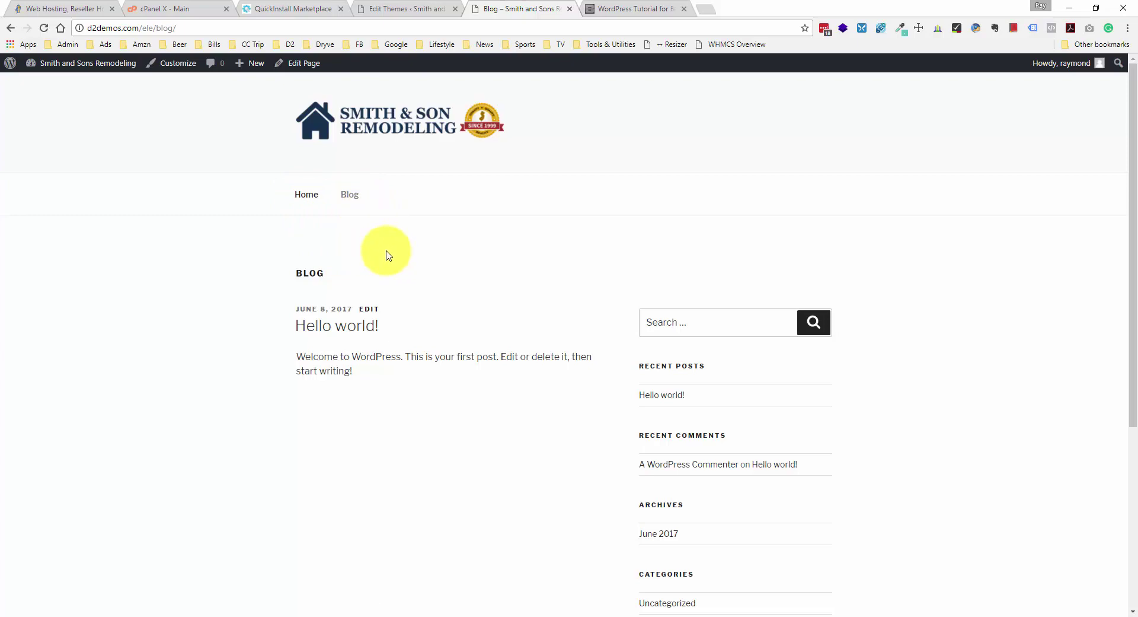
scroll(386, 254, down, 4)
scroll(388, 252, up, 4)
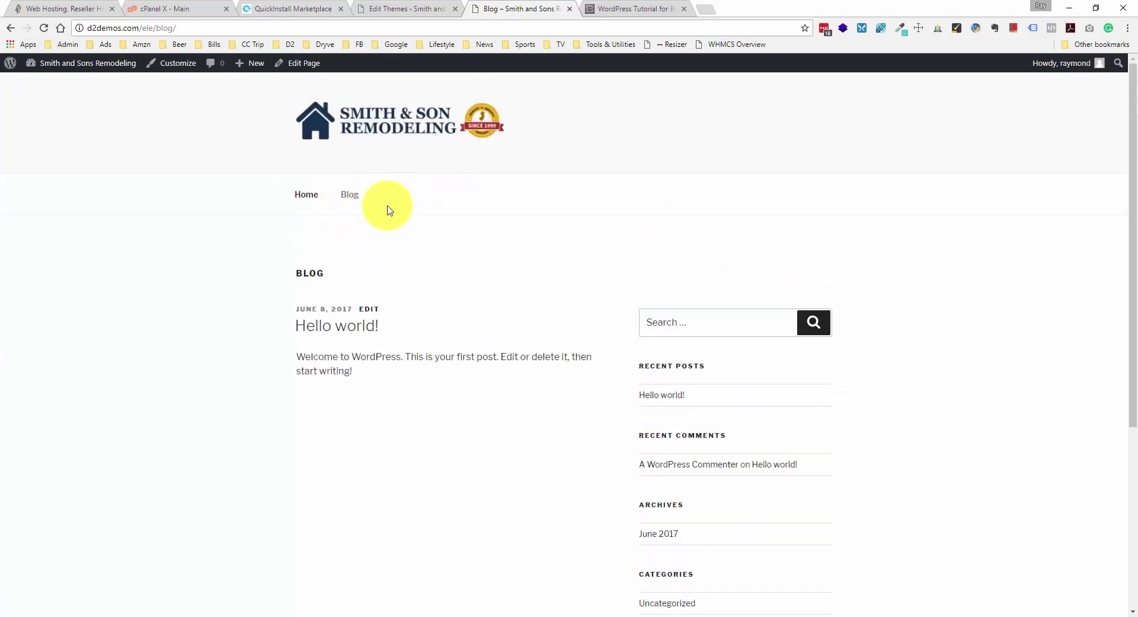
click(315, 200)
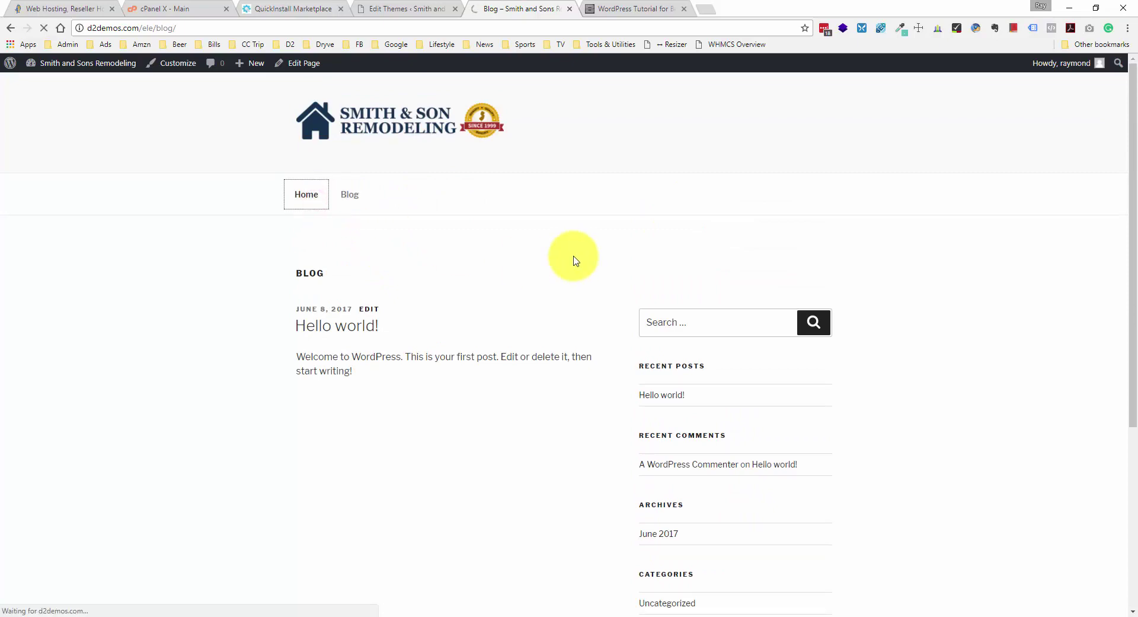
scroll(571, 257, down, 4)
scroll(571, 258, up, 5)
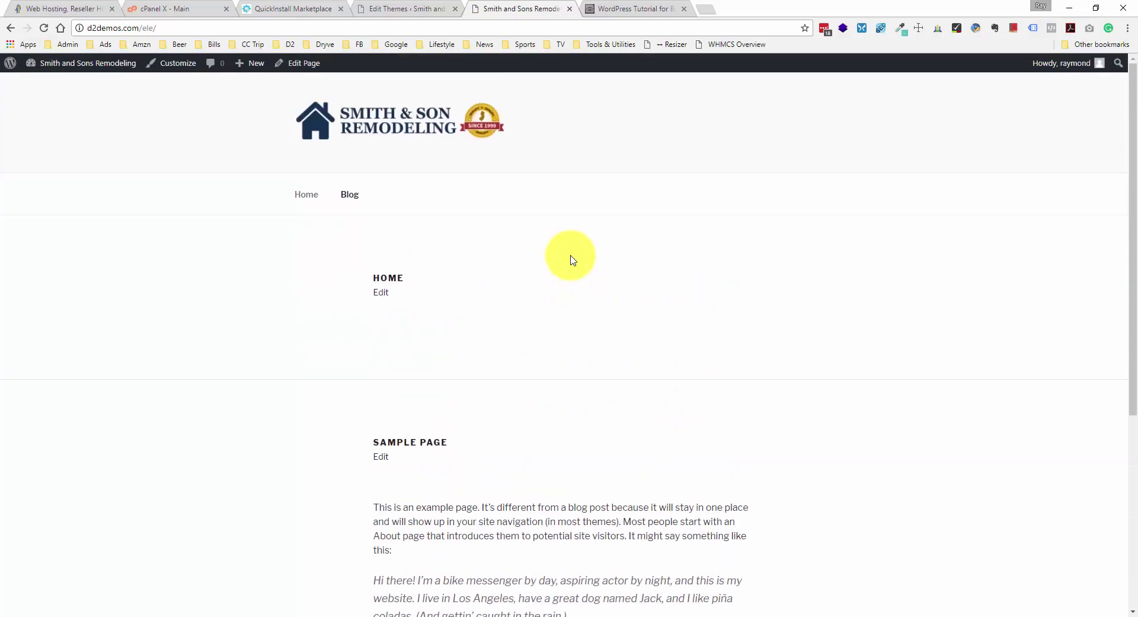
- Scroll the tutorial to the front-page.php listing and highlight the wrap div opening on line 17
click(605, 7)
scroll(556, 226, down, 6)
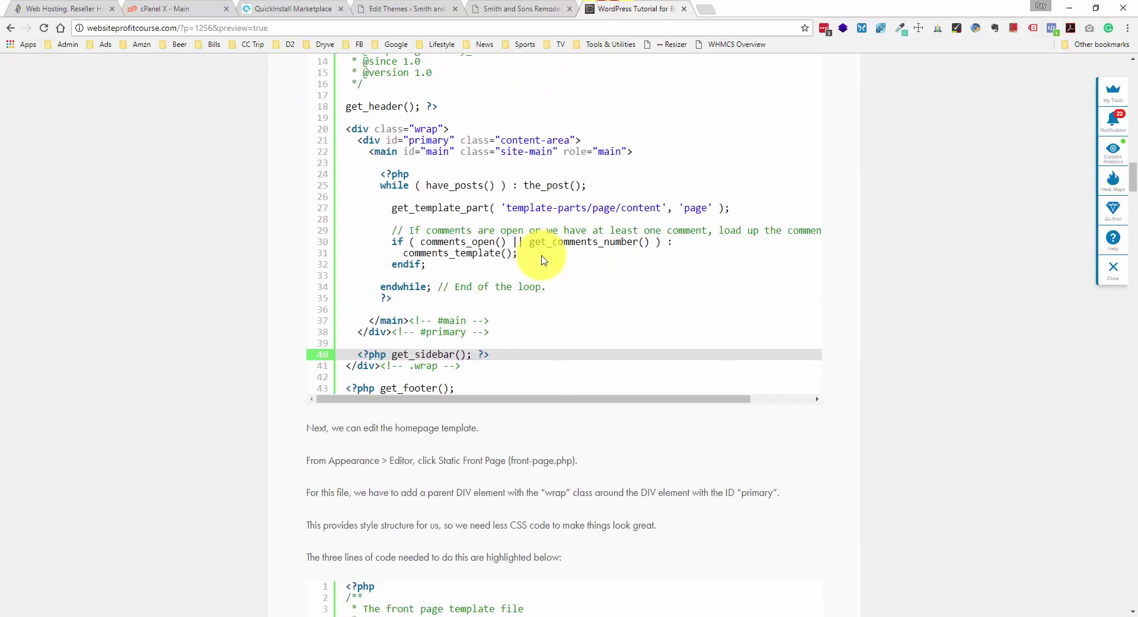
scroll(542, 260, down, 4)
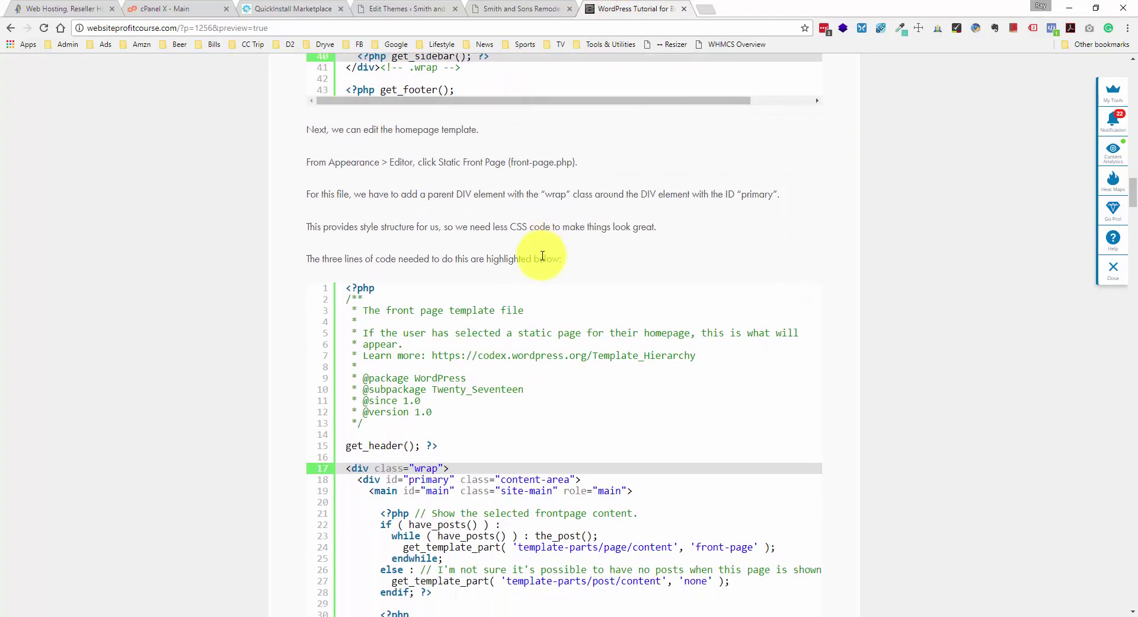
scroll(542, 259, down, 2)
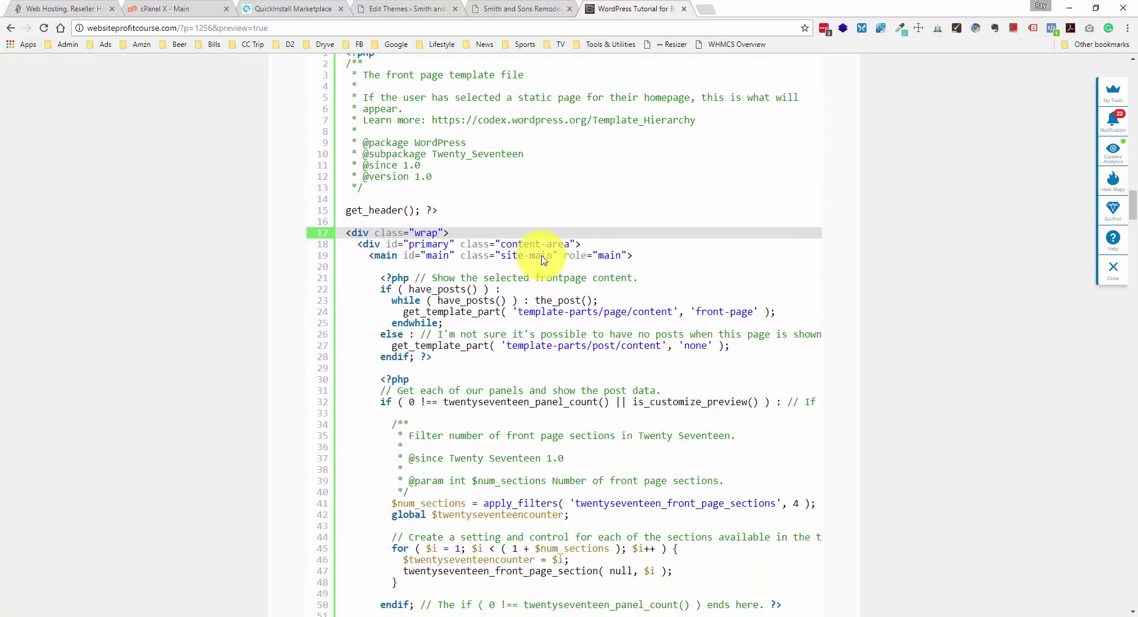
scroll(542, 260, down, 2)
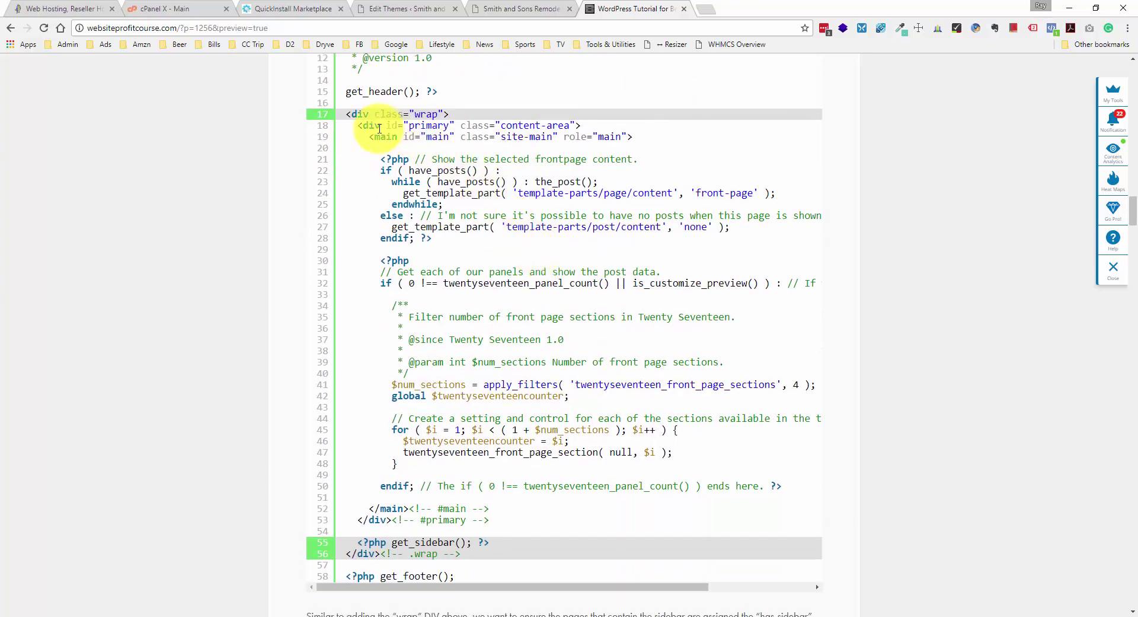
drag(467, 112, 347, 112)
click(350, 113)
drag(347, 115, 454, 115)
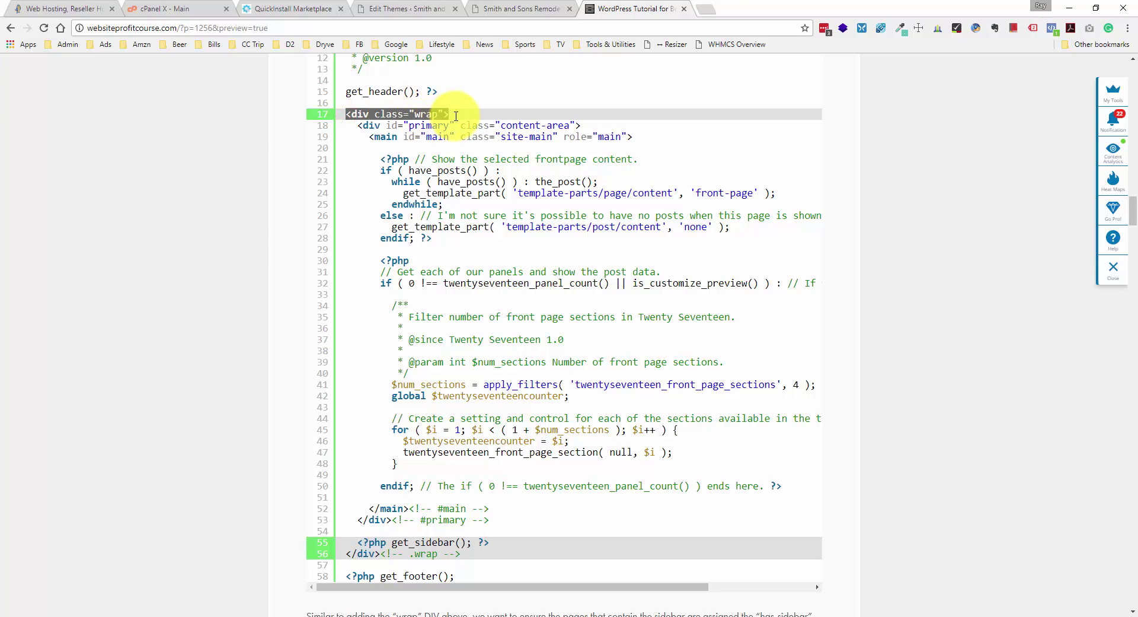
click(455, 116)
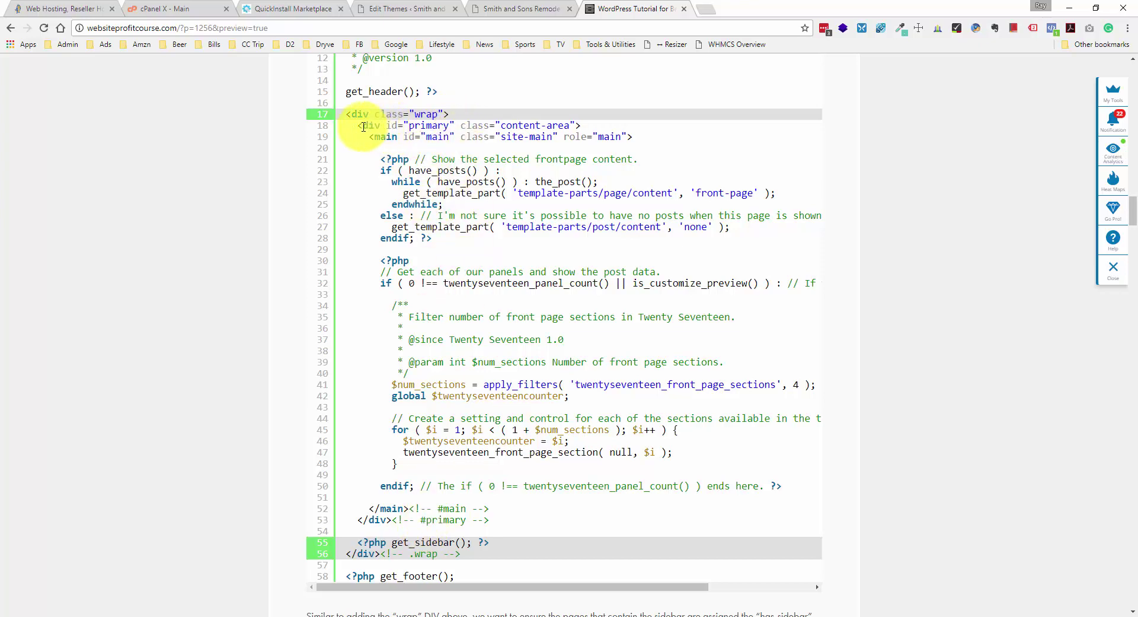
- Highlight the #primary div on line 18 and the get_sidebar call on lines 55–56
drag(362, 126, 551, 124)
click(590, 128)
drag(450, 114, 342, 115)
click(342, 116)
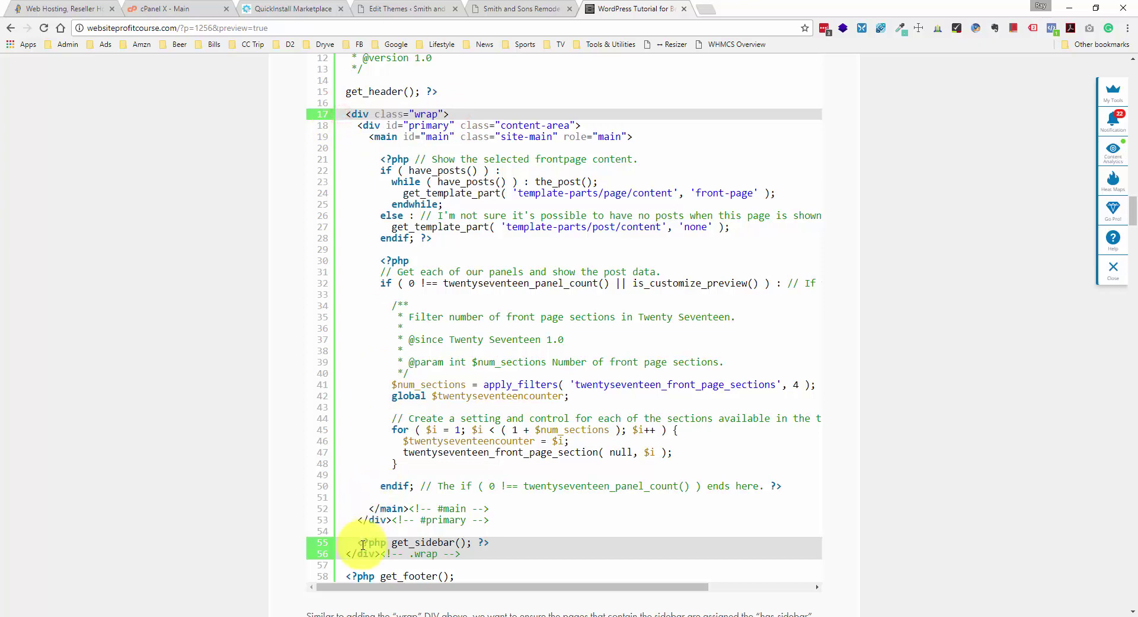
mouse_move(357, 541)
mouse_down()
mouse_move(498, 542)
mouse_move(341, 556)
mouse_up()
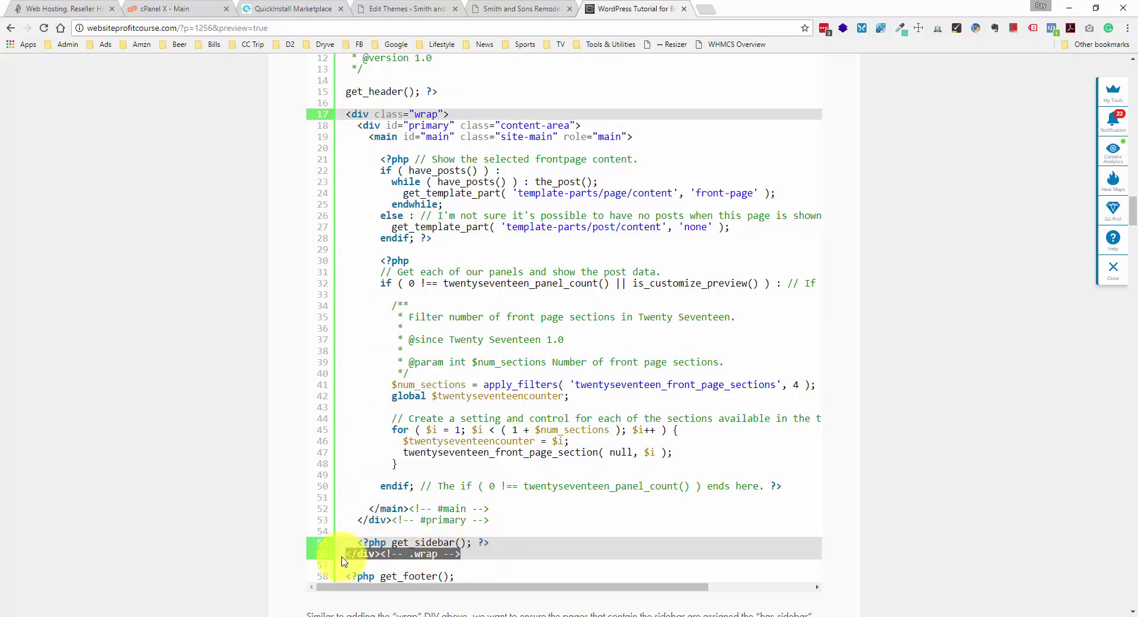
click(433, 8)
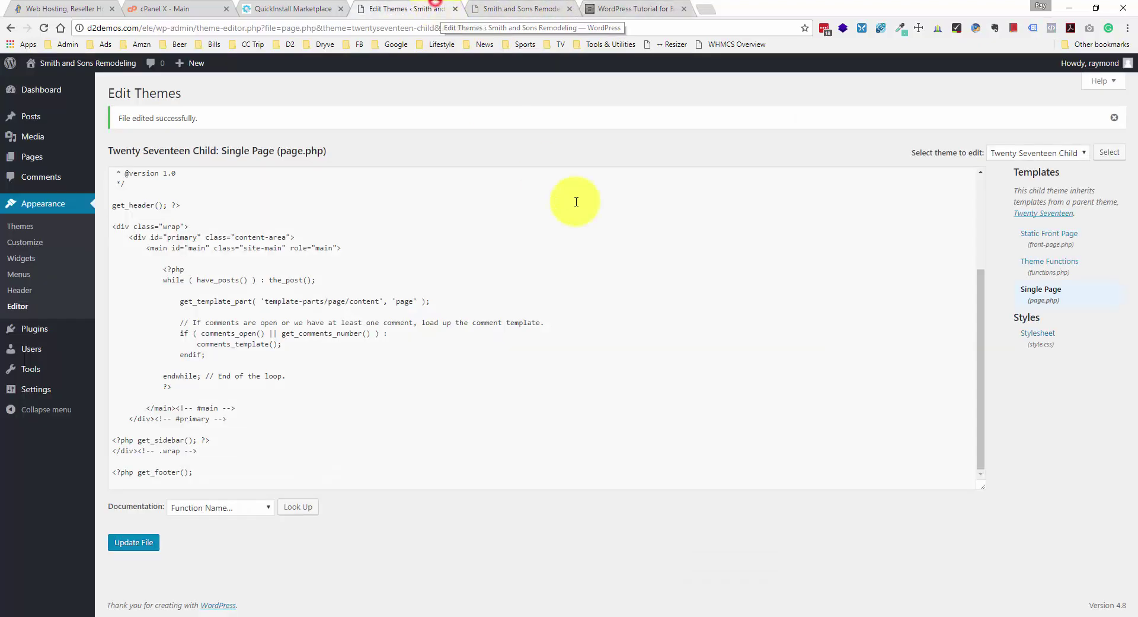
- Open the child theme's Static Front Page (front-page.php) and recheck the tutorial's line 17 wrap div
click(1038, 236)
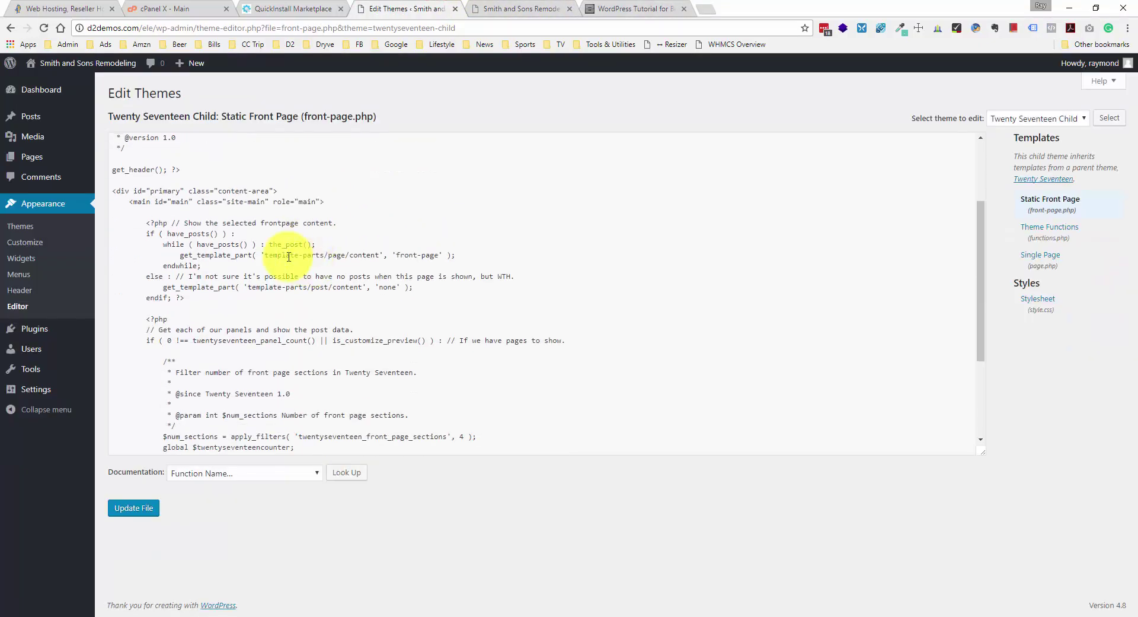
click(122, 191)
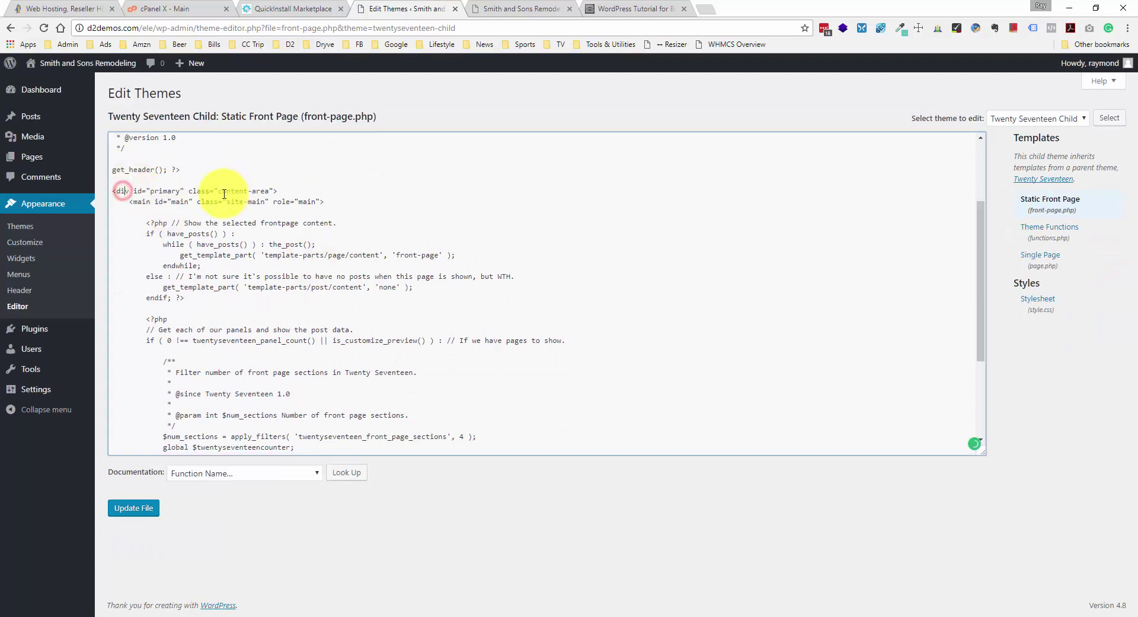
scroll(224, 190, down, 3)
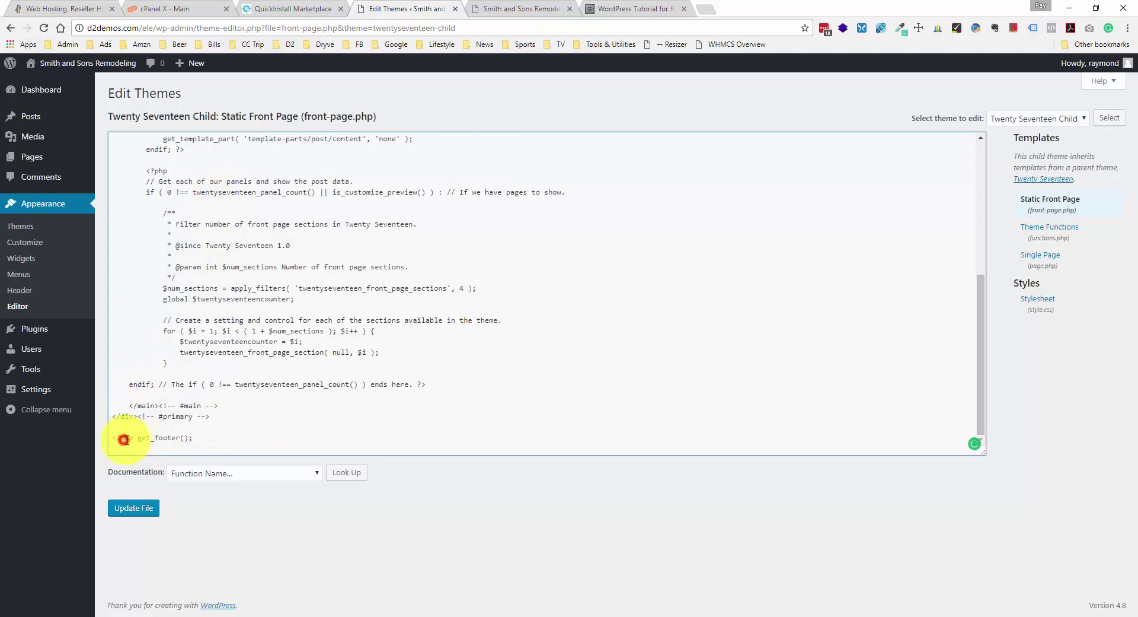
click(599, 8)
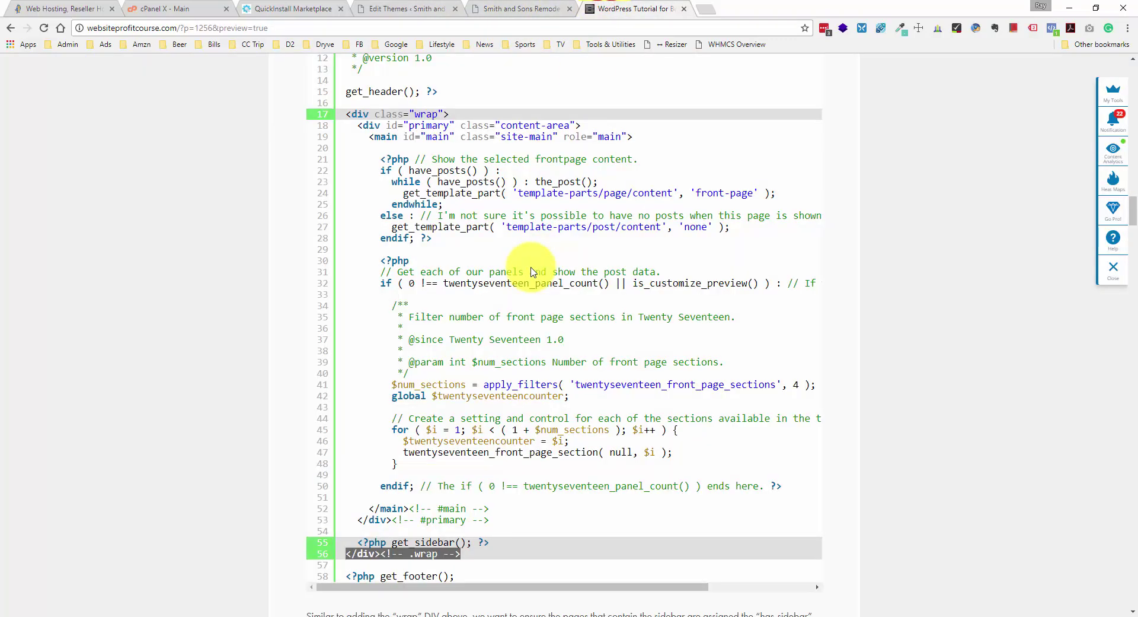
click(456, 113)
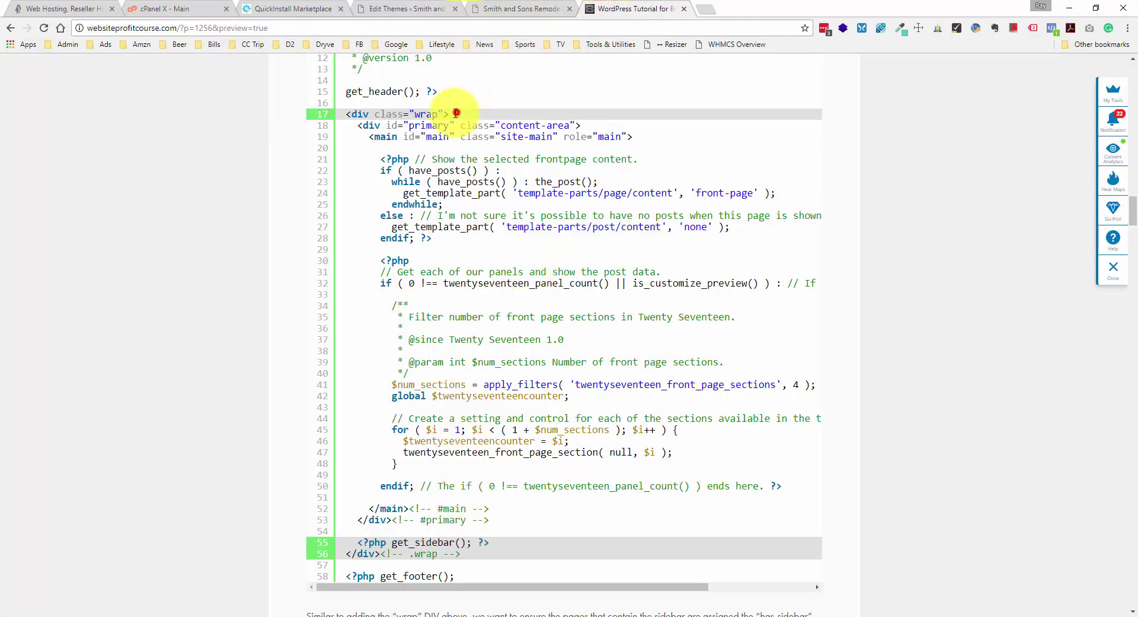
drag(456, 113, 347, 115)
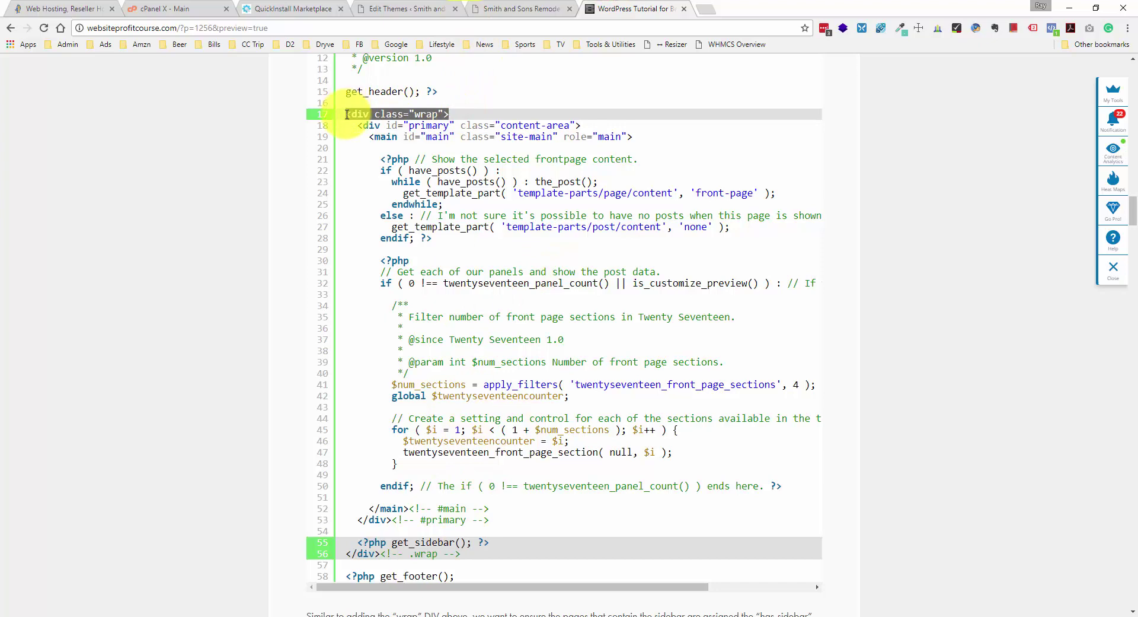
- Add <div class="wrap"> on a new line below get_header(); ?> in front-page.php
click(520, 9)
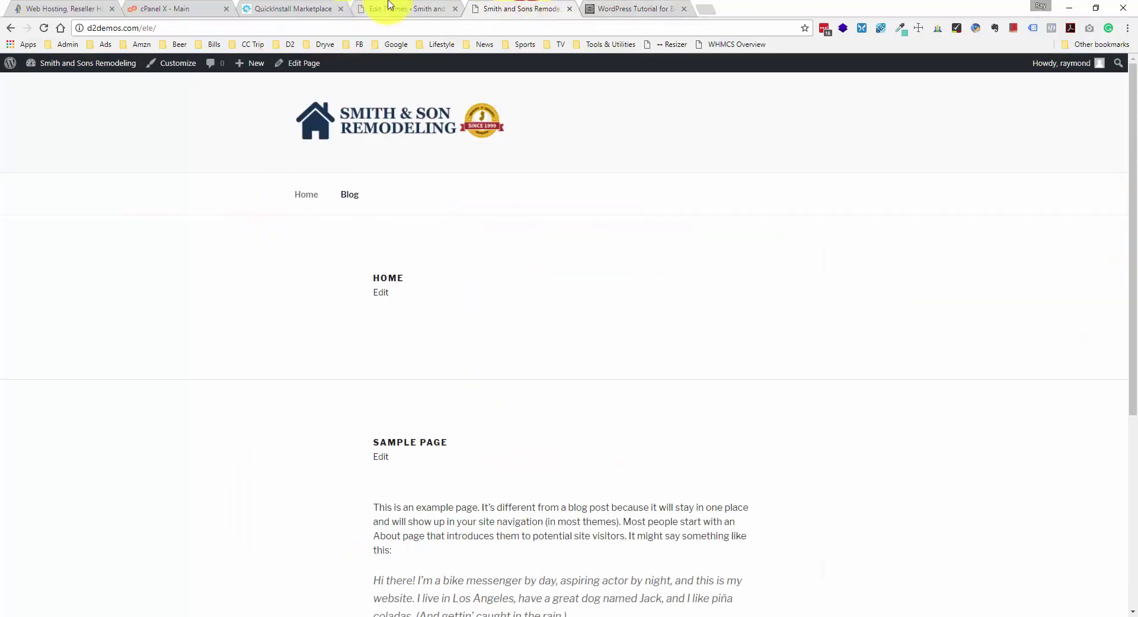
click(389, 7)
scroll(167, 230, up, 4)
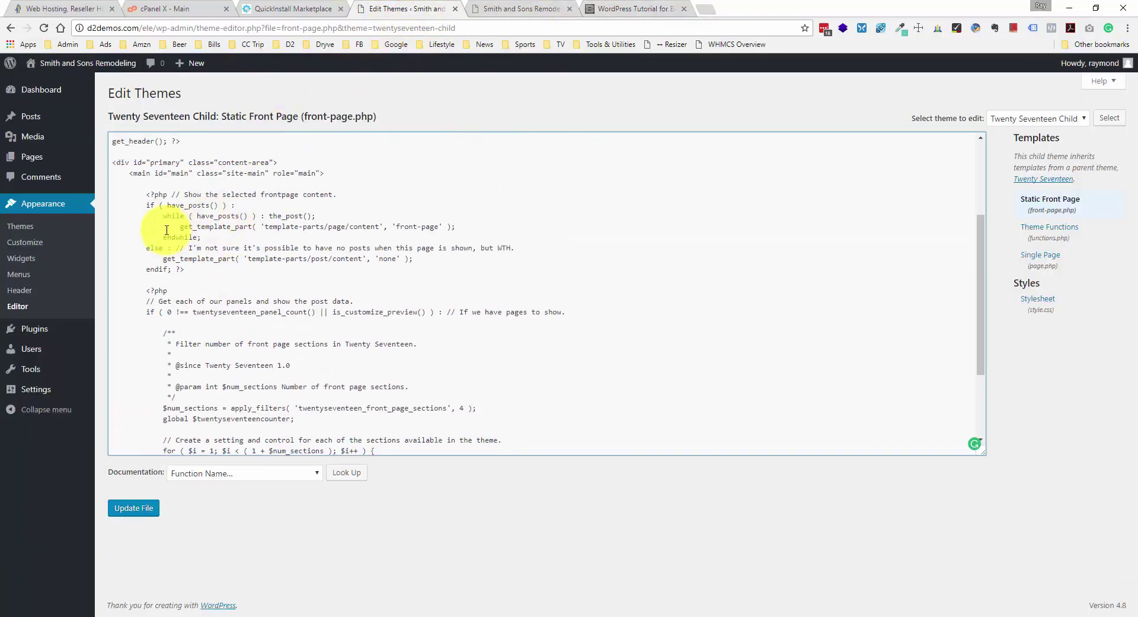
scroll(154, 219, up, 2)
click(139, 209)
key(Return)
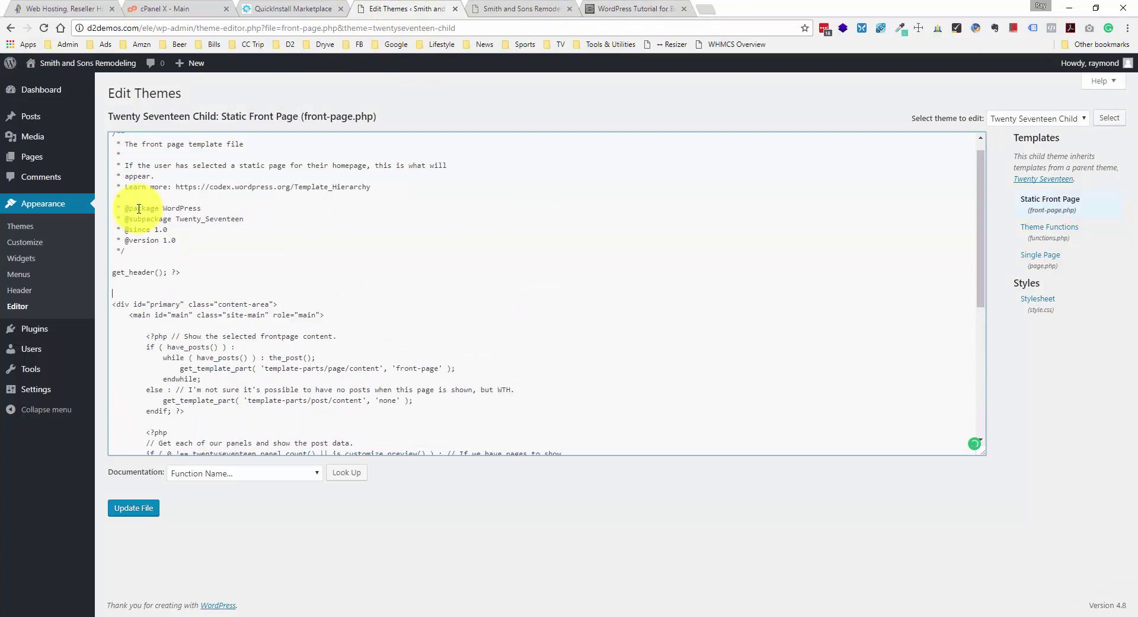
click(201, 294)
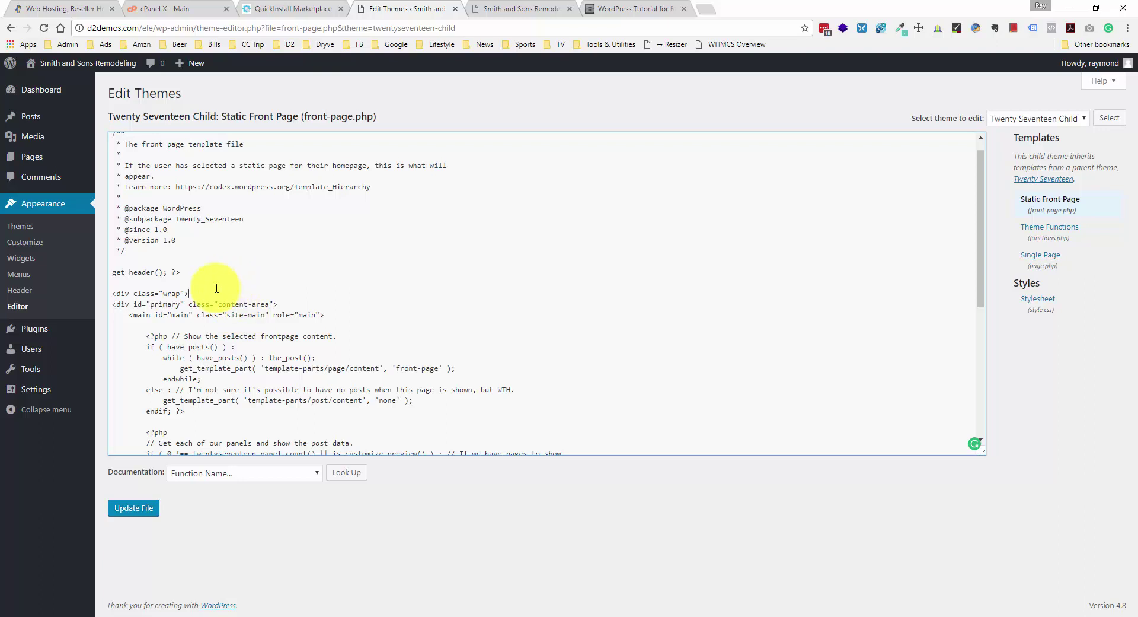
click(247, 291)
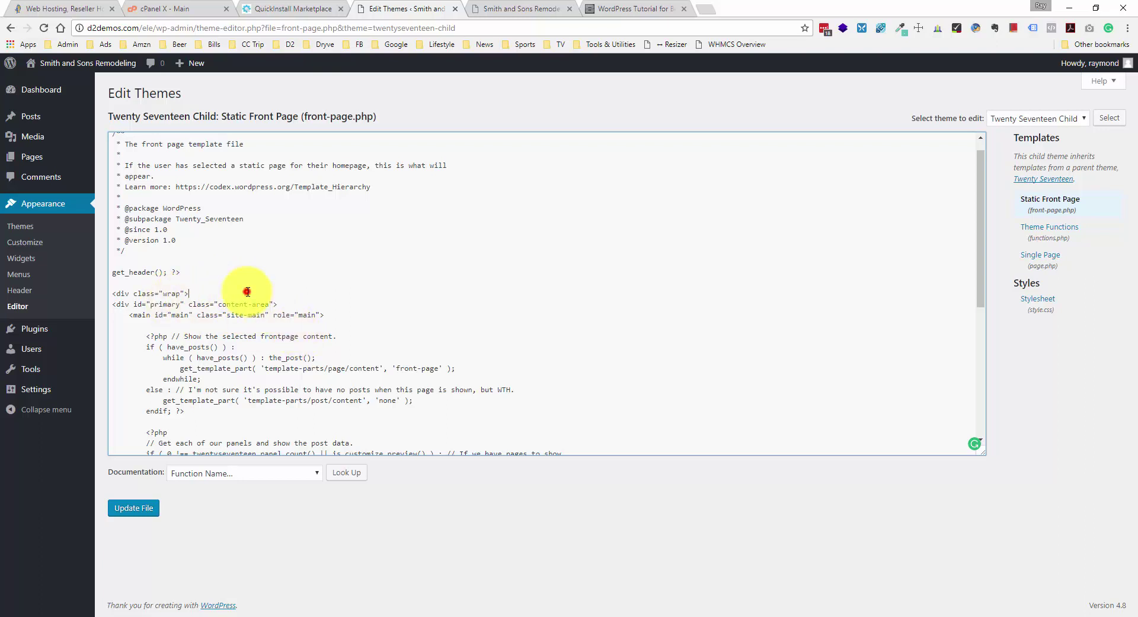
scroll(248, 291, down, 4)
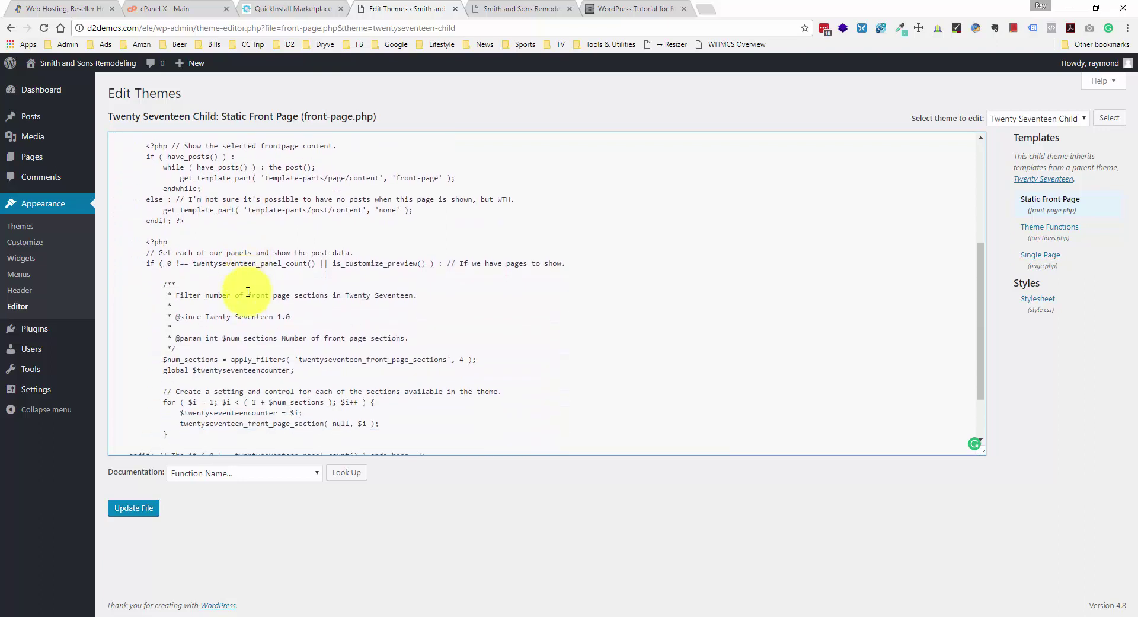
scroll(248, 291, up, 2)
scroll(254, 284, down, 3)
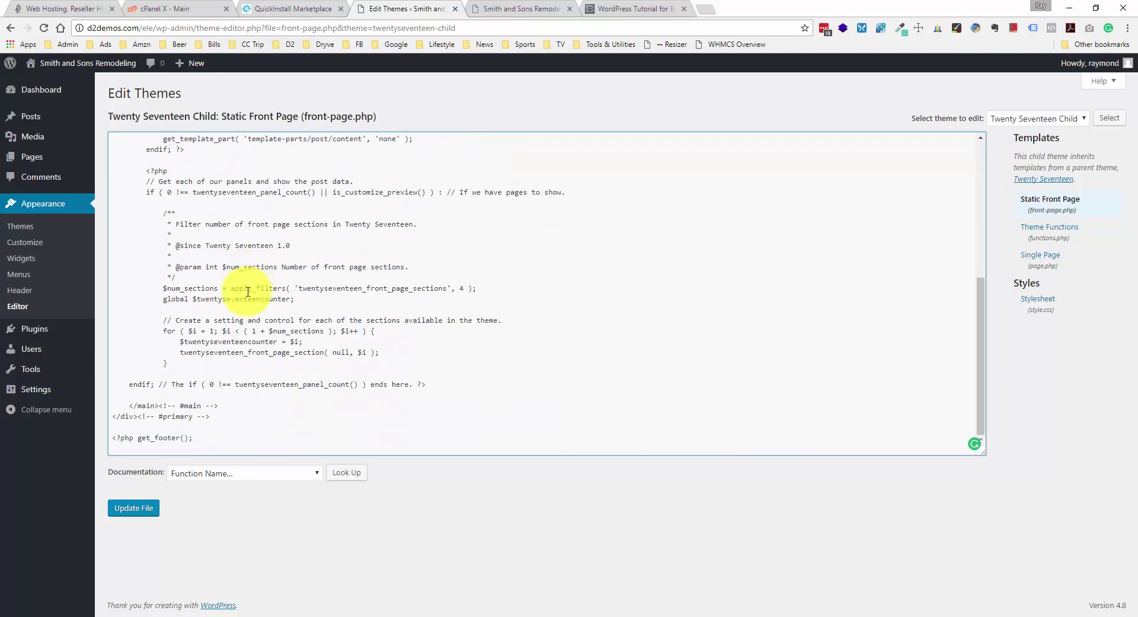
click(649, 7)
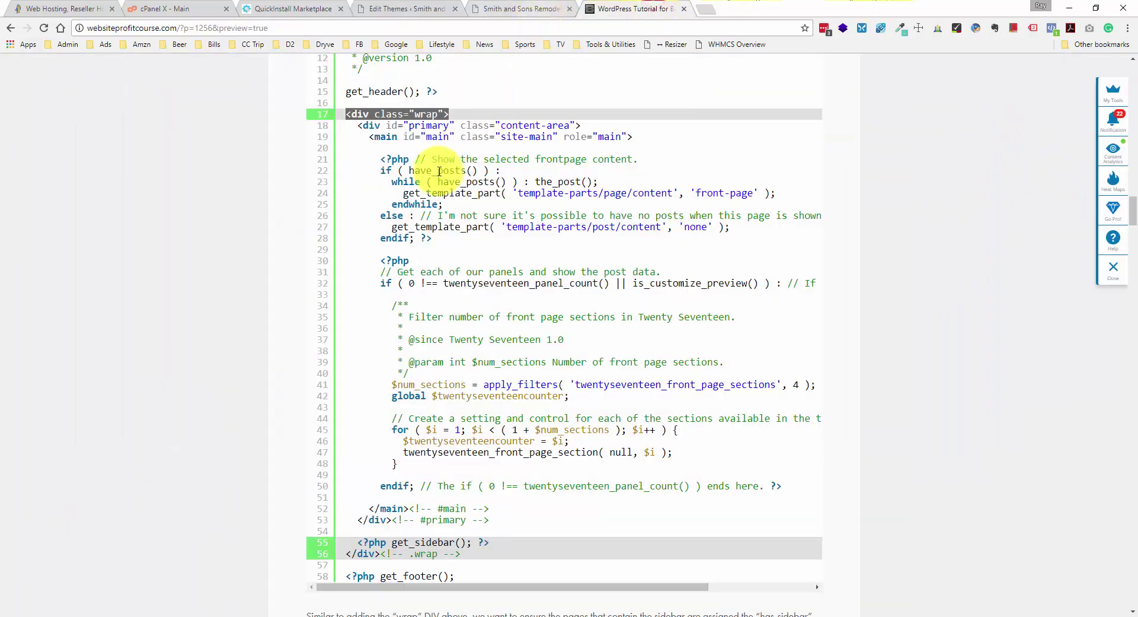
- Copy the get_sidebar() and </div><!-- .wrap --> lines from the tutorial's front-page listing
scroll(425, 222, down, 1)
scroll(425, 222, down, 1)
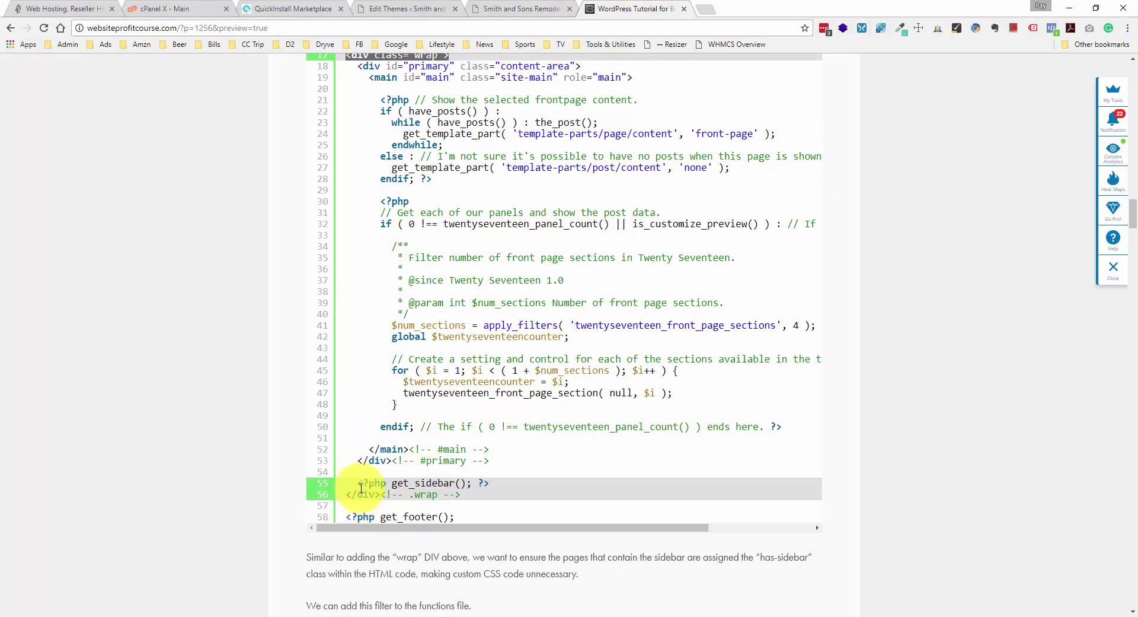
drag(465, 499, 348, 485)
key(ctrl+c)
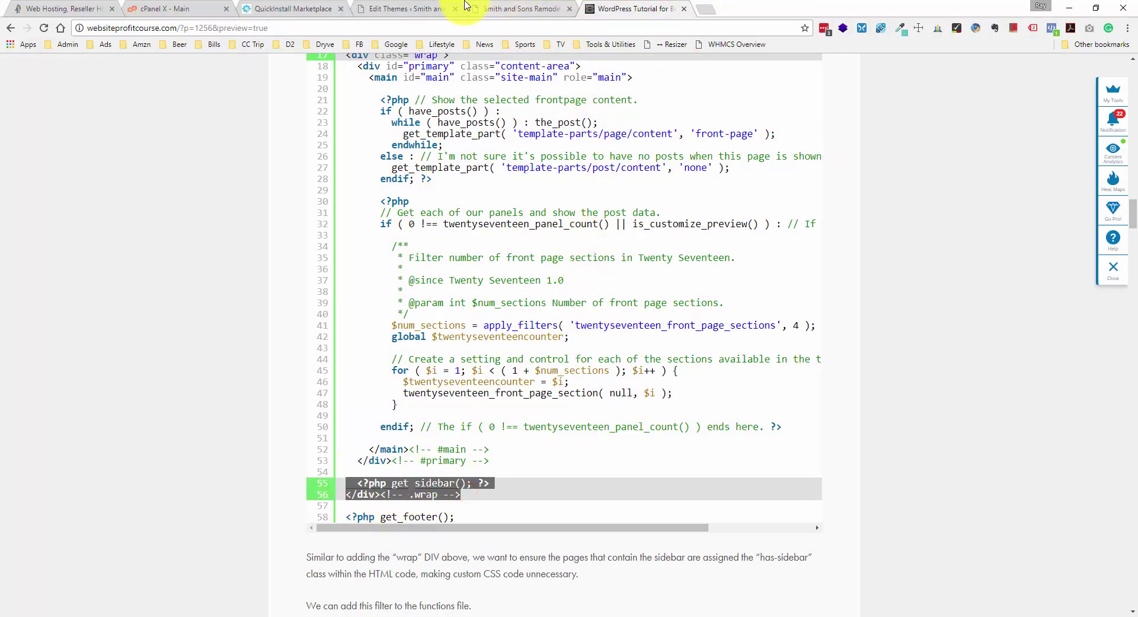
- Paste those lines after the #primary closing div in front-page.php and save the file
click(483, 7)
click(399, 8)
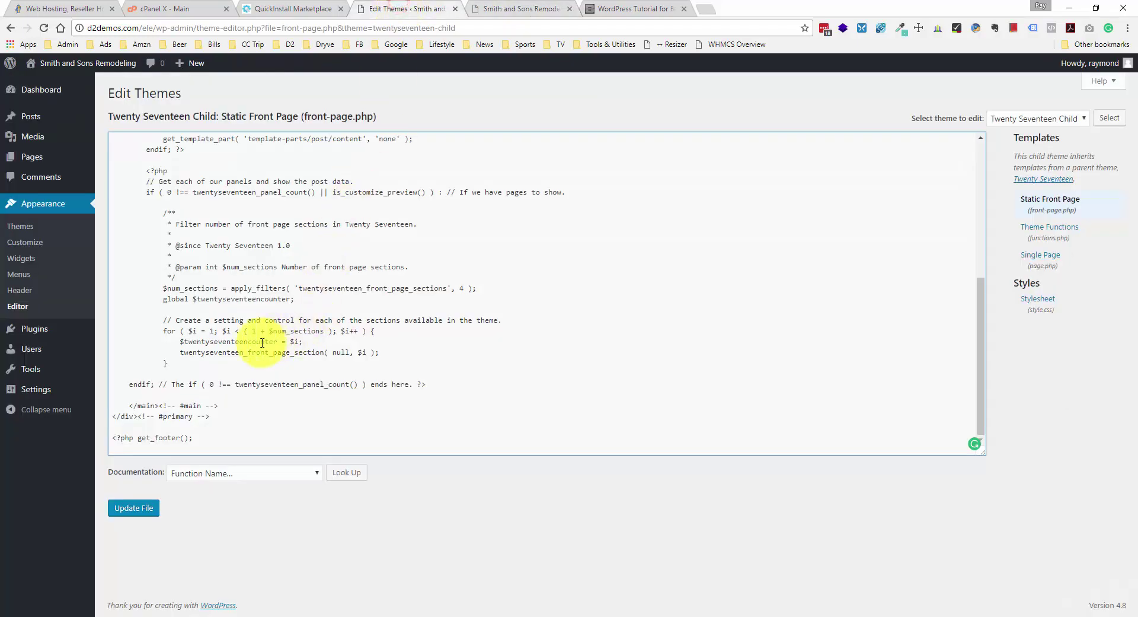
click(226, 413)
key(ctrl+v)
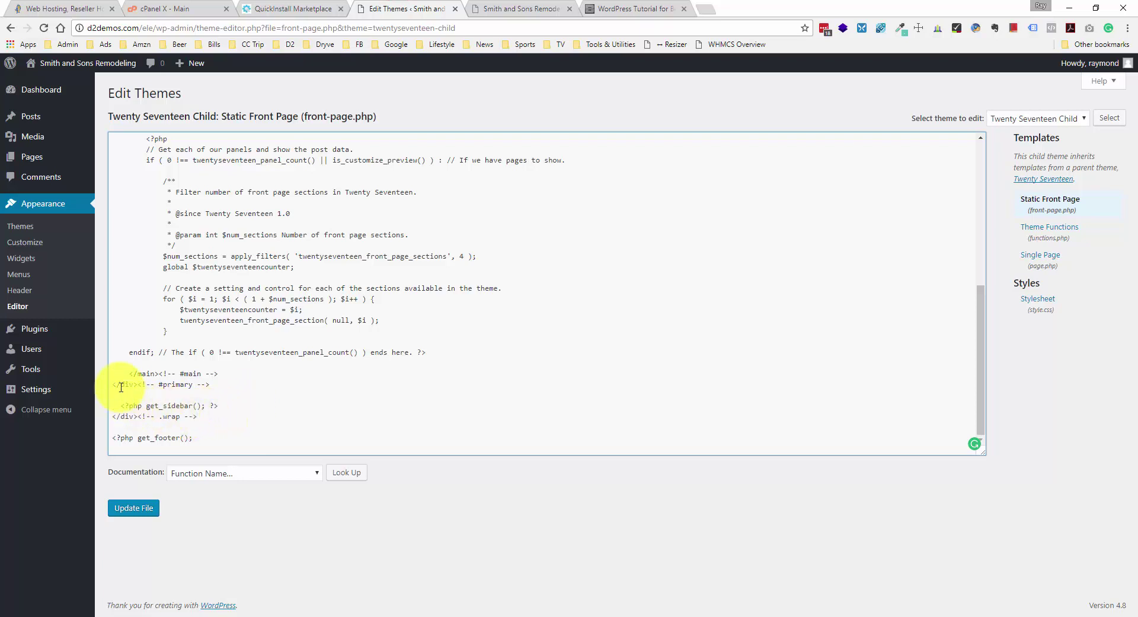
scroll(119, 384, up, 3)
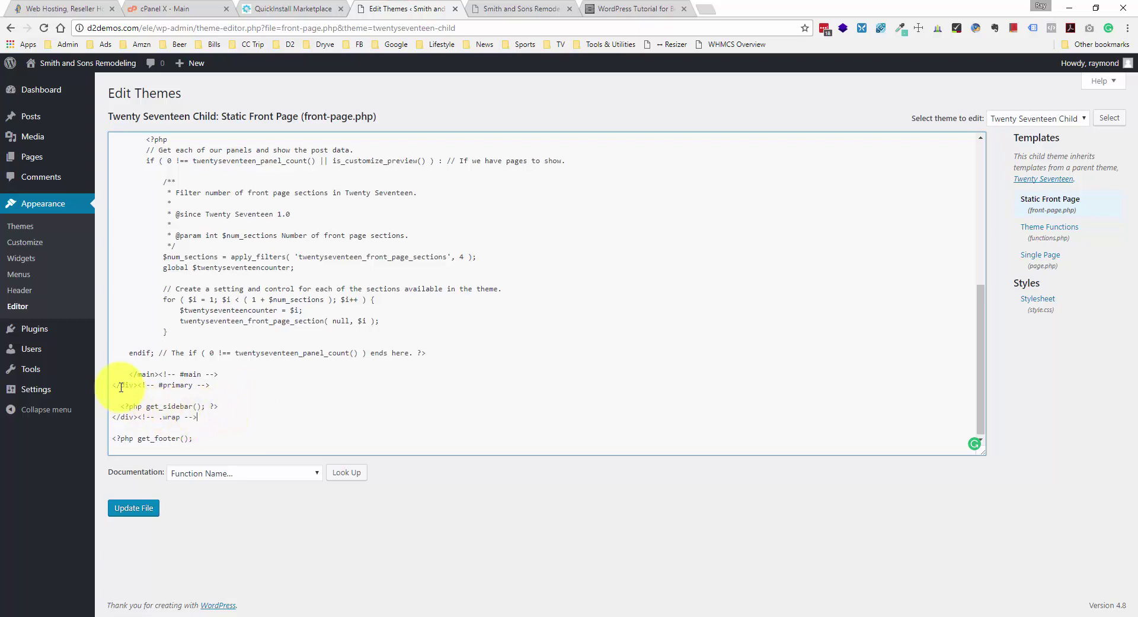
click(143, 508)
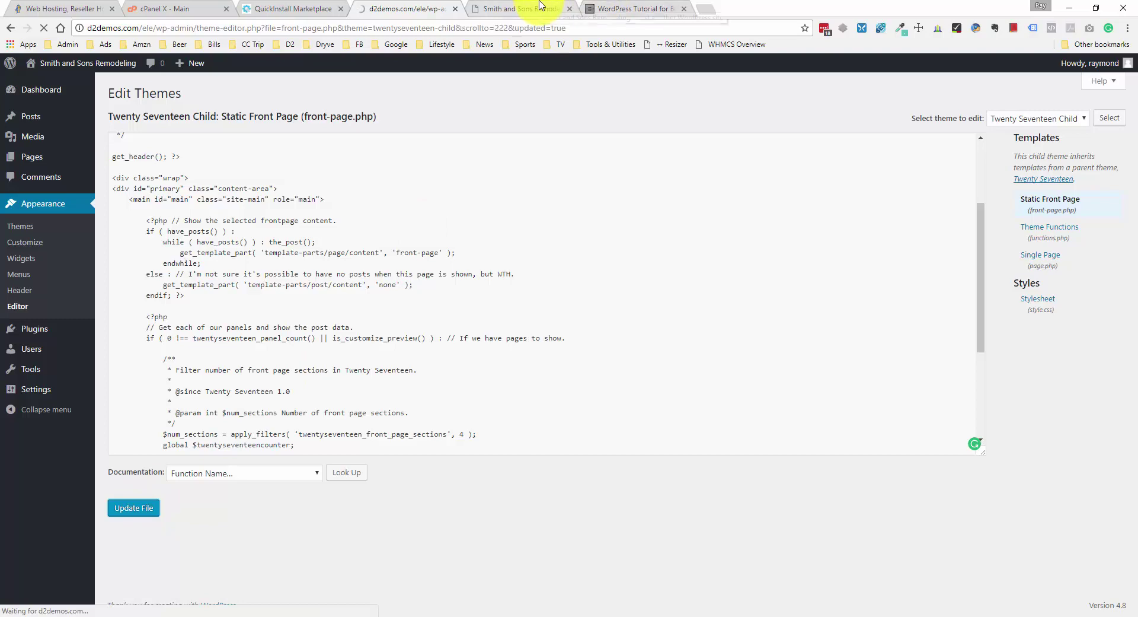
click(539, 5)
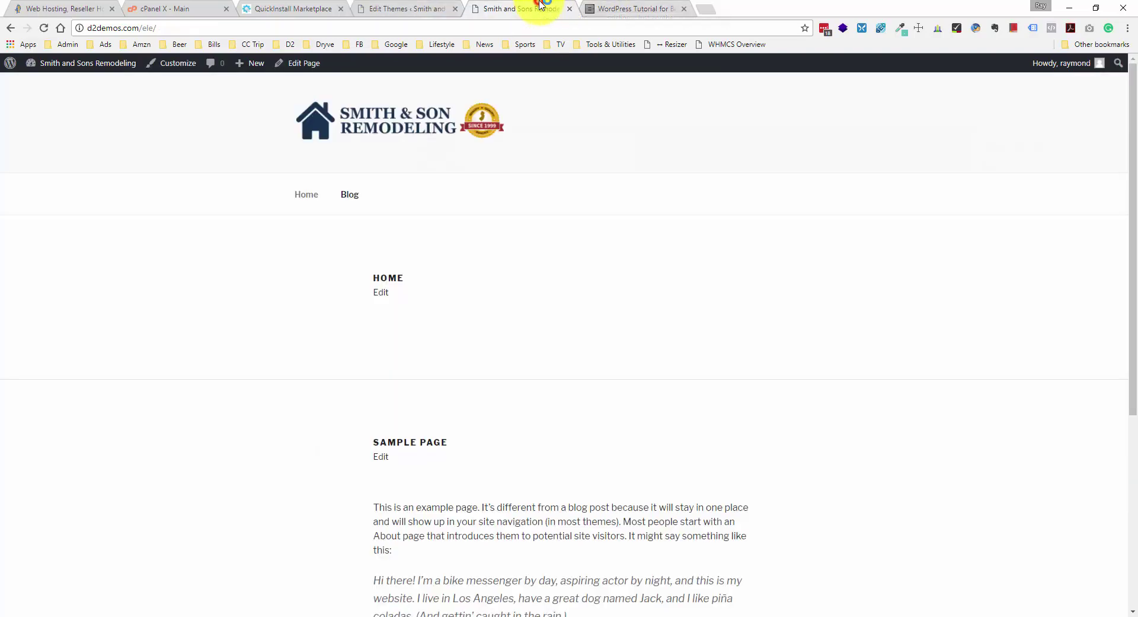
- Reload the Smith & Son home page and scroll to check the Search, Recent Posts, Archives and Meta widgets
right_click(196, 232)
click(223, 267)
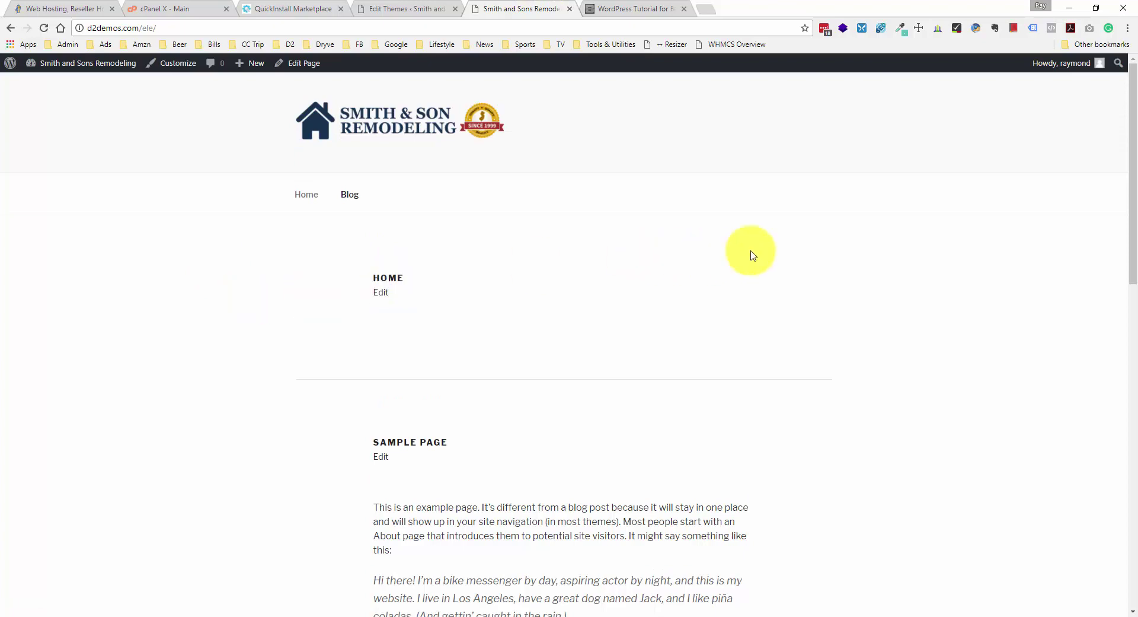
scroll(765, 243, down, 6)
scroll(290, 273, down, 8)
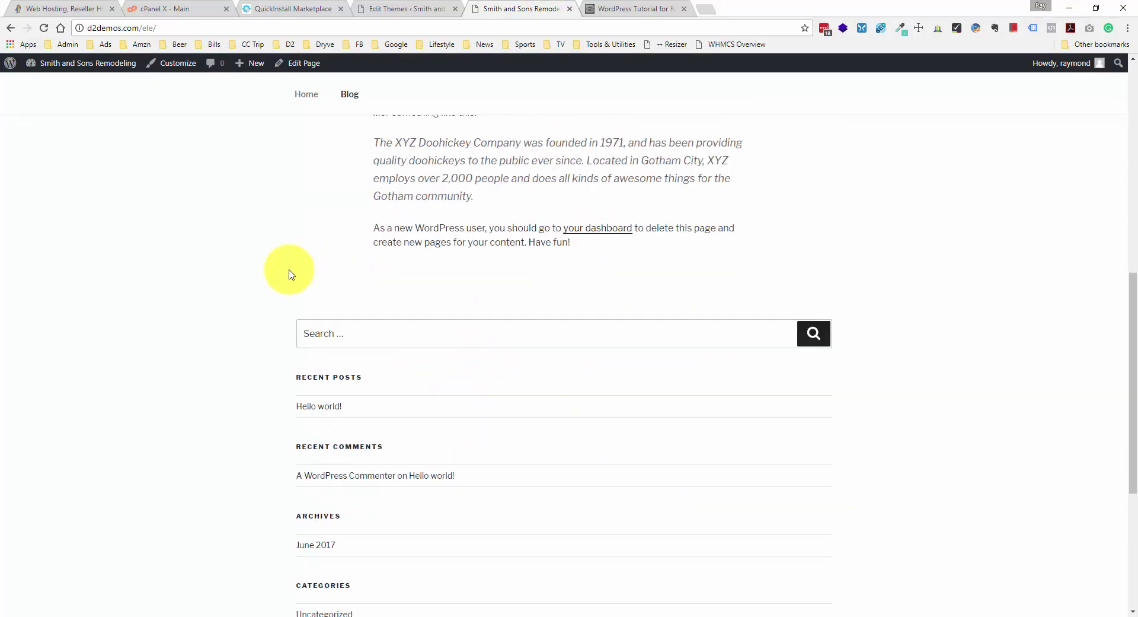
scroll(290, 361, up, 8)
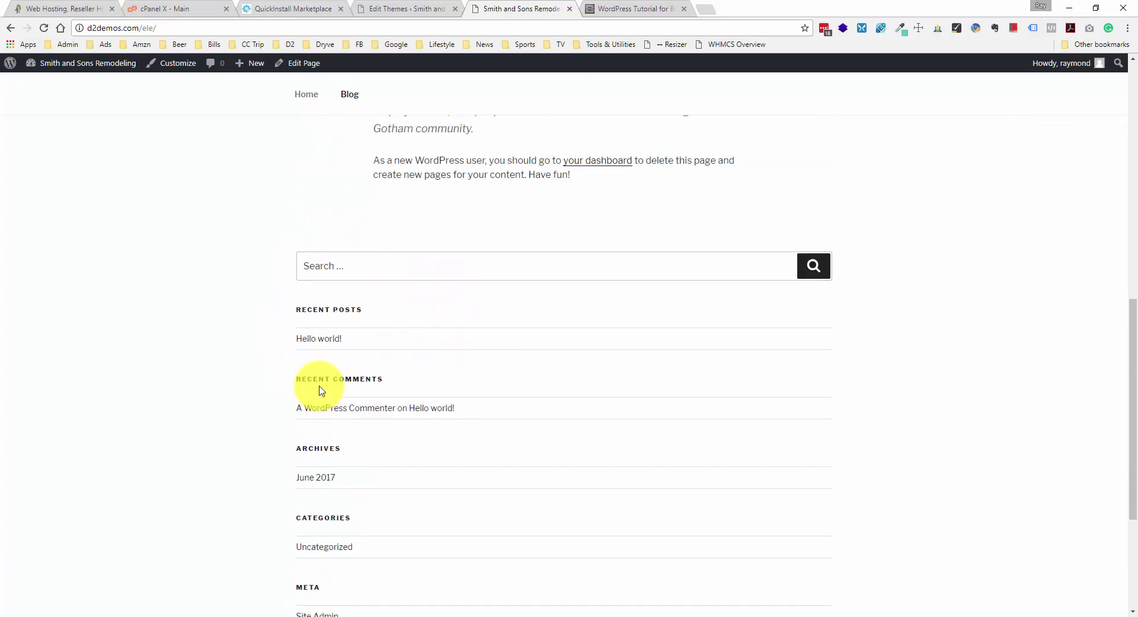
scroll(478, 346, down, 3)
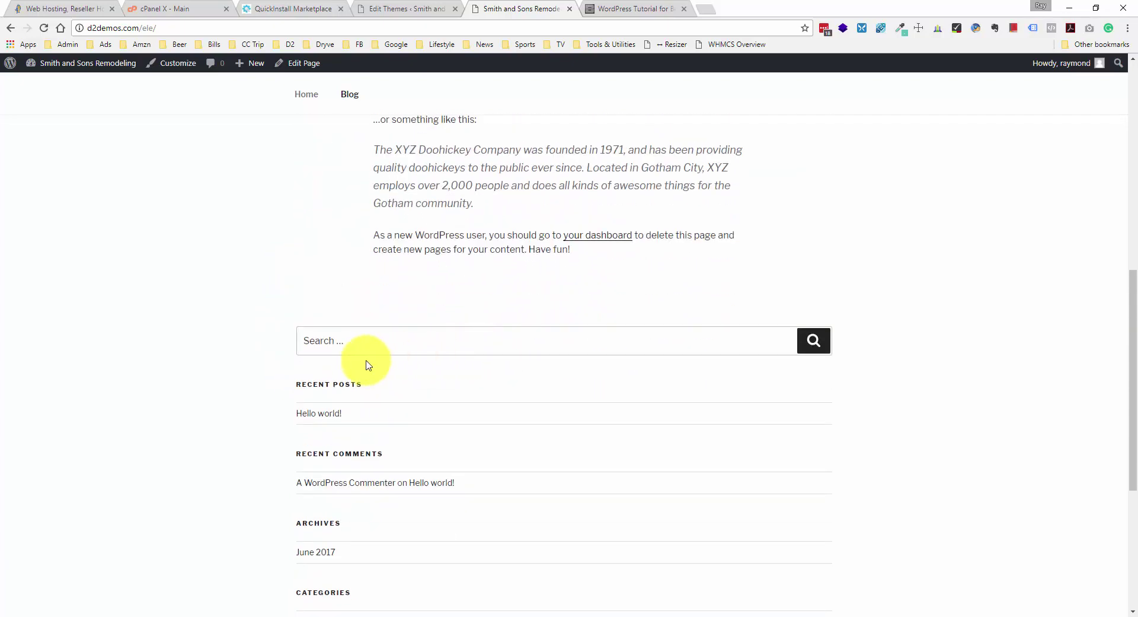
scroll(360, 364, down, 2)
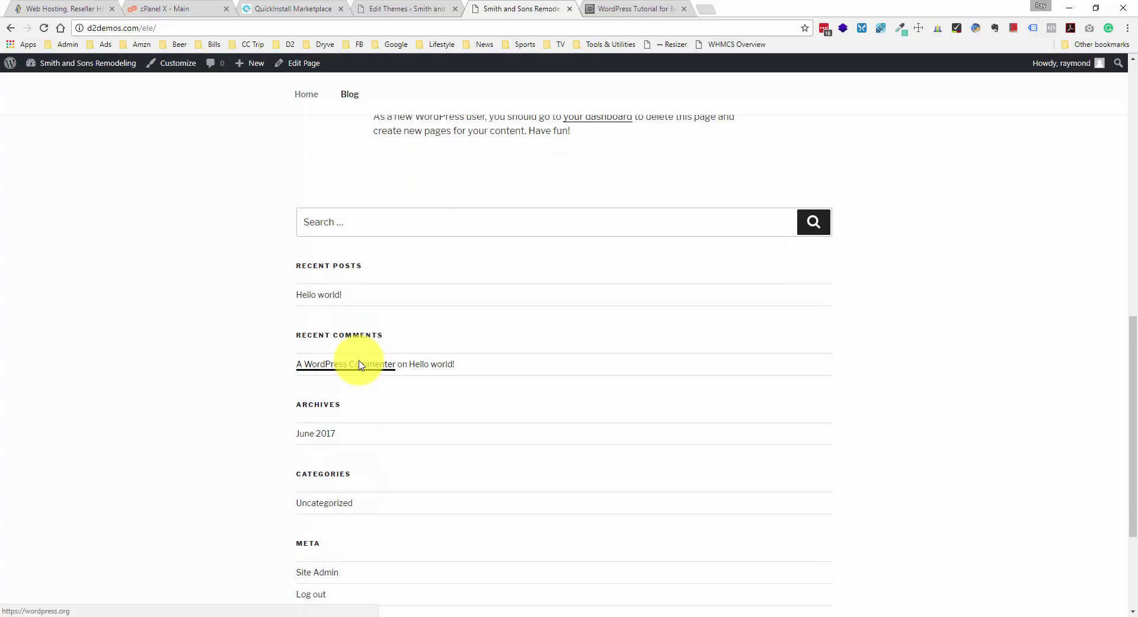
scroll(359, 364, down, 3)
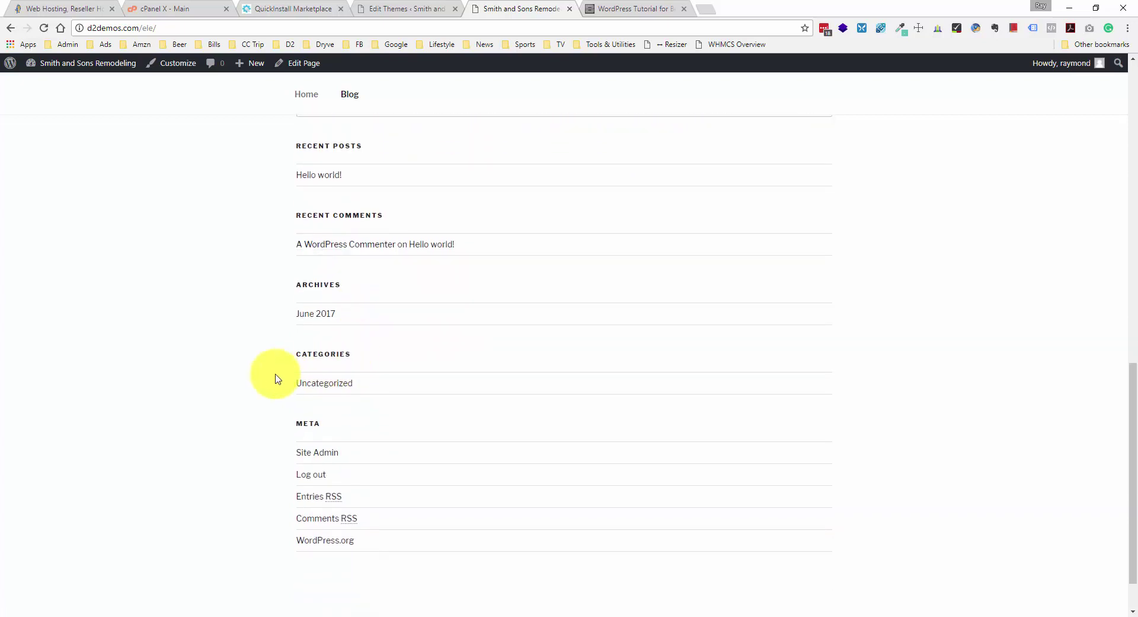
scroll(305, 441, up, 4)
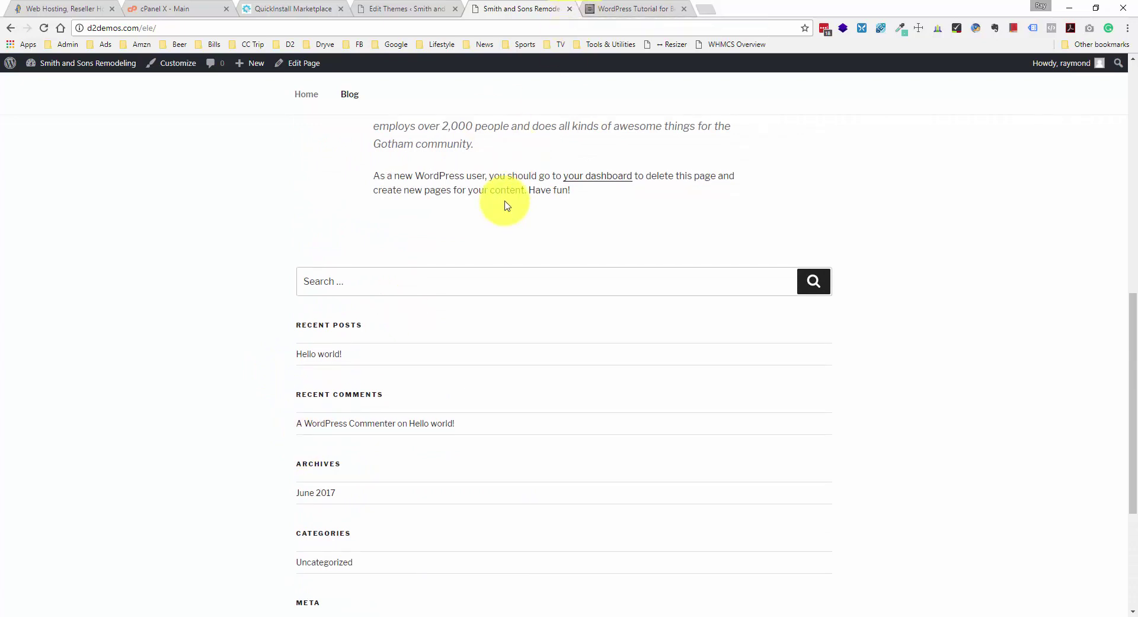
scroll(505, 206, up, 10)
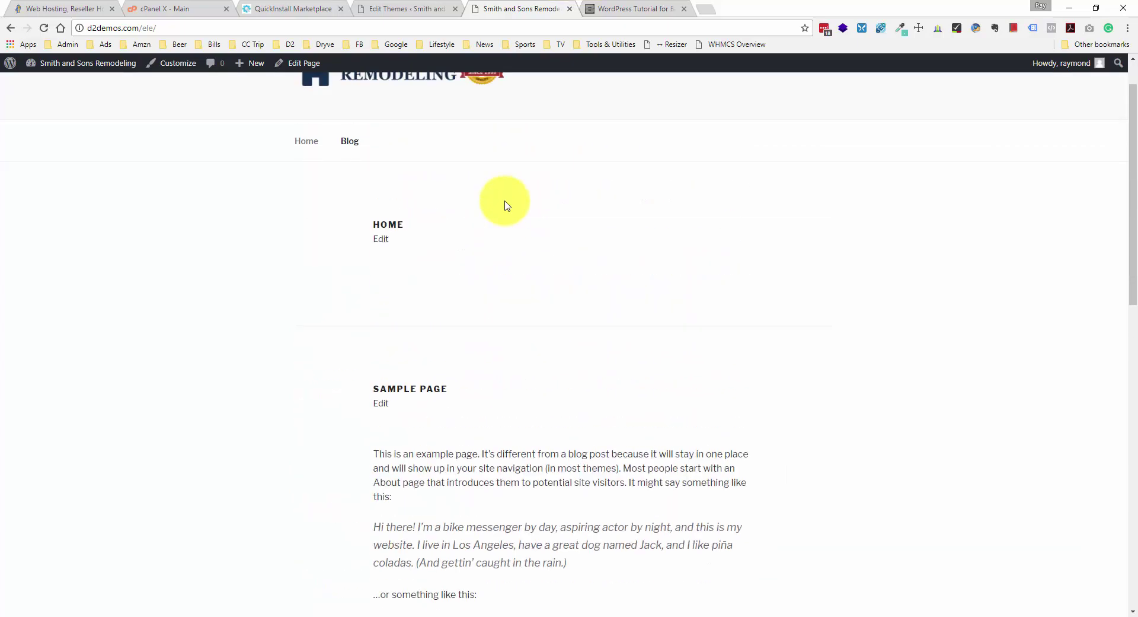
scroll(505, 205, down, 4)
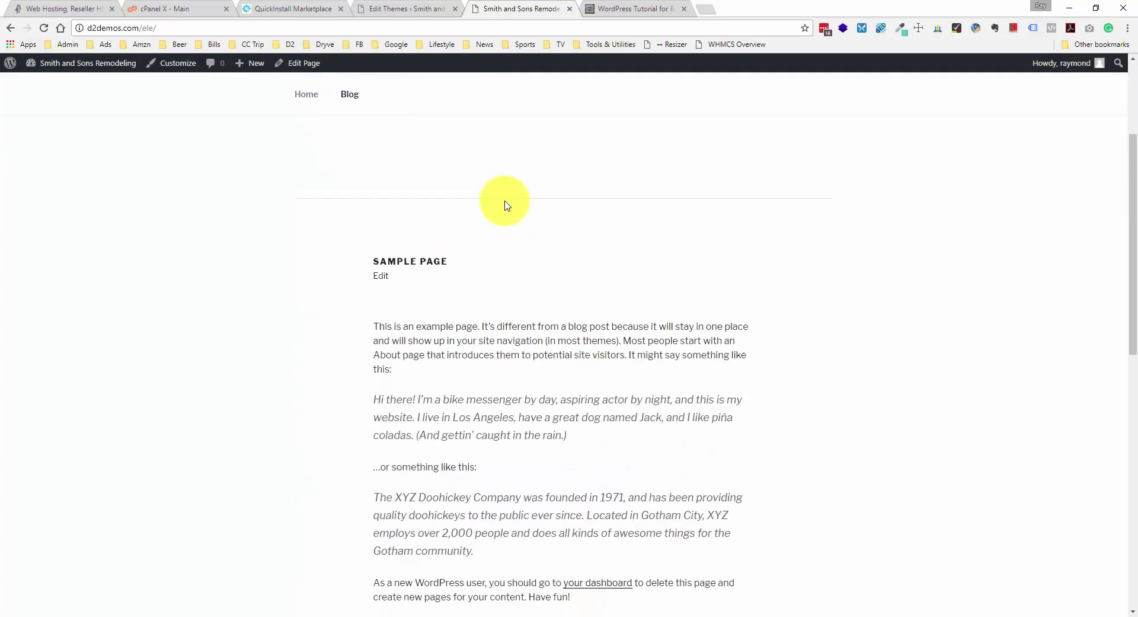
scroll(504, 202, up, 4)
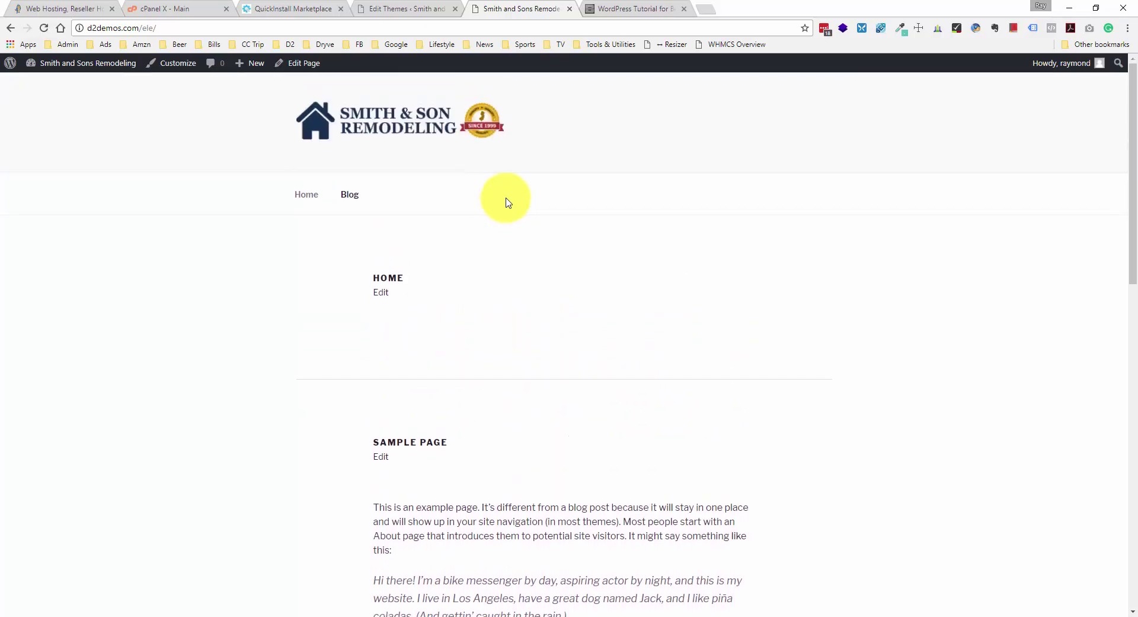
- Scroll the tutorial to the twentyseventeen_body_classes_child filter snippet for functions.php
click(619, 8)
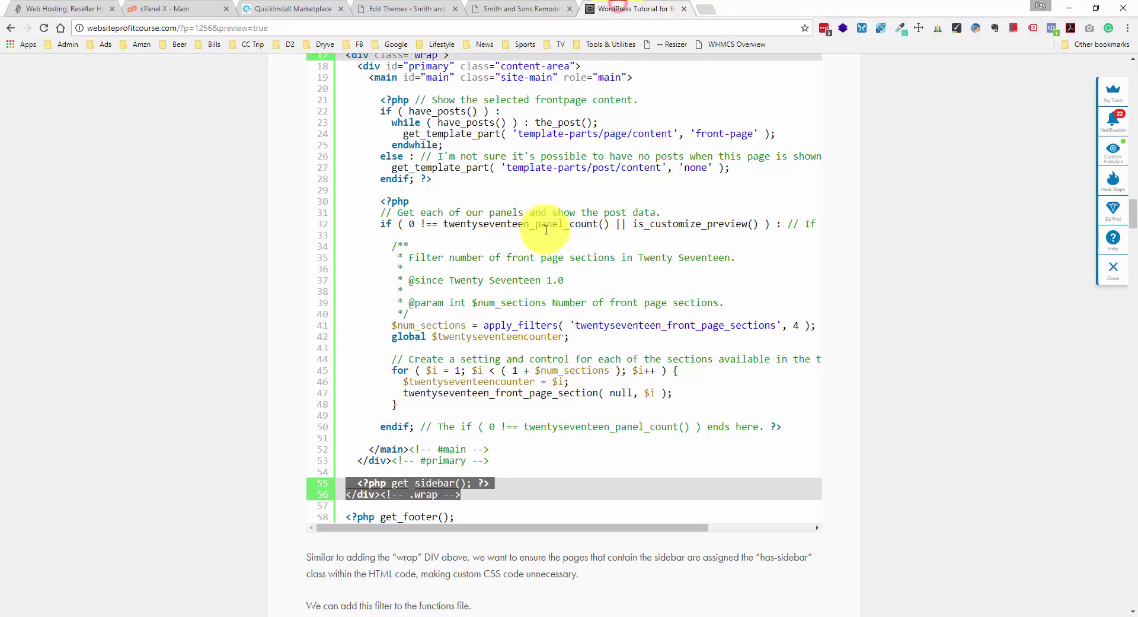
scroll(522, 296, down, 4)
scroll(522, 338, down, 2)
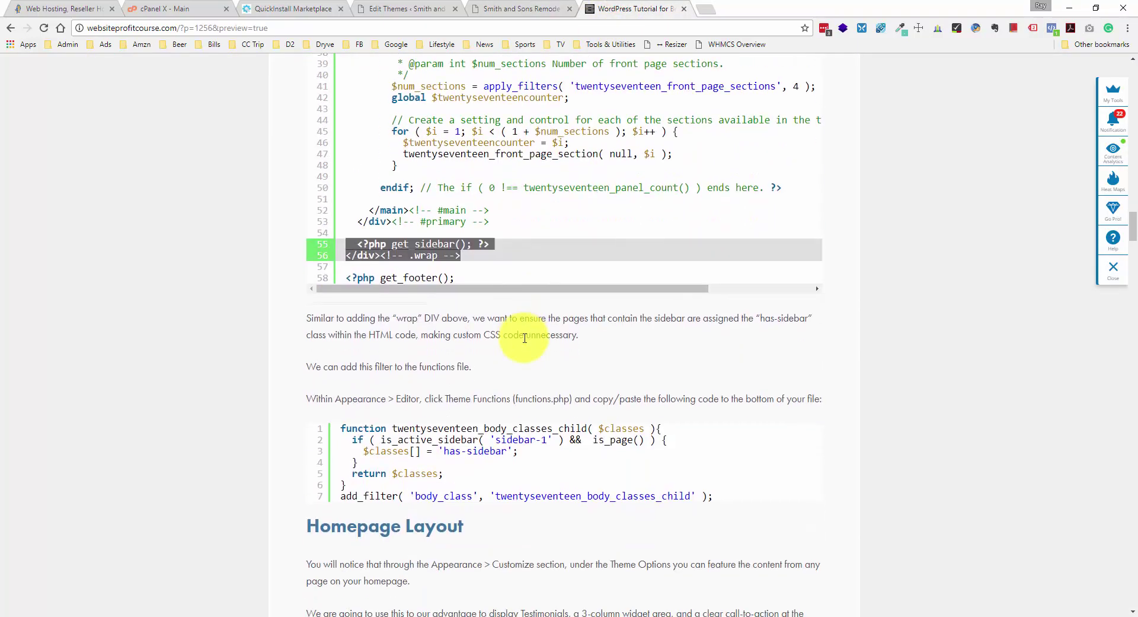
click(485, 351)
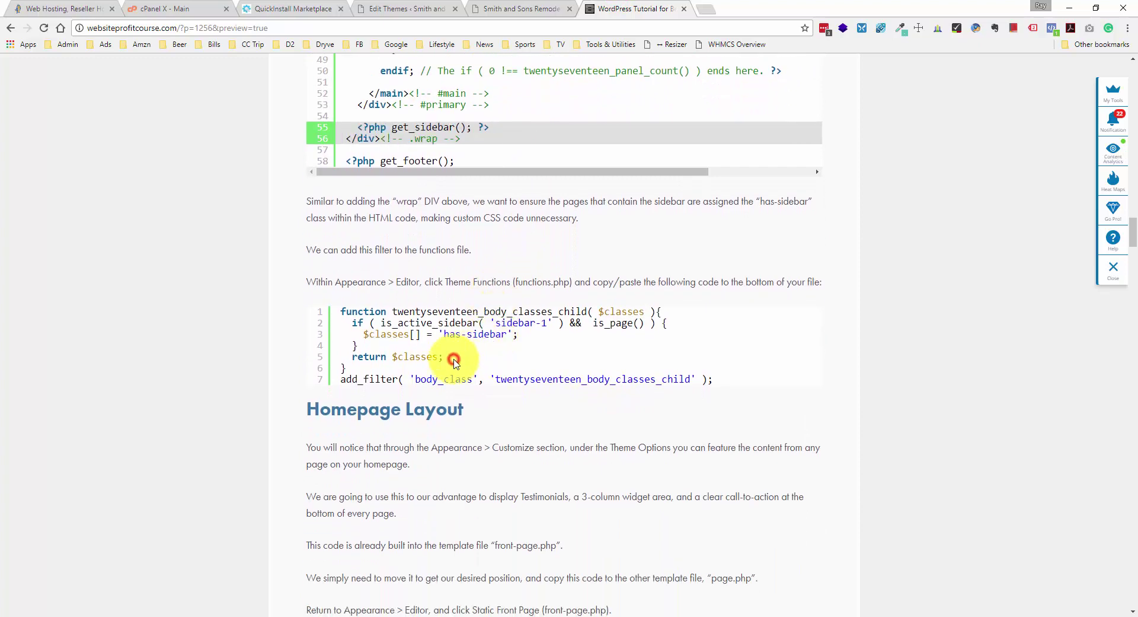
click(341, 303)
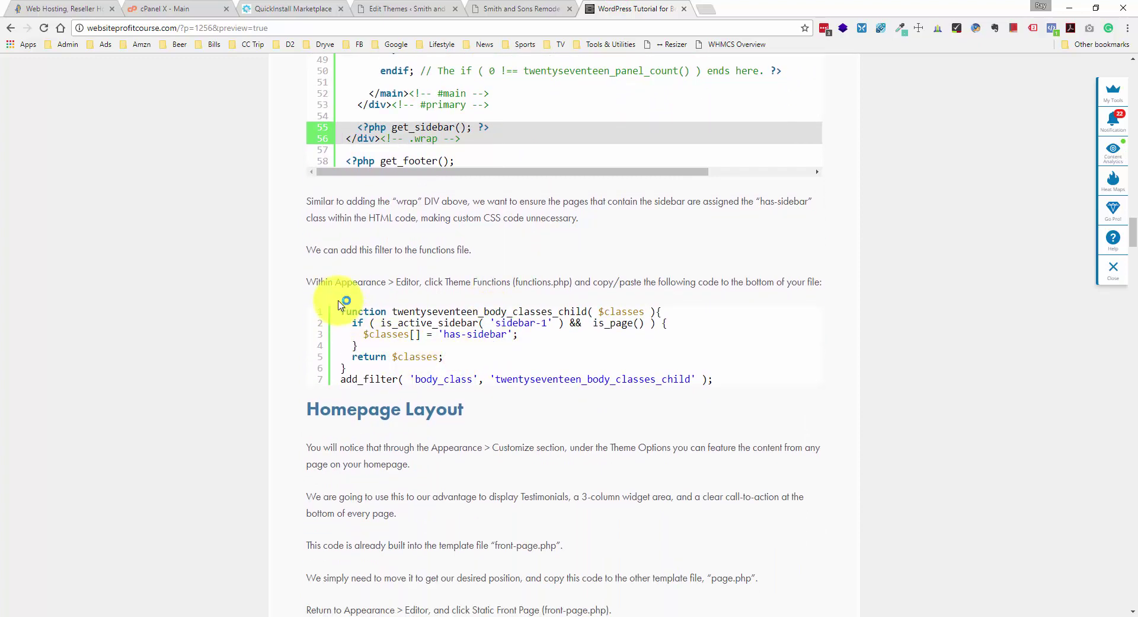
- Scroll the Smith and Sons front page to confirm the sidebar widgets still sit below the content
click(516, 9)
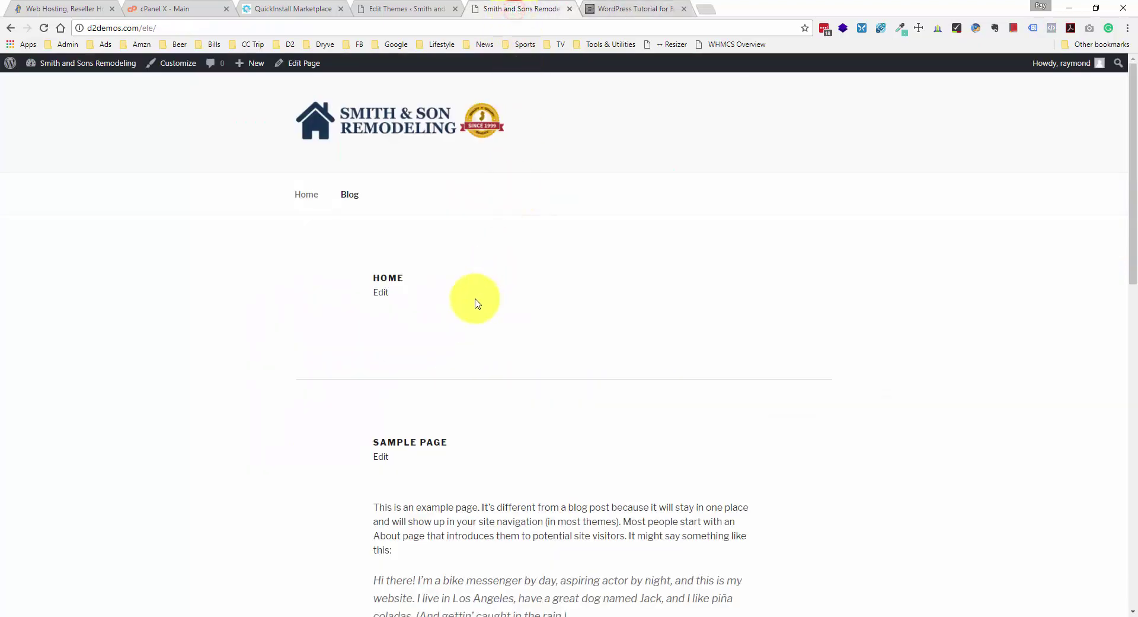
scroll(444, 304, down, 1)
scroll(410, 306, up, 1)
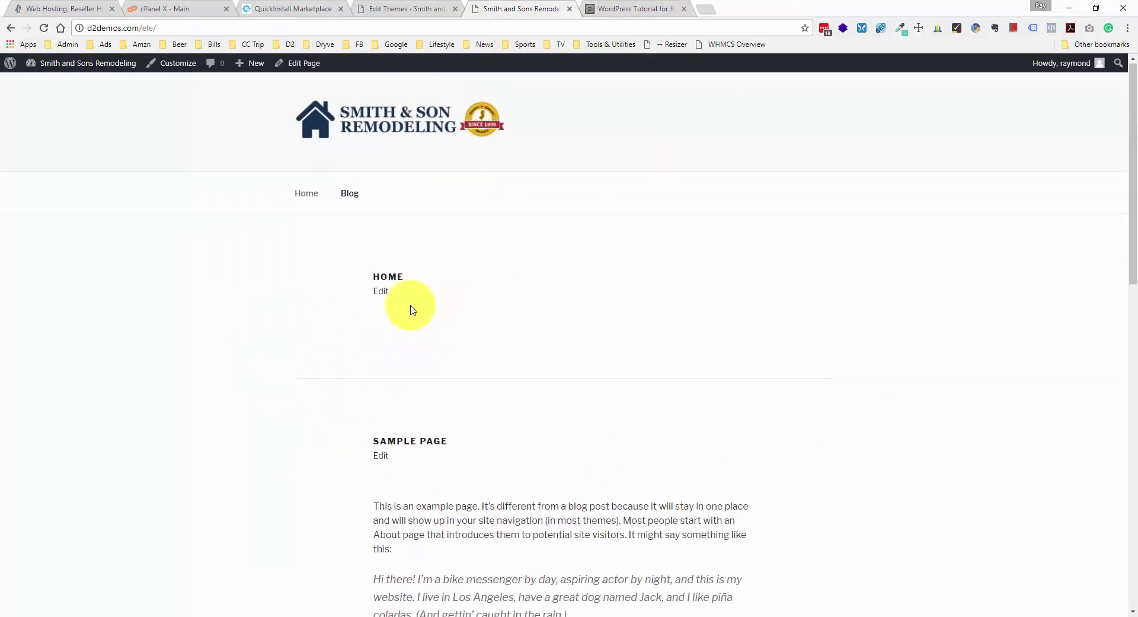
scroll(411, 306, down, 9)
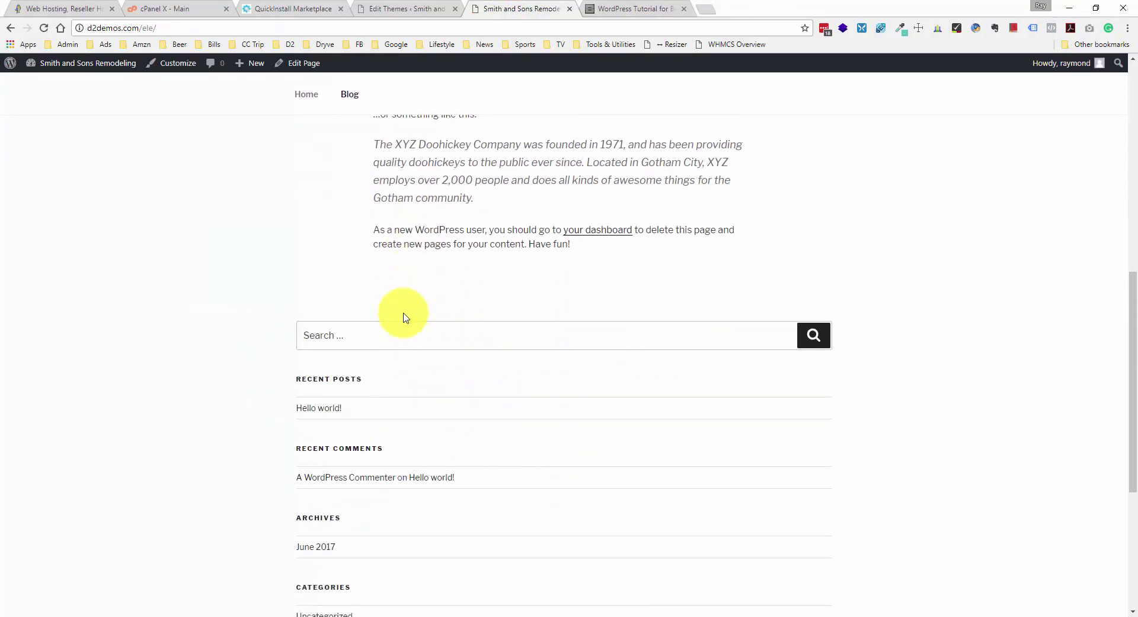
scroll(389, 389, up, 10)
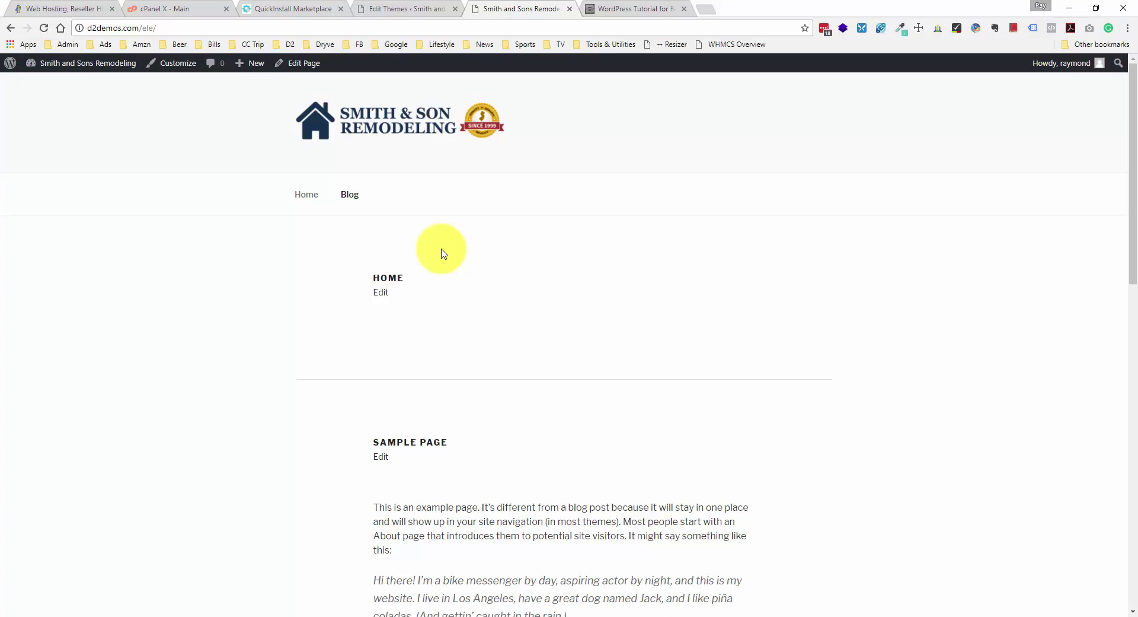
- Copy the has-sidebar body-class snippet from the tutorial and open the child theme's functions.php
click(638, 13)
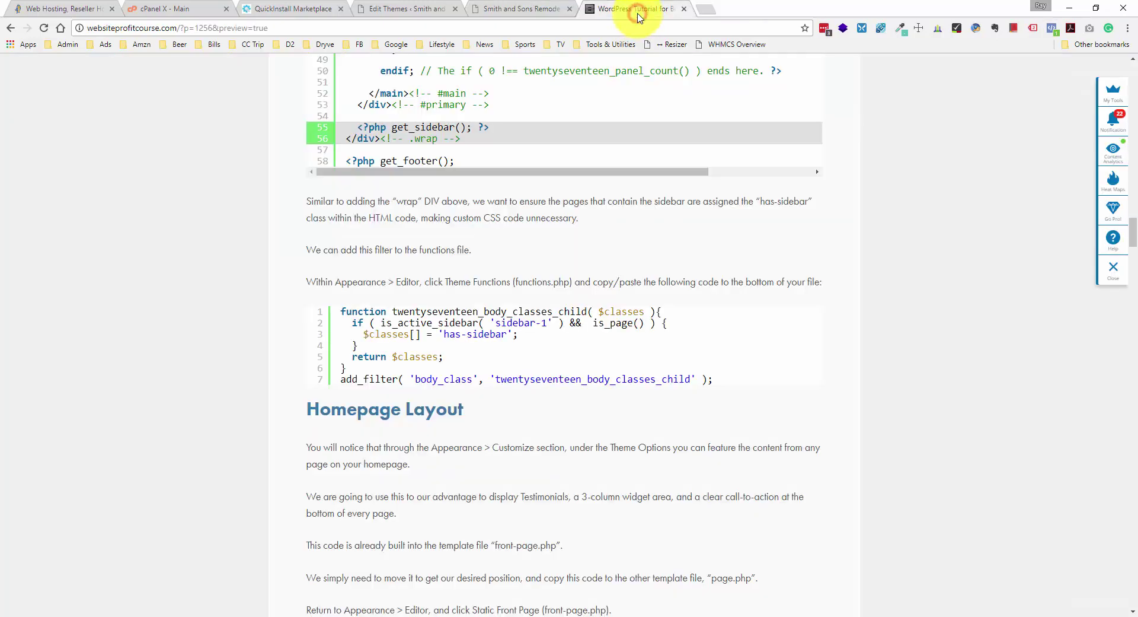
drag(715, 379, 337, 311)
key(ctrl+c)
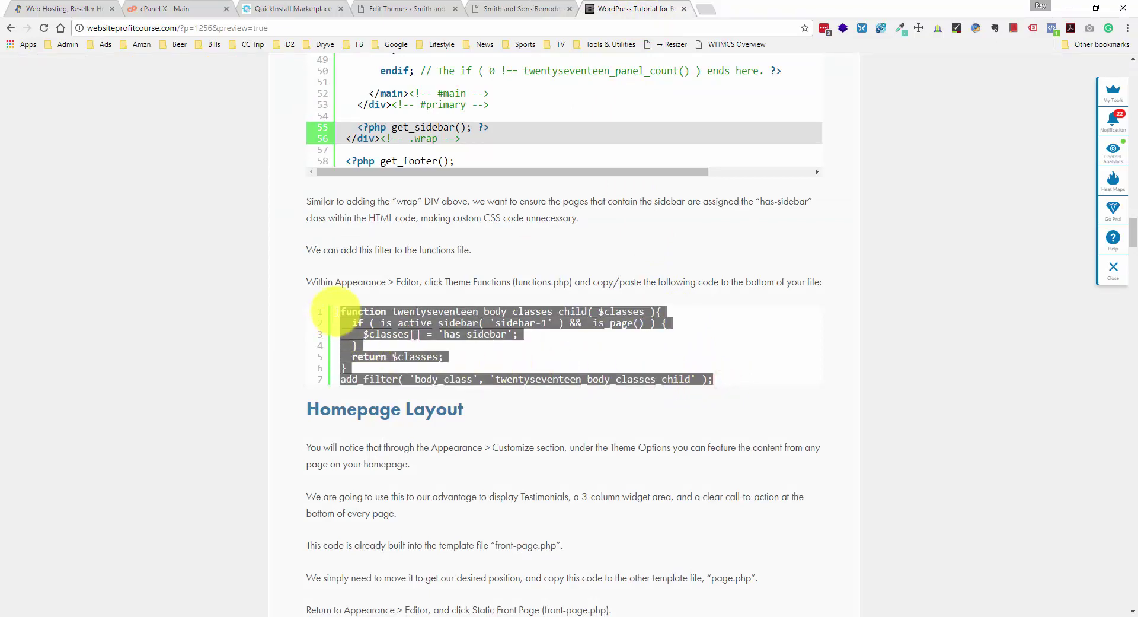
click(533, 8)
click(419, 8)
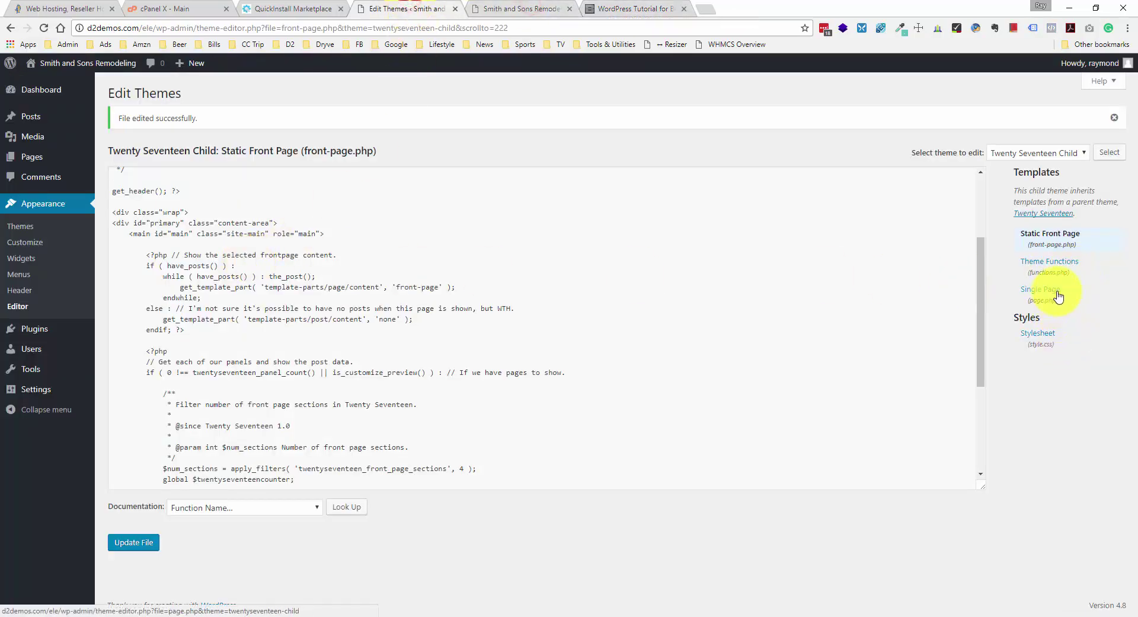
click(1062, 266)
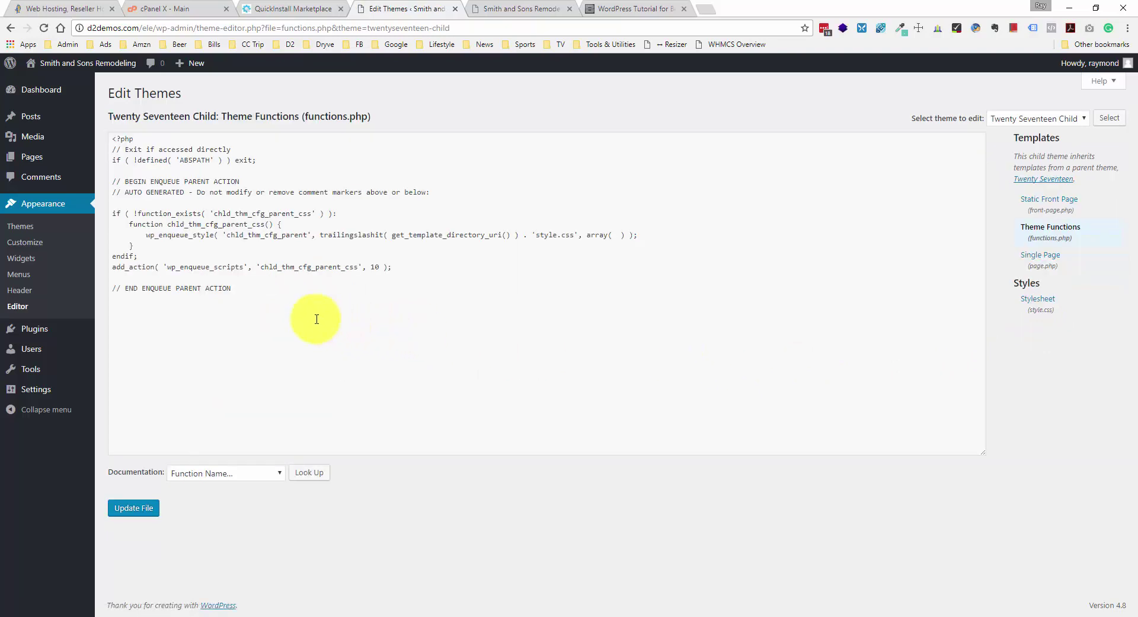
- Paste the body-class filter function after the last line of functions.php
drag(250, 297, 114, 147)
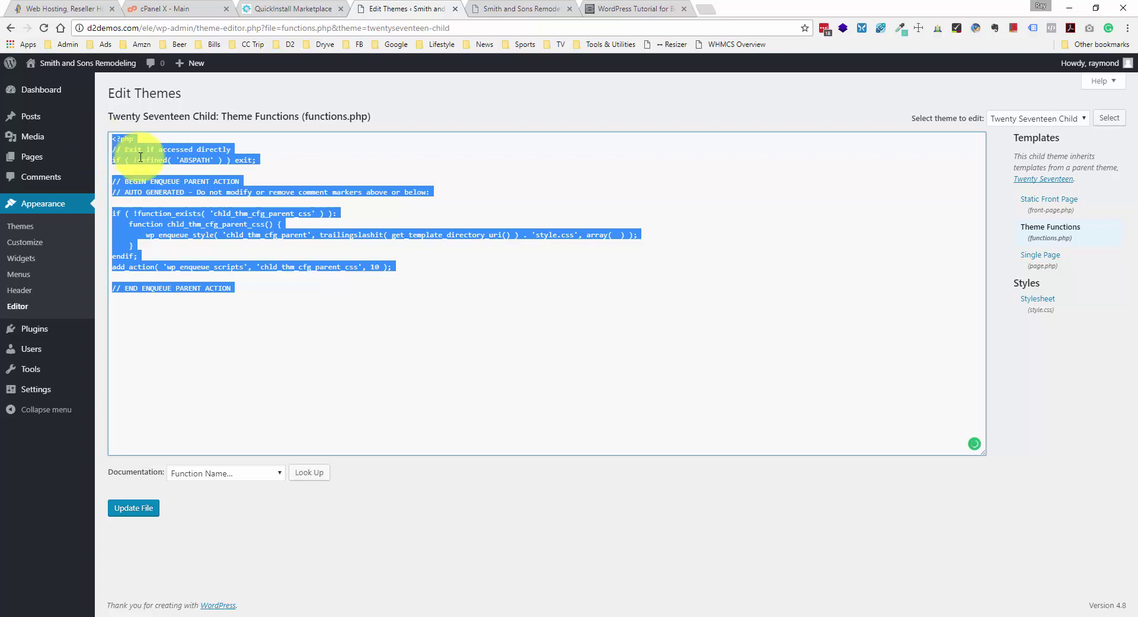
click(234, 267)
click(237, 283)
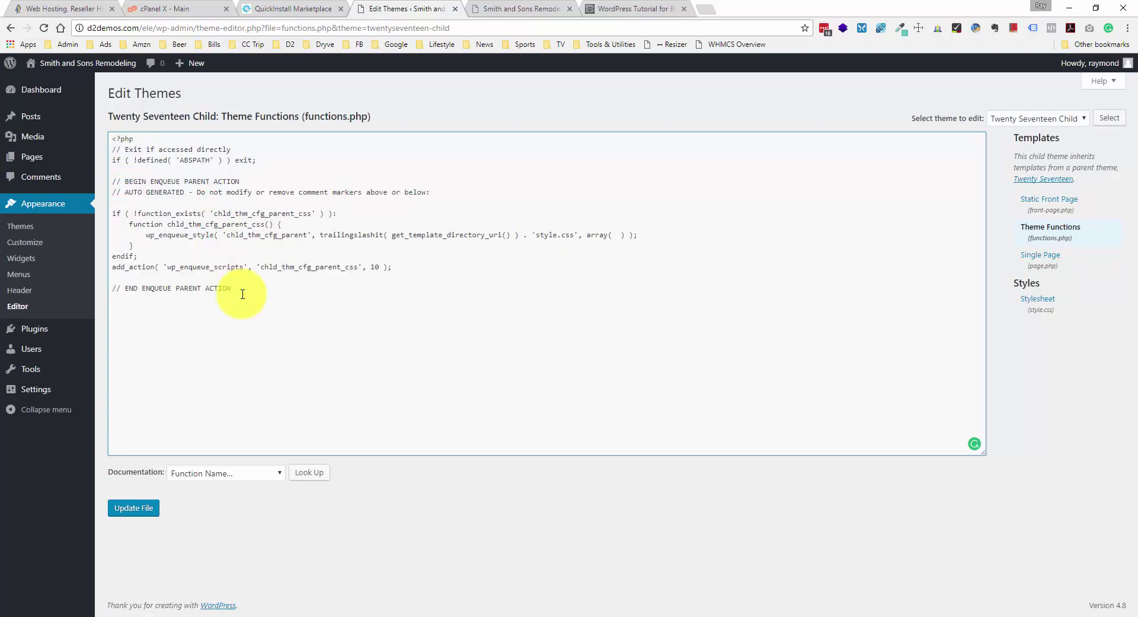
key(ctrl+v)
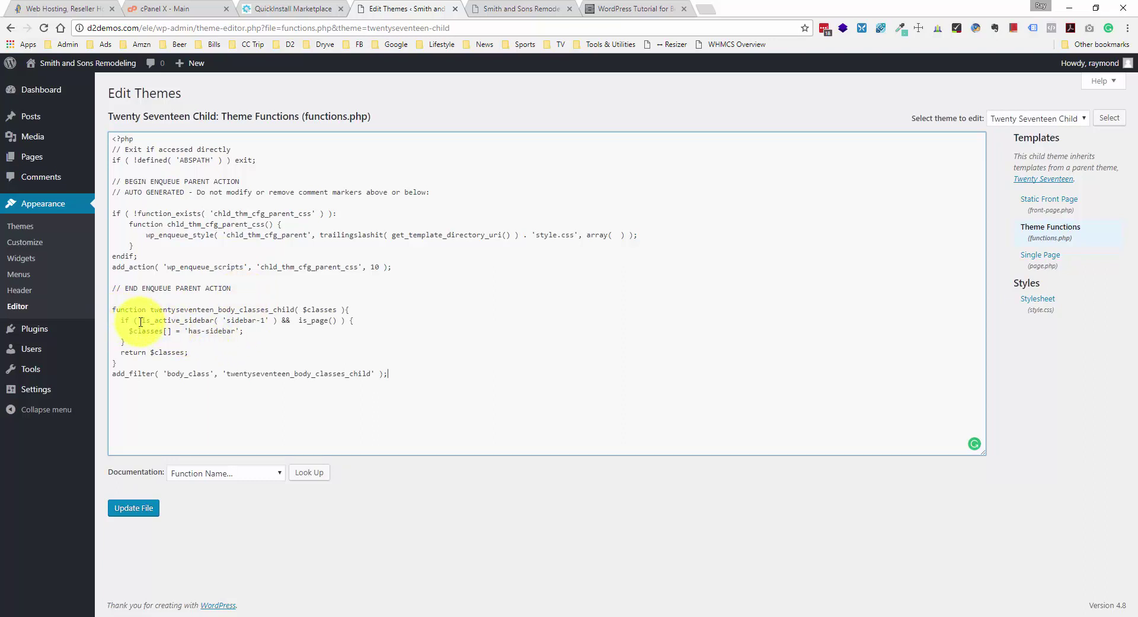
- Review the is_active_sidebar condition, has-sidebar class and add_filter call, then save the file
drag(140, 321, 258, 320)
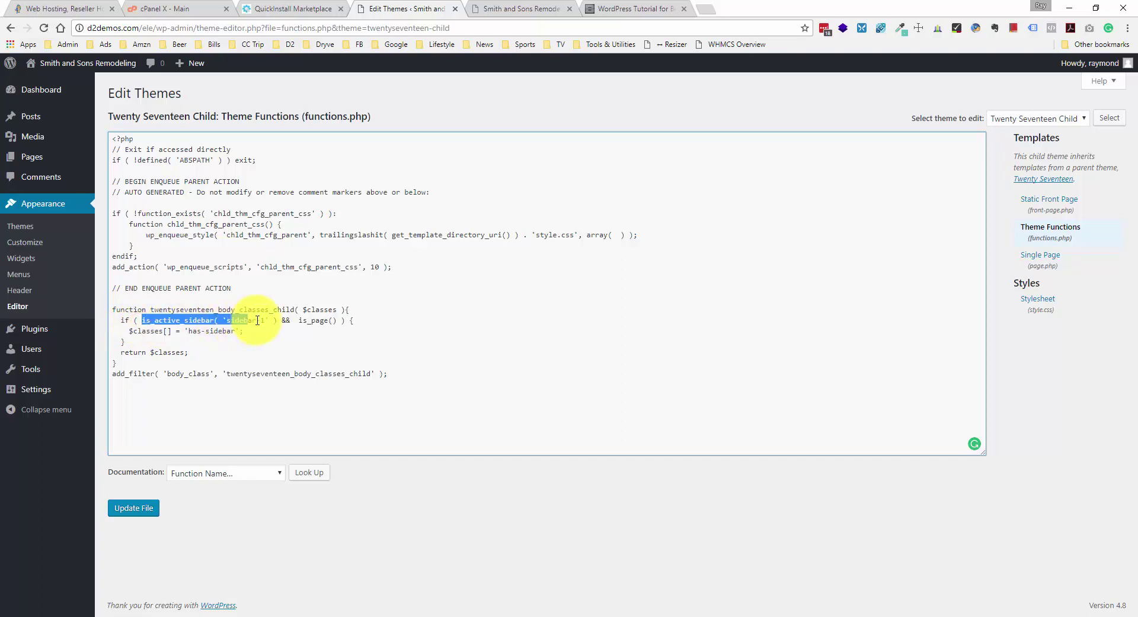
click(317, 320)
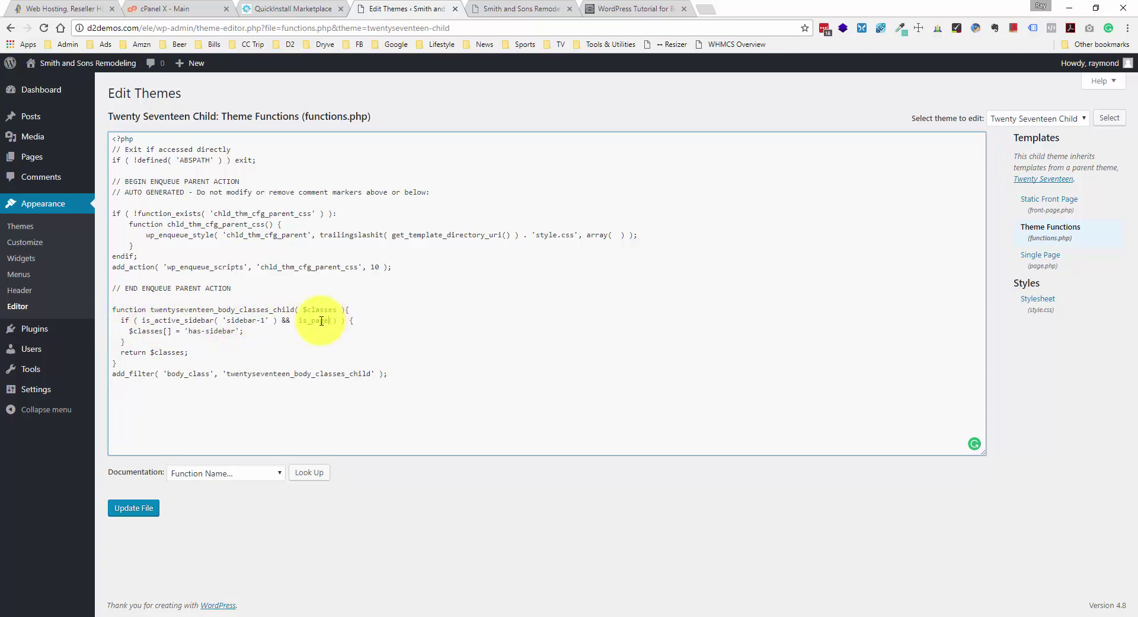
drag(188, 330, 238, 330)
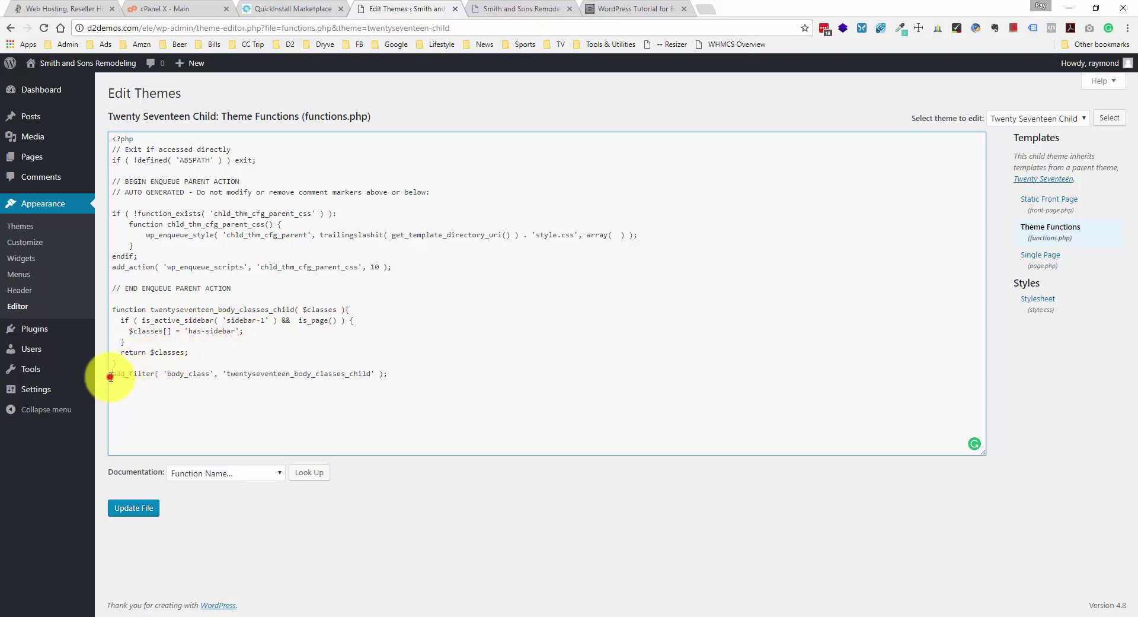
drag(110, 376, 162, 378)
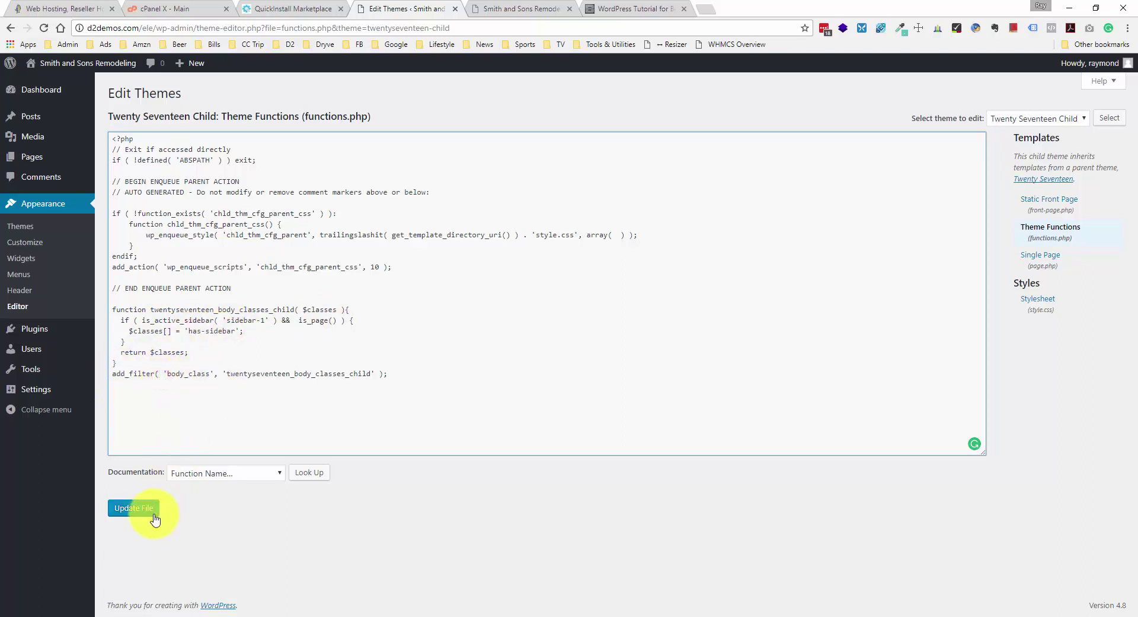
click(135, 508)
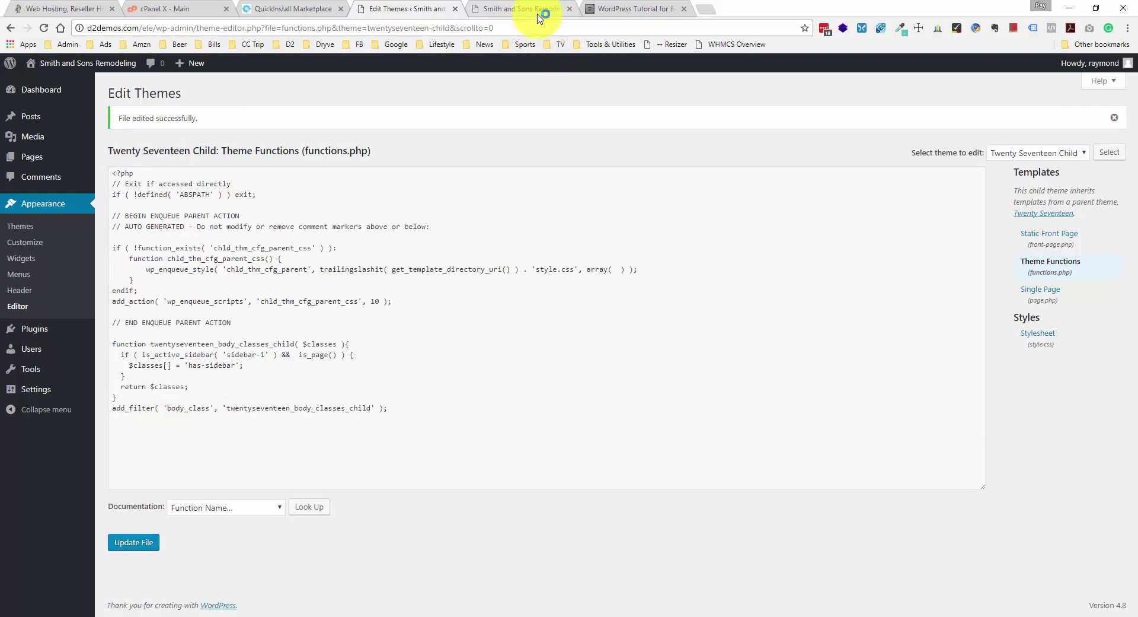
click(537, 11)
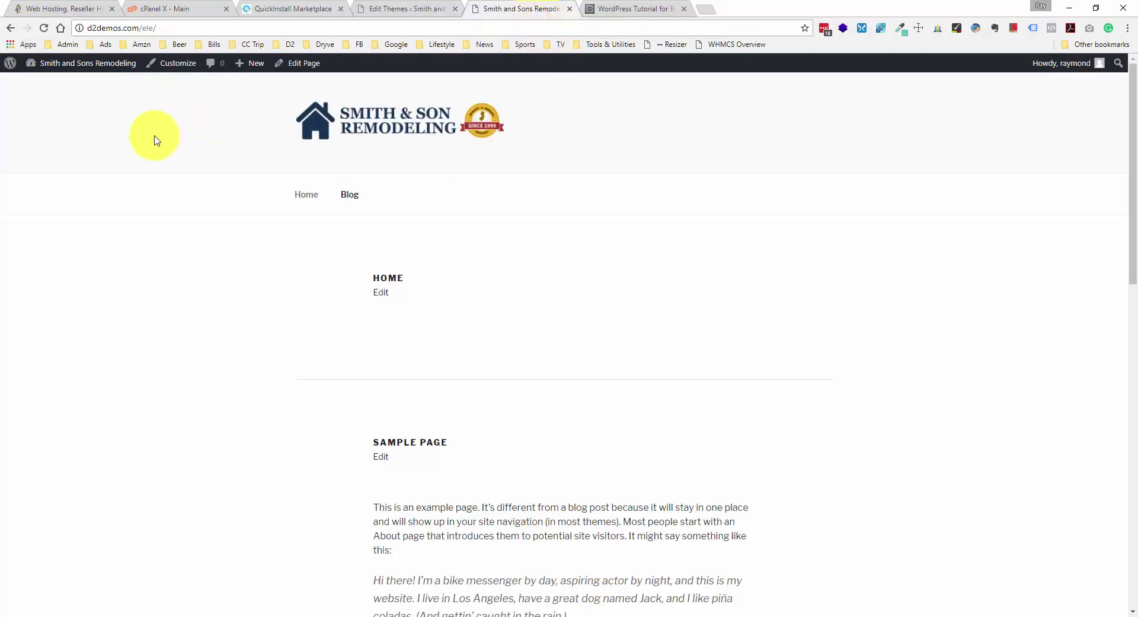
- Reload the live site and scroll the Sample Page to check the sidebar placement
right_click(143, 169)
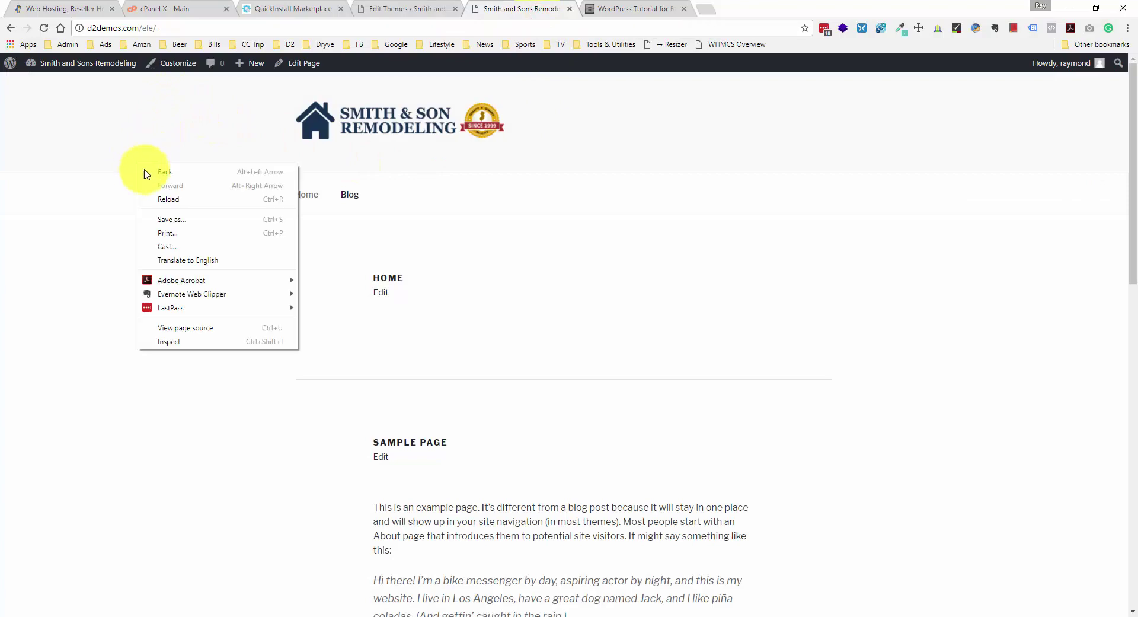
click(187, 202)
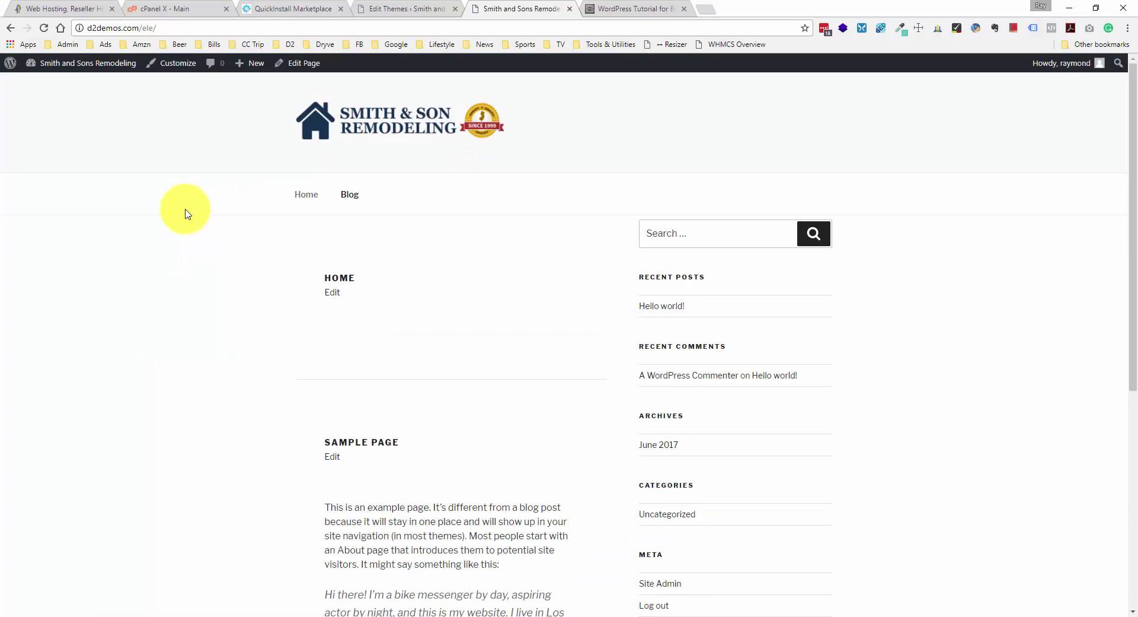
scroll(217, 252, down, 6)
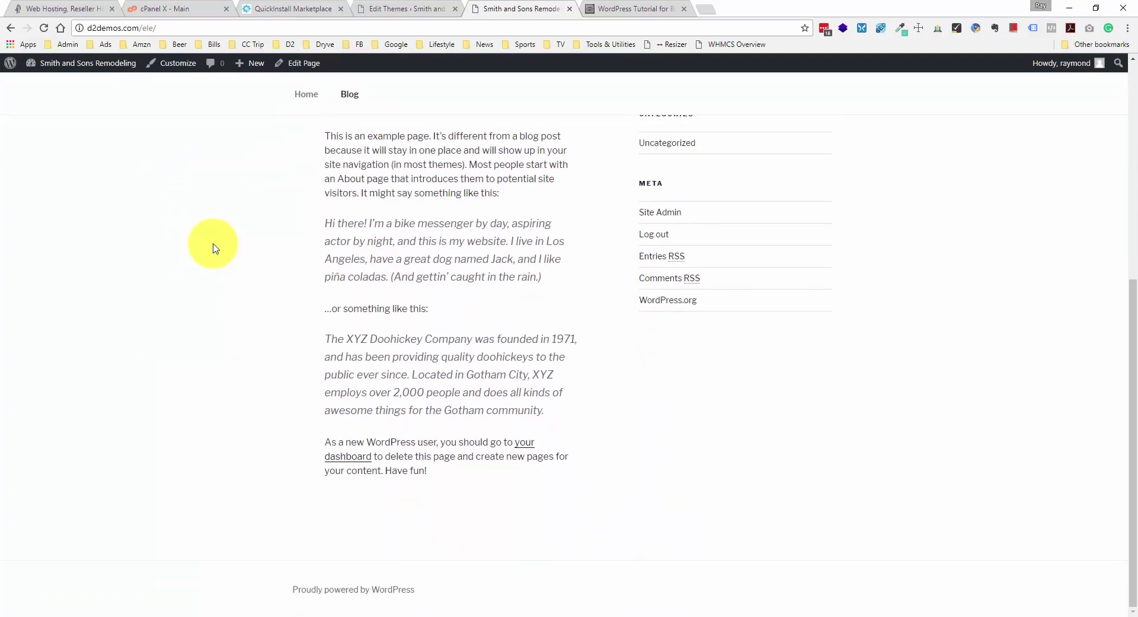
scroll(215, 248, up, 5)
scroll(213, 246, up, 2)
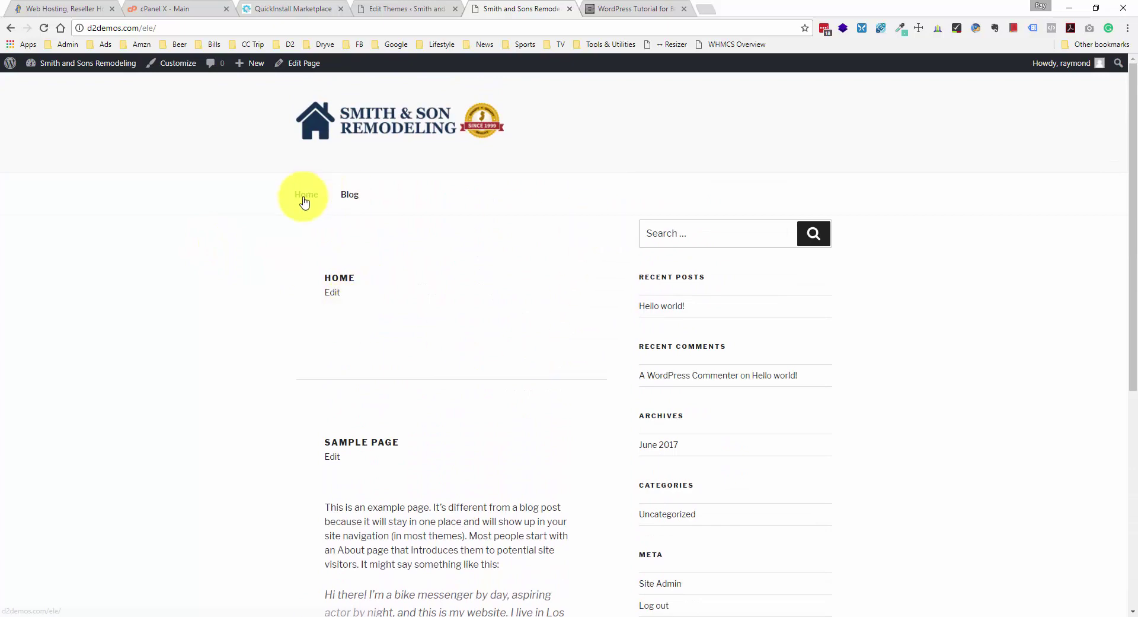
scroll(309, 217, down, 3)
scroll(308, 218, down, 1)
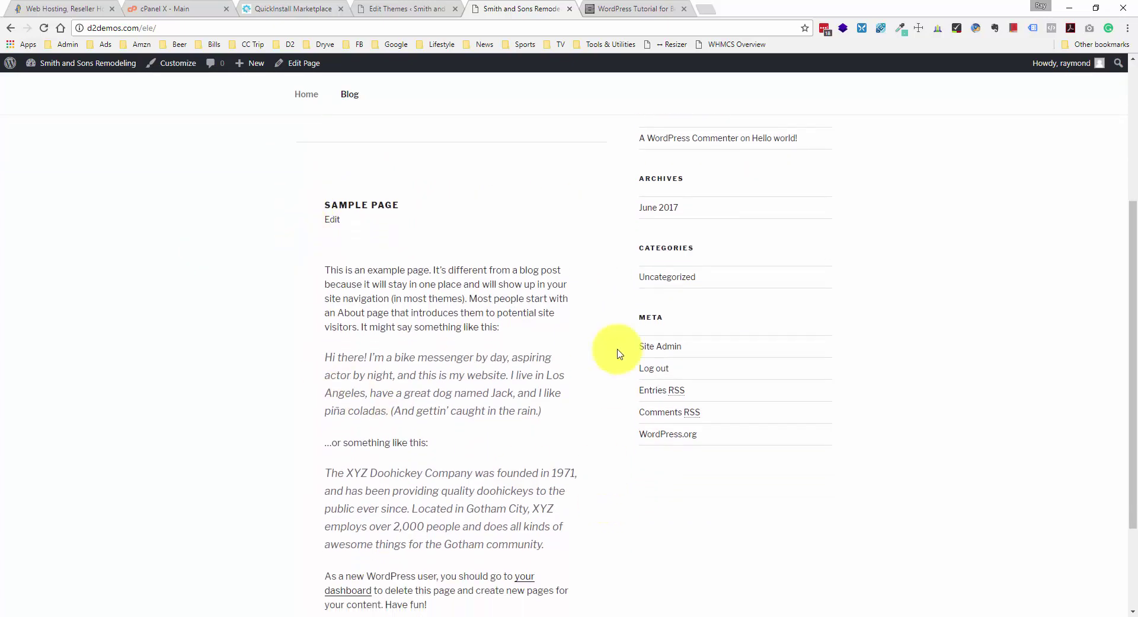
scroll(557, 210, up, 2)
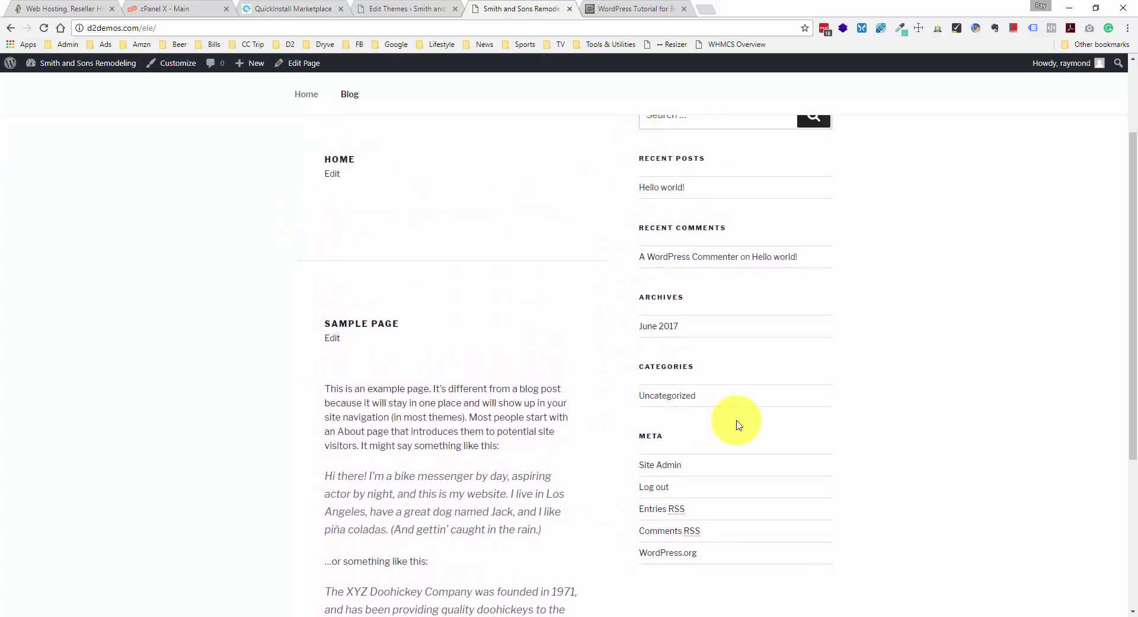
scroll(808, 409, up, 2)
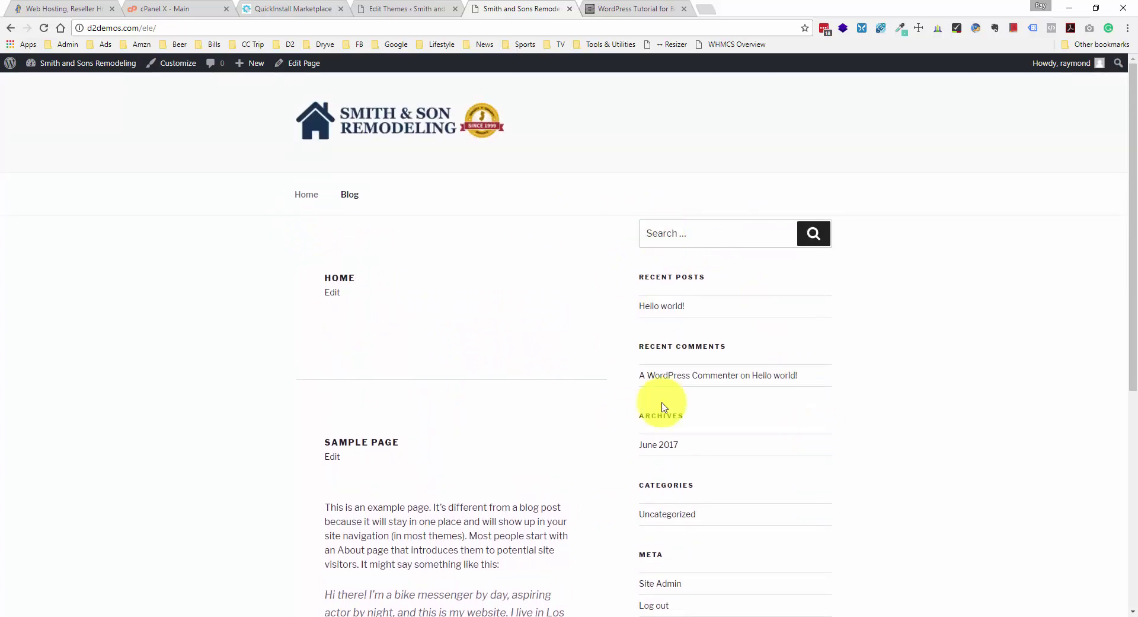
scroll(658, 438, down, 1)
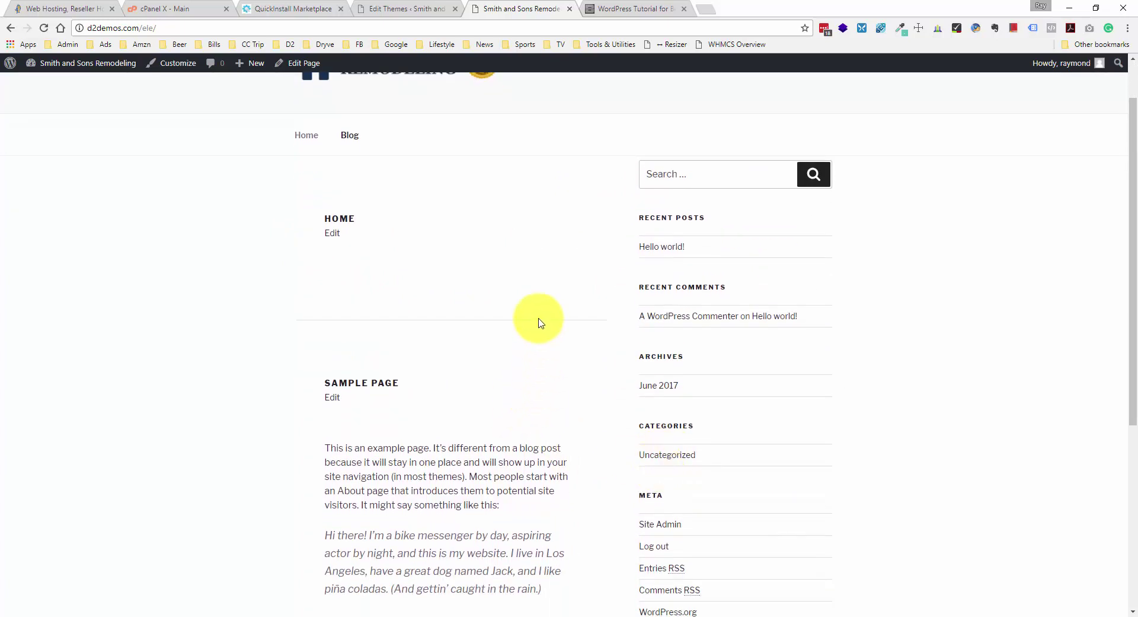
scroll(540, 321, up, 1)
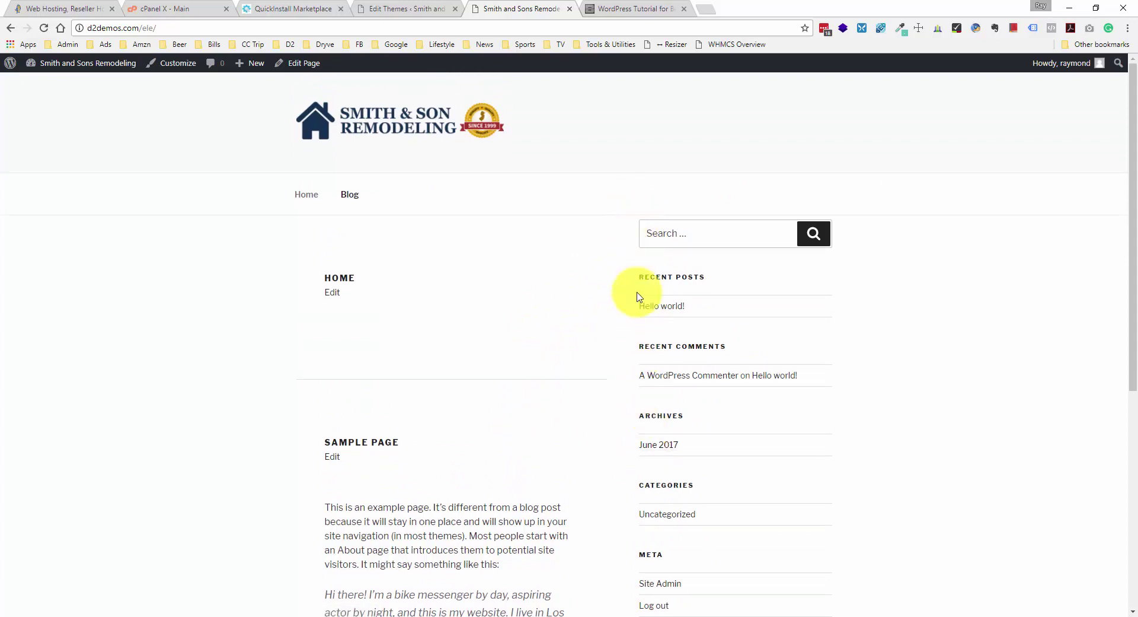
- Inspect the June 2017 archive entry and Sample Page text beside the sidebar, then return to the tutorial
drag(640, 469, 711, 472)
click(713, 470)
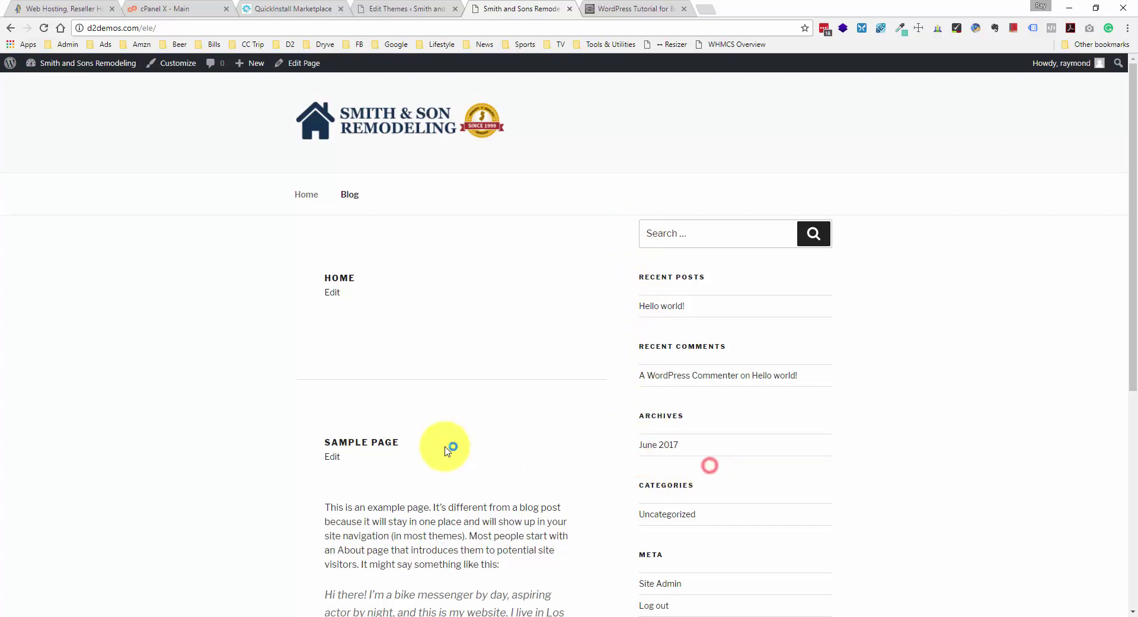
scroll(403, 443, down, 1)
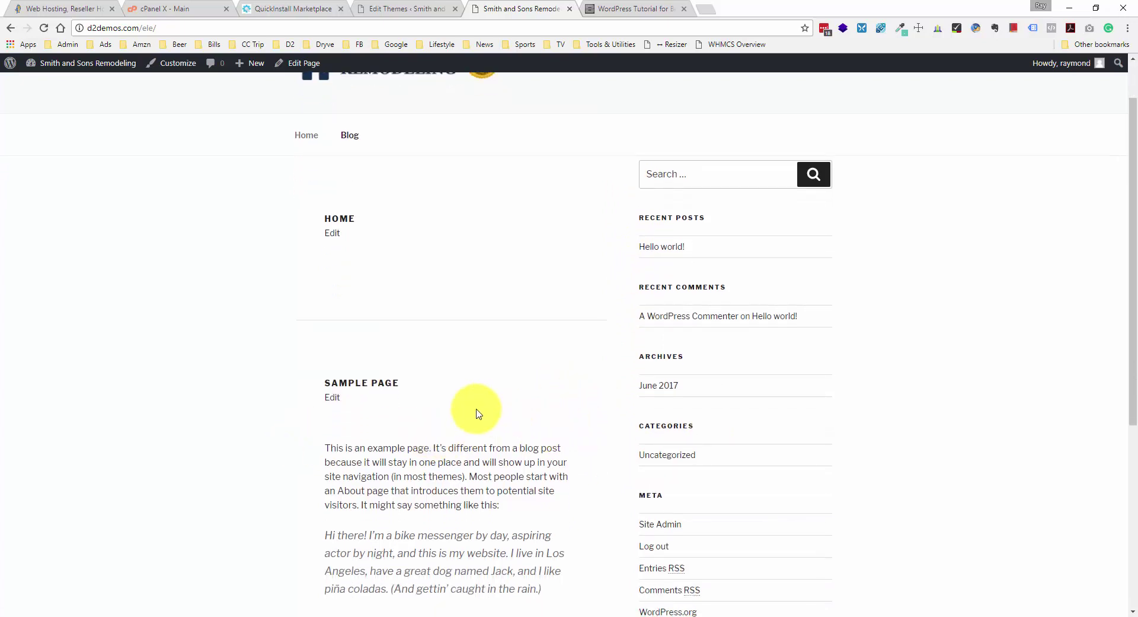
scroll(368, 355, down, 1)
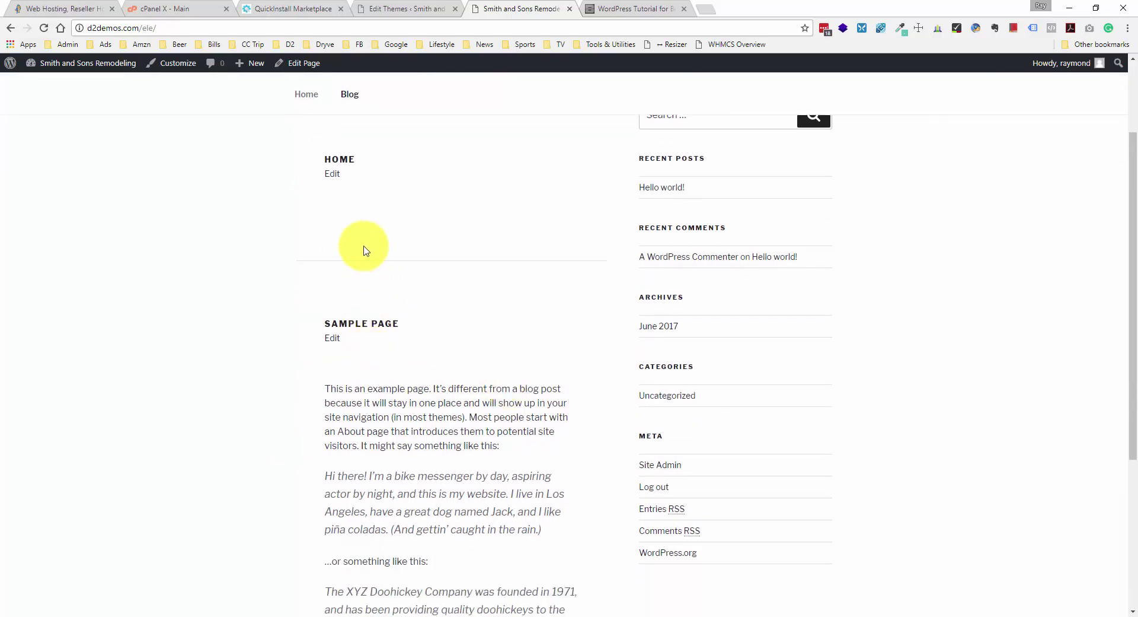
scroll(442, 262, up, 1)
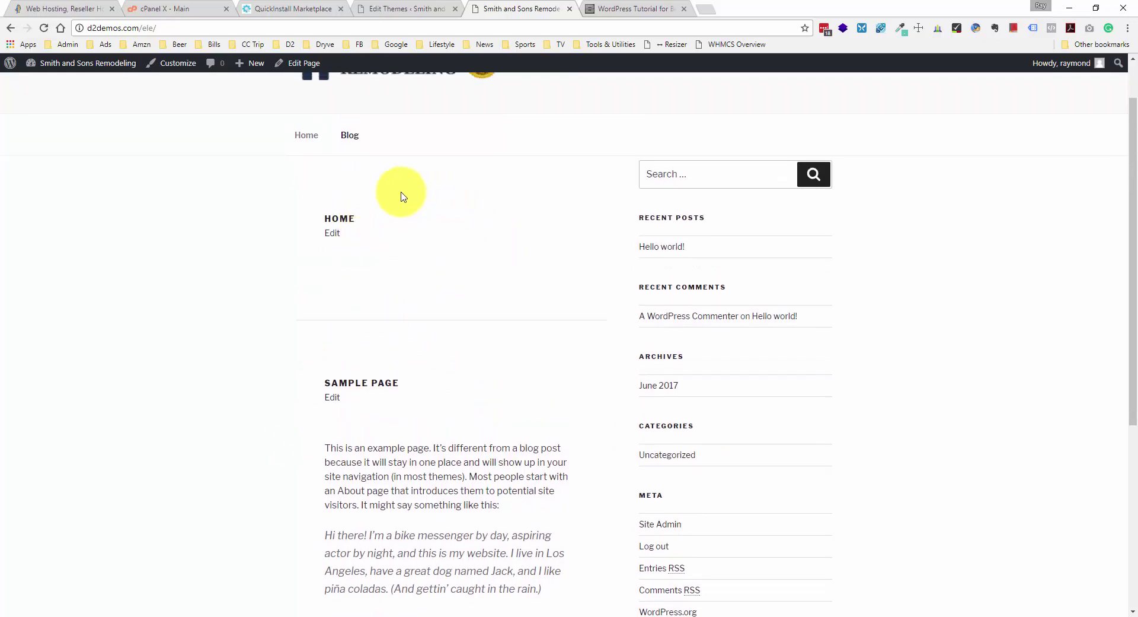
scroll(726, 240, down, 1)
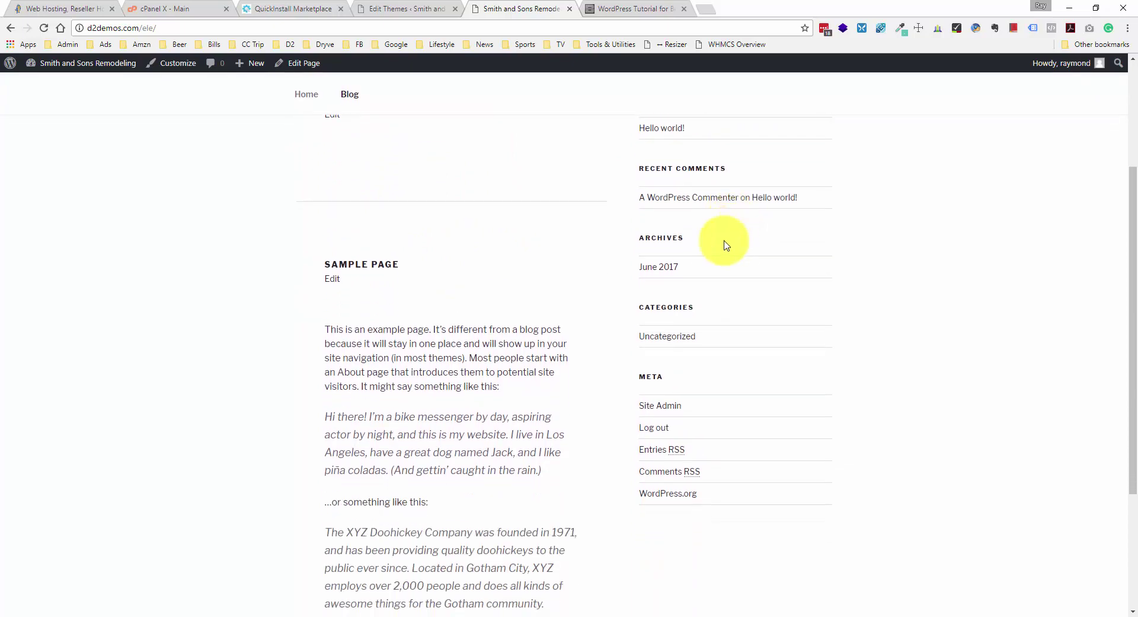
scroll(495, 327, down, 4)
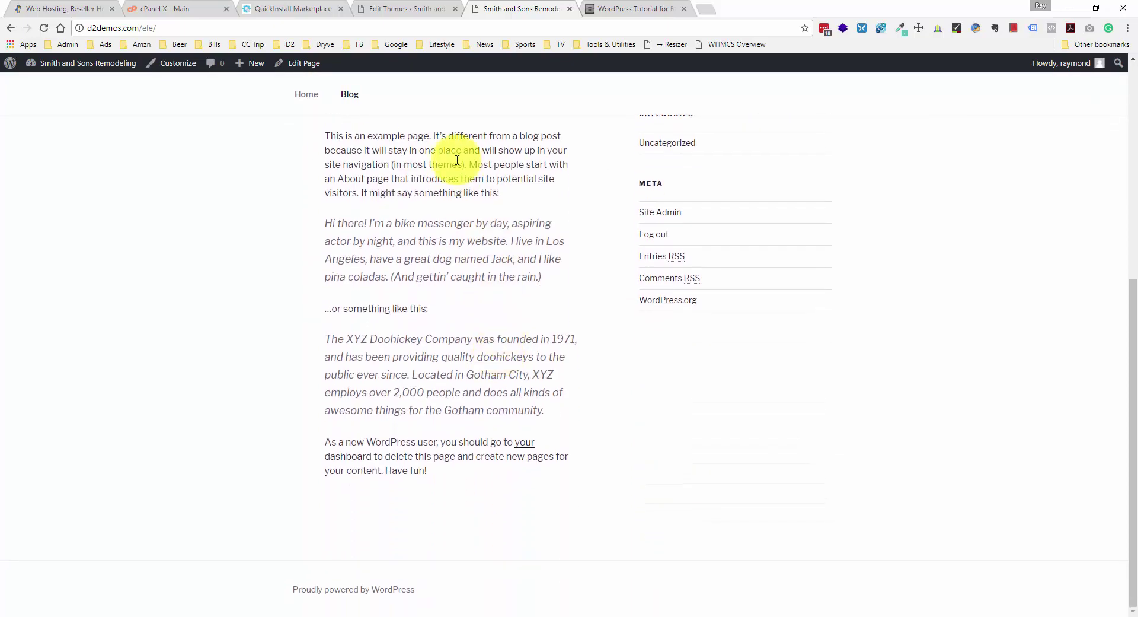
drag(452, 160, 498, 371)
click(498, 370)
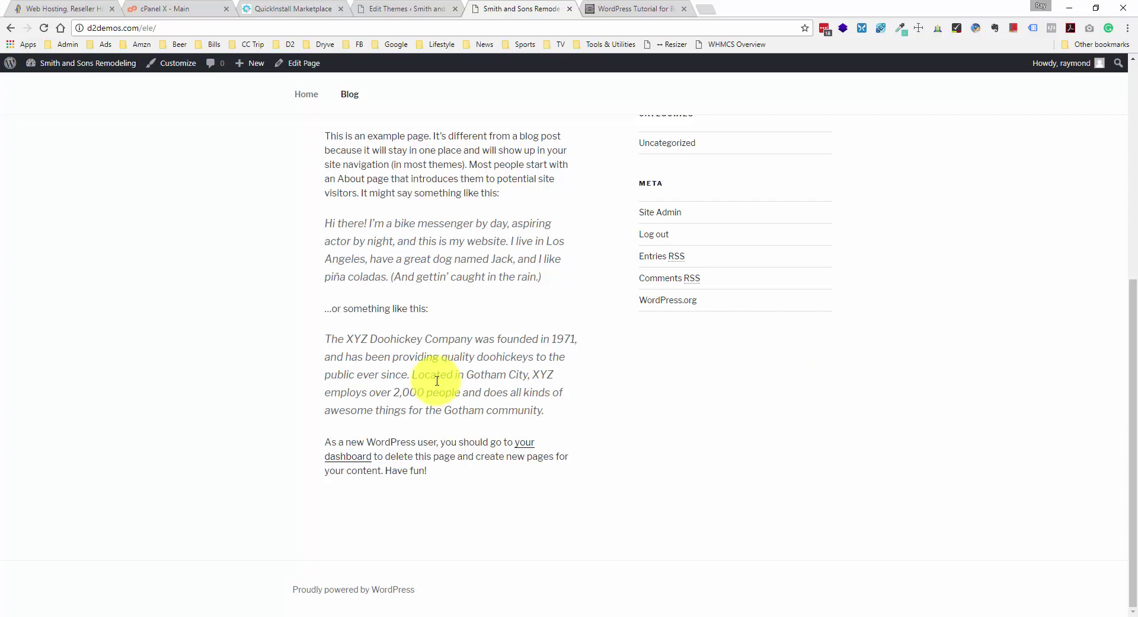
scroll(437, 380, up, 4)
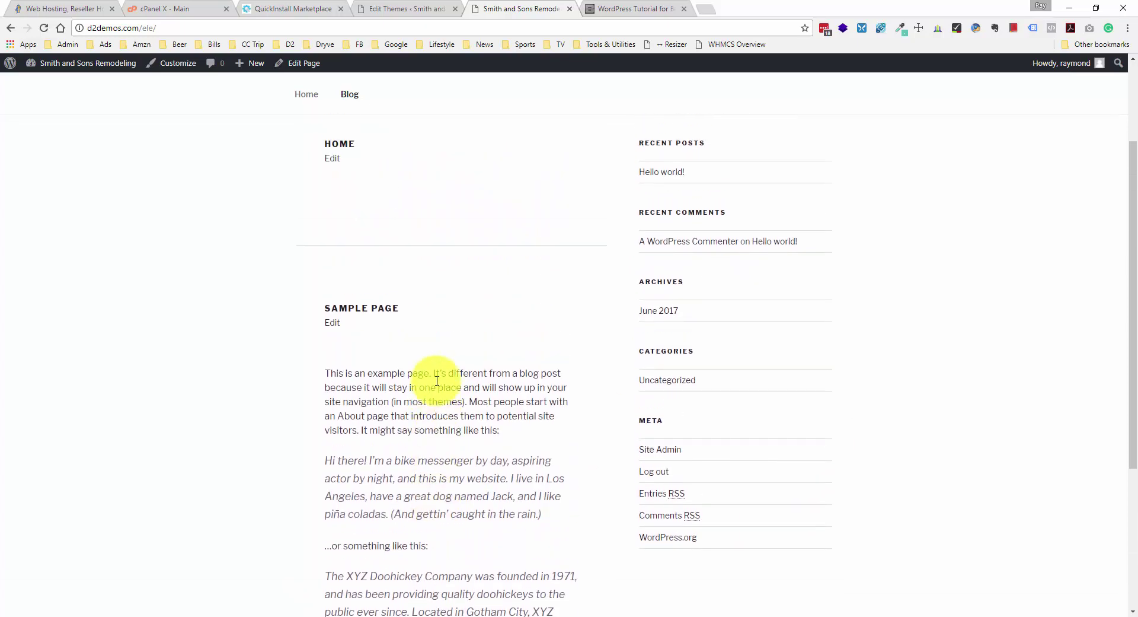
scroll(437, 380, up, 2)
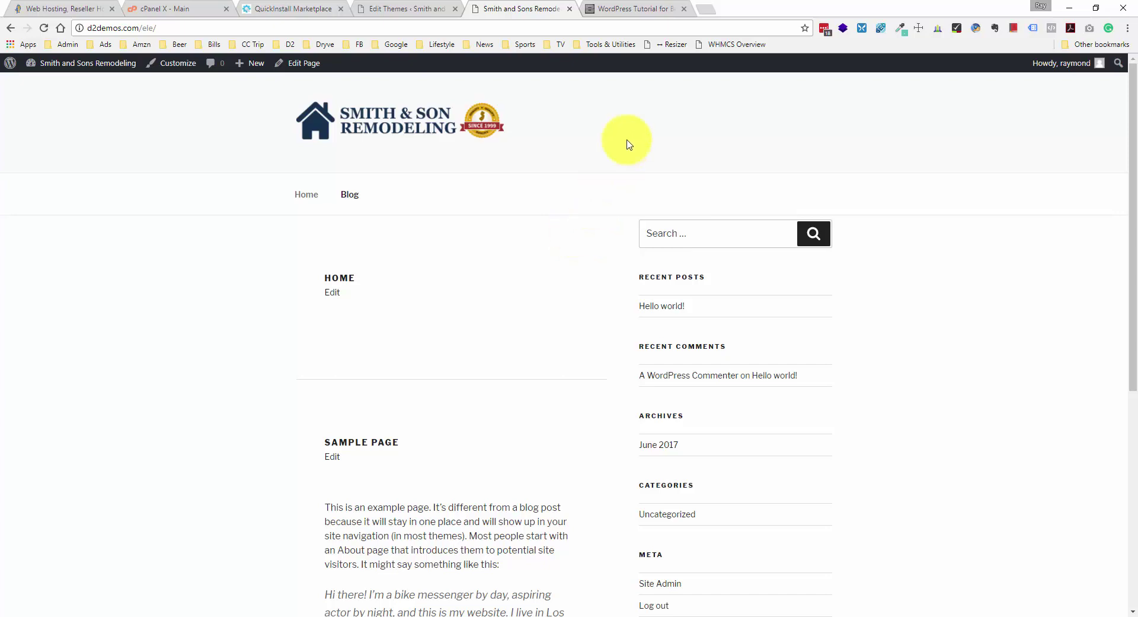
click(645, 9)
scroll(577, 319, down, 5)
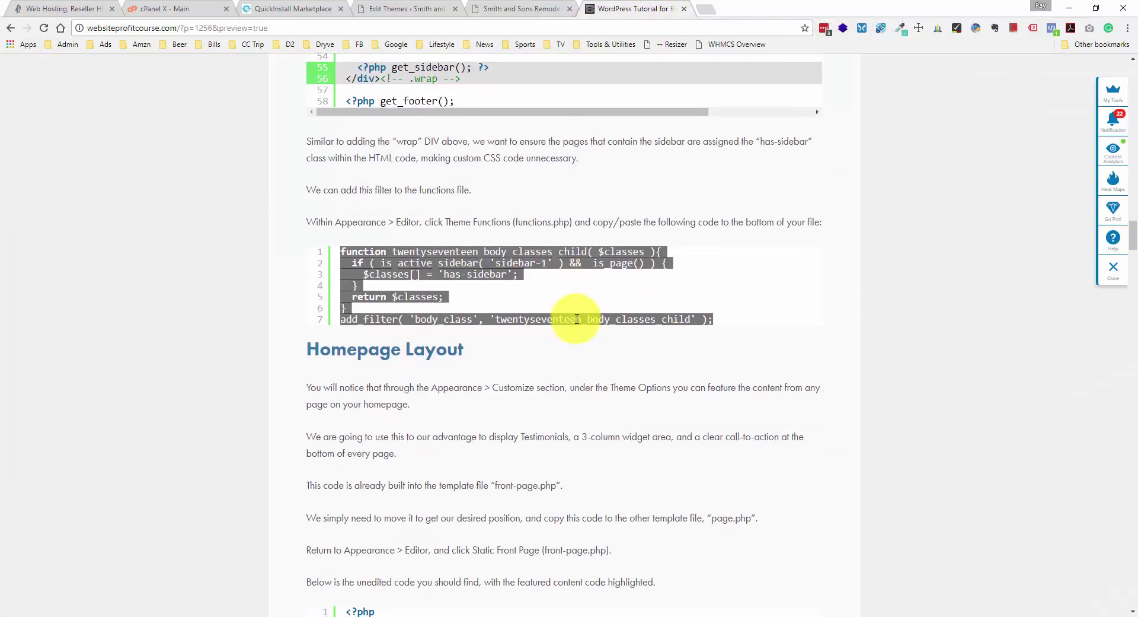
scroll(577, 319, down, 1)
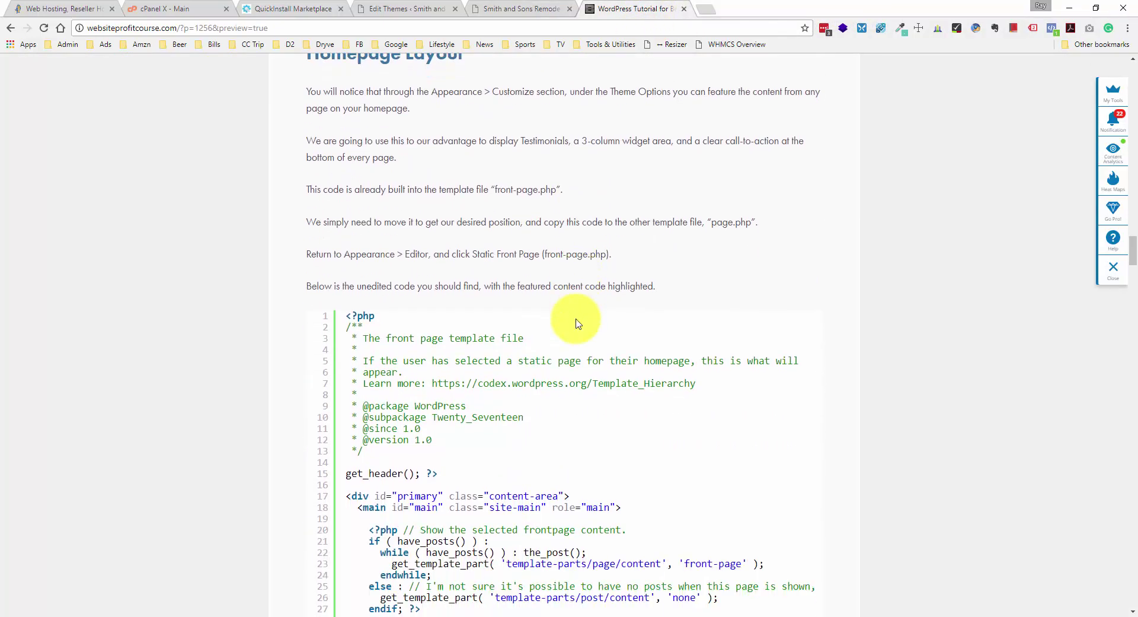
scroll(579, 246, up, 1)
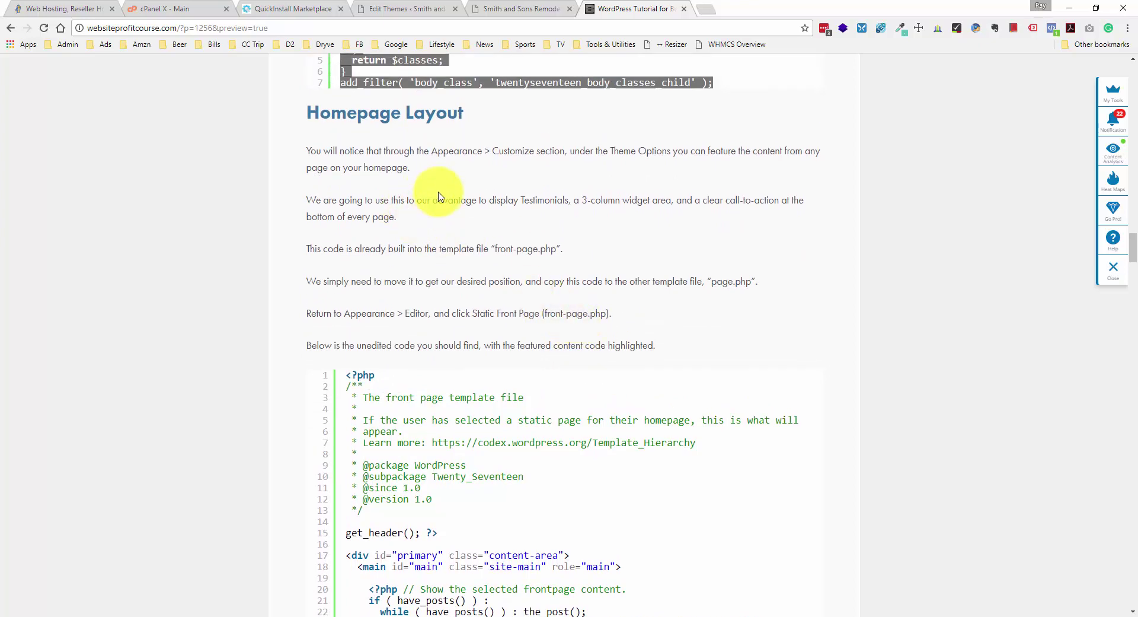
scroll(439, 196, down, 7)
scroll(439, 193, down, 1)
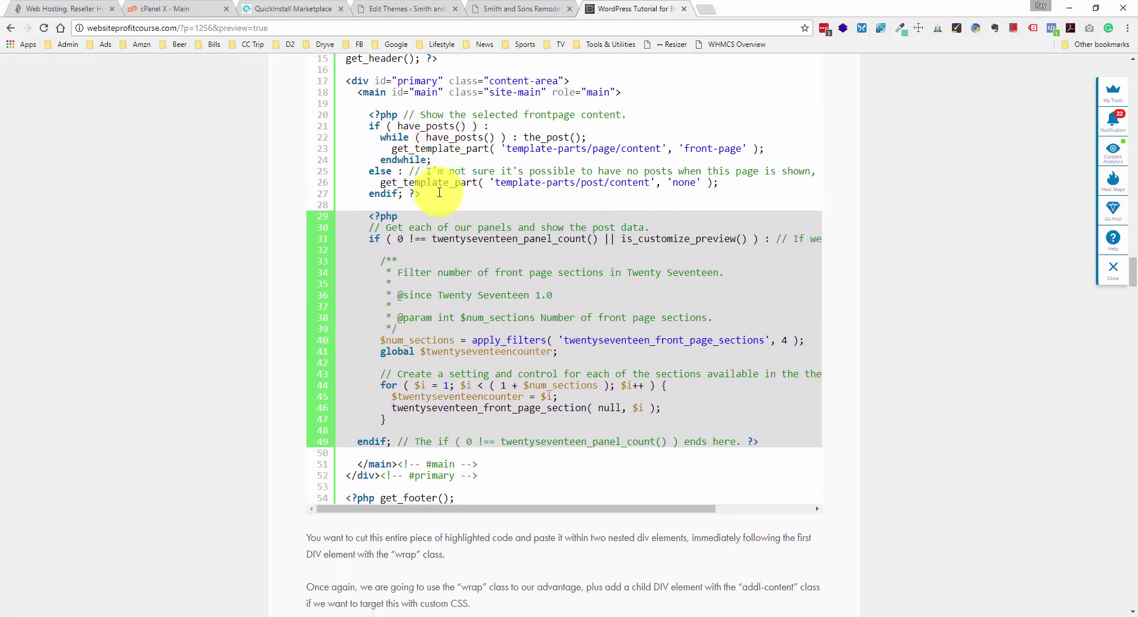
scroll(439, 192, up, 1)
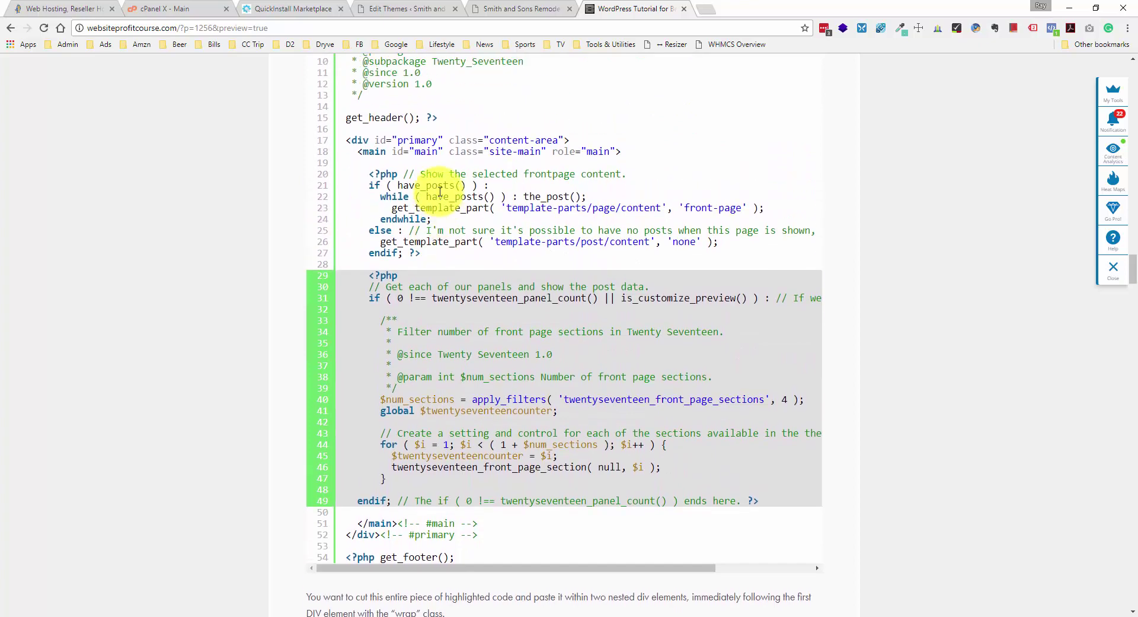
scroll(440, 191, up, 1)
scroll(440, 191, down, 1)
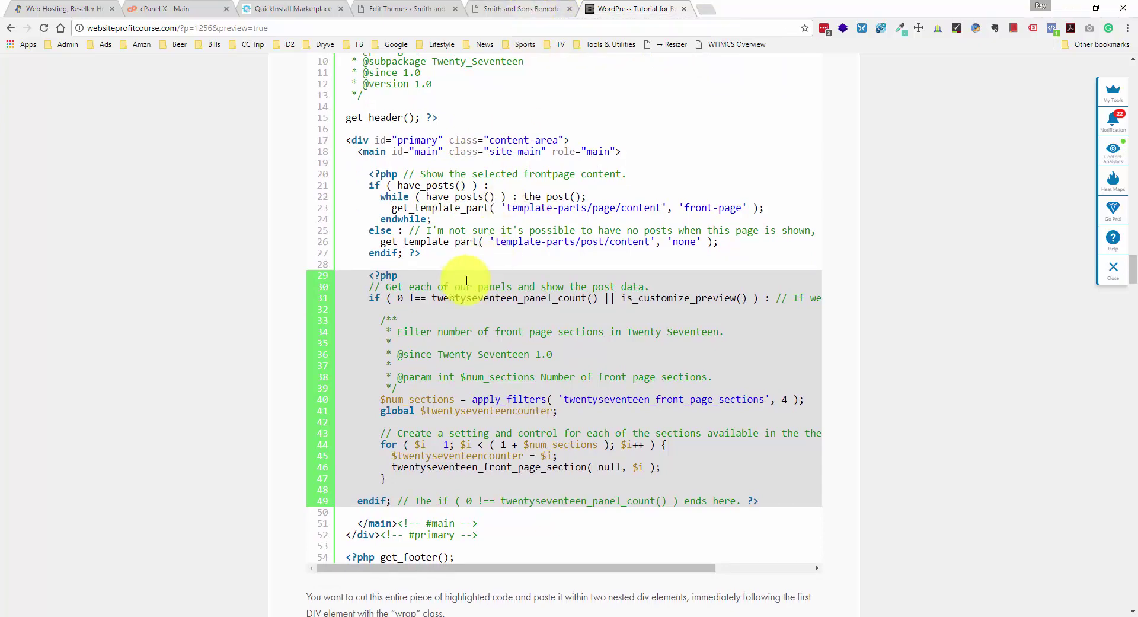
drag(381, 286, 669, 282)
click(670, 281)
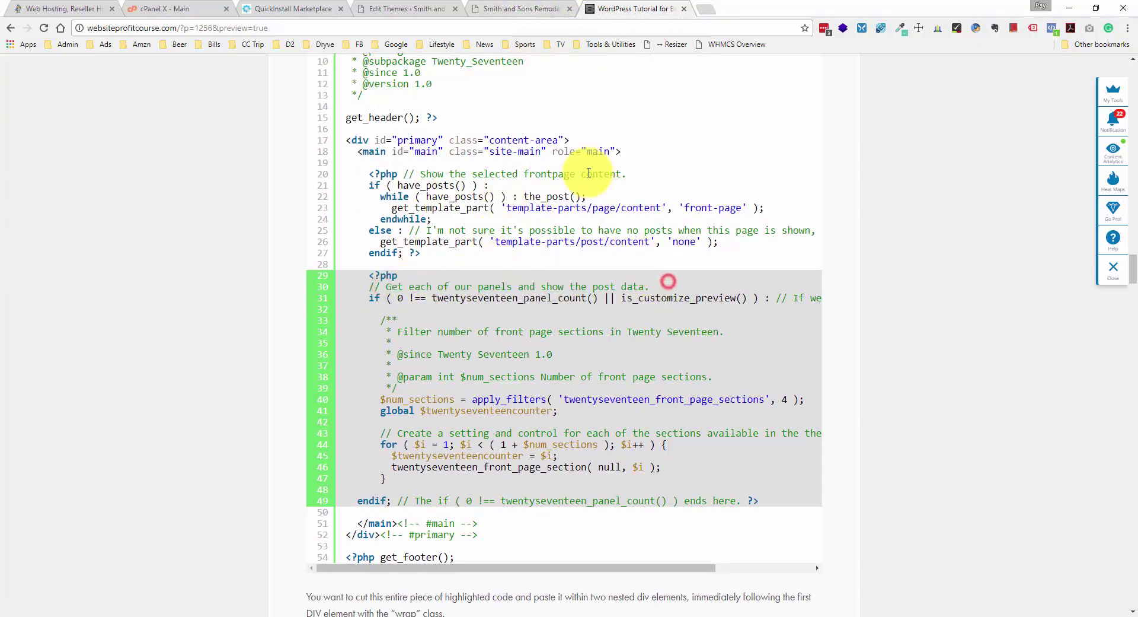
scroll(471, 118, up, 2)
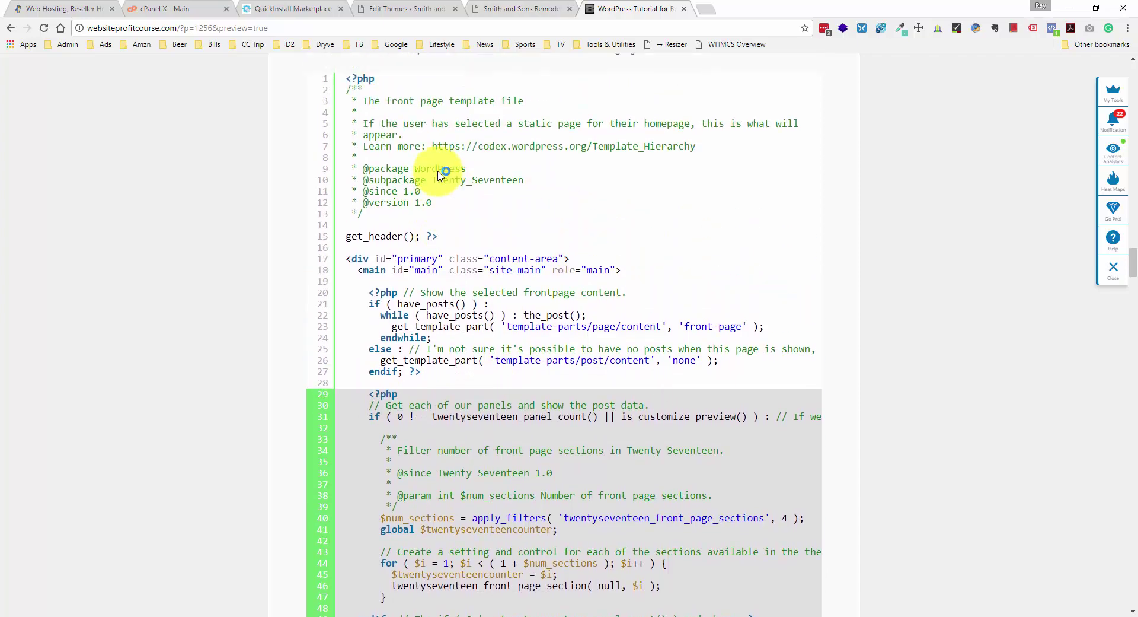
scroll(439, 172, up, 2)
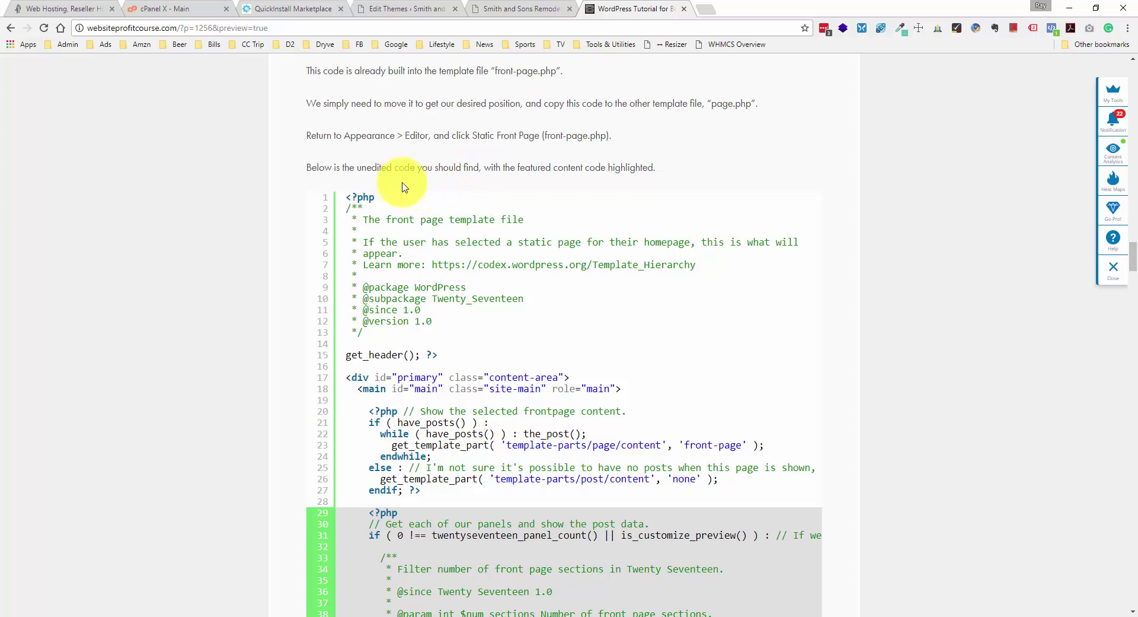
scroll(448, 186, down, 3)
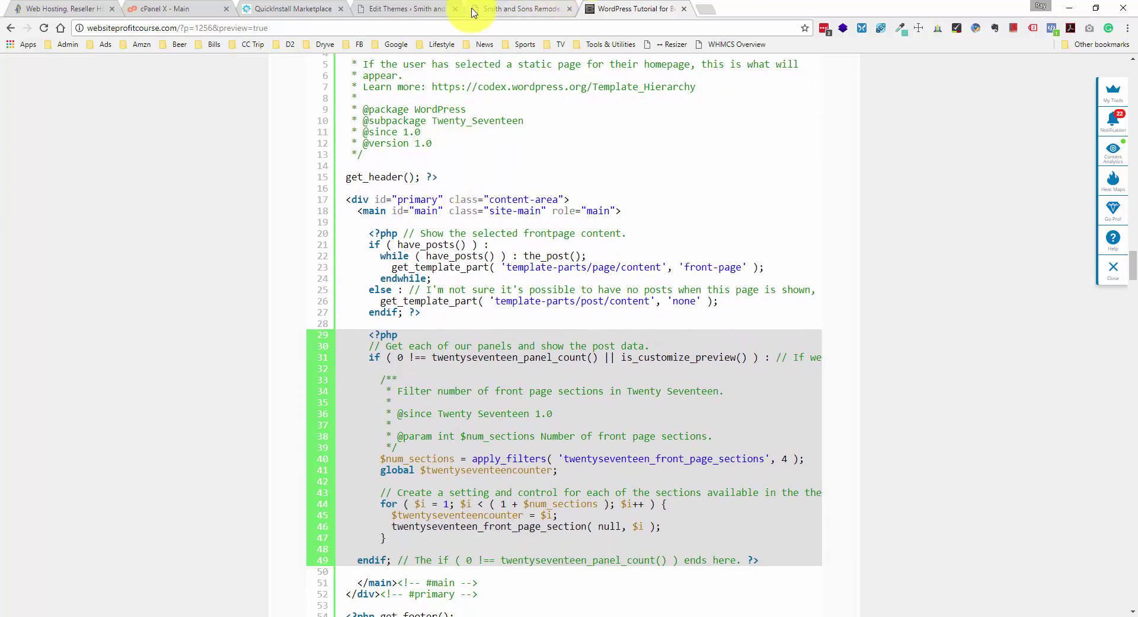
- Locate the front page sections code block in the child theme's front-page.php
click(391, 9)
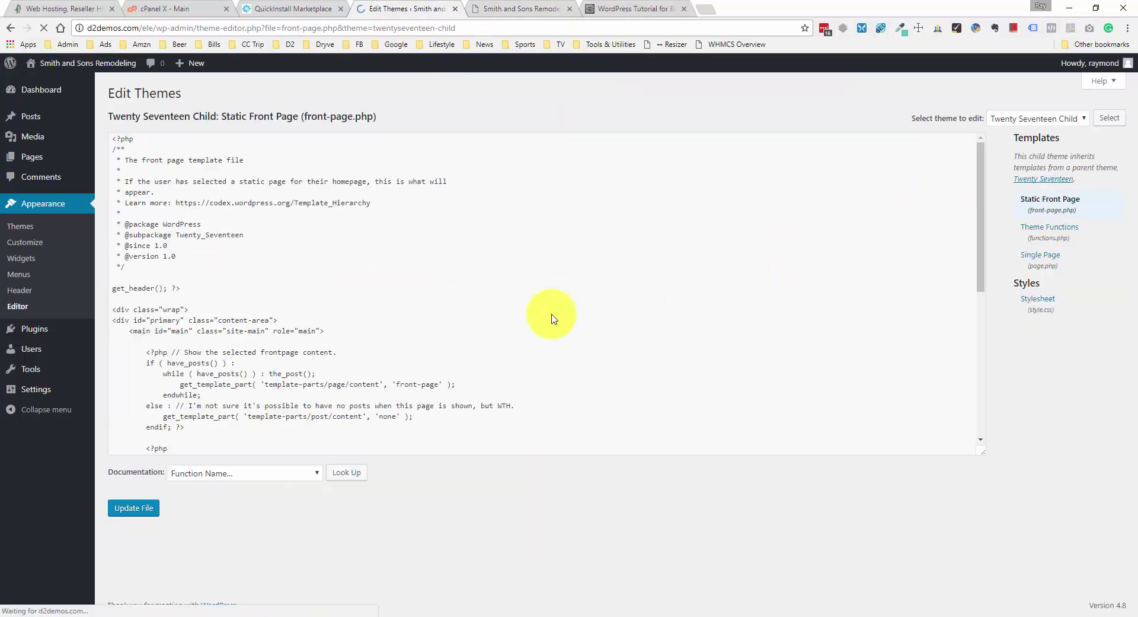
scroll(241, 320, down, 5)
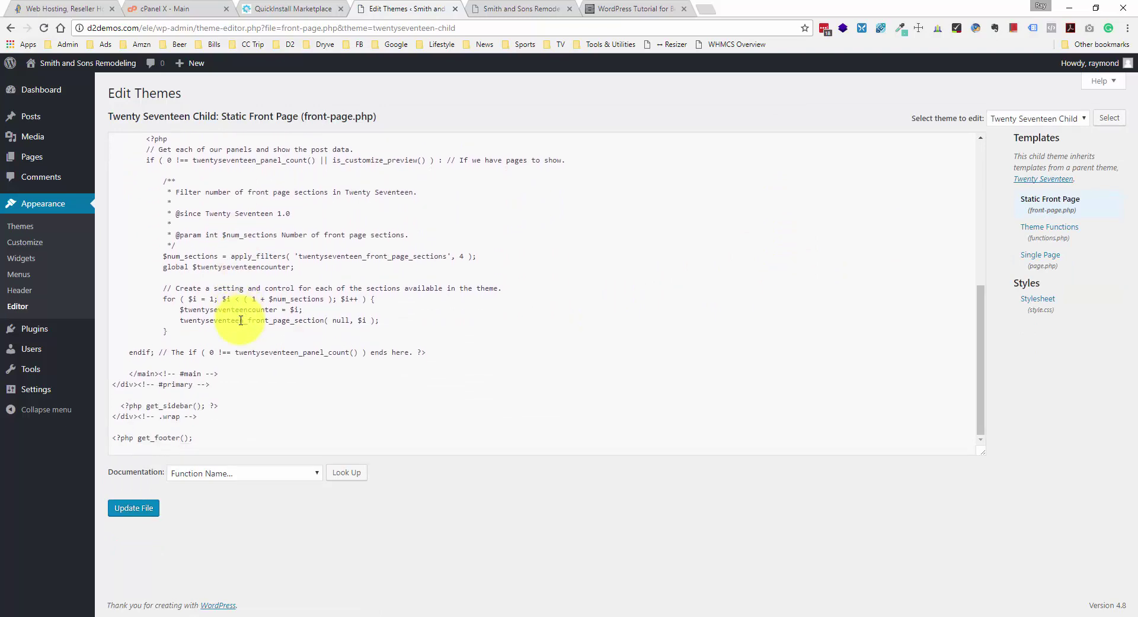
scroll(242, 320, up, 1)
scroll(242, 320, up, 2)
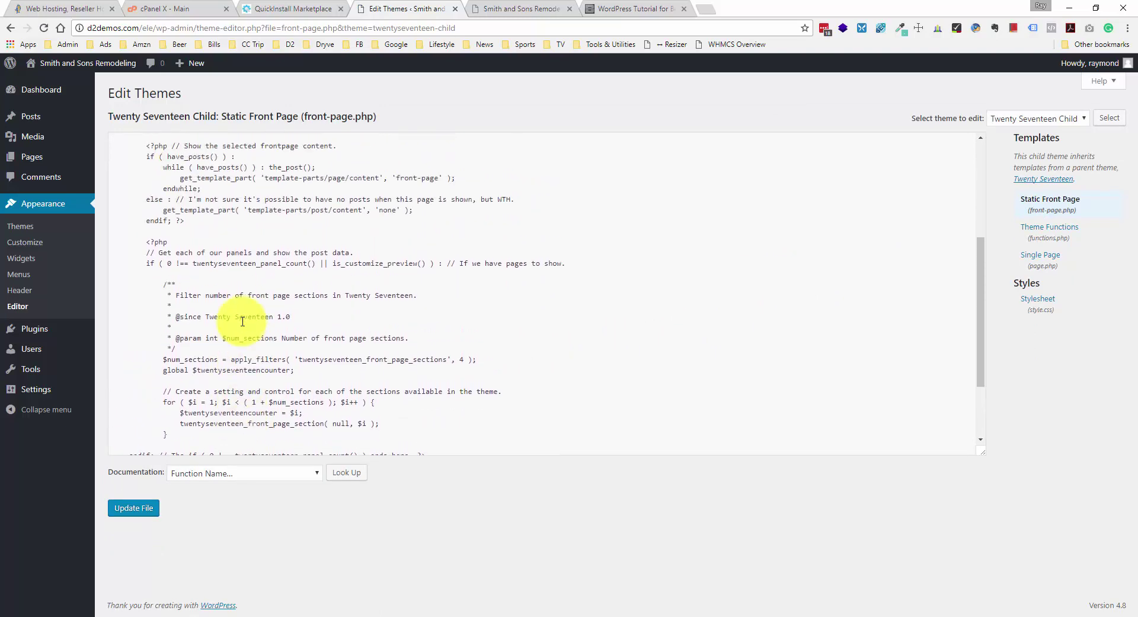
scroll(240, 334, down, 2)
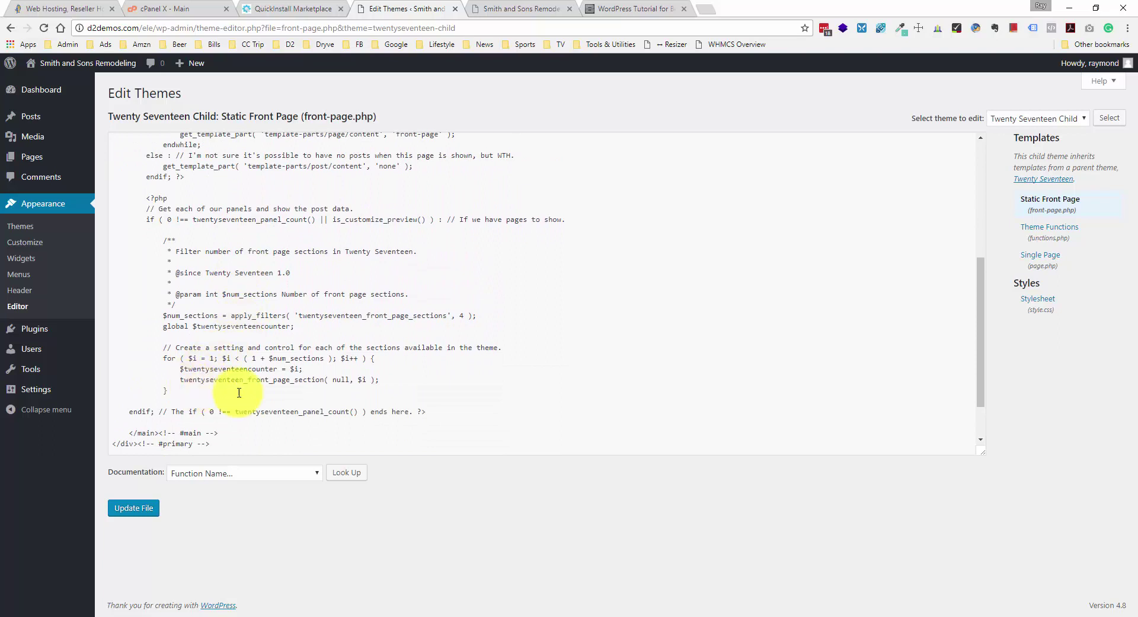
drag(433, 412, 115, 197)
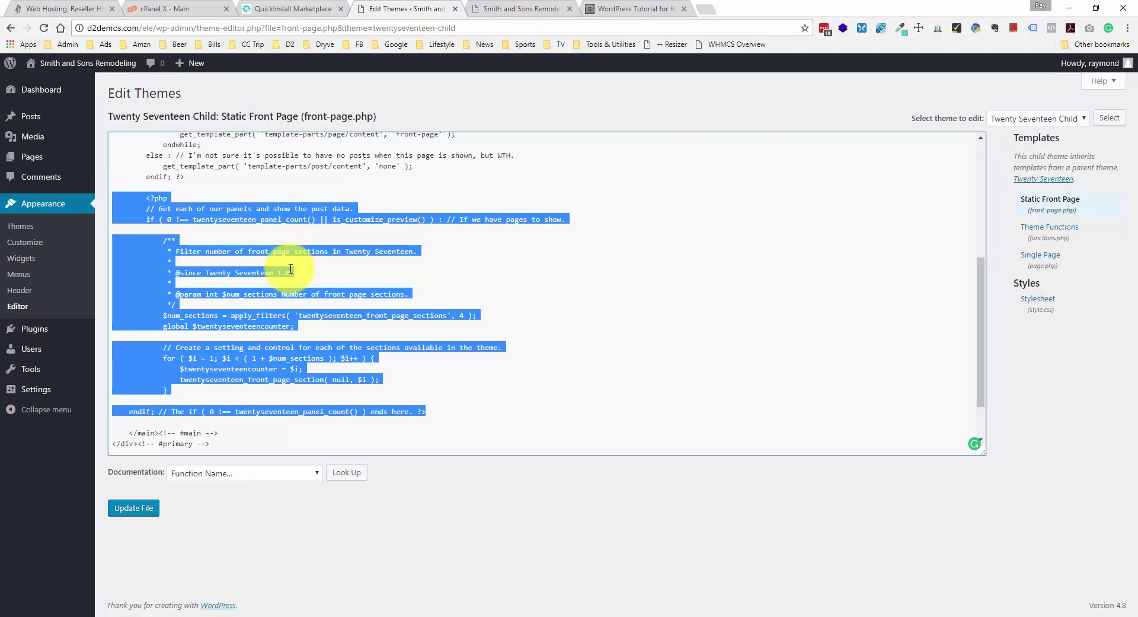
scroll(293, 271, up, 2)
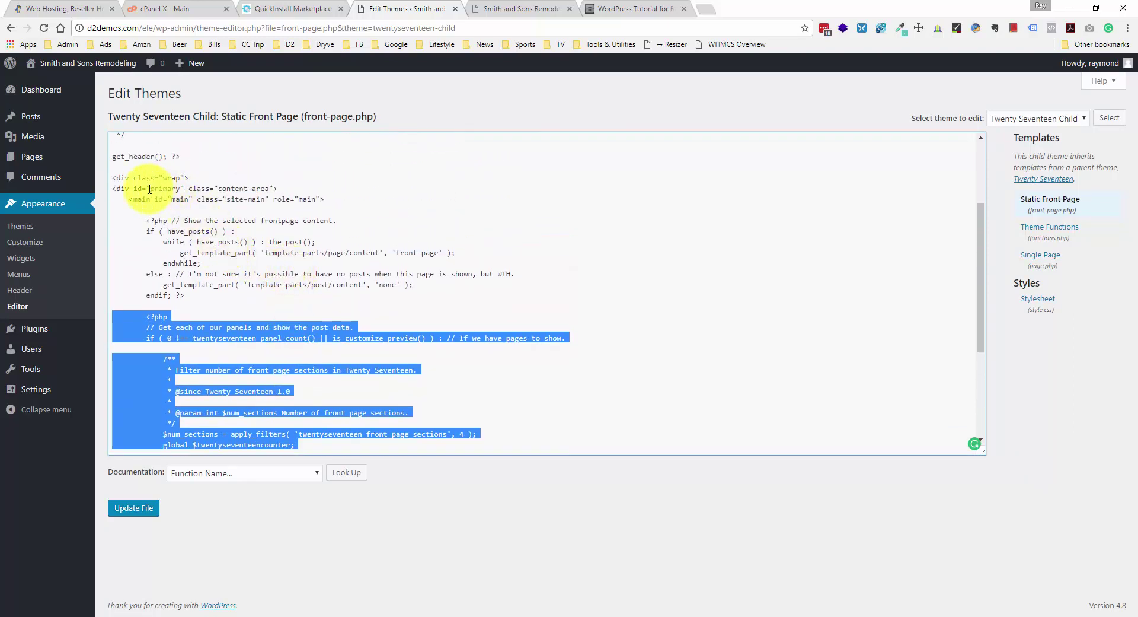
click(125, 178)
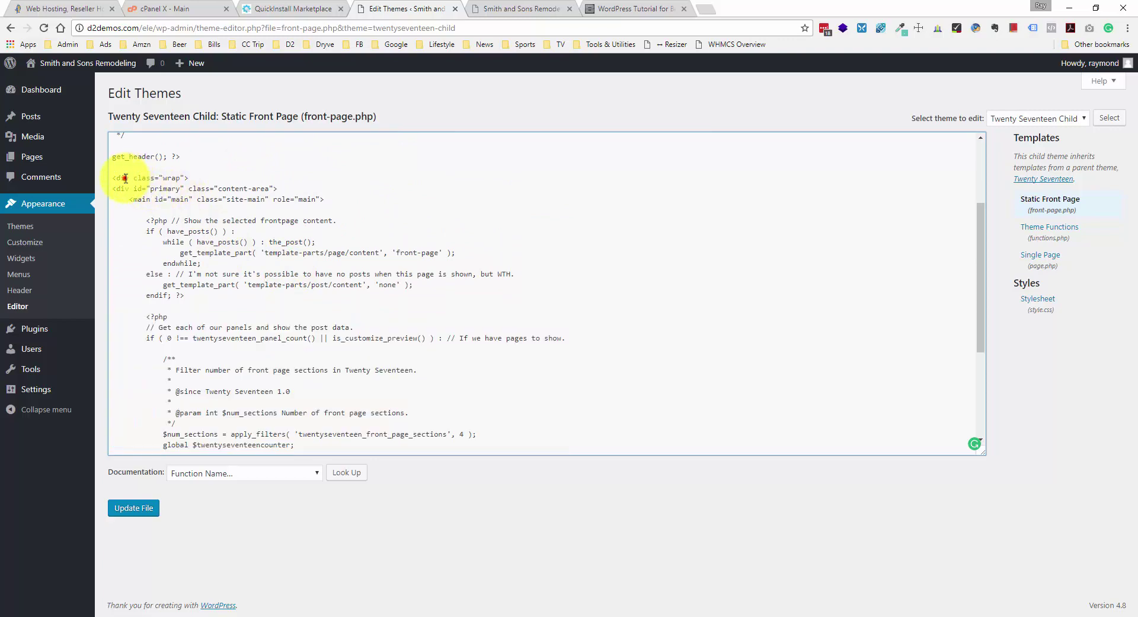
- Mark the sections code running from <?php to the endif line
scroll(165, 198, down, 3)
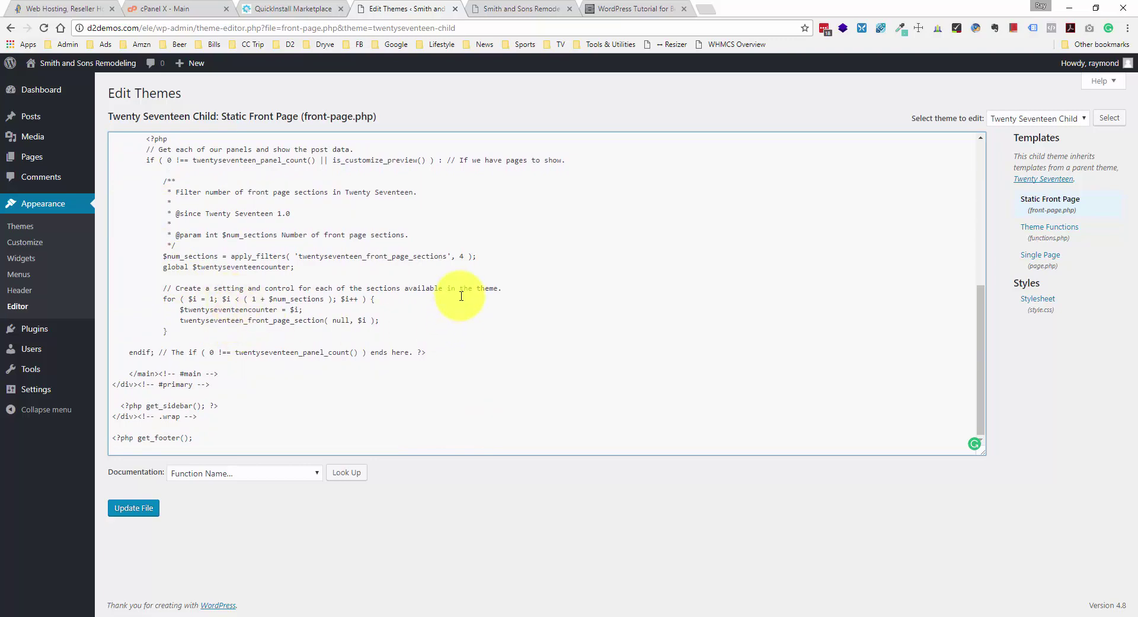
scroll(254, 303, up, 3)
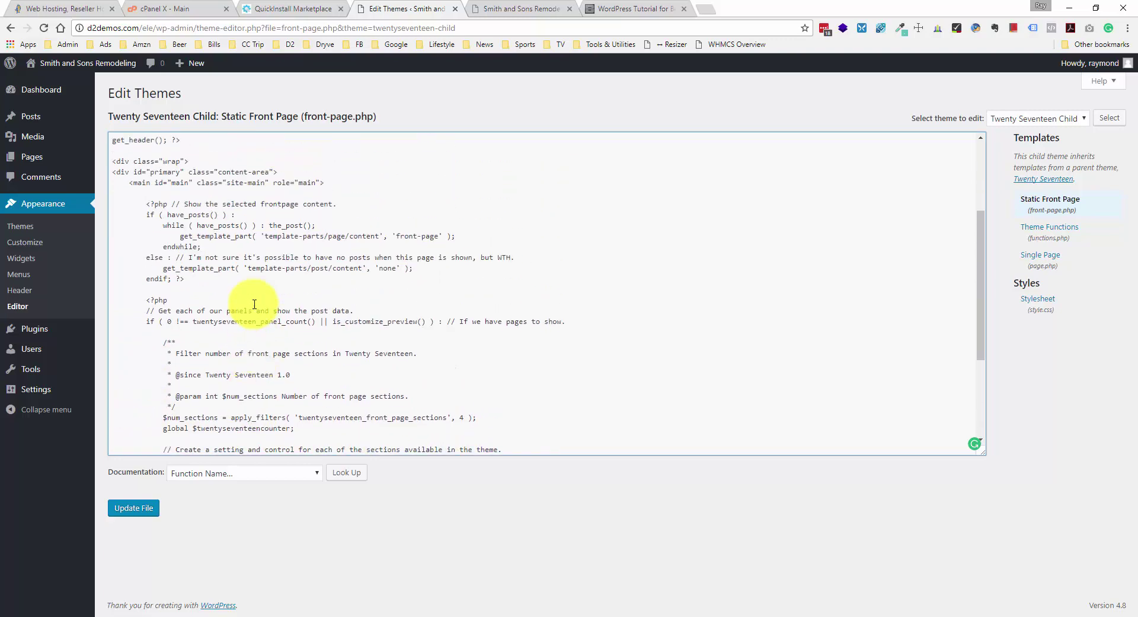
scroll(215, 190, up, 2)
scroll(218, 281, down, 5)
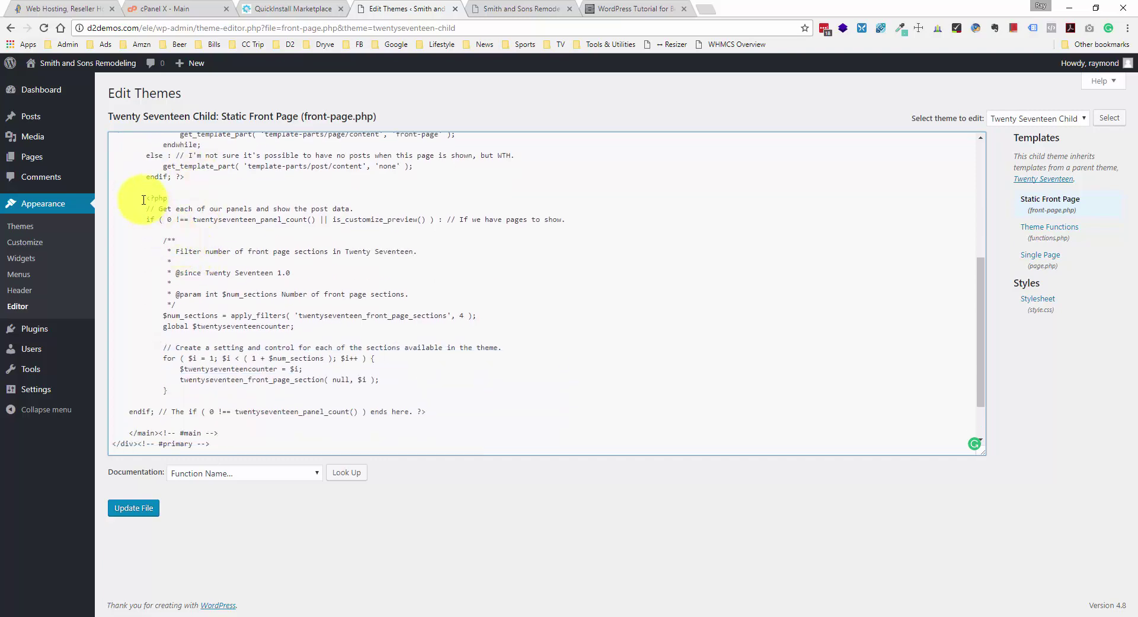
drag(143, 199, 429, 422)
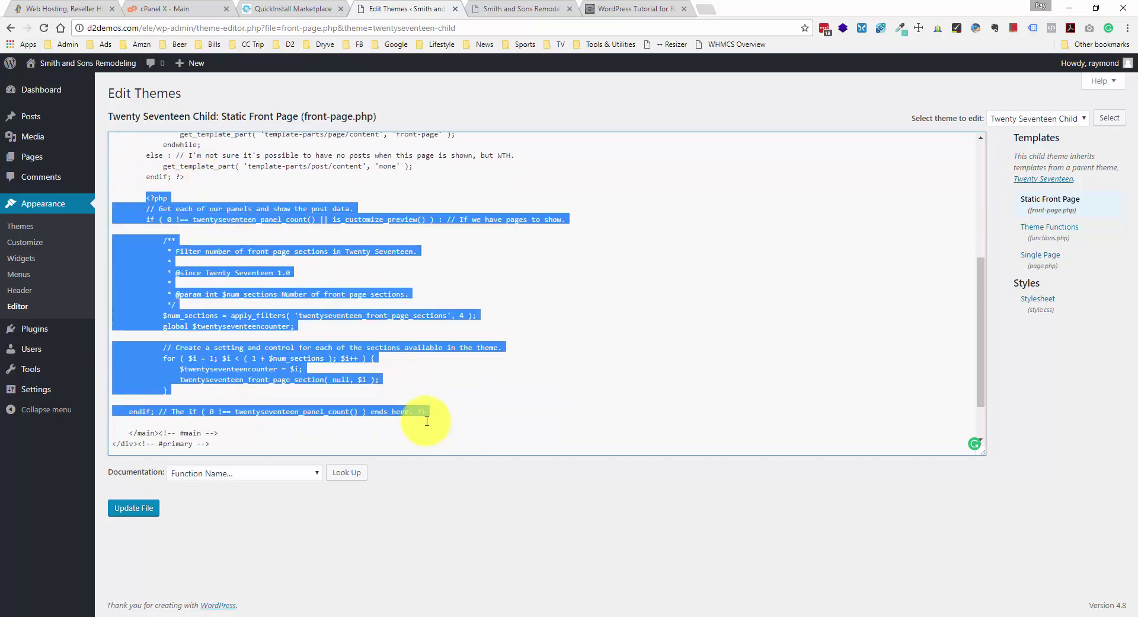
scroll(427, 415, down, 1)
click(214, 389)
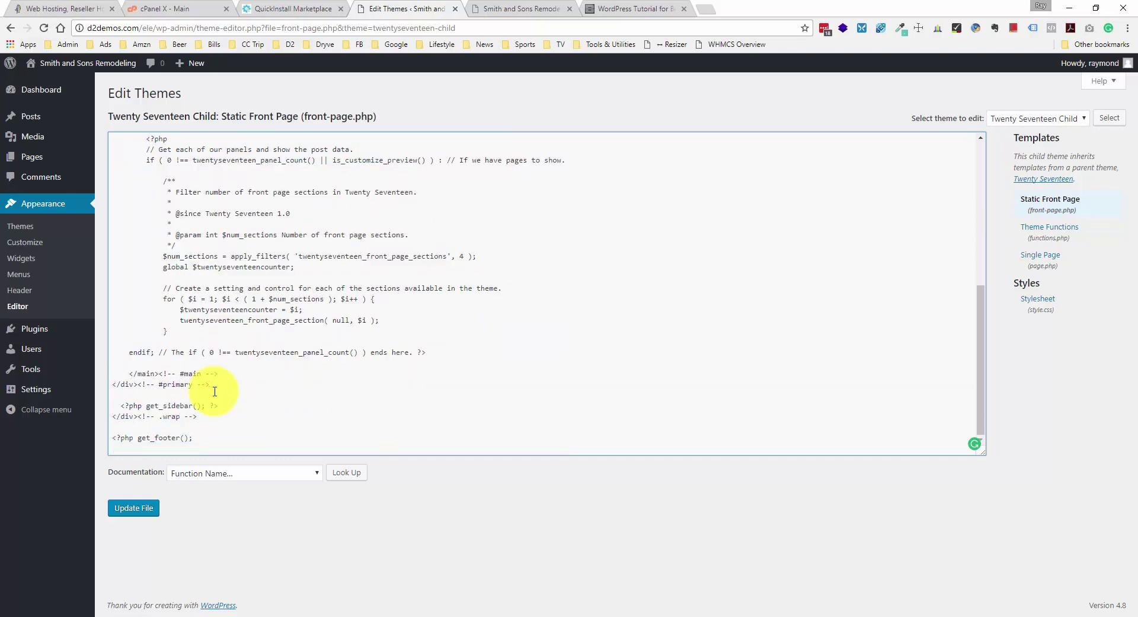
- Set the cursor on the blank line before get_footer and bring up the tutorial's reference code
click(222, 438)
click(207, 423)
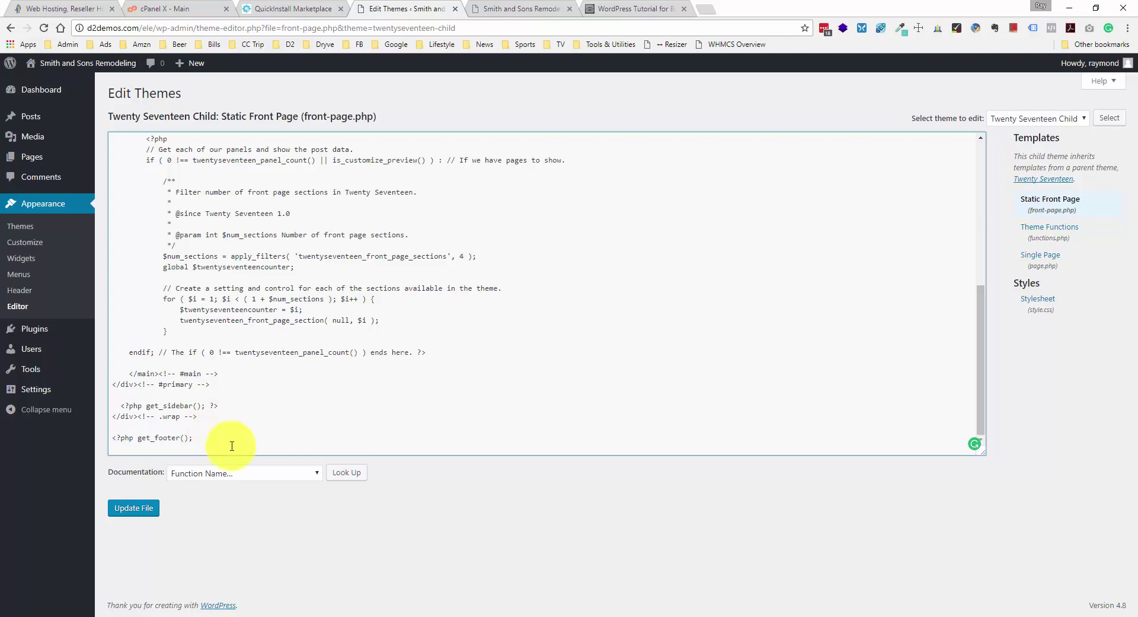
click(637, 8)
scroll(652, 237, down, 4)
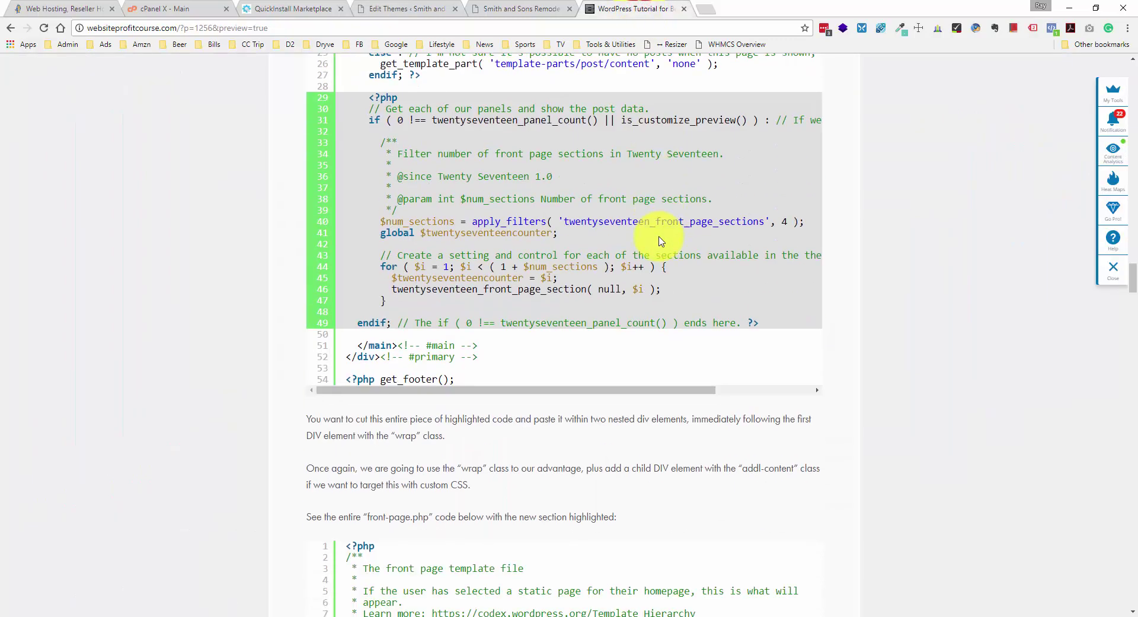
- Select the front-page sections panel code in front-page.php, delete it, and remove two leftover blank lines
scroll(662, 240, down, 8)
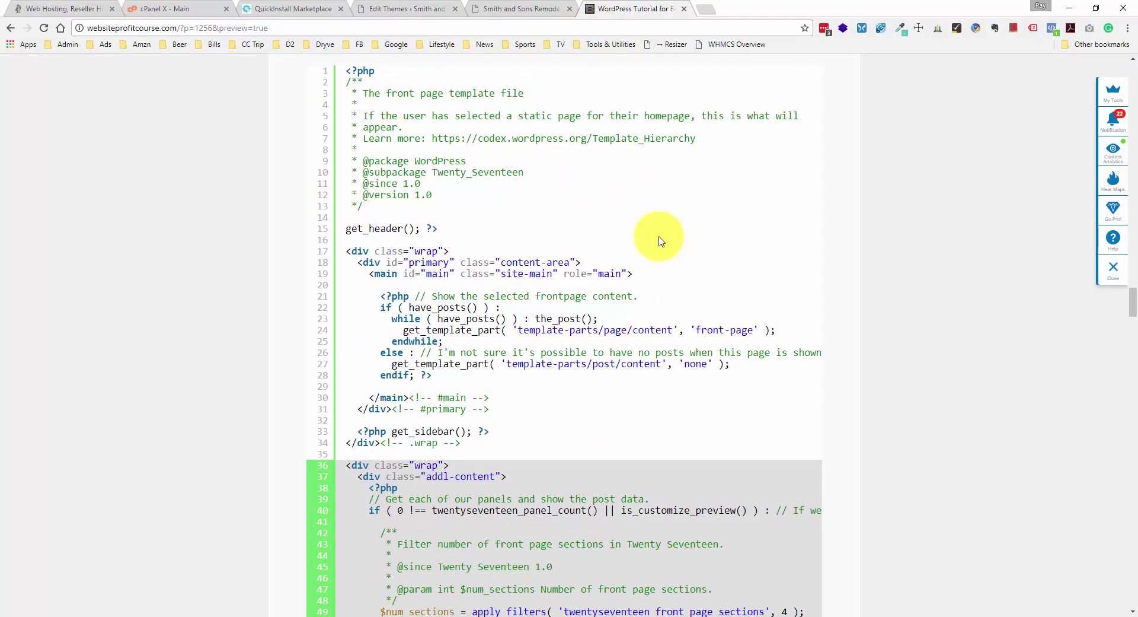
scroll(661, 240, down, 4)
scroll(661, 240, up, 3)
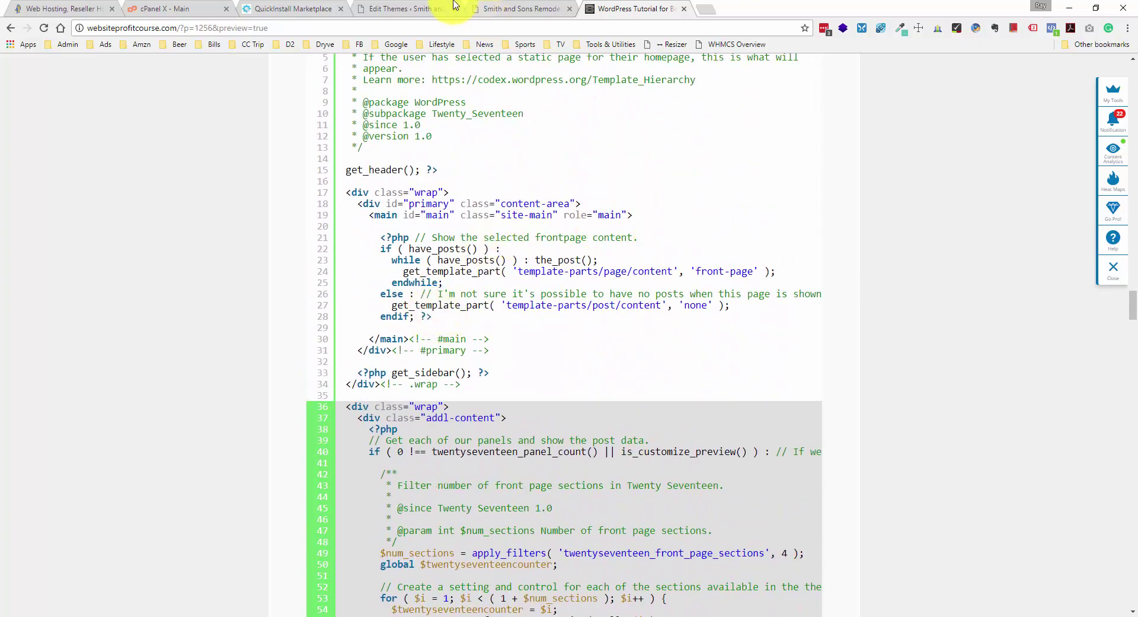
click(409, 8)
scroll(293, 347, up, 1)
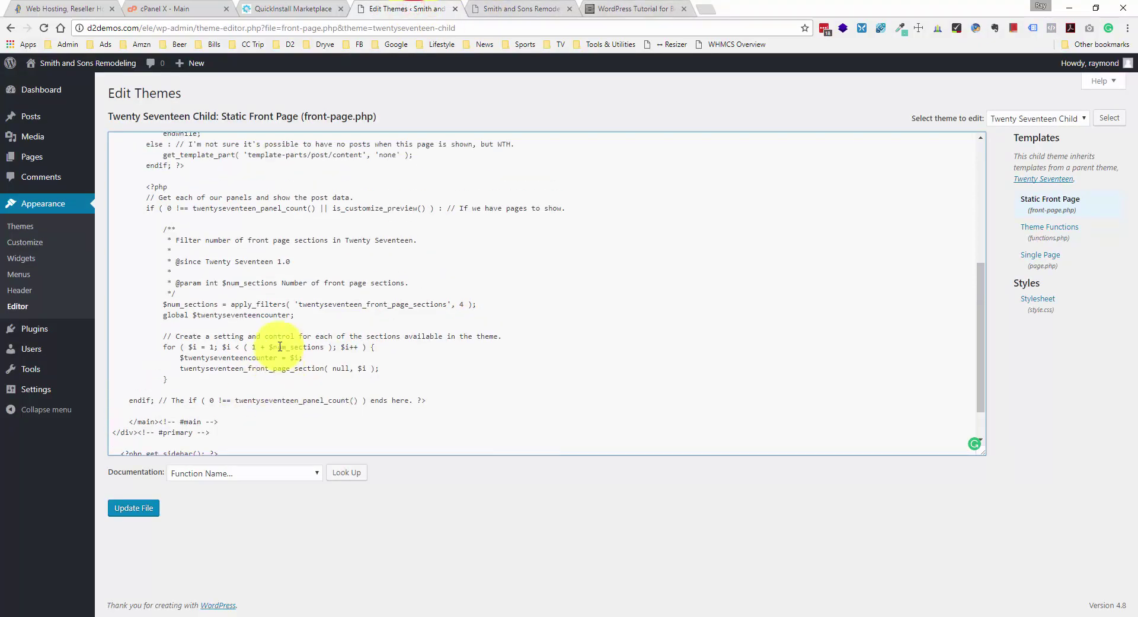
click(427, 410)
drag(427, 409, 118, 207)
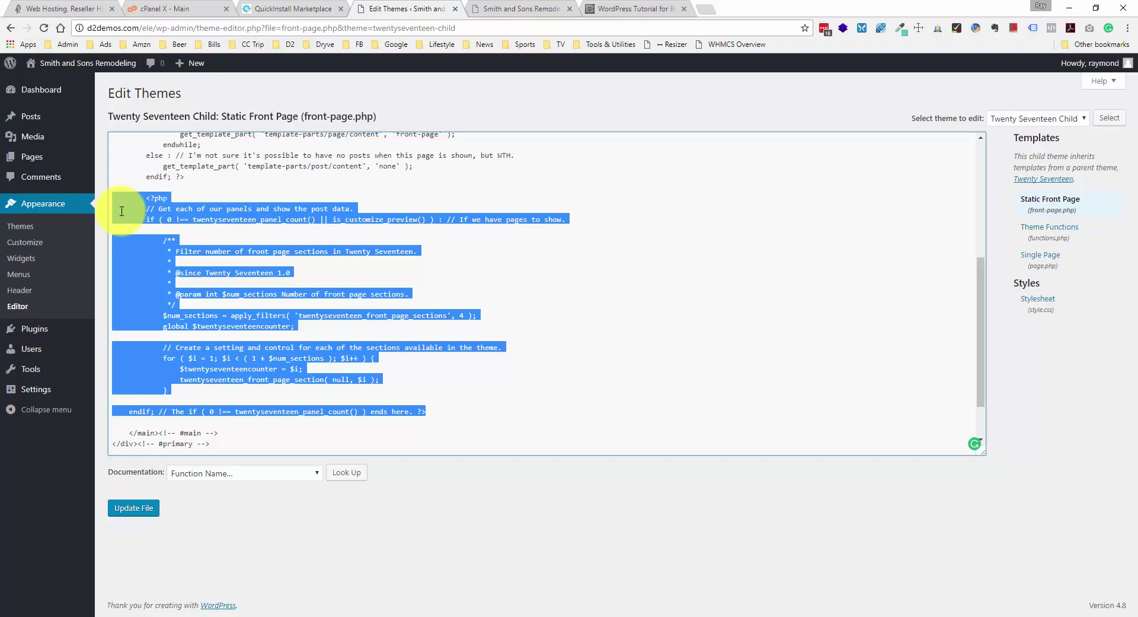
key(BackSpace)
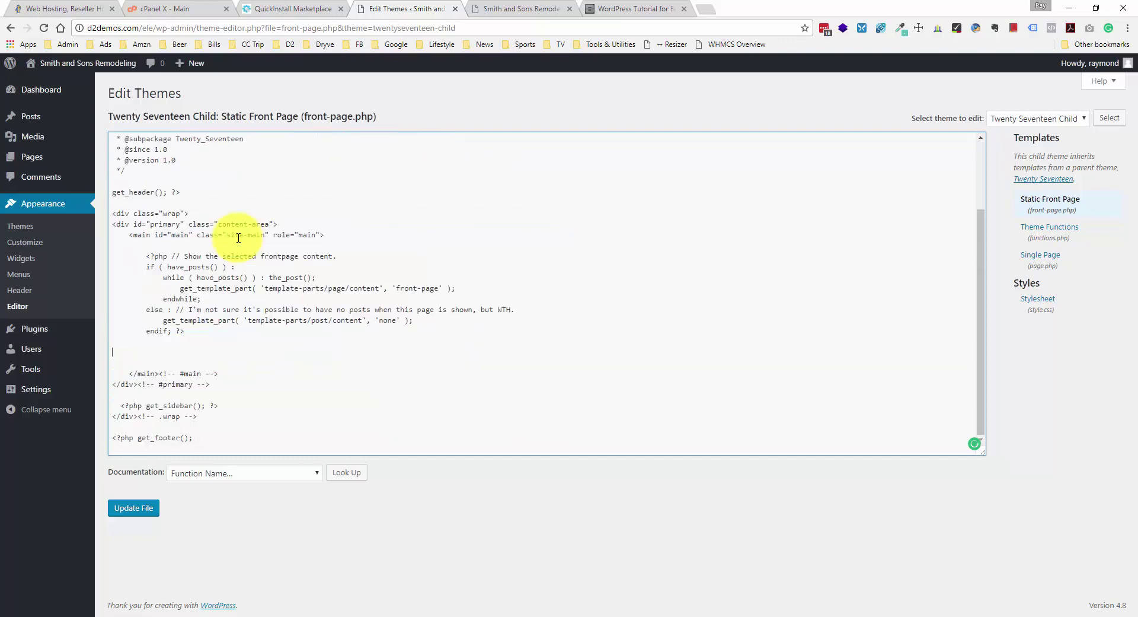
key(BackSpace)
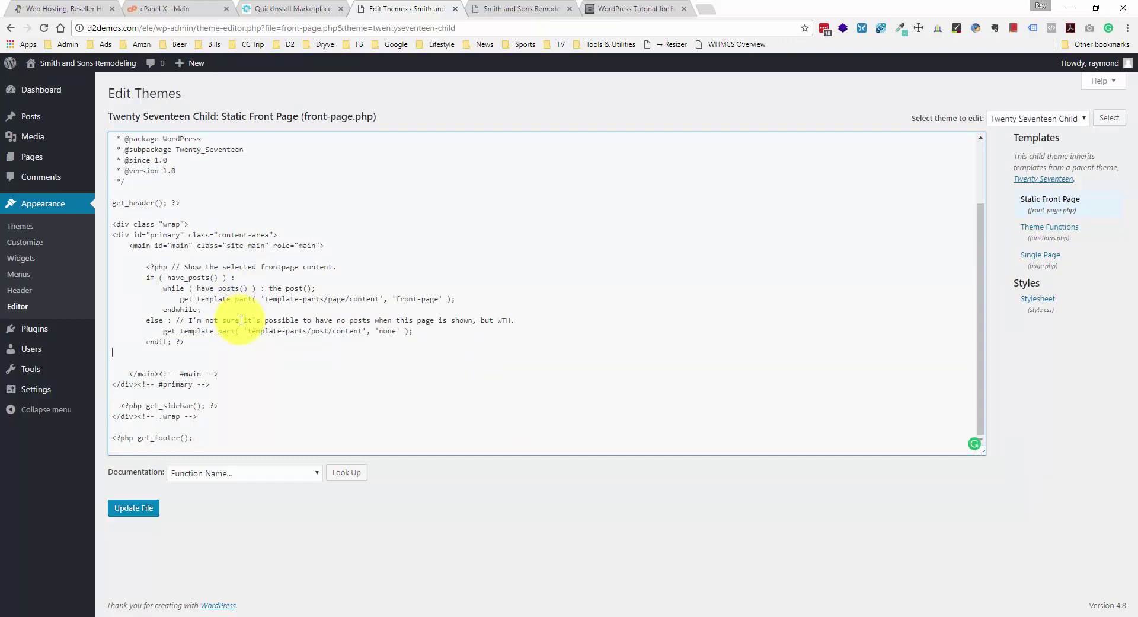
key(BackSpace)
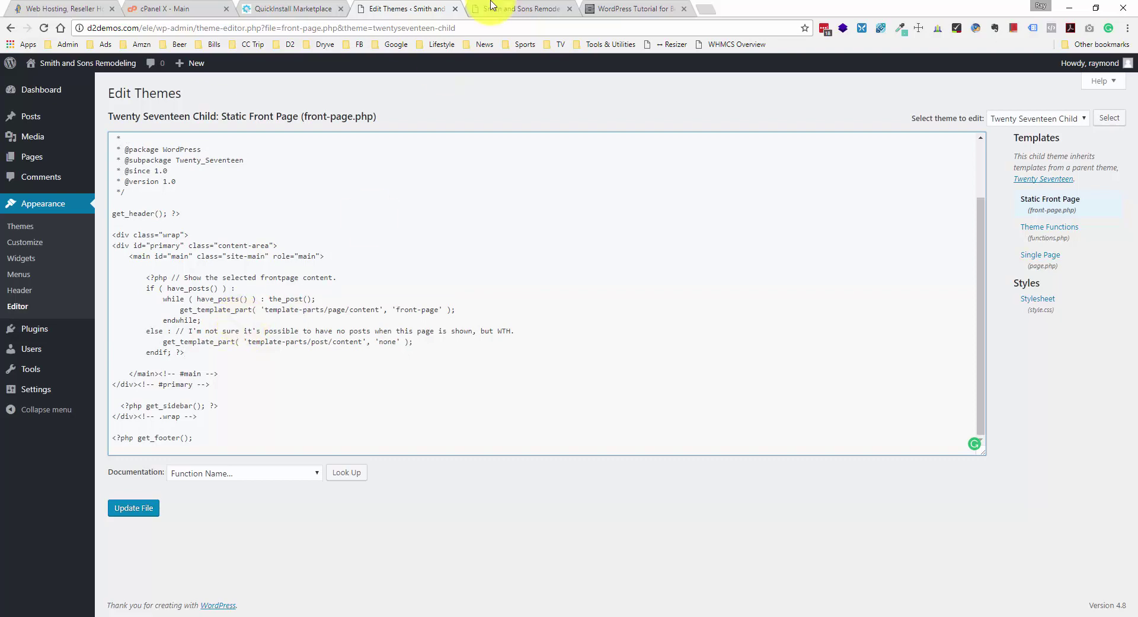
- Highlight the tutorial's new wrap div, addl-content class and wrapped sections block before get_footer()
click(633, 8)
scroll(628, 165, down, 3)
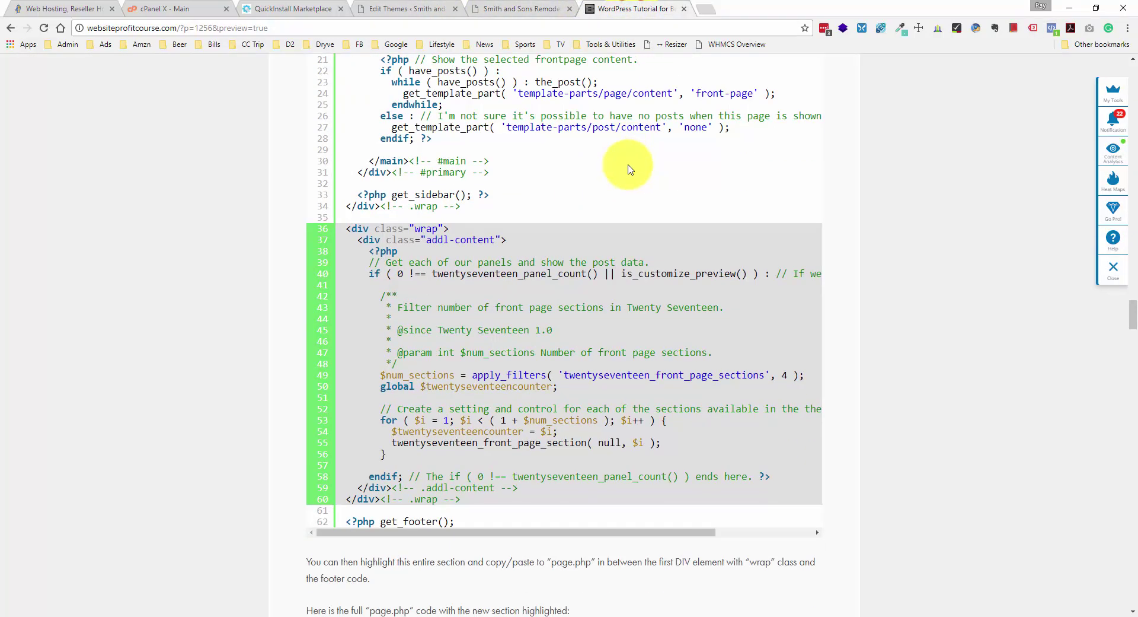
drag(363, 252, 546, 476)
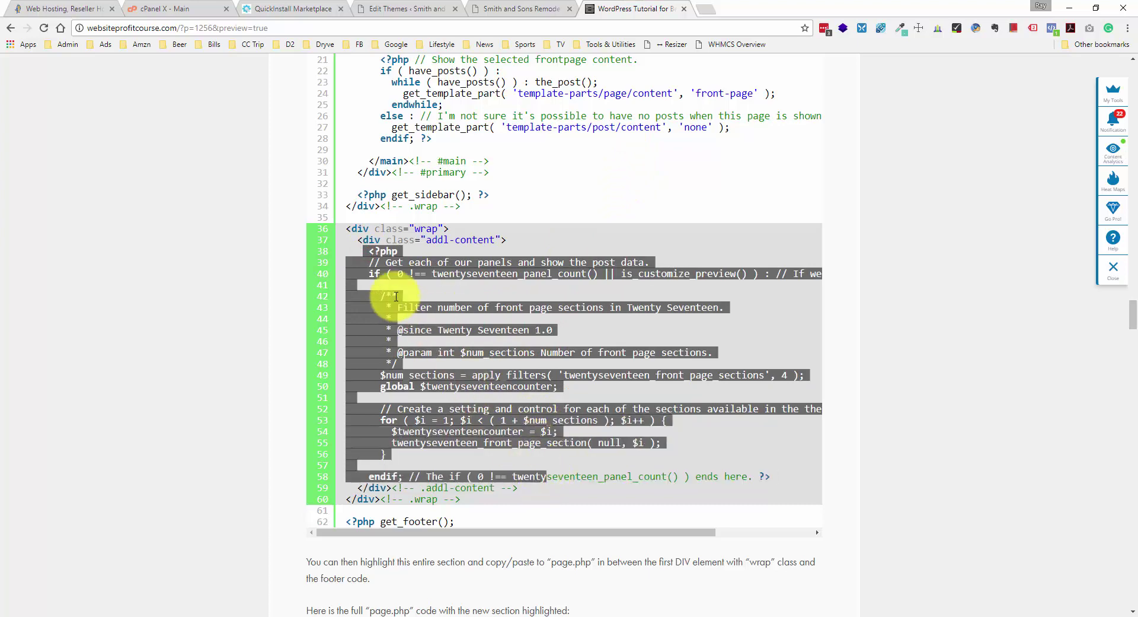
click(365, 240)
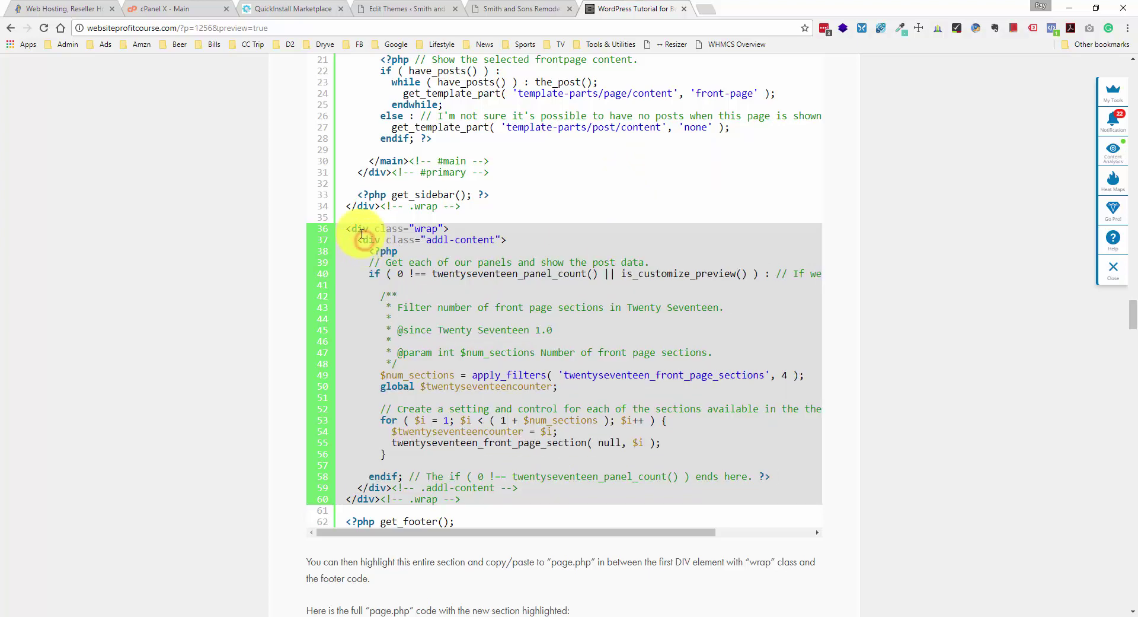
drag(367, 233, 473, 231)
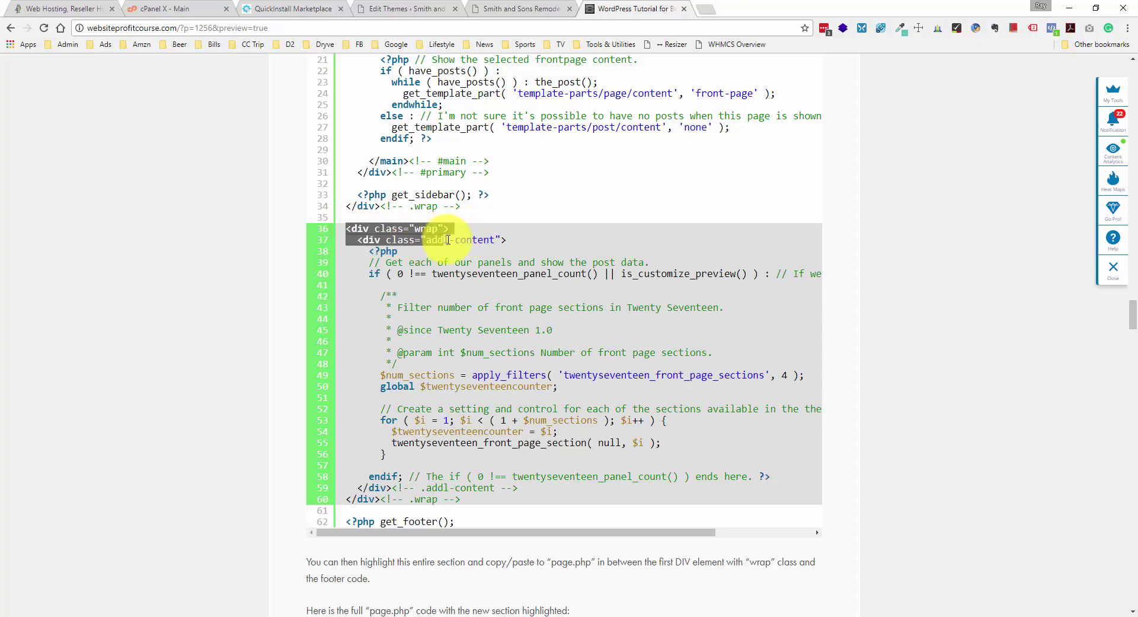
drag(463, 251, 483, 501)
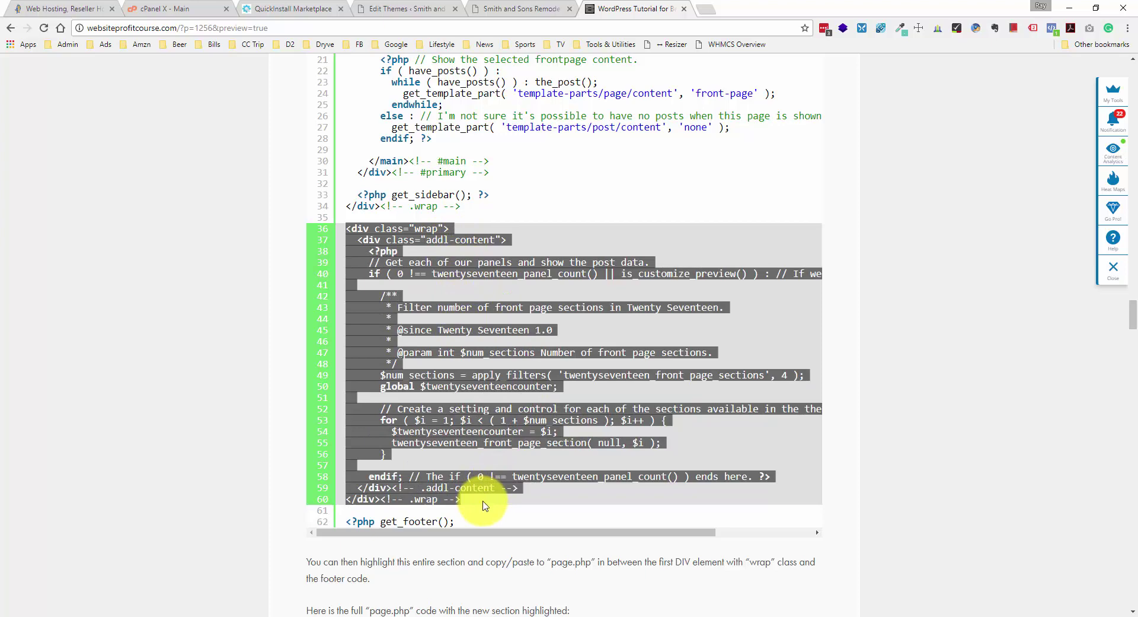
click(378, 234)
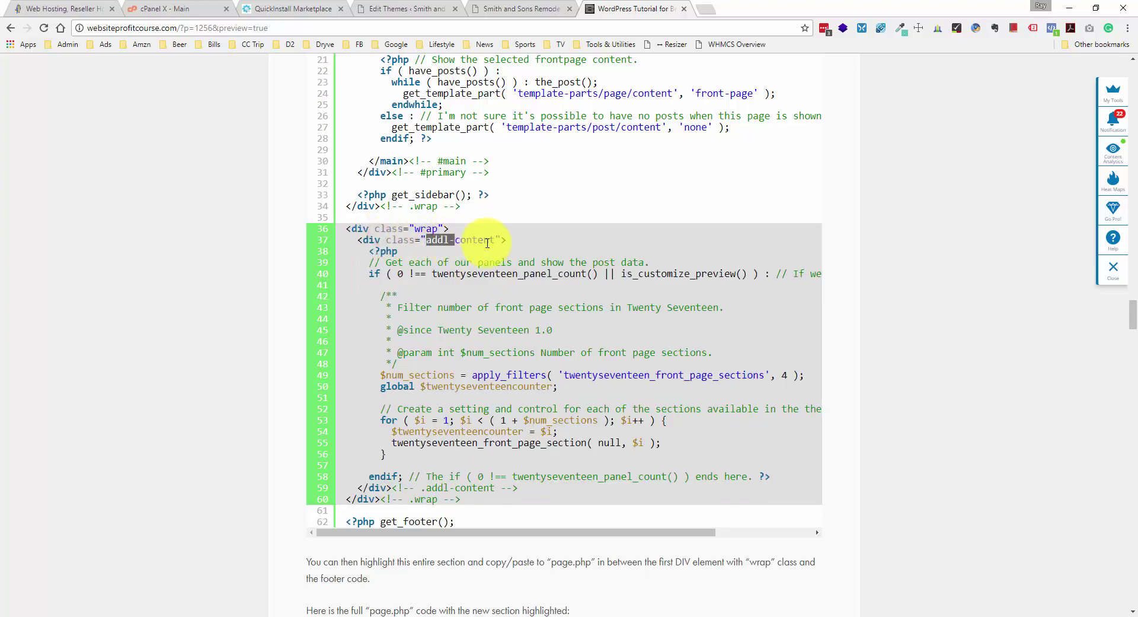
drag(503, 243, 361, 237)
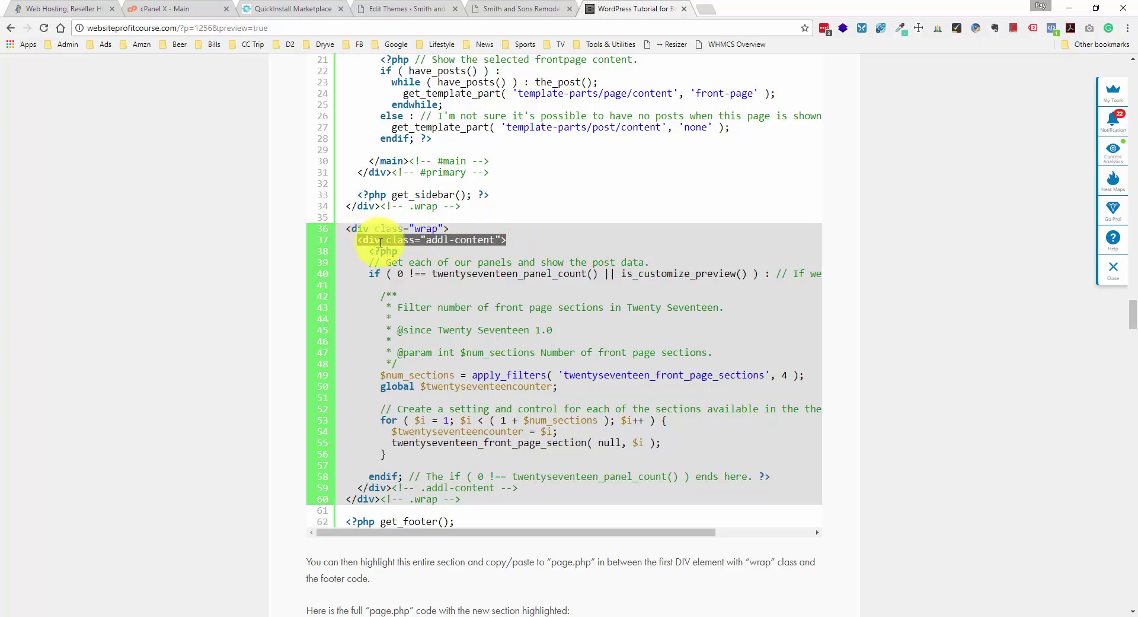
drag(375, 230, 448, 230)
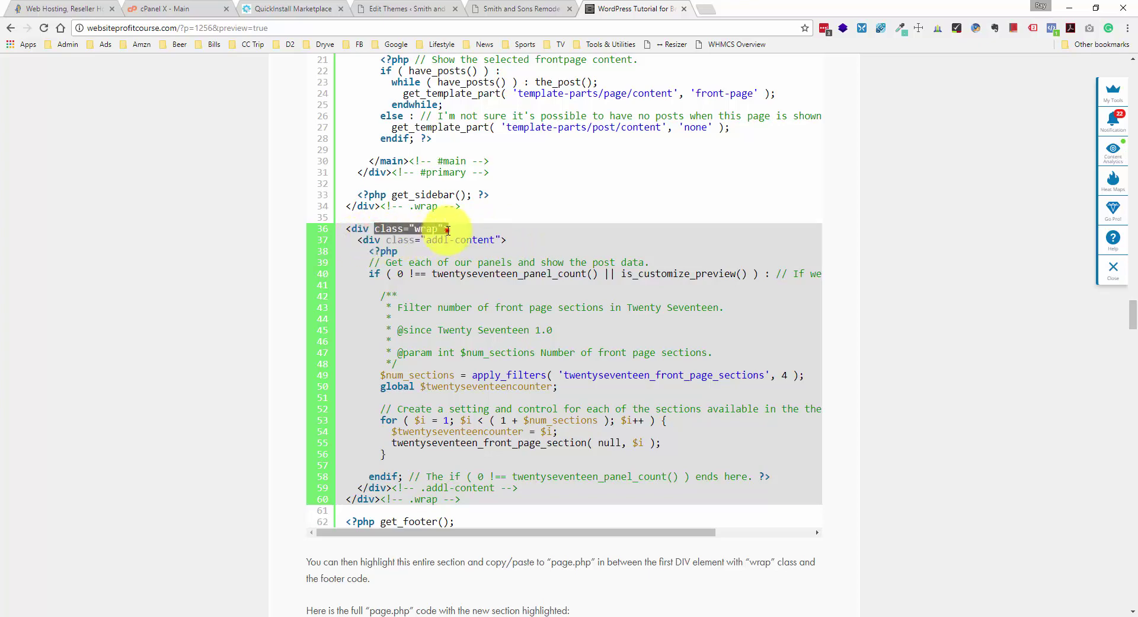
click(448, 231)
scroll(432, 229, up, 3)
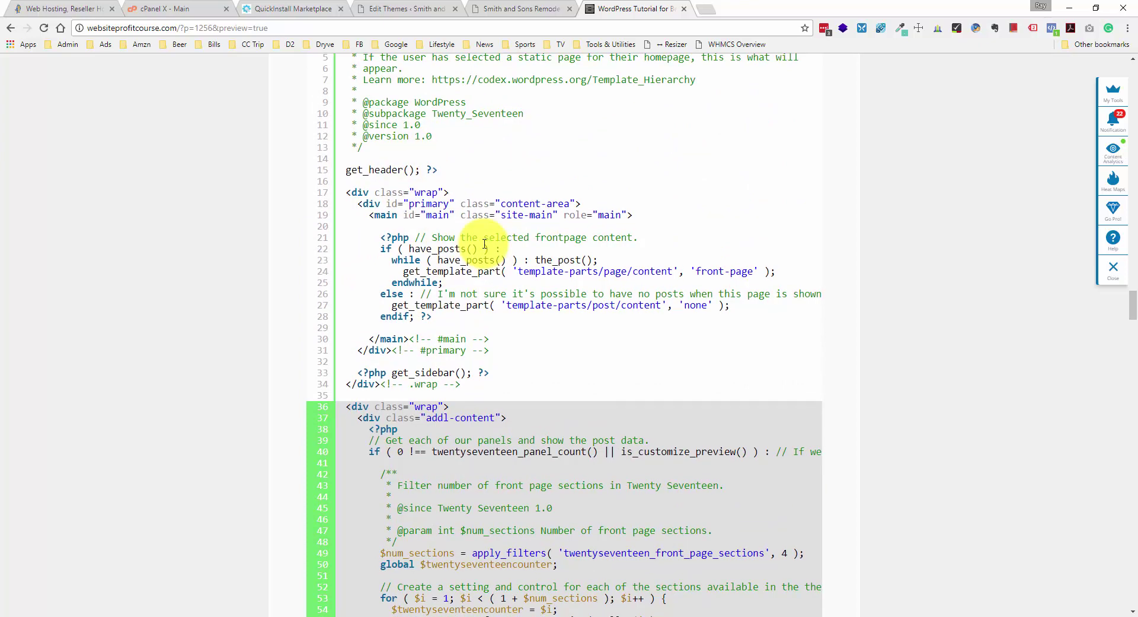
scroll(485, 244, down, 3)
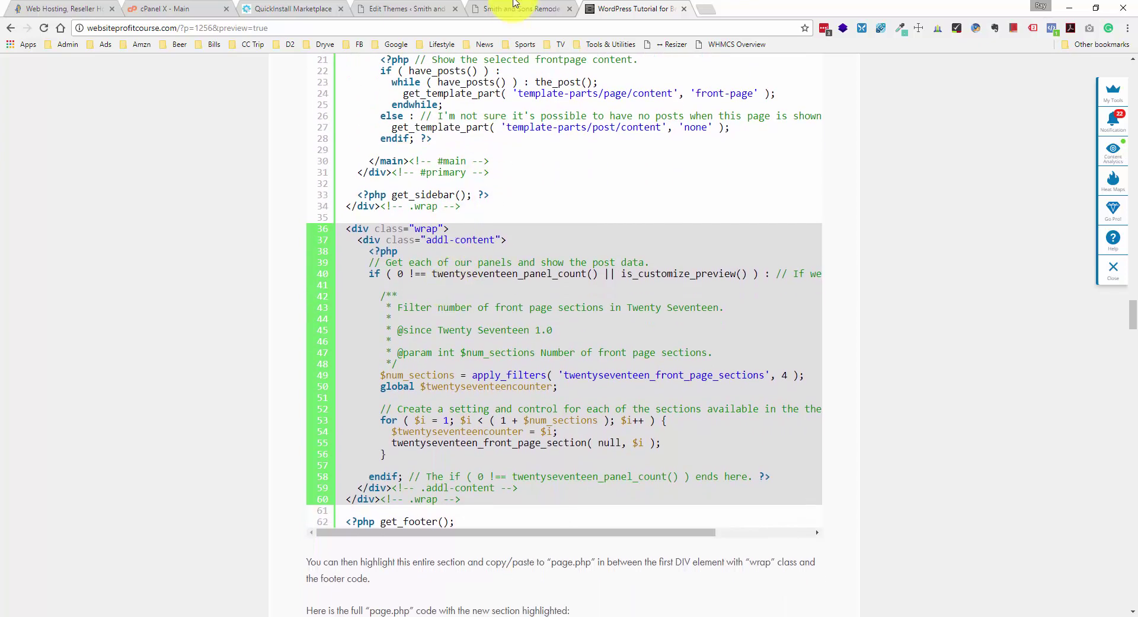
click(514, 7)
- Paste the wrapped sections block after the closing .wrap div, save front-page.php, and view the live site
click(373, 9)
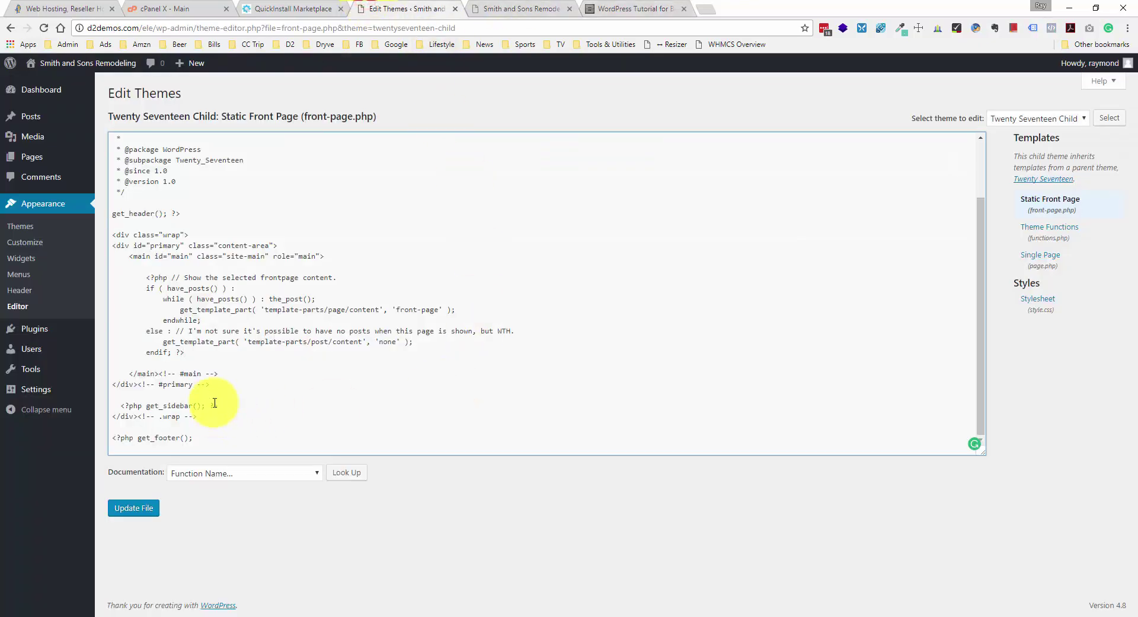
click(638, 8)
scroll(645, 190, down, 1)
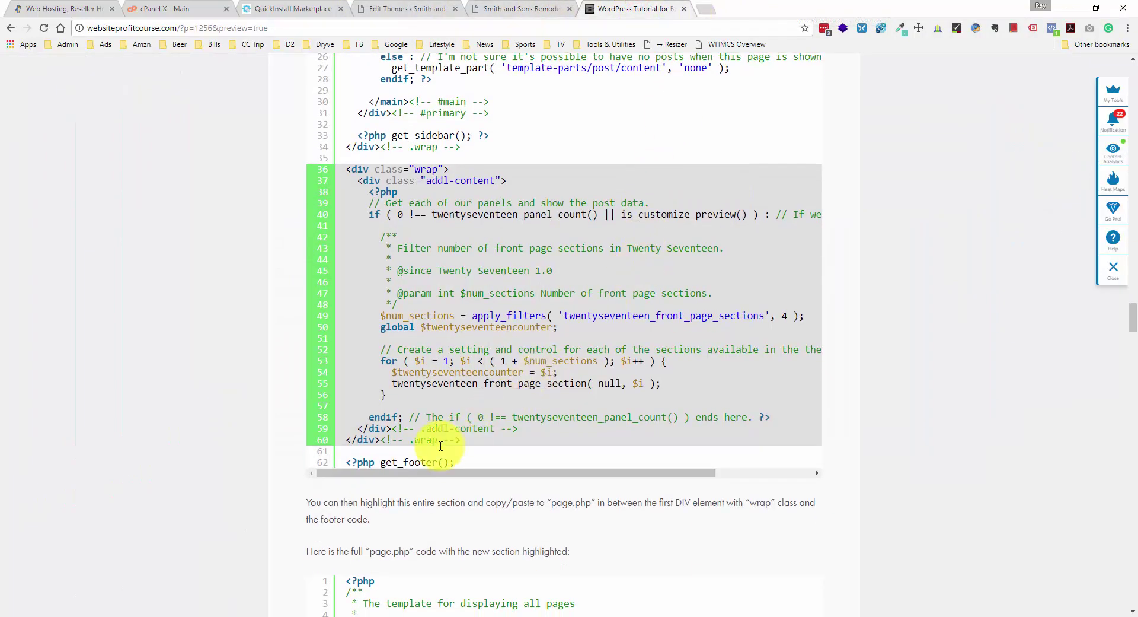
click(429, 6)
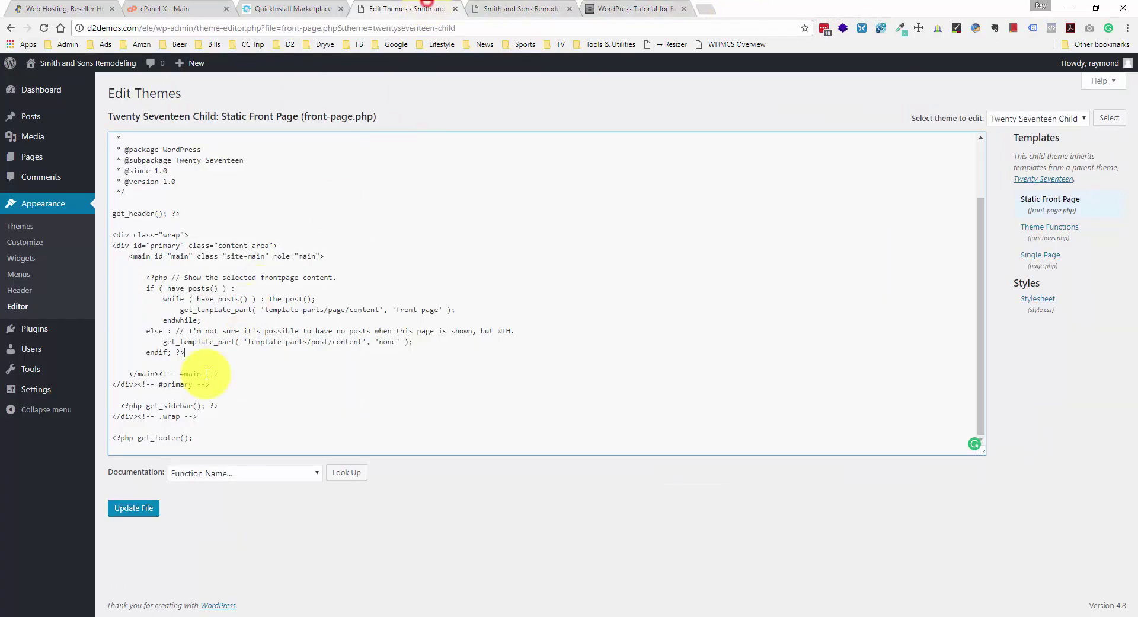
click(192, 424)
key(Return)
key(Return)
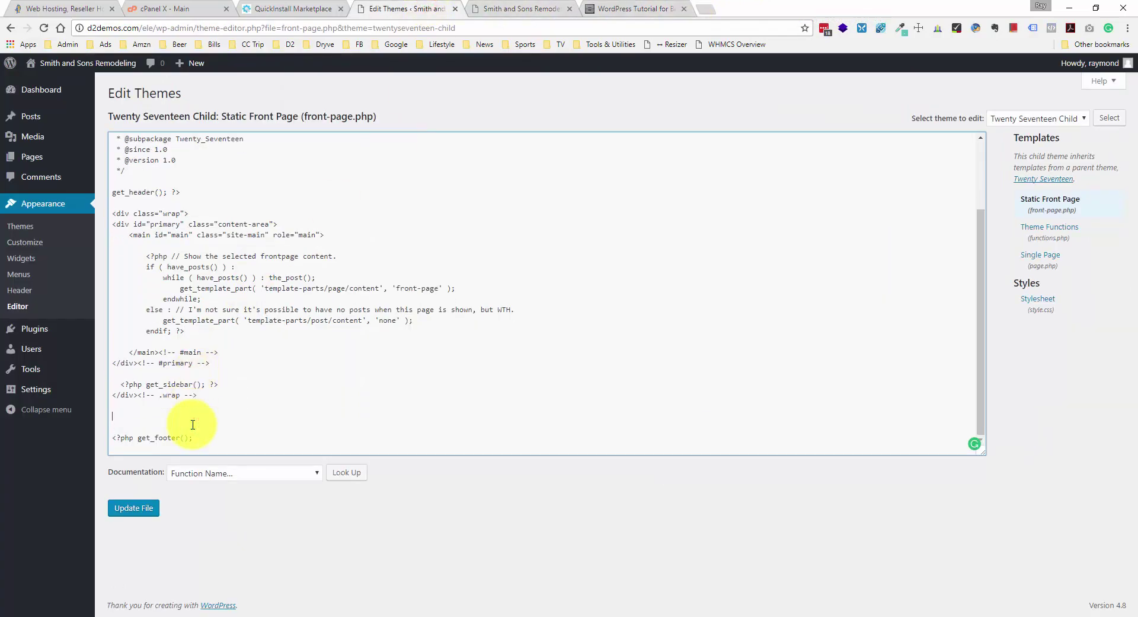
text(<div class="wrap">   <div class="addl-content">     <?php     // Get each of our panels and show the post data.     if ( 0 !== twentyseventeen_panel_count() || is_customize_preview() ) : // If we have pages to show.        /**        * Filter number of front page sections in Twenty Seventeen.        *        * @since Twenty Seventeen 1.0        *        * @param int $num_sections Number of front page sections.        */       $num_sections = apply_filters( 'twentyseventeen_front_page_sections', 4 );       global $twentyseventeencounter;        // Create a setting and control for each of the sections available in the theme.       for ( $i = 1; $i < ( 1 + $num_sections ); $i++ ) {         $twentyseventeencounter = $i;         twentyseventeen_front_page_section( null, $i );       }      endif; // The if ( 0 !== twentyseventeen_panel_count() ) ends here. ?>   </div><!-- .addl-content --> </div><!-- .wrap -->)
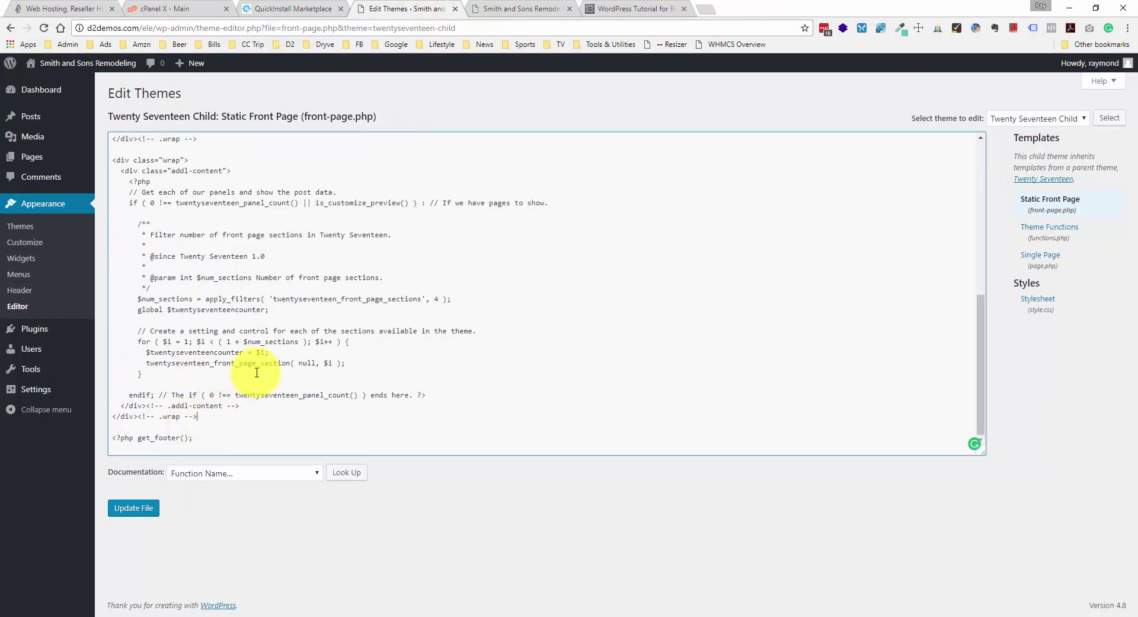
click(142, 508)
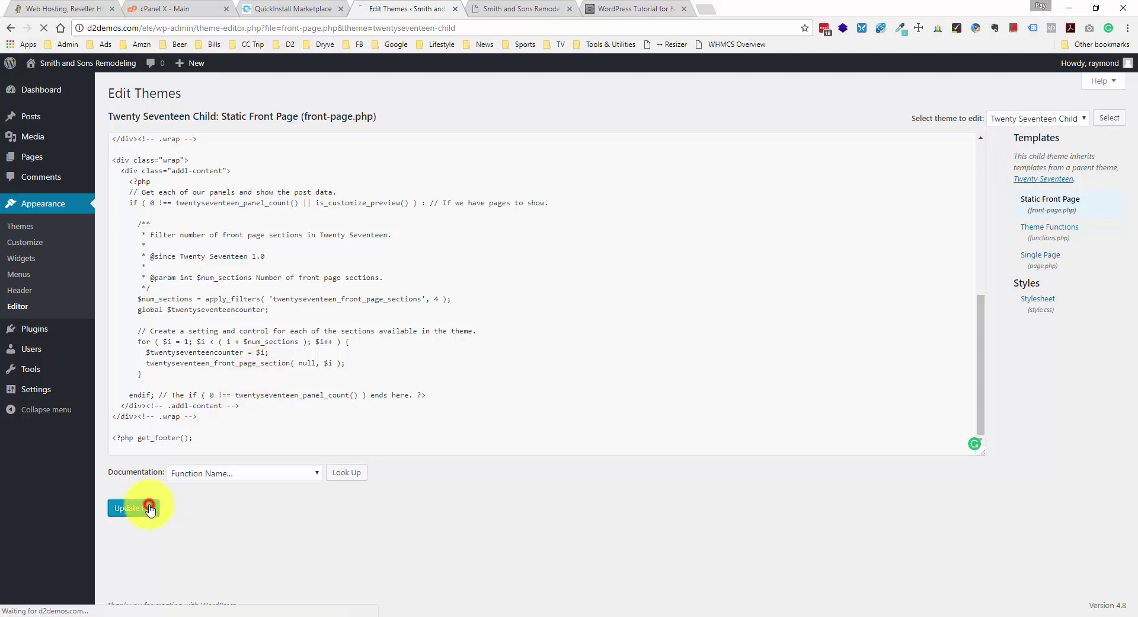
click(522, 7)
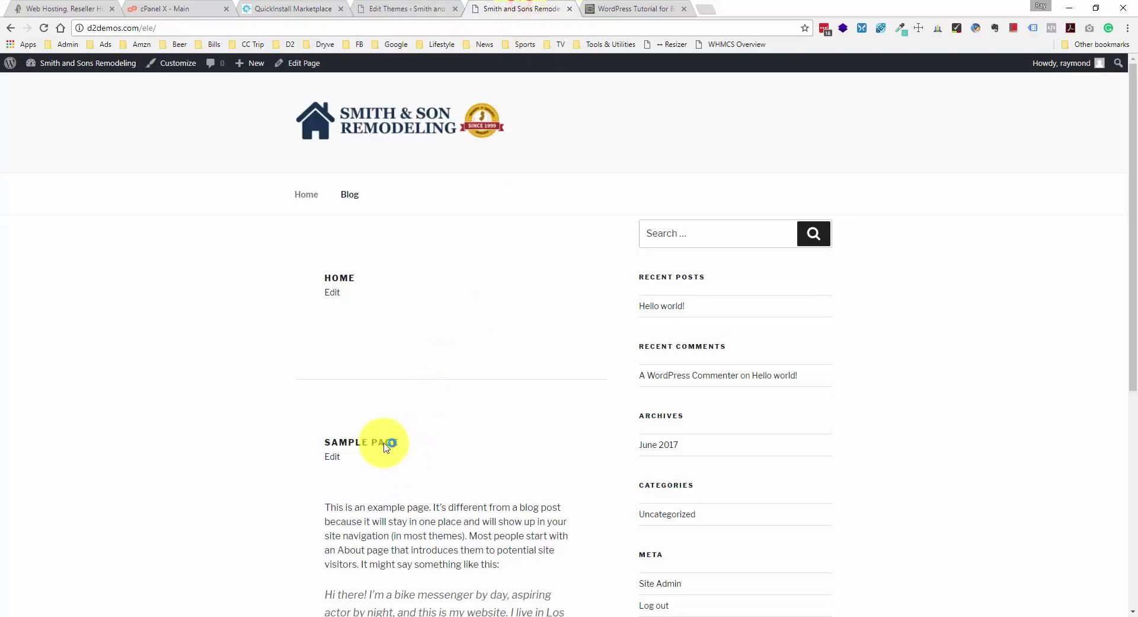
scroll(356, 415, down, 1)
scroll(534, 439, down, 2)
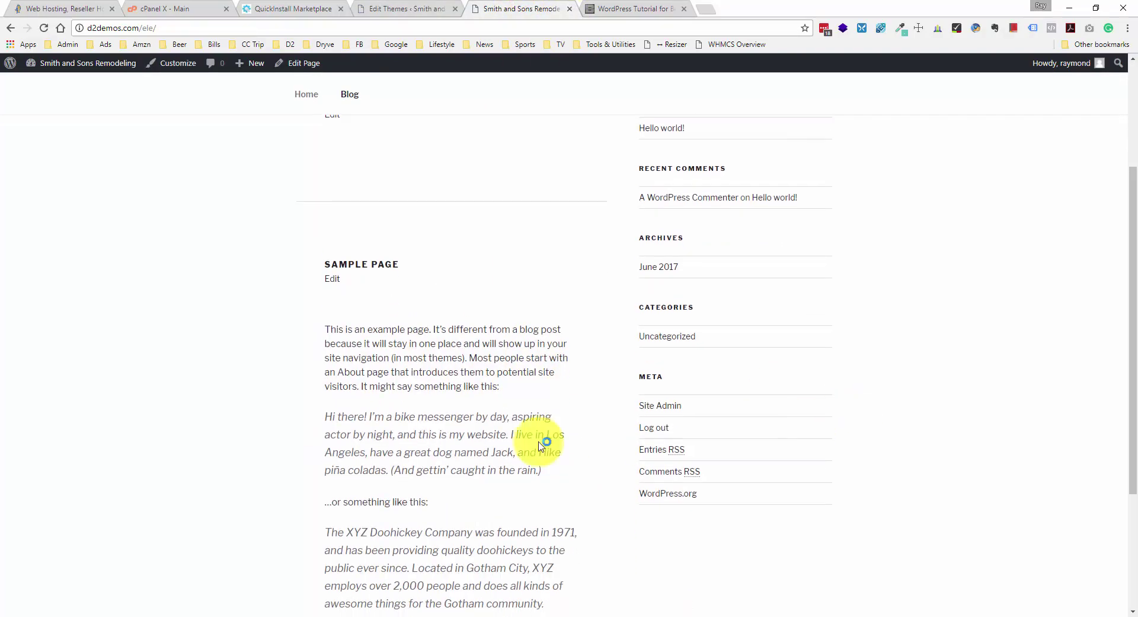
scroll(567, 172, down, 3)
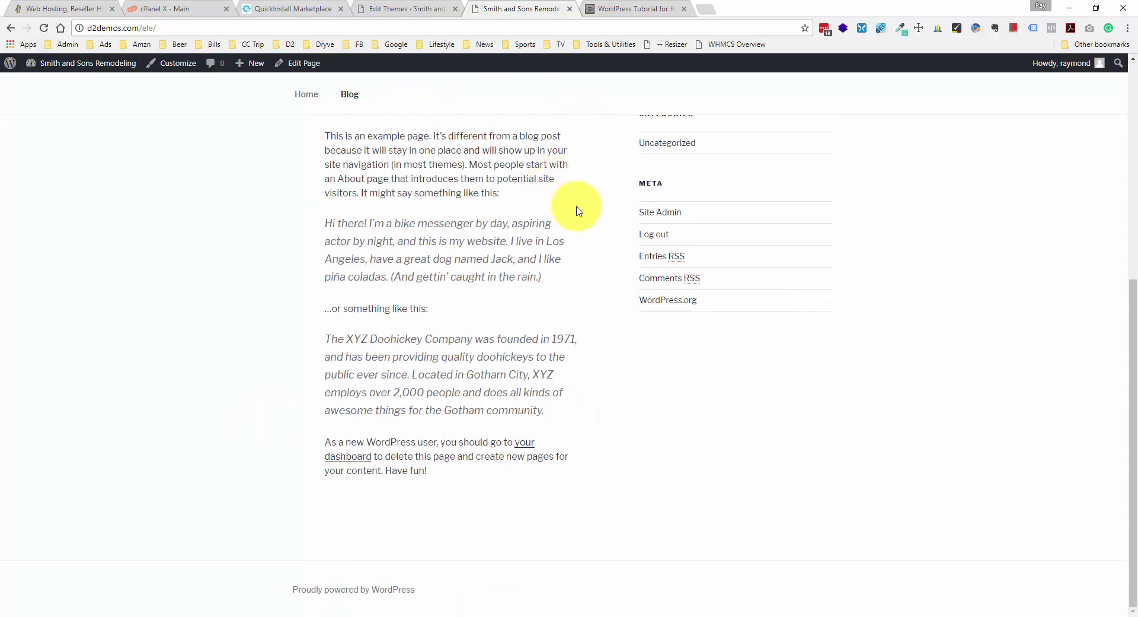
right_click(191, 237)
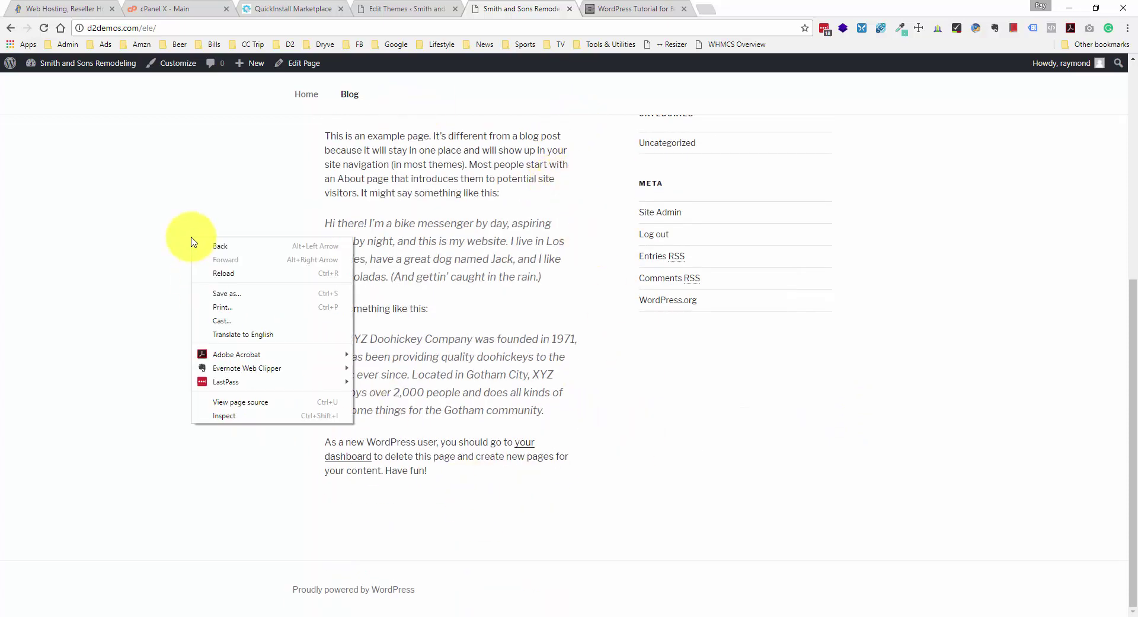
click(230, 273)
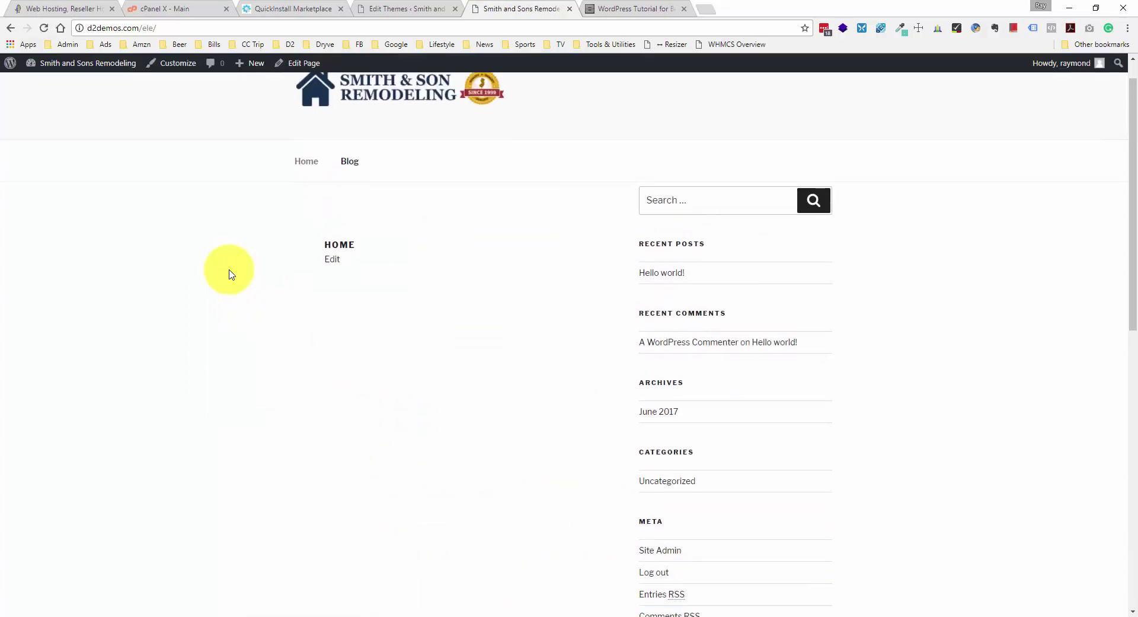
scroll(230, 273, down, 10)
scroll(426, 353, up, 3)
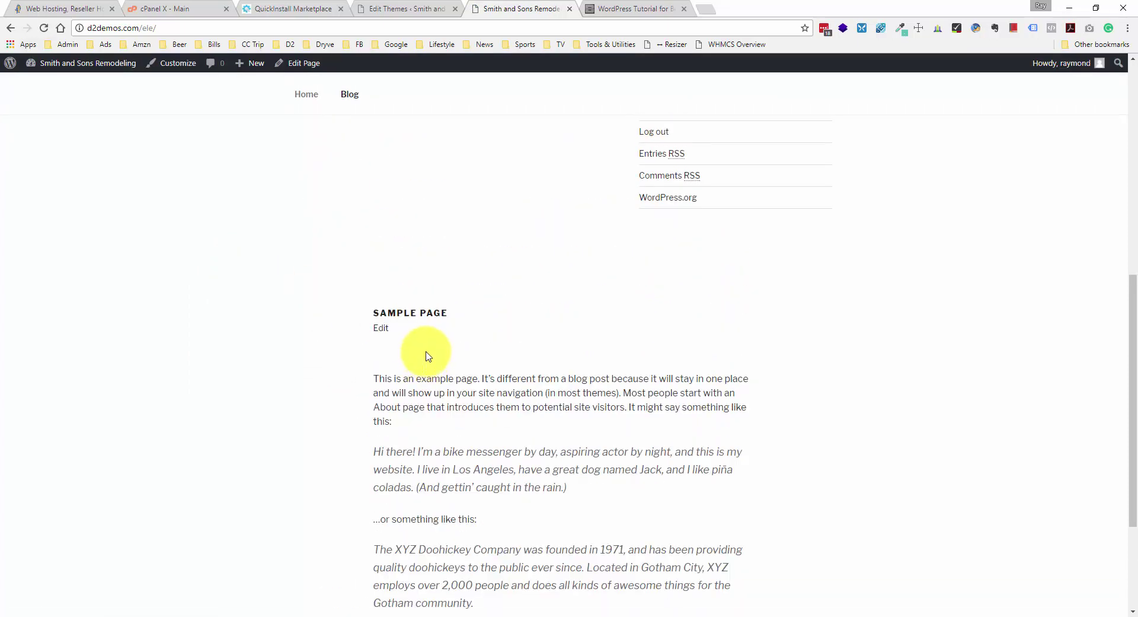
scroll(426, 350, up, 8)
scroll(427, 308, down, 5)
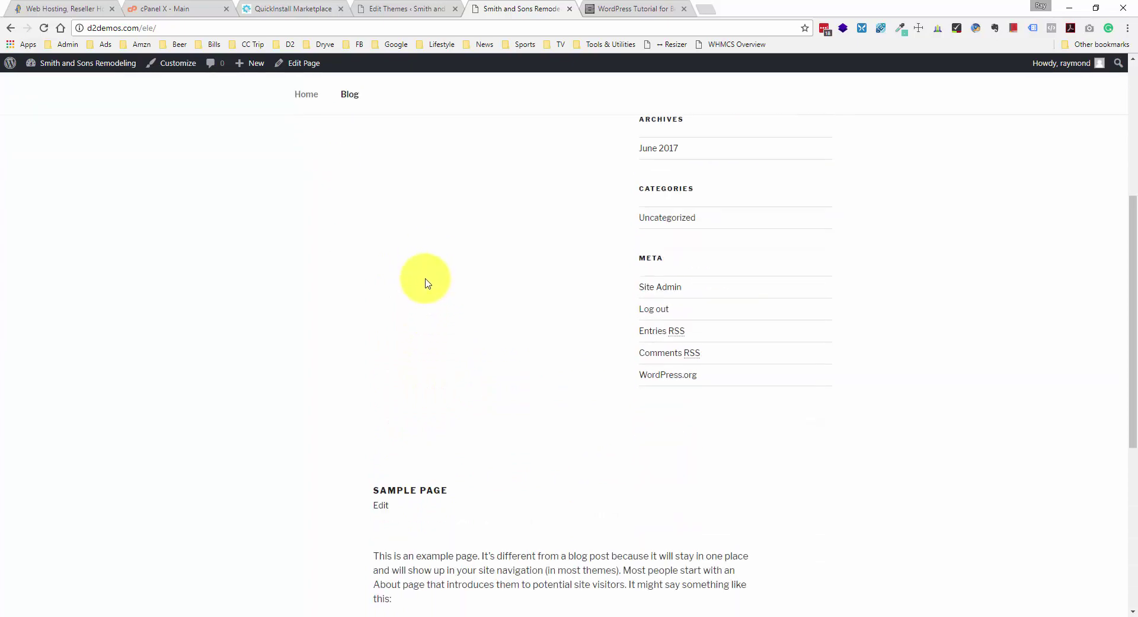
scroll(426, 283, down, 7)
scroll(425, 278, up, 3)
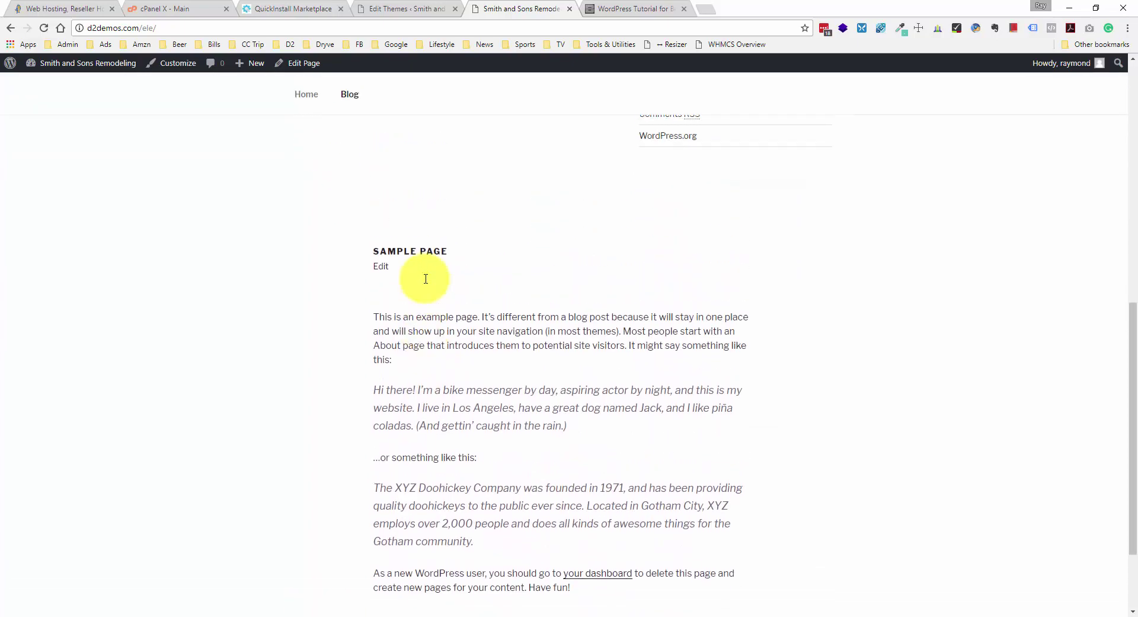
scroll(426, 279, down, 1)
scroll(426, 279, up, 6)
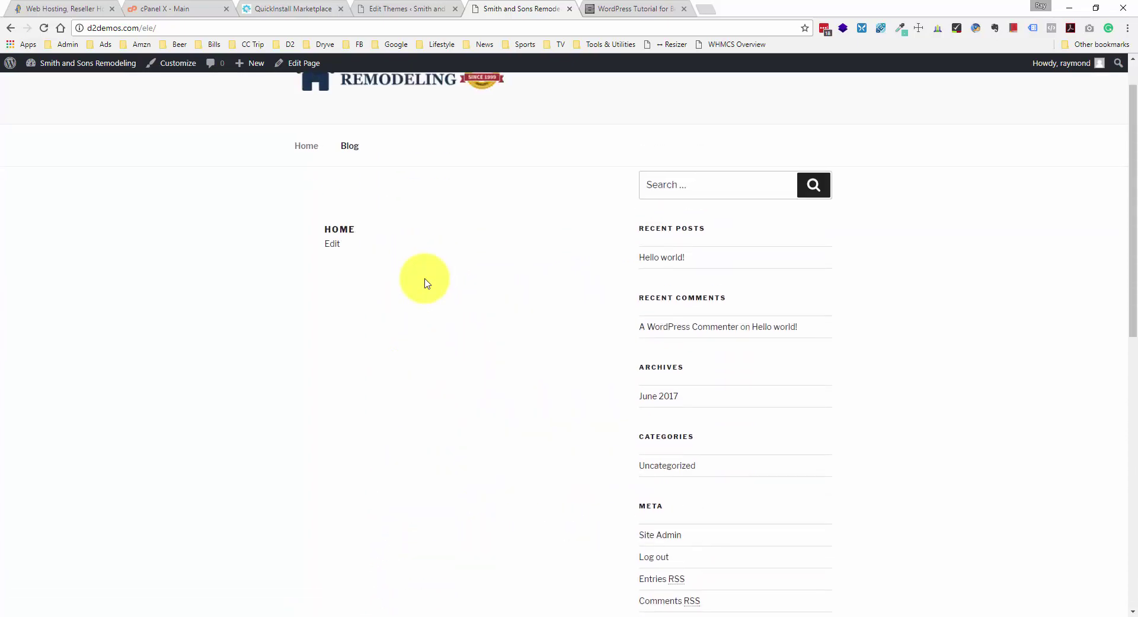
scroll(425, 283, up, 1)
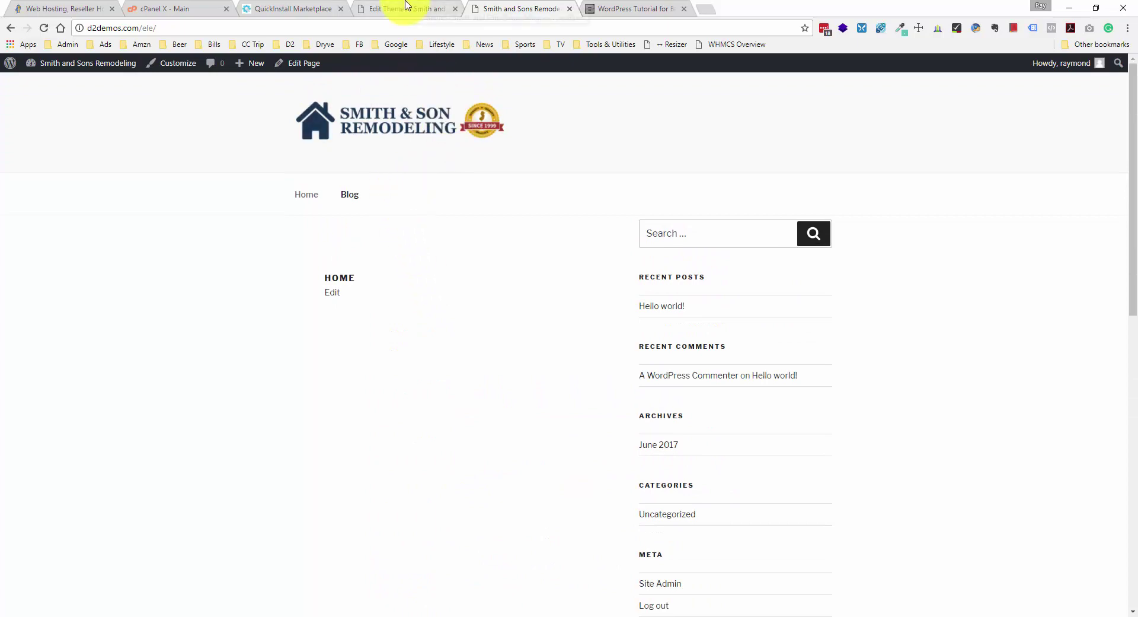
- Publish a new page titled About via Pages > Add New, then return to the live front page
click(407, 5)
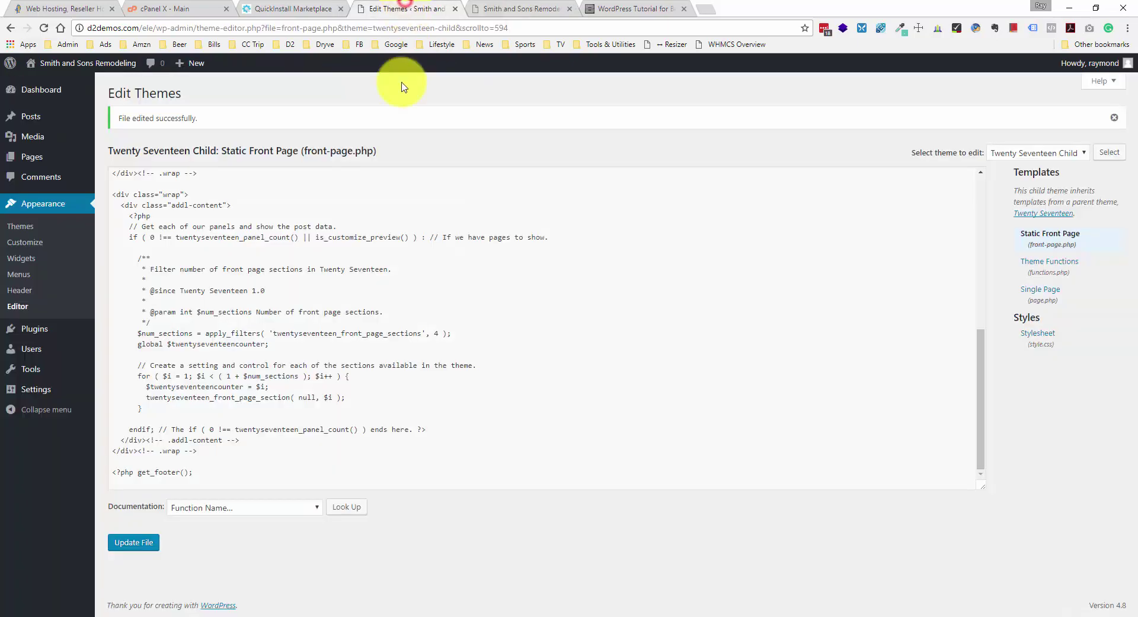
click(72, 159)
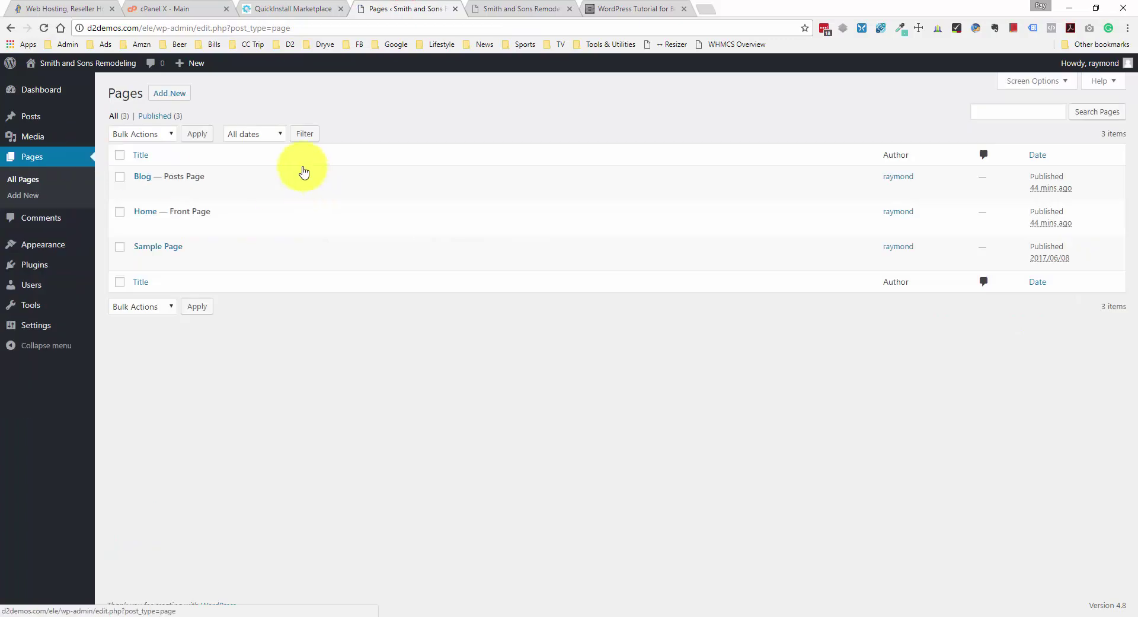
click(184, 93)
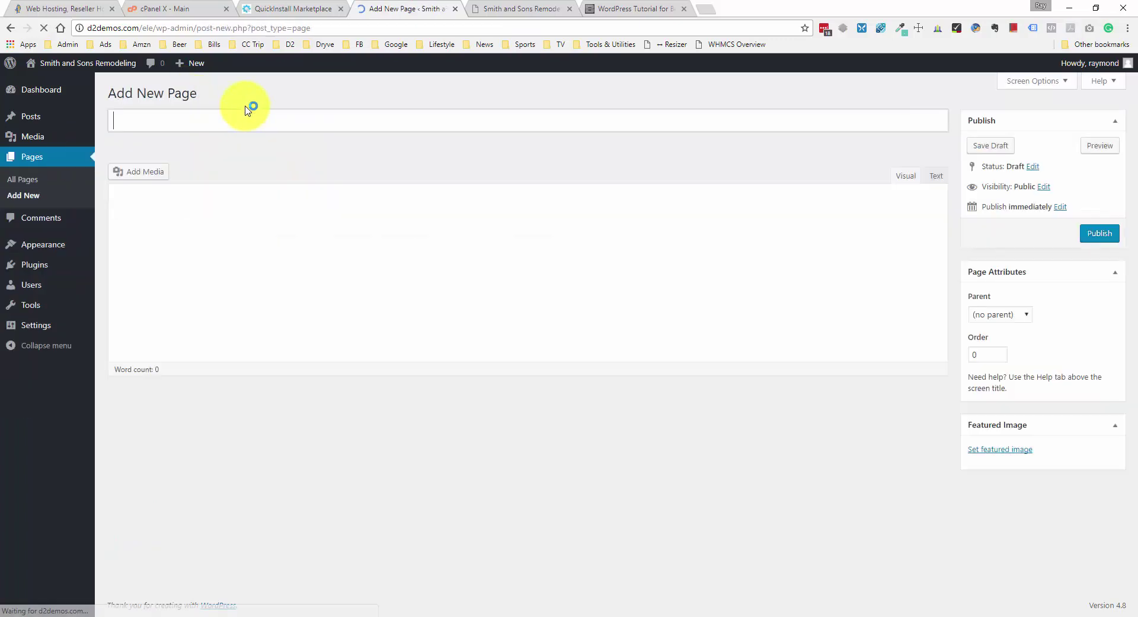
text(About)
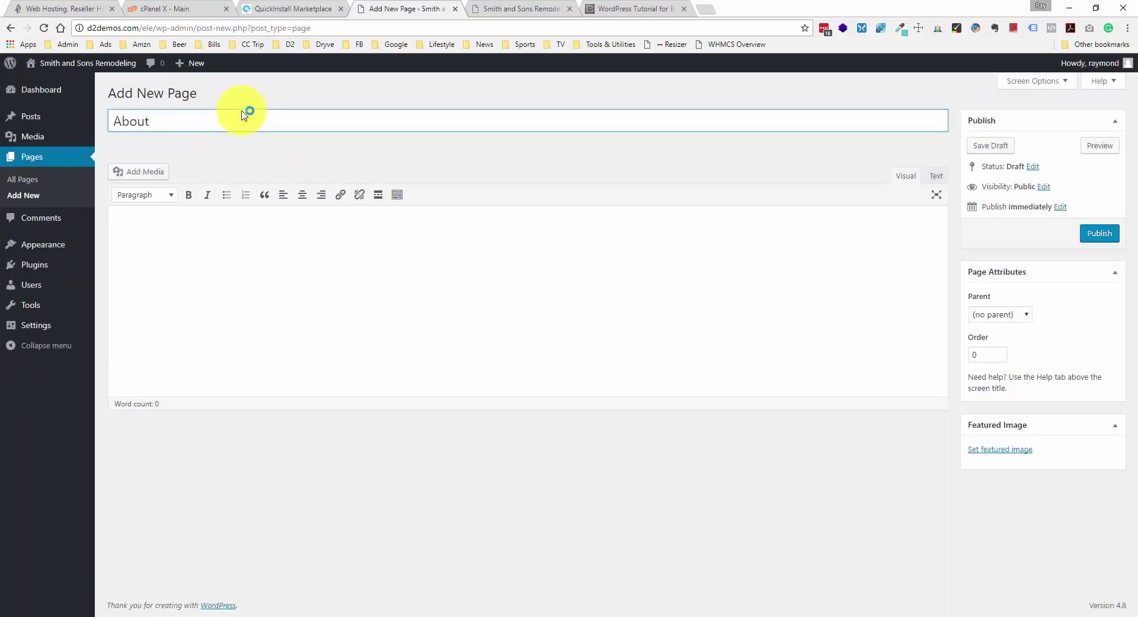
click(1101, 234)
click(550, 7)
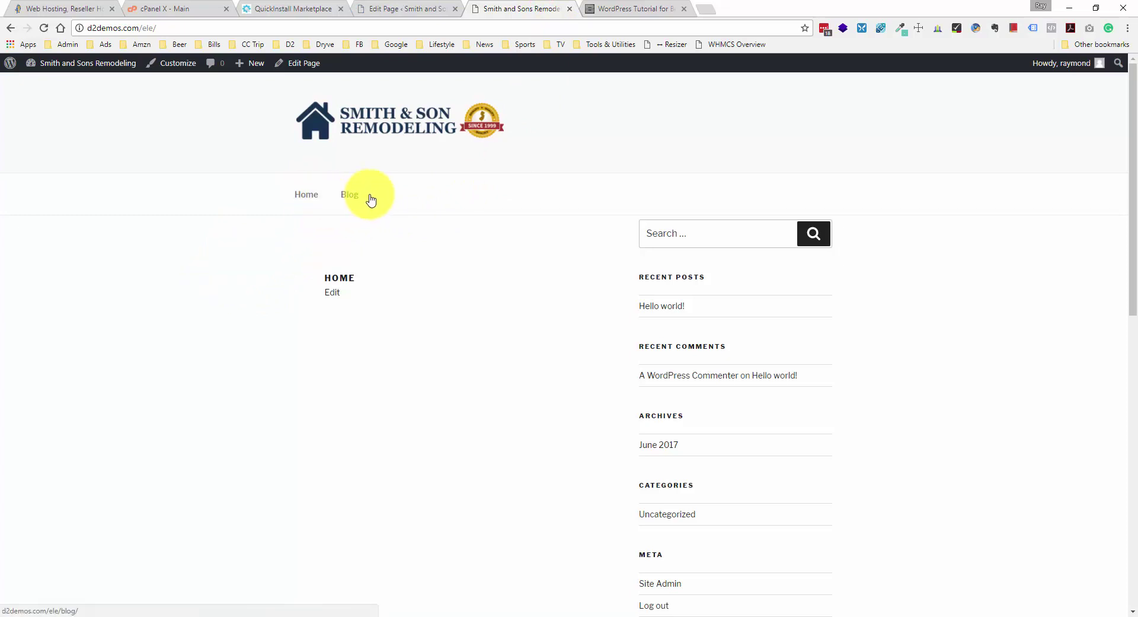
- Reload the live site so the new About page appears in the navigation
right_click(157, 281)
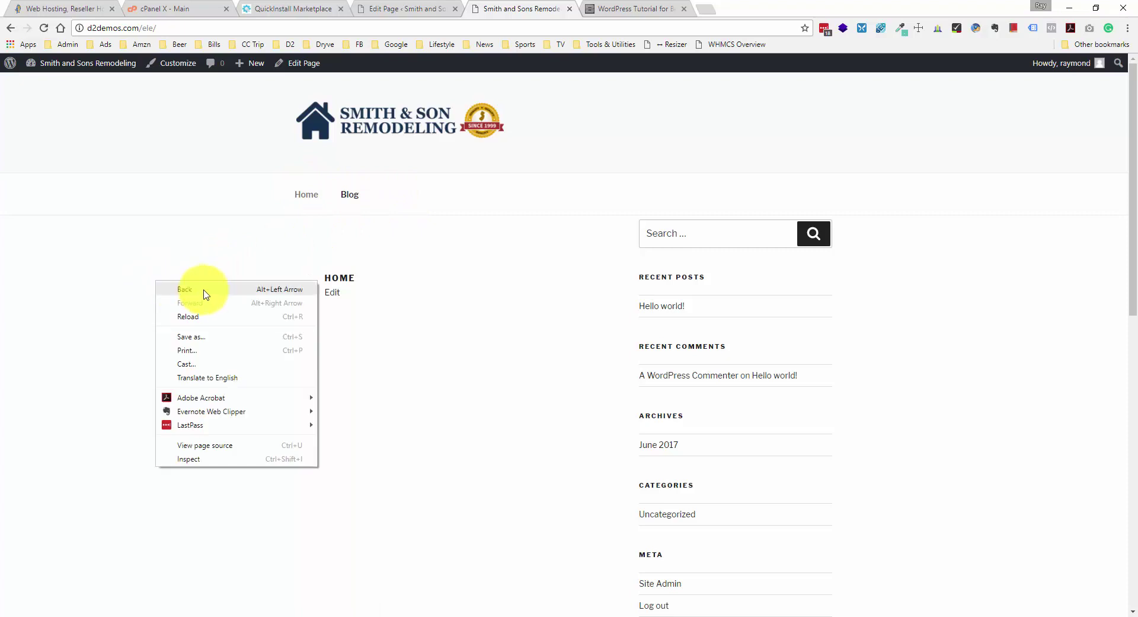
click(87, 309)
scroll(226, 270, down, 2)
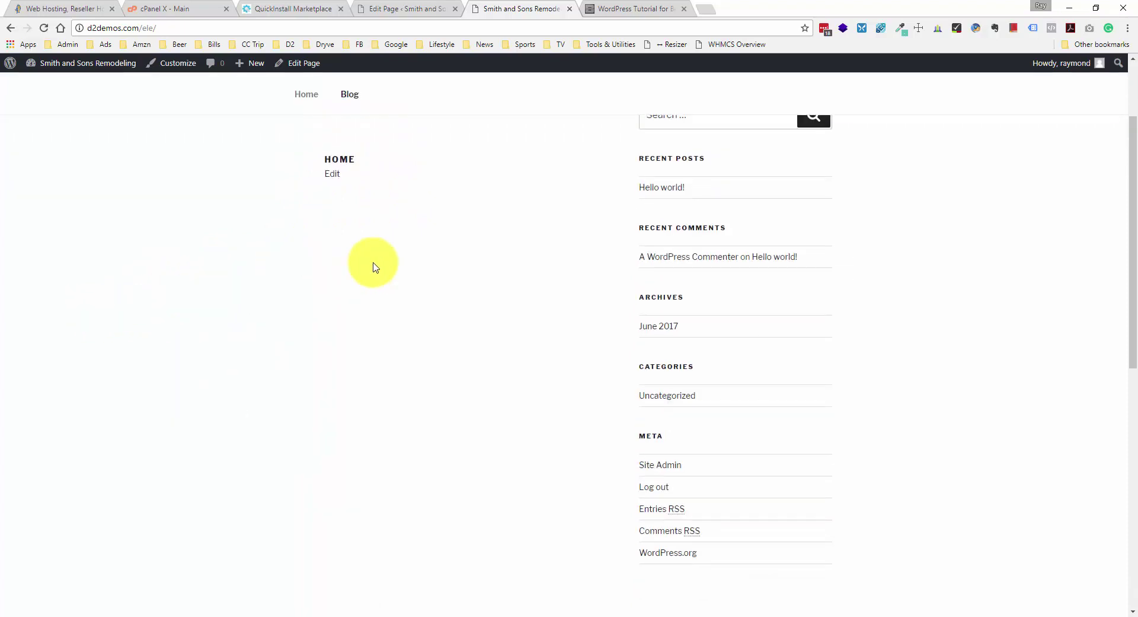
scroll(356, 237, up, 1)
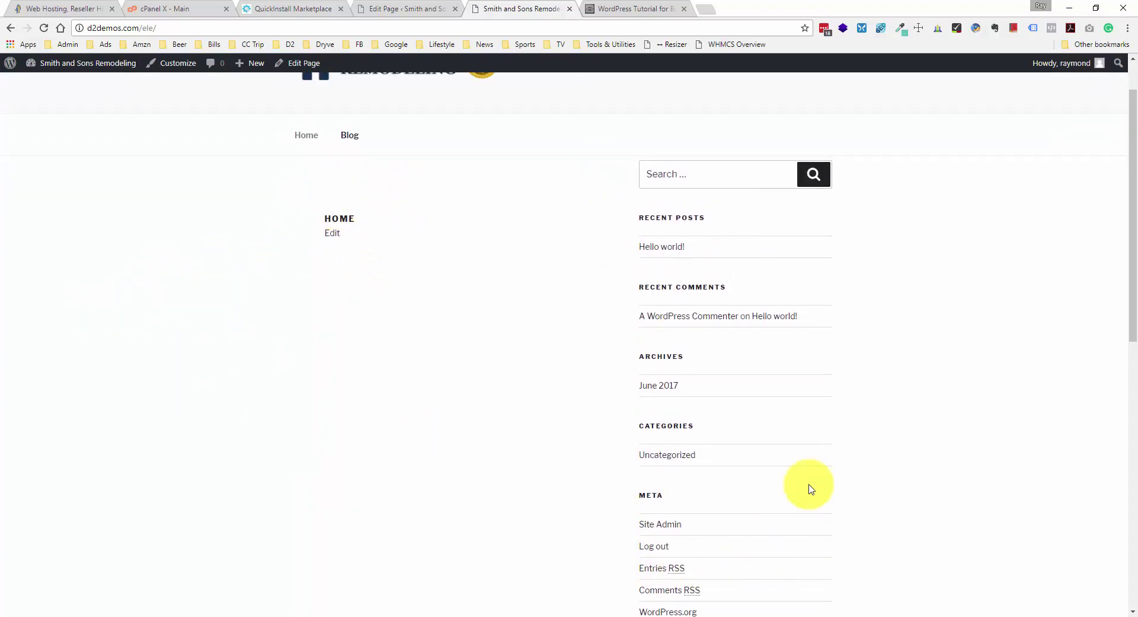
scroll(607, 341, down, 5)
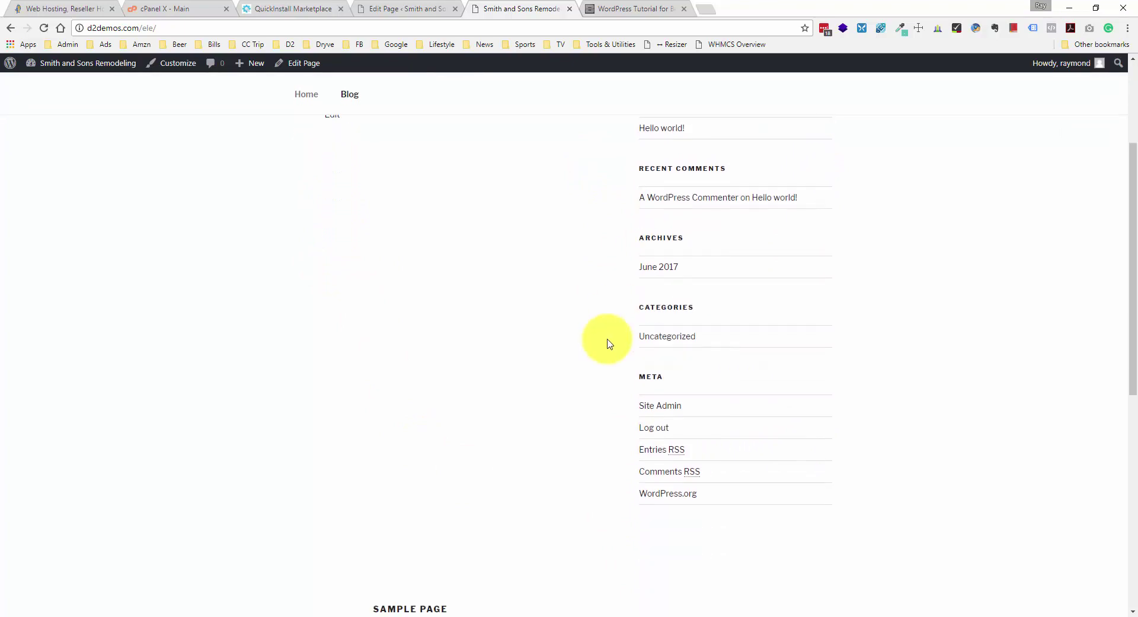
scroll(534, 346, down, 2)
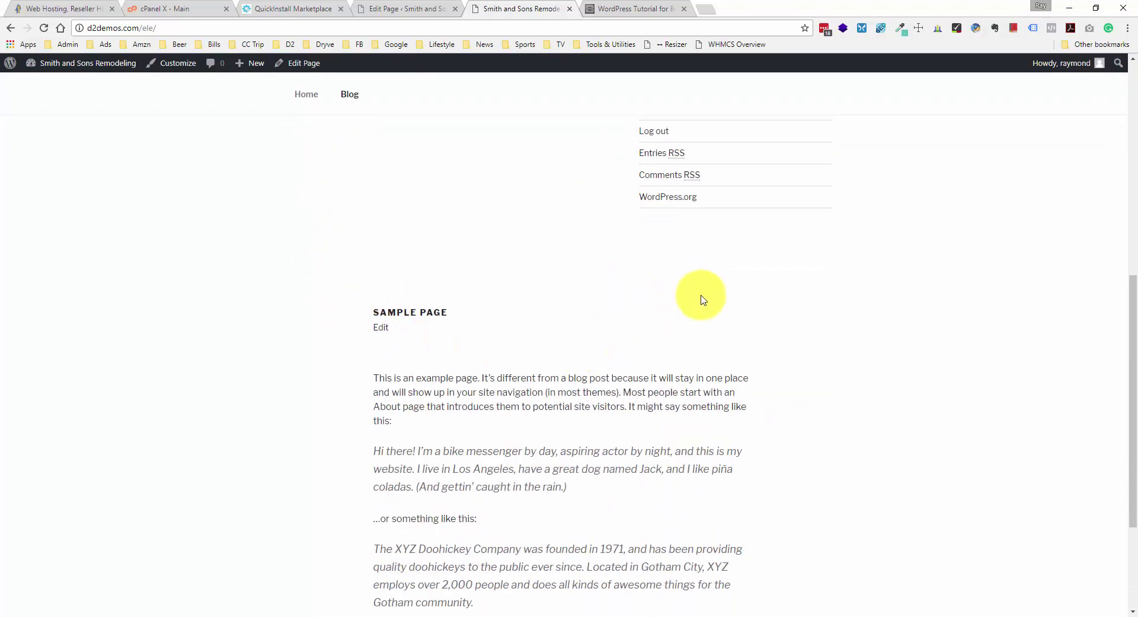
scroll(717, 386, down, 3)
scroll(470, 419, up, 8)
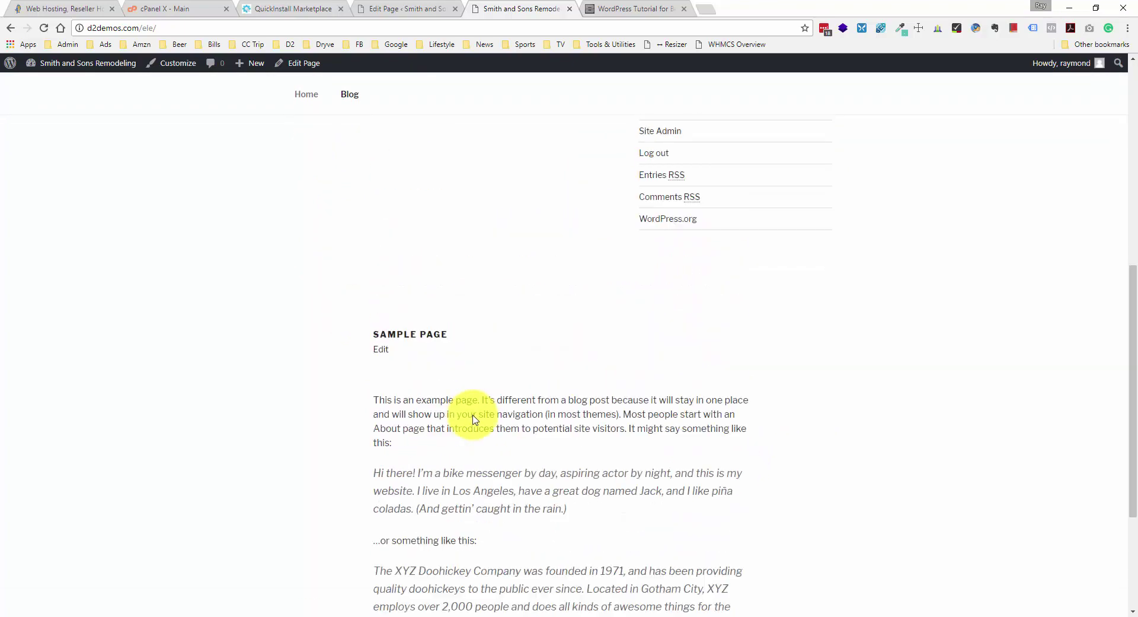
right_click(176, 252)
click(215, 287)
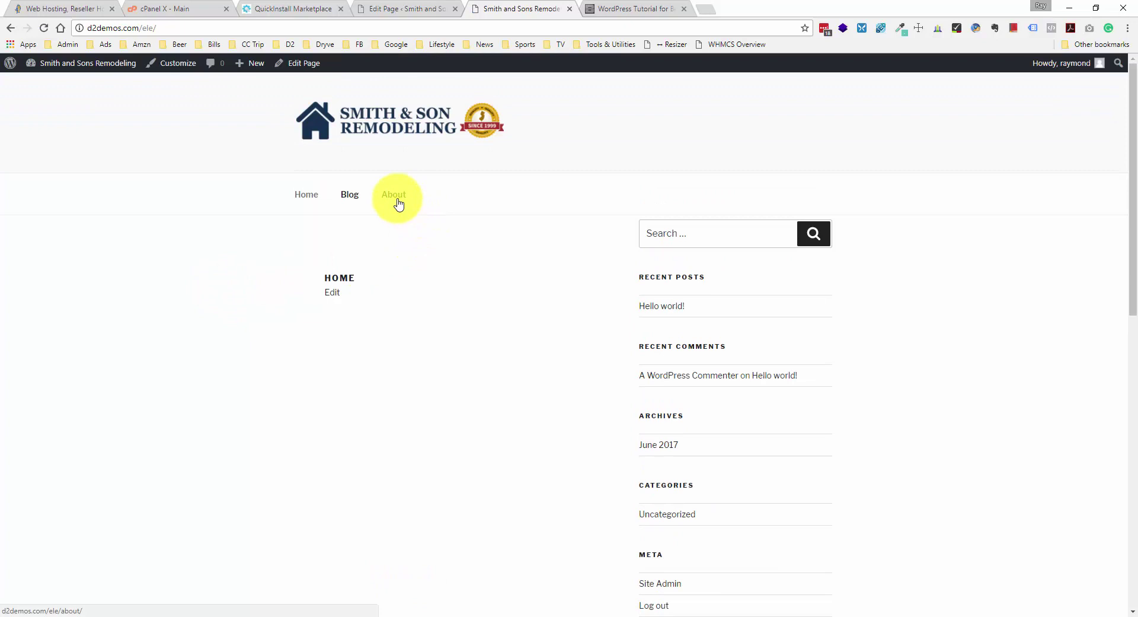
- View the live About page and its sidebar, then go back to its editor
click(397, 200)
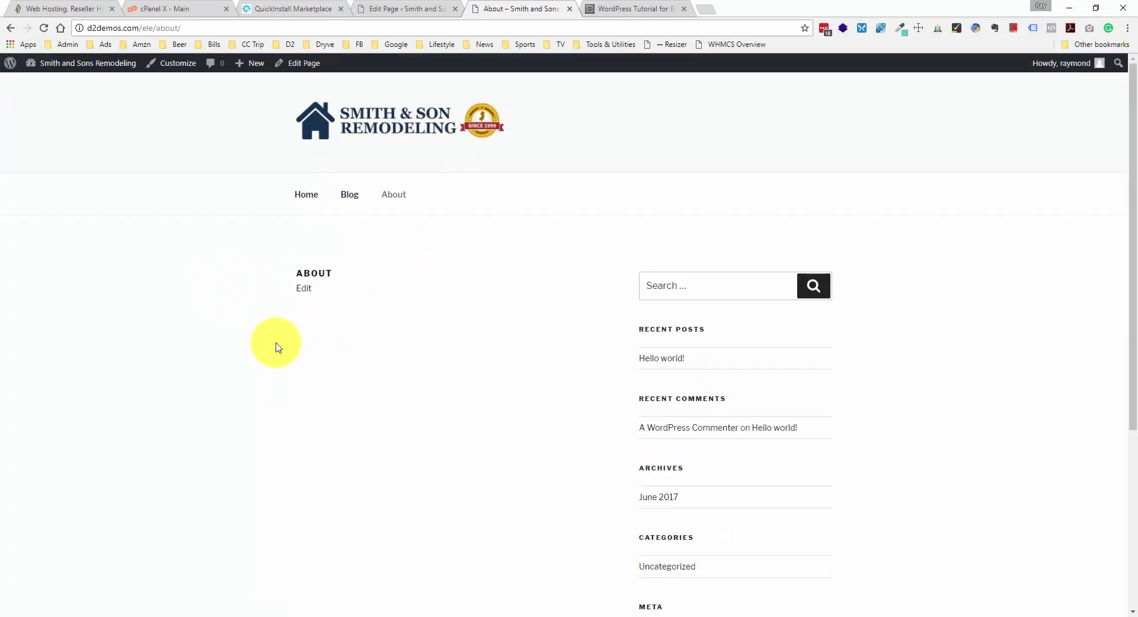
scroll(410, 343, down, 3)
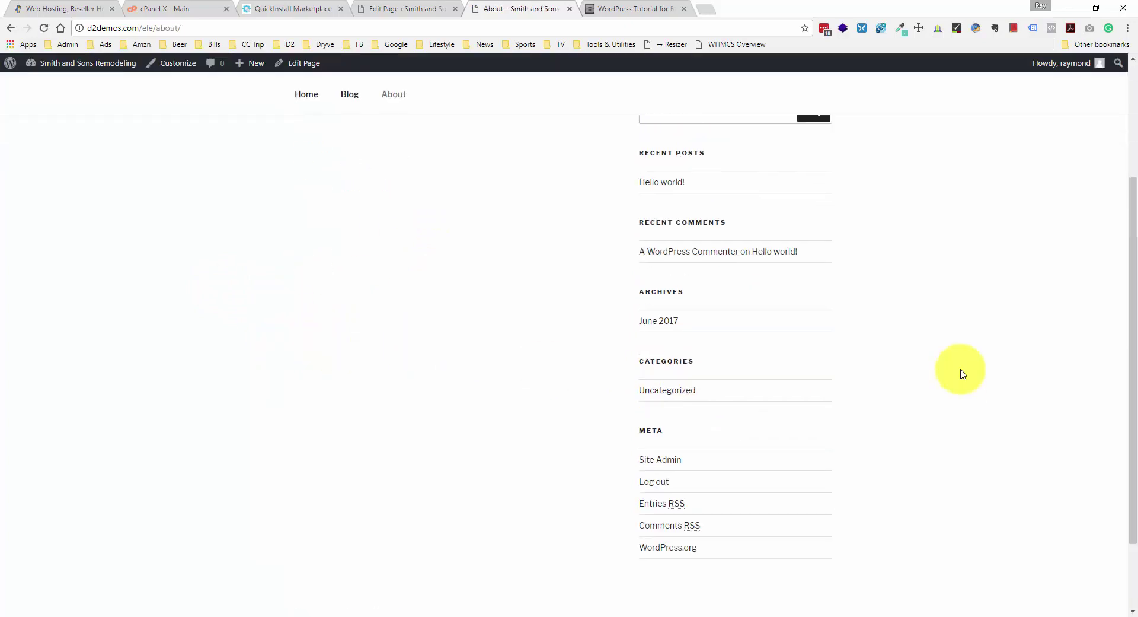
scroll(919, 350, up, 3)
scroll(580, 257, down, 5)
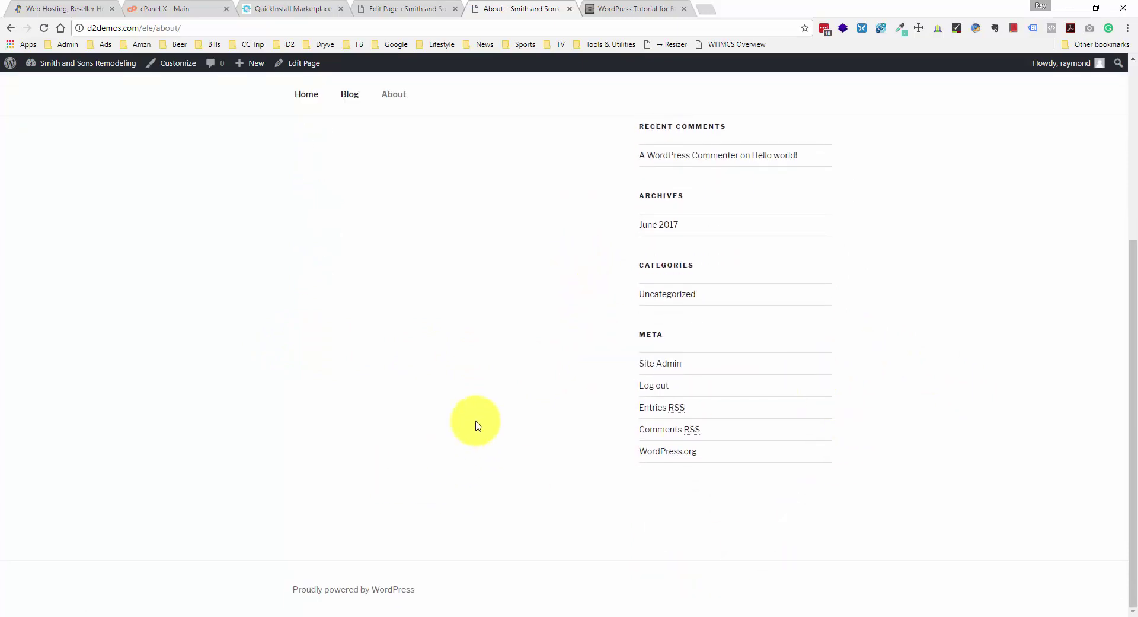
click(421, 4)
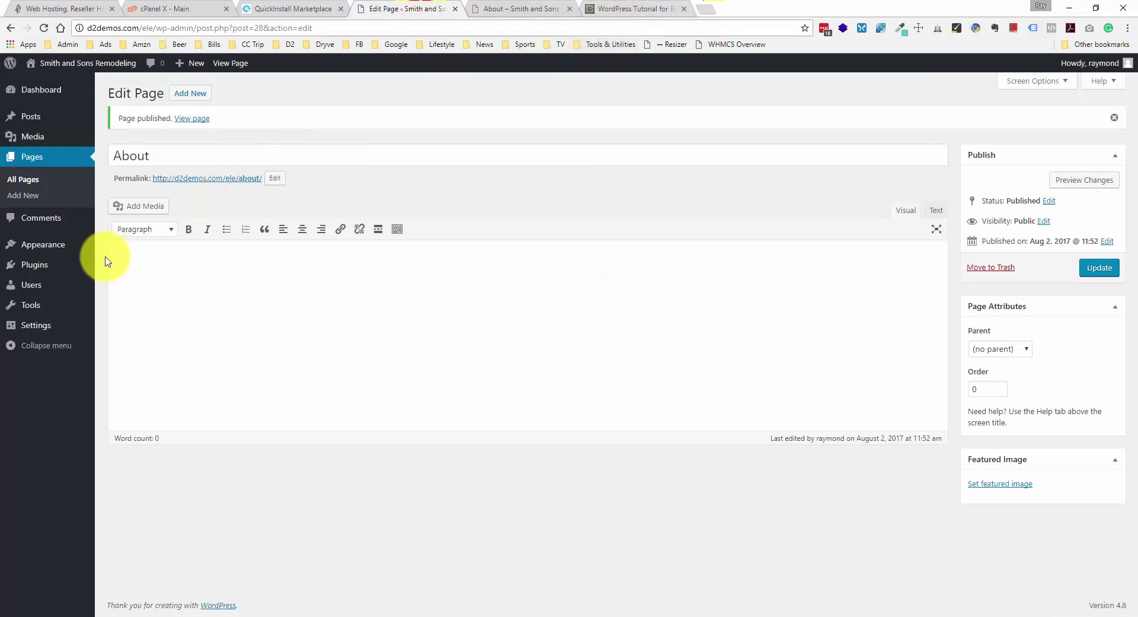
click(595, 6)
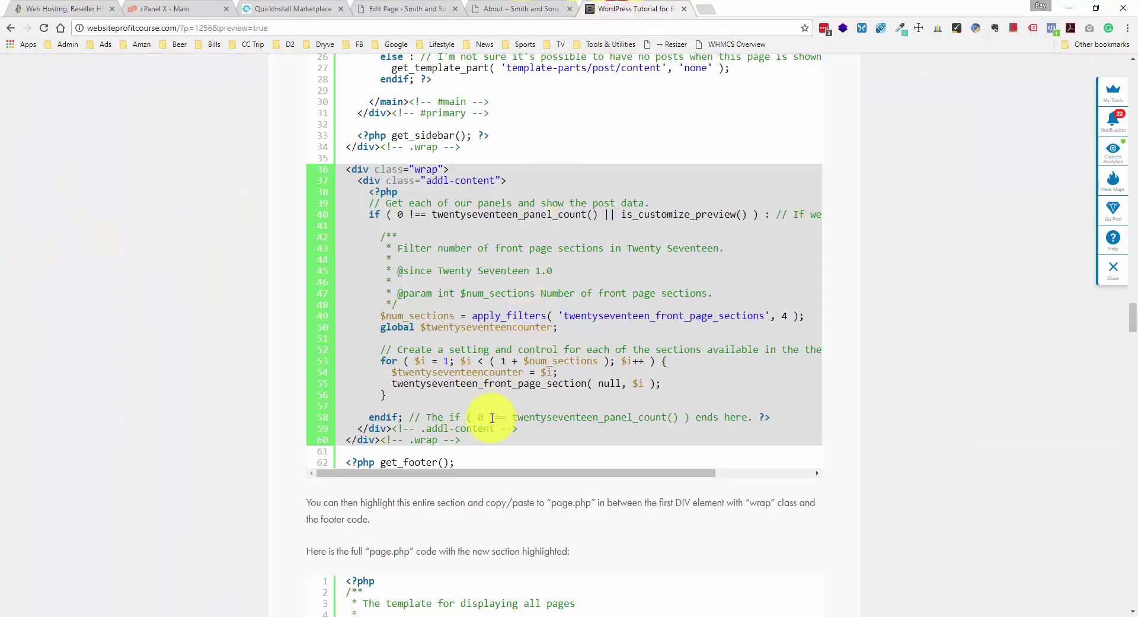
drag(474, 445, 340, 172)
key(ctrl+c)
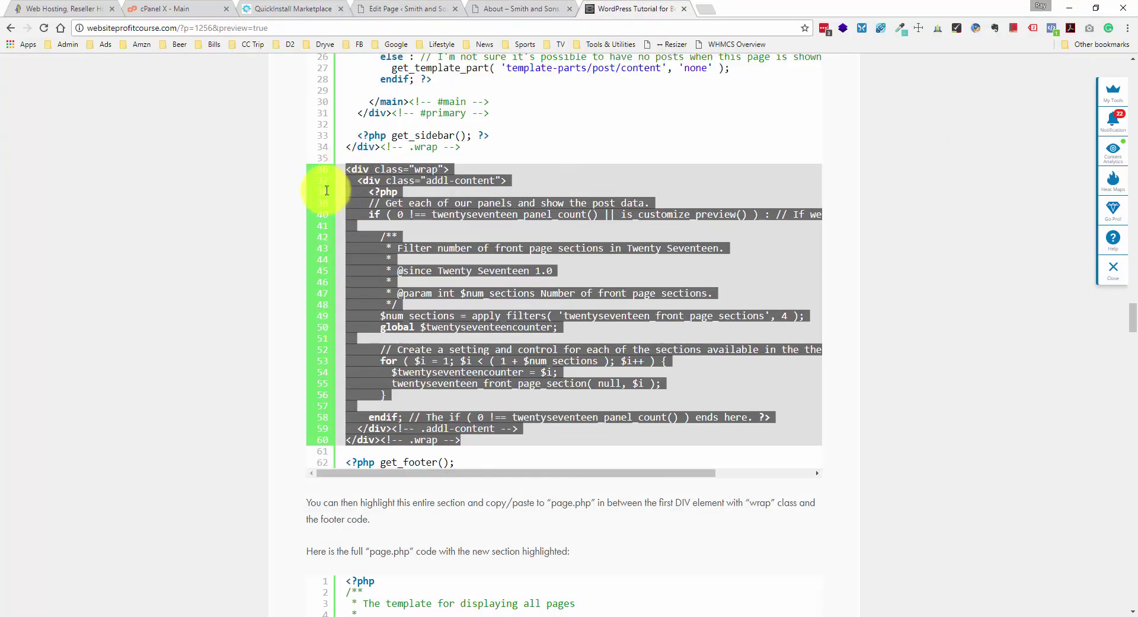
scroll(382, 249, down, 3)
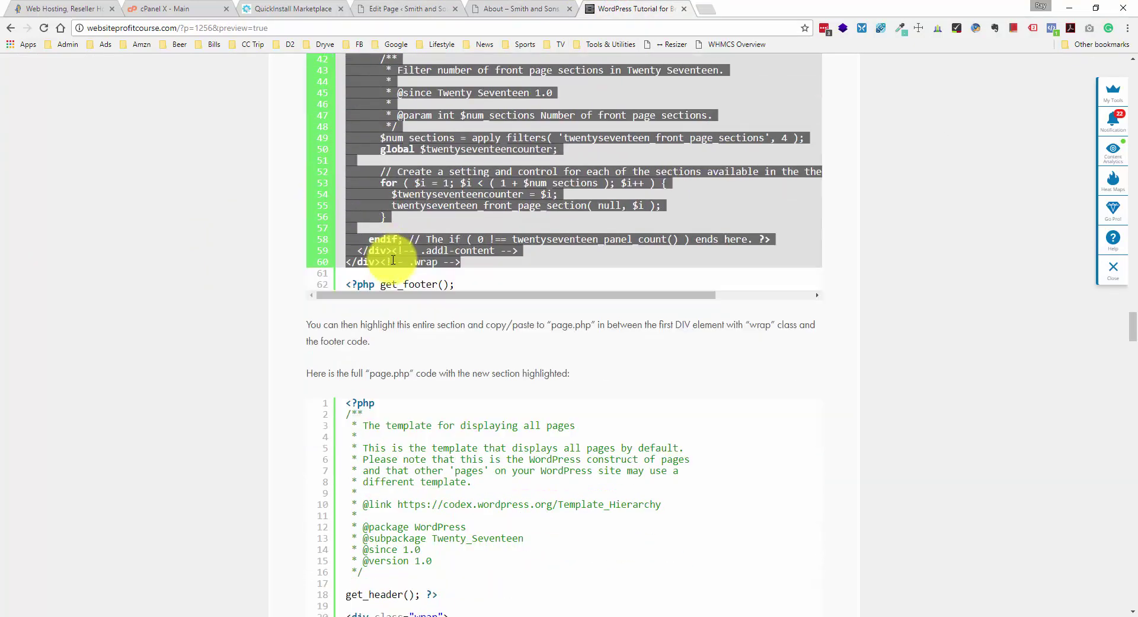
scroll(393, 260, up, 3)
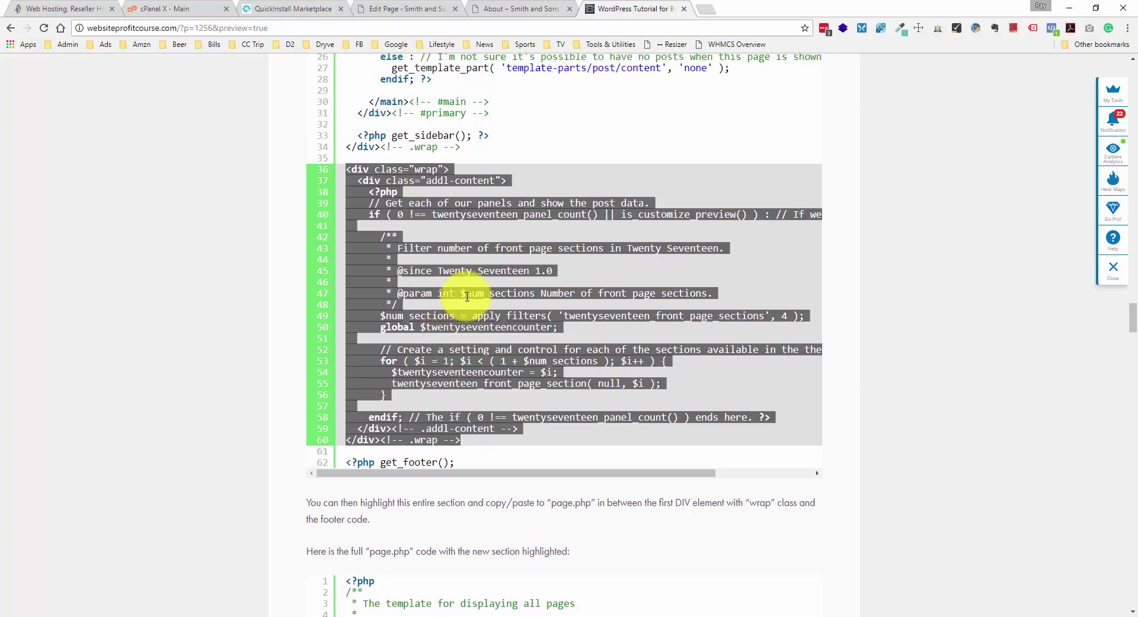
scroll(499, 316, down, 9)
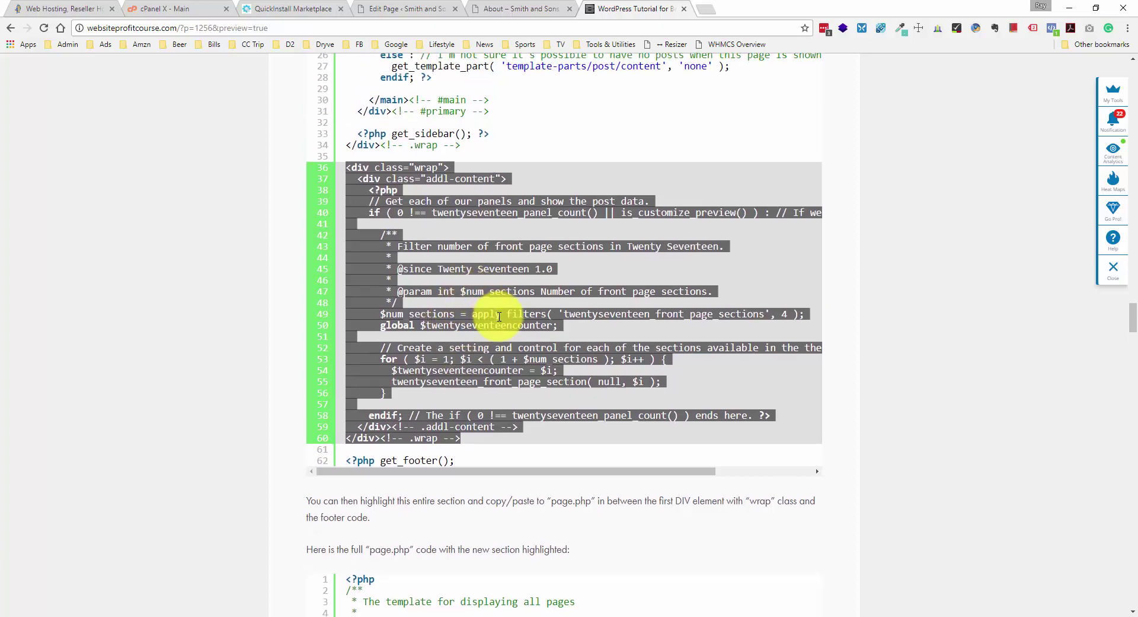
scroll(500, 316, down, 1)
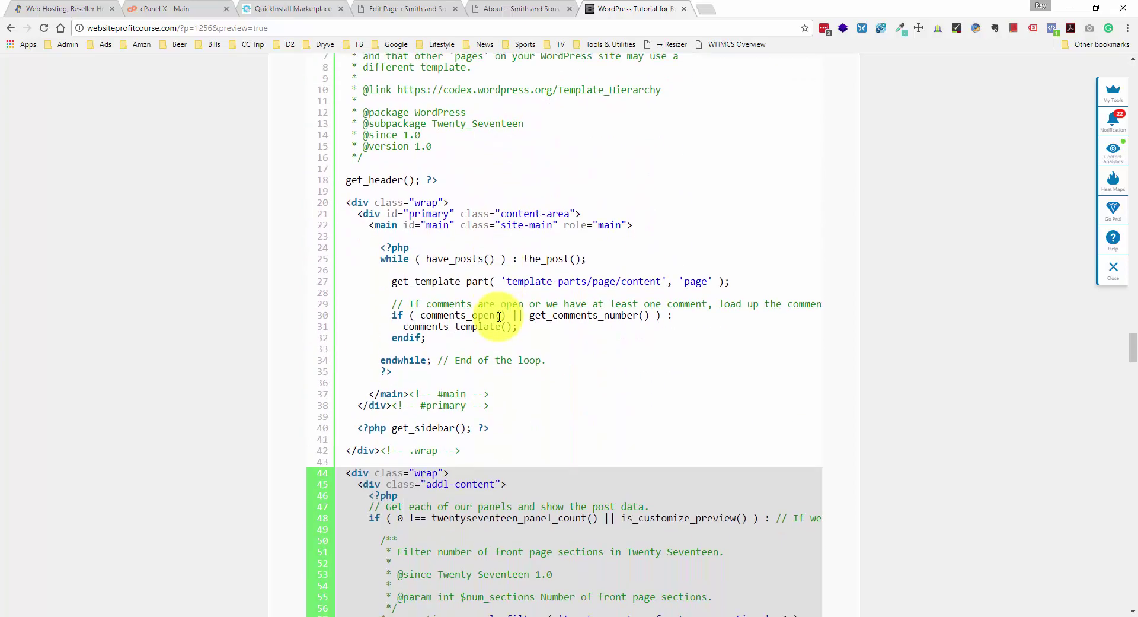
scroll(490, 317, up, 4)
scroll(471, 259, down, 8)
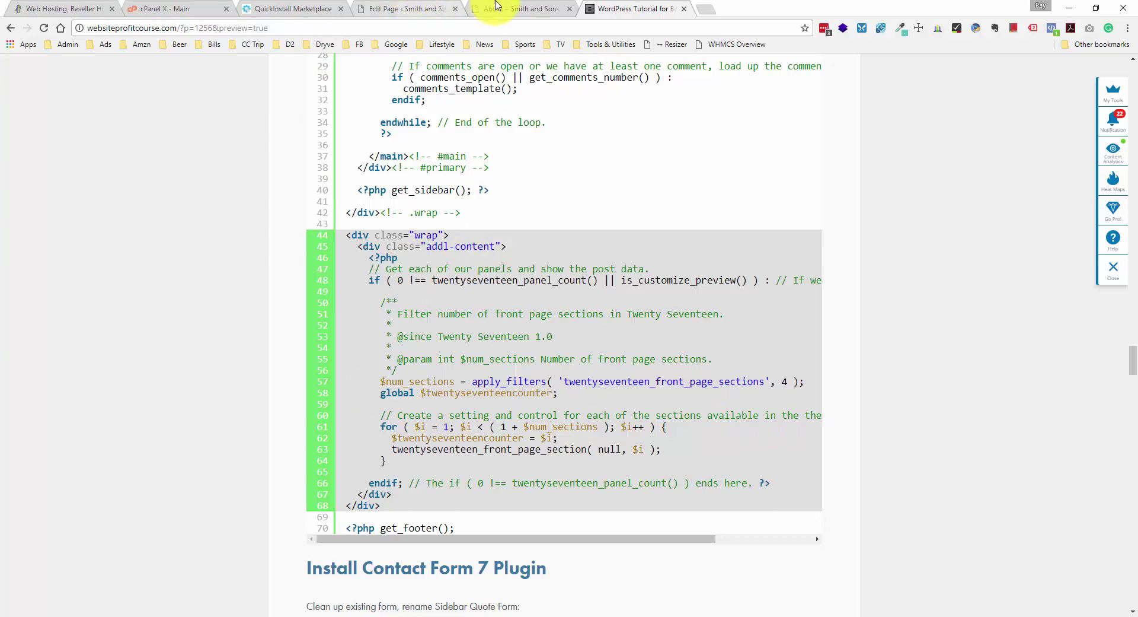
click(498, 8)
click(403, 6)
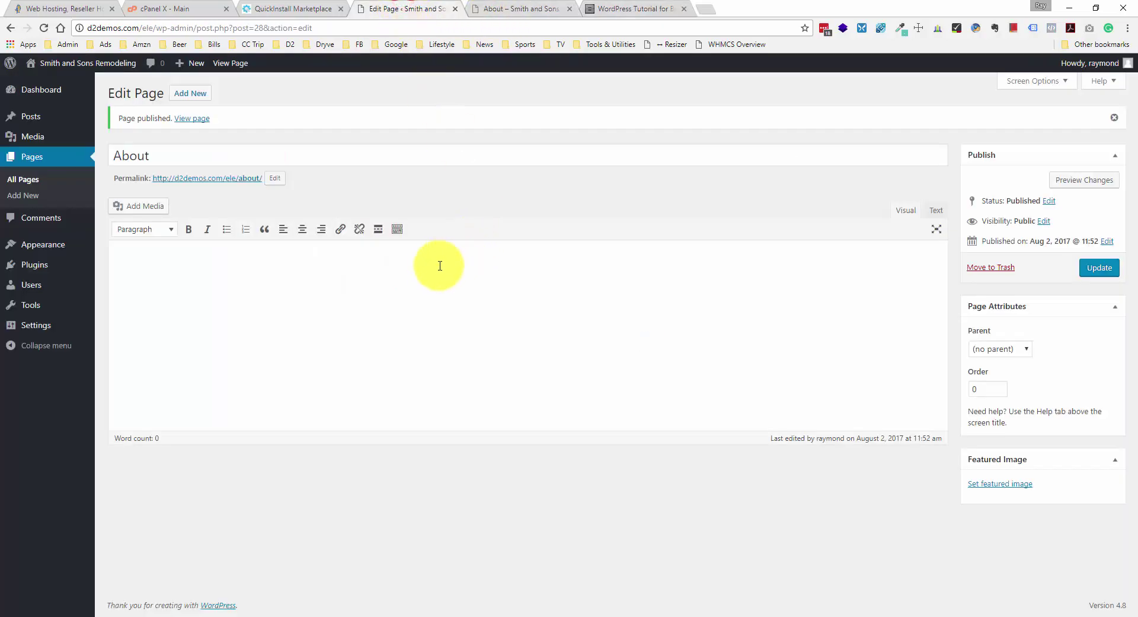
- Open the child theme's Single Page (page.php) template in the theme editor
mouse_move(41, 255)
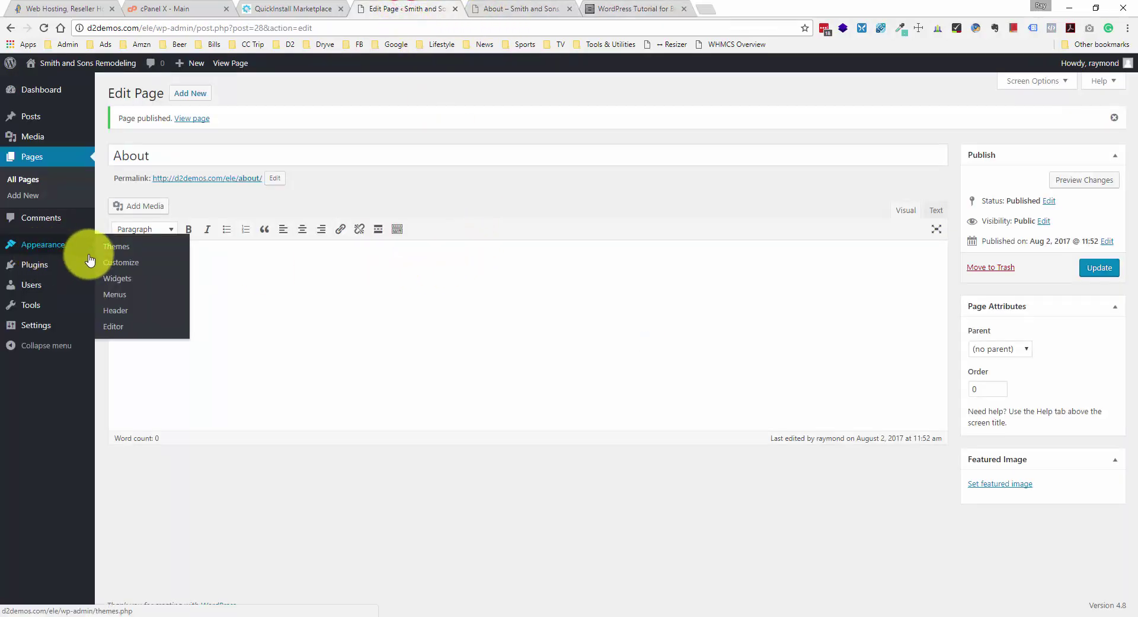
click(113, 326)
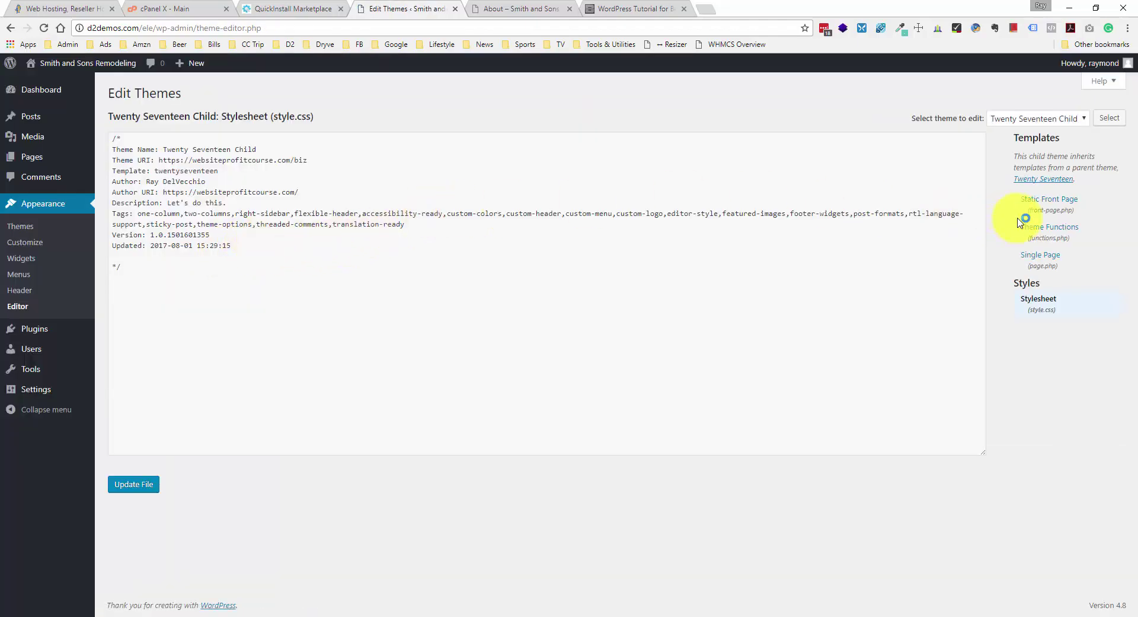
click(1042, 259)
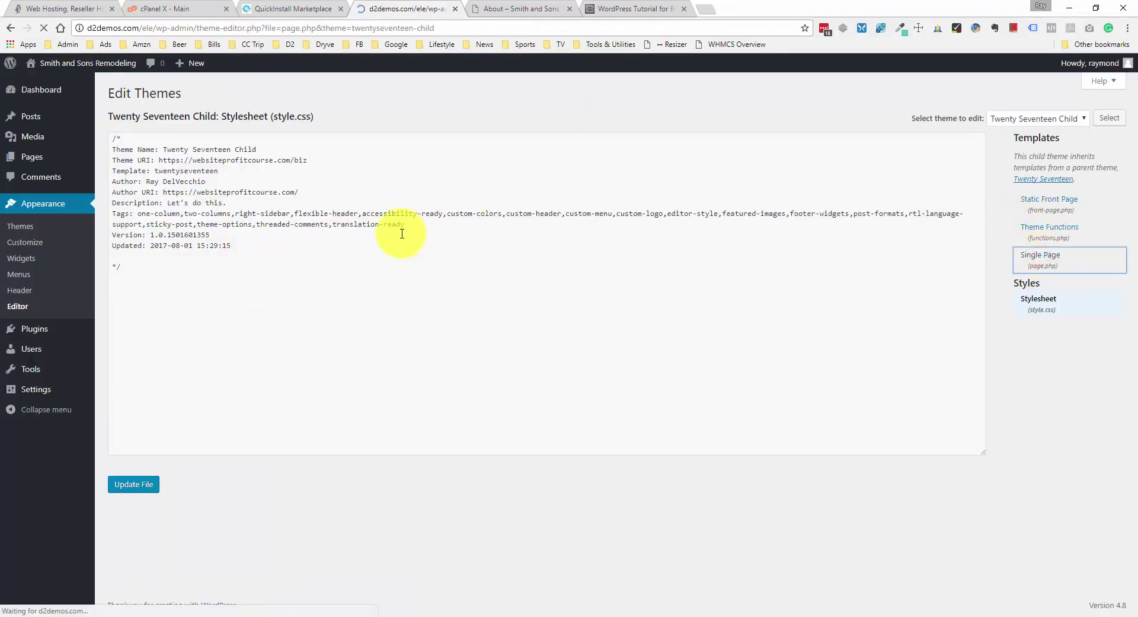
- Paste the addl-content sections block after the .wrap div and update page.php
scroll(381, 241, down, 3)
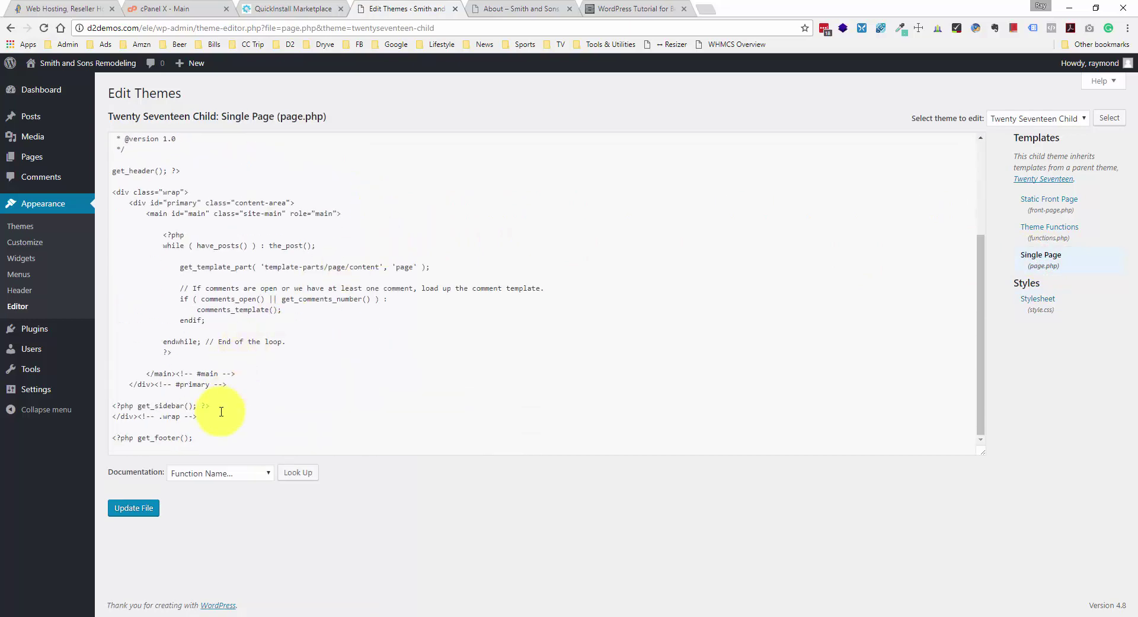
click(216, 420)
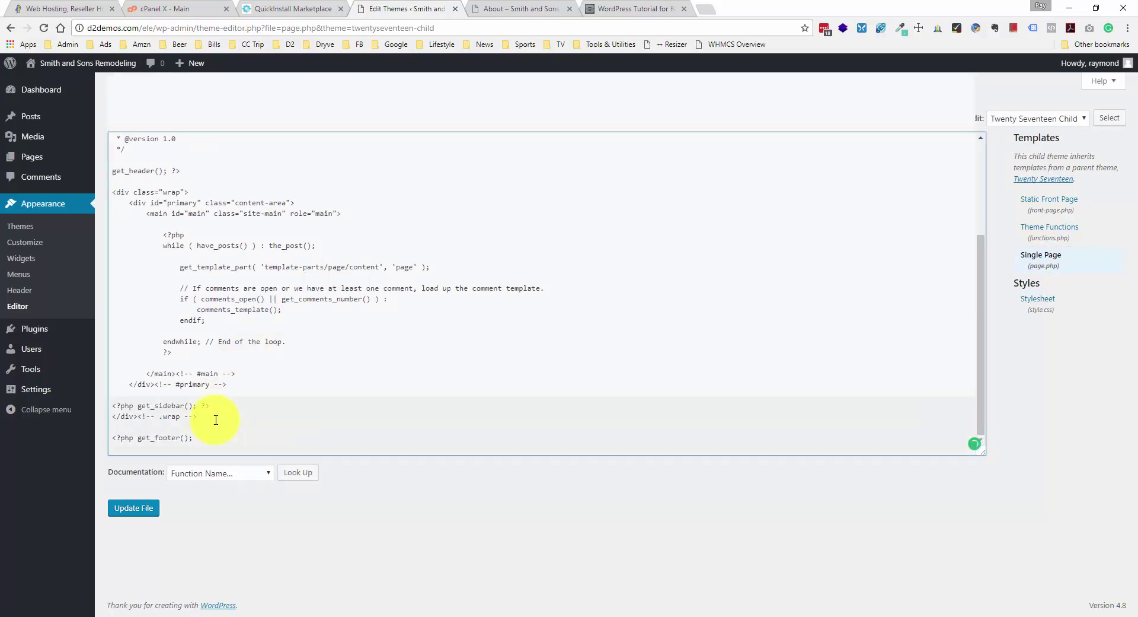
key(Return)
key(Return)
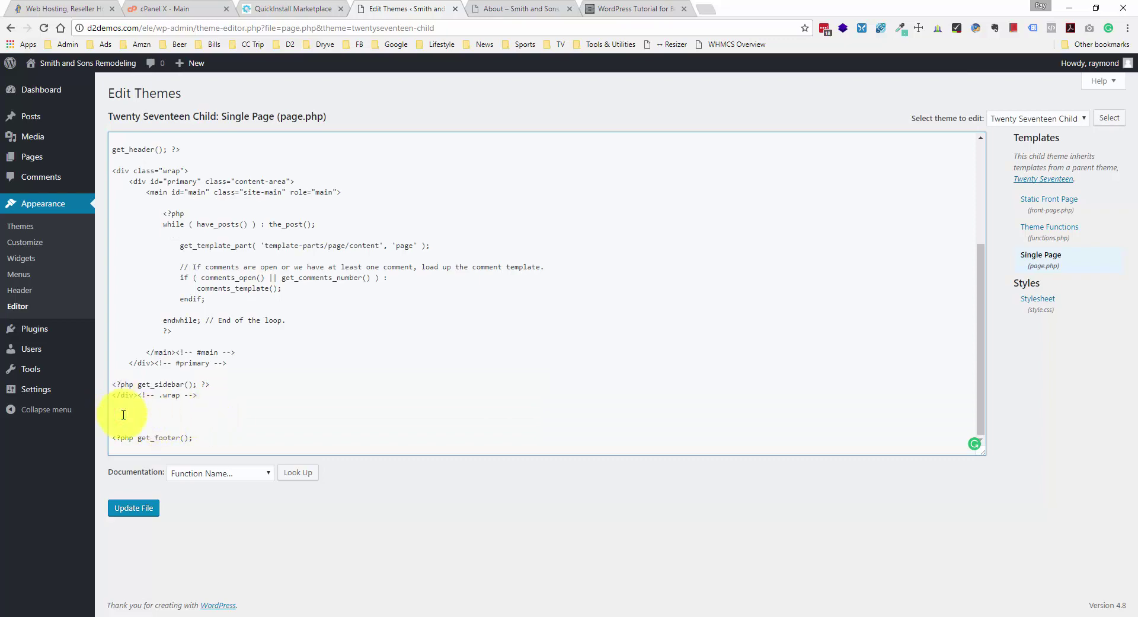
key(ctrl+v)
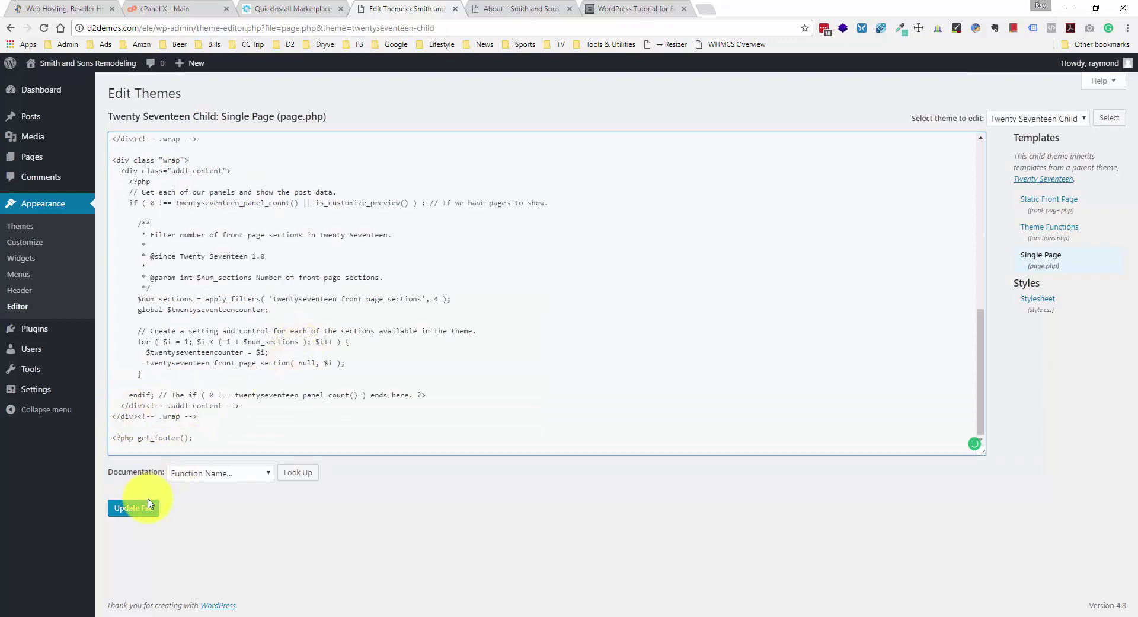
click(149, 505)
click(516, 8)
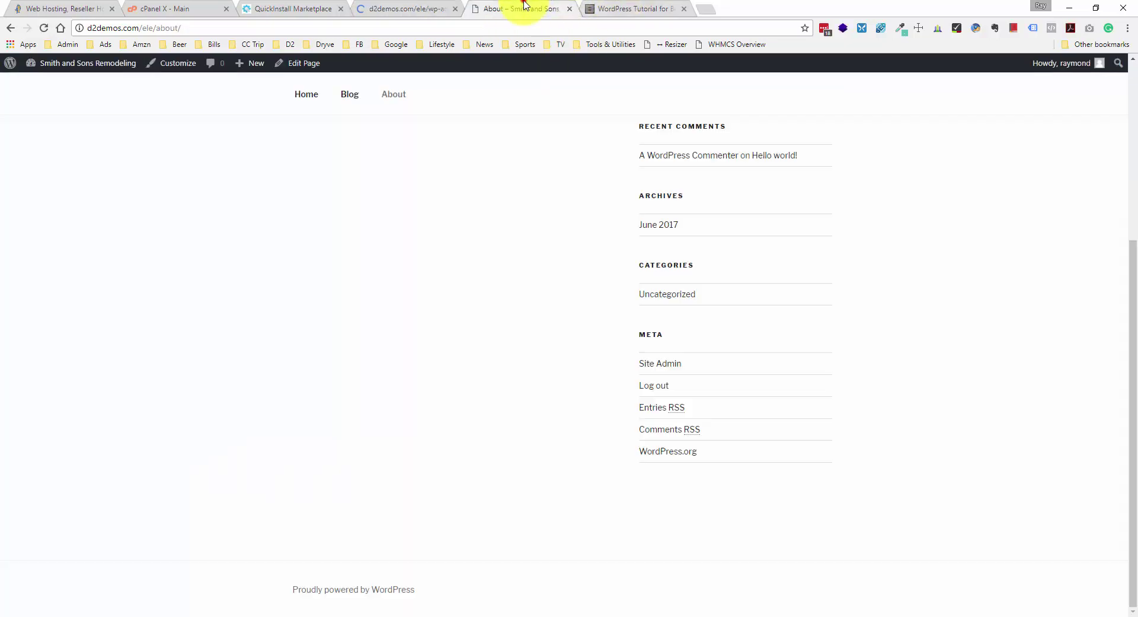
- Reload the About page and check the new Sample Page section below the sidebar
click(43, 28)
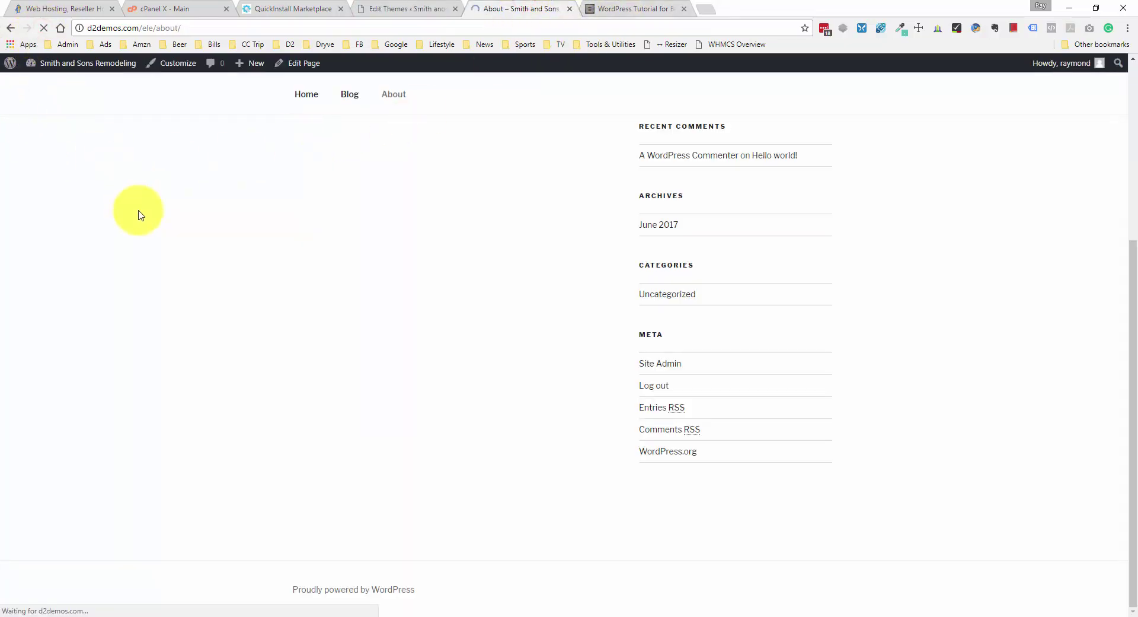
scroll(140, 214, down, 4)
scroll(461, 242, down, 4)
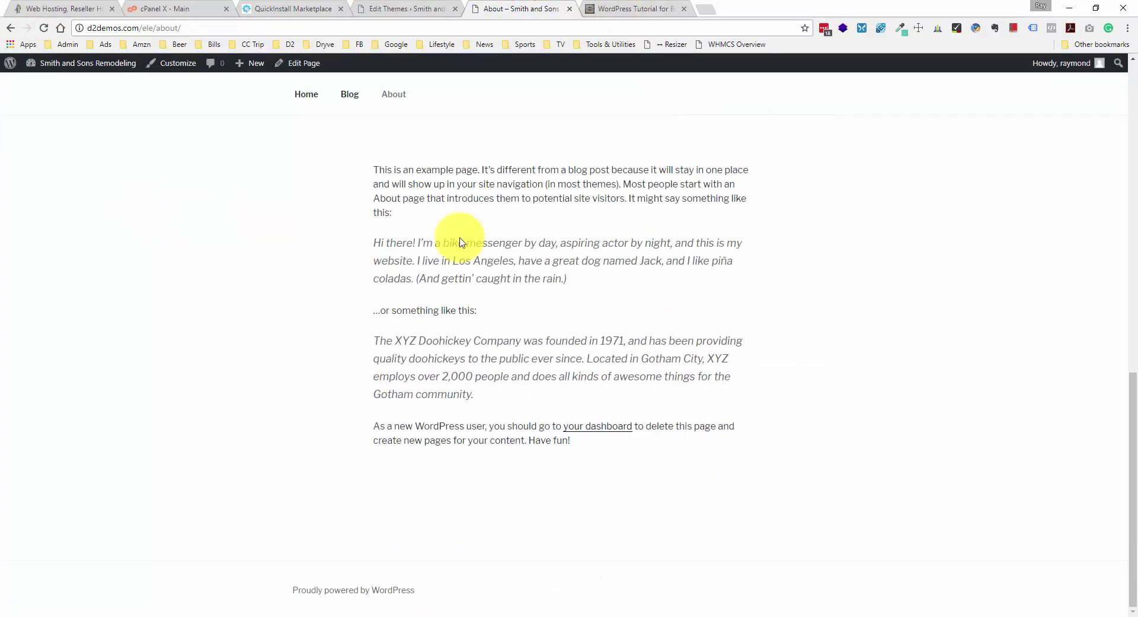
scroll(481, 244, up, 12)
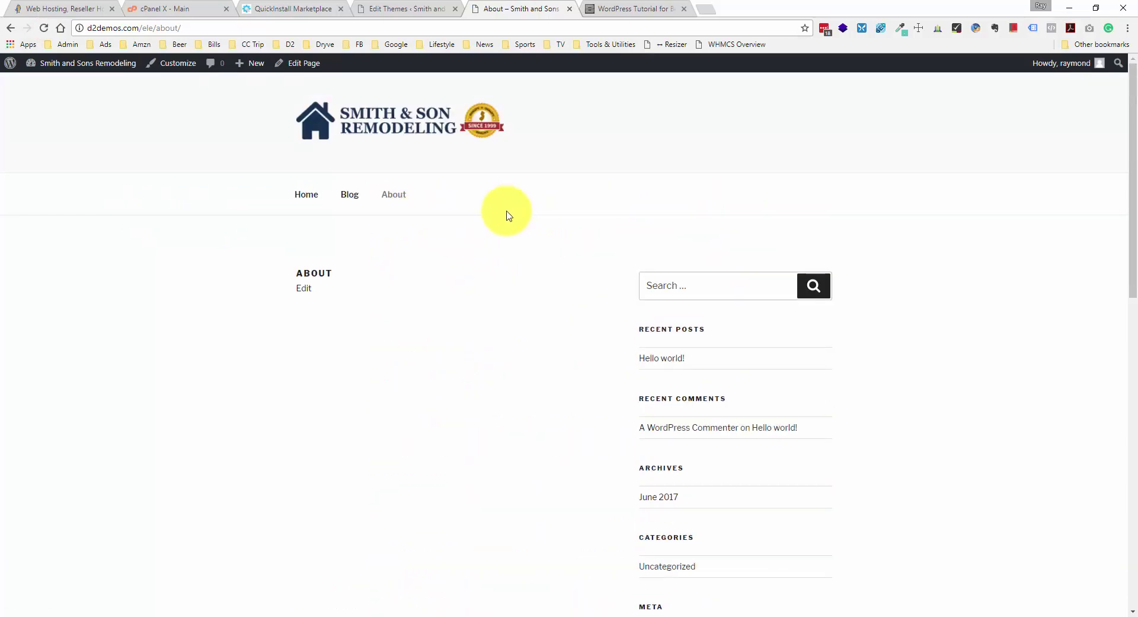
scroll(499, 234, down, 12)
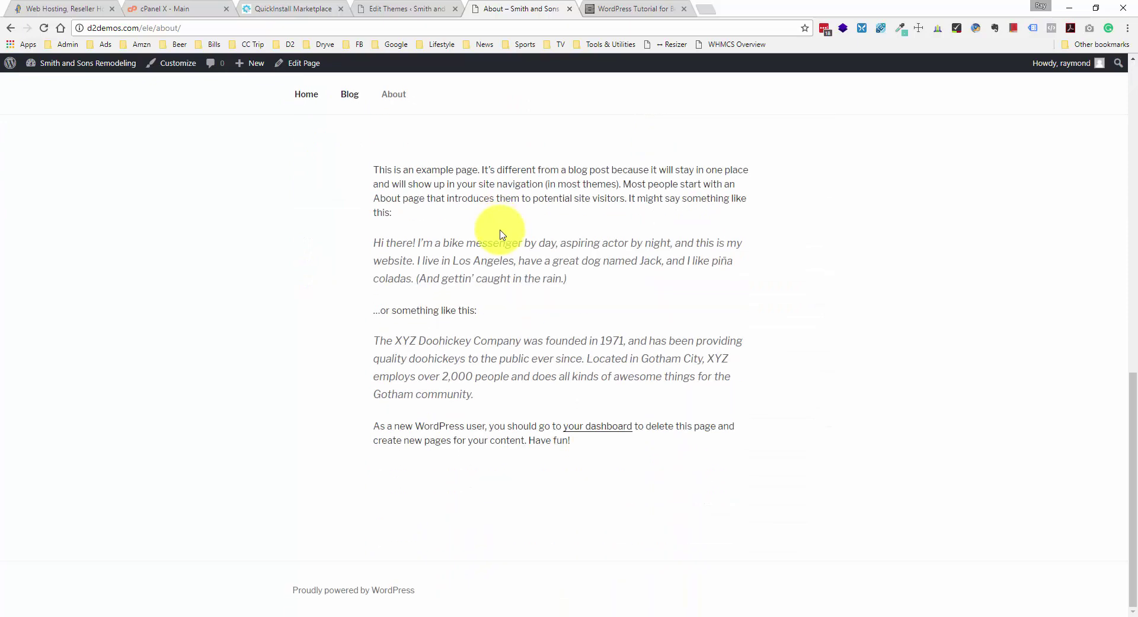
scroll(500, 234, up, 6)
scroll(500, 233, up, 6)
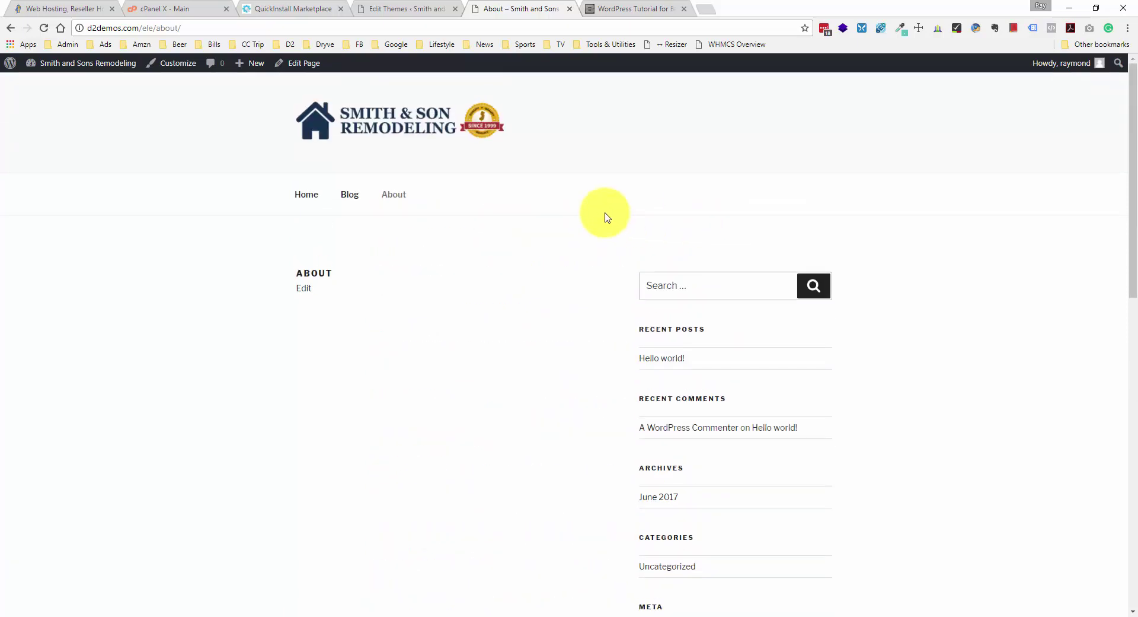
- Read the tutorial's Install Contact Form 7 step, then return to the About page
click(637, 4)
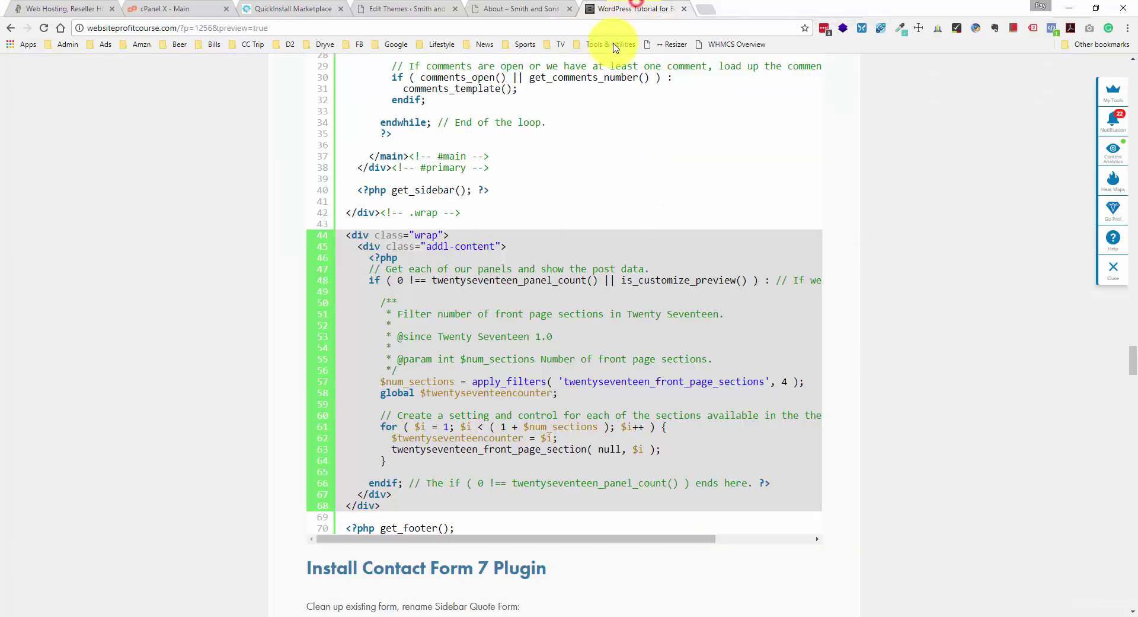
scroll(572, 355, down, 4)
scroll(570, 303, down, 1)
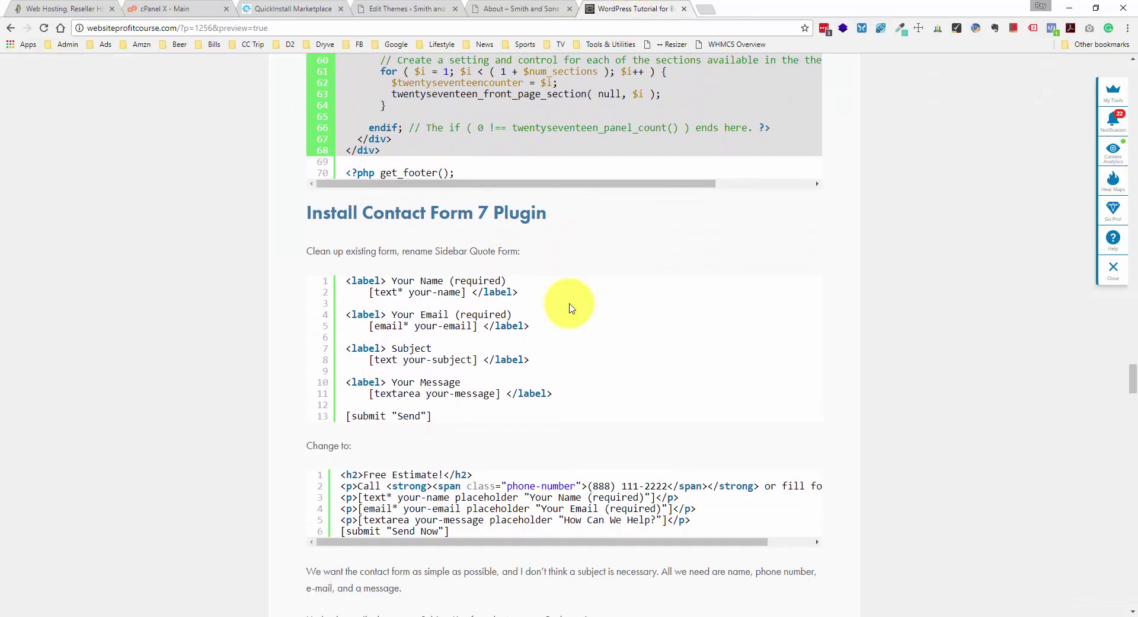
click(530, 10)
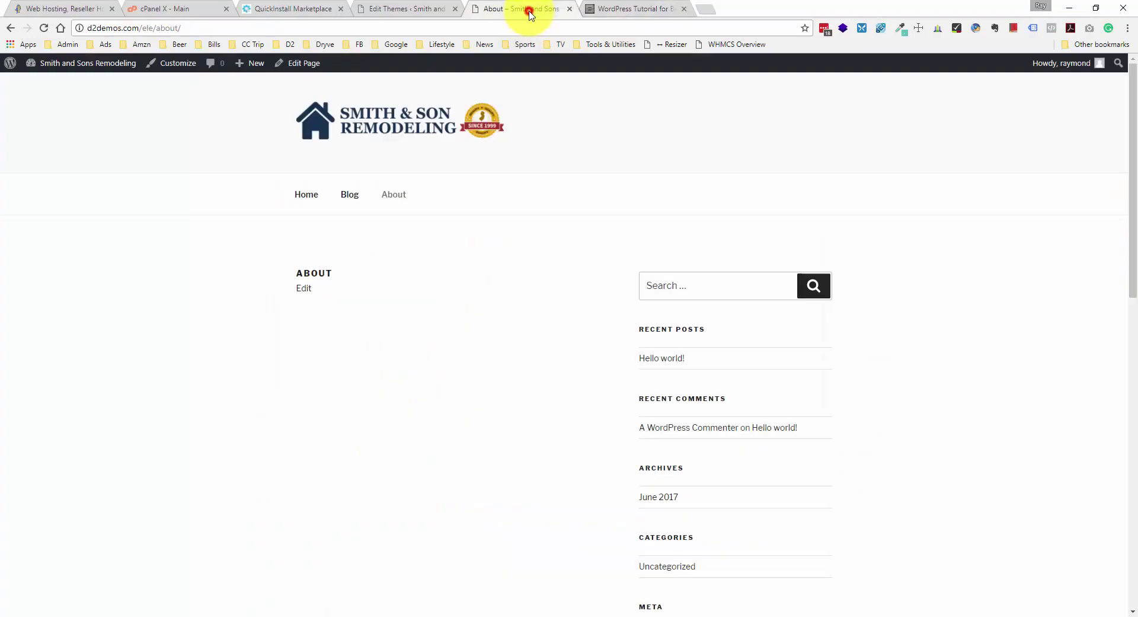
- Search Plugins > Add New for 'Contact form 7'
click(428, 10)
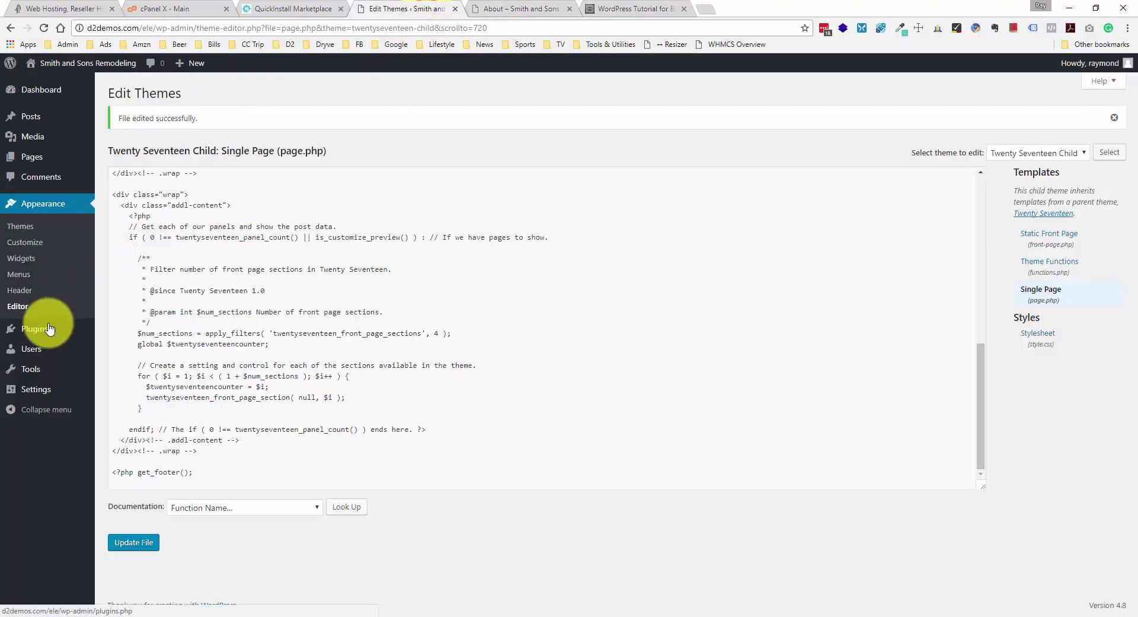
mouse_move(47, 331)
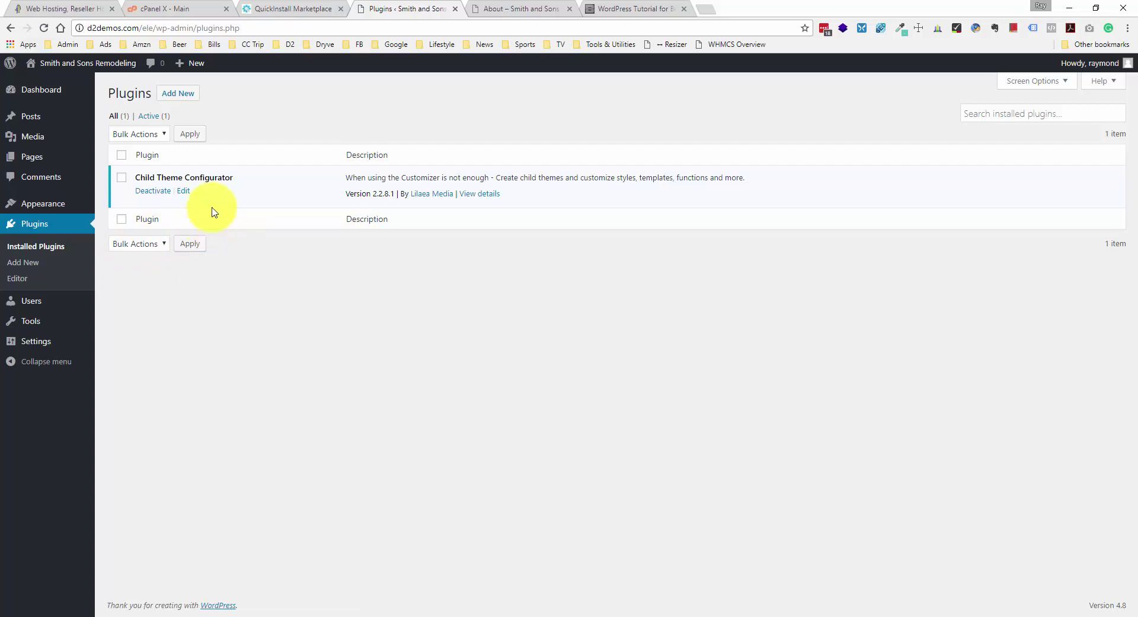
click(185, 101)
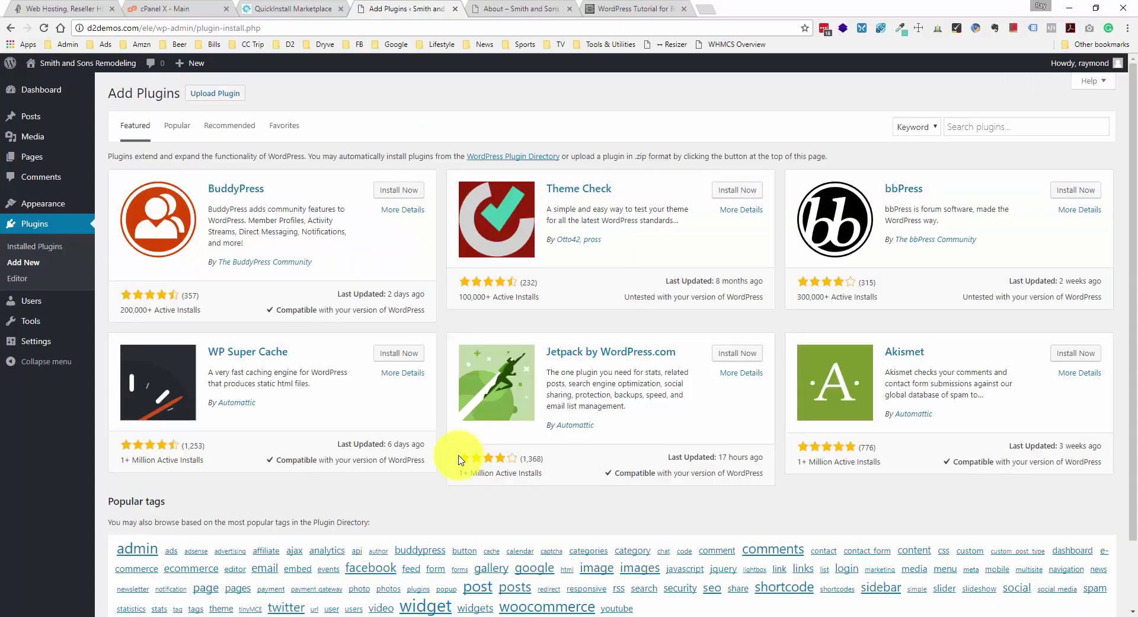
click(1000, 128)
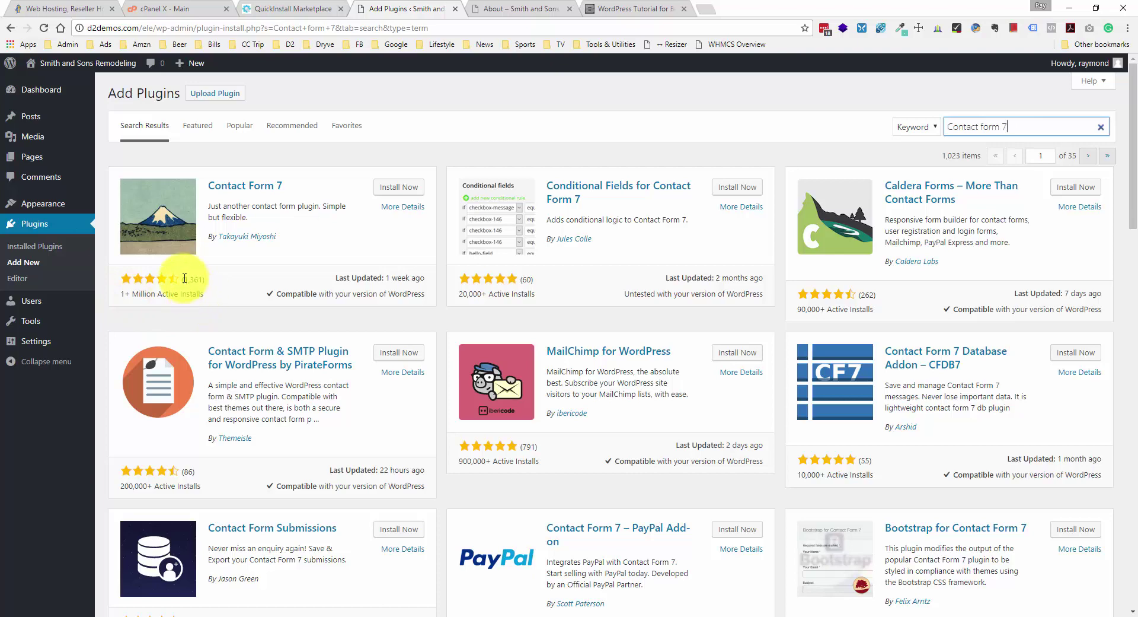
- Install the Contact Form 7 plugin and activate it once installed
click(389, 188)
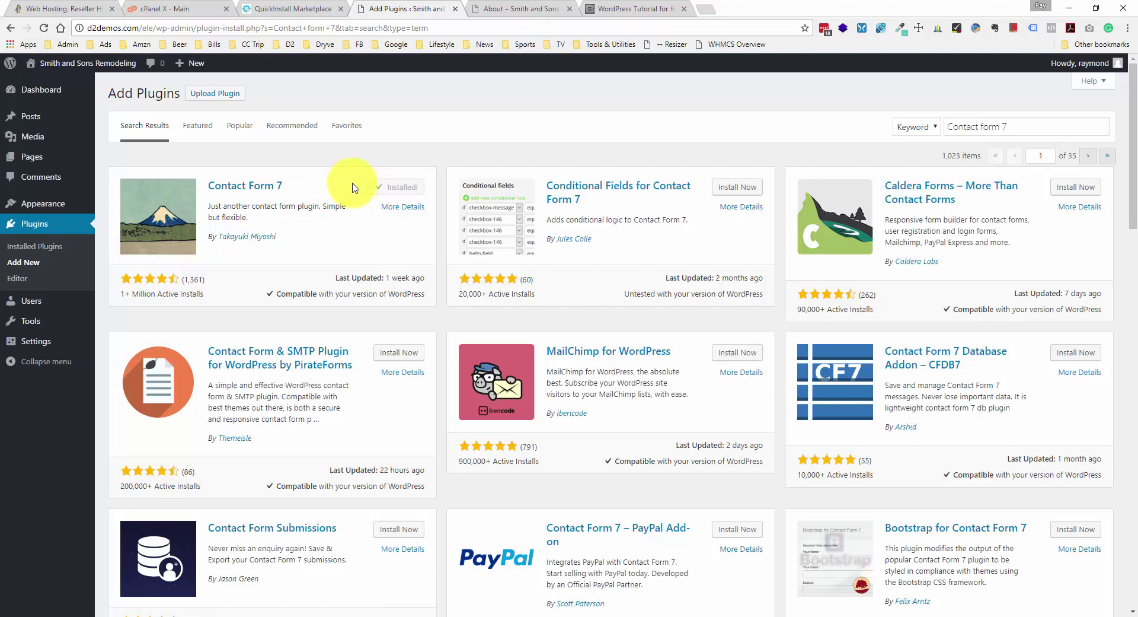
click(422, 185)
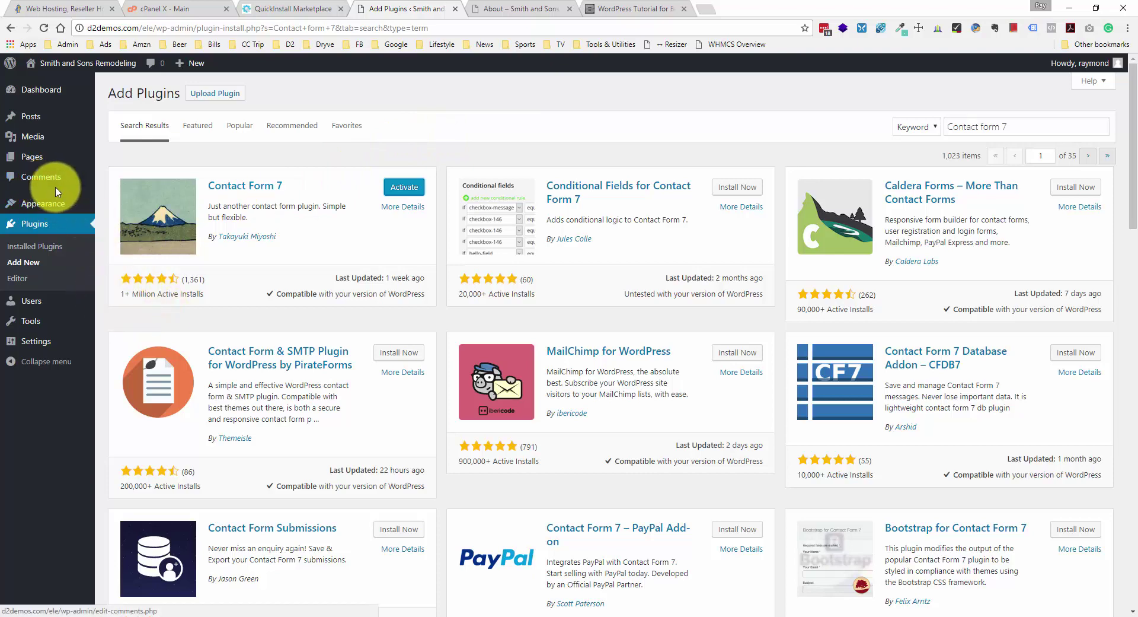
click(365, 150)
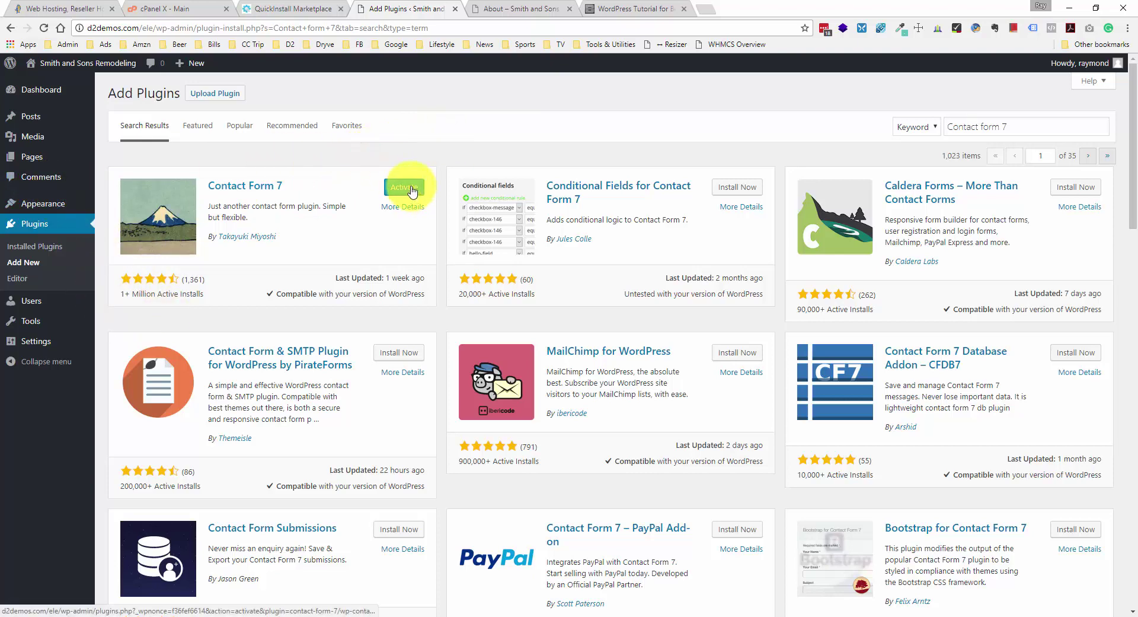
click(412, 190)
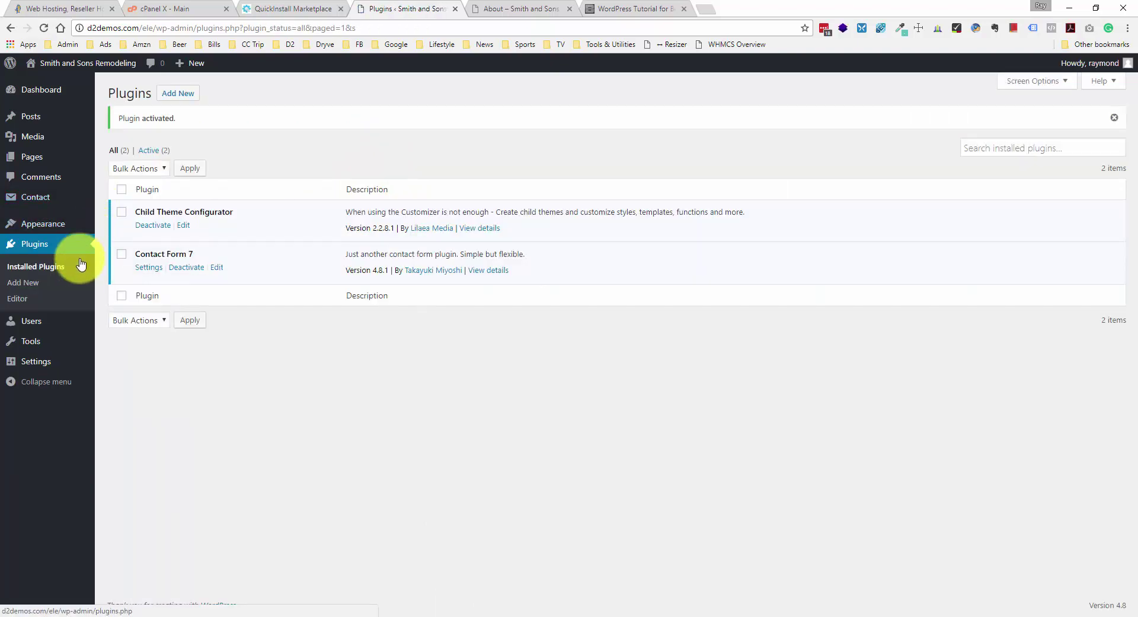
mouse_move(57, 200)
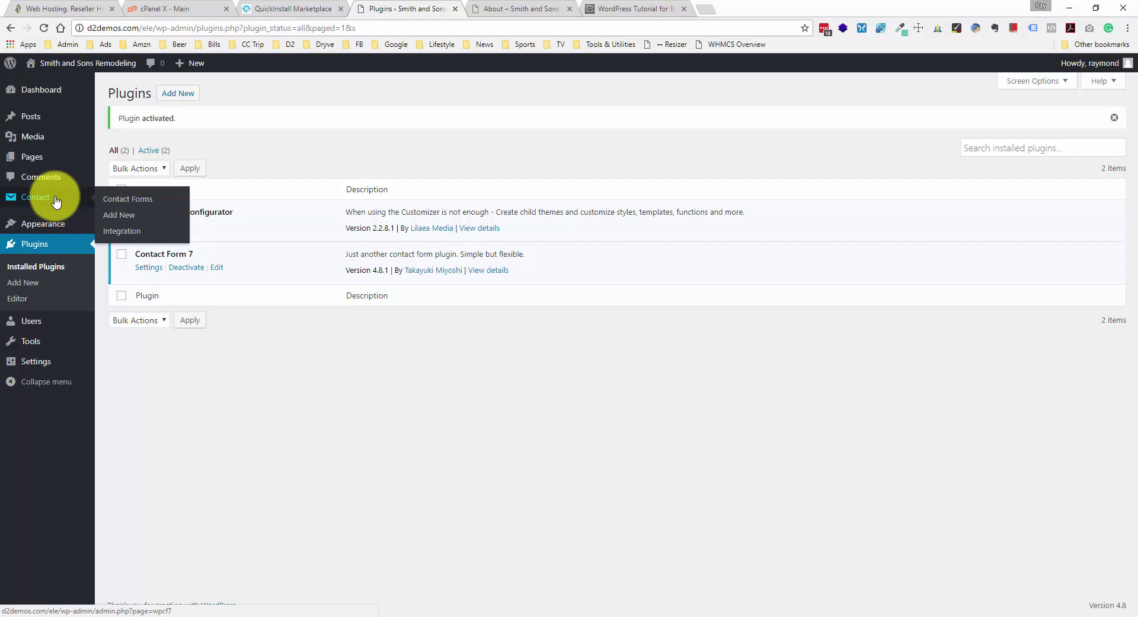
- Open Contact form 1 and look over its Your Name and Your Email fields
click(55, 199)
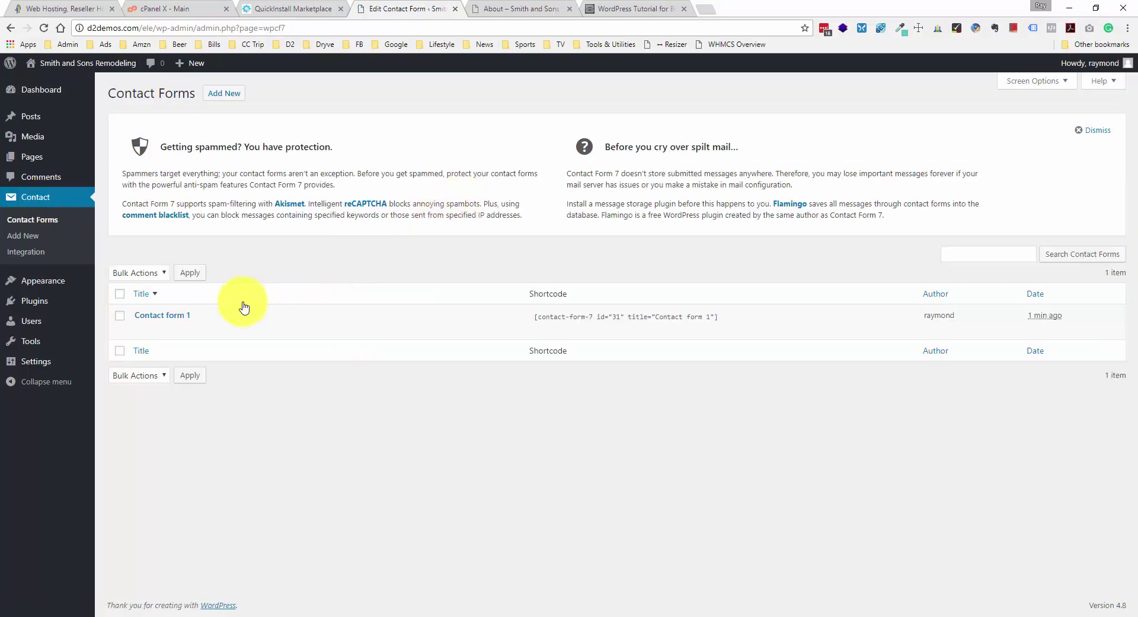
click(187, 319)
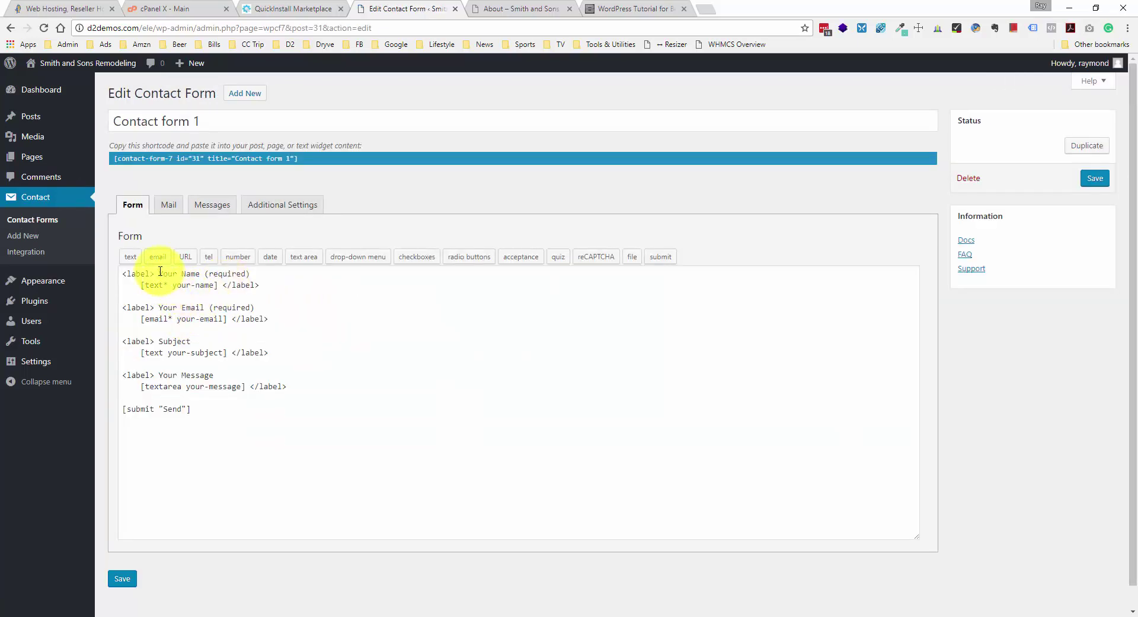
drag(157, 275, 249, 274)
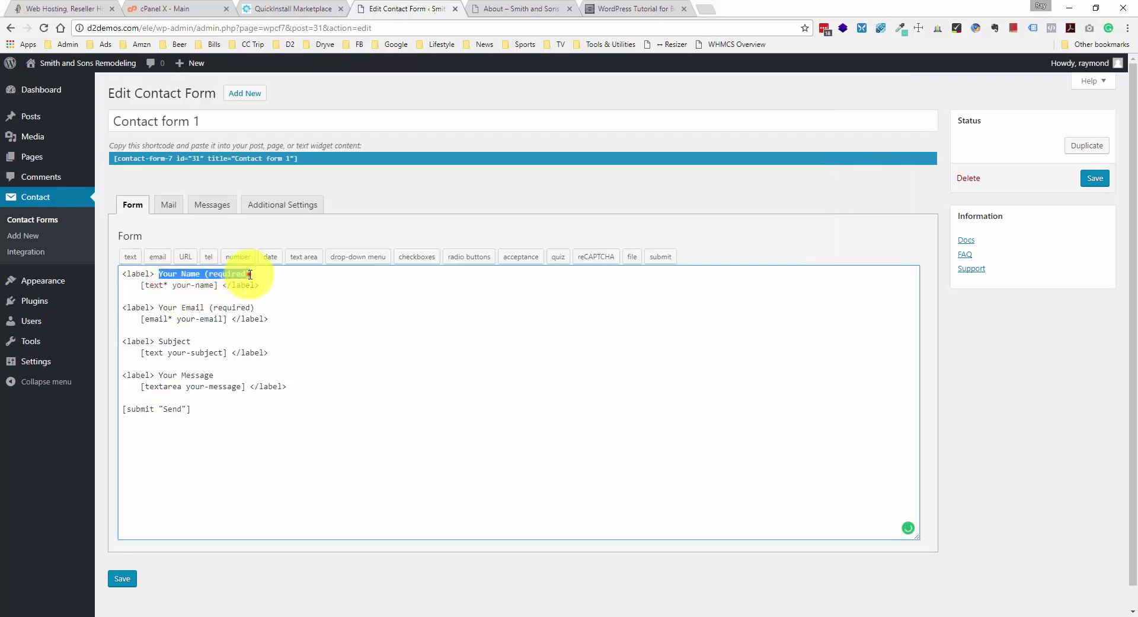
click(250, 273)
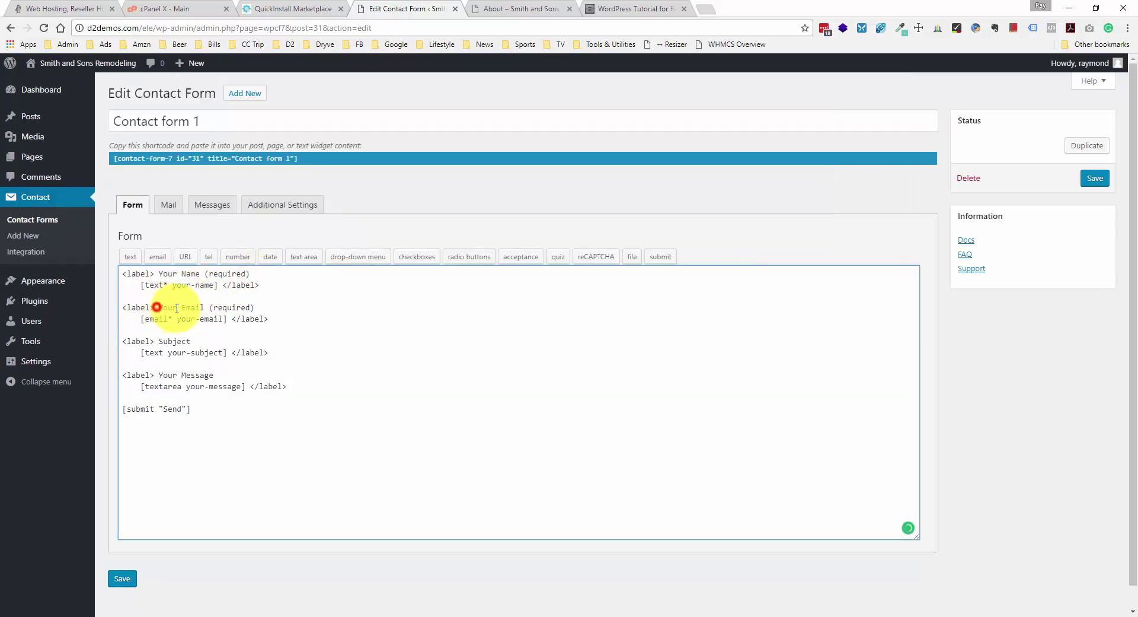
drag(157, 308, 257, 307)
click(257, 306)
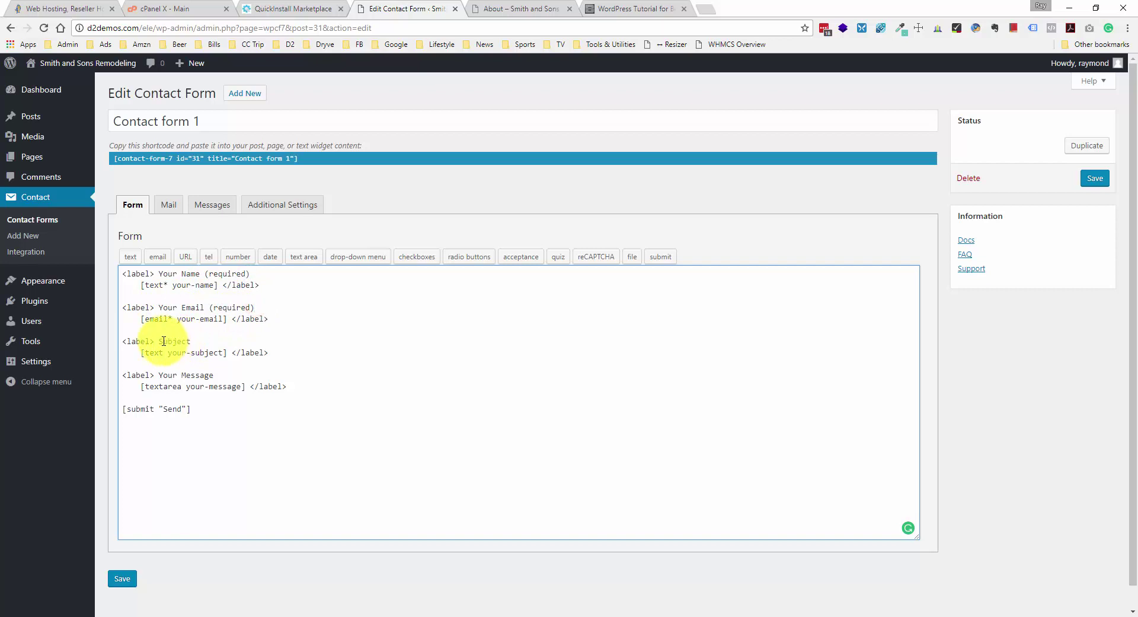
- Check the Subject, Message and Send lines, then copy the form's shortcode
drag(160, 340, 223, 373)
click(227, 371)
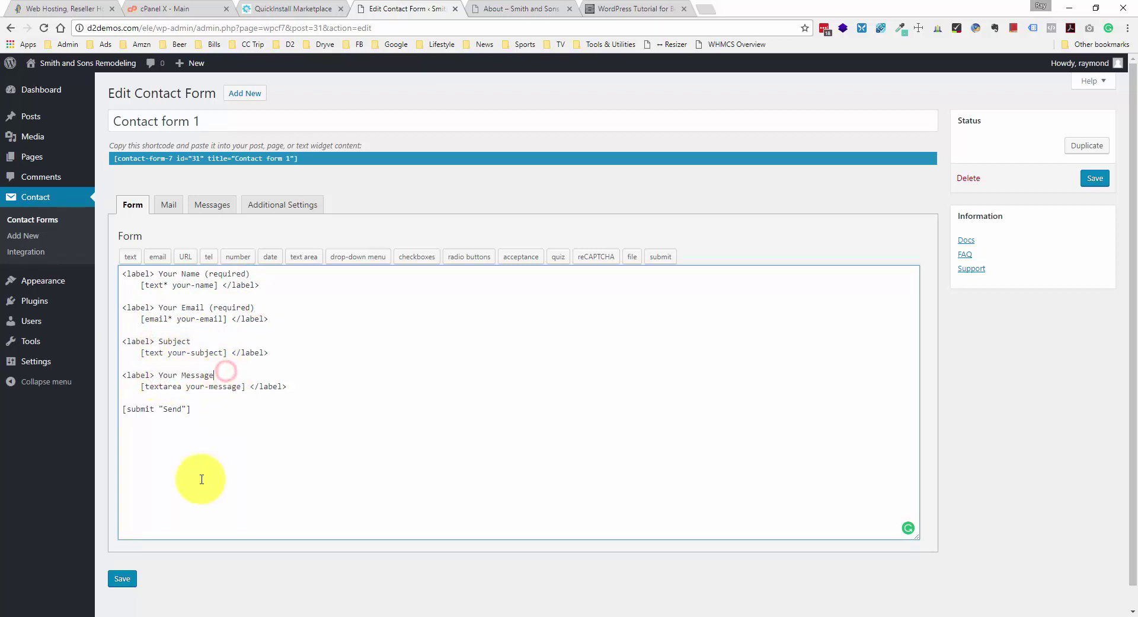
drag(201, 409, 134, 410)
click(232, 408)
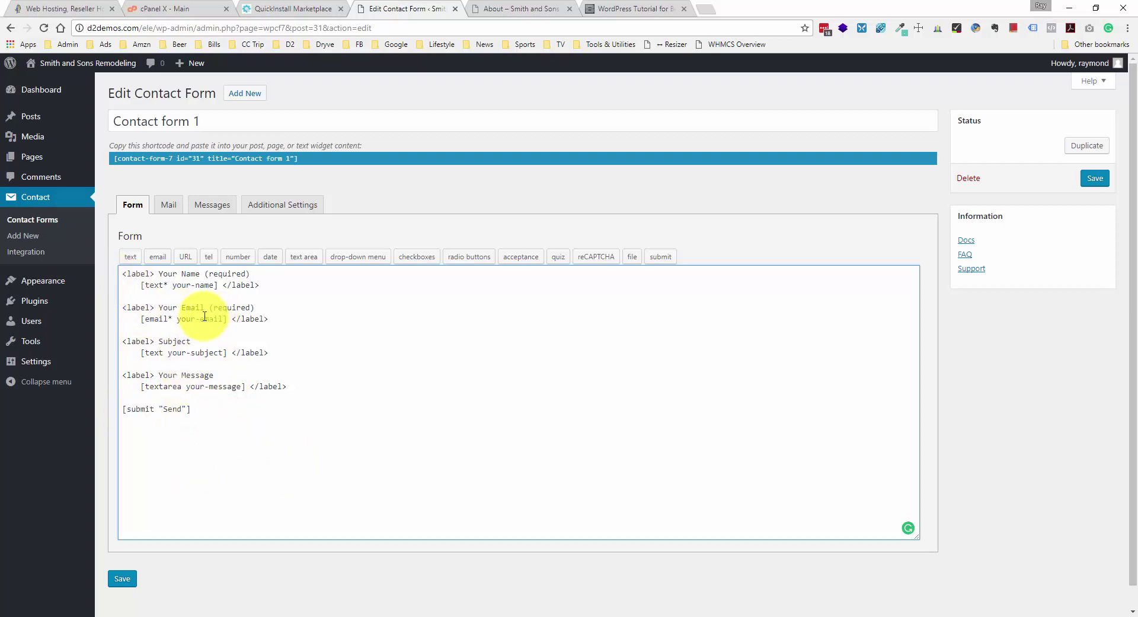
click(141, 158)
key(ctrl+c)
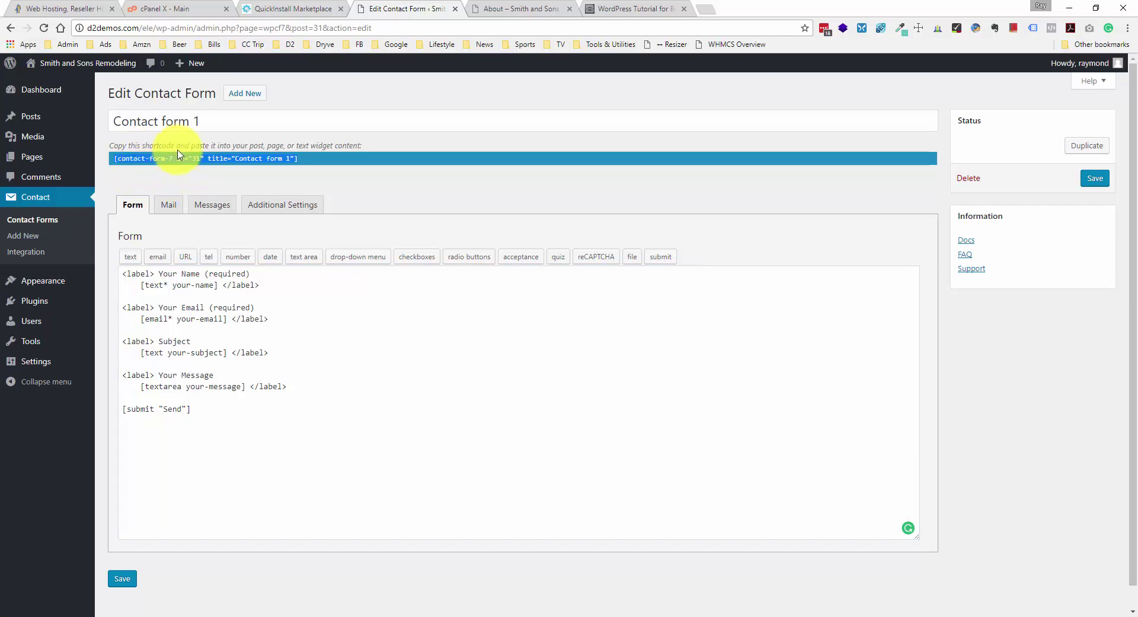
mouse_move(72, 290)
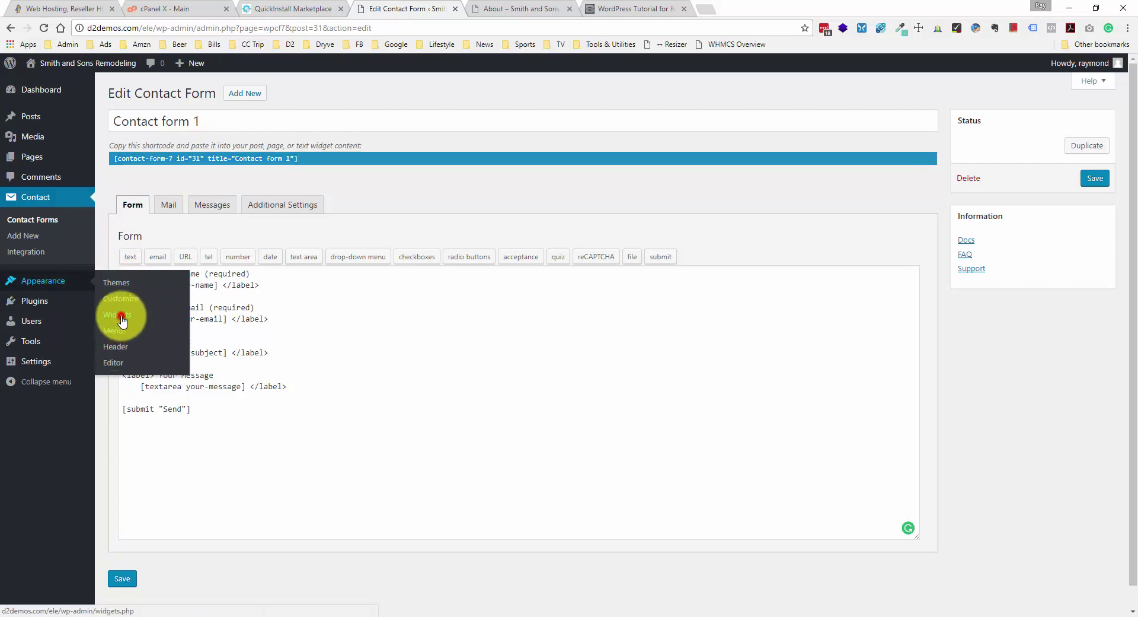
- Delete the Search, Recent Posts and Recent Comments widgets from the Blog Sidebar
click(119, 314)
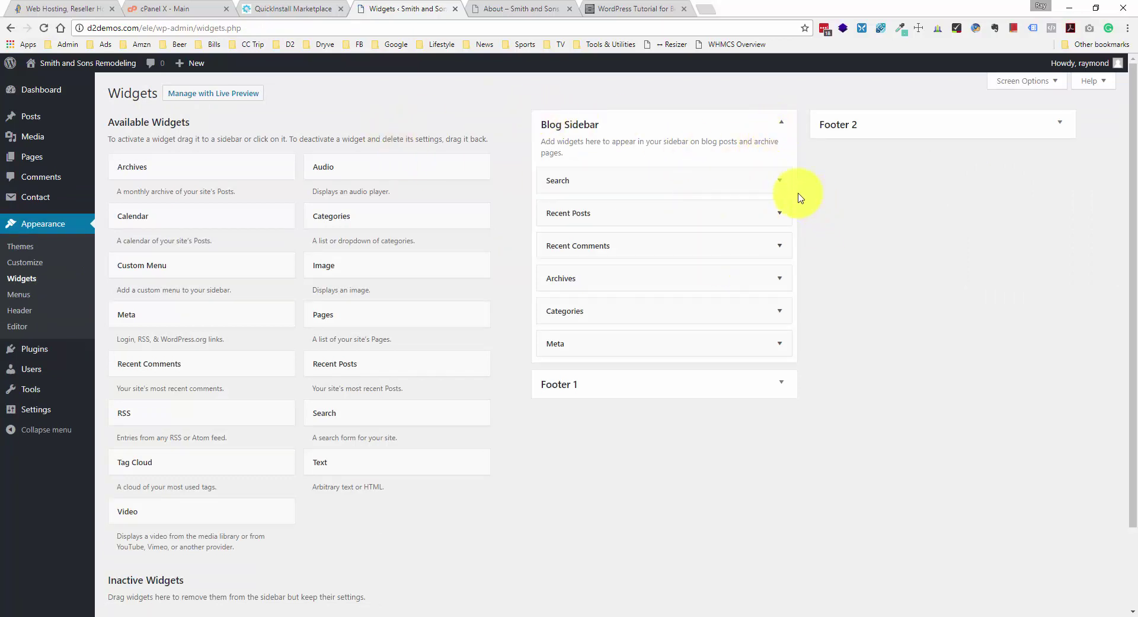
click(780, 180)
click(560, 243)
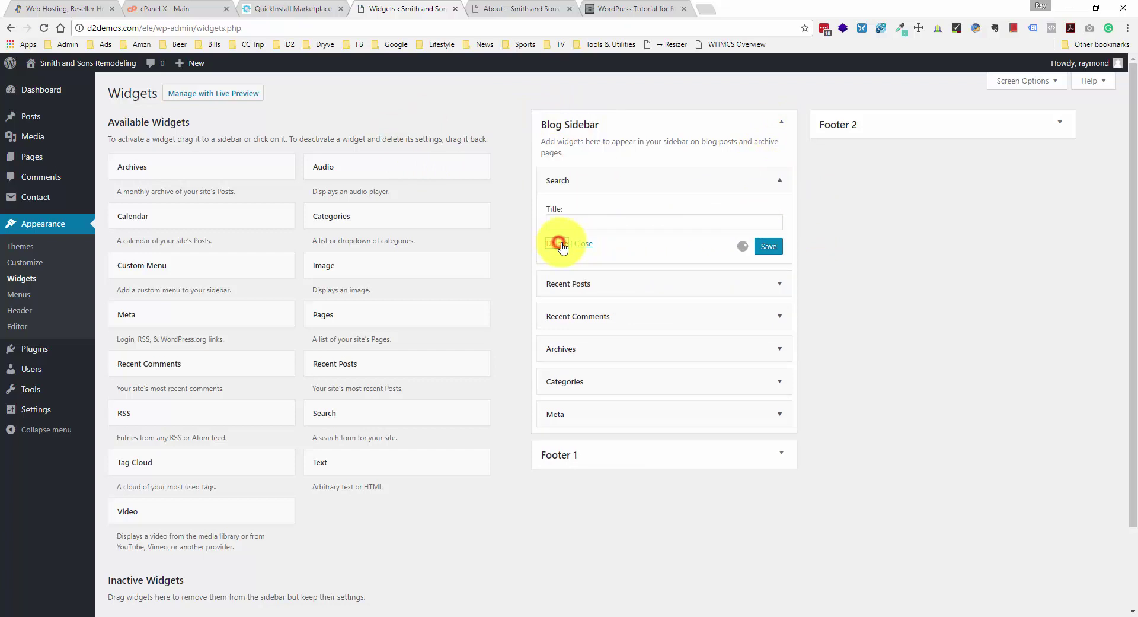
click(779, 181)
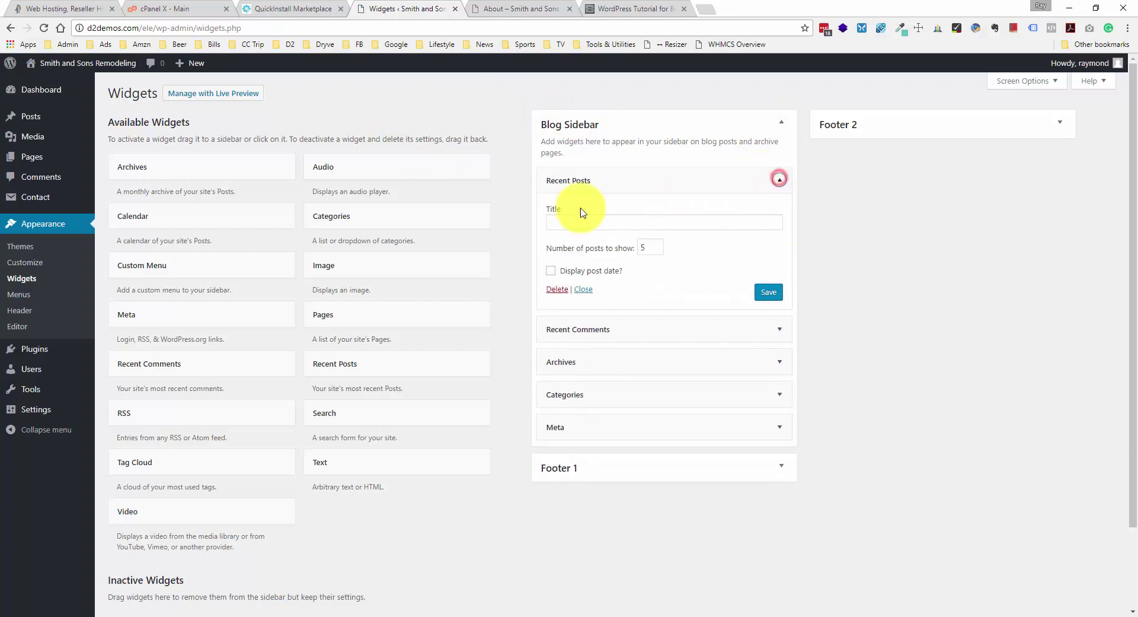
click(558, 289)
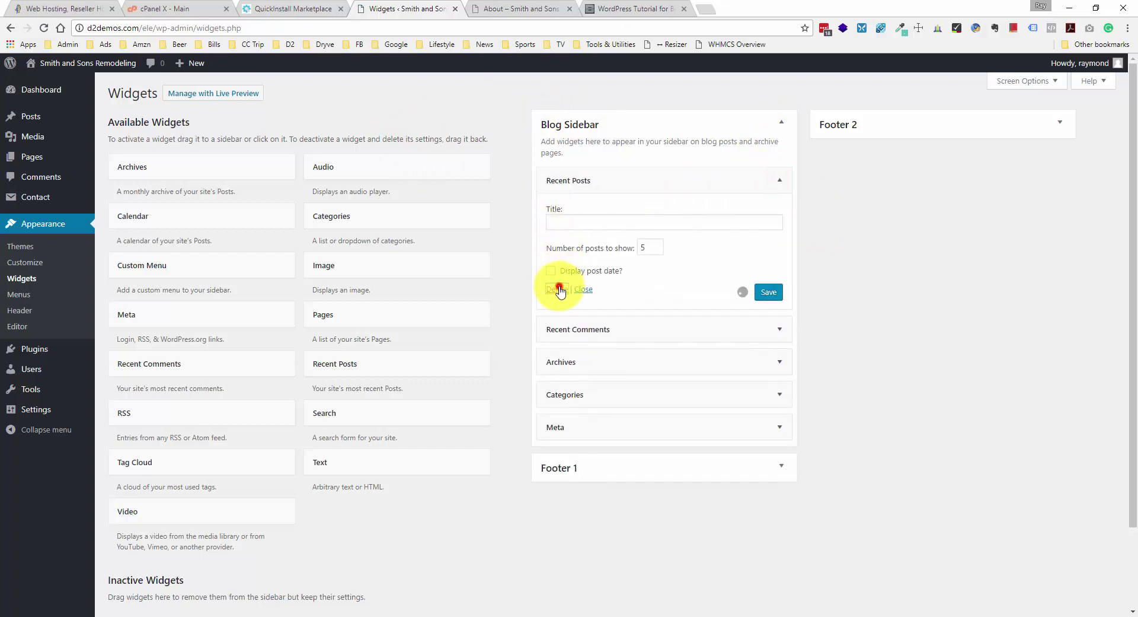
click(779, 180)
click(558, 273)
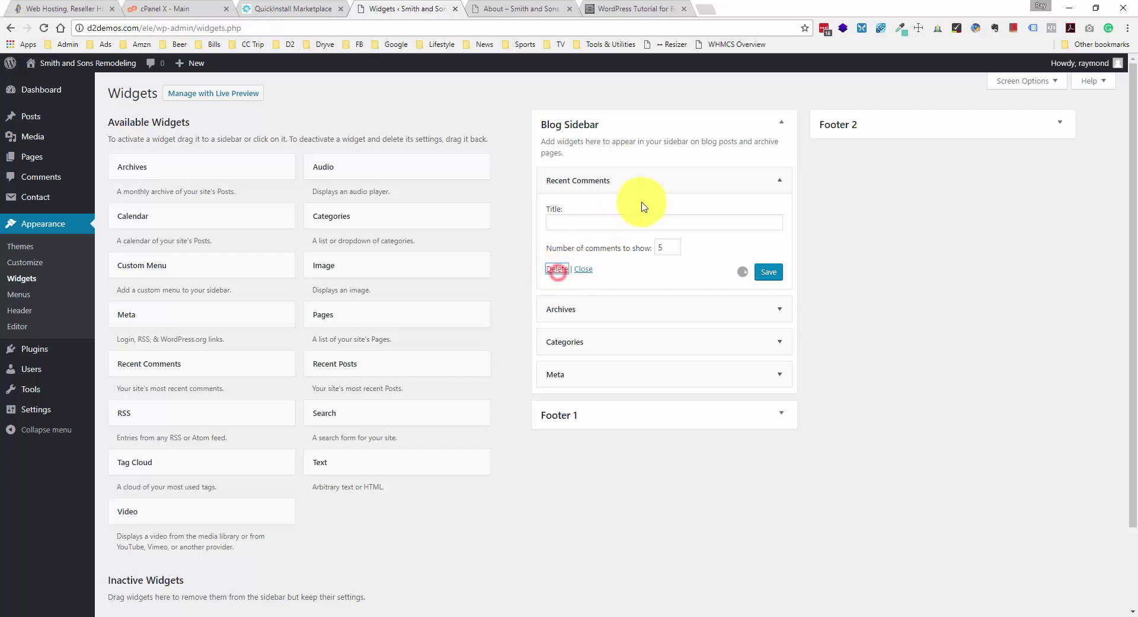
- Delete the Archives, Categories and Meta widgets and add a Text widget to Blog Sidebar
click(779, 180)
click(557, 275)
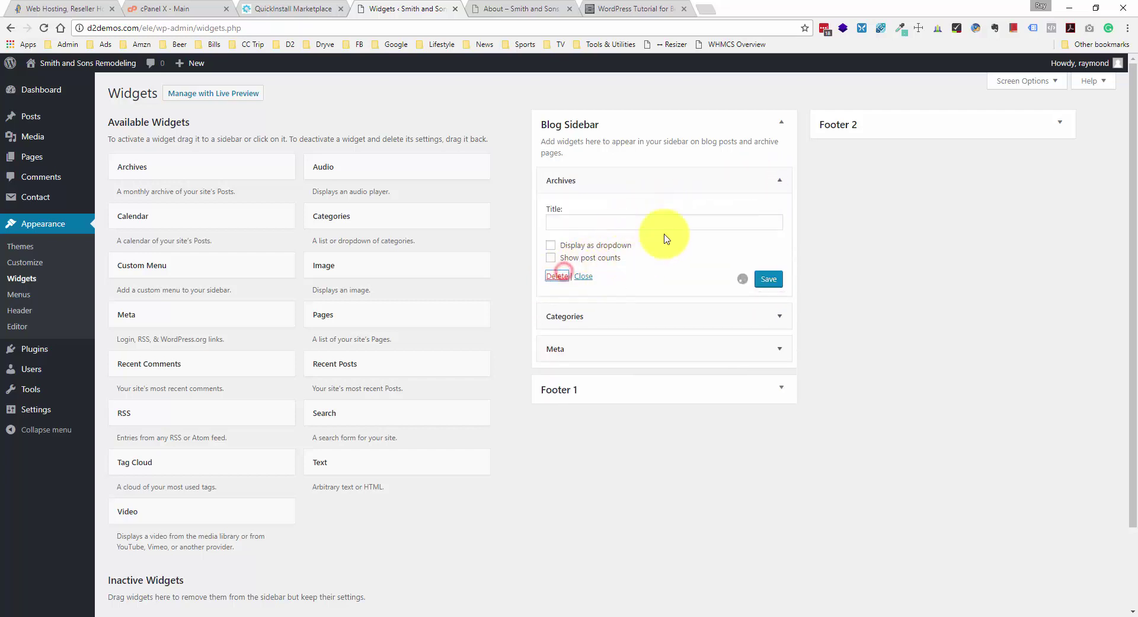
click(778, 180)
click(558, 289)
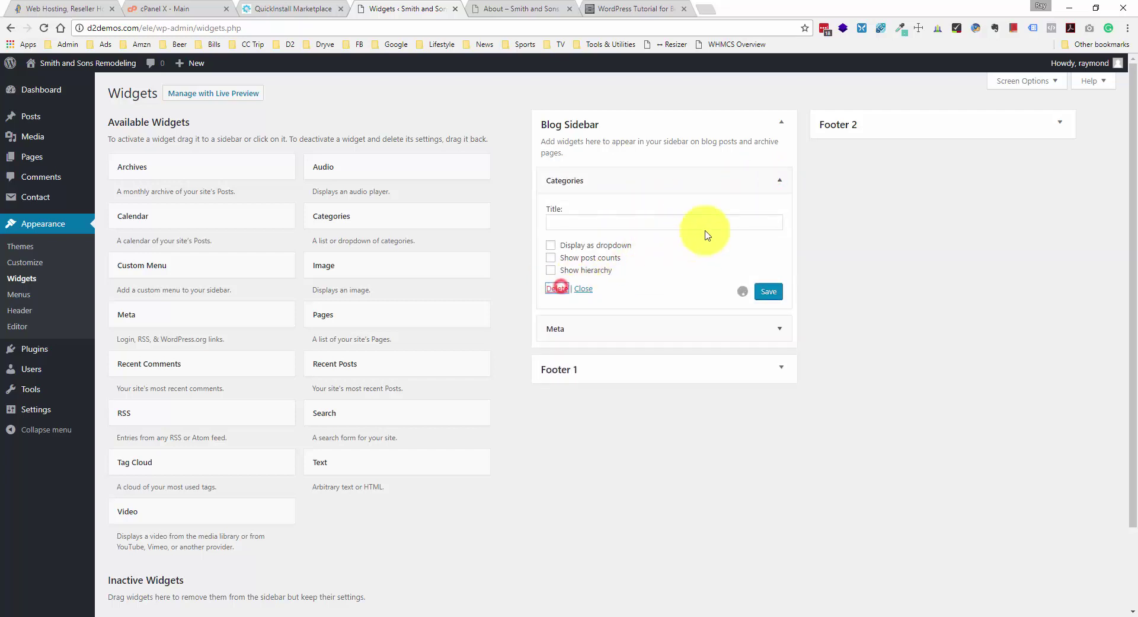
click(726, 187)
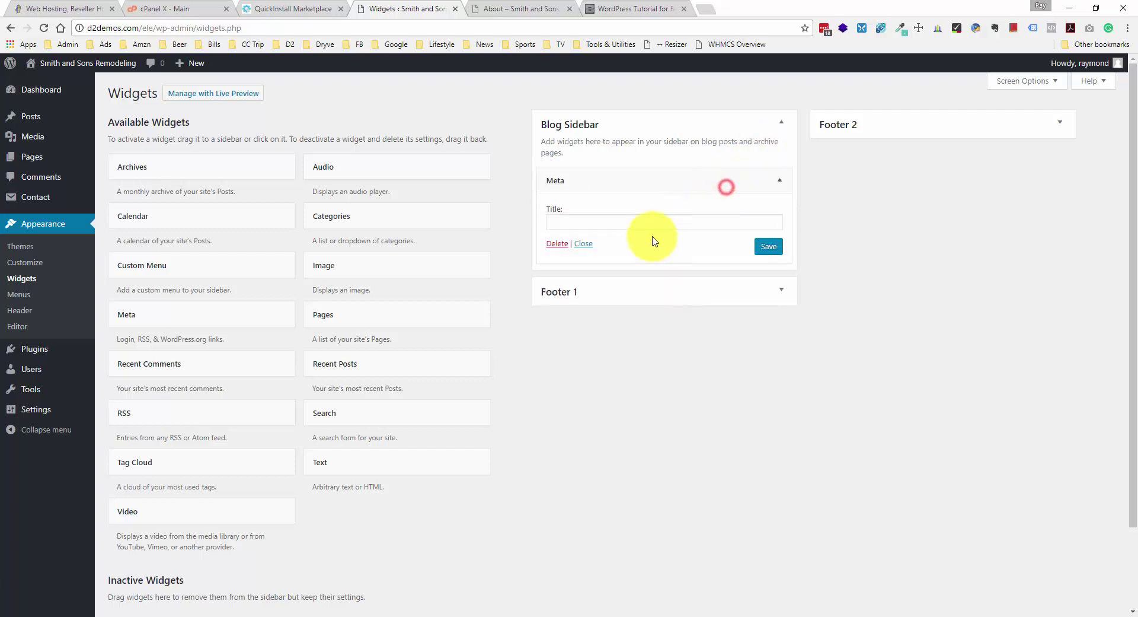
click(557, 243)
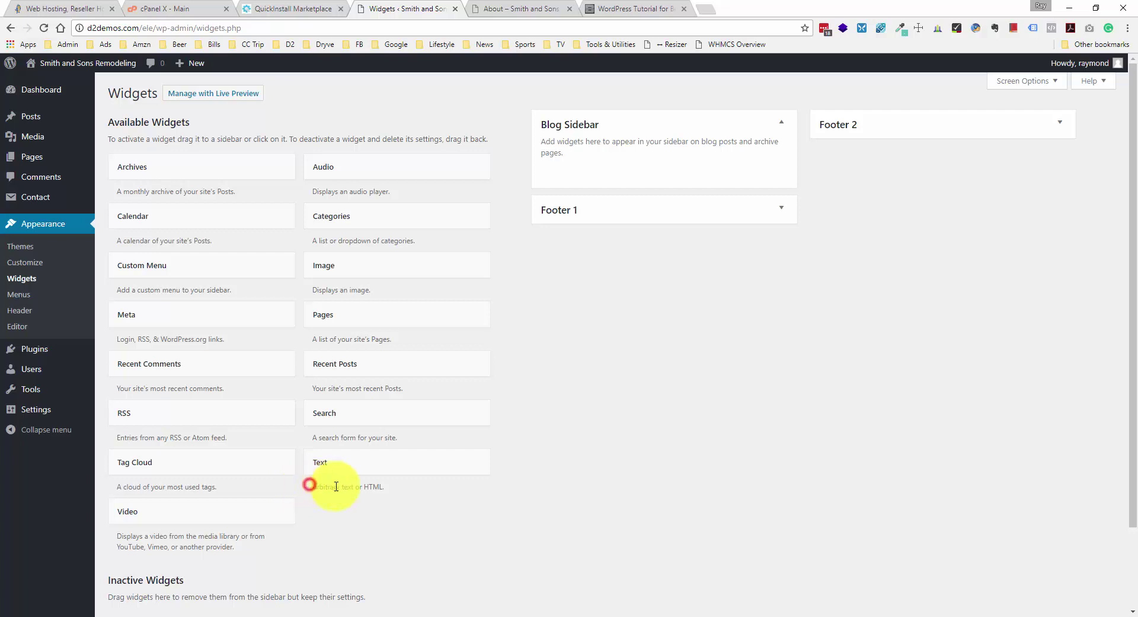
drag(309, 485, 640, 191)
click(385, 491)
- Paste the shortcode [contact-form-7 id="31"] into the Text widget and check it in both Text and Visual views
click(640, 298)
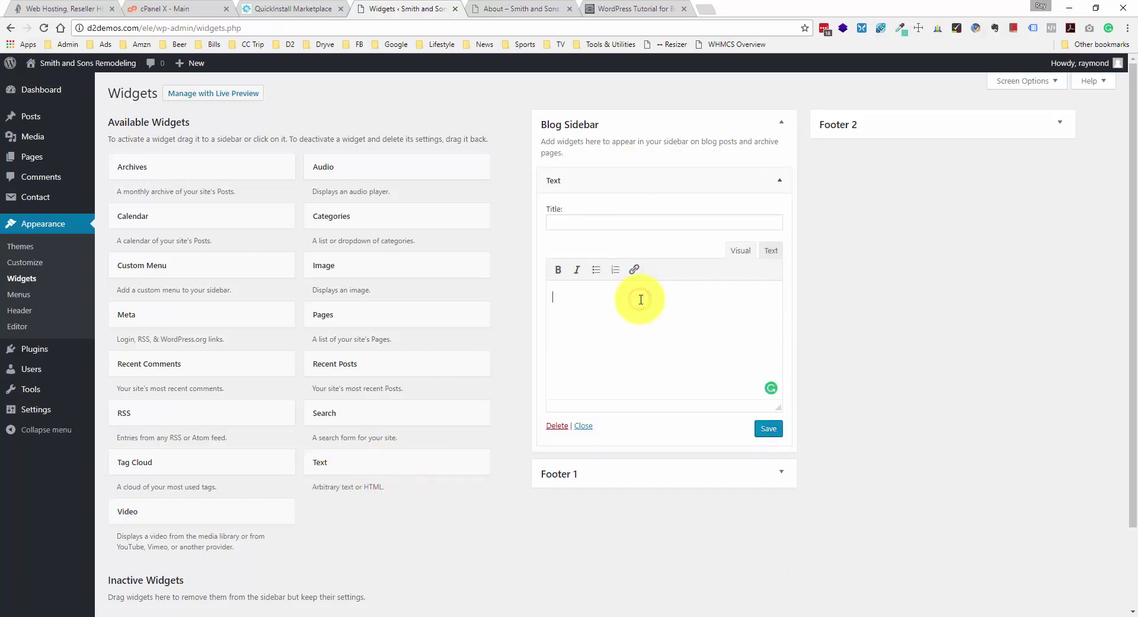
key(ctrl+v)
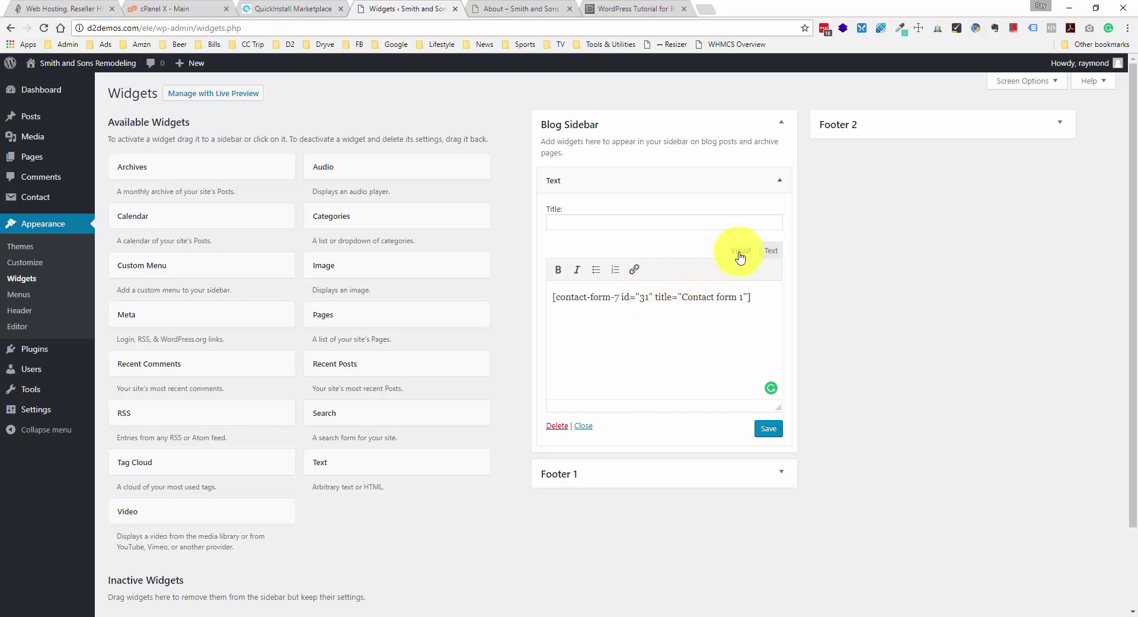
click(769, 251)
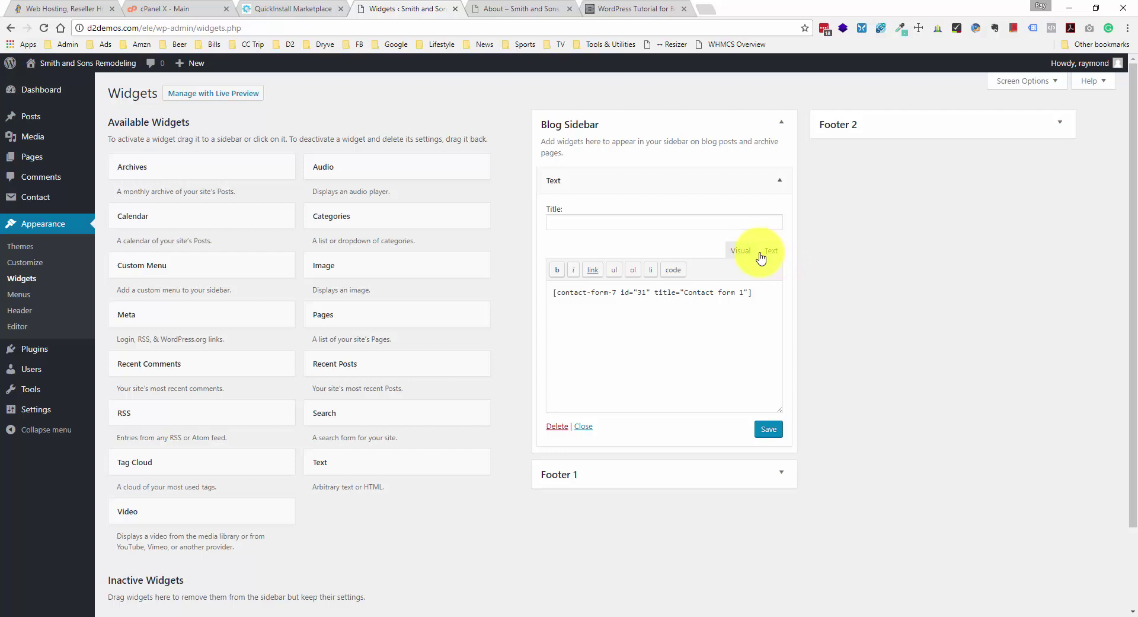
click(752, 251)
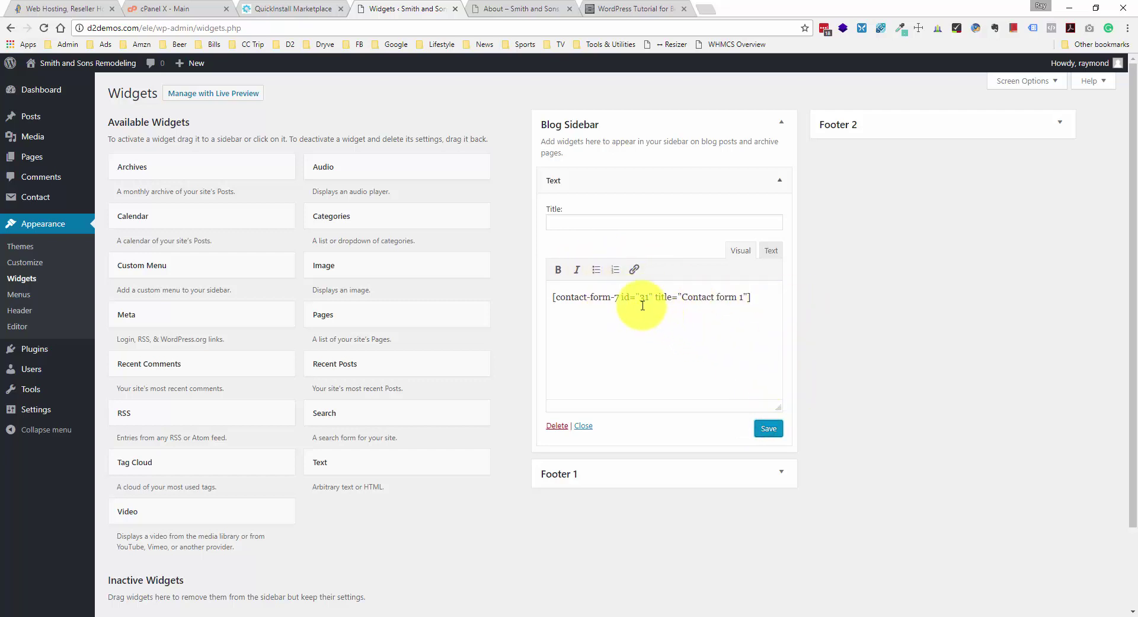
- Reload the live About page and scroll through the contact form in its sidebar
click(498, 6)
right_click(479, 186)
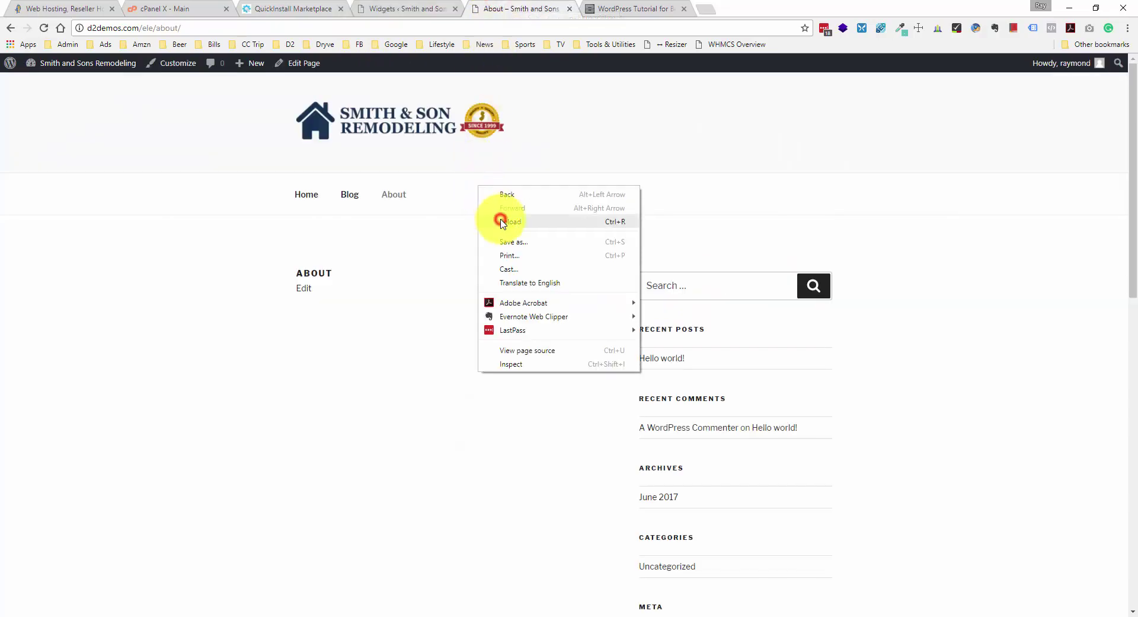
click(501, 221)
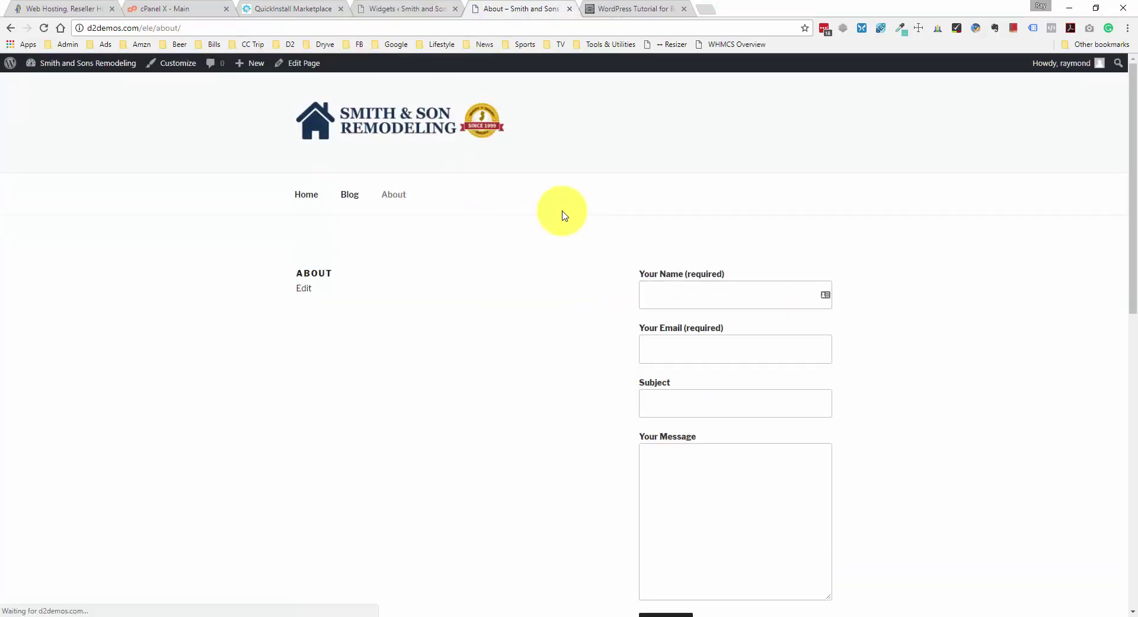
scroll(563, 213, down, 10)
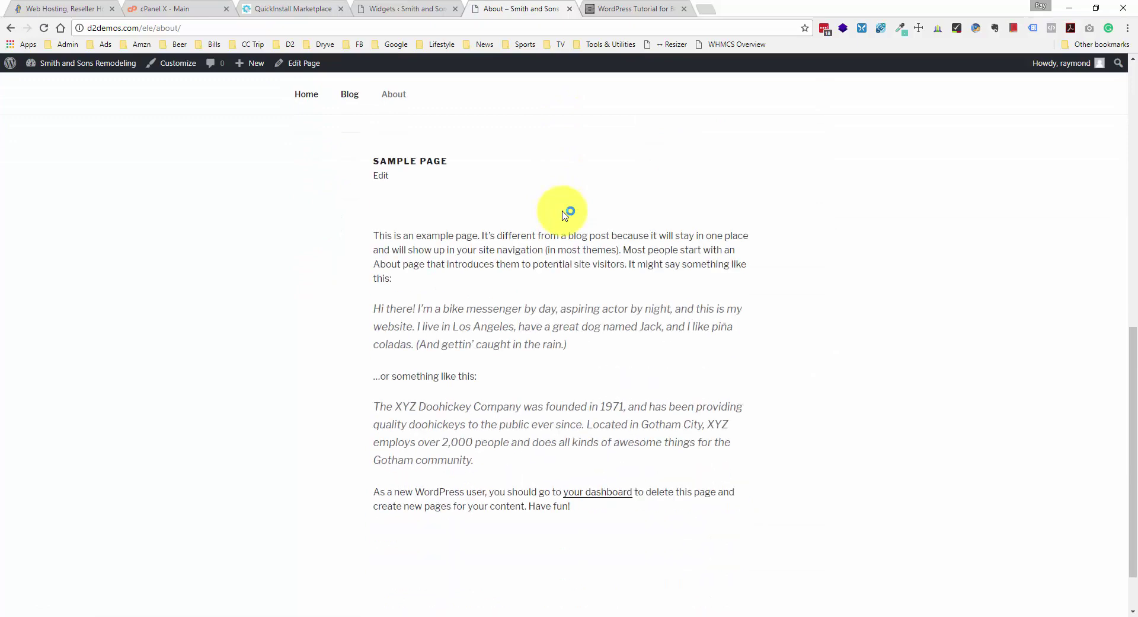
scroll(565, 214, up, 10)
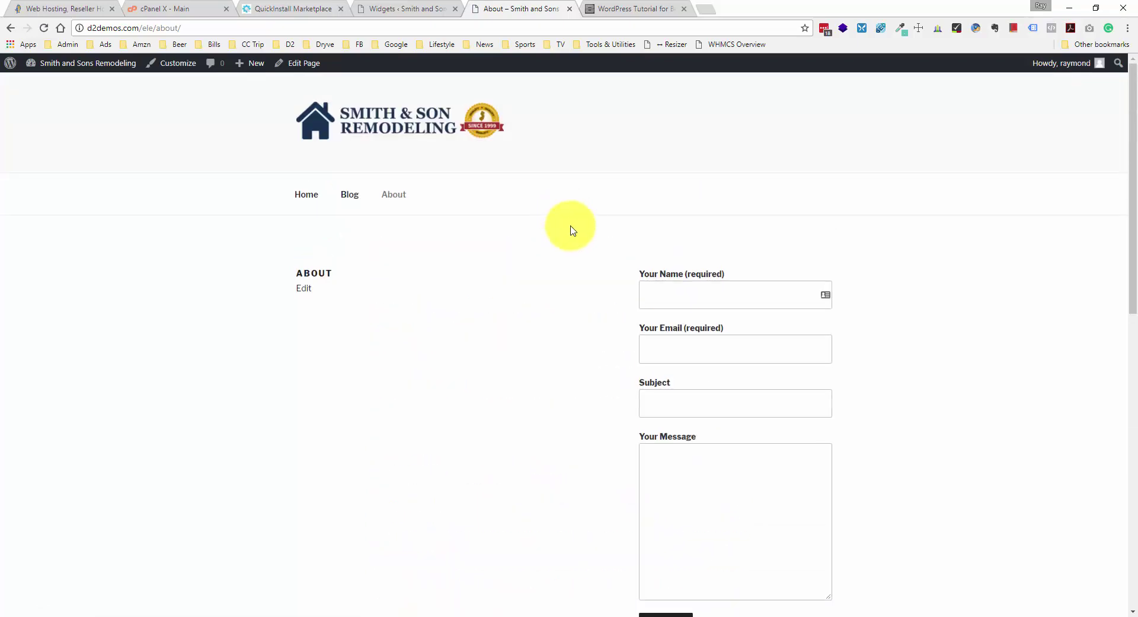
scroll(651, 520, down, 2)
scroll(651, 520, down, 2)
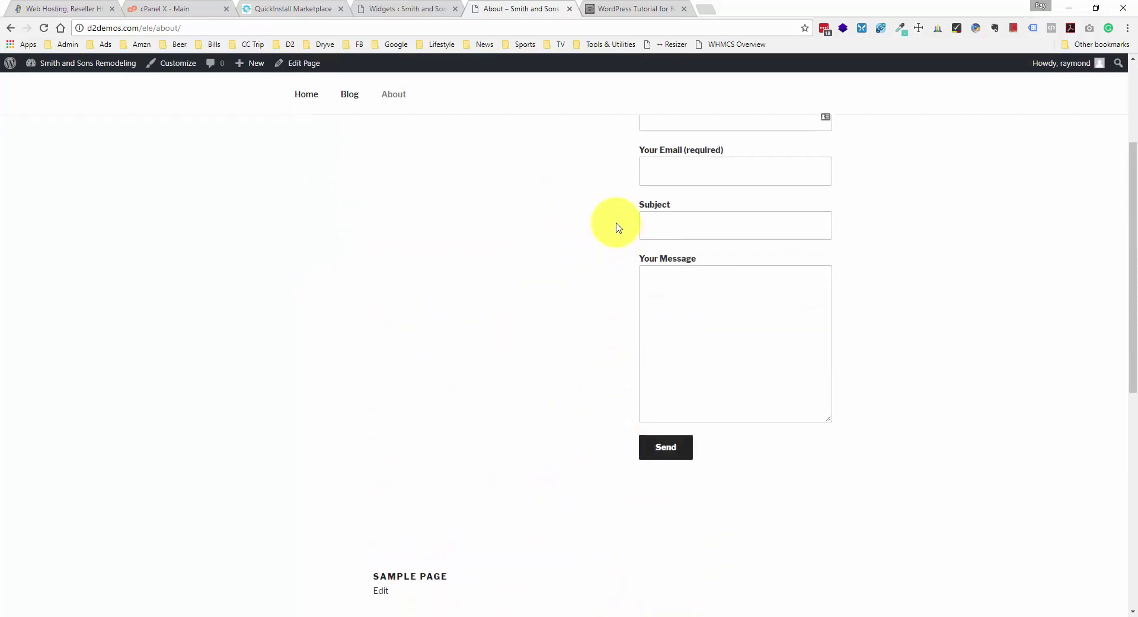
scroll(618, 227, down, 3)
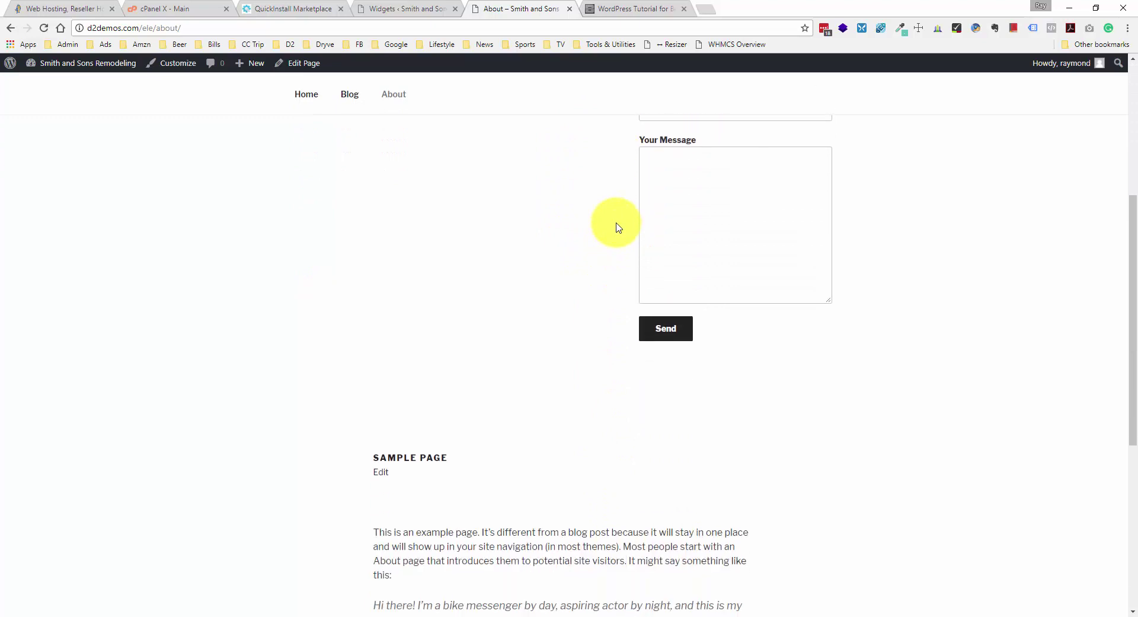
scroll(619, 227, up, 5)
scroll(619, 227, up, 1)
- Visit the About, Blog and Home pages to confirm each sidebar shows the form
click(400, 199)
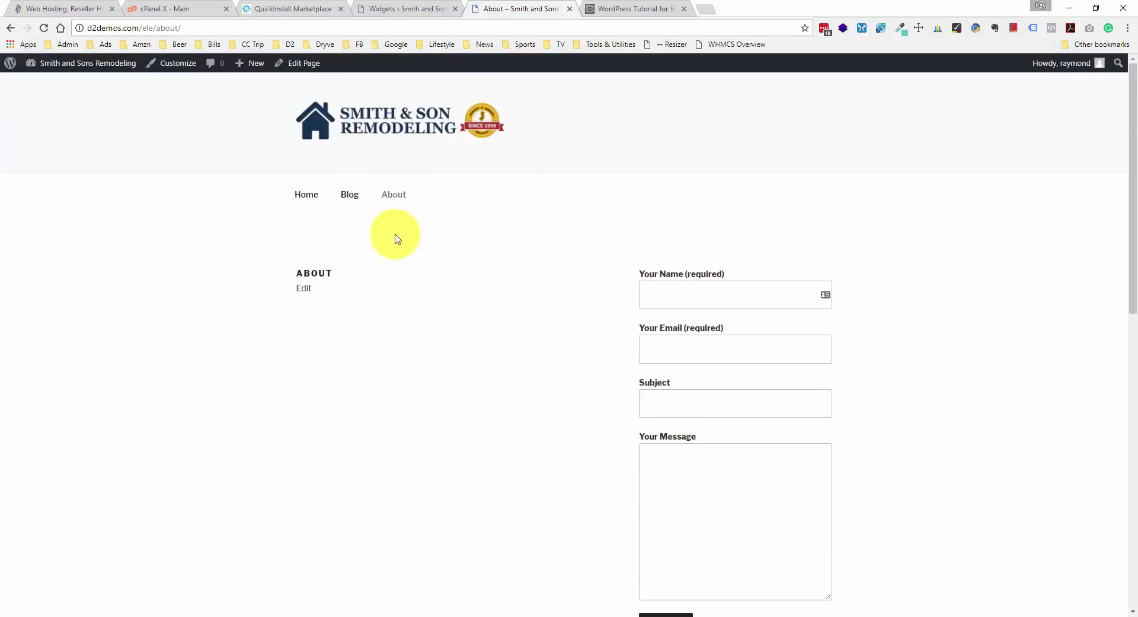
click(357, 195)
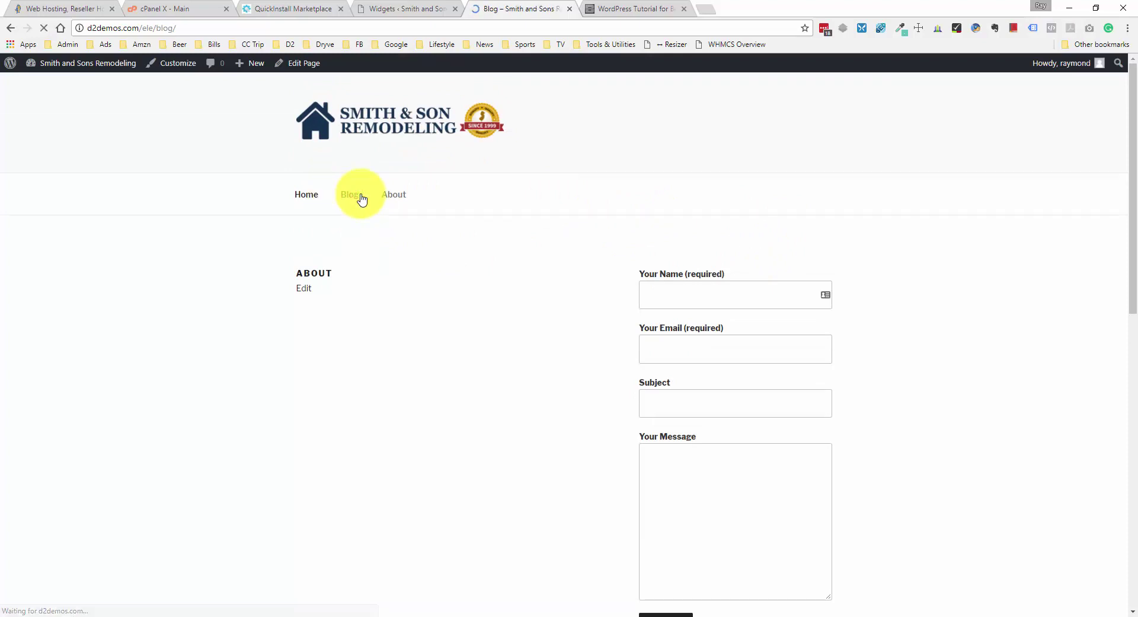
click(308, 199)
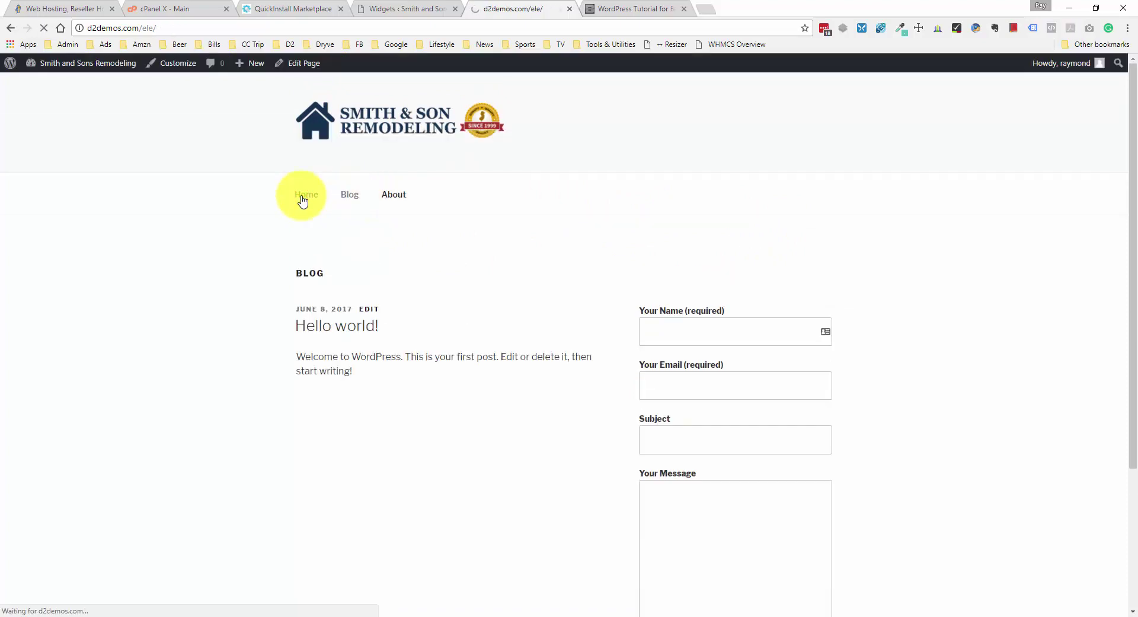
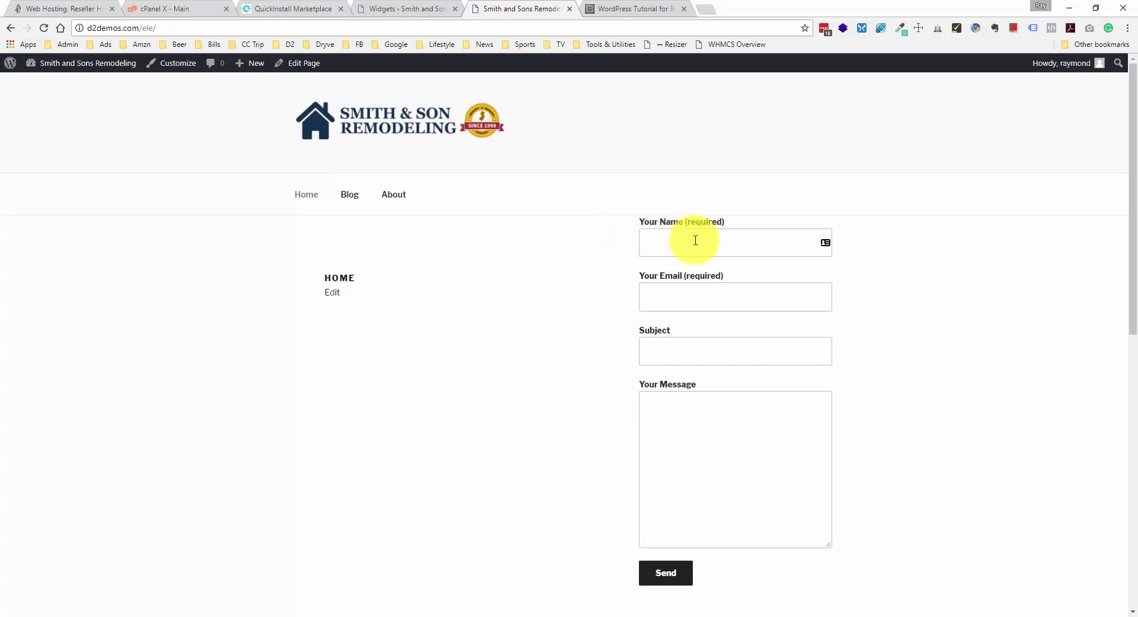
- Try the live form's Subject and Your Message fields, then return to the Widgets screen
click(671, 340)
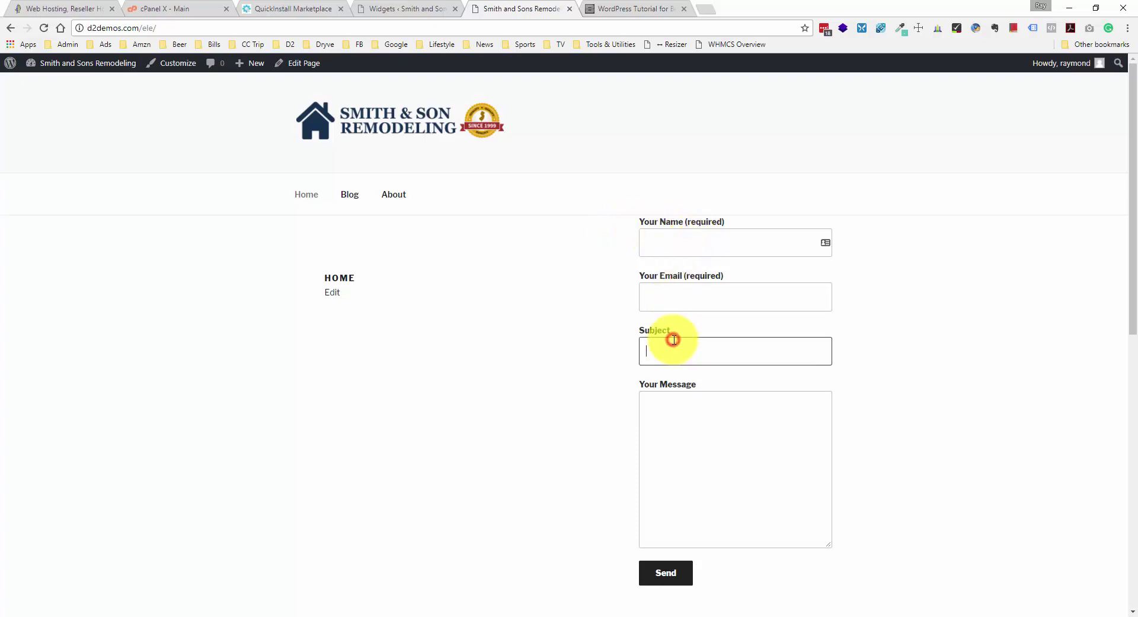
click(689, 395)
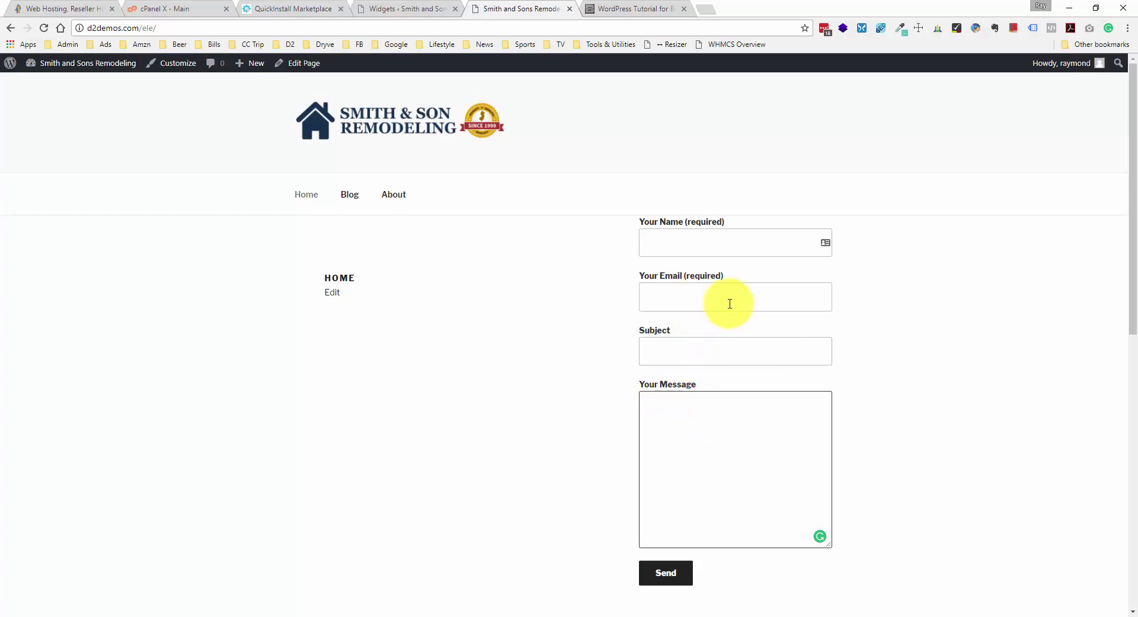
click(425, 8)
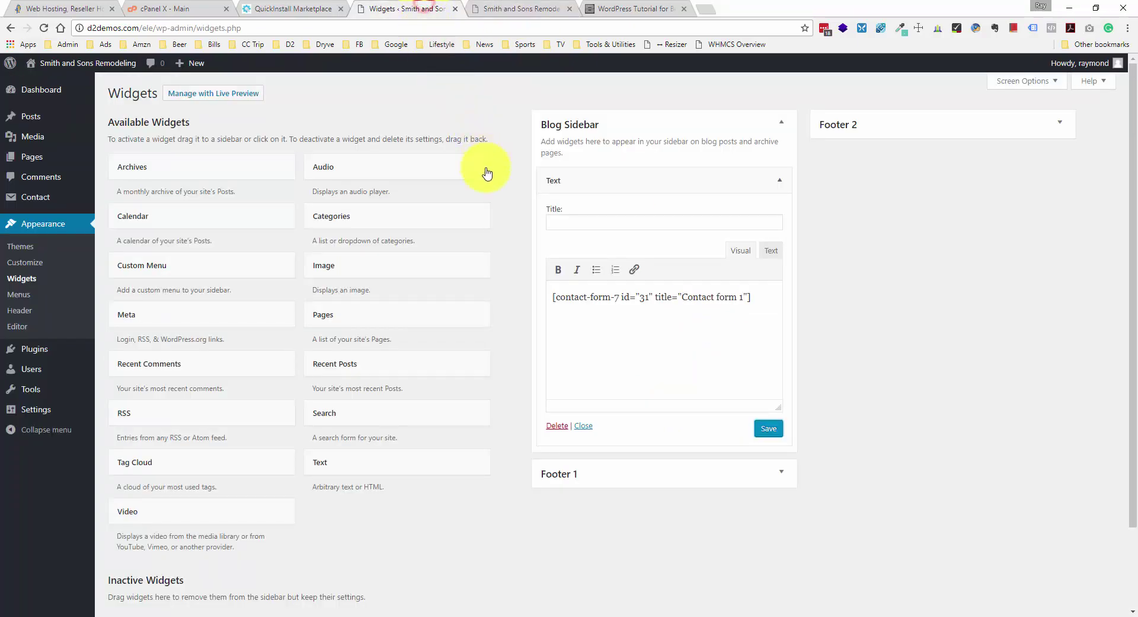
- Open Contact form 1 and examine its Subject lines and required [text* your-name] tag
click(57, 202)
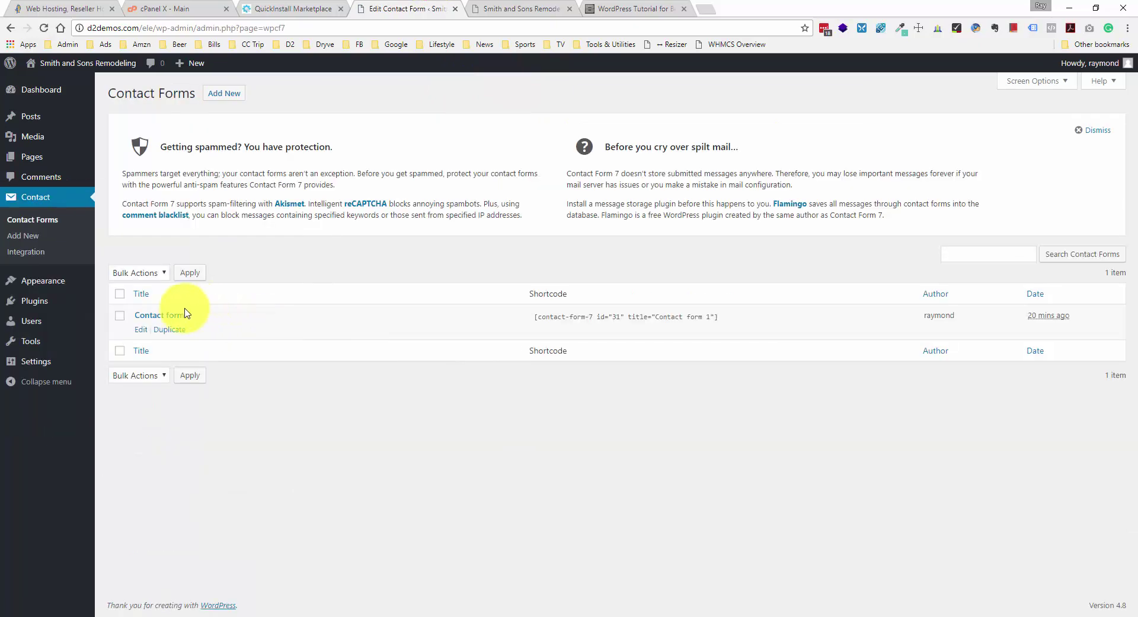
click(179, 315)
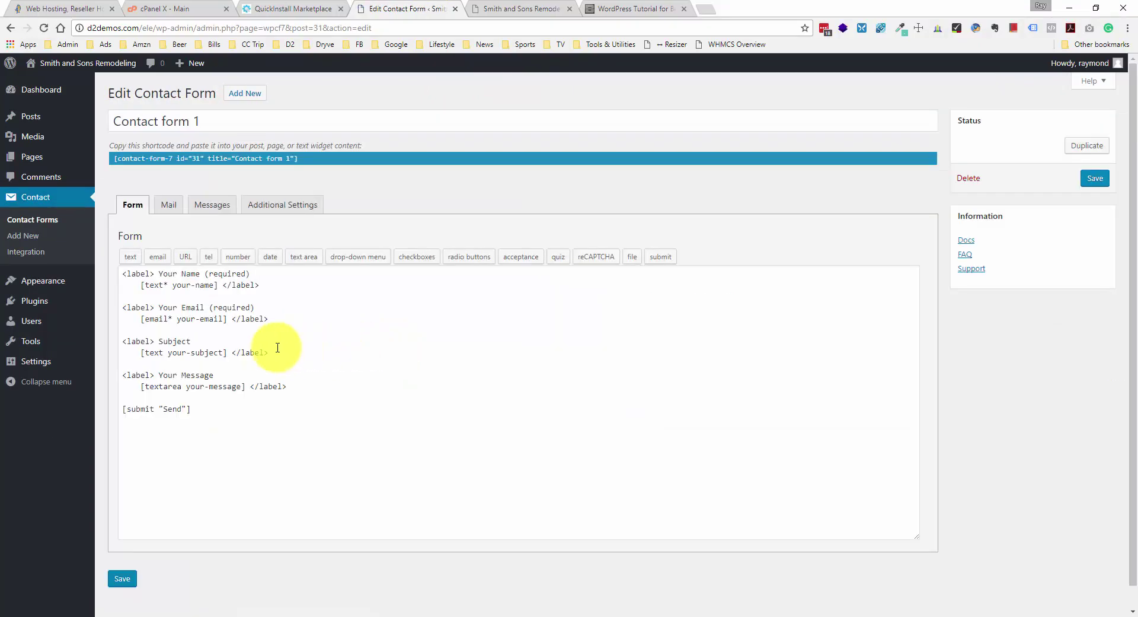
drag(290, 354, 154, 326)
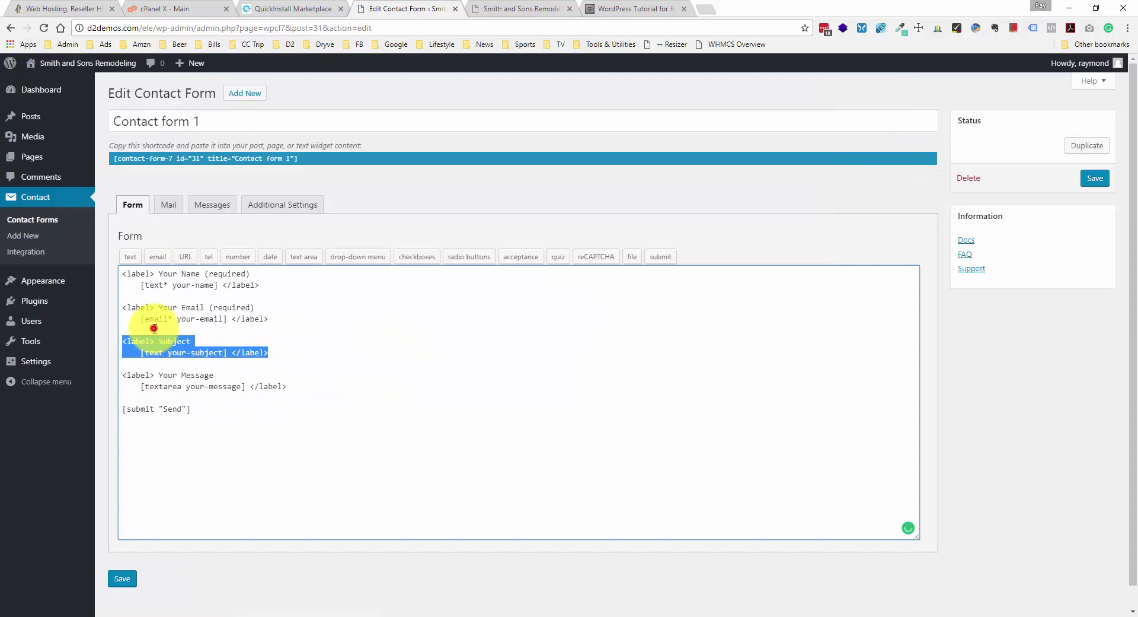
click(225, 341)
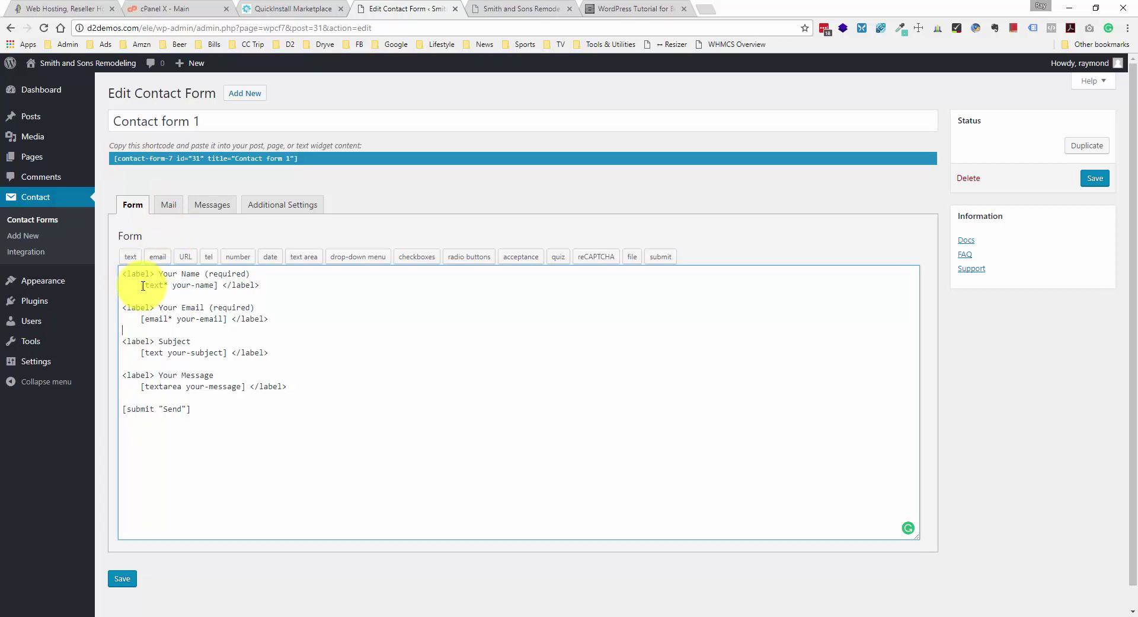
drag(143, 286, 203, 285)
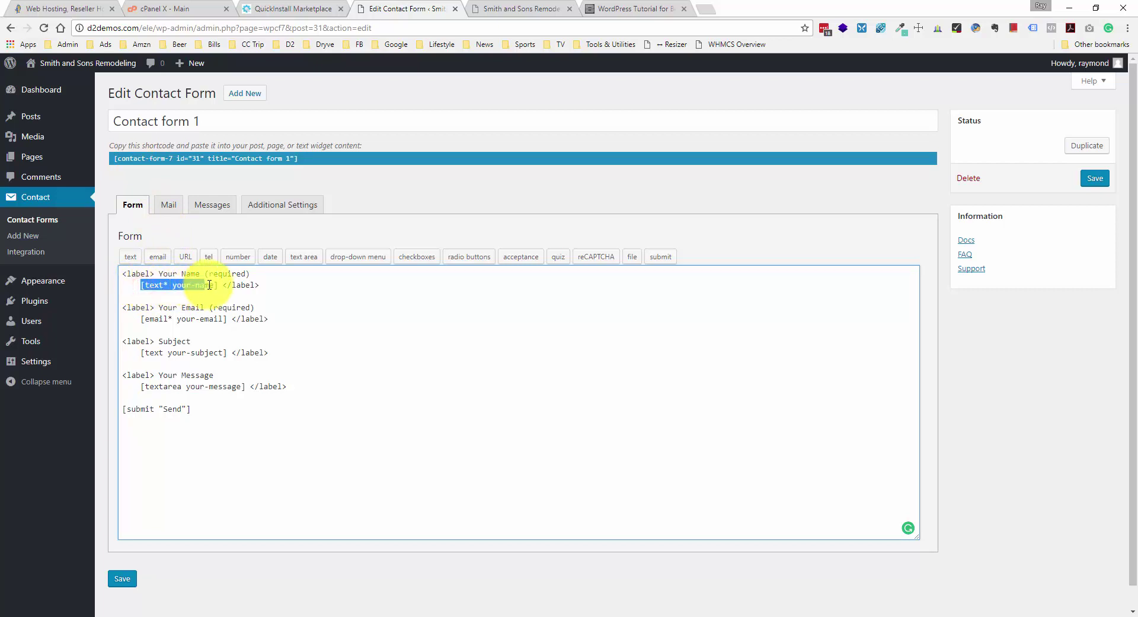
click(208, 285)
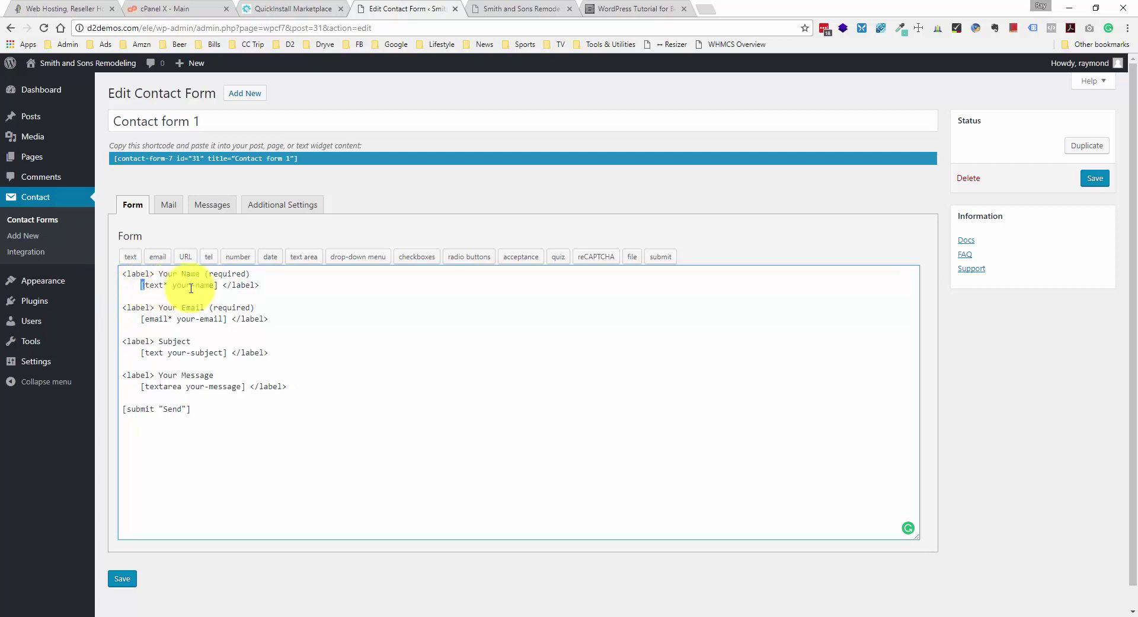
click(218, 285)
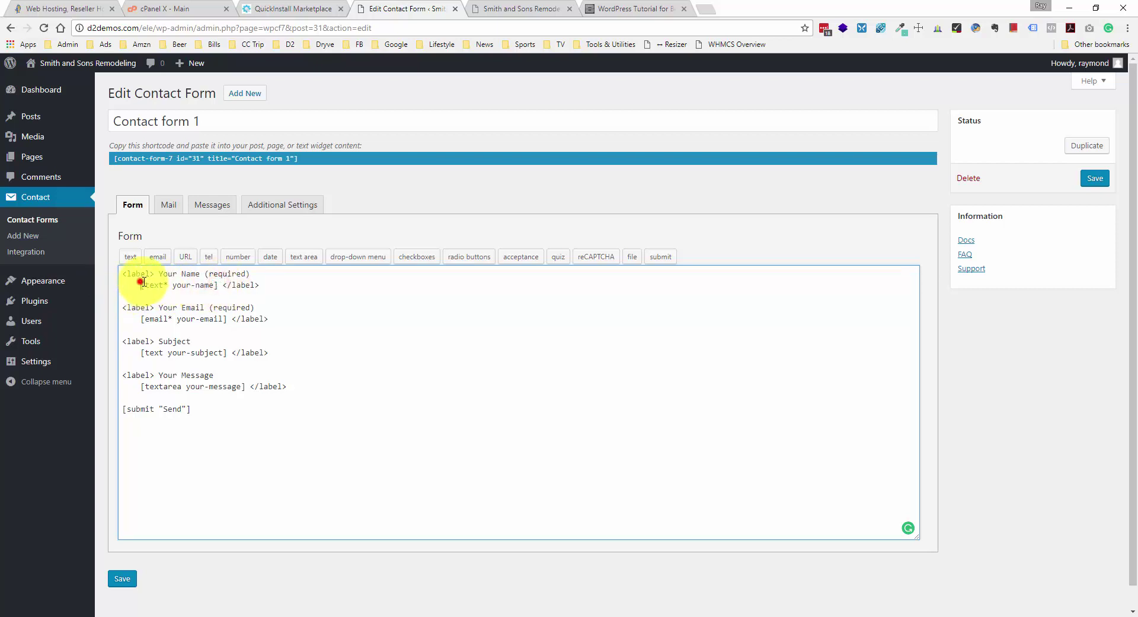
drag(141, 285, 211, 284)
click(217, 283)
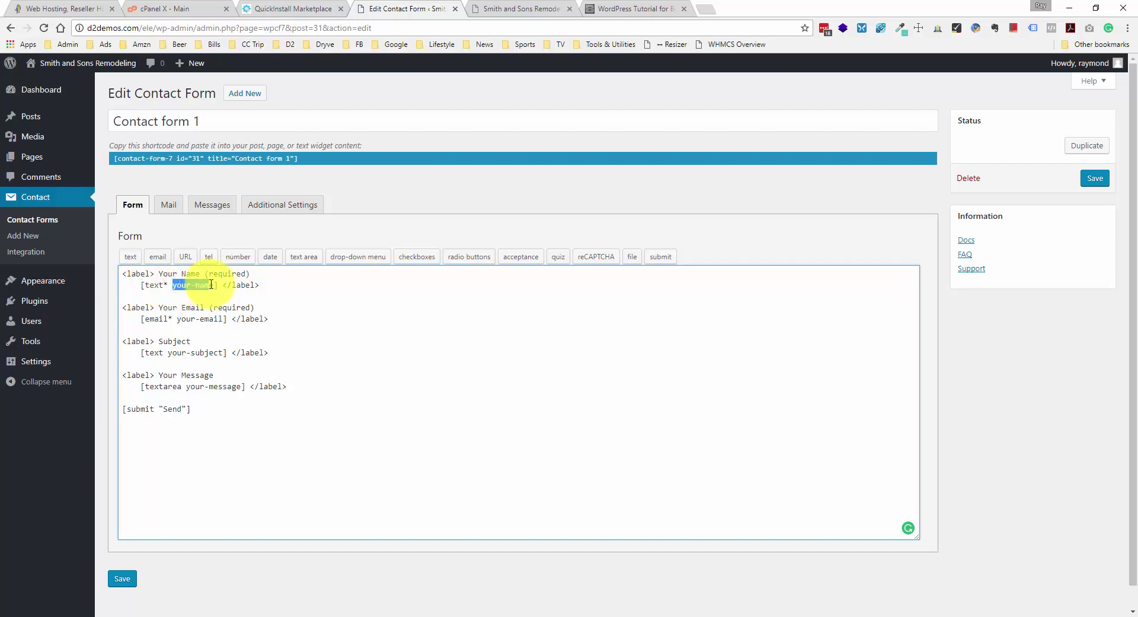
click(213, 285)
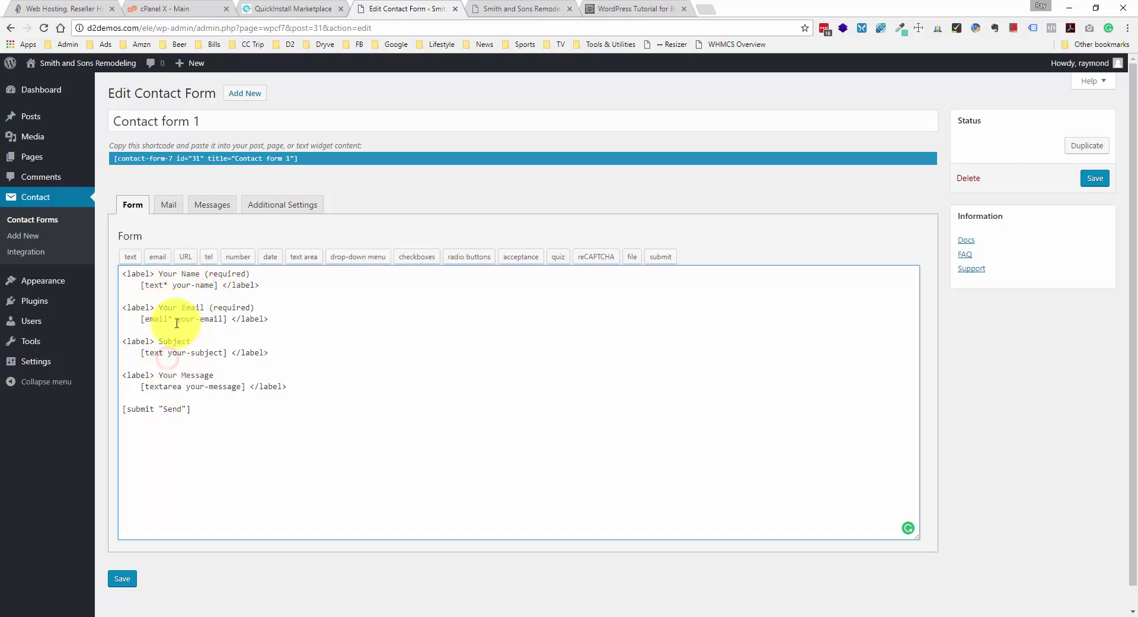
- Review the your-email, your-subject and your-message tags and the required asterisk on your-name
click(163, 310)
drag(178, 318, 220, 318)
click(219, 317)
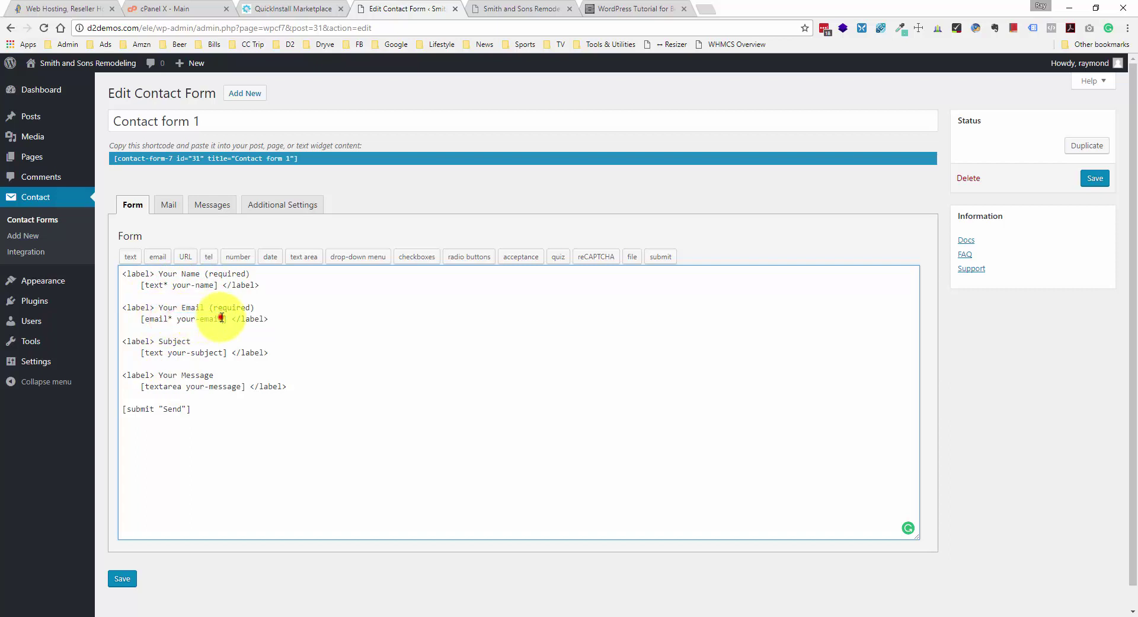
click(140, 350)
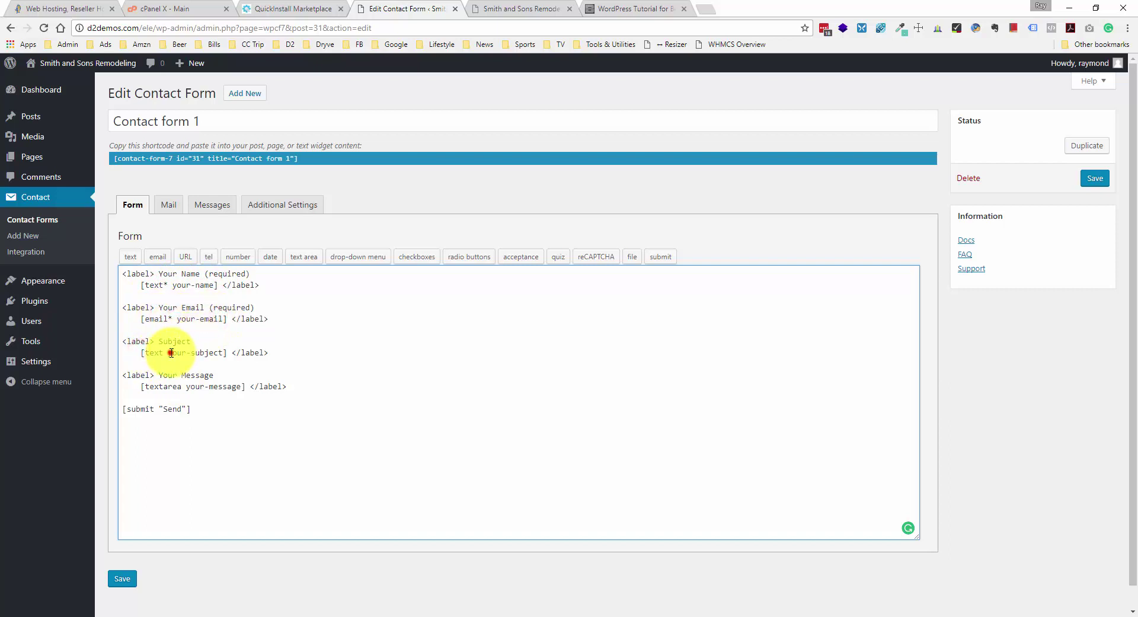
drag(172, 353, 204, 349)
click(205, 349)
drag(145, 388, 242, 389)
click(242, 388)
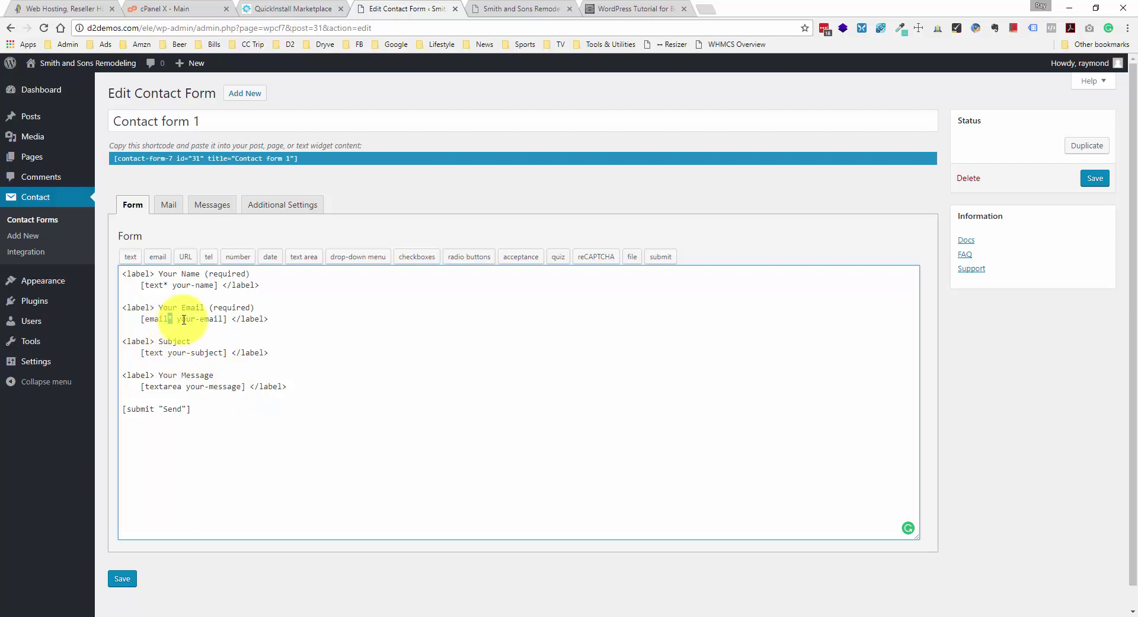
click(169, 284)
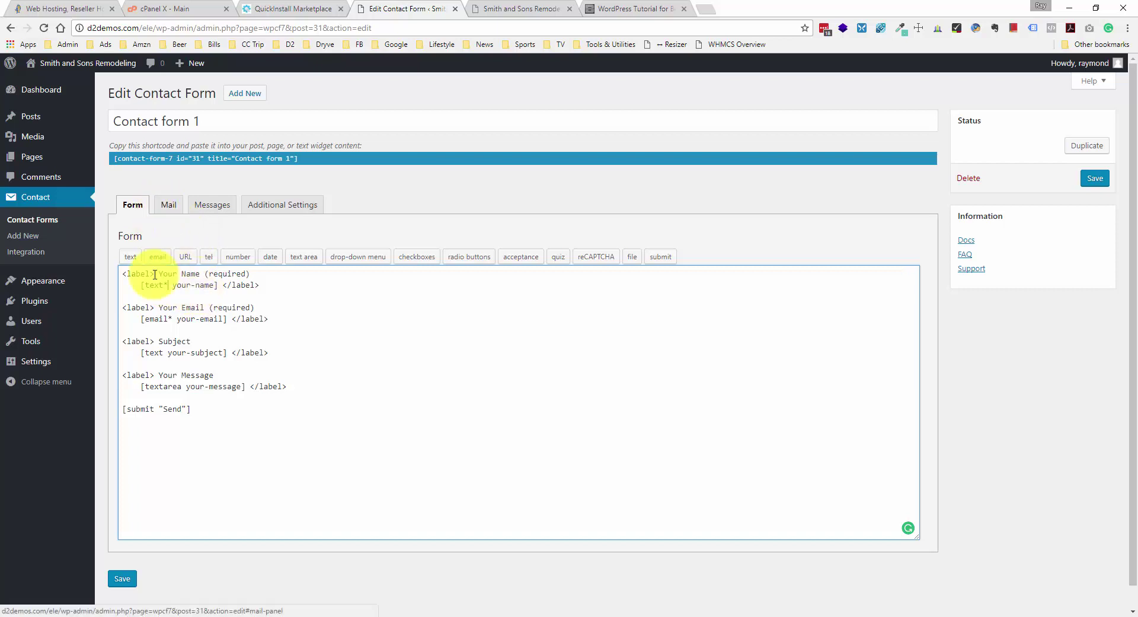
drag(172, 286, 177, 319)
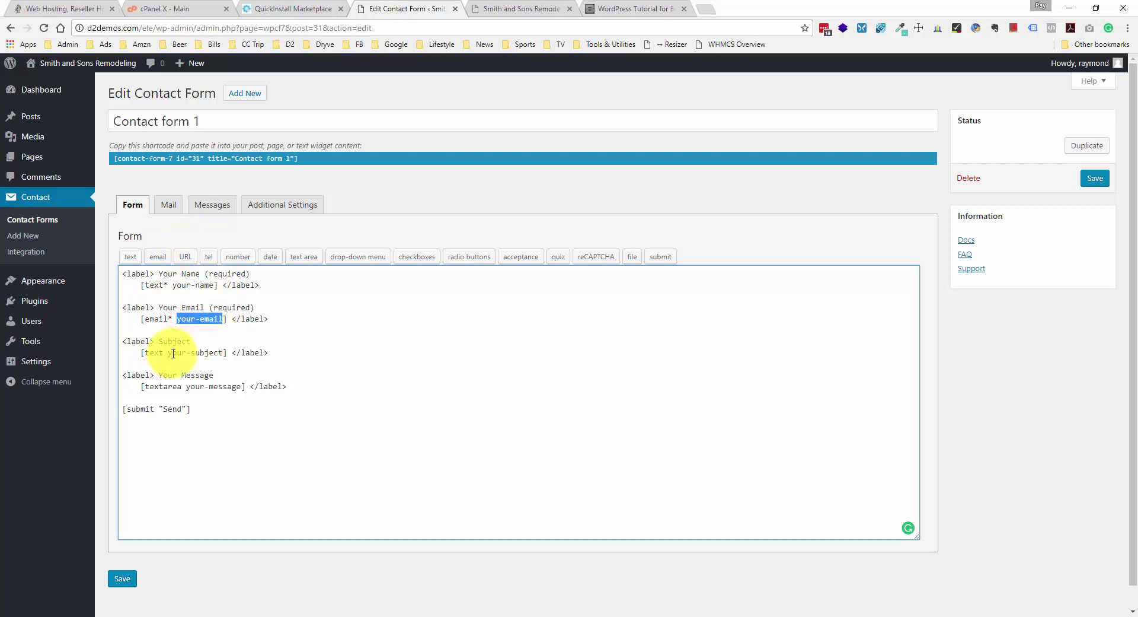
- In the Mail tab, inspect the recipient address and the [your-name] tag in From
click(166, 208)
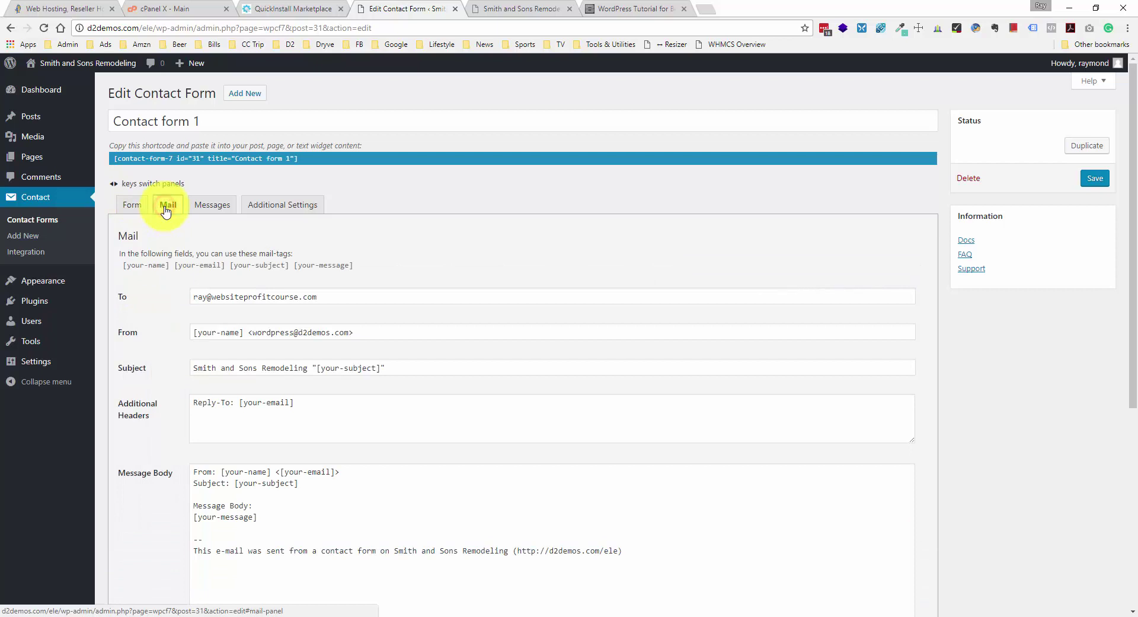
click(202, 297)
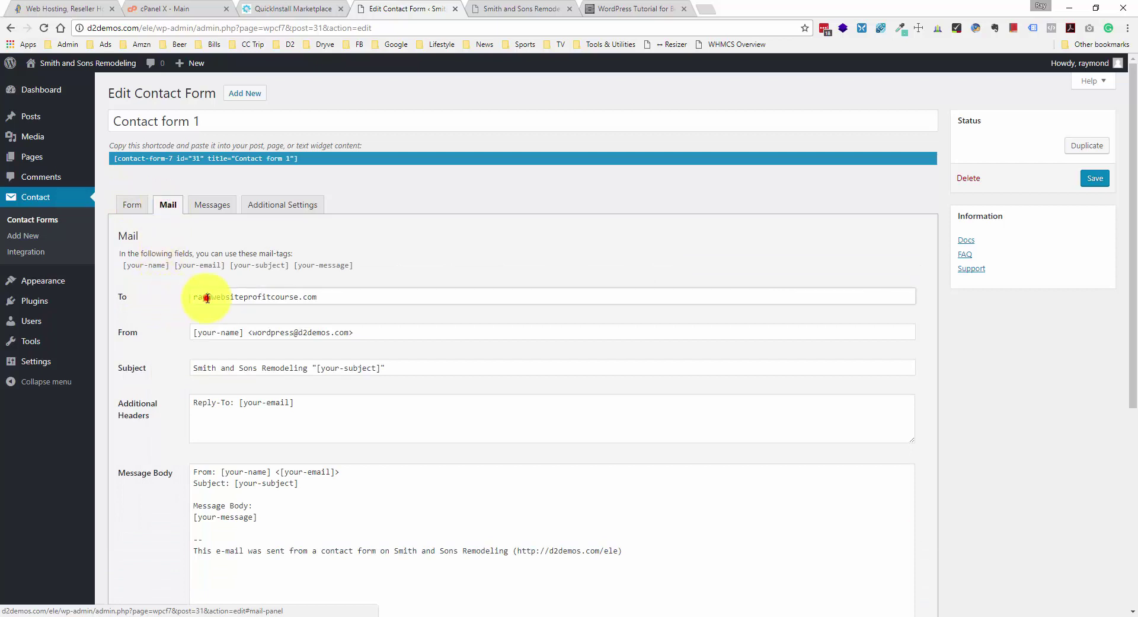
mouse_move(195, 297)
mouse_down()
mouse_move(338, 297)
mouse_move(202, 295)
mouse_up()
click(337, 297)
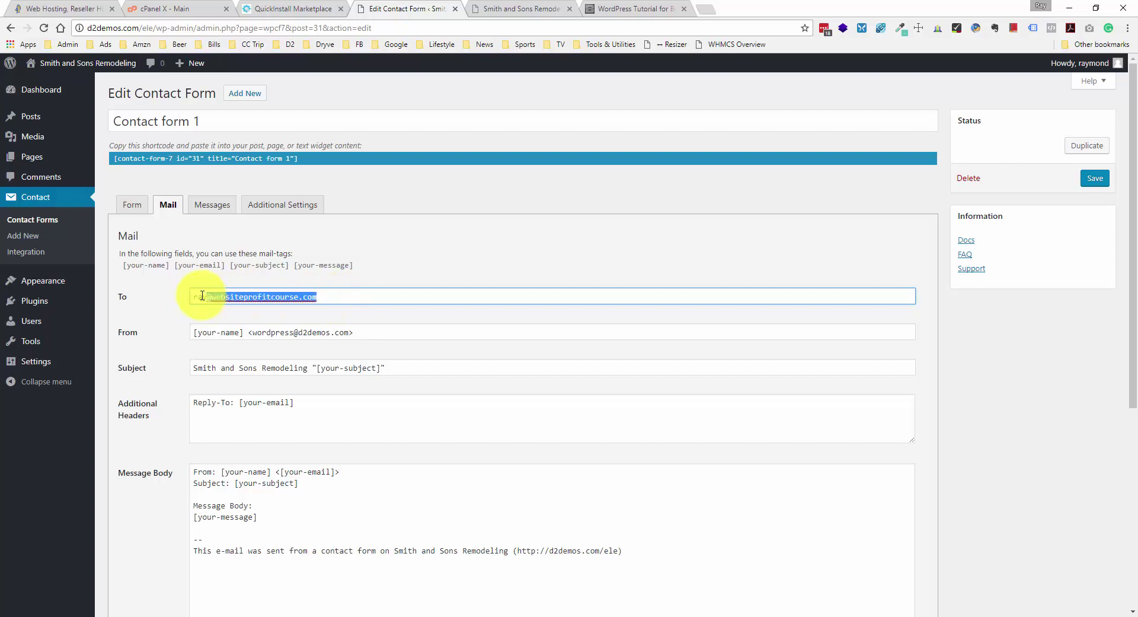
click(208, 296)
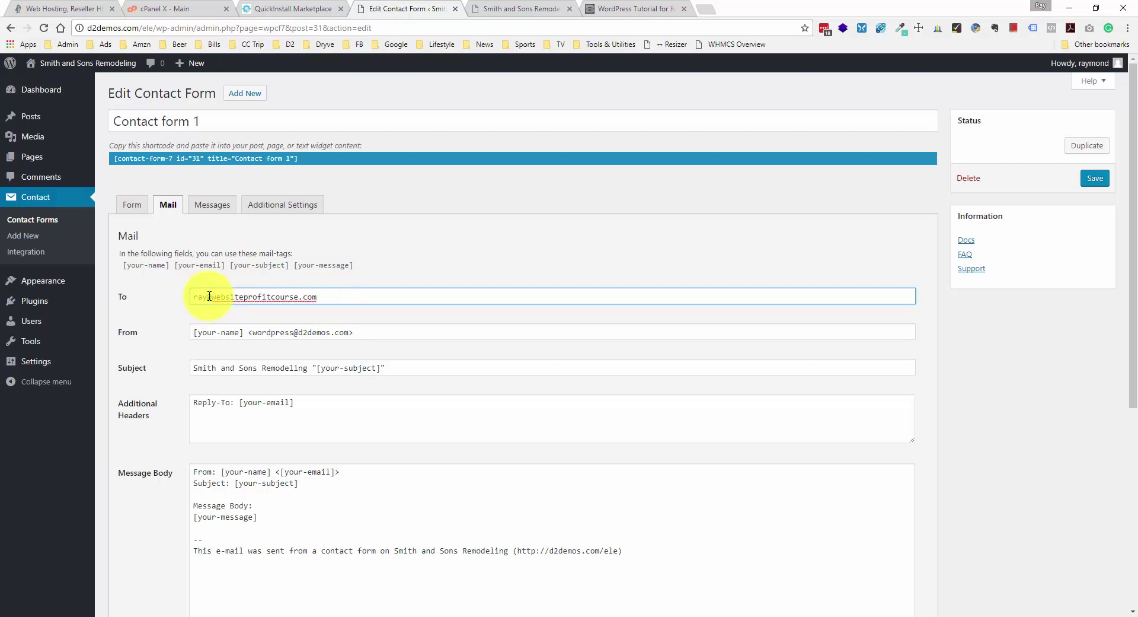
click(254, 331)
drag(261, 331, 350, 332)
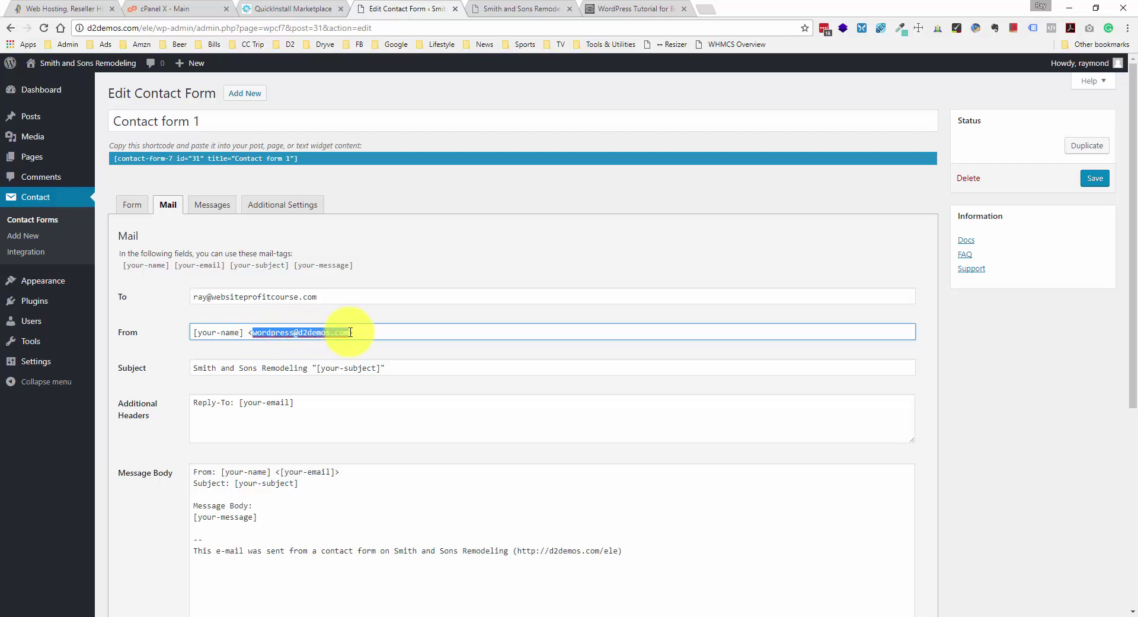
click(351, 332)
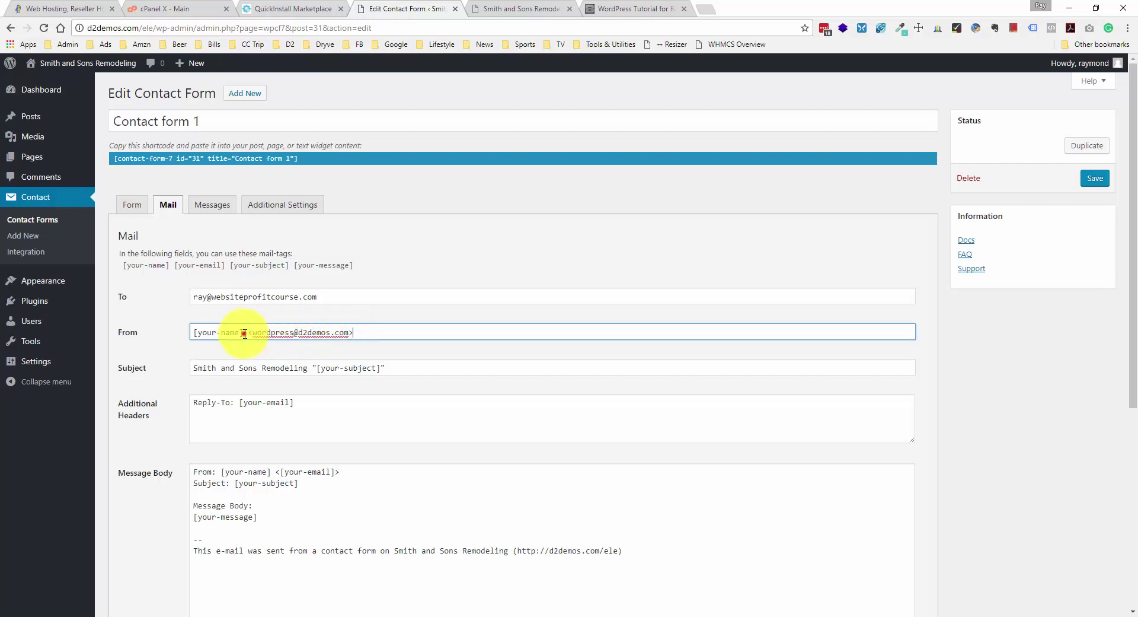
drag(243, 333, 185, 333)
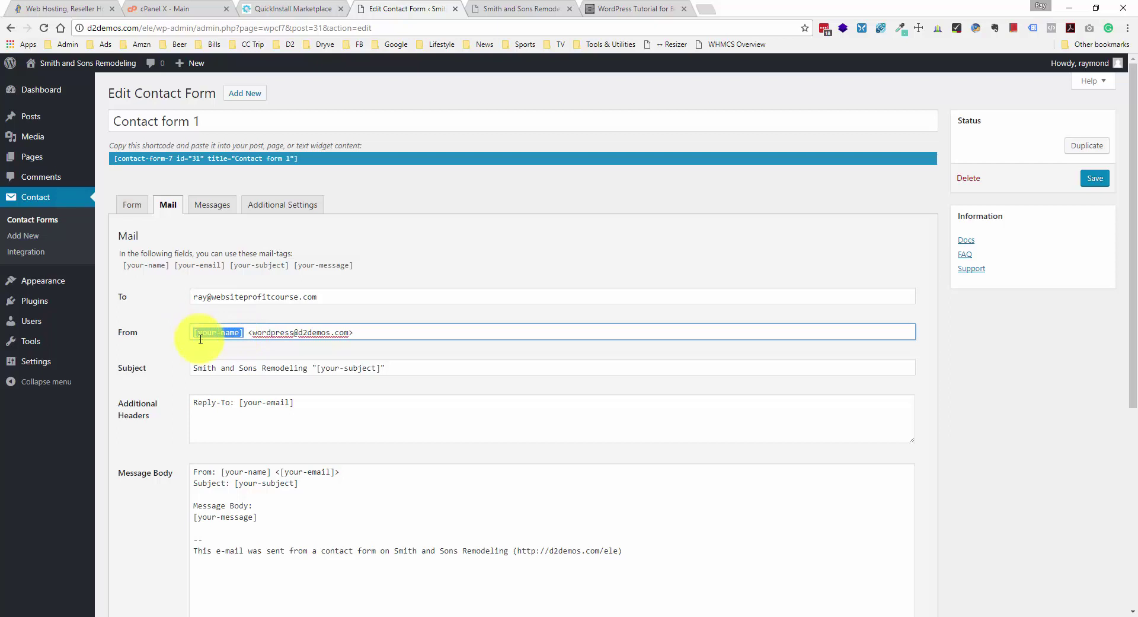
- Replace [your-subject] in the mail Subject with 'Estimate from [your-name]', copying the tag from From
click(201, 368)
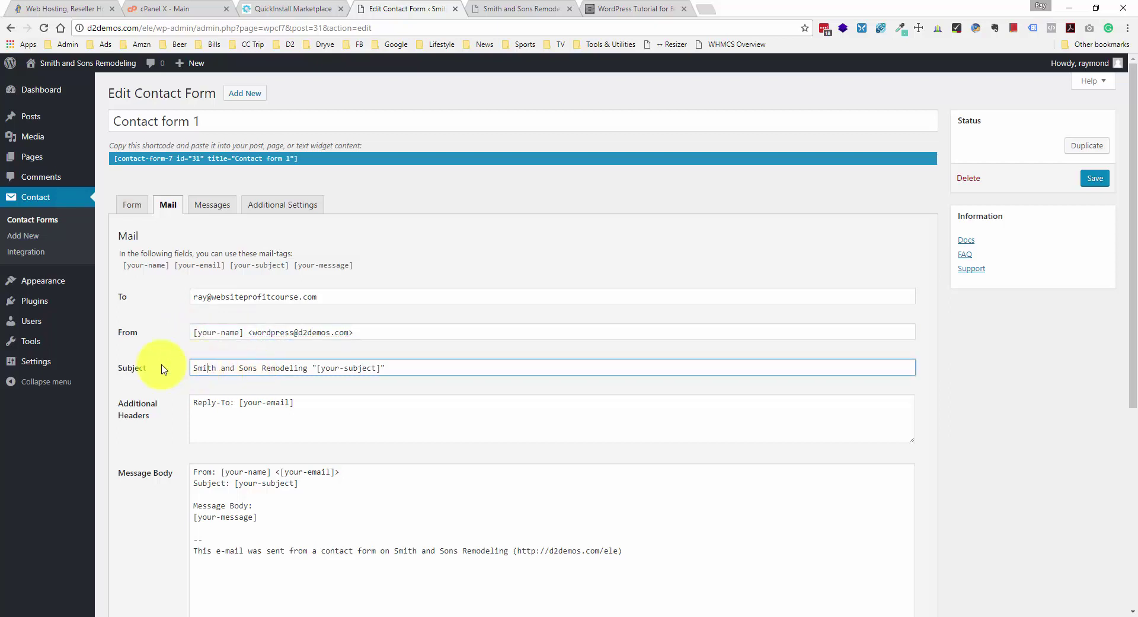
click(209, 369)
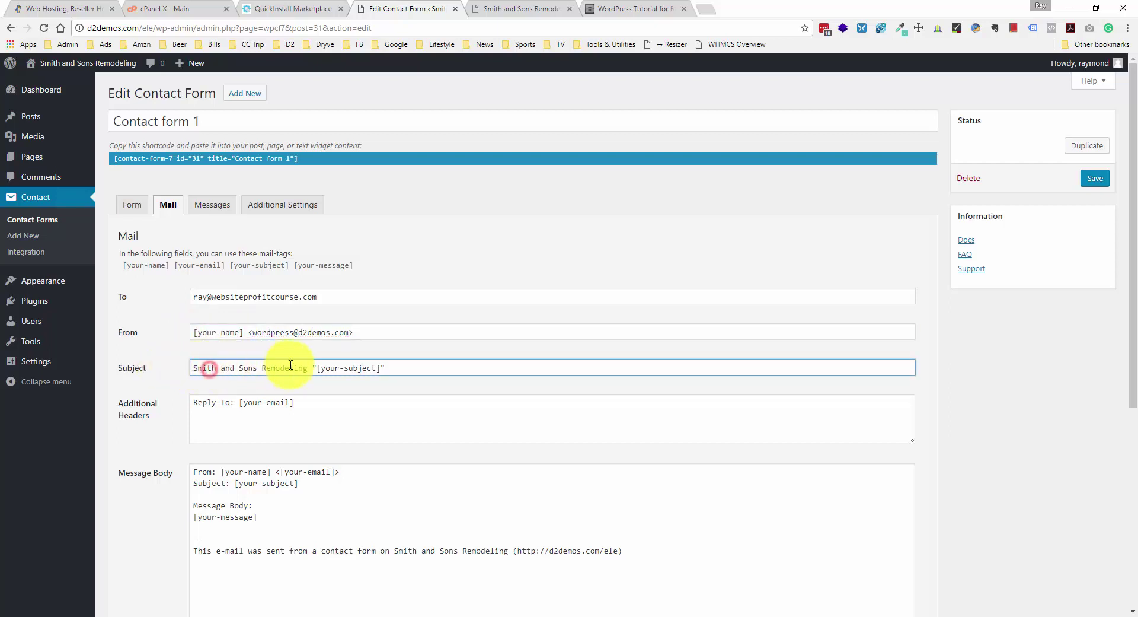
drag(316, 367, 399, 368)
click(396, 367)
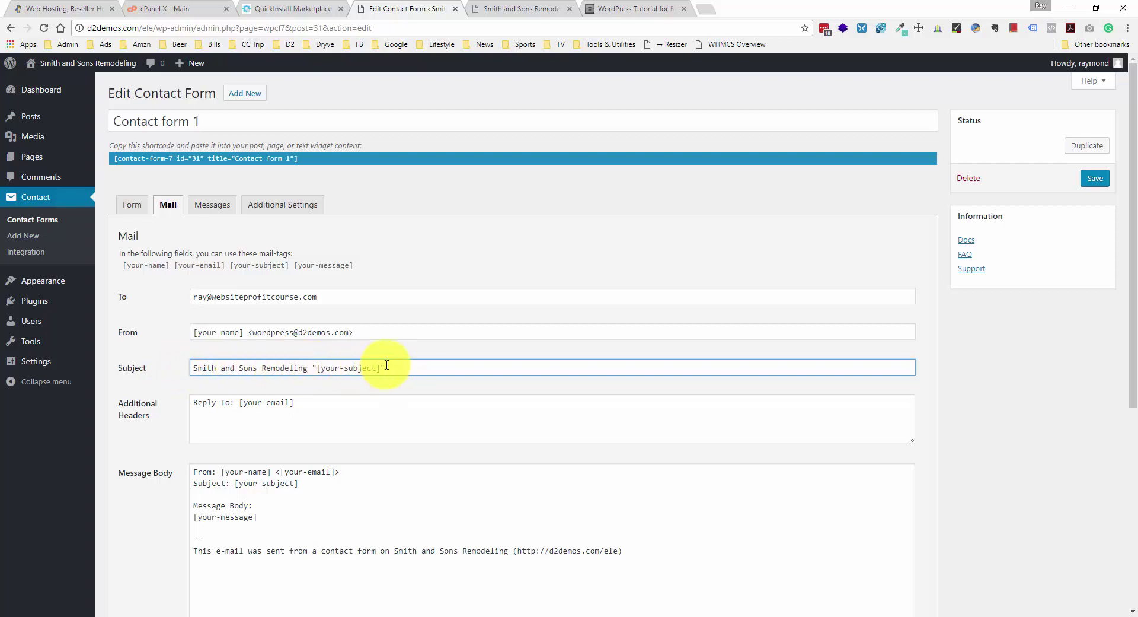
drag(398, 367, 311, 368)
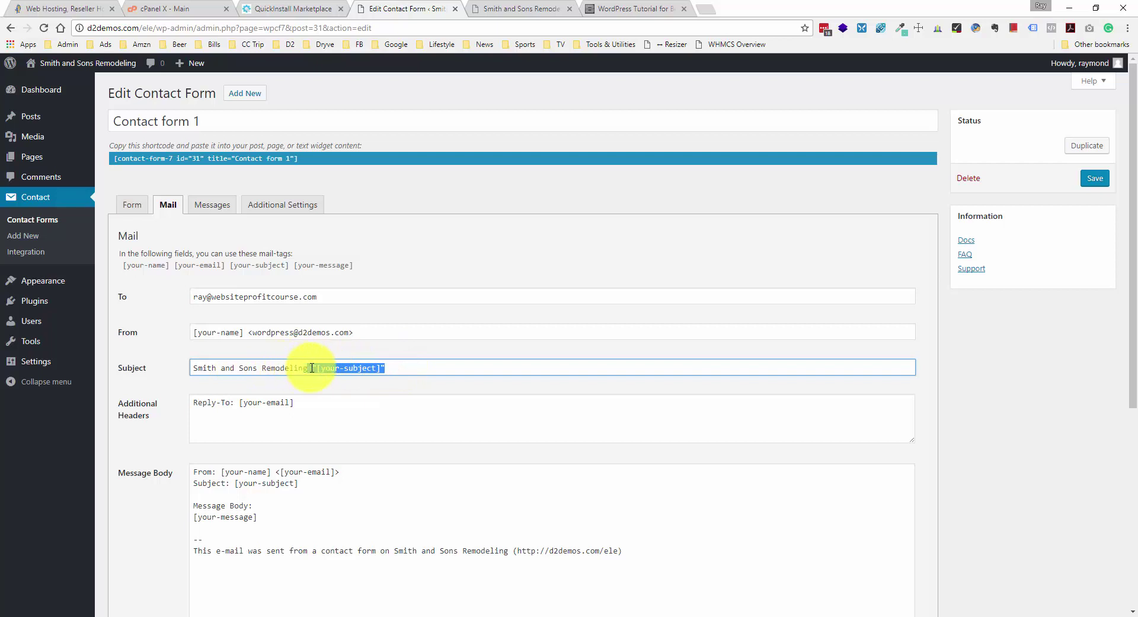
key(BackSpace)
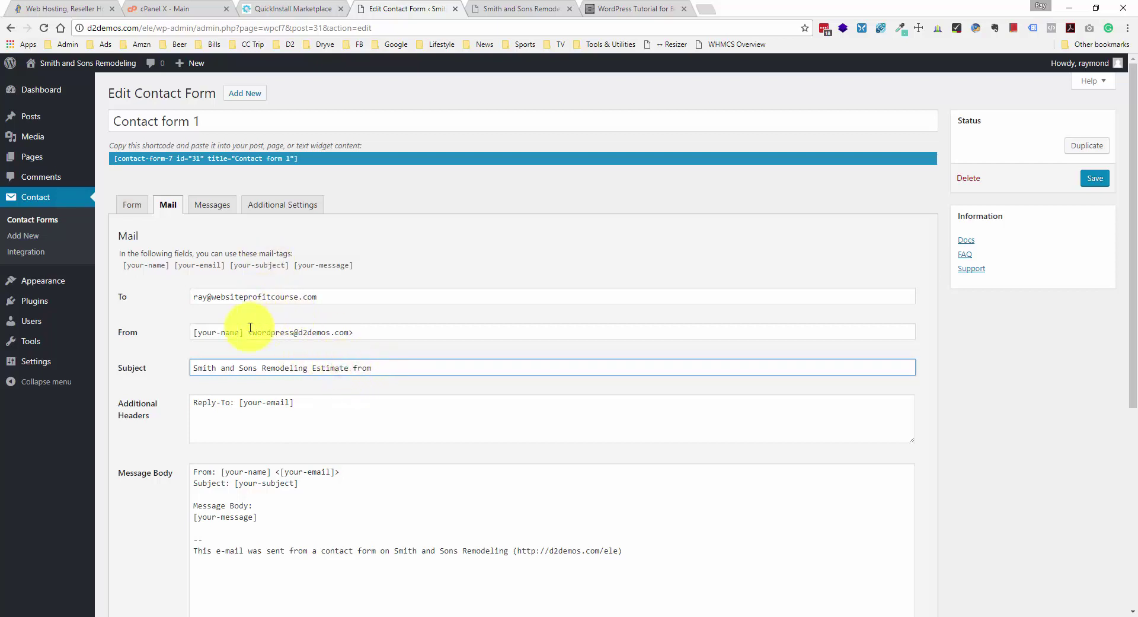
drag(243, 332, 193, 333)
key(ctrl+c)
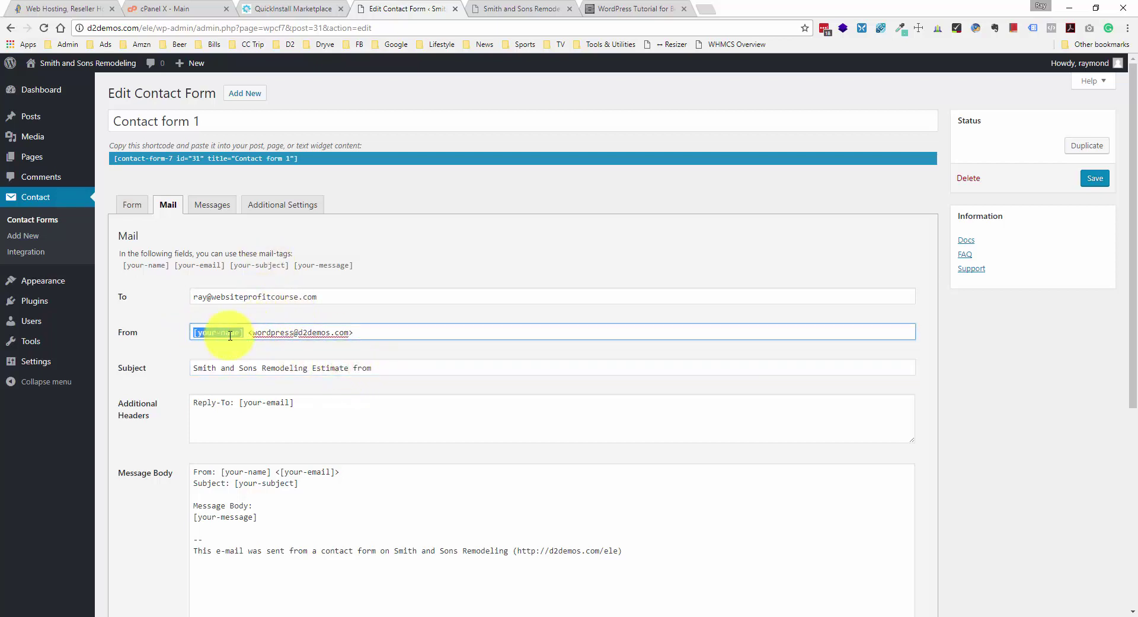
click(410, 368)
key(ctrl+v)
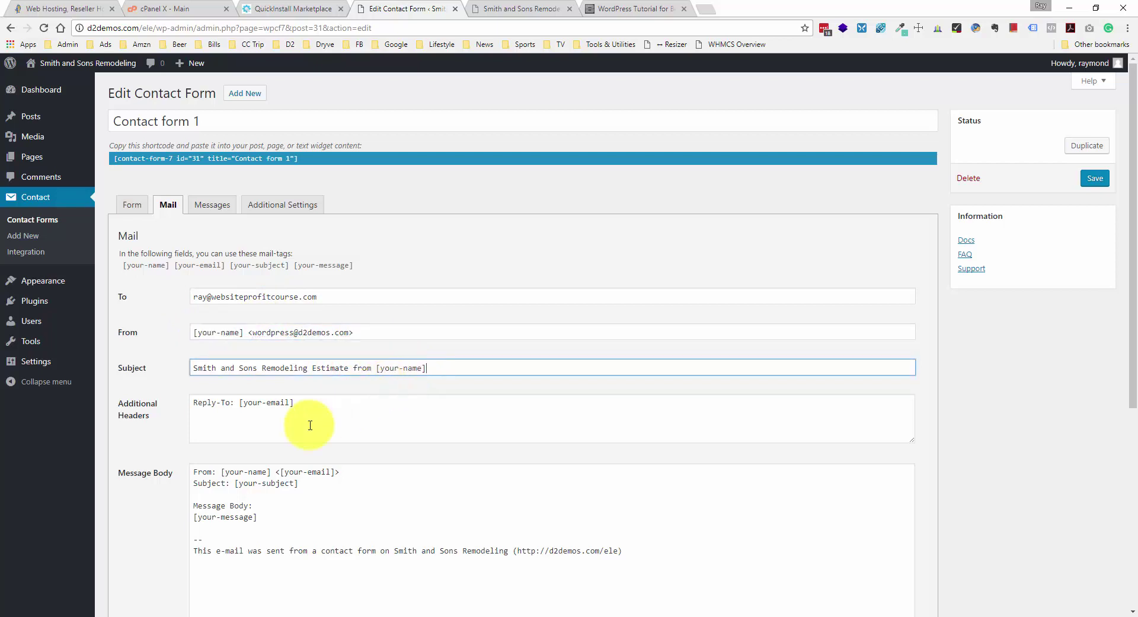
- Delete the 'Subject: [your-subject]' line from the Message Body
scroll(303, 430, down, 1)
click(206, 418)
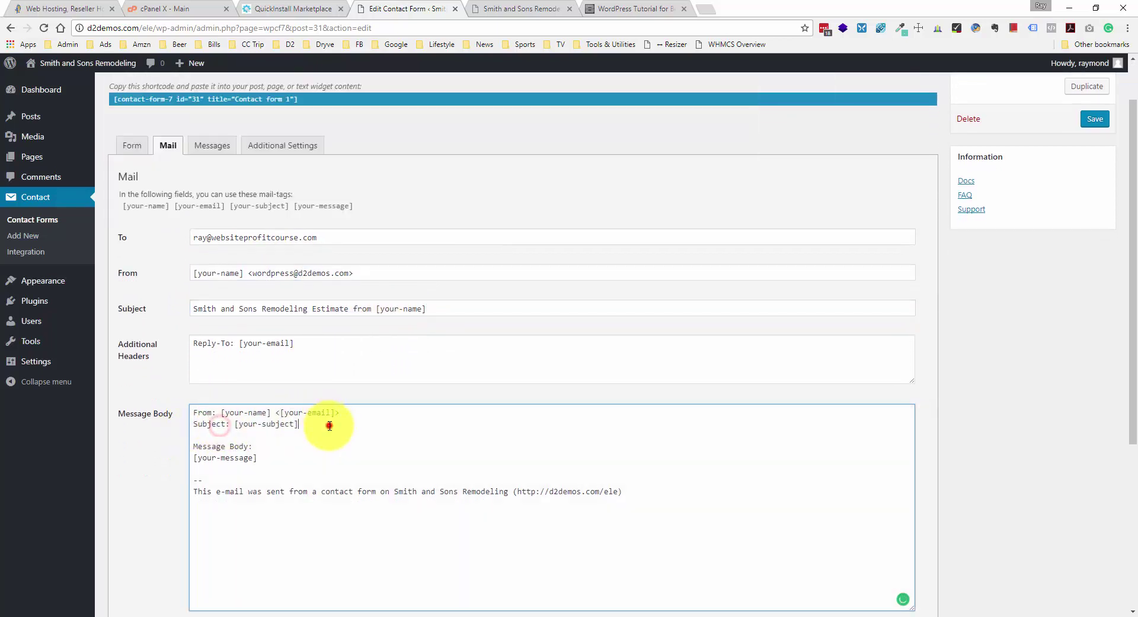
drag(330, 424, 195, 427)
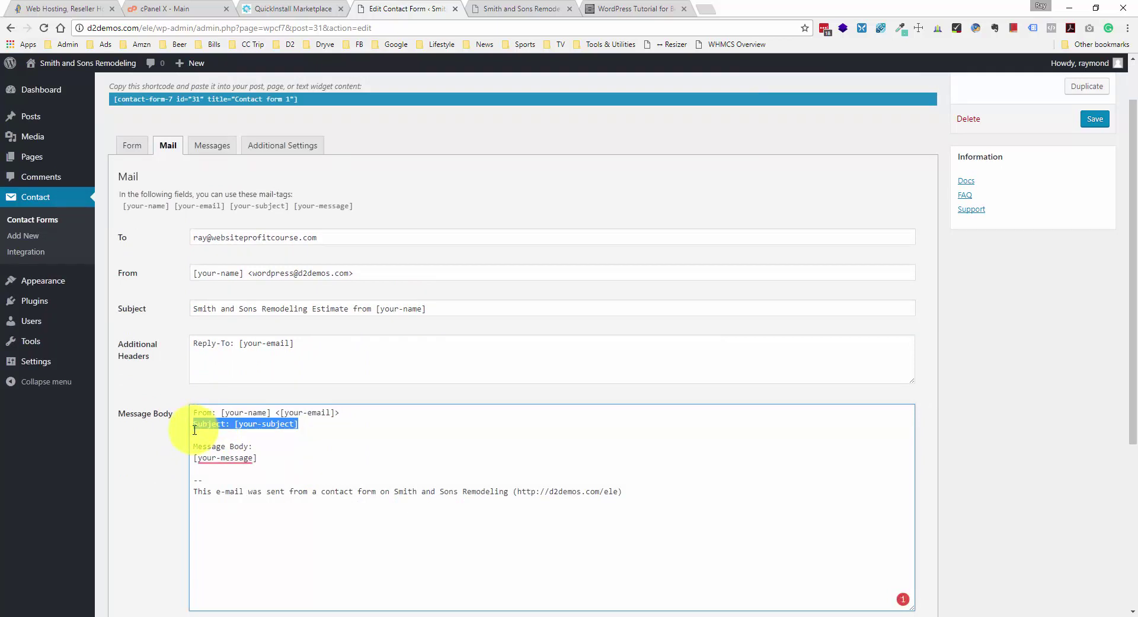
key(BackSpace)
key(BackSpace)
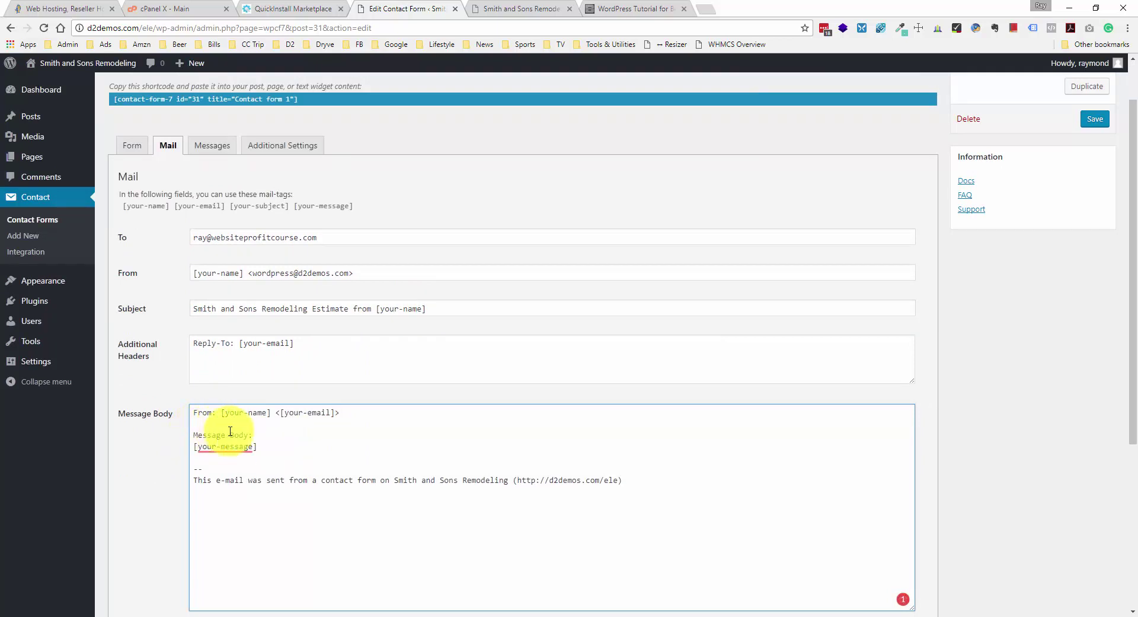
- Review the remaining [your-name], [your-message] and closing lines, then save the form
drag(220, 414, 272, 412)
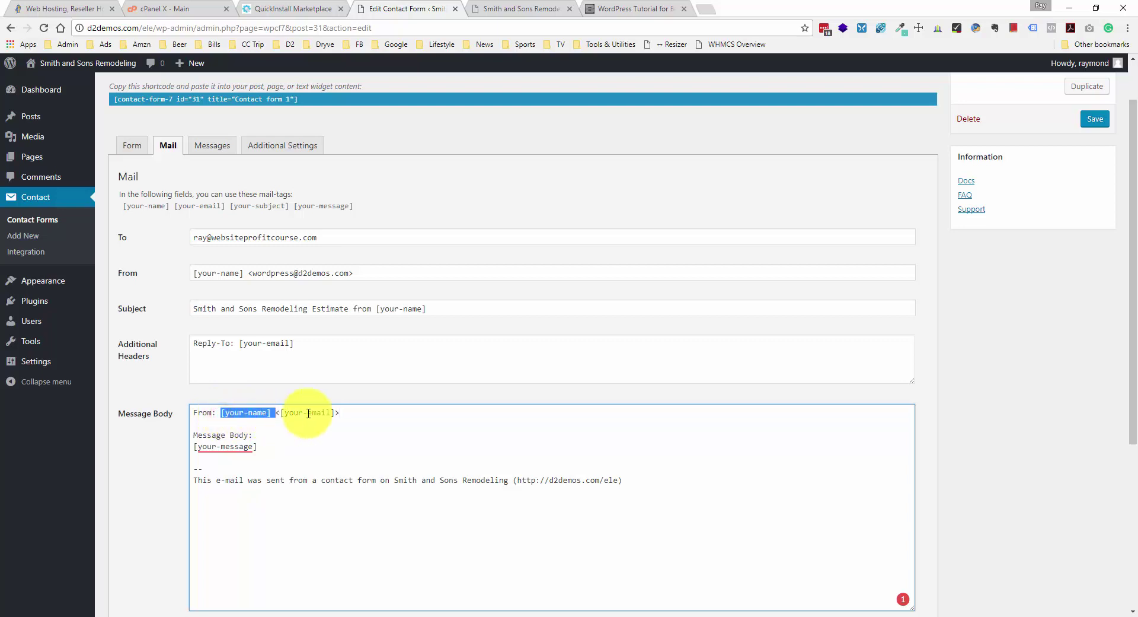
click(307, 409)
drag(194, 446, 275, 445)
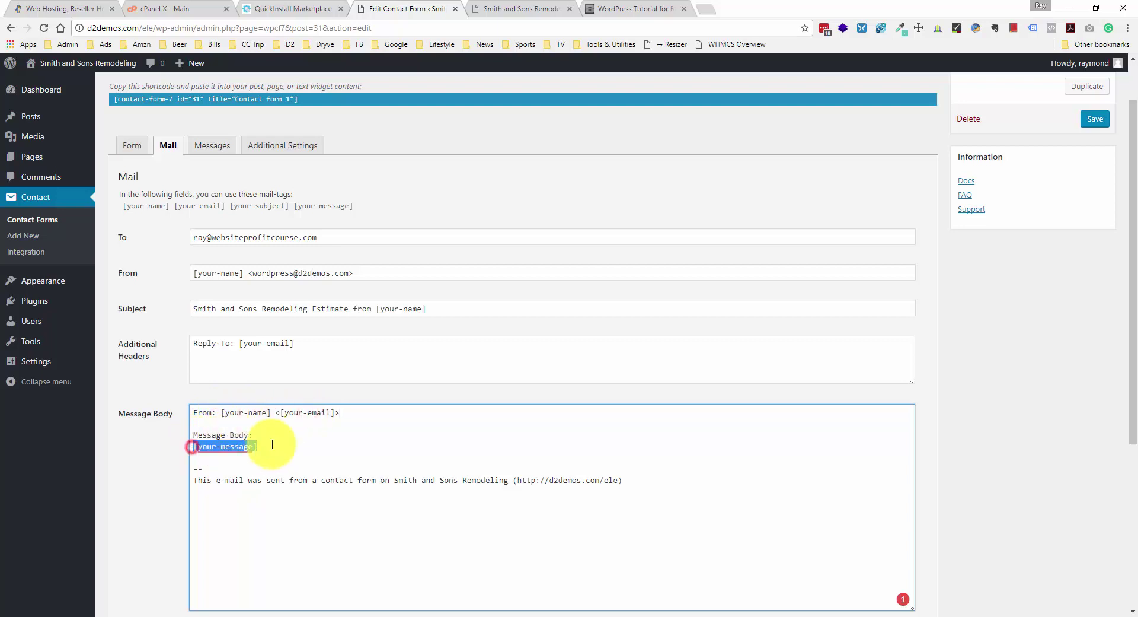
click(229, 475)
drag(198, 478, 495, 479)
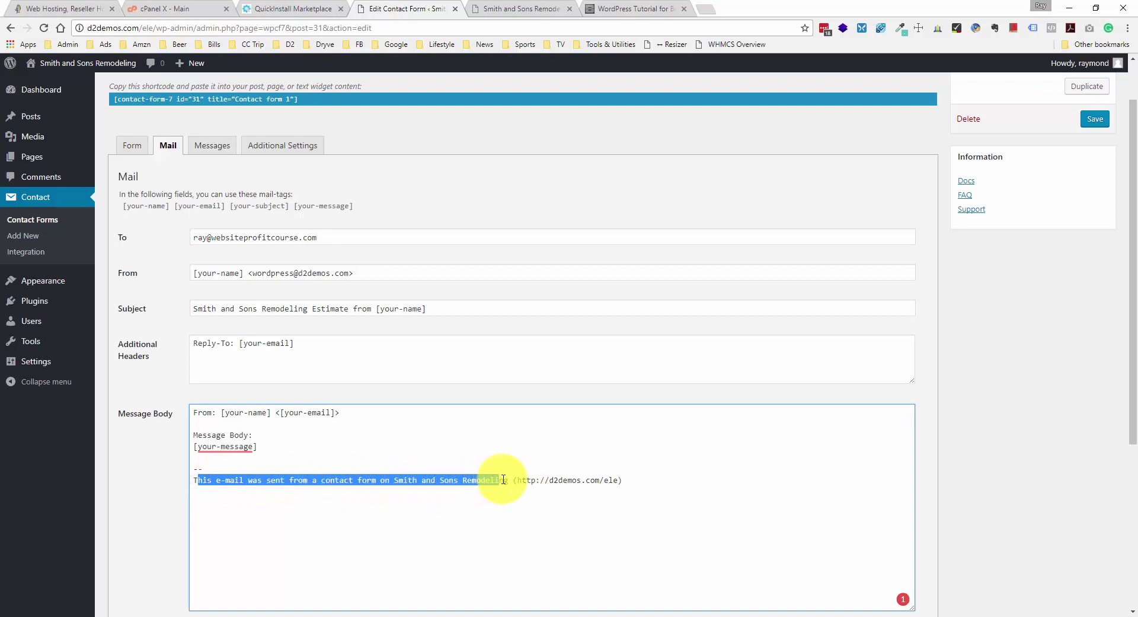
click(501, 479)
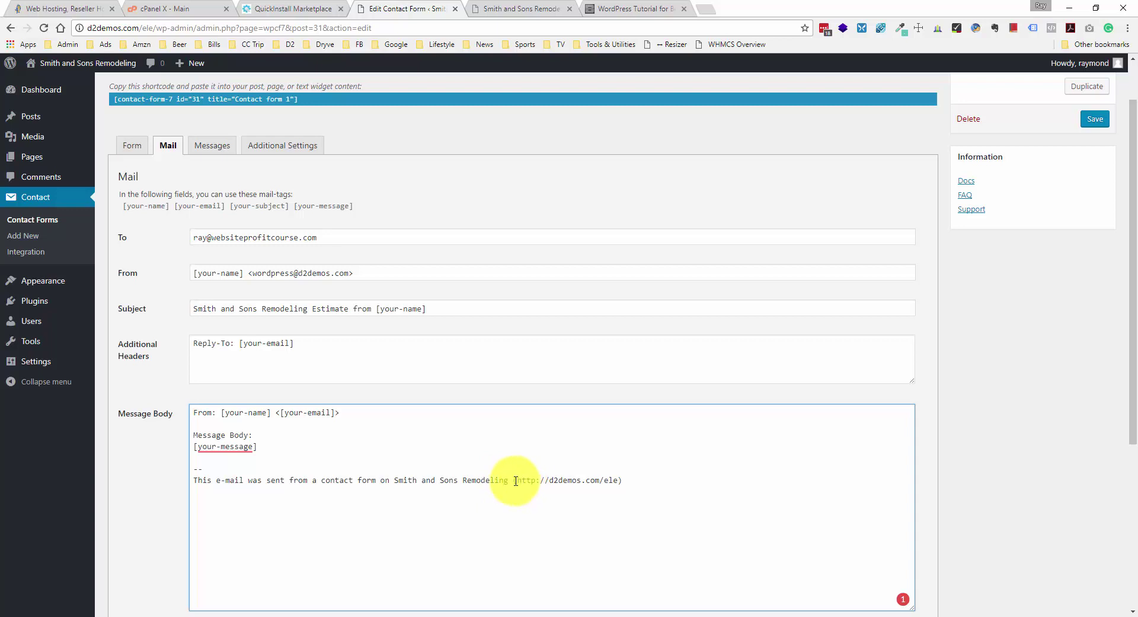
drag(516, 480, 318, 424)
click(620, 478)
click(291, 444)
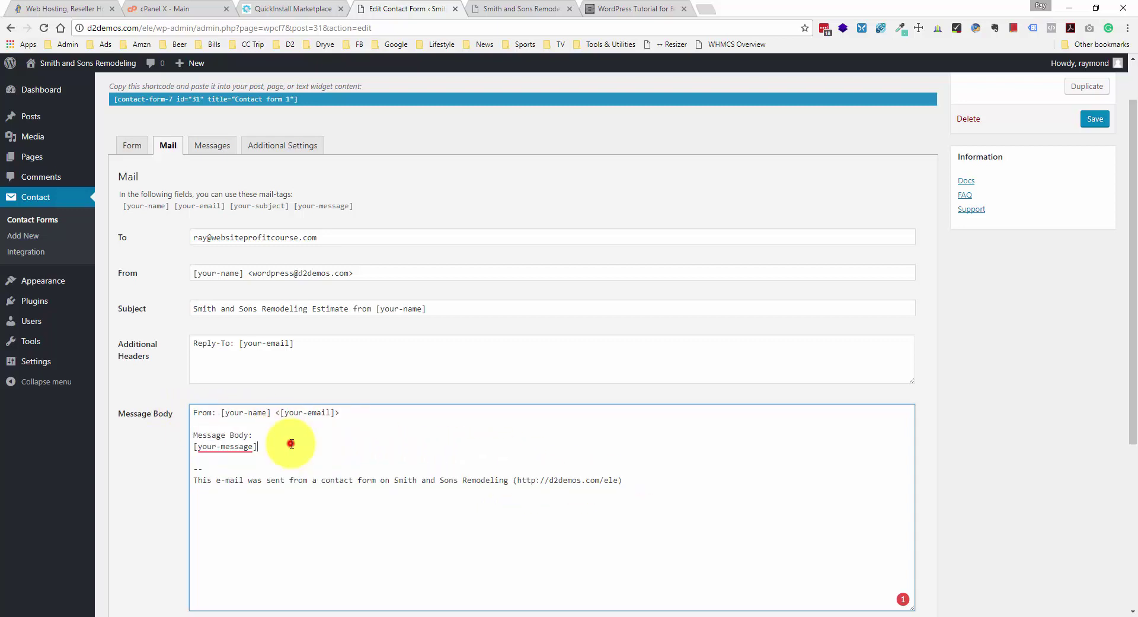
click(135, 147)
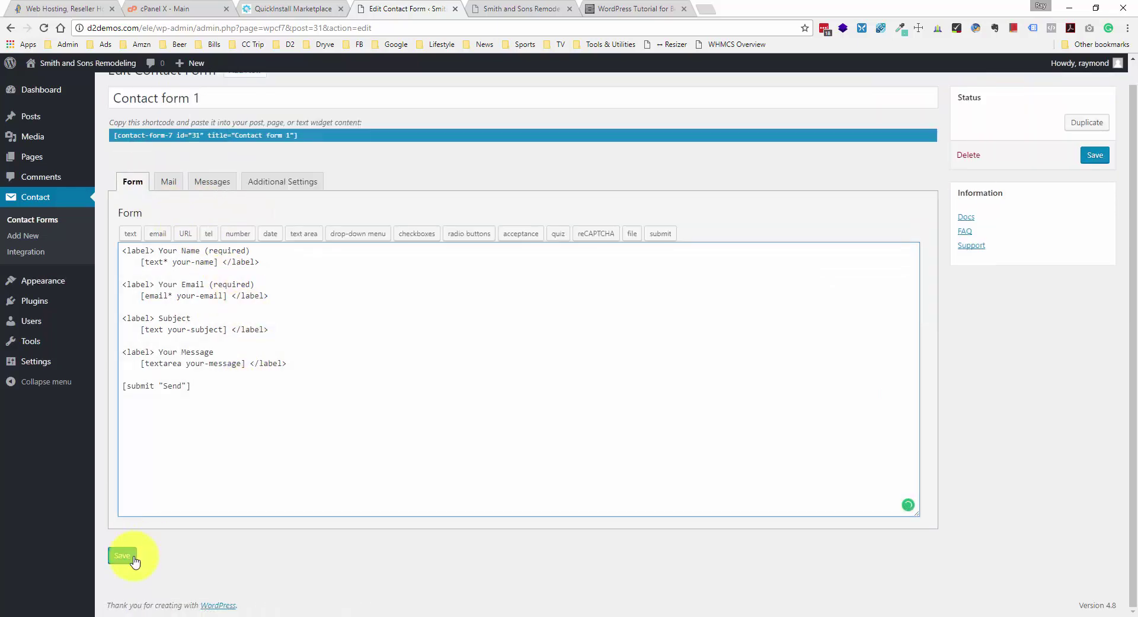
click(133, 556)
- Reload the live home page to see the updated contact form
click(551, 9)
right_click(173, 266)
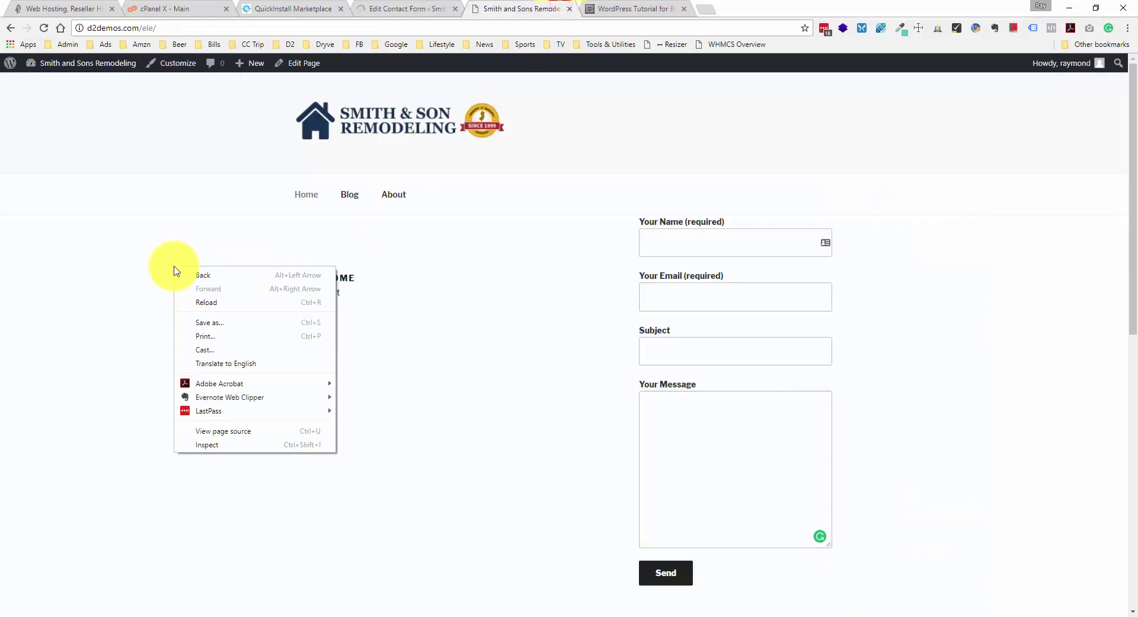
click(233, 303)
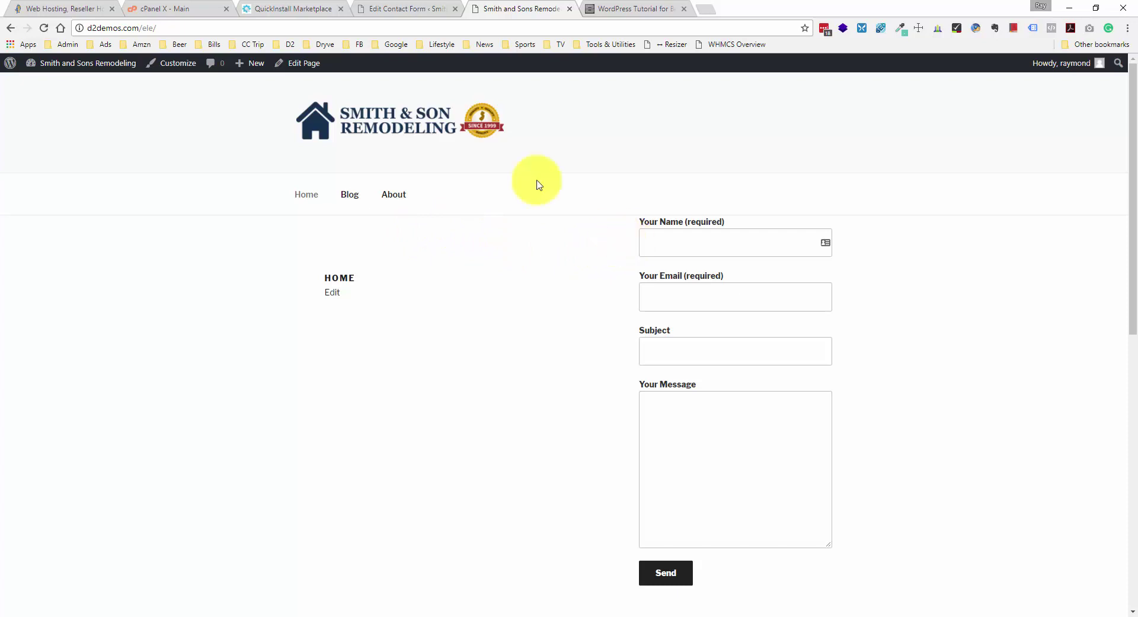
- Compare with the Your Name label and [text* your-name] tag in the Form template
click(451, 7)
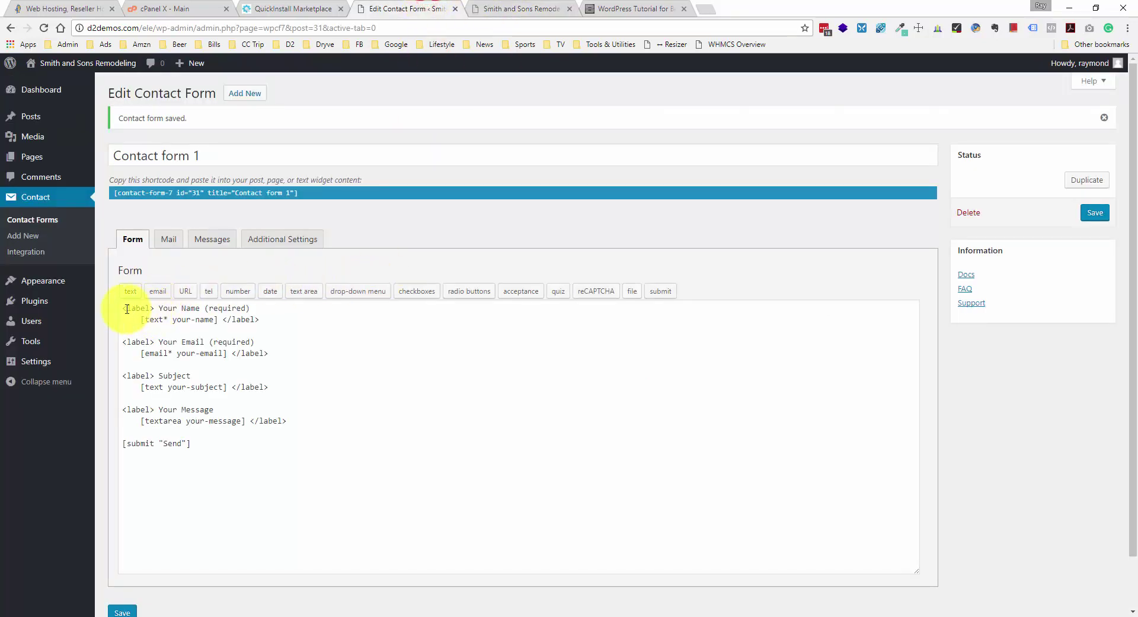
drag(125, 308, 274, 307)
click(190, 305)
click(274, 306)
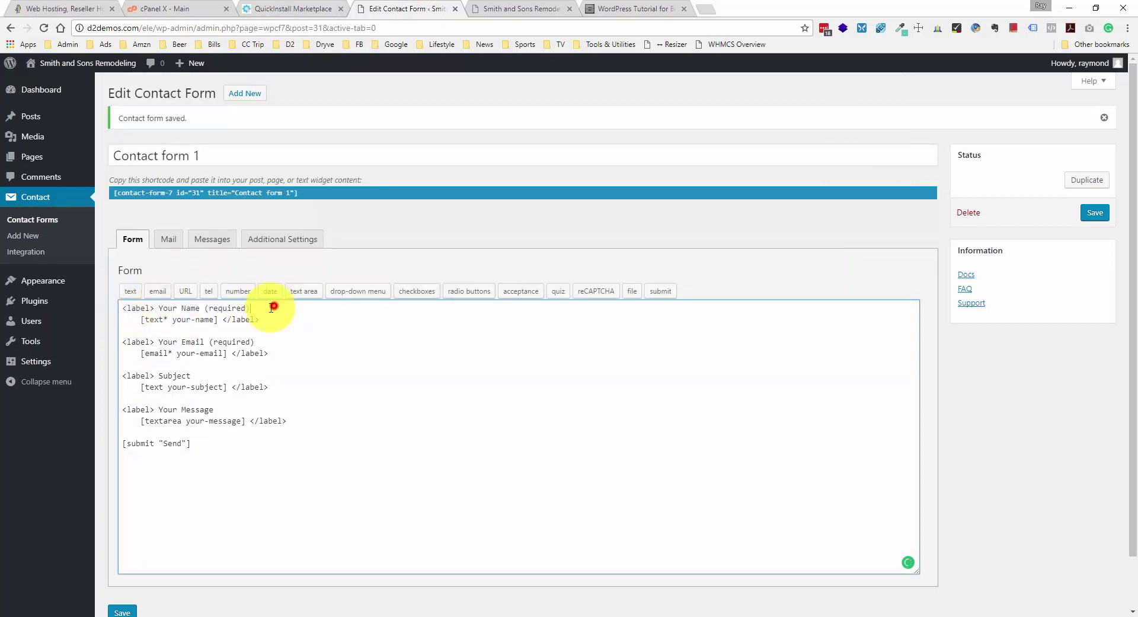
drag(141, 319, 222, 317)
click(221, 316)
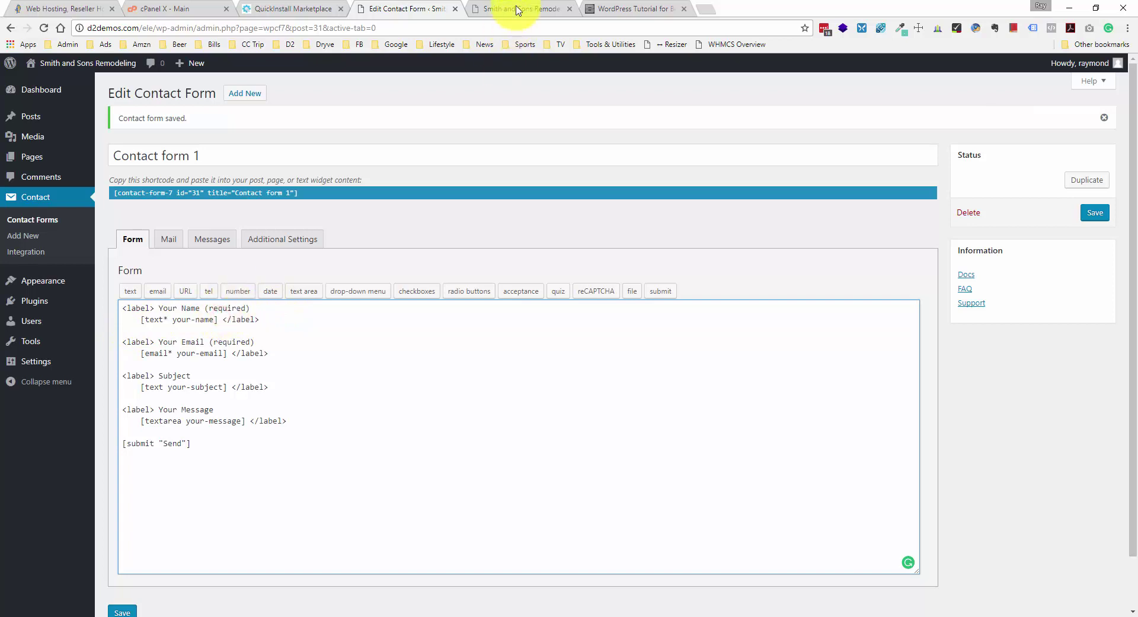
- Try the Your Name (required) field on the live home page form
click(516, 9)
click(697, 239)
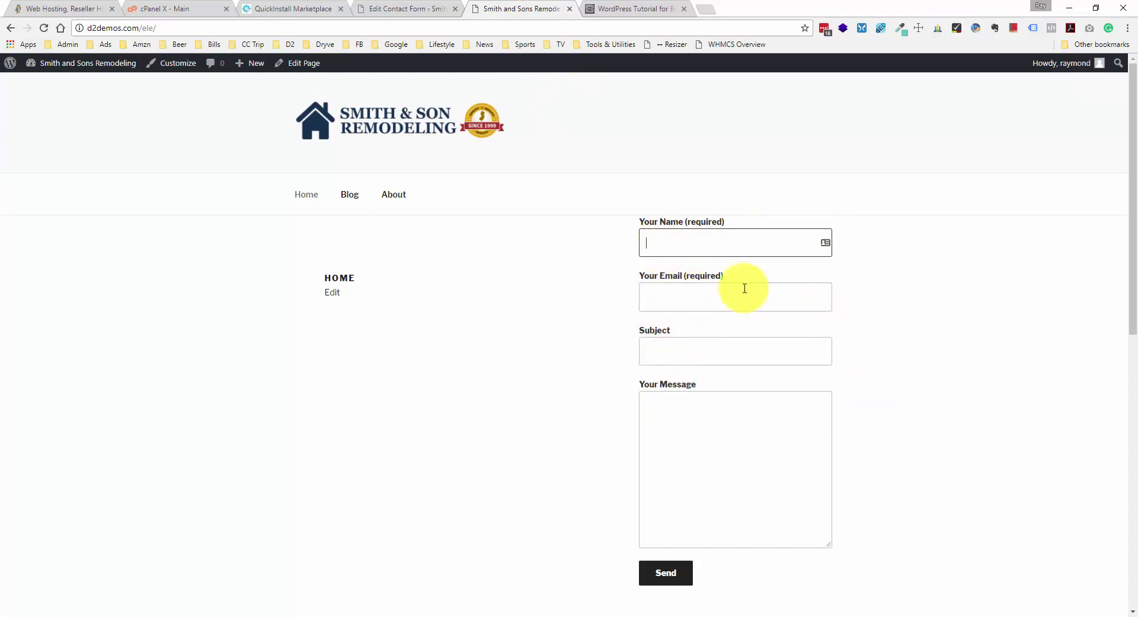
click(686, 243)
drag(641, 221, 731, 223)
click(731, 223)
click(681, 236)
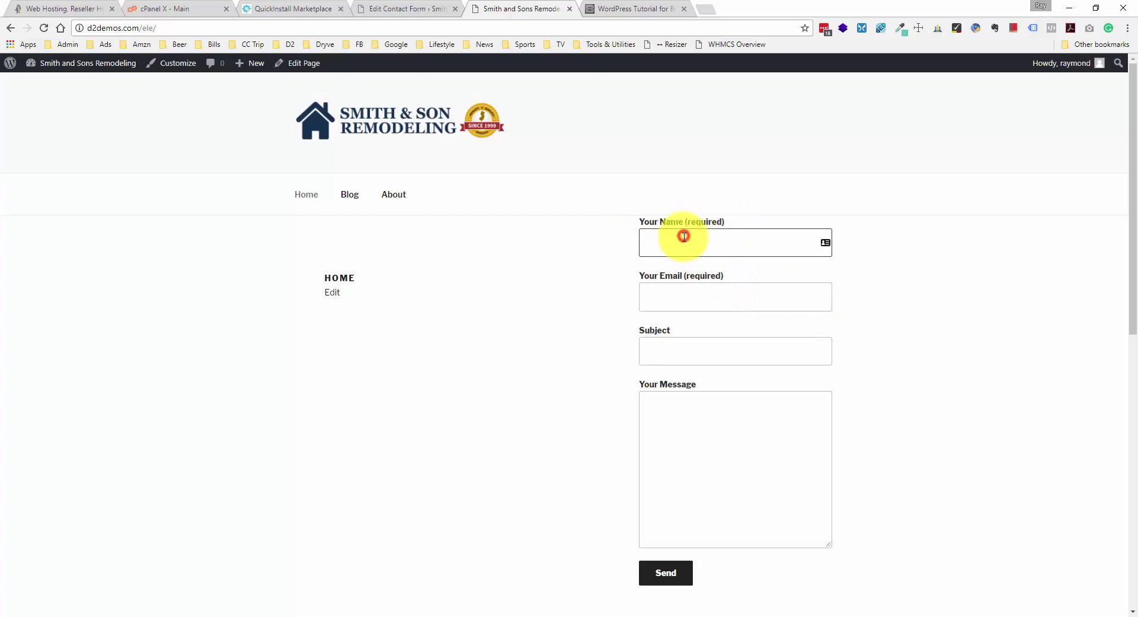
click(654, 243)
- Select the tutorial's 'Change to' Free Estimate form code and go back to Contact form 1
click(748, 244)
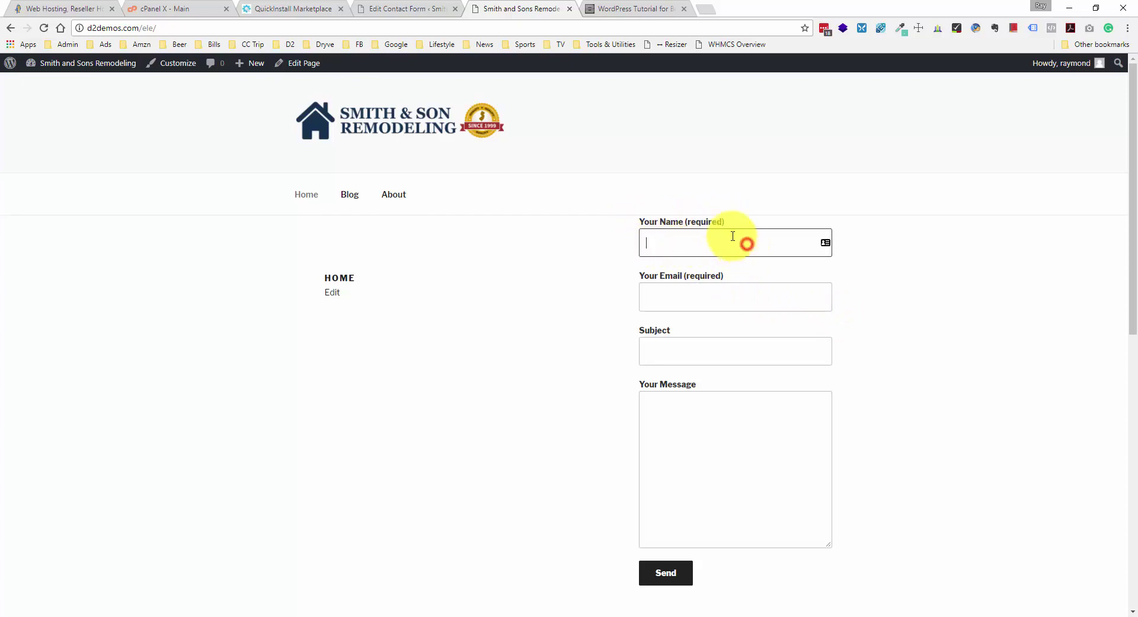
click(374, 10)
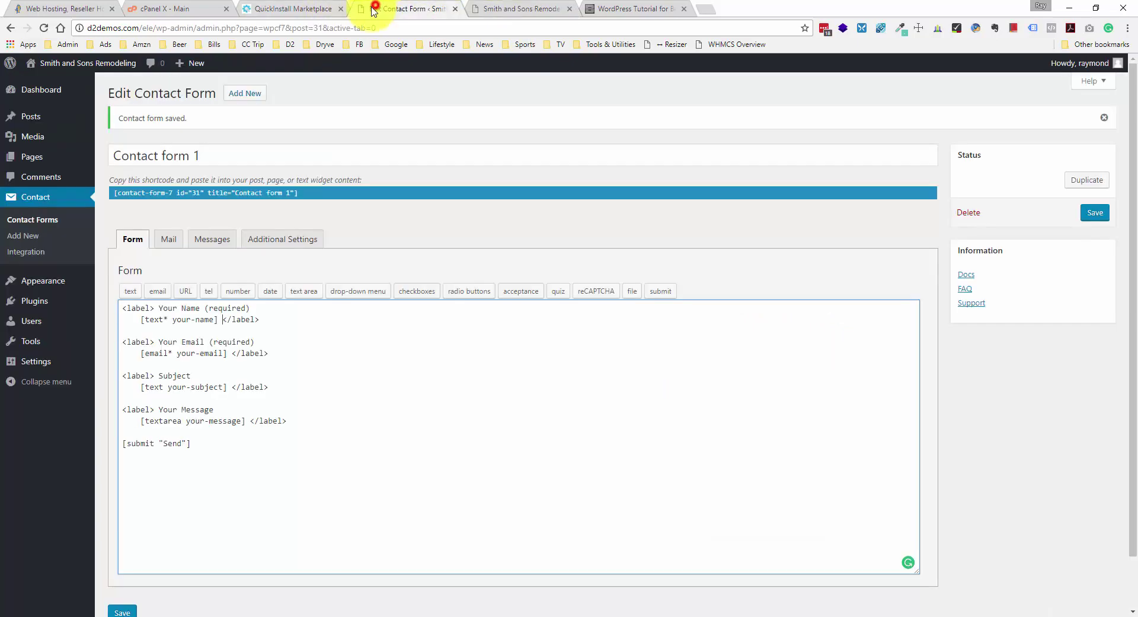
click(625, 10)
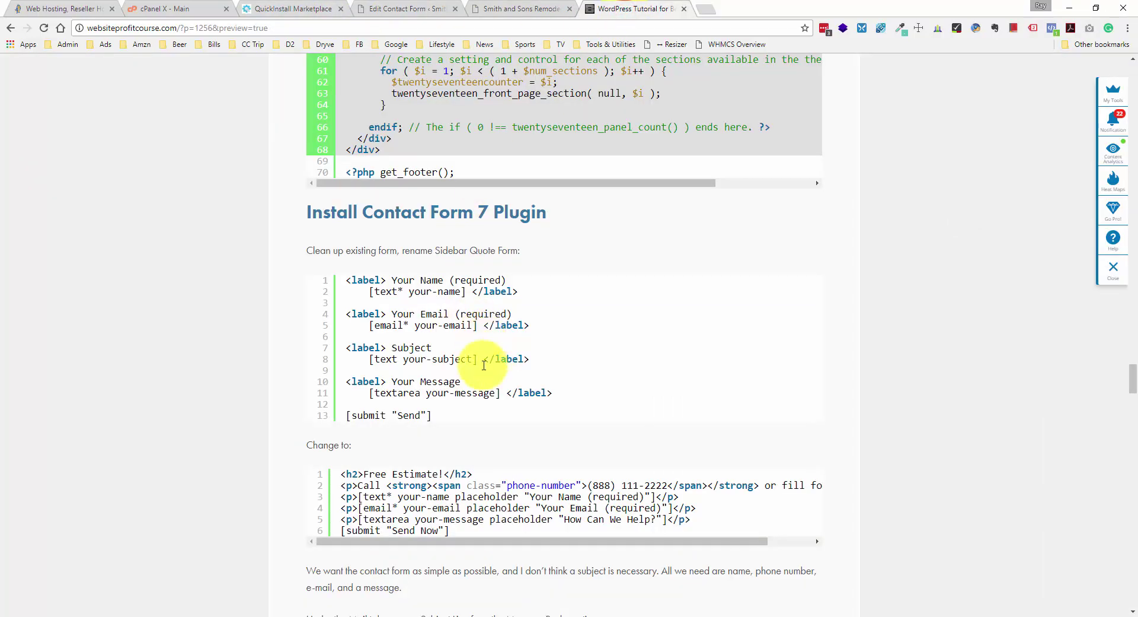
scroll(472, 440, down, 1)
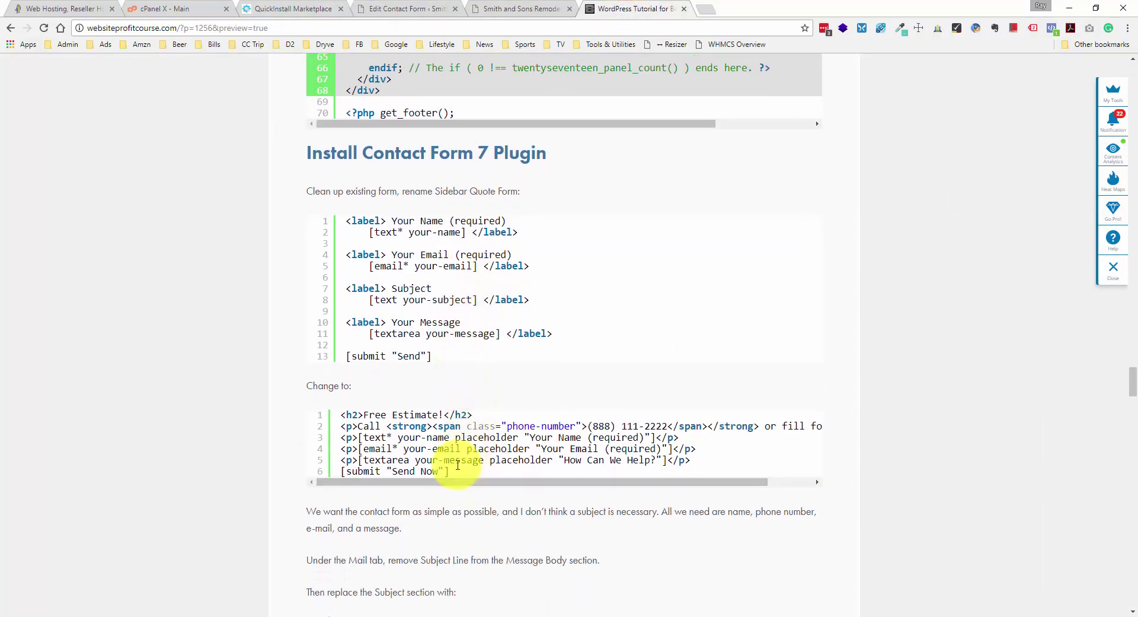
drag(450, 471, 343, 419)
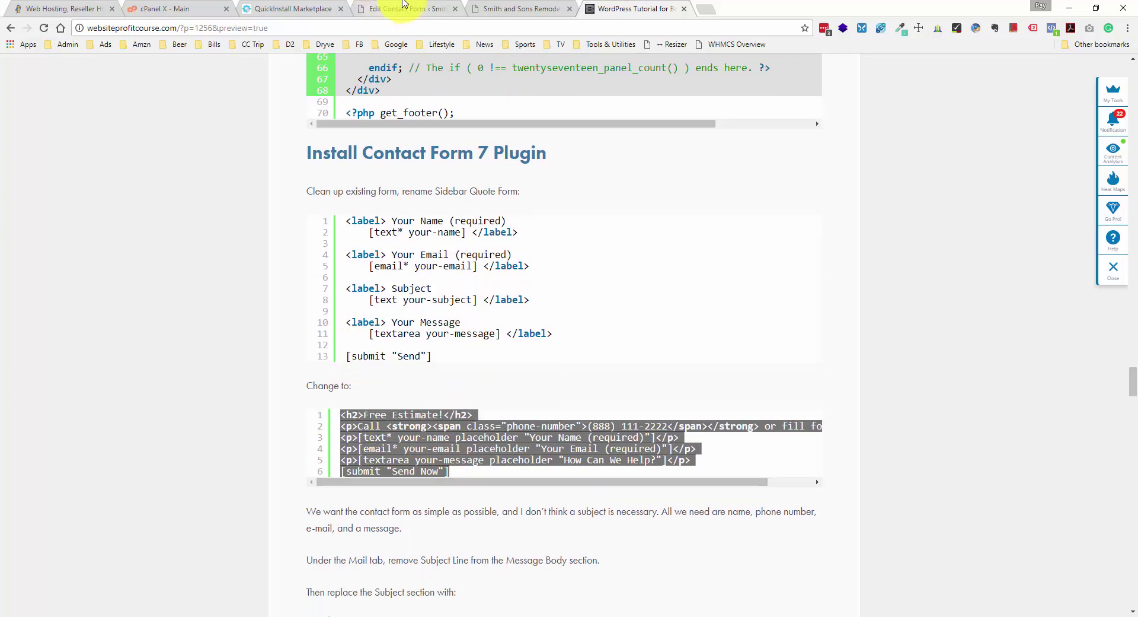
click(501, 7)
click(436, 8)
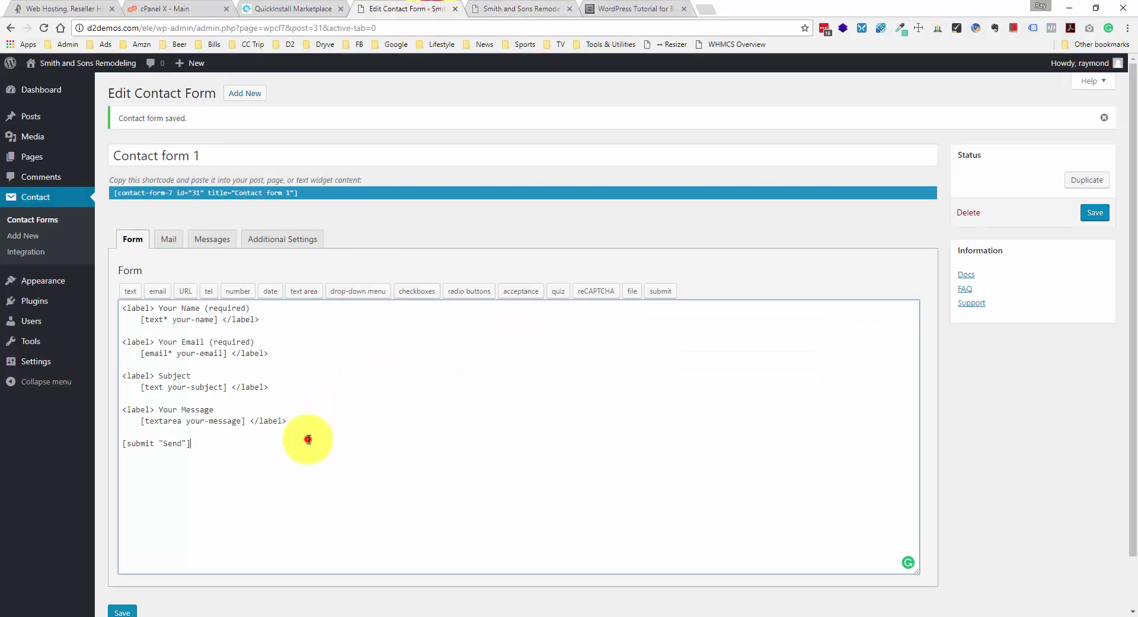
- Overwrite the form template with the Free Estimate code and check its heading and Call lines
key(ctrl+a)
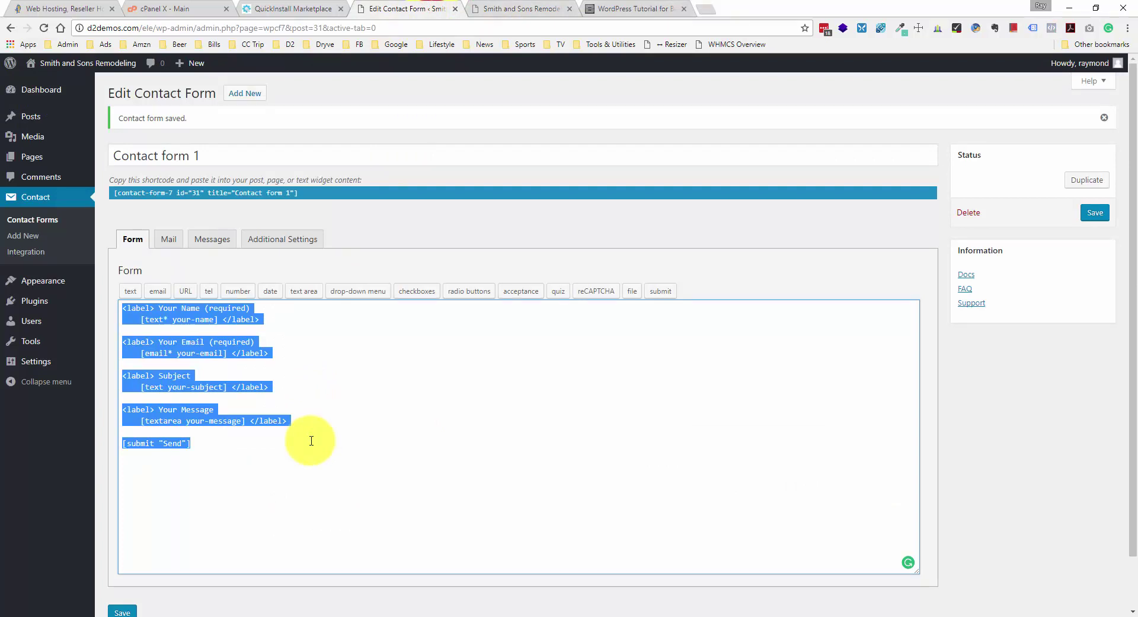
text(<h2>Free Estimate!</h2> <p>Call <strong><span class="phone-number">(888) 111-2222</span></strong> or fill form!</p> <p>[text* your-name placeholder "Your Name (required)"]</p> <p>[email* your-email placeholder "Your Email (required)"]</p> <p>[textarea your-message placeholder "How Can We Help?"]</p> [submit "Send Now"])
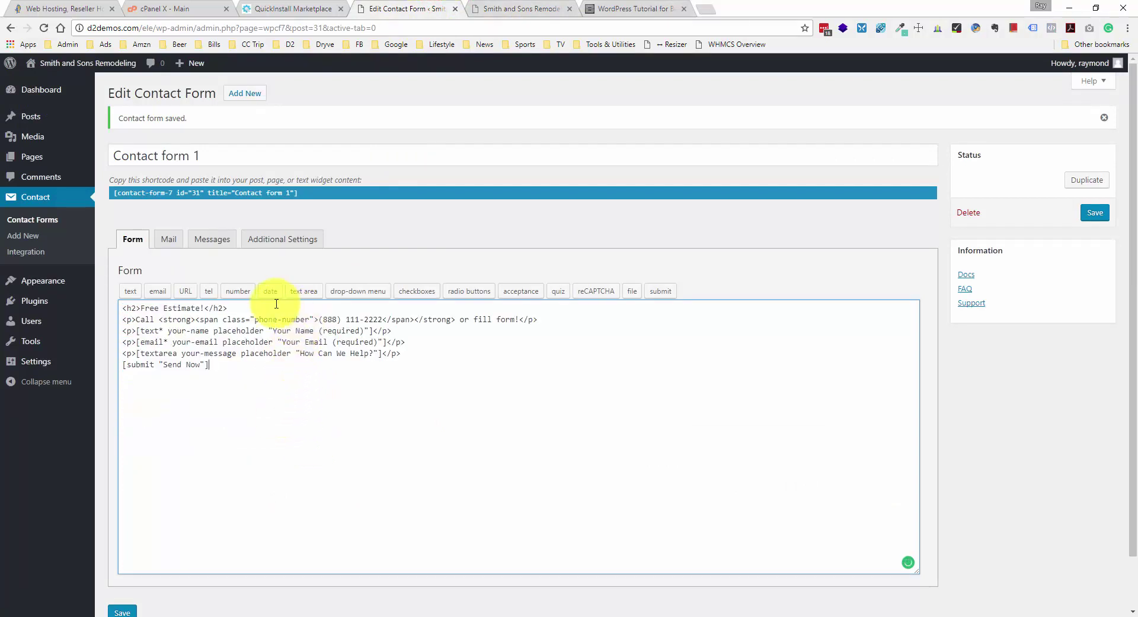
drag(122, 319, 540, 321)
click(540, 321)
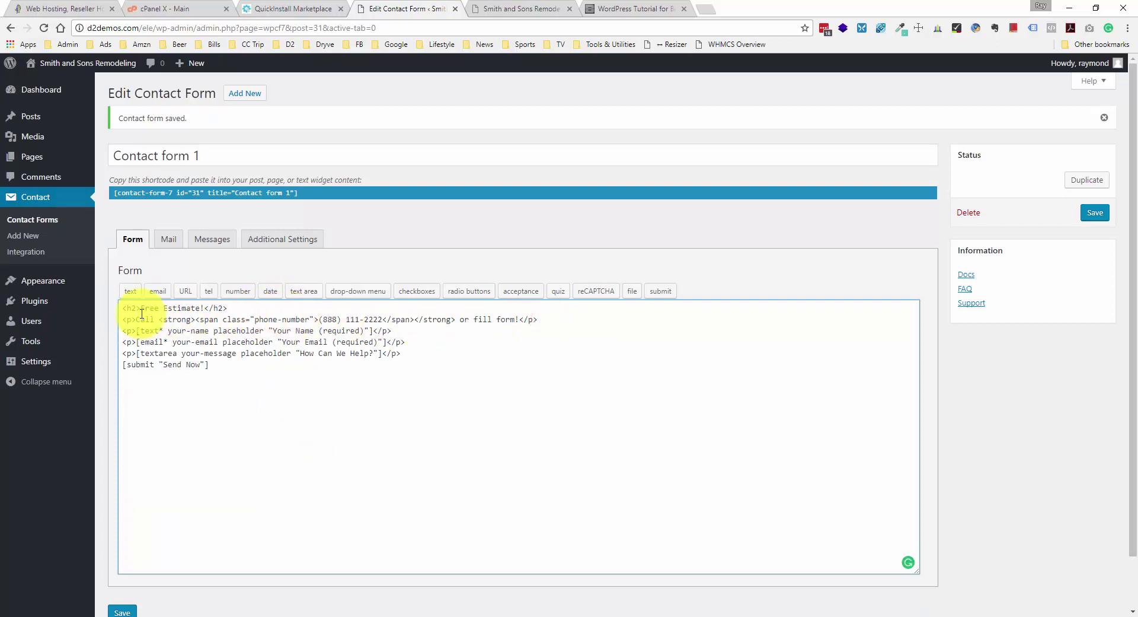
drag(122, 307, 229, 307)
click(228, 307)
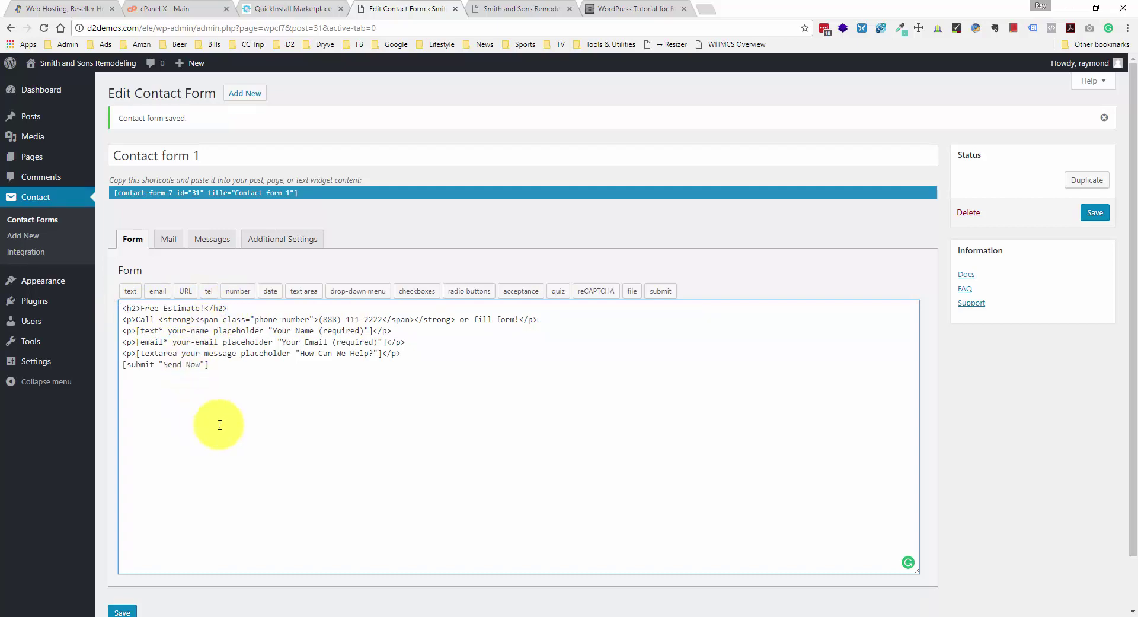
- Save the Free Estimate form and start reloading the live home page
scroll(143, 531, down, 1)
click(123, 553)
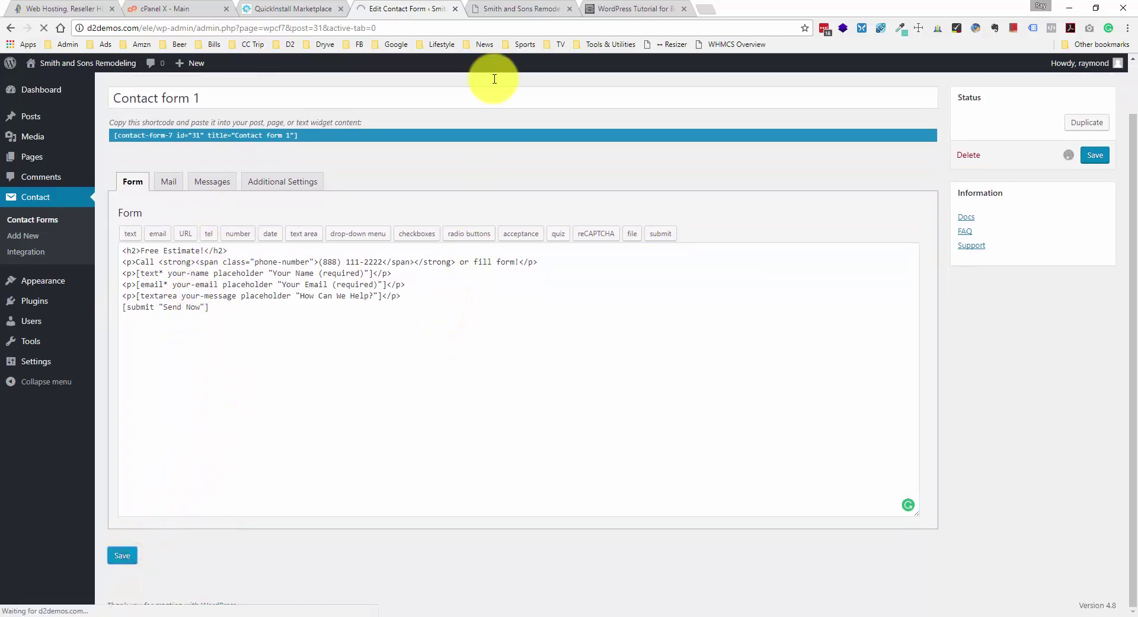
click(515, 8)
right_click(161, 206)
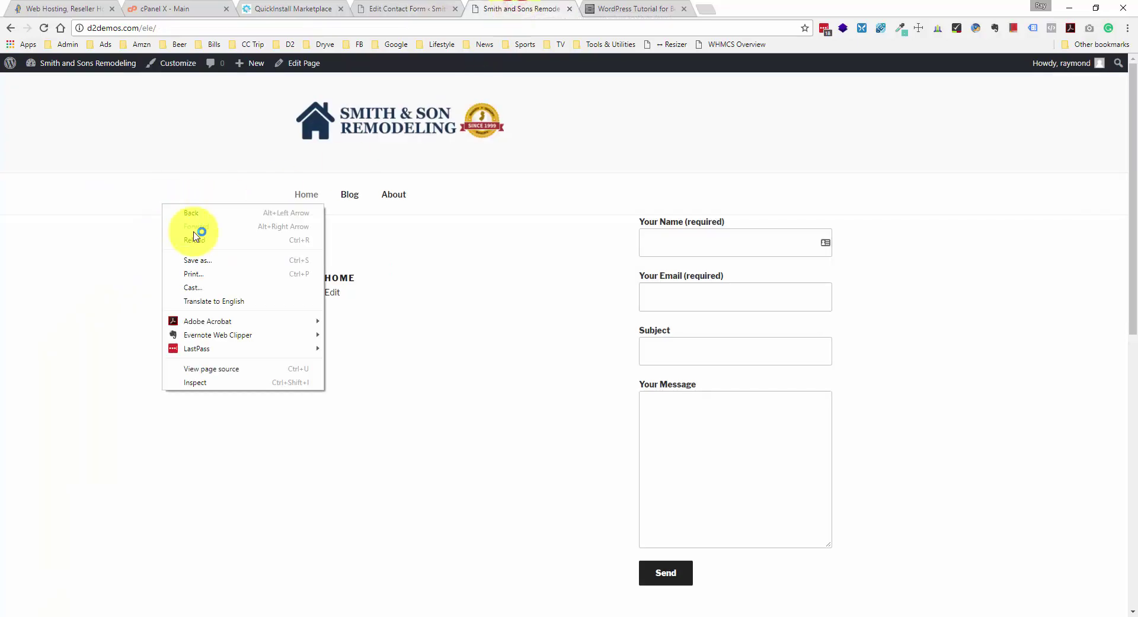
click(206, 242)
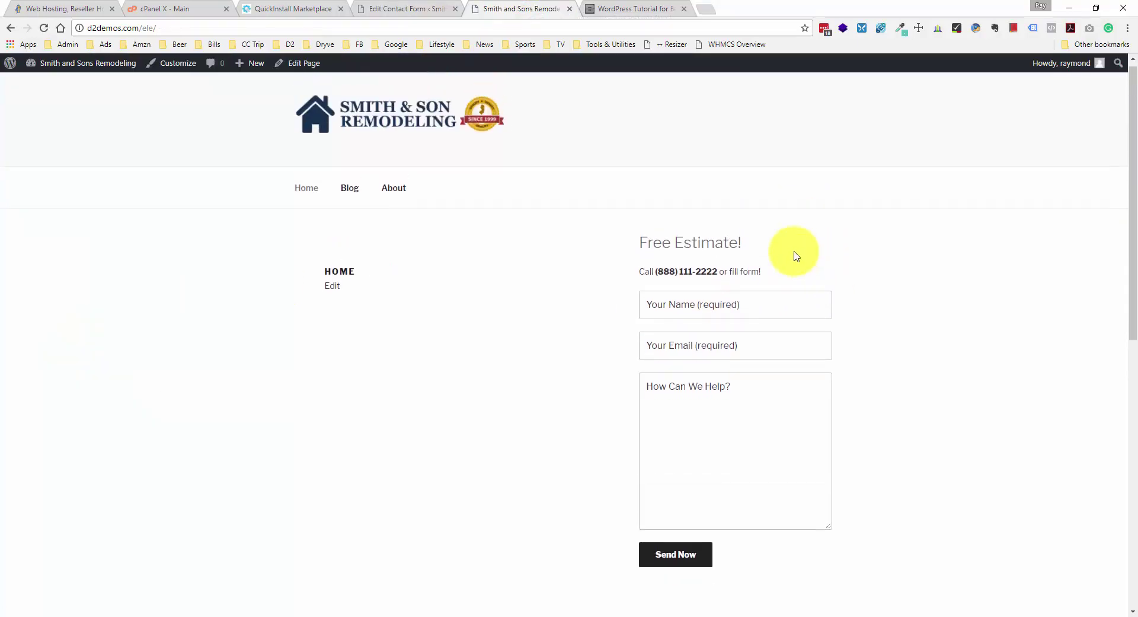
drag(644, 249, 737, 234)
click(745, 241)
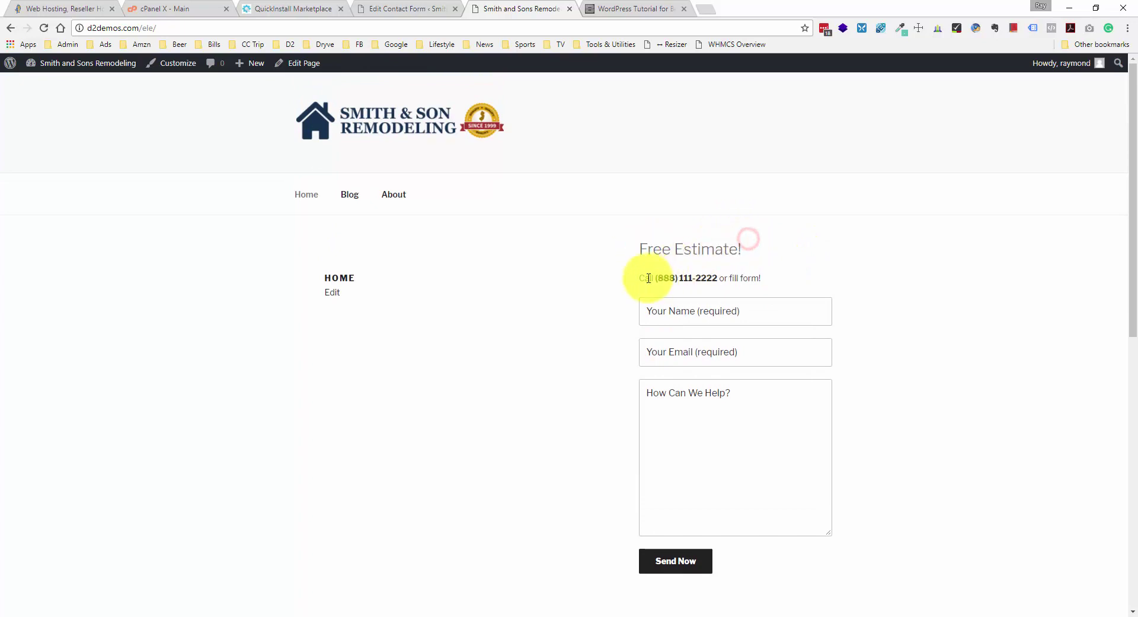
drag(644, 277, 755, 275)
click(755, 274)
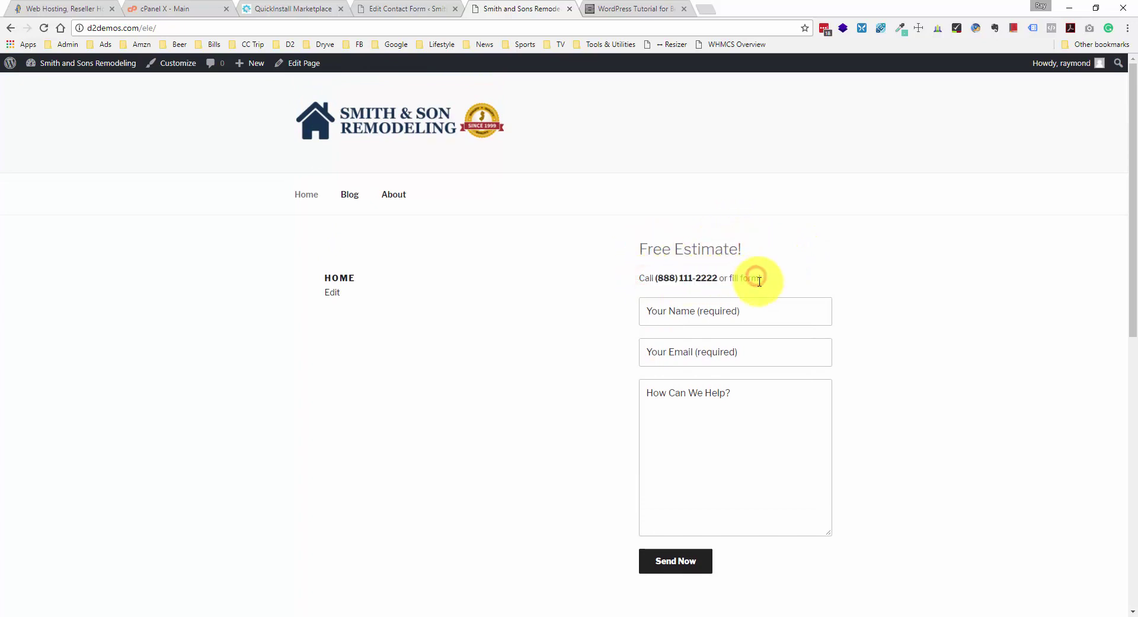
click(694, 311)
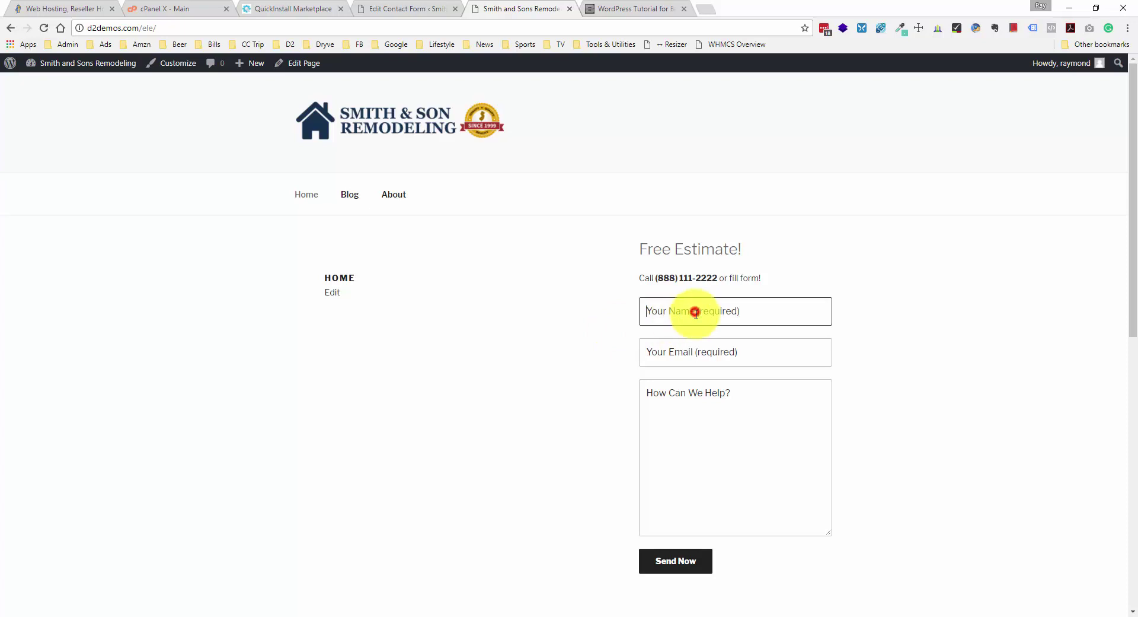
click(690, 347)
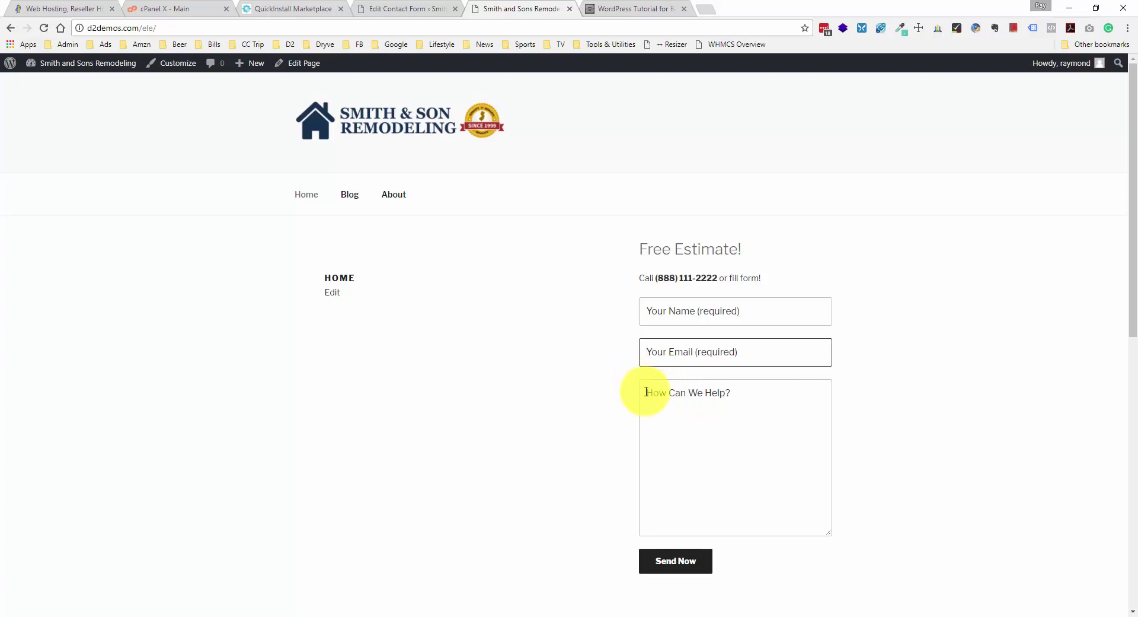
scroll(646, 392, down, 3)
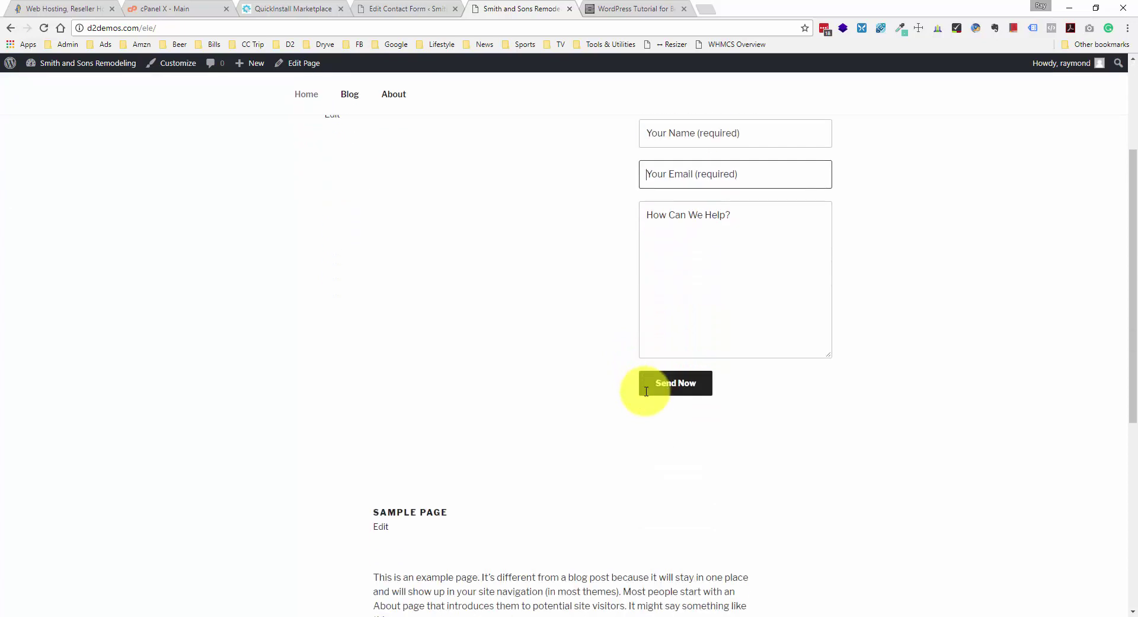
scroll(671, 389, up, 3)
click(707, 382)
click(751, 349)
click(738, 310)
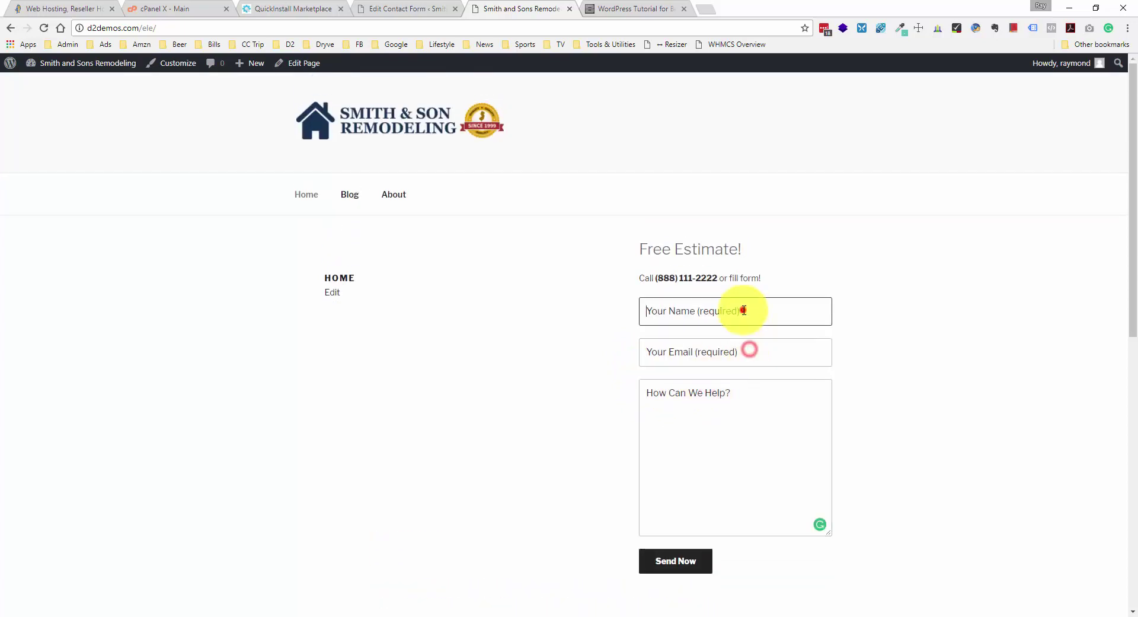
click(737, 350)
click(733, 404)
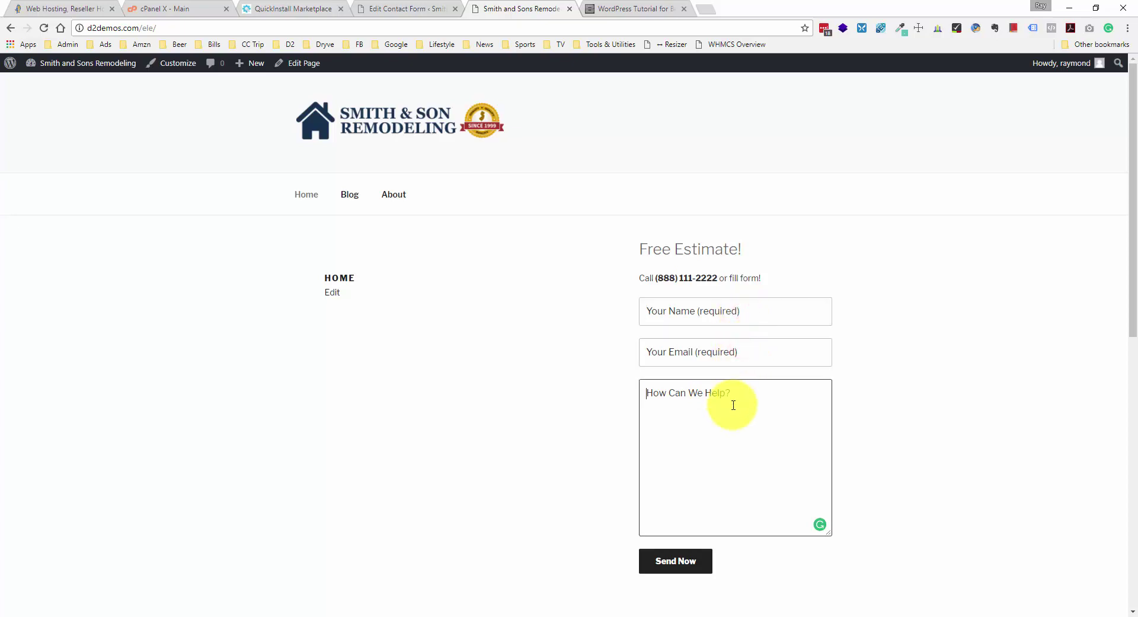
click(759, 312)
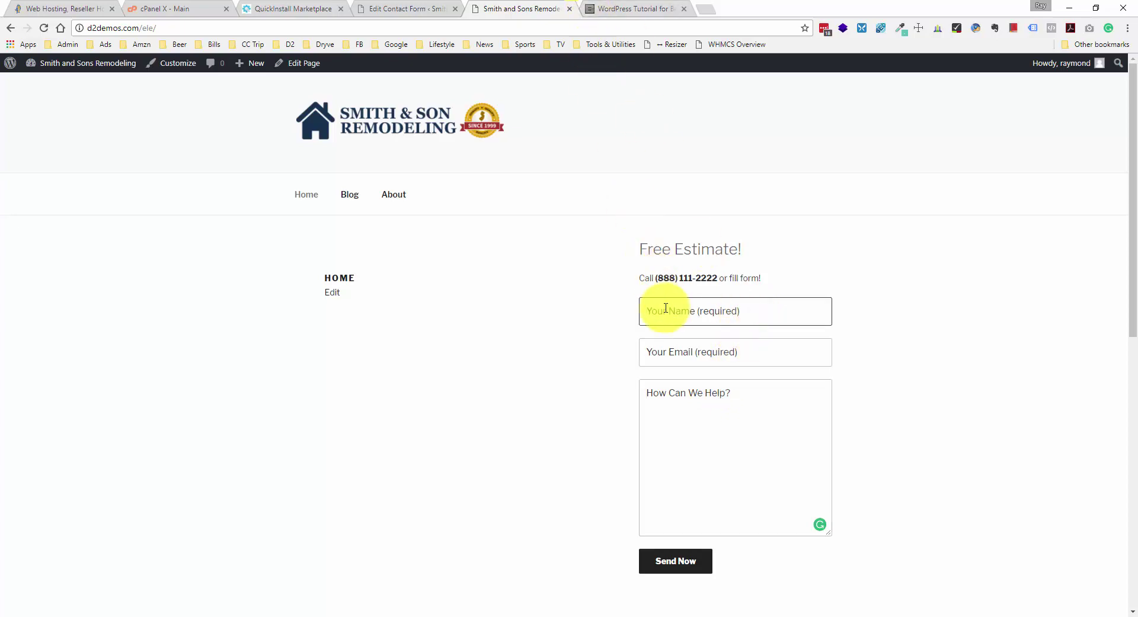
scroll(666, 307, down, 7)
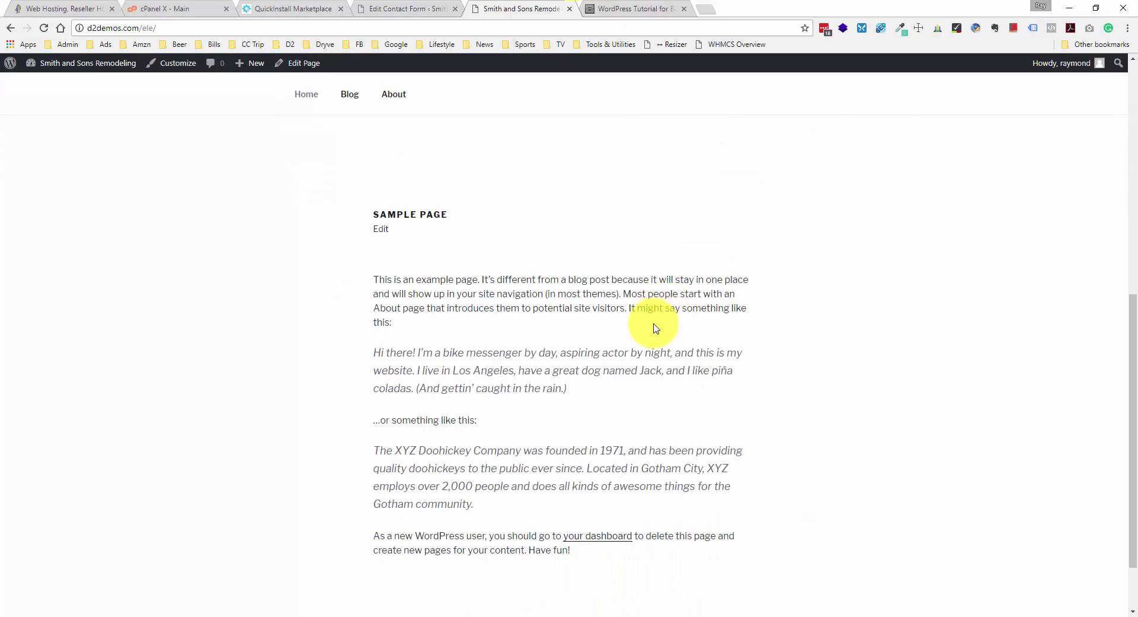
scroll(655, 323, up, 6)
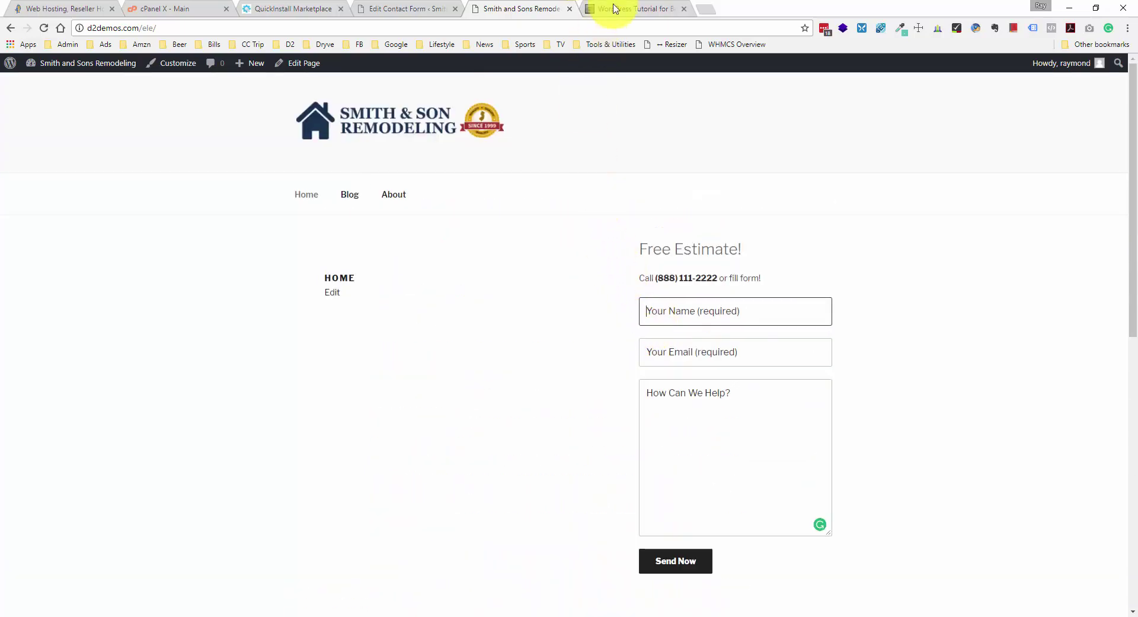
- Select the 'Estimate Form from [your-name]' subject line in the tutorial code
click(611, 8)
scroll(563, 221, down, 3)
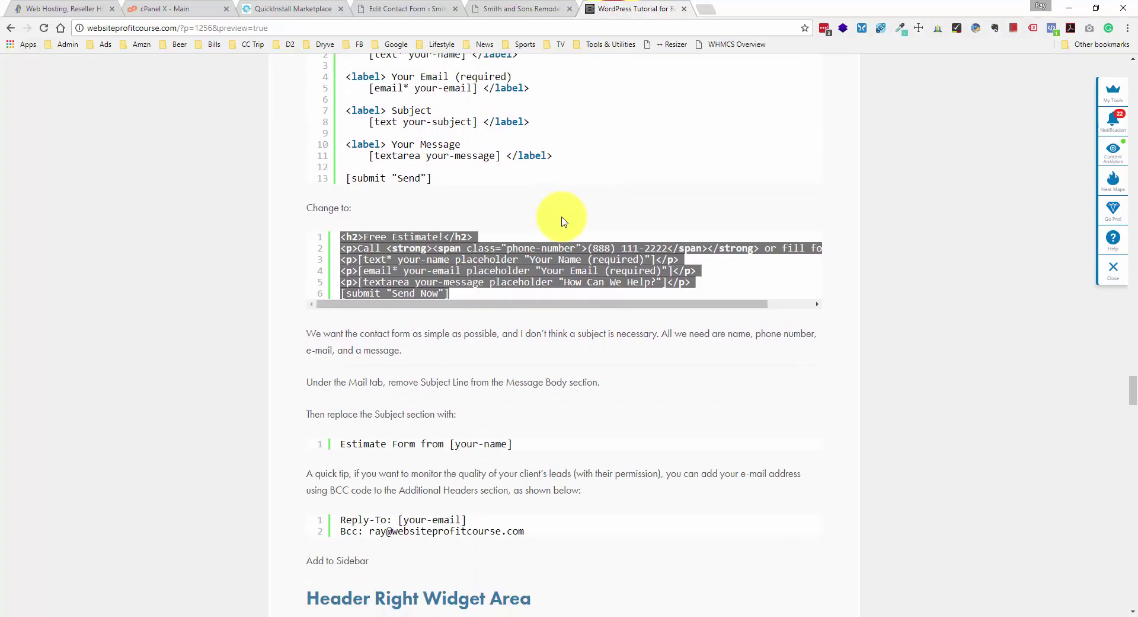
scroll(562, 221, down, 1)
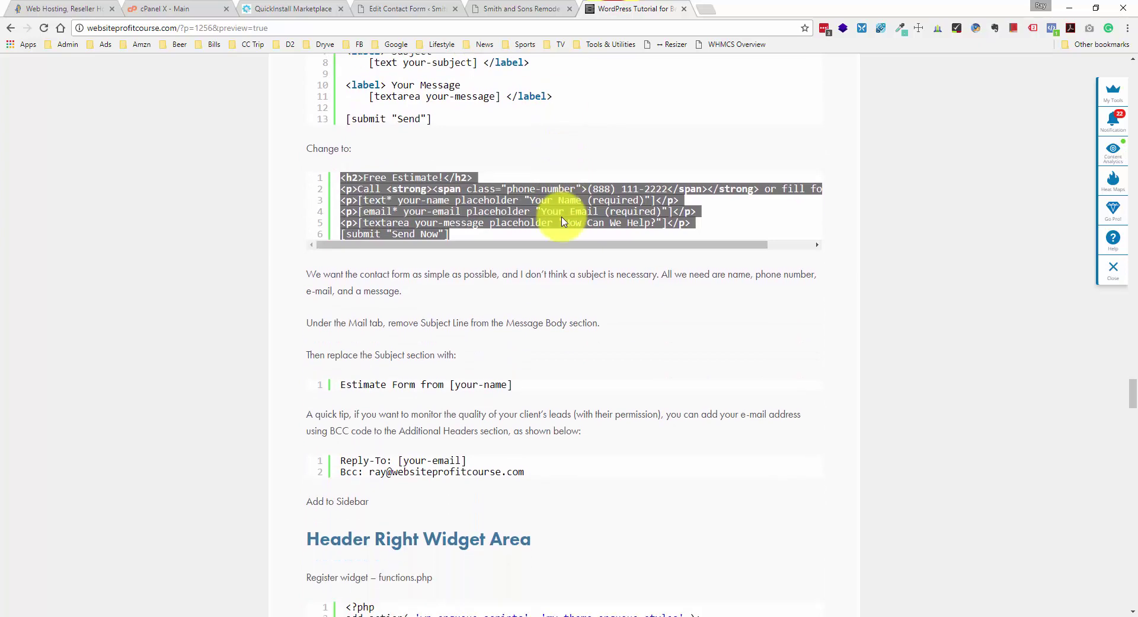
scroll(563, 222, down, 1)
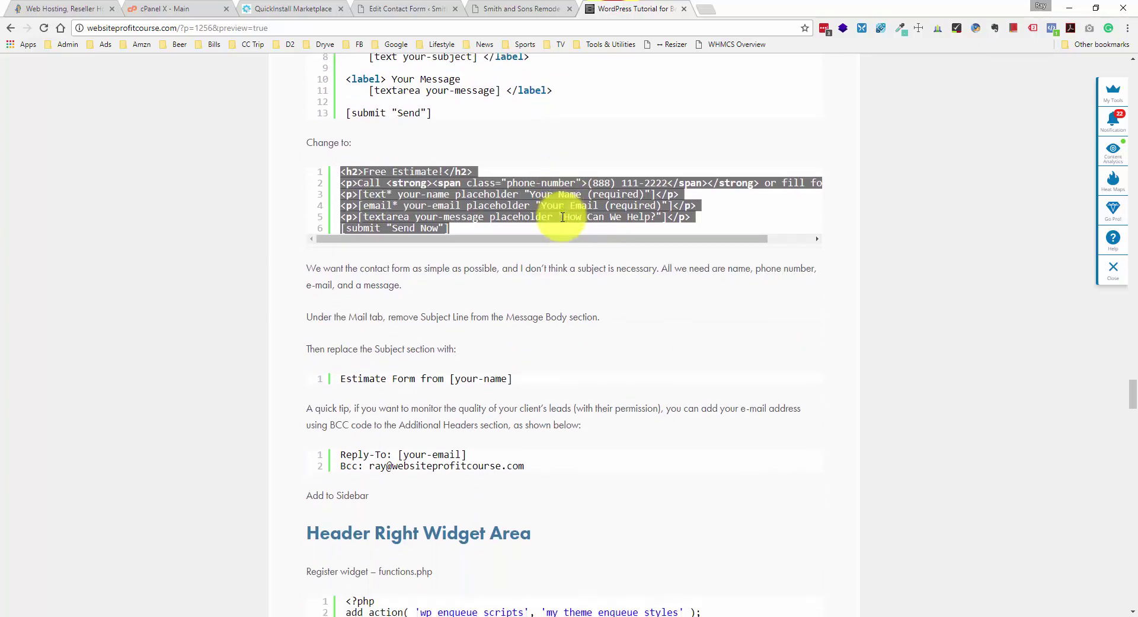
click(338, 325)
drag(338, 325, 539, 322)
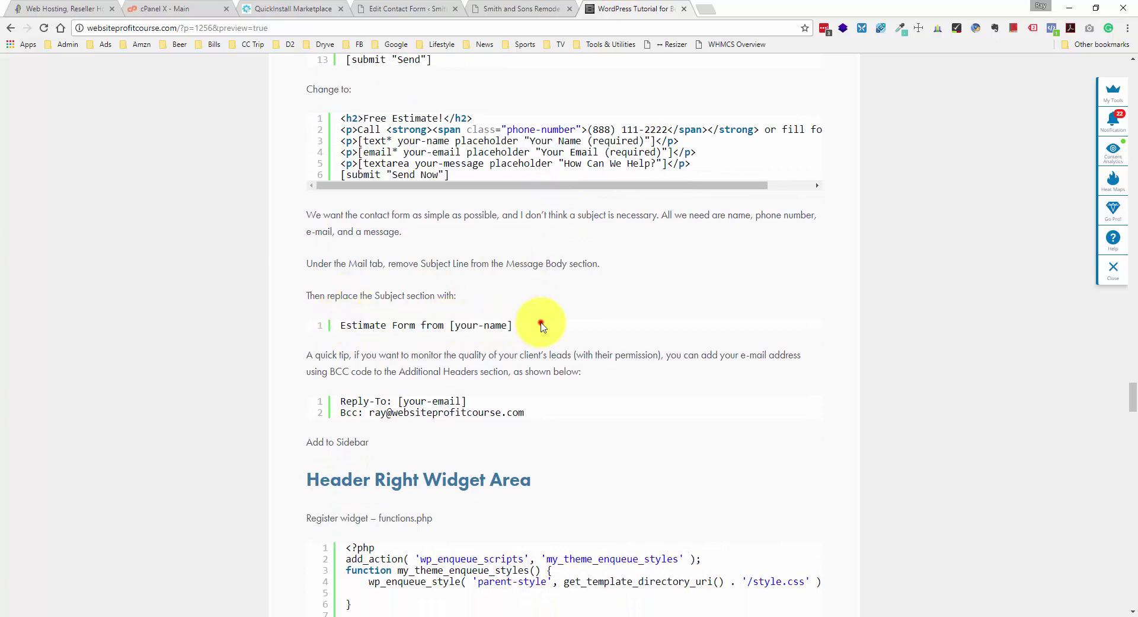
click(522, 9)
- Compare the Mail tab's Subject and Reply-To: [your-email] header against the tutorial
click(383, 8)
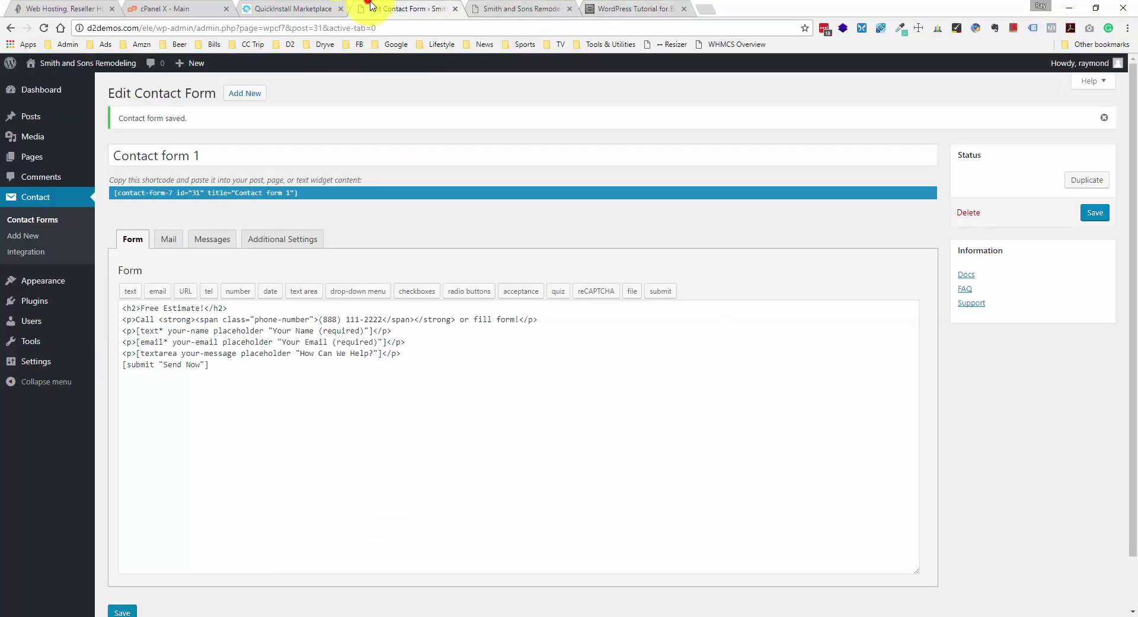
click(172, 237)
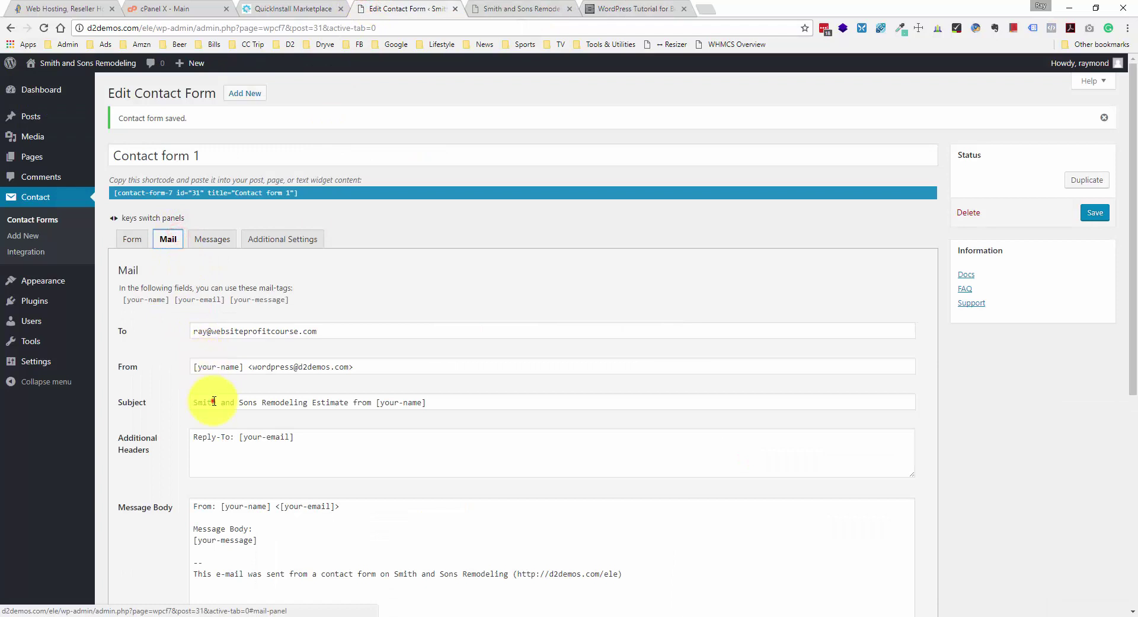
mouse_move(212, 402)
mouse_down()
mouse_move(453, 402)
mouse_move(153, 397)
mouse_move(198, 401)
mouse_up()
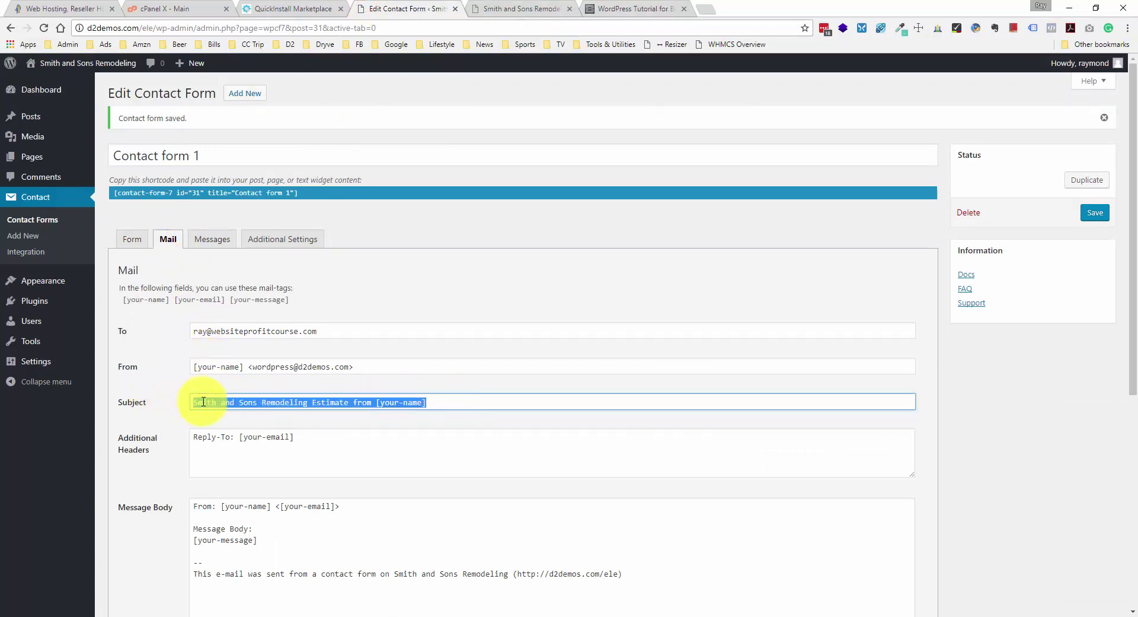
click(540, 6)
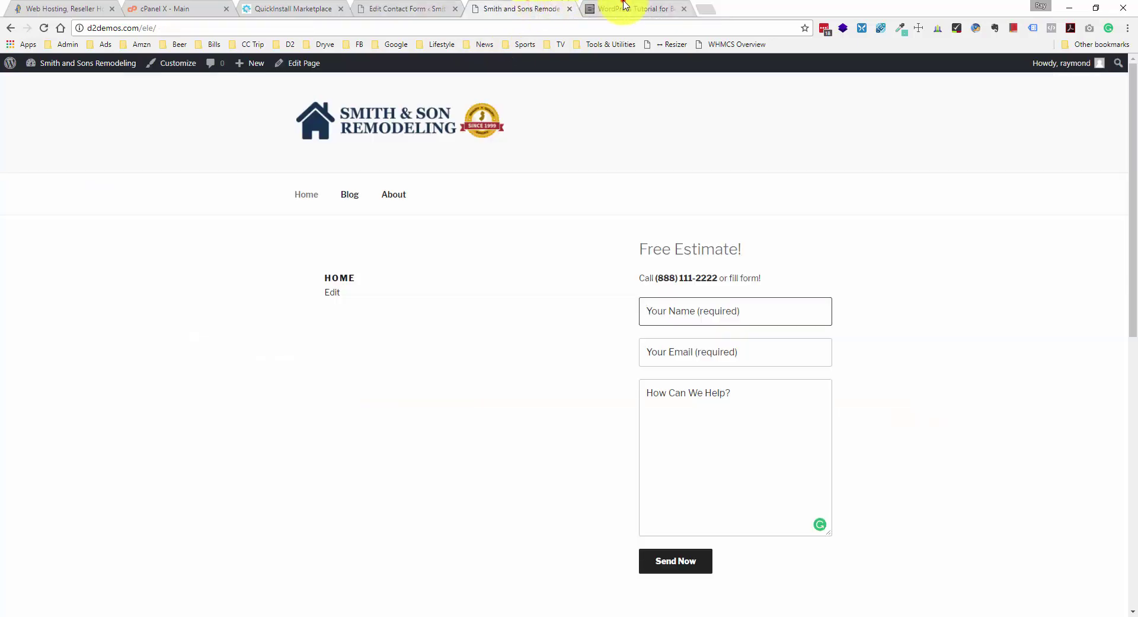
click(623, 8)
scroll(491, 263, down, 1)
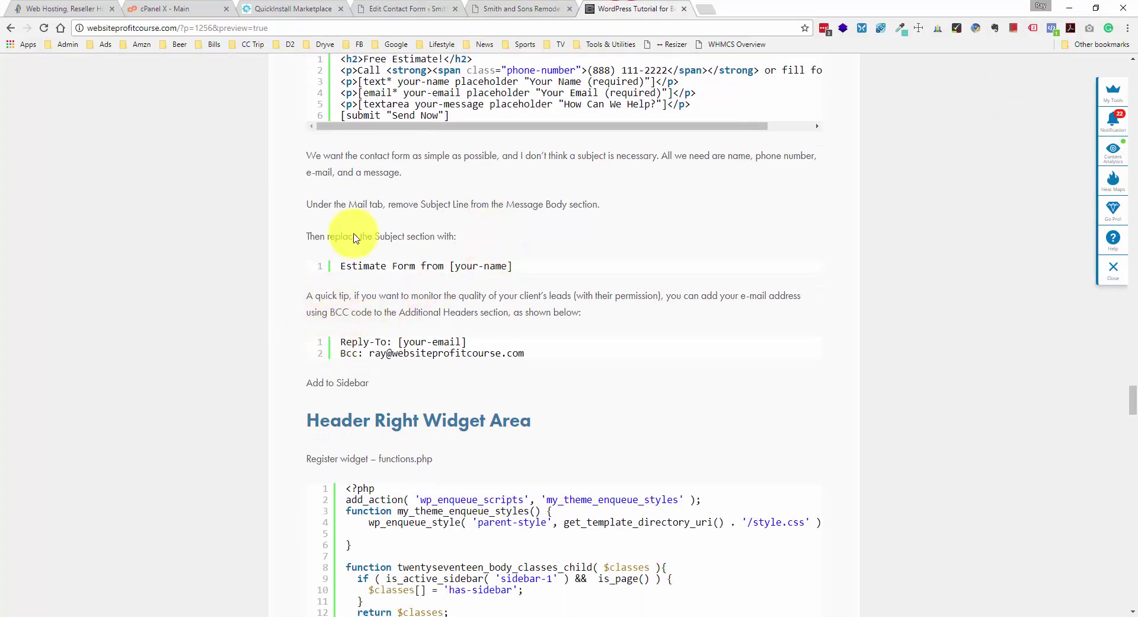
click(404, 8)
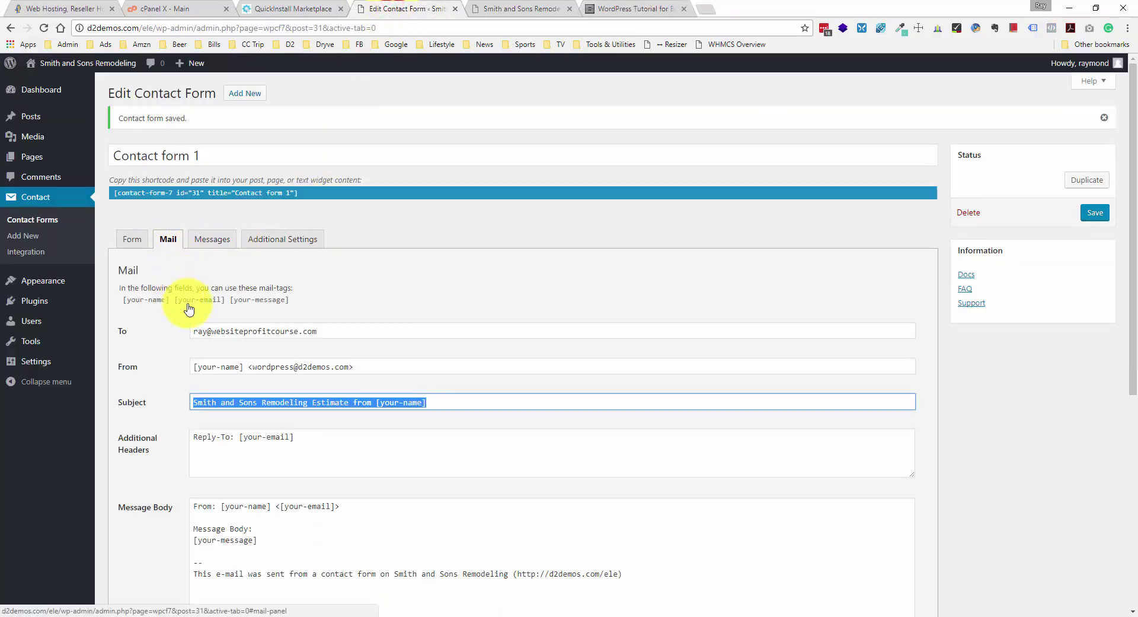
scroll(190, 267, down, 1)
click(234, 378)
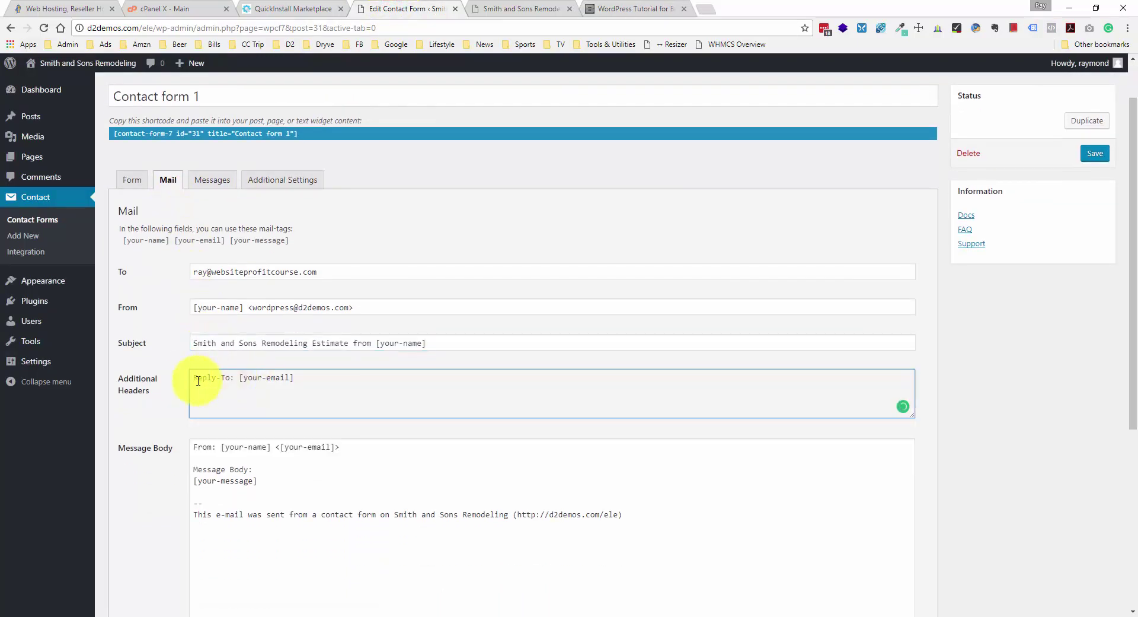
drag(195, 378, 293, 375)
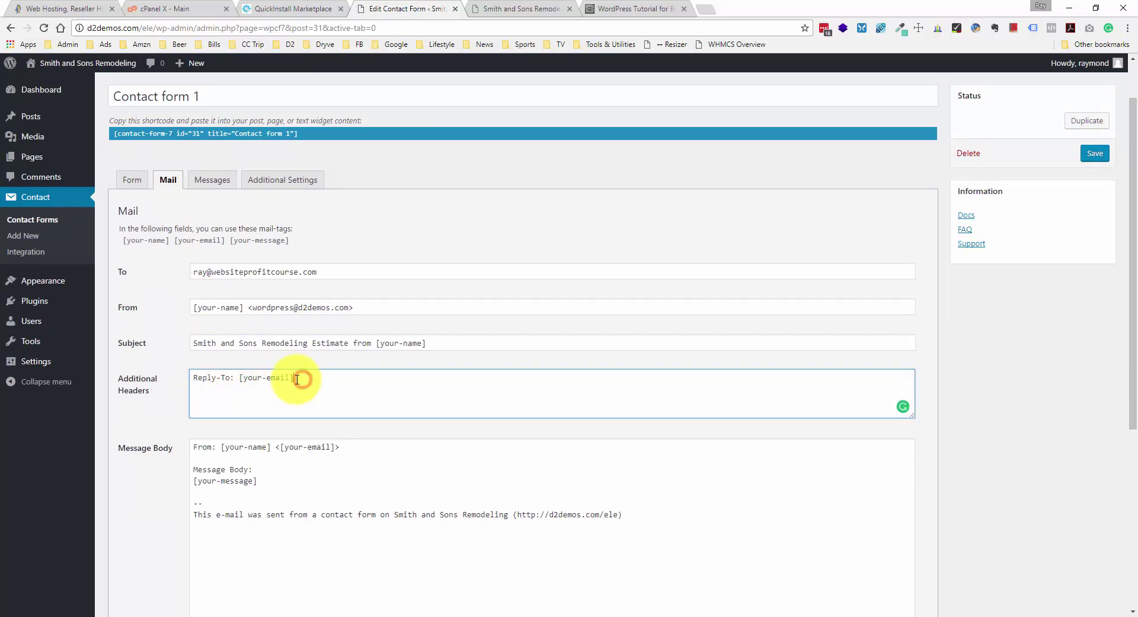
drag(236, 377, 294, 377)
click(295, 377)
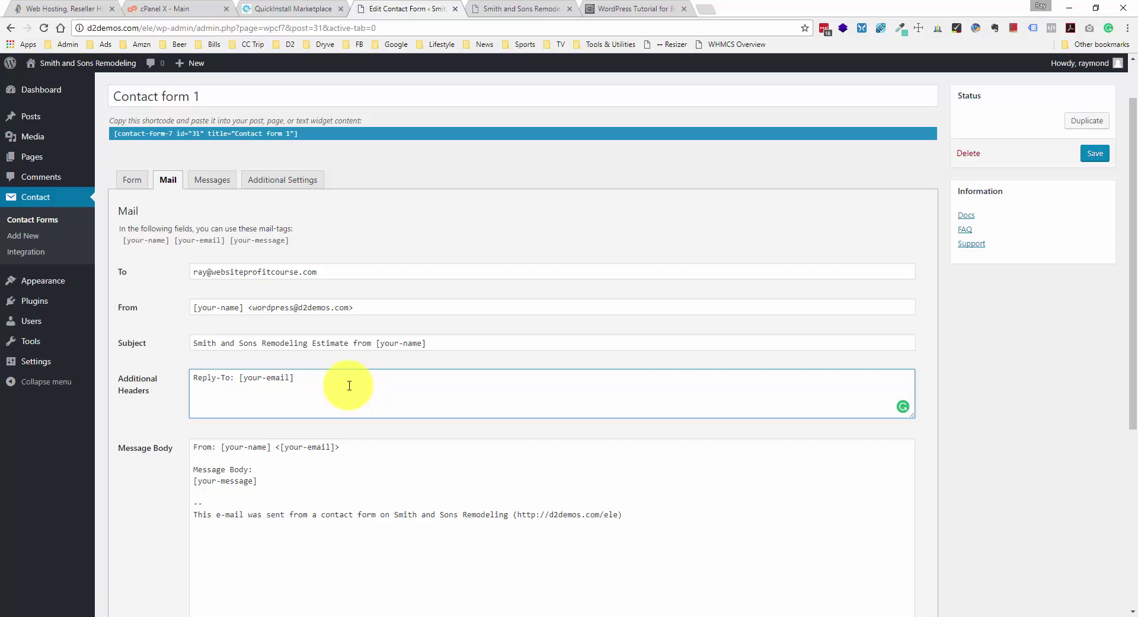
- Copy the tutorial's Bcc header line and paste it below the Reply-To line in Additional Headers
click(503, 8)
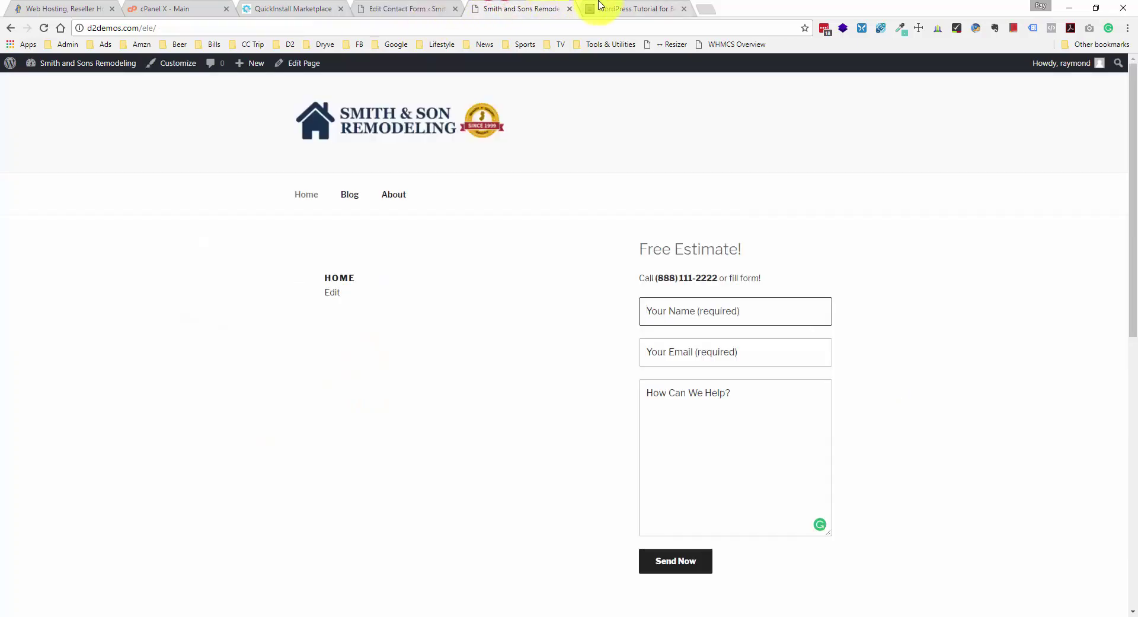
click(599, 6)
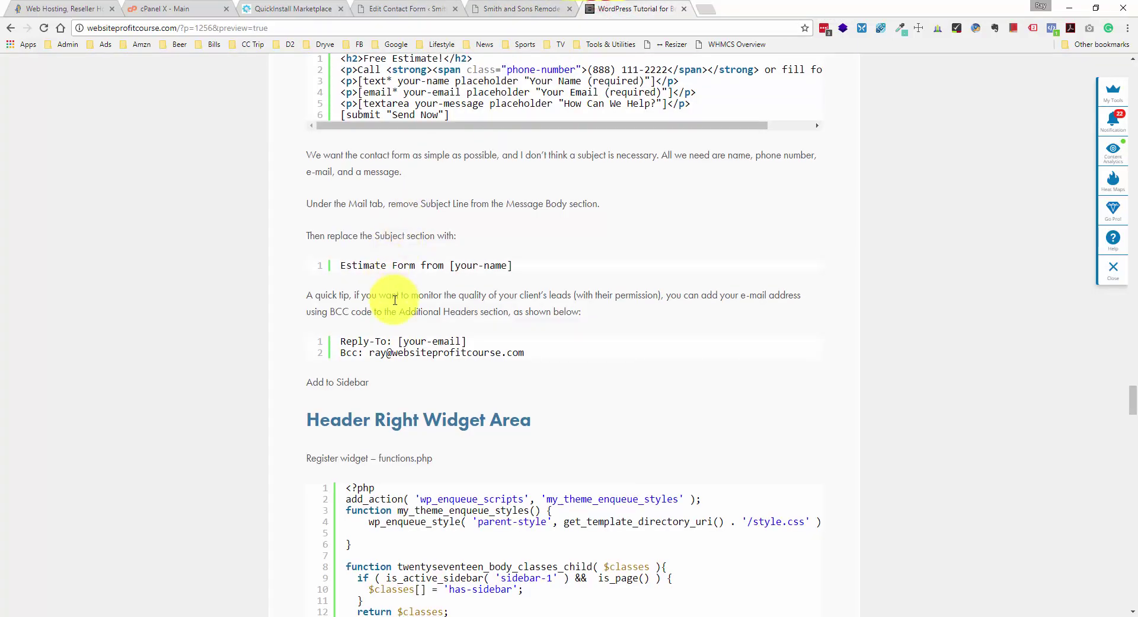
scroll(395, 299, down, 1)
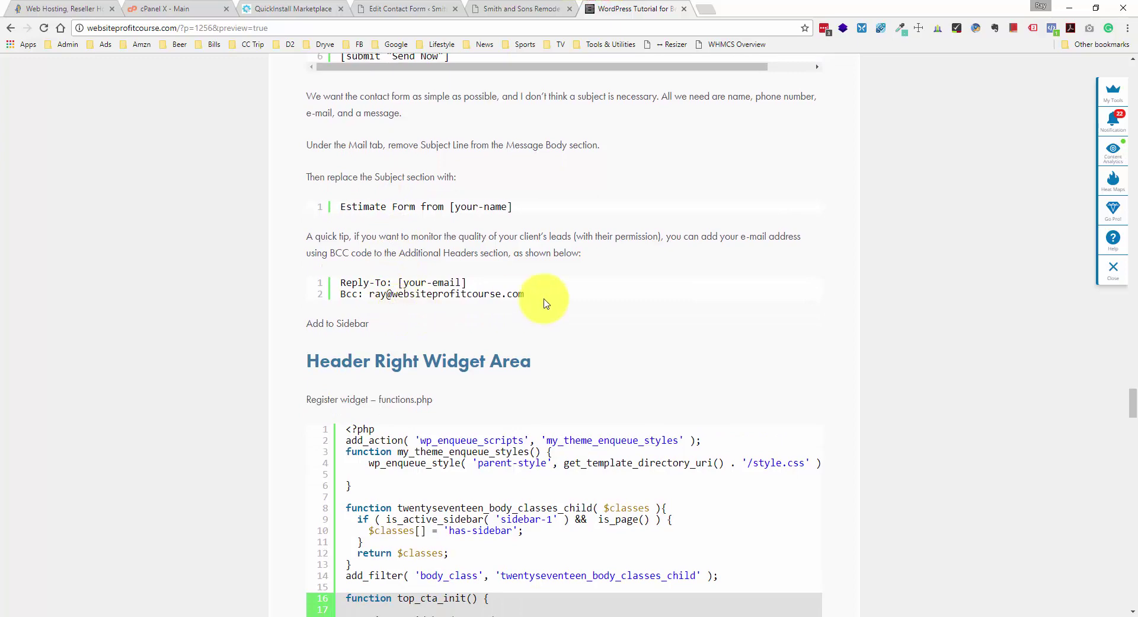
drag(542, 294, 344, 295)
key(ctrl+c)
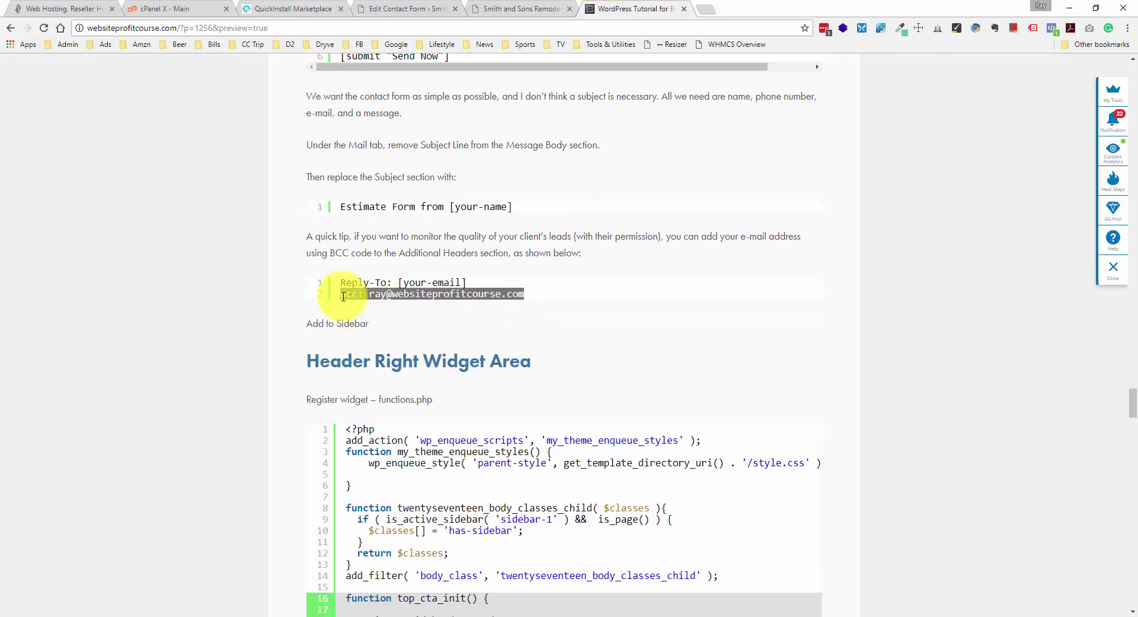
click(528, 9)
click(385, 9)
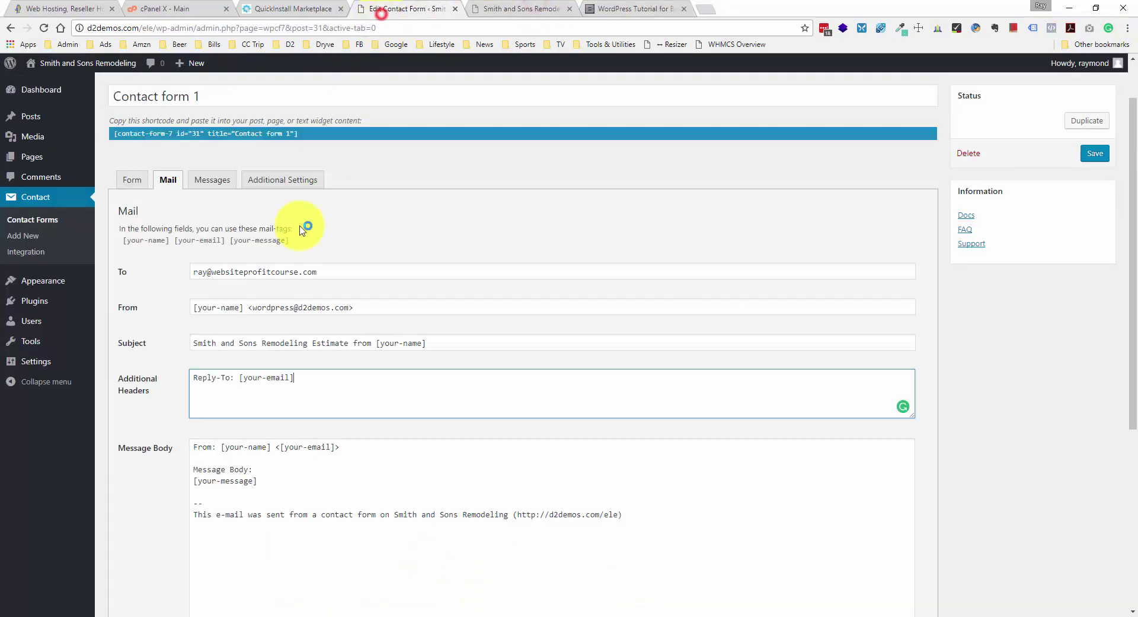
click(326, 409)
key(Return)
key(ctrl+v)
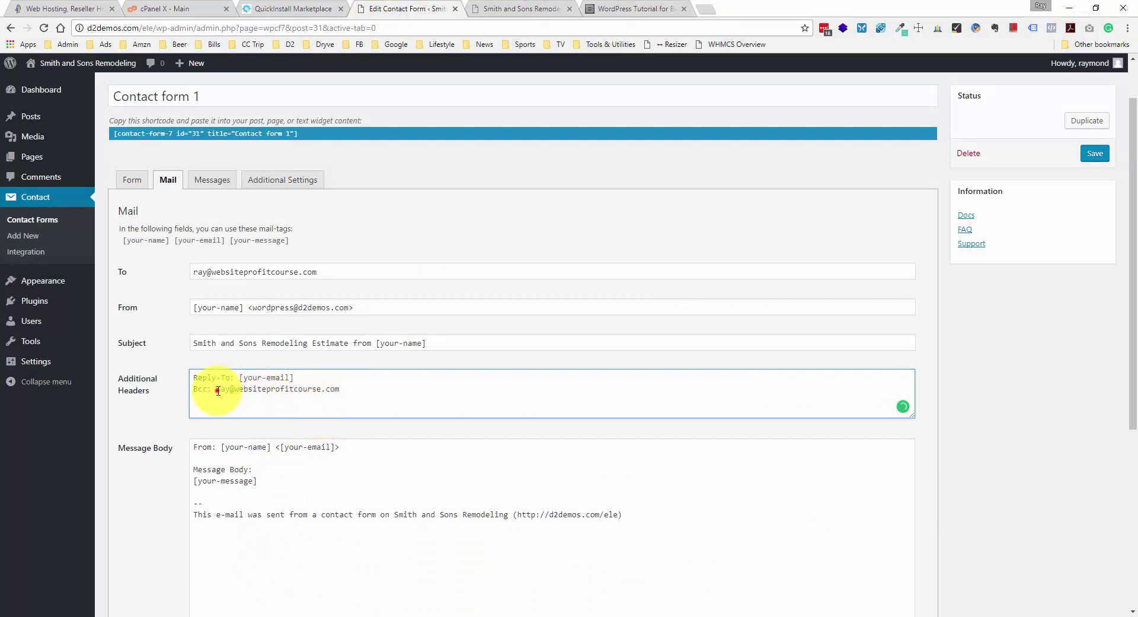
drag(215, 389, 338, 386)
click(339, 385)
- Delete the Bcc line from Additional Headers and save the contact form
click(327, 270)
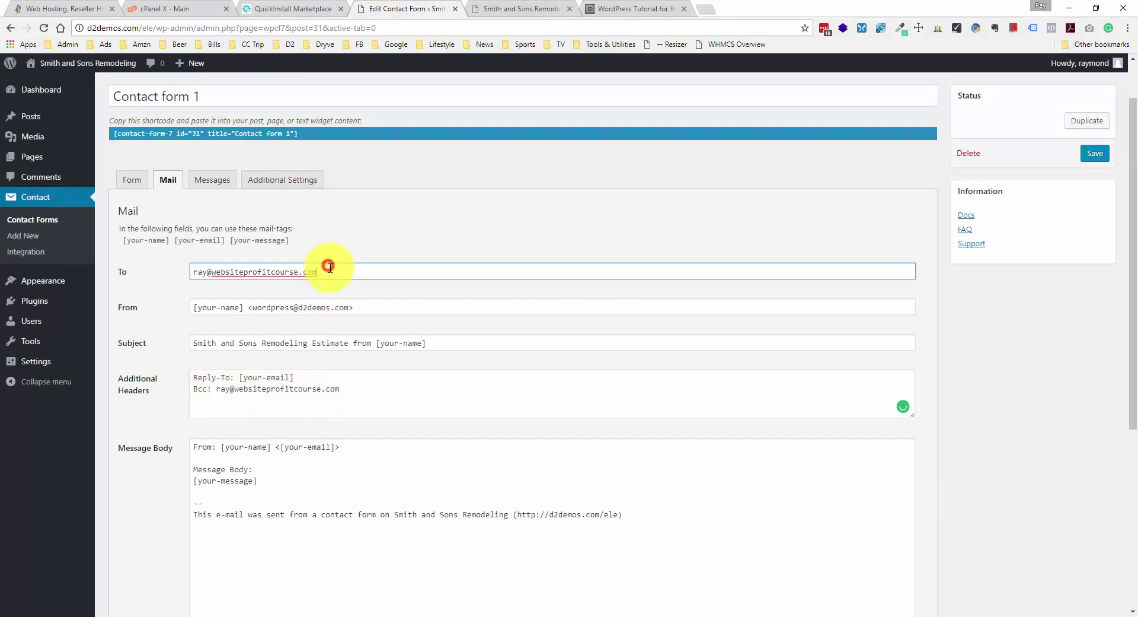
triple_click(329, 269)
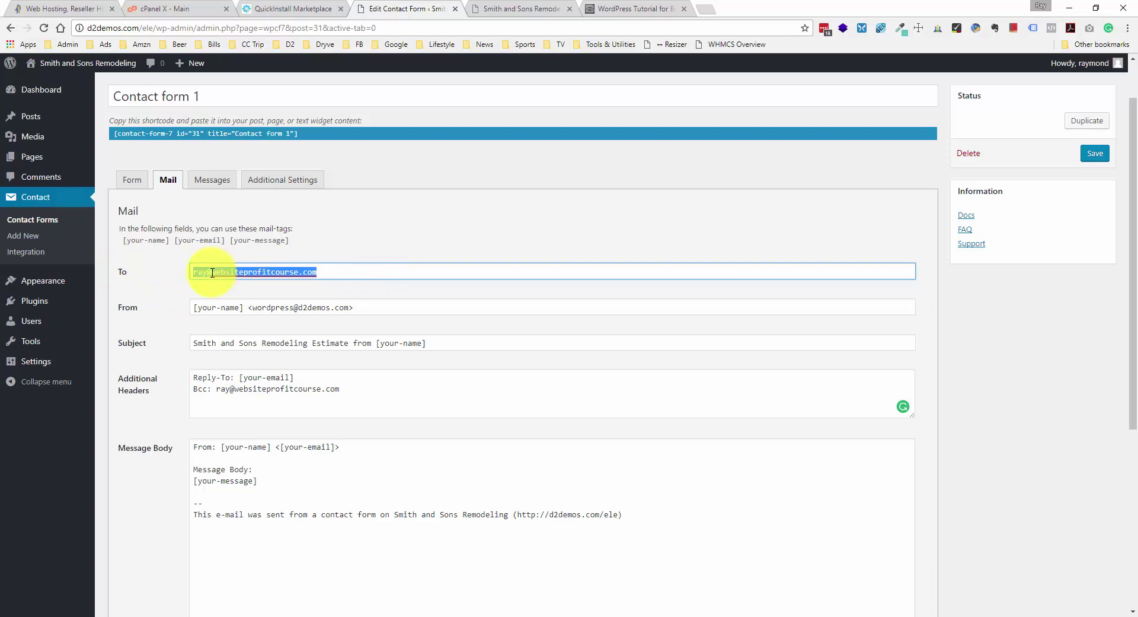
mouse_move(217, 388)
mouse_down()
mouse_move(348, 389)
mouse_move(217, 390)
mouse_up()
click(344, 393)
click(217, 389)
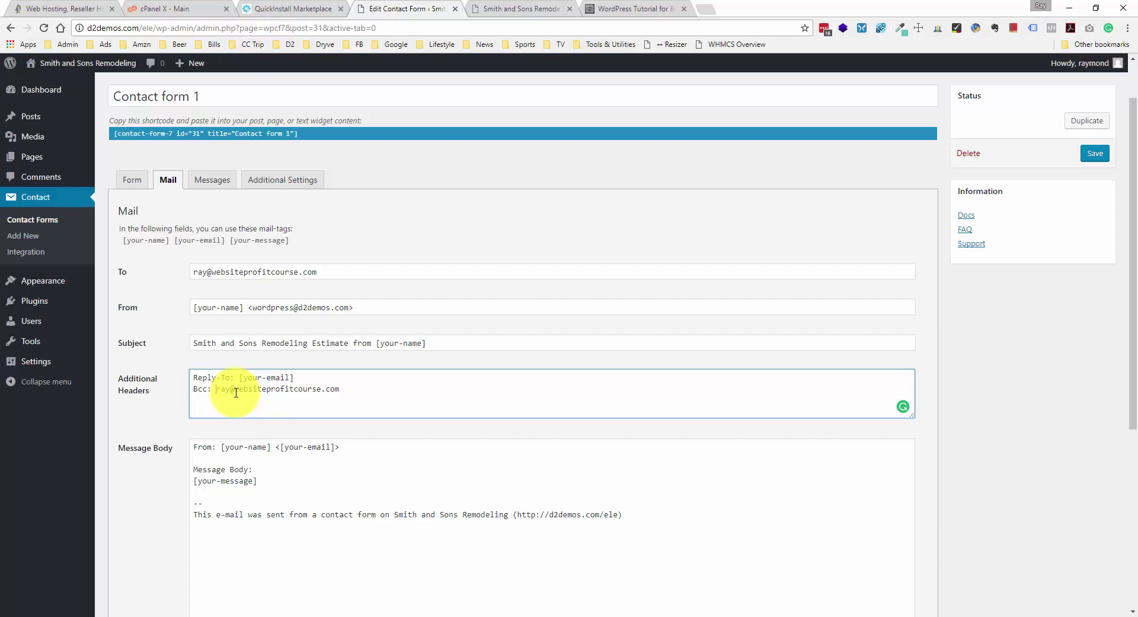
scroll(236, 392, down, 4)
scroll(236, 332, up, 3)
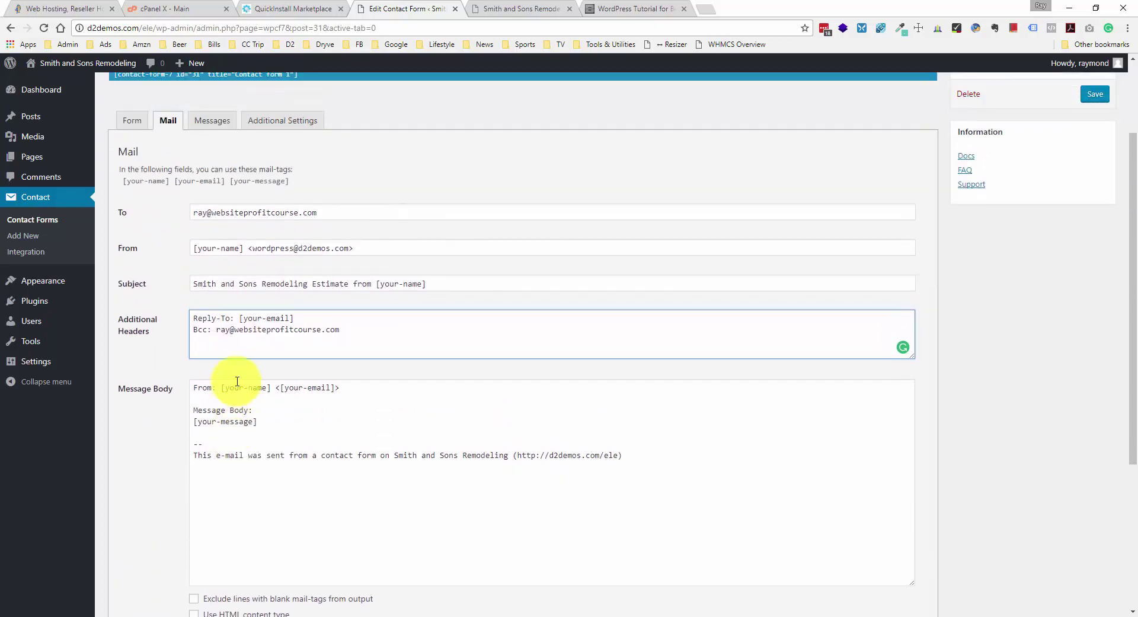
triple_click(211, 329)
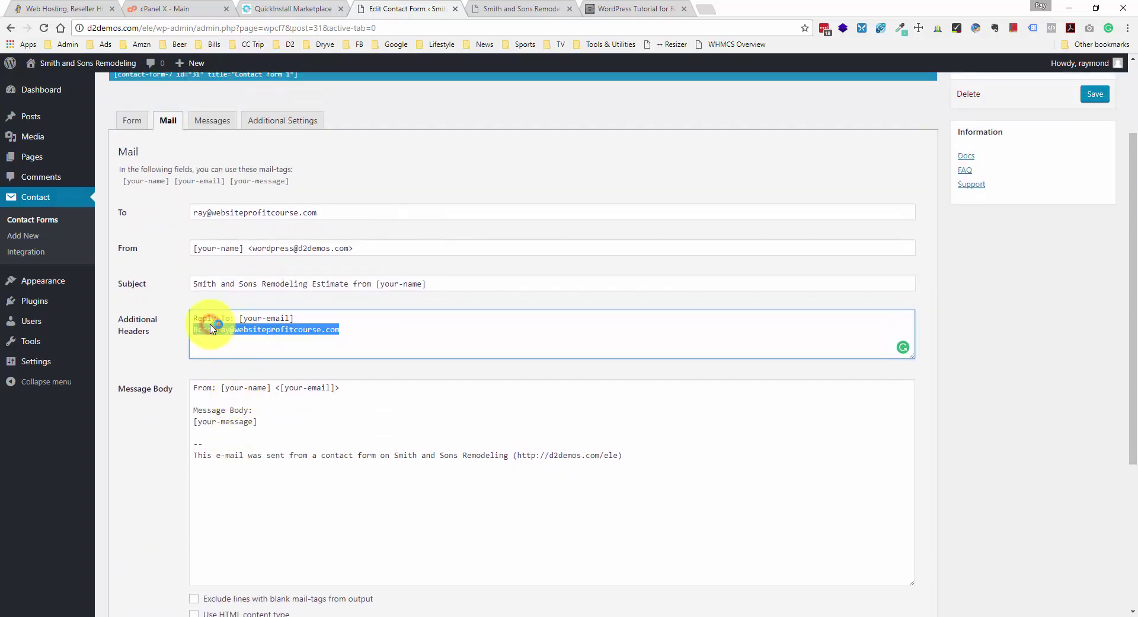
key(BackSpace)
scroll(213, 415, down, 4)
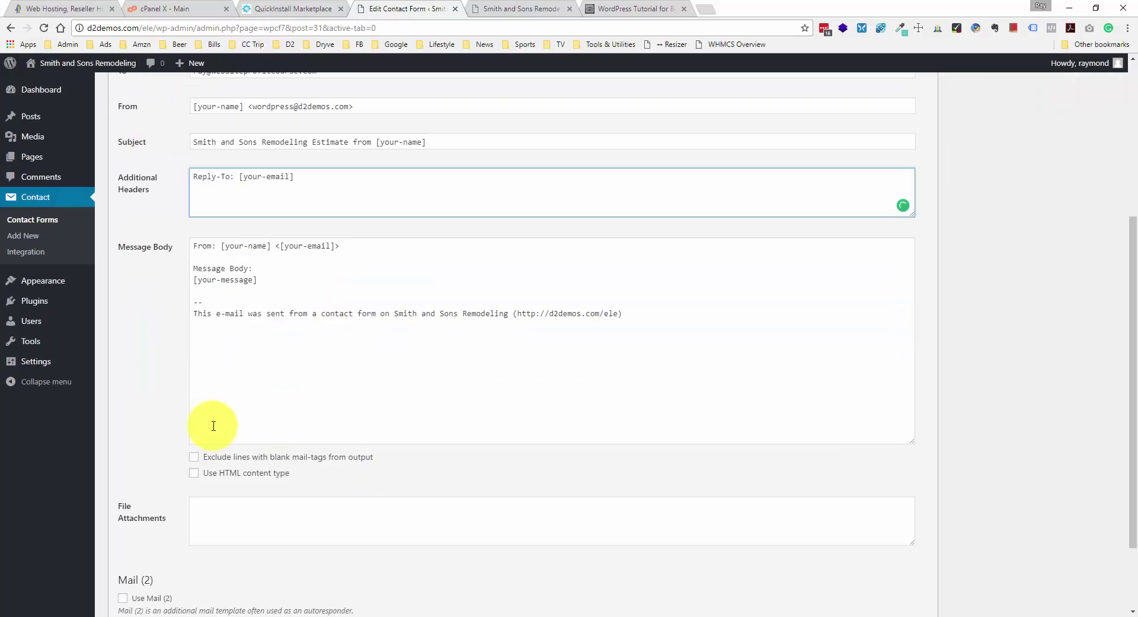
click(121, 555)
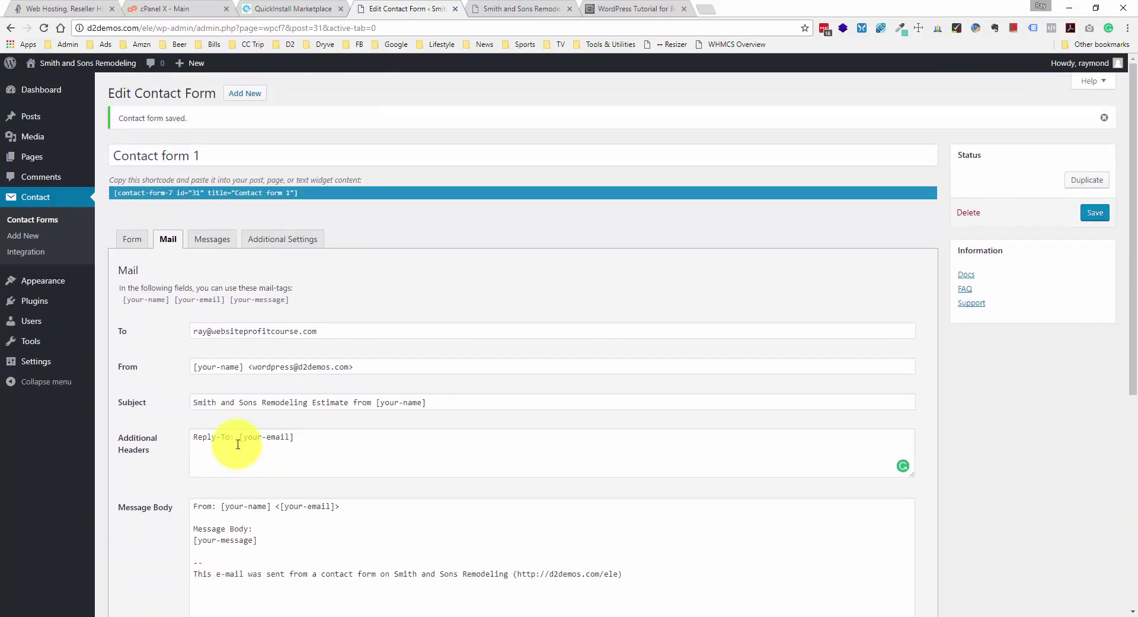
- Review the To field and mail settings, then save Contact form 1 again
scroll(234, 448, down, 5)
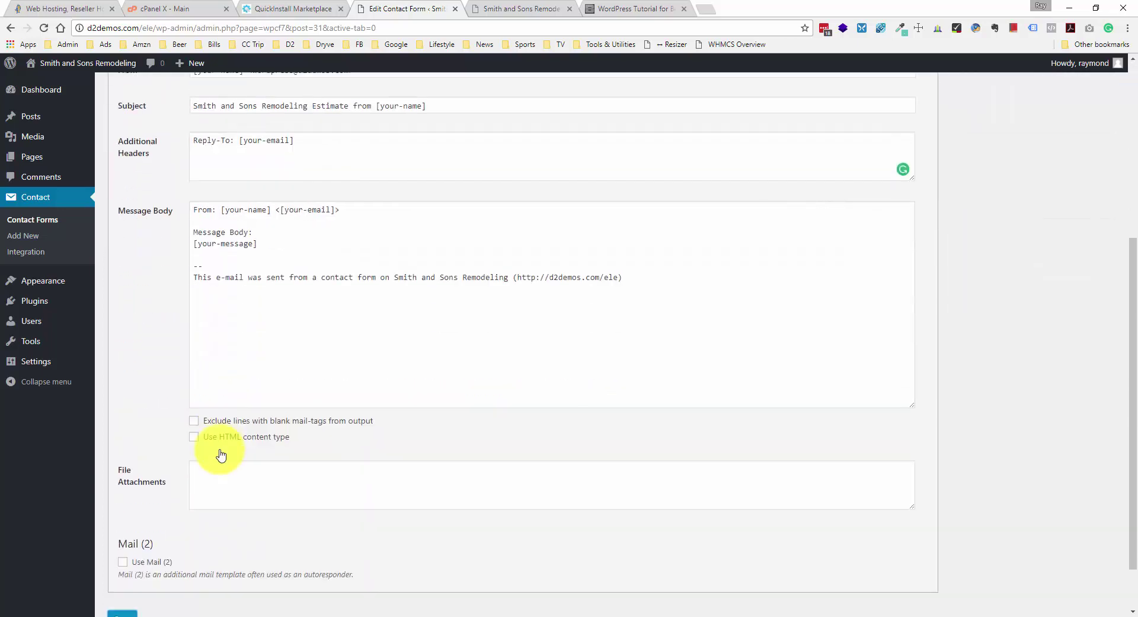
scroll(168, 515, down, 1)
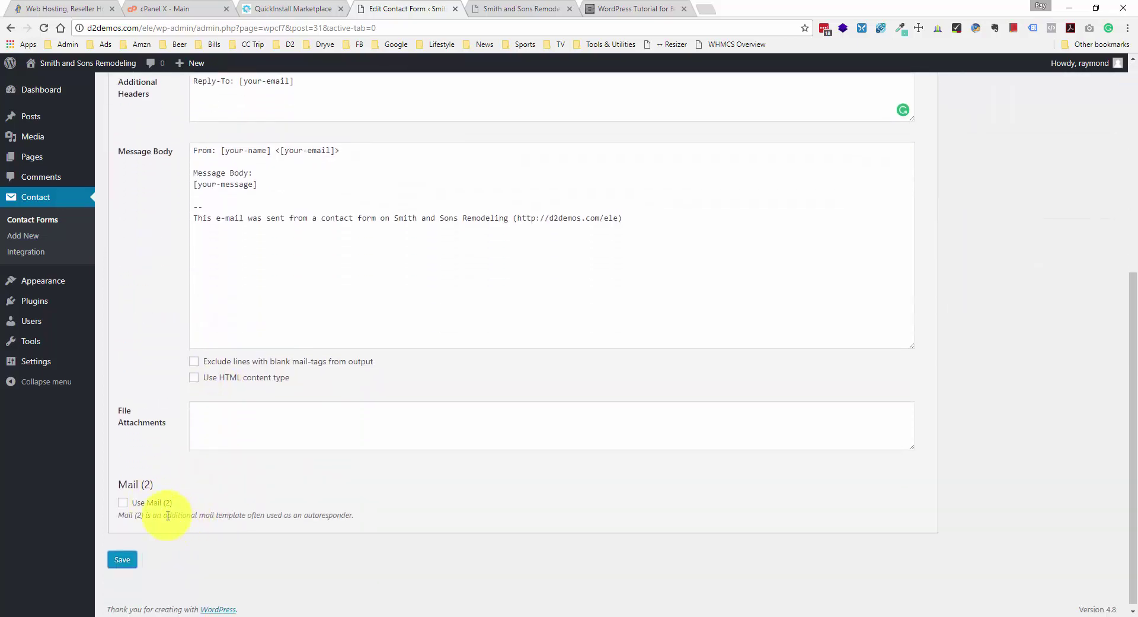
scroll(160, 513, up, 3)
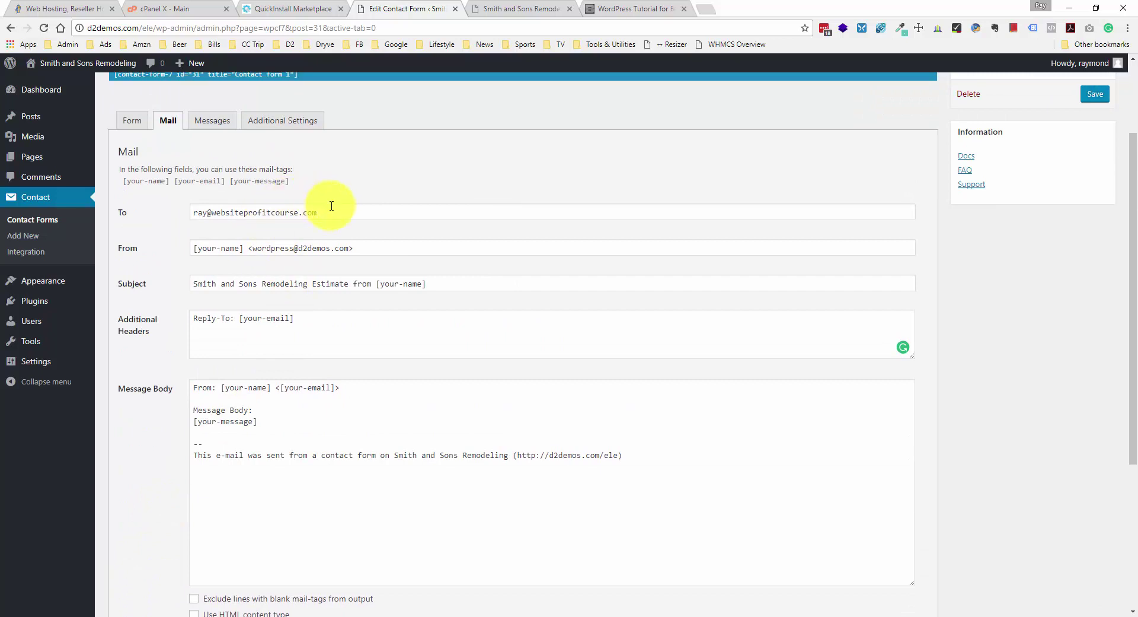
drag(335, 211, 173, 221)
click(206, 215)
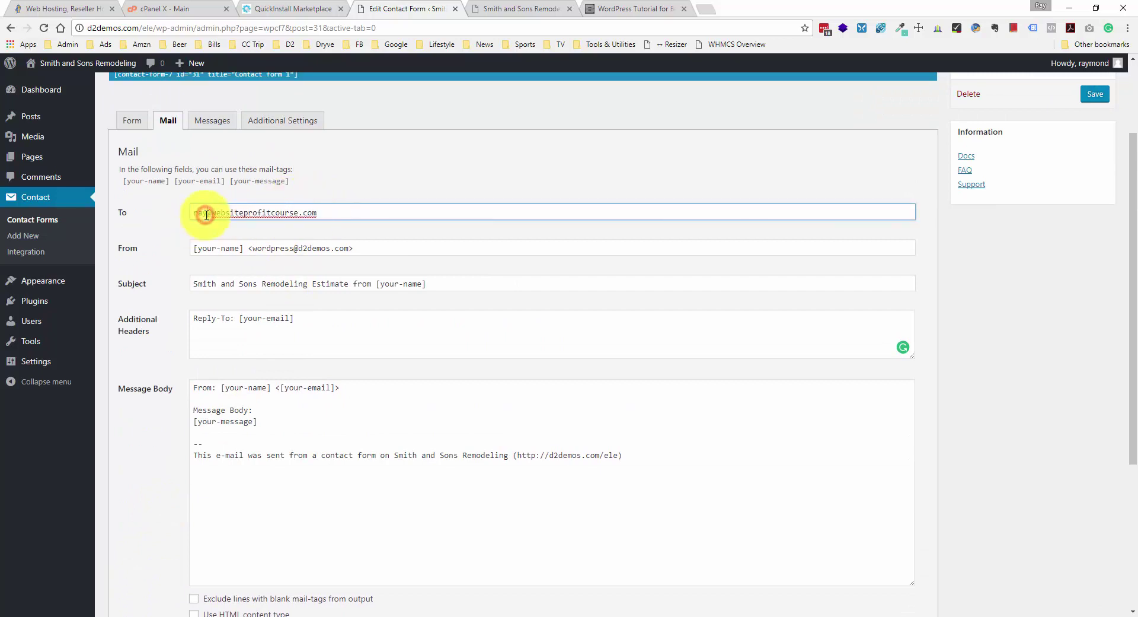
scroll(201, 267, down, 2)
scroll(200, 270, down, 2)
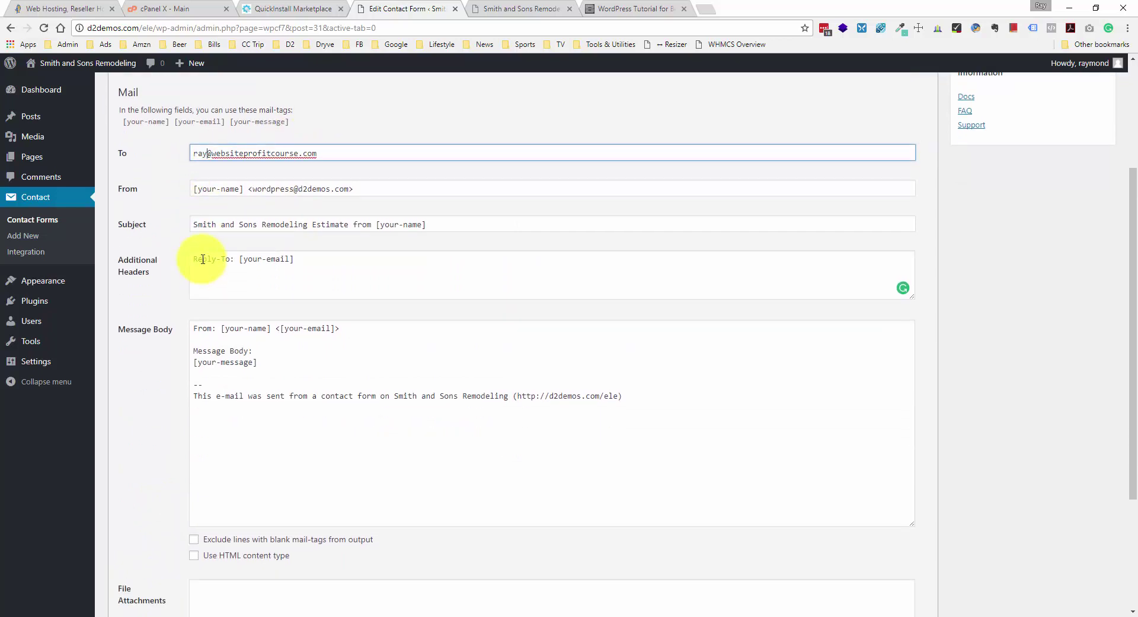
scroll(173, 462, down, 1)
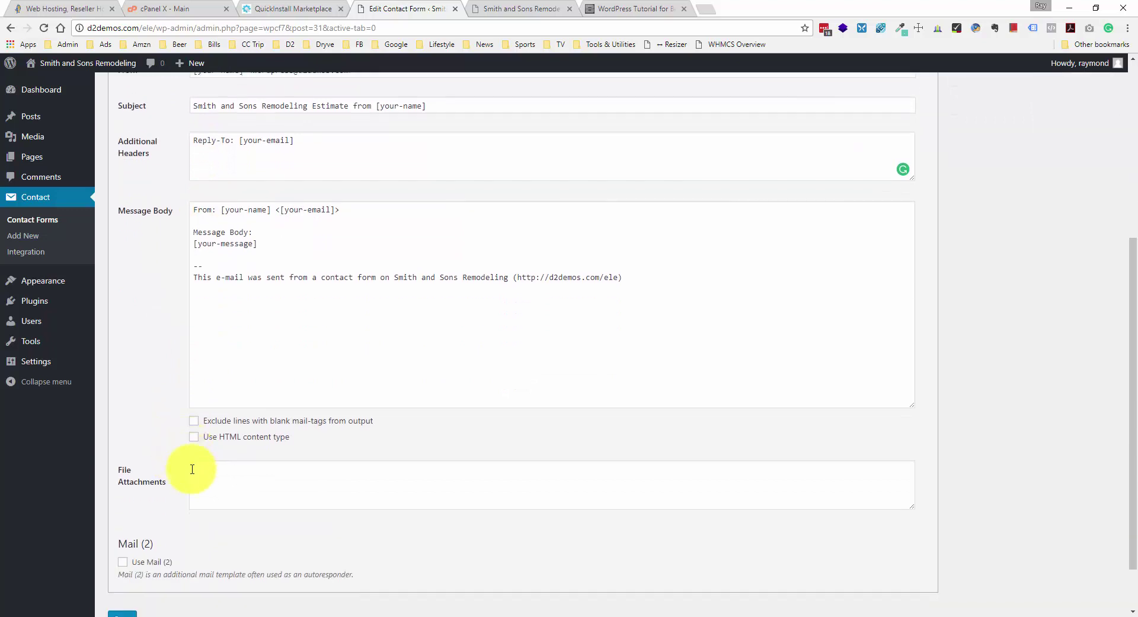
scroll(195, 464, down, 1)
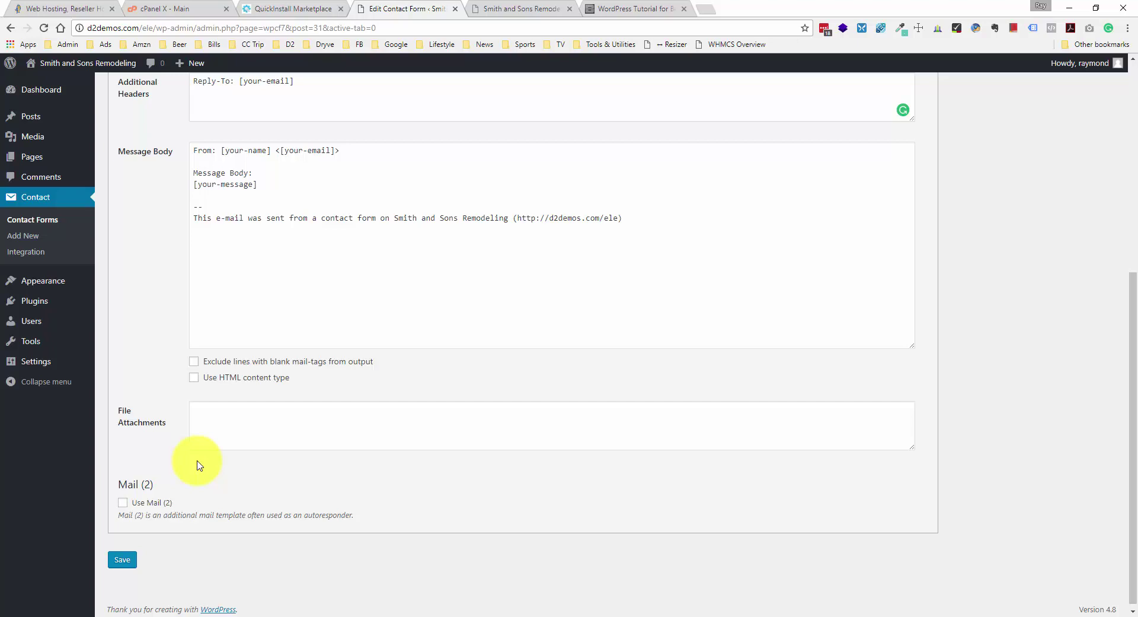
scroll(152, 546, up, 5)
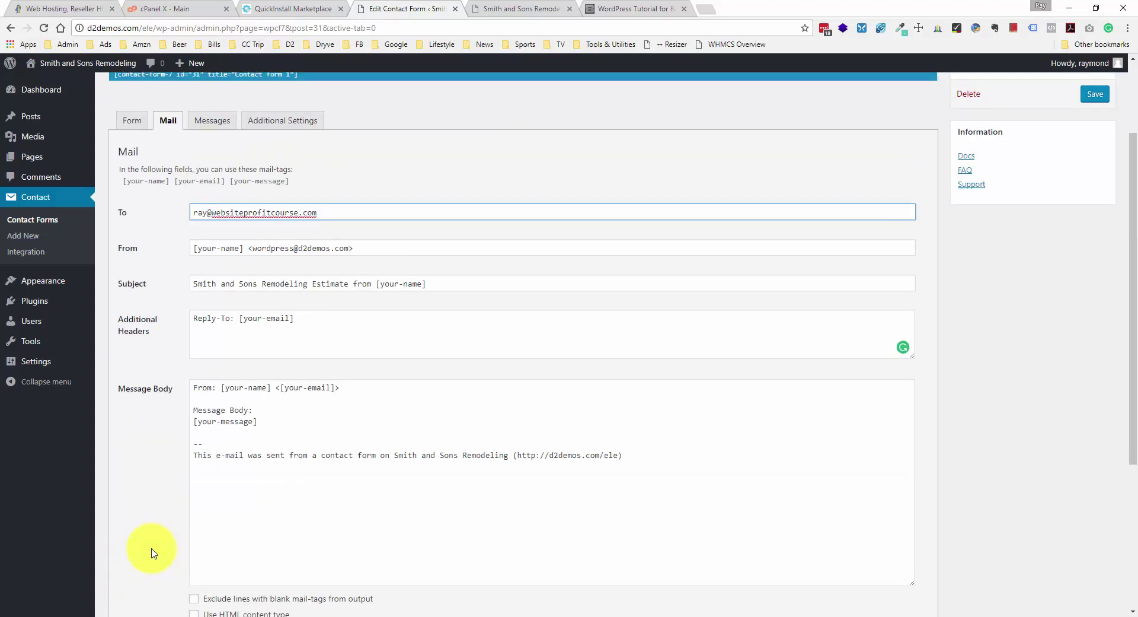
scroll(152, 552, down, 5)
click(122, 557)
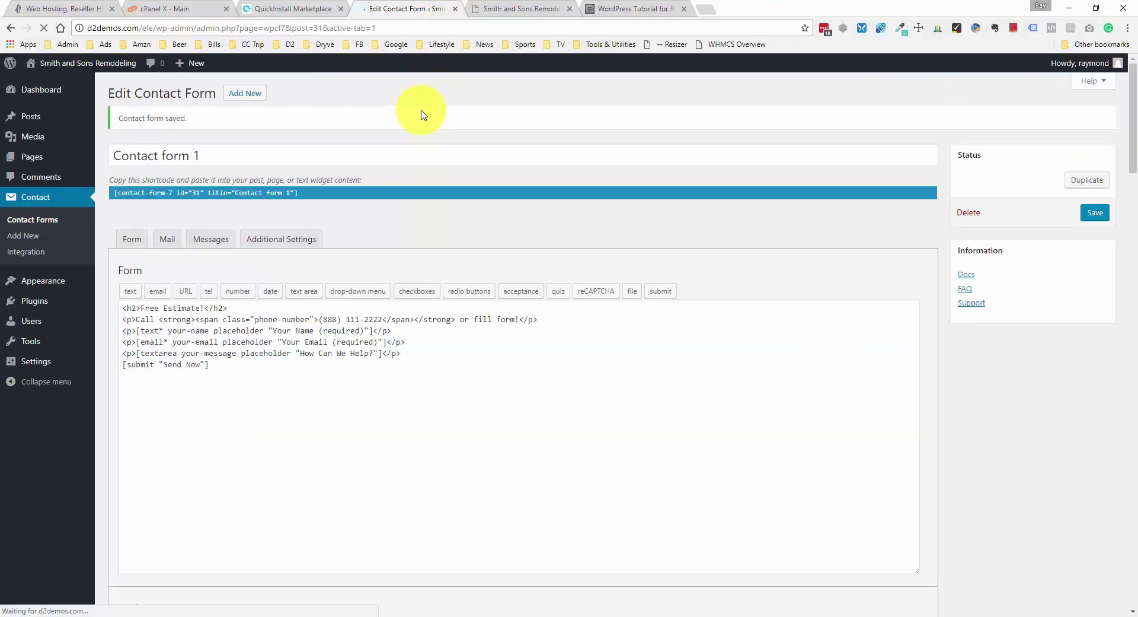
- Look over the tutorial page and the live Smith and Sons site
click(634, 8)
scroll(581, 184, down, 3)
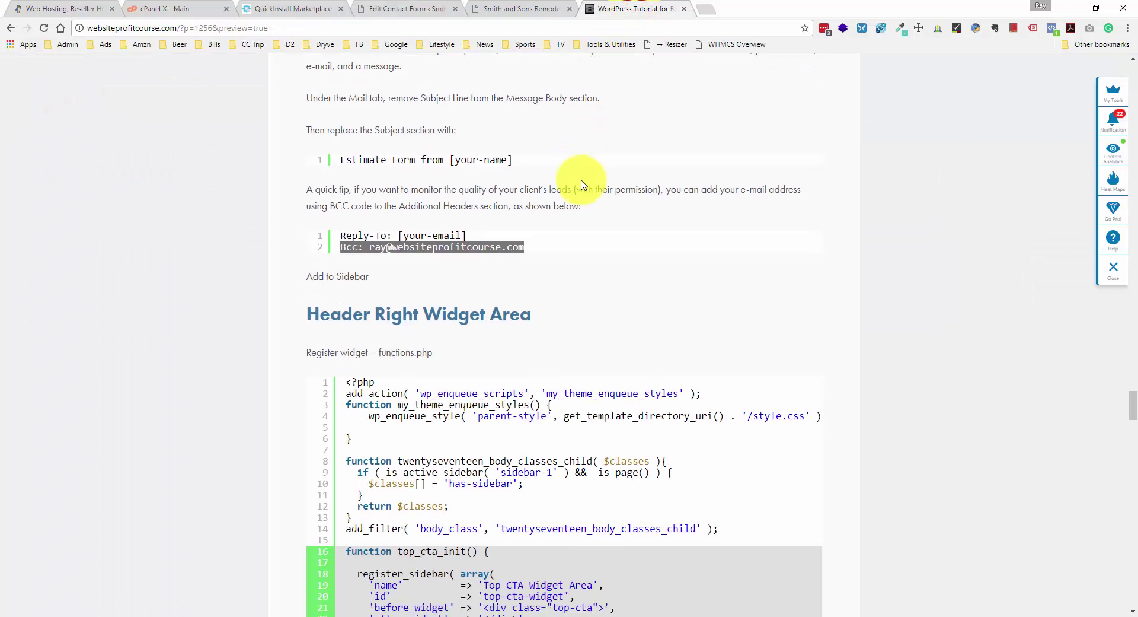
scroll(581, 184, down, 1)
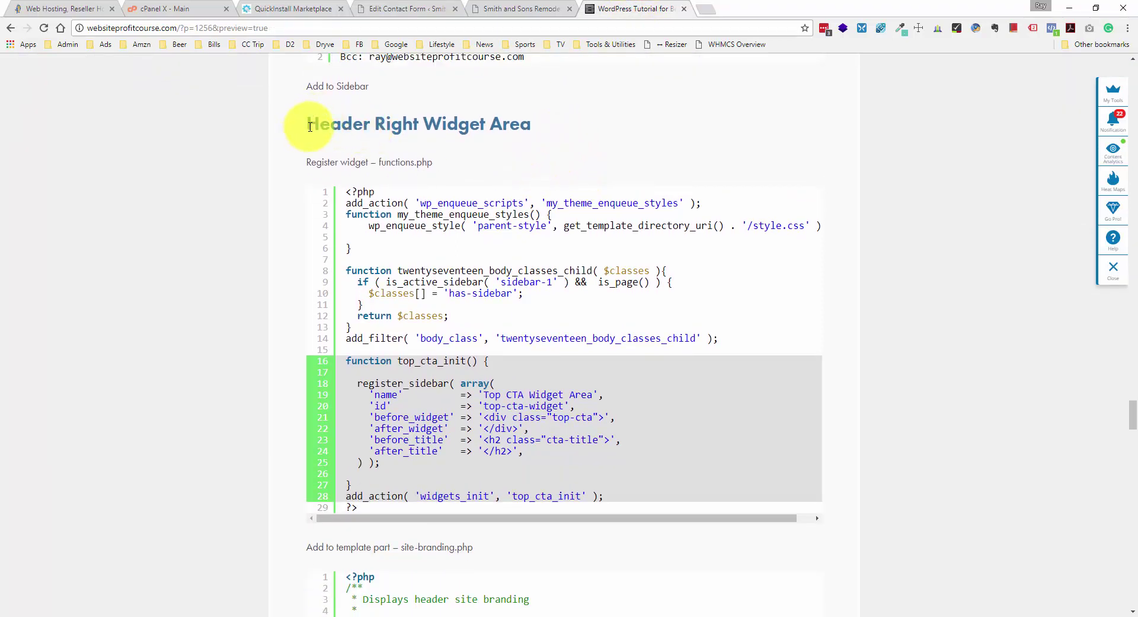
click(515, 8)
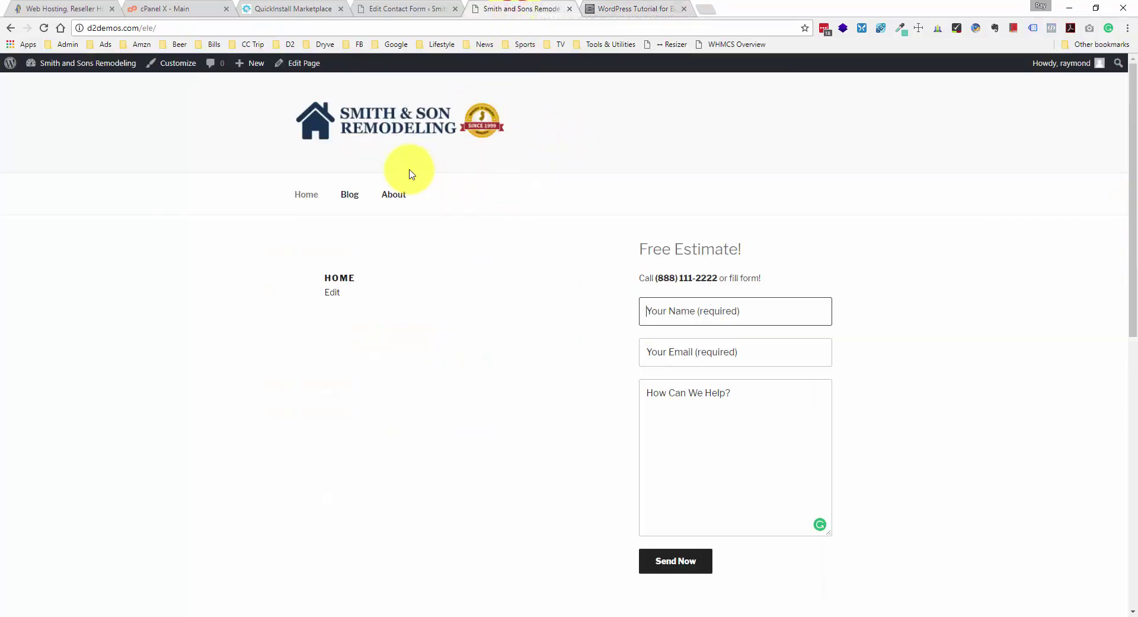
click(589, 99)
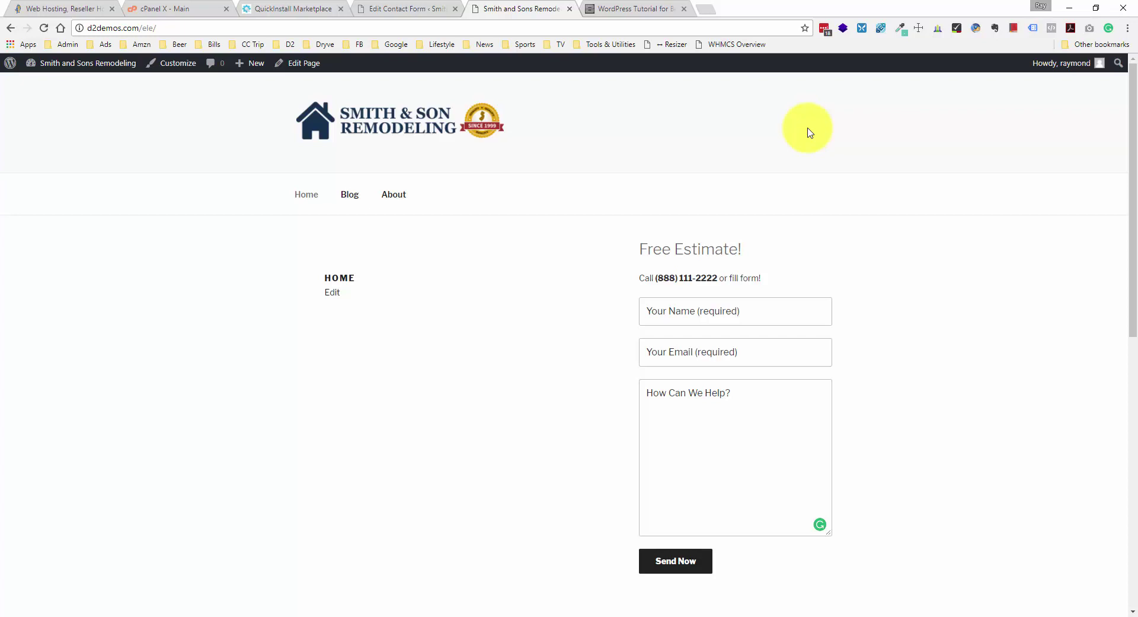
- Select the tutorial's top_cta_init widget registration code below the body-classes filter
click(623, 11)
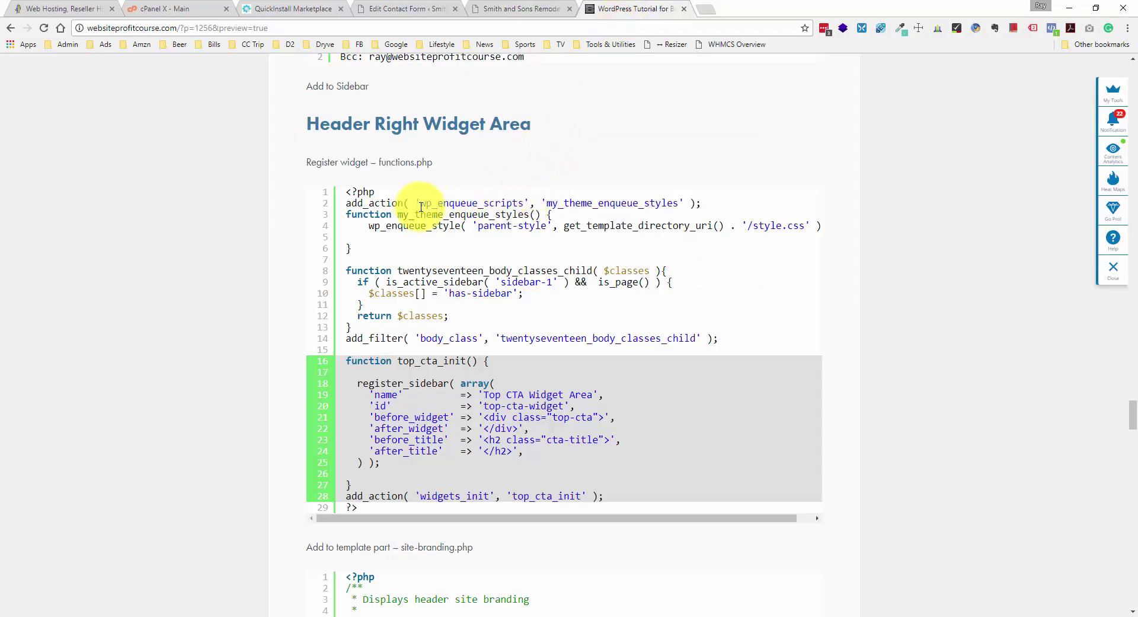
scroll(422, 213, down, 1)
scroll(403, 213, up, 1)
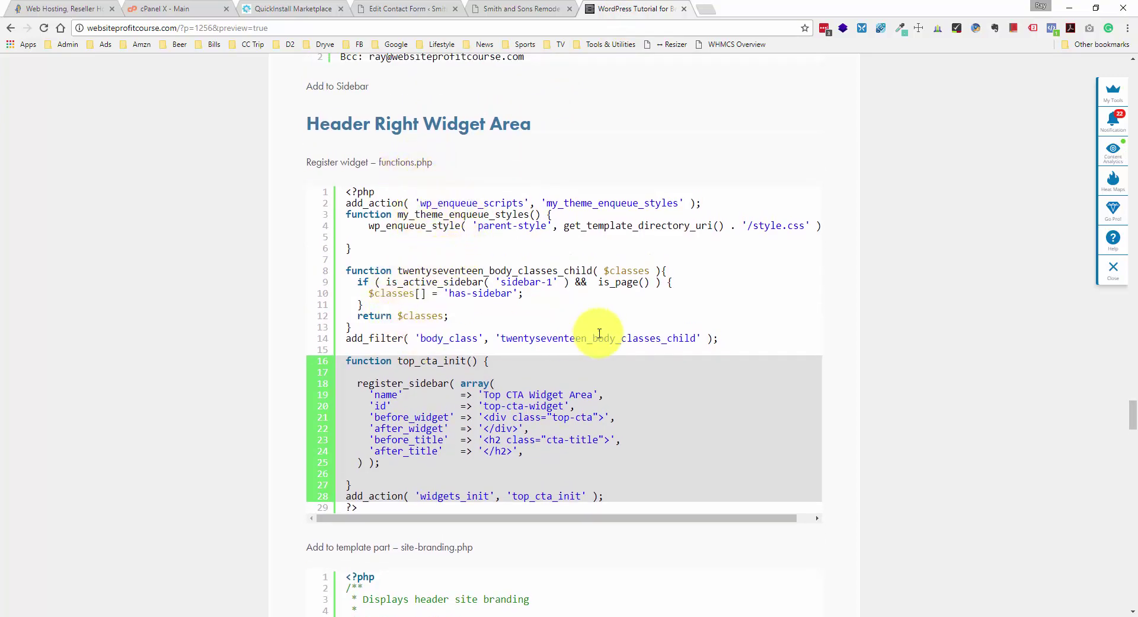
drag(749, 343, 326, 260)
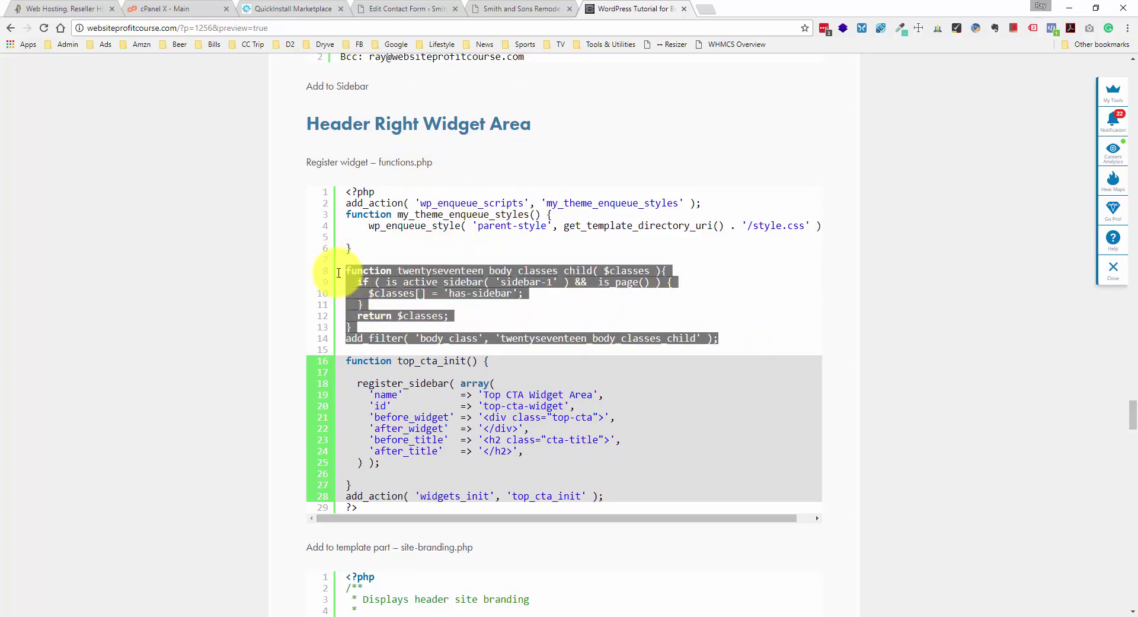
click(454, 296)
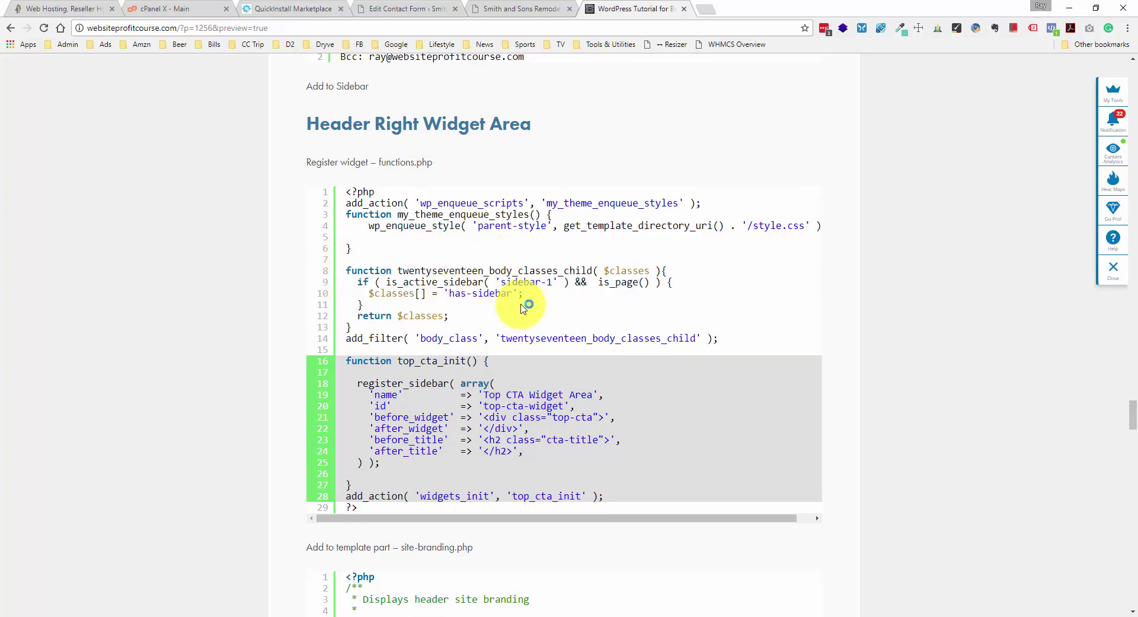
scroll(348, 343, down, 1)
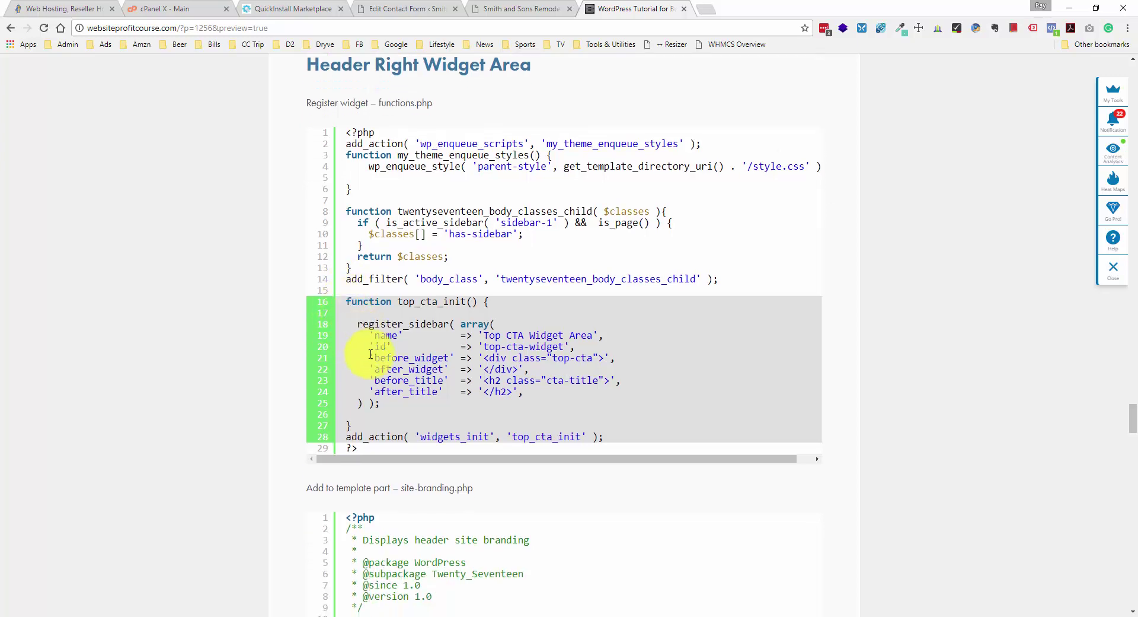
drag(605, 437, 342, 306)
key(ctrl+c)
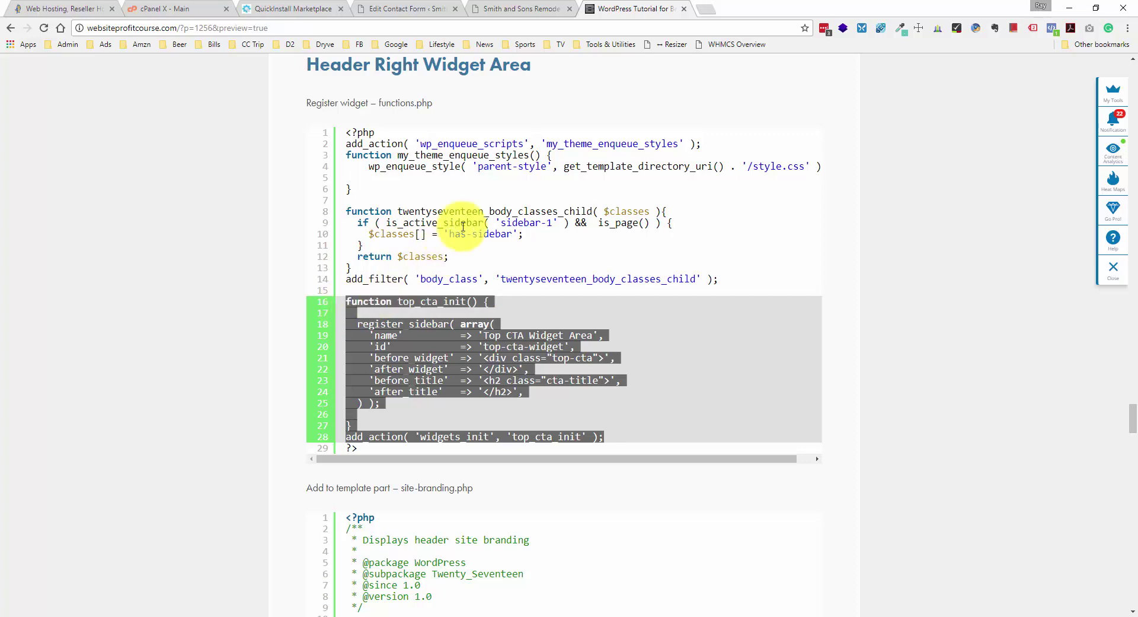
click(513, 3)
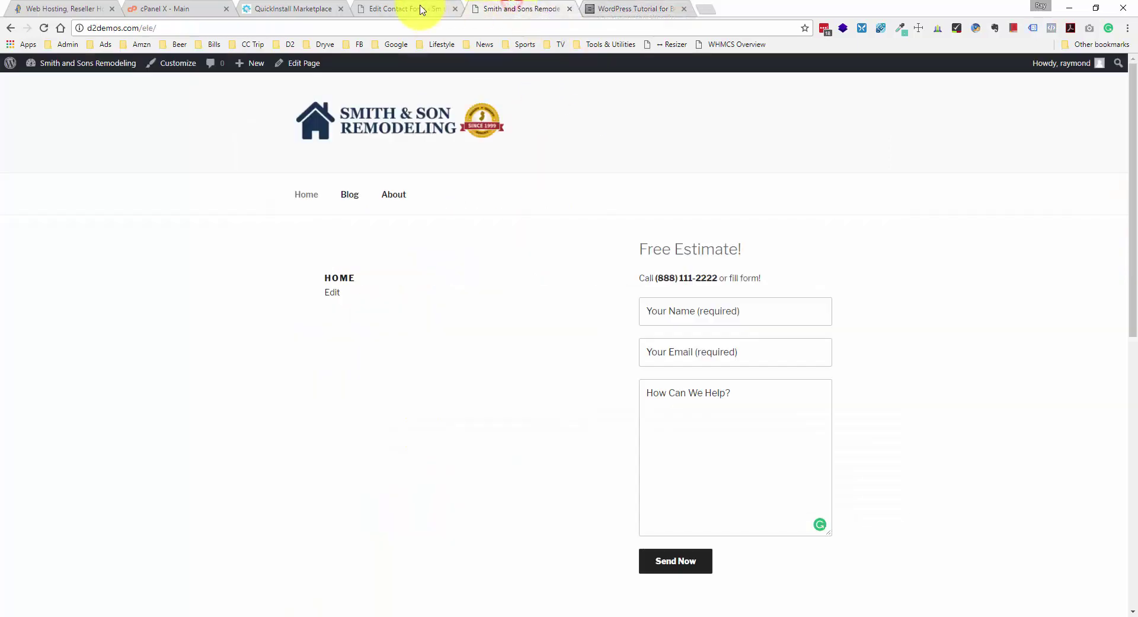
click(415, 9)
- Open the Twenty Seventeen Child functions.php in the theme file editor
mouse_move(50, 283)
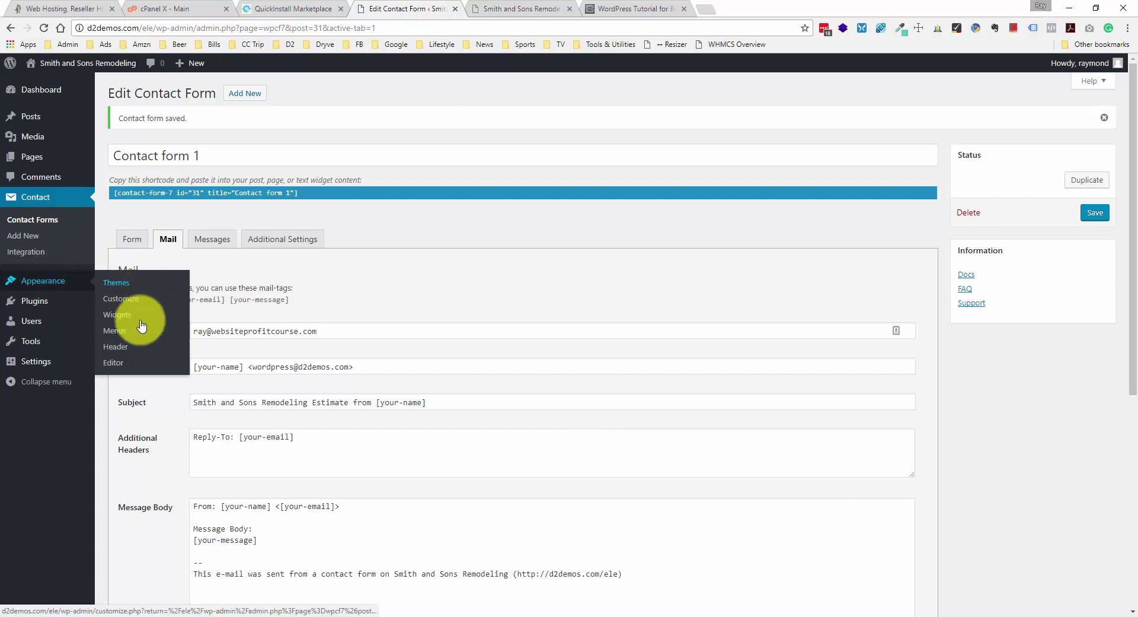
click(121, 363)
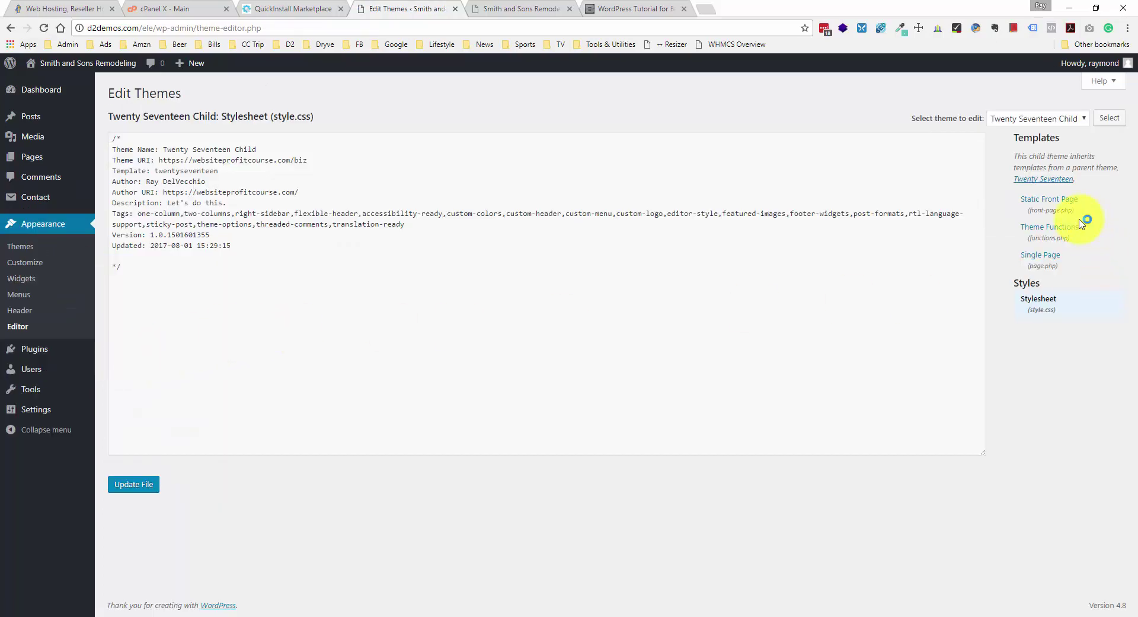
click(1081, 224)
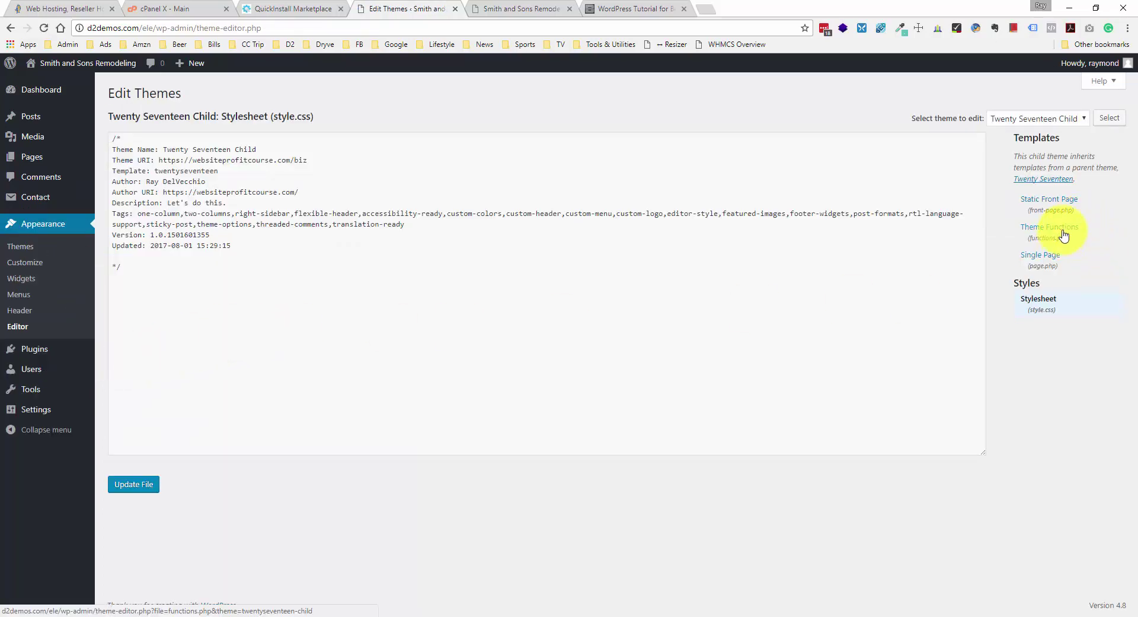
- Paste the top_cta_init register_sidebar code after the add_filter line and update the file
click(424, 377)
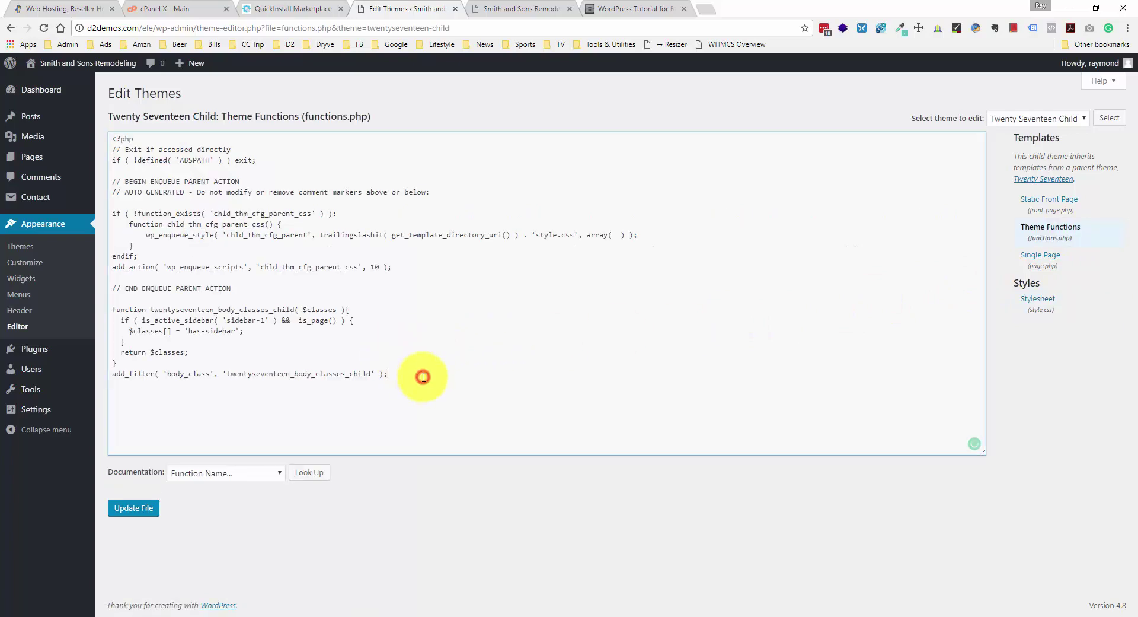
key(ctrl+v)
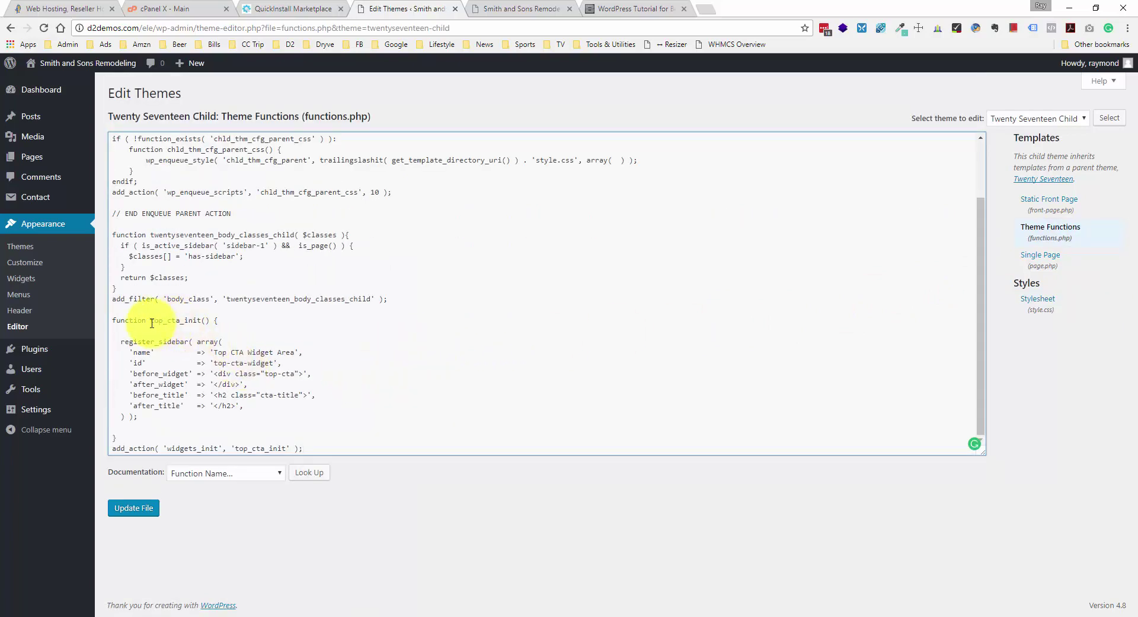
drag(152, 319, 199, 320)
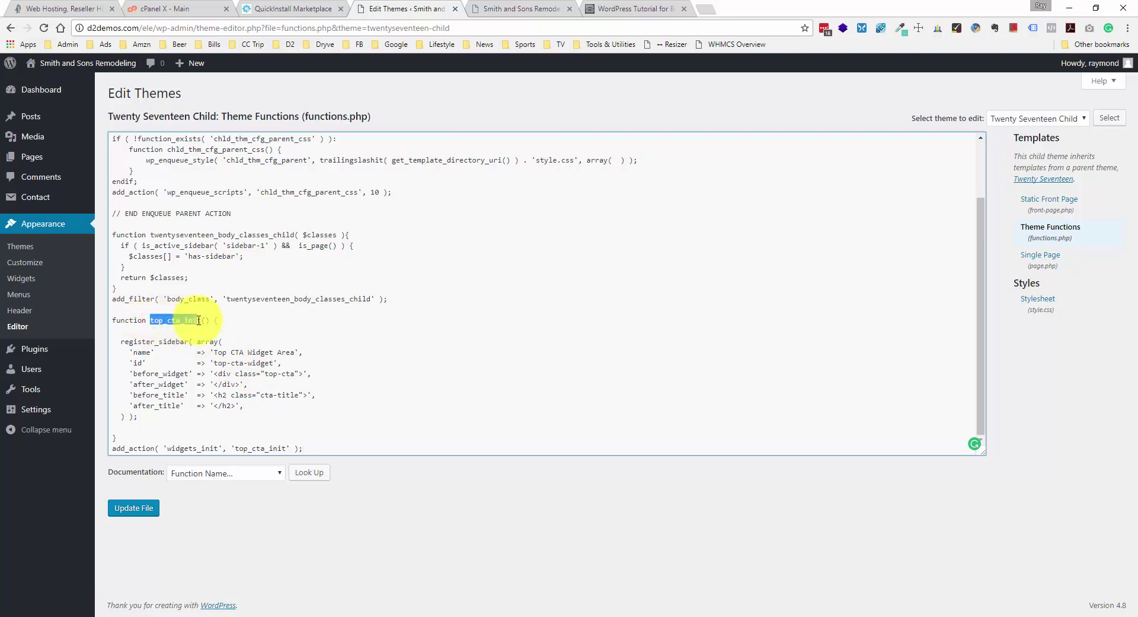
click(203, 320)
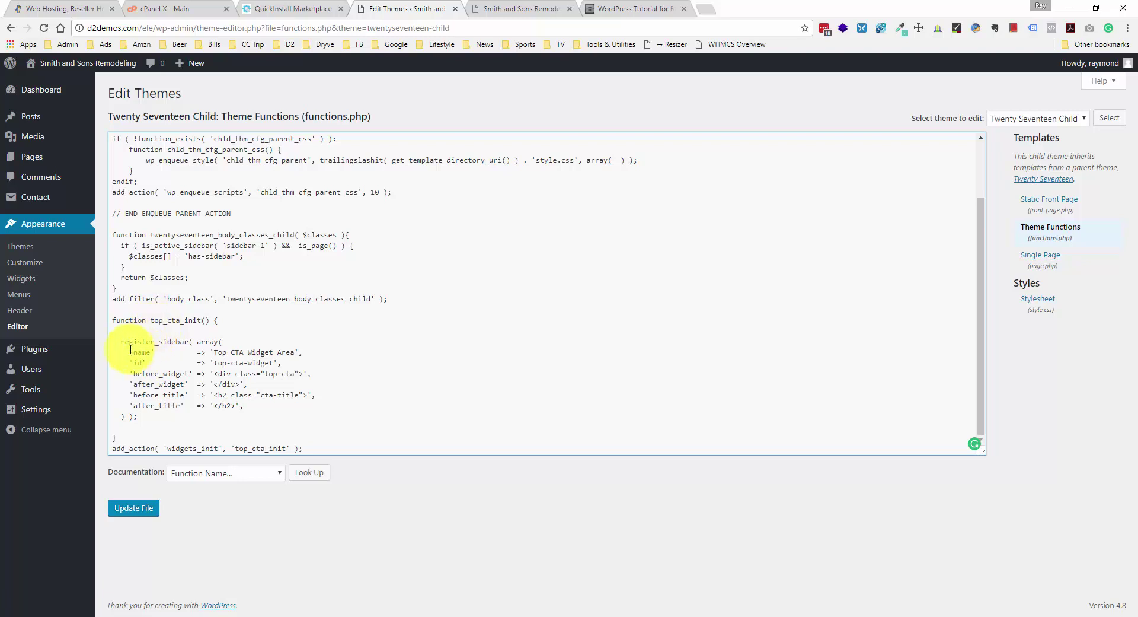
drag(120, 341, 234, 339)
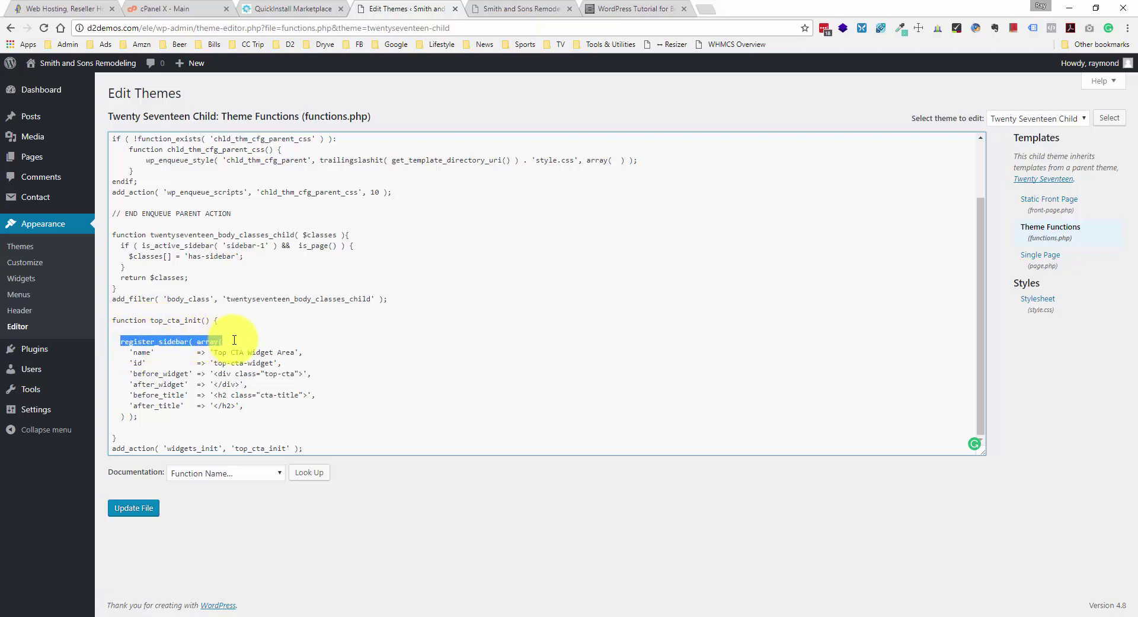
click(235, 340)
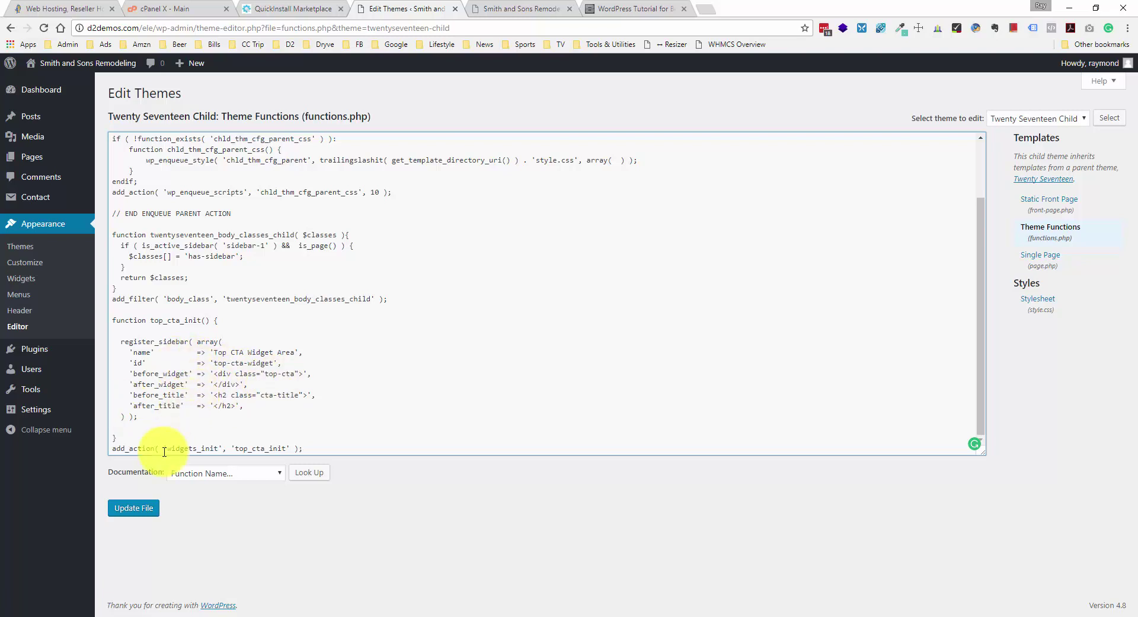
click(137, 508)
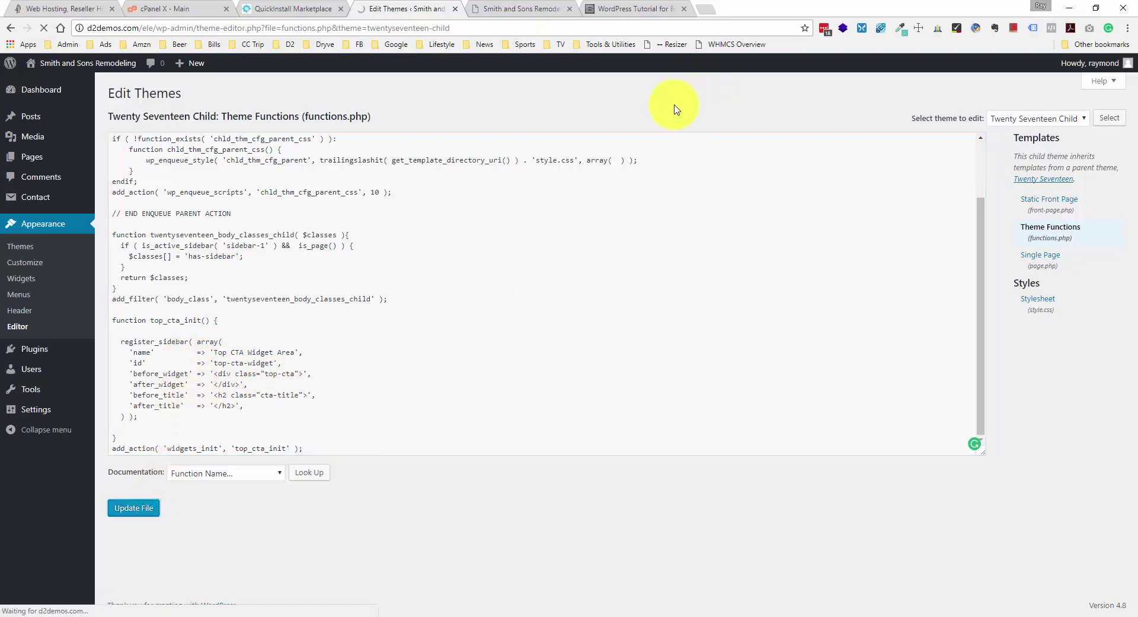
- Compare the tutorial's code with the edited functions.php
click(655, 9)
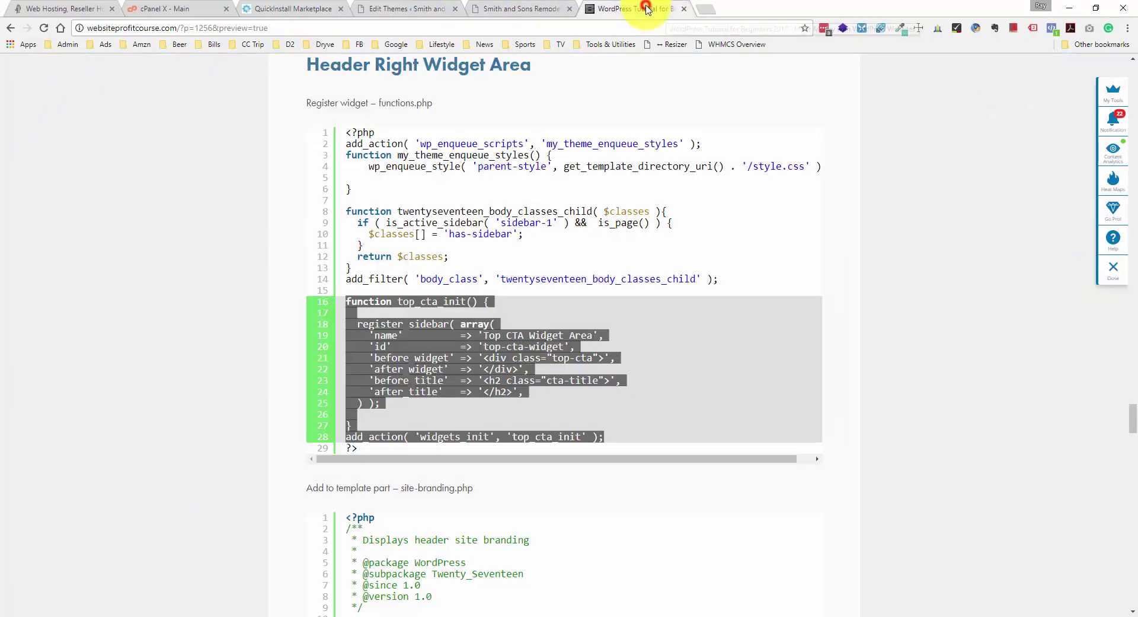
scroll(419, 148, down, 3)
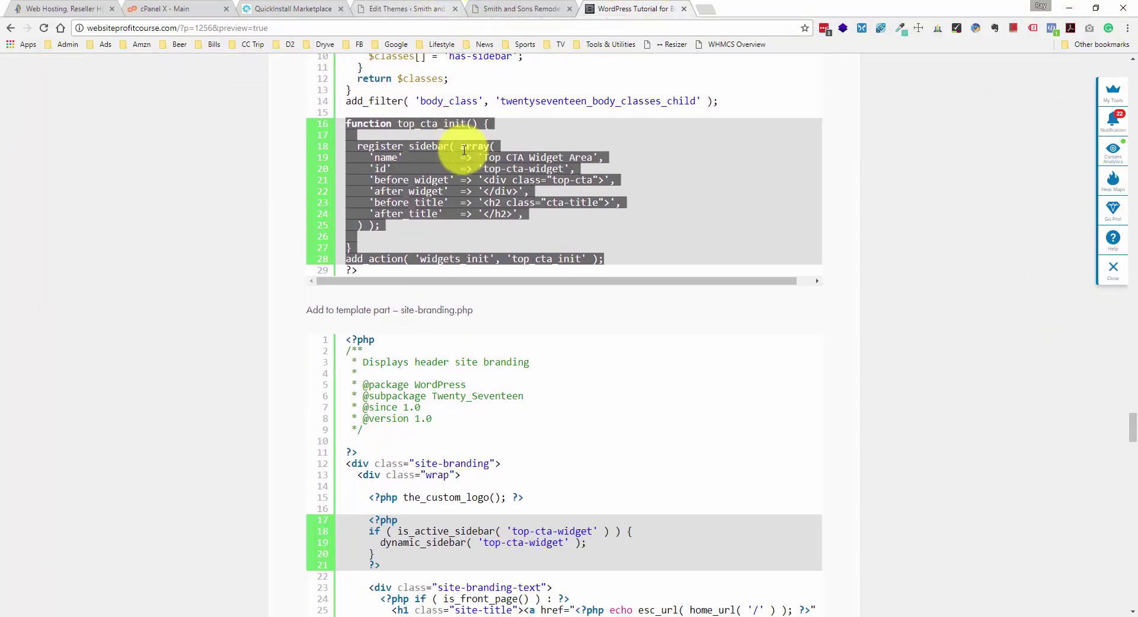
scroll(454, 122, down, 1)
click(397, 8)
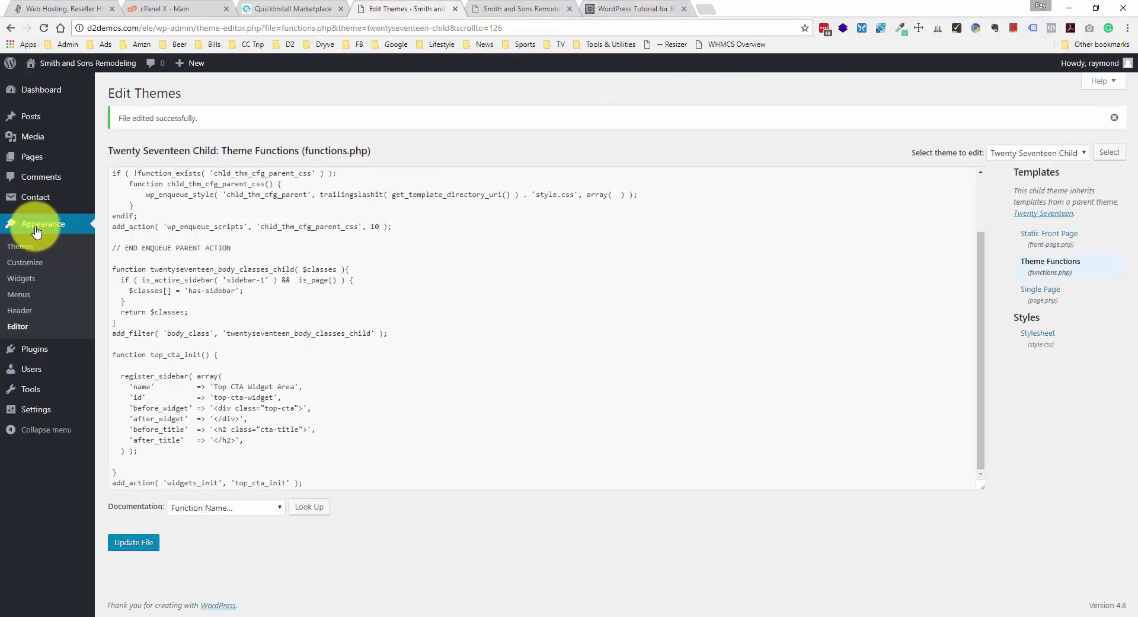
- On the Widgets page, expand the Top CTA Widget Area to confirm it exists and is empty
click(34, 277)
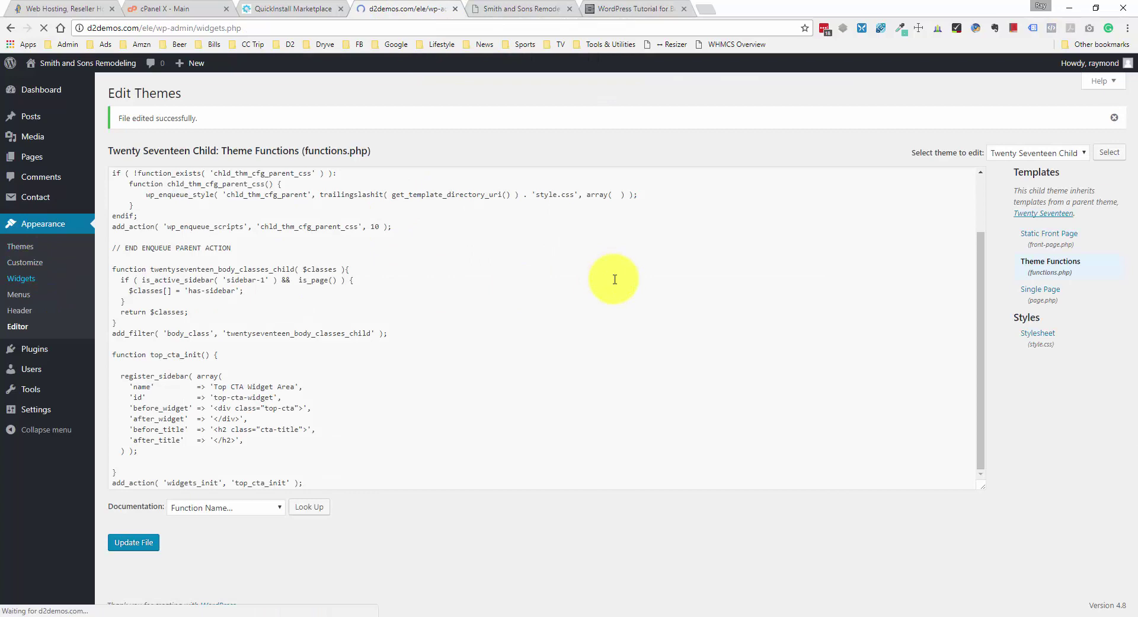
click(789, 122)
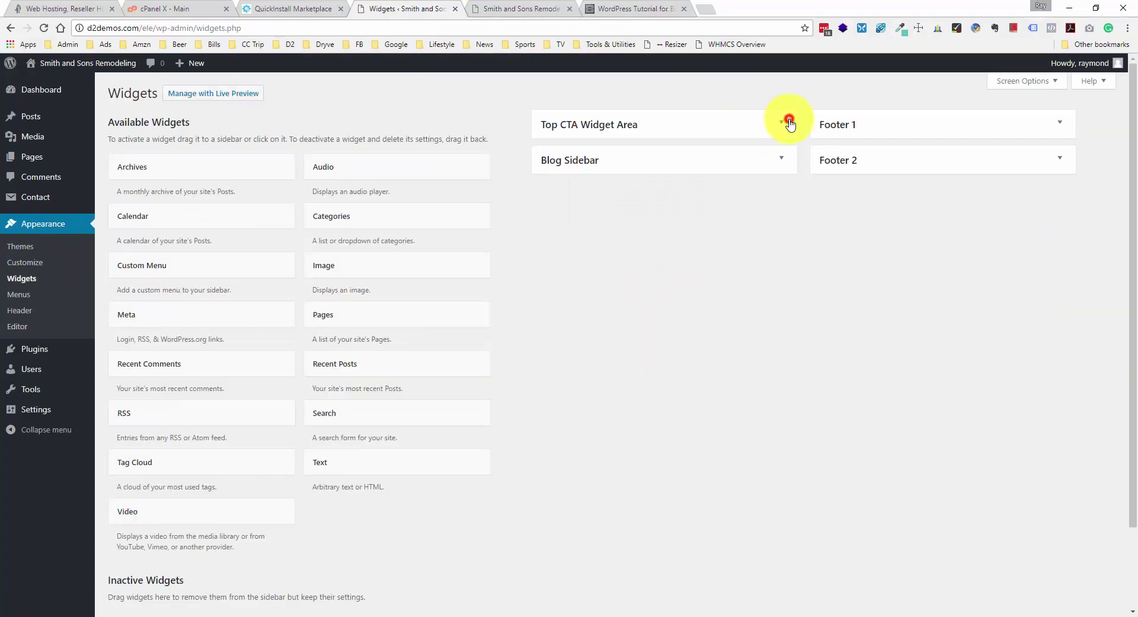
click(818, 112)
click(781, 126)
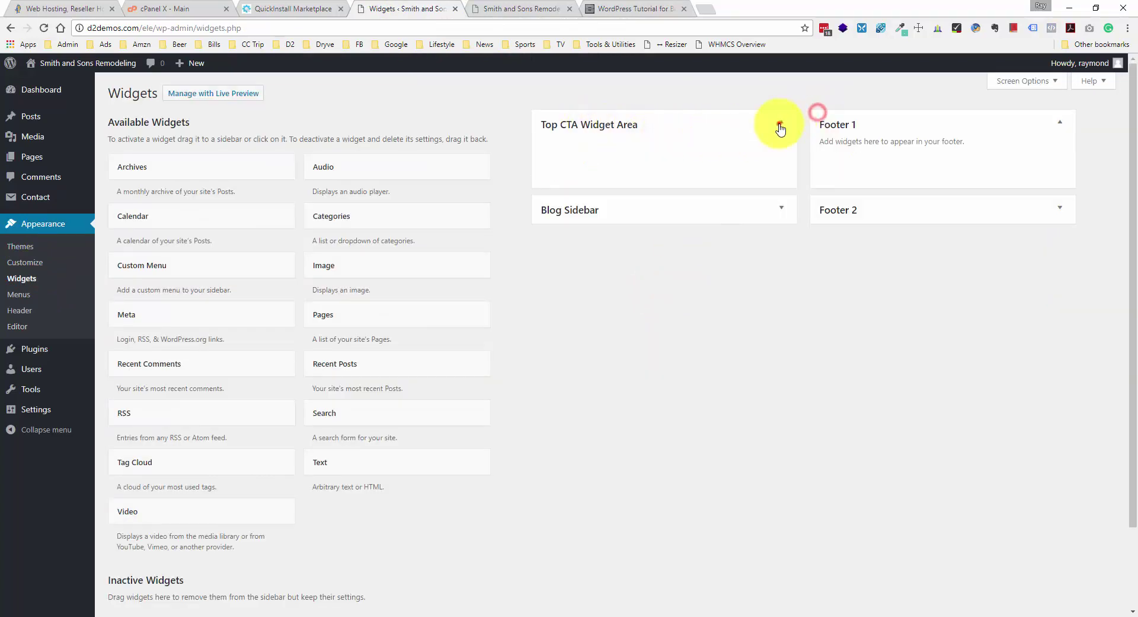
click(780, 125)
click(830, 123)
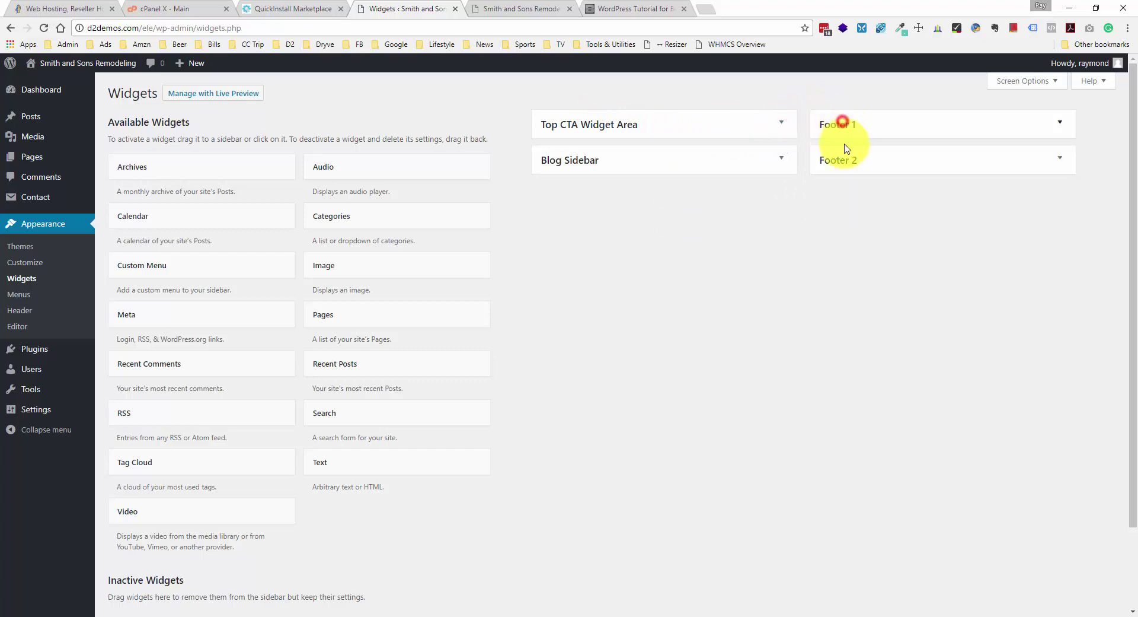
click(780, 135)
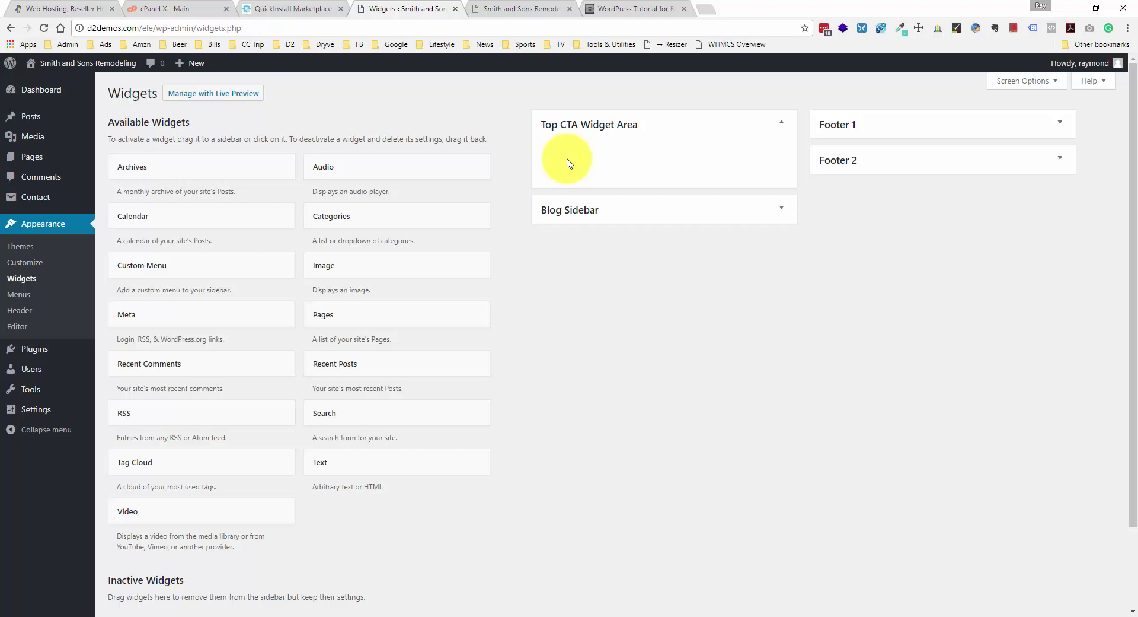
- After reviewing the tutorial's site-branding code, open Twenty Seventeen Child's style.css and click at its end
click(630, 9)
scroll(568, 178, down, 2)
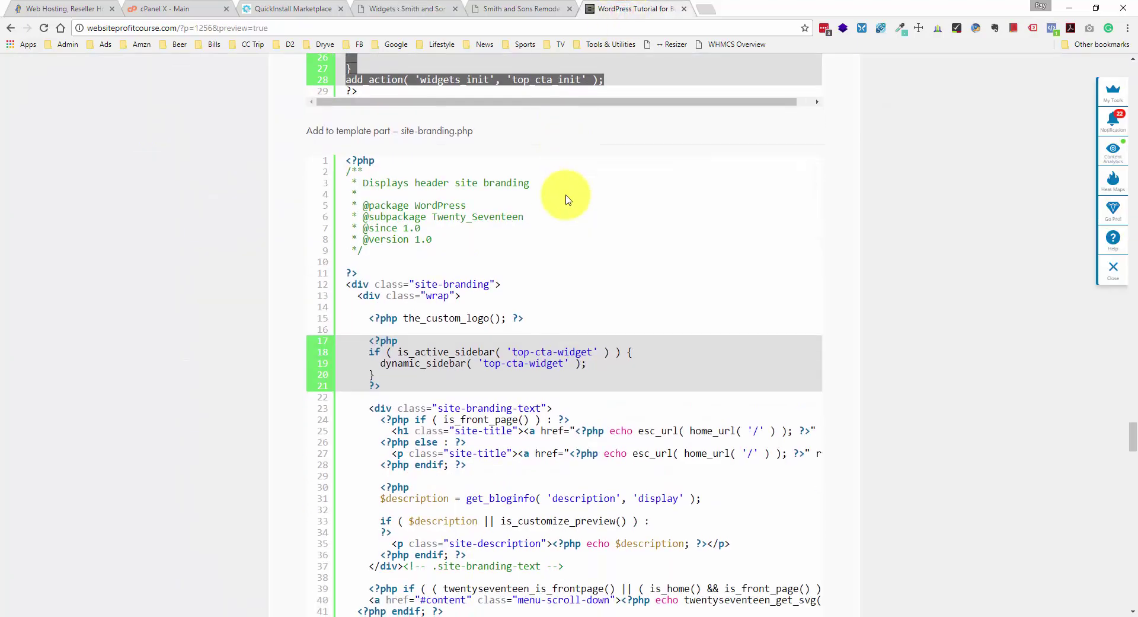
scroll(567, 195, down, 1)
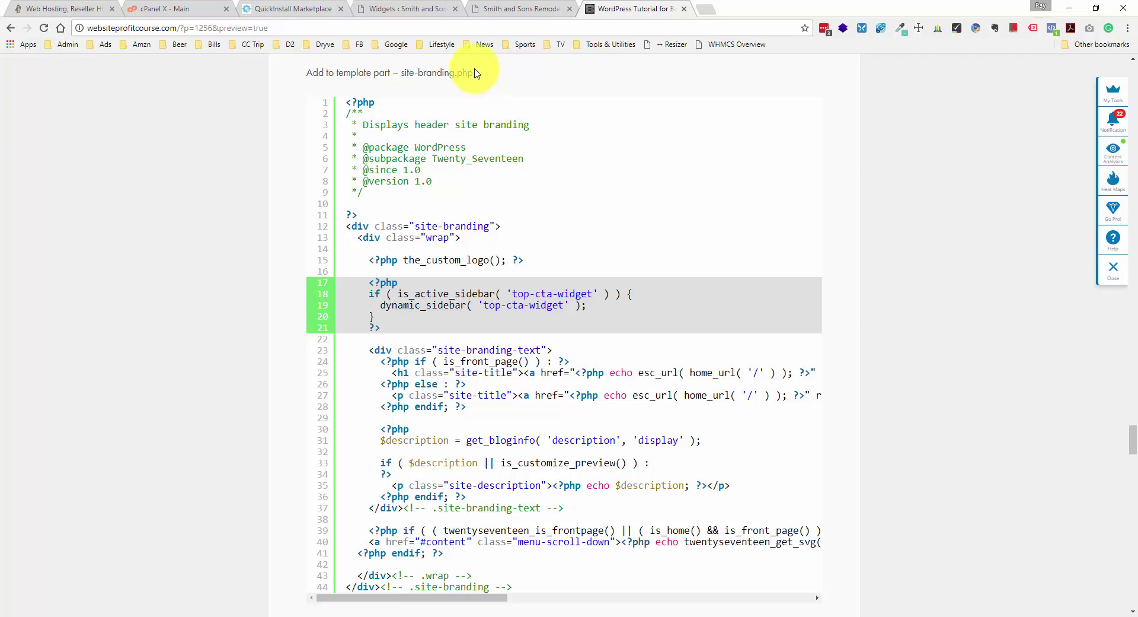
click(426, 12)
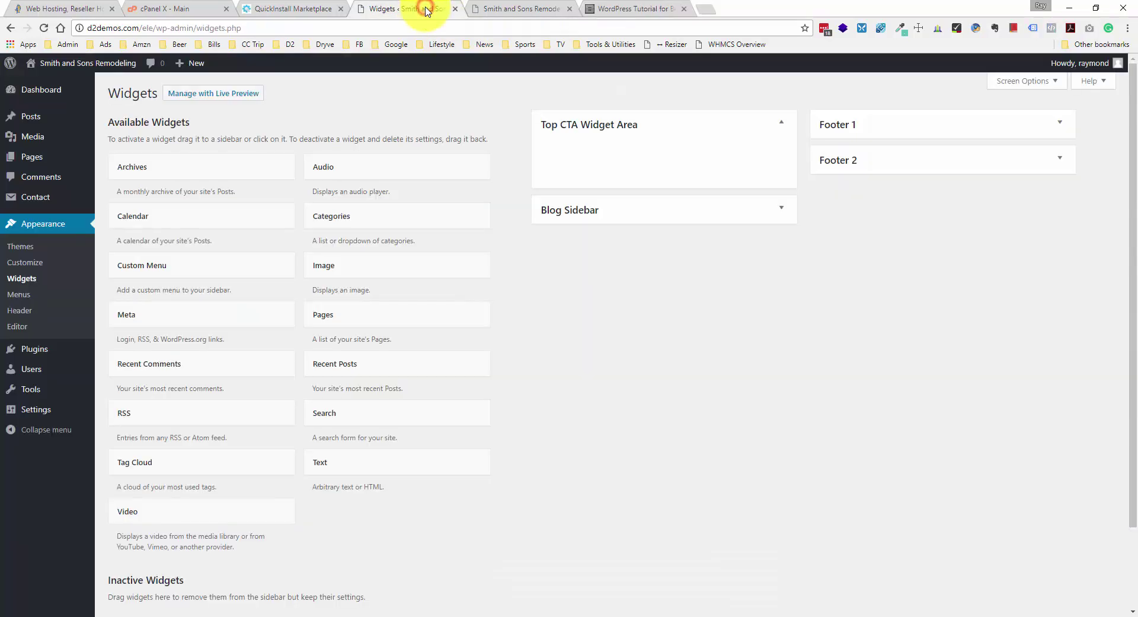
click(18, 326)
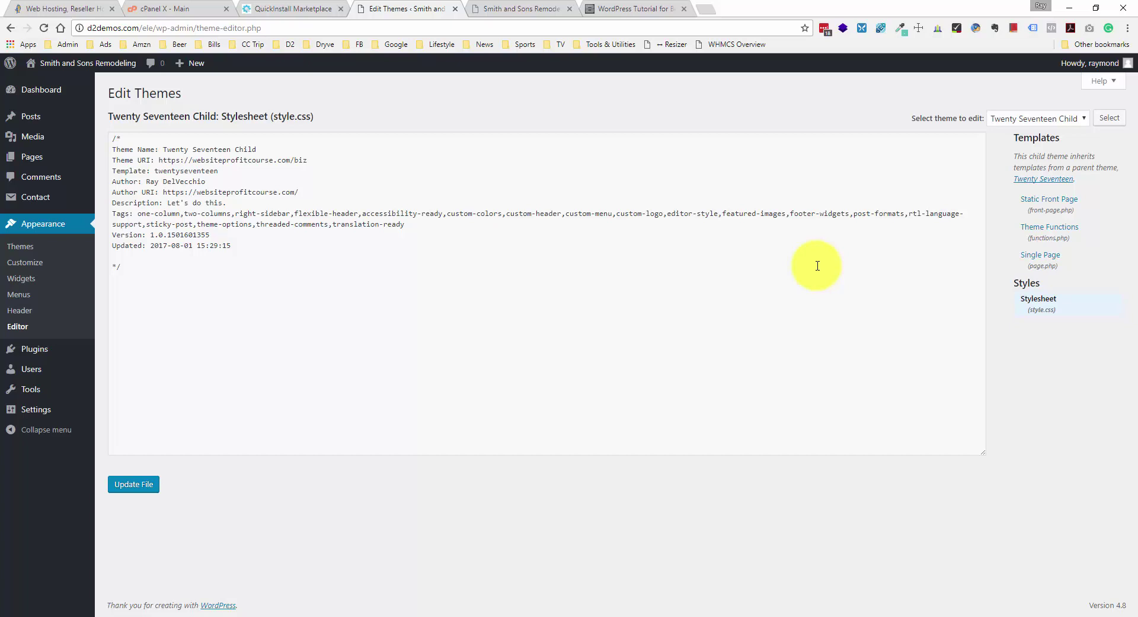
click(819, 303)
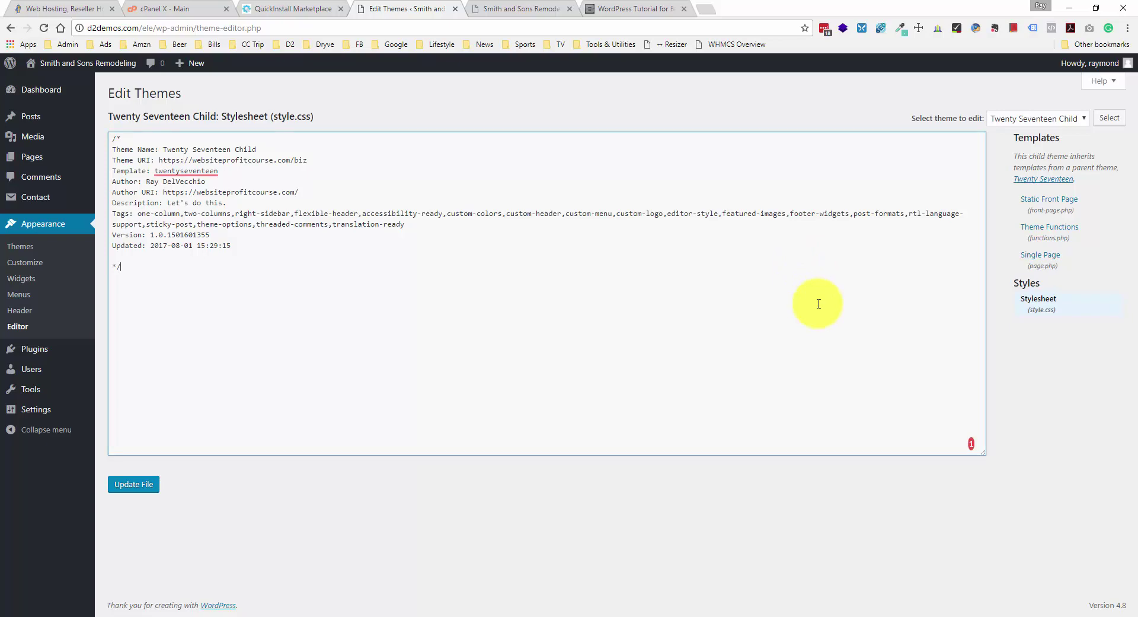
click(509, 612)
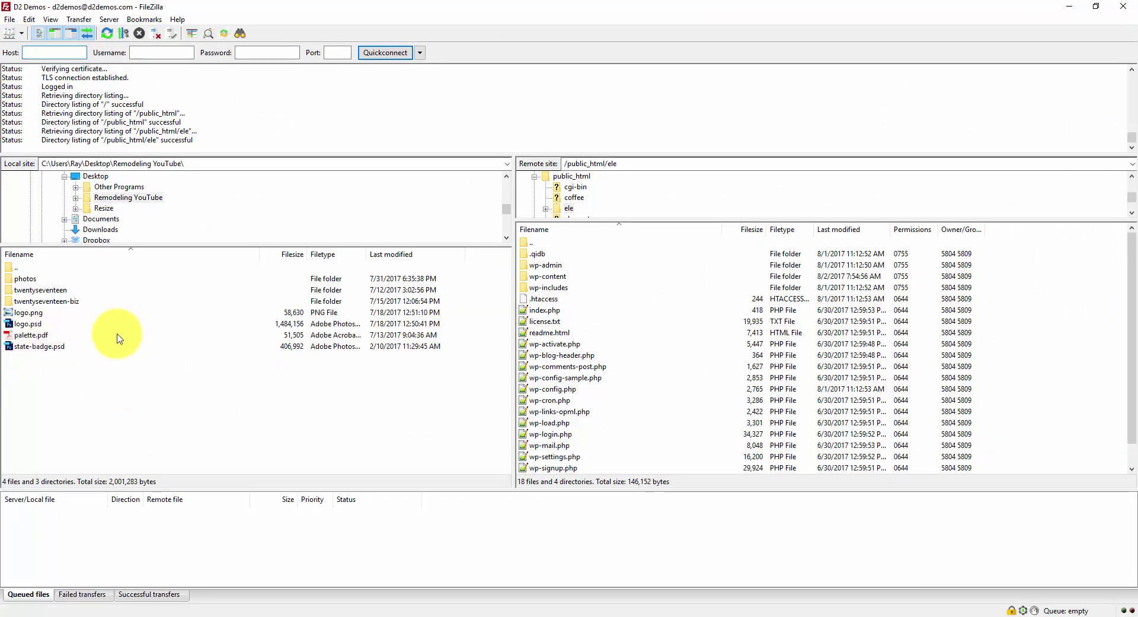
- Open the local twentyseventeen-biz theme folder in FileZilla
click(156, 376)
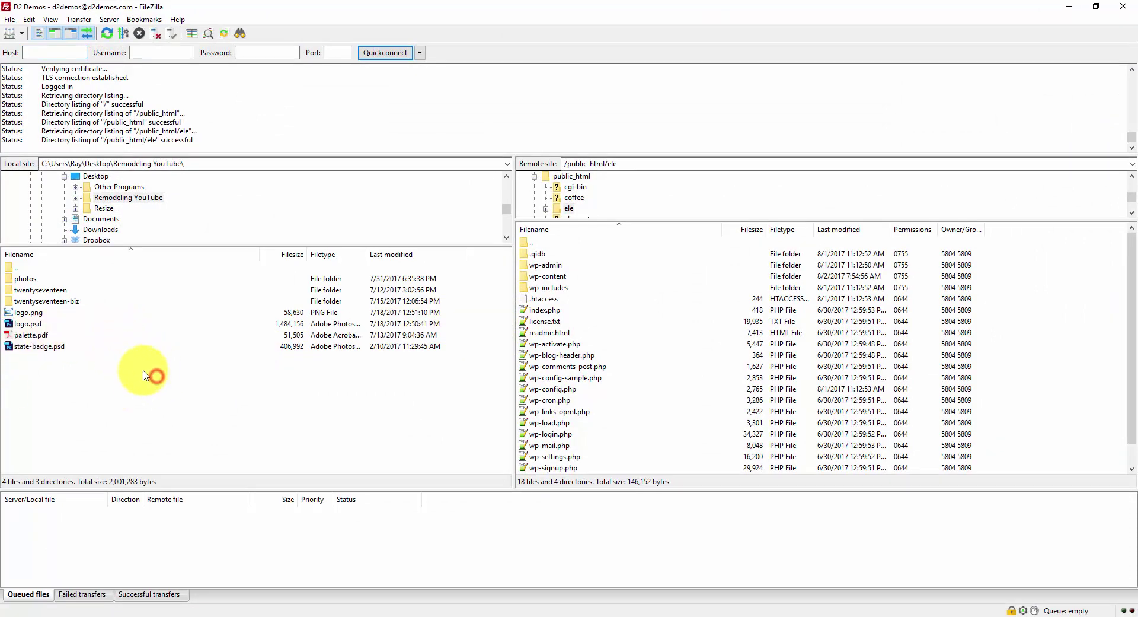
drag(143, 373, 62, 287)
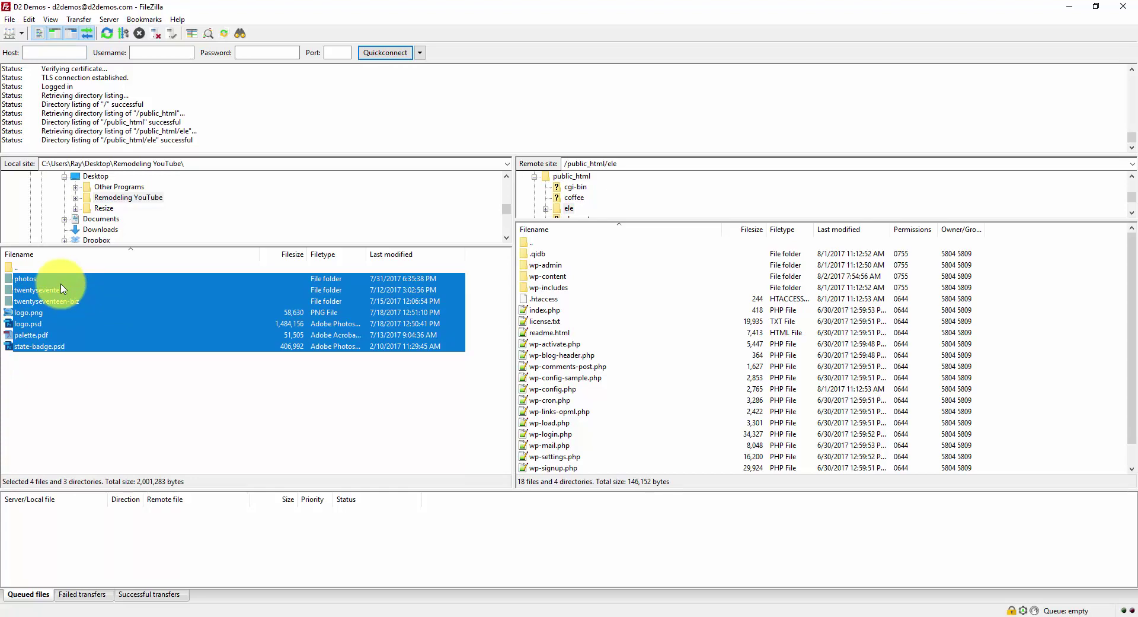
click(99, 365)
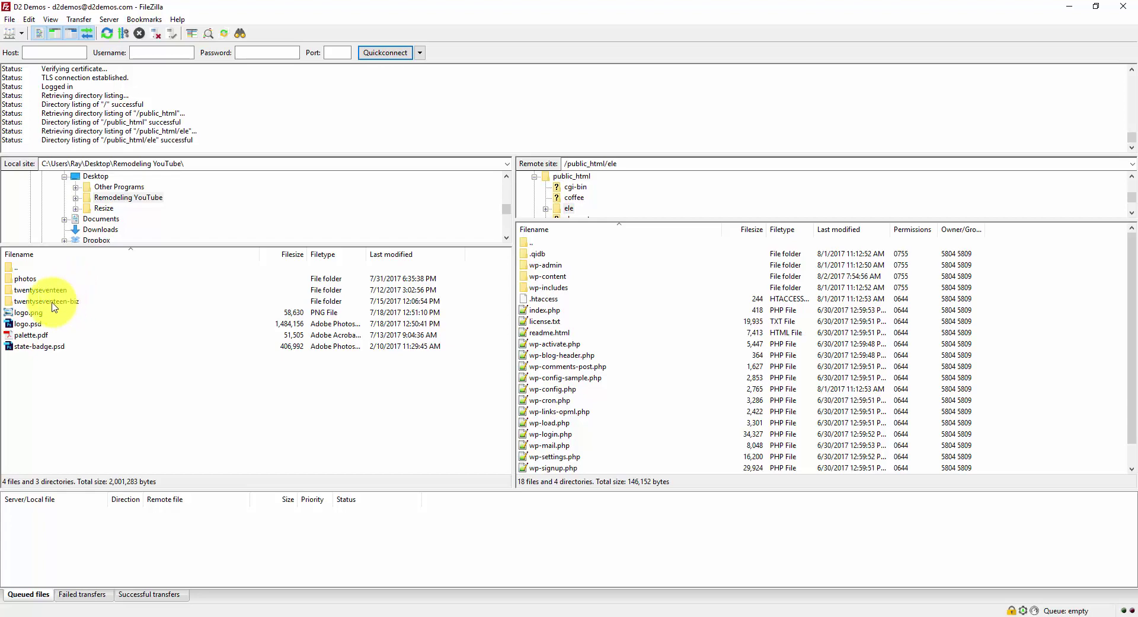
drag(54, 302, 106, 305)
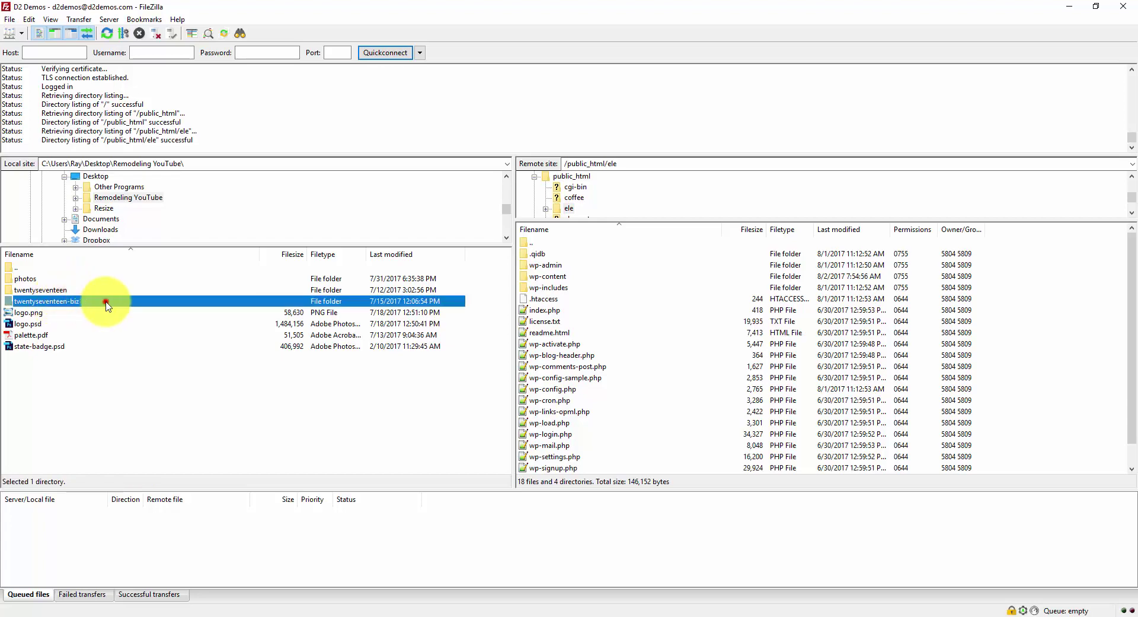
double_click(107, 305)
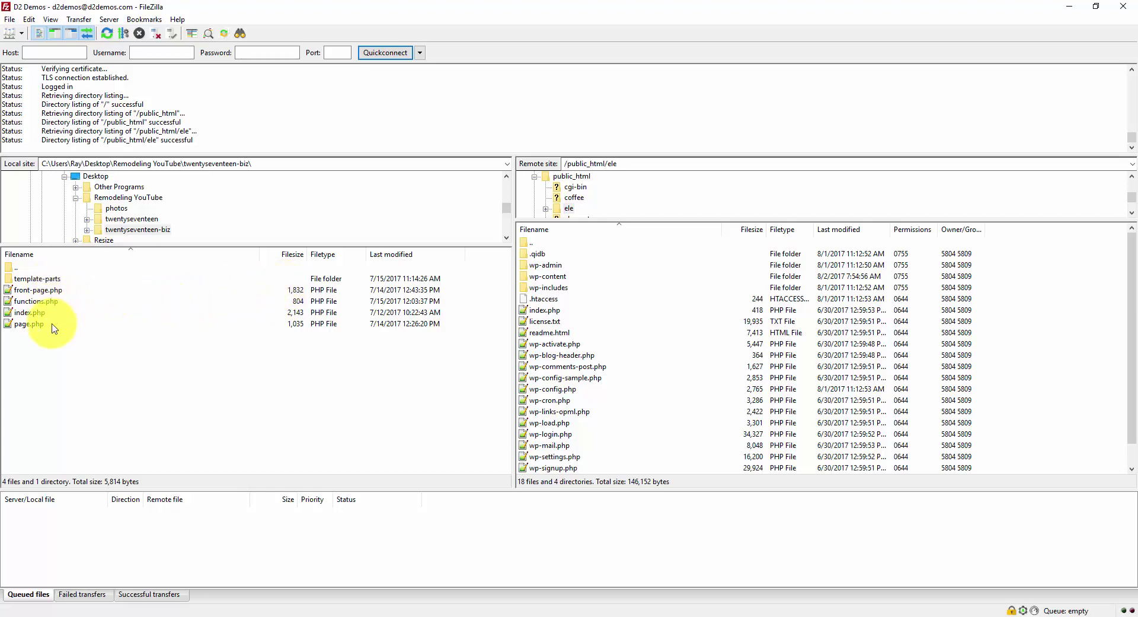
- Confirm template-parts/header contains site-branding.php, then go back up to twentyseventeen-biz
drag(52, 331, 46, 295)
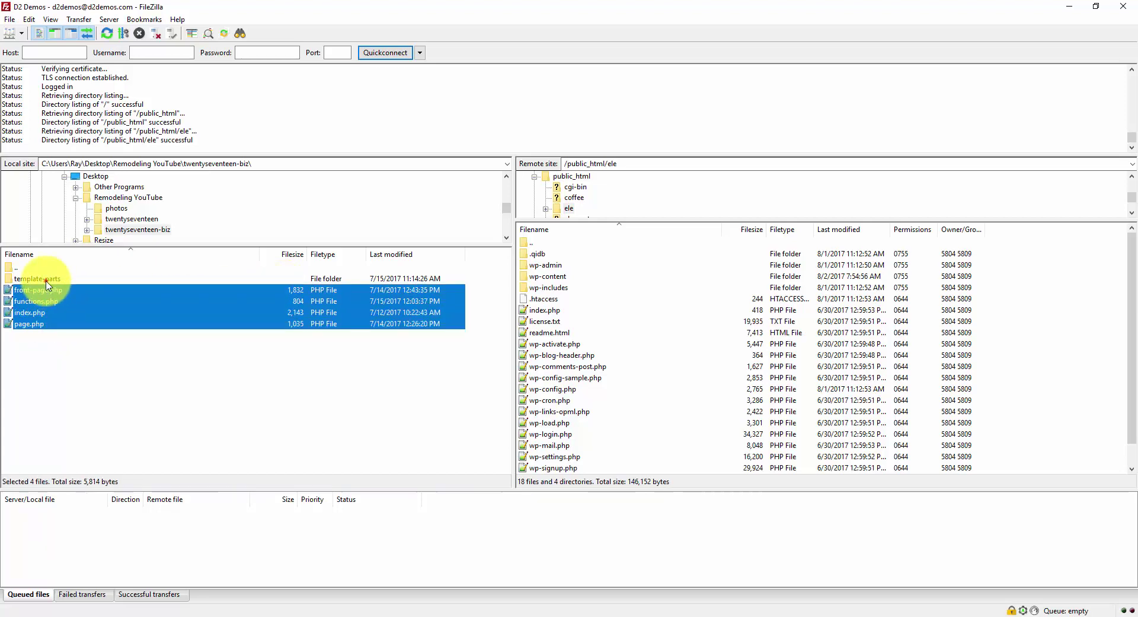
click(47, 282)
double_click(48, 282)
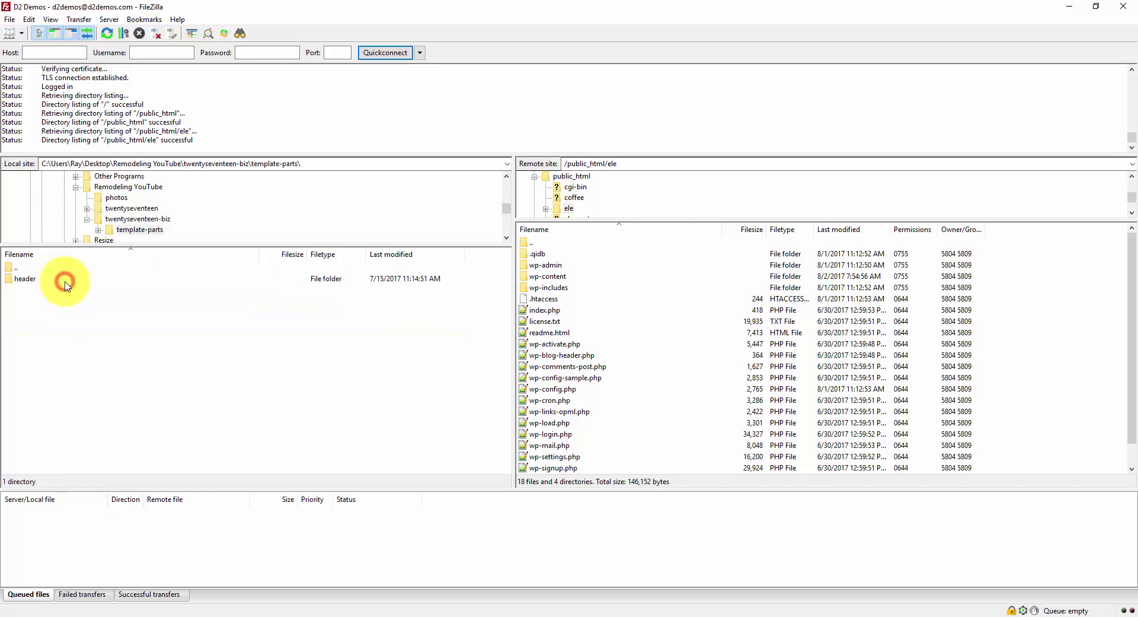
click(56, 282)
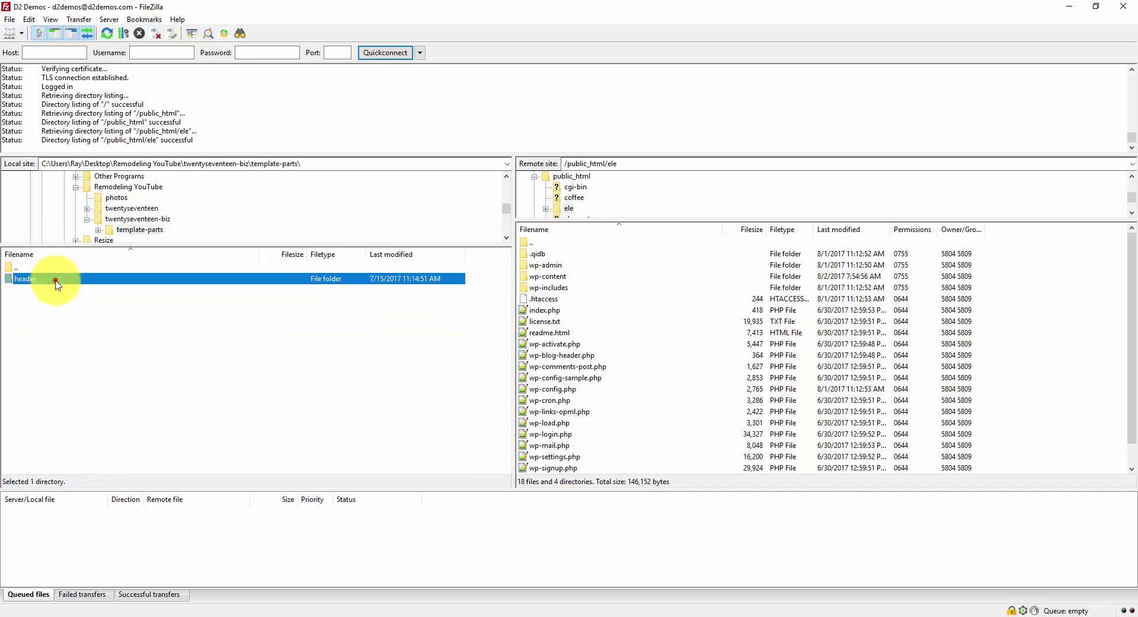
double_click(55, 281)
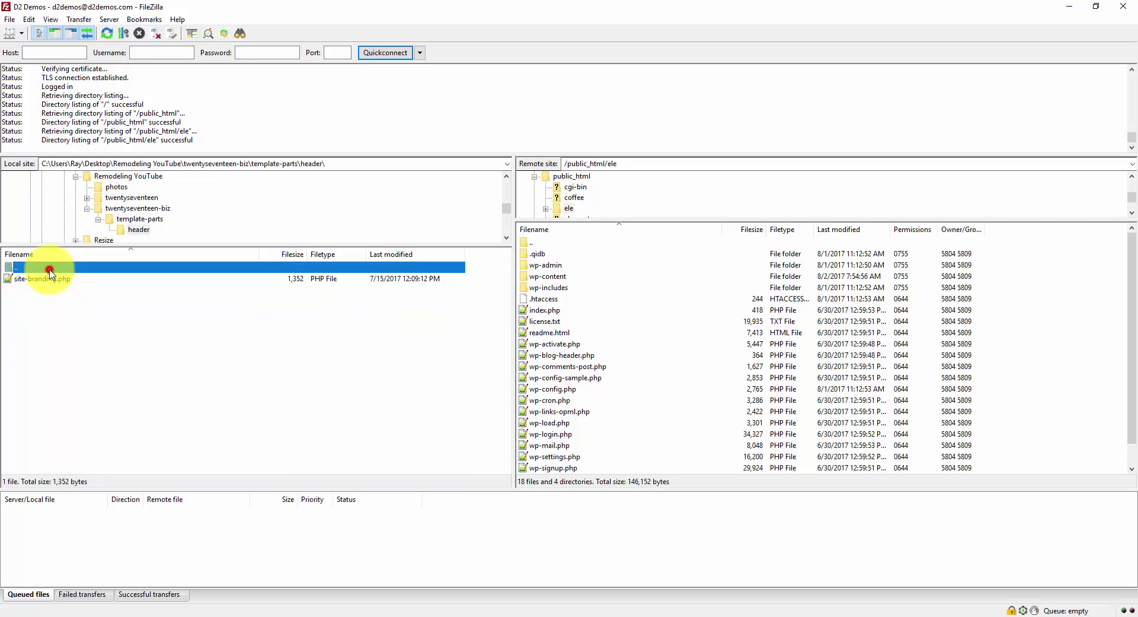
double_click(49, 268)
click(49, 268)
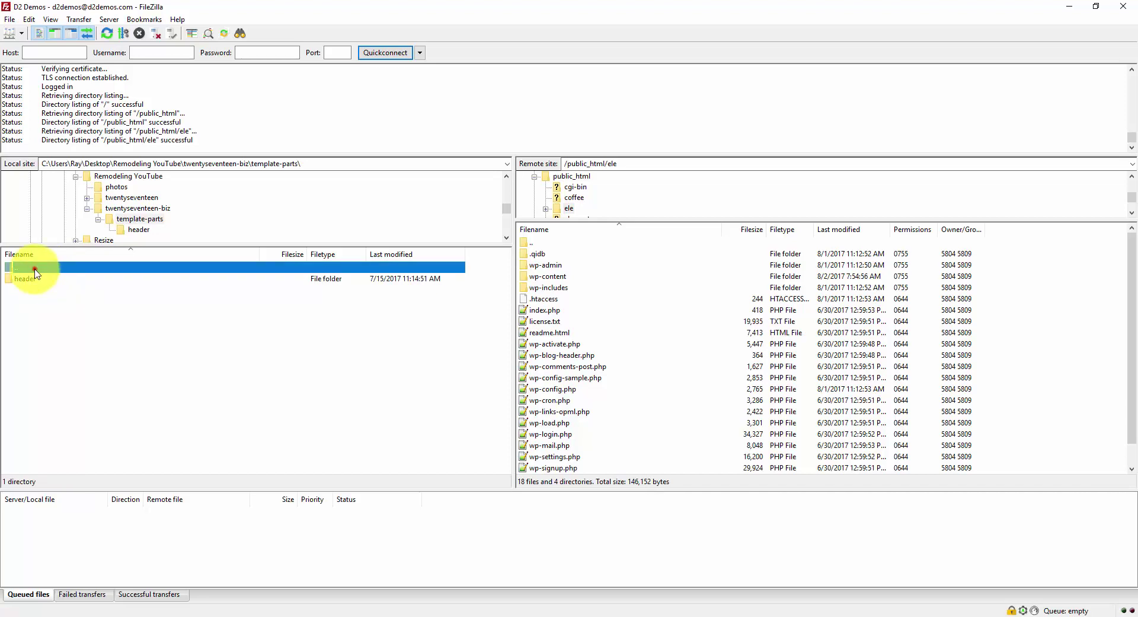
double_click(35, 269)
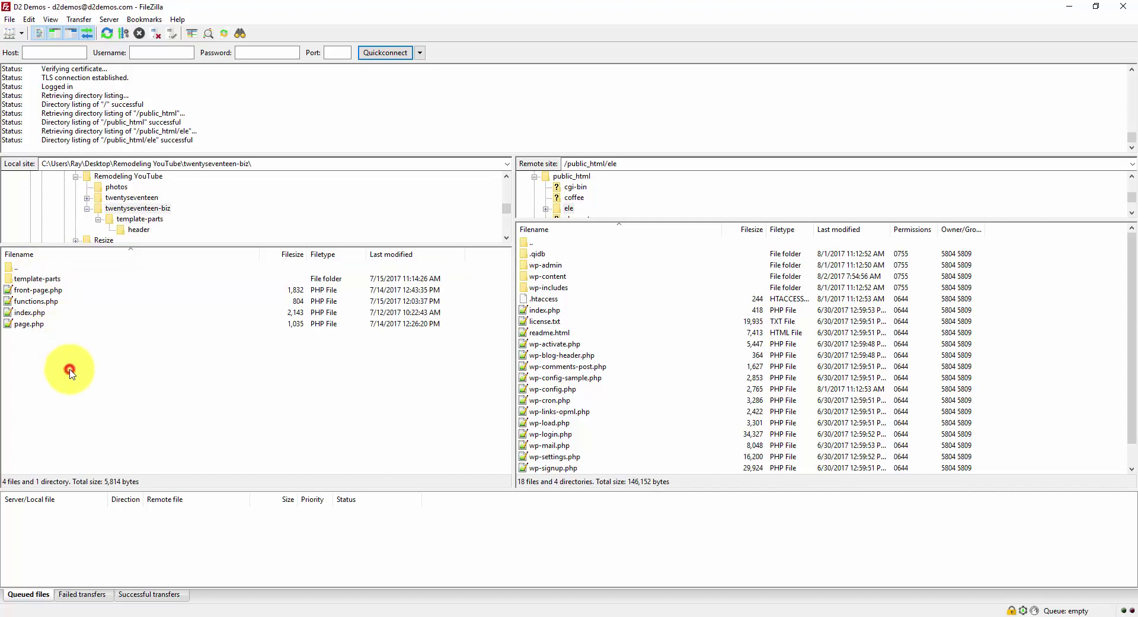
- Navigate the remote side to wp-content/themes/twentyseventeen-child/template-parts/header
click(569, 279)
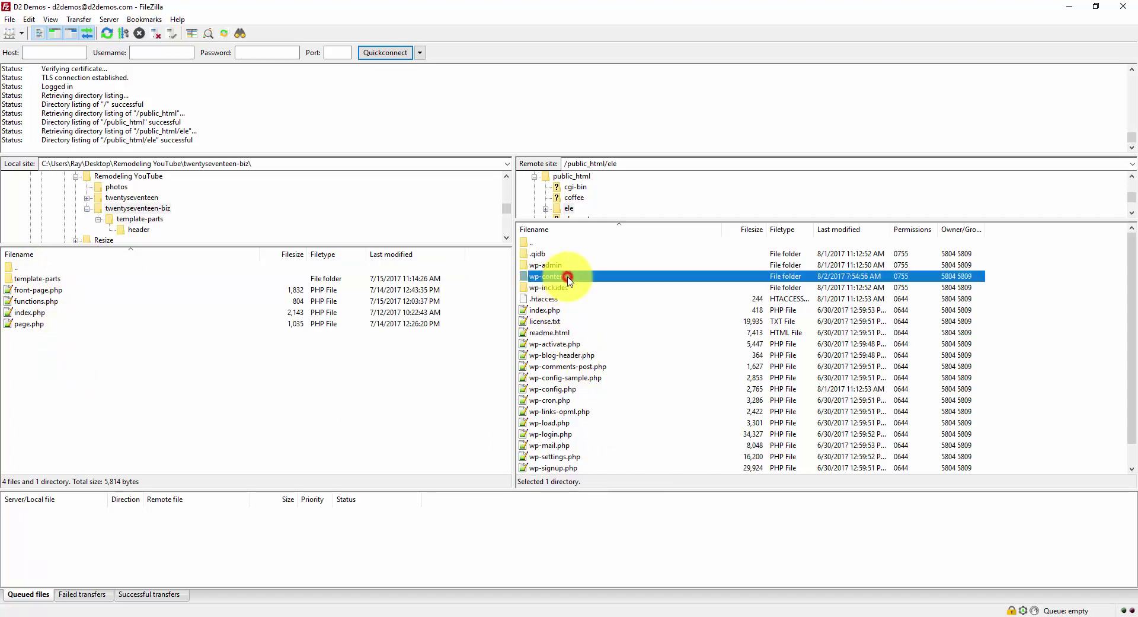
double_click(598, 276)
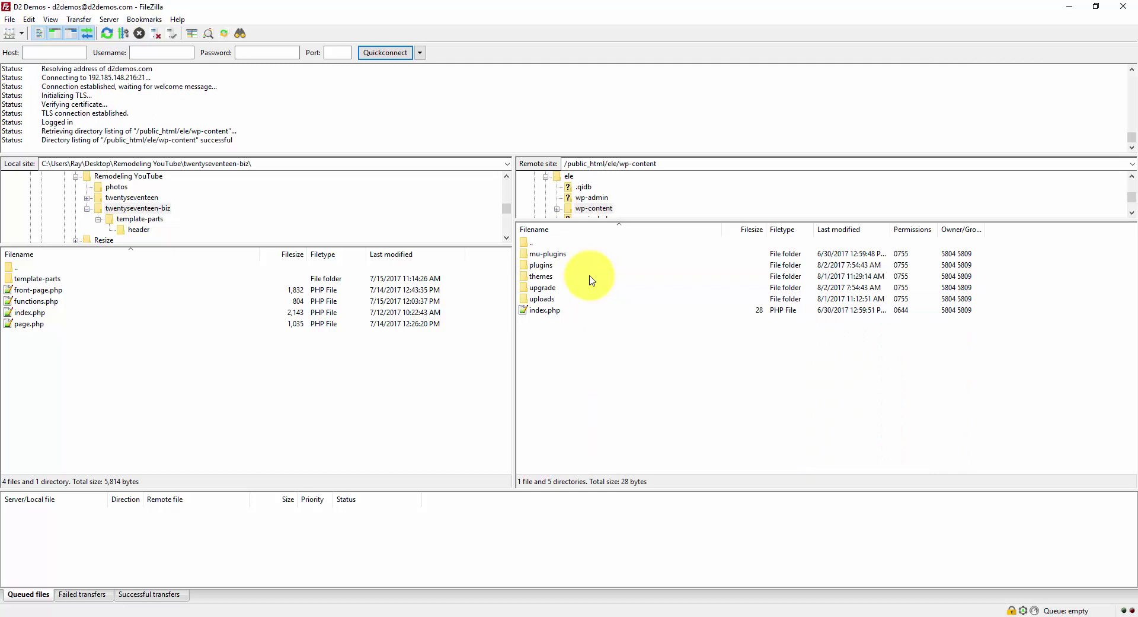
double_click(591, 277)
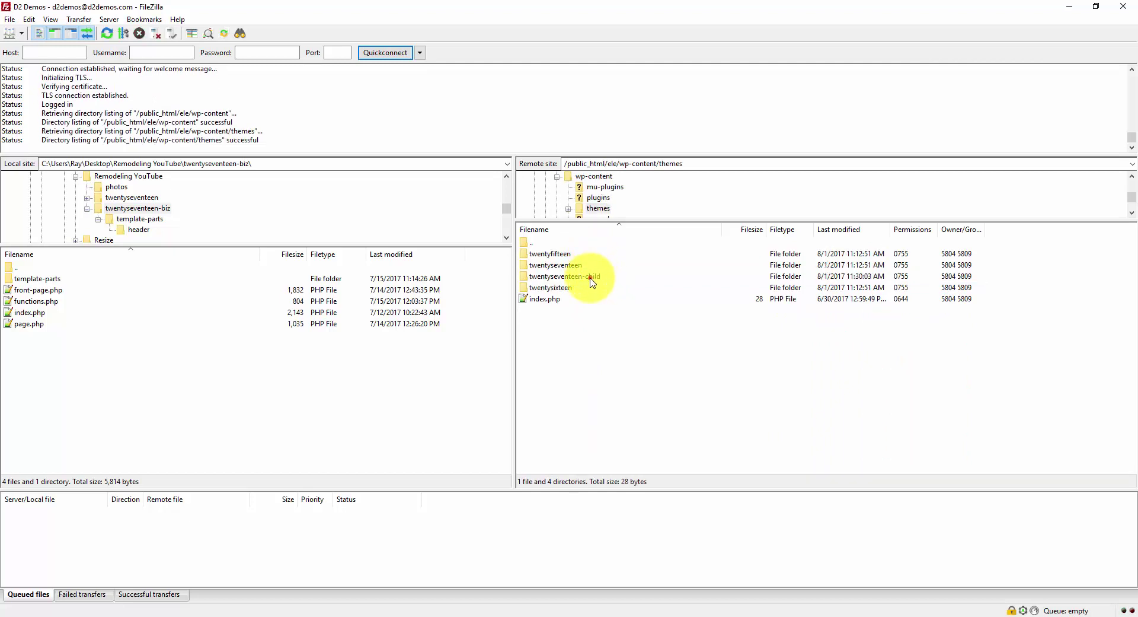
double_click(591, 277)
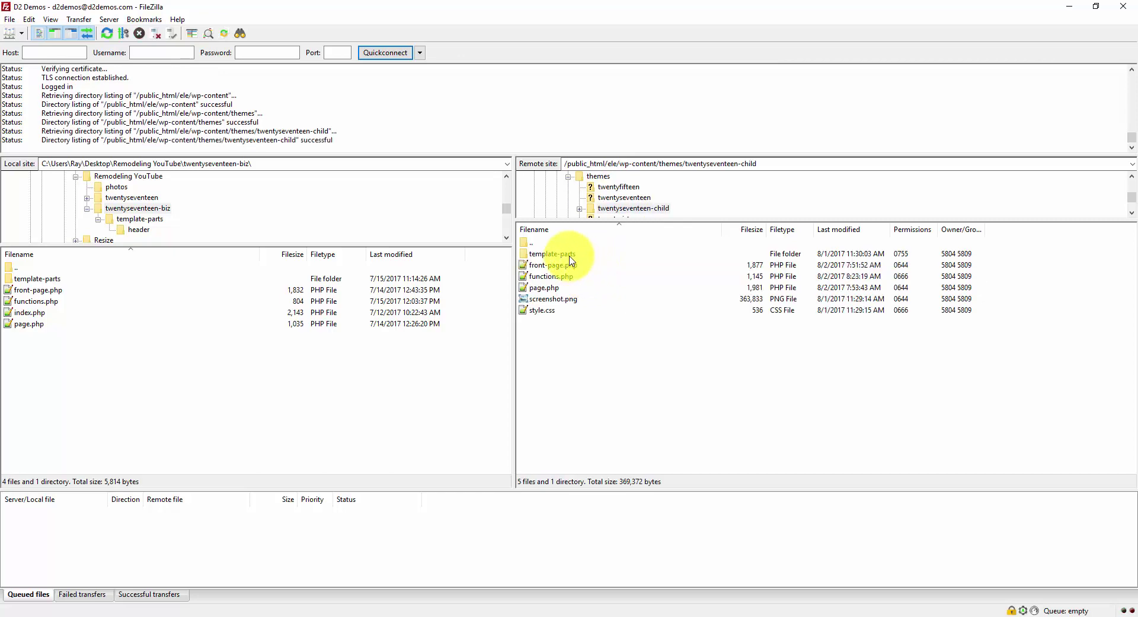
click(569, 259)
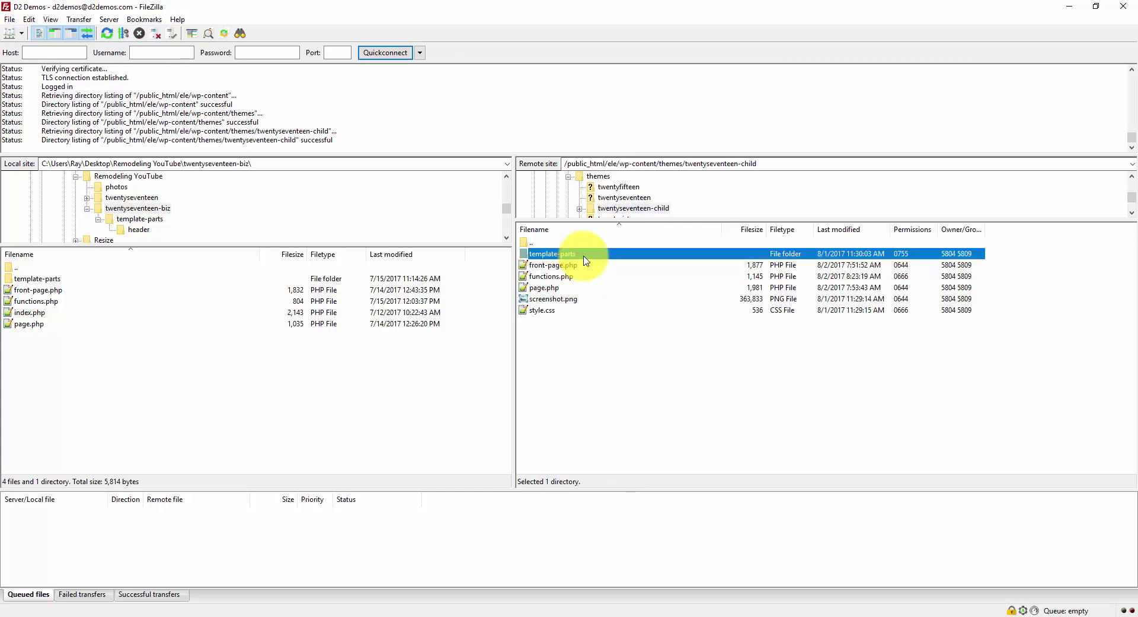
double_click(585, 259)
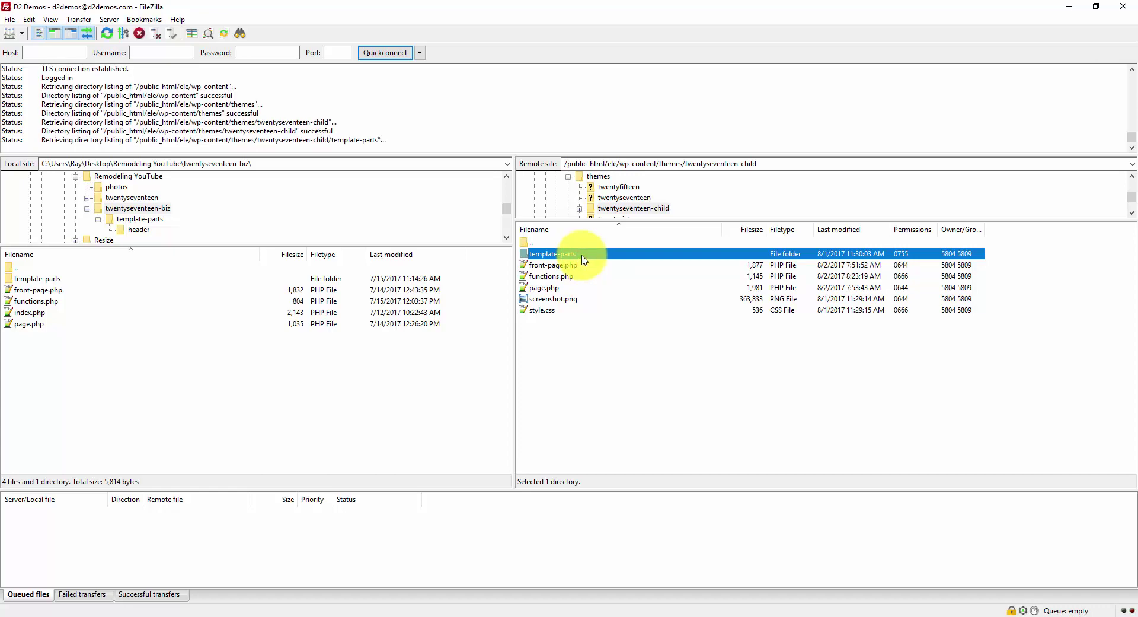
double_click(585, 259)
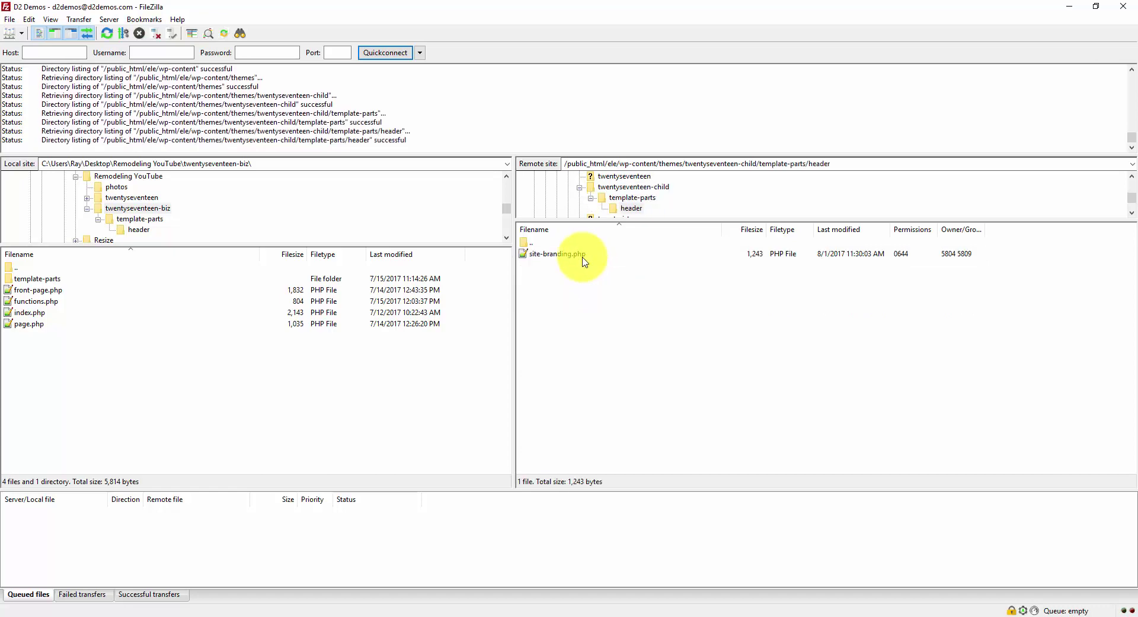
- Download site-branding.php into the local Remodeling YouTube folder
double_click(21, 267)
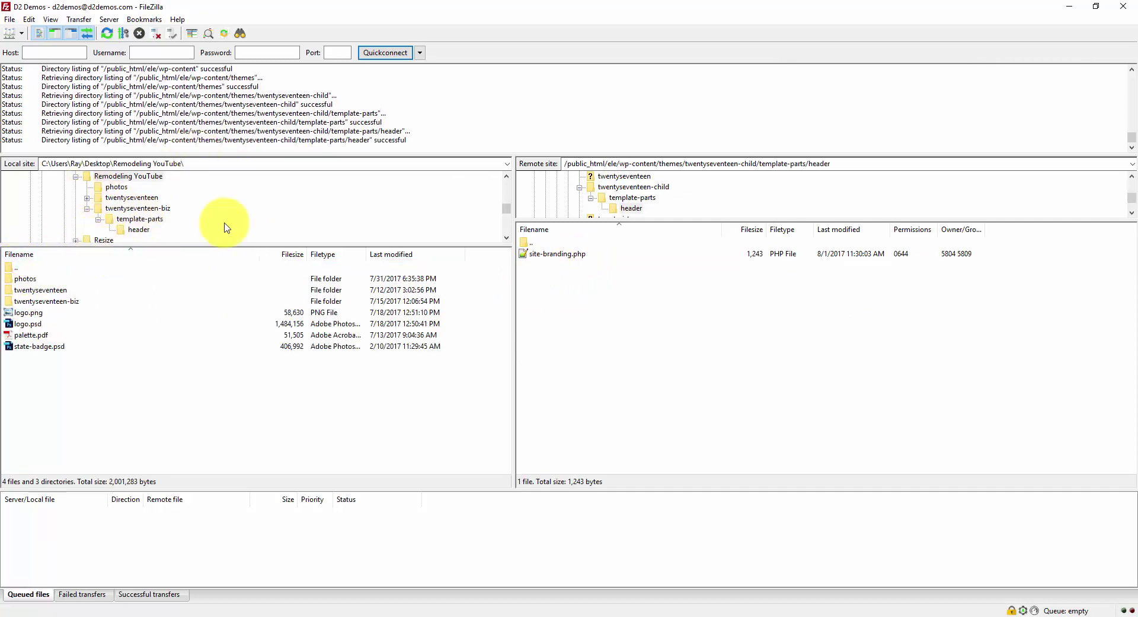
click(115, 402)
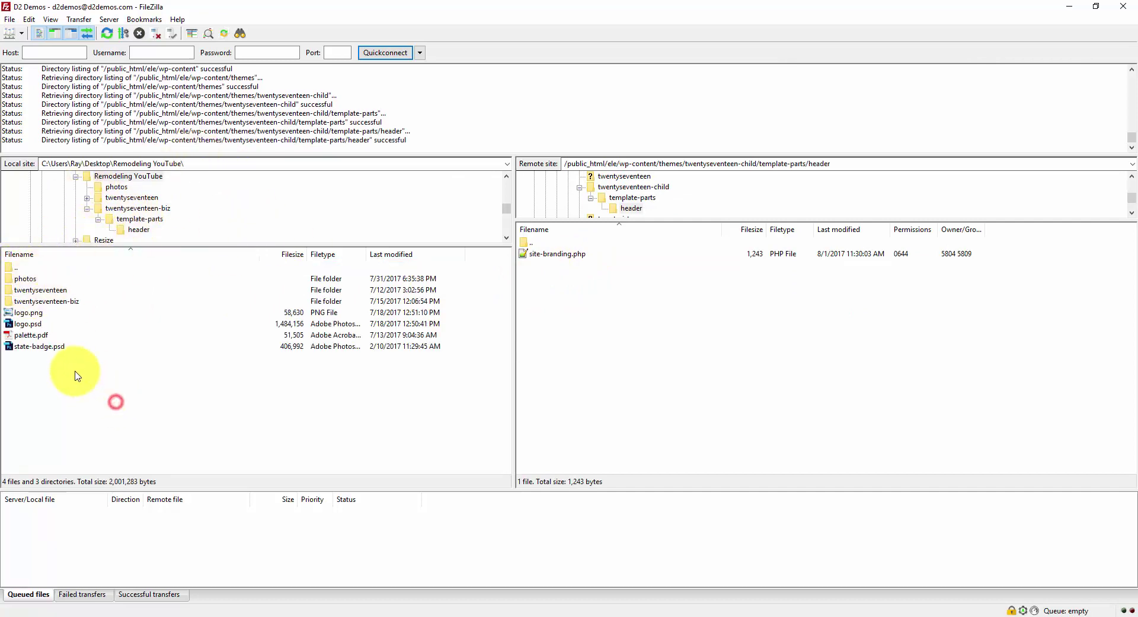
click(610, 255)
drag(562, 256, 90, 430)
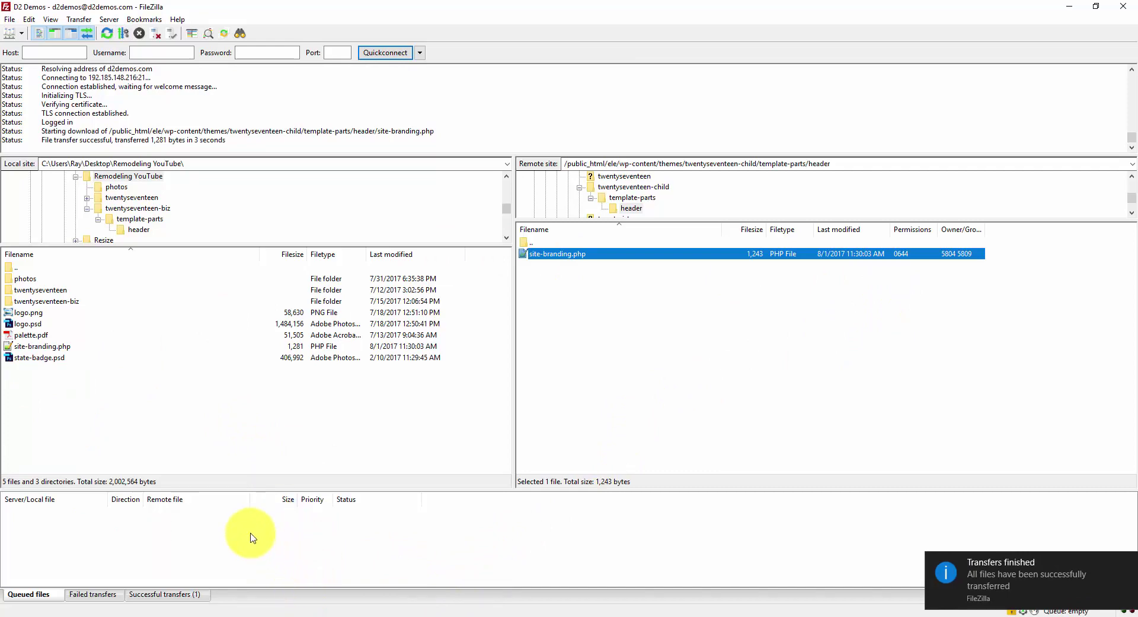
- Open site-branding.php from the Remodeling YouTube folder in Notepad++
click(381, 612)
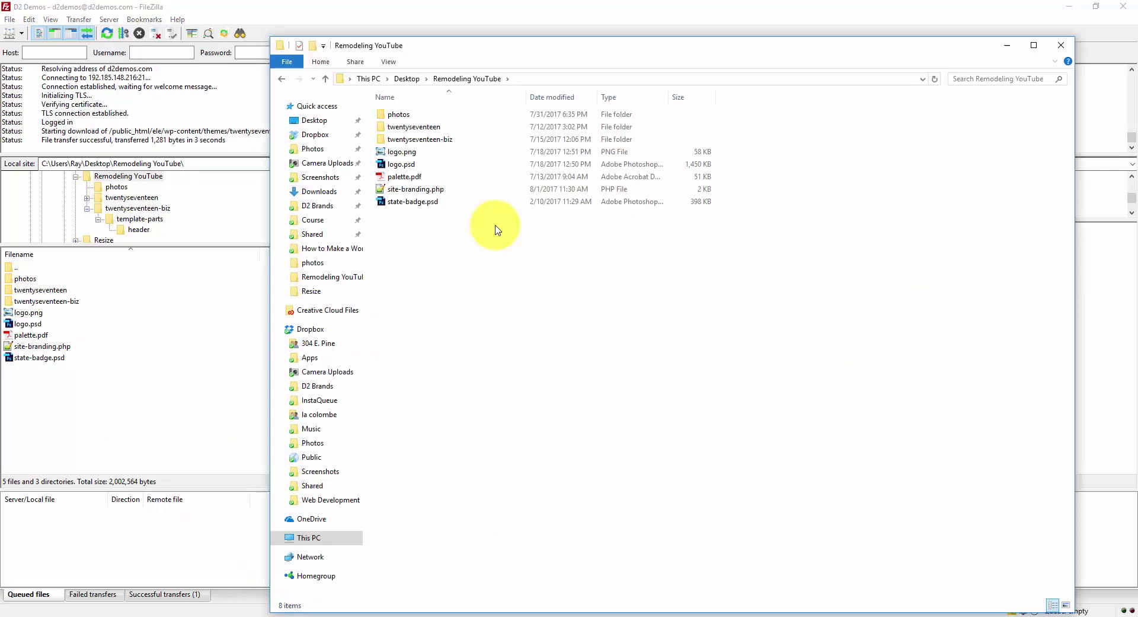
click(436, 191)
right_click(436, 190)
click(427, 190)
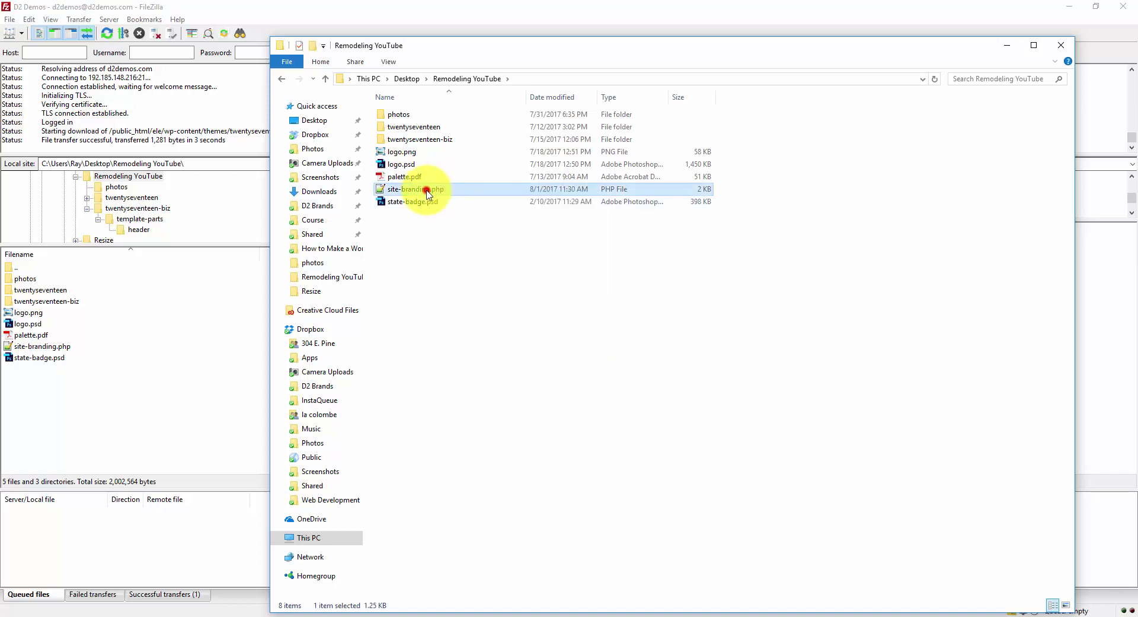
double_click(428, 191)
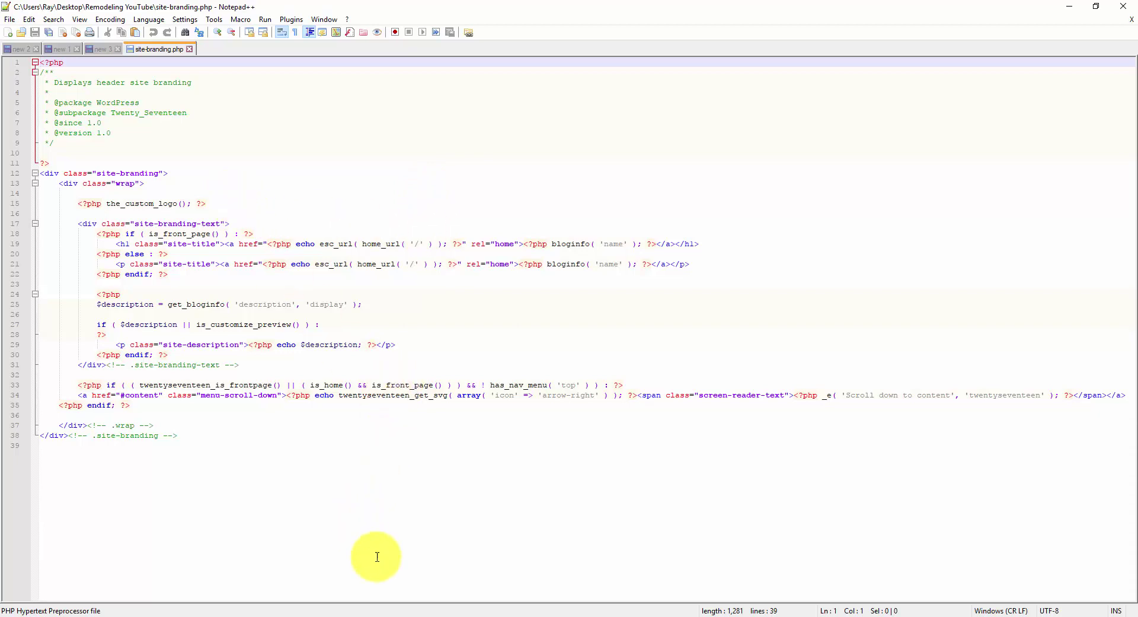
mouse_move(393, 614)
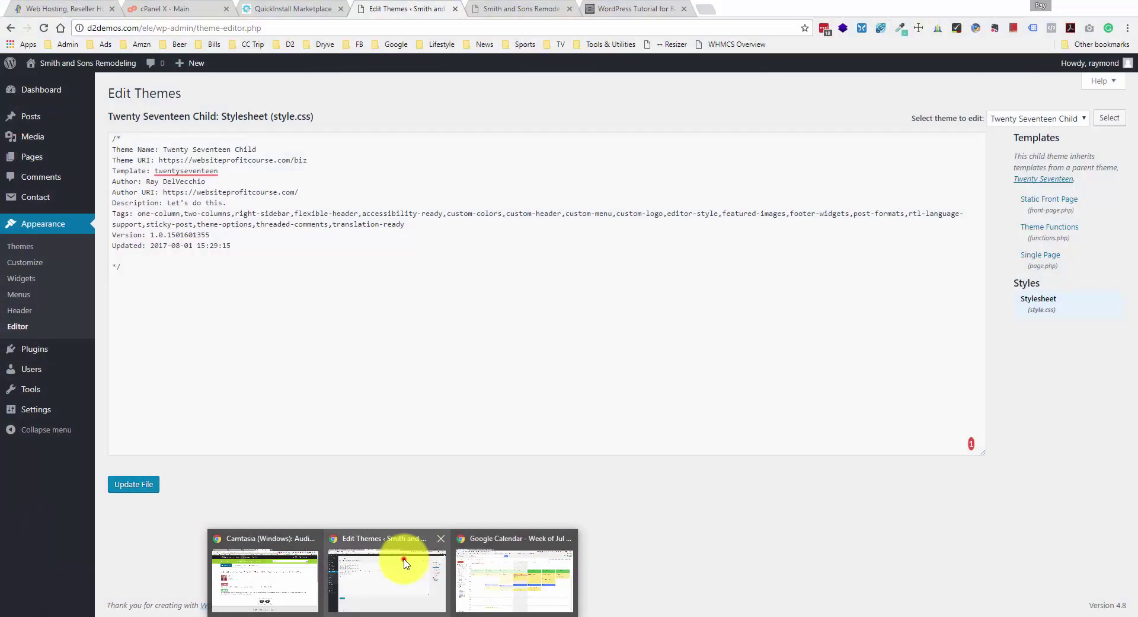
click(402, 558)
- Copy lines 17–21, the top-cta-widget block, from the tutorial's site-branding.php example
click(629, 7)
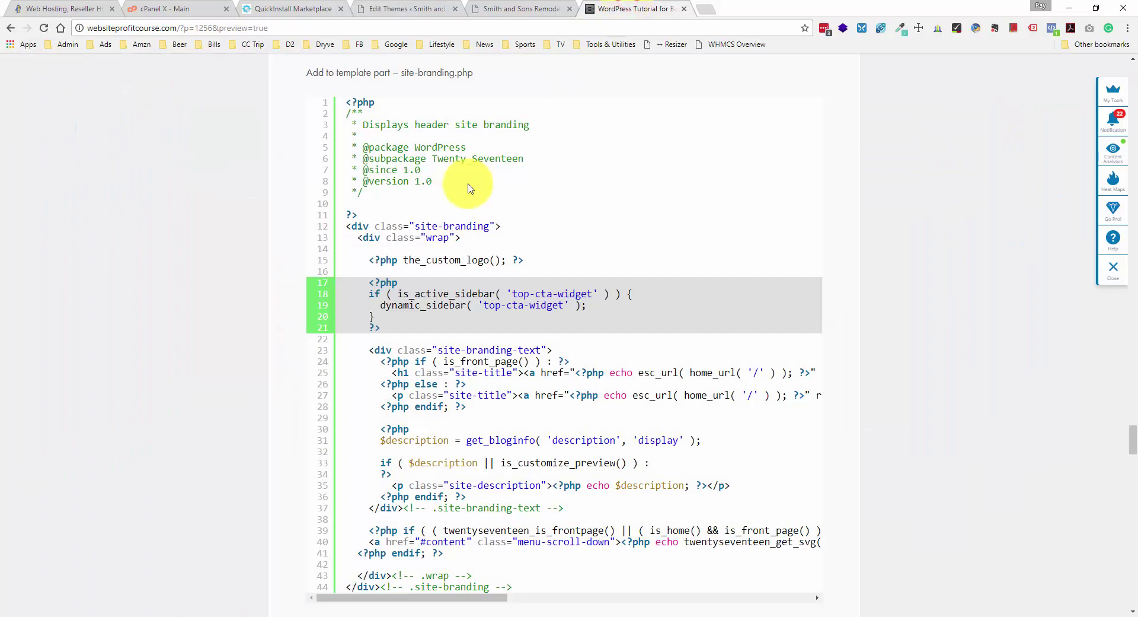
scroll(384, 276, down, 1)
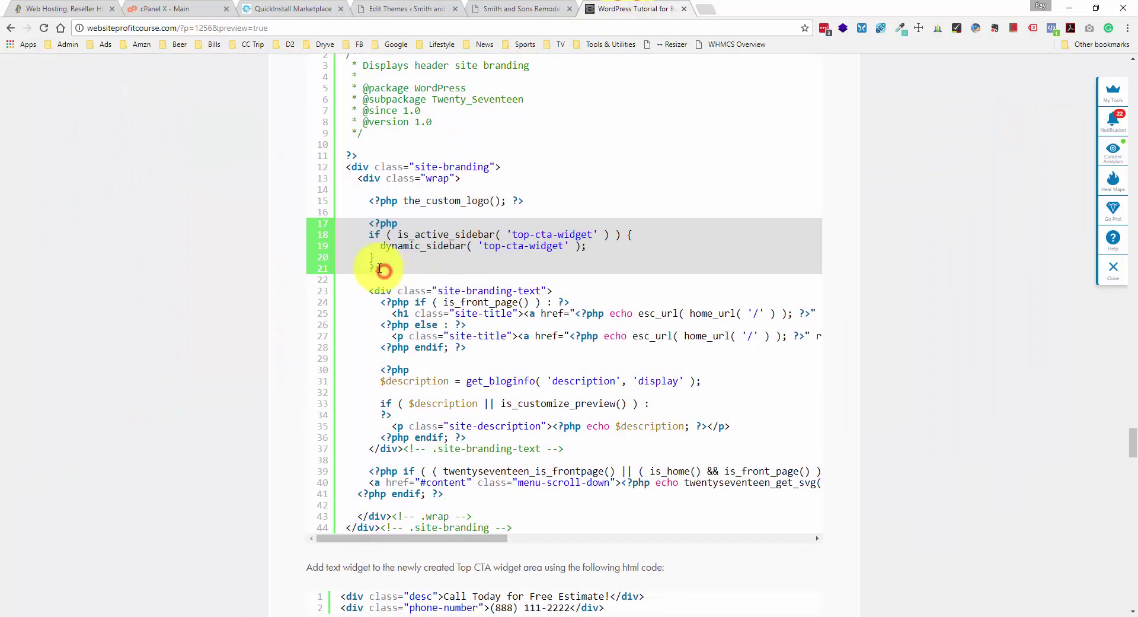
drag(384, 271, 339, 222)
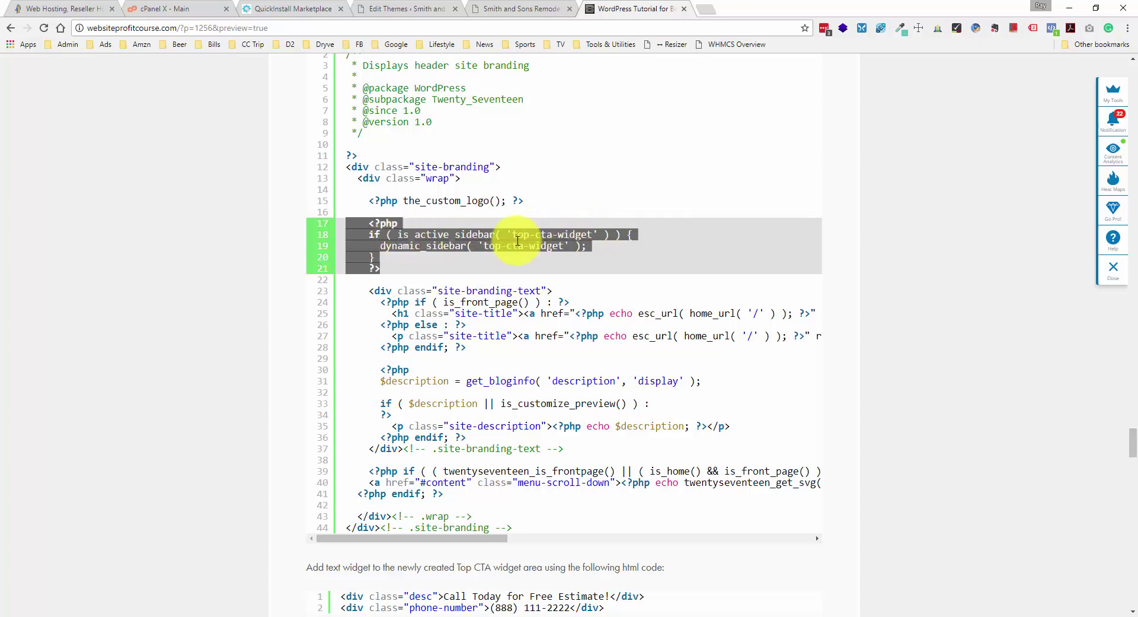
right_click(384, 246)
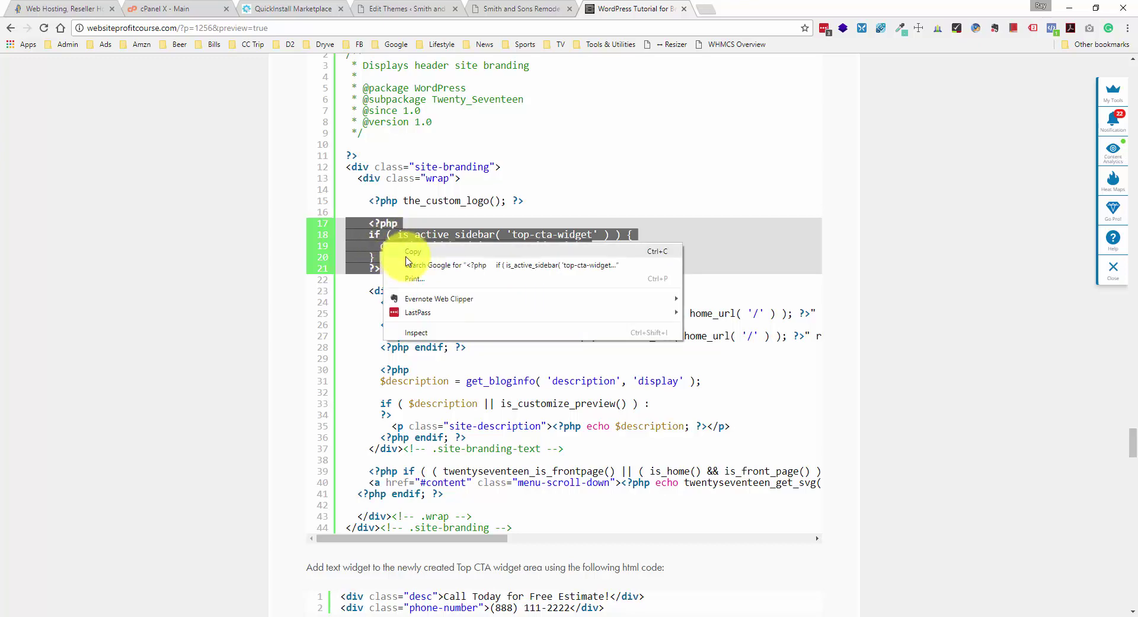
click(410, 251)
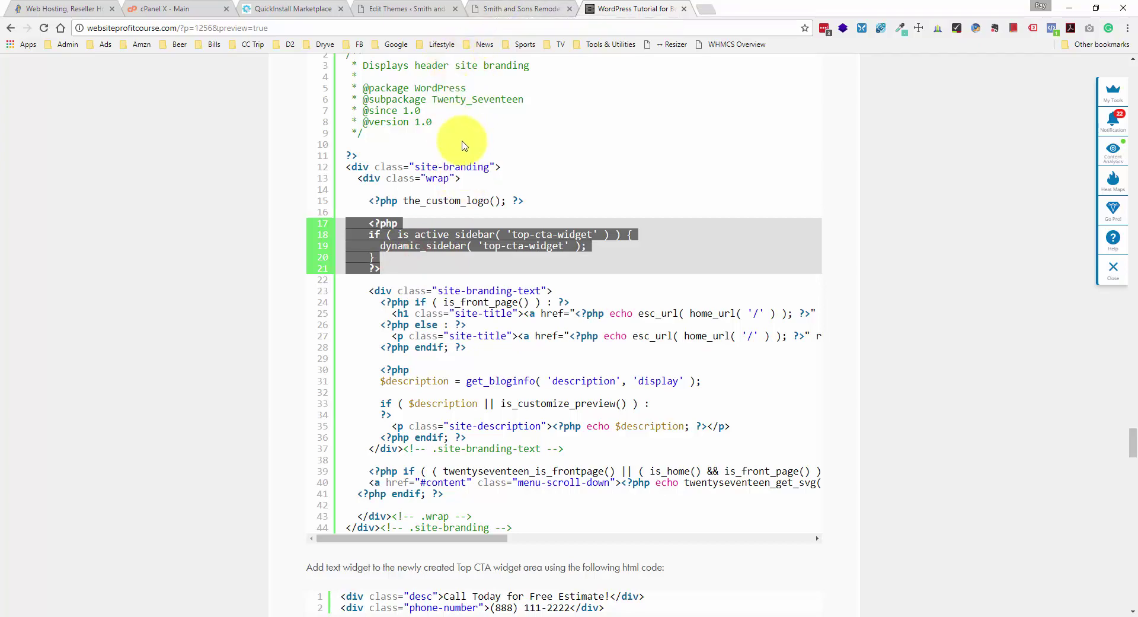
drag(367, 202, 530, 202)
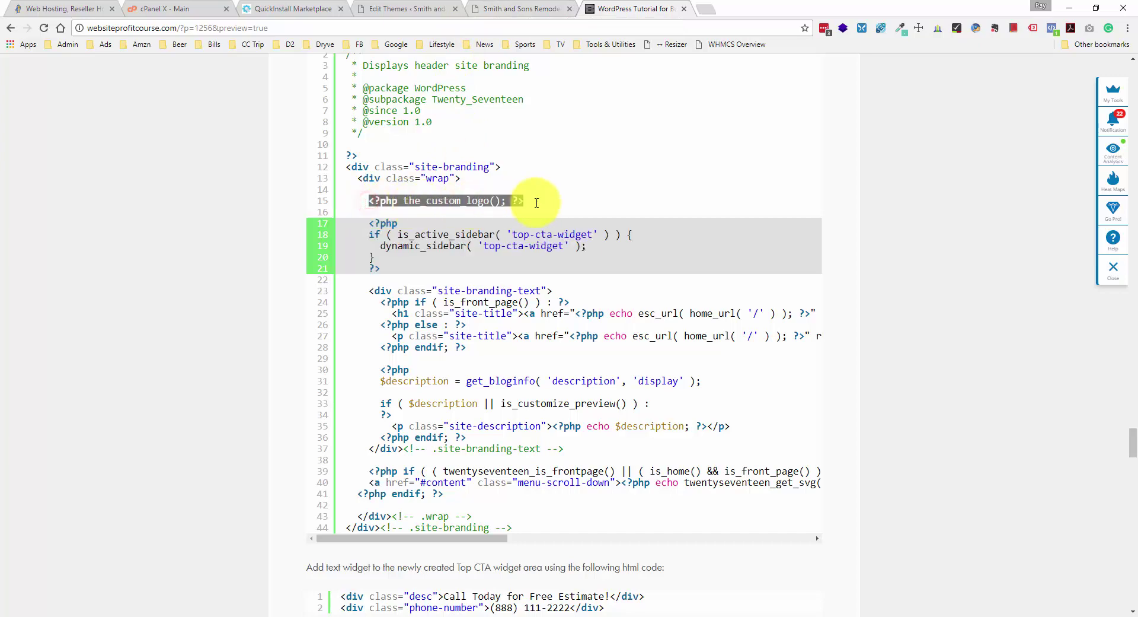
click(536, 203)
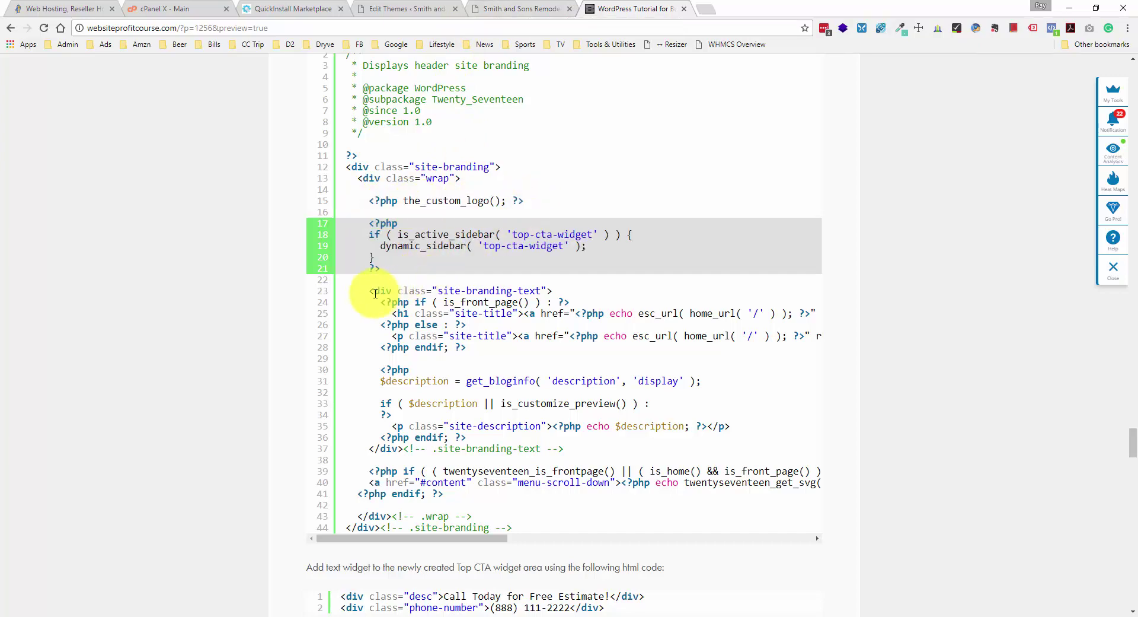
drag(369, 291, 580, 291)
click(580, 291)
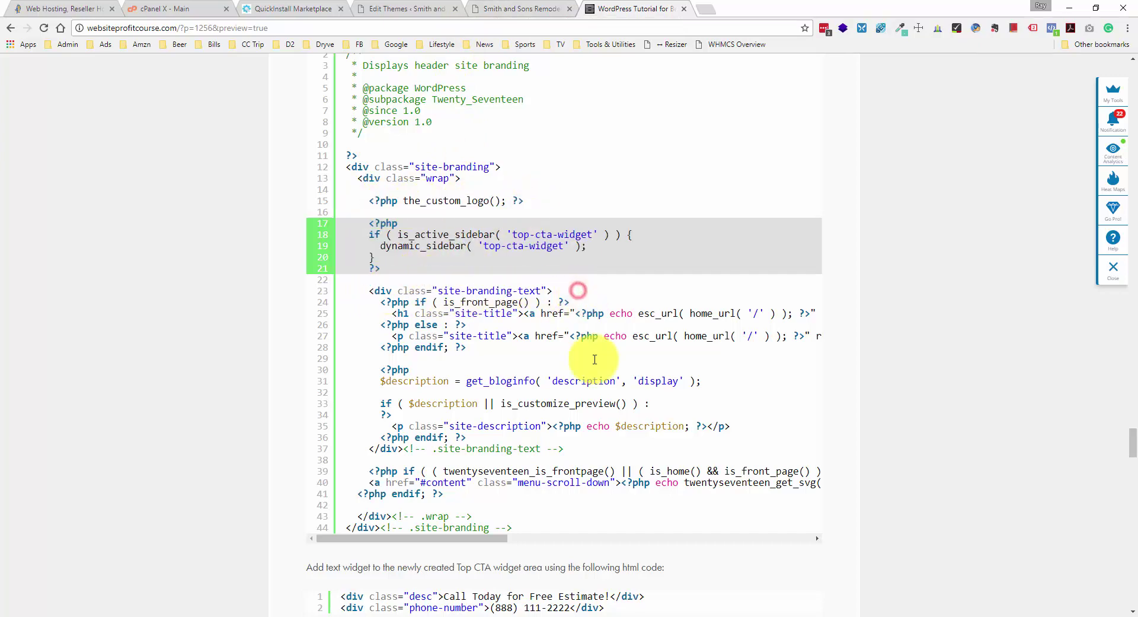
key(alt+Tab)
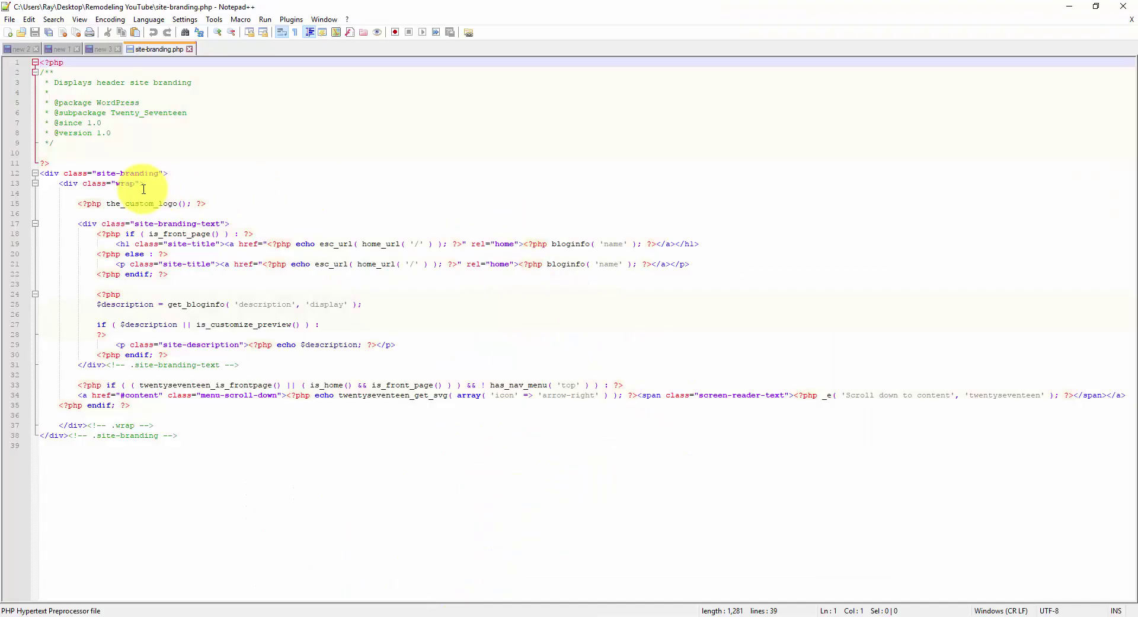
- Paste the top-cta-widget block after line 15, indent lines 17–21, and save site-branding.php
click(209, 203)
key(Return)
key(Return)
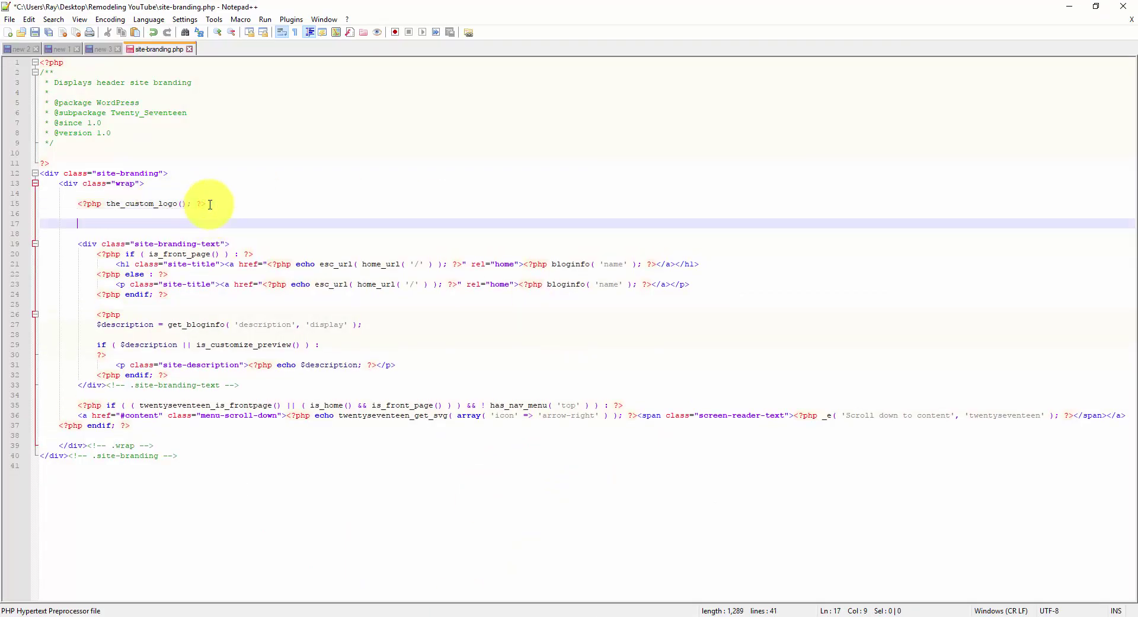
key(ctrl+v)
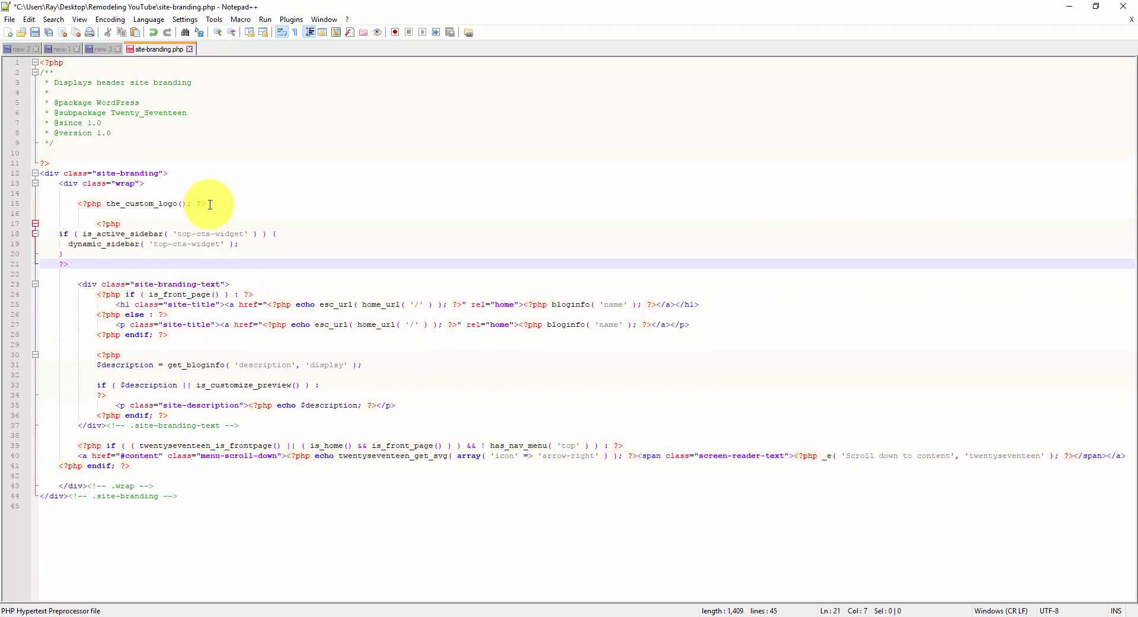
drag(97, 223, 59, 222)
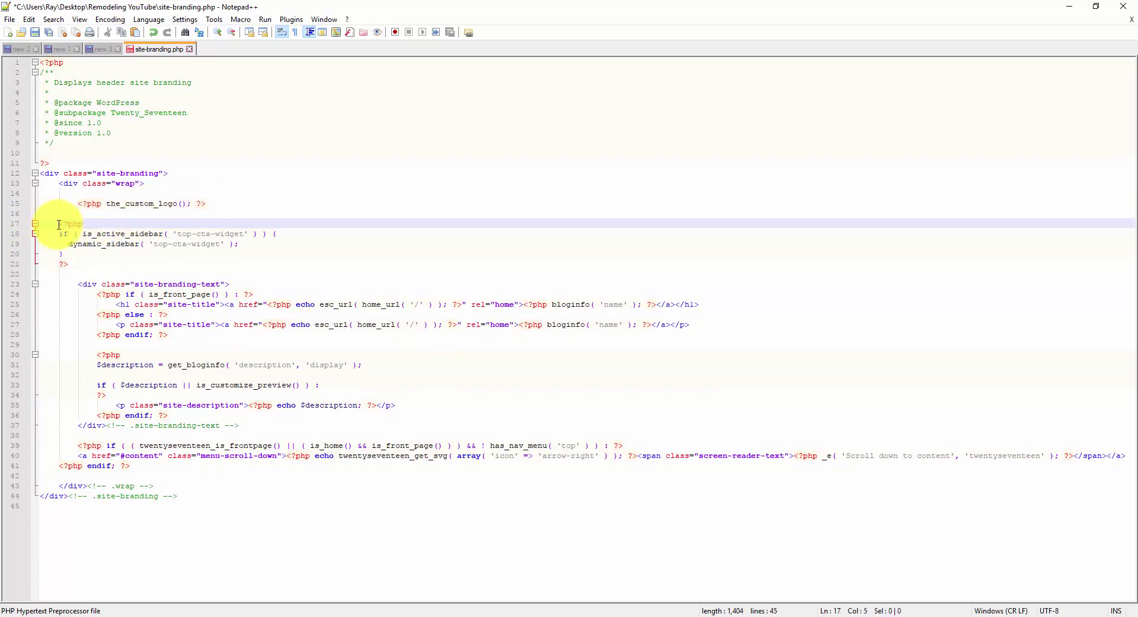
click(76, 264)
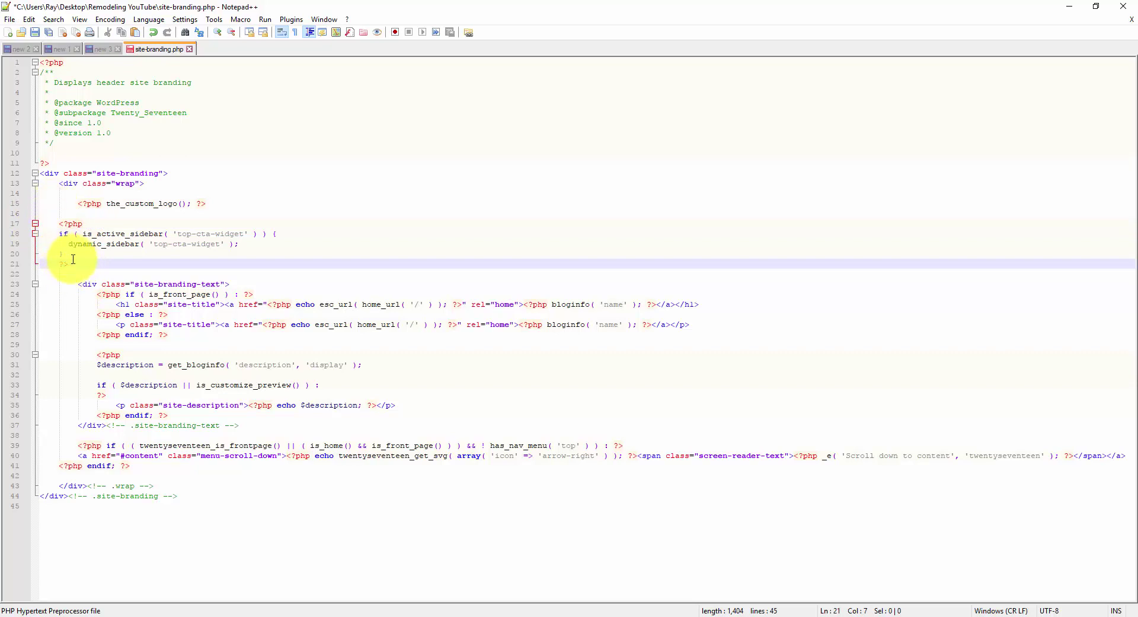
drag(73, 259, 21, 224)
key(Tab)
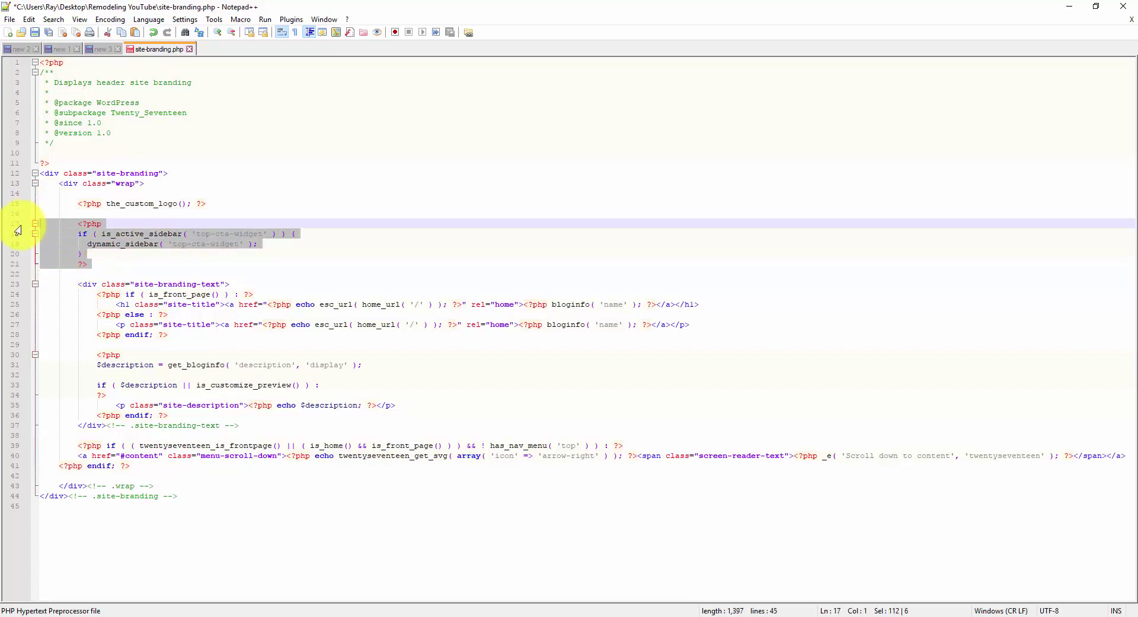
click(128, 224)
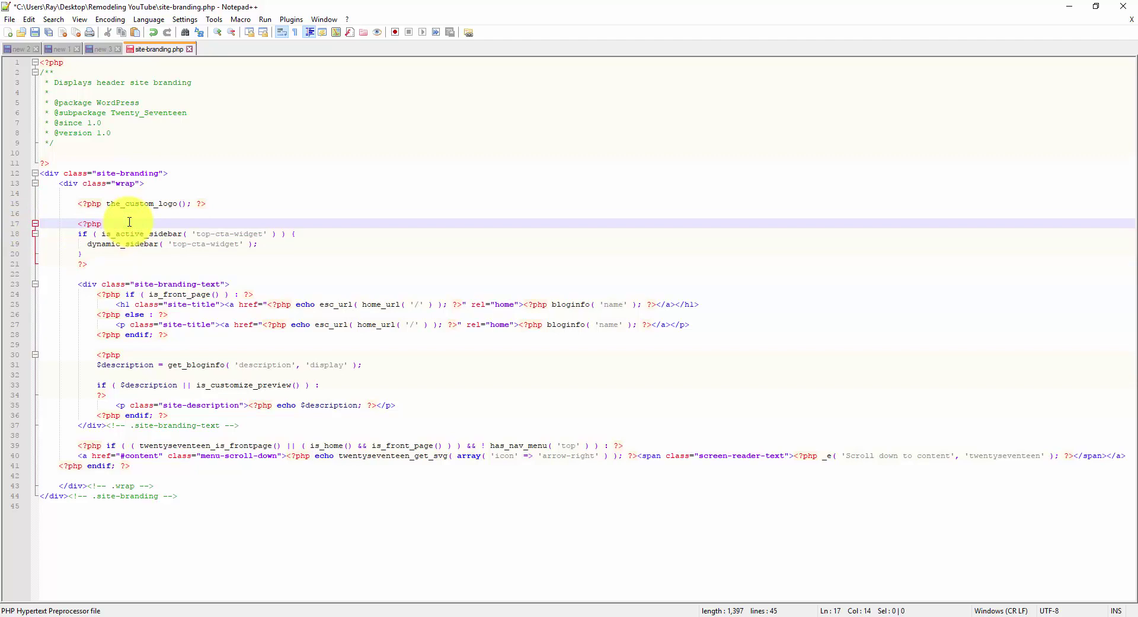
key(ctrl+s)
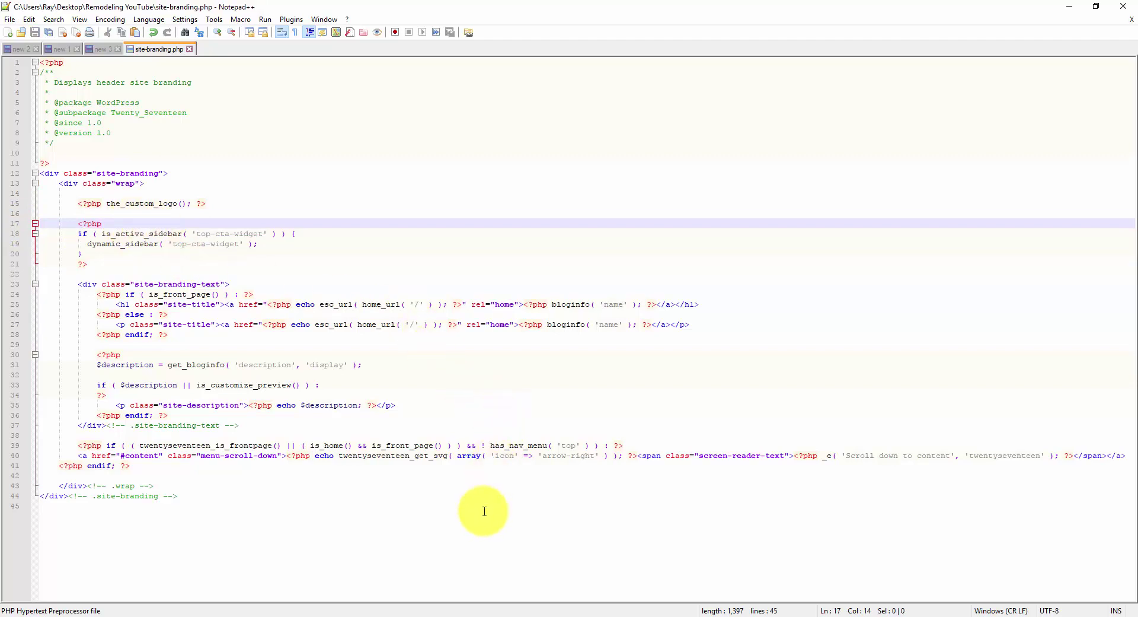
click(517, 616)
- Upload the edited 1,397-byte site-branding.php to the server, overwriting the existing copy
click(206, 420)
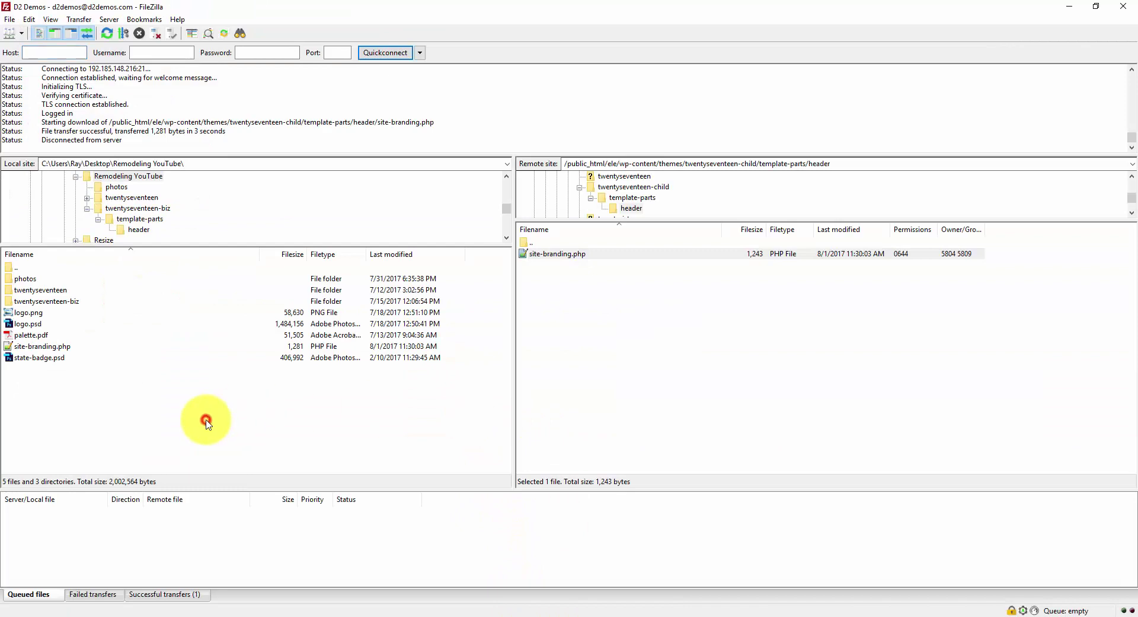
double_click(58, 348)
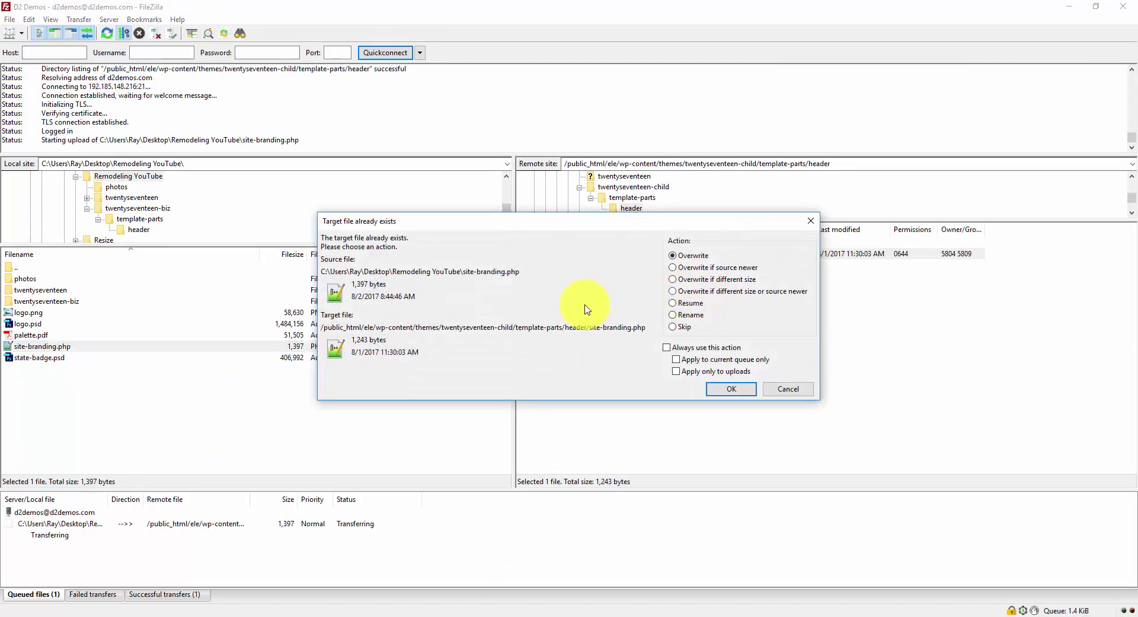
click(731, 390)
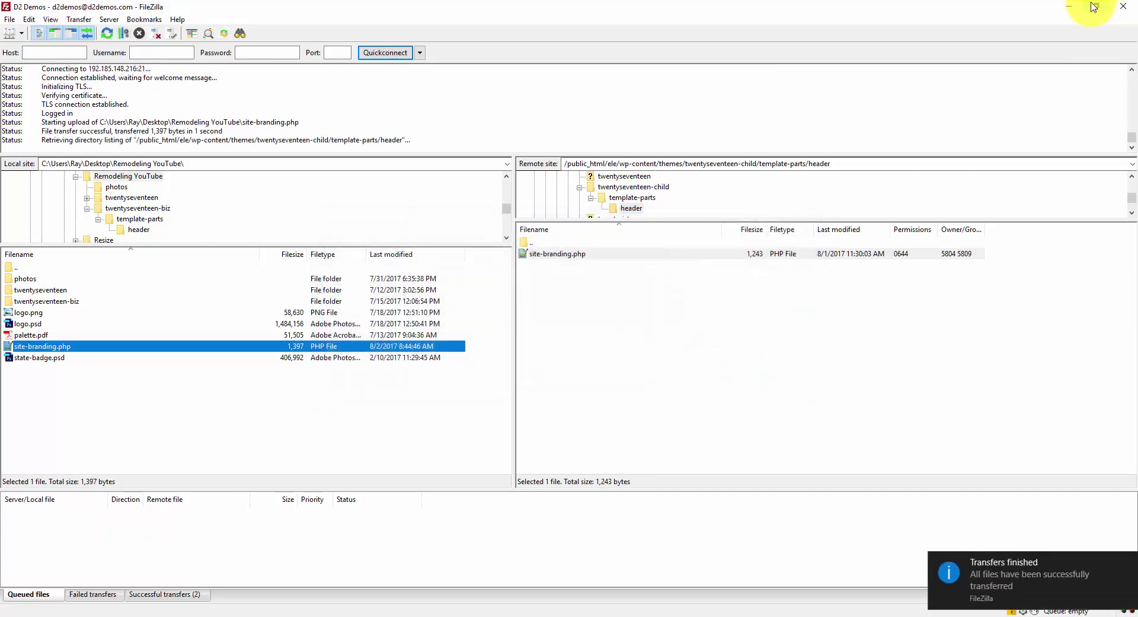
click(1070, 6)
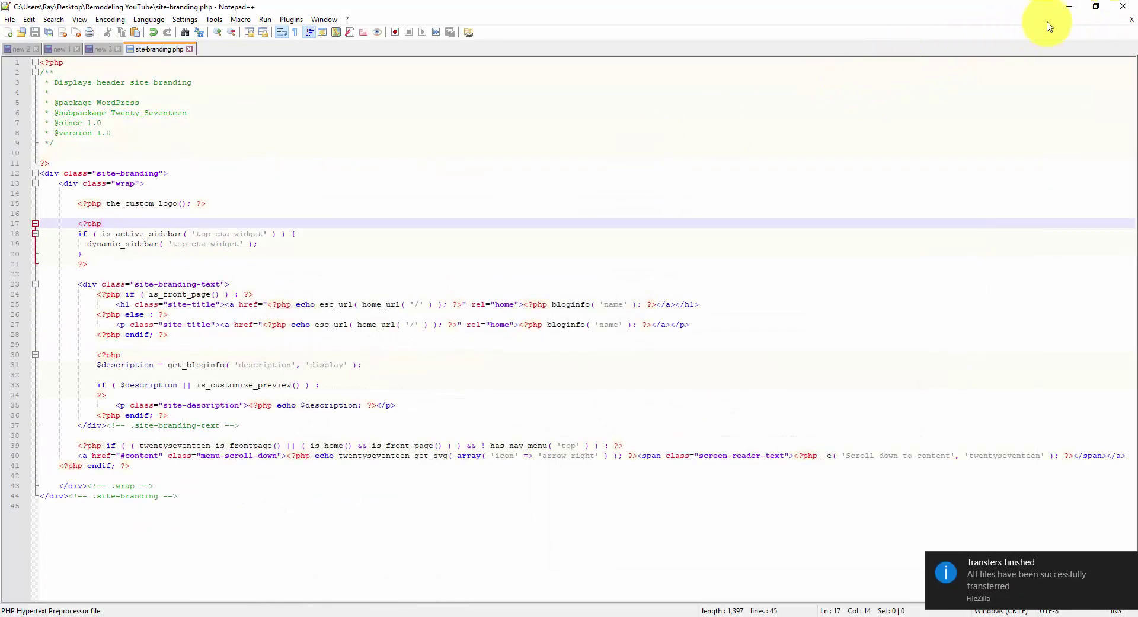
click(1069, 7)
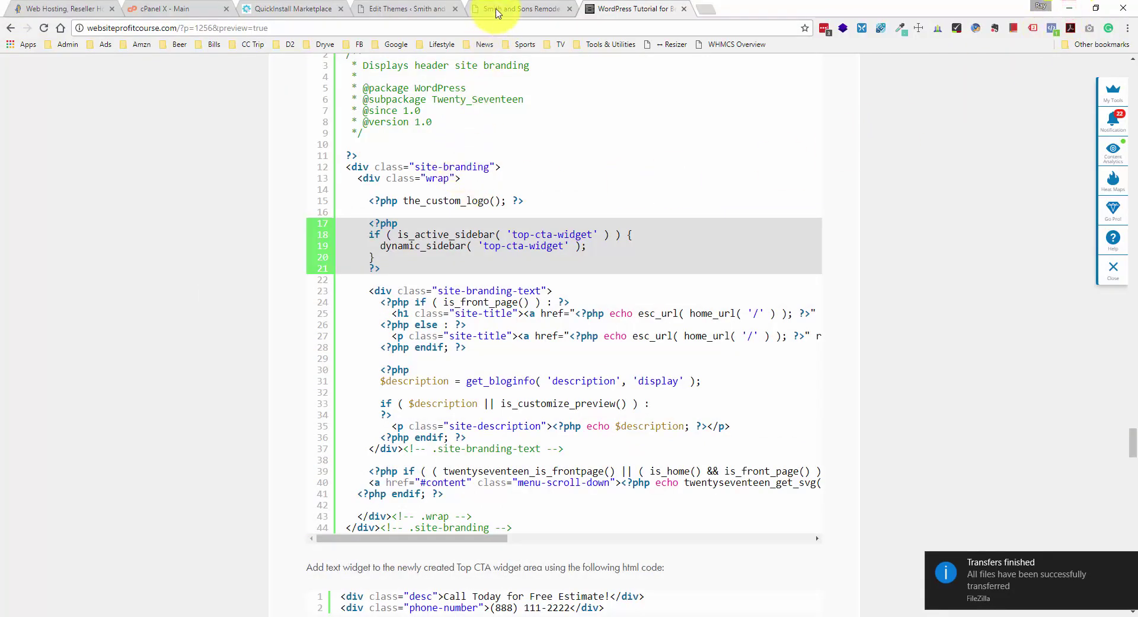
- Glance at the live homepage, then go from the Edit Themes page to Appearance > Widgets
click(496, 9)
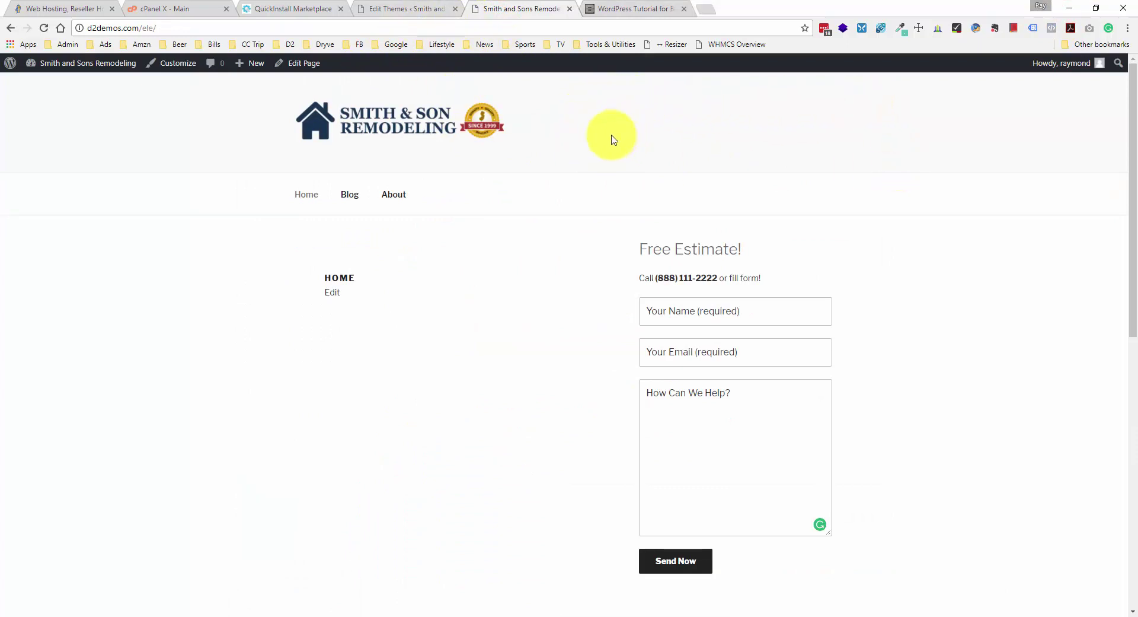
click(395, 8)
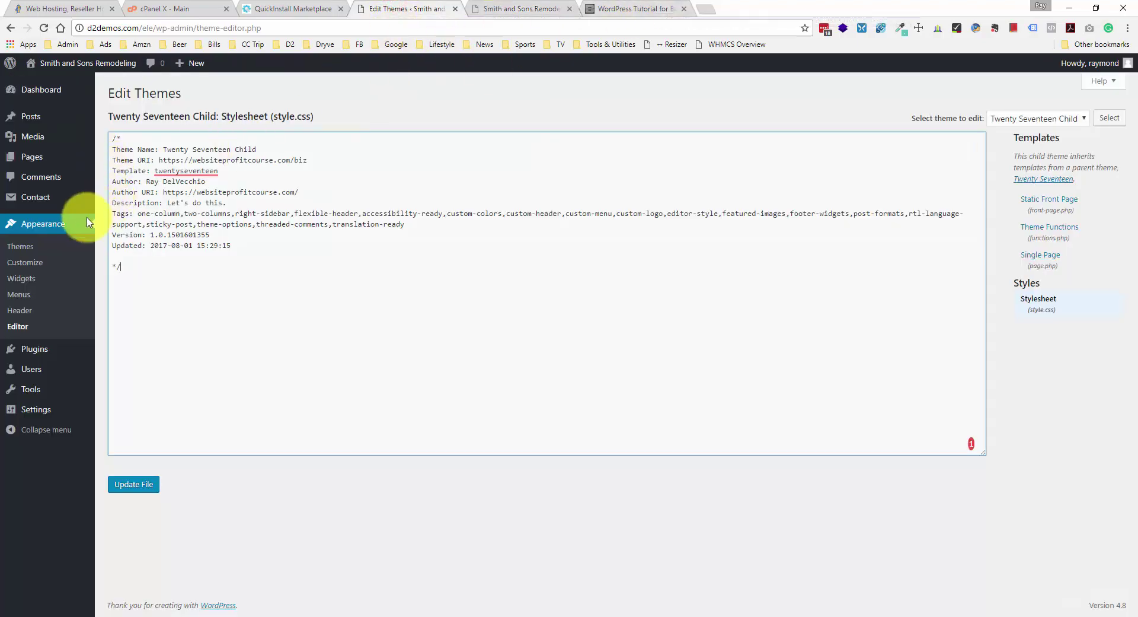
click(23, 278)
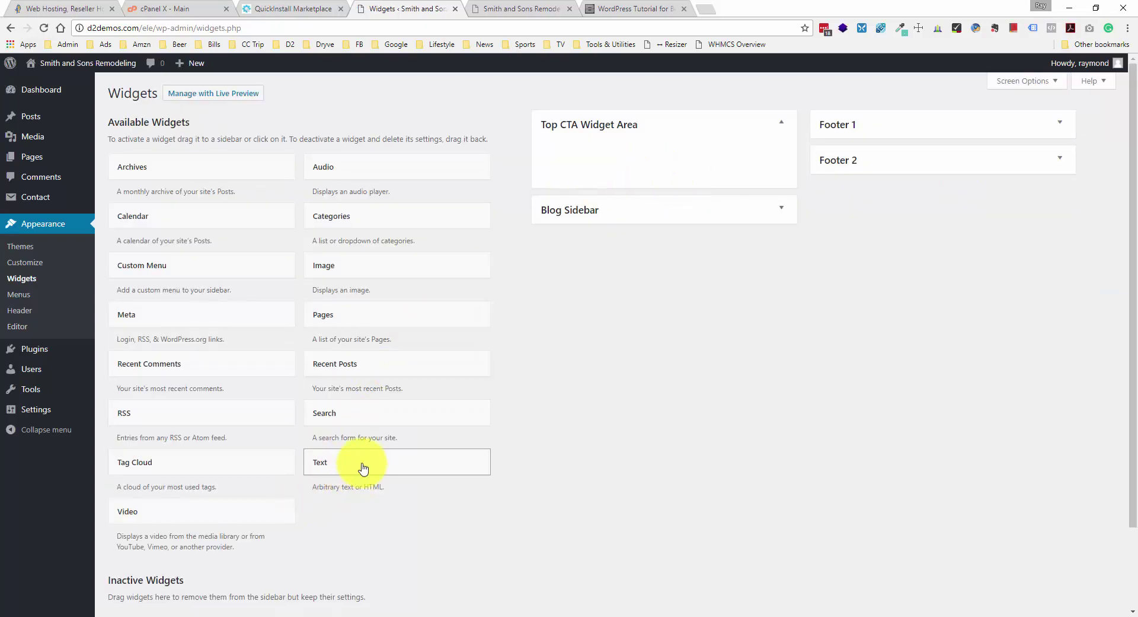
- Drop a Text widget into the Top CTA Widget Area and switch it to HTML editing
drag(362, 466, 611, 157)
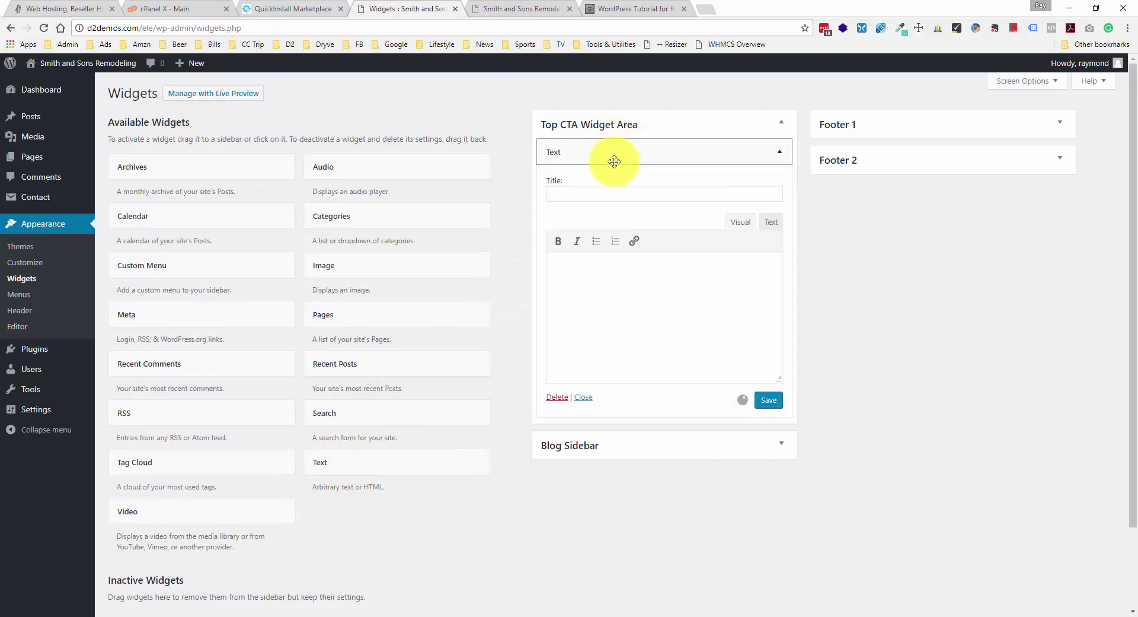
click(771, 228)
click(644, 269)
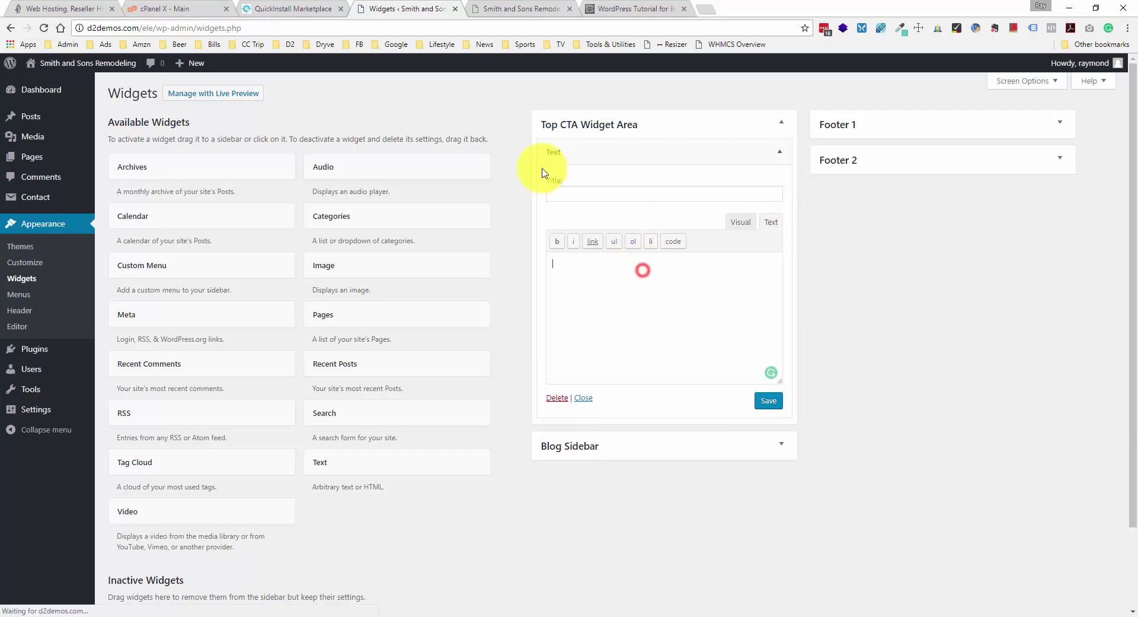
- Copy the Call Today and phone-number HTML snippet from the tutorial page
click(618, 12)
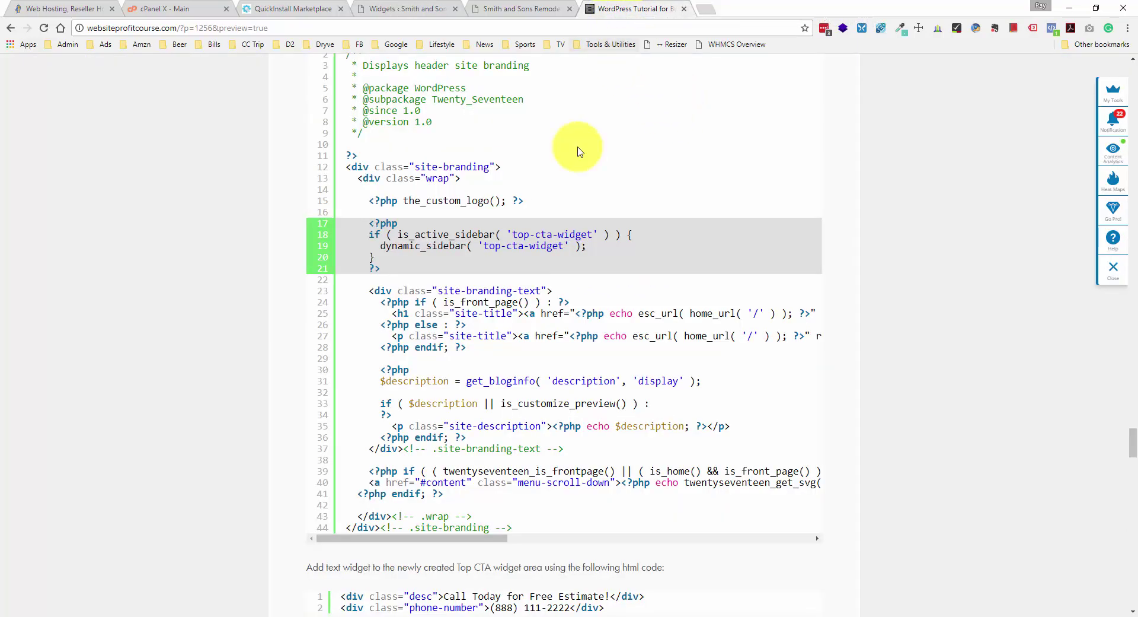
scroll(580, 151, down, 5)
drag(608, 310, 352, 303)
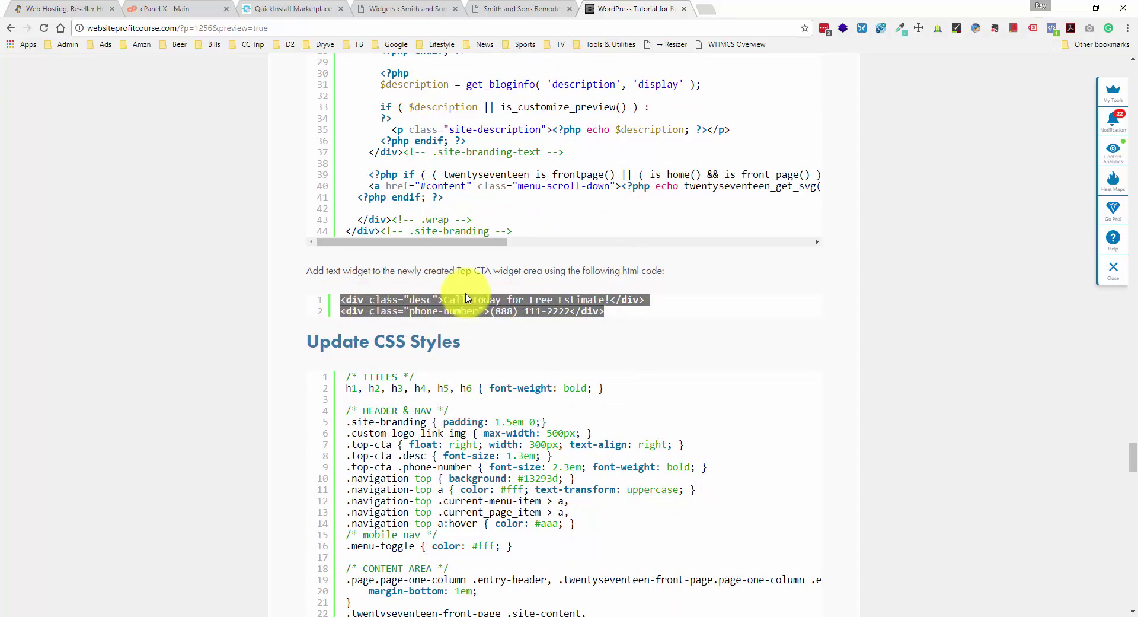
click(522, 8)
click(415, 9)
- Paste the HTML snippet into the Text widget, save it, and go to the home page
click(769, 222)
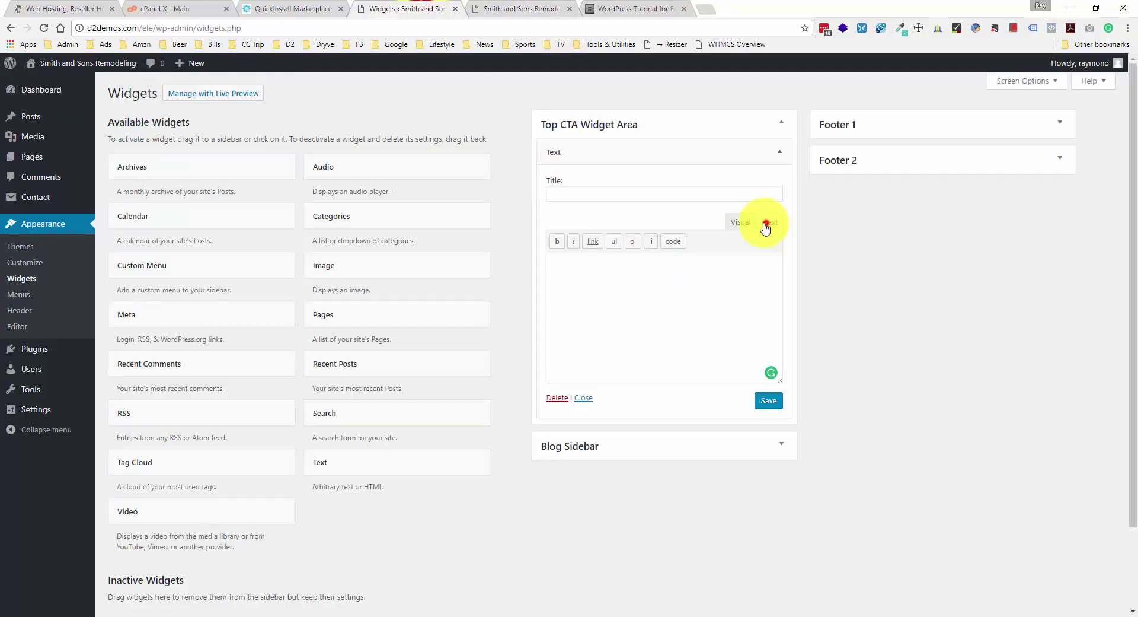
click(702, 281)
text(<div class="desc">Call Today for Free Estimate!</div> <div class="phone-number">(888) 111-2222</div>)
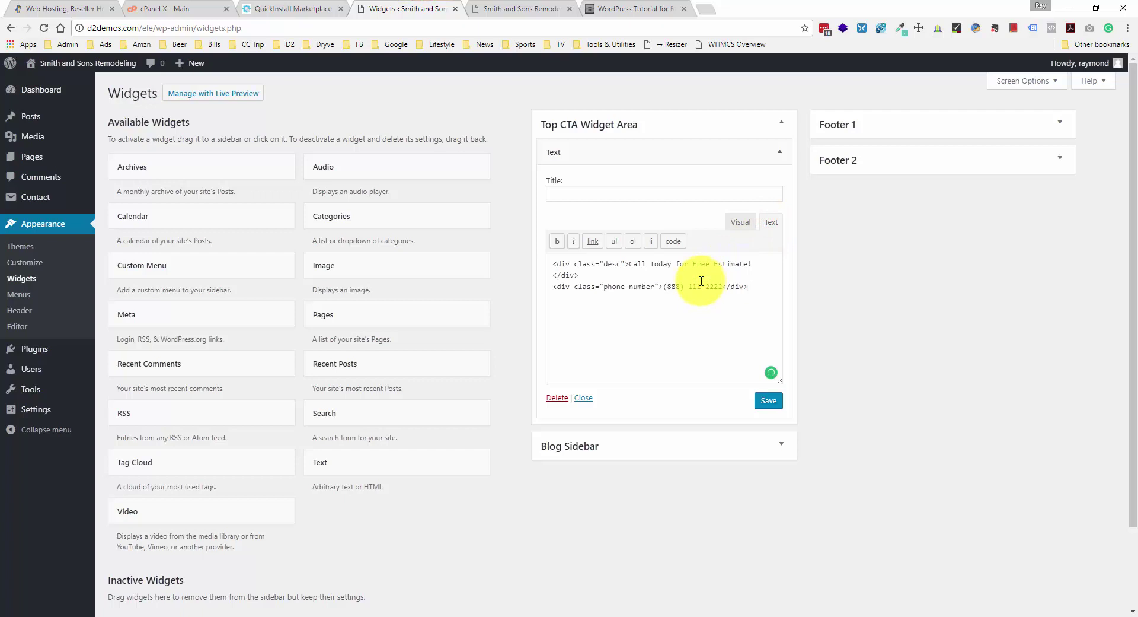
click(769, 400)
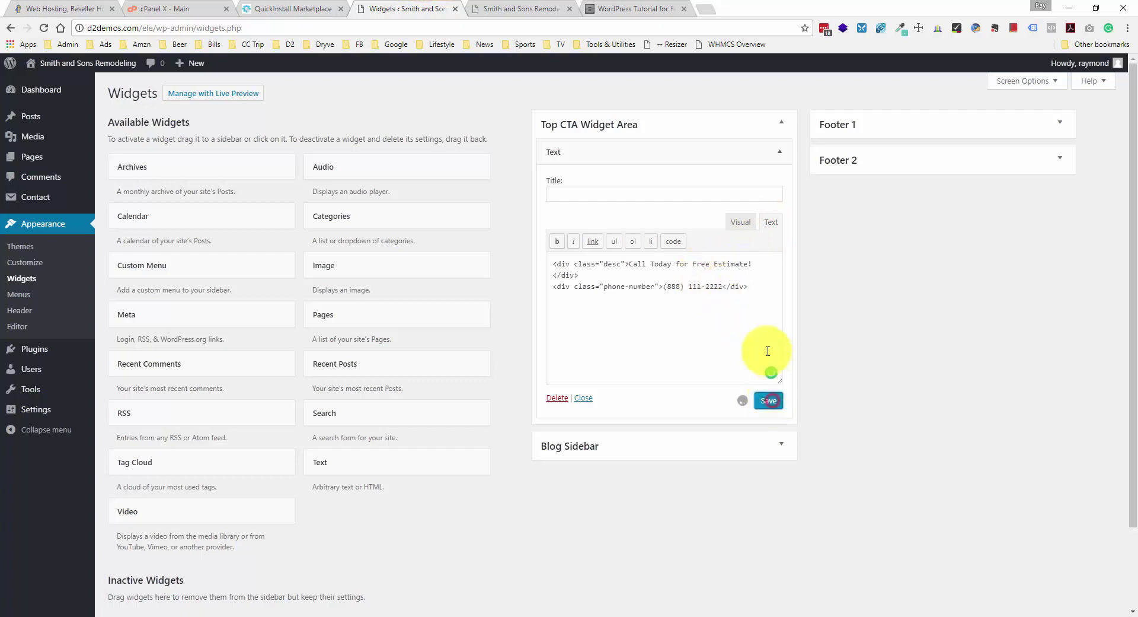
click(579, 193)
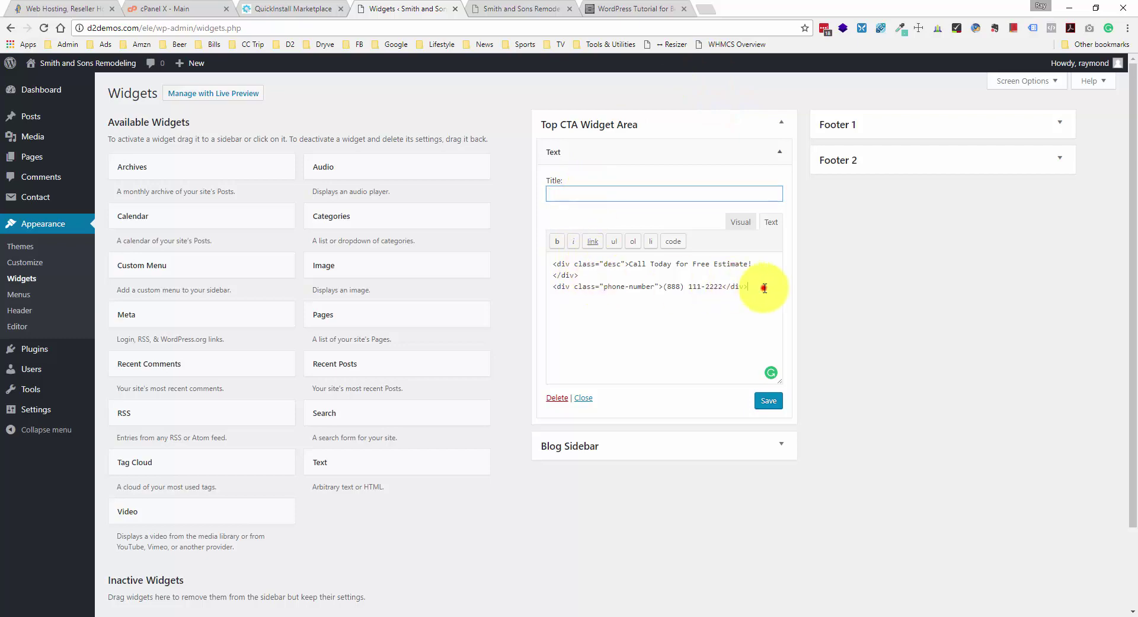
drag(763, 287, 469, 250)
click(681, 266)
click(516, 9)
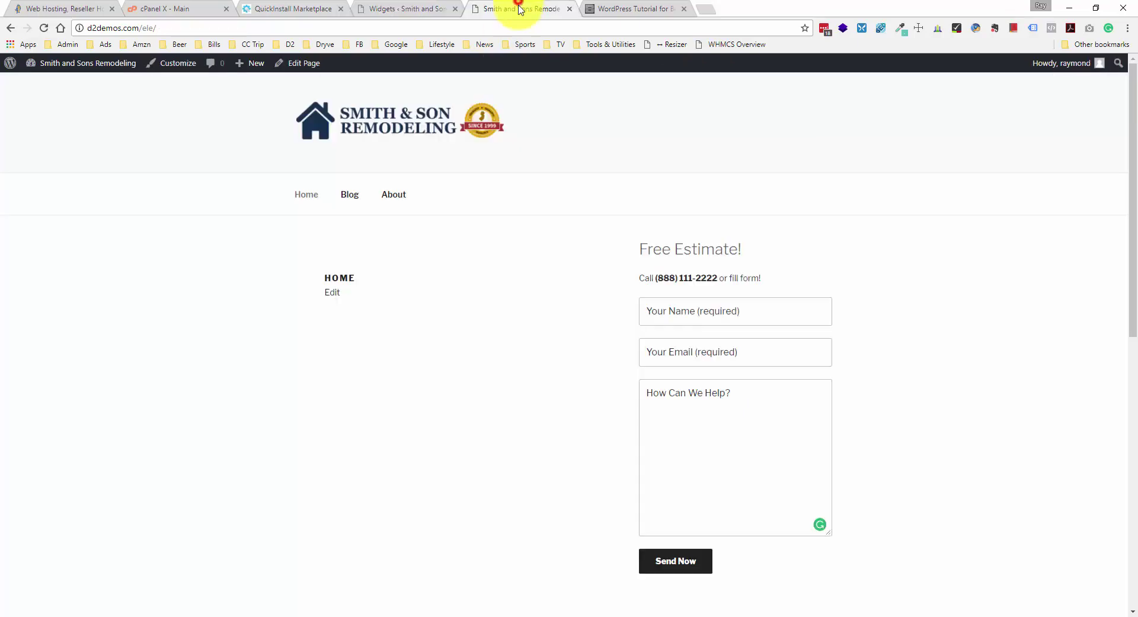
- Reload the home page and check the 'Call Today for Free Estimate!' line and phone number
click(43, 28)
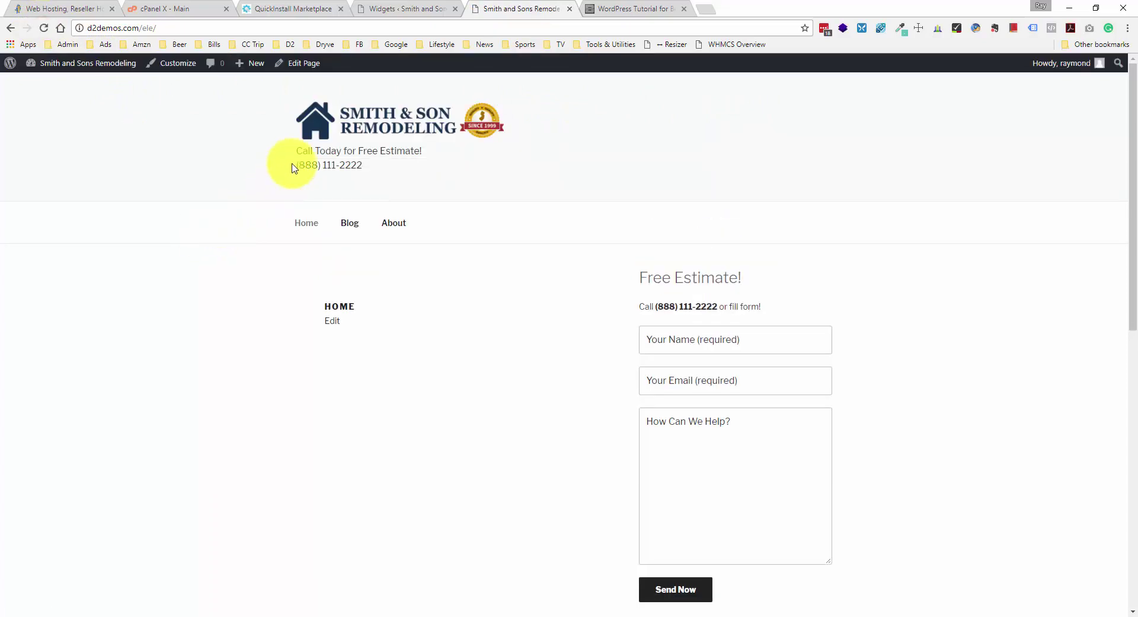
drag(295, 147, 362, 164)
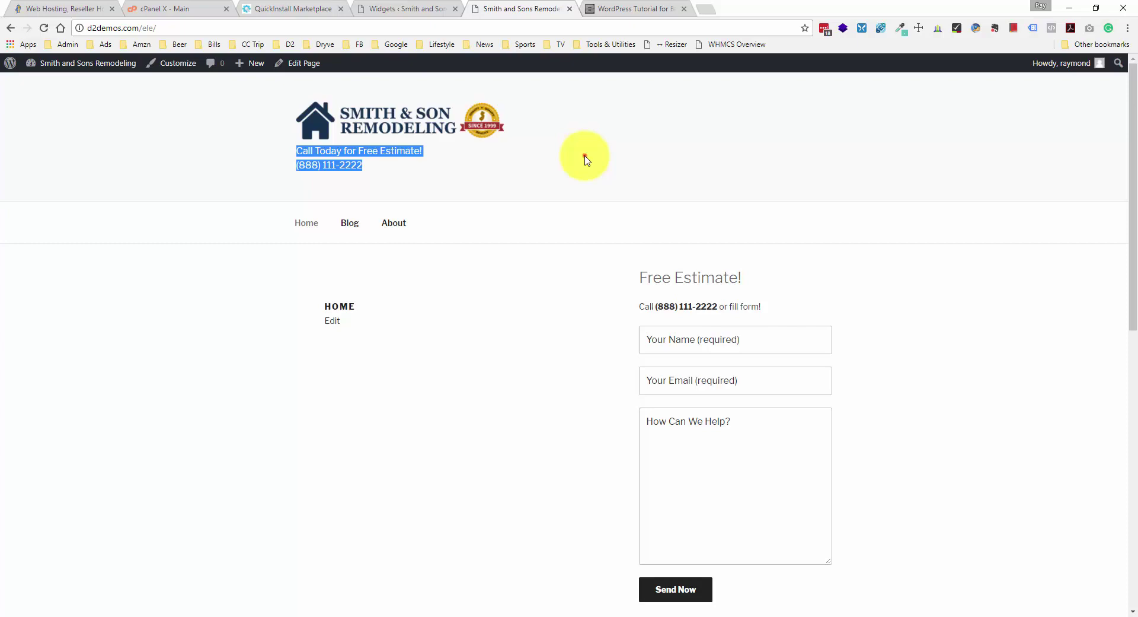
click(585, 159)
click(620, 8)
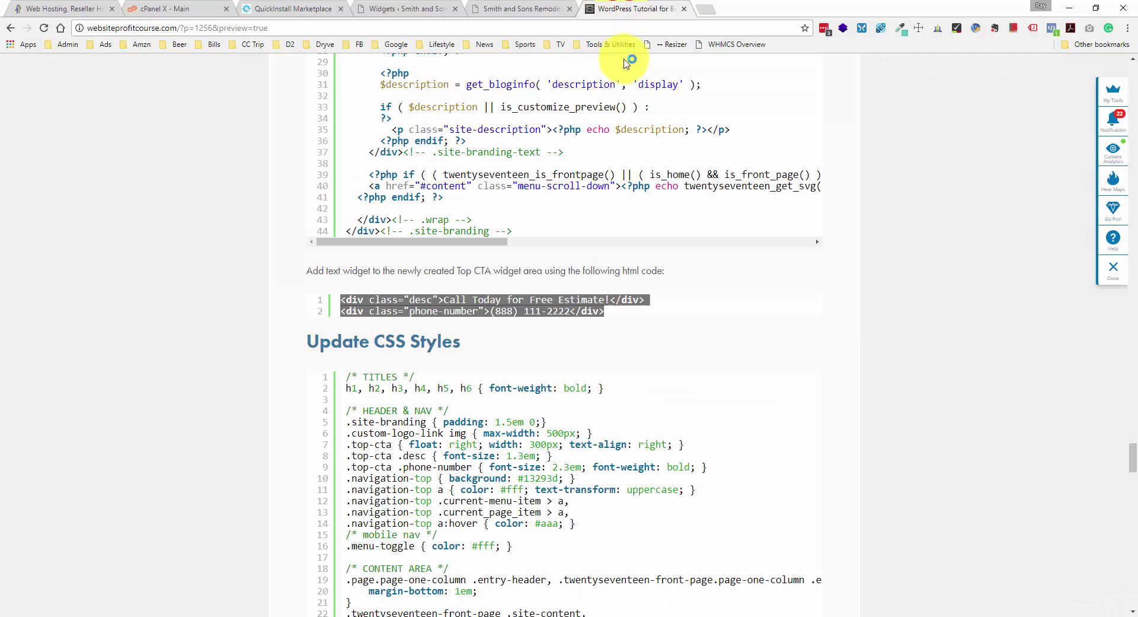
- Scroll the tutorial to the Update CSS Styles section
scroll(619, 247, down, 3)
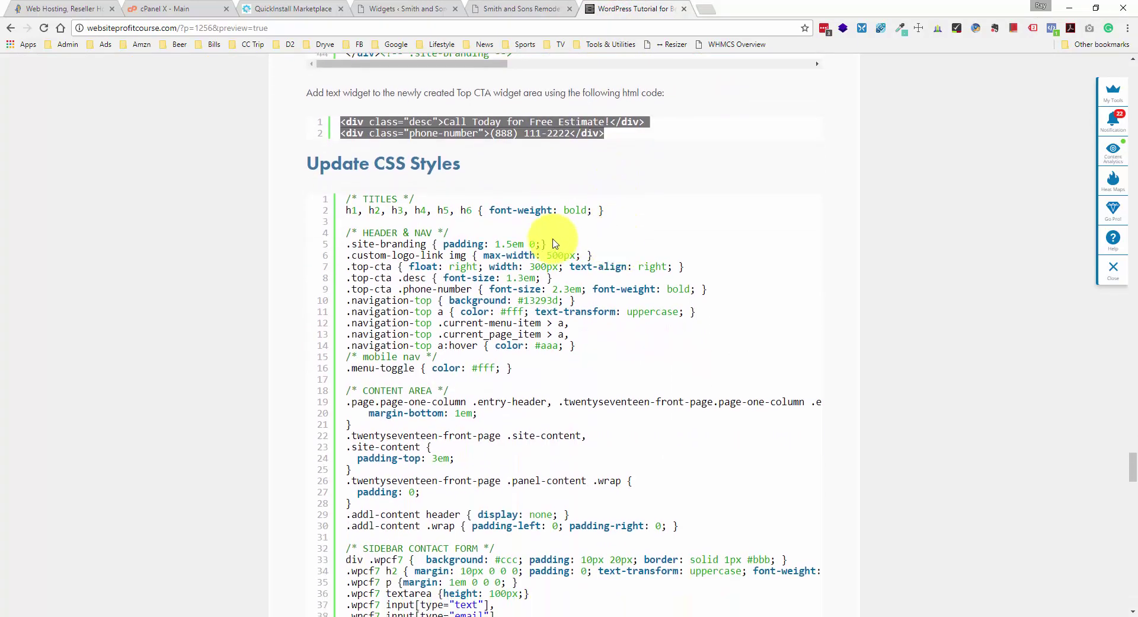
click(539, 206)
scroll(540, 207, down, 4)
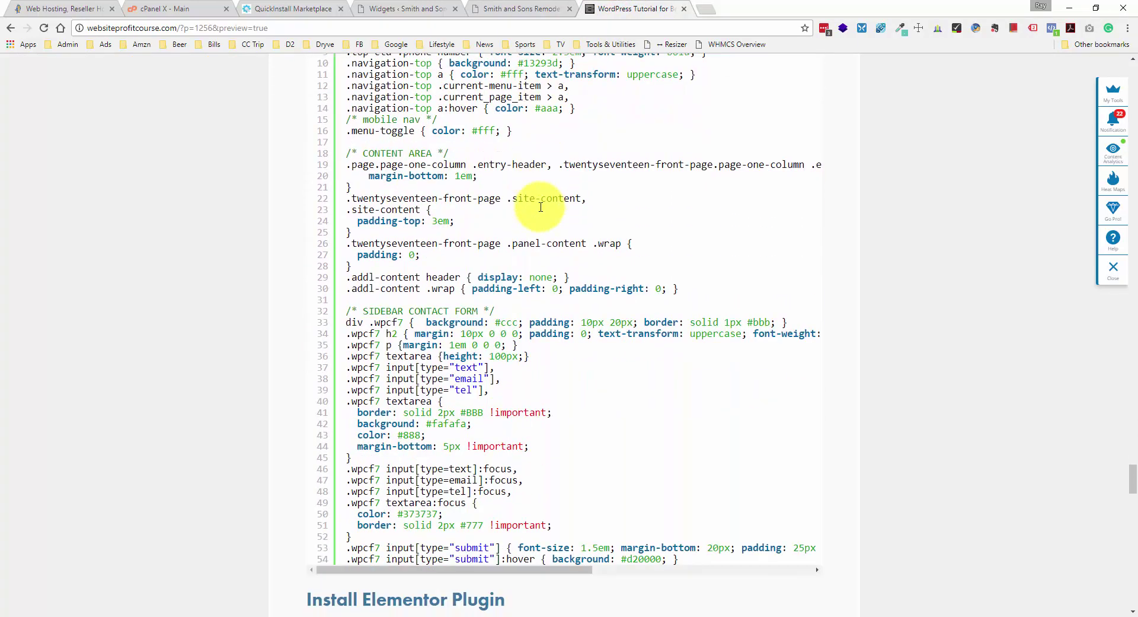
scroll(349, 468, up, 1)
scroll(338, 462, down, 2)
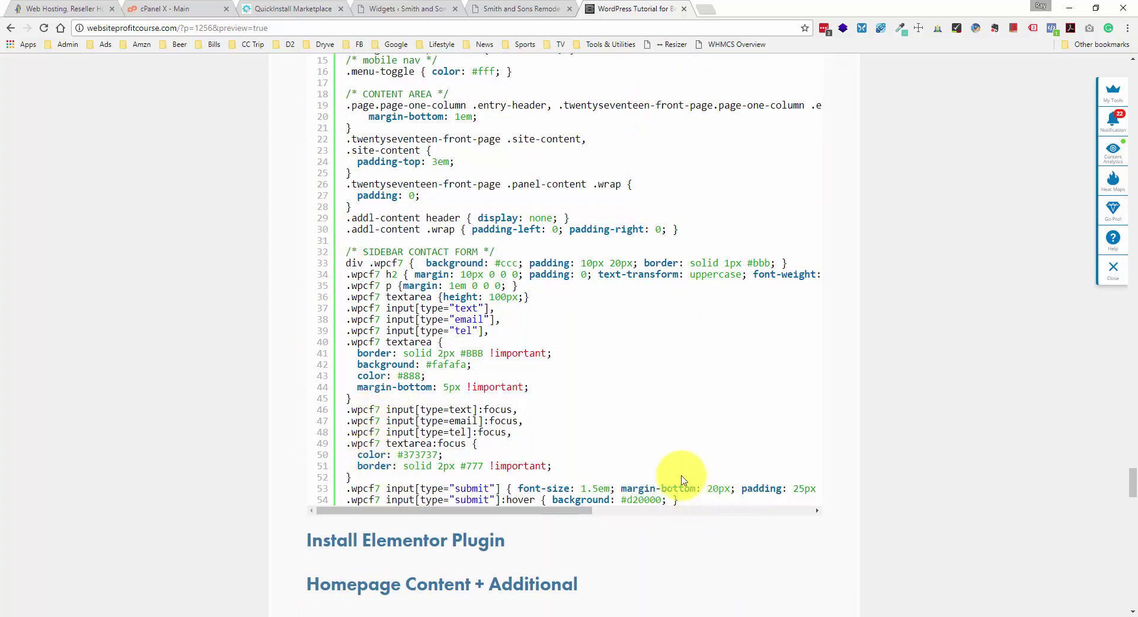
scroll(656, 445, up, 3)
scroll(649, 439, down, 3)
scroll(593, 410, up, 4)
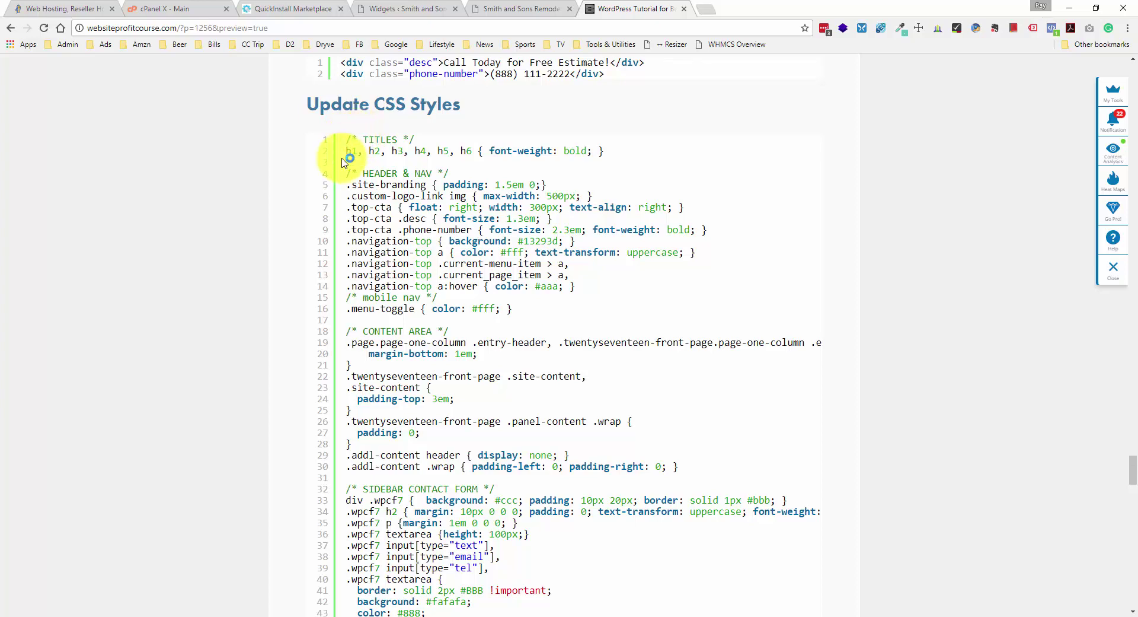
- Select and copy the Update CSS Styles code block, then return to the Widgets tab
click(418, 138)
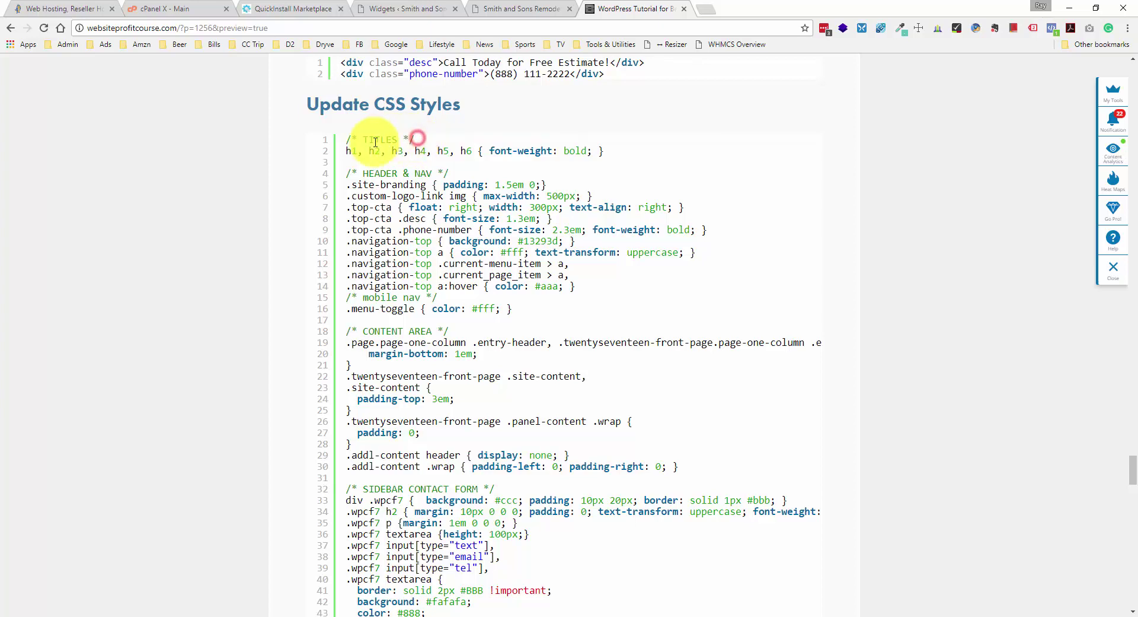
double_click(375, 143)
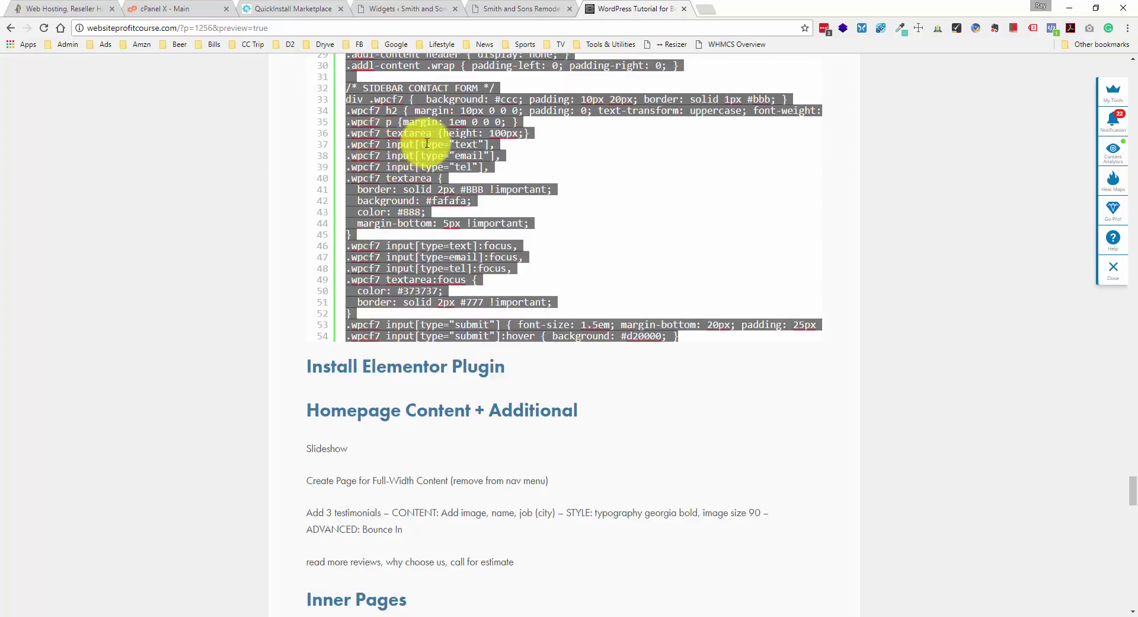
scroll(454, 136, up, 3)
scroll(451, 190, up, 2)
click(452, 189)
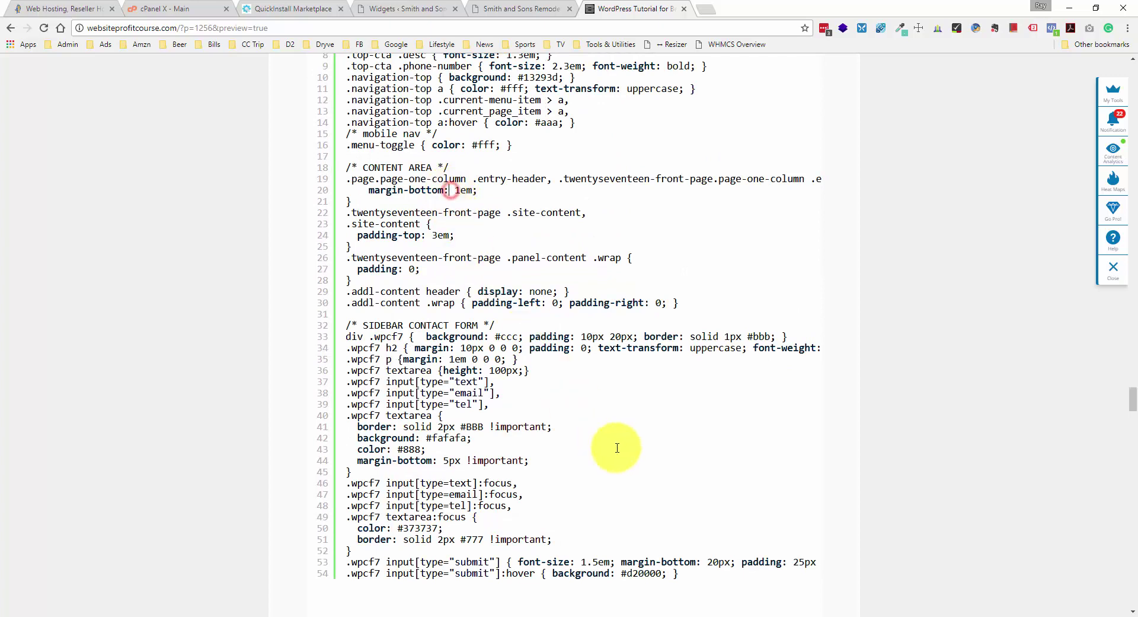
drag(689, 573, 349, 490)
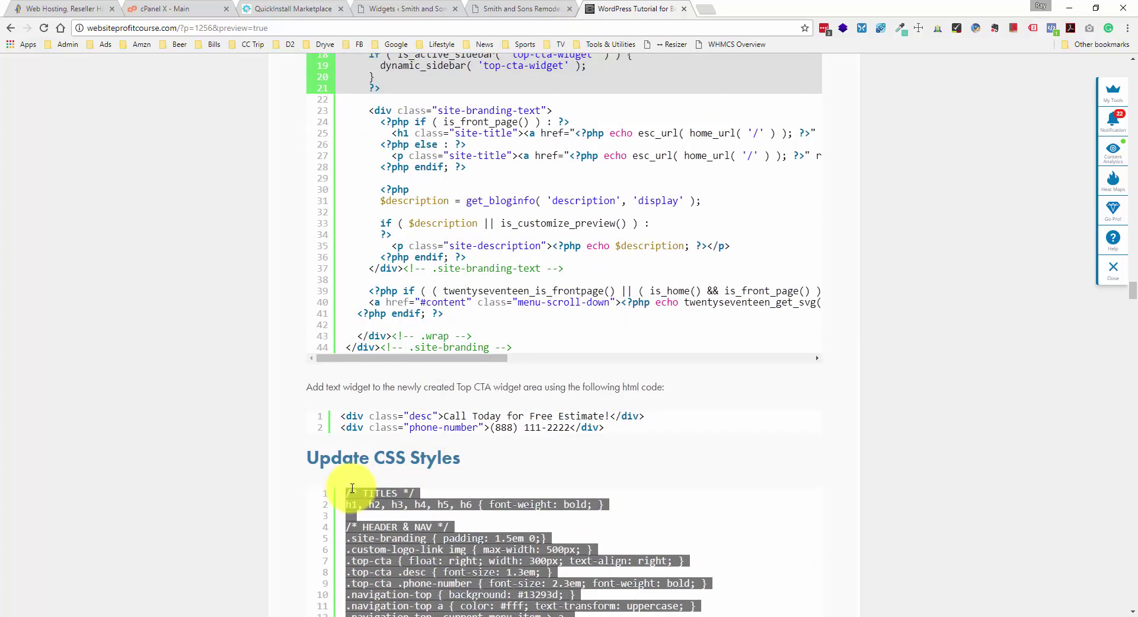
click(352, 489)
scroll(344, 486, down, 4)
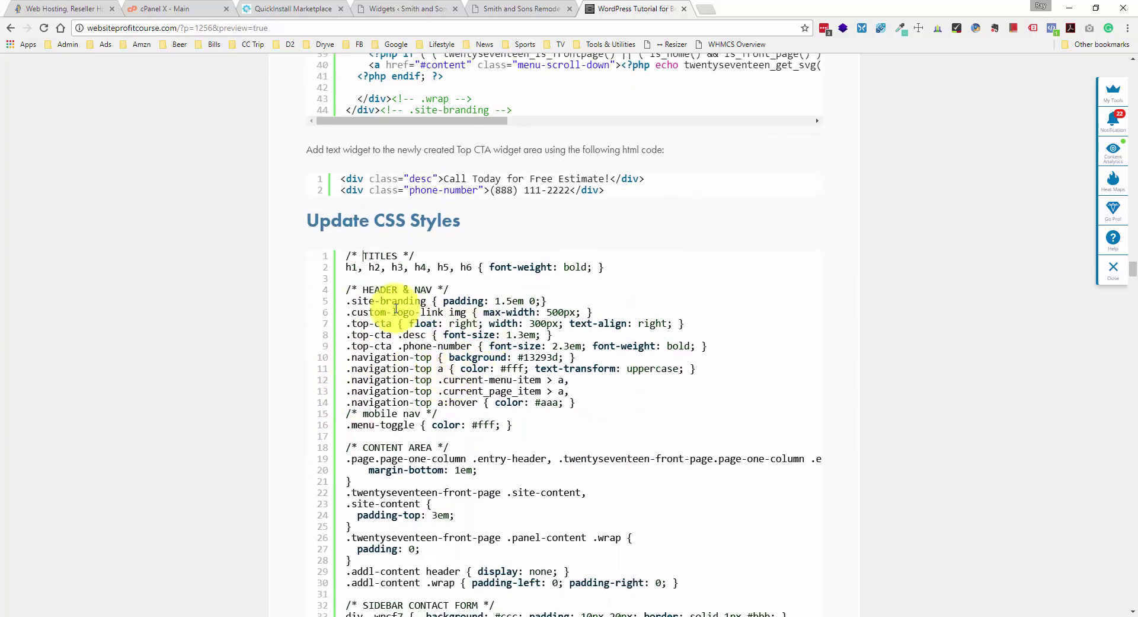
click(405, 255)
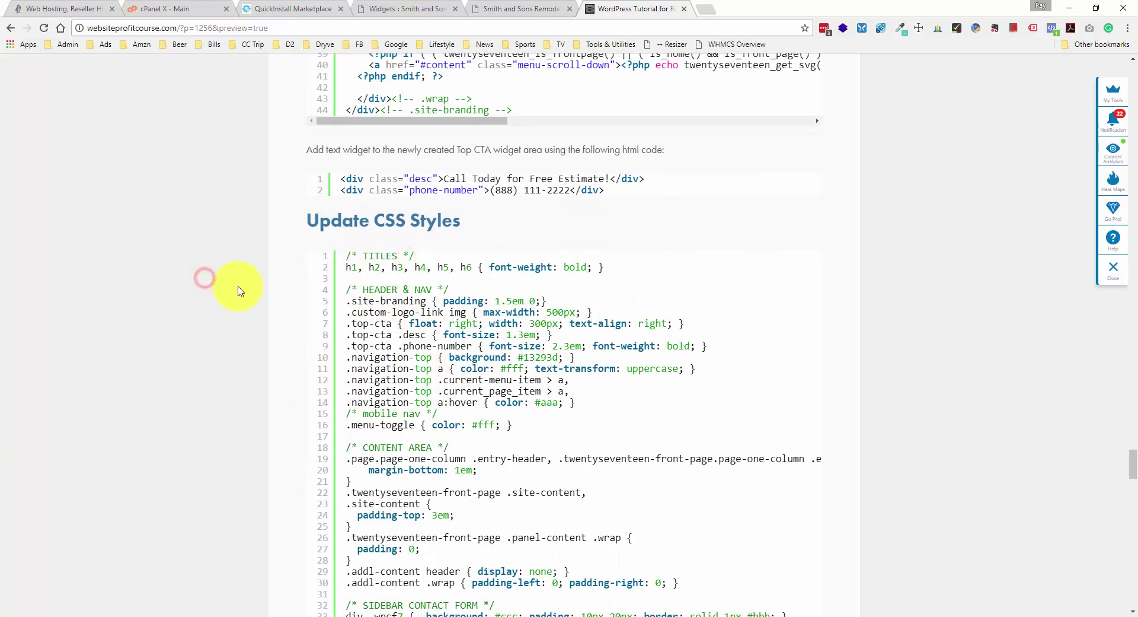
scroll(415, 291, down, 2)
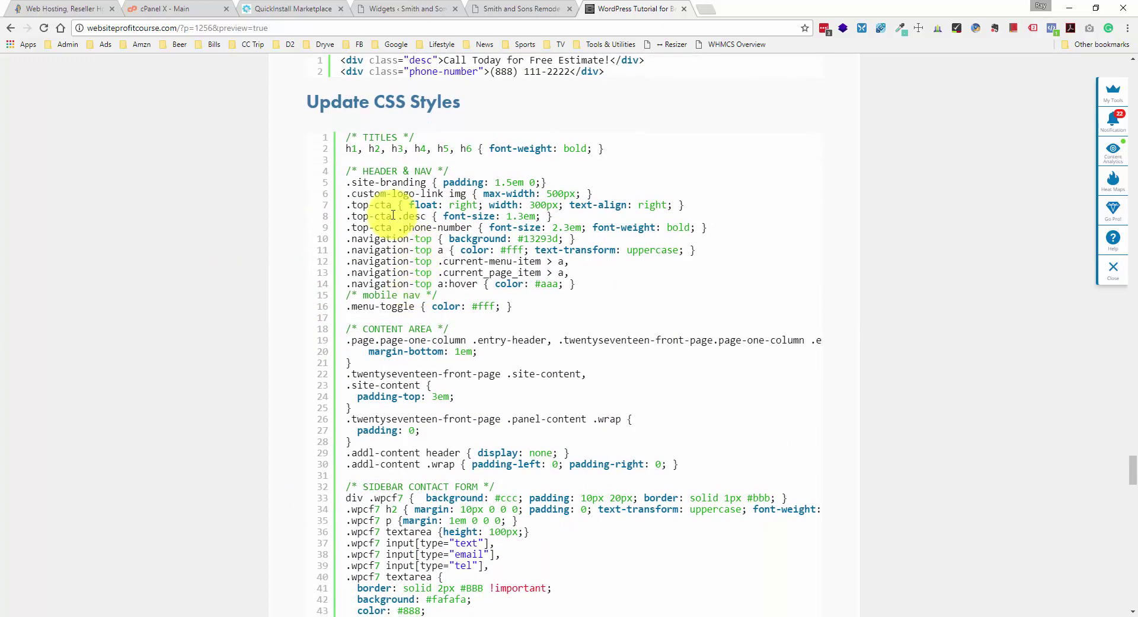
click(404, 9)
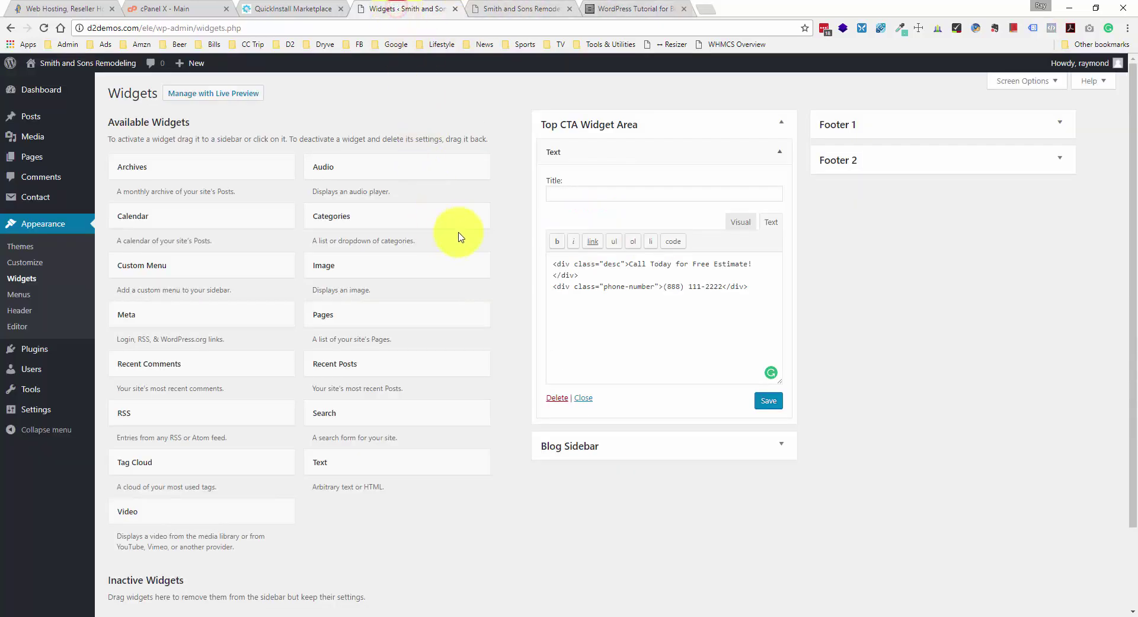
- Open the child theme's style.css and review the sidebar contact form rules at its end
click(780, 152)
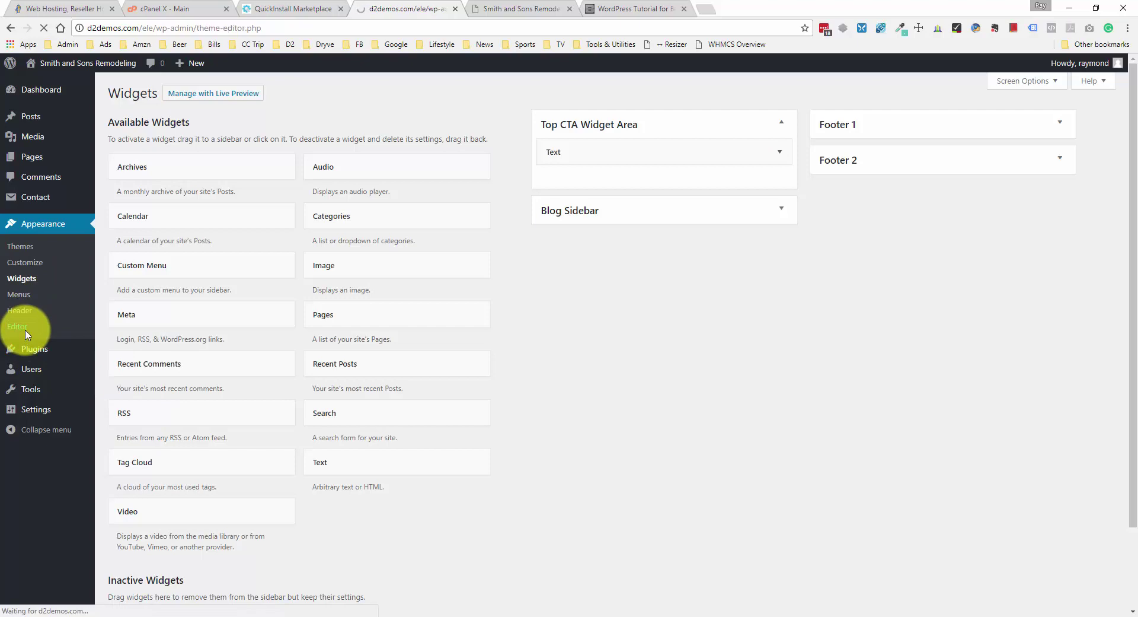
click(228, 278)
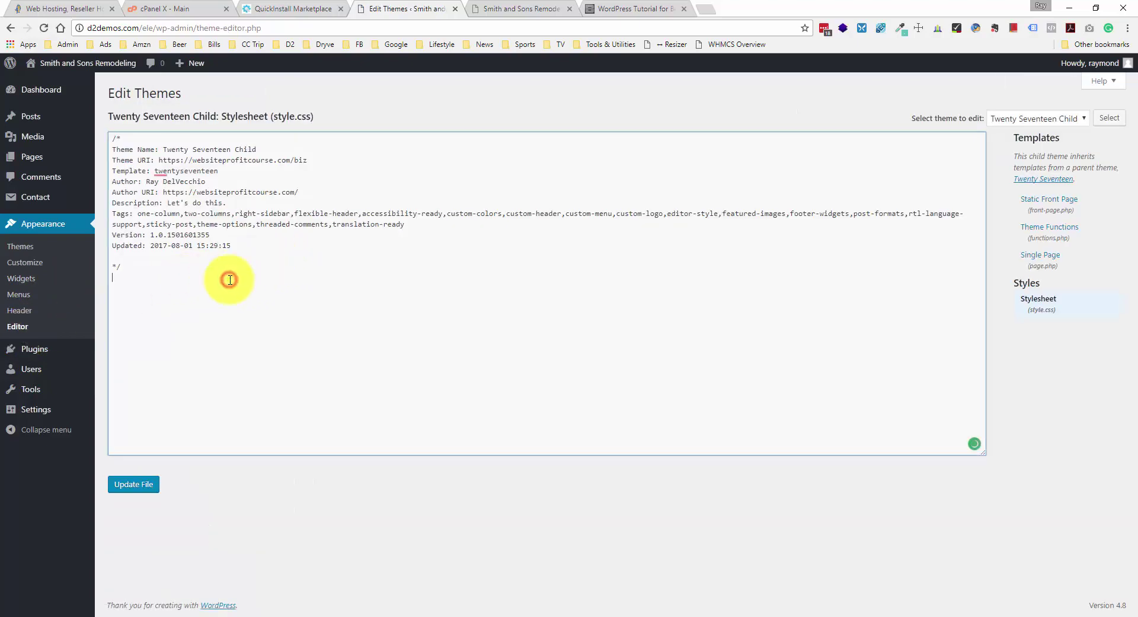
key(ctrl+End)
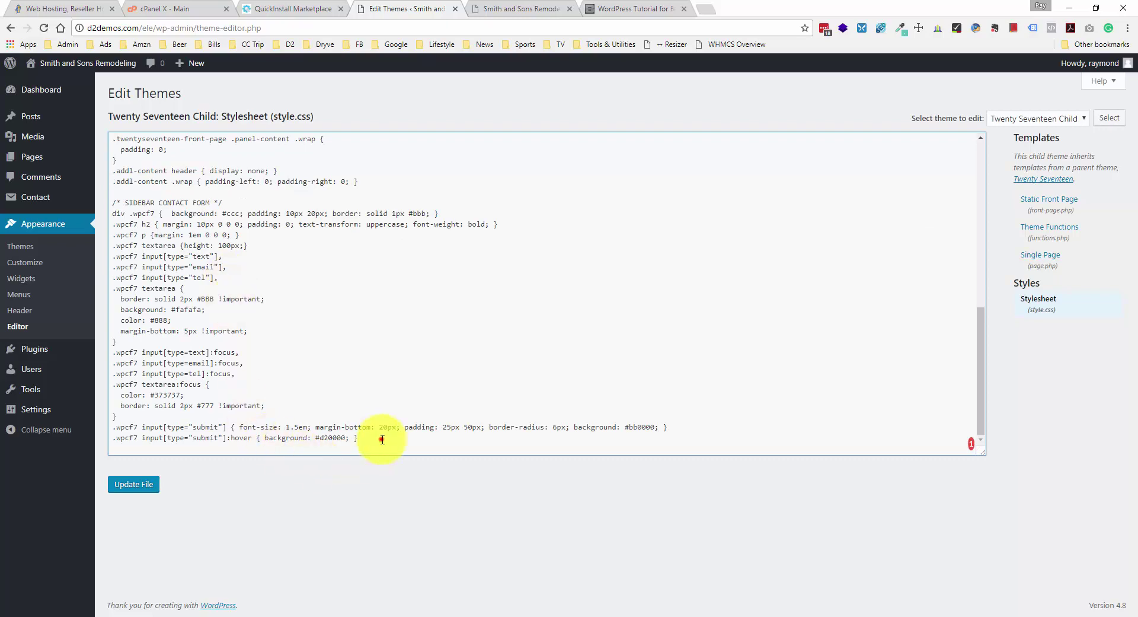
drag(382, 437, 117, 210)
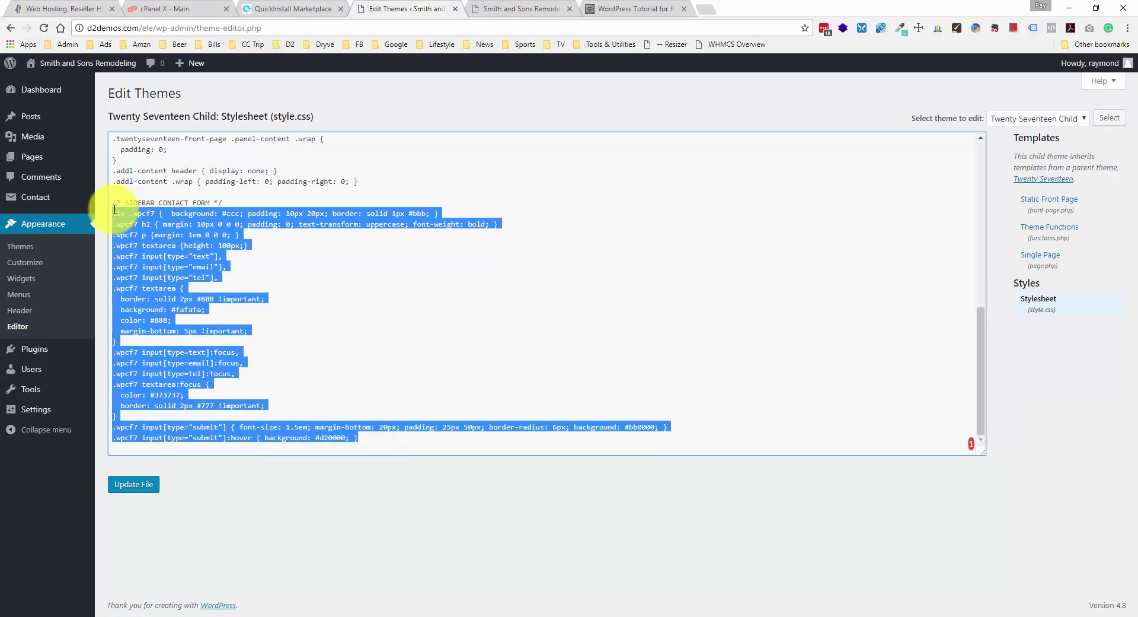
drag(222, 202, 107, 204)
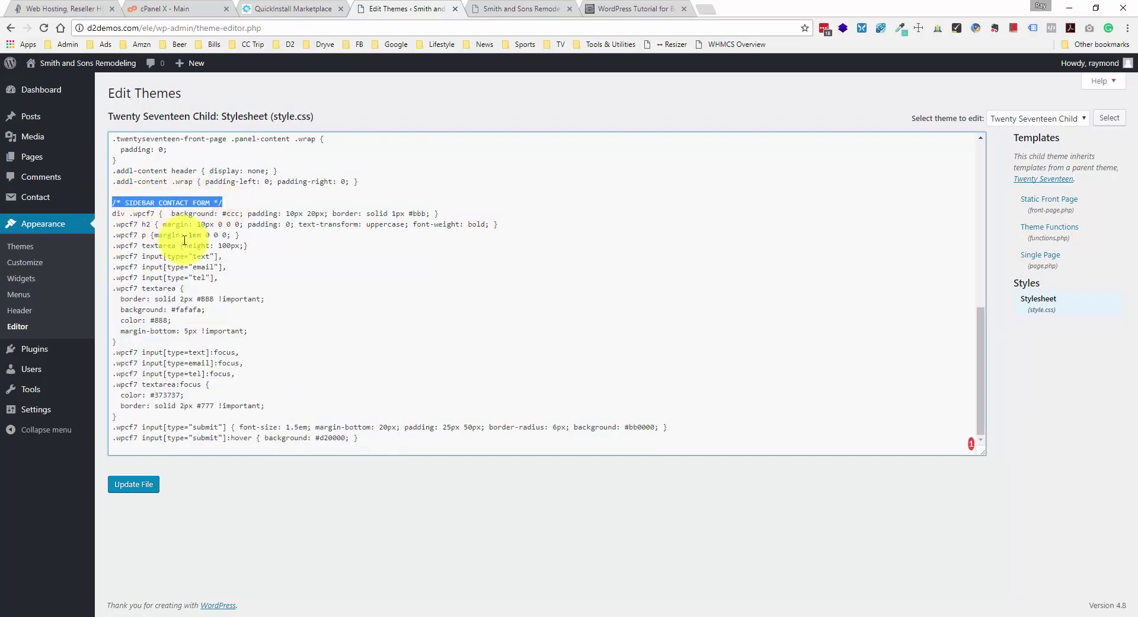
scroll(190, 243, up, 3)
click(354, 360)
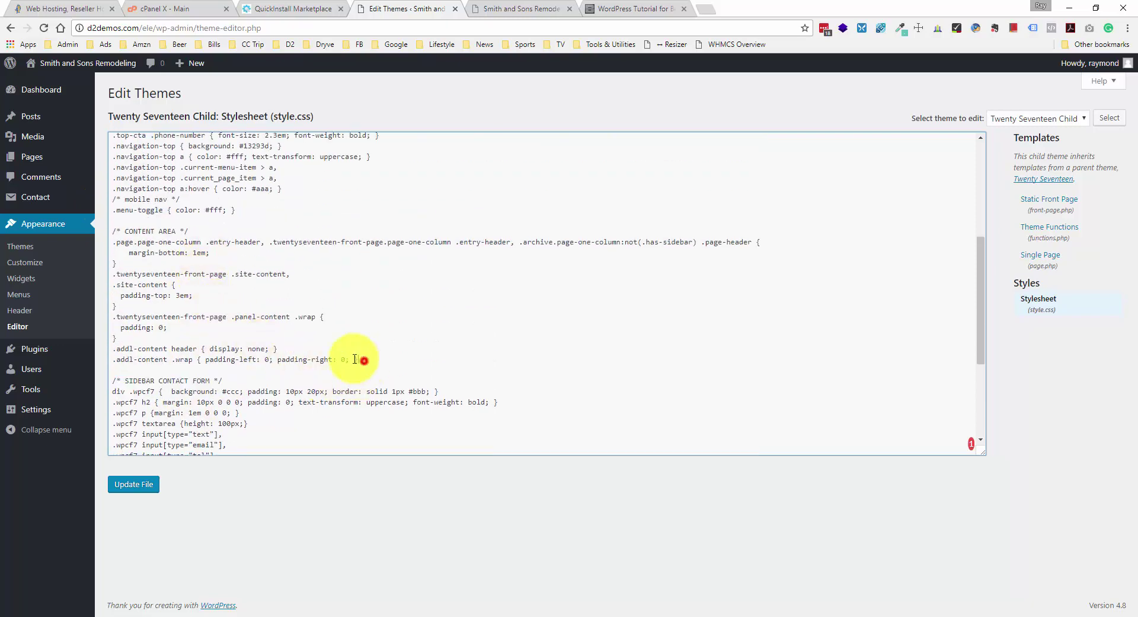
- Review the content area, header and nav, and h1–h6 titles rules, then click Update File
drag(355, 359, 93, 240)
scroll(223, 282, up, 3)
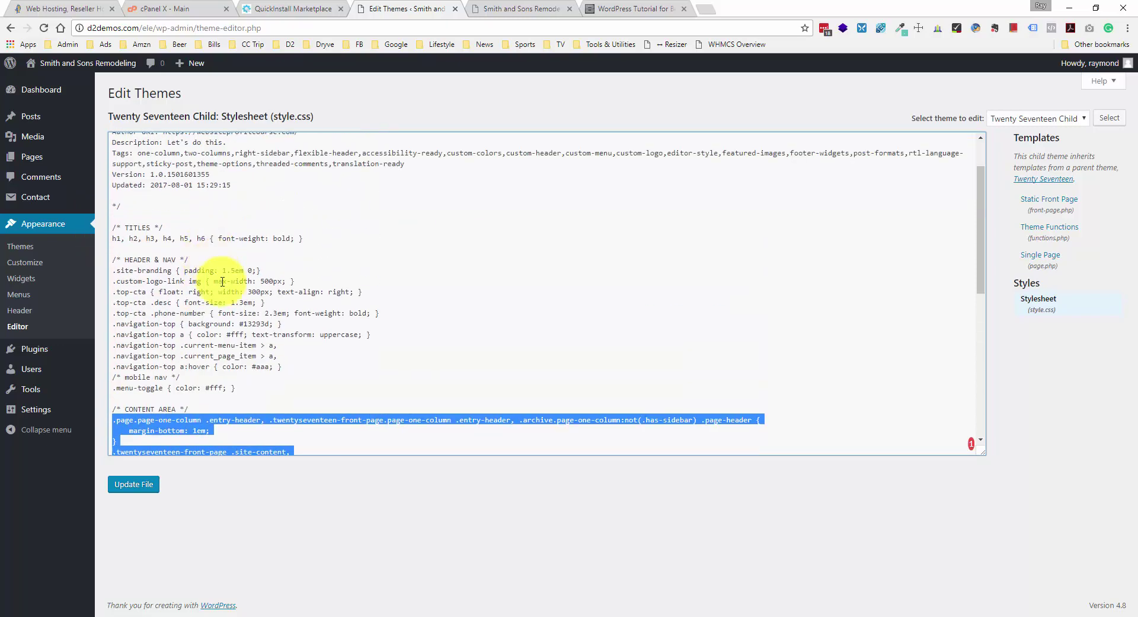
click(234, 314)
drag(266, 388, 108, 271)
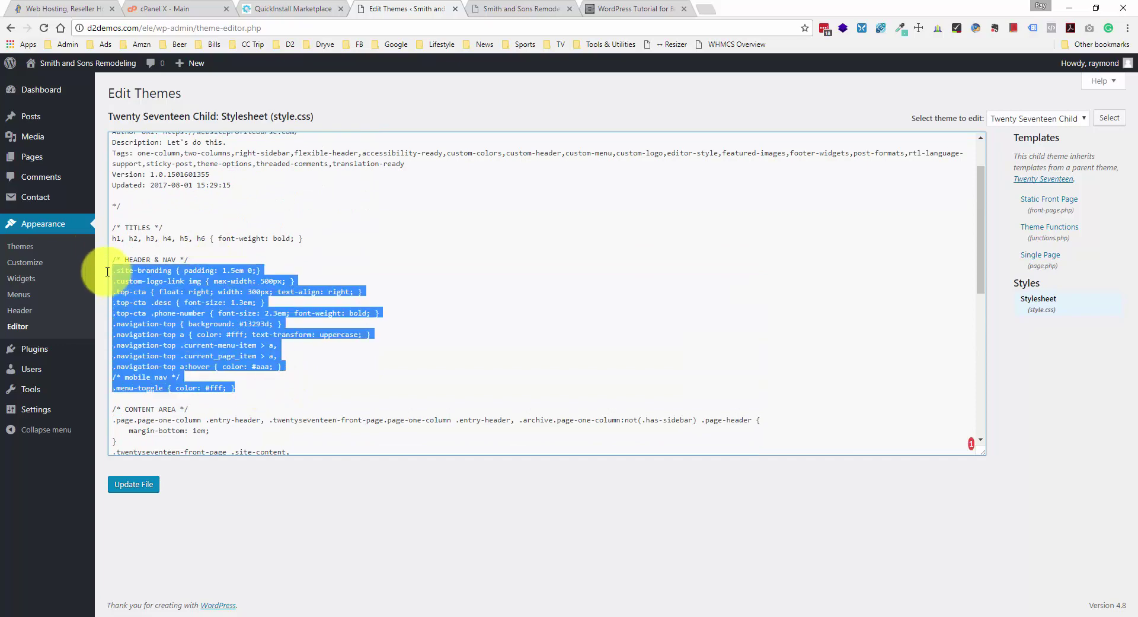
click(202, 260)
drag(306, 238, 113, 239)
click(114, 238)
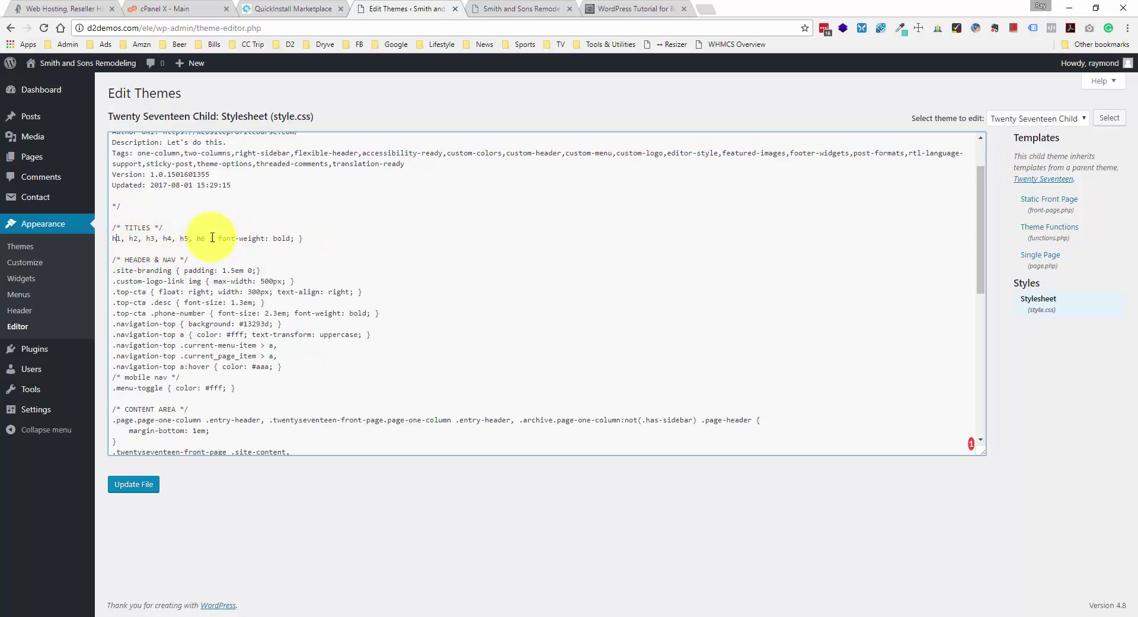
click(314, 240)
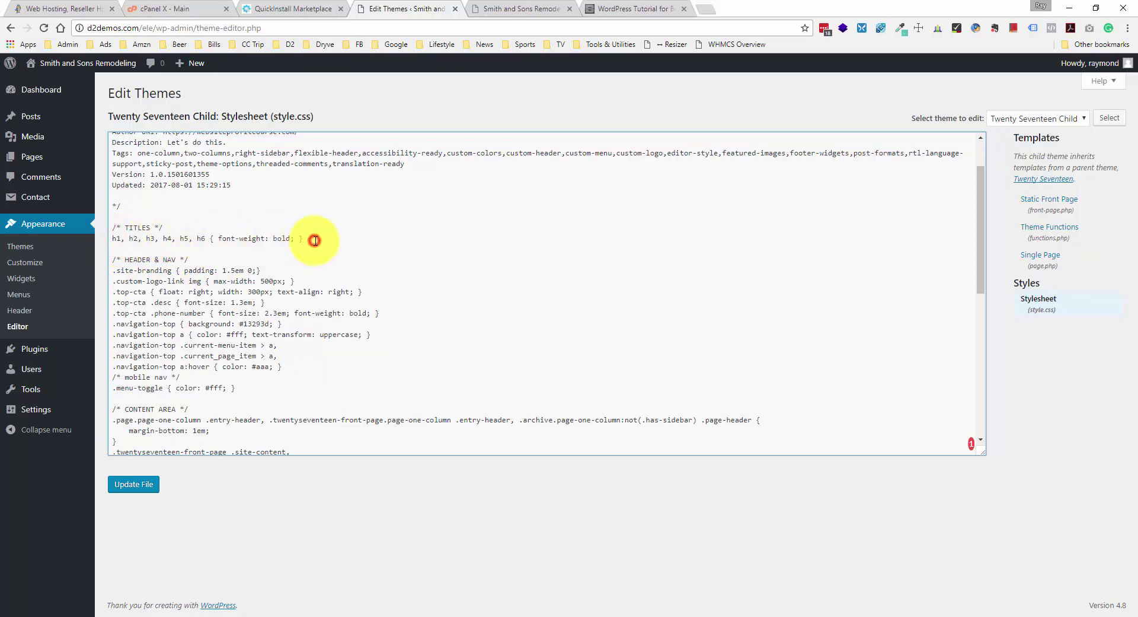
scroll(314, 241, down, 1)
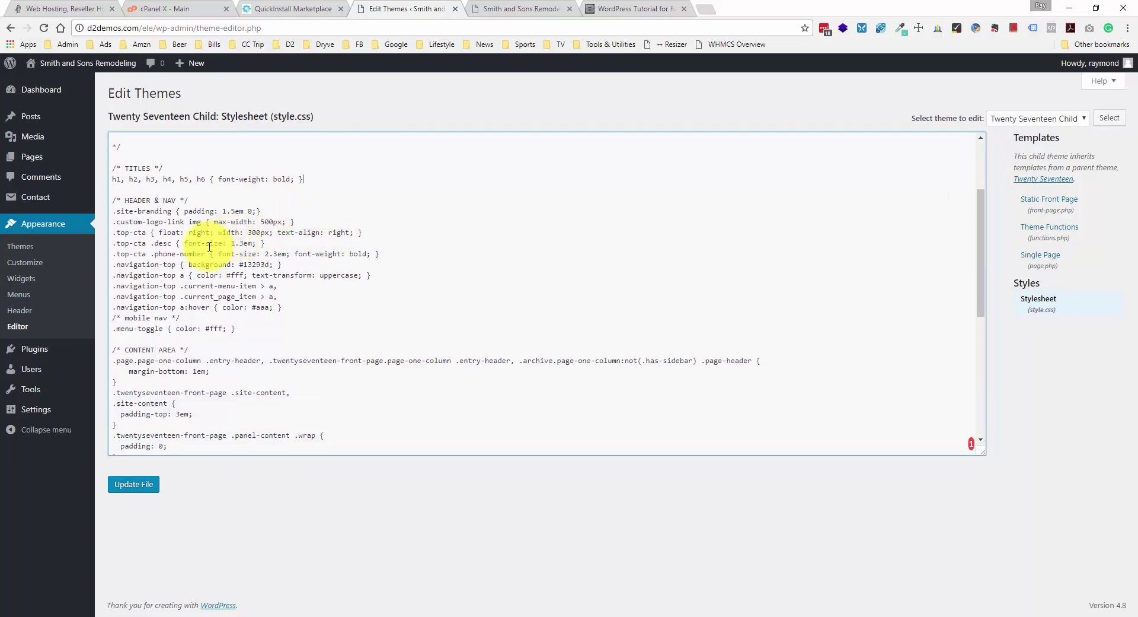
scroll(261, 243, down, 4)
scroll(272, 246, up, 6)
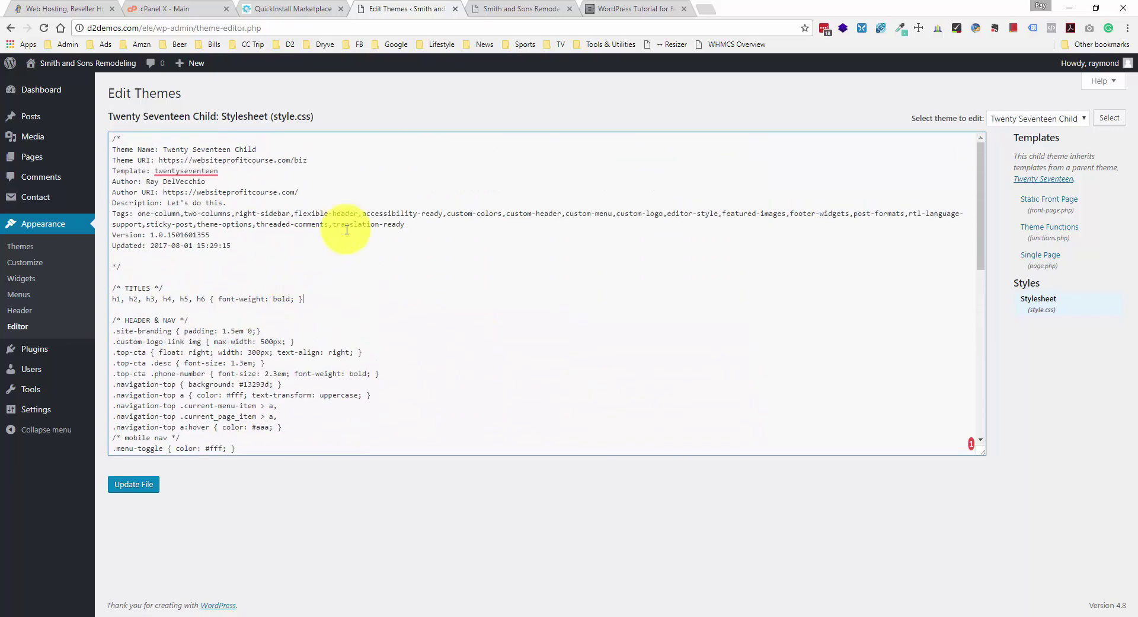
click(134, 484)
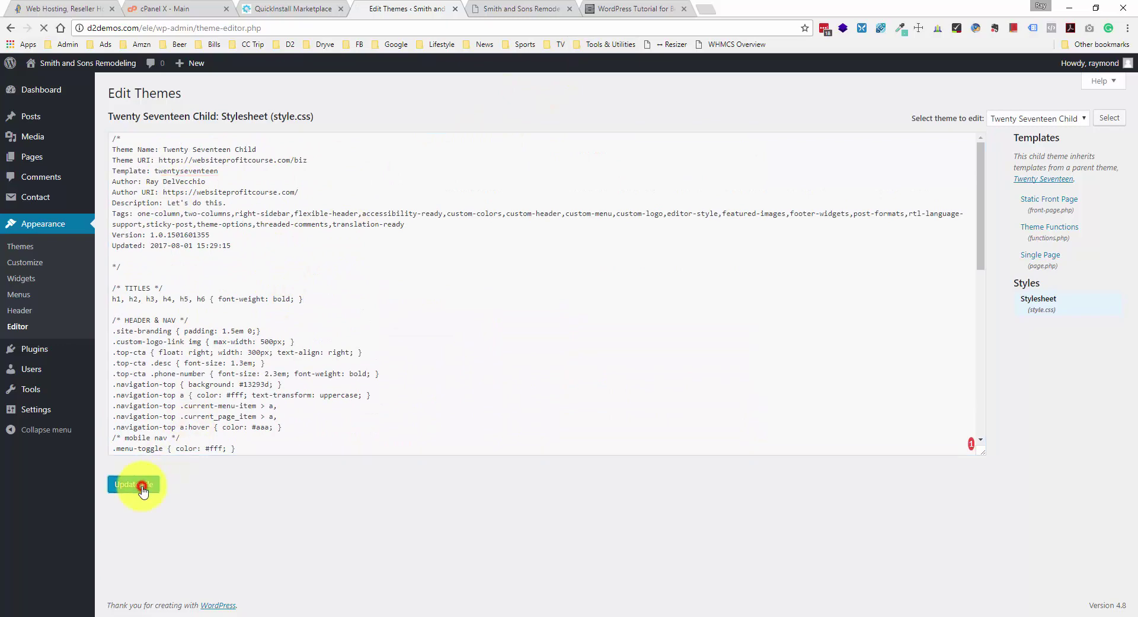
- Reload the live Smith and Sons Remodeling home page, briefly opening and closing DevTools
click(525, 9)
right_click(56, 251)
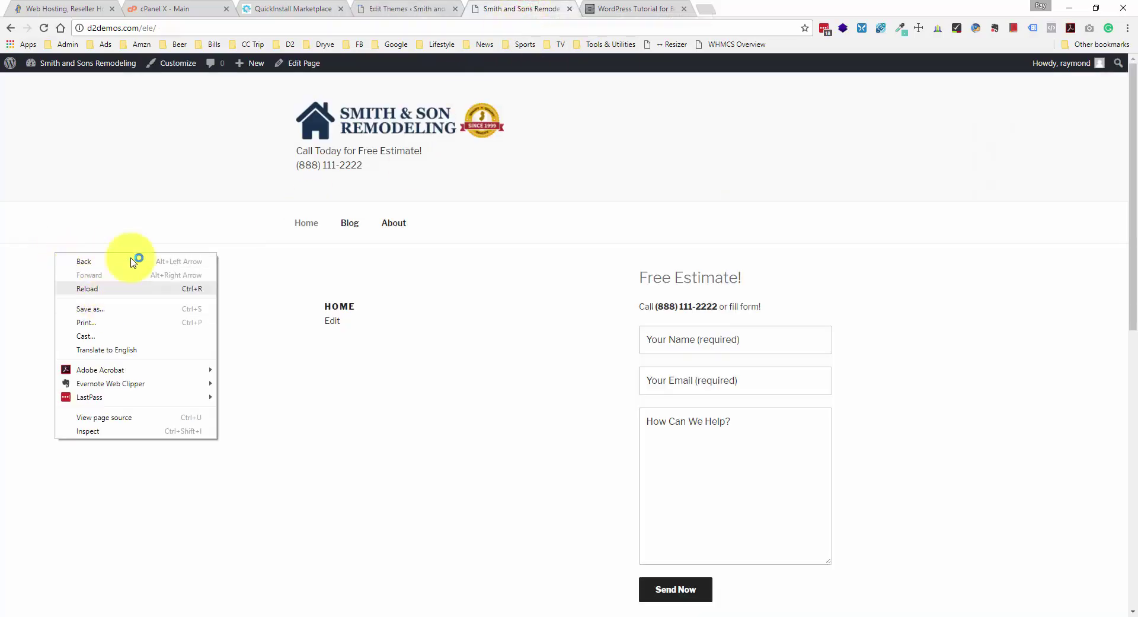
click(87, 289)
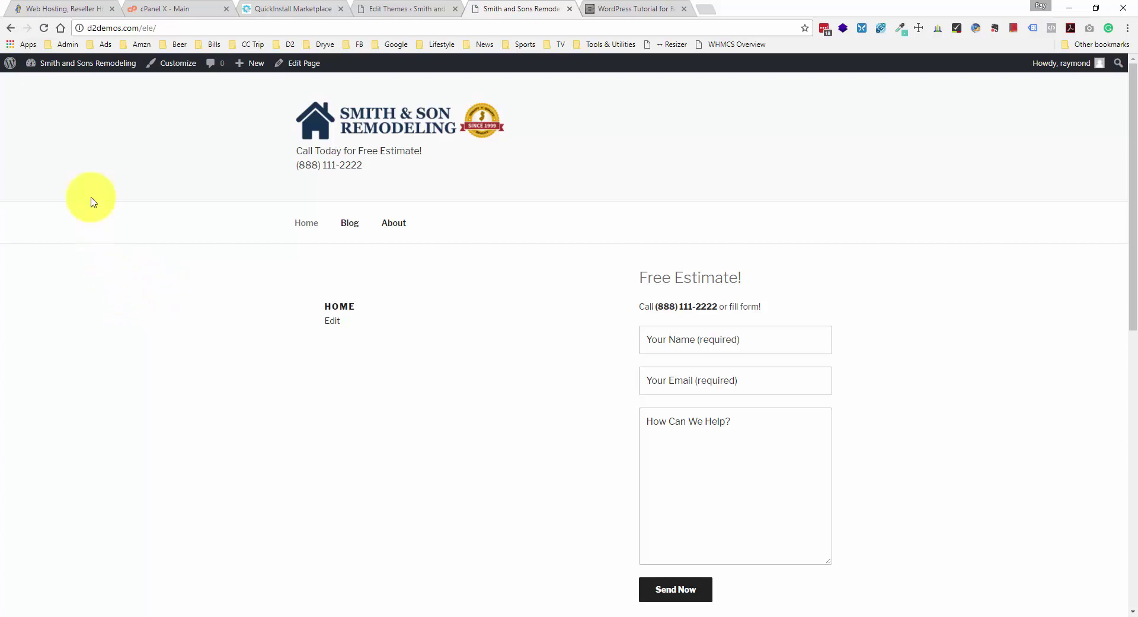
right_click(69, 220)
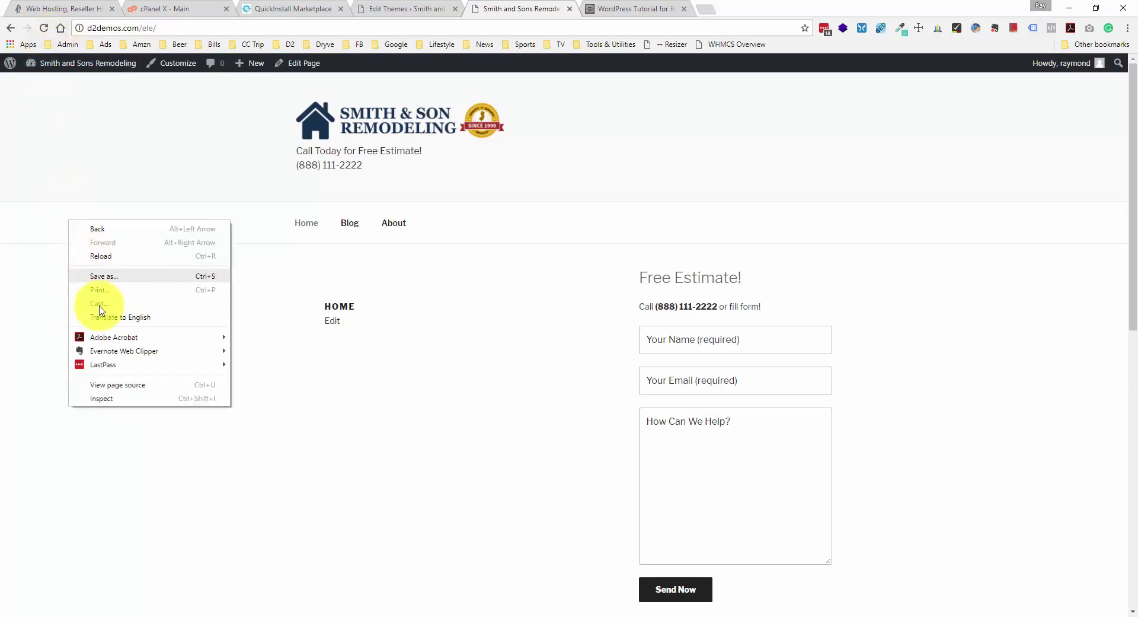
click(122, 398)
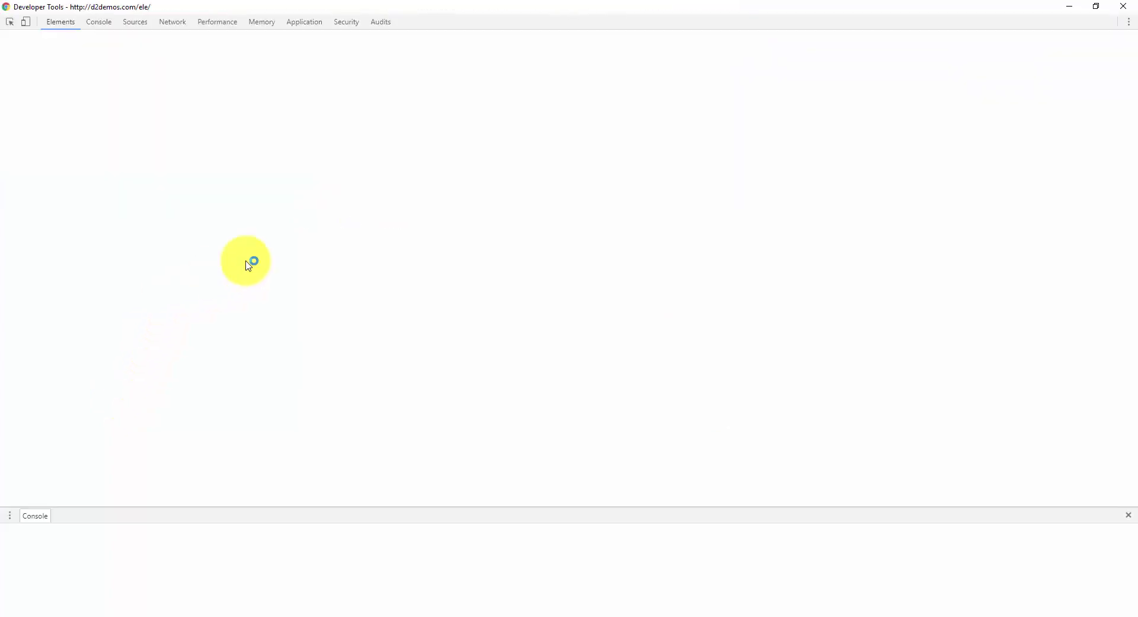
click(1058, 4)
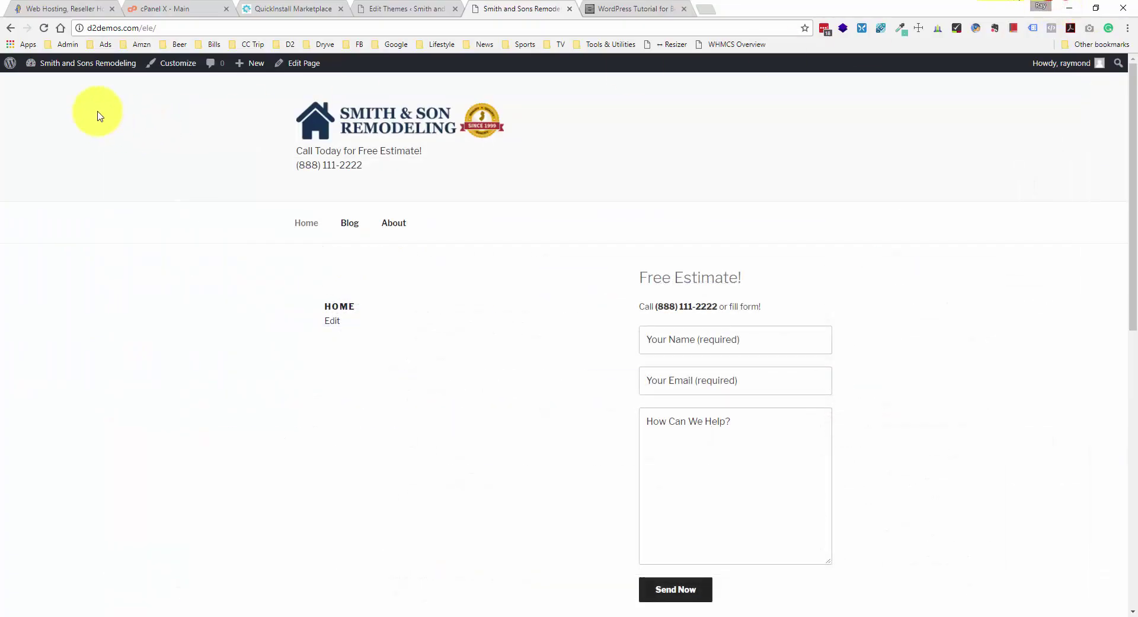
- Hard reload the home page and check the dark nav bar, large phone number and estimate form
click(44, 28)
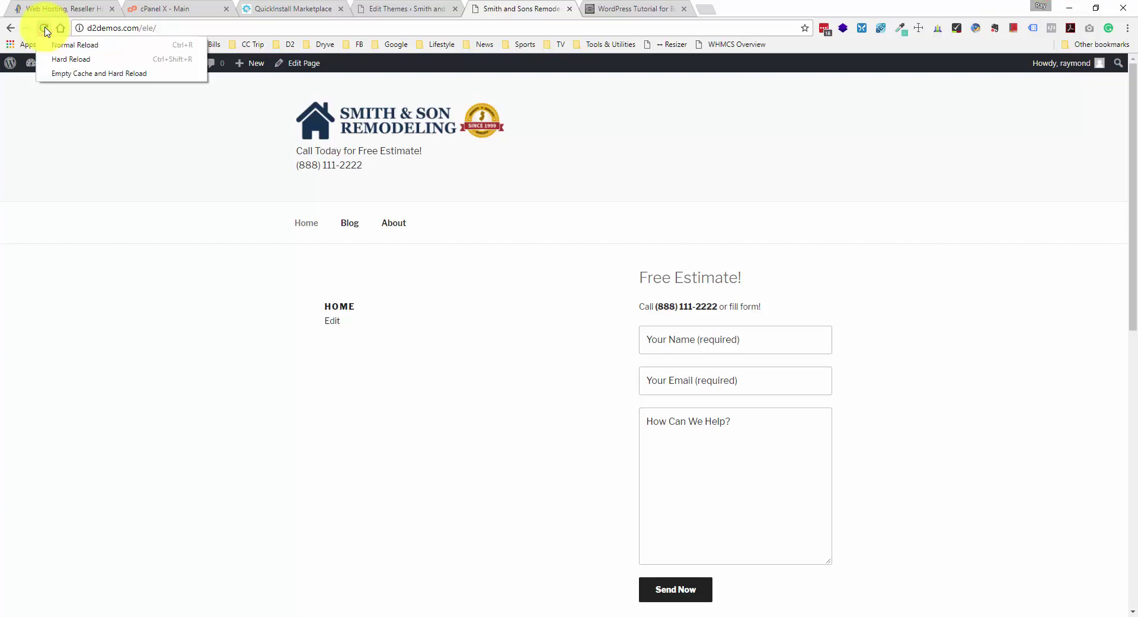
click(66, 59)
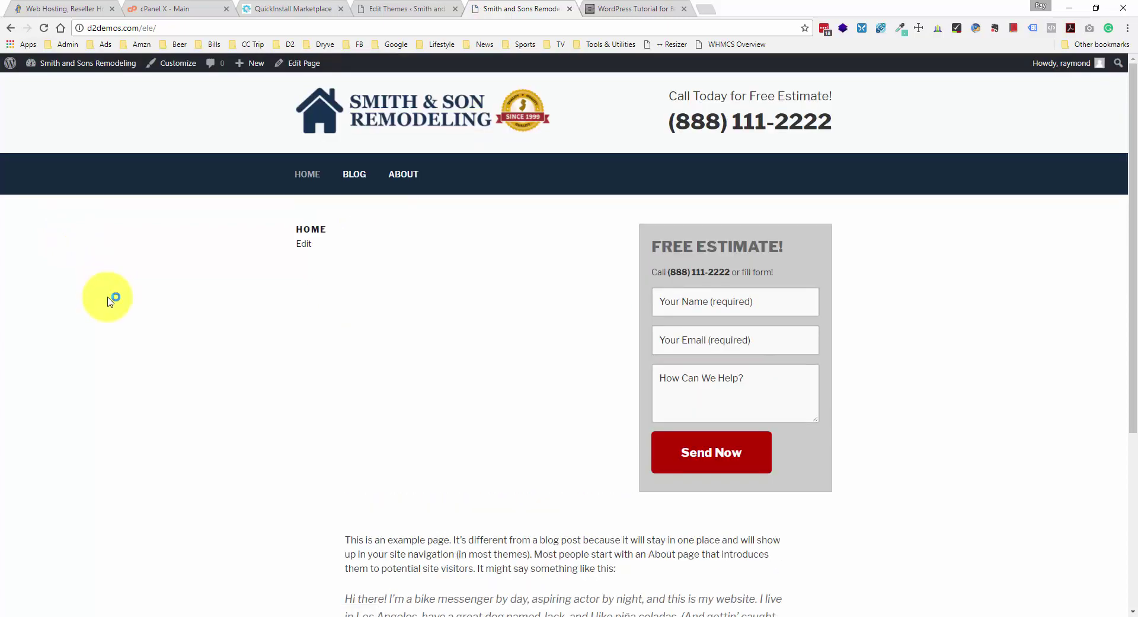
scroll(110, 300, down, 2)
scroll(109, 300, up, 2)
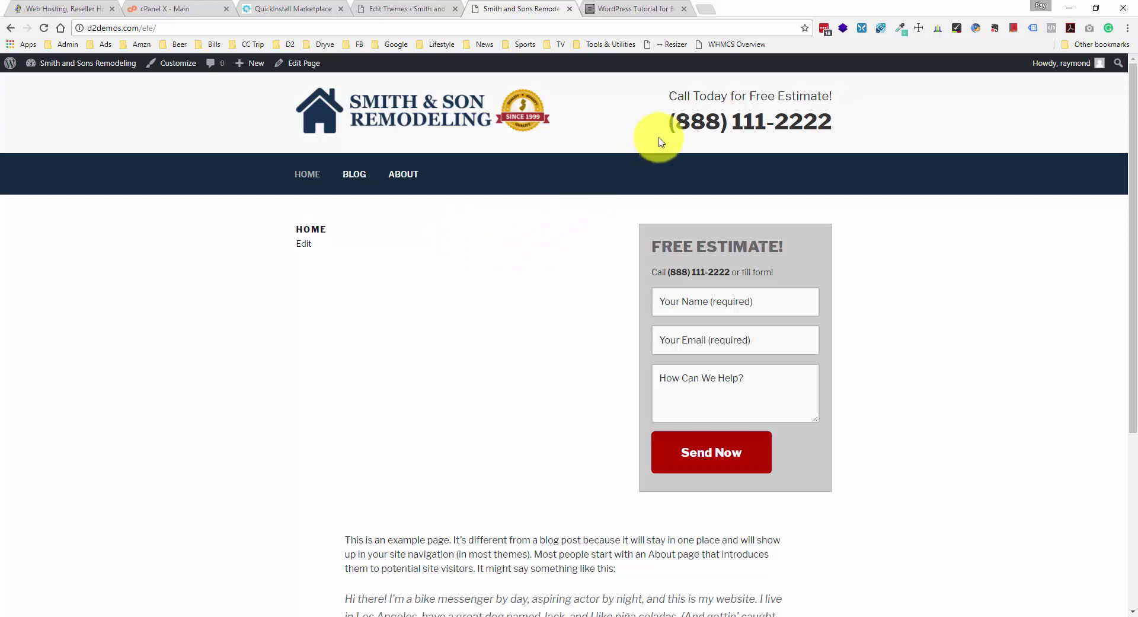
mouse_move(846, 119)
mouse_down()
mouse_move(770, 119)
mouse_move(828, 122)
mouse_up()
click(835, 120)
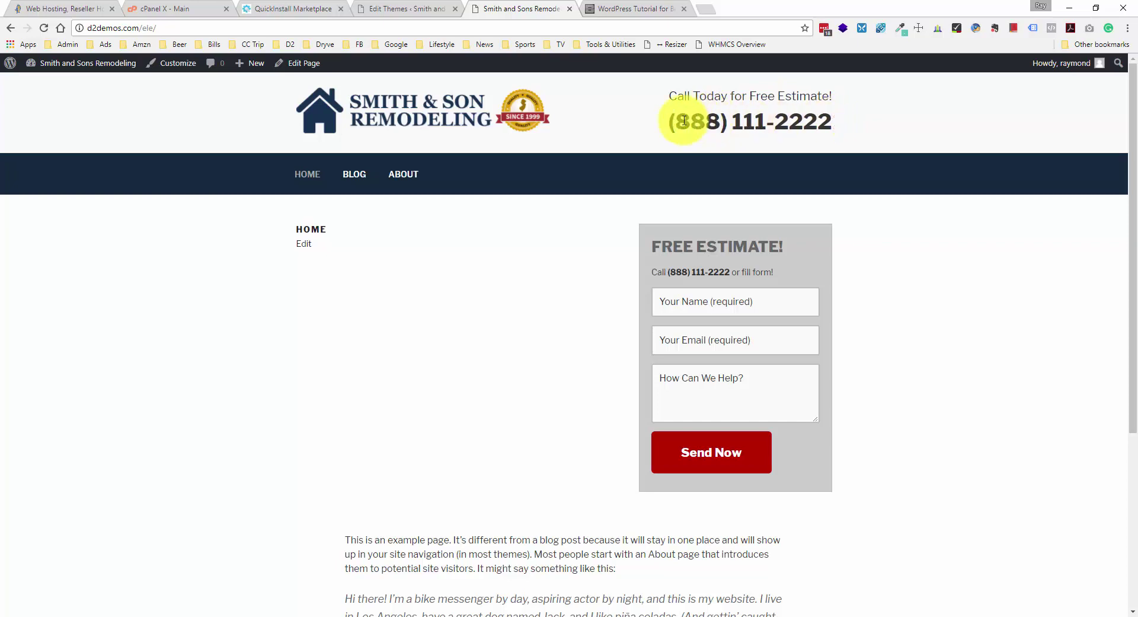
scroll(682, 142, down, 5)
scroll(610, 305, up, 5)
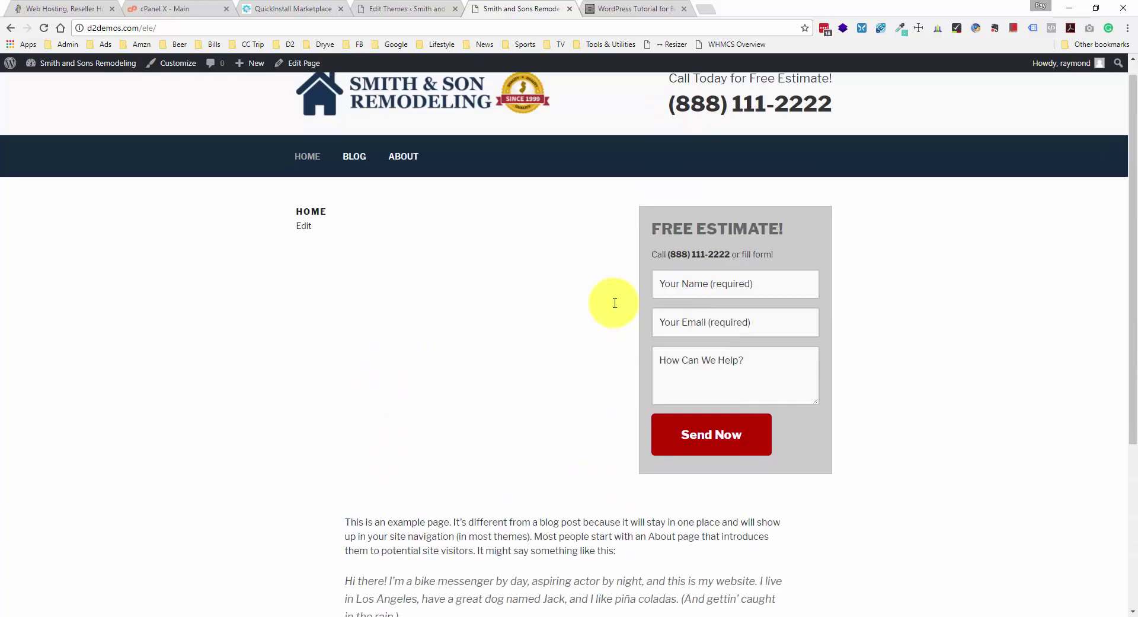
scroll(574, 297, down, 5)
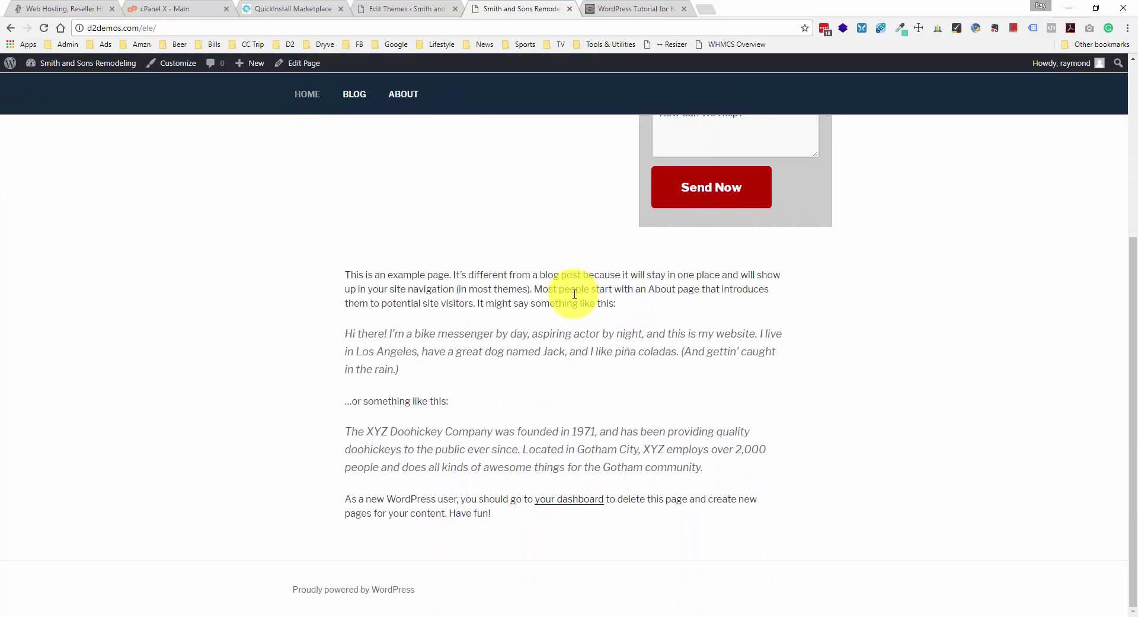
scroll(575, 294, up, 4)
scroll(575, 294, up, 1)
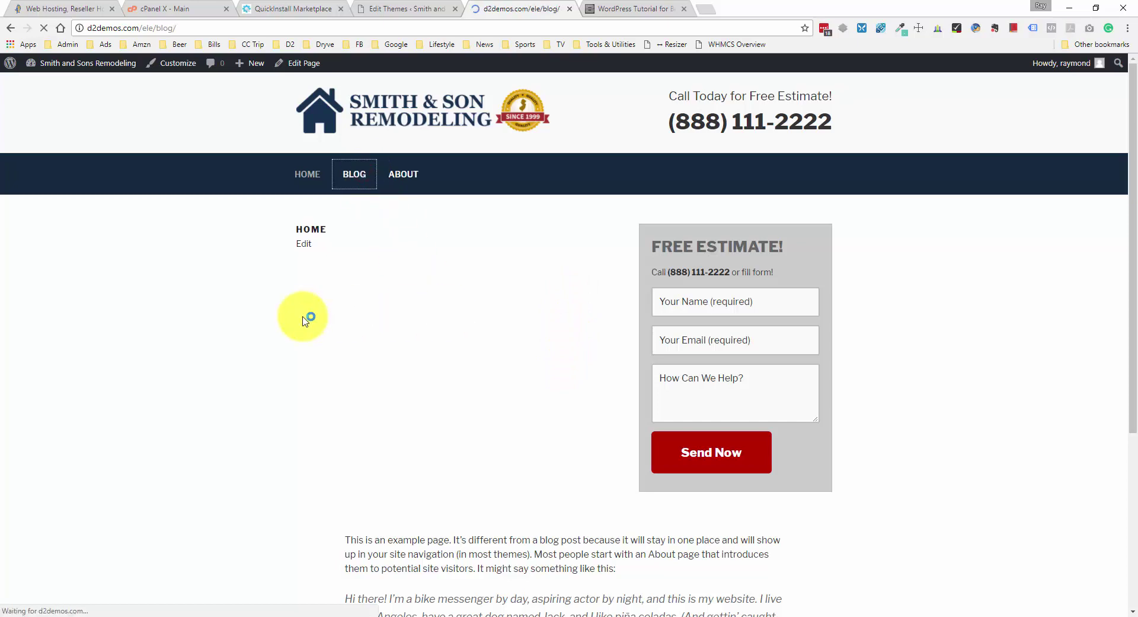
- Open the About page and scroll through it to check the header phone number and Free Estimate form
scroll(483, 322, up, 1)
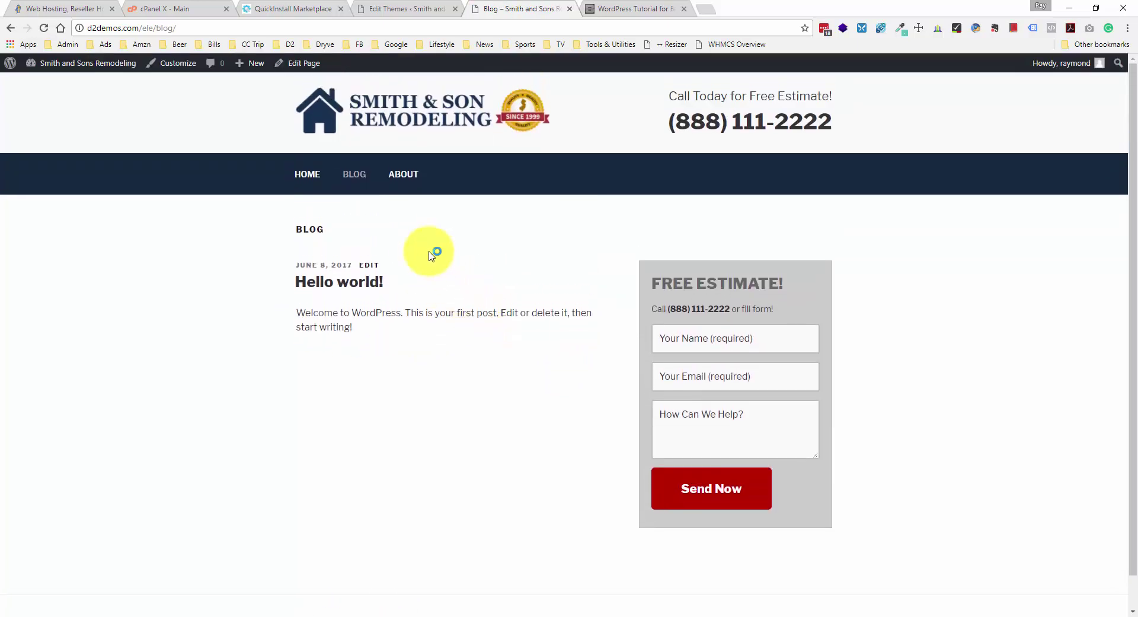
click(403, 173)
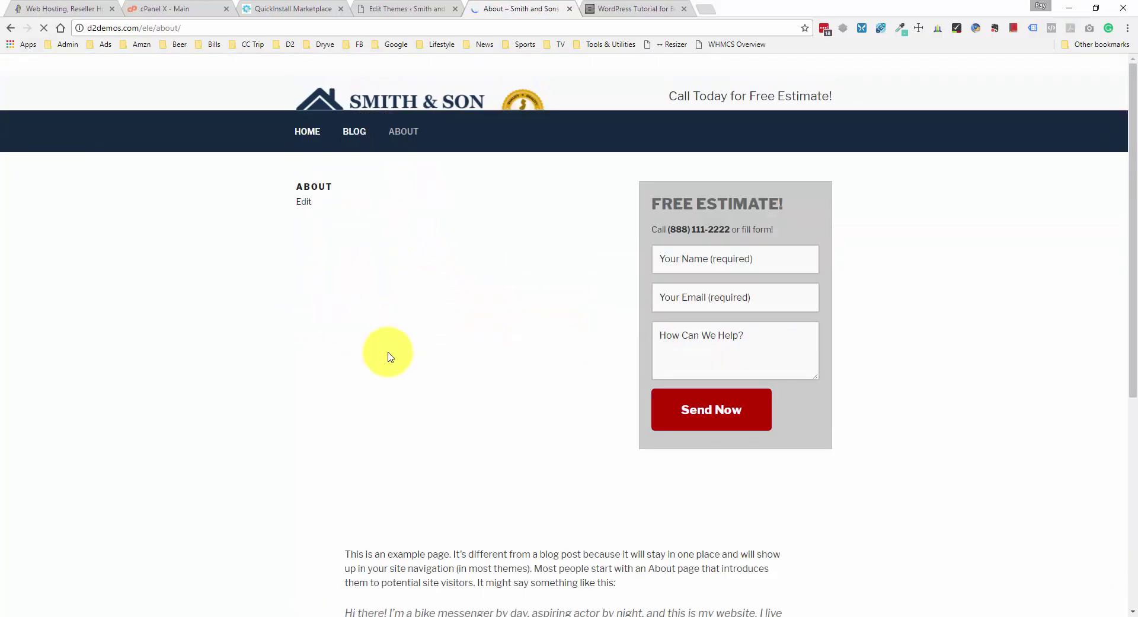
scroll(389, 356, down, 10)
scroll(388, 356, up, 10)
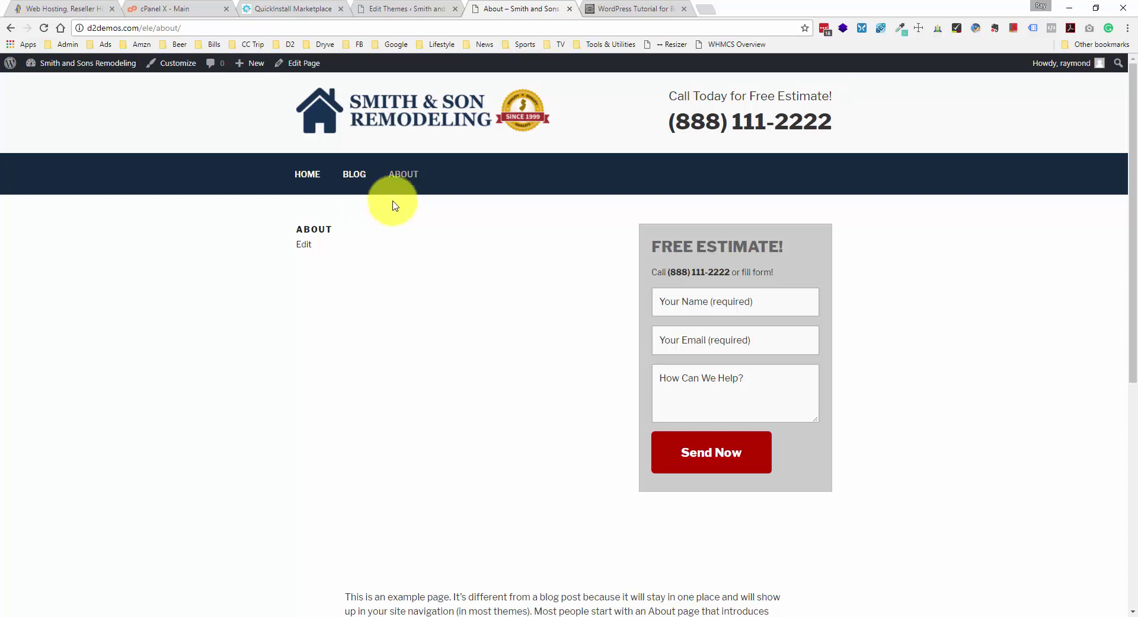
- Search Plugins > Add New for 'elementor', then install and activate Elementor Page Builder
click(400, 9)
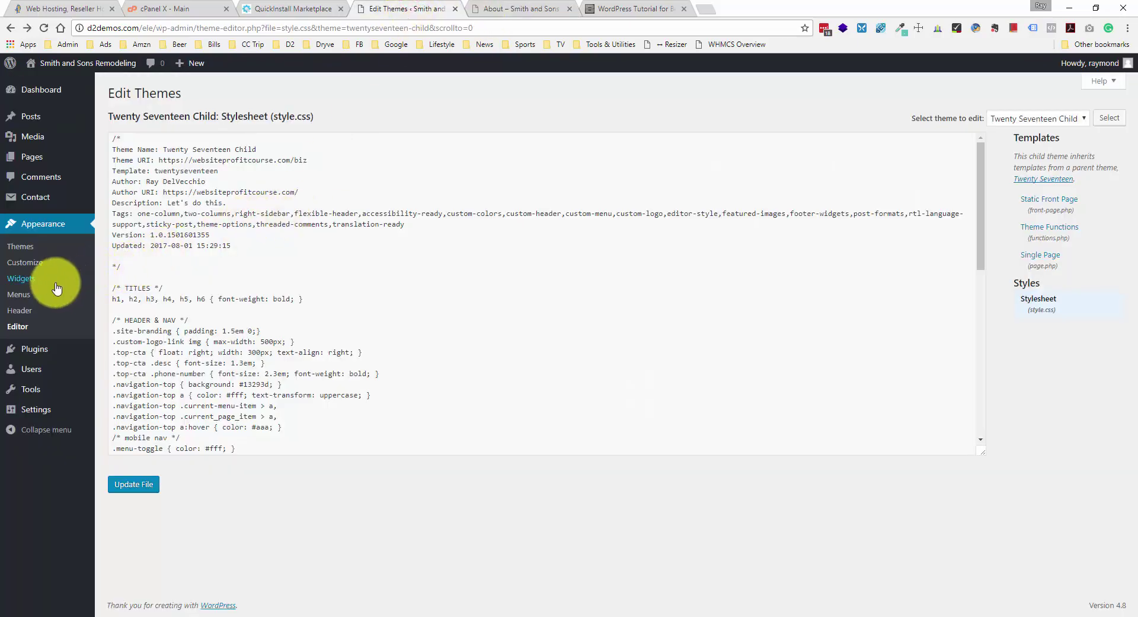
mouse_move(52, 353)
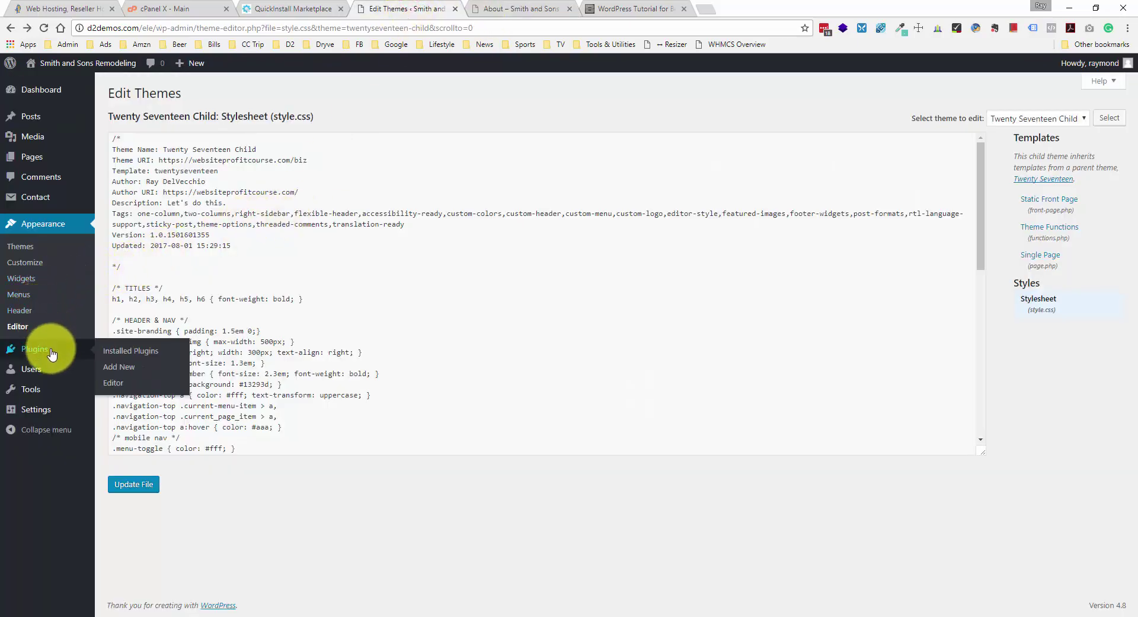
click(121, 367)
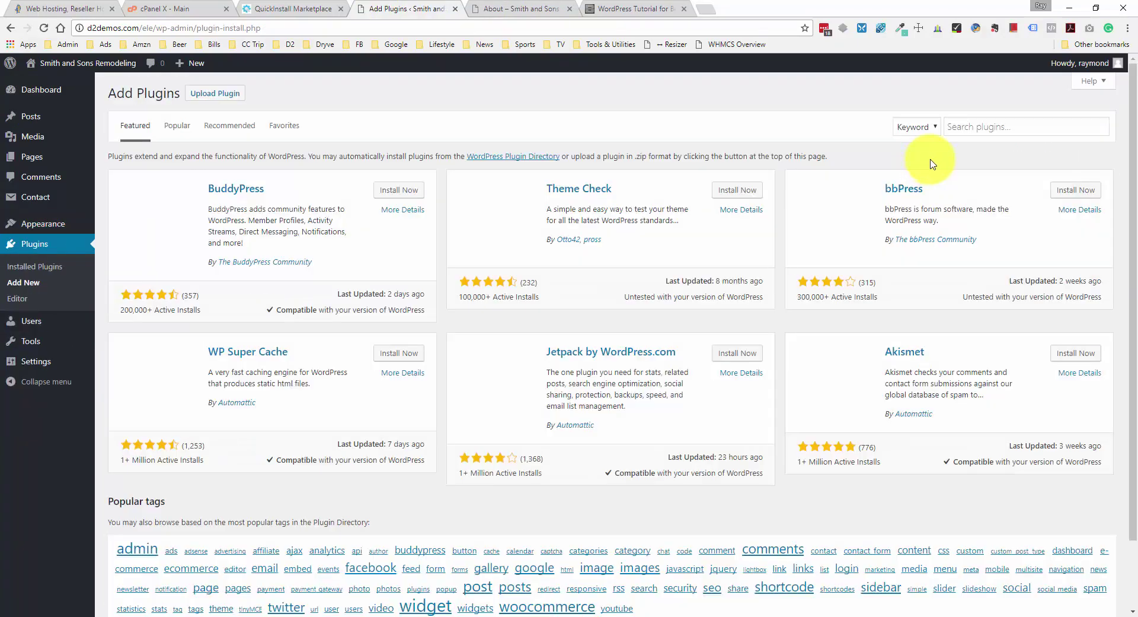
click(961, 124)
text(elementor)
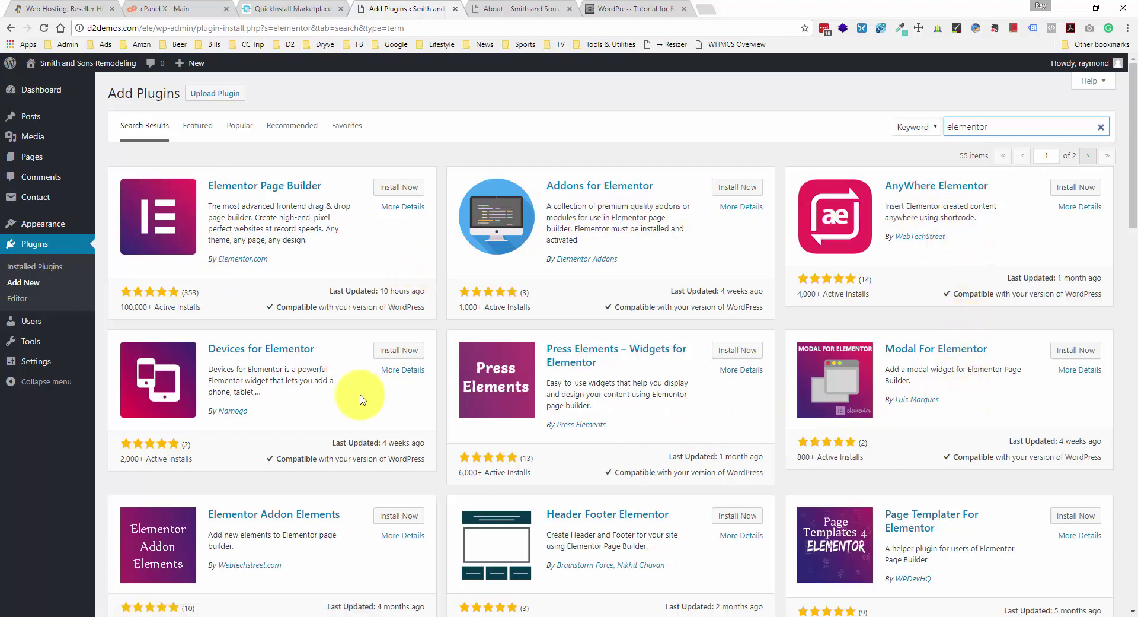
scroll(288, 397, down, 2)
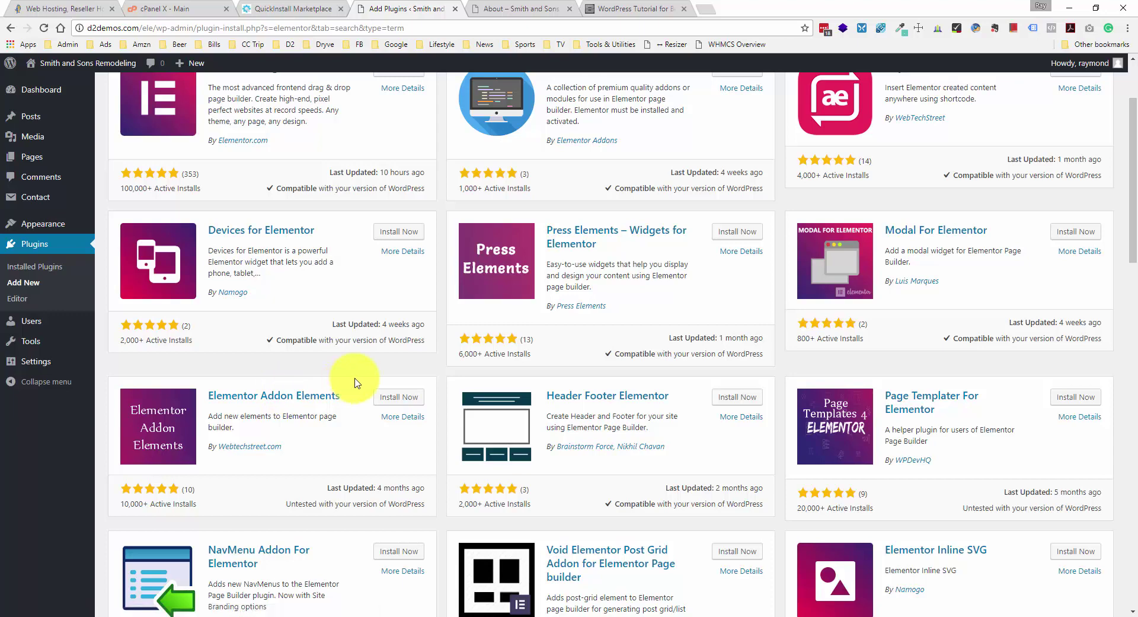
scroll(344, 379, up, 1)
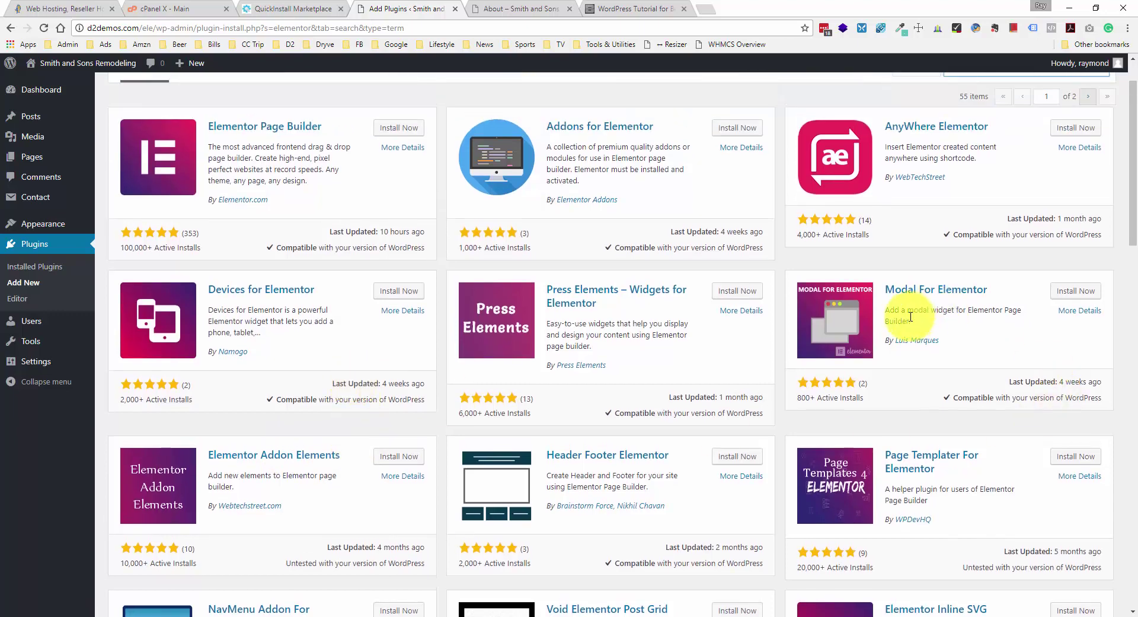
scroll(830, 303, up, 1)
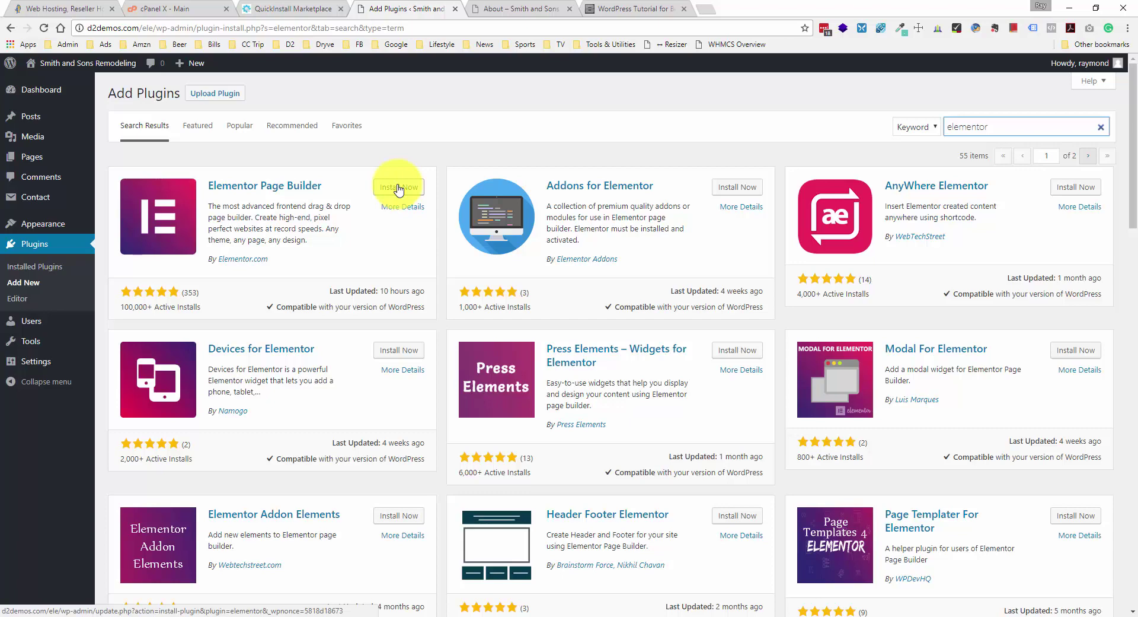
click(398, 188)
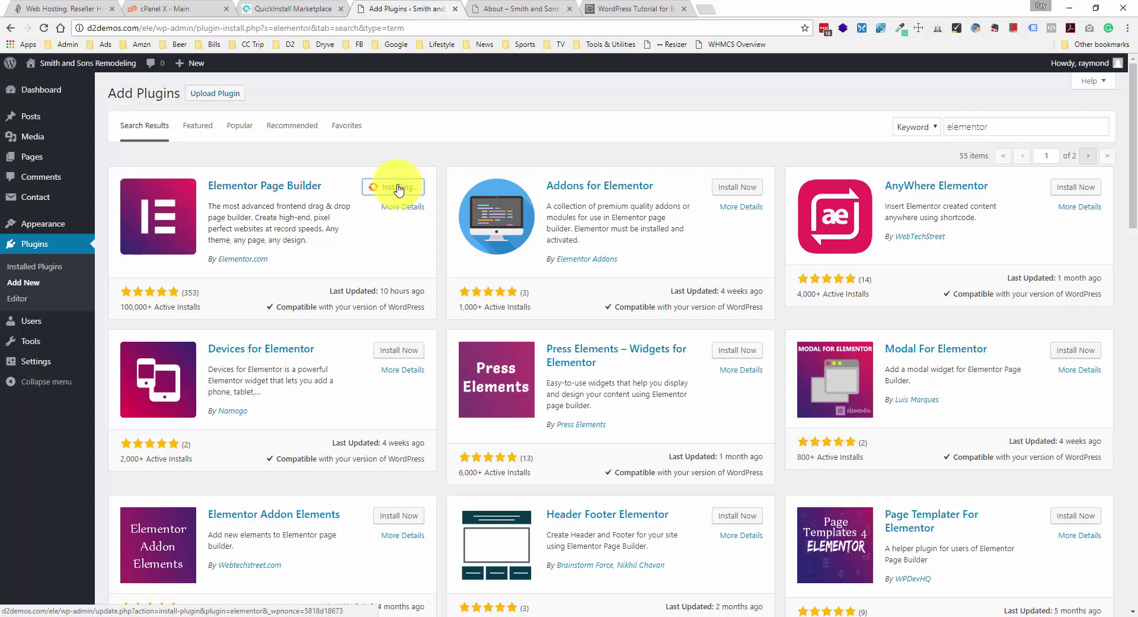
click(399, 188)
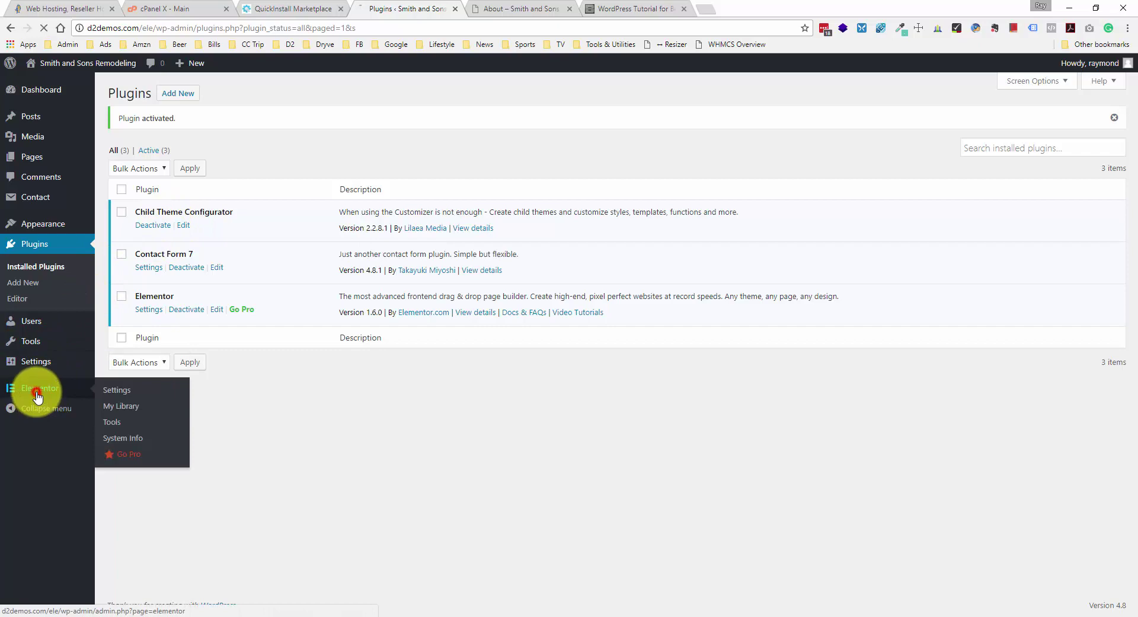
- From All Pages, open the Sample Page and select and delete all its default example text
click(38, 389)
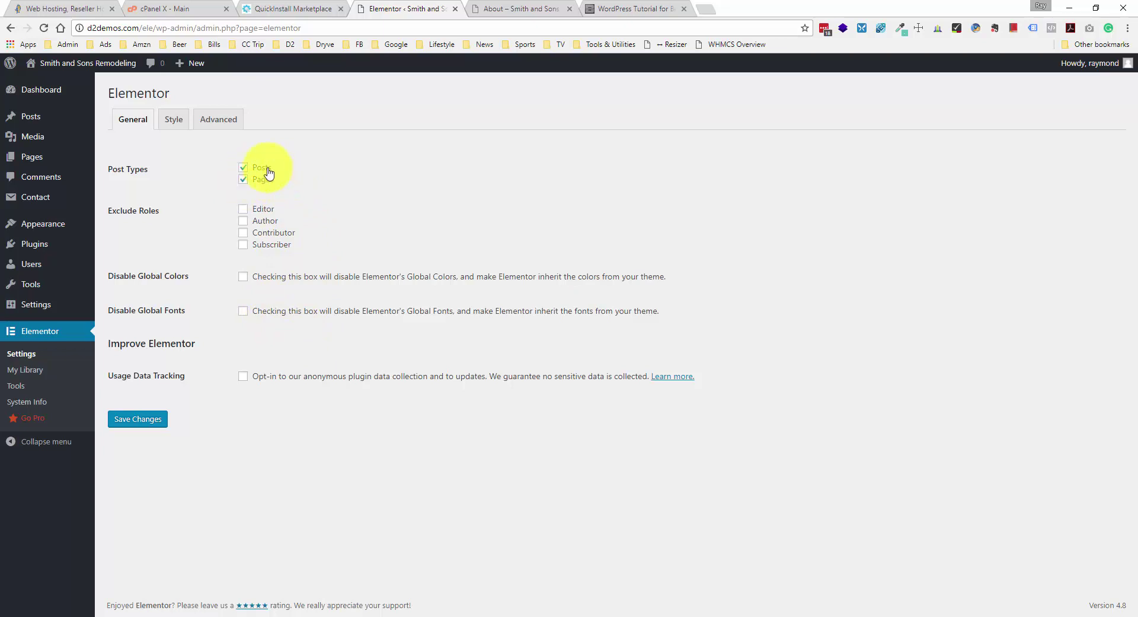
click(56, 155)
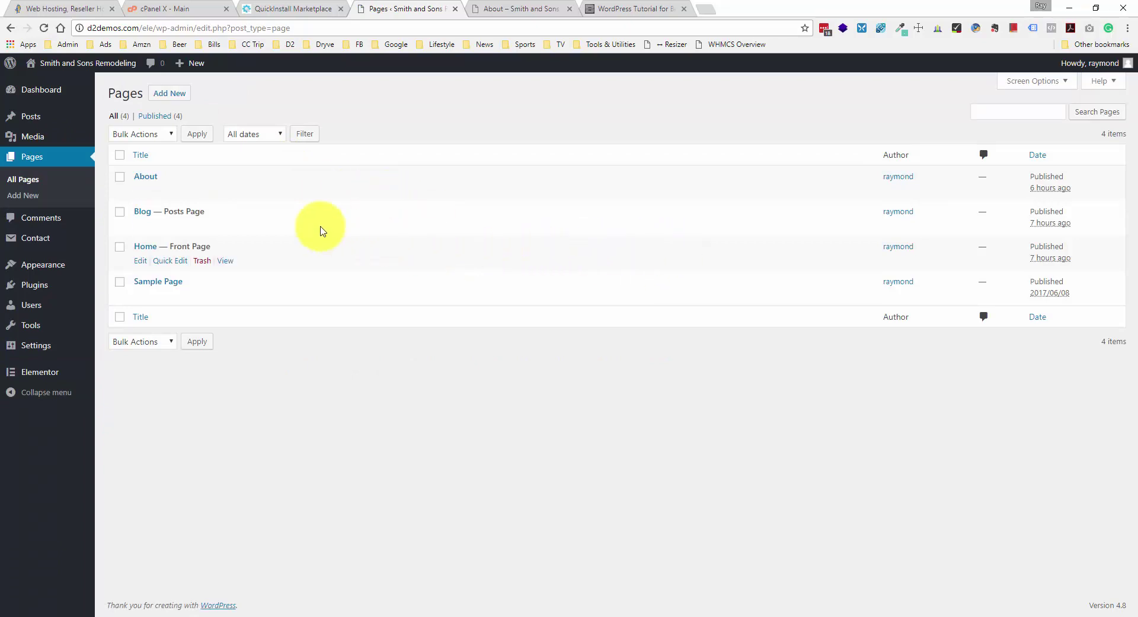
click(160, 281)
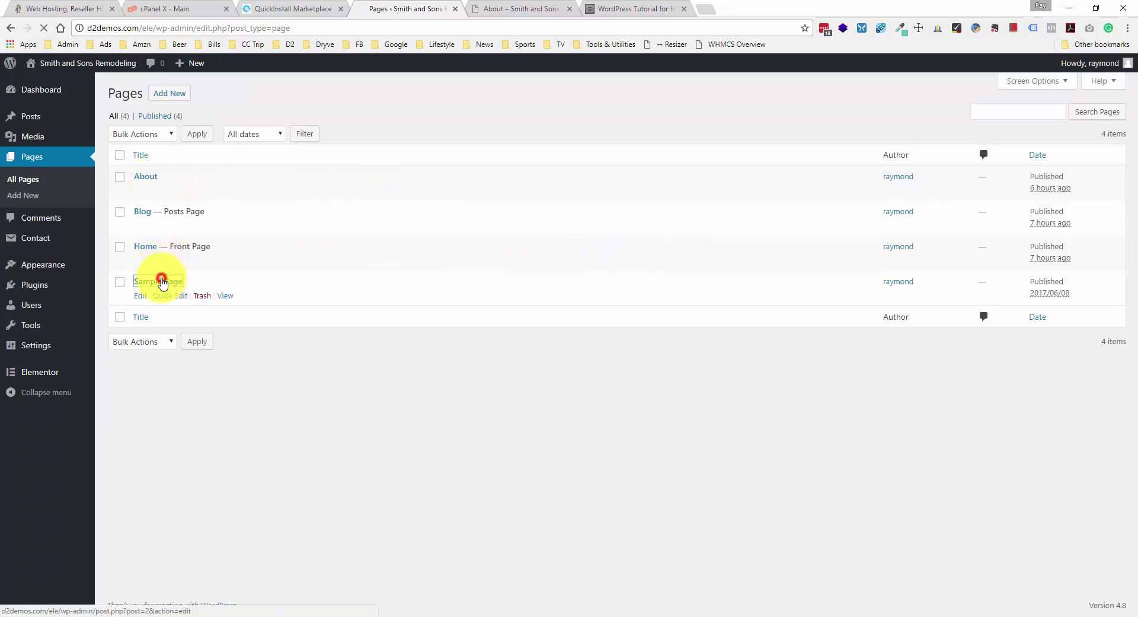
click(232, 312)
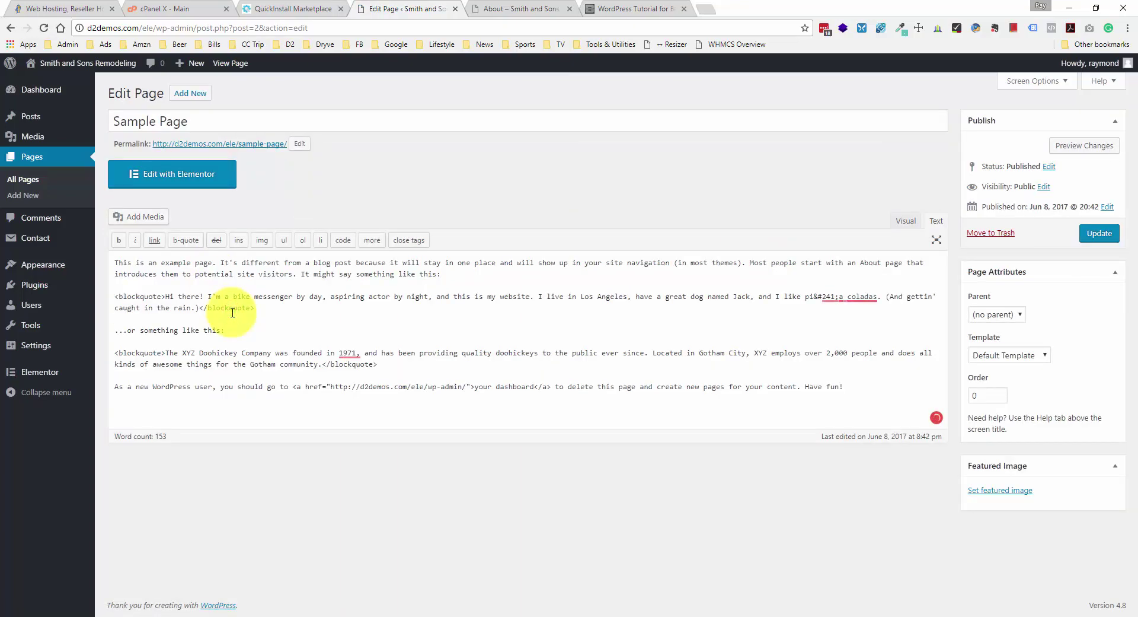
key(ctrl+a)
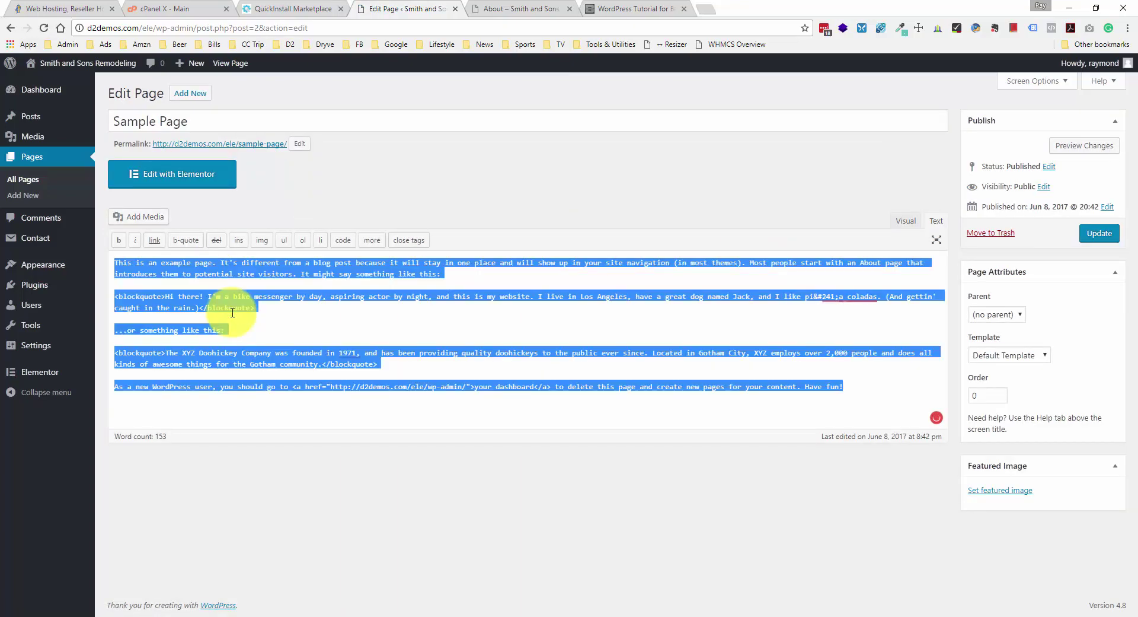
key(BackSpace)
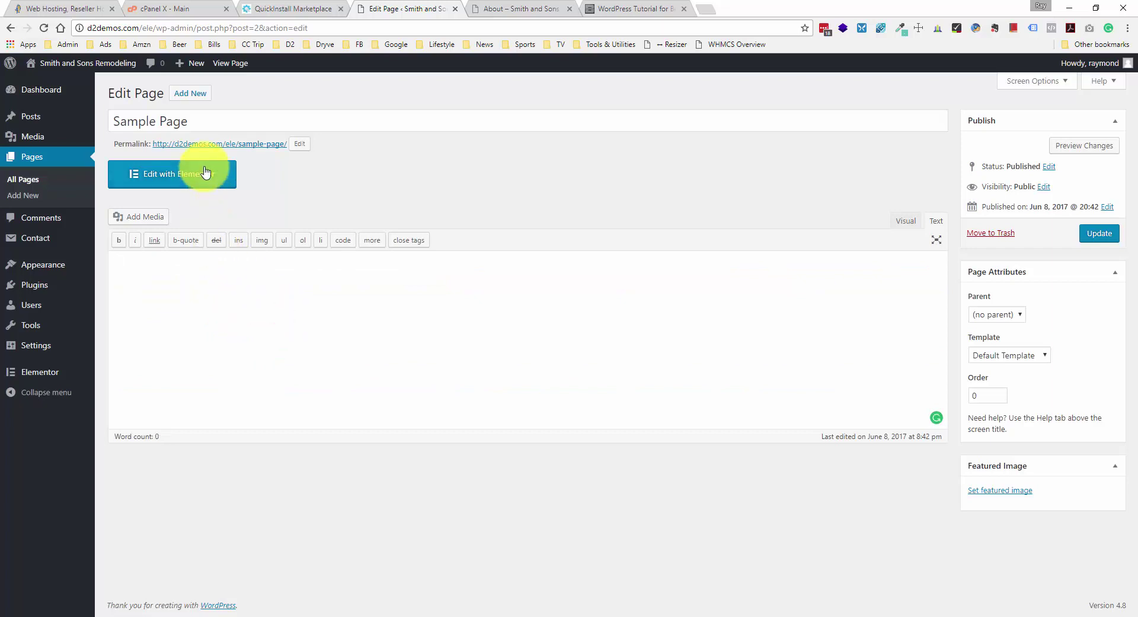
- Launch the Sample Page in the Elementor builder and look over its content
click(202, 181)
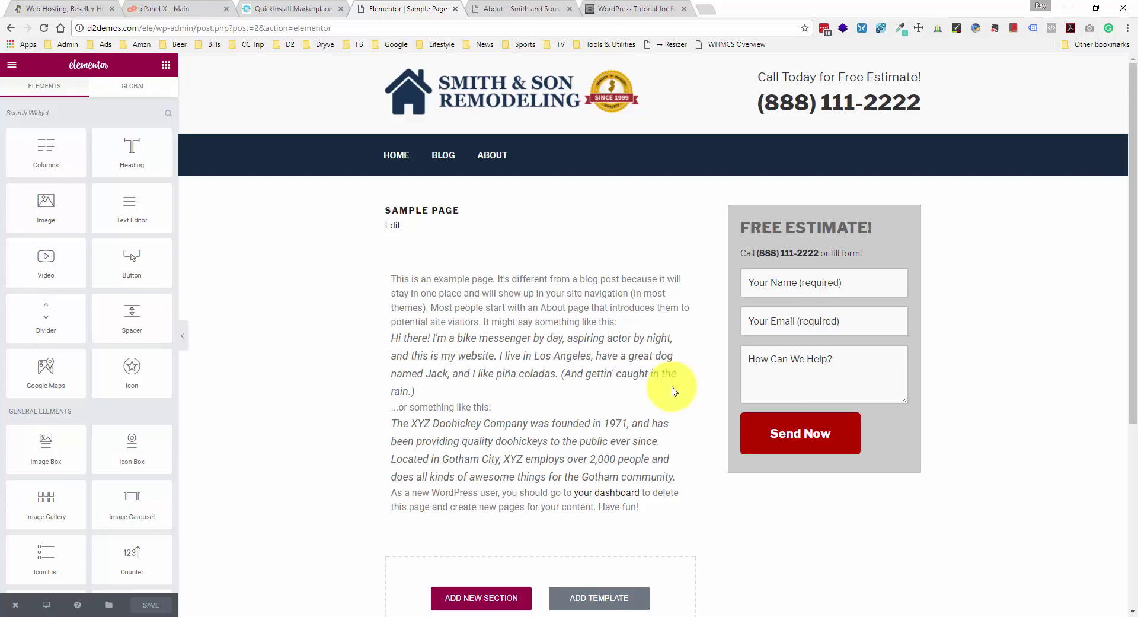
scroll(675, 394, down, 2)
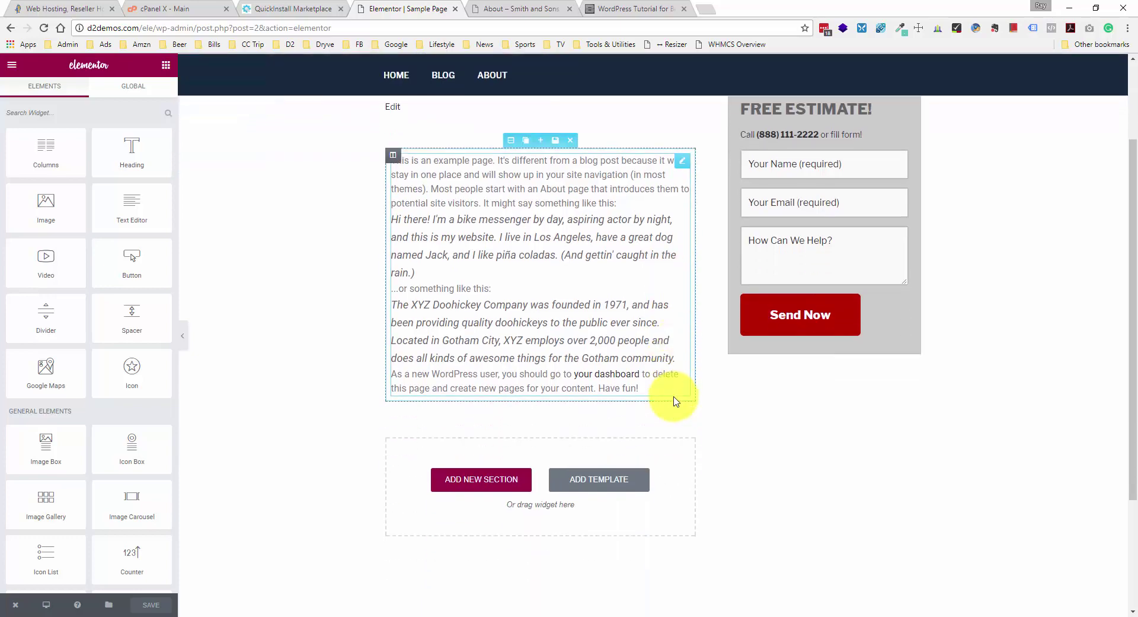
scroll(517, 282, up, 1)
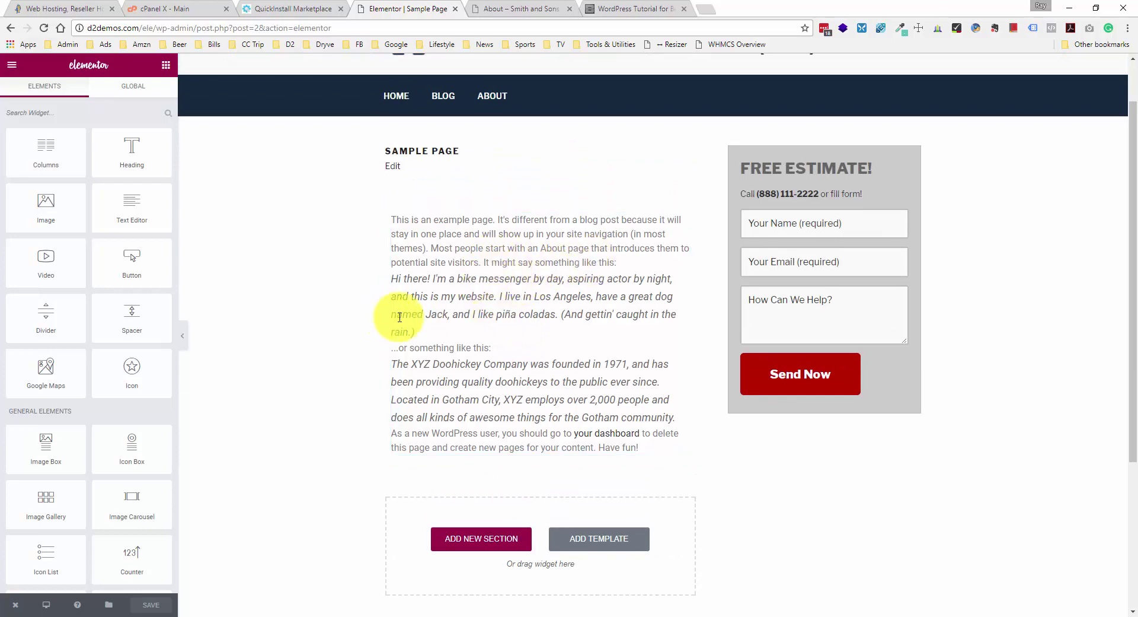
scroll(509, 415, down, 3)
scroll(509, 510, up, 3)
- Delete the section holding the default example text block, confirming the removal
click(543, 299)
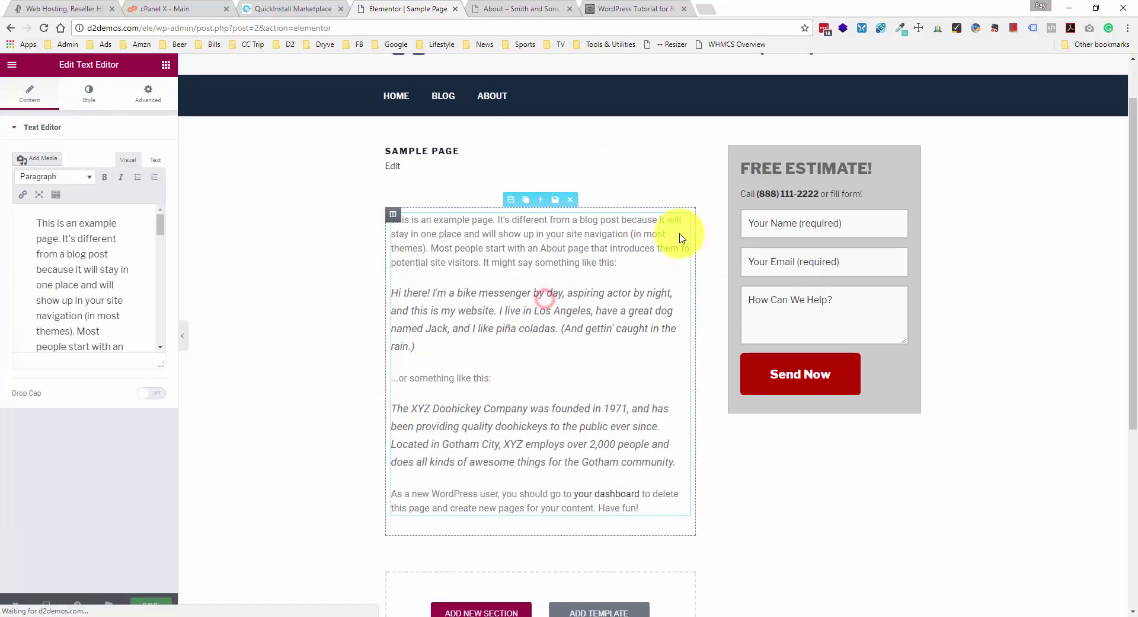
click(569, 199)
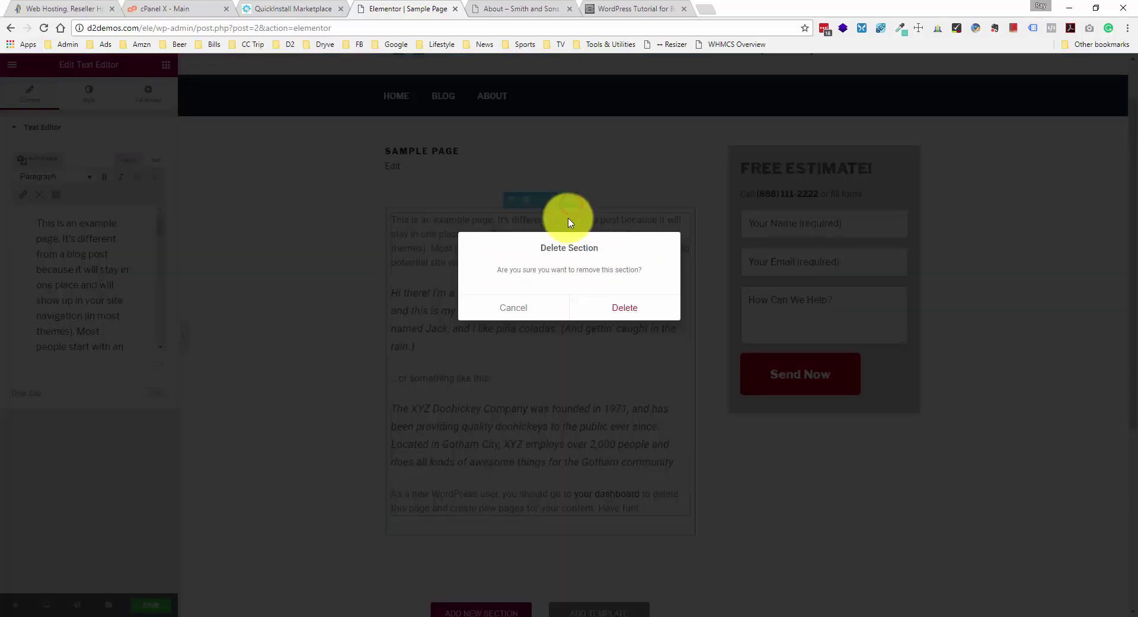
click(624, 307)
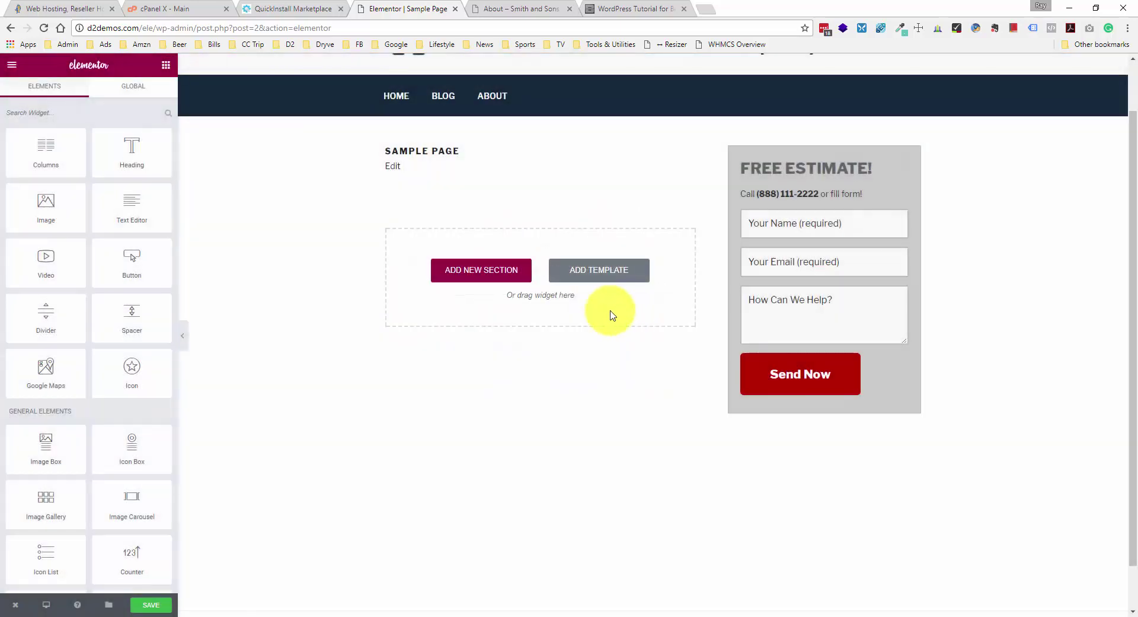
scroll(514, 265, up, 1)
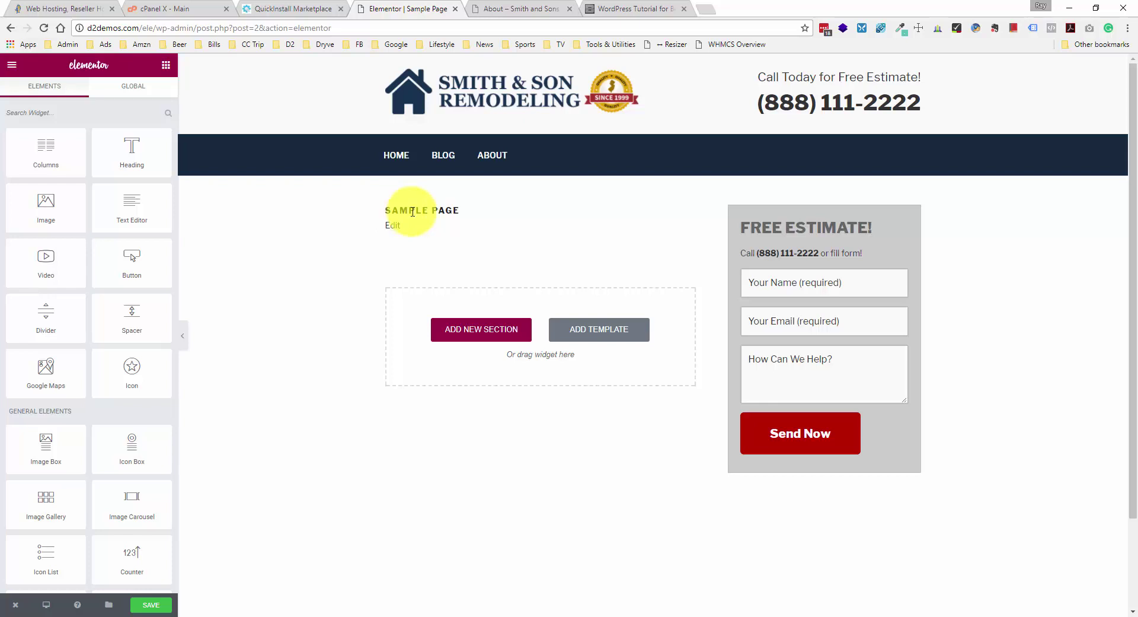
scroll(127, 259, down, 1)
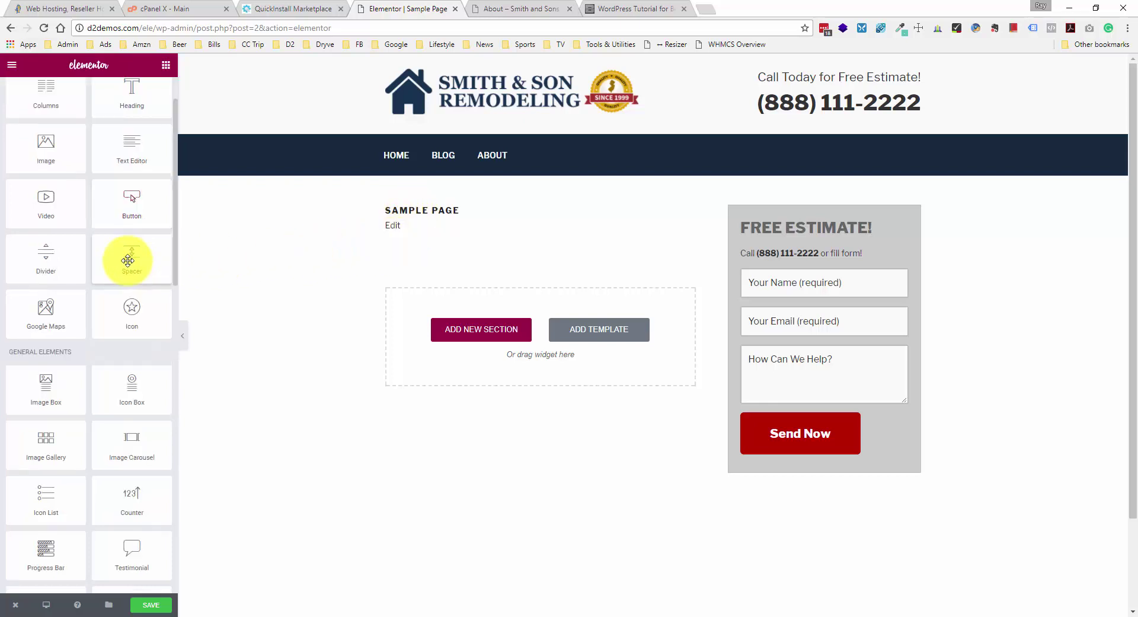
scroll(126, 348, down, 1)
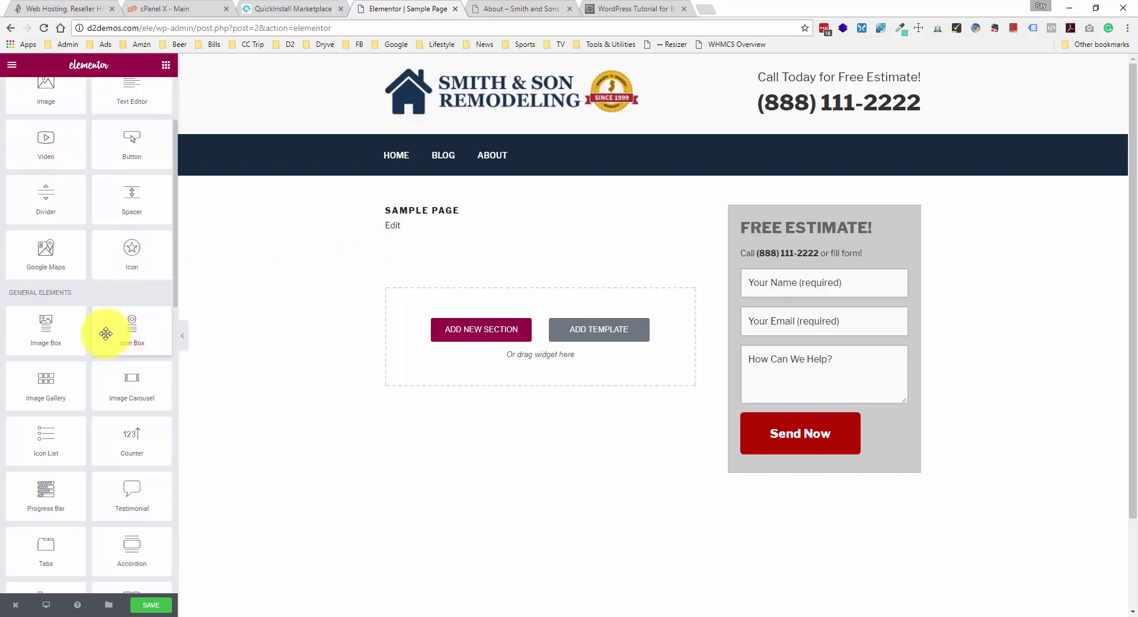
scroll(106, 333, down, 2)
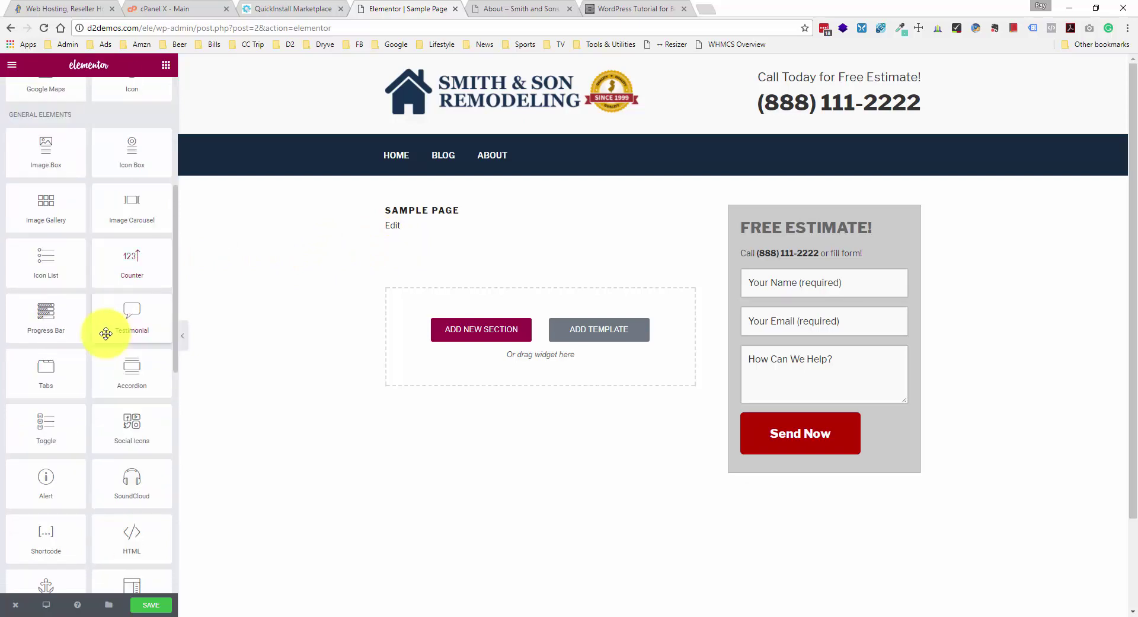
scroll(105, 334, up, 3)
scroll(106, 333, up, 1)
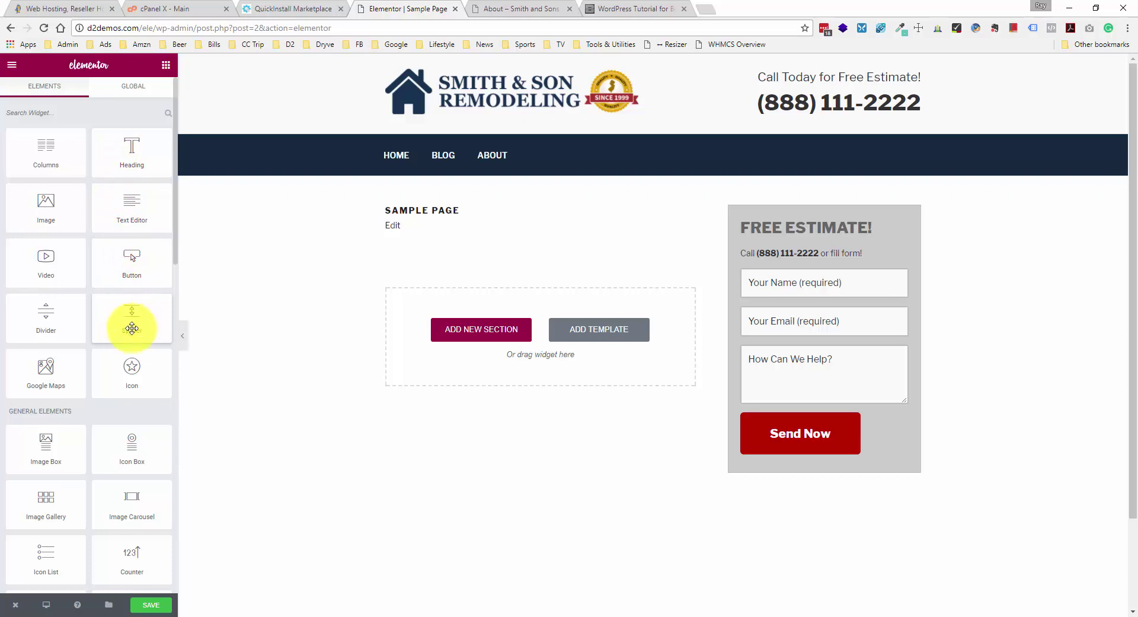
scroll(127, 322, down, 1)
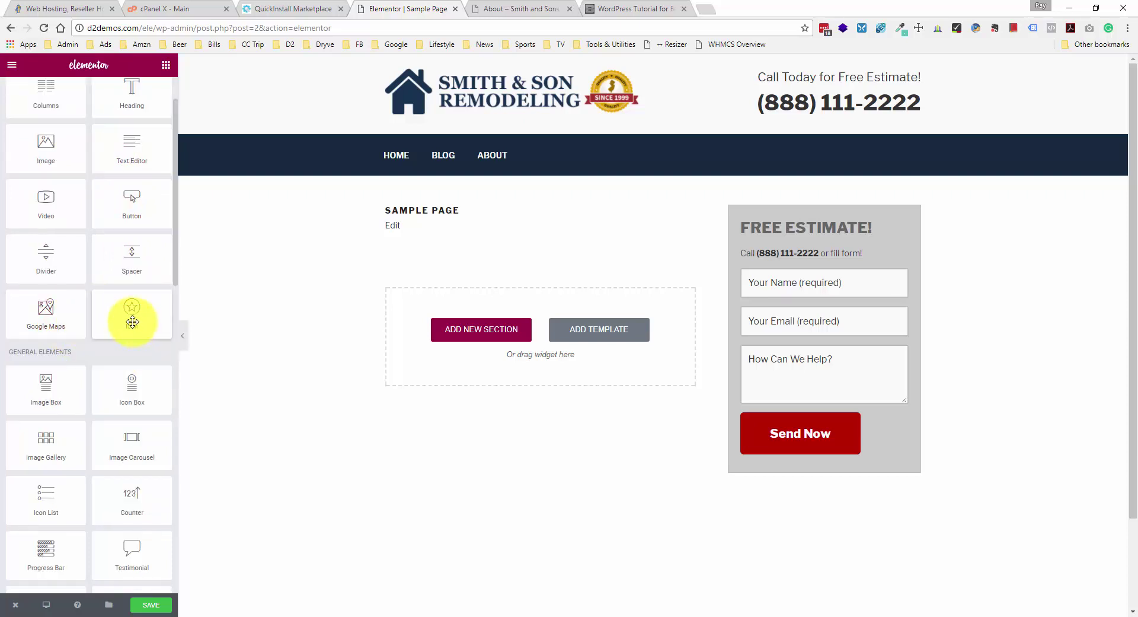
scroll(132, 322, down, 2)
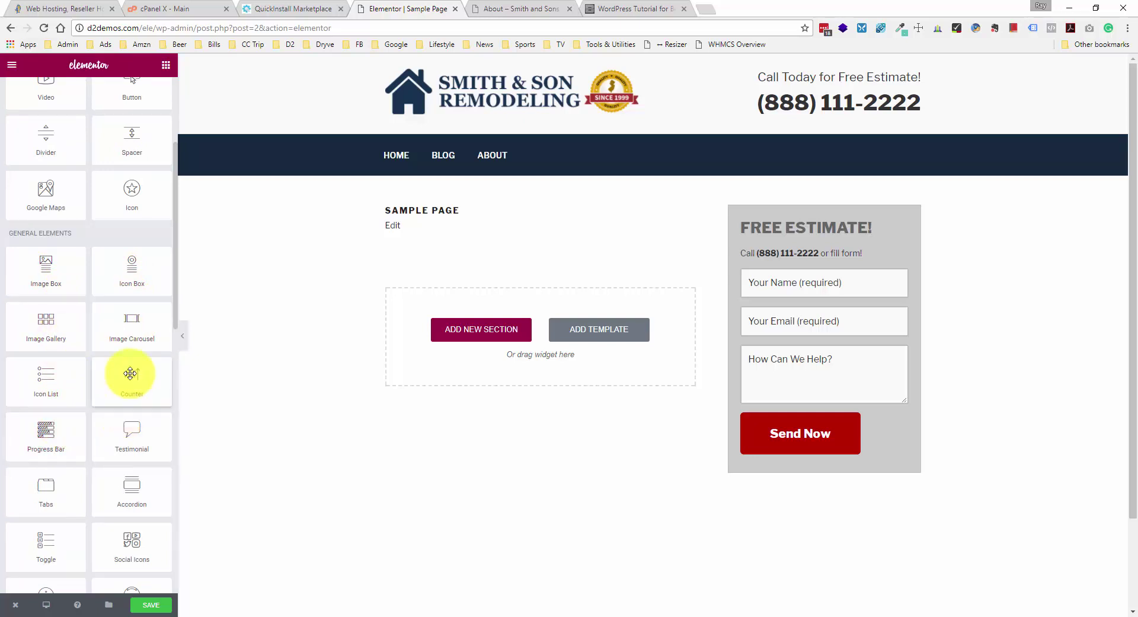
scroll(140, 415, down, 1)
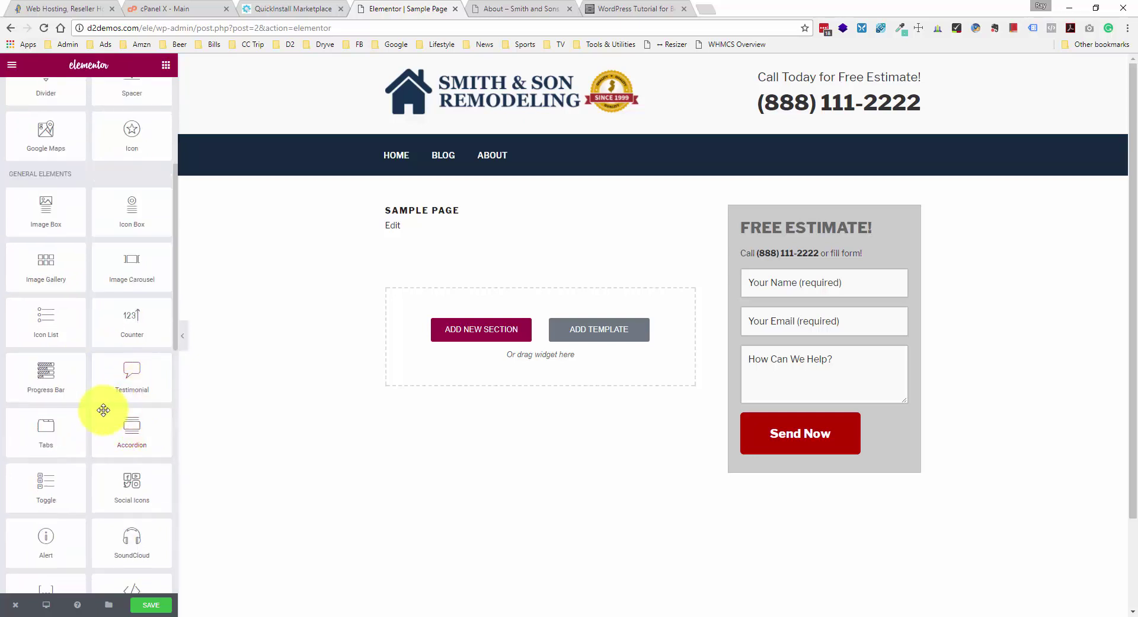
scroll(92, 474, down, 1)
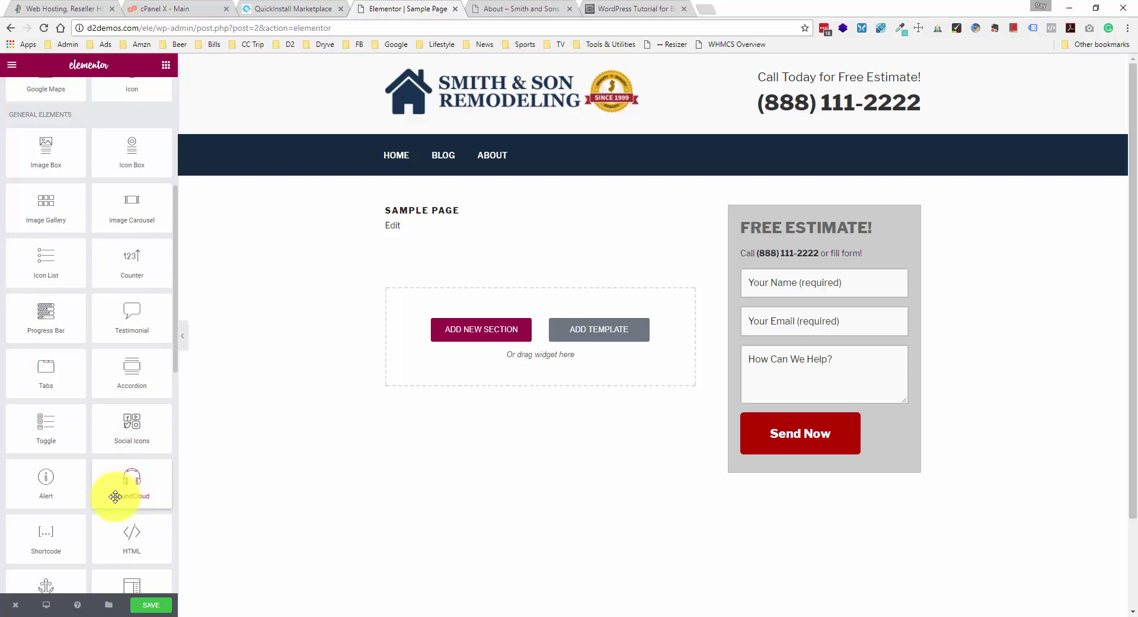
scroll(115, 496, down, 1)
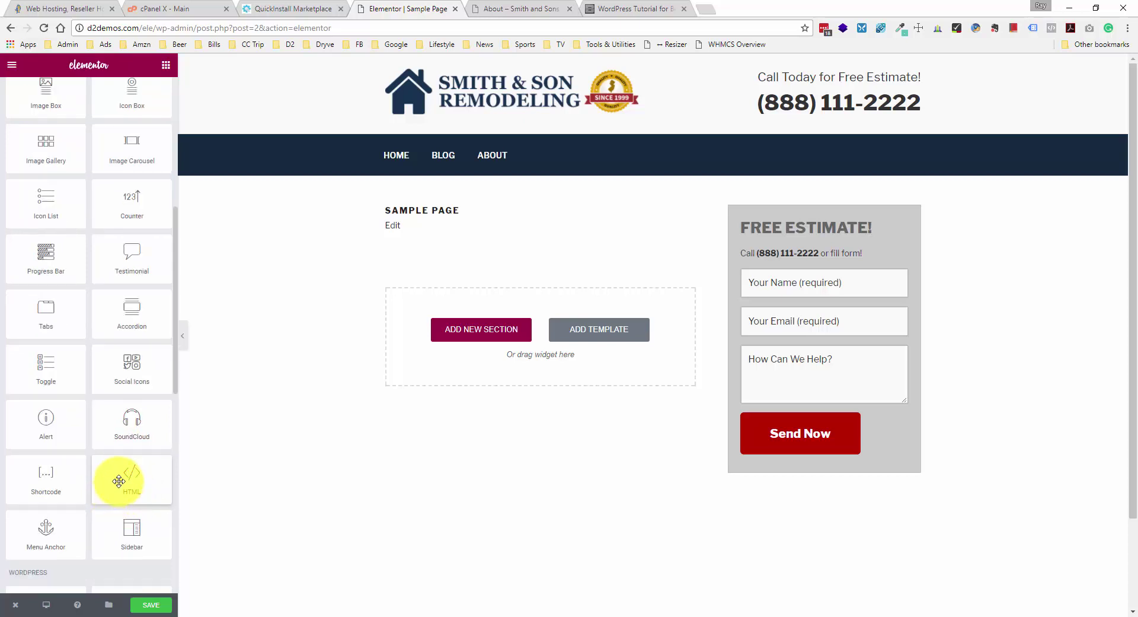
scroll(119, 478, up, 2)
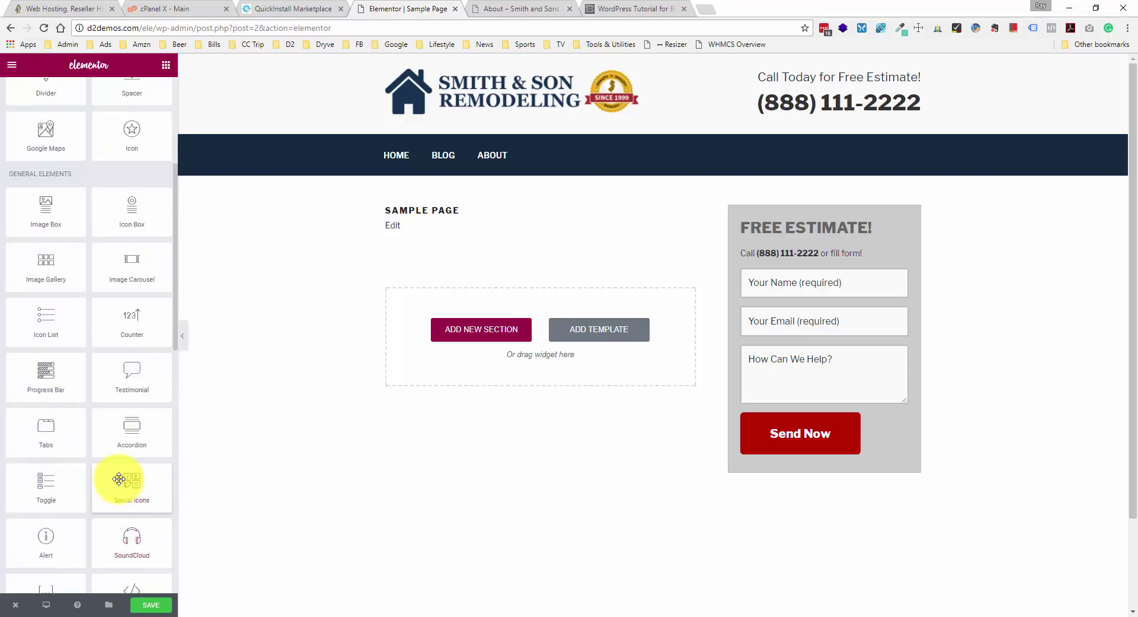
scroll(118, 478, up, 1)
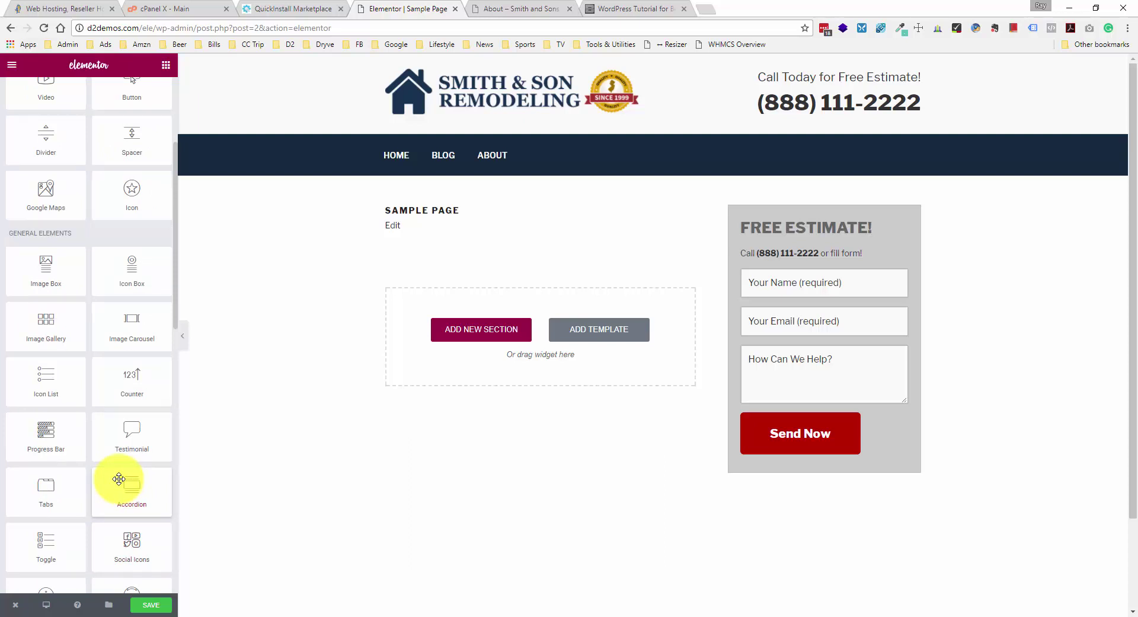
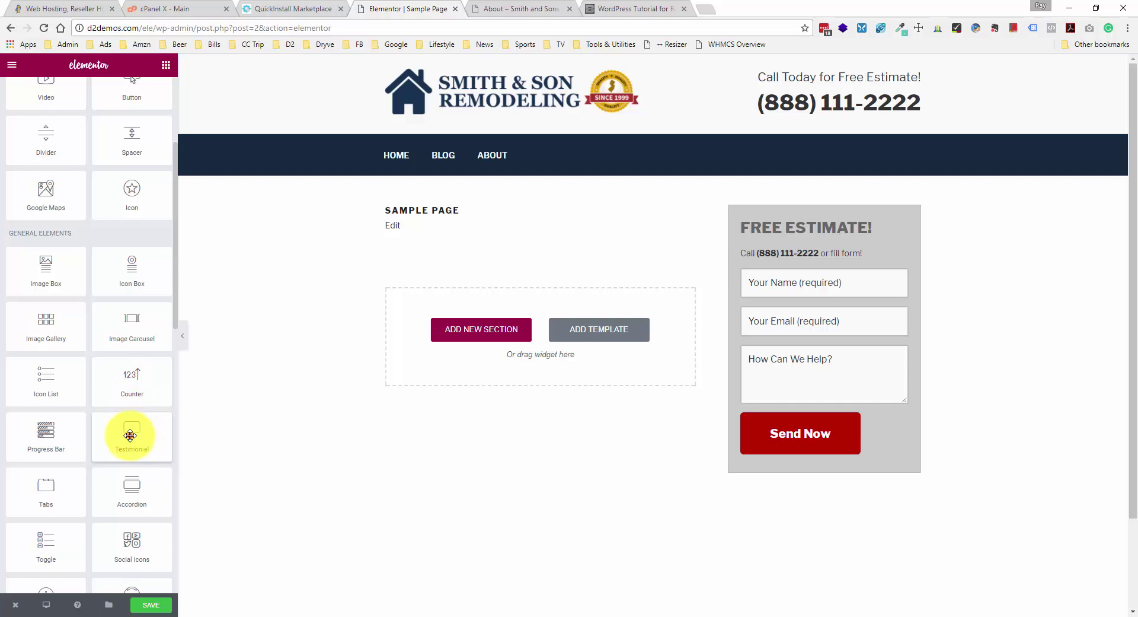
- Drop a Testimonial widget below the title and delete the quote's 'Click edit button to change this text.' sentence
drag(129, 435, 468, 346)
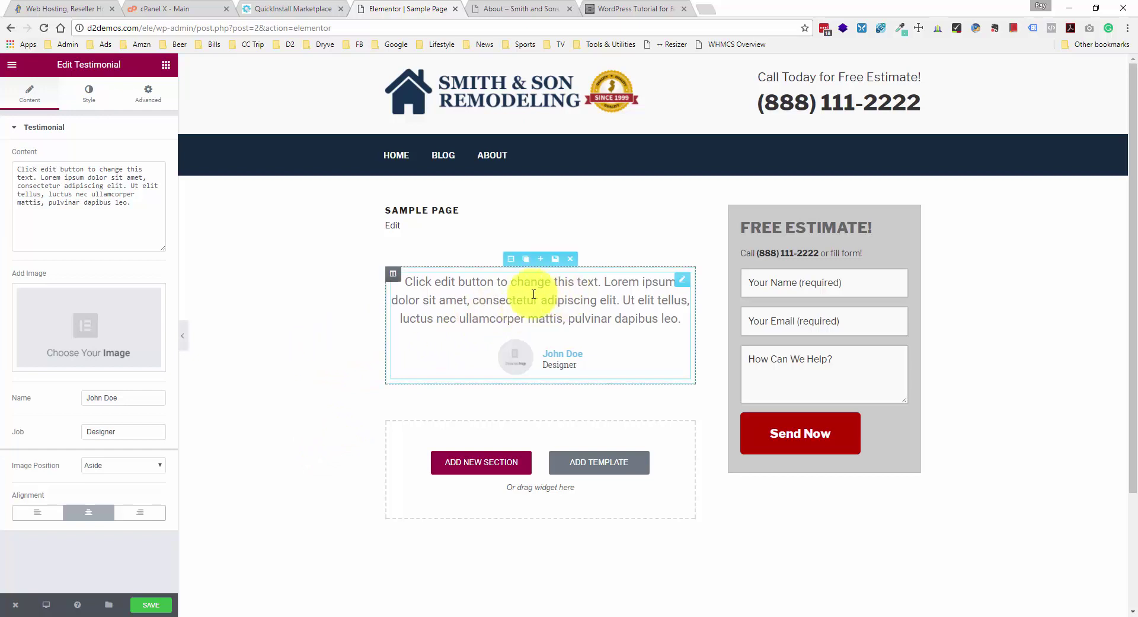
click(596, 299)
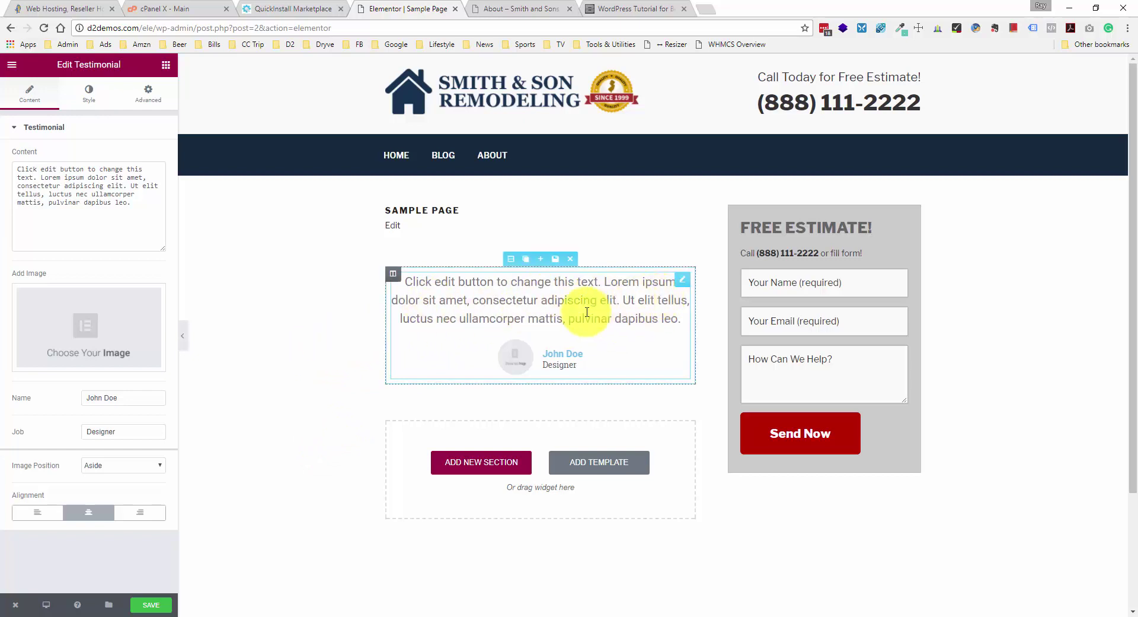
click(138, 206)
drag(140, 208, 4, 171)
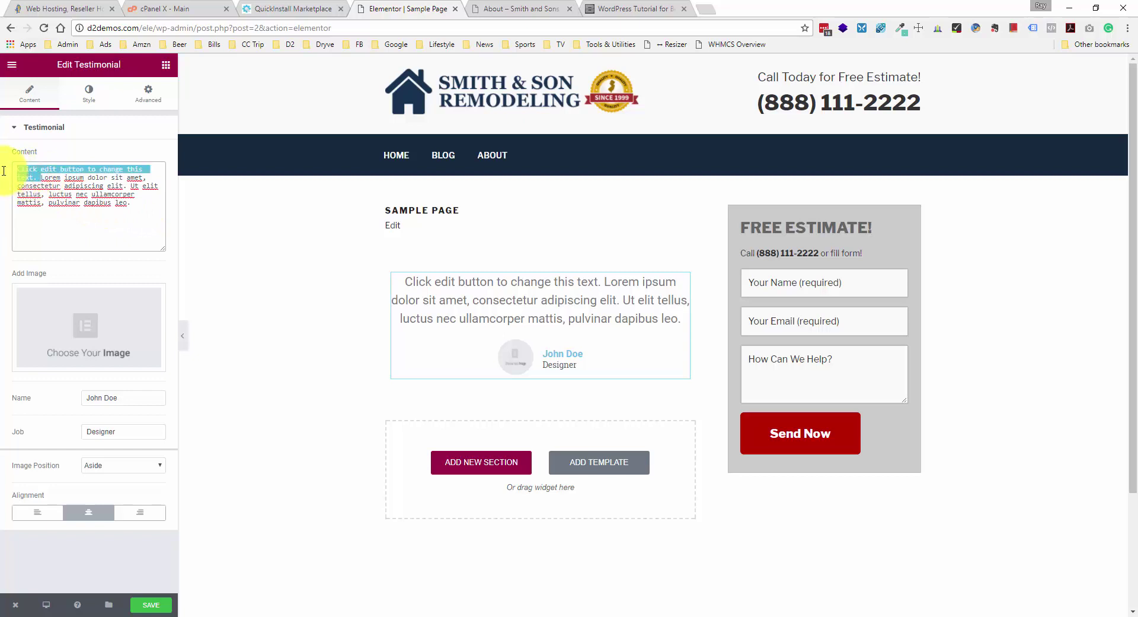
key(BackSpace)
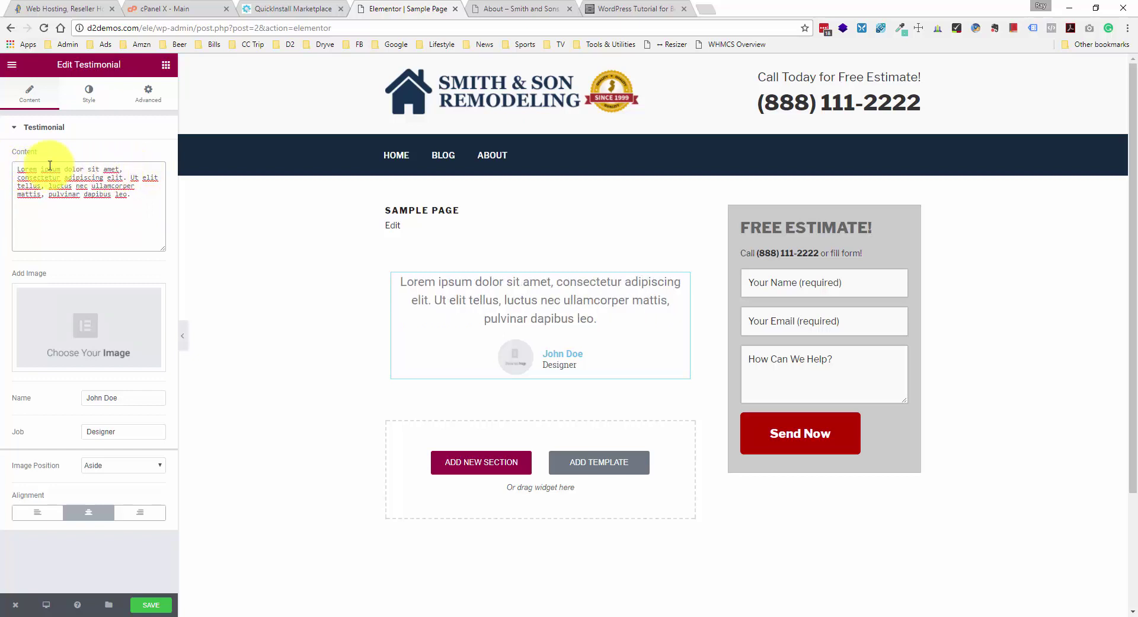
drag(18, 170, 136, 193)
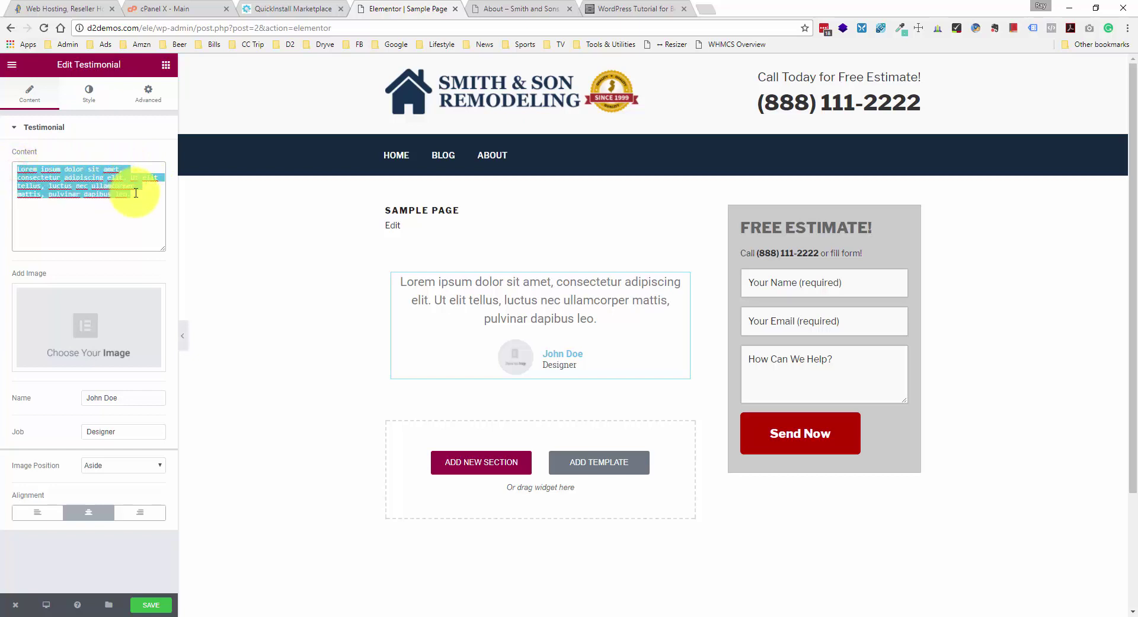
click(136, 192)
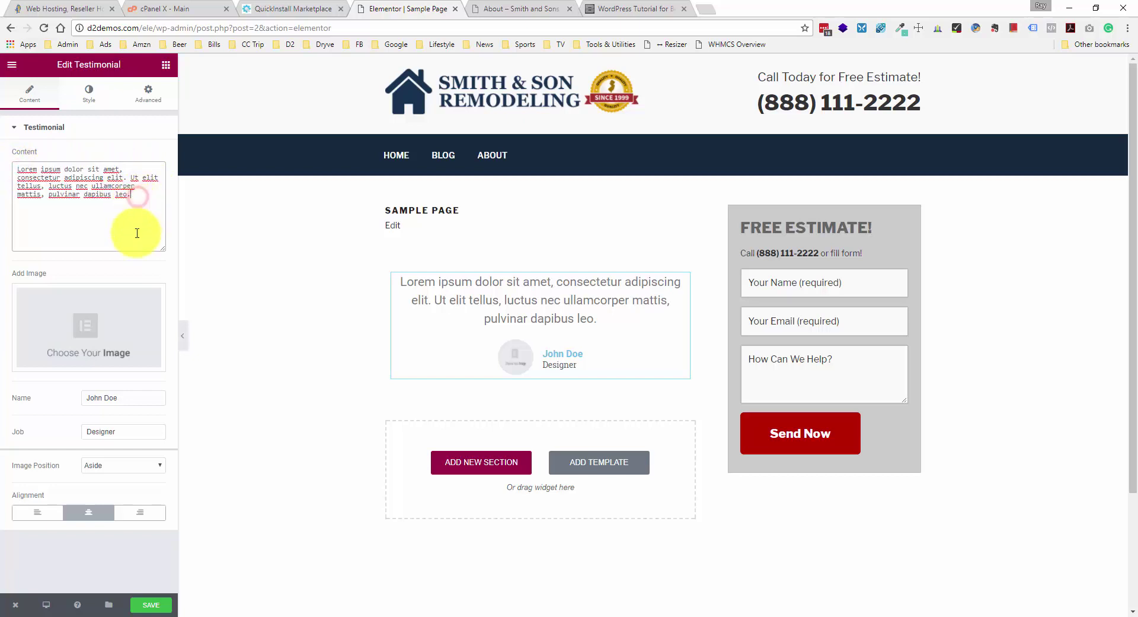
- Upload pexels-photo-206542.jpg from the photos folder and insert it as the testimonial photo
click(116, 318)
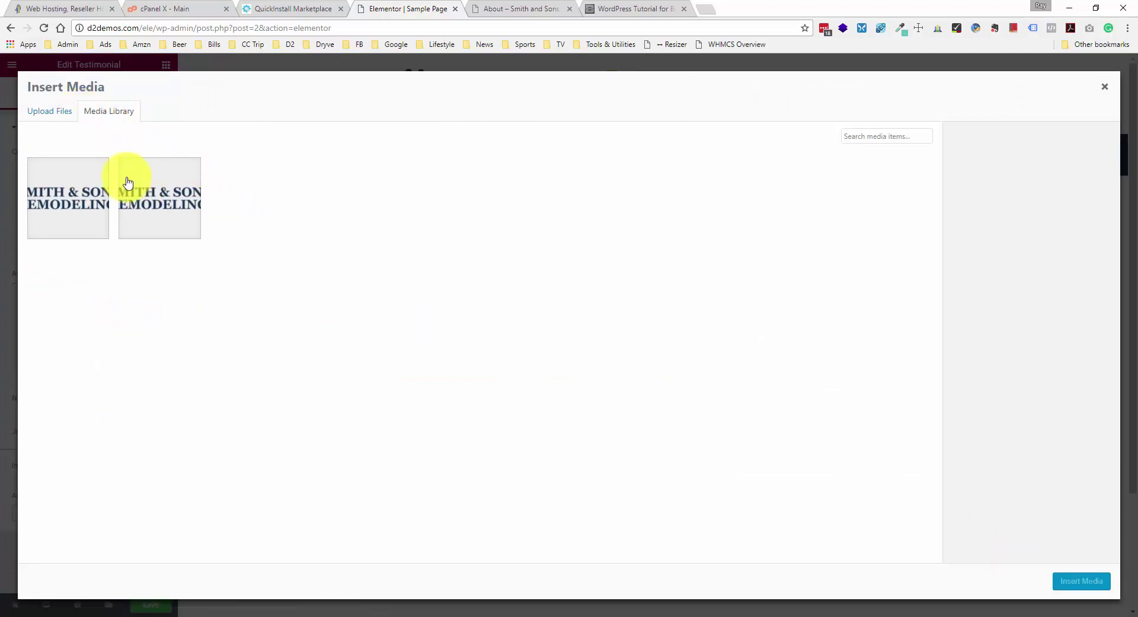
click(55, 111)
click(595, 314)
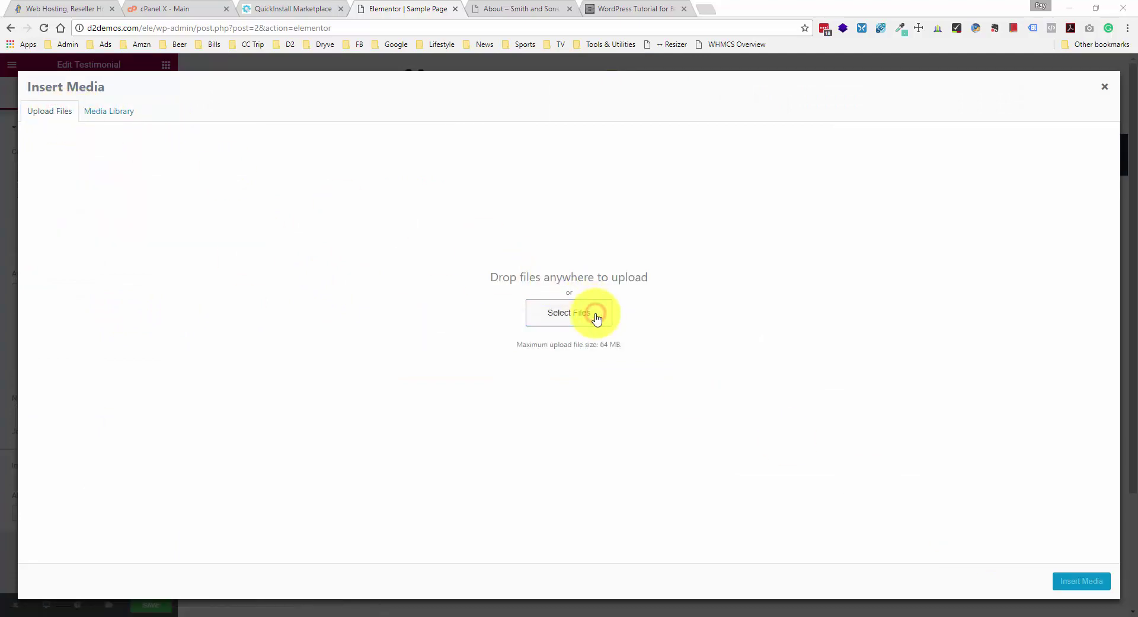
double_click(161, 84)
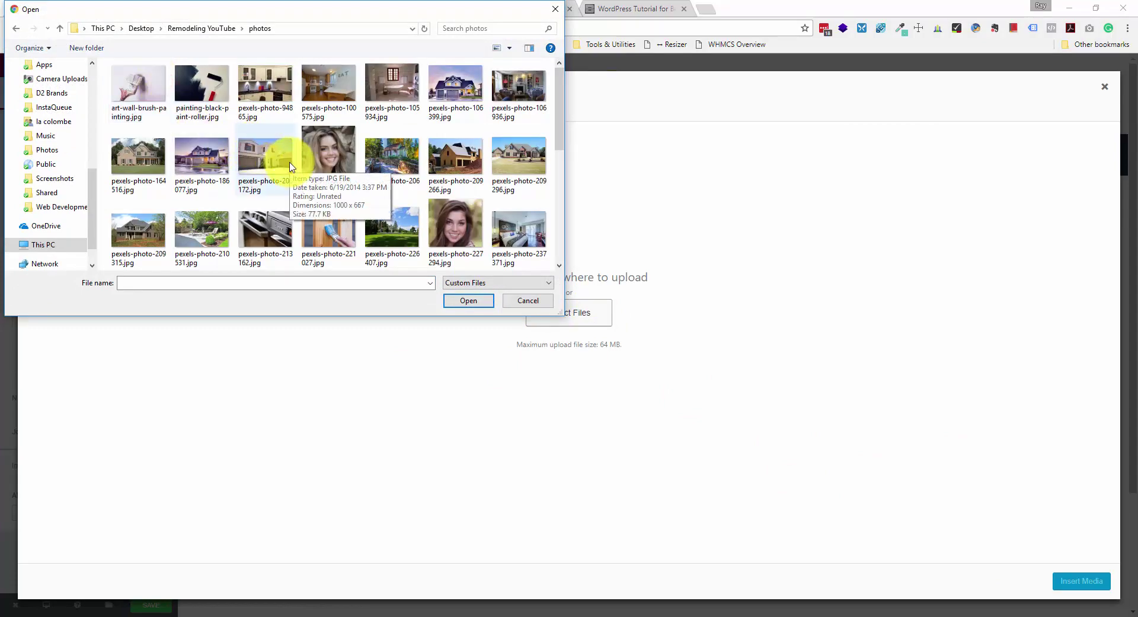
double_click(340, 149)
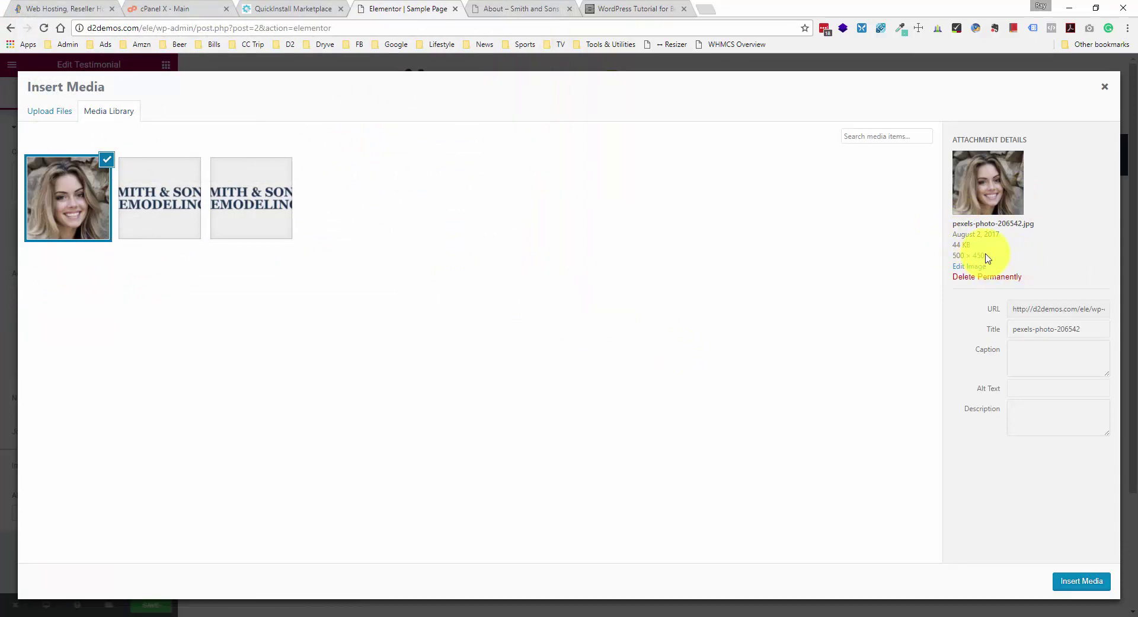
click(1081, 581)
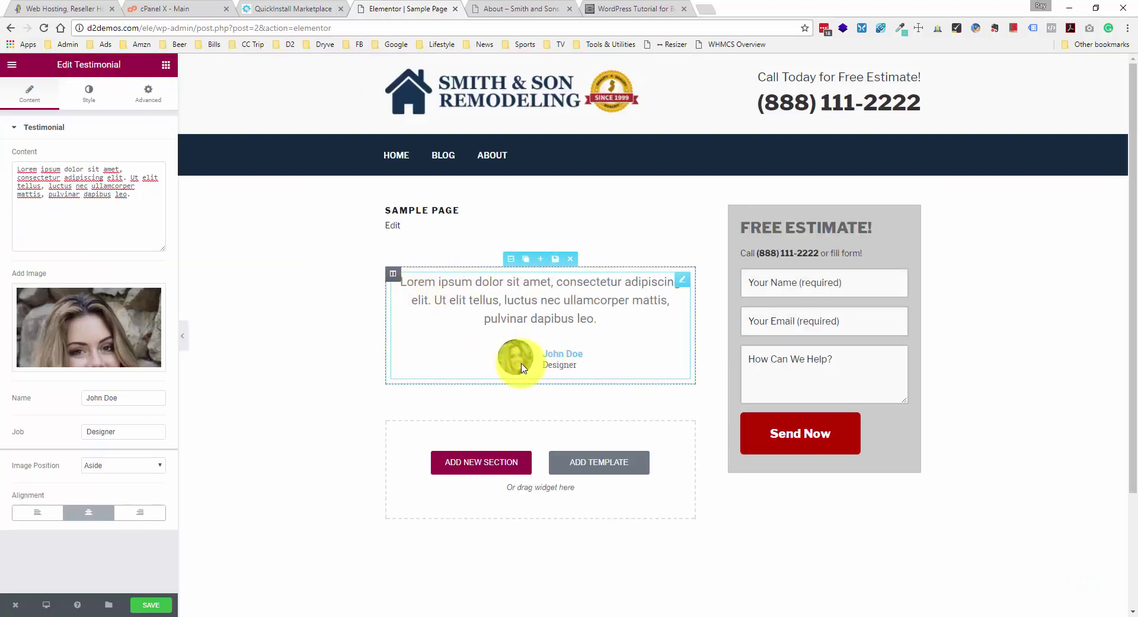
- Change the reviewer name from John to Jane Doe and the job from Designer to Avalon, NJ
mouse_move(150, 337)
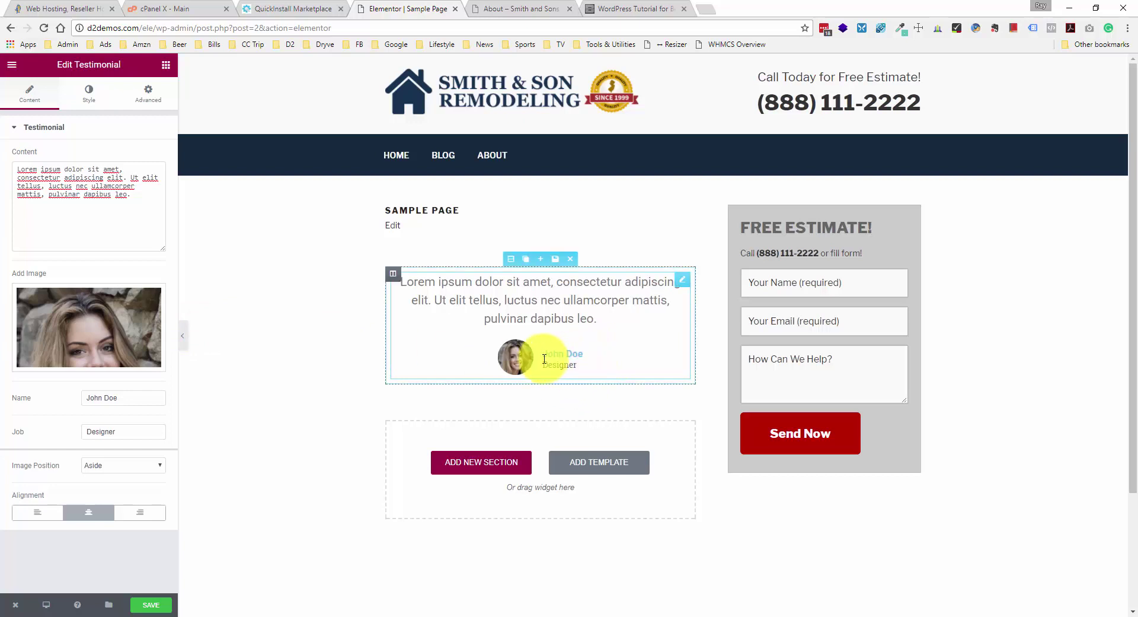
scroll(552, 358, down, 1)
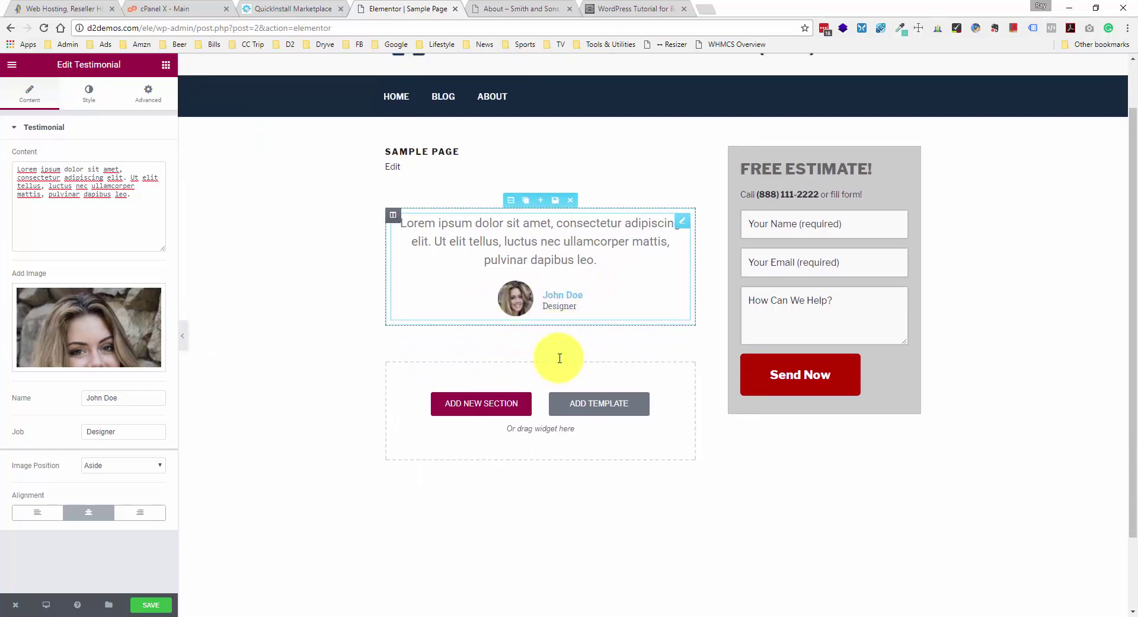
scroll(560, 355, up, 1)
click(116, 399)
double_click(93, 396)
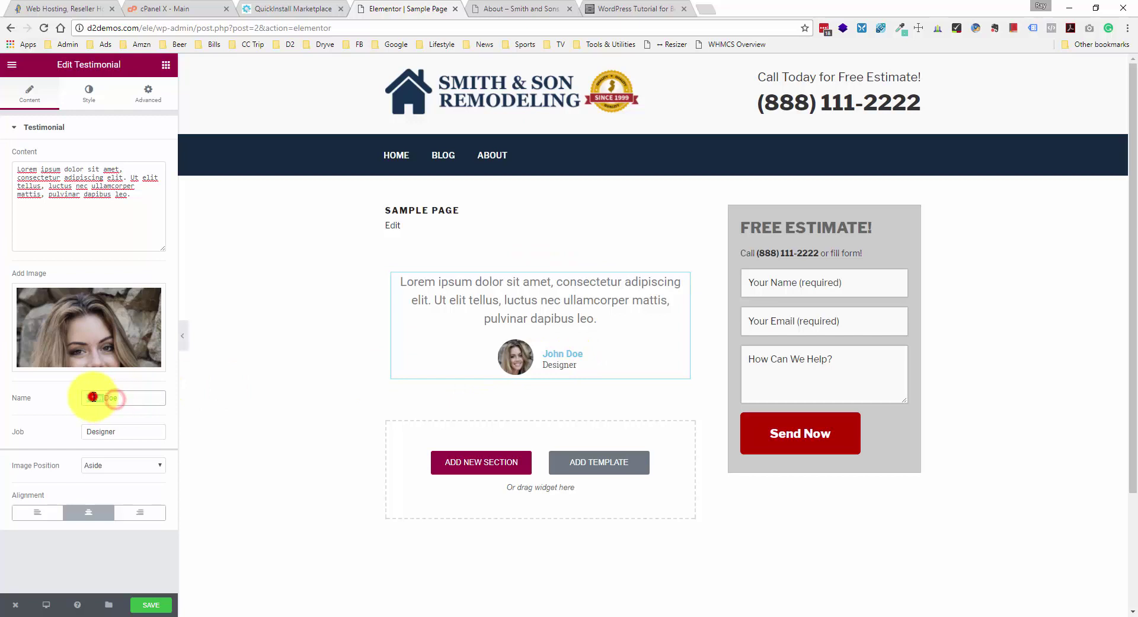
text(Jane)
click(141, 400)
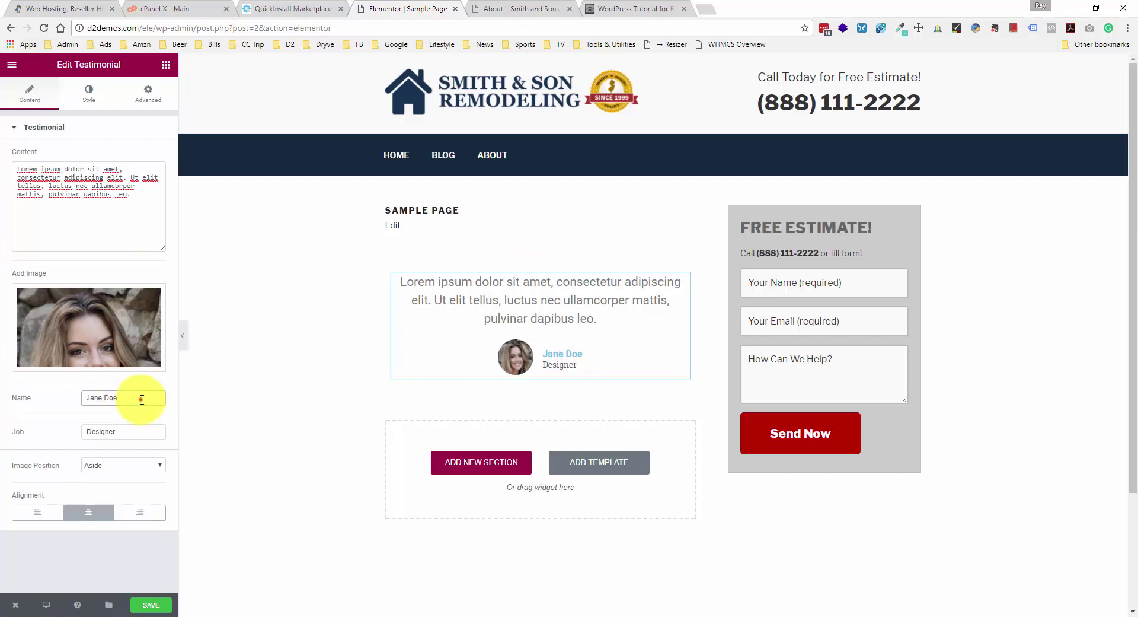
click(128, 434)
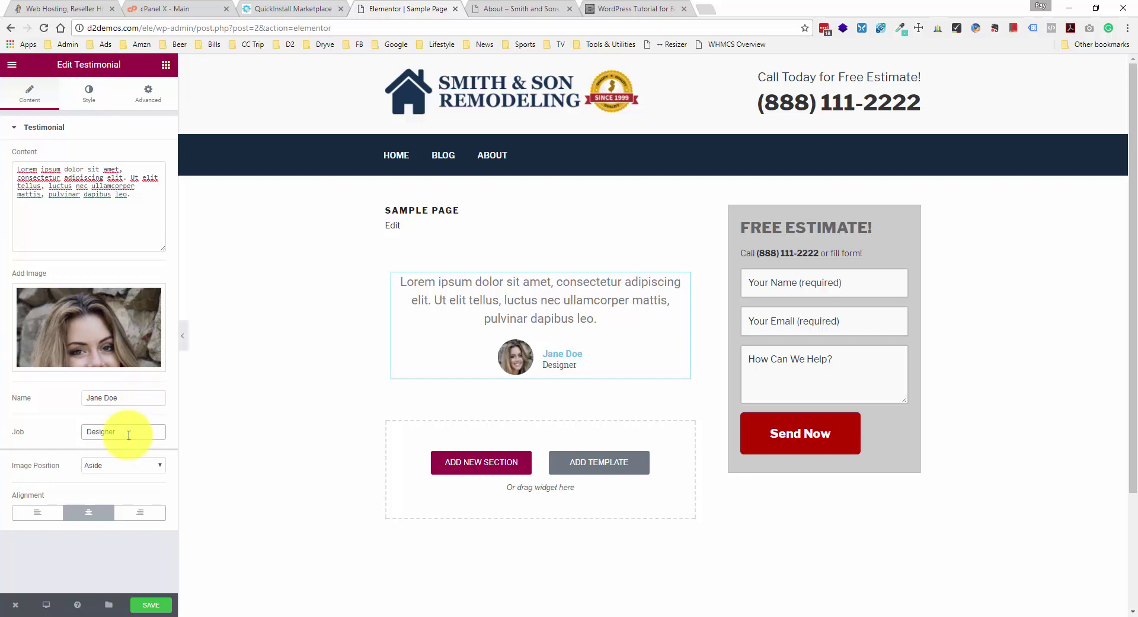
drag(129, 435, 84, 431)
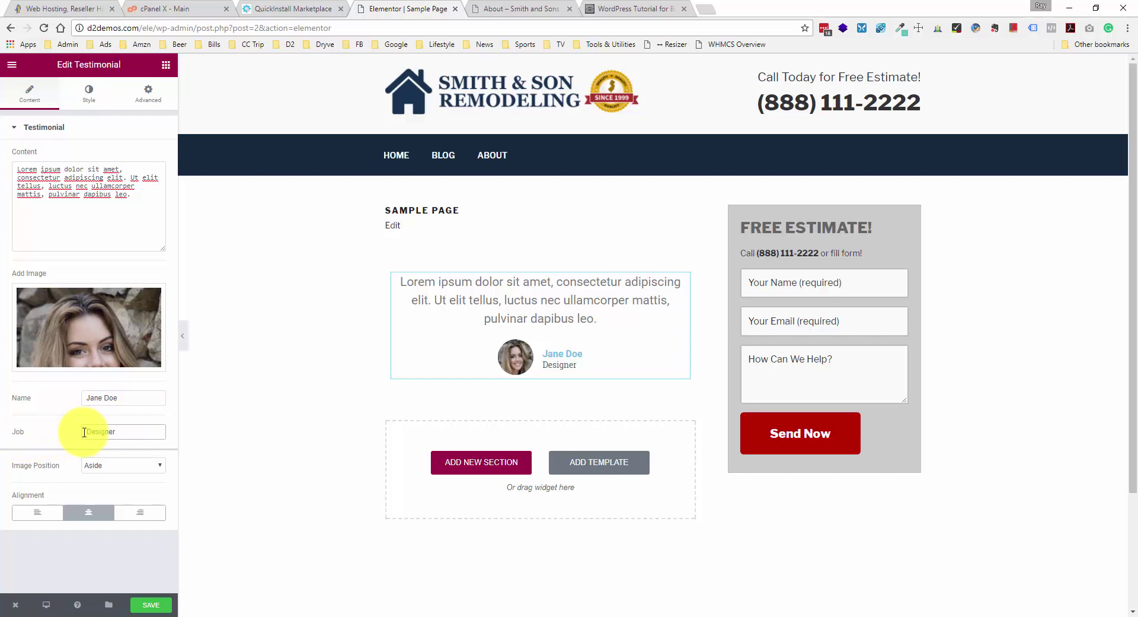
drag(85, 432, 135, 432)
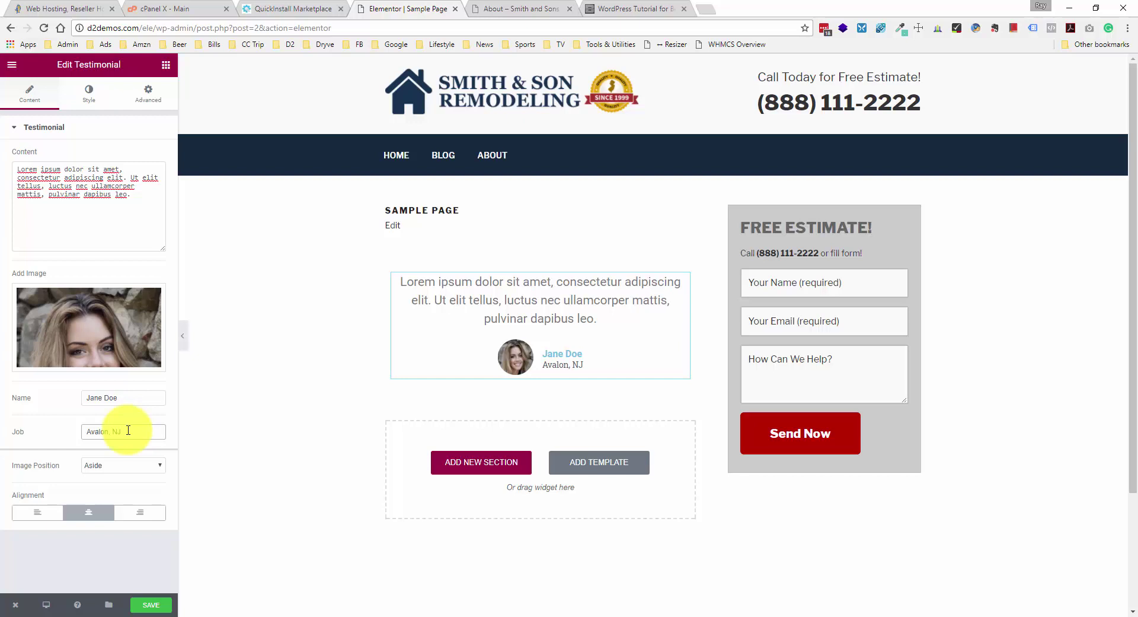
- Set the image position to Aside after trying Top, and keep the testimonial alignment centered
click(121, 465)
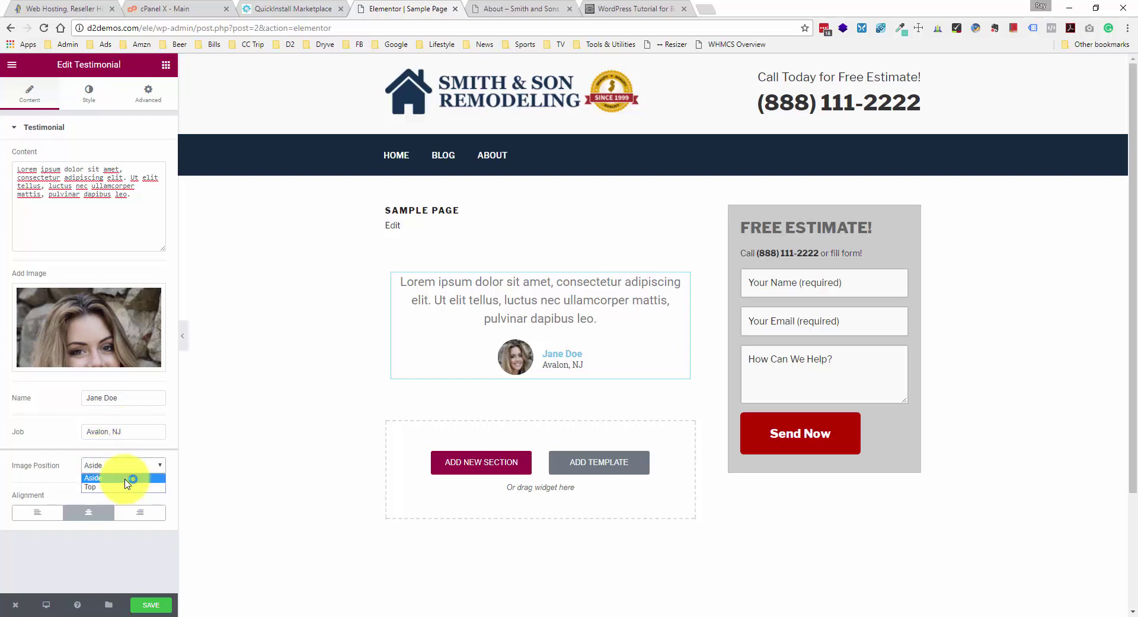
click(124, 487)
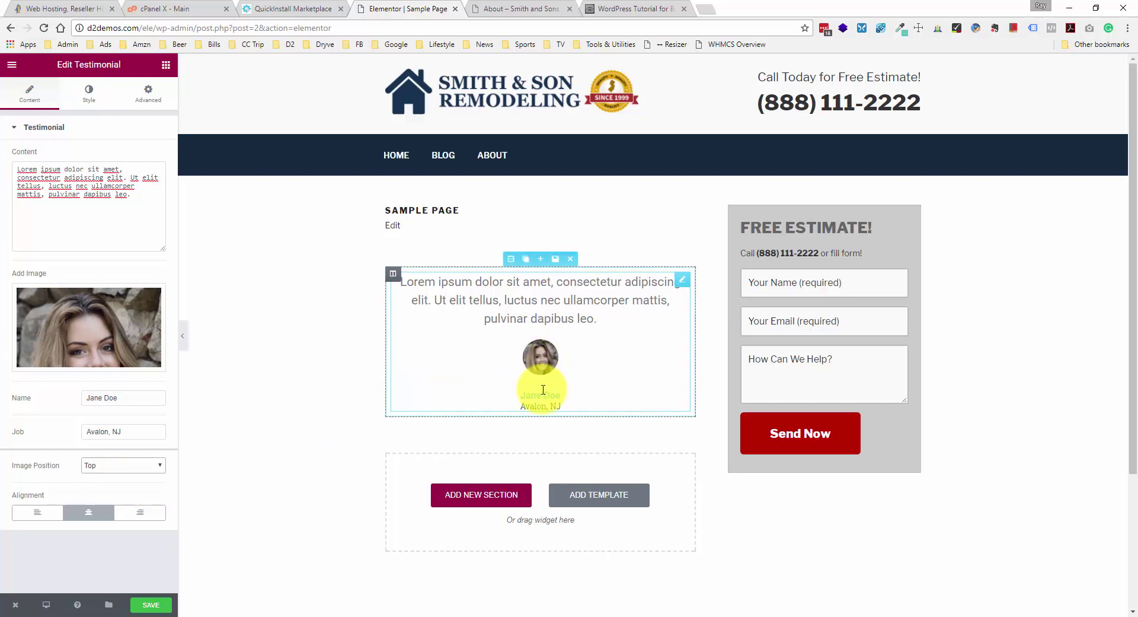
click(135, 466)
click(135, 468)
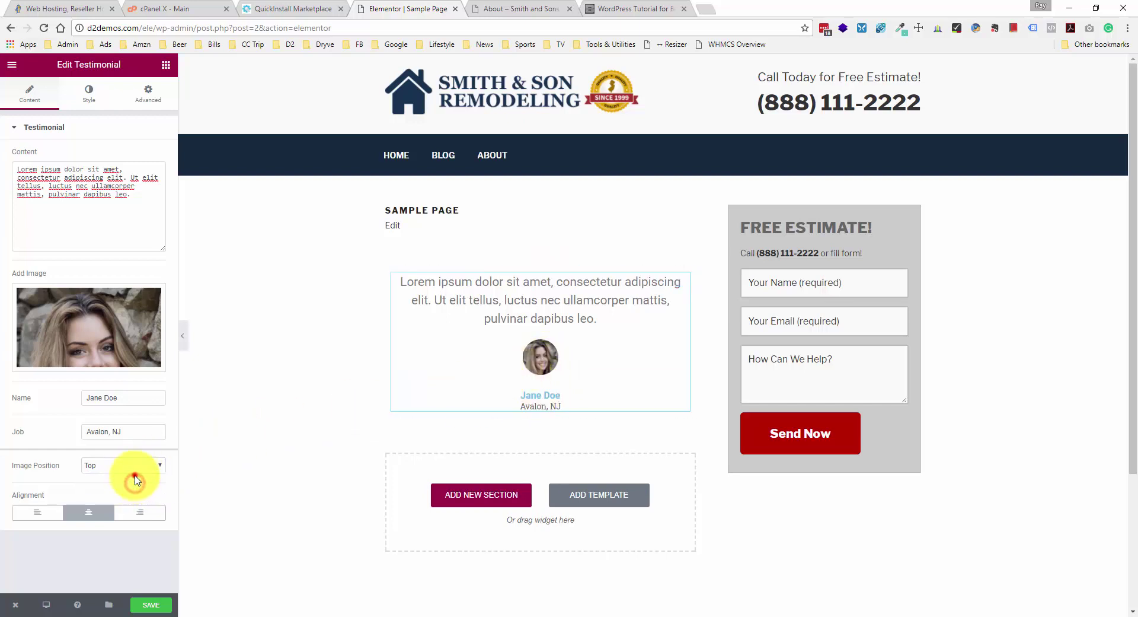
click(133, 465)
click(130, 477)
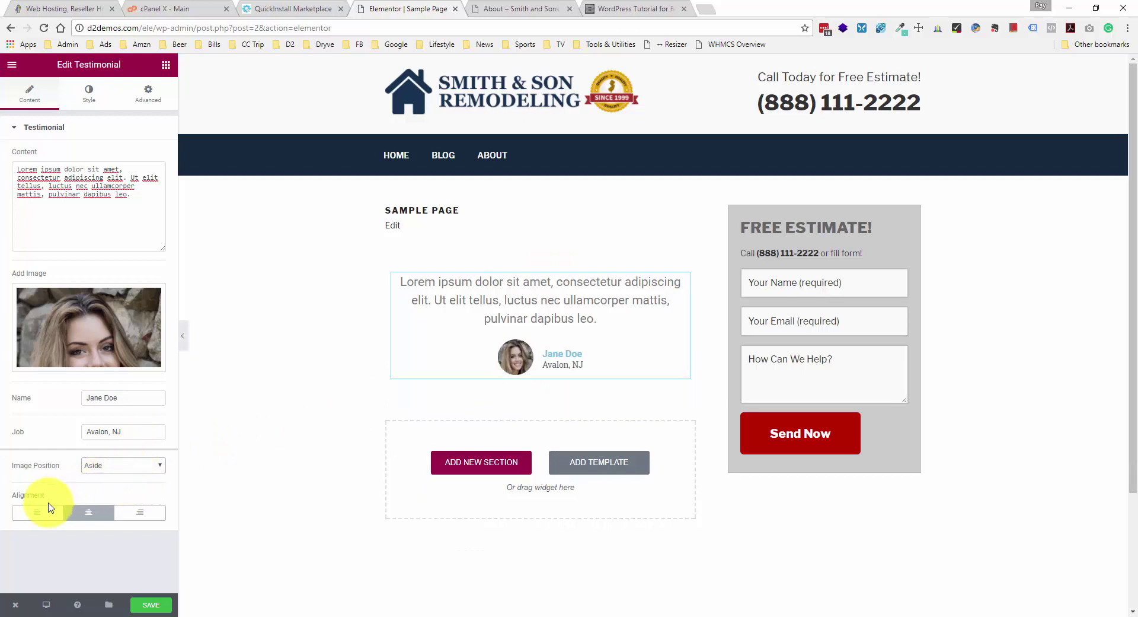
click(39, 511)
click(102, 511)
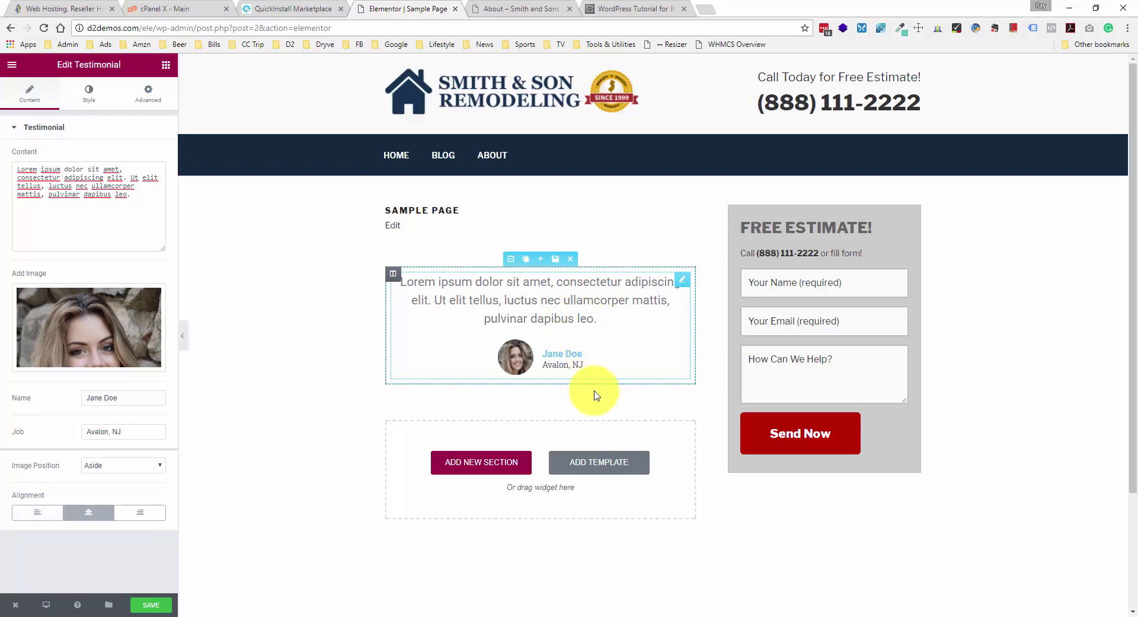
scroll(587, 409, down, 2)
scroll(592, 381, up, 1)
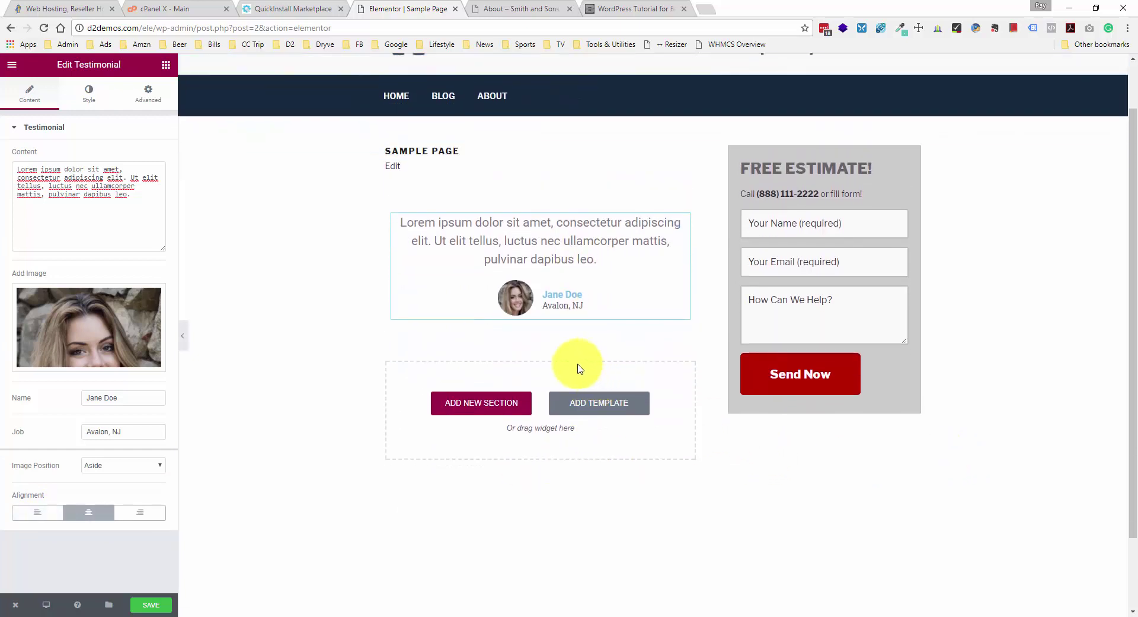
scroll(487, 309, up, 1)
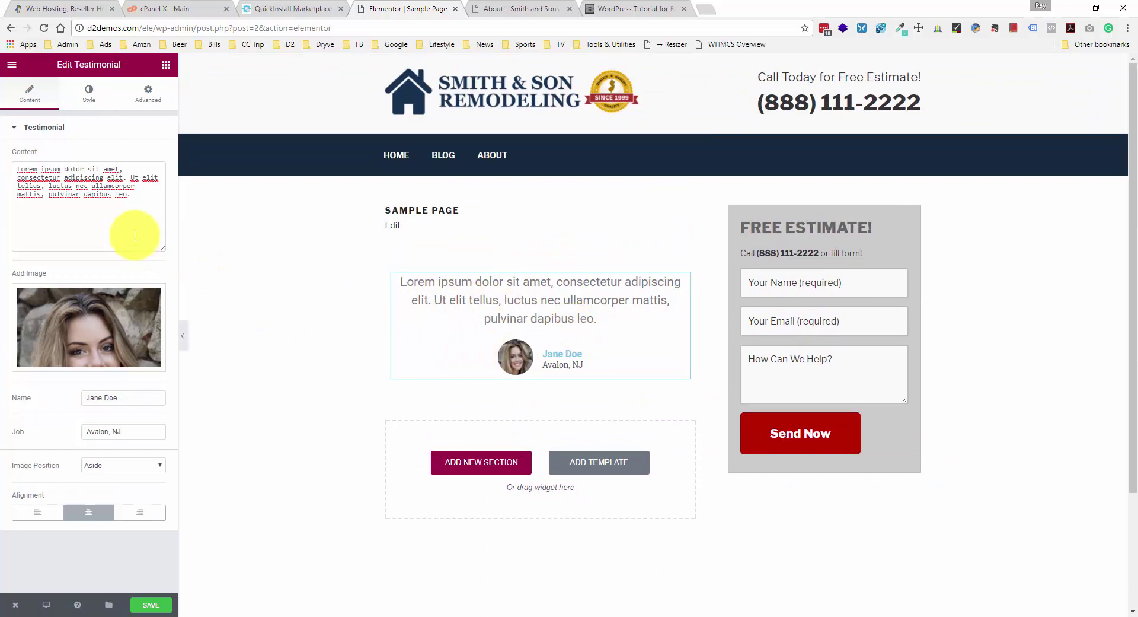
- Give the quote custom typography: Georgia font, 22 px size and Bold weight
click(87, 102)
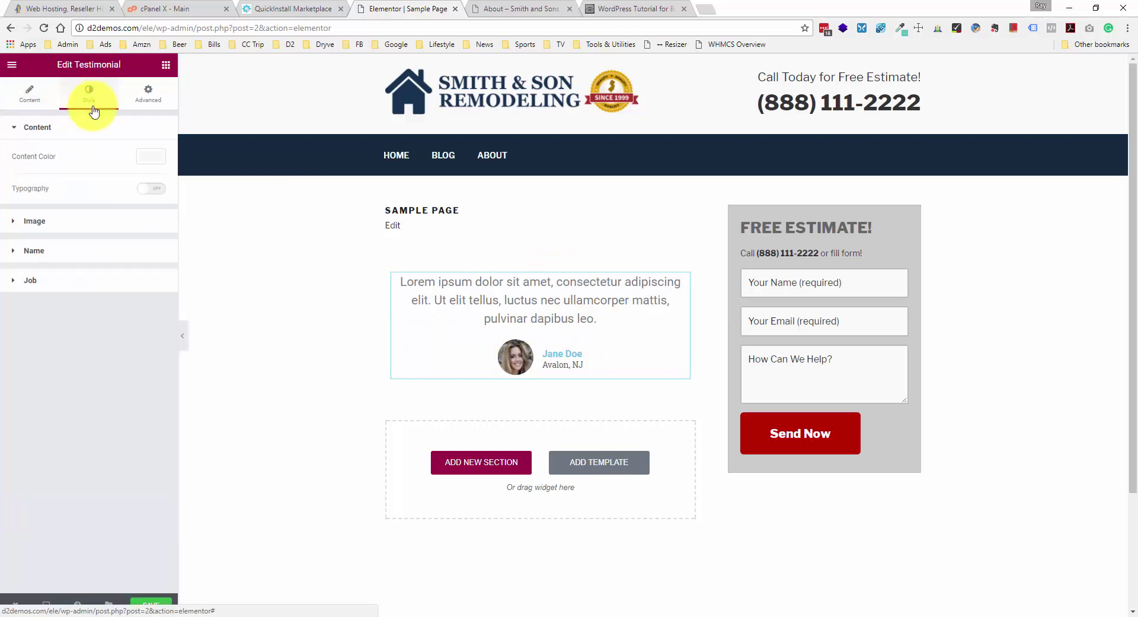
click(149, 193)
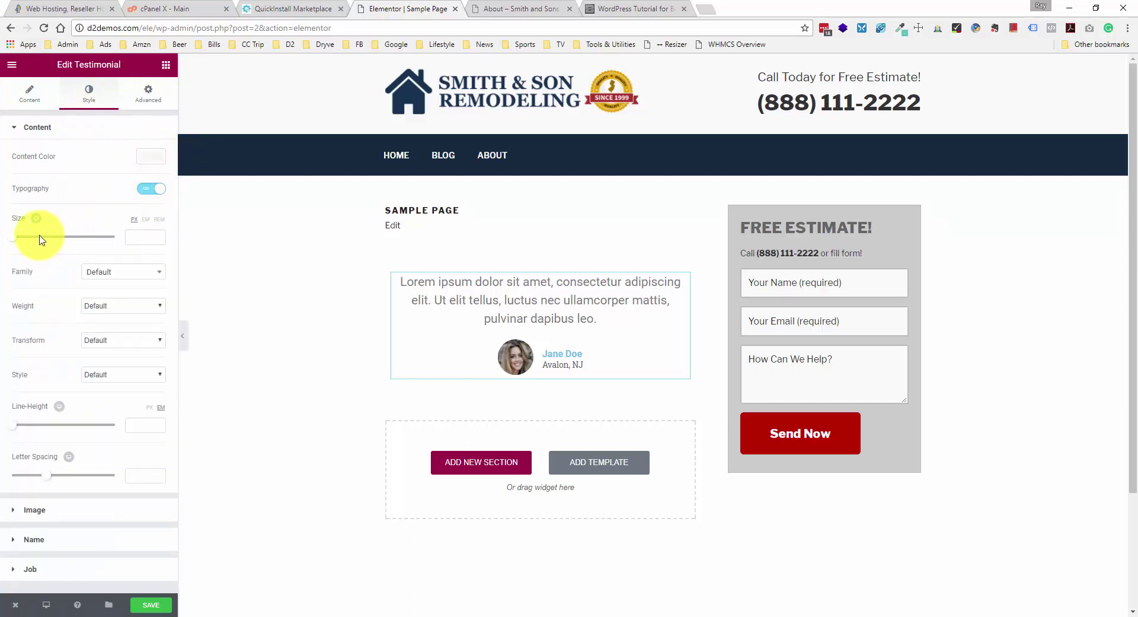
drag(13, 237, 26, 241)
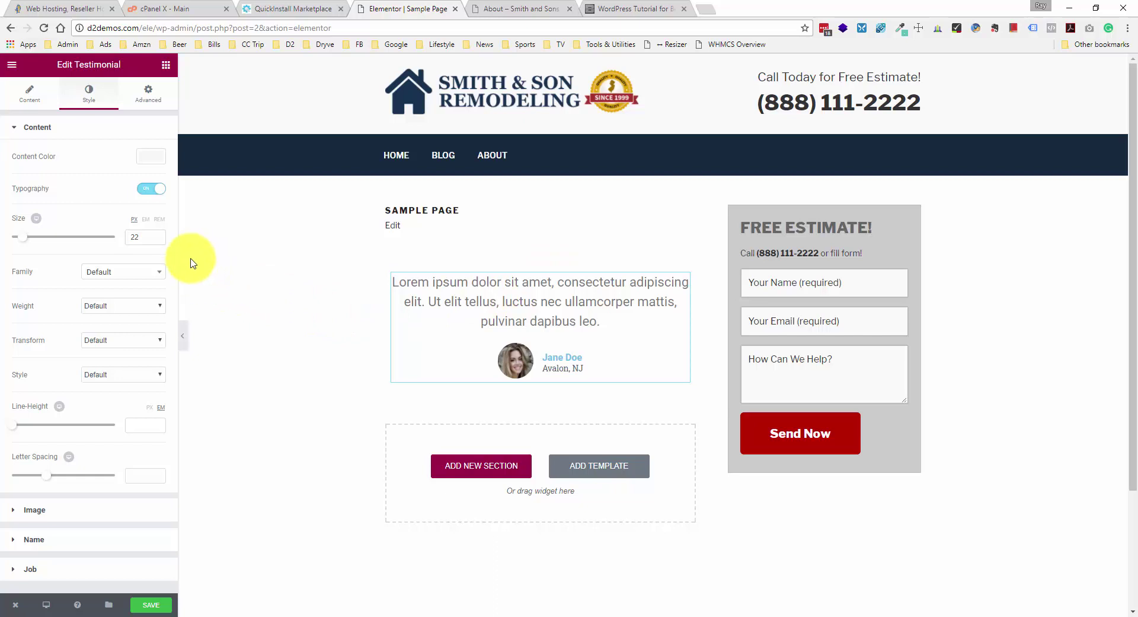
click(119, 274)
scroll(116, 368, down, 2)
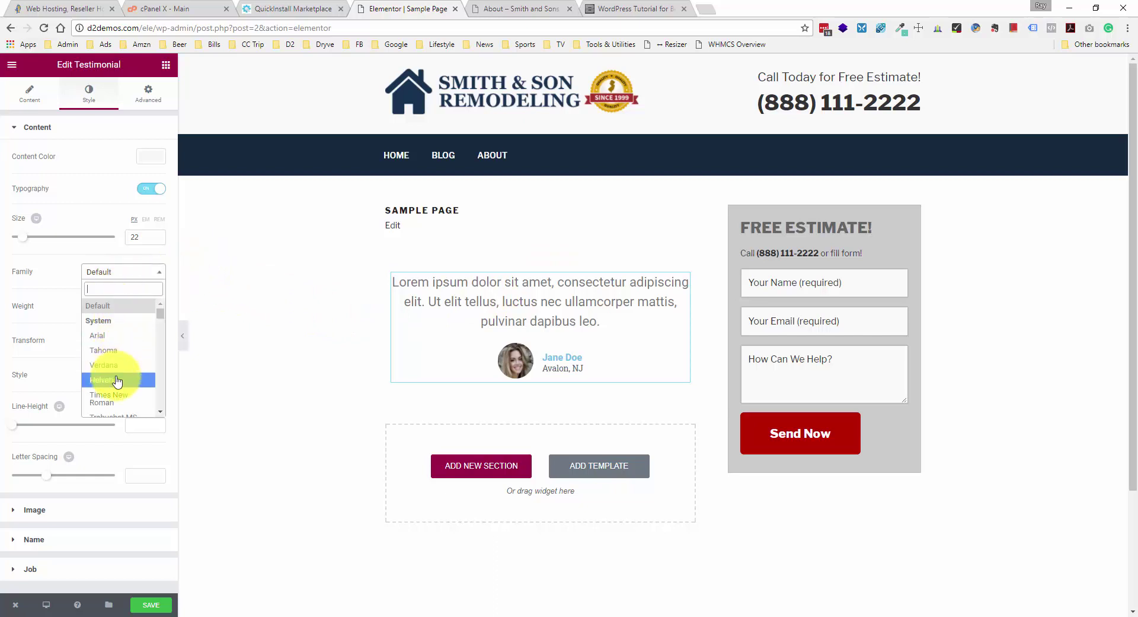
click(117, 373)
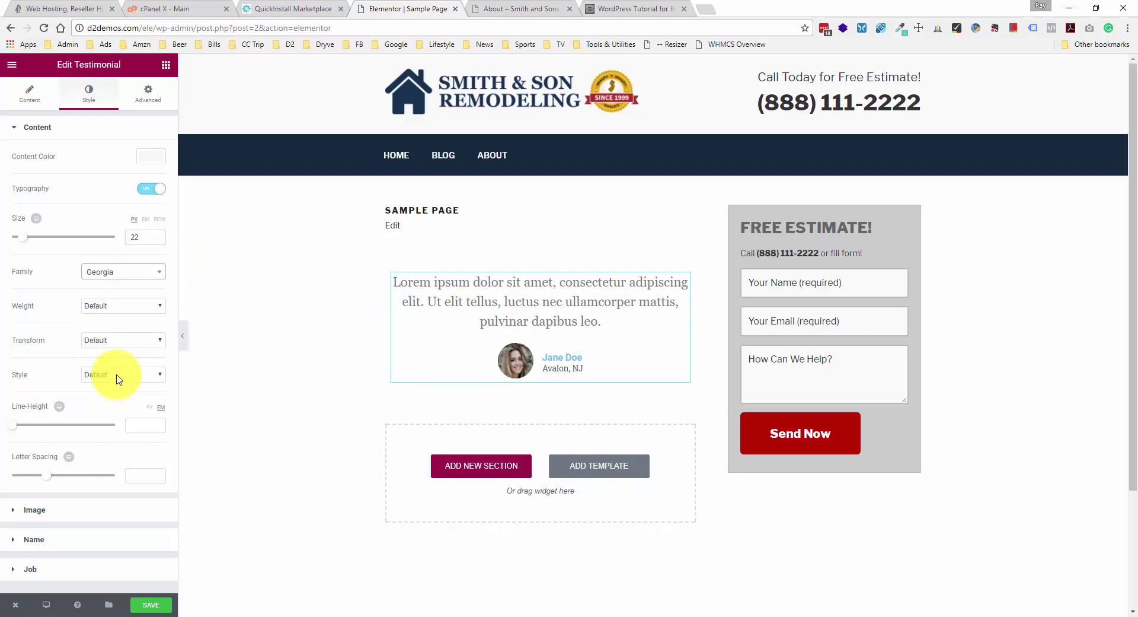
click(137, 305)
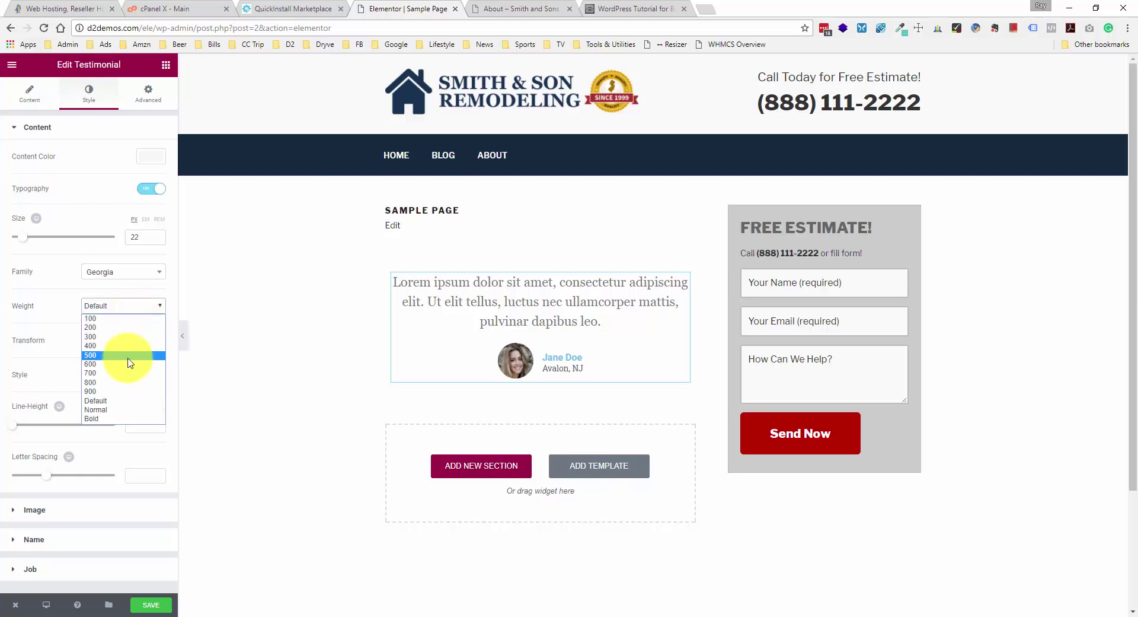
click(116, 418)
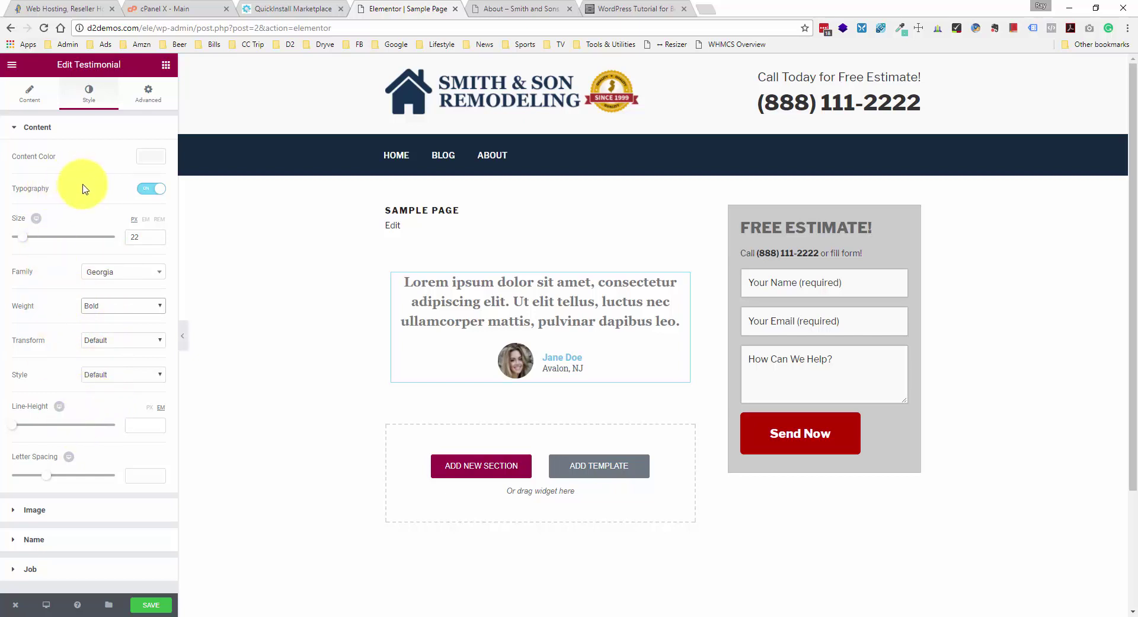
click(55, 515)
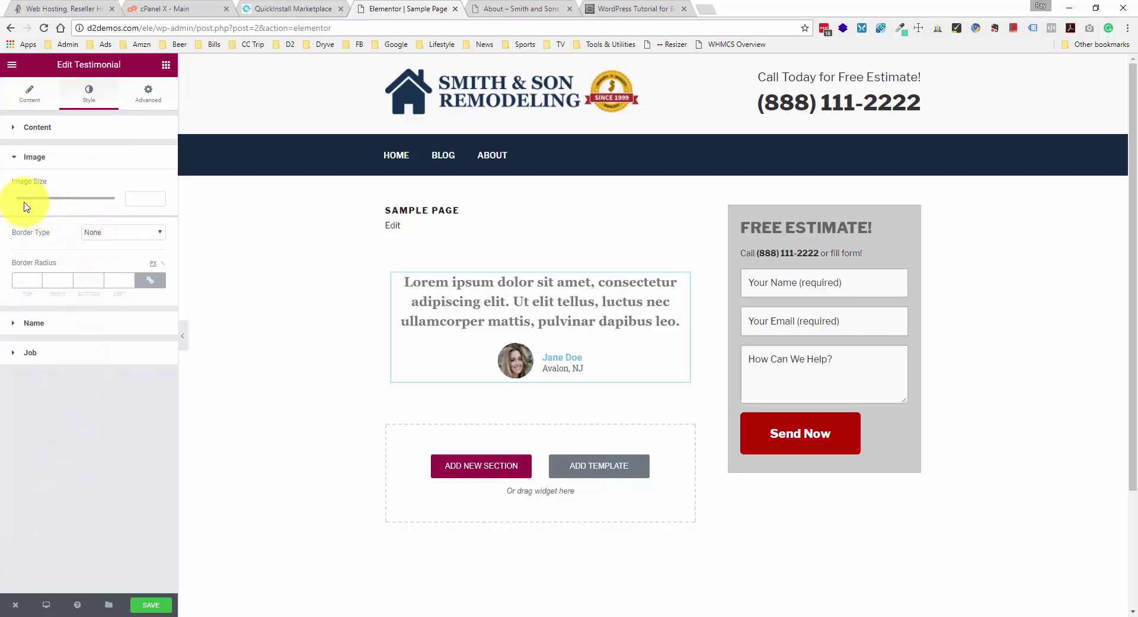
- Drag the testimonial's Image Size slider to 91
drag(12, 198, 53, 204)
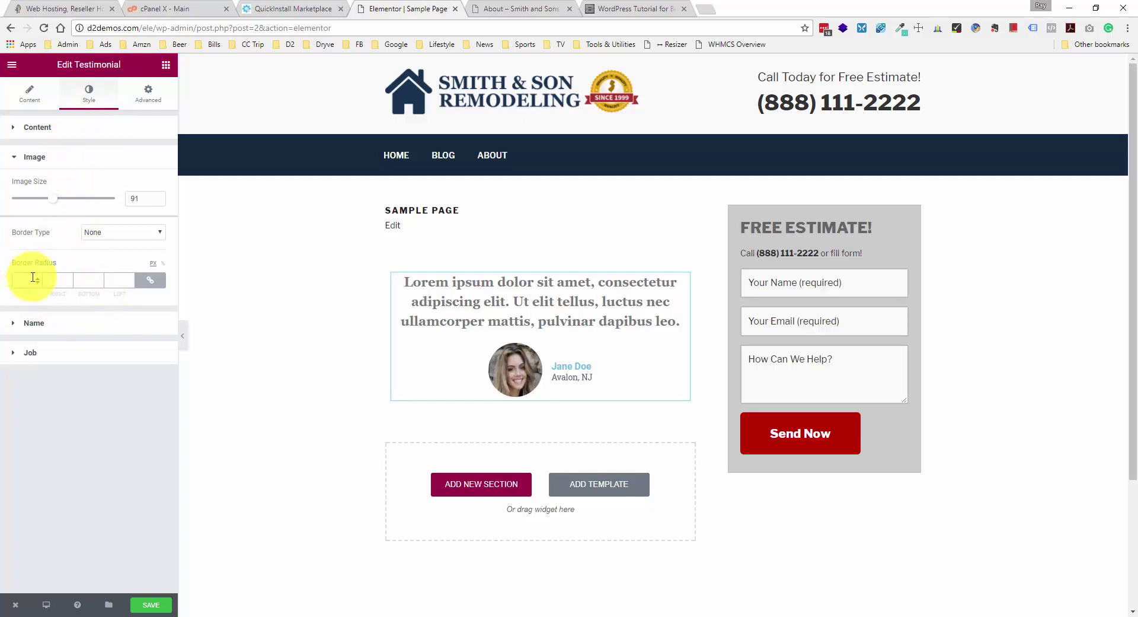
click(81, 323)
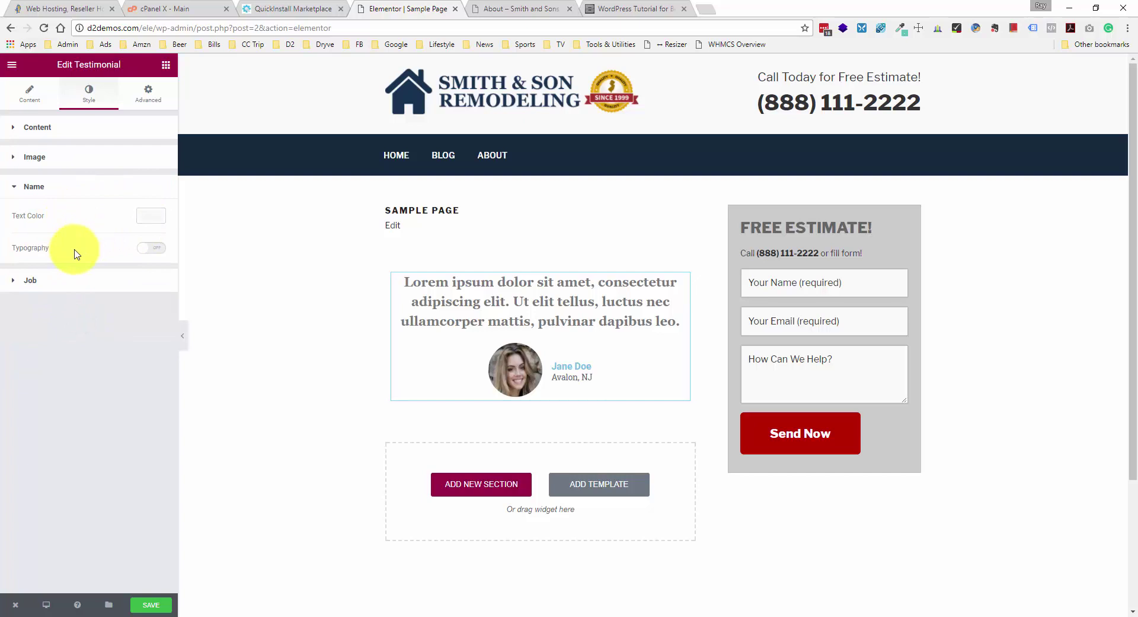
click(57, 279)
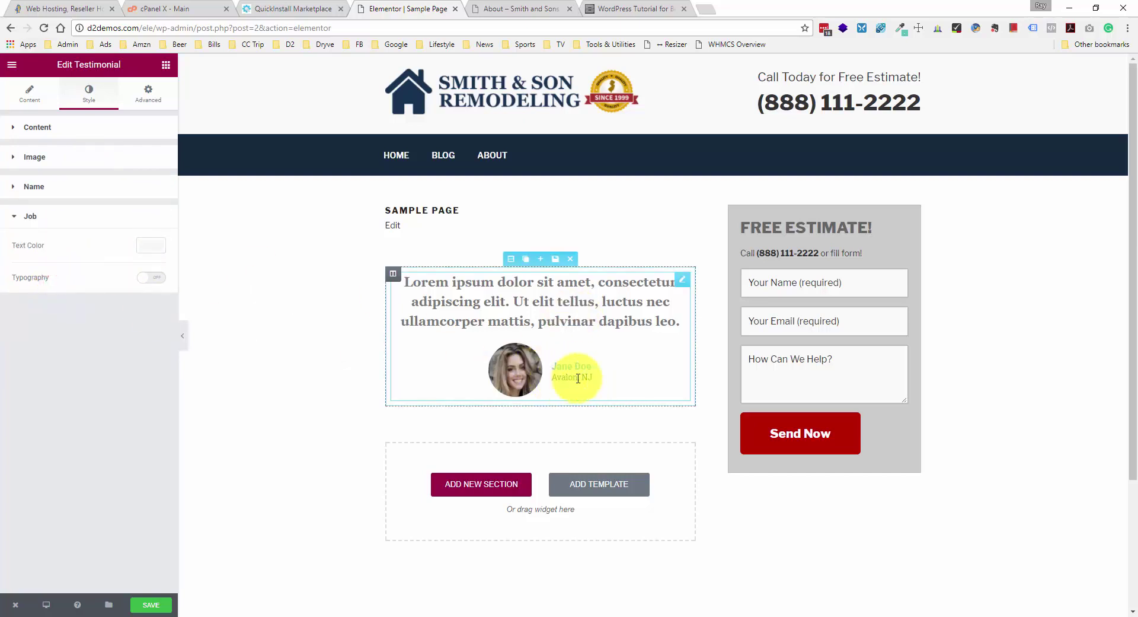
- In Advanced settings, choose Bounce In as the entrance animation, then save the page
click(141, 102)
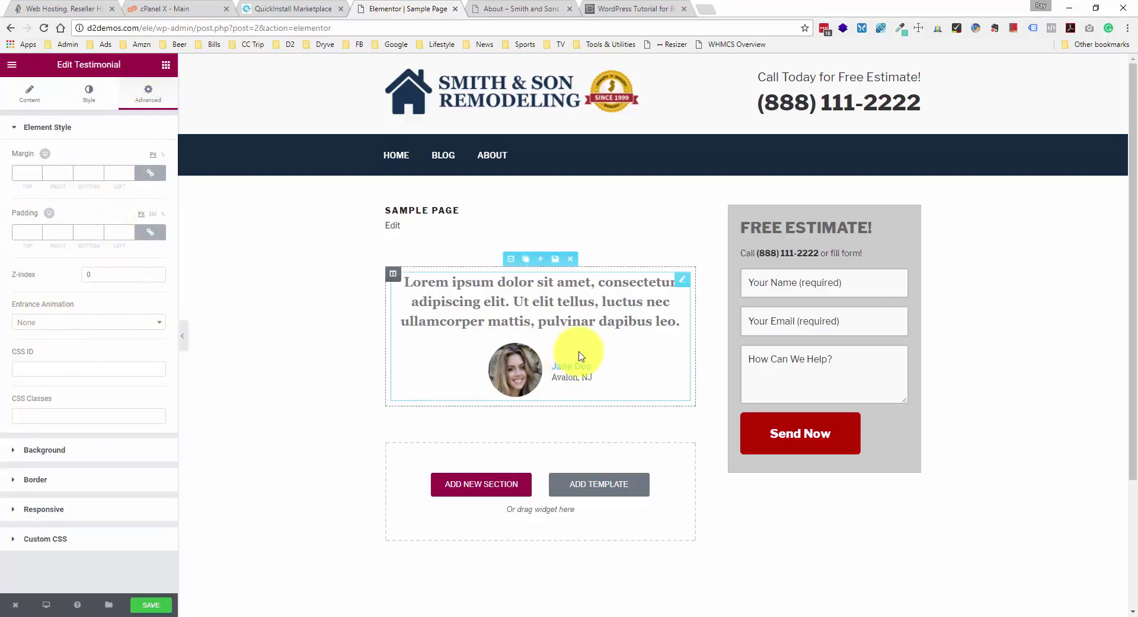
click(74, 322)
scroll(77, 402, down, 1)
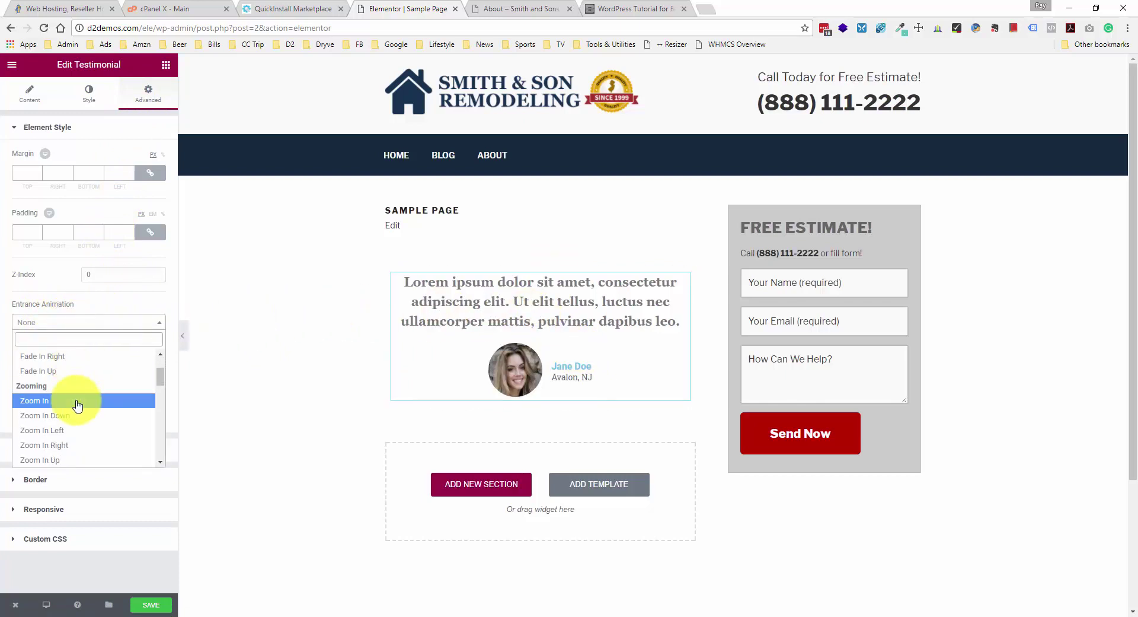
scroll(77, 404, down, 4)
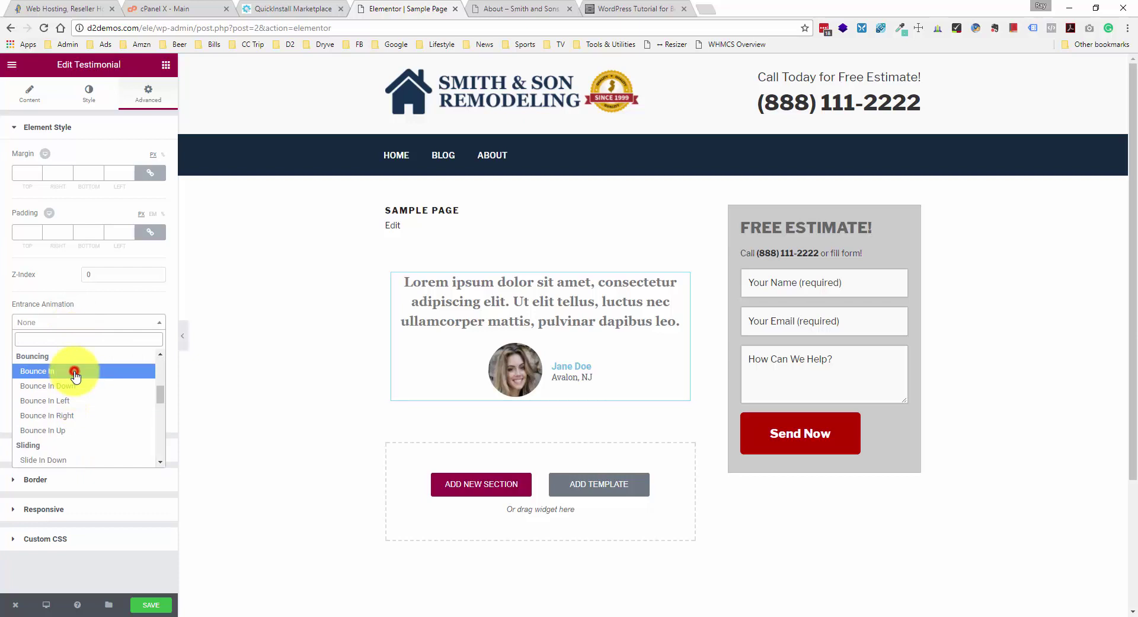
click(75, 372)
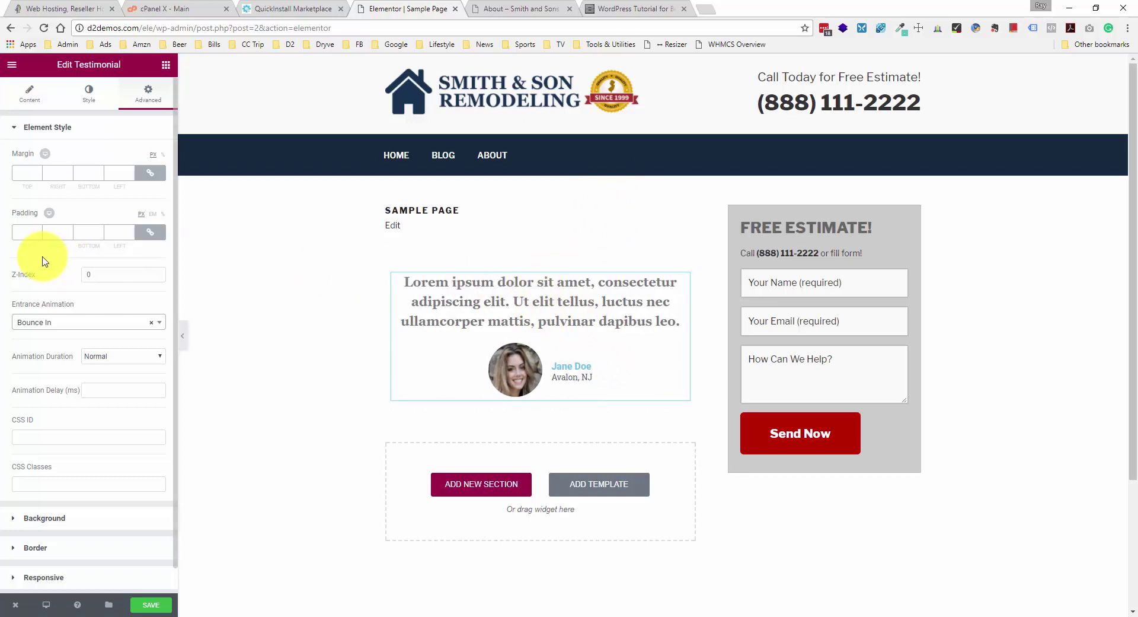
scroll(65, 295, down, 1)
scroll(66, 305, up, 1)
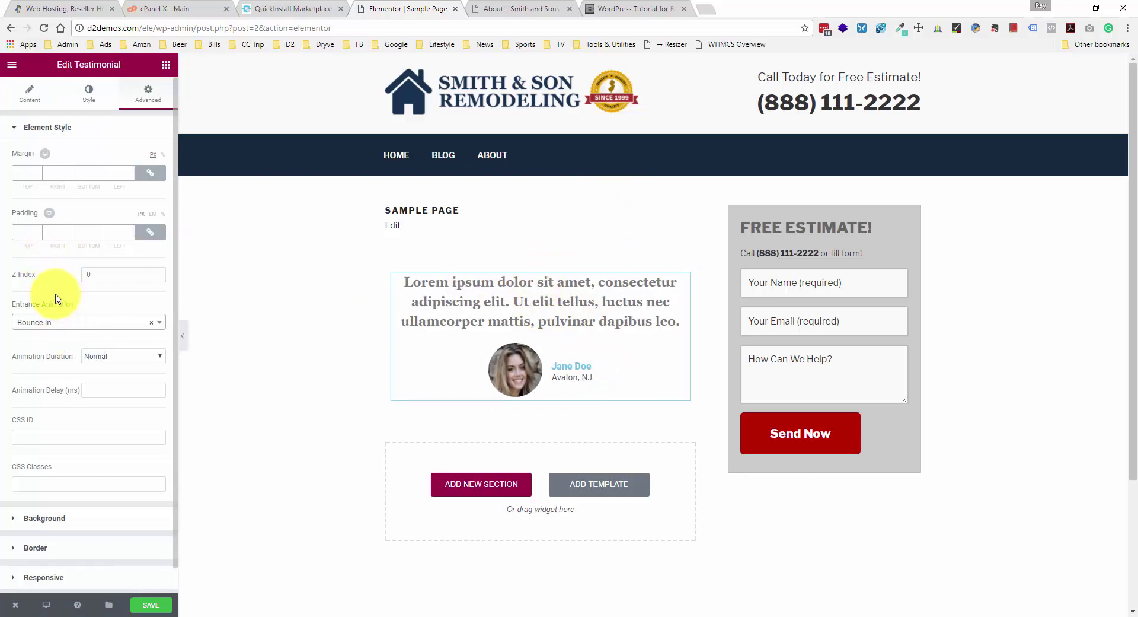
scroll(55, 298, down, 1)
click(158, 603)
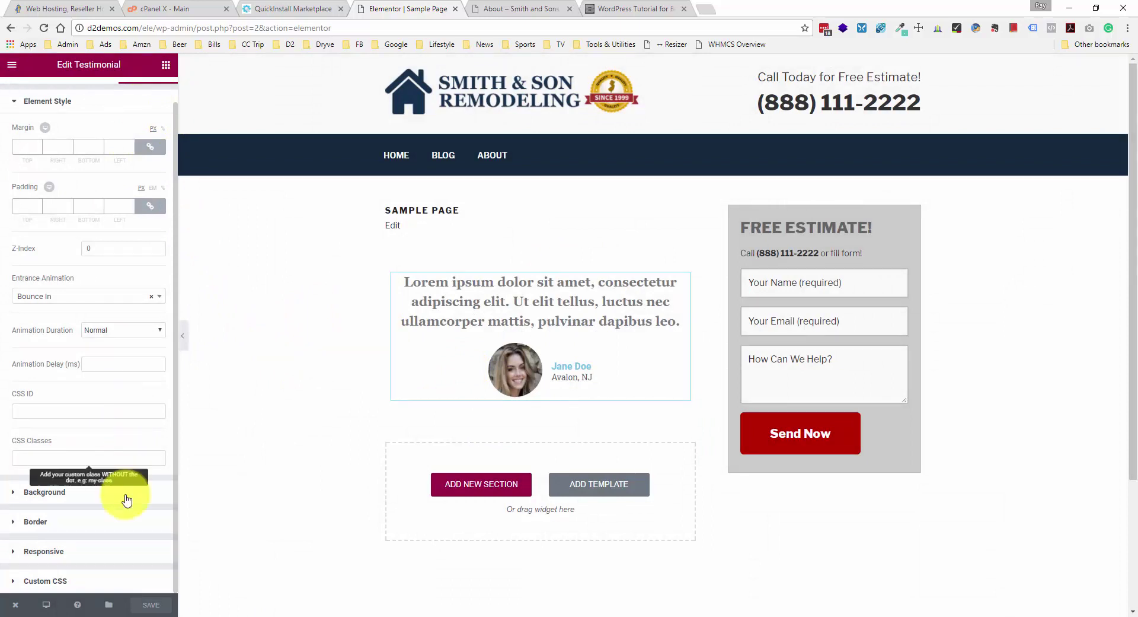
- Drag another Testimonial widget from the Elements panel below the Jane Doe testimonial
click(167, 66)
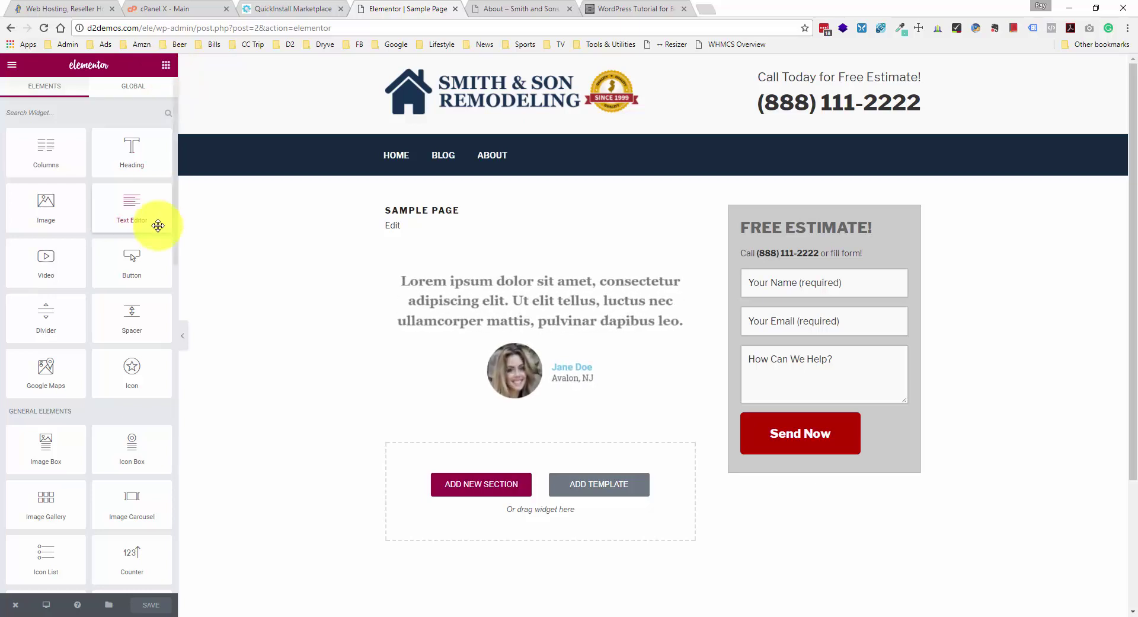
scroll(131, 386, down, 4)
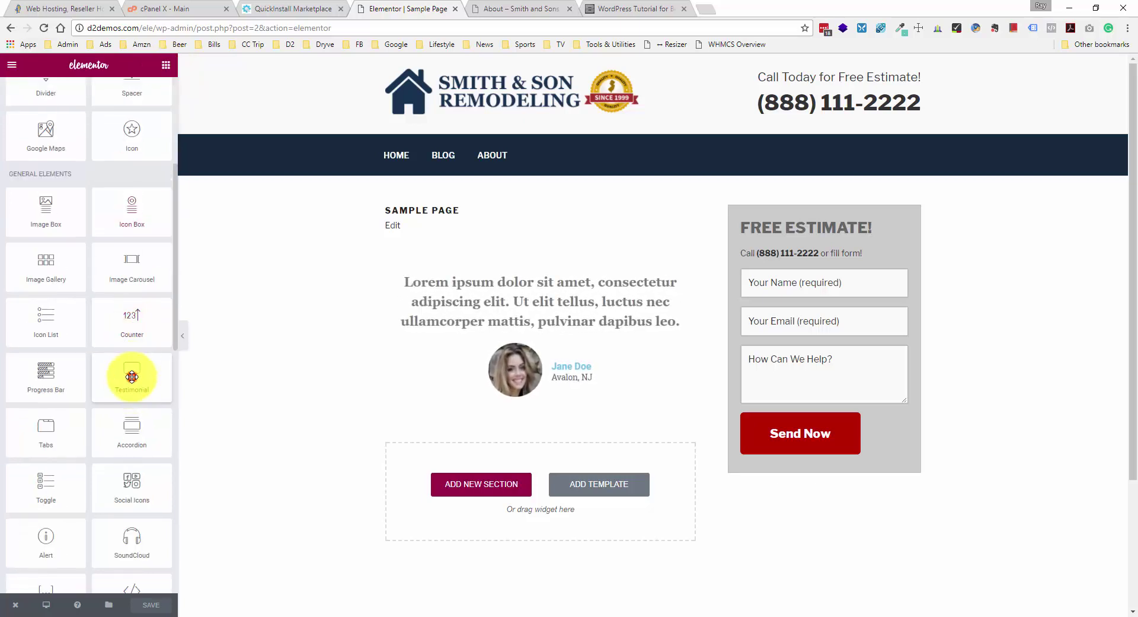
drag(132, 378, 480, 482)
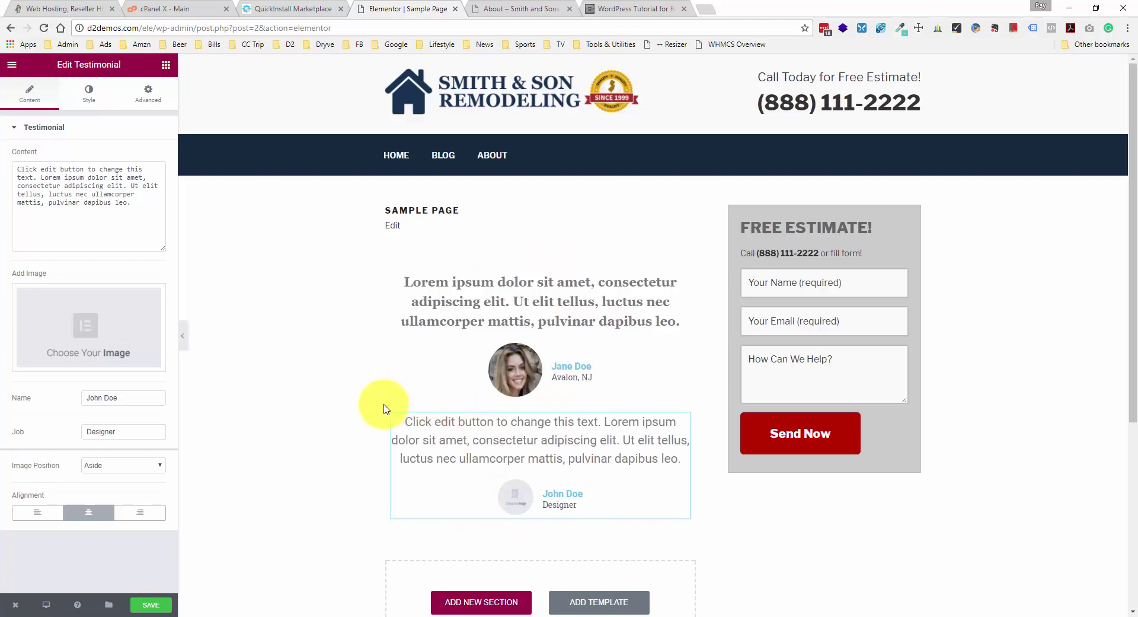
scroll(457, 417, down, 1)
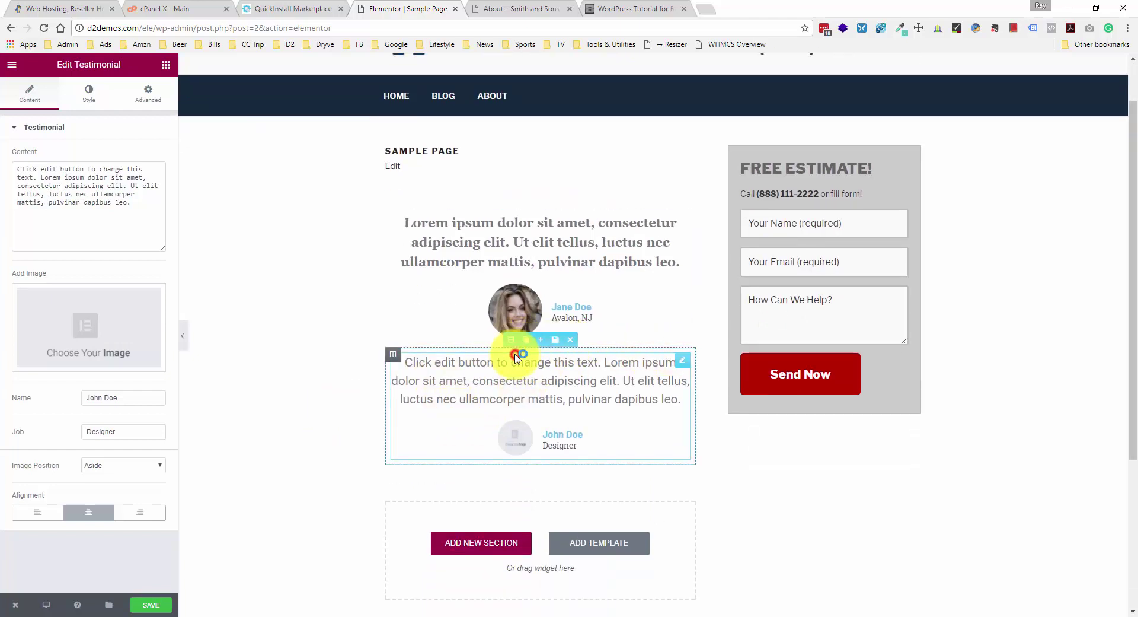
- Delete the new testimonial's separate column and drop a Testimonial widget directly under Jane Doe's
click(437, 356)
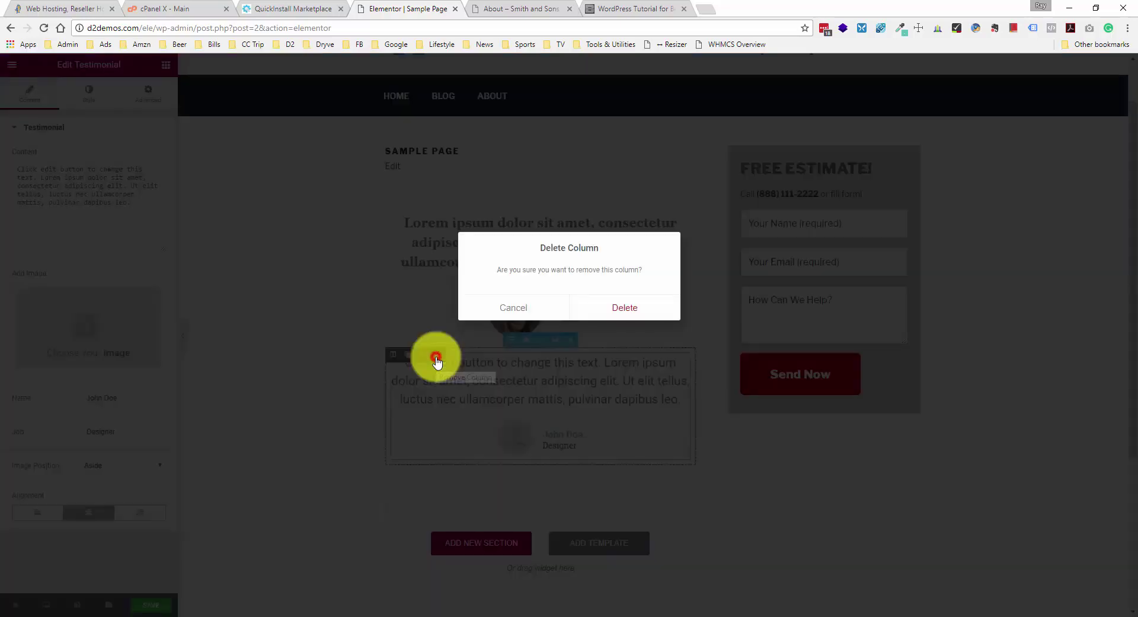
click(618, 308)
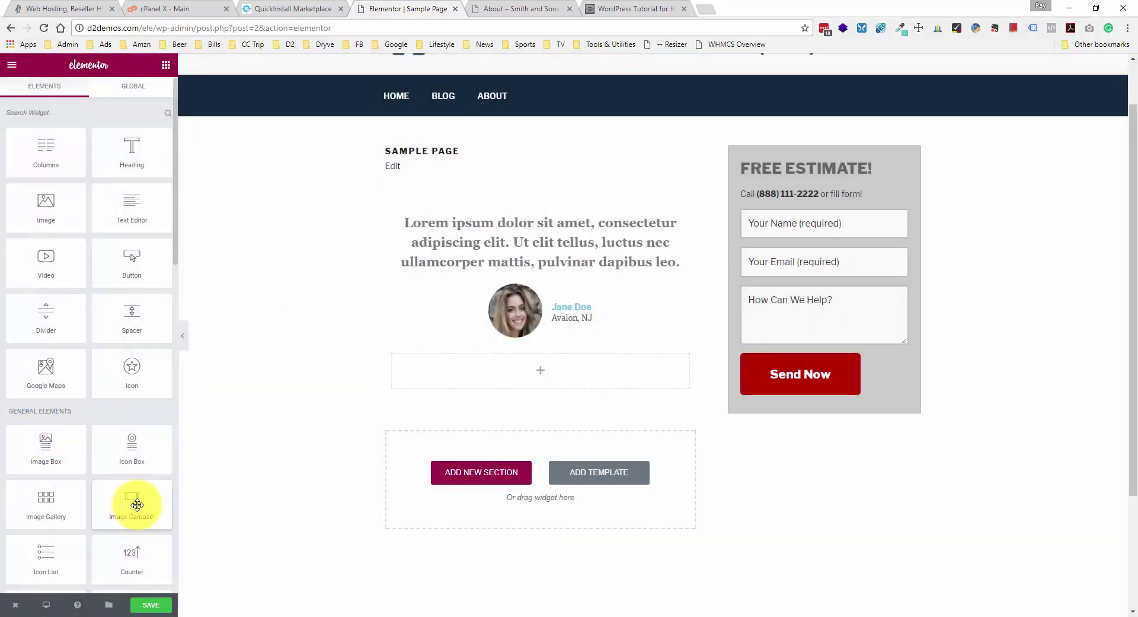
scroll(140, 455, down, 1)
drag(139, 546, 443, 409)
scroll(595, 305, down, 1)
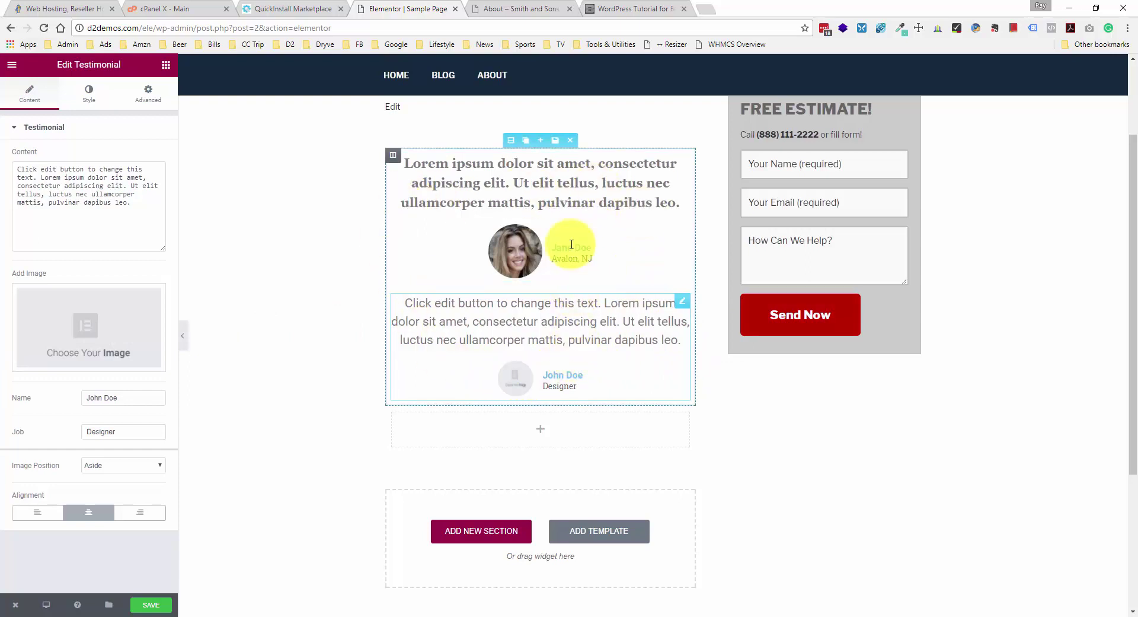
- Set Jane Doe's testimonial image size to 90 and its quote text size to 20 px
click(571, 214)
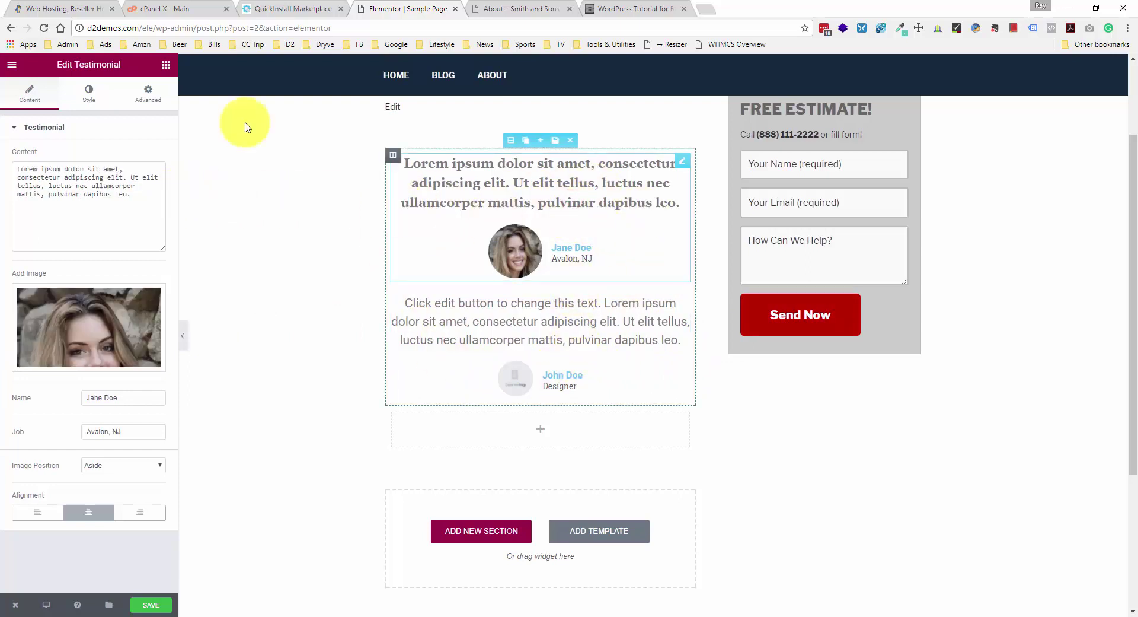
click(91, 96)
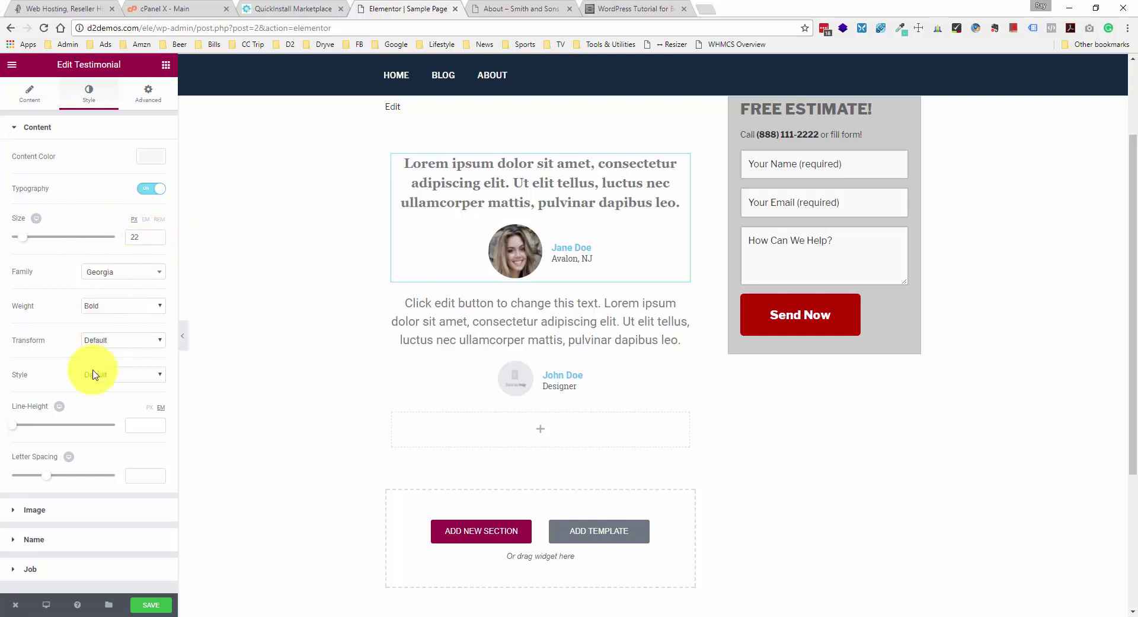
click(73, 513)
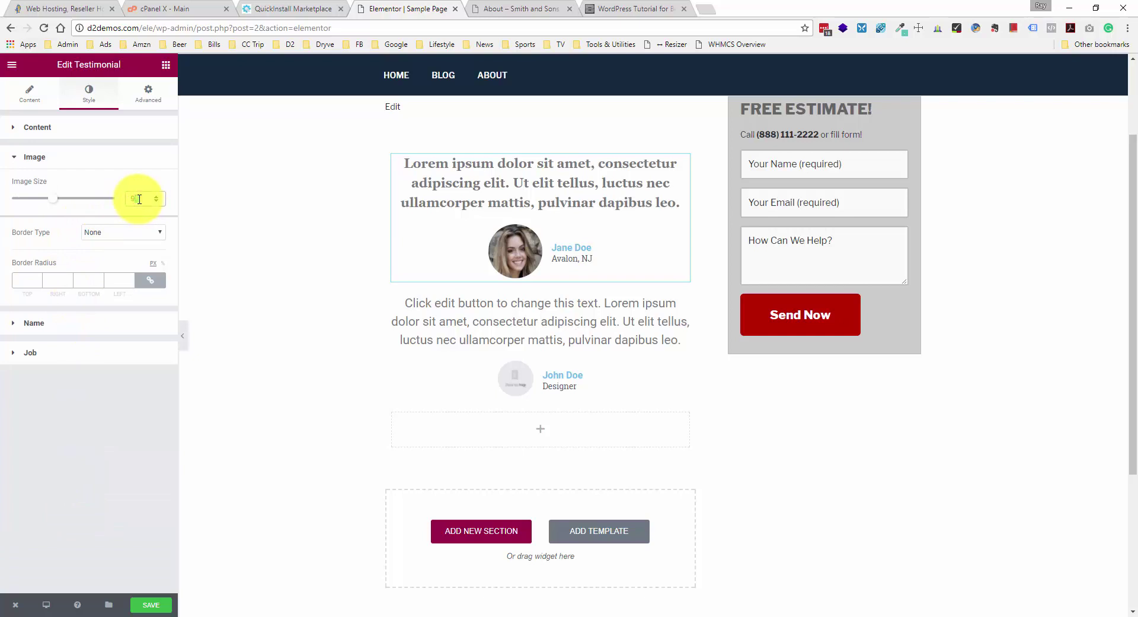
text(0)
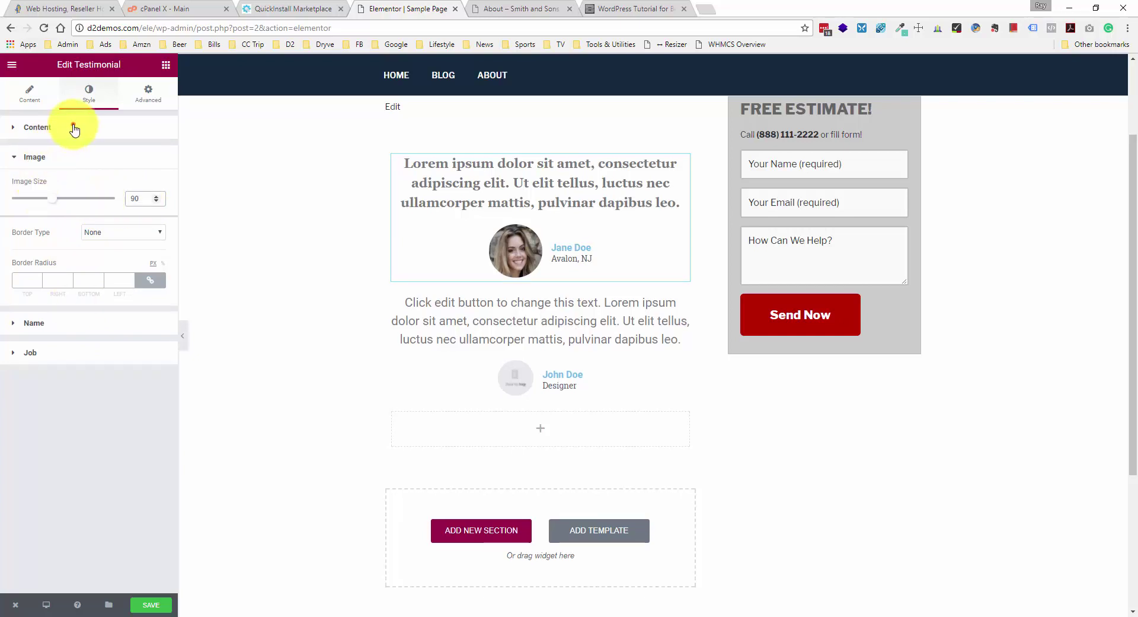
click(74, 128)
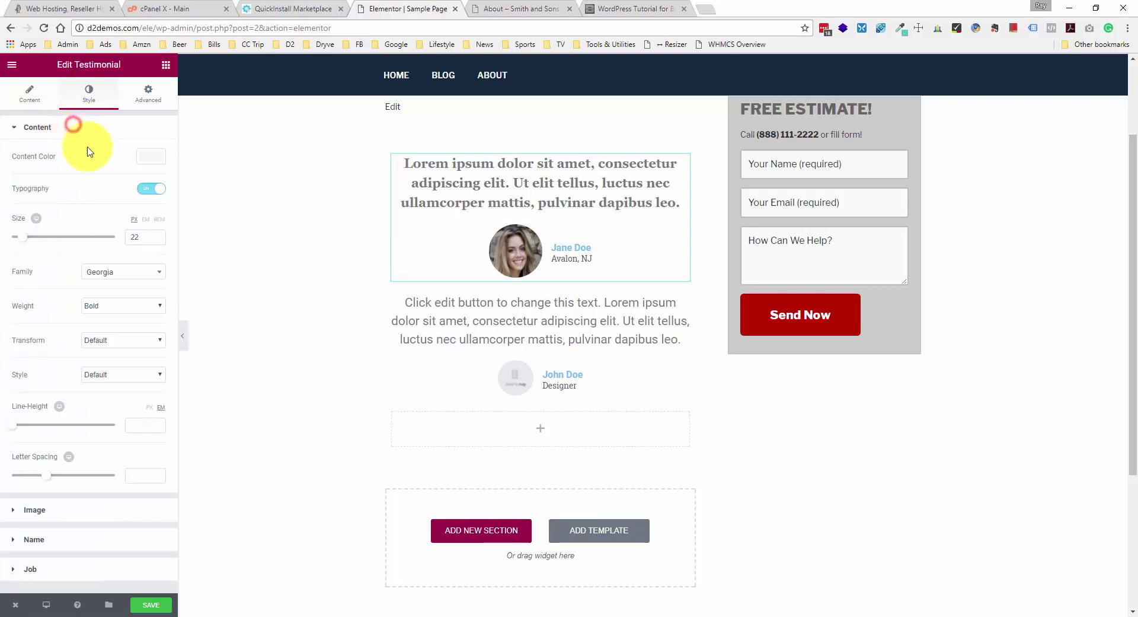
click(141, 235)
text(20)
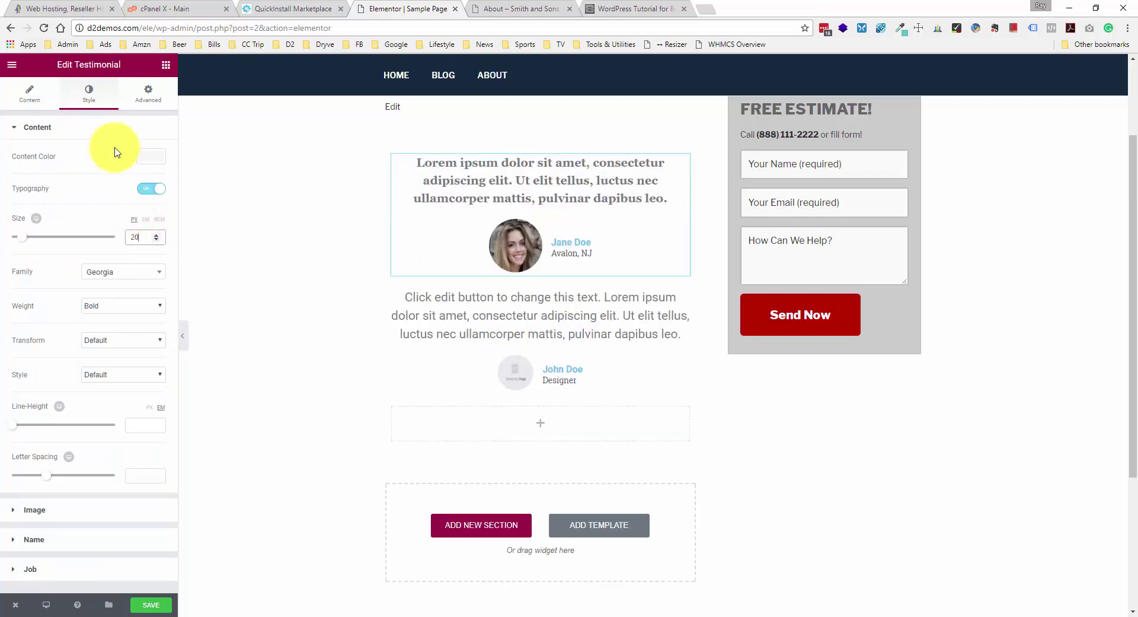
click(636, 302)
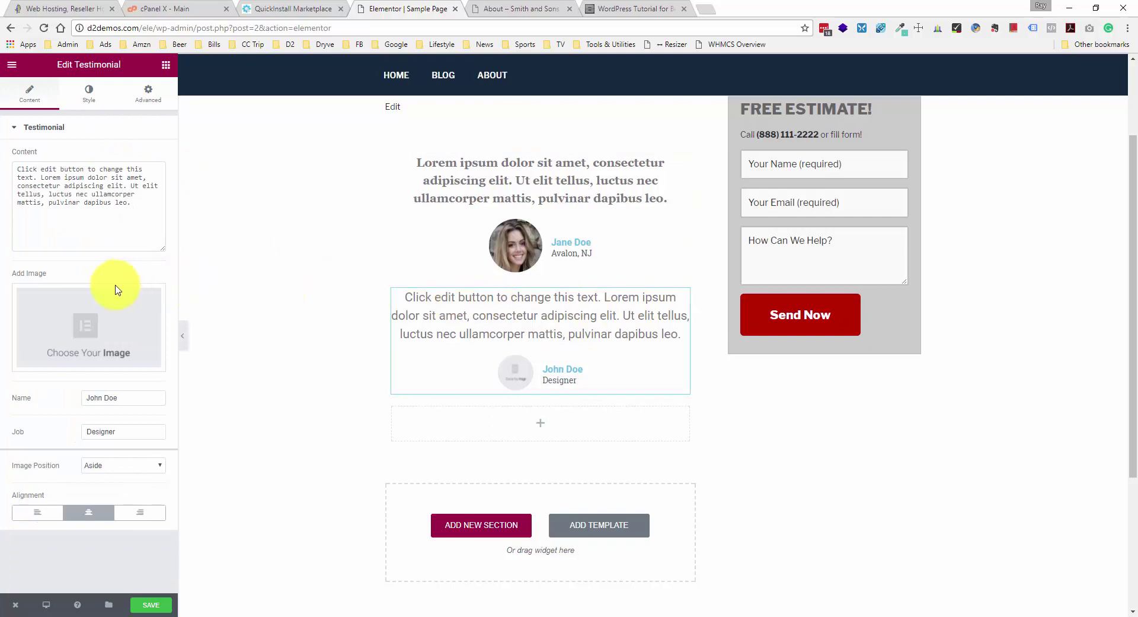
- Upload pexels-photo-227294.jpg and insert it as the second testimonial's photo
click(110, 314)
click(51, 112)
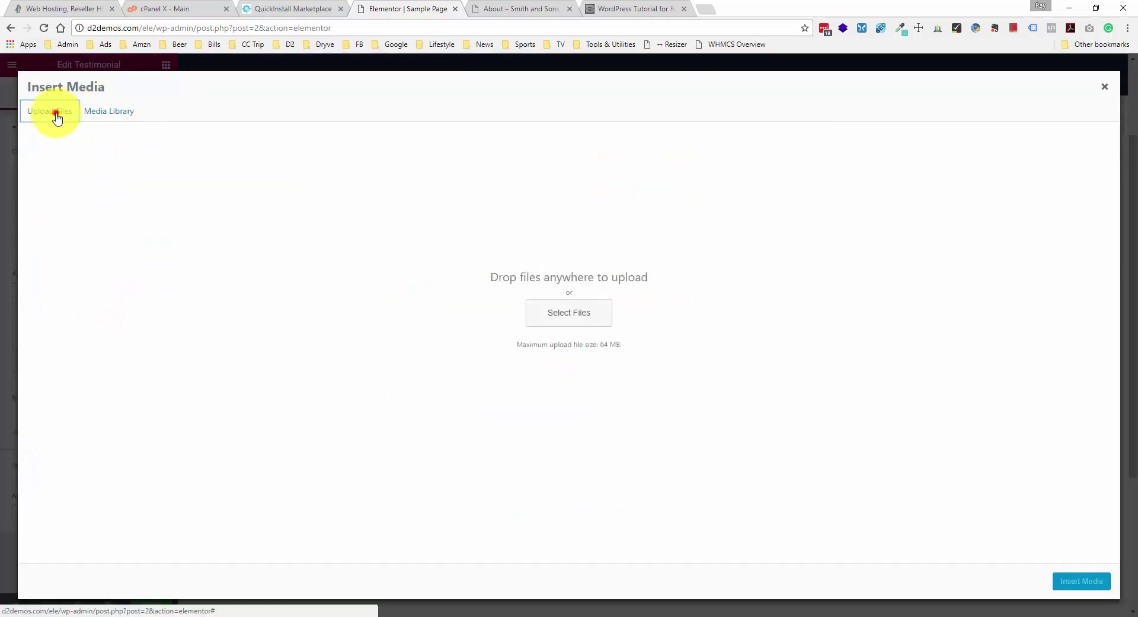
click(544, 323)
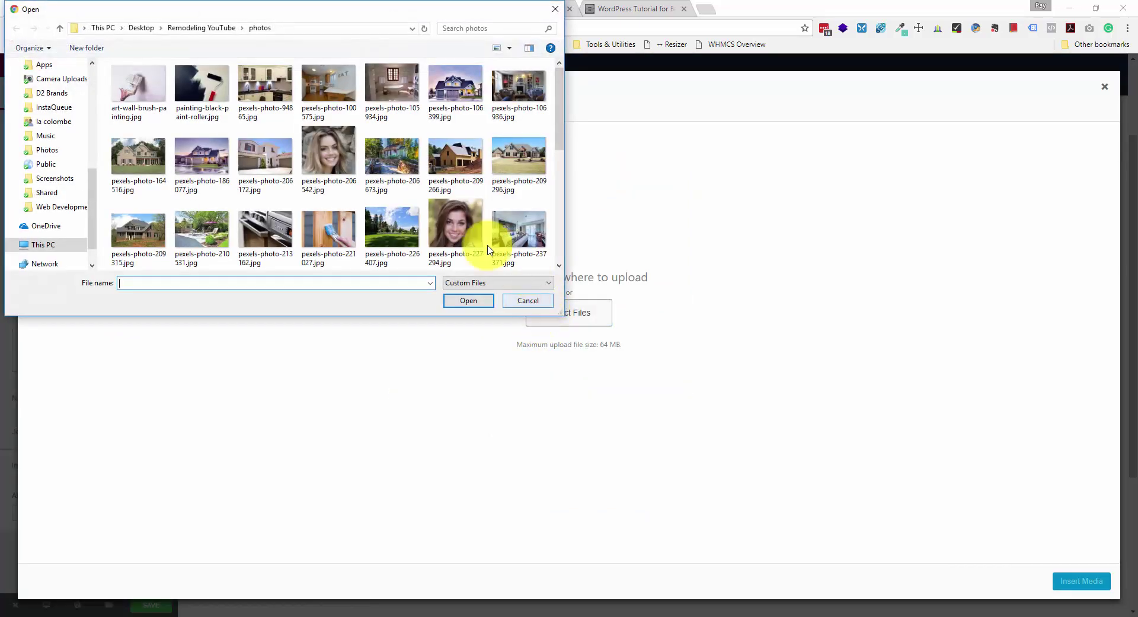
double_click(456, 220)
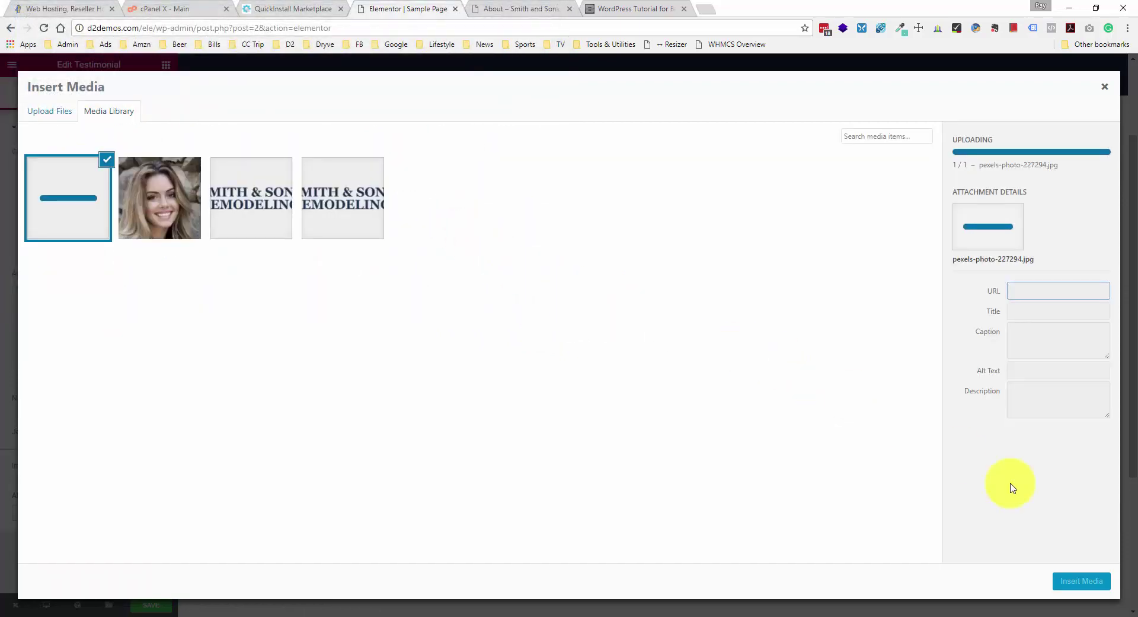
click(1099, 579)
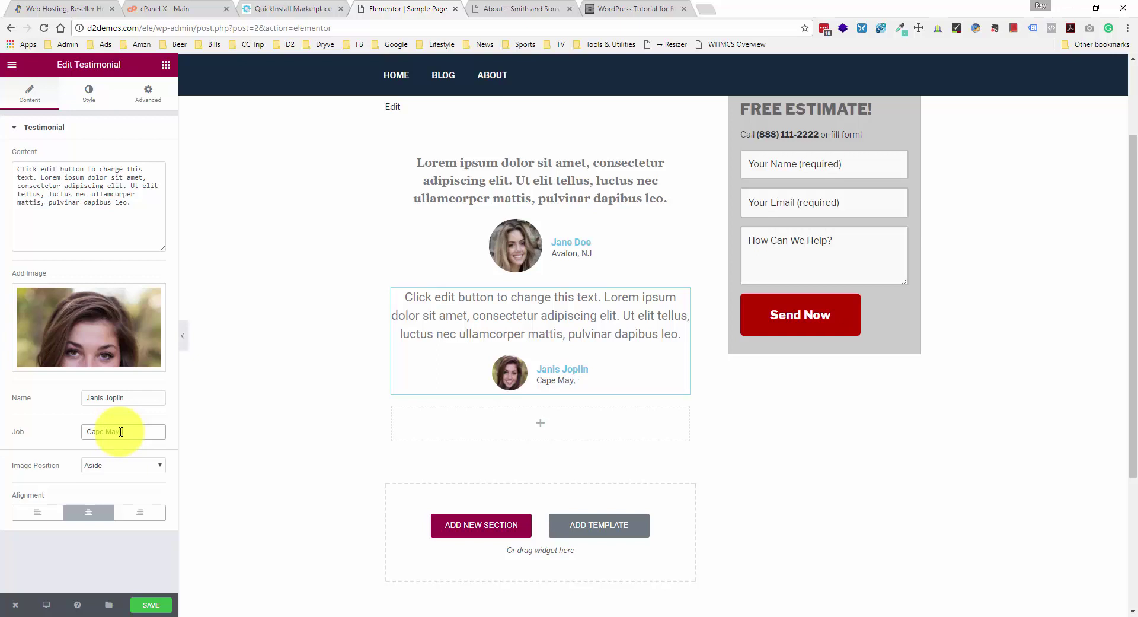
- Make the testimonial quote text 20px bold Georgia
click(88, 92)
click(149, 191)
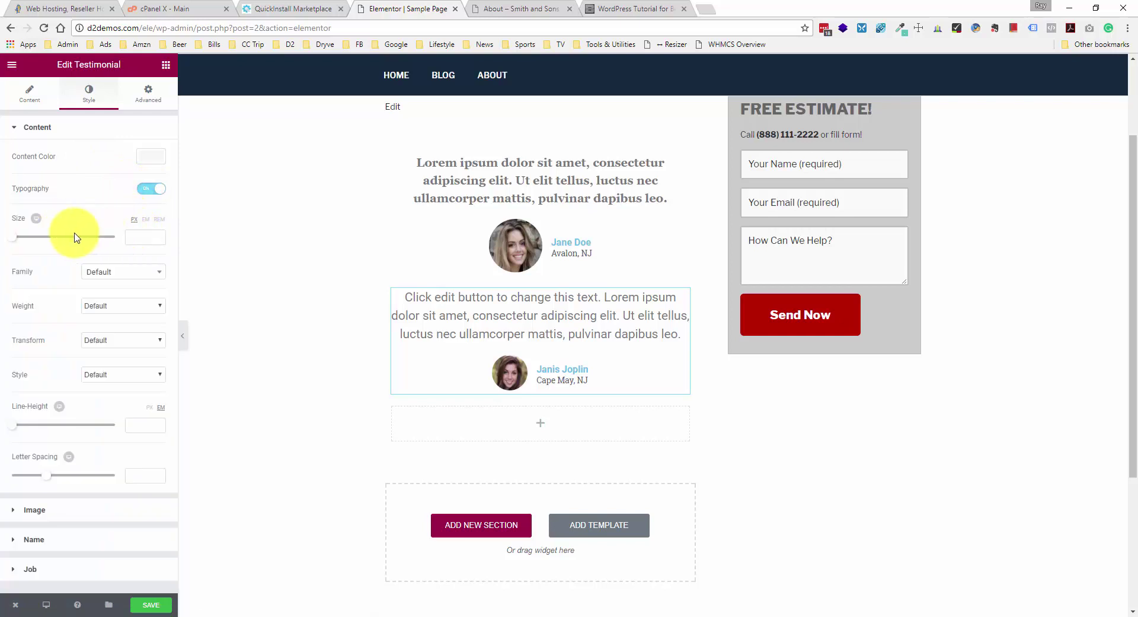
click(146, 236)
text(20)
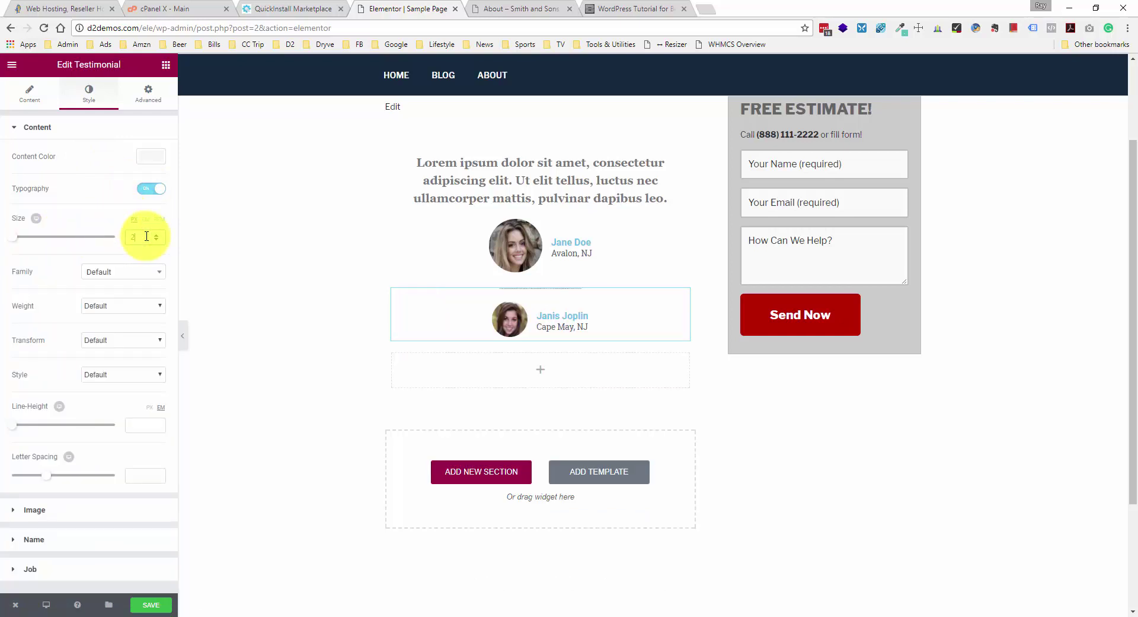
click(135, 274)
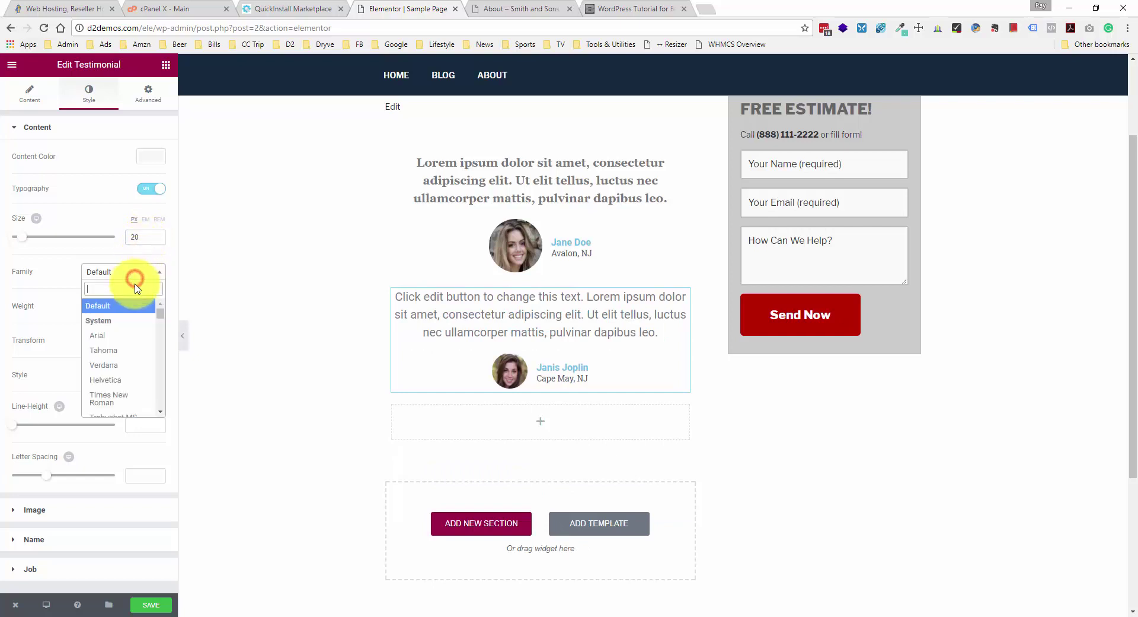
scroll(127, 332, down, 2)
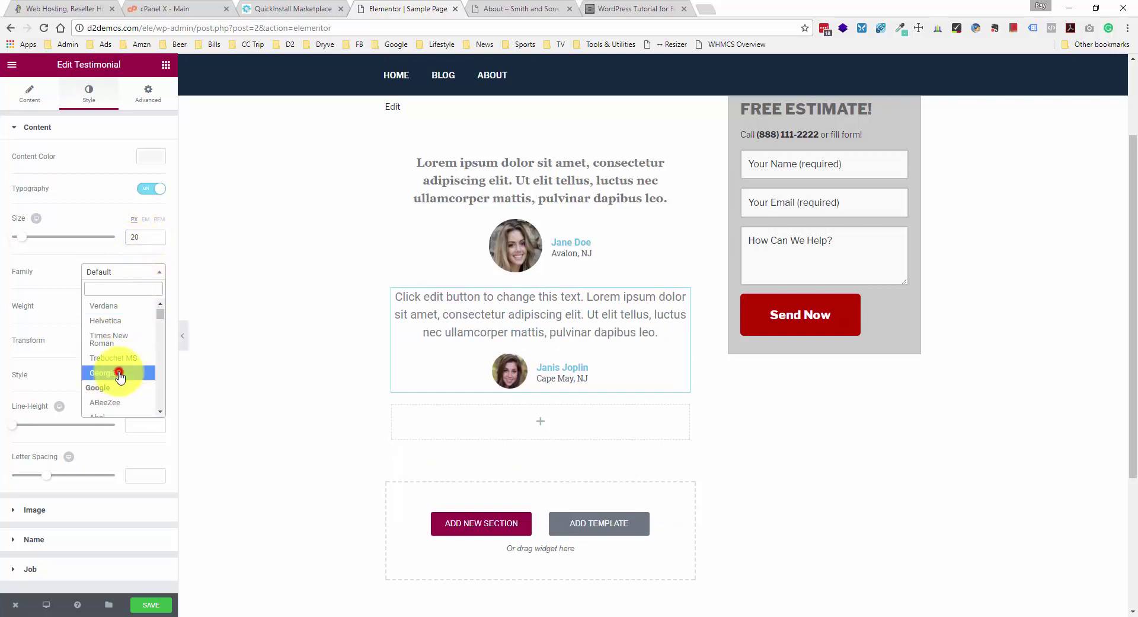
click(110, 372)
click(124, 306)
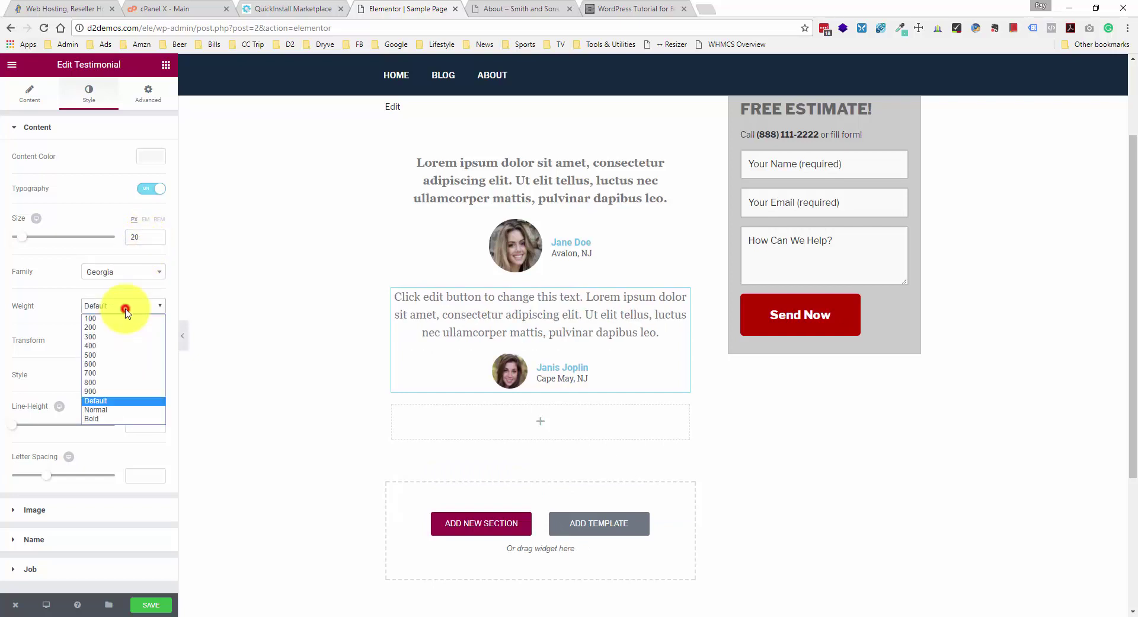
click(109, 418)
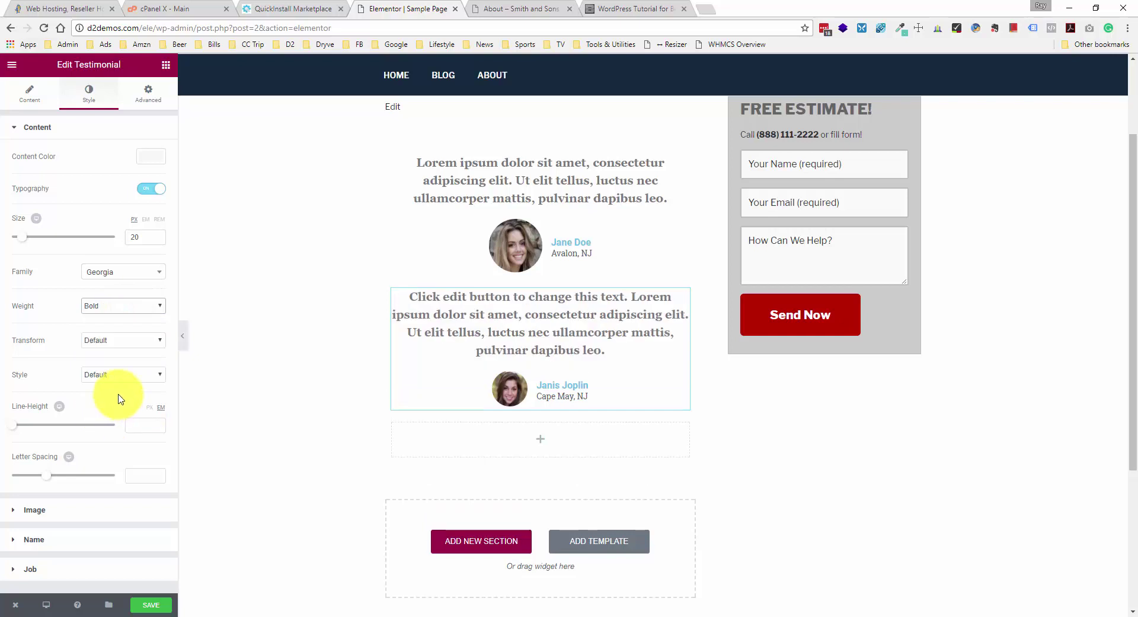
- Set the testimonial photo's image size to 90
click(77, 508)
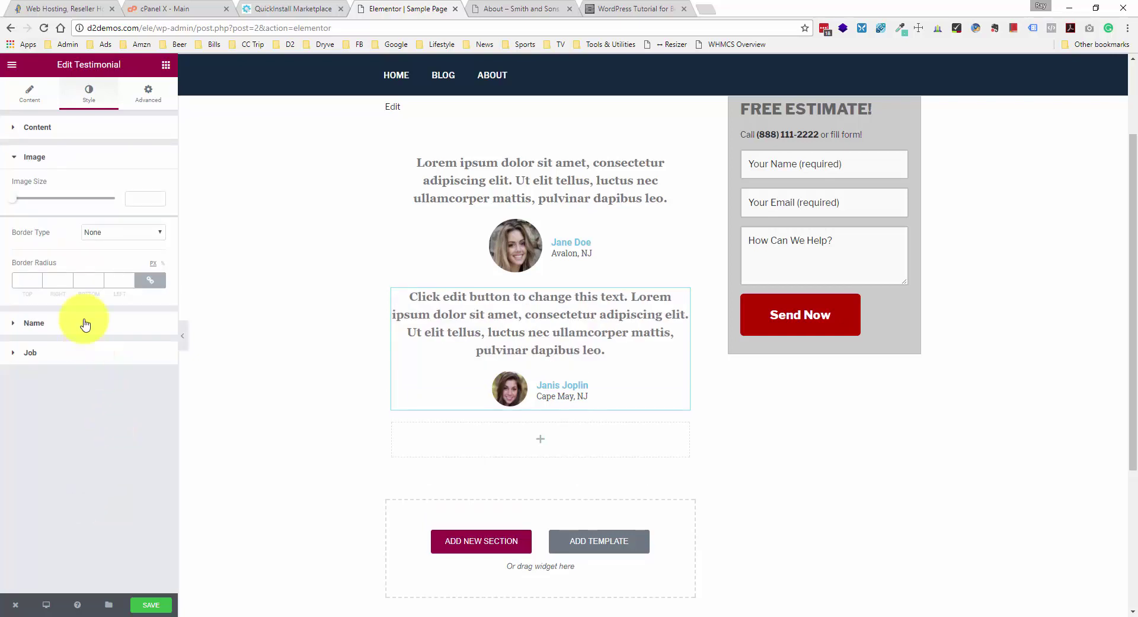
click(137, 206)
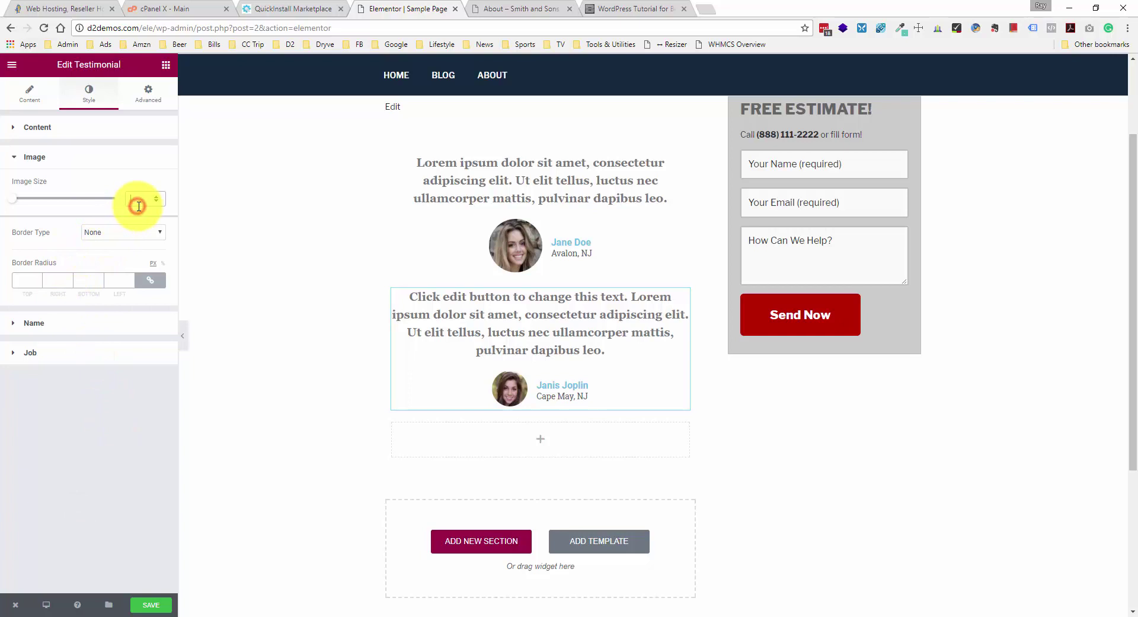
text(20)
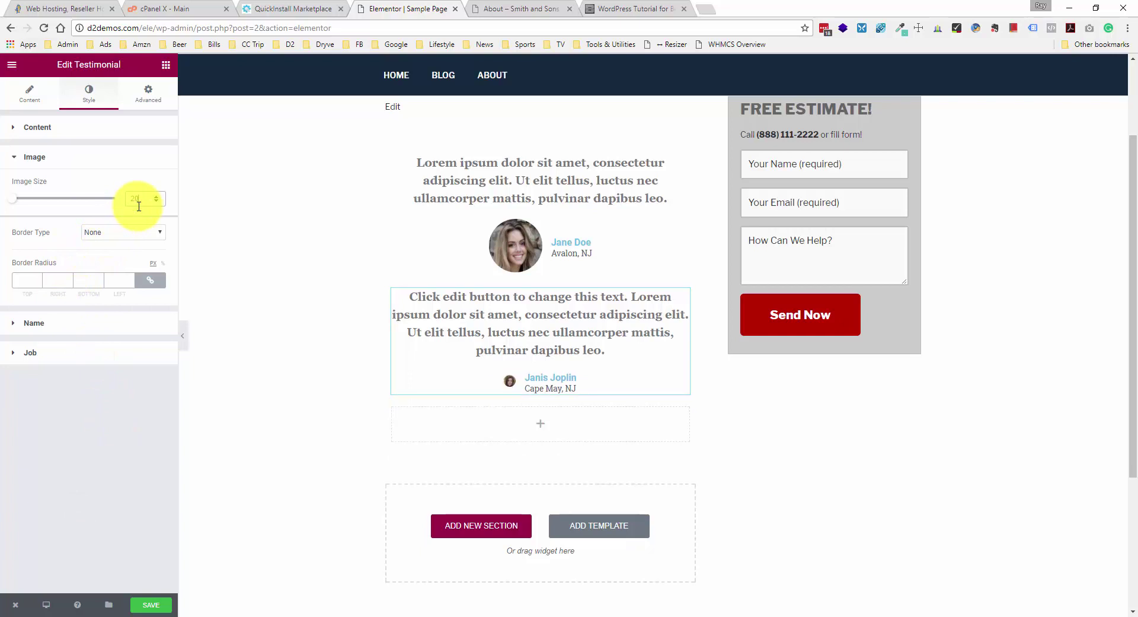
key(BackSpace)
key(BackSpace)
text(90)
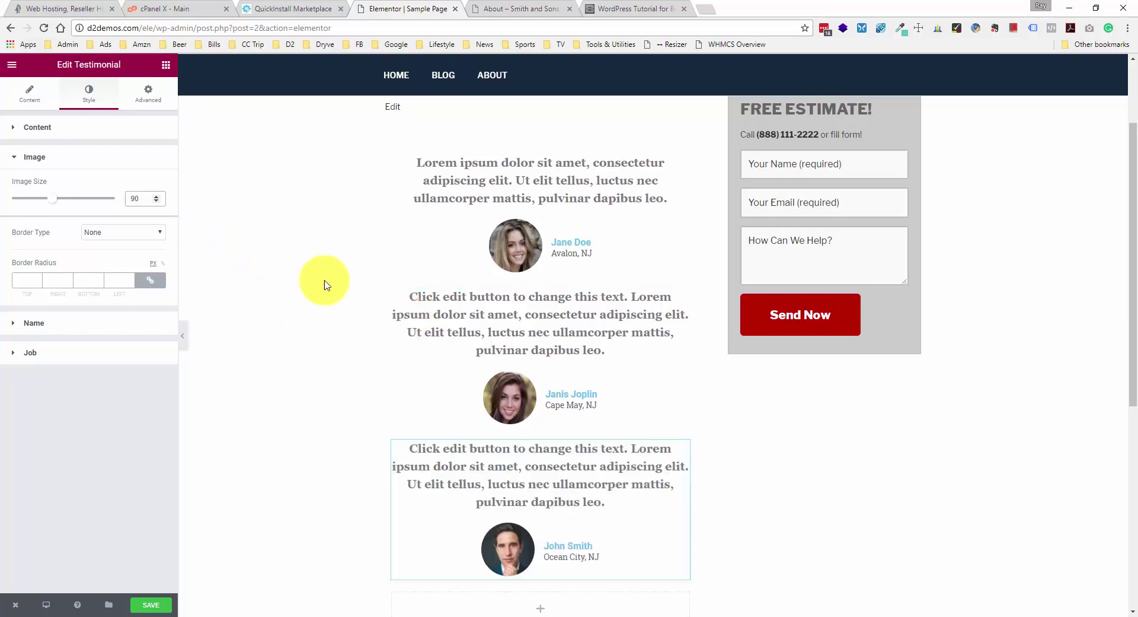
- Deselect the testimonial and switch to the live About page tab
click(338, 317)
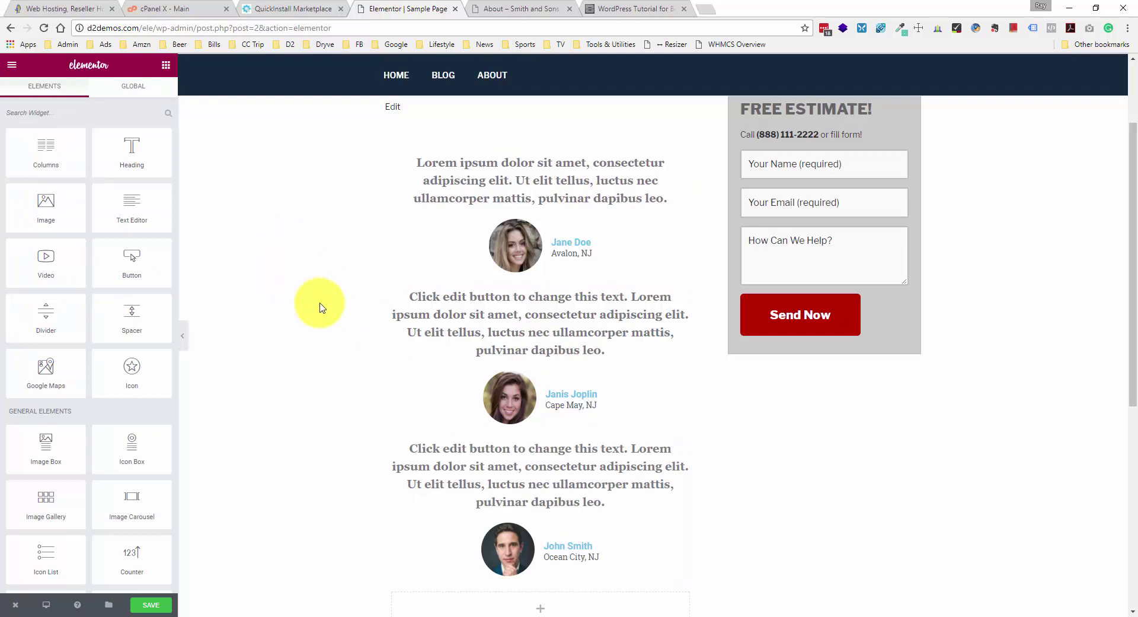
scroll(336, 319, down, 3)
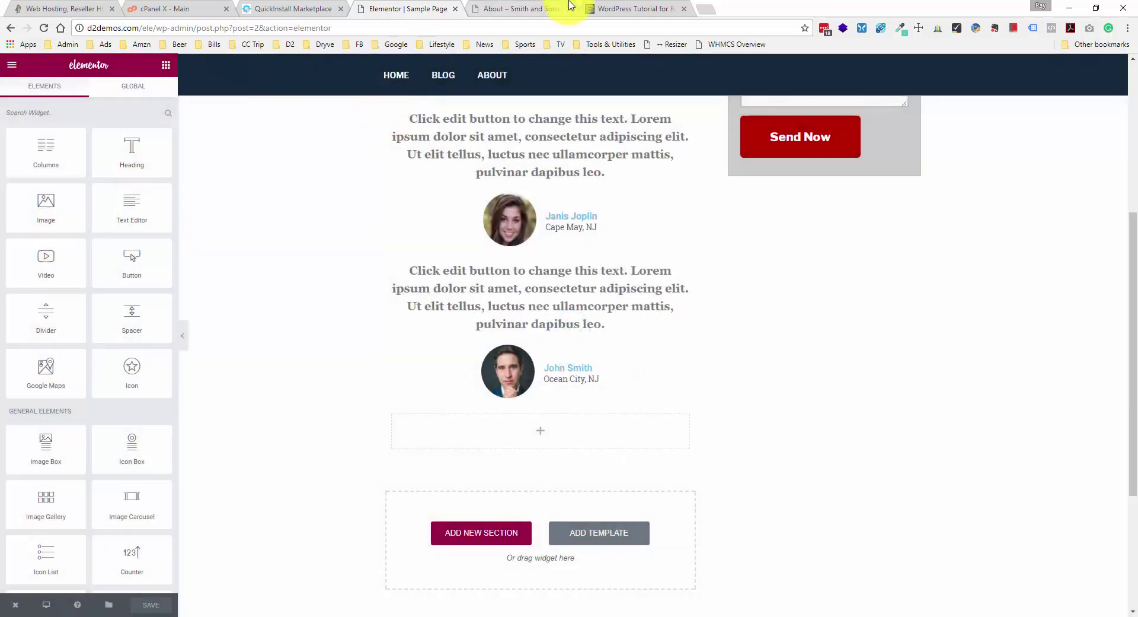
click(525, 9)
scroll(312, 227, down, 7)
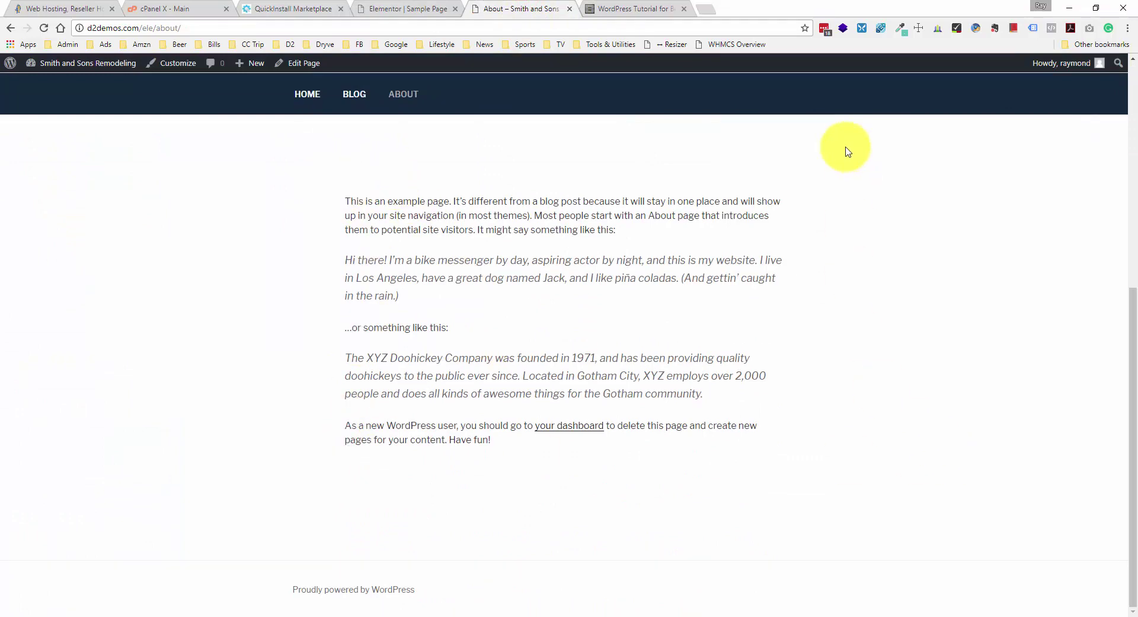
scroll(187, 255, up, 7)
- Reload the About page, review the three testimonials, and return to the Elementor editor
right_click(172, 259)
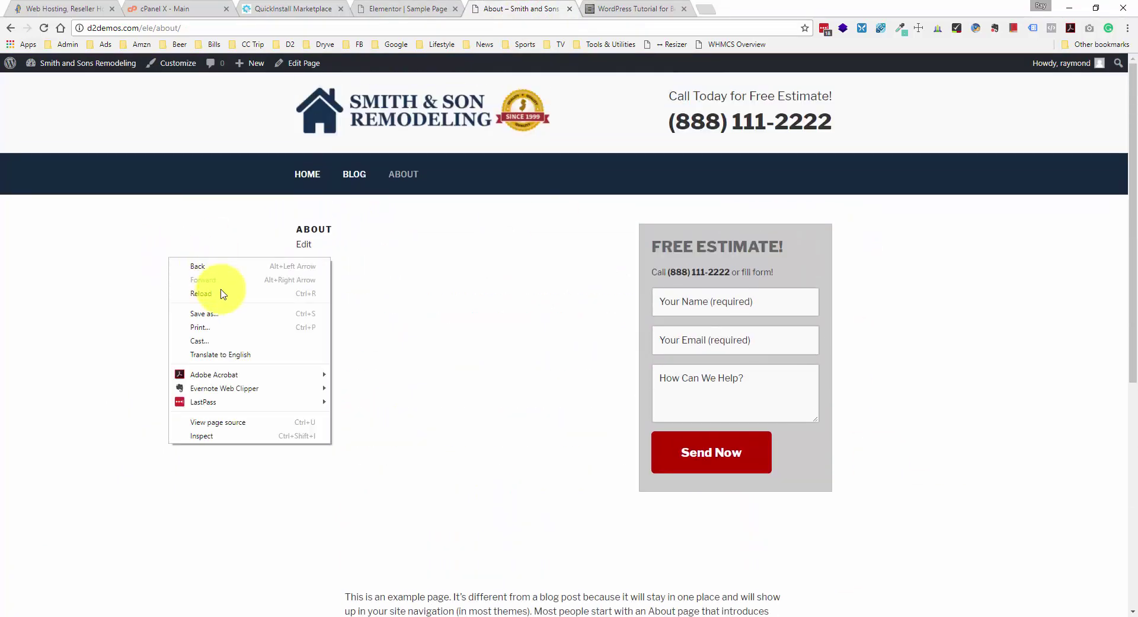
click(222, 297)
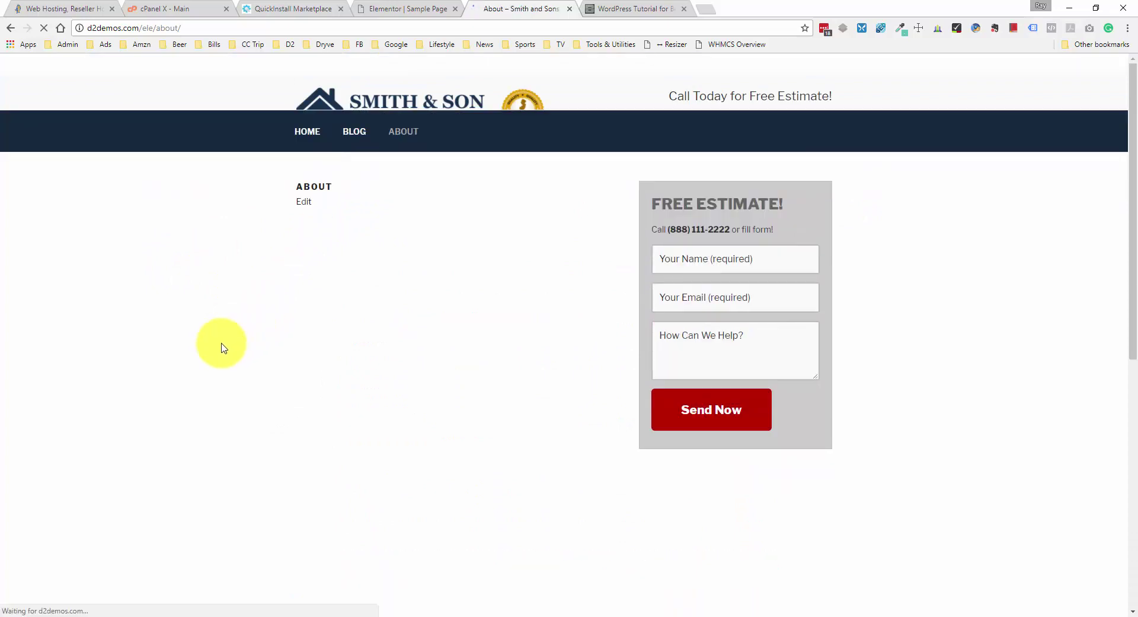
scroll(224, 347, down, 9)
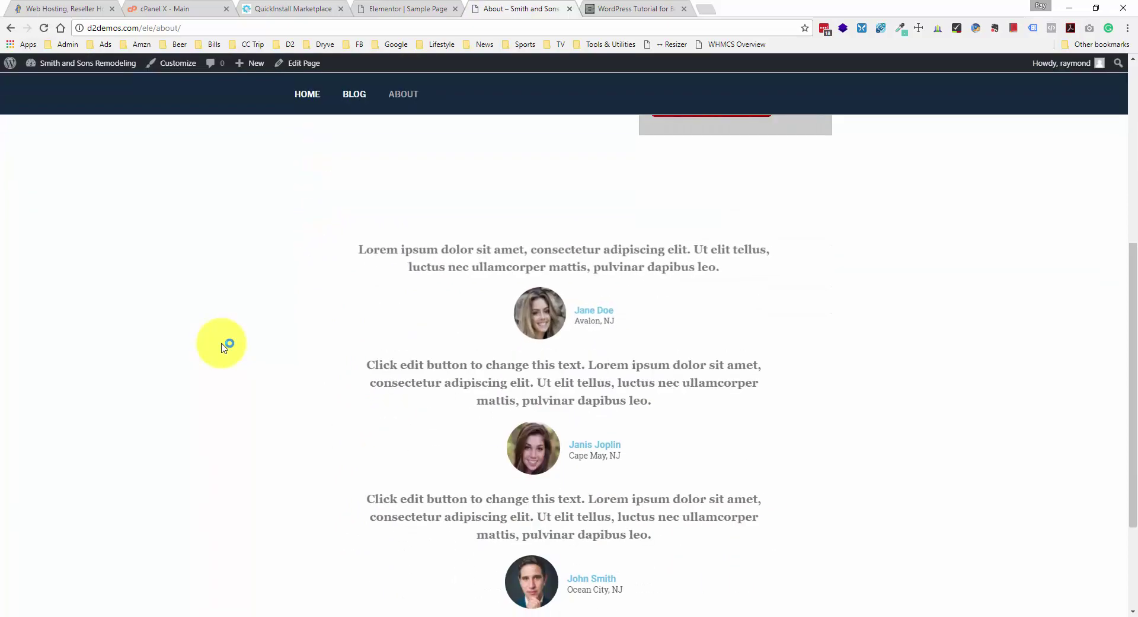
scroll(225, 347, up, 7)
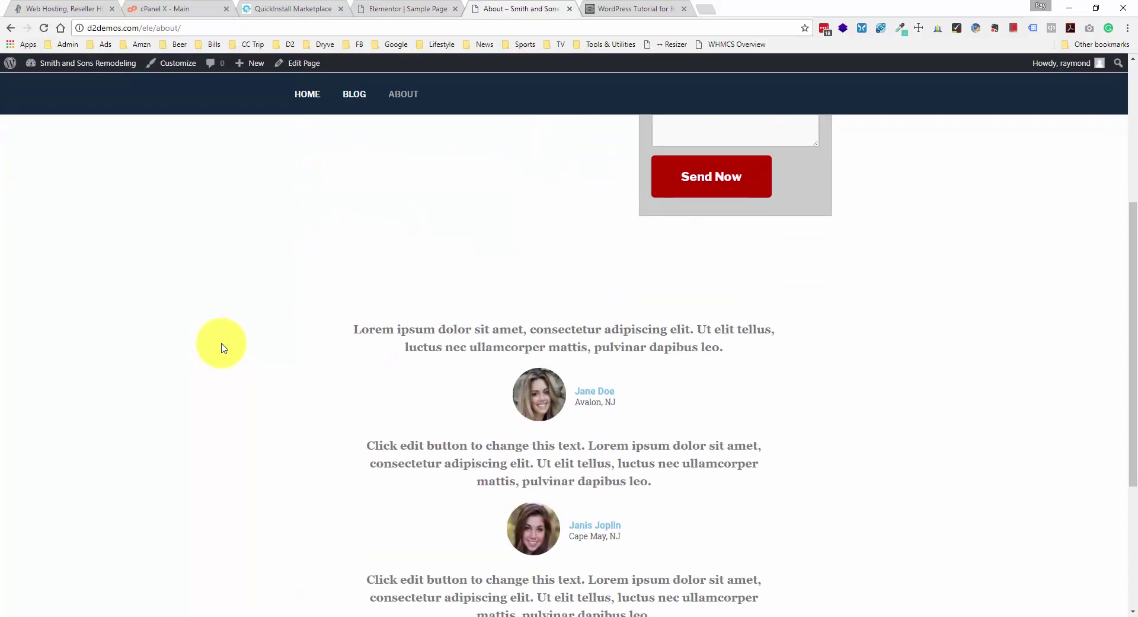
scroll(224, 347, down, 4)
scroll(224, 347, down, 3)
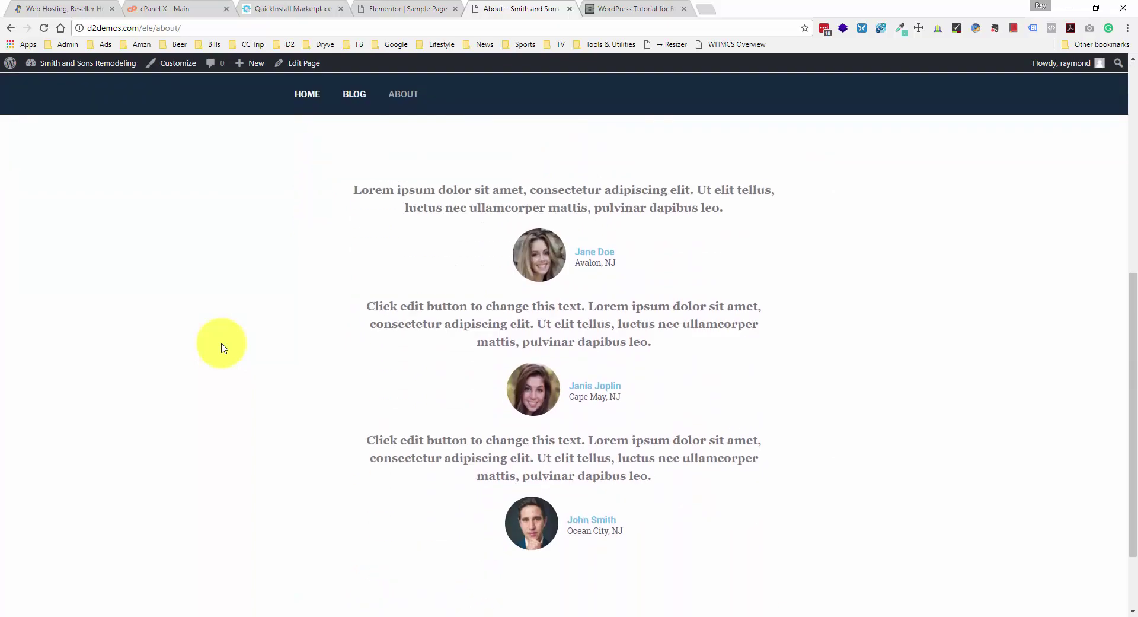
scroll(224, 347, up, 4)
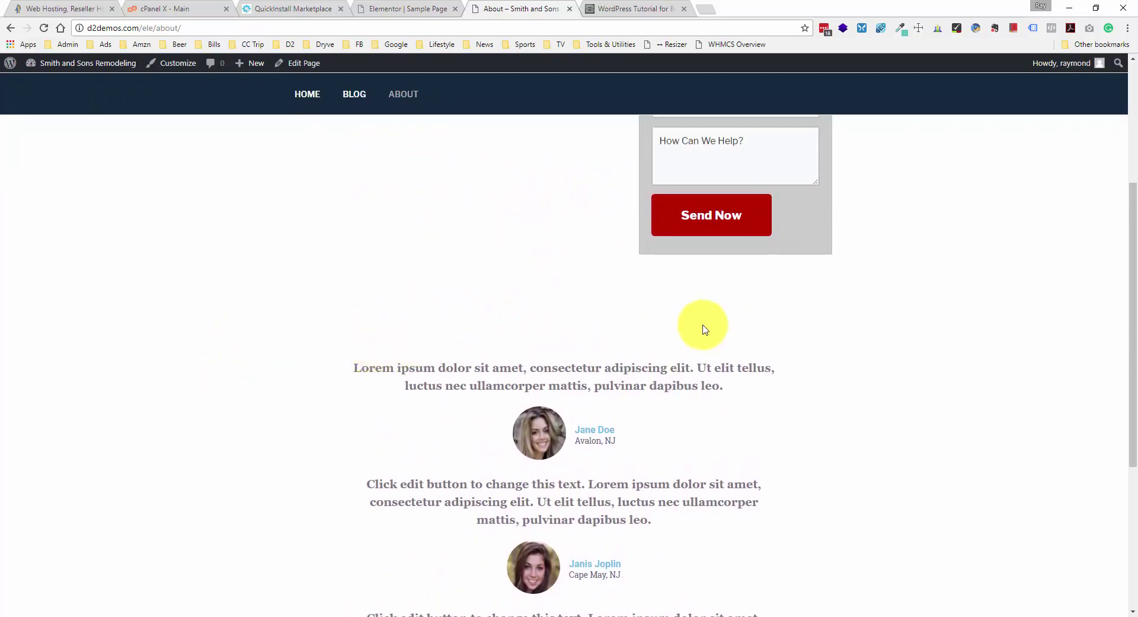
click(391, 7)
scroll(320, 305, up, 4)
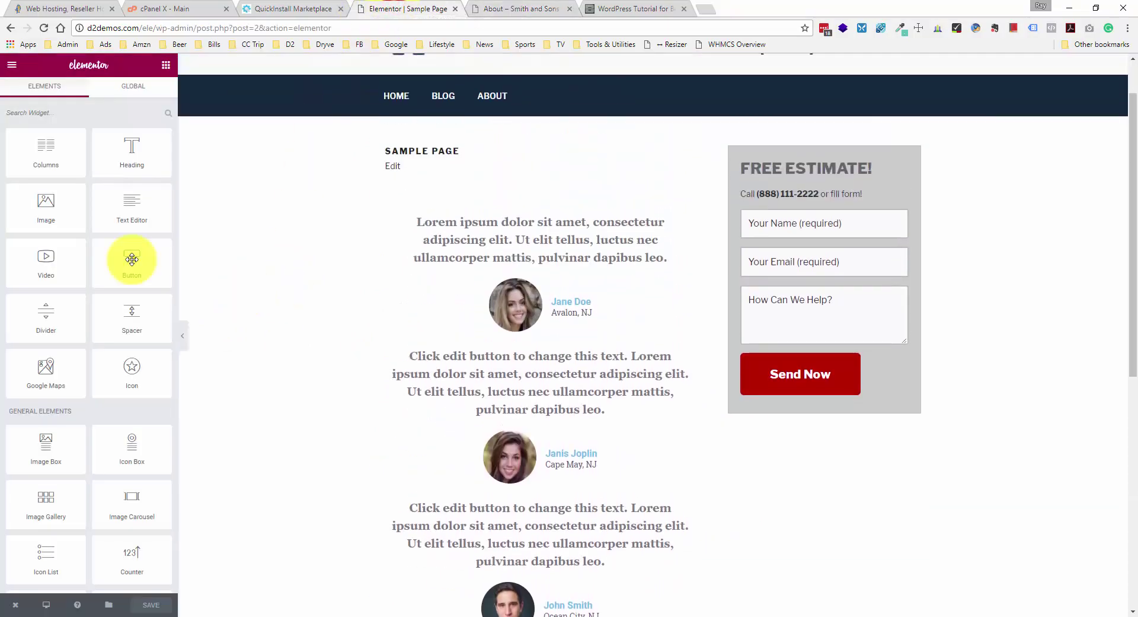
- Add a 'Testimonials' heading above the testimonials, sized Large, H2, centre-aligned
mouse_move(132, 259)
mouse_down()
mouse_move(100, 245)
mouse_move(123, 173)
mouse_move(163, 163)
mouse_move(486, 192)
mouse_move(532, 214)
mouse_move(531, 227)
mouse_up()
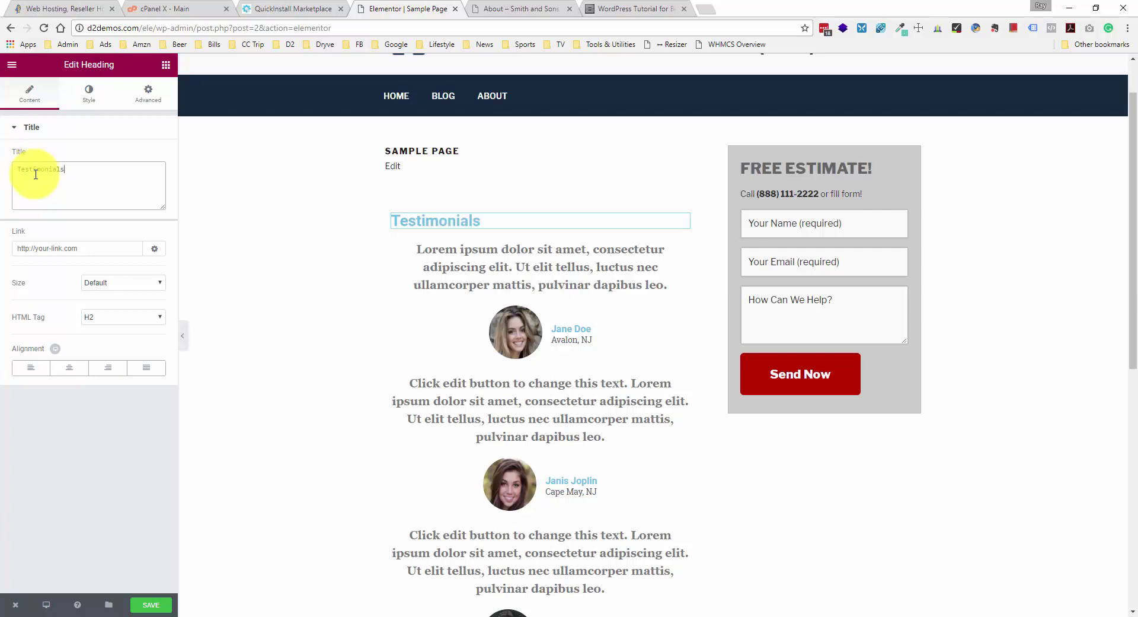
click(85, 250)
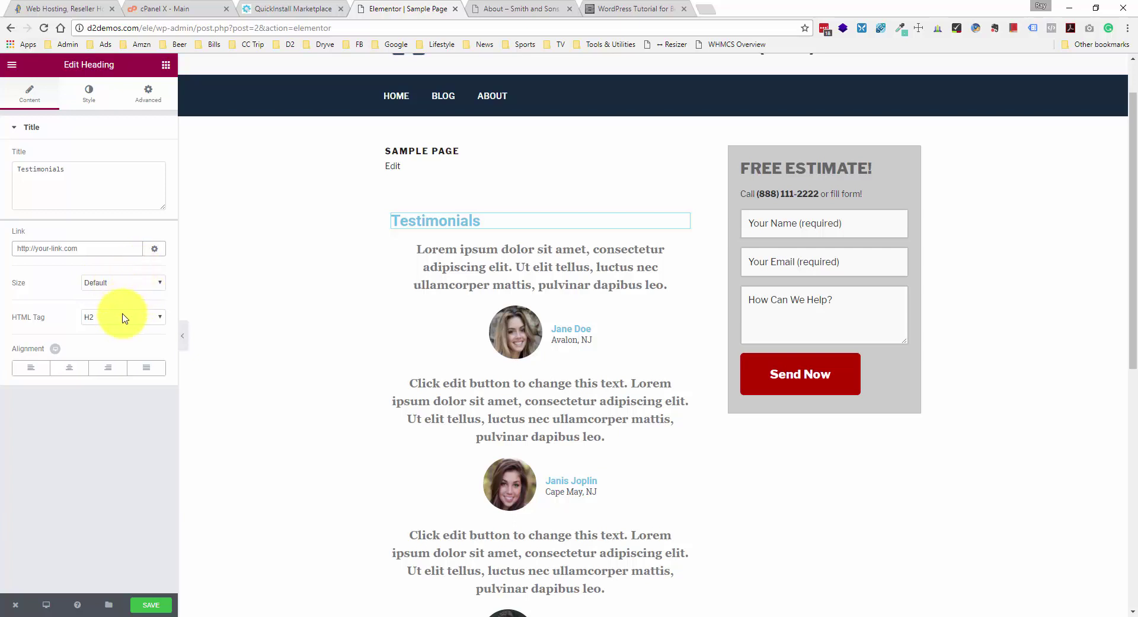
click(128, 280)
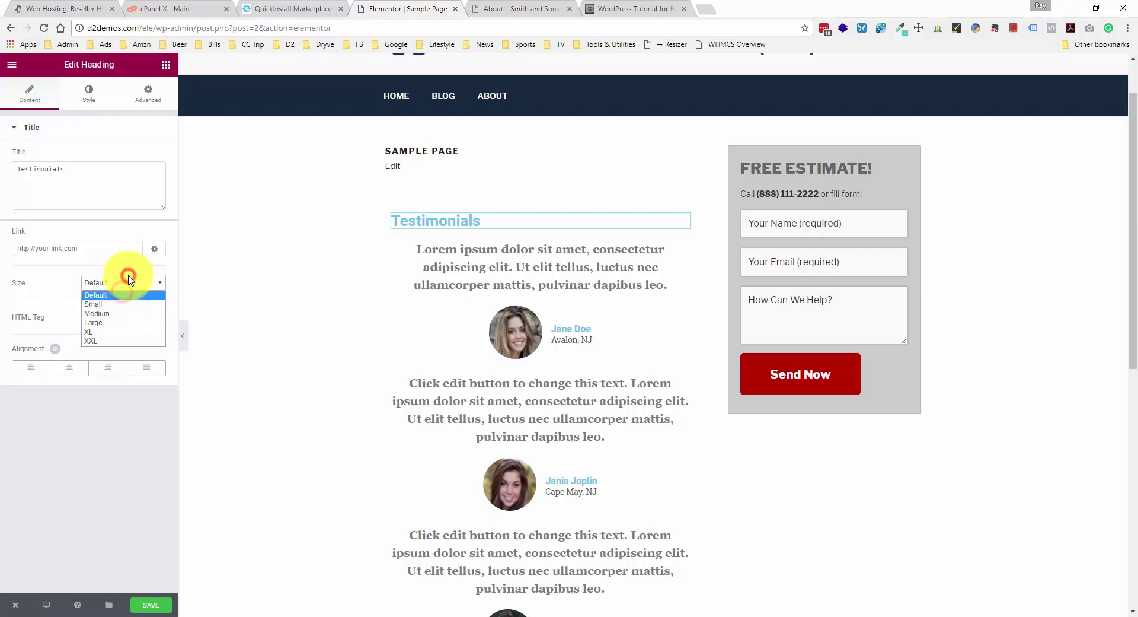
click(110, 323)
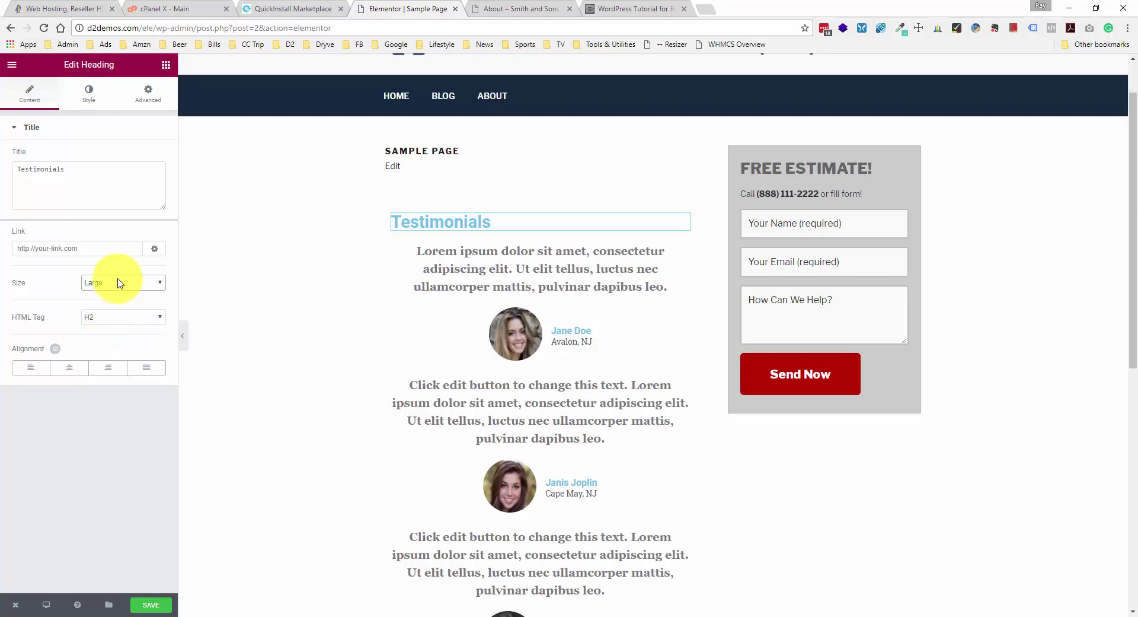
click(118, 317)
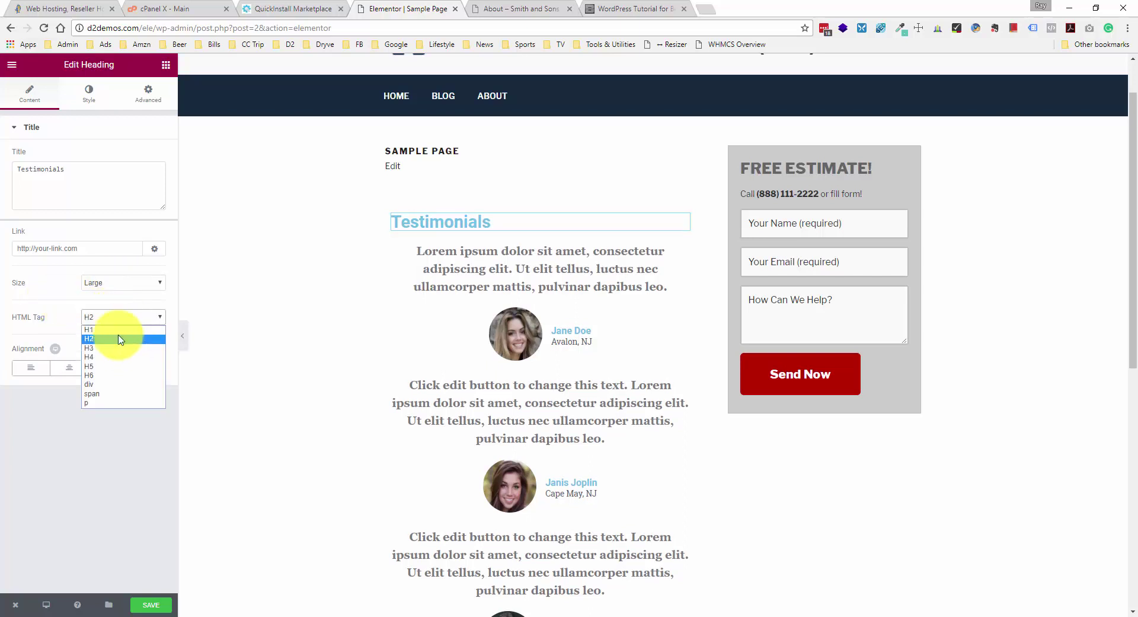
click(65, 310)
click(70, 367)
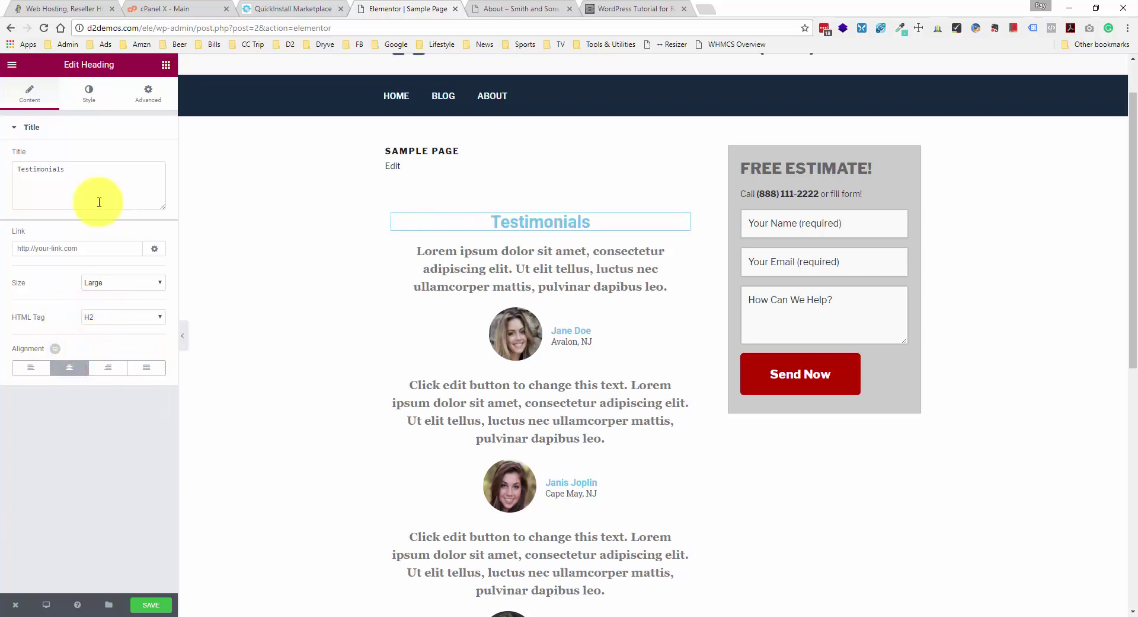
click(92, 109)
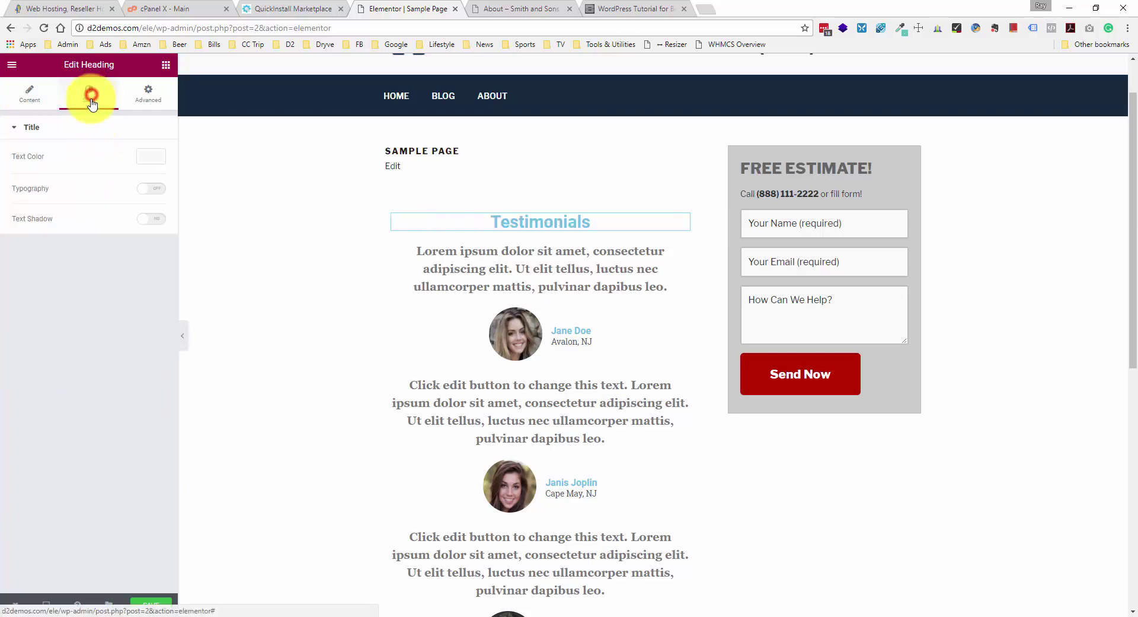
- Set the Testimonials heading colour to #333333 and save the page
click(154, 160)
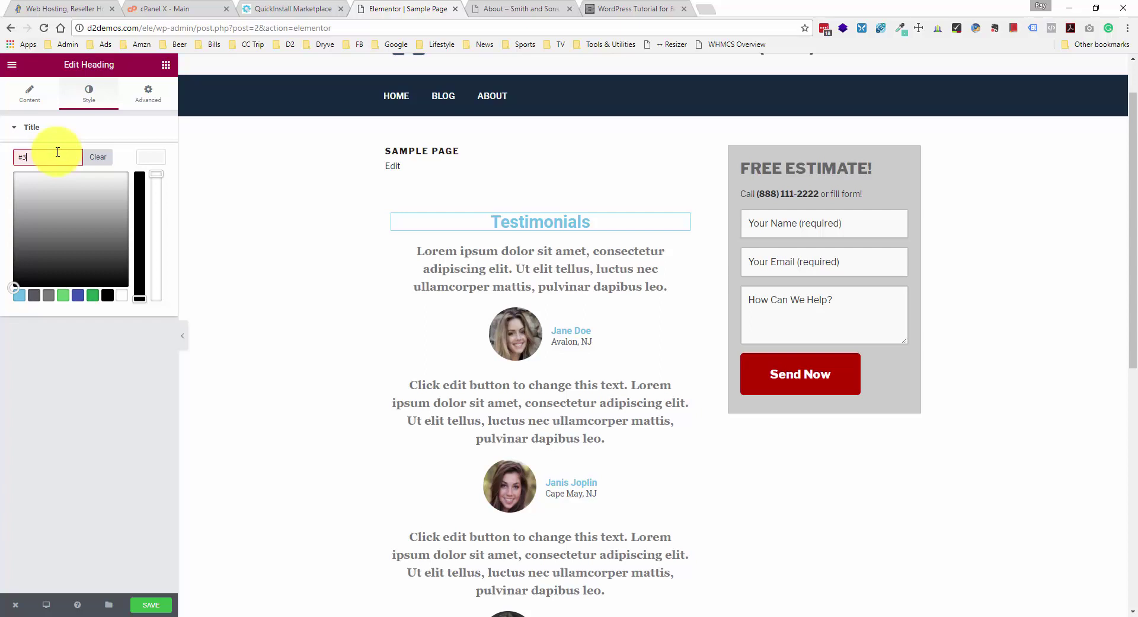
text(#333333)
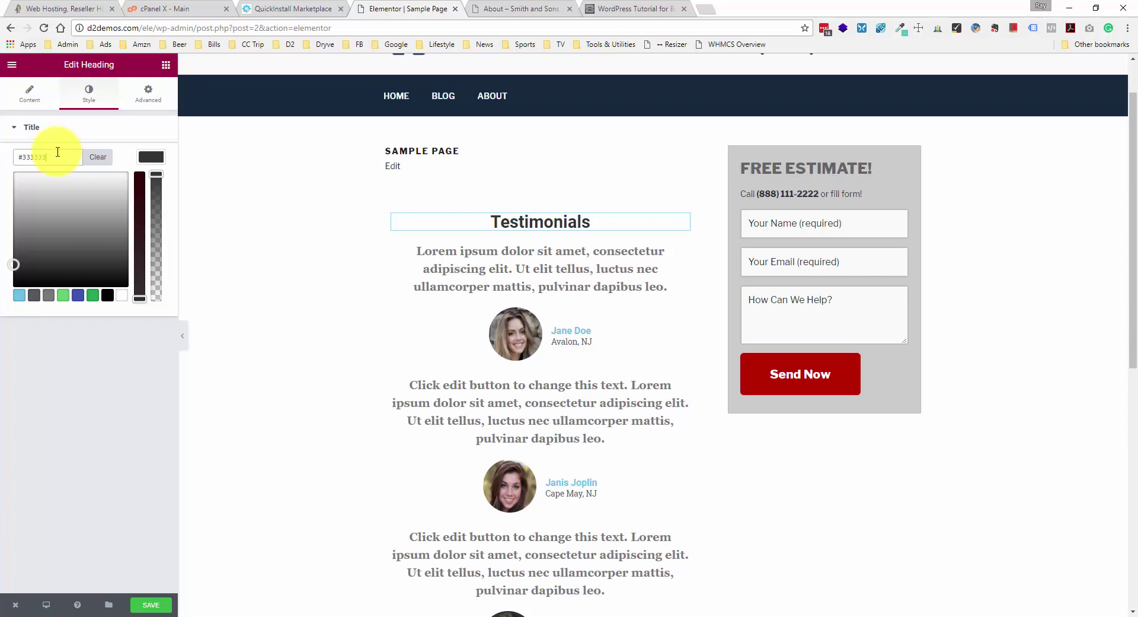
click(89, 112)
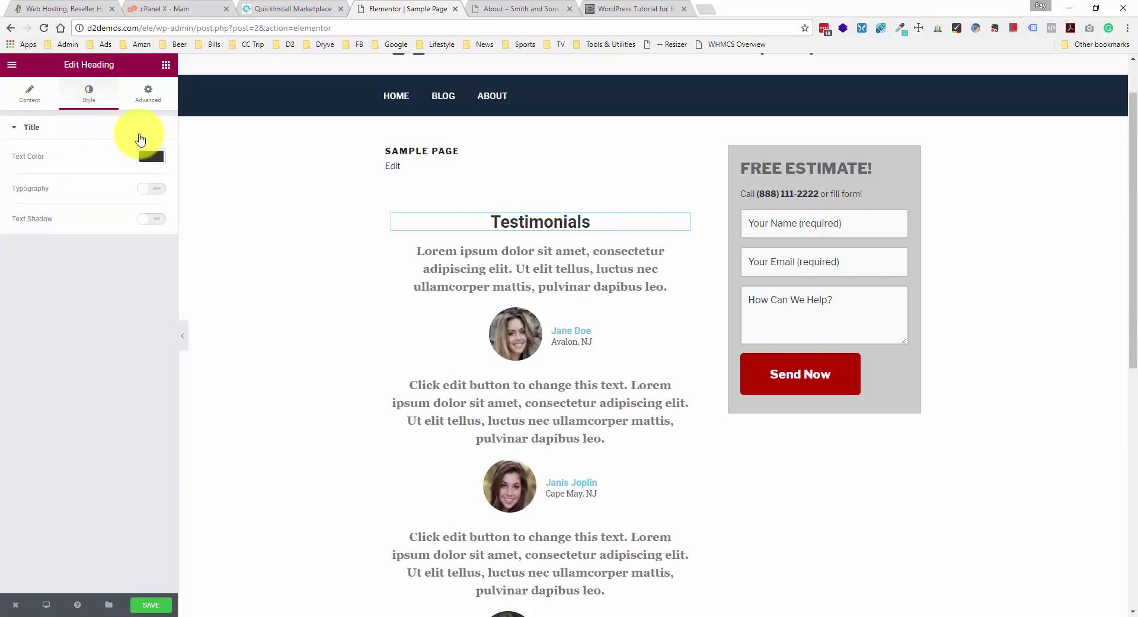
click(152, 605)
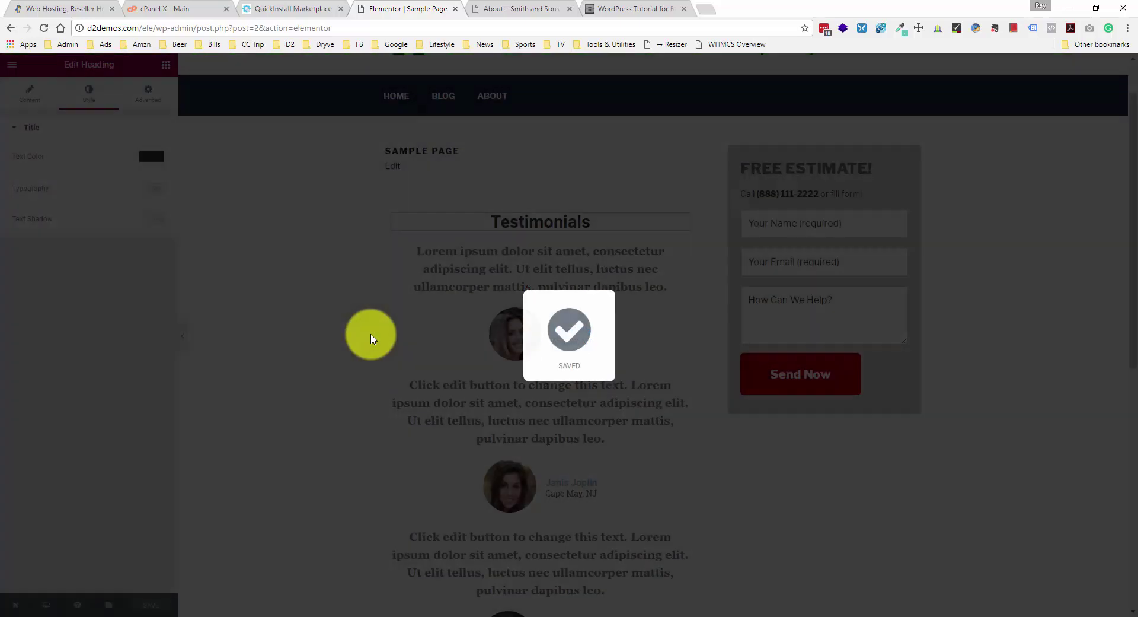
scroll(373, 338, down, 2)
scroll(370, 338, down, 5)
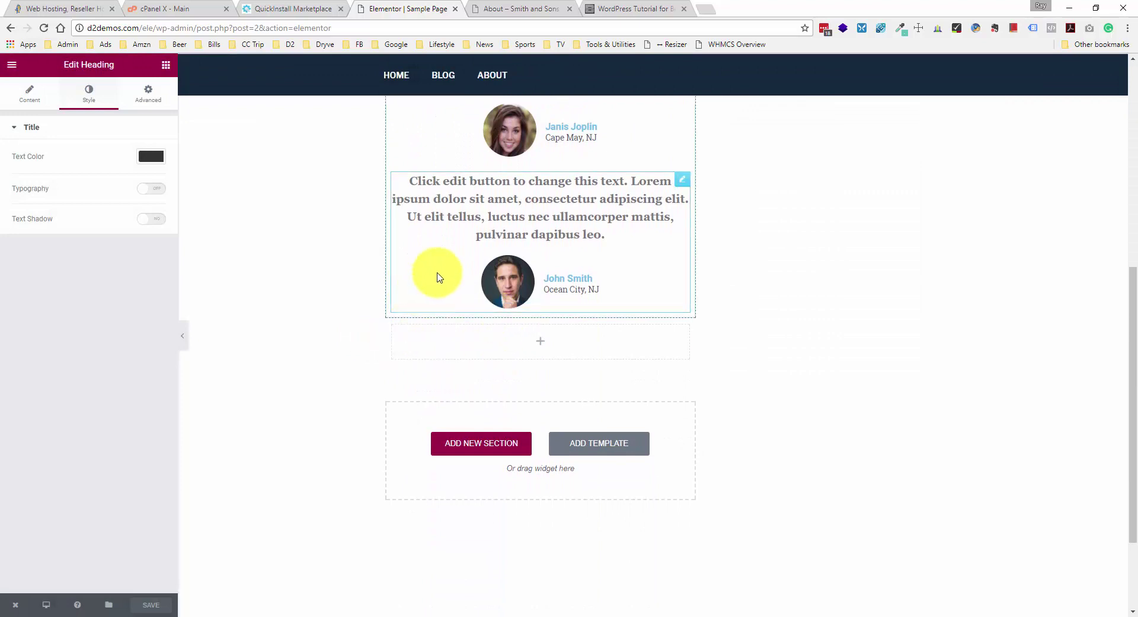
scroll(439, 277, up, 3)
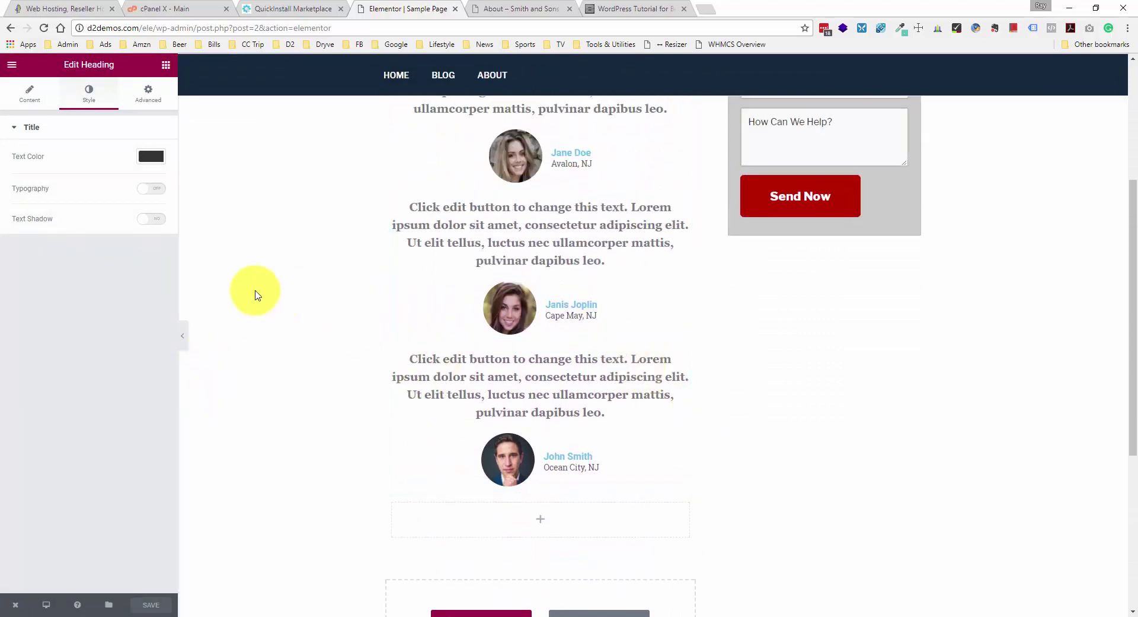
- Place a Button widget below the last testimonial
click(166, 65)
scroll(84, 283, down, 1)
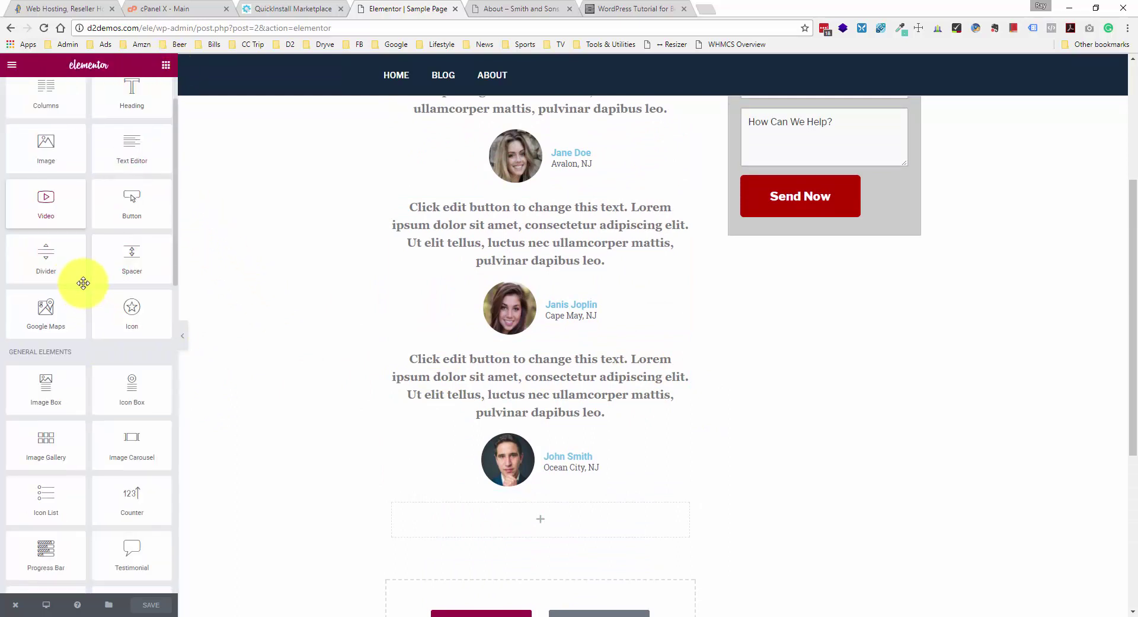
scroll(83, 283, down, 1)
scroll(84, 283, down, 1)
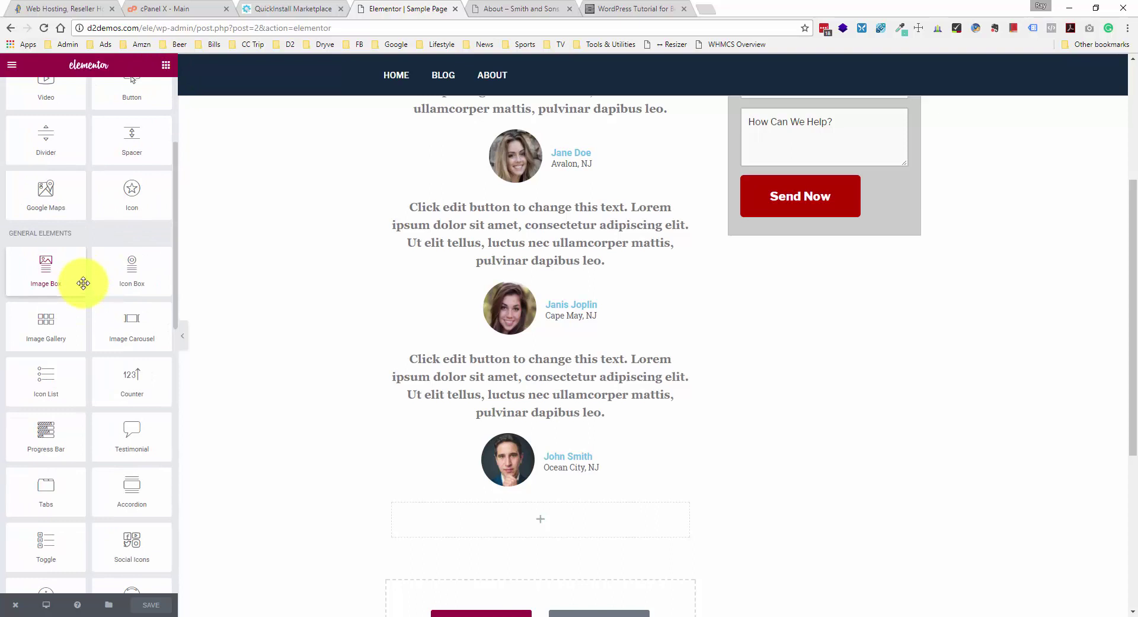
scroll(84, 283, up, 3)
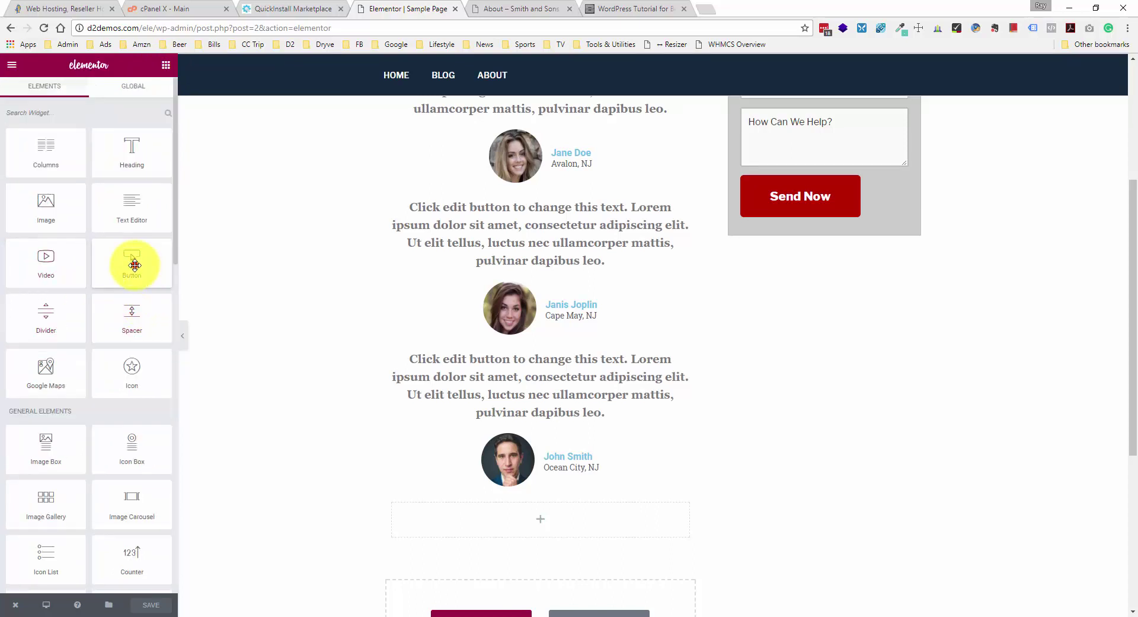
drag(134, 265, 515, 497)
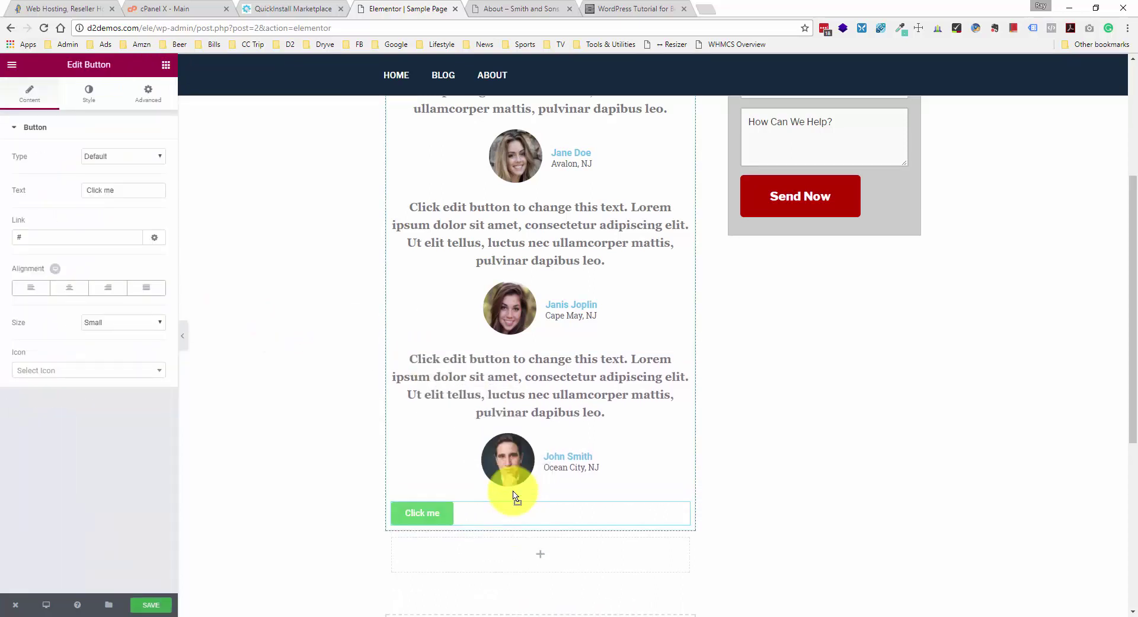
- Preview the Info, Success, Warning and Danger button types, then return to Default
click(122, 158)
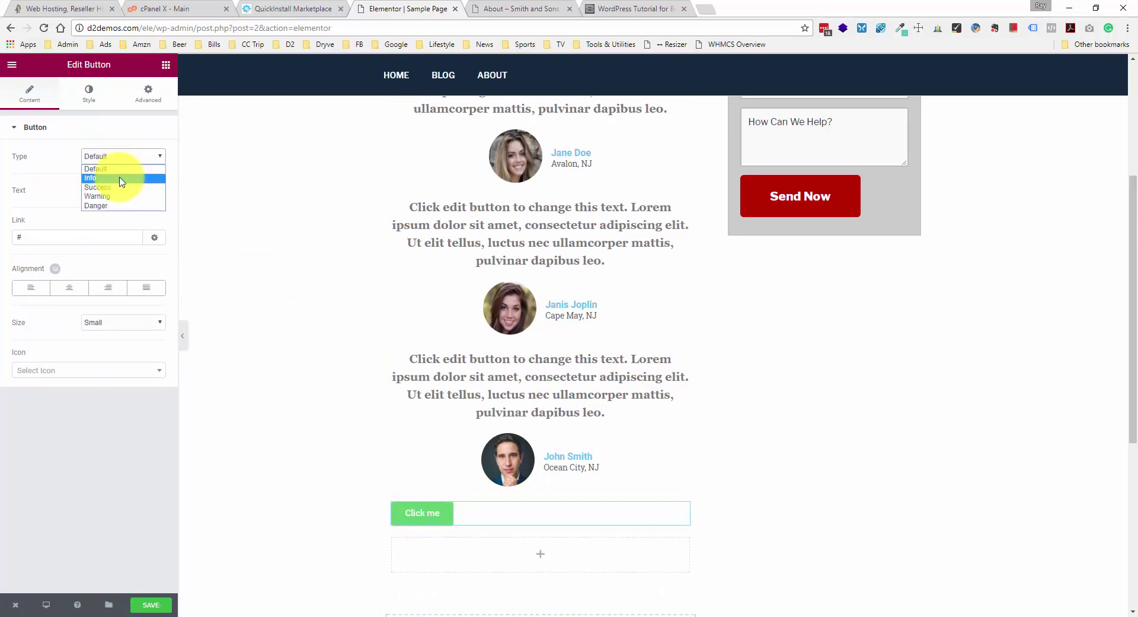
click(122, 178)
click(95, 155)
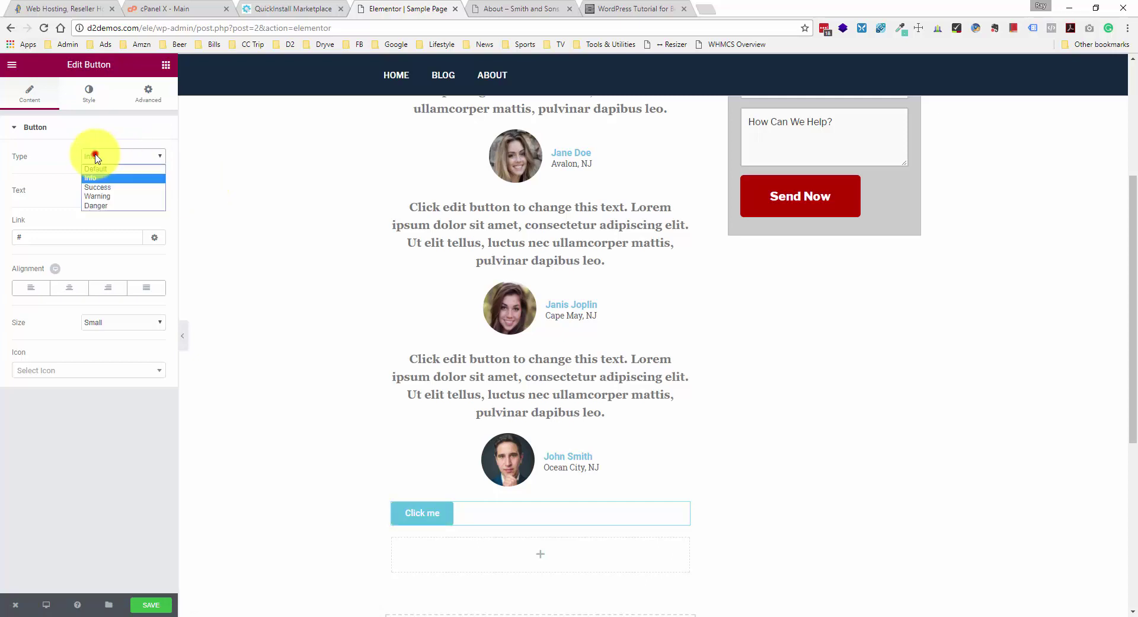
click(113, 188)
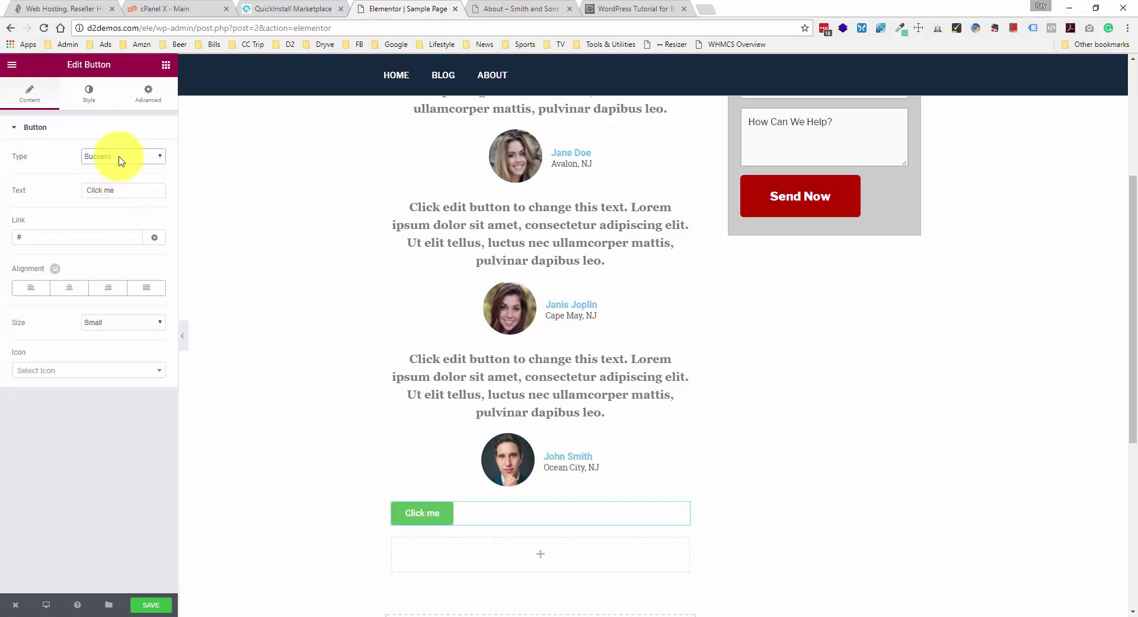
click(119, 156)
click(112, 197)
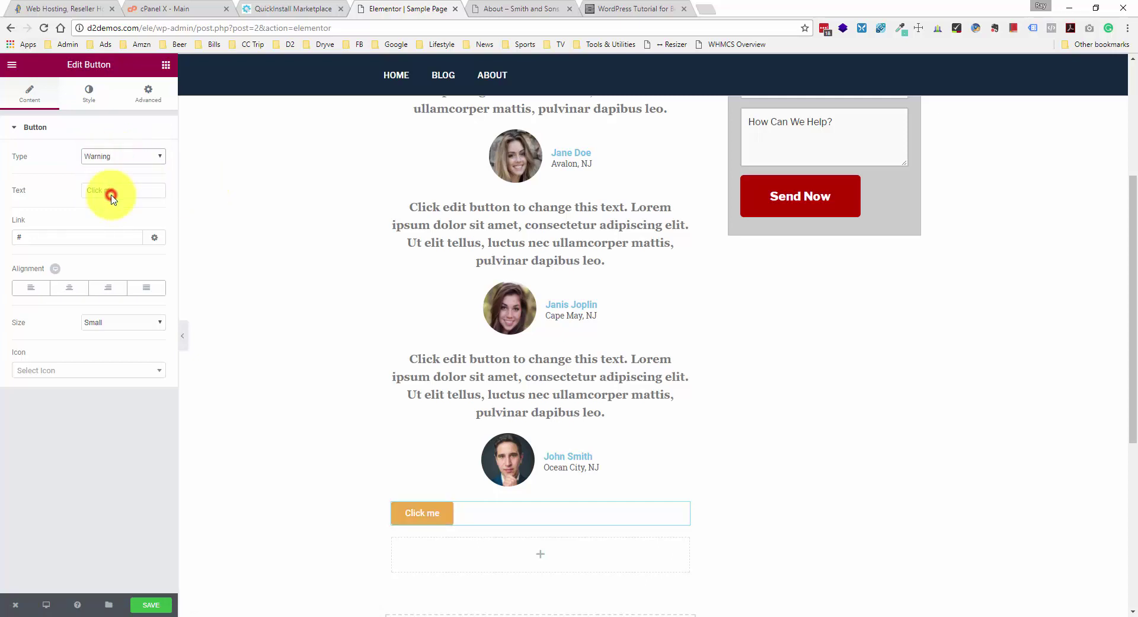
click(120, 158)
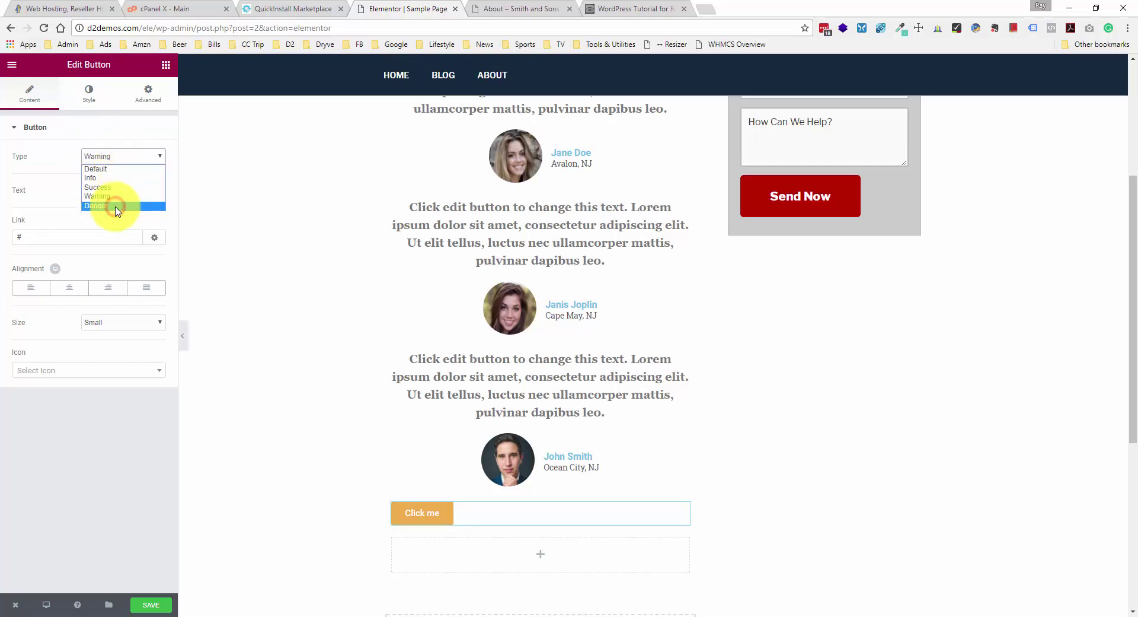
click(117, 211)
click(119, 158)
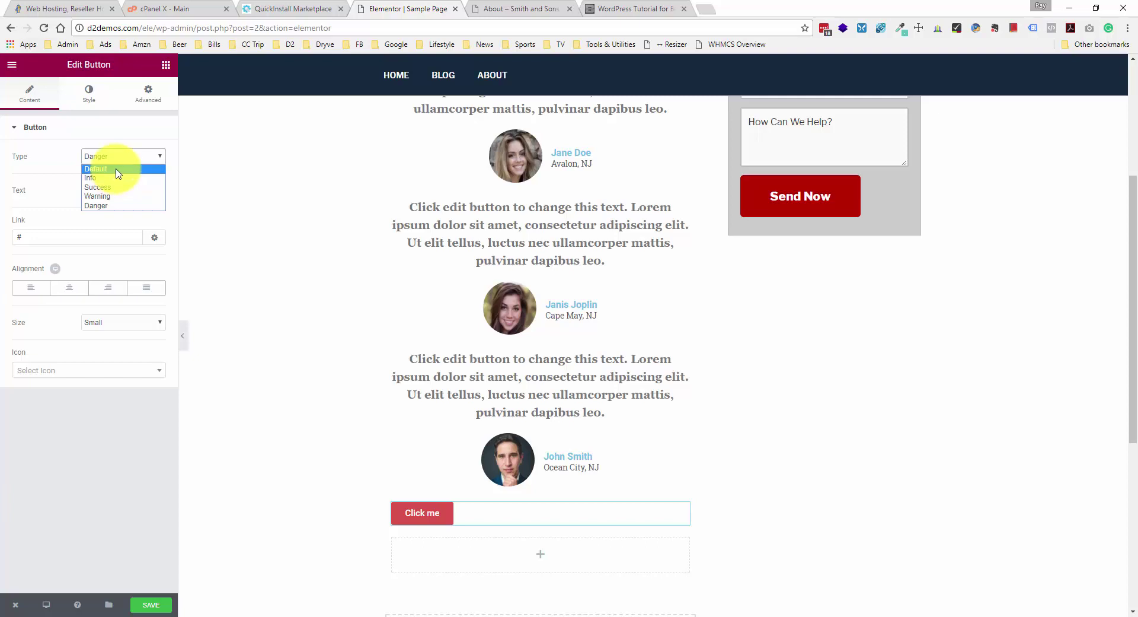
click(117, 170)
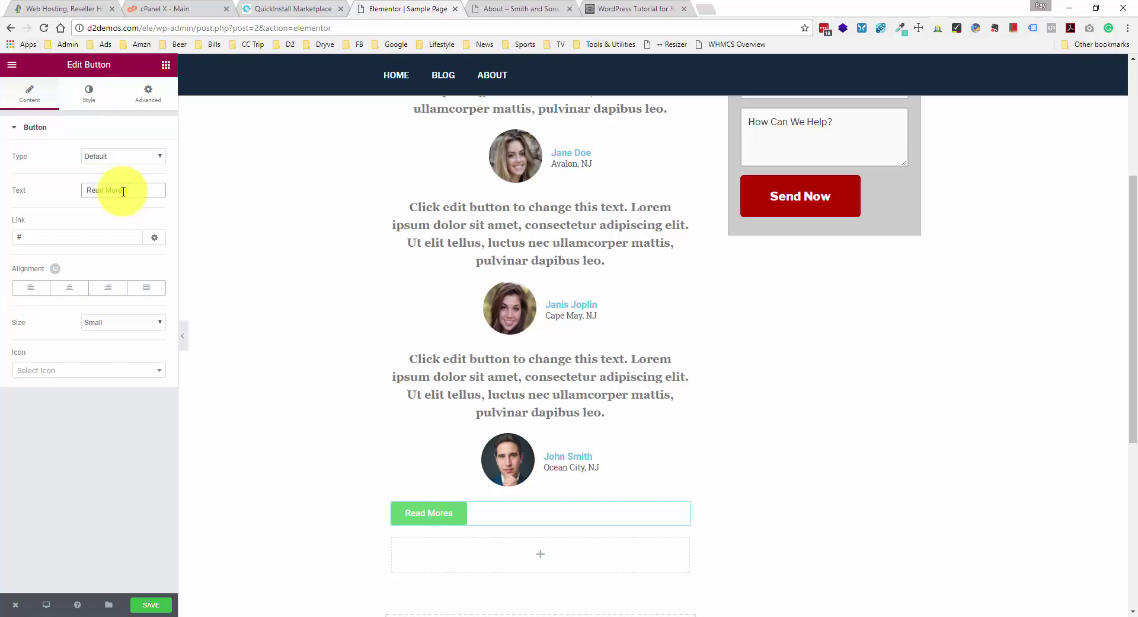
- Label the button 'Read More Reviews', centre it, and set its size to Extra Large
click(104, 233)
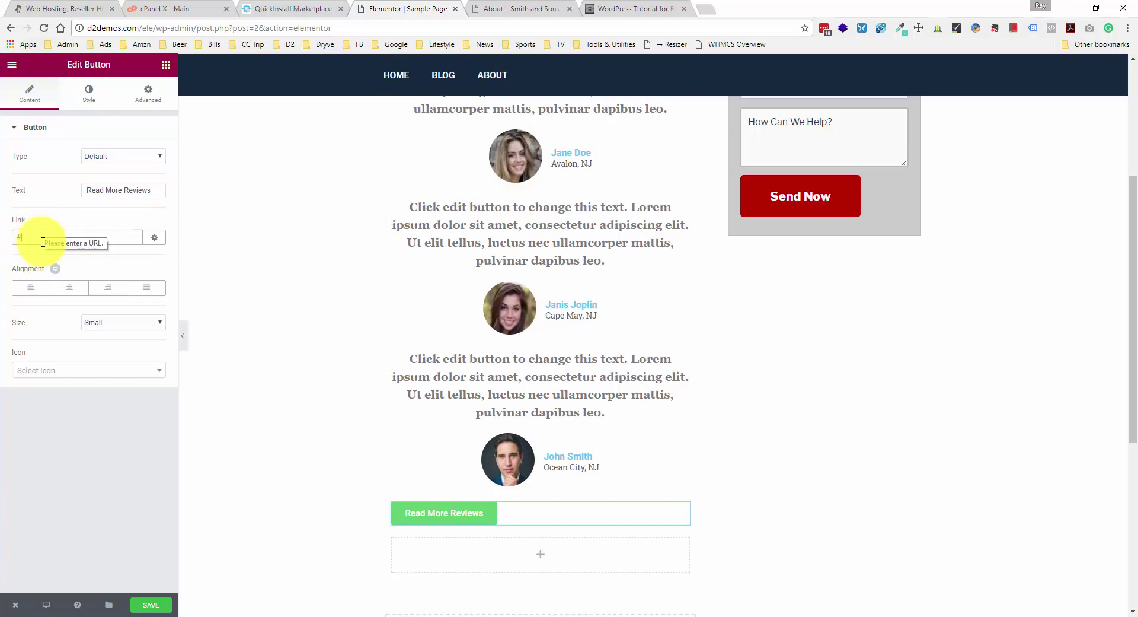
drag(35, 236, 16, 238)
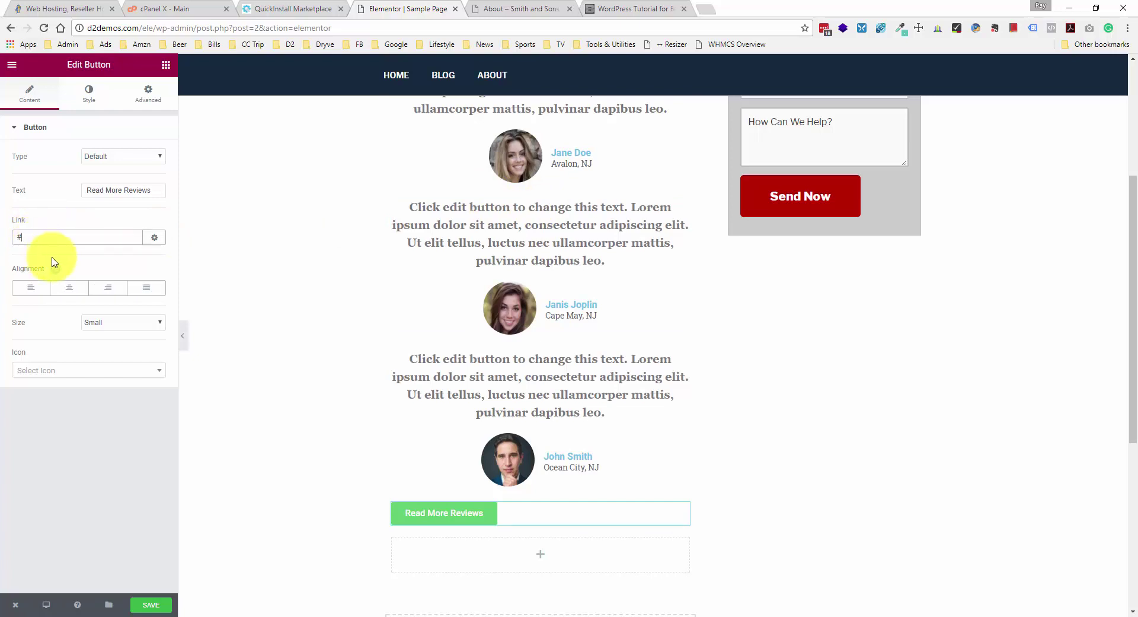
click(82, 290)
click(142, 324)
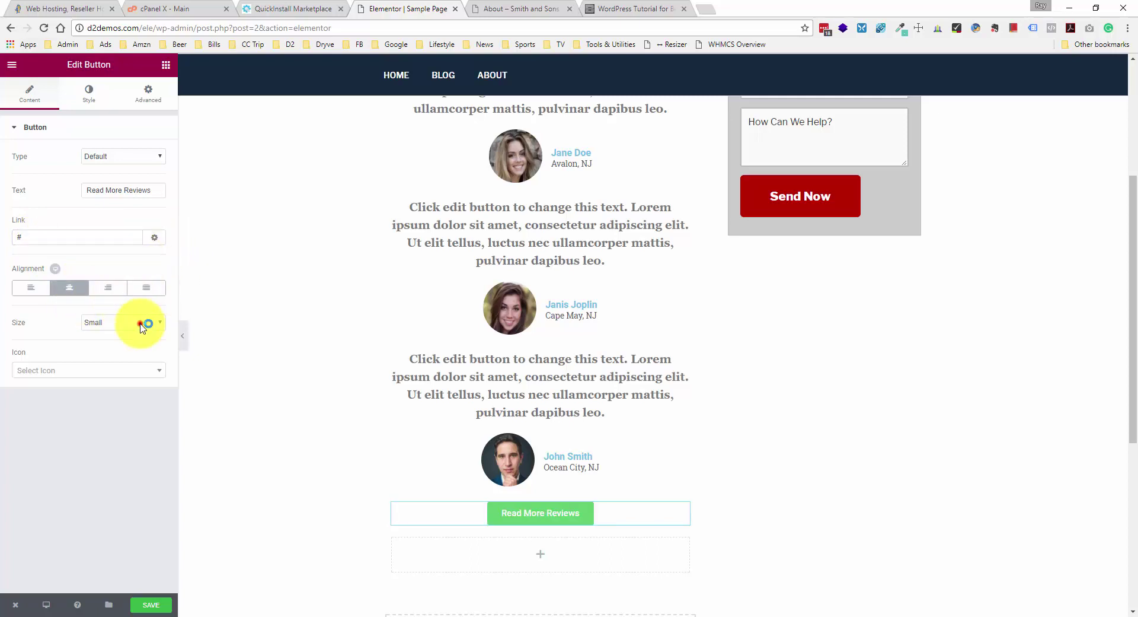
click(131, 372)
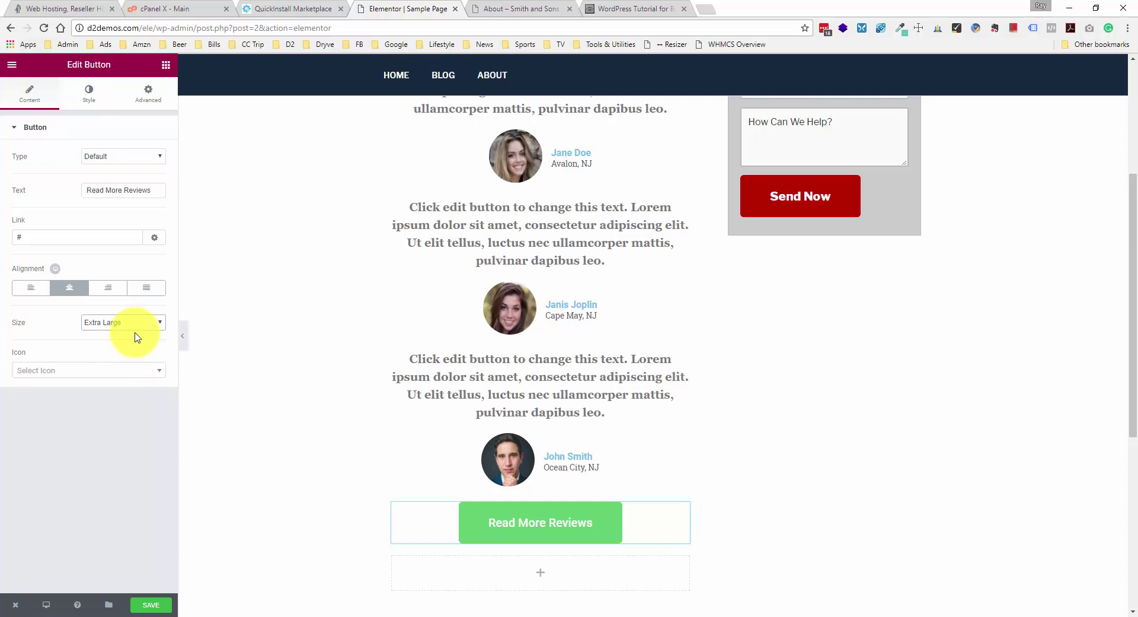
click(95, 93)
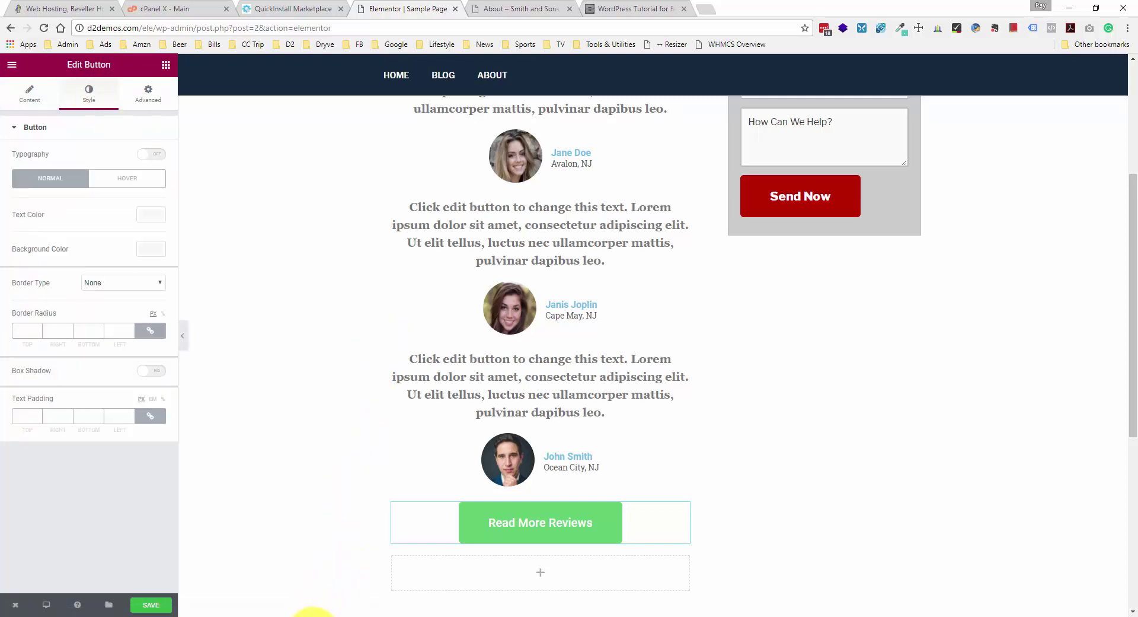
- Open palette.pdf from the Remodeling YouTube Explorer folder in Acrobat
click(312, 611)
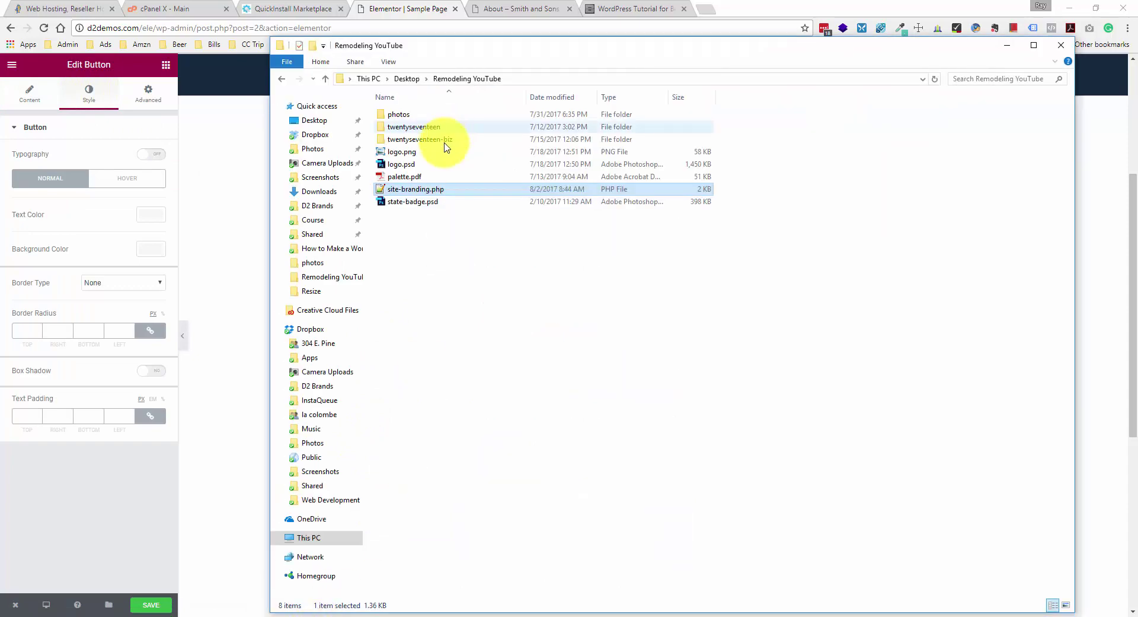
click(427, 178)
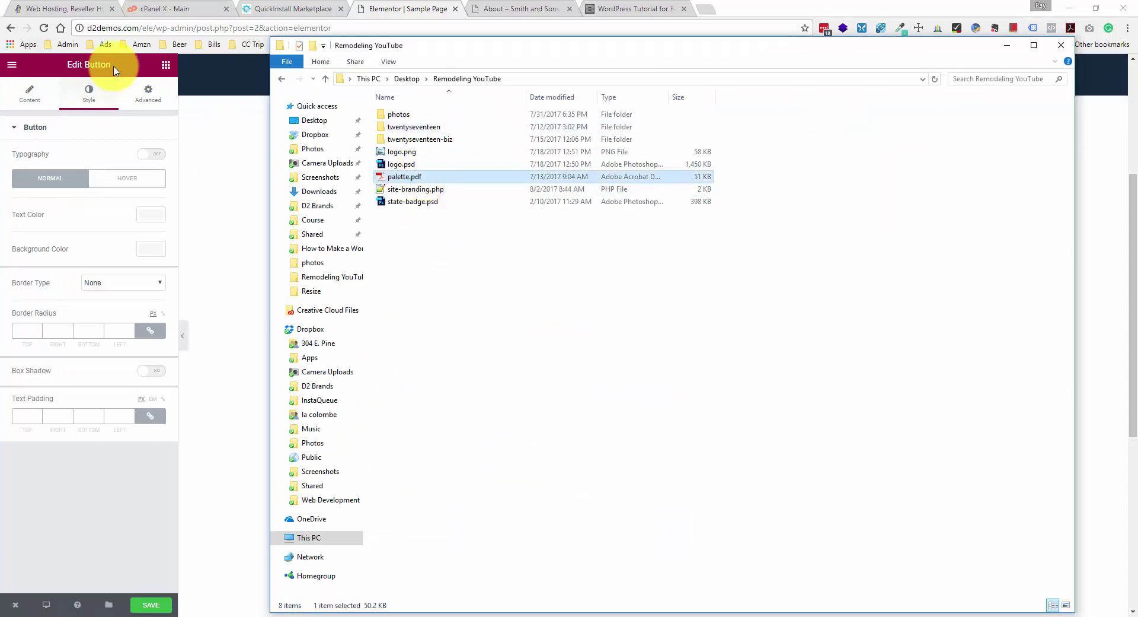
click(432, 178)
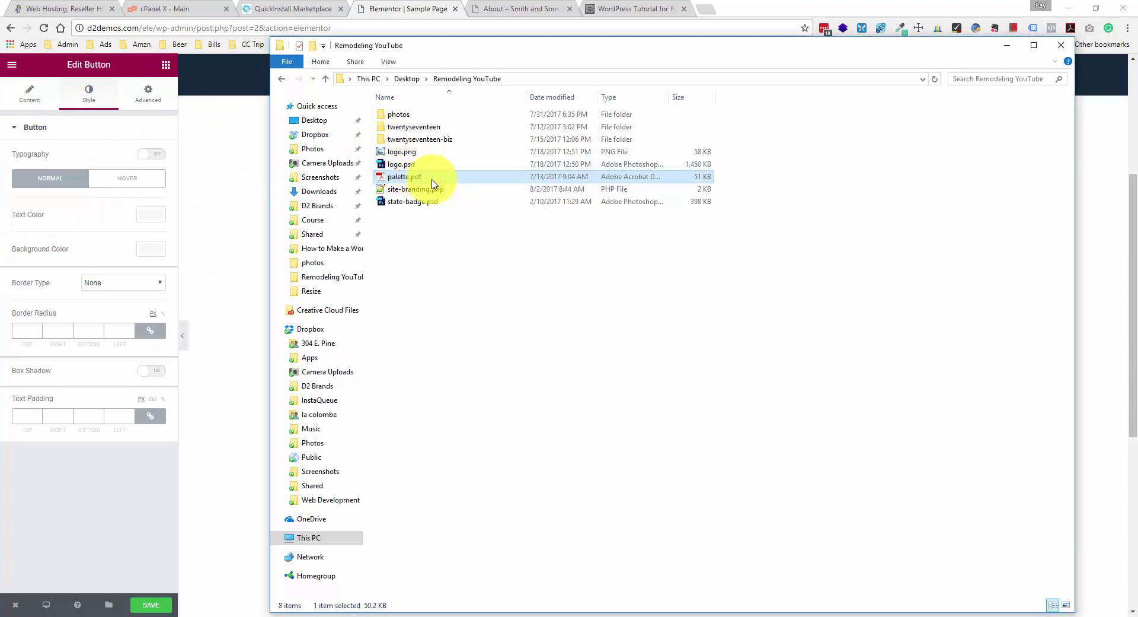
double_click(432, 178)
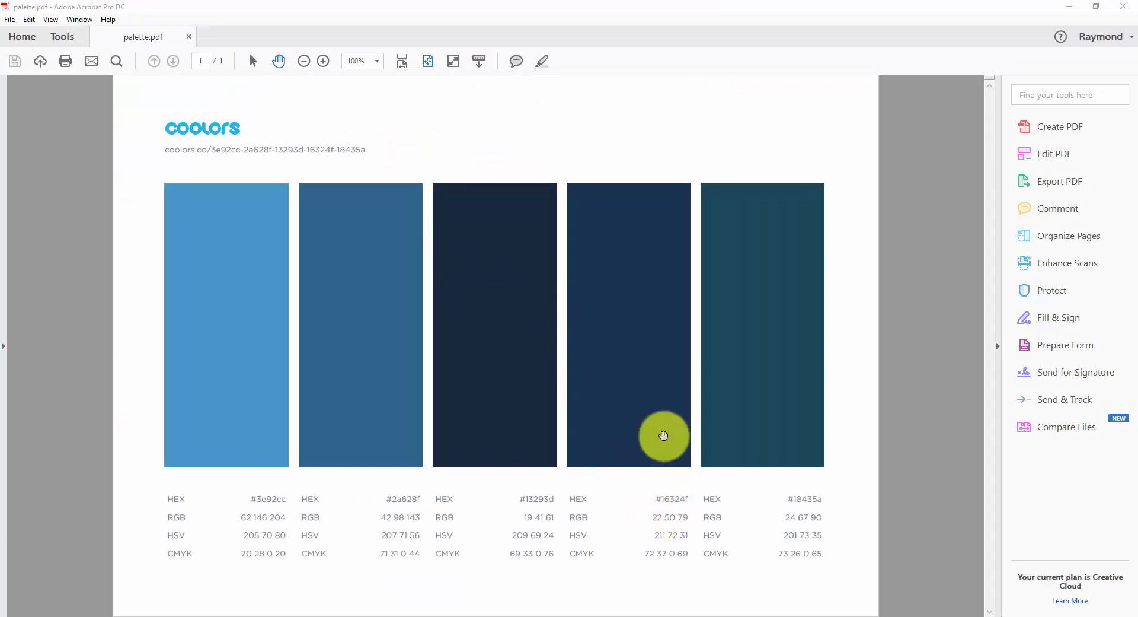
- Select the fourth swatch's hex code #16324f in Acrobat, then minimise Acrobat
key(alt+Tab)
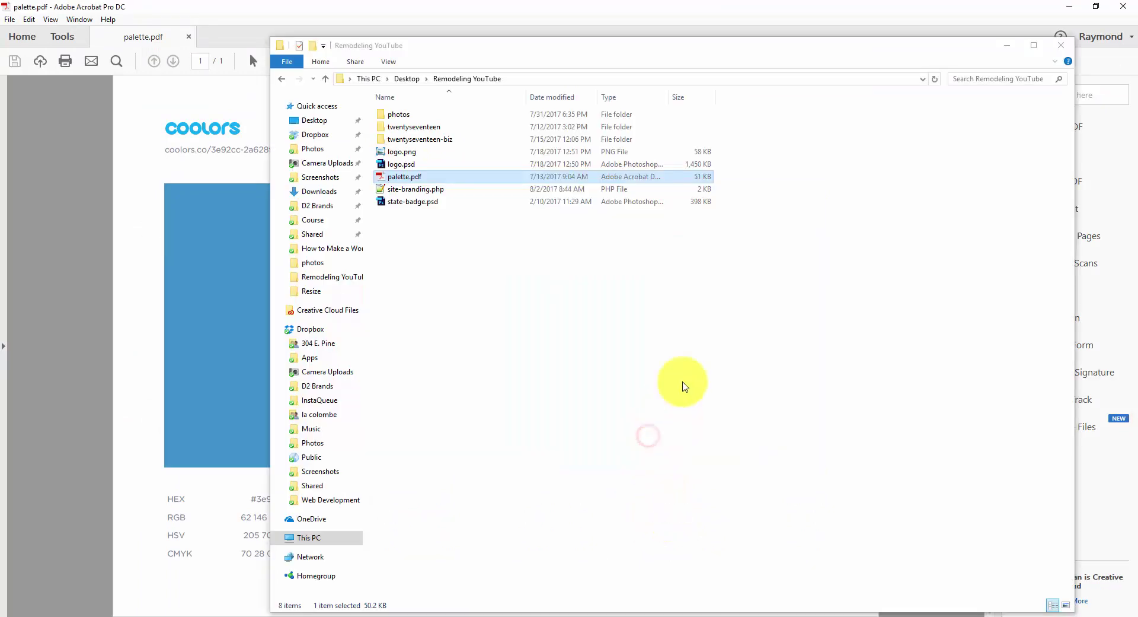
click(1008, 46)
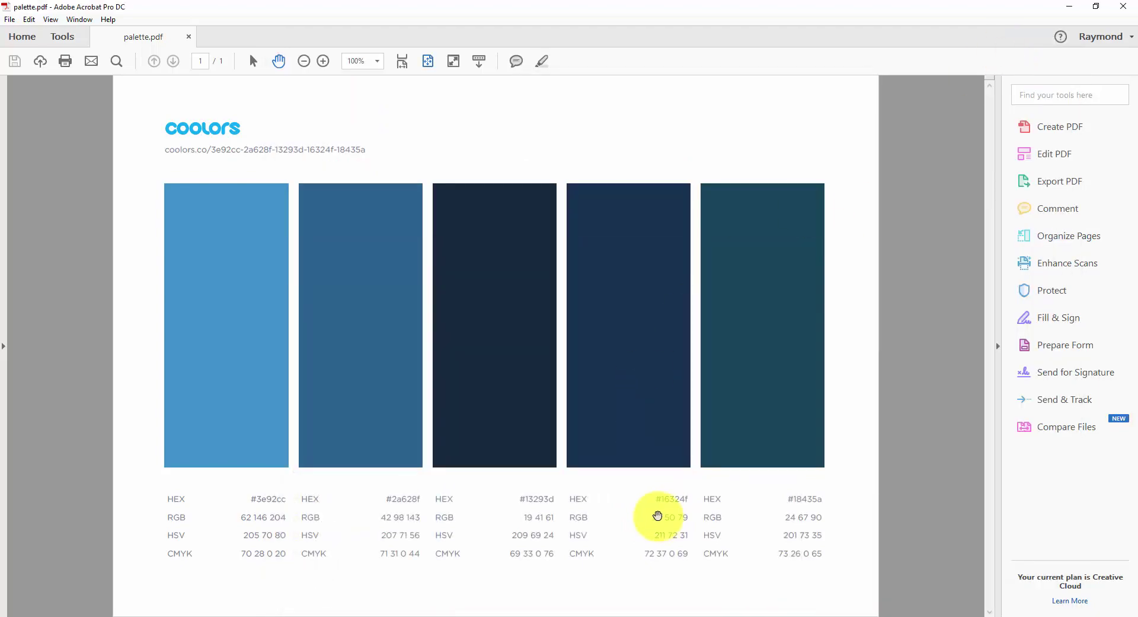
click(253, 61)
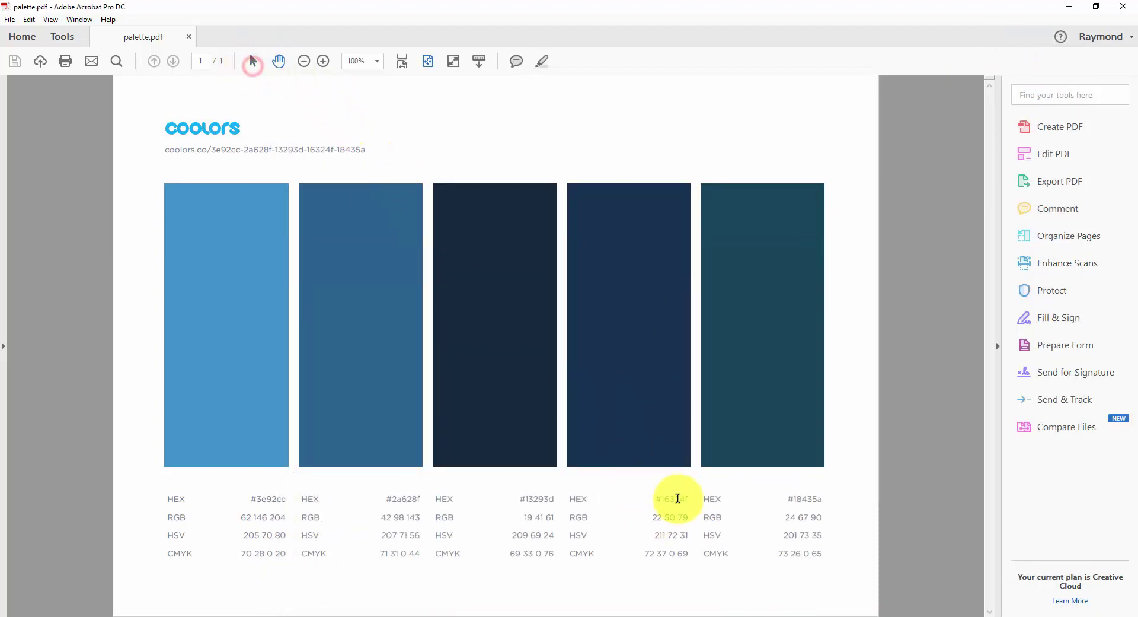
drag(664, 499, 683, 500)
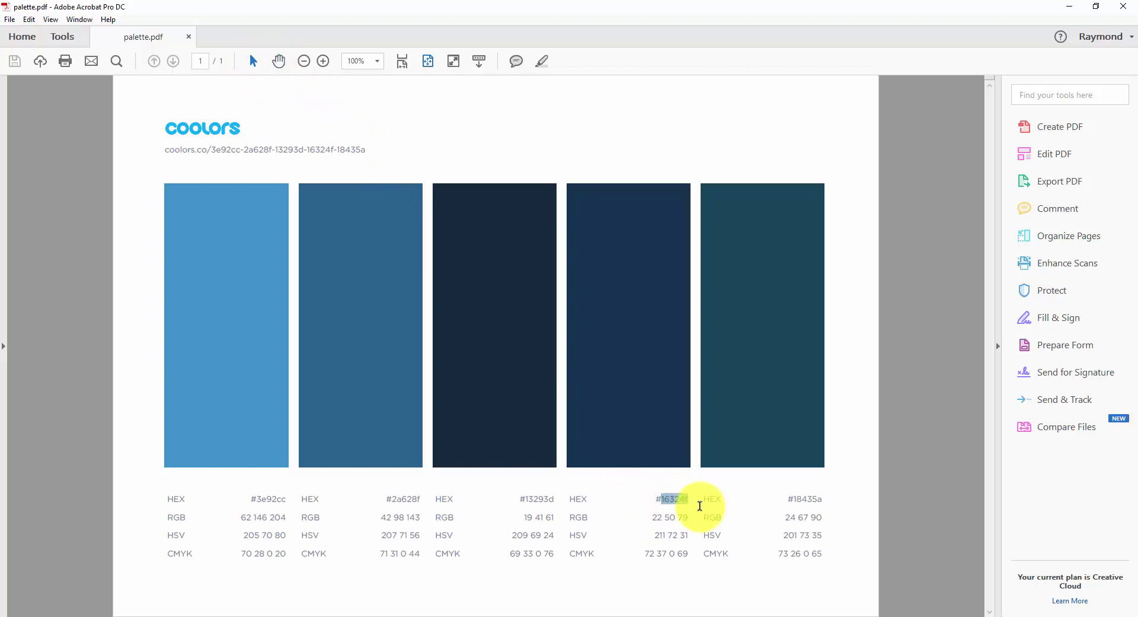
click(1068, 7)
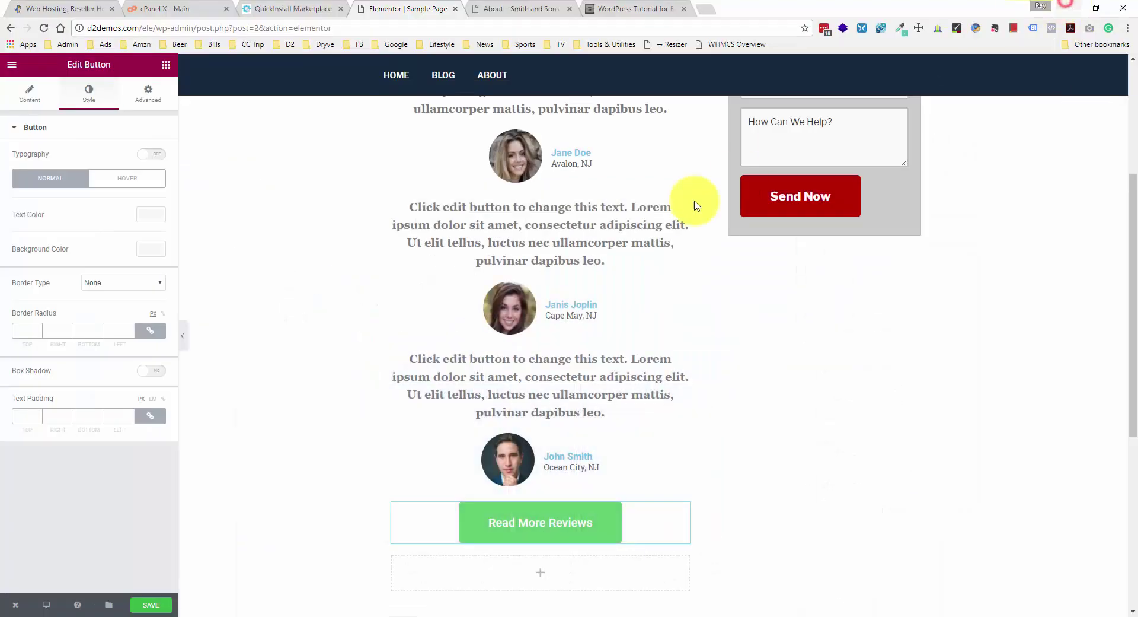
- Apply a #16324f background to the Read More Reviews button, save, and view the About tab
click(588, 515)
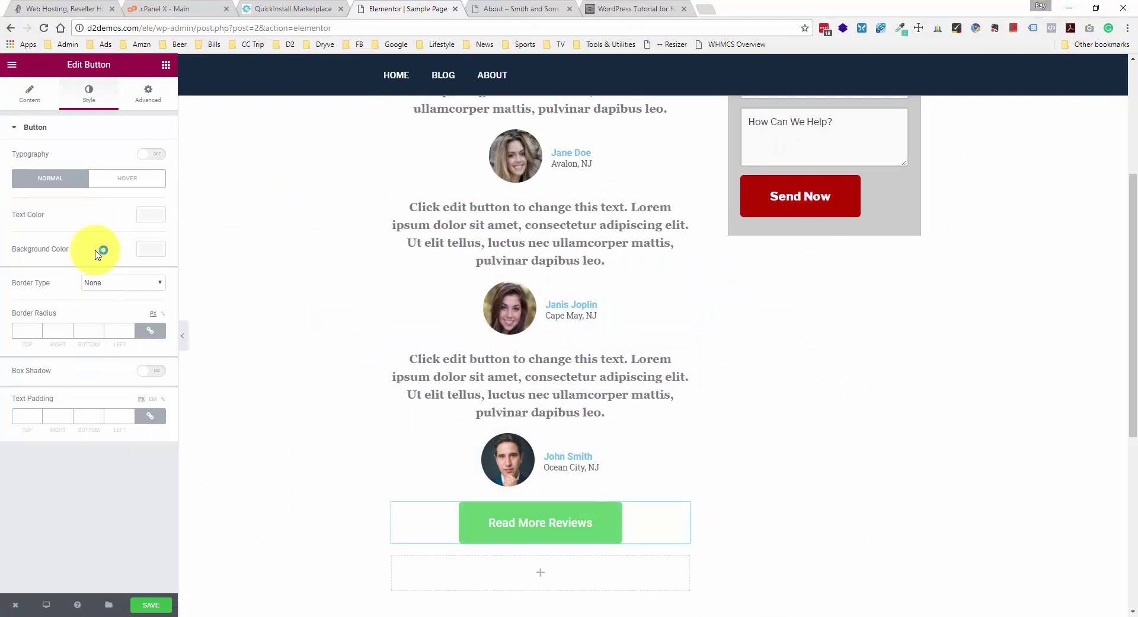
click(143, 249)
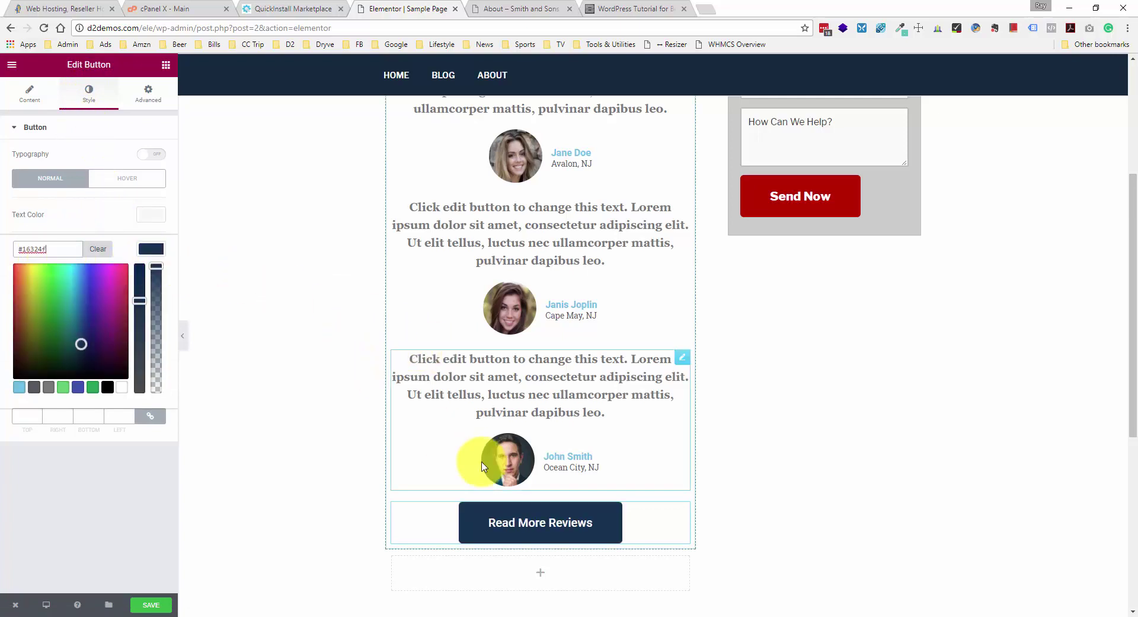
click(104, 125)
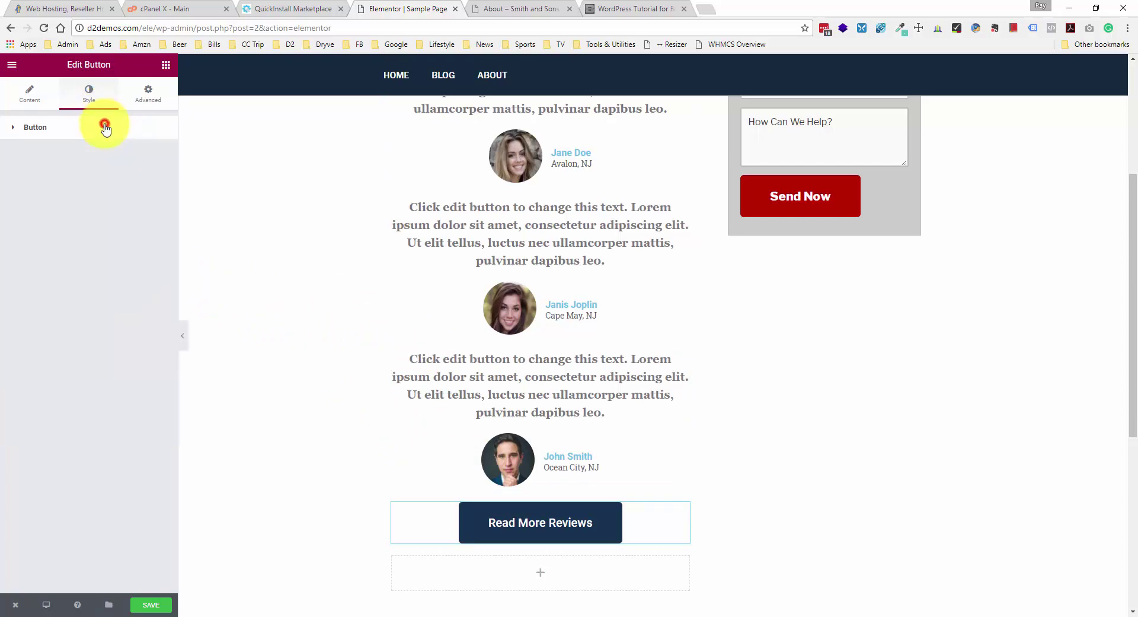
click(163, 606)
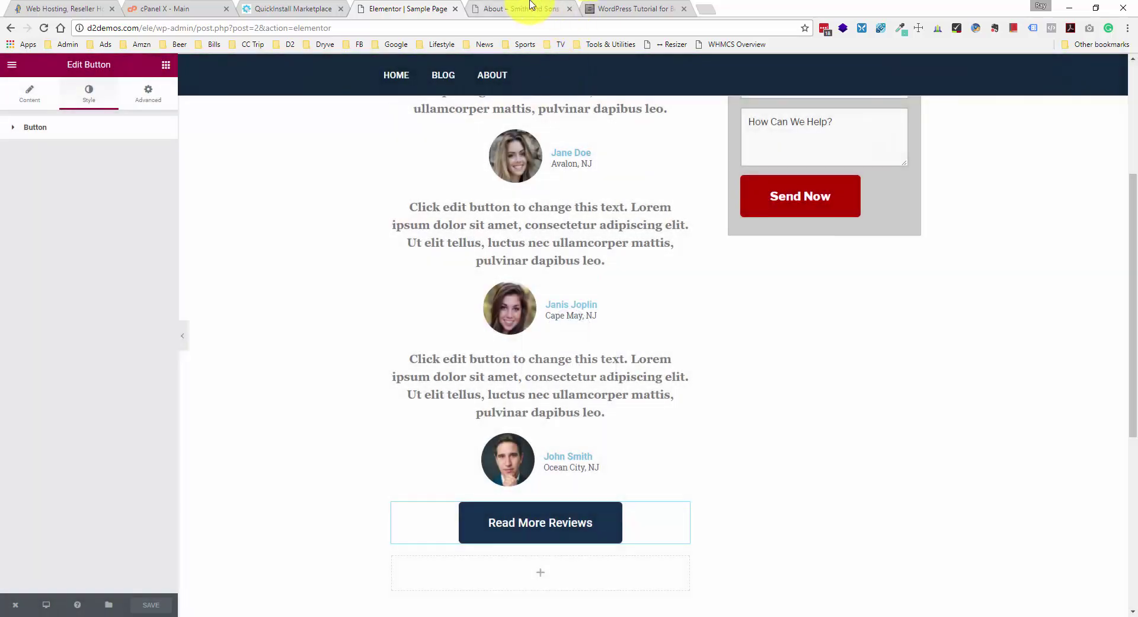
click(521, 8)
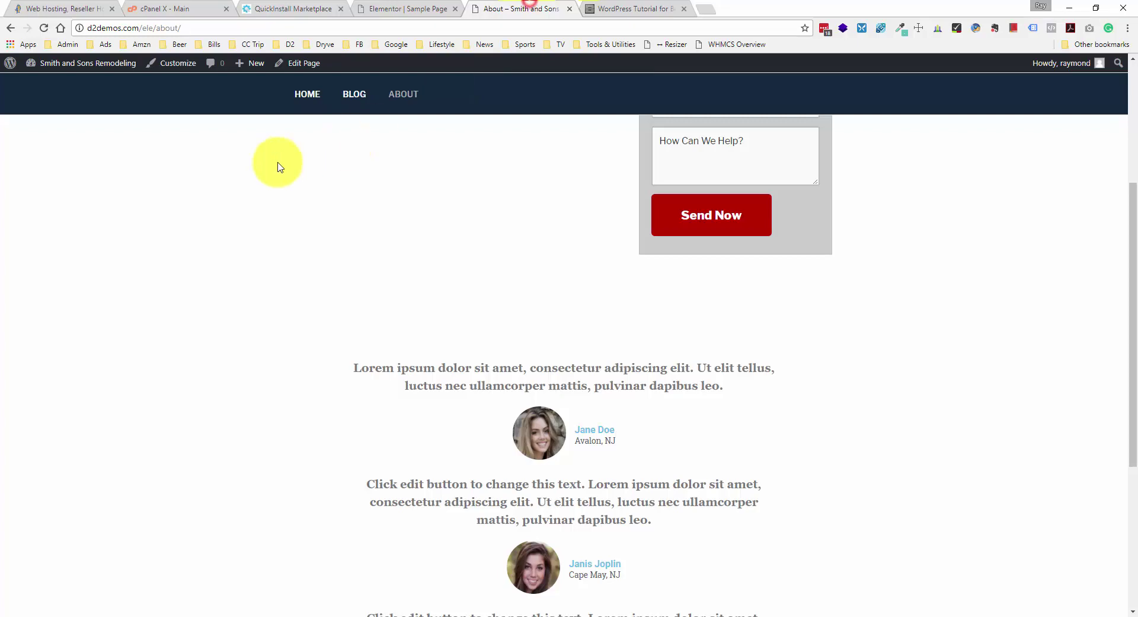
click(46, 29)
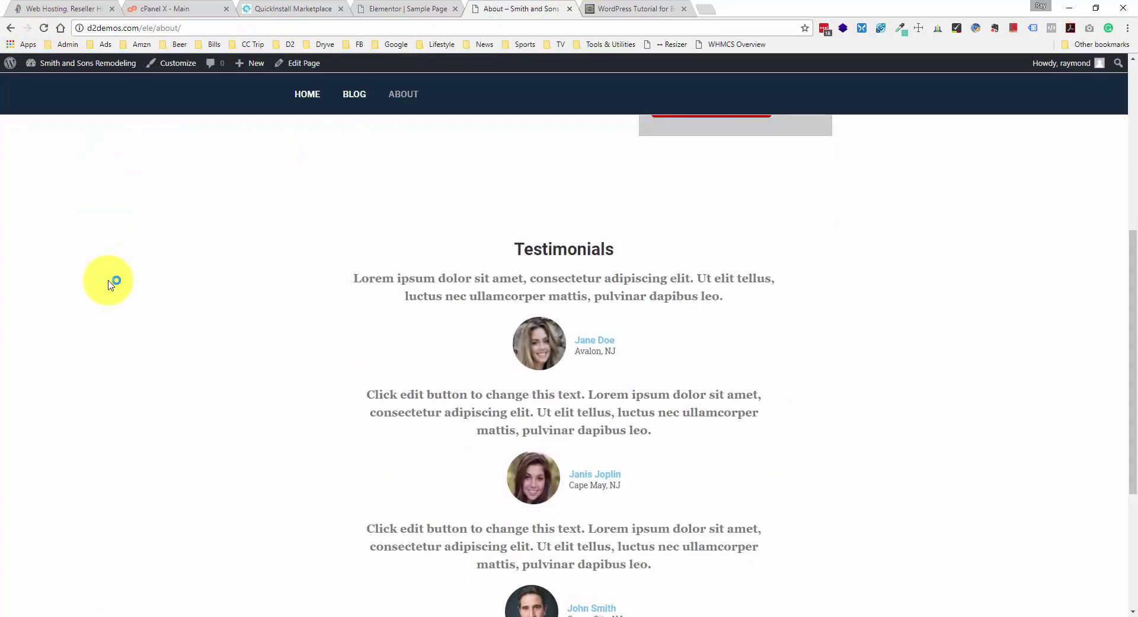
scroll(110, 280, down, 2)
scroll(105, 279, down, 1)
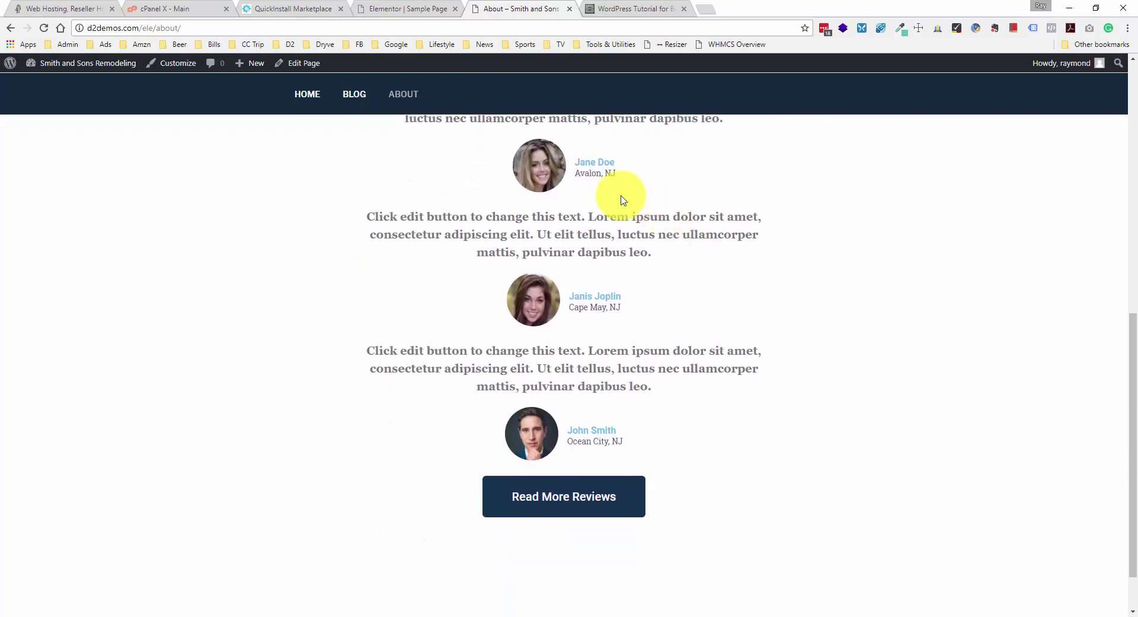
scroll(623, 200, up, 2)
scroll(646, 452, down, 1)
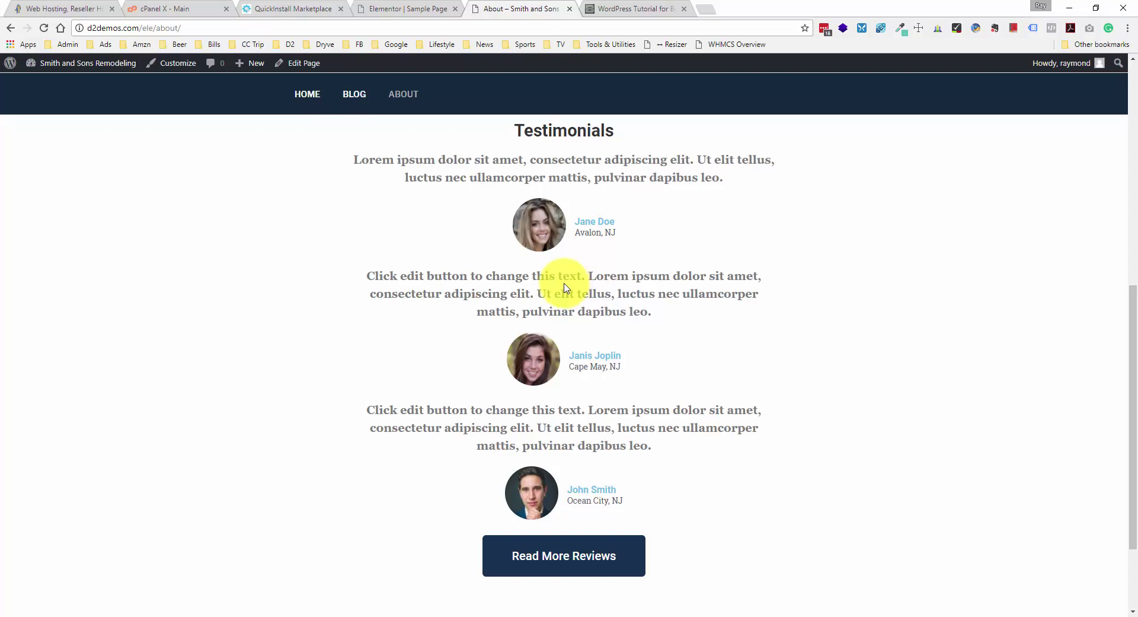
scroll(565, 287, down, 2)
scroll(566, 287, up, 10)
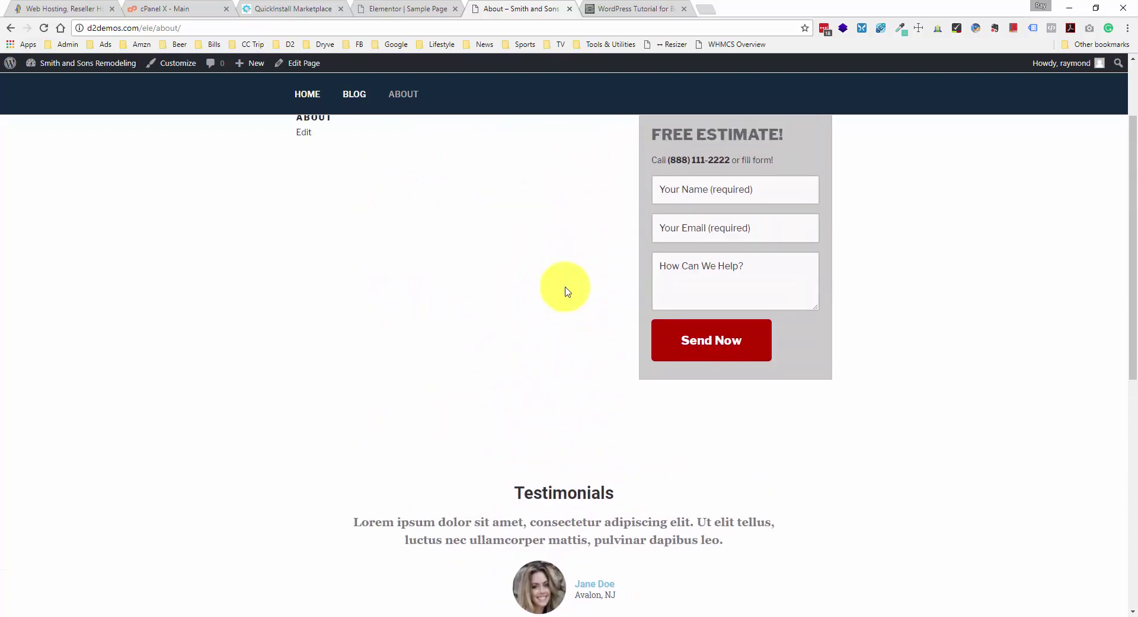
scroll(567, 291, down, 1)
scroll(565, 290, down, 9)
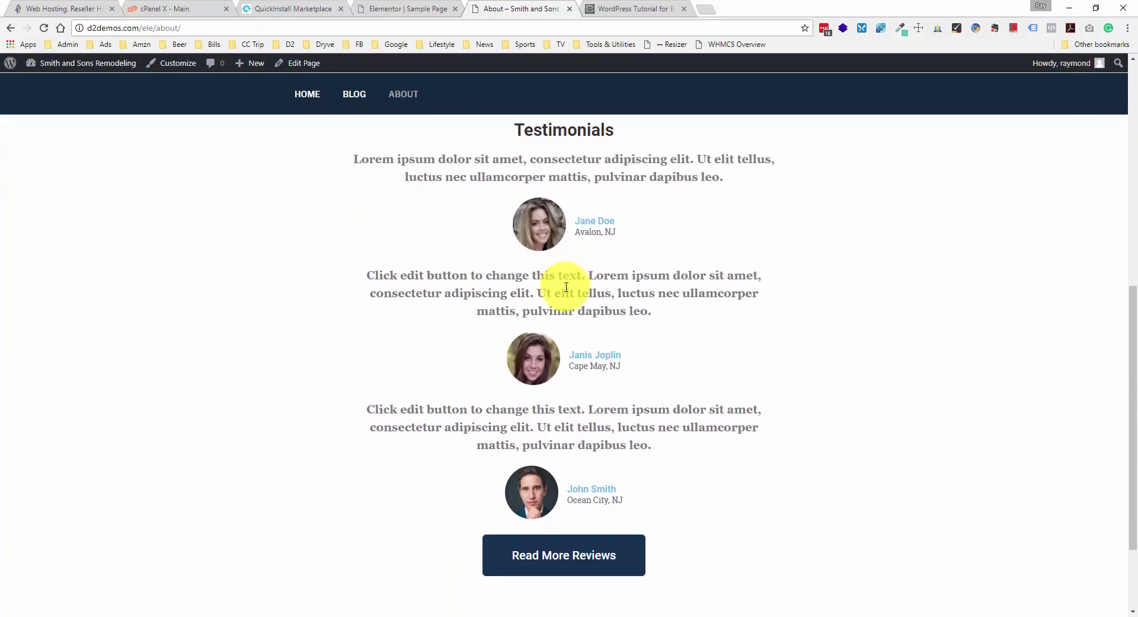
scroll(395, 210, up, 4)
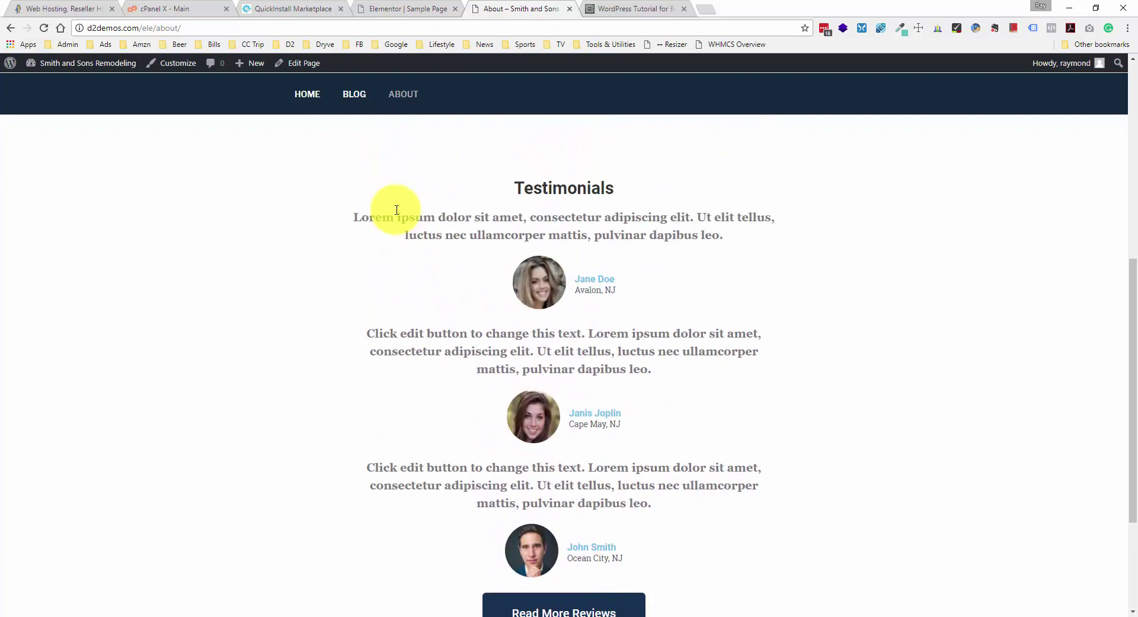
scroll(396, 213, down, 4)
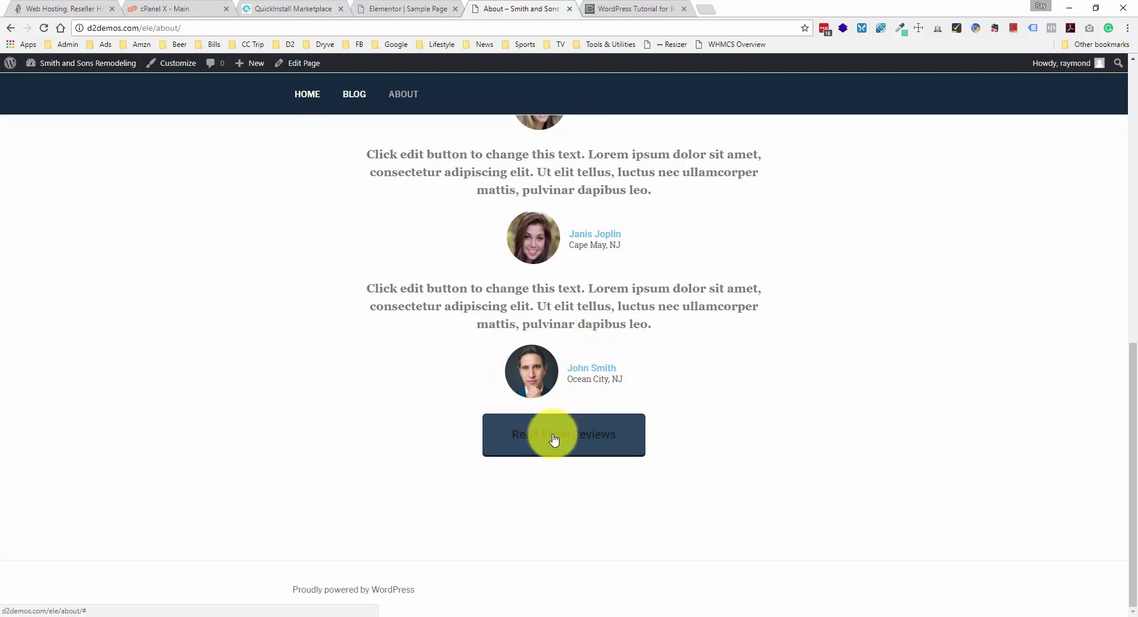
- In the button's Advanced settings, unlink the margins and set right, bottom and left to 0
click(391, 5)
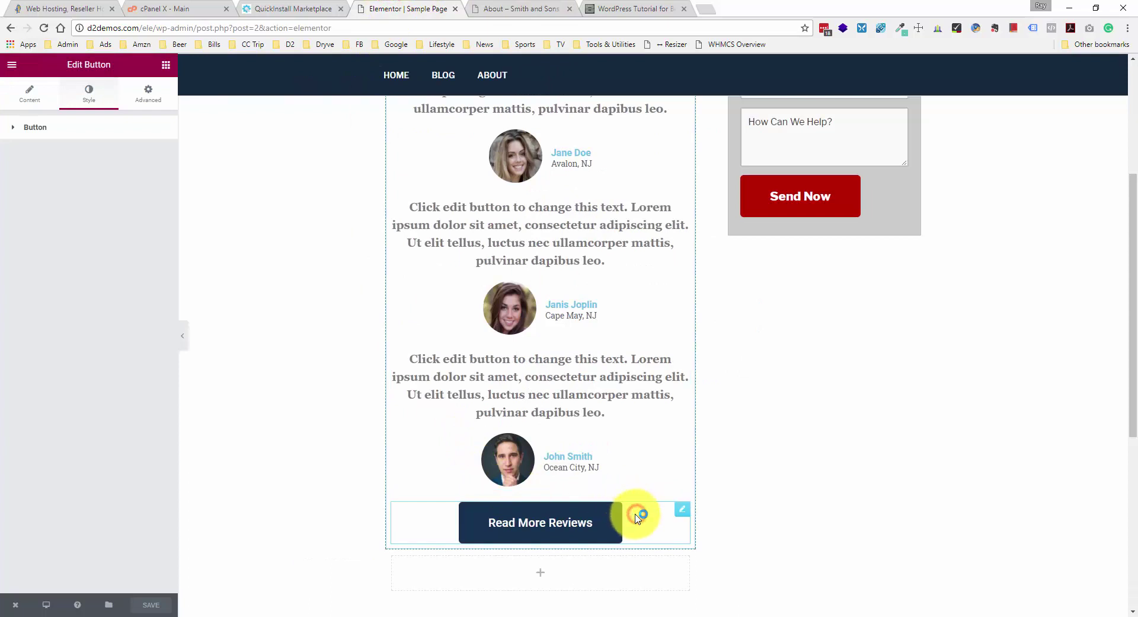
click(93, 124)
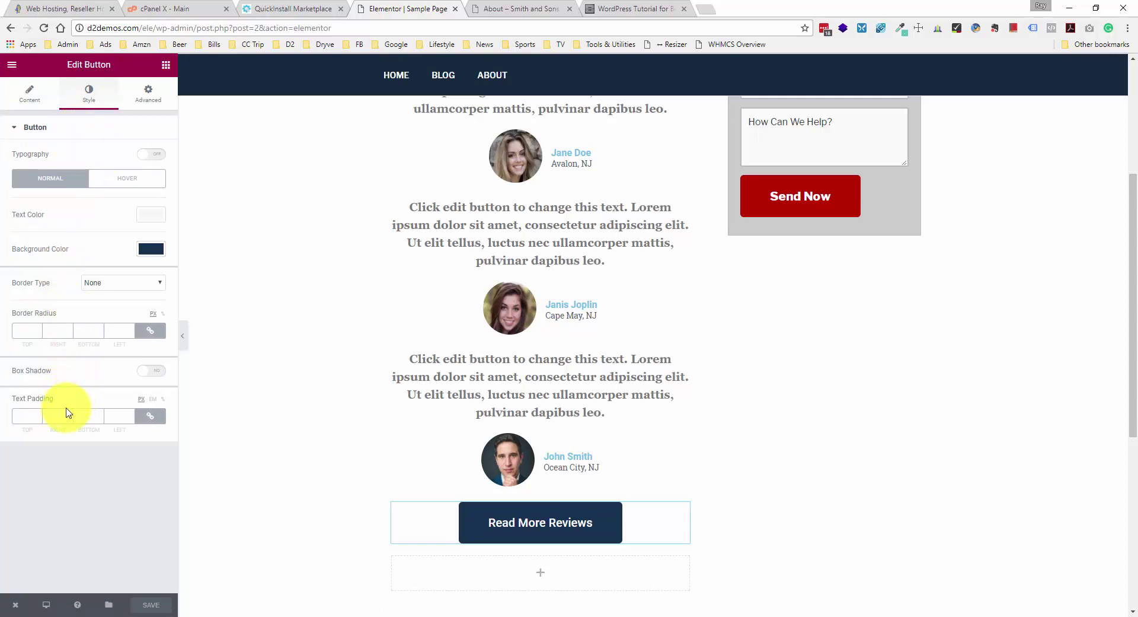
click(149, 103)
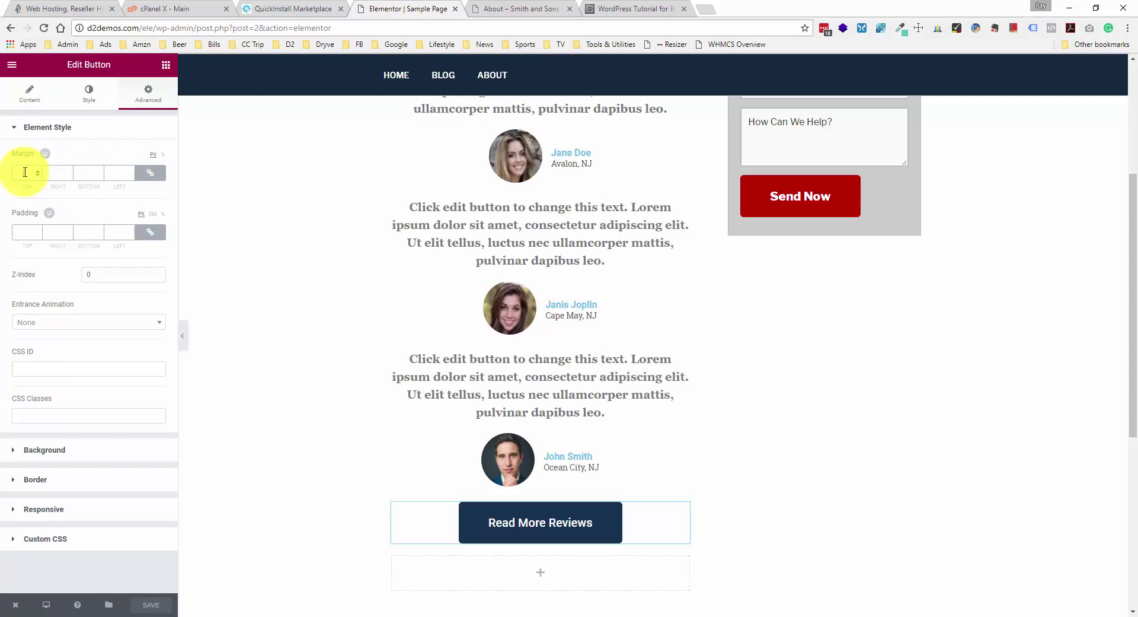
text(20)
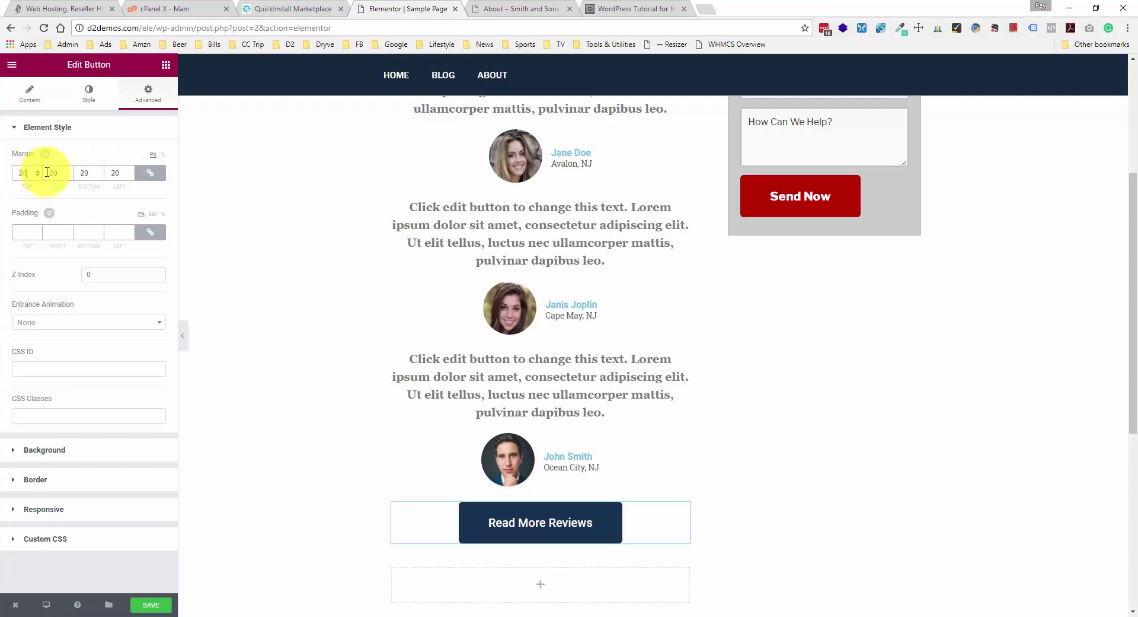
click(114, 172)
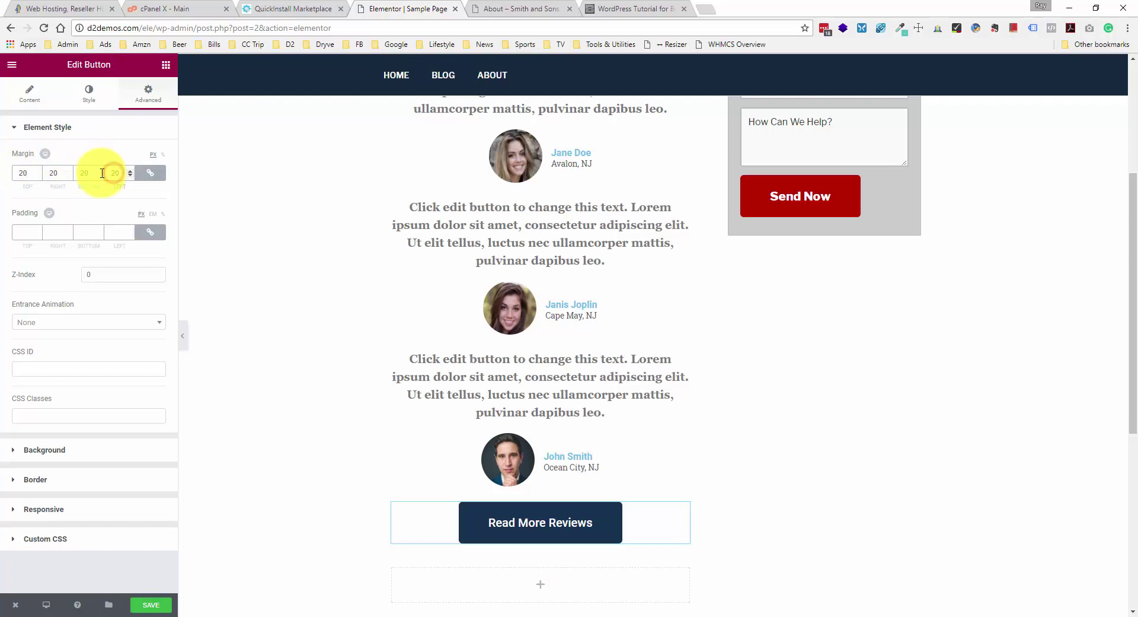
click(151, 173)
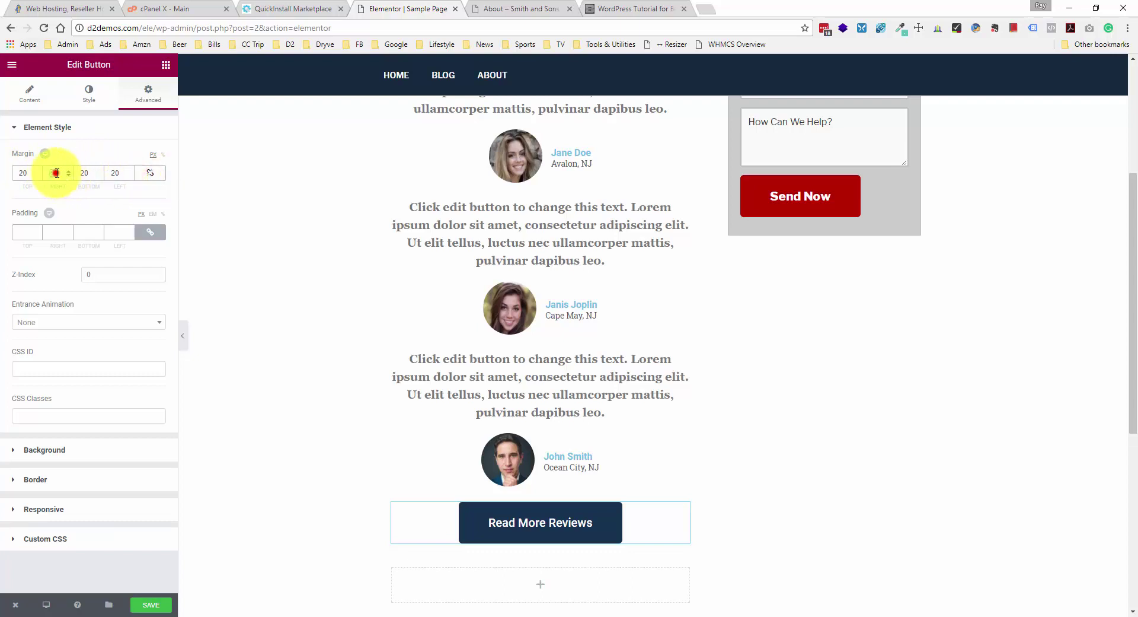
text(0)
click(82, 171)
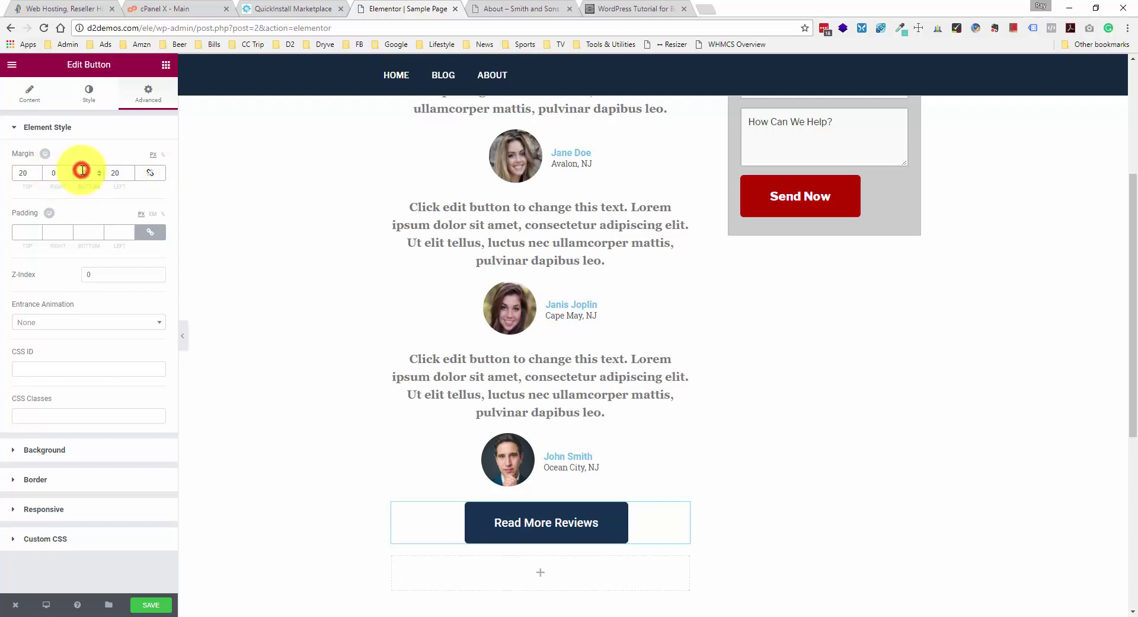
text(0)
click(113, 172)
text(0)
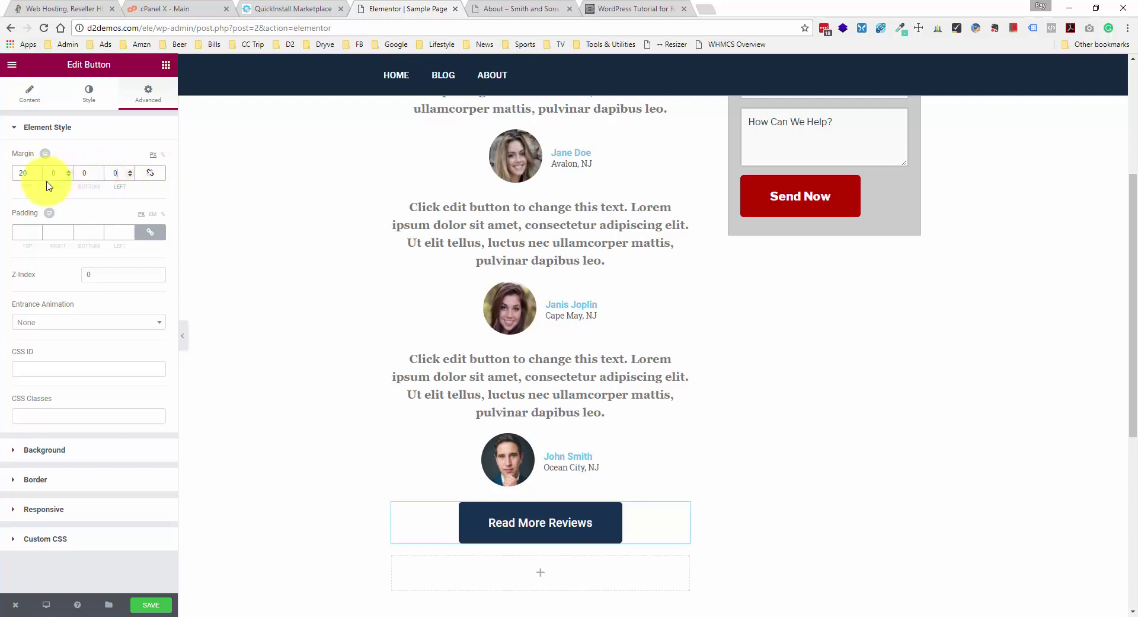
- Set the button's top margin to 40 px and save the page
click(22, 173)
double_click(22, 173)
click(36, 172)
click(37, 172)
click(37, 171)
click(37, 171)
click(36, 171)
click(37, 171)
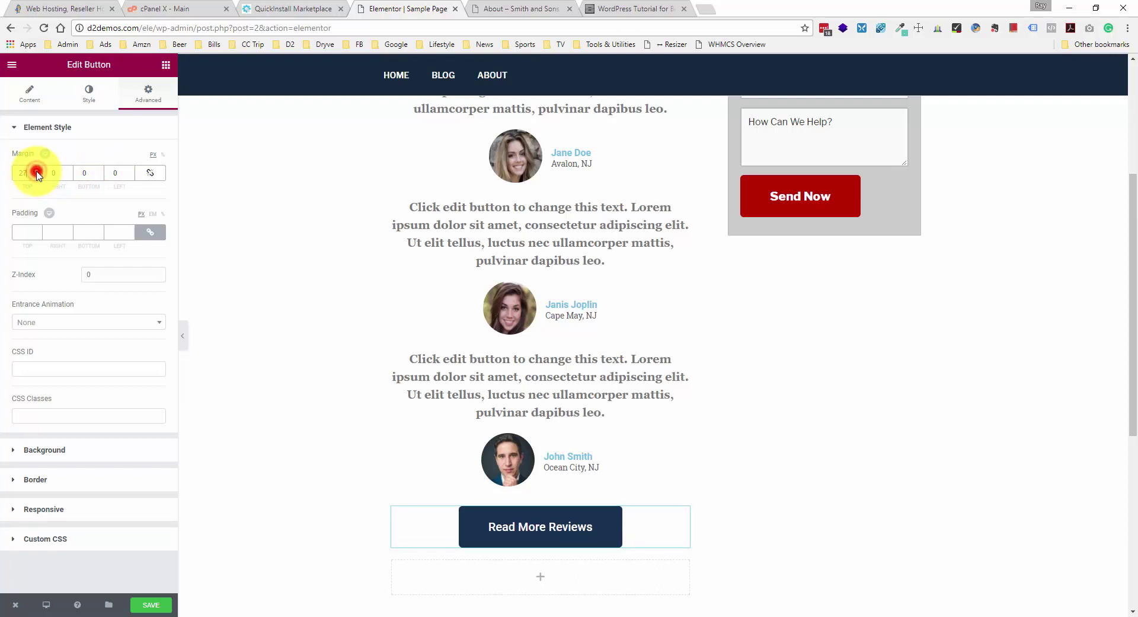
click(37, 172)
click(36, 171)
click(36, 172)
click(37, 171)
click(37, 171)
click(36, 172)
click(37, 172)
click(37, 171)
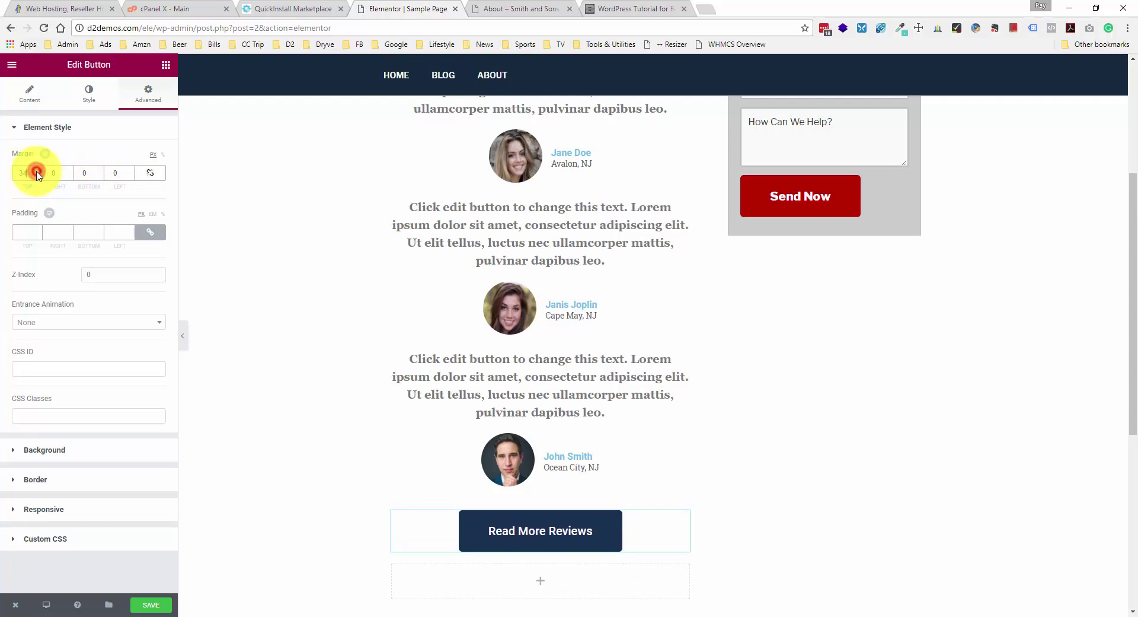
click(37, 171)
click(36, 171)
click(37, 171)
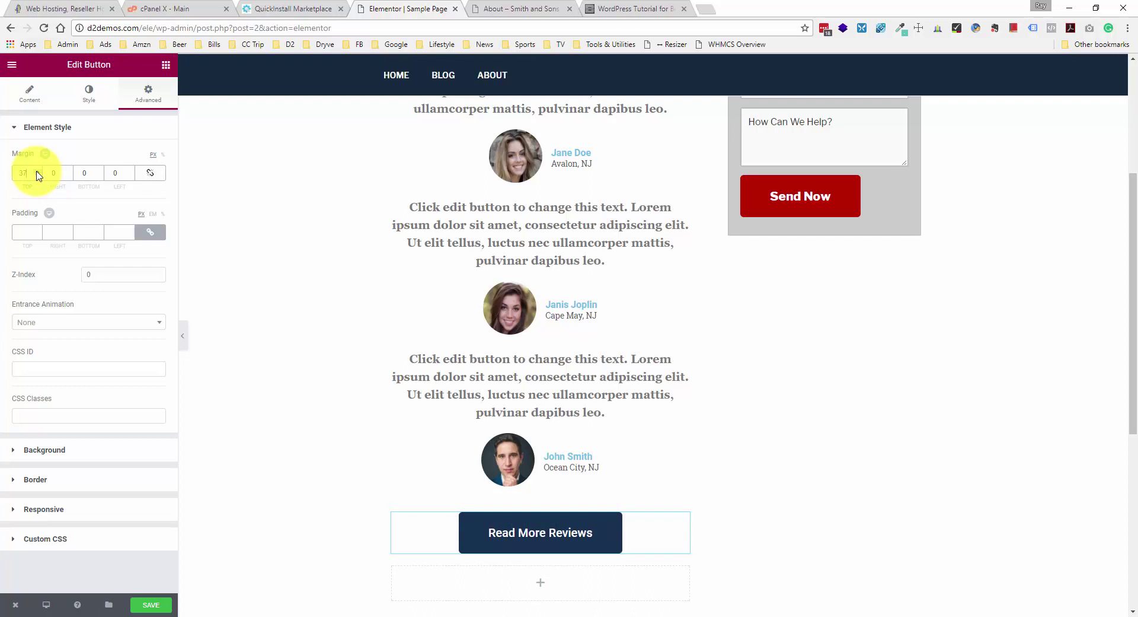
click(37, 172)
click(37, 171)
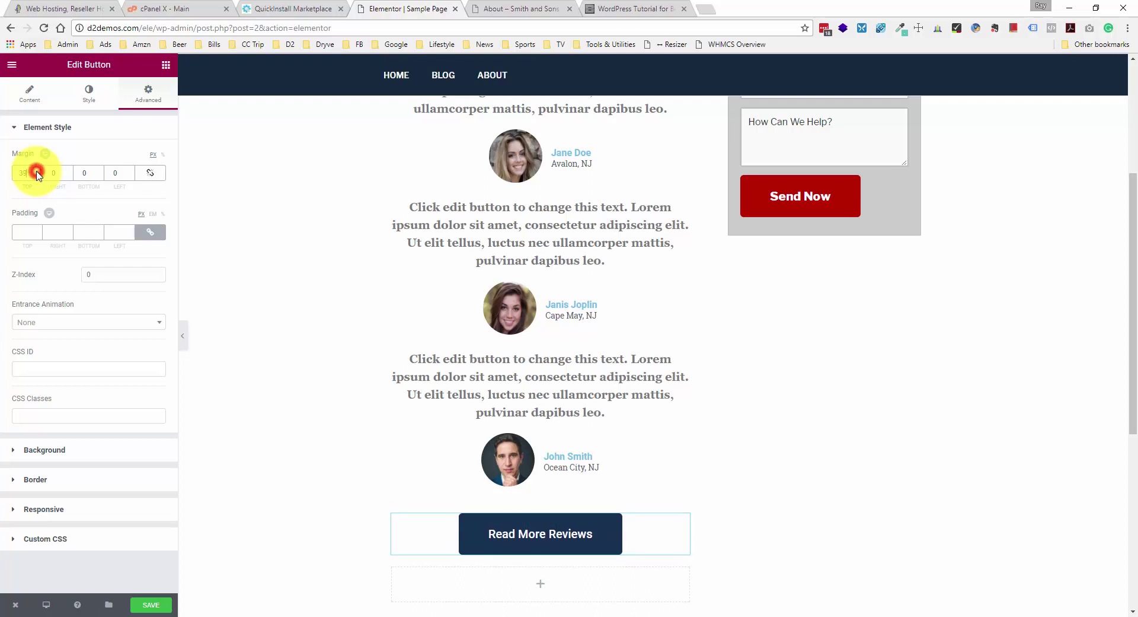
click(37, 172)
click(36, 172)
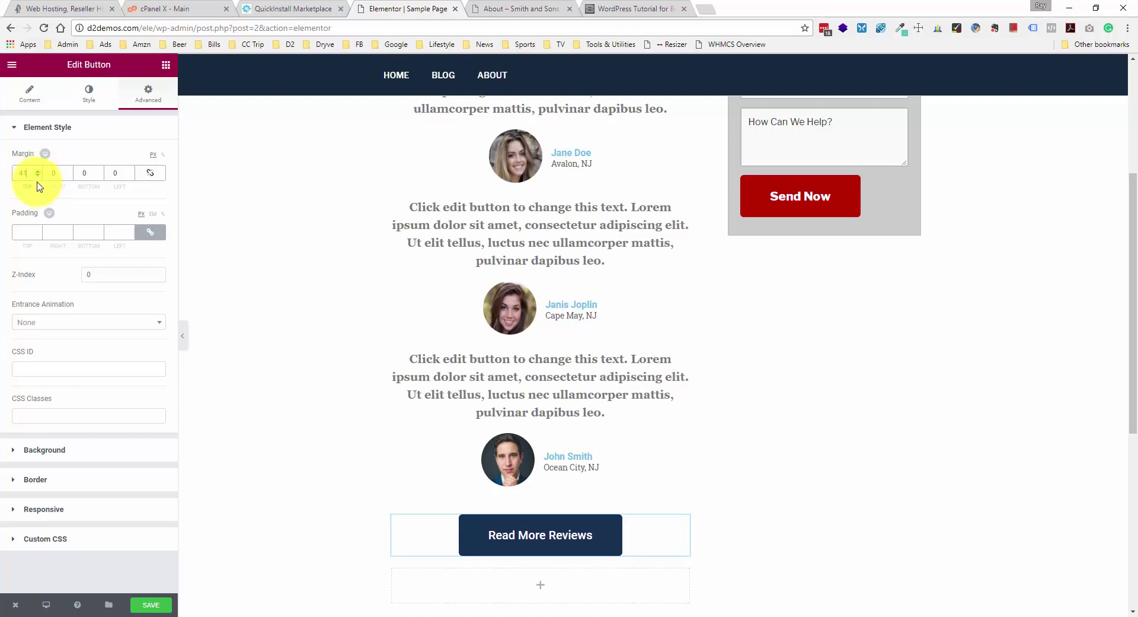
click(37, 175)
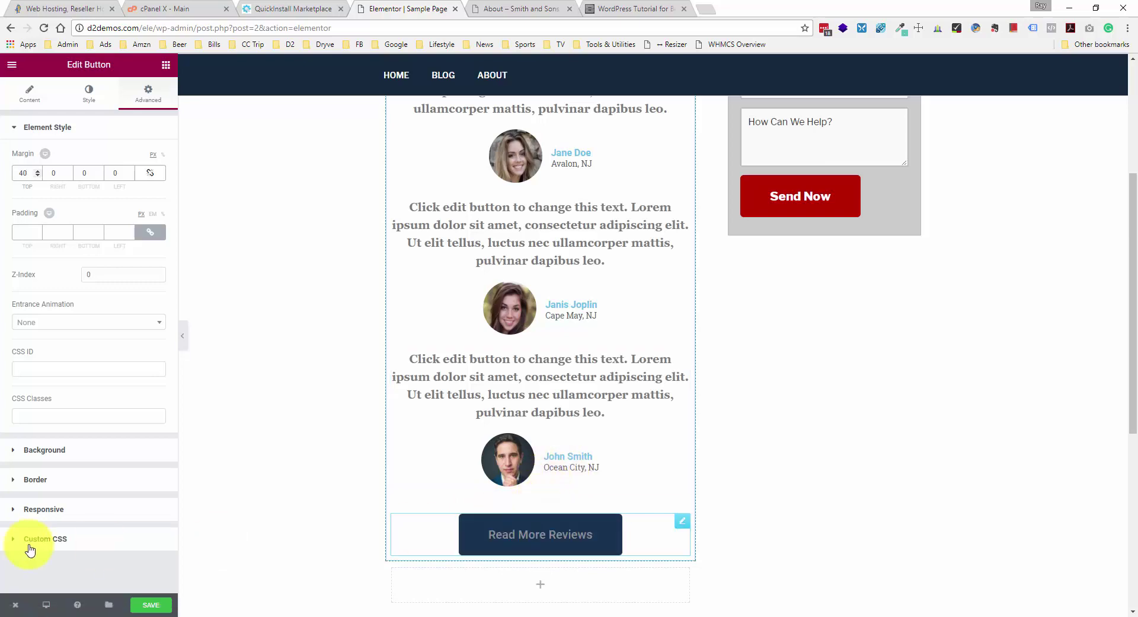
click(147, 605)
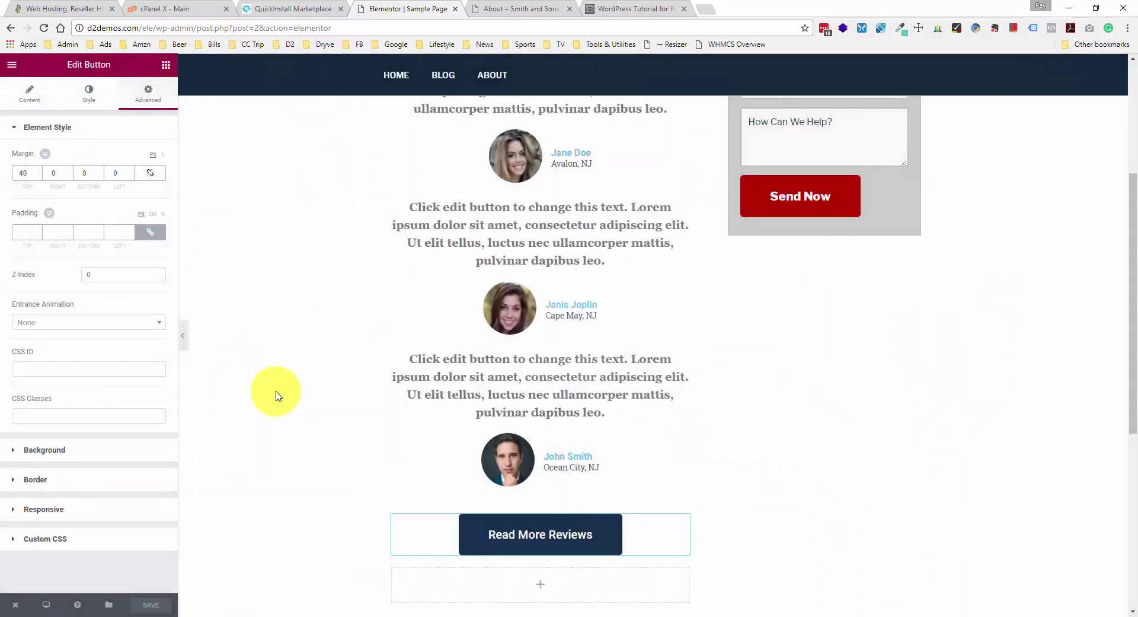
- Add a new three-column section below the Read More Reviews button
scroll(313, 351, down, 3)
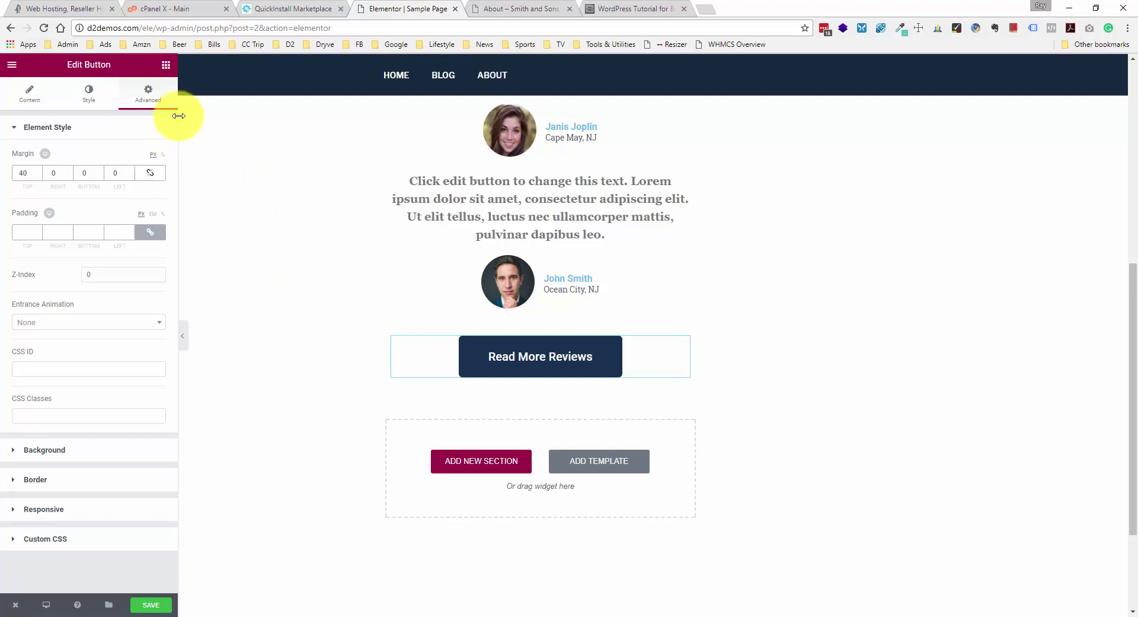
click(485, 473)
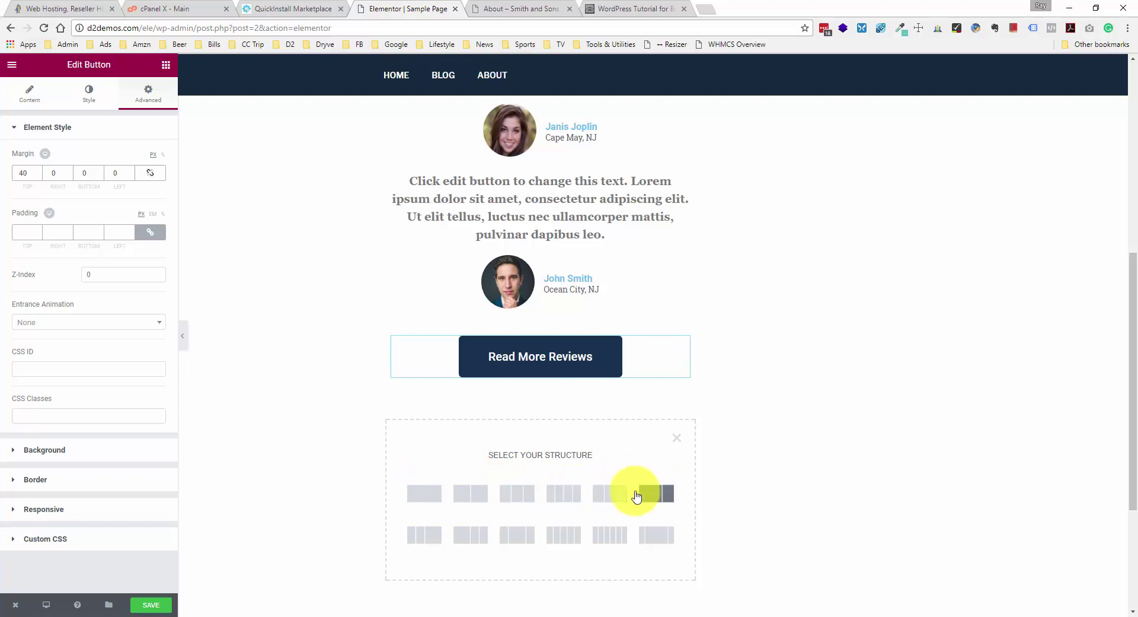
scroll(631, 492, down, 1)
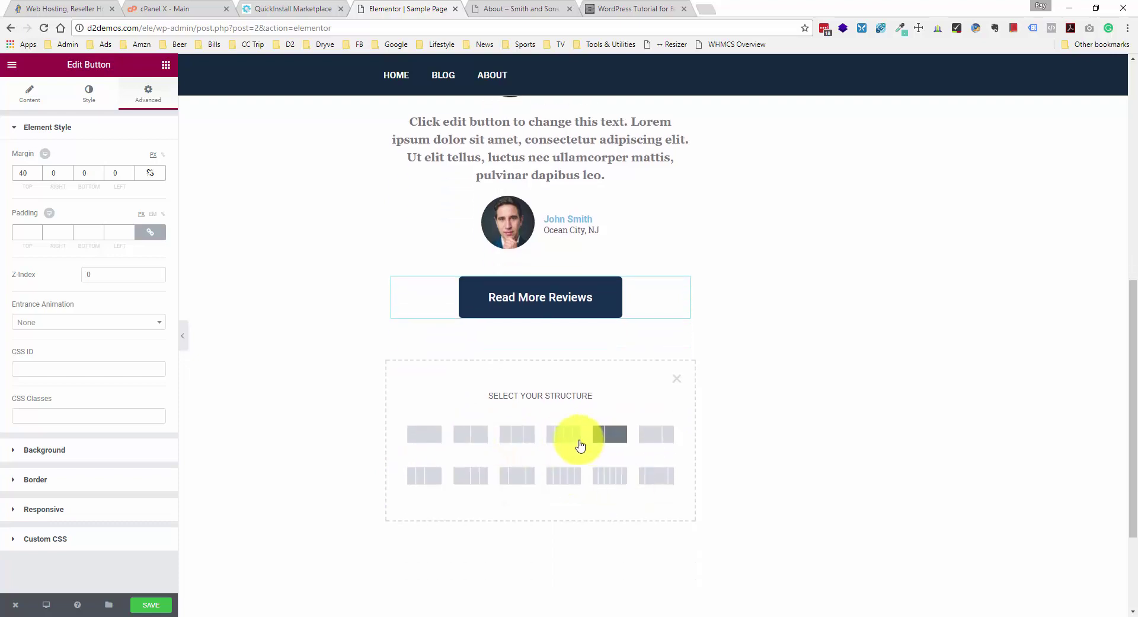
click(528, 441)
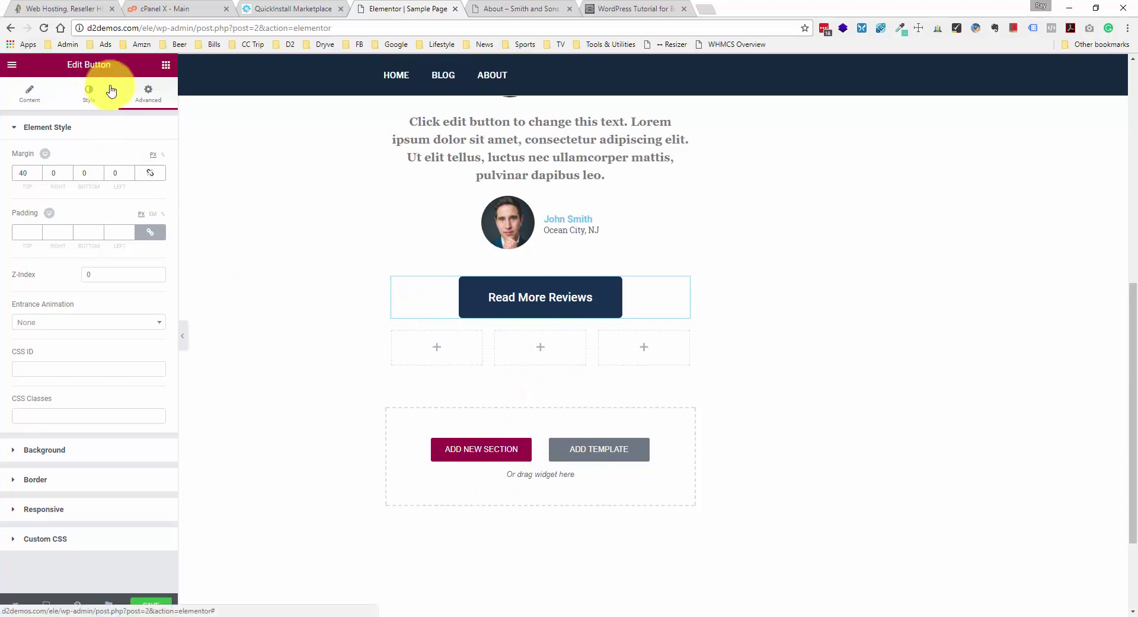
- Place a default star Icon Box widget in each of the three columns
click(164, 66)
scroll(113, 195, down, 2)
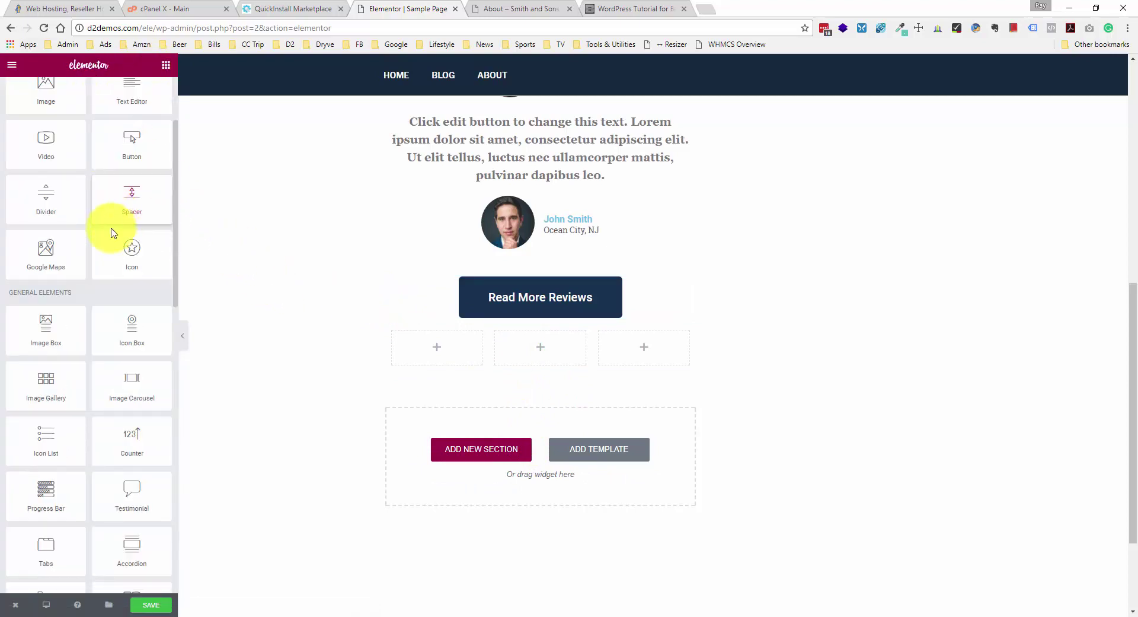
drag(139, 351, 442, 359)
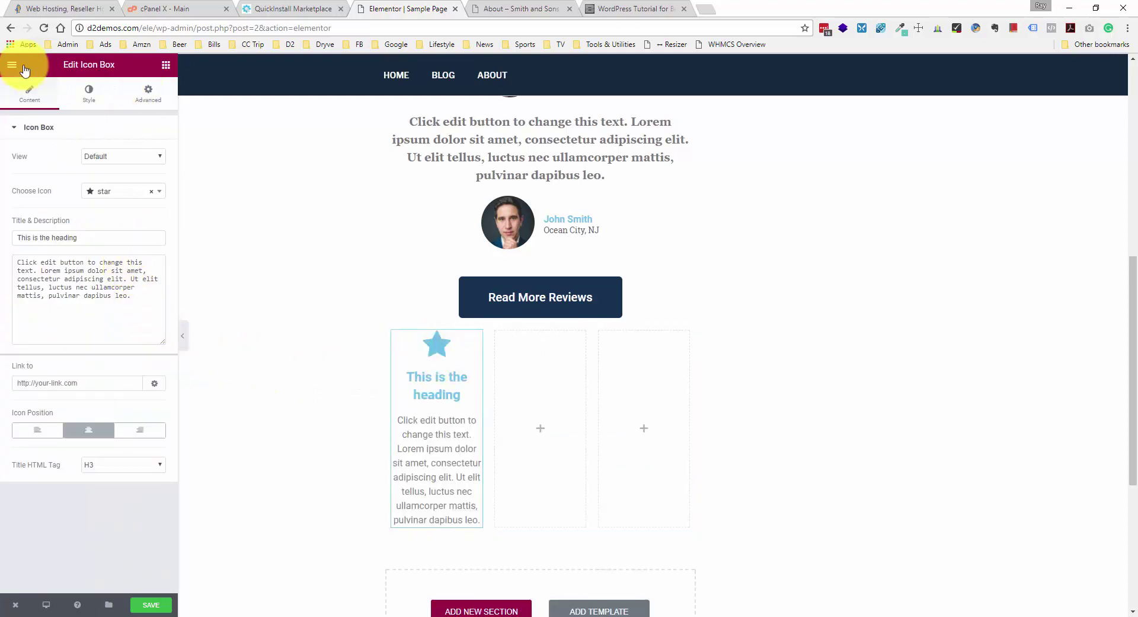
click(164, 66)
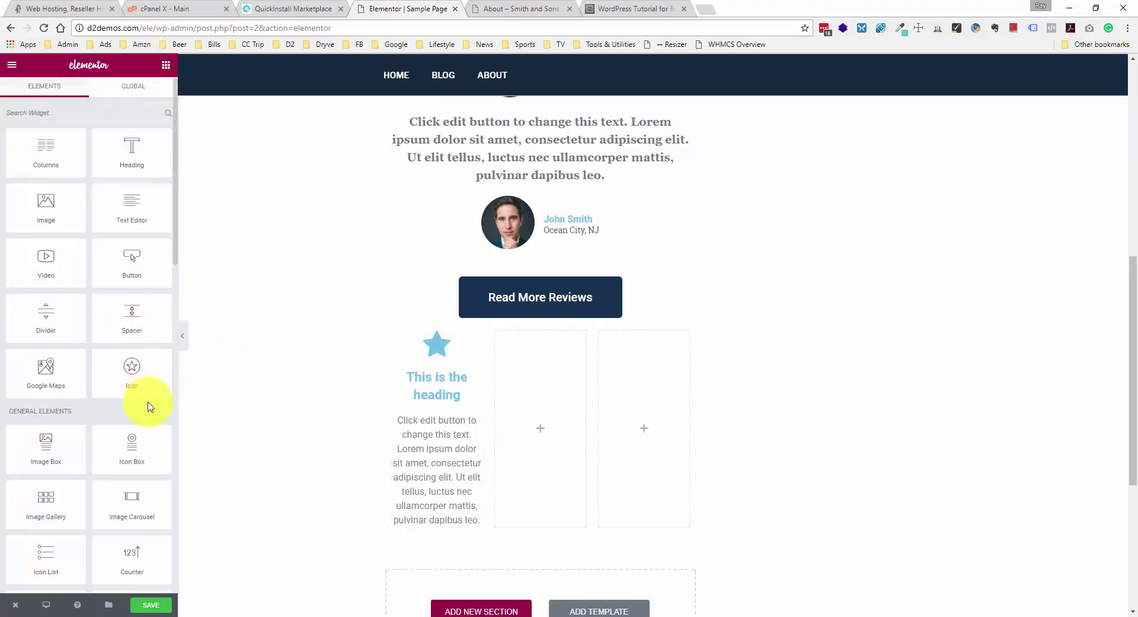
drag(142, 452, 564, 413)
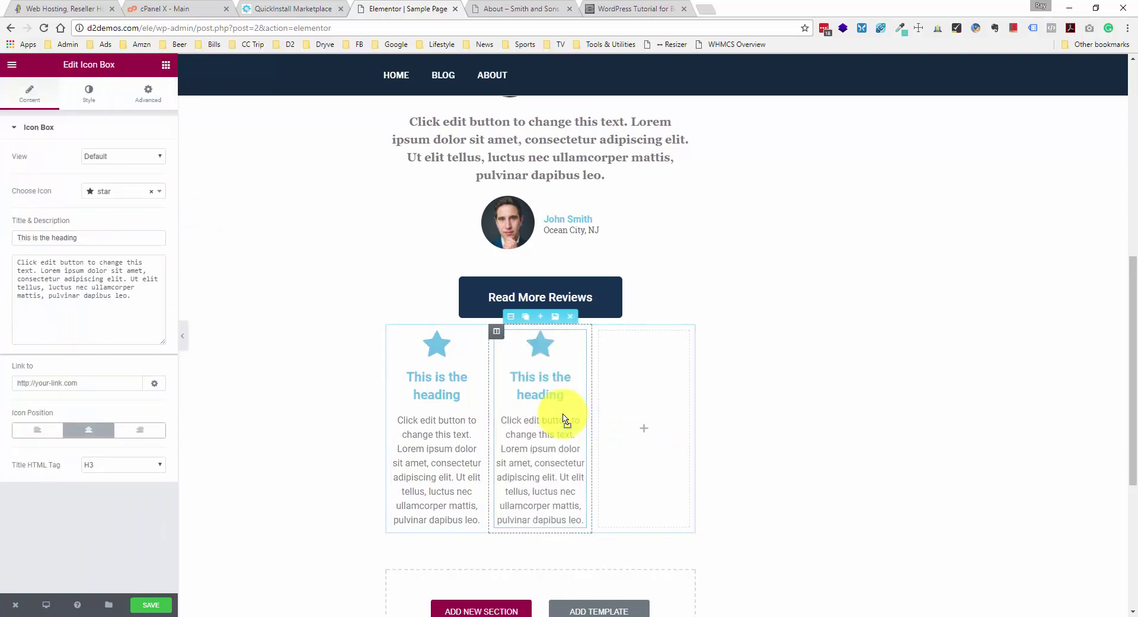
click(166, 64)
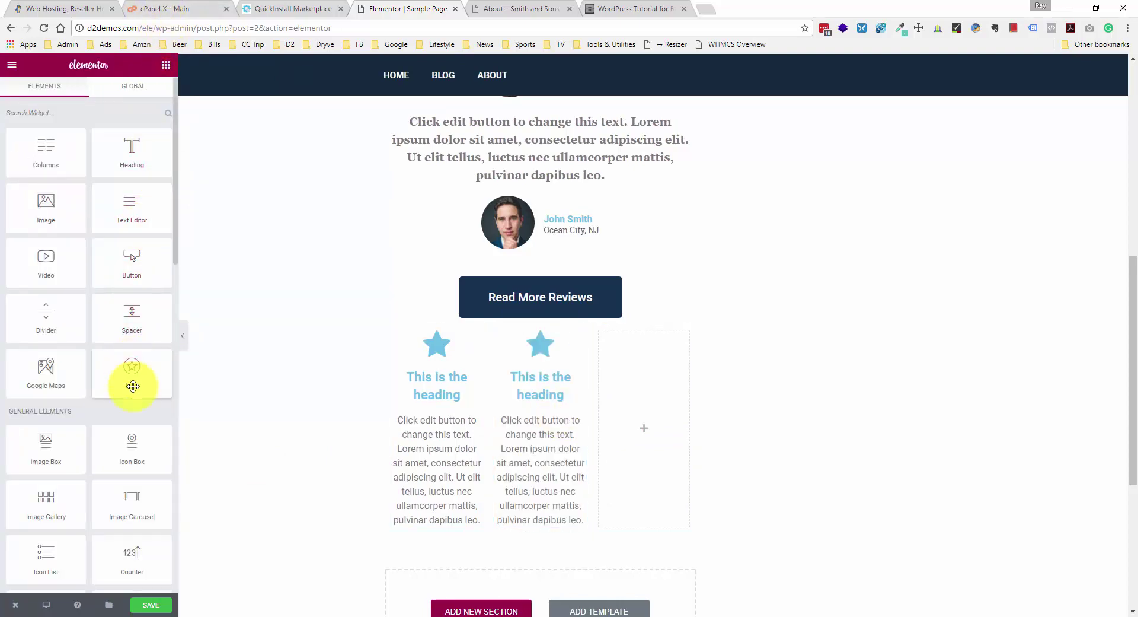
drag(140, 453, 636, 378)
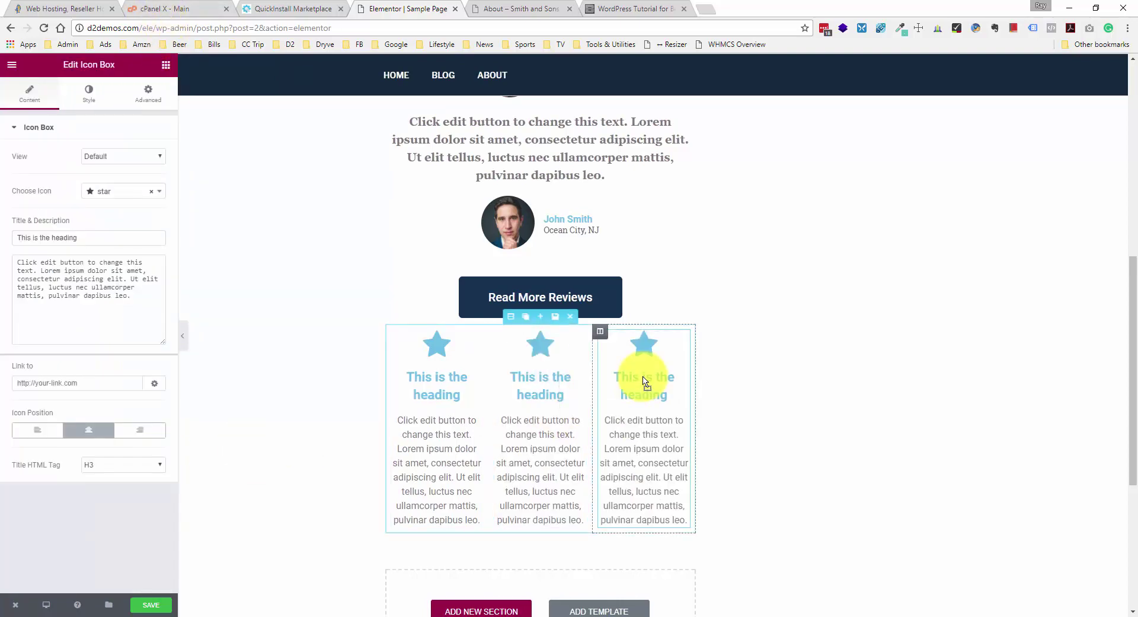
- Title the first icon box 'Quality Remodeling' and swap its star for the bath icon
click(440, 401)
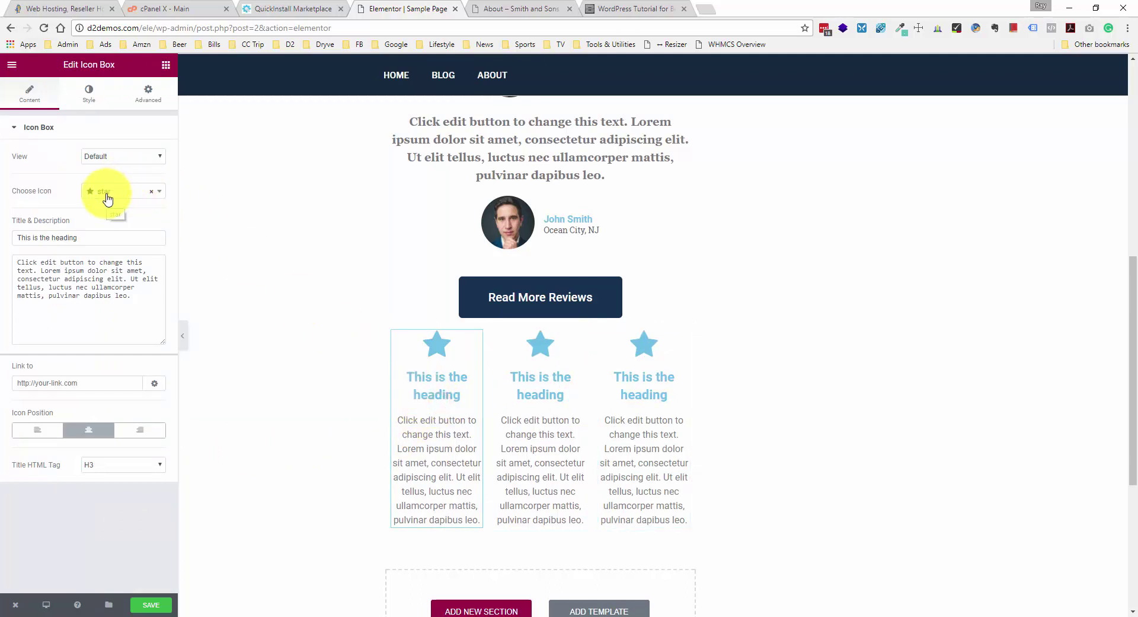
triple_click(99, 238)
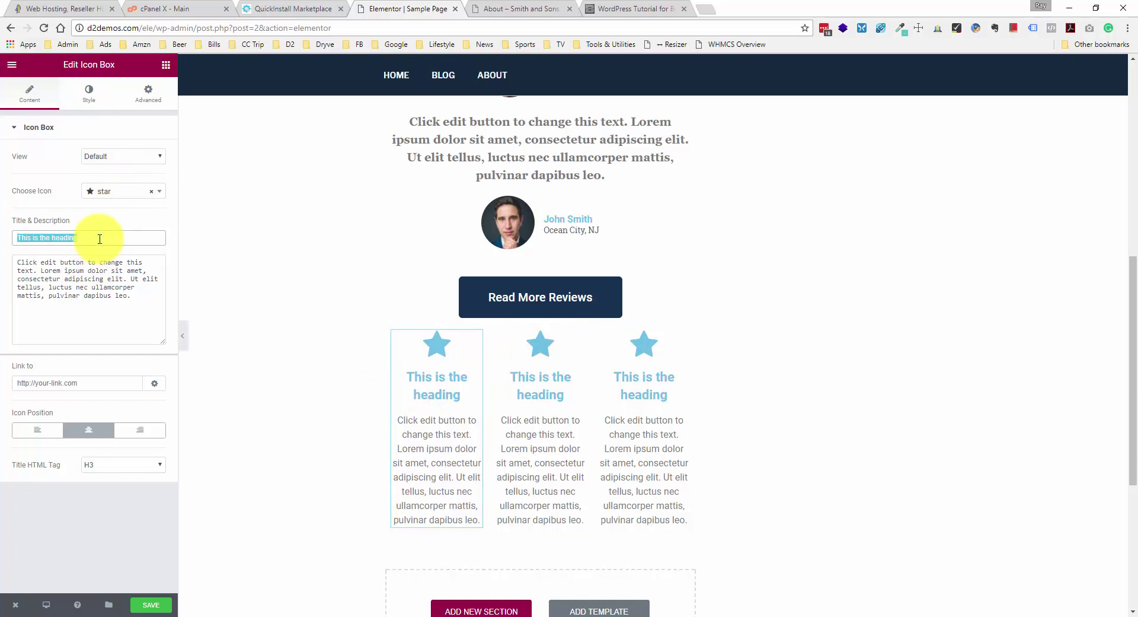
text(Quality)
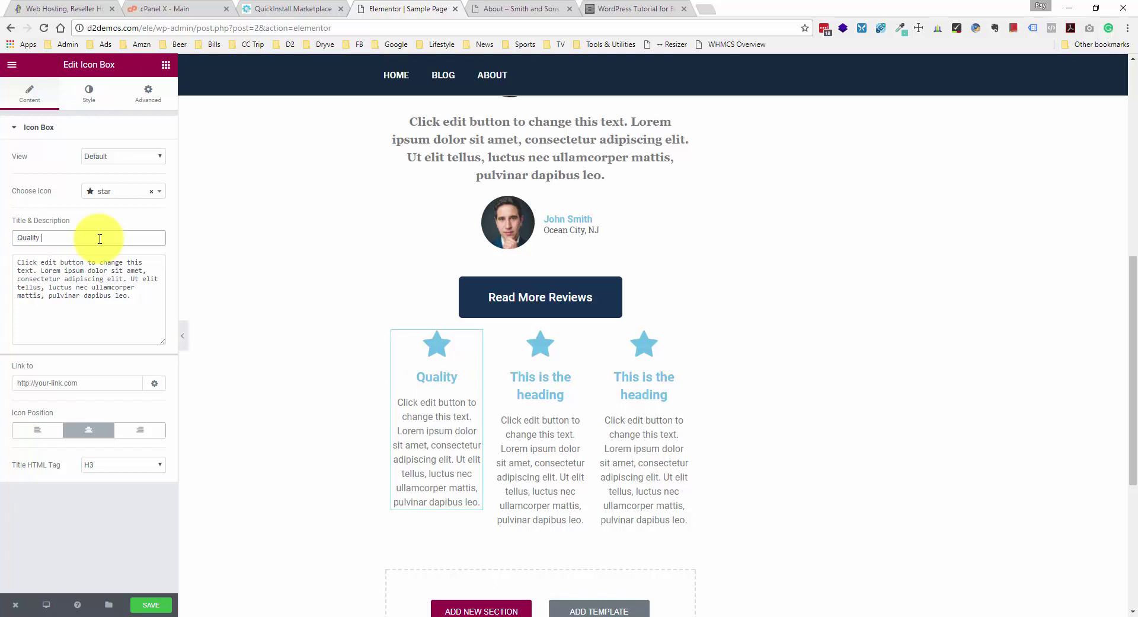
text( Remodeling)
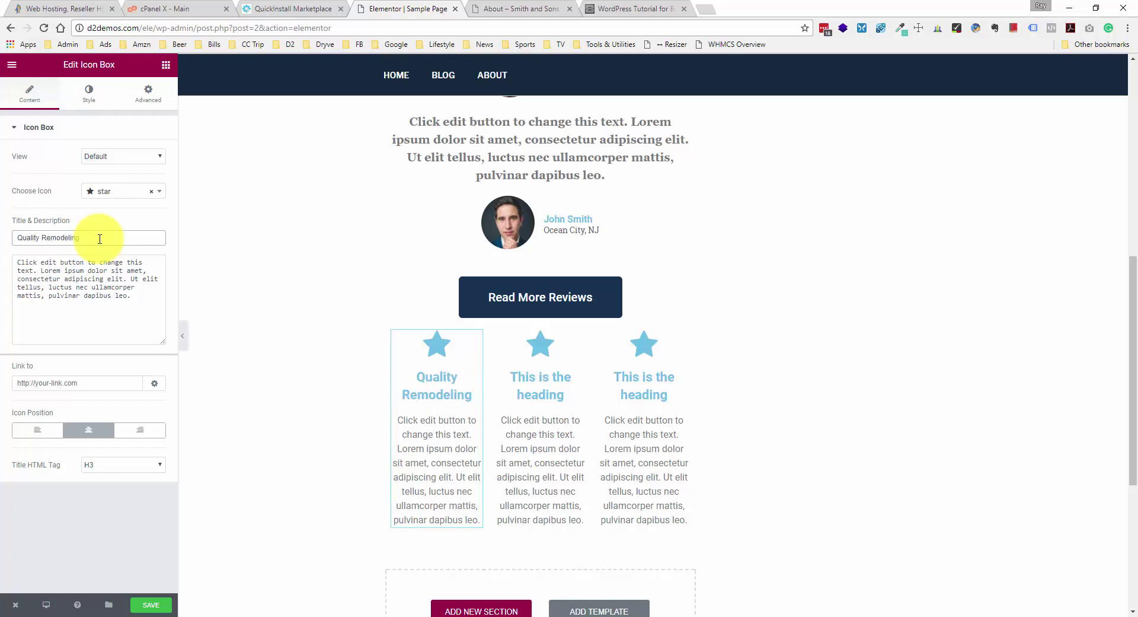
click(160, 192)
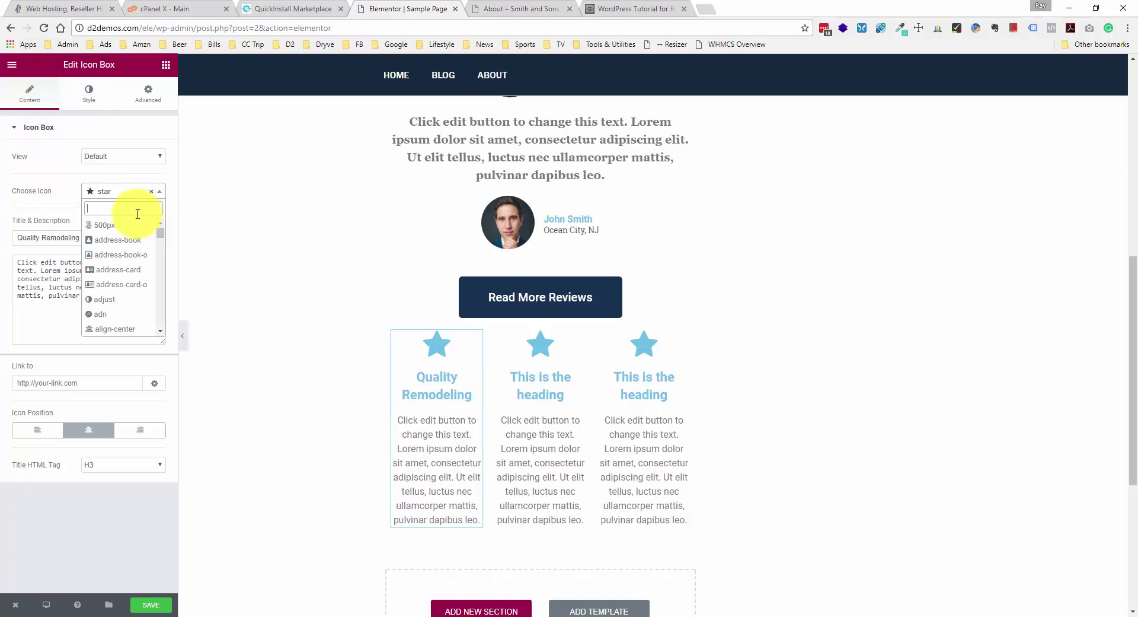
text(bath)
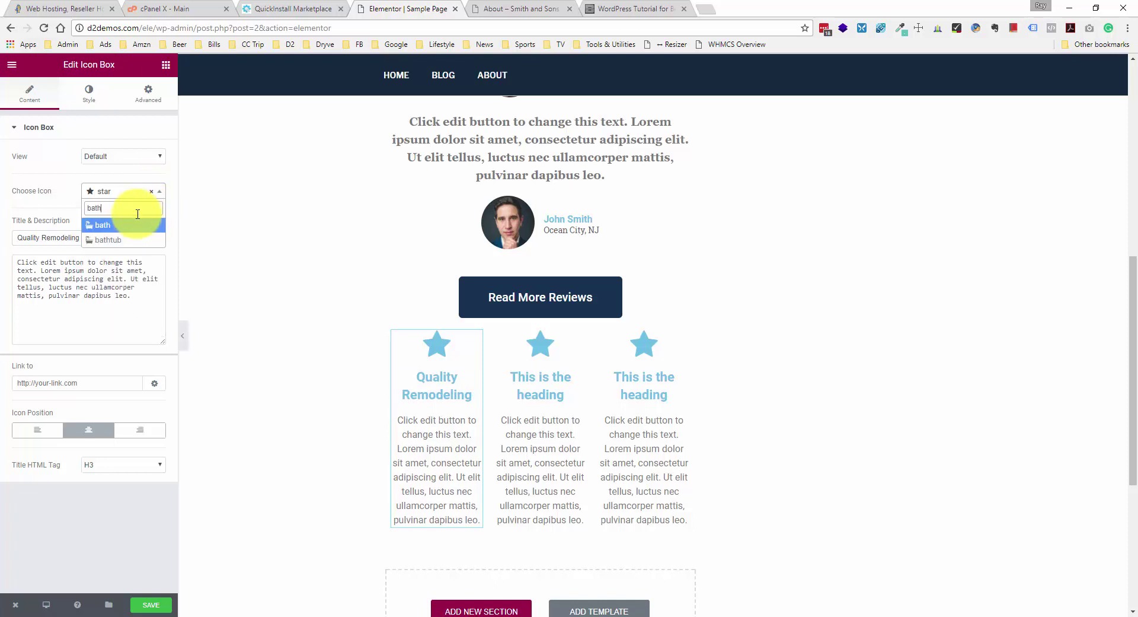
click(122, 225)
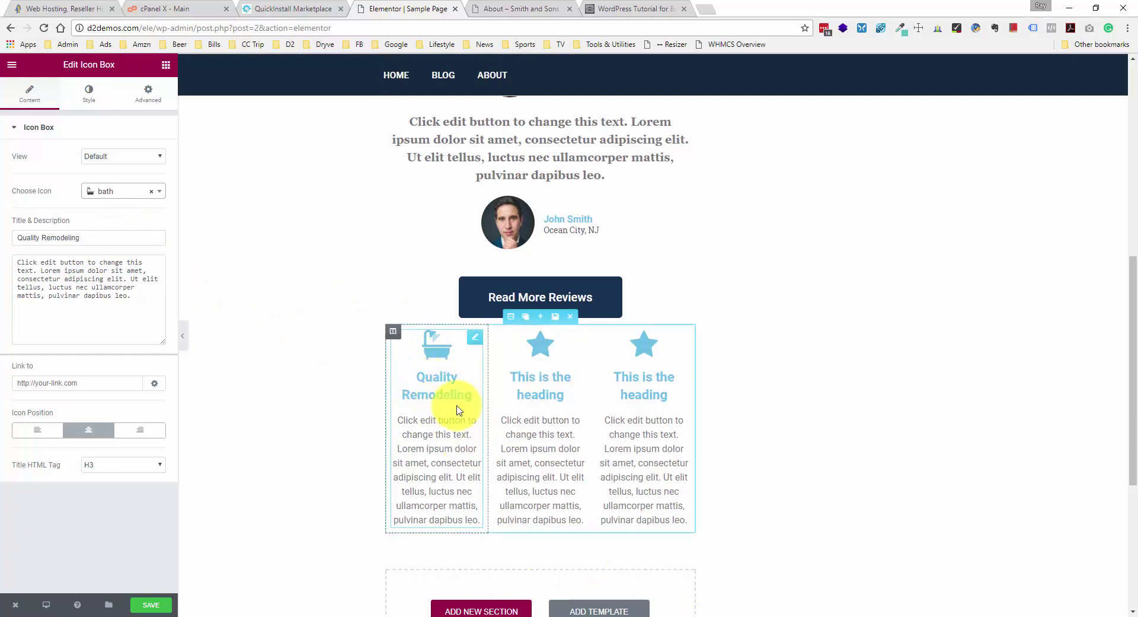
- Copy the dark navy hex code #13293d from palette.pdf in Acrobat, then minimize Acrobat
mouse_move(600, 614)
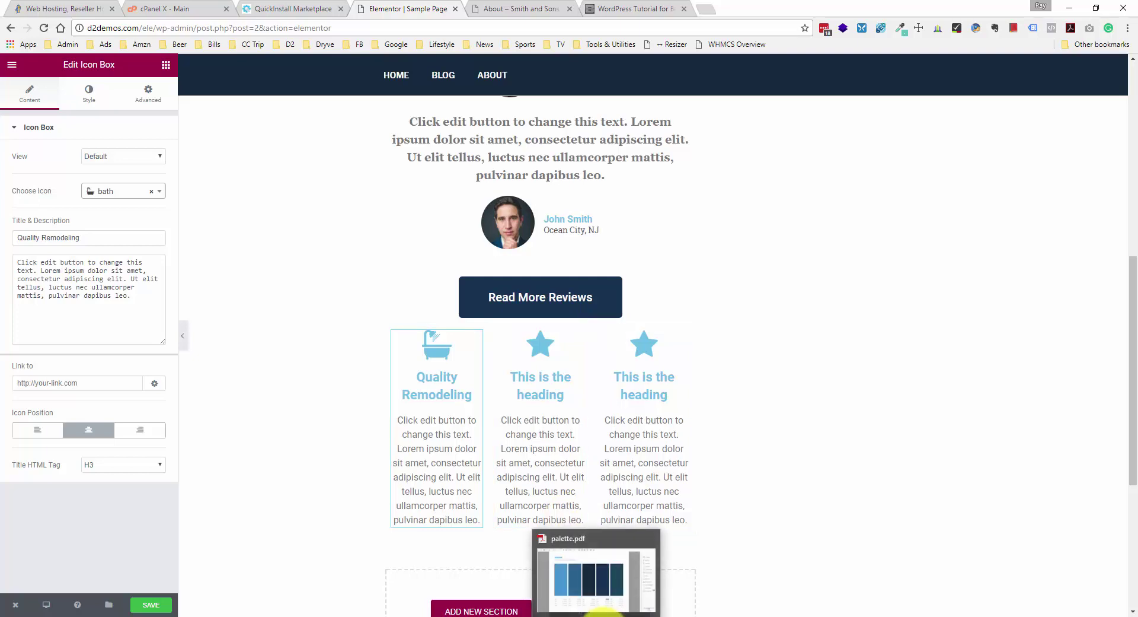
click(601, 611)
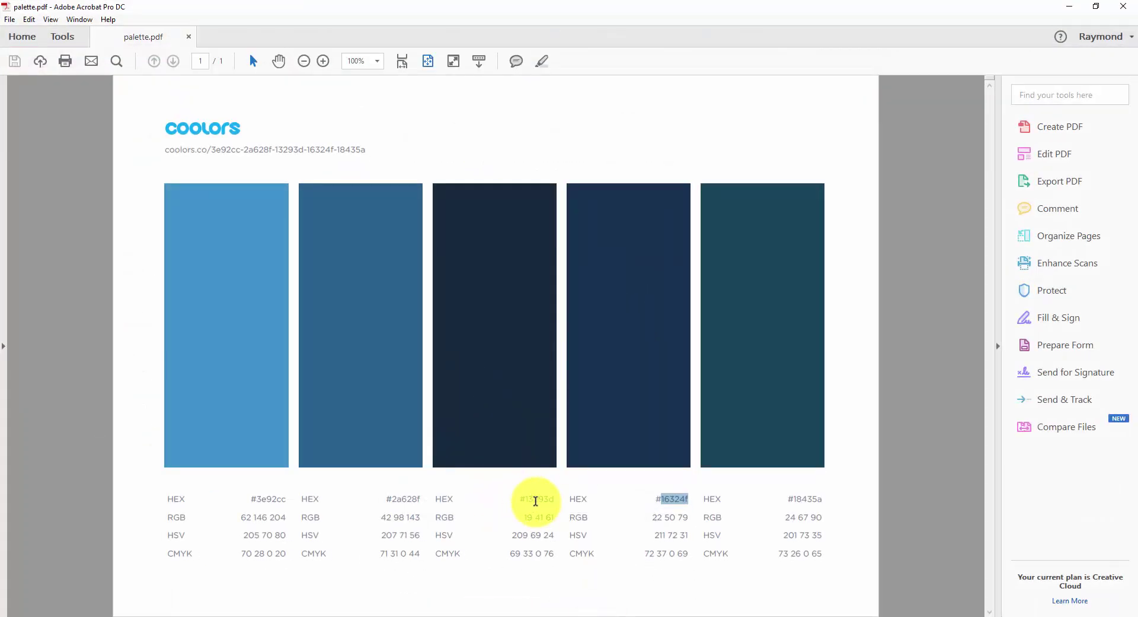
click(531, 501)
drag(538, 501, 551, 500)
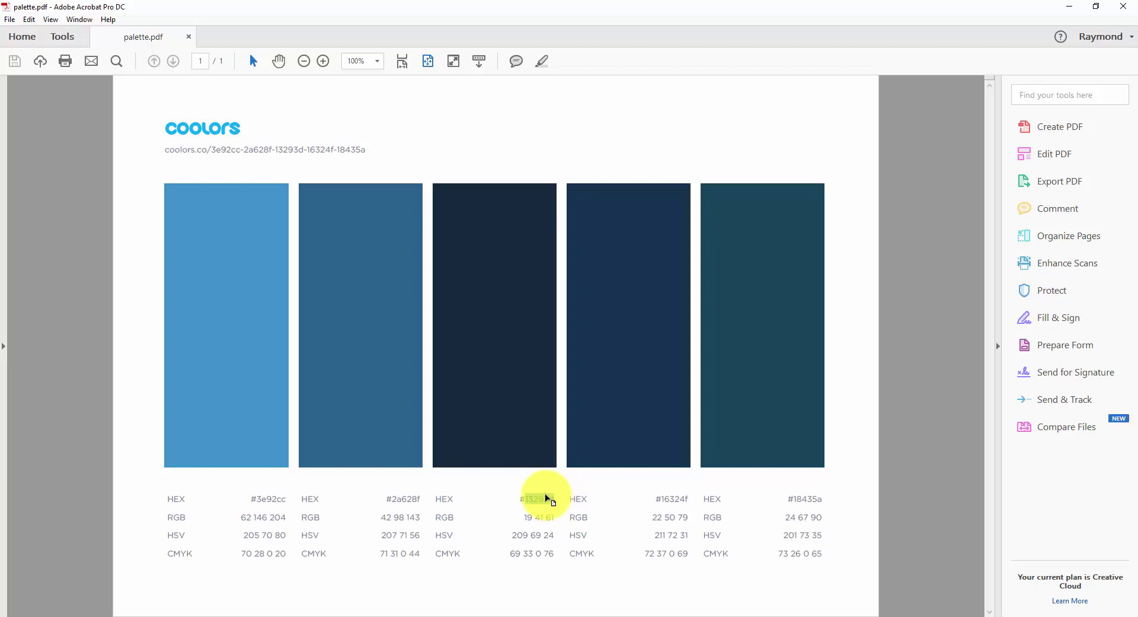
click(1071, 6)
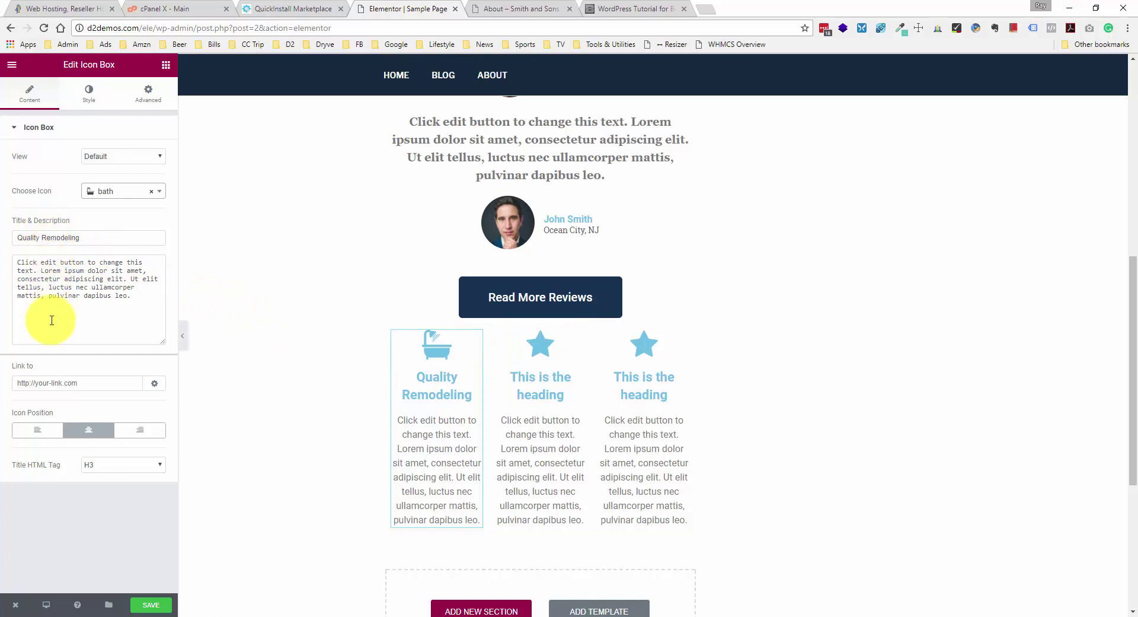
- Paste #13293d as the Quality Remodeling title colour
click(90, 94)
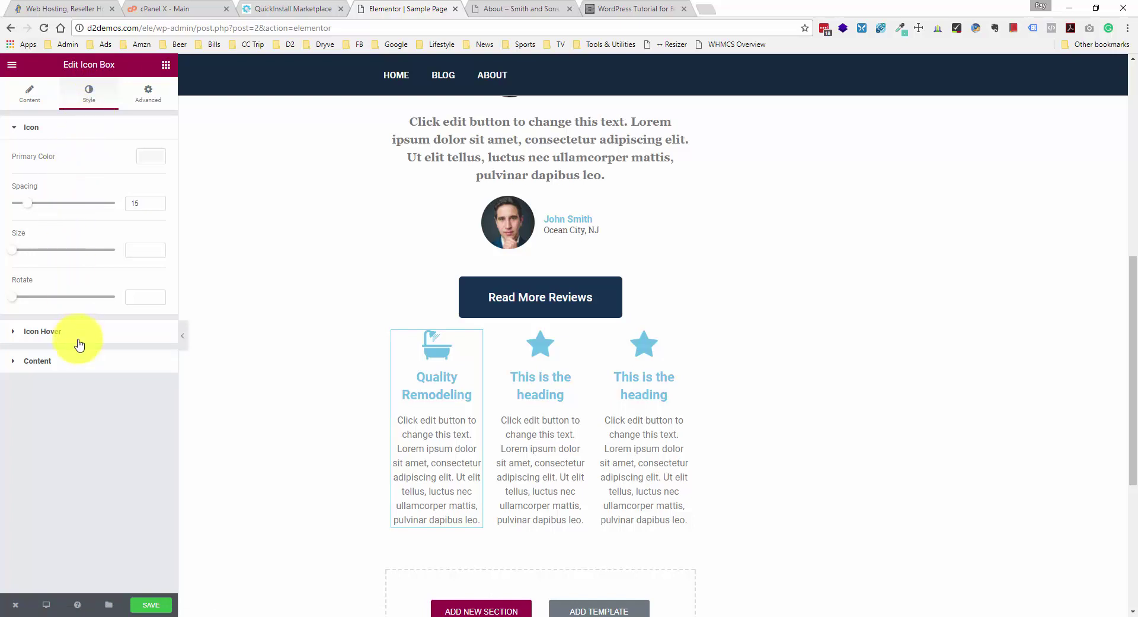
click(77, 357)
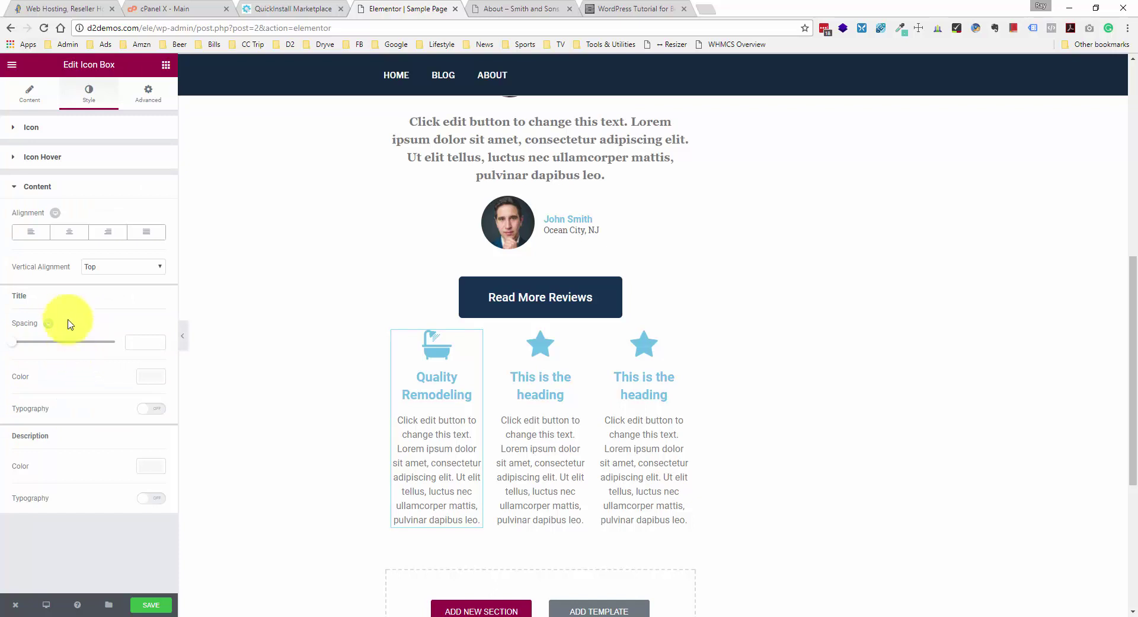
click(159, 375)
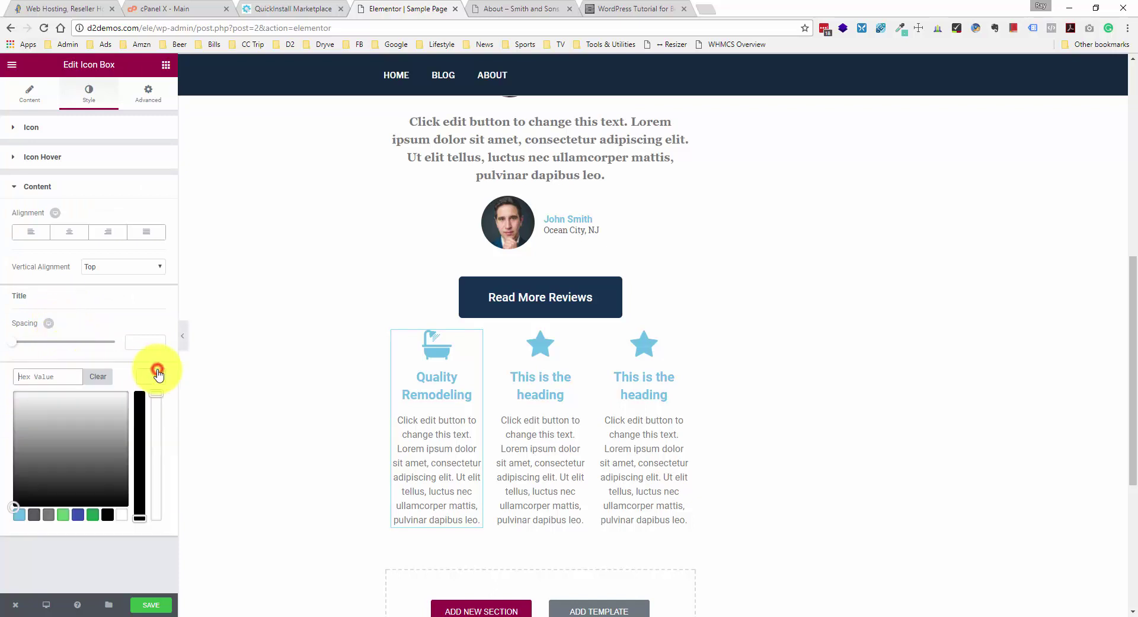
text(#13293d)
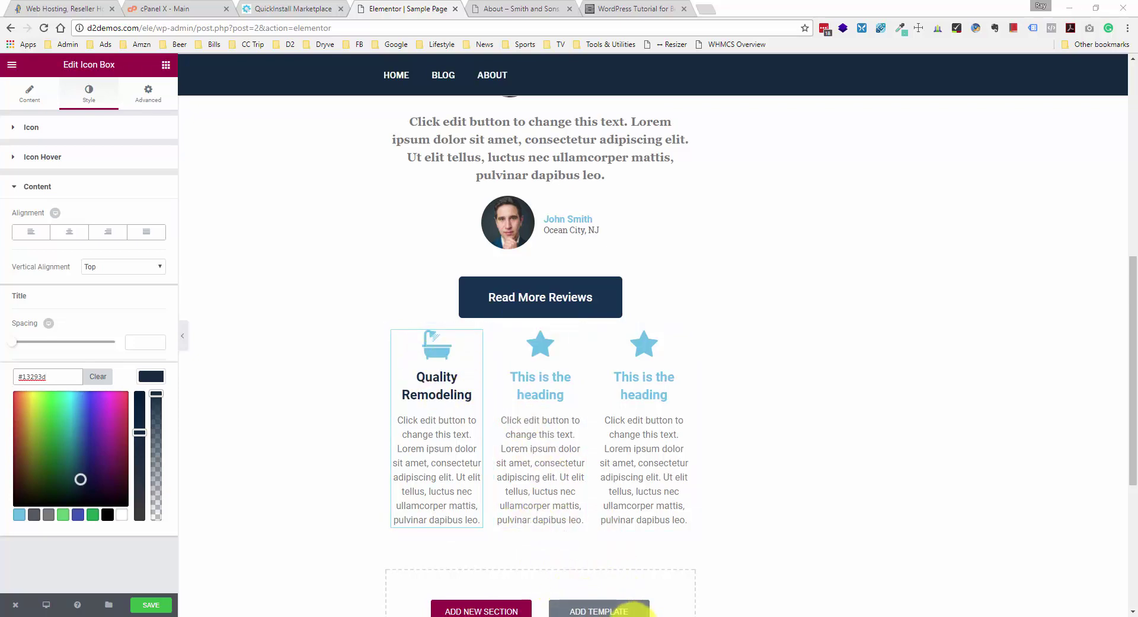
click(633, 615)
click(633, 614)
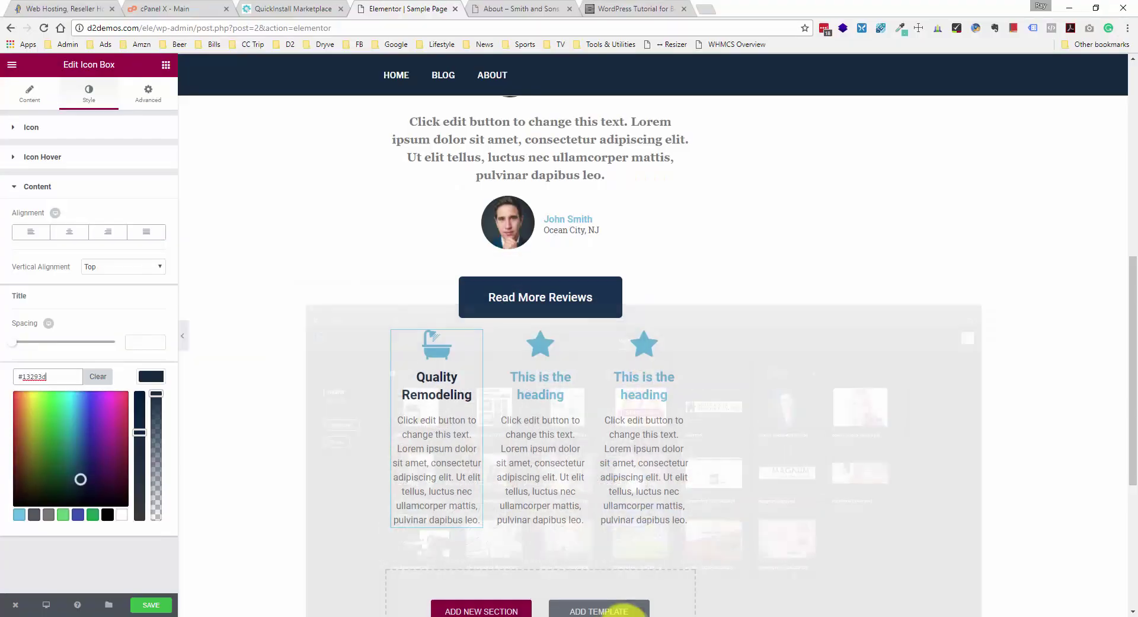
- Copy the blue hex code #2a628f from palette.pdf, then minimize Acrobat
click(586, 611)
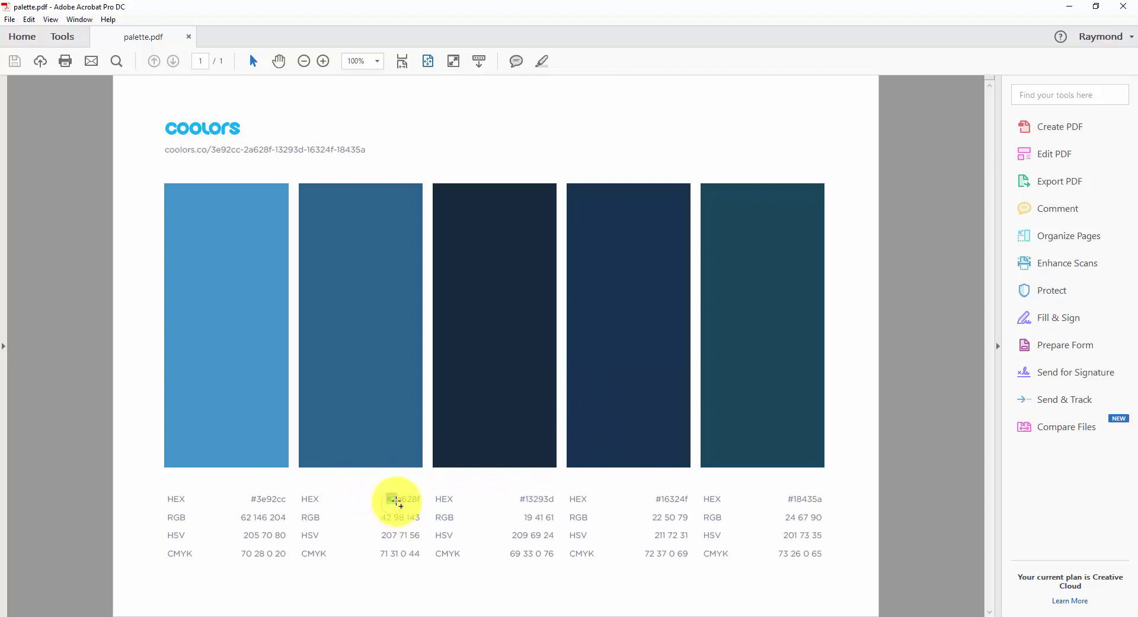
click(395, 502)
click(392, 500)
drag(394, 499, 421, 499)
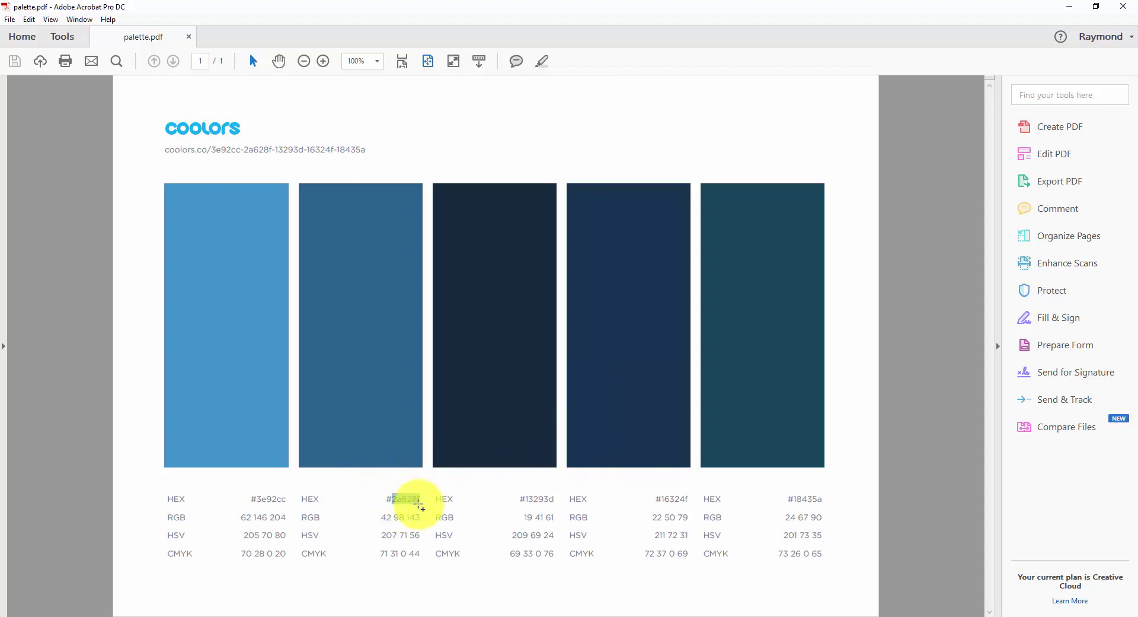
click(1070, 6)
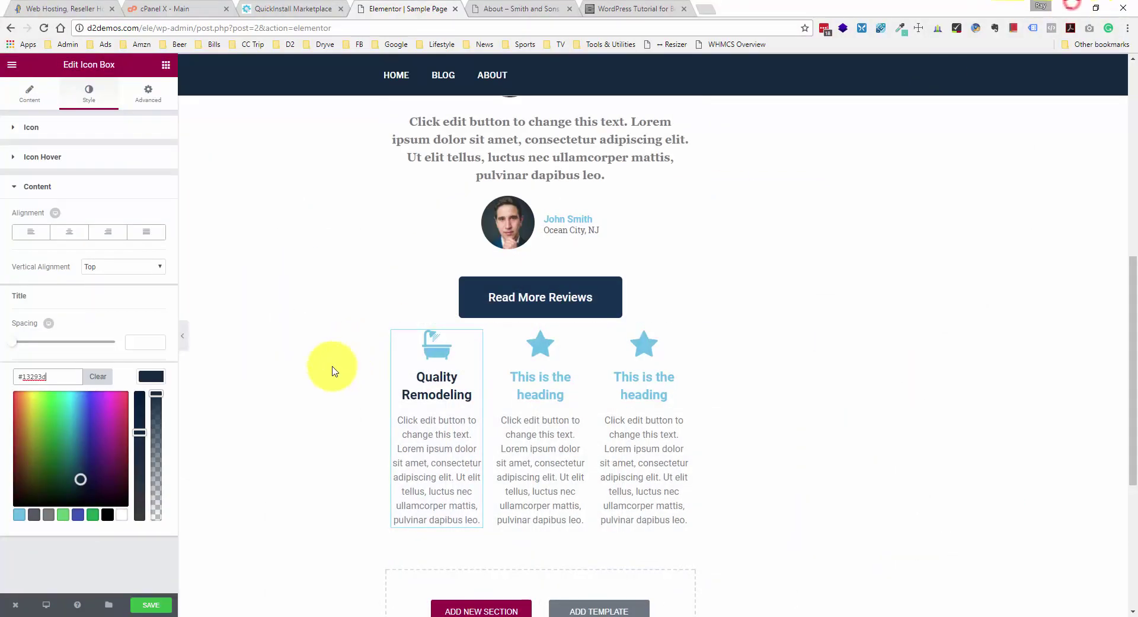
- Set the bath icon's primary colour to the copied blue #2a628f
click(87, 156)
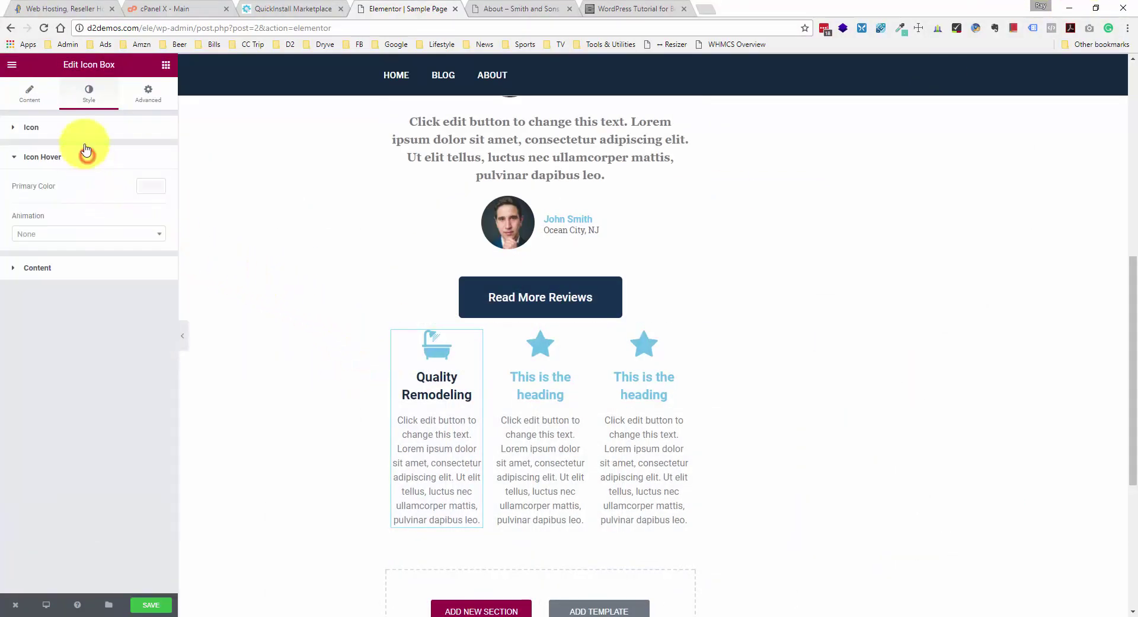
click(85, 127)
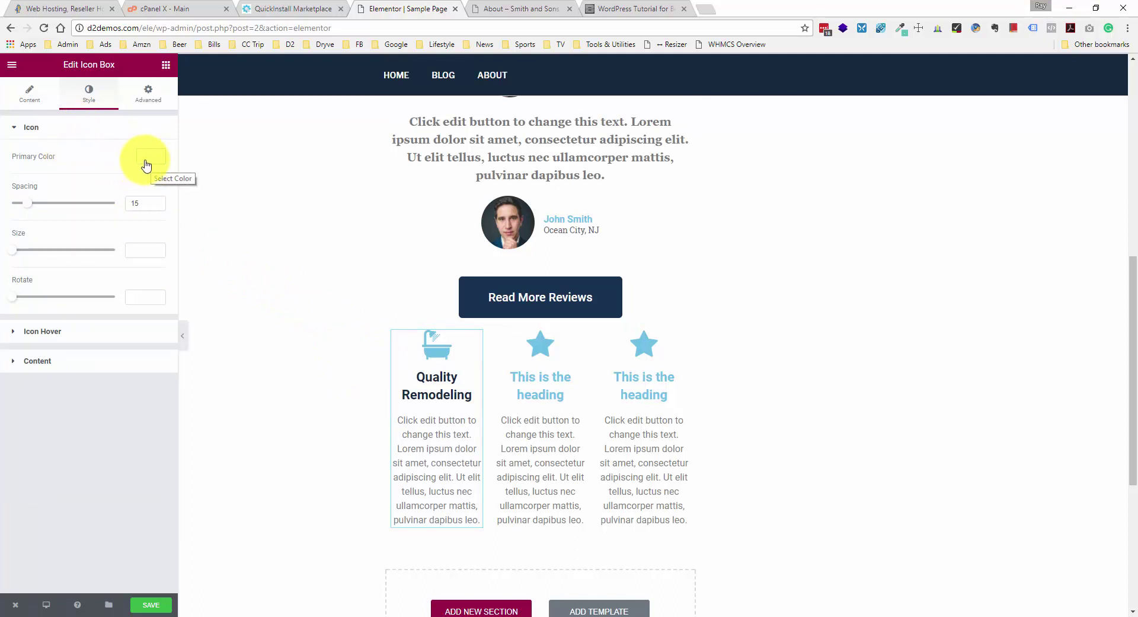
click(145, 162)
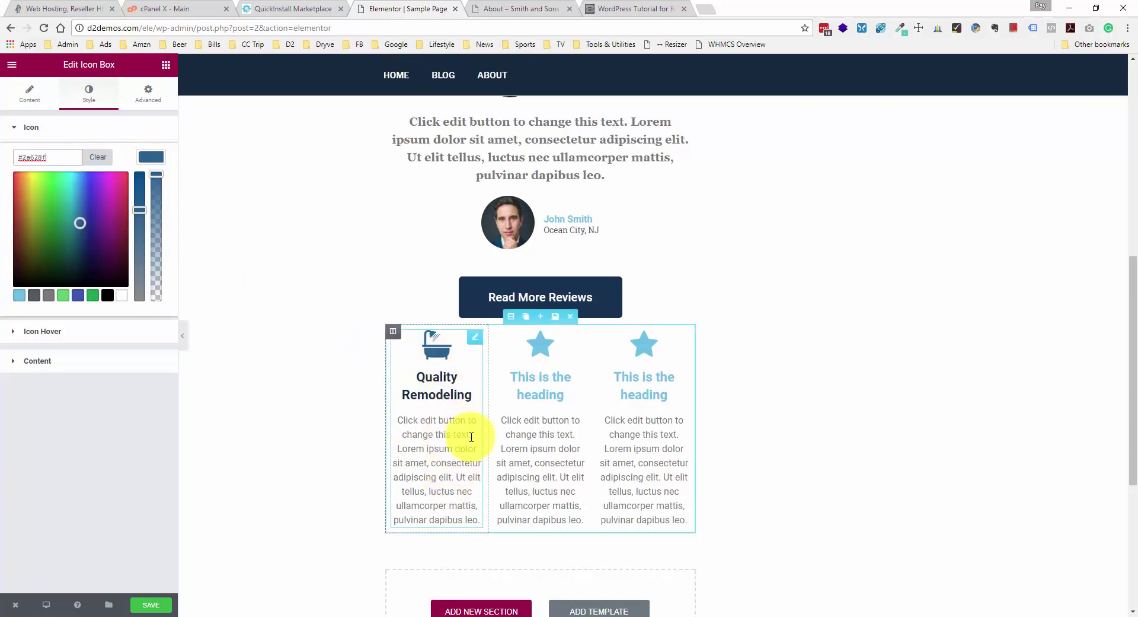
click(528, 417)
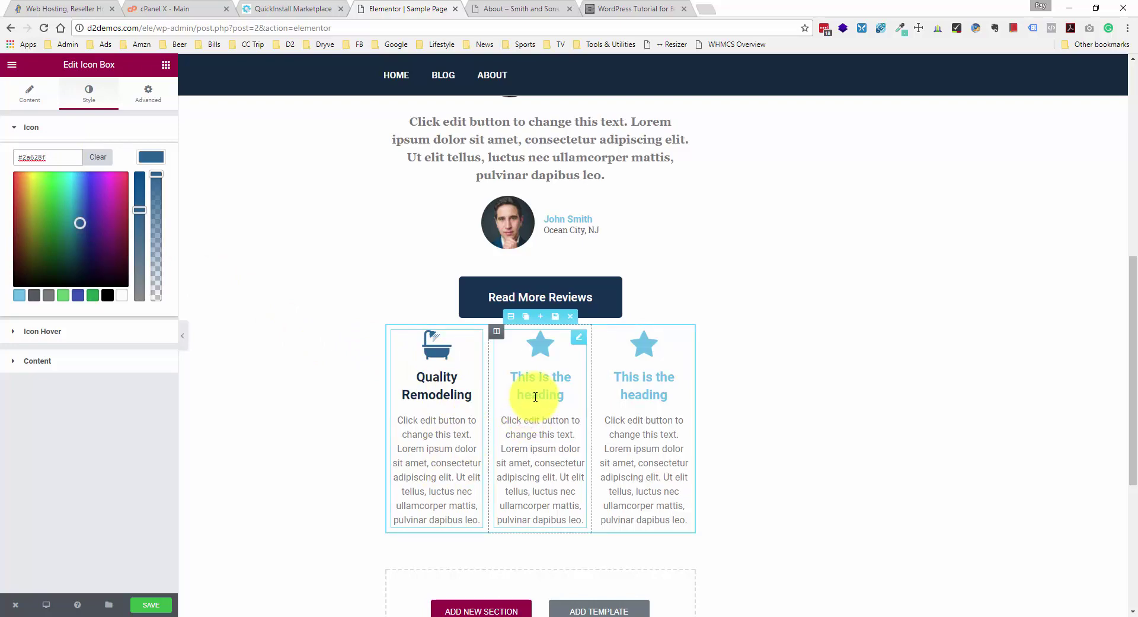
- Title the second icon box 'On-Time, On-Budget' and give it the calendar icon
click(535, 396)
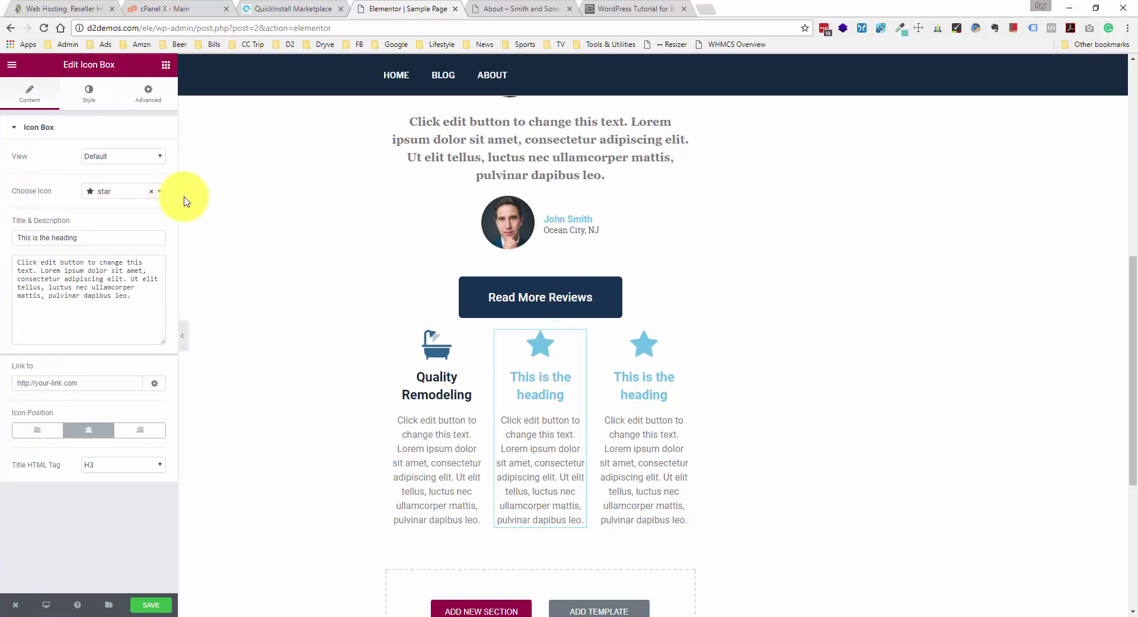
double_click(95, 242)
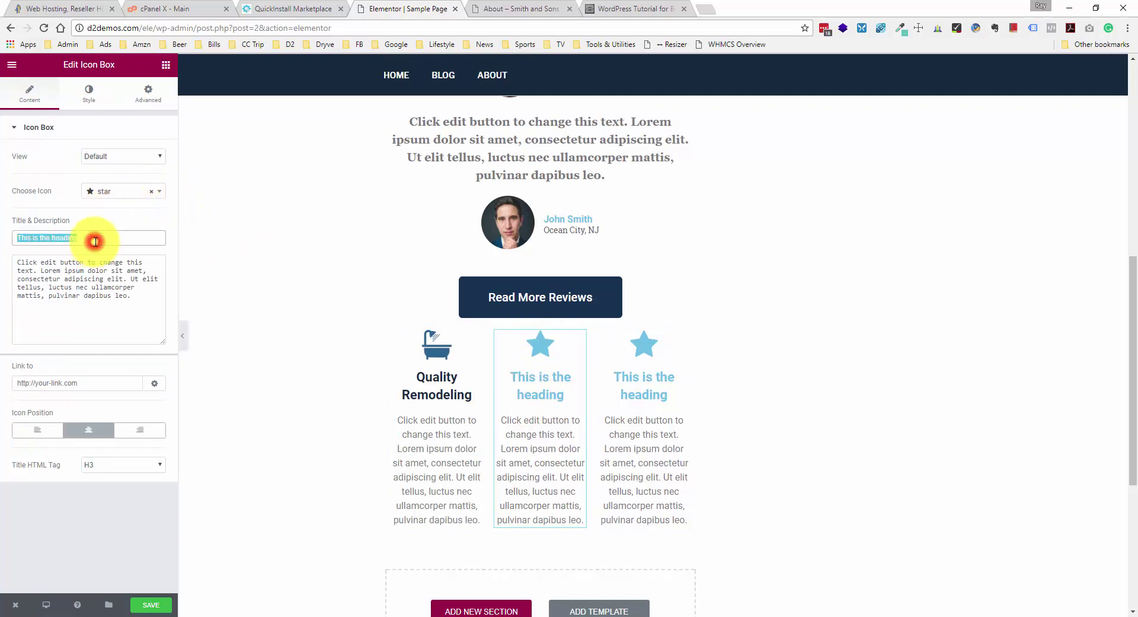
text(On-Time)
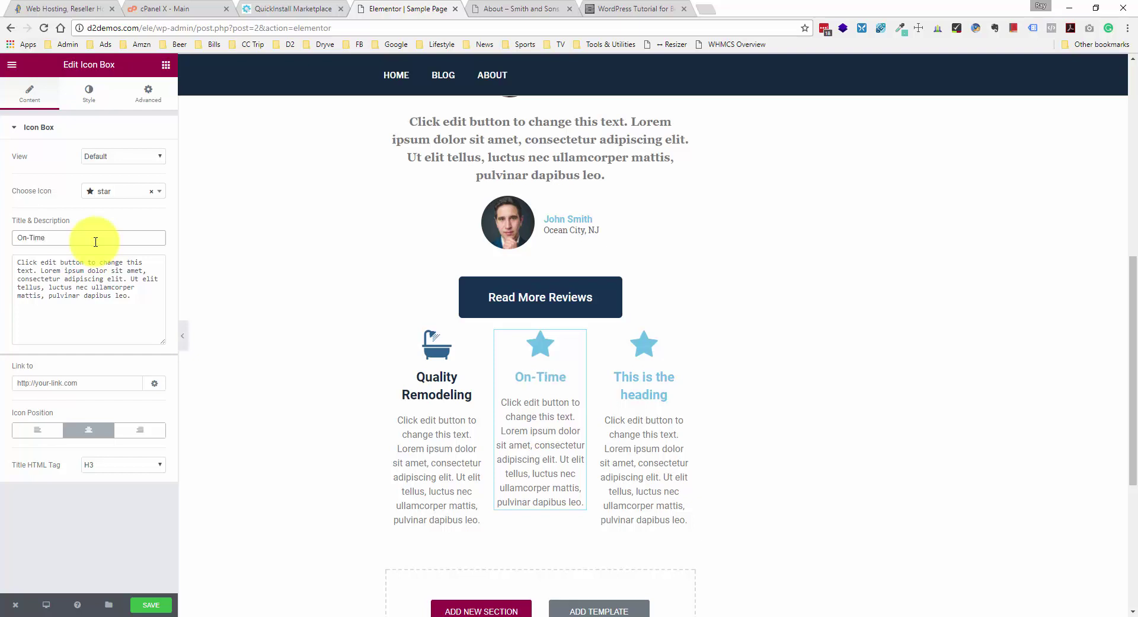
text(, On-Budget)
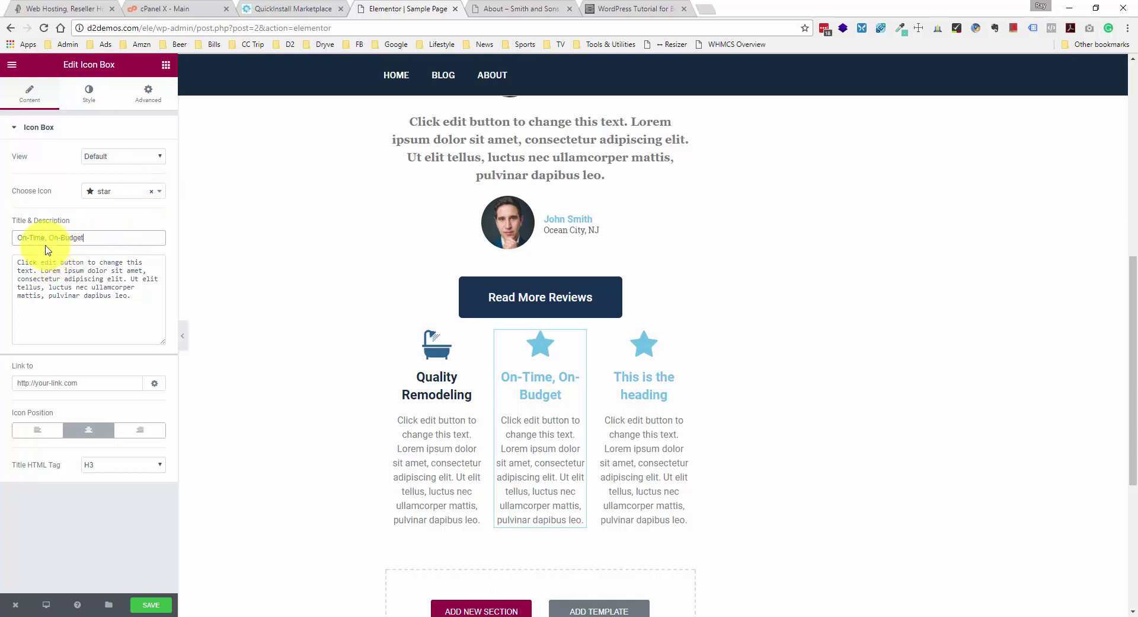
click(159, 190)
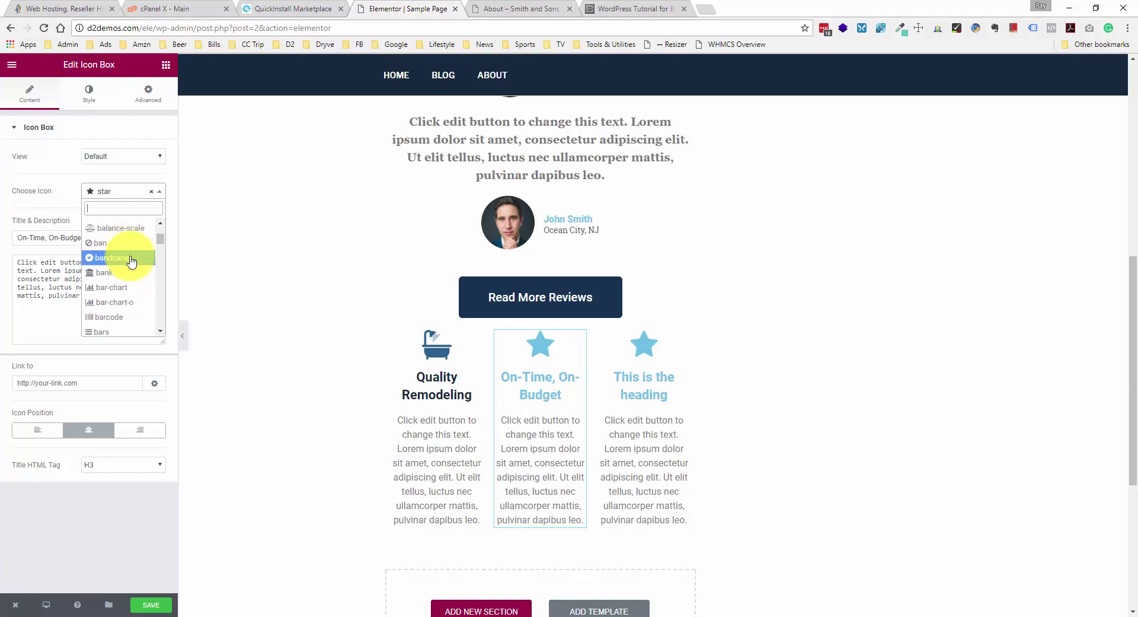
scroll(131, 262, down, 5)
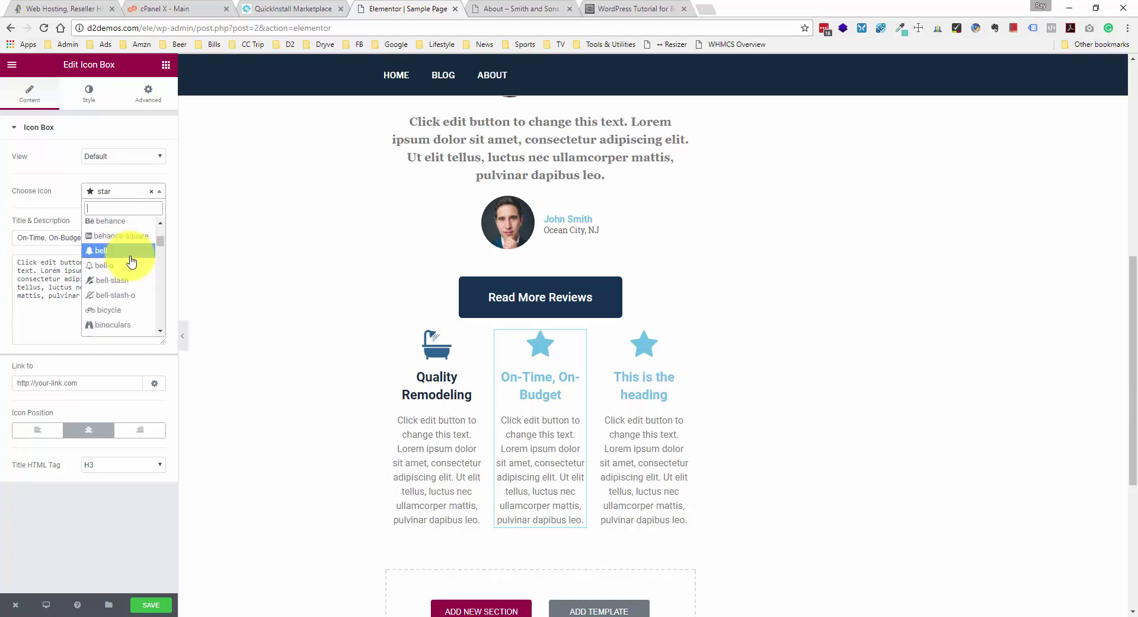
scroll(131, 262, down, 5)
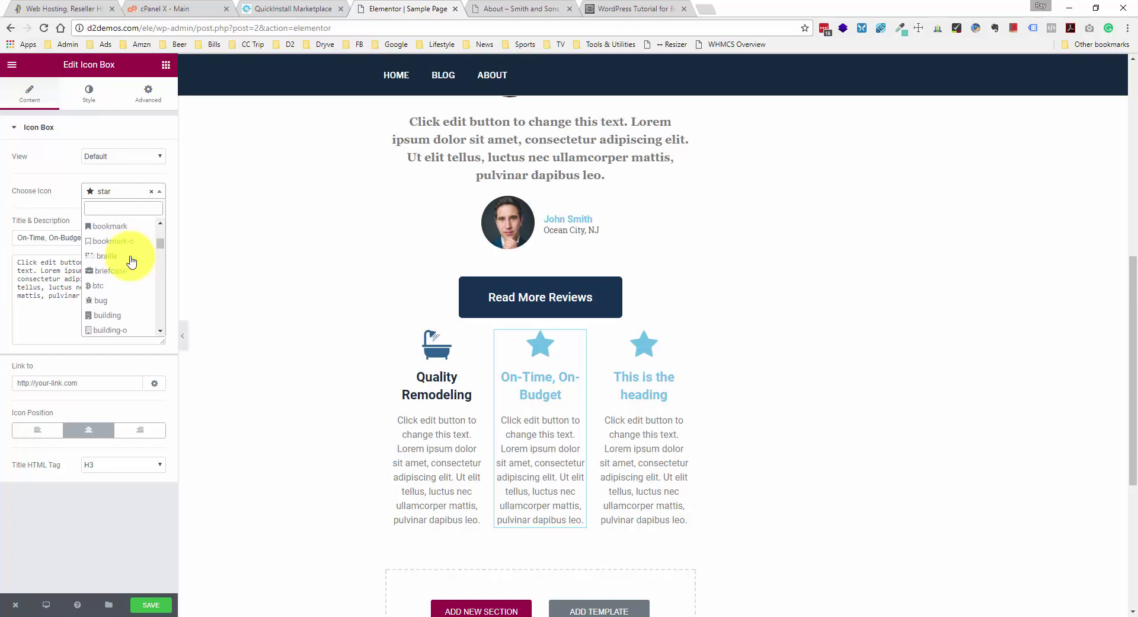
scroll(131, 261, down, 2)
scroll(131, 262, down, 2)
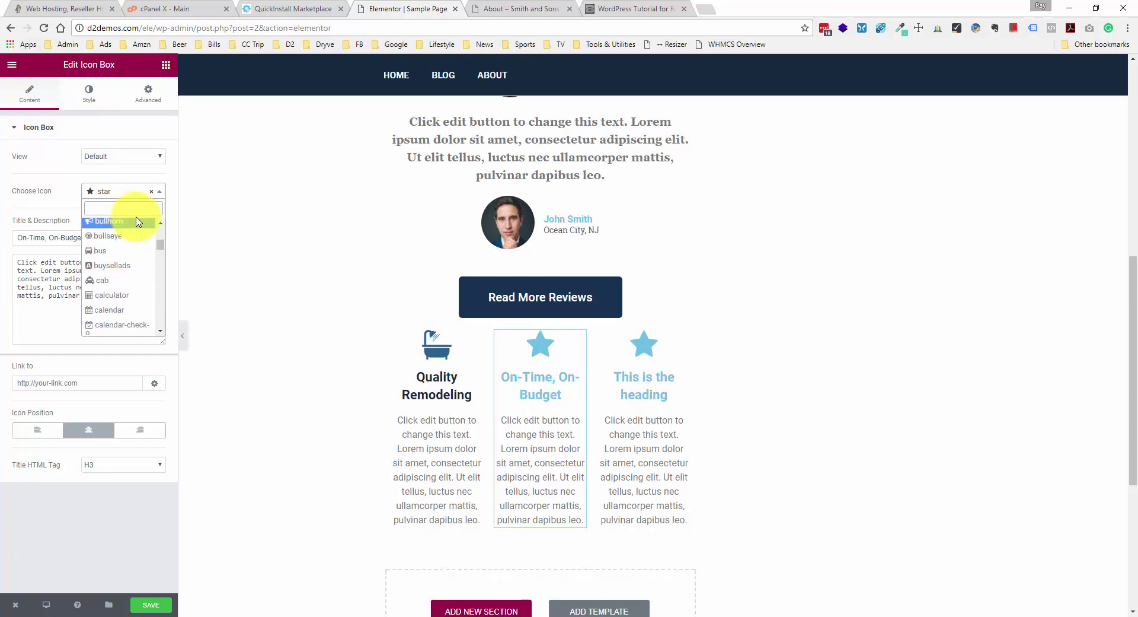
click(126, 310)
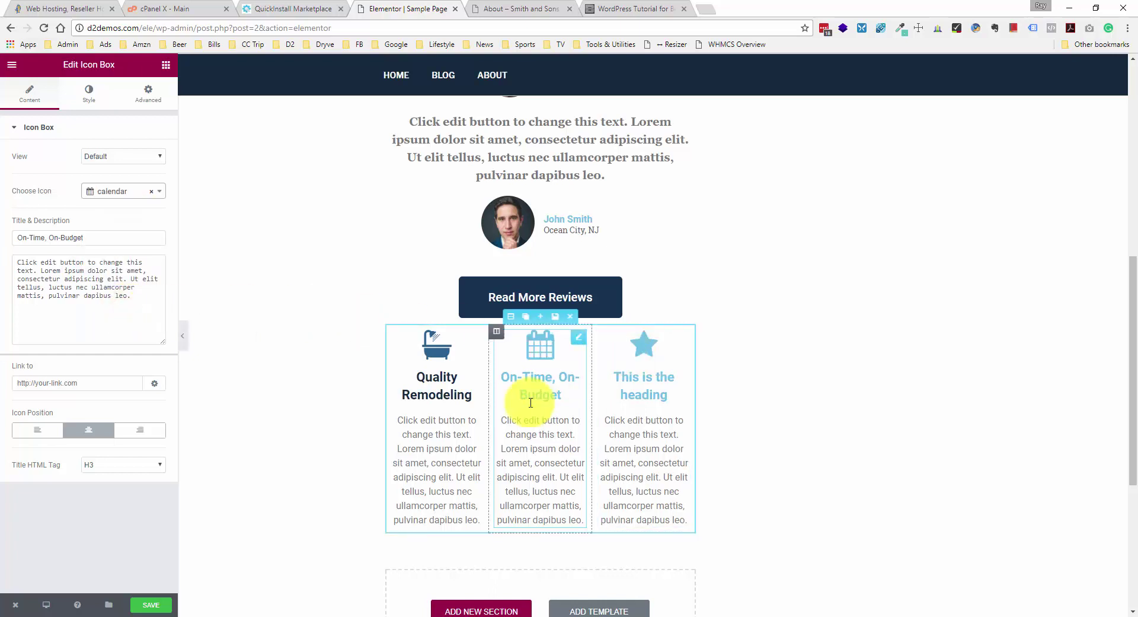
click(88, 100)
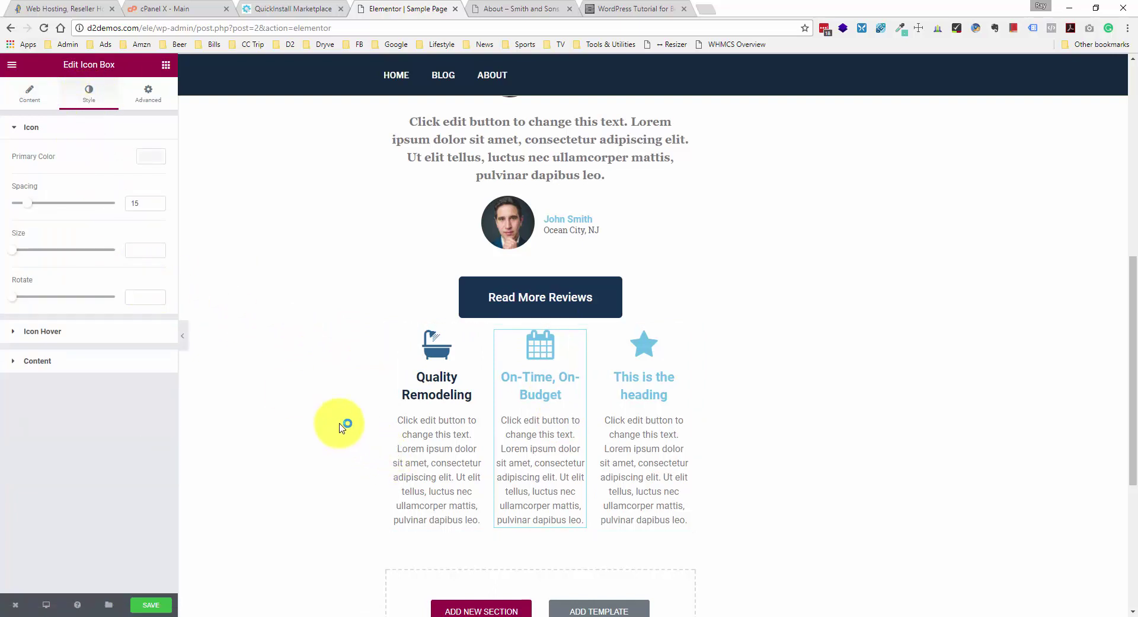
- Enter 333333 as the Quality Remodeling title colour in the Style tab
click(441, 395)
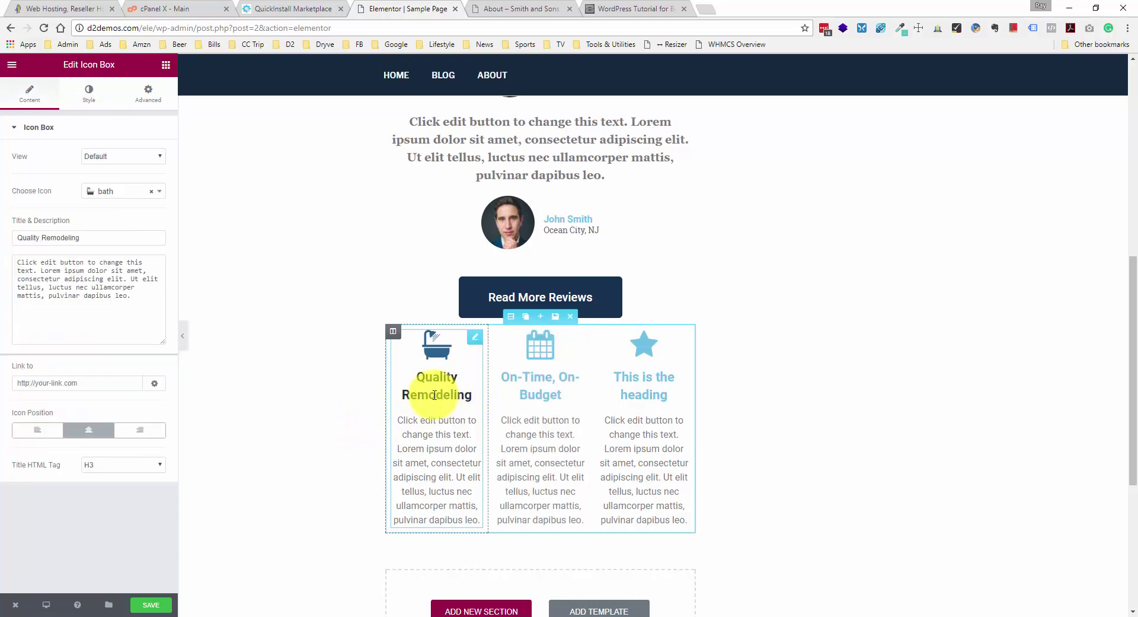
scroll(439, 352, up, 8)
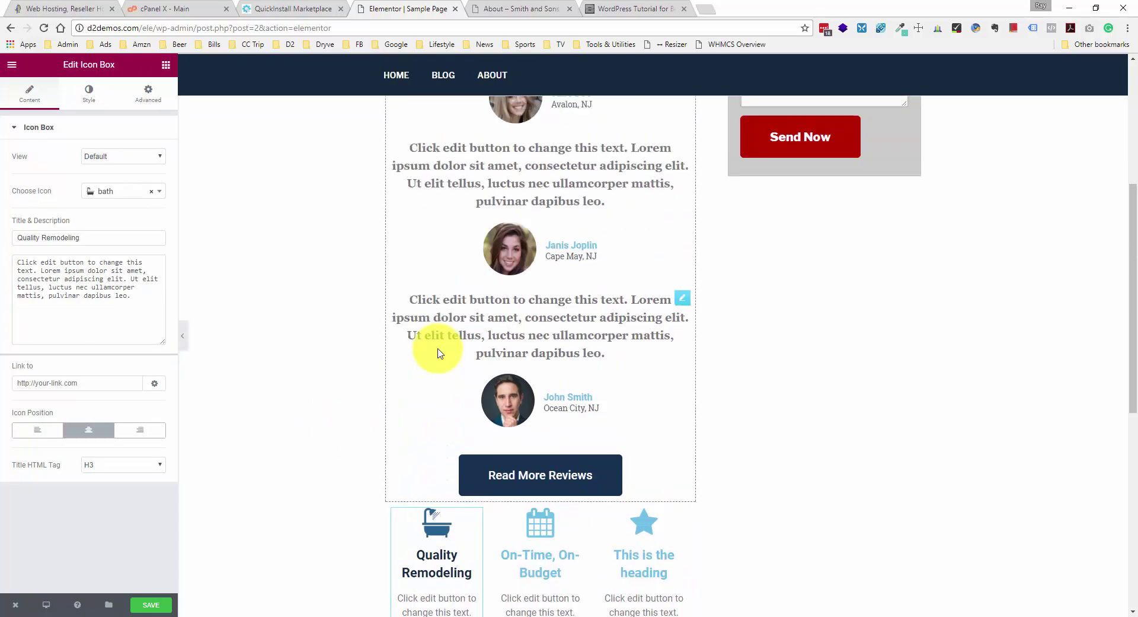
scroll(521, 281, down, 8)
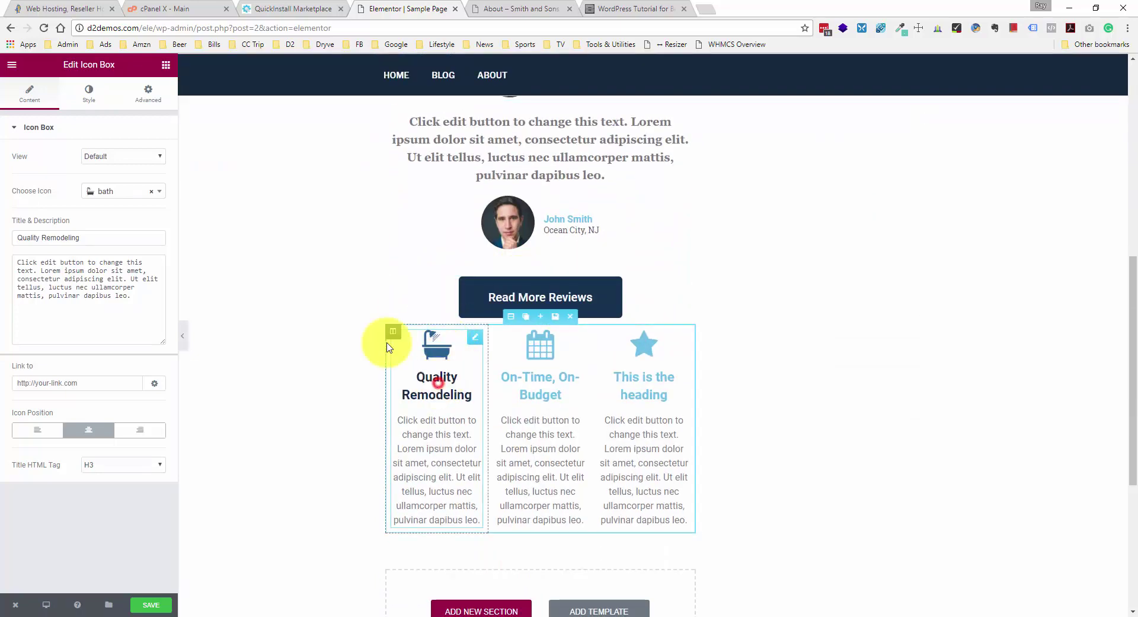
click(89, 90)
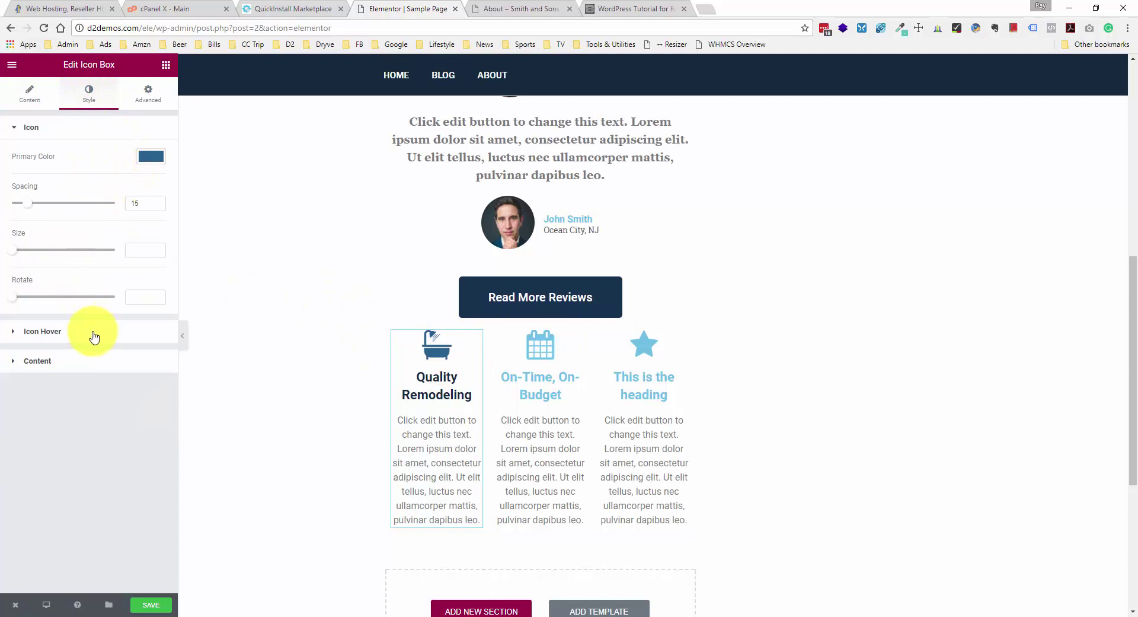
click(89, 360)
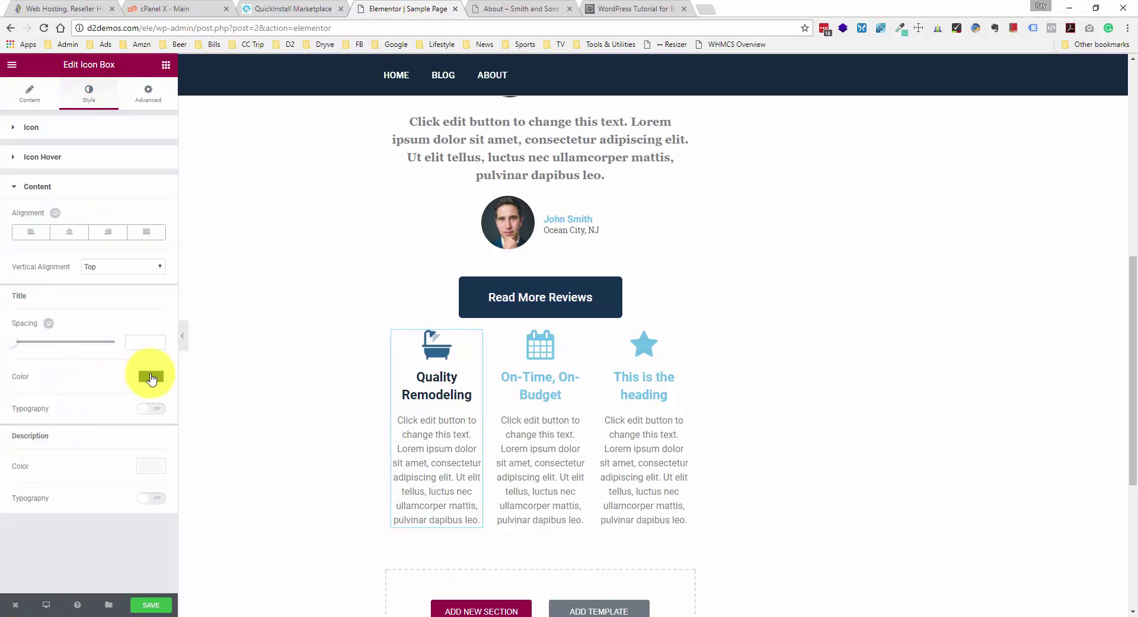
click(151, 376)
click(29, 374)
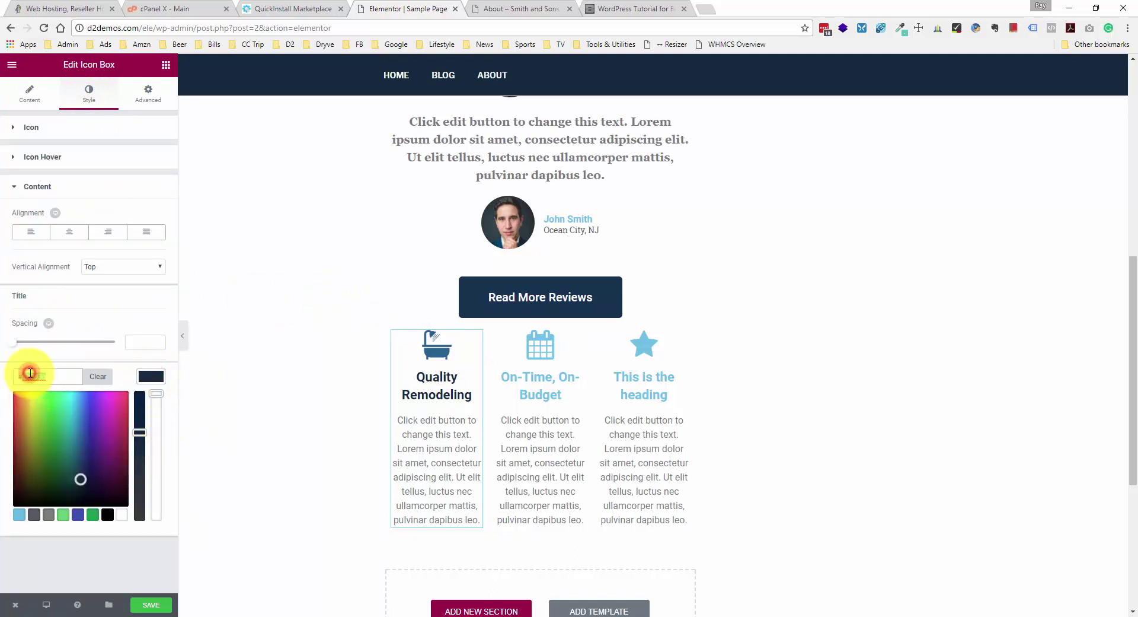
text(333333)
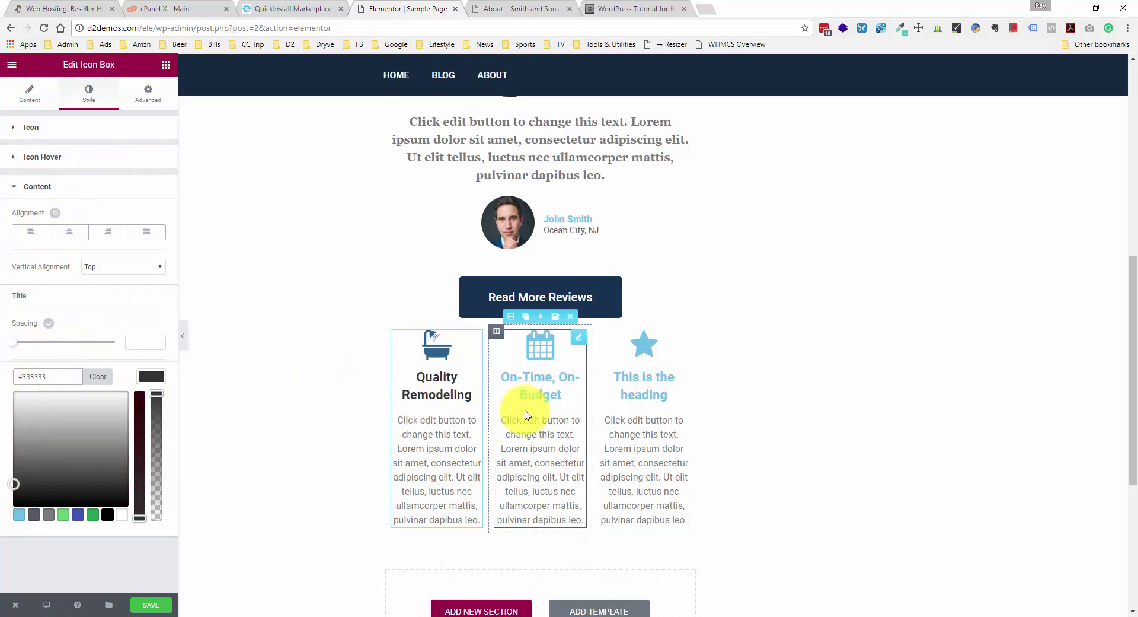
click(561, 391)
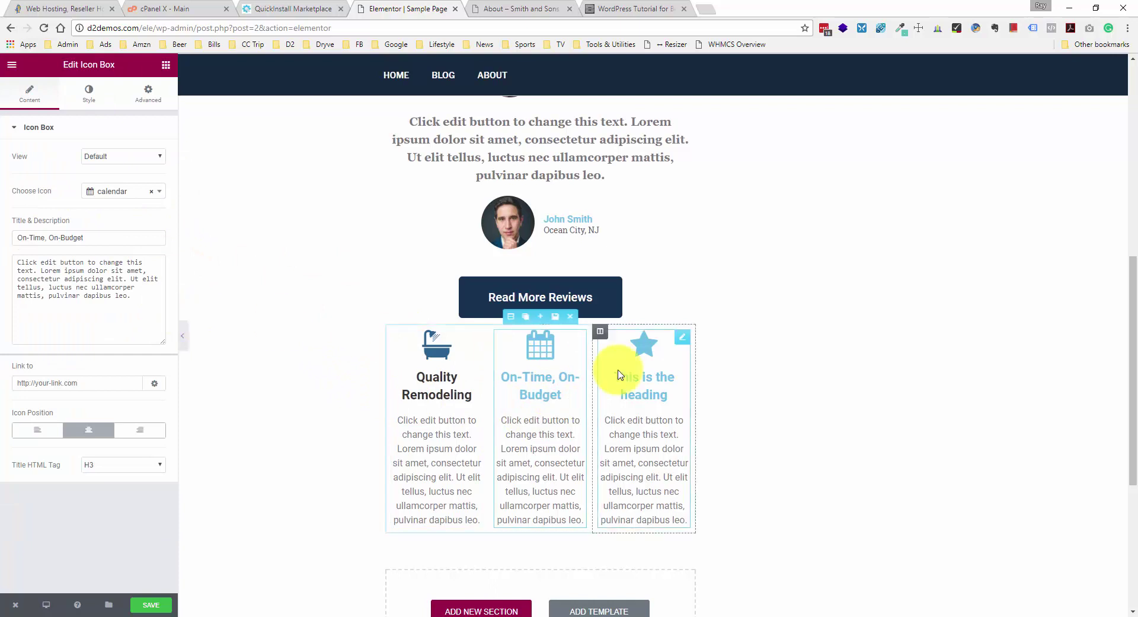
click(90, 102)
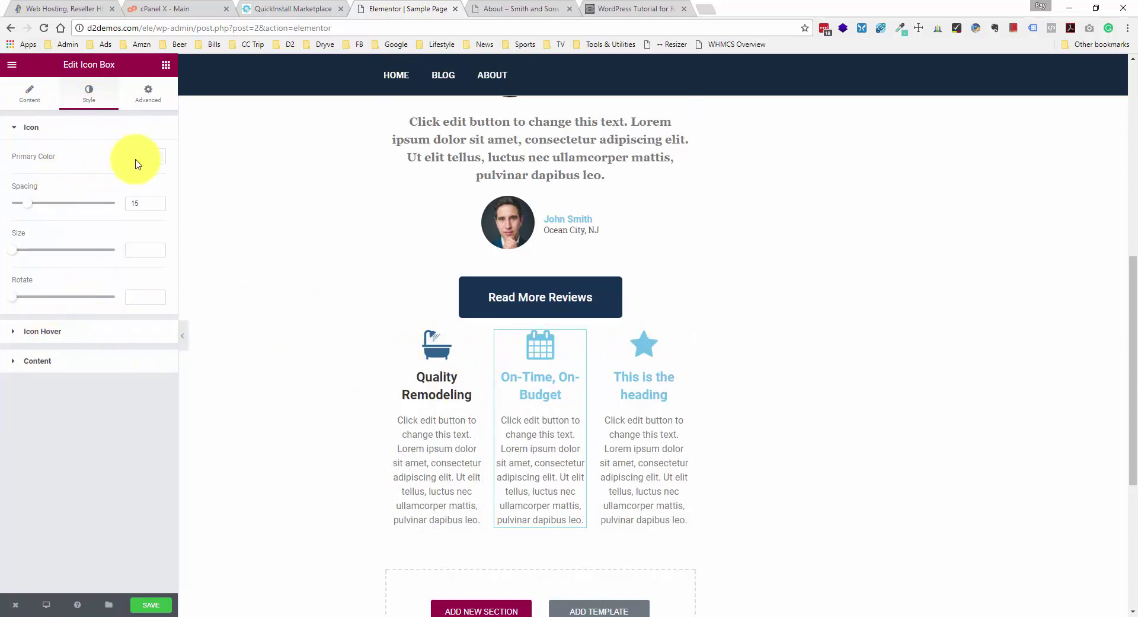
- Paste blue #2a628f as the calendar icon's primary colour
click(153, 157)
click(59, 163)
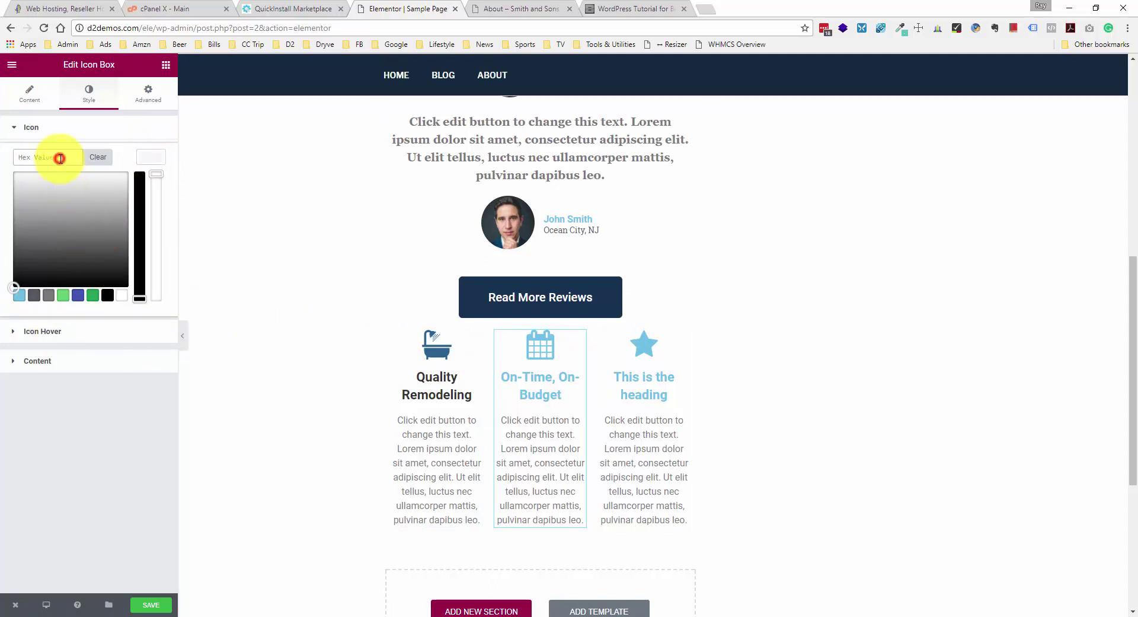
text(#2a628f)
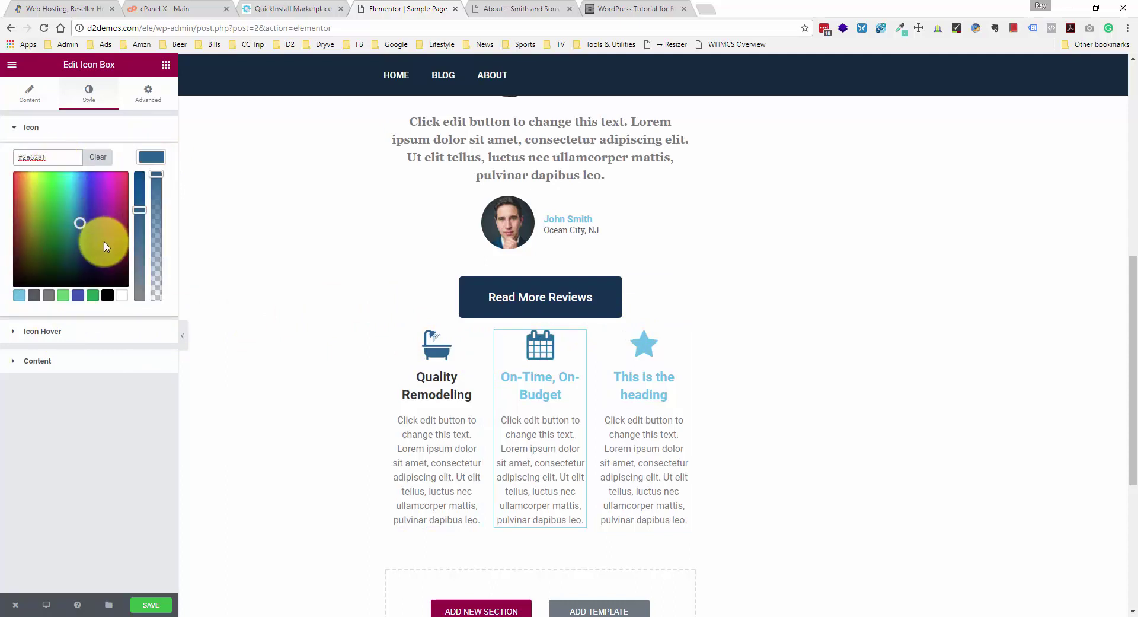
click(105, 396)
- Set the On-Time, On-Budget title colour to dark grey #333333
click(68, 359)
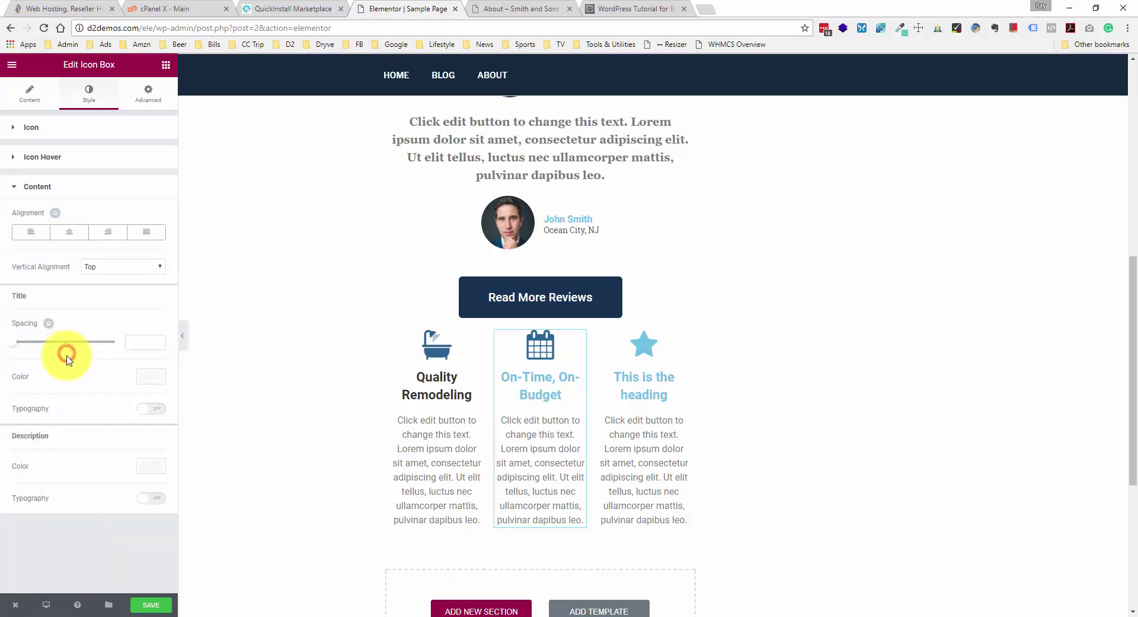
click(151, 376)
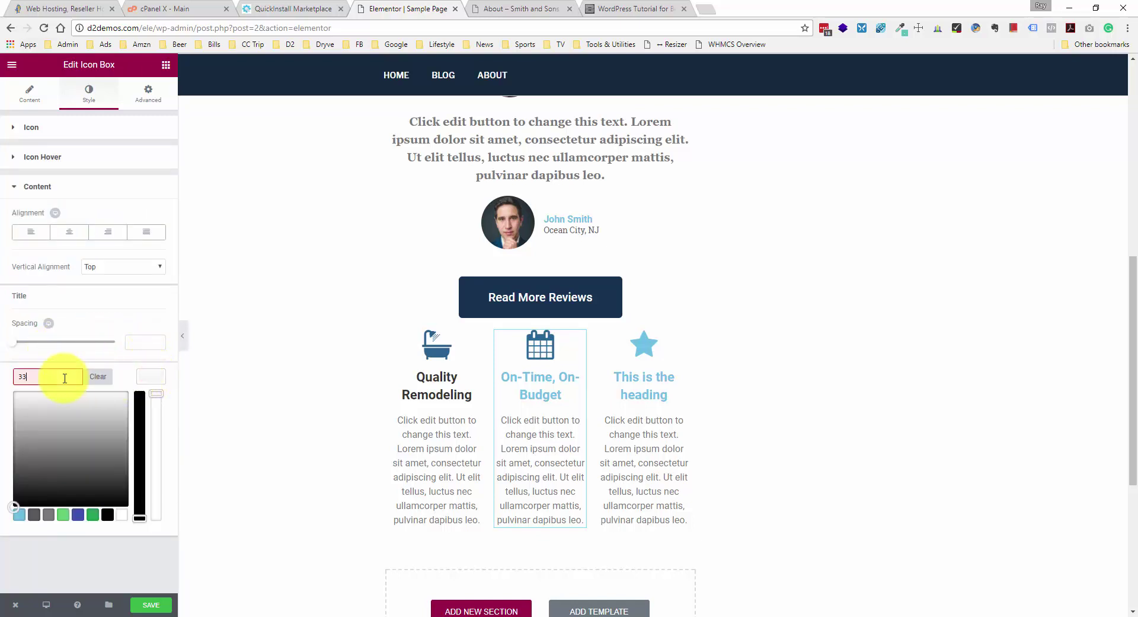
click(67, 415)
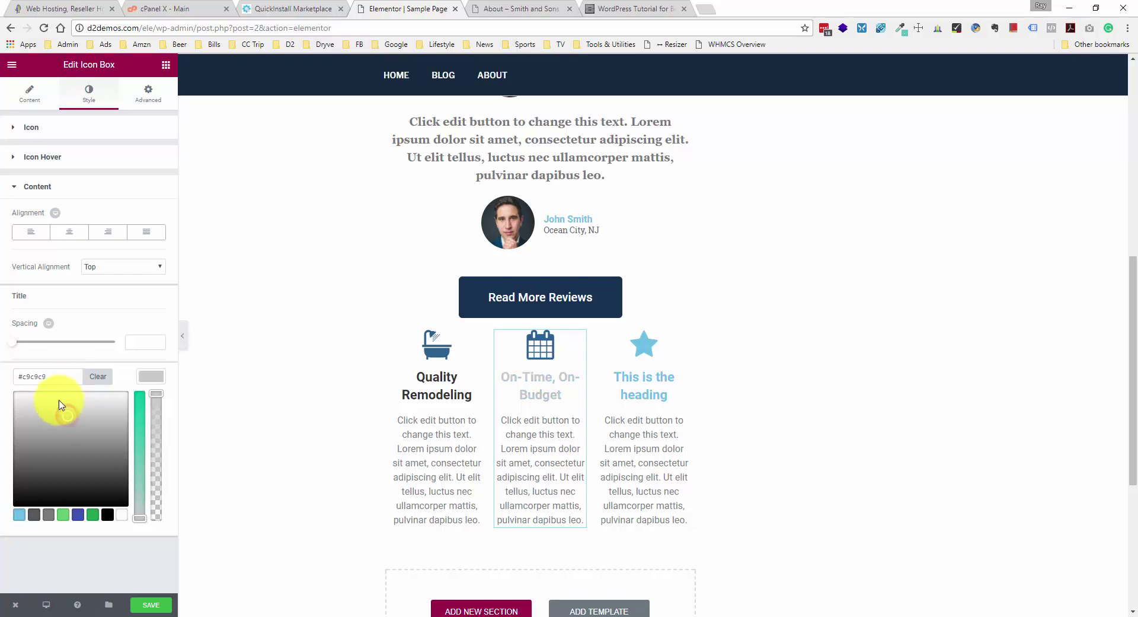
click(35, 373)
text(#333333)
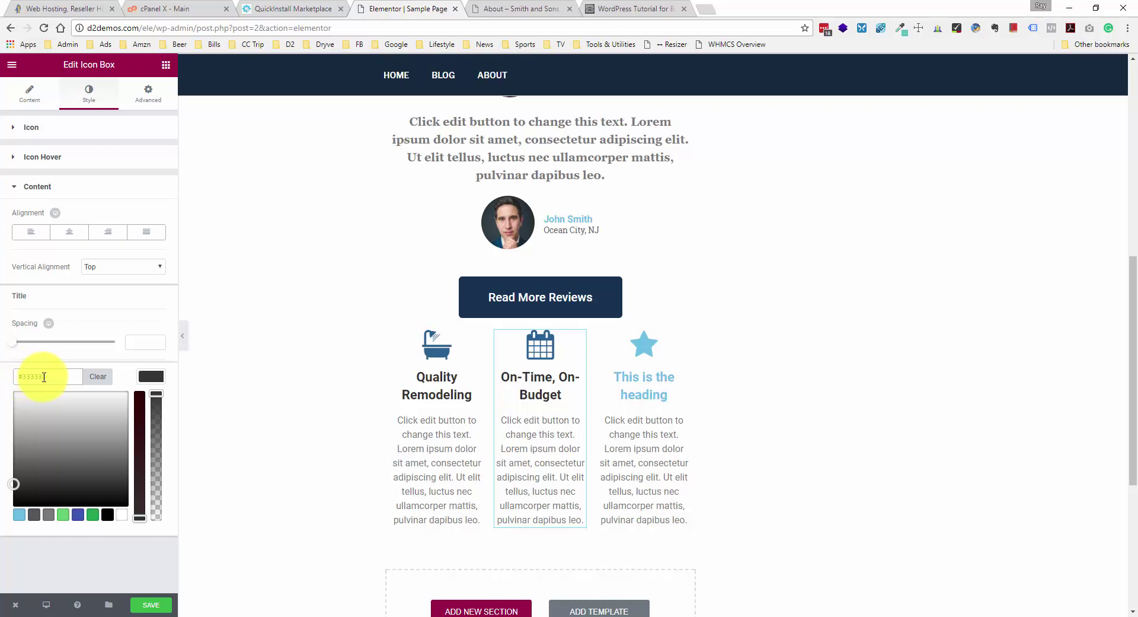
click(608, 374)
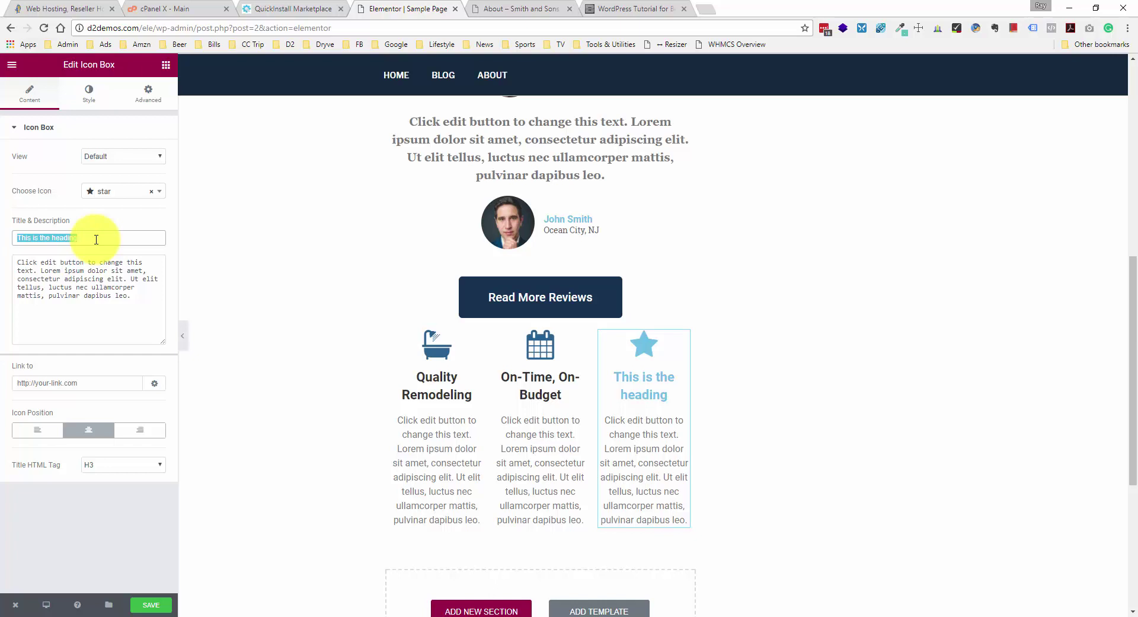
- Title the third box '5-Star Reviews' and colour its star blue #2a628f
text(-Star Reviews)
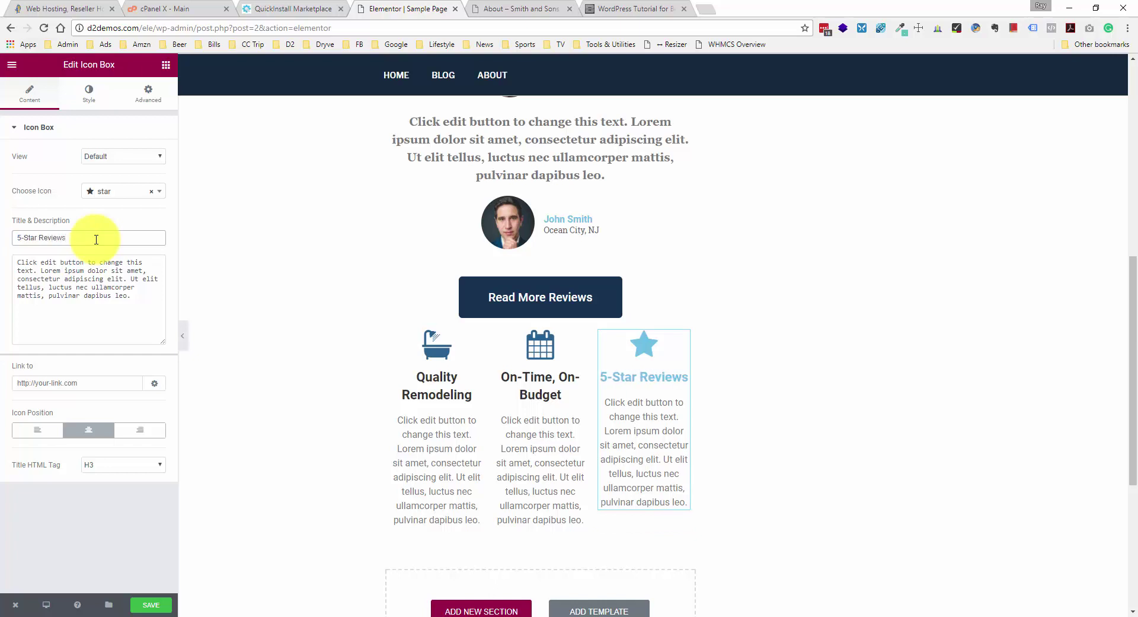
click(93, 98)
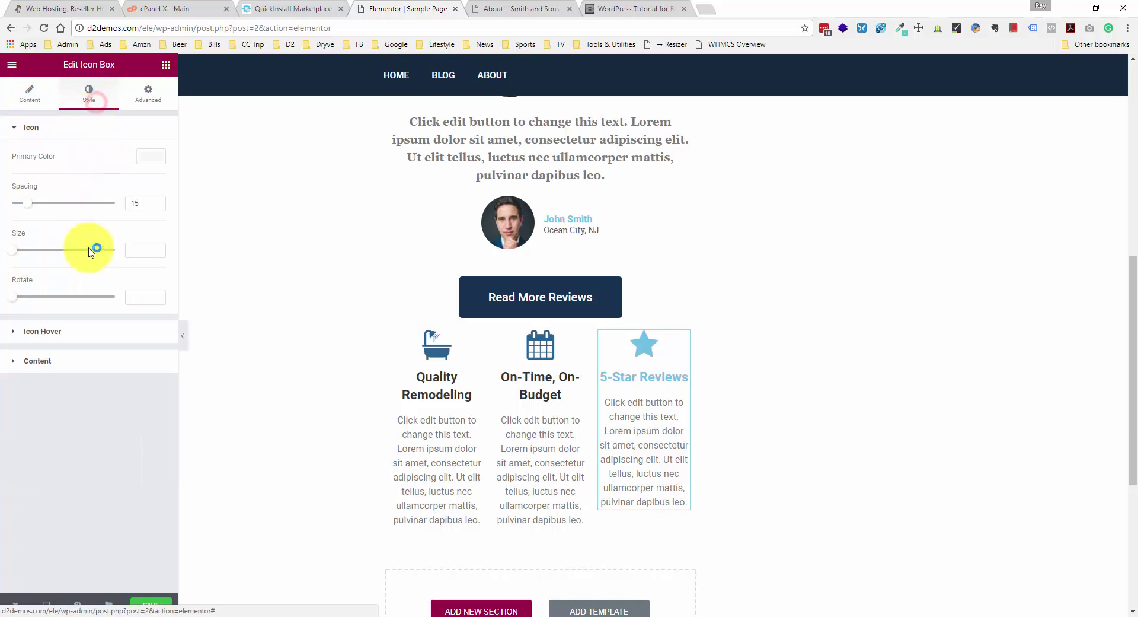
click(145, 156)
text(#2a628f)
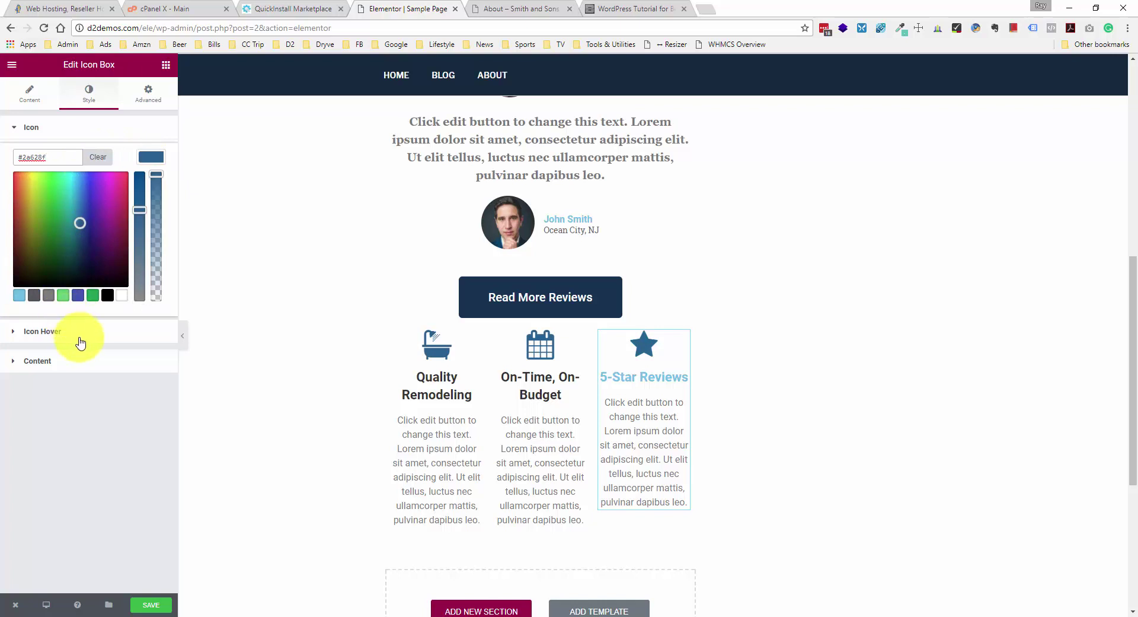
- Set the 5-Star Reviews title colour to dark grey #333333
click(38, 361)
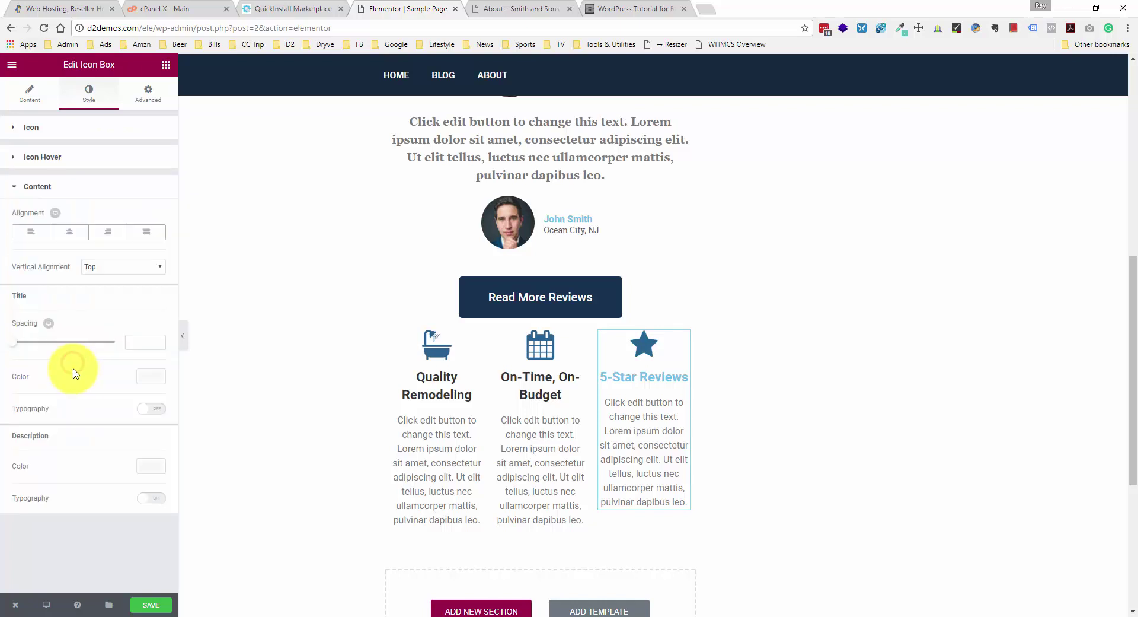
click(150, 375)
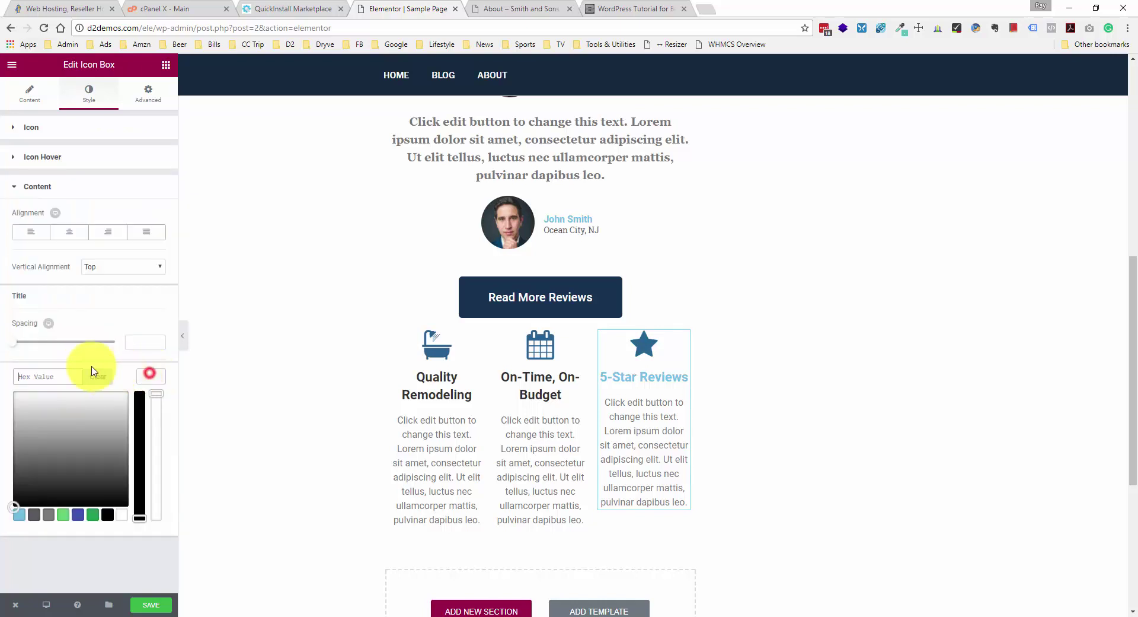
click(57, 380)
text(333333)
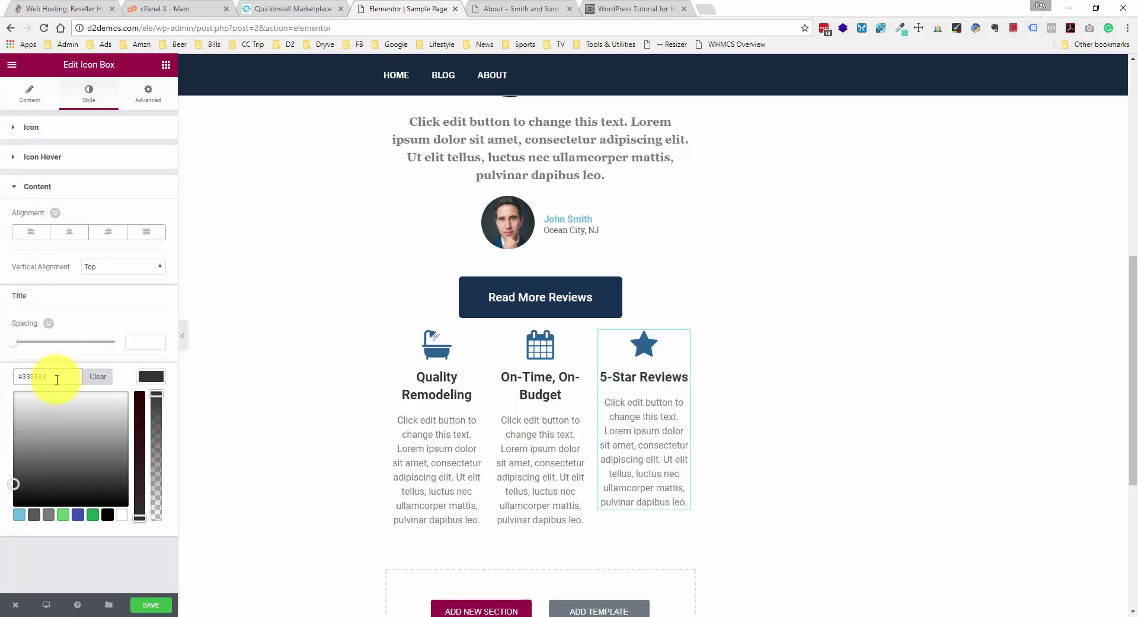
click(139, 560)
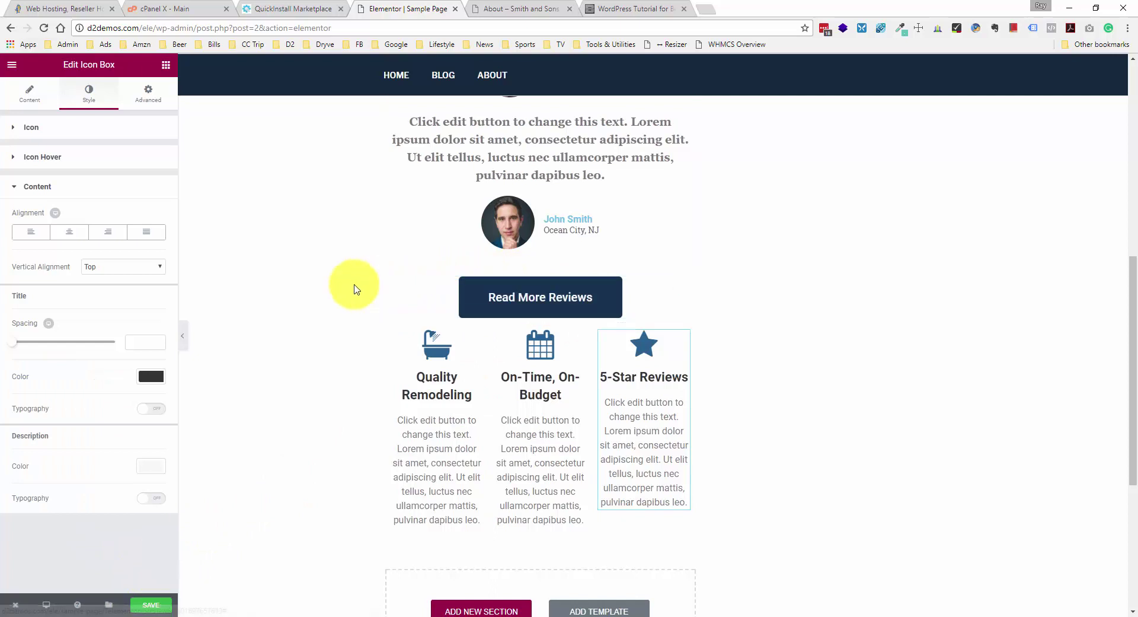
scroll(355, 289, up, 1)
scroll(354, 288, down, 1)
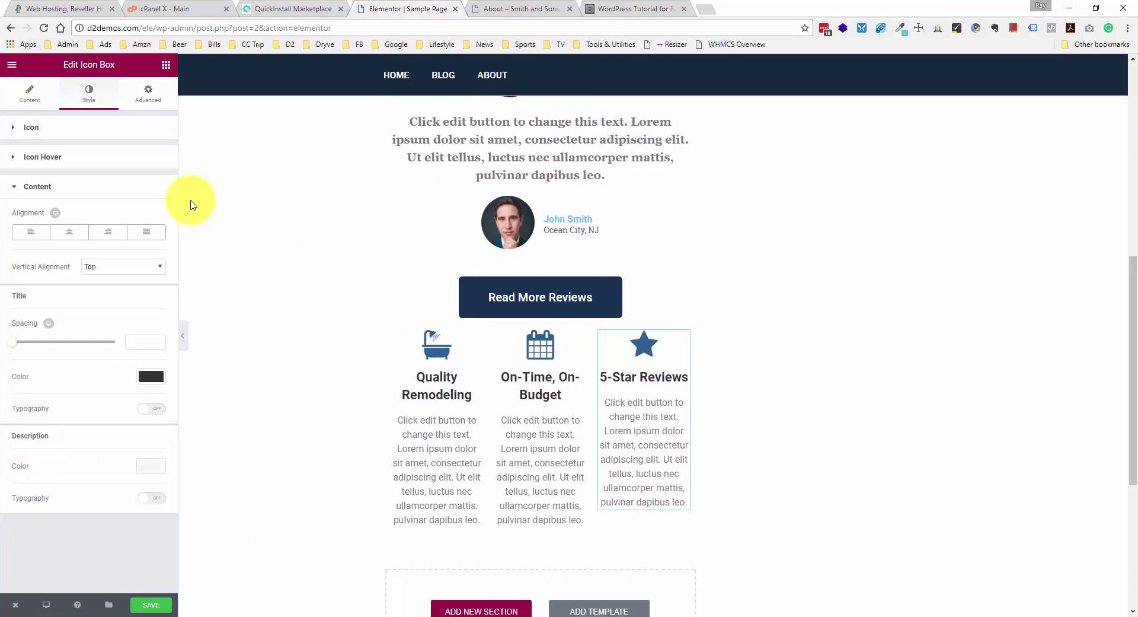
- Try dropping a Heading widget onto the page below the icon boxes
click(168, 65)
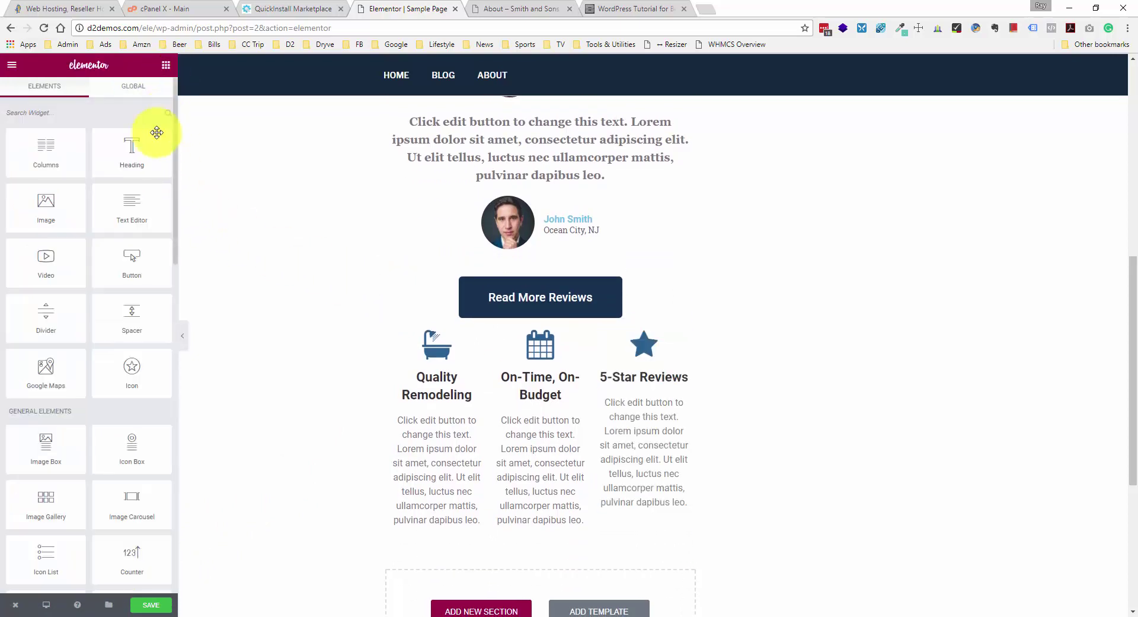
drag(131, 151, 149, 172)
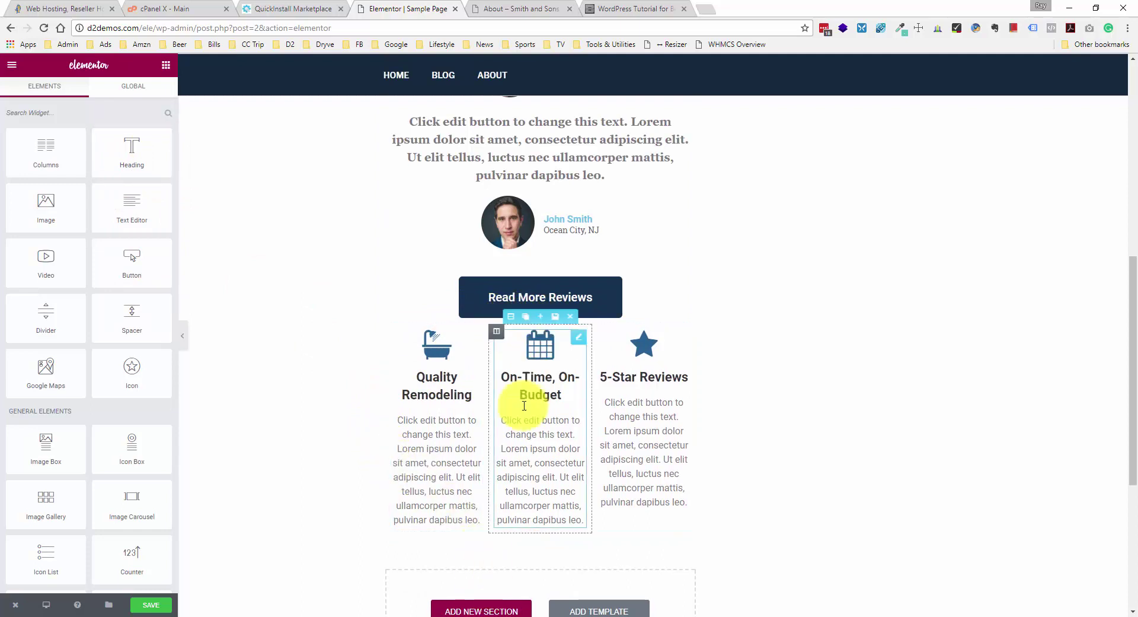
scroll(470, 413, down, 1)
mouse_move(145, 145)
mouse_down()
mouse_move(538, 226)
mouse_move(539, 254)
mouse_move(190, 190)
mouse_move(140, 157)
mouse_up()
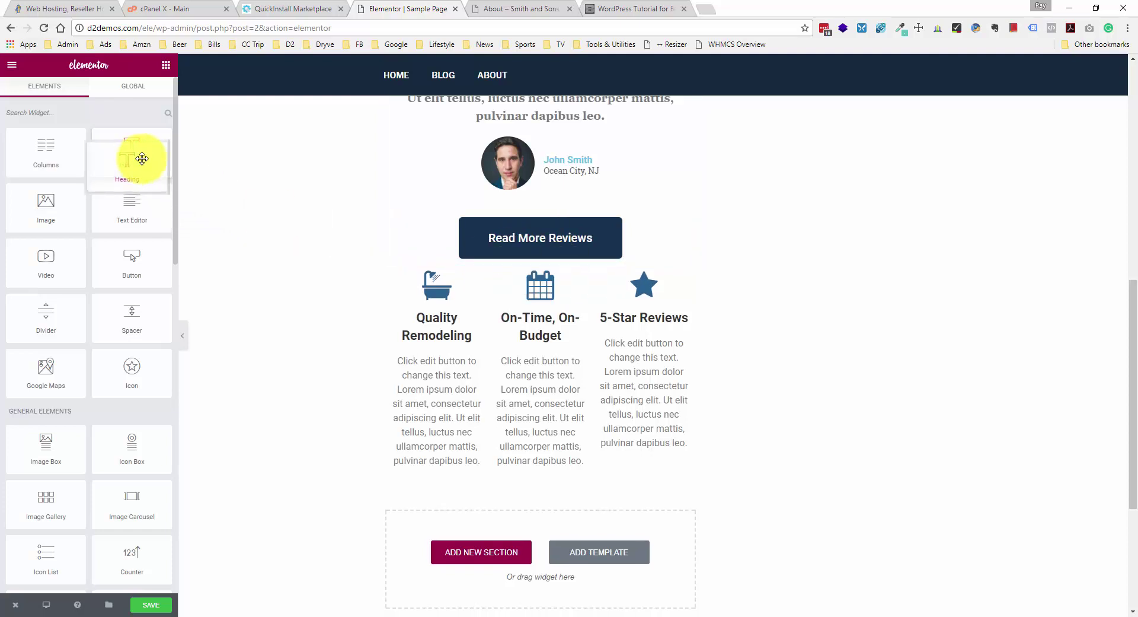
- Add an empty single-column section above the icon boxes and drop a Heading widget into it
click(438, 552)
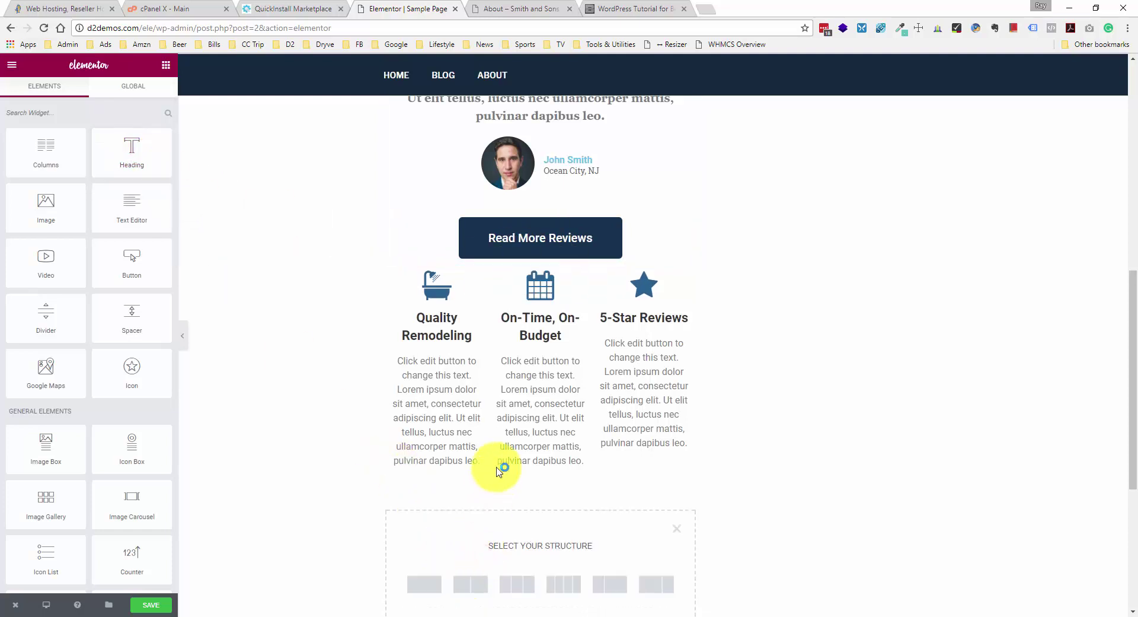
scroll(491, 478, down, 1)
click(433, 521)
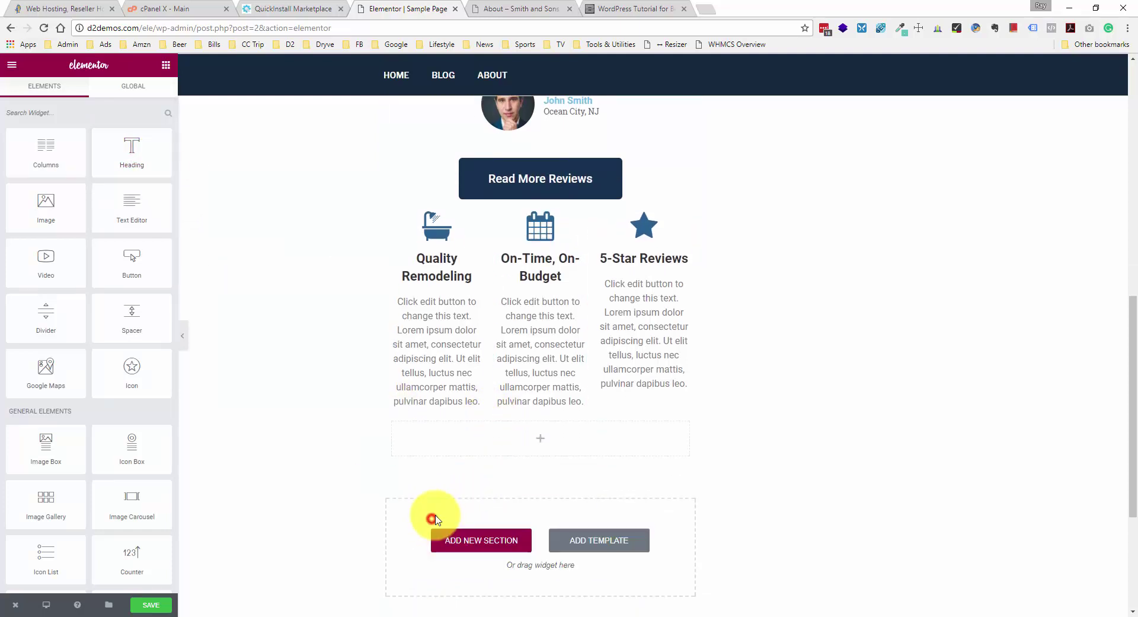
click(498, 434)
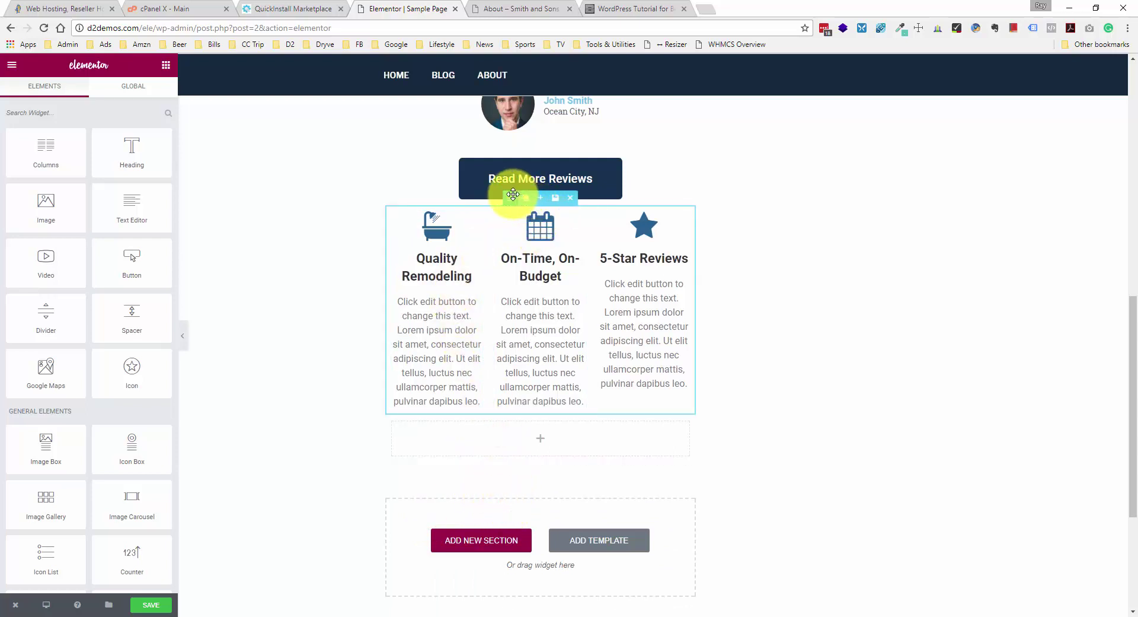
drag(514, 195, 491, 280)
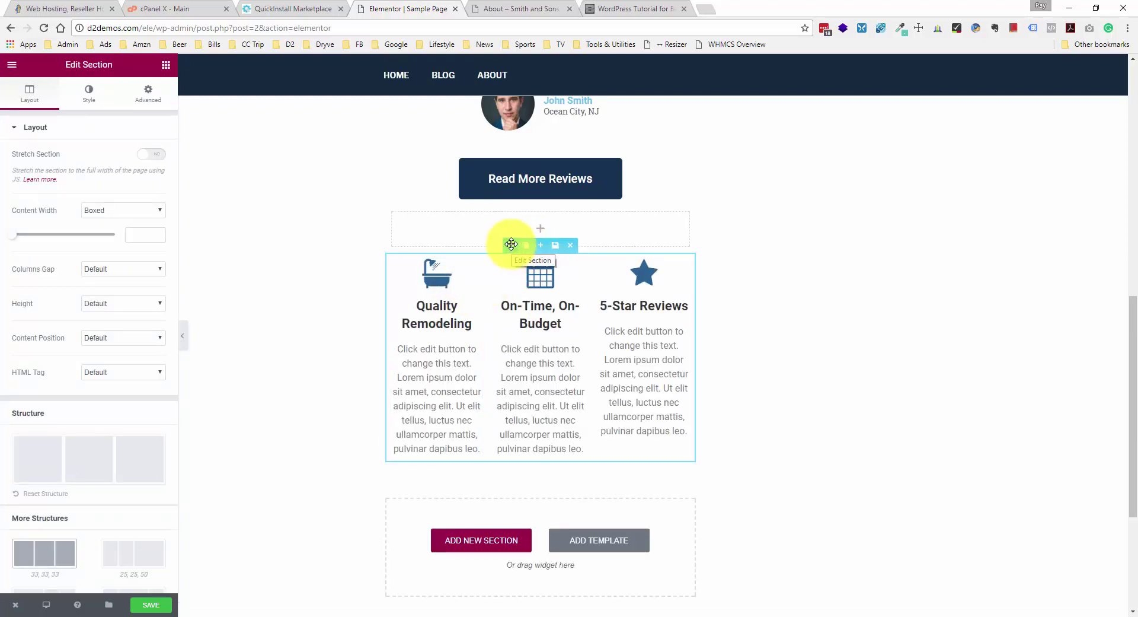
click(165, 64)
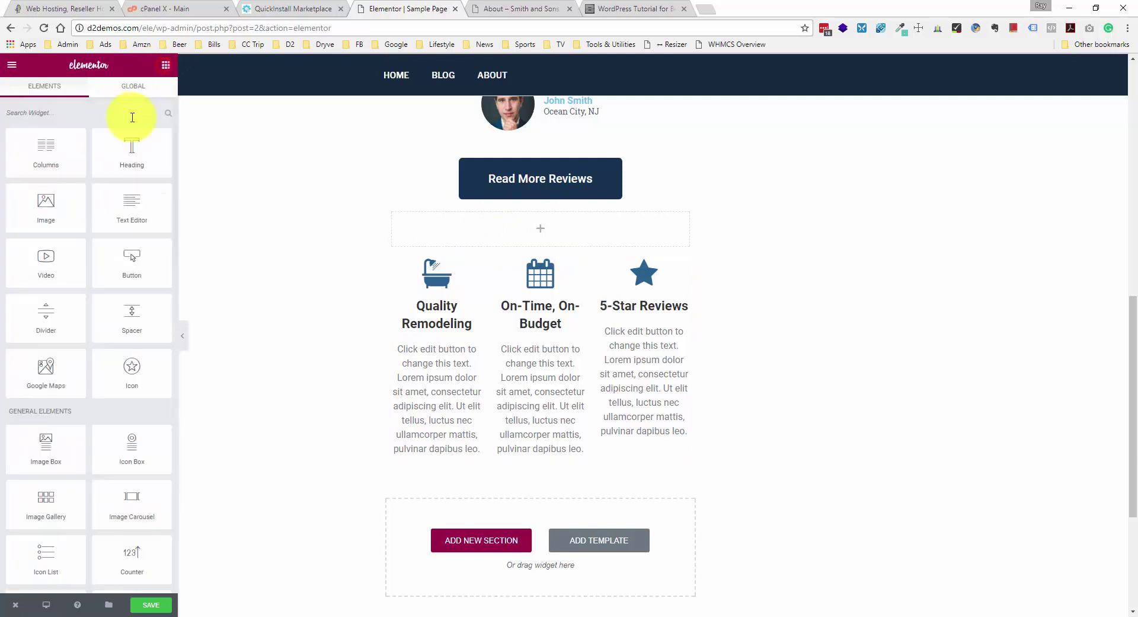
drag(126, 153, 471, 231)
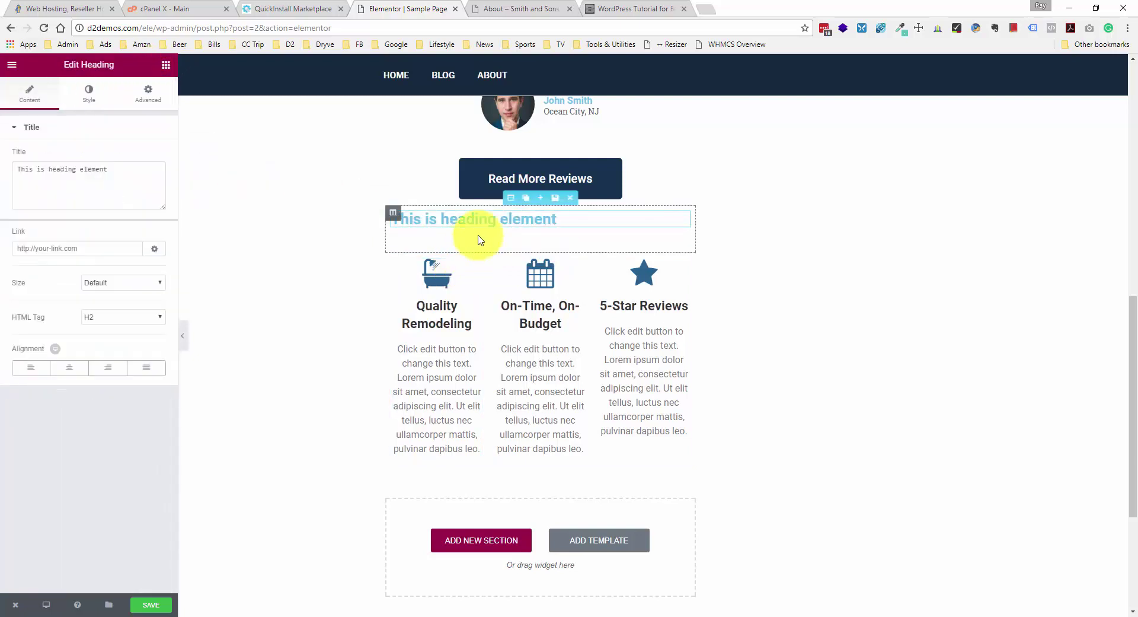
- Change the heading title to 'Why Choose Us?' and centre it
click(515, 218)
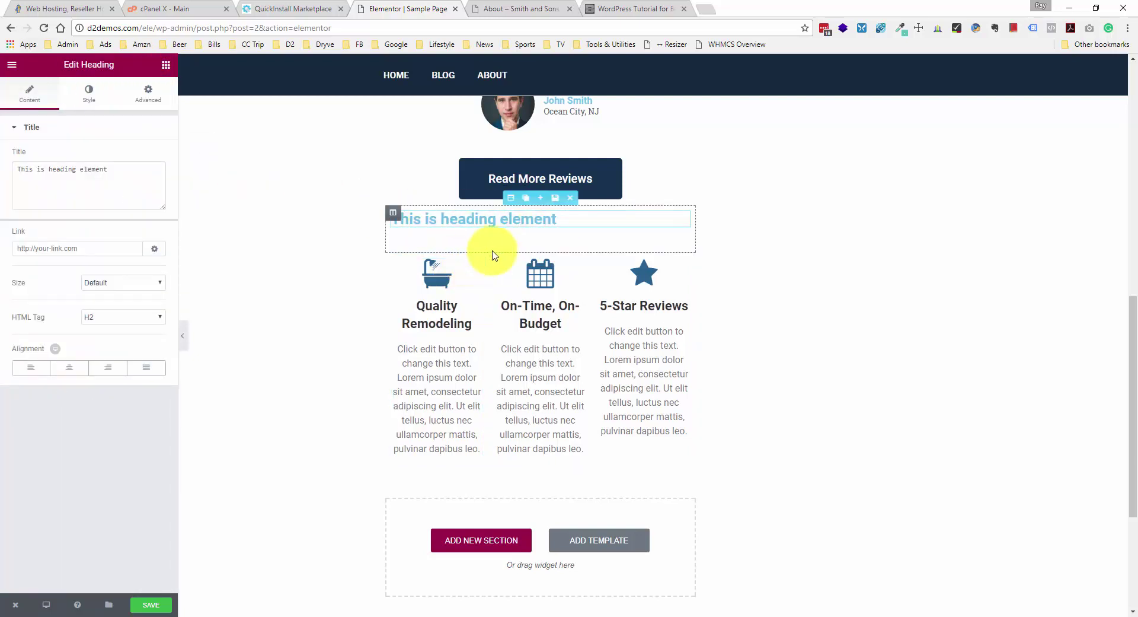
mouse_move(508, 244)
mouse_down()
mouse_move(507, 226)
mouse_move(494, 253)
mouse_up()
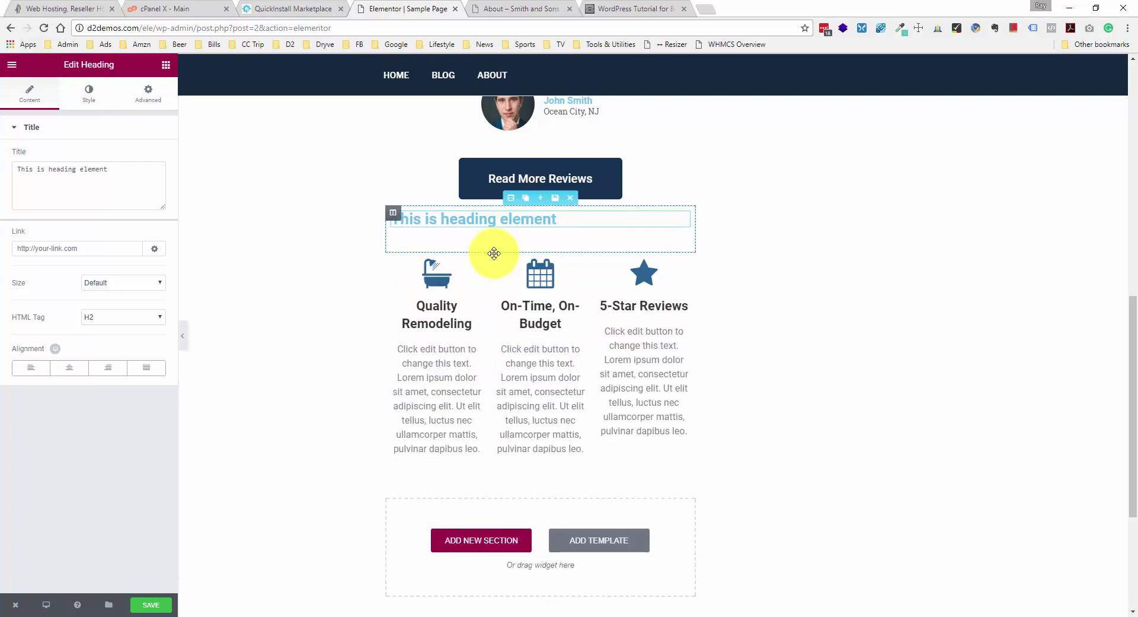
click(532, 221)
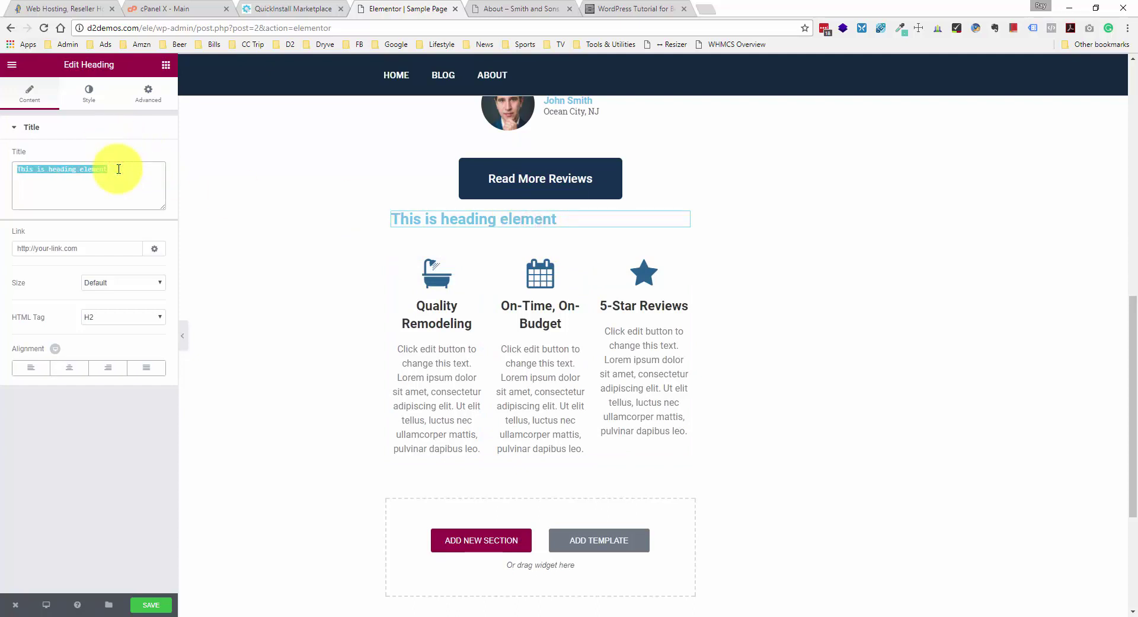
text(Why Choose Us?)
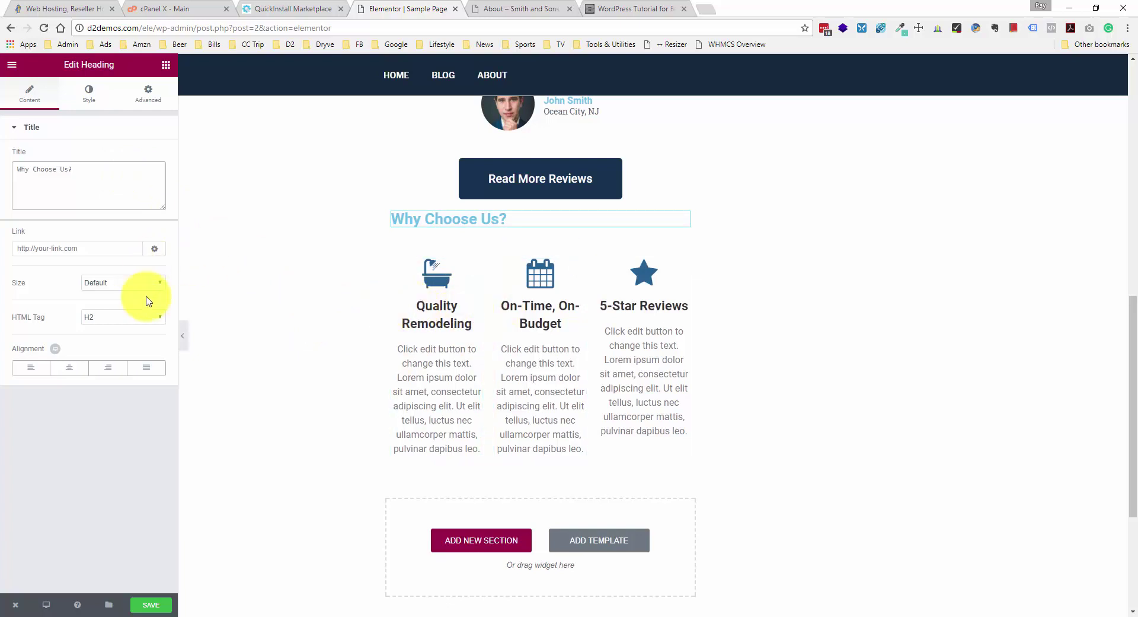
click(69, 367)
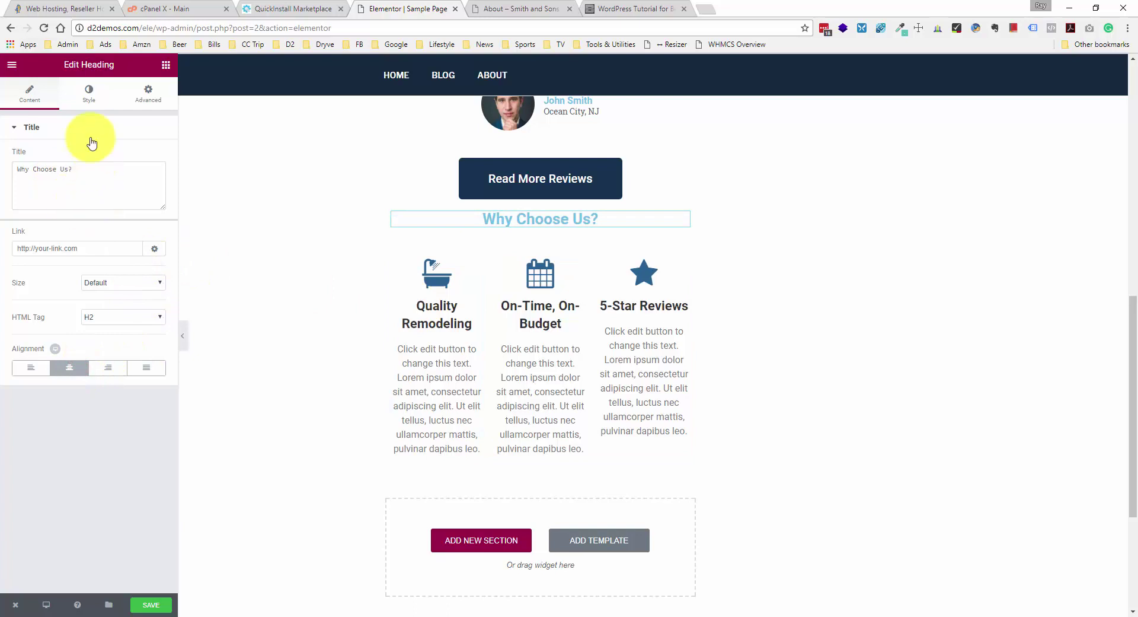
- Set the heading text colour to #333333 and save the page
click(153, 102)
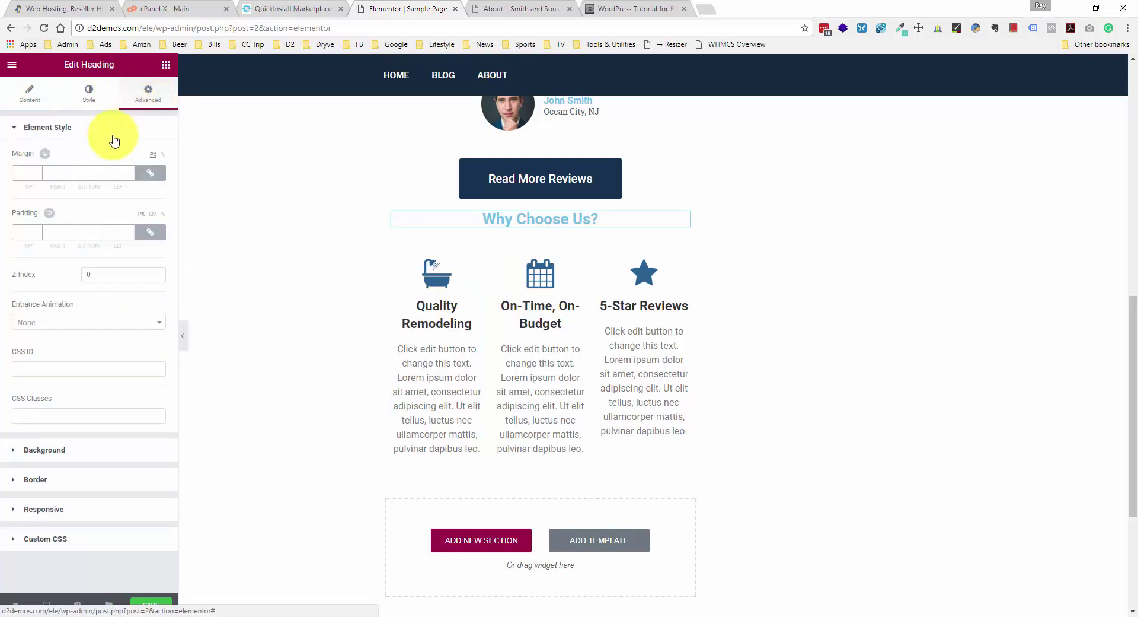
click(92, 95)
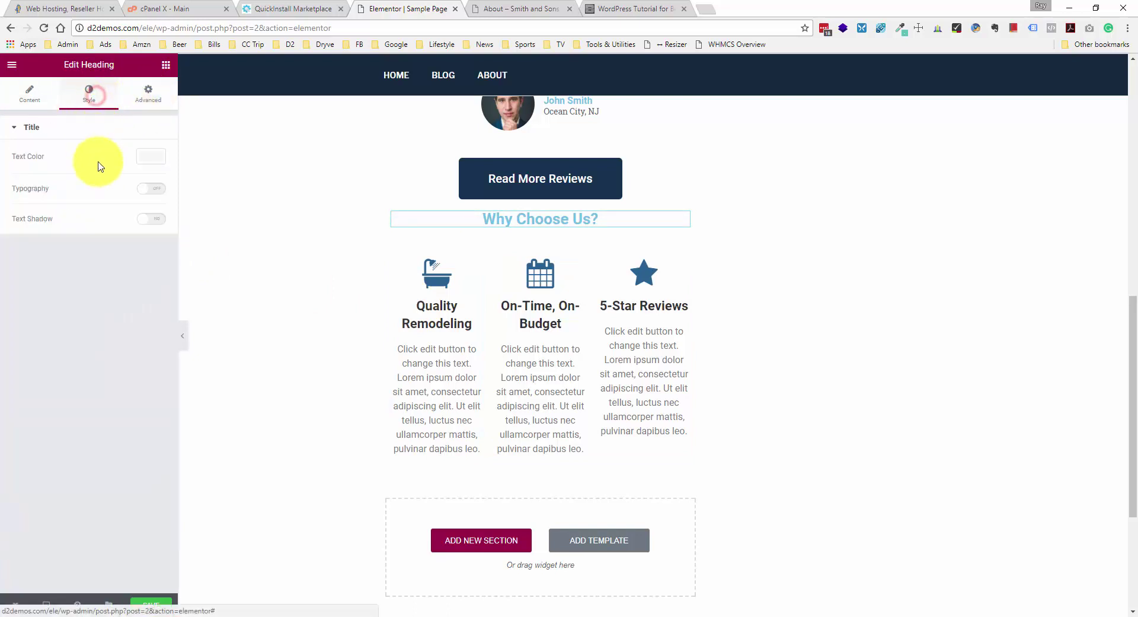
click(166, 156)
text(33)
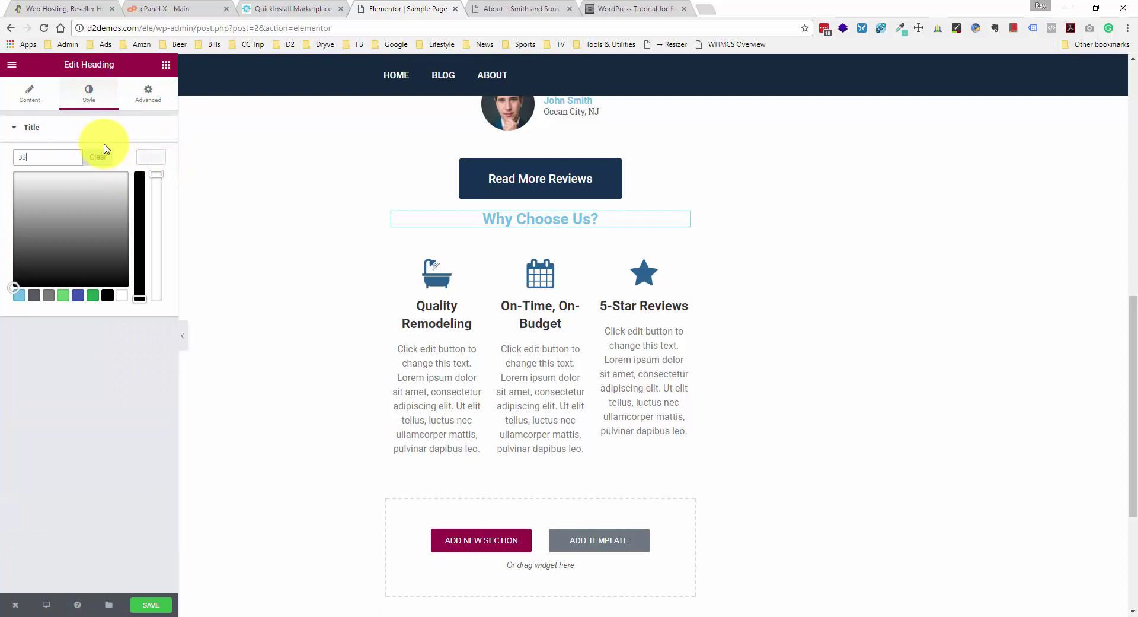
text(3)
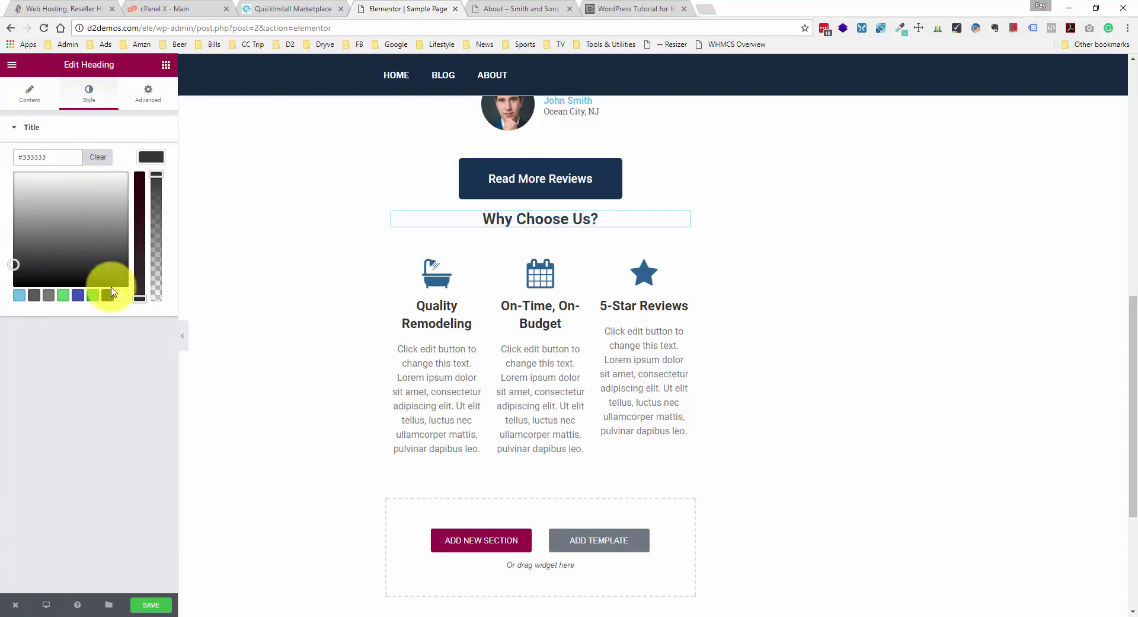
click(112, 371)
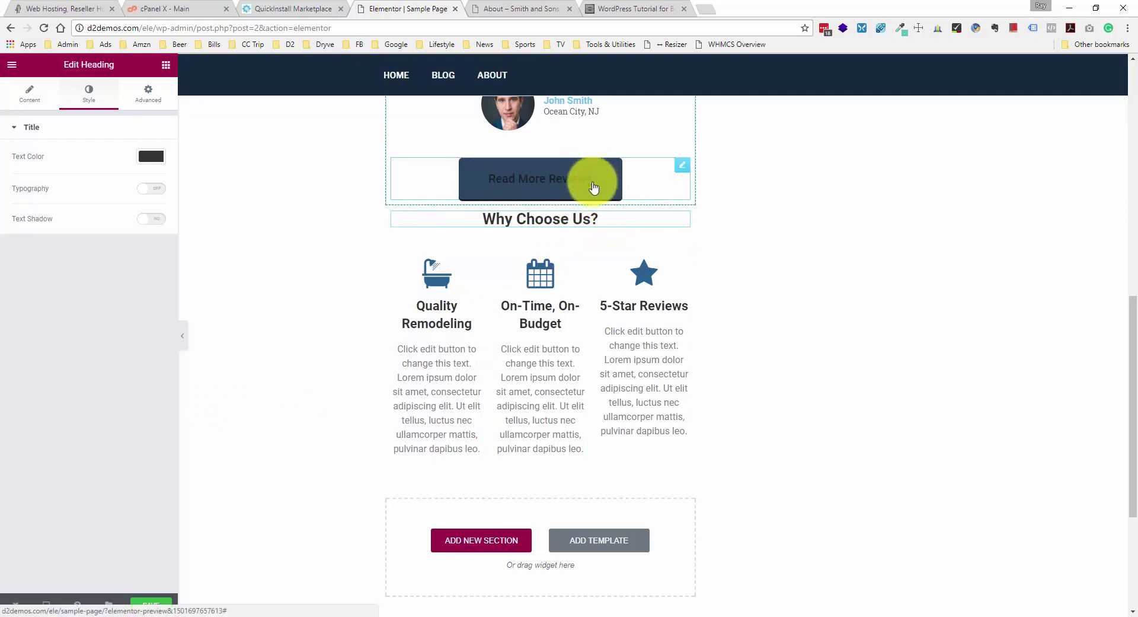
click(153, 604)
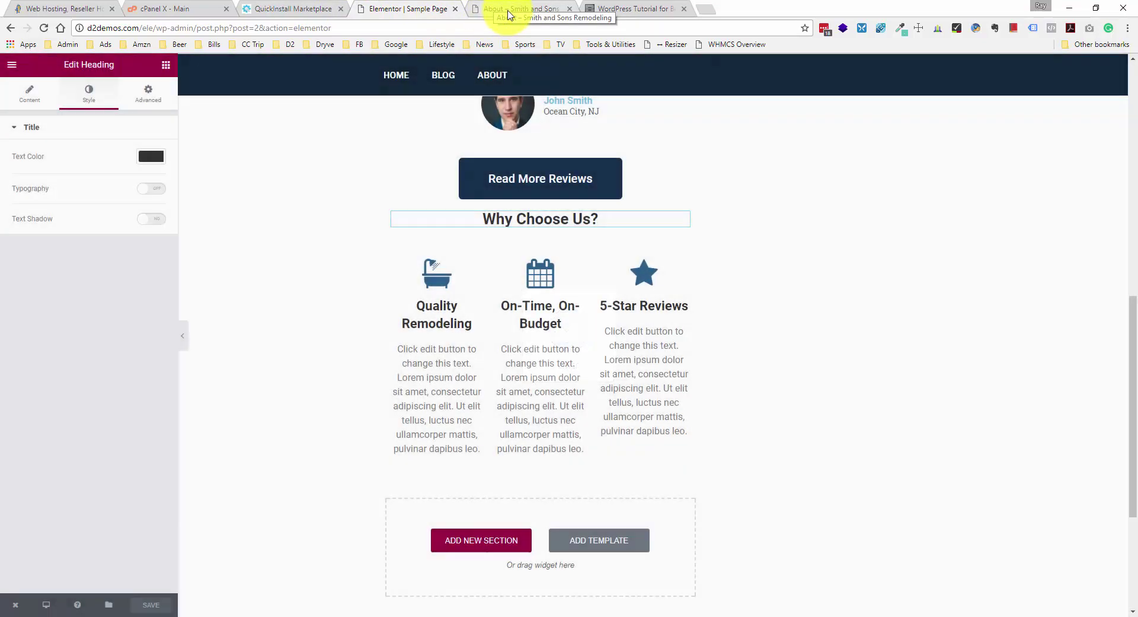
click(503, 10)
- Reload the live About page and scroll to check the Why Choose Us? heading and icon boxes
right_click(168, 209)
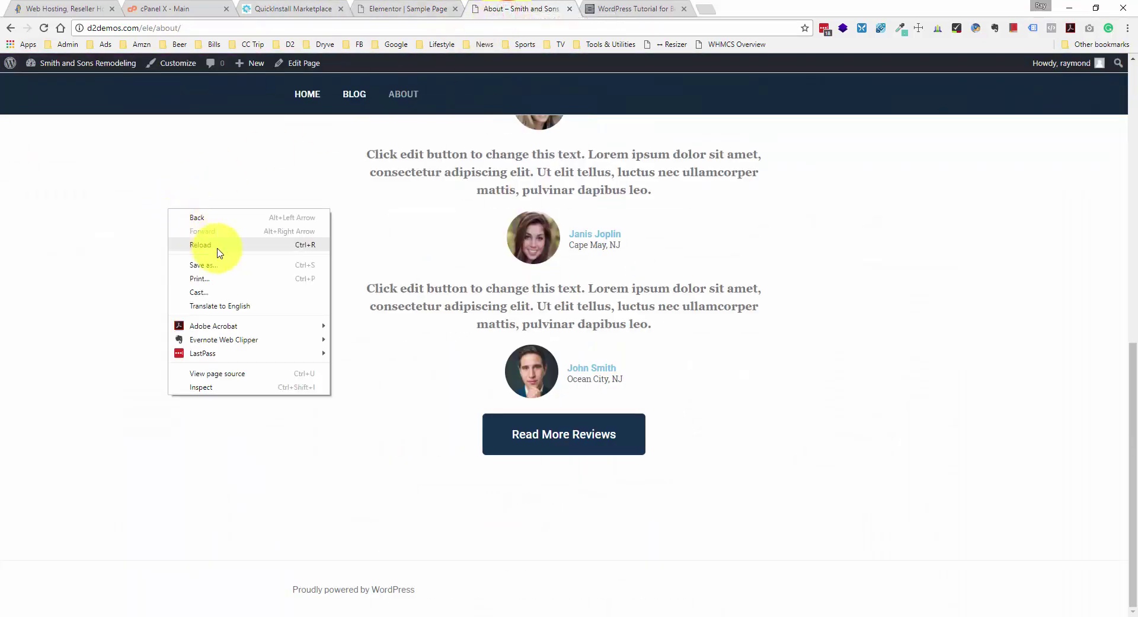
click(218, 249)
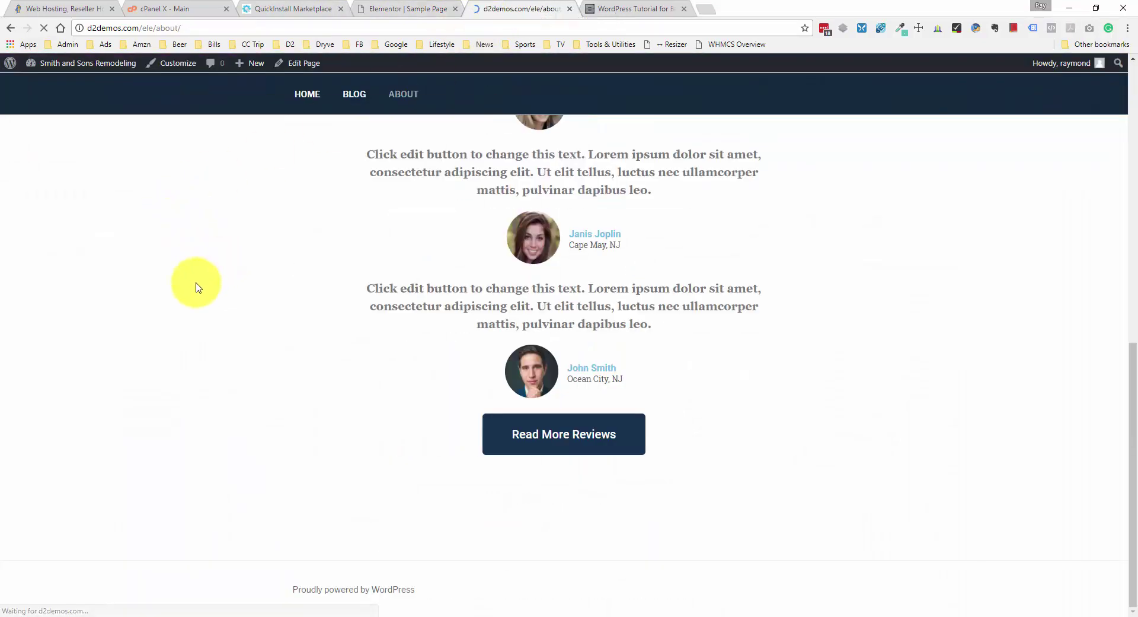
scroll(199, 285, down, 3)
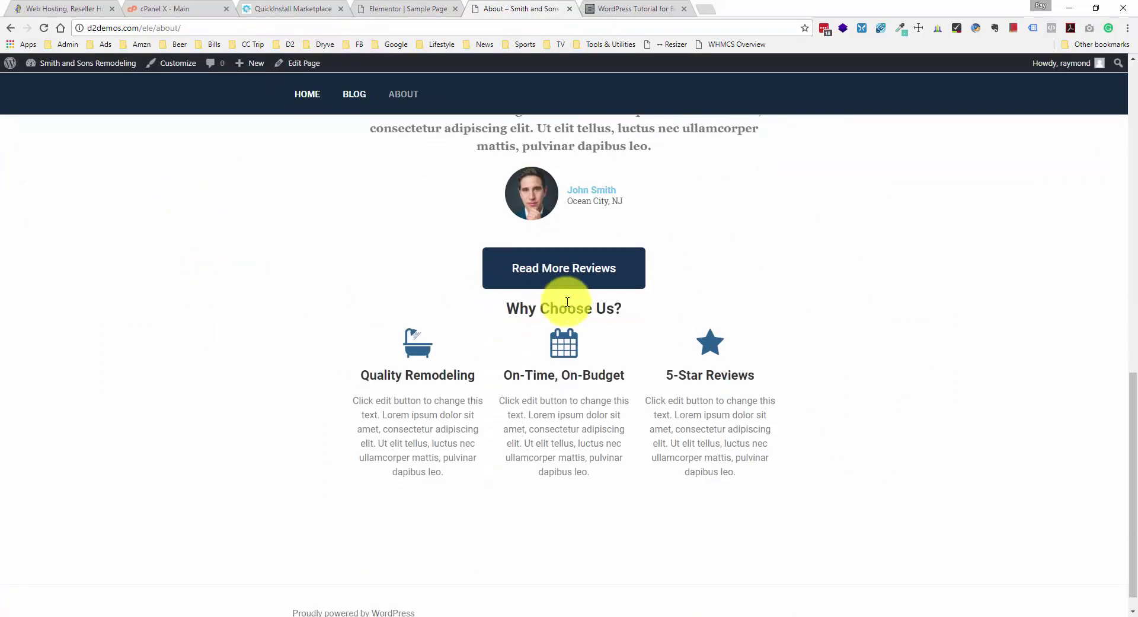
scroll(545, 302, down, 1)
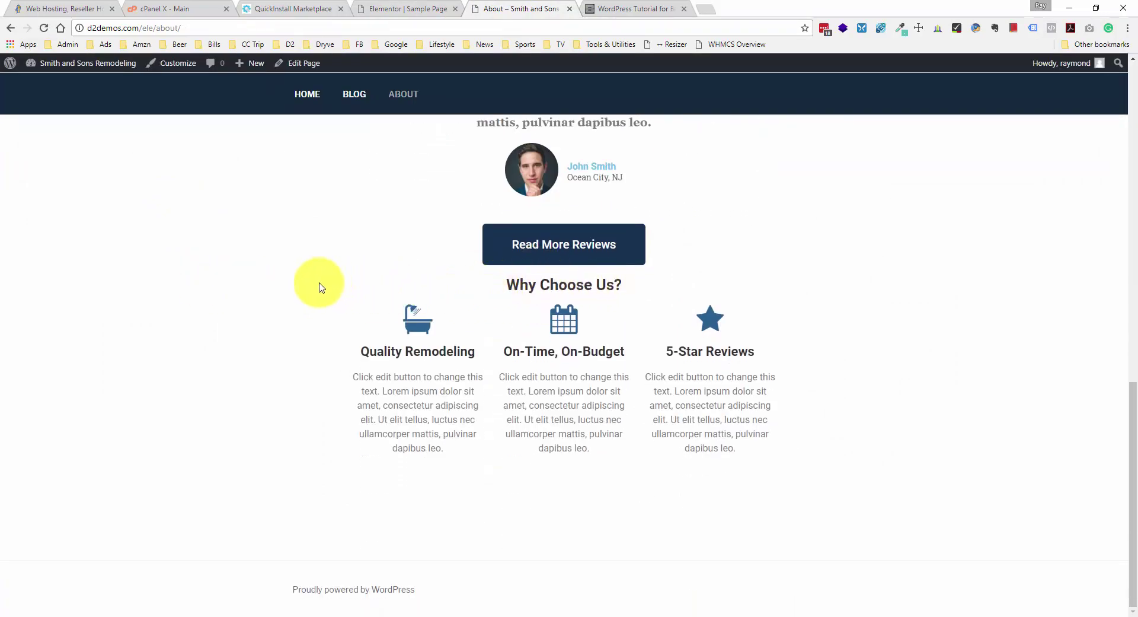
scroll(574, 281, up, 3)
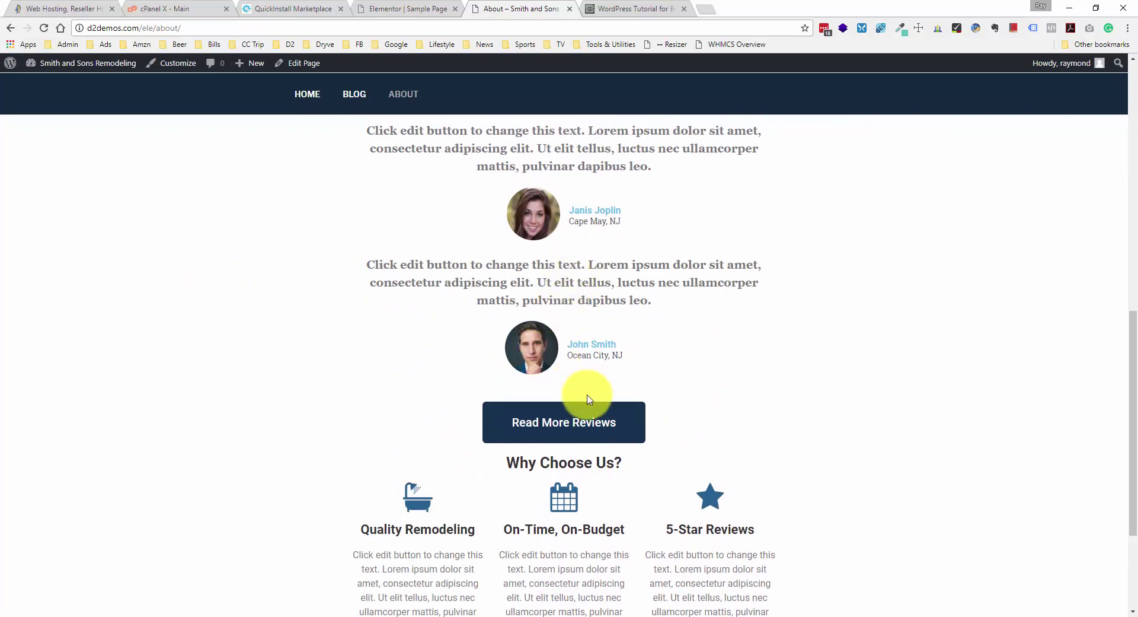
scroll(474, 418, down, 2)
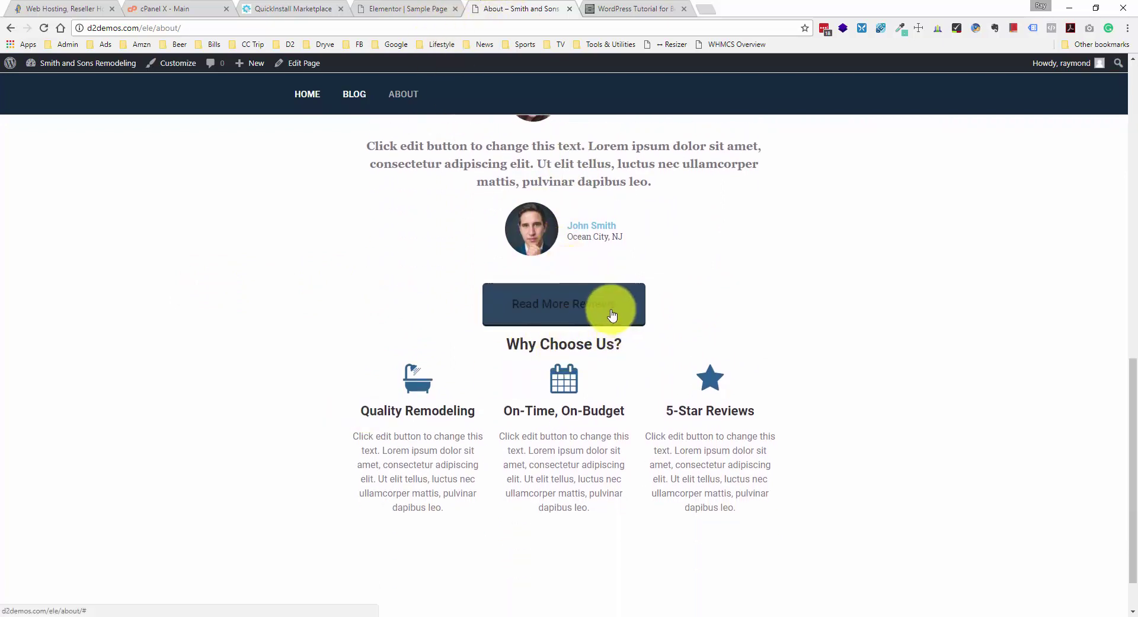
click(427, 9)
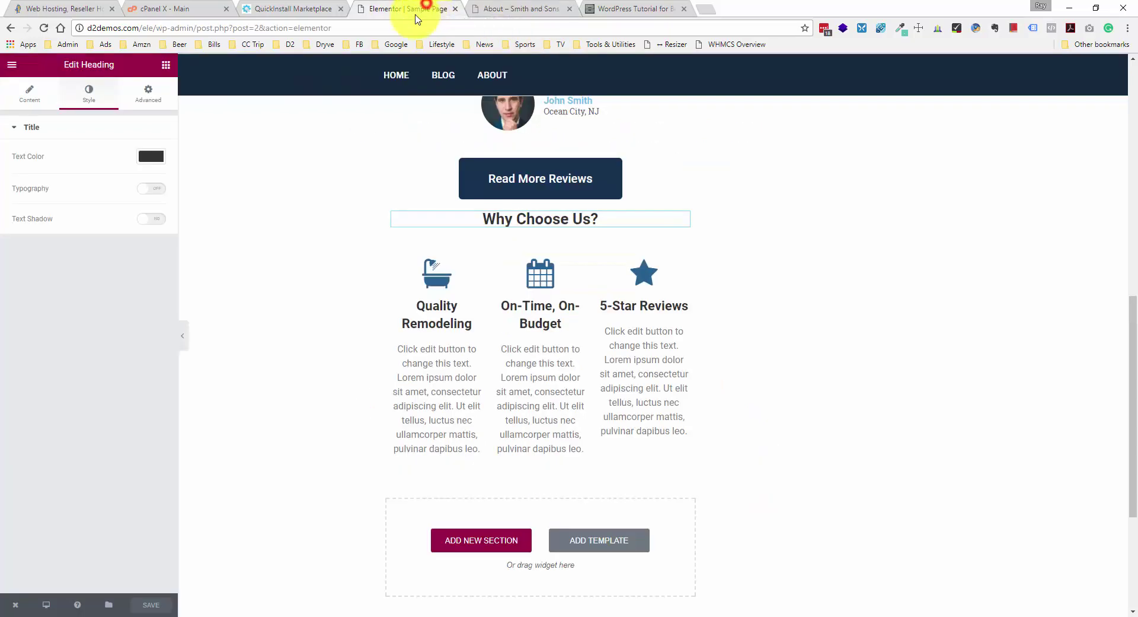
- Unlink the heading's margin sides and set its top margin to 40 px
click(147, 92)
click(150, 172)
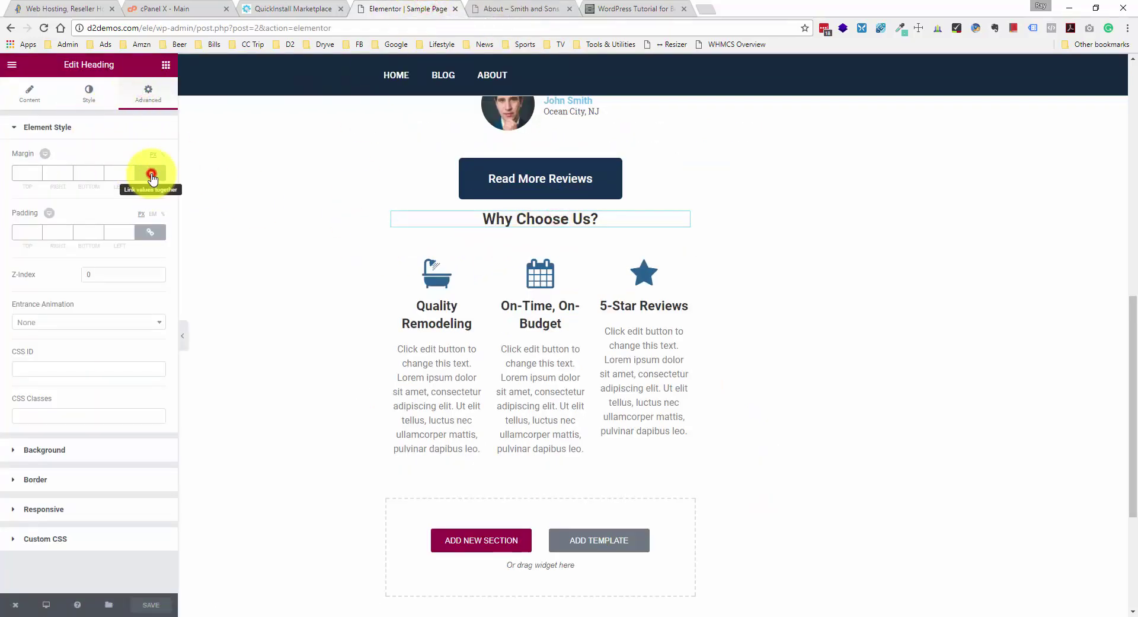
click(24, 173)
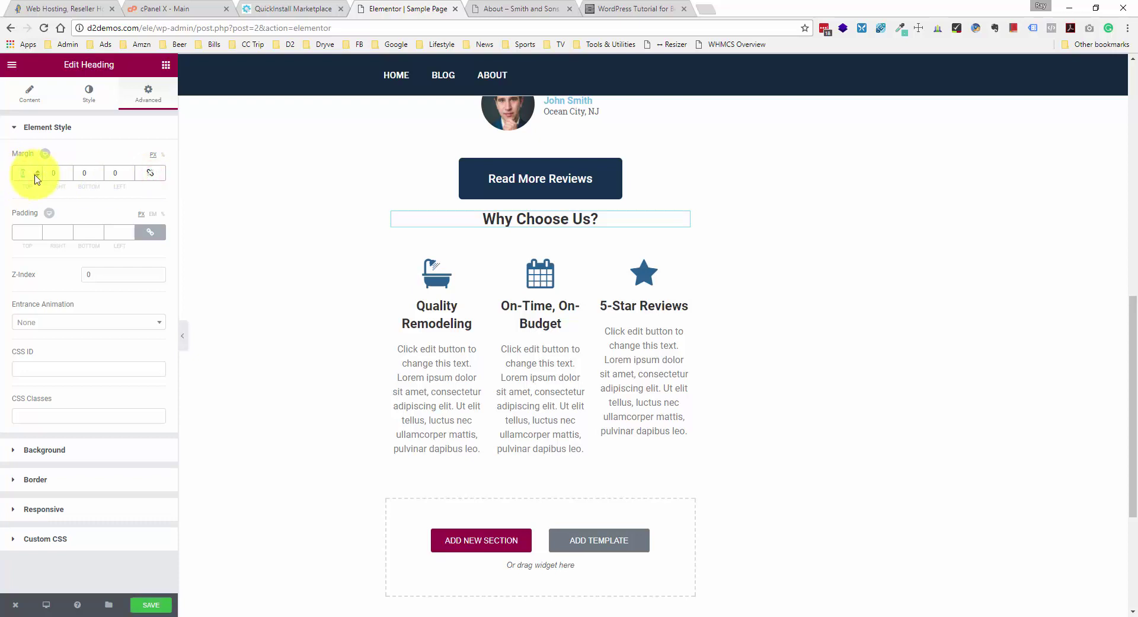
text(40)
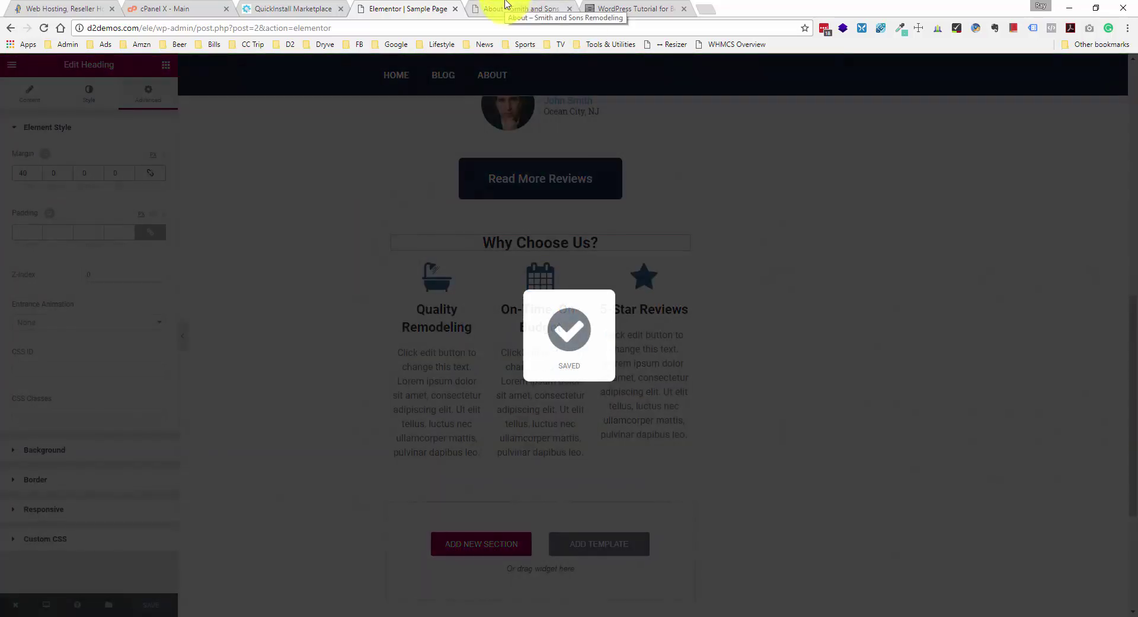
click(507, 7)
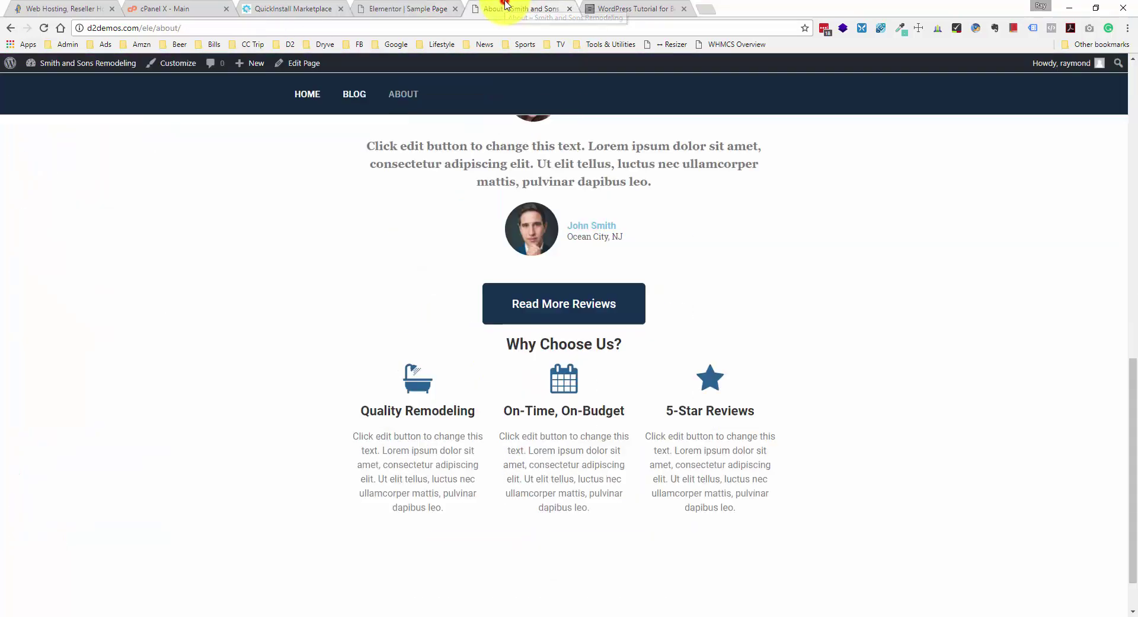
- Reload the live About page and scroll to confirm the extra space above Why Choose Us?
click(40, 28)
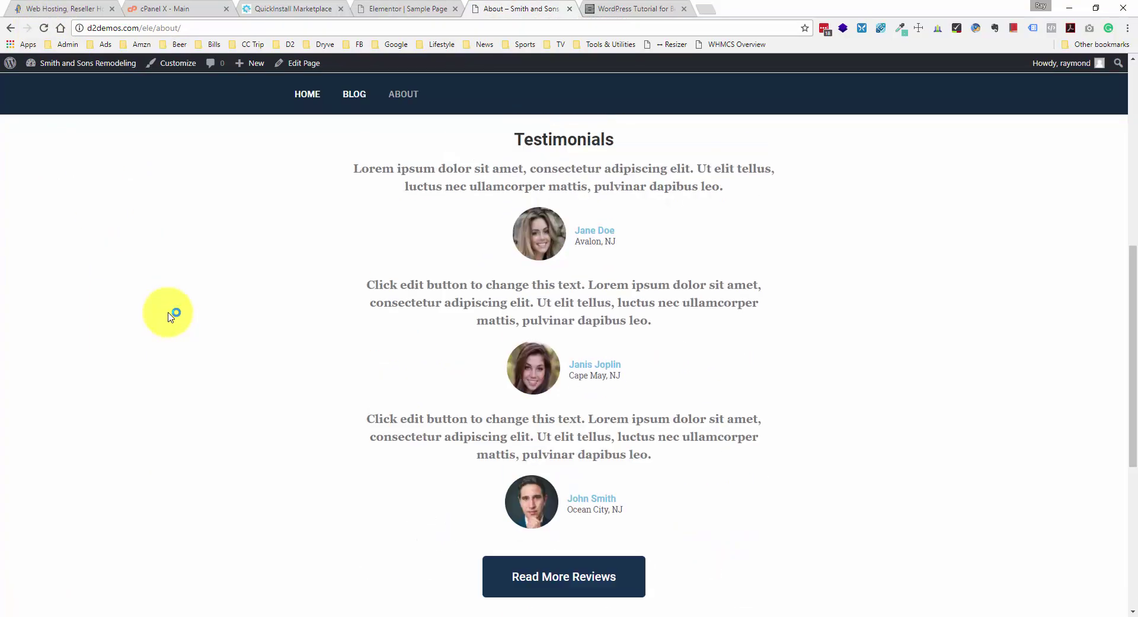
scroll(168, 316, down, 5)
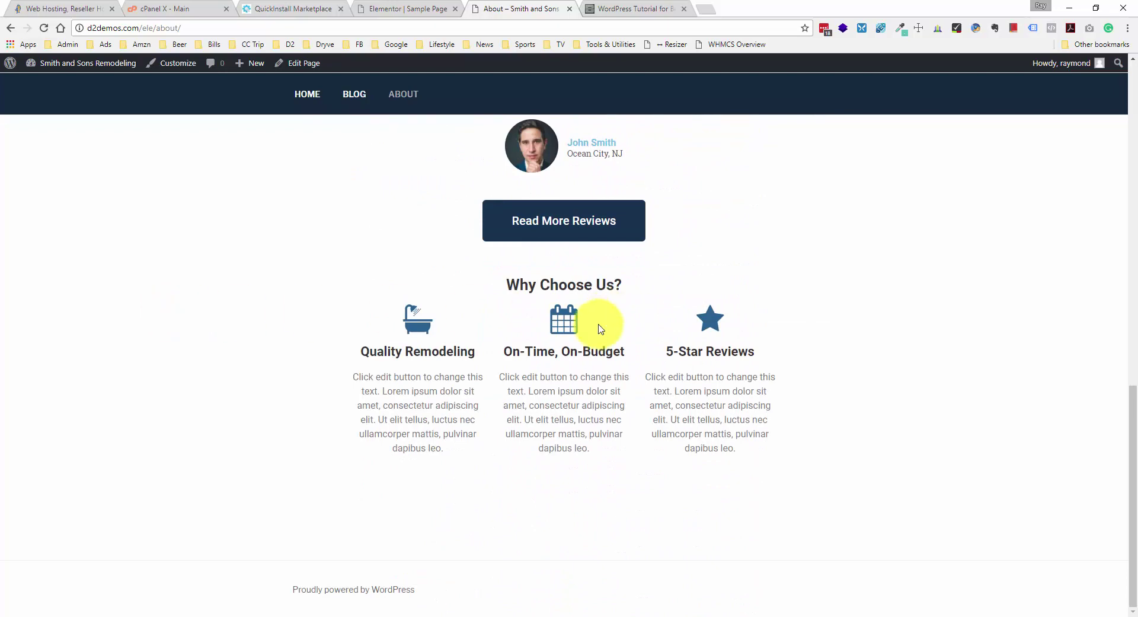
scroll(491, 321, up, 3)
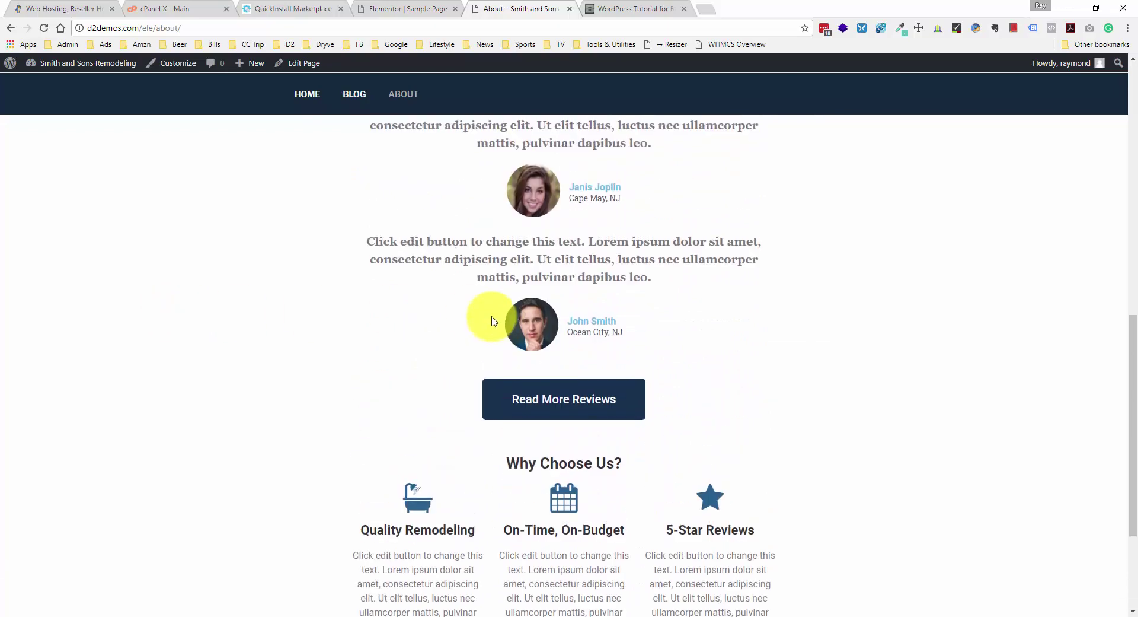
scroll(492, 320, down, 1)
scroll(492, 320, down, 2)
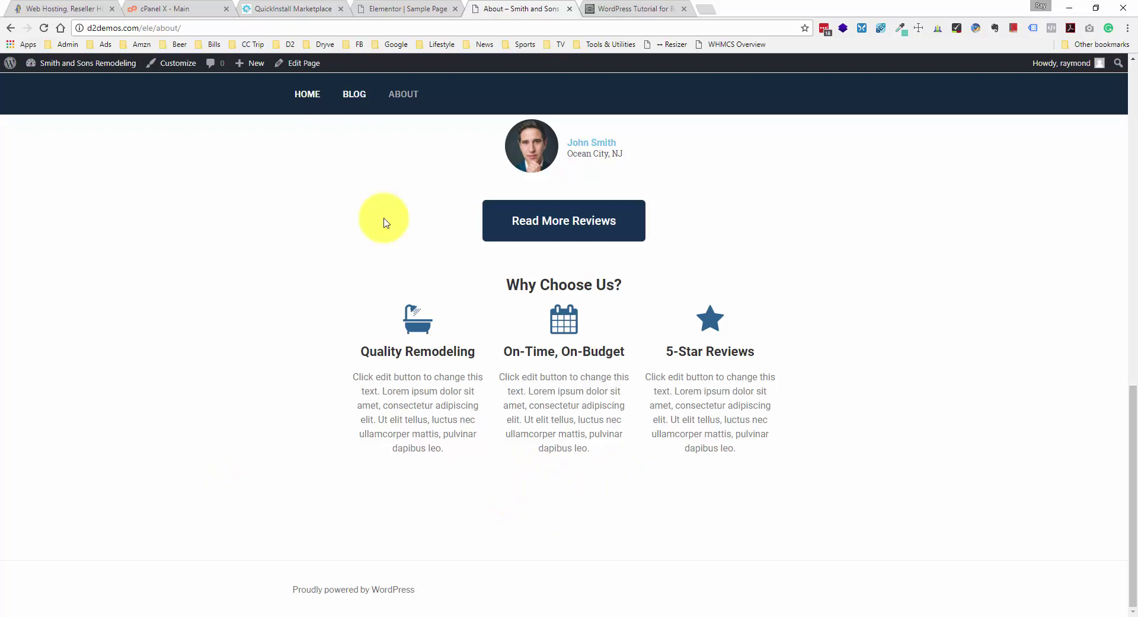
click(383, 5)
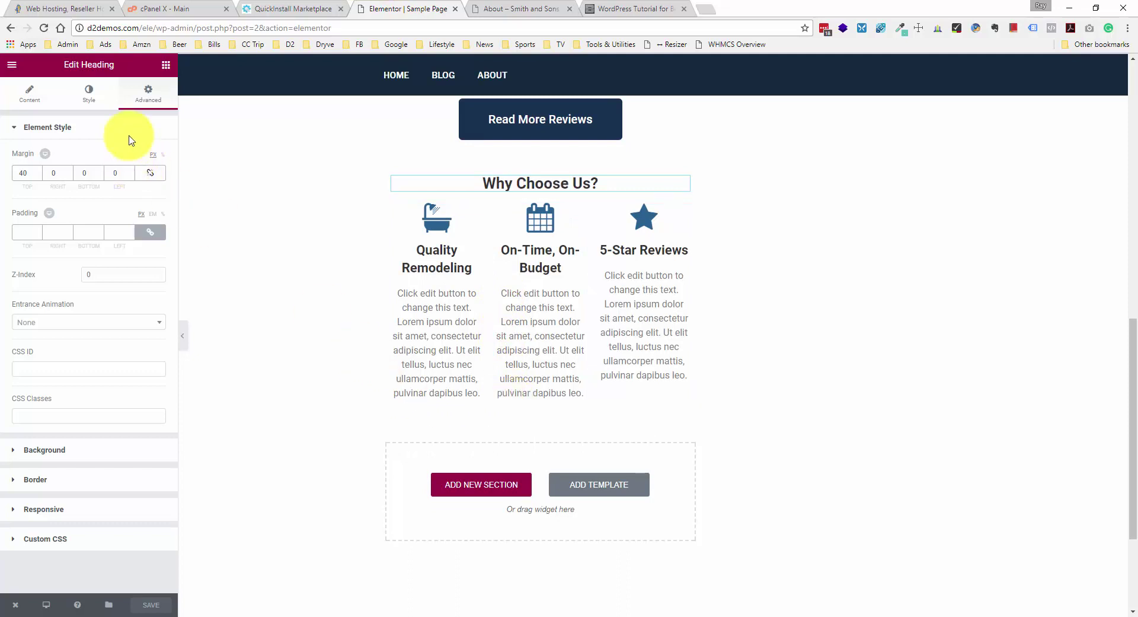
- Add a Heading below the icon boxes titled 'Call Today for Free Estimate!', centred
click(164, 61)
drag(138, 149, 558, 472)
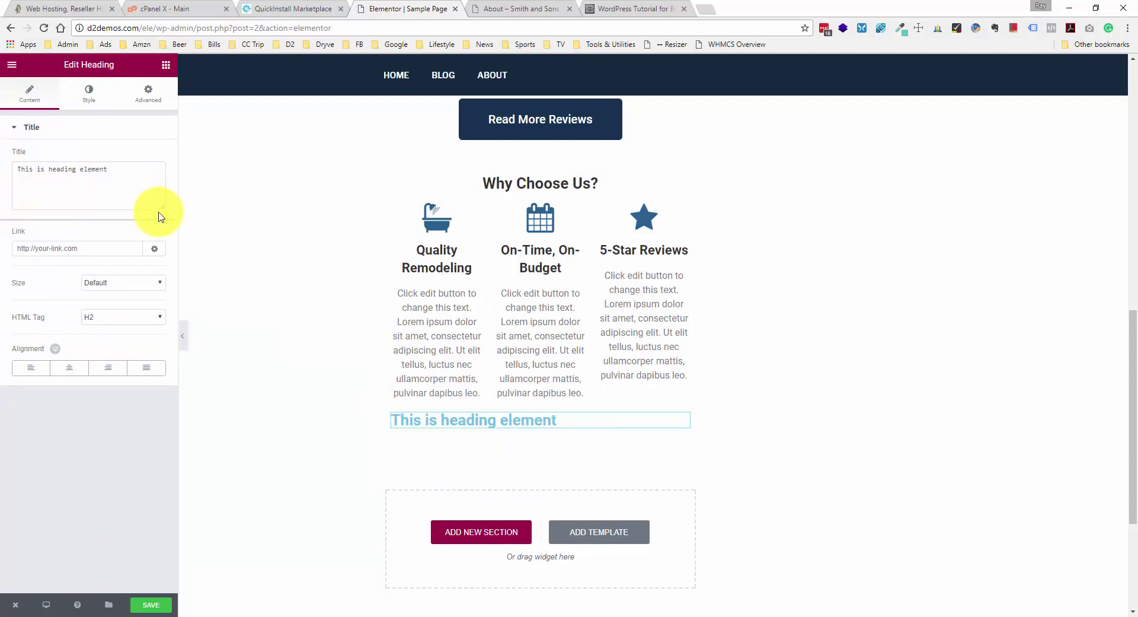
triple_click(142, 184)
text(Call Today for Free Estimate!)
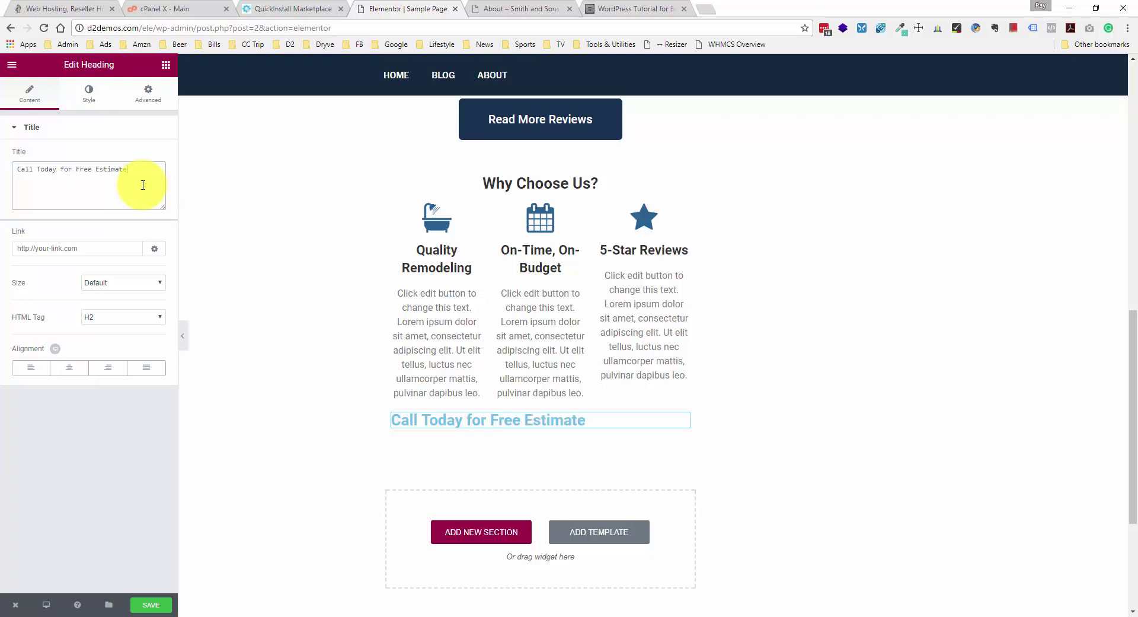
click(79, 369)
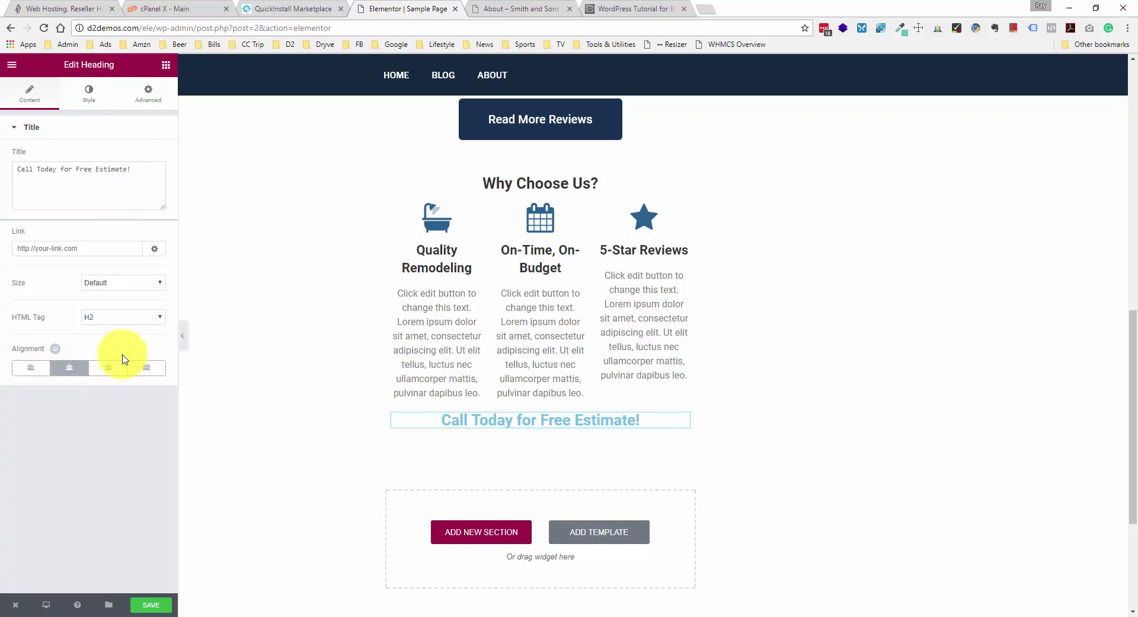
- Keep the heading tag at H2 and set the heading size to Large
click(136, 318)
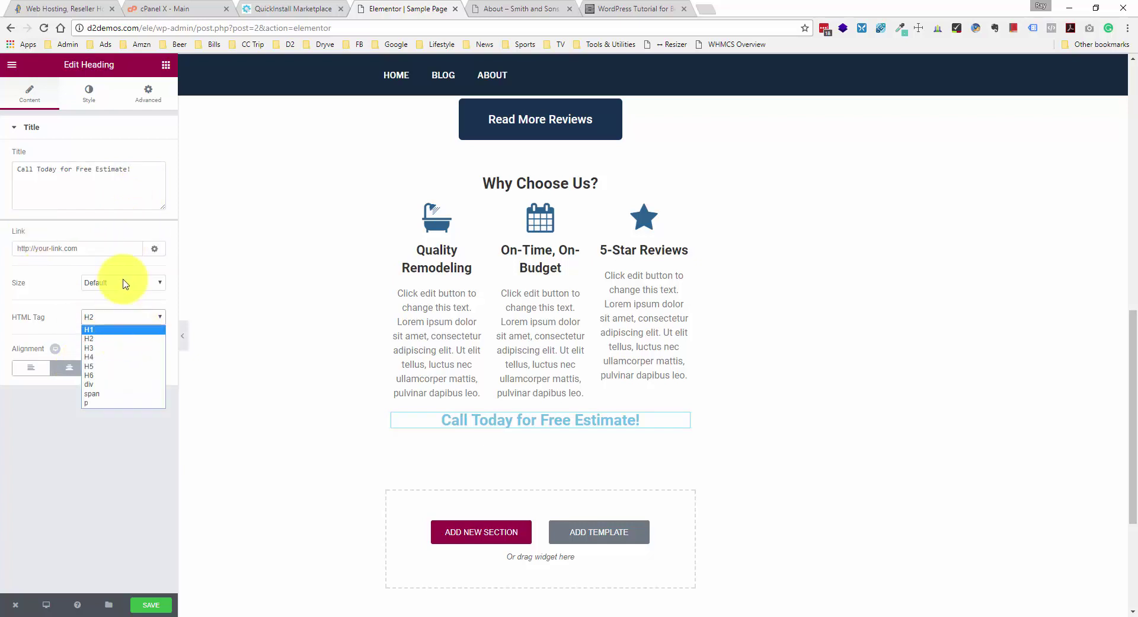
click(59, 311)
click(97, 317)
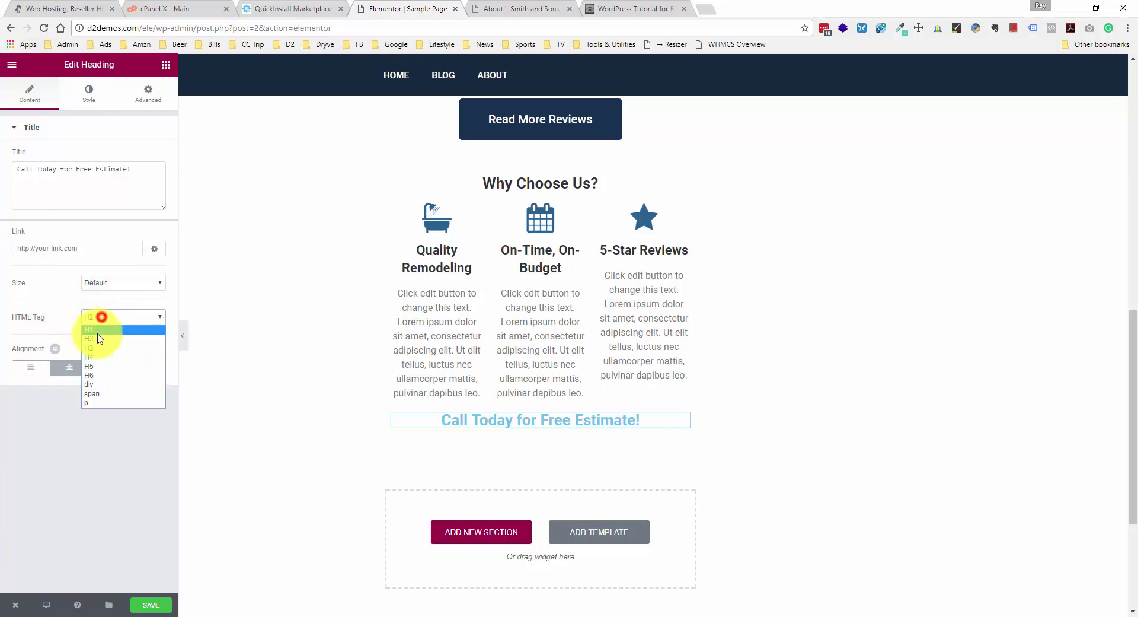
click(95, 327)
click(107, 325)
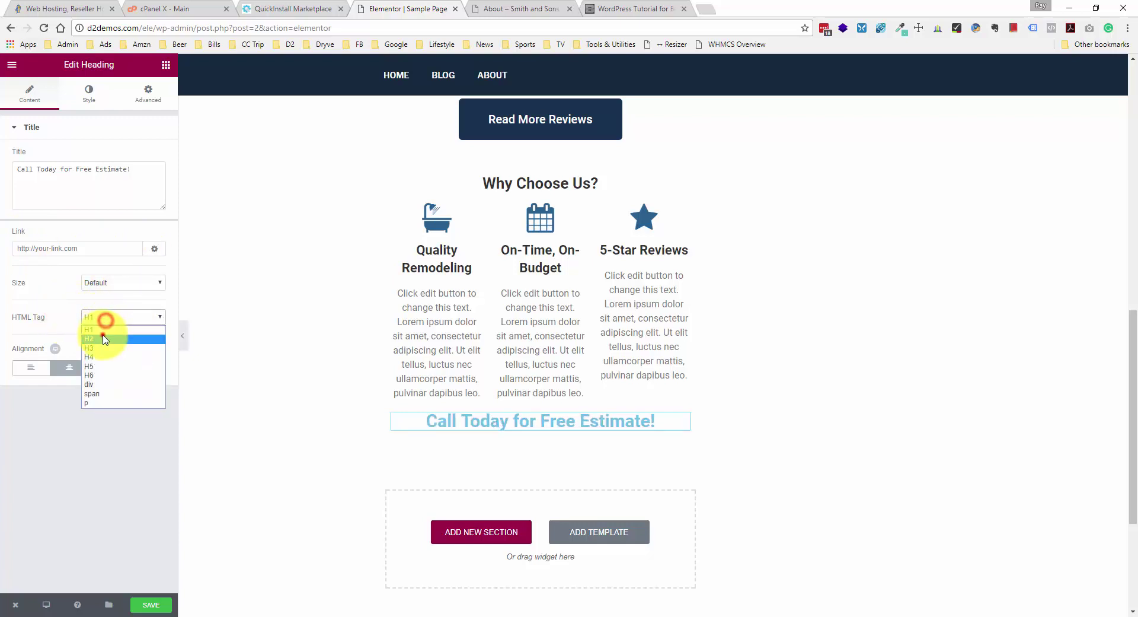
click(104, 333)
click(119, 285)
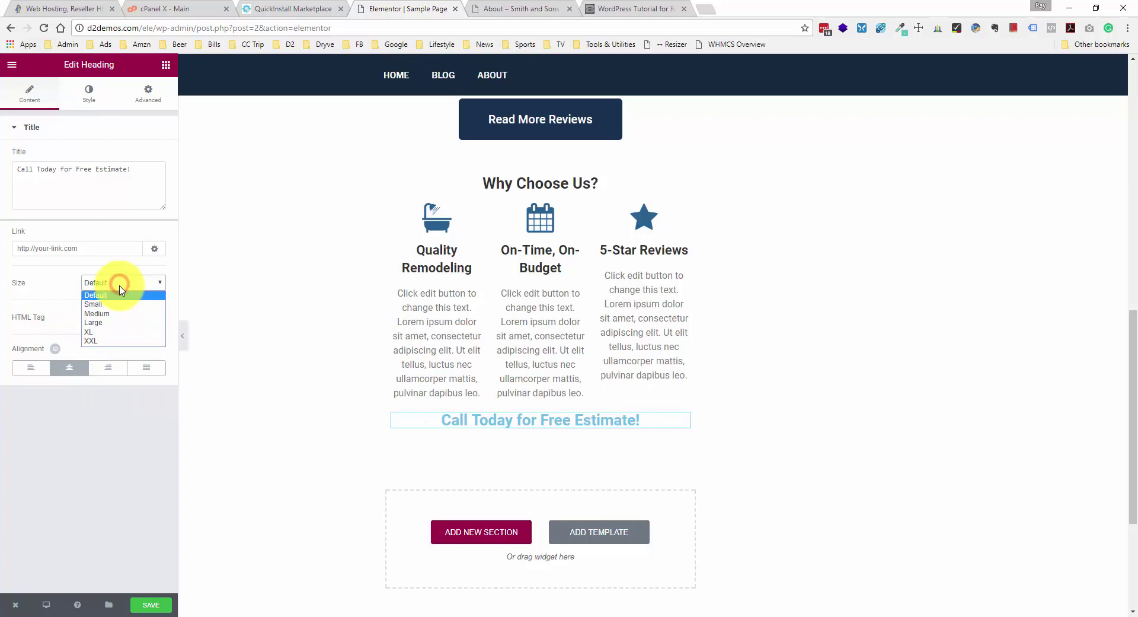
click(99, 332)
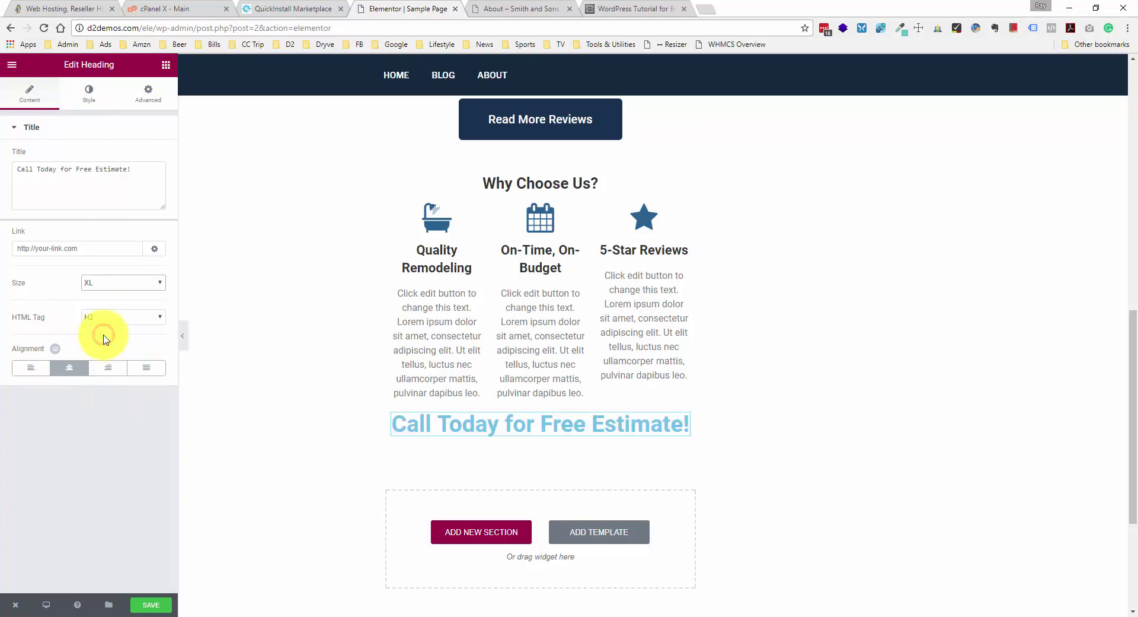
click(118, 283)
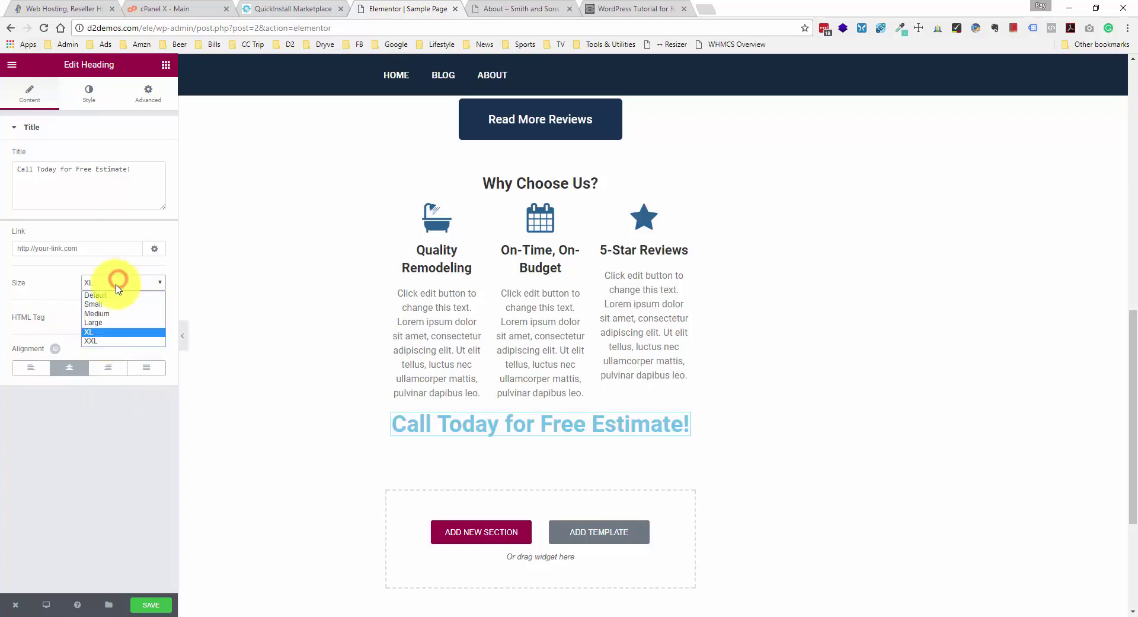
click(110, 322)
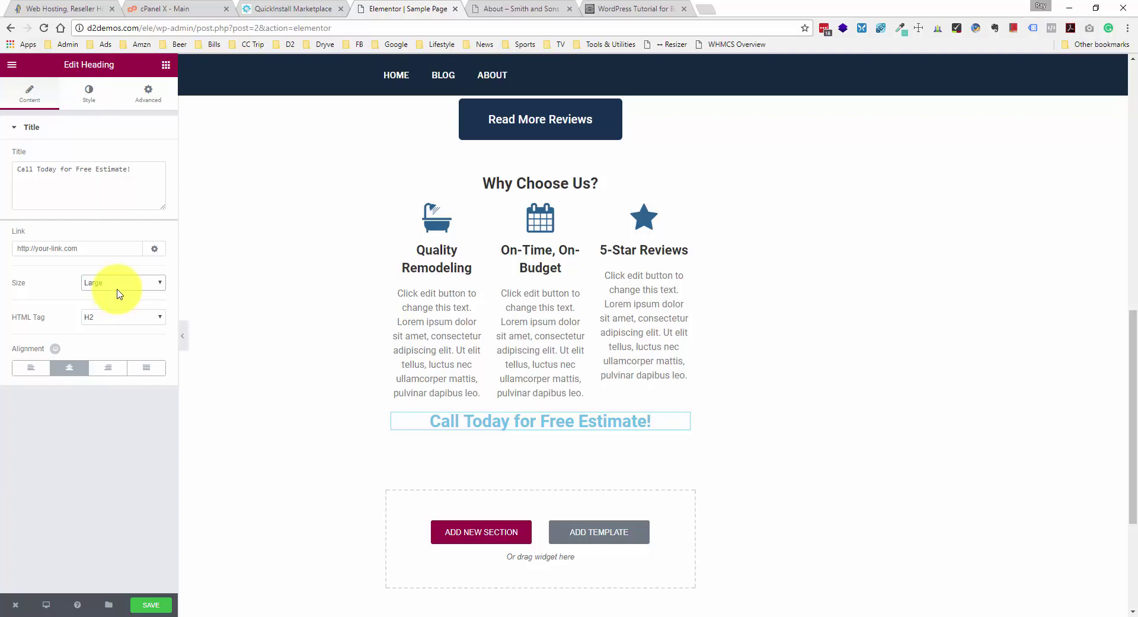
- Set the Call Today heading's text colour to #333333
click(96, 98)
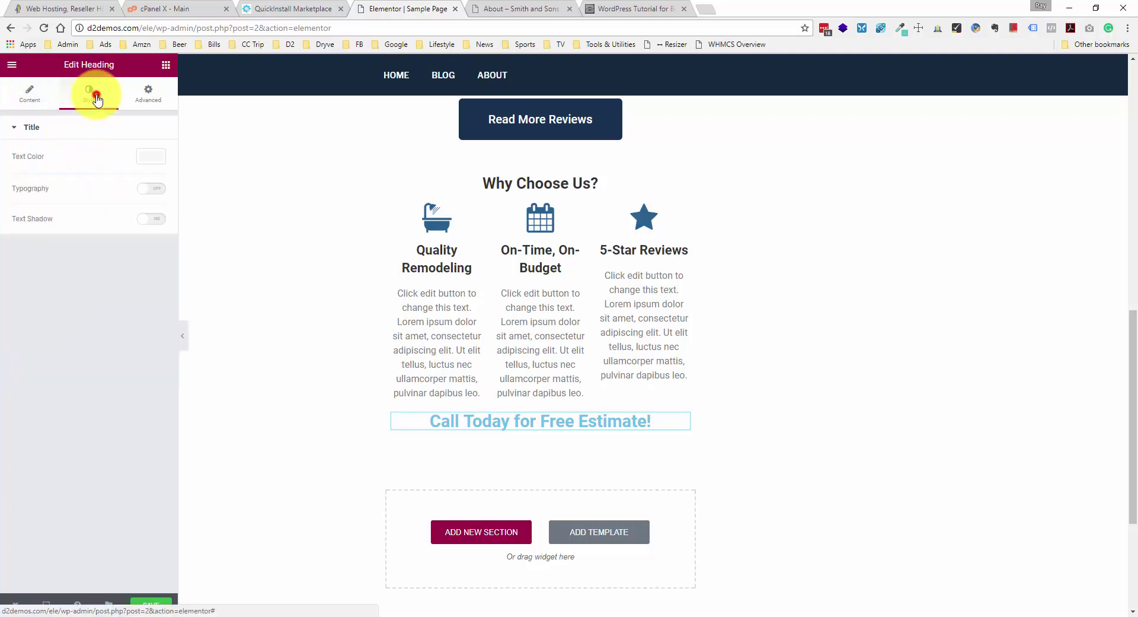
click(151, 157)
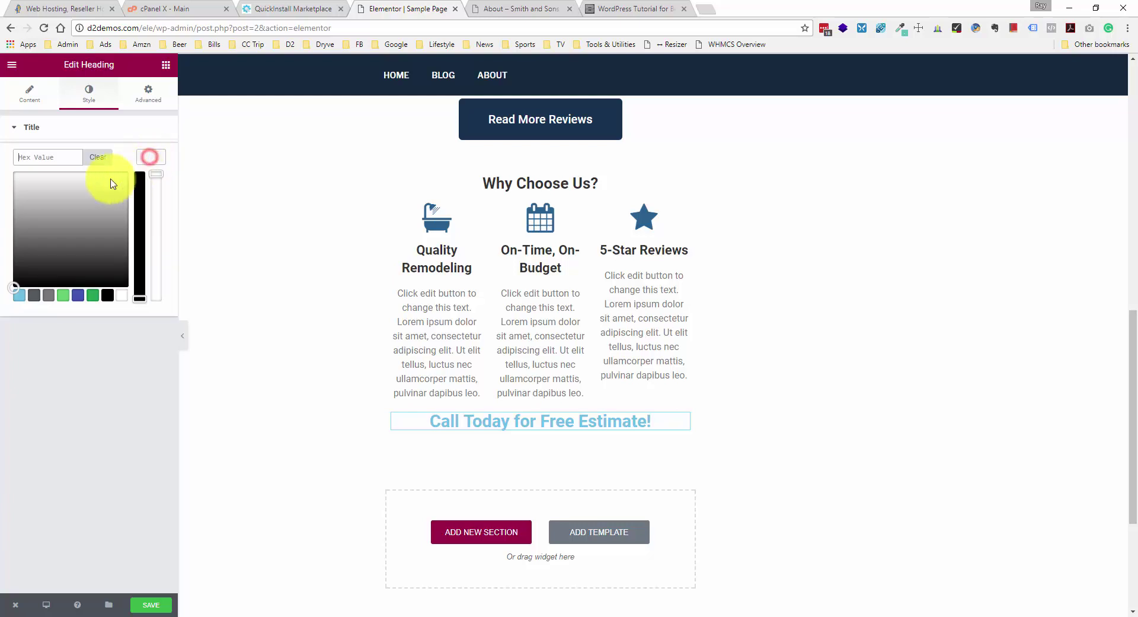
click(56, 163)
text(33333)
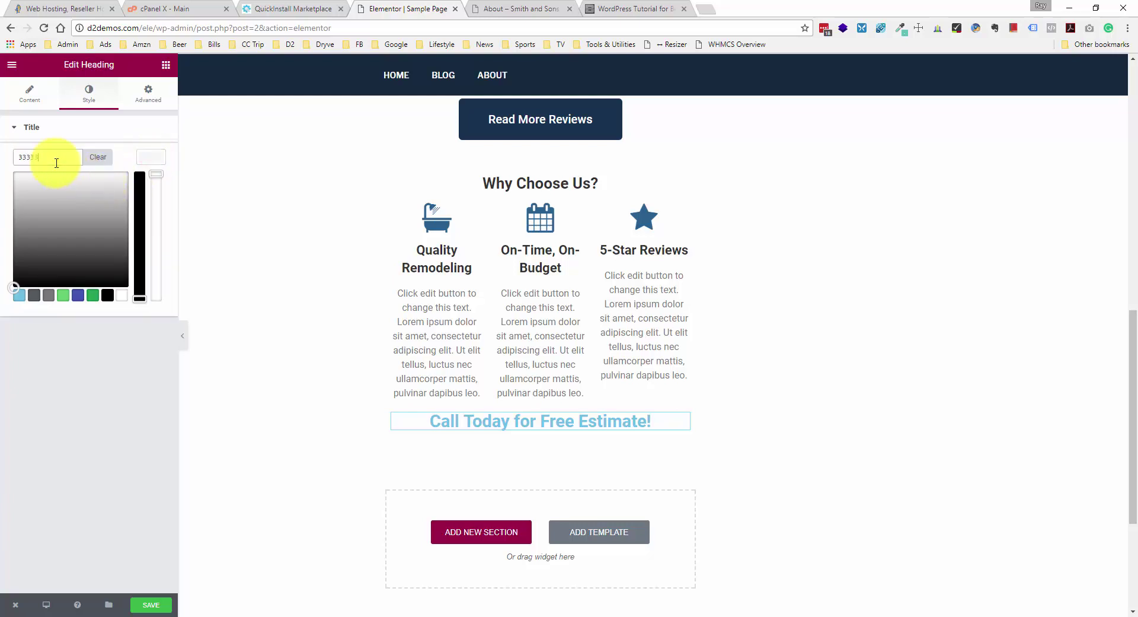
text(3)
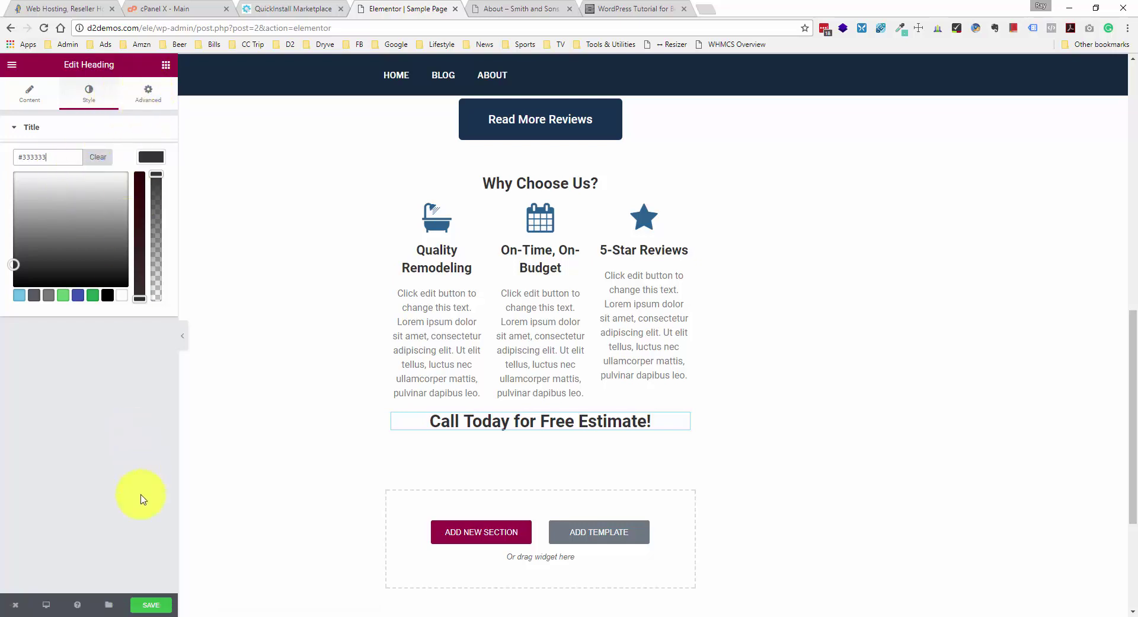
click(166, 65)
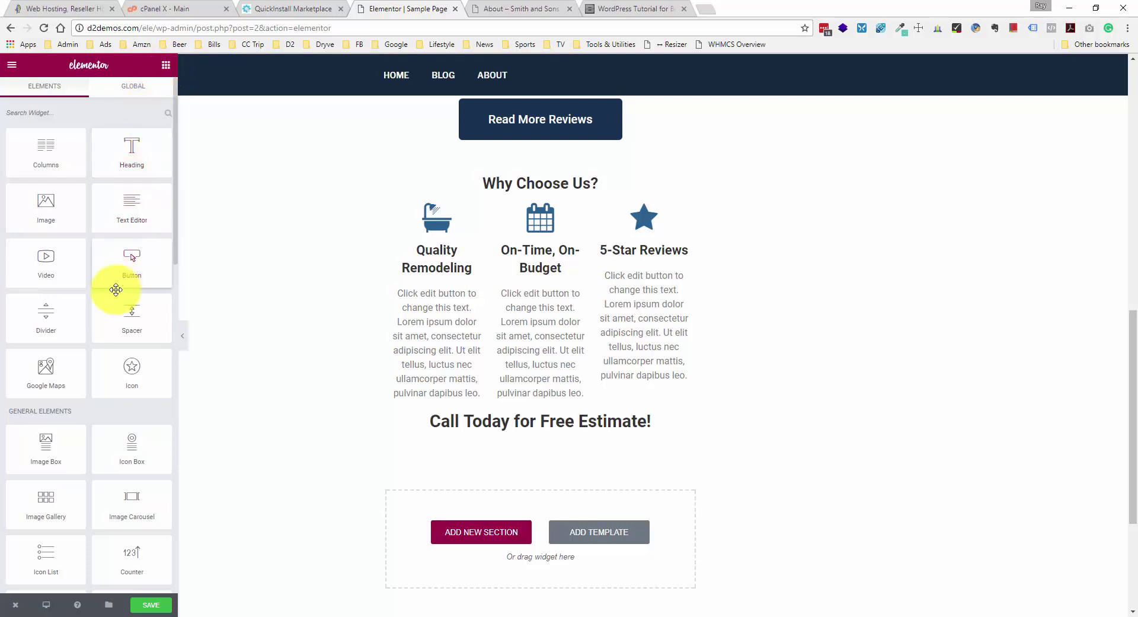
- Drop a Button below the Call Today heading, make it Extra Large and centred, and enter the phone number
scroll(112, 300, down, 1)
scroll(112, 301, down, 1)
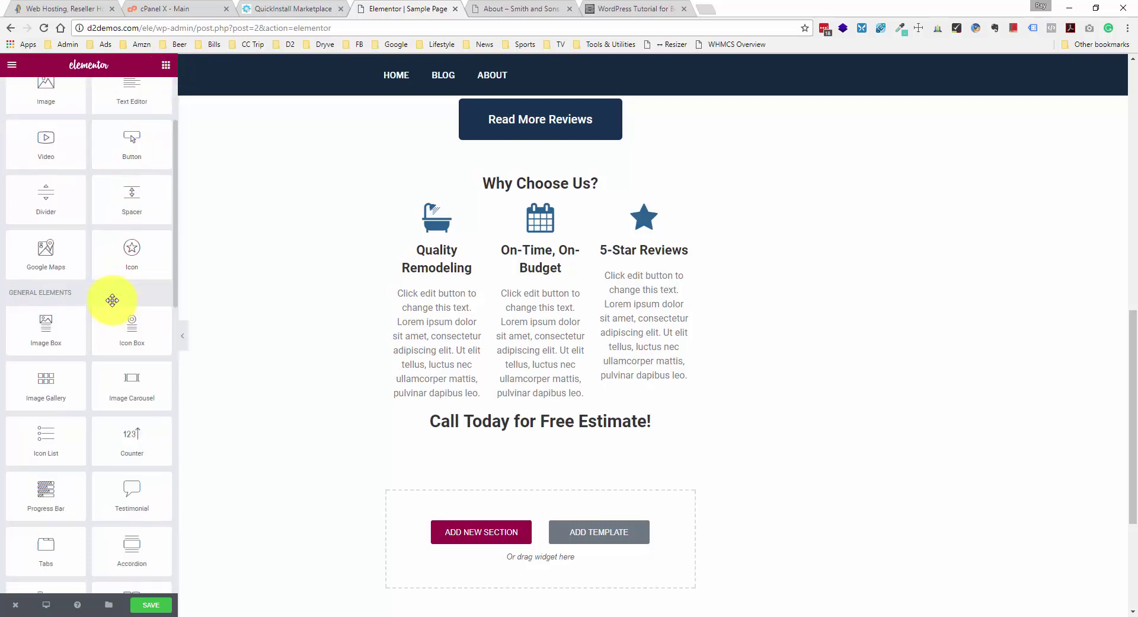
drag(125, 166, 608, 558)
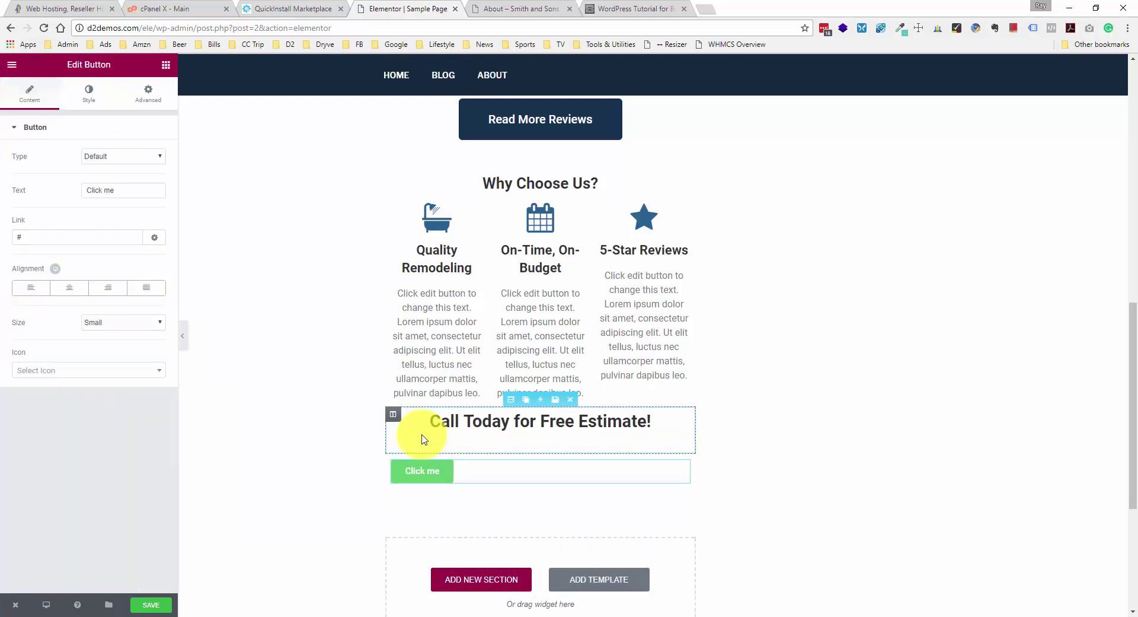
click(110, 323)
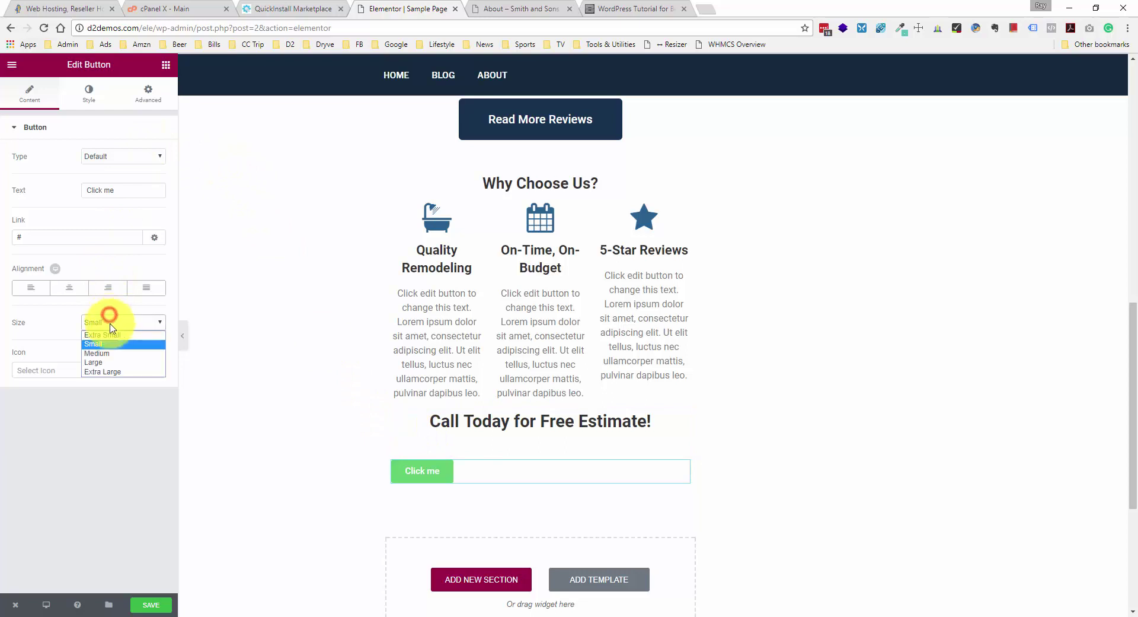
click(105, 372)
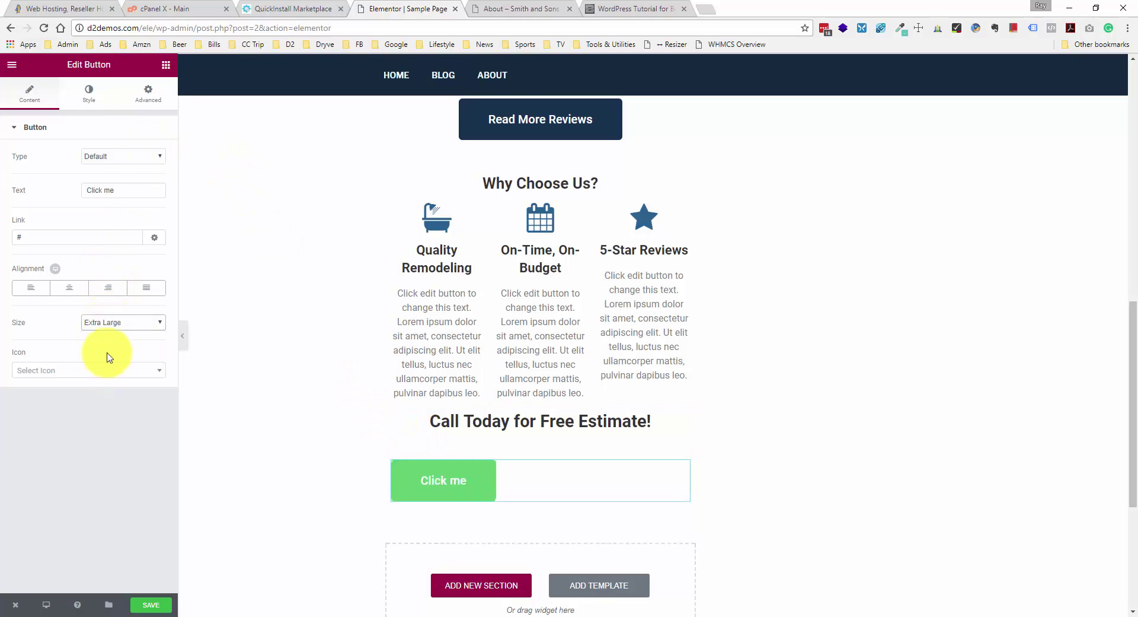
click(72, 288)
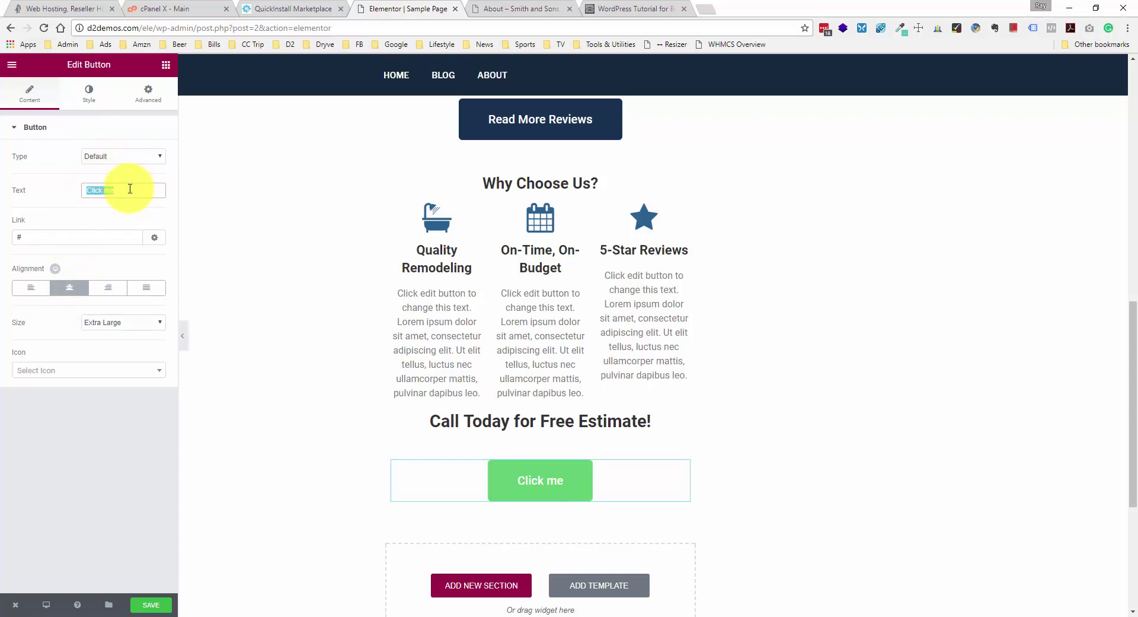
text((888) 111-2222)
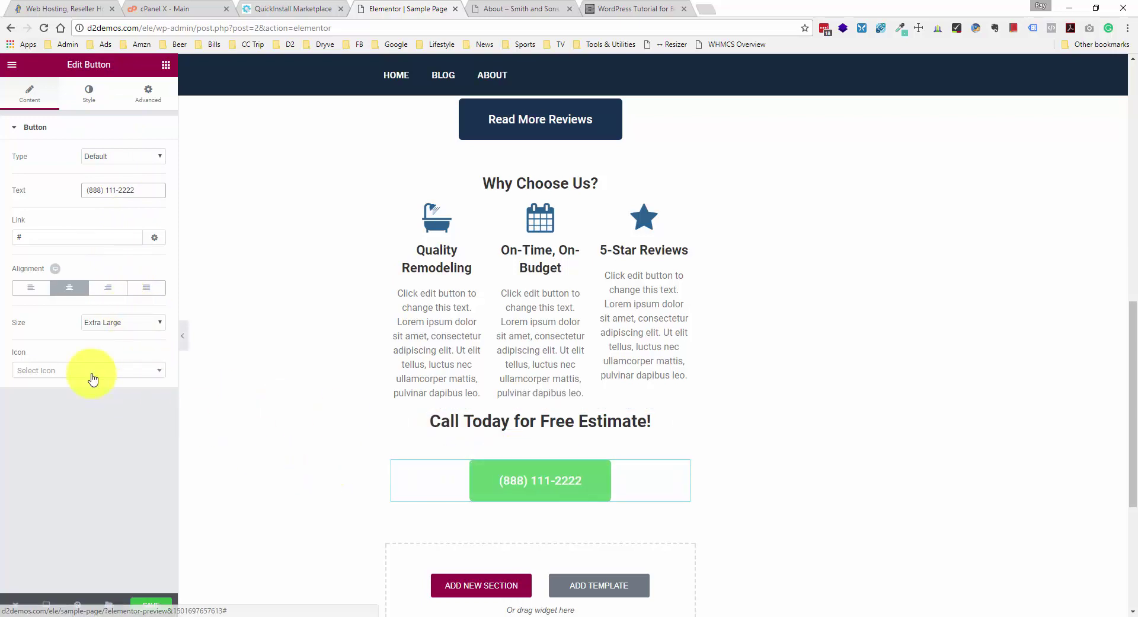
- Give the button a phone icon, found by searching 'phon', with icon spacing 15
click(137, 380)
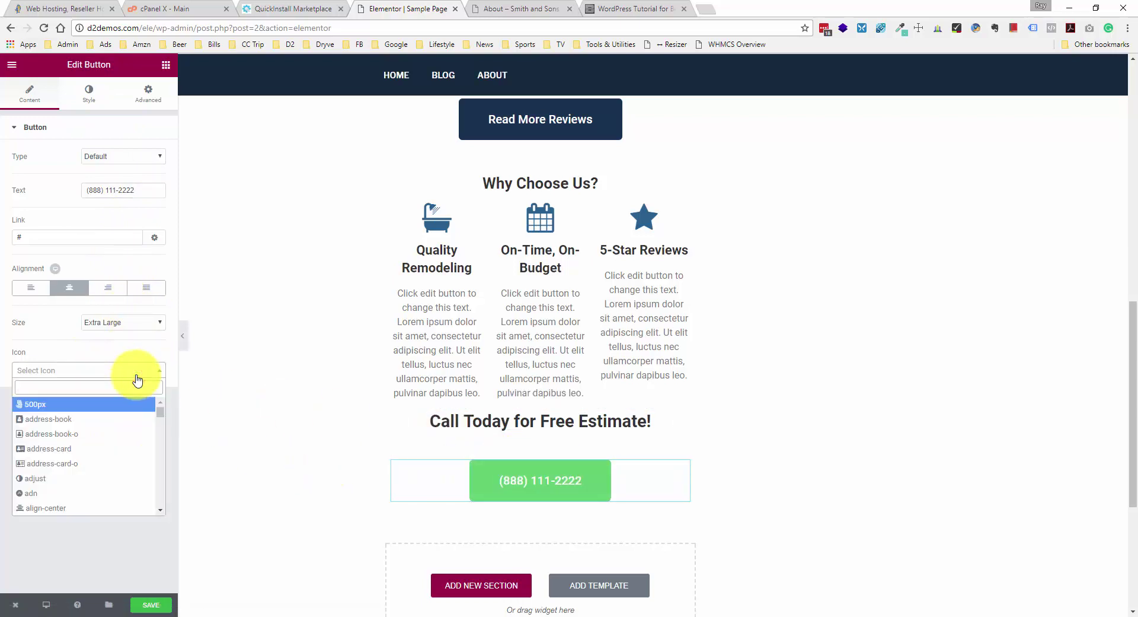
text(phon)
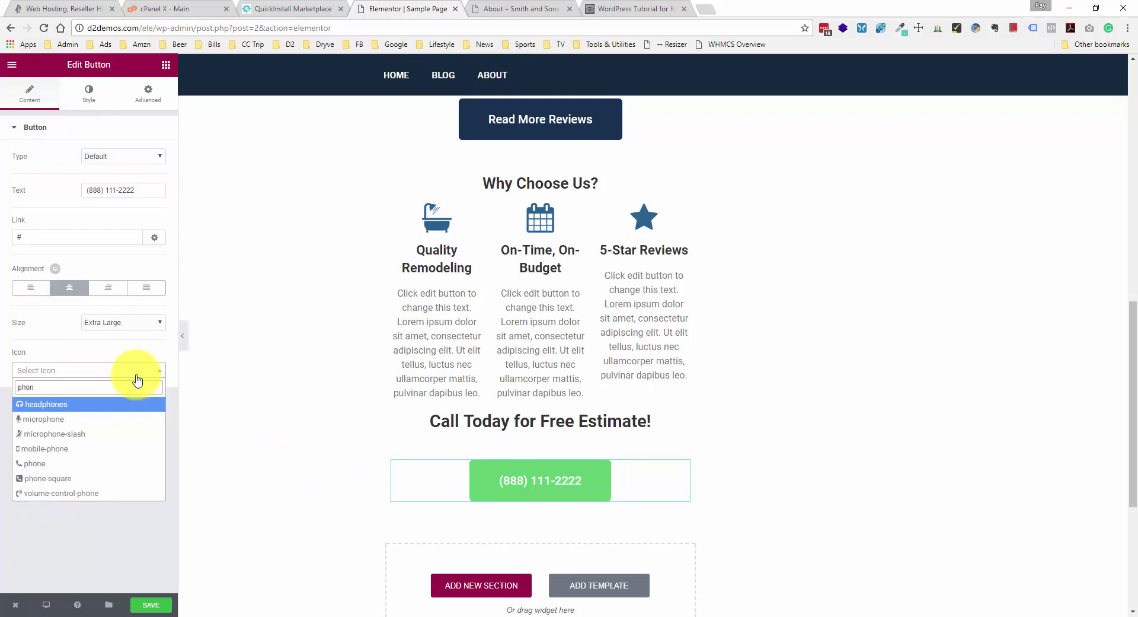
click(91, 465)
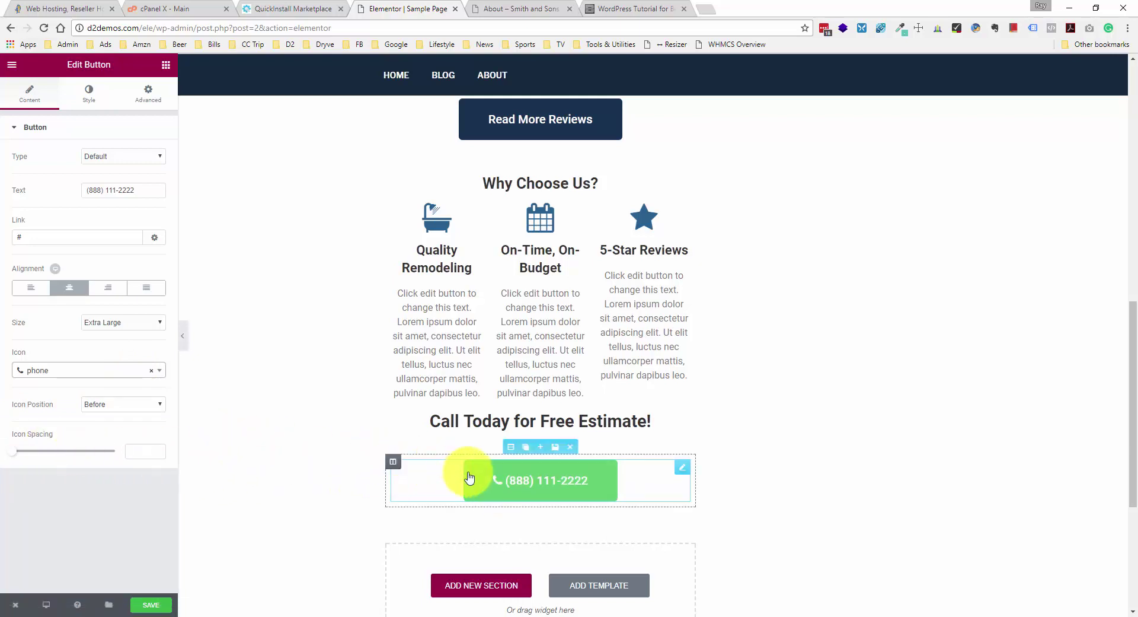
drag(13, 456, 43, 455)
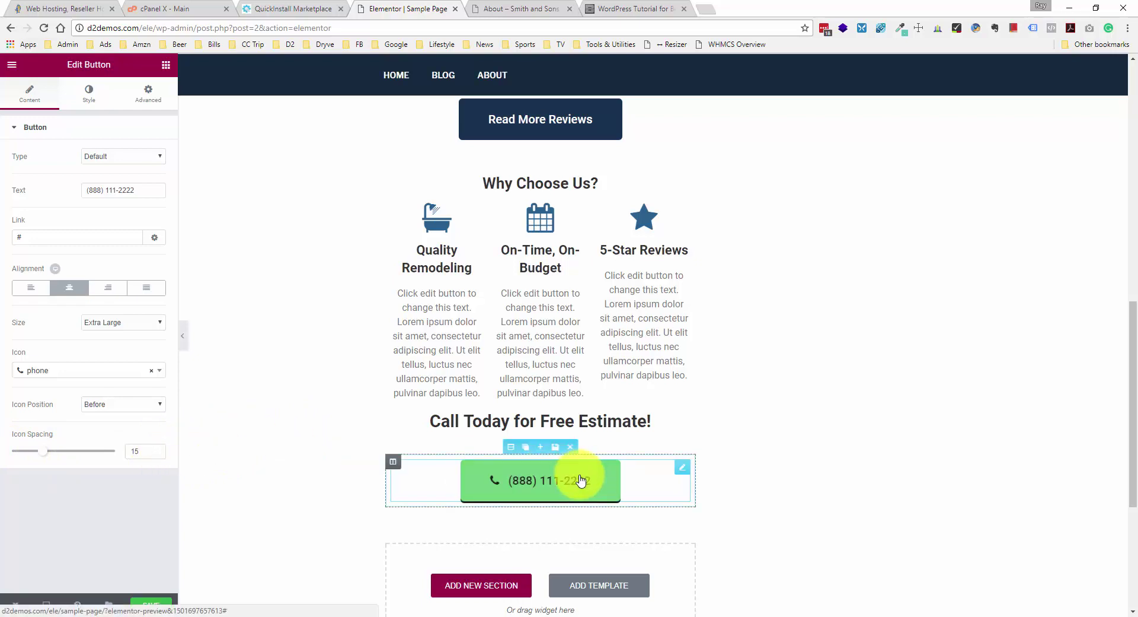
click(91, 94)
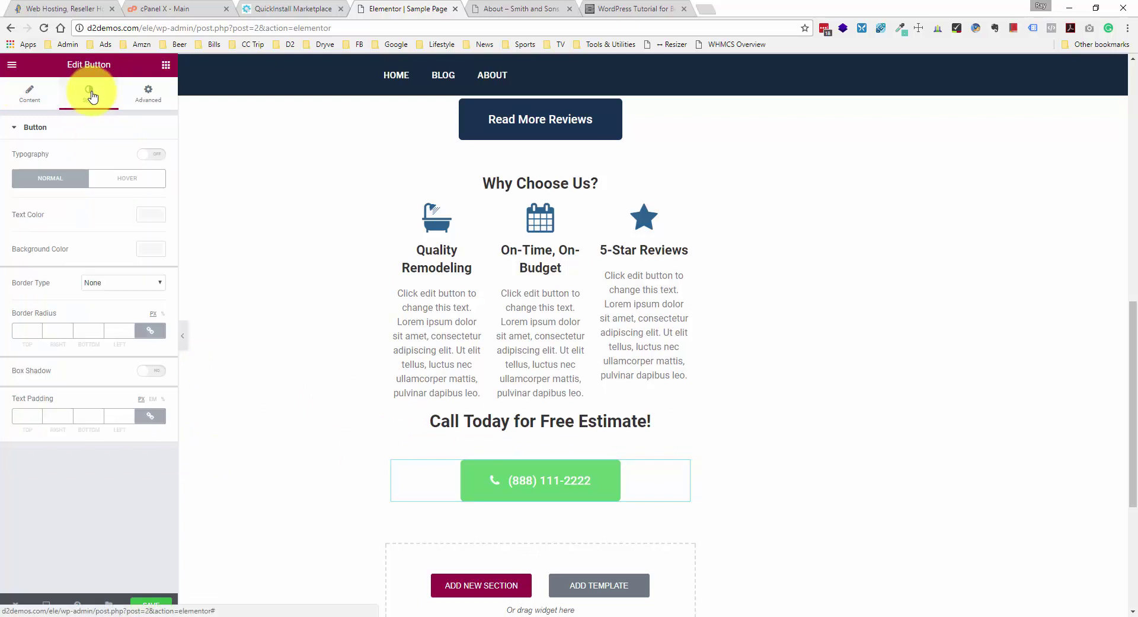
click(148, 94)
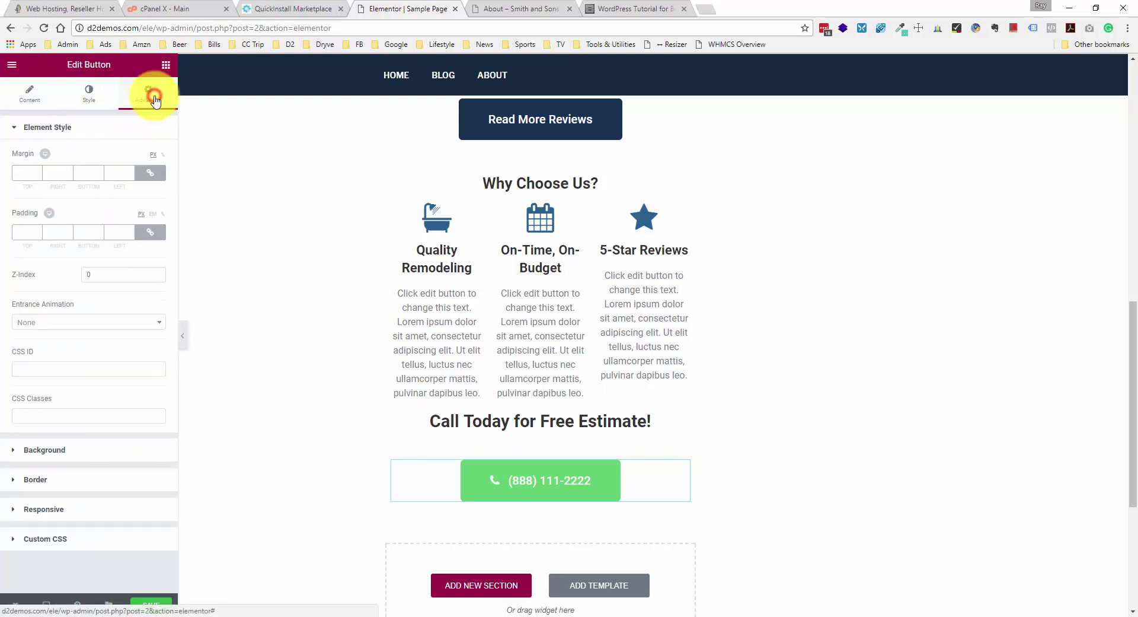
click(92, 95)
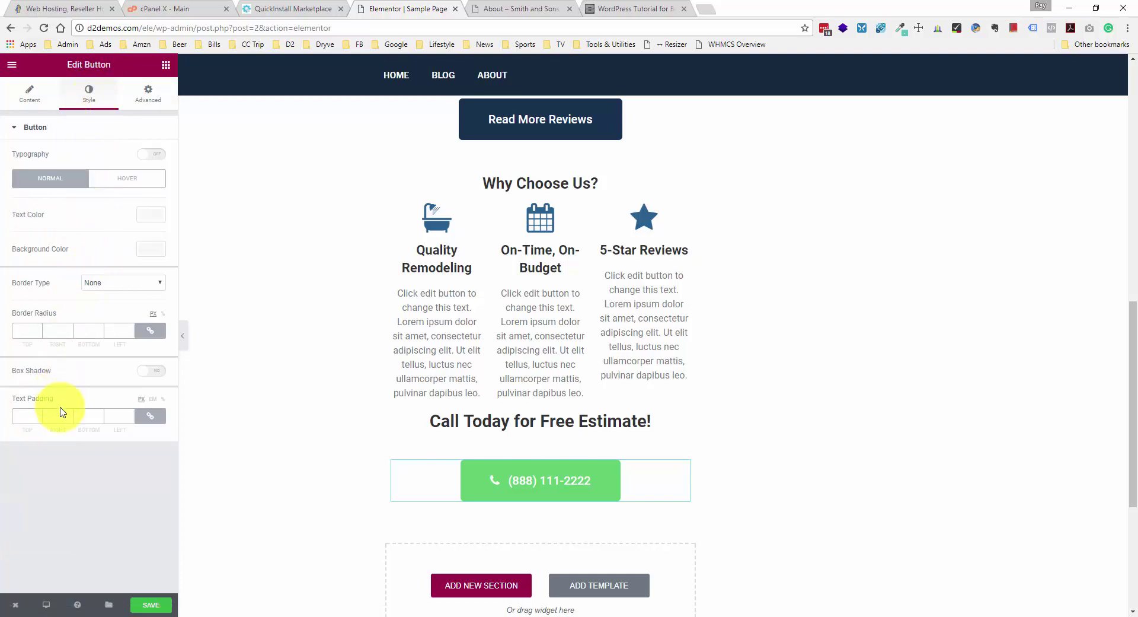
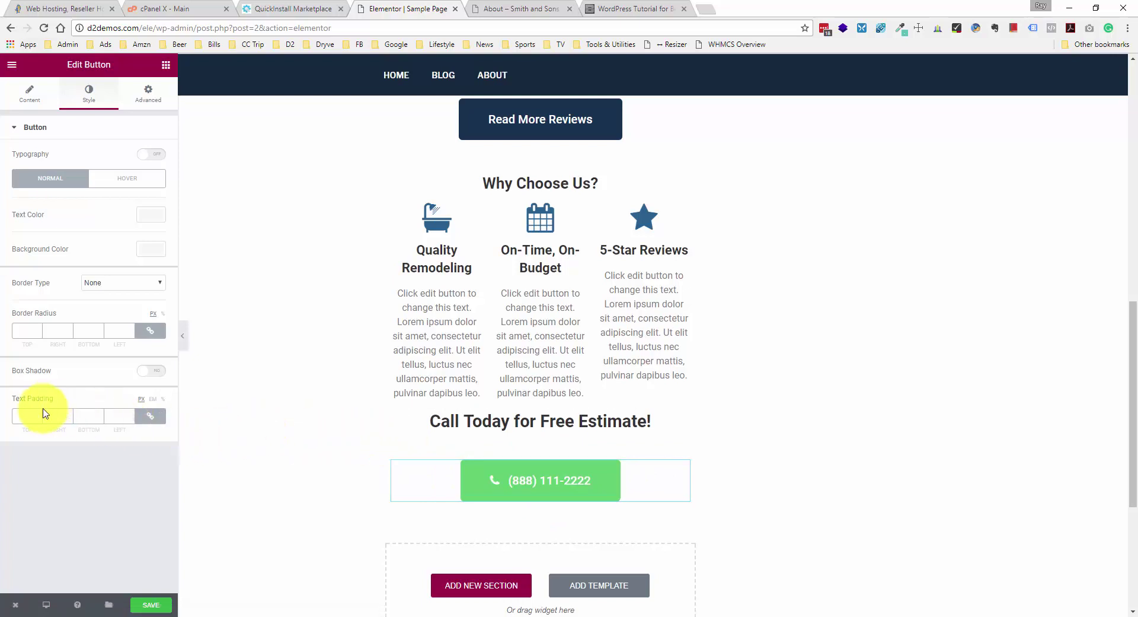
- Unlink the button's text padding and set it to 30 top/bottom, 60 left/right
click(24, 415)
text(0)
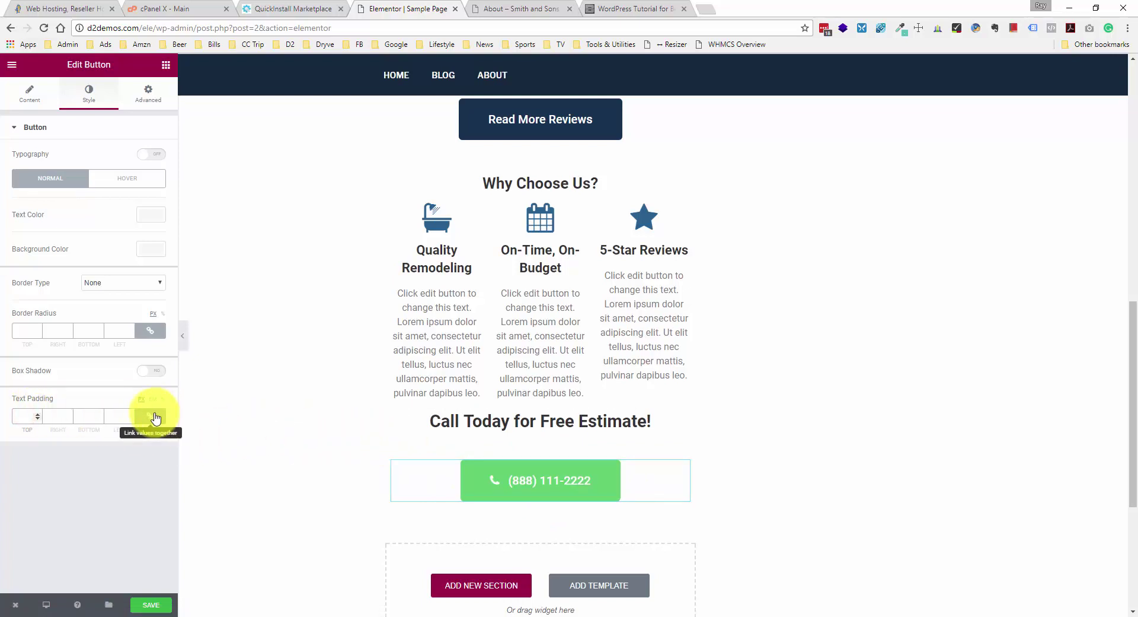
click(150, 416)
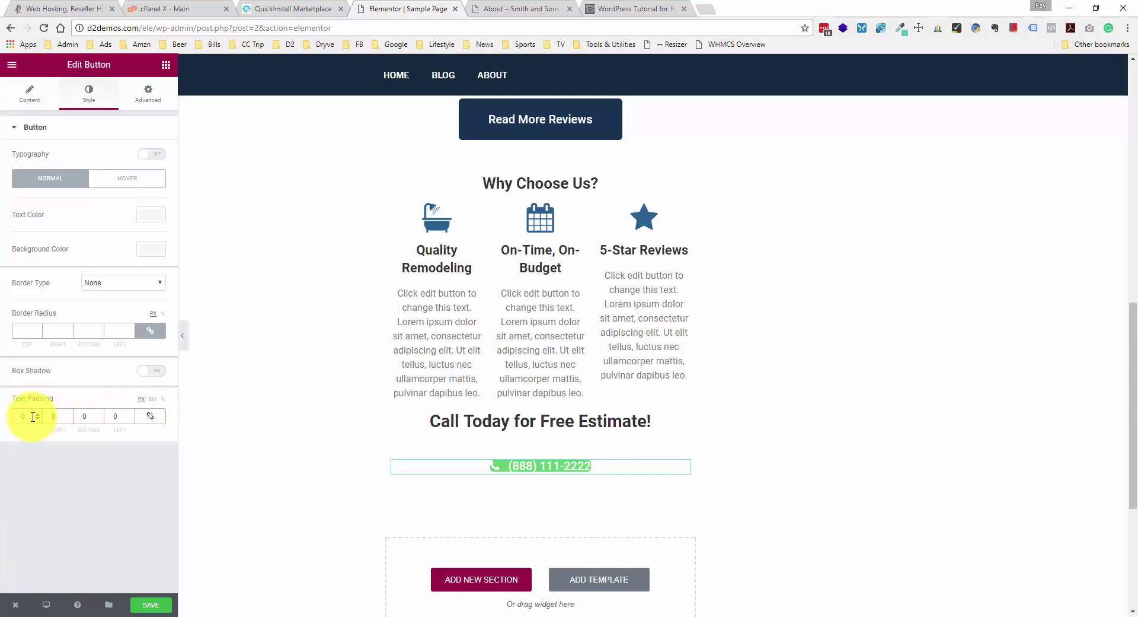
double_click(15, 416)
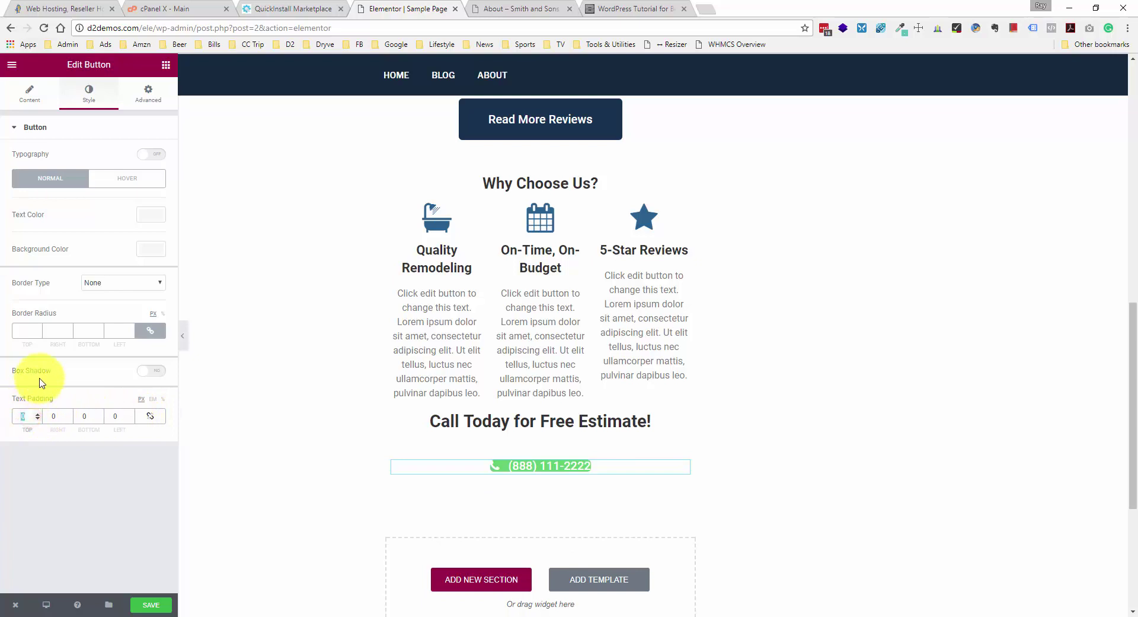
text(20)
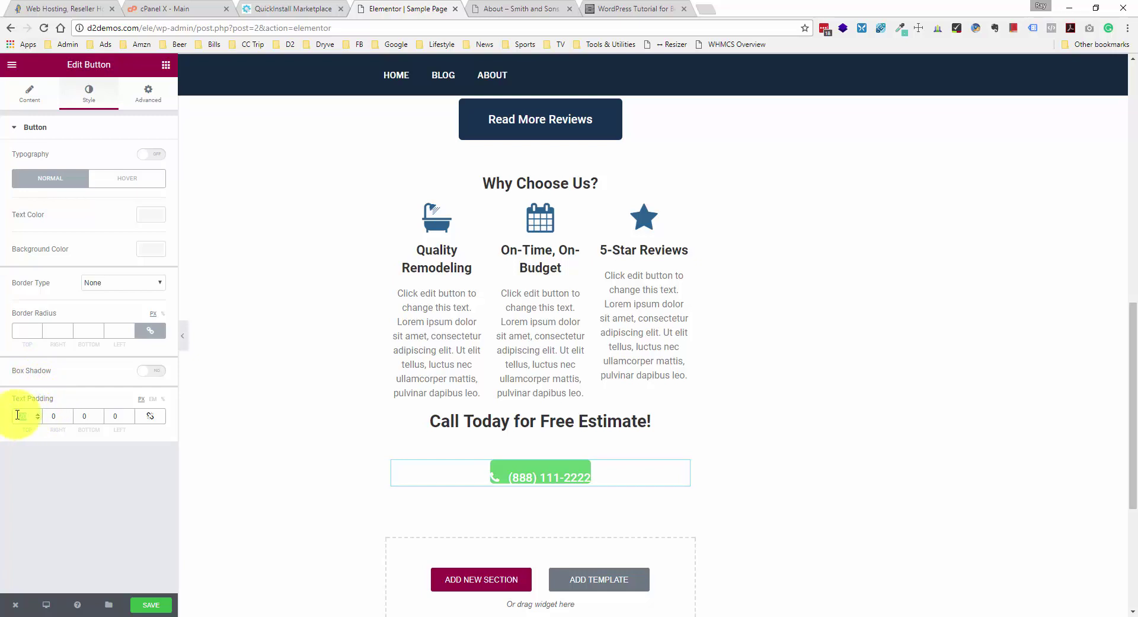
text(30)
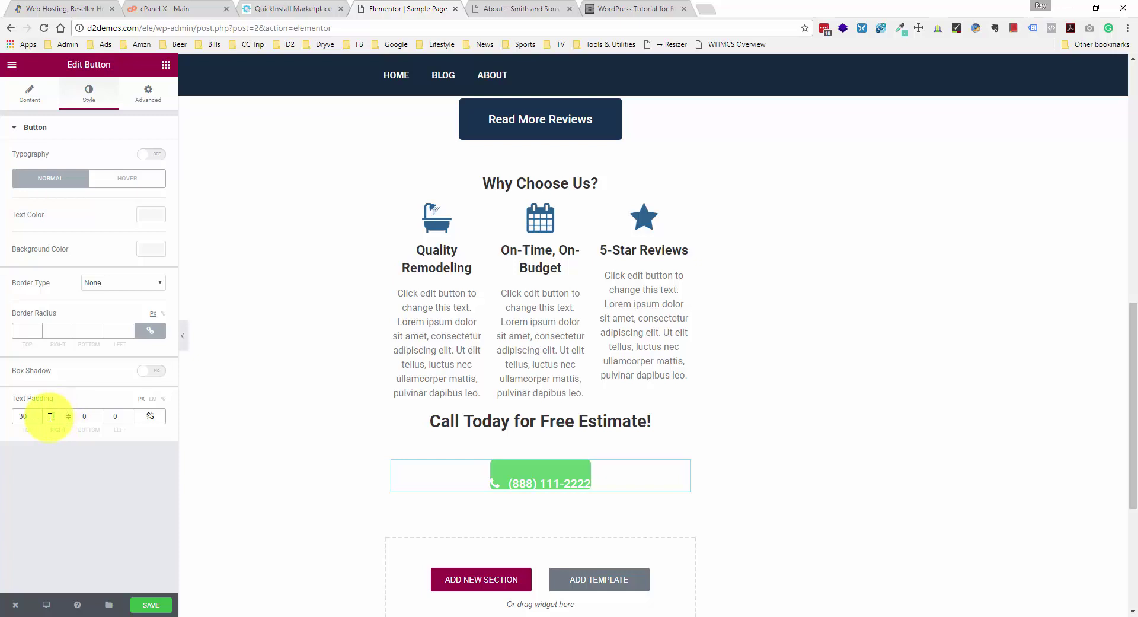
text(6)
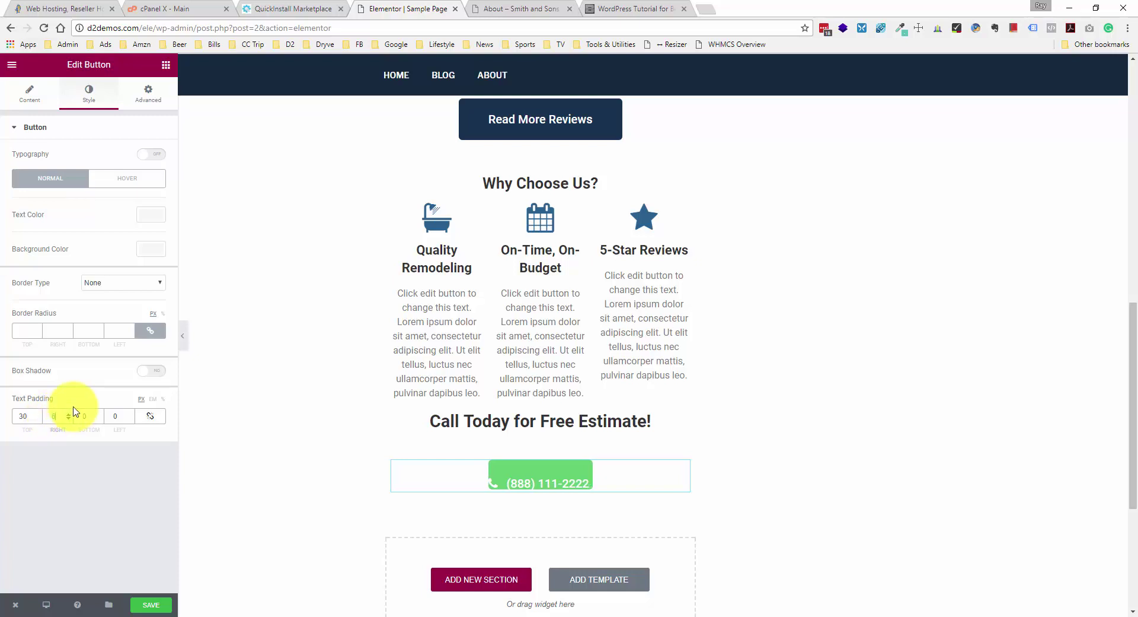
text(0)
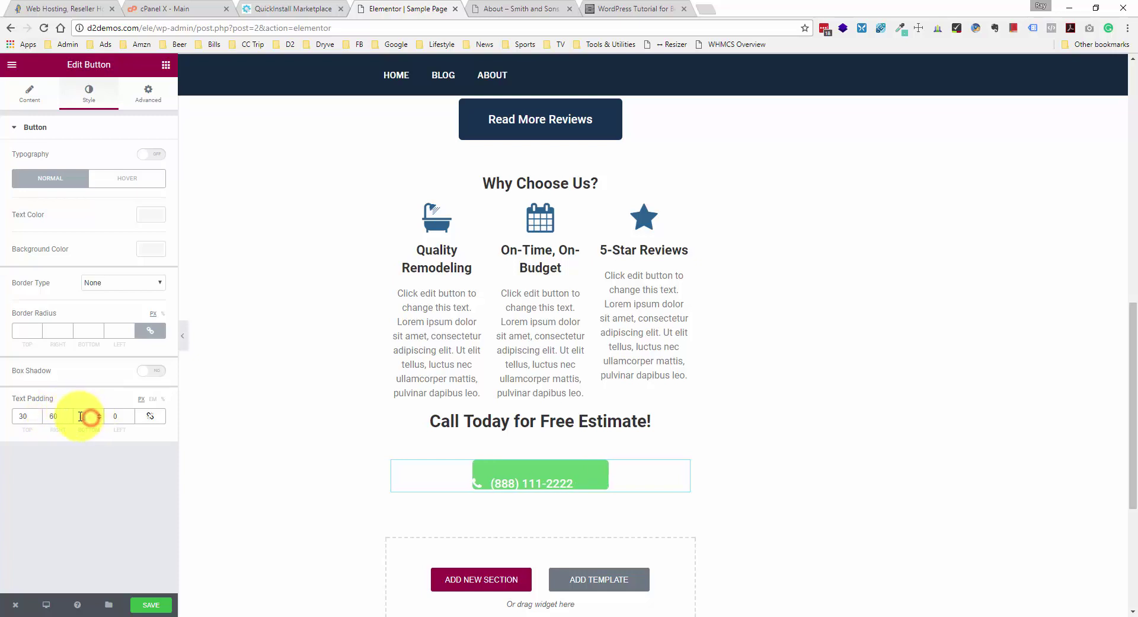
text(30)
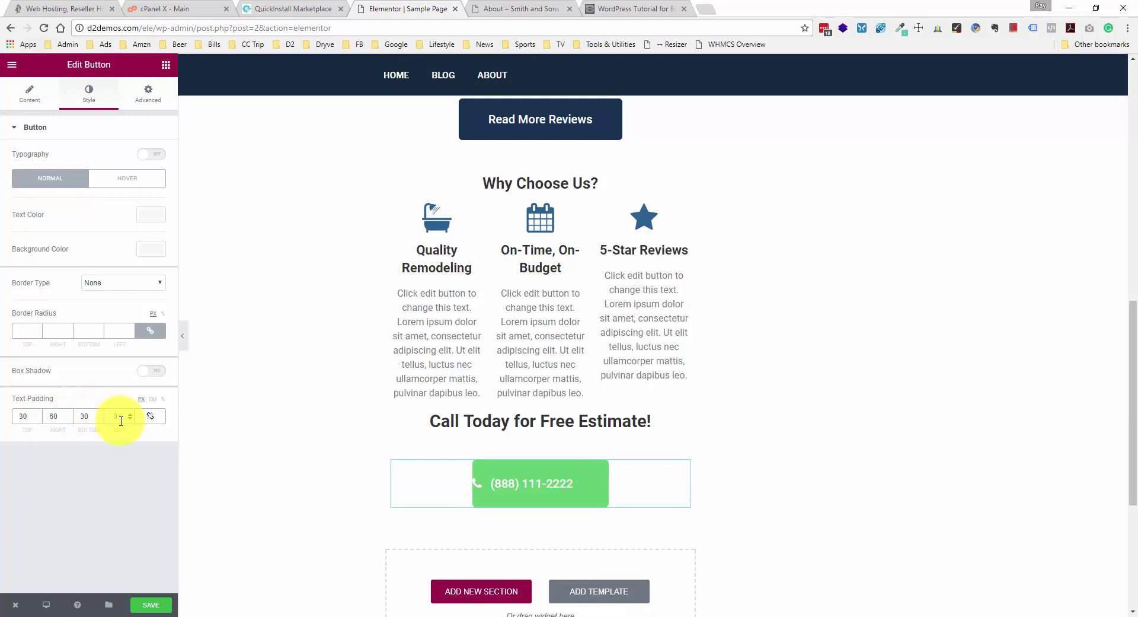
text(60)
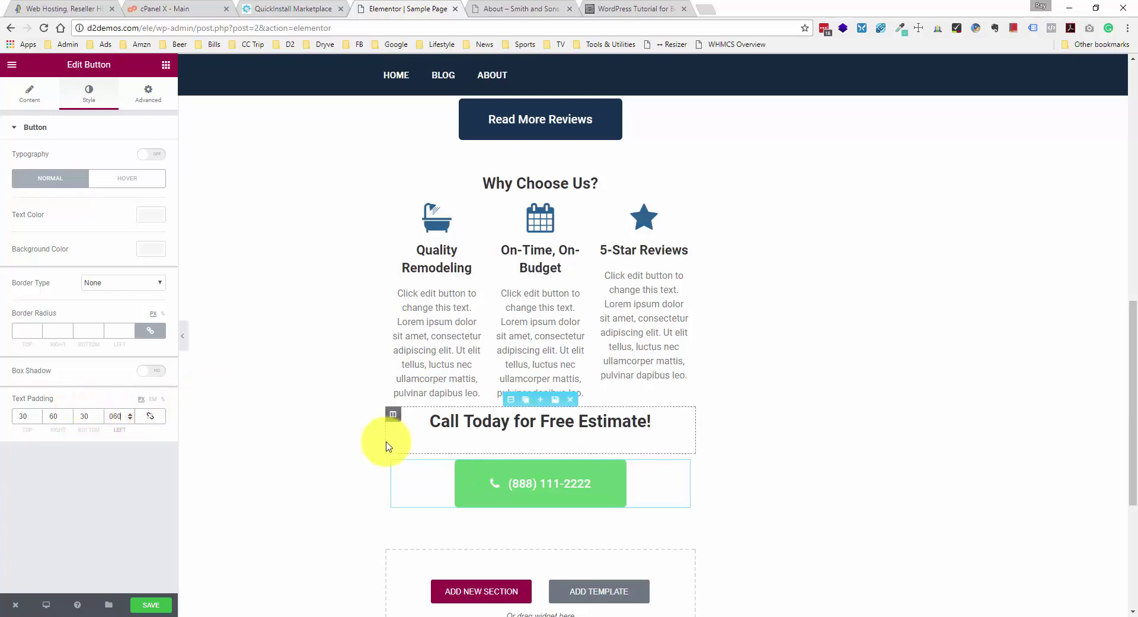
click(657, 486)
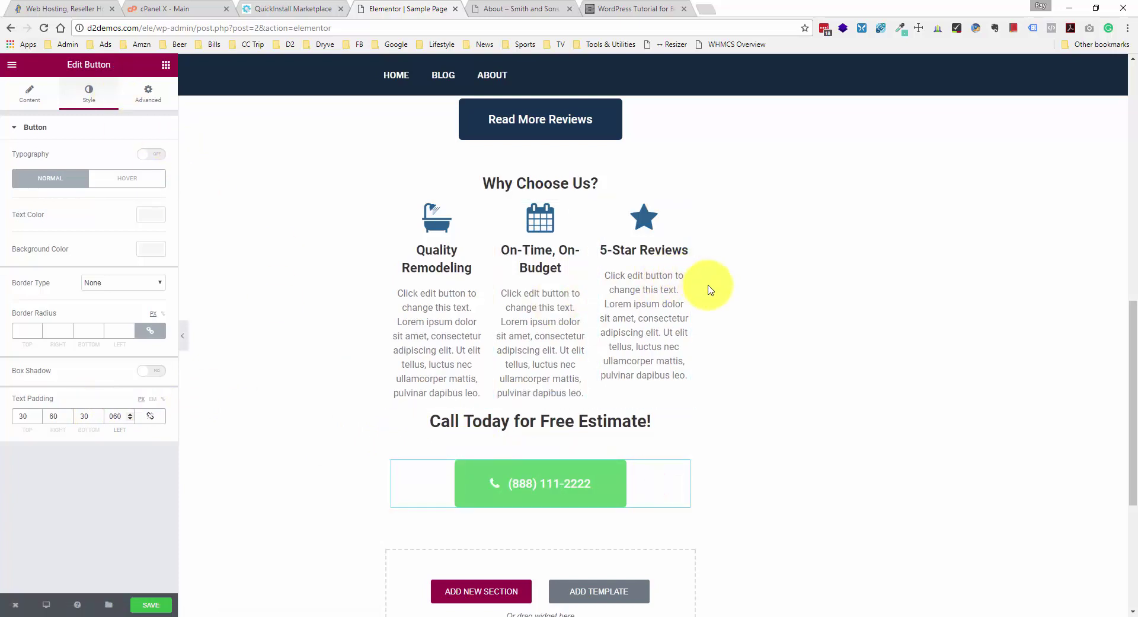
scroll(705, 302, down, 1)
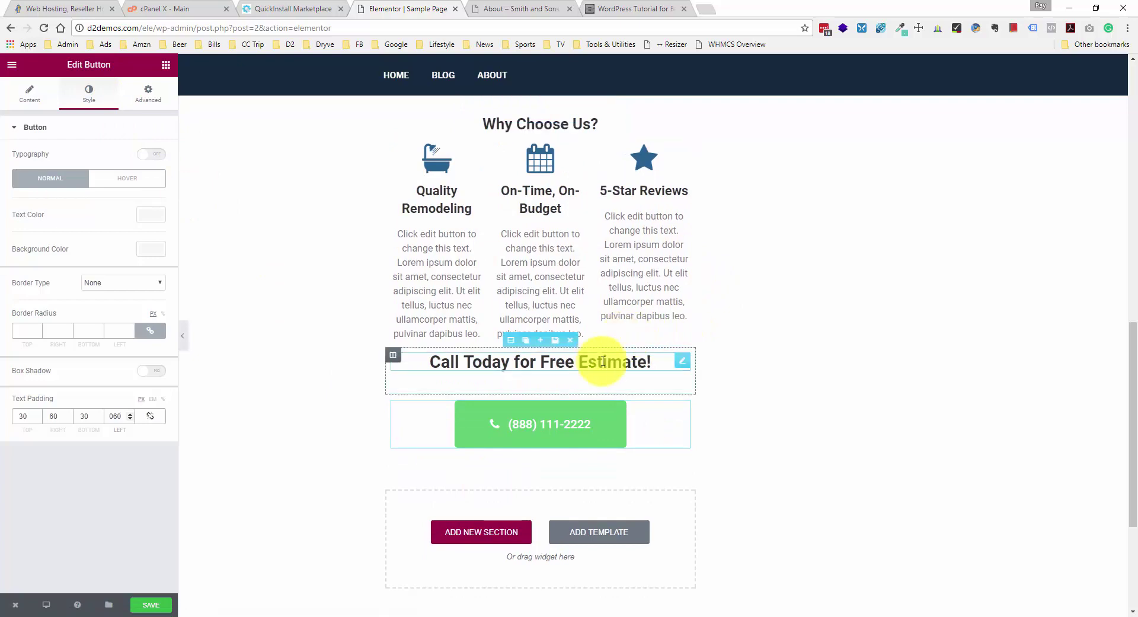
scroll(795, 343, up, 4)
scroll(795, 341, down, 4)
scroll(749, 340, up, 11)
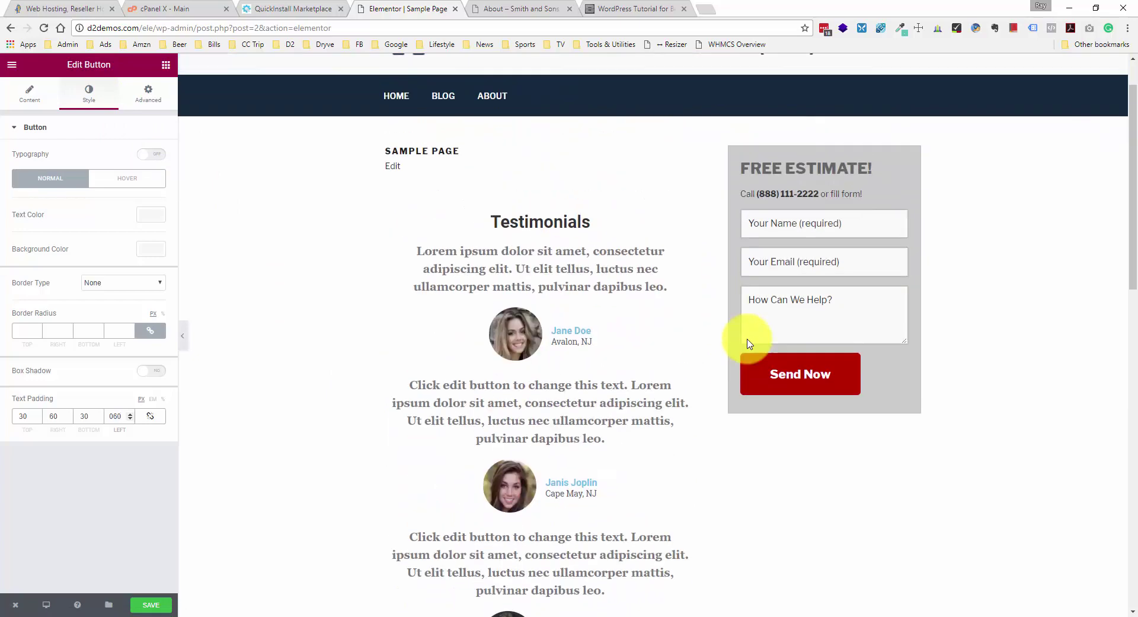
scroll(831, 371, down, 6)
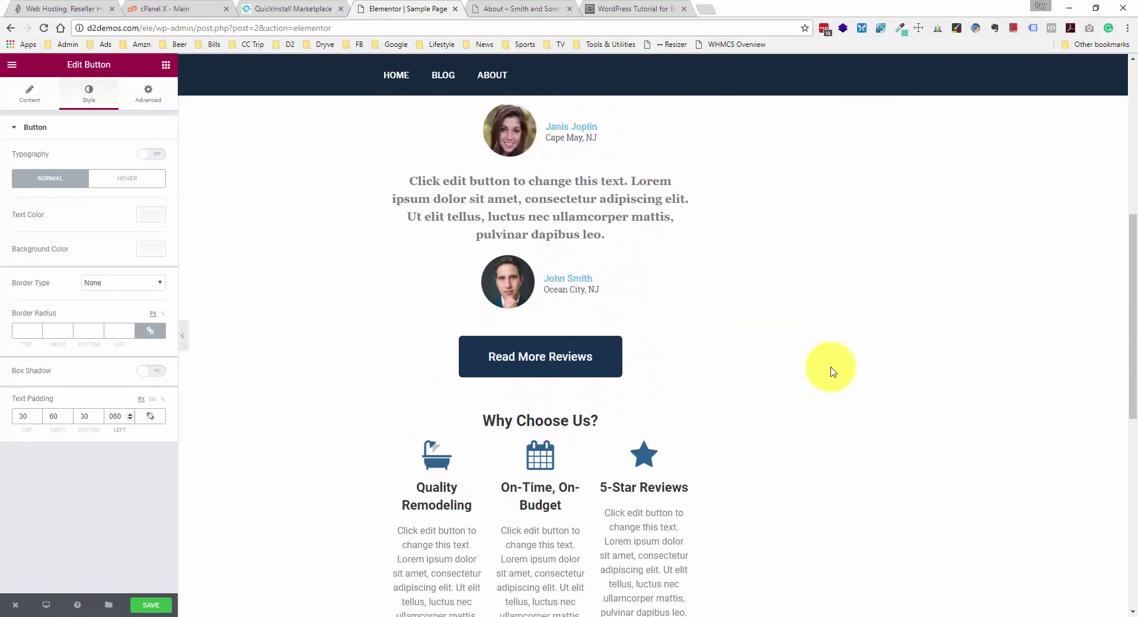
scroll(927, 279, up, 3)
scroll(803, 266, down, 7)
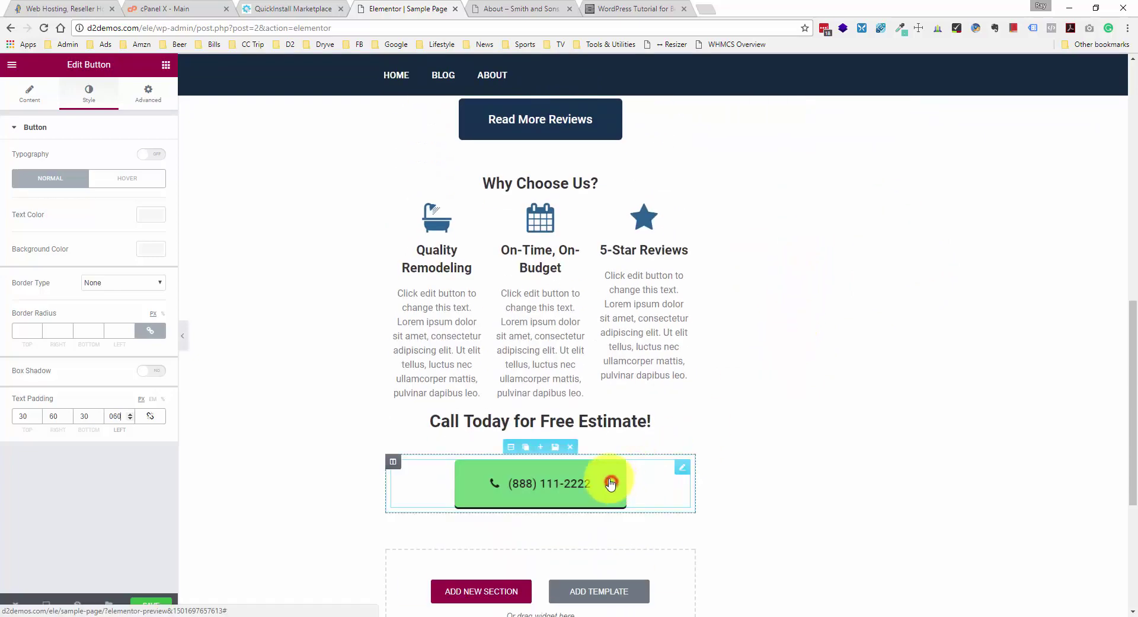
- Change the phone button's Type to Danger so it turns red
click(20, 96)
click(119, 157)
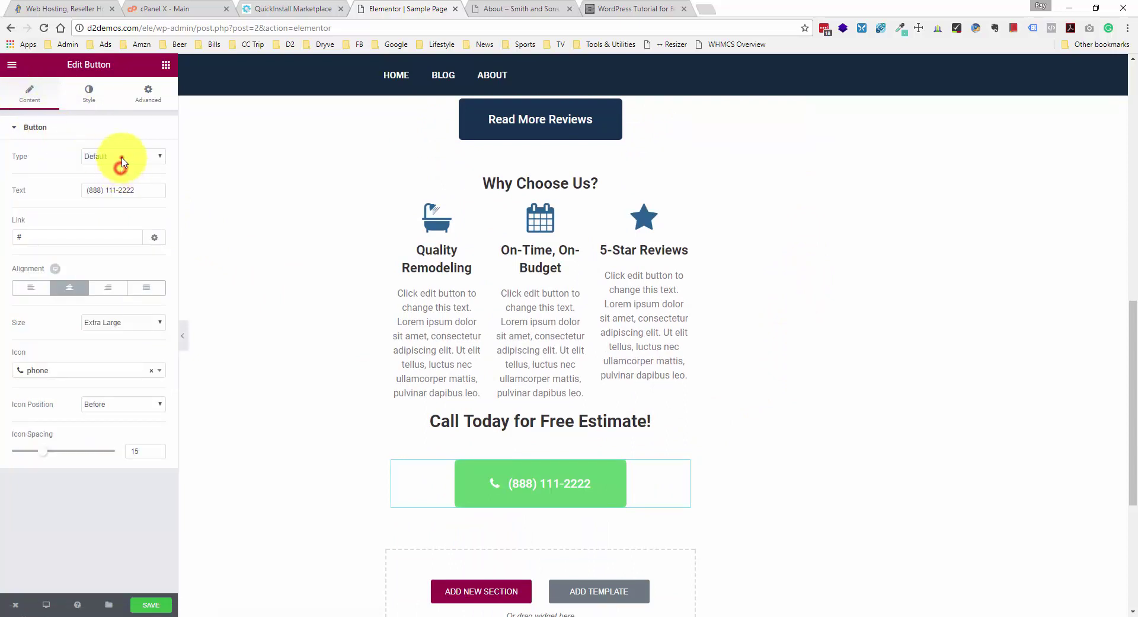
click(119, 205)
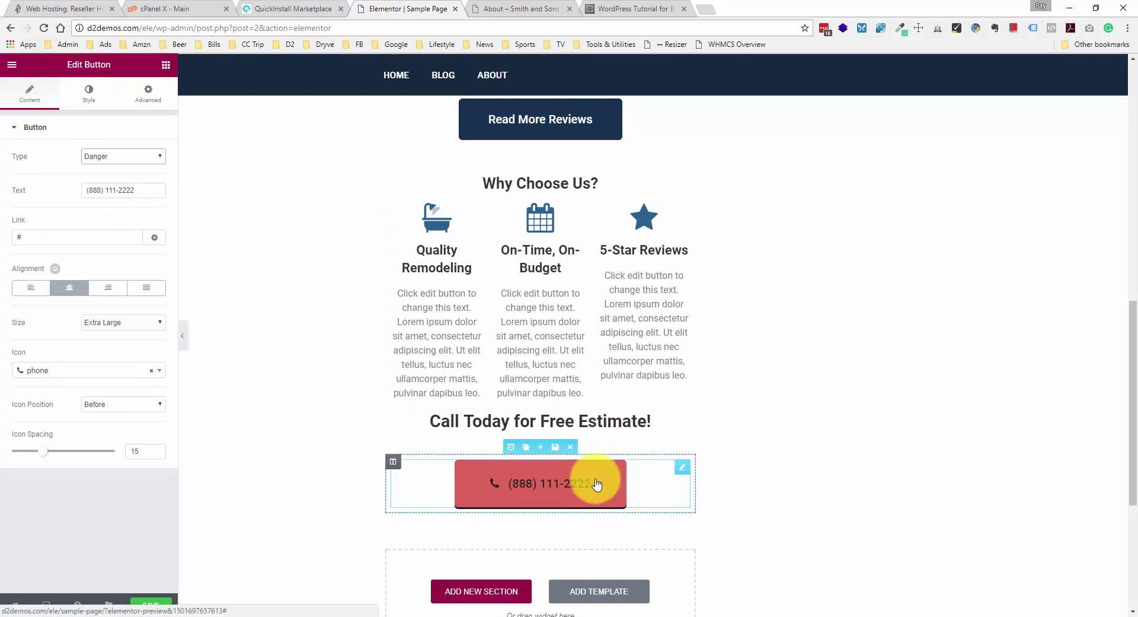
scroll(801, 362, up, 6)
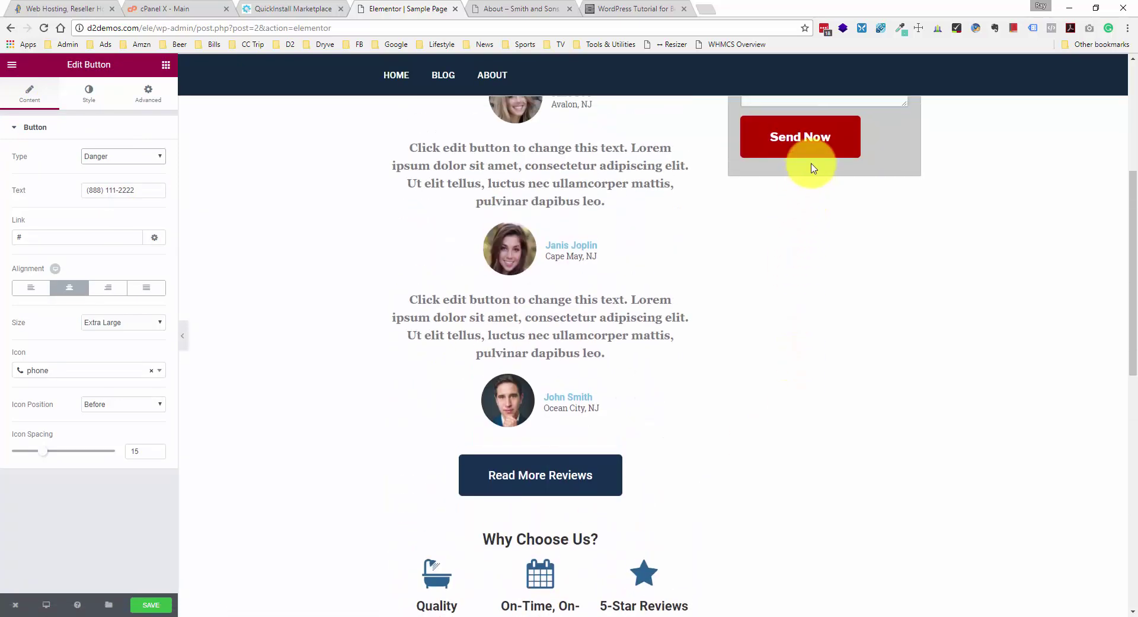
scroll(801, 178, down, 7)
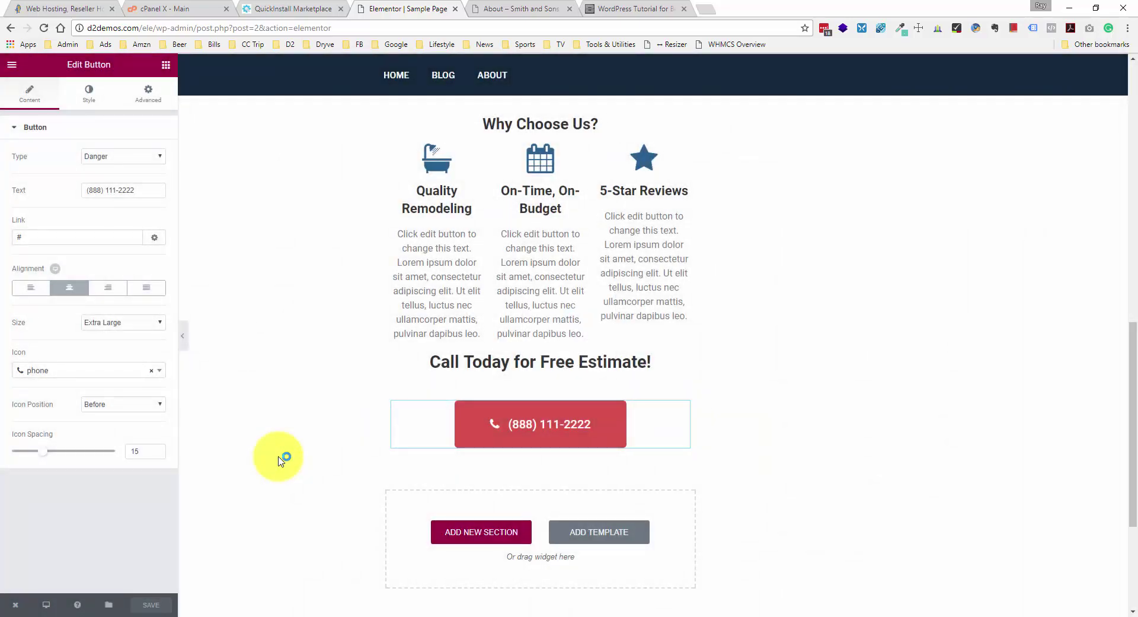
- Reload the live About page to view the red button, then select the Call Today heading
click(500, 8)
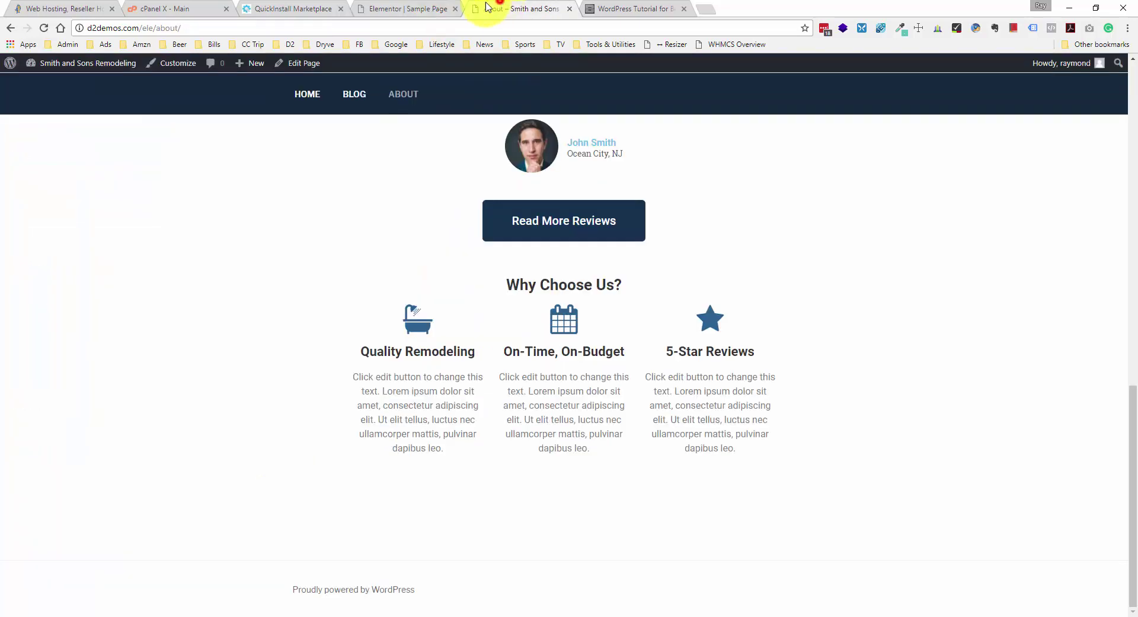
right_click(209, 204)
click(237, 237)
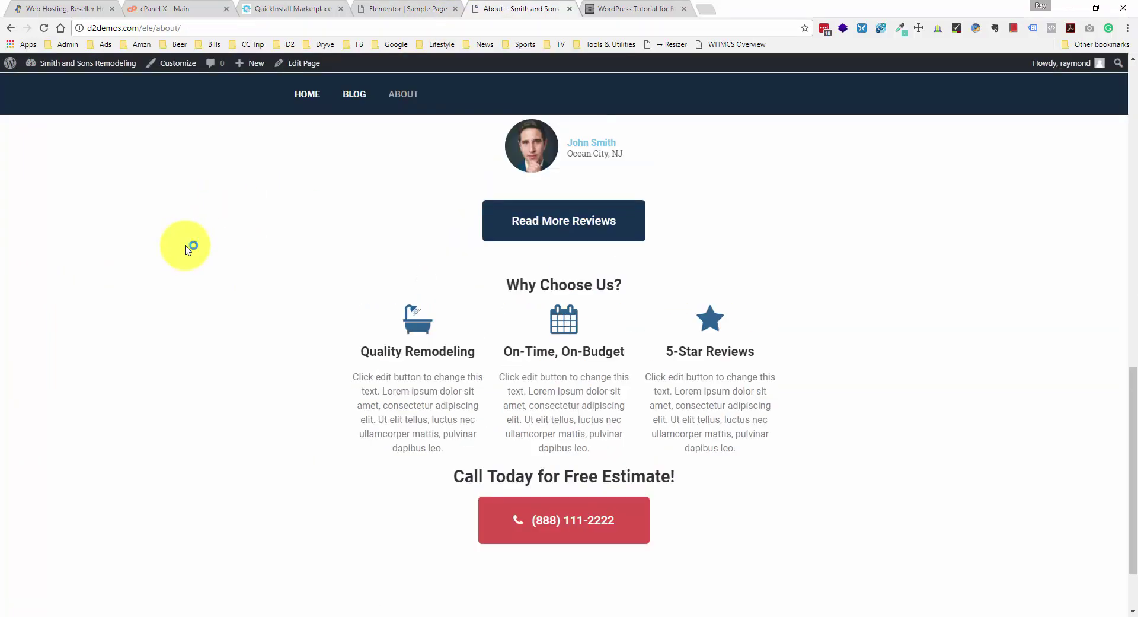
scroll(185, 249, down, 2)
scroll(190, 249, up, 6)
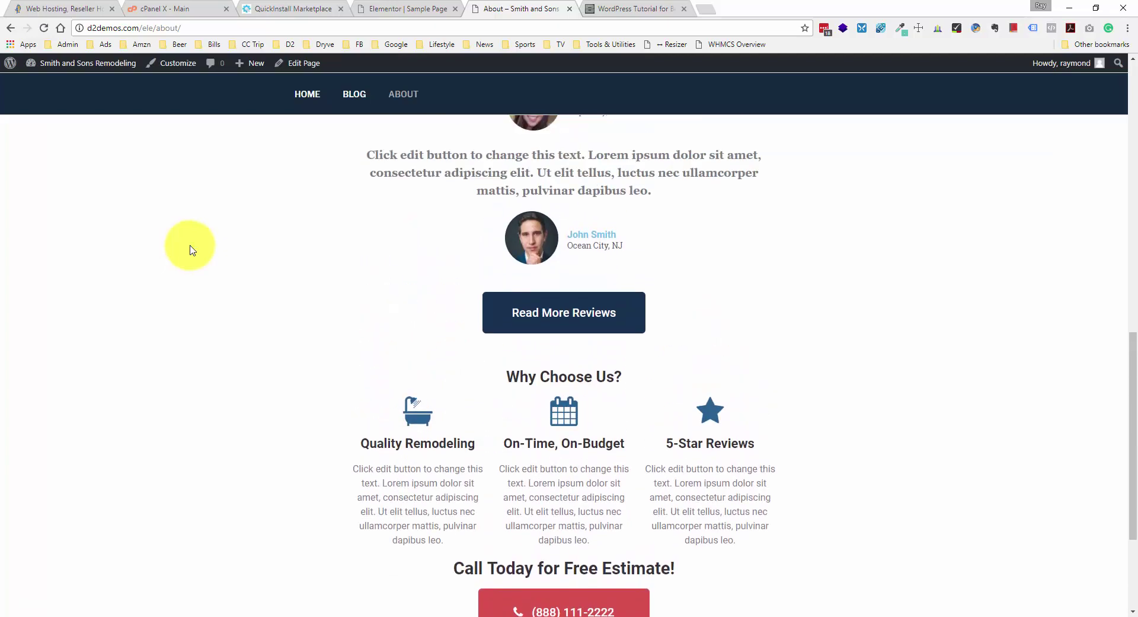
scroll(190, 249, down, 6)
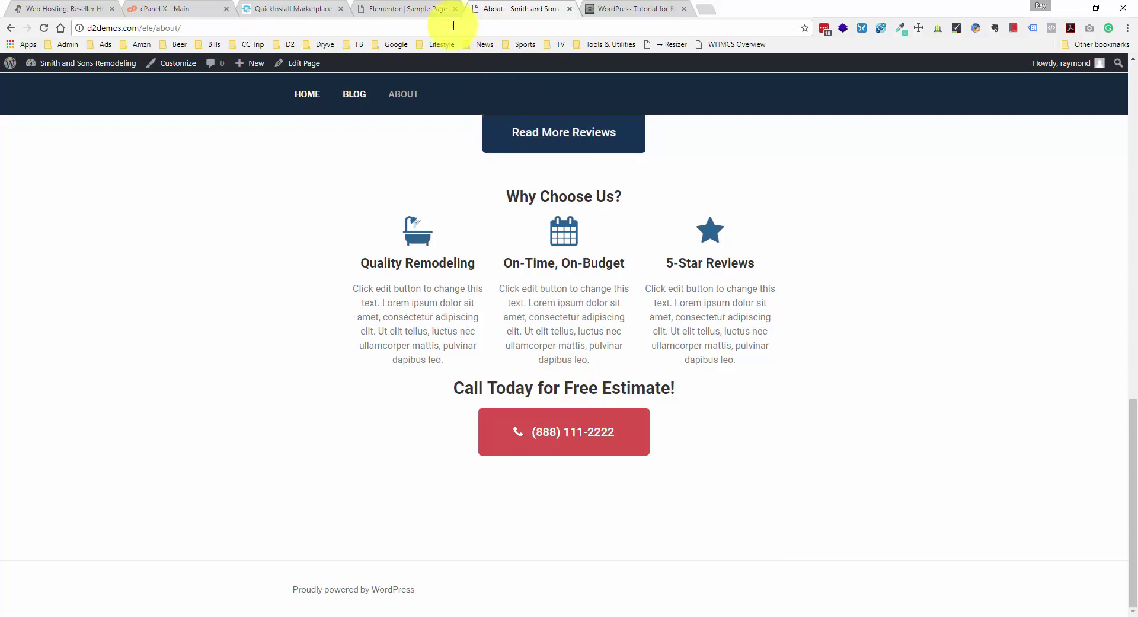
click(439, 9)
click(515, 363)
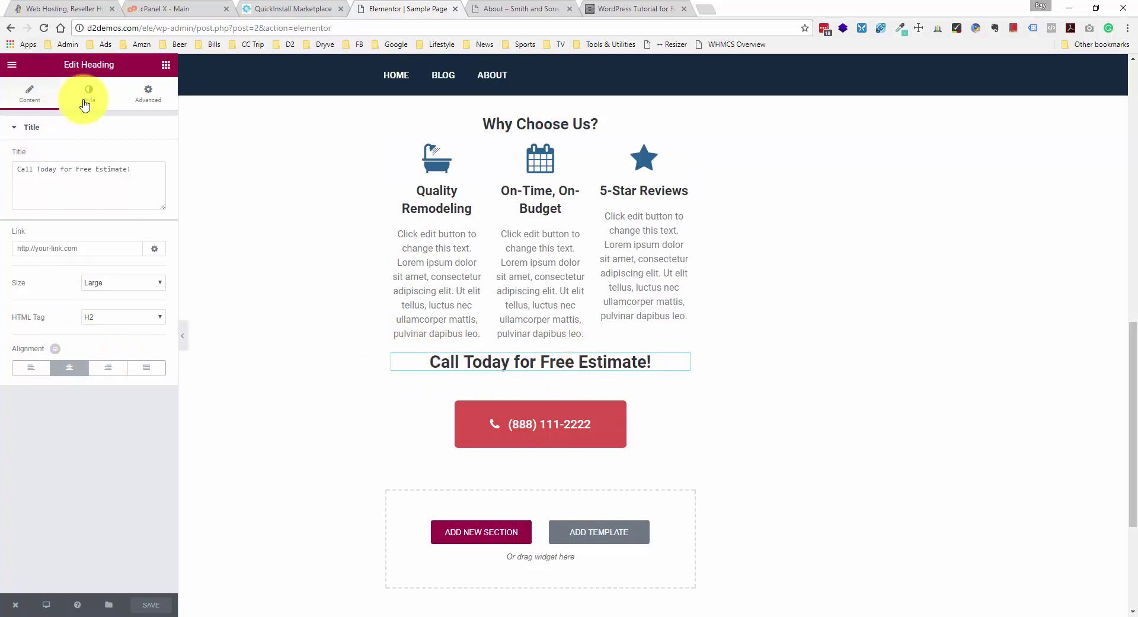
- Give the Call Today heading a 40 px top margin and save the page
click(144, 94)
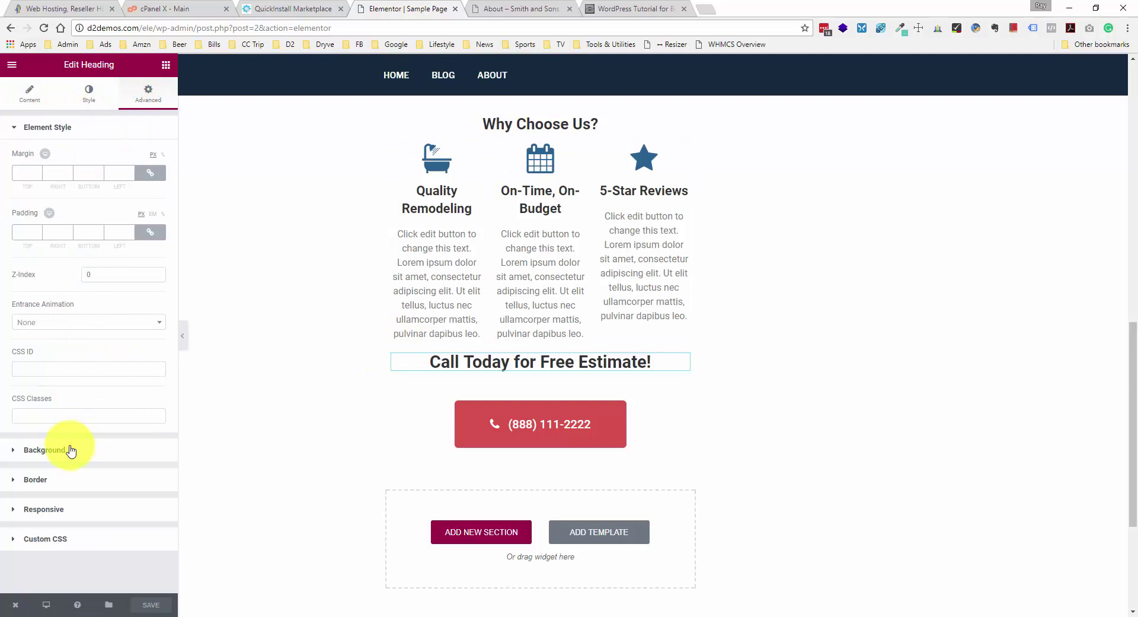
click(150, 173)
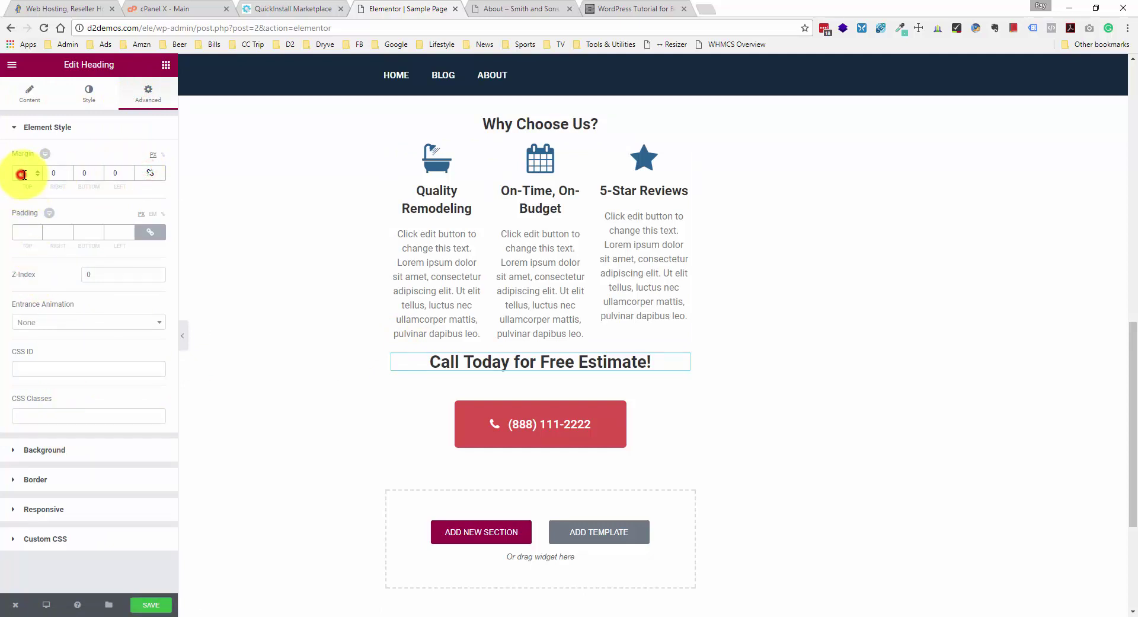
text(40)
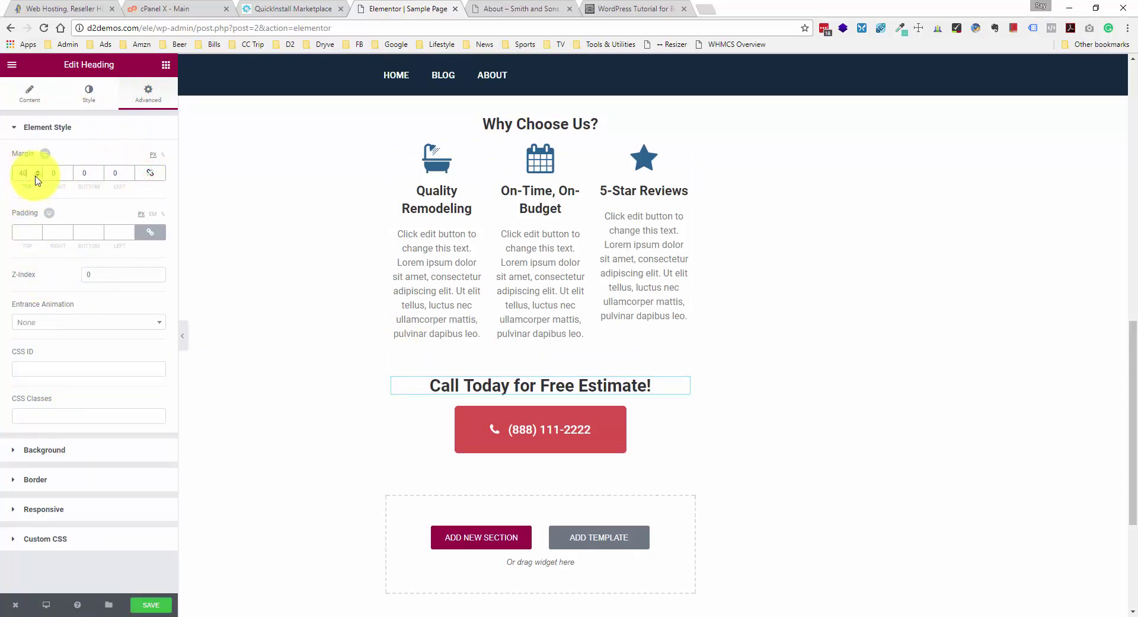
click(149, 606)
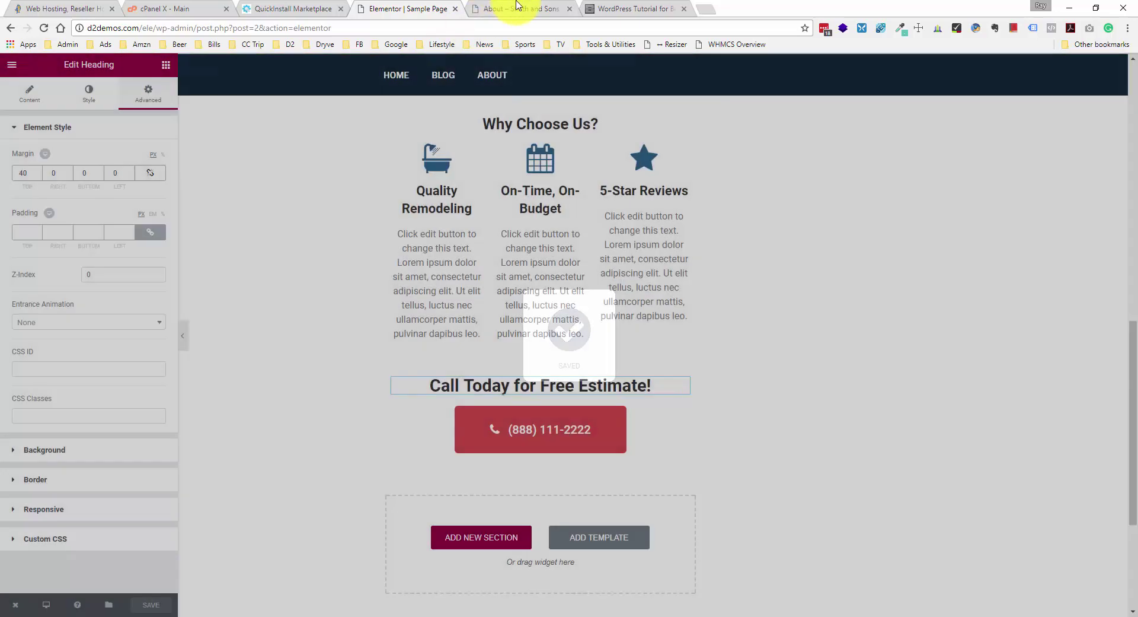
- Reload the live About page to check the new spacing above the heading
click(510, 9)
right_click(214, 206)
click(255, 243)
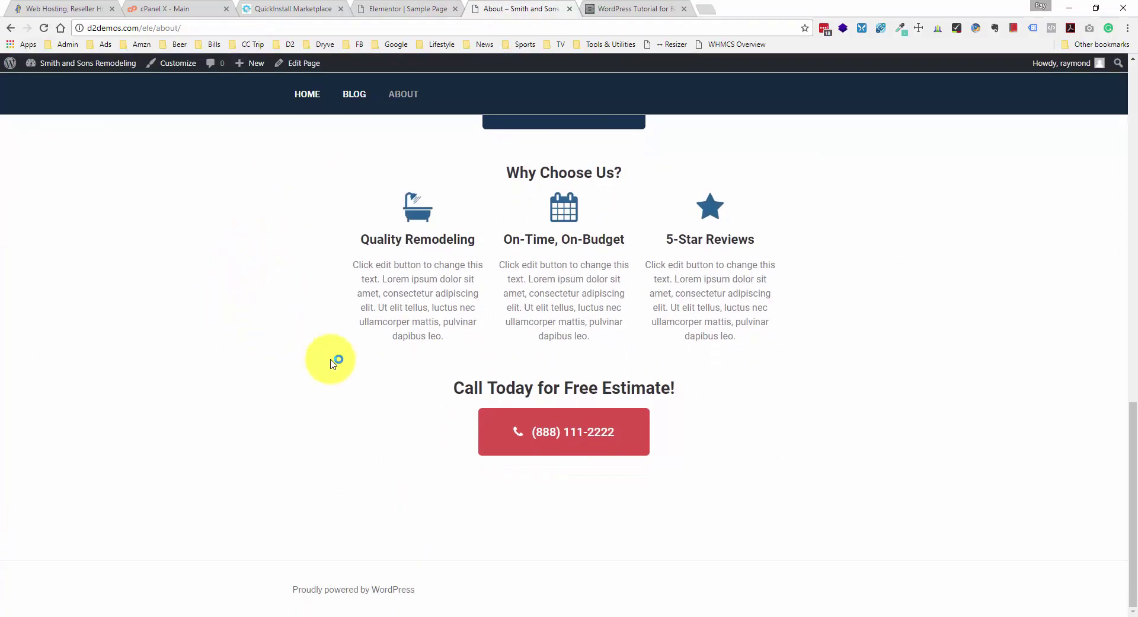
scroll(331, 360, up, 4)
scroll(330, 364, up, 12)
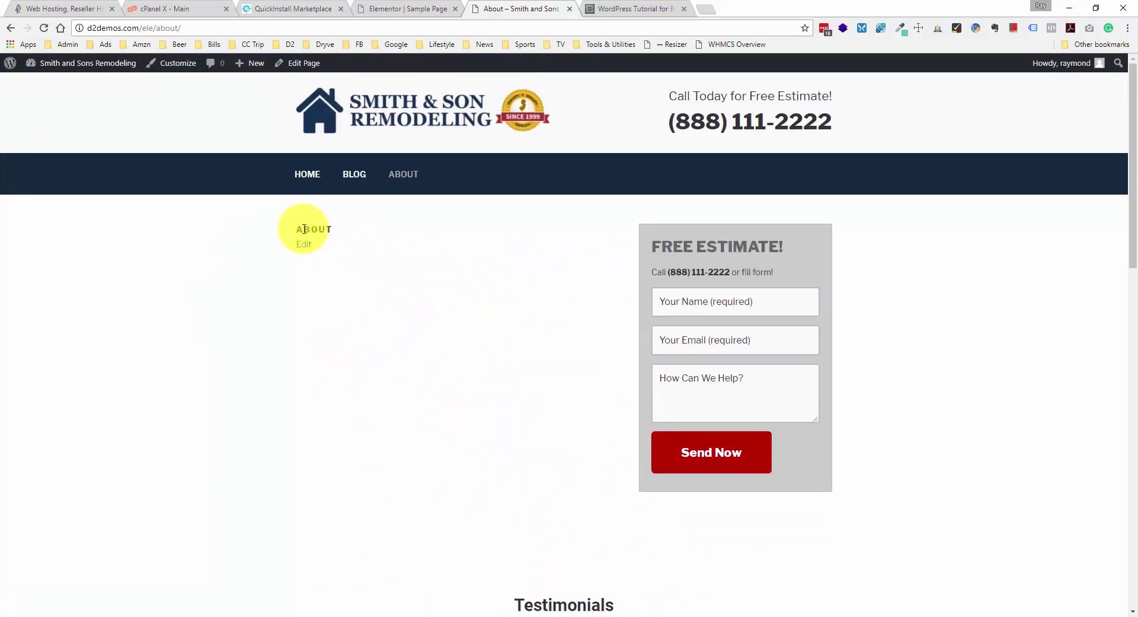
scroll(307, 384, down, 3)
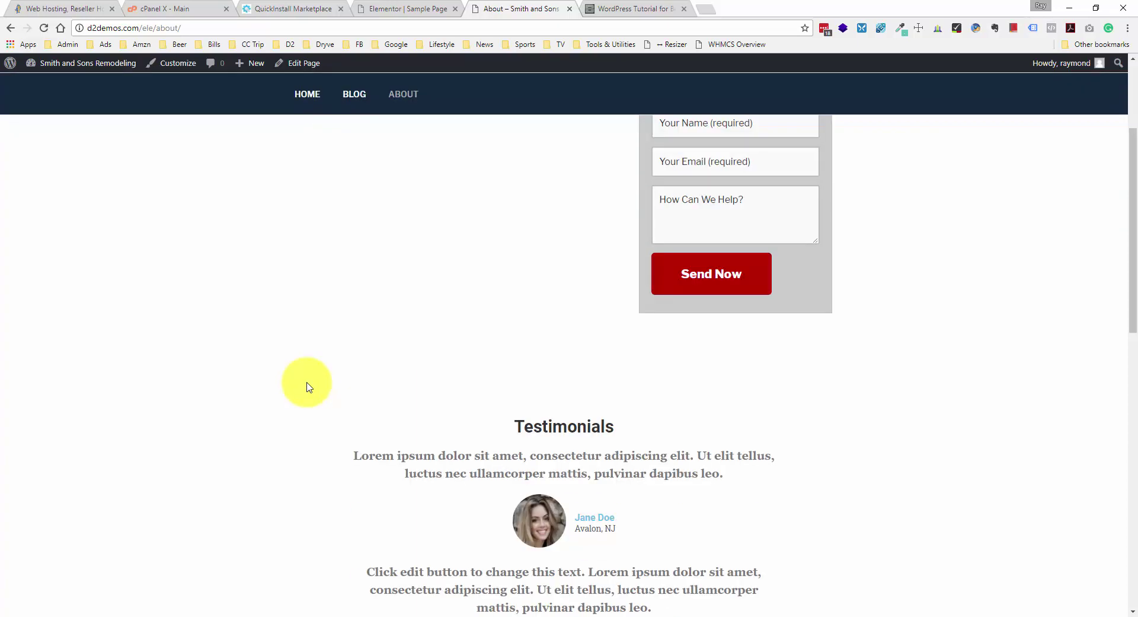
scroll(306, 384, down, 8)
scroll(306, 385, up, 11)
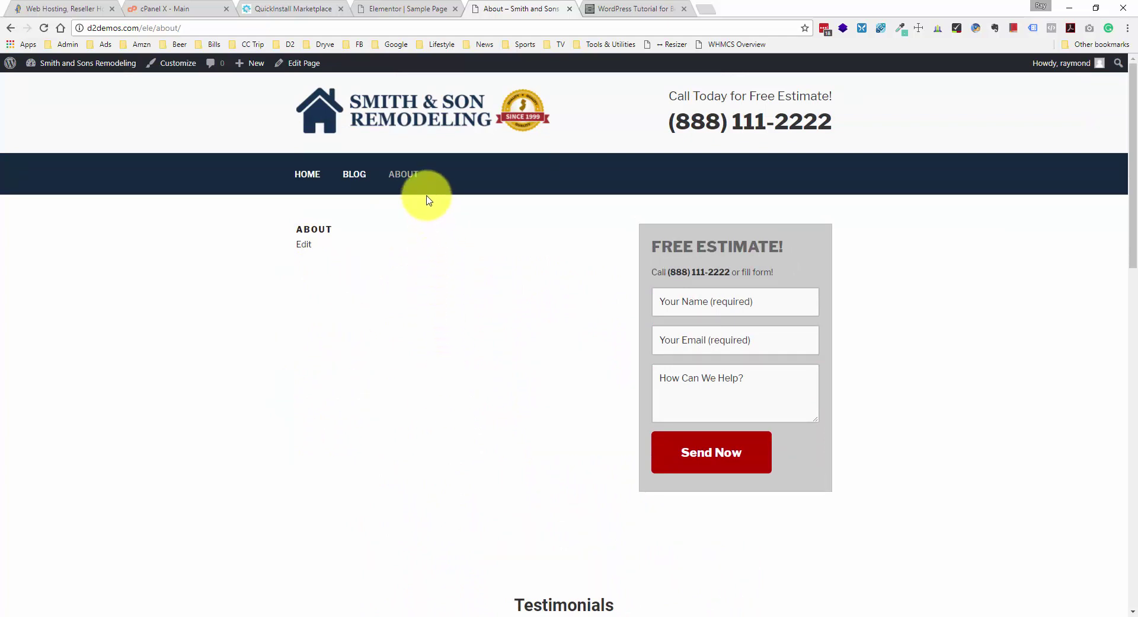
- Exit to the dashboard's Pages list and open Home with Elementor
click(386, 6)
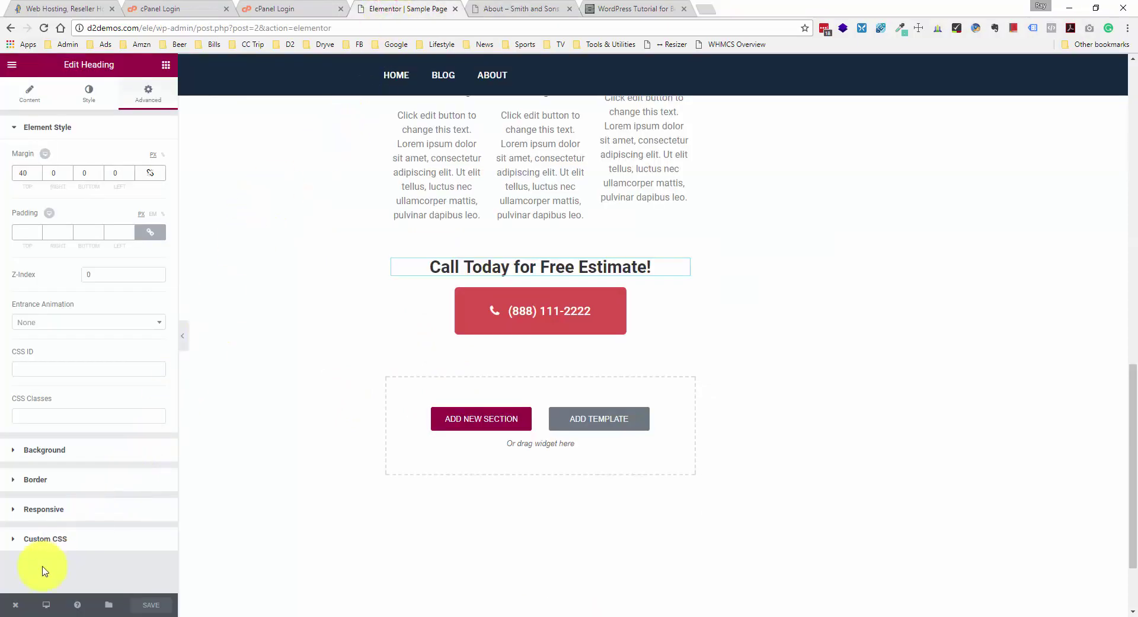
mouse_move(16, 606)
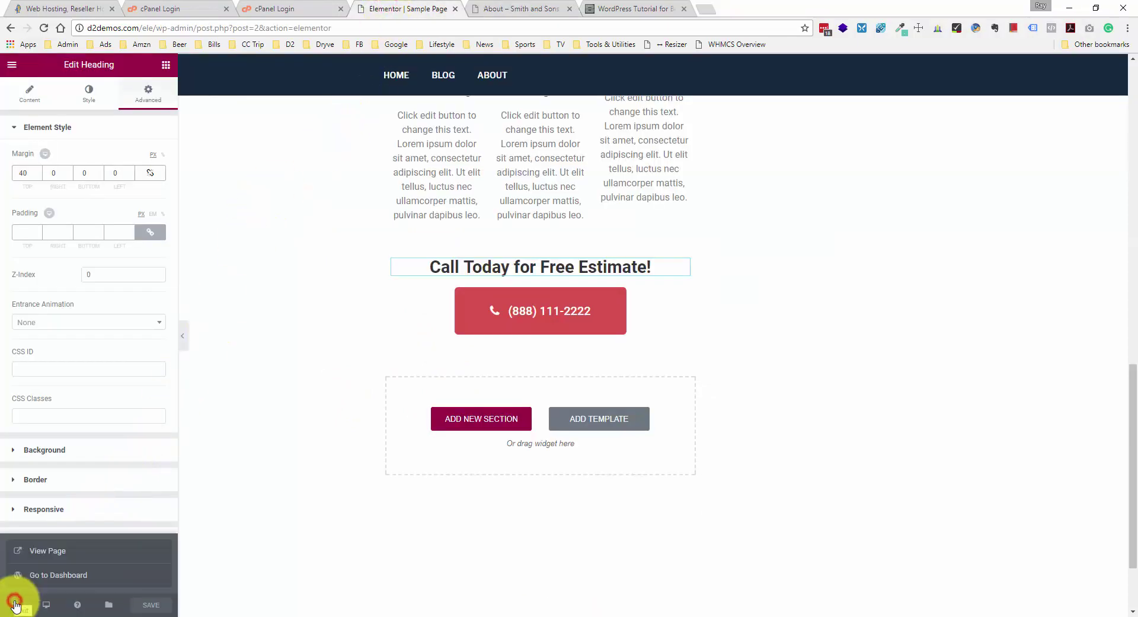
click(64, 575)
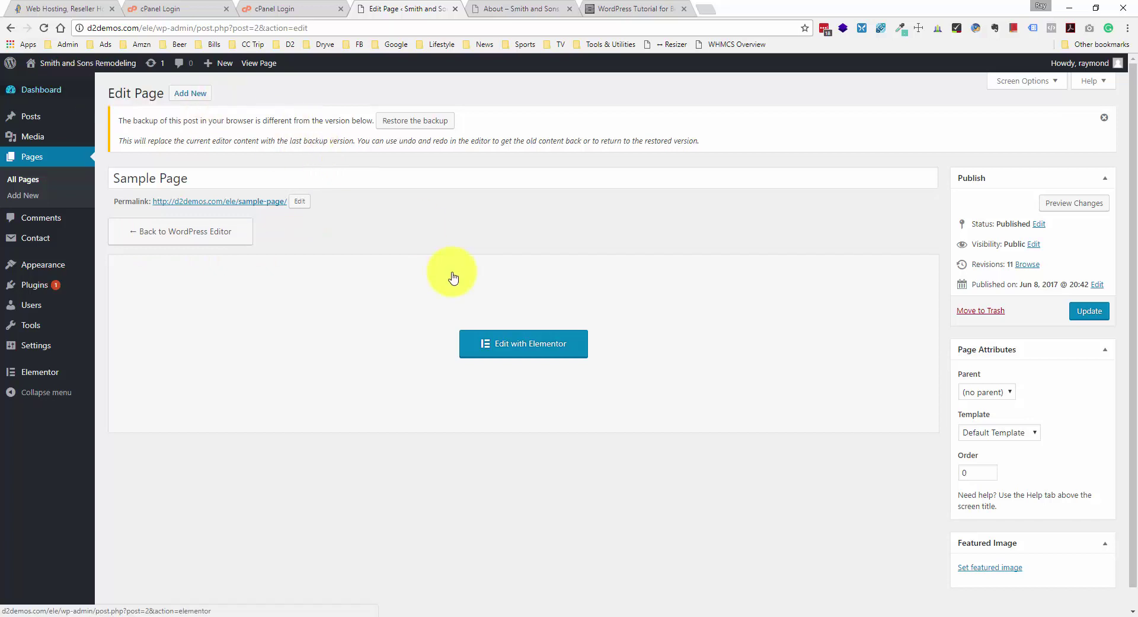
click(64, 161)
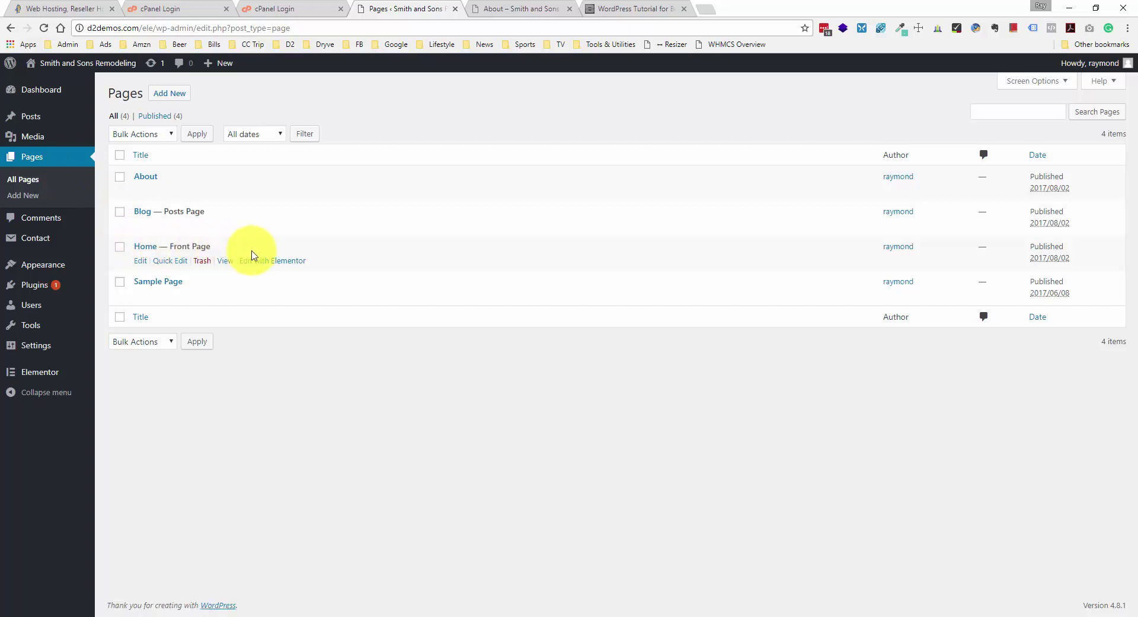
click(267, 263)
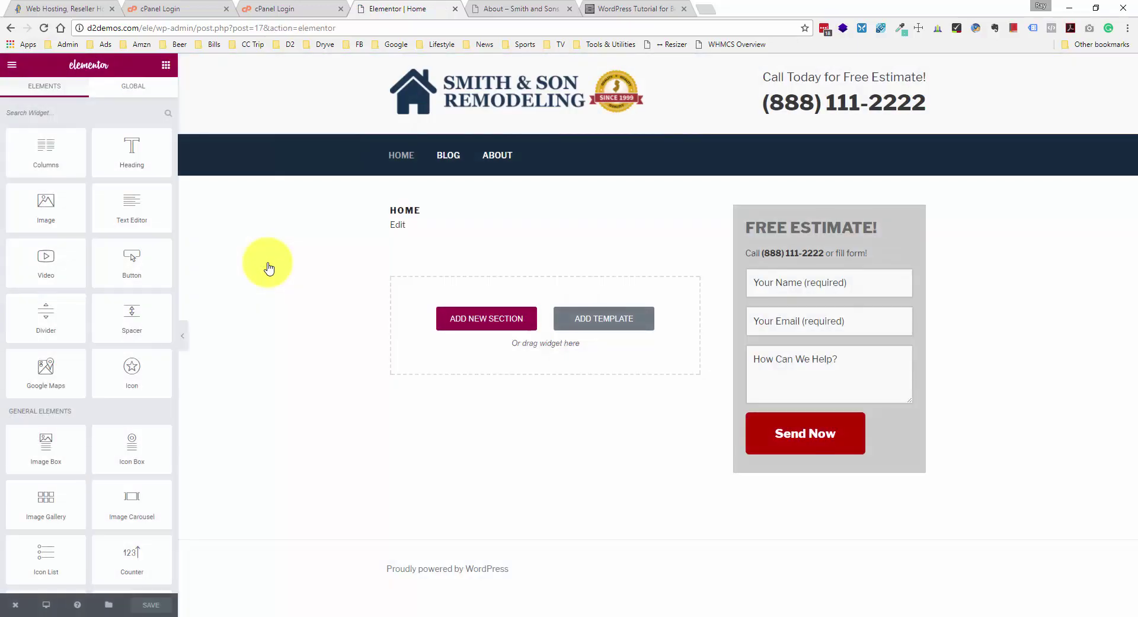
- Drop an Image Box into the empty Home section and upload pexels-photo-209315.jpg as its image
scroll(132, 258, down, 1)
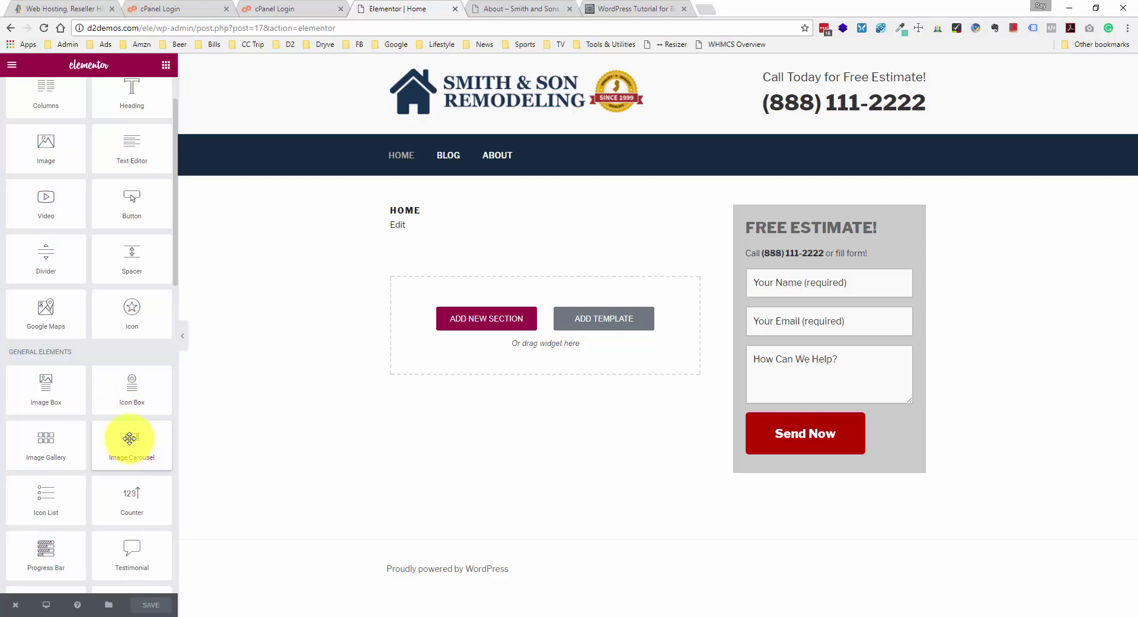
drag(46, 392, 483, 312)
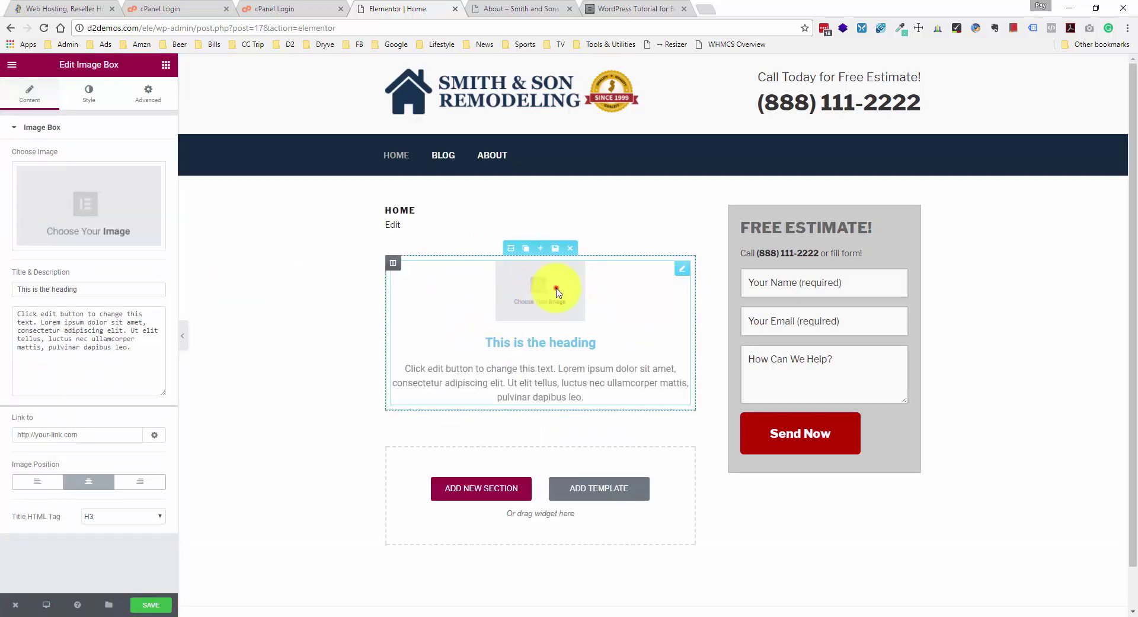
click(85, 216)
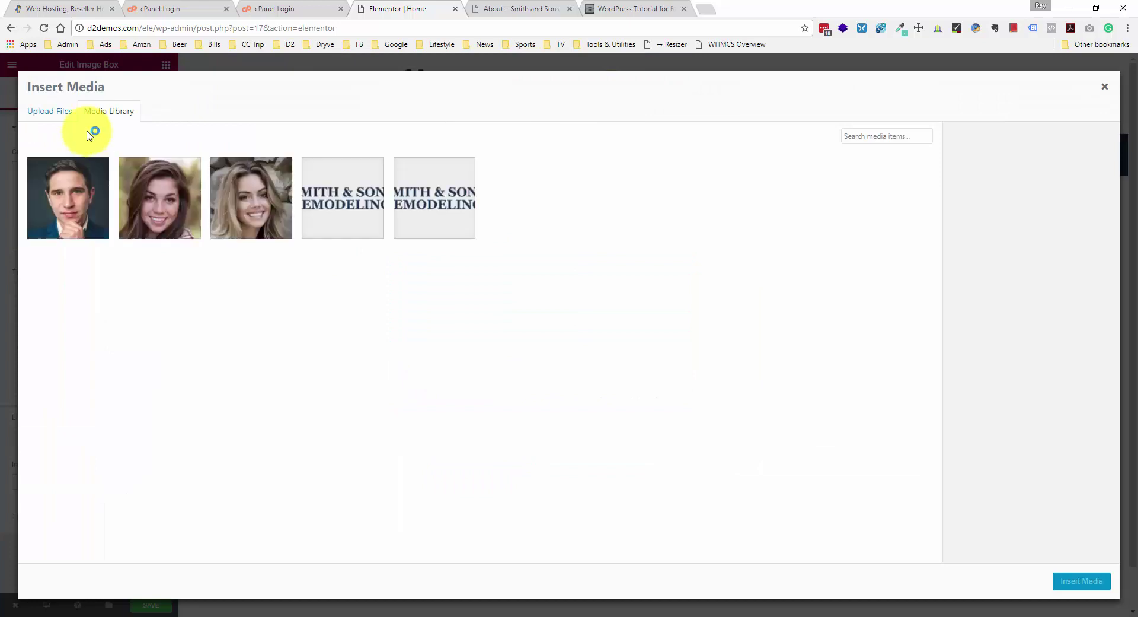
click(60, 113)
click(604, 311)
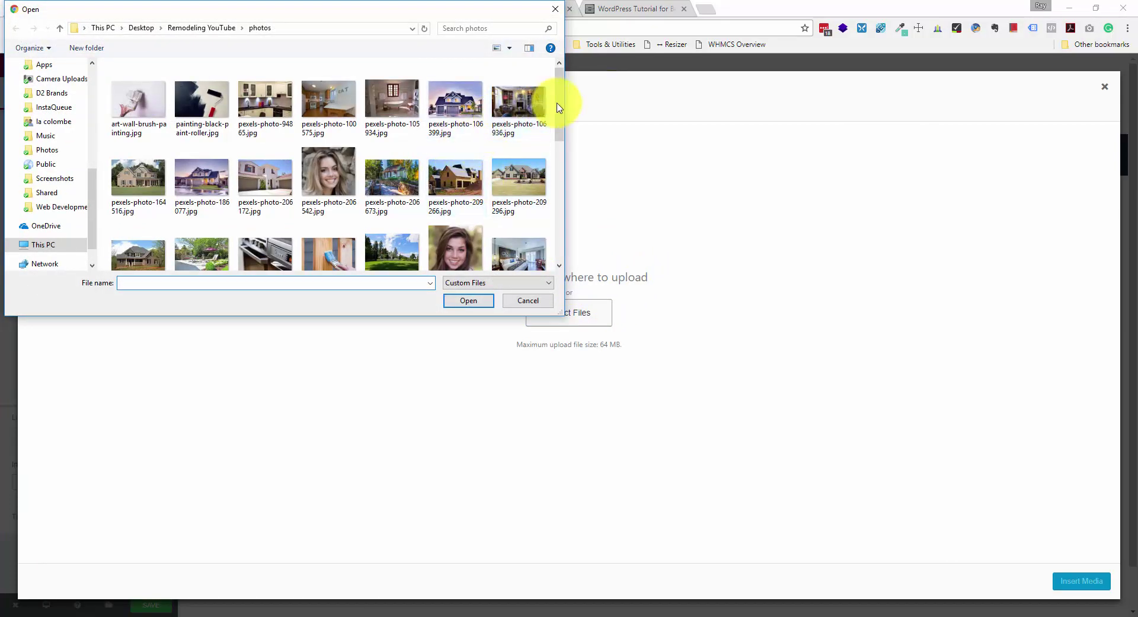
click(454, 112)
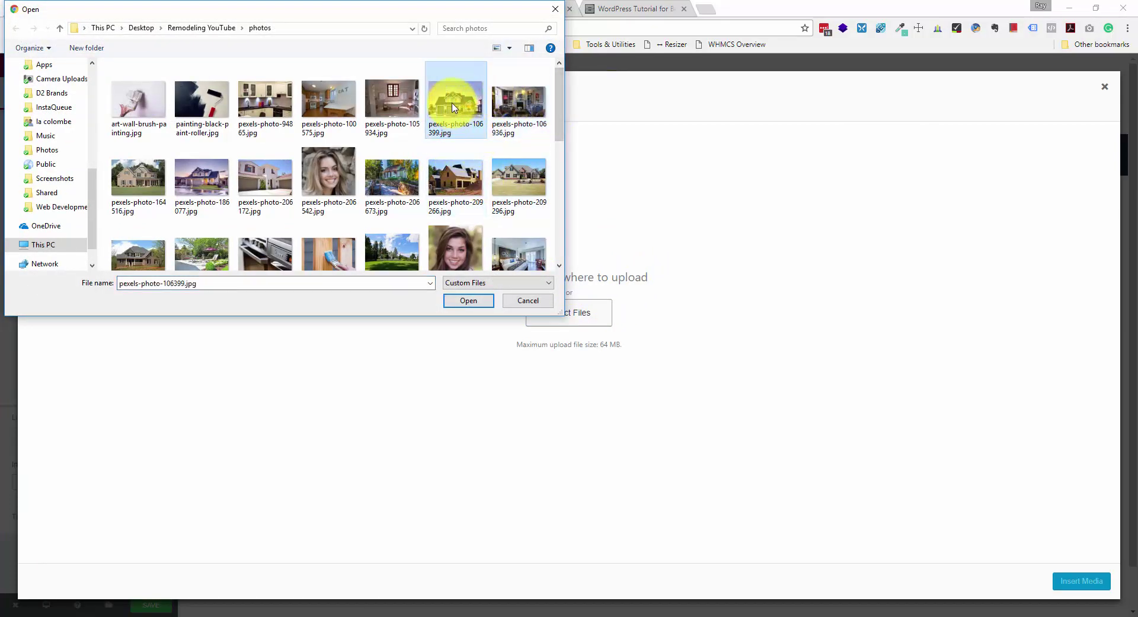
click(131, 256)
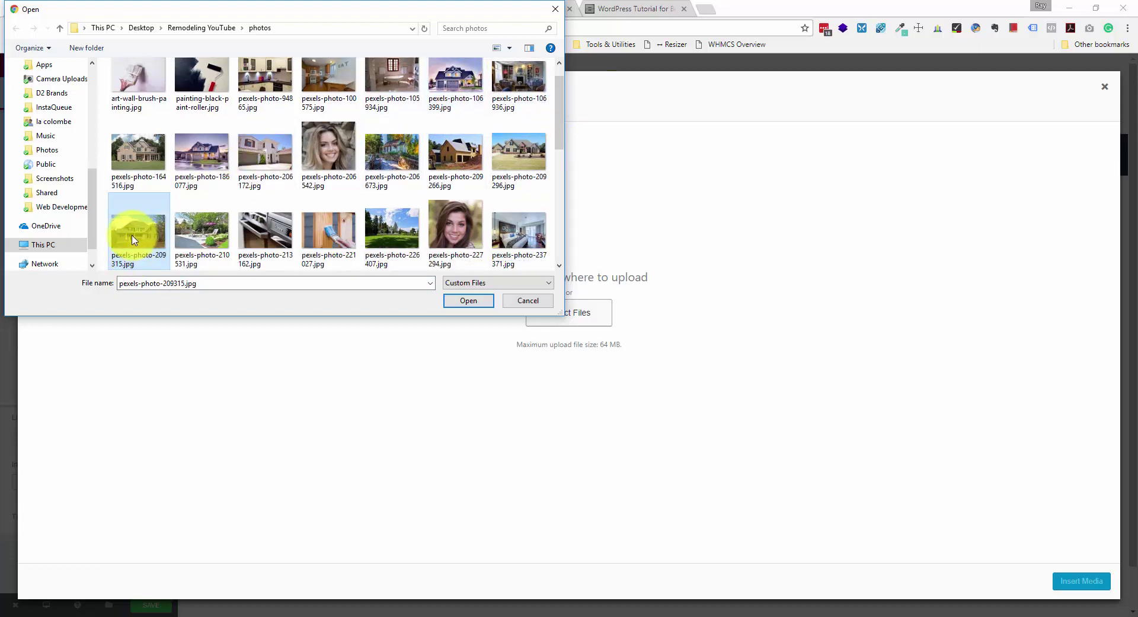
double_click(132, 239)
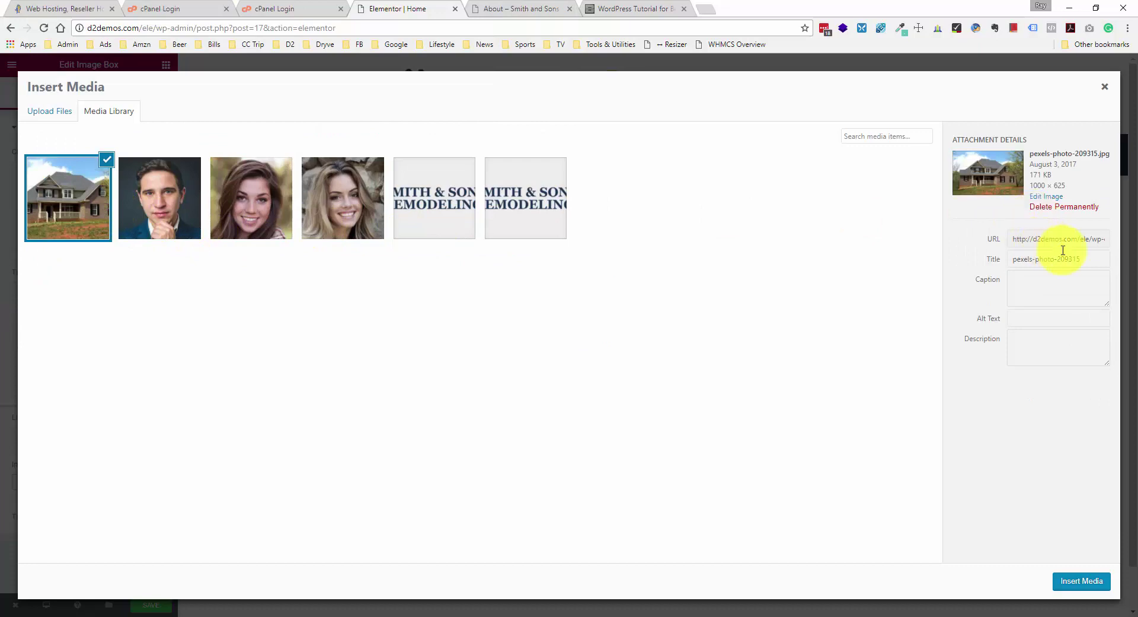
click(1085, 579)
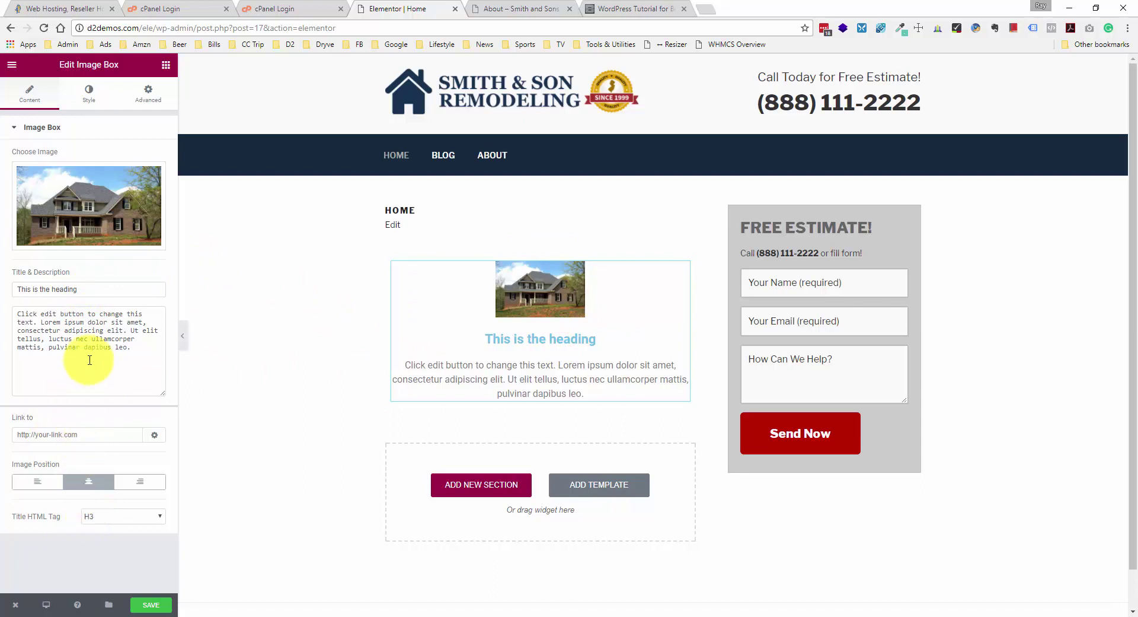
- Replace the placeholder image box title with 'Smith & Son Remodeling LLC'
double_click(99, 289)
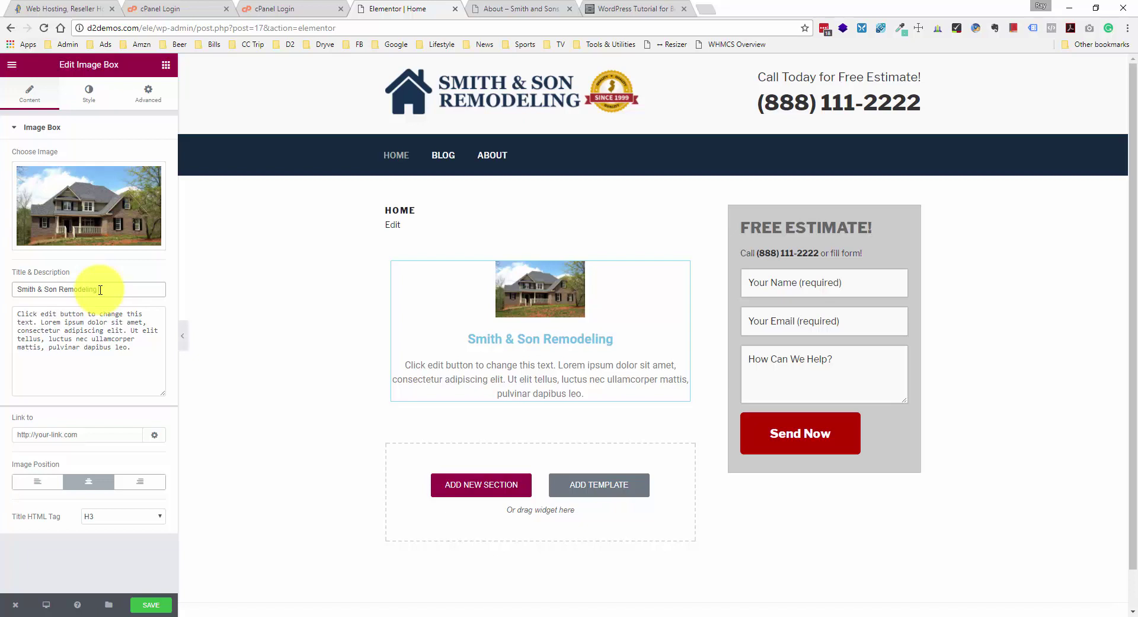
text(LLC)
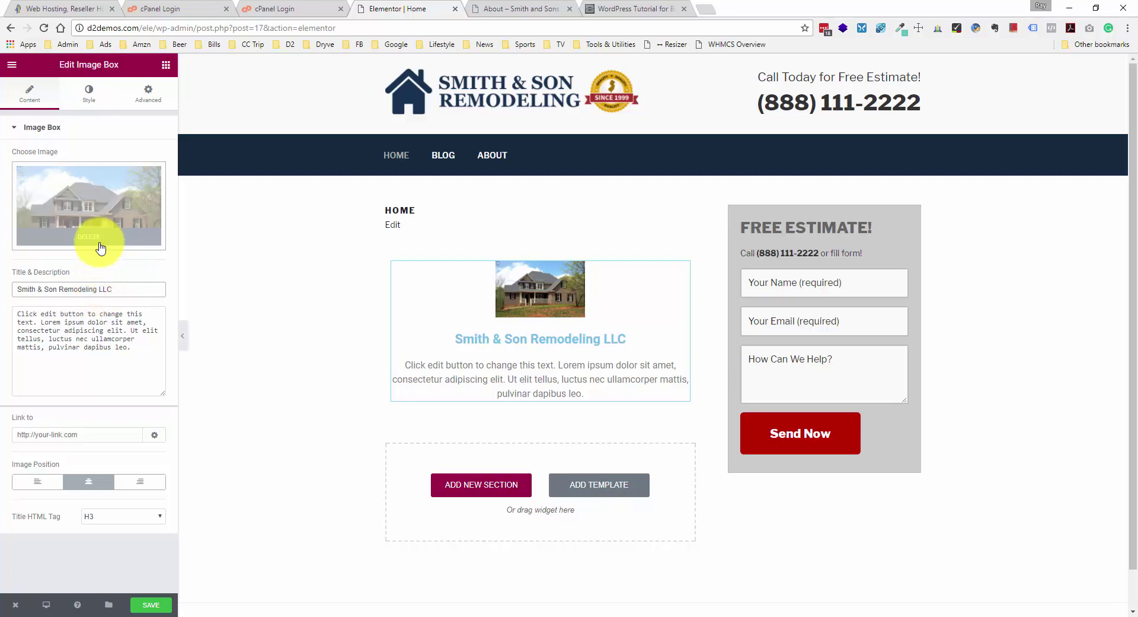
click(77, 330)
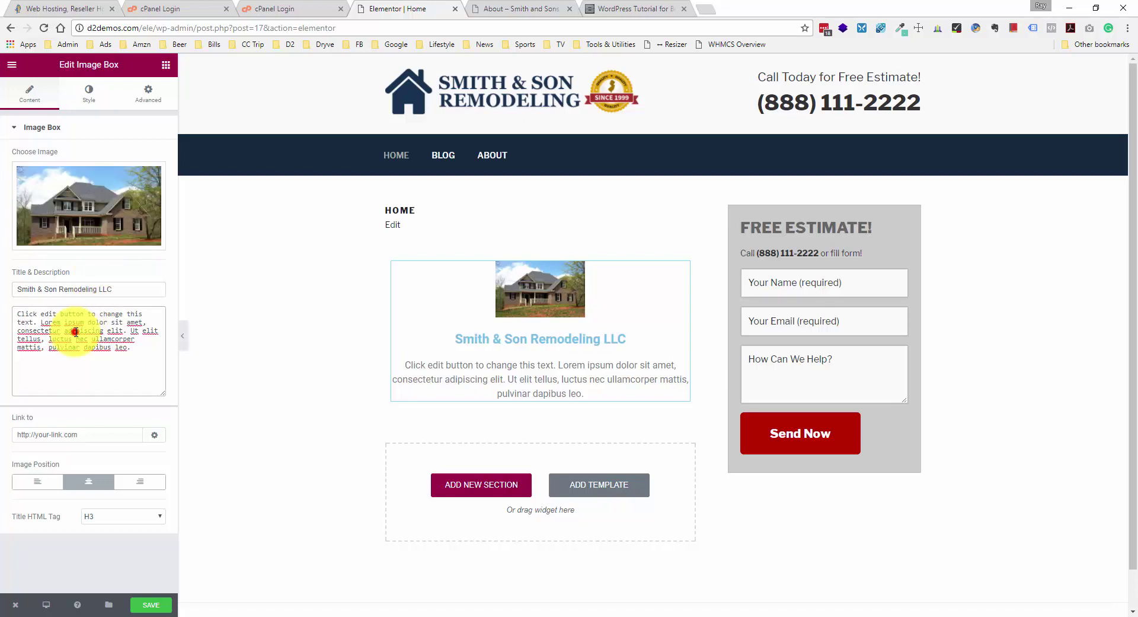
click(119, 354)
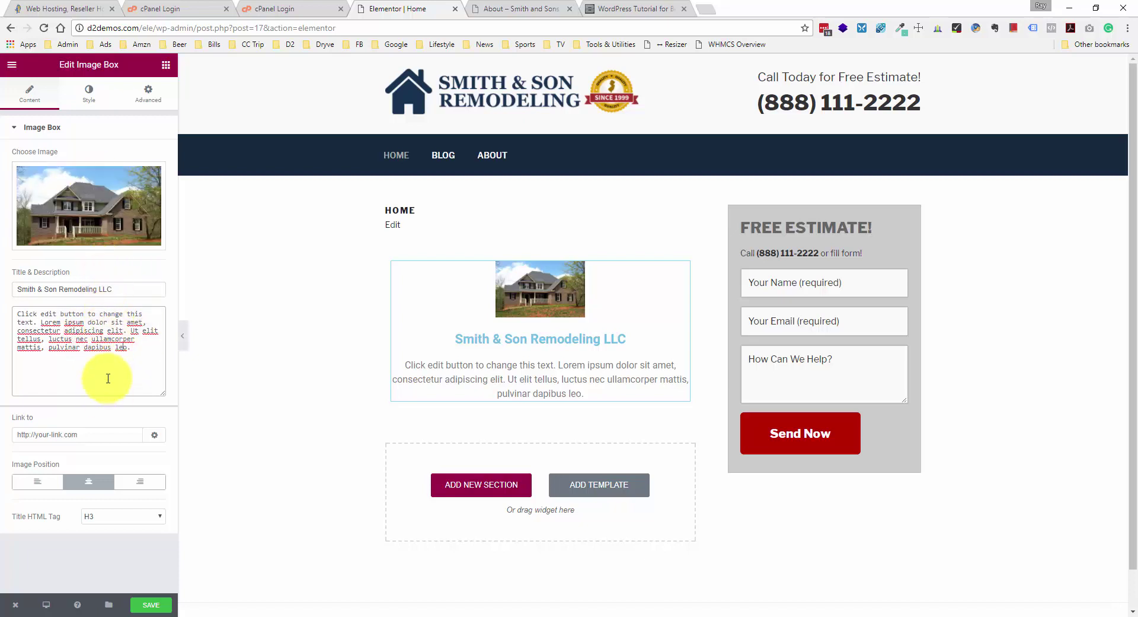
click(84, 93)
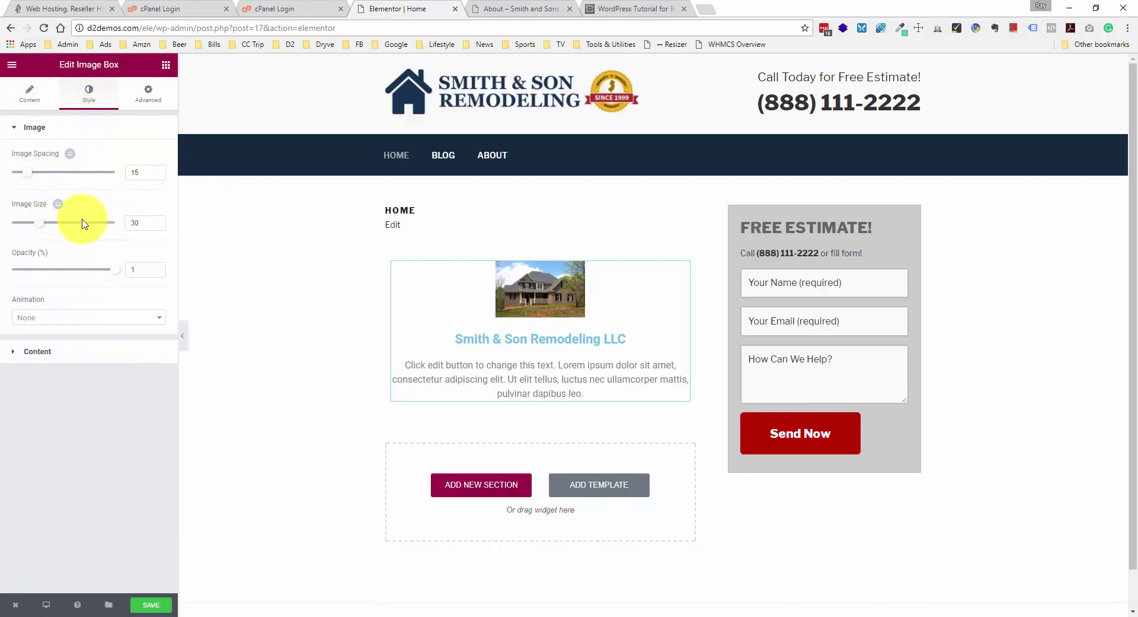
- Set the image box's Image Size to 100 and its title colour to #333333
drag(40, 223, 156, 221)
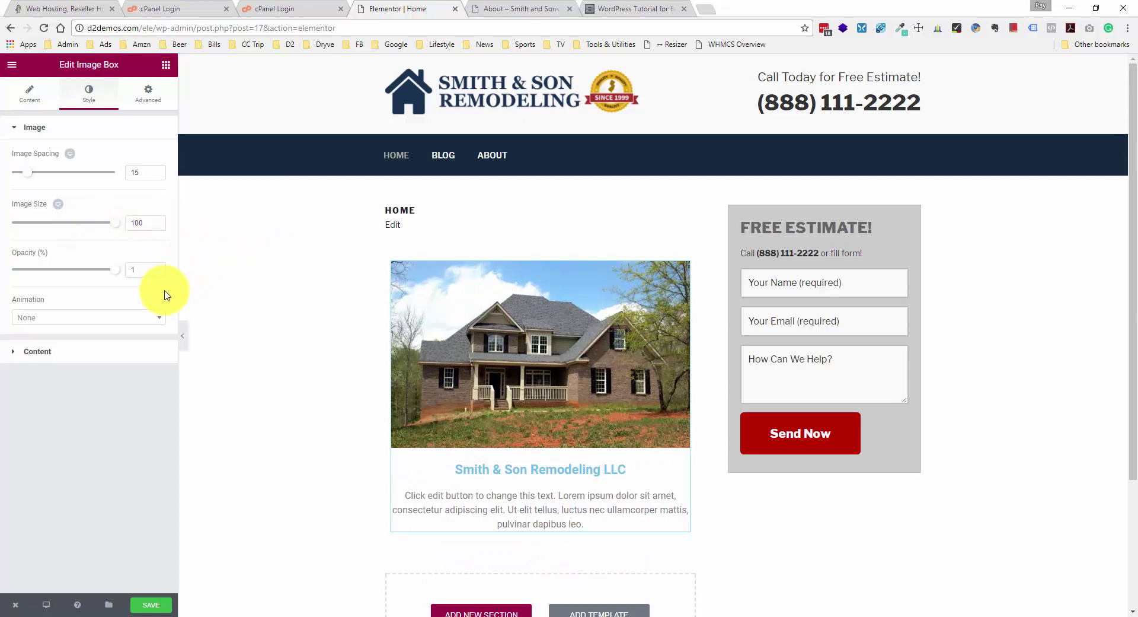
click(80, 350)
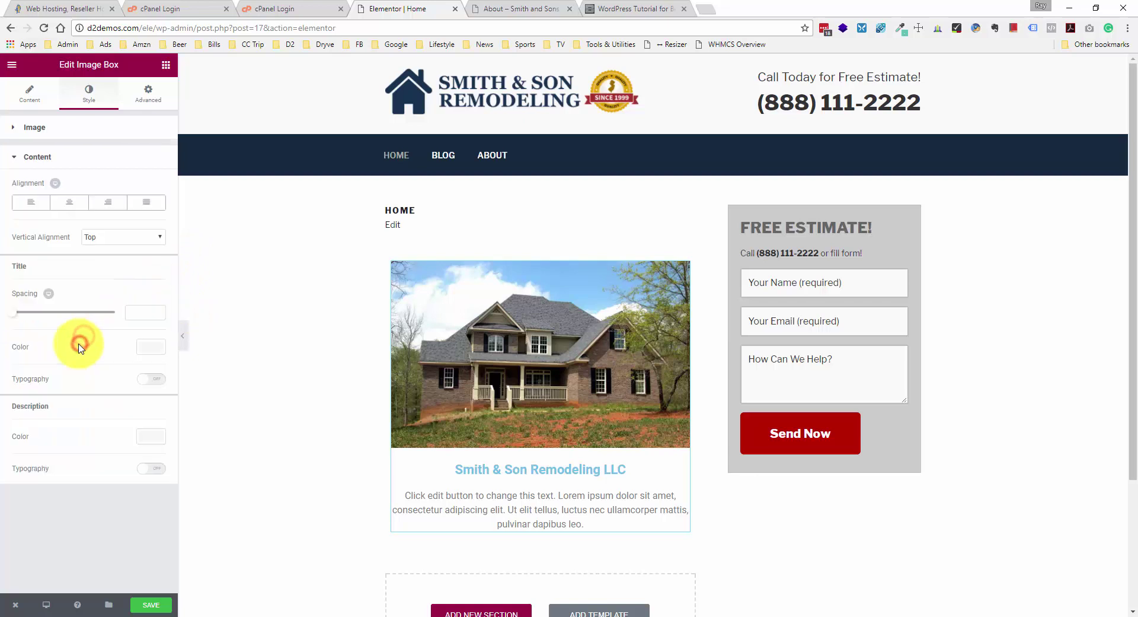
click(145, 347)
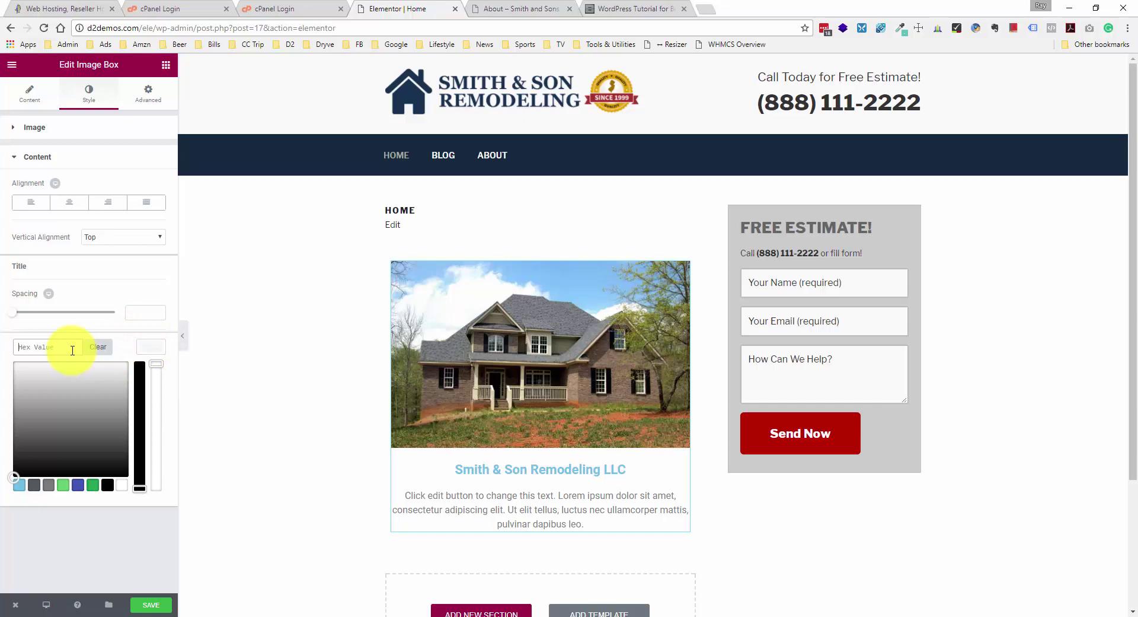
text(333333)
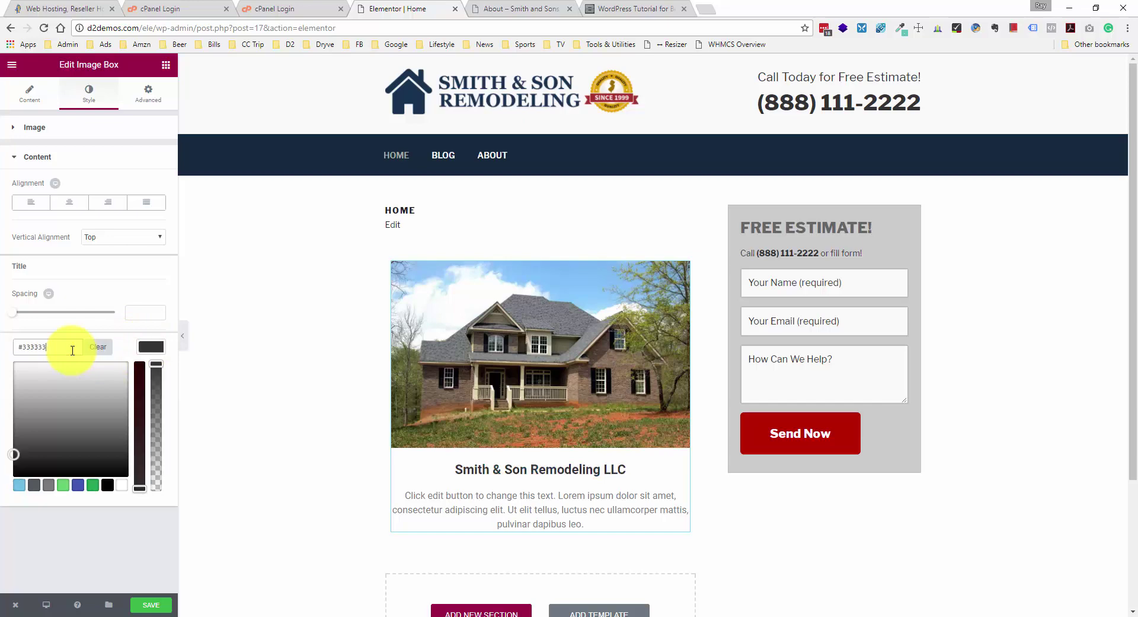
click(173, 309)
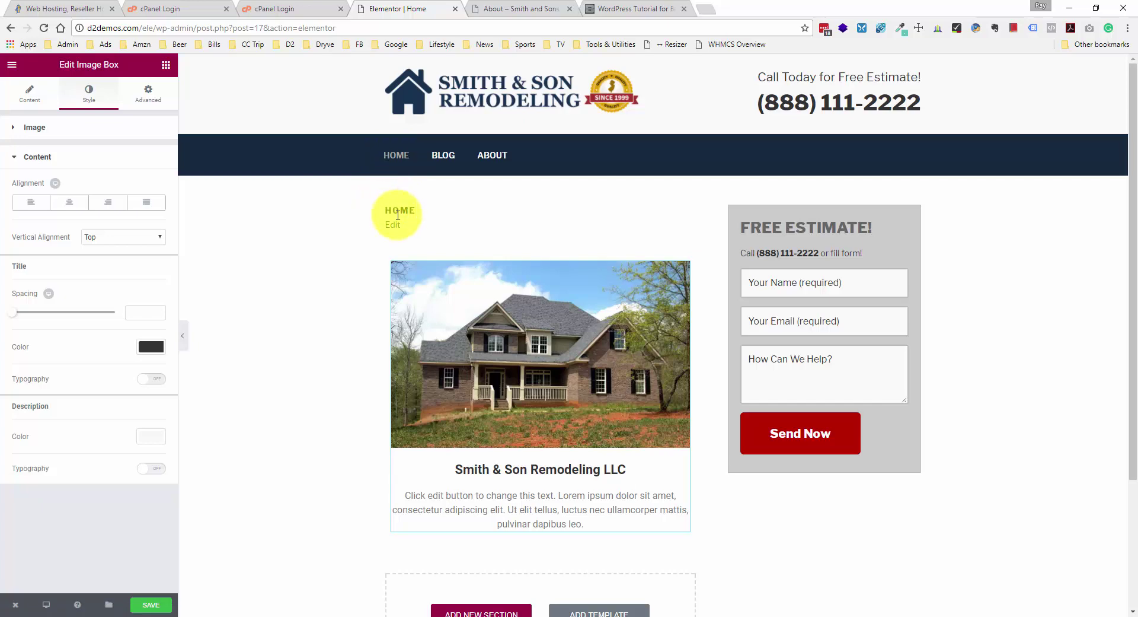
scroll(439, 296, down, 1)
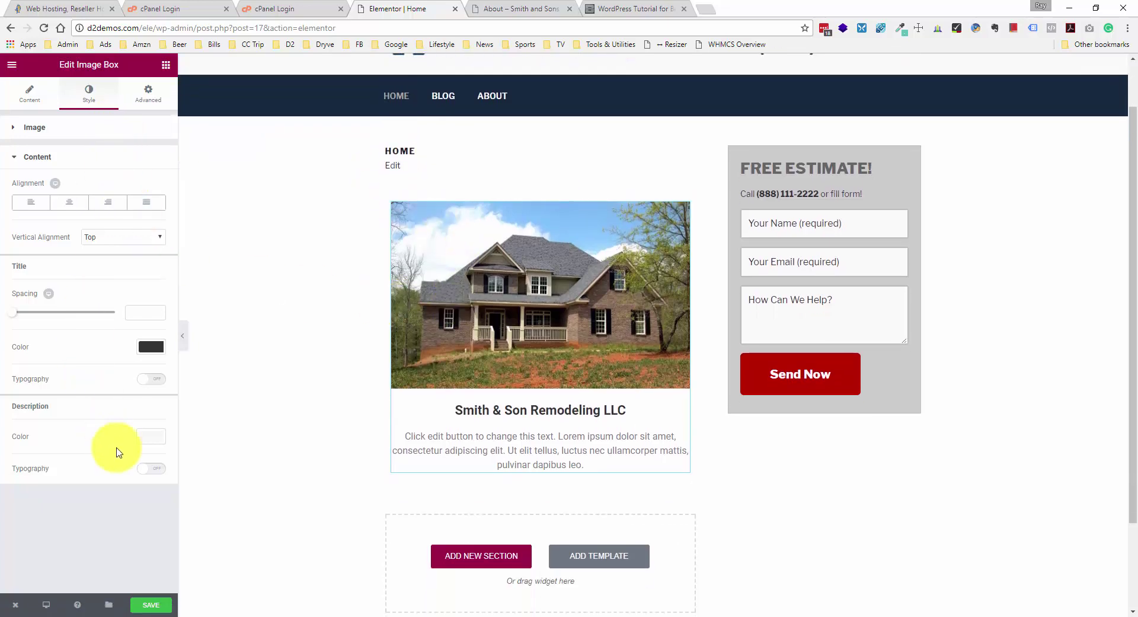
- Save the Home page, then retitle it 'Remodeling Contractor in New Jersey' and update it
click(148, 605)
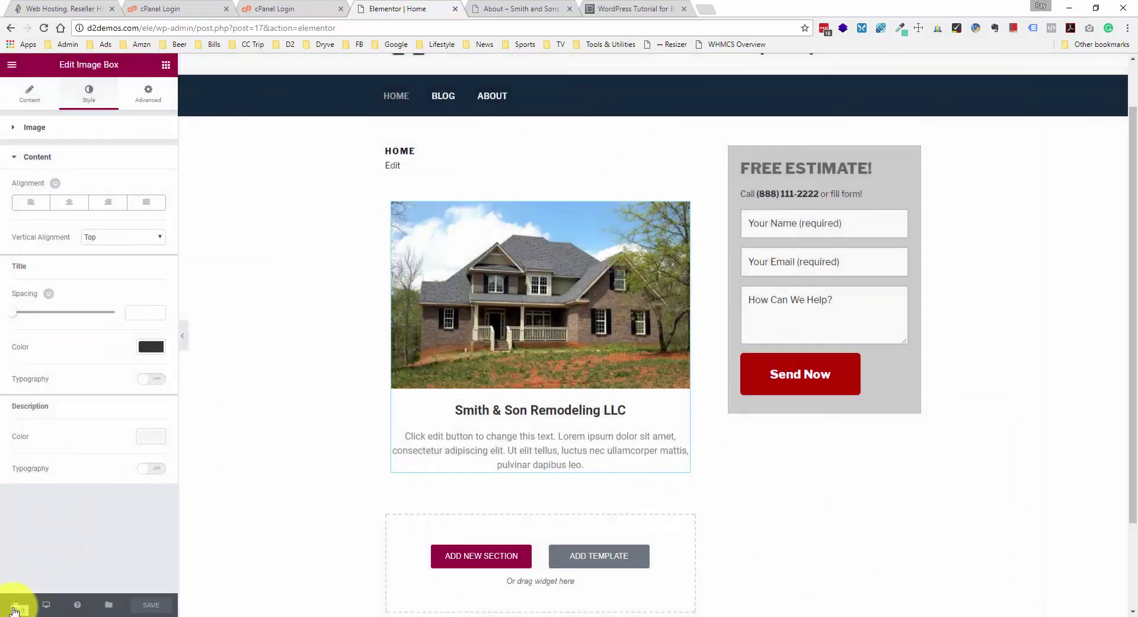
mouse_move(14, 611)
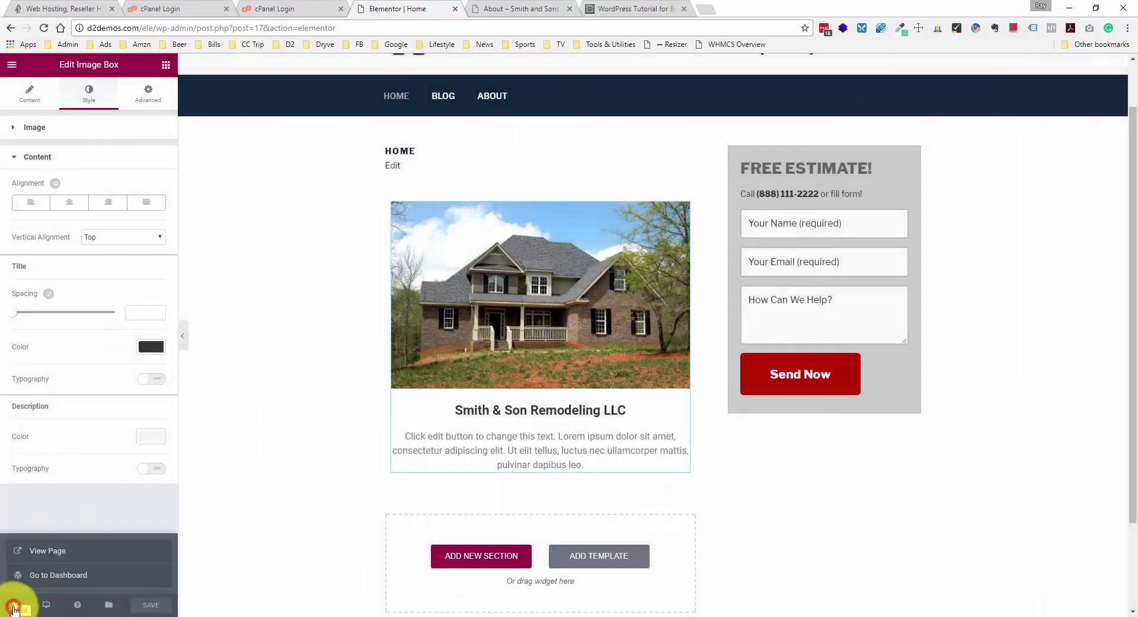
click(59, 572)
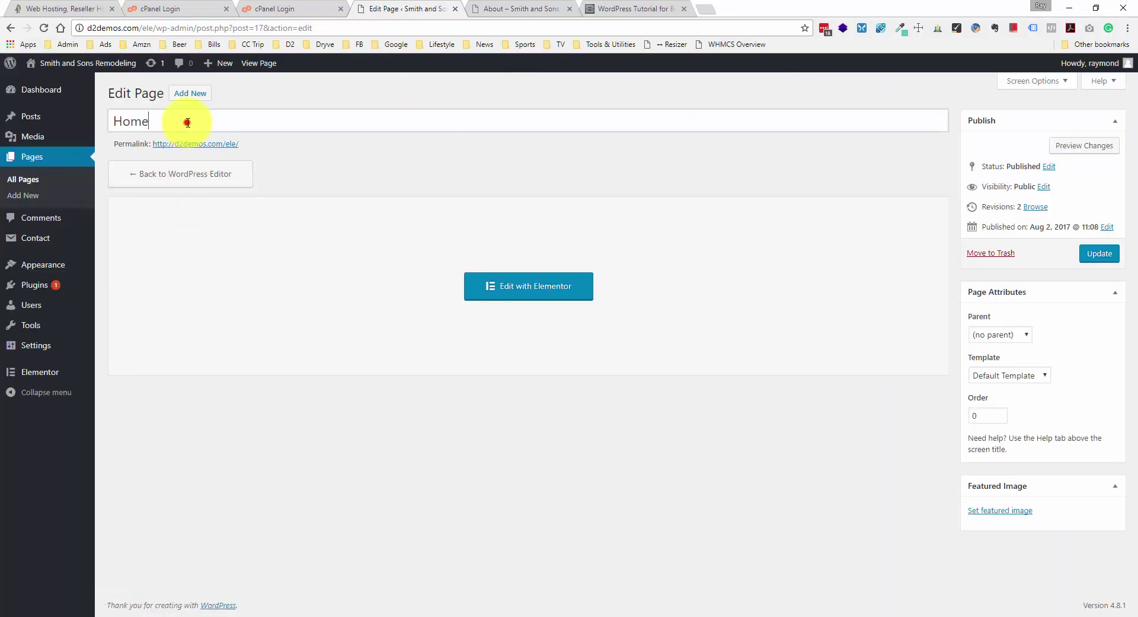
double_click(188, 123)
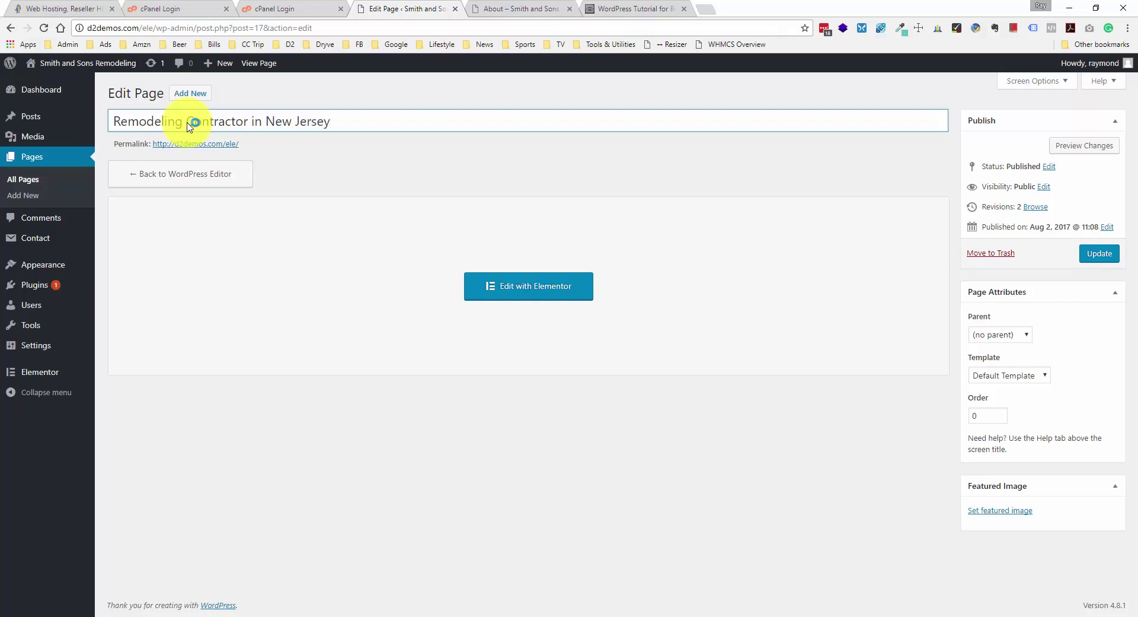
click(1090, 255)
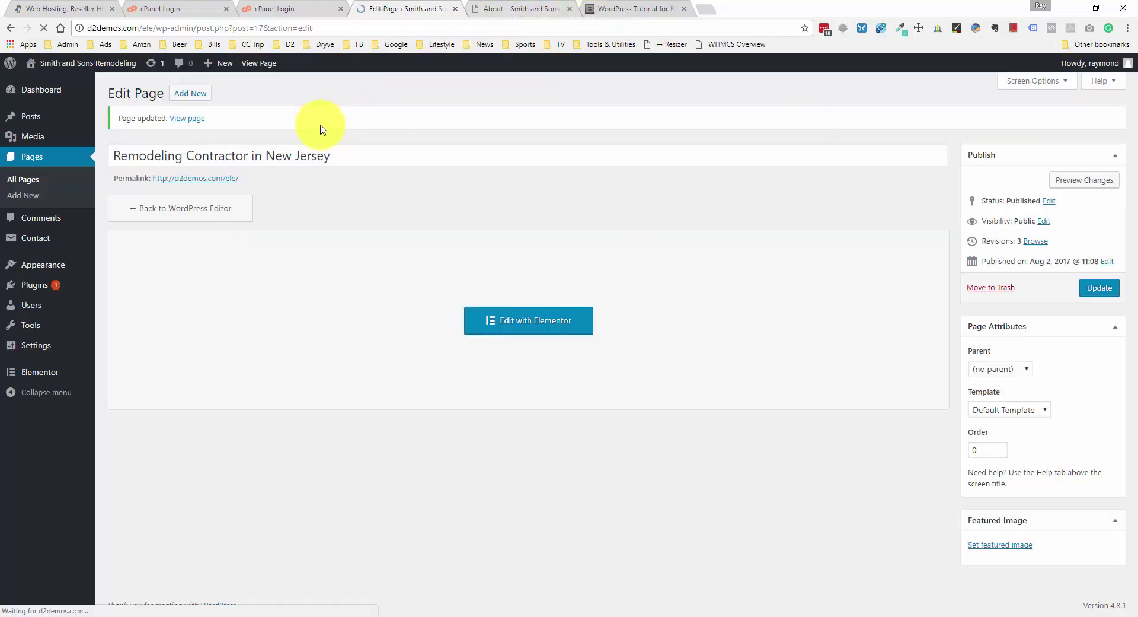
click(502, 10)
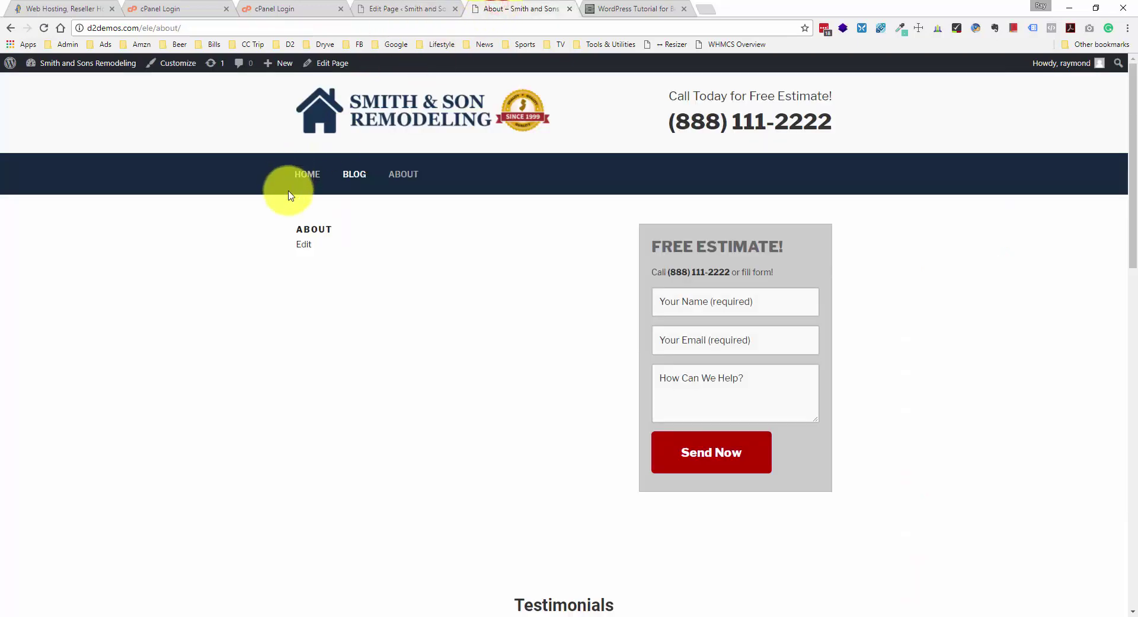
- Reload the live site and open Remodeling Contractor in New Jersey from the menu
right_click(217, 224)
click(257, 255)
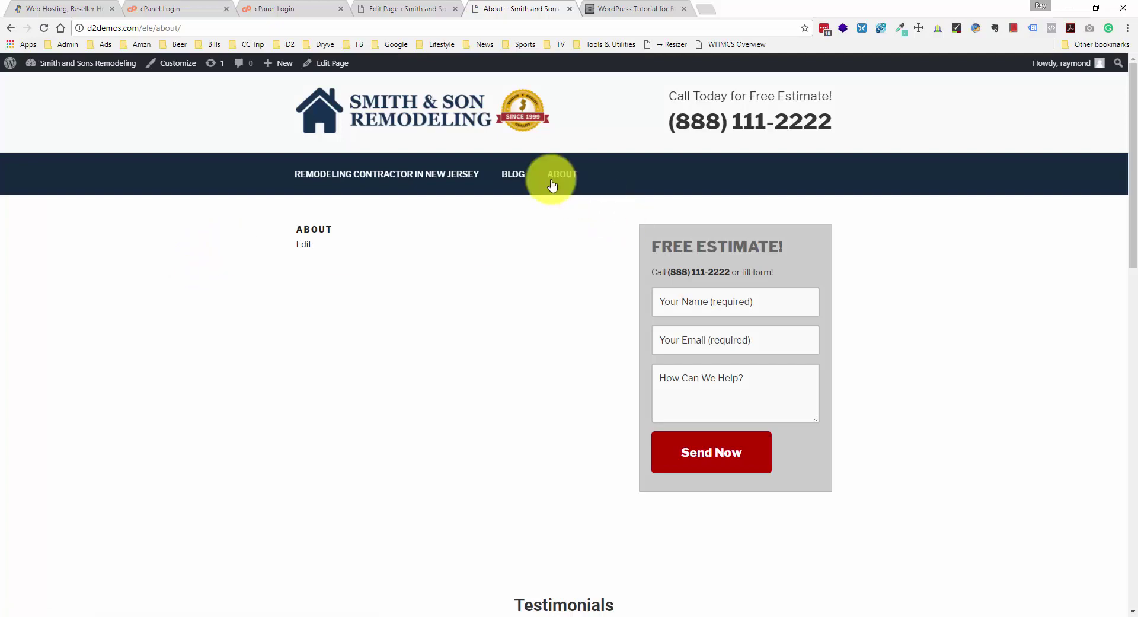
click(409, 179)
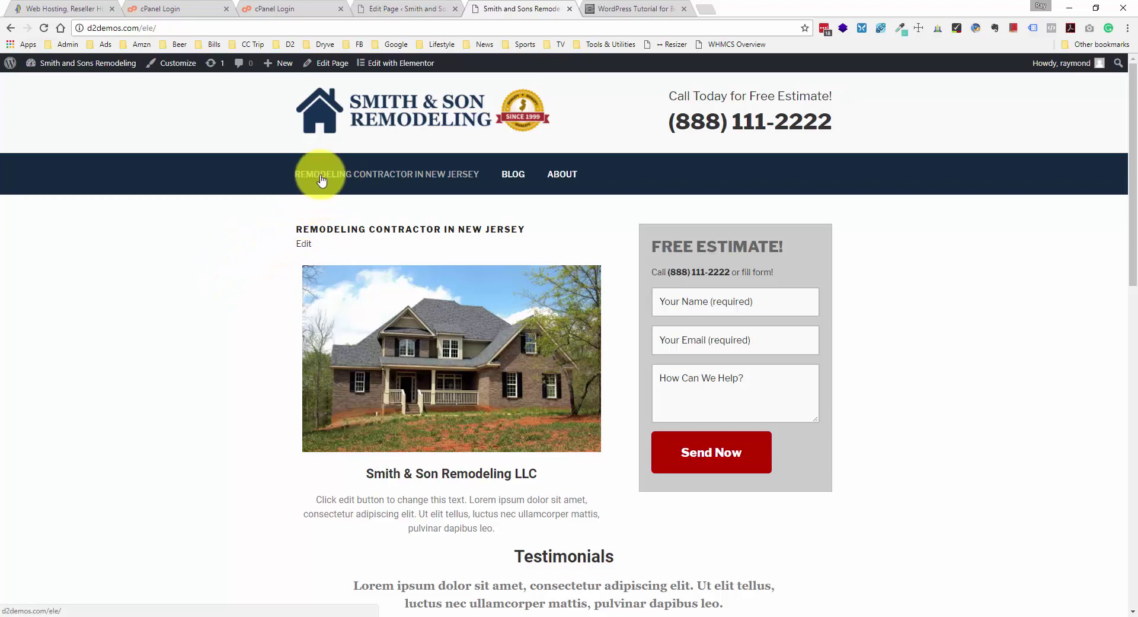
- Scroll through the published home page, then return to its Edit Page screen
scroll(216, 257, down, 2)
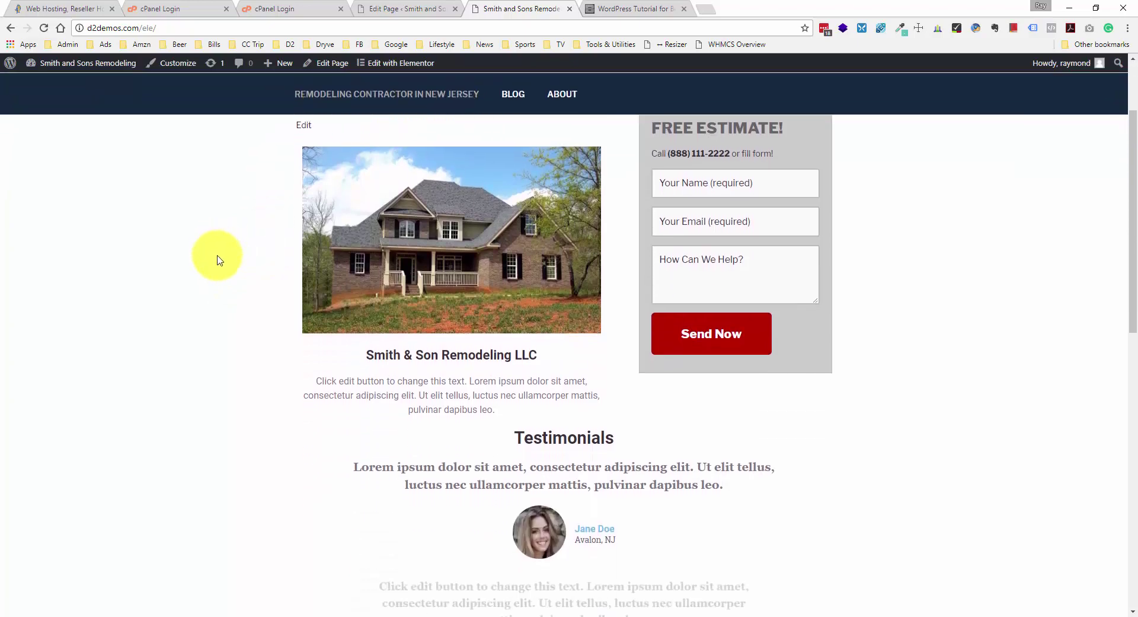
scroll(218, 258, up, 1)
scroll(217, 259, up, 2)
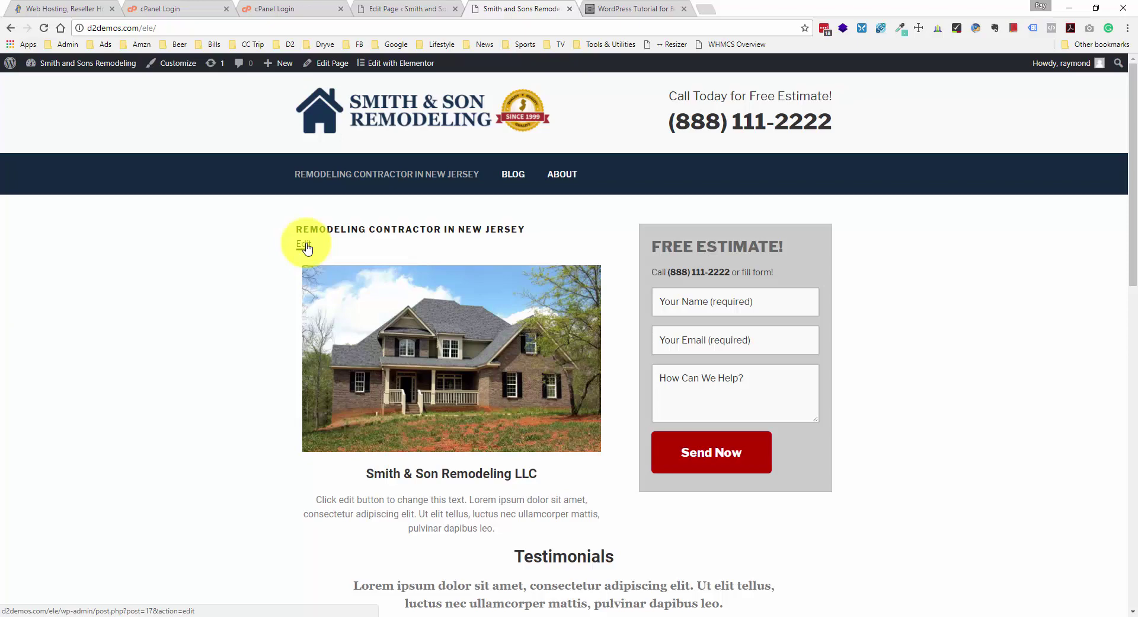
scroll(300, 248, down, 5)
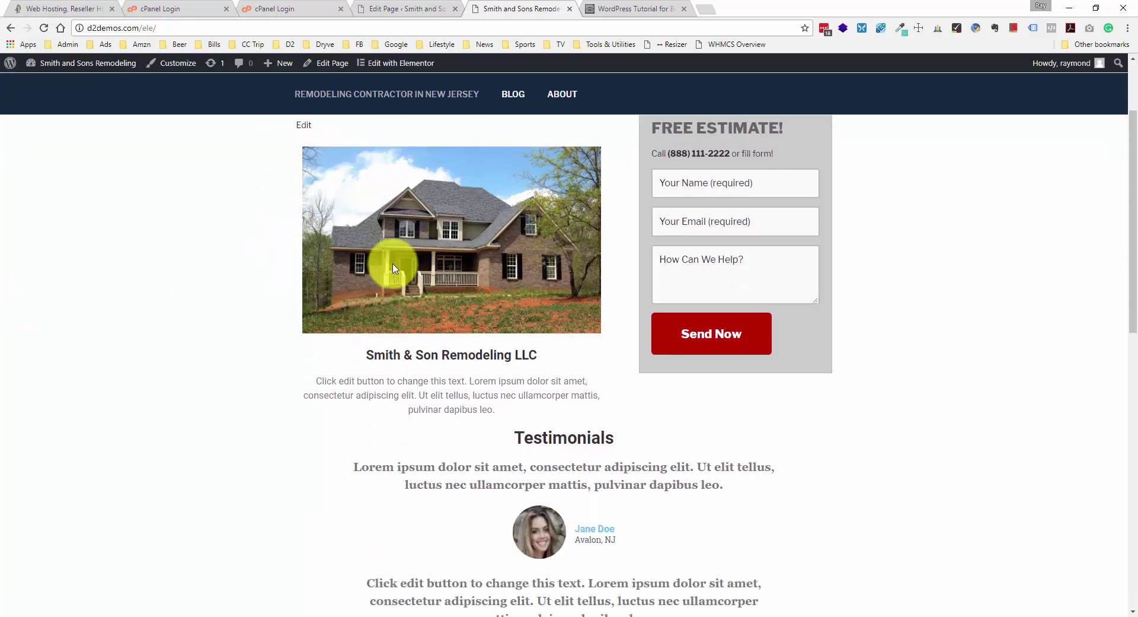
scroll(396, 267, down, 8)
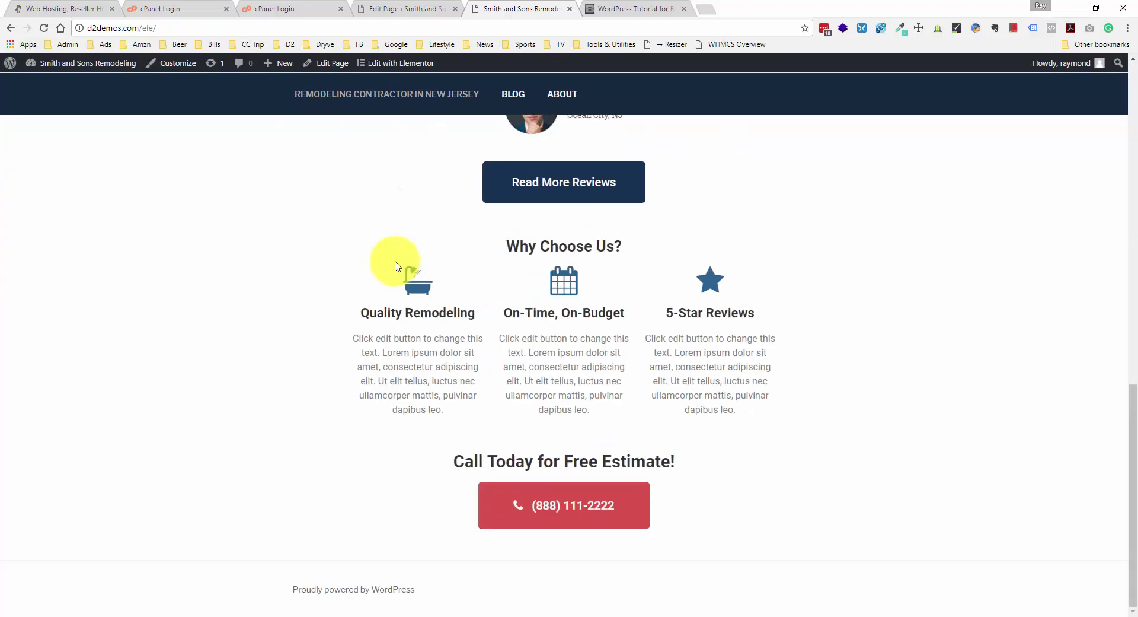
scroll(396, 266, up, 4)
scroll(396, 266, up, 9)
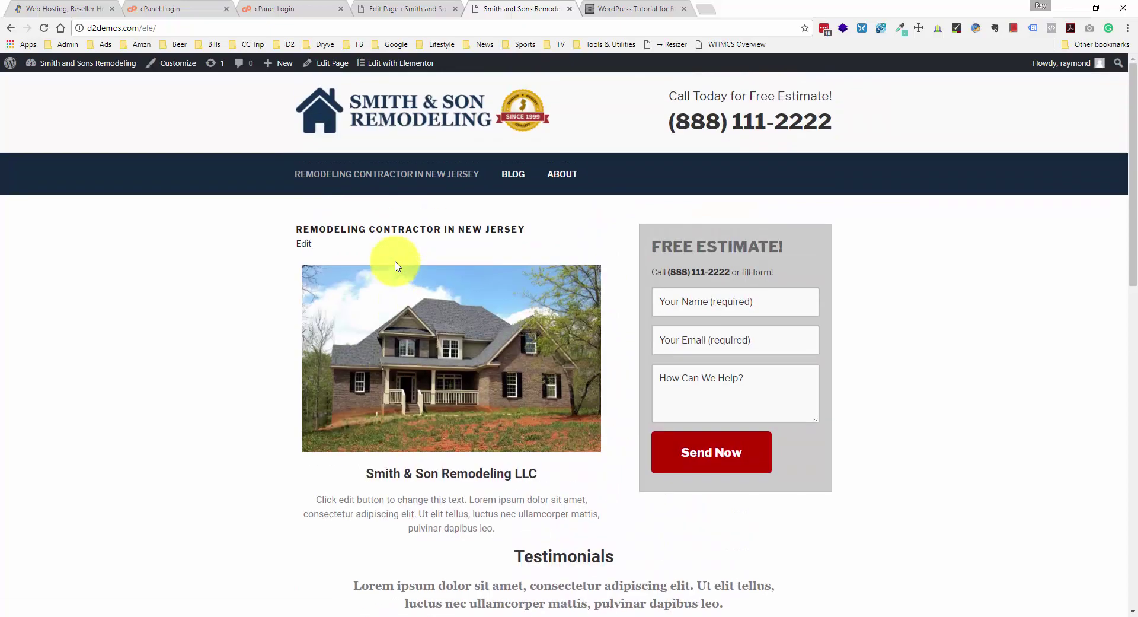
scroll(396, 265, down, 10)
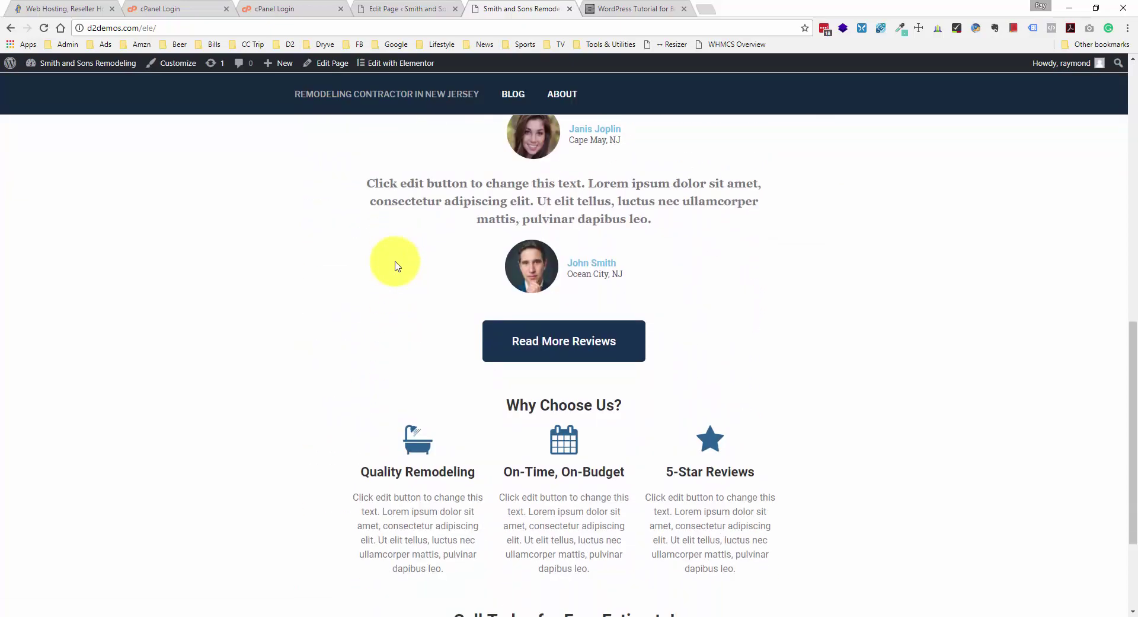
scroll(396, 266, down, 3)
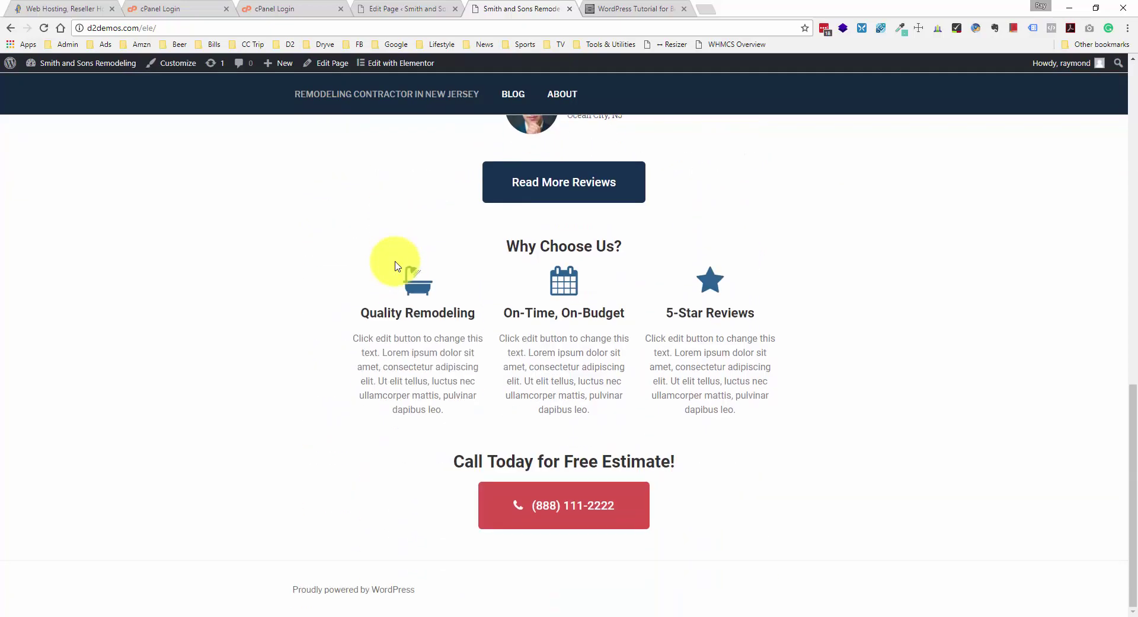
scroll(396, 263, up, 13)
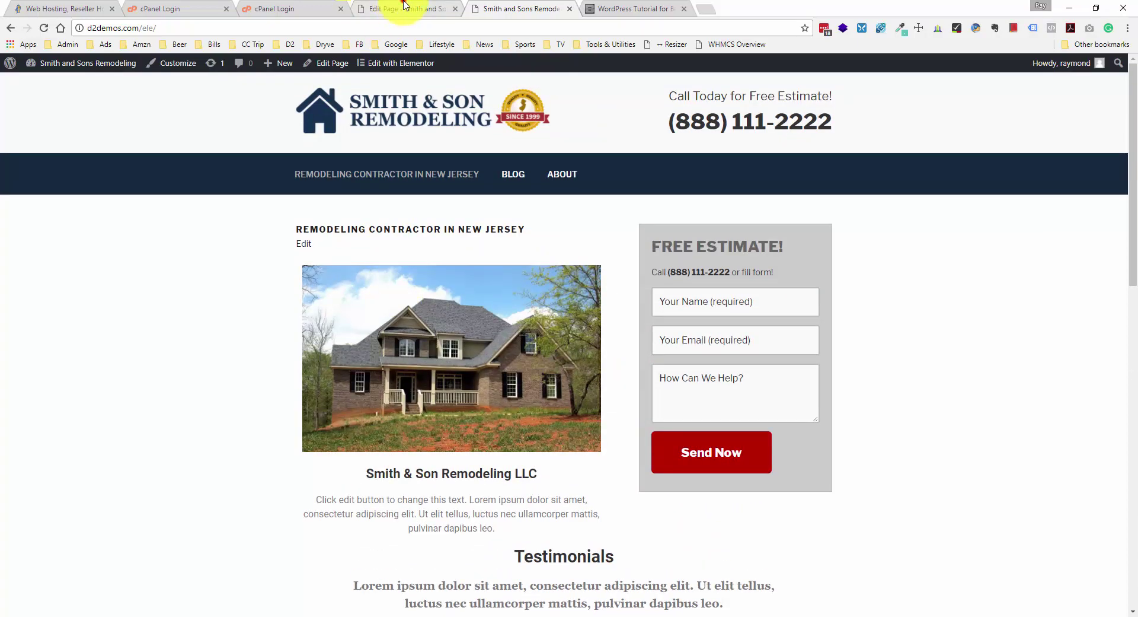
click(405, 7)
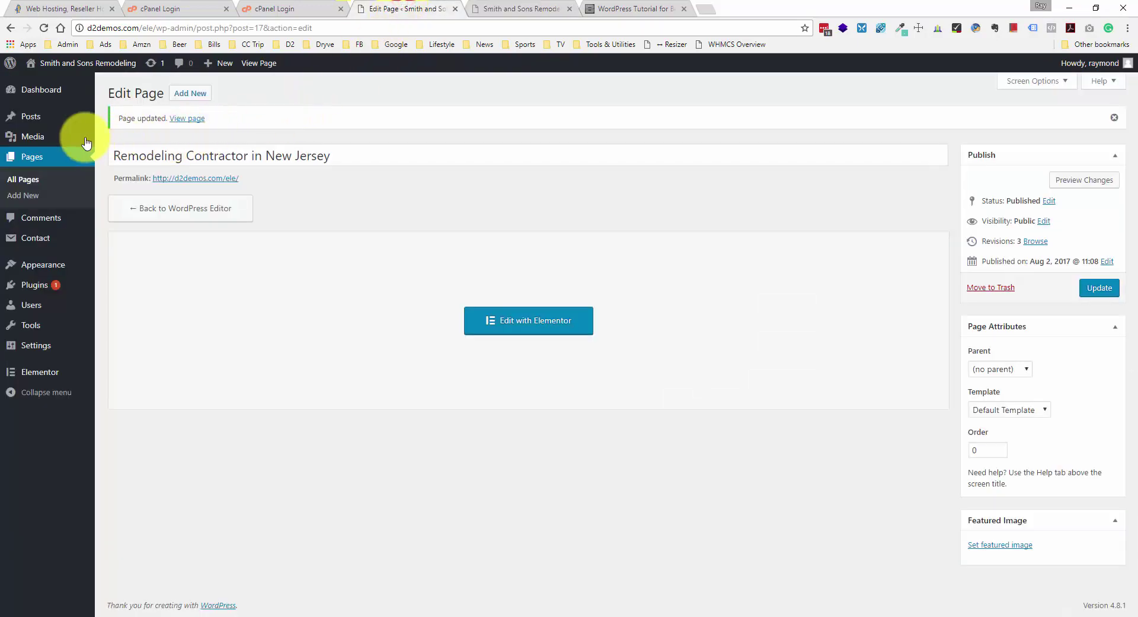
- Rename the first Main Navigation menu item's label to 'Home'
mouse_move(65, 264)
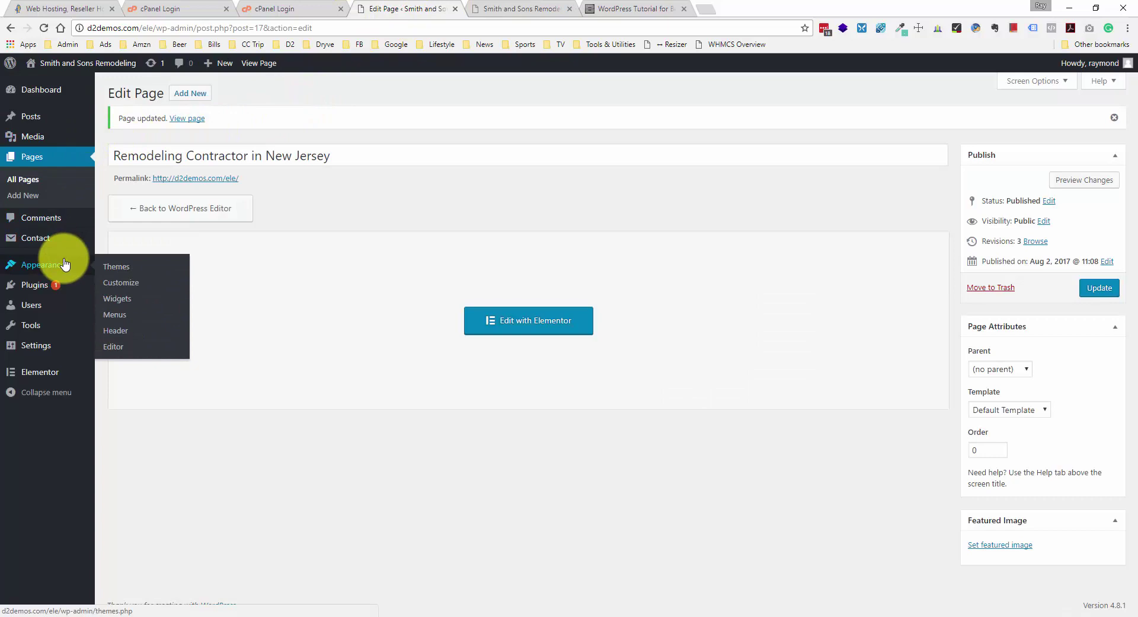
click(117, 315)
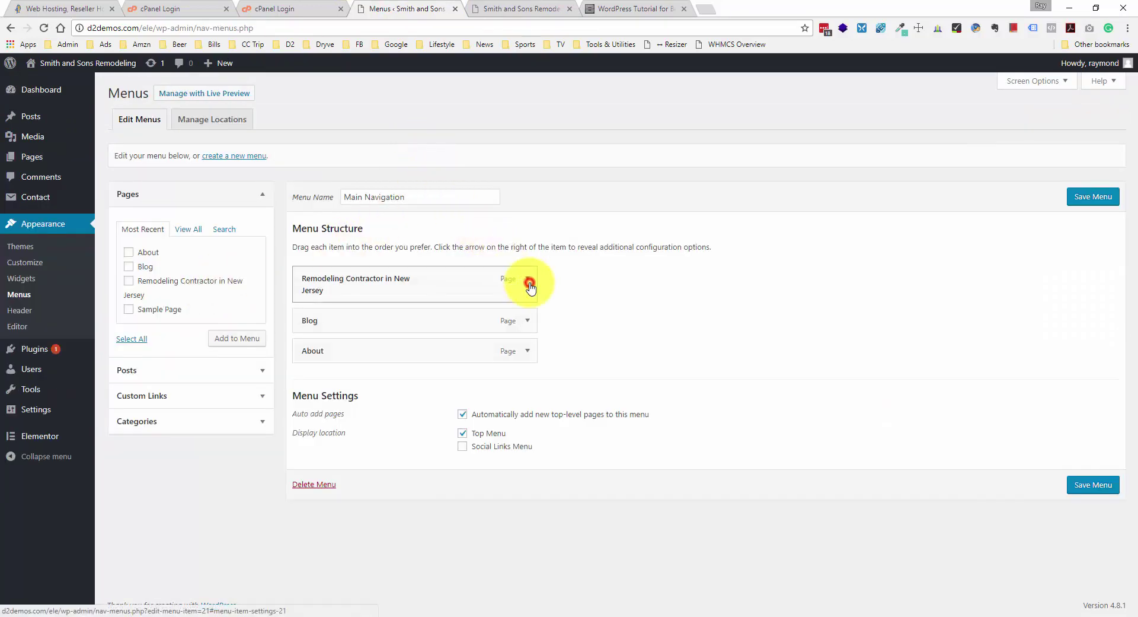
click(529, 283)
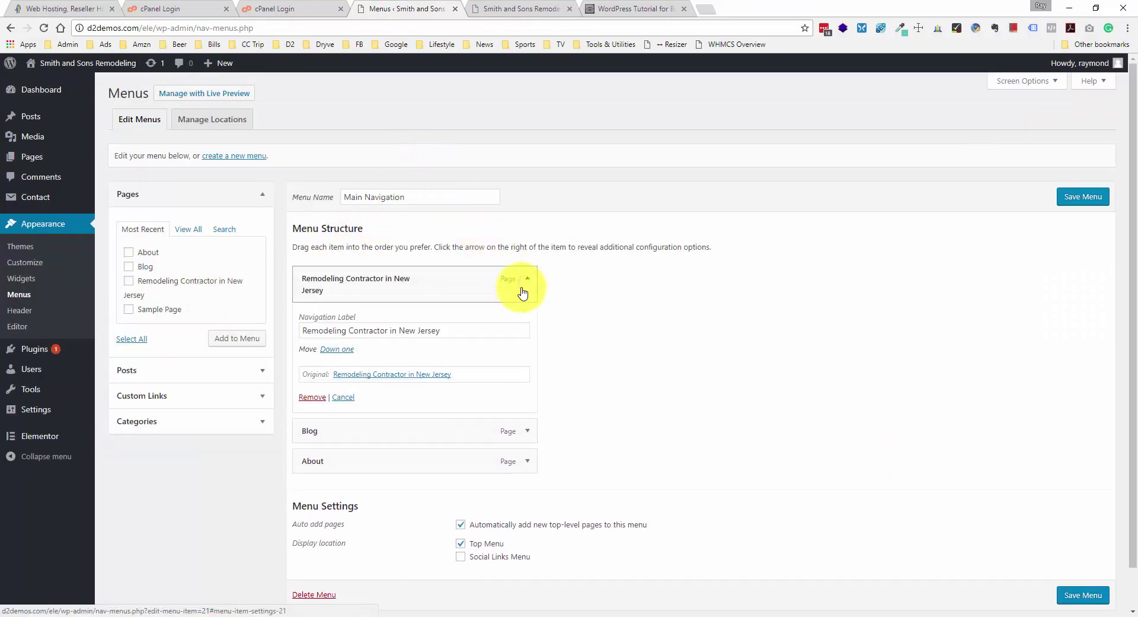
triple_click(367, 331)
text(Home)
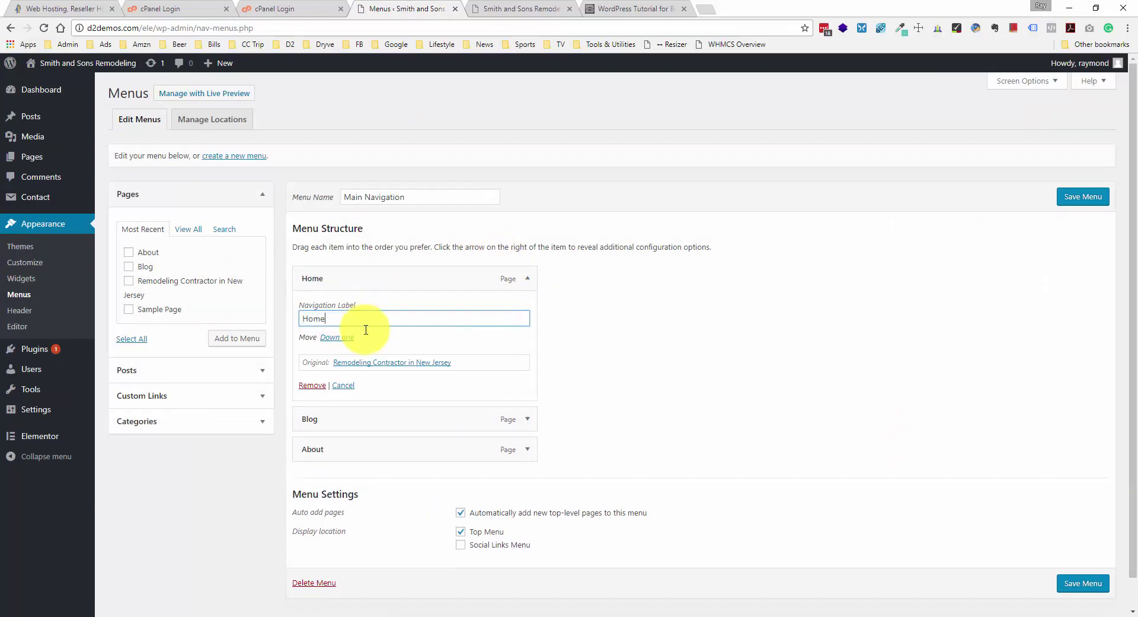
- Move About above Blog in the menu and save Main Navigation
click(525, 279)
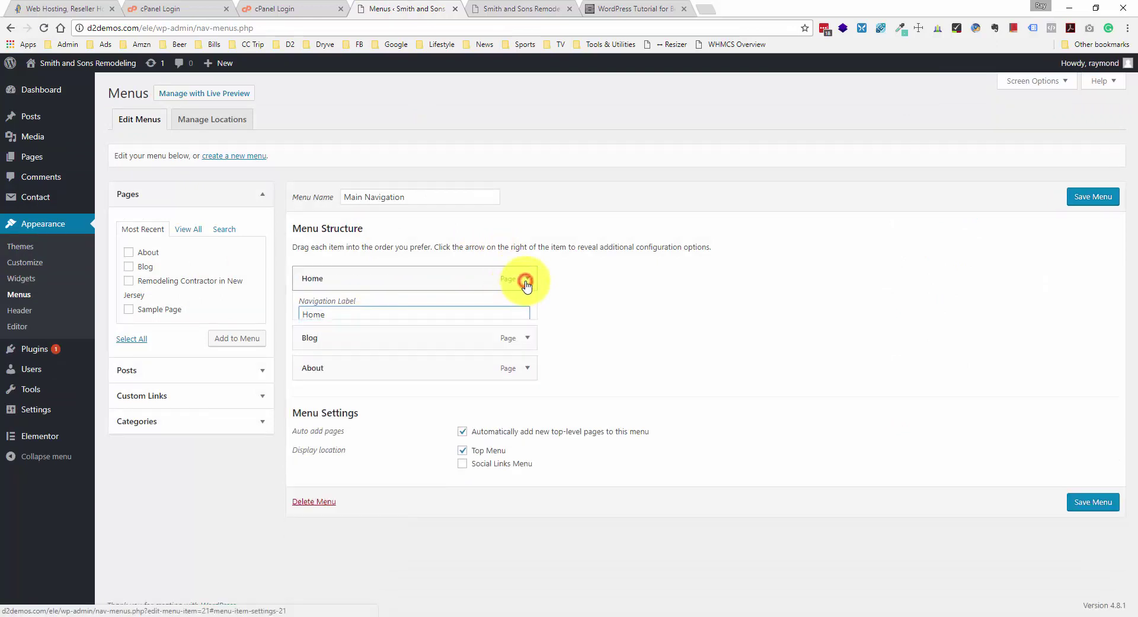
drag(340, 338, 338, 312)
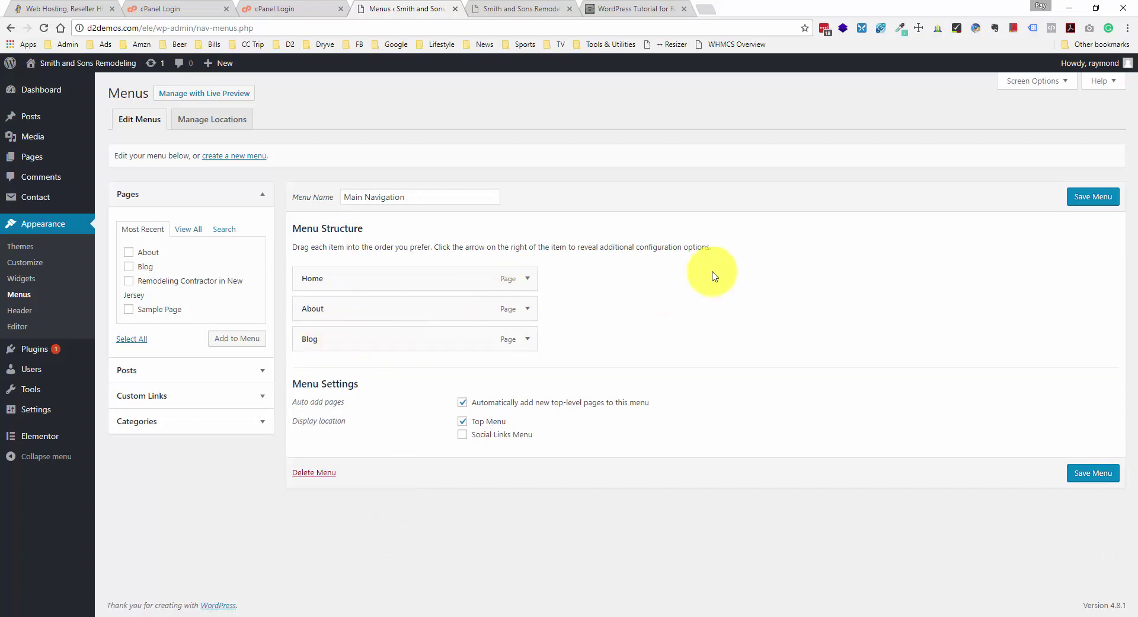
click(1096, 198)
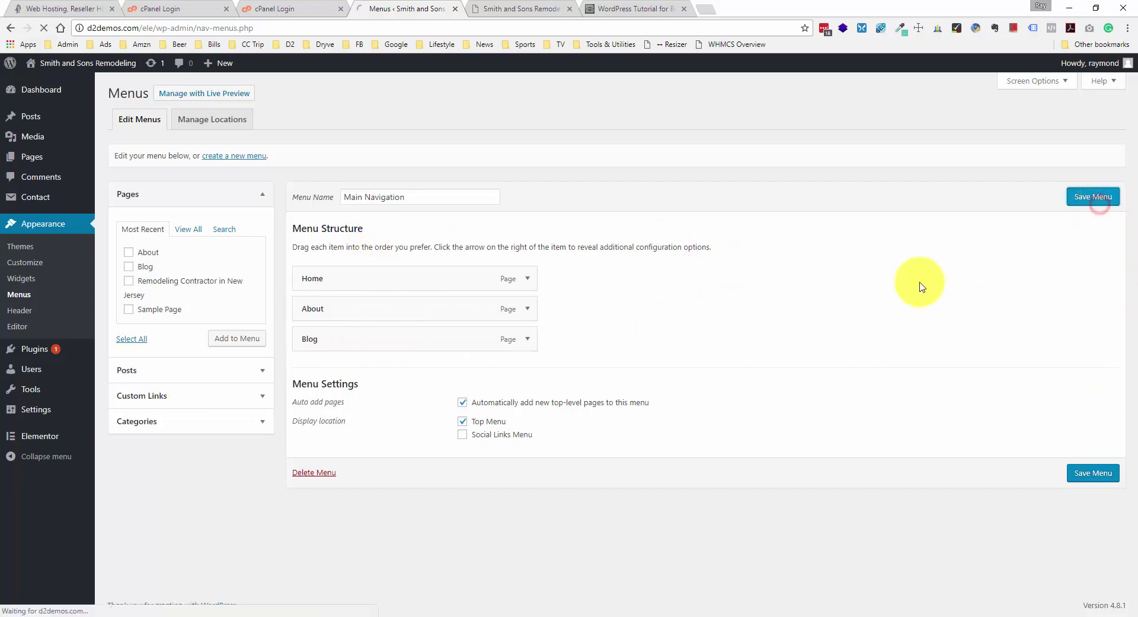
mouse_move(47, 157)
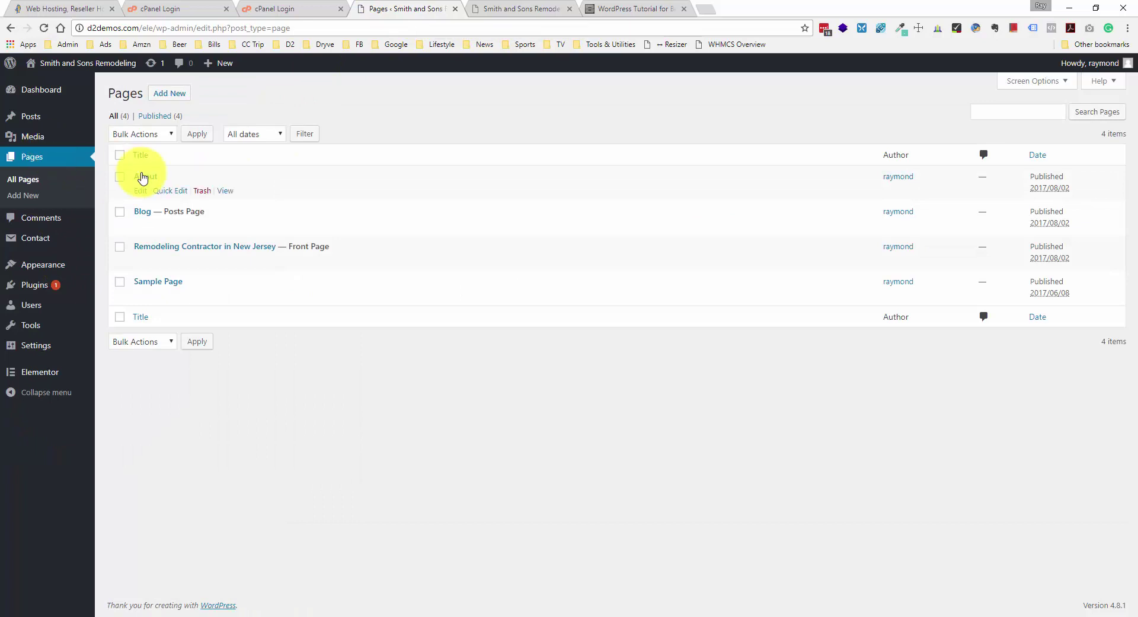
- Open the About page in Elementor and drop an Image widget into the content area
click(142, 177)
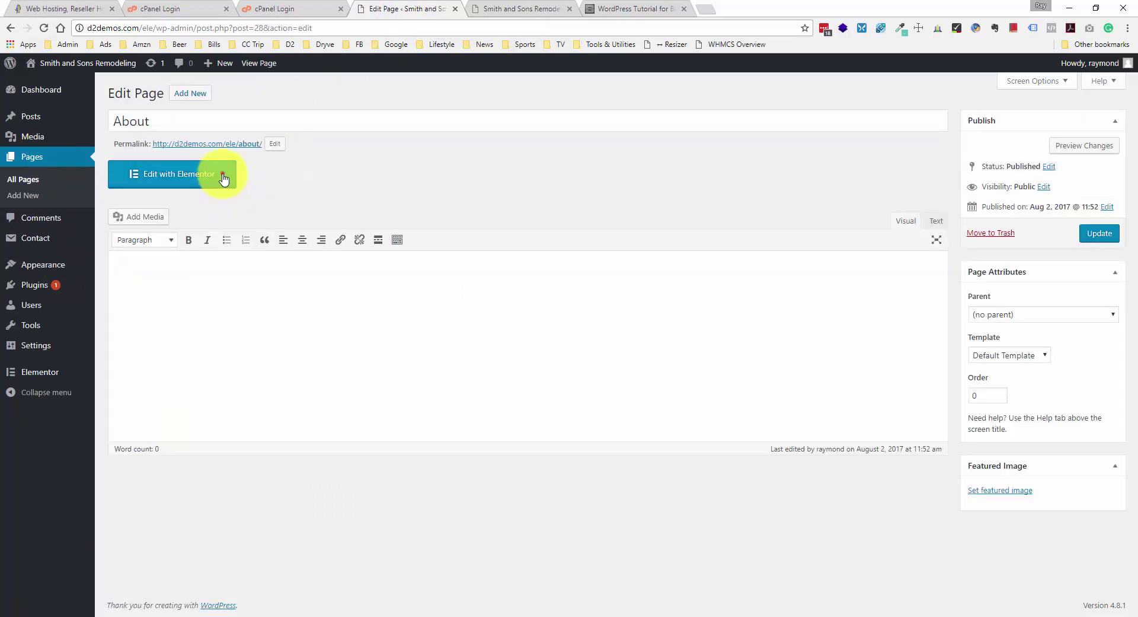
click(222, 173)
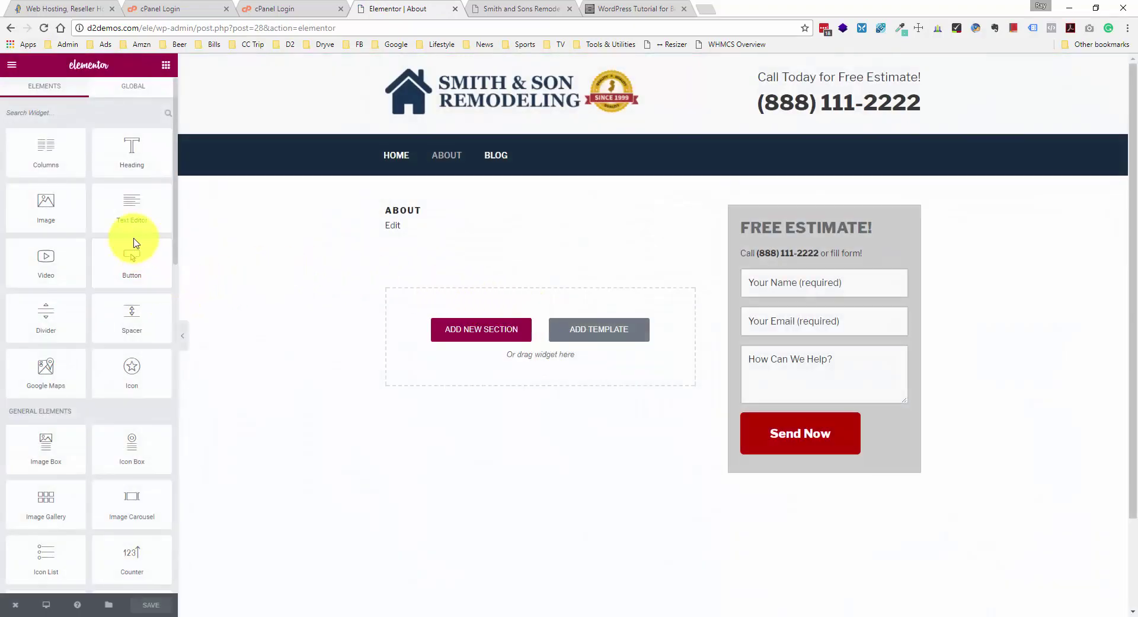
drag(43, 204, 523, 312)
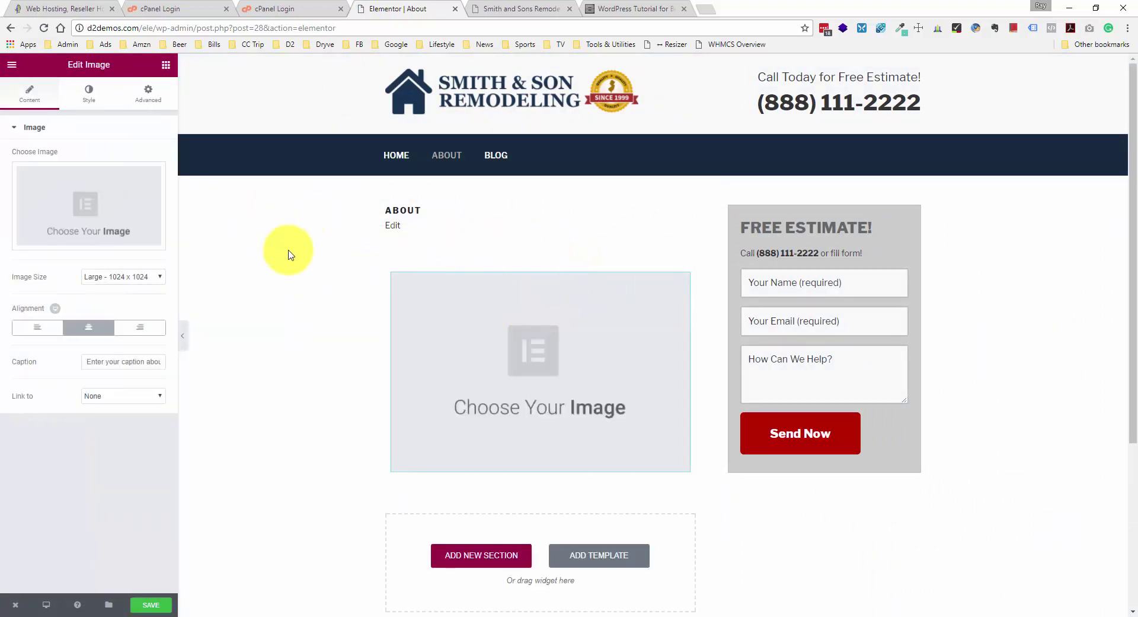
- Delete the empty image section and add an Image Box widget in its place
click(572, 260)
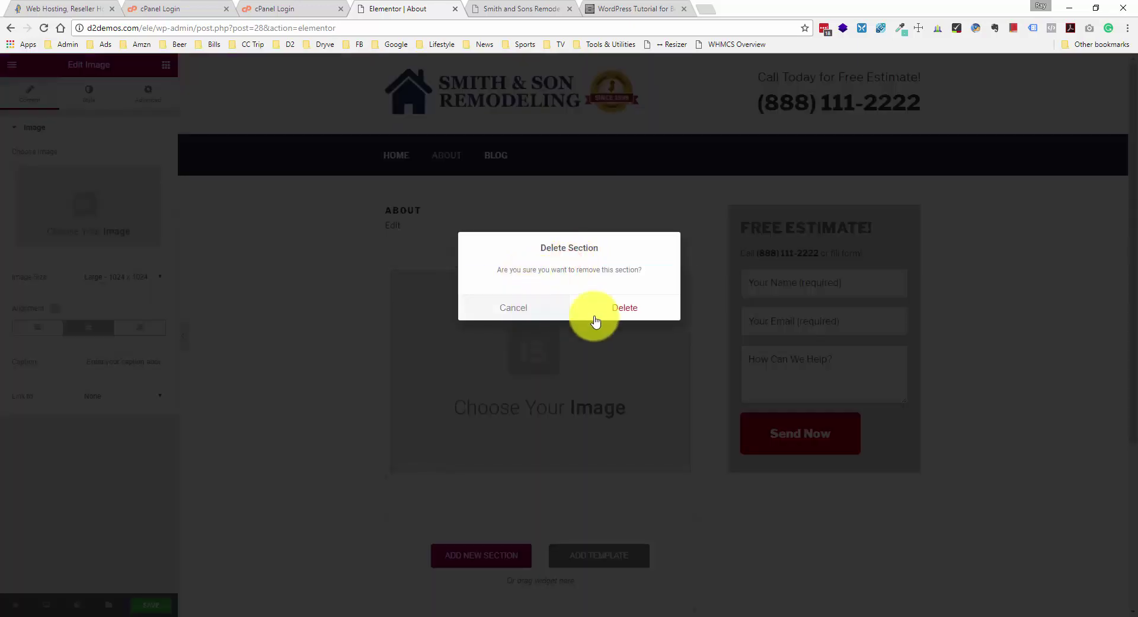
click(629, 319)
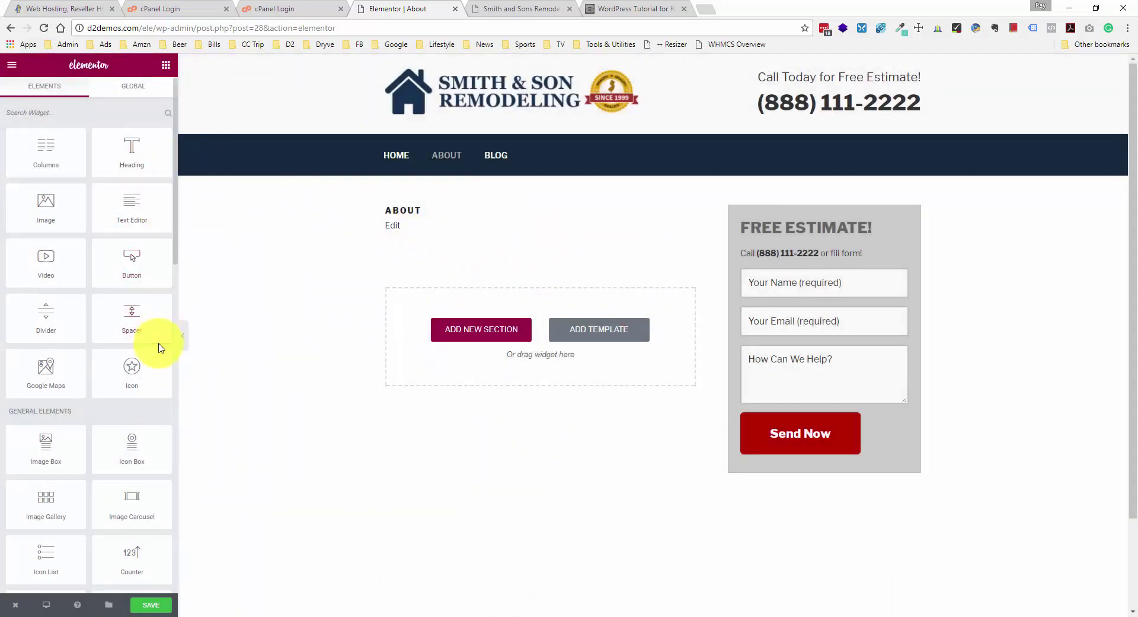
drag(69, 394, 565, 325)
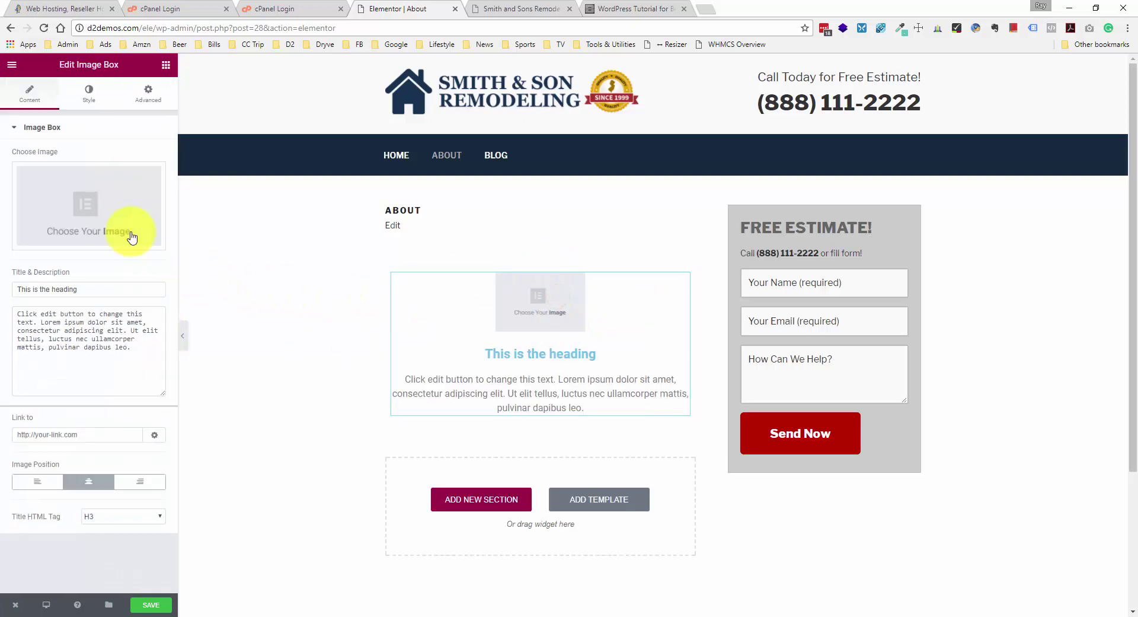
- Upload pexels-photo-262391.jpg and insert it as the image box's picture
click(88, 207)
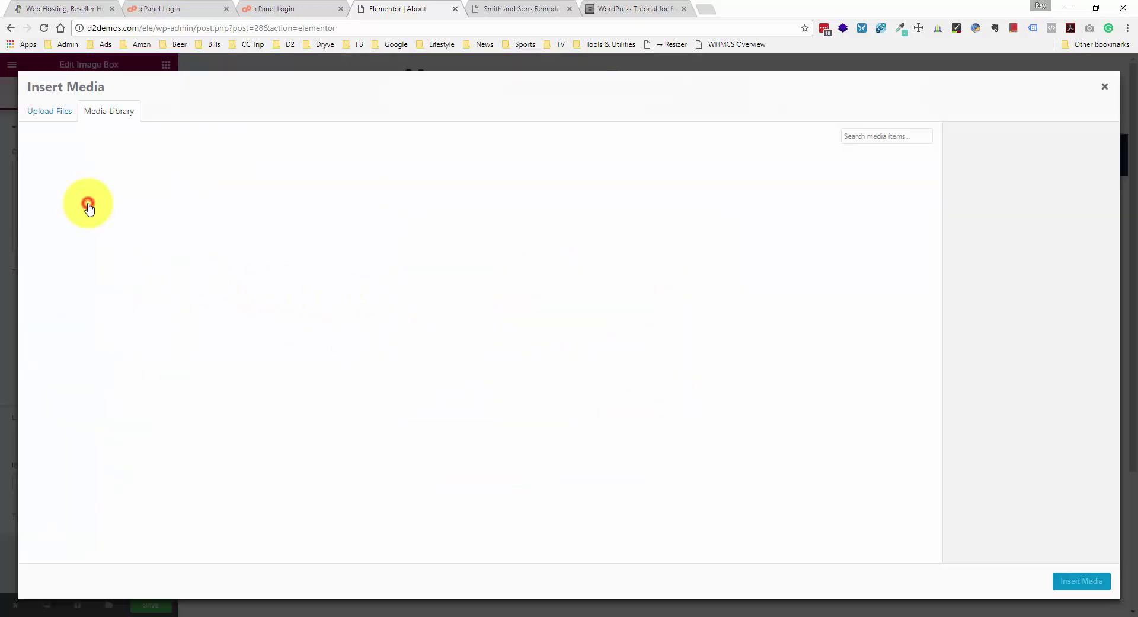
click(49, 114)
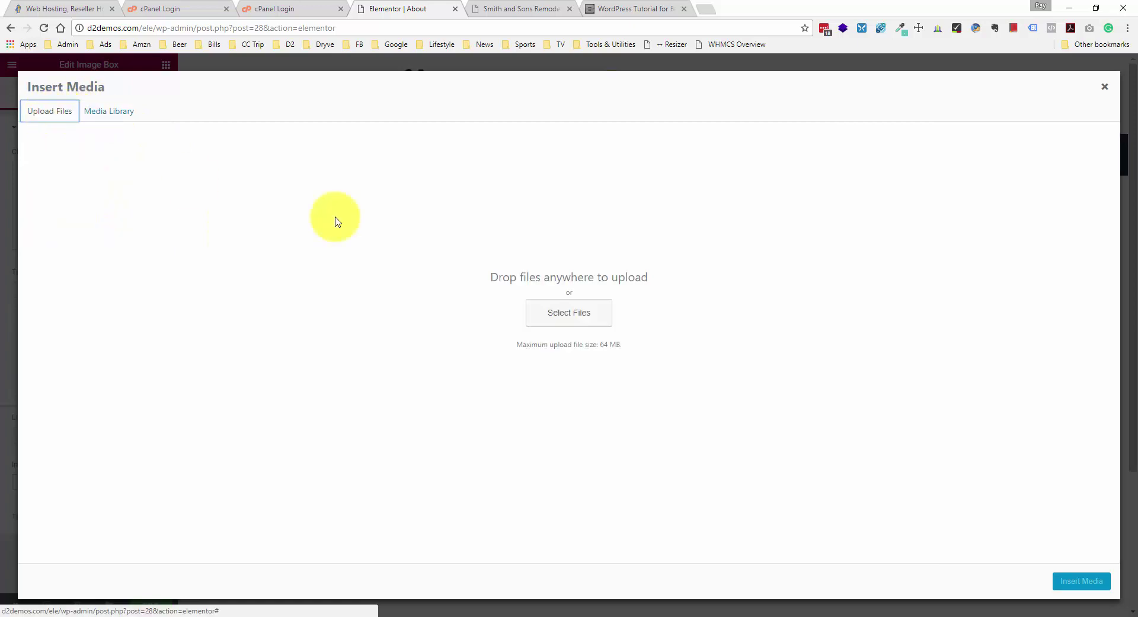
click(575, 313)
scroll(444, 211, down, 5)
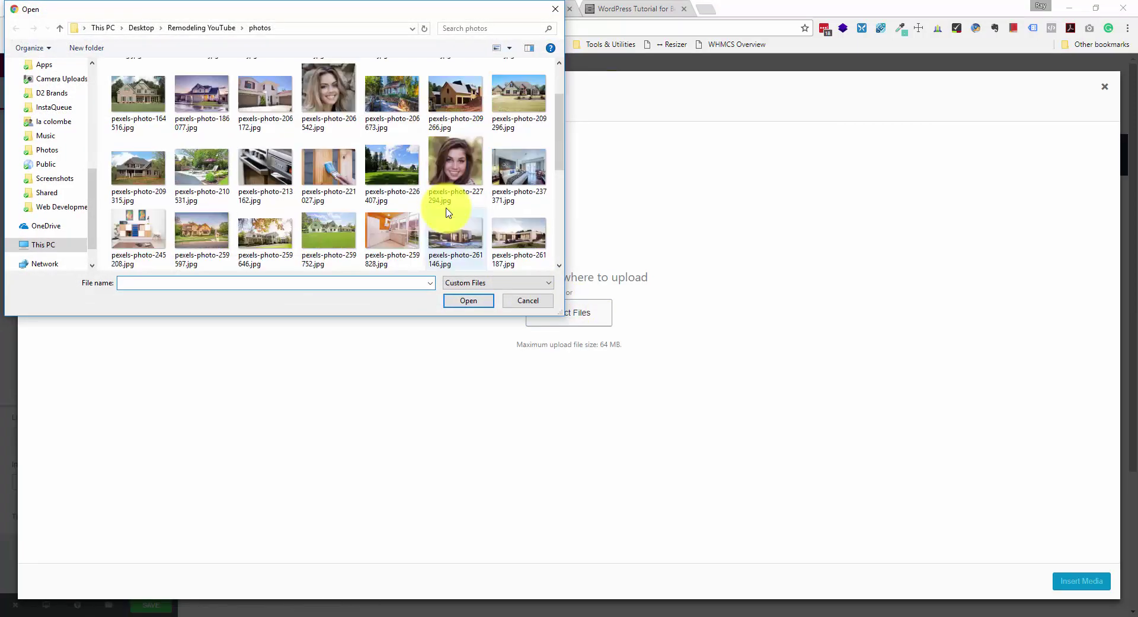
double_click(140, 177)
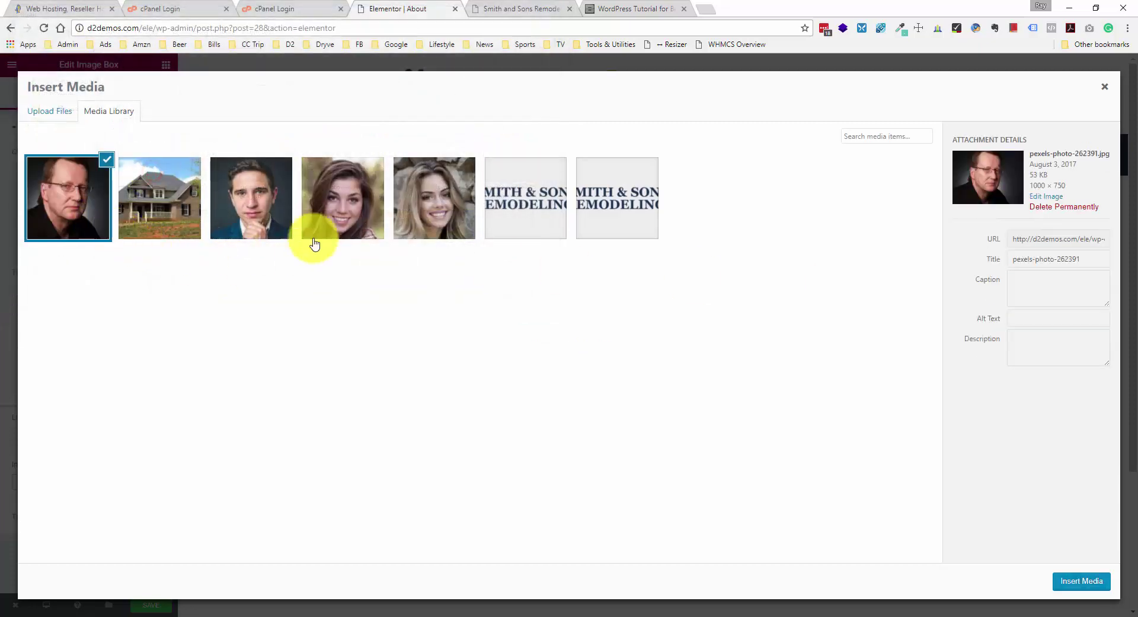
click(1097, 581)
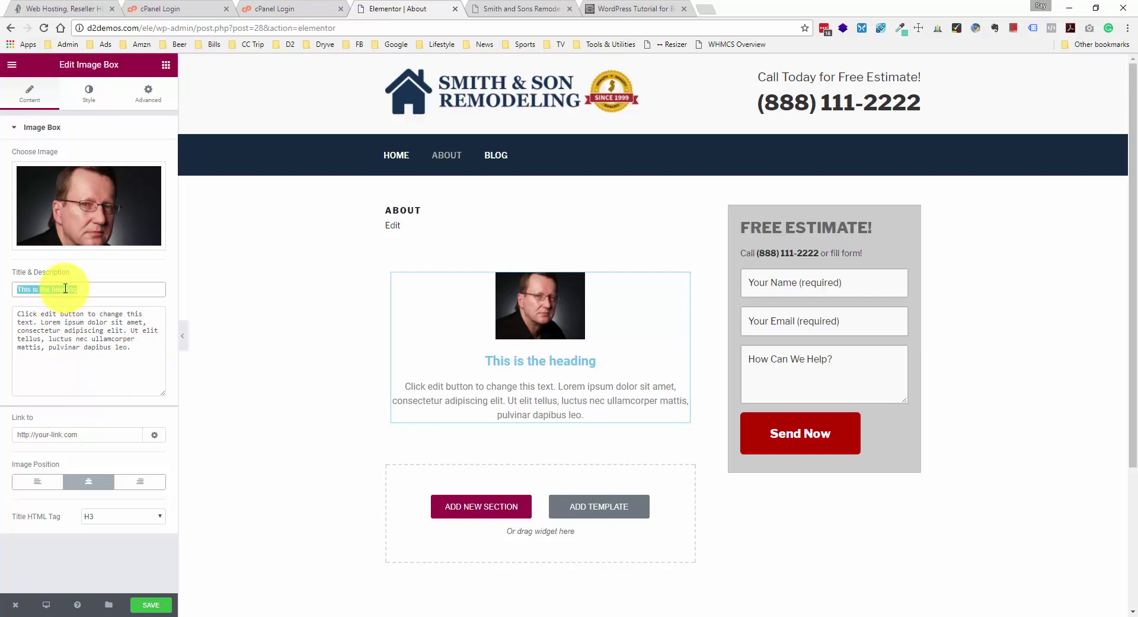
- Title the image box '20+ Years Experience You Can Trust' and resize the photo to about 50
text(20+ Years Experienc)
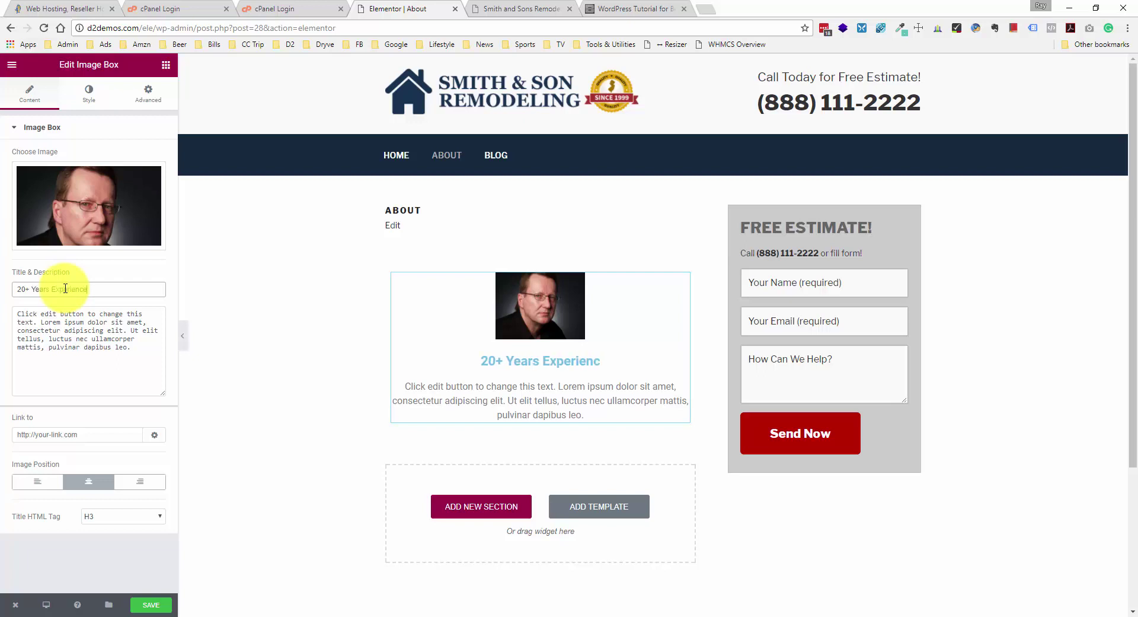
text(an Trust)
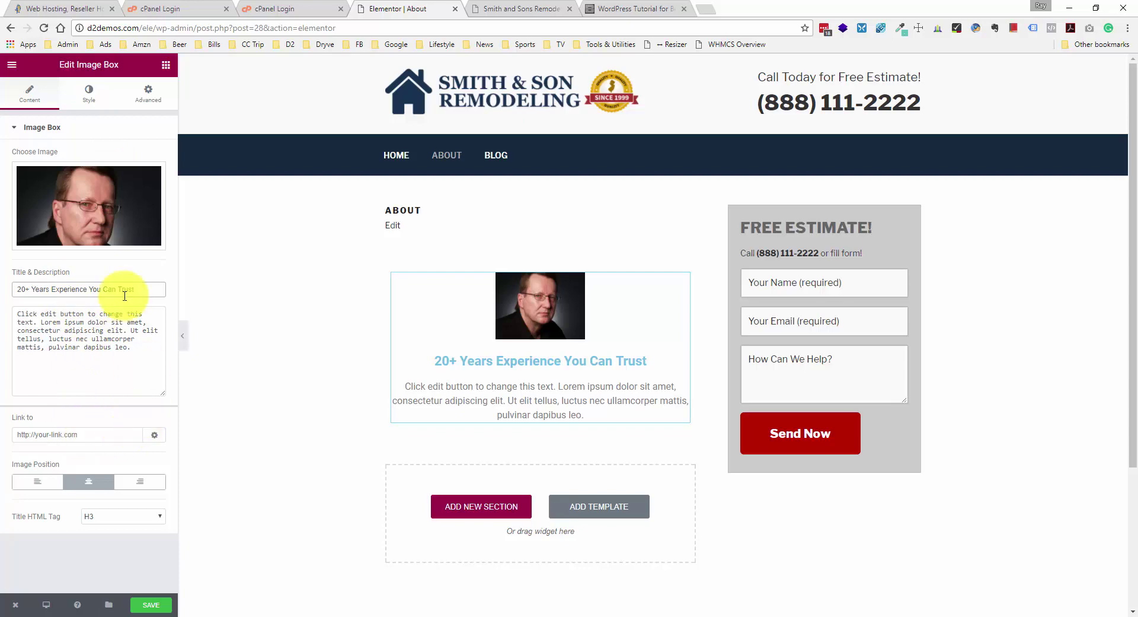
click(88, 94)
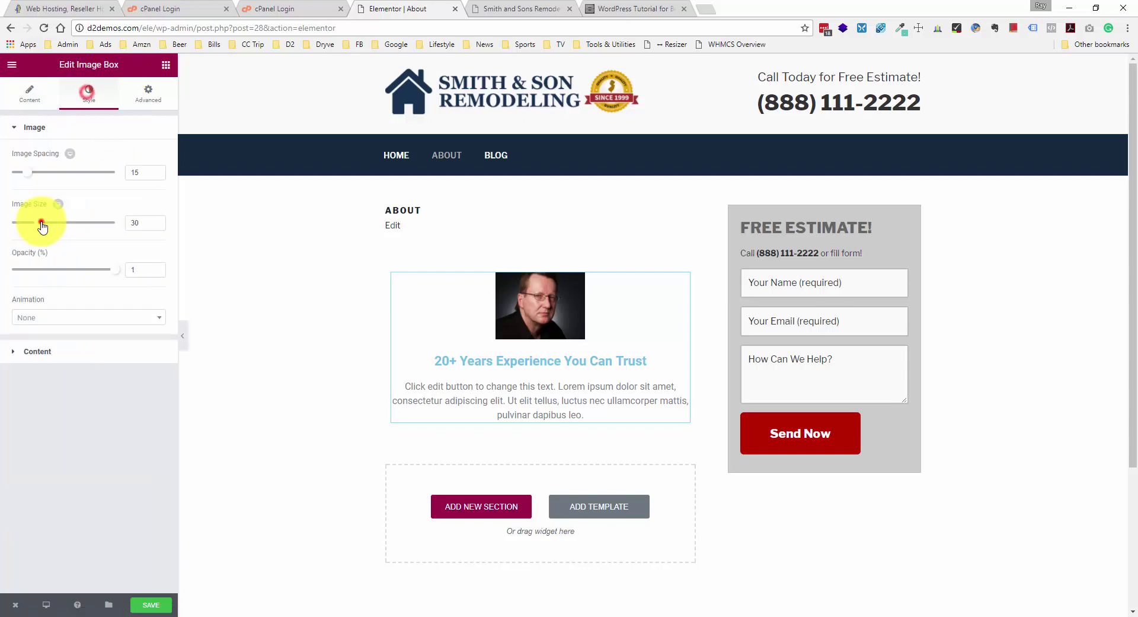
drag(51, 222, 158, 222)
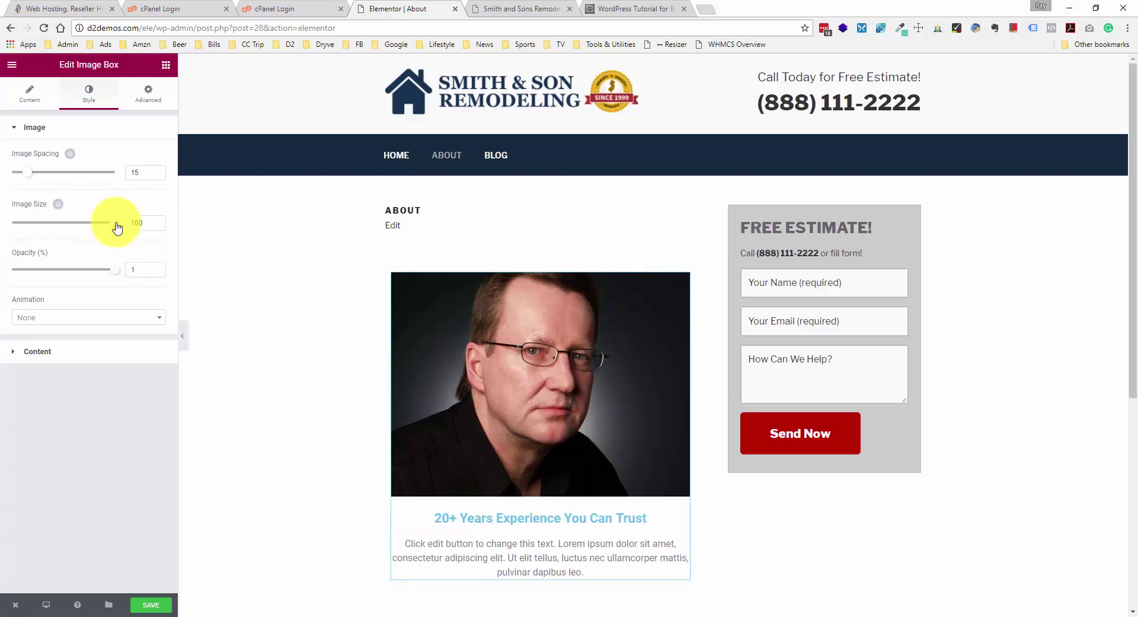
drag(115, 222, 73, 229)
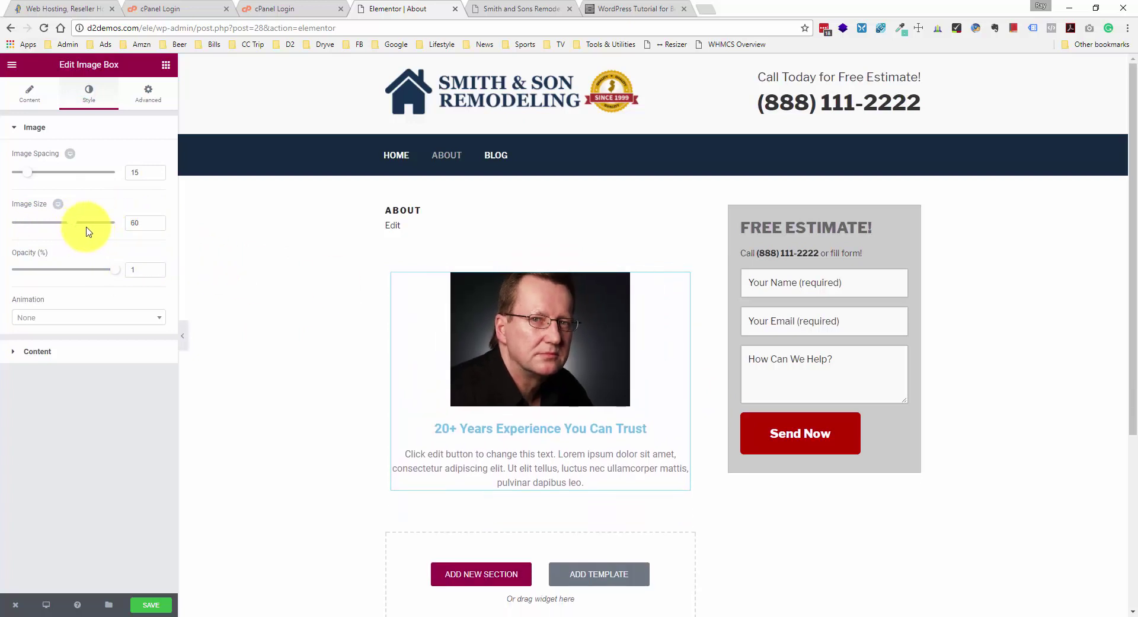
- Set the image box title colour to #333333 and save the About page
click(83, 352)
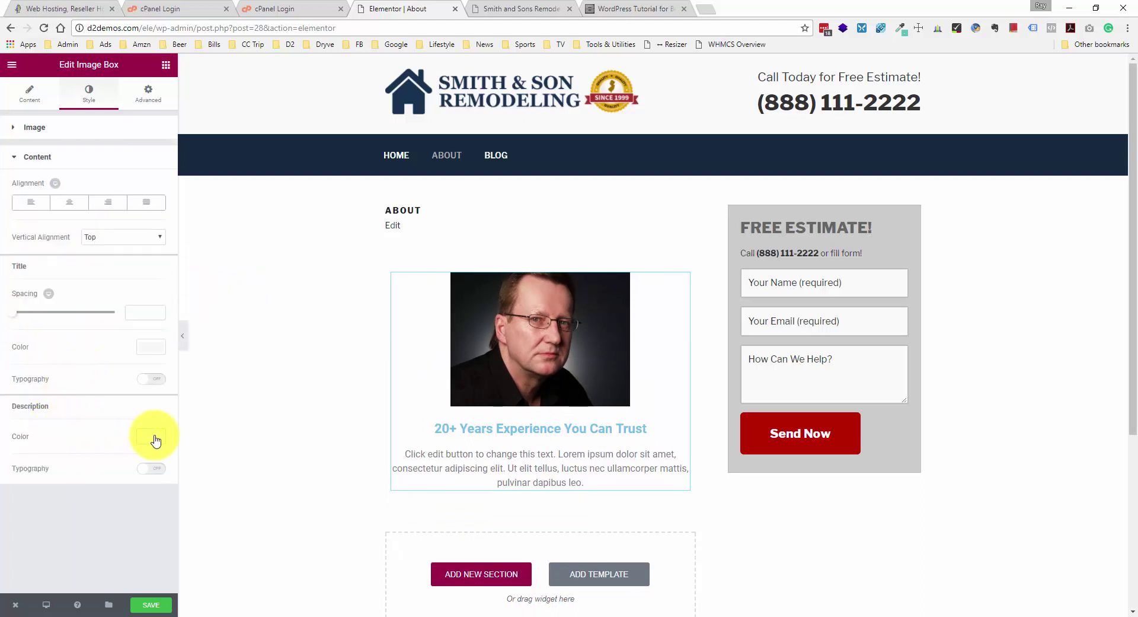
click(151, 347)
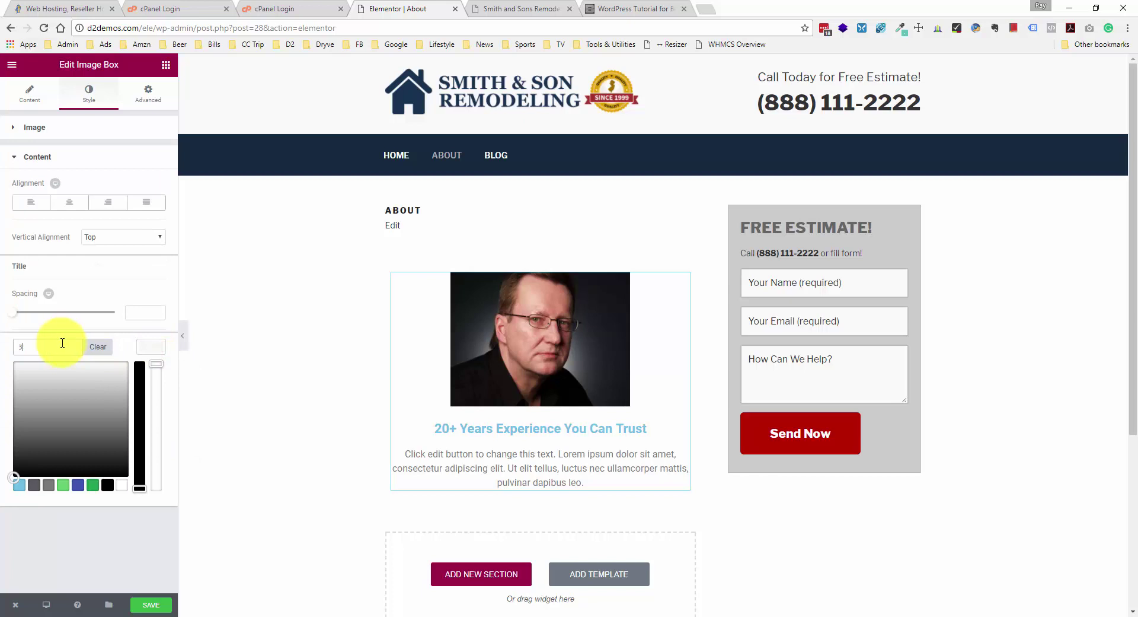
text(333333)
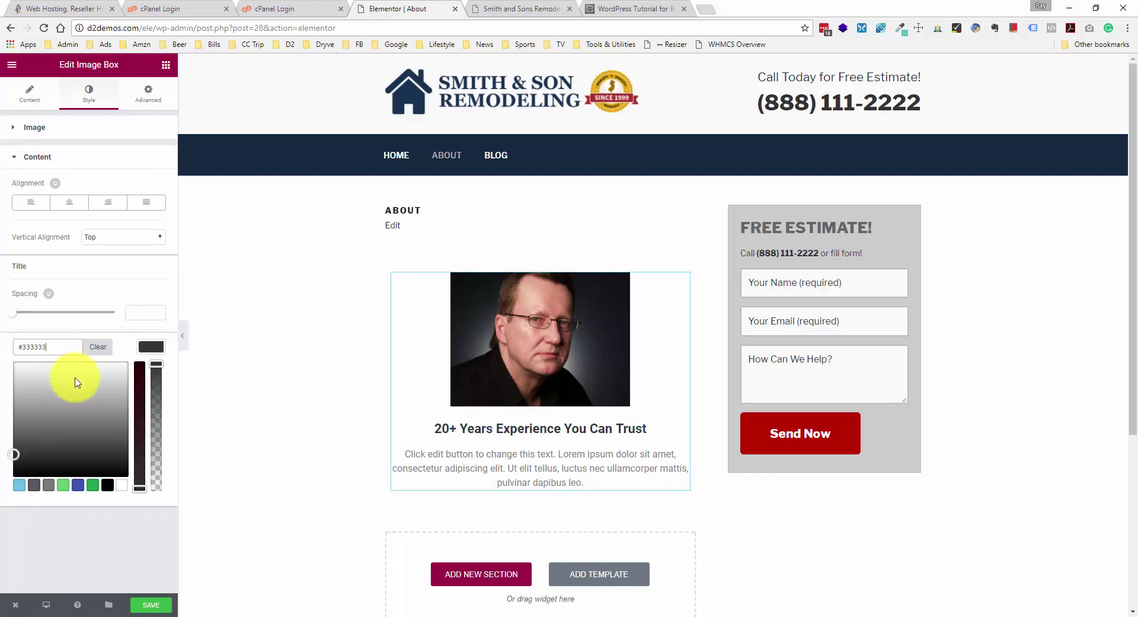
click(114, 536)
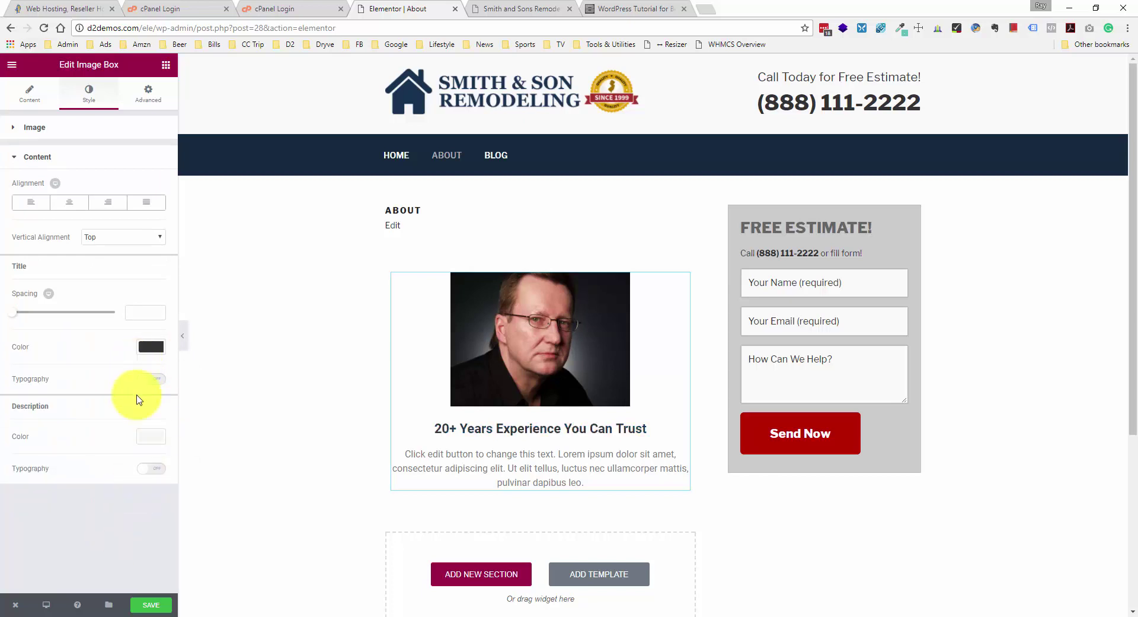
click(149, 605)
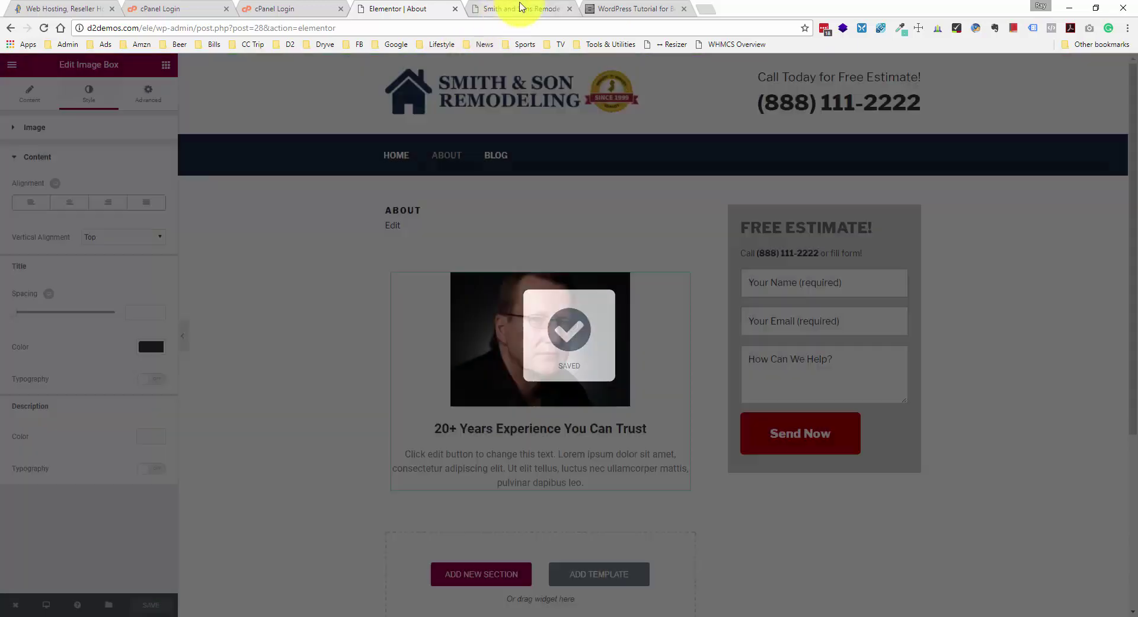
click(521, 7)
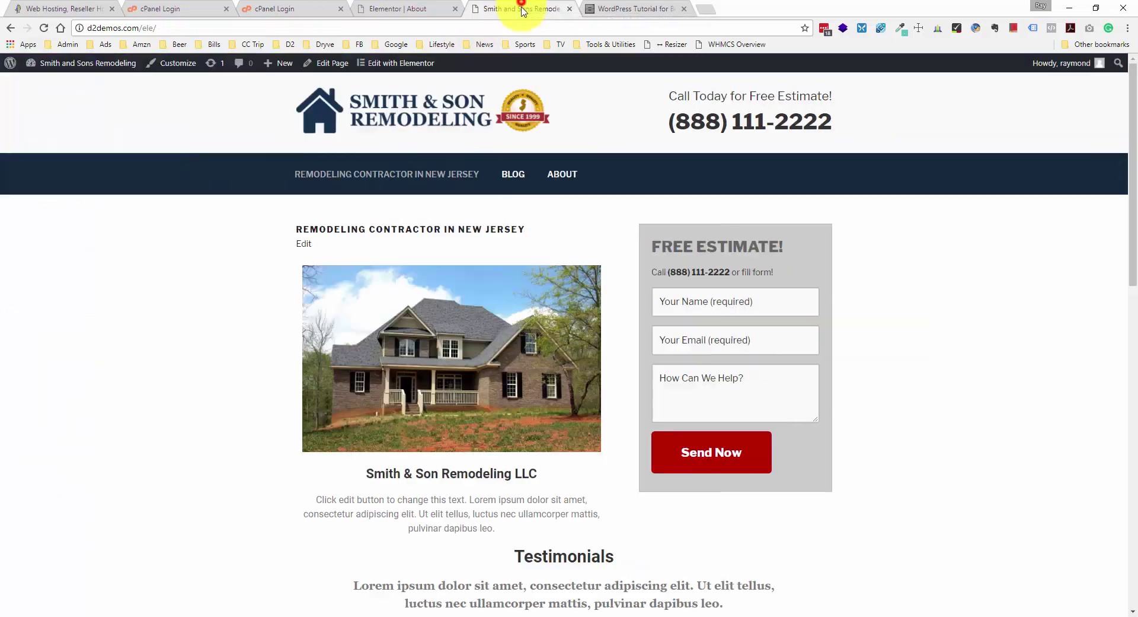
- Reload the live site, scroll through the updated About page, then return to the Elementor tab
right_click(238, 202)
click(265, 239)
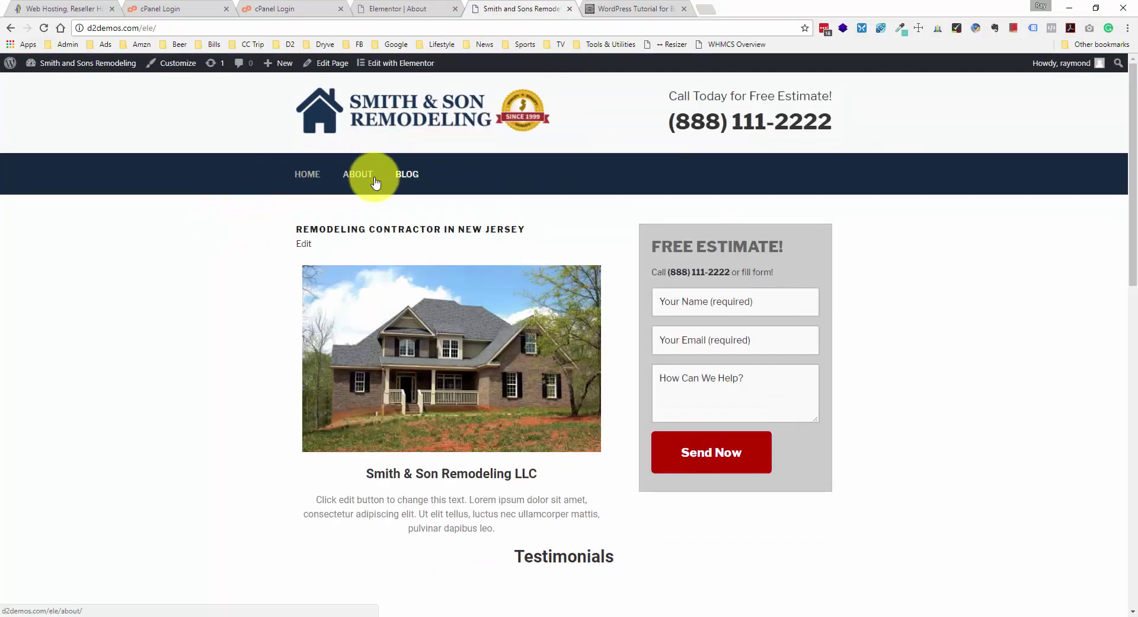
click(359, 173)
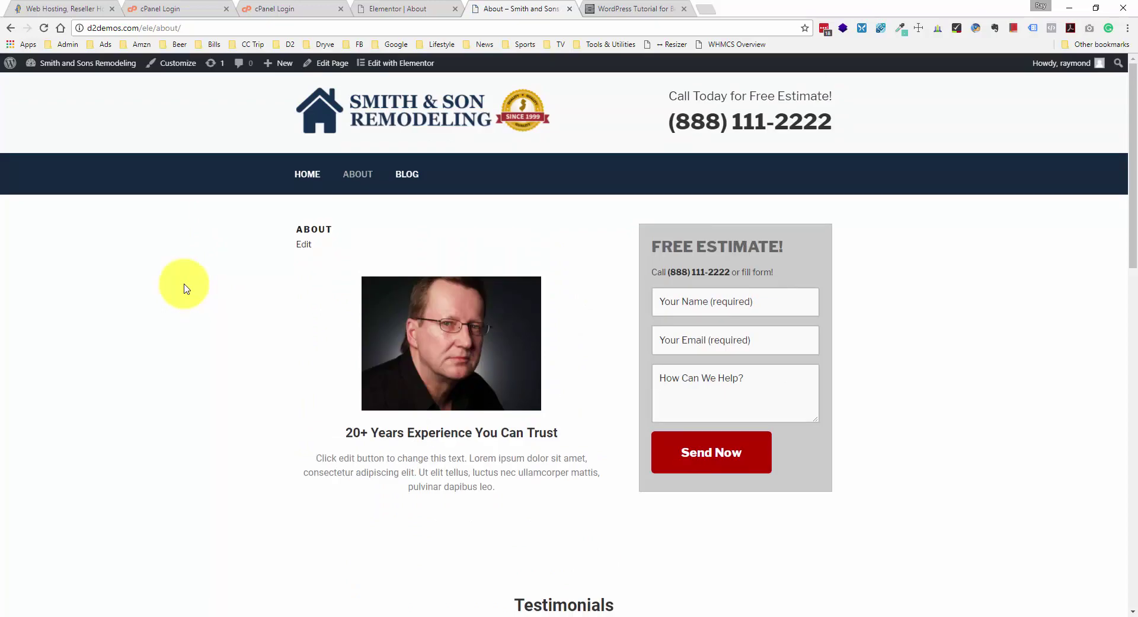
scroll(183, 287, down, 3)
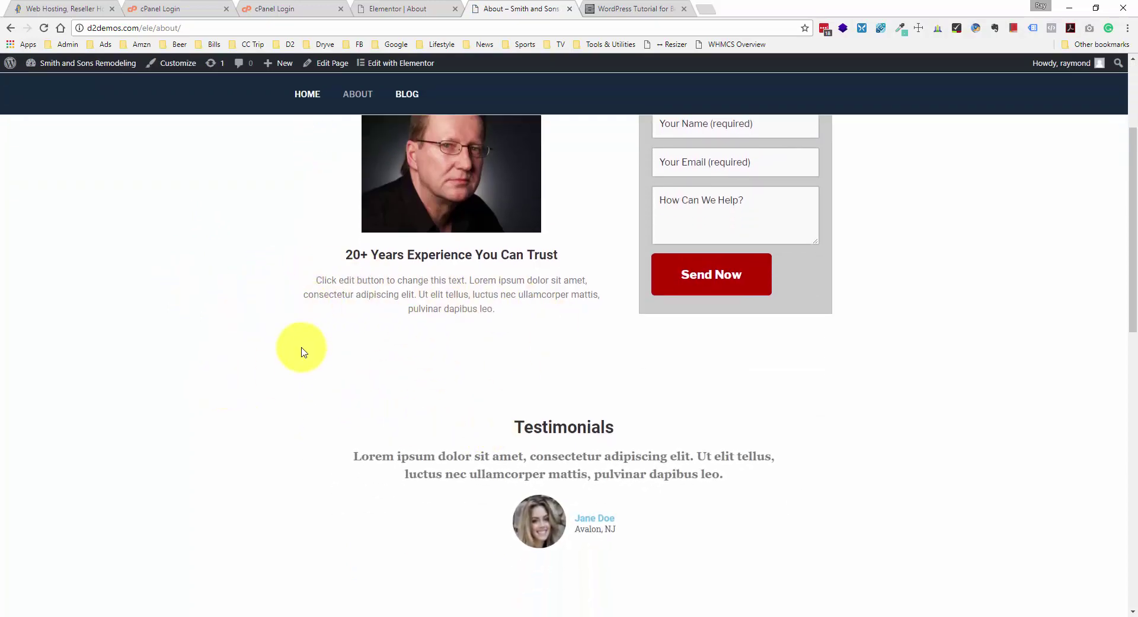
scroll(542, 363, up, 3)
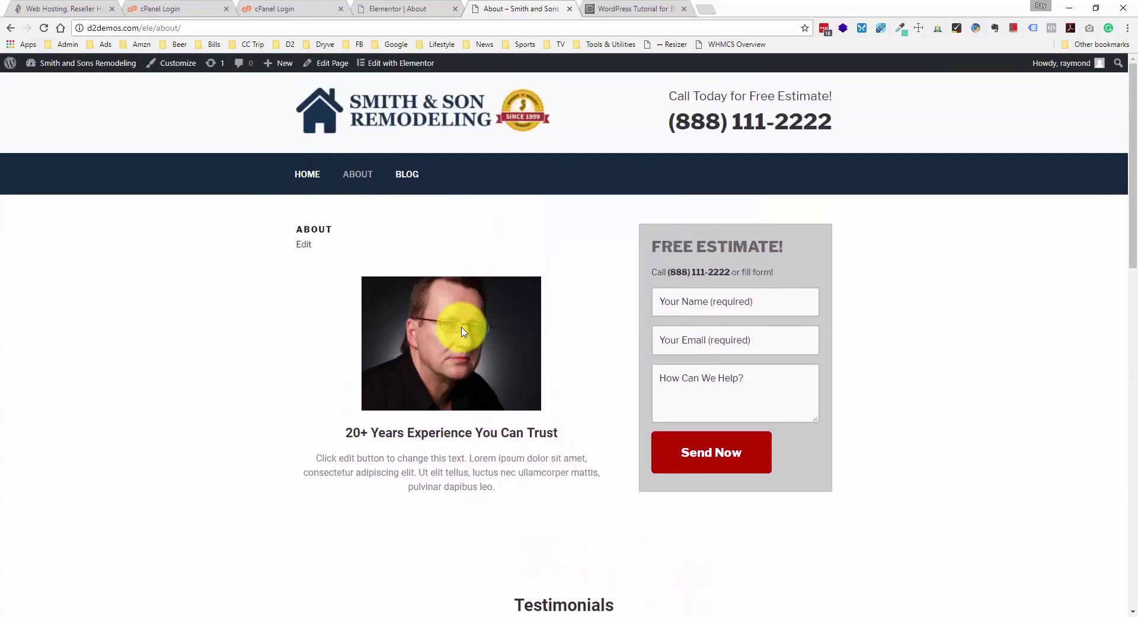
scroll(457, 326, down, 2)
scroll(465, 332, down, 4)
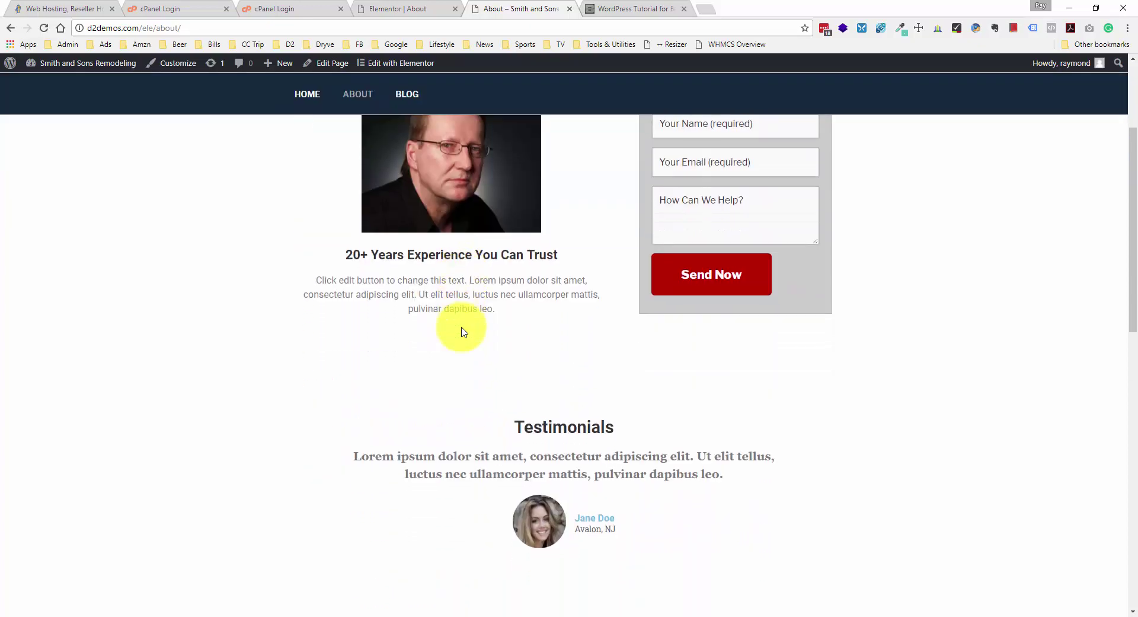
scroll(464, 332, down, 5)
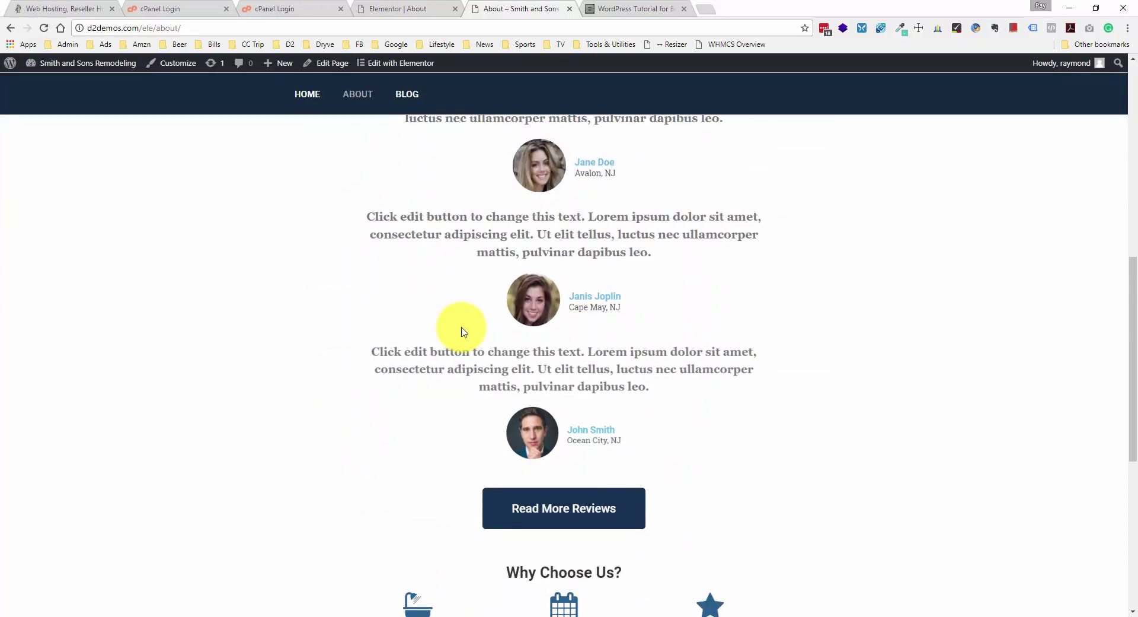
scroll(464, 332, up, 6)
scroll(464, 332, up, 6)
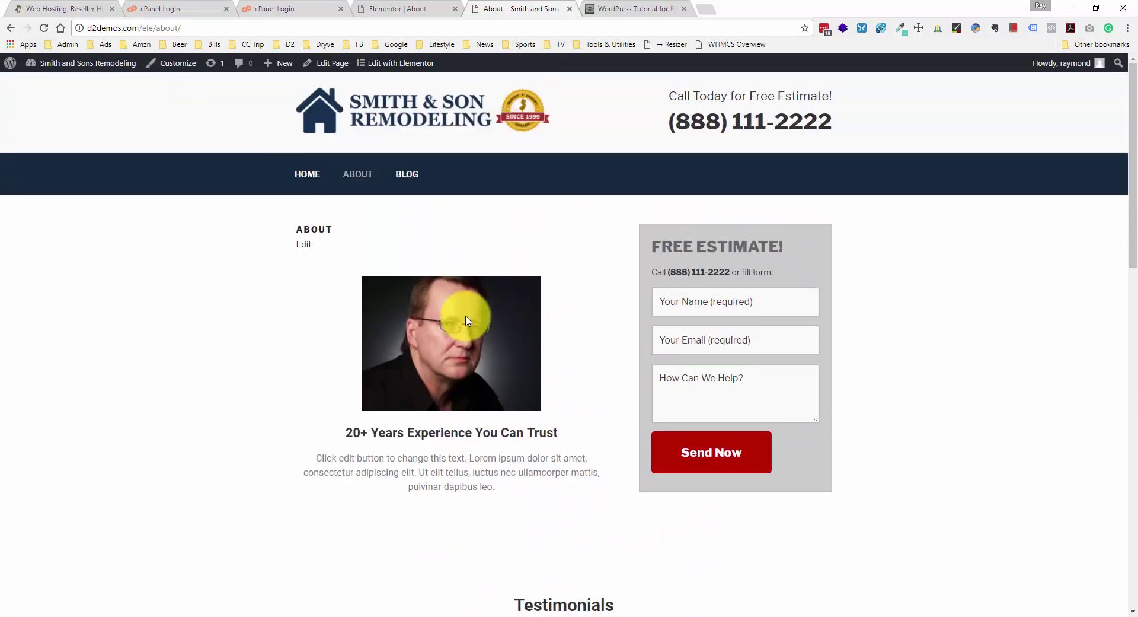
scroll(405, 239, down, 1)
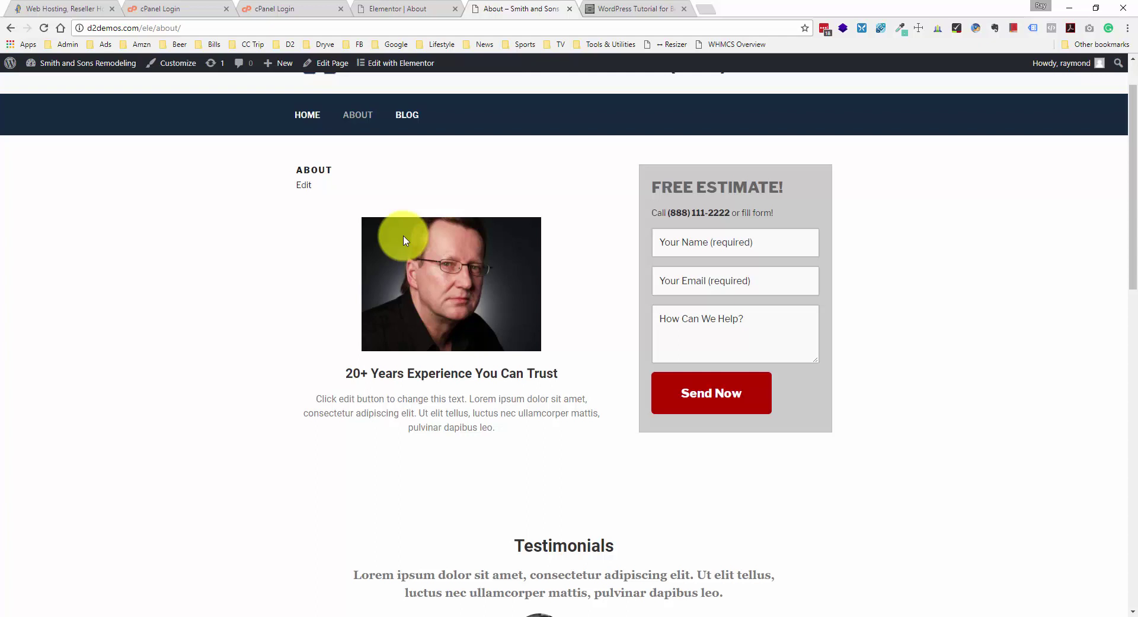
scroll(405, 239, up, 1)
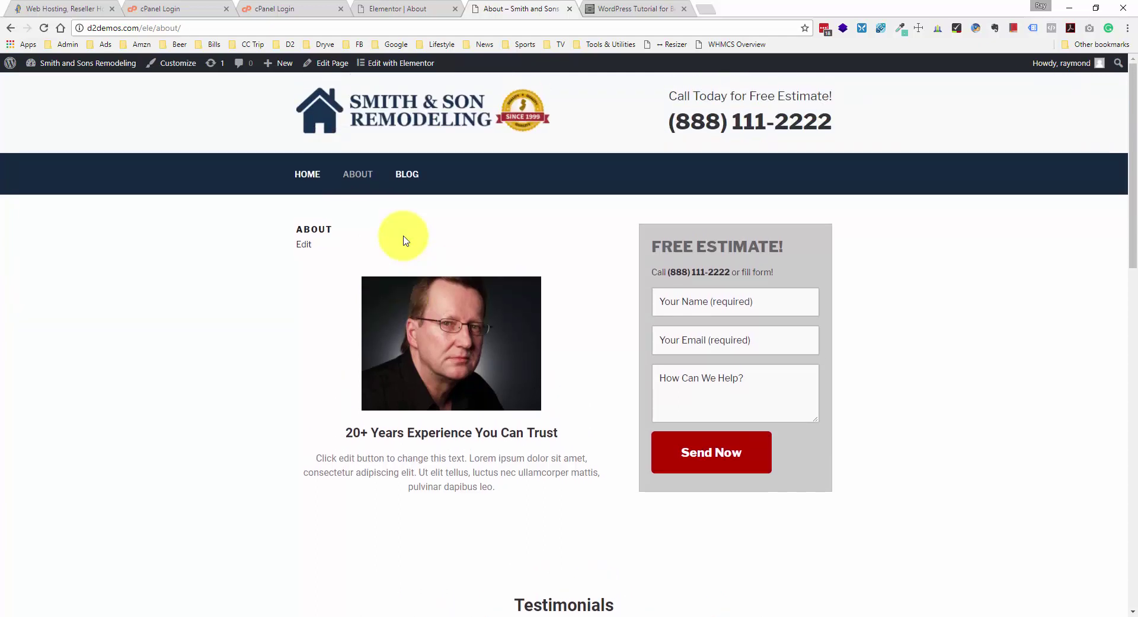
click(415, 8)
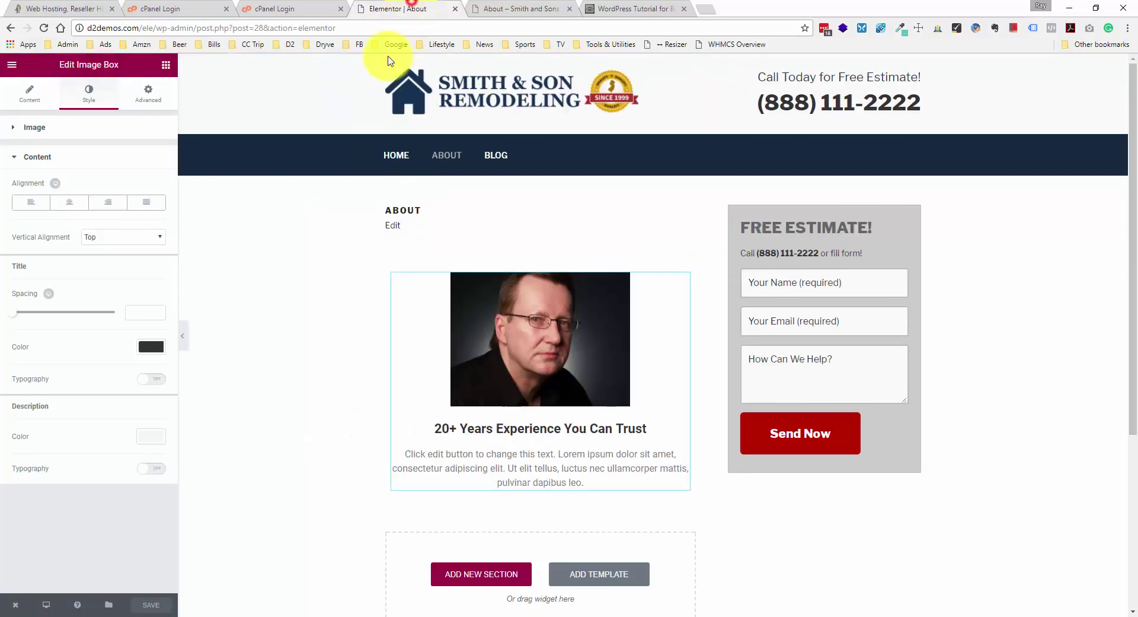
- Exit Elementor to the WordPress dashboard and start a new page
click(11, 606)
click(43, 574)
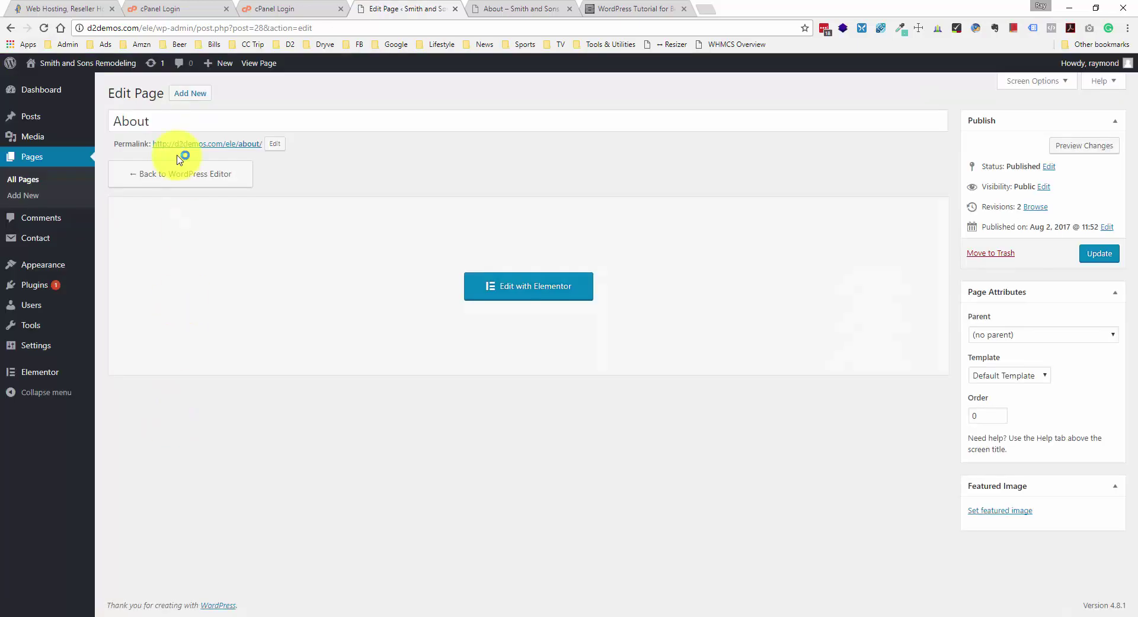
click(184, 95)
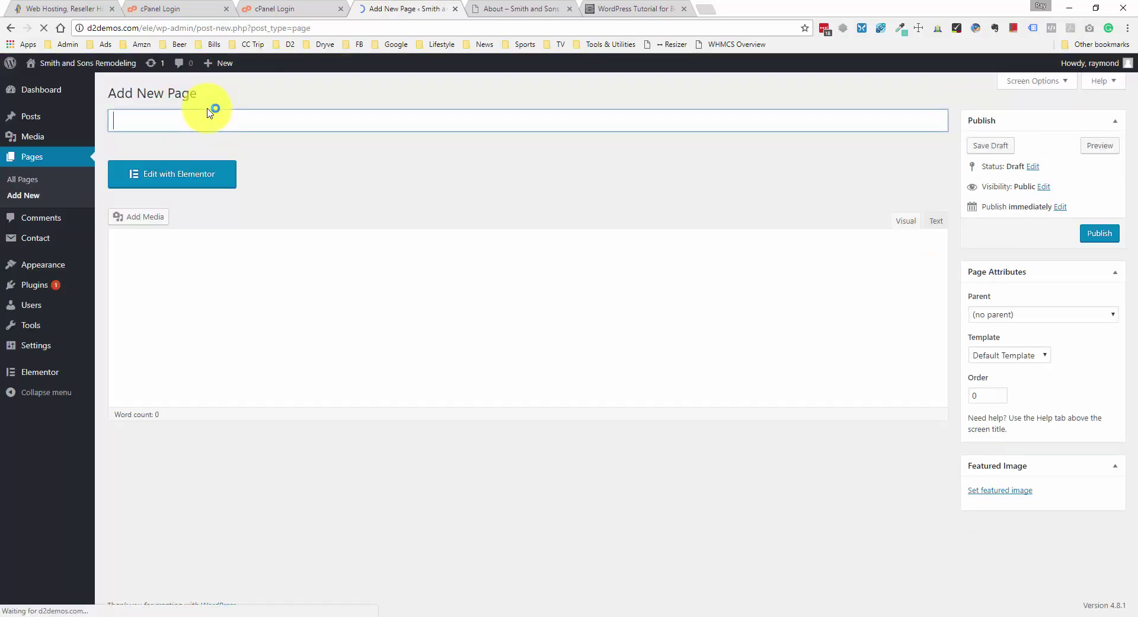
- Enter 'Kitchen Remodeling' as the new page's title
text(Kitchens)
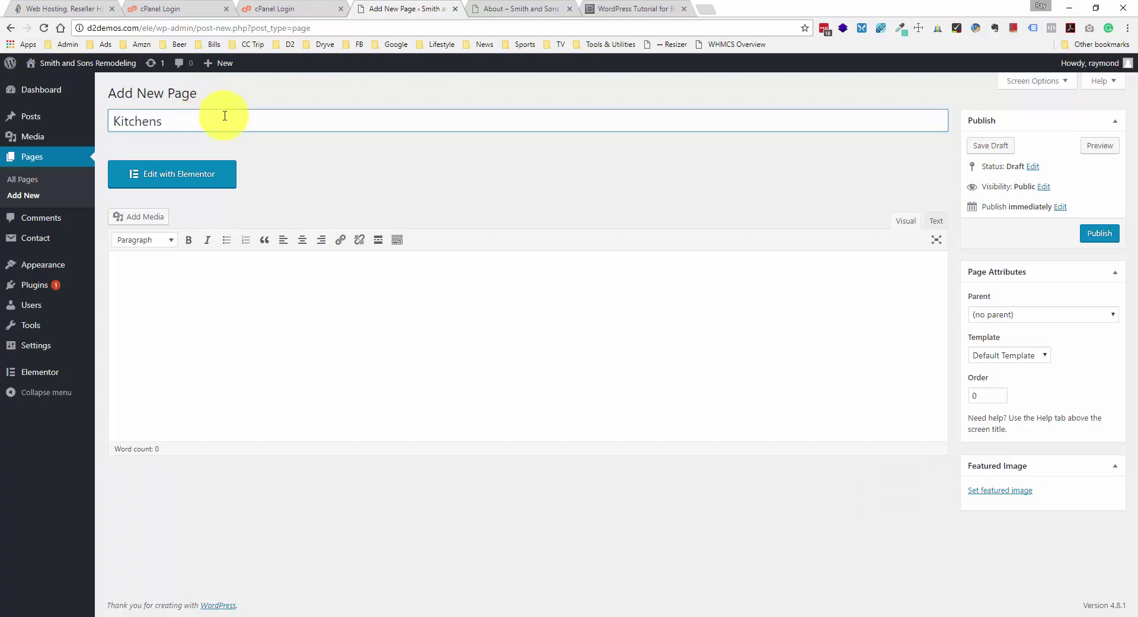
click(291, 277)
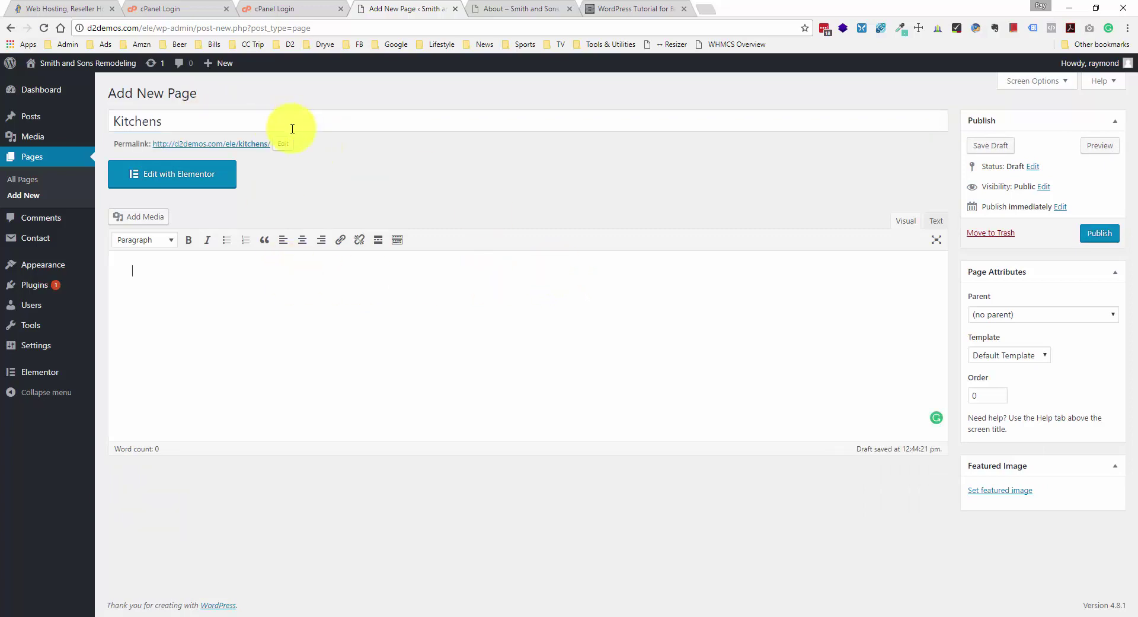
click(170, 126)
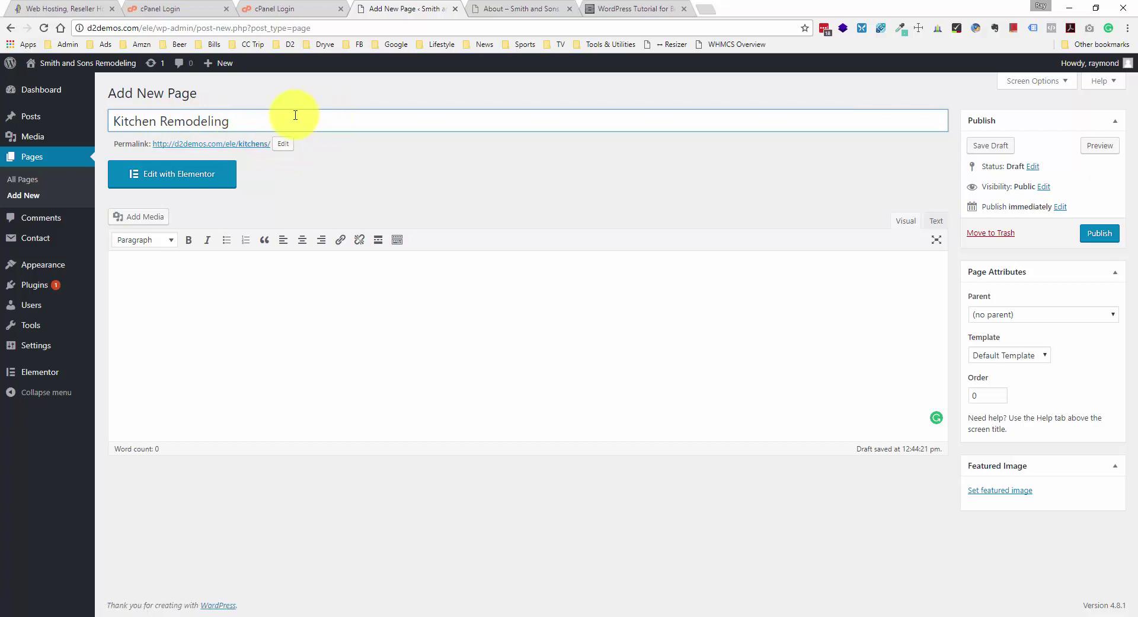
drag(259, 120, 81, 115)
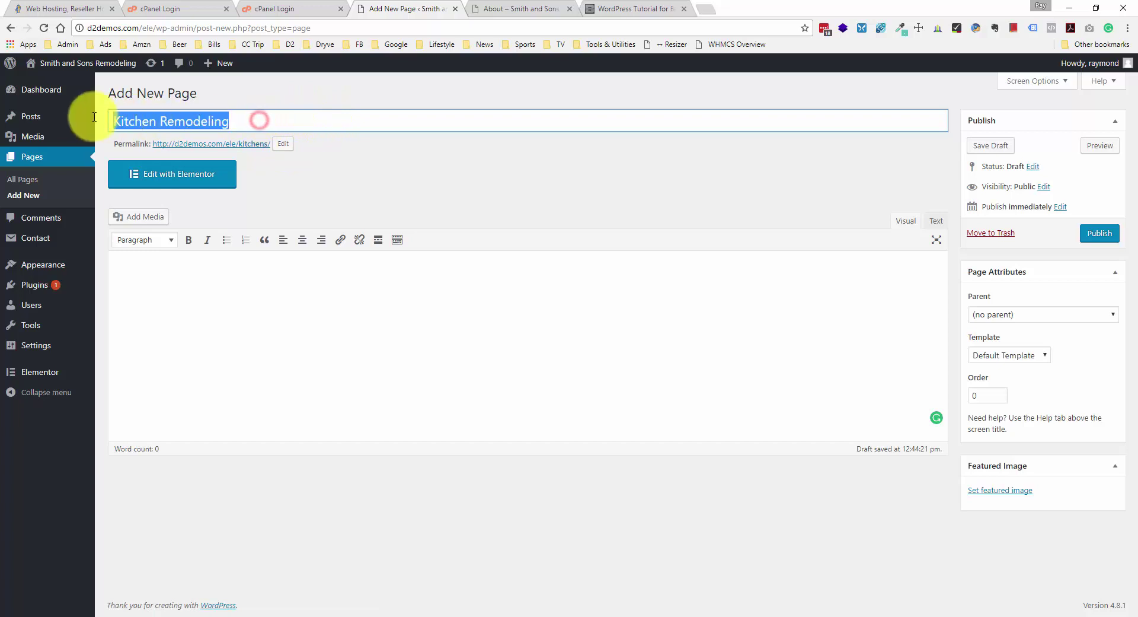
click(254, 294)
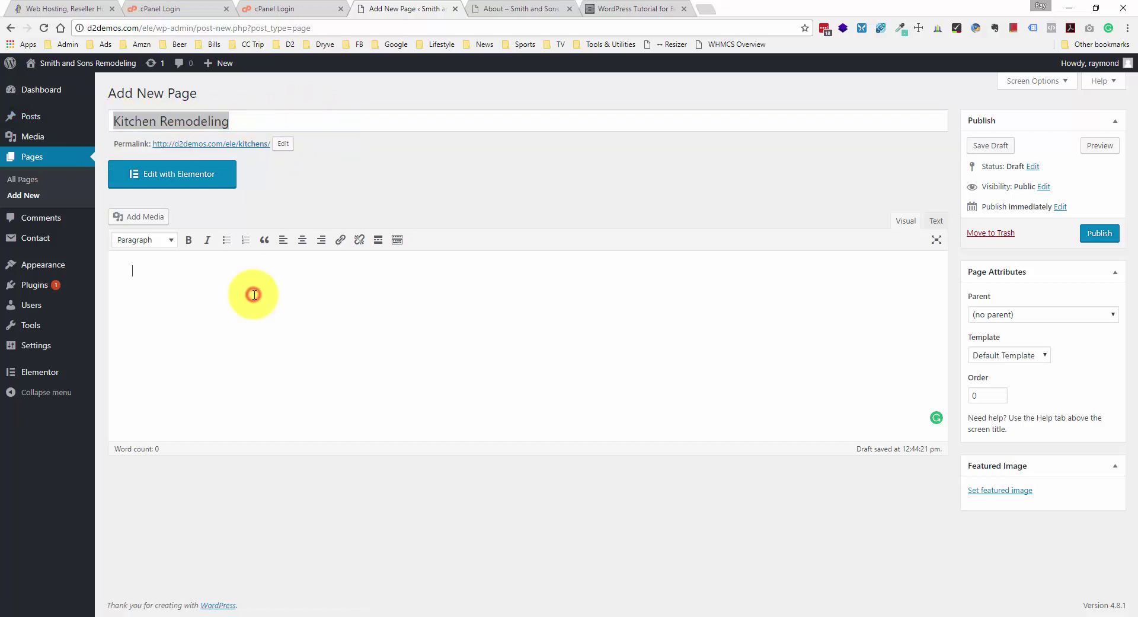
triple_click(293, 118)
click(289, 118)
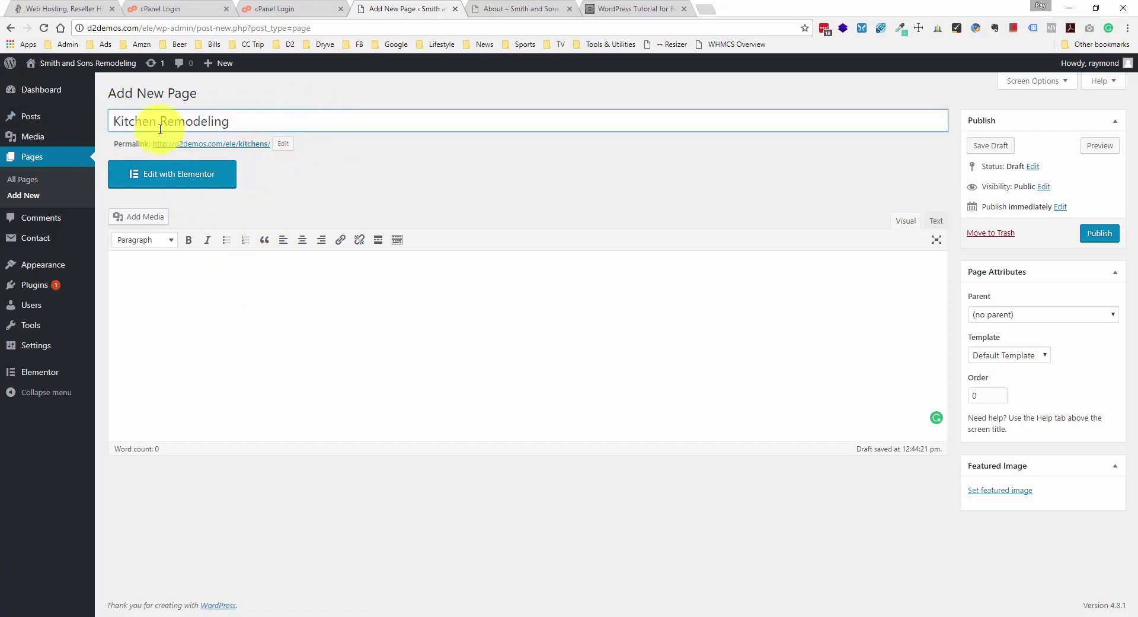
drag(116, 121, 266, 129)
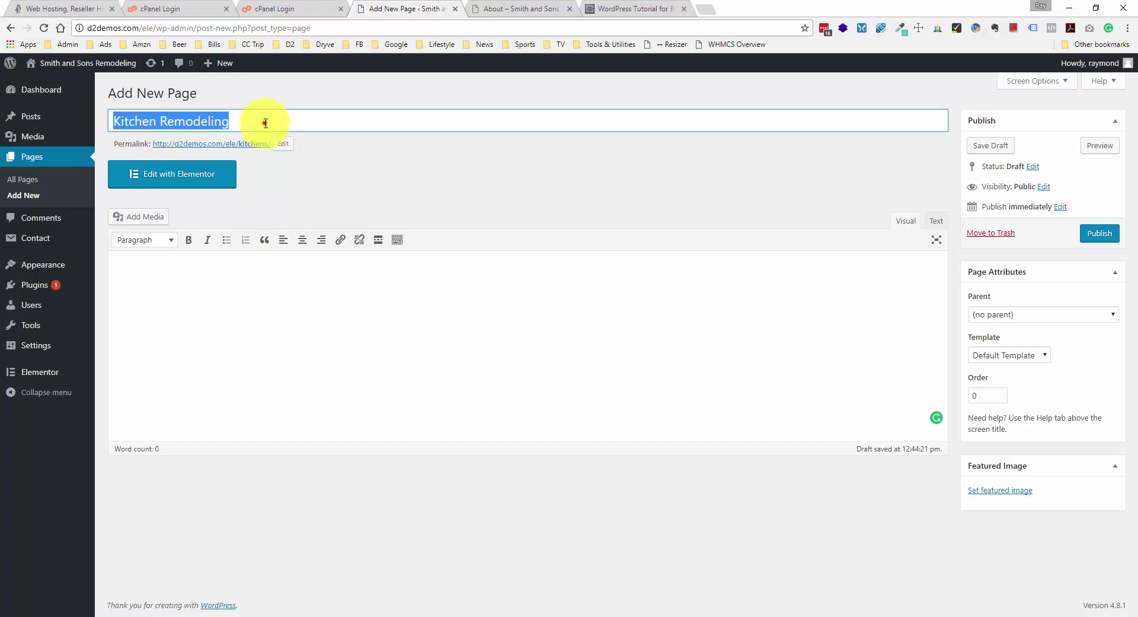
click(265, 123)
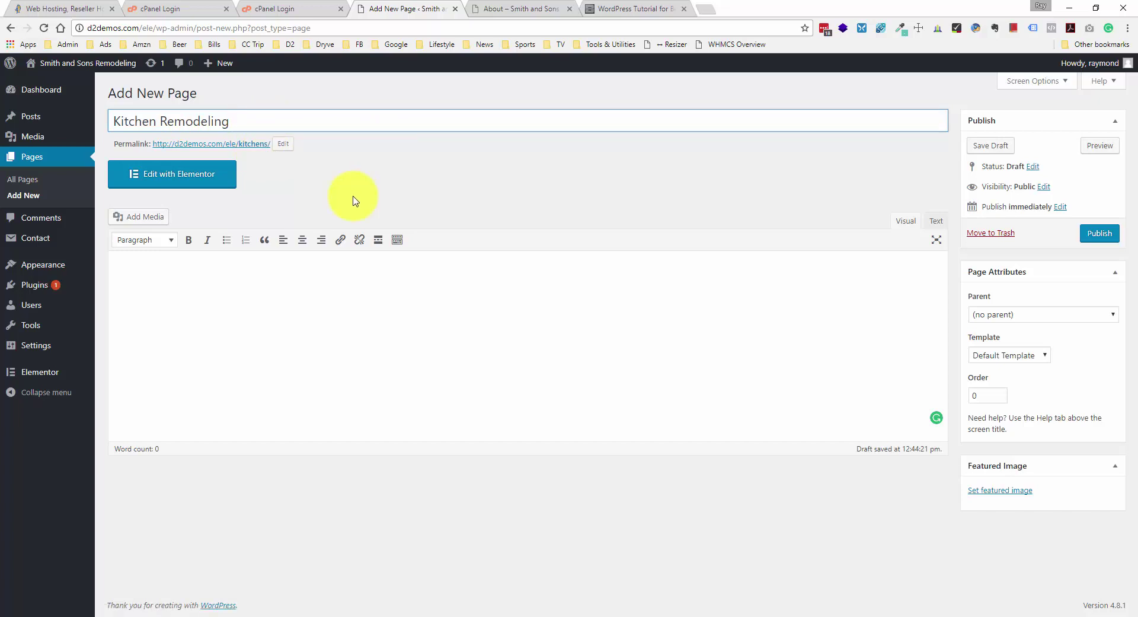
- Open Kitchen Remodeling in Elementor and add an Image Gallery widget
click(221, 182)
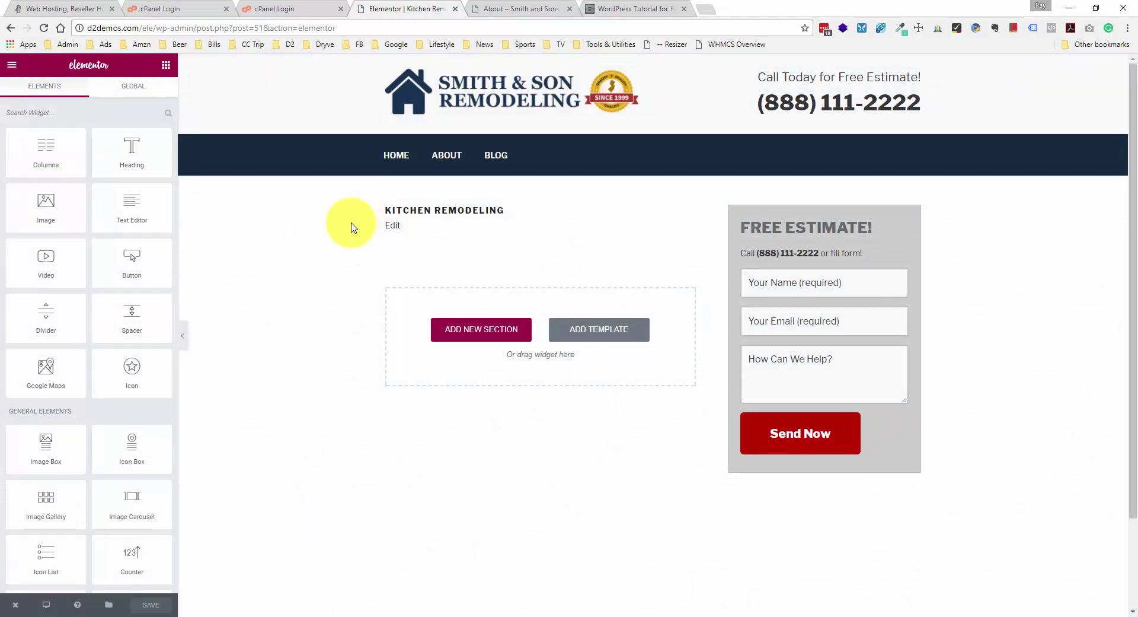
scroll(71, 254, down, 2)
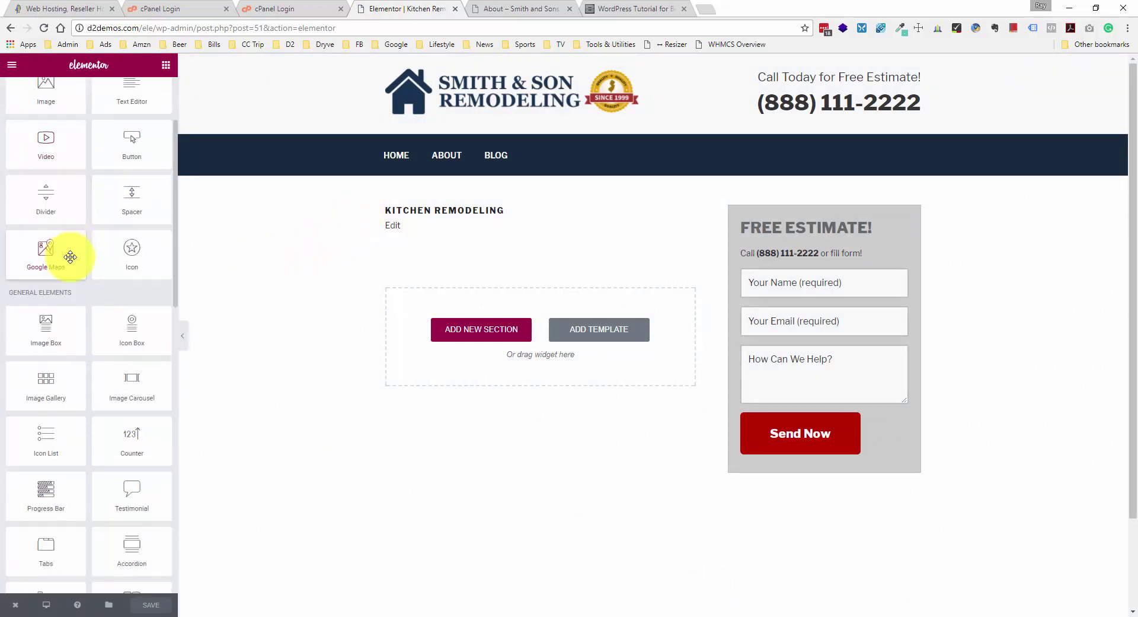
drag(100, 386, 539, 344)
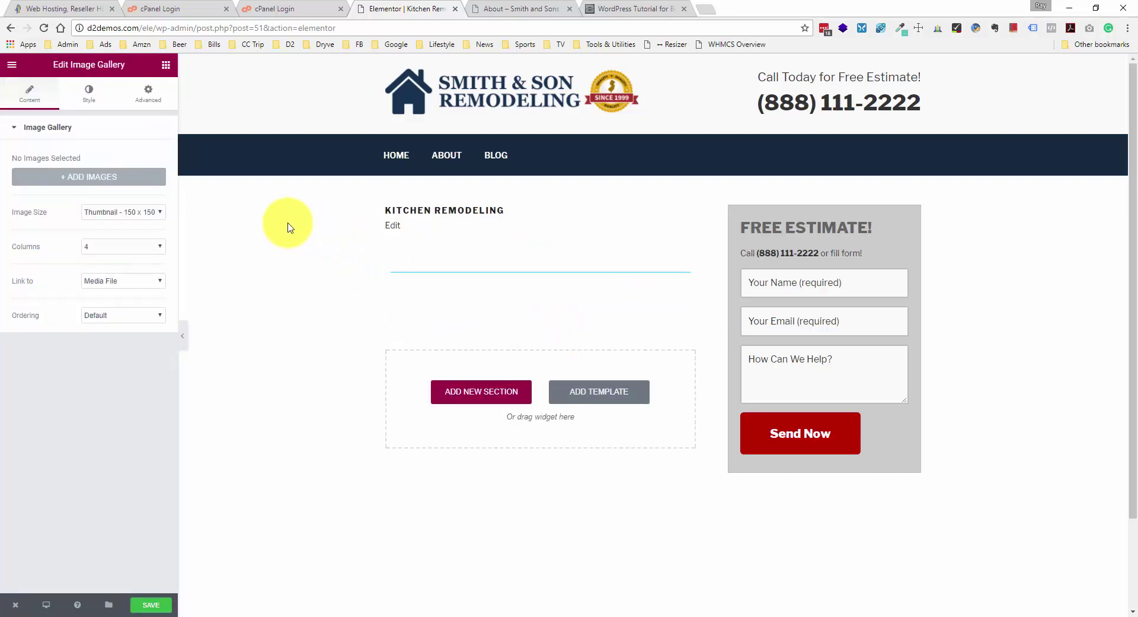
- Set the gallery to 3 columns, keeping thumbnail image size and default ordering
click(126, 220)
click(127, 219)
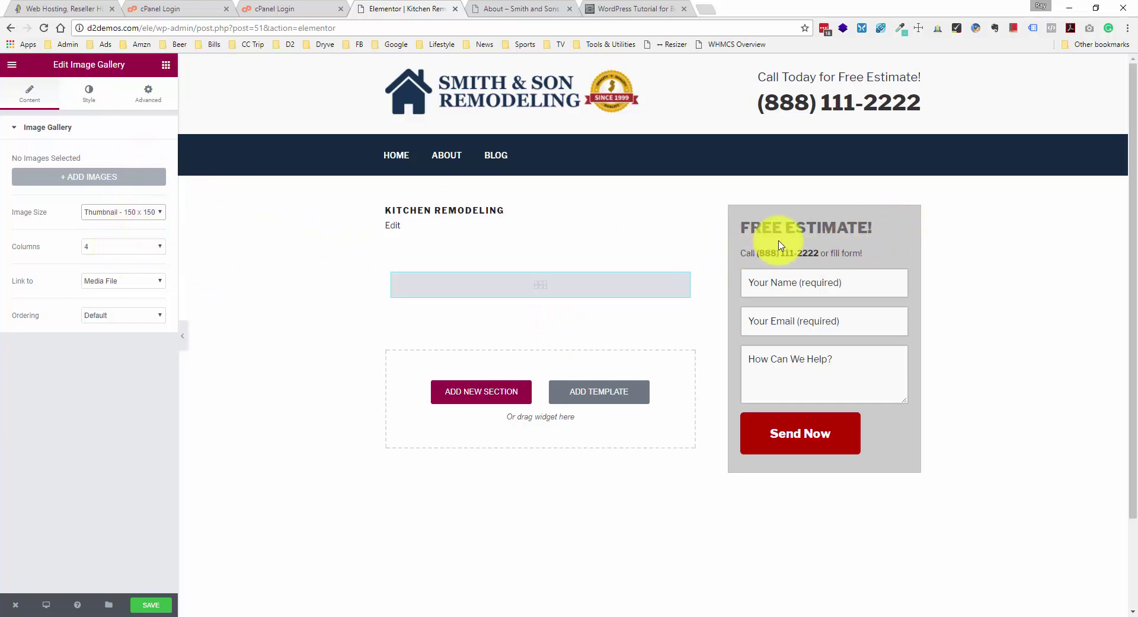
click(148, 246)
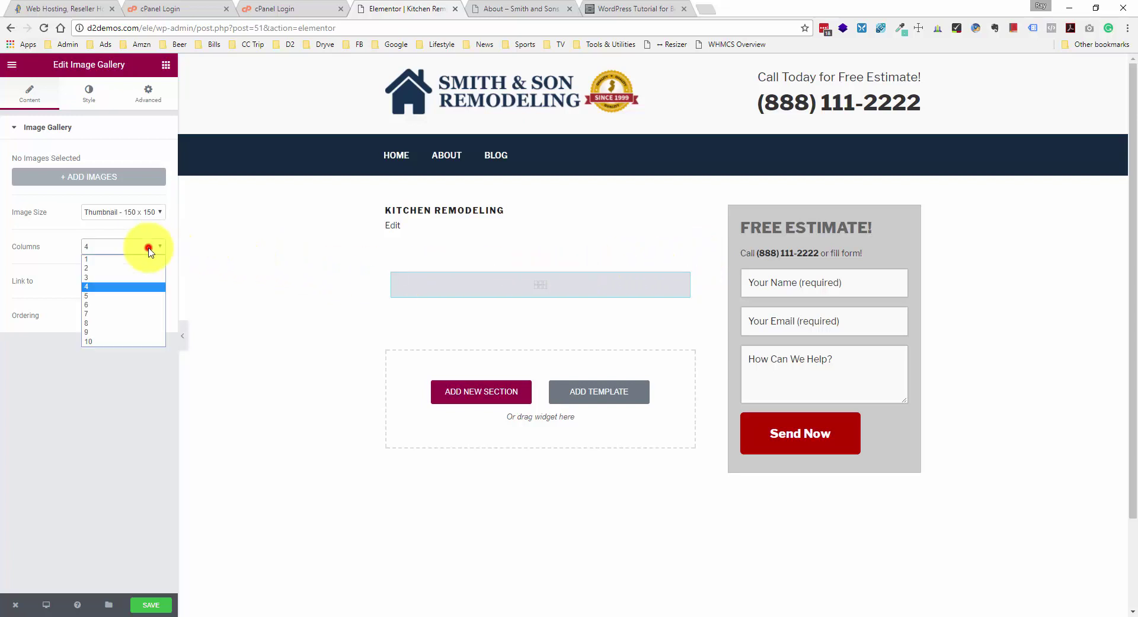
click(126, 278)
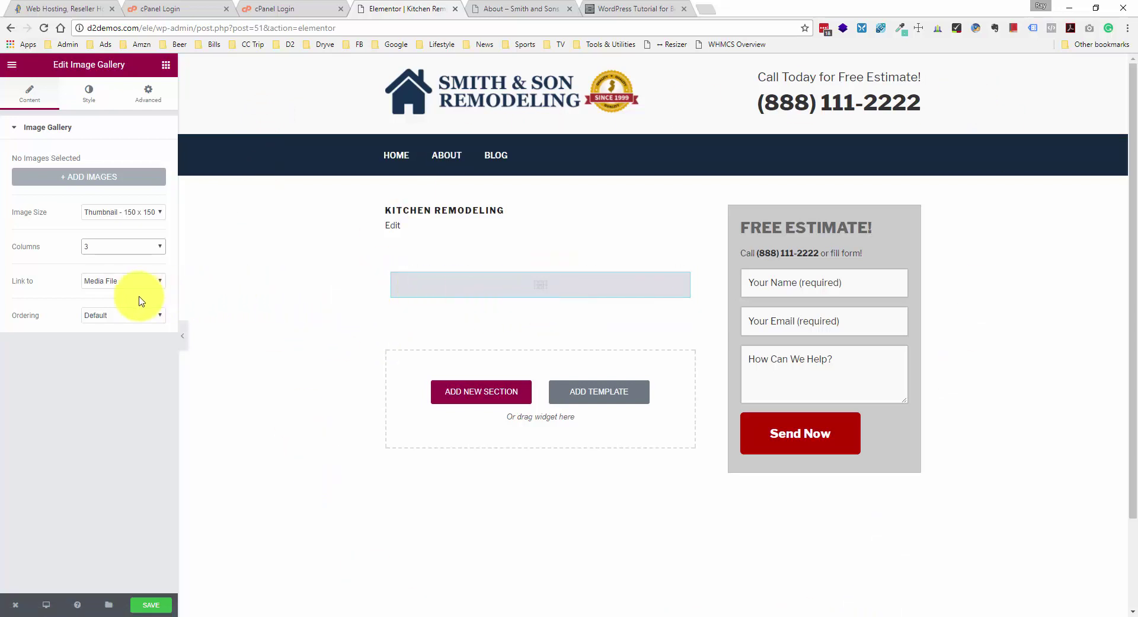
click(127, 320)
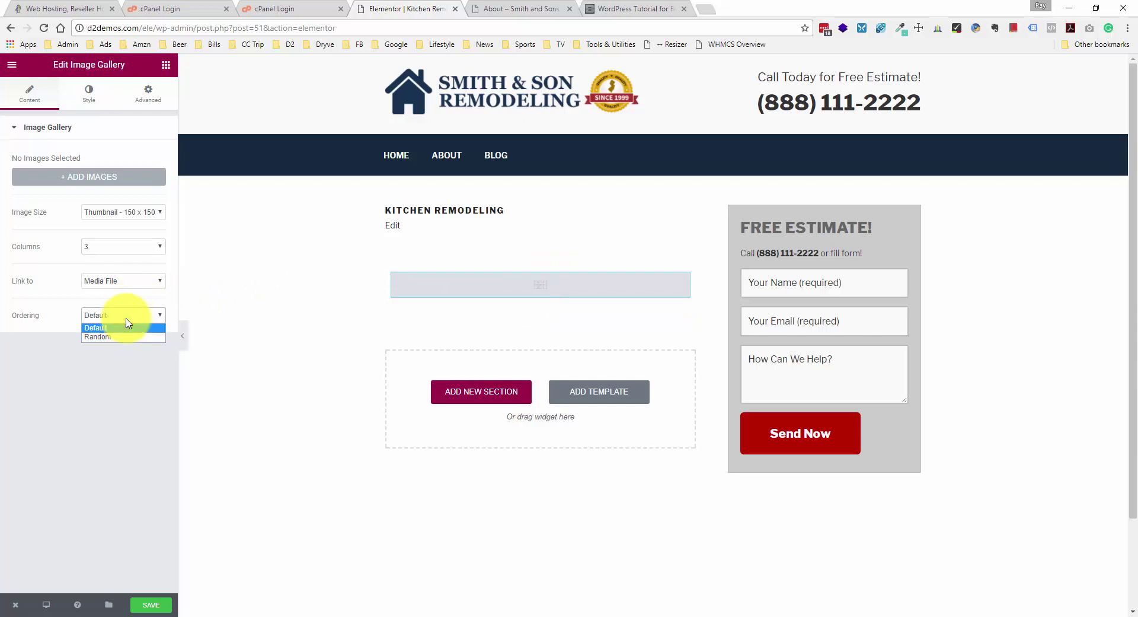
click(127, 320)
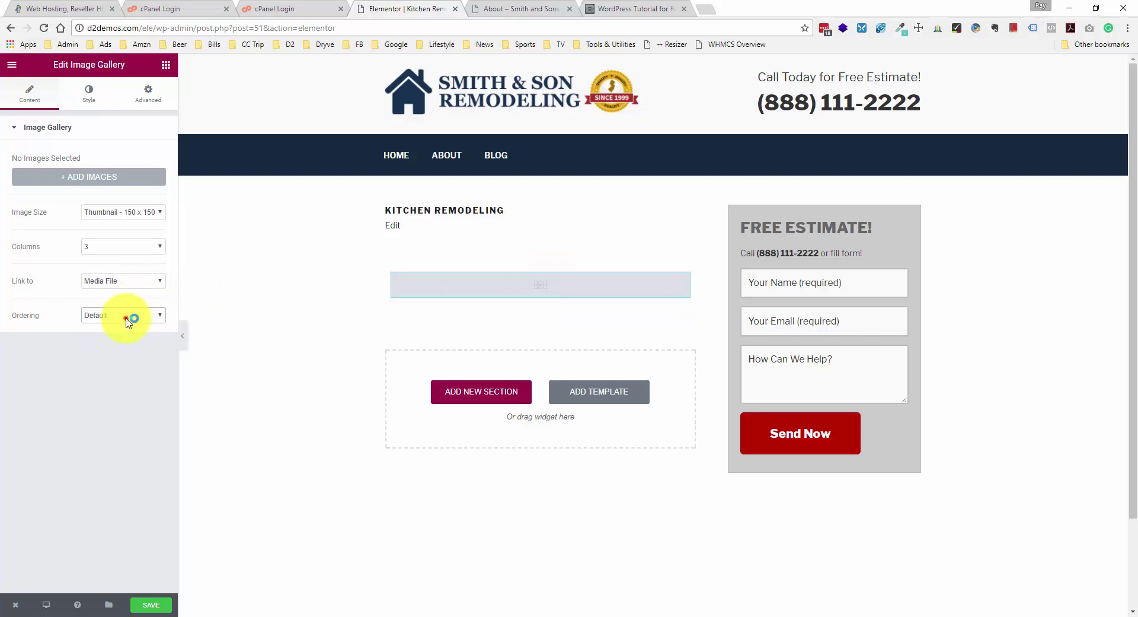
click(101, 178)
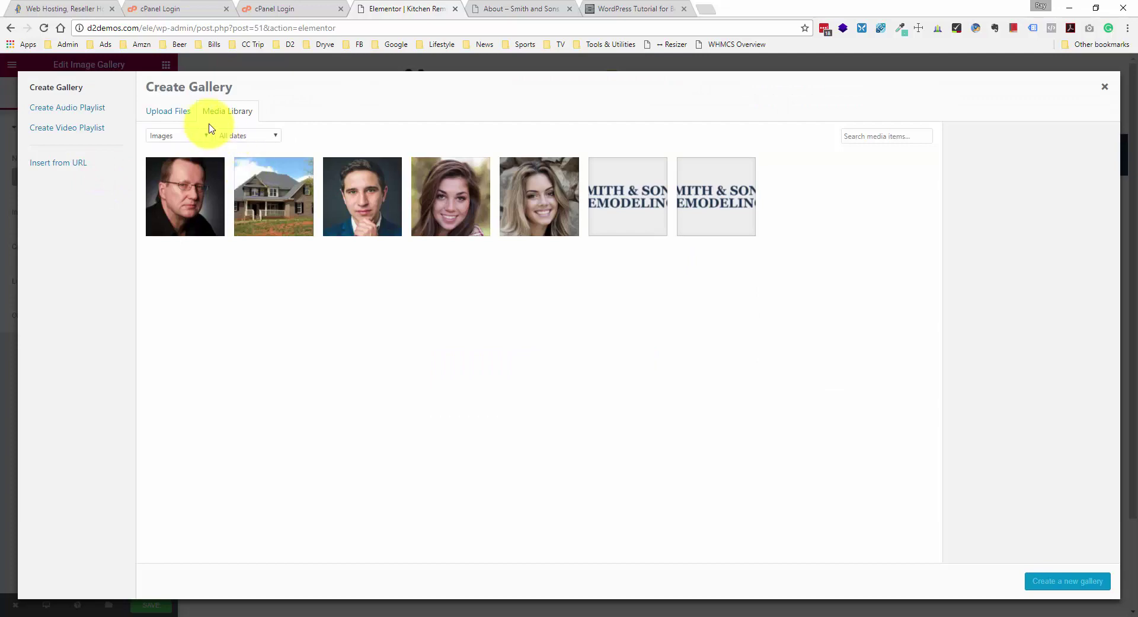
- Upload the kitchen photo pexels-photo-94865.jpg to the media library
click(184, 117)
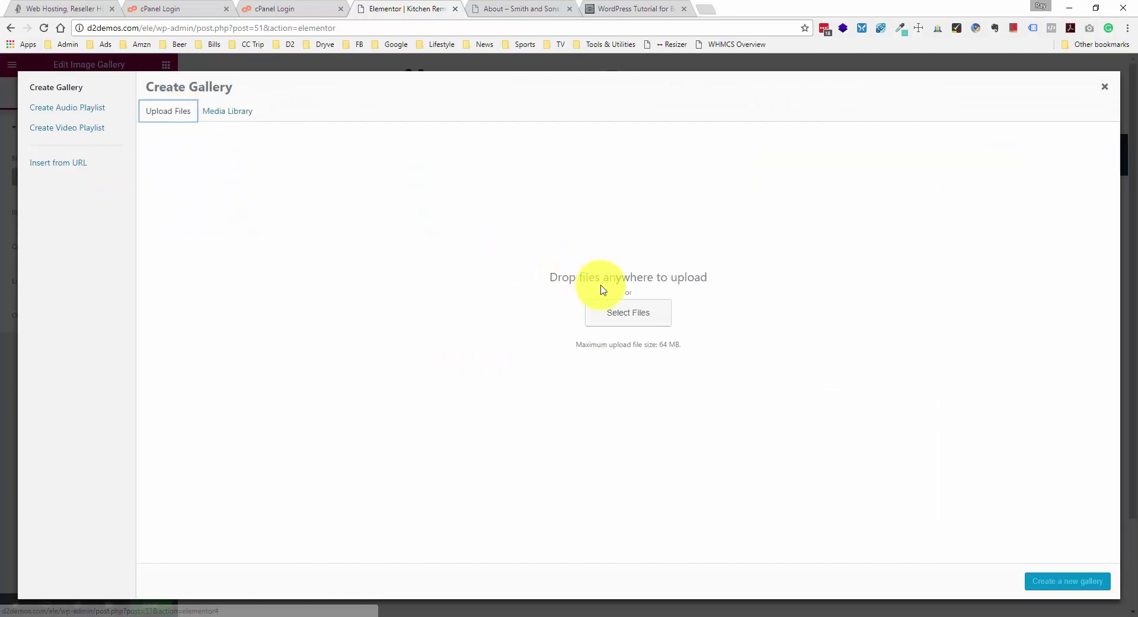
click(629, 311)
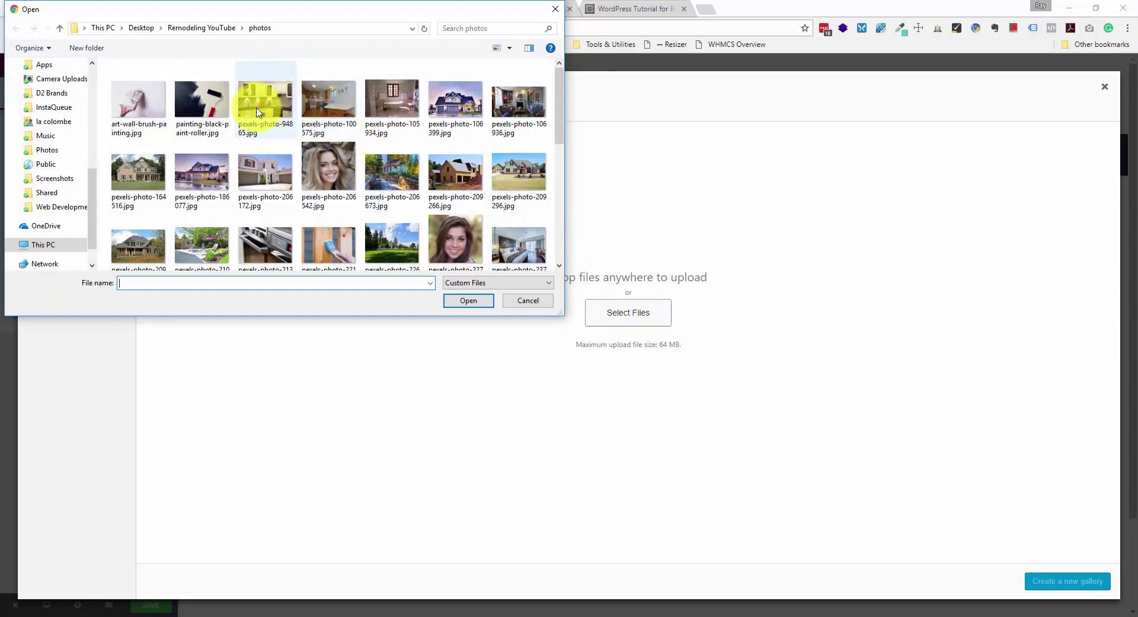
double_click(258, 113)
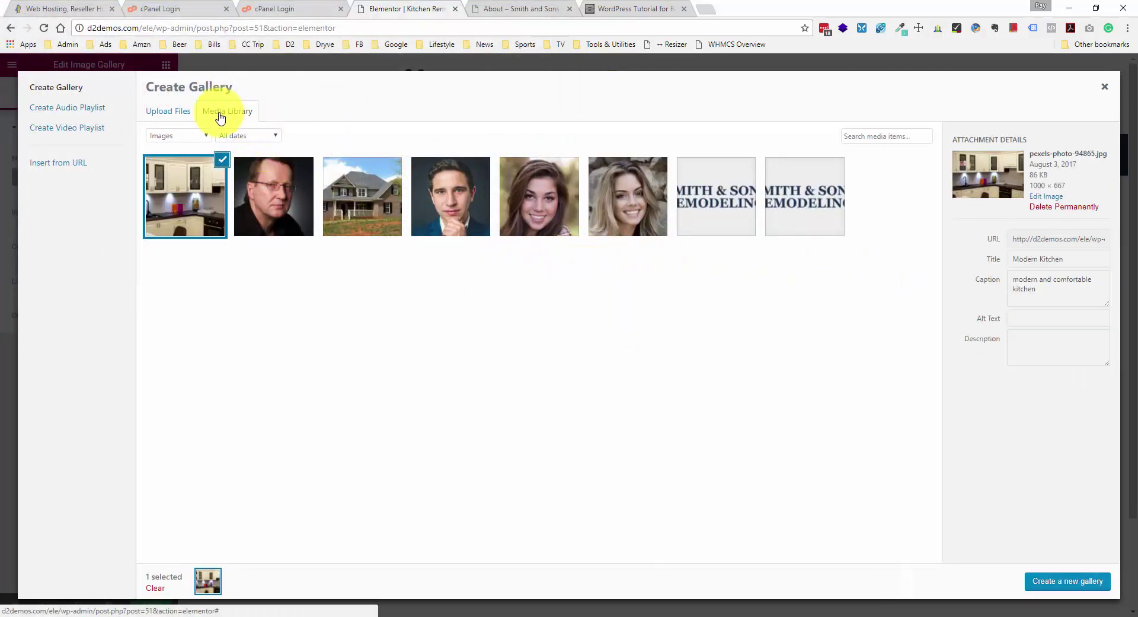
- Upload pexels-photo-100575, 259828 and 273822 and build a gallery from the five kitchen images
click(181, 112)
click(660, 304)
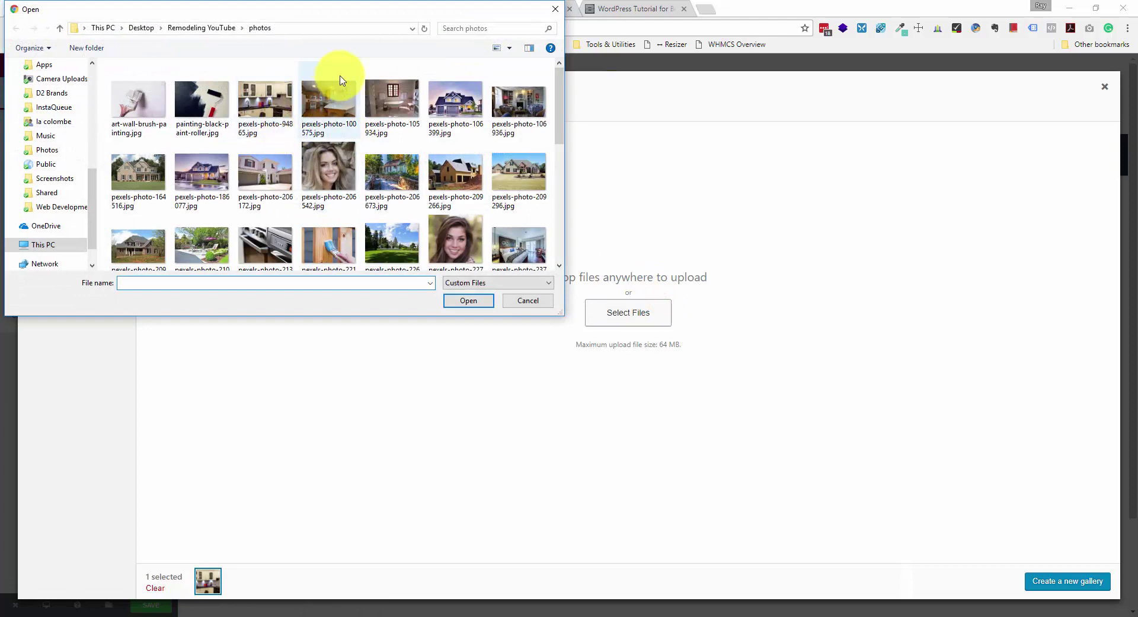
click(318, 98)
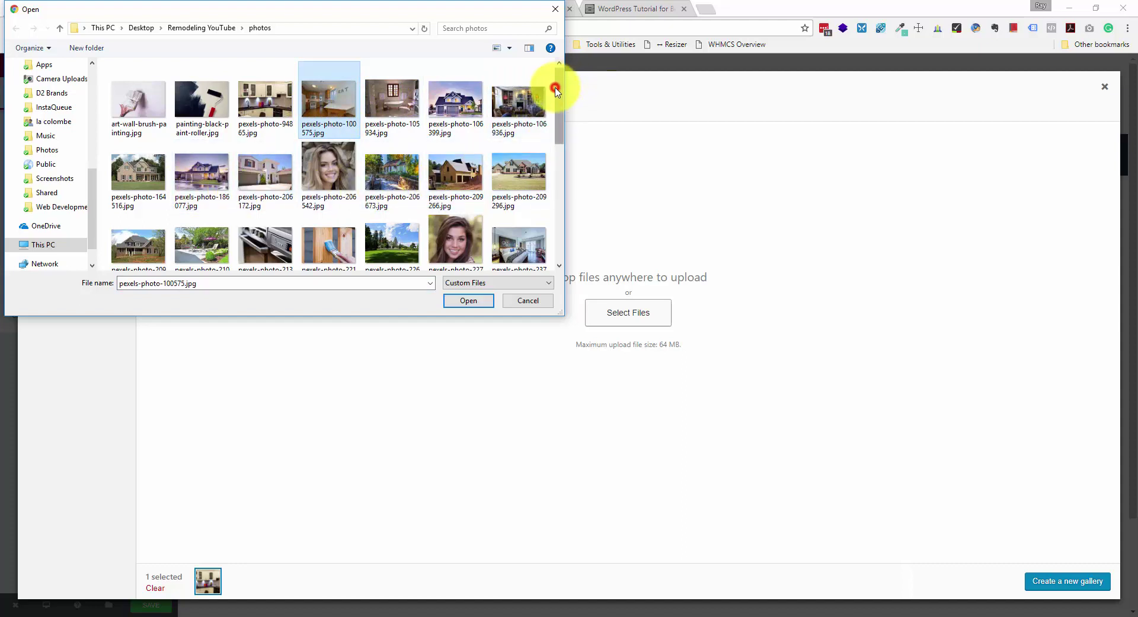
drag(556, 90, 561, 104)
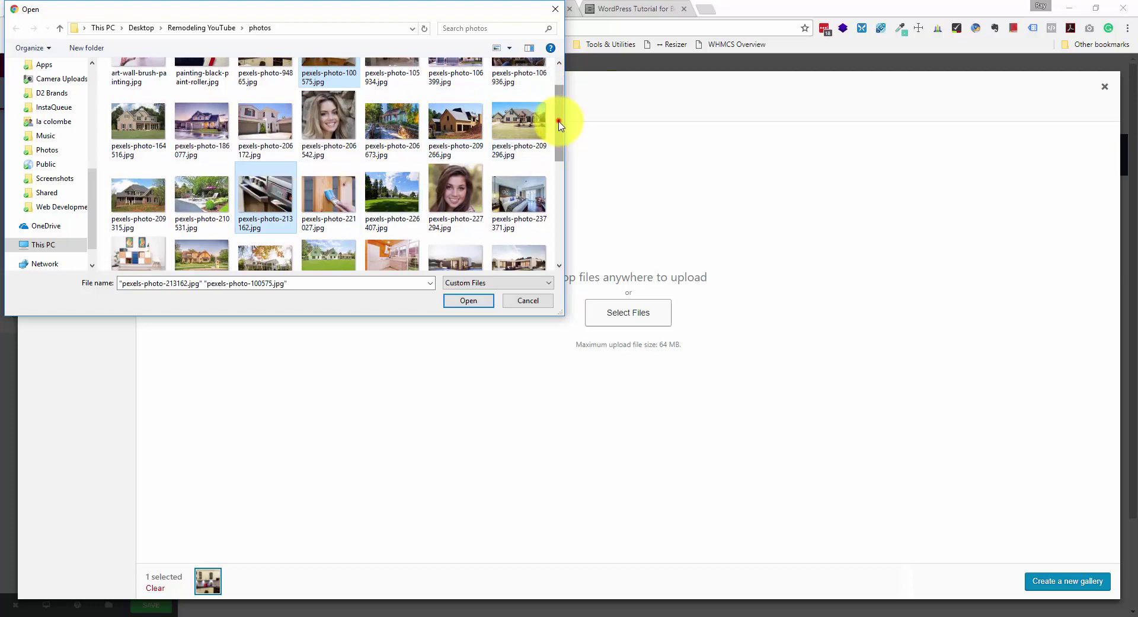
drag(559, 124, 561, 150)
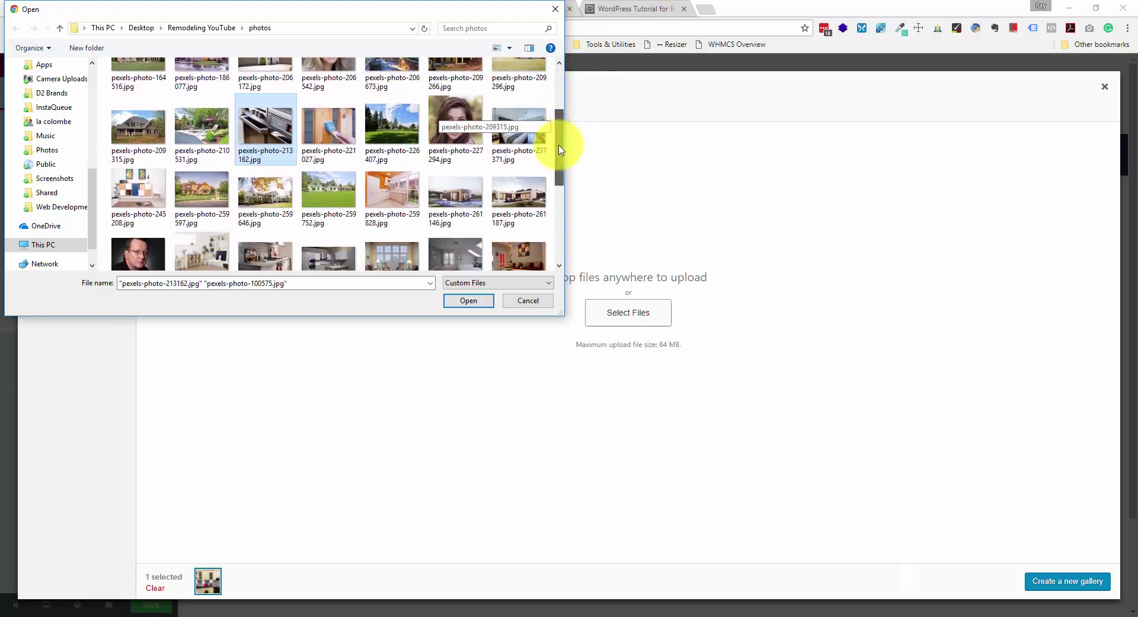
ctrl+click(401, 196)
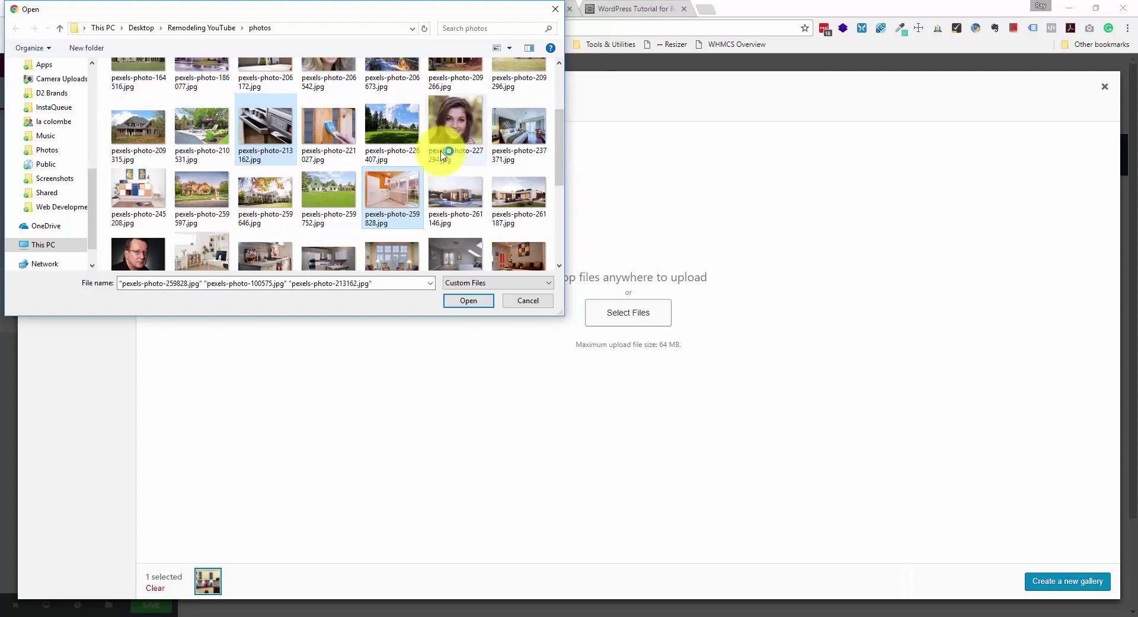
scroll(471, 178, down, 2)
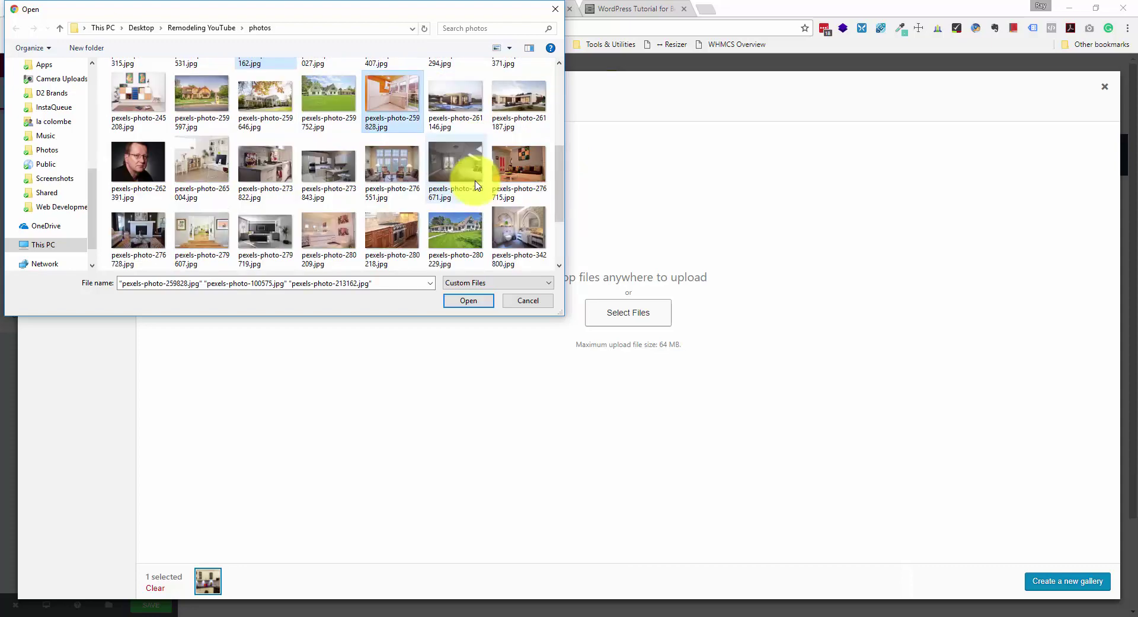
ctrl+click(287, 179)
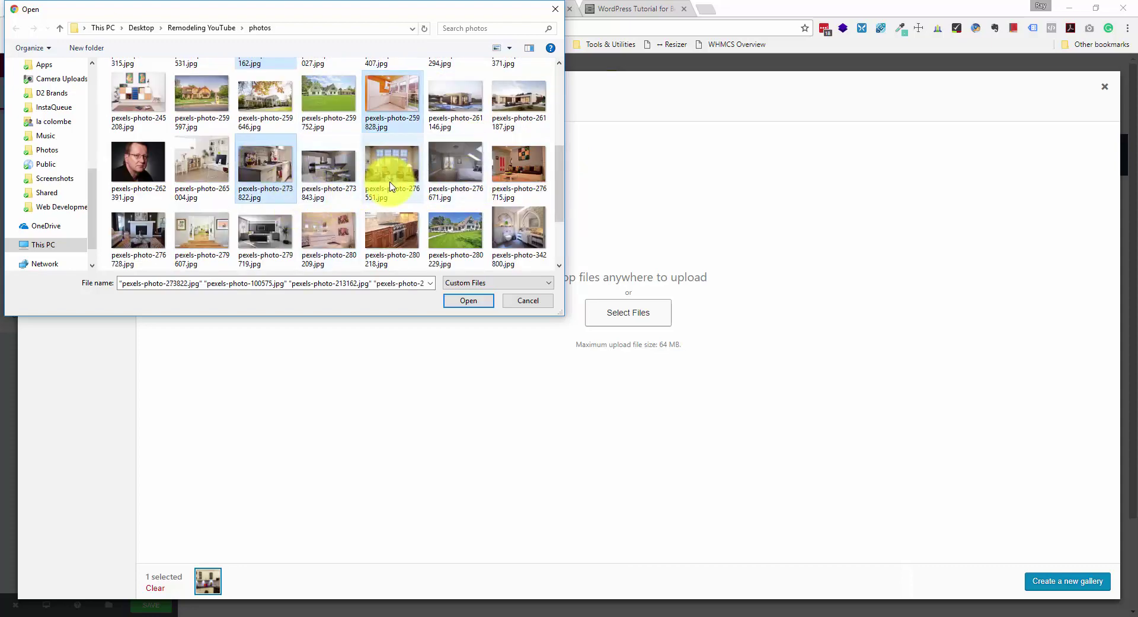
click(479, 304)
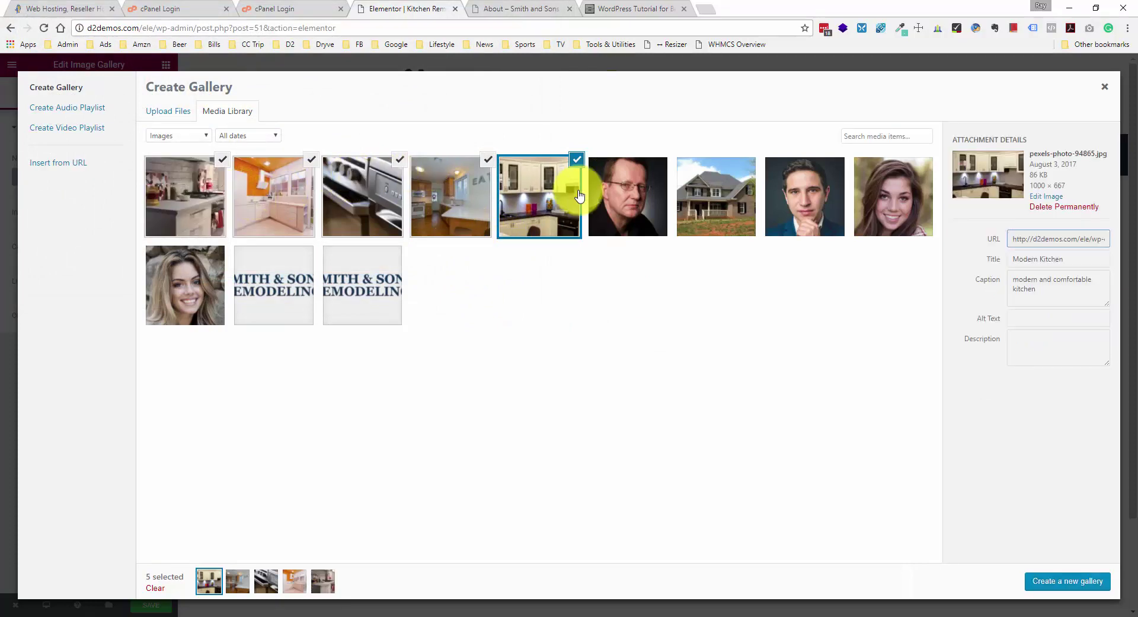
click(1074, 585)
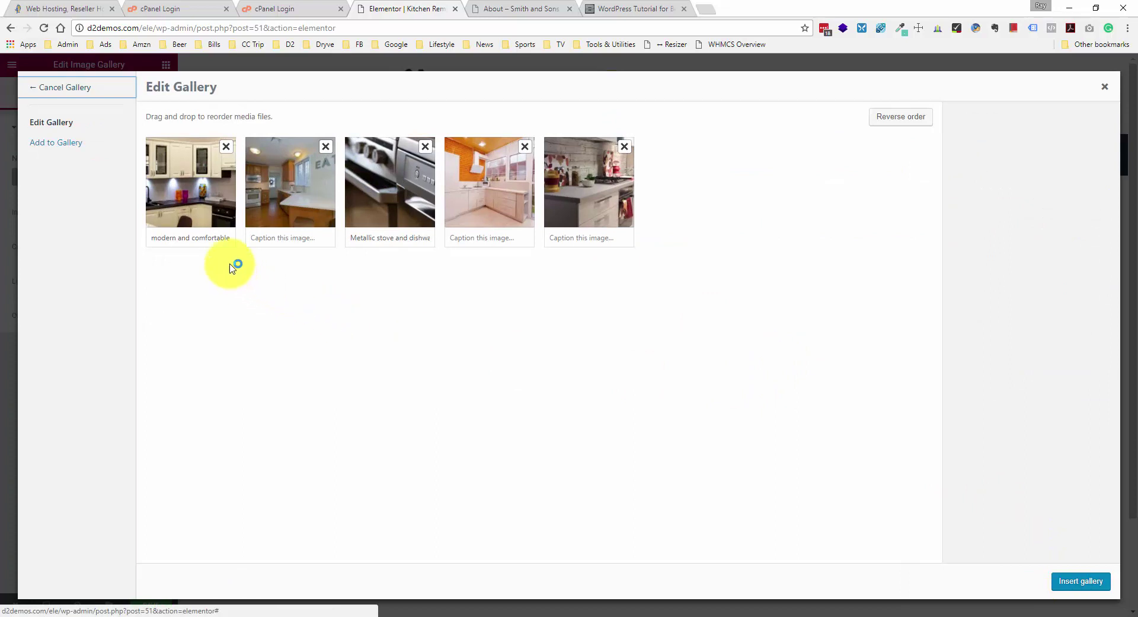
- Clear the captions on the five kitchen images and insert the gallery into the page
click(202, 239)
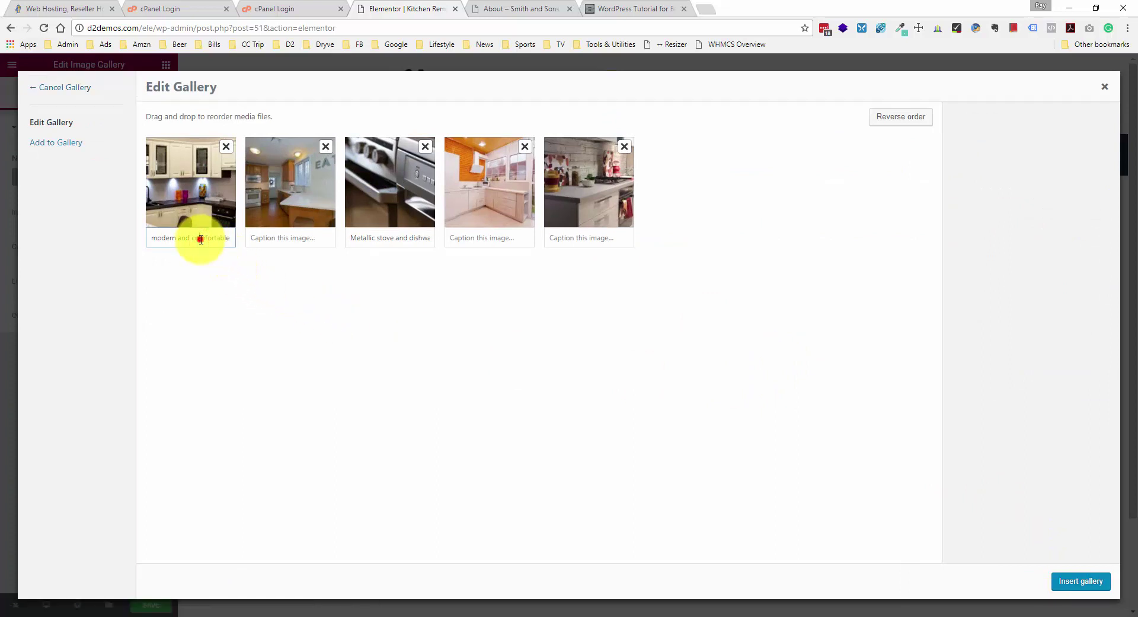
key(BackSpace)
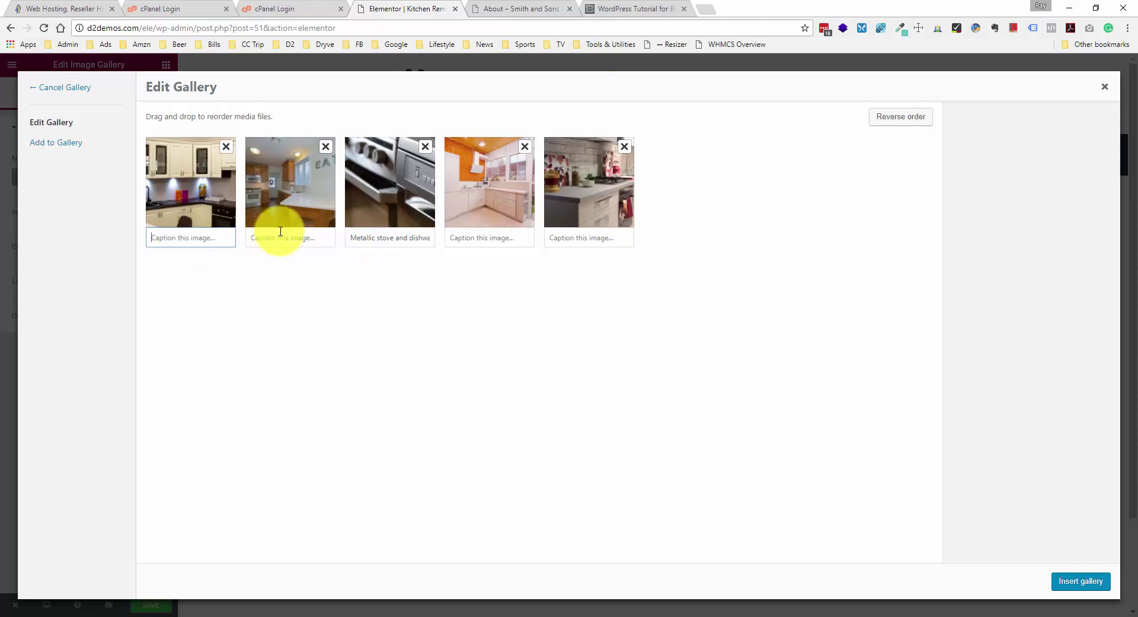
double_click(417, 238)
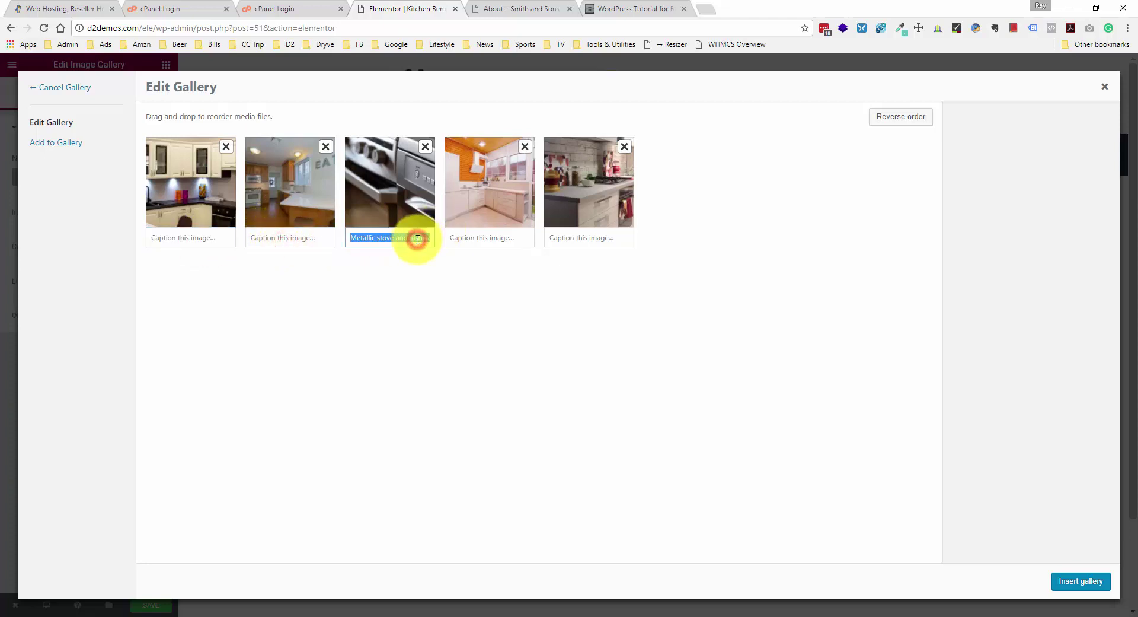
key(BackSpace)
click(473, 237)
click(589, 237)
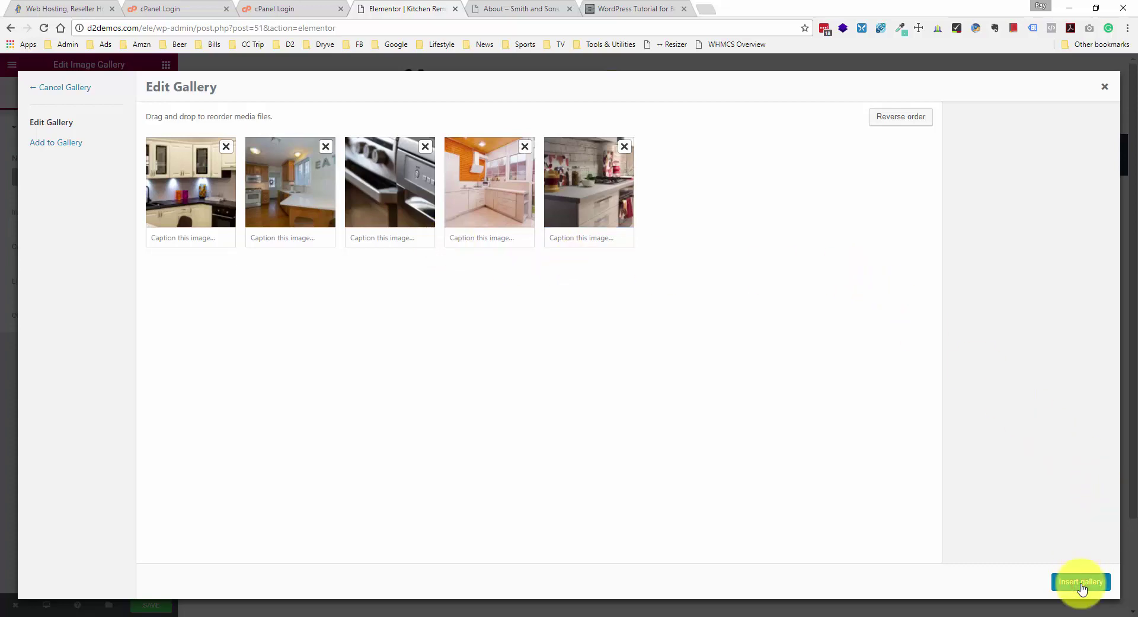
click(1081, 582)
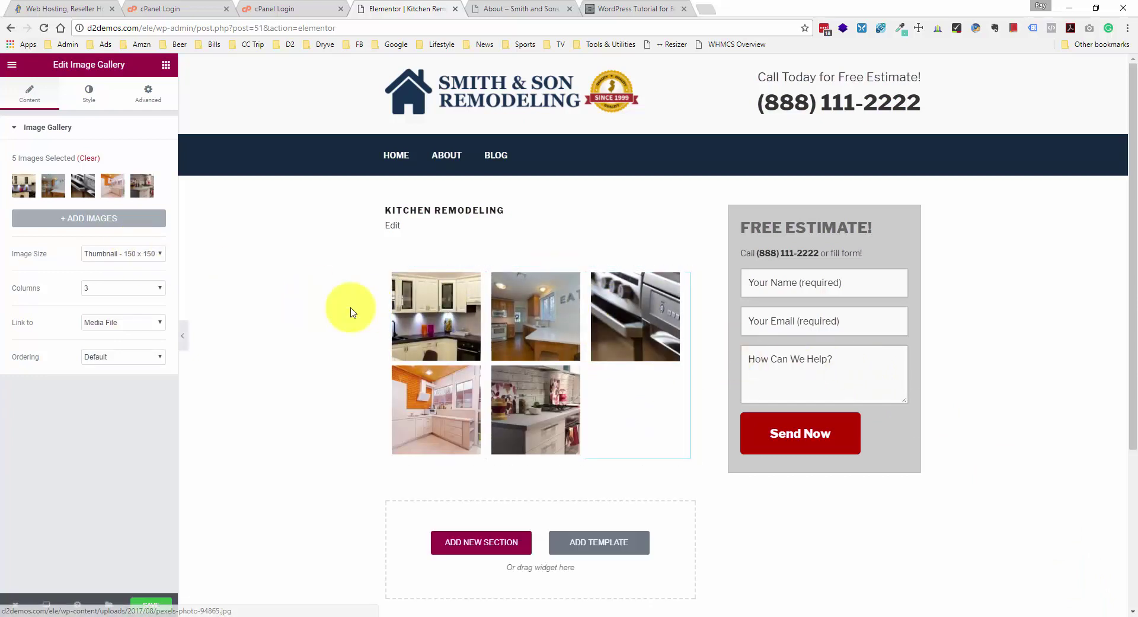
- Save the Kitchen Remodeling gallery page and reload the live About page tab
click(143, 603)
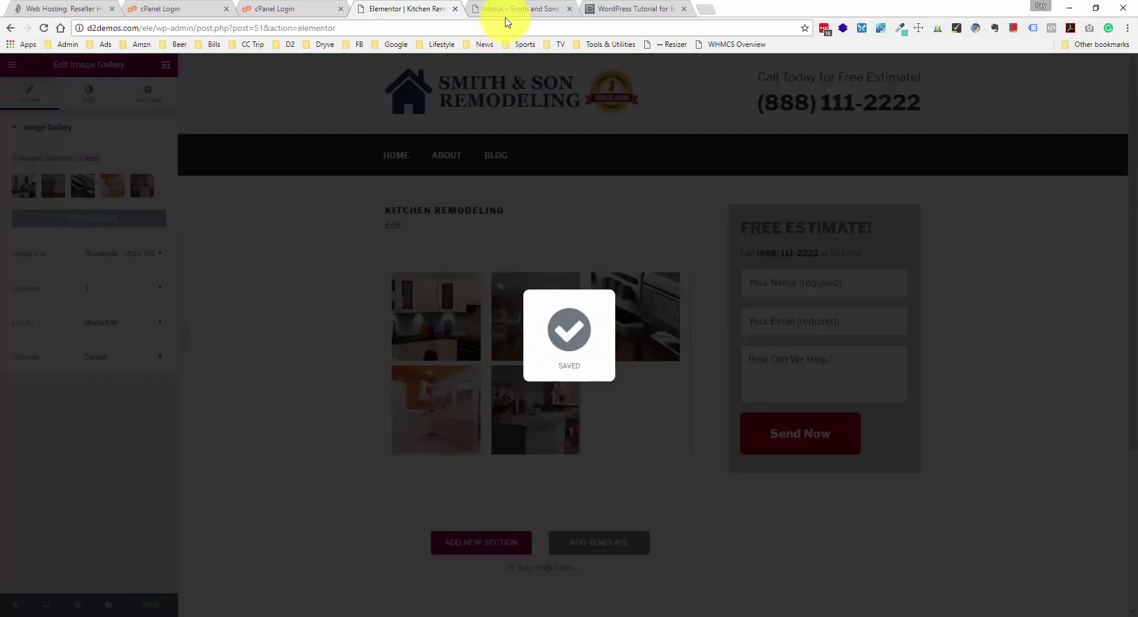
click(507, 9)
right_click(142, 215)
click(175, 249)
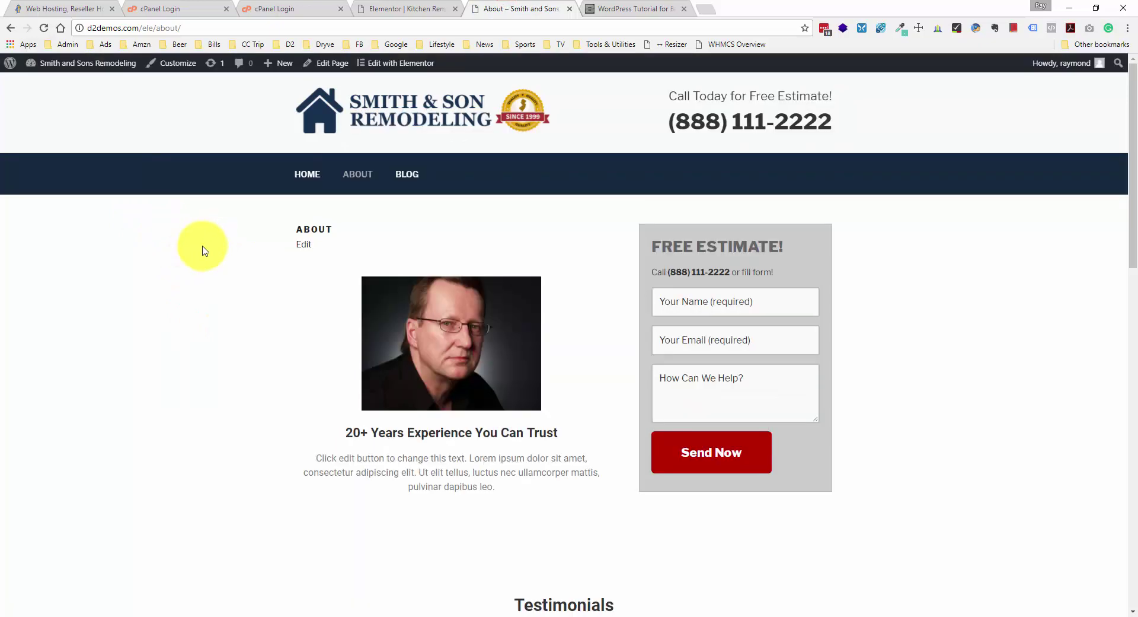
click(416, 8)
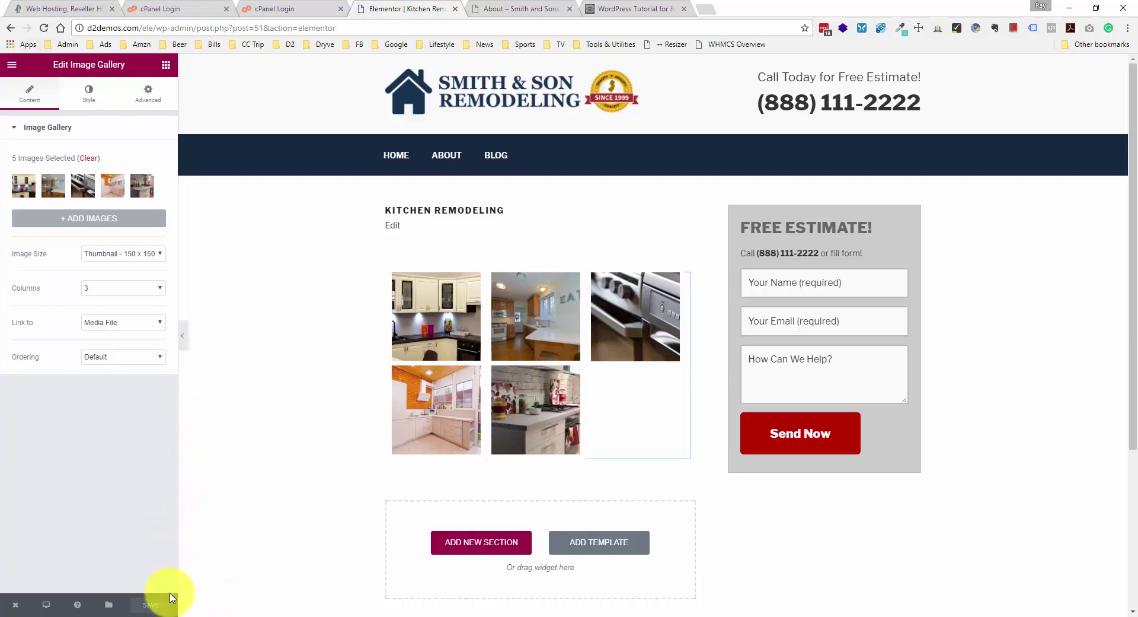
mouse_move(12, 603)
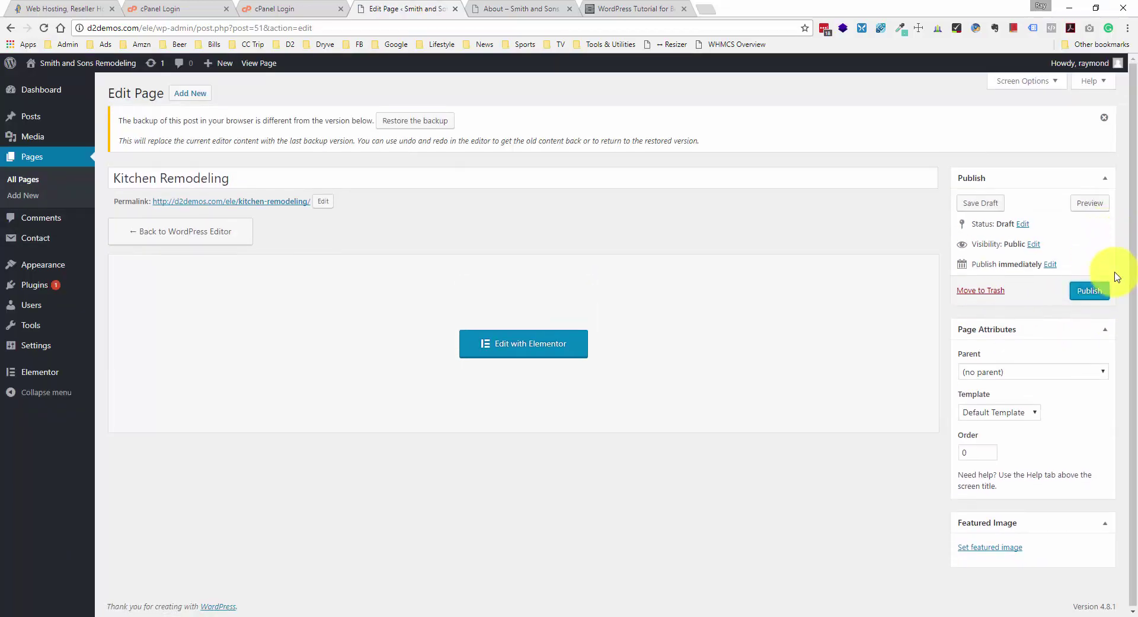
click(505, 8)
- Reload the live site and enlarge the first Kitchen Remodeling gallery photo in the lightbox
right_click(48, 281)
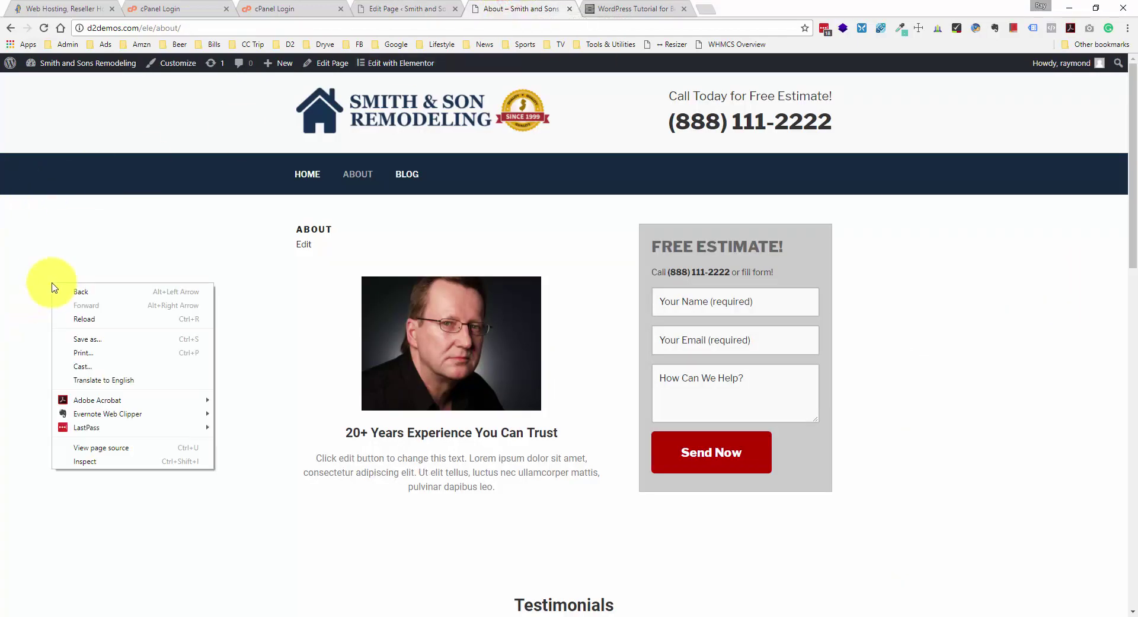
click(95, 316)
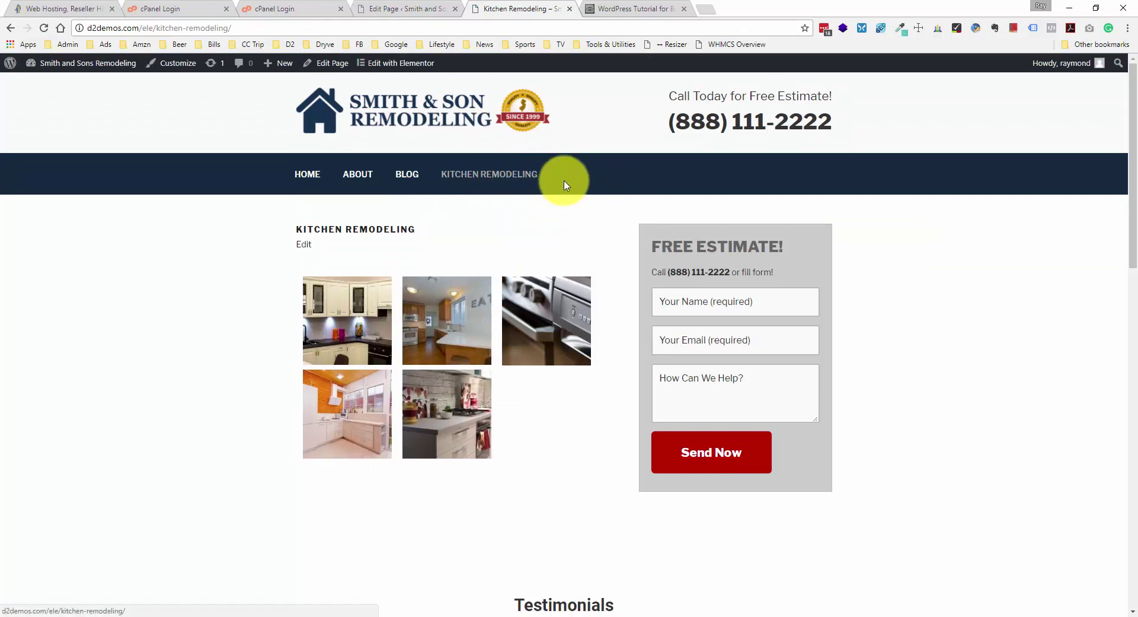
click(355, 299)
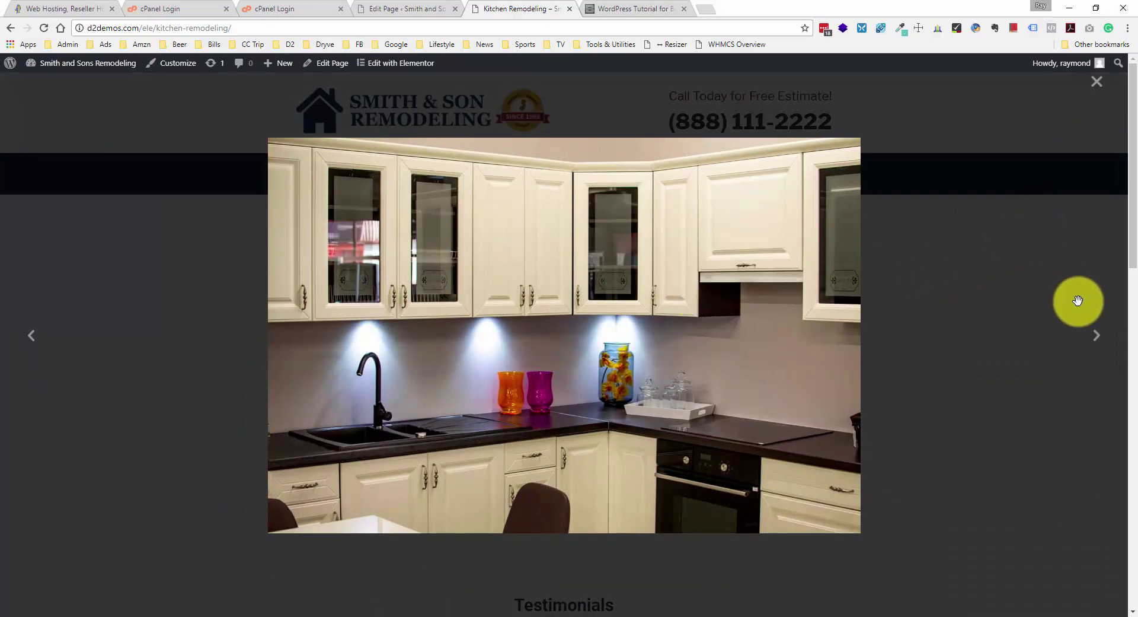
- Step through the remaining gallery photos, close the lightbox, and return to the Edit Page tab
click(1097, 334)
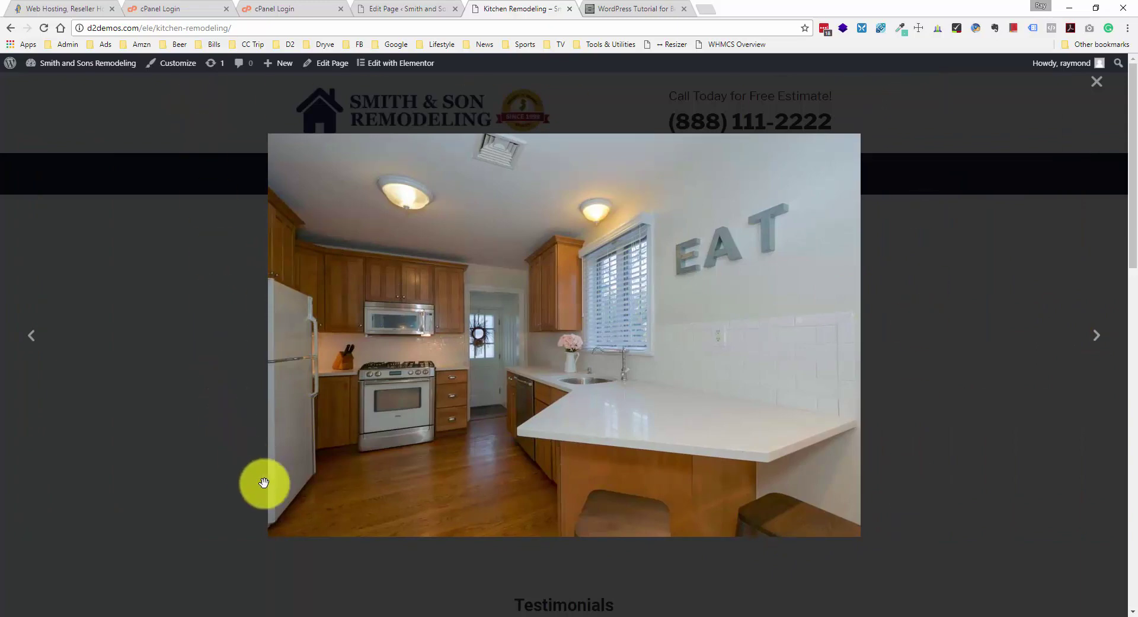
click(1100, 341)
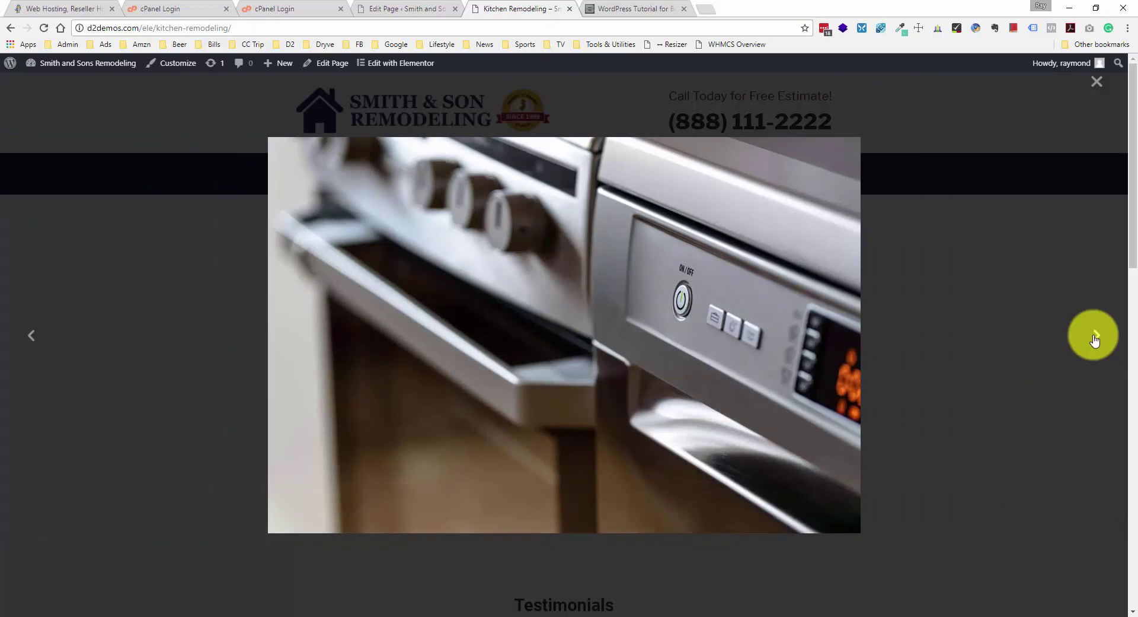
click(1094, 338)
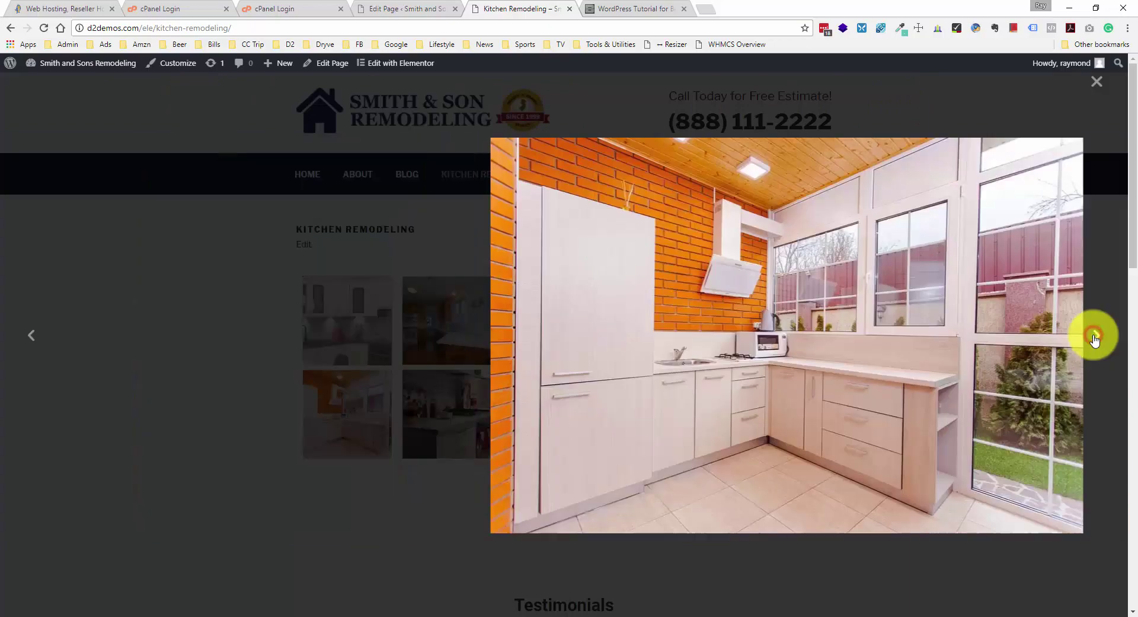
click(1094, 338)
click(1095, 337)
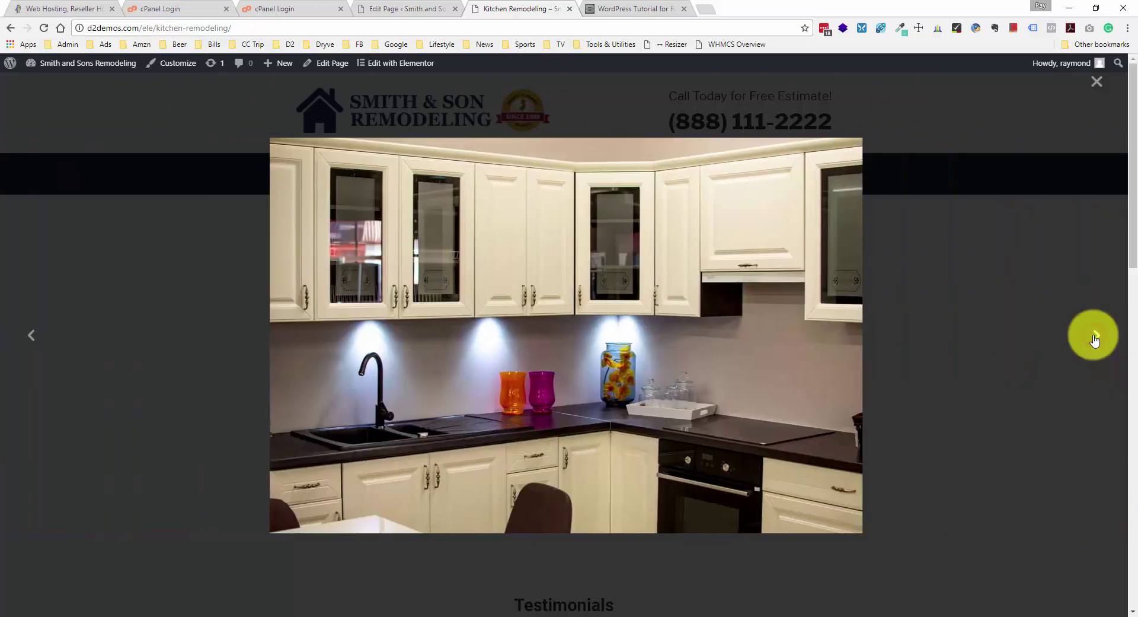
click(1093, 336)
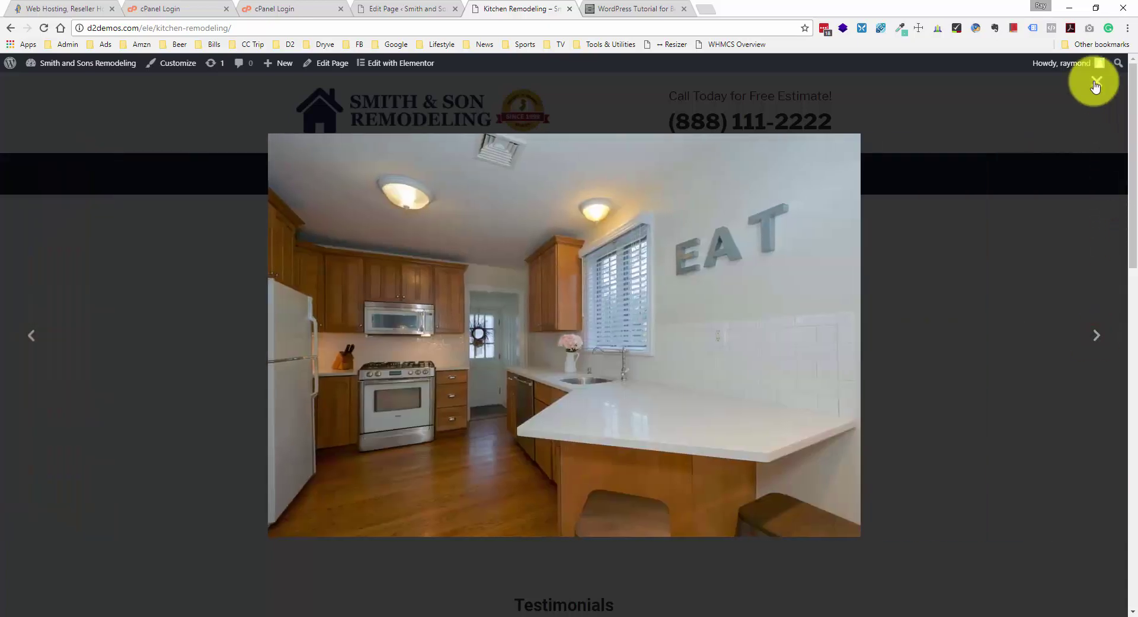
click(1095, 87)
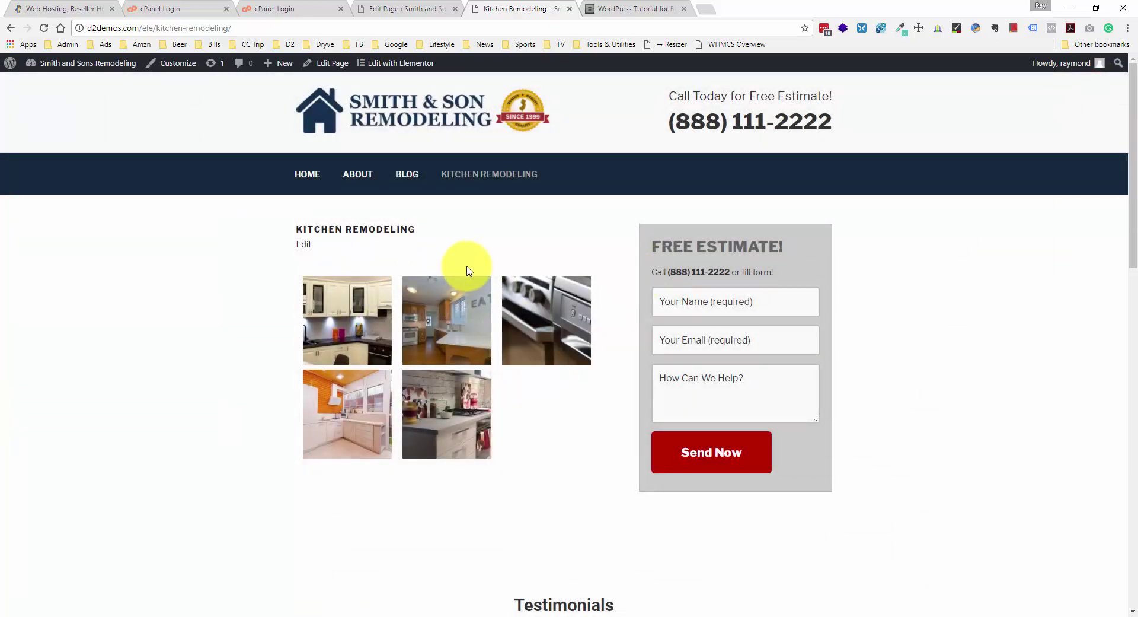
click(419, 9)
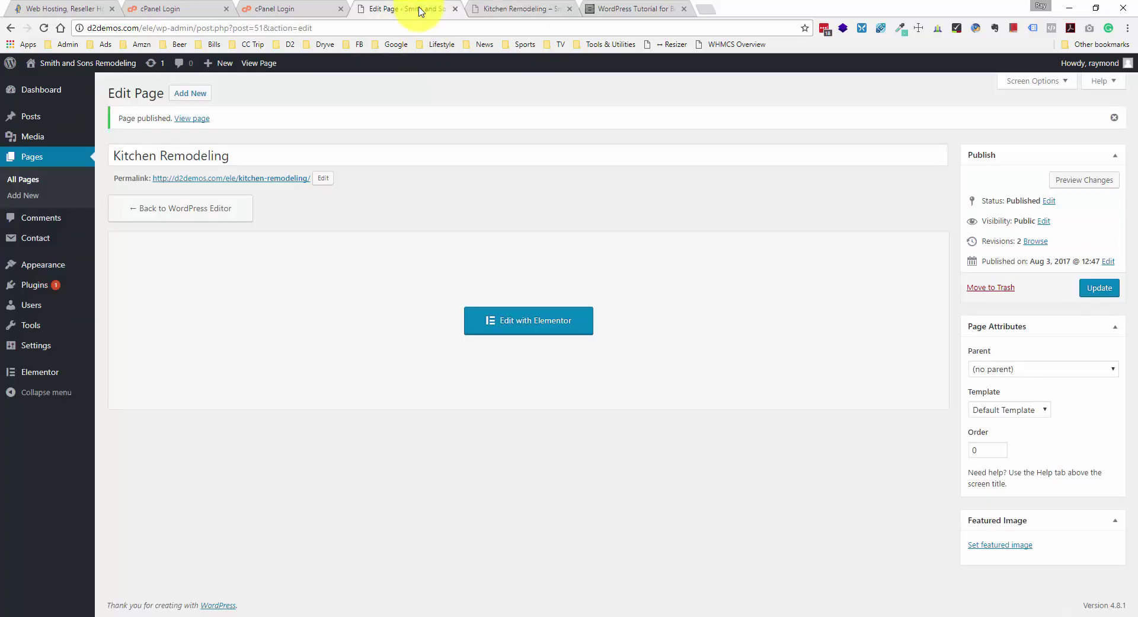
- Add a new page titled 'Bathroom Remodeling', publish it, and open it with Elementor
click(183, 94)
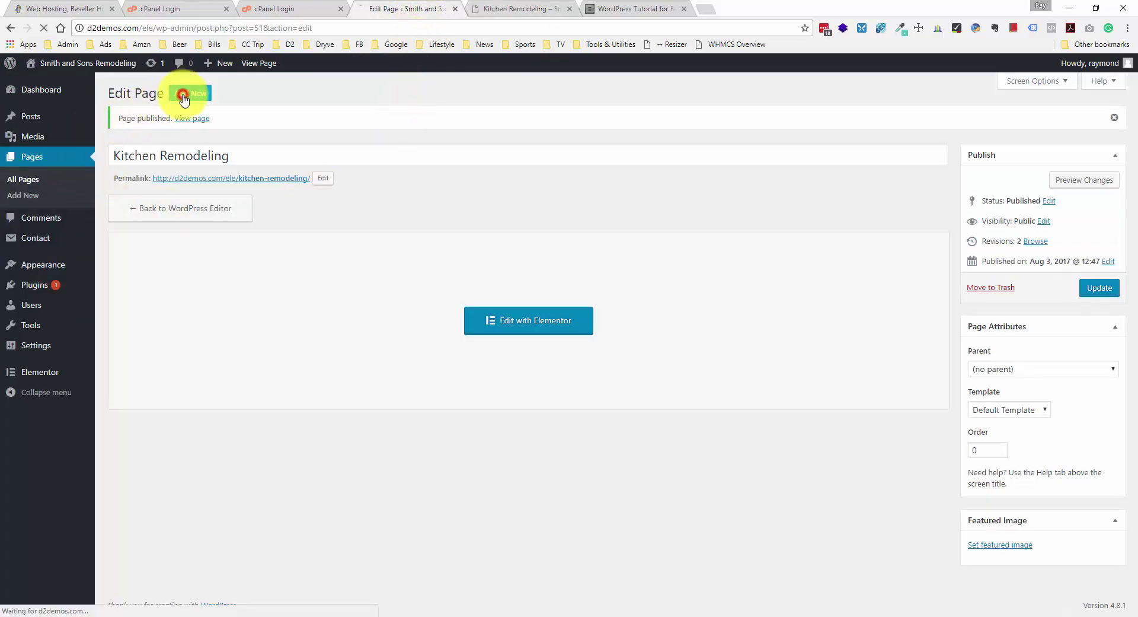
text(Bathrooms)
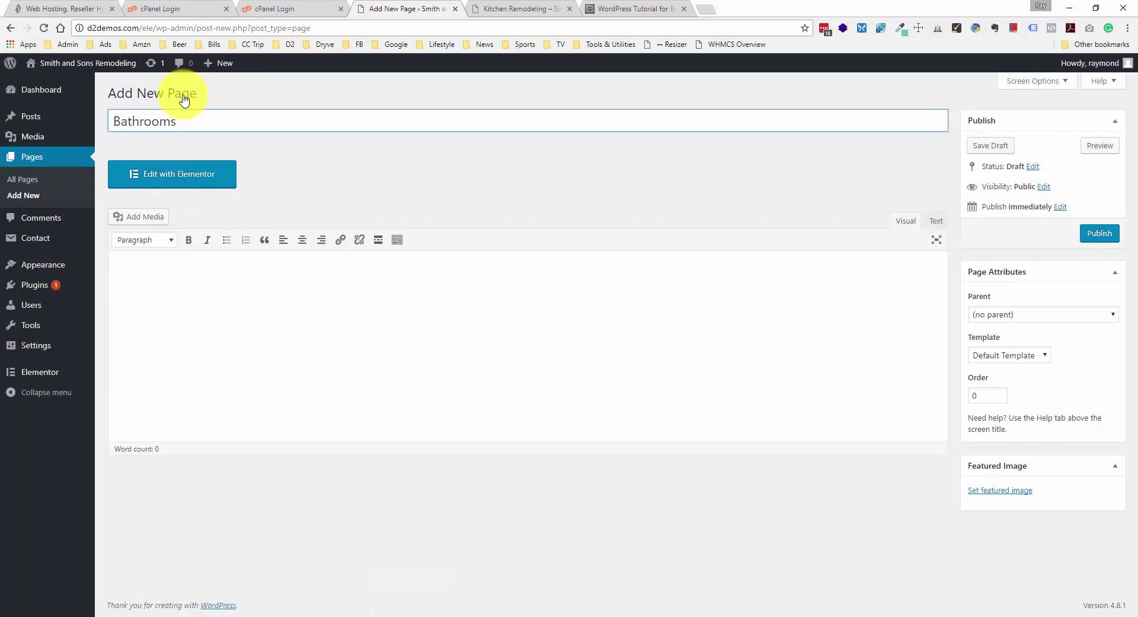
click(359, 302)
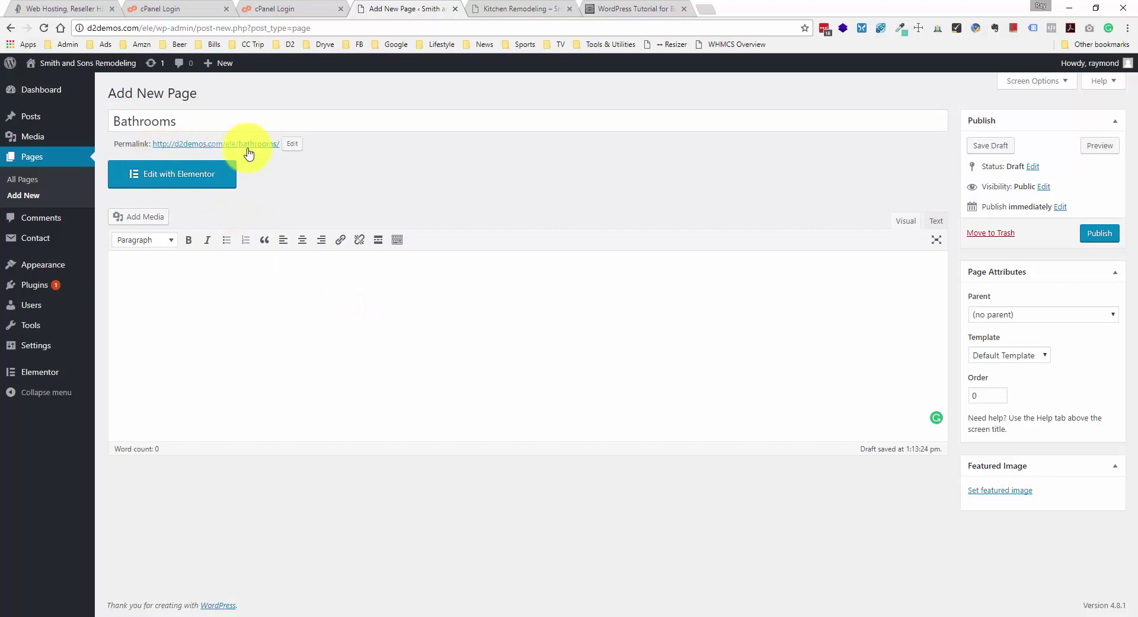
click(189, 116)
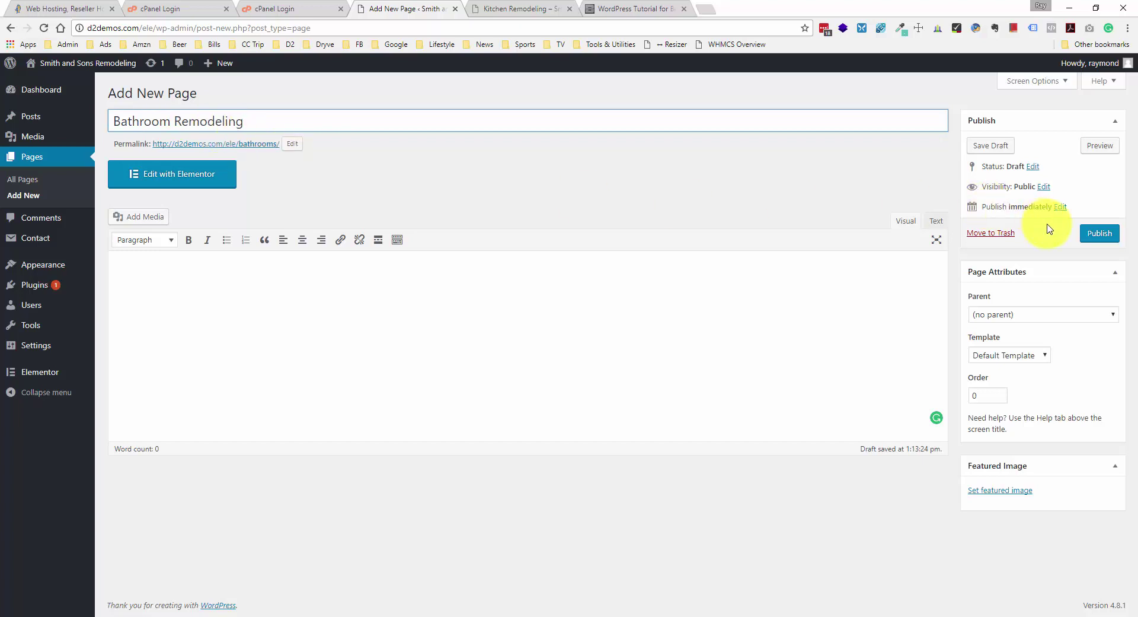
click(634, 299)
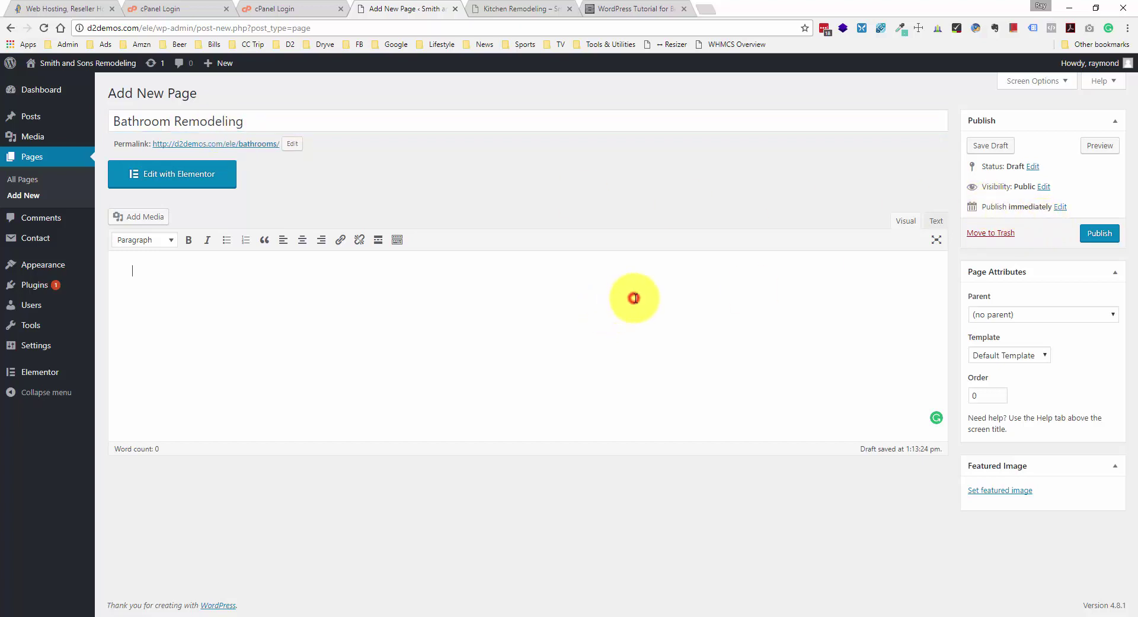
click(1100, 233)
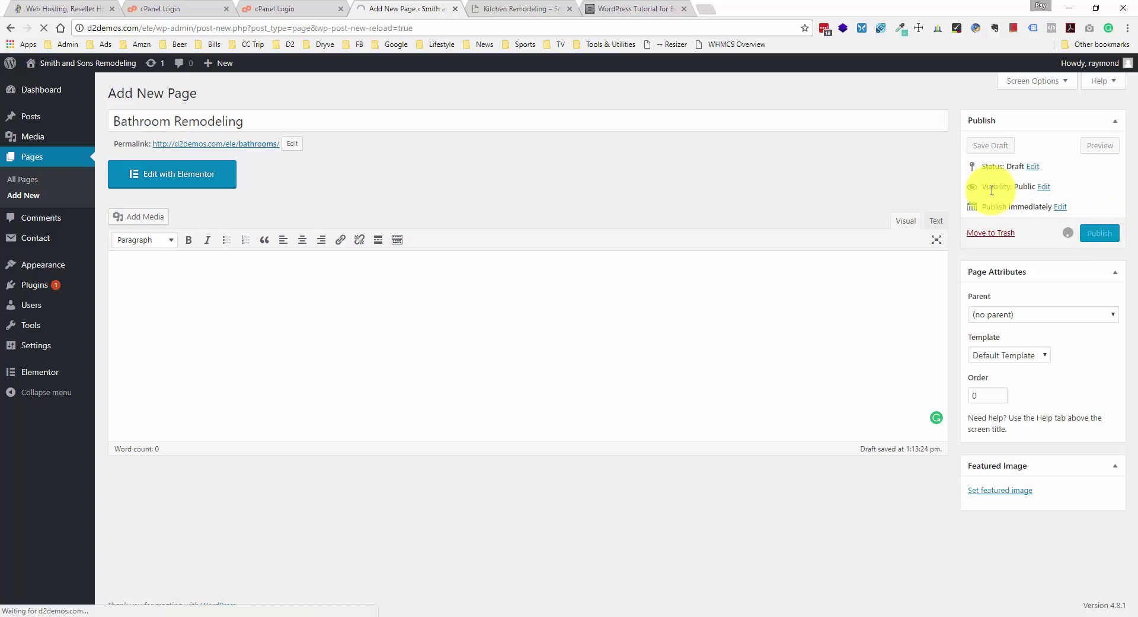
click(221, 205)
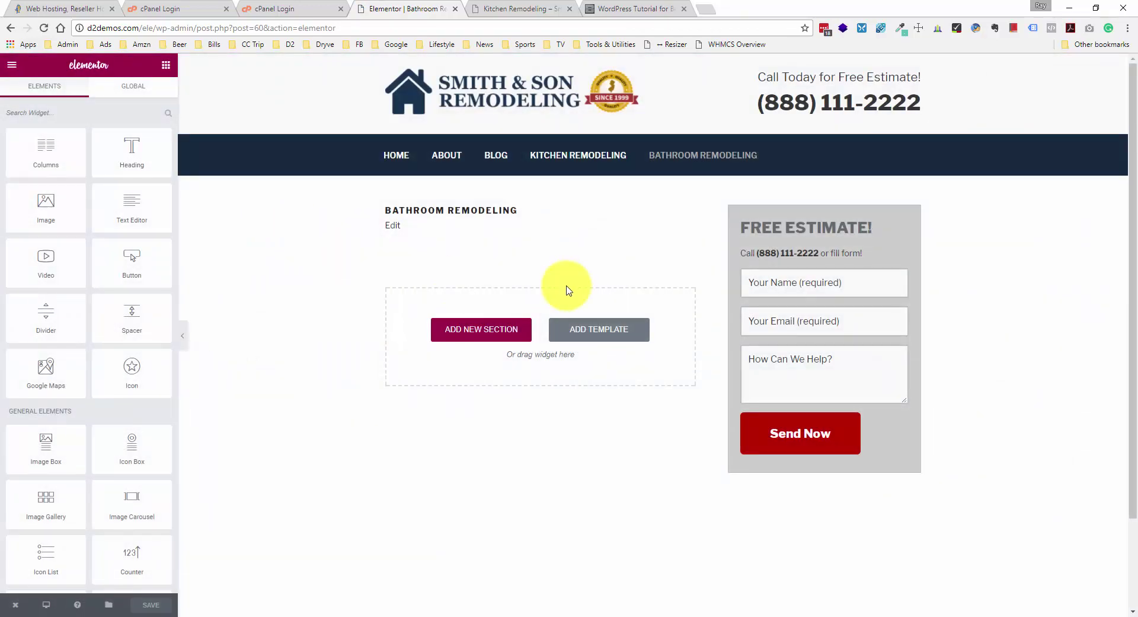
- Drop an Image Gallery widget onto the Bathroom Remodeling page and set it to 3 columns
scroll(92, 433, down, 1)
drag(92, 433, 646, 293)
click(128, 245)
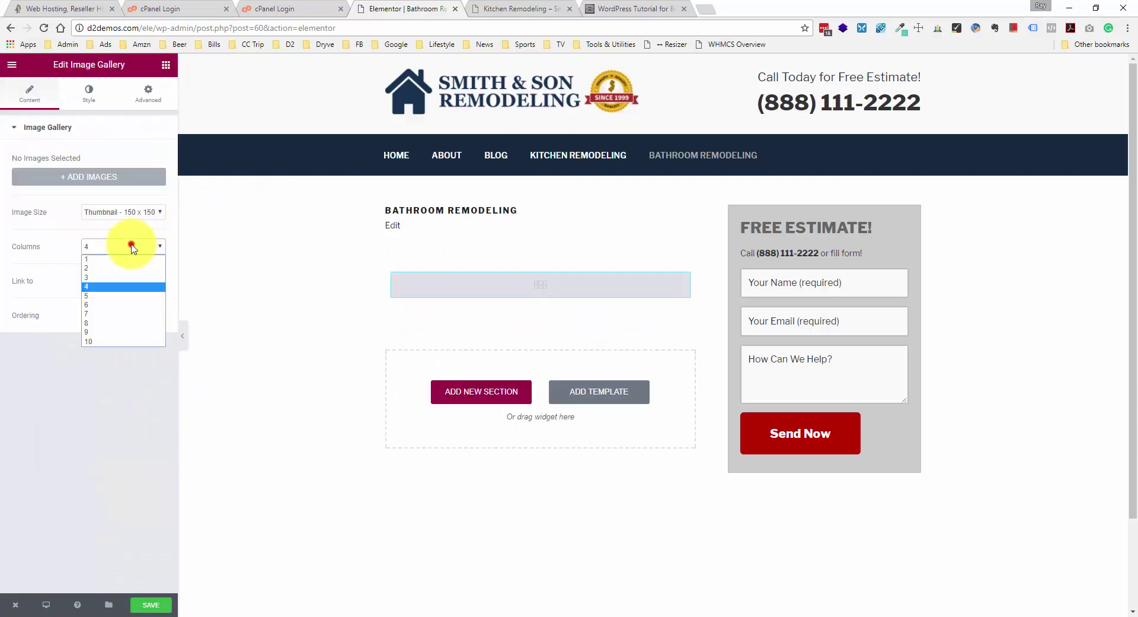
click(114, 279)
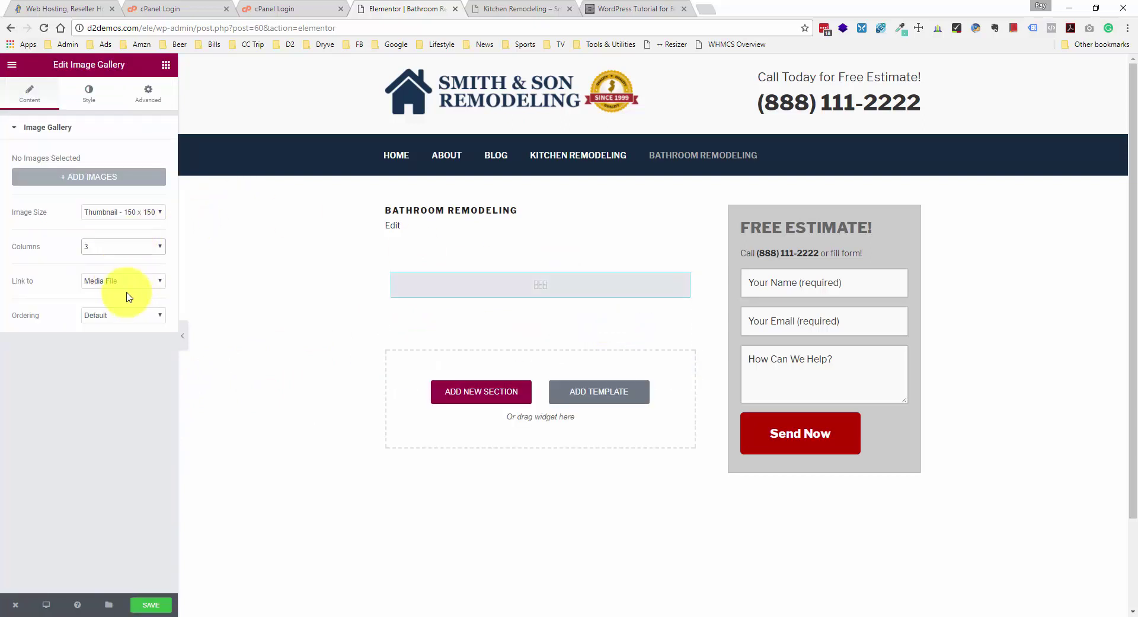
- Start adding gallery images through Upload Files and browse the computer with Select Files
click(119, 176)
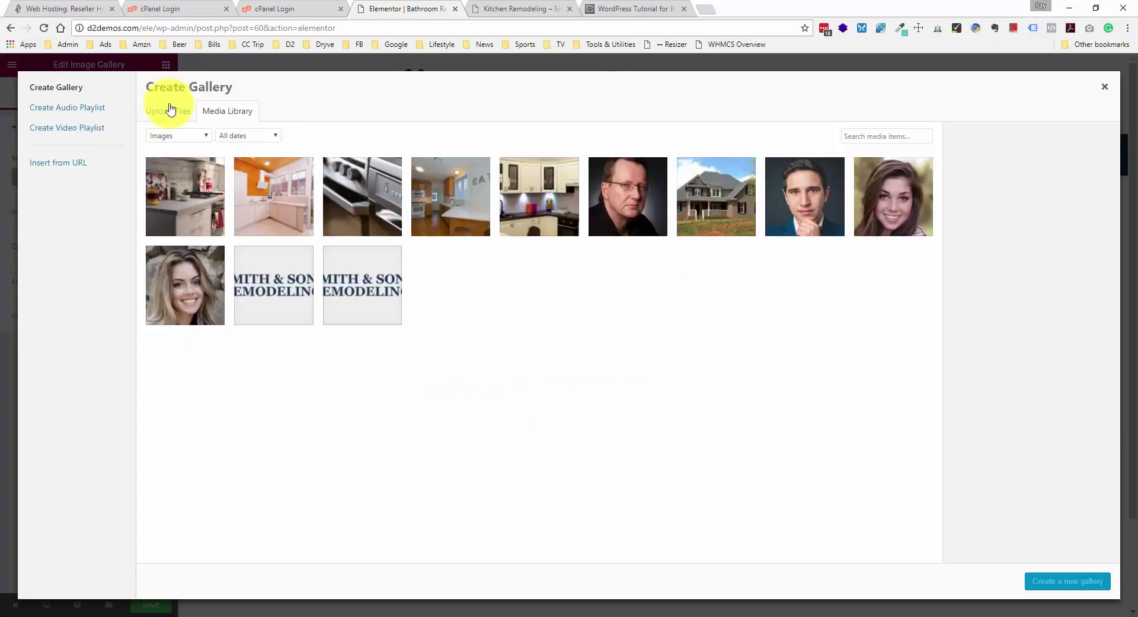
click(168, 111)
click(634, 314)
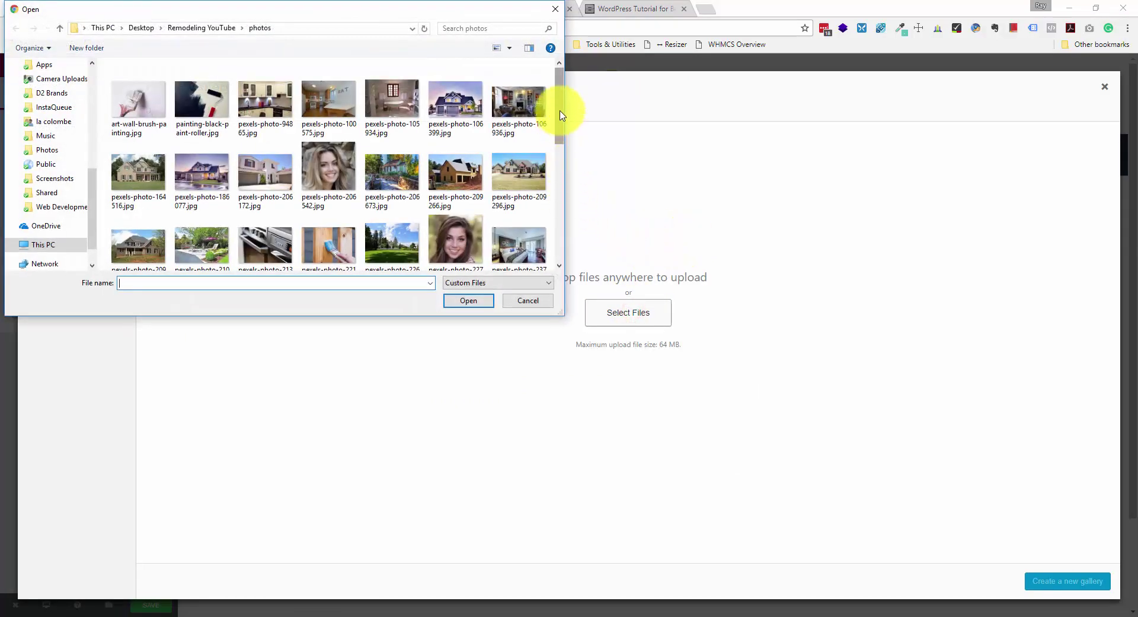
- Show the photos folder as extra large thumbnails and scroll through the images
click(507, 48)
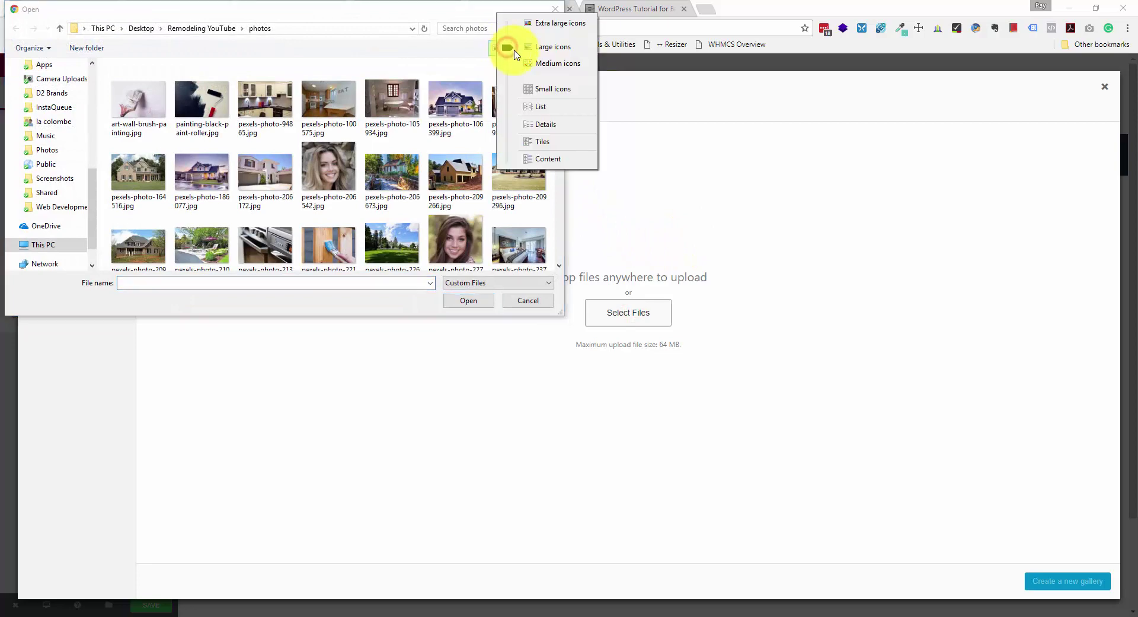
click(561, 24)
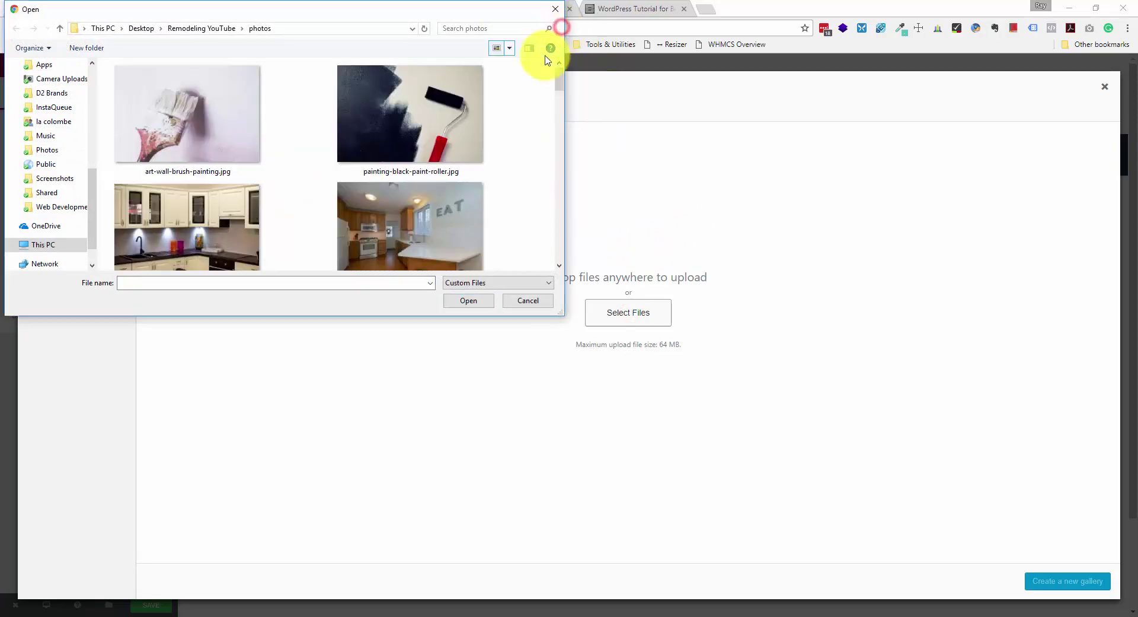
scroll(455, 151, down, 4)
scroll(460, 155, down, 4)
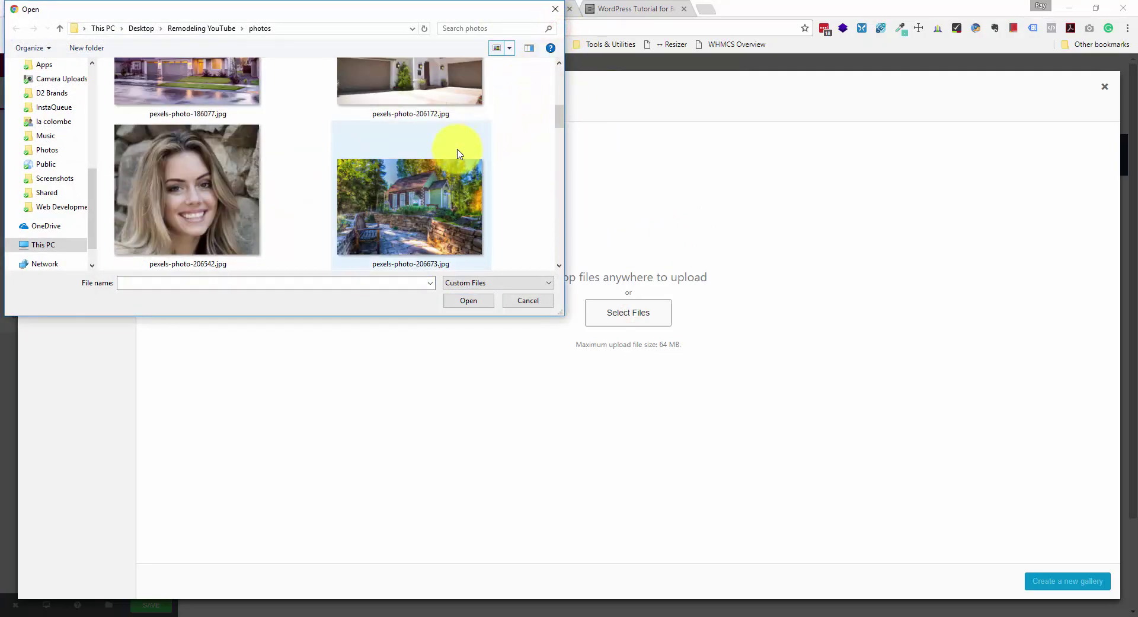
scroll(522, 131, up, 1)
drag(561, 109, 562, 123)
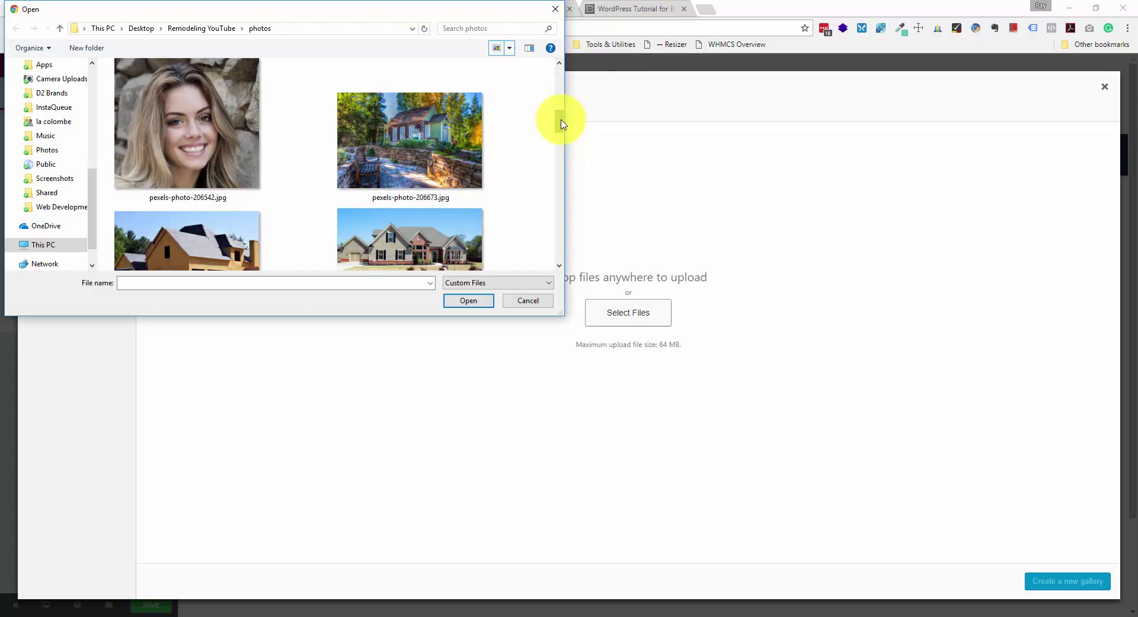
drag(562, 121, 563, 203)
scroll(524, 188, down, 5)
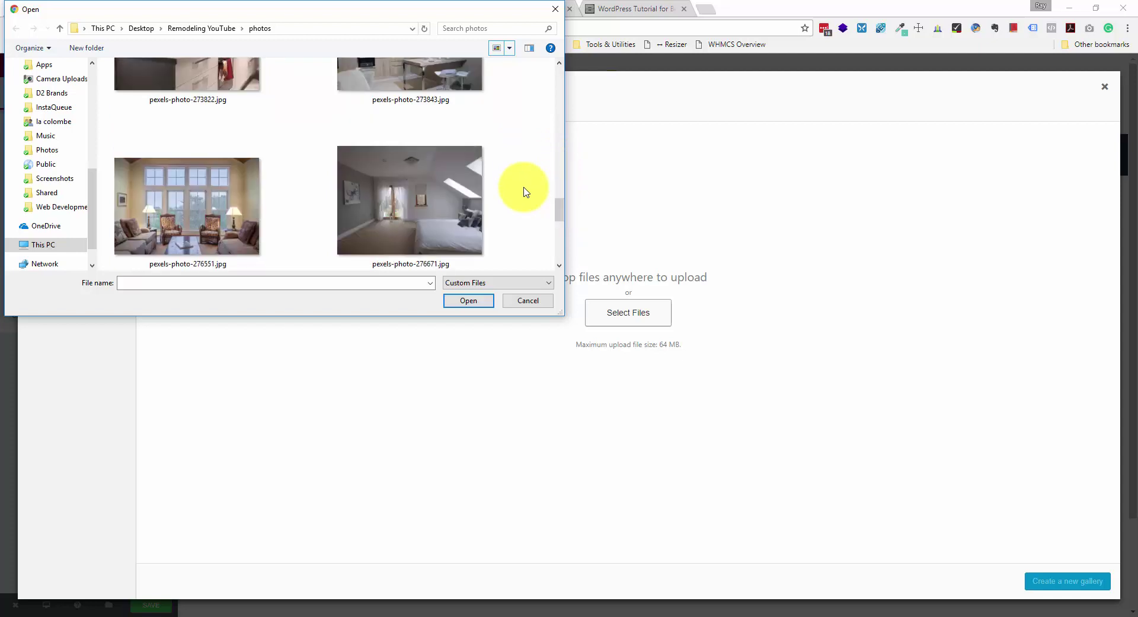
scroll(524, 188, down, 5)
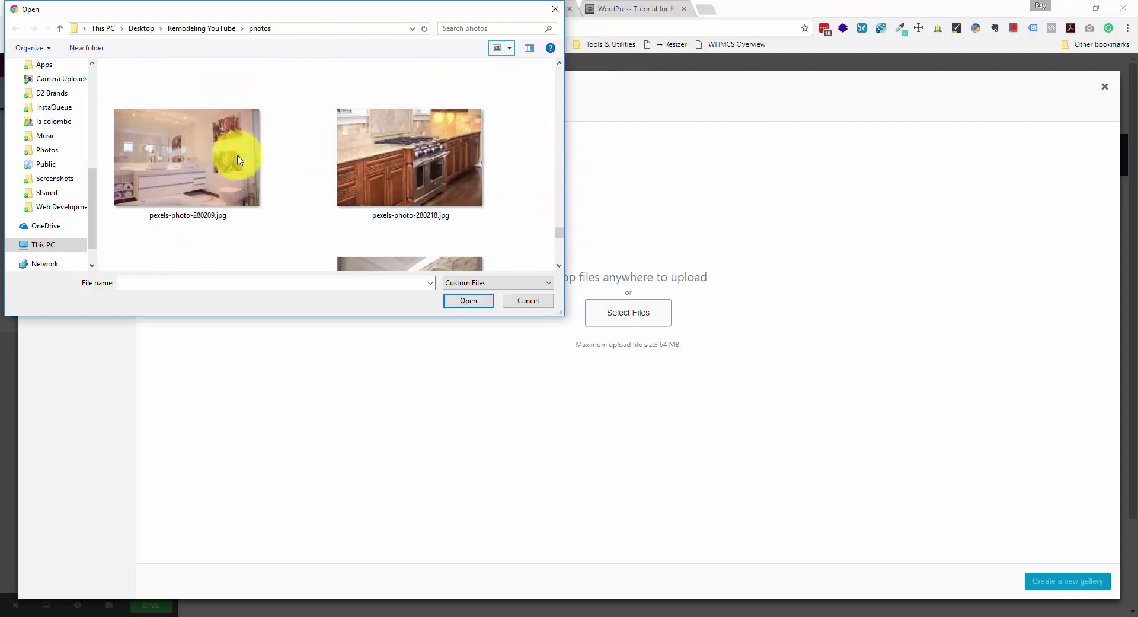
- Select pexels-photo-280209.jpg and add pexels-photo-342800.jpg to the selection
click(222, 157)
scroll(259, 189, down, 2)
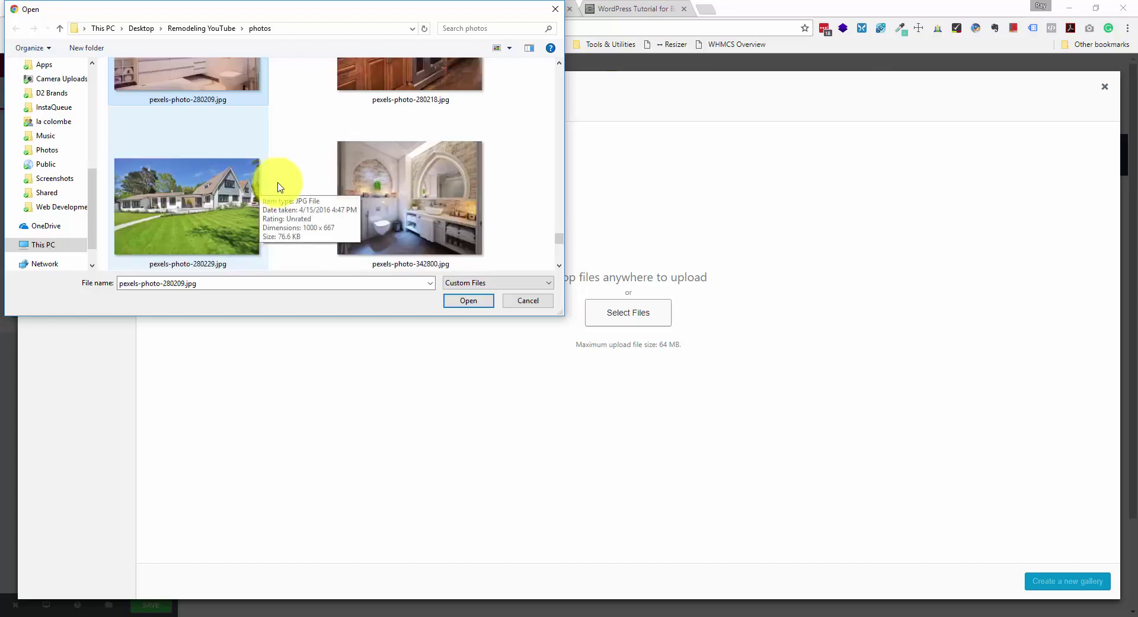
ctrl+click(399, 181)
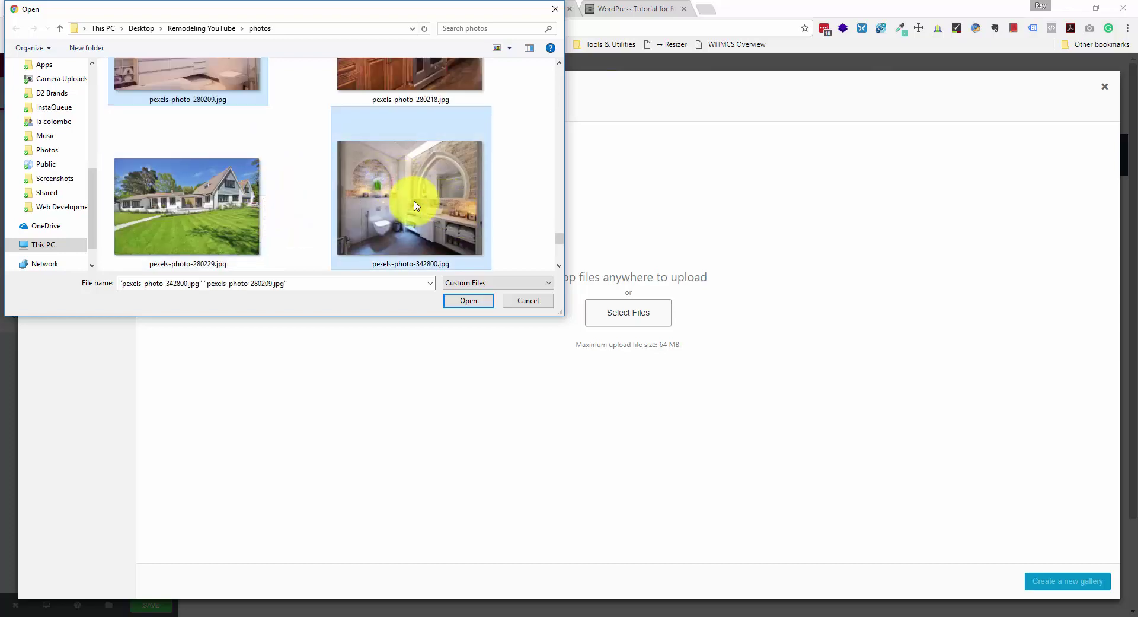
scroll(414, 203, down, 5)
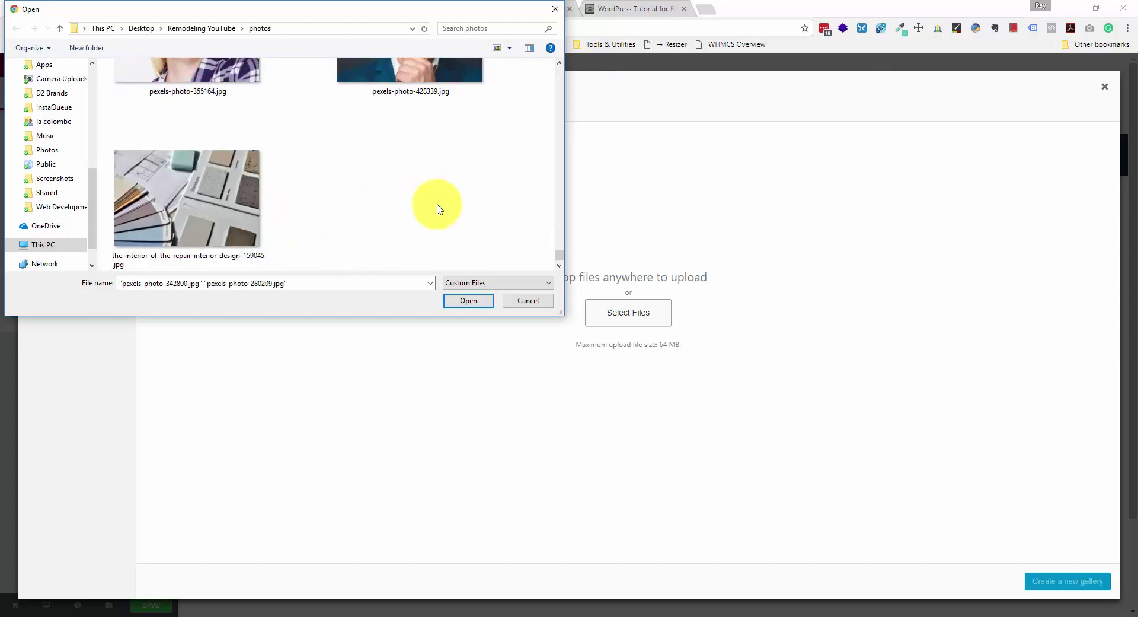
scroll(440, 208, up, 6)
scroll(441, 208, up, 2)
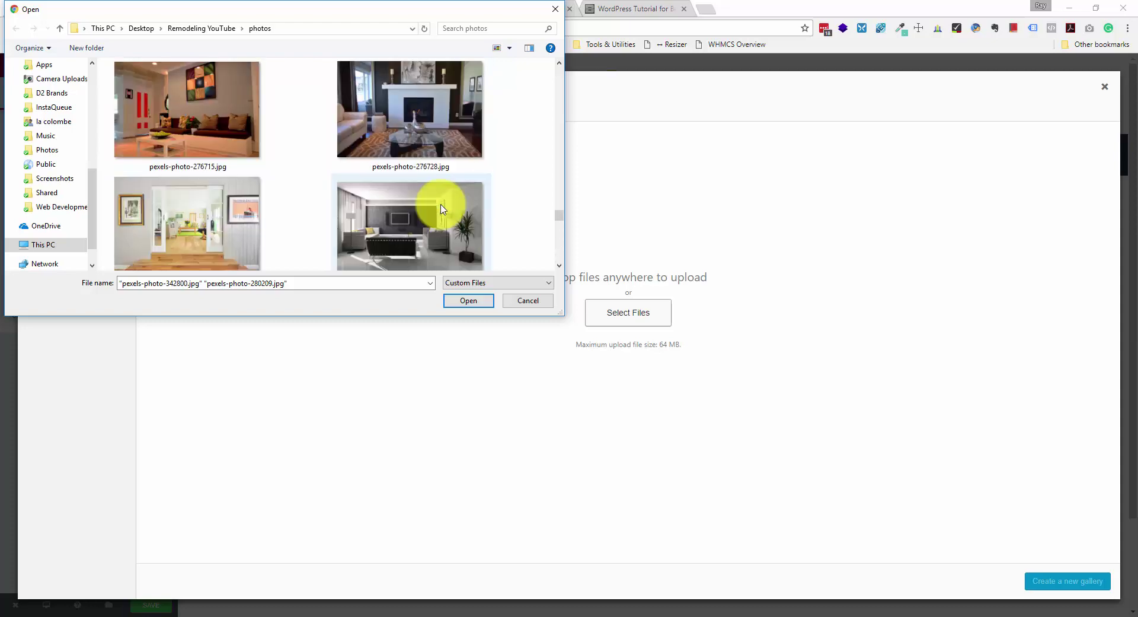
scroll(440, 209, up, 4)
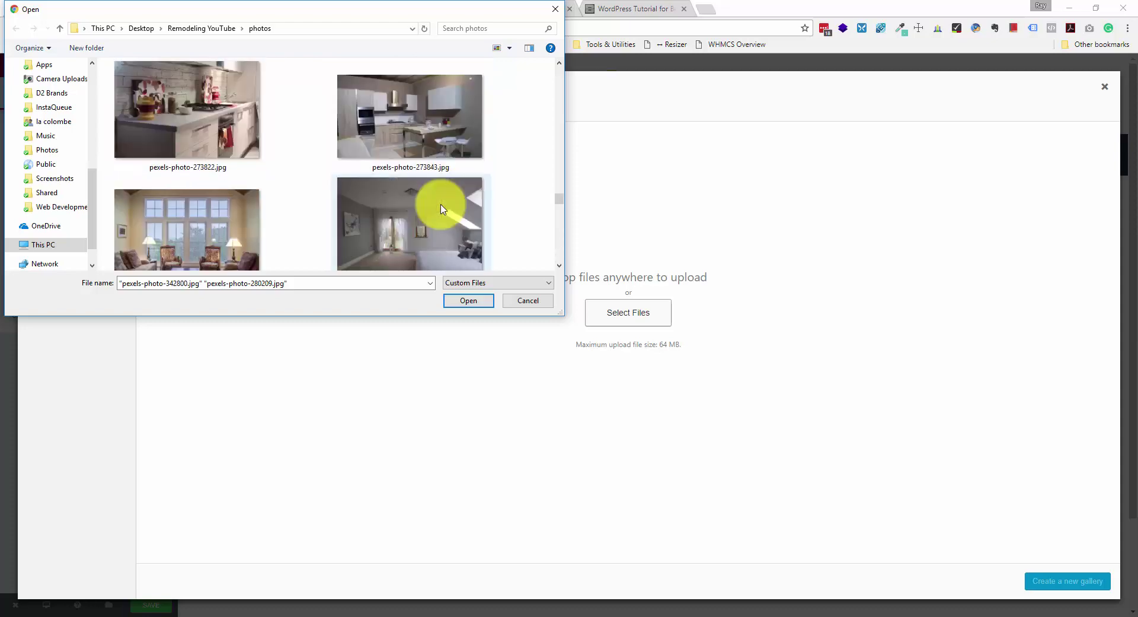
scroll(441, 208, up, 3)
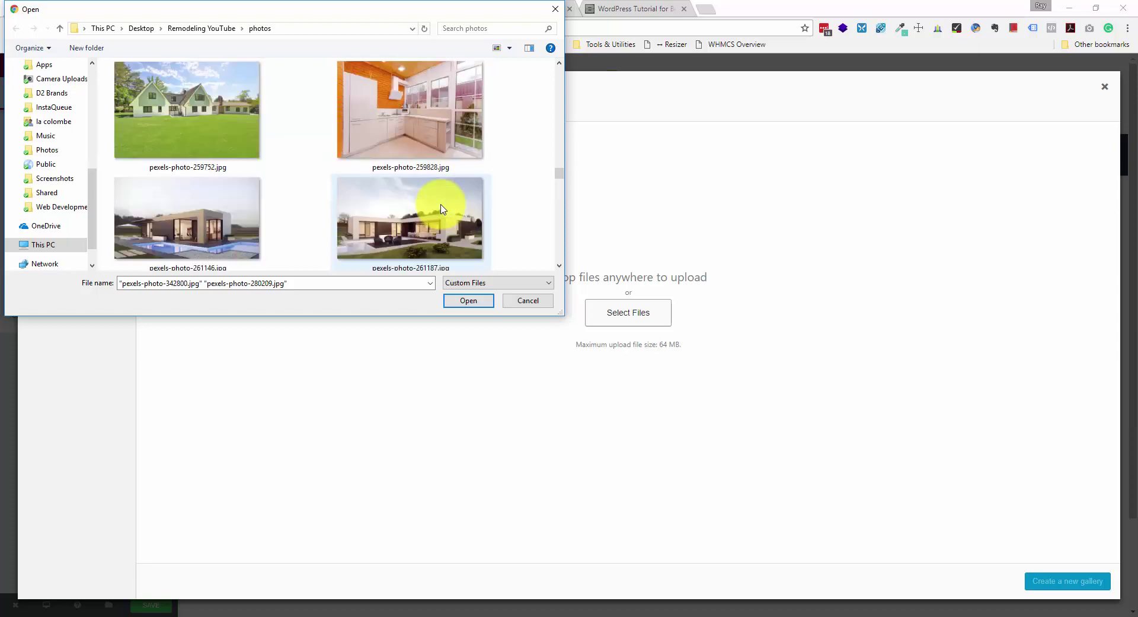
scroll(441, 209, up, 3)
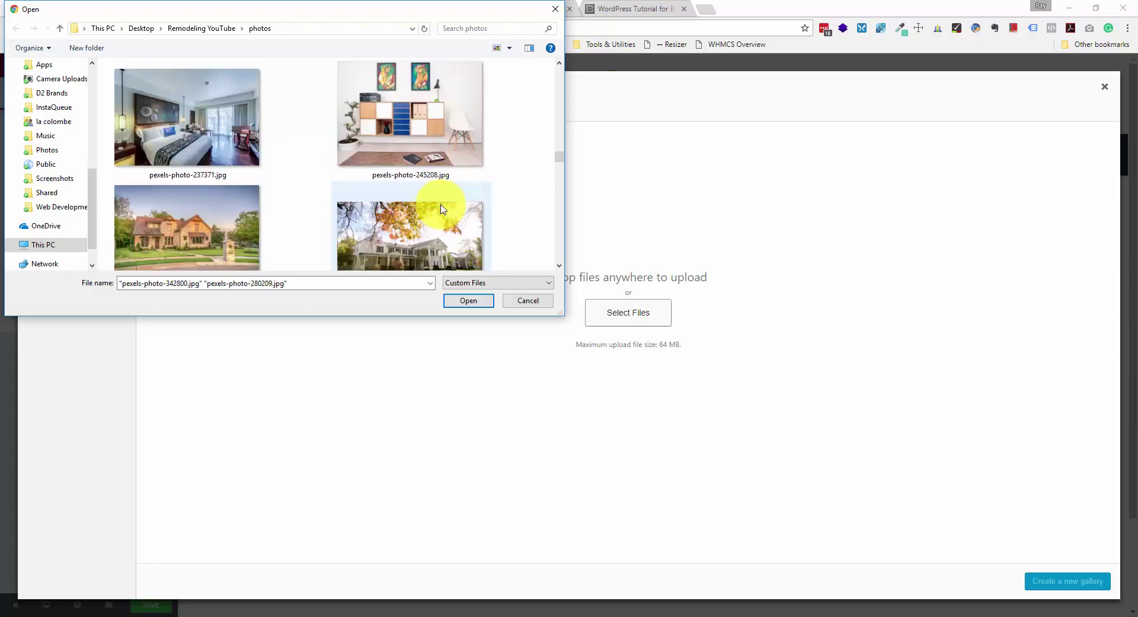
scroll(441, 208, up, 10)
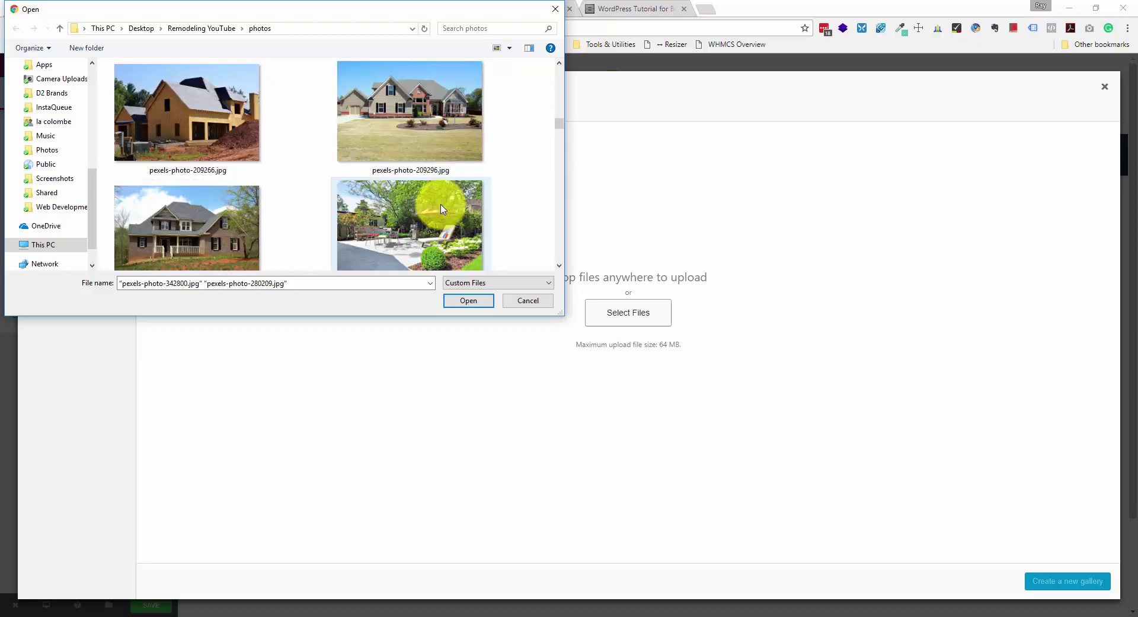
scroll(441, 209, up, 5)
scroll(441, 208, up, 2)
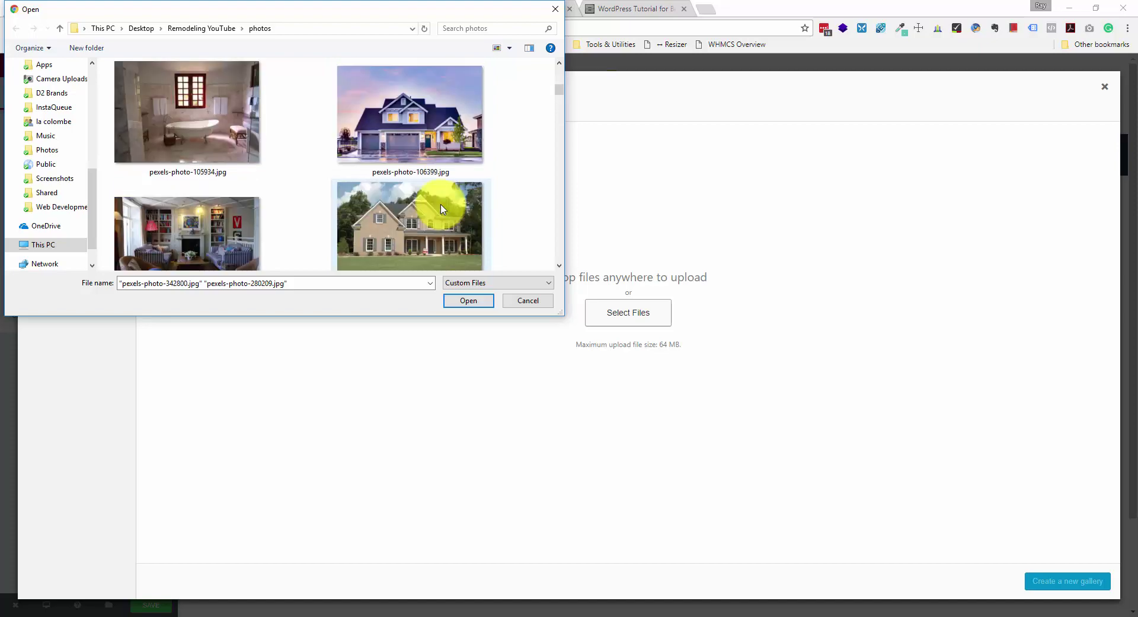
- Add the clawfoot-tub photo pexels-photo-105934.jpg to the selection and upload all three
ctrl+click(216, 114)
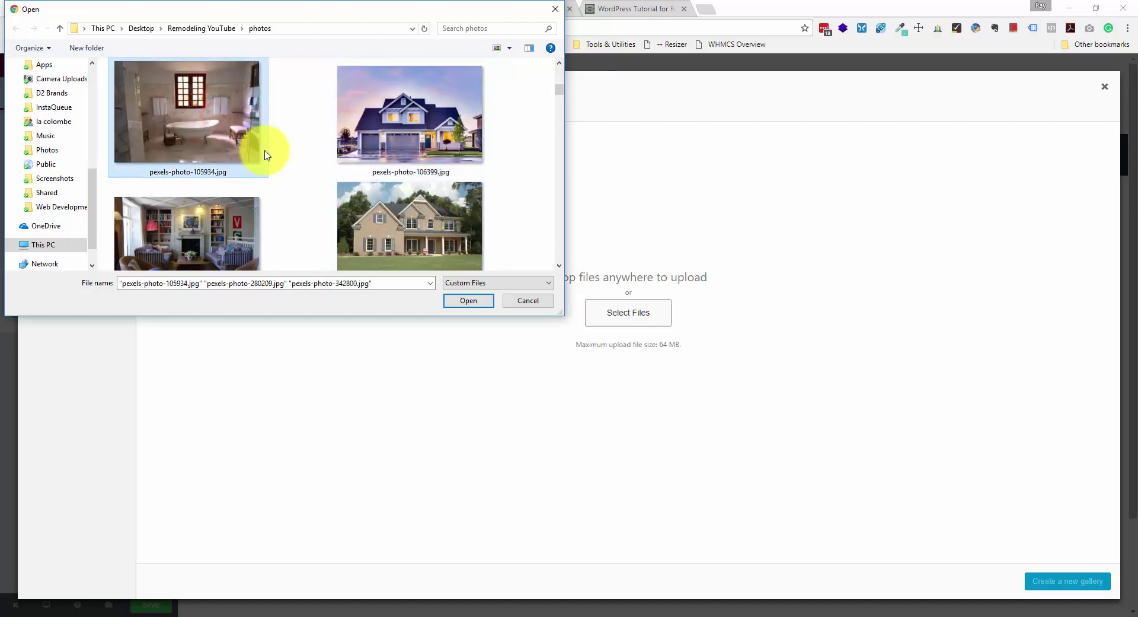
scroll(265, 156, up, 1)
scroll(287, 152, up, 1)
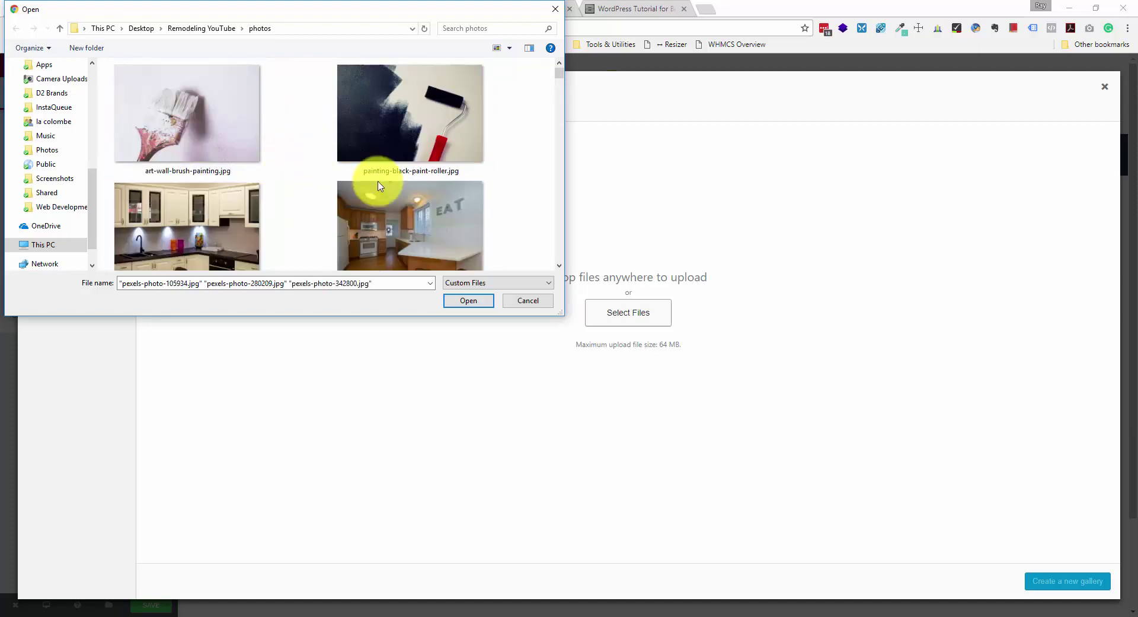
click(469, 301)
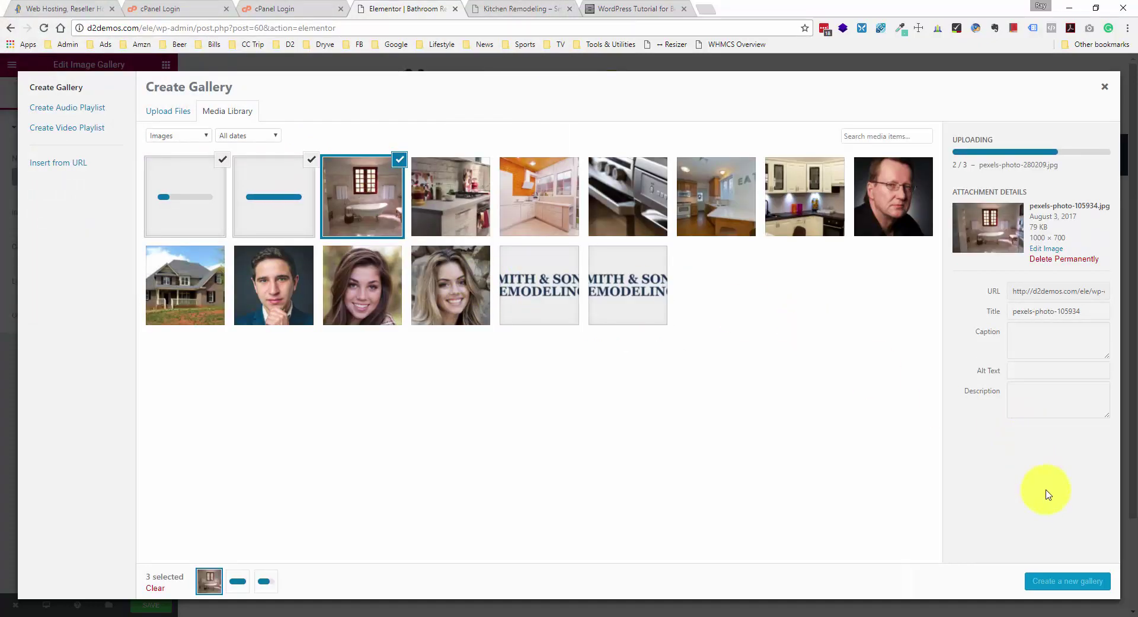
- Insert the three bathroom photos as the widget's gallery, review Style and Advanced settings, and save
click(1082, 587)
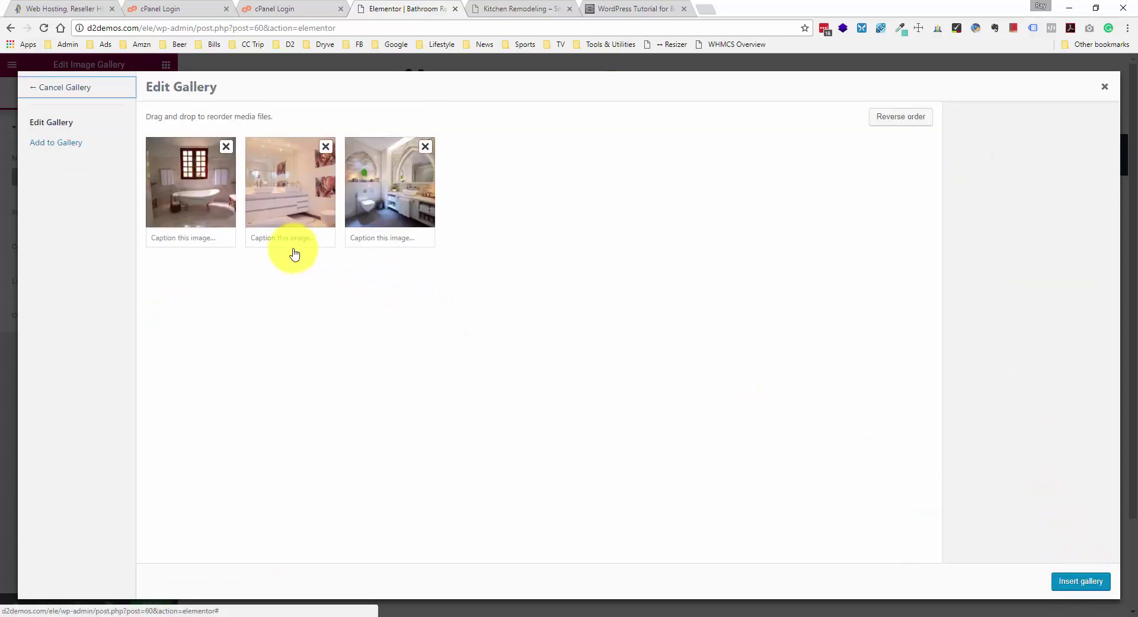
click(1091, 582)
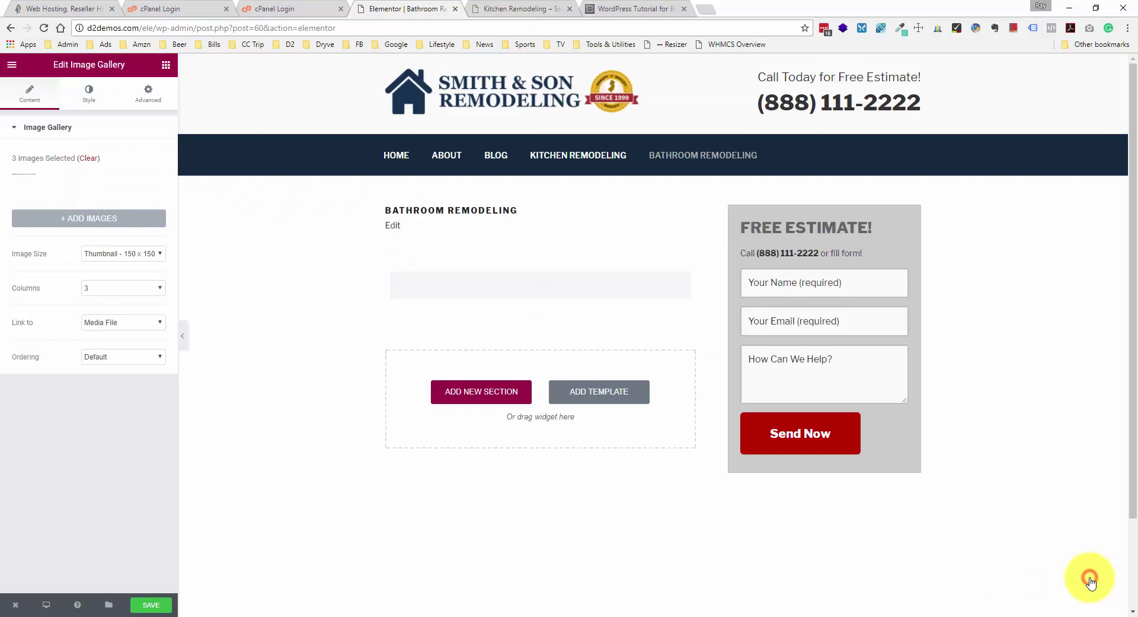
click(83, 101)
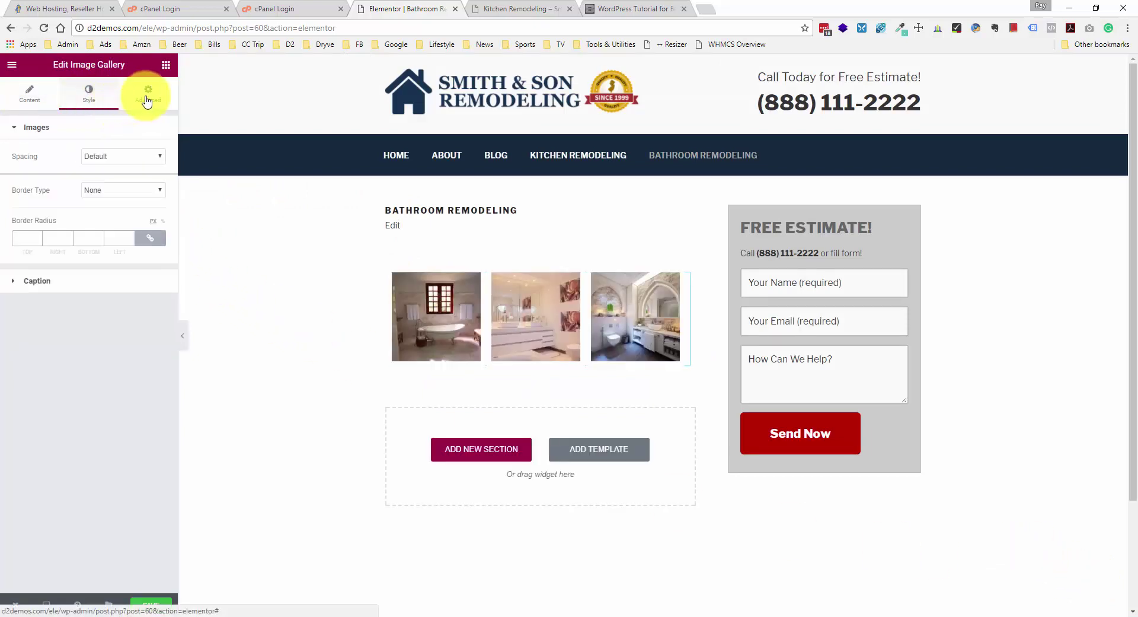
click(149, 102)
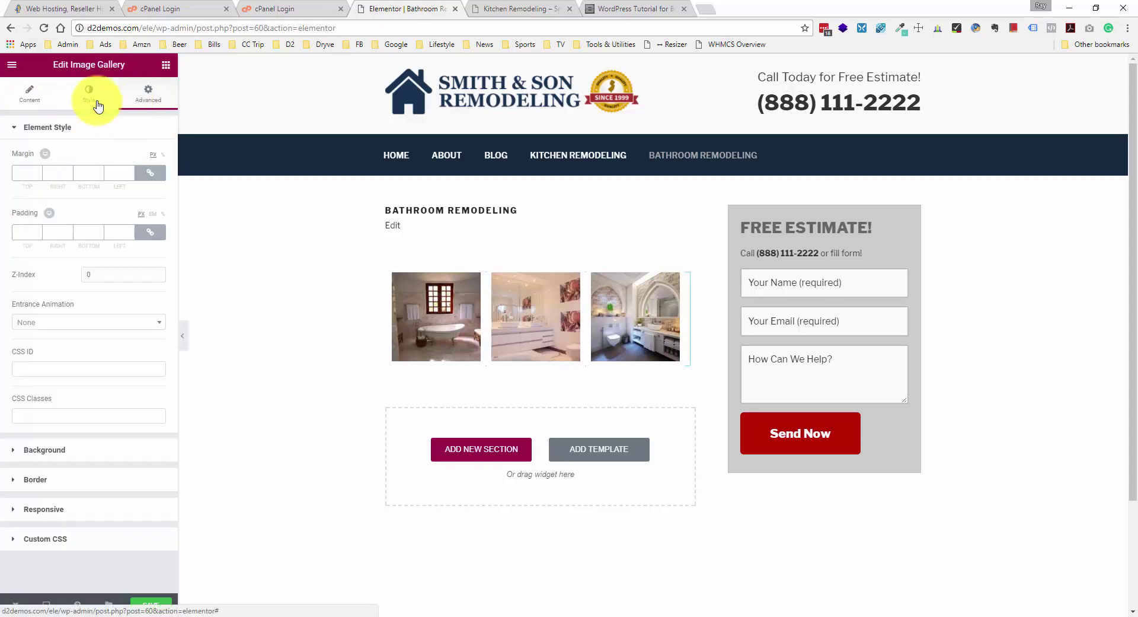
click(30, 107)
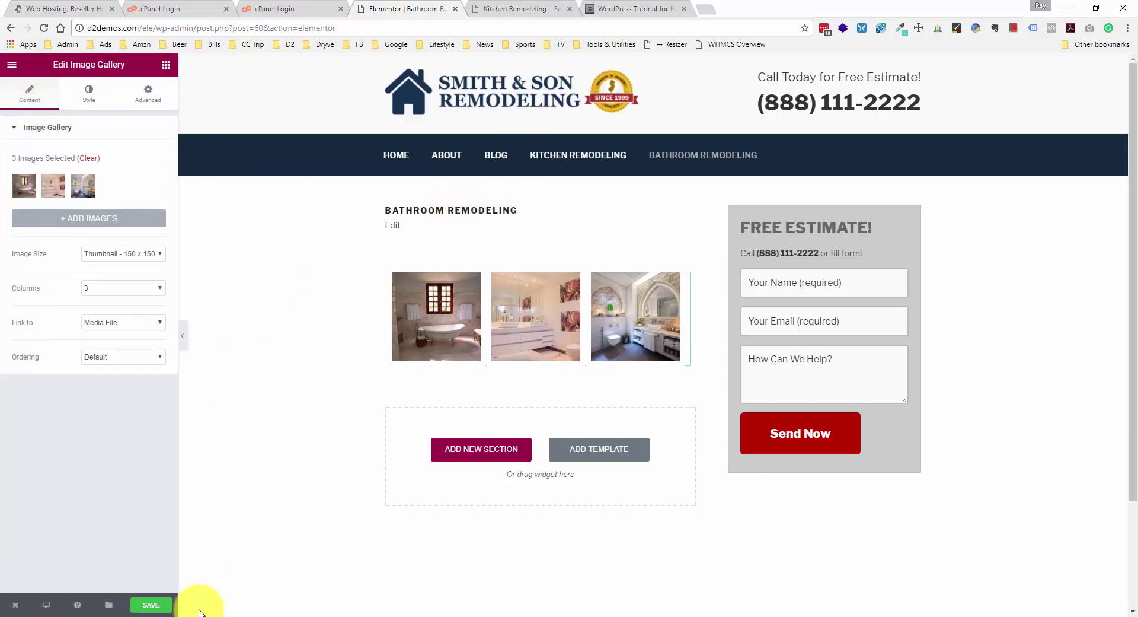
click(152, 605)
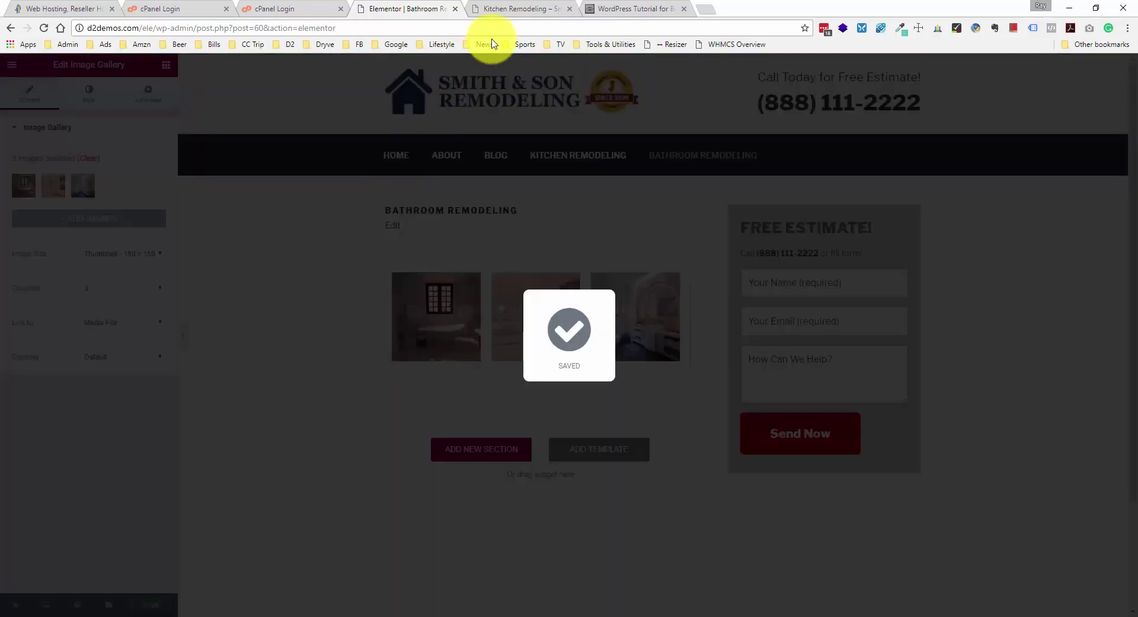
click(503, 9)
- Reload the live site and go to the Bathroom Remodeling page from the menu
right_click(214, 224)
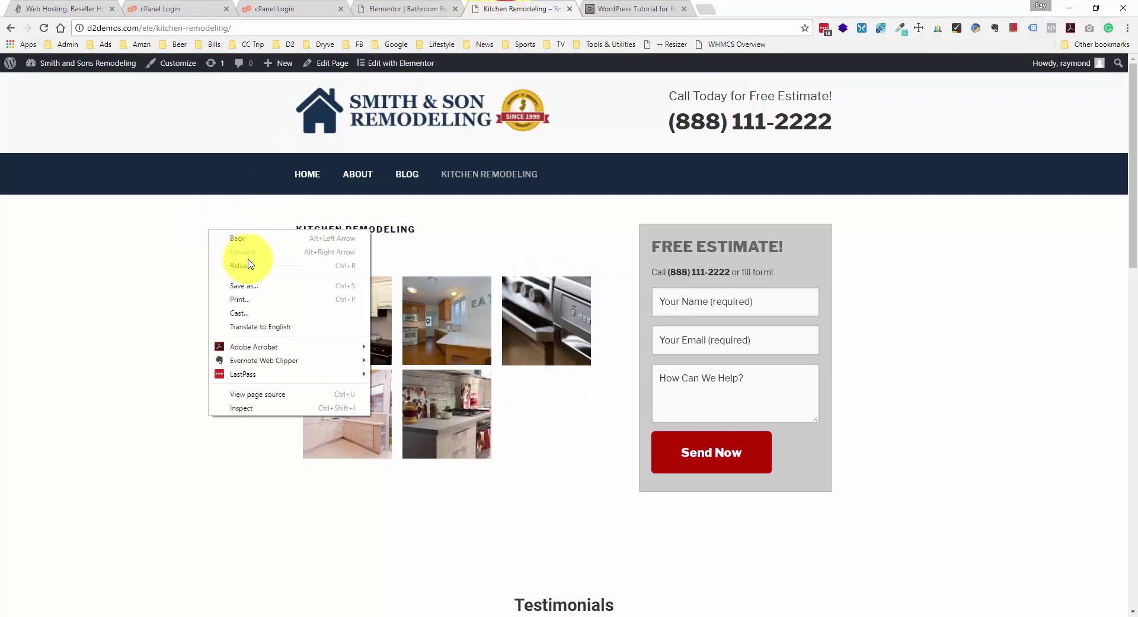
click(253, 266)
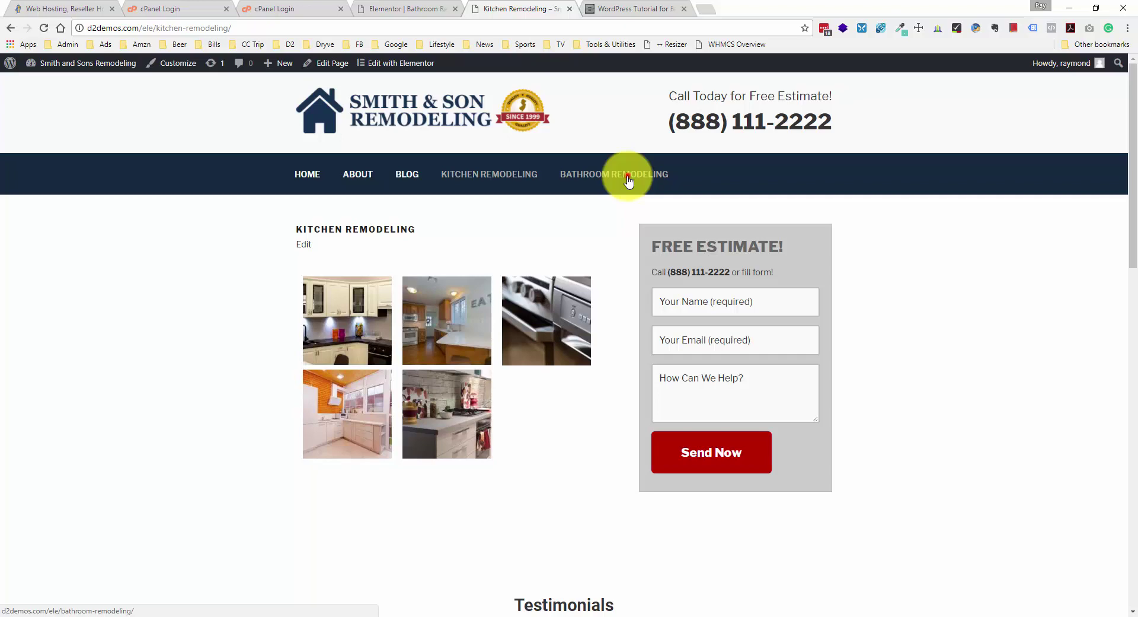
click(630, 181)
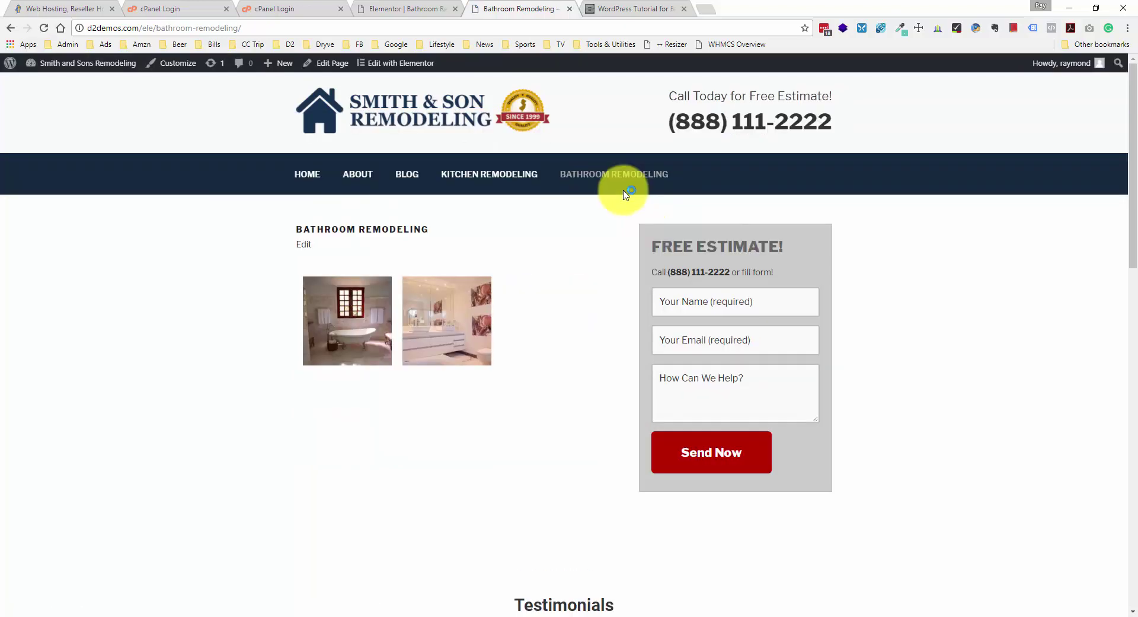
- View all three bathroom gallery photos in the lightbox, then close it and scroll the page
click(346, 309)
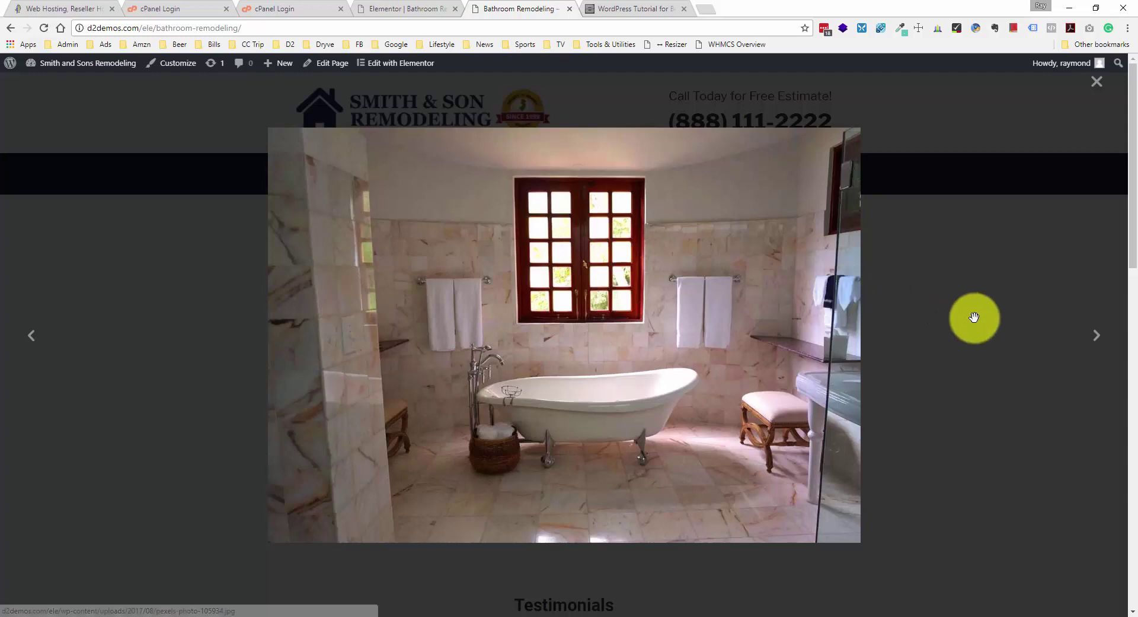
click(1092, 337)
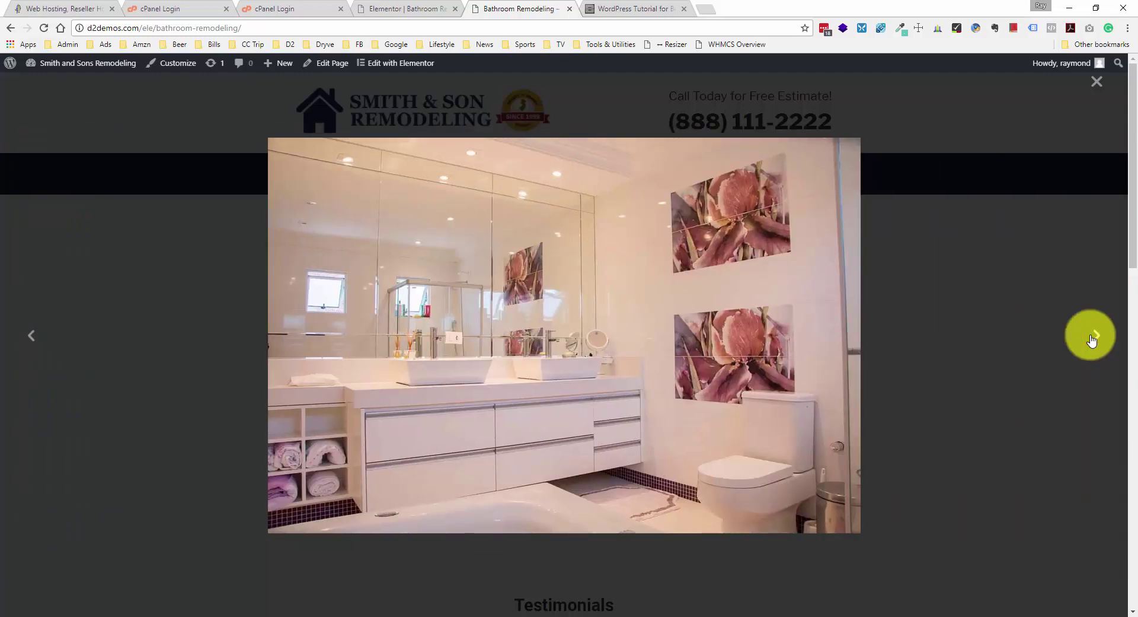
click(1093, 337)
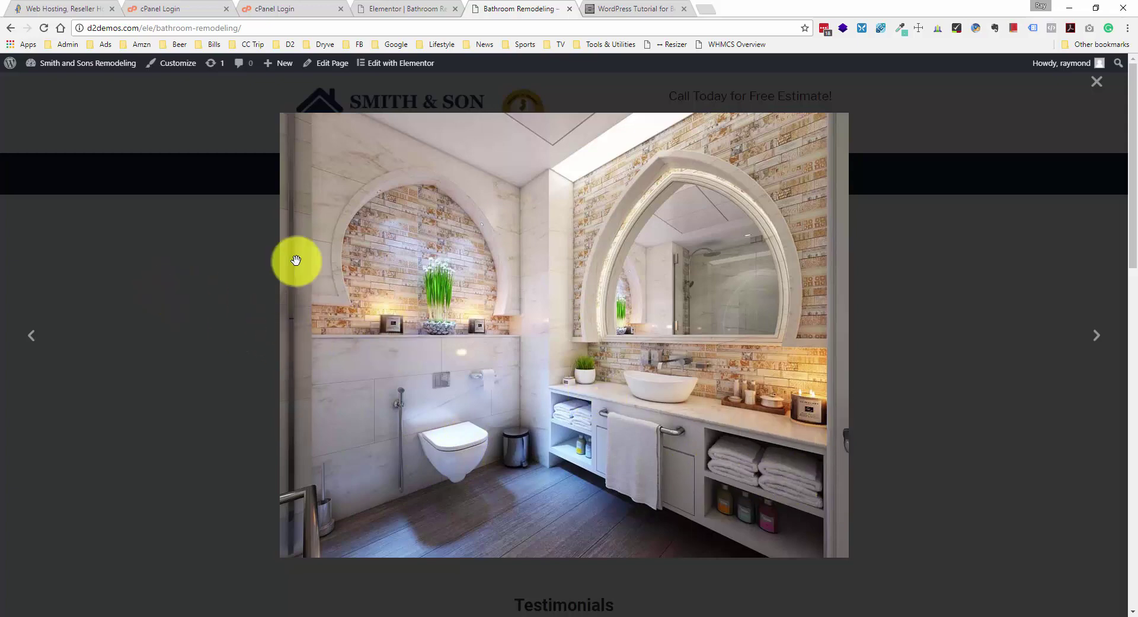
click(1098, 89)
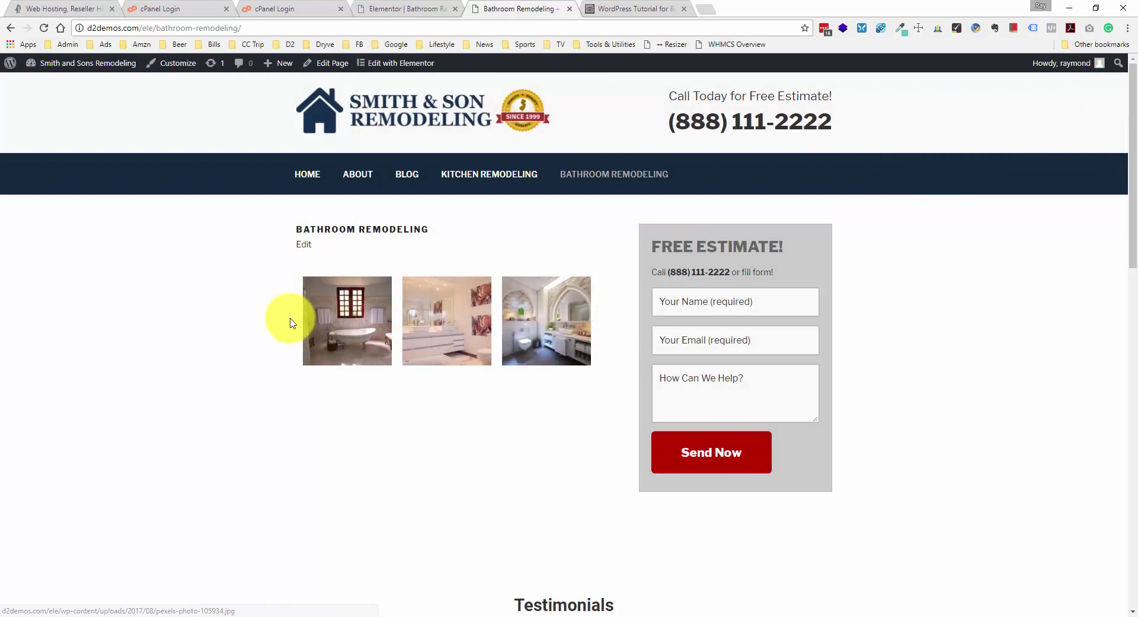
scroll(290, 320, down, 1)
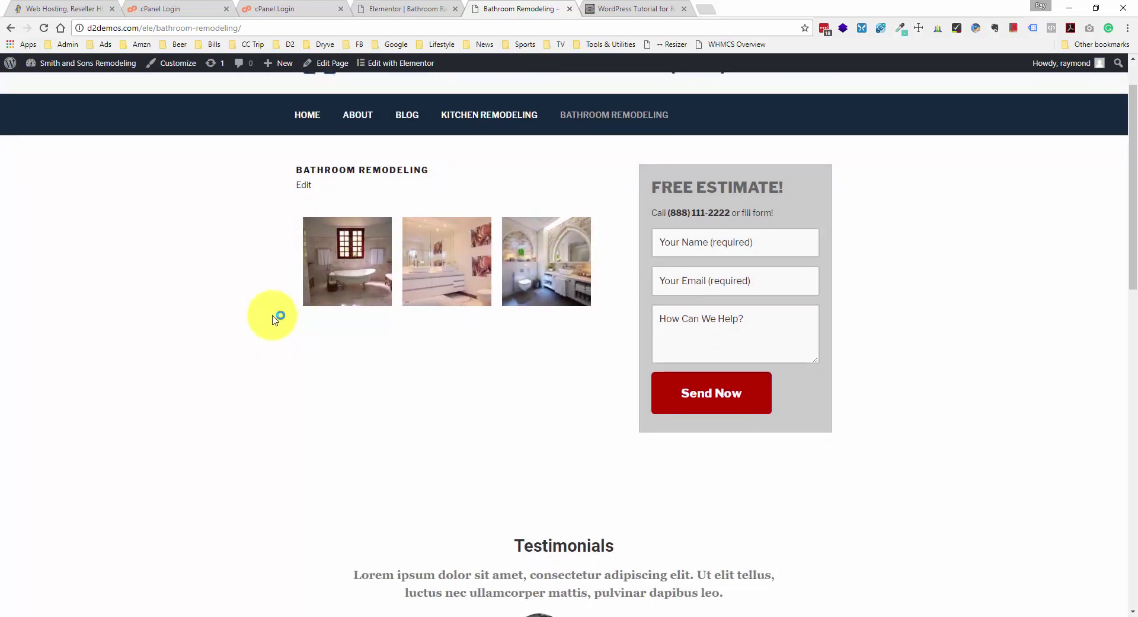
scroll(274, 311, down, 2)
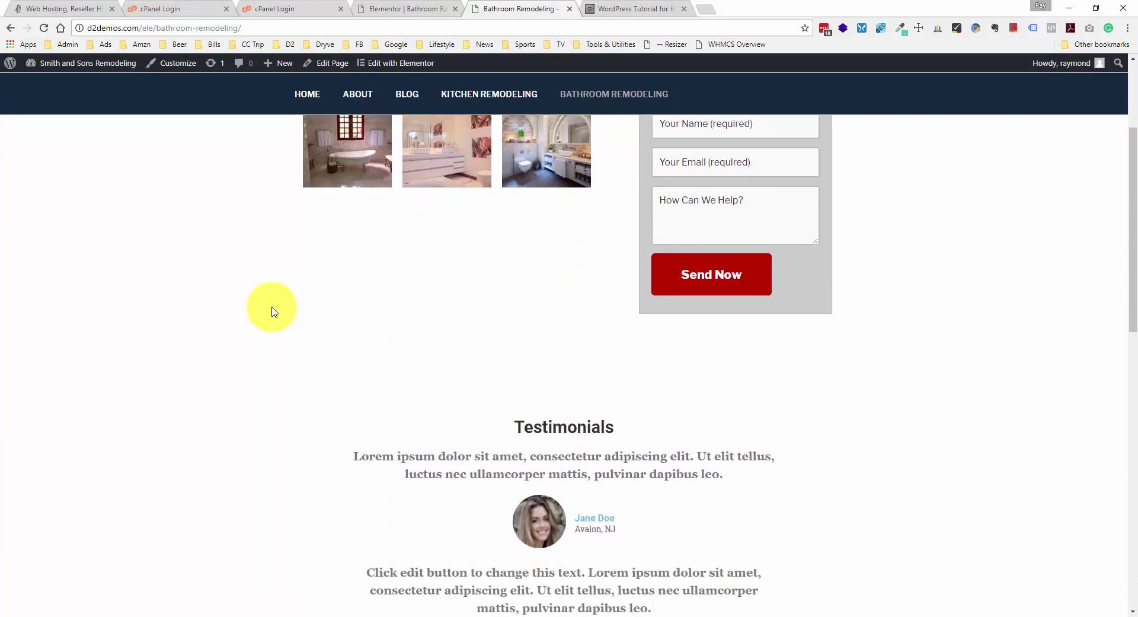
scroll(274, 311, up, 3)
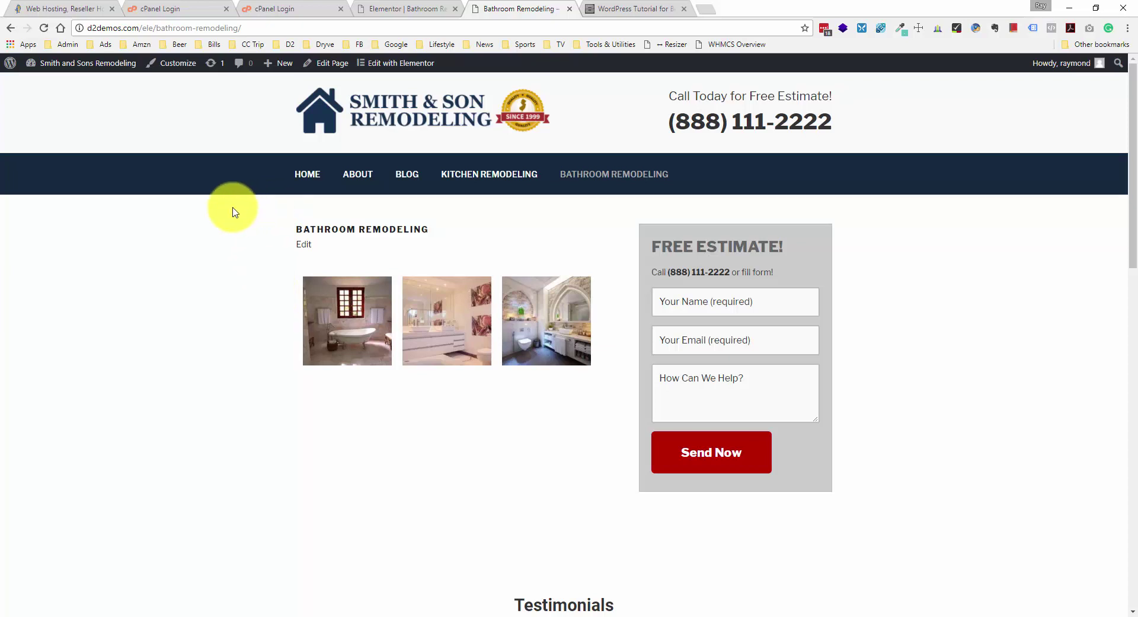
- Return to the Bathroom Remodeling Elementor tab and exit toward the WordPress dashboard
click(411, 16)
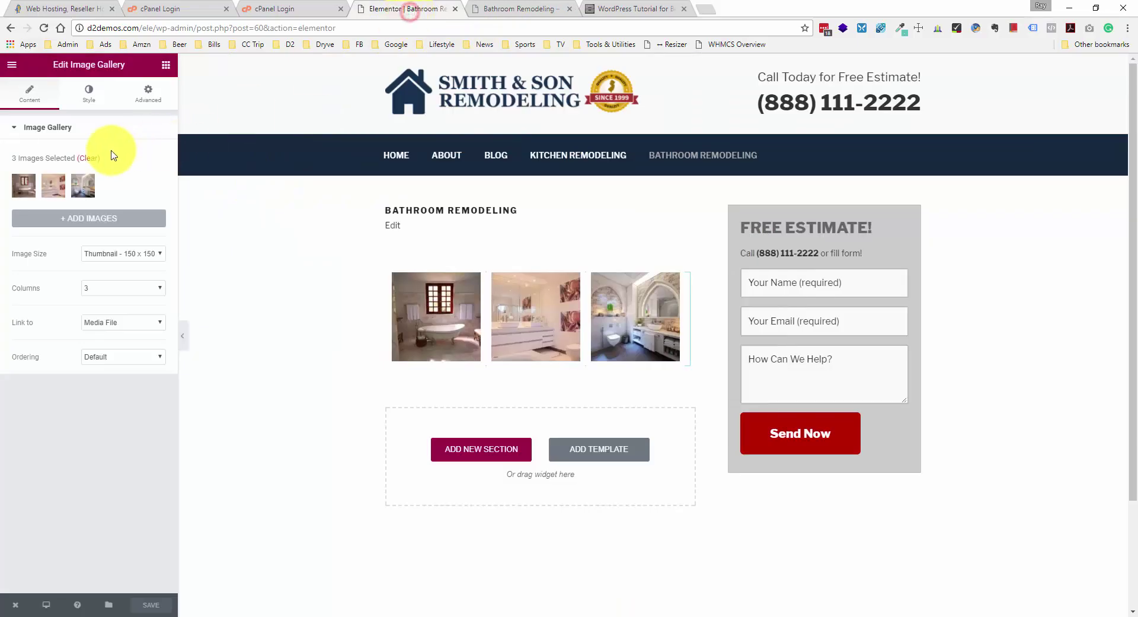
mouse_move(9, 610)
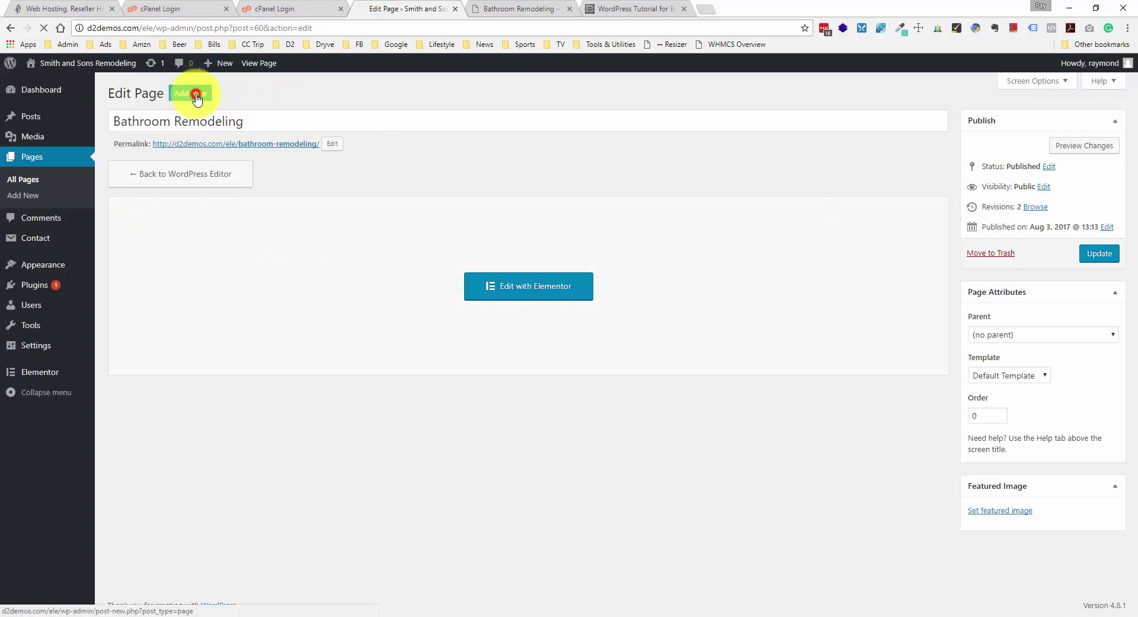
- Add a new page titled 'Videos', publish it, and open it in Elementor
click(286, 128)
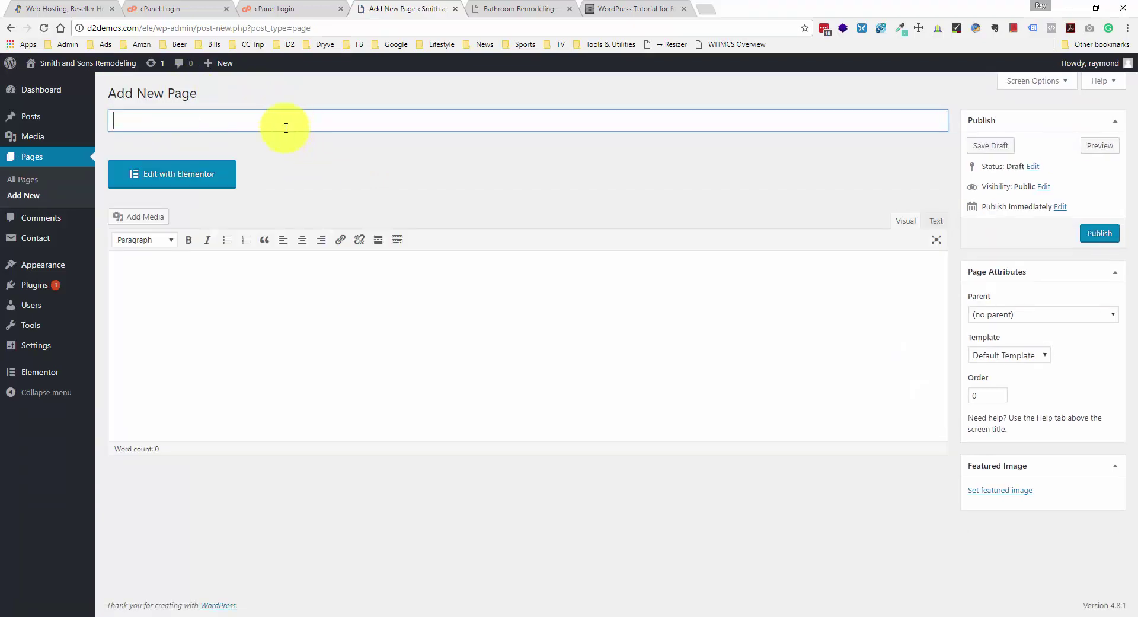
click(445, 341)
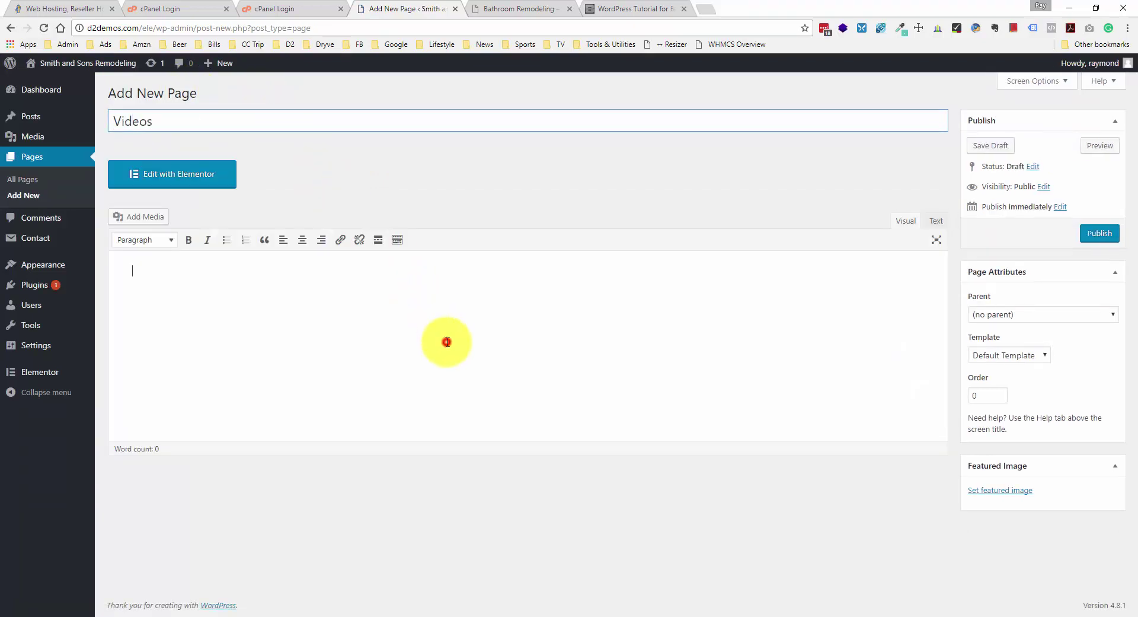
click(1100, 233)
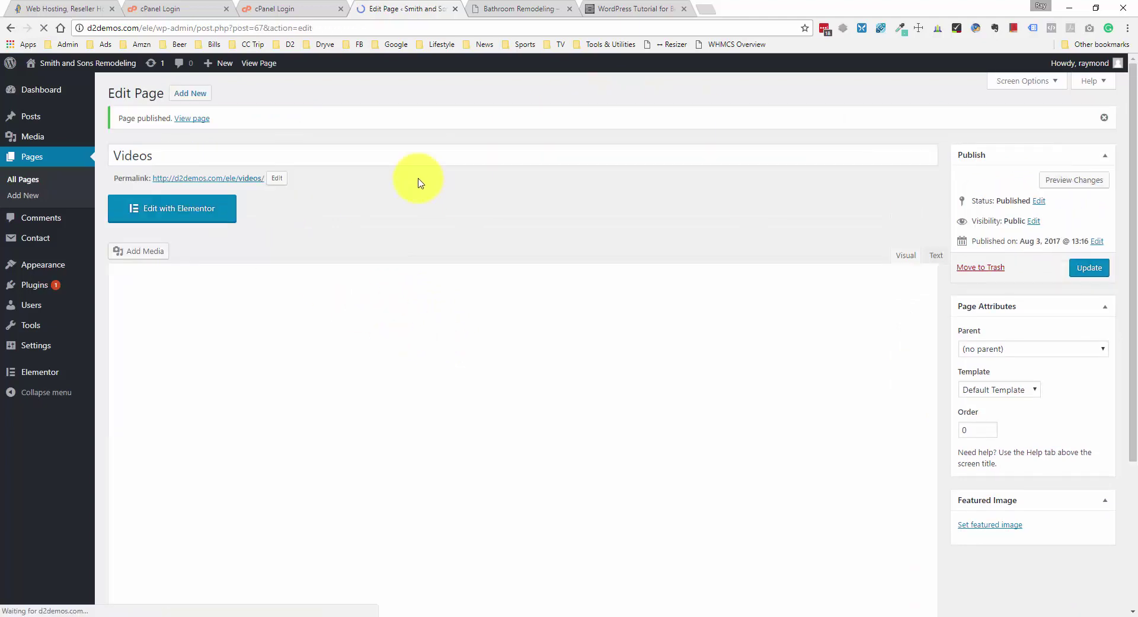
click(215, 209)
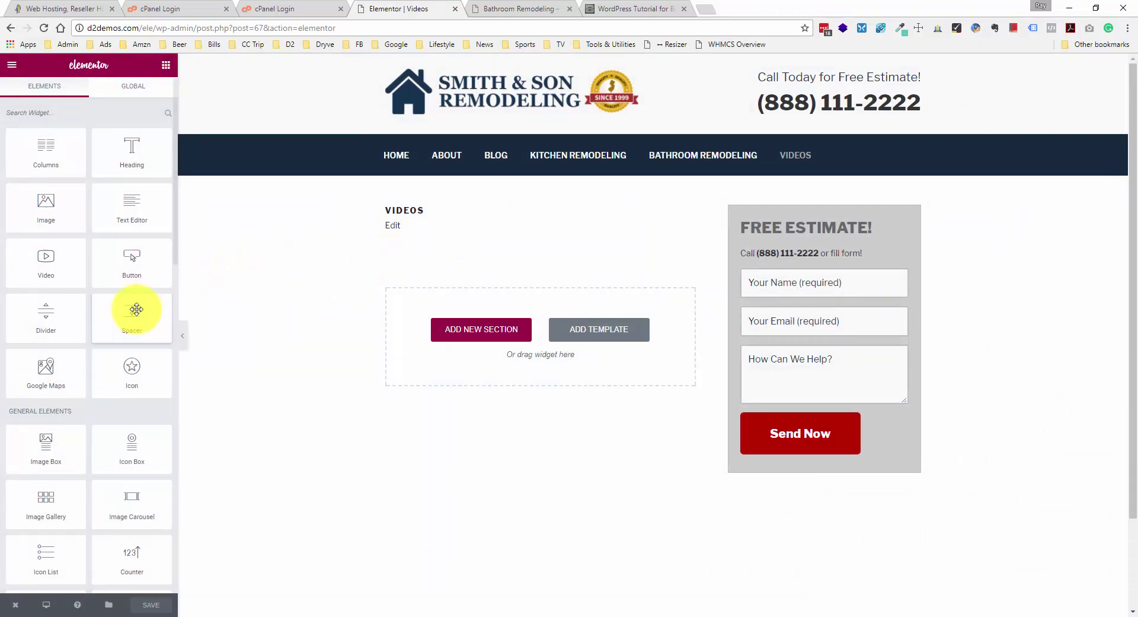
- Place a Video widget in the Videos page's content area
scroll(138, 320, down, 2)
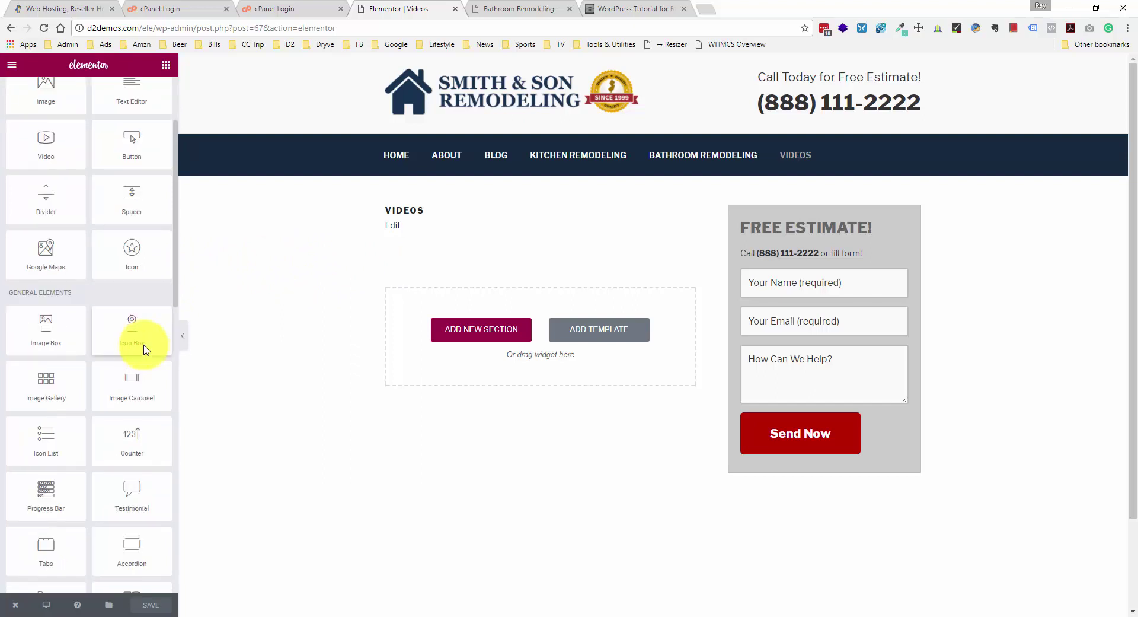
scroll(145, 349, down, 2)
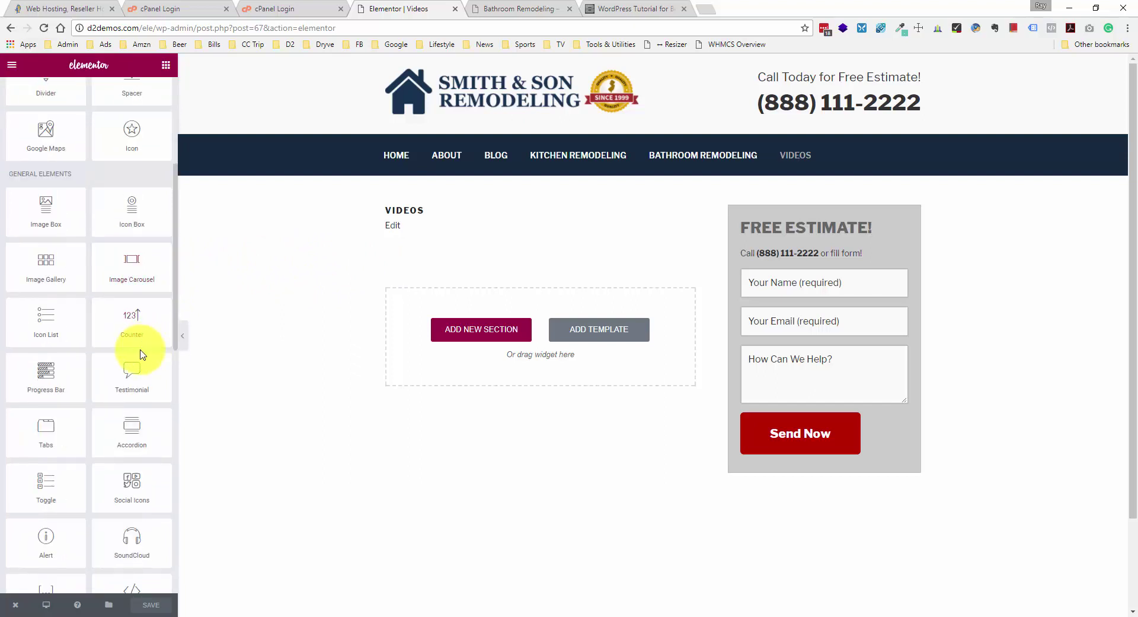
scroll(71, 285, up, 4)
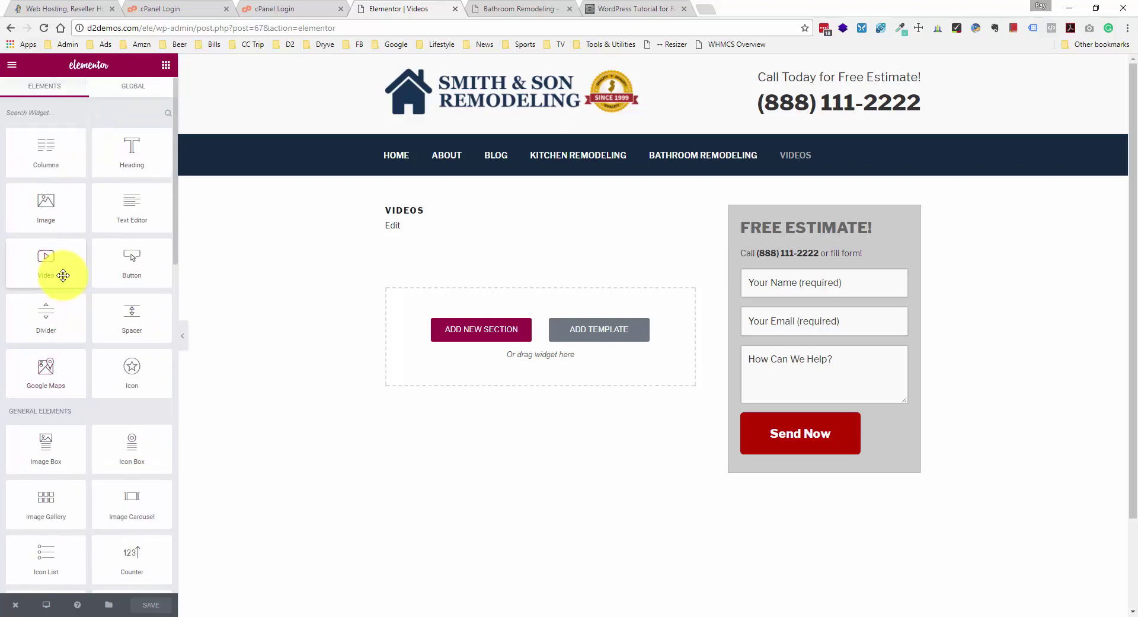
drag(55, 274, 513, 343)
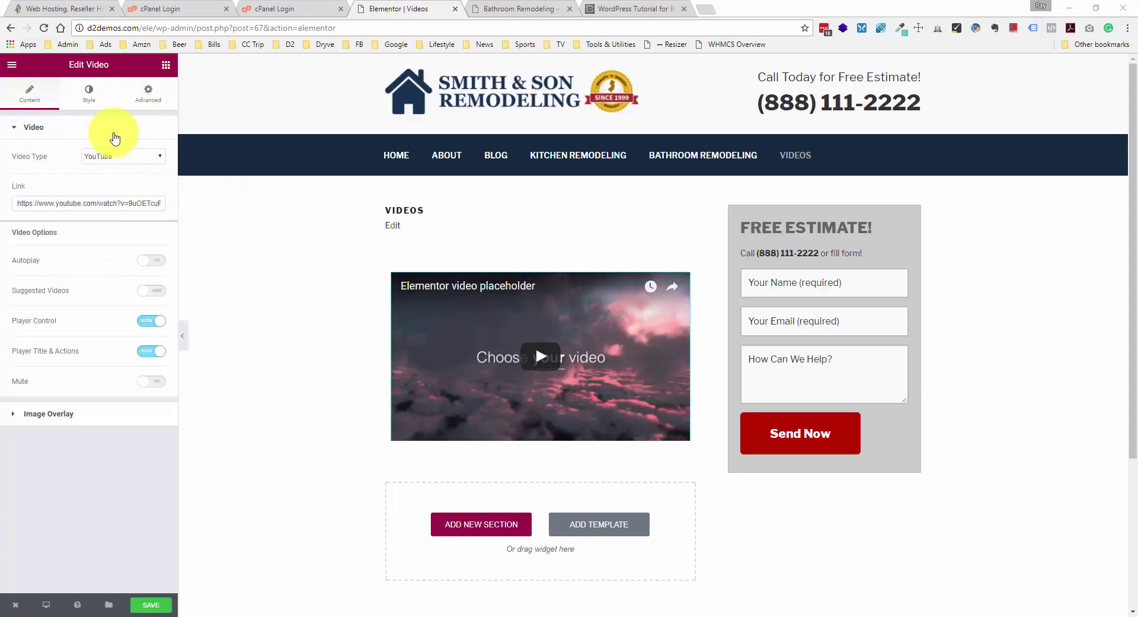
- Drag a second Video widget into the drop zone below the first video
click(166, 64)
drag(56, 276, 474, 525)
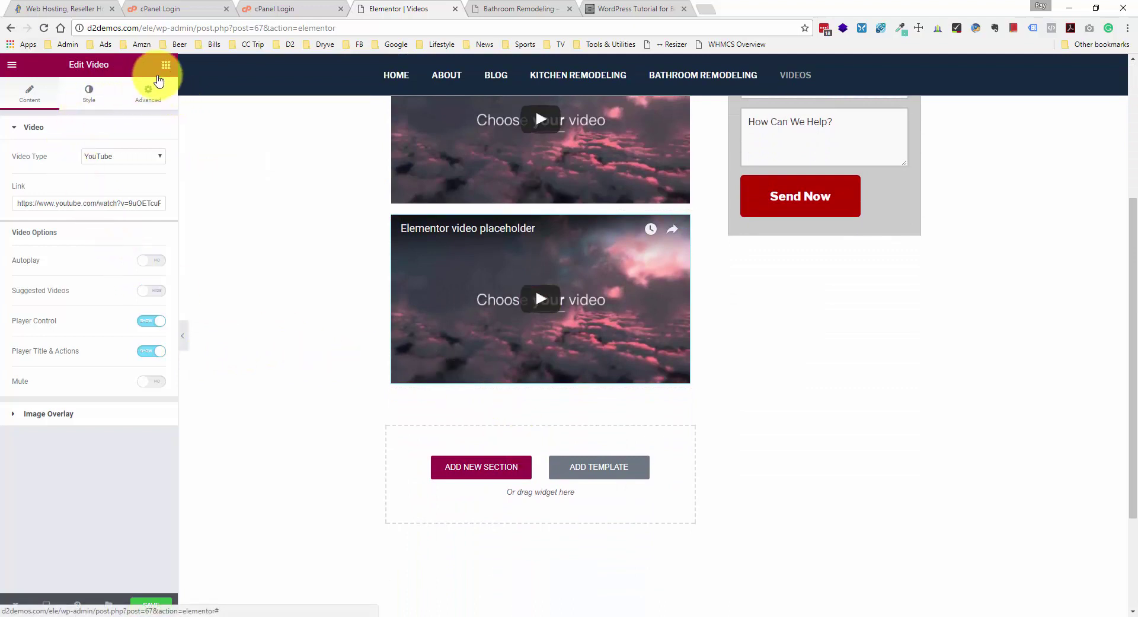
scroll(298, 196, up, 1)
scroll(415, 190, up, 3)
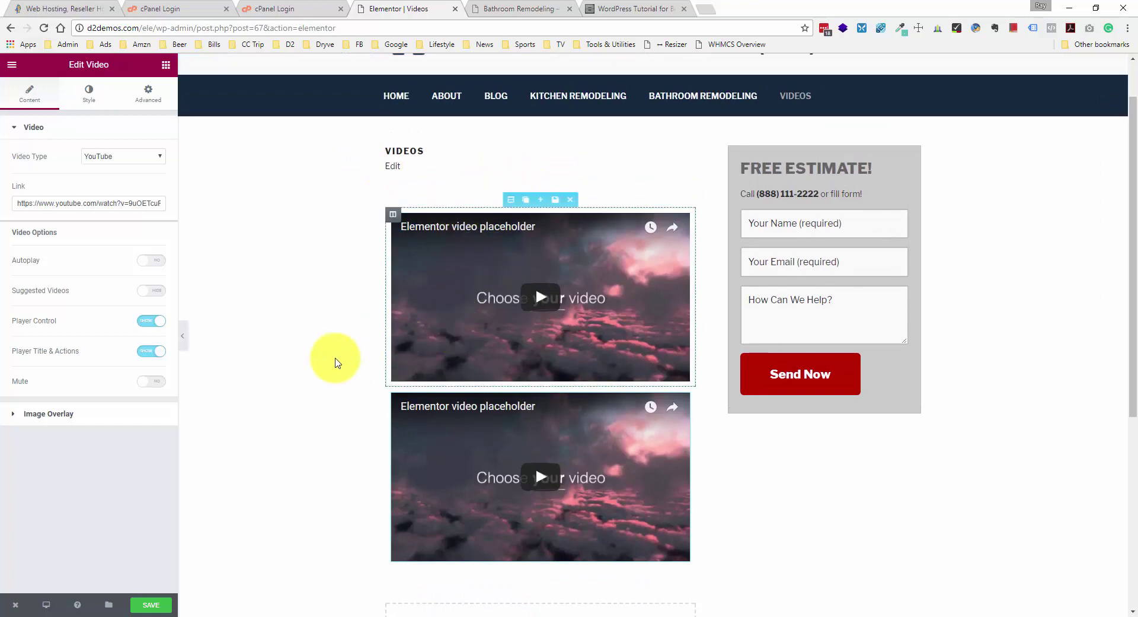
scroll(585, 316, down, 3)
scroll(216, 290, up, 2)
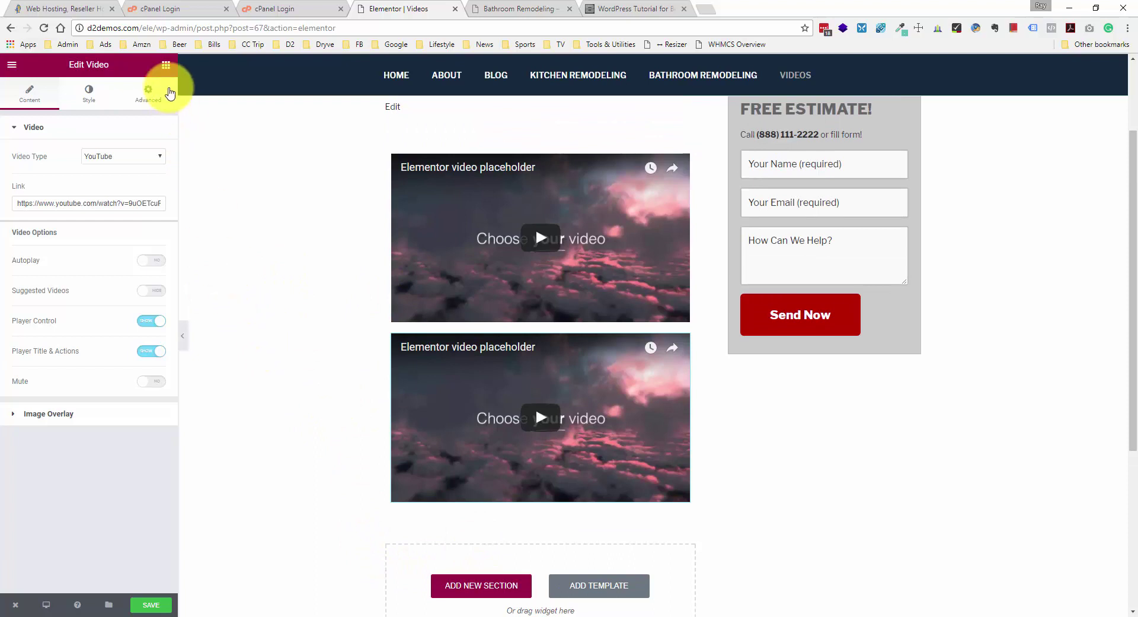
click(166, 65)
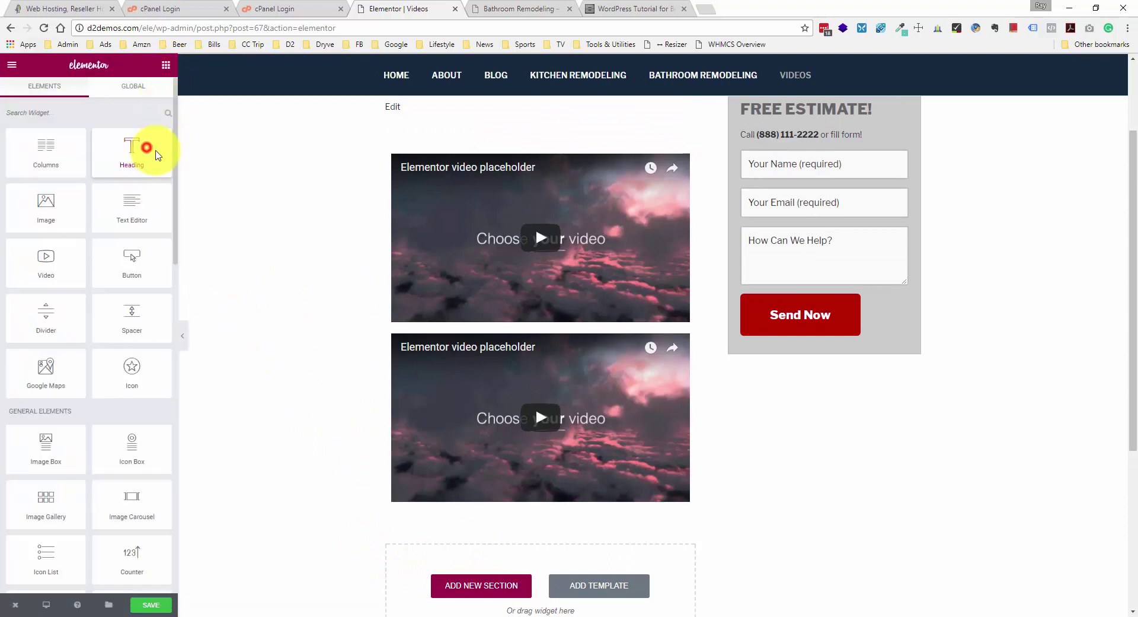
- Place one Heading widget above the first video and another between the two videos
drag(157, 155, 555, 166)
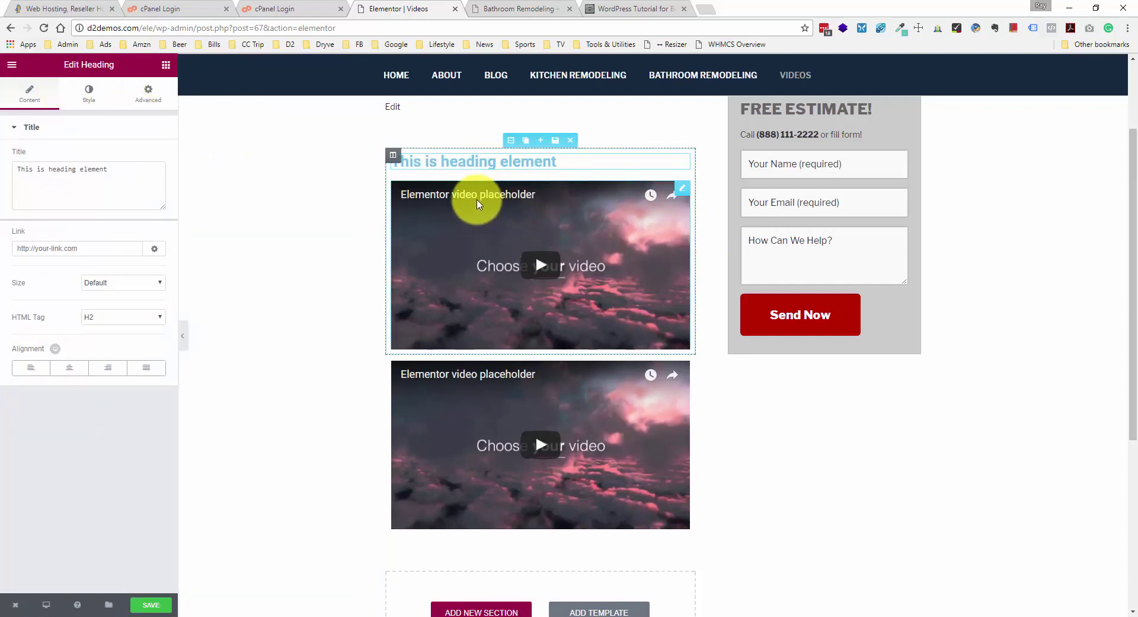
click(166, 64)
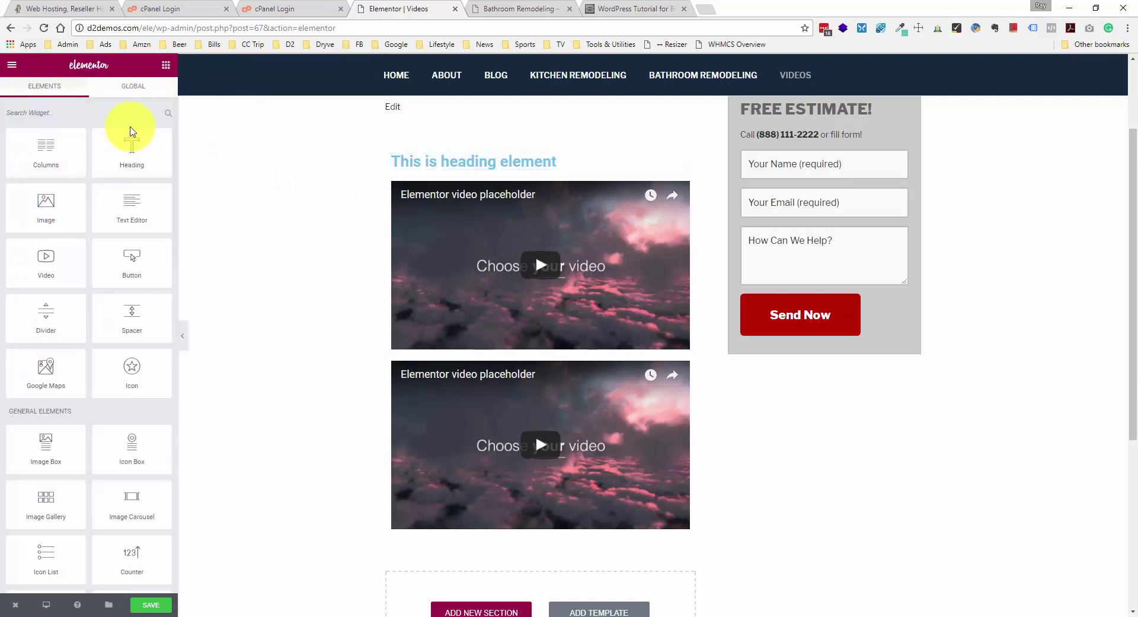
drag(130, 132, 509, 369)
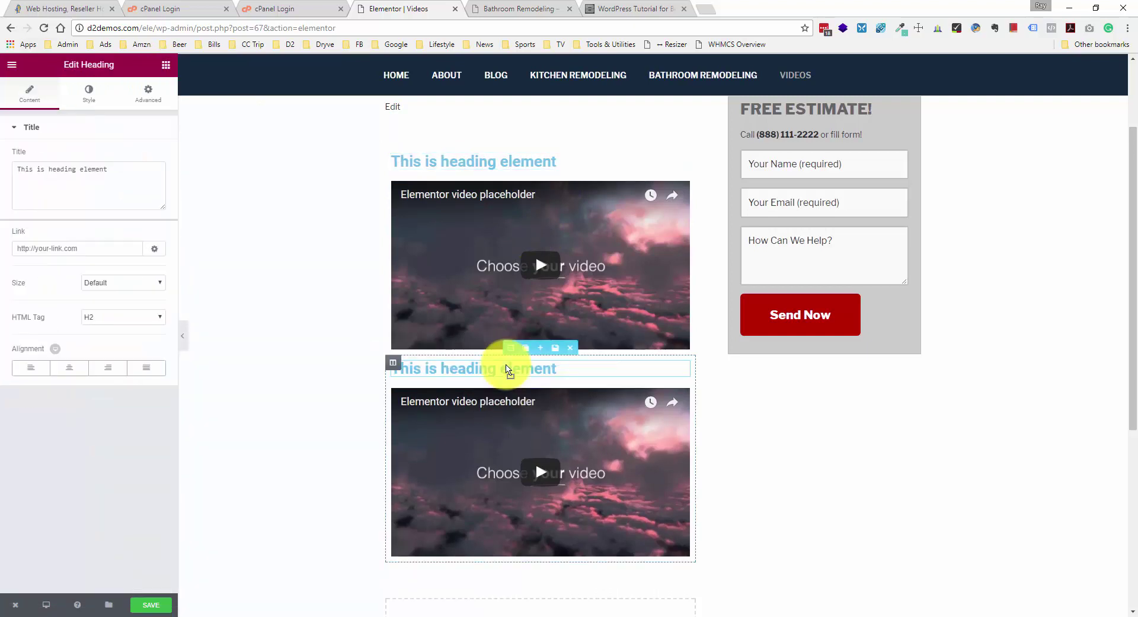
- Retitle the top heading 'Message from the Owner' and color it dark grey #333333
click(489, 163)
double_click(82, 179)
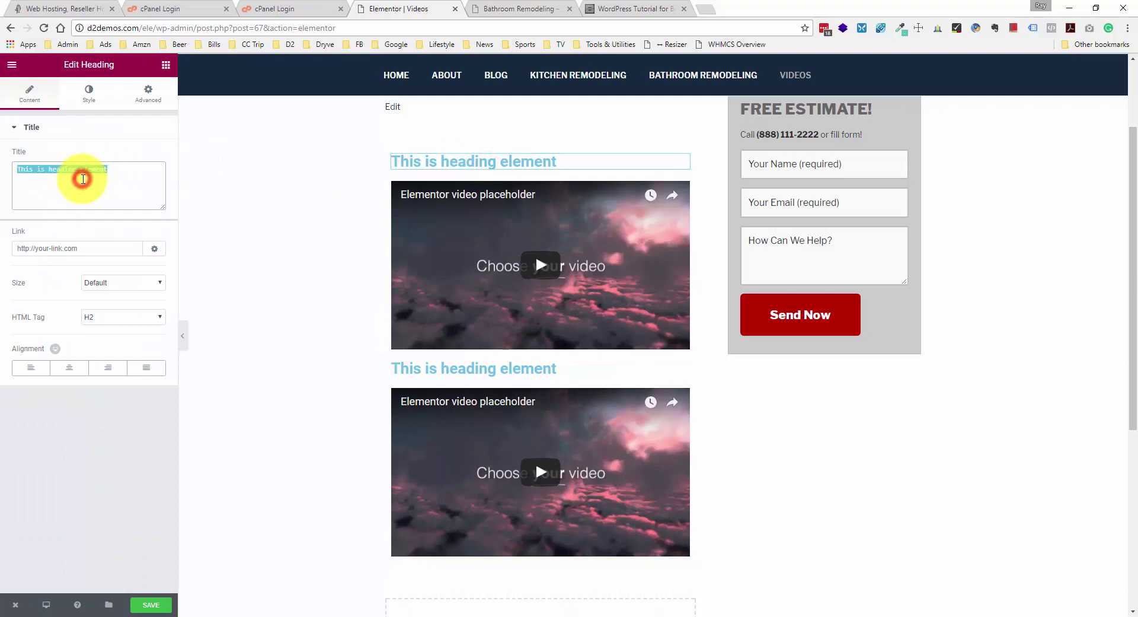
text(Message from the Owner)
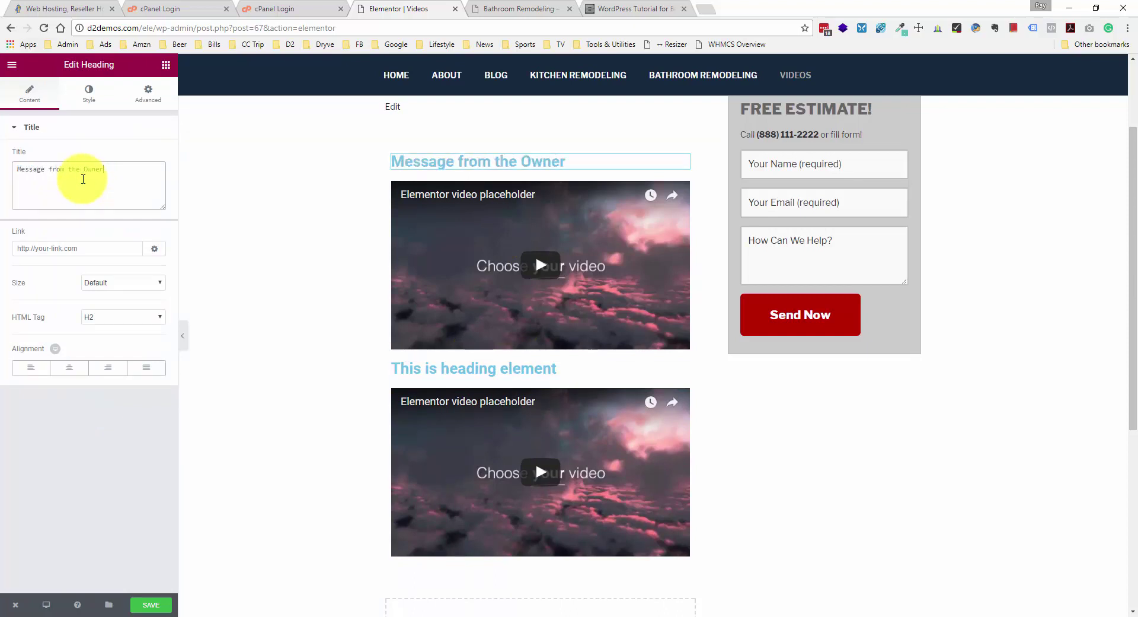
click(100, 248)
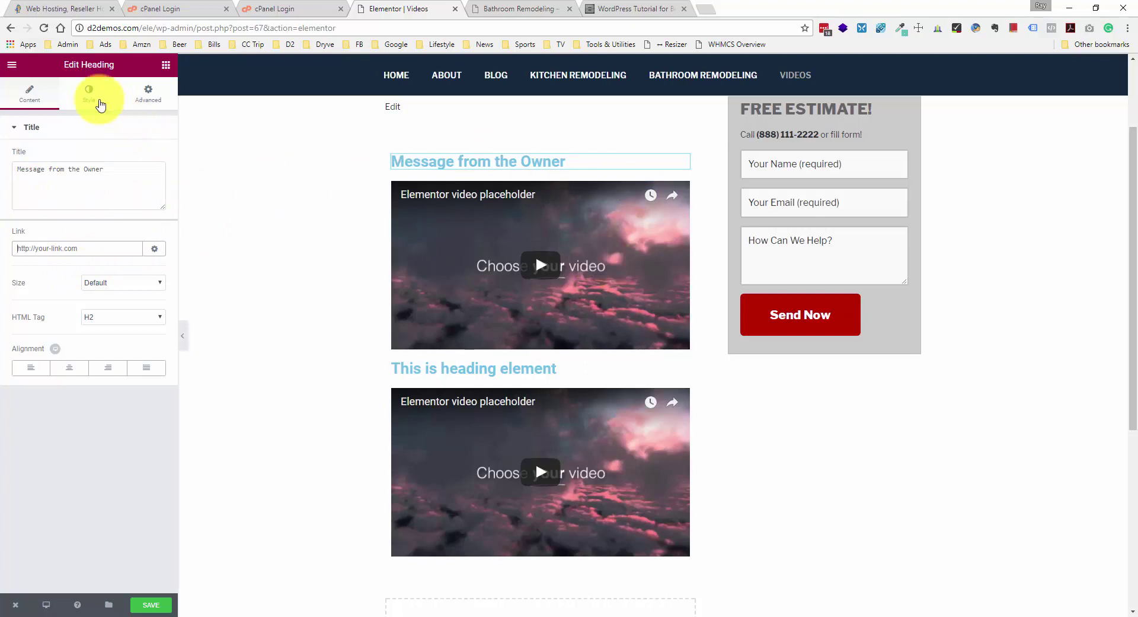
click(84, 98)
click(153, 158)
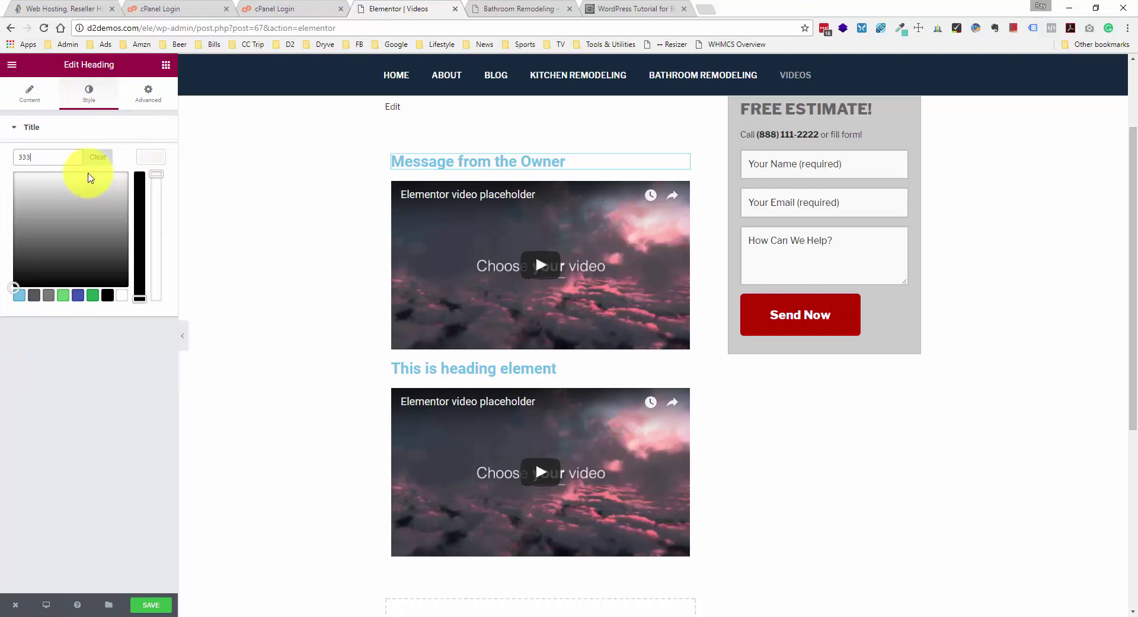
click(89, 381)
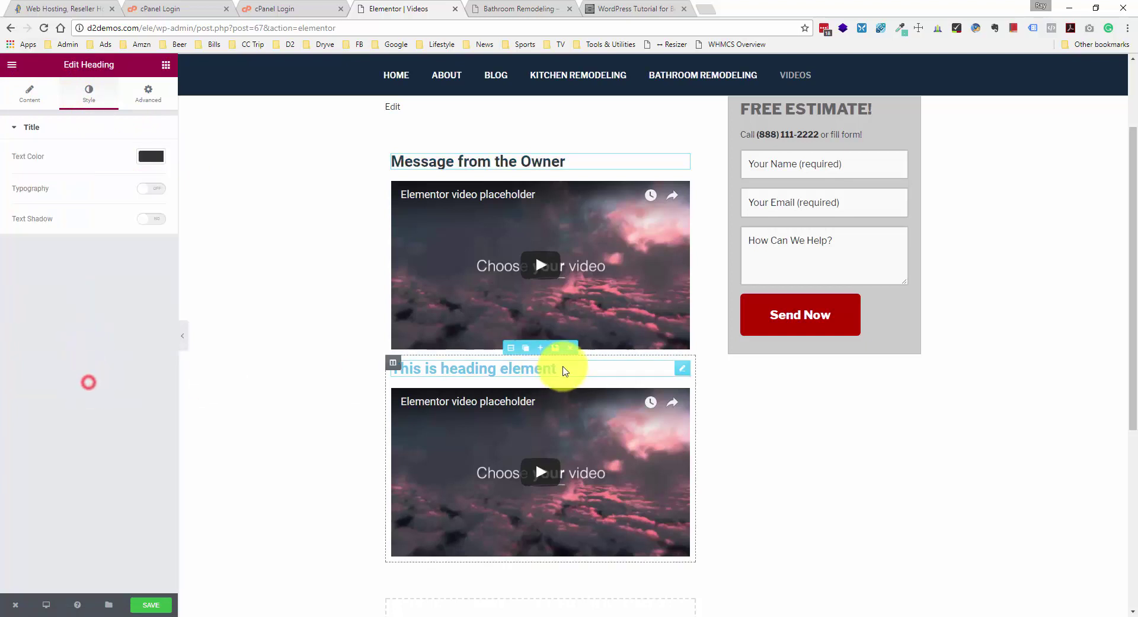
- Retitle the second heading 'Newly Renovated Kitchen Tour' and set its text color to #333333
click(564, 368)
double_click(63, 169)
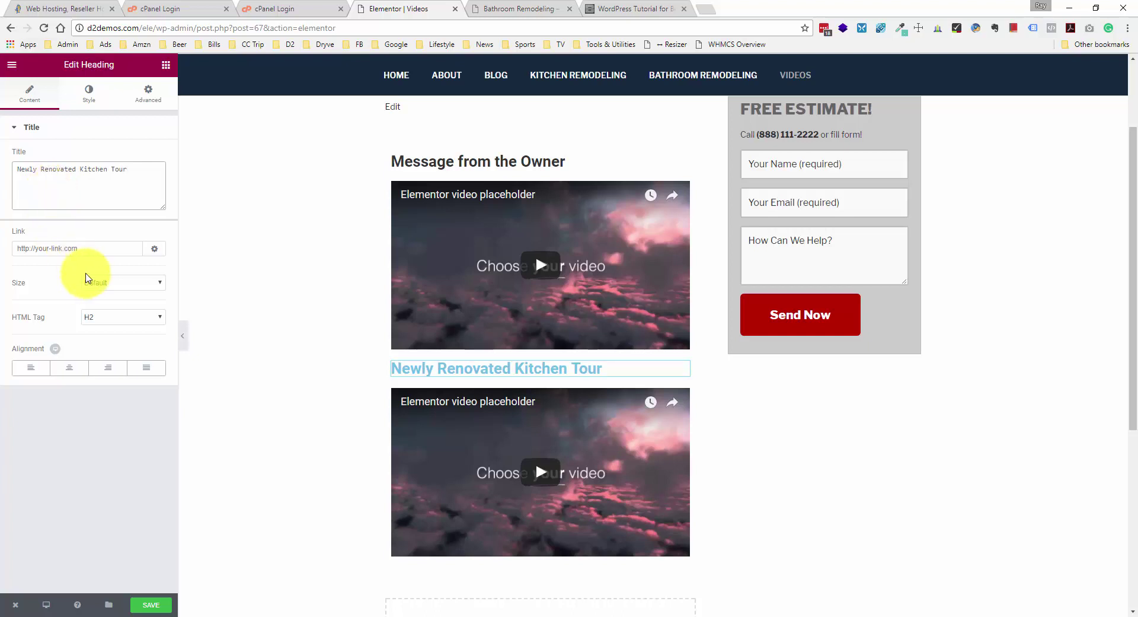
click(90, 93)
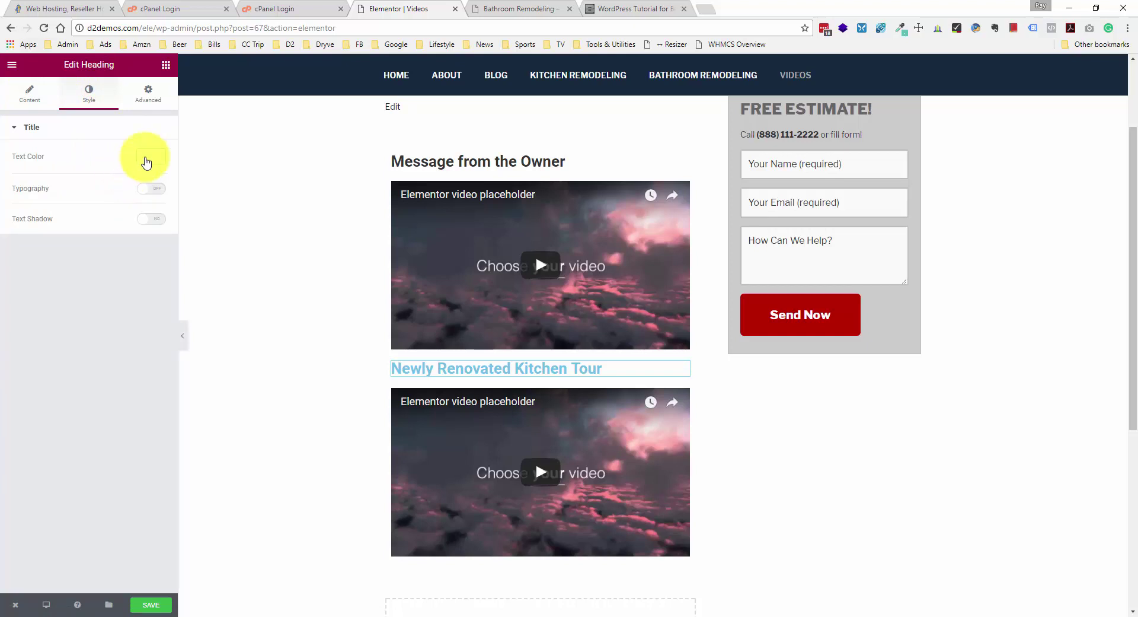
click(145, 163)
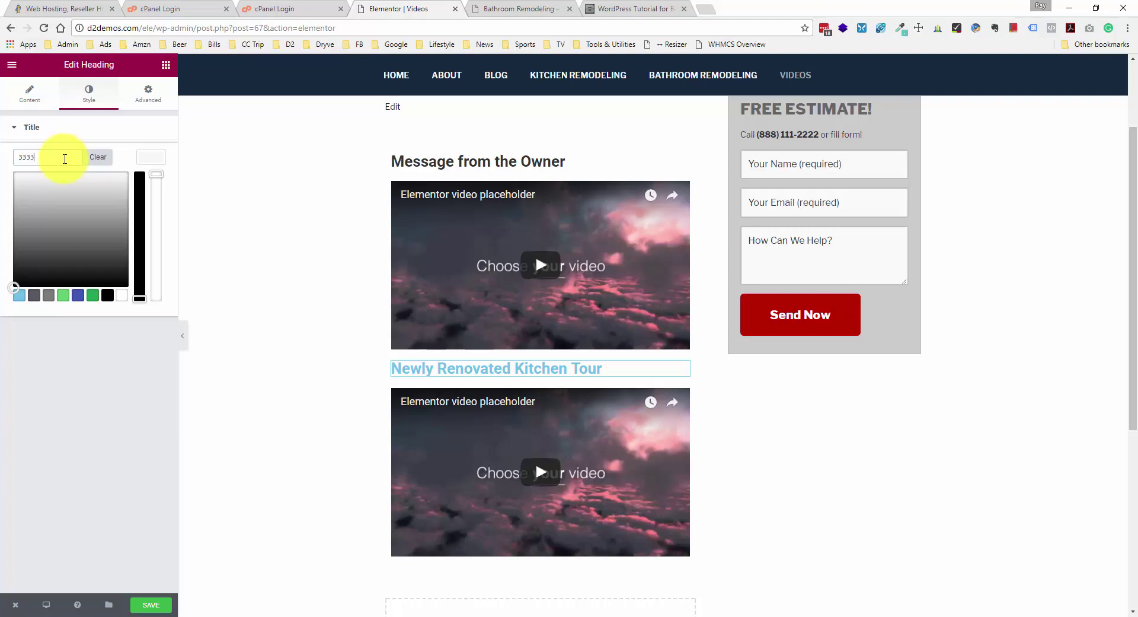
text(333333)
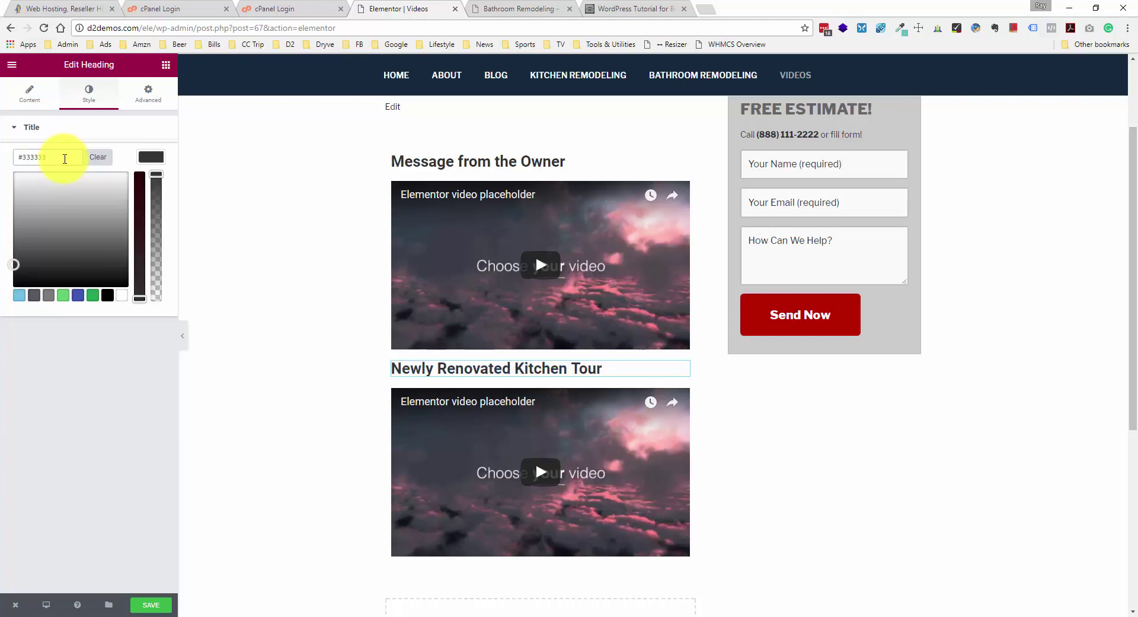
click(97, 354)
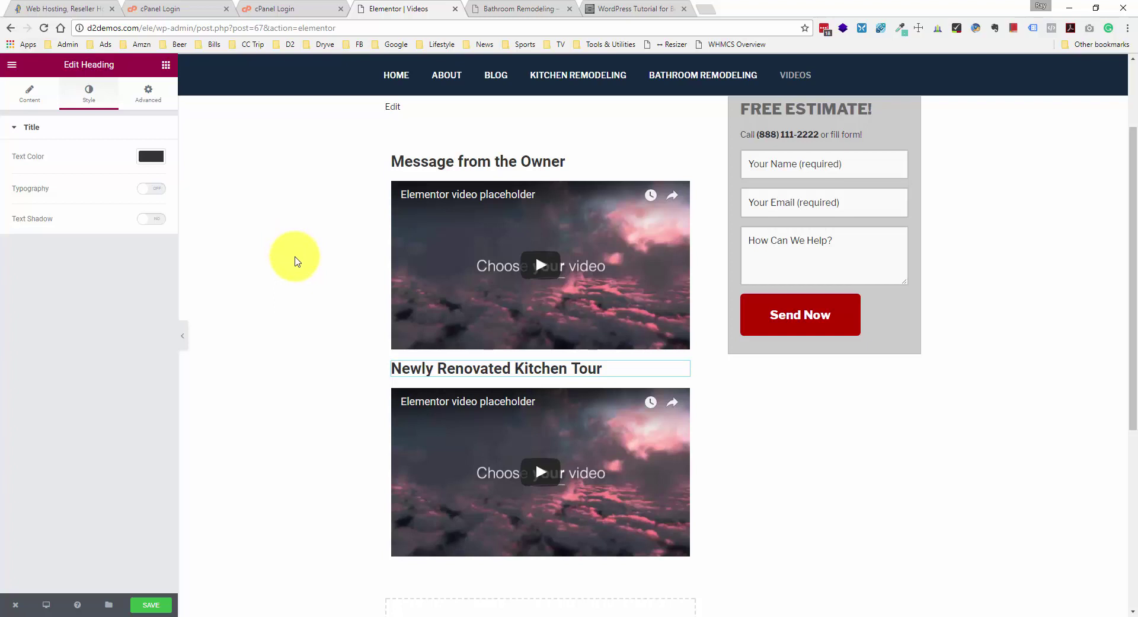
scroll(297, 261, up, 3)
scroll(297, 261, down, 1)
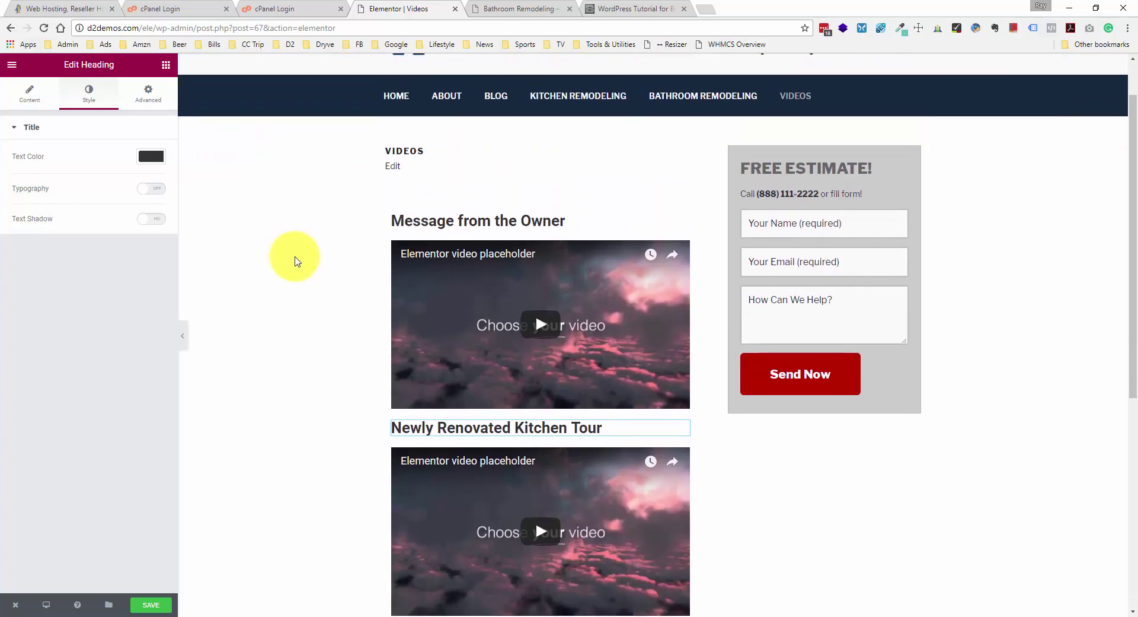
scroll(297, 261, down, 3)
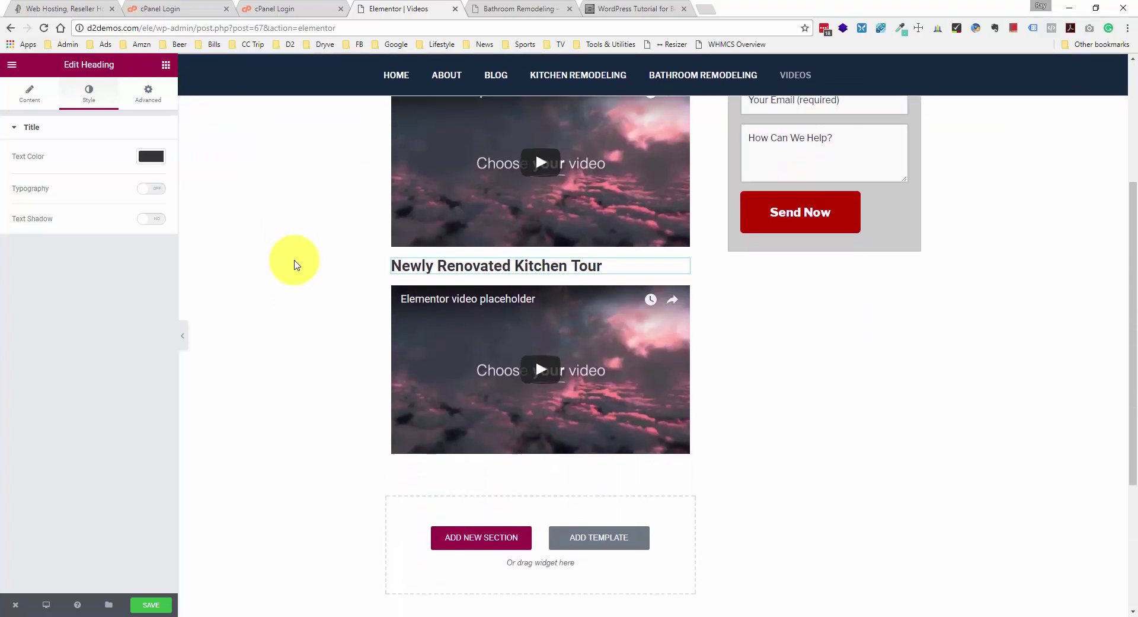
scroll(297, 264, down, 1)
scroll(297, 263, up, 3)
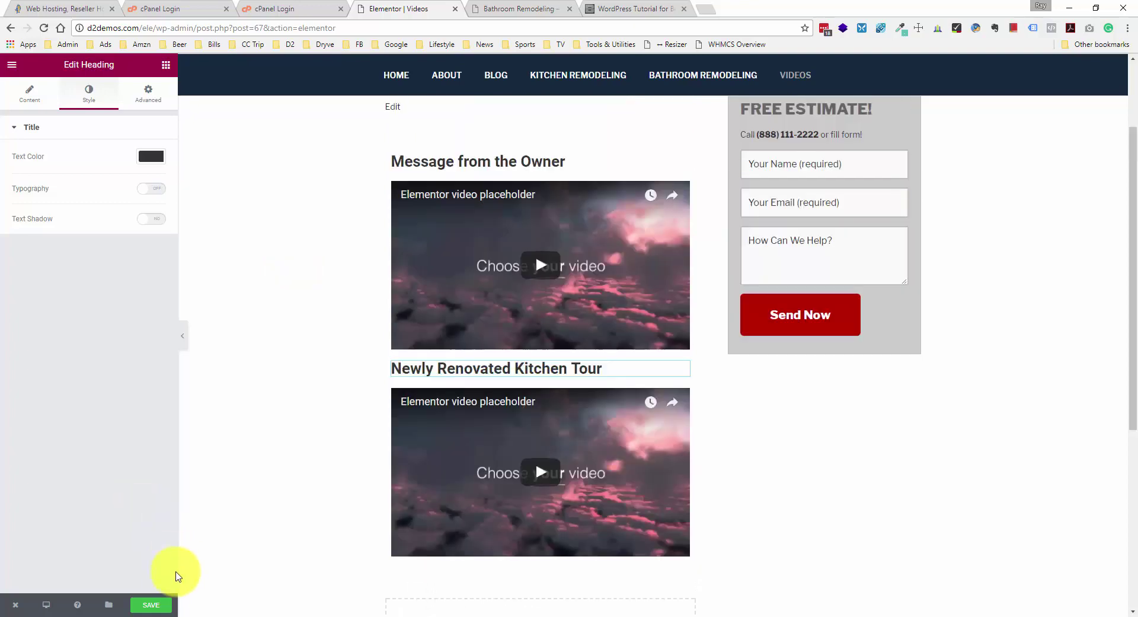
- Save the Videos page and exit Elementor to the dashboard's Menus screen
click(164, 606)
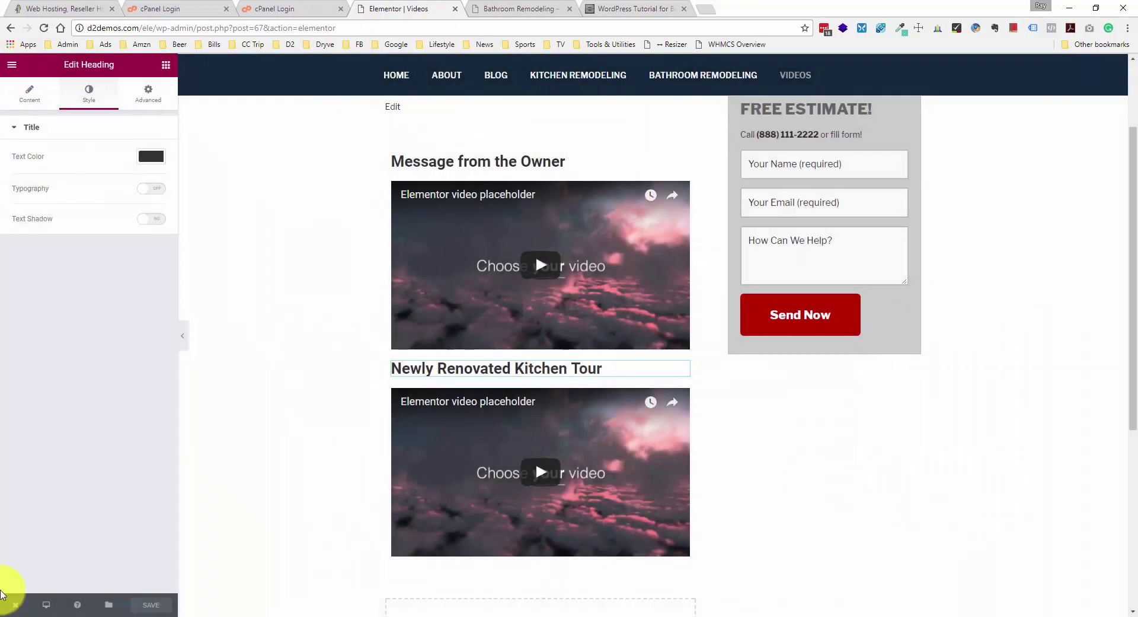
click(15, 605)
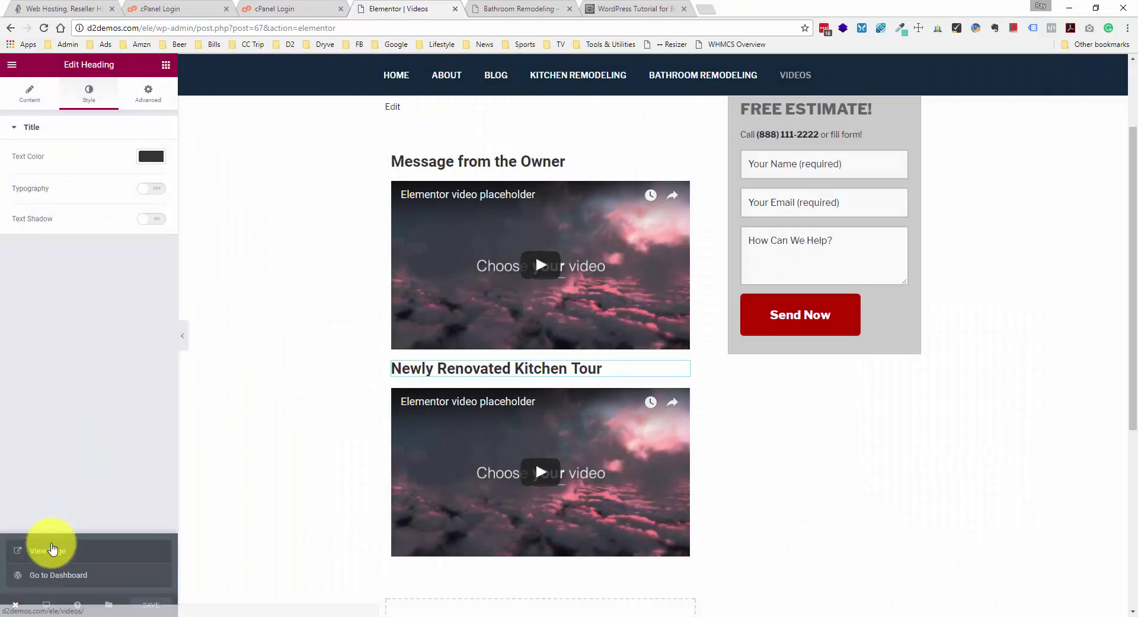
click(53, 576)
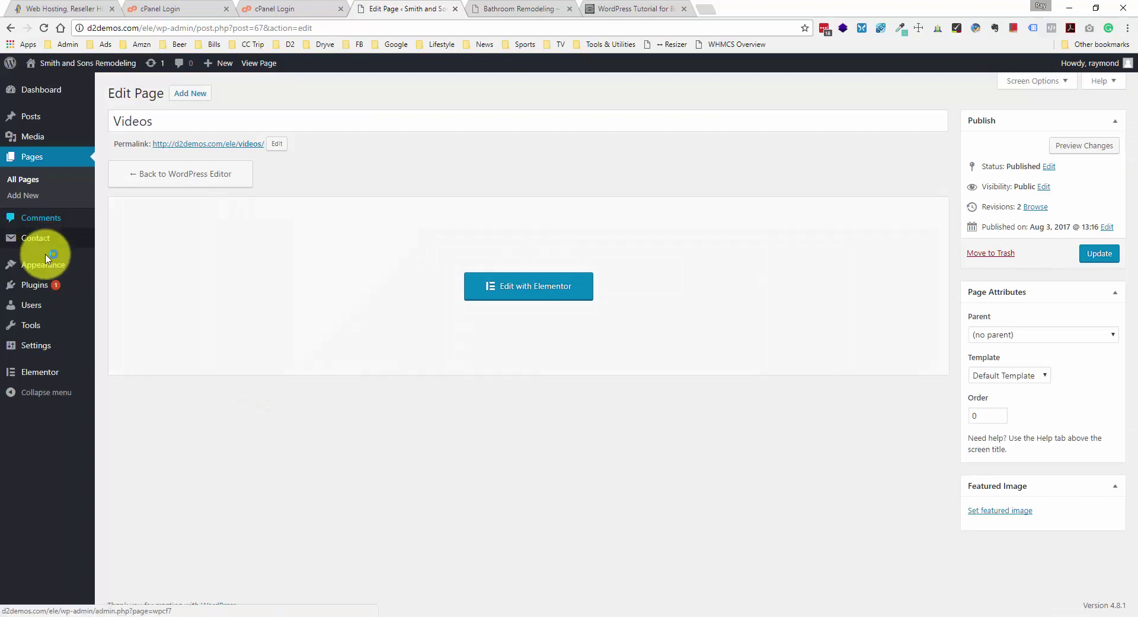
mouse_move(46, 265)
click(114, 316)
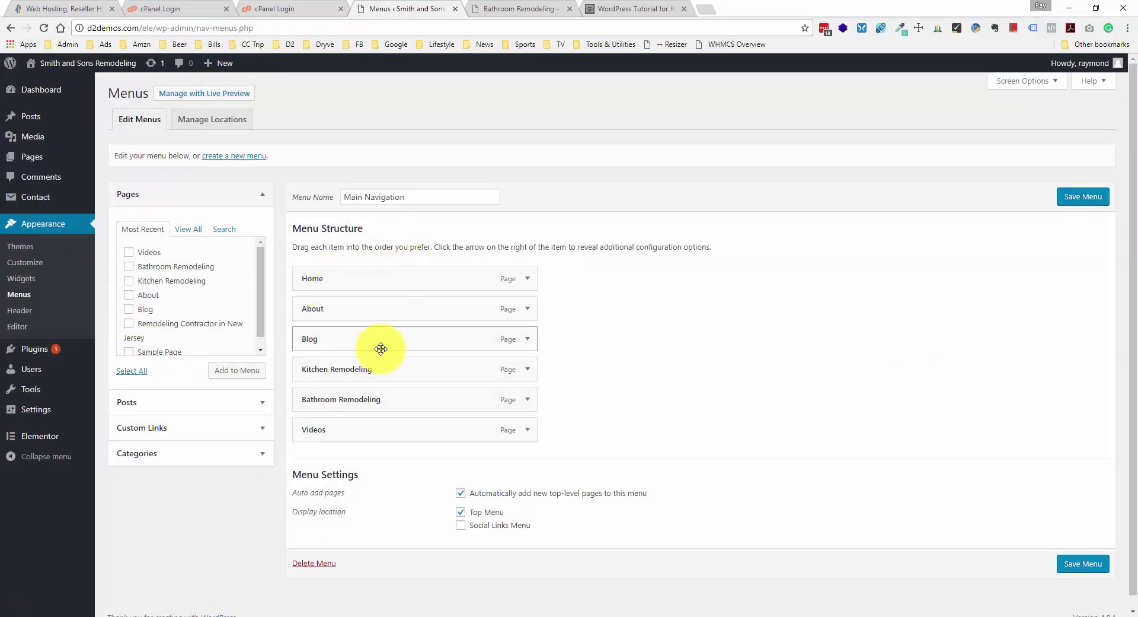
- Relabel the remodeling menu items 'Kitchens' and 'Bathrooms', and drag Blog below Videos
click(525, 371)
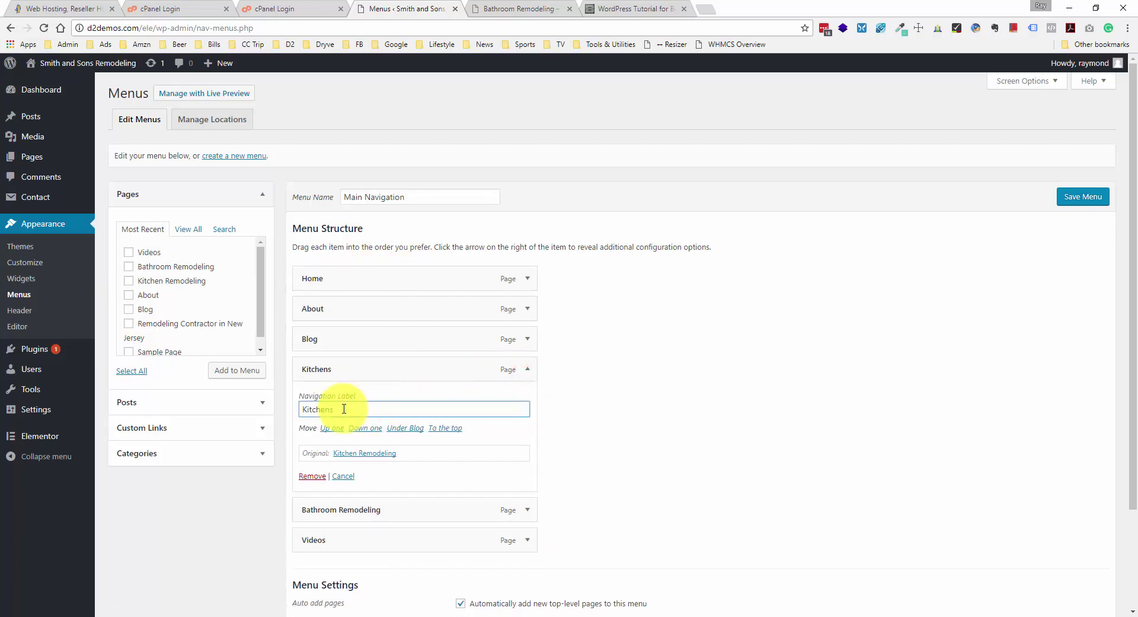
click(524, 512)
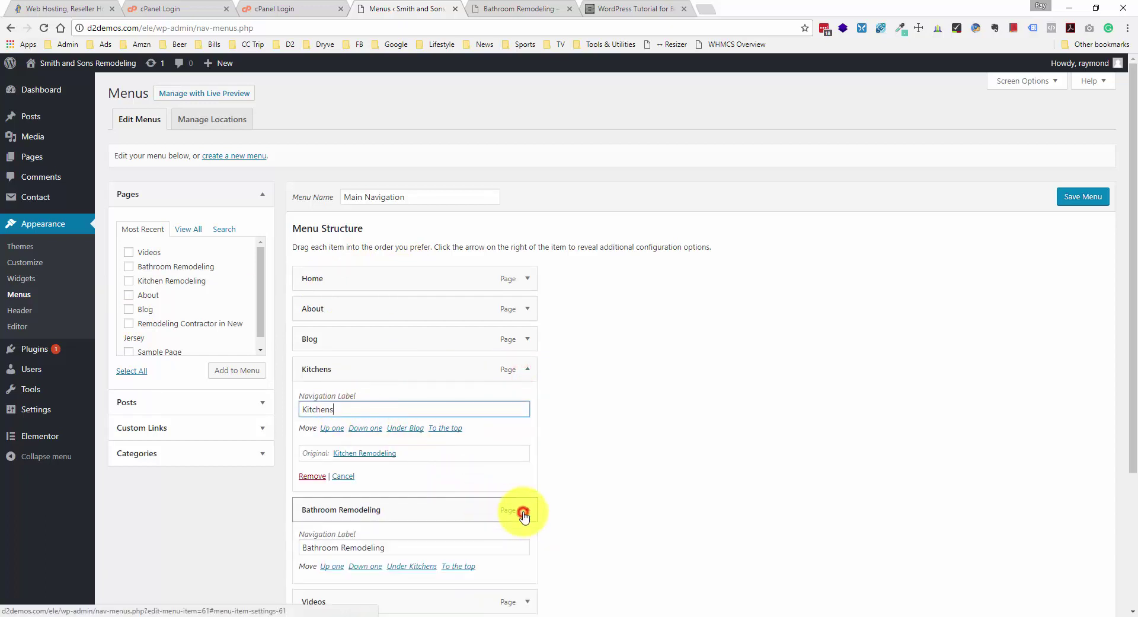
double_click(366, 549)
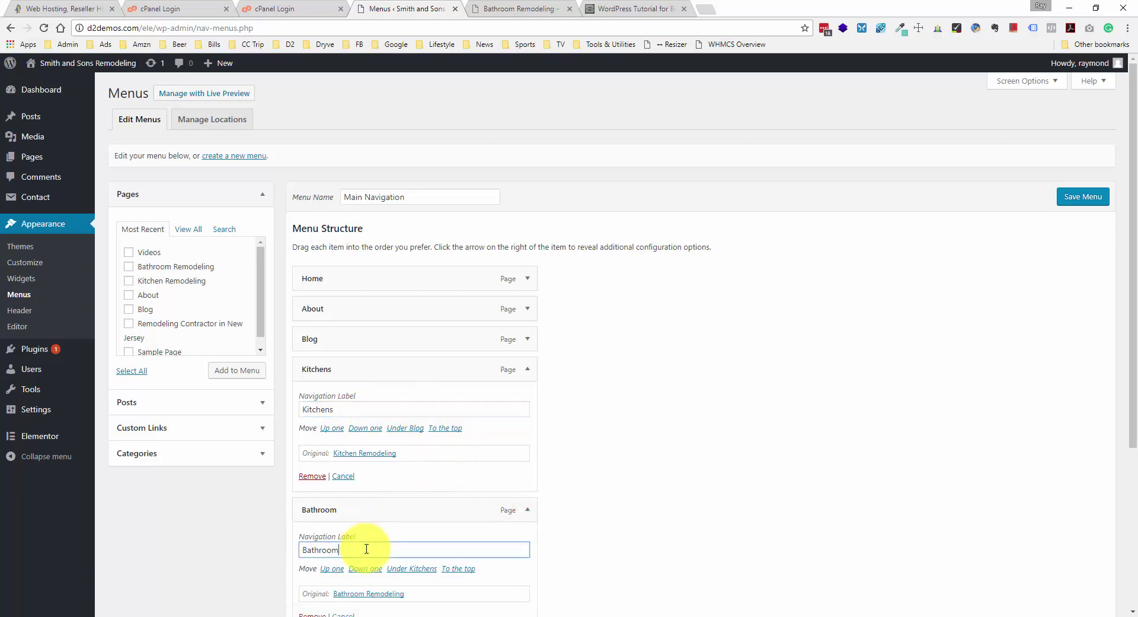
click(524, 369)
click(525, 398)
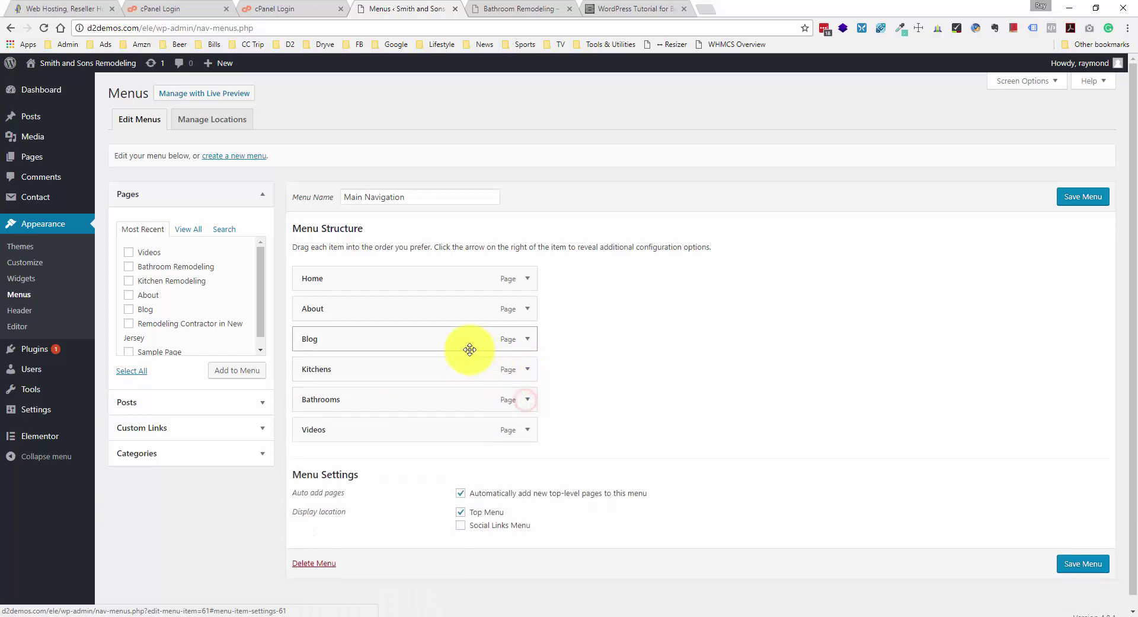
drag(445, 342, 453, 429)
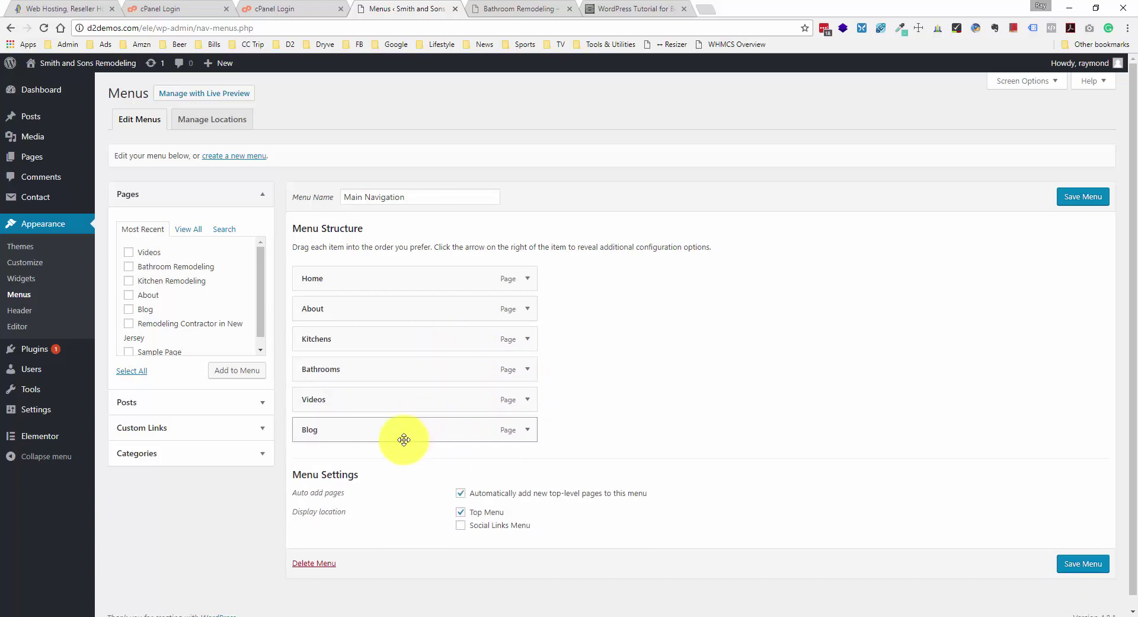
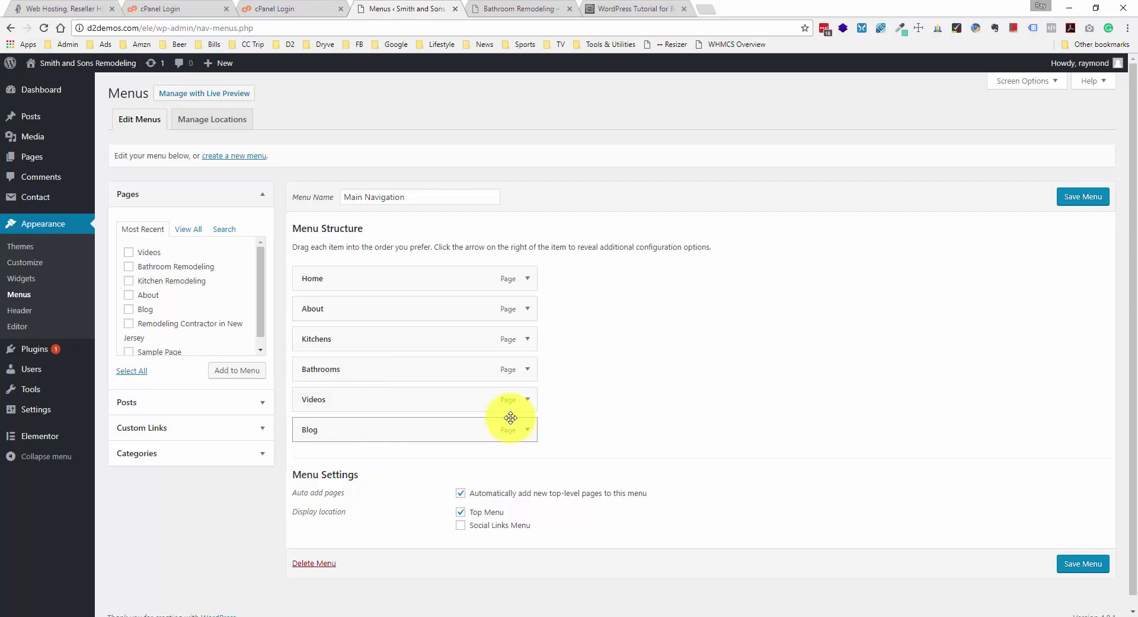
- Save the Main Navigation menu and reload the Bathroom Remodeling page to see Videos and Blog
click(1080, 197)
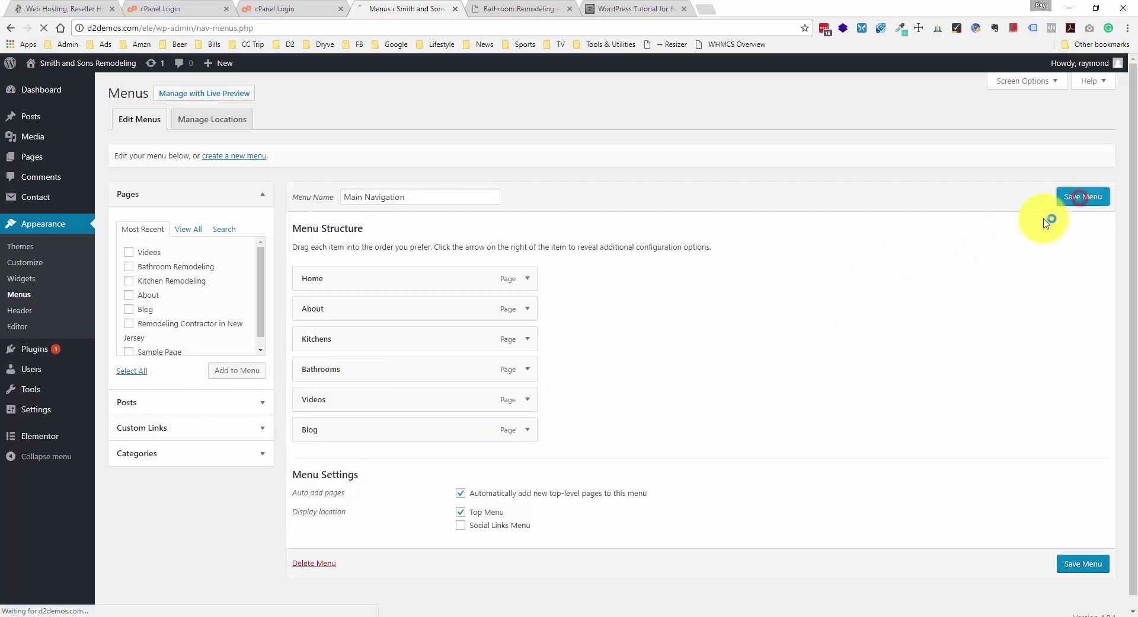
click(498, 8)
click(43, 27)
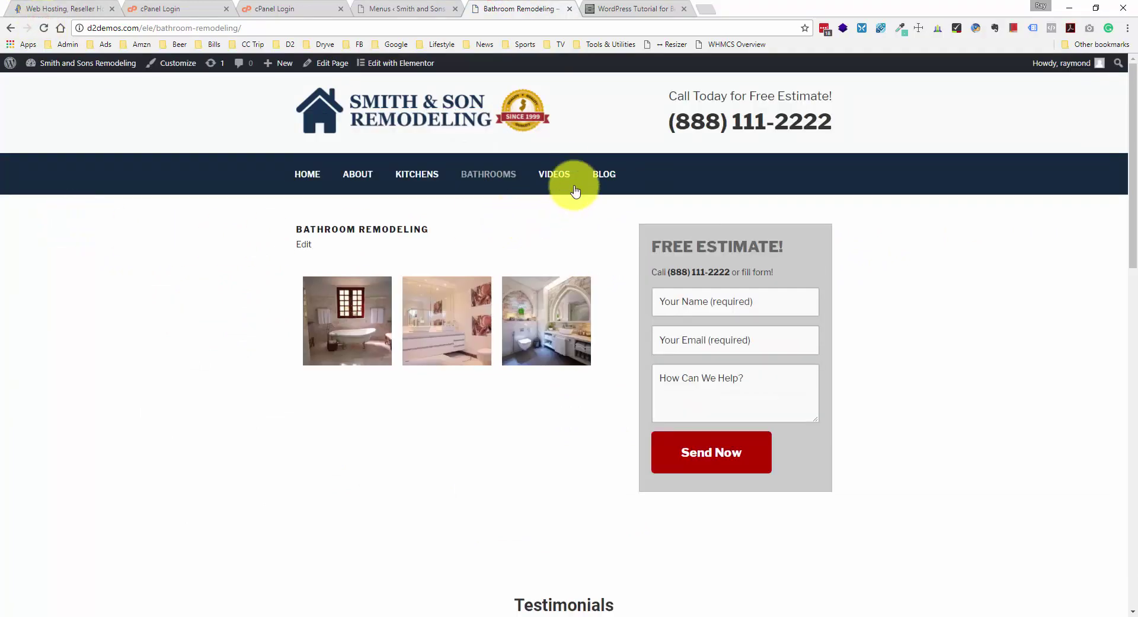
- Open the Videos page from the site nav and scroll through its two embedded videos
click(566, 173)
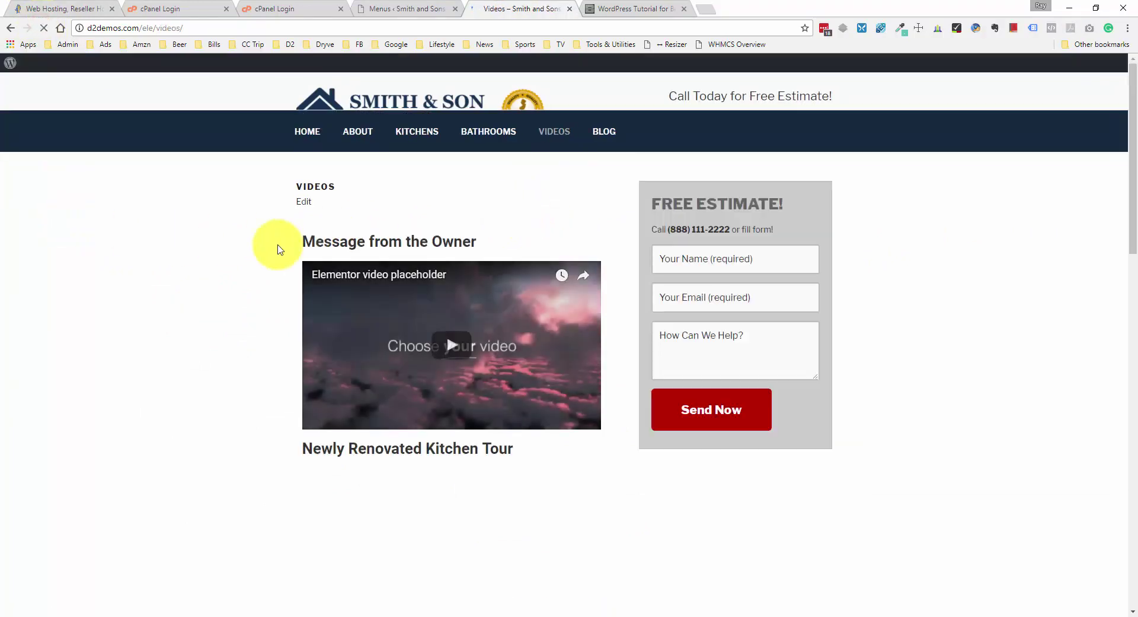
scroll(225, 266, down, 4)
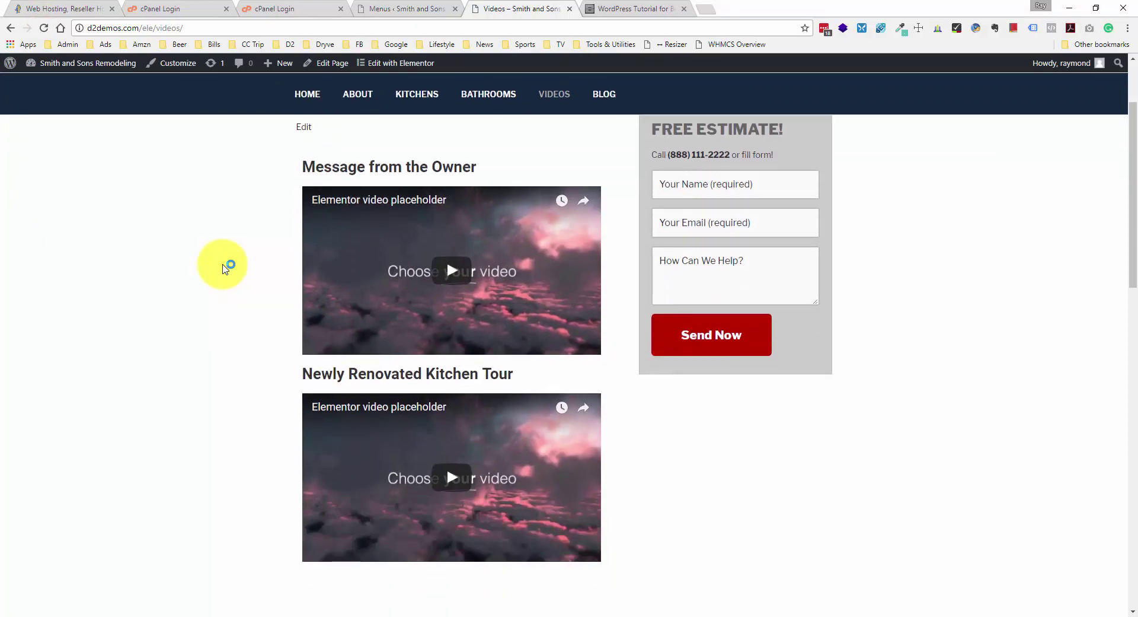
scroll(418, 273, up, 2)
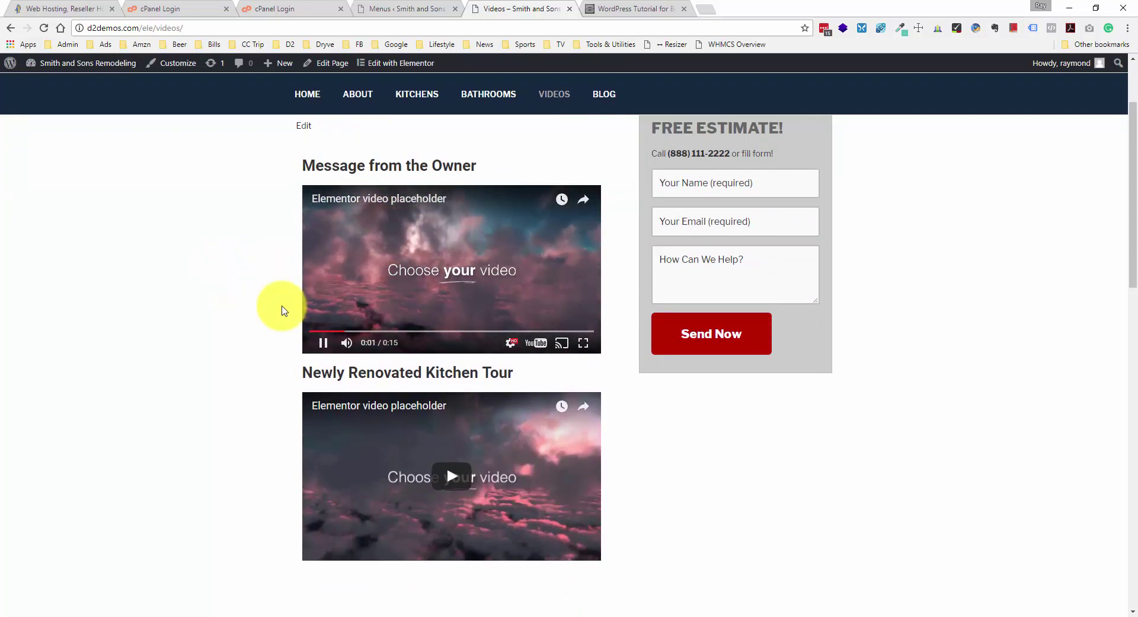
scroll(282, 305, up, 2)
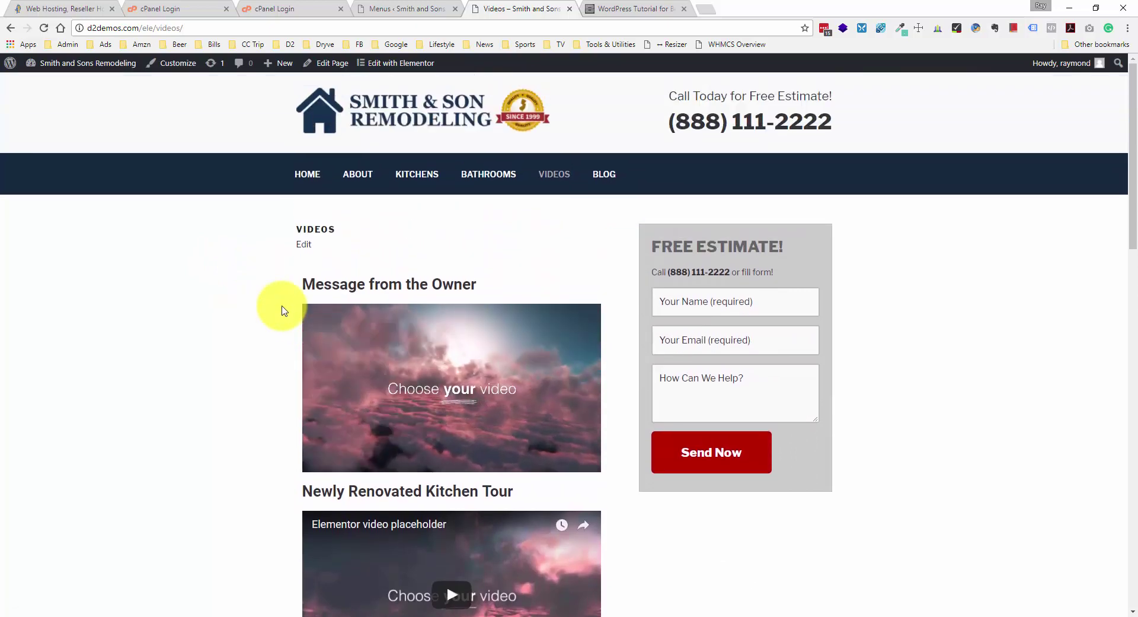
scroll(282, 306, down, 2)
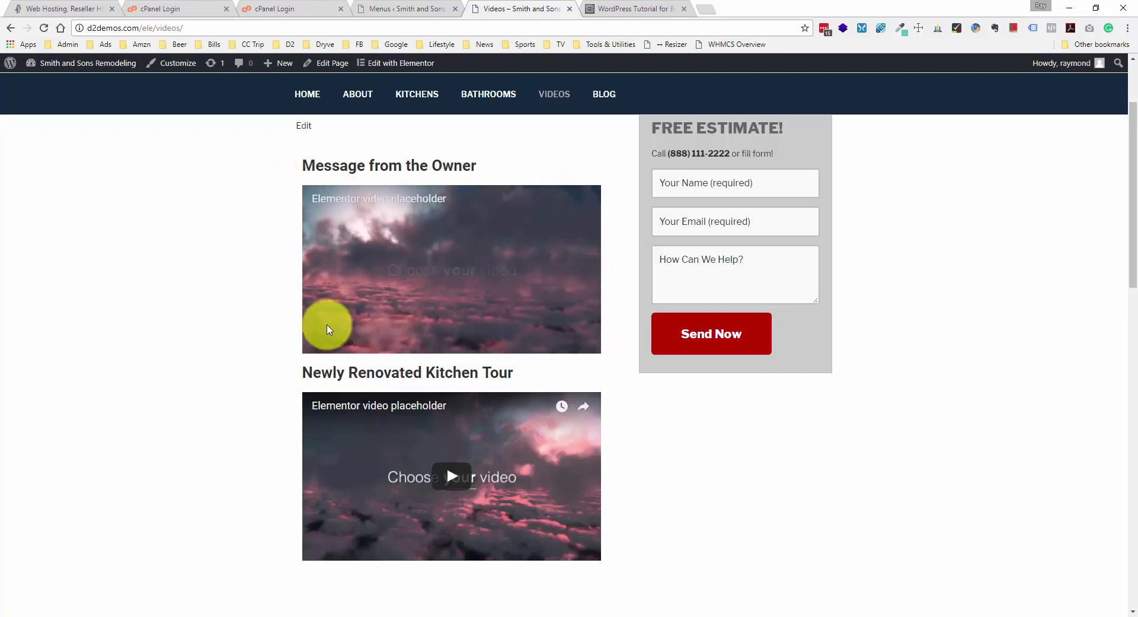
click(383, 8)
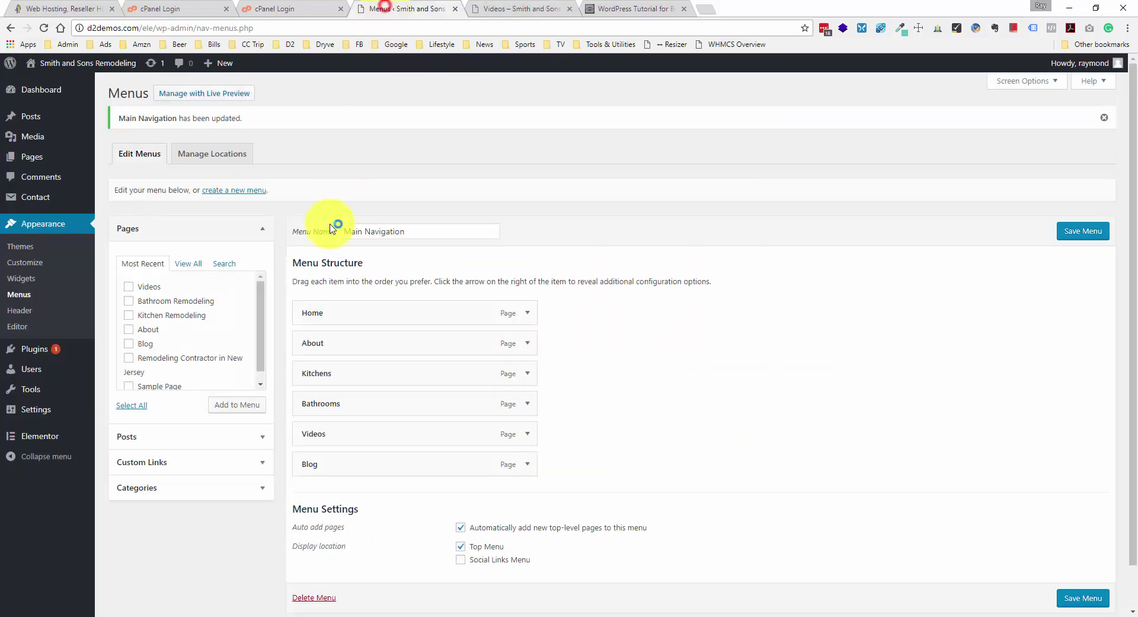
mouse_move(63, 164)
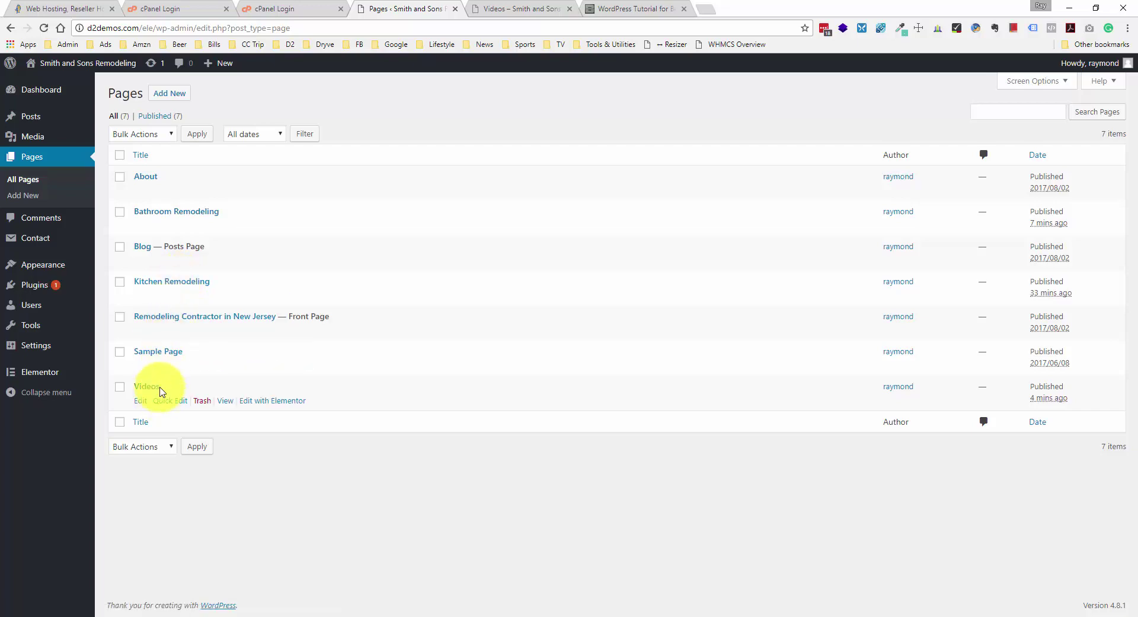
- Recheck the live Videos page, then switch to the admin All Pages list
click(525, 9)
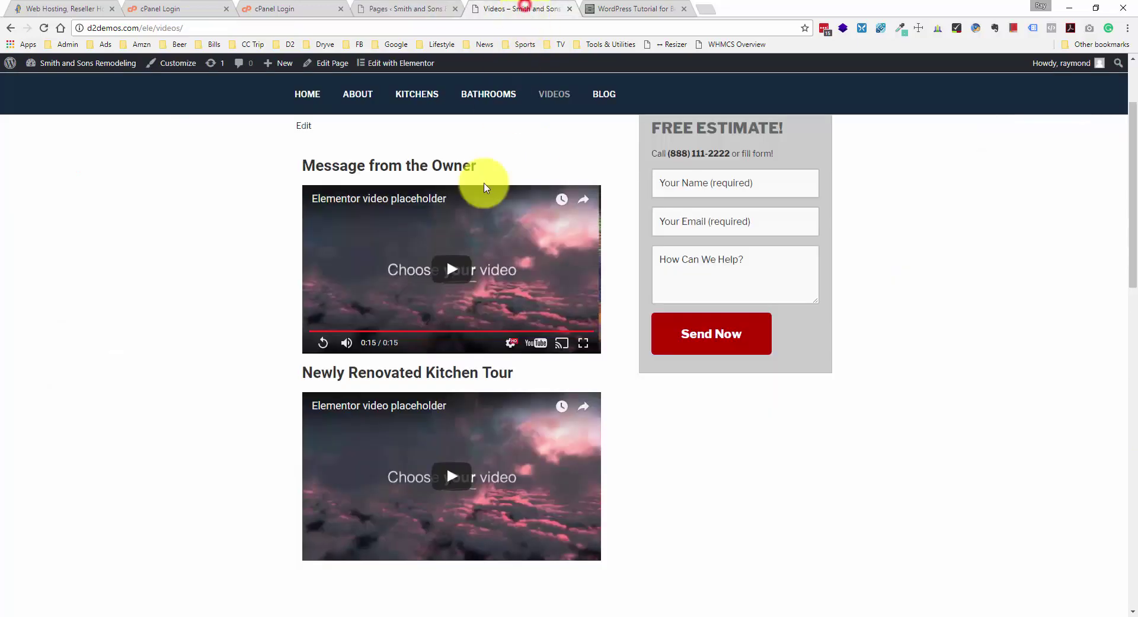
scroll(356, 349, down, 1)
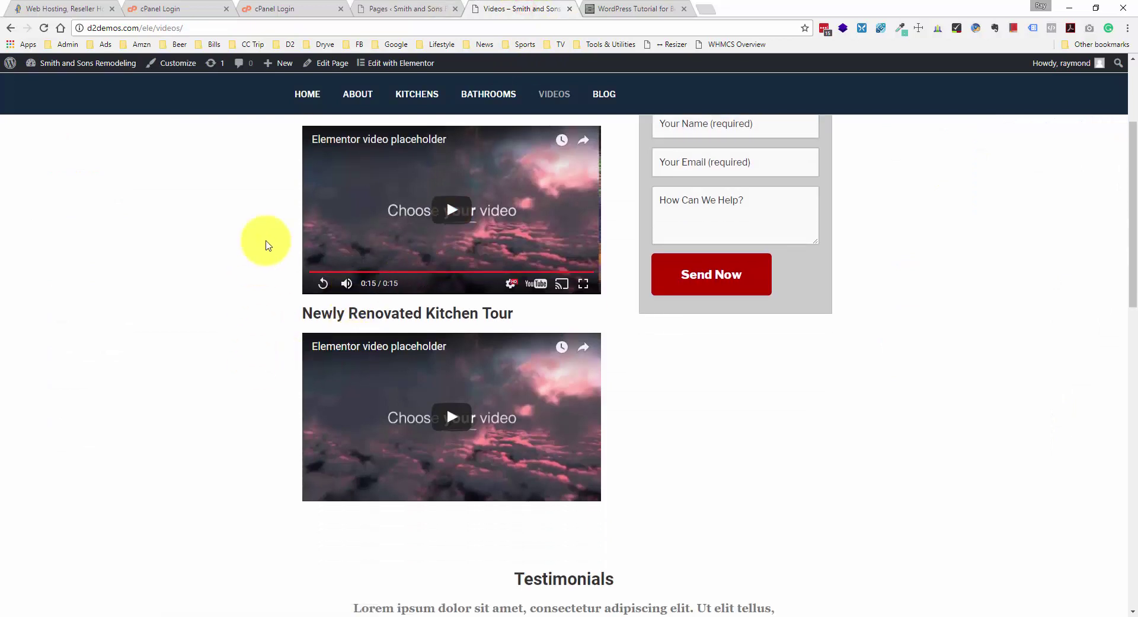
scroll(270, 252, up, 1)
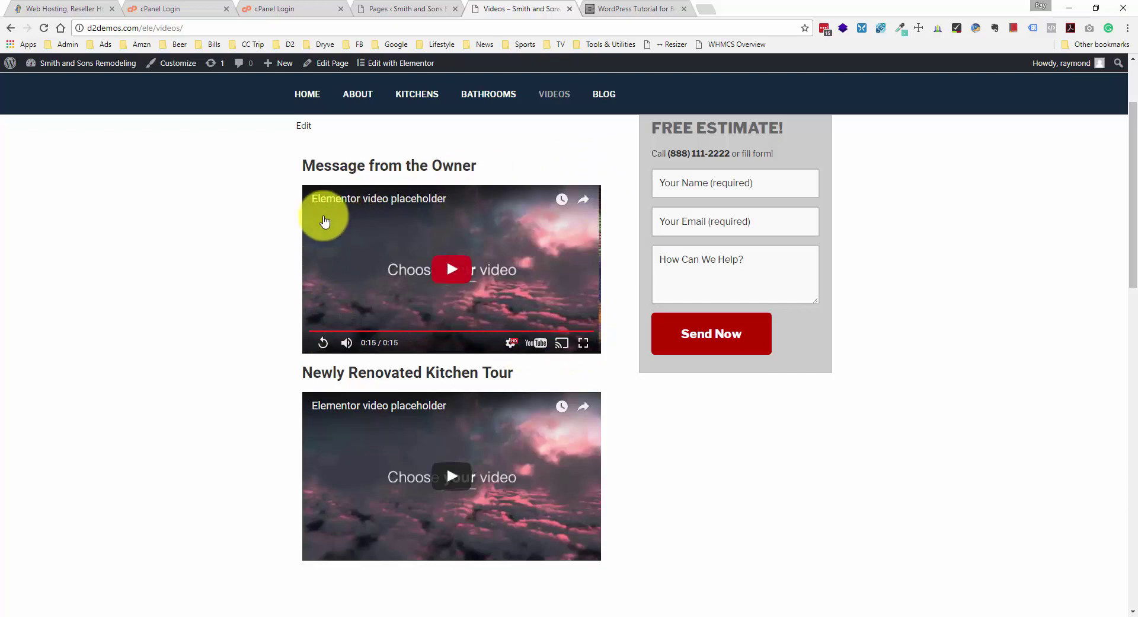
scroll(320, 239, down, 3)
scroll(256, 250, down, 2)
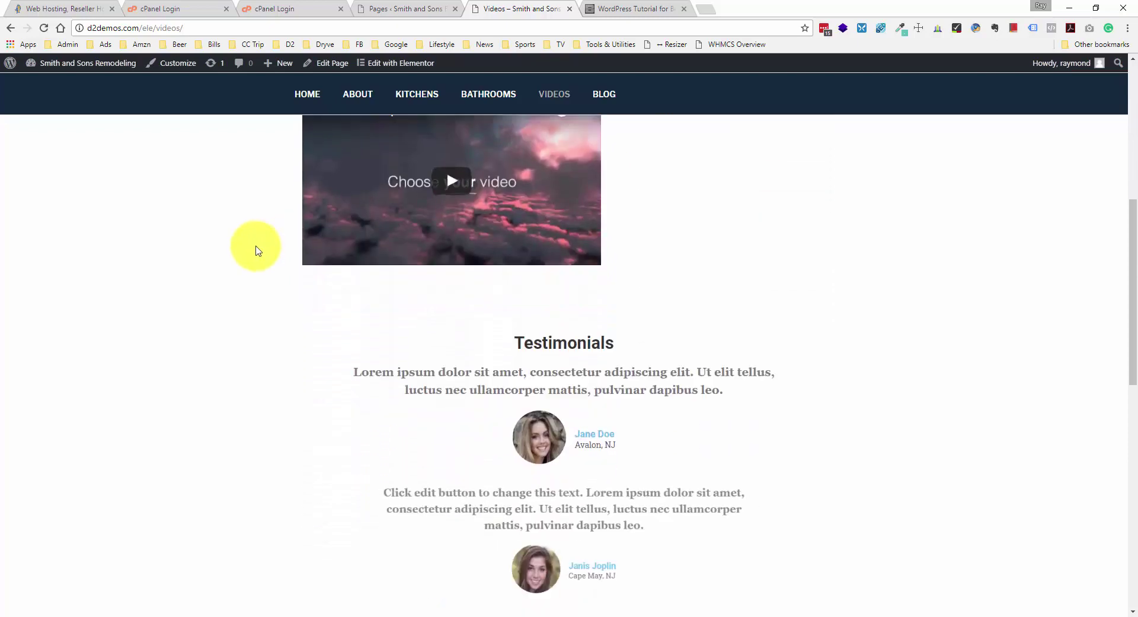
scroll(256, 250, up, 7)
scroll(256, 250, down, 2)
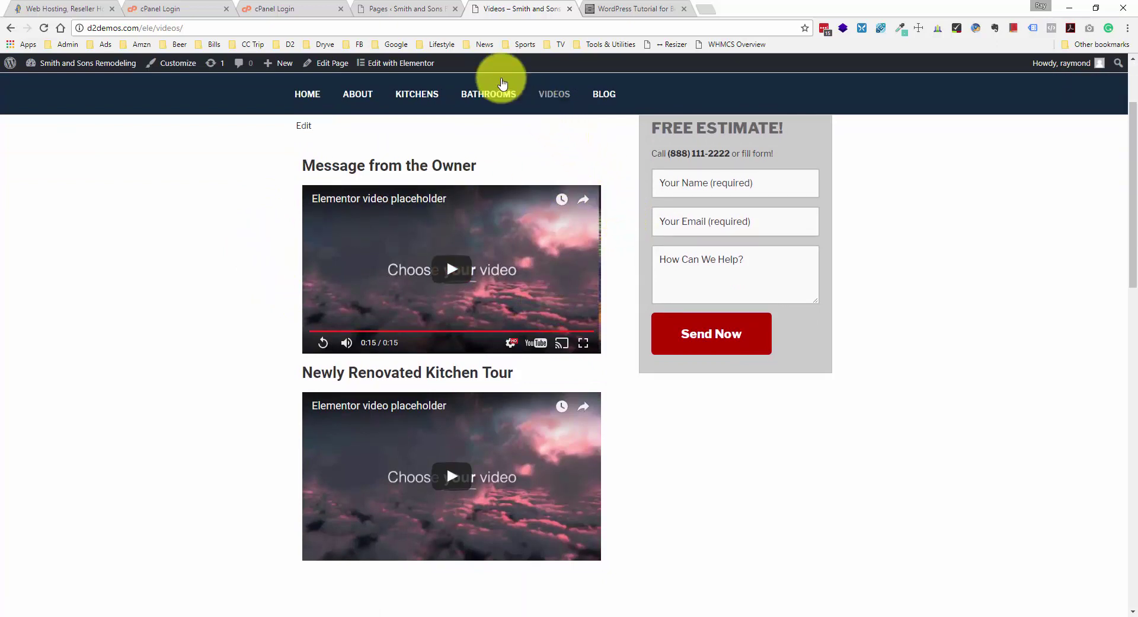
click(422, 8)
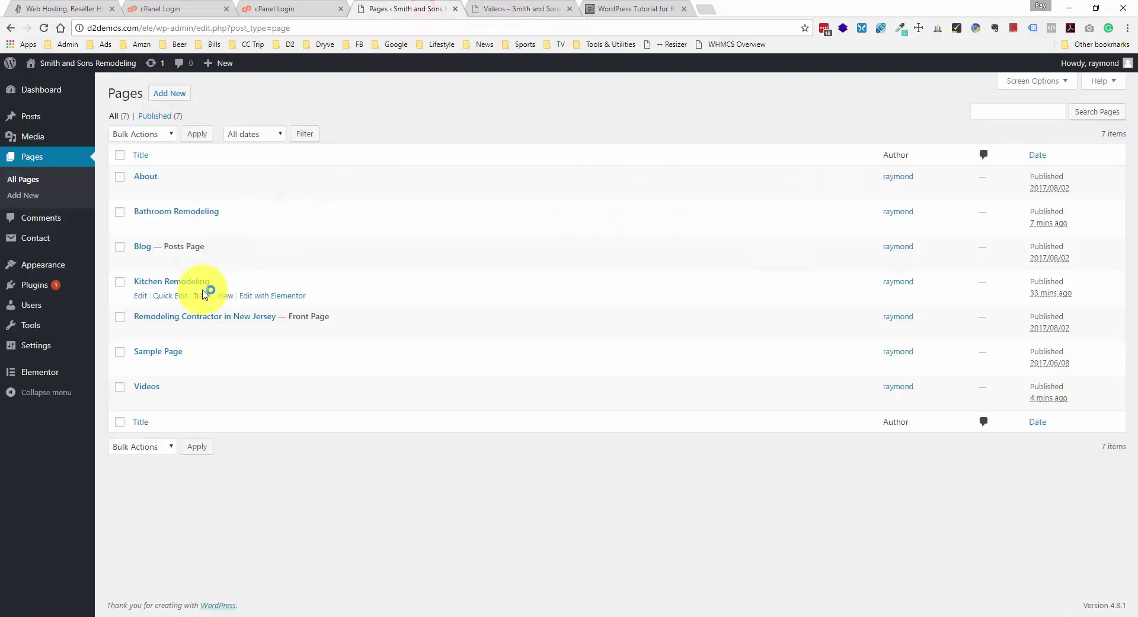
- Open the Videos page in Elementor and briefly play the first video in the preview
mouse_move(168, 379)
click(291, 404)
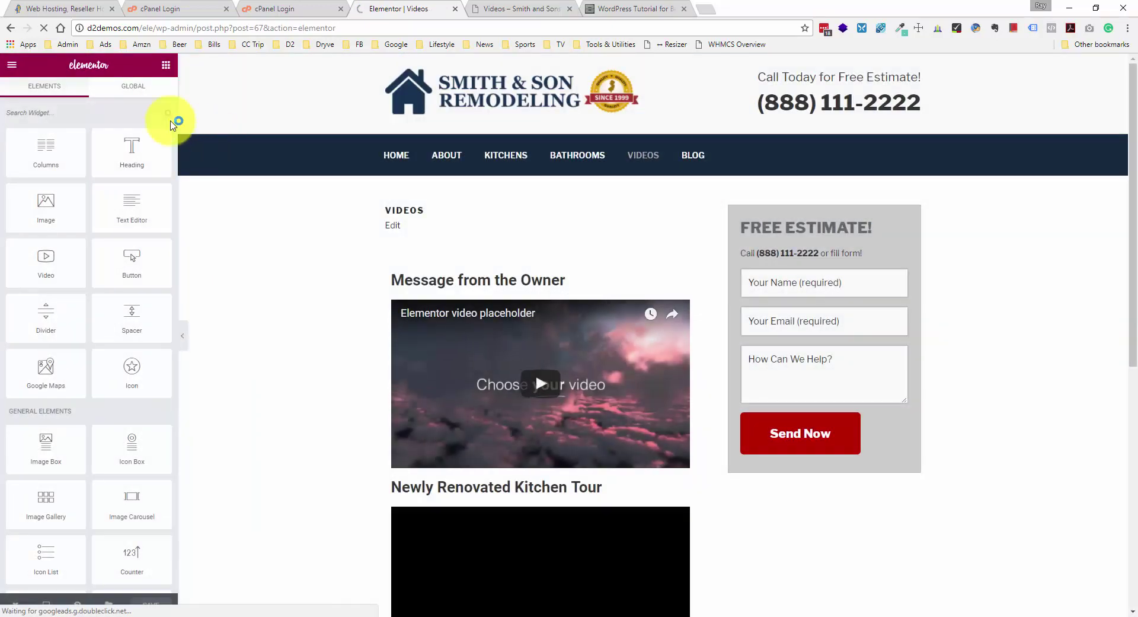
click(437, 335)
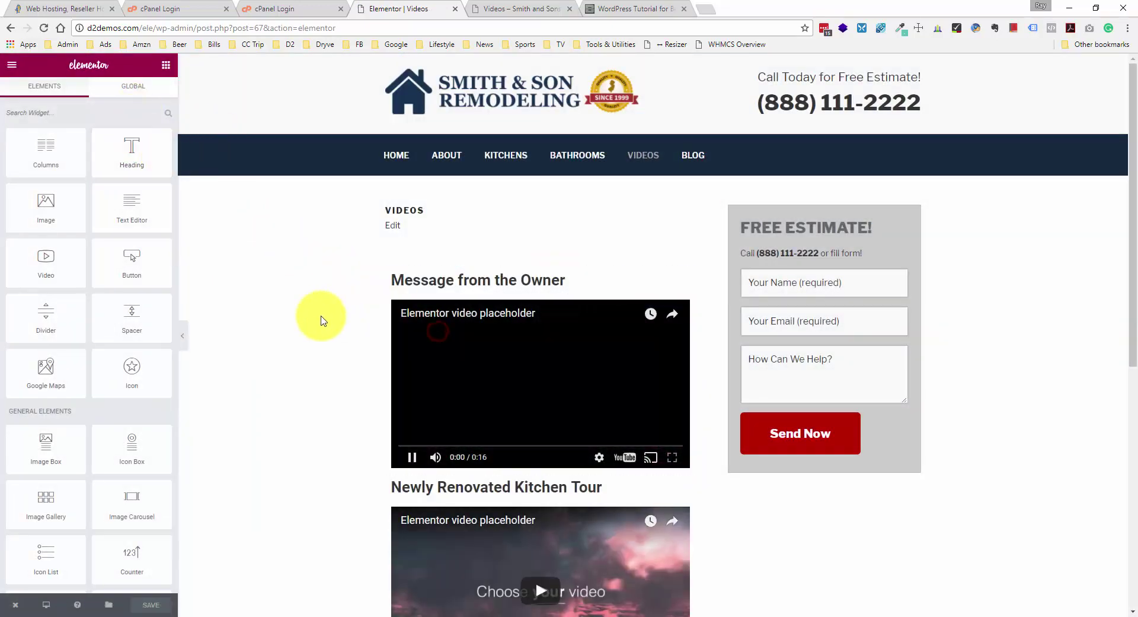
click(506, 375)
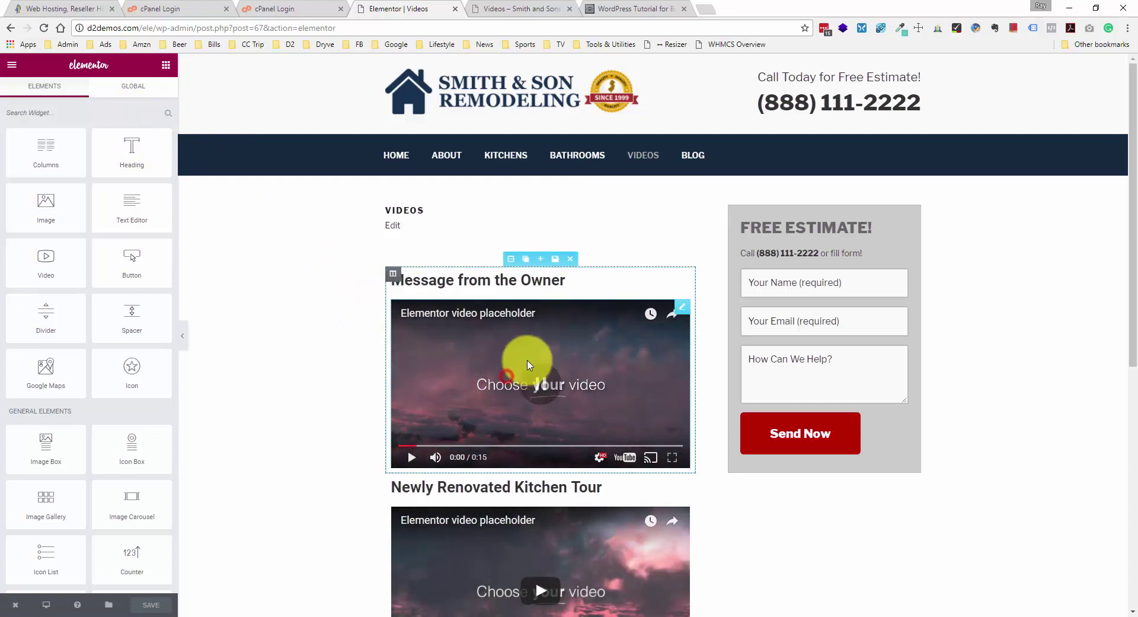
- Turn on Image Overlay and Lightbox for the first Video widget
click(683, 306)
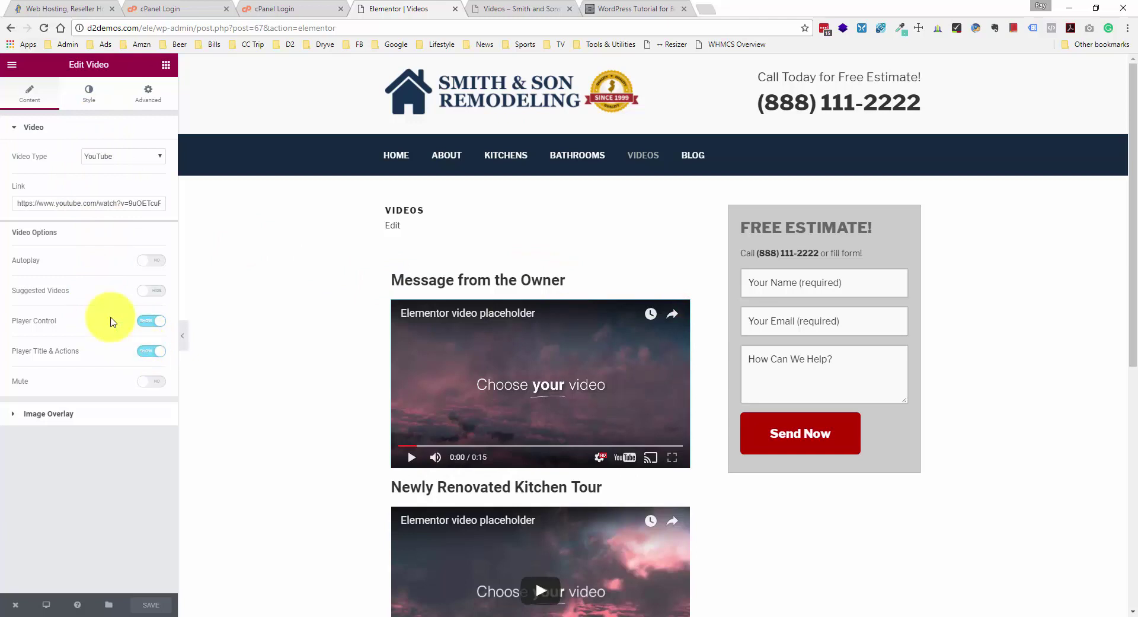
click(95, 415)
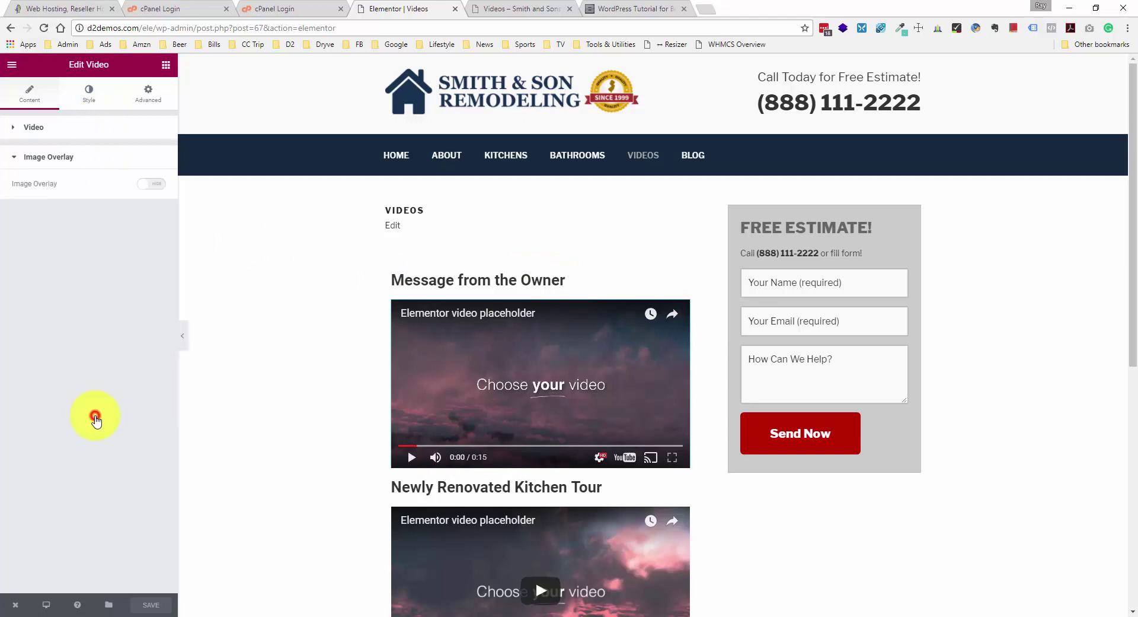
click(150, 185)
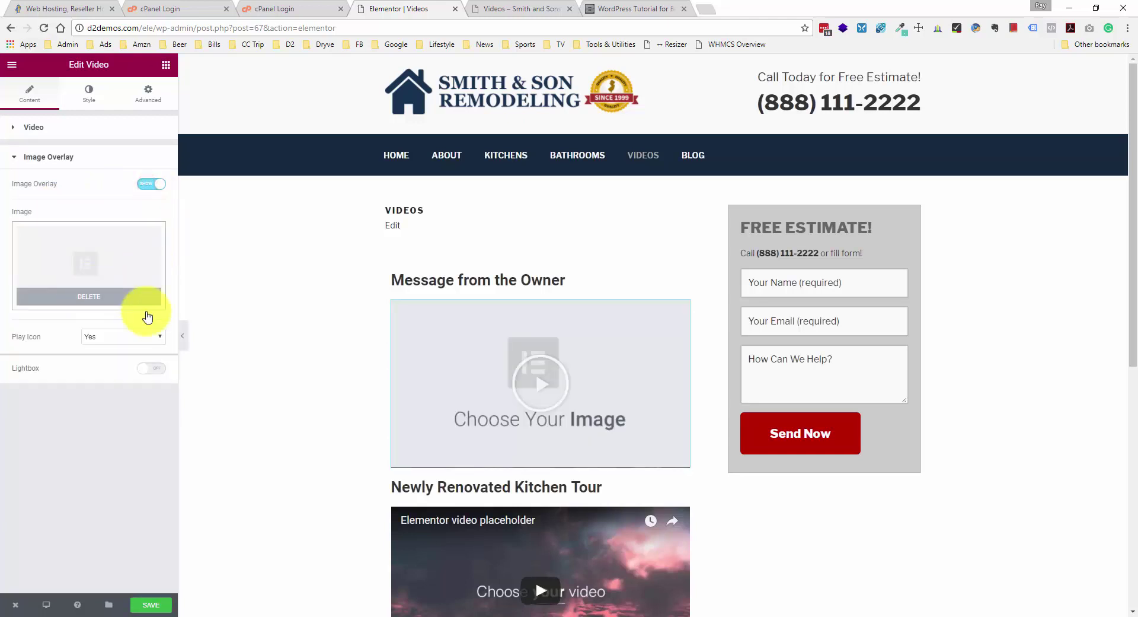
scroll(584, 401, down, 1)
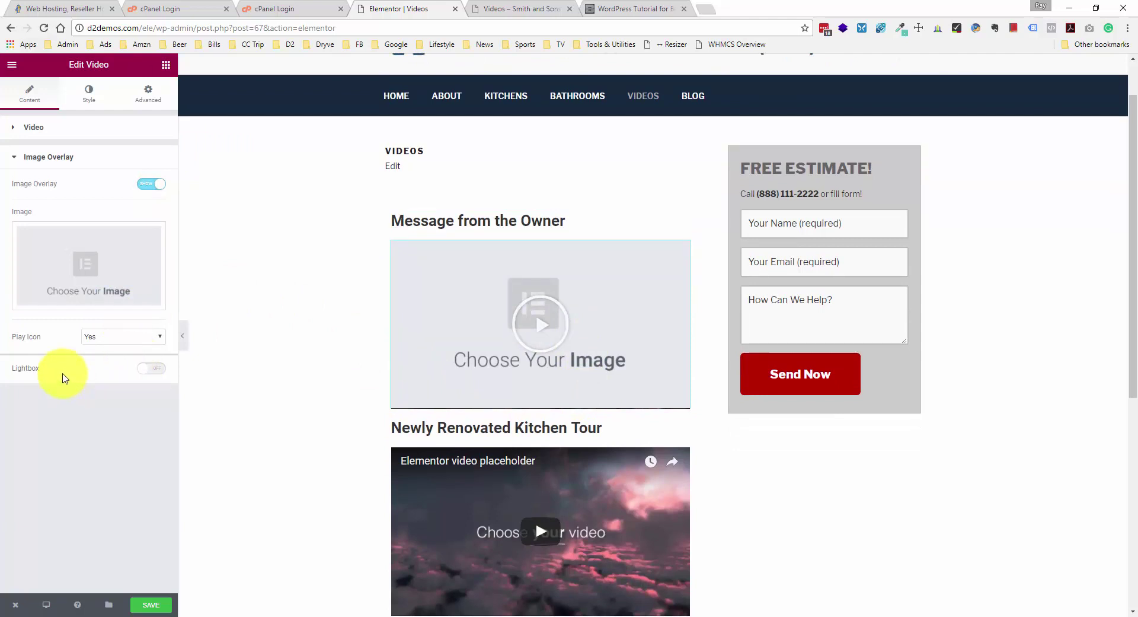
click(33, 369)
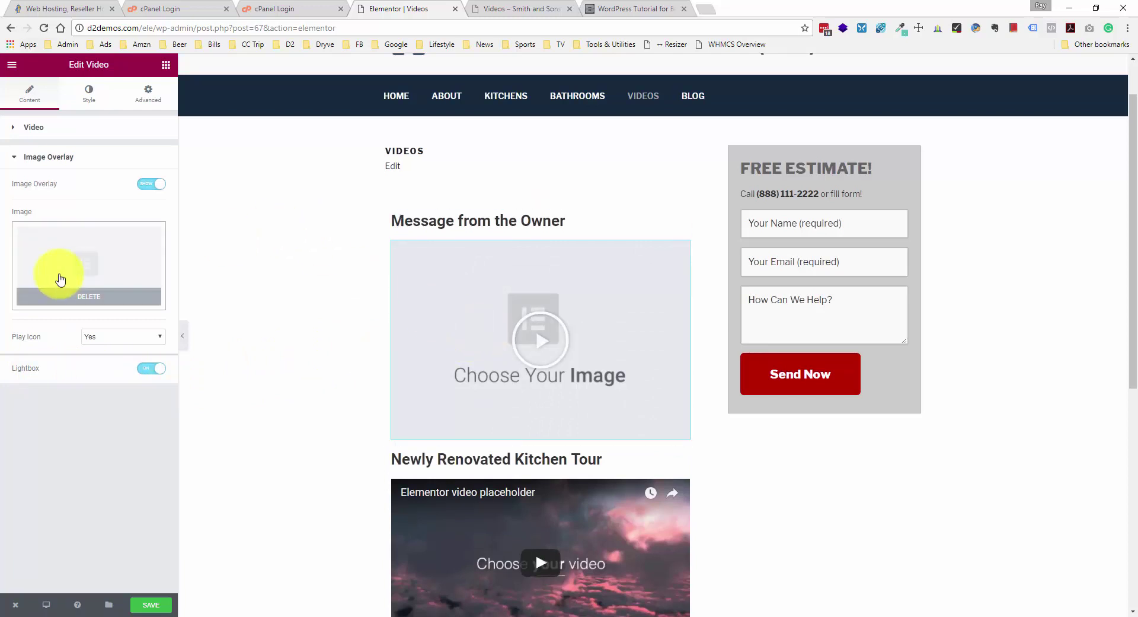
- Test-play the first video in its lightbox, then close the lightbox
click(555, 355)
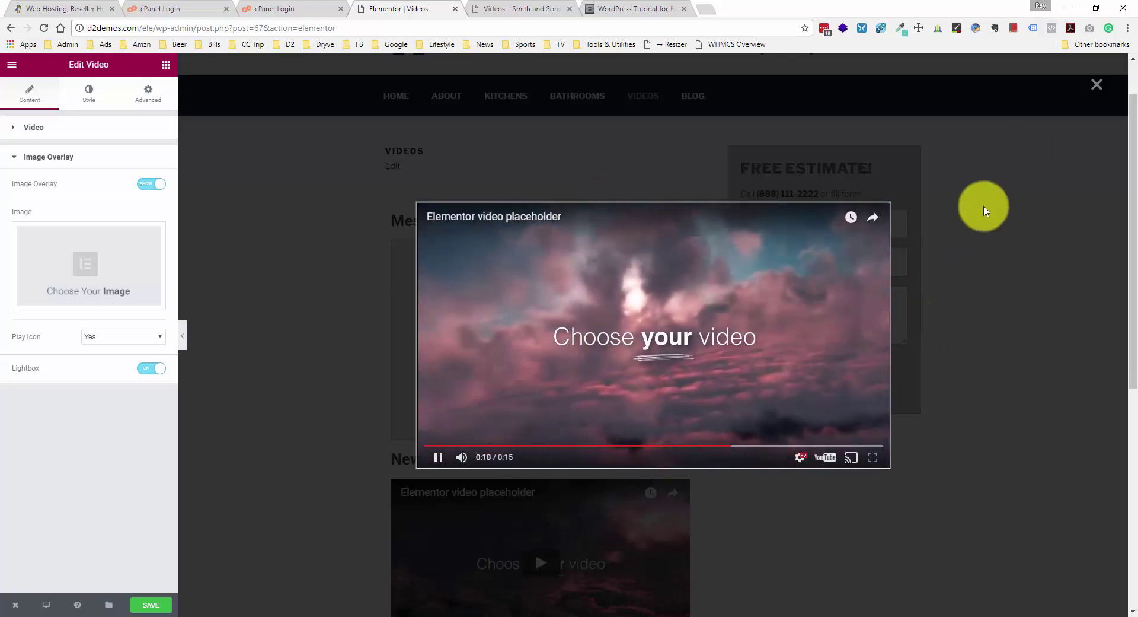
click(1028, 127)
click(1097, 85)
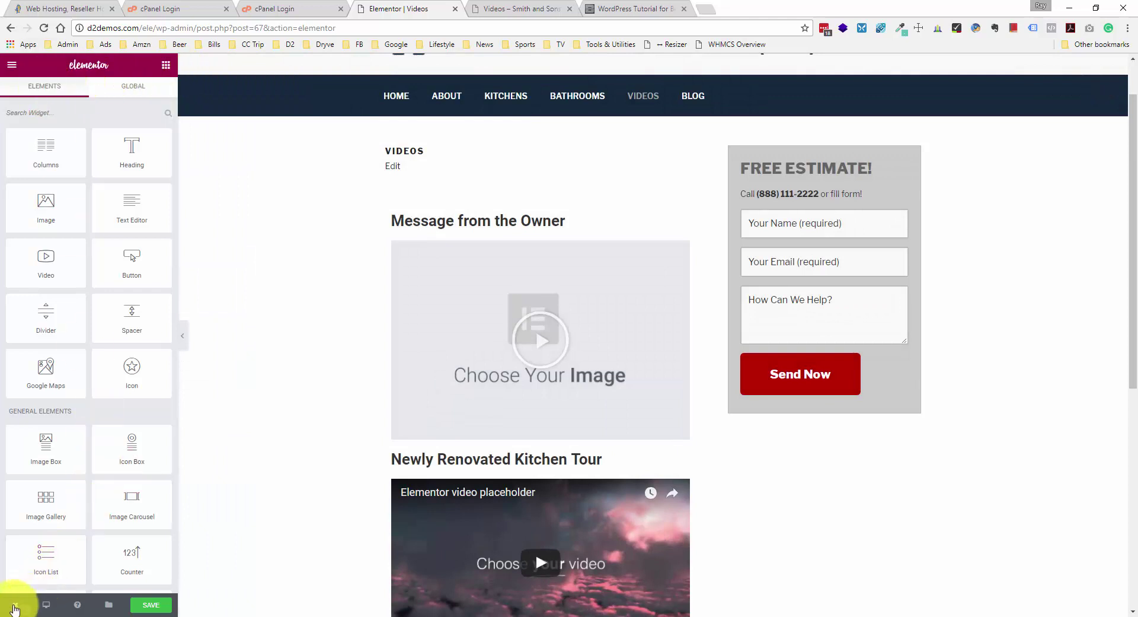
click(15, 608)
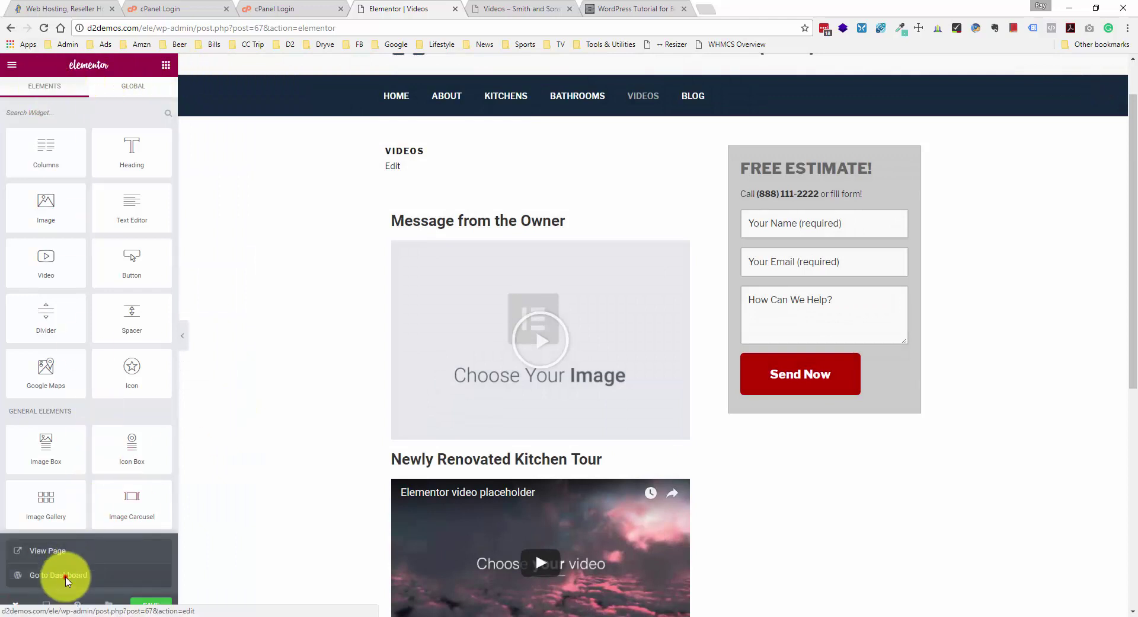
- Leave Elementor, create and publish a new Contact page, and open it in Elementor
click(66, 575)
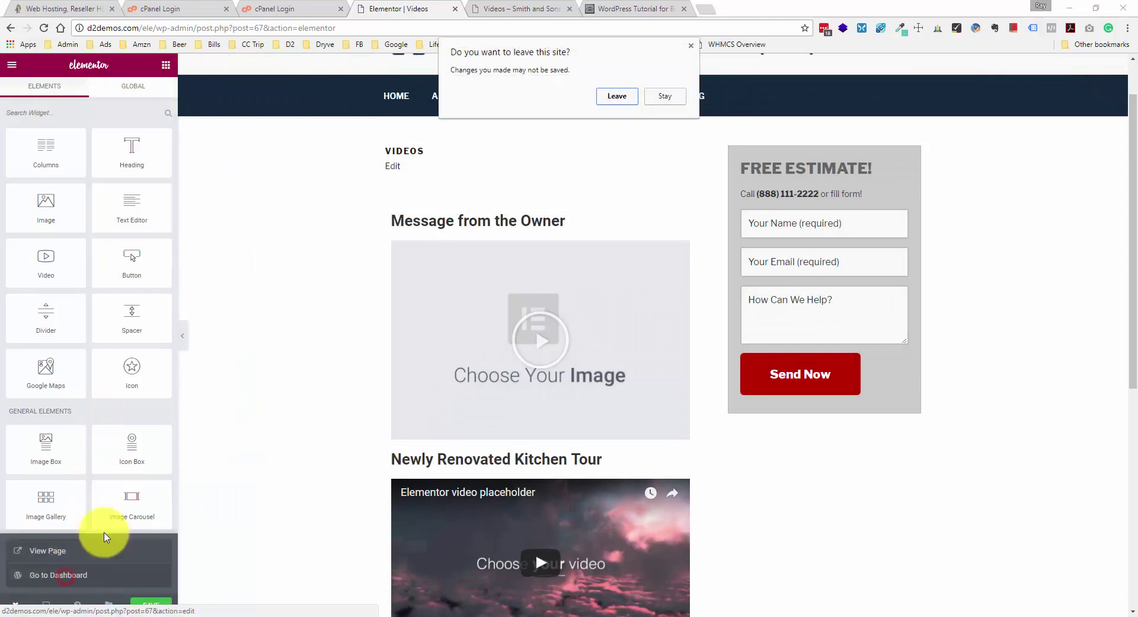
click(630, 97)
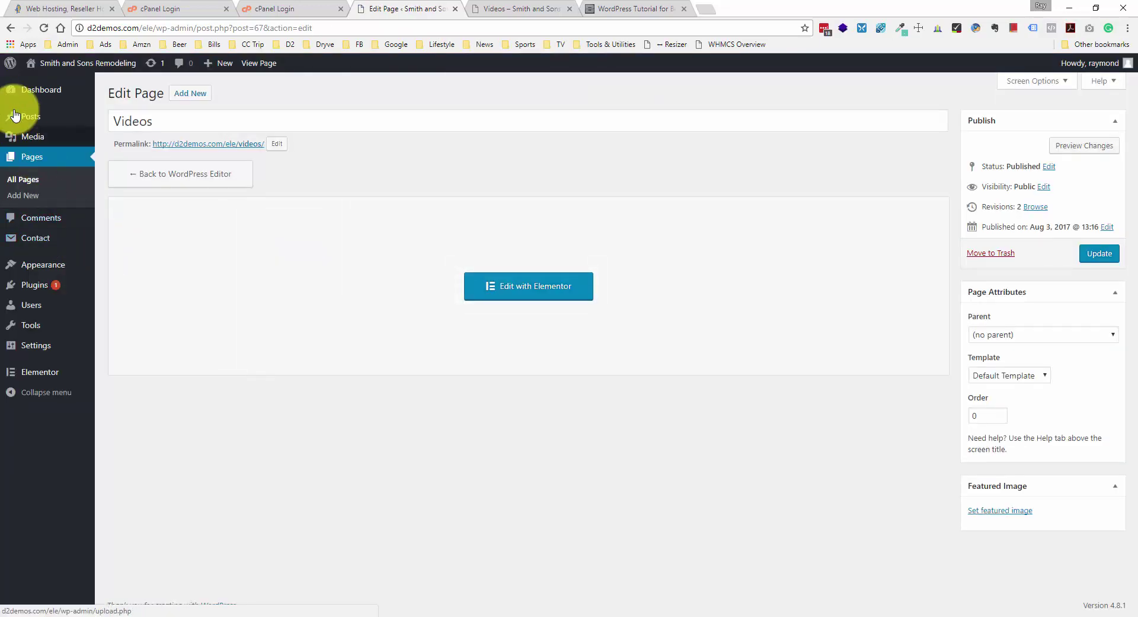
click(39, 165)
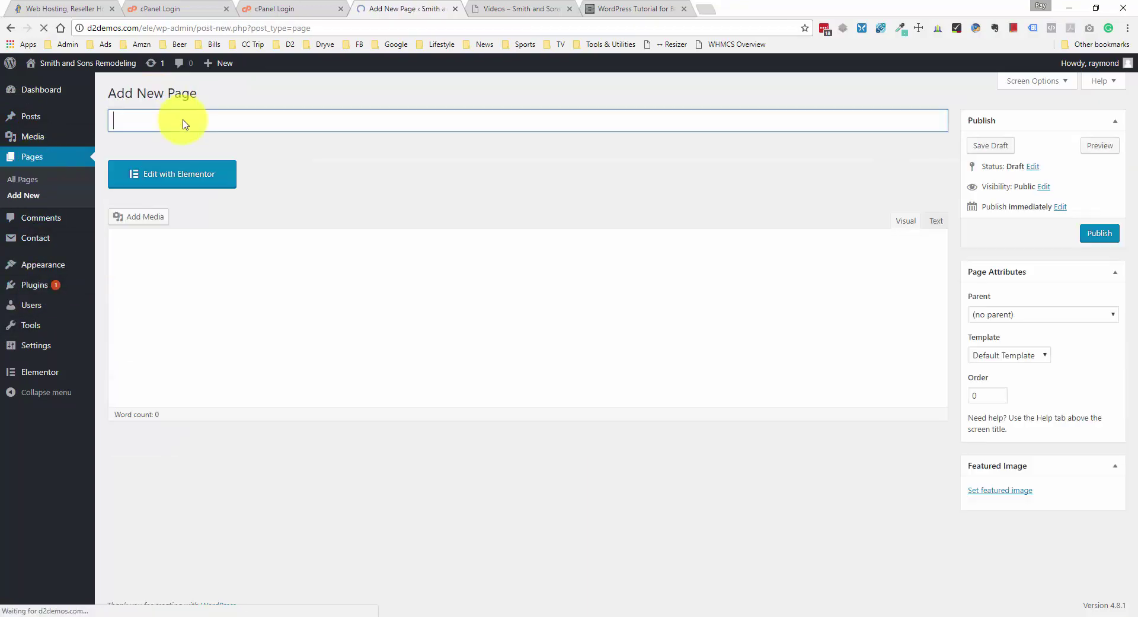
click(187, 121)
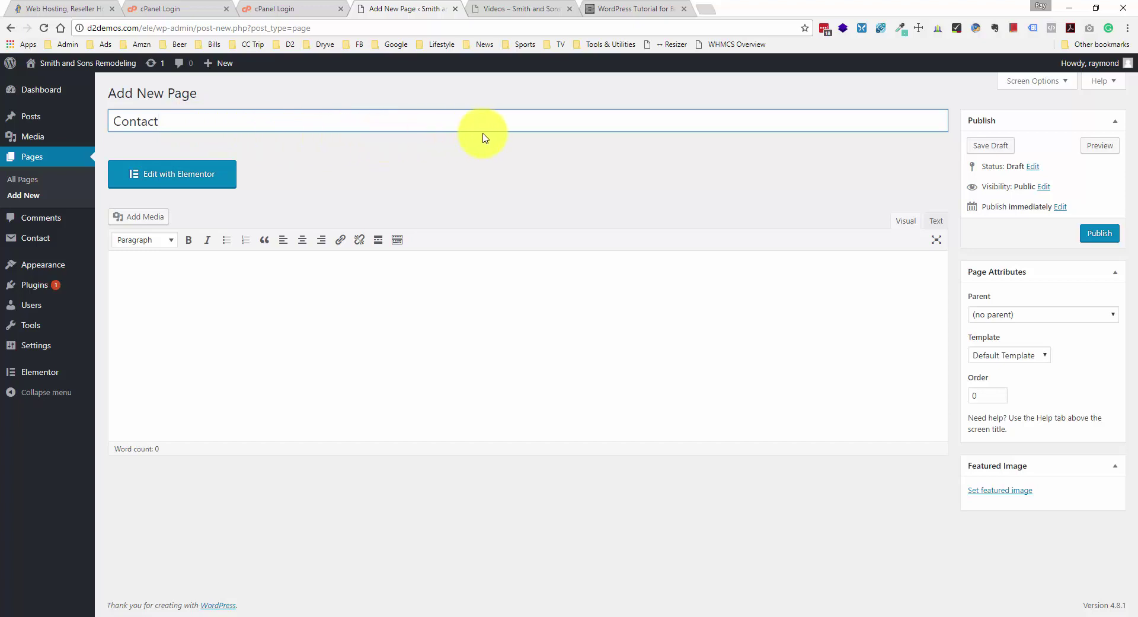
click(359, 290)
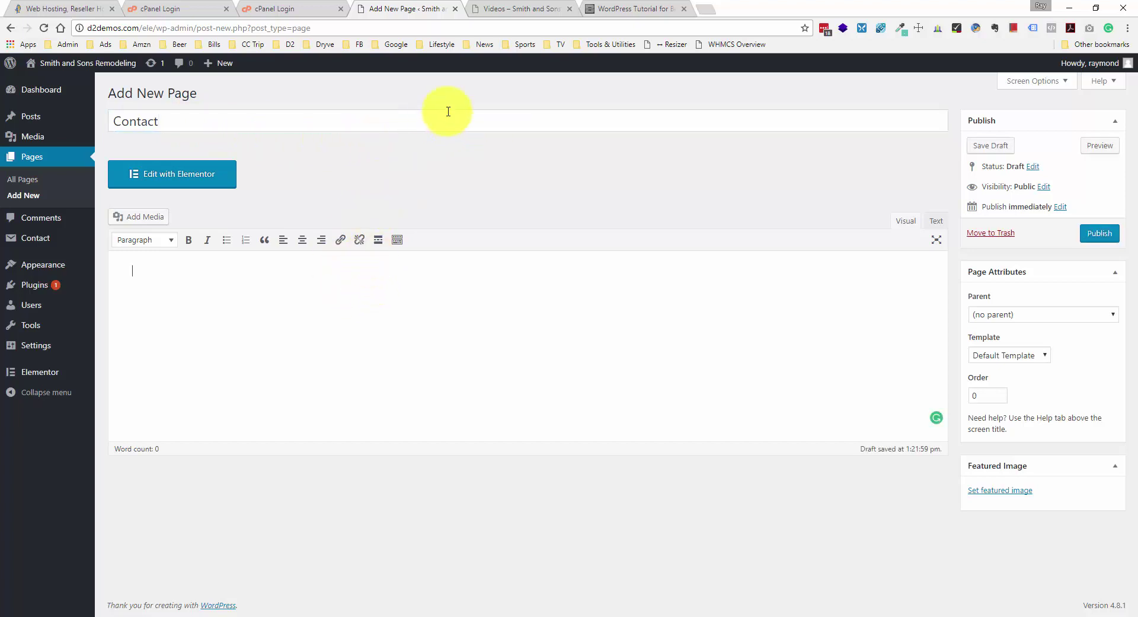
click(1106, 232)
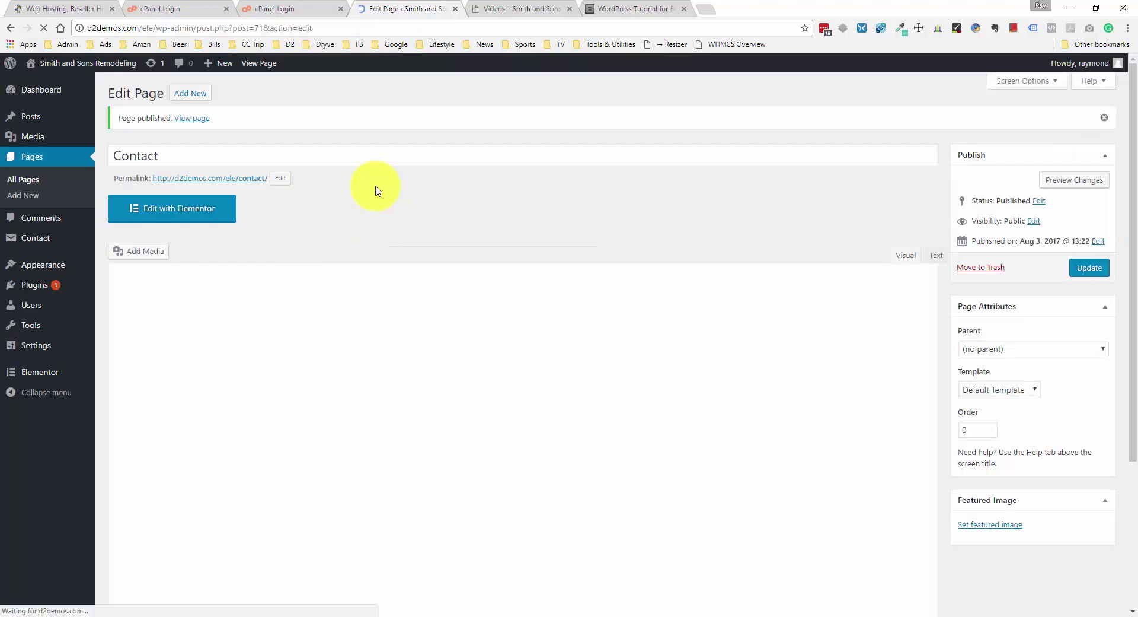
click(207, 208)
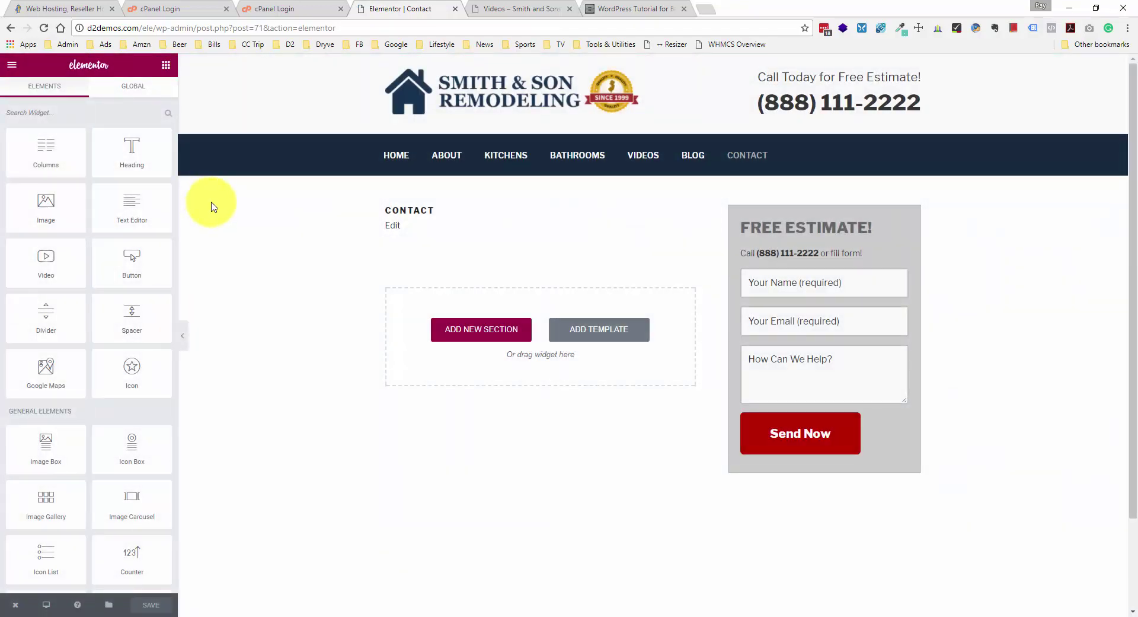
- Drop a Google Maps widget on the Contact page with the address 'Ocean City, NJ'
scroll(140, 168, down, 1)
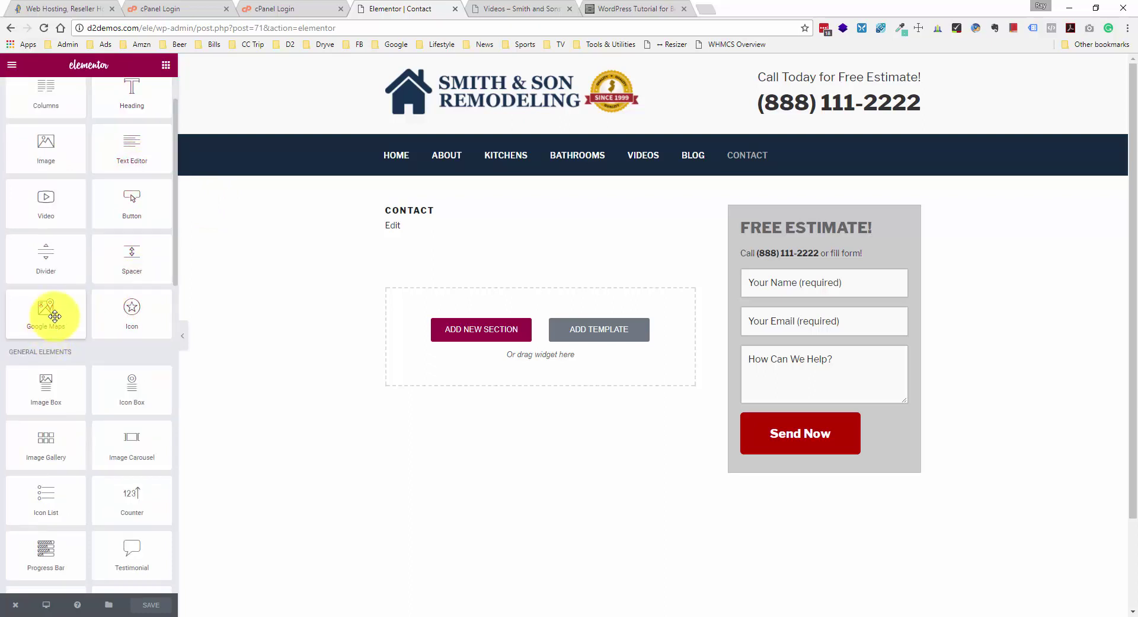
drag(54, 316, 498, 317)
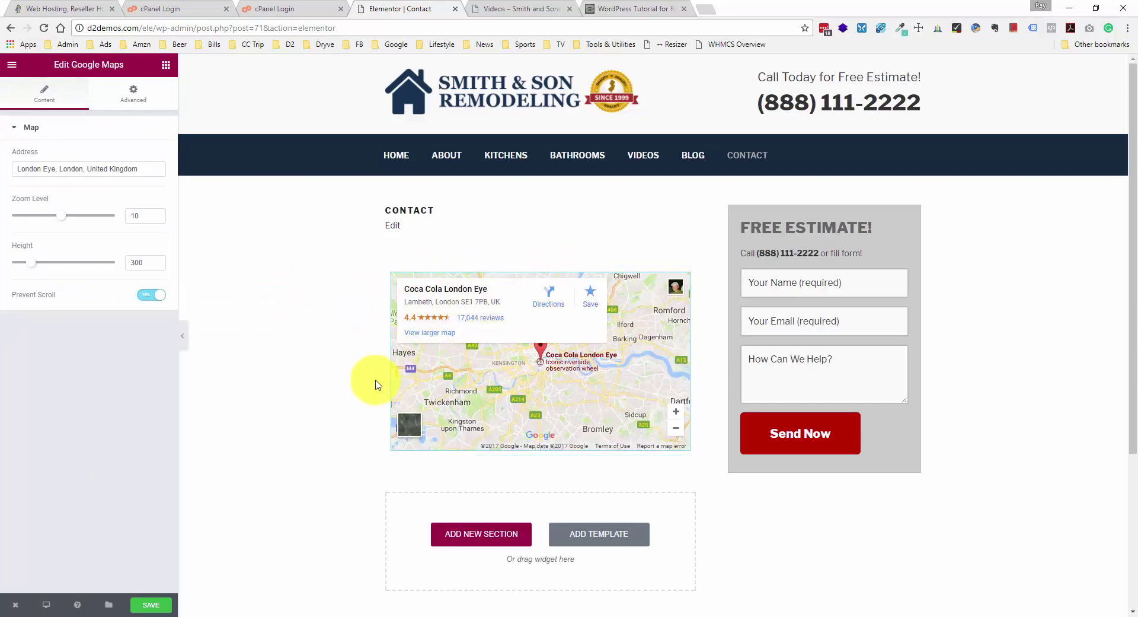
scroll(370, 382, down, 1)
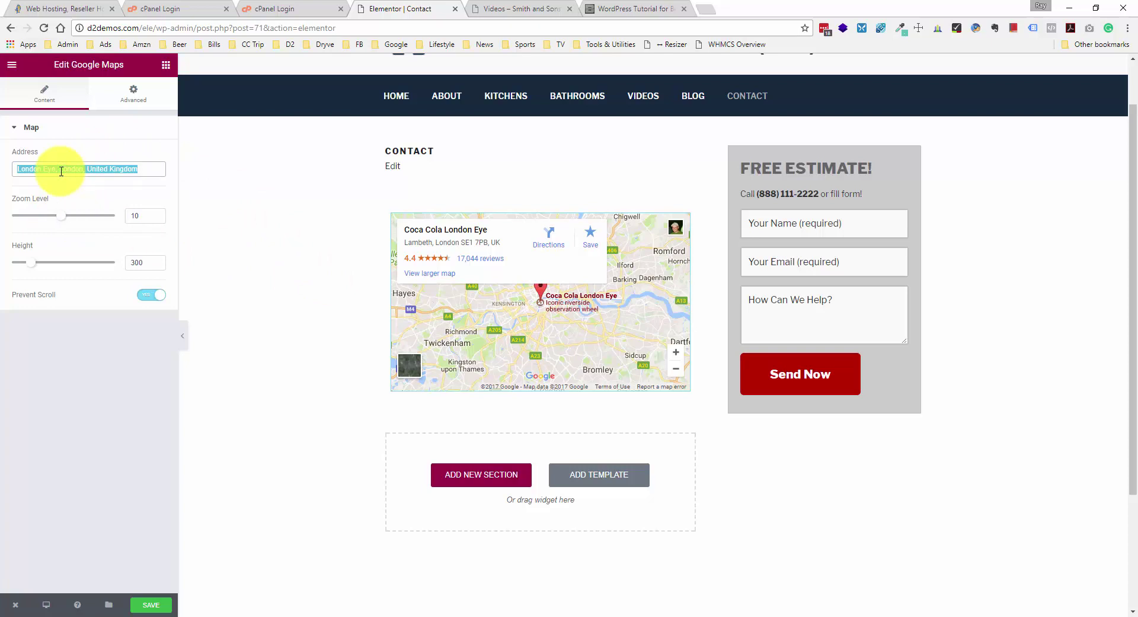
text(123 M)
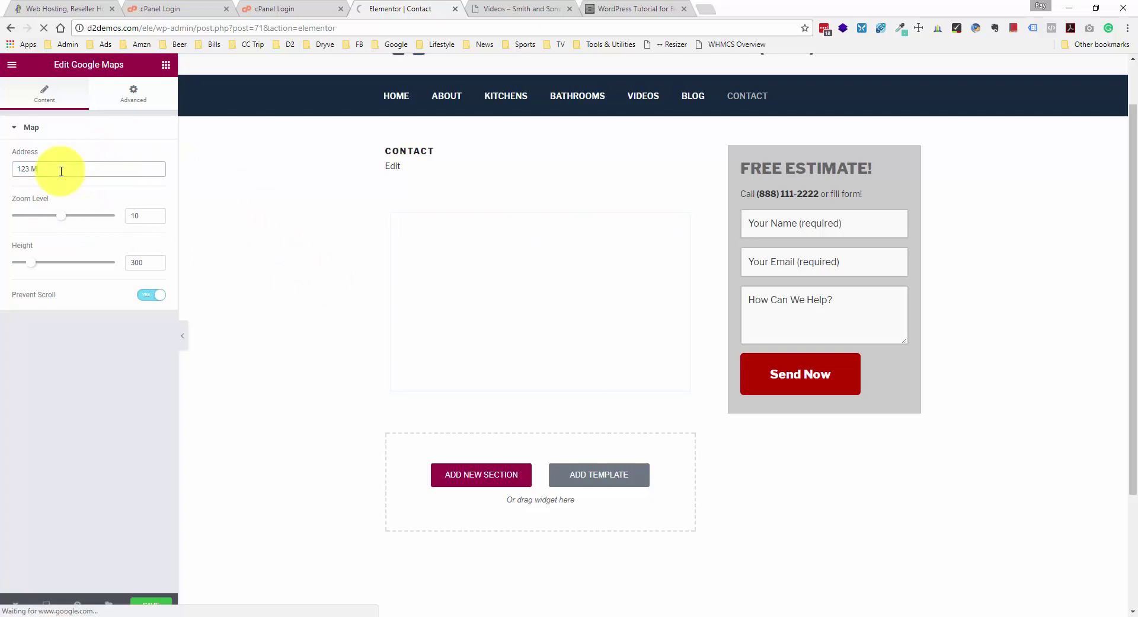
text(ain Street, Ocean City, NJ)
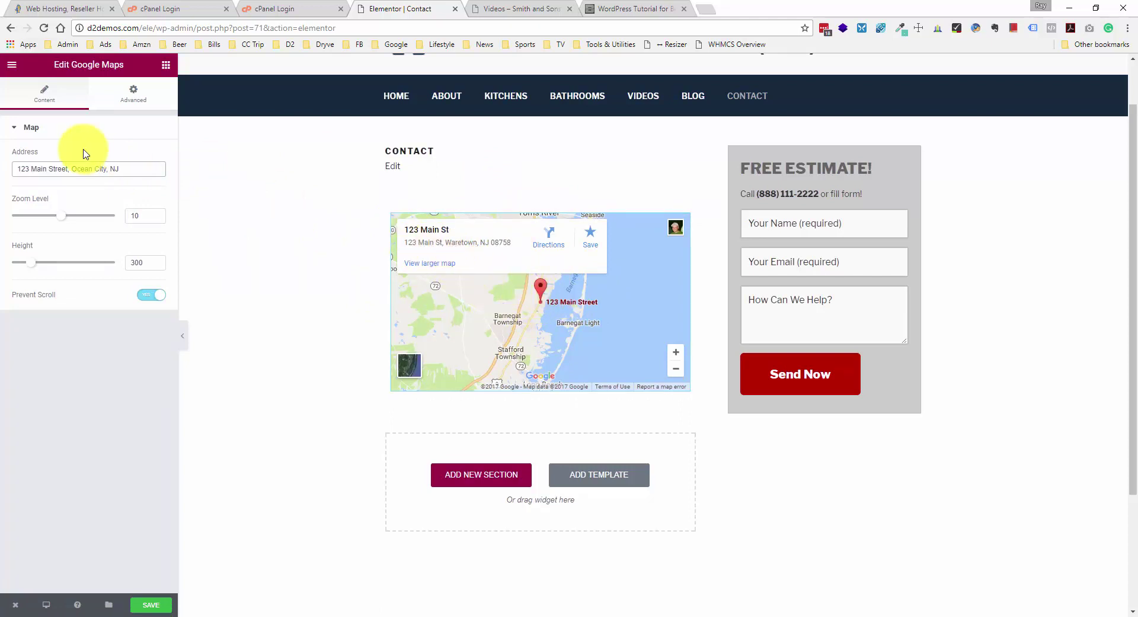
drag(17, 169, 73, 169)
key(BackSpace)
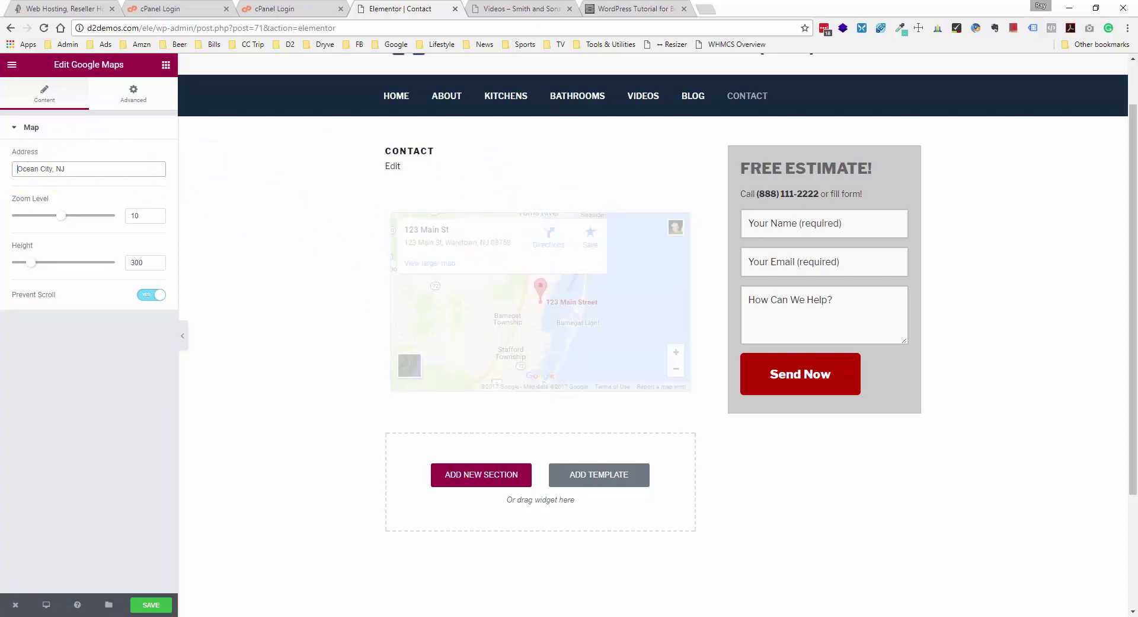
click(72, 169)
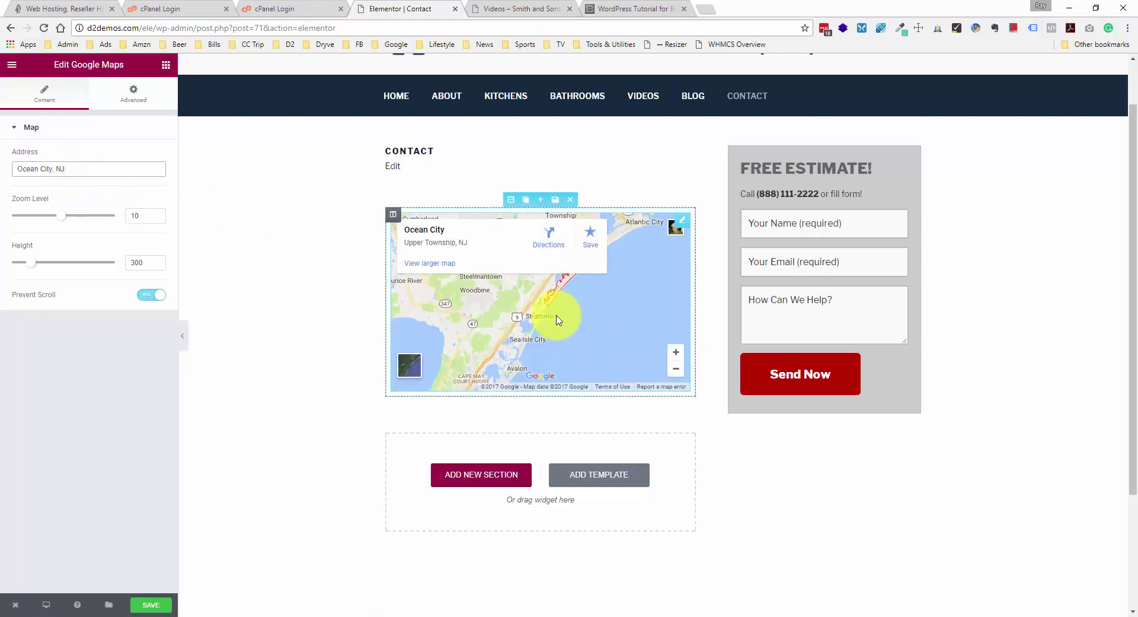
- Set the map to zoom level 12 and height 550, and switch off Prevent Scroll
drag(606, 293, 591, 244)
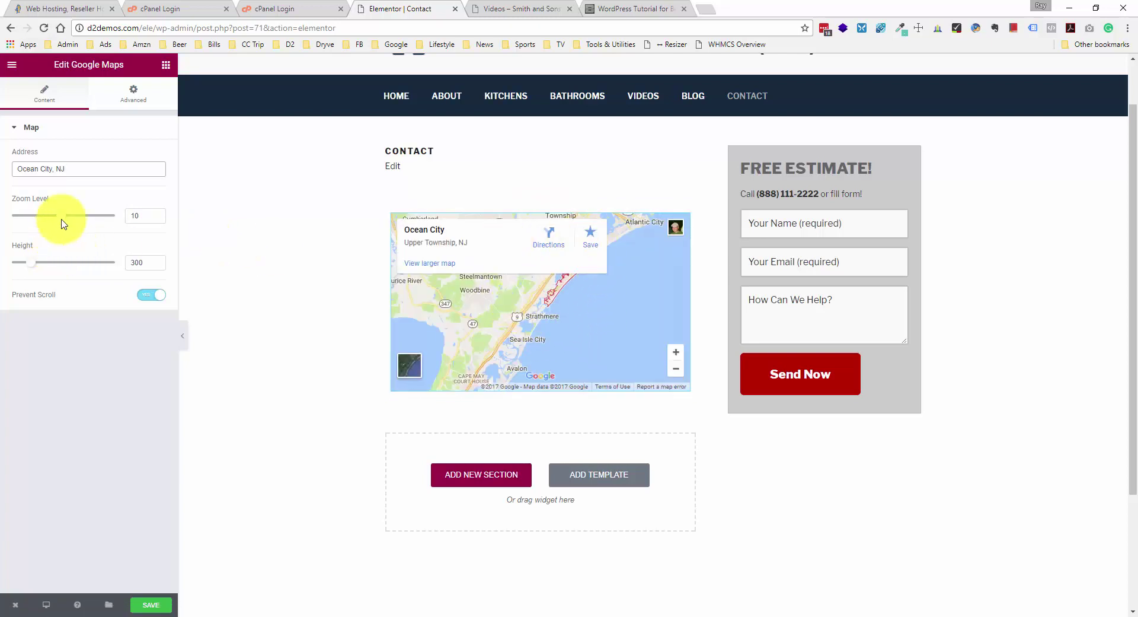
drag(63, 216, 78, 218)
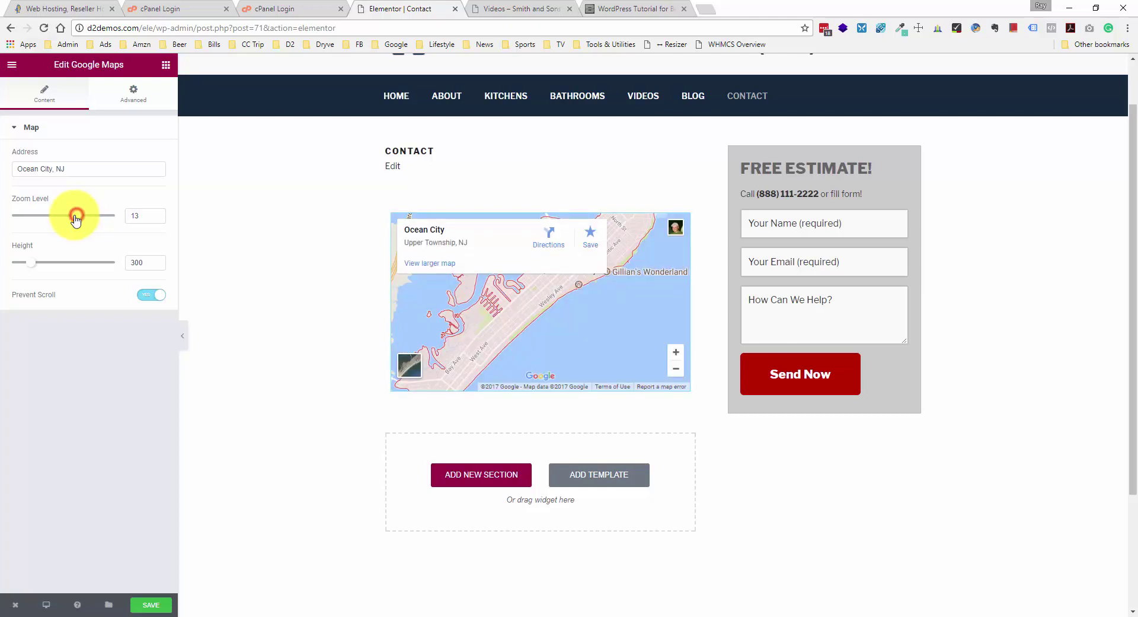
drag(76, 218, 74, 221)
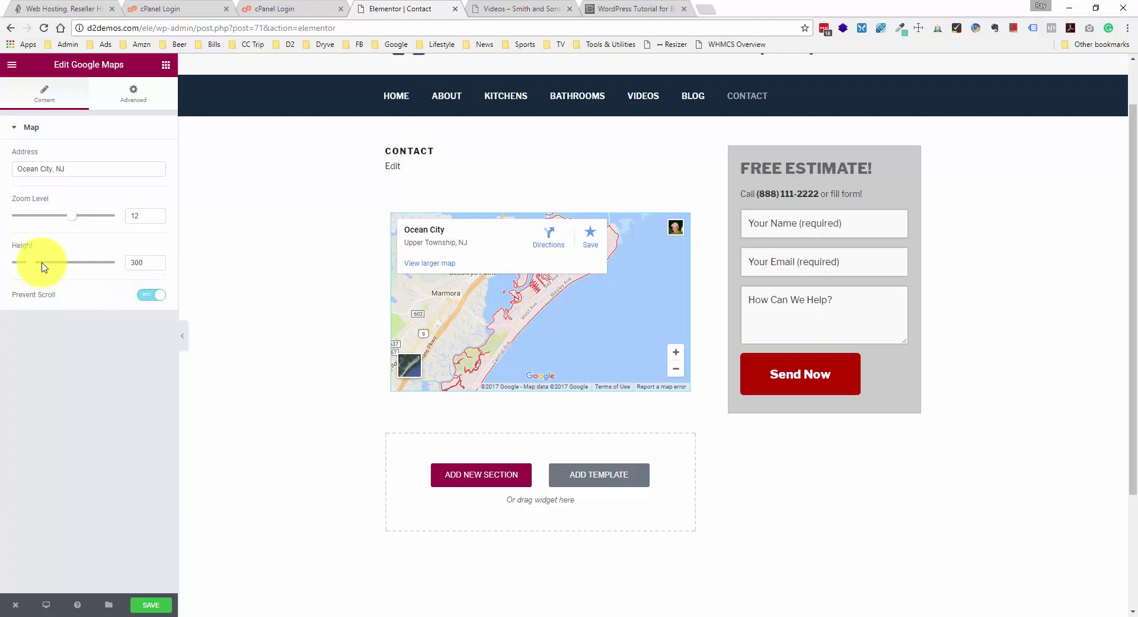
drag(34, 267, 51, 263)
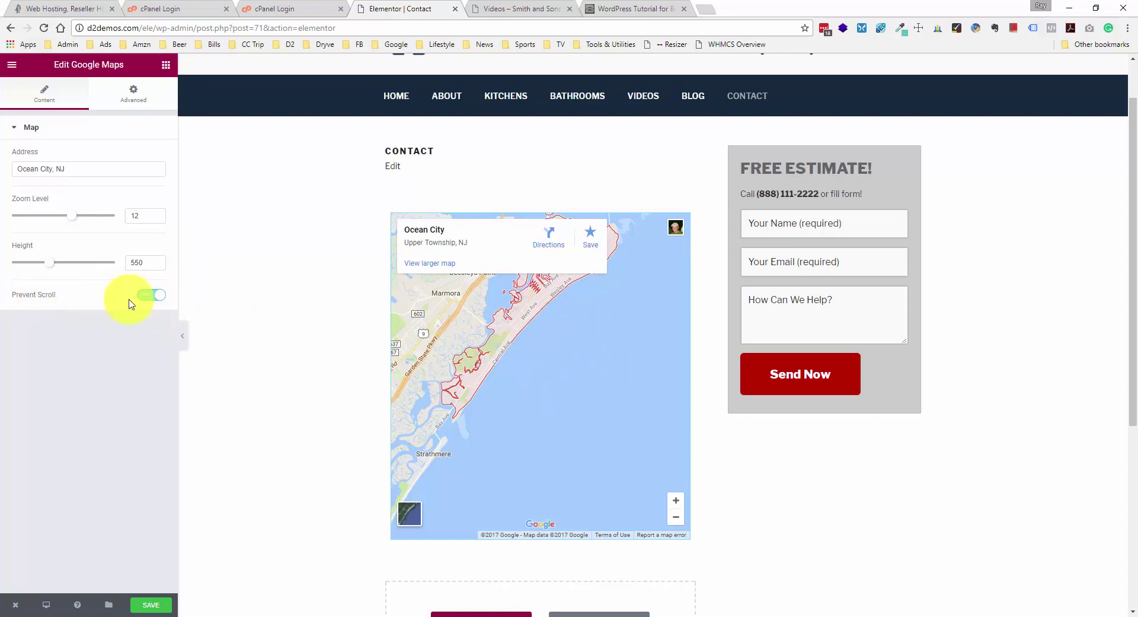
click(161, 296)
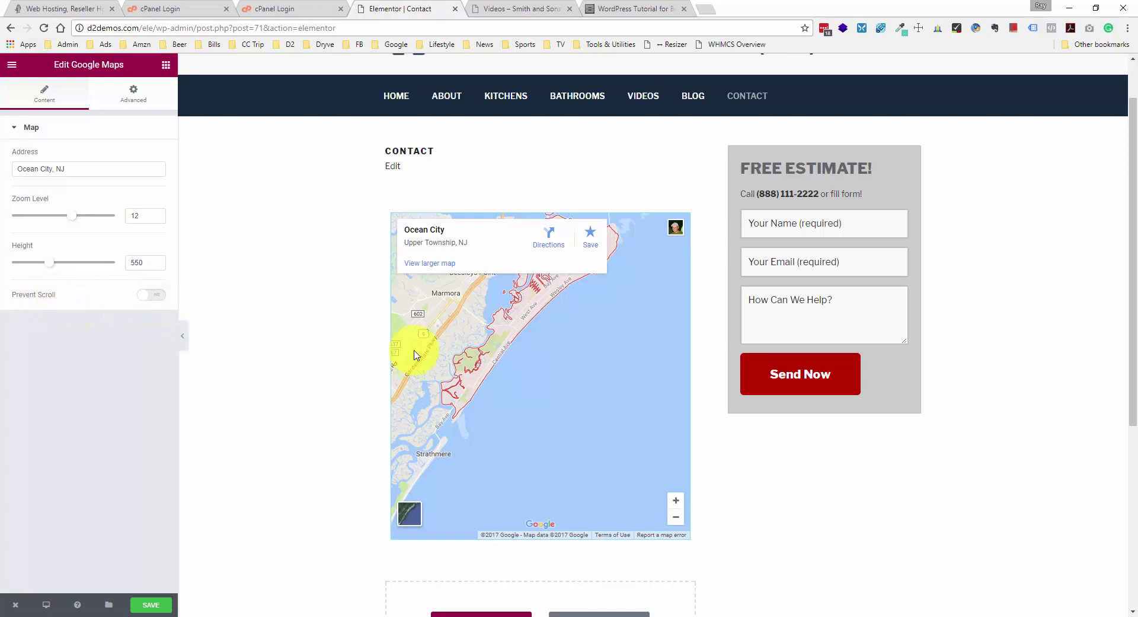
- Pan and zoom the map preview to centre it on Ocean City
drag(551, 330, 564, 386)
double_click(587, 350)
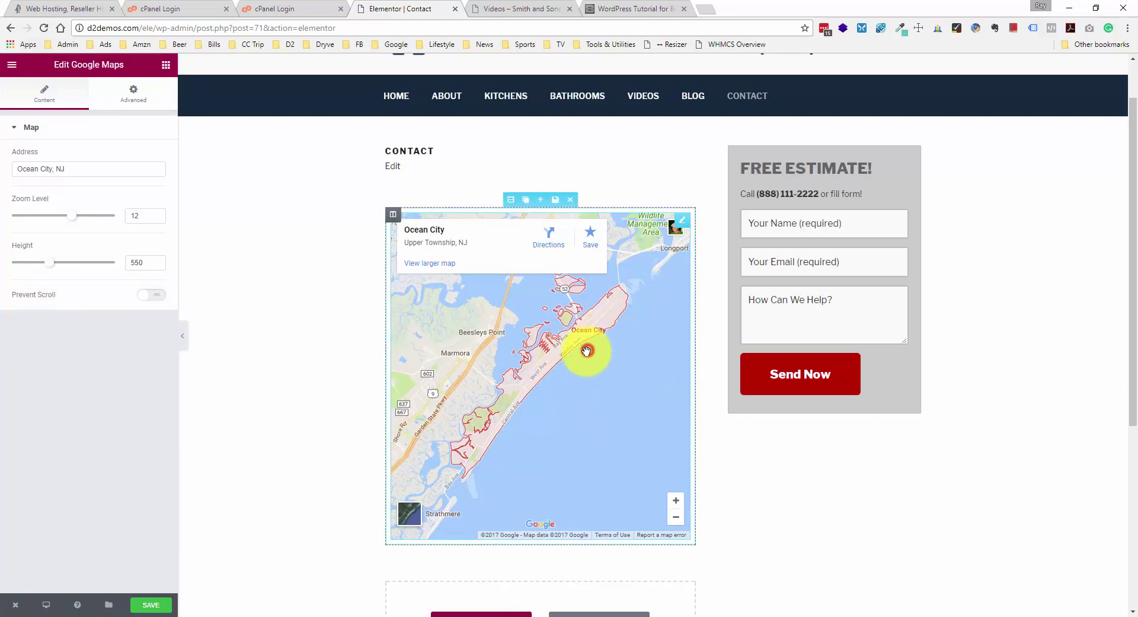
drag(586, 351, 590, 379)
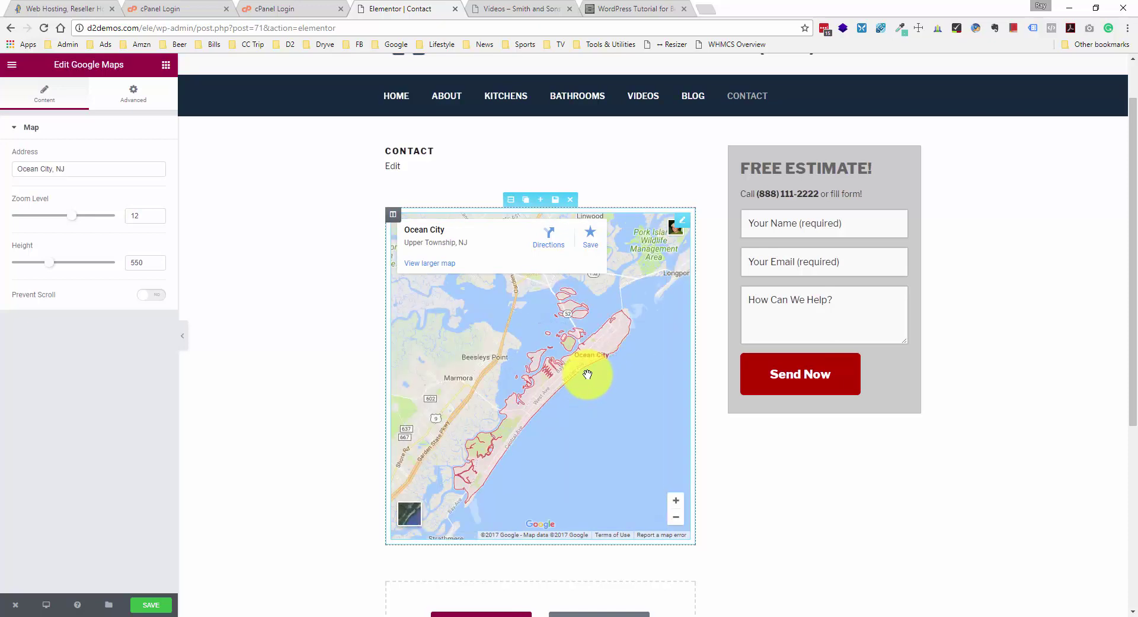
scroll(589, 378, down, 2)
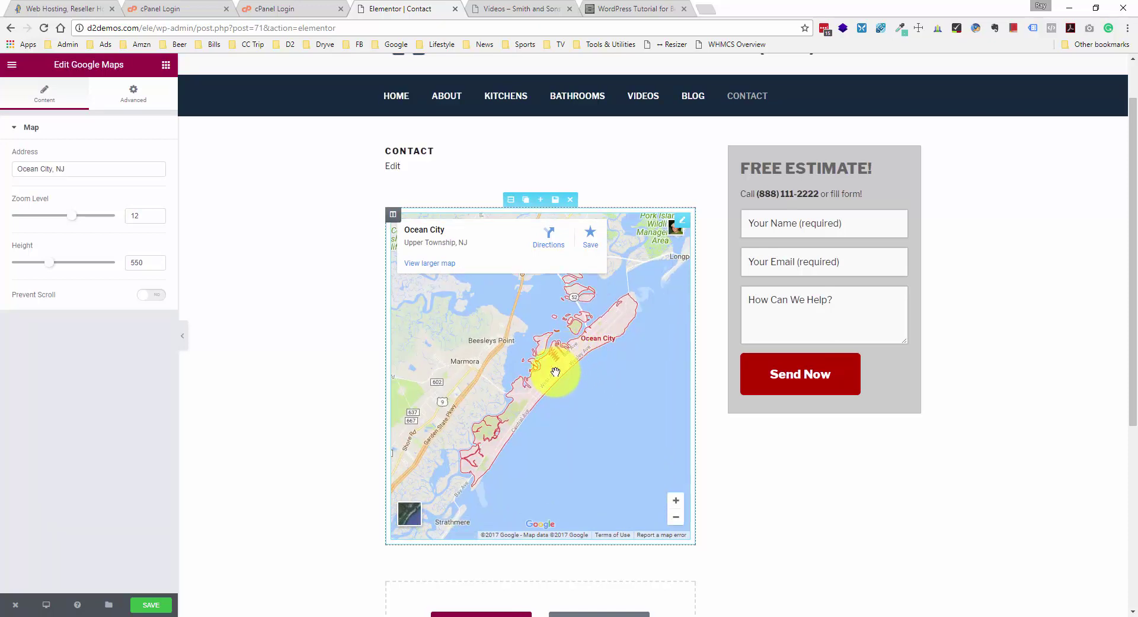
drag(554, 376, 560, 394)
scroll(560, 377, down, 1)
scroll(560, 377, up, 1)
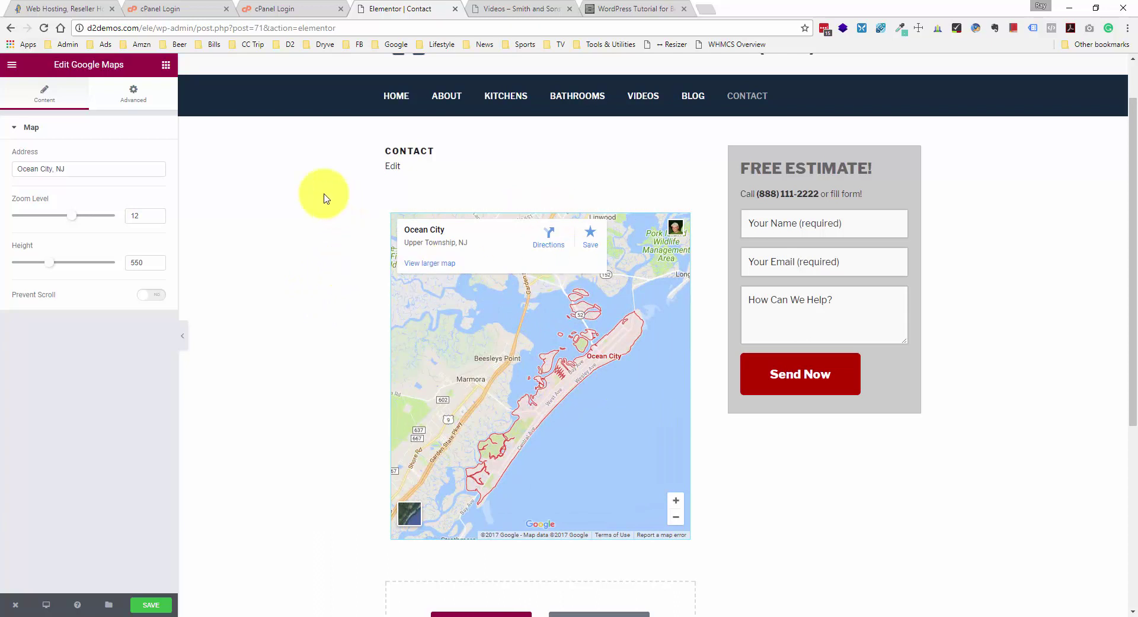
click(165, 69)
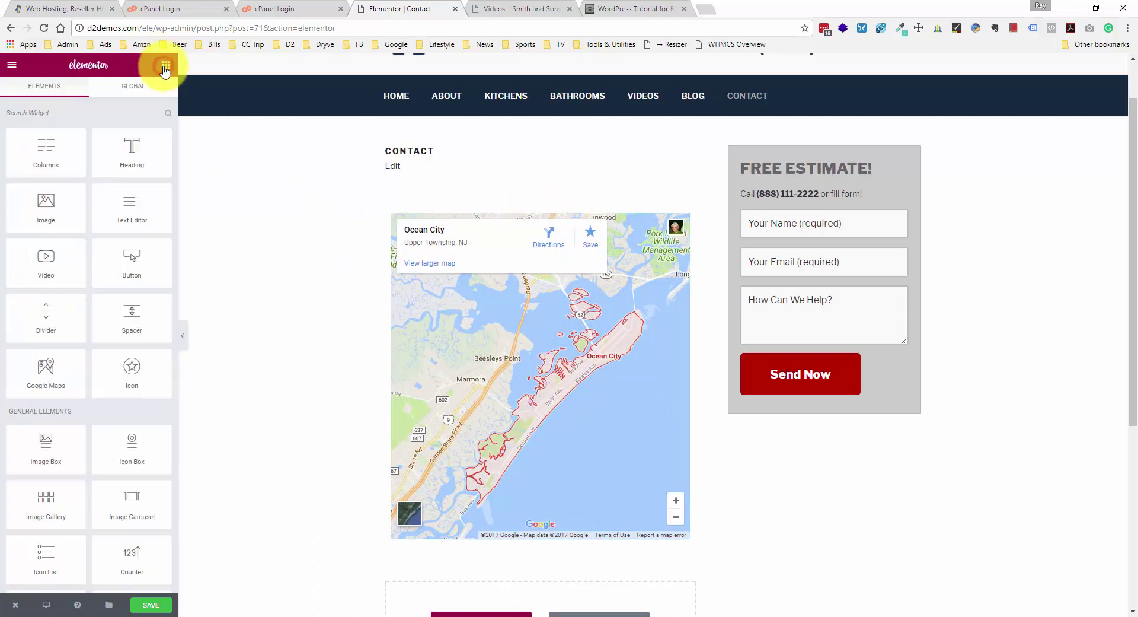
- Add a Text Editor block above the map and replace its placeholder with the Smith & Son Remodeling LLC address
drag(124, 216, 446, 217)
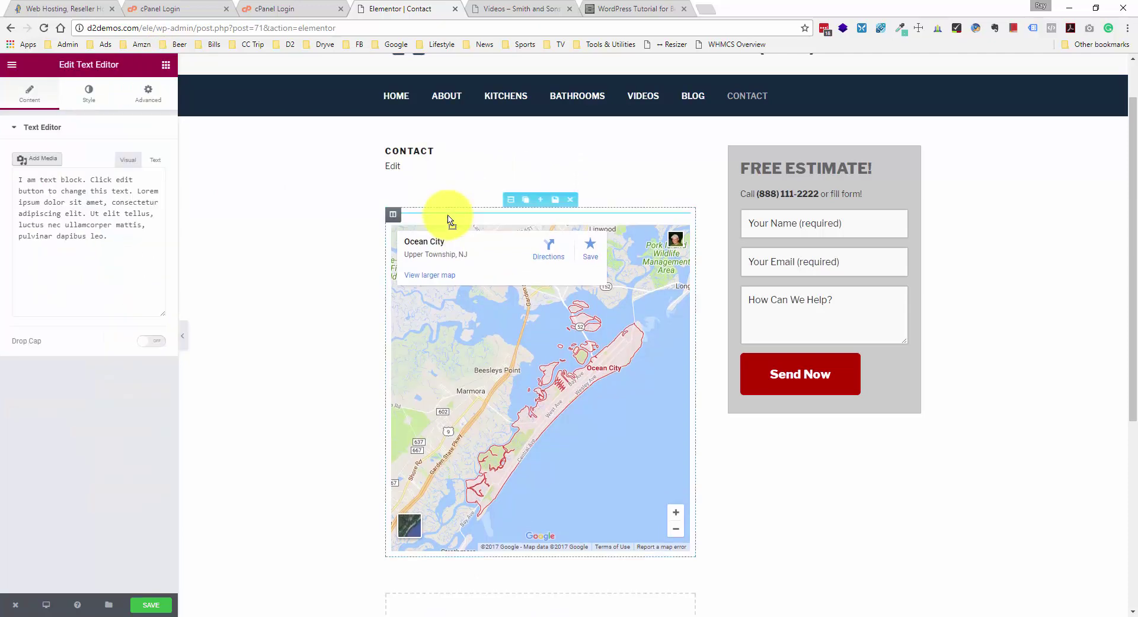
click(75, 236)
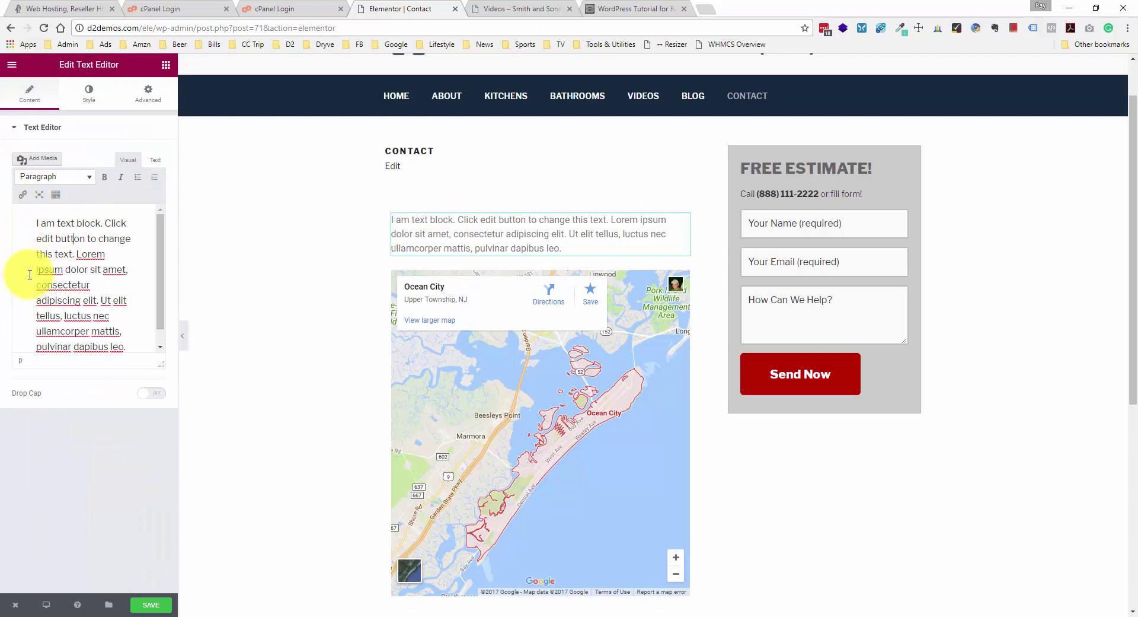
click(117, 315)
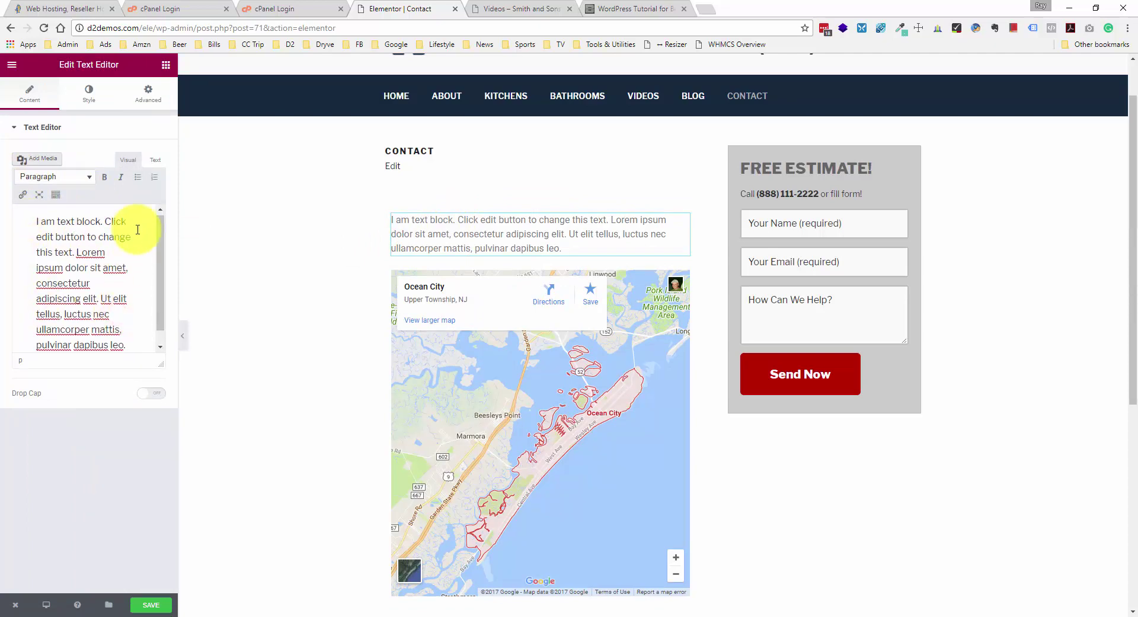
scroll(148, 278, down, 1)
drag(133, 329, 28, 190)
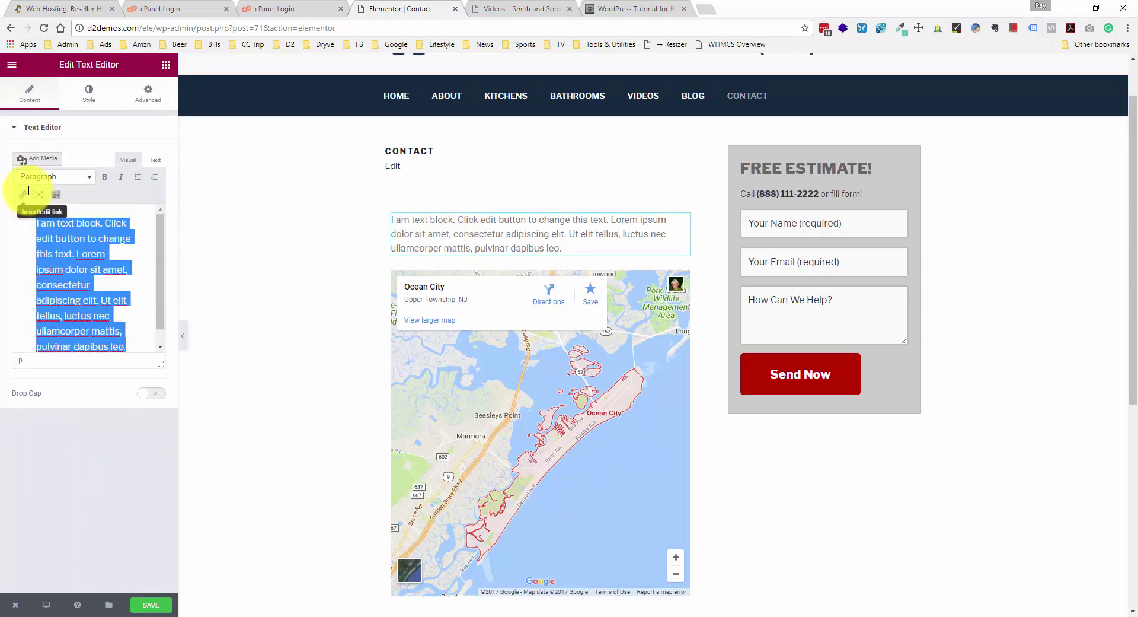
key(Delete)
text(Smith)
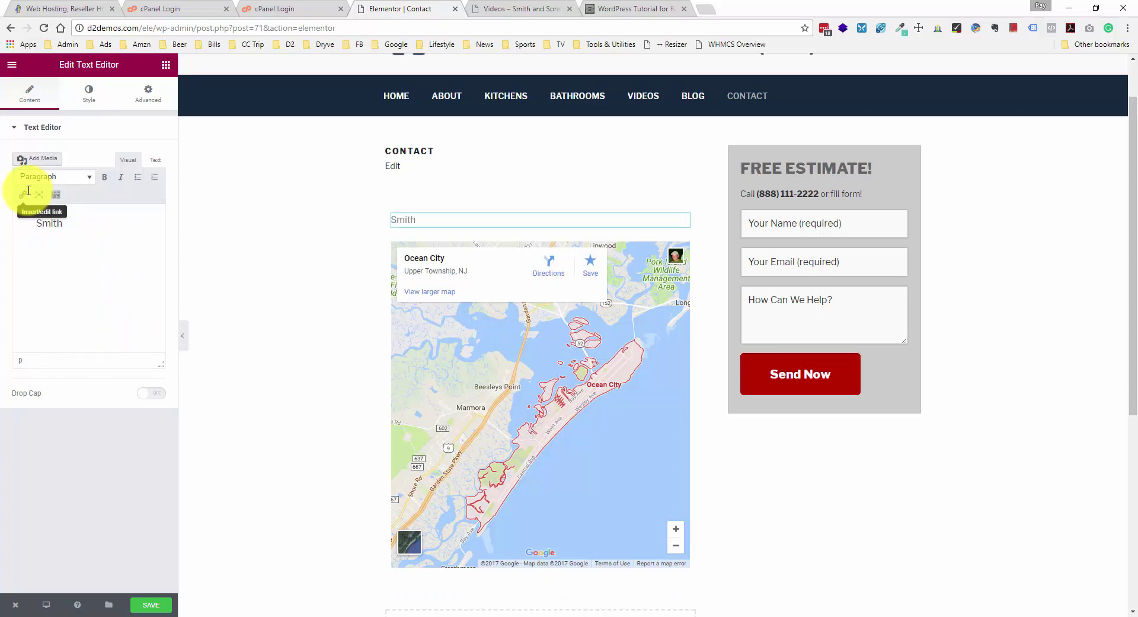
text(& Son Remodeling LLC  123 Main Street  Ocean City, NJ)
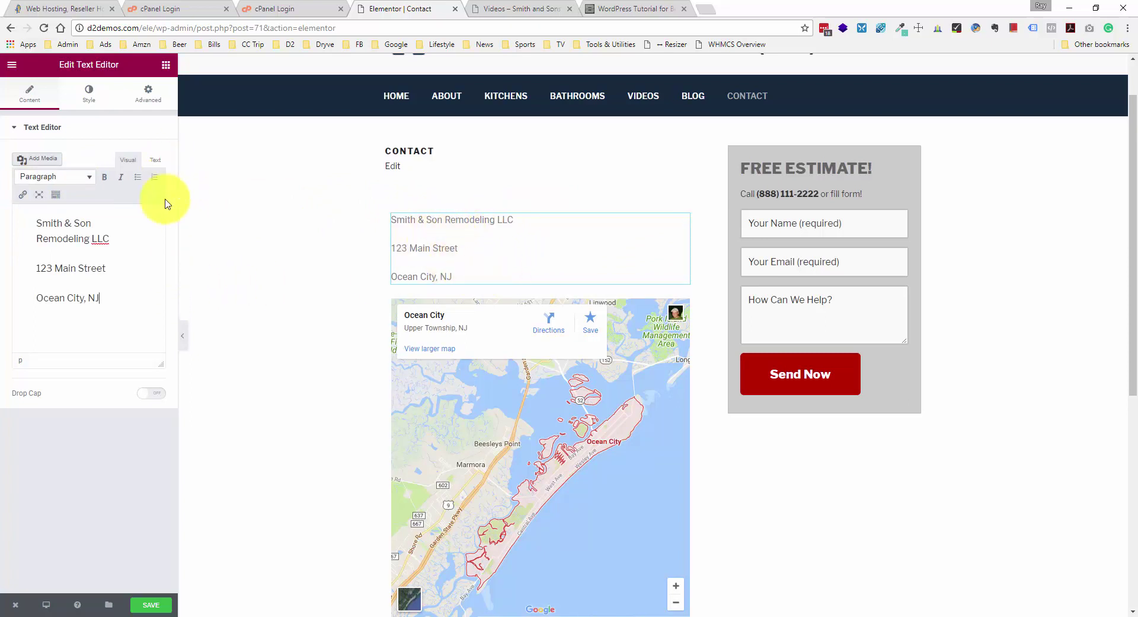
- Switch the text block to its Text (HTML) view and save the Contact page
click(153, 160)
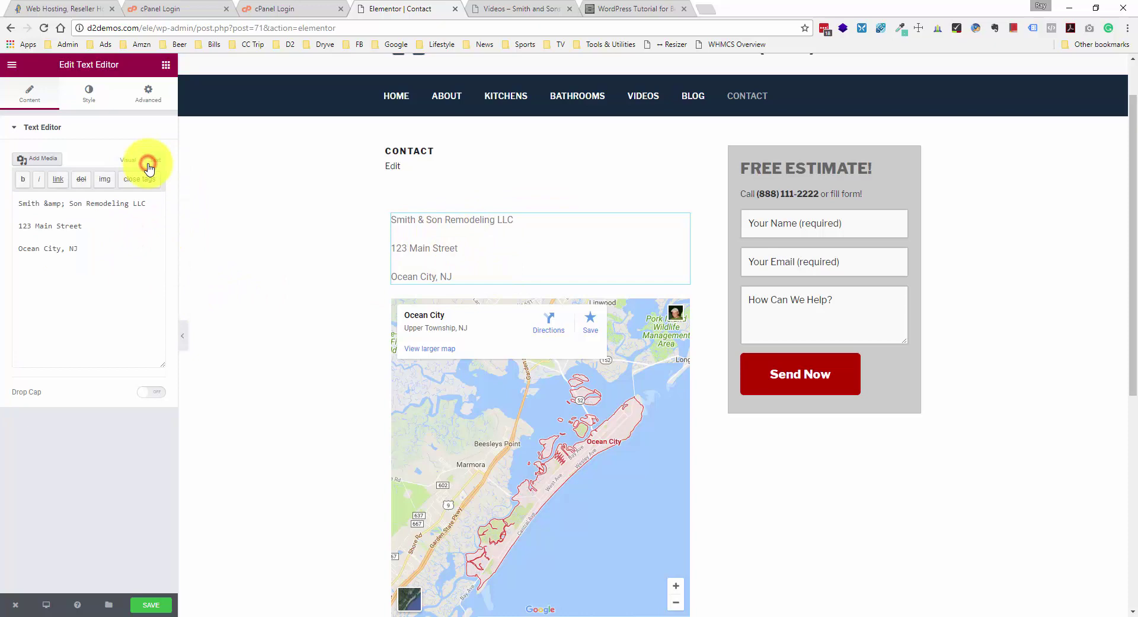
click(93, 227)
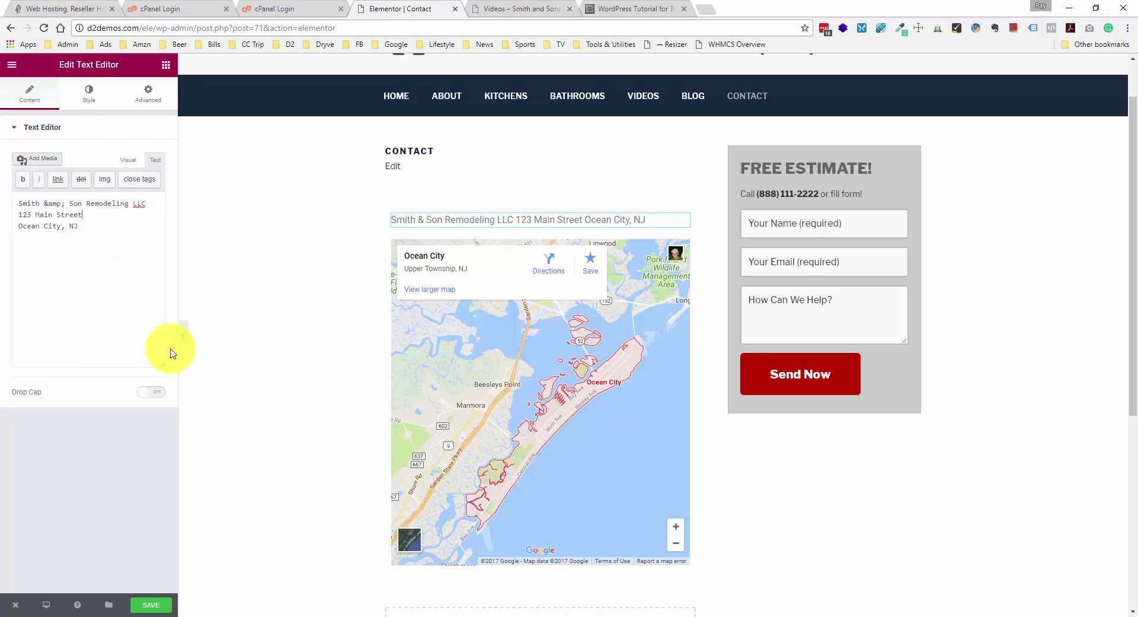
click(147, 605)
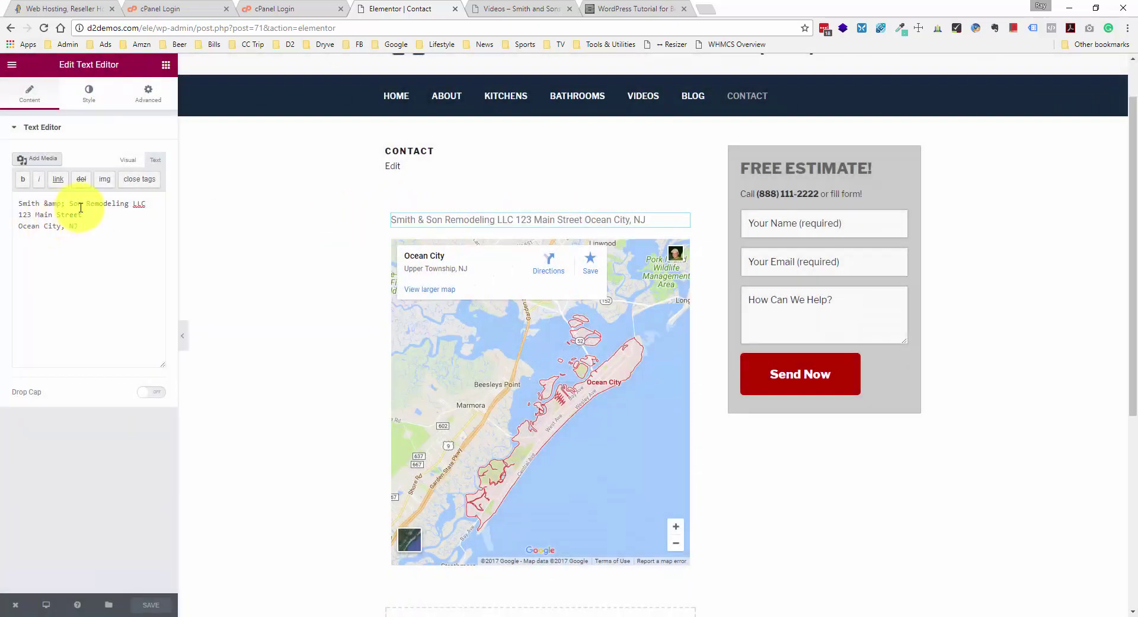
- Check the published Contact page on the live site, then place the cursor after LLC in the editor
click(489, 11)
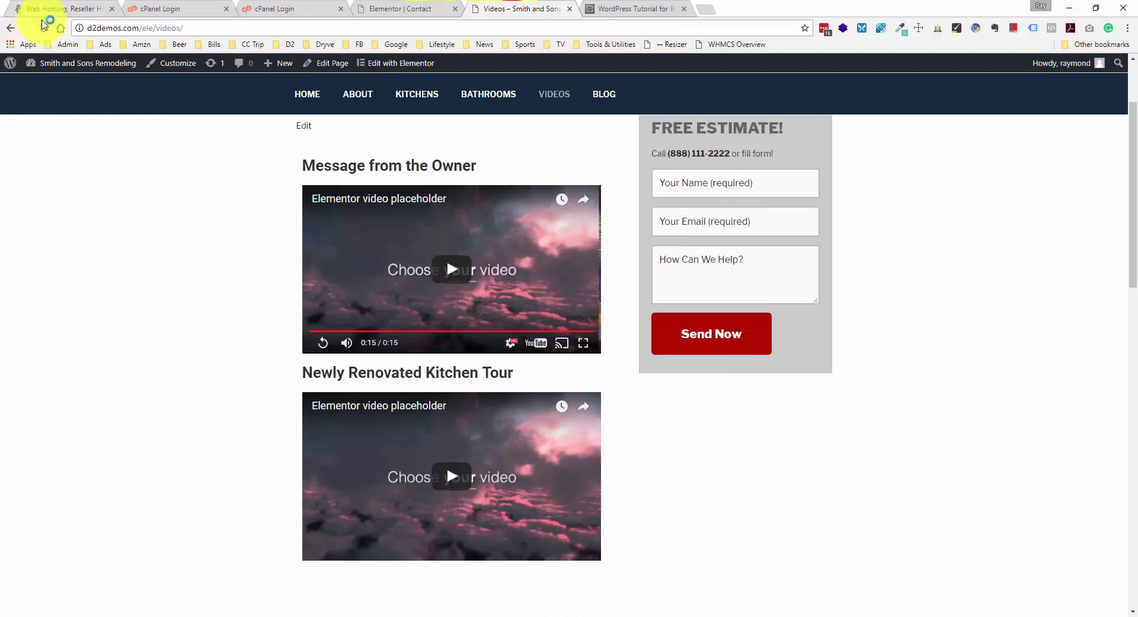
click(44, 28)
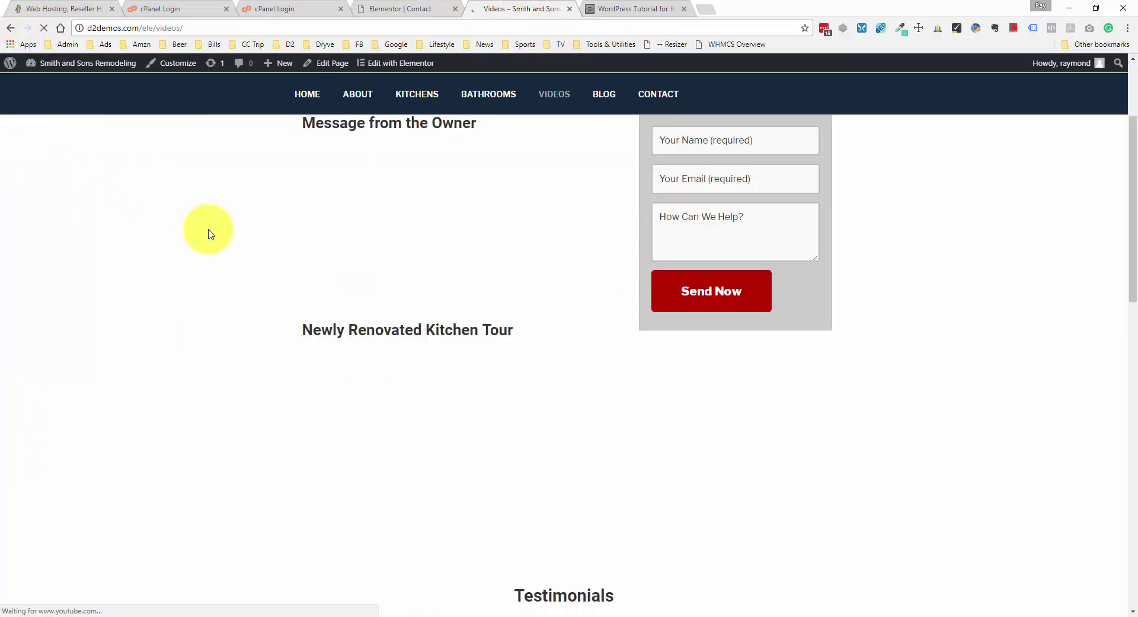
scroll(257, 243, up, 2)
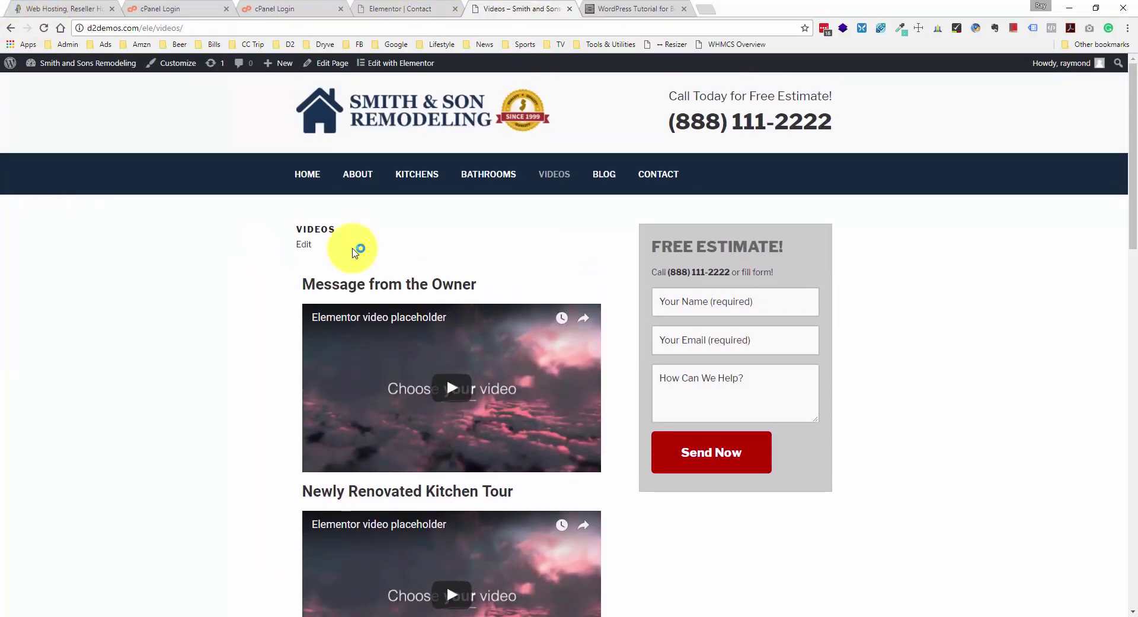
click(668, 173)
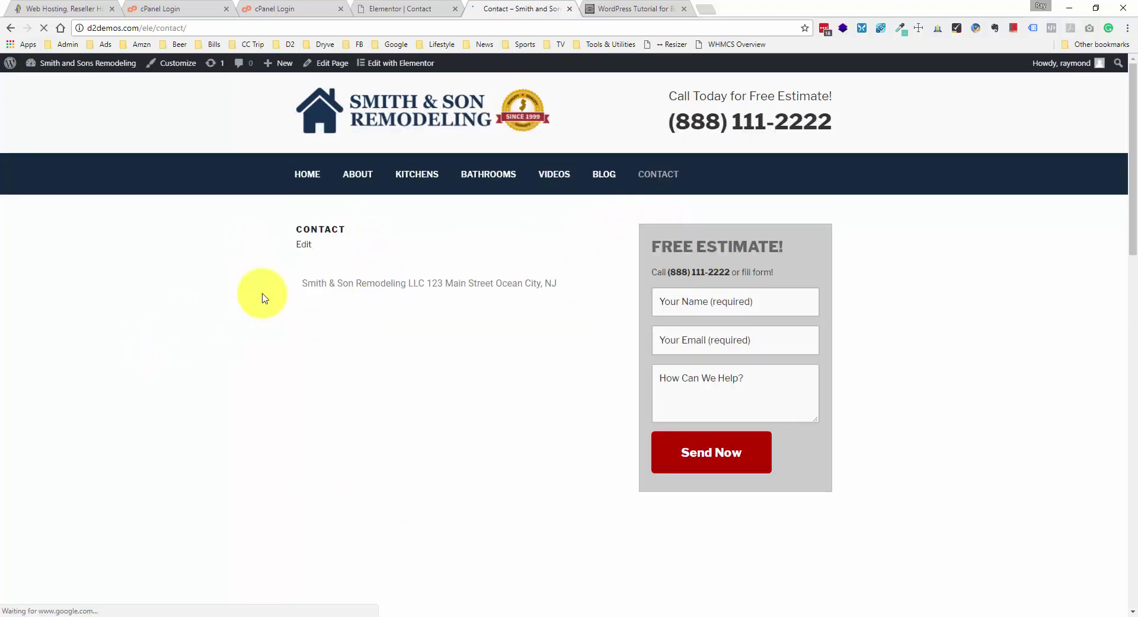
click(415, 9)
click(144, 204)
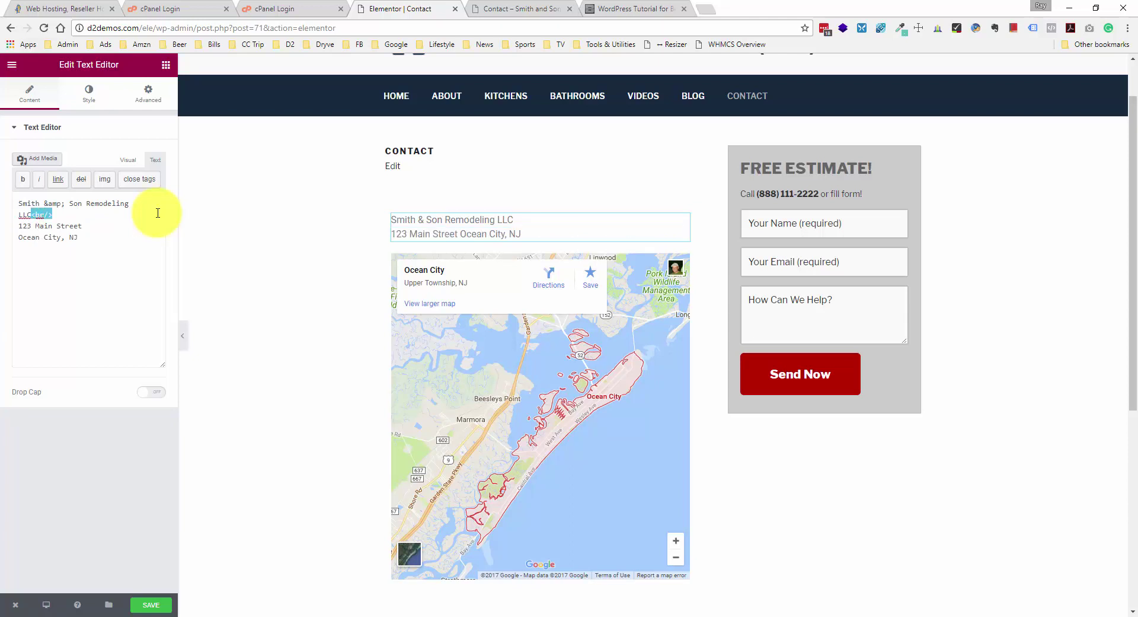
- Insert <br/> line breaks so the name, street and city each sit on their own lines
click(89, 225)
text(<br/>)
click(94, 237)
text(<br/>)
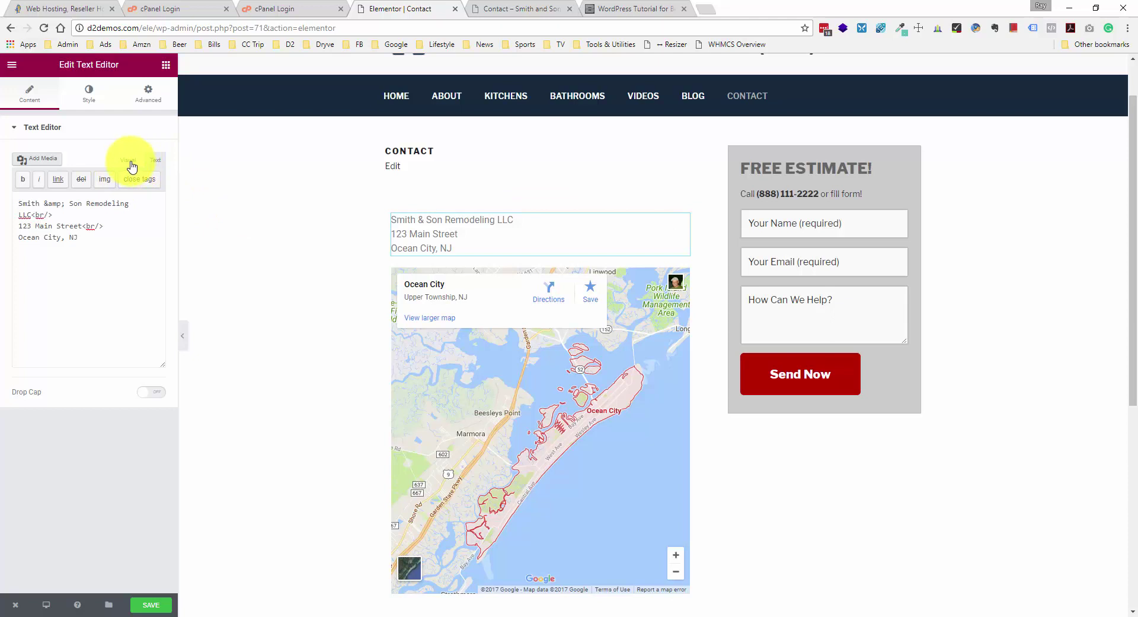
click(130, 162)
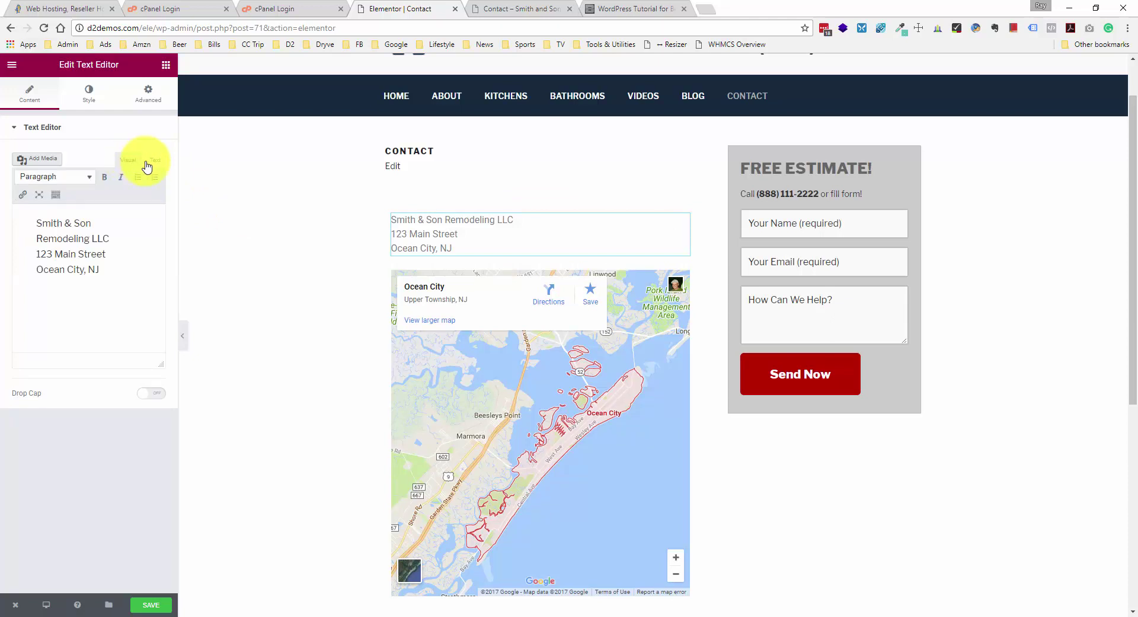
click(153, 161)
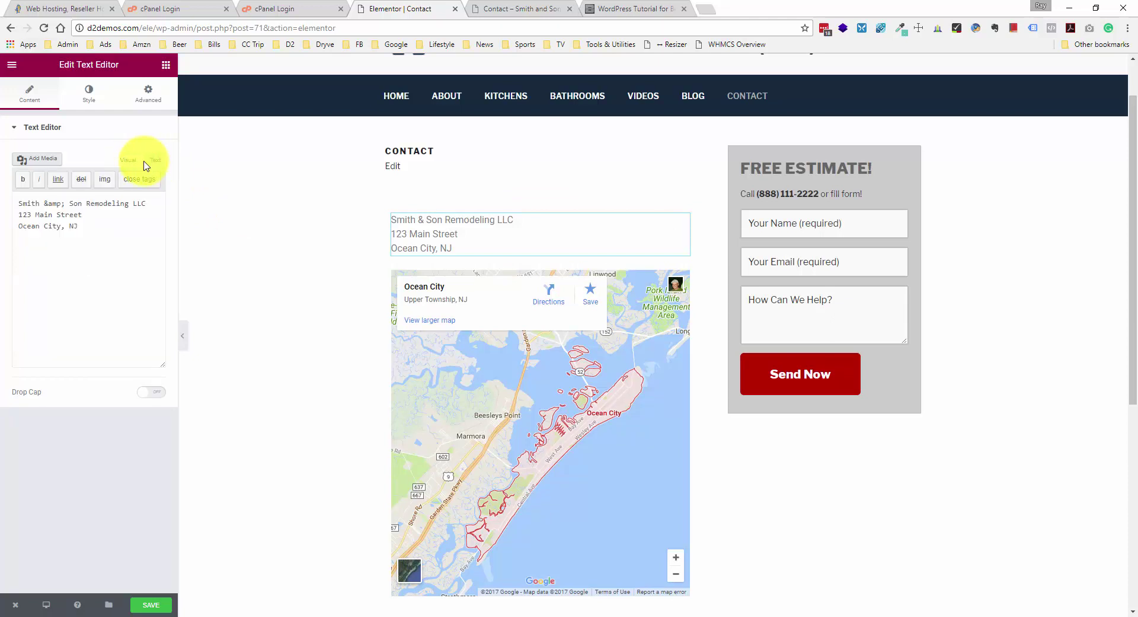
click(132, 161)
click(154, 161)
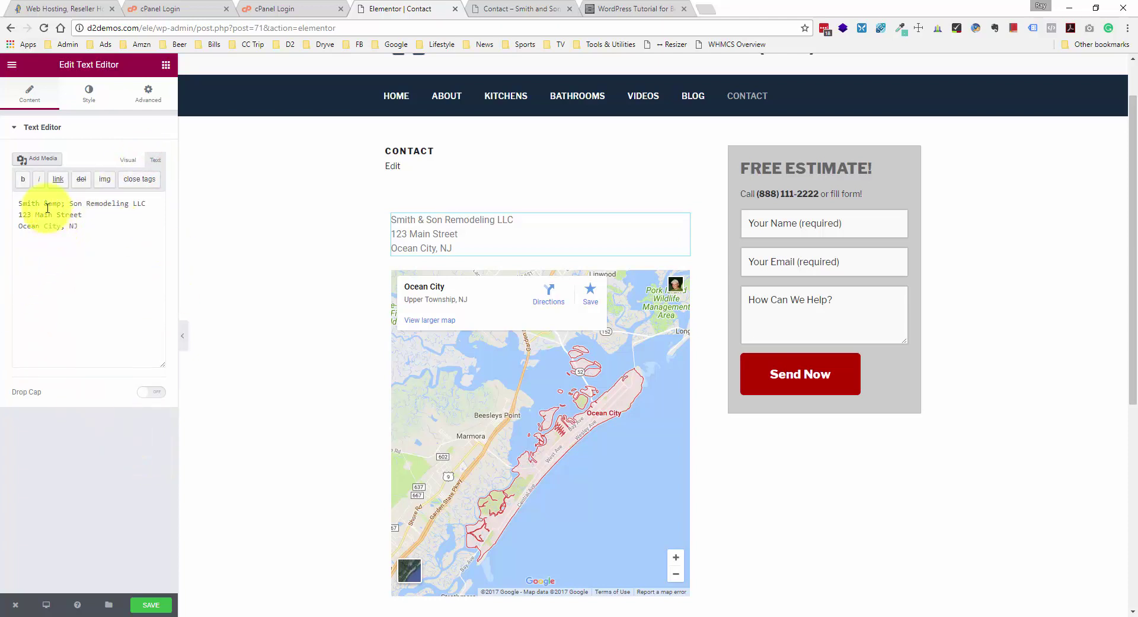
- Bold the Smith & Son Remodeling LLC line and save the Contact page
drag(19, 204, 147, 204)
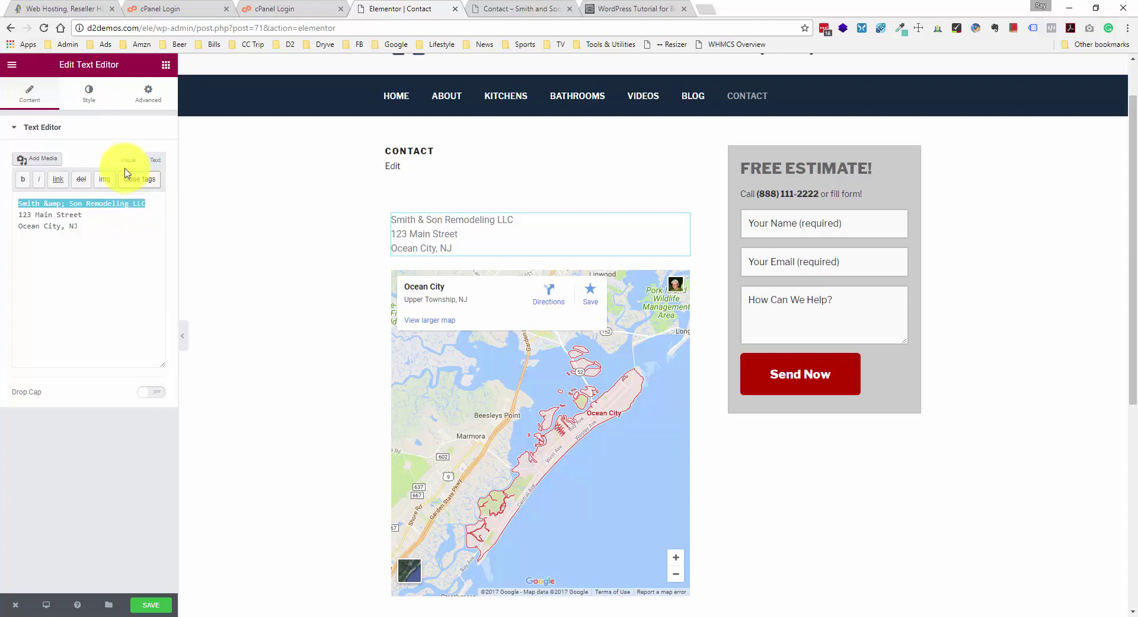
click(32, 180)
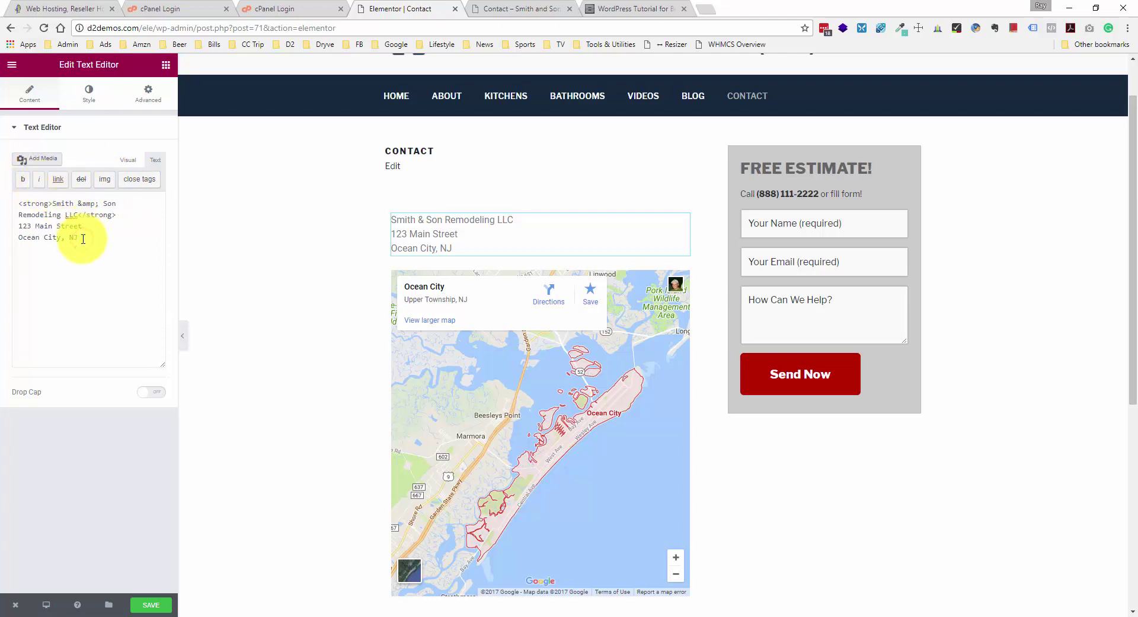
click(134, 211)
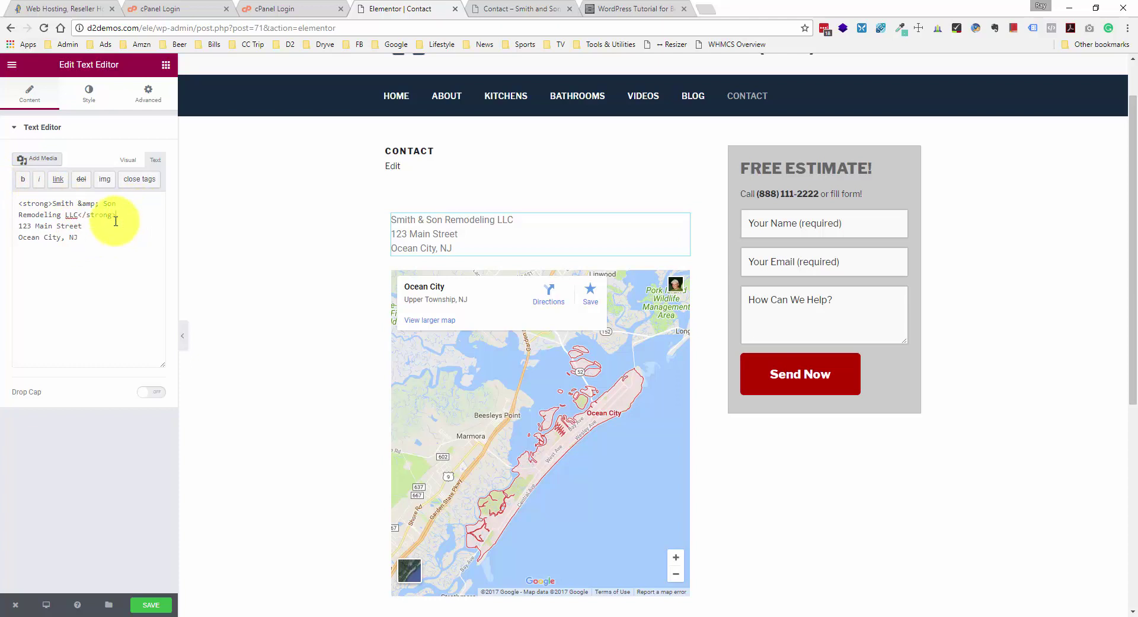
click(151, 605)
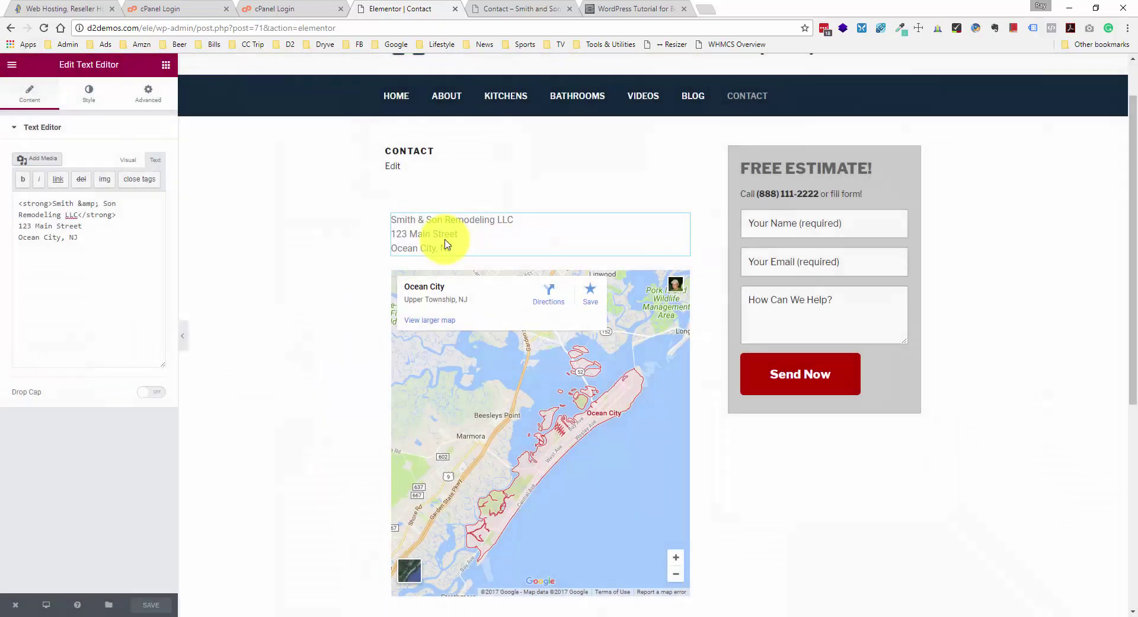
click(128, 159)
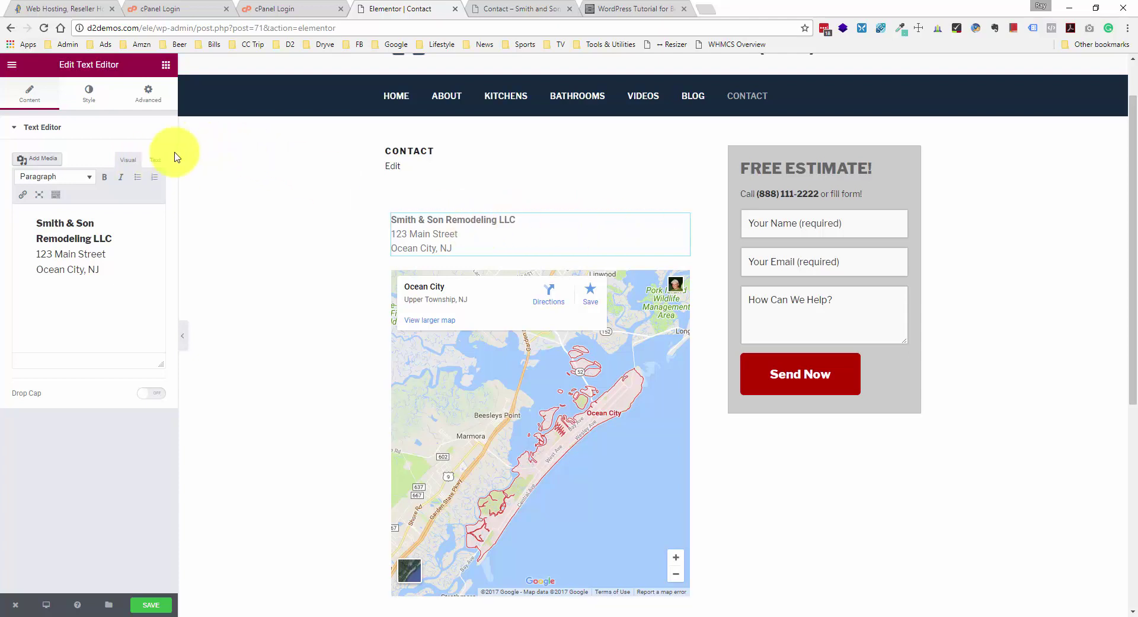
click(154, 161)
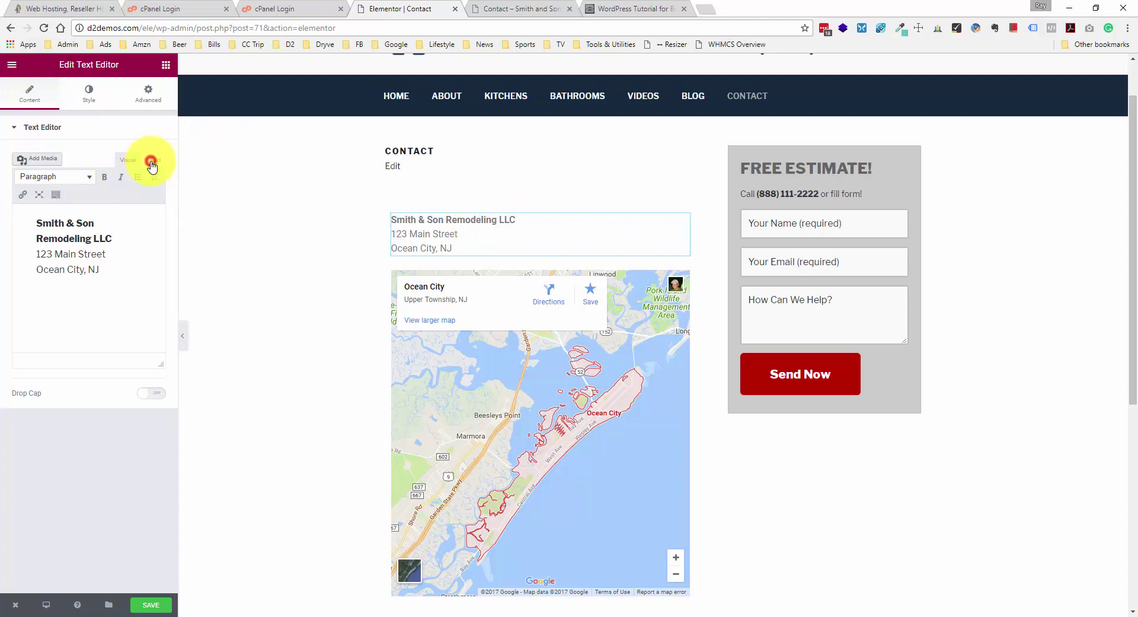
click(145, 603)
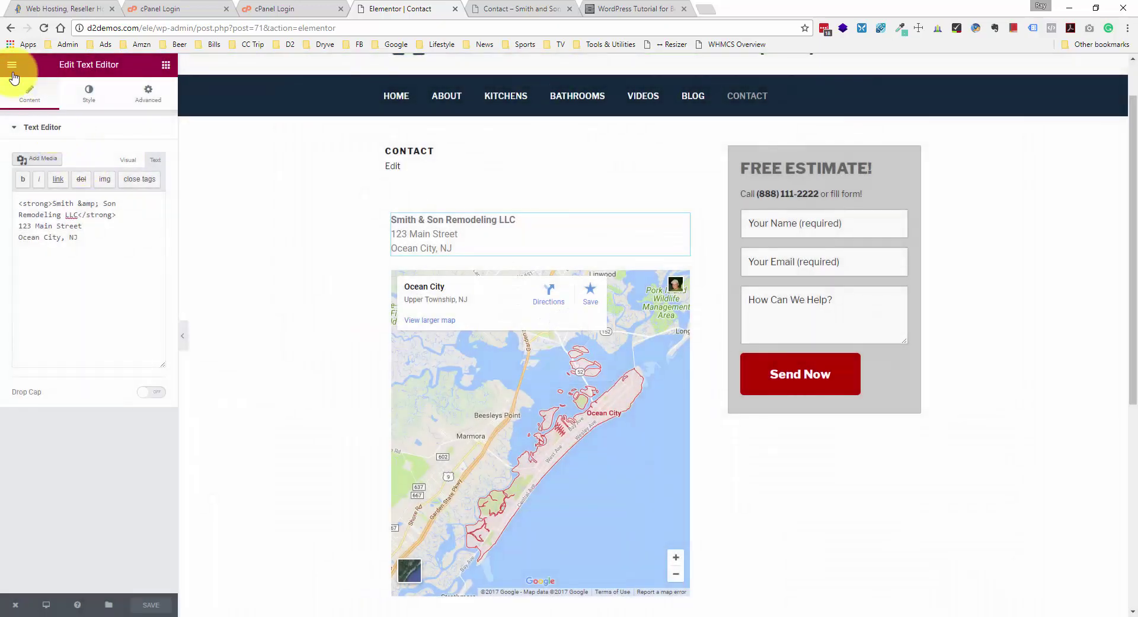
click(12, 68)
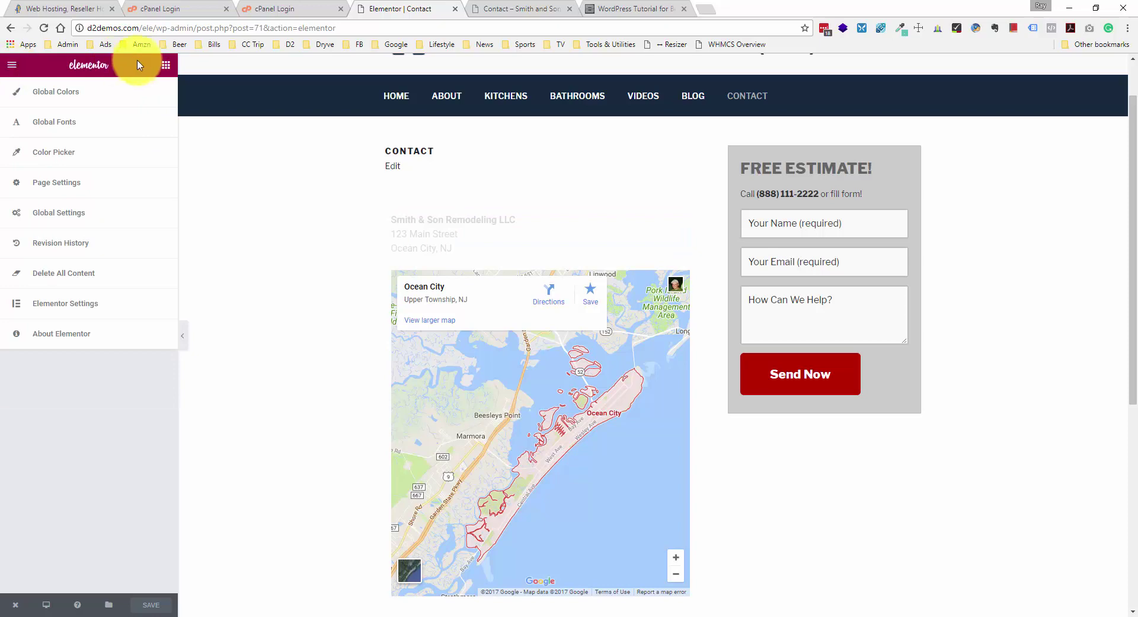
mouse_move(15, 605)
click(114, 578)
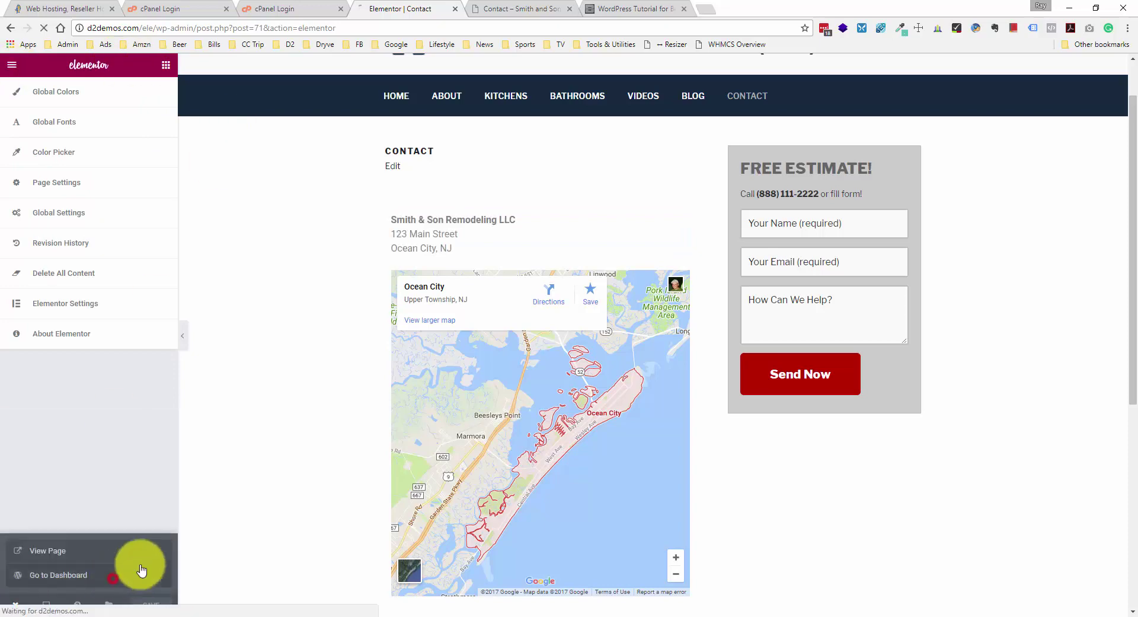
click(523, 7)
right_click(152, 242)
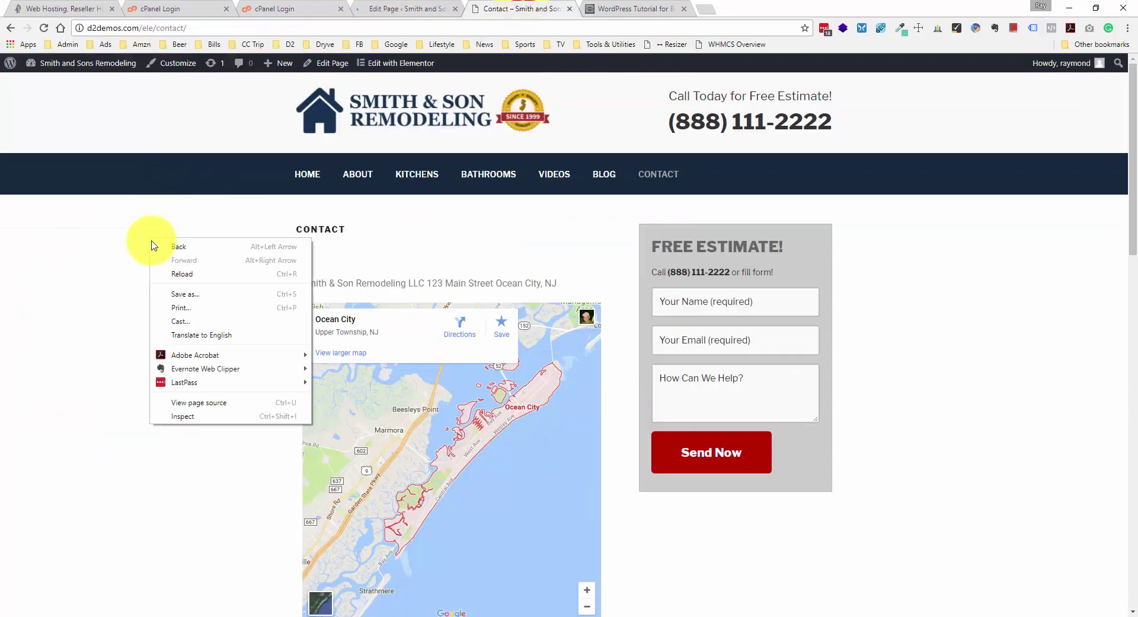
click(185, 269)
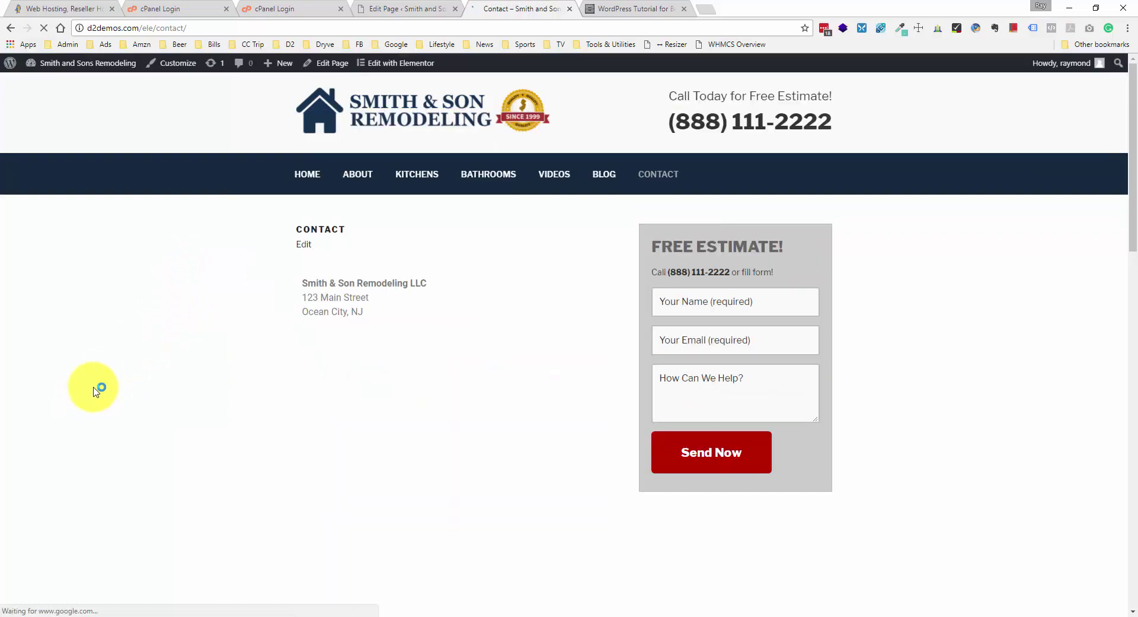
scroll(275, 326, down, 3)
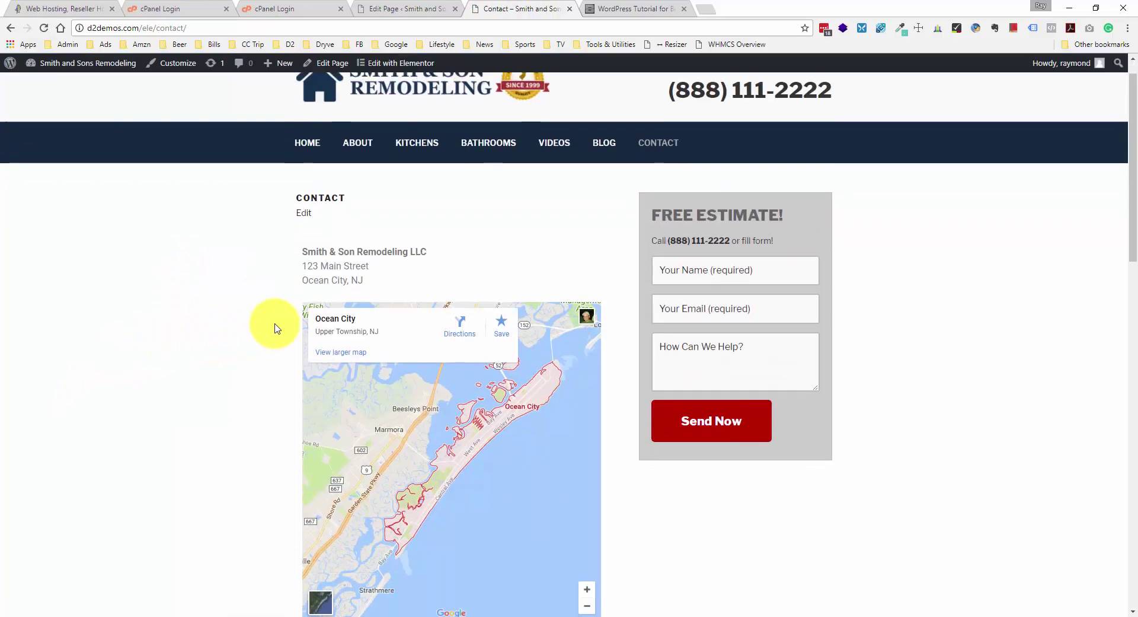
scroll(275, 326, down, 15)
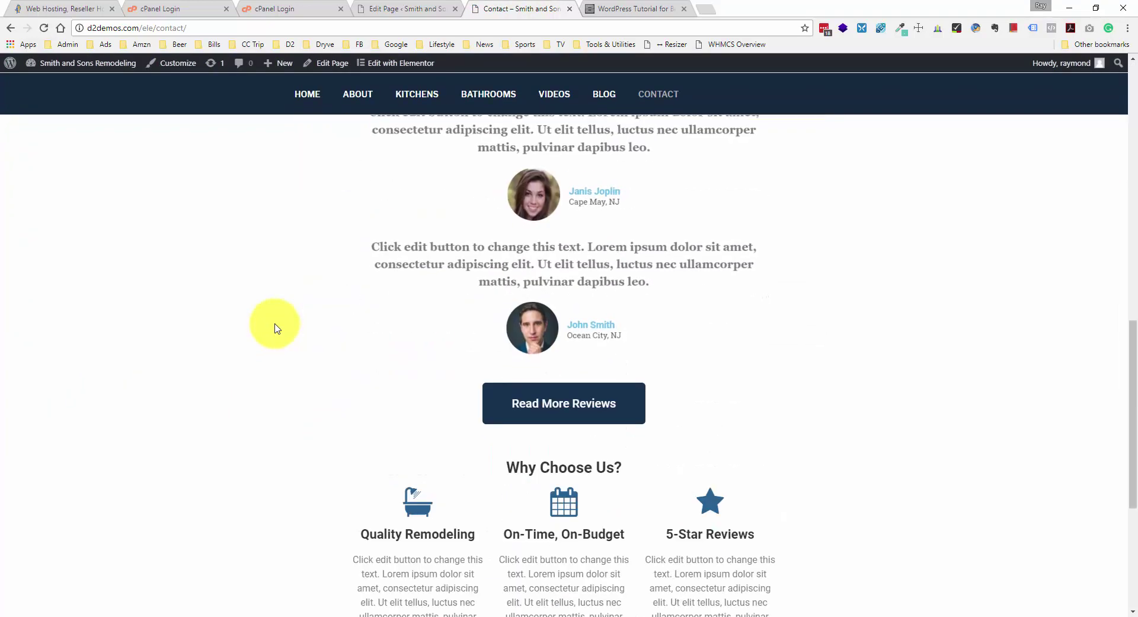
scroll(274, 326, up, 18)
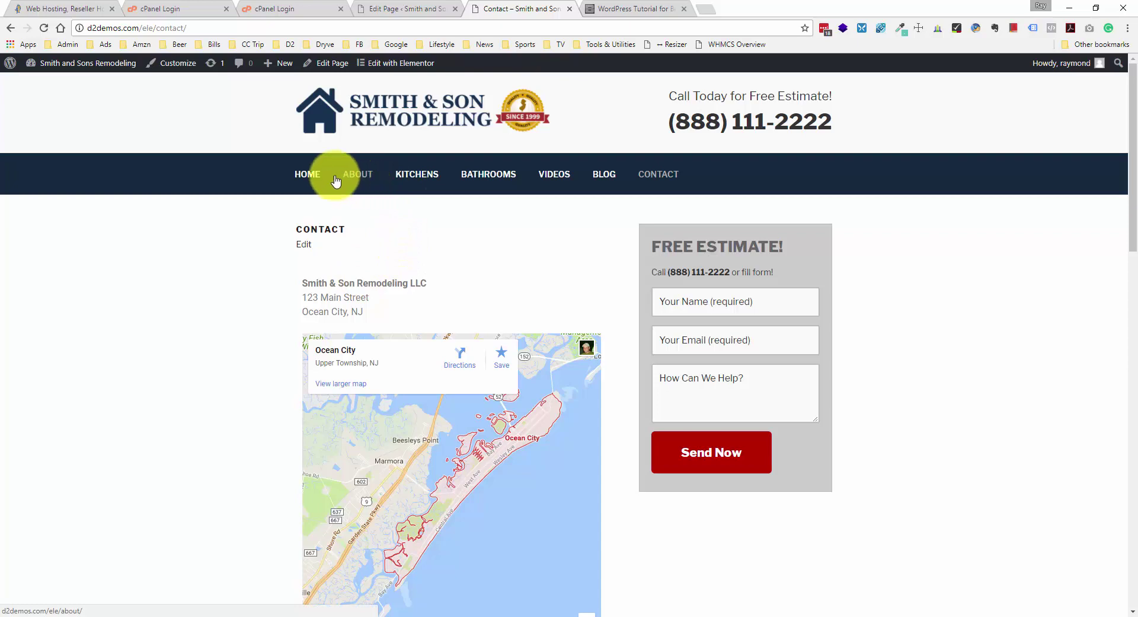
click(307, 175)
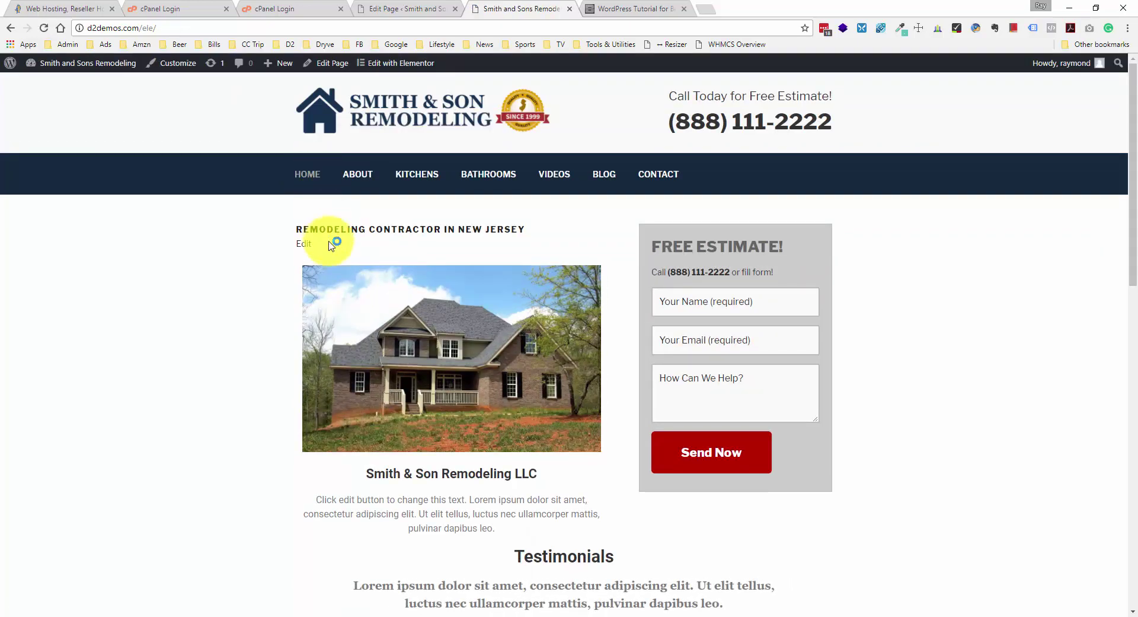
scroll(330, 243, down, 4)
scroll(331, 246, down, 9)
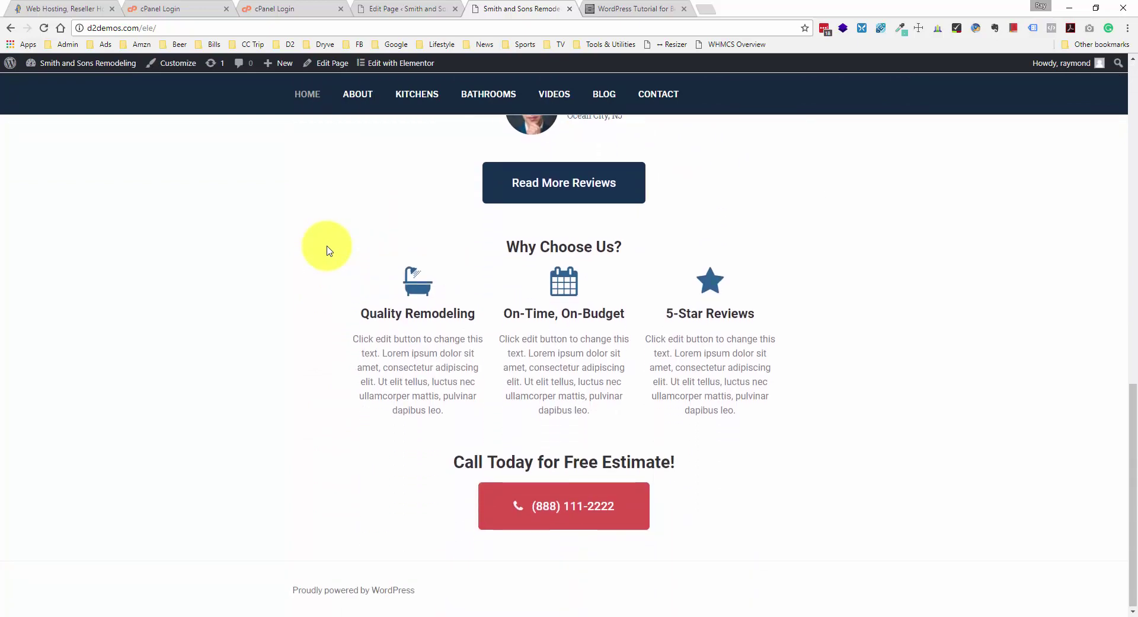
scroll(327, 252, up, 13)
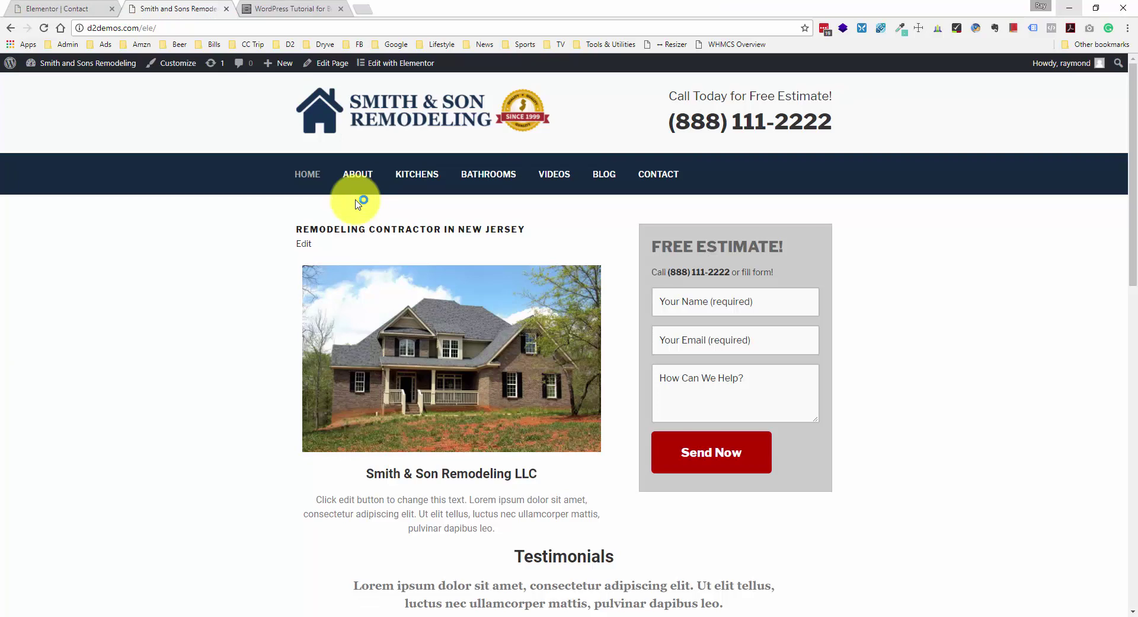
scroll(358, 203, down, 13)
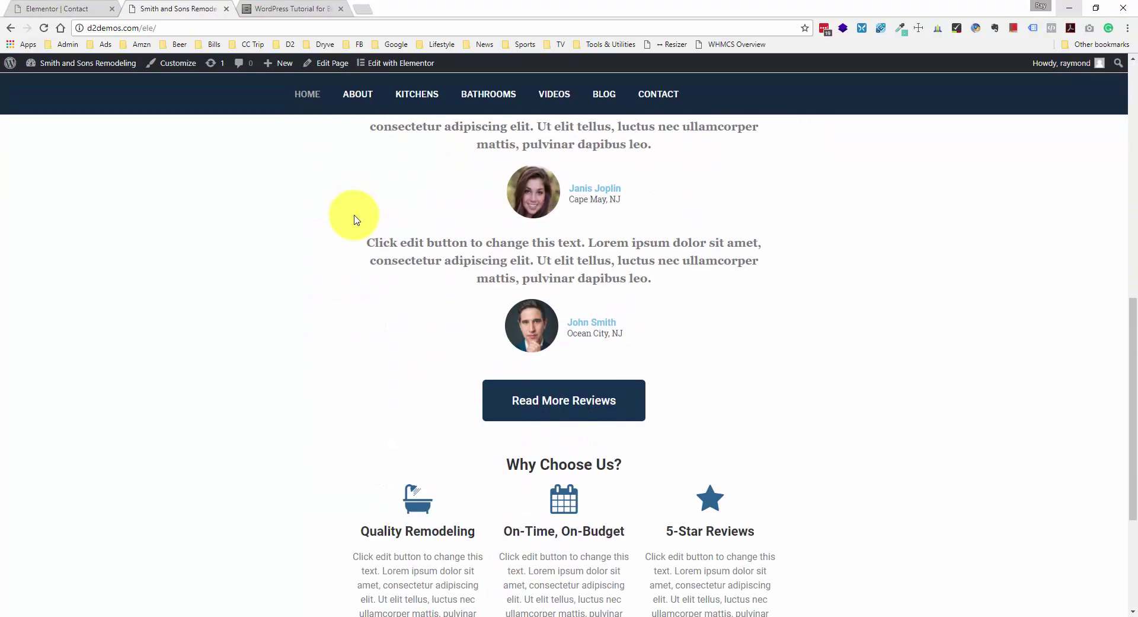
scroll(355, 223, down, 1)
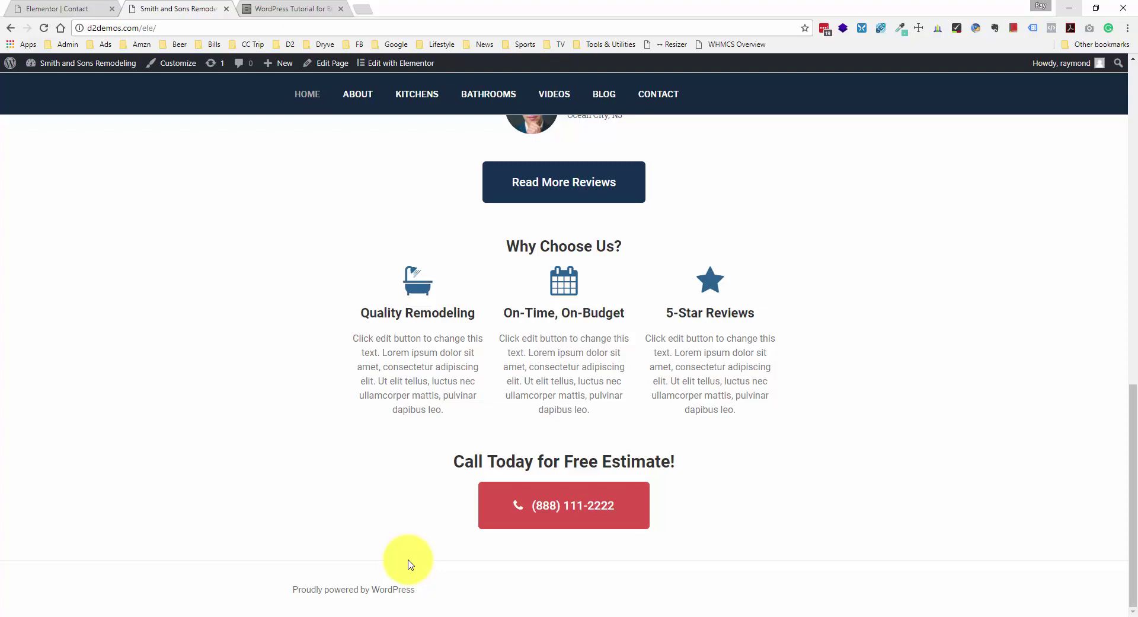
scroll(407, 564, up, 6)
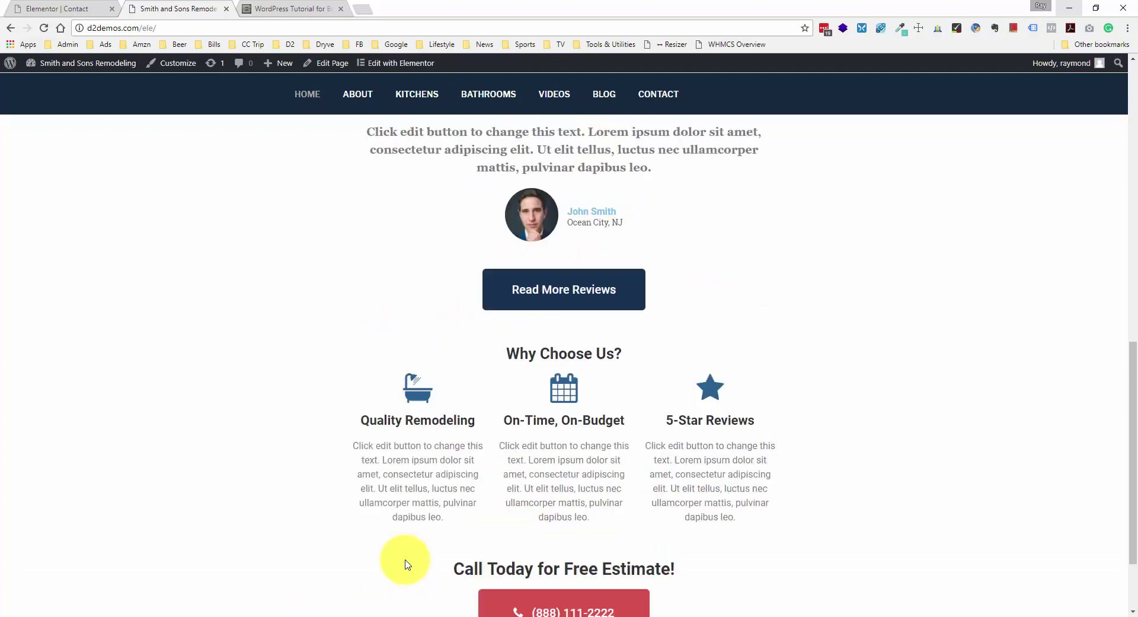
click(48, 9)
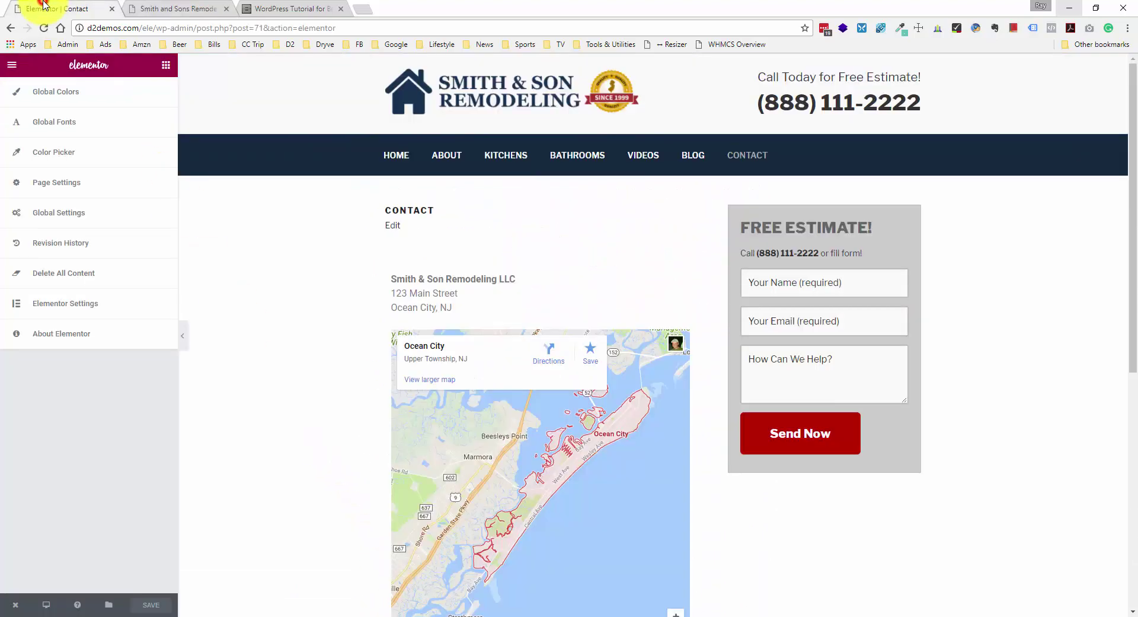
- Create a new menu named 'Social Links' in the WordPress Menus screen
mouse_move(14, 603)
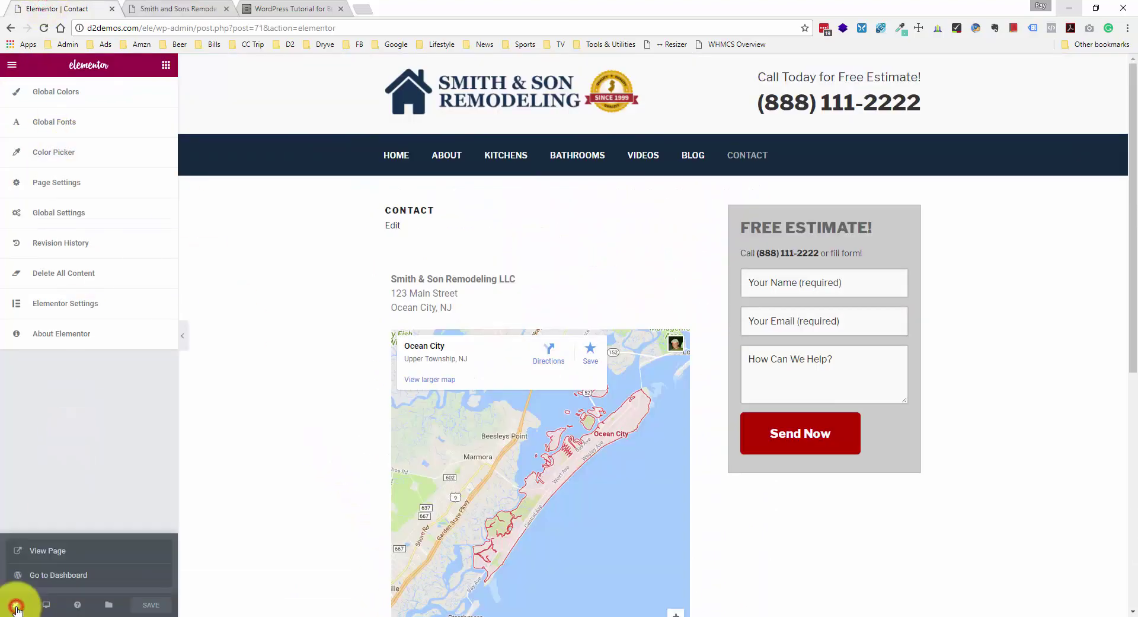
click(77, 575)
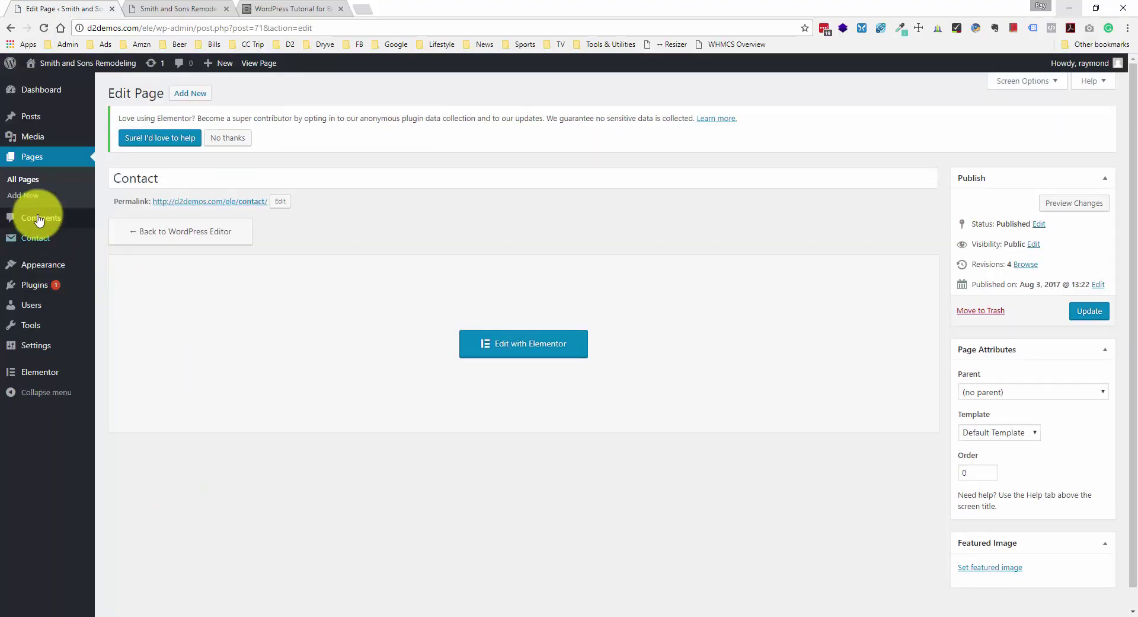
mouse_move(33, 262)
click(137, 313)
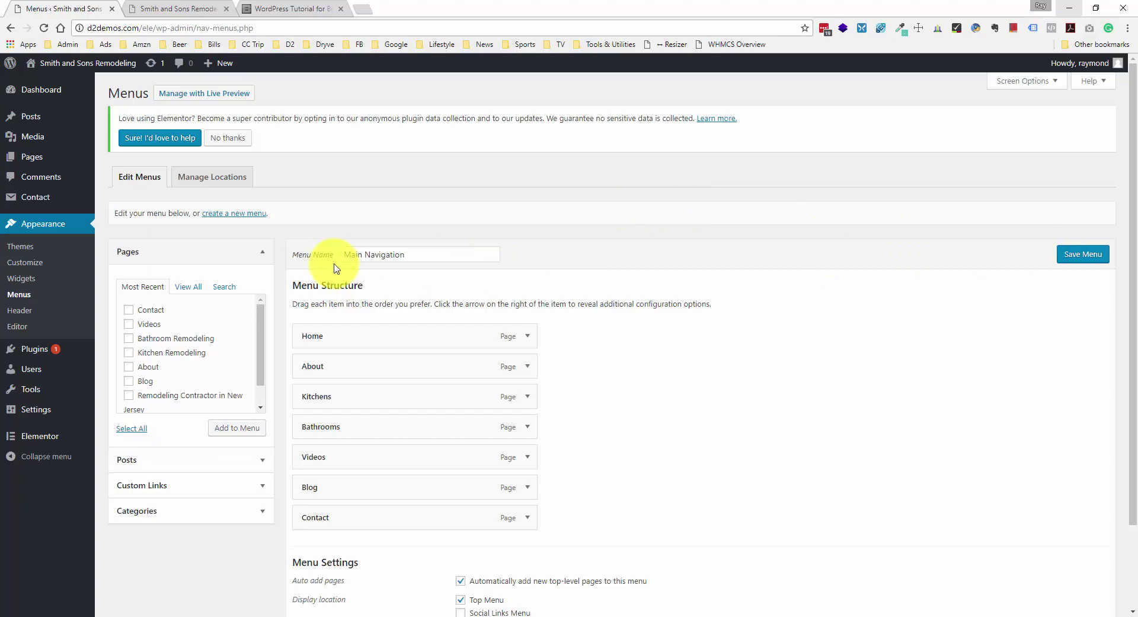
click(253, 218)
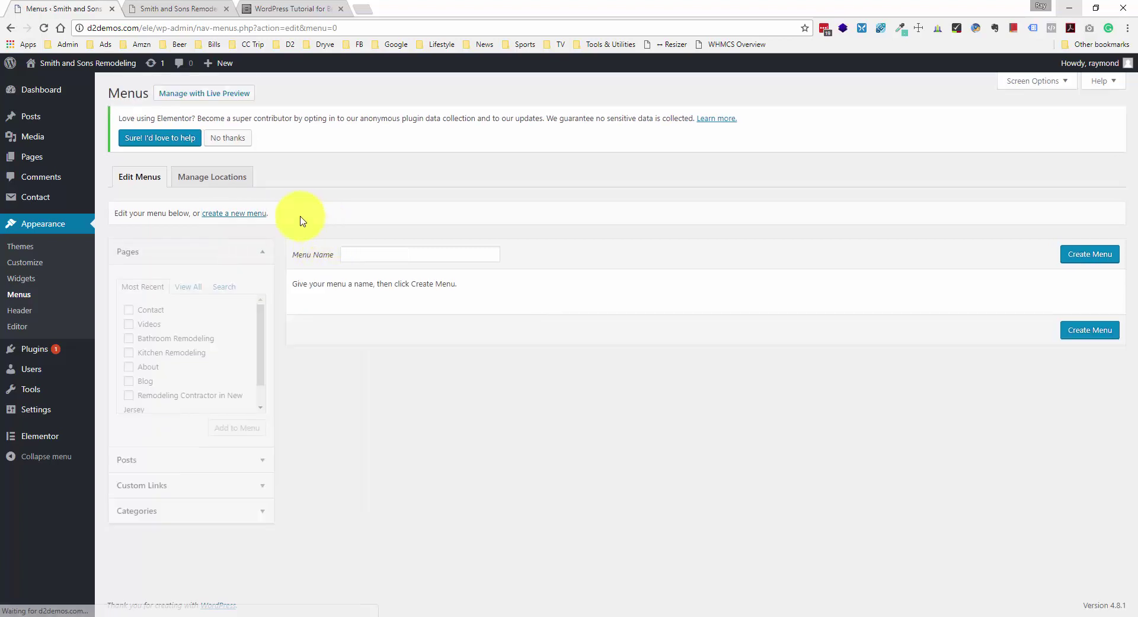
click(366, 246)
text(Social)
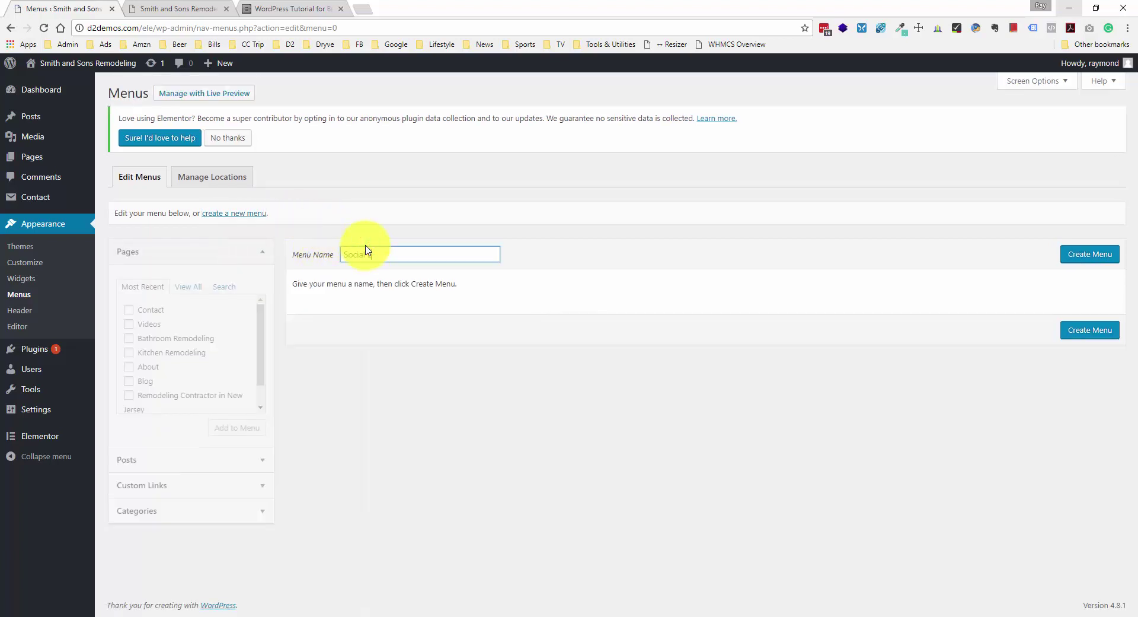
text( Links)
click(1070, 252)
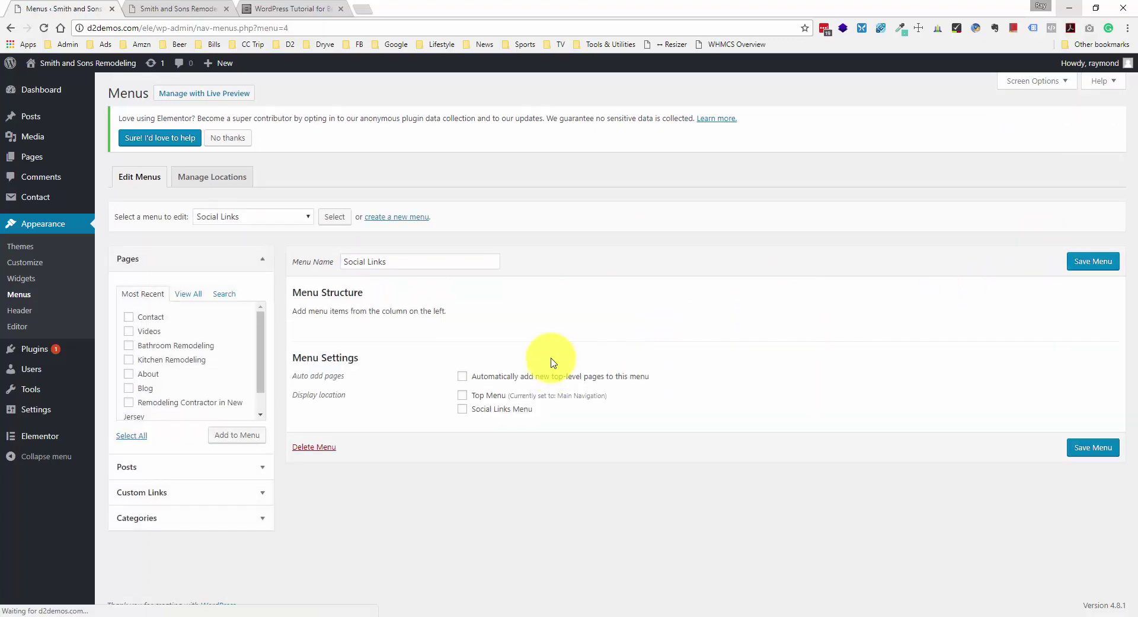
- Add Facebook and Yelp custom links to the Social Links menu
click(169, 492)
click(187, 349)
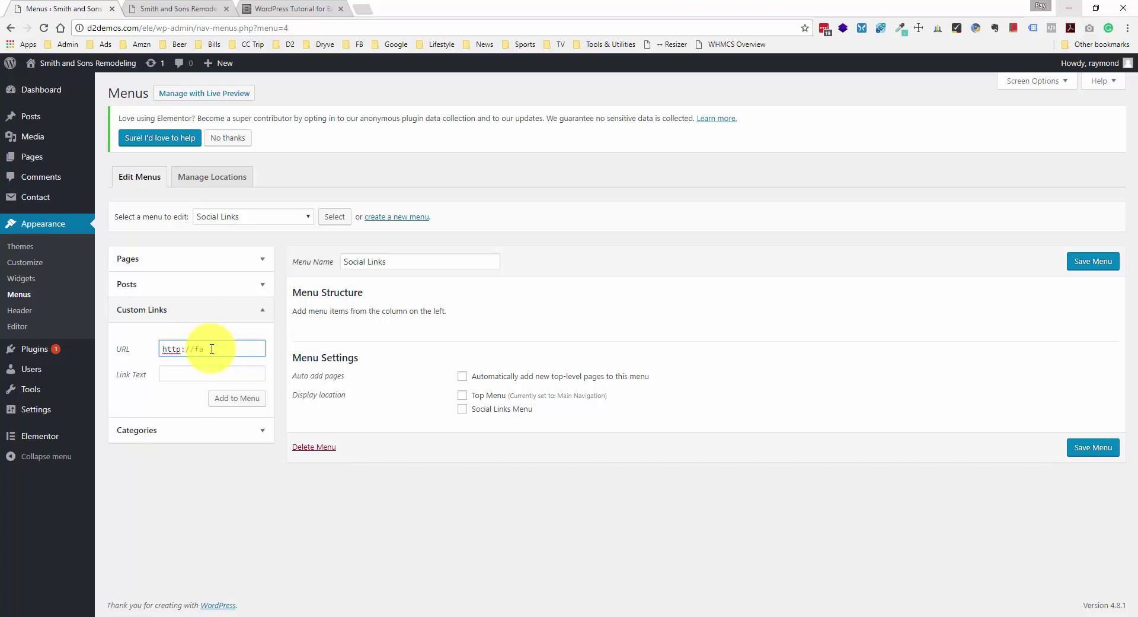
text(facebook.com)
click(205, 374)
text(Fac)
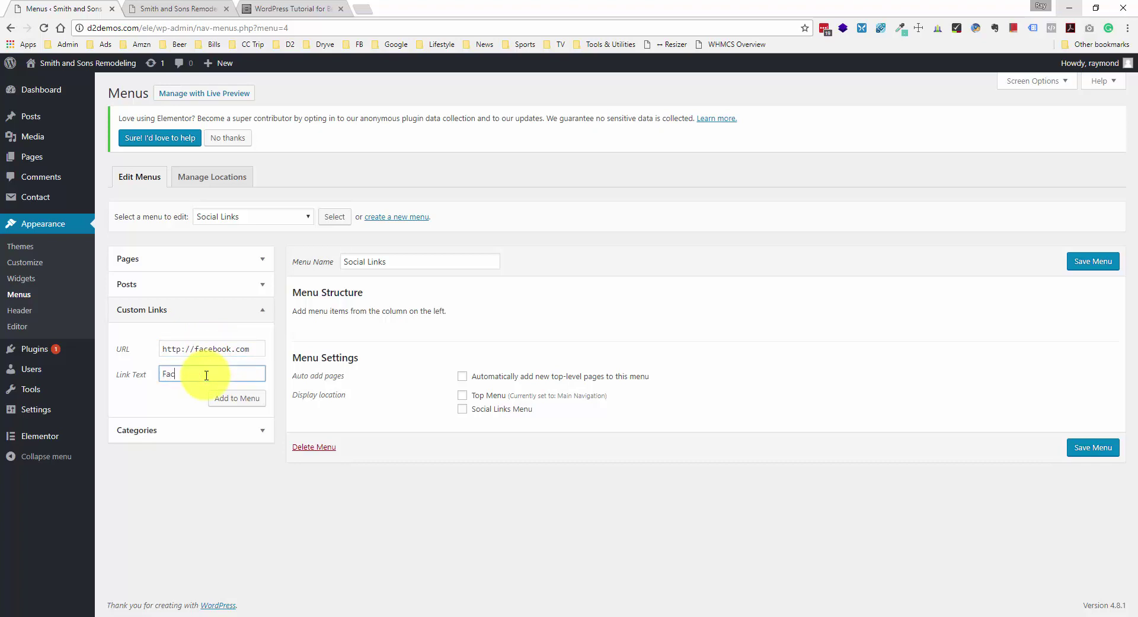
text(ebook)
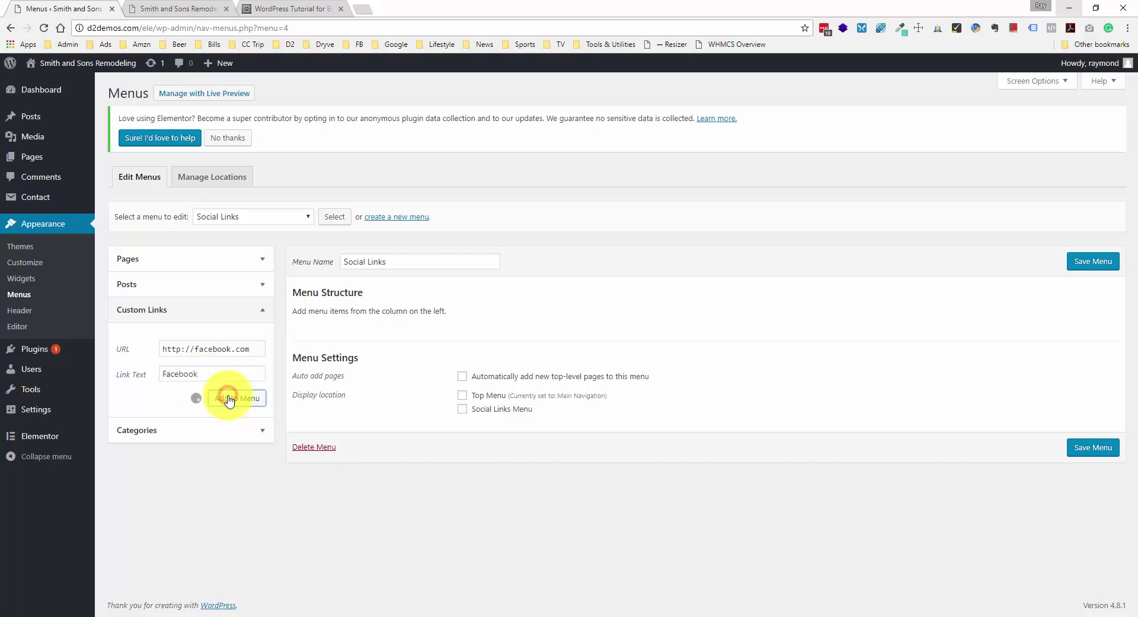
click(224, 396)
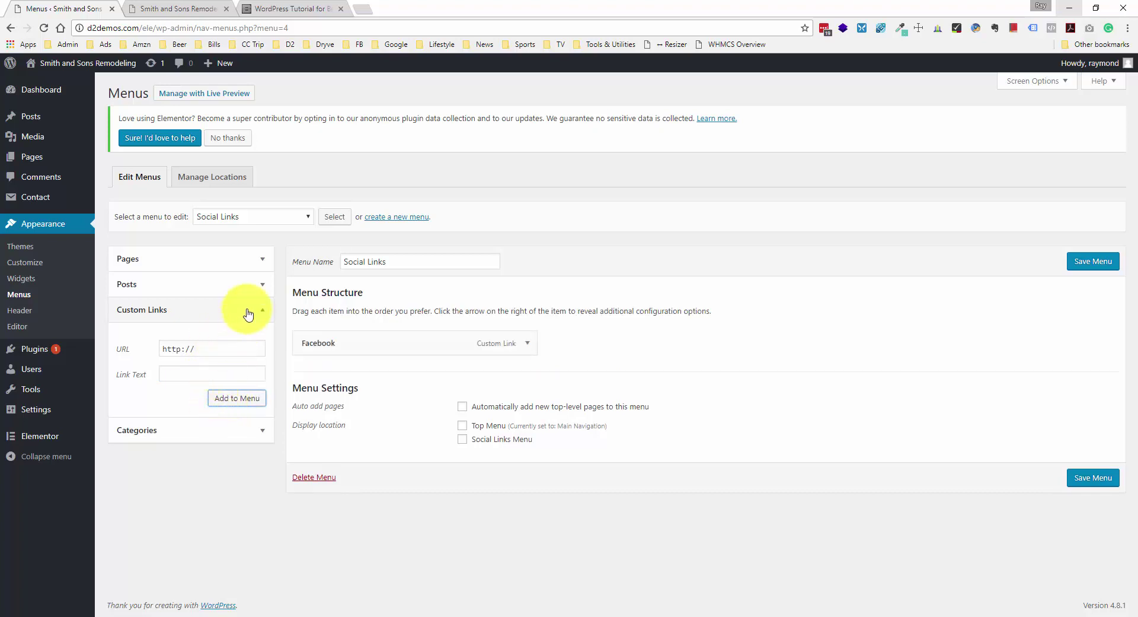
click(220, 349)
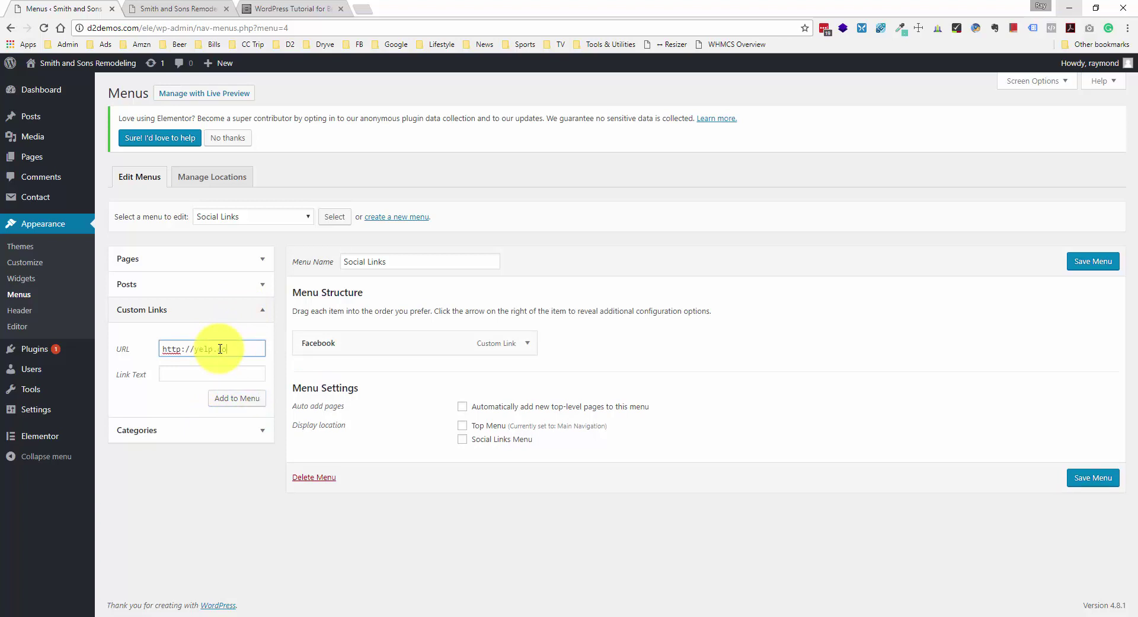
click(221, 373)
text(Yelp)
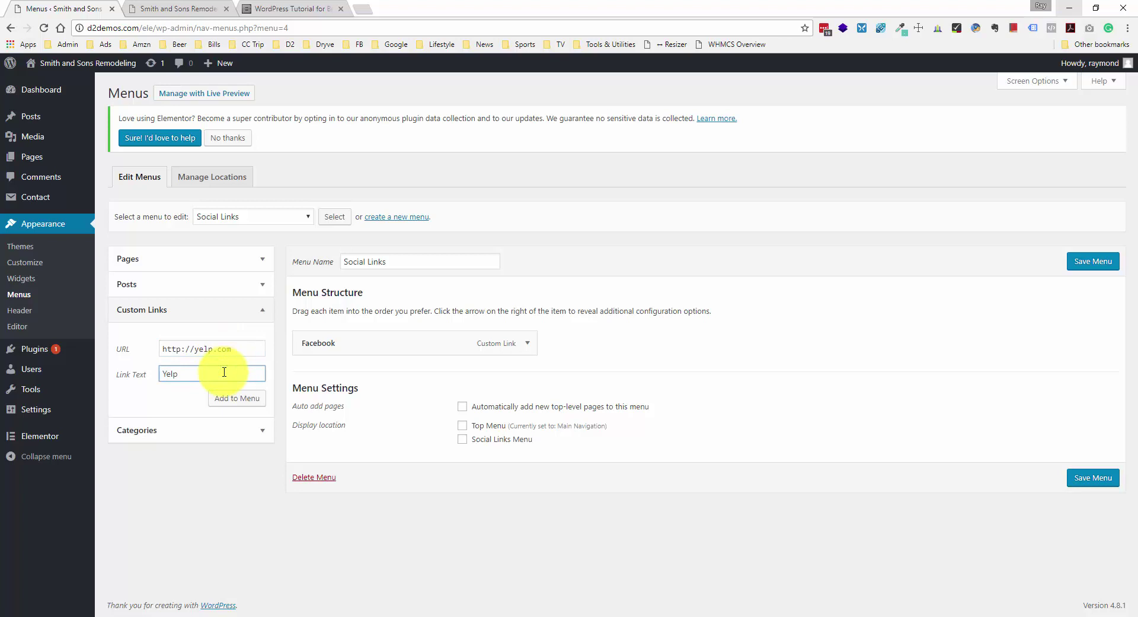
click(240, 399)
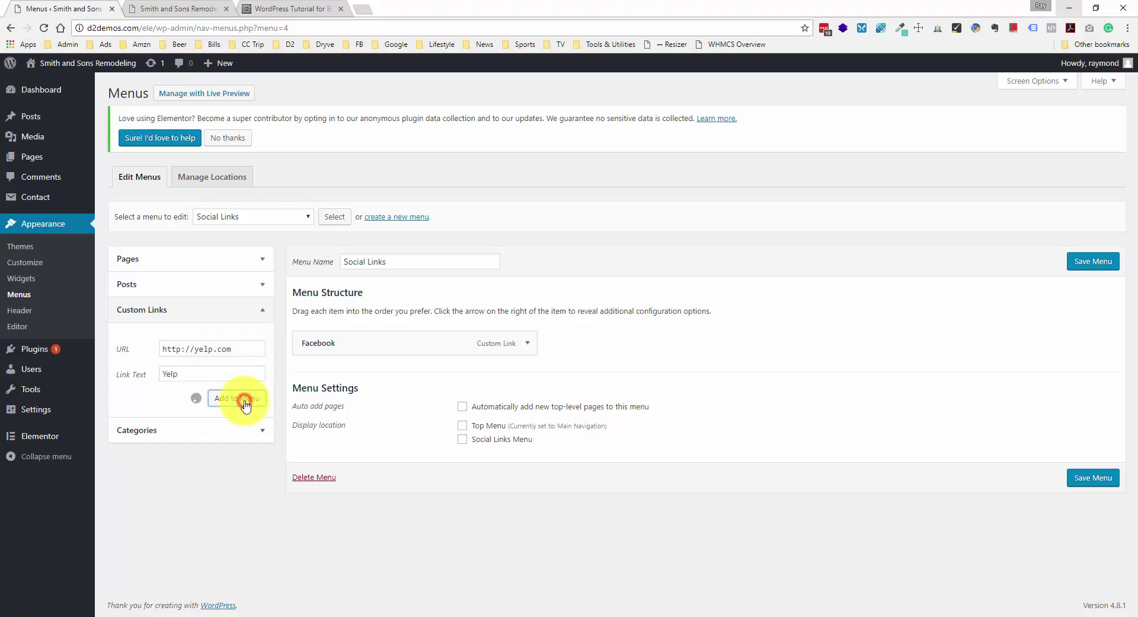
- Add an Instagram custom link (instagram.com), assign the Social Links Menu location, and save
click(207, 349)
text(in)
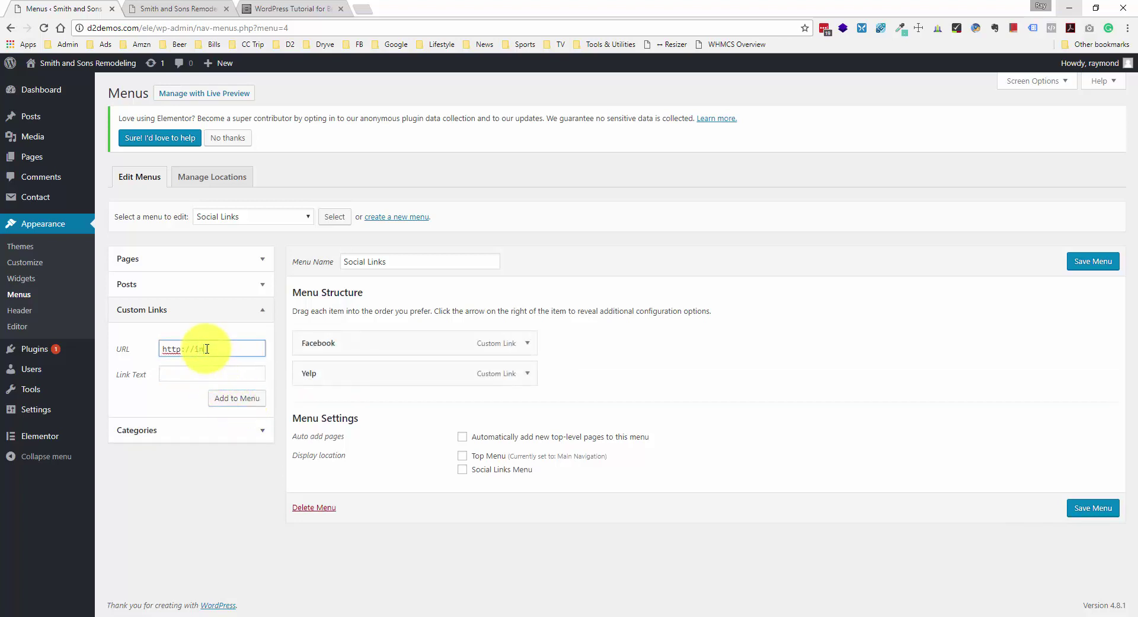
text(stagram.com)
key(Tab)
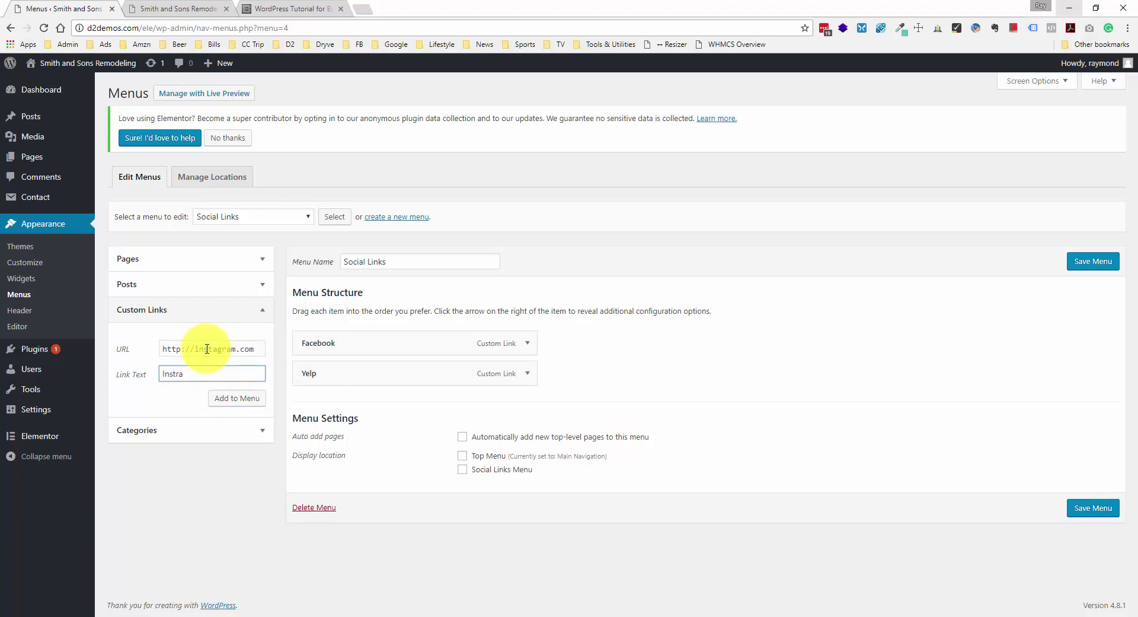
text(Instagram)
click(240, 400)
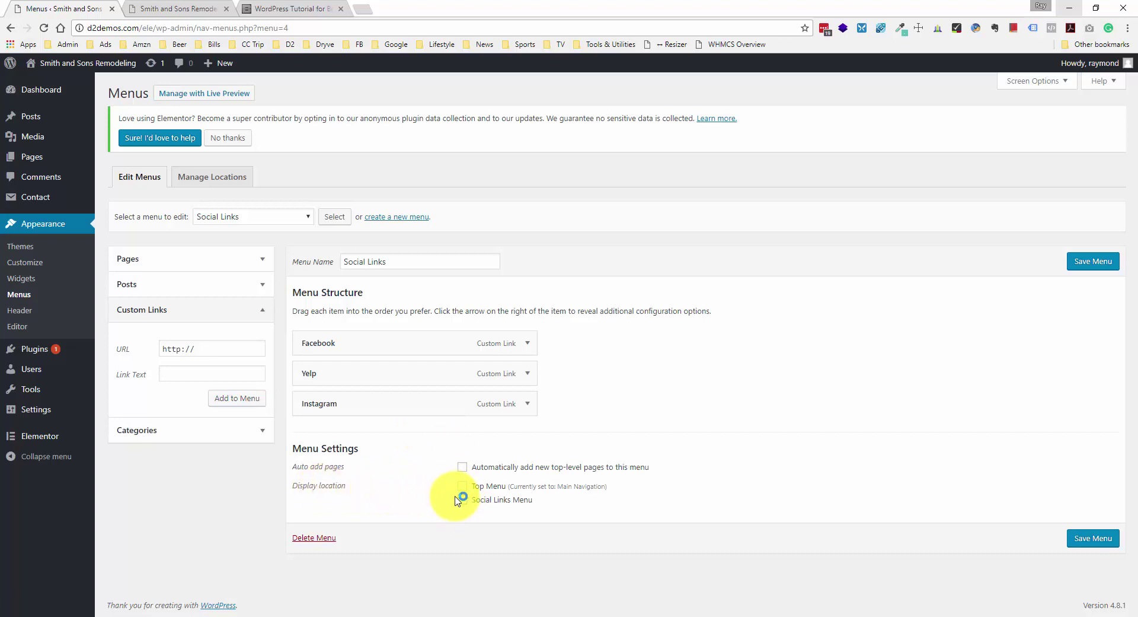
click(462, 499)
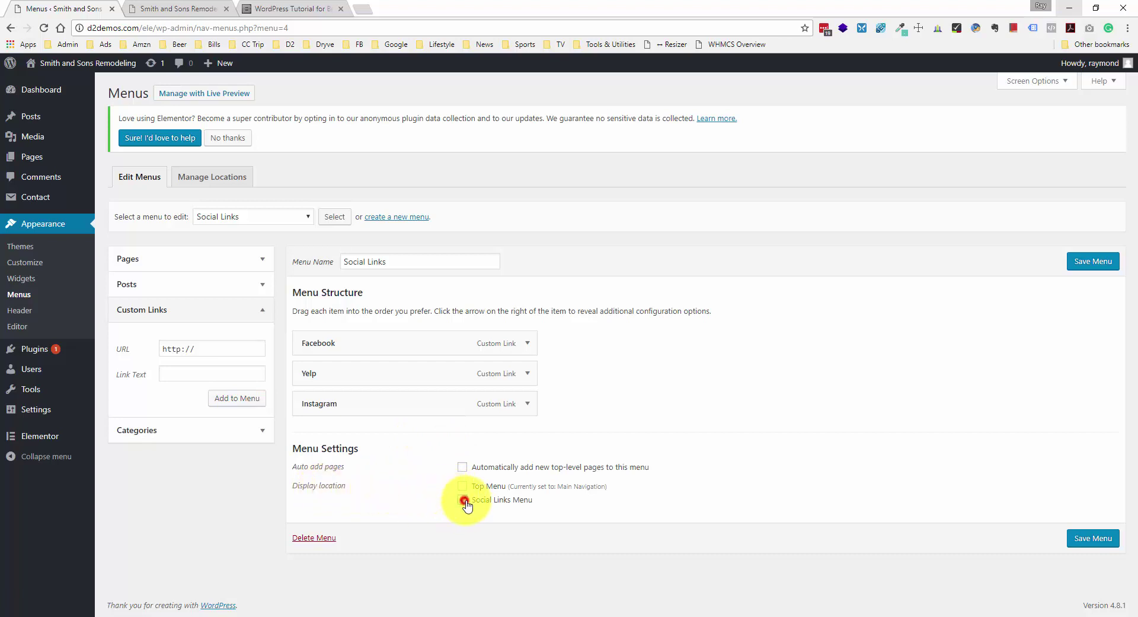
click(1096, 261)
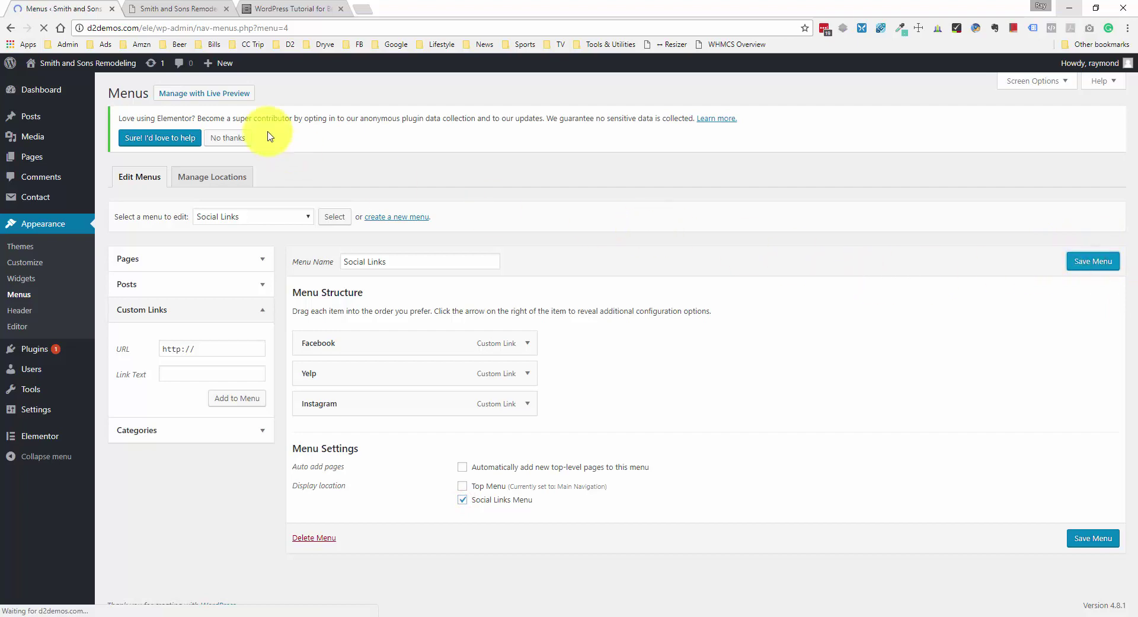
- Reload the live front page, check the footer social icons, and launch the Resizer bookmarklet
click(205, 8)
scroll(211, 157, down, 6)
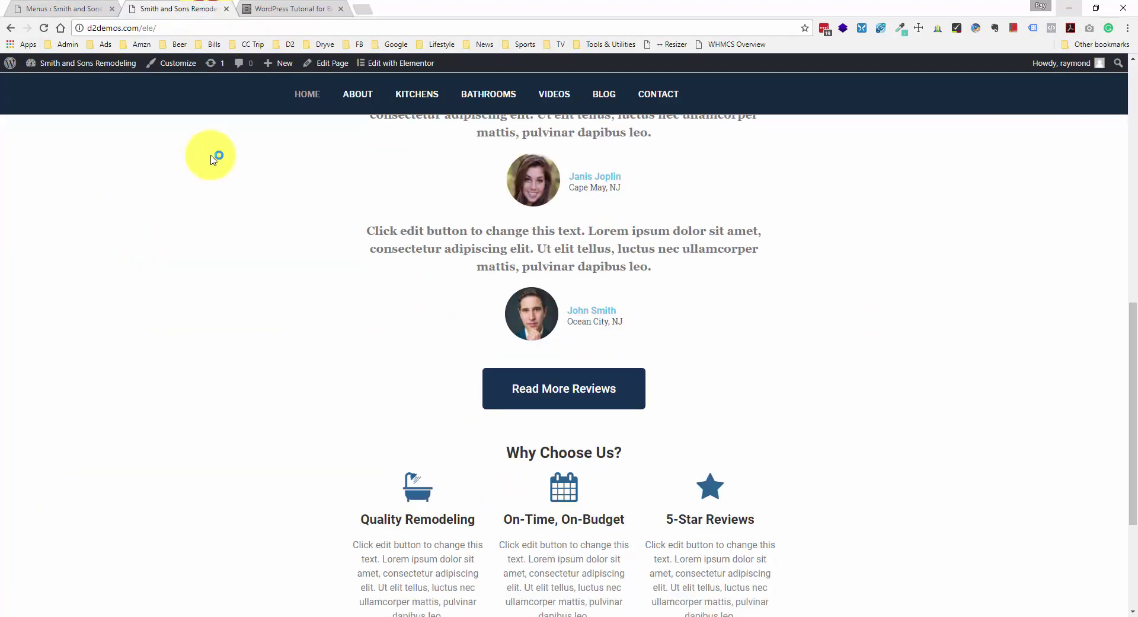
right_click(122, 196)
click(219, 233)
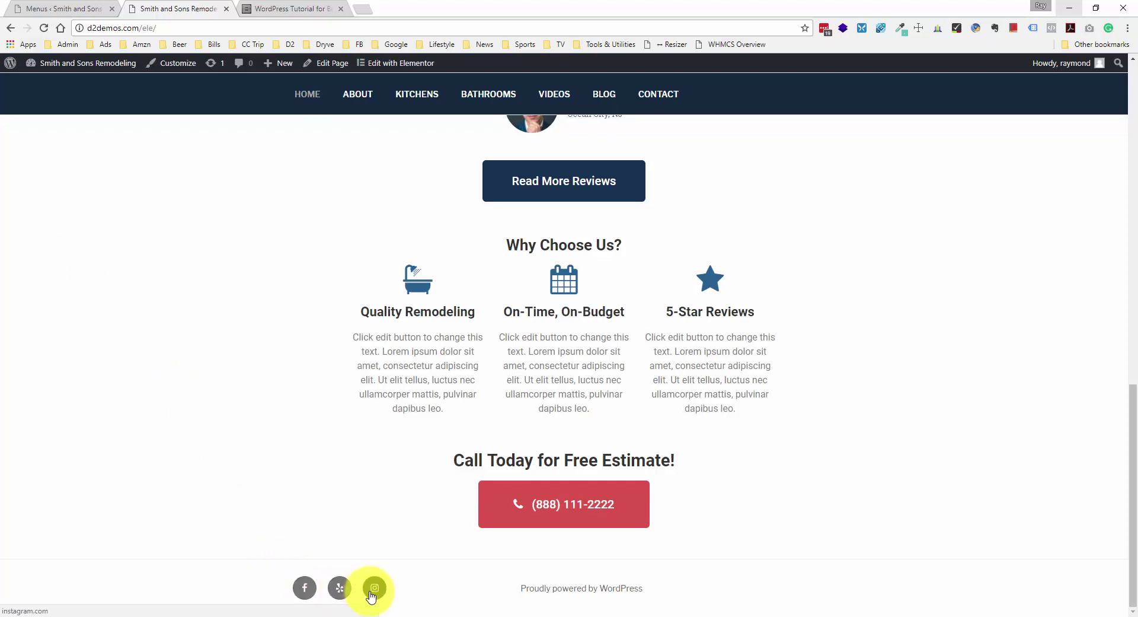
scroll(248, 460, up, 15)
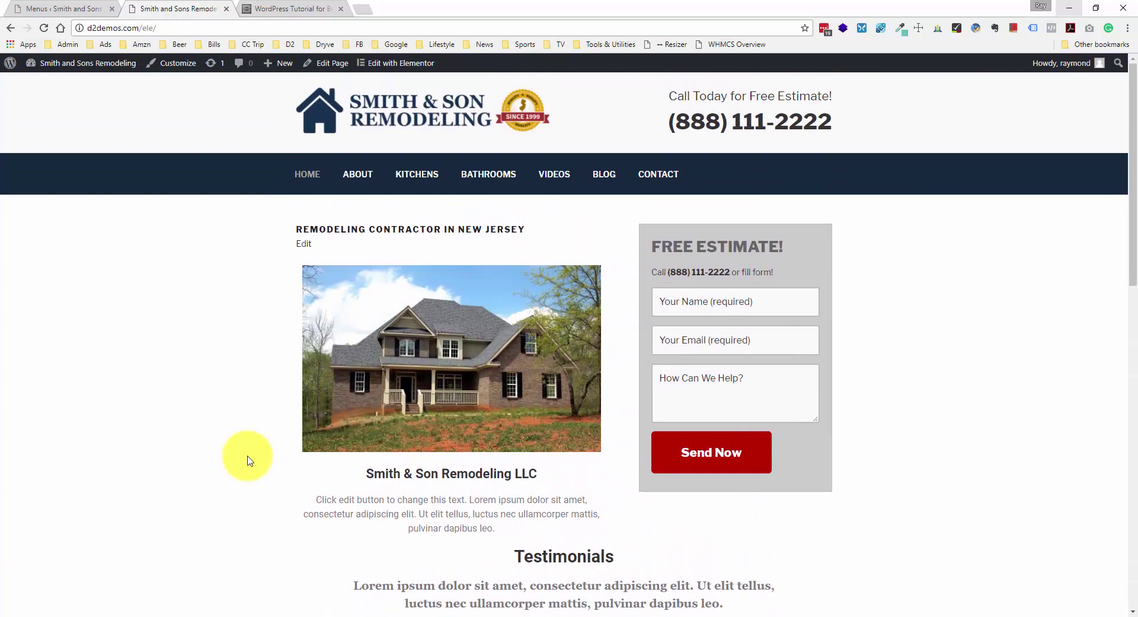
scroll(248, 461, down, 7)
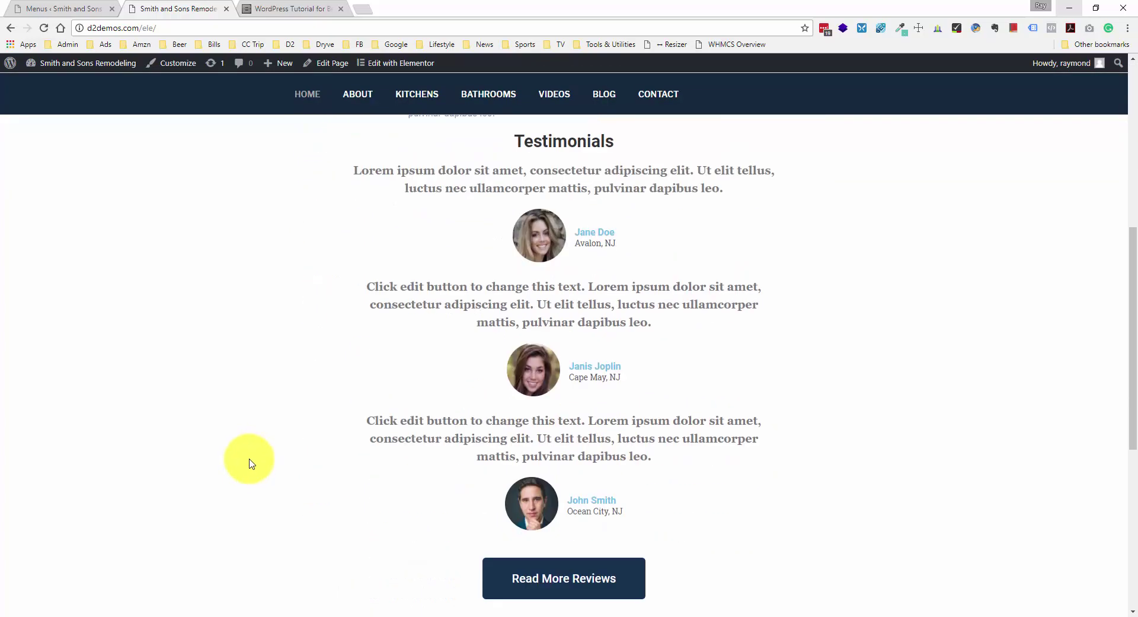
scroll(249, 463, down, 2)
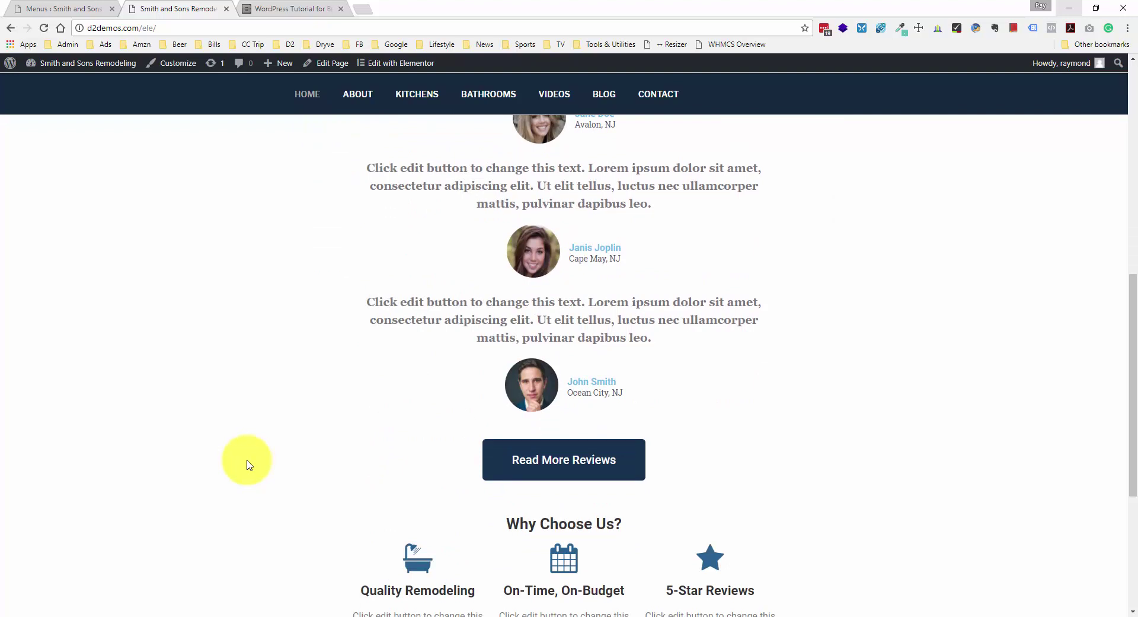
scroll(247, 463, up, 10)
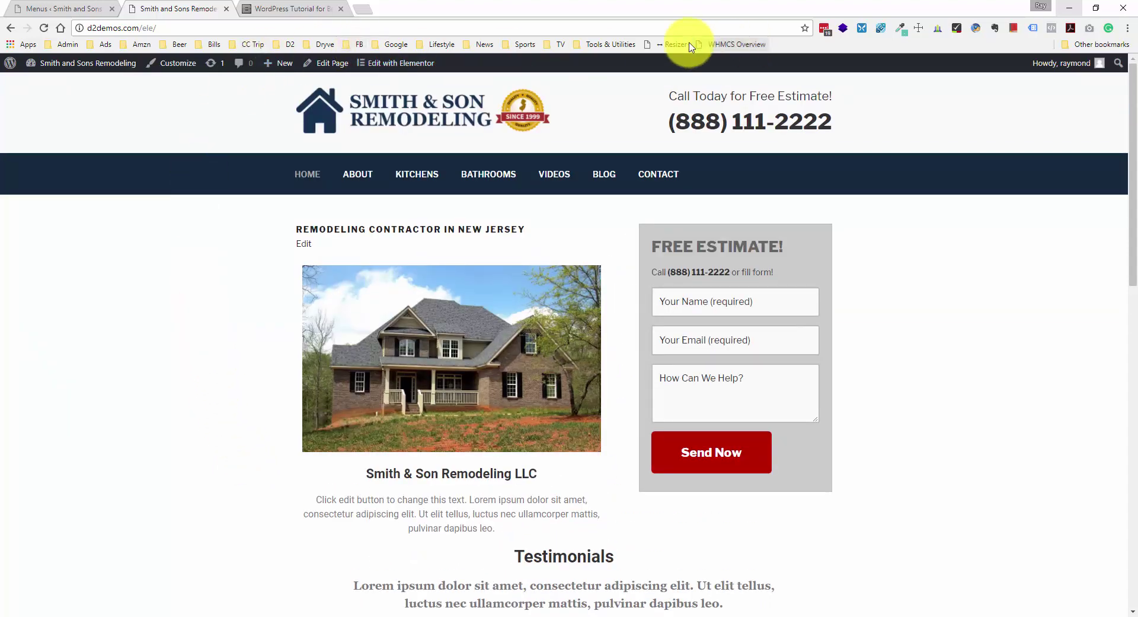
click(670, 45)
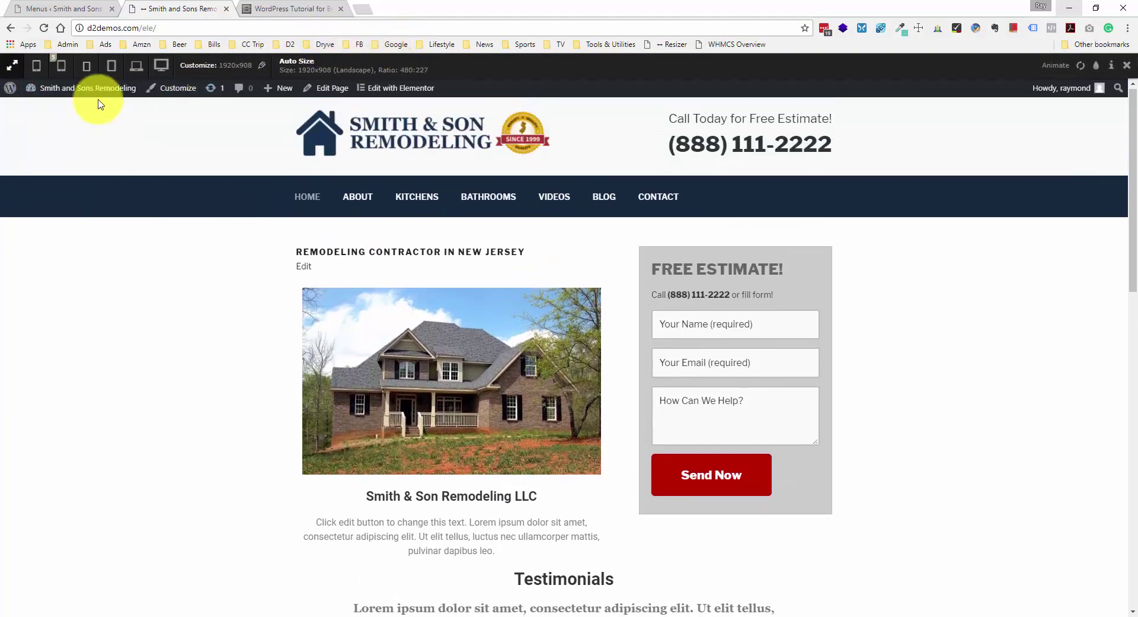
- Preview the homepage at 1280x800 widescreen and scroll through it
click(130, 69)
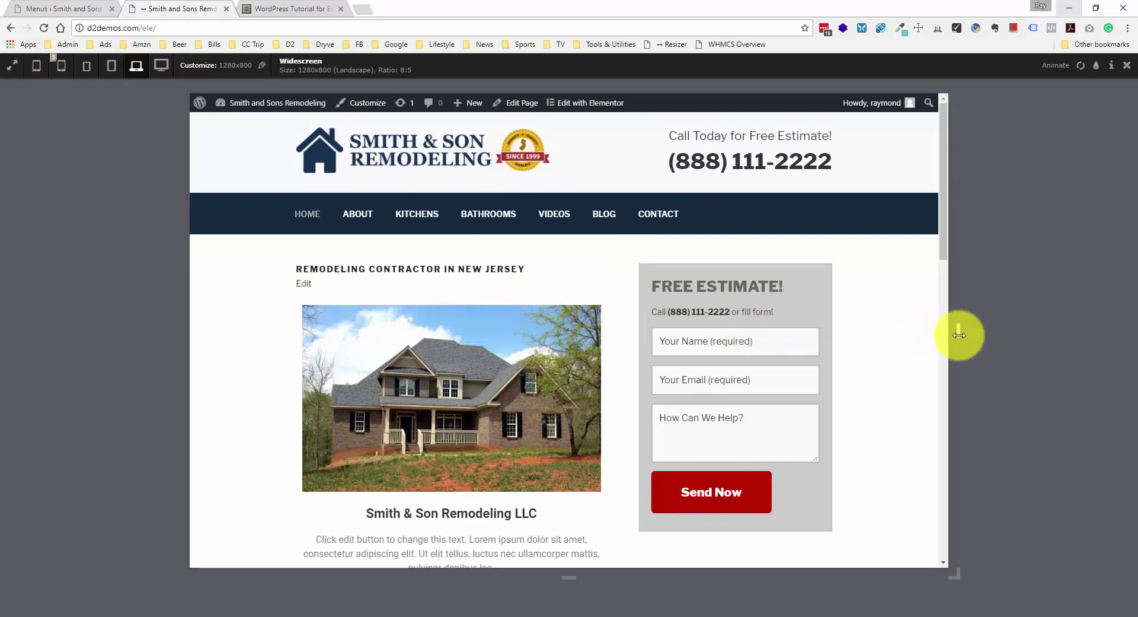
scroll(881, 326, down, 3)
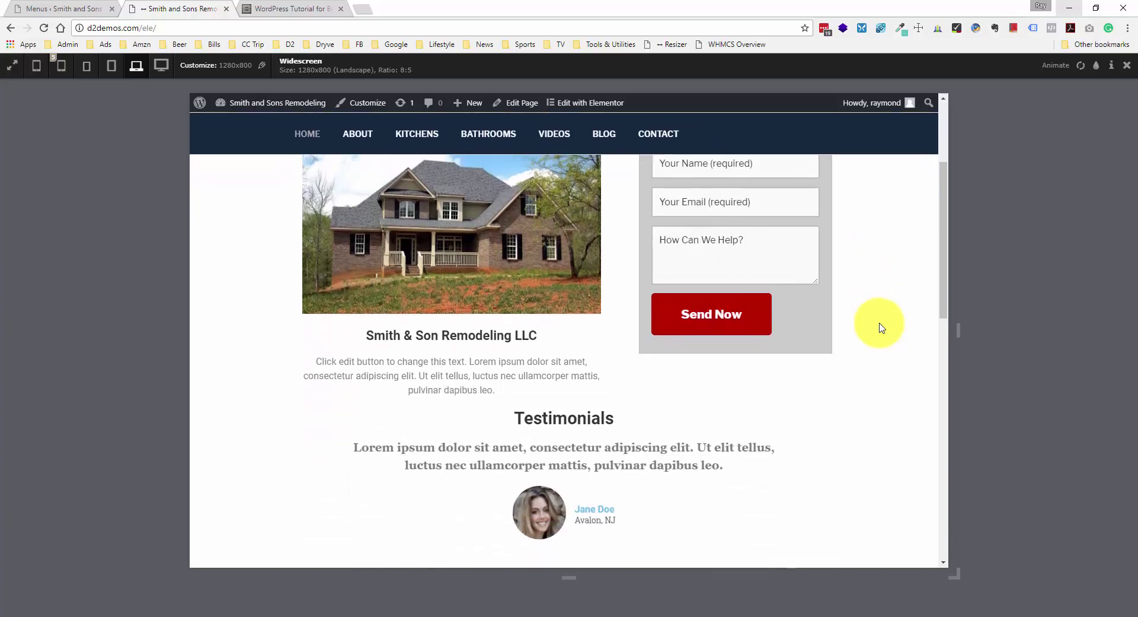
scroll(882, 325, down, 4)
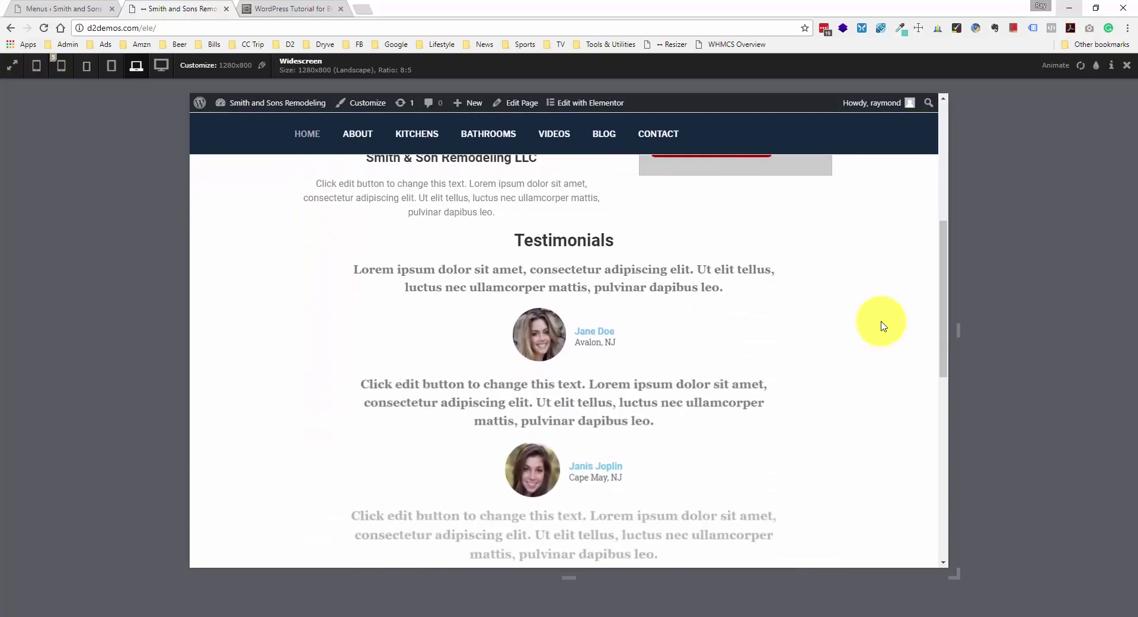
scroll(883, 326, down, 1)
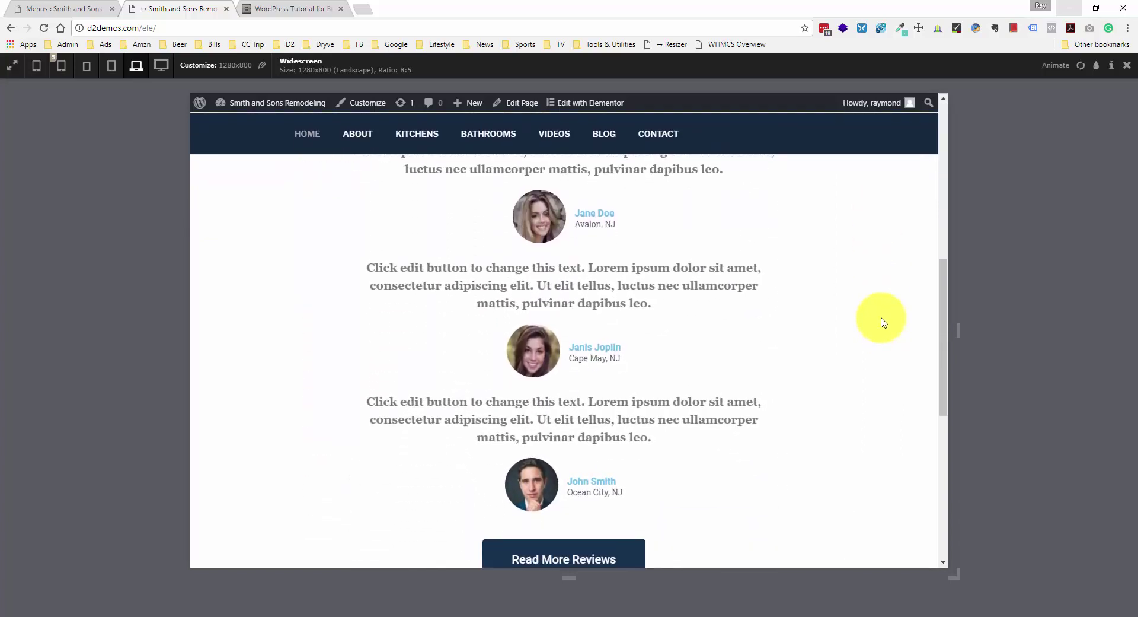
scroll(881, 323, up, 8)
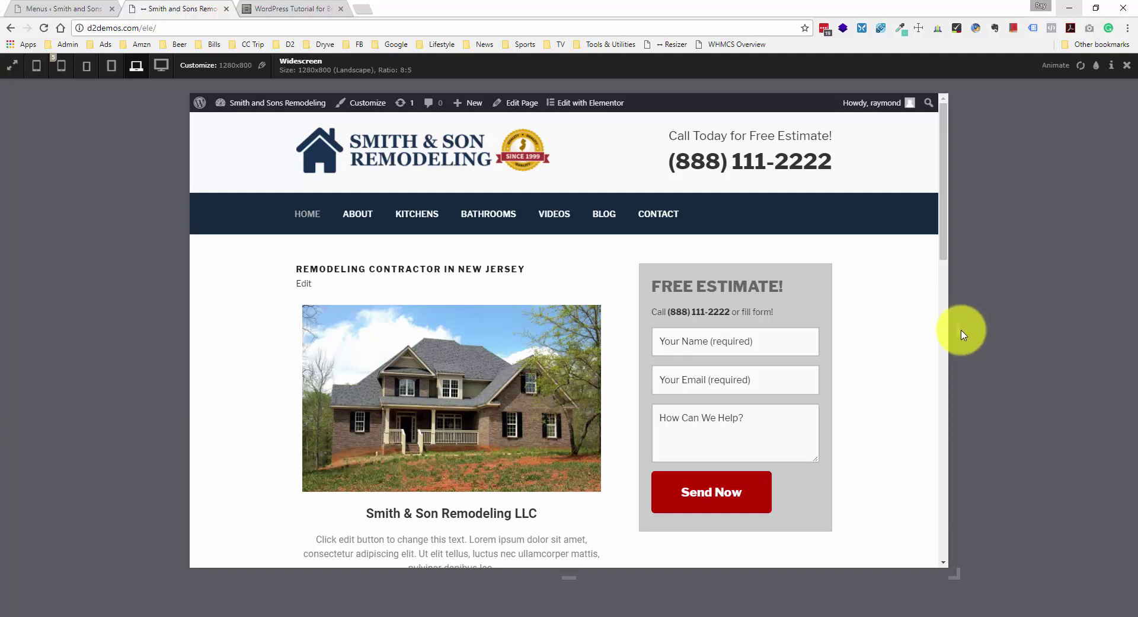
- Narrow the preview width to about 1070 pixels
drag(959, 330, 943, 329)
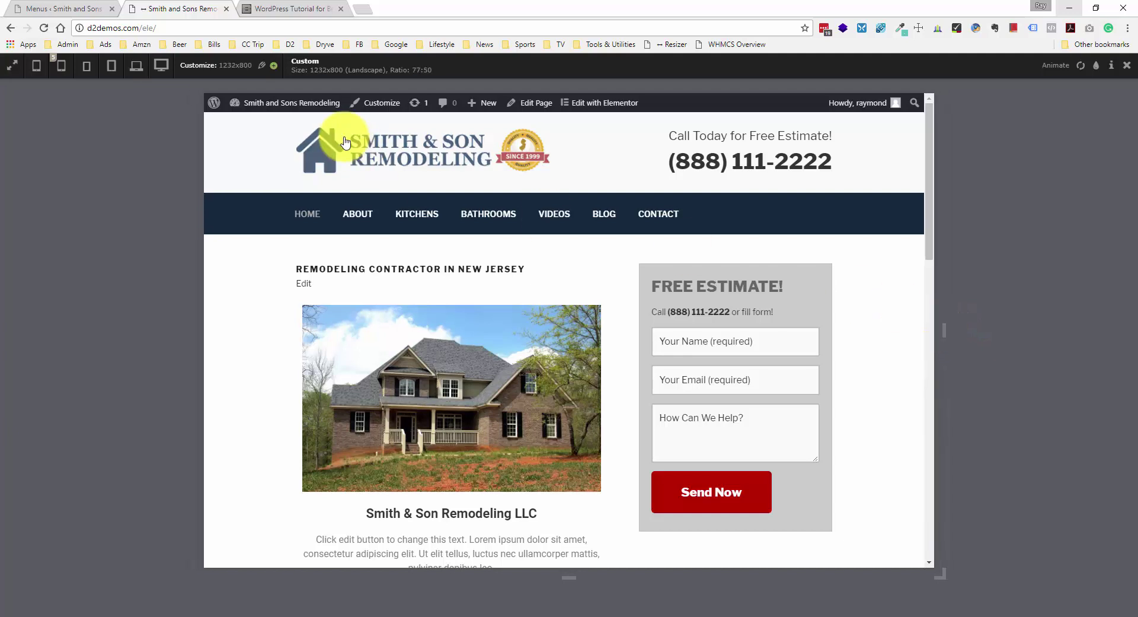
drag(312, 72, 343, 75)
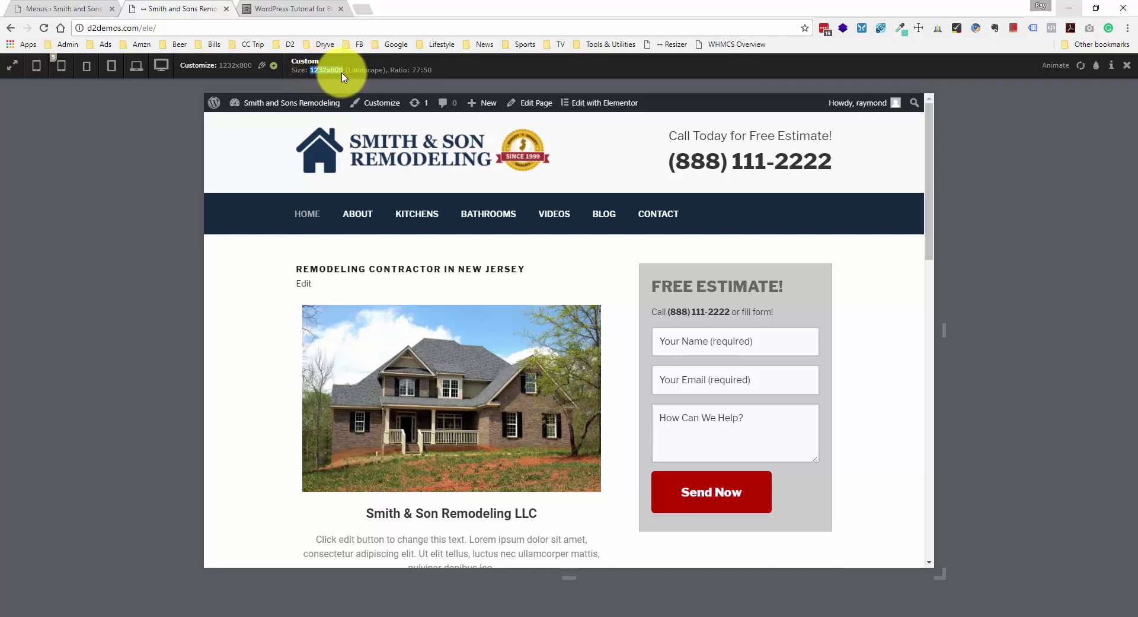
click(342, 73)
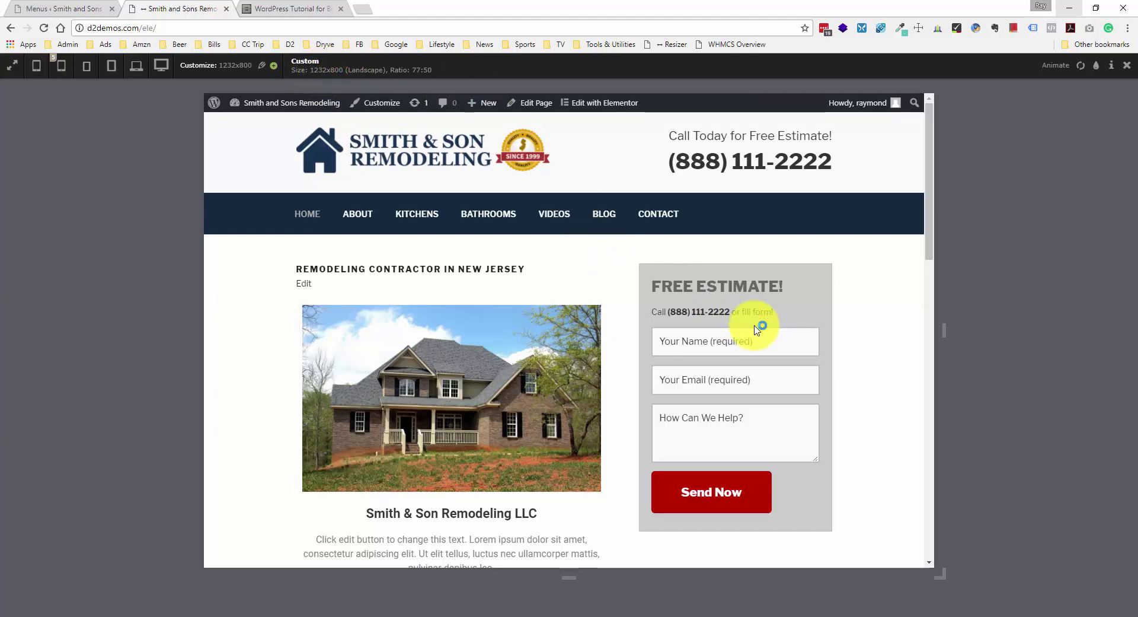
drag(944, 333, 895, 333)
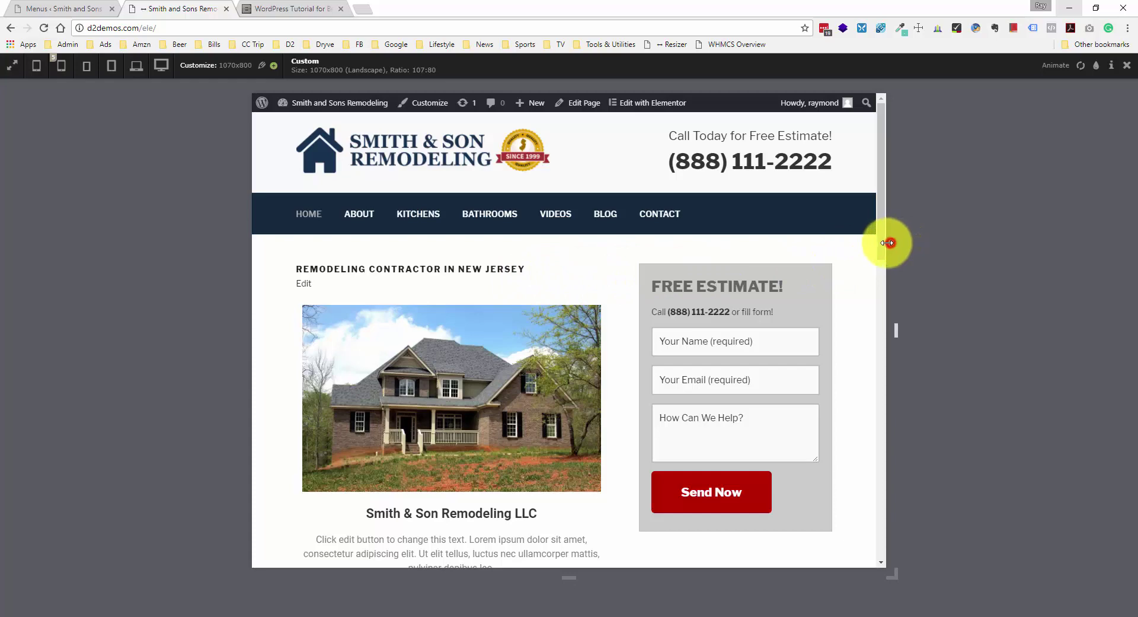
- Narrow the preview to 767 px so the navigation collapses into a Menu bar, and check the header
drag(892, 242, 830, 254)
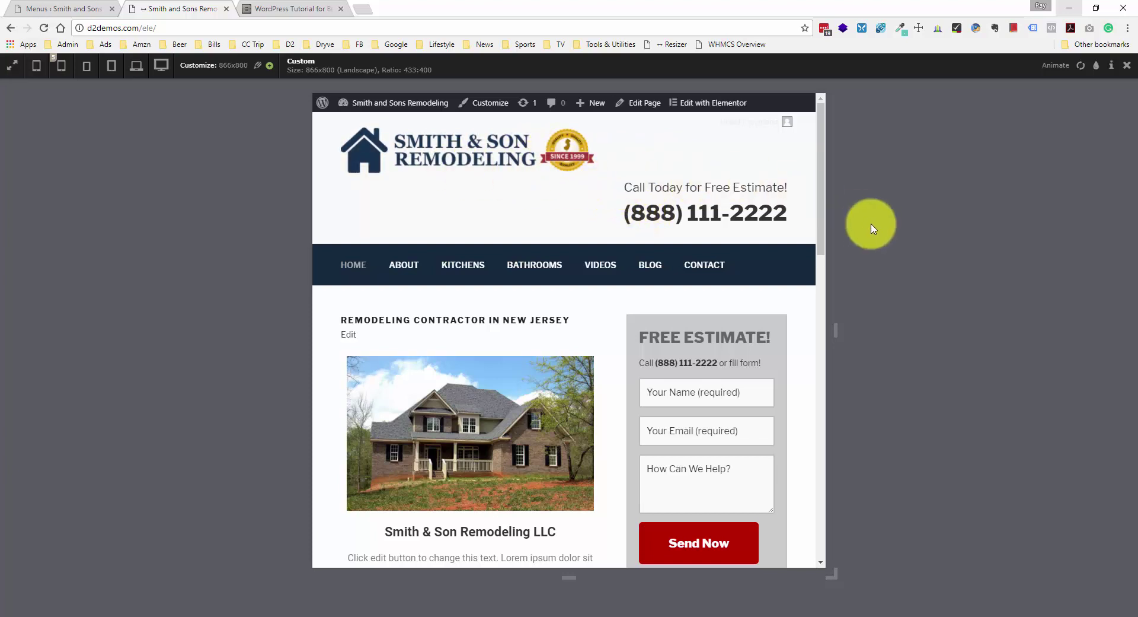
drag(836, 328, 809, 328)
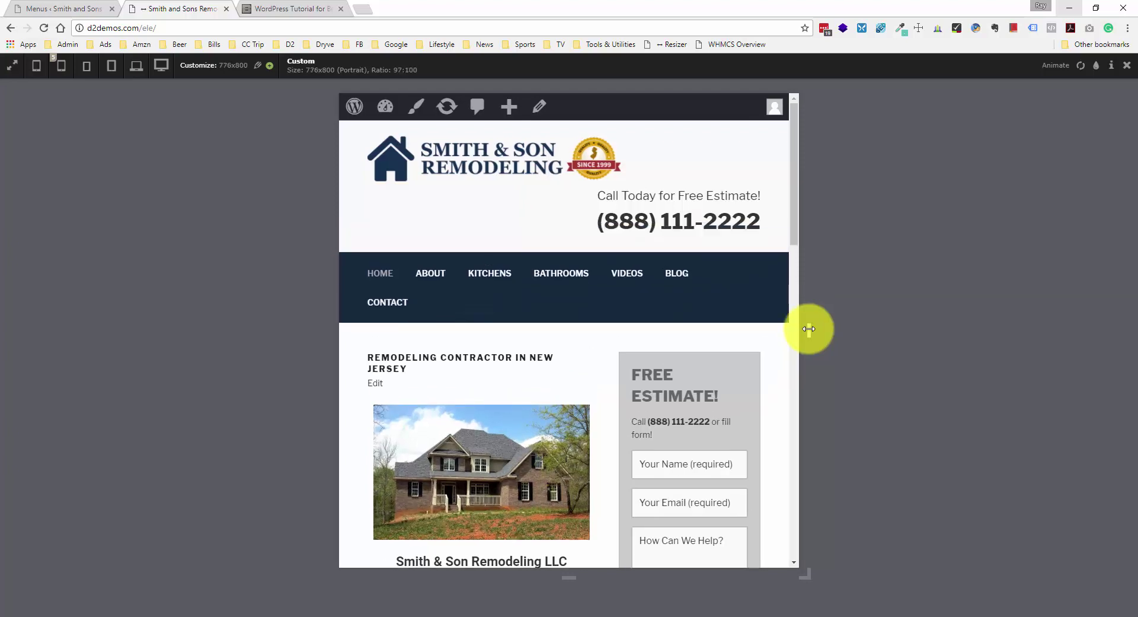
drag(809, 328, 807, 330)
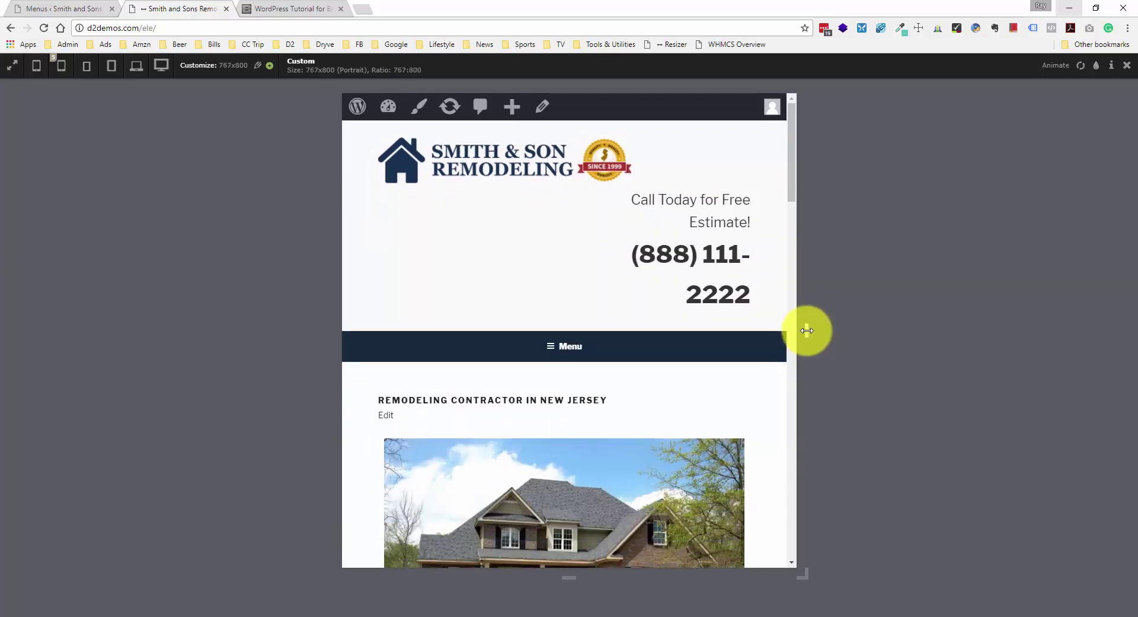
drag(806, 330, 808, 331)
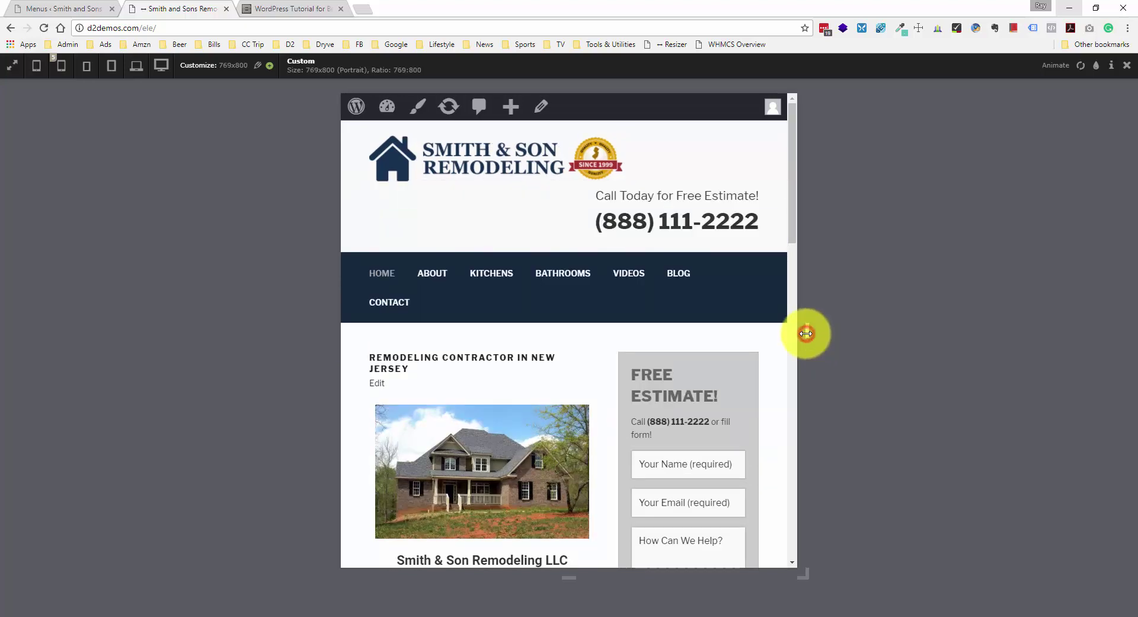
drag(807, 334, 805, 333)
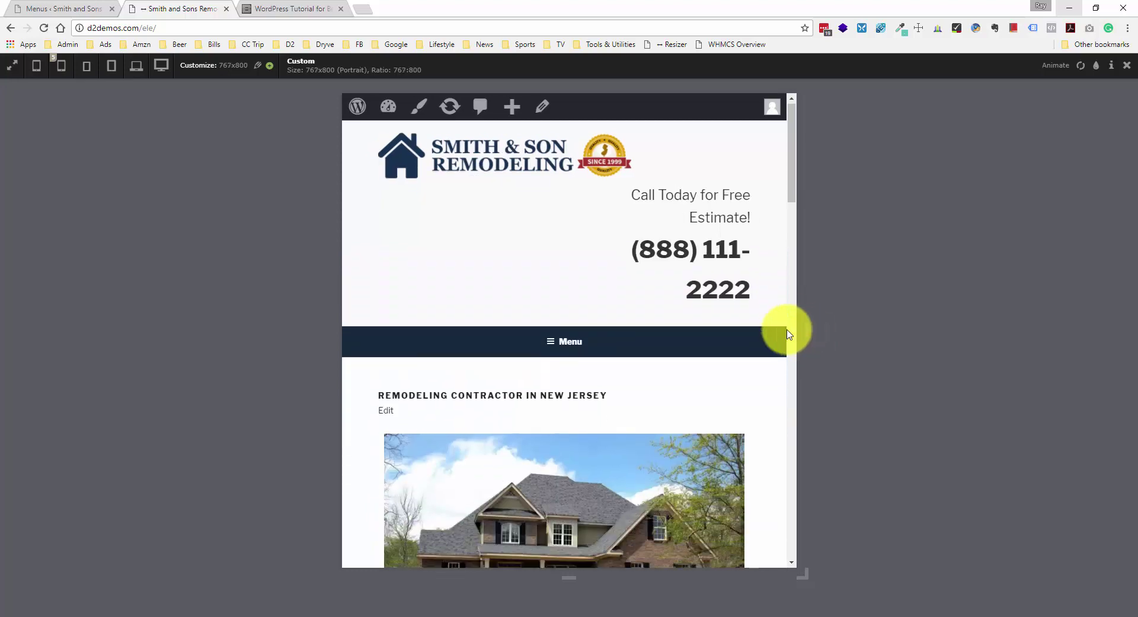
scroll(788, 331, down, 3)
scroll(782, 339, up, 2)
scroll(780, 344, up, 1)
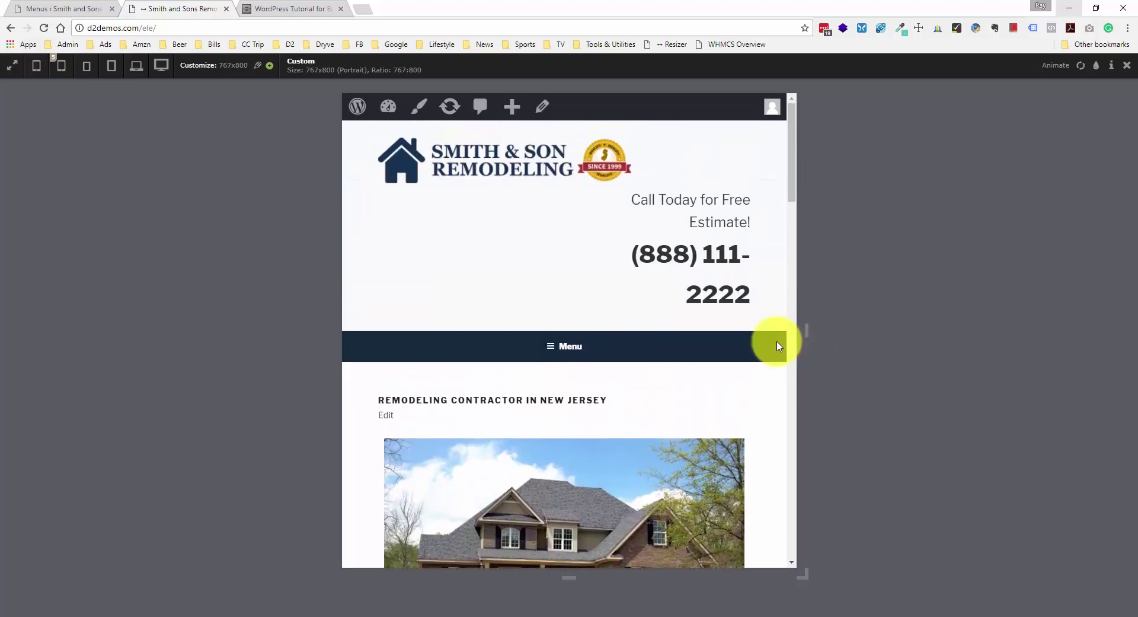
scroll(779, 346, down, 1)
scroll(779, 346, up, 1)
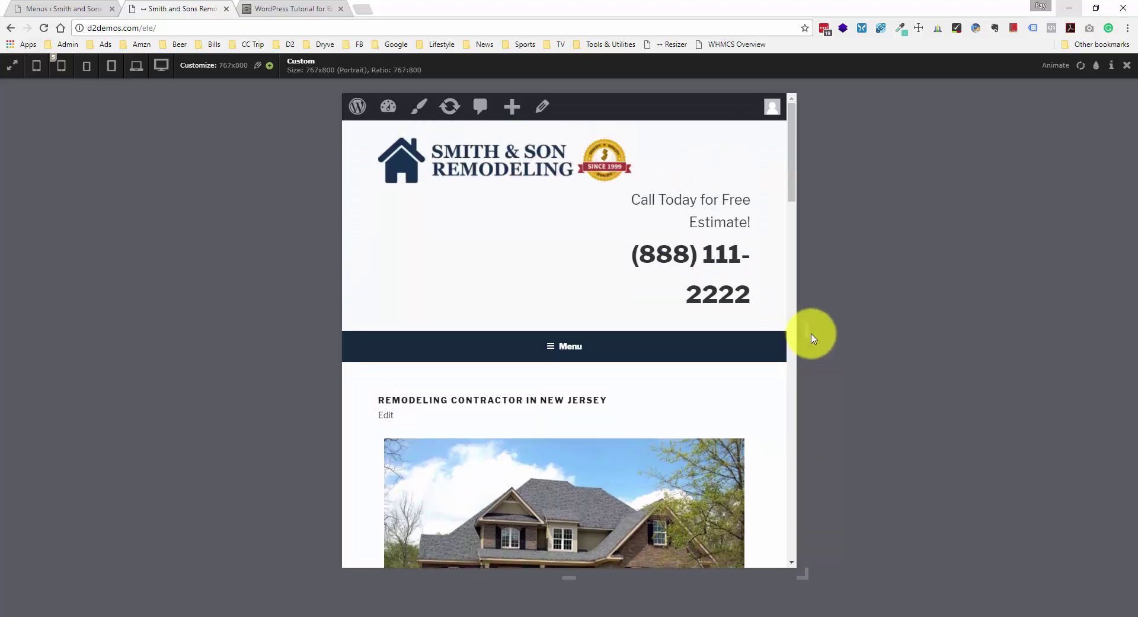
- Test the home page at narrow widths around 451–483 px, settling at exactly 480 px
drag(808, 333, 762, 356)
drag(752, 356, 719, 358)
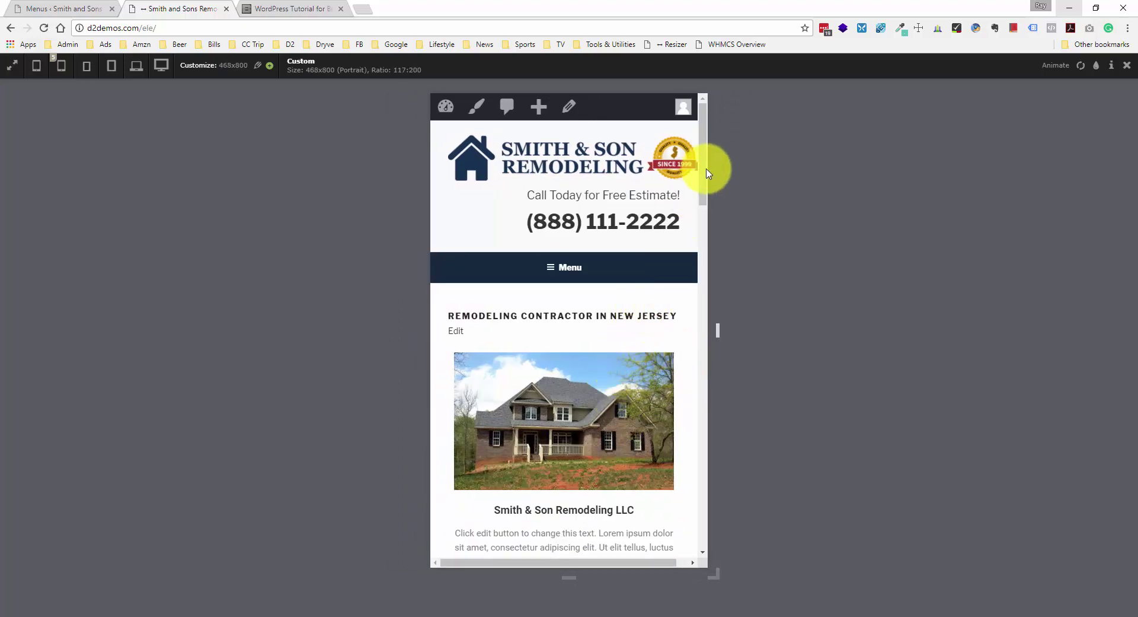
drag(704, 168, 716, 524)
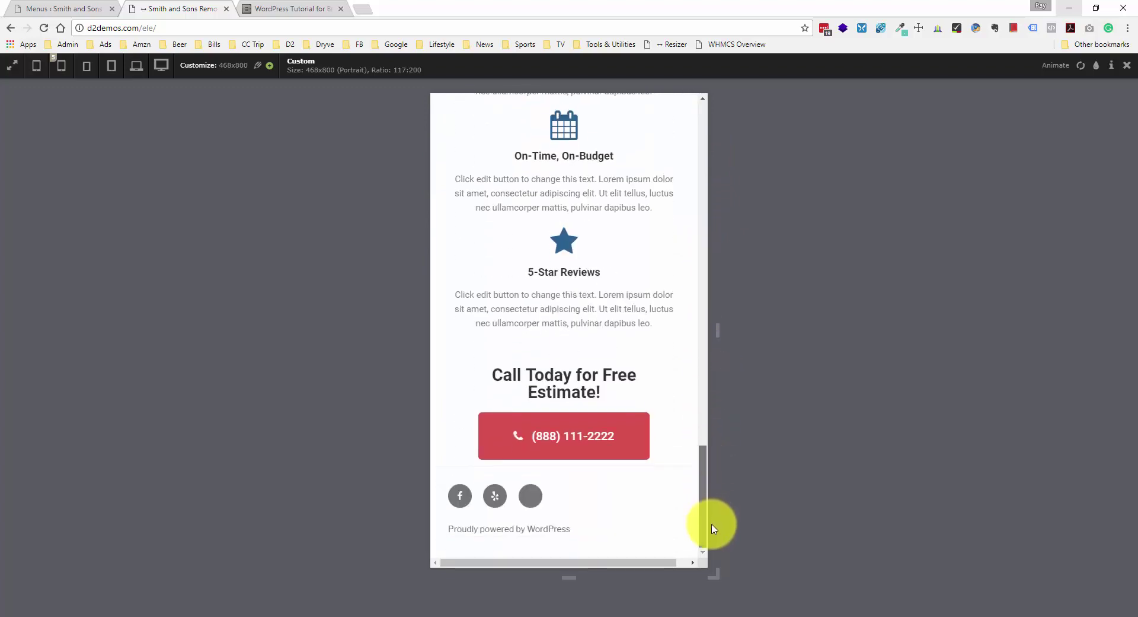
mouse_move(717, 330)
mouse_down()
mouse_move(696, 325)
mouse_move(721, 330)
mouse_up()
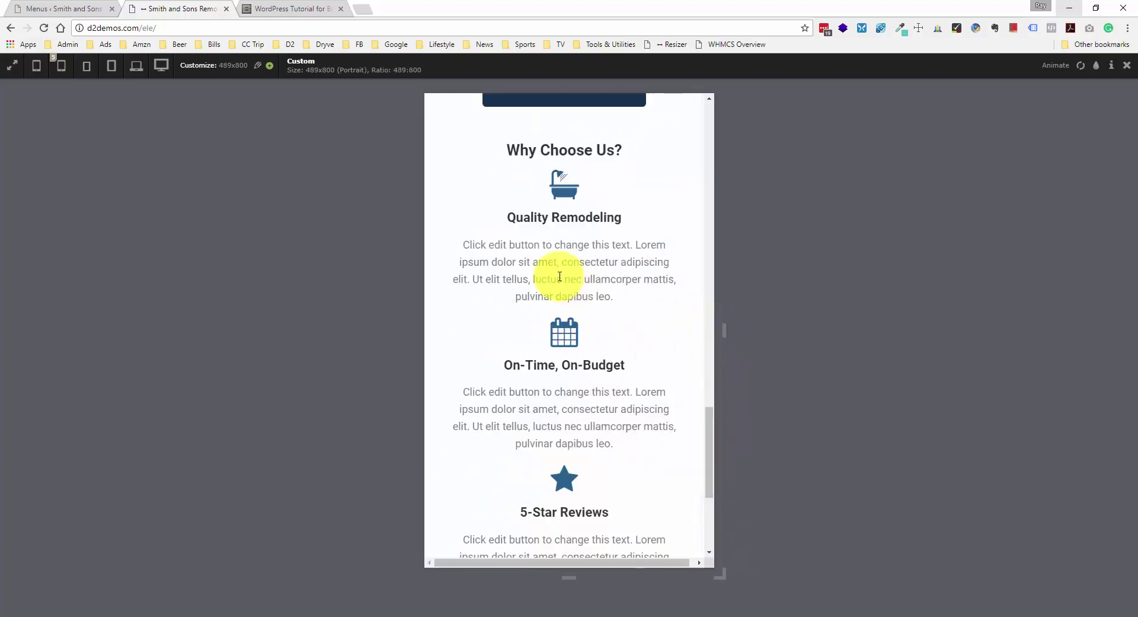
drag(510, 245, 613, 294)
click(614, 293)
drag(729, 330, 715, 330)
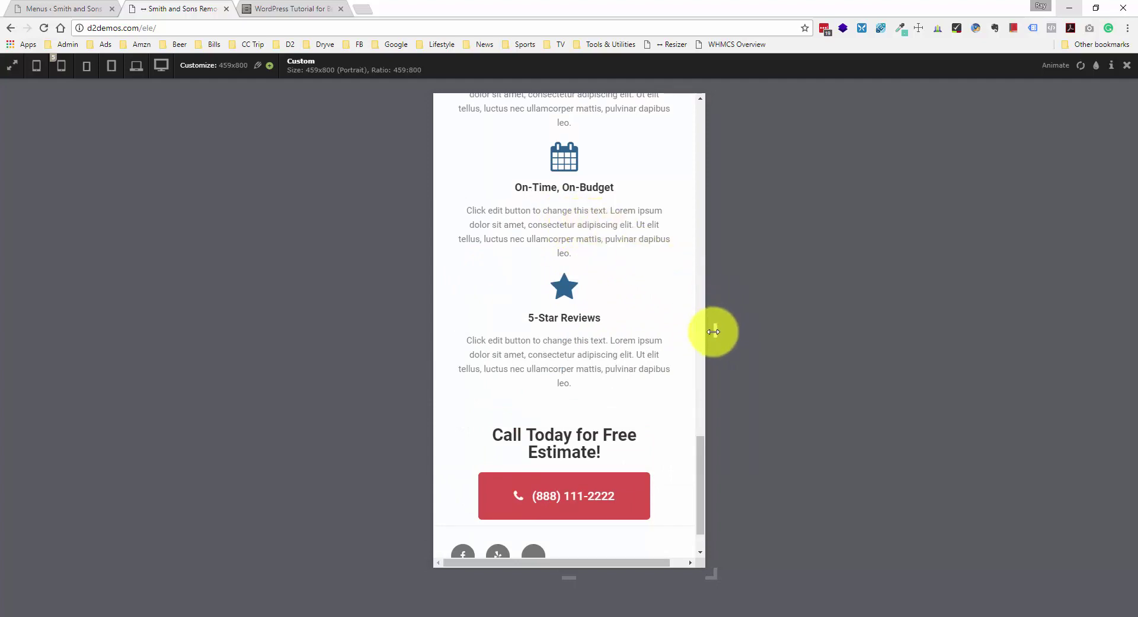
drag(714, 331, 722, 332)
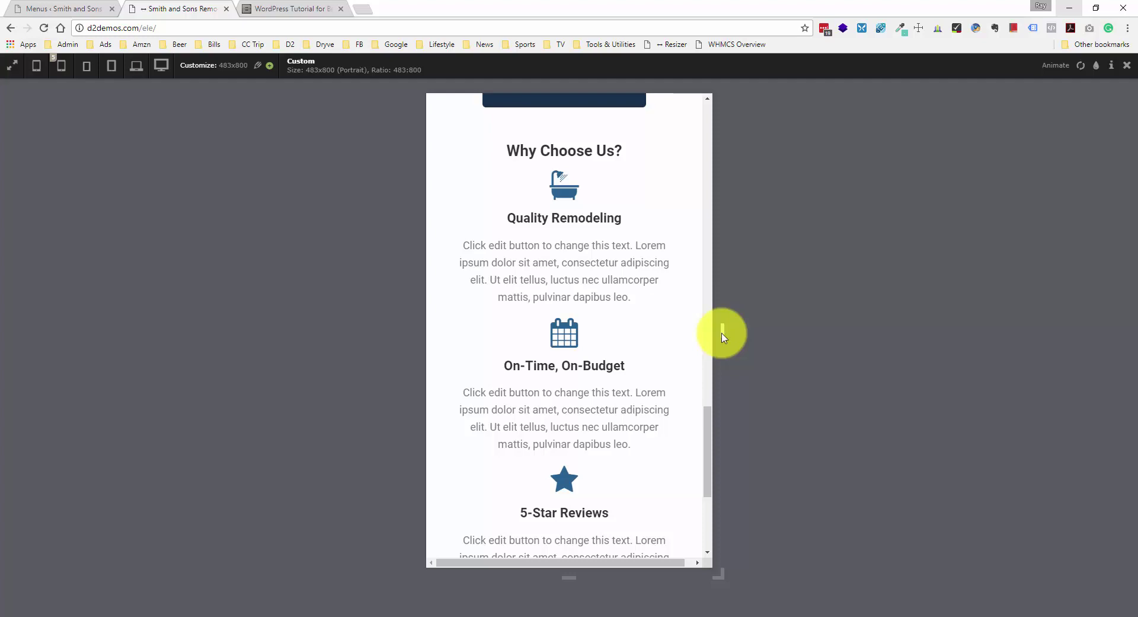
drag(722, 334, 719, 333)
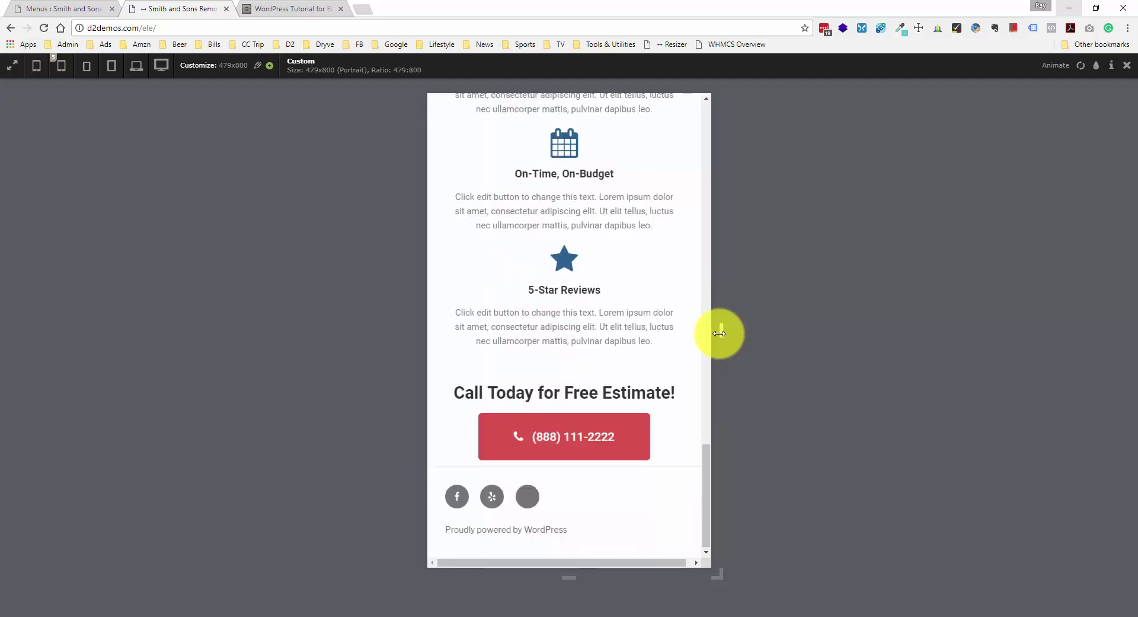
drag(721, 336, 722, 336)
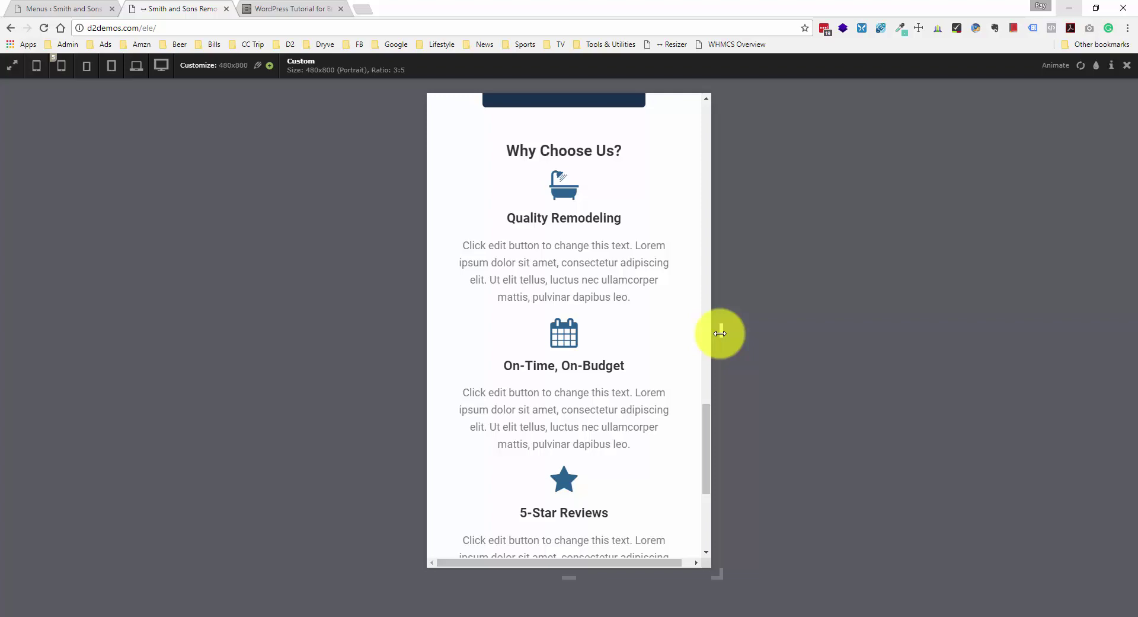
- Toggle the mobile Menu open and closed at 884 and 663 px, widen to desktop, then return to Menus
drag(722, 334, 948, 337)
drag(980, 412, 966, 107)
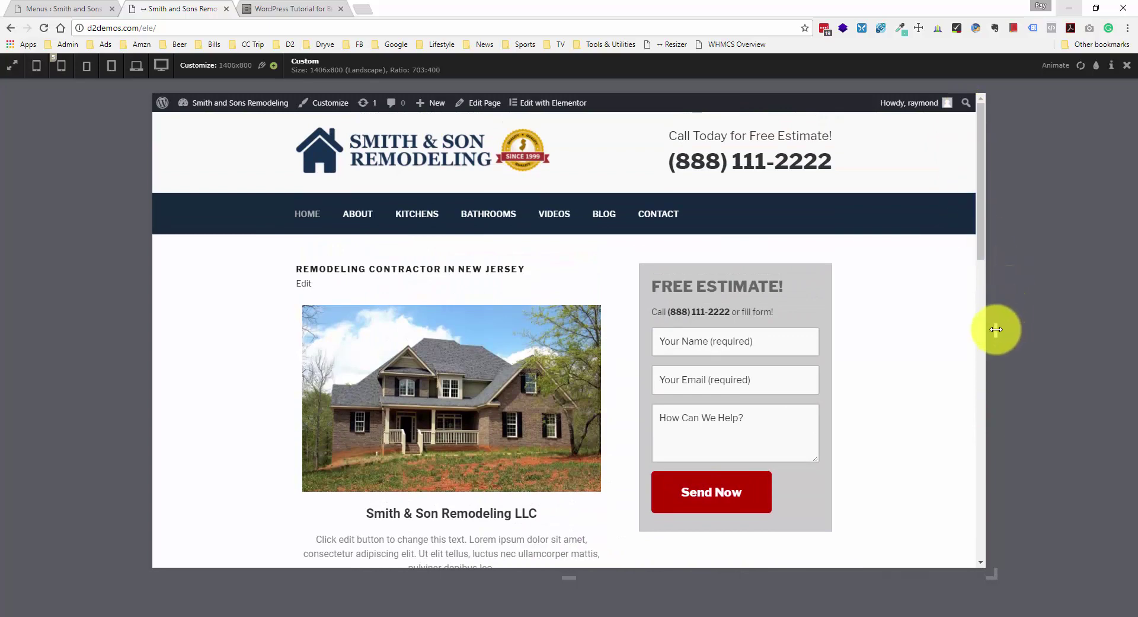
drag(996, 329, 740, 329)
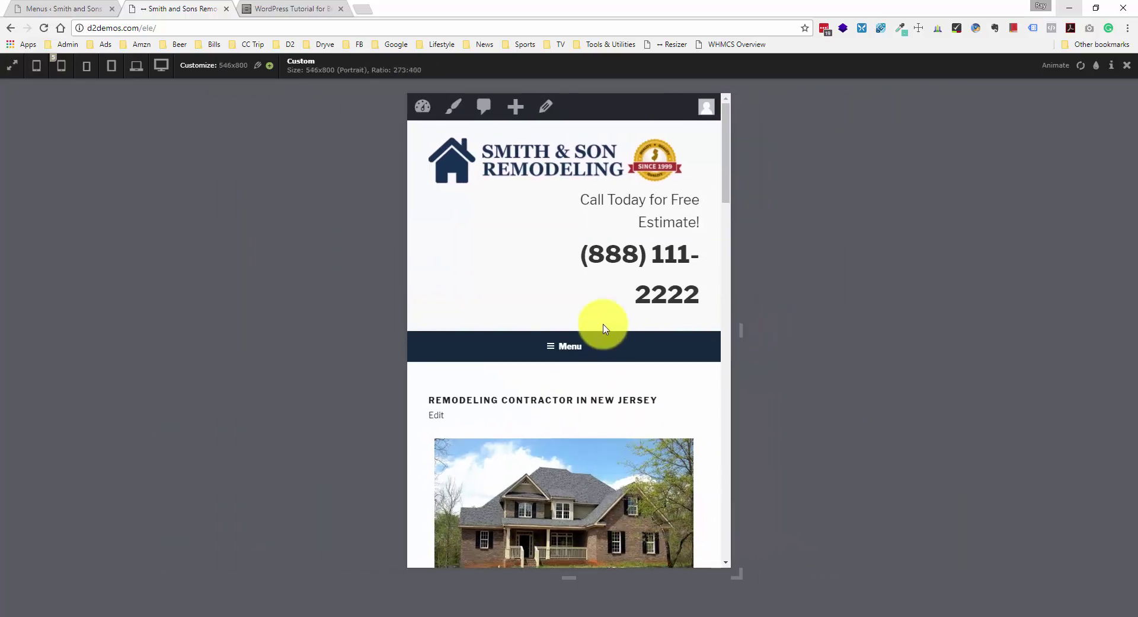
click(564, 338)
scroll(568, 296, down, 2)
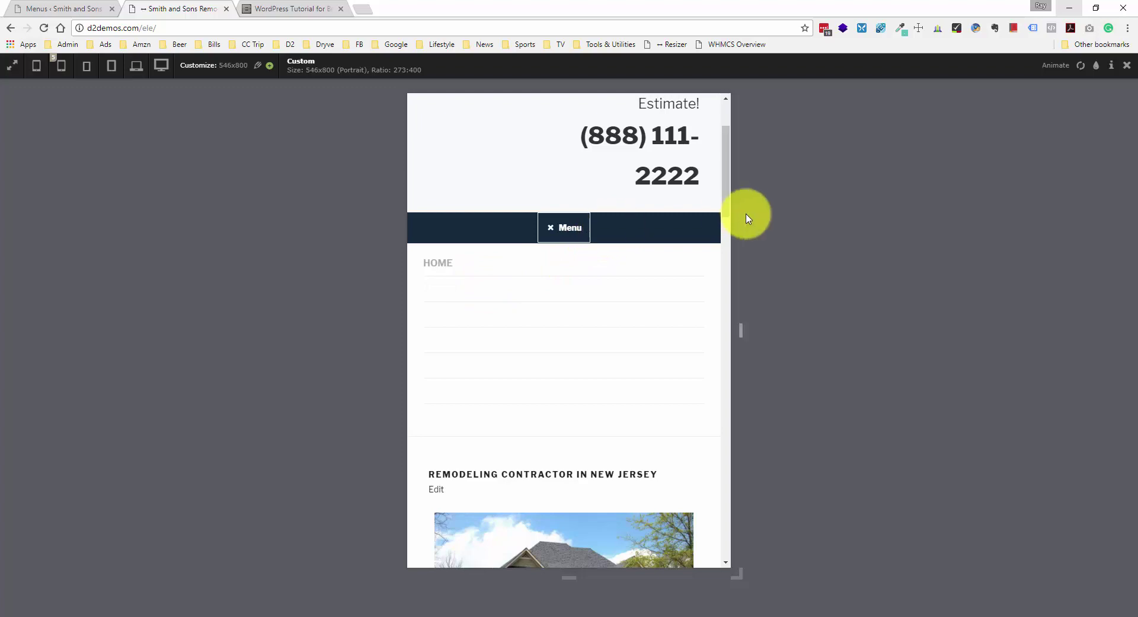
drag(742, 338, 973, 323)
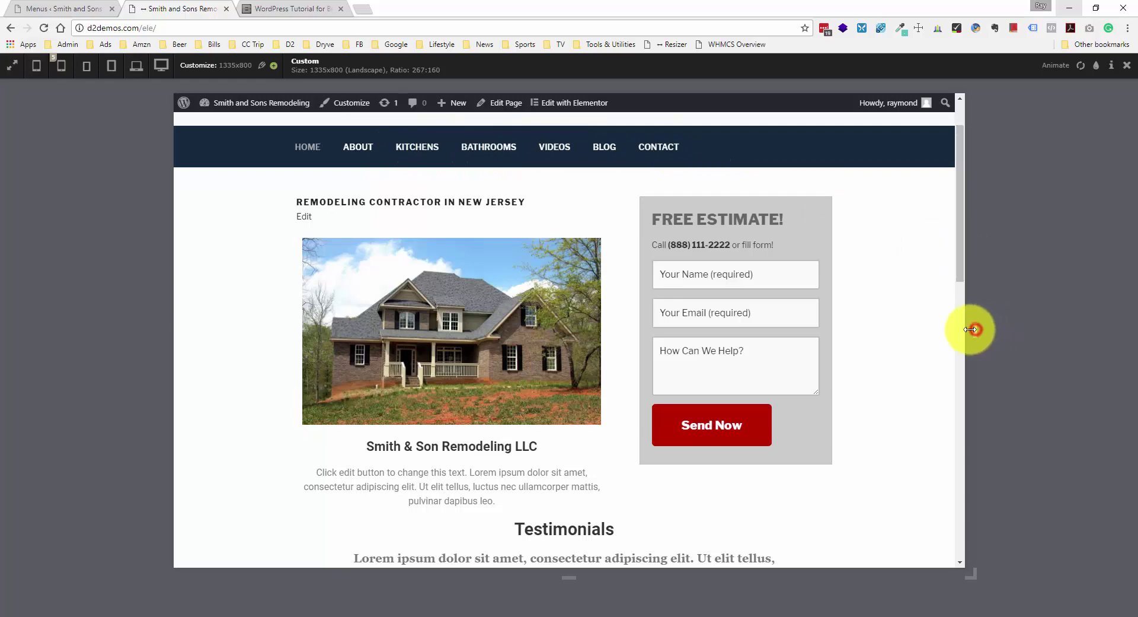
drag(971, 329, 776, 330)
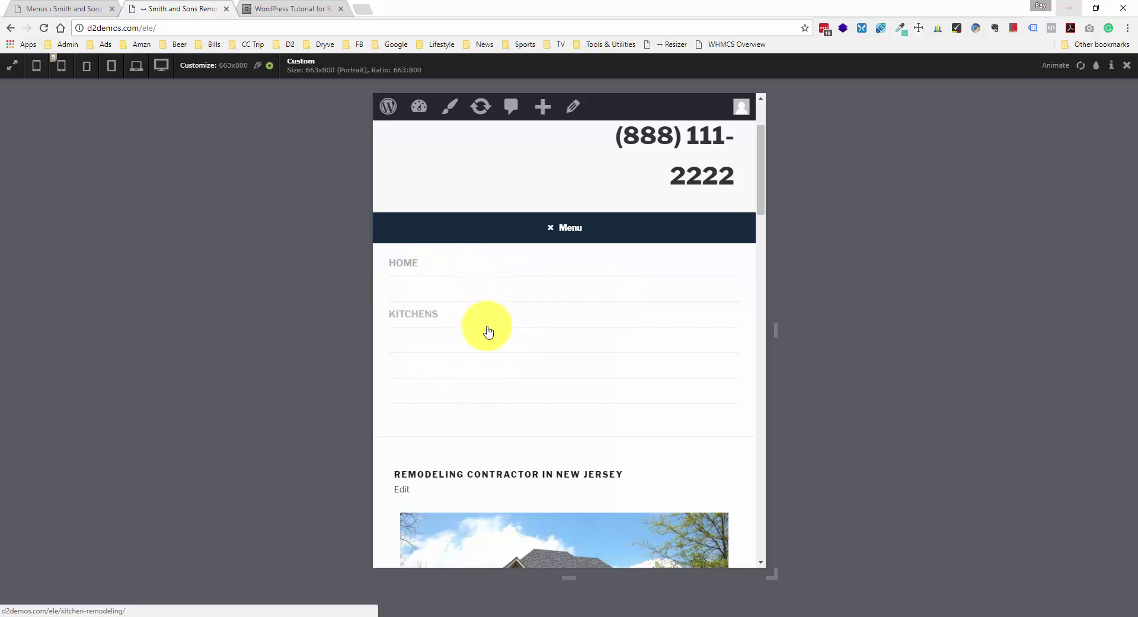
click(576, 230)
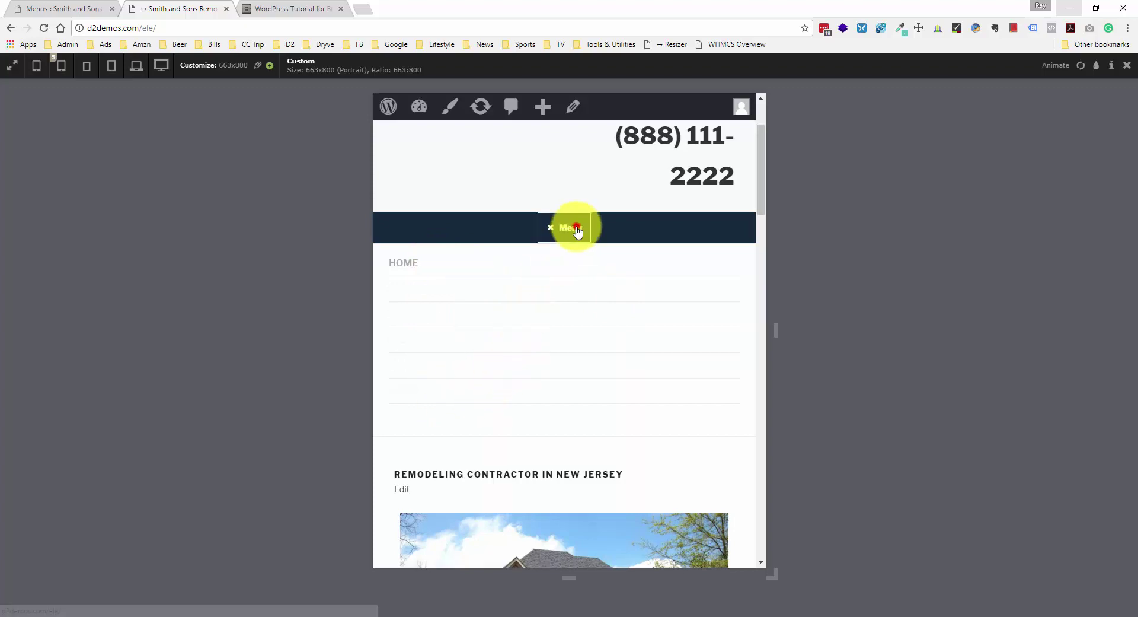
scroll(618, 256, up, 2)
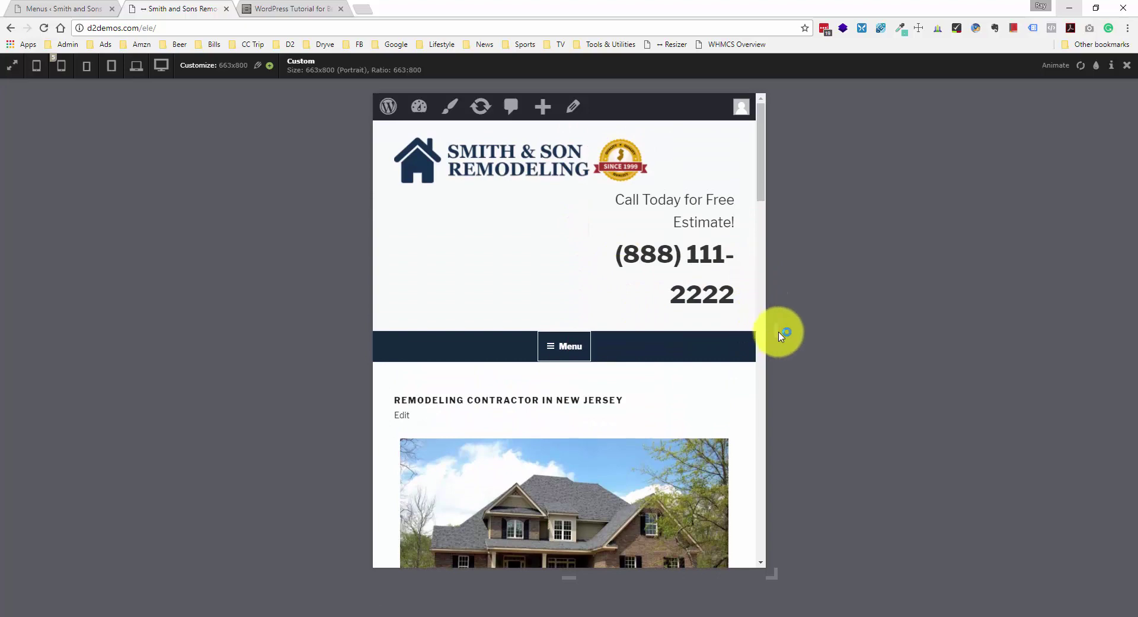
drag(775, 330, 925, 325)
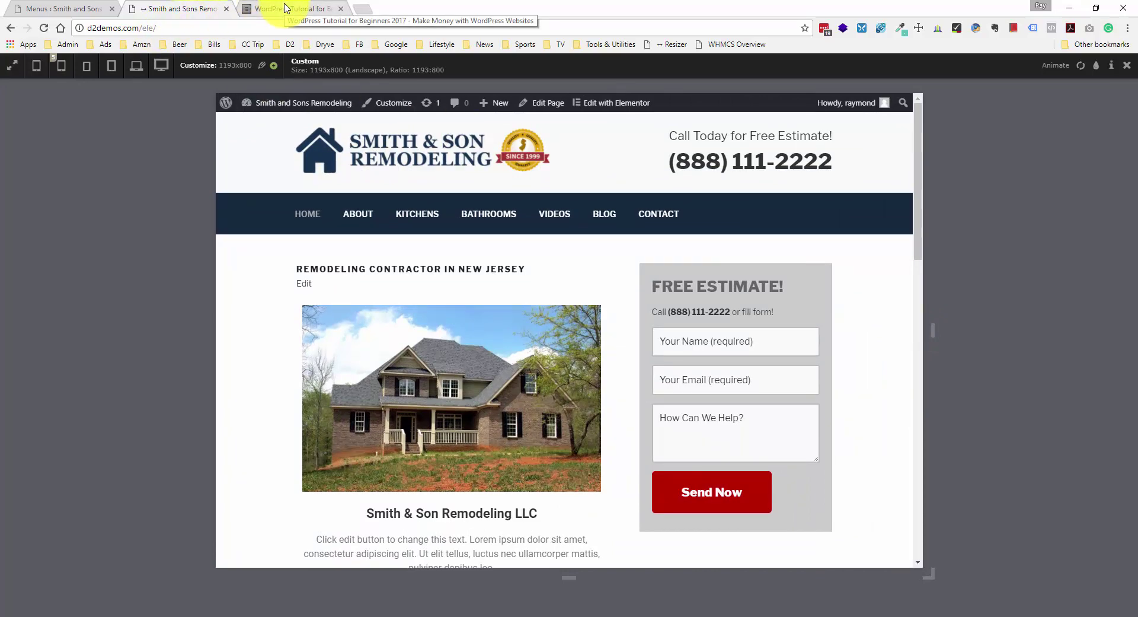
click(27, 8)
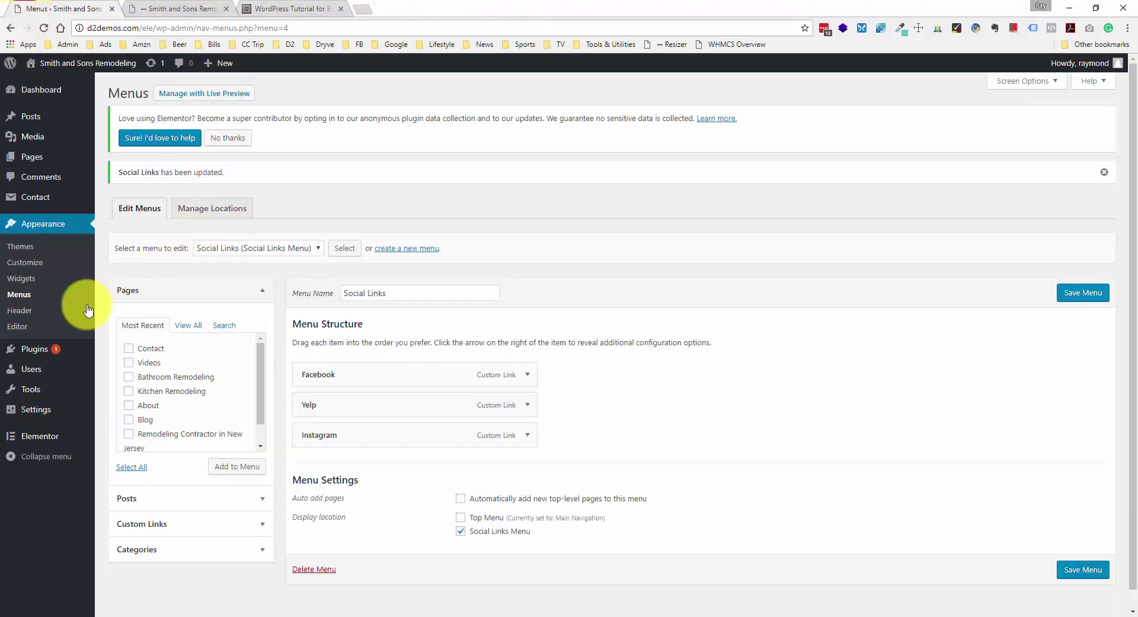
- Paste empty 960px, 768px and 480px media queries at the end of the child theme's style.css
click(30, 330)
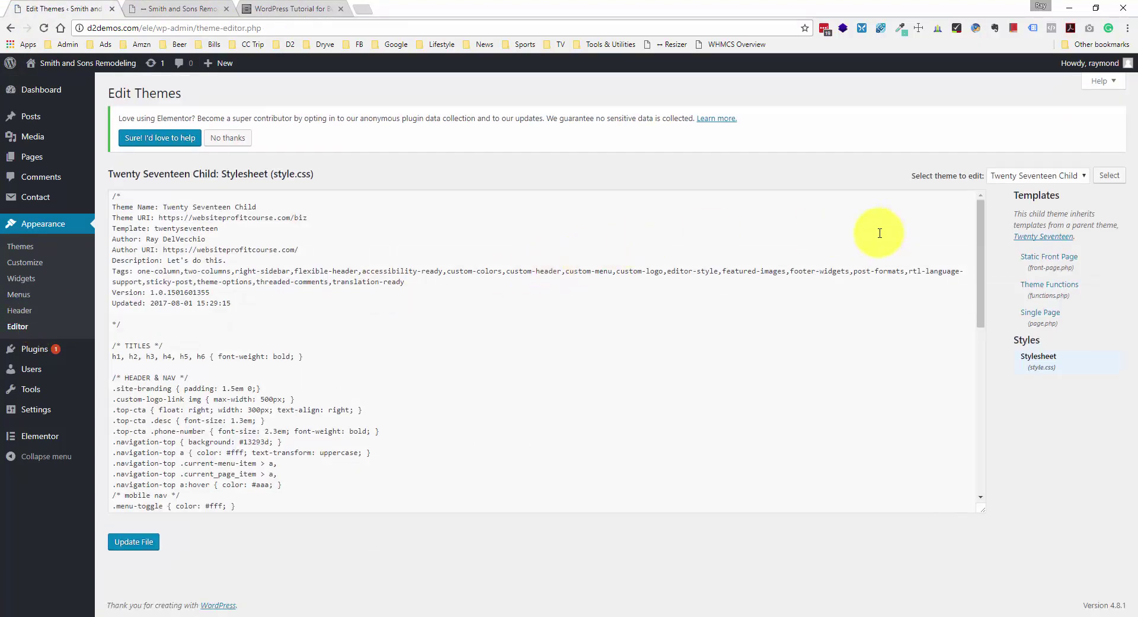
click(985, 223)
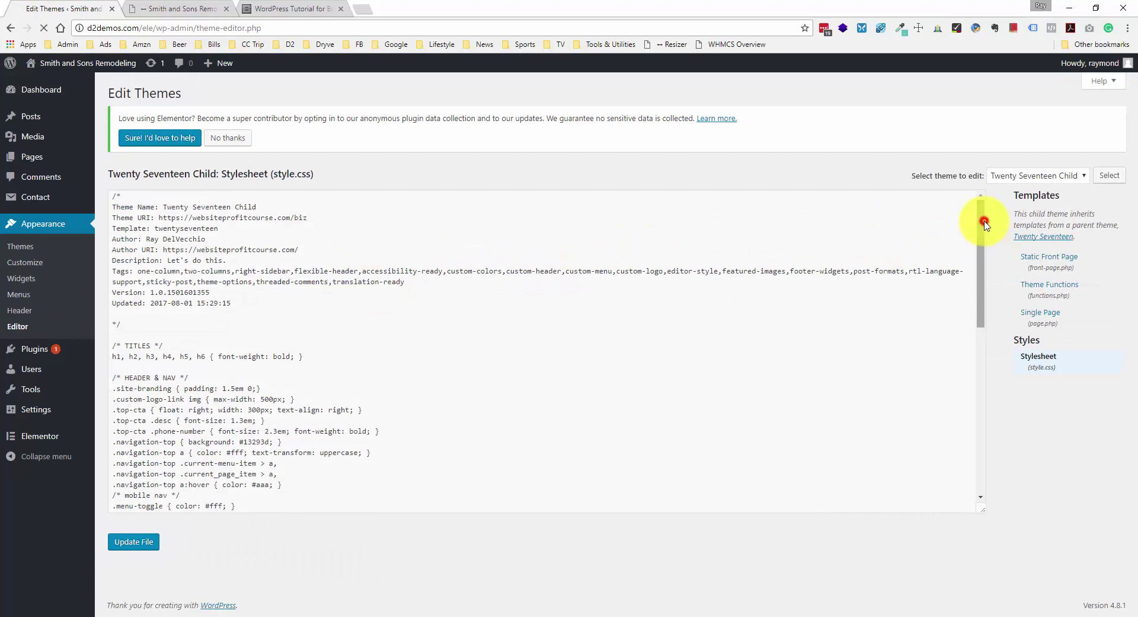
drag(985, 223, 1006, 427)
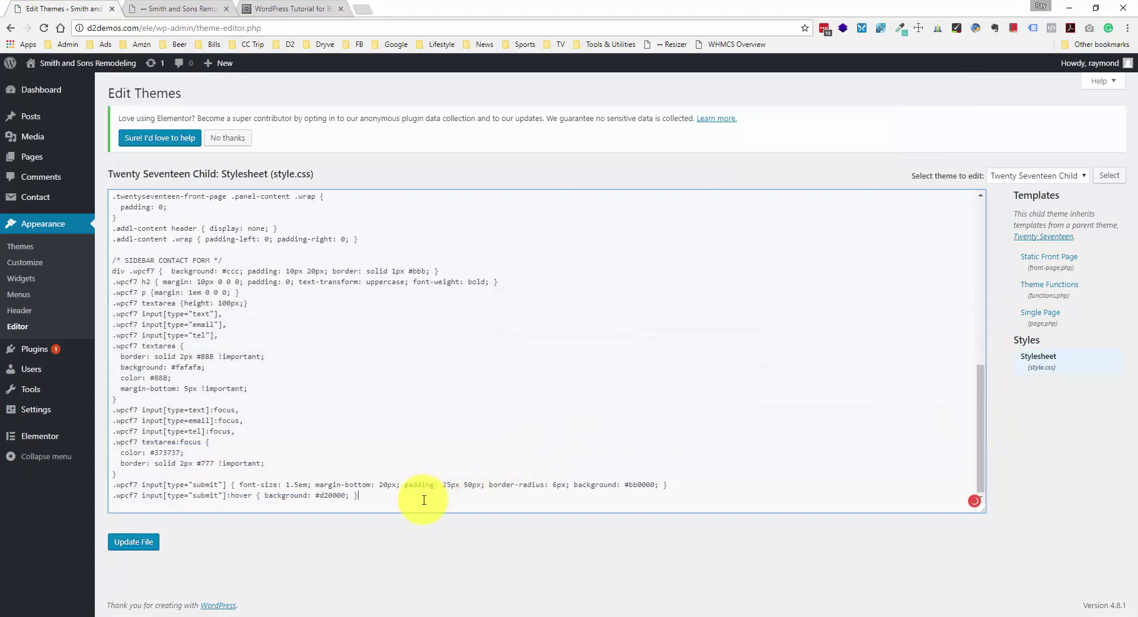
key(Return)
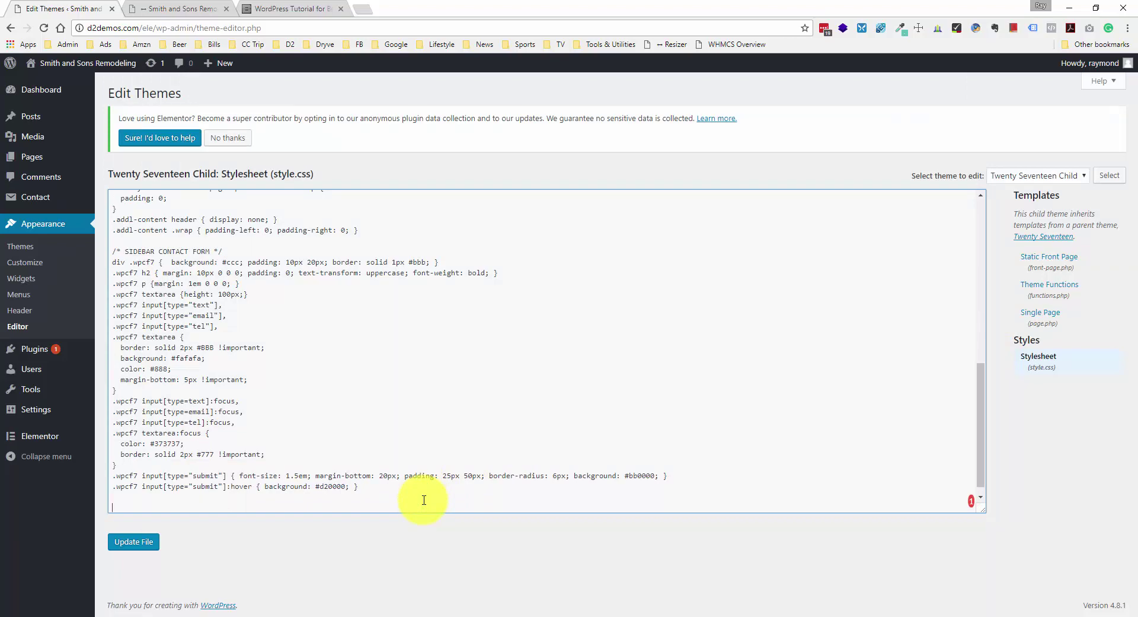
text(/* RESPONSIVE MEDIA QUERIES */ @media only screen and (max-width:960px) {  }  @media only screen and (max-width:768px) {  }  @media only screen and (max-width:480px) {  })
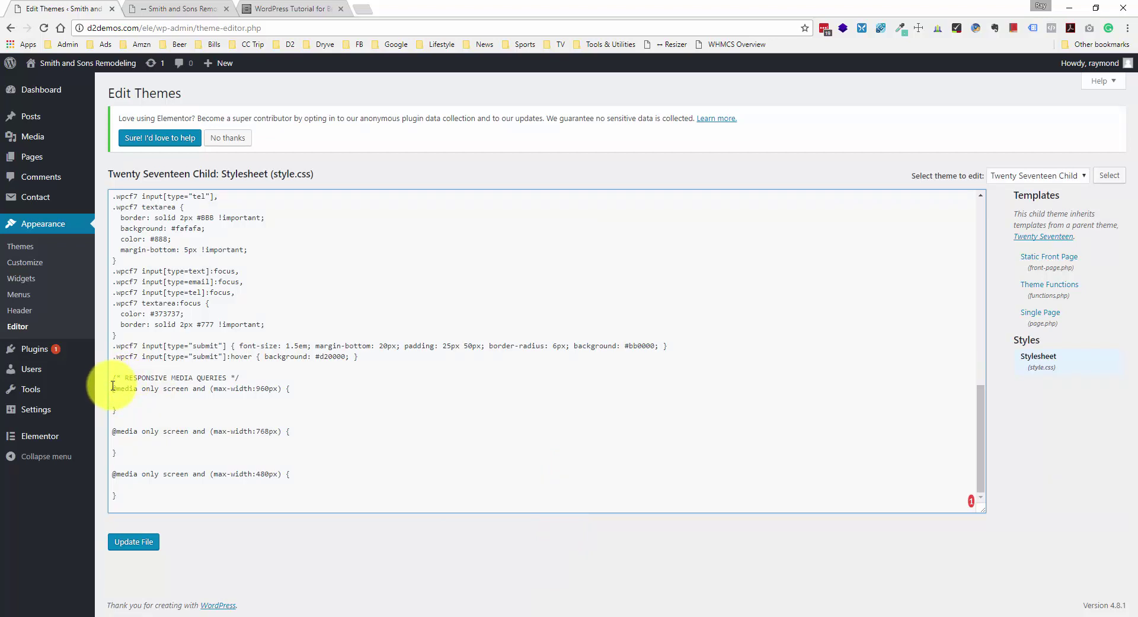
- Review the RESPONSIVE MEDIA QUERIES comment and the 960px and 480px width conditions
drag(112, 378, 249, 375)
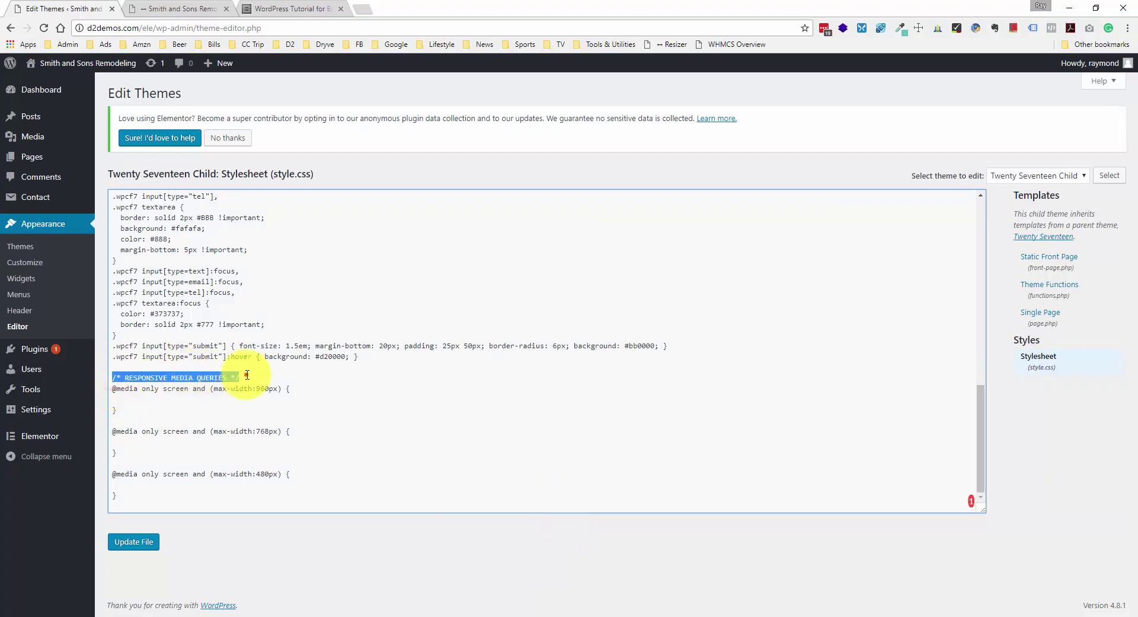
click(246, 375)
click(282, 377)
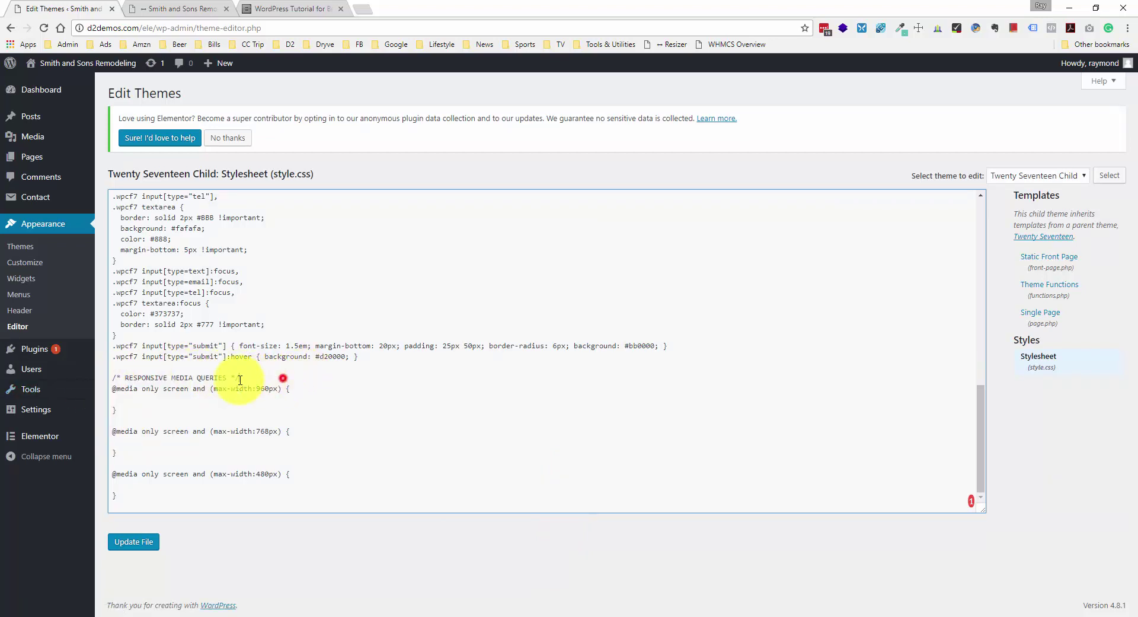
drag(113, 389, 215, 386)
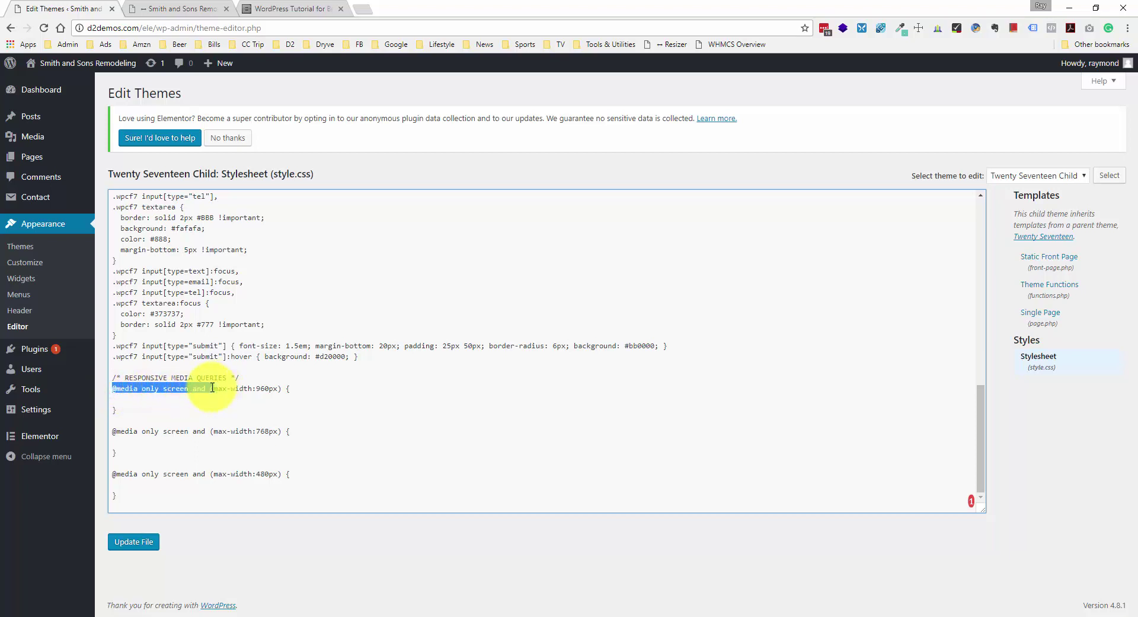
click(211, 387)
drag(211, 388, 282, 389)
click(282, 389)
drag(211, 388, 278, 388)
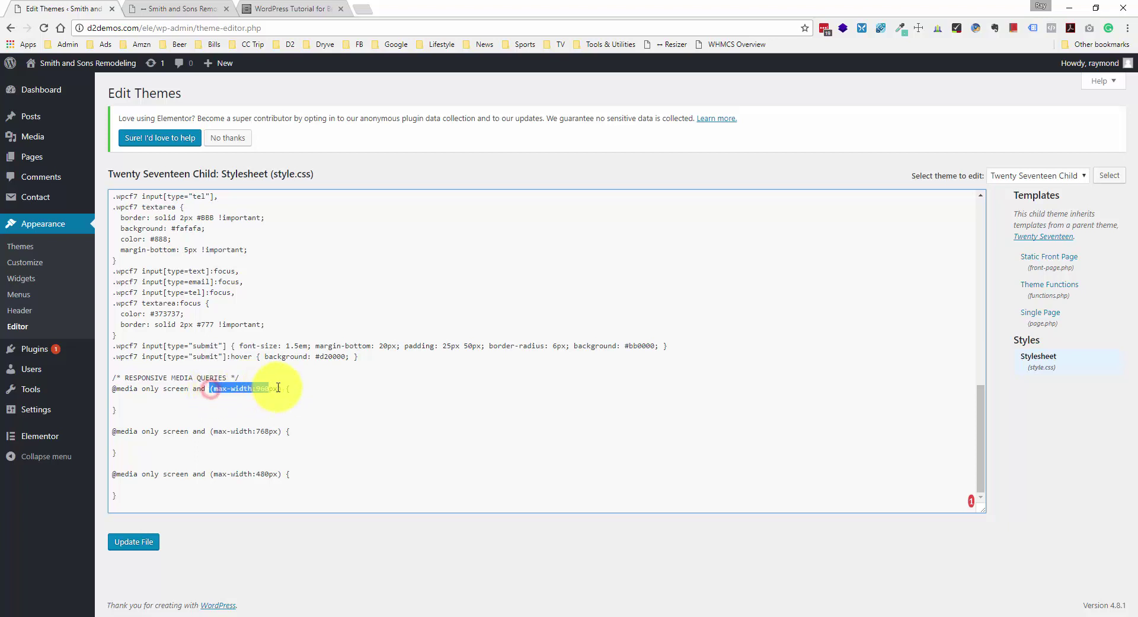
click(282, 389)
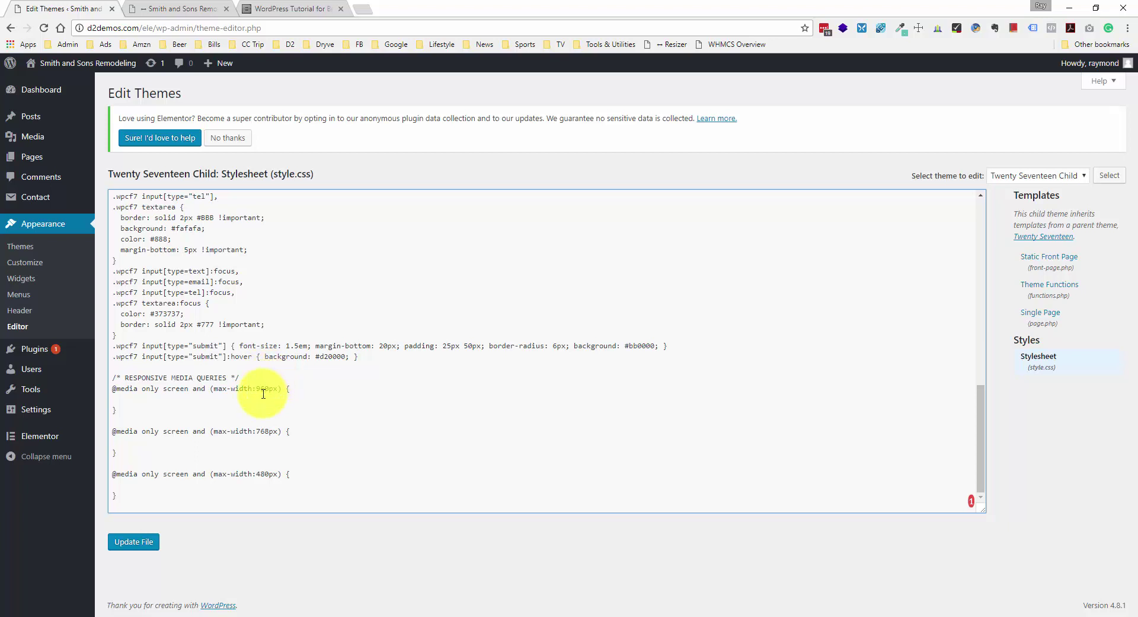
click(139, 400)
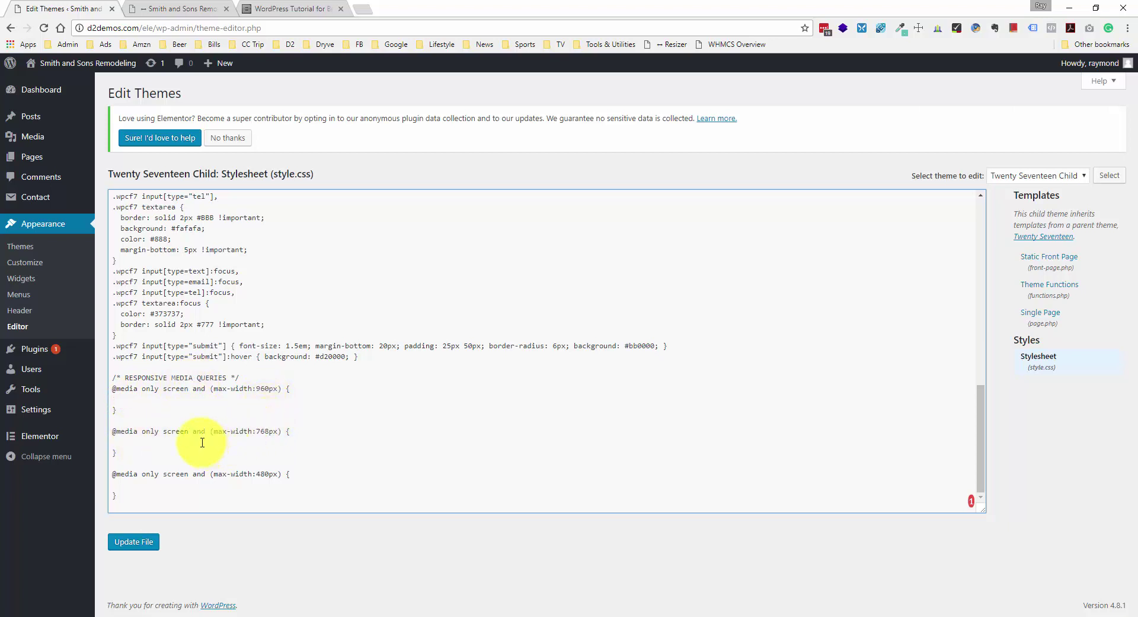
drag(131, 456, 108, 388)
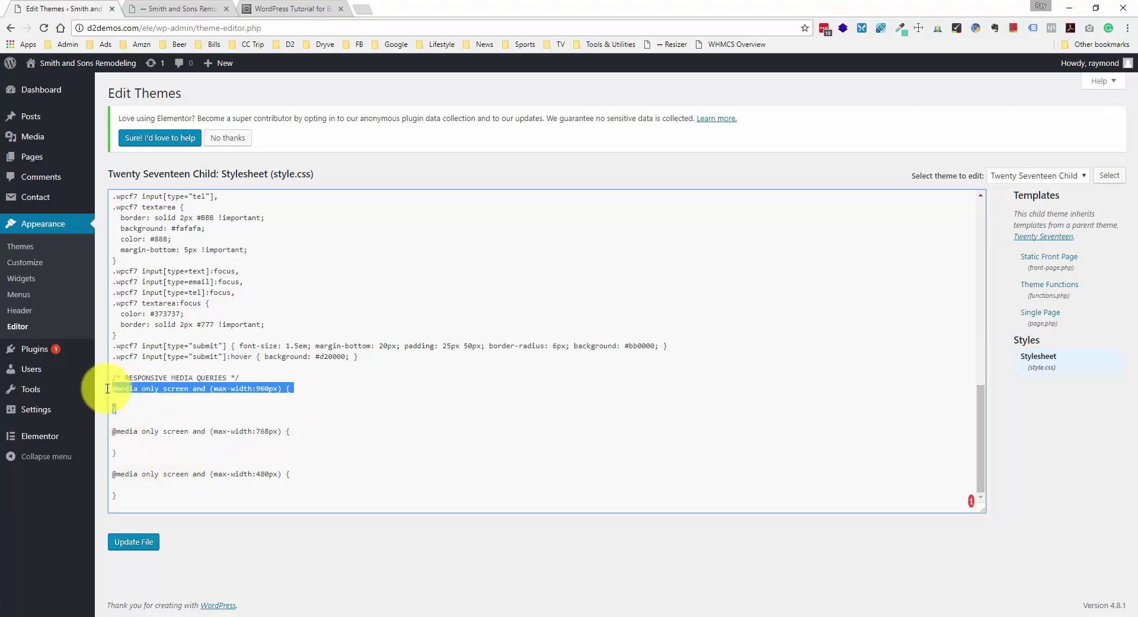
click(158, 418)
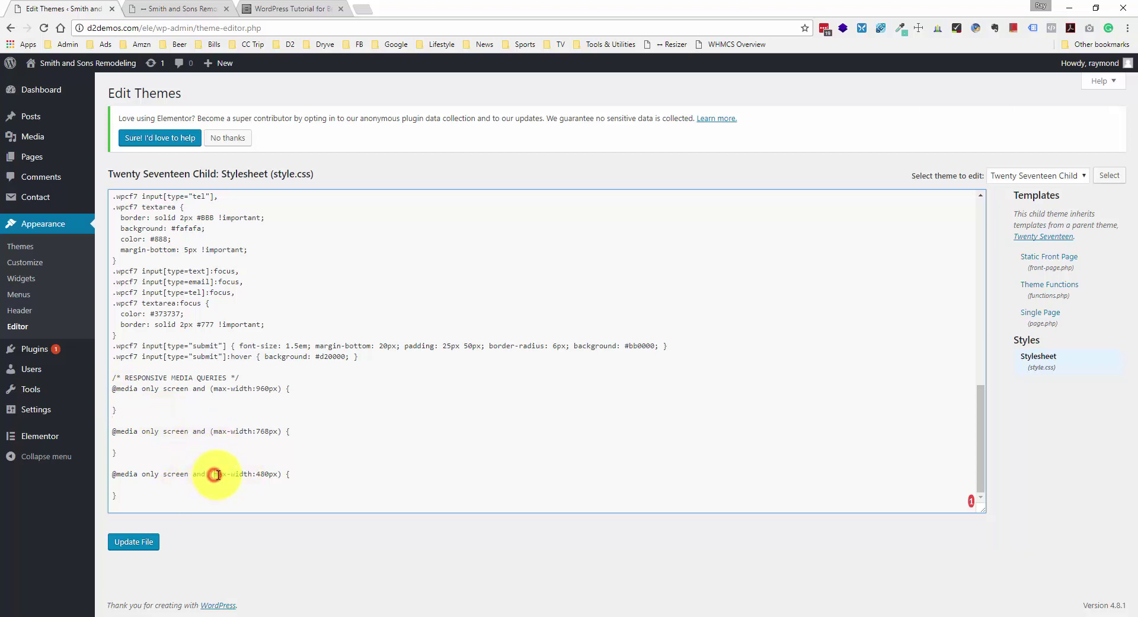
drag(215, 475, 276, 476)
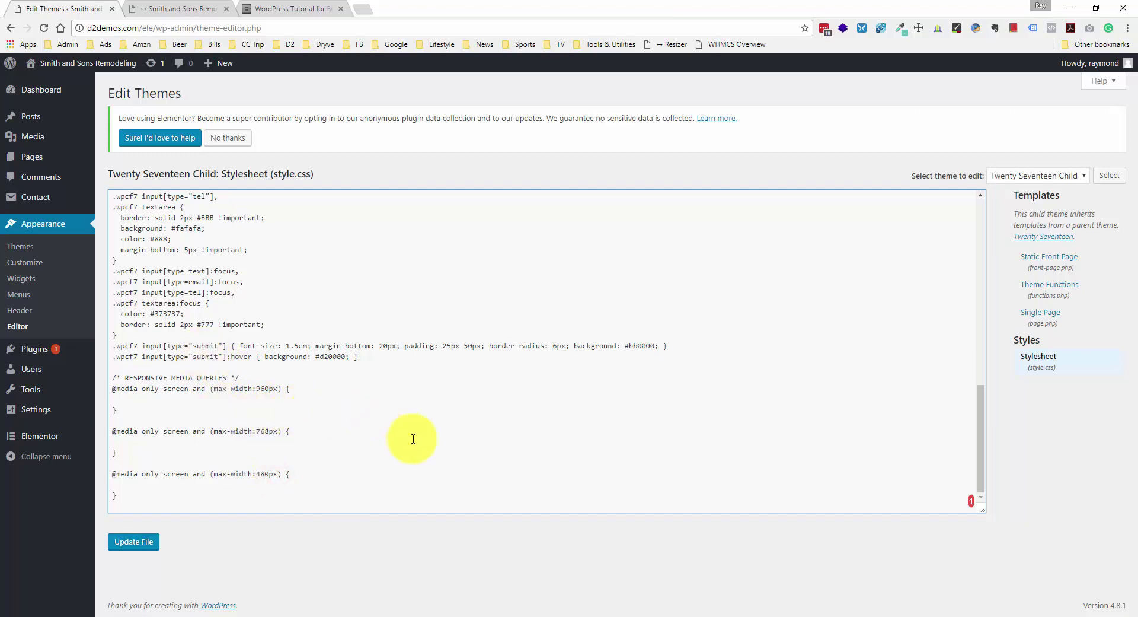
- Select all the media-query CSS in the Notepad++ notes, then return to the stylesheet editor
click(446, 616)
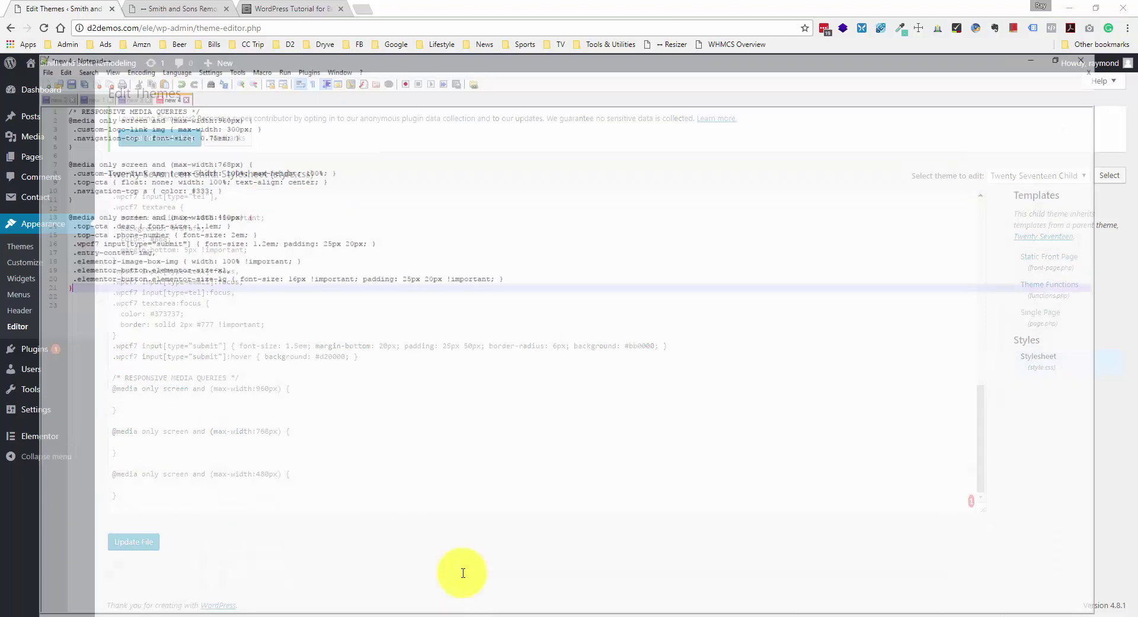
click(349, 260)
key(ctrl+a)
key(ctrl+c)
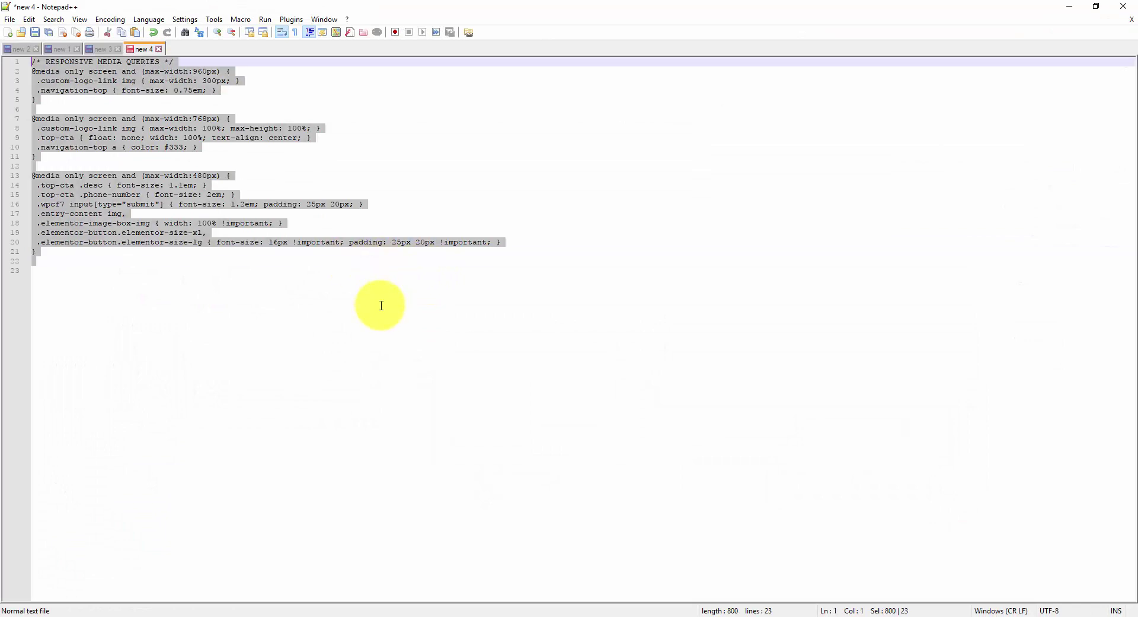
click(1071, 7)
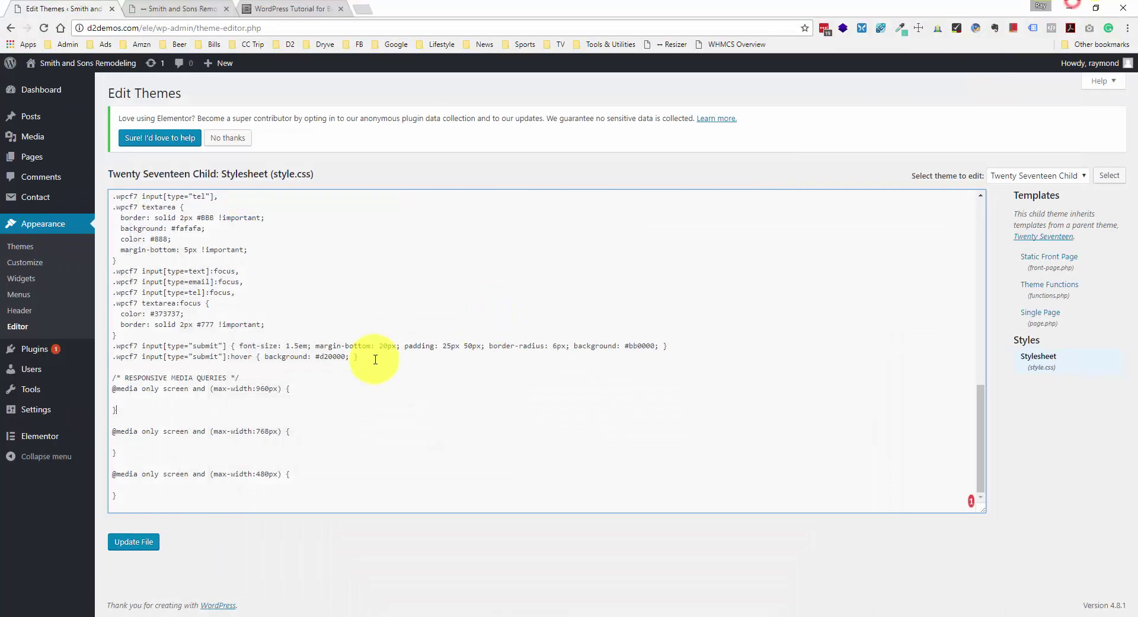
- Replace the empty media-query block in style.css with the copied rules
drag(138, 496, 92, 376)
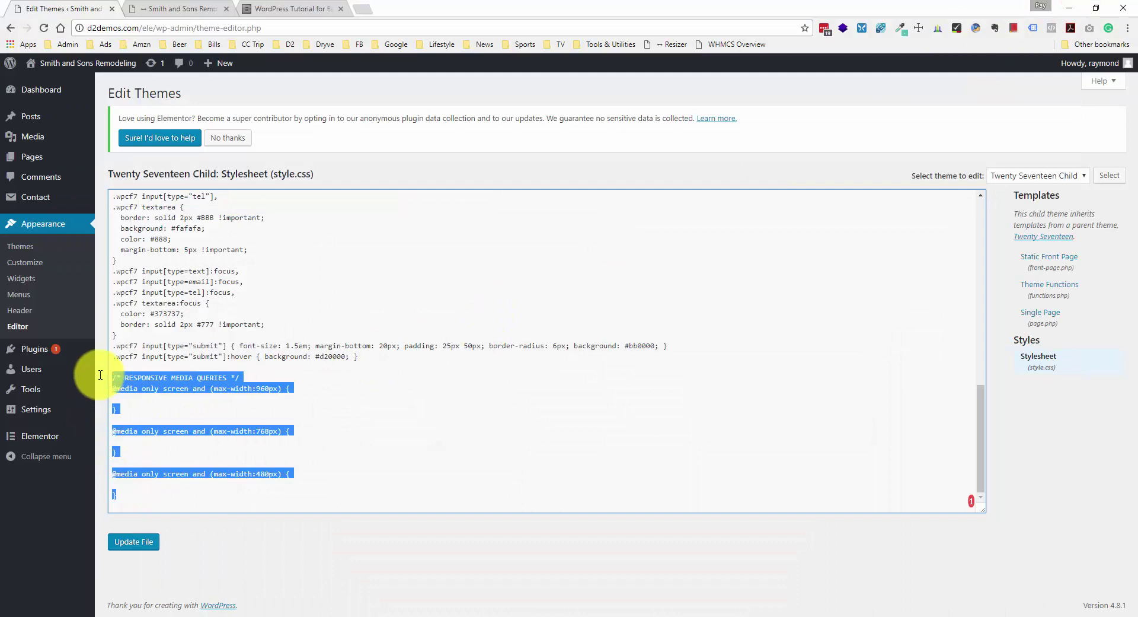
key(ctrl+v)
scroll(177, 376, up, 3)
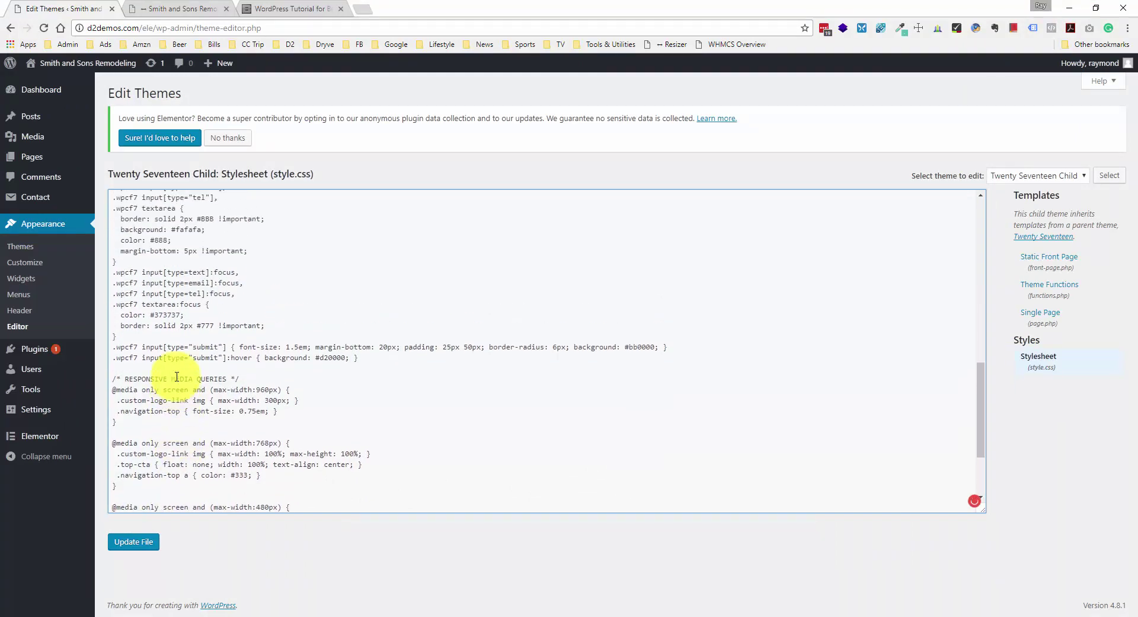
scroll(177, 377, down, 3)
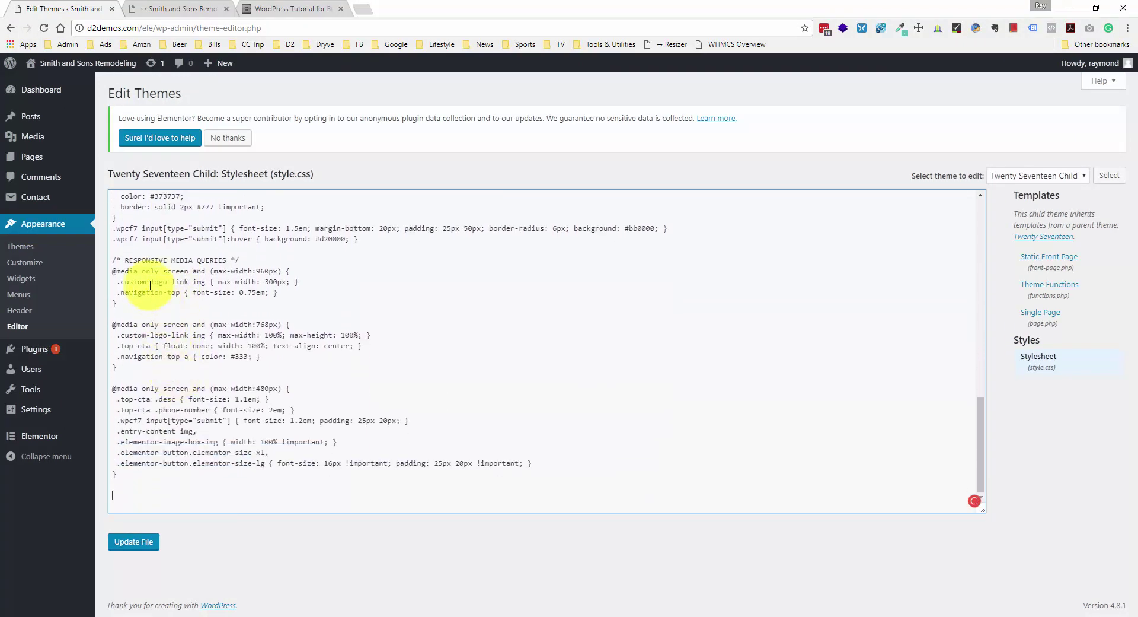
- Check the 960px logo, 768px logo and navigation colour rules, then save with Update File
drag(122, 281, 295, 282)
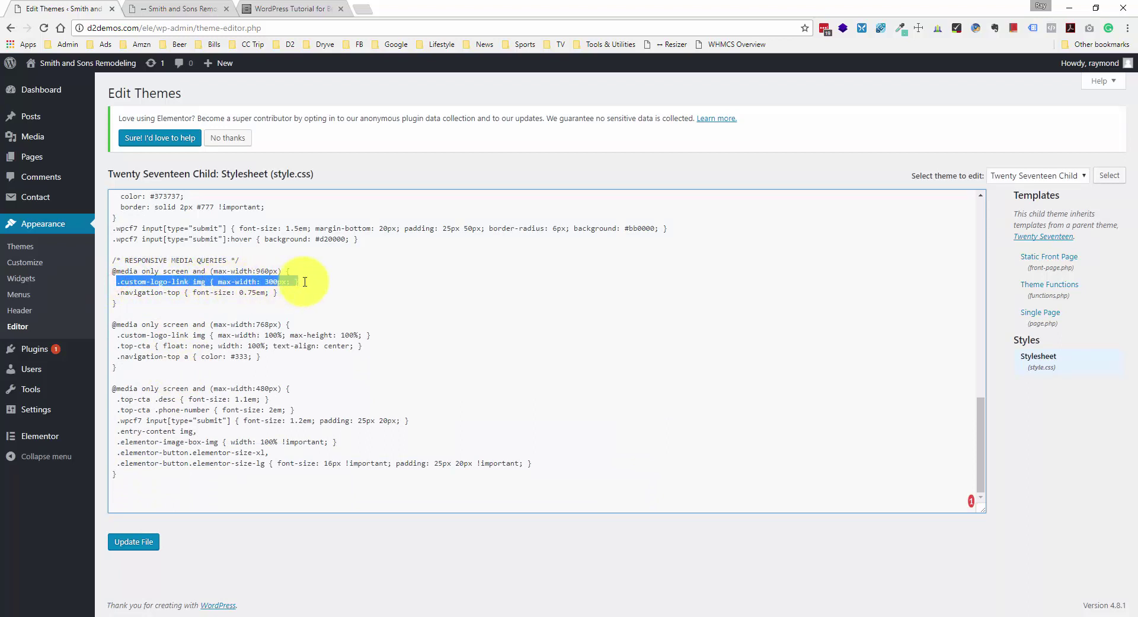
click(304, 282)
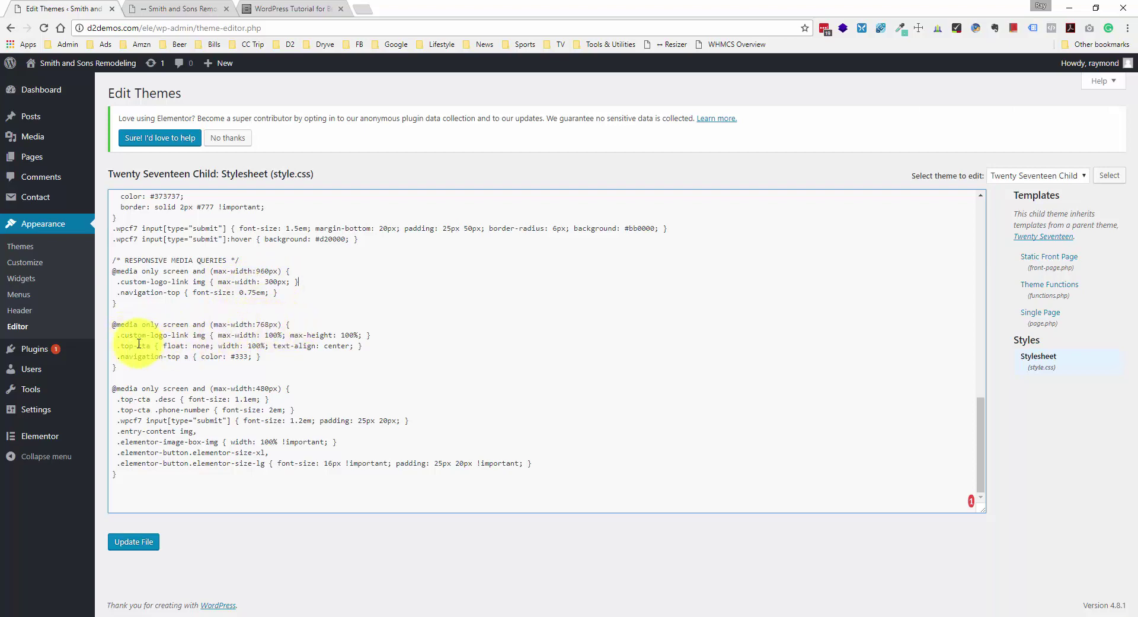
drag(120, 336, 318, 330)
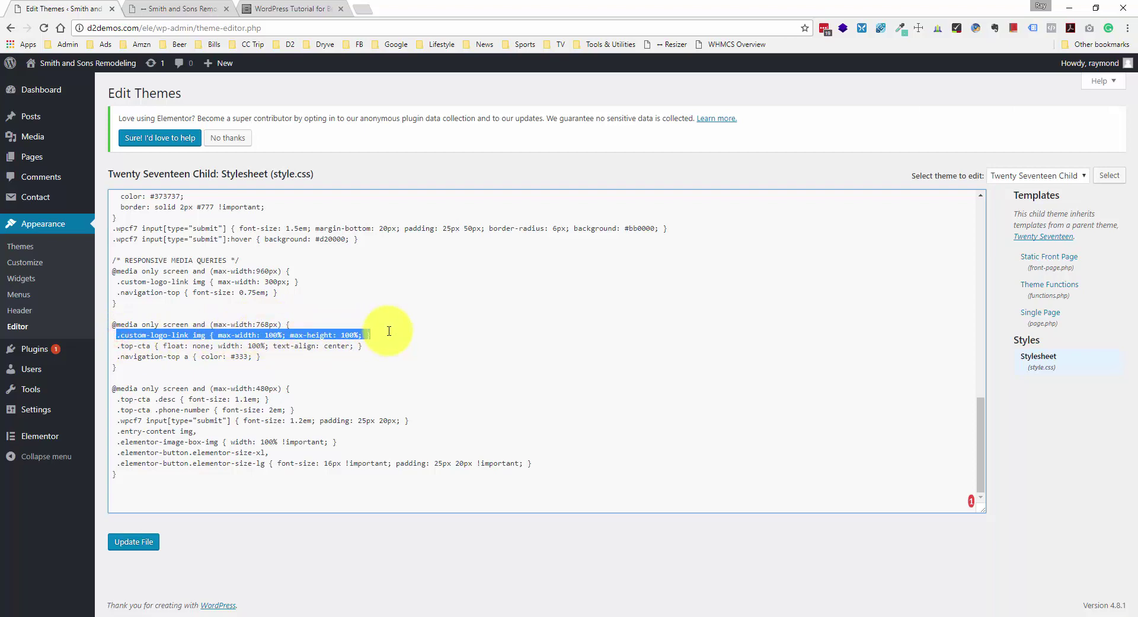
click(388, 330)
click(133, 362)
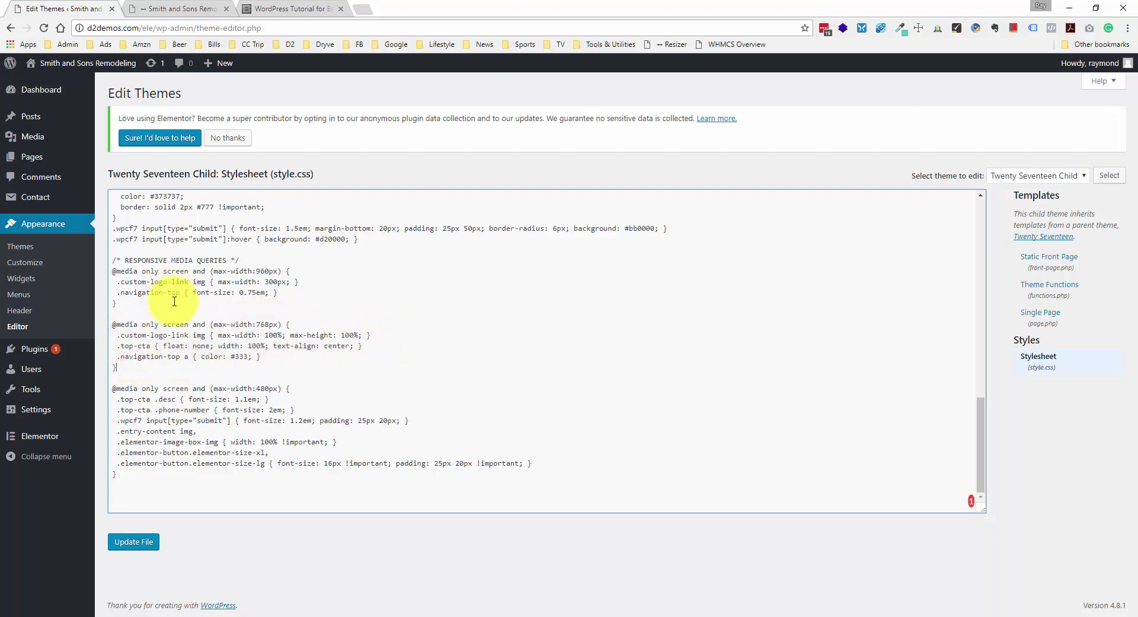
drag(117, 356, 264, 353)
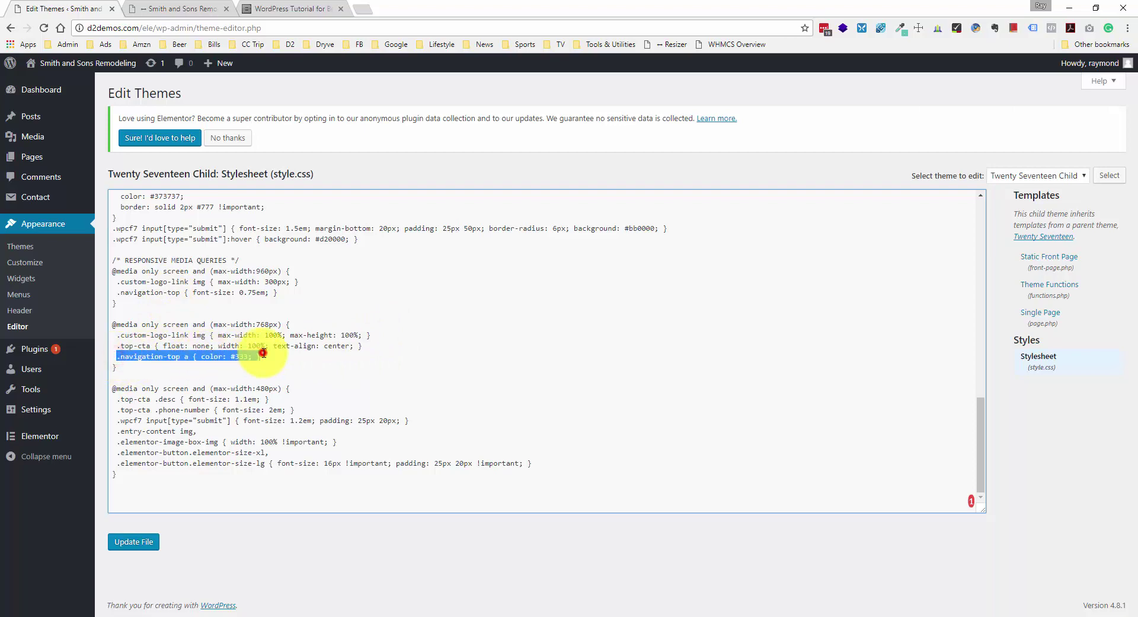
click(263, 353)
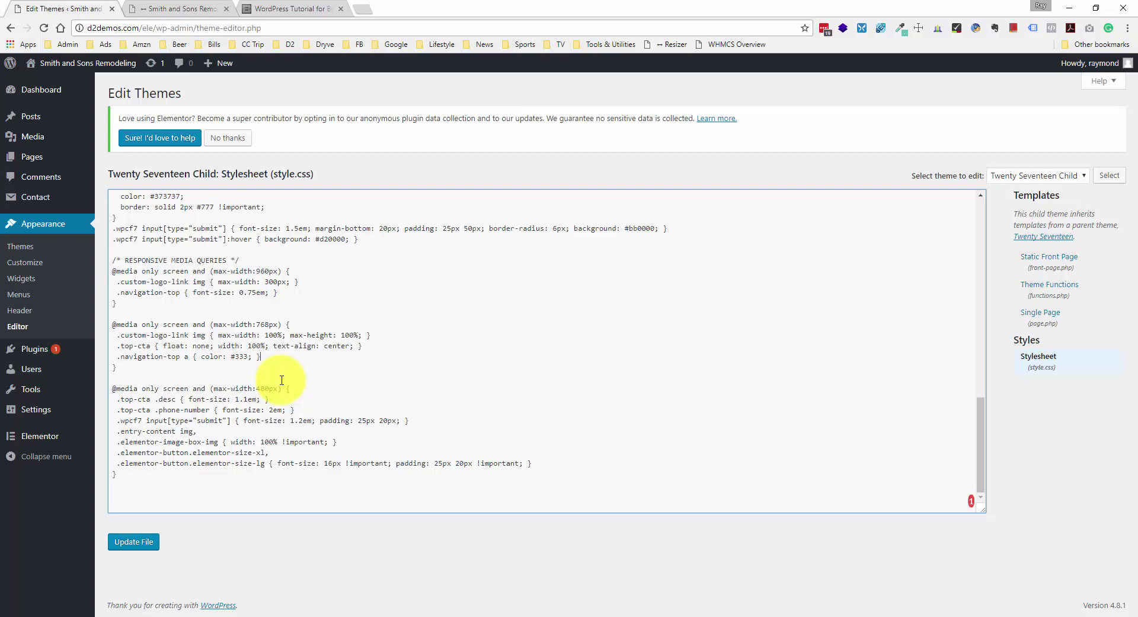
click(130, 541)
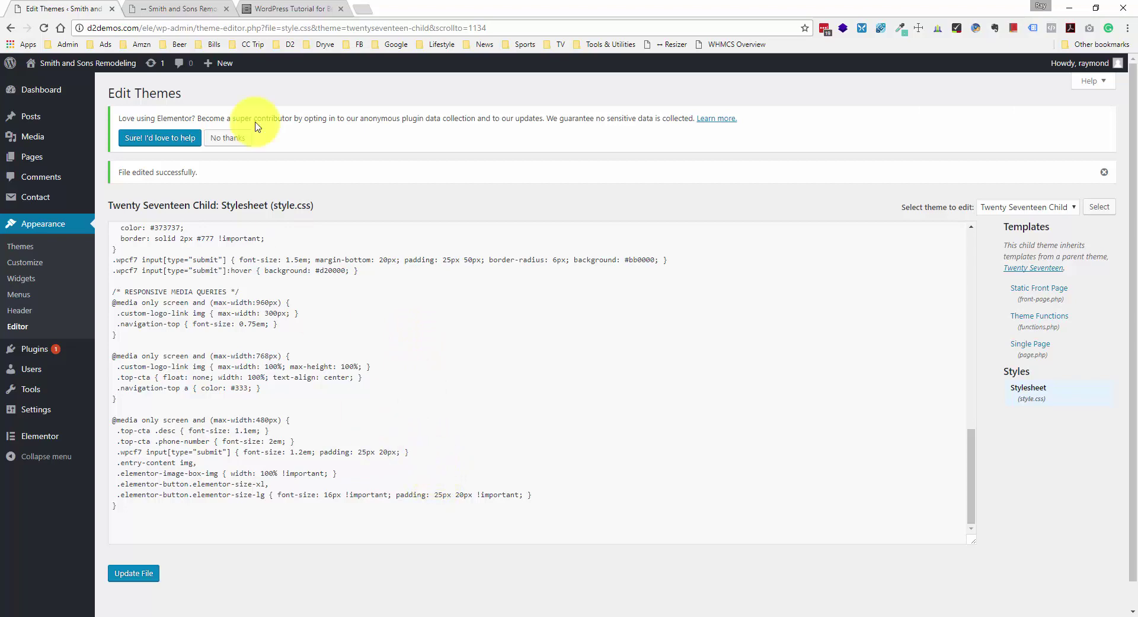
- Switch to the Smith & Son site tab, exit the resized preview, and open the inspector
click(184, 12)
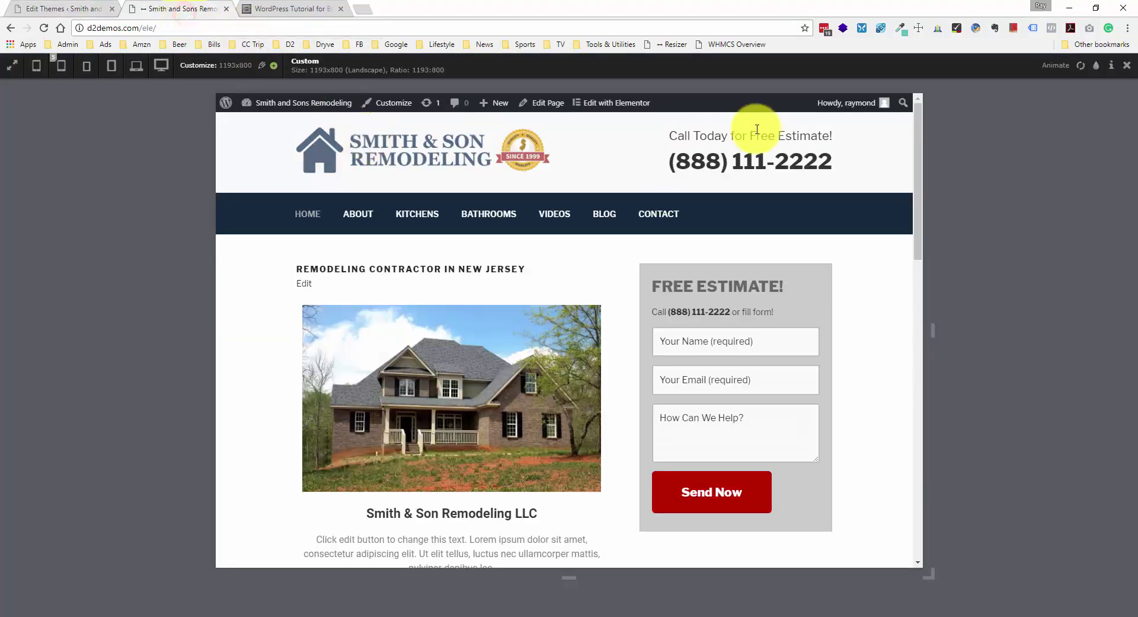
click(1125, 66)
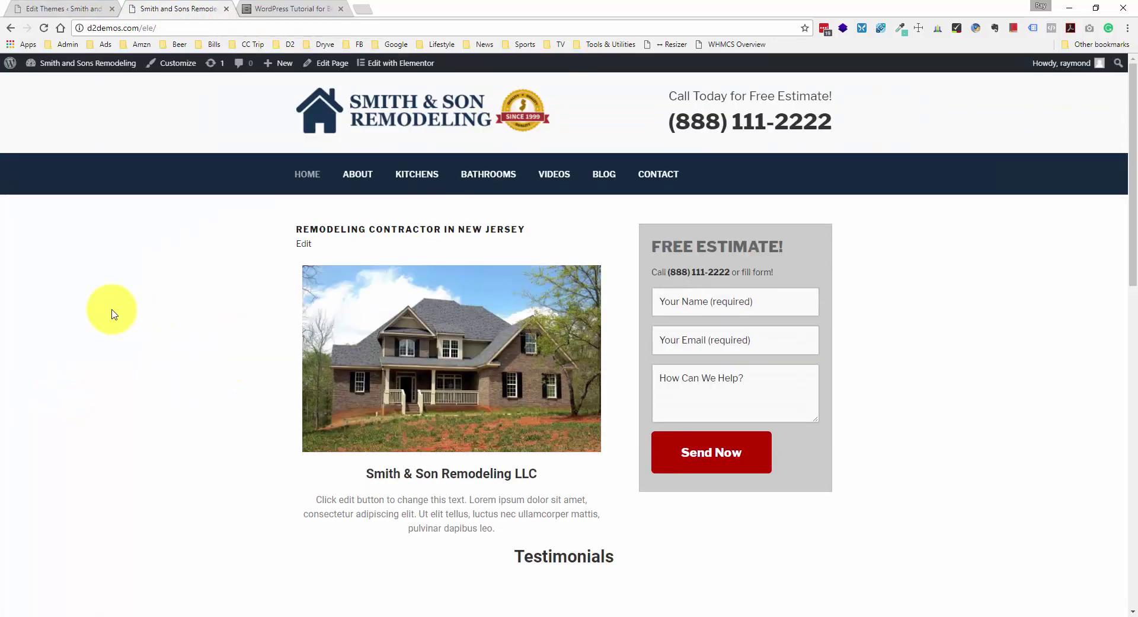
right_click(112, 309)
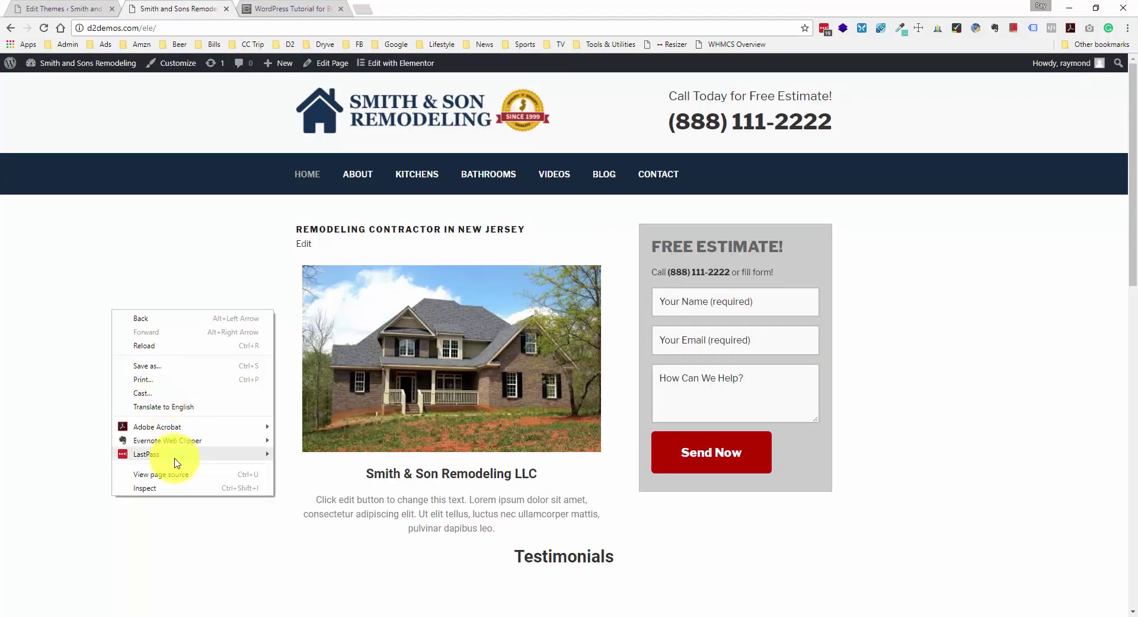
click(176, 489)
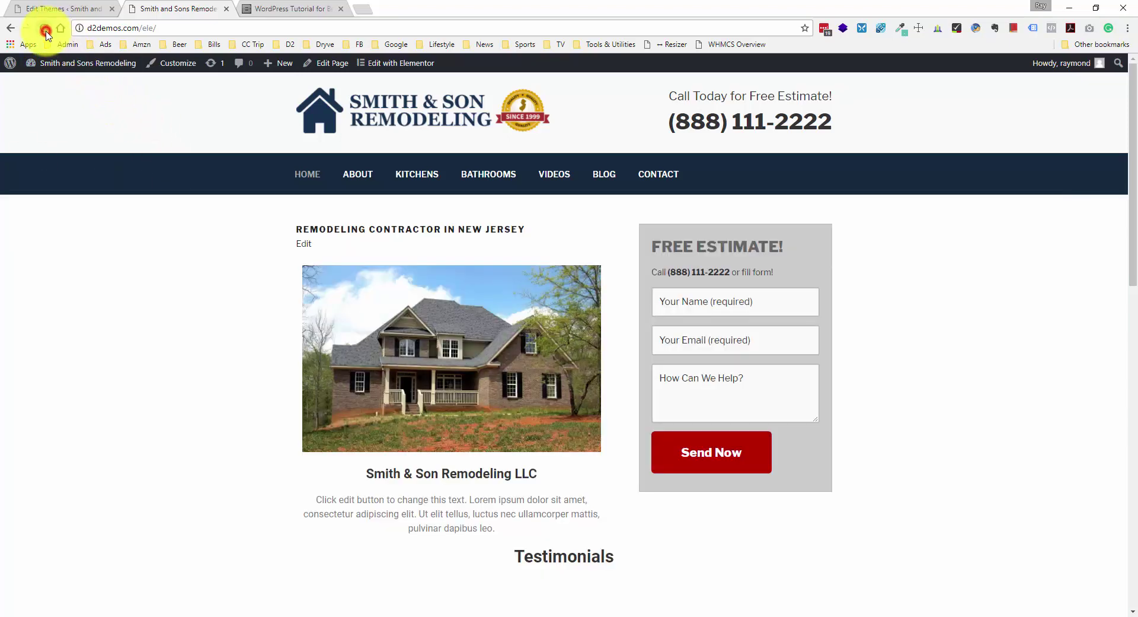
- Hard-reload the page to load the new CSS and preview it at 1280x800 widescreen
right_click(45, 29)
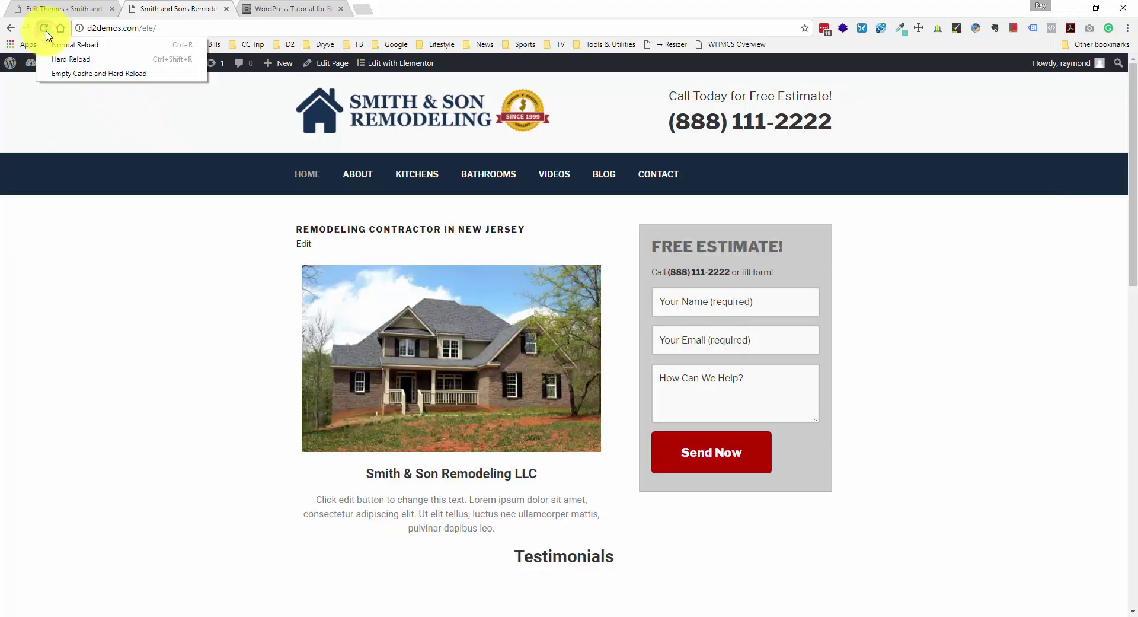
click(69, 61)
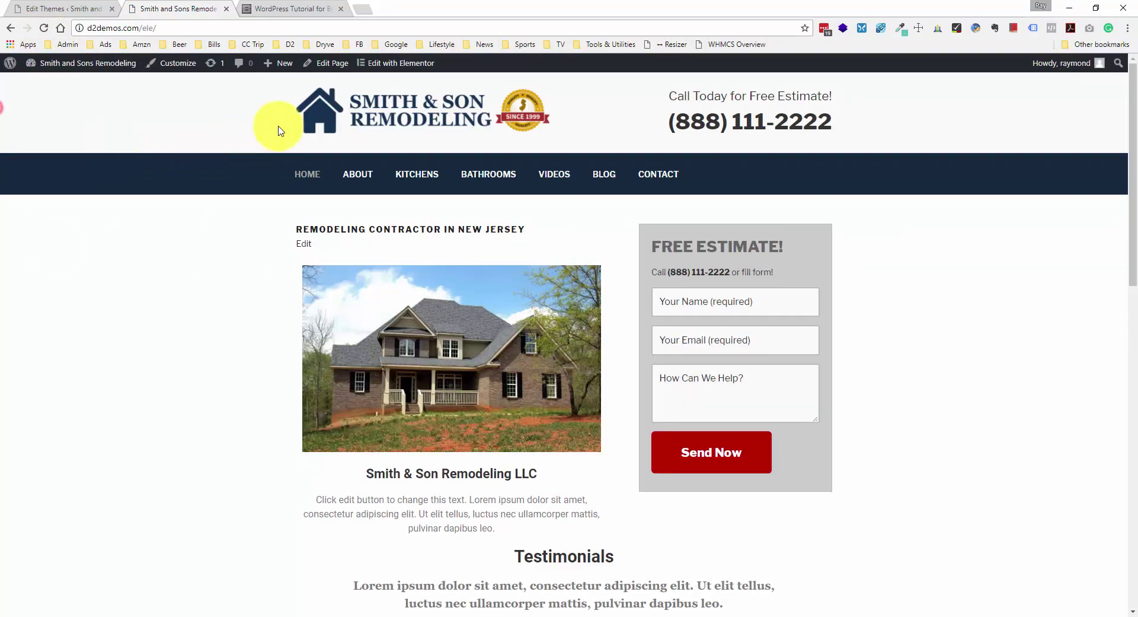
click(670, 44)
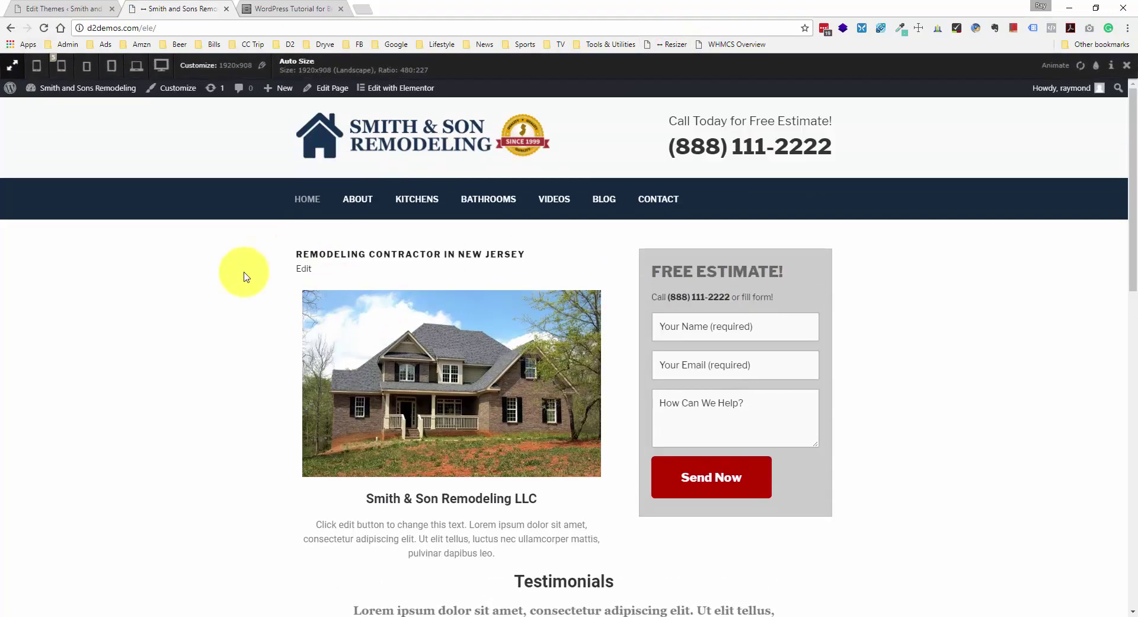
click(141, 70)
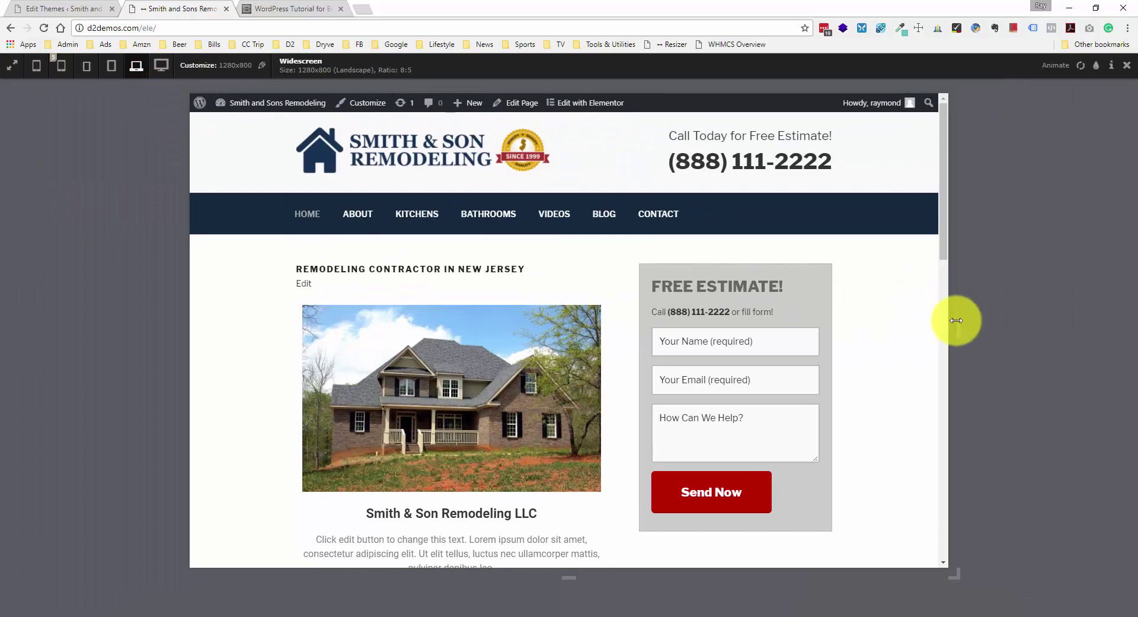
- Test the homepage's mobile navigation menu at widths between 1171 and 686 pixels
drag(960, 327, 805, 333)
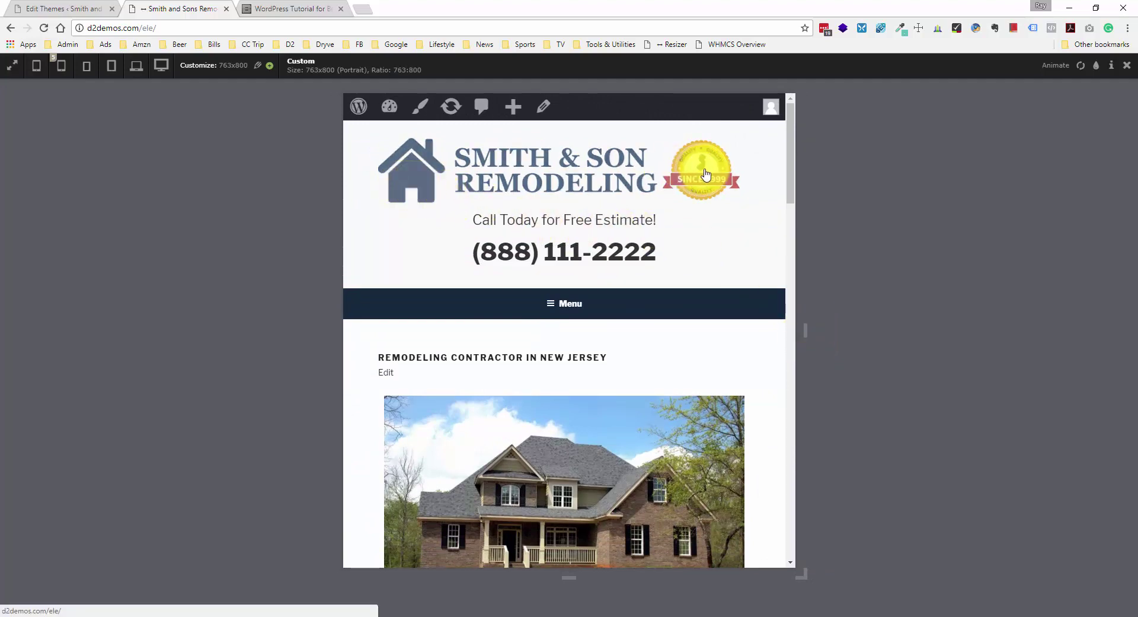
click(568, 305)
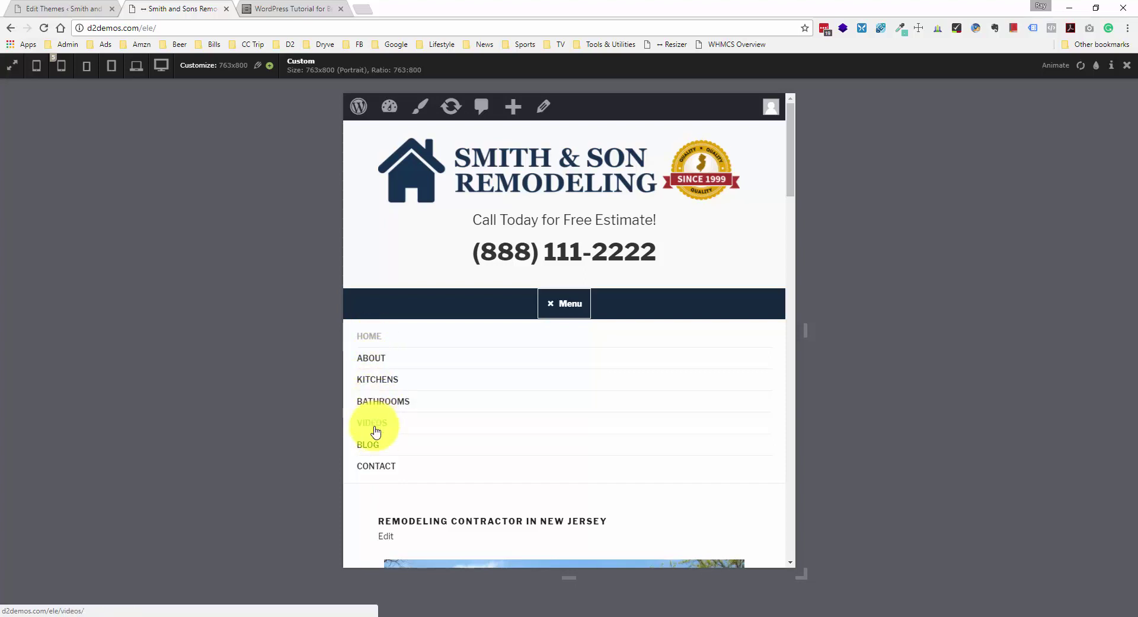
scroll(374, 374, down, 4)
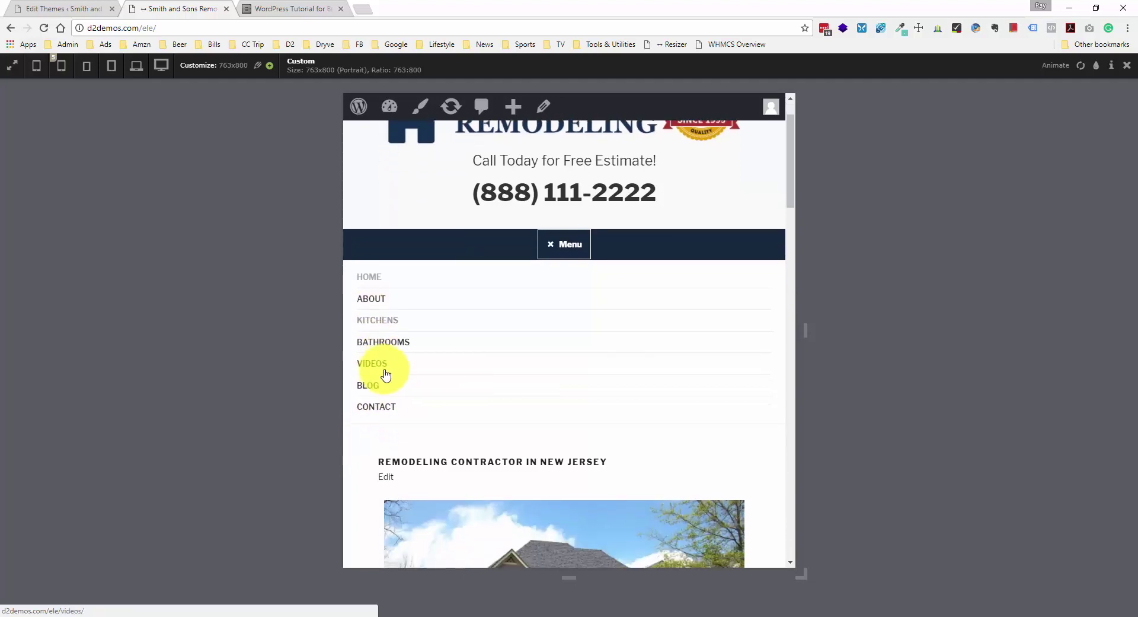
scroll(529, 309, down, 6)
scroll(538, 305, up, 5)
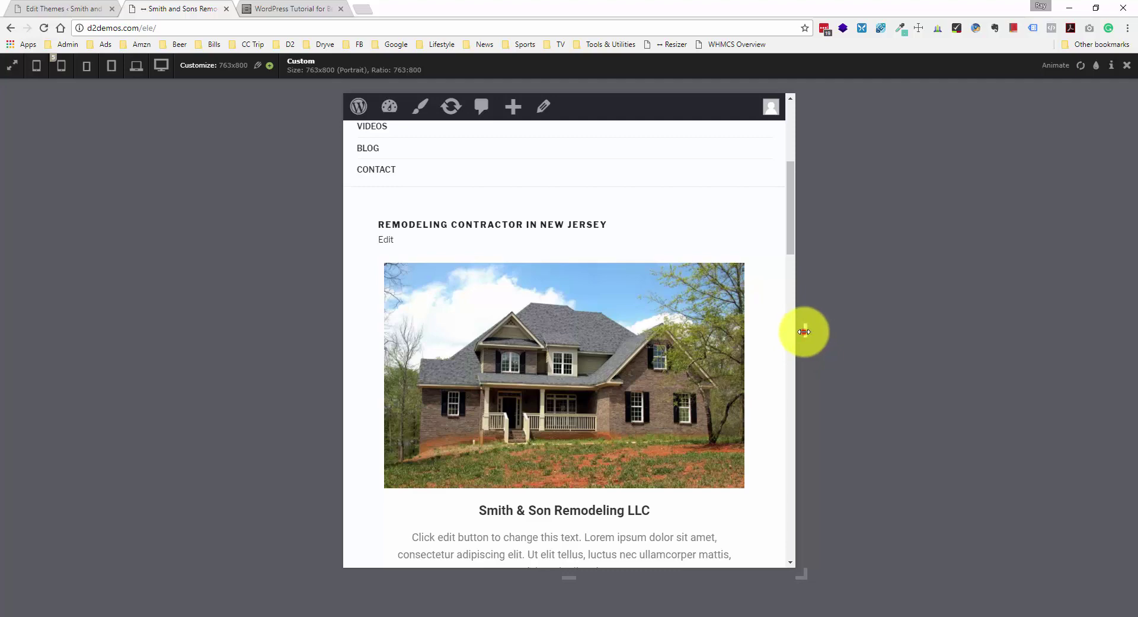
drag(804, 331, 826, 330)
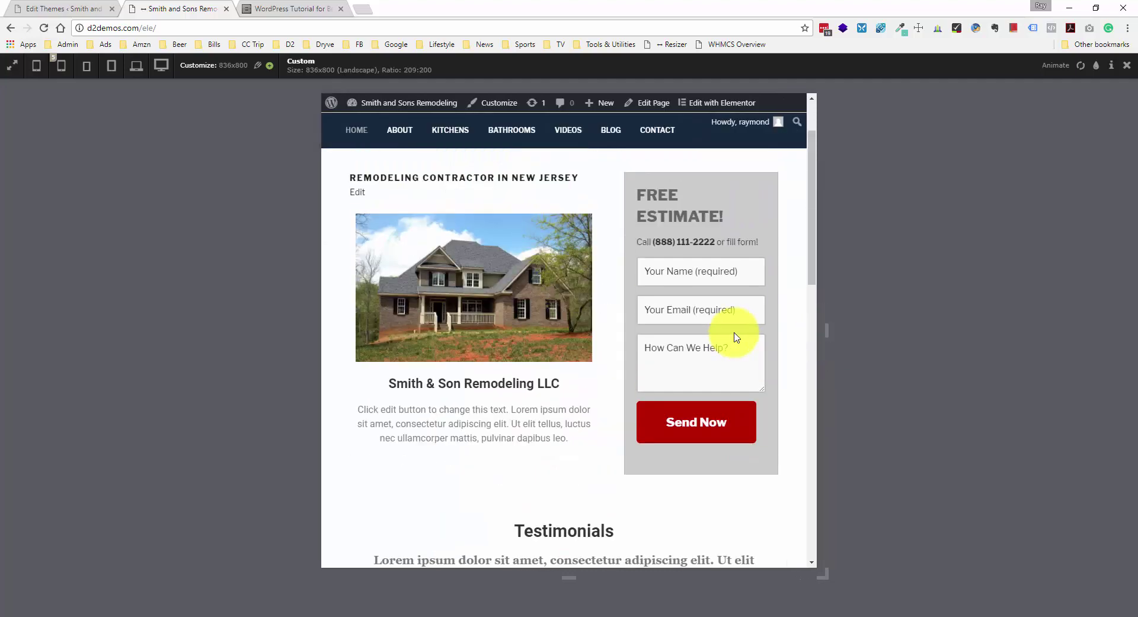
drag(824, 330, 780, 333)
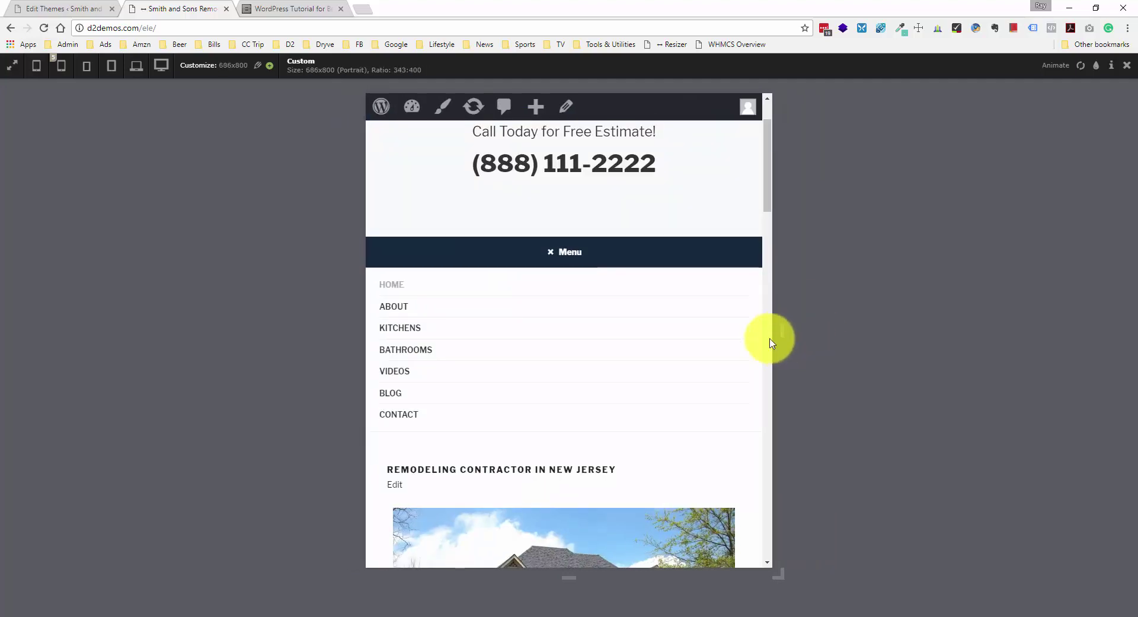
click(564, 218)
scroll(568, 293, down, 5)
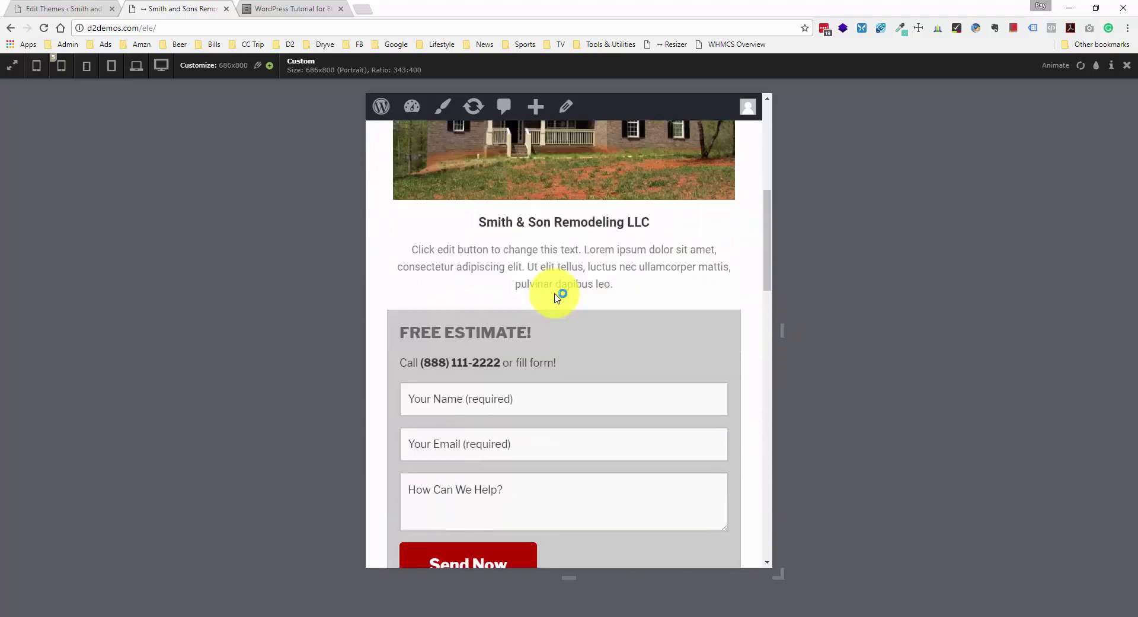
scroll(661, 299, down, 10)
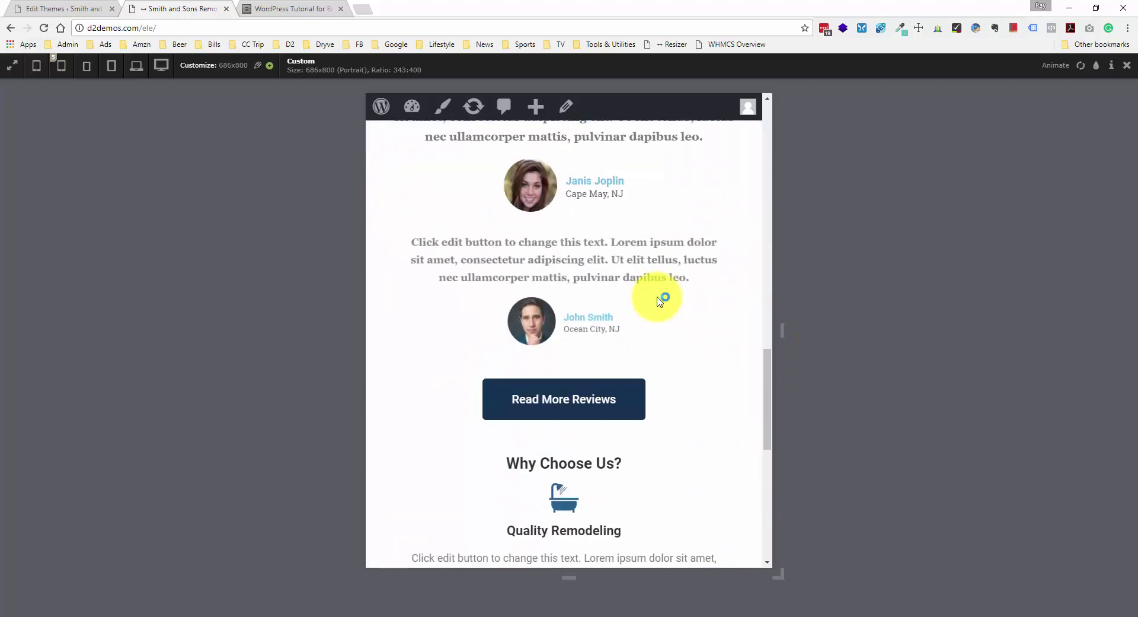
scroll(661, 299, up, 15)
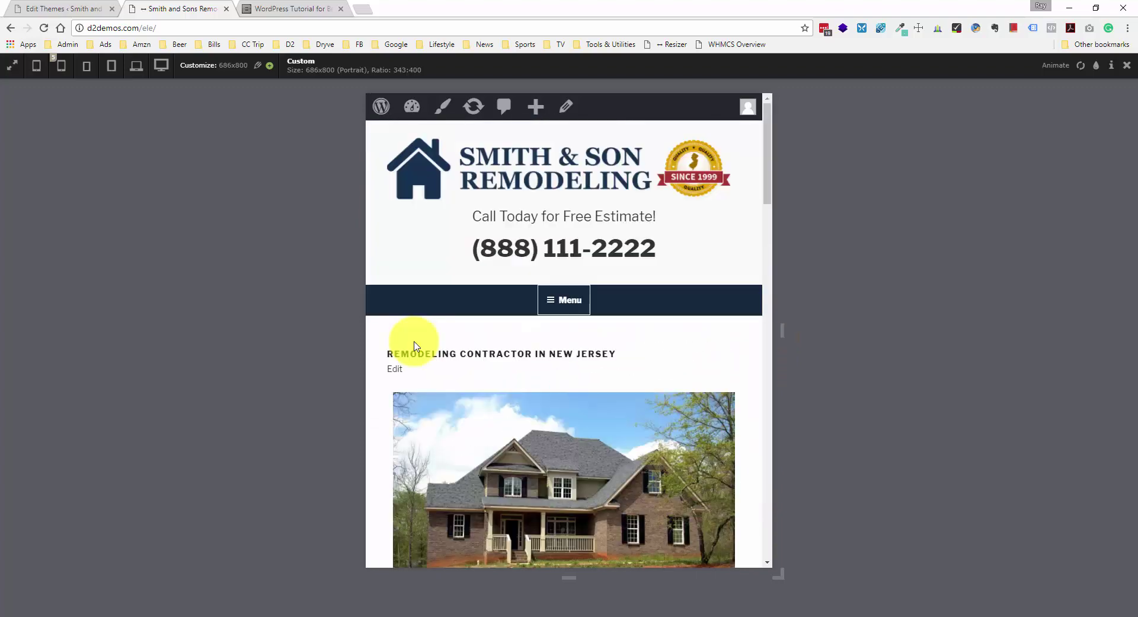
- Open the About page and narrow it from widescreen to about 416 px, down to Testimonials
click(570, 304)
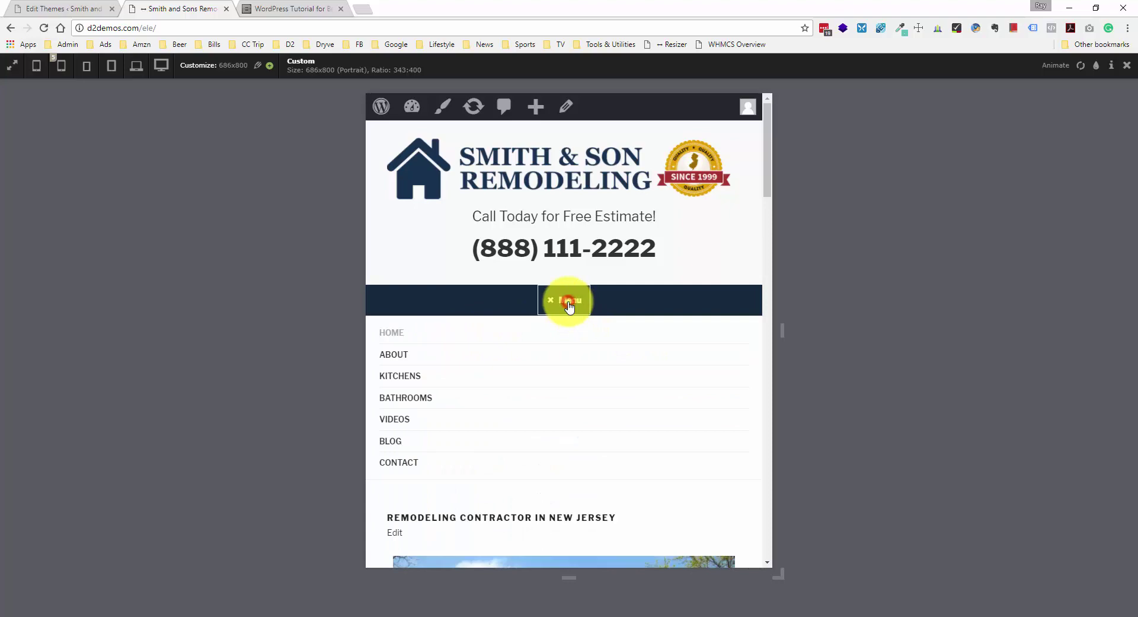
click(393, 355)
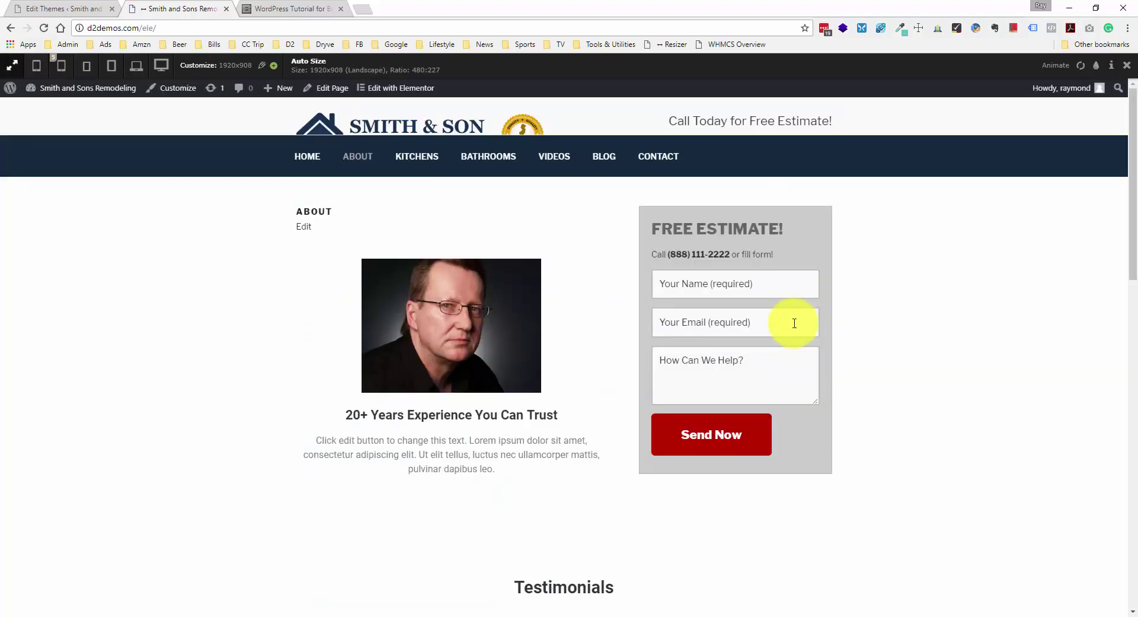
click(143, 66)
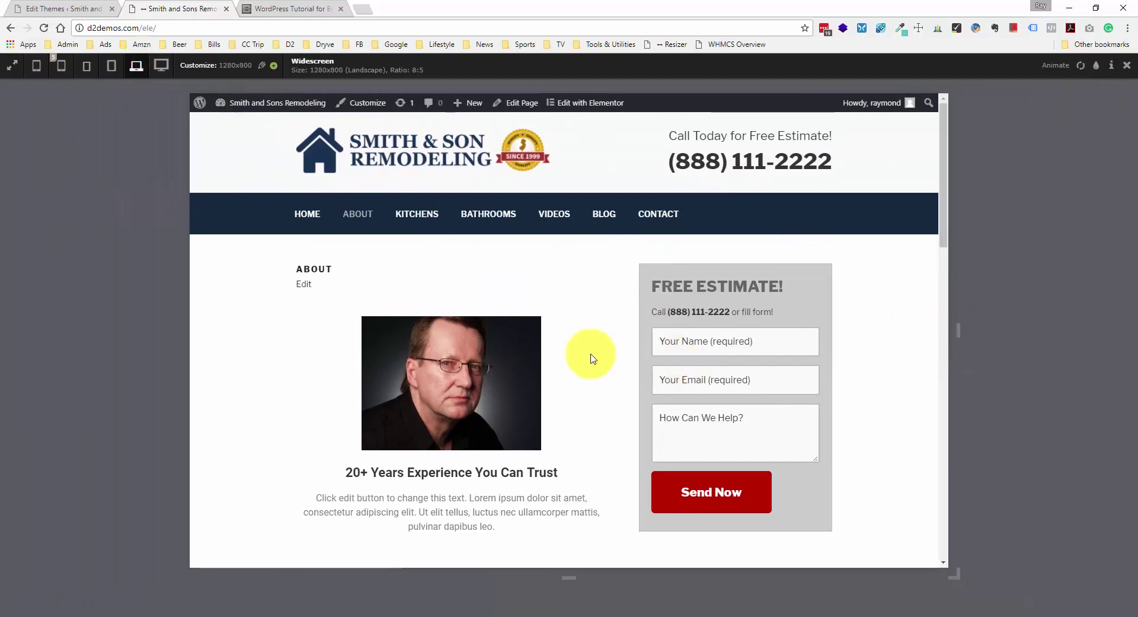
scroll(589, 356, down, 1)
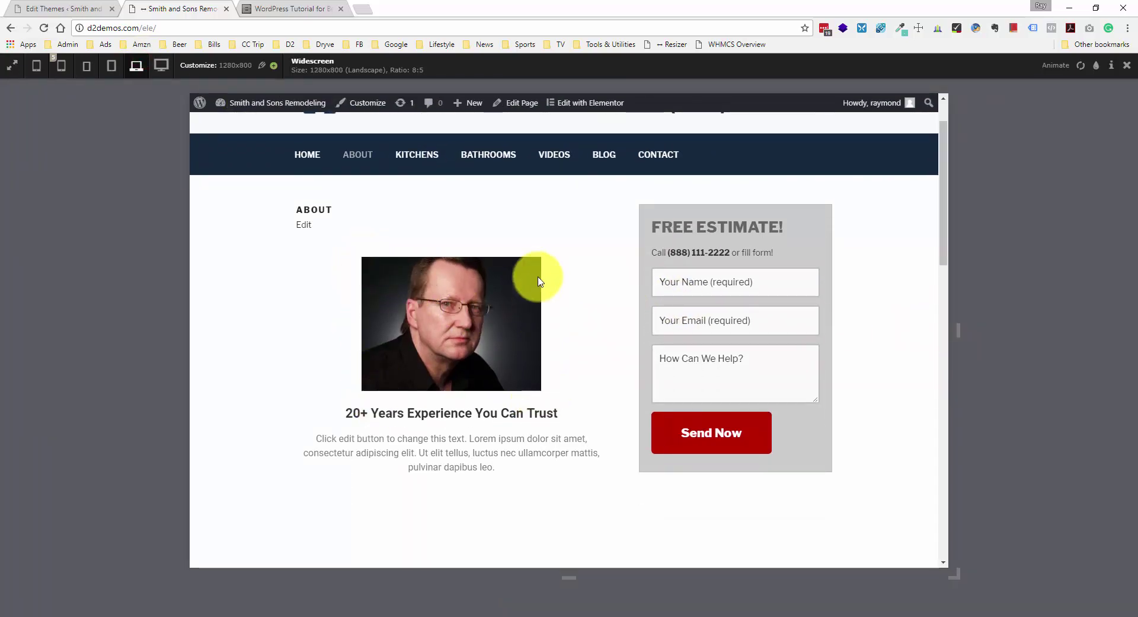
drag(959, 330, 716, 345)
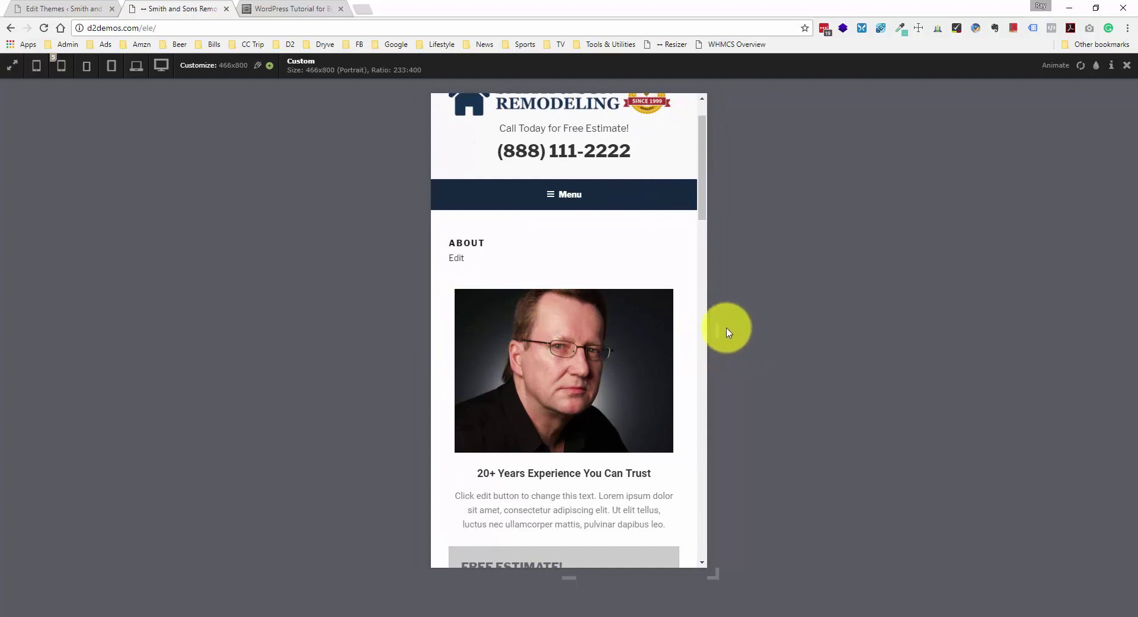
drag(718, 330, 703, 332)
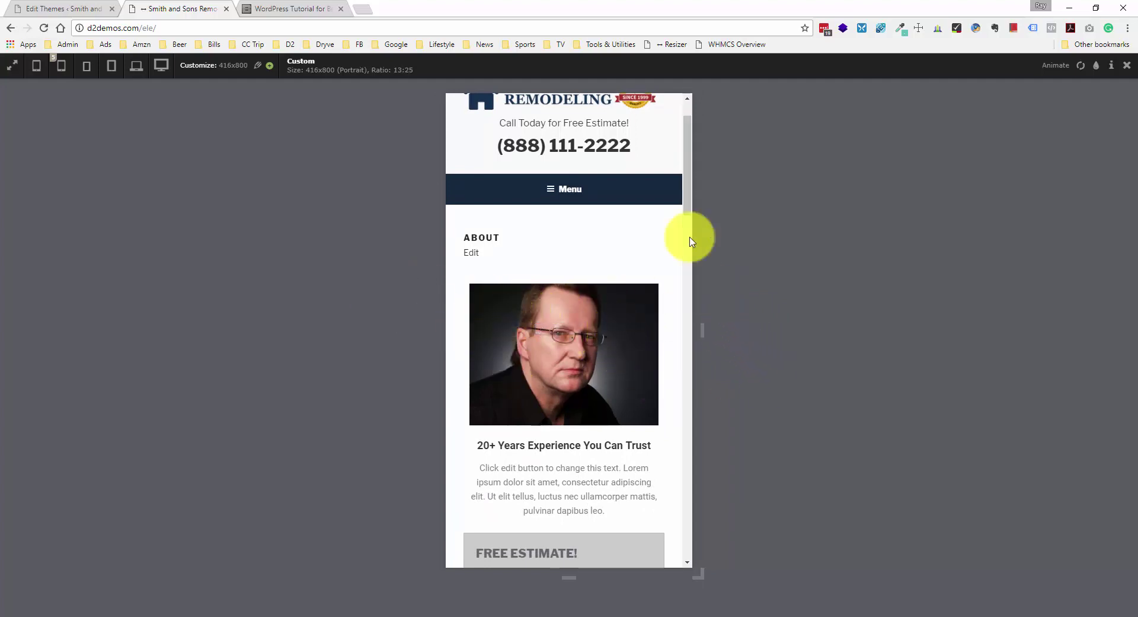
drag(686, 198, 690, 344)
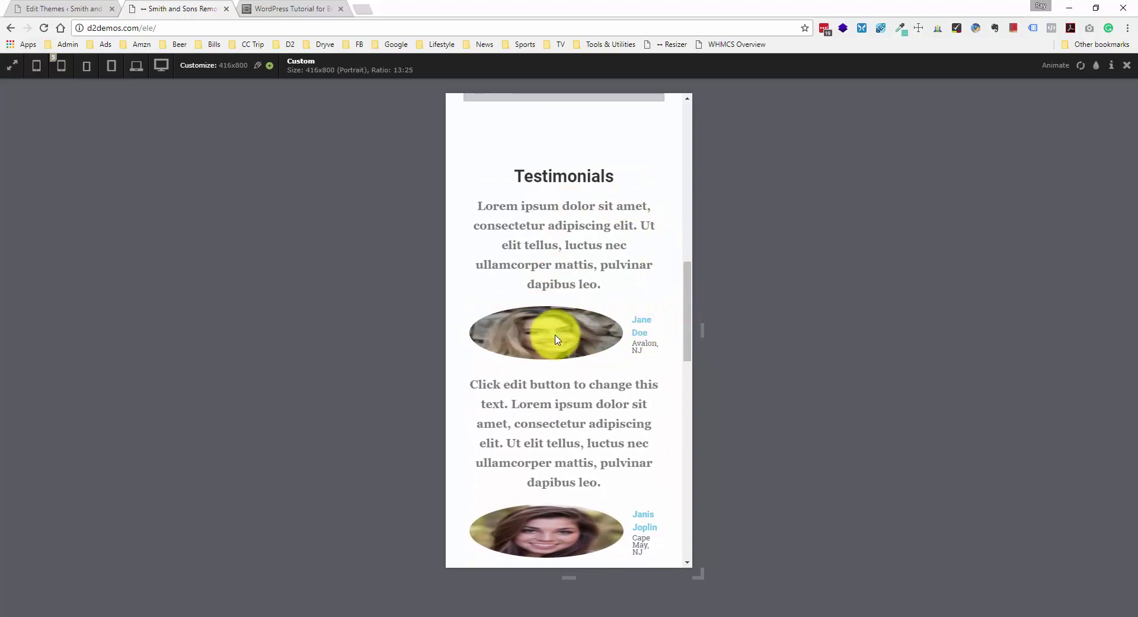
mouse_move(686, 318)
mouse_down()
mouse_move(682, 356)
mouse_move(684, 325)
mouse_up()
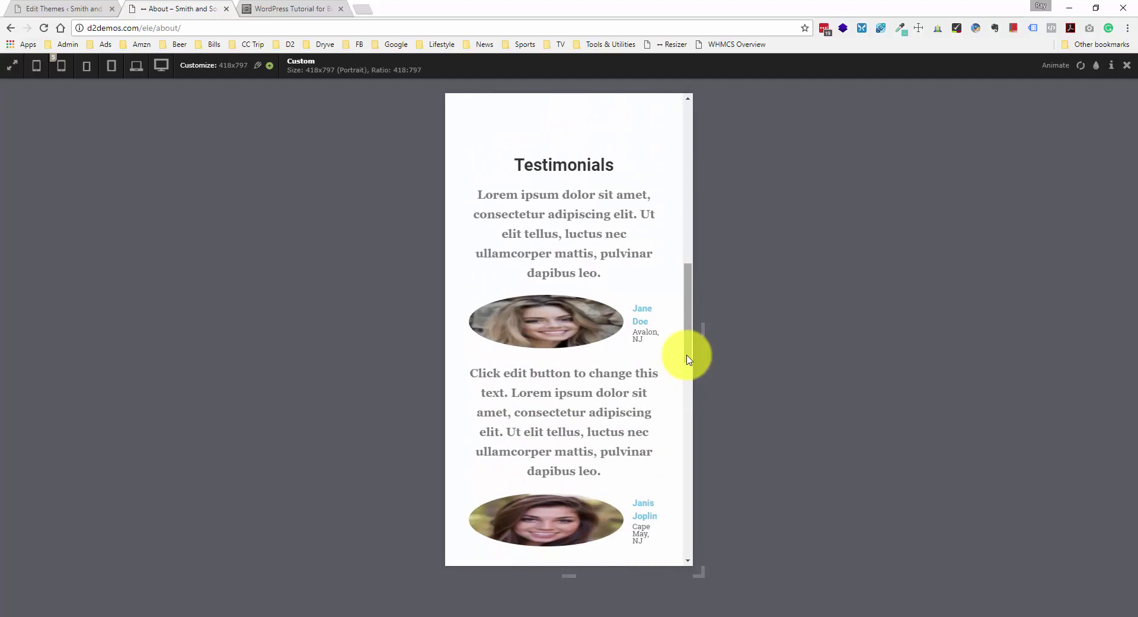
- Inspect the Jane Doe photo and open style.css from its 480px width: 100% !important rule
right_click(558, 333)
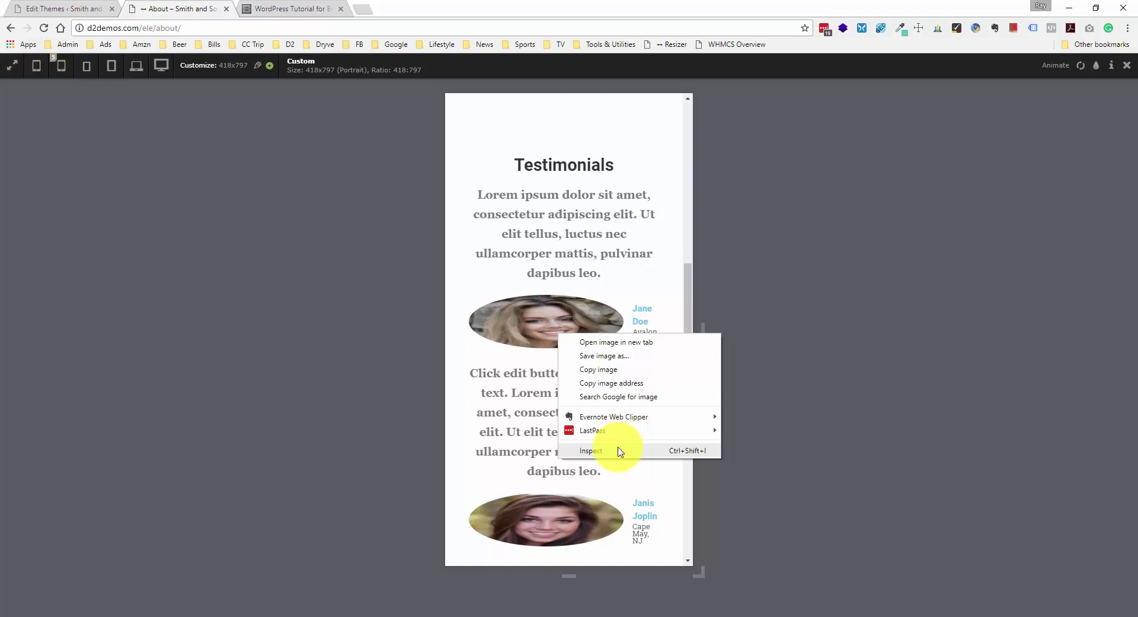
click(605, 451)
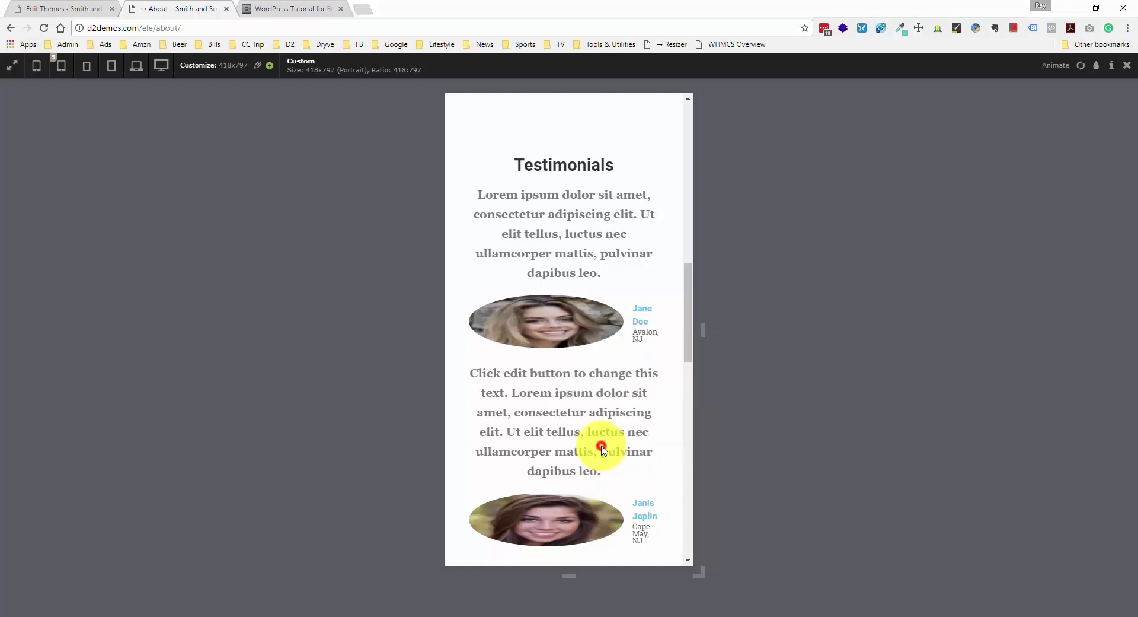
scroll(462, 211, down, 3)
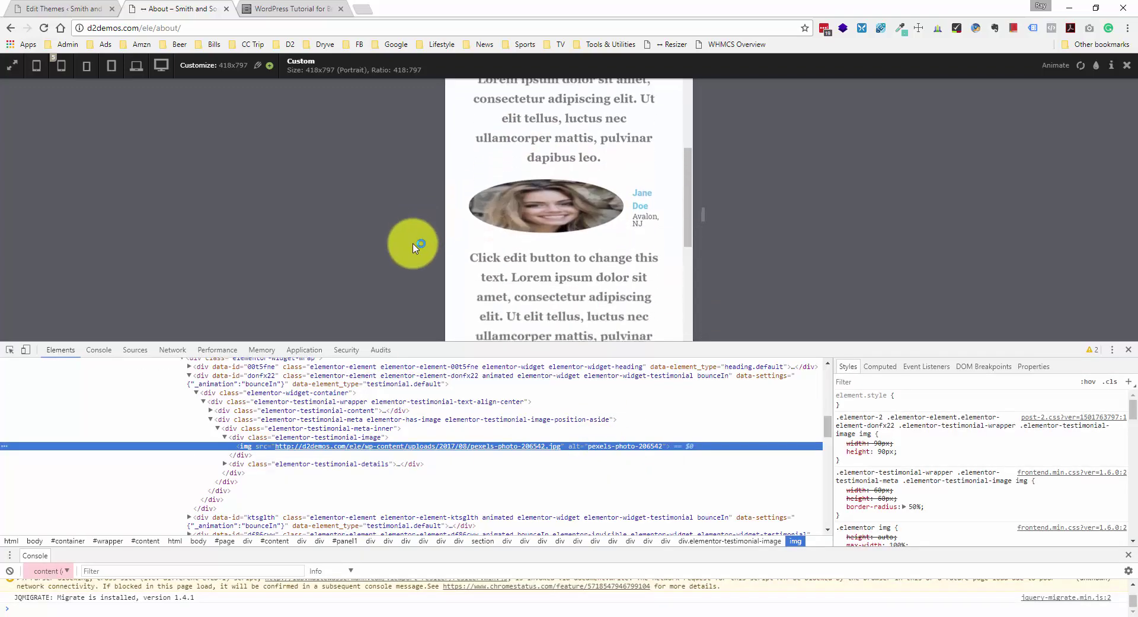
scroll(515, 302, up, 2)
scroll(572, 252, up, 10)
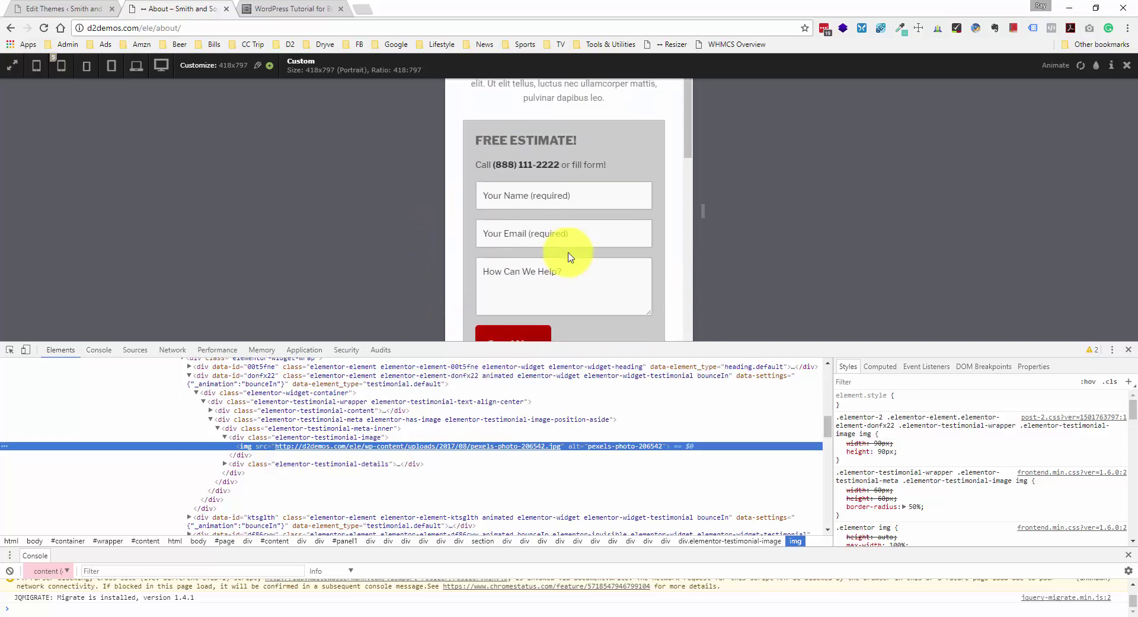
scroll(605, 255, down, 10)
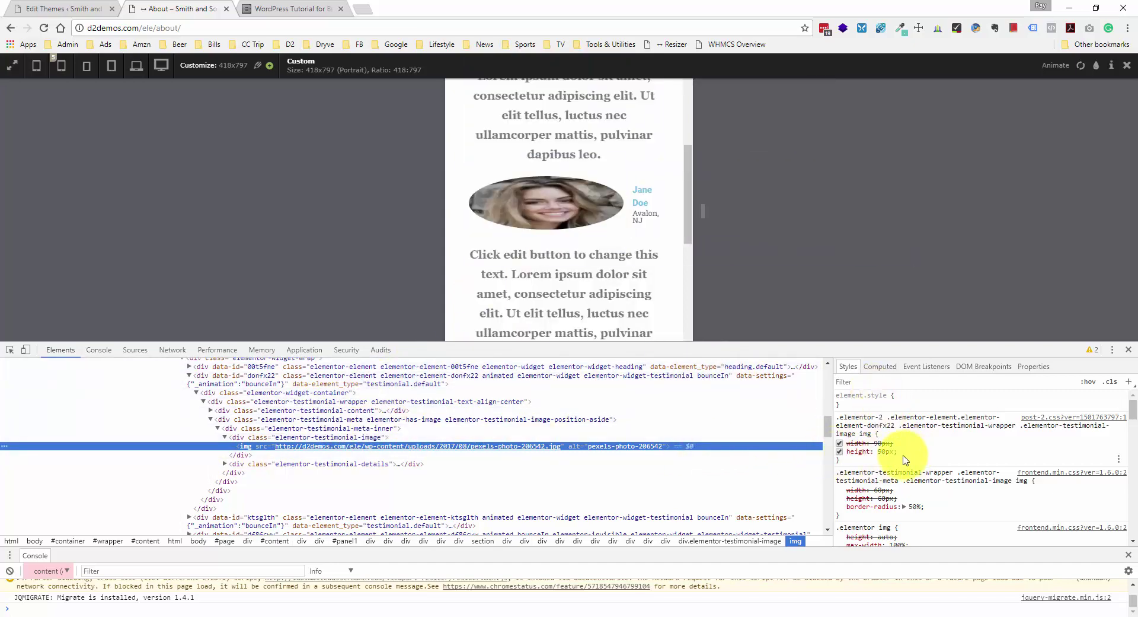
scroll(905, 459, down, 2)
scroll(905, 463, down, 4)
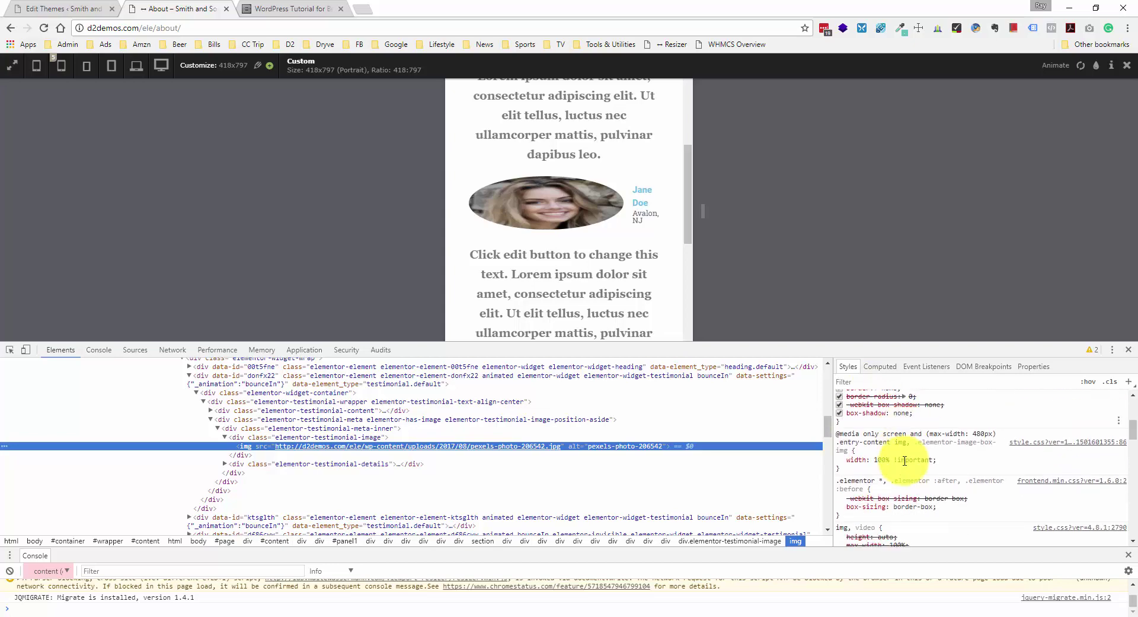
click(942, 451)
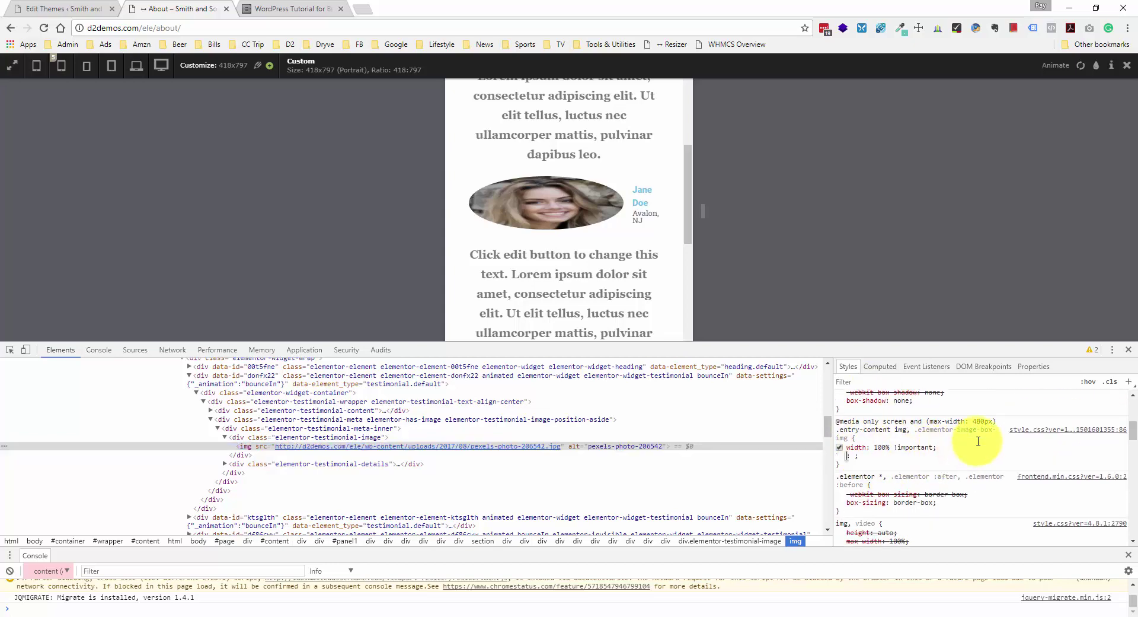
click(949, 448)
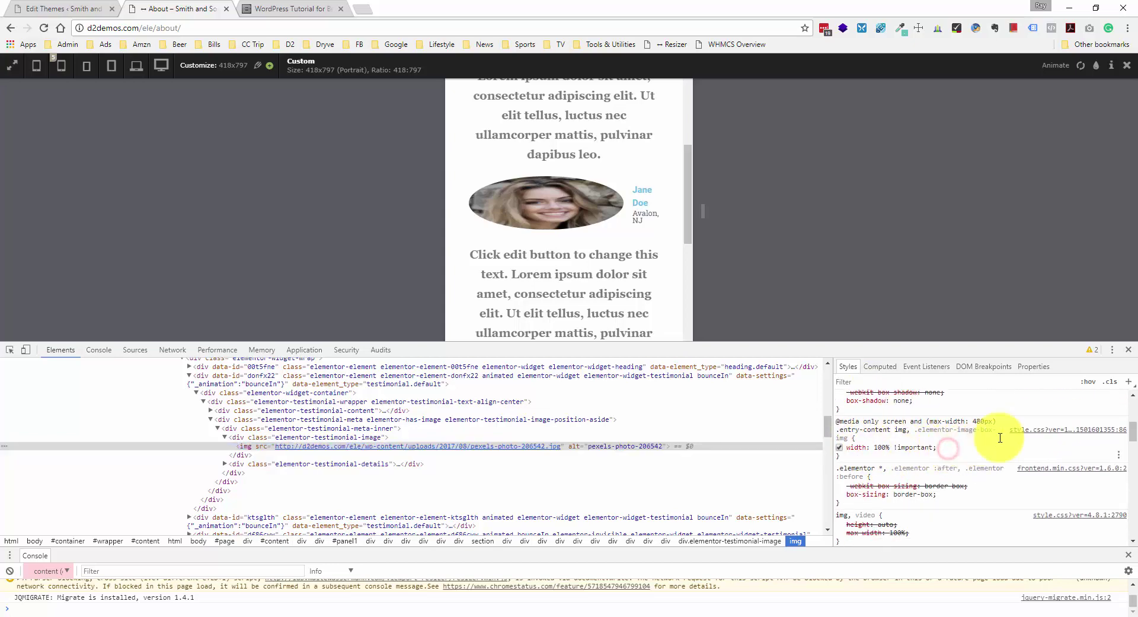
click(1032, 434)
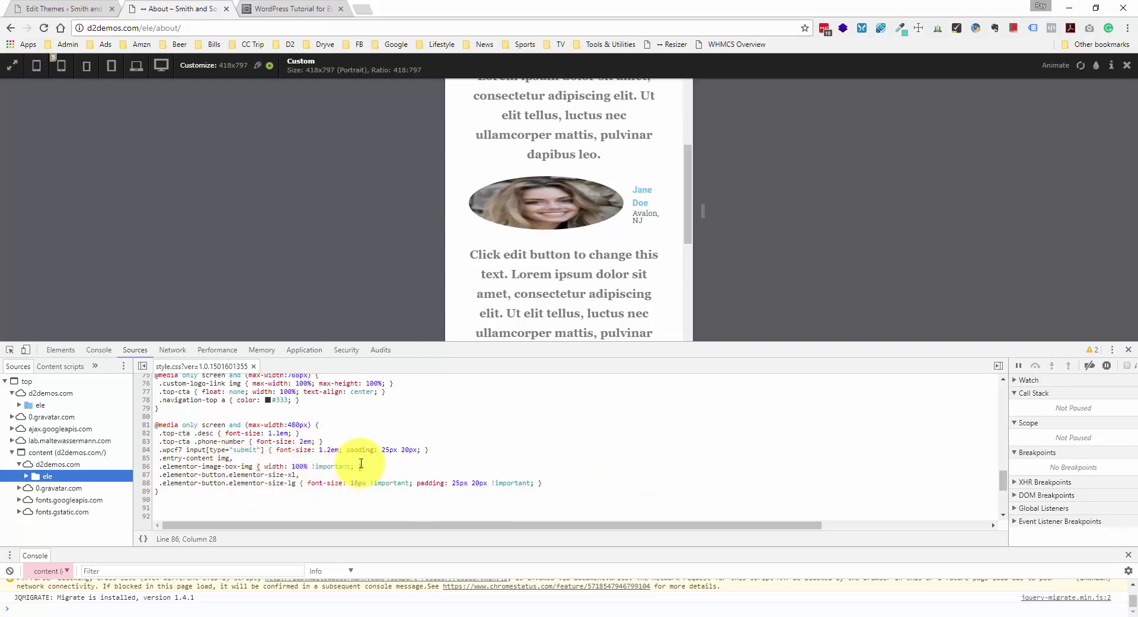
- Highlight the 480px rule's width: 100% !important declaration and its image selectors in style.css
drag(361, 464, 176, 462)
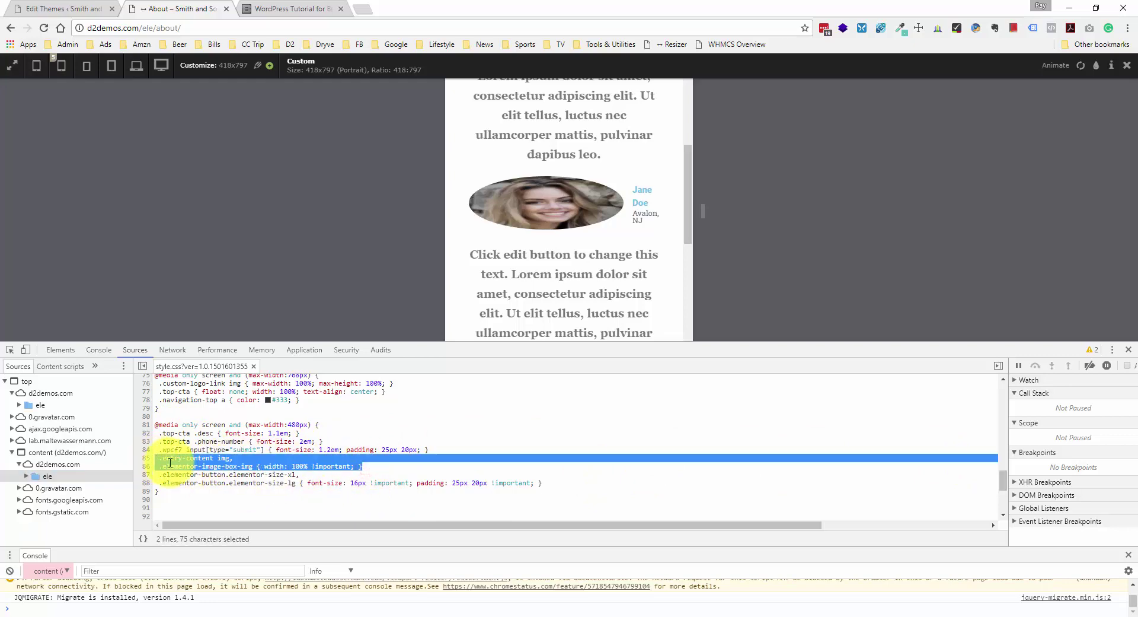
click(270, 472)
drag(263, 466, 334, 466)
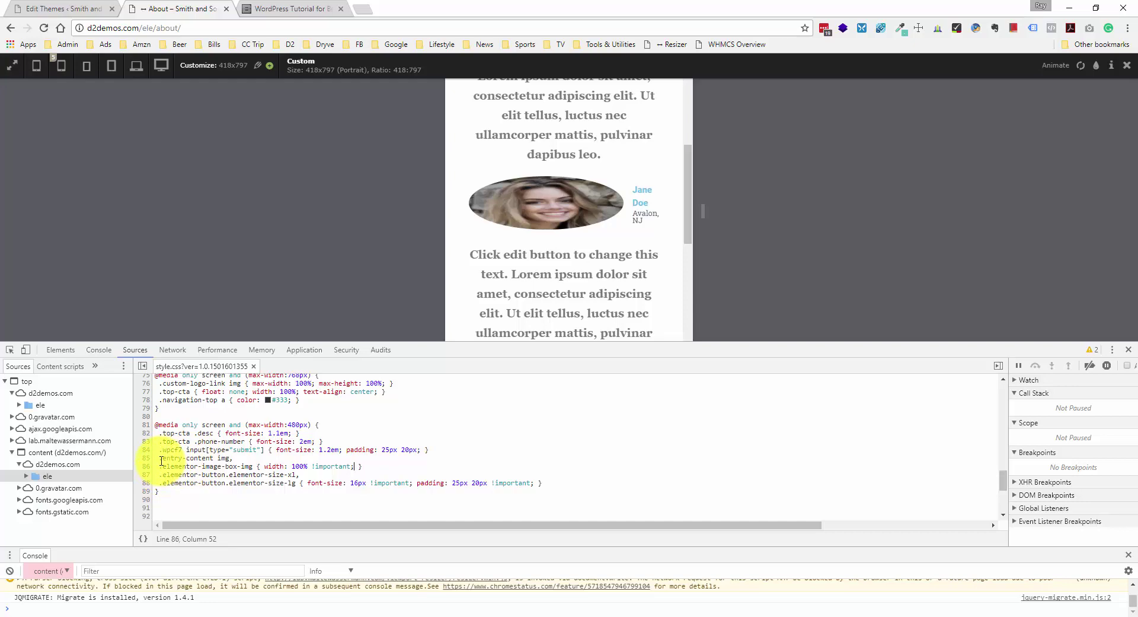
drag(161, 460, 195, 458)
click(231, 460)
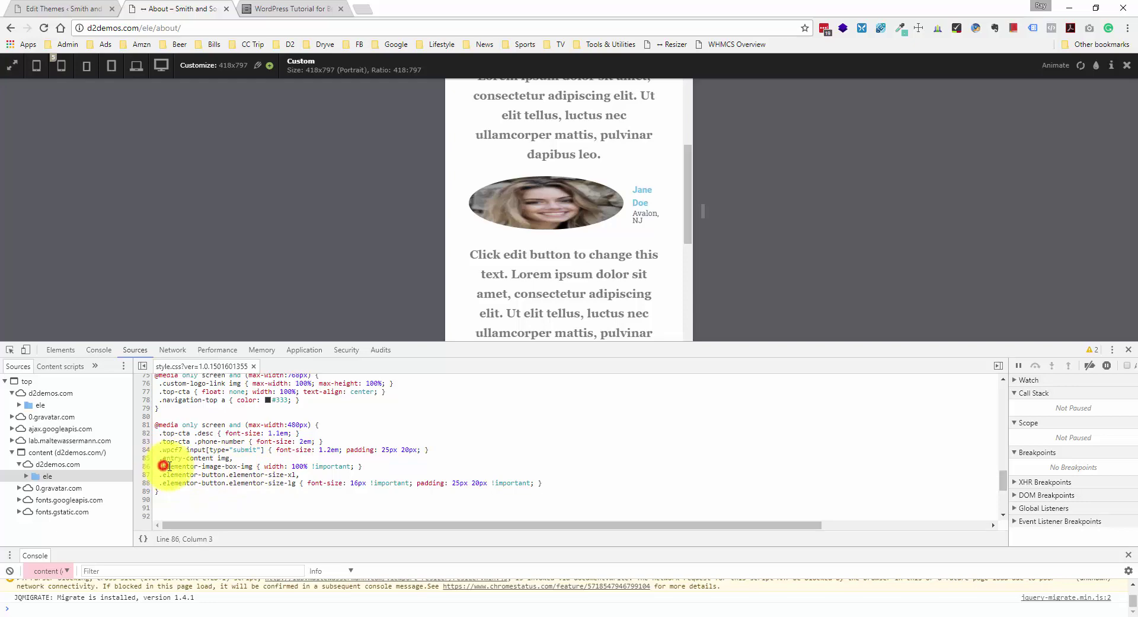
drag(168, 466, 222, 467)
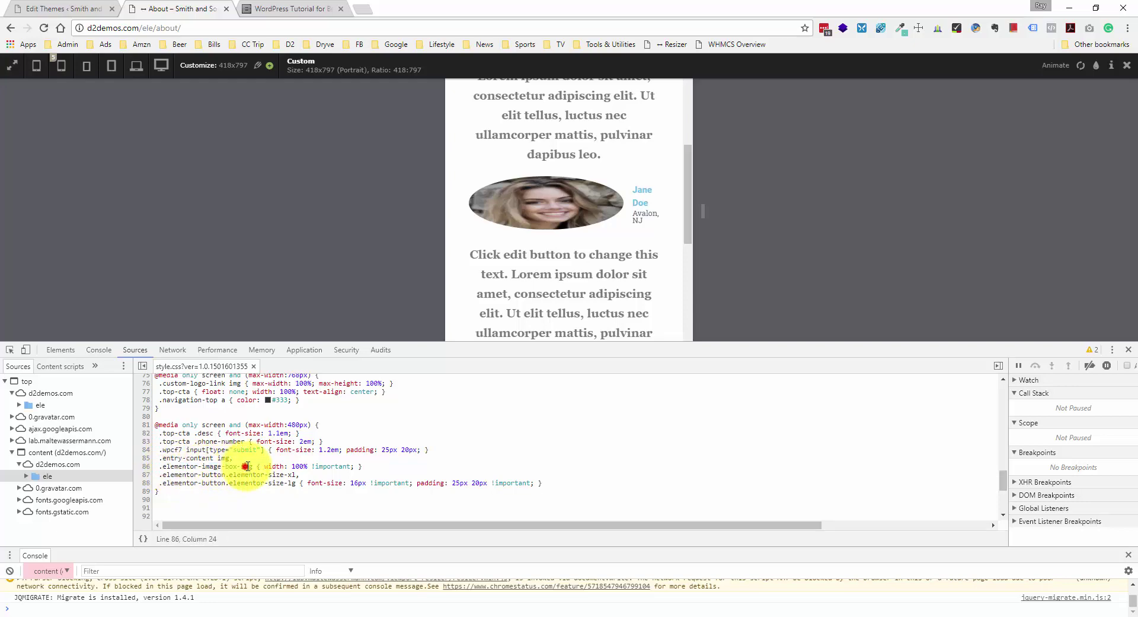
- Match the .entry-content img selector to the stretched testimonial photo, then expand the mobile menu
scroll(669, 226, up, 15)
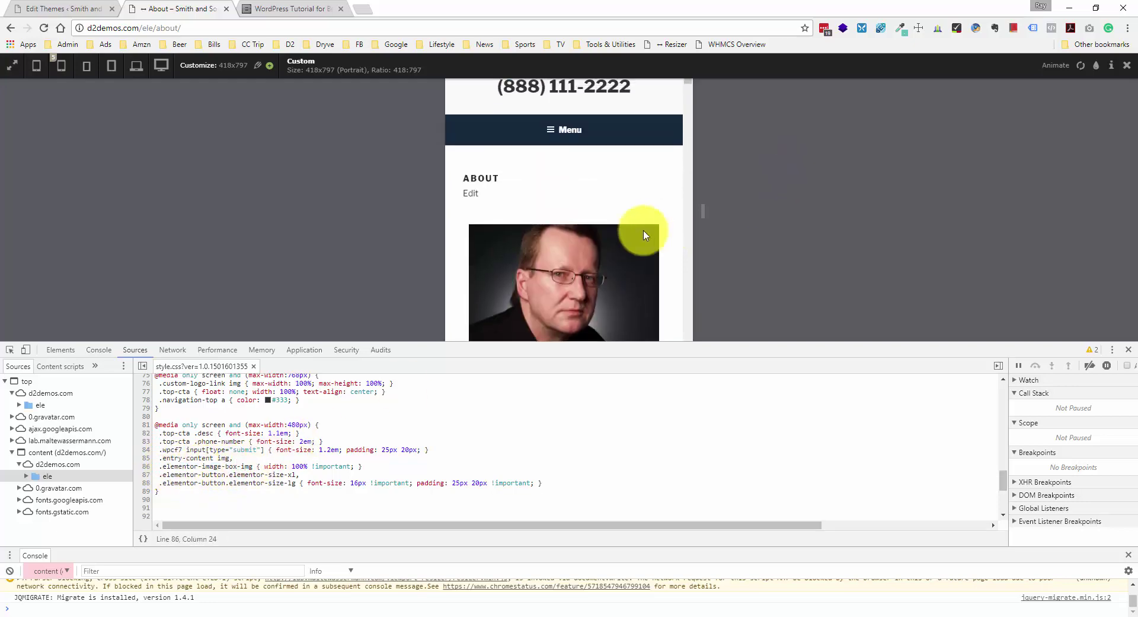
scroll(629, 219, down, 1)
scroll(528, 154, down, 1)
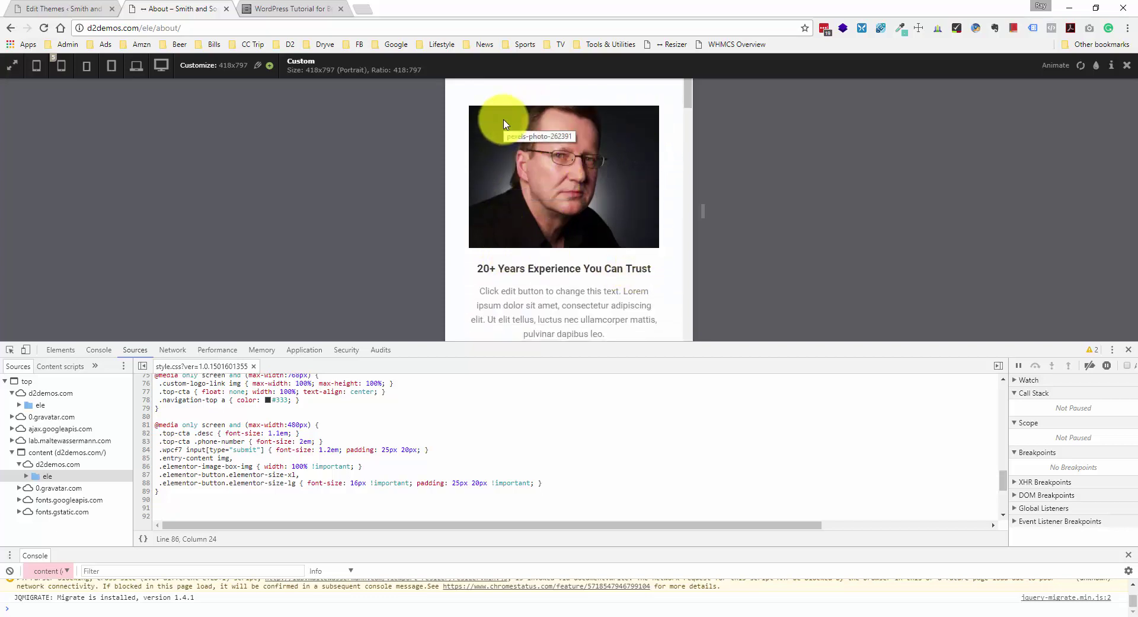
scroll(495, 216, down, 1)
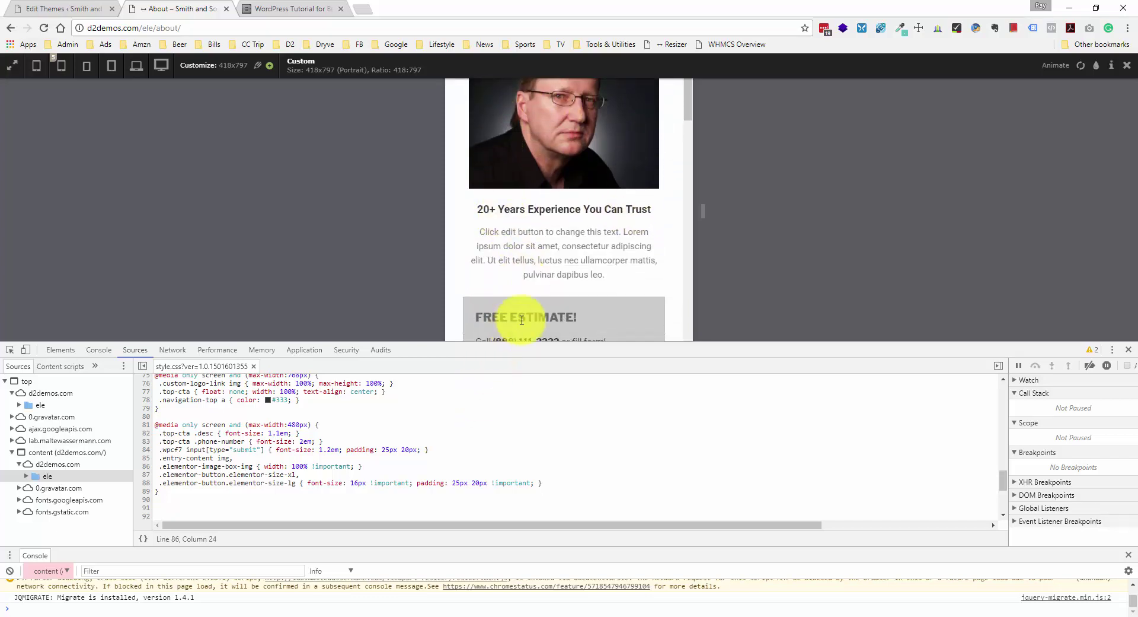
scroll(521, 314, down, 3)
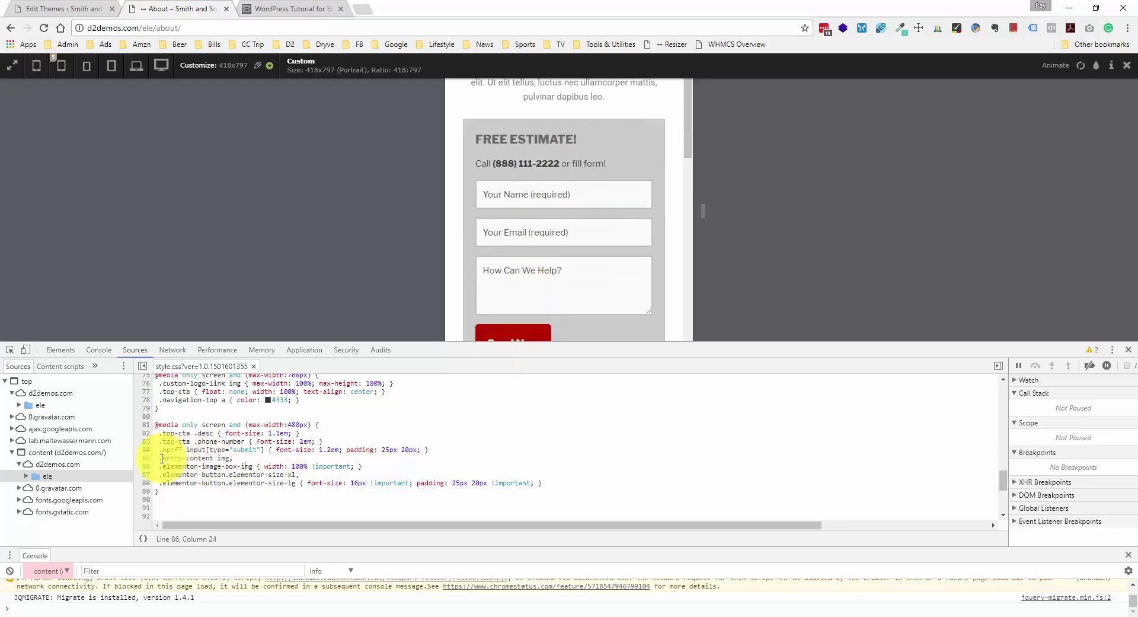
drag(162, 458, 229, 458)
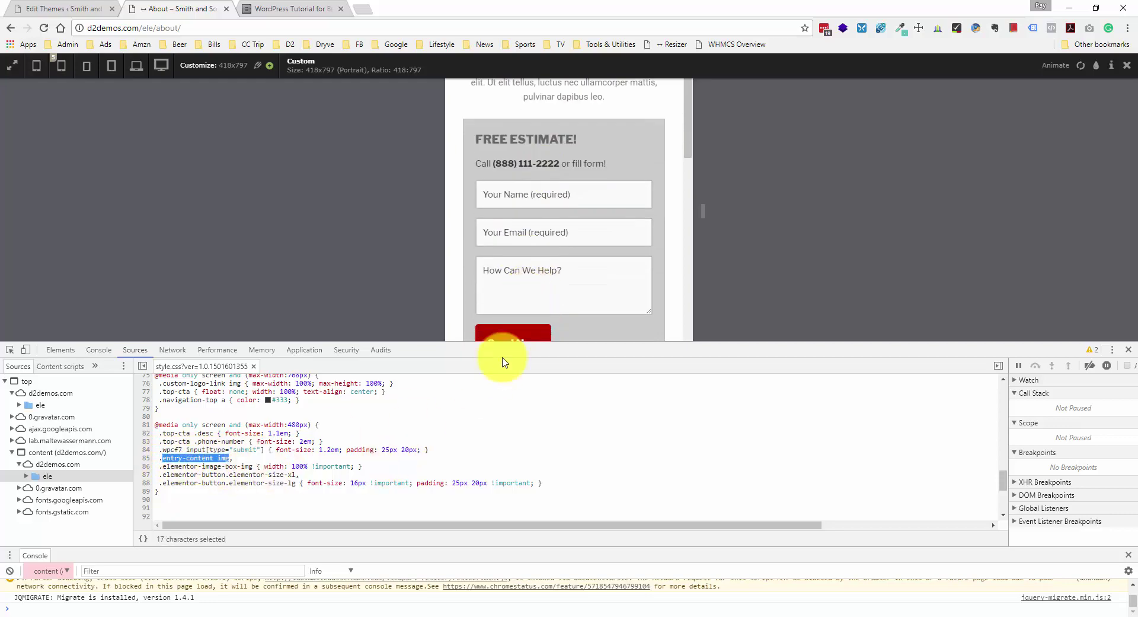
scroll(521, 267, down, 5)
scroll(534, 276, down, 1)
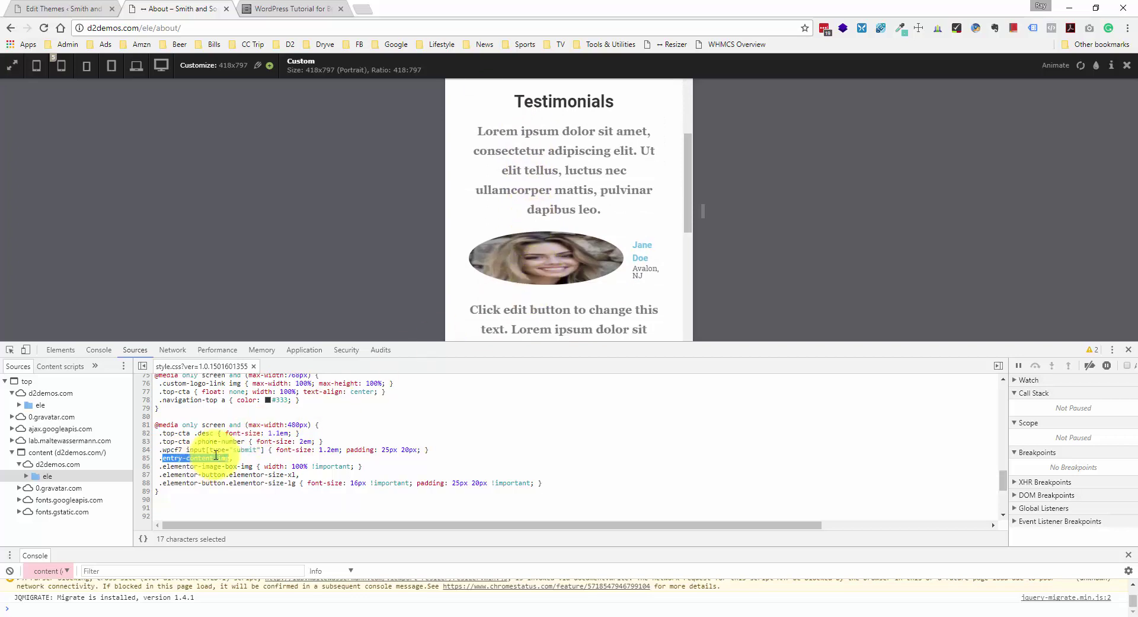
scroll(569, 285, up, 3)
scroll(573, 285, up, 15)
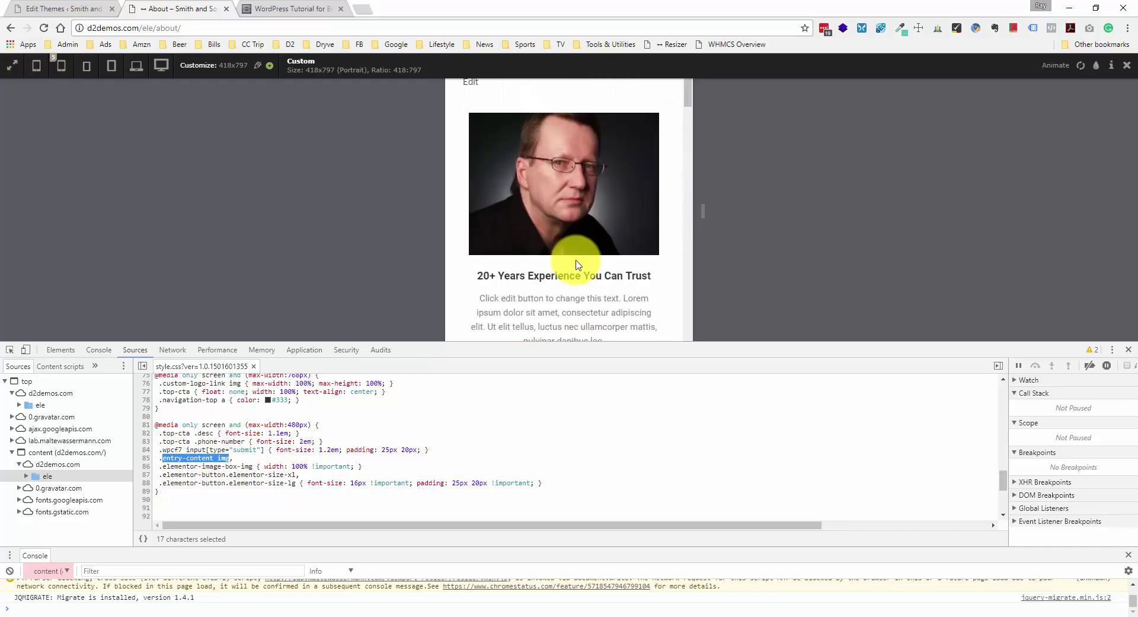
scroll(578, 221, down, 2)
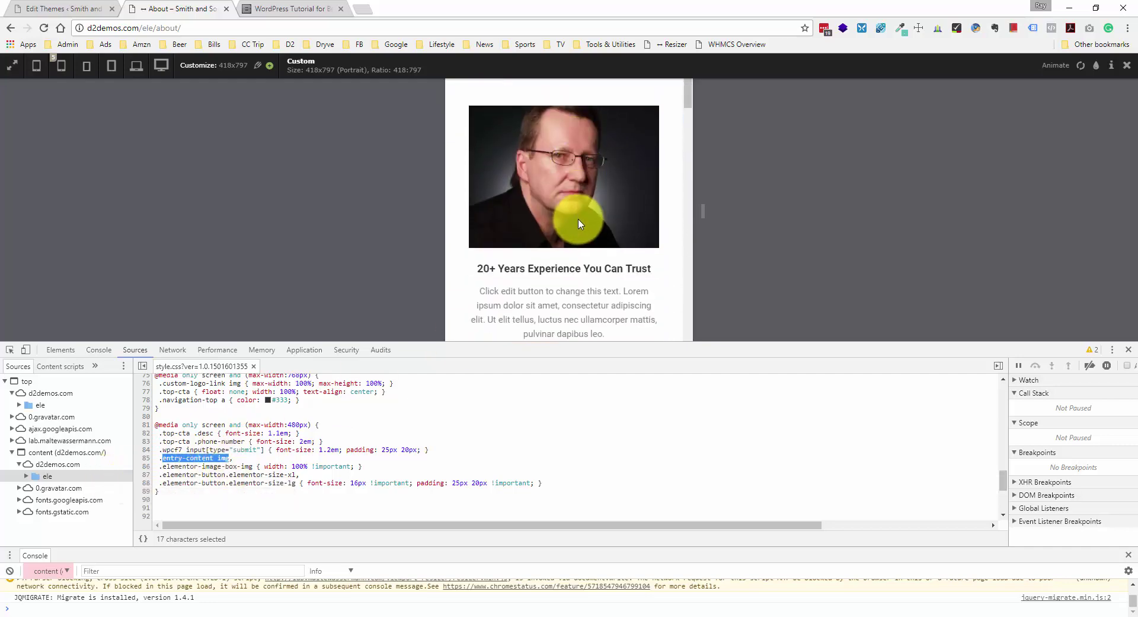
scroll(586, 189, up, 2)
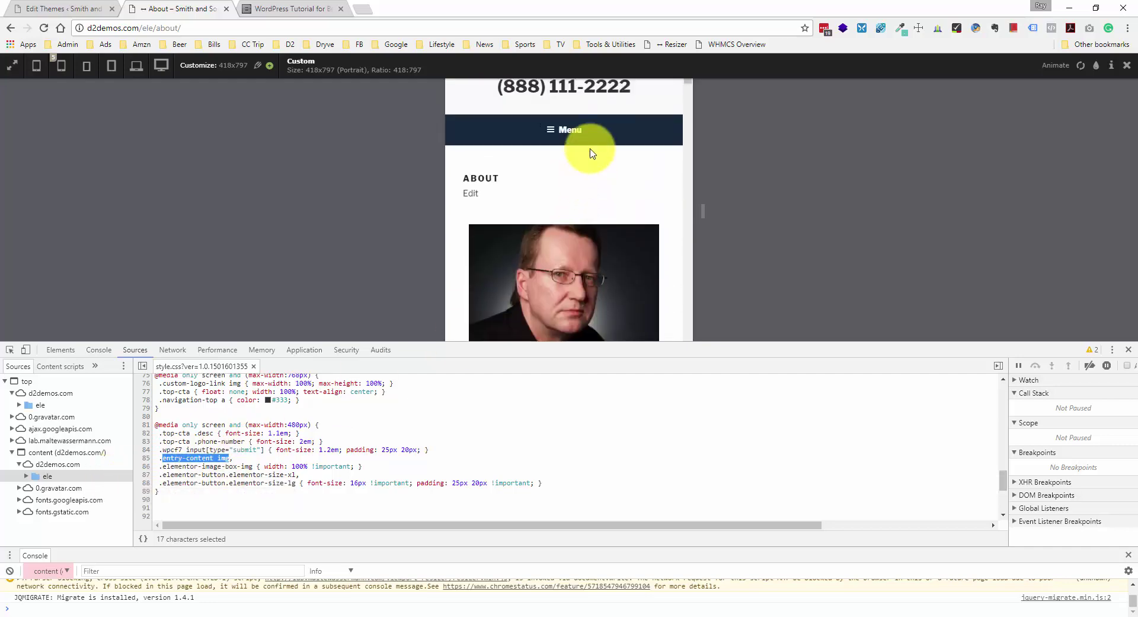
click(580, 131)
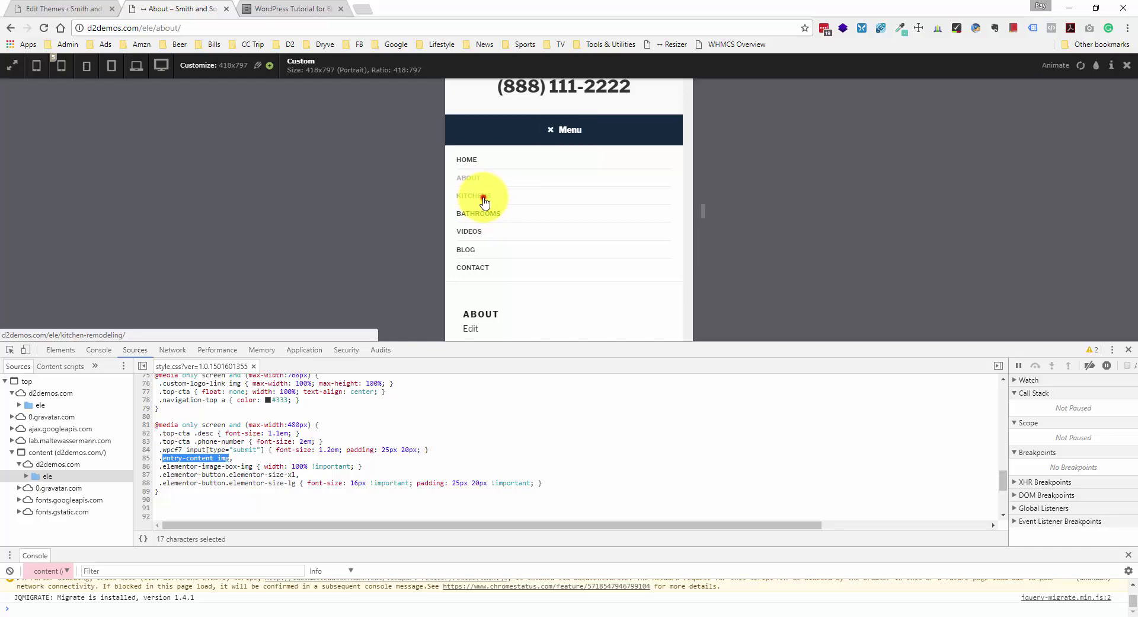
key(0)
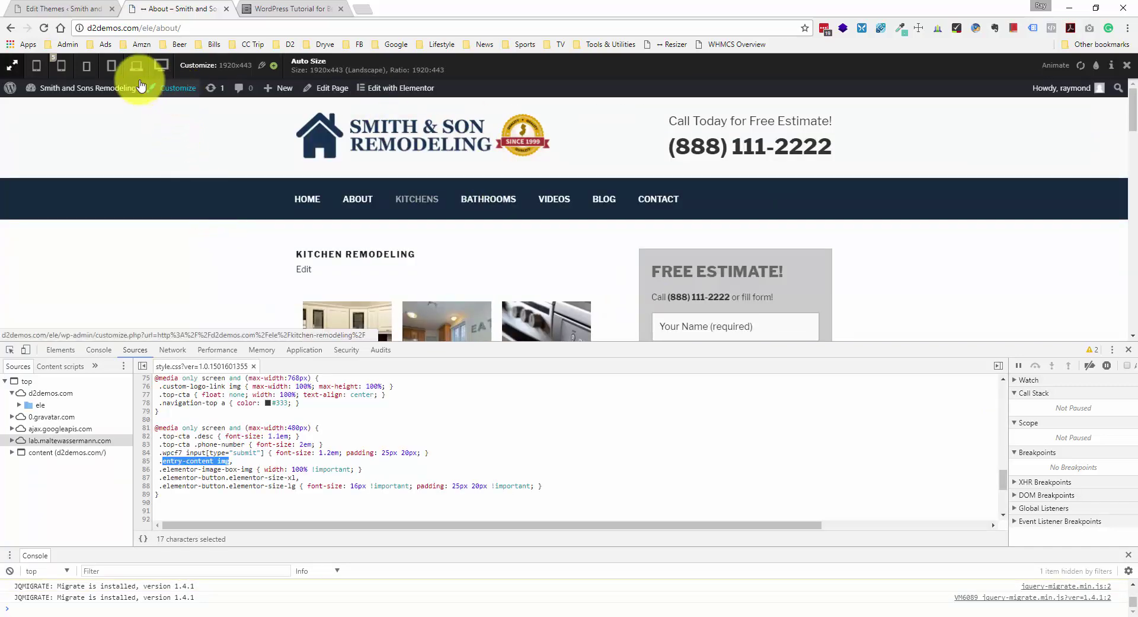
click(87, 65)
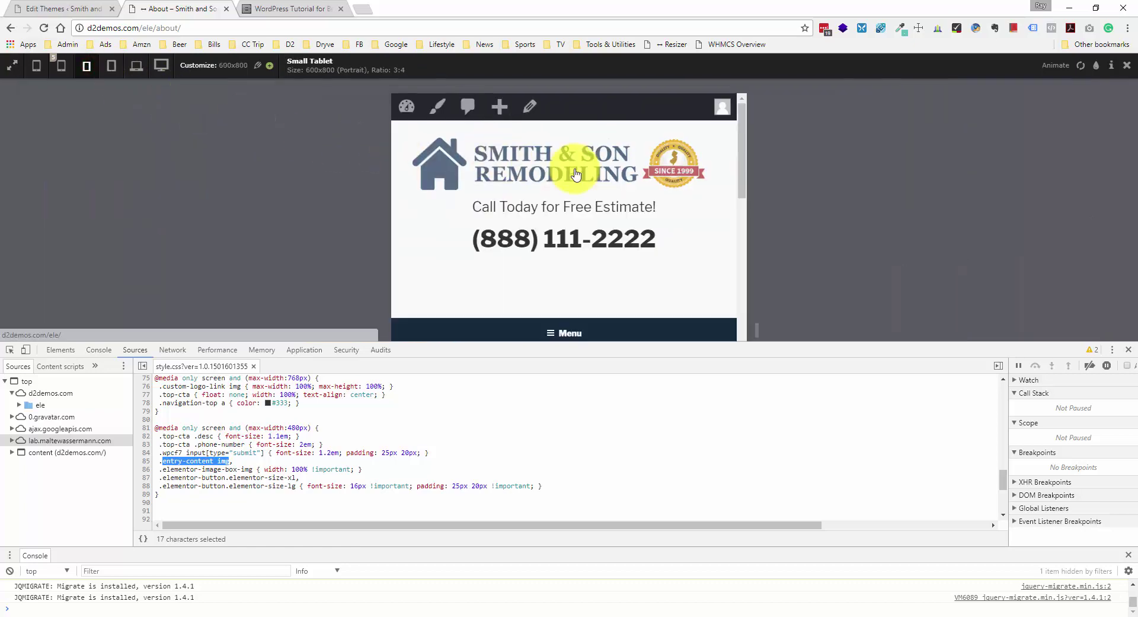
click(61, 65)
scroll(546, 190, down, 3)
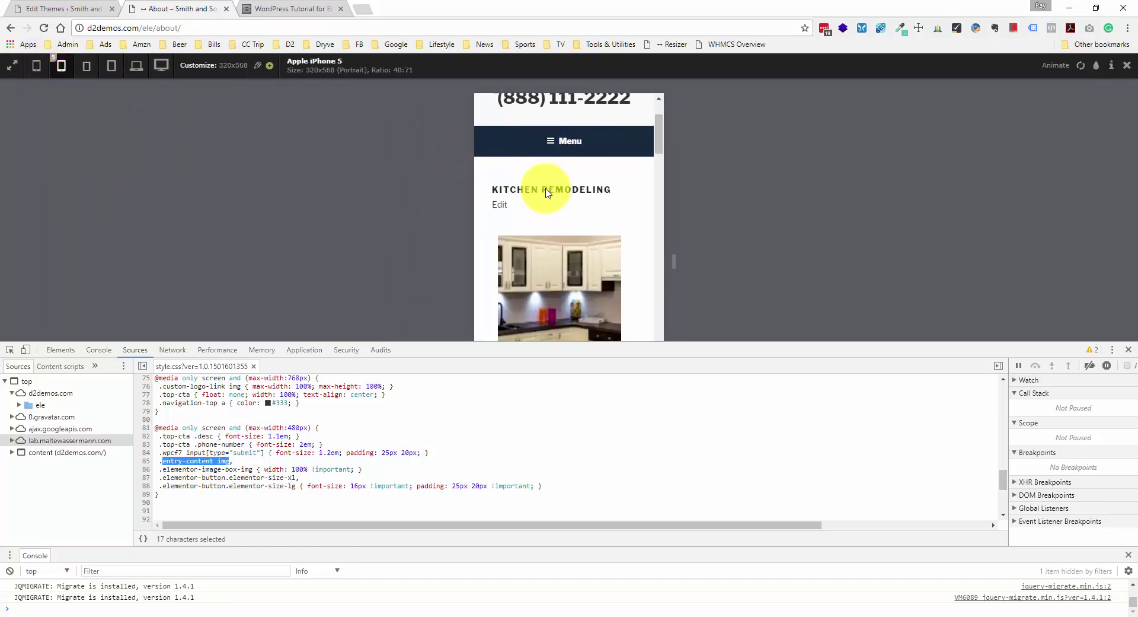
scroll(551, 190, down, 2)
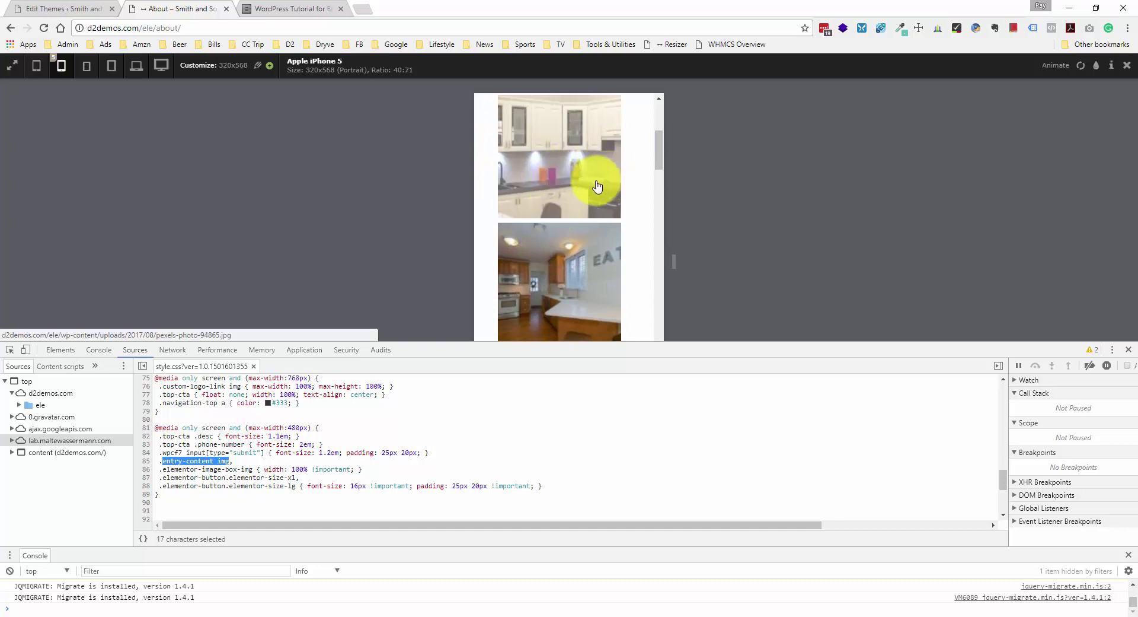
scroll(530, 205, up, 3)
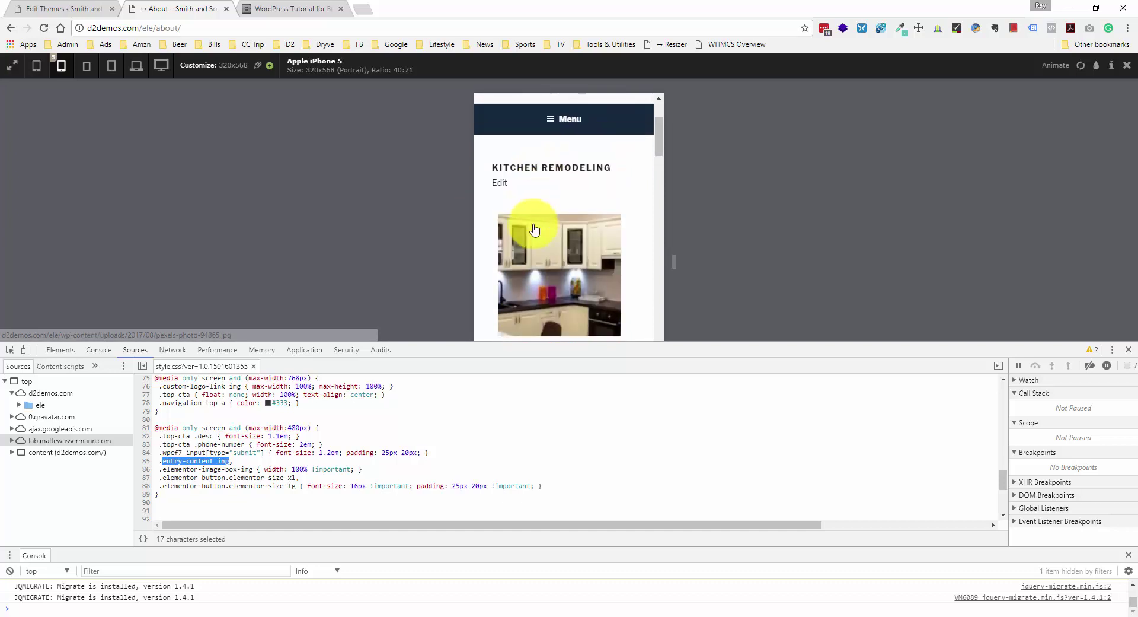
scroll(532, 242, down, 2)
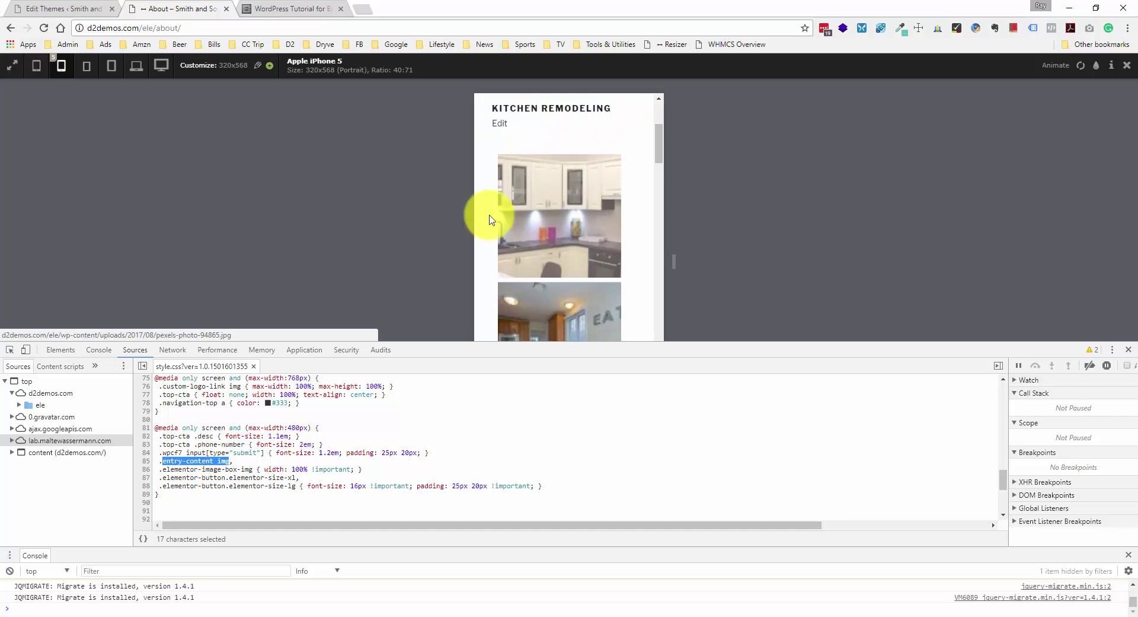
scroll(543, 220, down, 1)
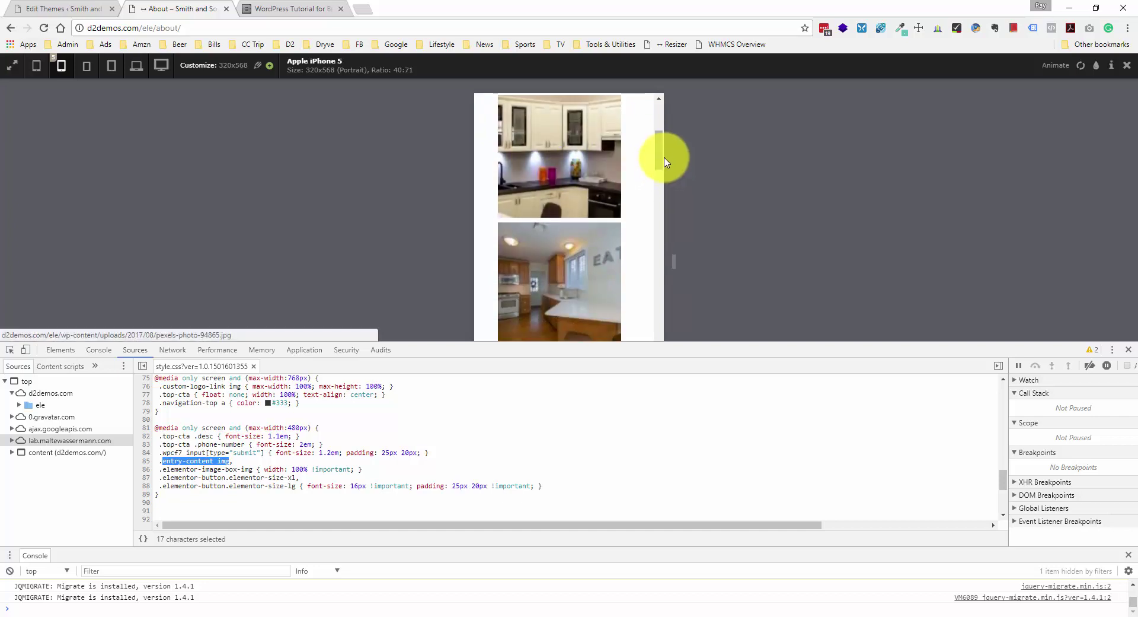
mouse_move(663, 156)
mouse_down()
mouse_move(664, 168)
mouse_move(661, 144)
mouse_up()
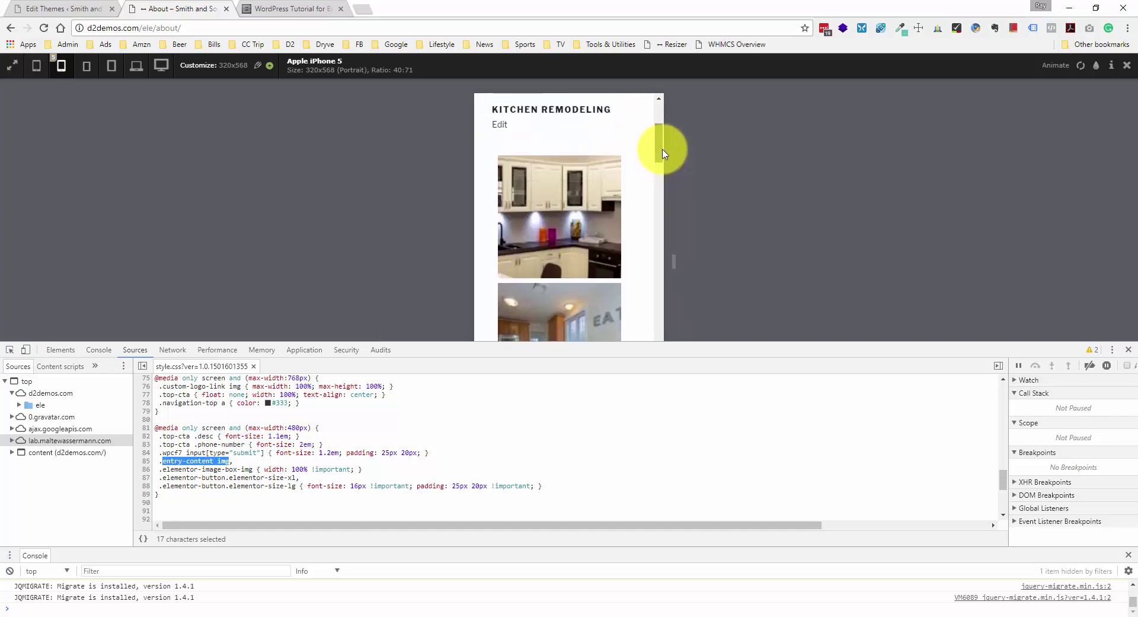
click(578, 210)
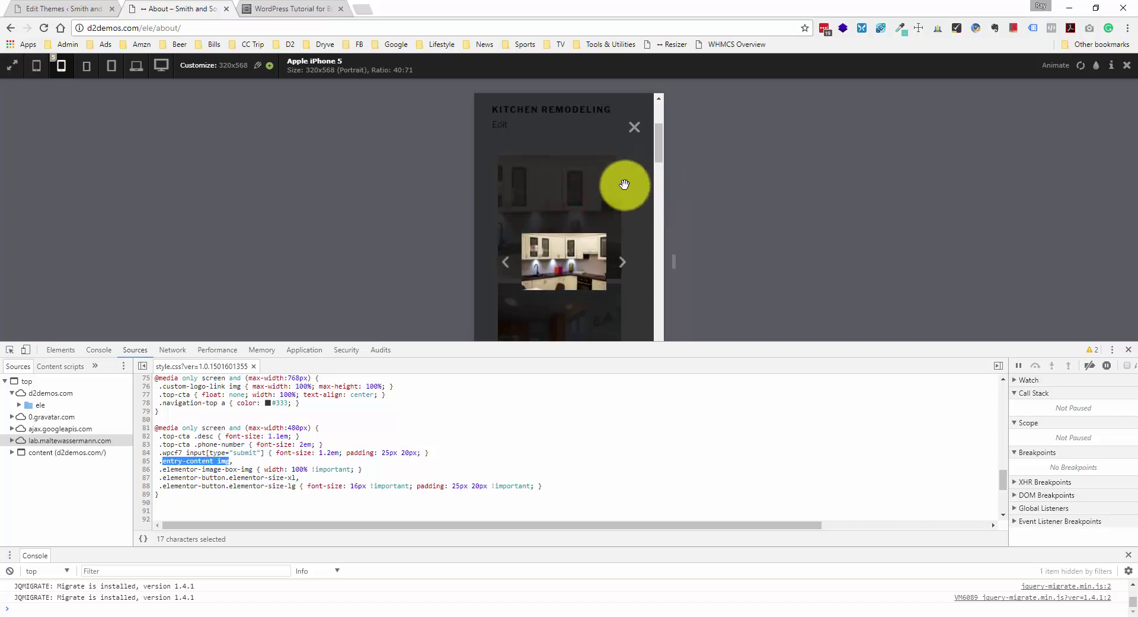
click(635, 129)
scroll(620, 204, down, 5)
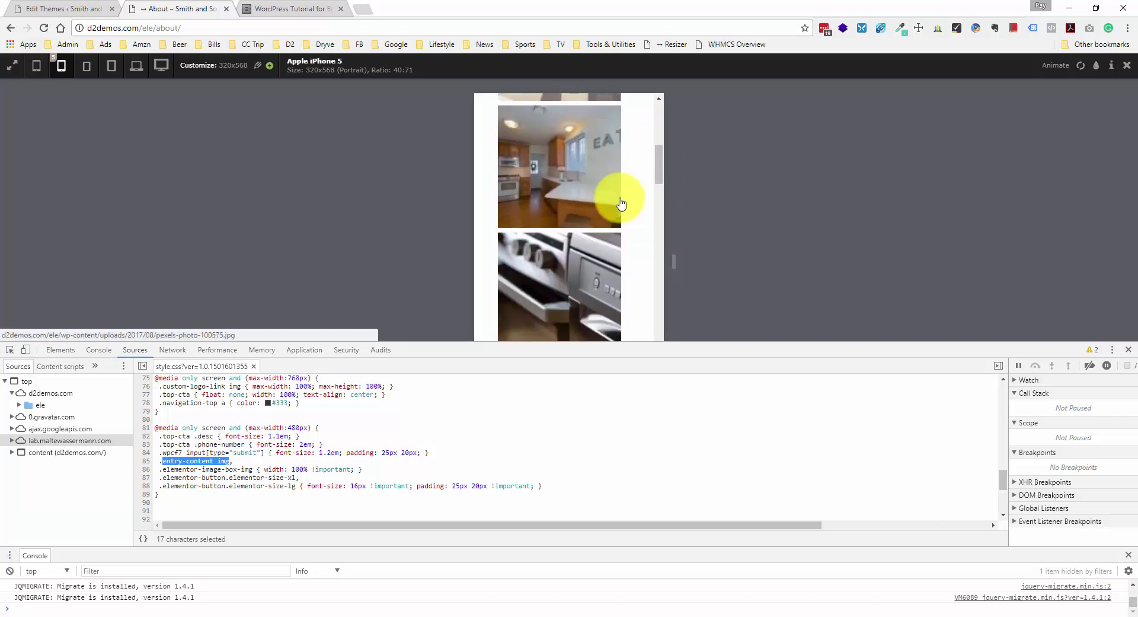
scroll(623, 206, up, 6)
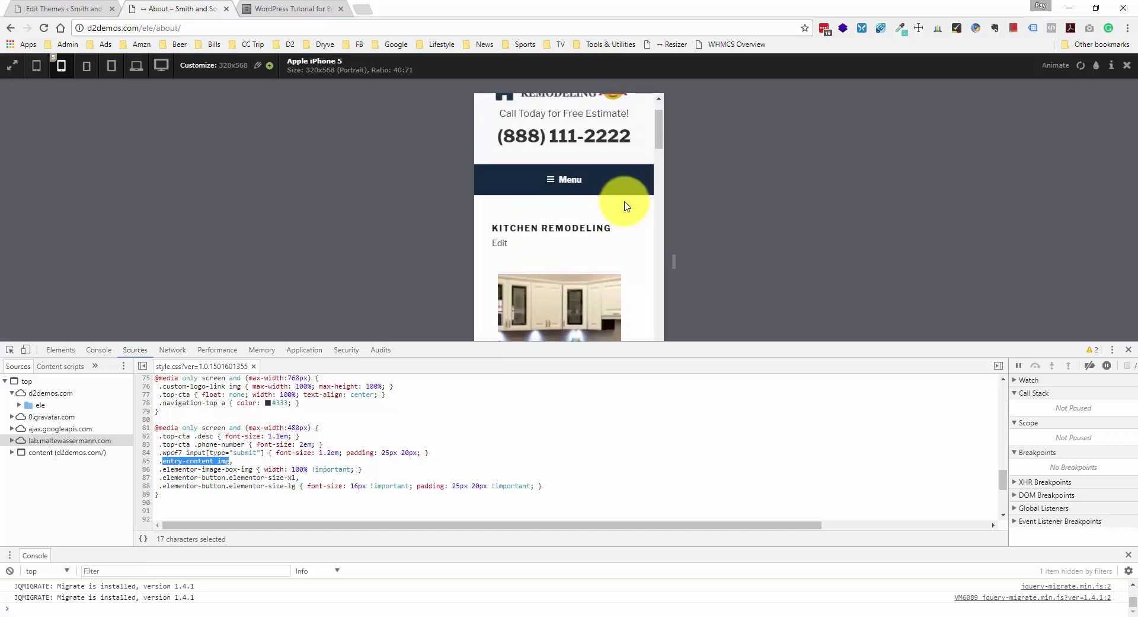
scroll(624, 206, down, 3)
scroll(622, 205, down, 1)
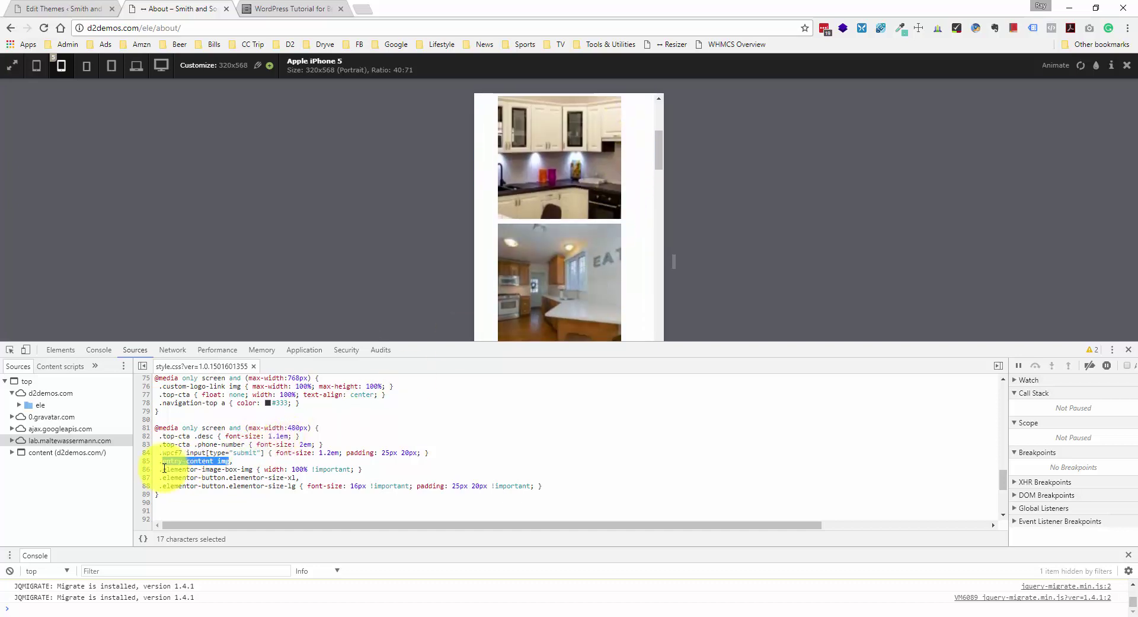
drag(164, 461, 252, 457)
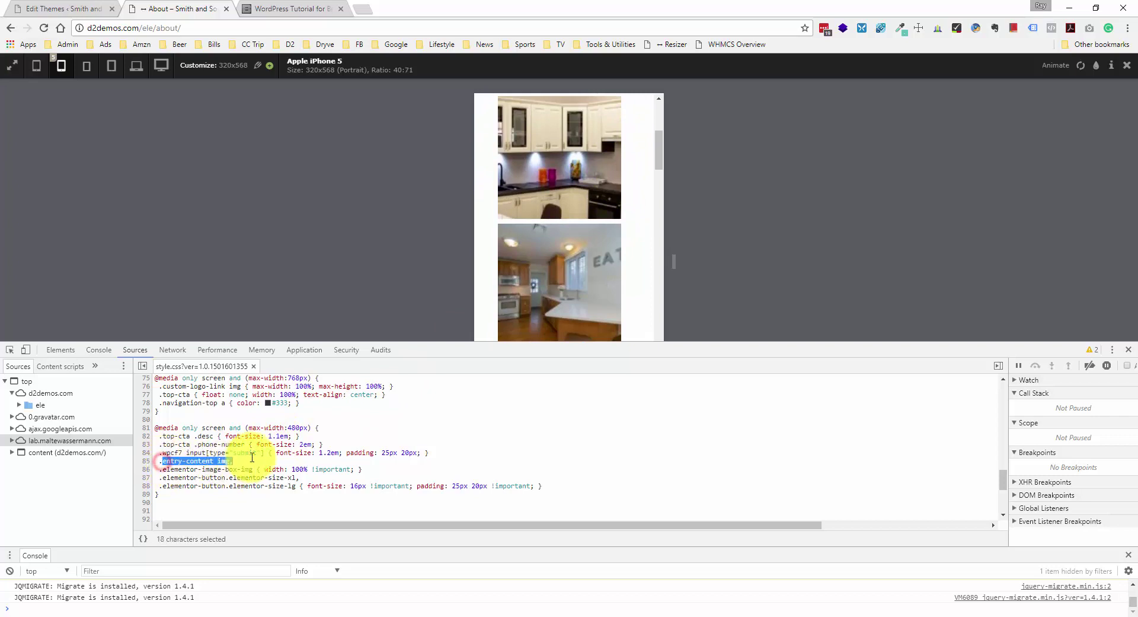
click(230, 461)
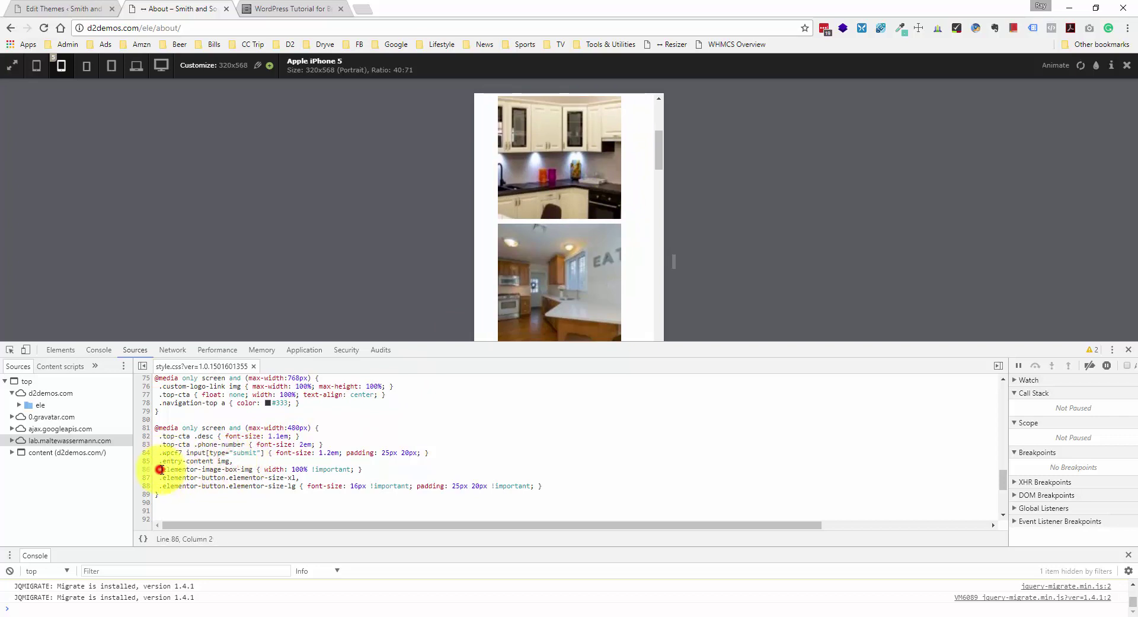
drag(176, 469, 220, 469)
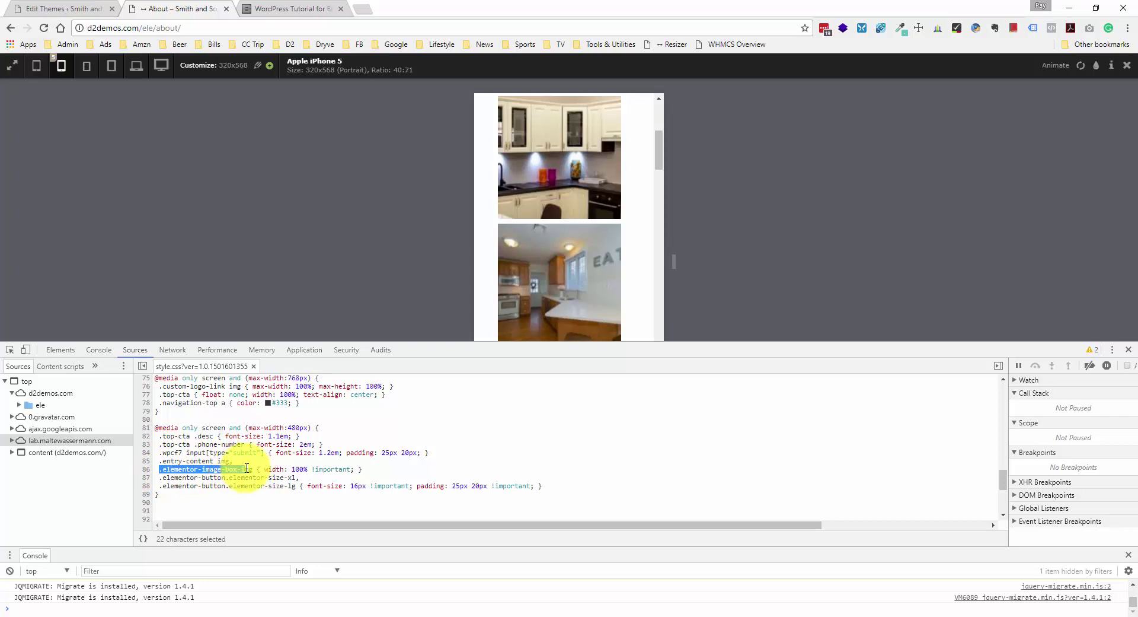
click(241, 468)
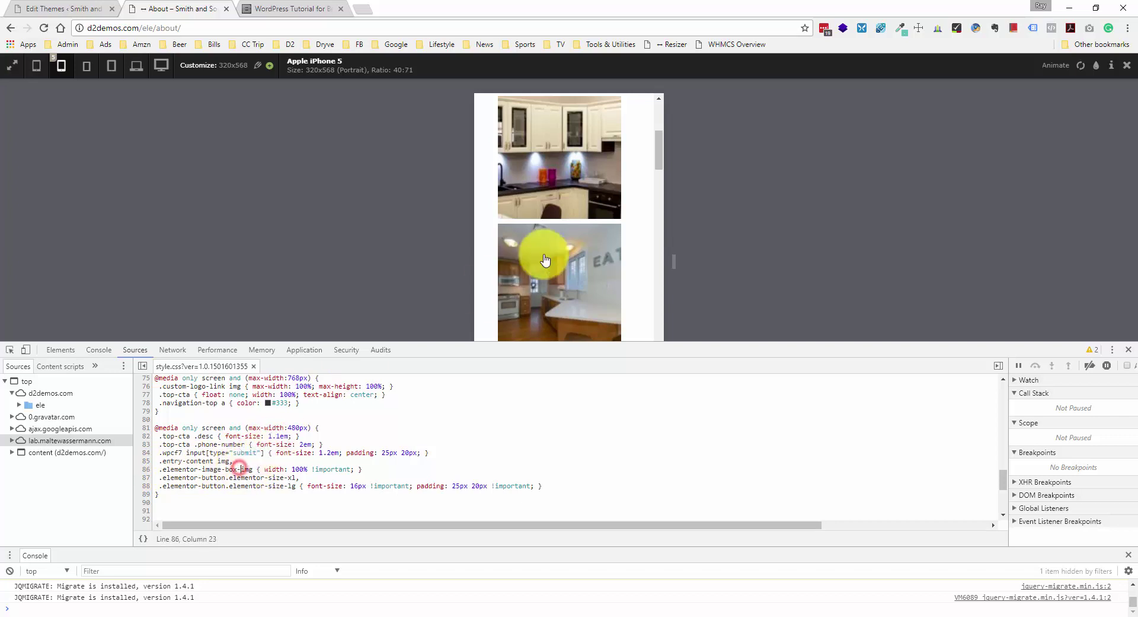
scroll(557, 251, up, 3)
right_click(558, 251)
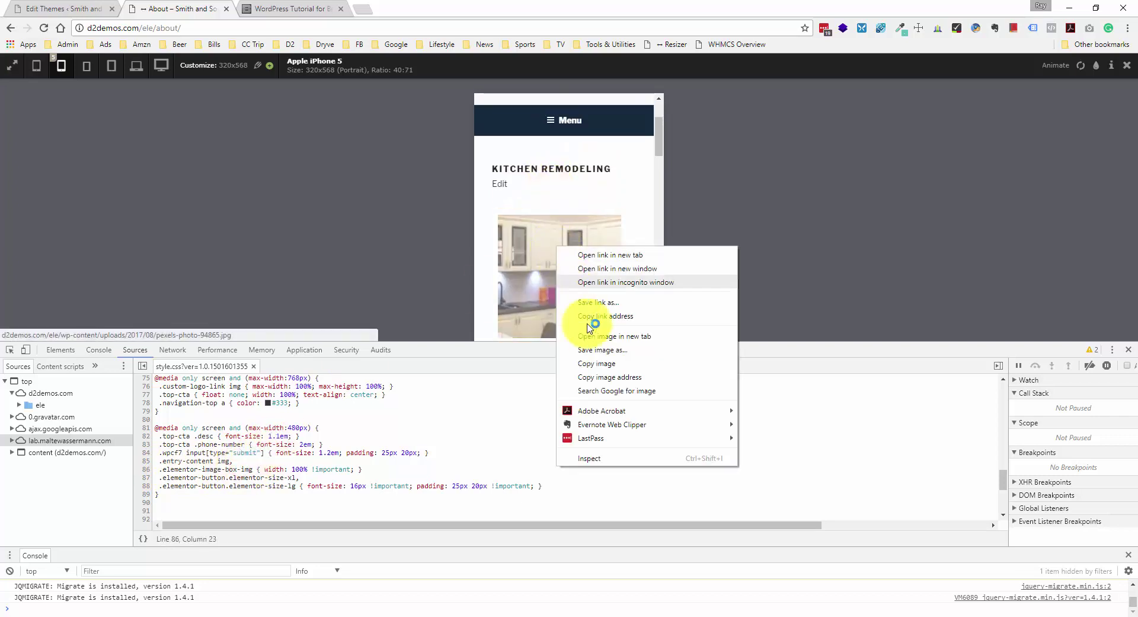
click(596, 456)
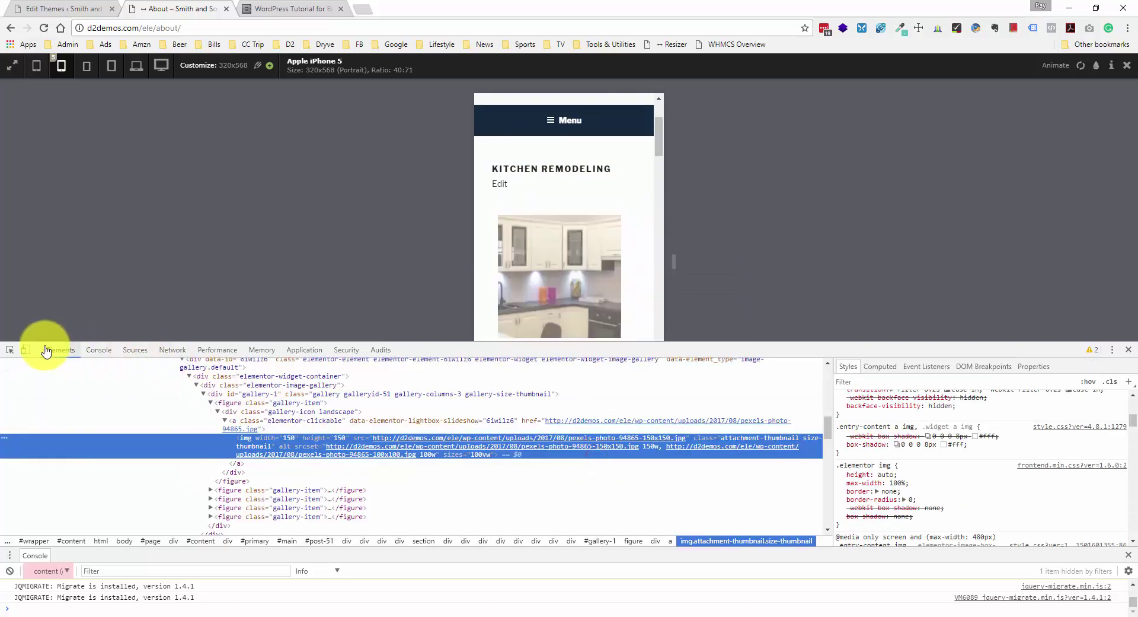
scroll(257, 449, up, 1)
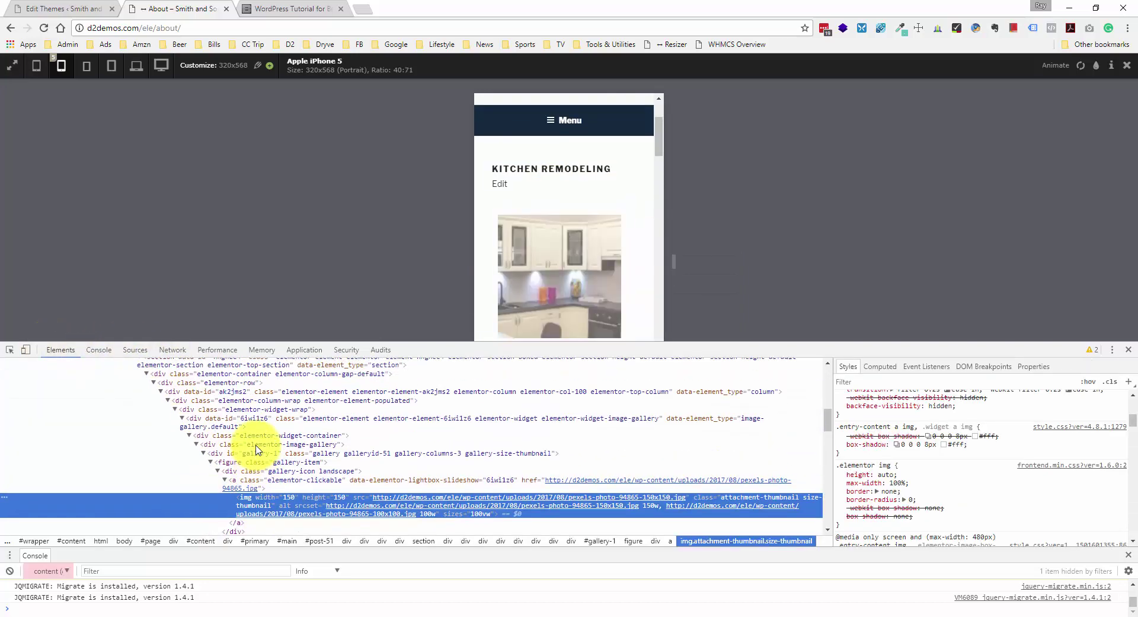
click(274, 479)
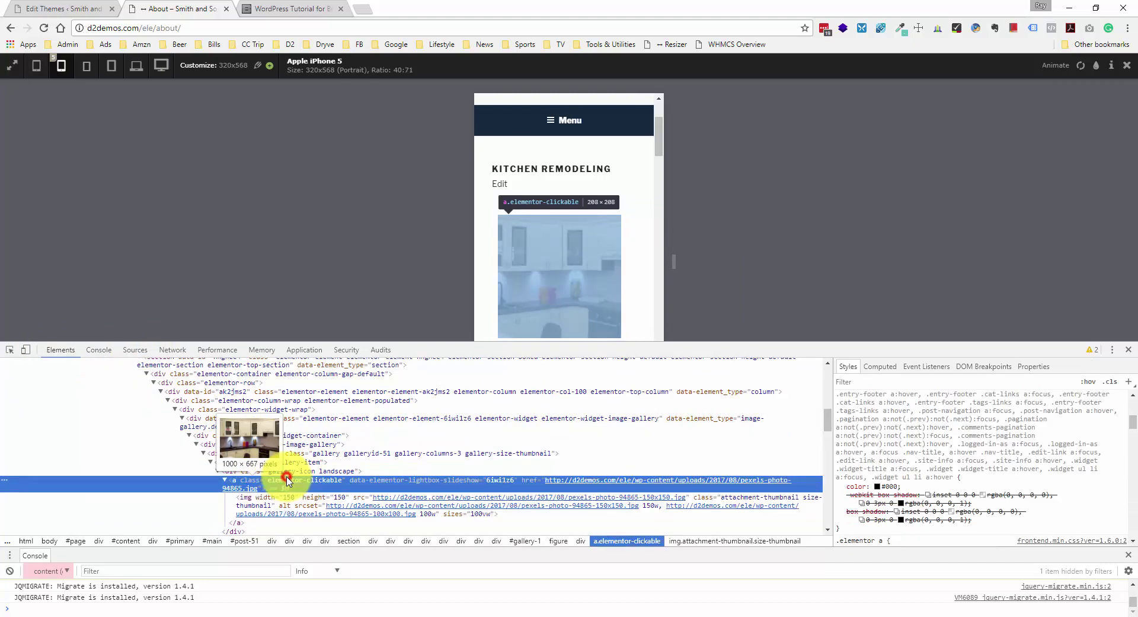
click(272, 446)
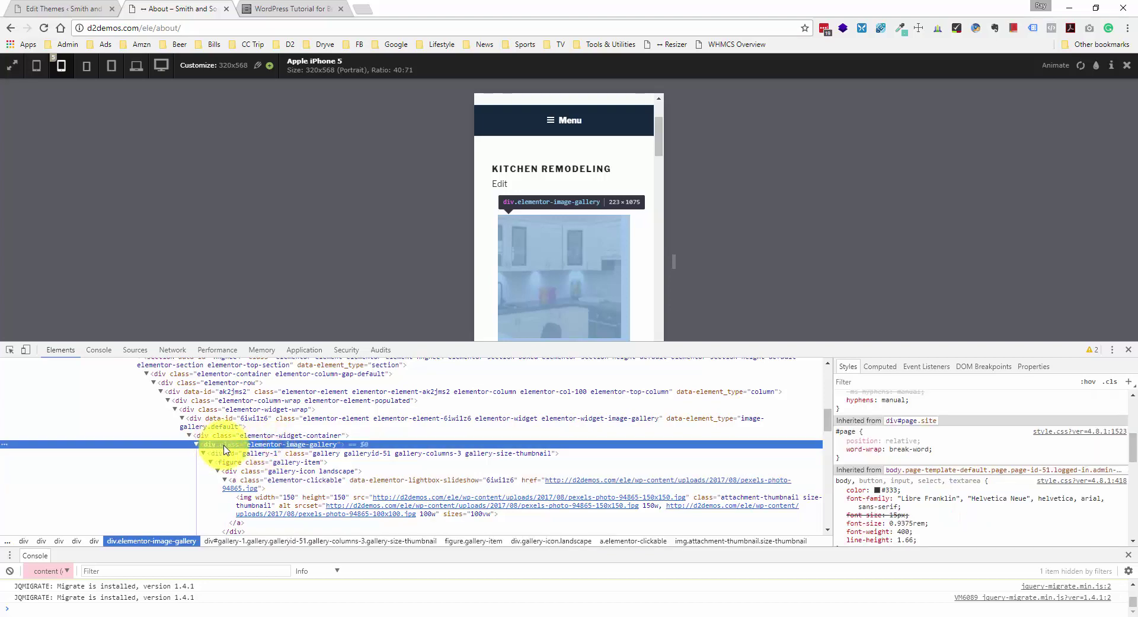
double_click(259, 446)
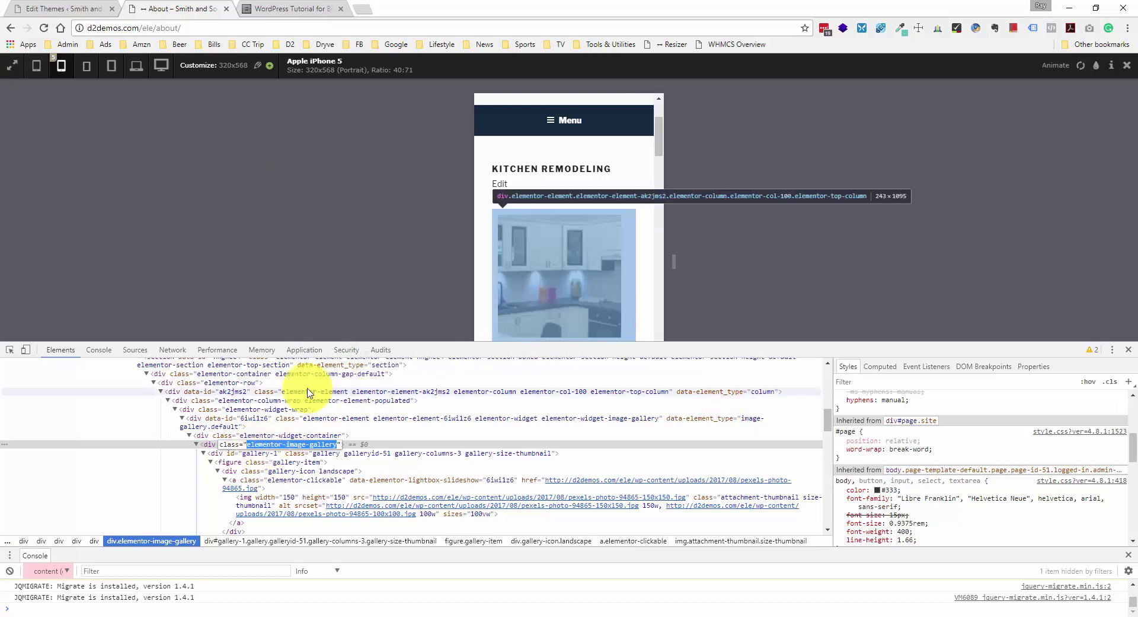
click(135, 351)
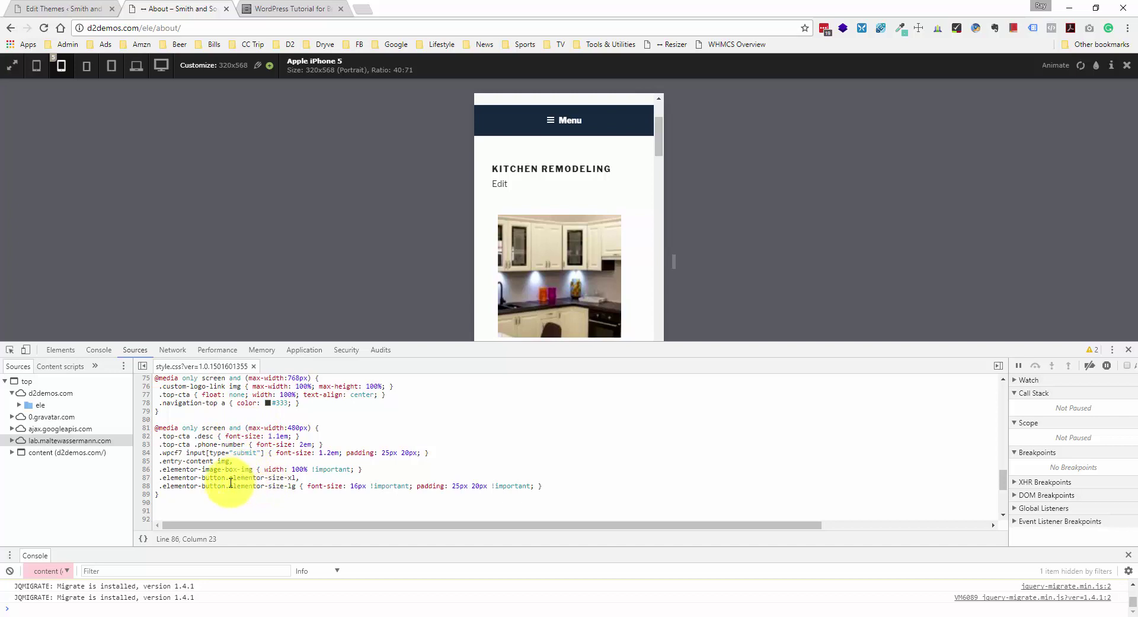
- Examine the line 85–86 selectors of the 480px rule in DevTools' style.css
click(195, 496)
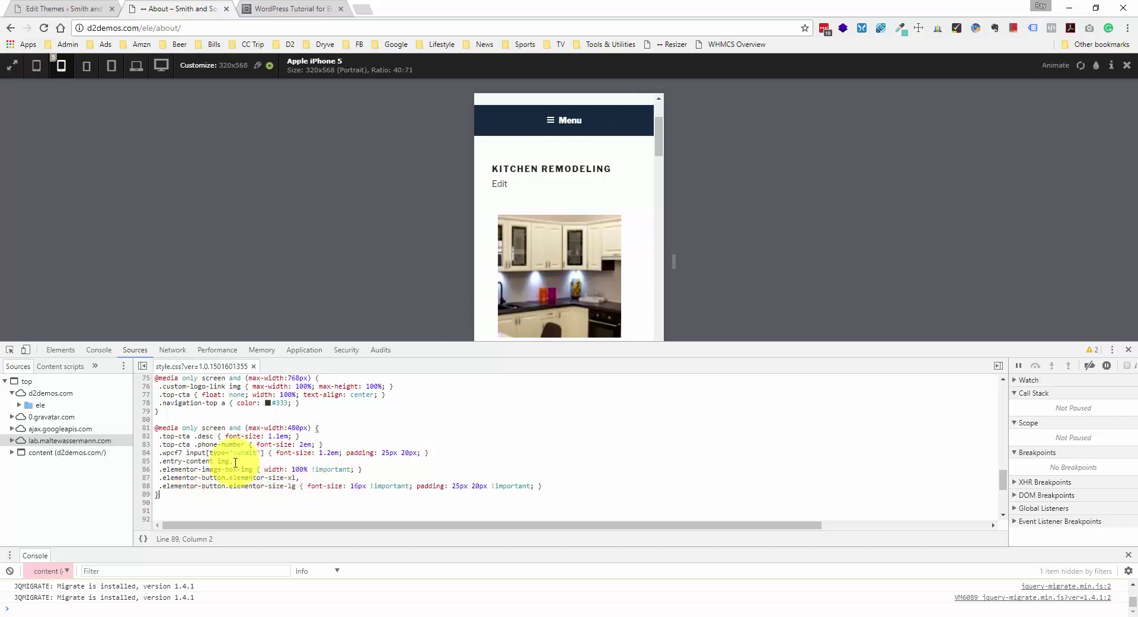
drag(161, 462, 226, 465)
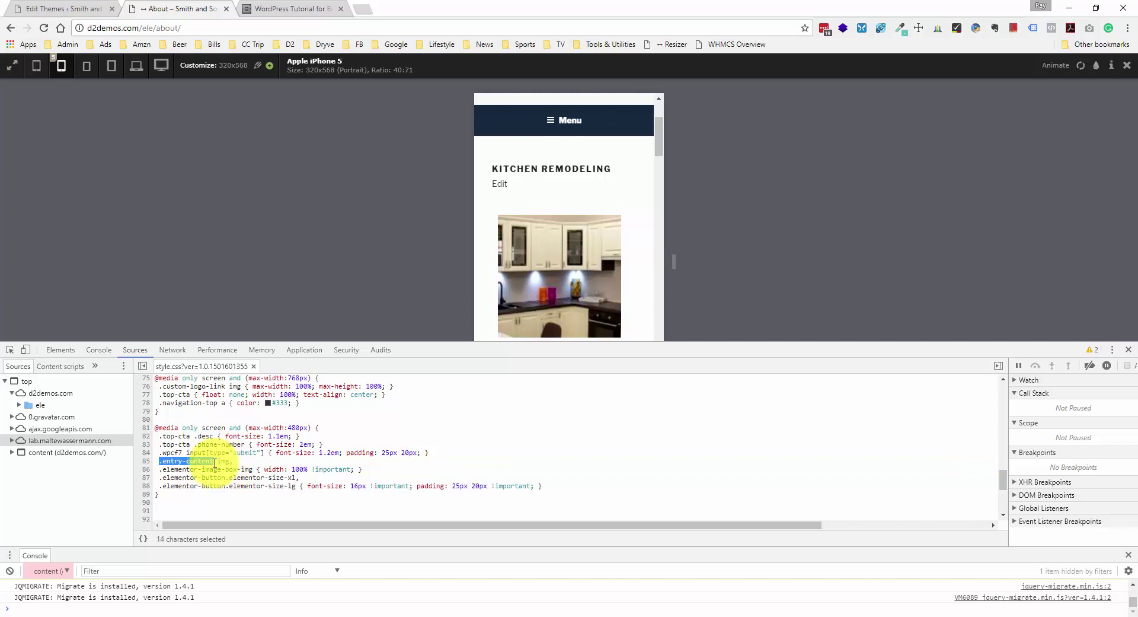
click(213, 461)
drag(162, 461, 221, 463)
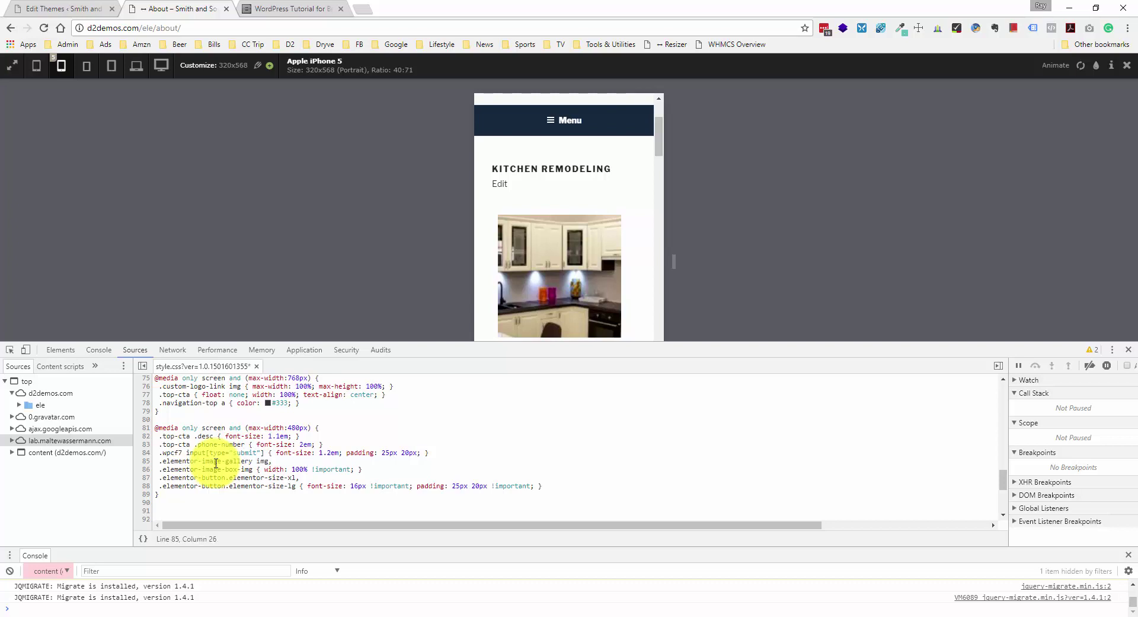
drag(180, 468, 251, 469)
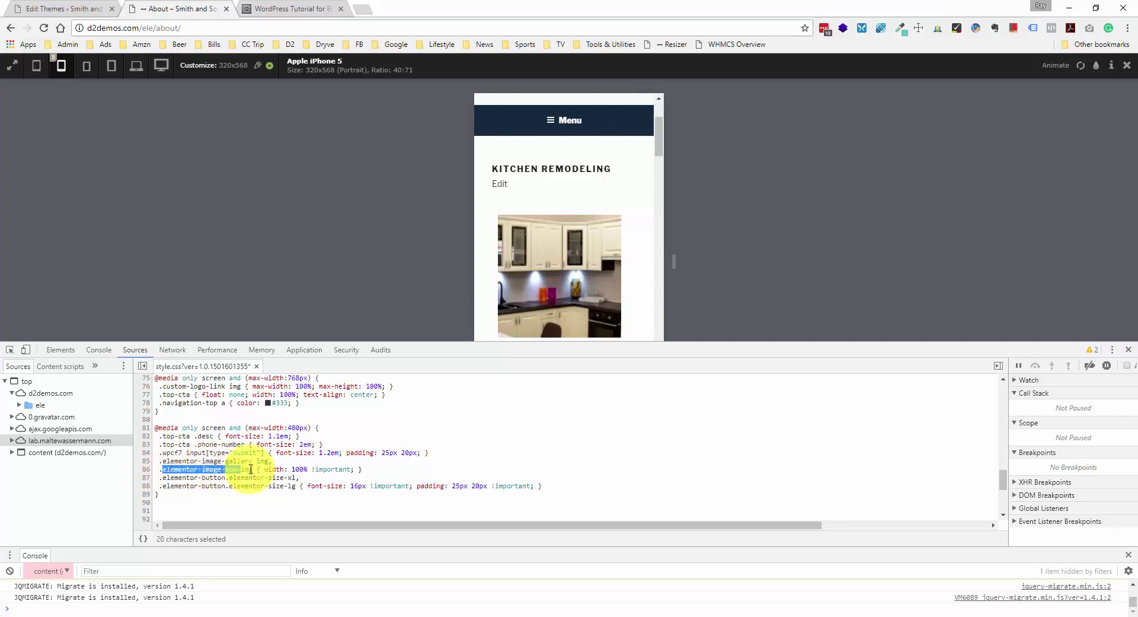
click(249, 461)
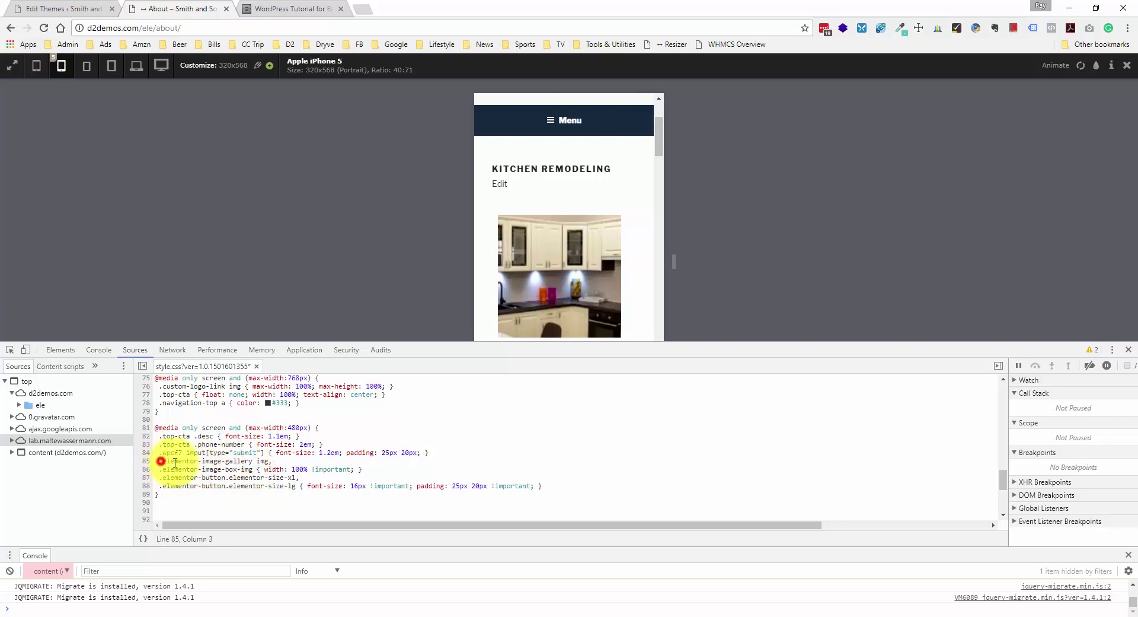
drag(175, 461, 259, 461)
key(ctrl+c)
click(270, 461)
scroll(627, 205, down, 10)
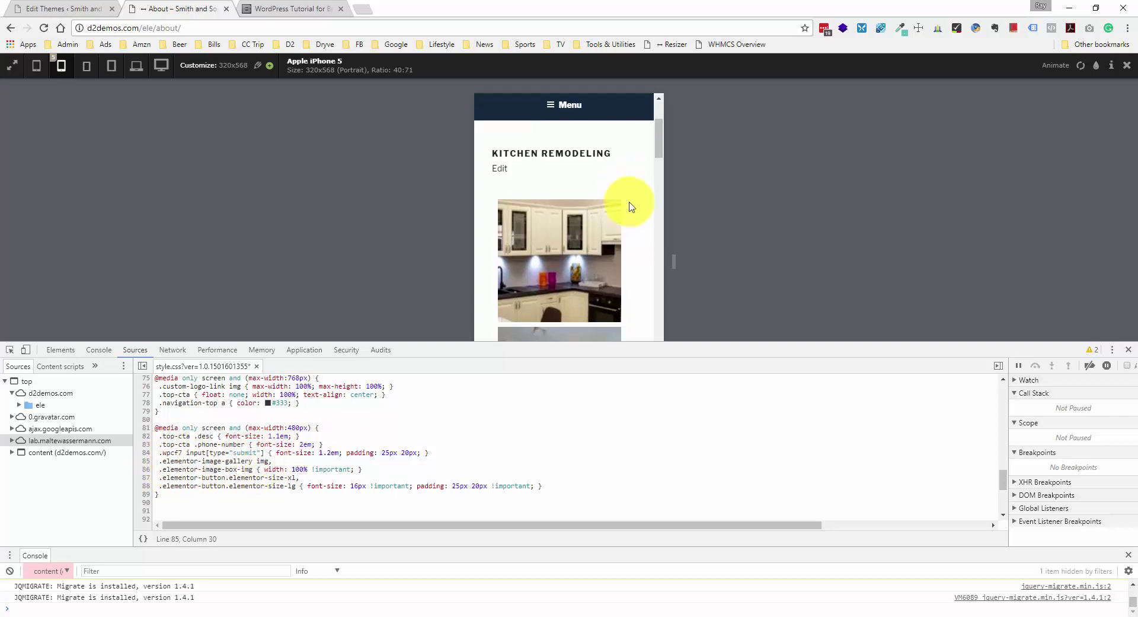
scroll(629, 206, down, 10)
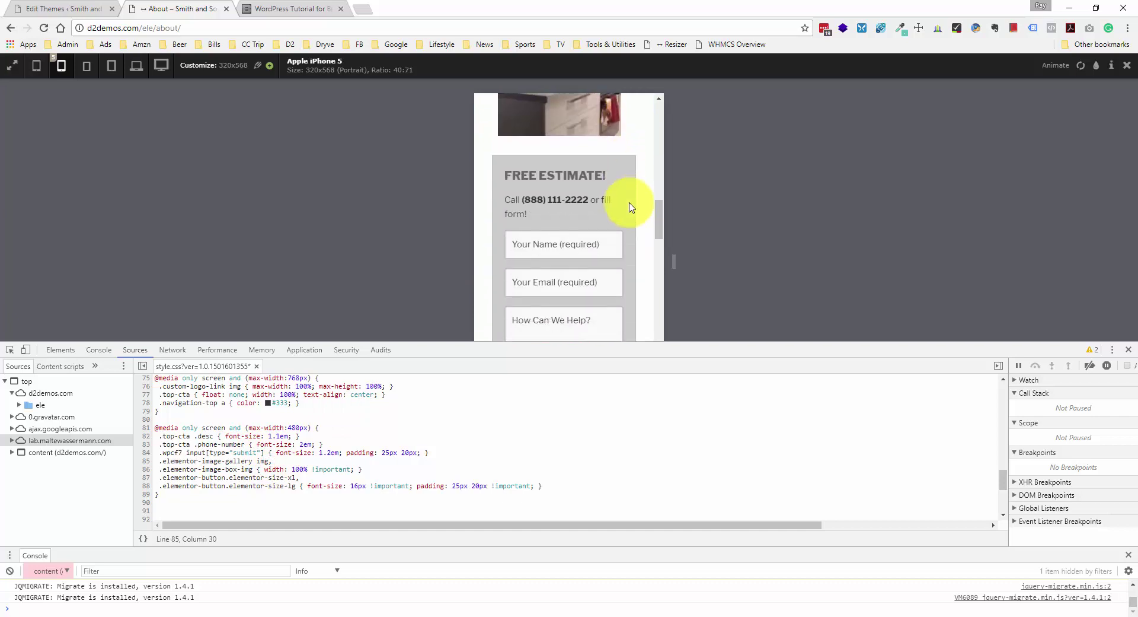
scroll(630, 207, down, 10)
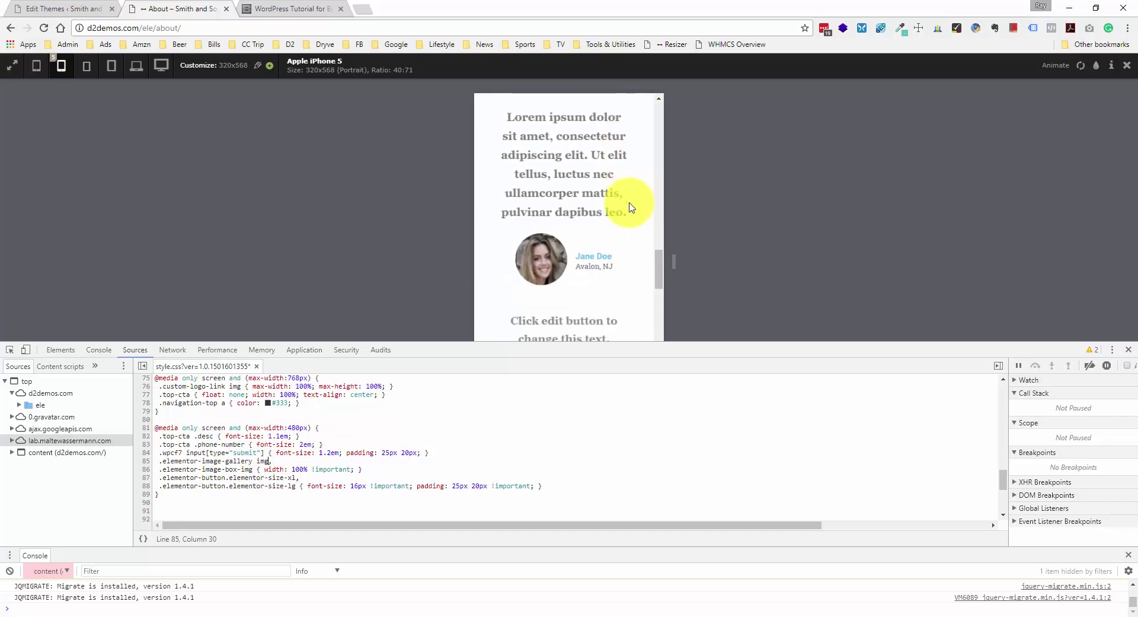
scroll(596, 194, up, 1)
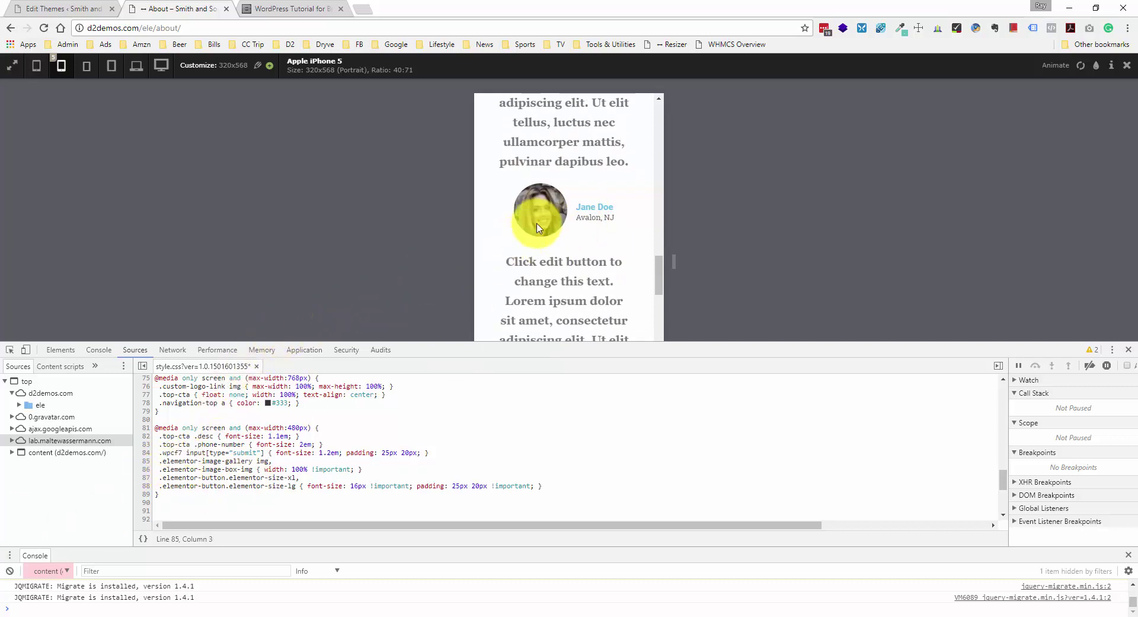
- Restore the .elementor-image-gallery img selector on line 85, select it, and close DevTools
key(ctrl+z)
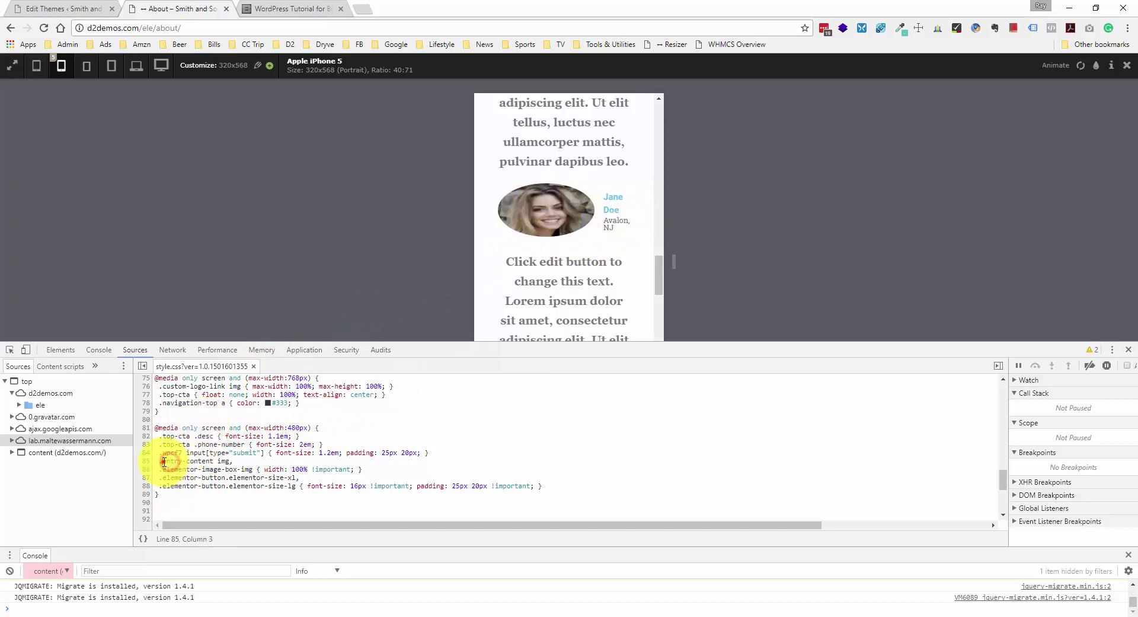
drag(172, 460, 215, 461)
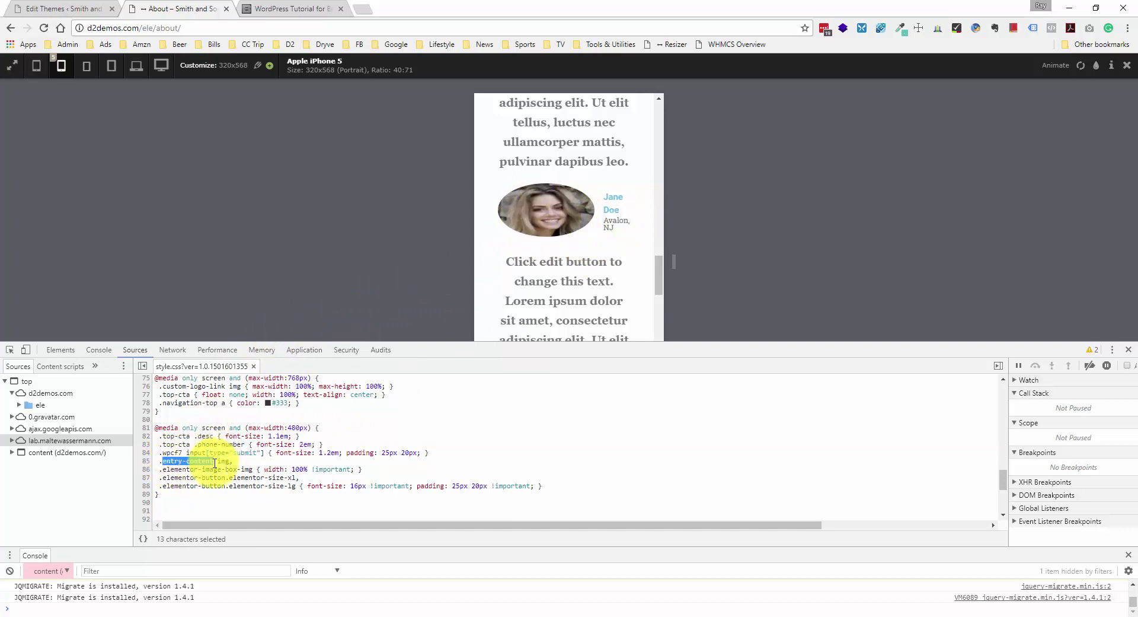
key(ctrl+v)
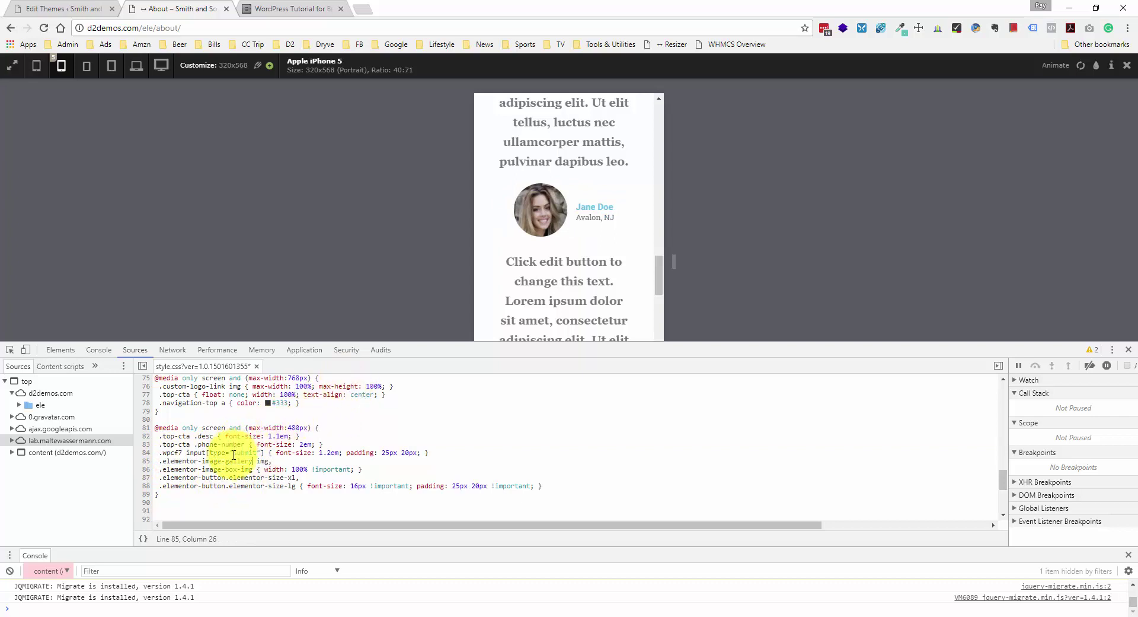
click(158, 461)
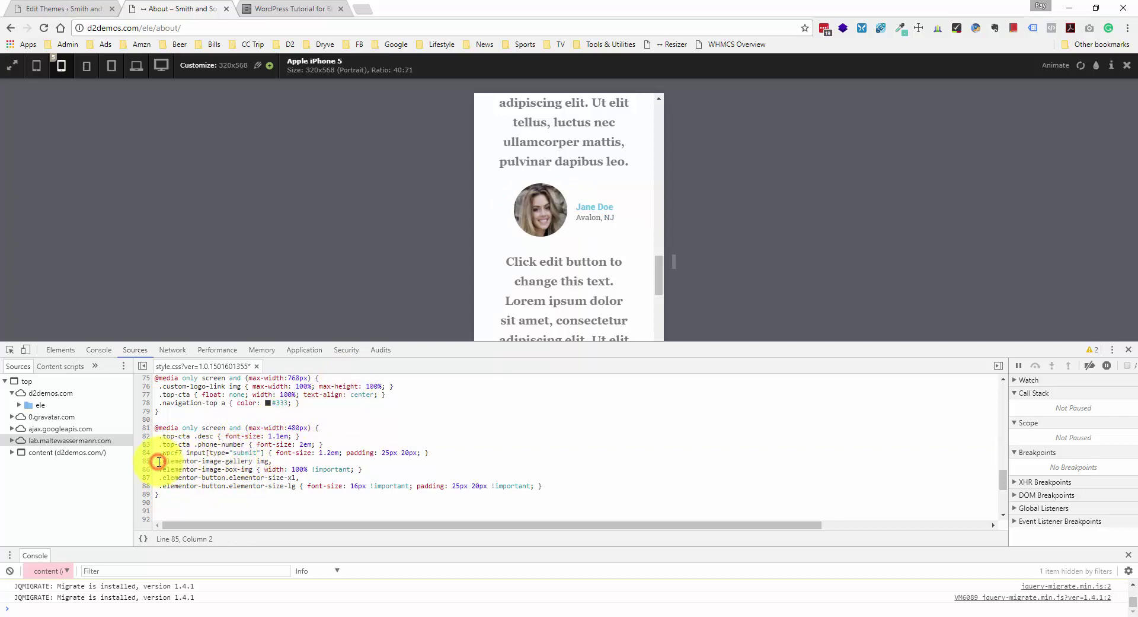
drag(167, 462, 253, 459)
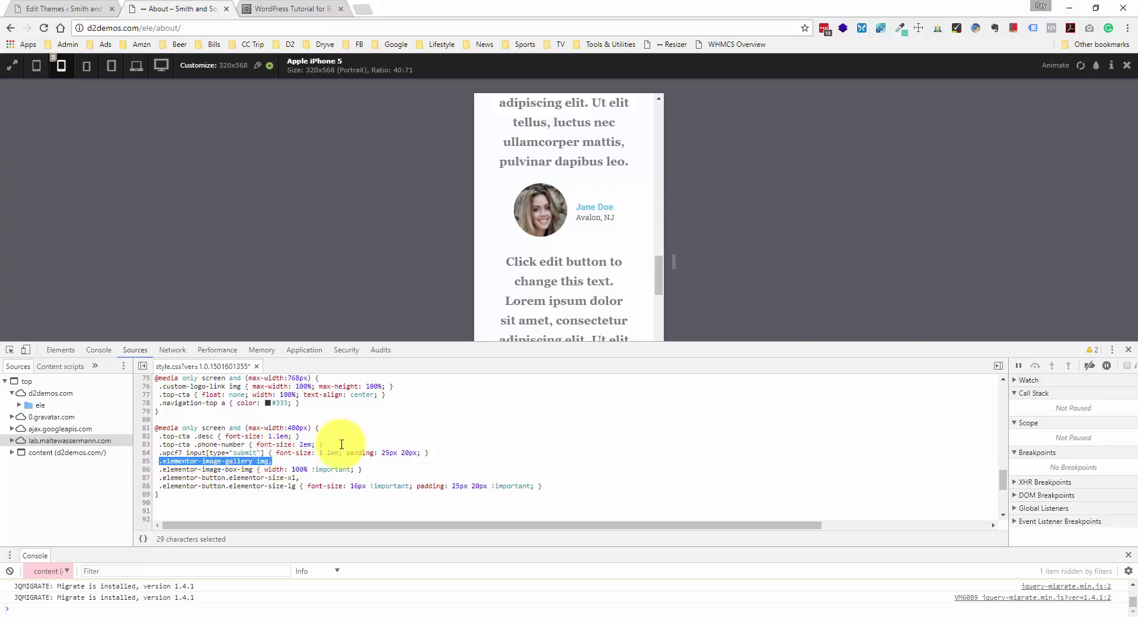
click(1129, 350)
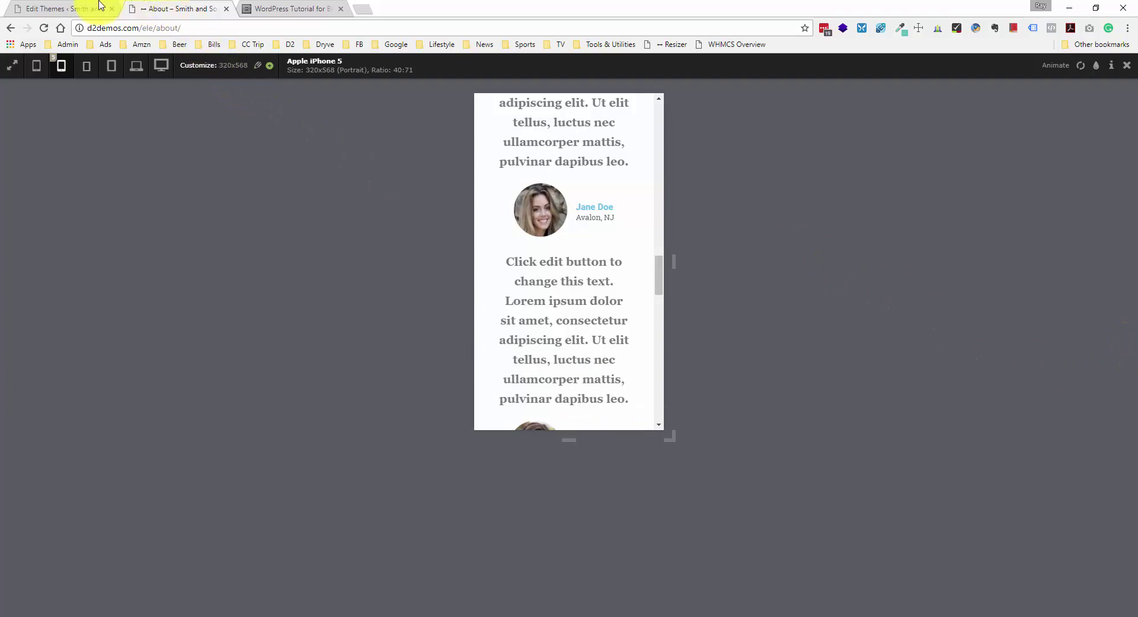
- Replace .entry-content img with .elementor-image-gallery img in the 480px rule, save style.css, return to About
click(86, 8)
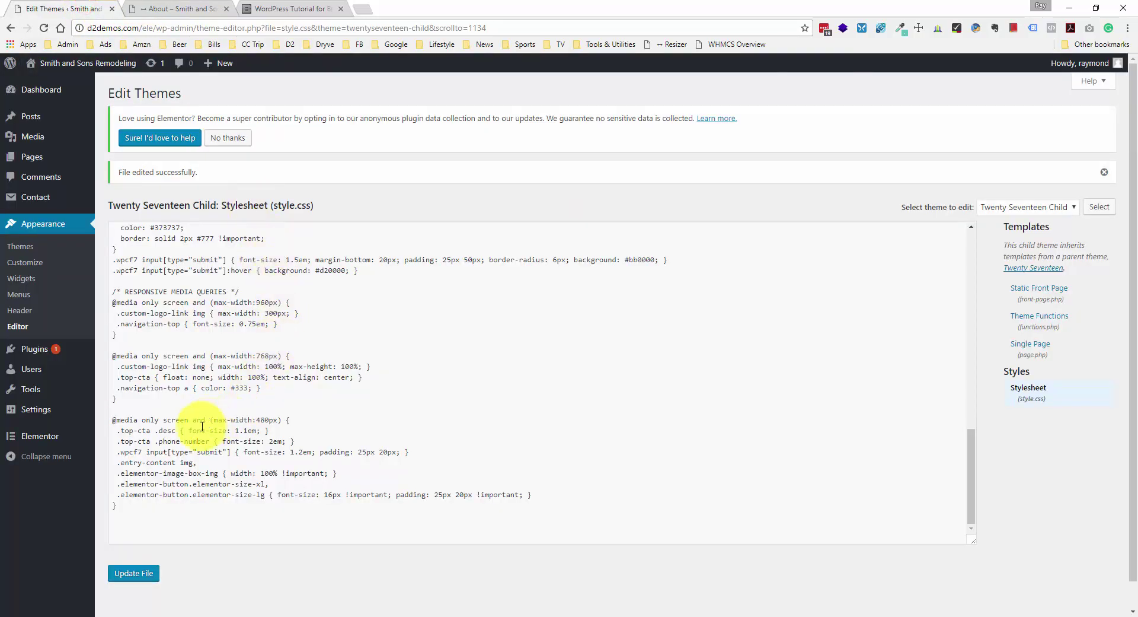
drag(119, 461, 196, 463)
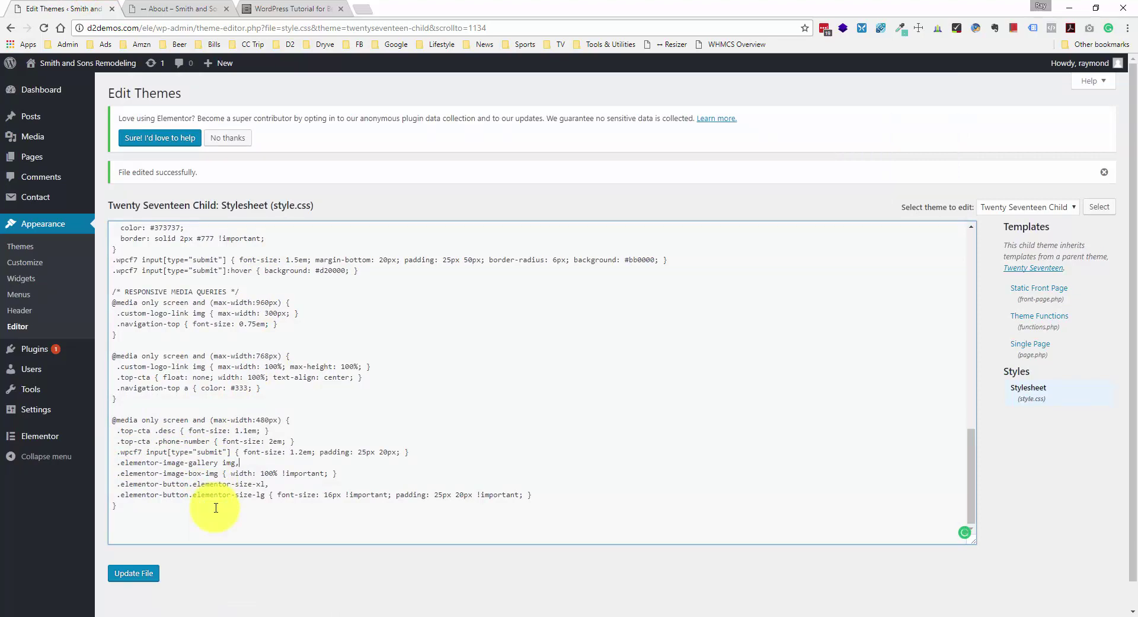
click(127, 570)
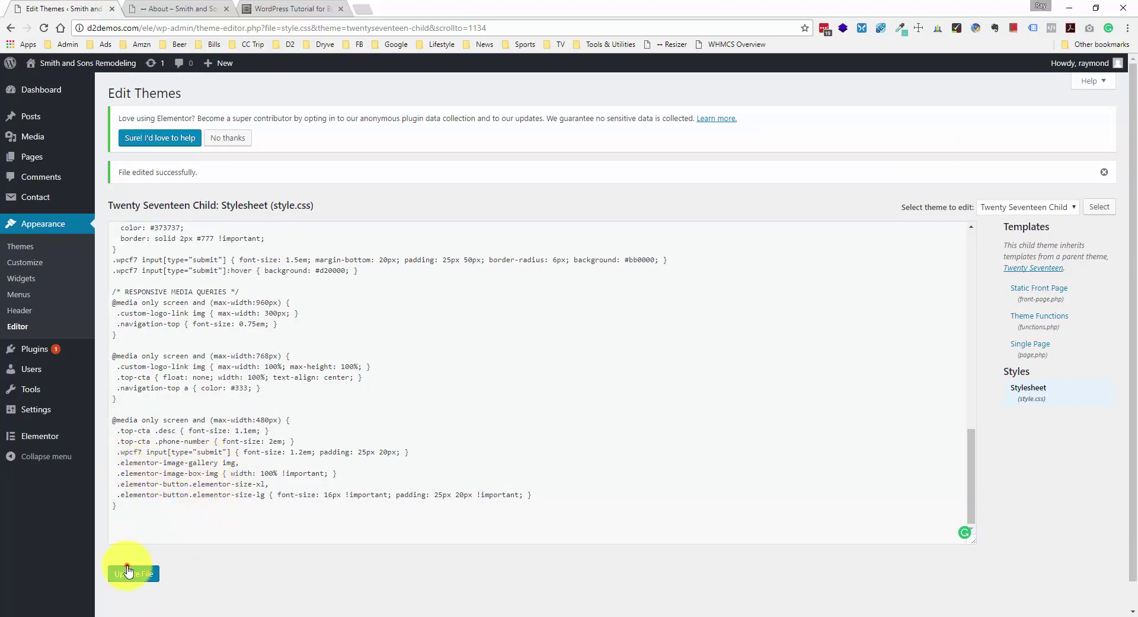
click(194, 5)
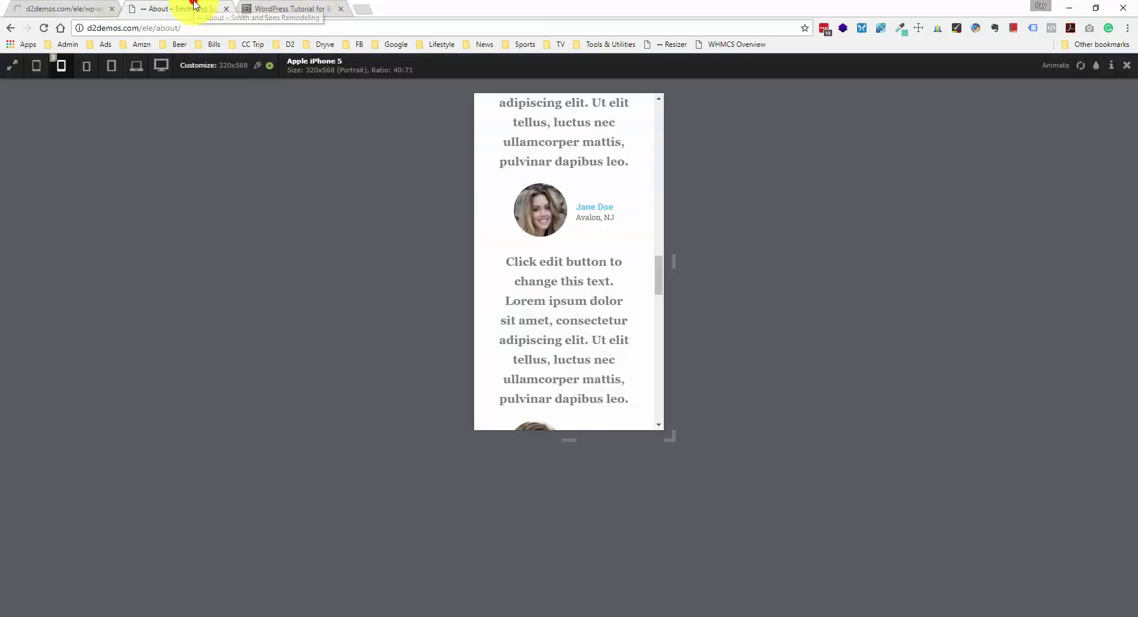
scroll(591, 321, down, 1)
scroll(589, 325, down, 3)
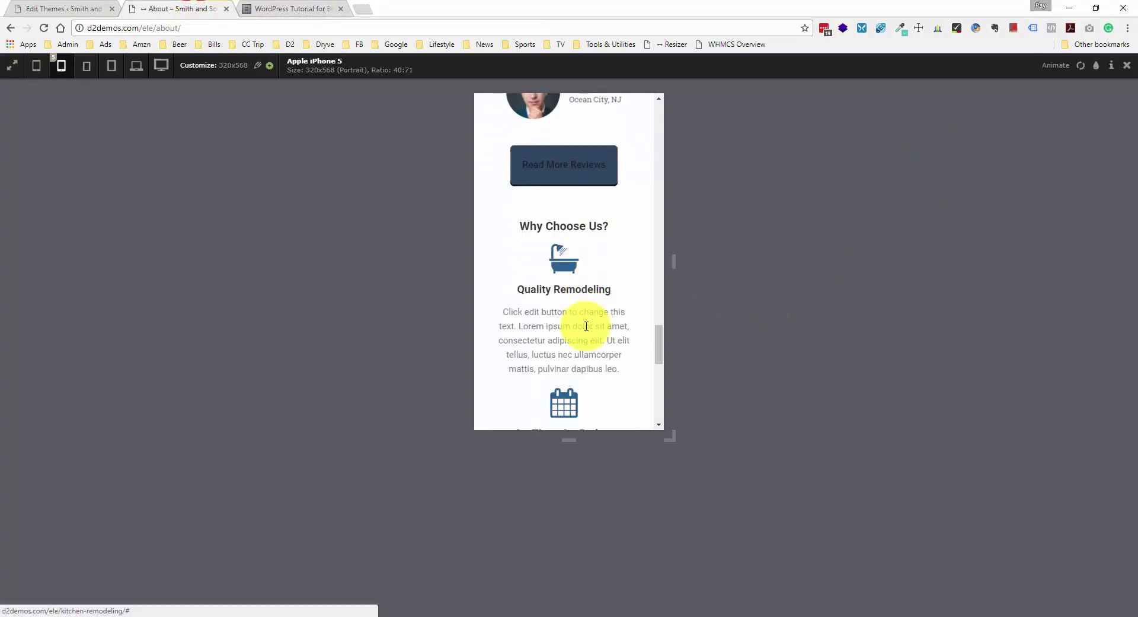
scroll(587, 326, up, 10)
scroll(581, 331, up, 10)
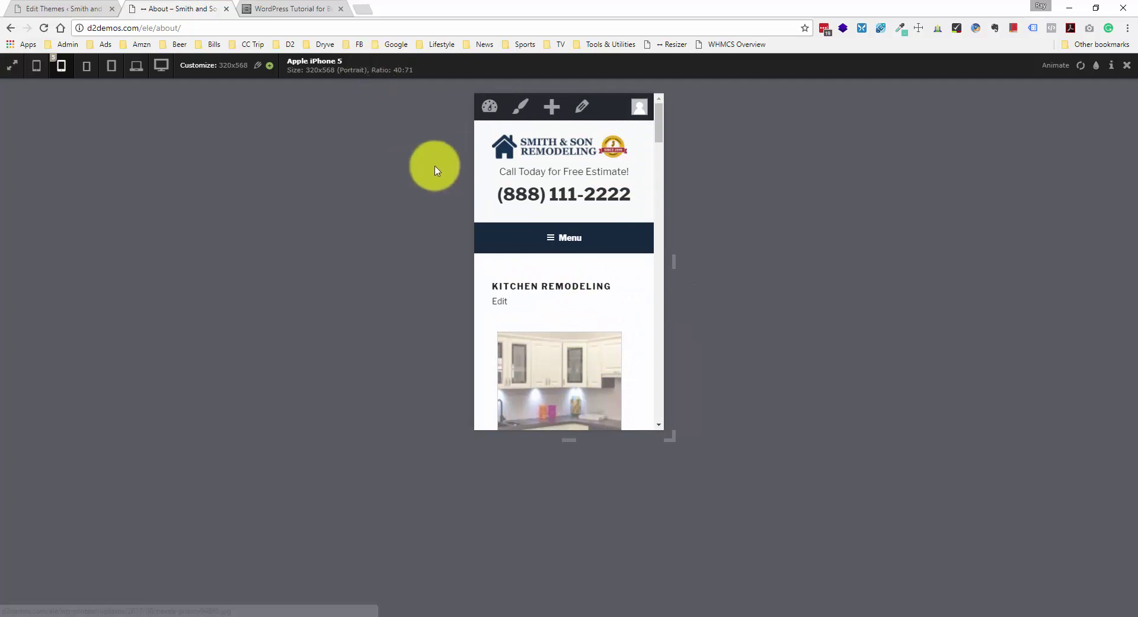
scroll(541, 249, down, 8)
scroll(554, 250, down, 9)
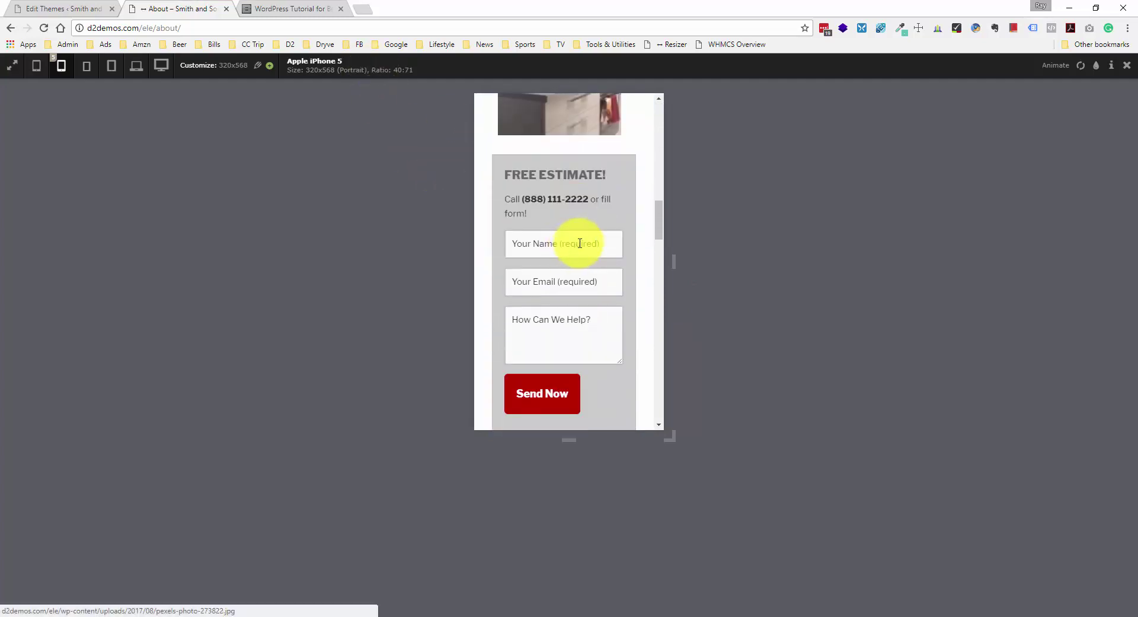
scroll(559, 249, down, 1)
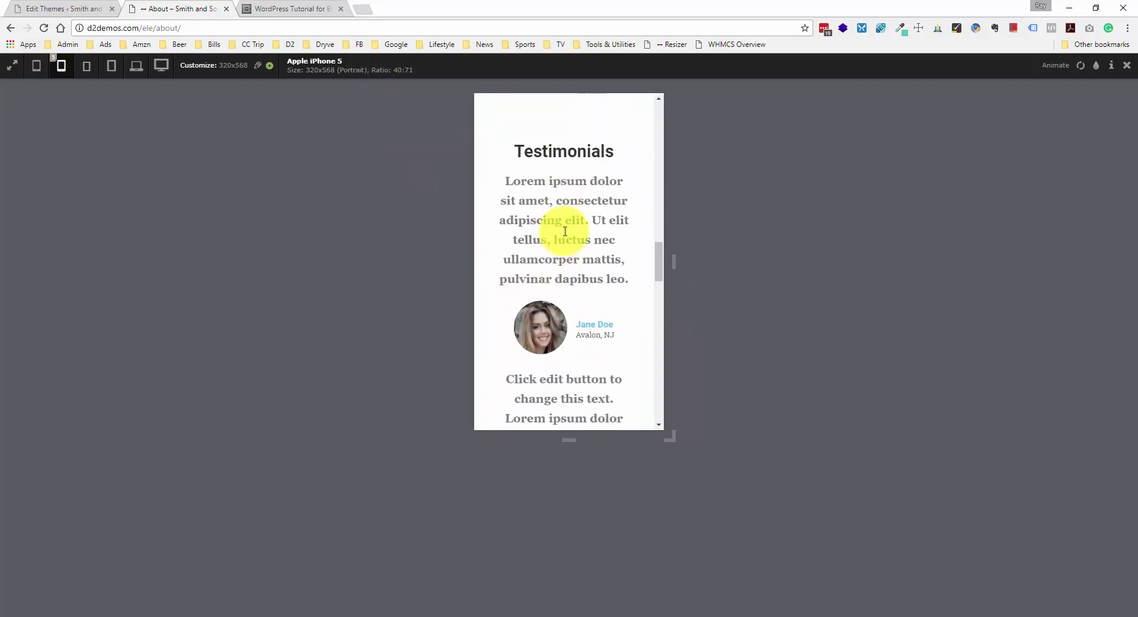
scroll(564, 213, up, 3)
scroll(545, 229, down, 5)
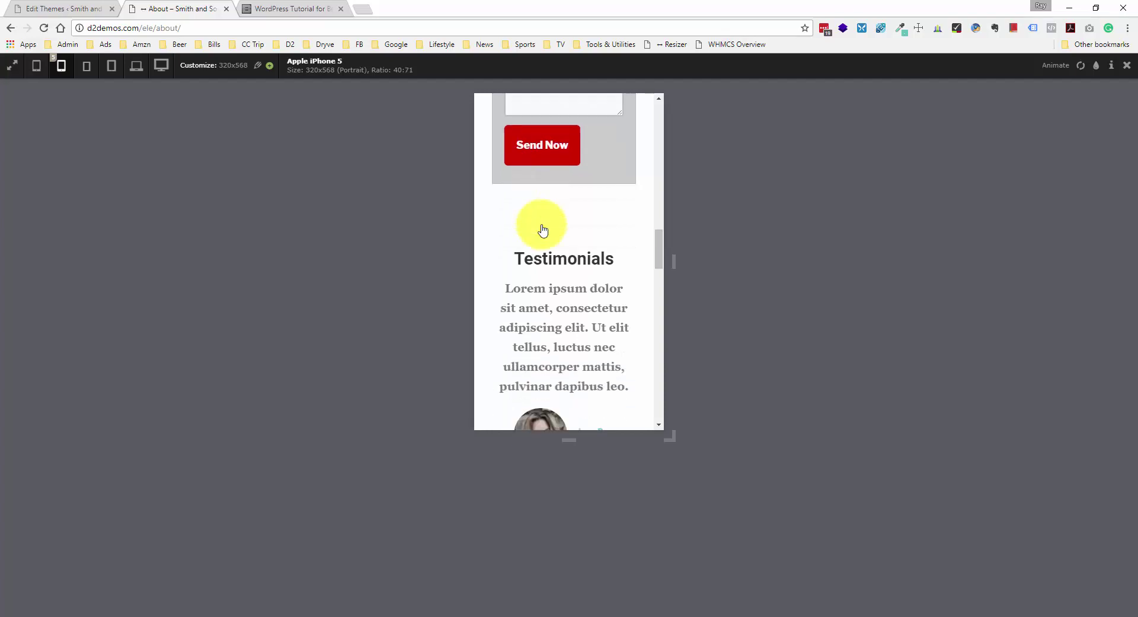
scroll(541, 229, down, 5)
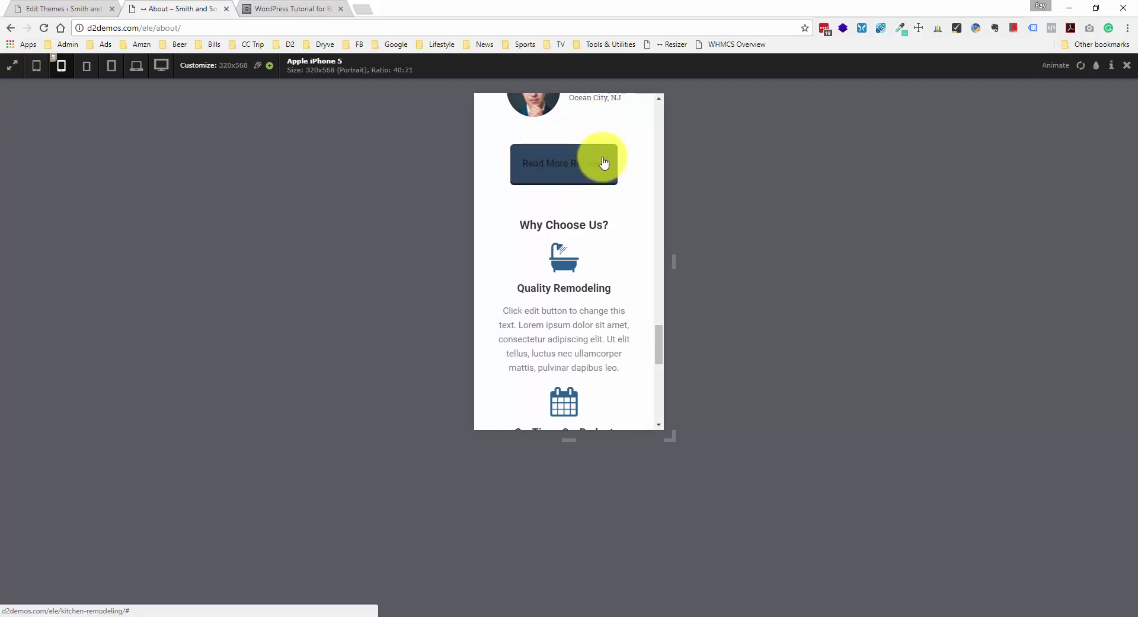
scroll(590, 209, down, 5)
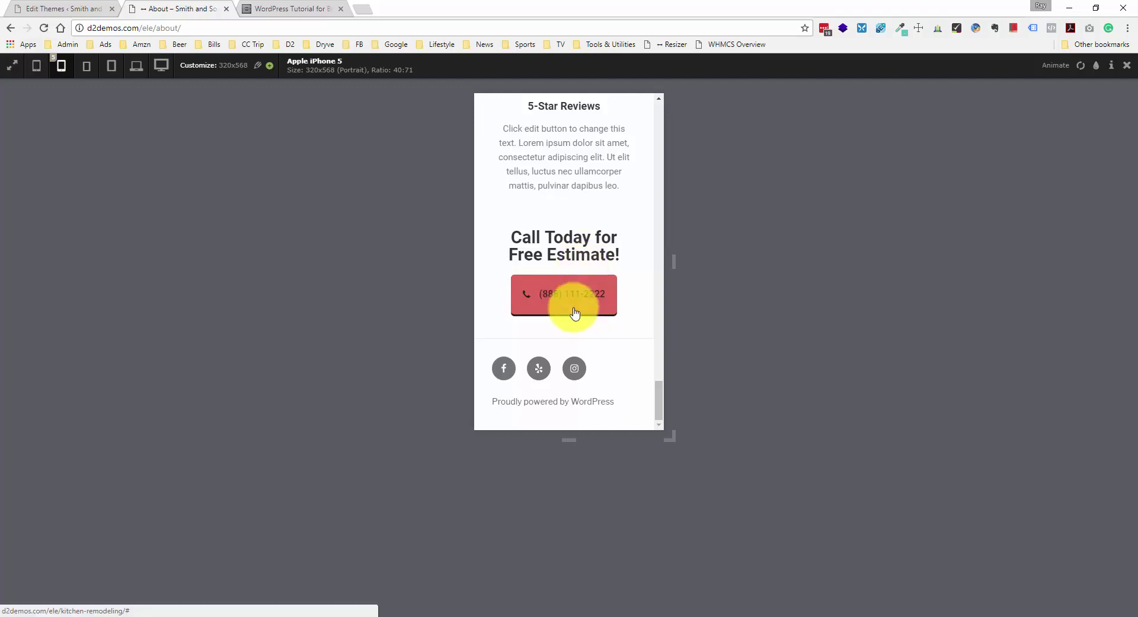
click(579, 287)
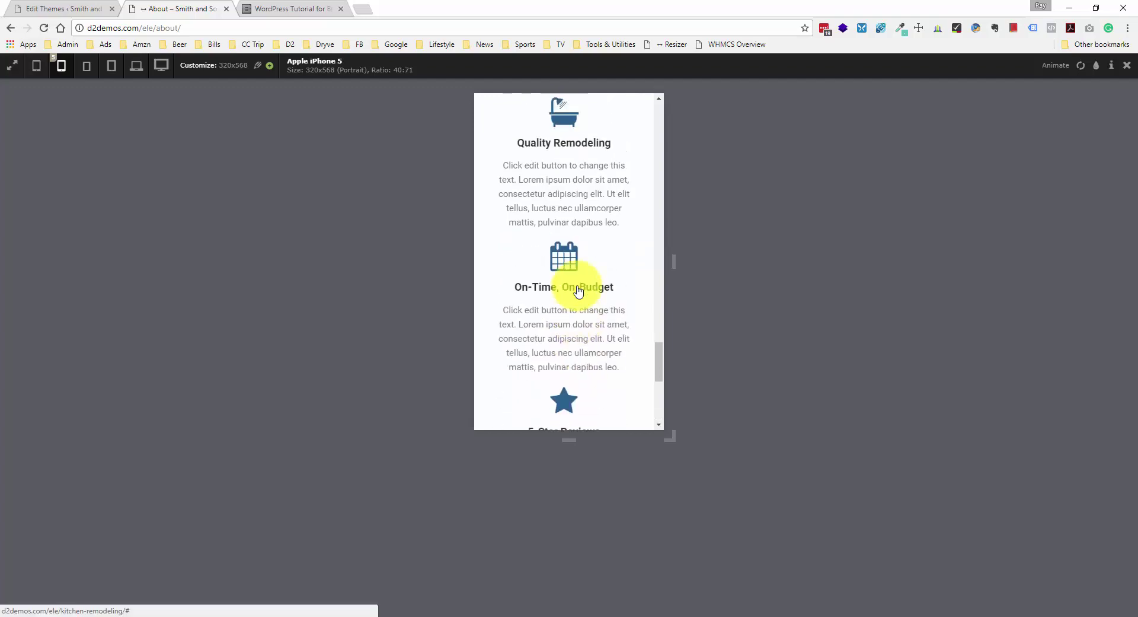
- Save style.css again, then open the Sample Page from All Pages in Elementor
click(72, 8)
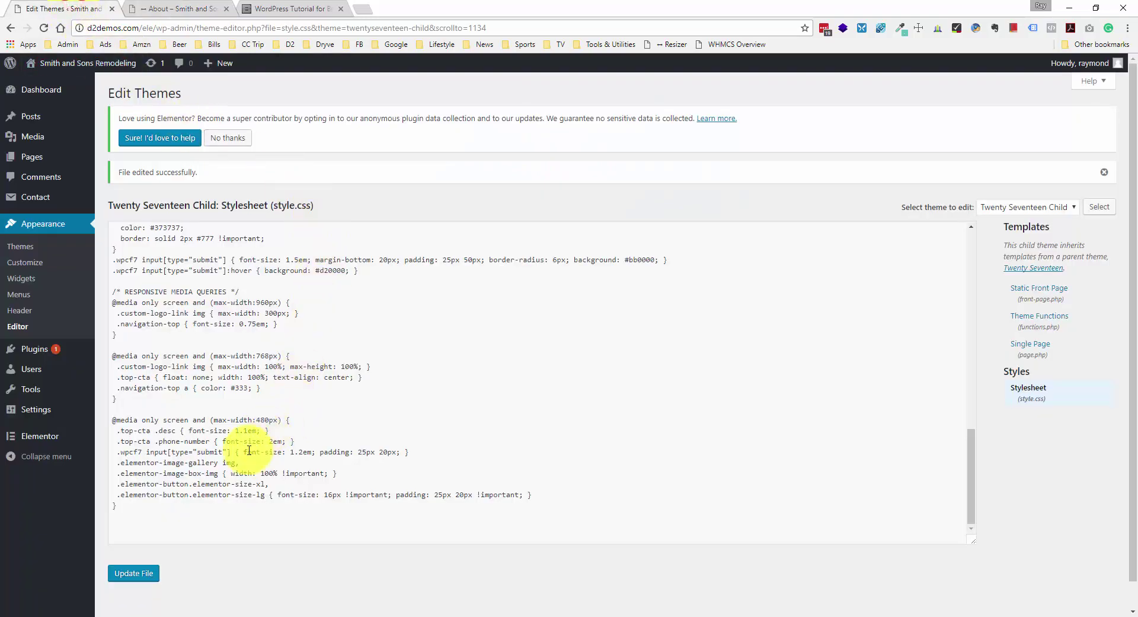
click(141, 571)
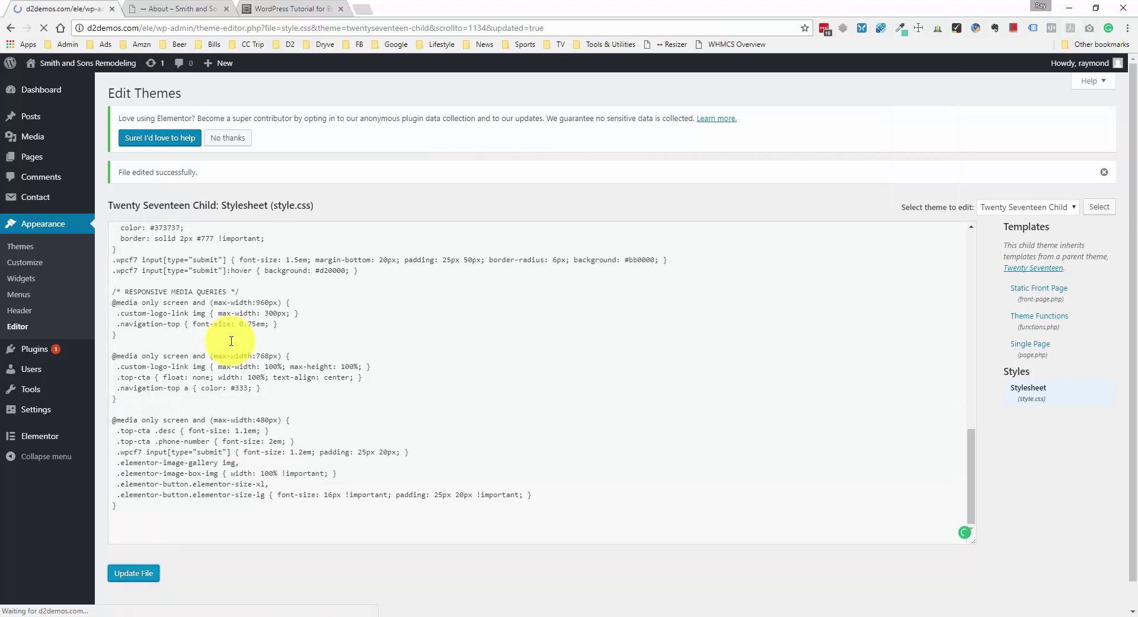
mouse_move(82, 200)
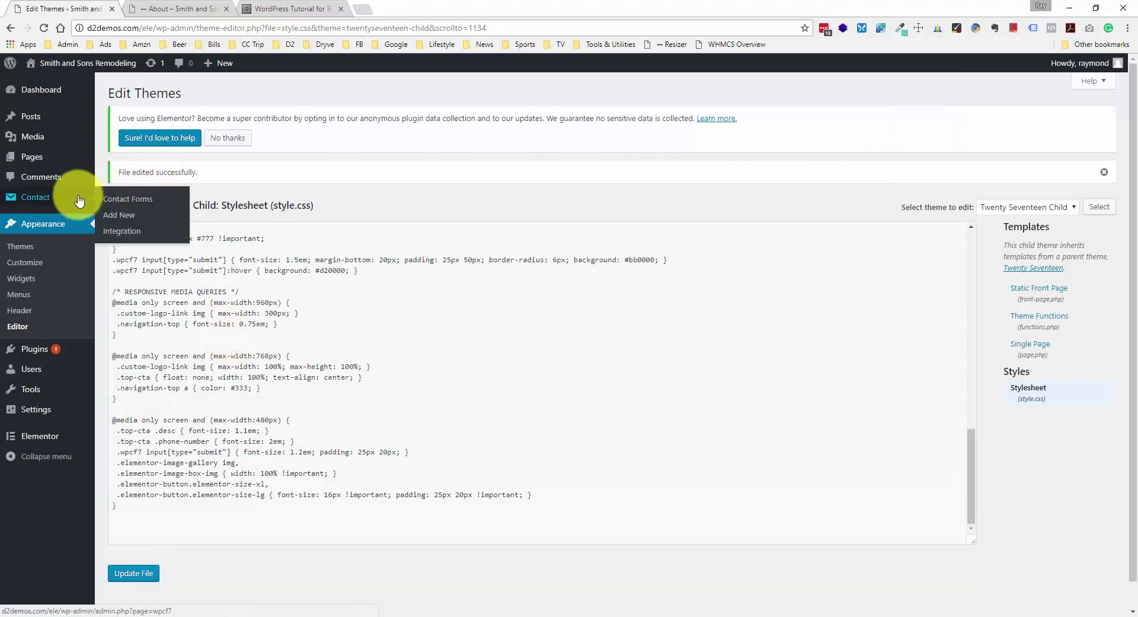
click(43, 159)
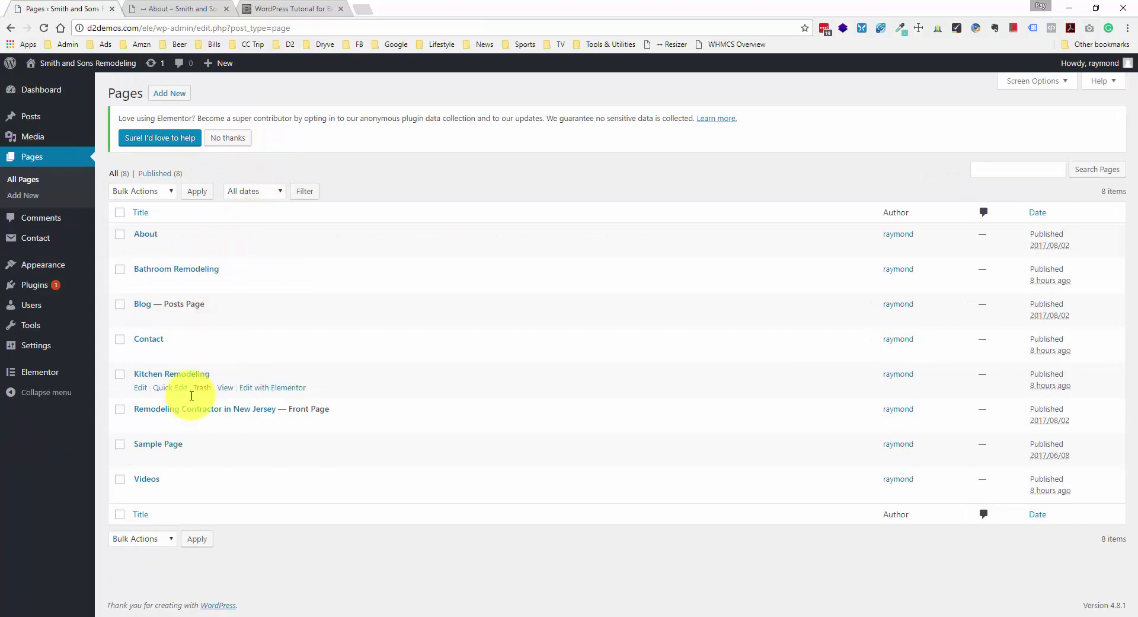
click(171, 444)
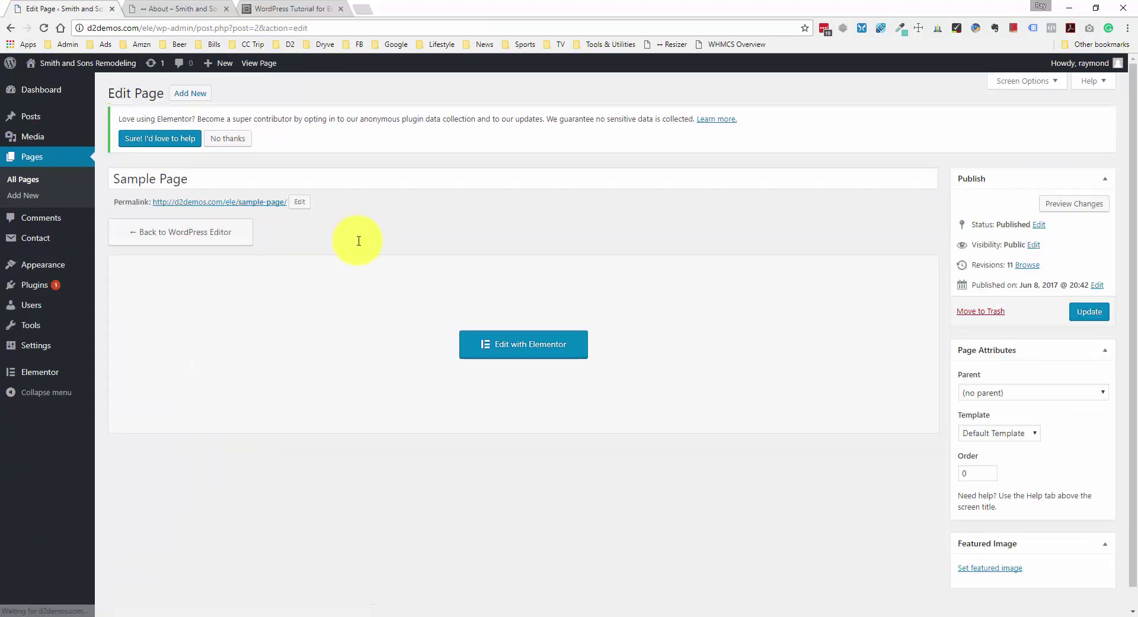
click(555, 402)
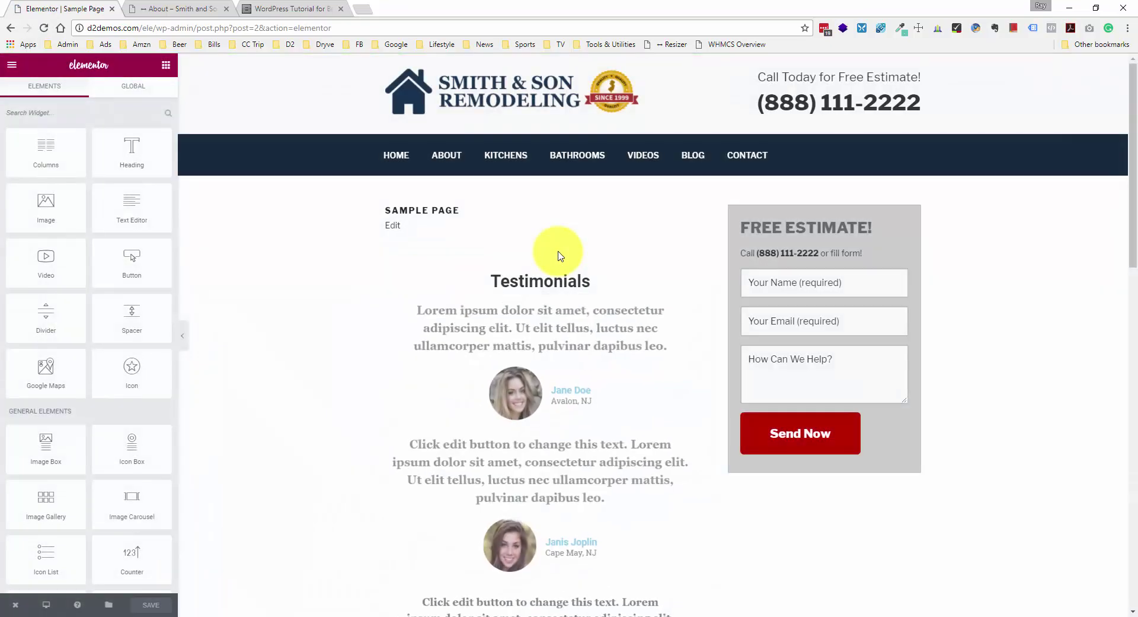
- Show the Read More Reviews button's margin and padding, with its top margin of 40
scroll(554, 249, down, 6)
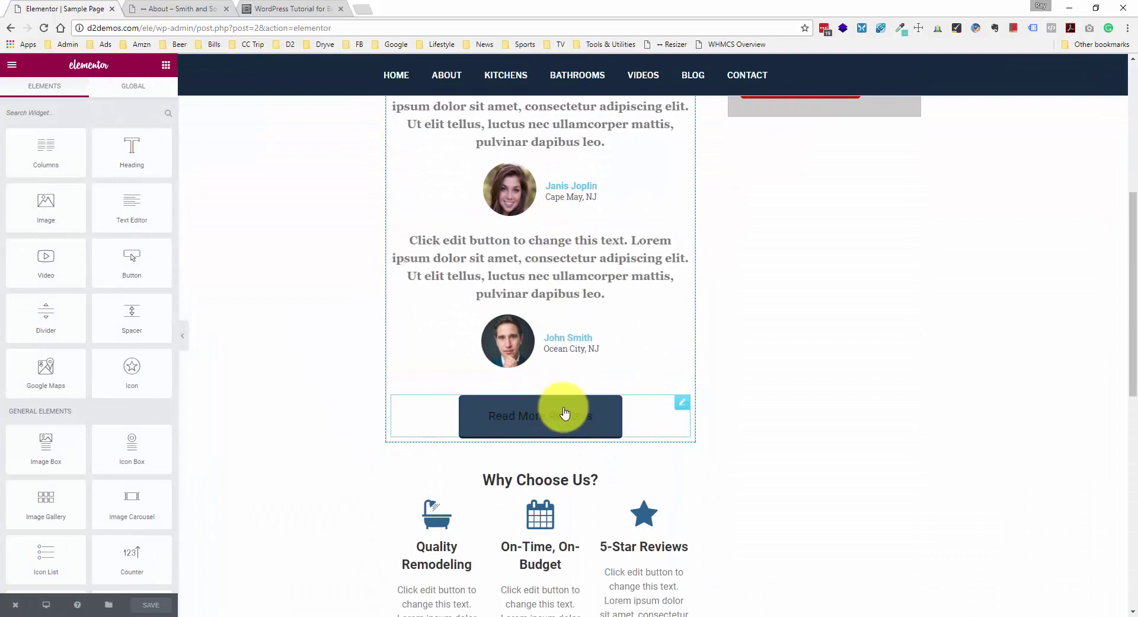
click(584, 409)
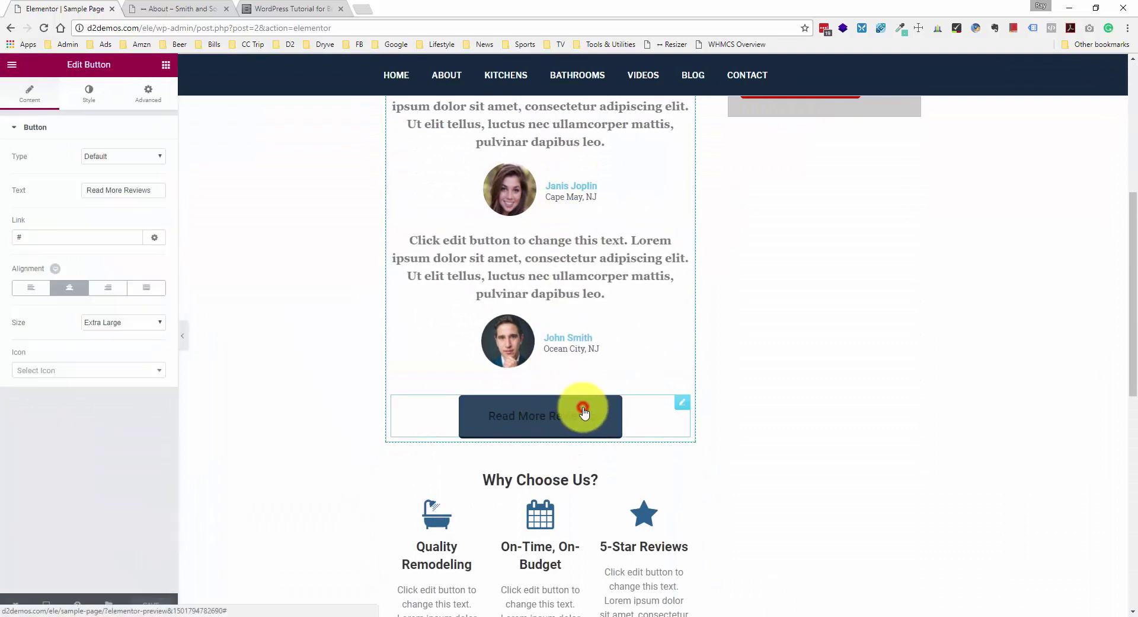
click(97, 99)
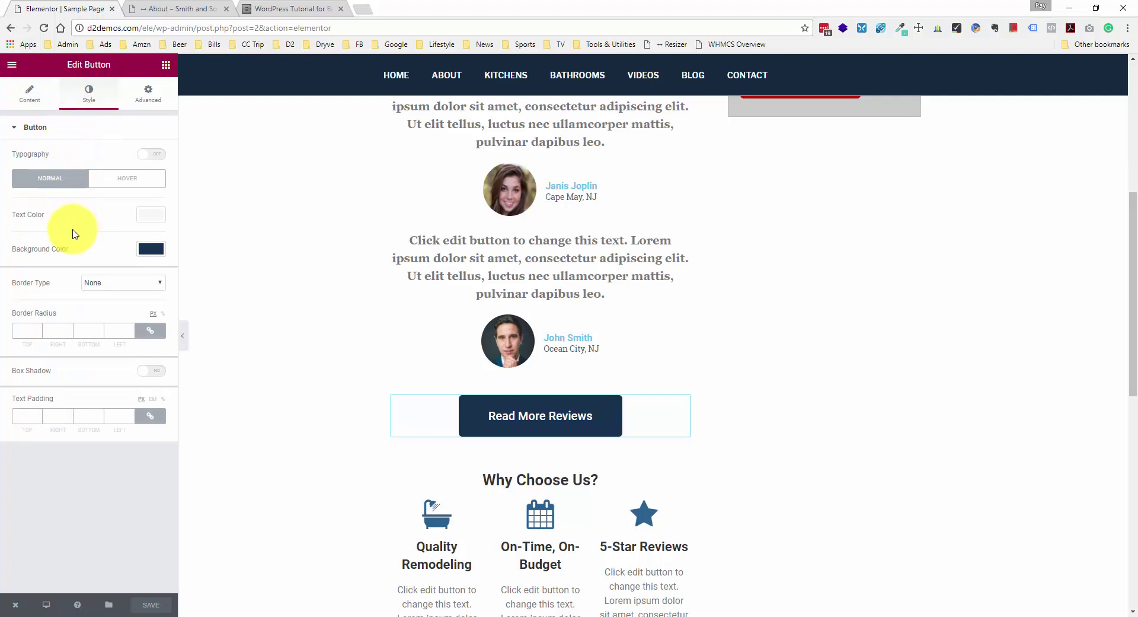
click(148, 98)
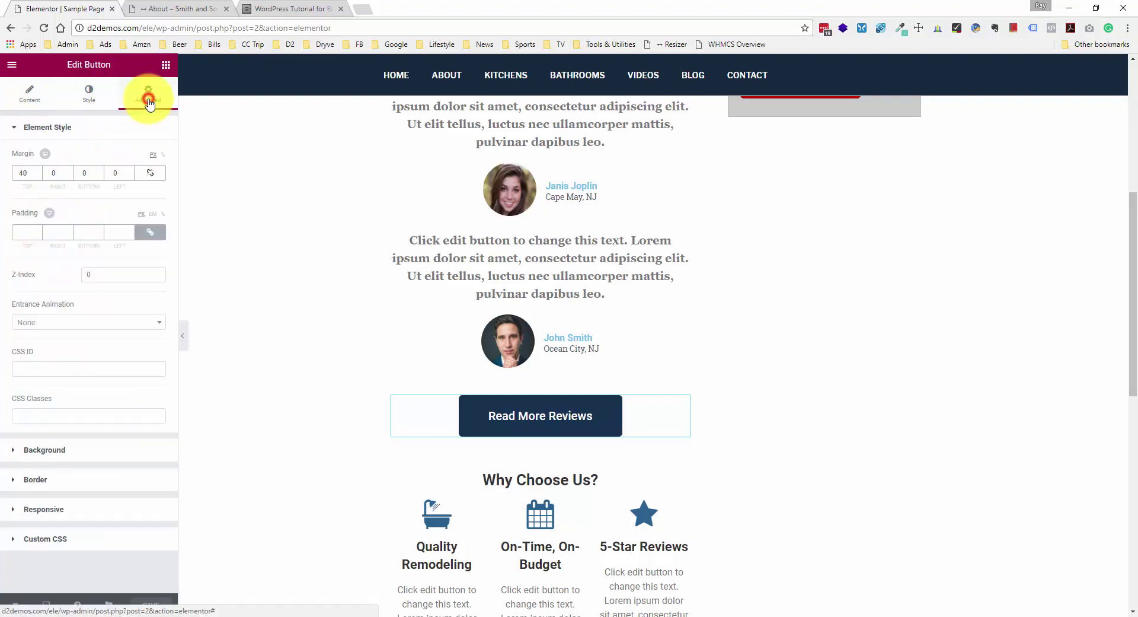
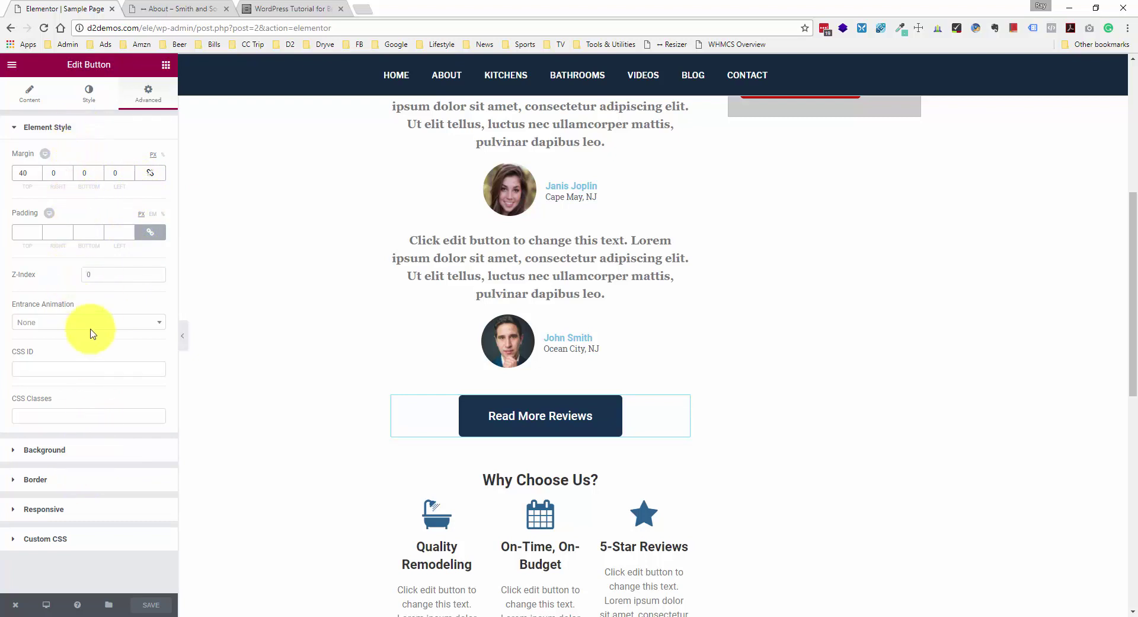
- Look over the Read More Reviews button's background, hover background, border and responsive settings
click(80, 448)
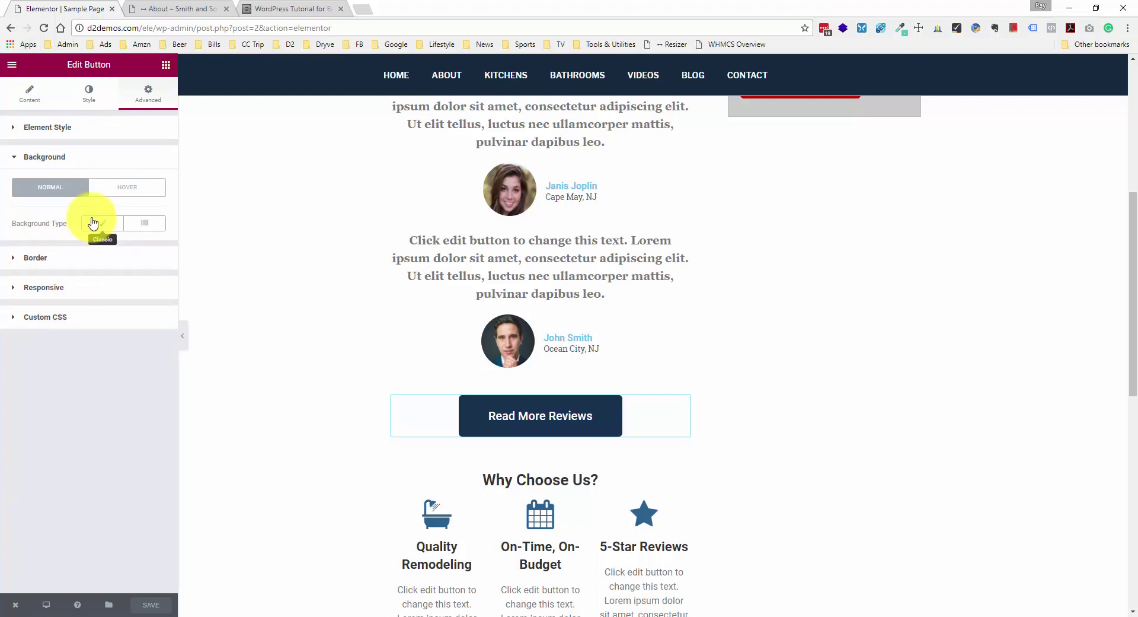
click(127, 191)
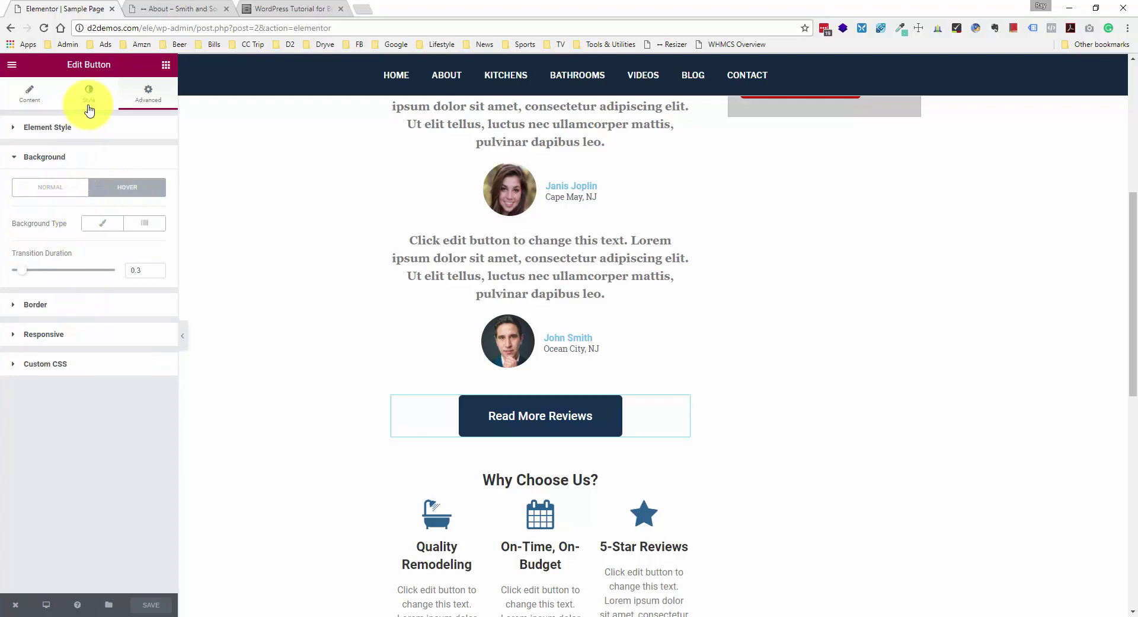
click(69, 313)
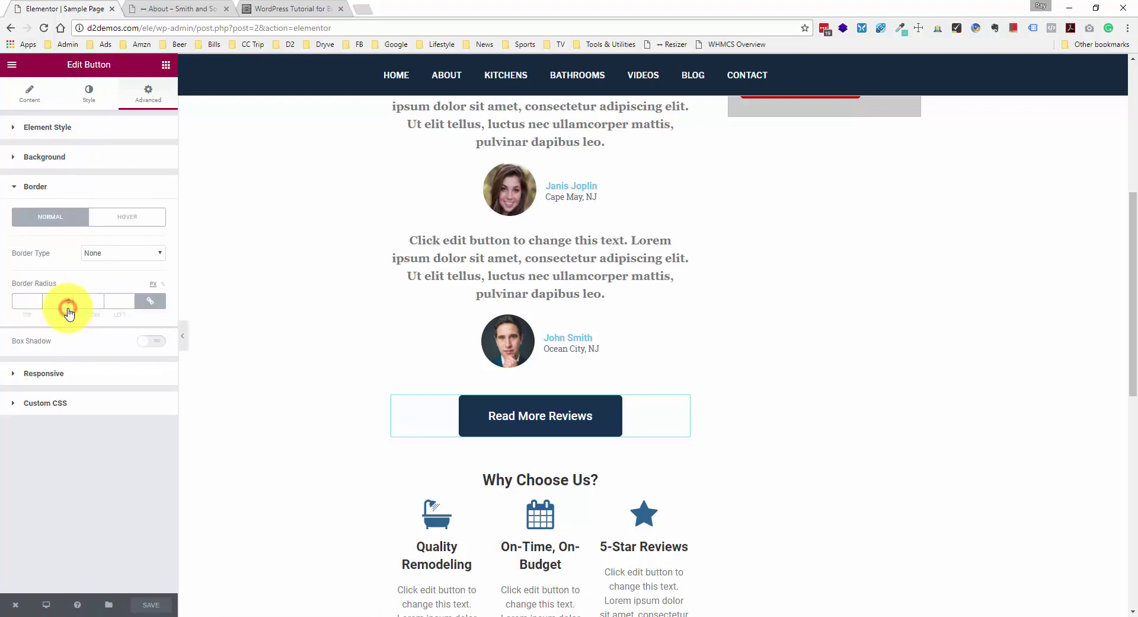
click(68, 374)
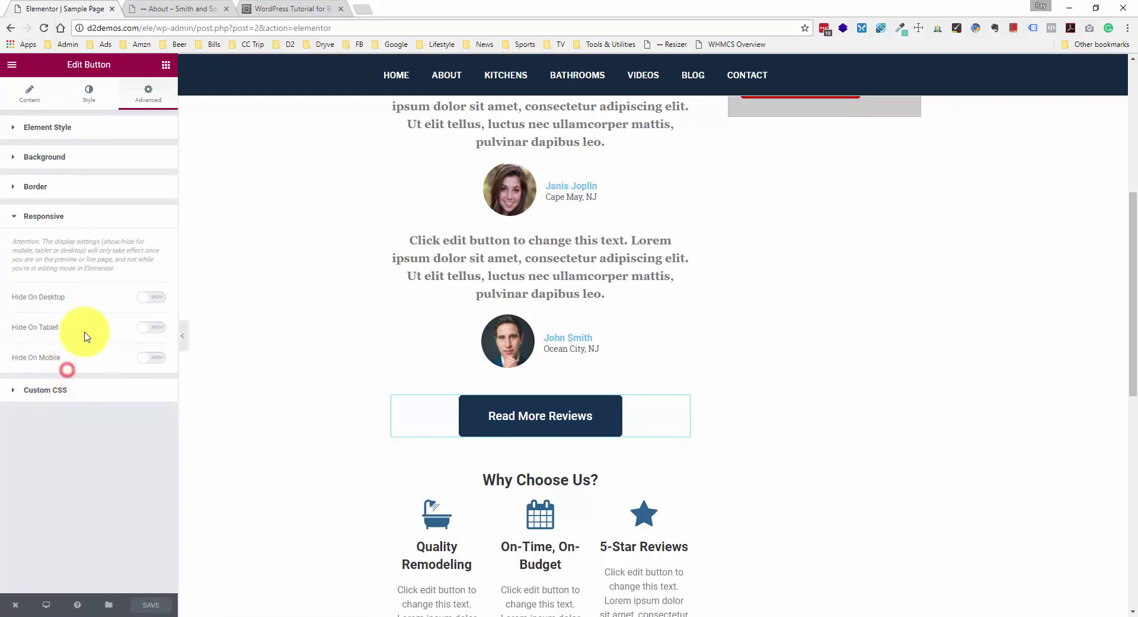
- In the button's Style Hover state, set the text colour to white (#ffffff)
click(85, 110)
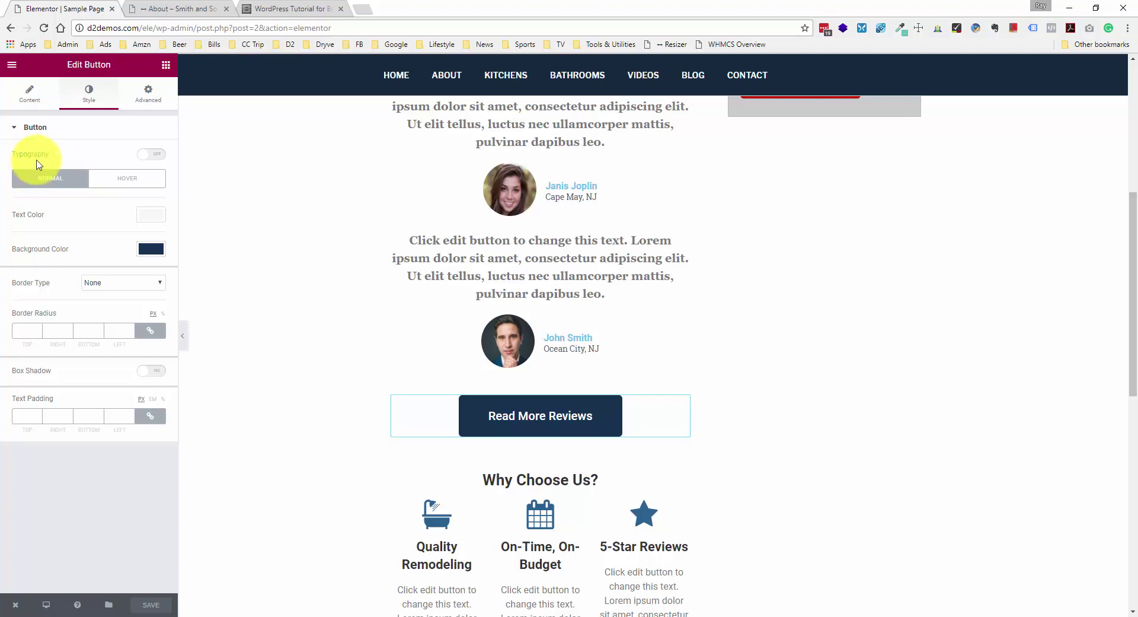
click(125, 179)
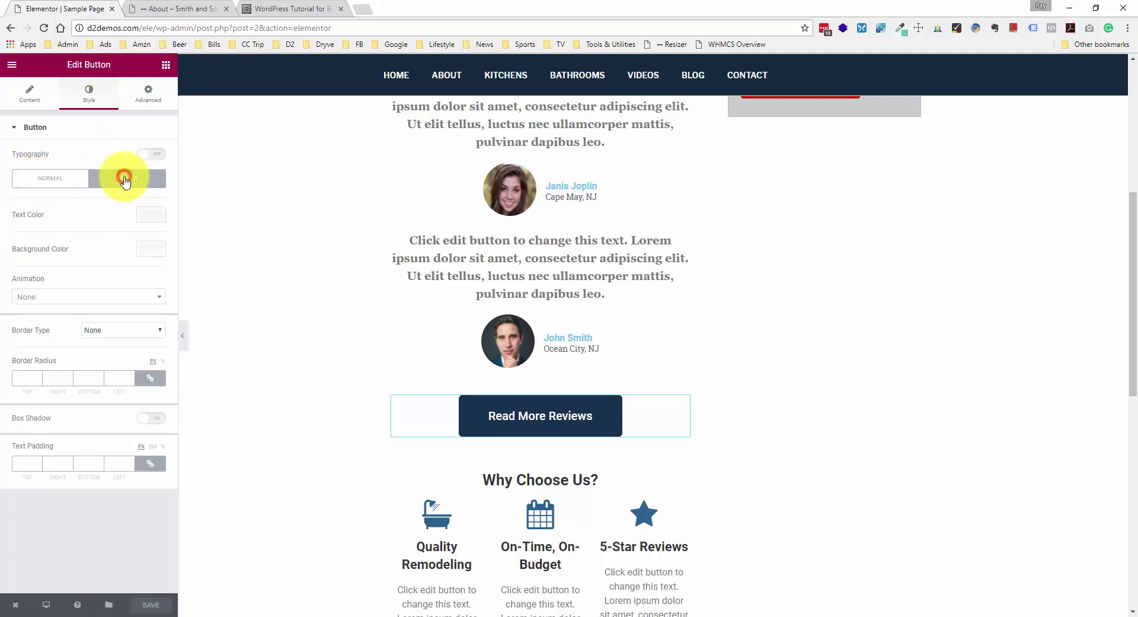
click(33, 178)
click(111, 179)
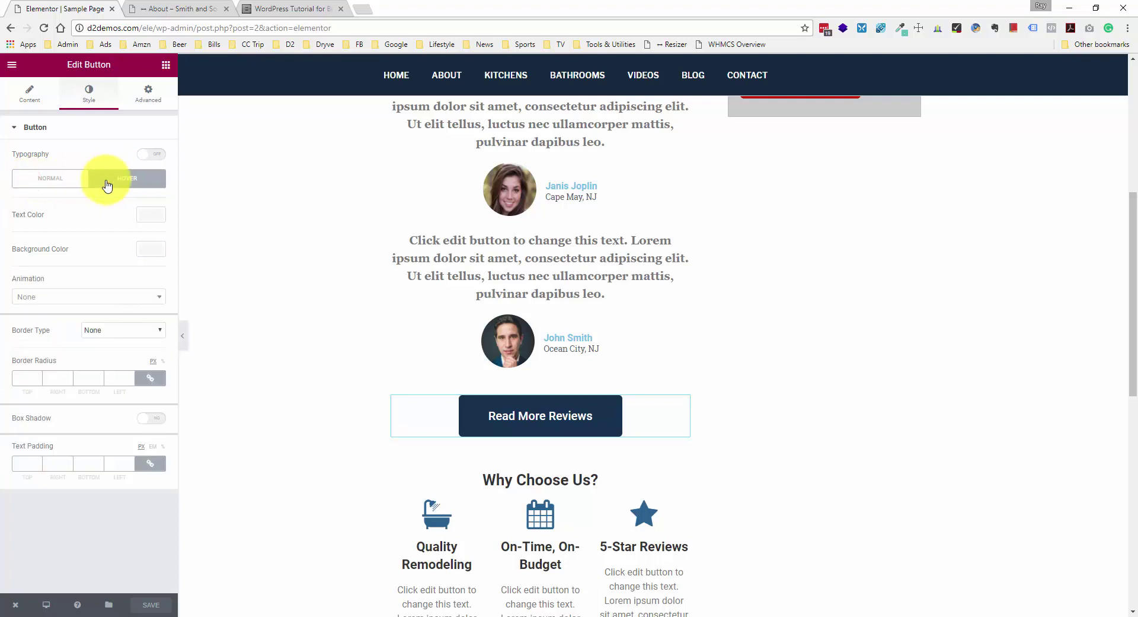
click(149, 214)
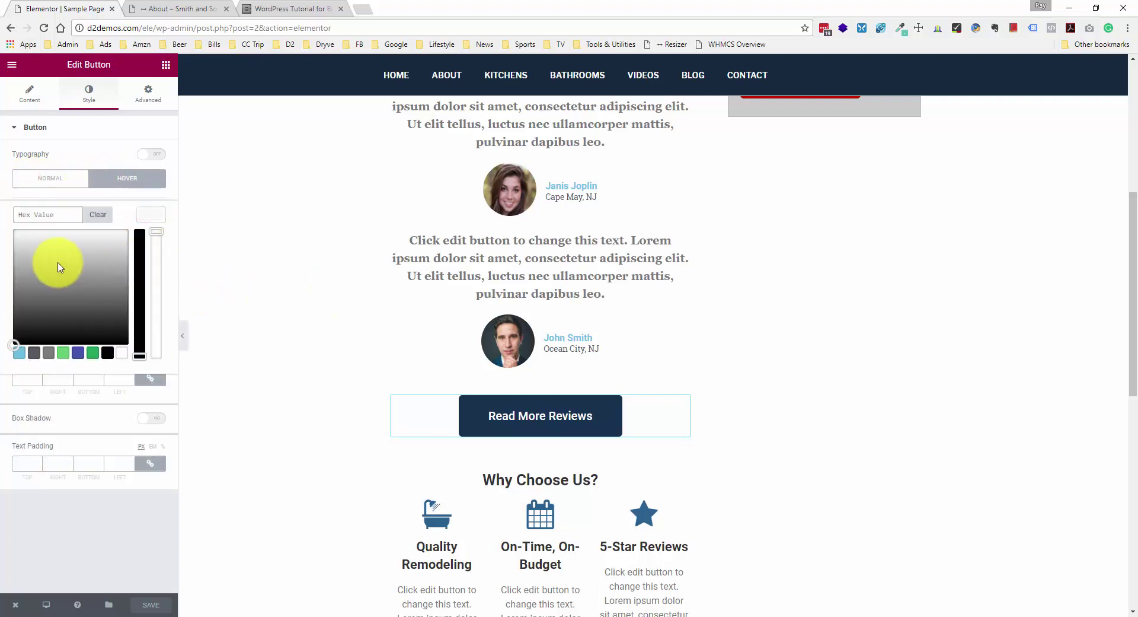
drag(56, 259, 2, 199)
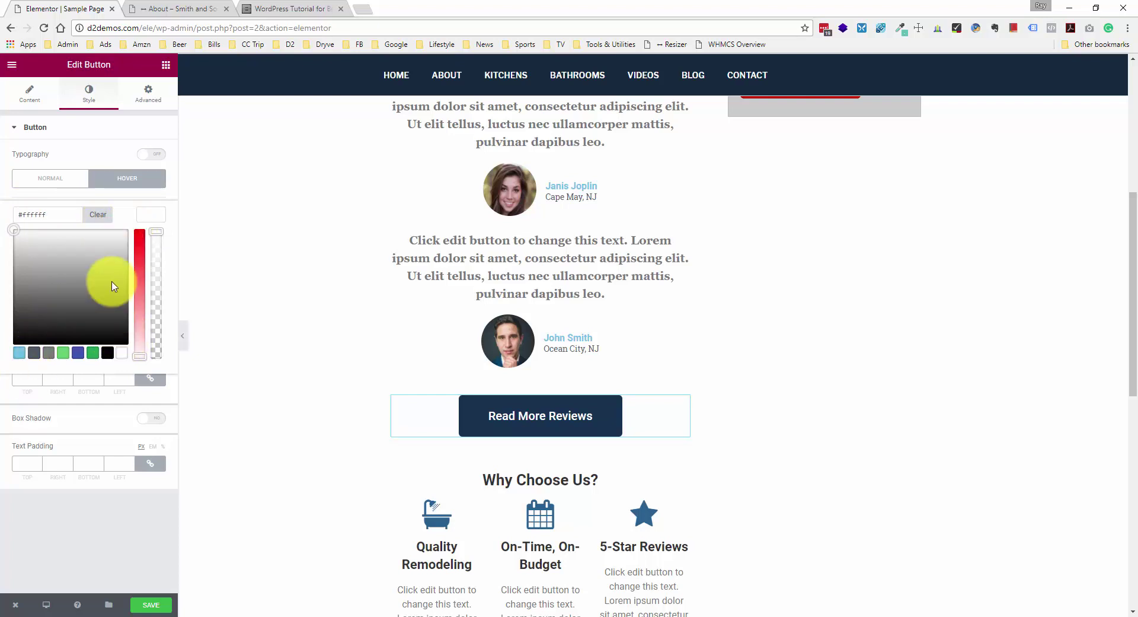
click(119, 398)
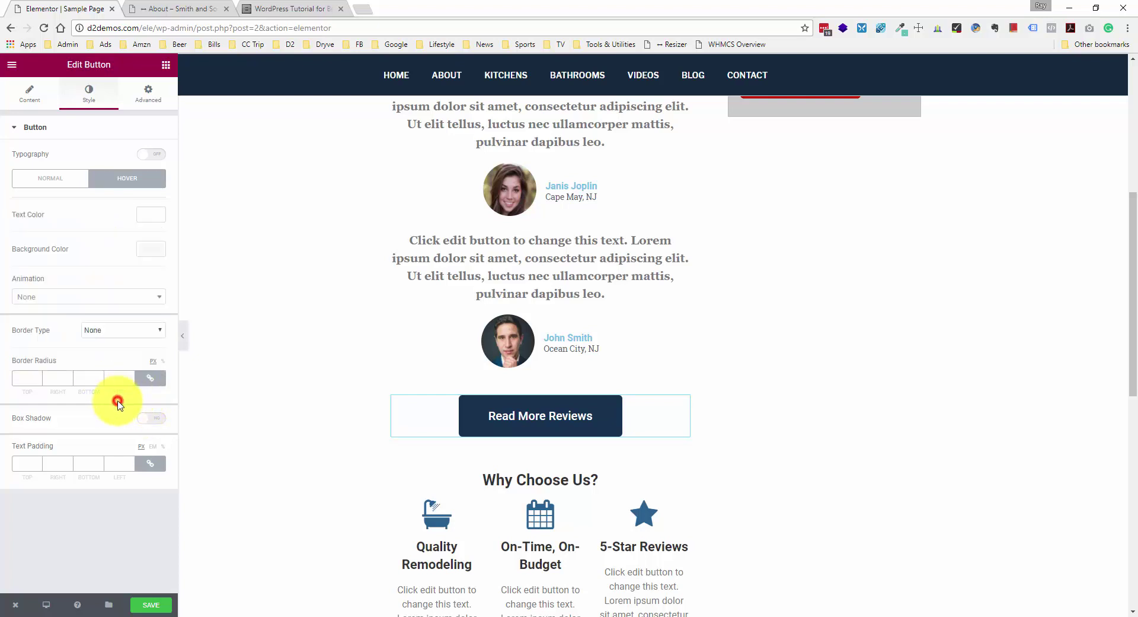
click(151, 215)
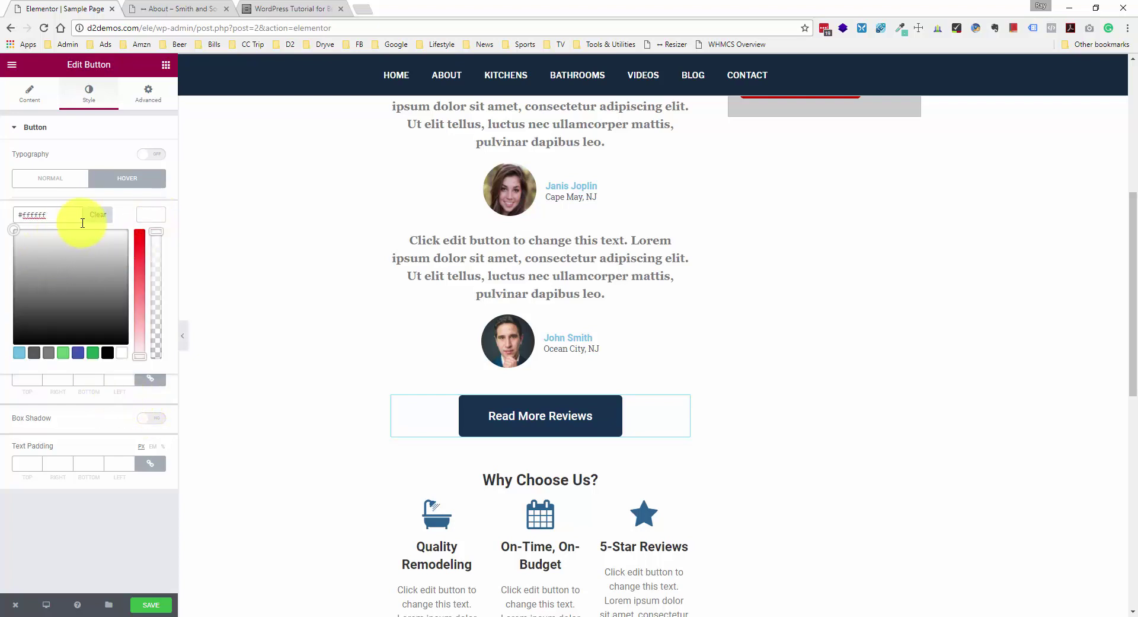
click(128, 200)
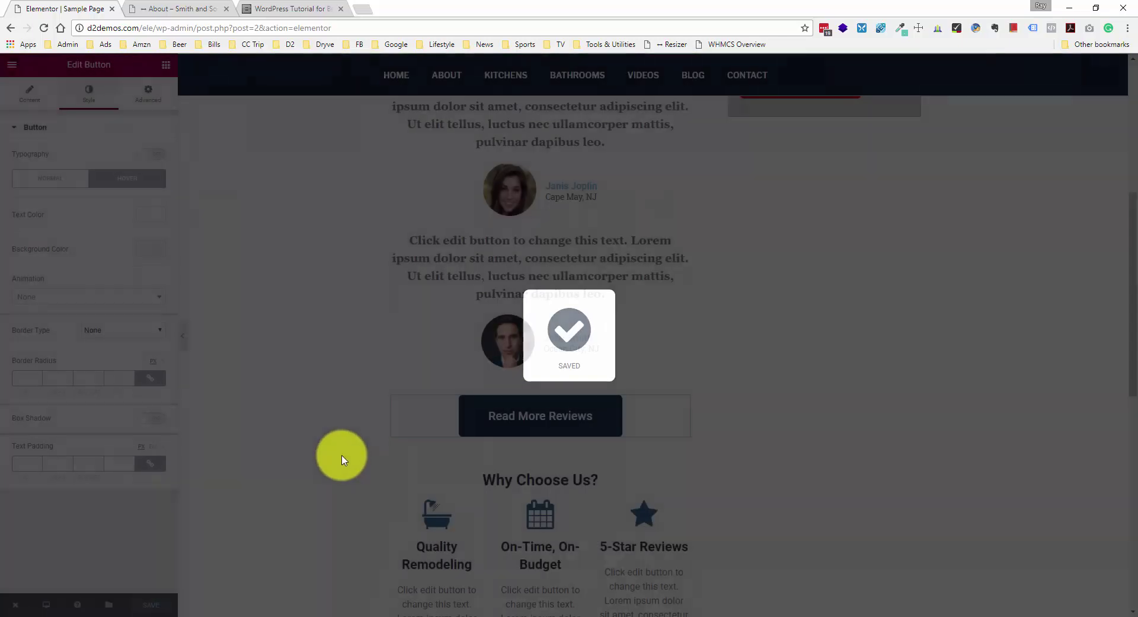
scroll(338, 455, down, 6)
- Check the phone button's hover text colour and save the page
click(552, 443)
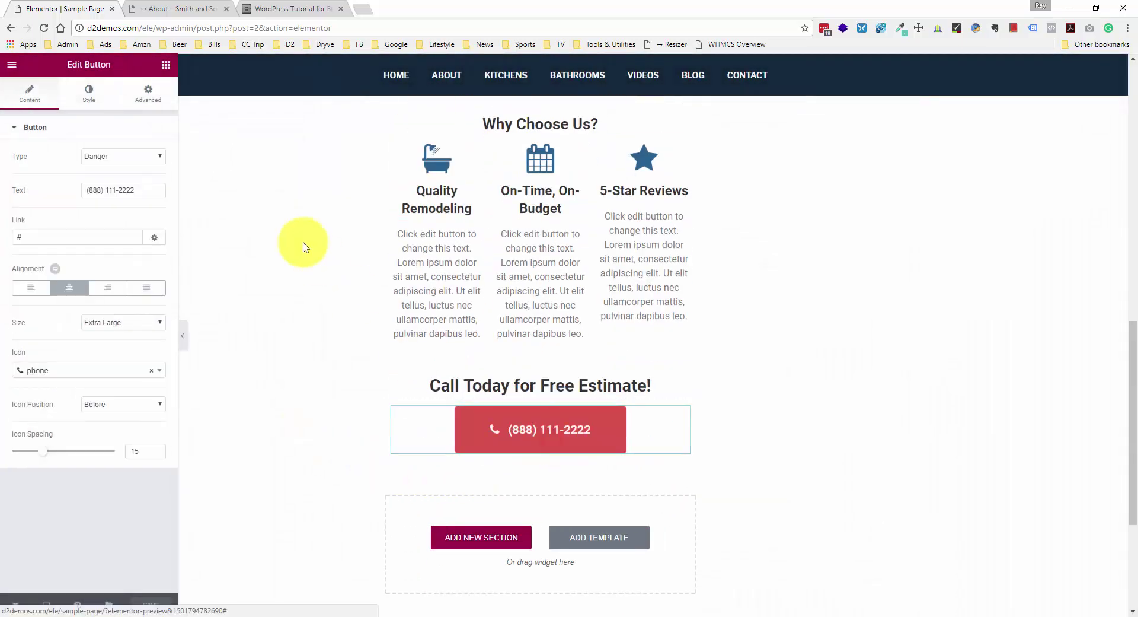
click(88, 94)
click(122, 179)
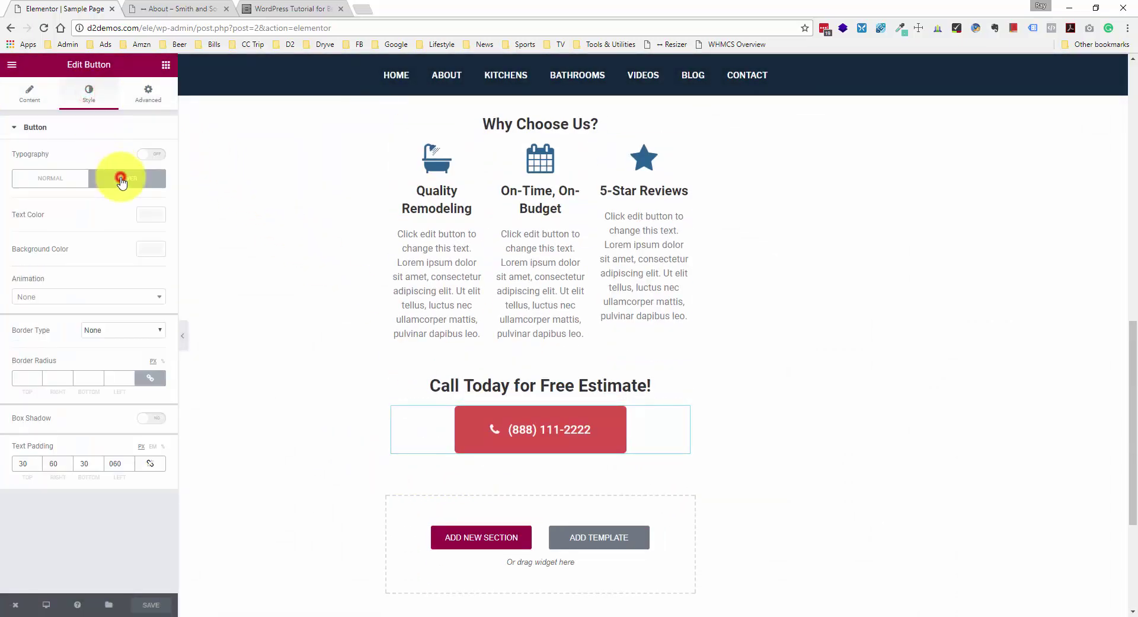
click(149, 215)
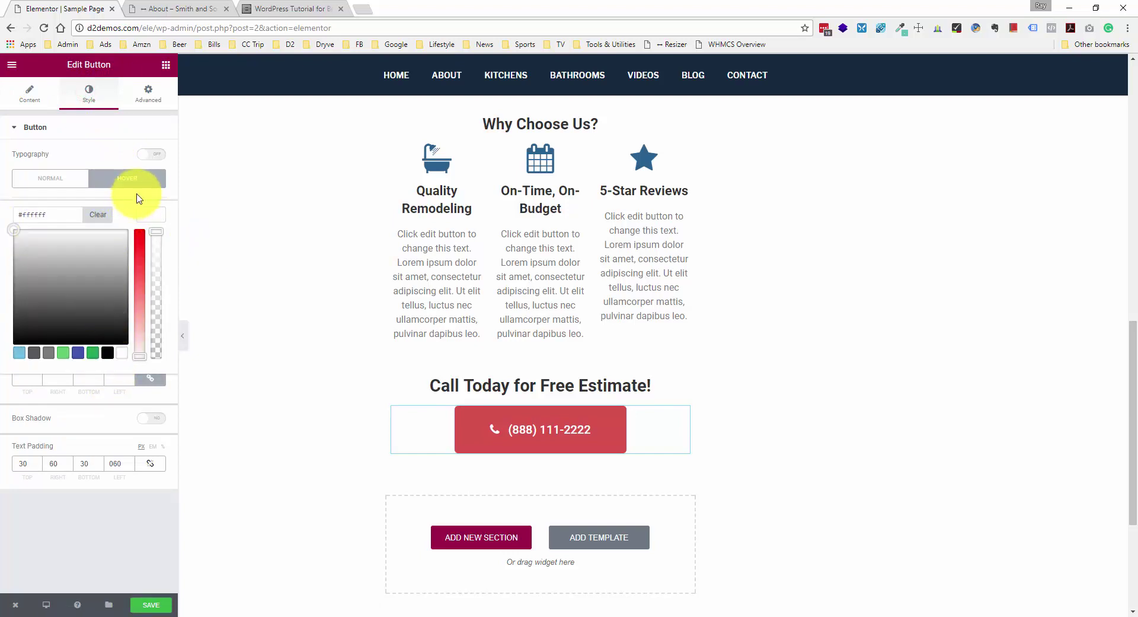
click(159, 204)
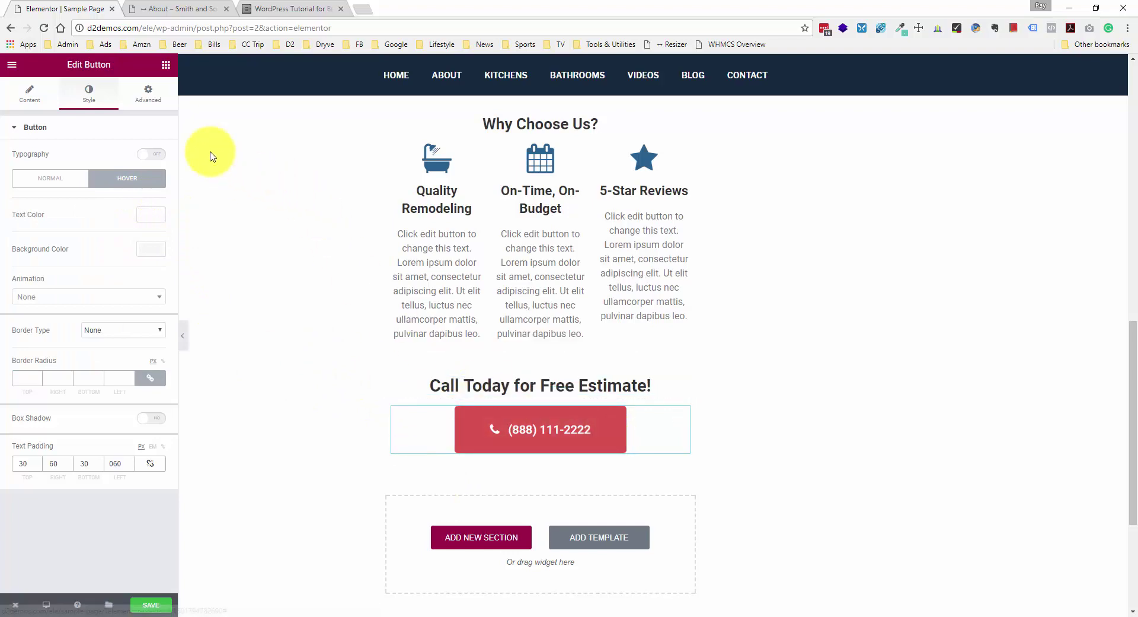
click(159, 605)
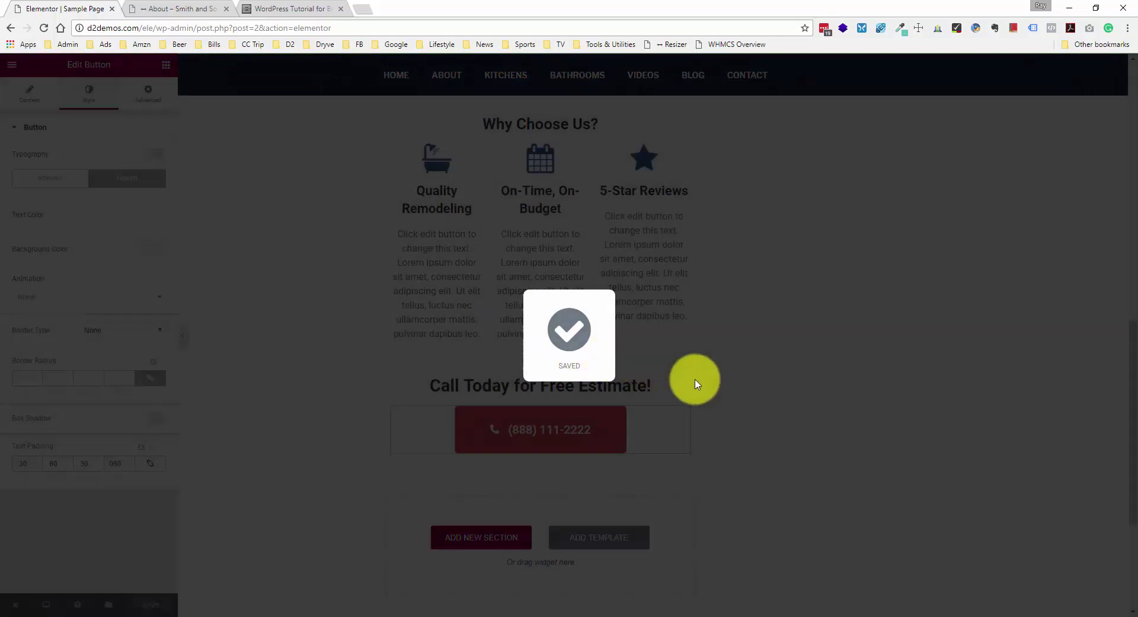
- Inspect the Send Now button's code and copy its bb0000 background colour value
scroll(699, 381, up, 9)
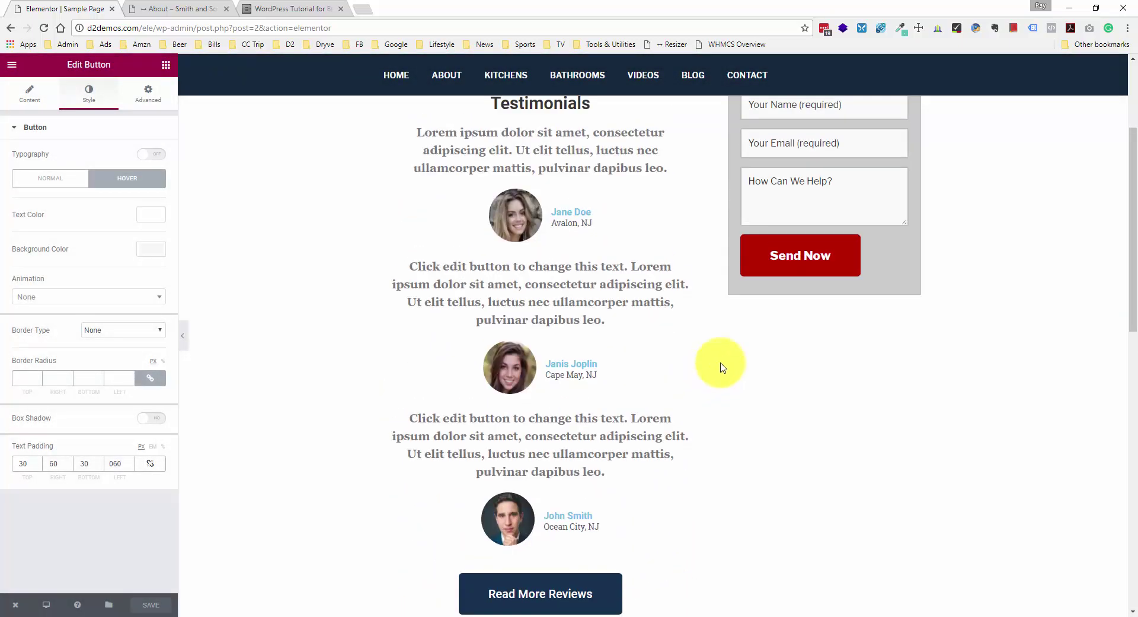
right_click(786, 270)
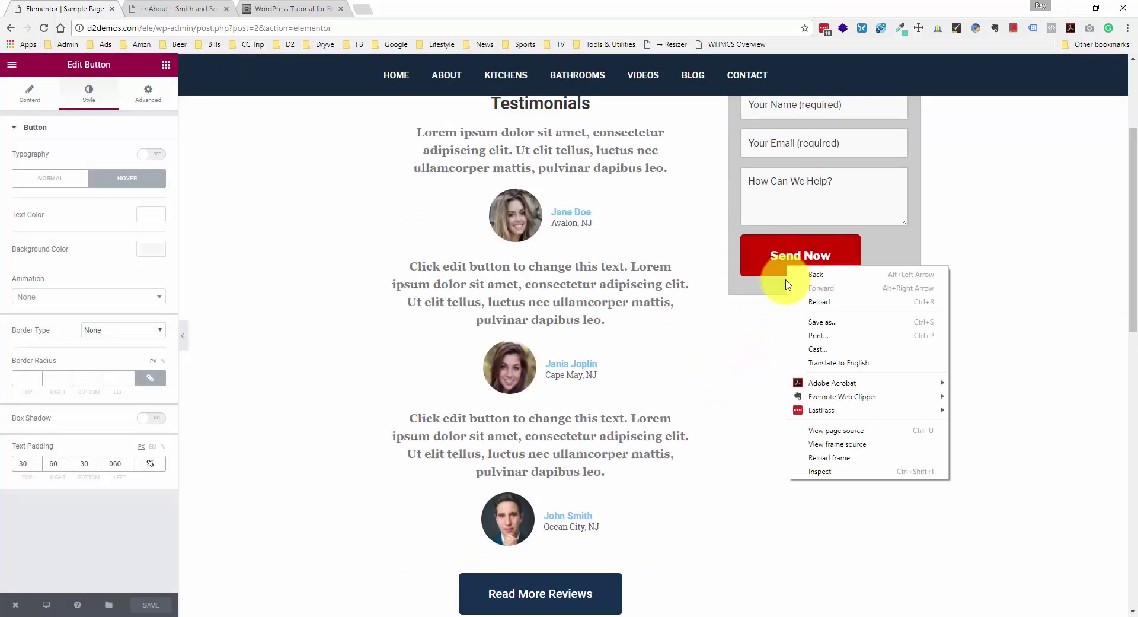
click(824, 472)
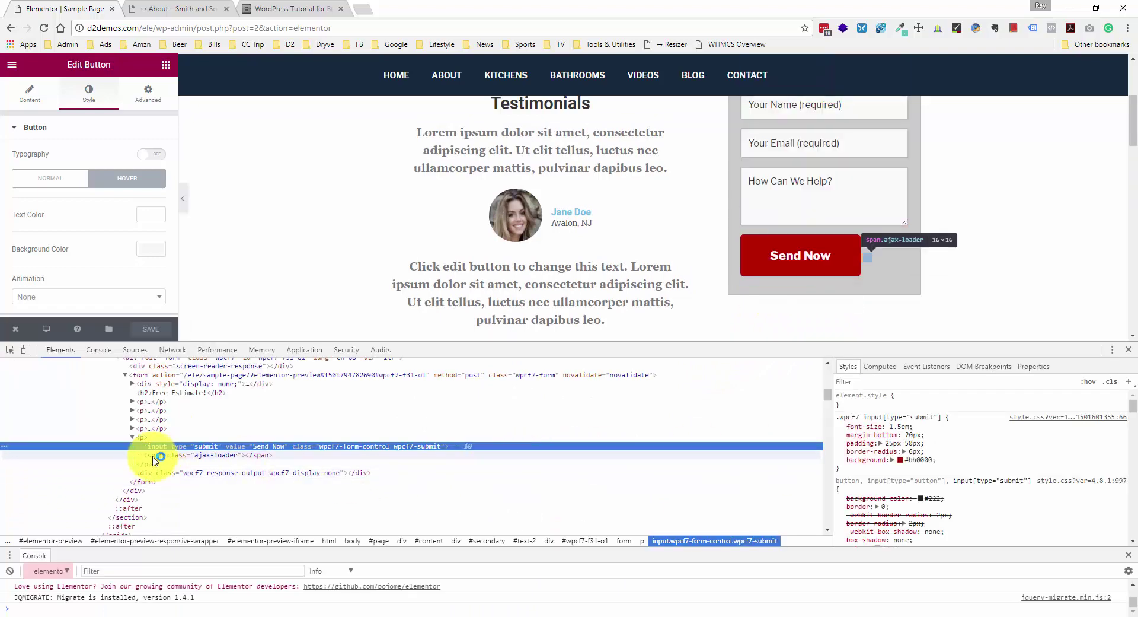
click(919, 460)
key(ctrl+c)
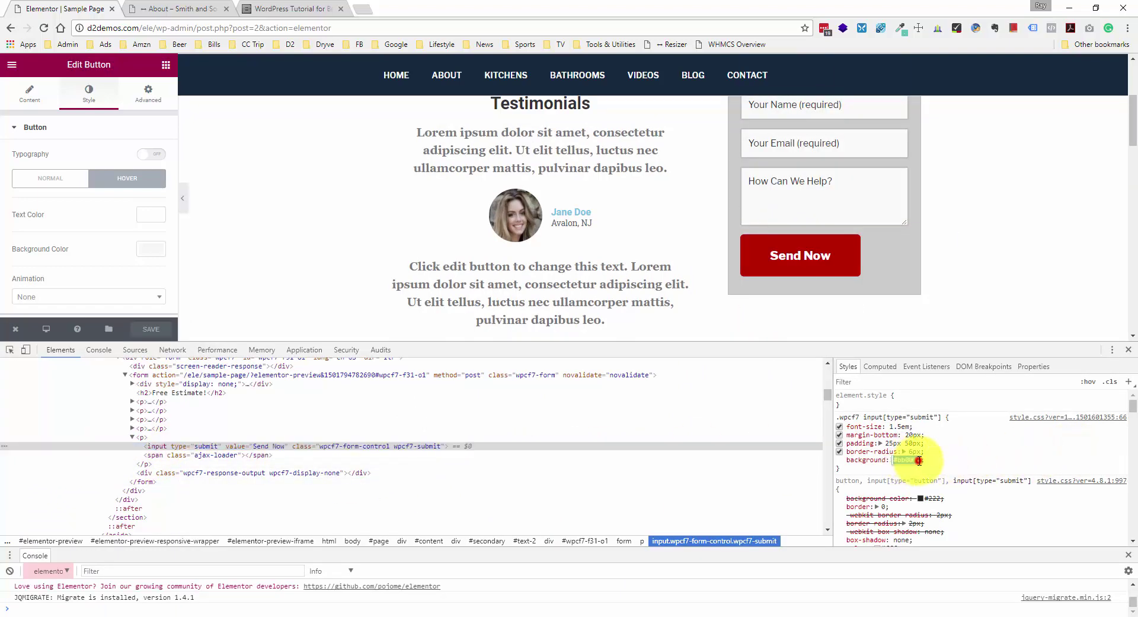
double_click(909, 460)
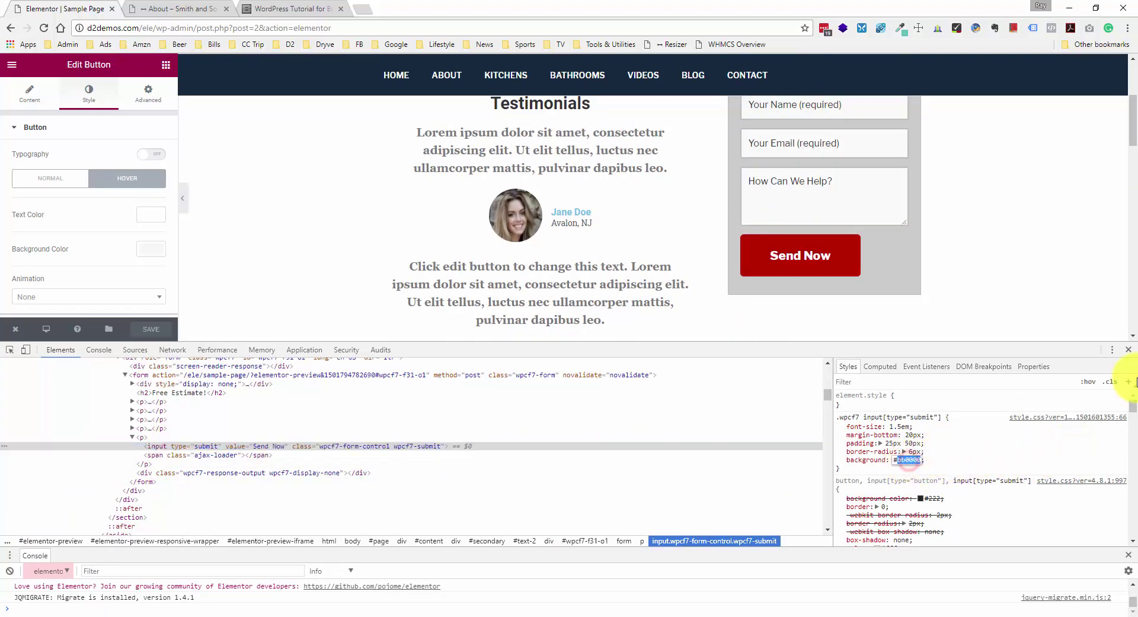
click(1126, 350)
- Give the phone button a #bb0000 red normal background and save the page
scroll(795, 317, down, 9)
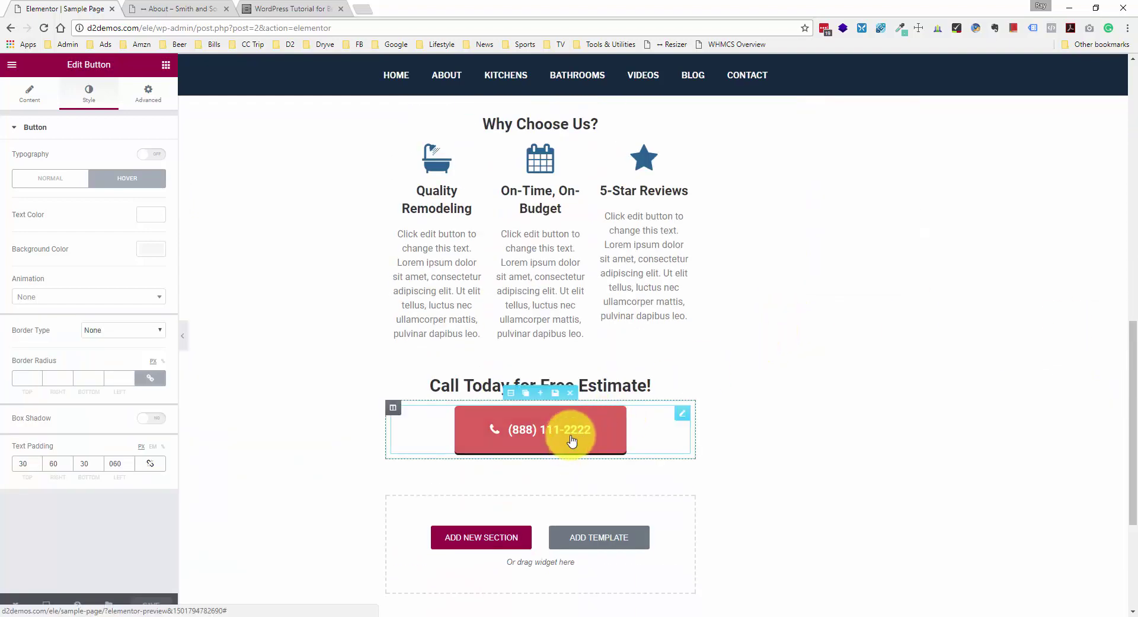
click(70, 176)
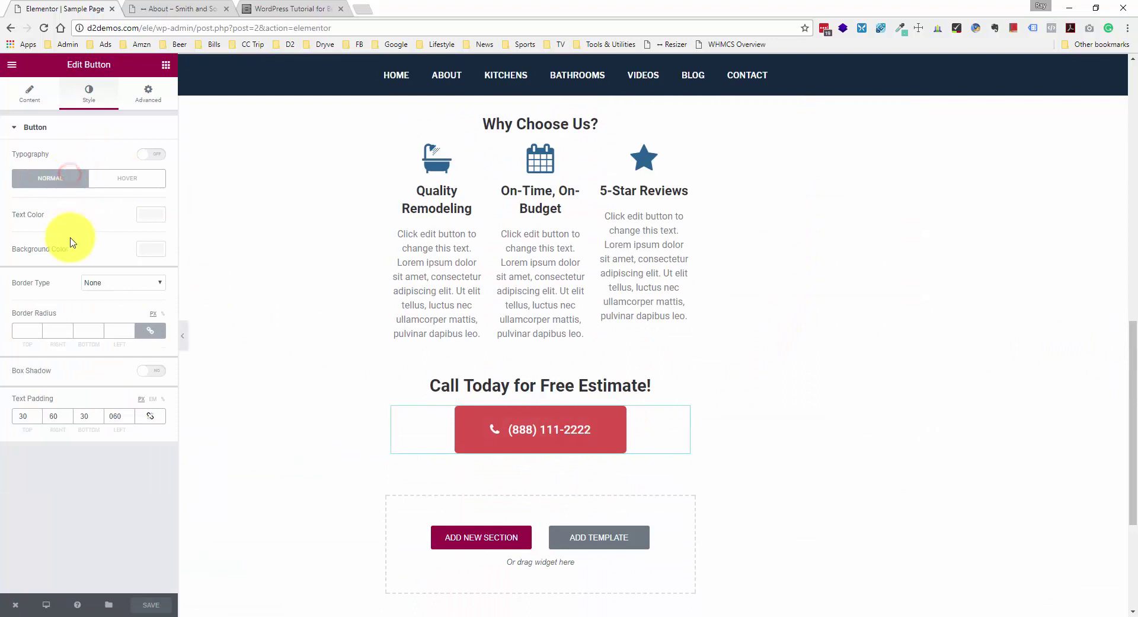
click(155, 257)
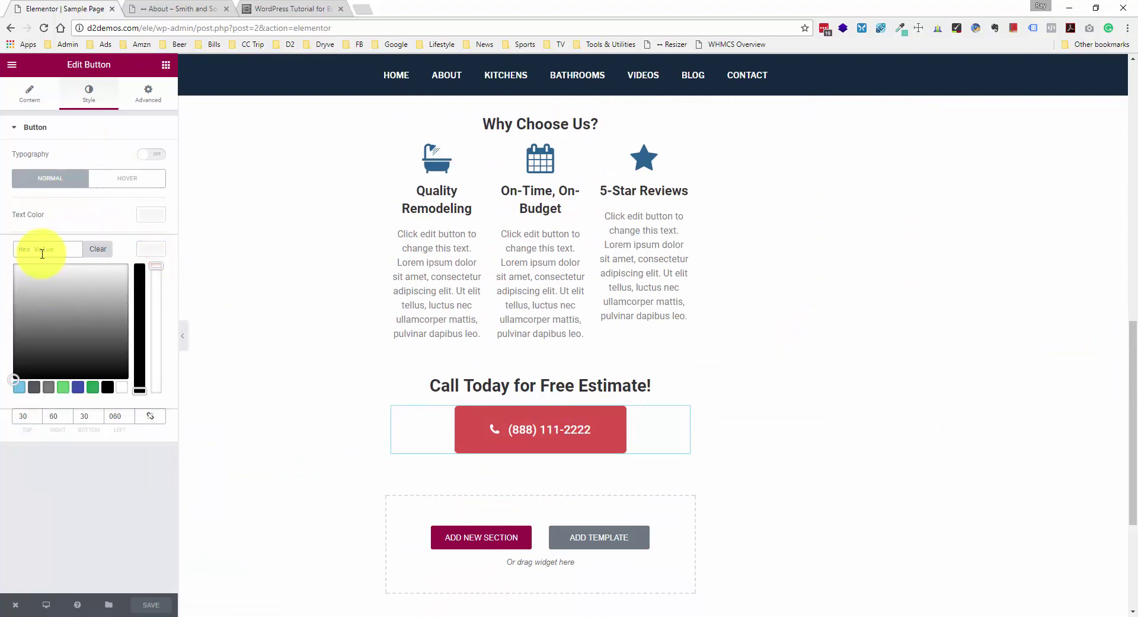
key(ctrl+v)
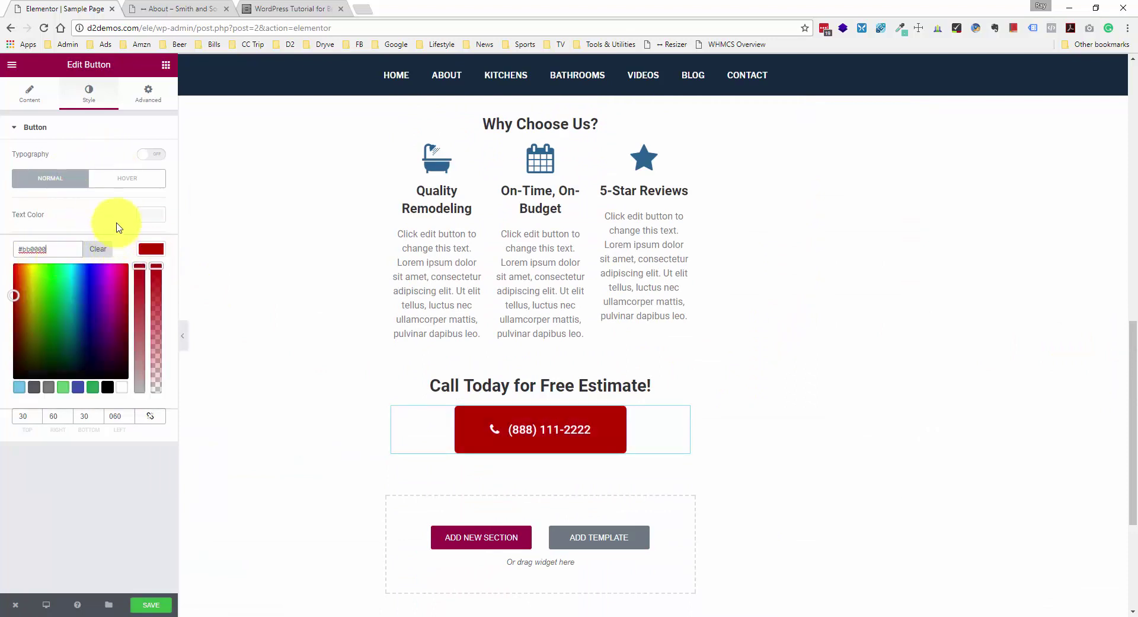
click(185, 333)
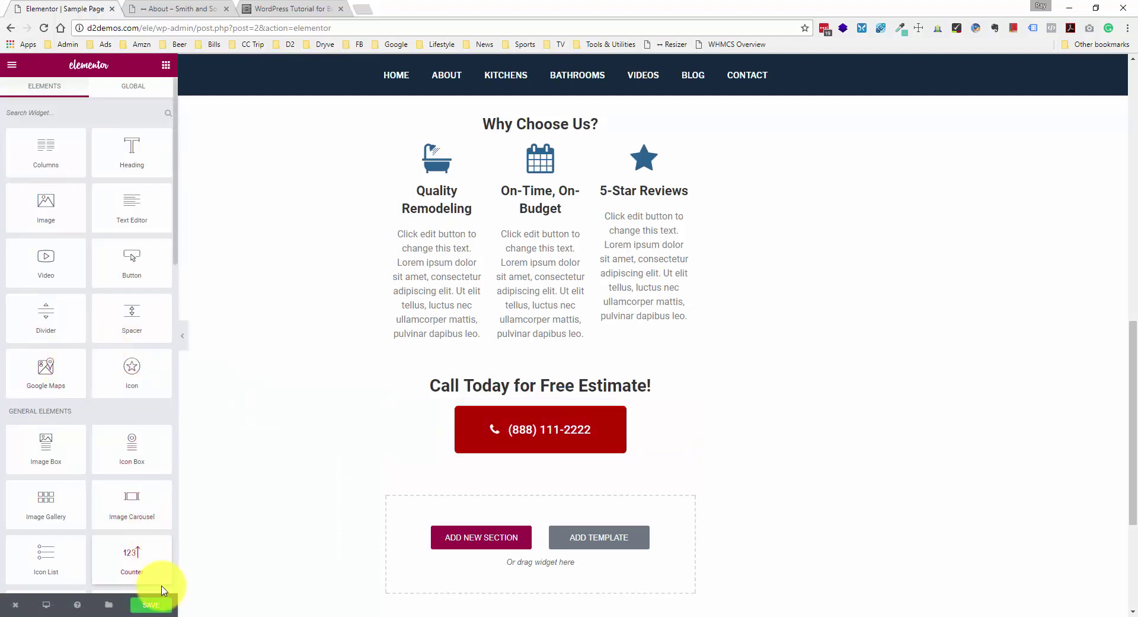
click(164, 608)
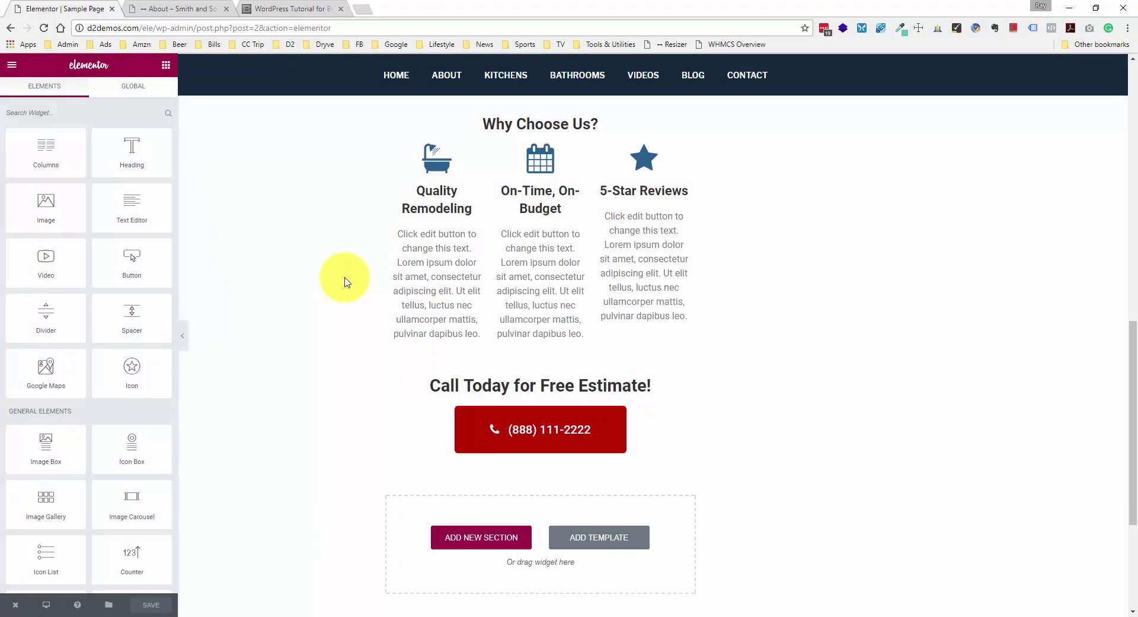
- Scroll through the edited page, then bring up the live About page
scroll(344, 277, up, 3)
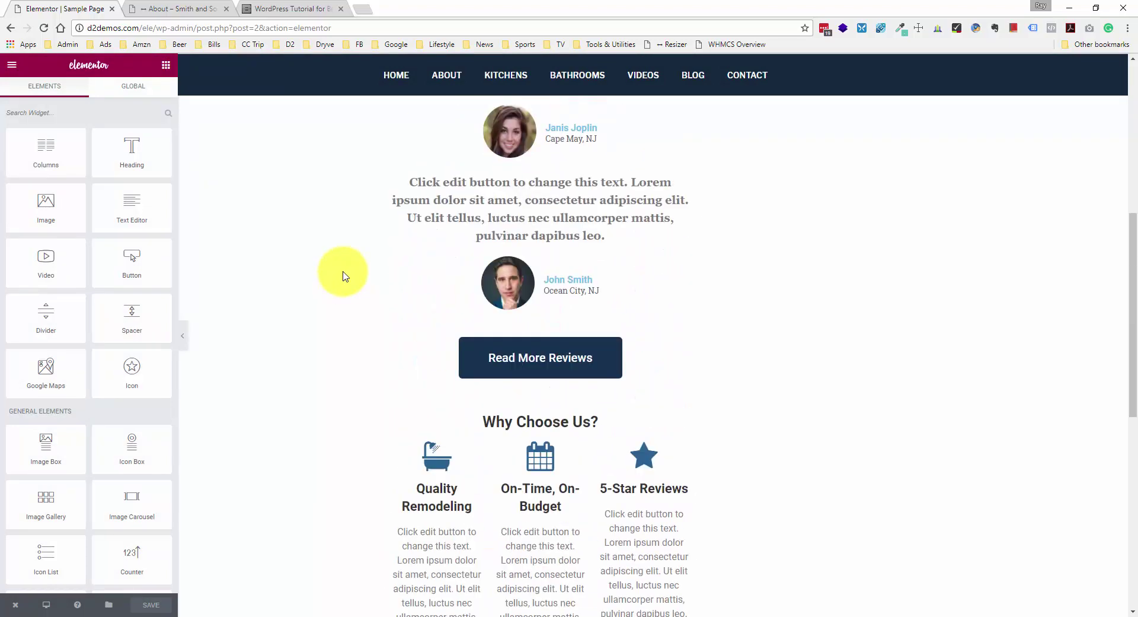
scroll(335, 271, up, 4)
scroll(336, 203, up, 5)
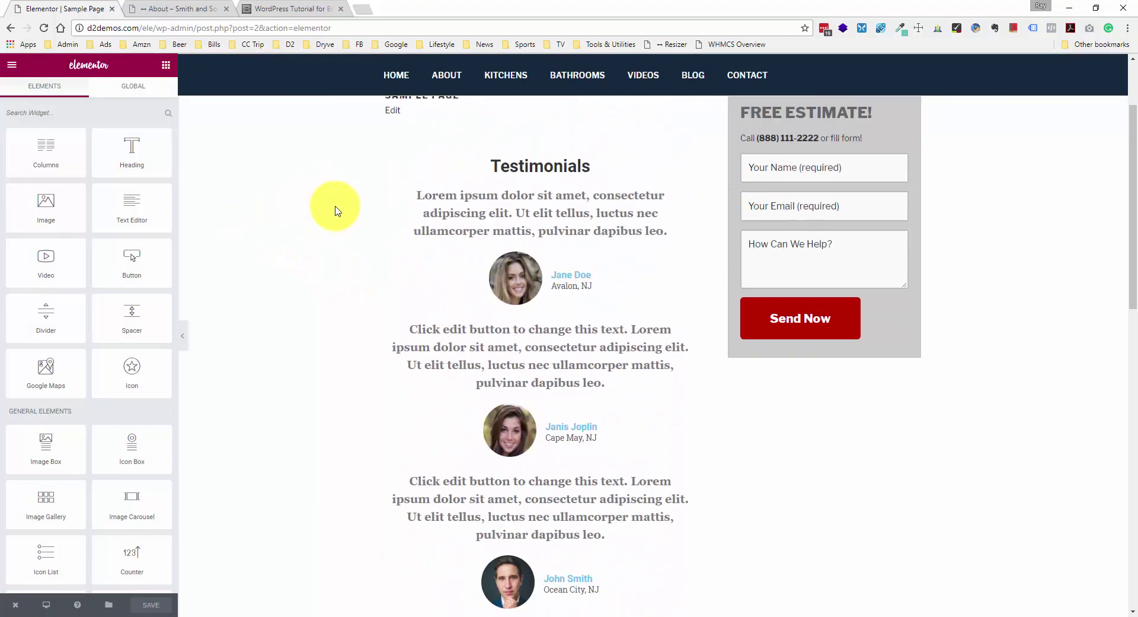
scroll(336, 210, down, 10)
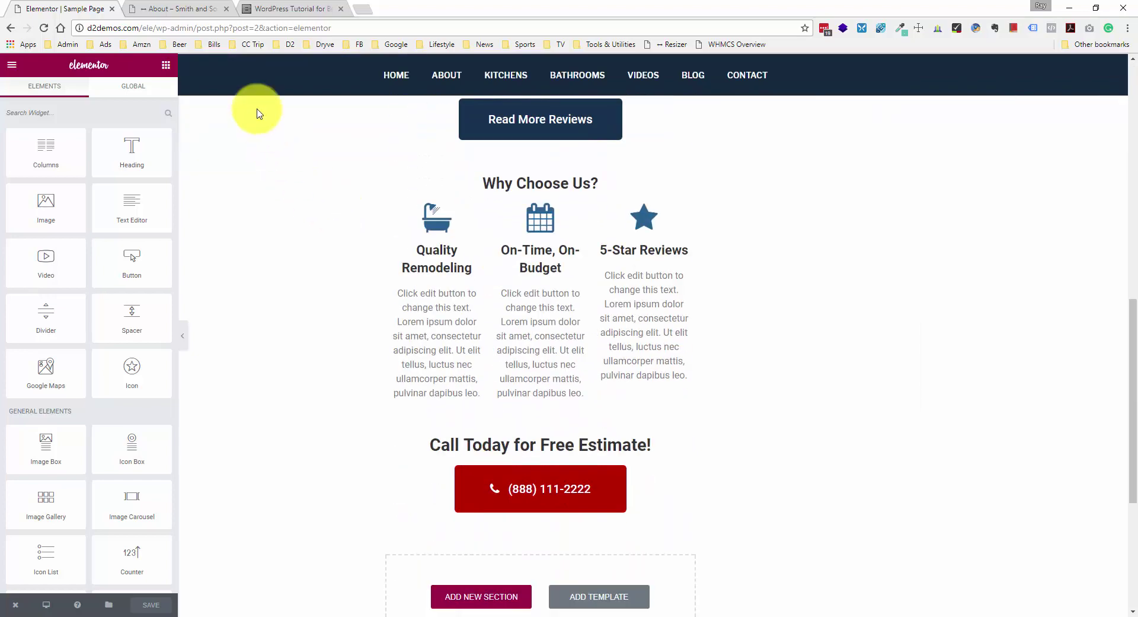
scroll(331, 220, down, 5)
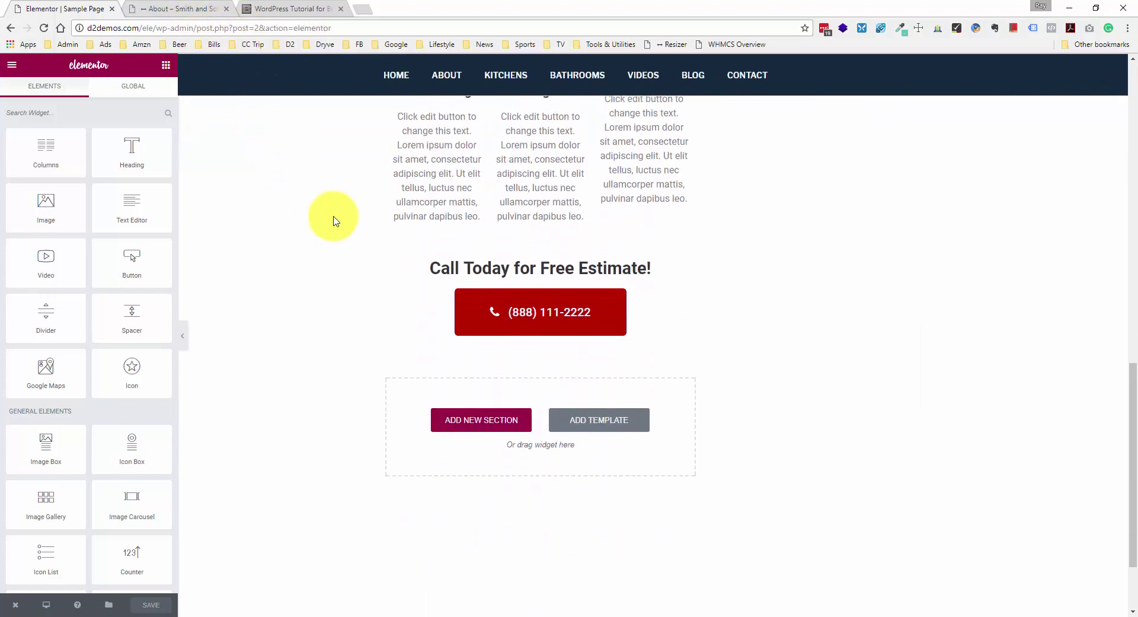
scroll(330, 220, up, 7)
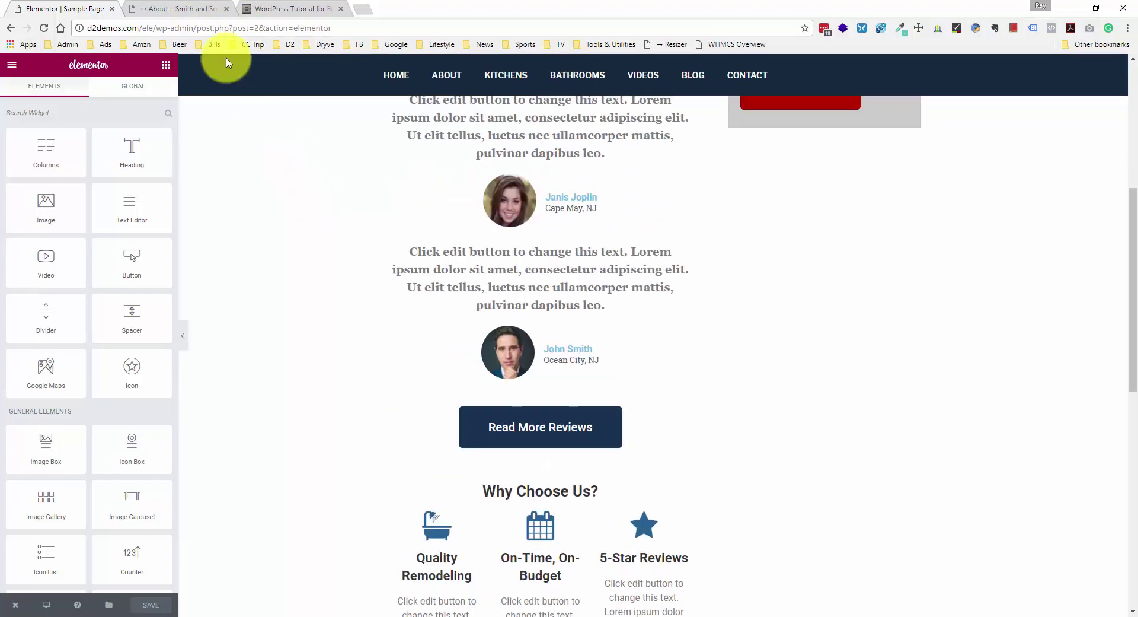
click(178, 10)
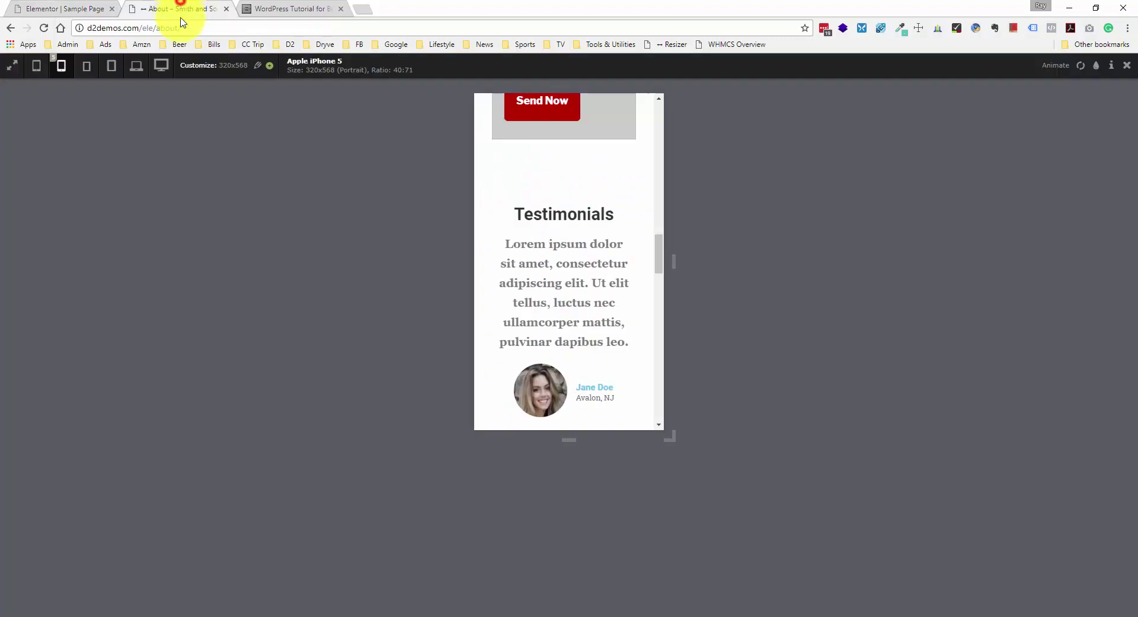
- Reload the live About page and scroll through it
click(44, 28)
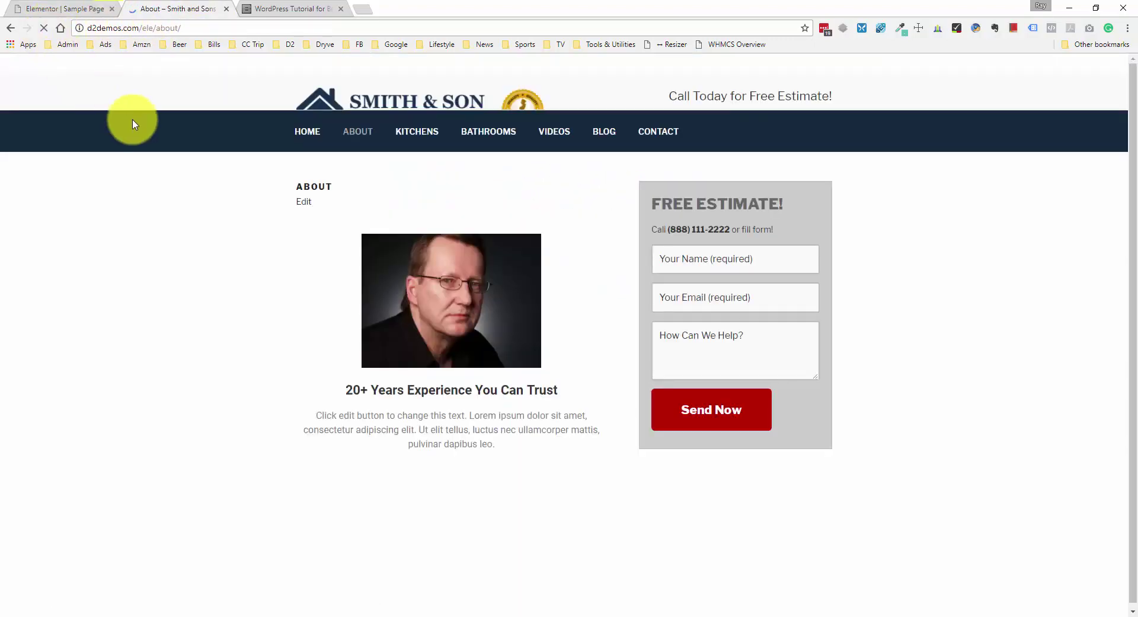
scroll(254, 262, down, 3)
scroll(256, 262, down, 8)
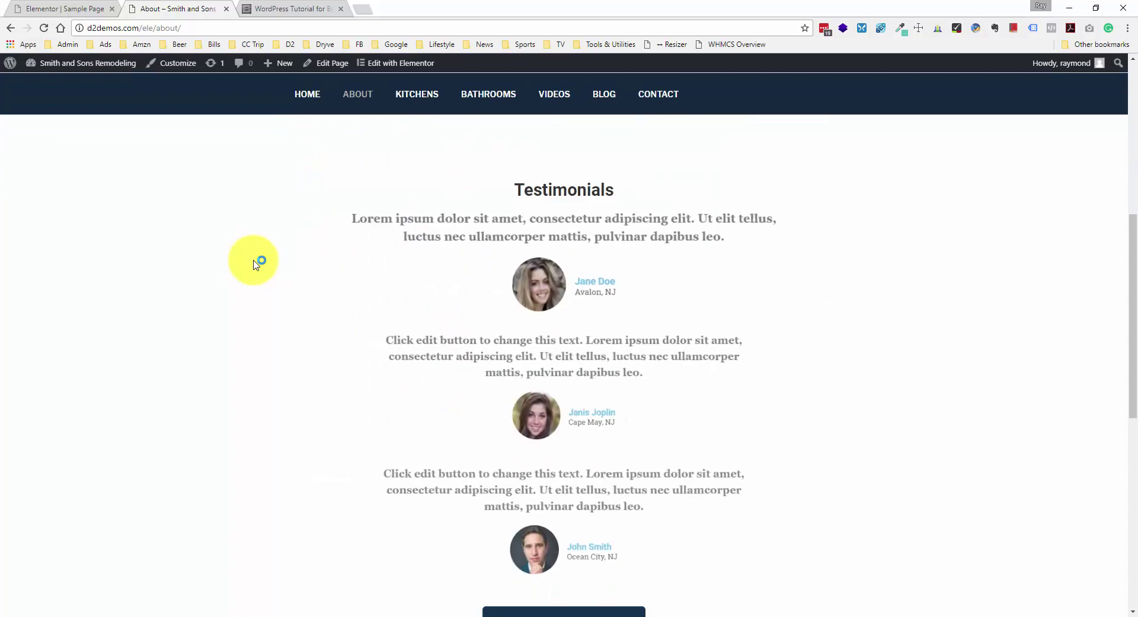
scroll(594, 351, down, 1)
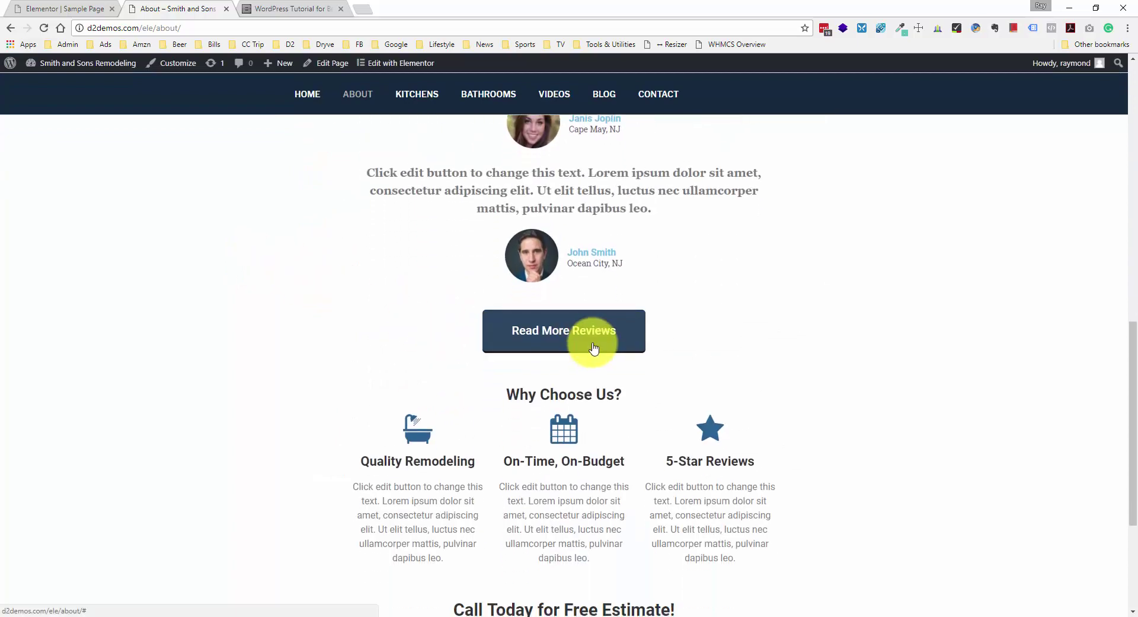
scroll(527, 352, down, 4)
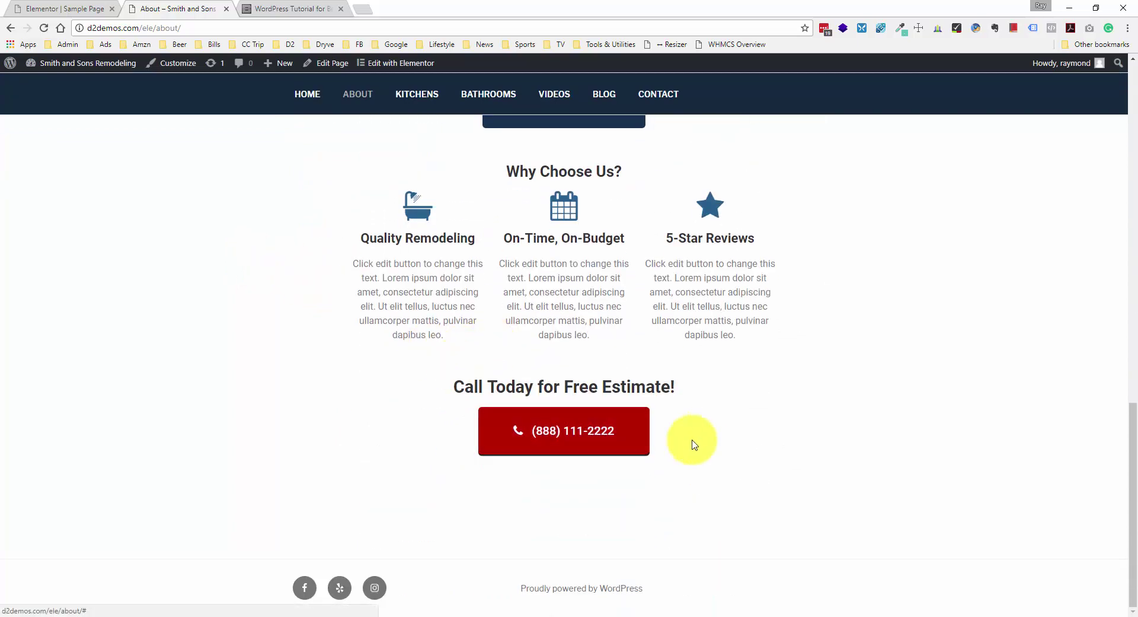
scroll(691, 445, up, 16)
scroll(750, 356, up, 1)
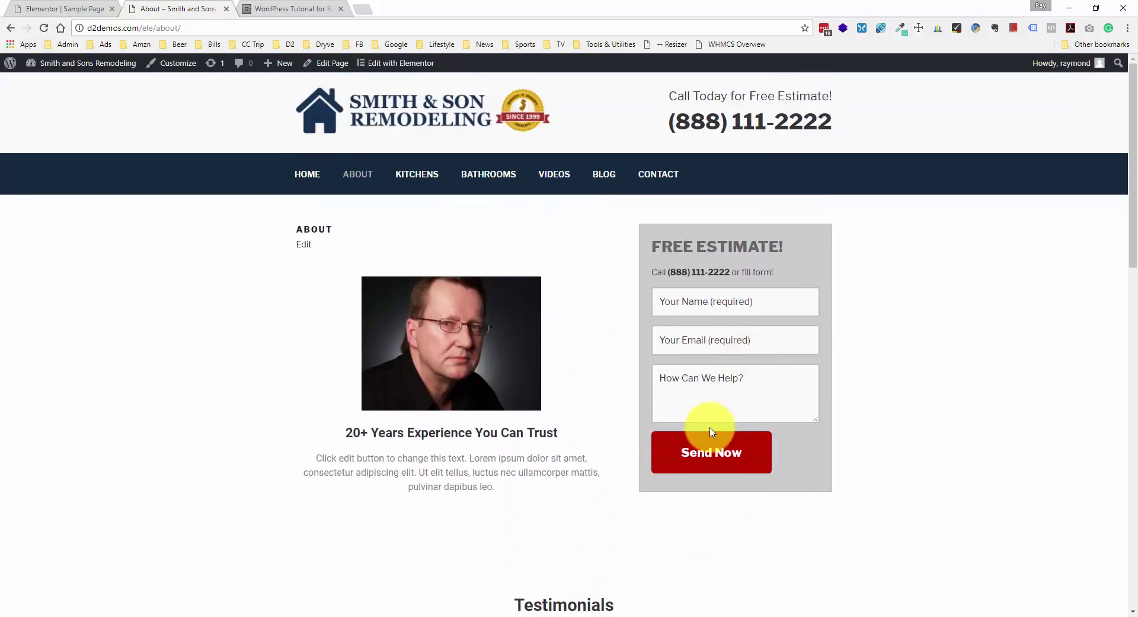
- Go to the Kitchens page and scroll through it
click(431, 173)
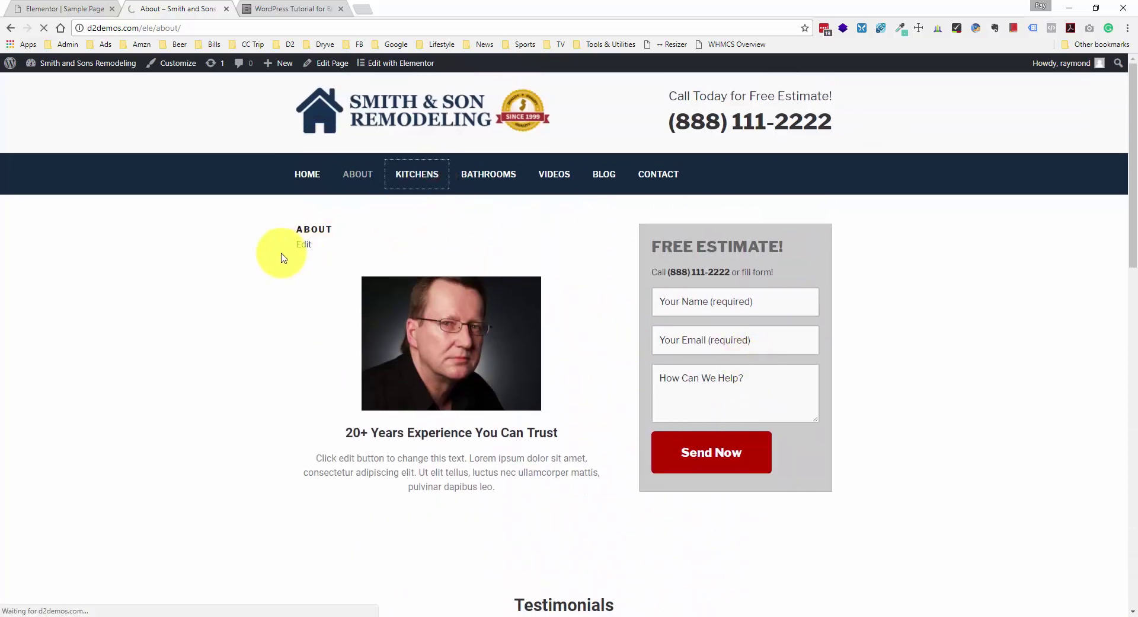
scroll(279, 256, down, 4)
scroll(280, 259, down, 12)
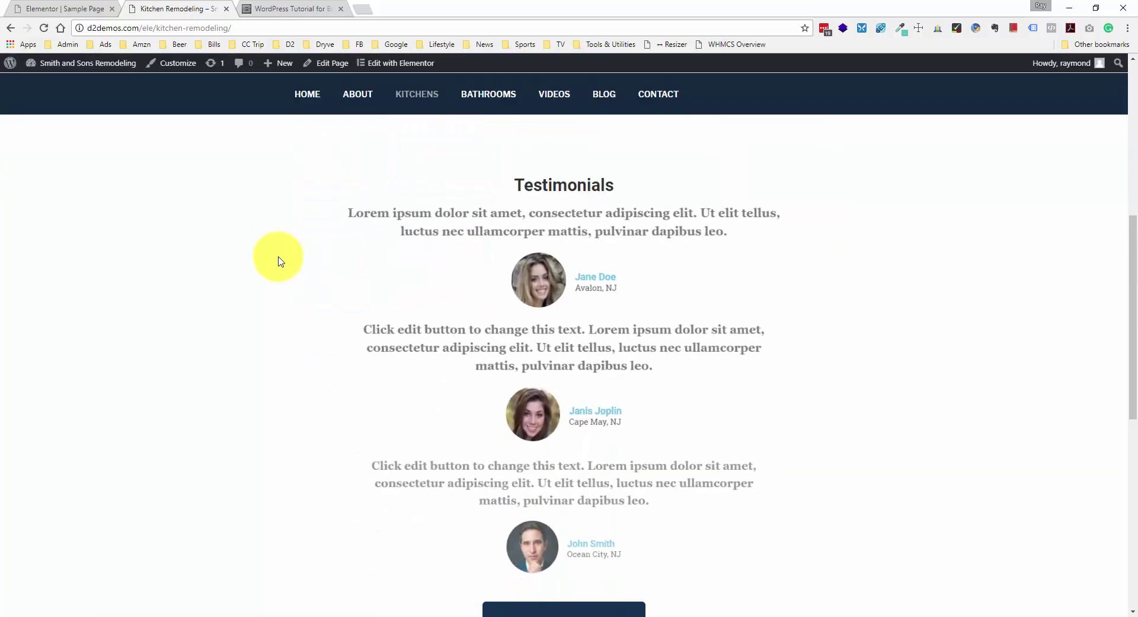
scroll(281, 262, up, 6)
scroll(278, 249, up, 4)
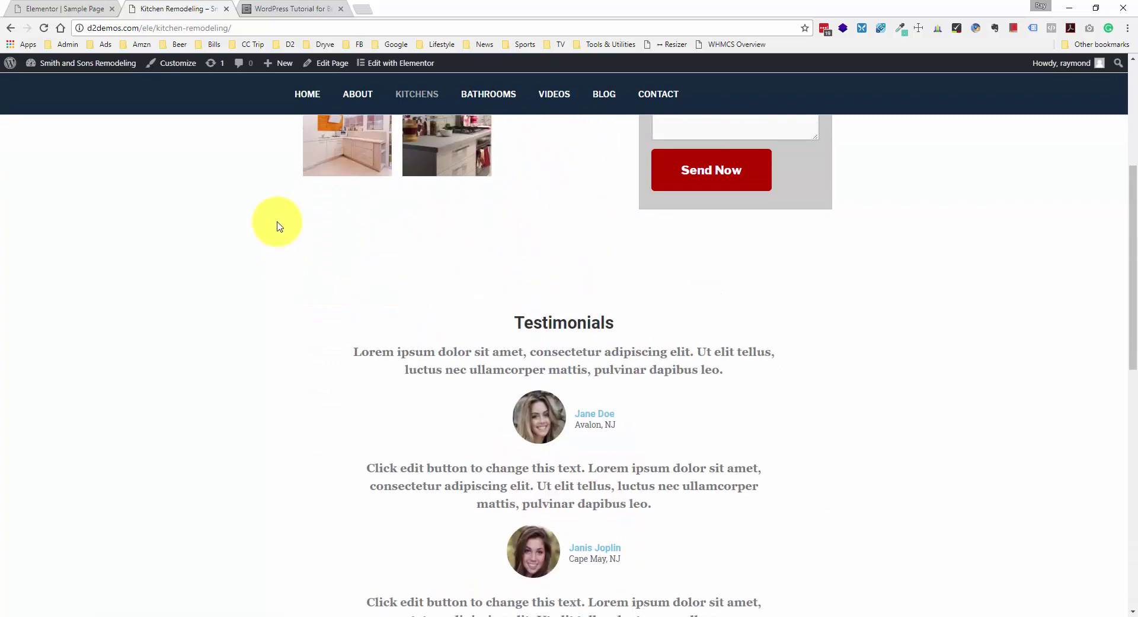
- Preview the Kitchen Remodeling page at iPhone 5 size with the Resizer bookmarklet
click(688, 45)
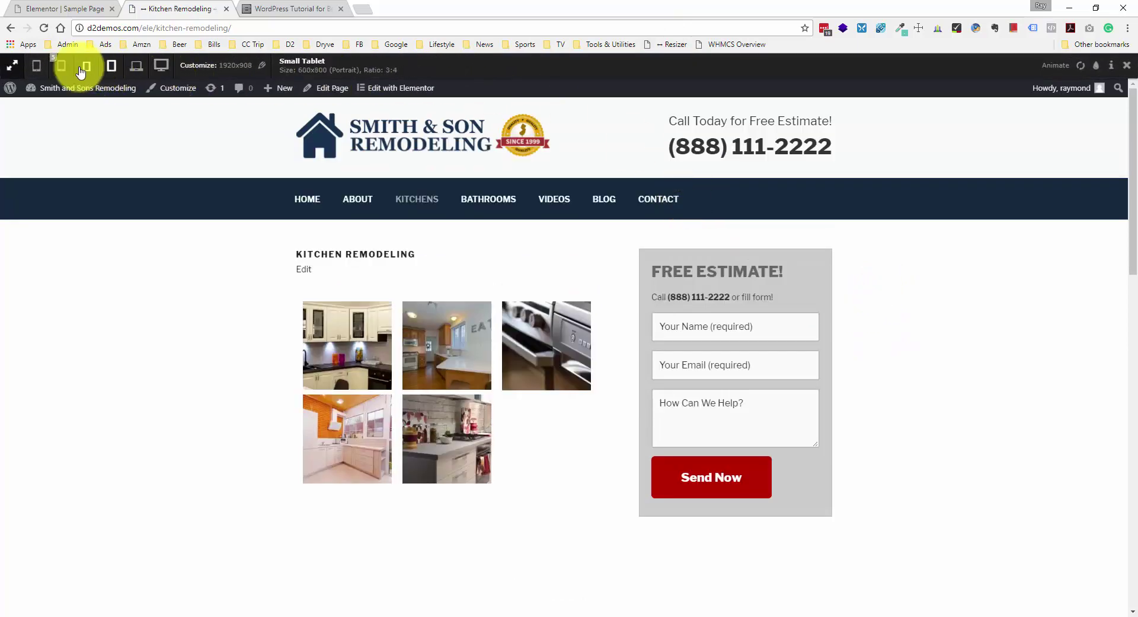
click(61, 65)
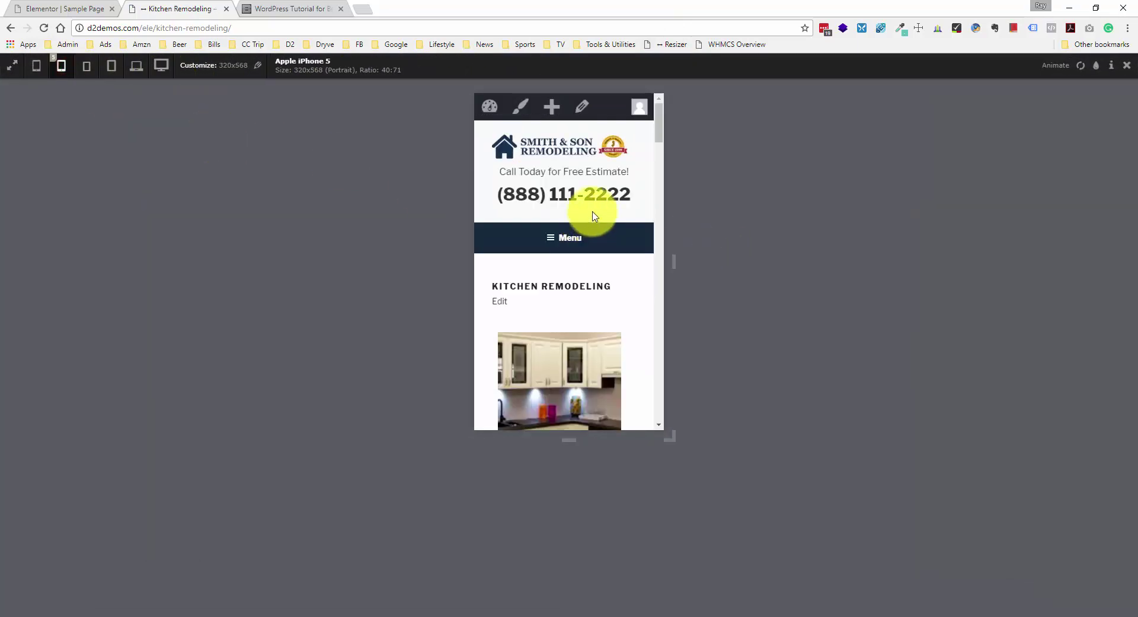
scroll(595, 216, down, 10)
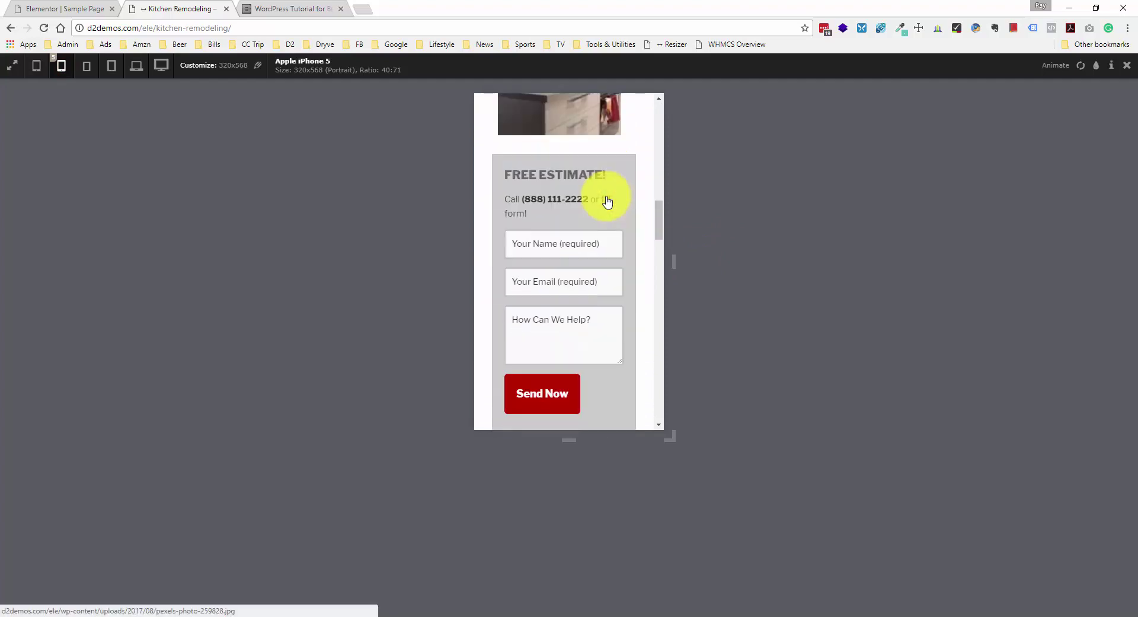
scroll(607, 202, down, 8)
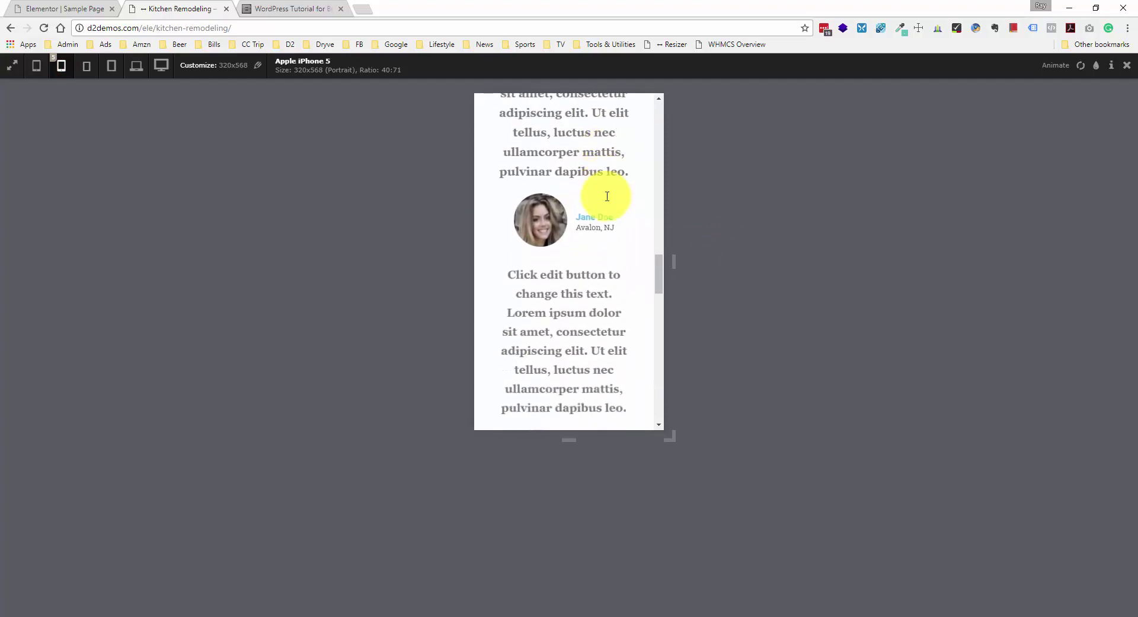
scroll(607, 199, down, 10)
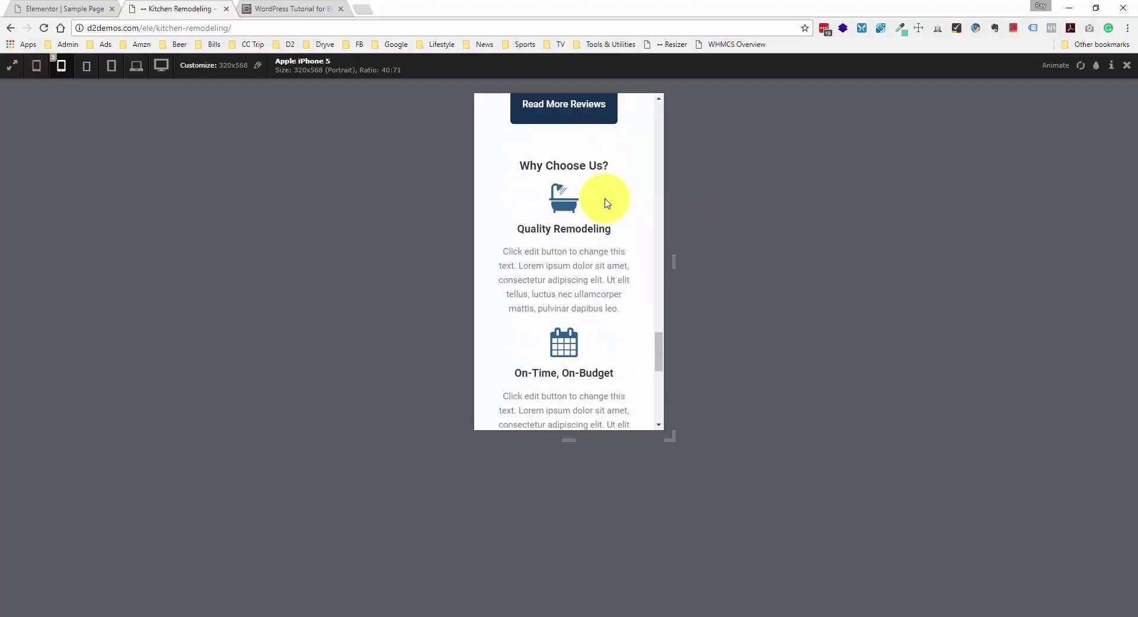
scroll(606, 201, down, 8)
scroll(623, 314, up, 4)
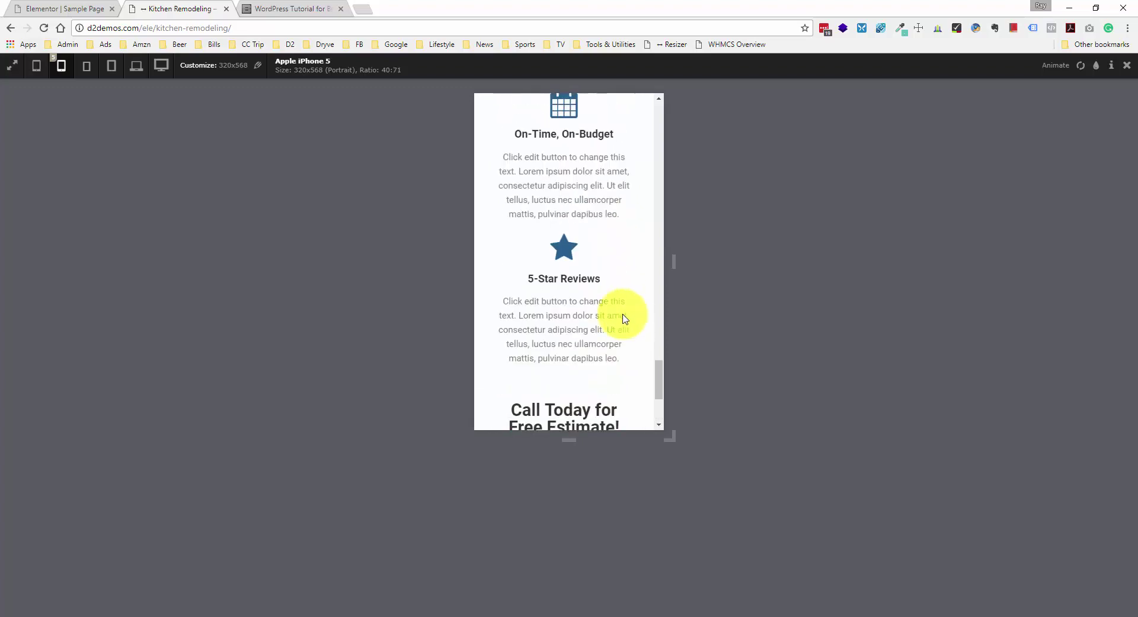
scroll(624, 319, down, 3)
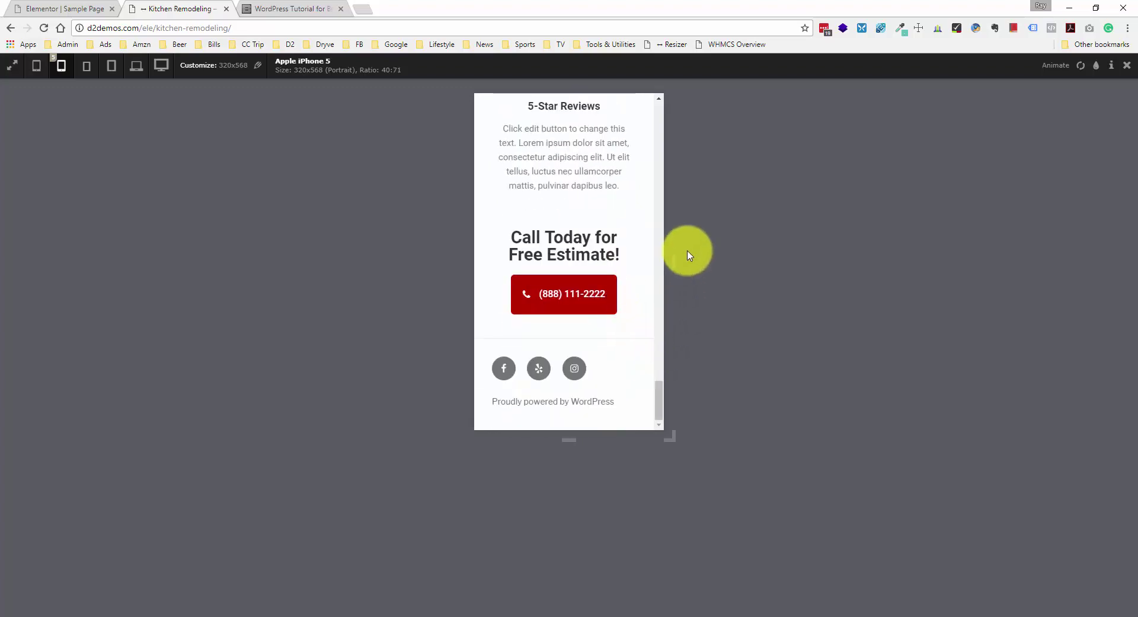
- Resize the preview to a taller desktop landscape size and test the Name, Email and Help fields
drag(674, 257, 816, 287)
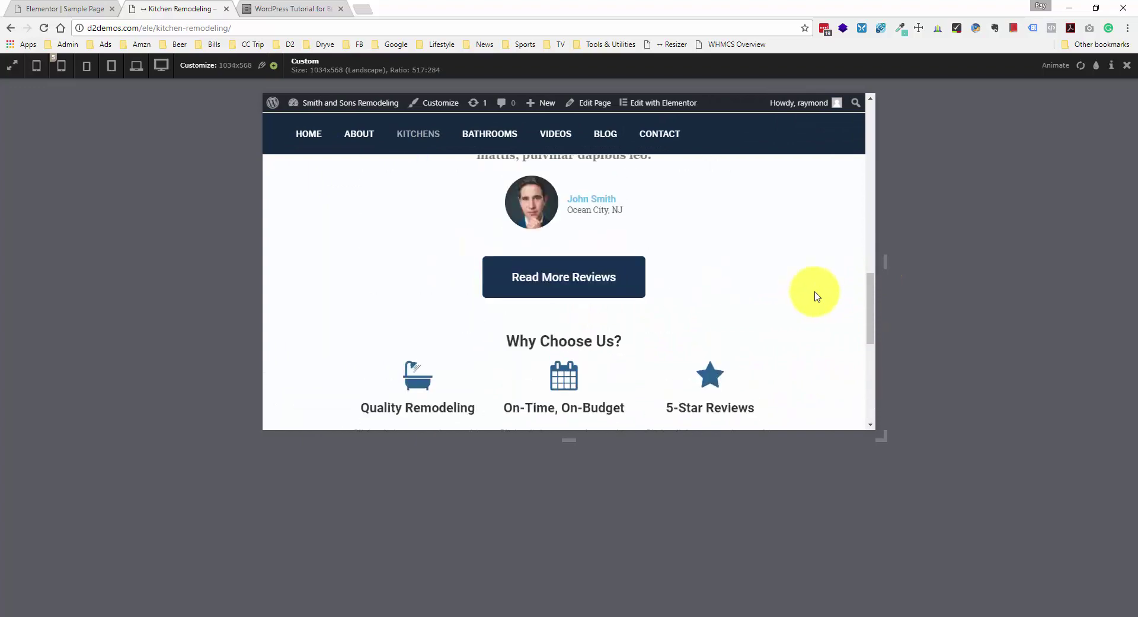
scroll(569, 421, up, 3)
drag(568, 437, 569, 599)
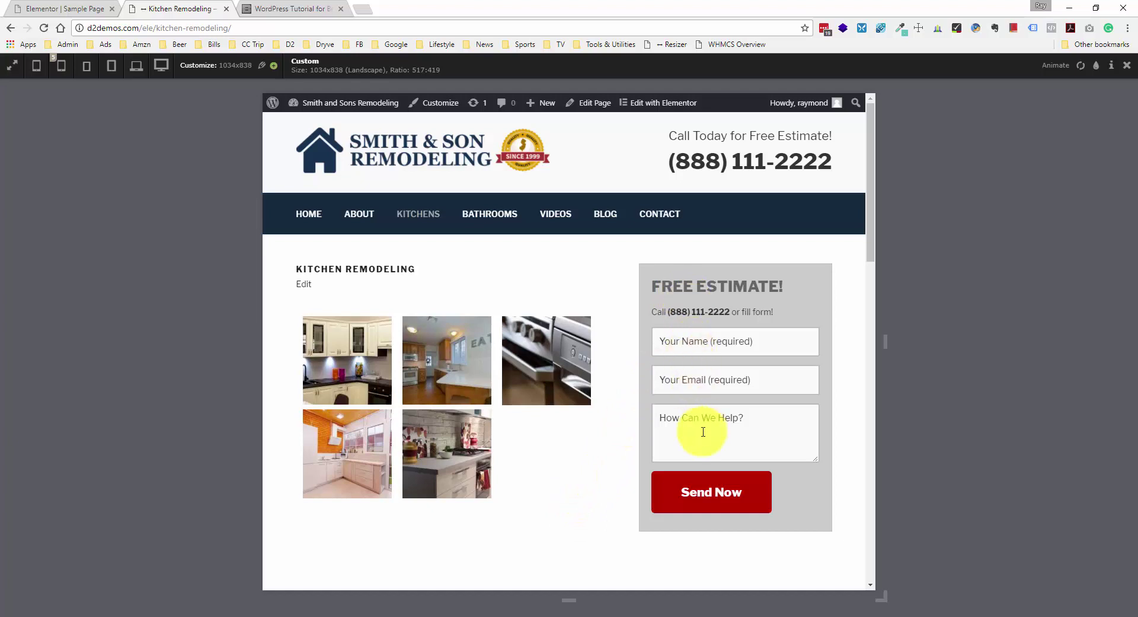
click(775, 347)
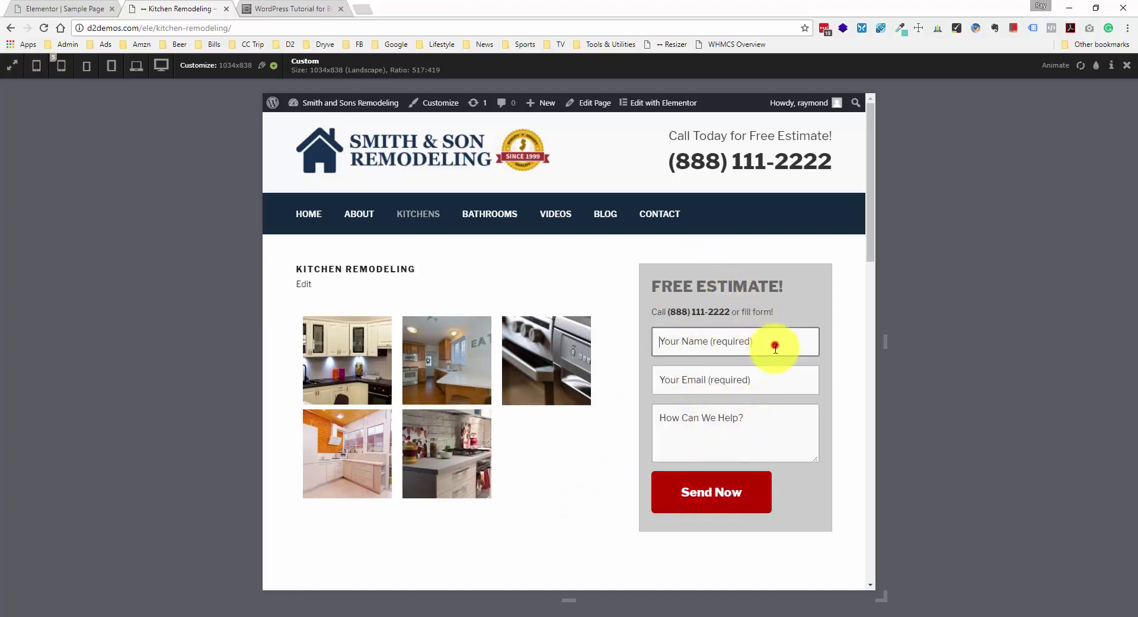
click(766, 379)
click(766, 415)
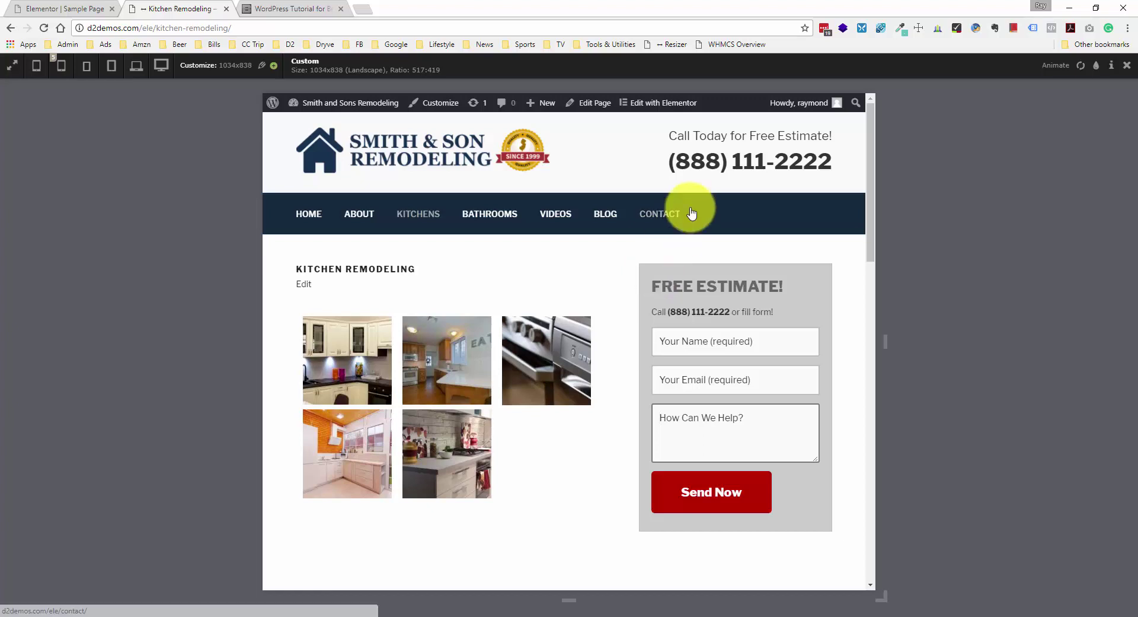
drag(670, 163, 827, 168)
click(833, 164)
click(668, 161)
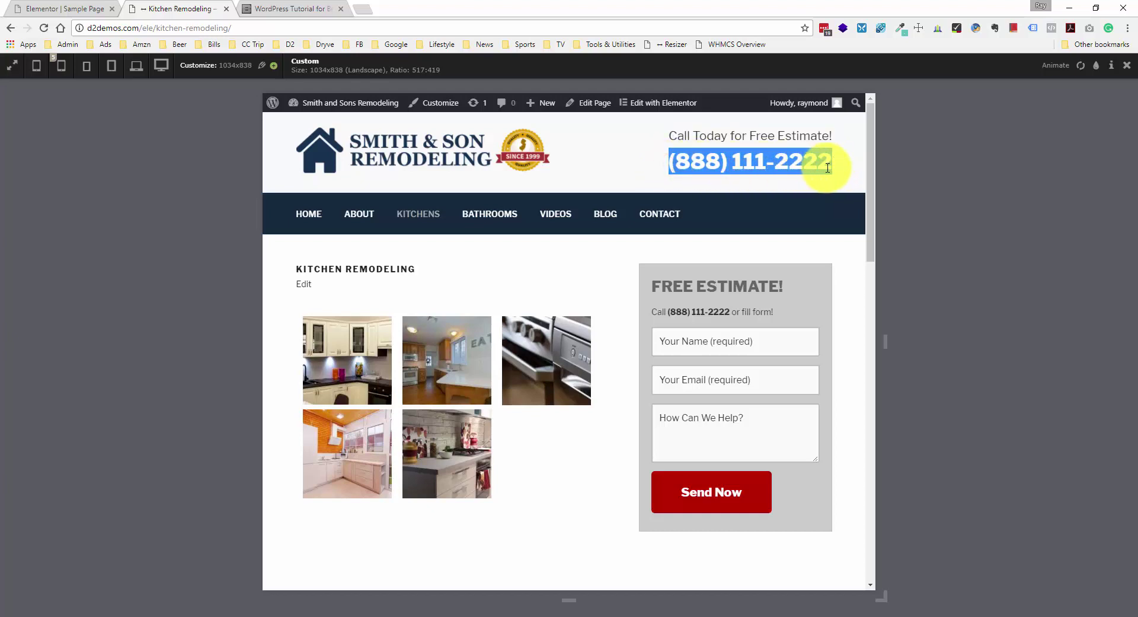
click(828, 166)
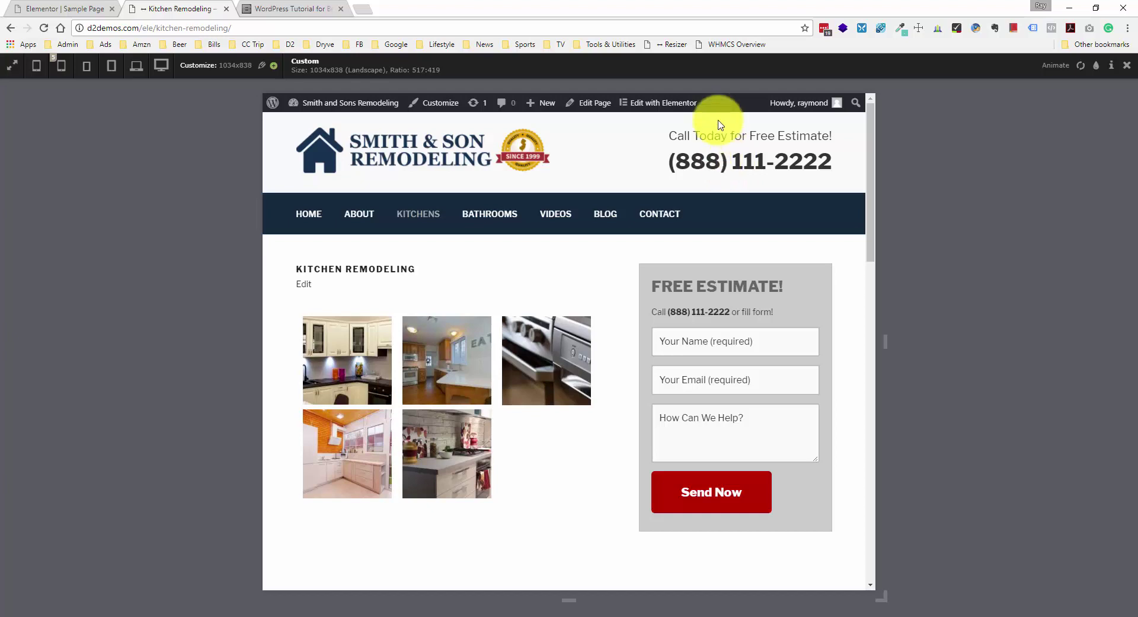
- Close Resizer to return to the full desktop view of the page
click(1127, 66)
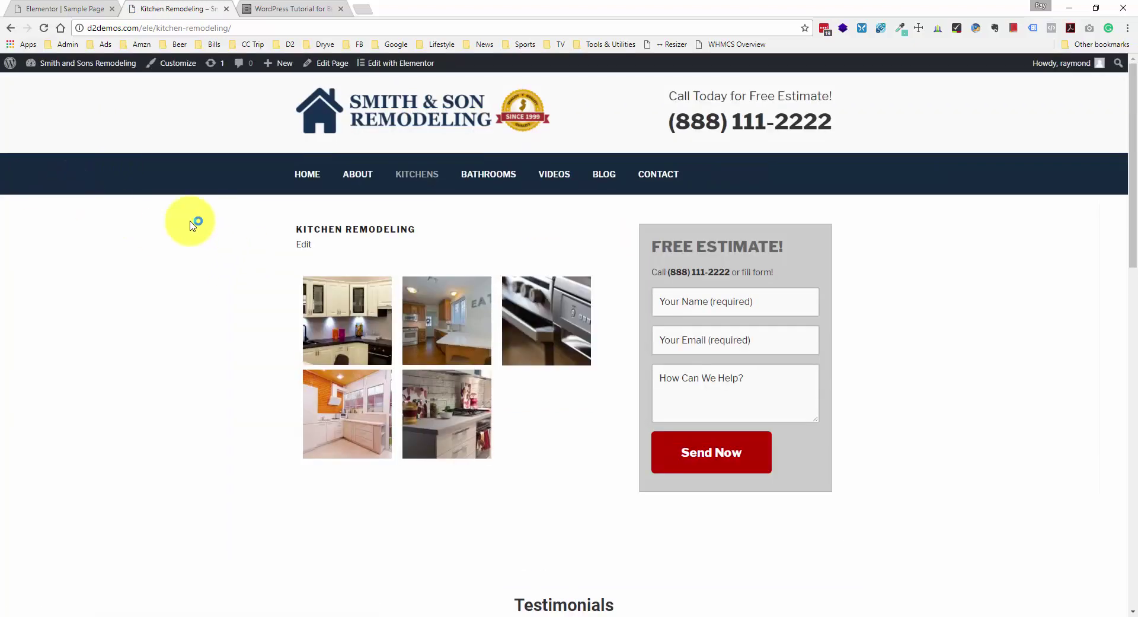
scroll(182, 246, down, 1)
scroll(181, 248, up, 1)
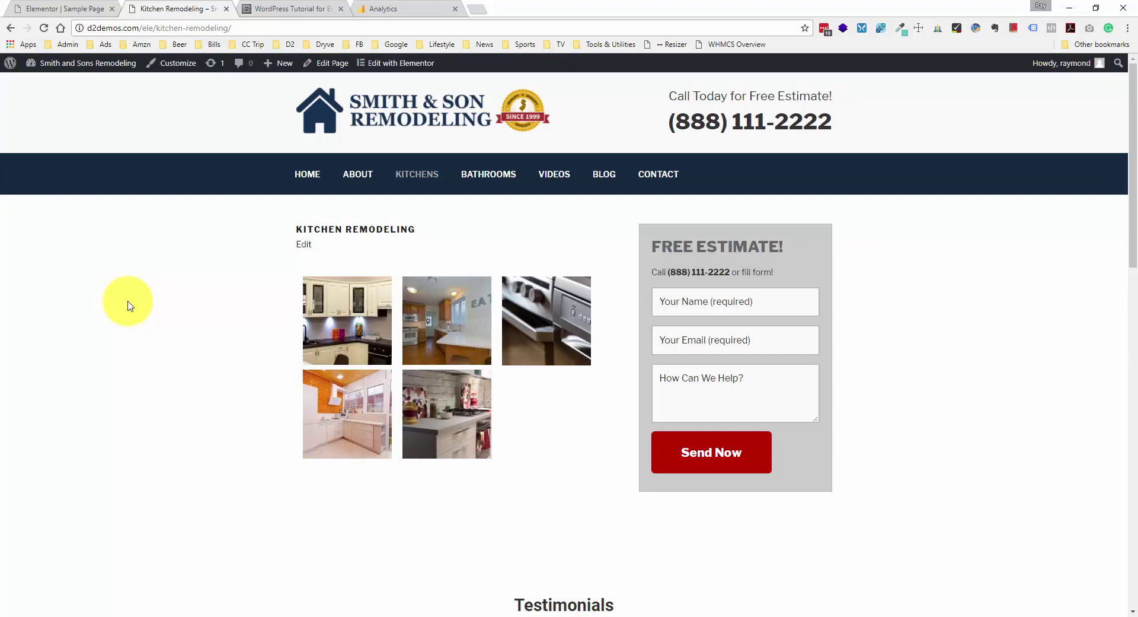
- In Google Analytics Admin, open the Account list and choose Create new account
click(415, 9)
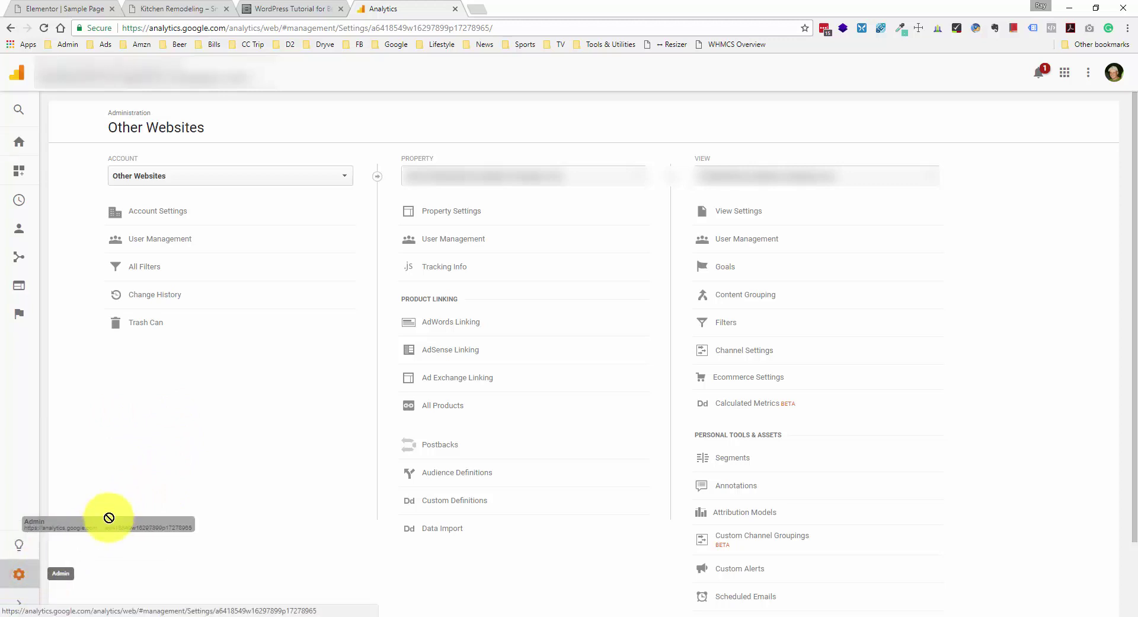
click(105, 159)
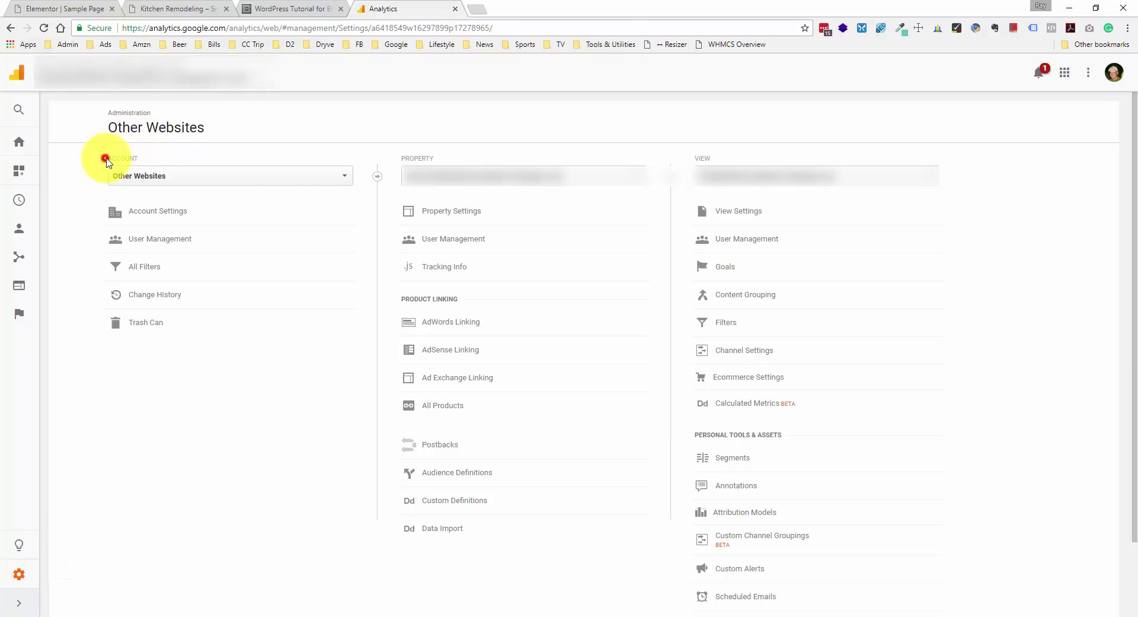
click(345, 177)
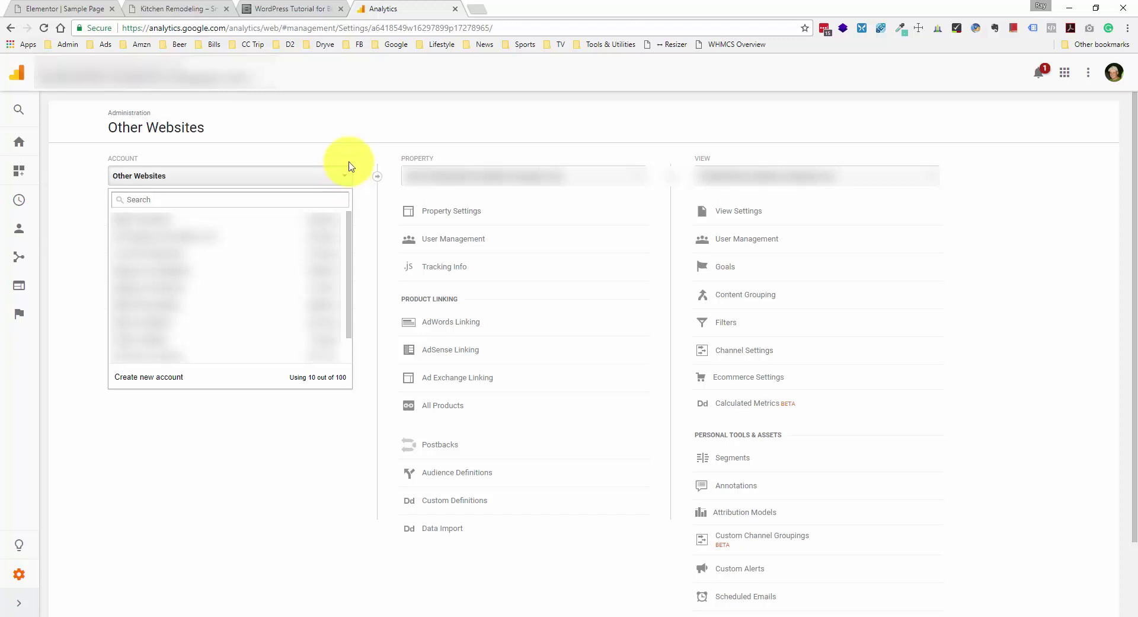
click(351, 155)
click(402, 155)
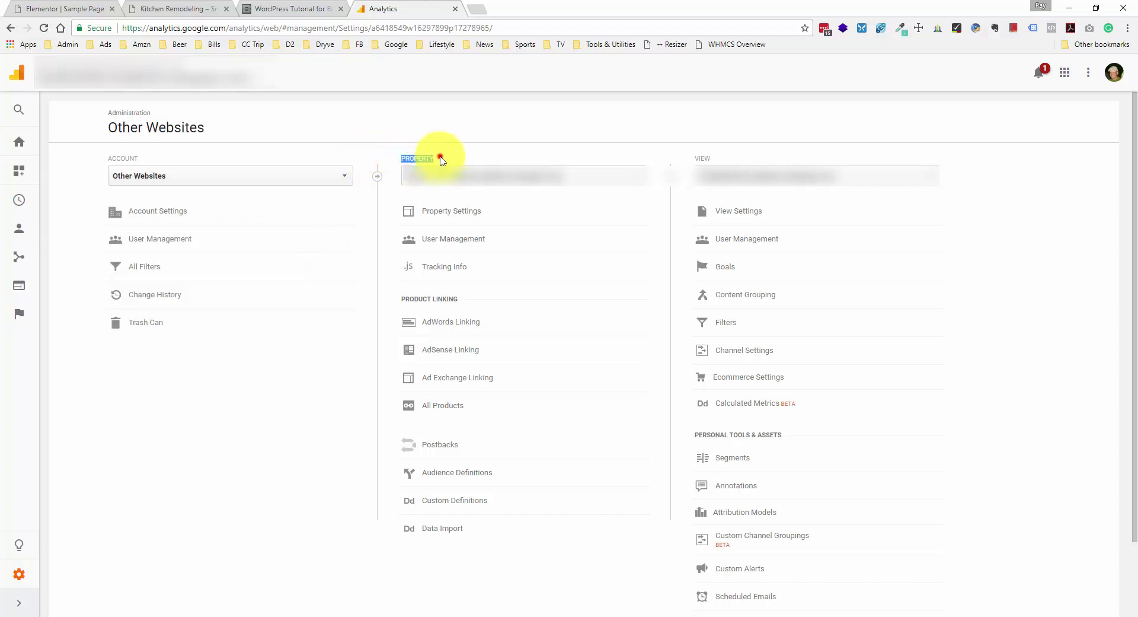
click(350, 177)
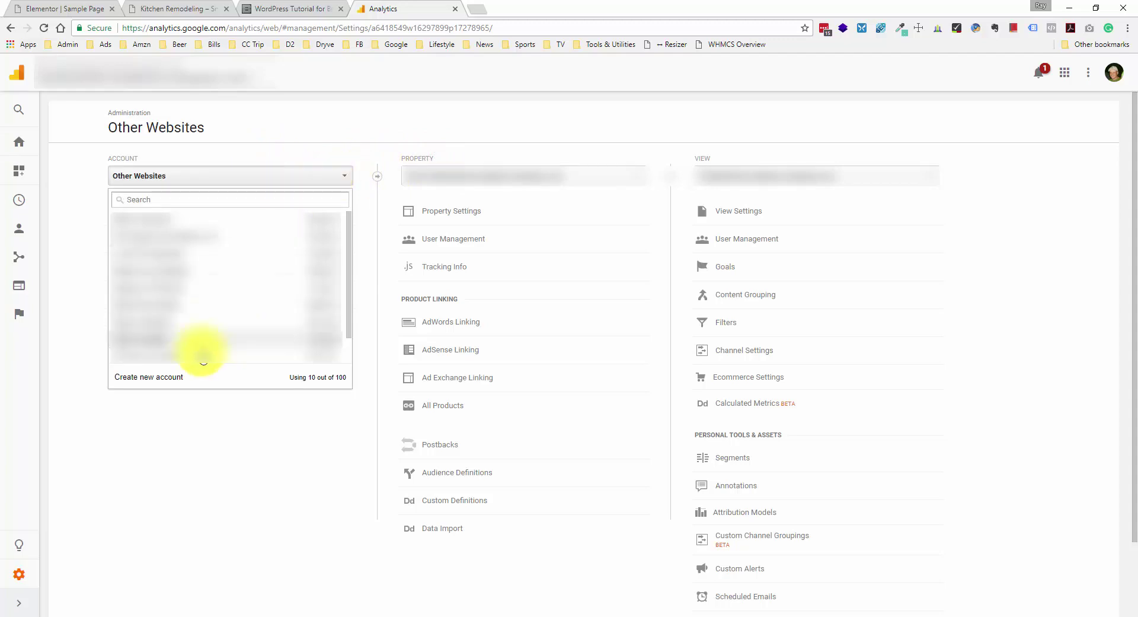
click(176, 377)
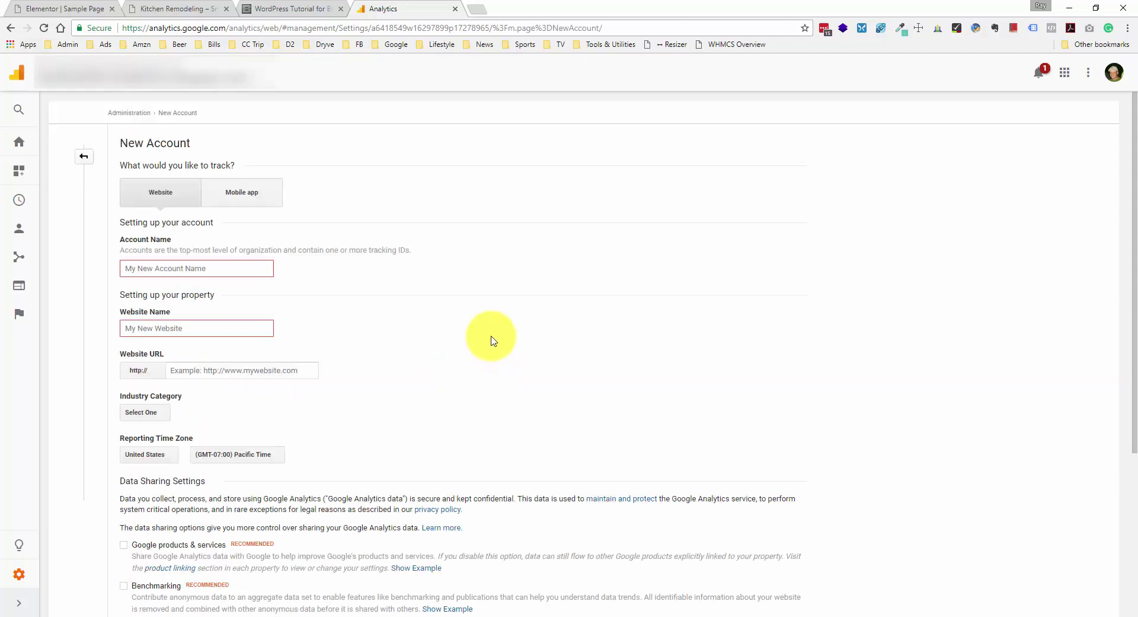
- Enter 'Elementor Tutorial' as the Account Name
click(228, 275)
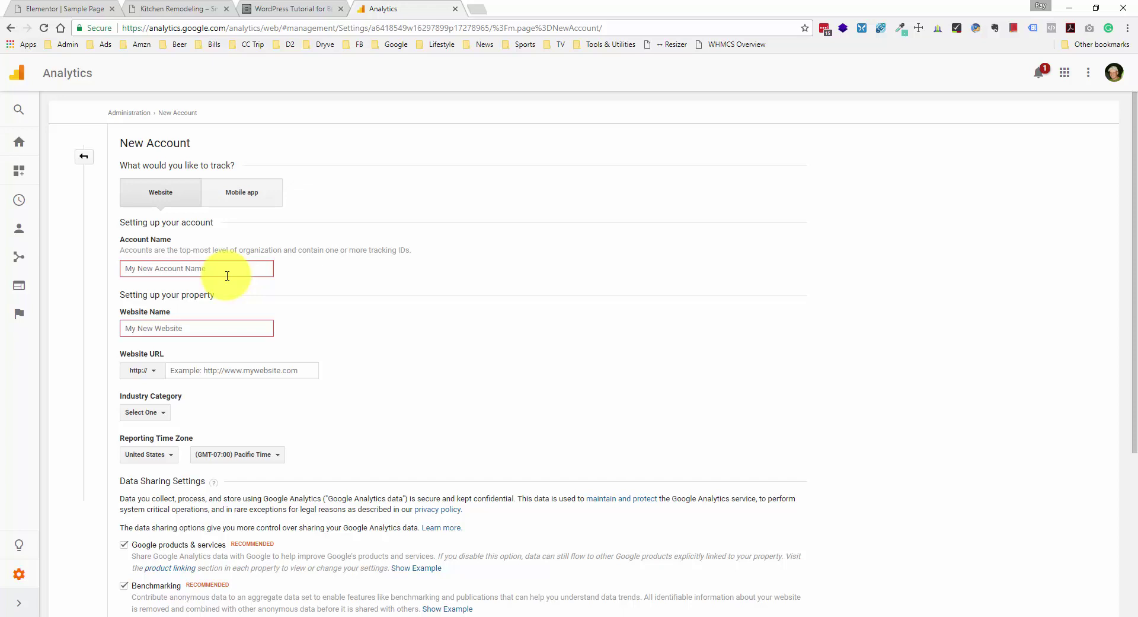
click(227, 275)
text(Elementor Tutorial)
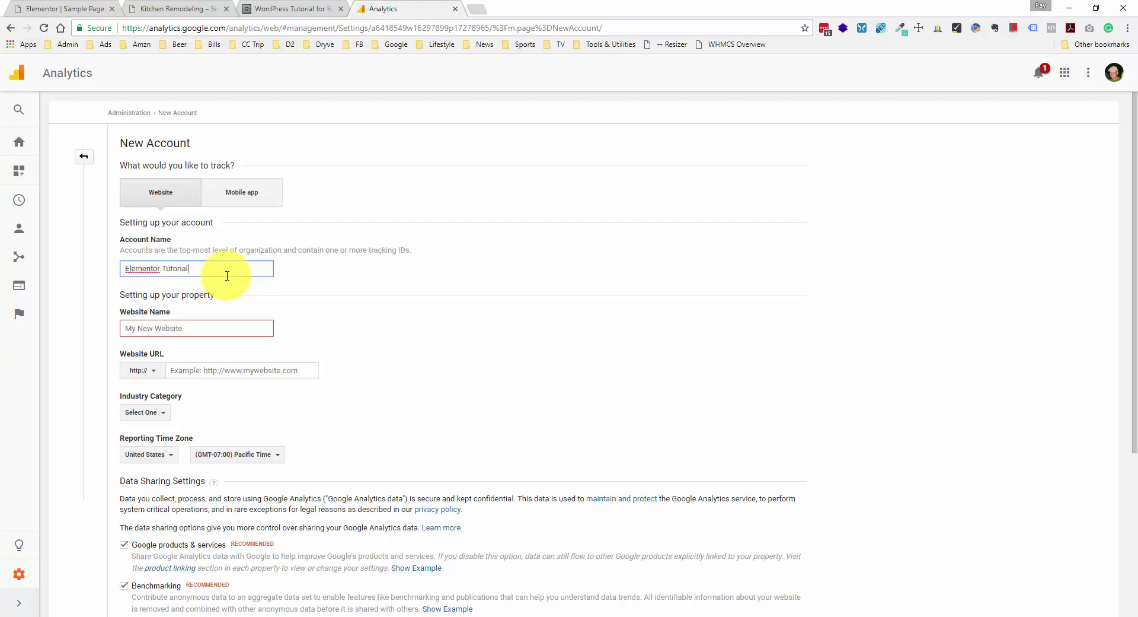
click(198, 327)
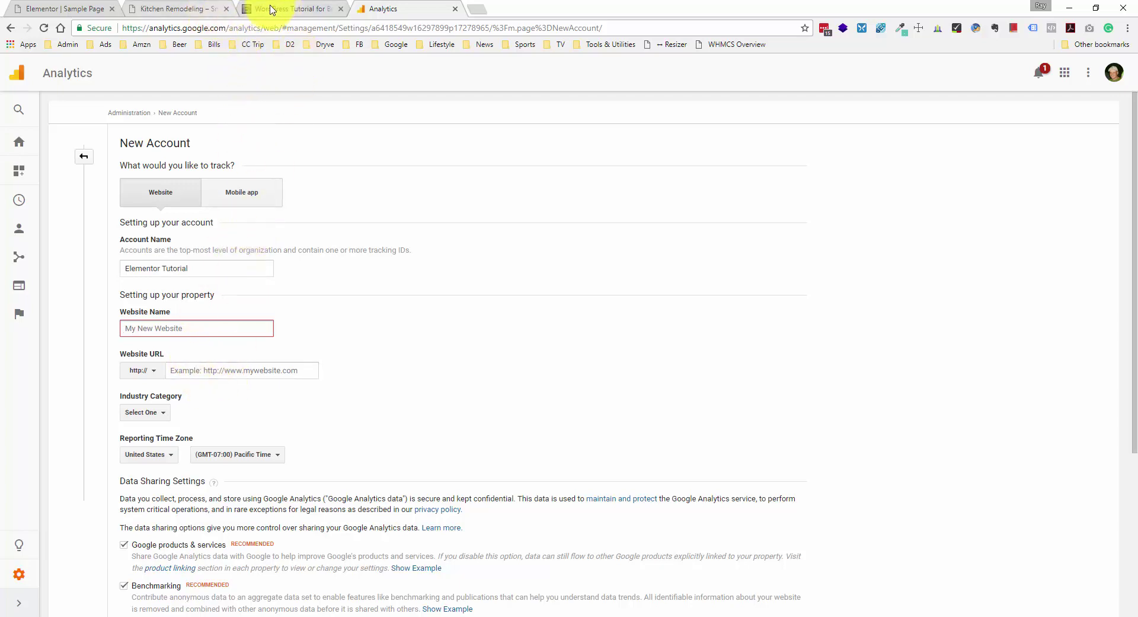
- Copy the live page's address and trim it to d2demos.com/ele as the Website Name
click(172, 12)
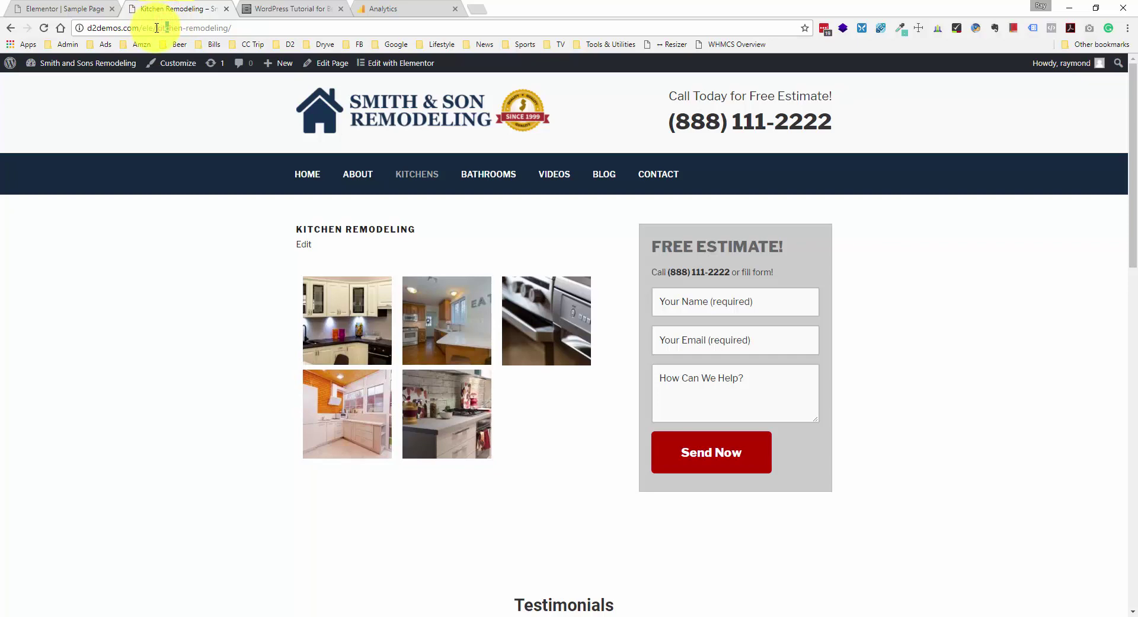
click(157, 29)
key(ctrl+c)
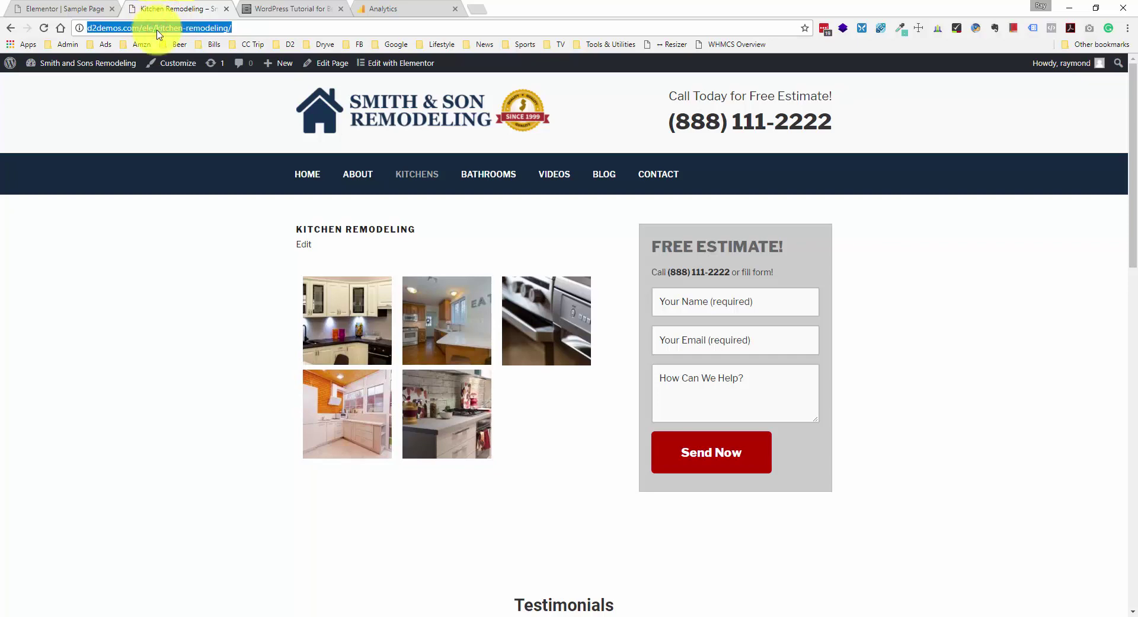
click(409, 9)
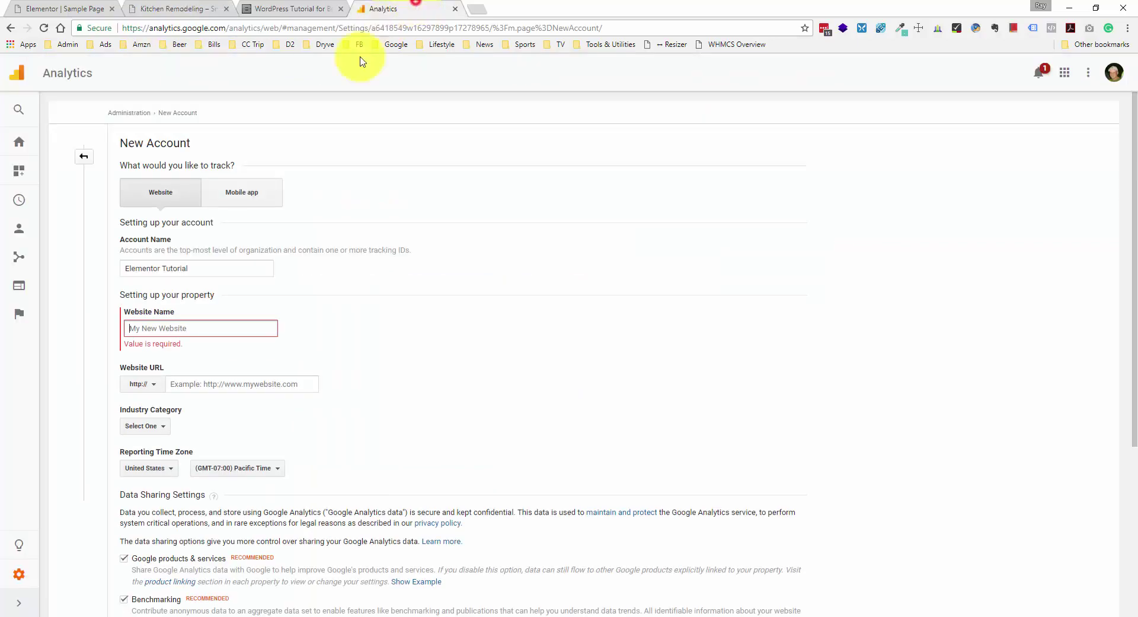
click(195, 323)
key(ctrl+v)
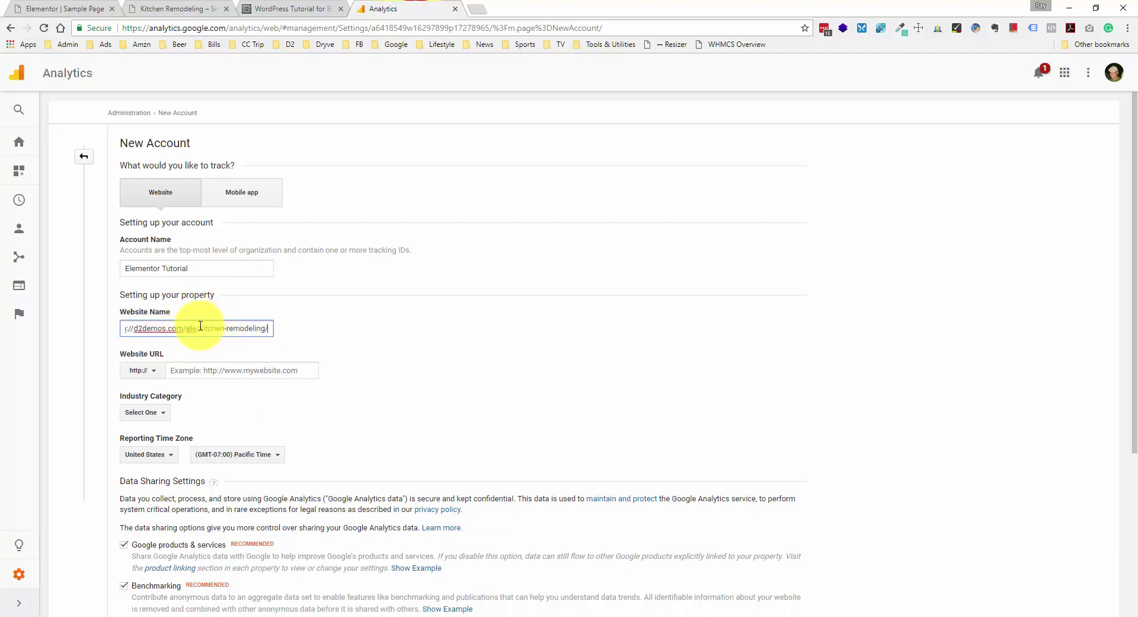
drag(201, 326, 271, 328)
key(BackSpace)
key(BackSpace)
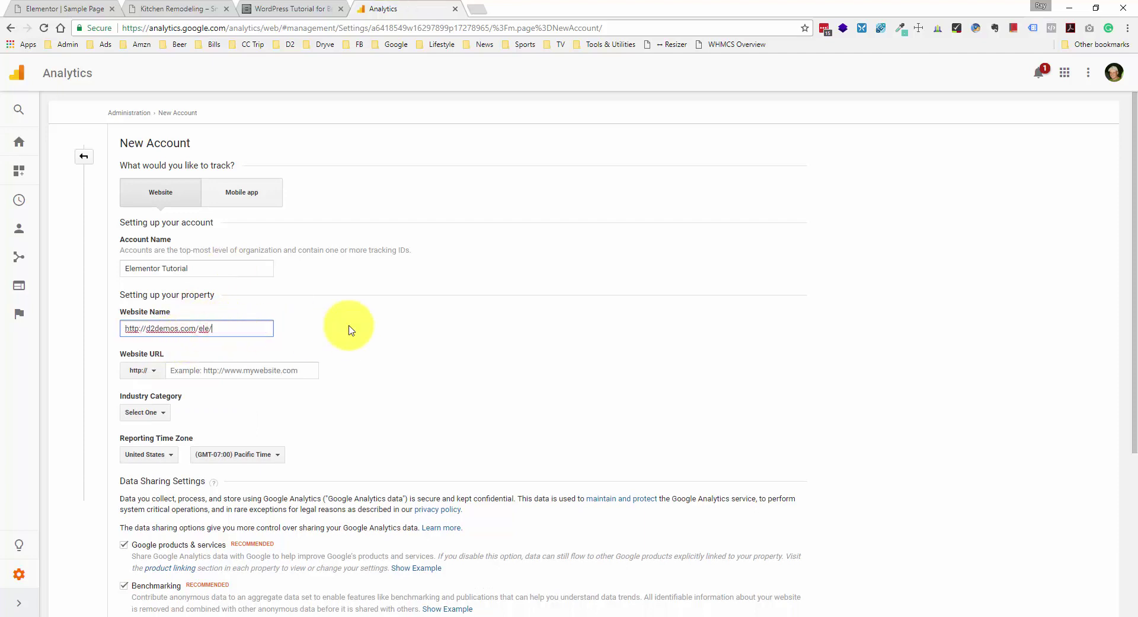
triple_click(234, 328)
key(ctrl+c)
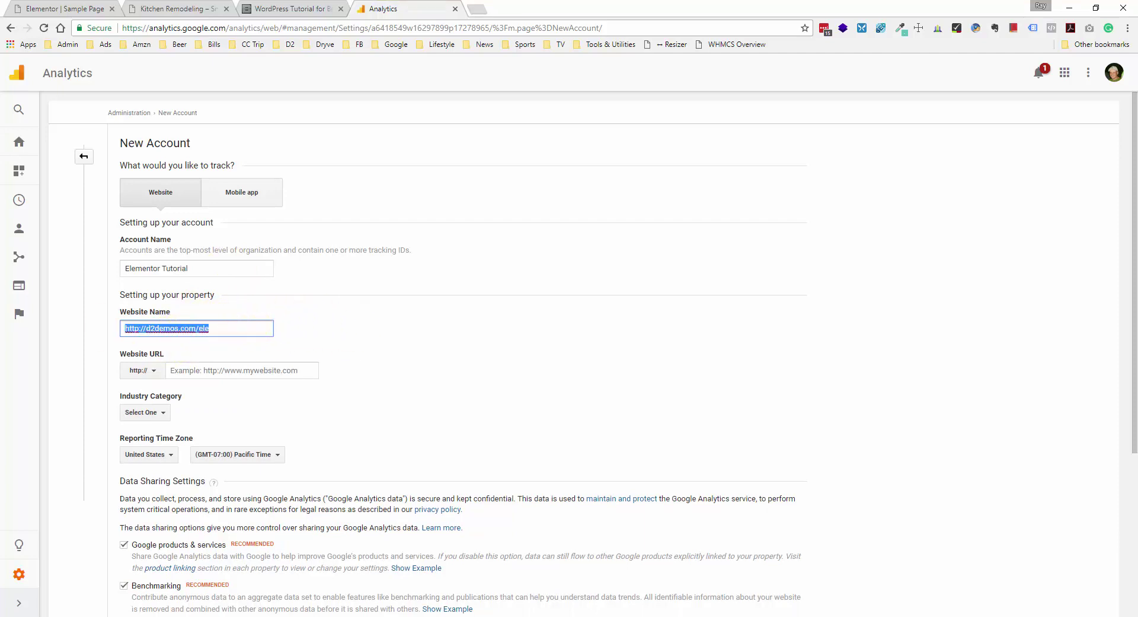
click(148, 329)
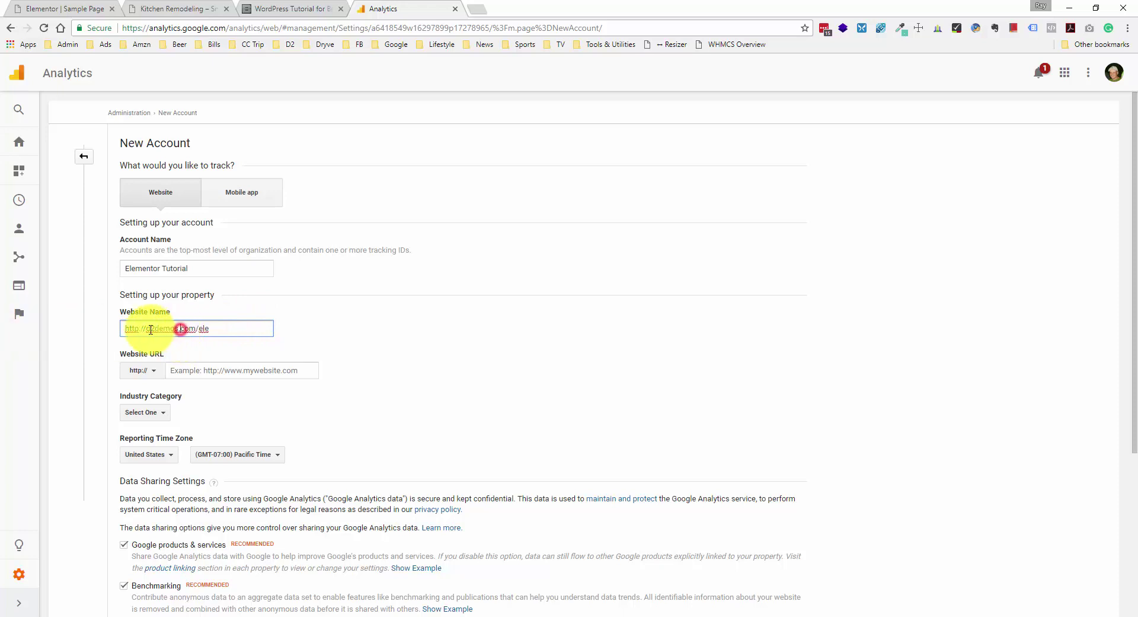
drag(147, 329, 33, 325)
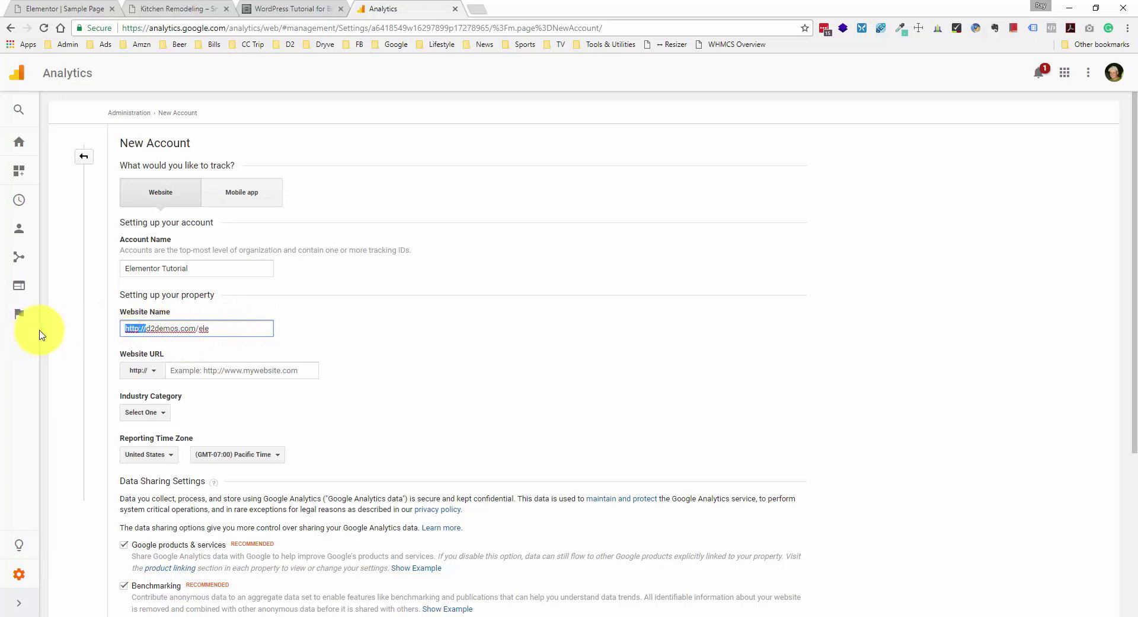
key(BackSpace)
click(216, 369)
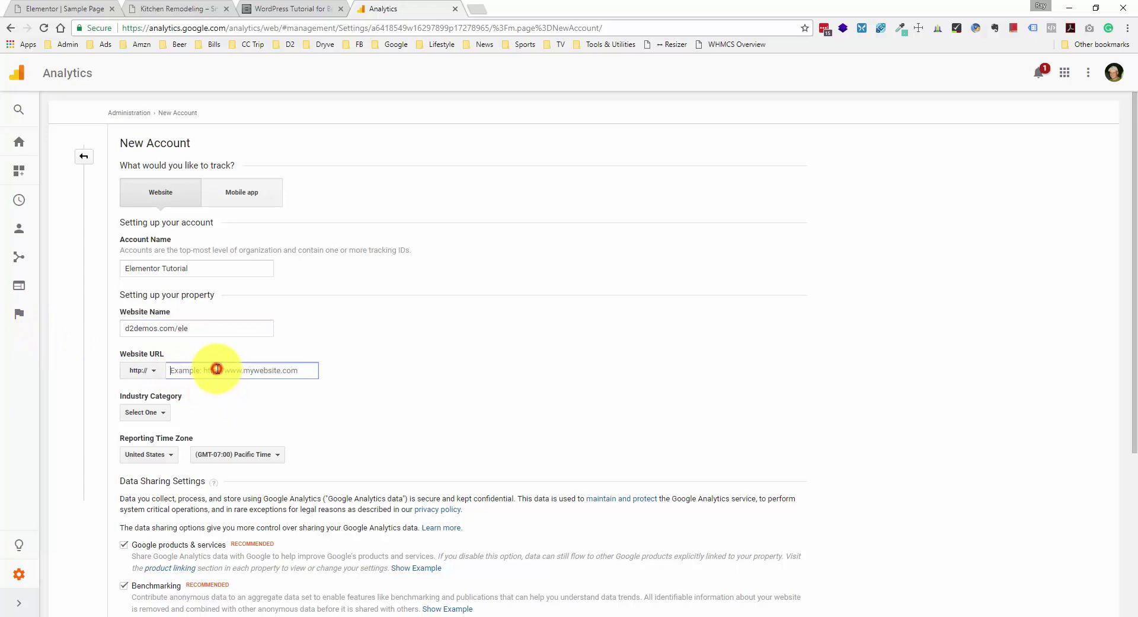
key(ctrl+v)
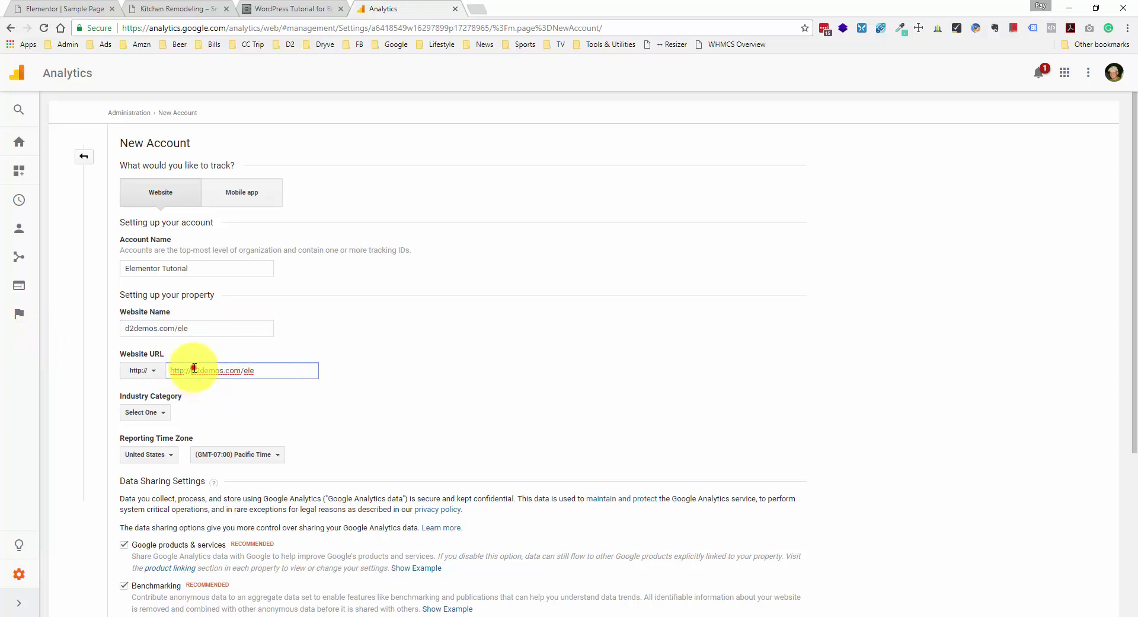
drag(191, 370, 127, 363)
key(BackSpace)
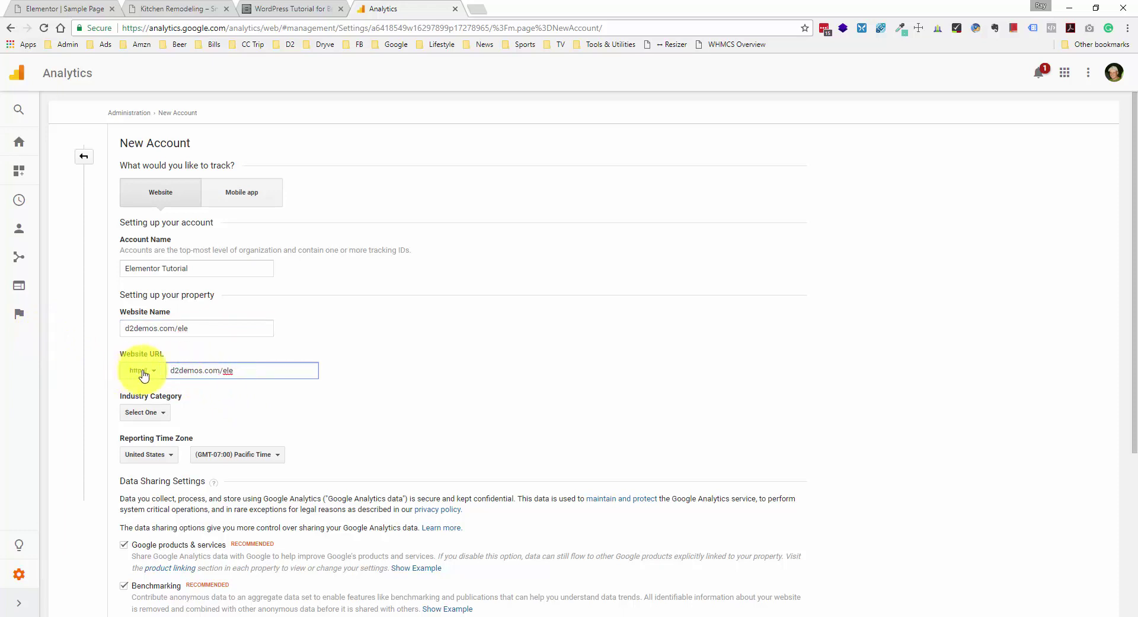
click(226, 328)
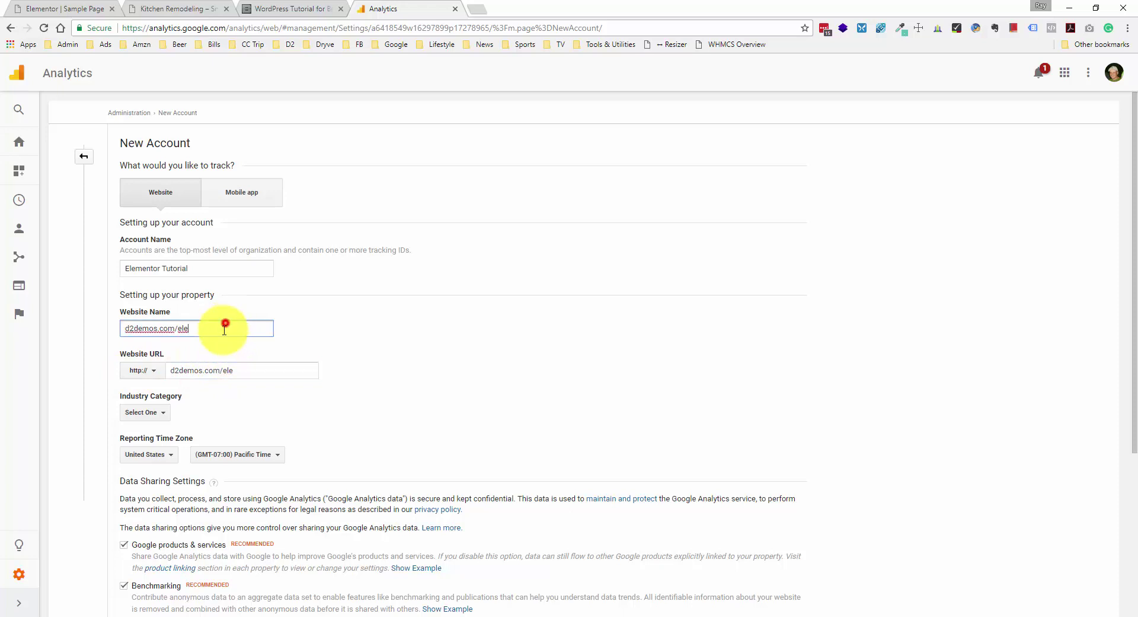
- Open the Industry Category list and leave it unchanged
click(165, 414)
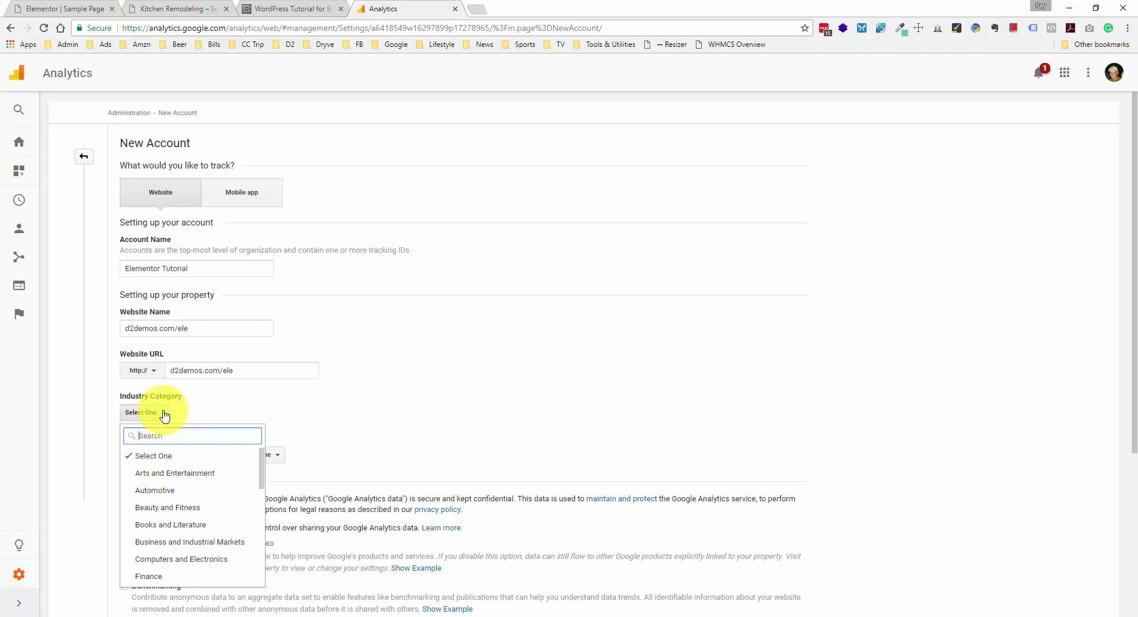
click(162, 412)
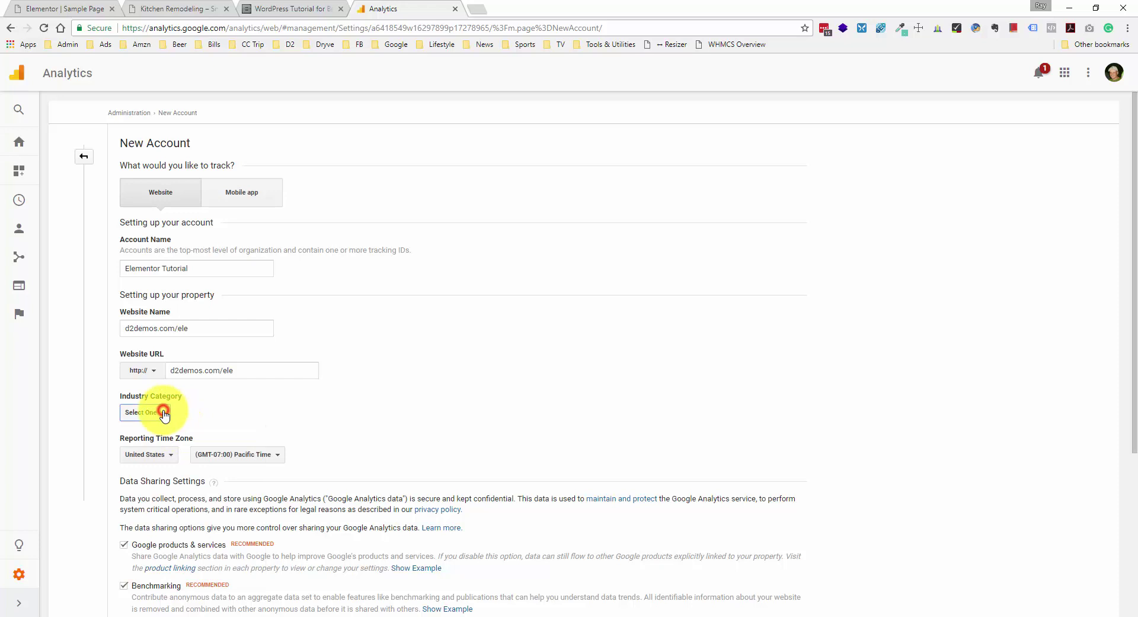
click(219, 404)
scroll(219, 405, down, 1)
click(152, 351)
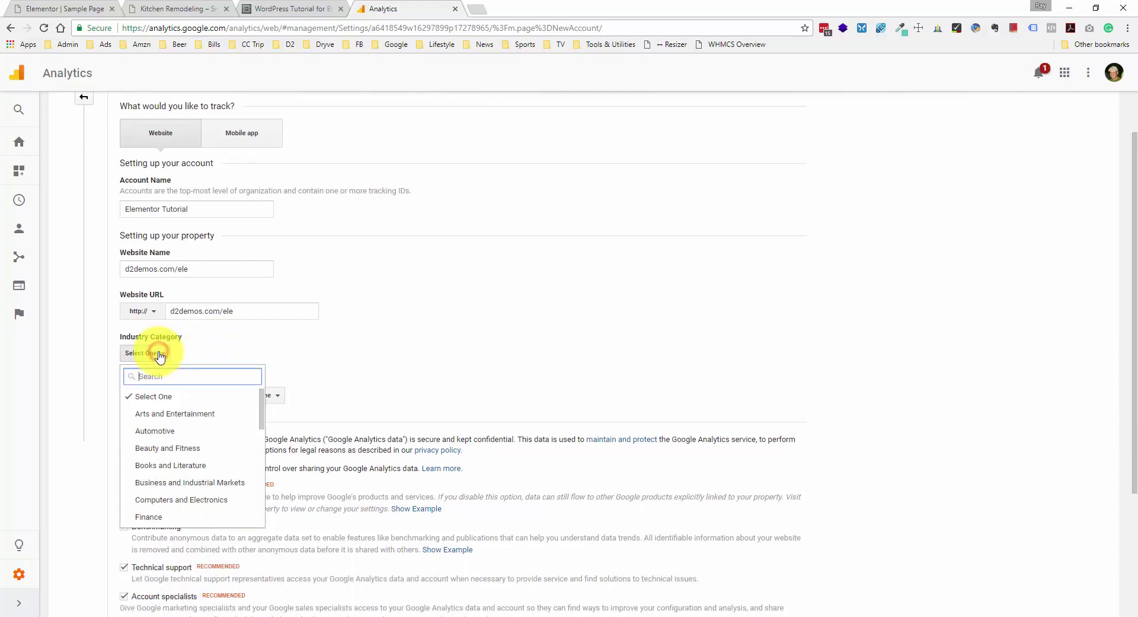
click(209, 354)
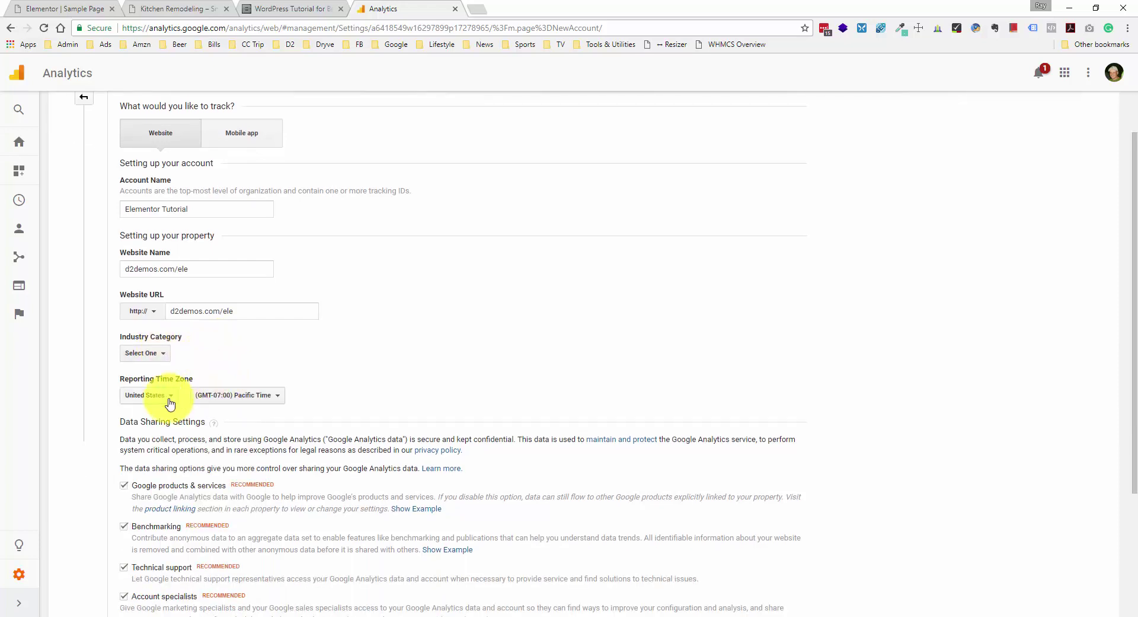
- Set the reporting time zone to Eastern Time and submit the account for a tracking ID
click(237, 396)
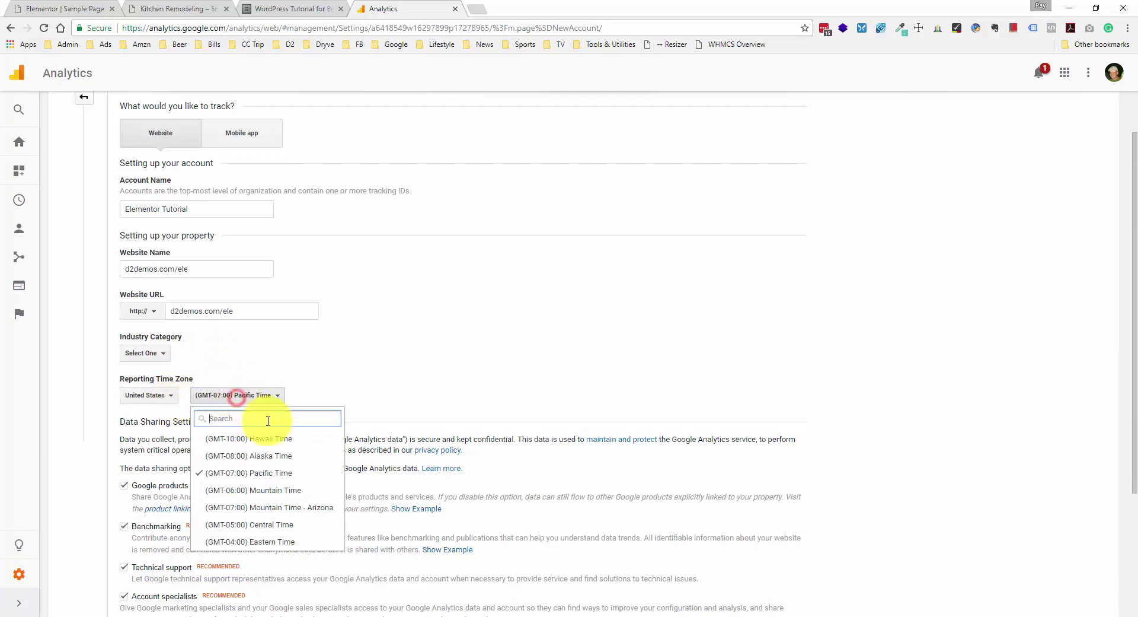
click(249, 540)
click(360, 390)
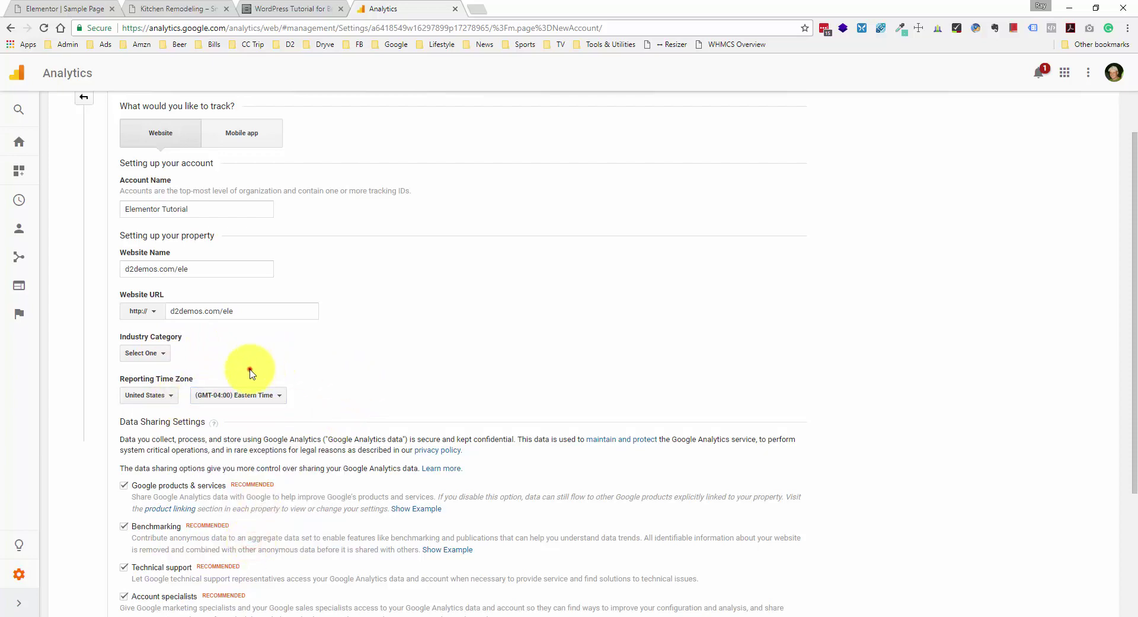
click(118, 378)
drag(118, 380, 190, 377)
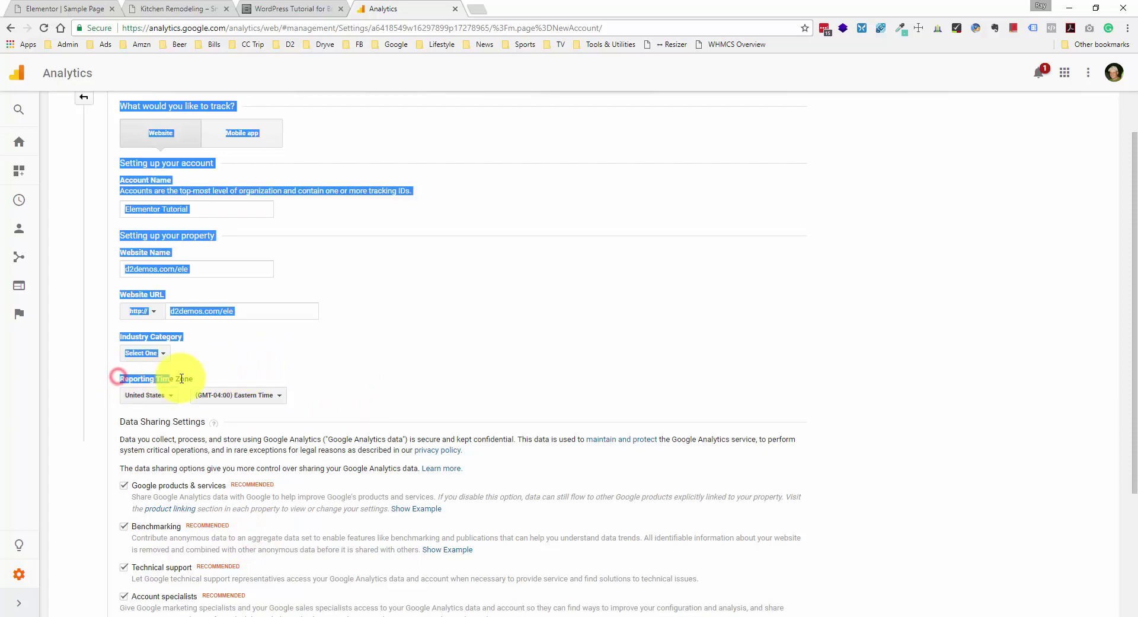
click(190, 377)
scroll(178, 379, down, 3)
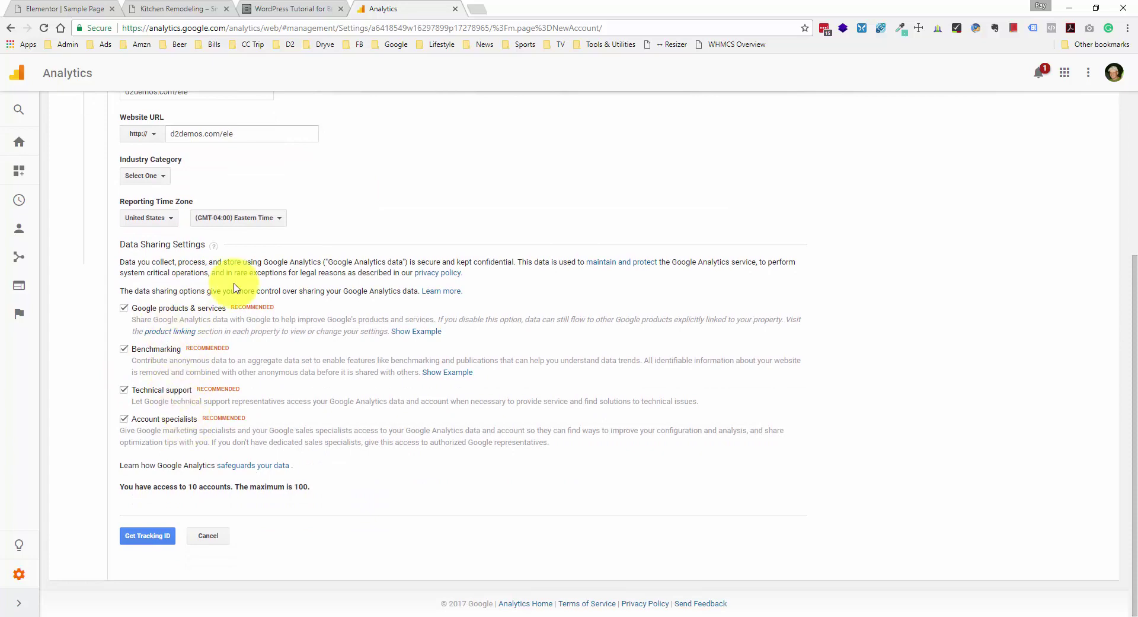
click(162, 536)
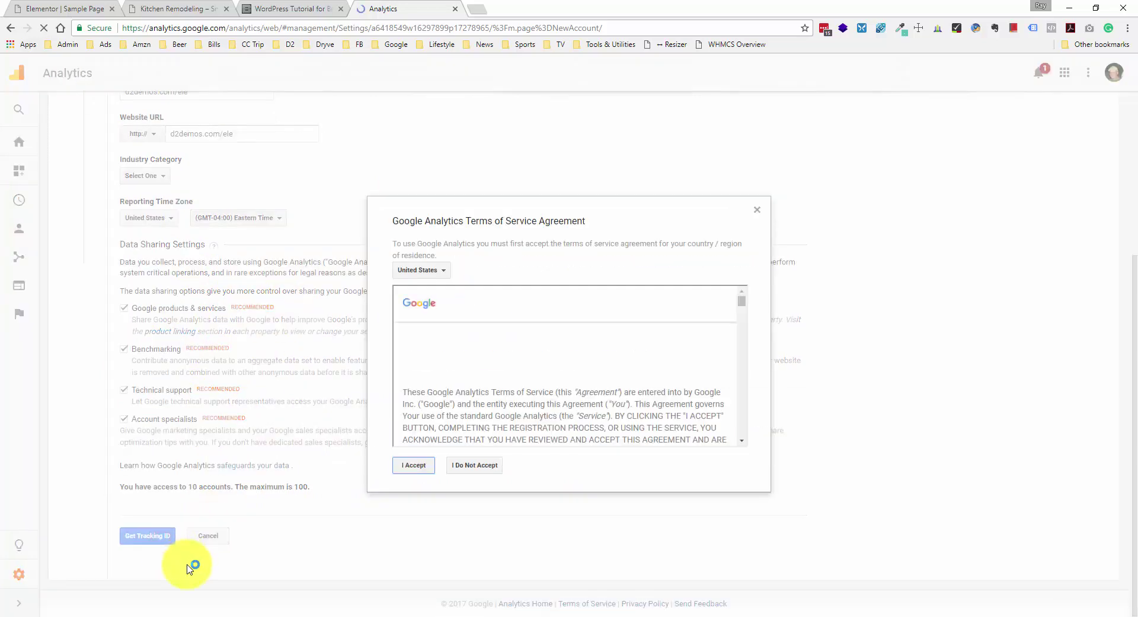
- Accept the Analytics terms of service and view the new property's tracking ID
click(414, 465)
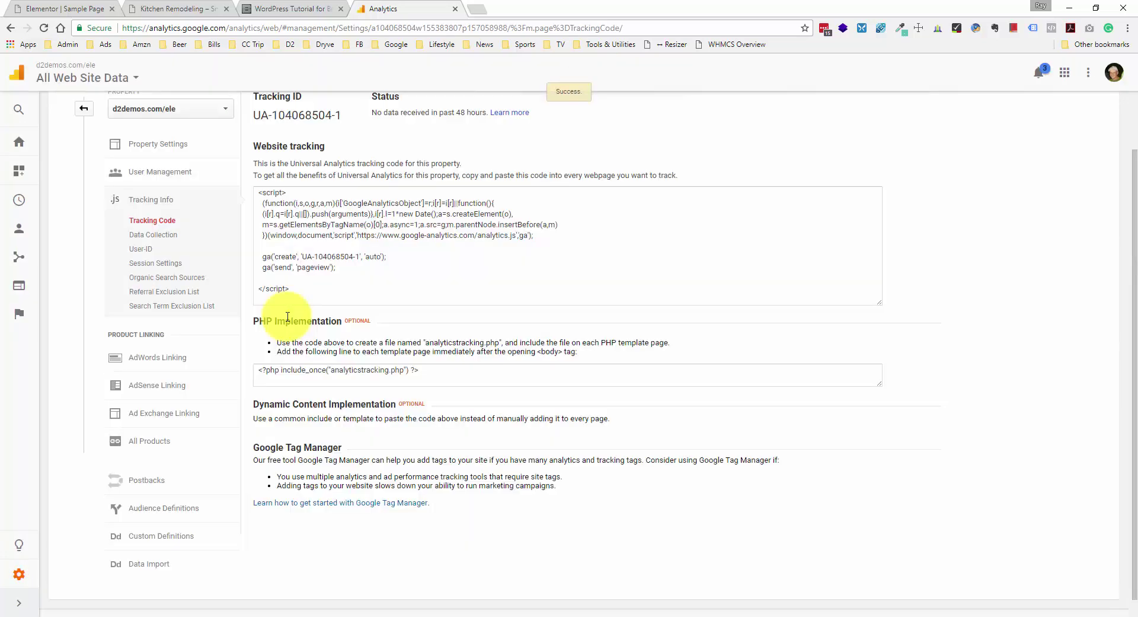
scroll(288, 317, up, 2)
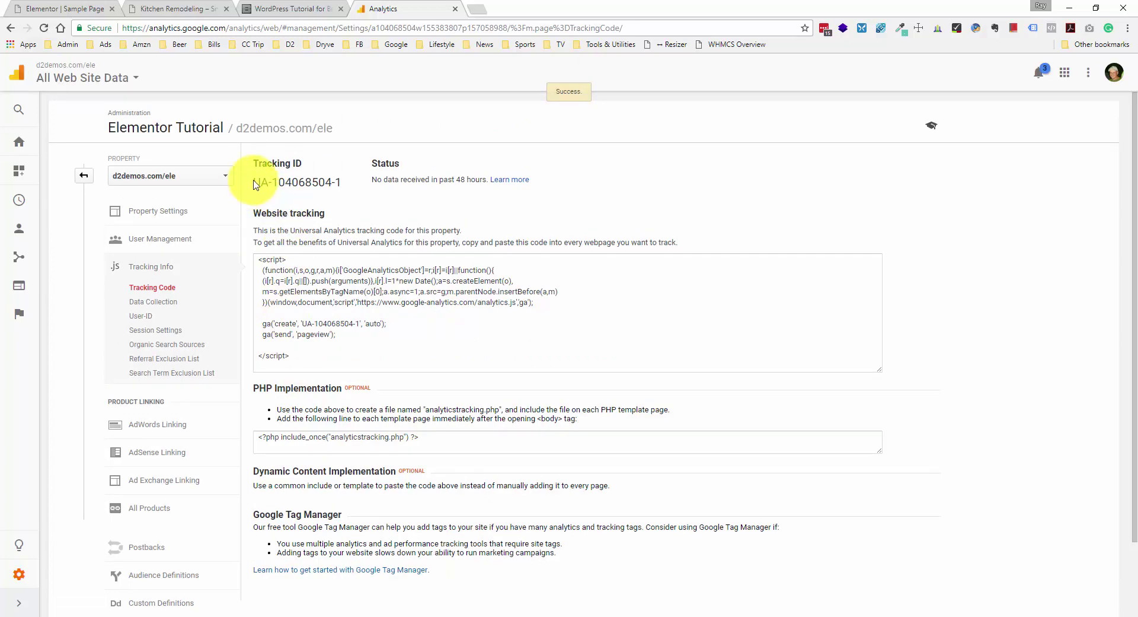
drag(255, 184, 347, 180)
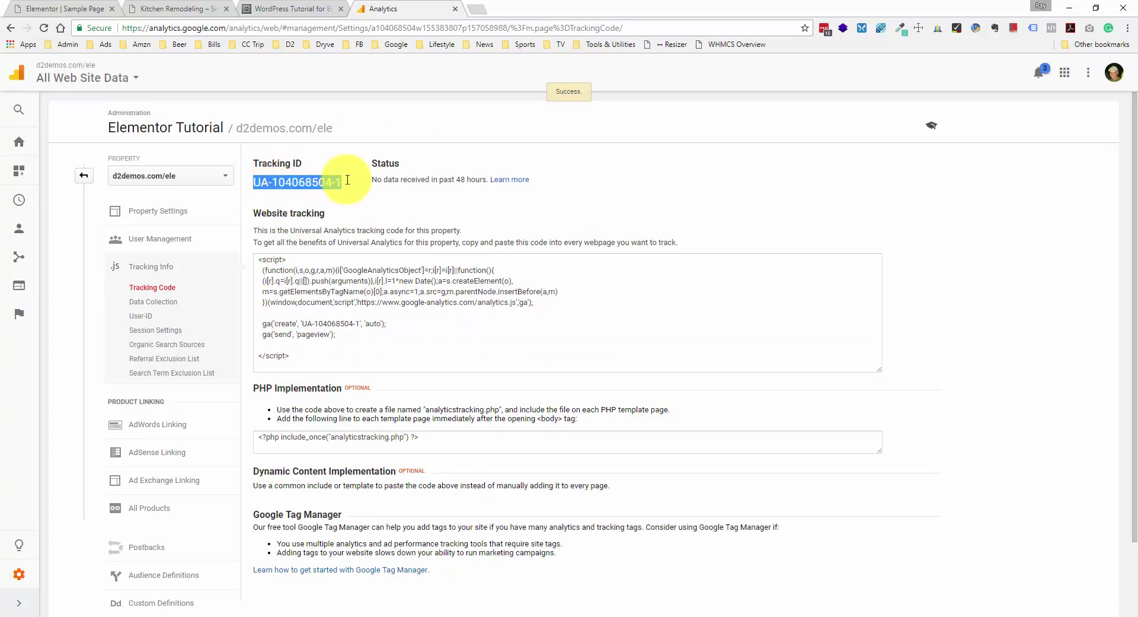
click(348, 180)
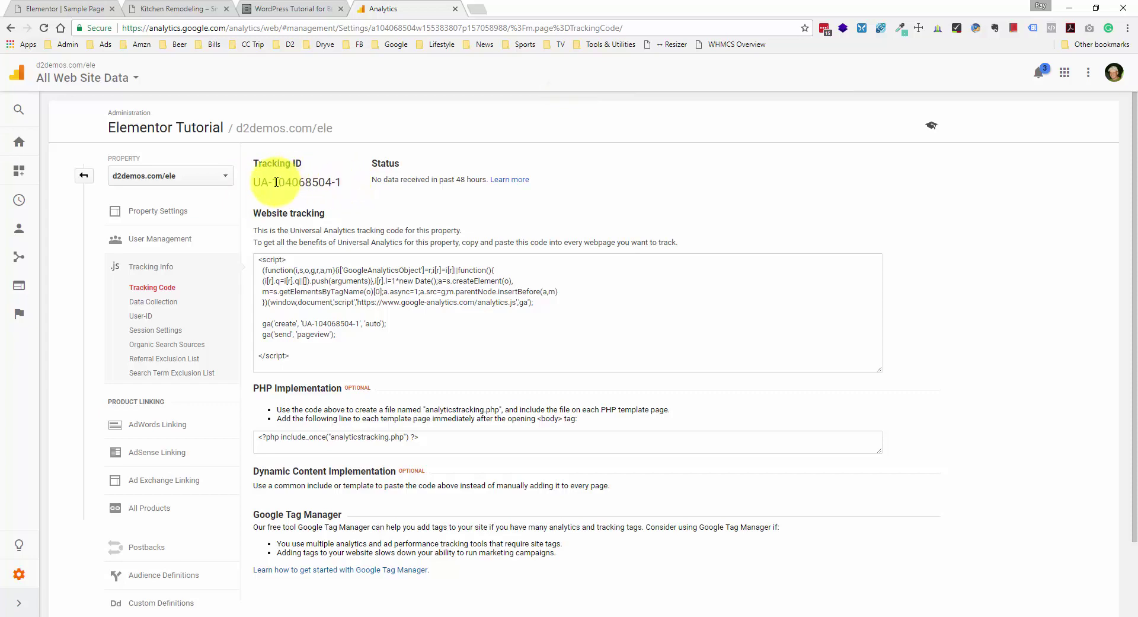
- Select and copy the full website tracking script, then return to the Kitchen Remodeling page
click(305, 302)
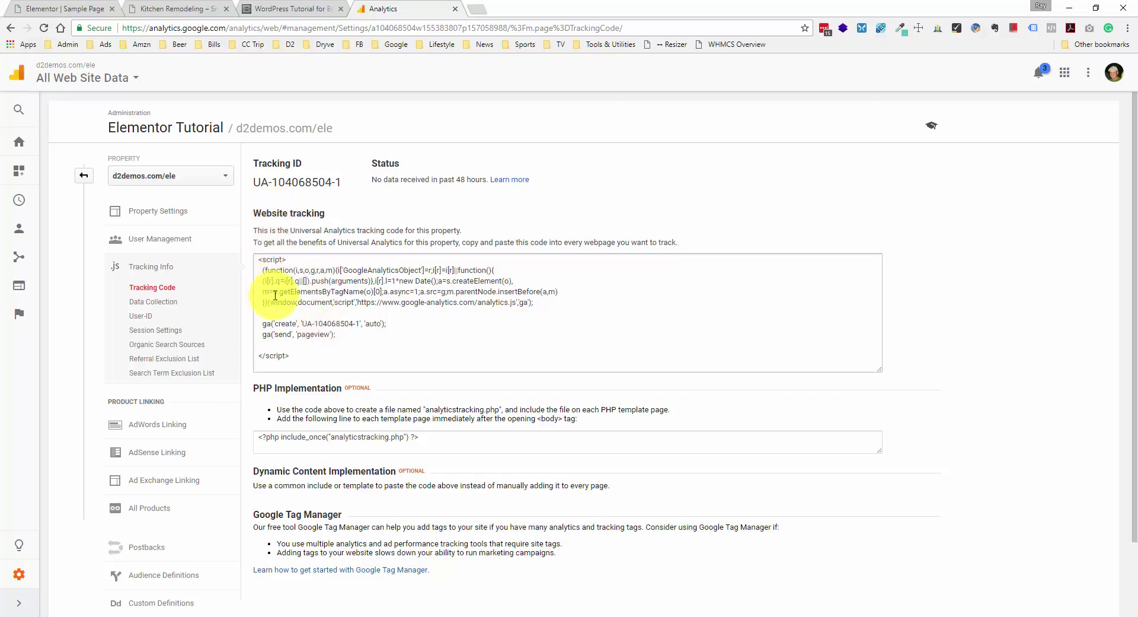
click(300, 310)
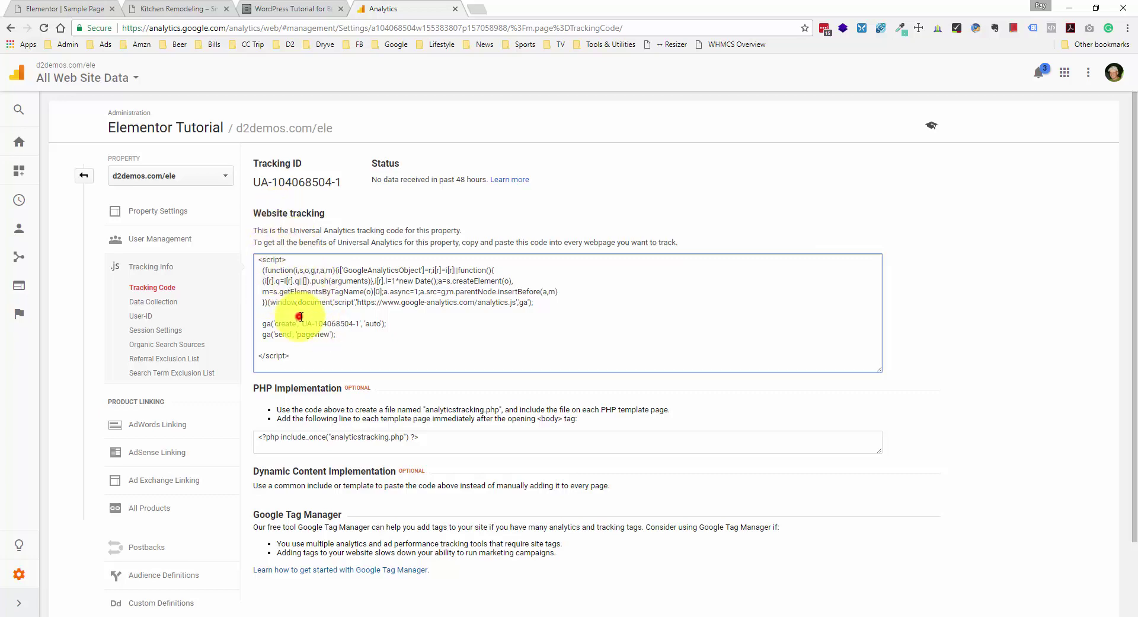
key(ctrl+a)
key(ctrl+c)
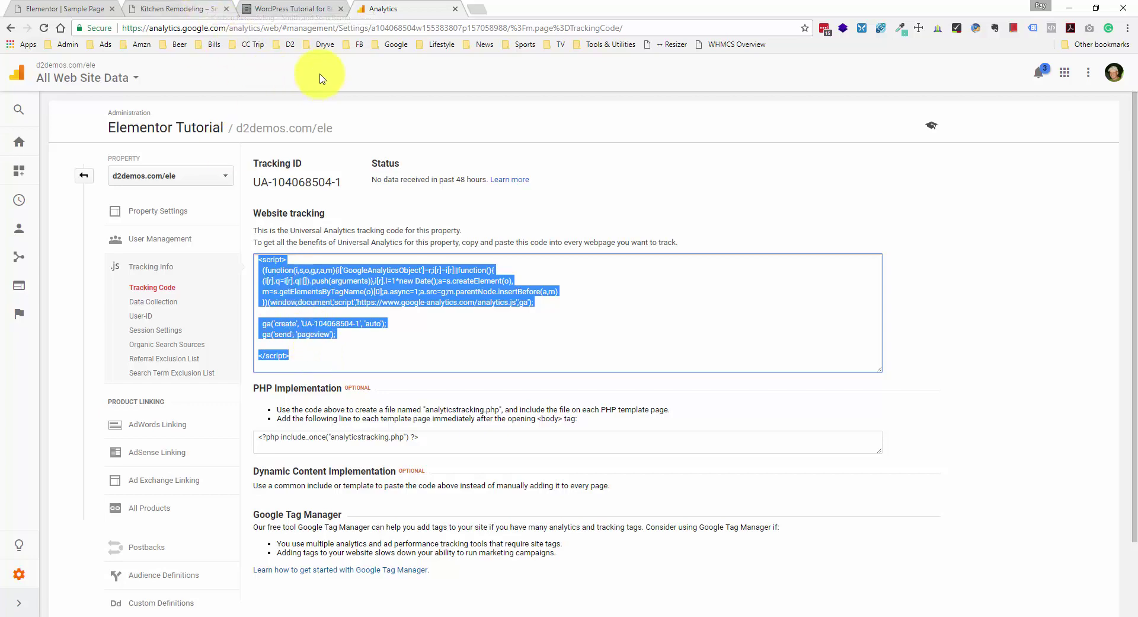
click(263, 8)
click(195, 8)
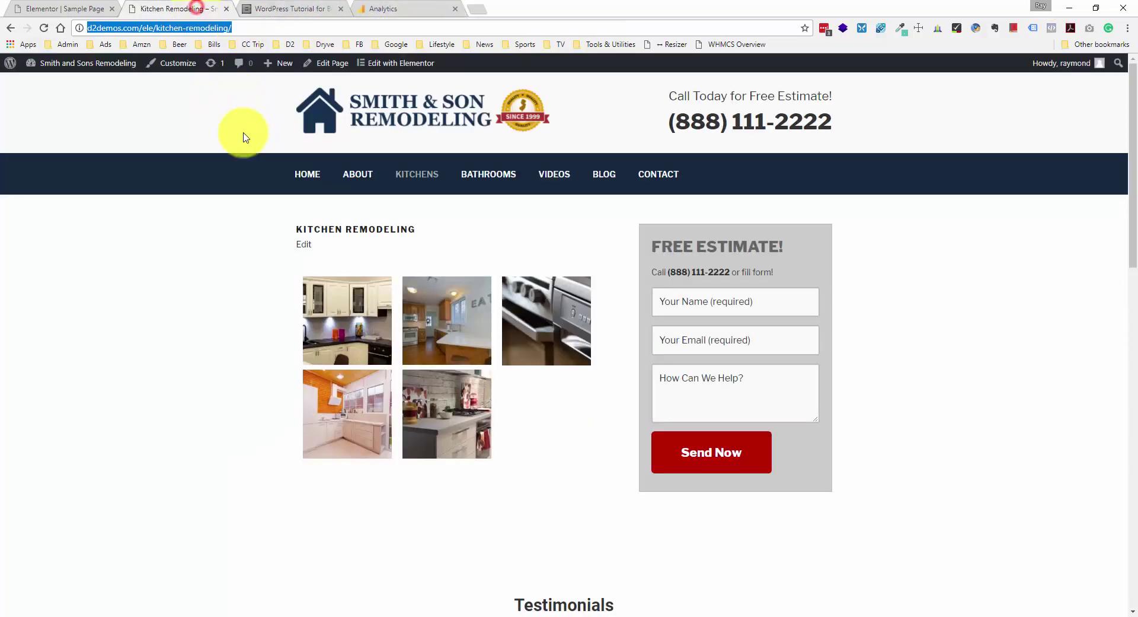
- Exit Elementor to the WordPress dashboard and go to the installed Plugins list
click(87, 8)
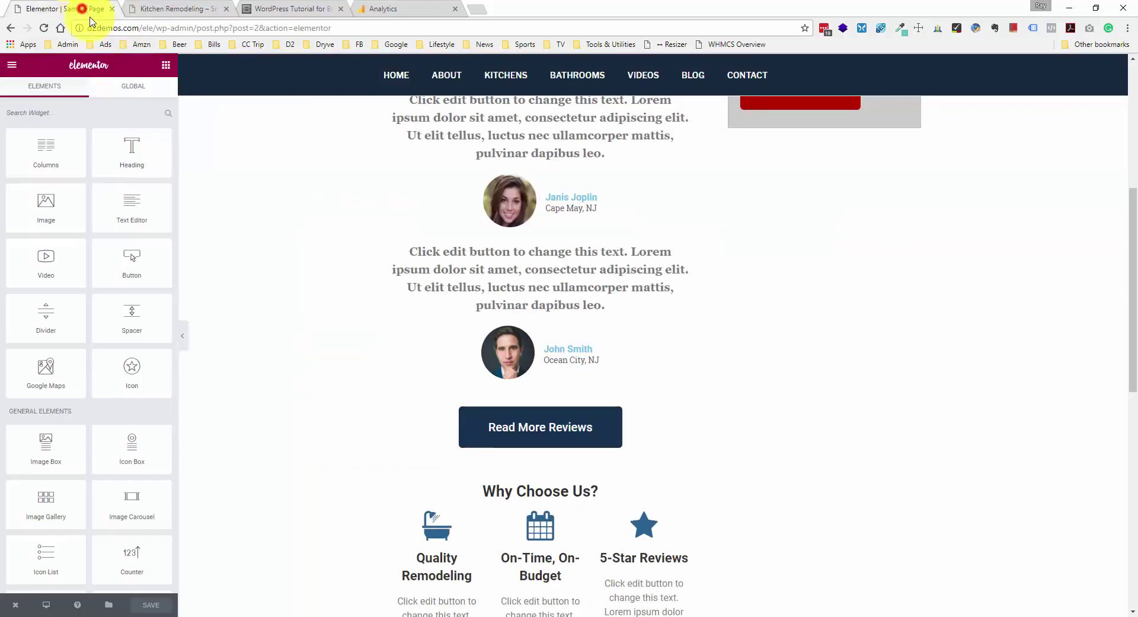
click(17, 606)
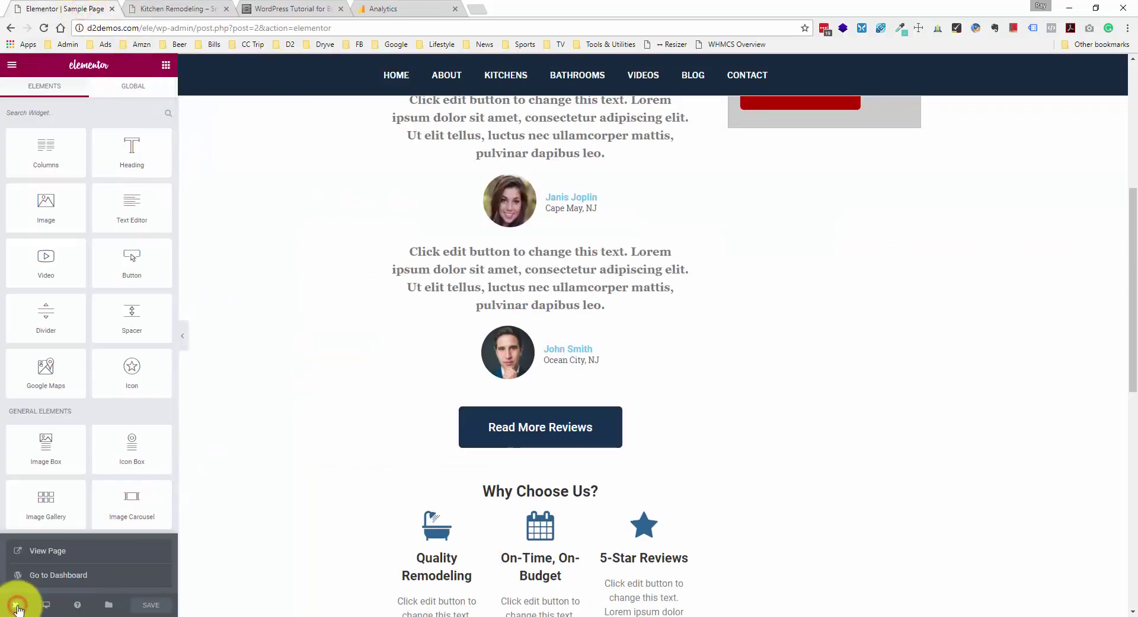
click(56, 576)
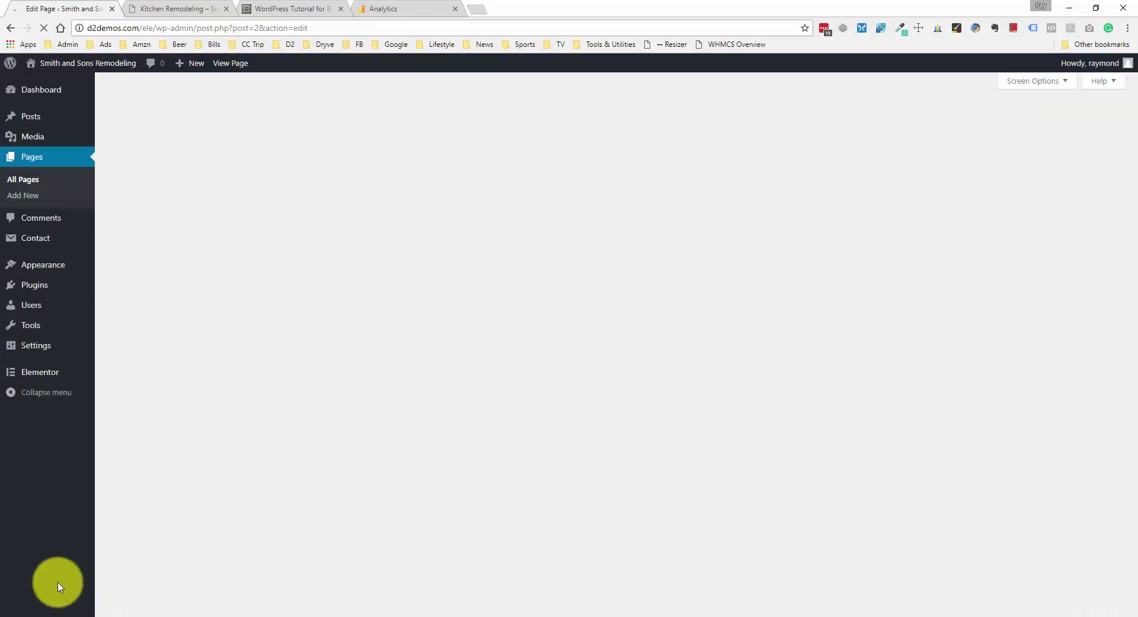
mouse_move(61, 270)
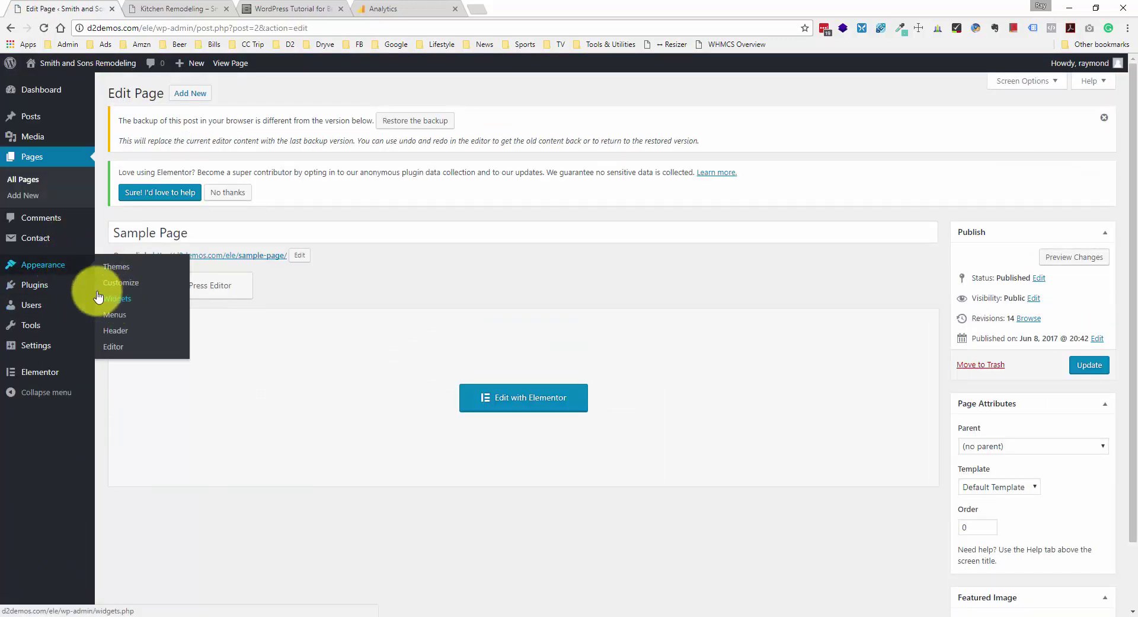
click(75, 287)
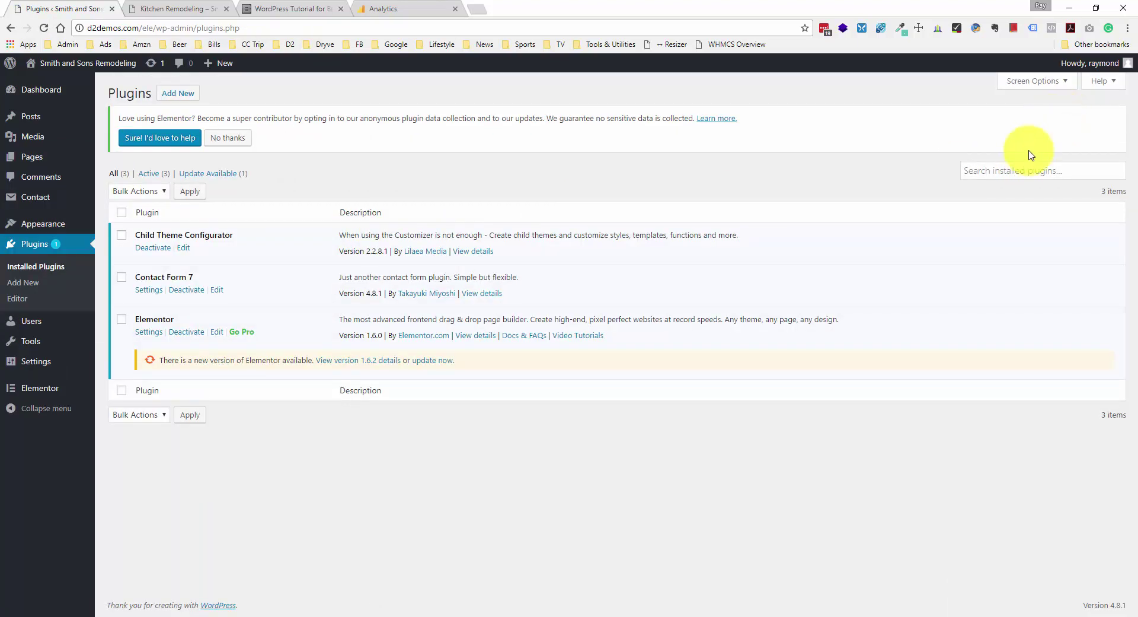
click(1024, 170)
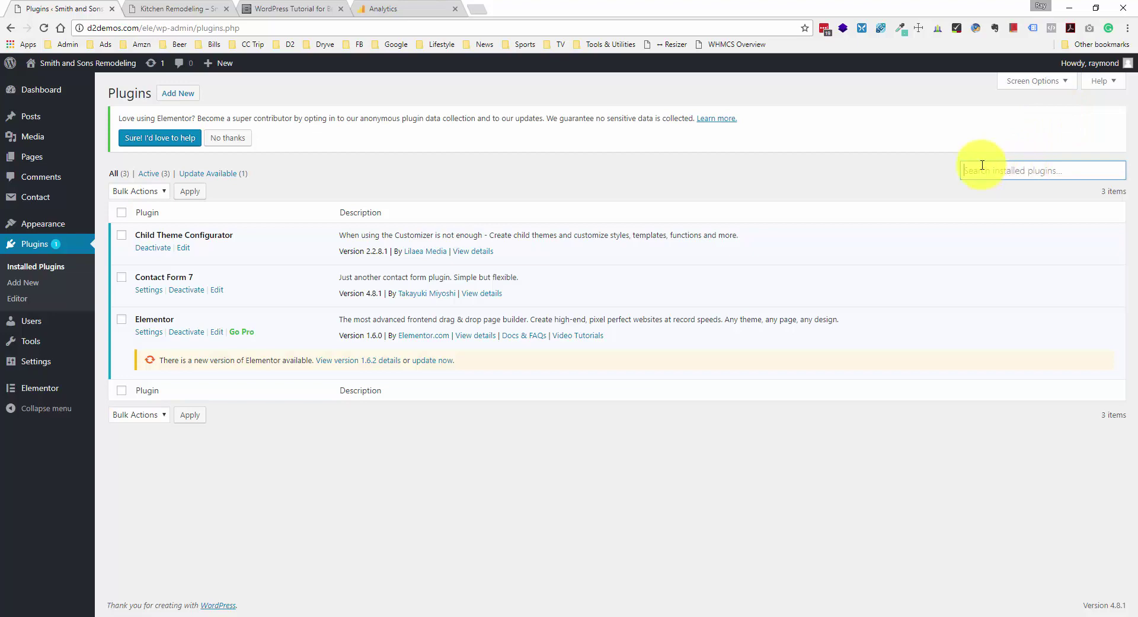
- Add, install and activate the Insert Headers and Footers plugin
click(178, 93)
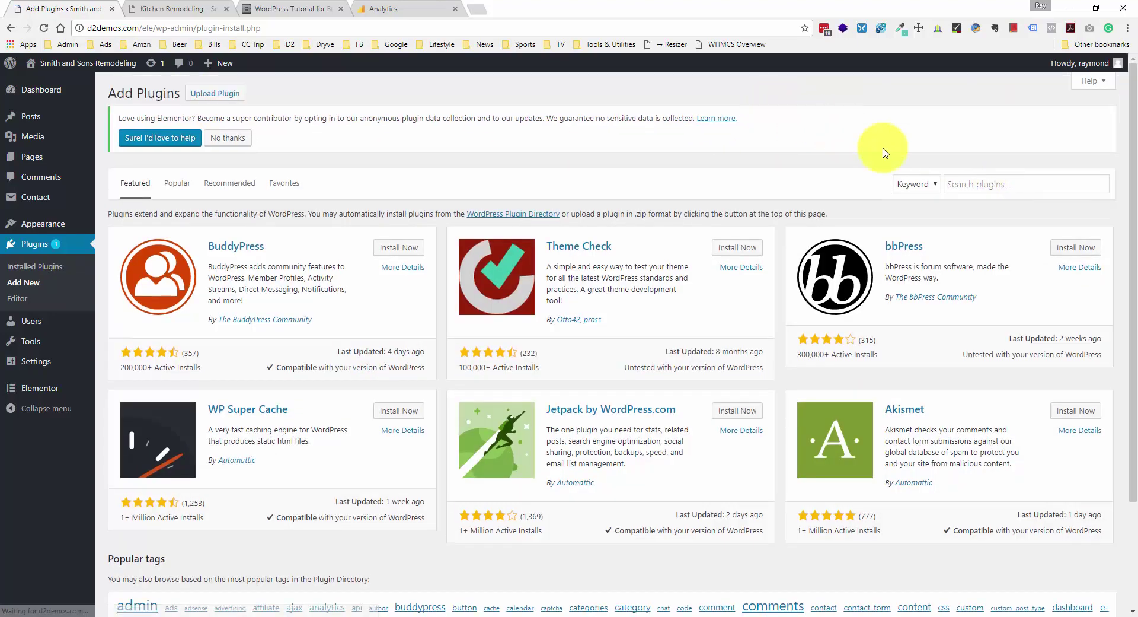
click(972, 185)
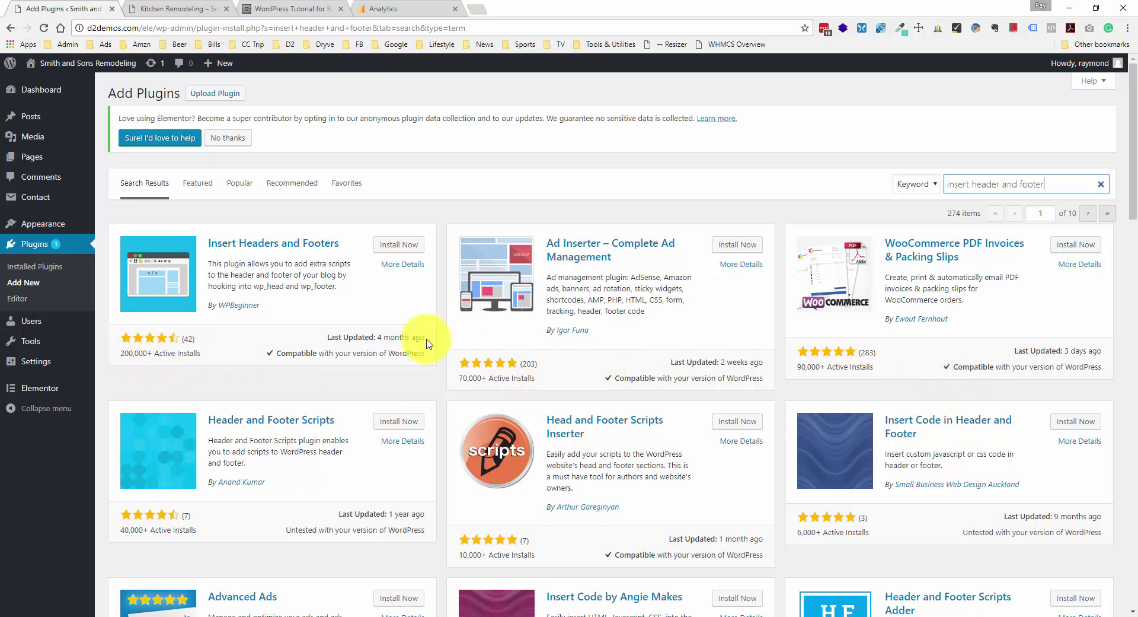
click(398, 245)
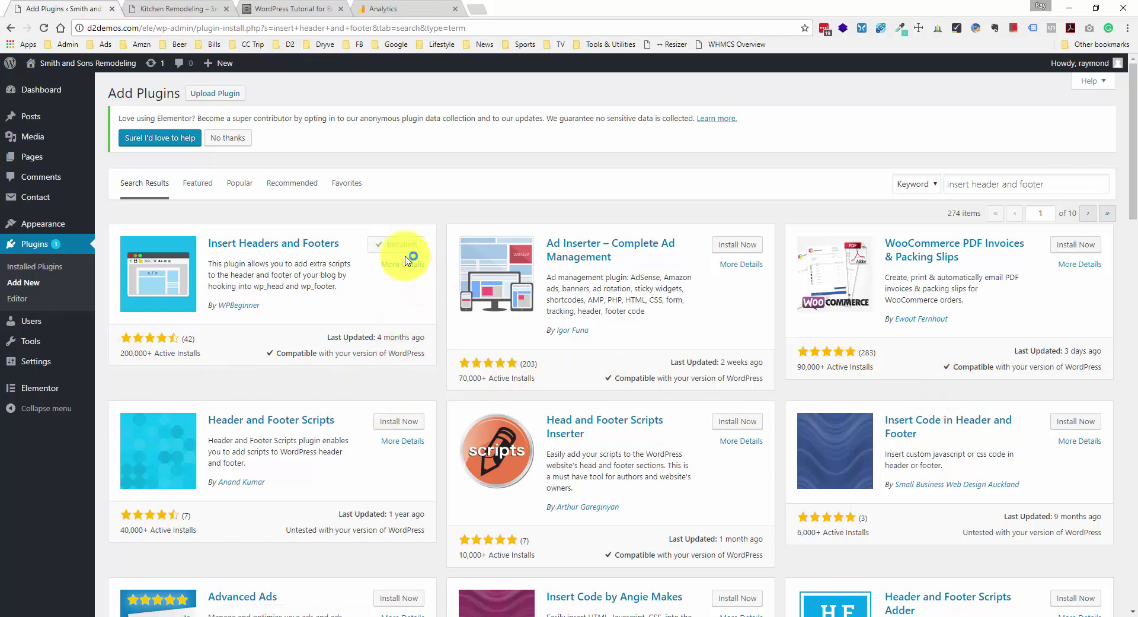
click(403, 251)
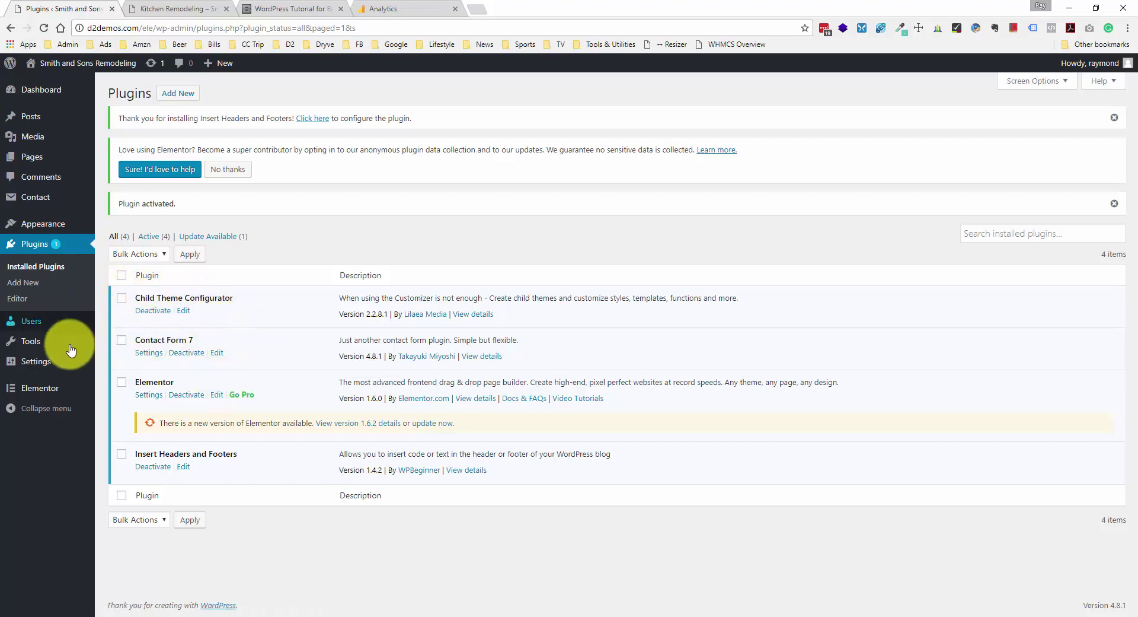
mouse_move(63, 373)
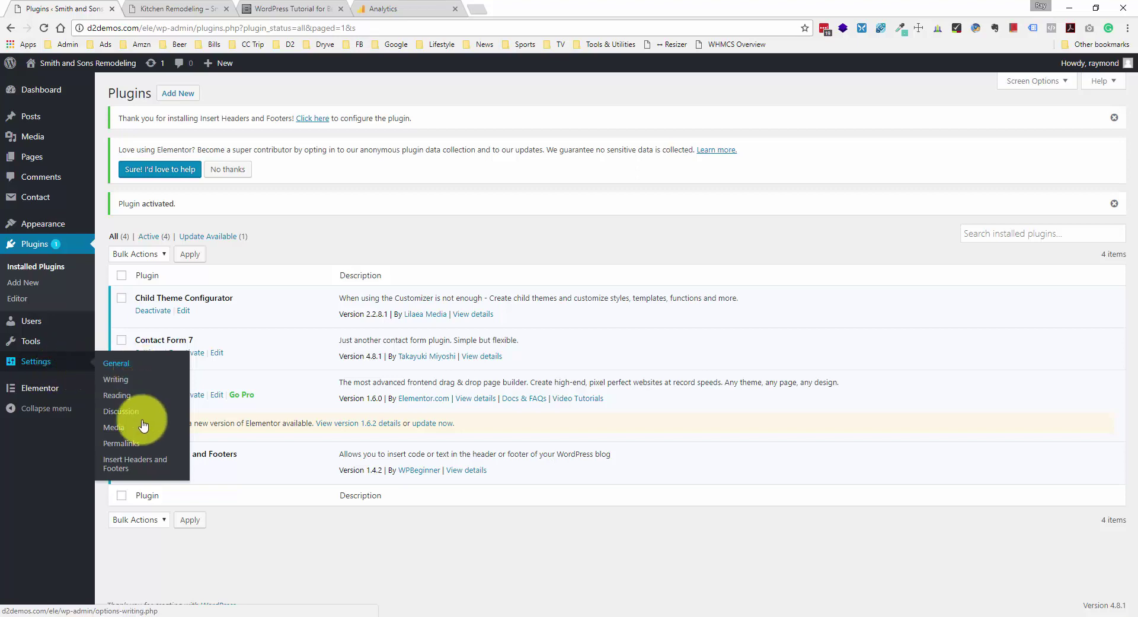
- Paste the Google Analytics tracking script into the Scripts in Header box and enlarge it
click(146, 463)
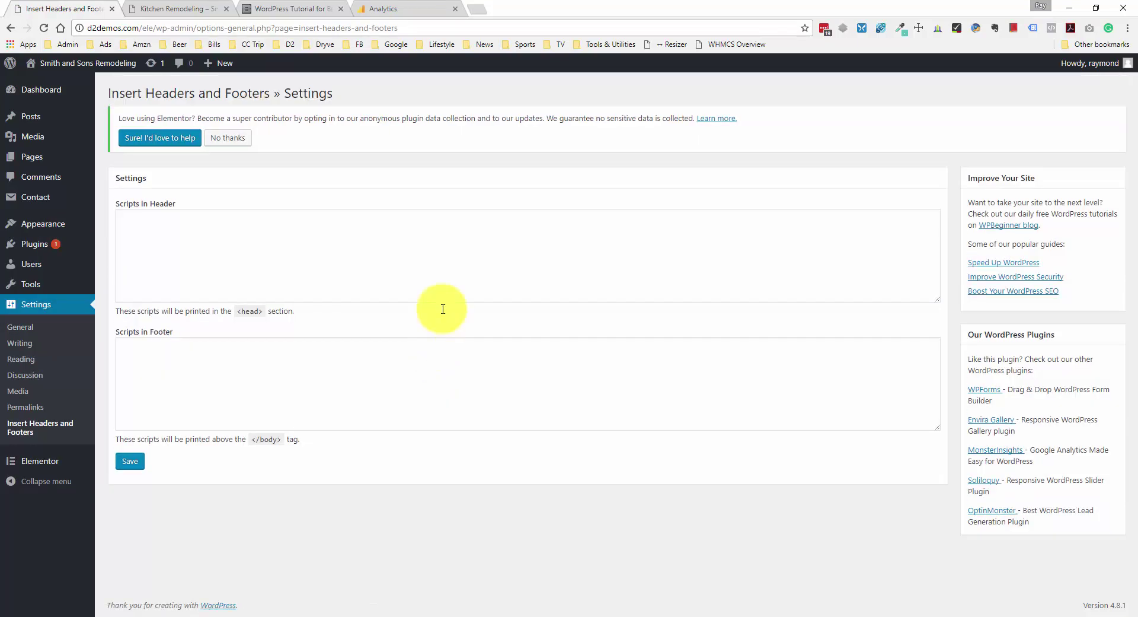
click(409, 255)
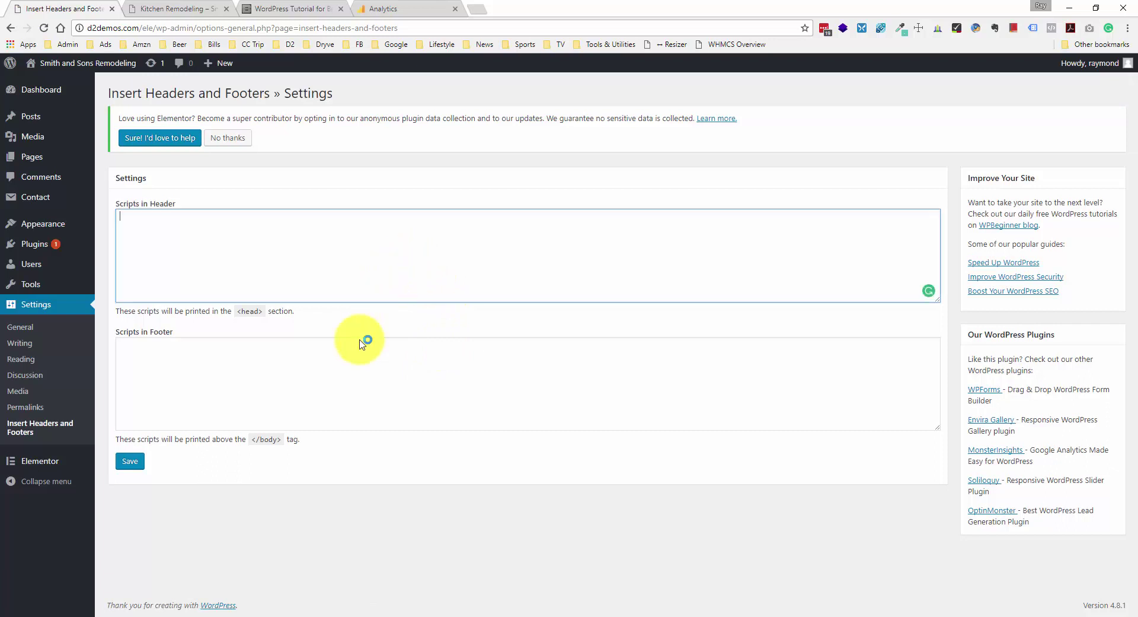
click(324, 373)
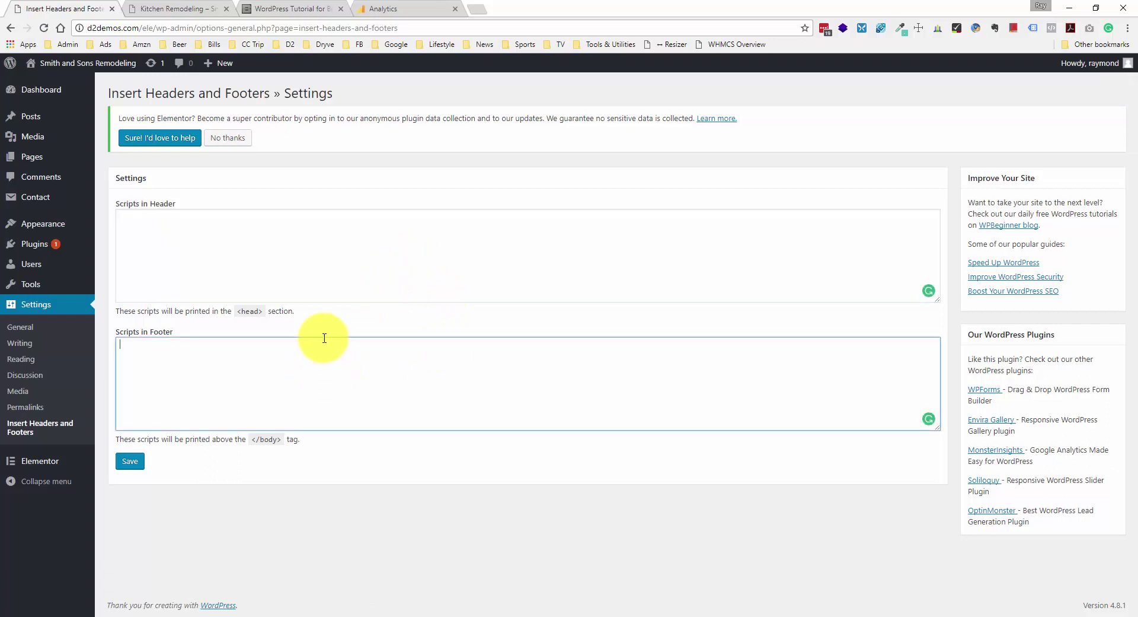
click(324, 277)
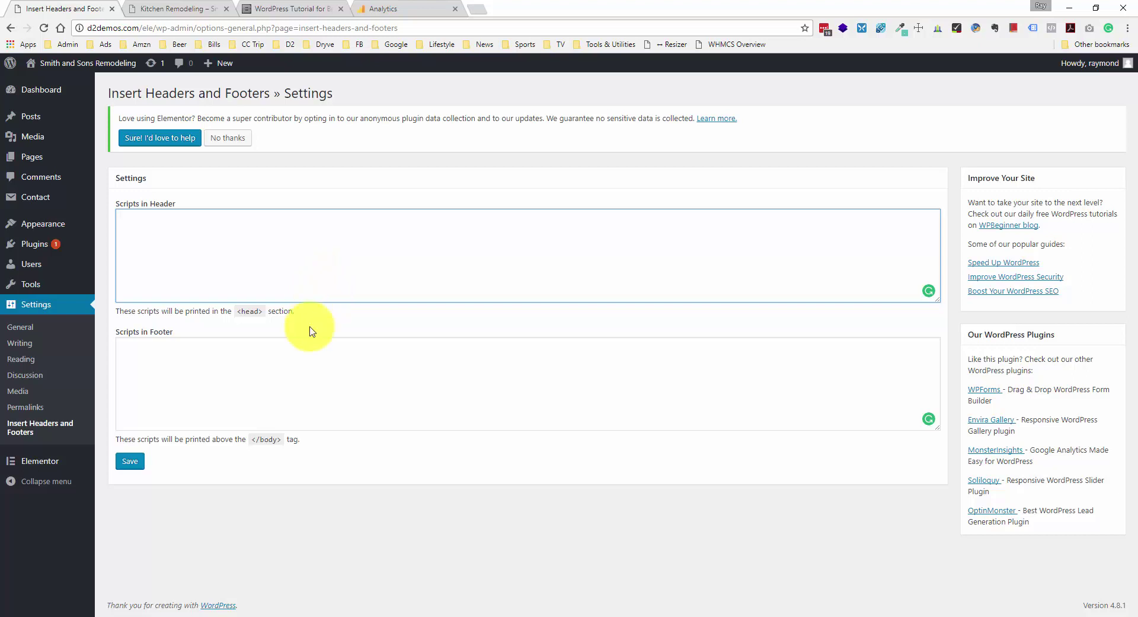
click(305, 367)
click(288, 239)
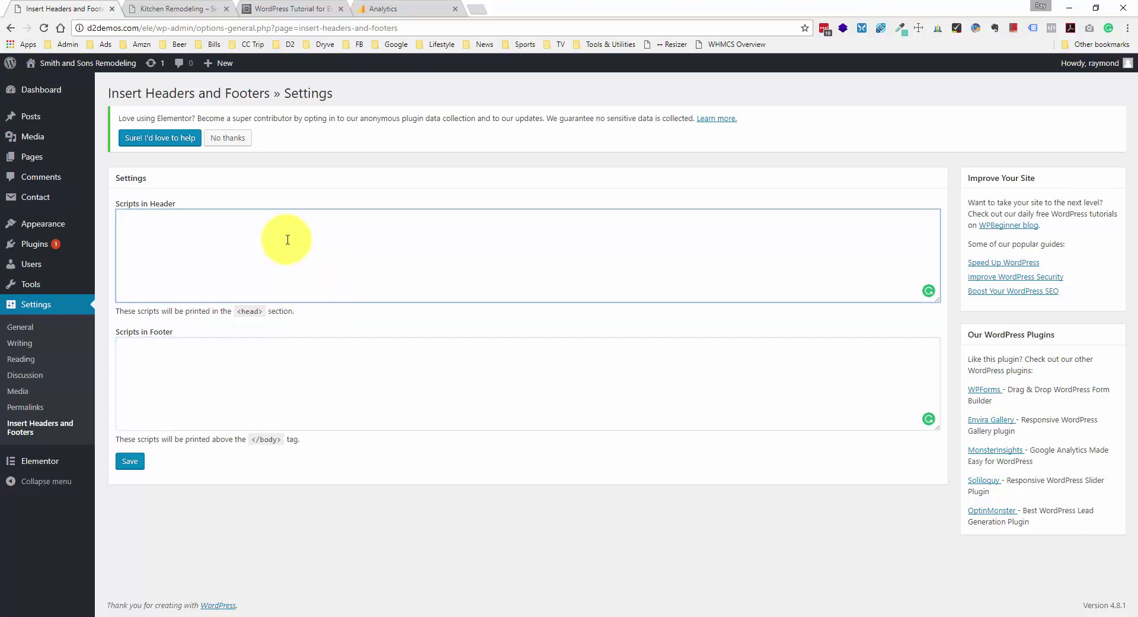
key(ctrl+v)
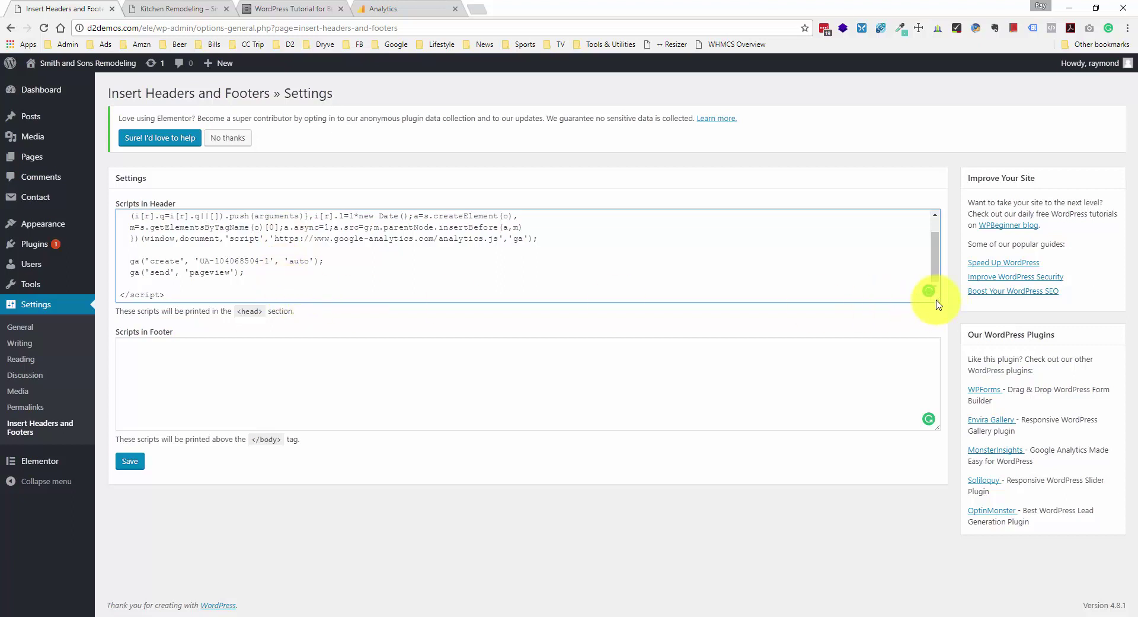
drag(937, 300, 952, 463)
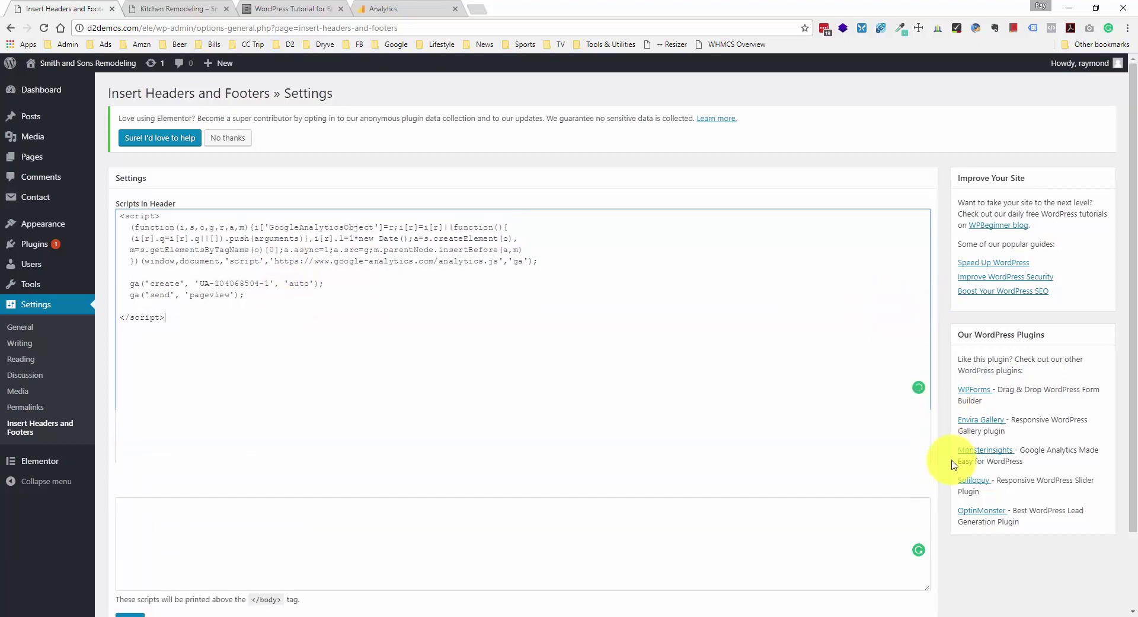
- Add a Google analytics HTML comment line above the script and save the settings
click(345, 327)
click(138, 307)
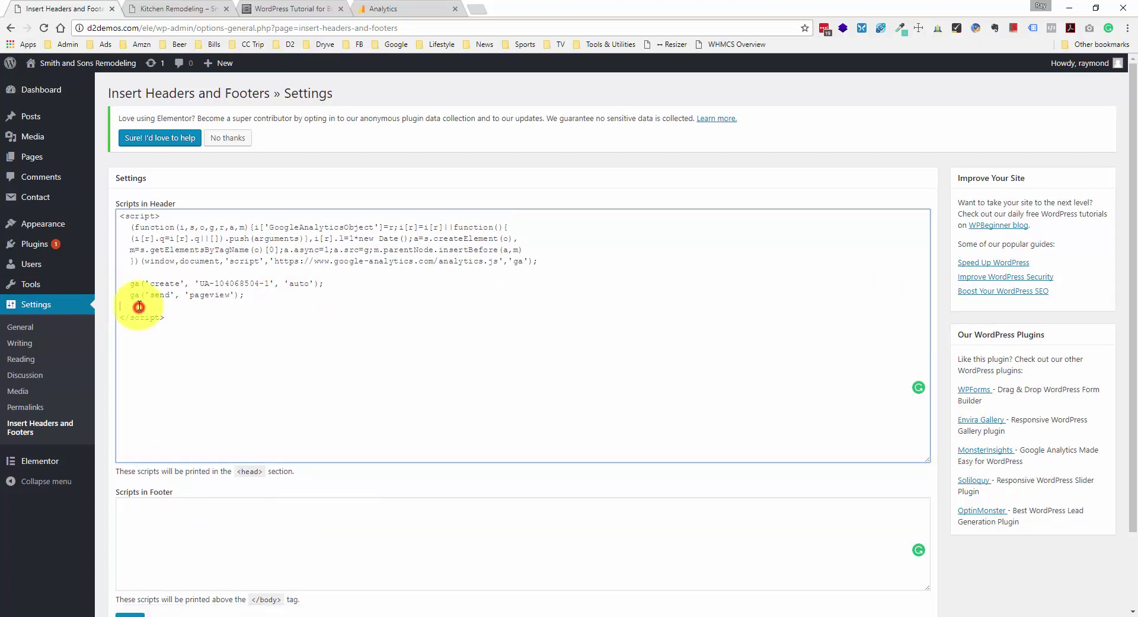
click(120, 220)
key(Return)
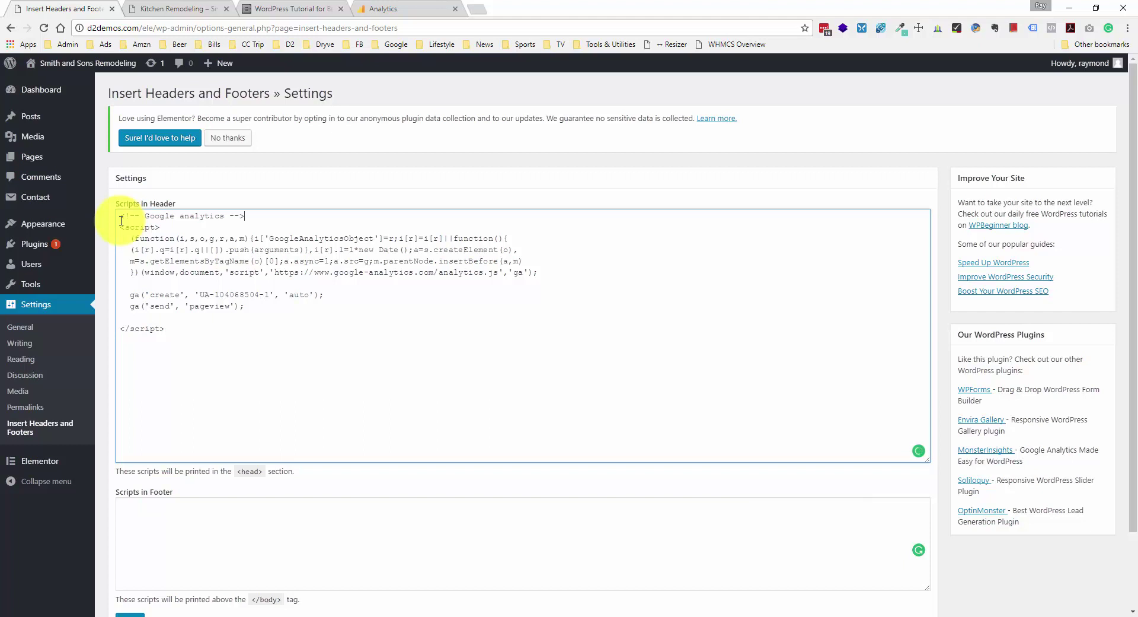
click(120, 216)
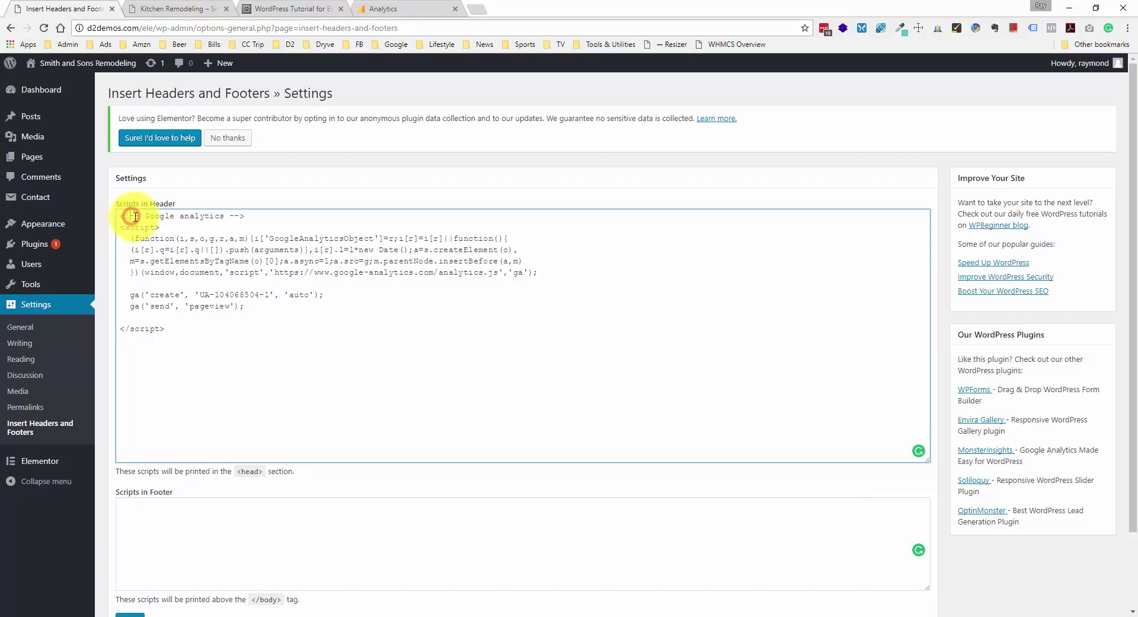
drag(120, 216, 143, 216)
click(288, 218)
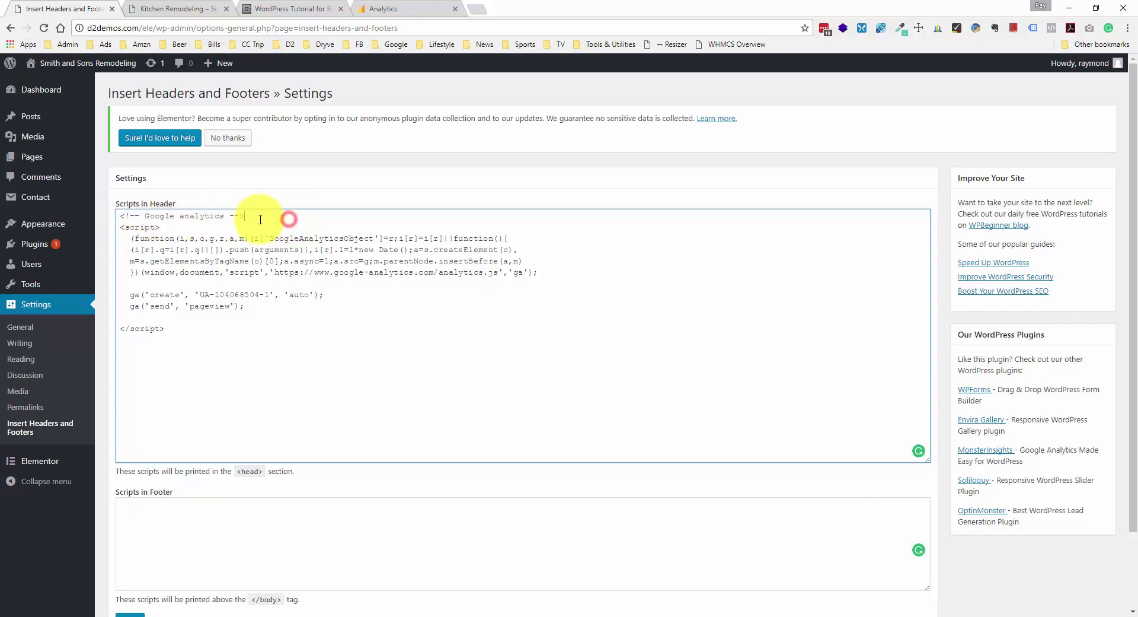
drag(232, 216, 242, 216)
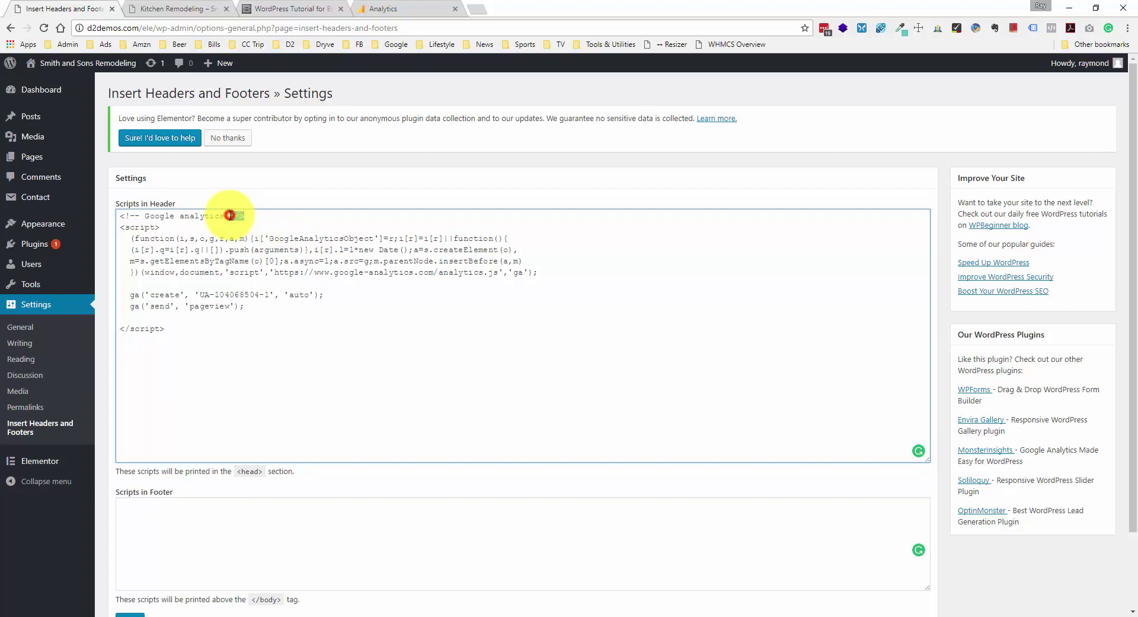
click(230, 215)
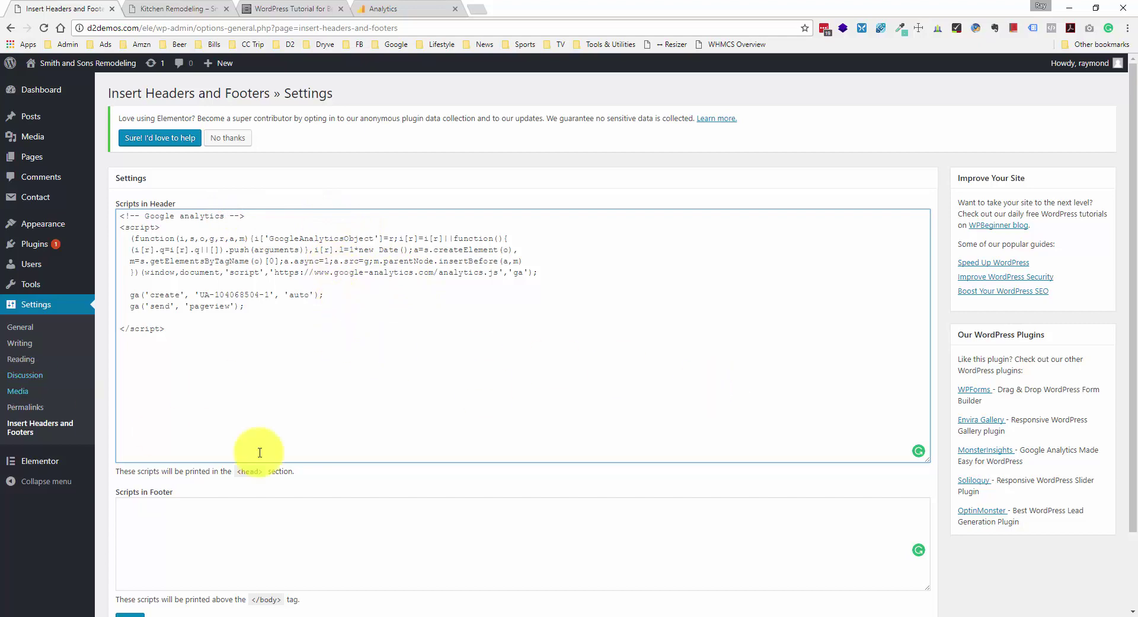
scroll(255, 471, down, 2)
click(130, 531)
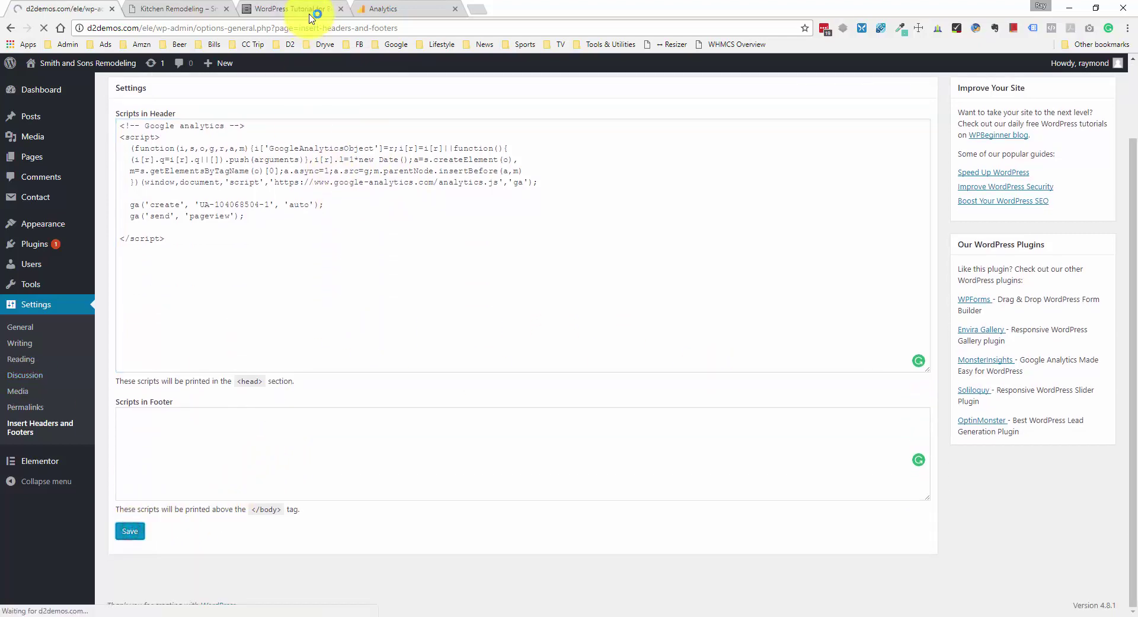
- Check the tracking code's 'no data received' status, then return to the Admin overview
click(380, 10)
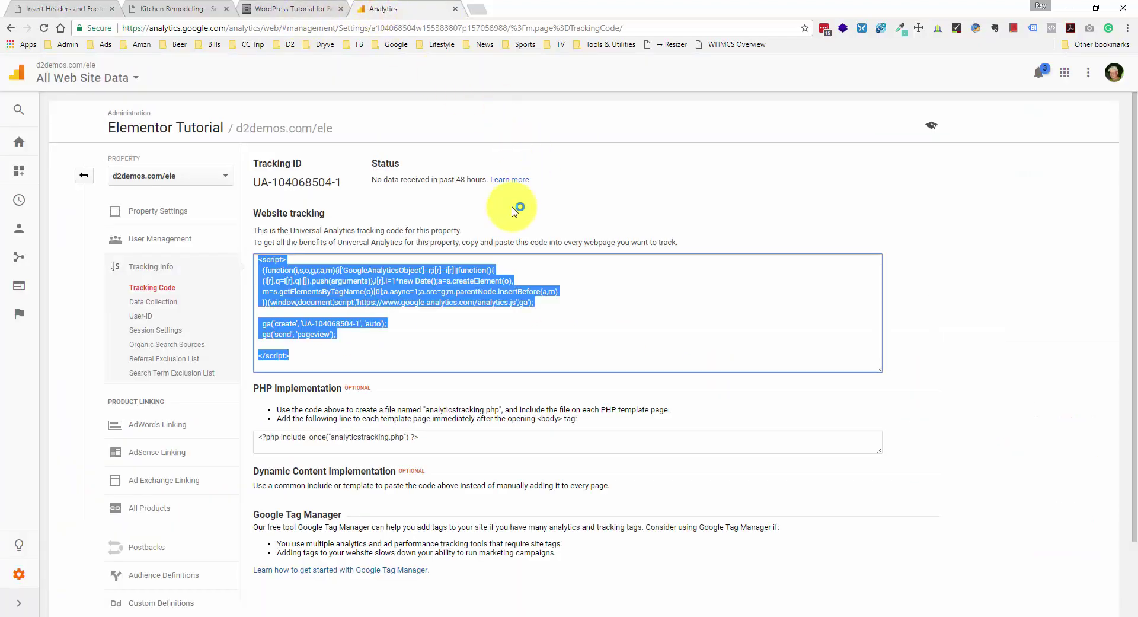
click(487, 230)
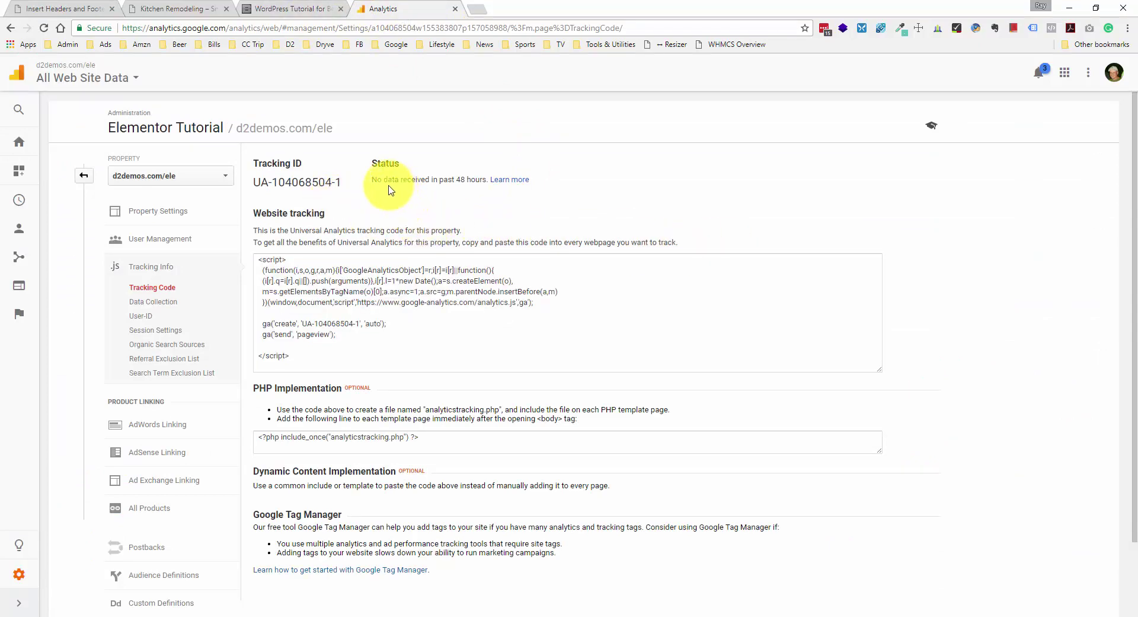
drag(375, 162, 432, 180)
click(434, 180)
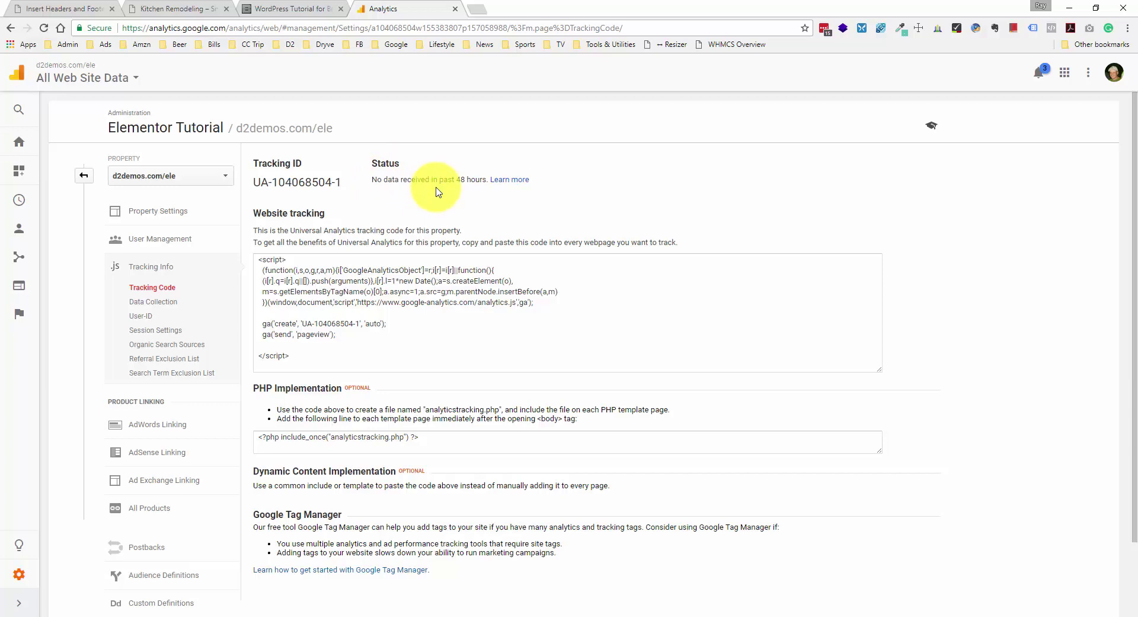
click(85, 177)
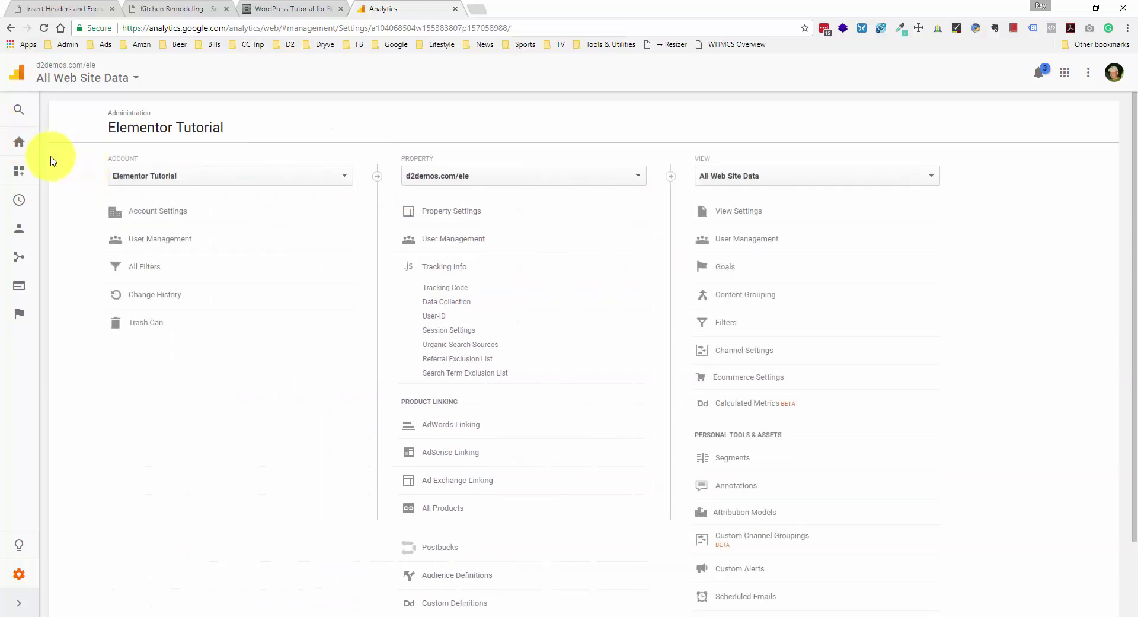
- Browse the Audience reports list, then expand the Real-Time reports
click(22, 227)
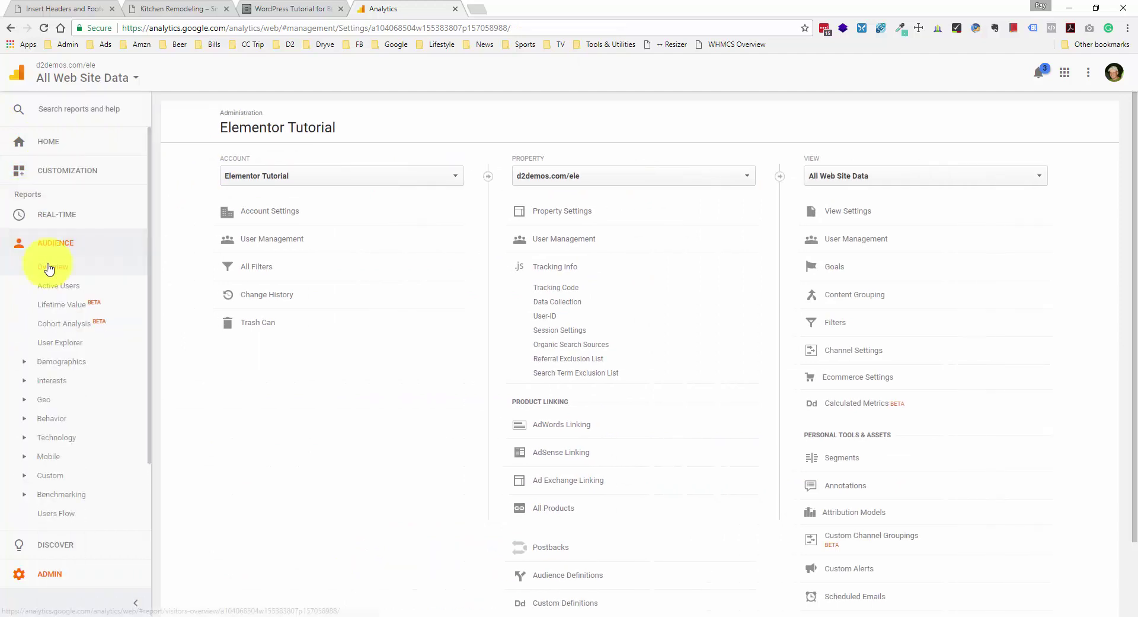
click(94, 240)
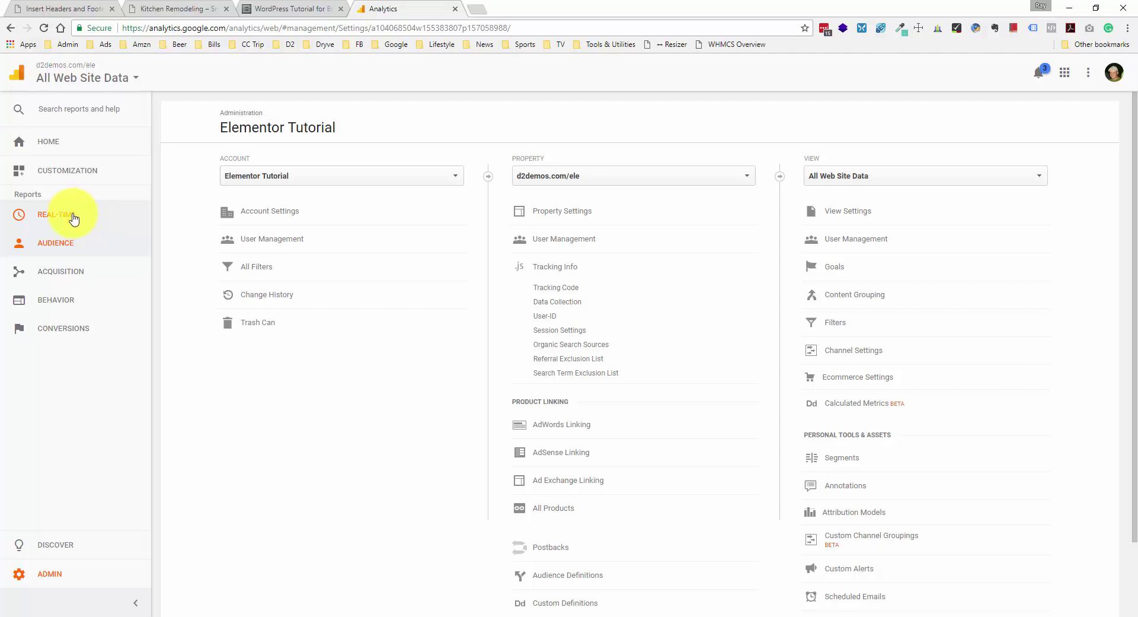
click(87, 225)
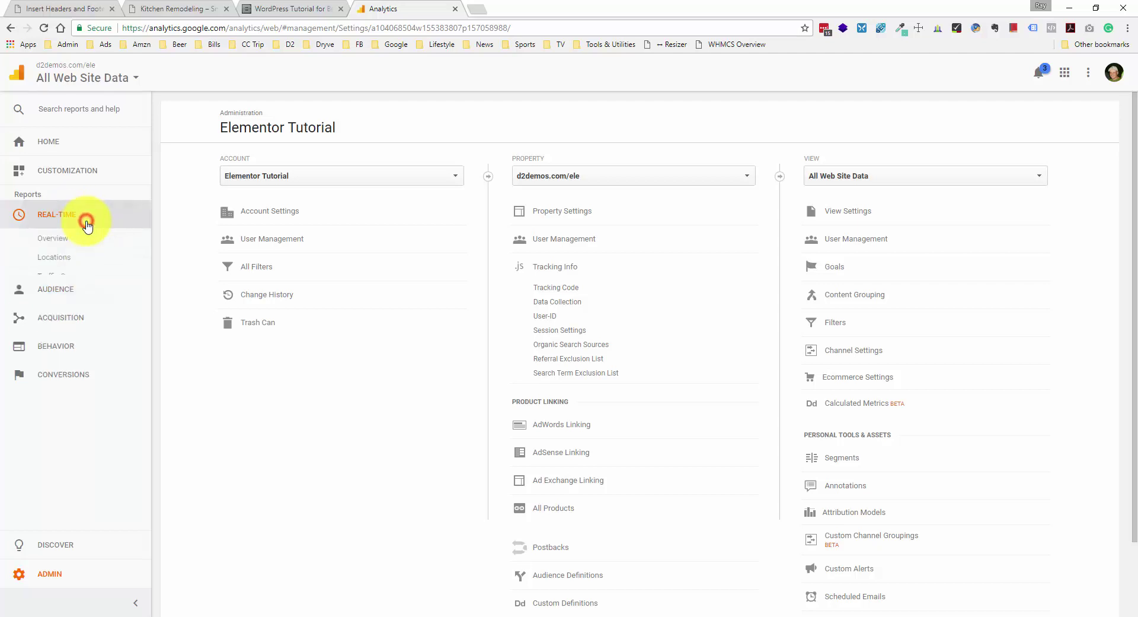
- Open the Real-Time Overview report showing 0 active users
click(71, 238)
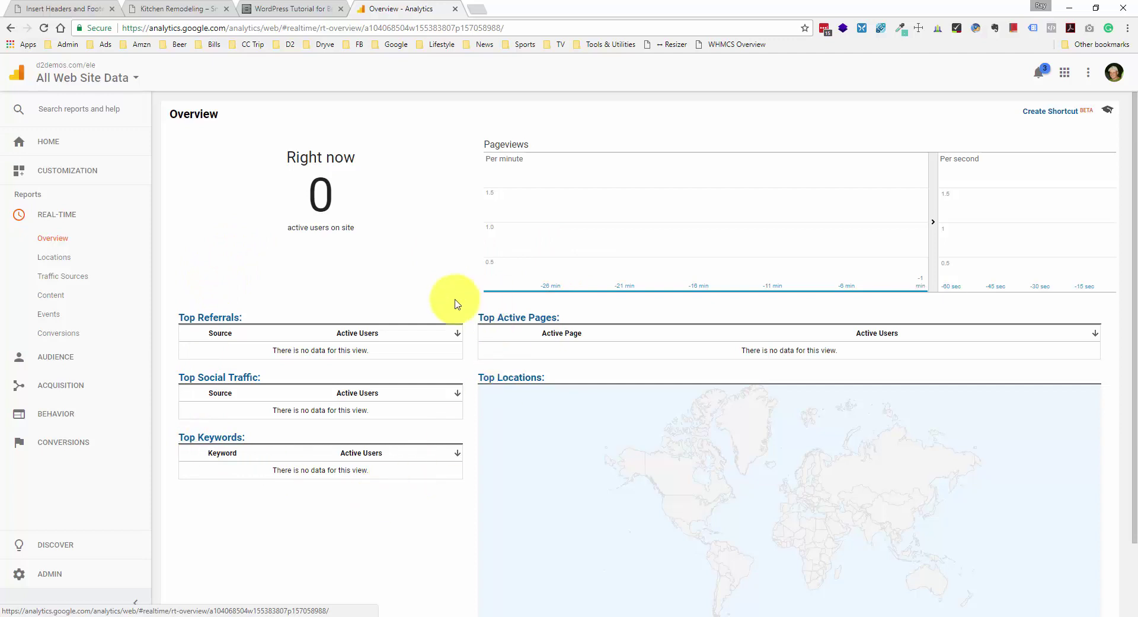
scroll(402, 224, down, 1)
scroll(432, 223, up, 1)
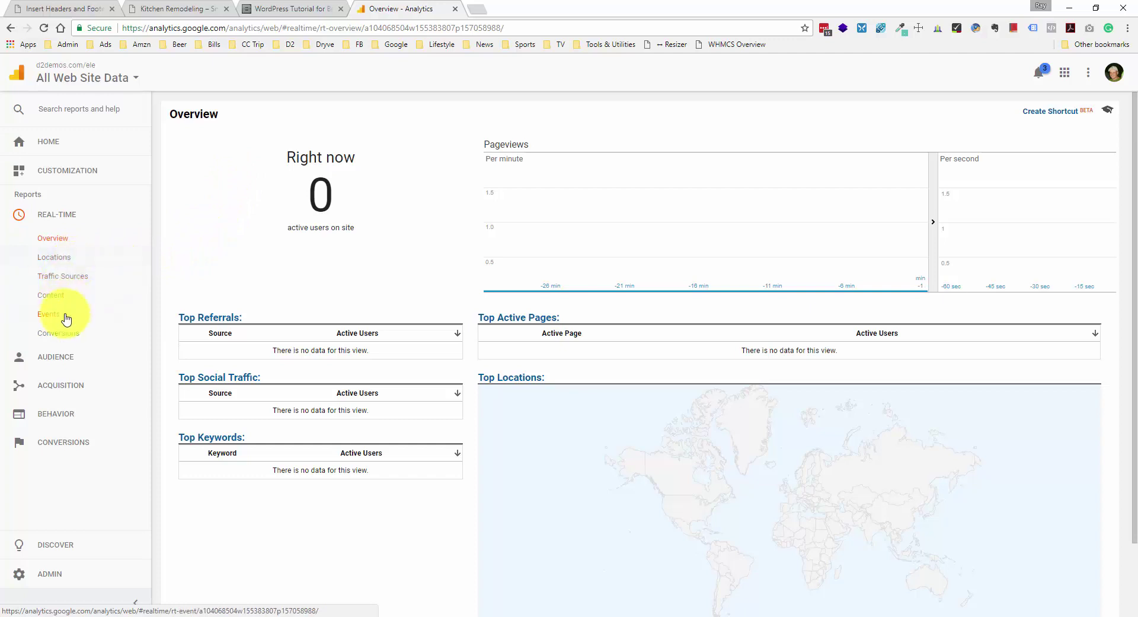
- Browse the Audience Demographics, Interests and Geo submenus and open the Location report
click(67, 360)
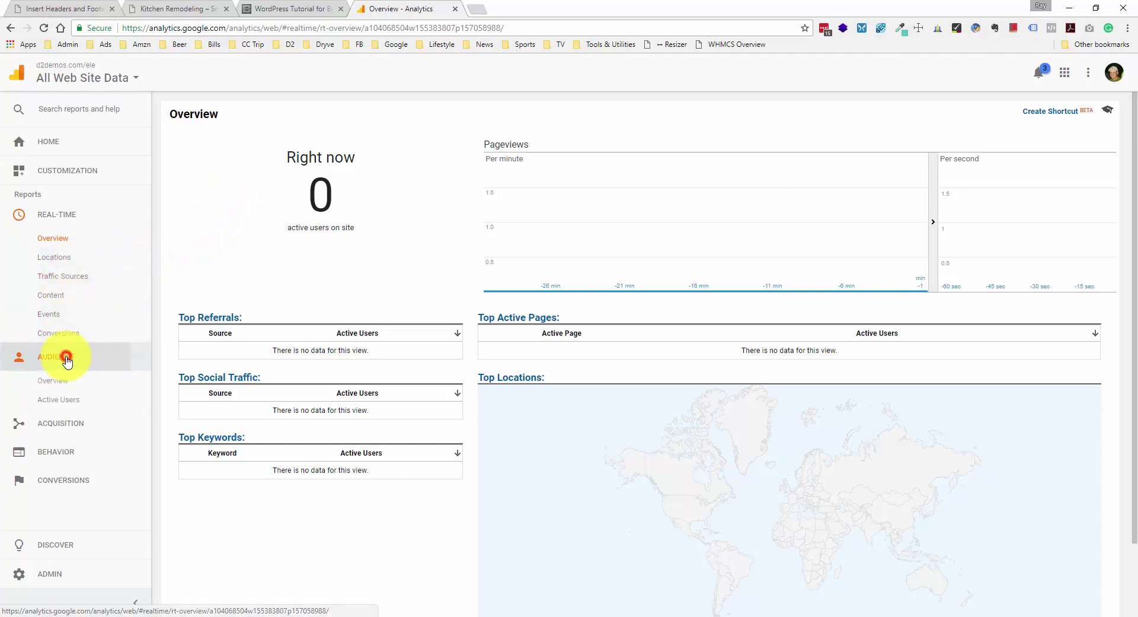
click(95, 210)
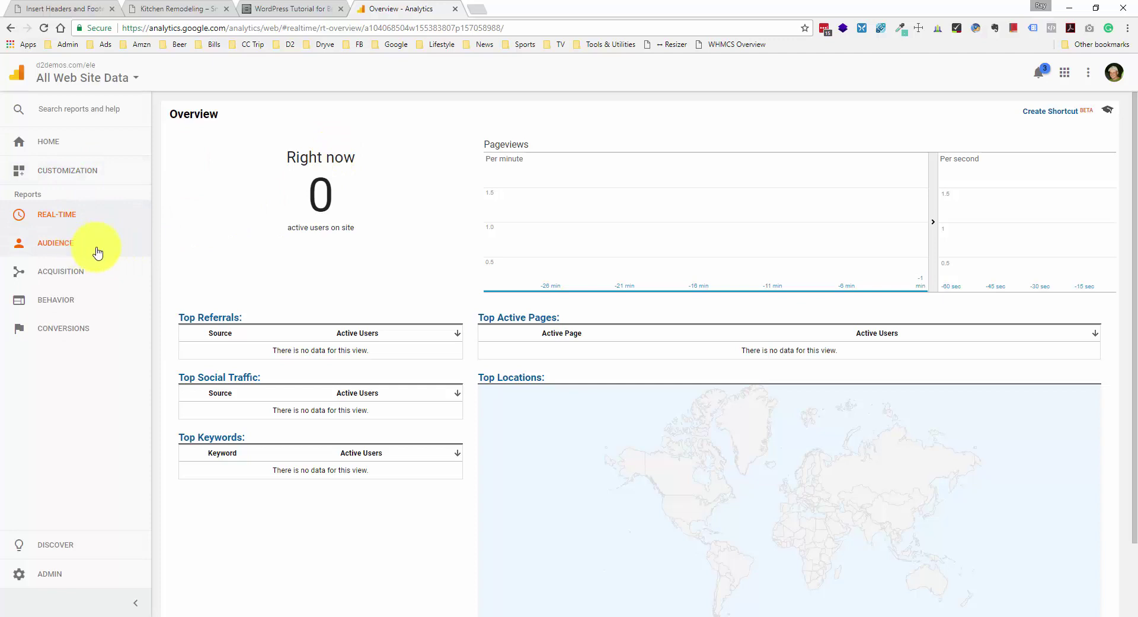
click(101, 248)
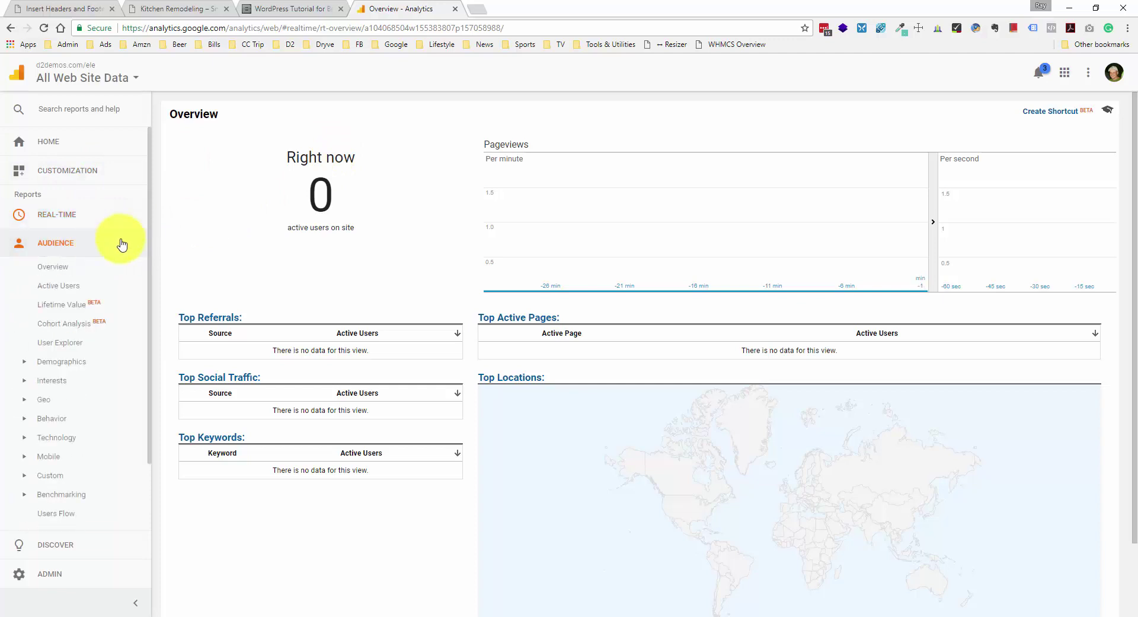
click(77, 368)
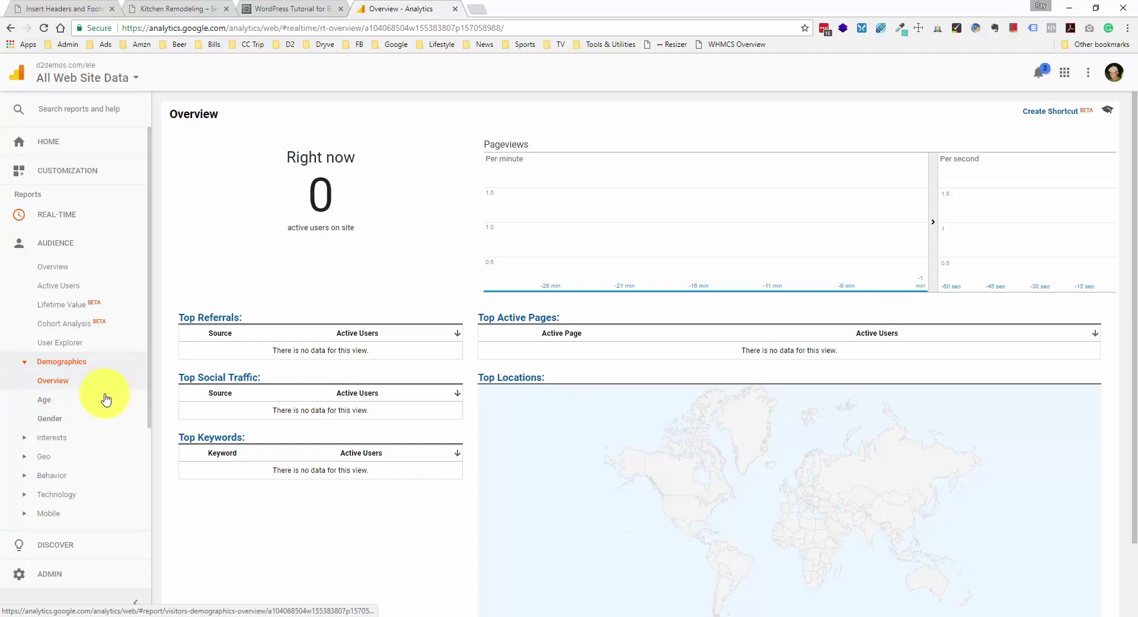
click(73, 361)
click(70, 381)
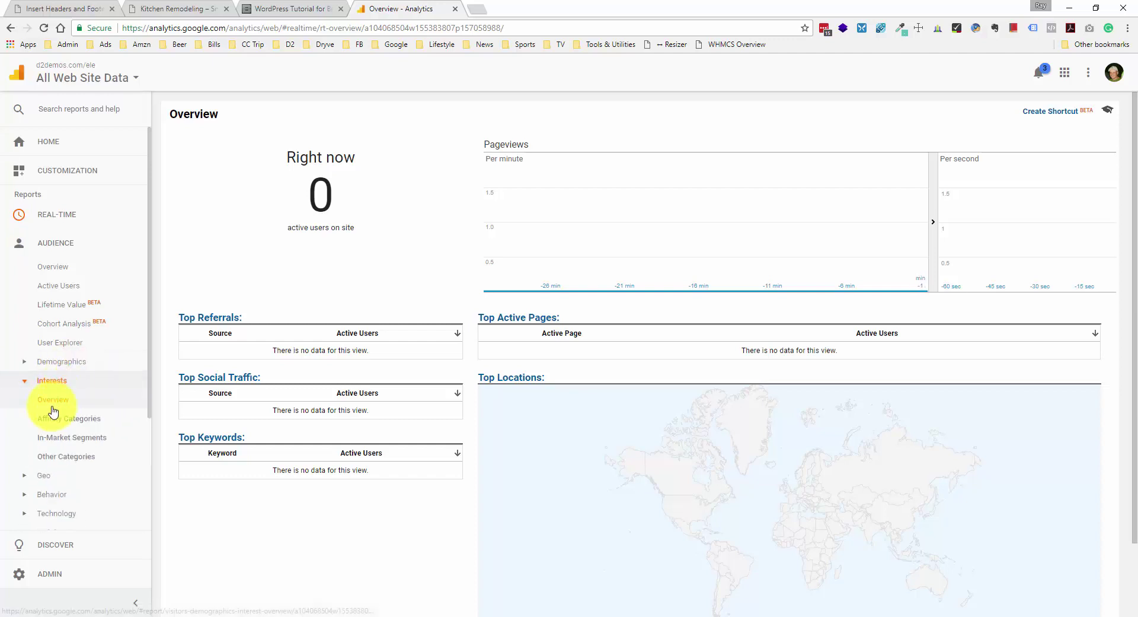
click(64, 381)
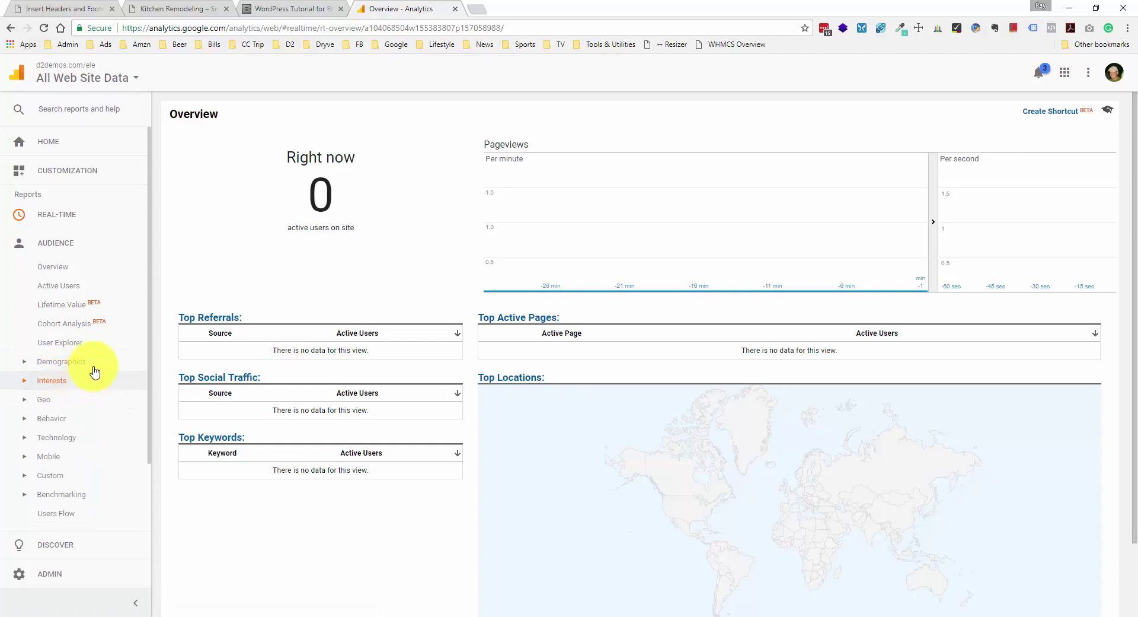
click(52, 402)
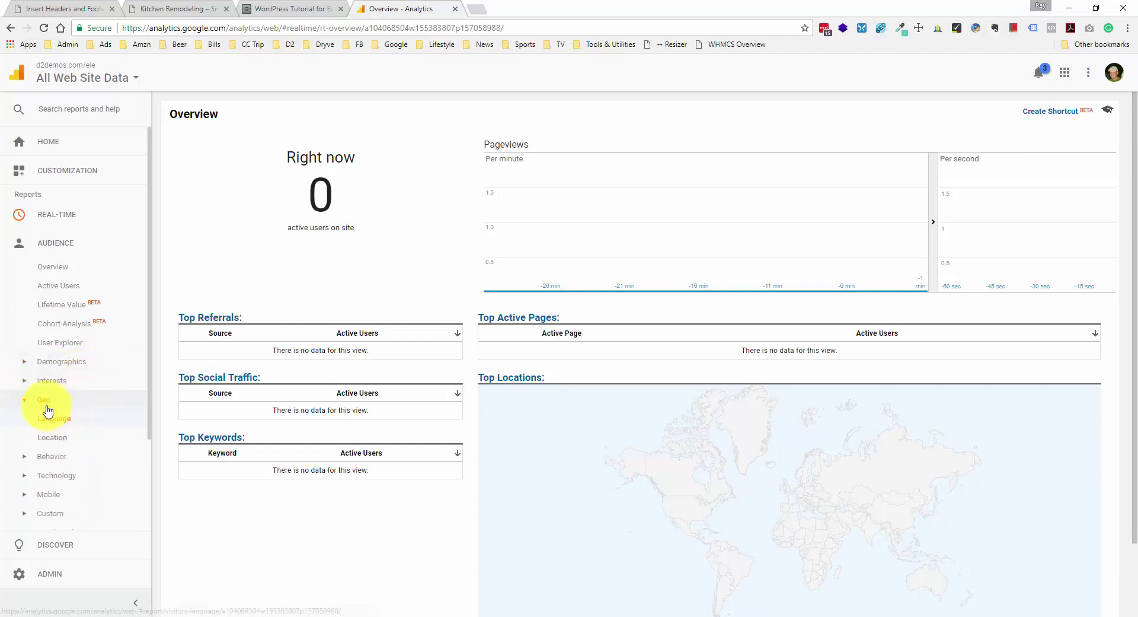
click(60, 439)
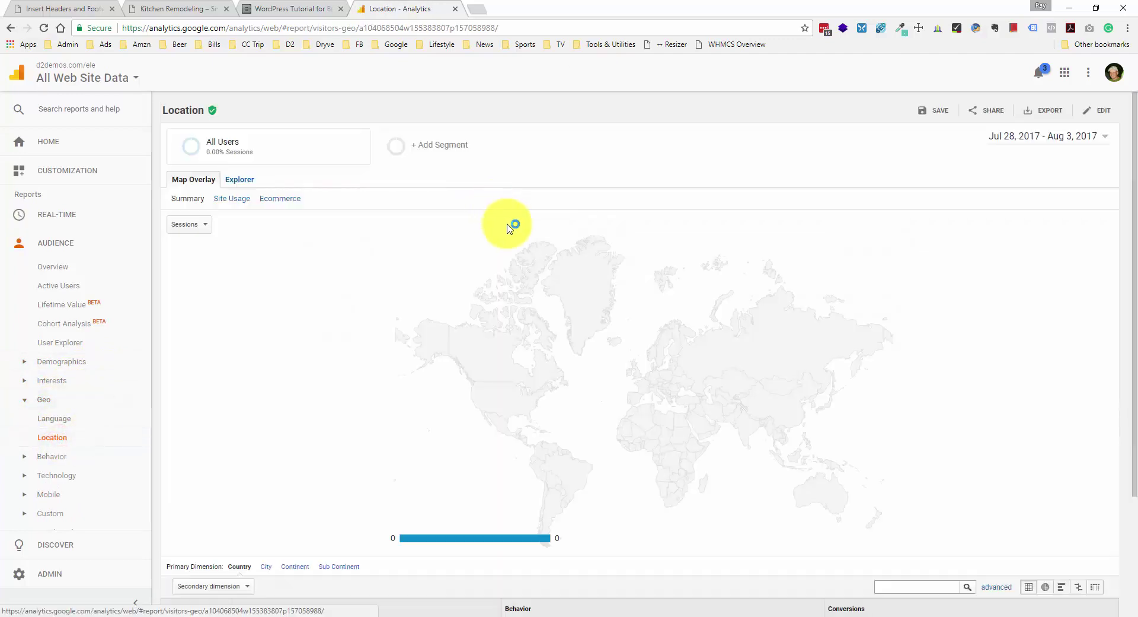
- Drill into the United States on the Location world map
scroll(510, 231, down, 2)
click(515, 289)
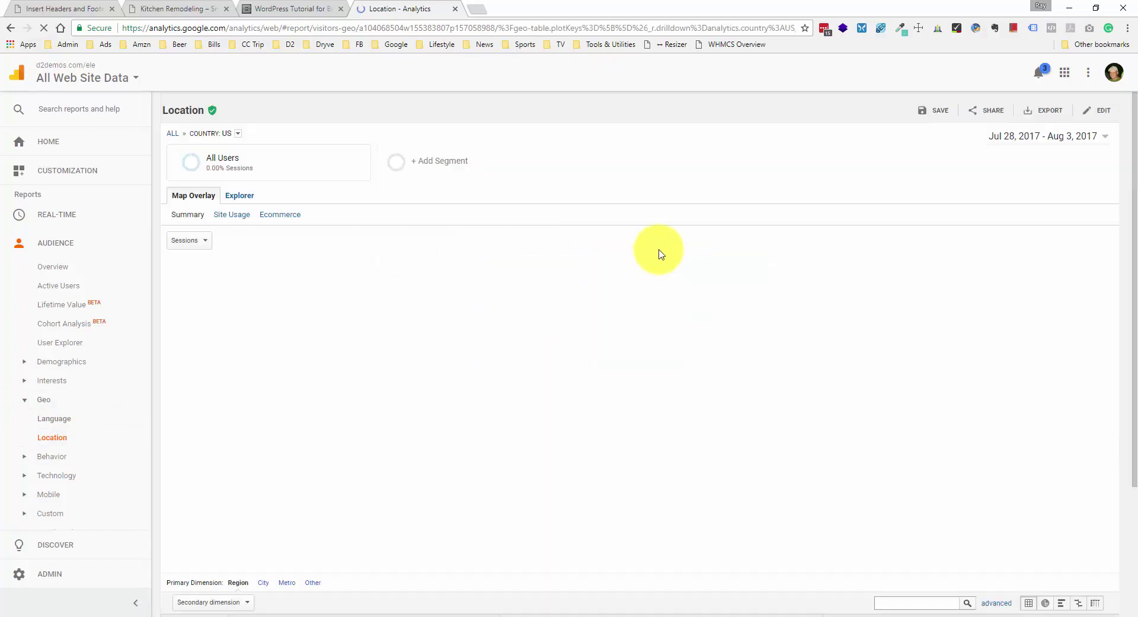
scroll(652, 368, down, 1)
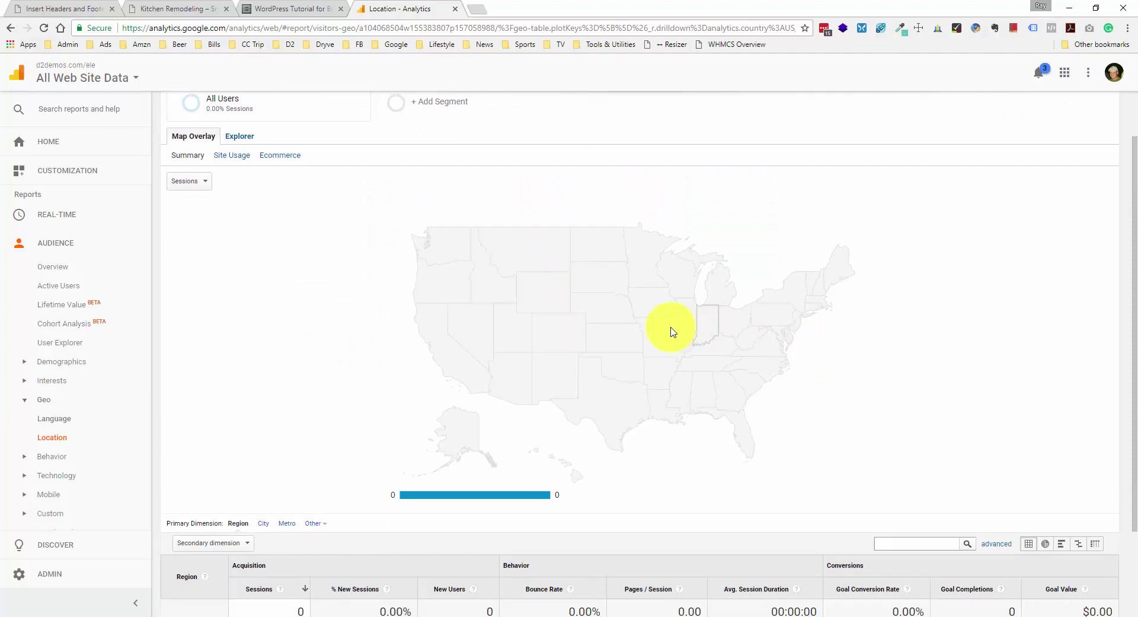
- Browse the Behavior, Technology, Mobile and Custom submenus, then expand Acquisition reports
click(71, 398)
click(70, 419)
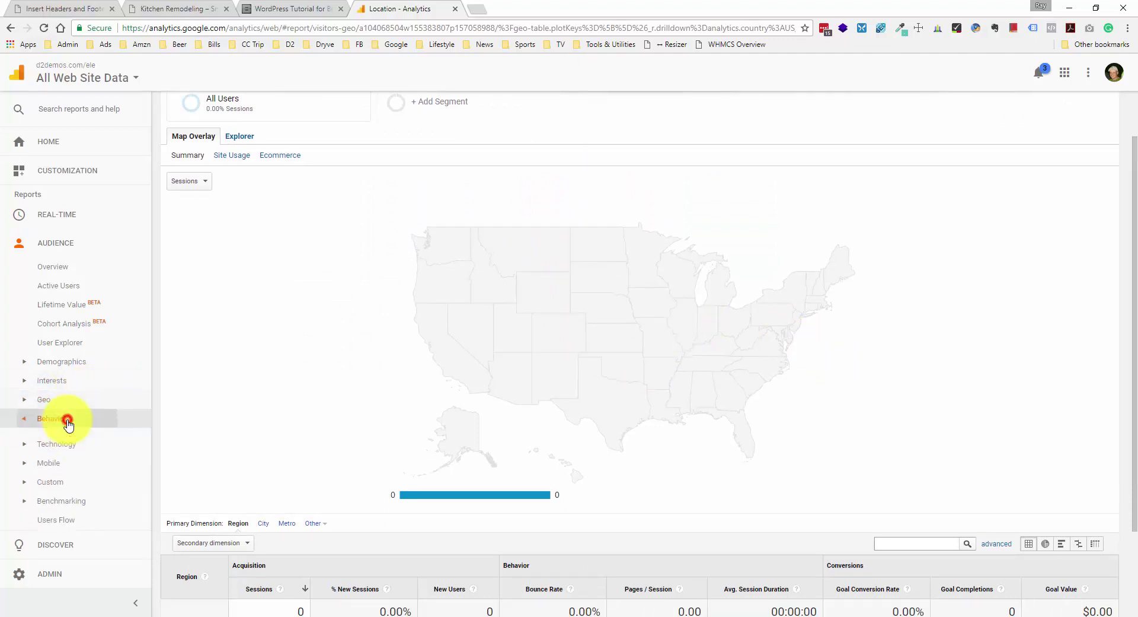
scroll(75, 383, down, 1)
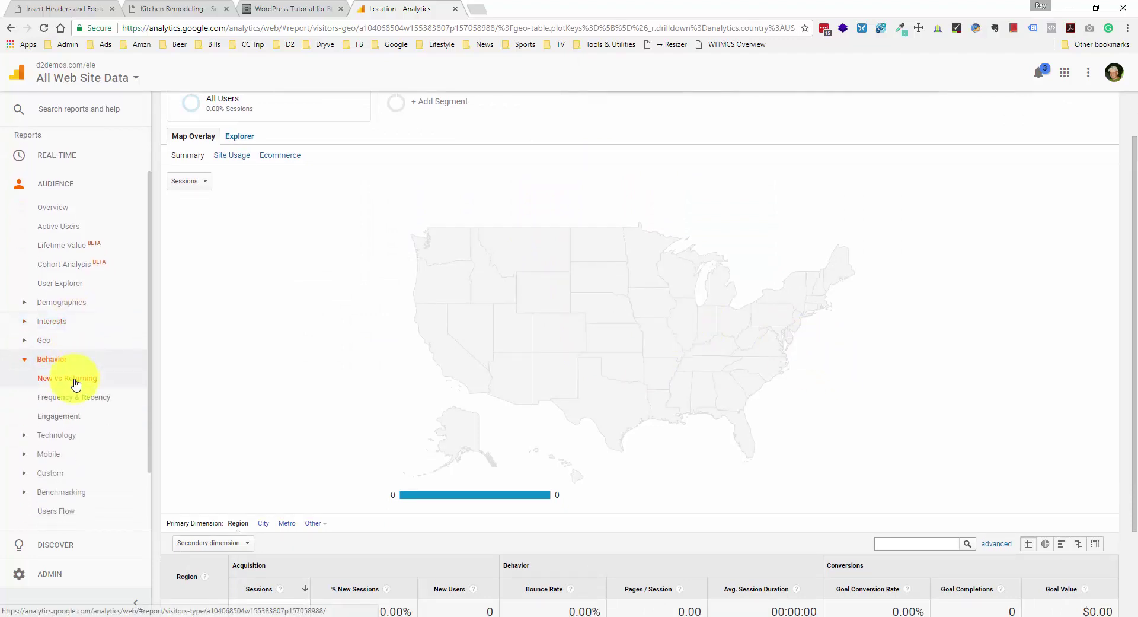
scroll(76, 383, down, 1)
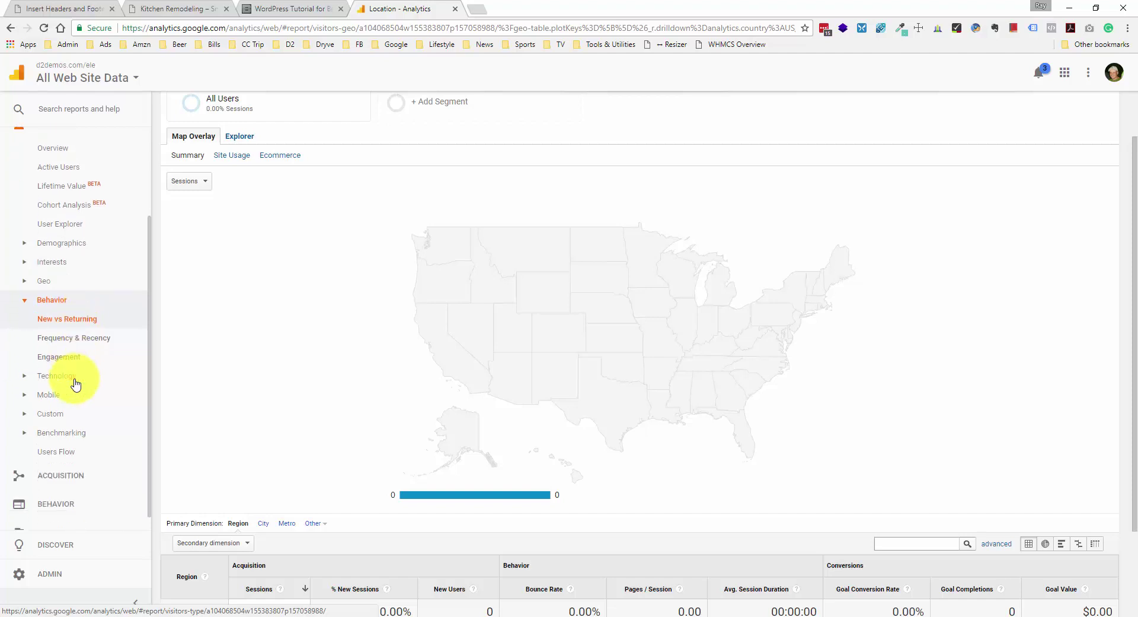
click(73, 380)
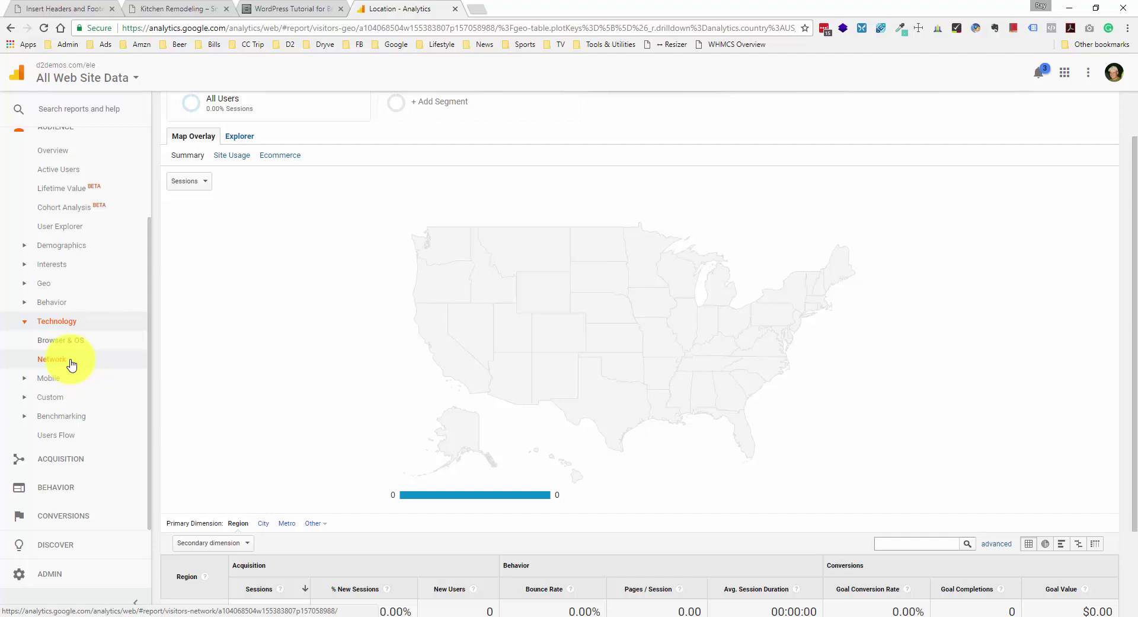
click(54, 377)
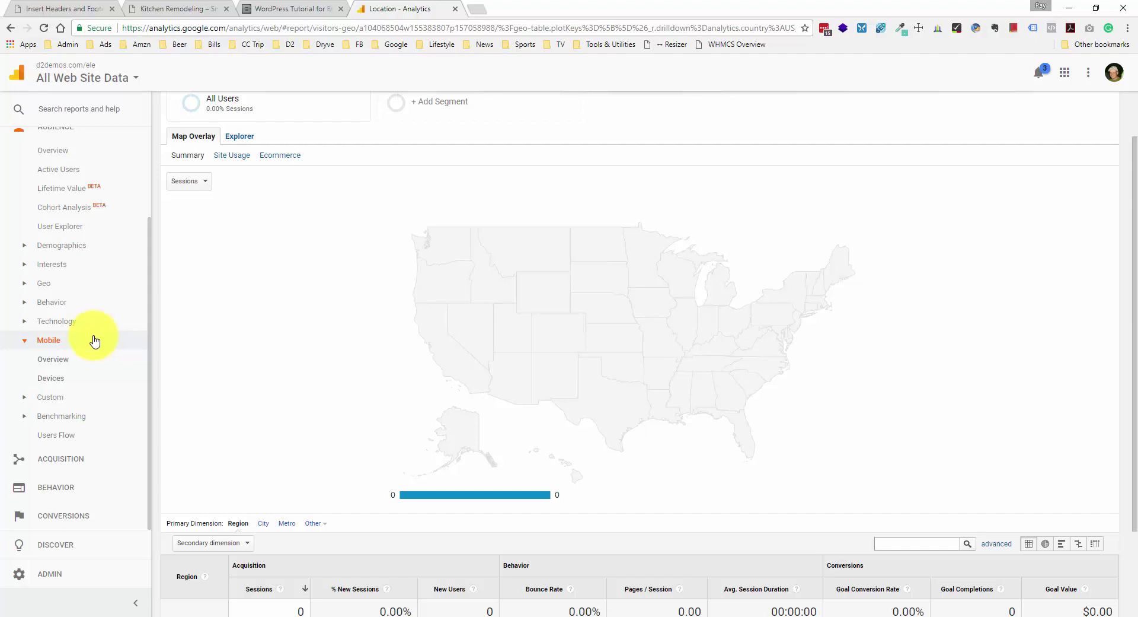
click(66, 398)
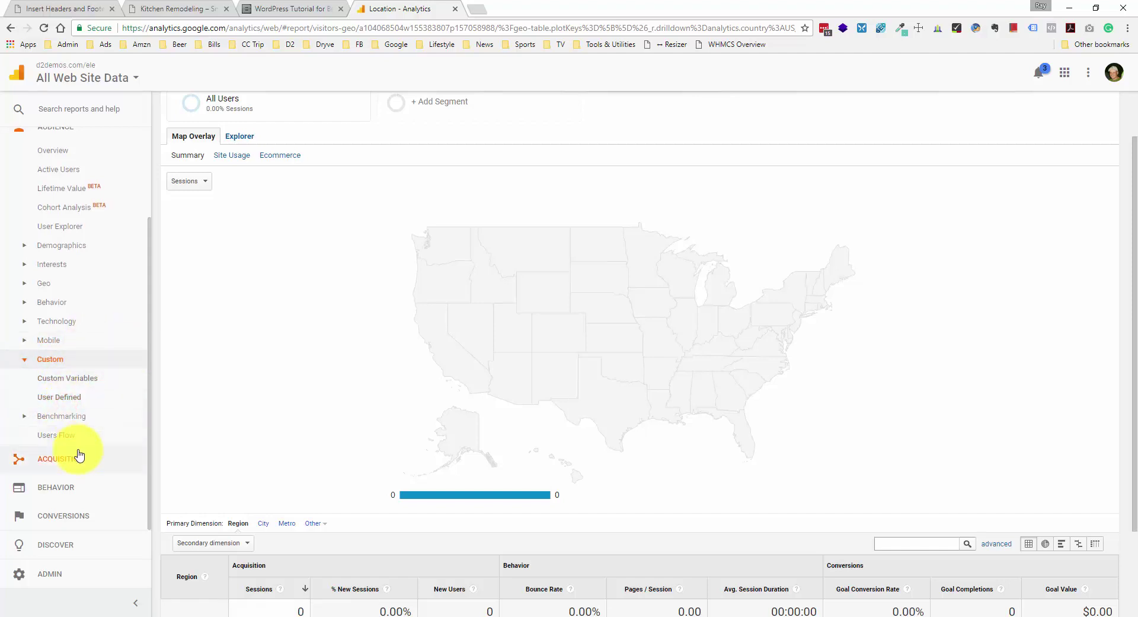
scroll(74, 223, up, 2)
click(75, 237)
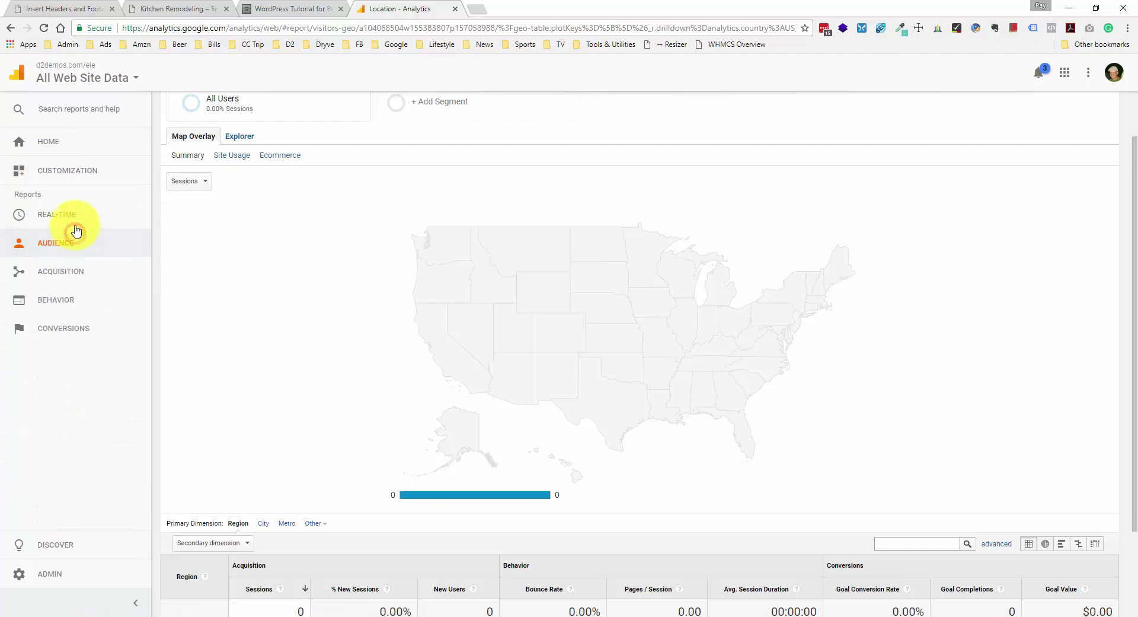
click(88, 273)
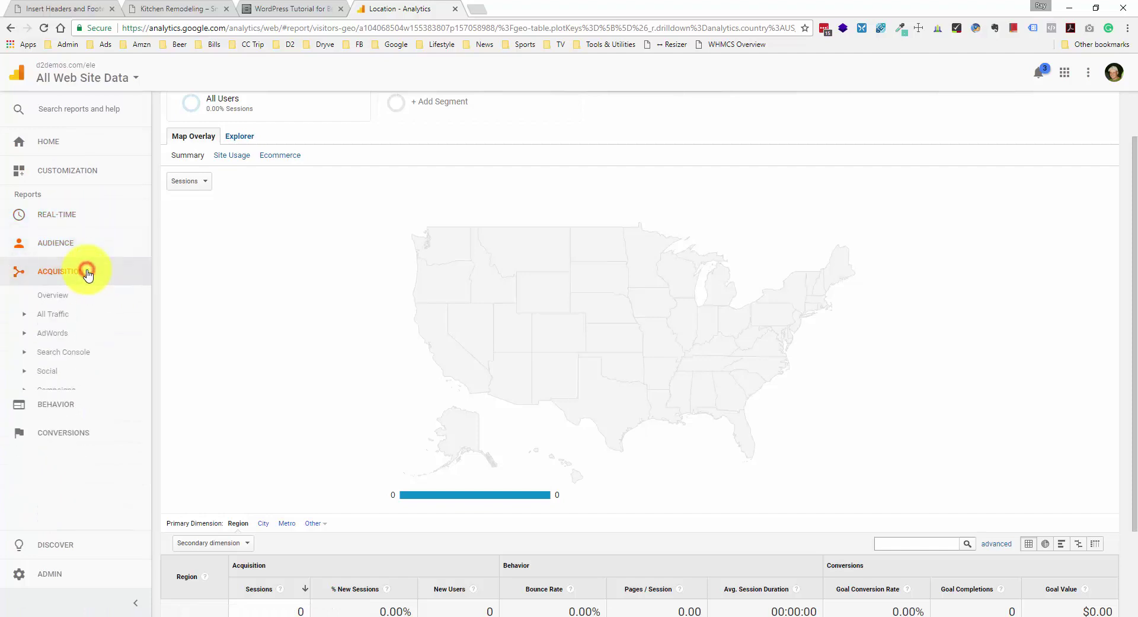
click(71, 314)
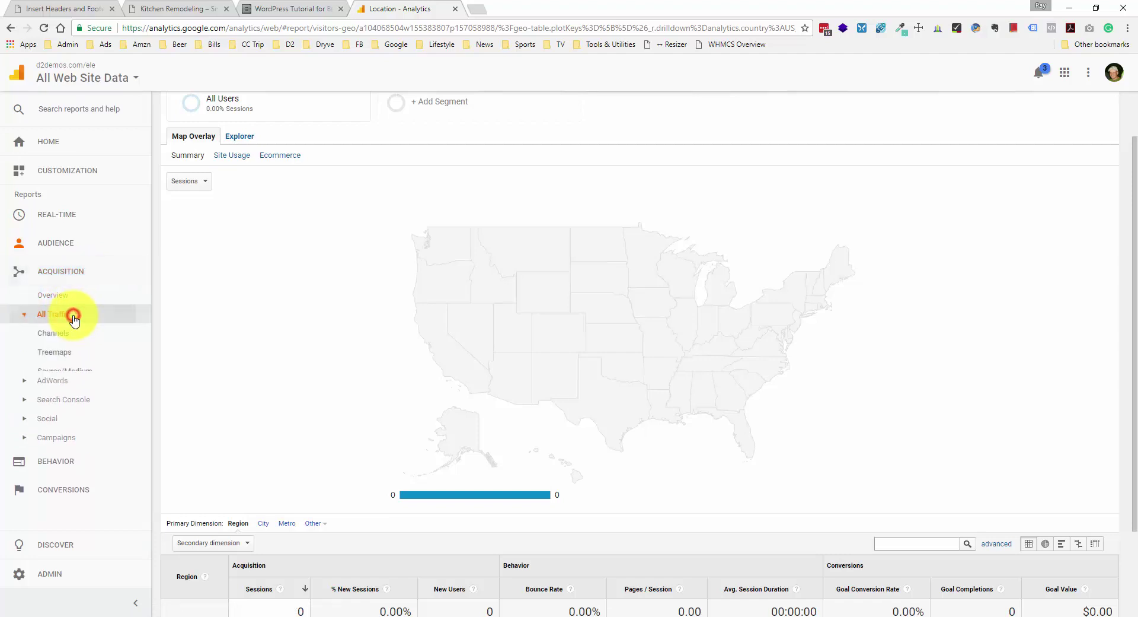
click(83, 372)
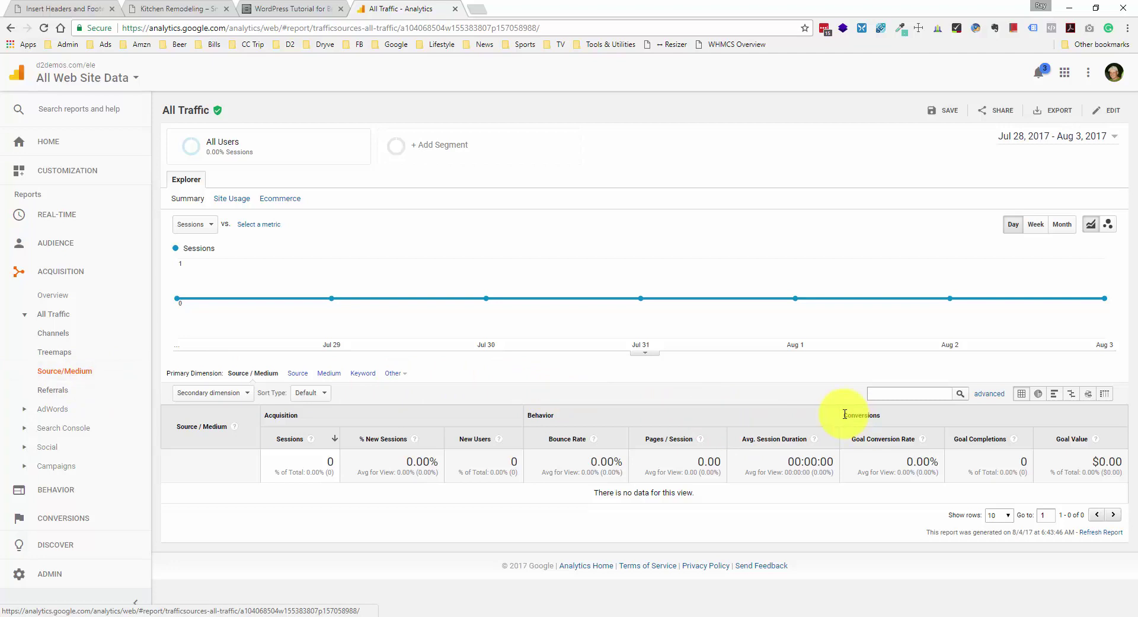
drag(845, 414, 892, 414)
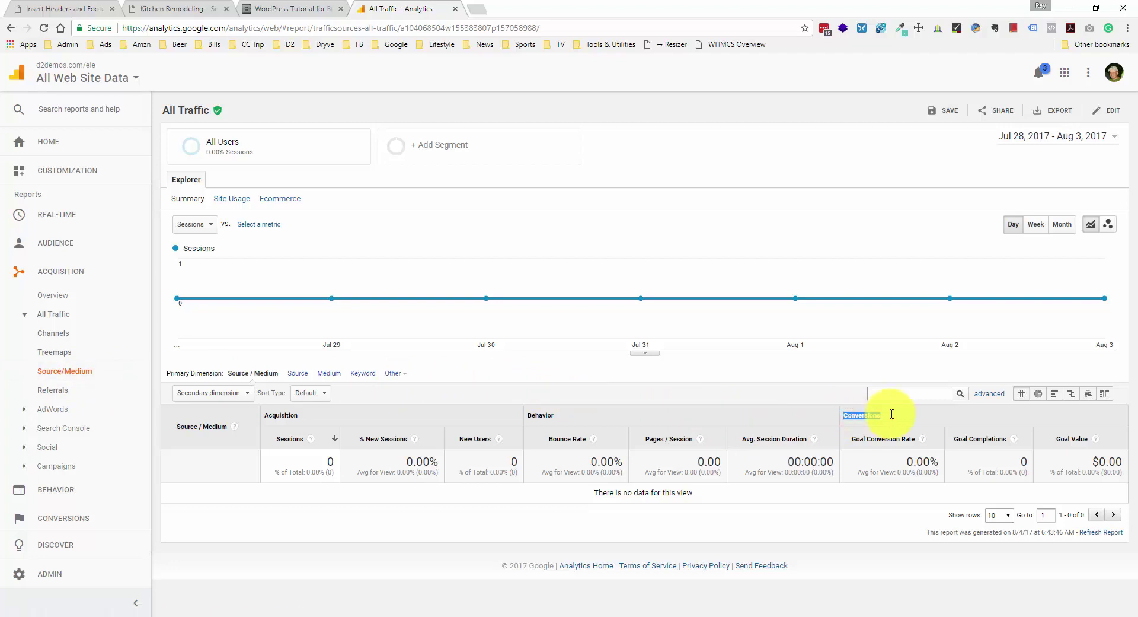
click(892, 414)
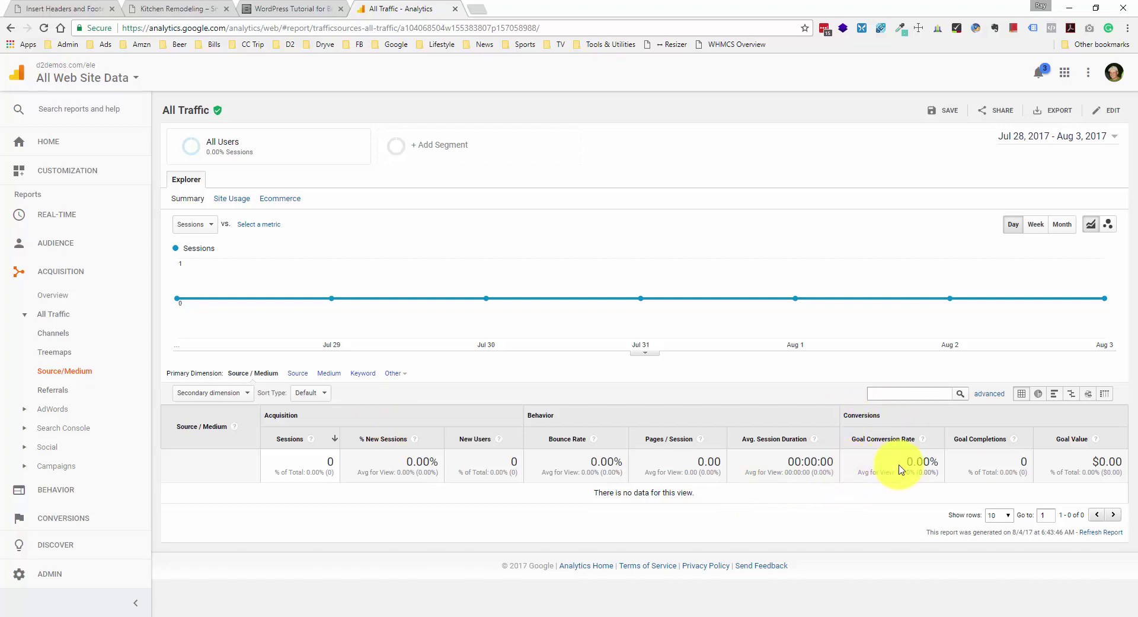
drag(900, 461, 920, 461)
drag(1015, 462, 1030, 463)
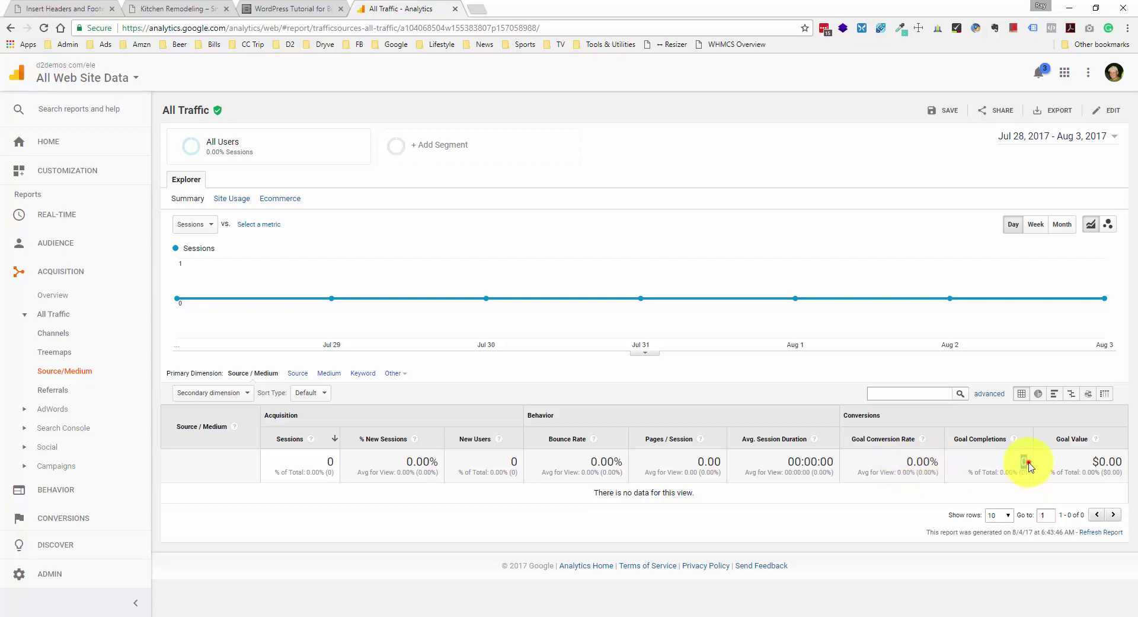
click(1027, 461)
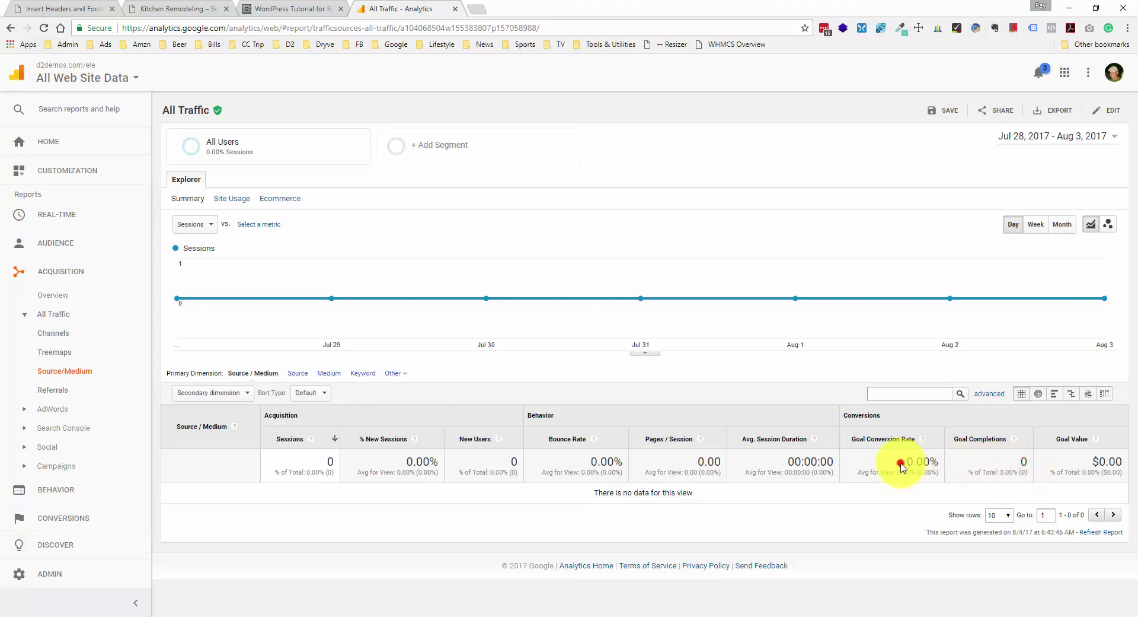
drag(900, 461, 929, 461)
click(931, 465)
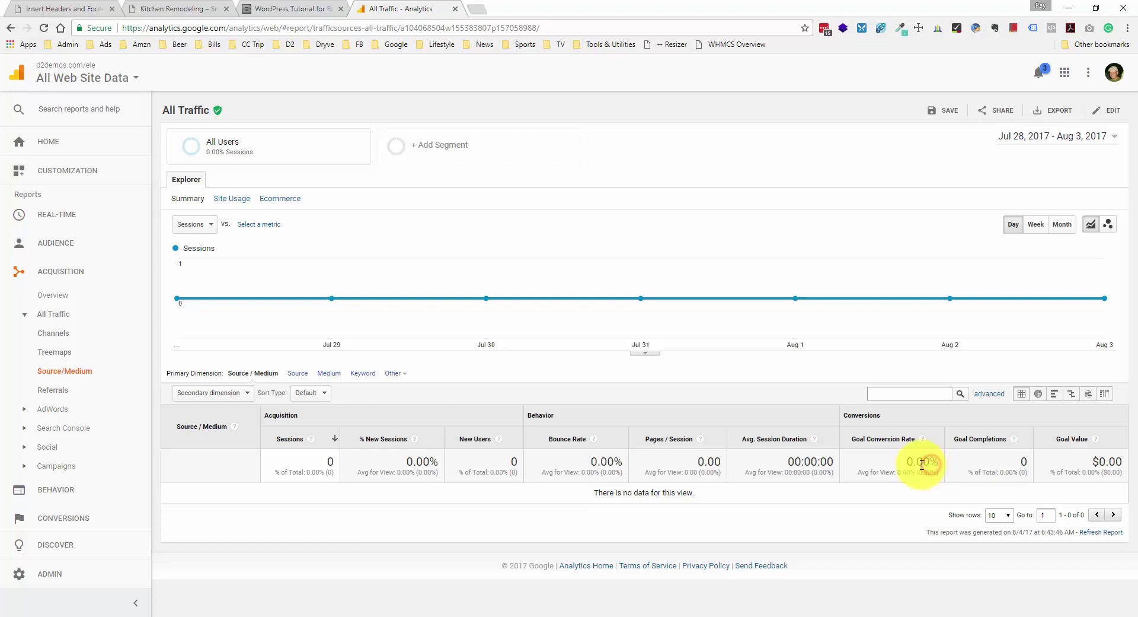
drag(905, 460, 929, 461)
click(930, 461)
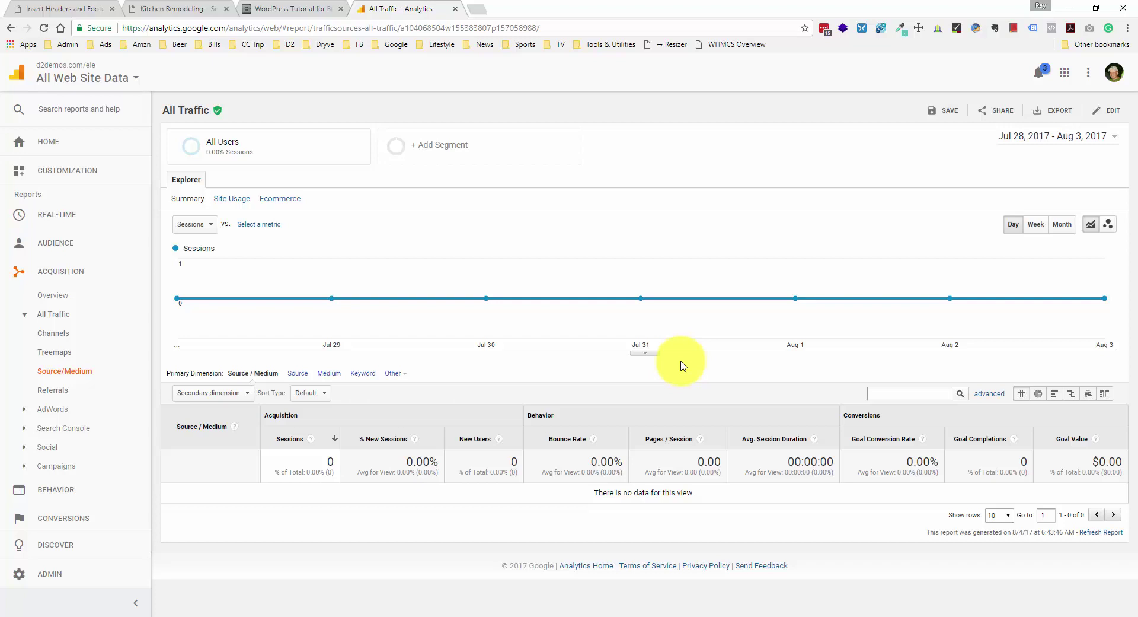
- Collapse the All Traffic reports and expand the AdWords reports group
click(70, 310)
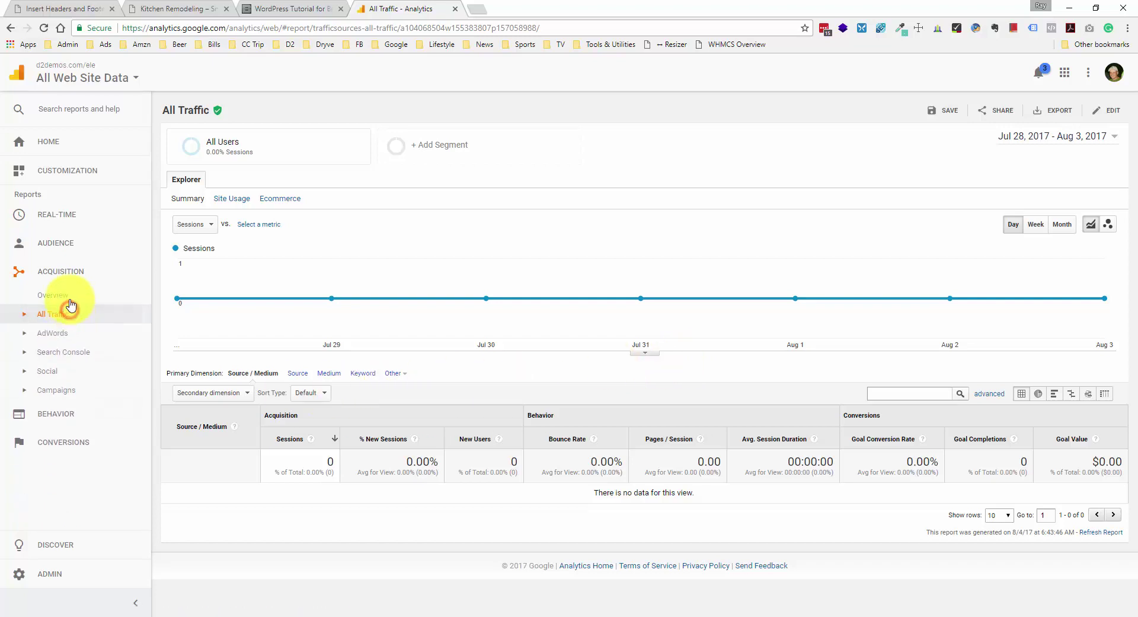
click(60, 334)
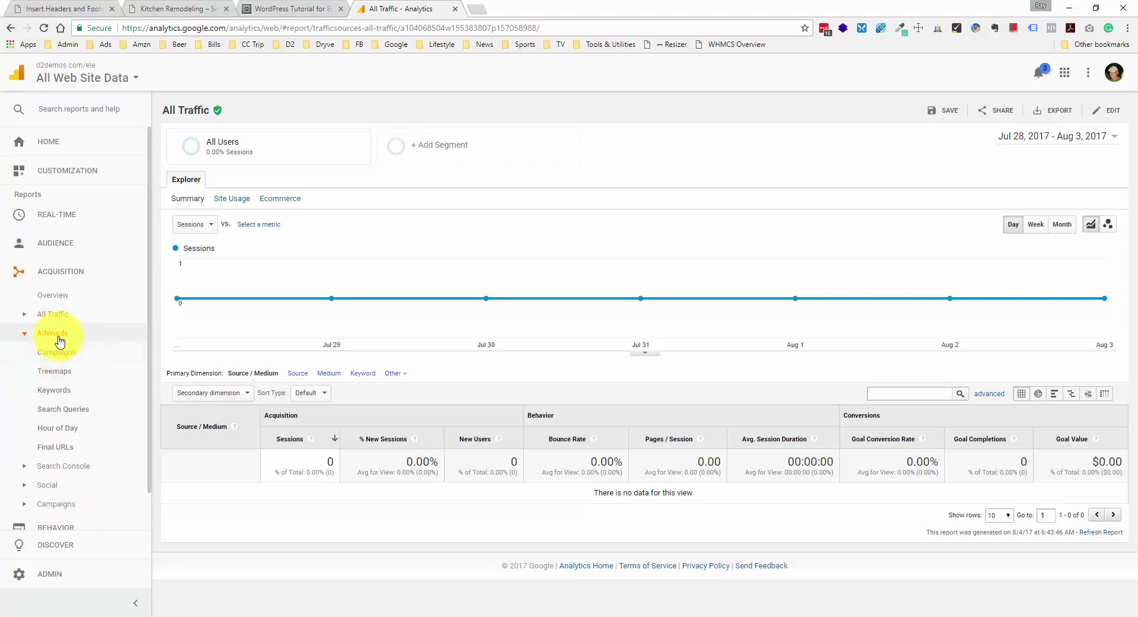
click(58, 336)
click(58, 337)
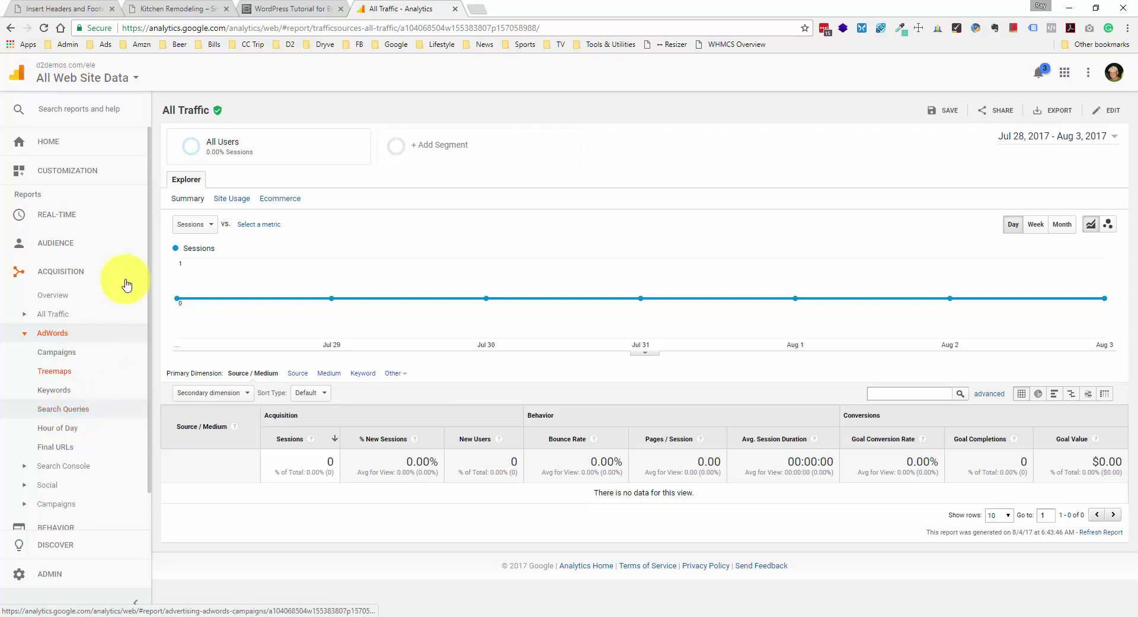
double_click(136, 28)
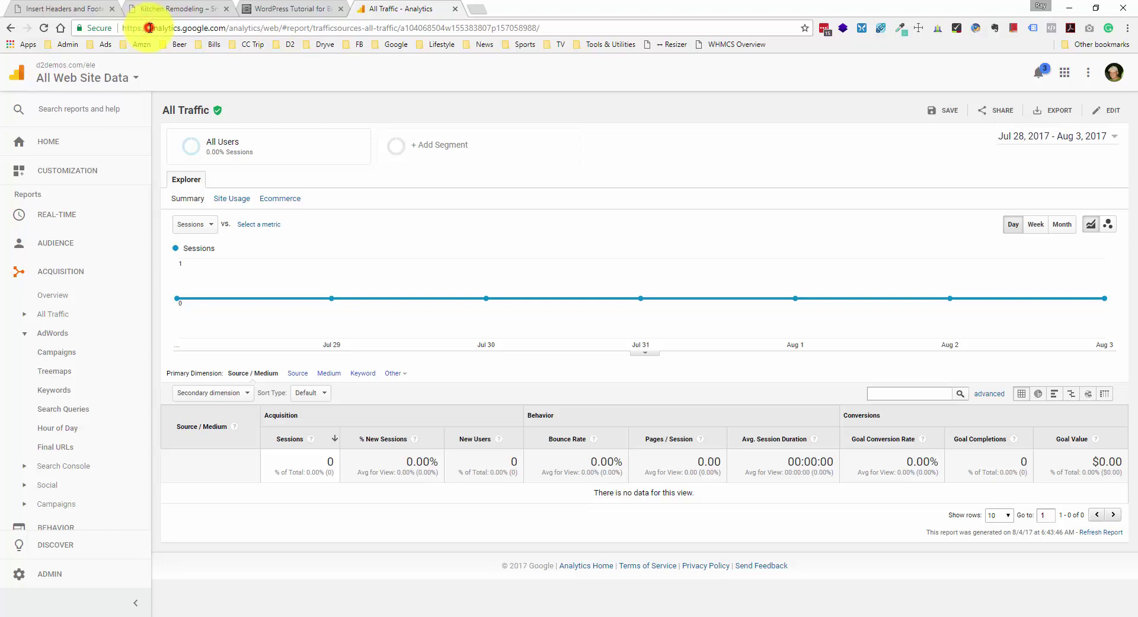
drag(150, 28, 123, 27)
click(140, 28)
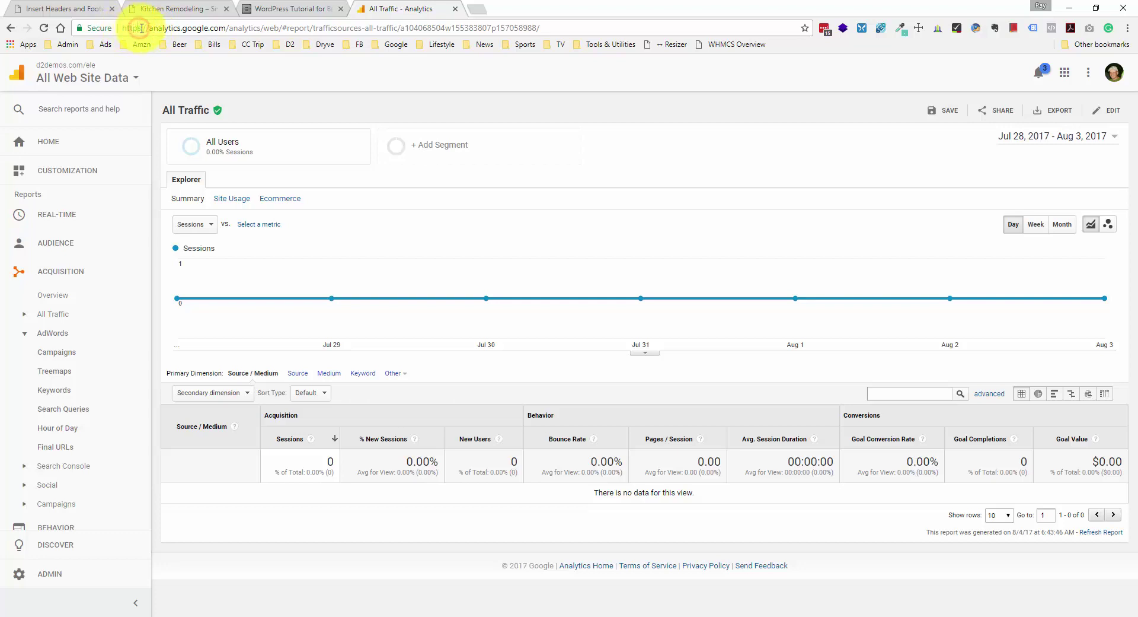
- Collapse Acquisition, look at Conversions > Goals, then expand Behavior > Site Content
click(76, 270)
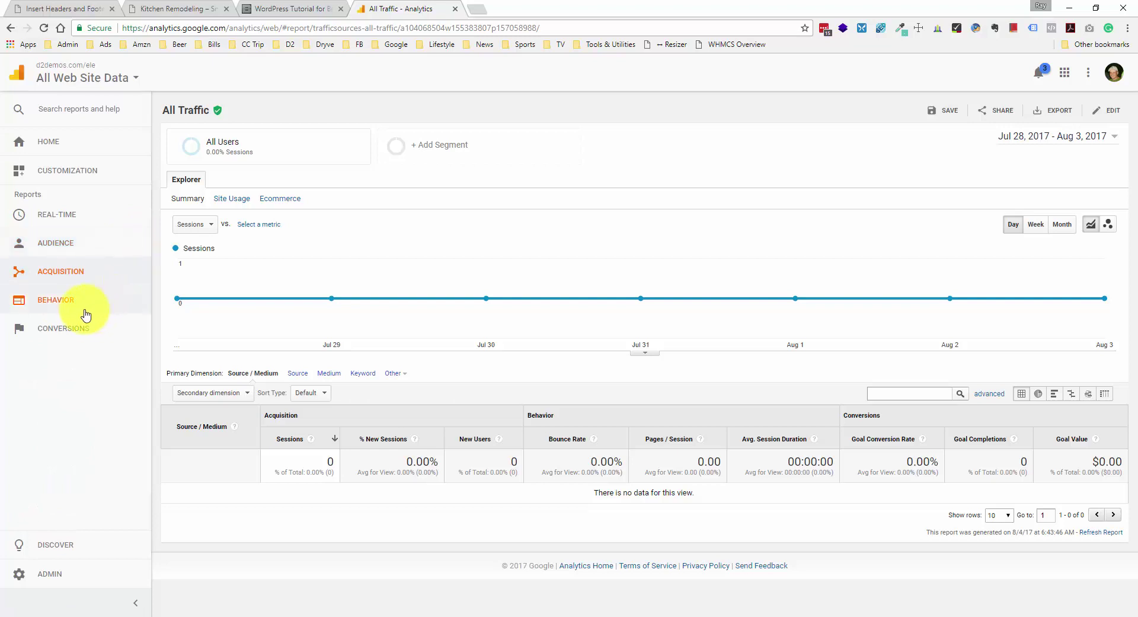
click(77, 327)
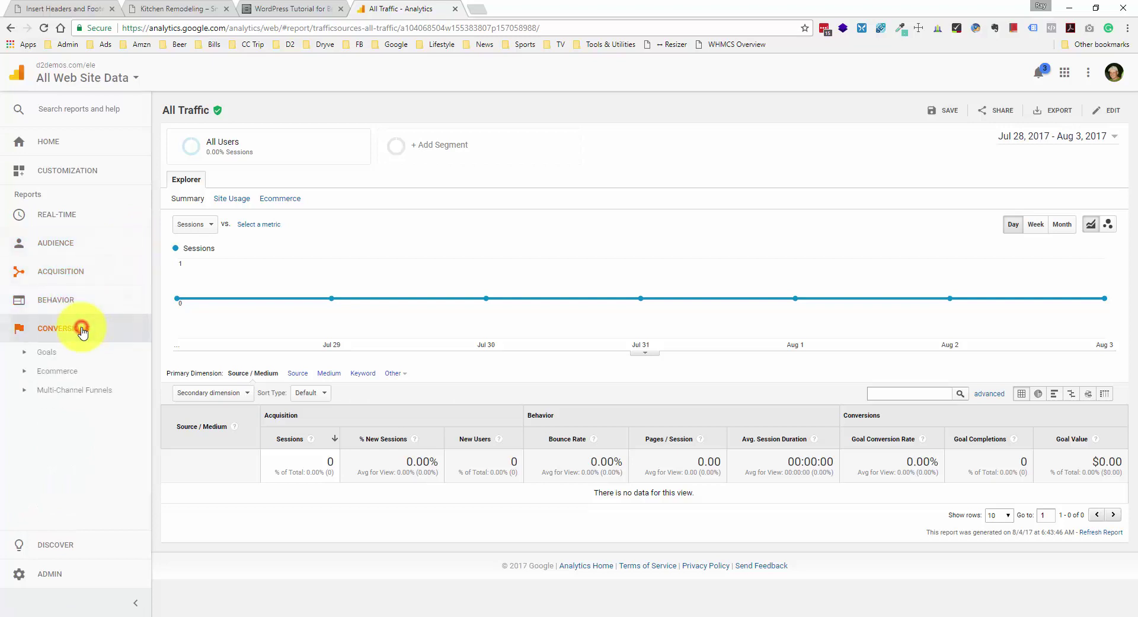
click(65, 354)
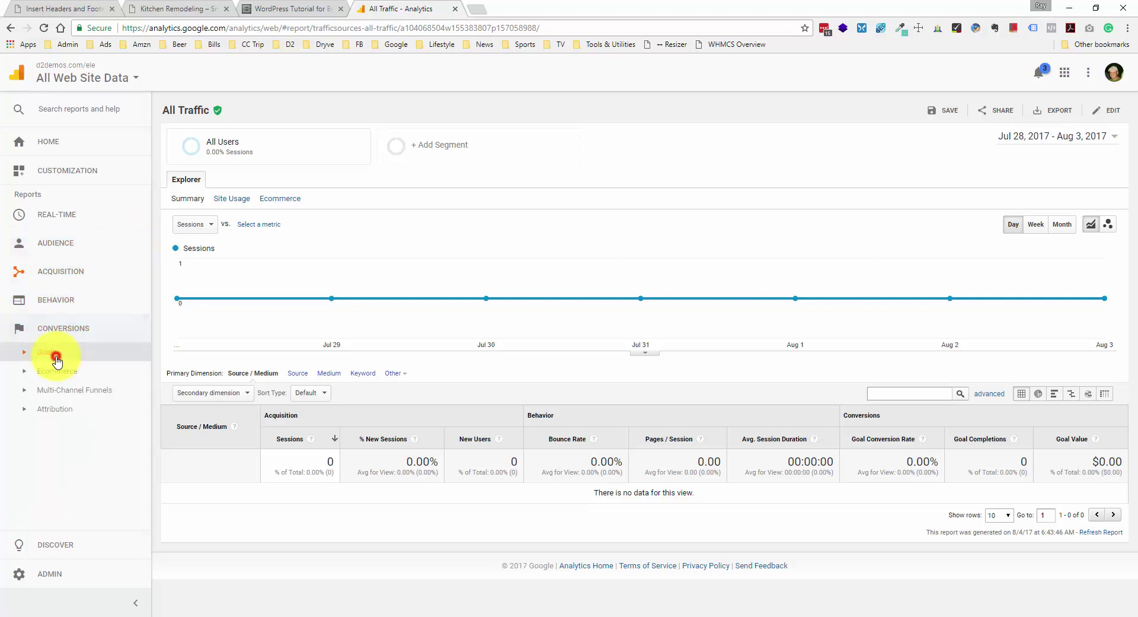
click(125, 355)
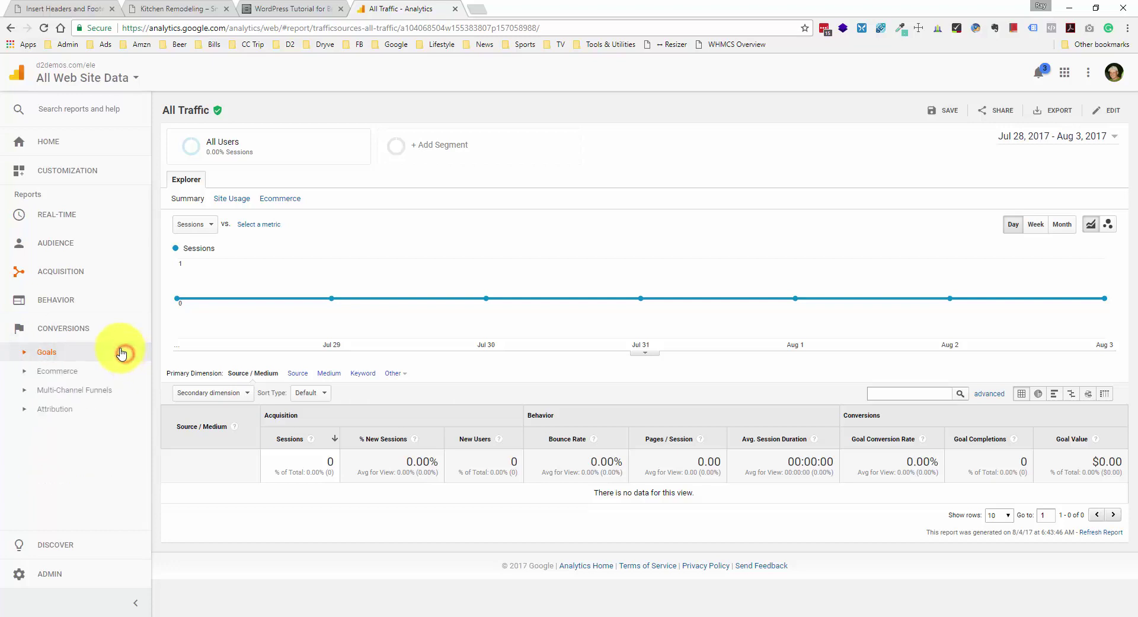
click(87, 306)
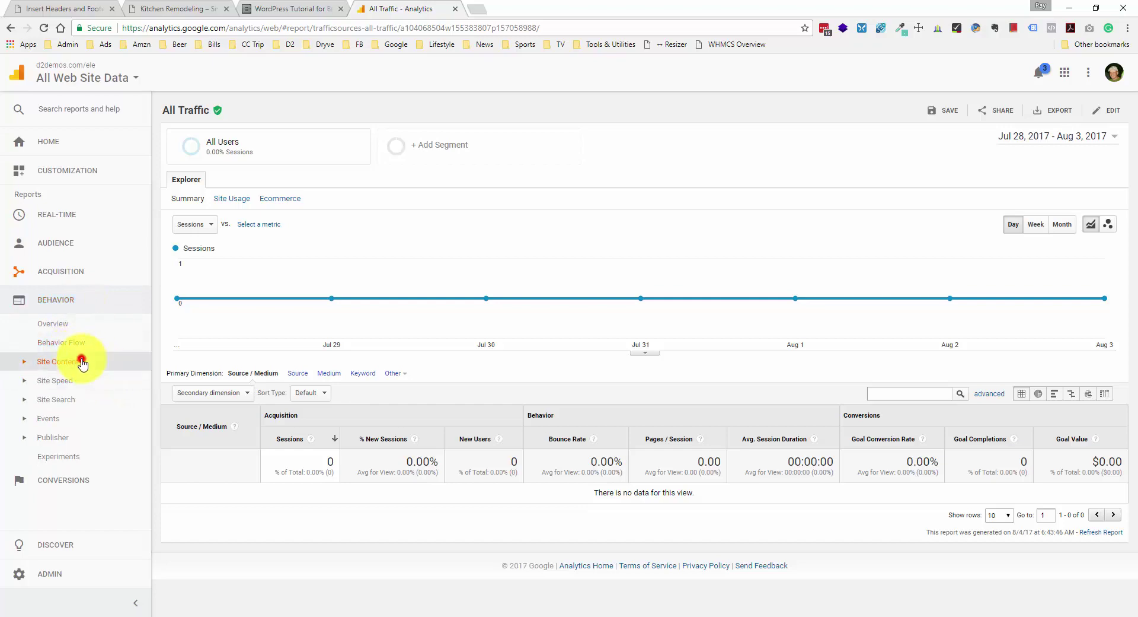
click(81, 361)
- Open the All Pages report and copy the tutorial's on_sent_ok contactFormSendSuccess() line
click(79, 389)
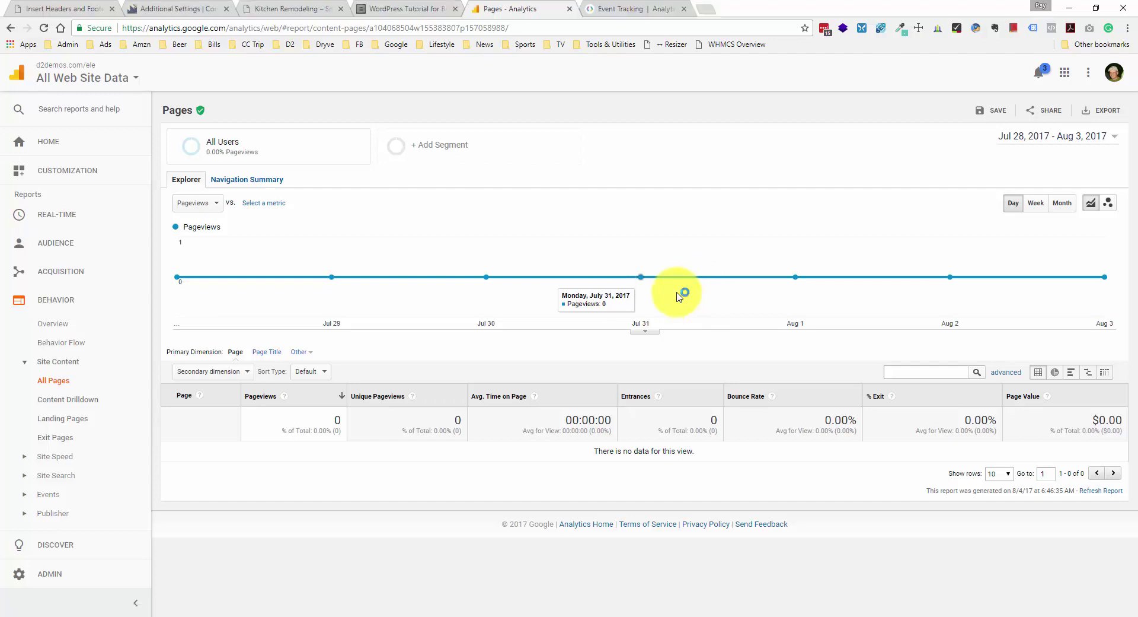
click(419, 8)
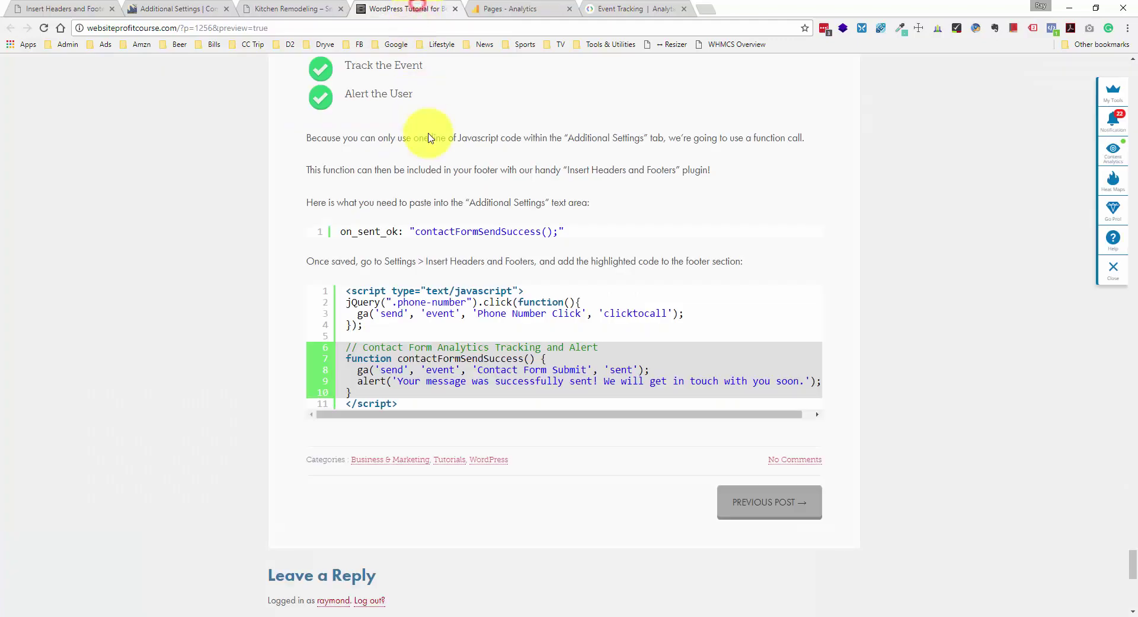
drag(337, 231, 558, 244)
key(ctrl+c)
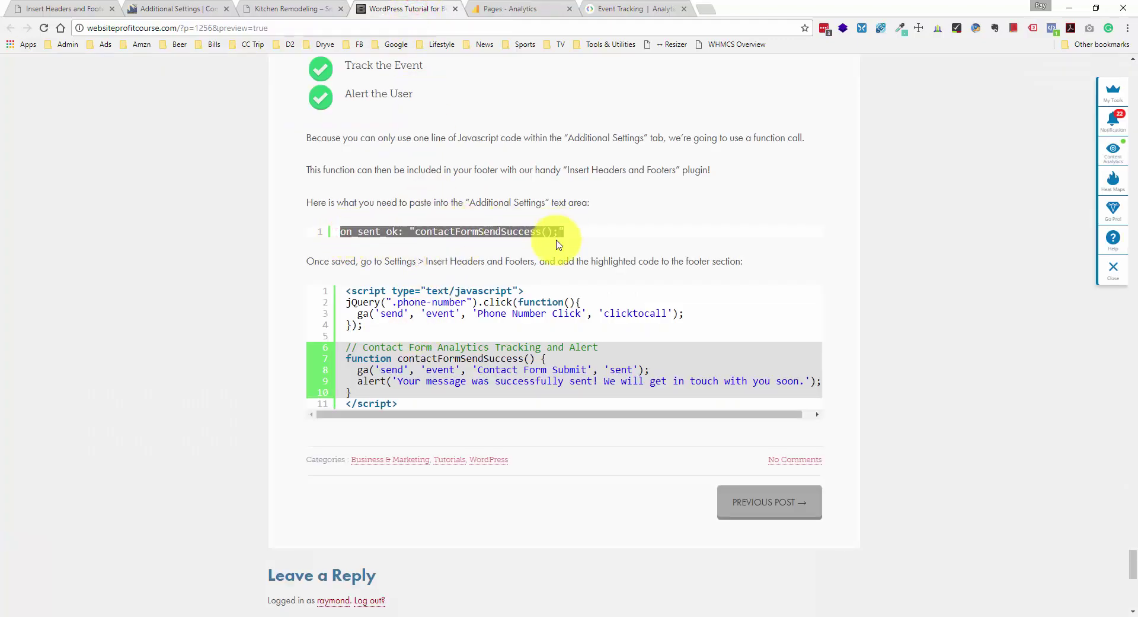
click(50, 10)
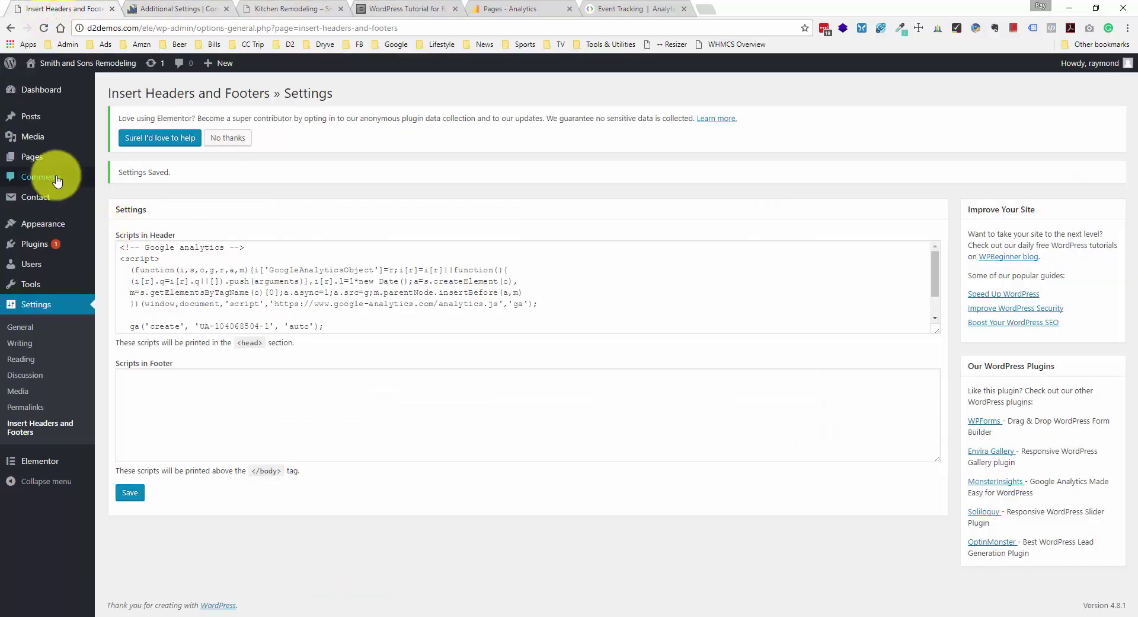
- Open Contact form 1's Additional Settings tab and its documentation link
click(53, 198)
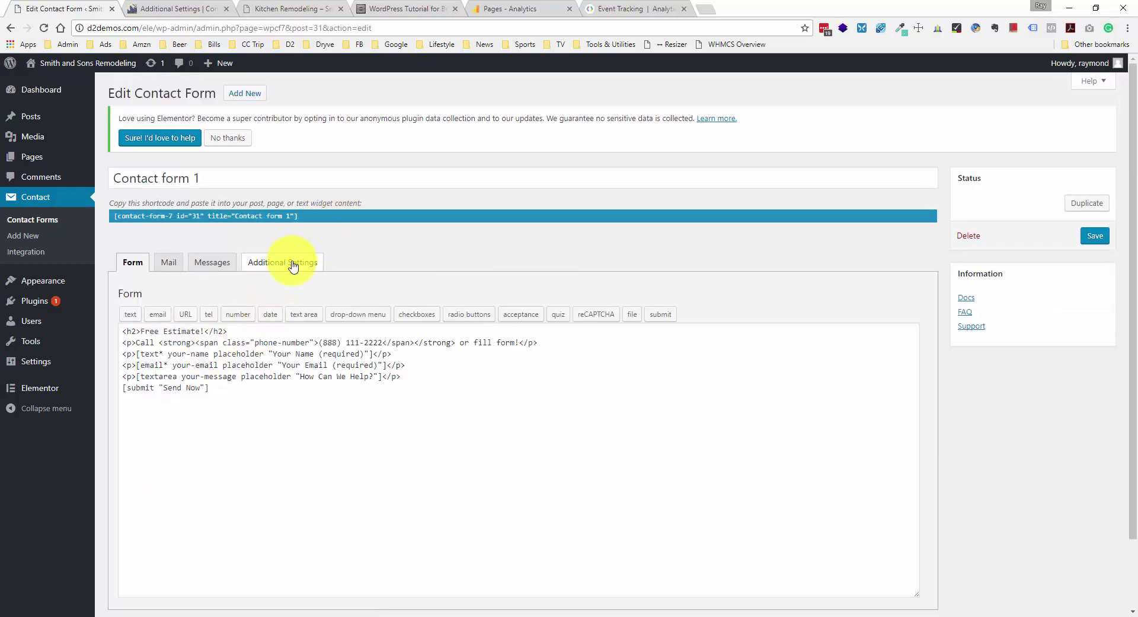
click(293, 265)
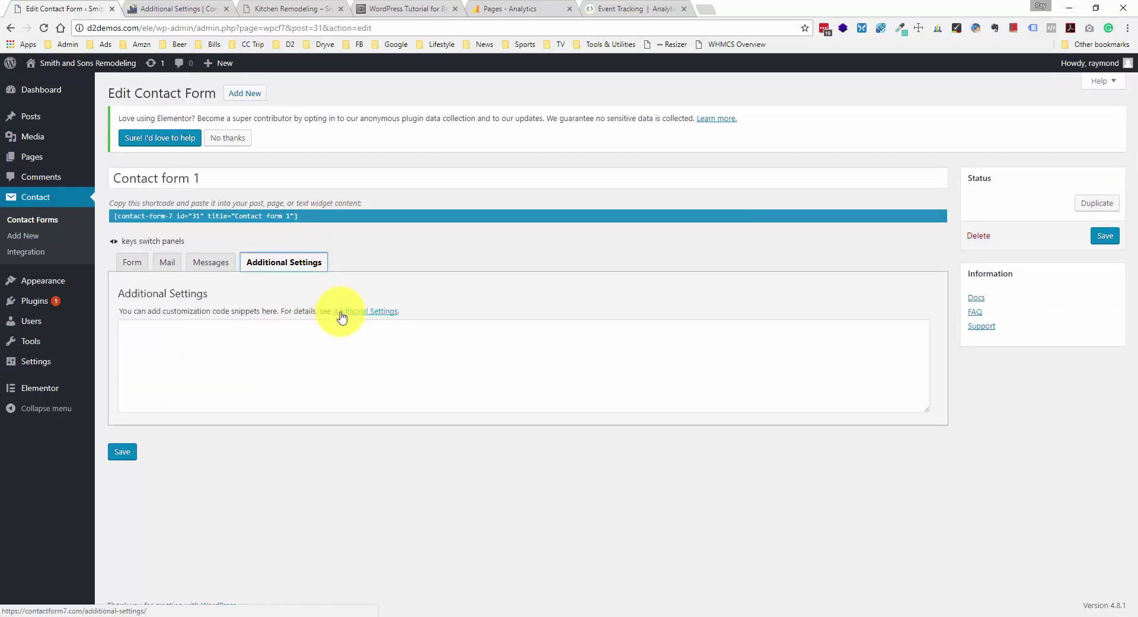
click(366, 311)
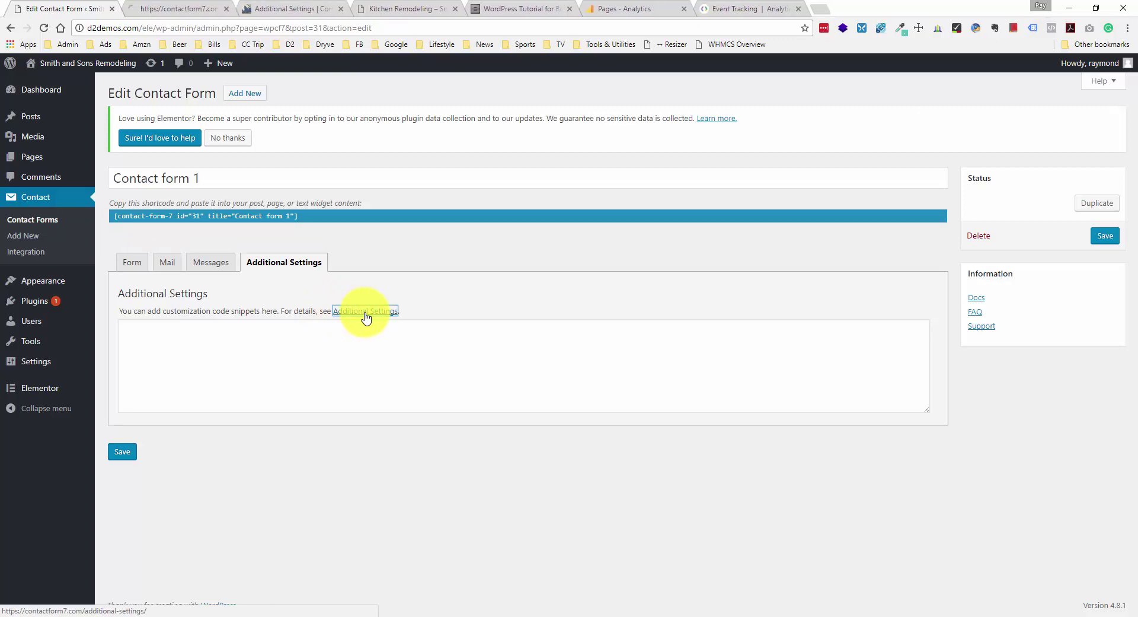
click(183, 9)
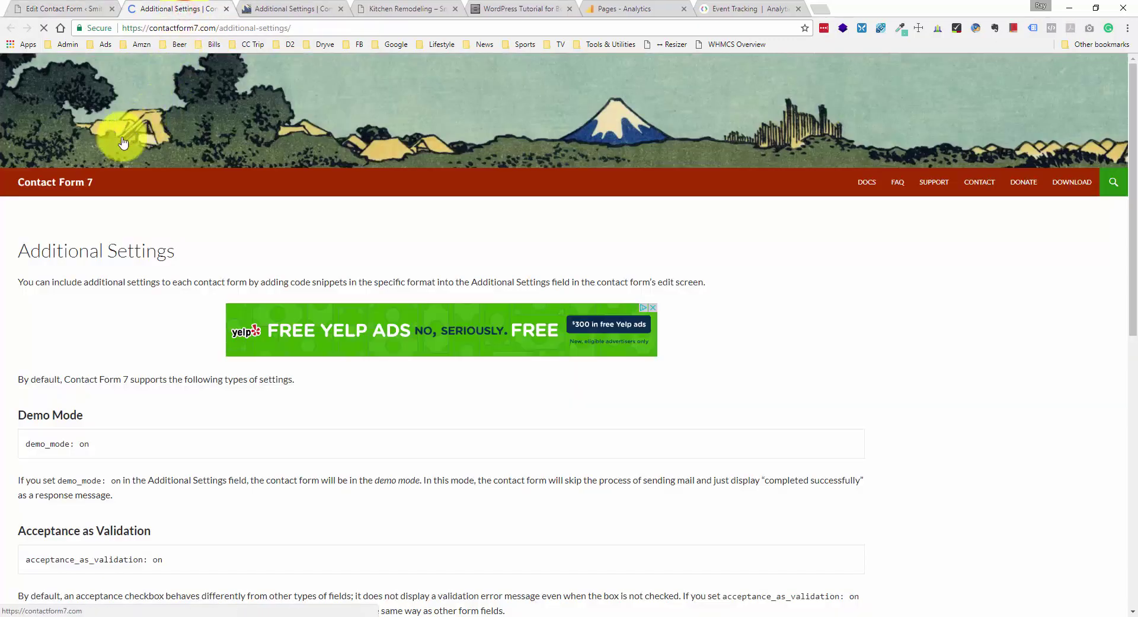
scroll(173, 191, down, 4)
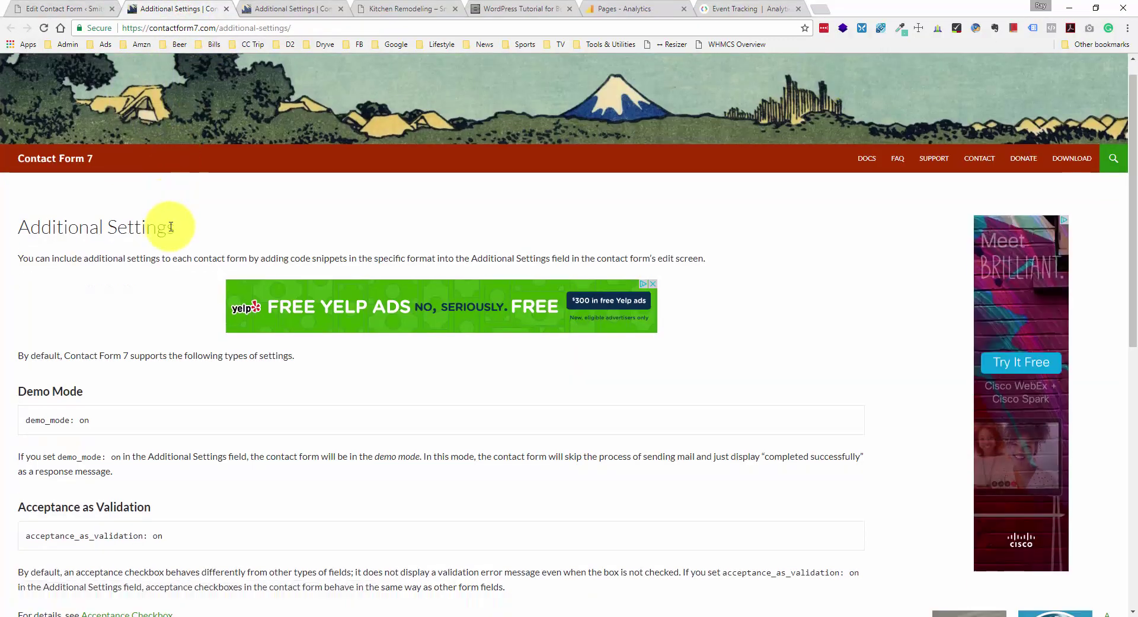
scroll(103, 190, down, 1)
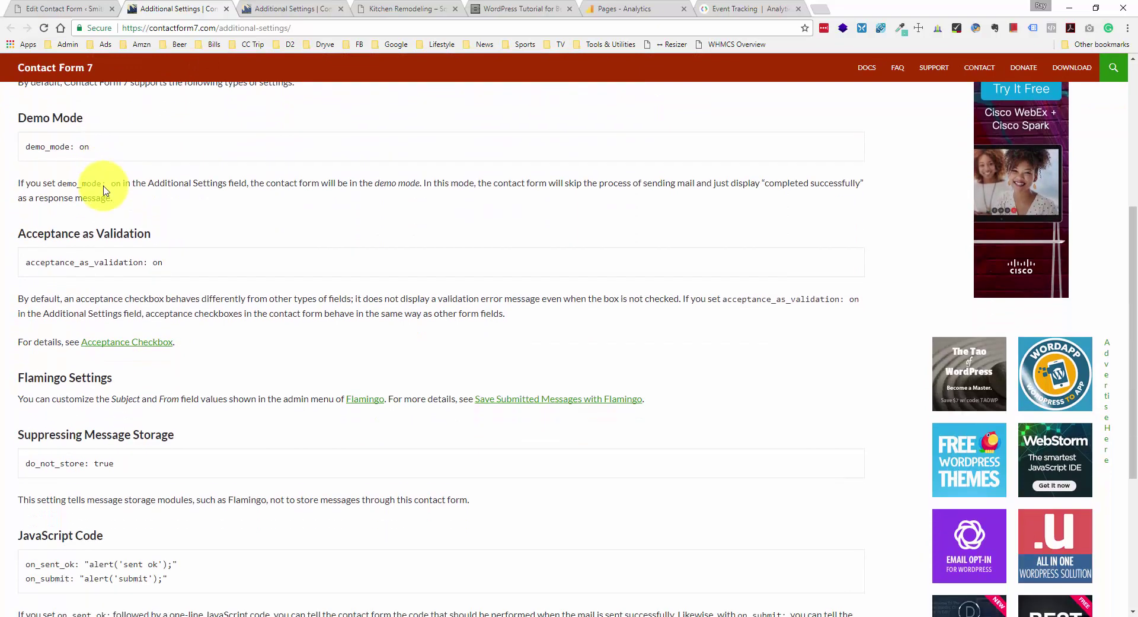
scroll(107, 178, down, 1)
scroll(76, 160, down, 4)
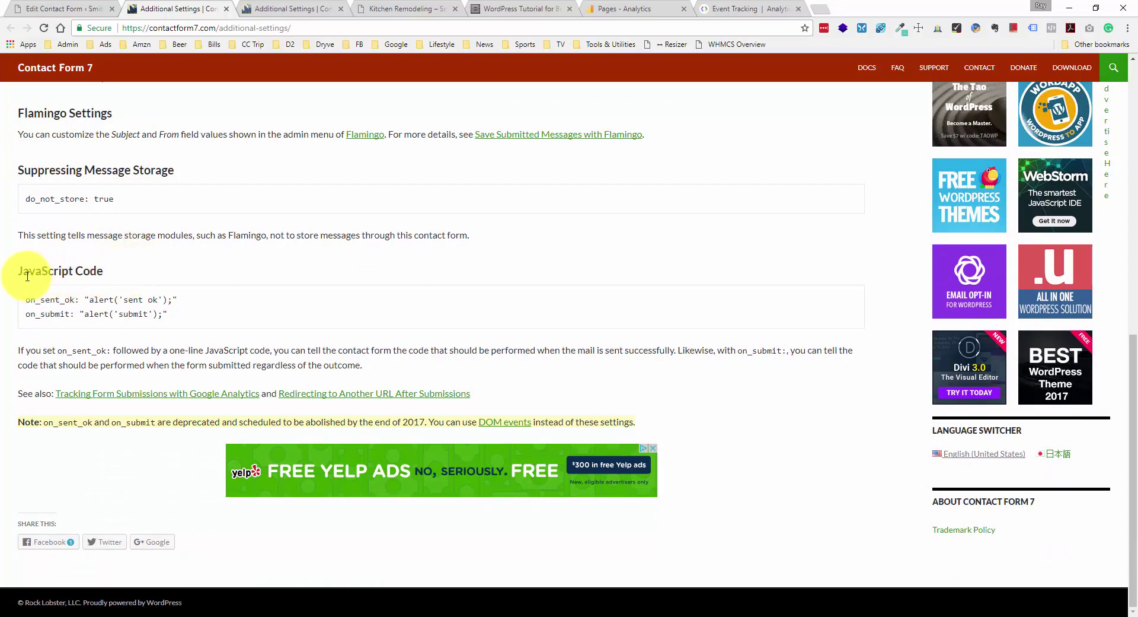
drag(18, 272, 166, 268)
click(168, 271)
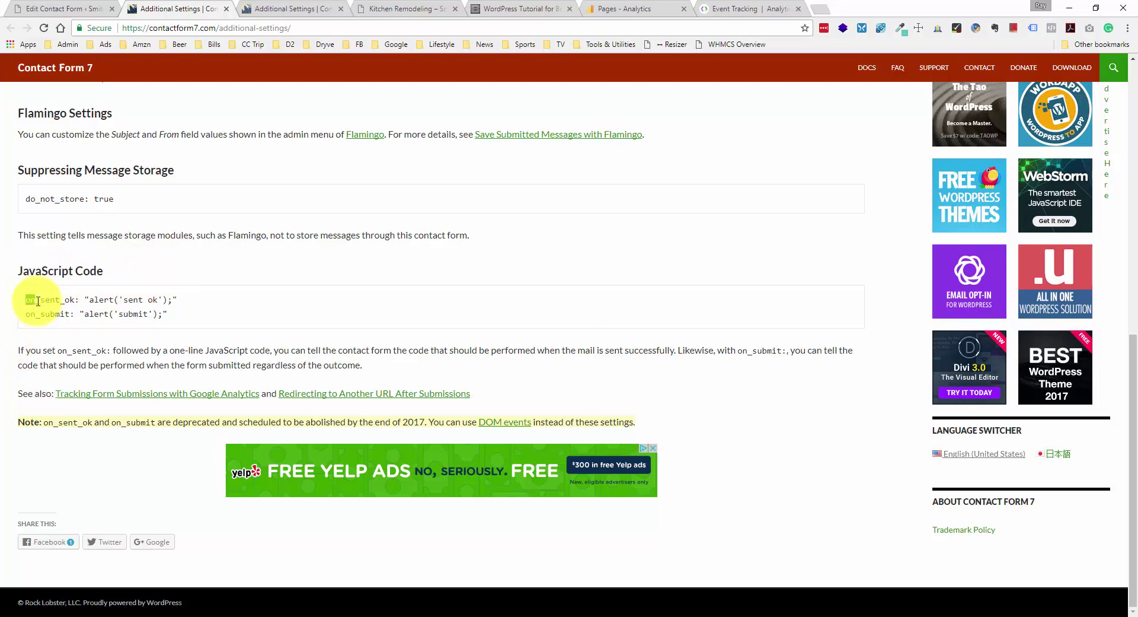
drag(37, 300, 76, 300)
click(79, 298)
click(72, 314)
click(29, 314)
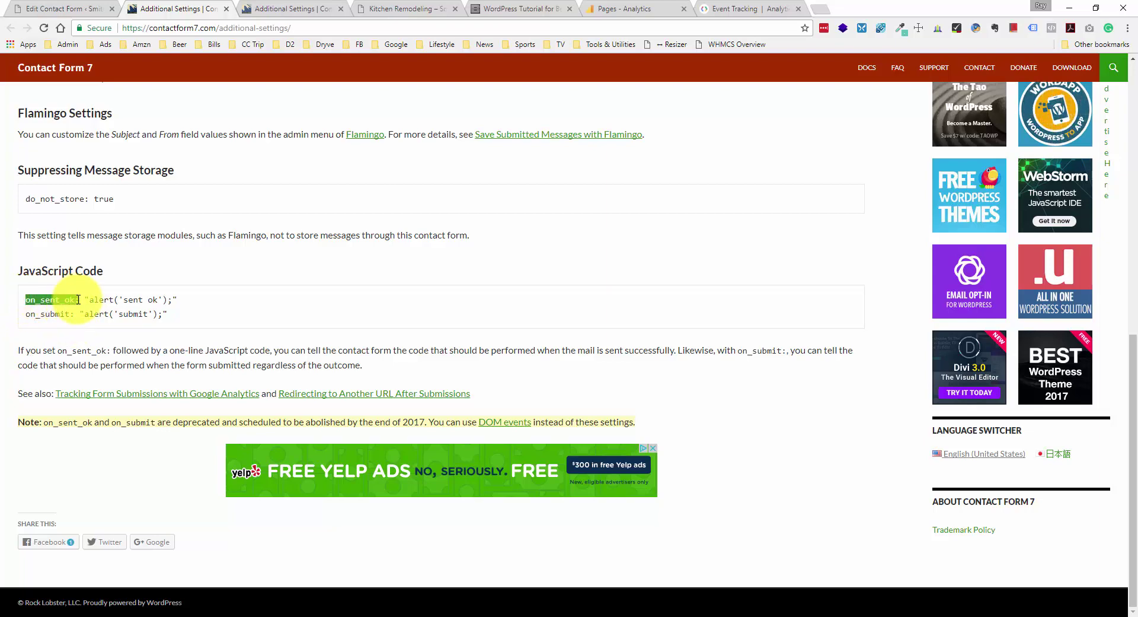
click(77, 299)
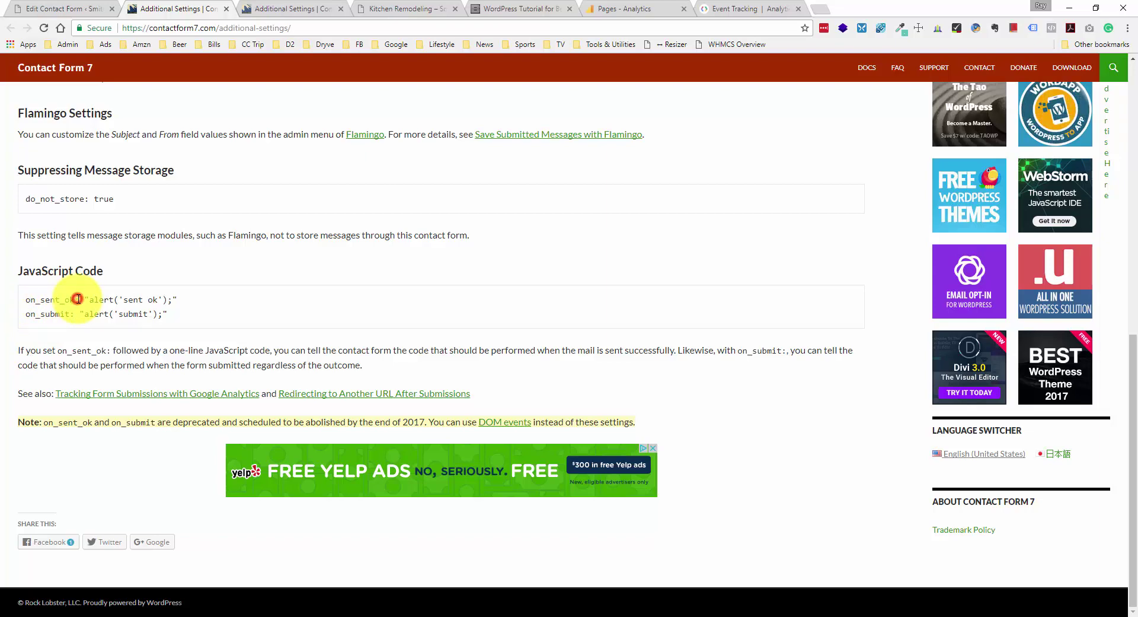
drag(77, 299, 185, 299)
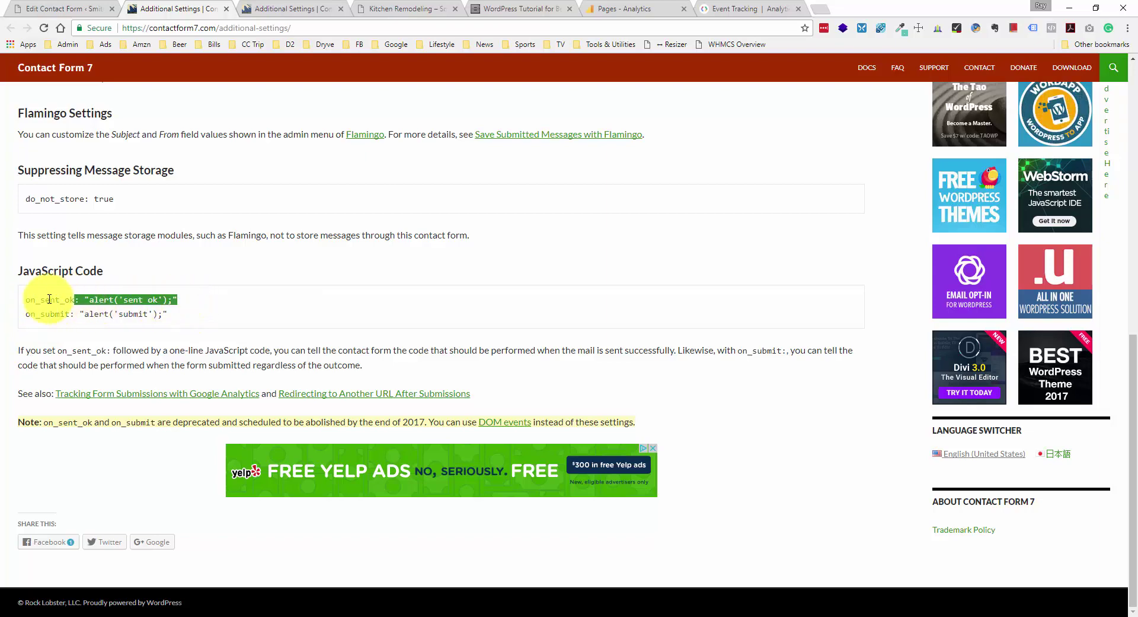
click(26, 300)
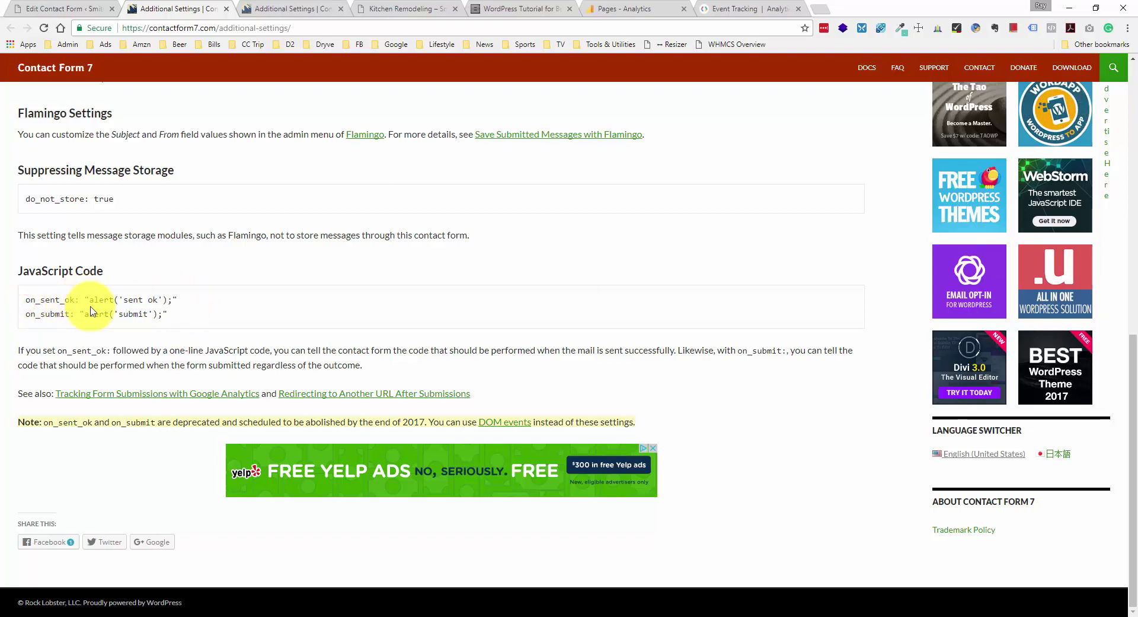
drag(93, 300, 167, 295)
click(168, 295)
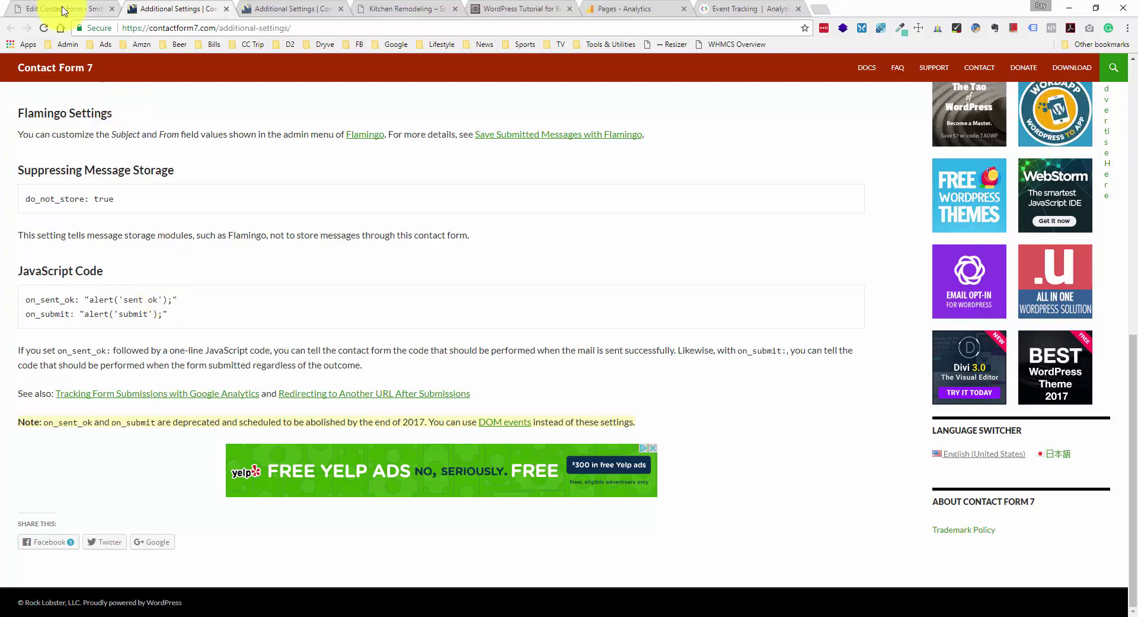
click(61, 9)
- Add on_sent_ok: "contactFormSendSuccess();" to Contact form 1's Additional Settings and save
click(190, 329)
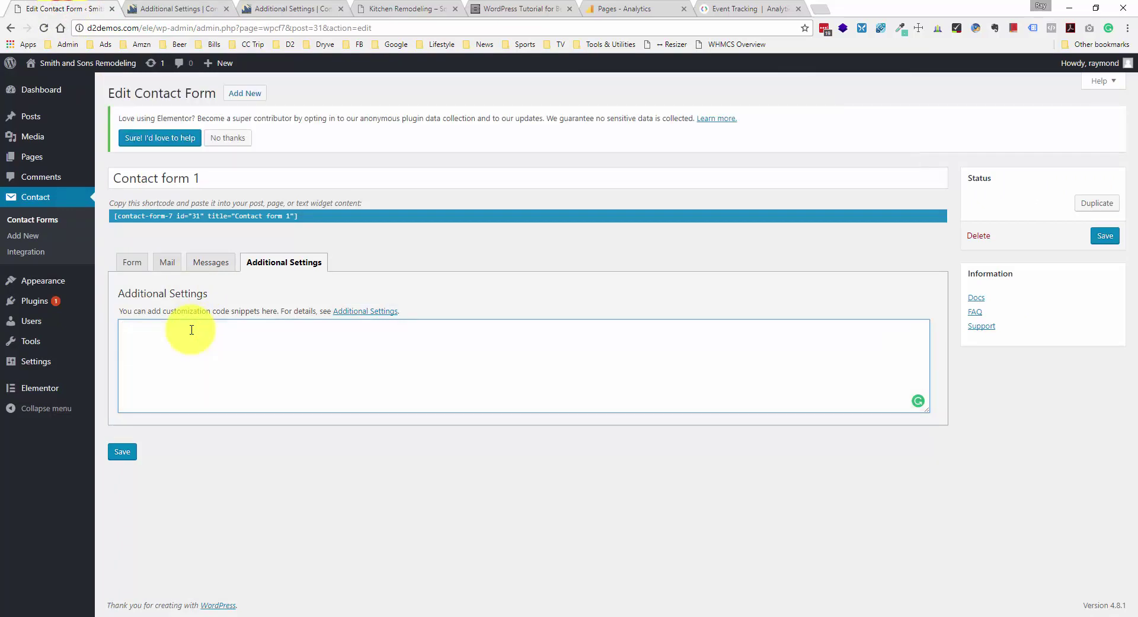
key(ctrl+v)
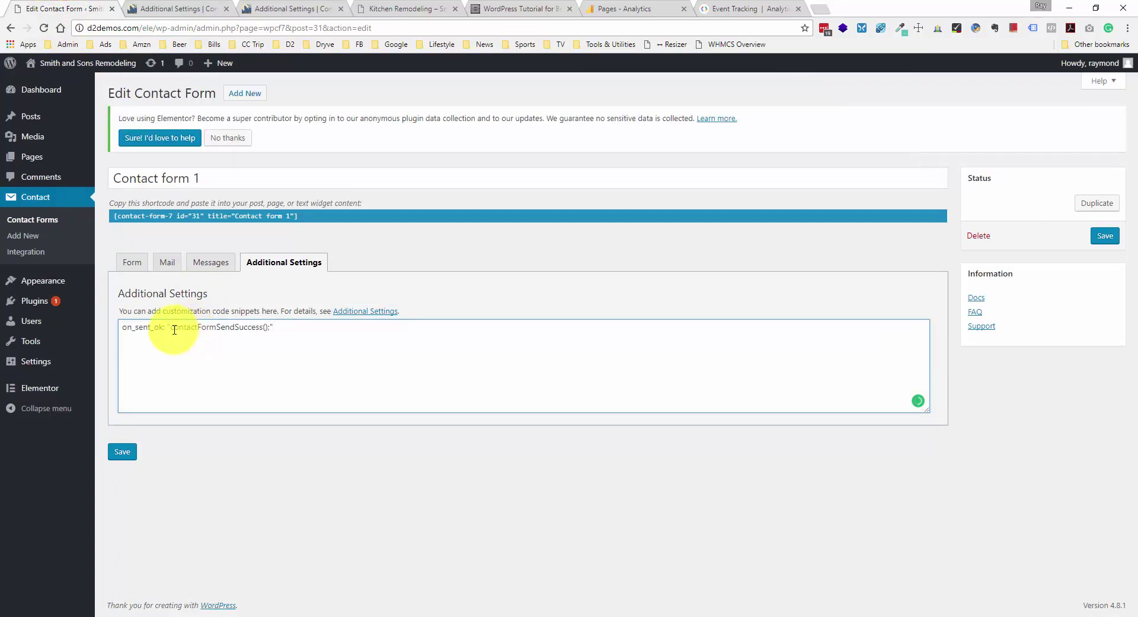
drag(172, 330, 270, 329)
click(270, 328)
drag(172, 328, 270, 330)
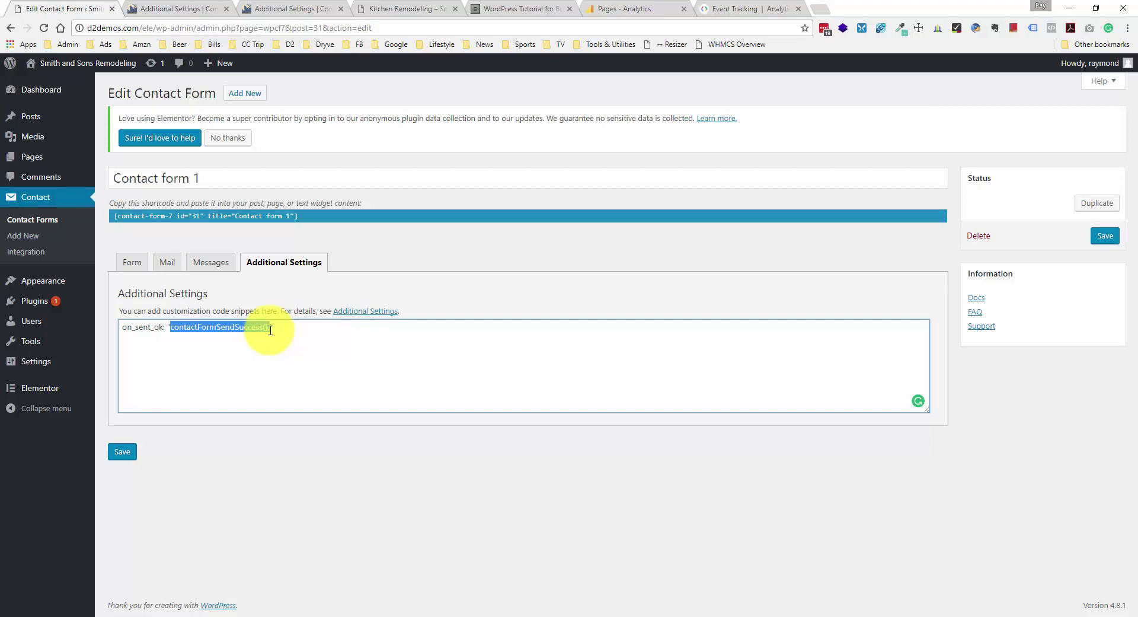
click(271, 331)
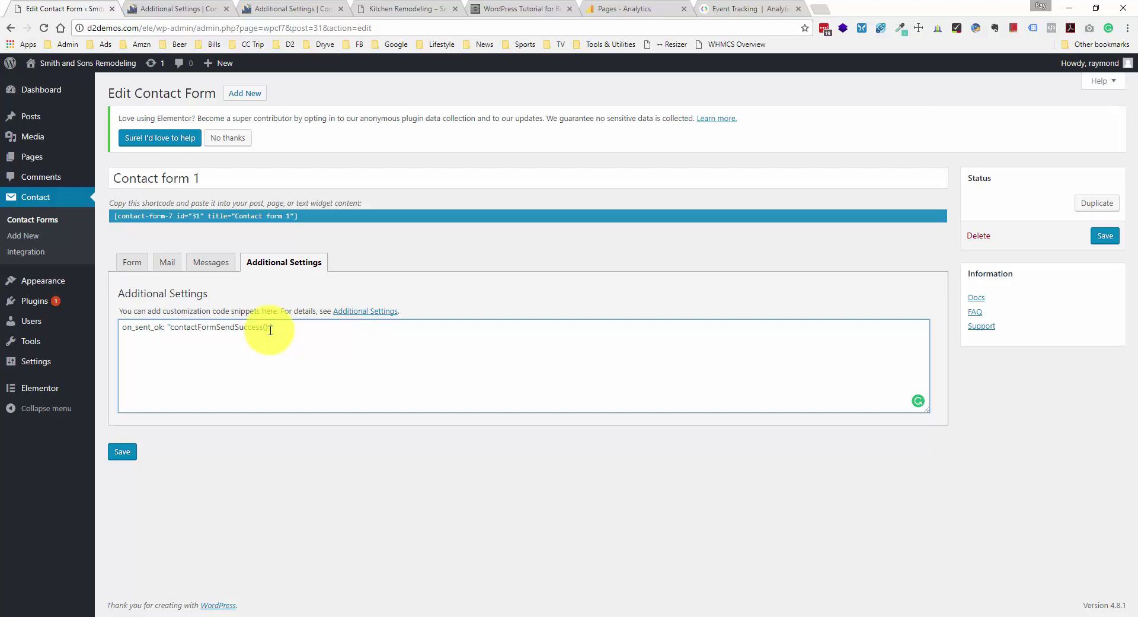
click(122, 451)
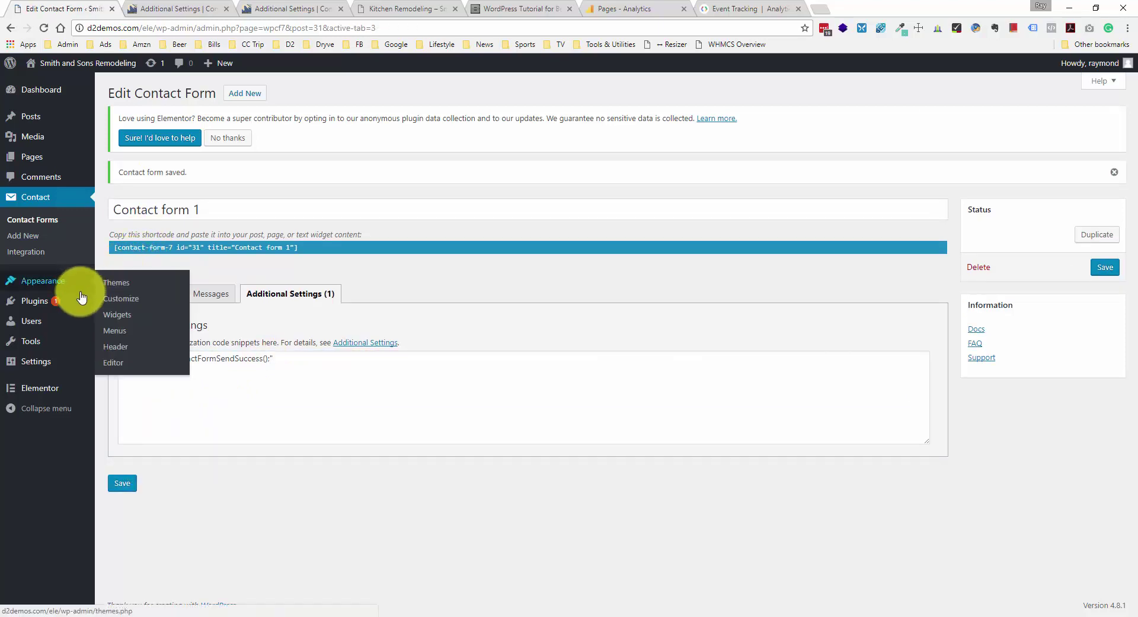
- Paste the tutorial's contactFormSendSuccess tracking script into Scripts in Footer and enlarge the box
mouse_move(72, 369)
click(127, 463)
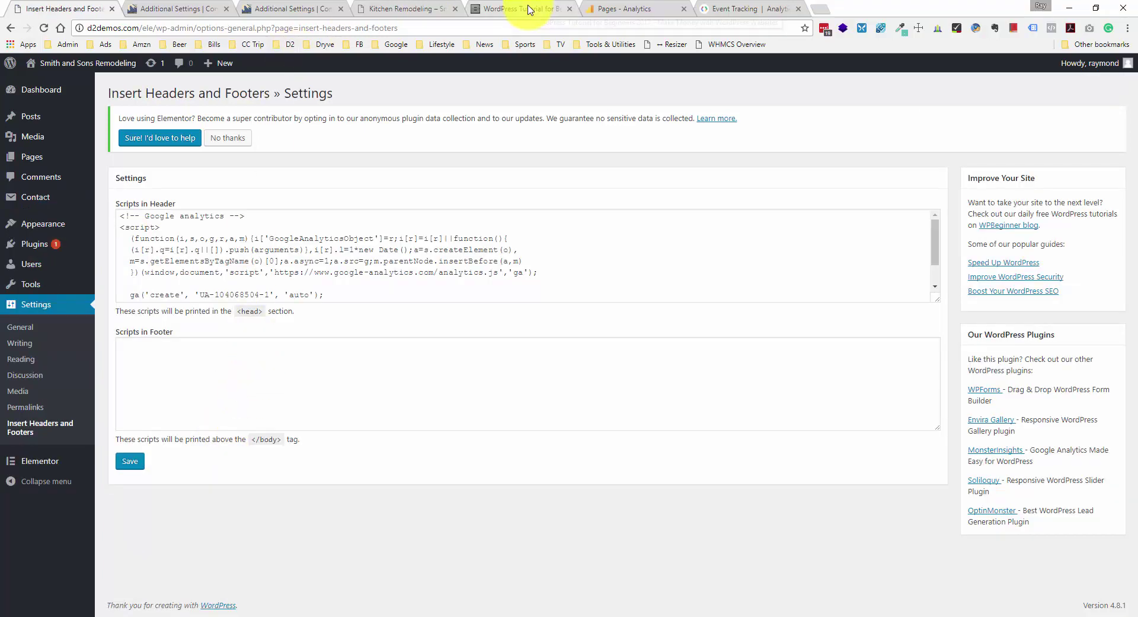
click(526, 9)
drag(403, 404, 347, 288)
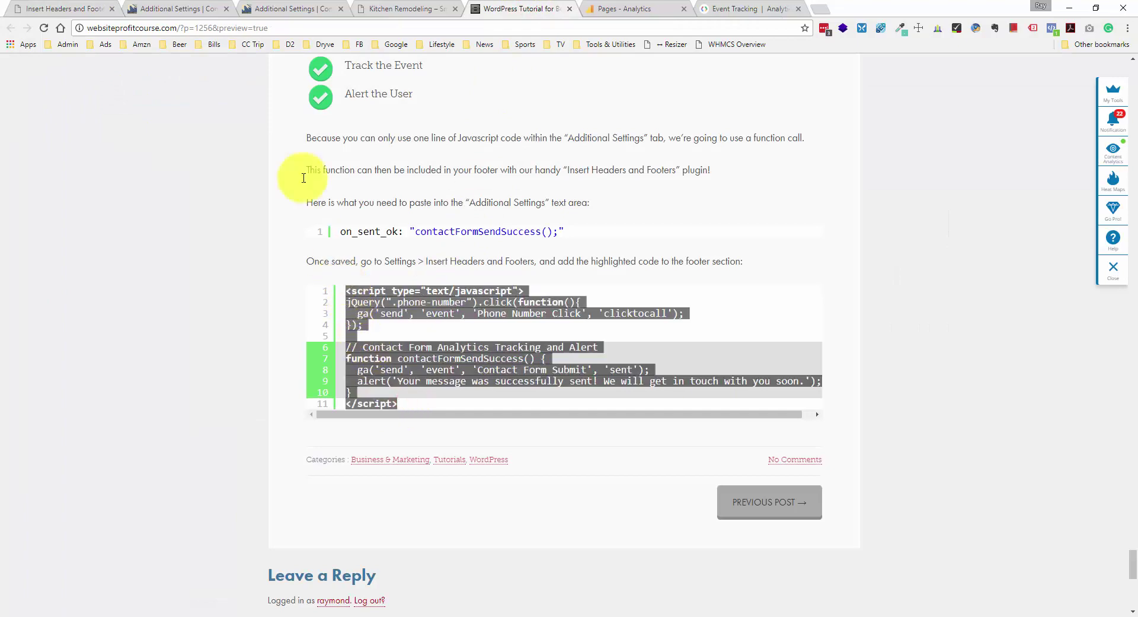
click(77, 9)
click(182, 389)
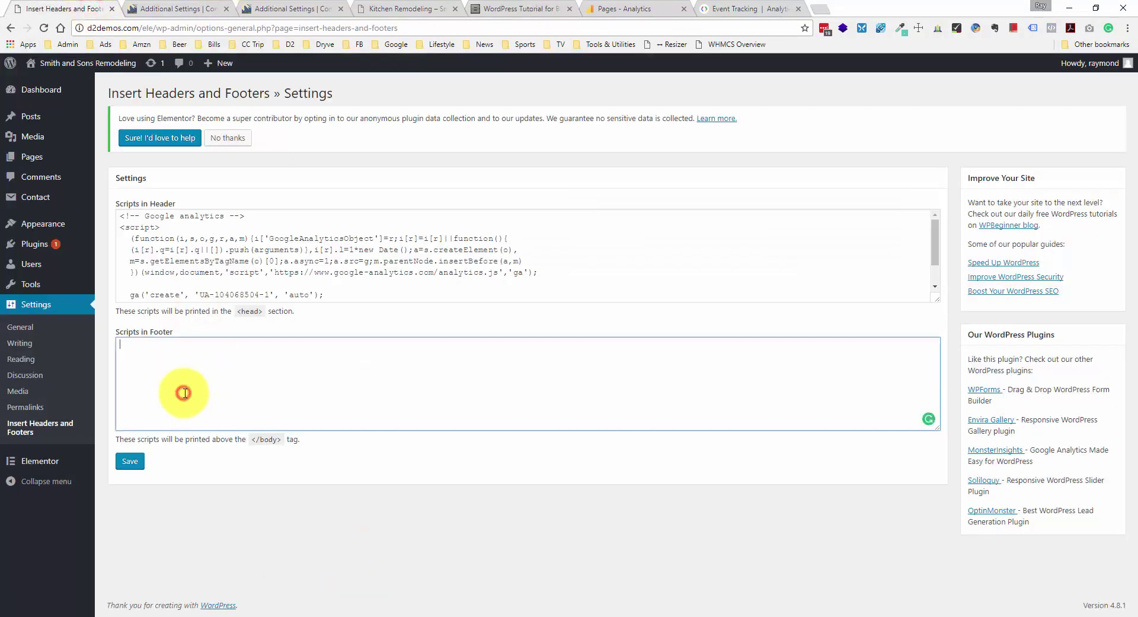
key(ctrl+v)
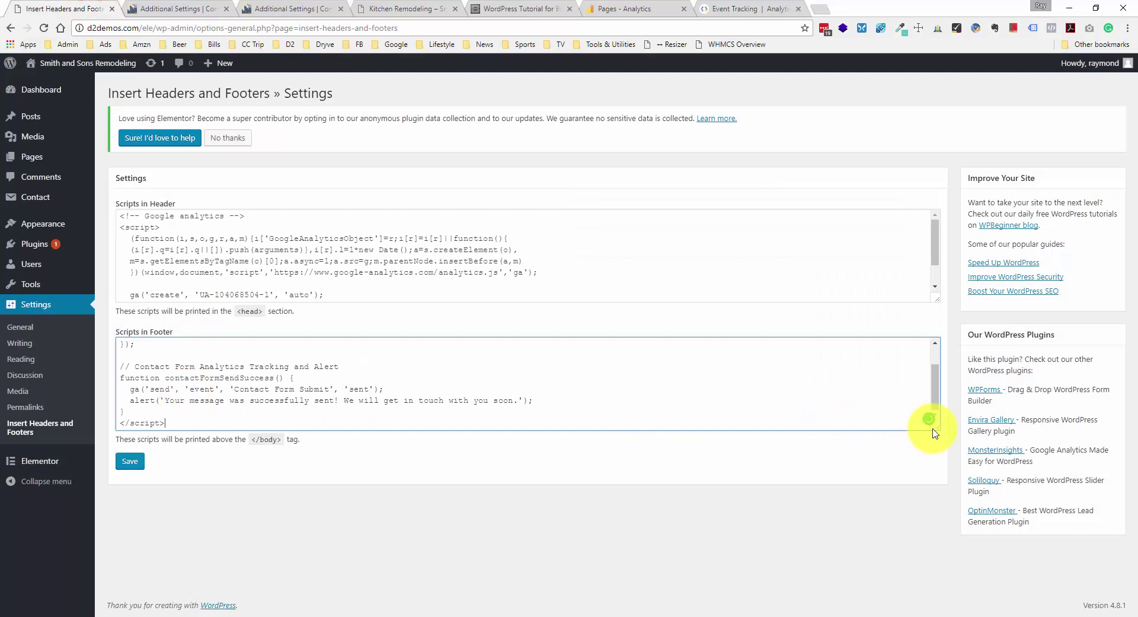
drag(935, 427, 942, 512)
click(509, 8)
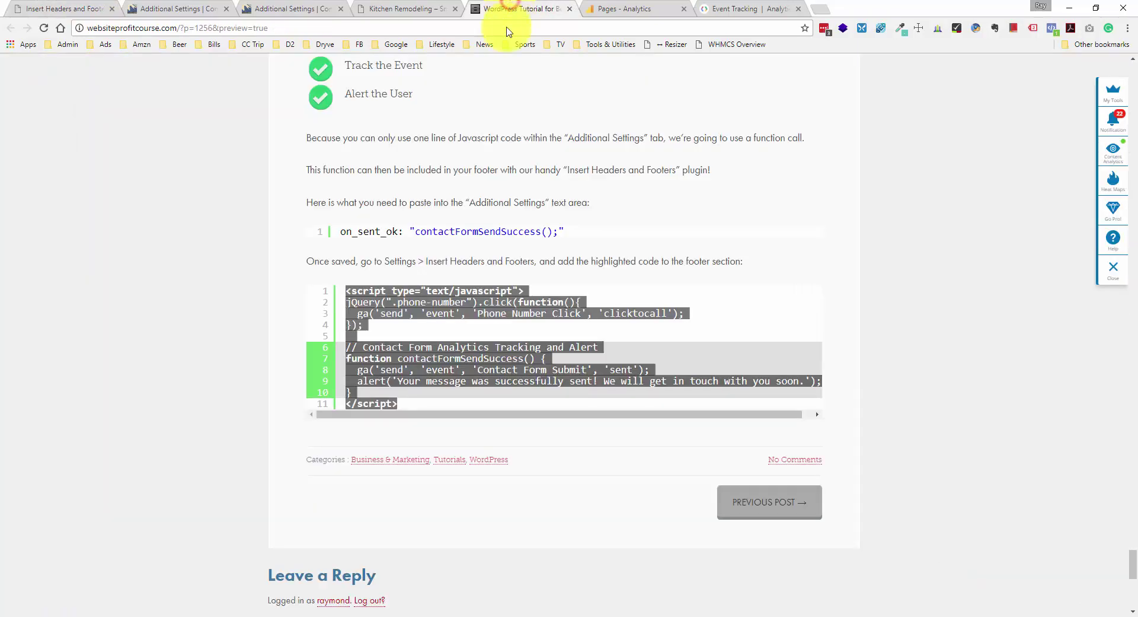
- Highlight the ga() send call and alert() success message in the tutorial code
click(204, 301)
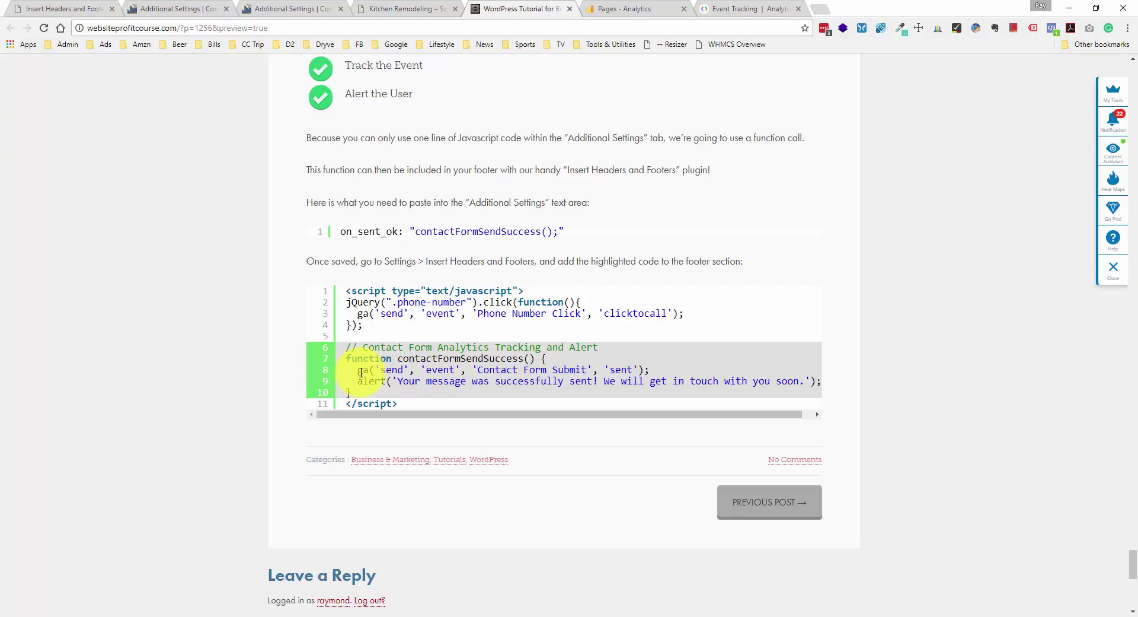
drag(358, 372, 377, 371)
drag(351, 370, 372, 369)
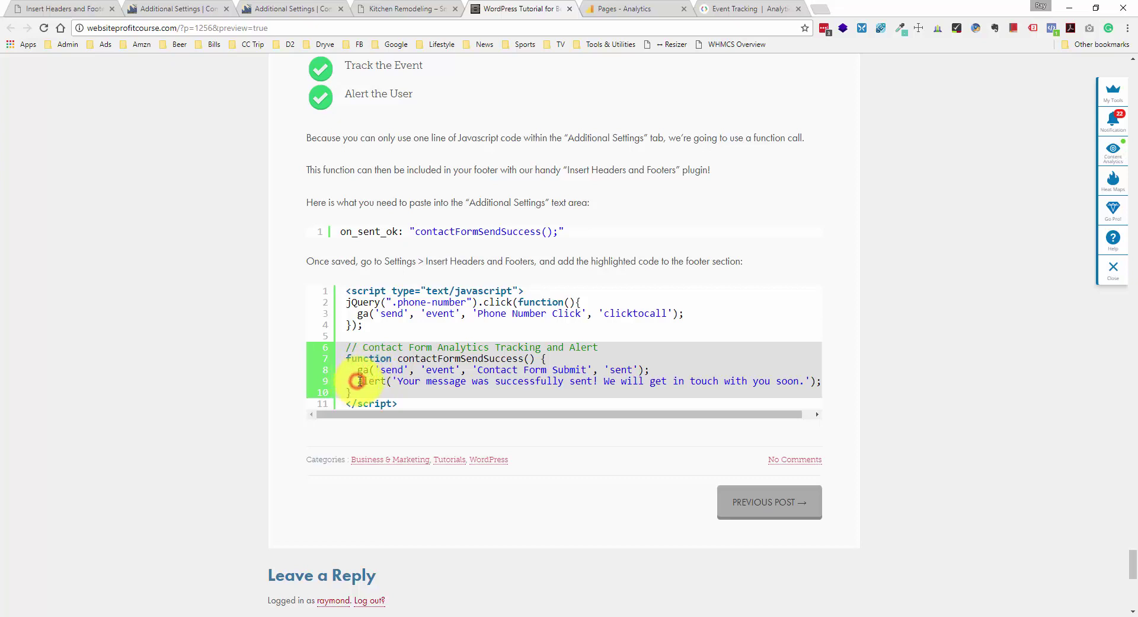
drag(359, 381, 390, 378)
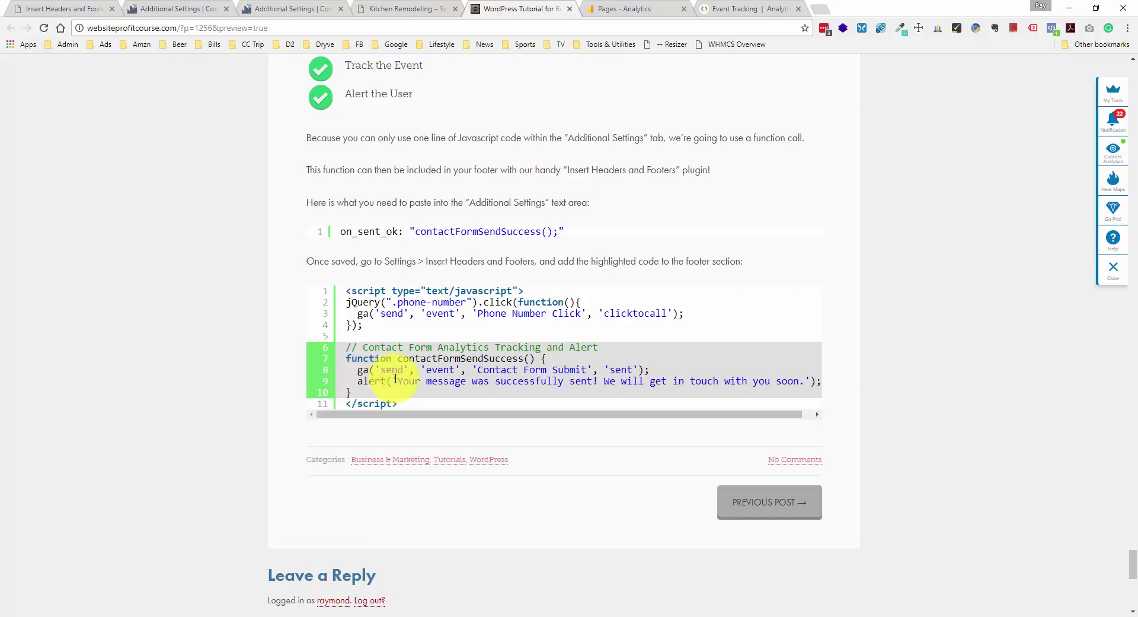
drag(398, 381, 589, 381)
click(600, 381)
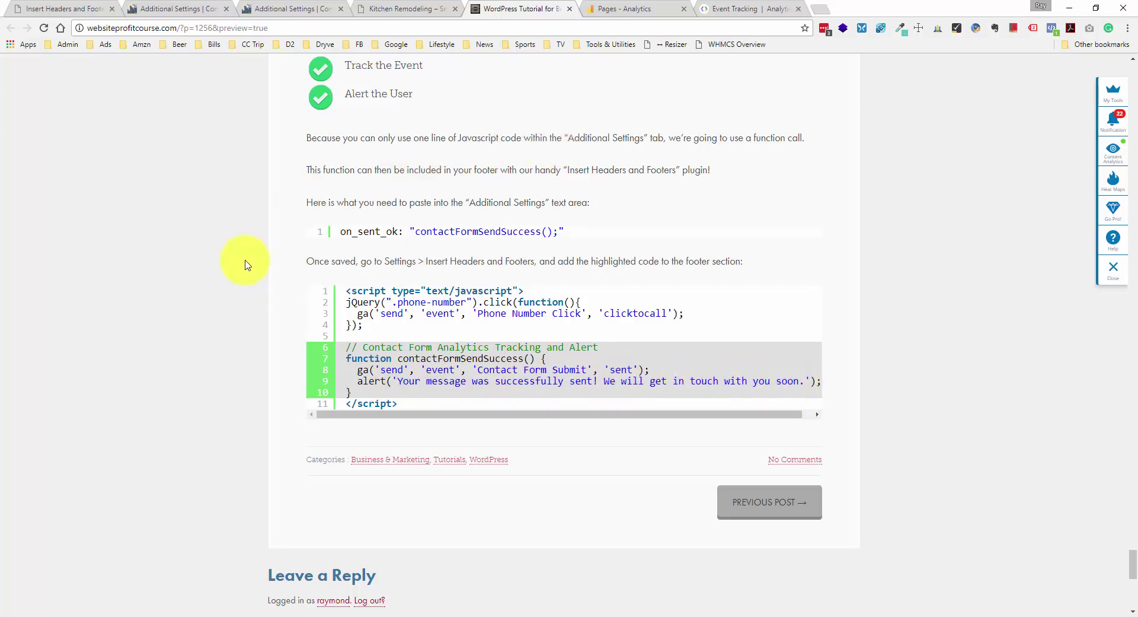
click(613, 12)
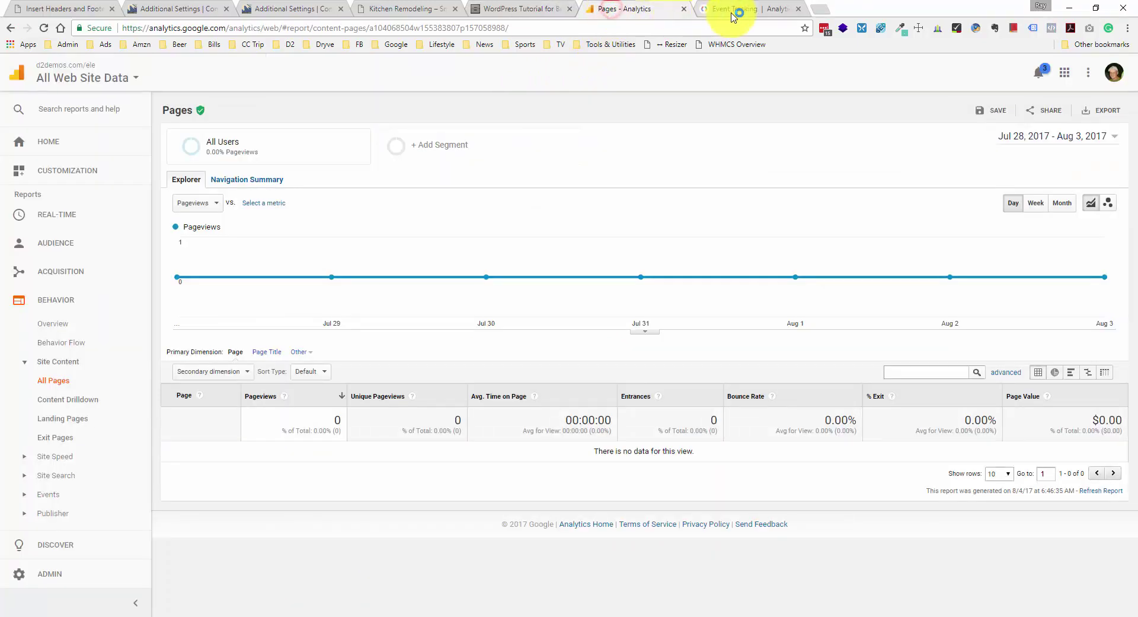
- Read the Event Tracking guide's category, action and label fields and examples, then return to the tutorial code
click(742, 9)
scroll(617, 183, up, 1)
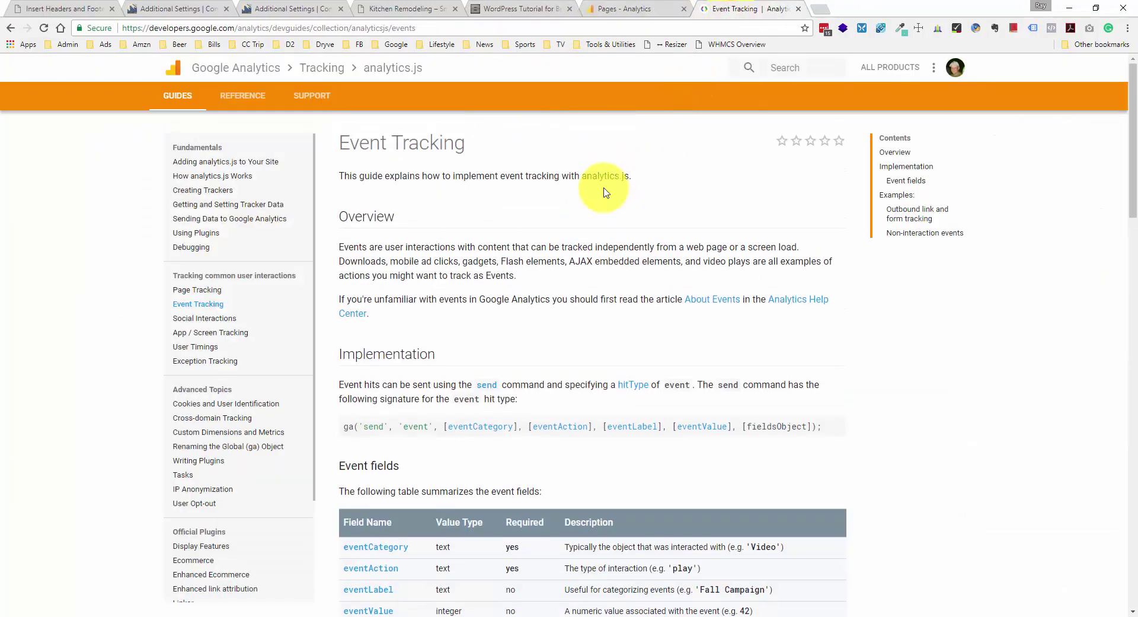
scroll(560, 207, down, 3)
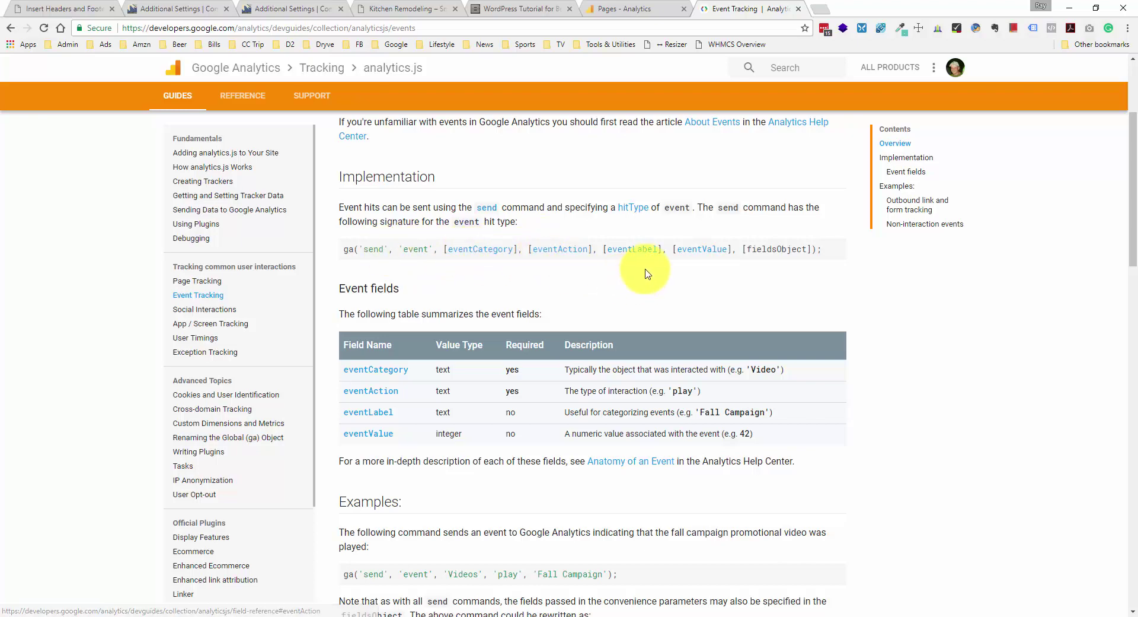
scroll(711, 271, down, 2)
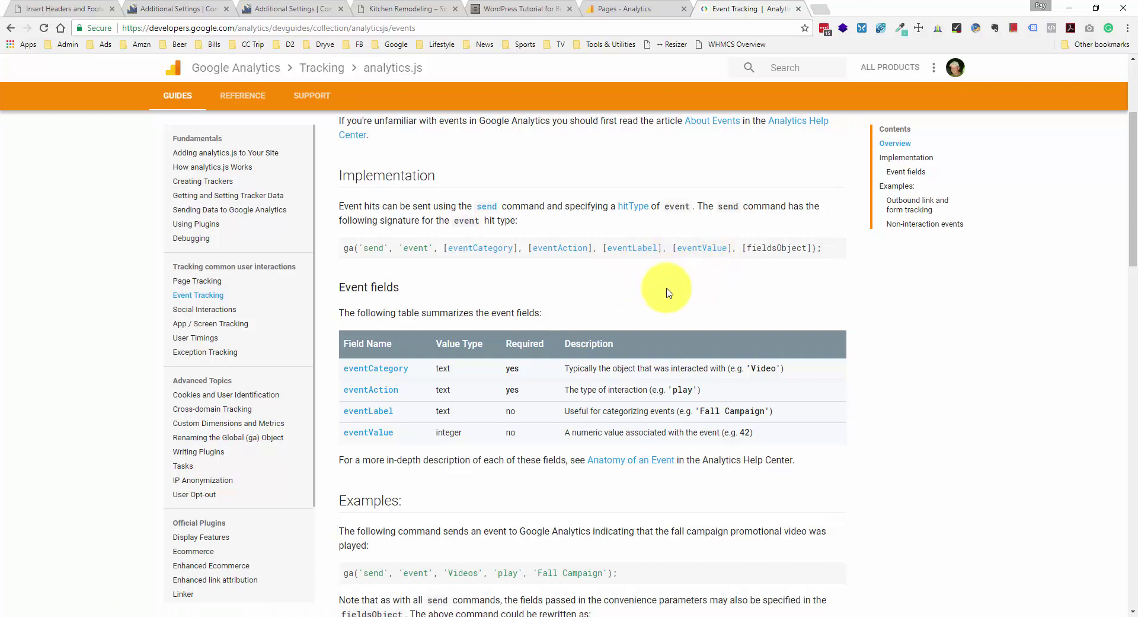
scroll(655, 237, down, 4)
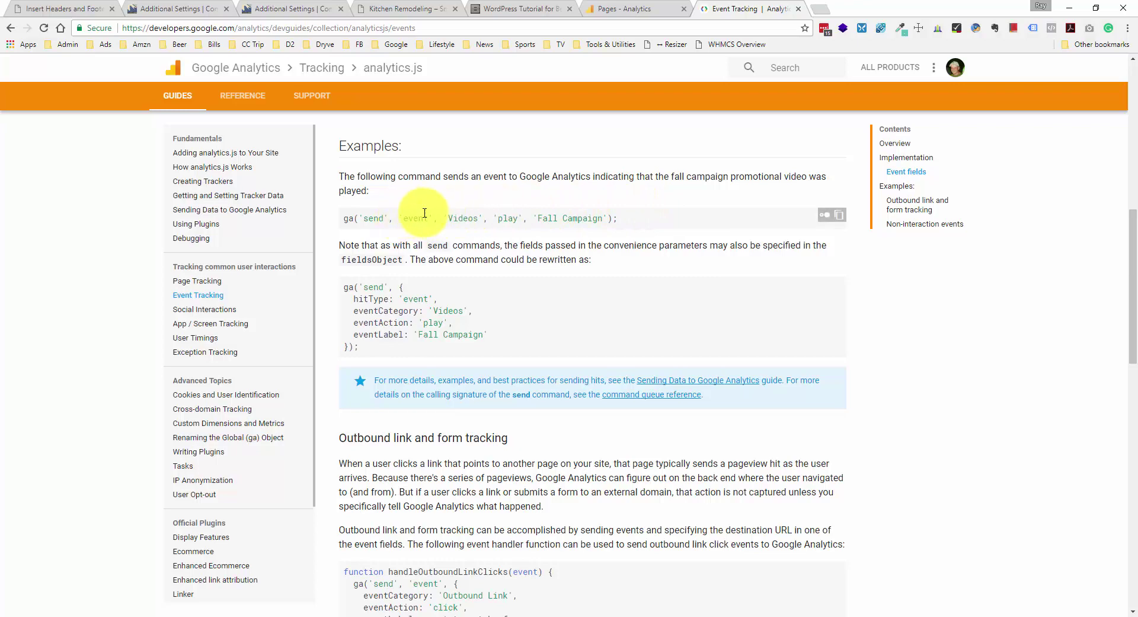
scroll(455, 223, up, 2)
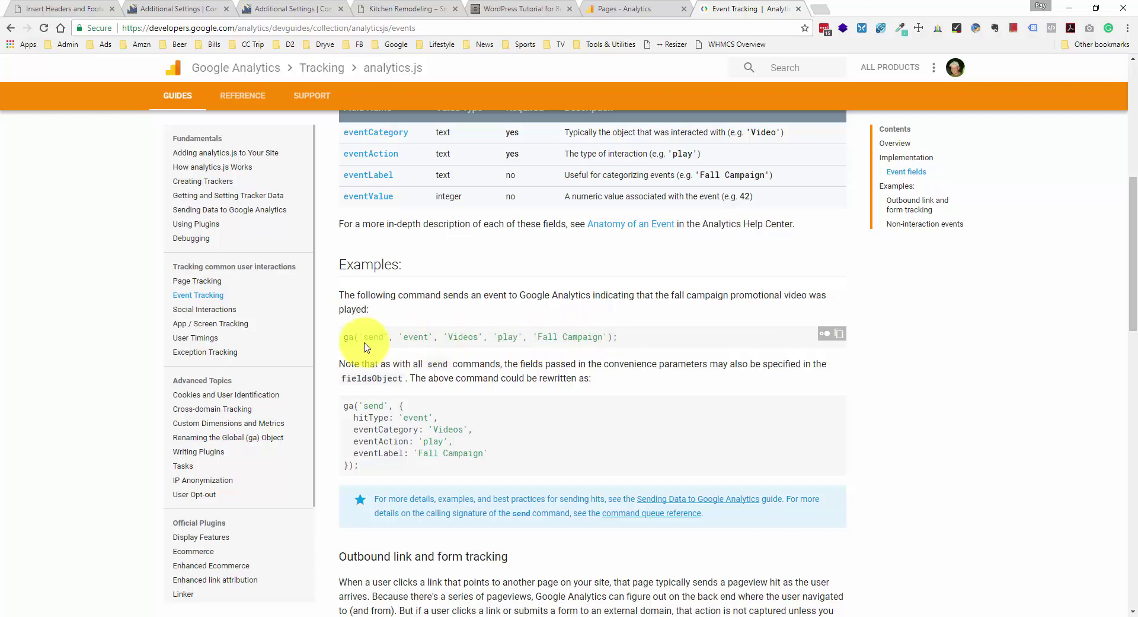
scroll(348, 335, up, 1)
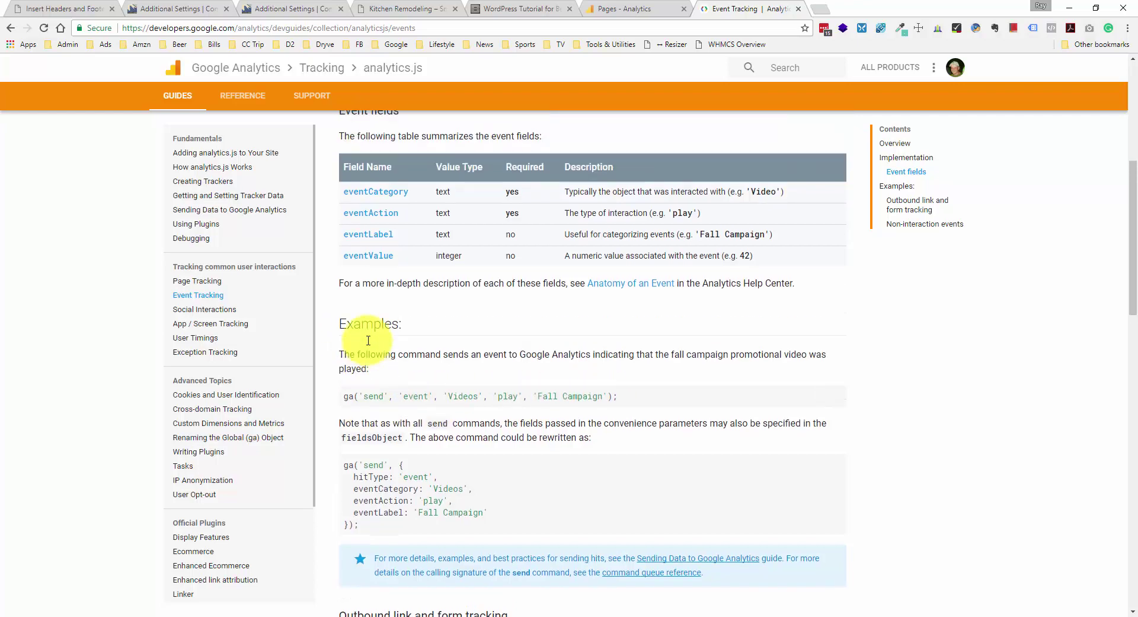
click(541, 7)
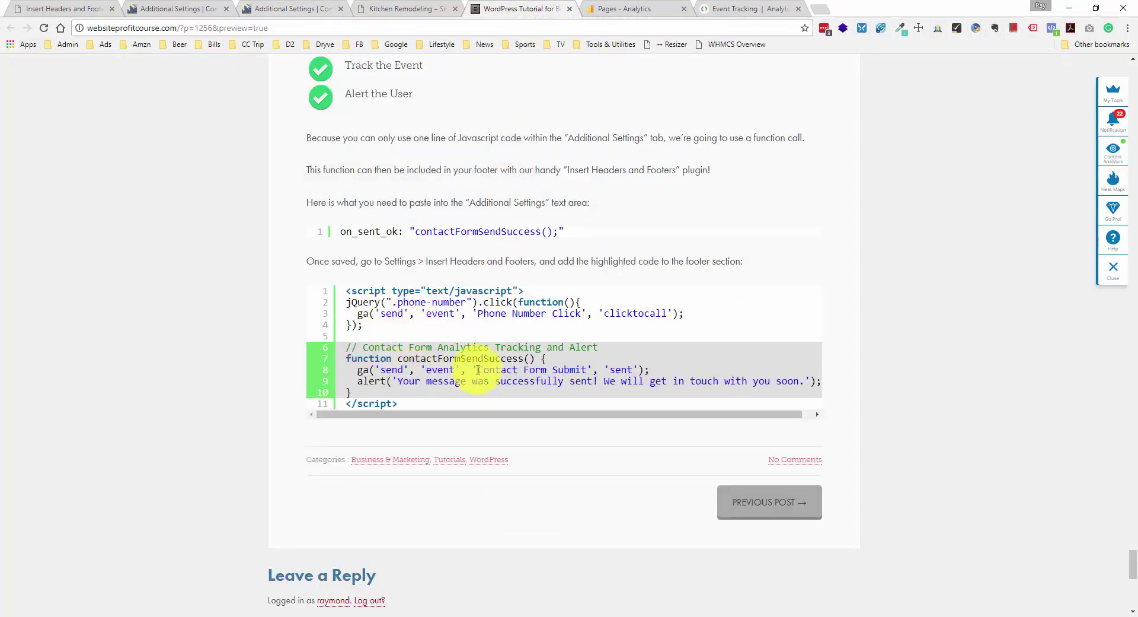
- Walk through the footer script's Contact Form Submit category, sent label and phone-number click handler
drag(478, 370, 591, 366)
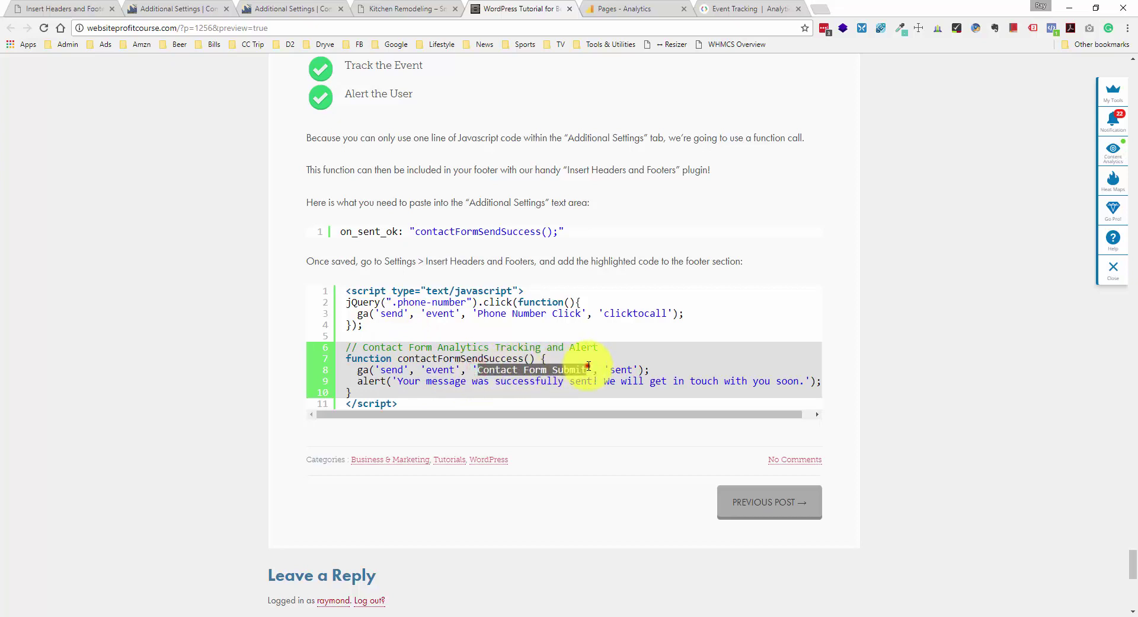
click(589, 366)
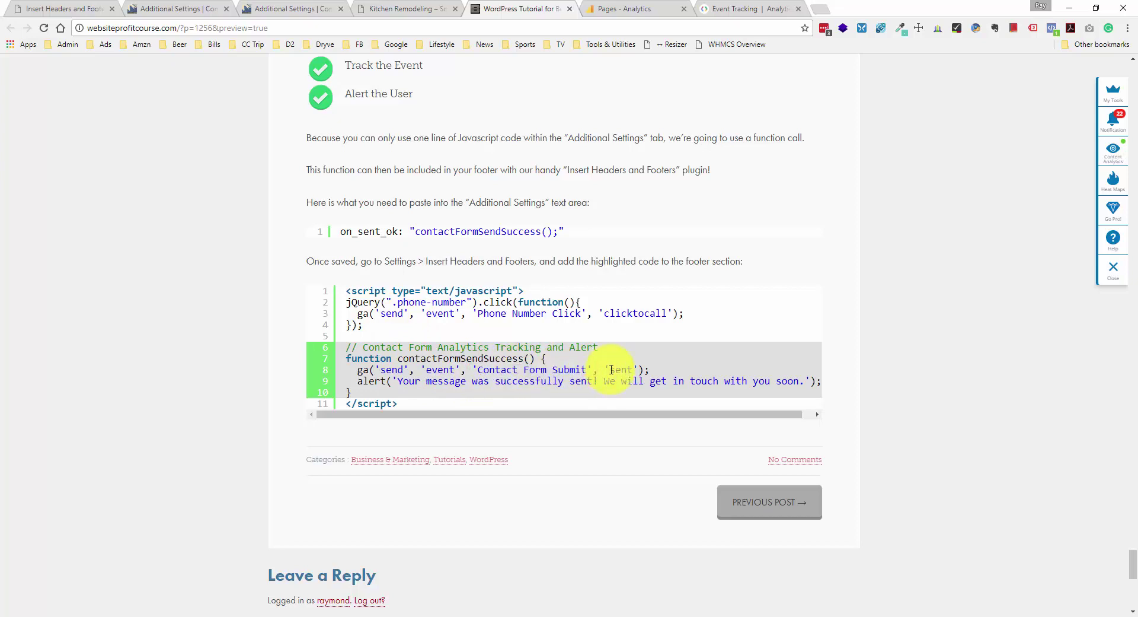
drag(611, 370, 633, 370)
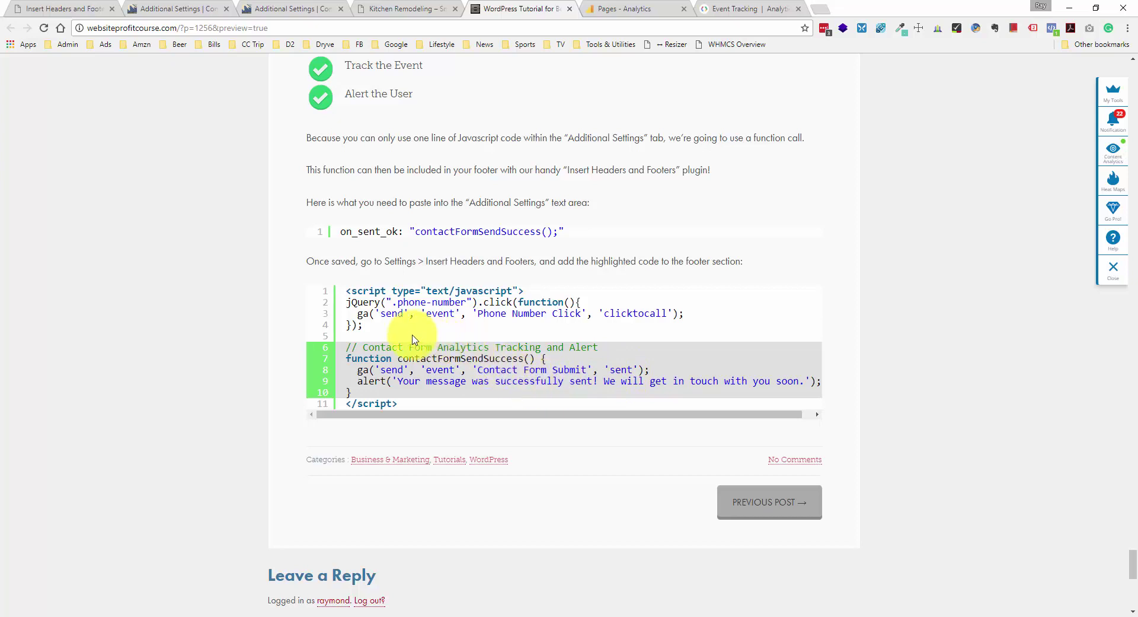
drag(360, 315, 368, 316)
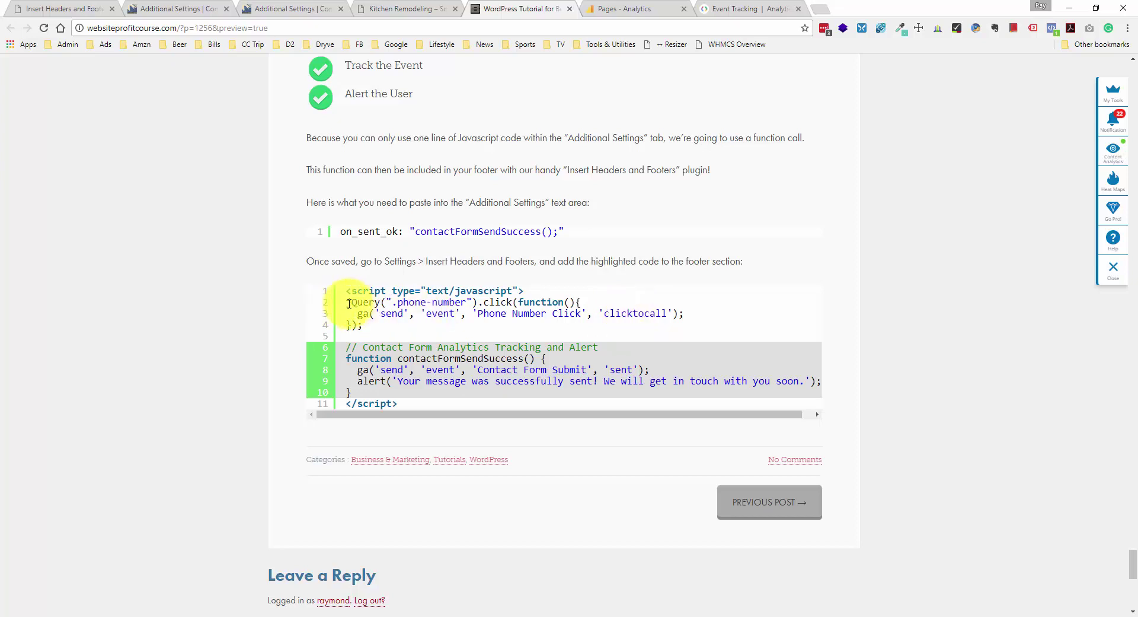
drag(348, 302, 382, 303)
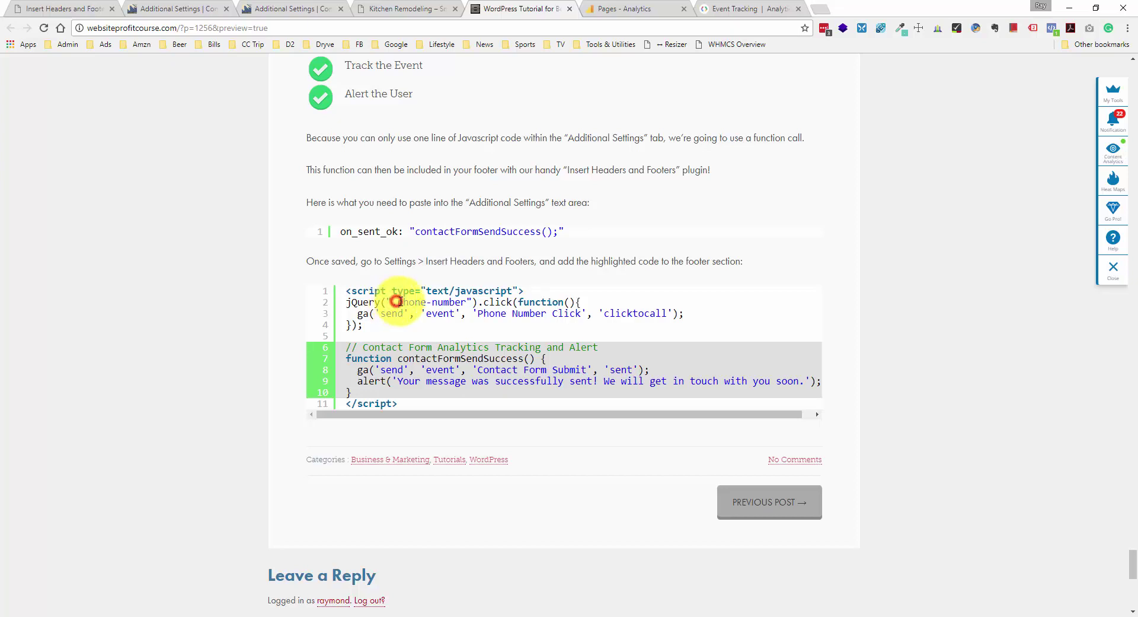
drag(396, 301, 458, 298)
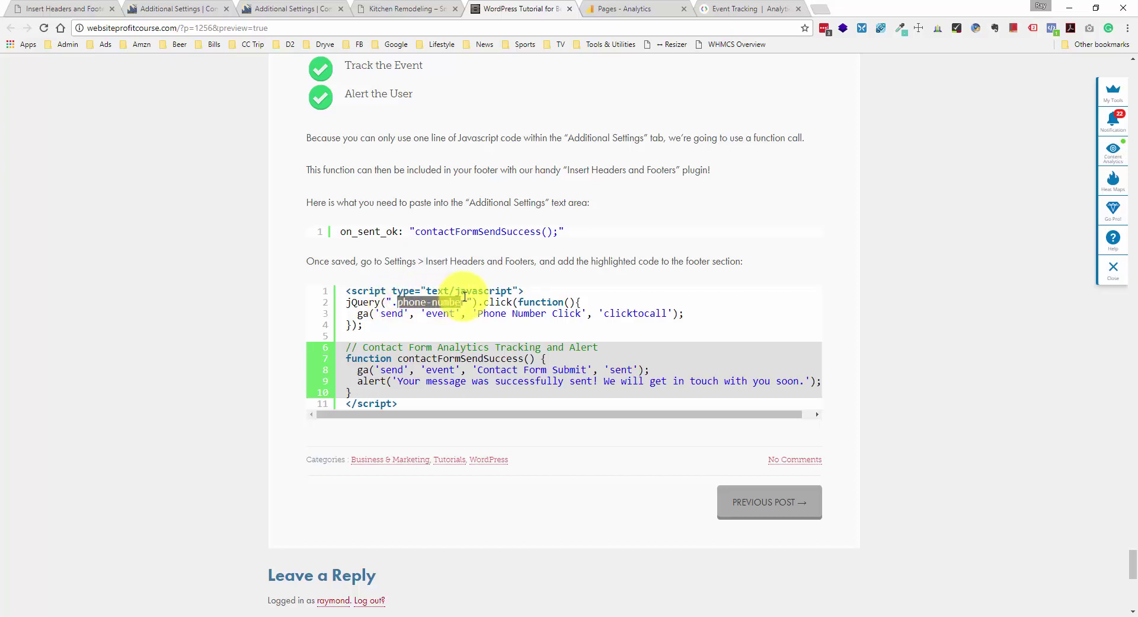
click(463, 296)
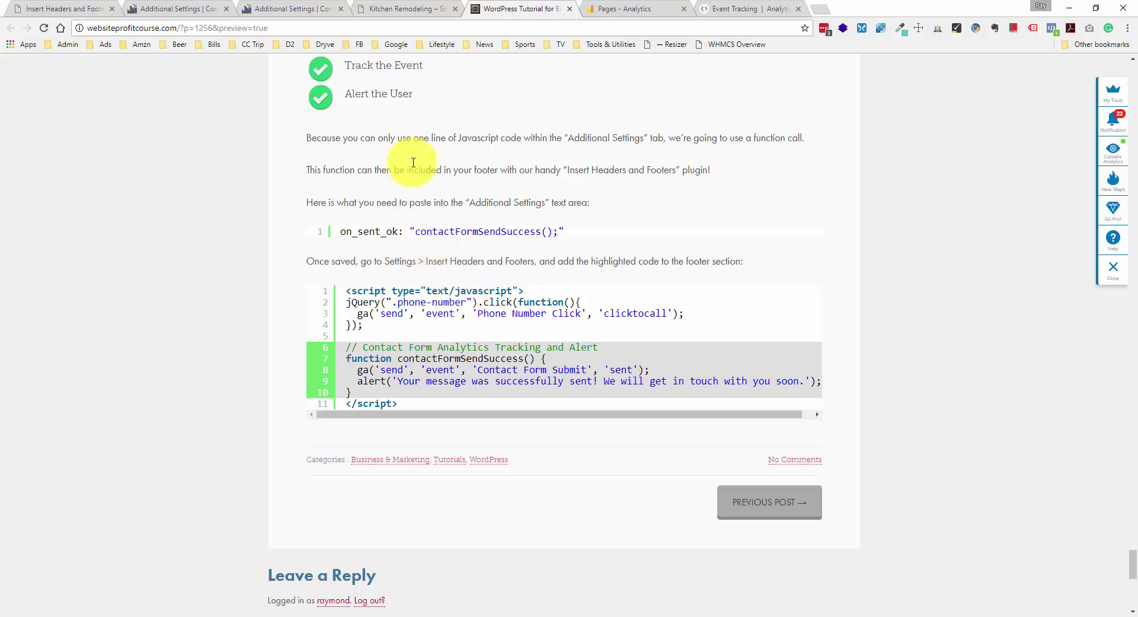
click(407, 8)
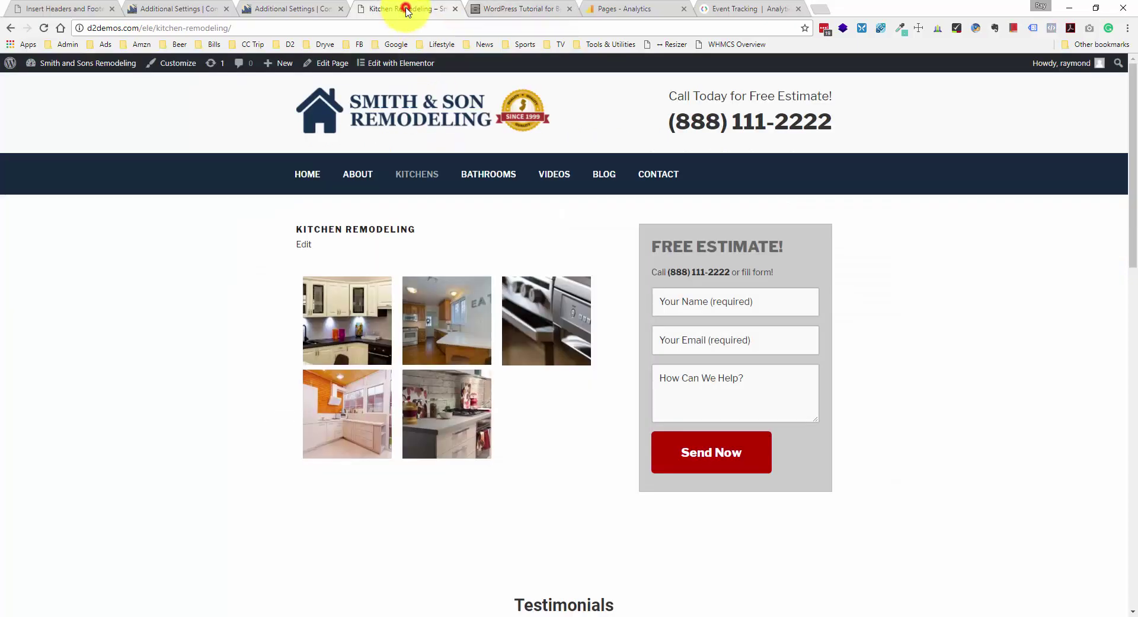
right_click(705, 125)
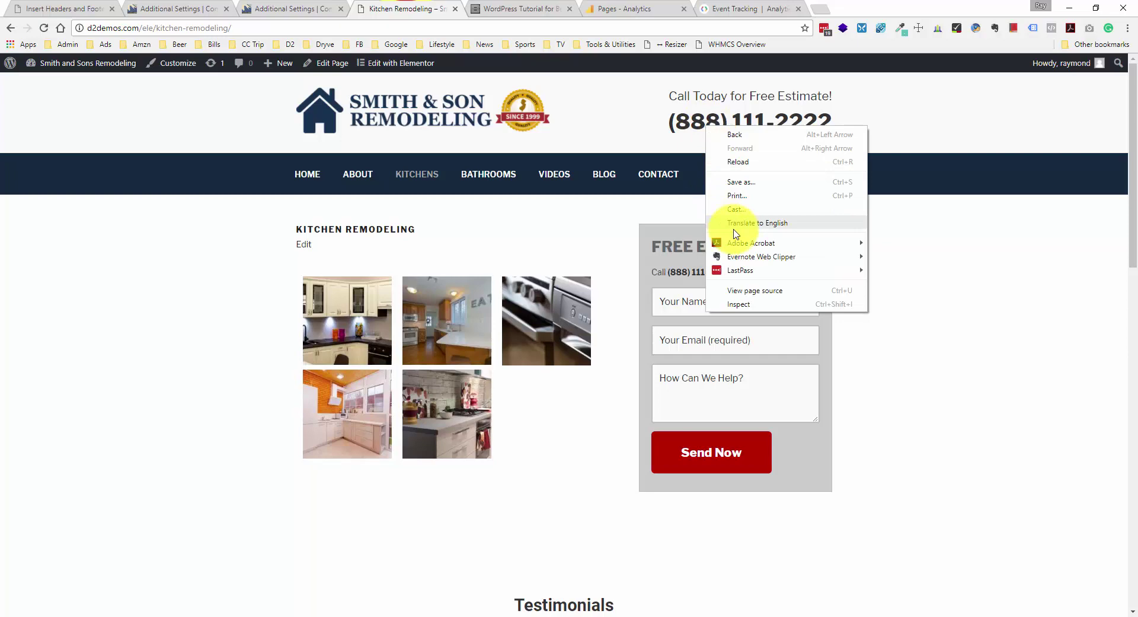
click(740, 304)
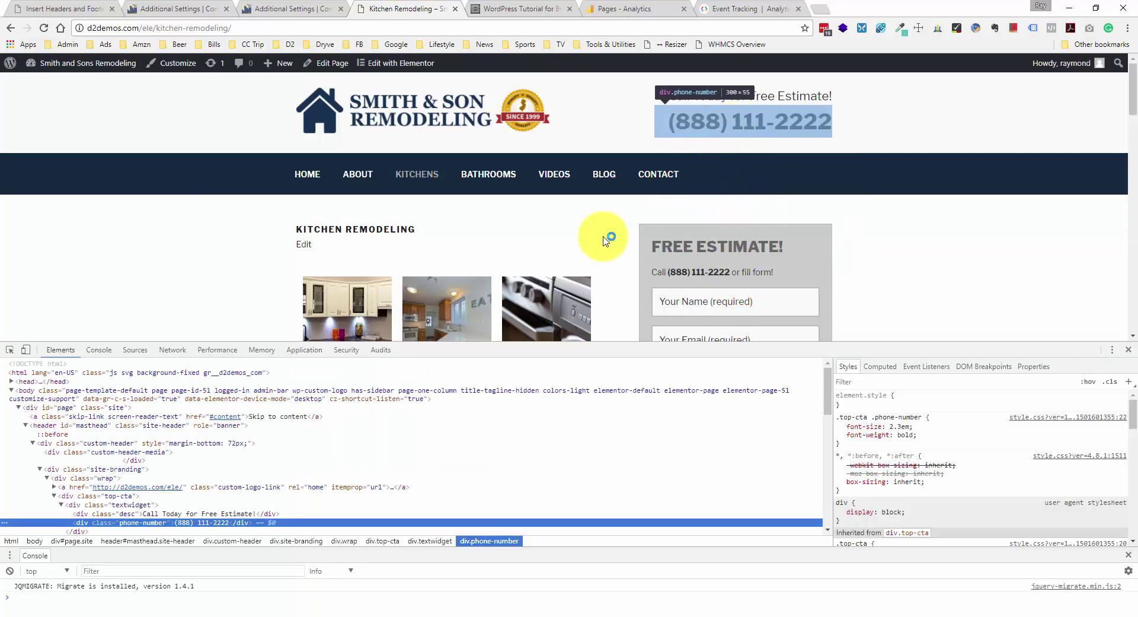
scroll(209, 470, down, 1)
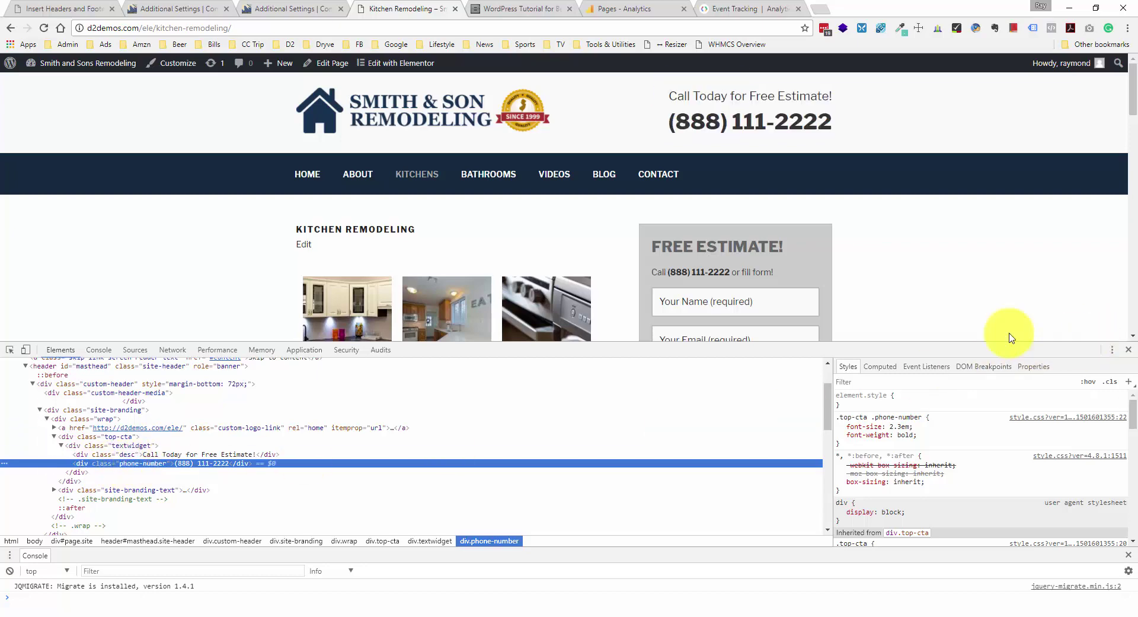
click(1128, 350)
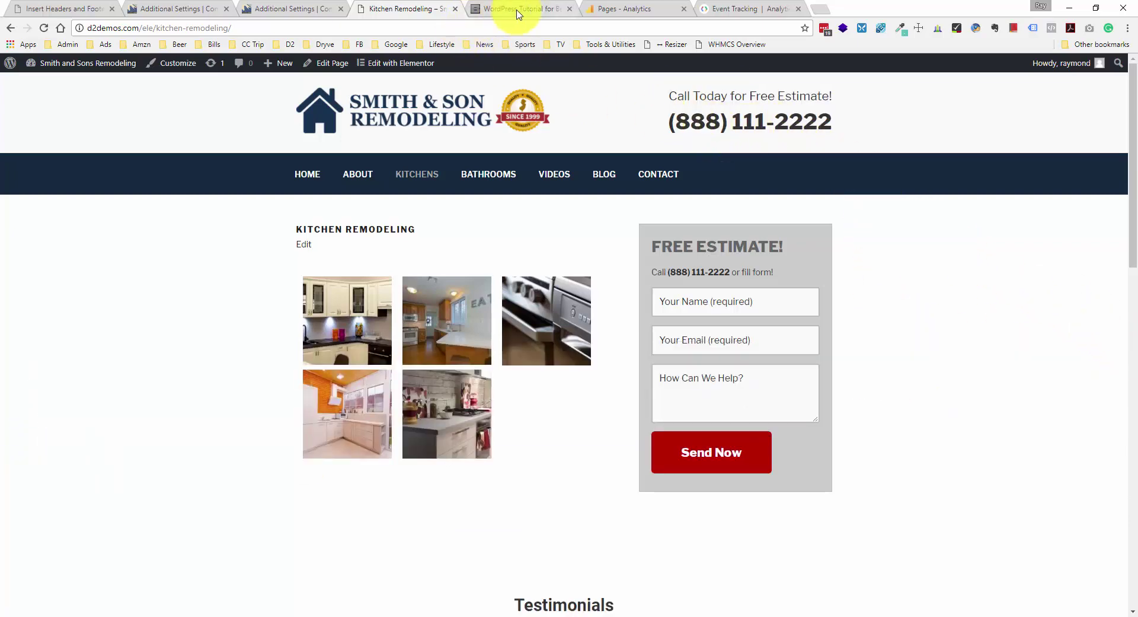
- Save the footer scripts in Insert Headers and Footers, then expand Analytics' Real-Time reports
click(50, 9)
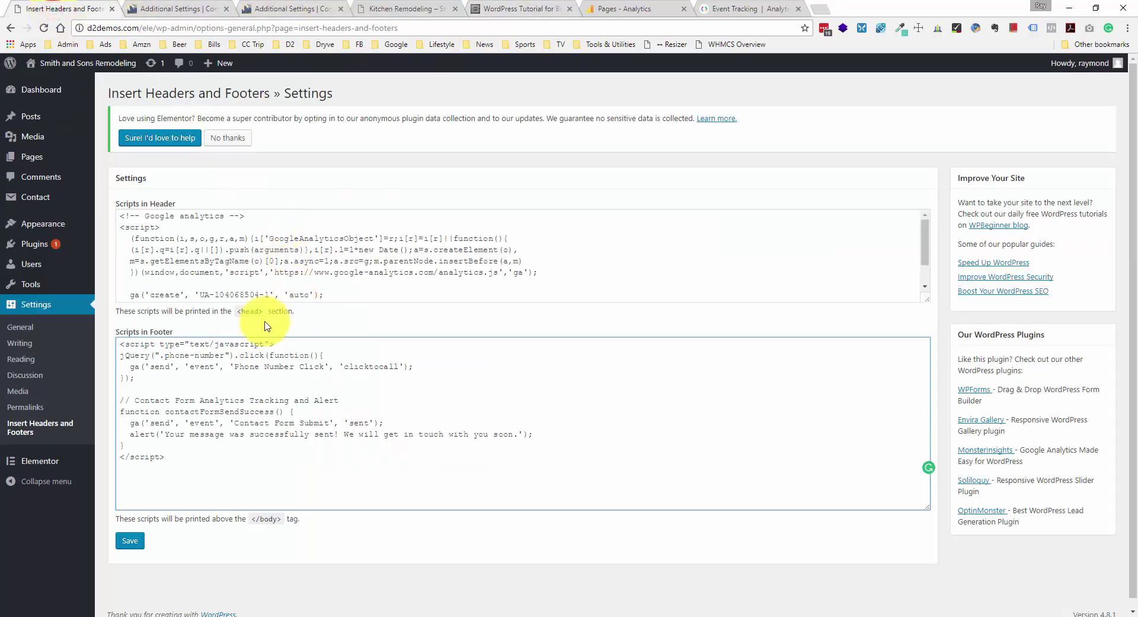
click(131, 540)
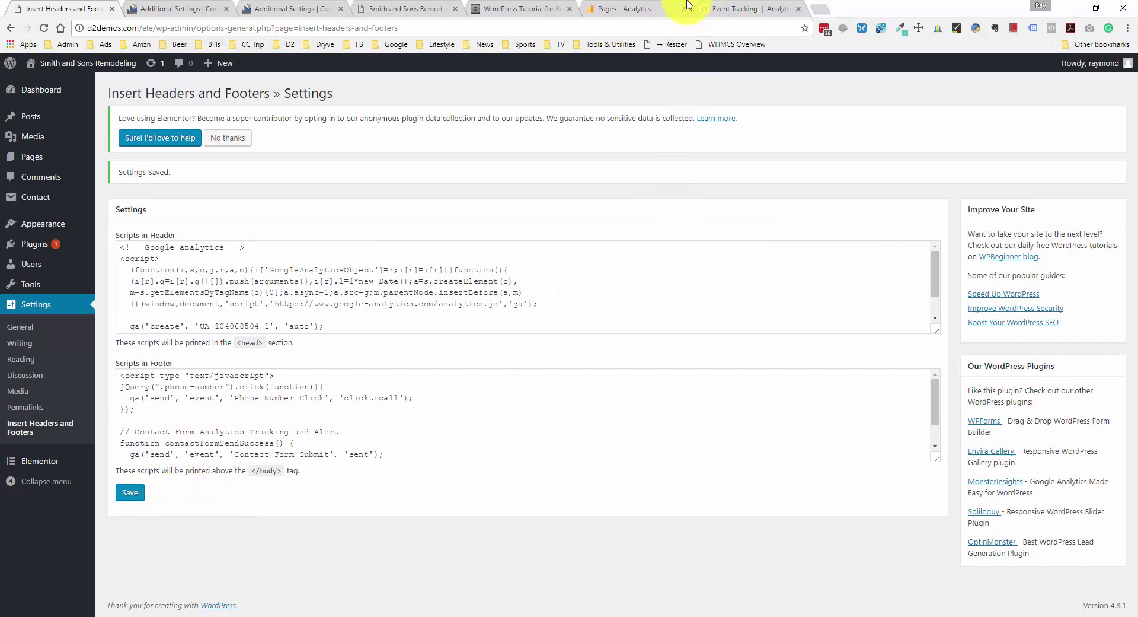
click(622, 8)
click(90, 217)
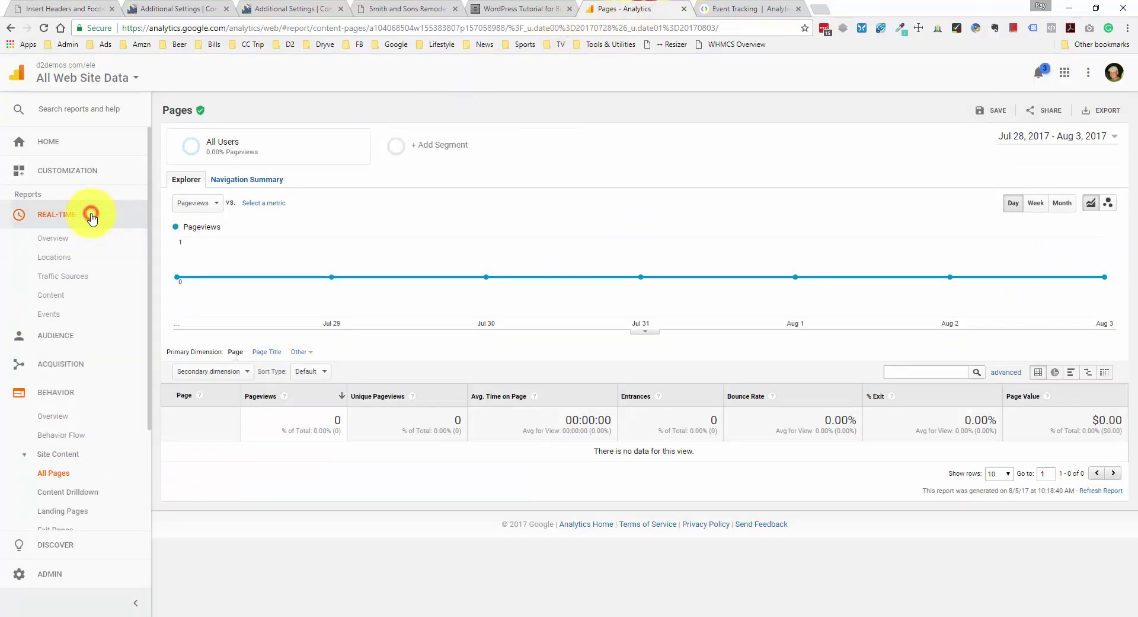
- Show the Real-Time Overview snapped right, beside the live site's Contact page on the left
click(87, 239)
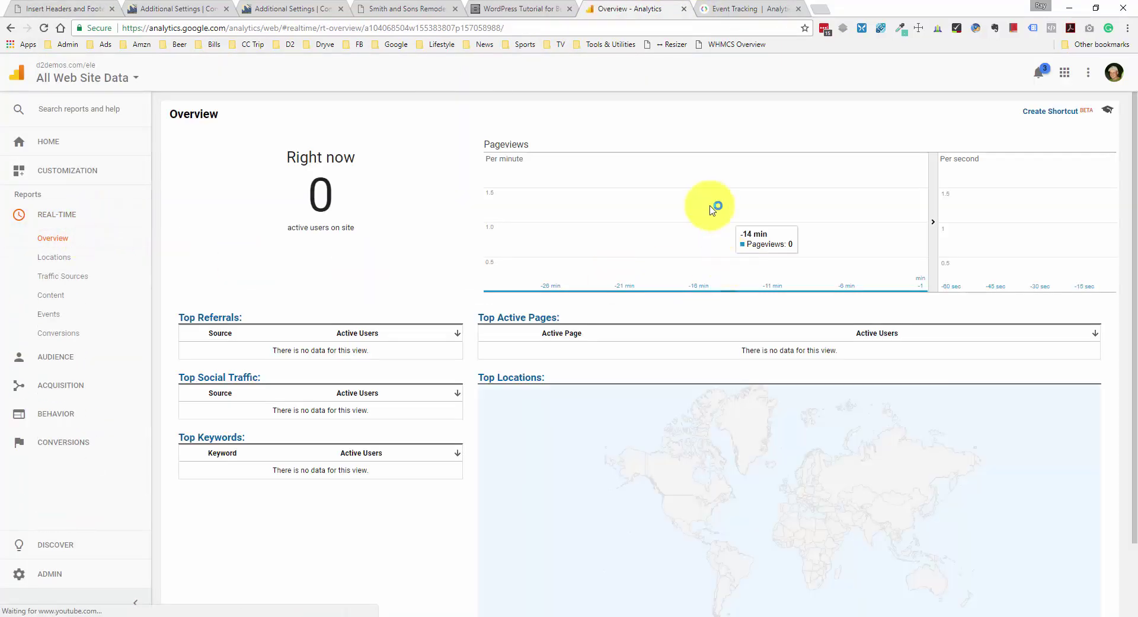
mouse_move(615, 7)
mouse_down()
mouse_move(600, 99)
mouse_move(610, 7)
mouse_up()
key(super+Right)
click(35, 184)
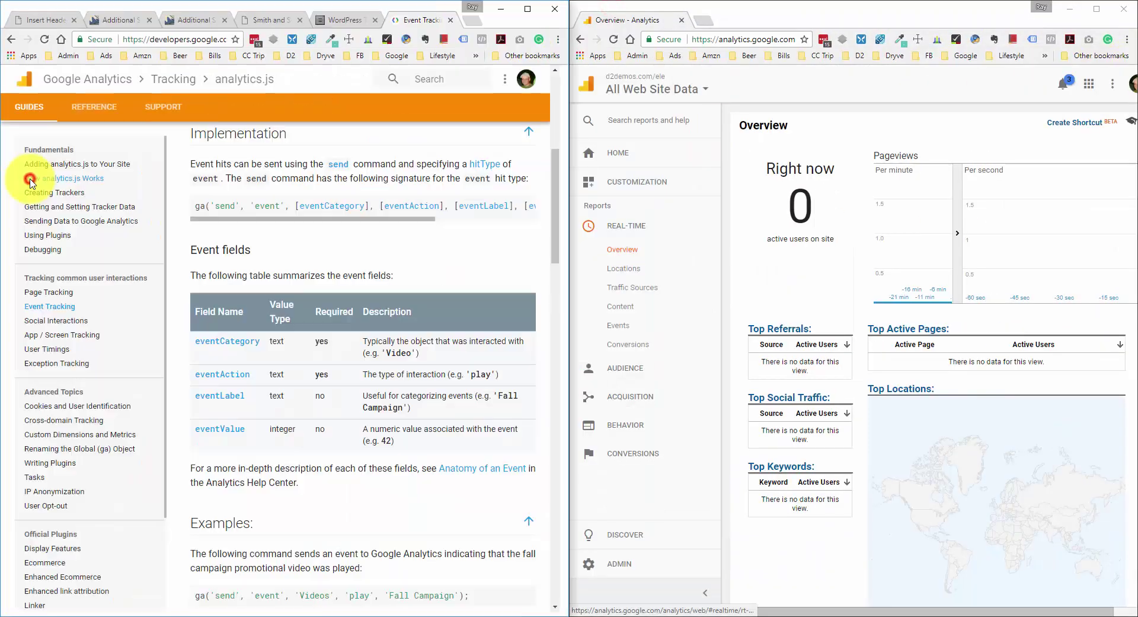
click(268, 19)
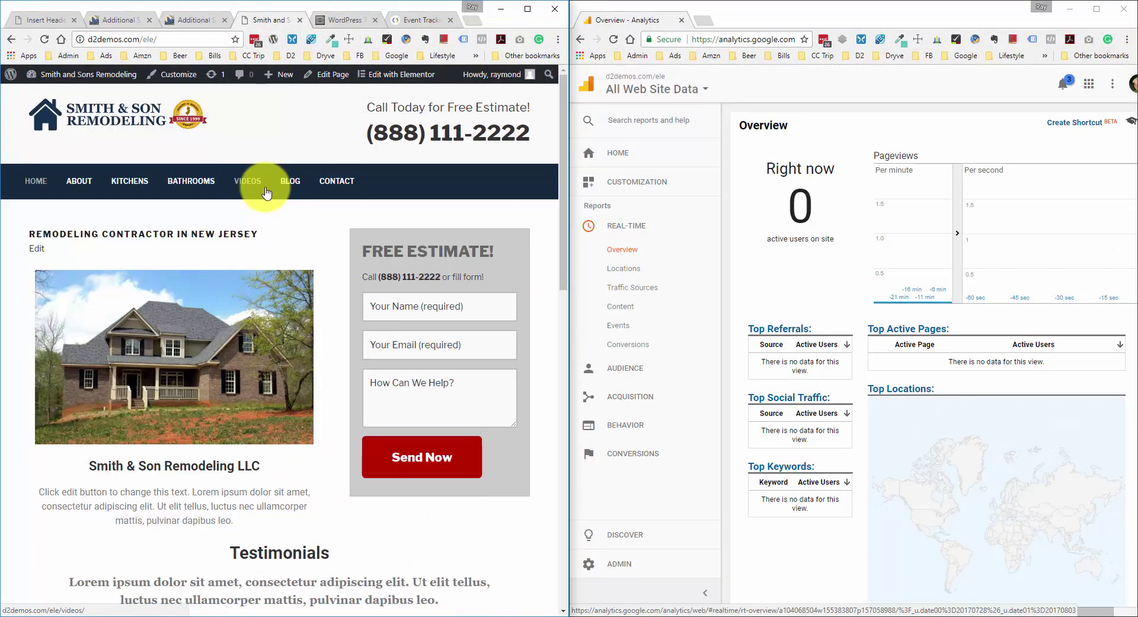
click(329, 188)
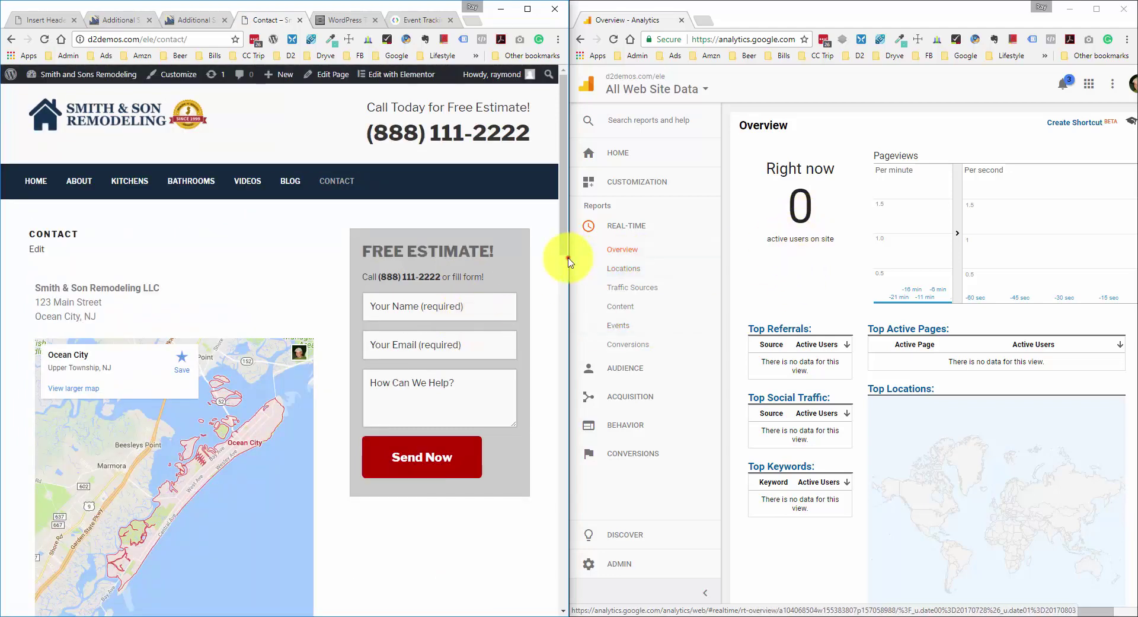
- Resize the two windows and switch Analytics to the Real-Time Events report
drag(568, 261, 563, 83)
drag(570, 166, 446, 179)
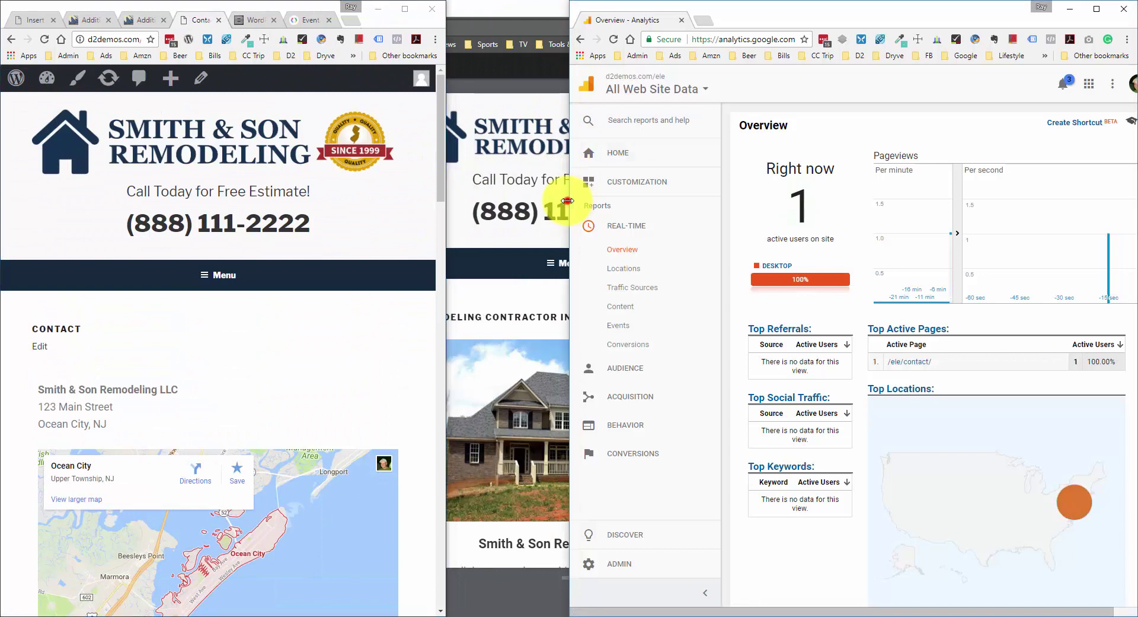
drag(567, 200, 416, 203)
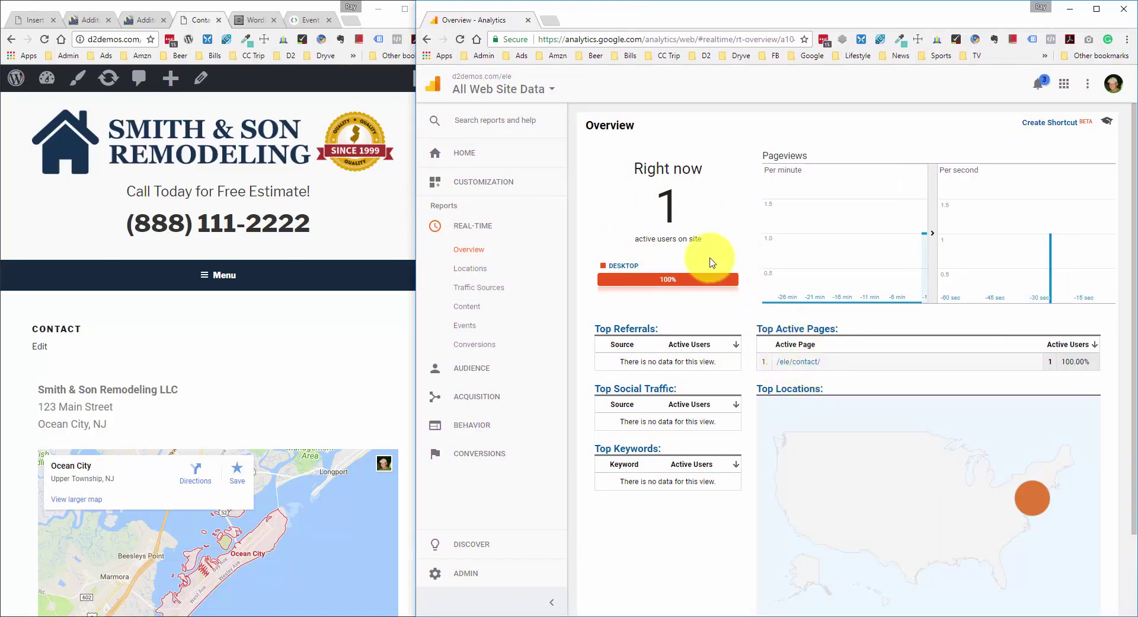
click(477, 327)
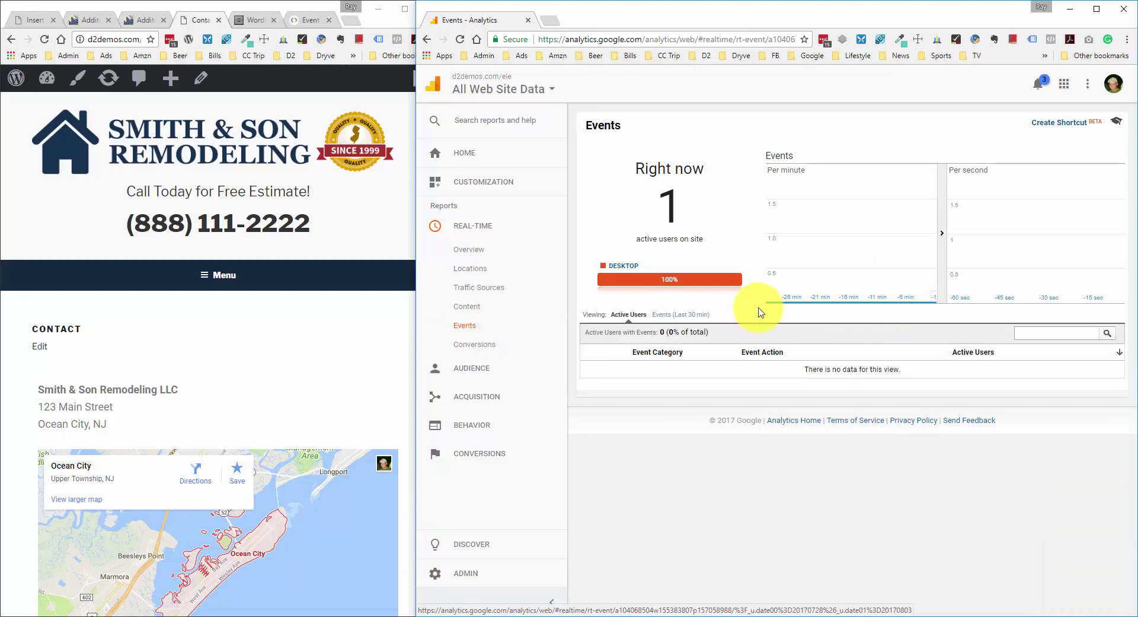
- Widen the Analytics window and narrow the site window to a mobile width
scroll(172, 279, down, 4)
scroll(184, 282, up, 3)
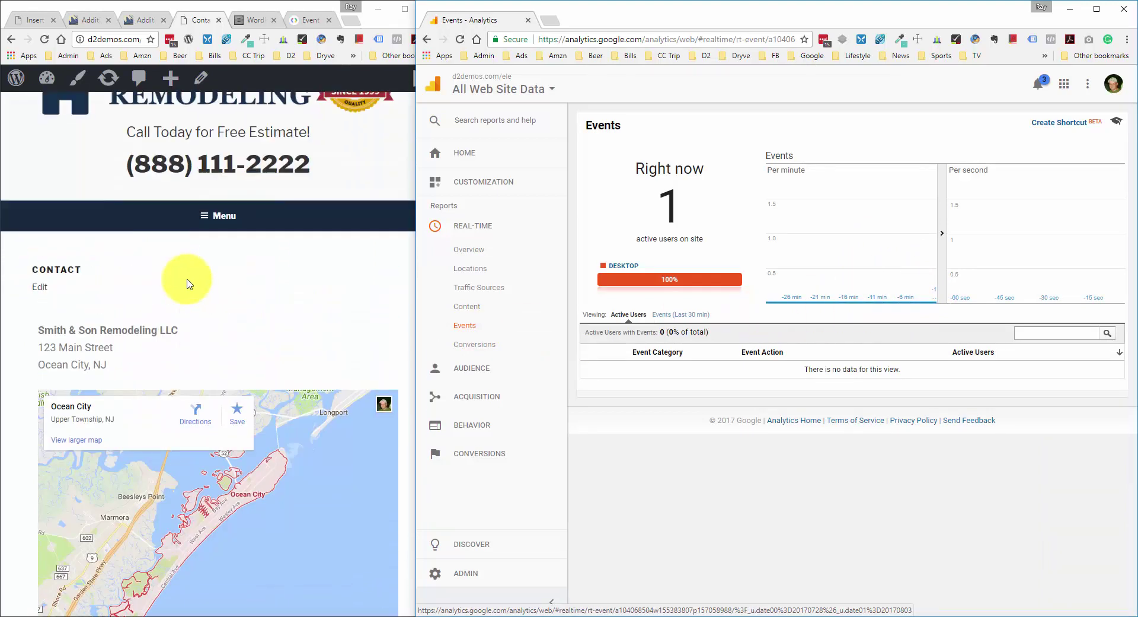
scroll(187, 283, up, 1)
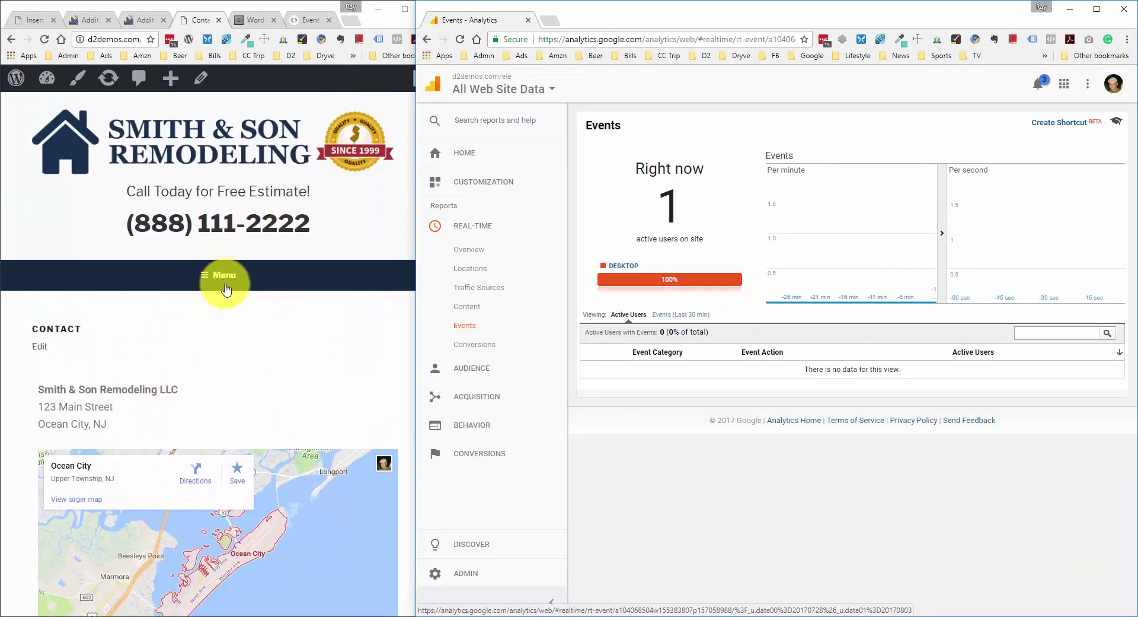
drag(416, 279, 326, 282)
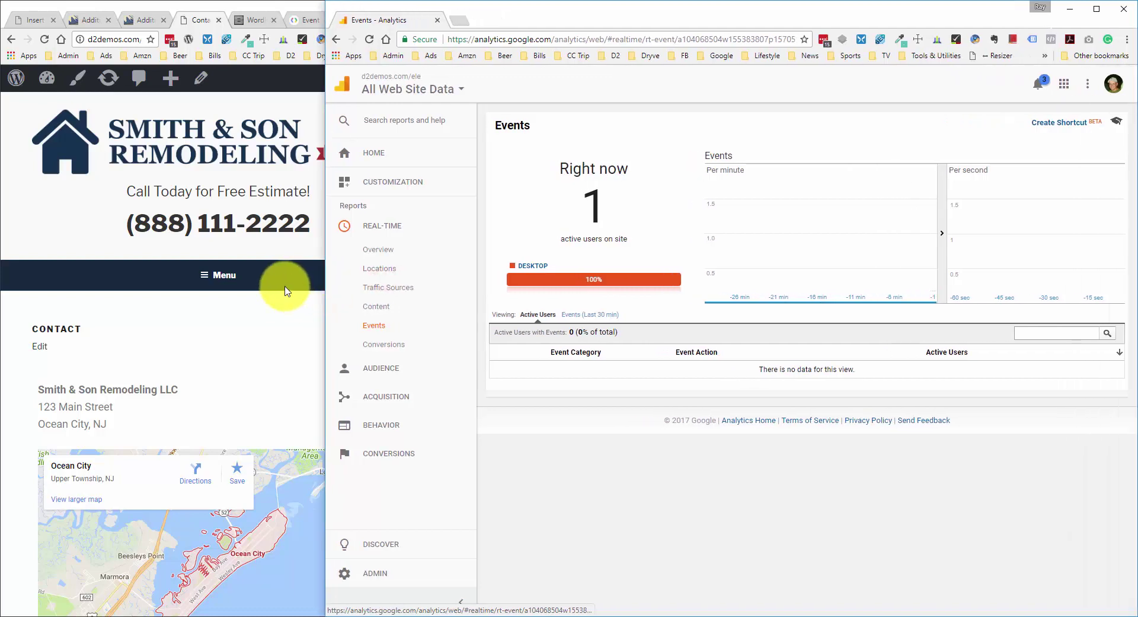
click(275, 325)
drag(448, 282, 315, 282)
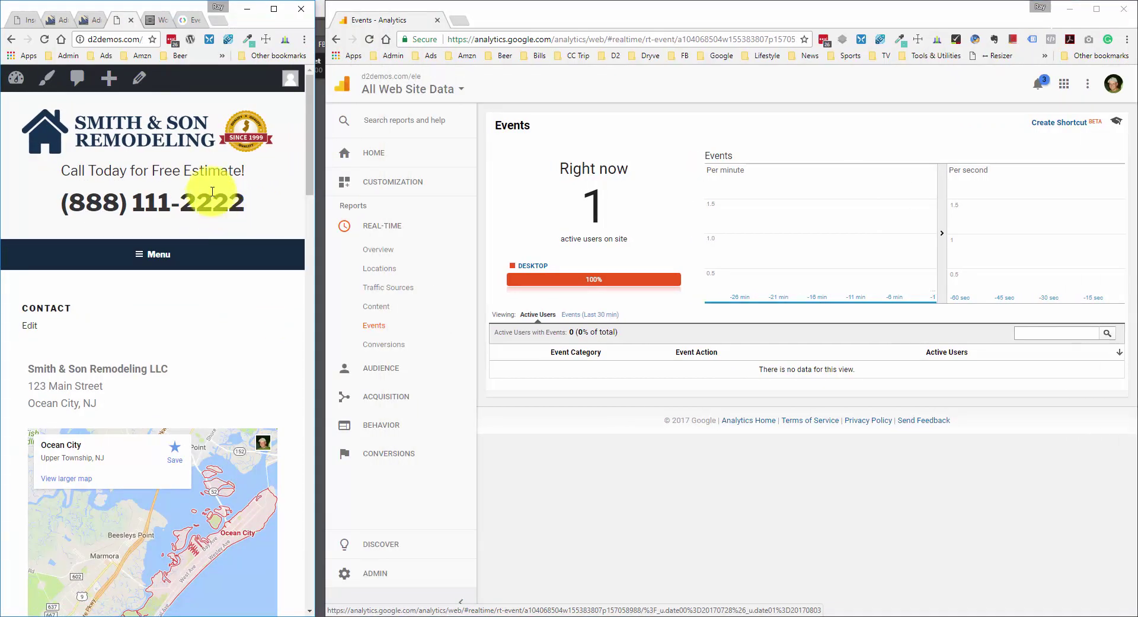
- Click the site's phone number to log a Phone Number Click / clicktocall event
click(205, 171)
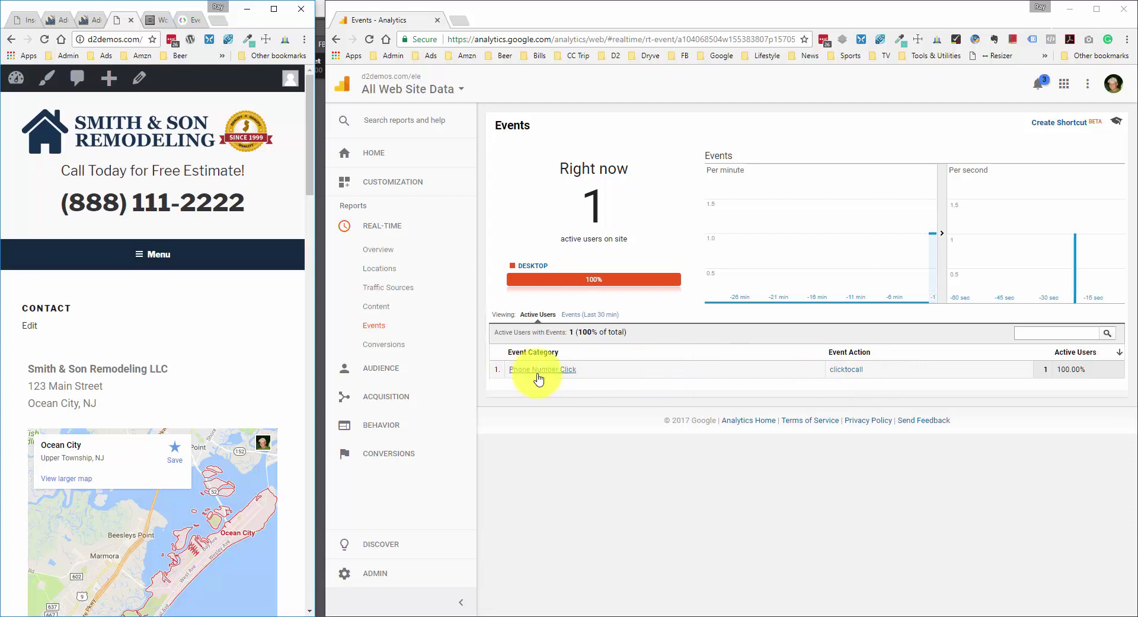
click(396, 394)
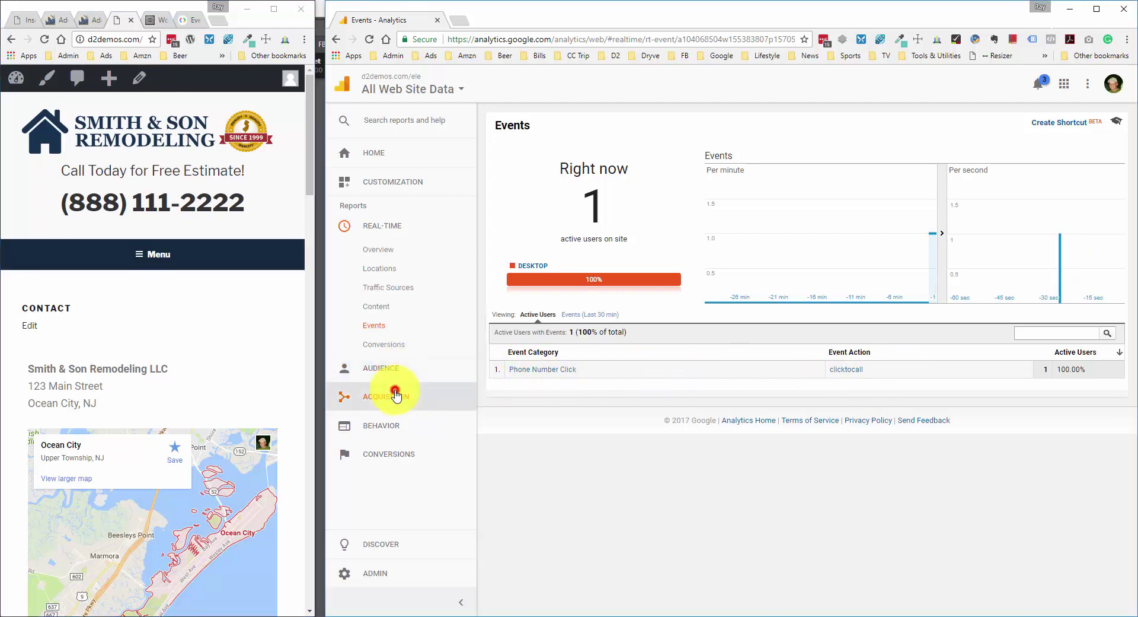
click(394, 438)
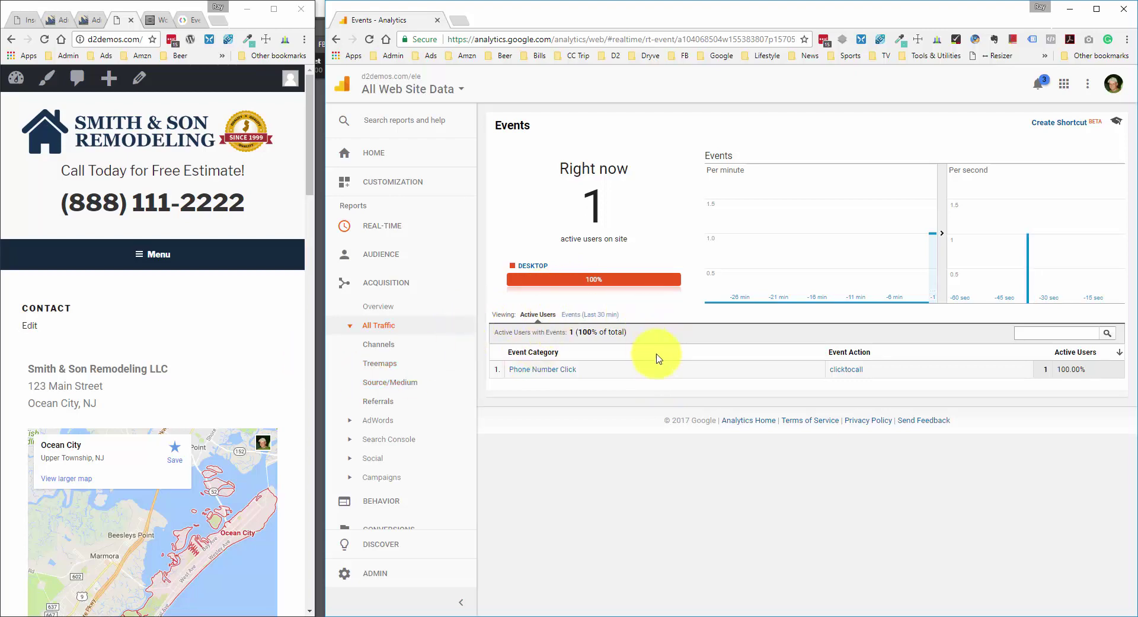
- Fill the estimate form with a test name, a test e-mail and the message 'lkajdfklsd'
scroll(216, 279, down, 3)
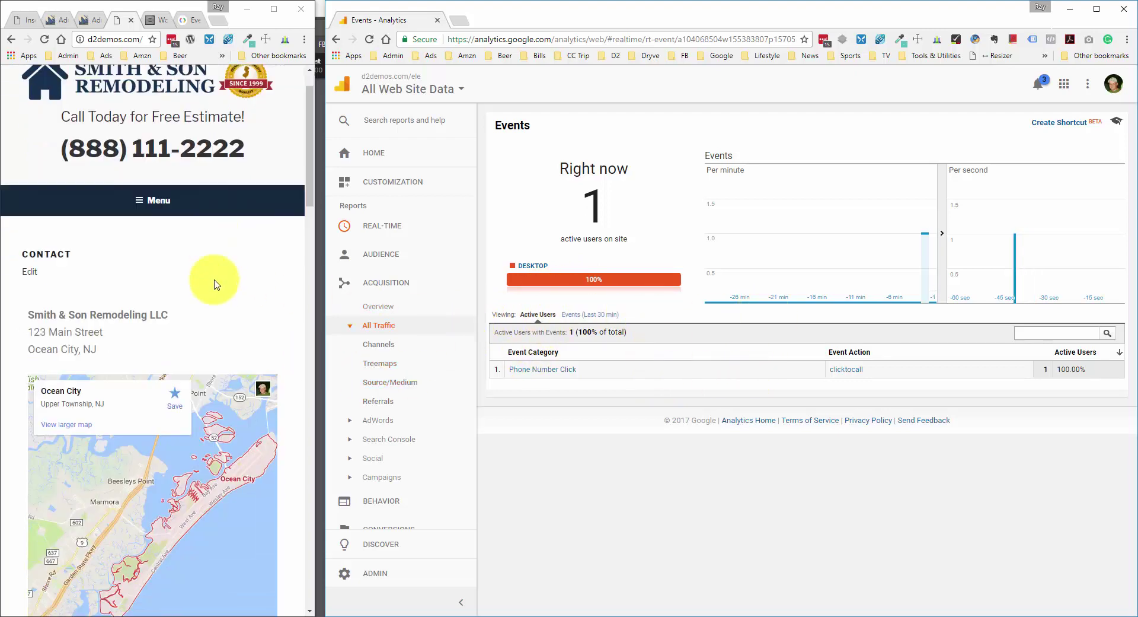
scroll(285, 299, down, 8)
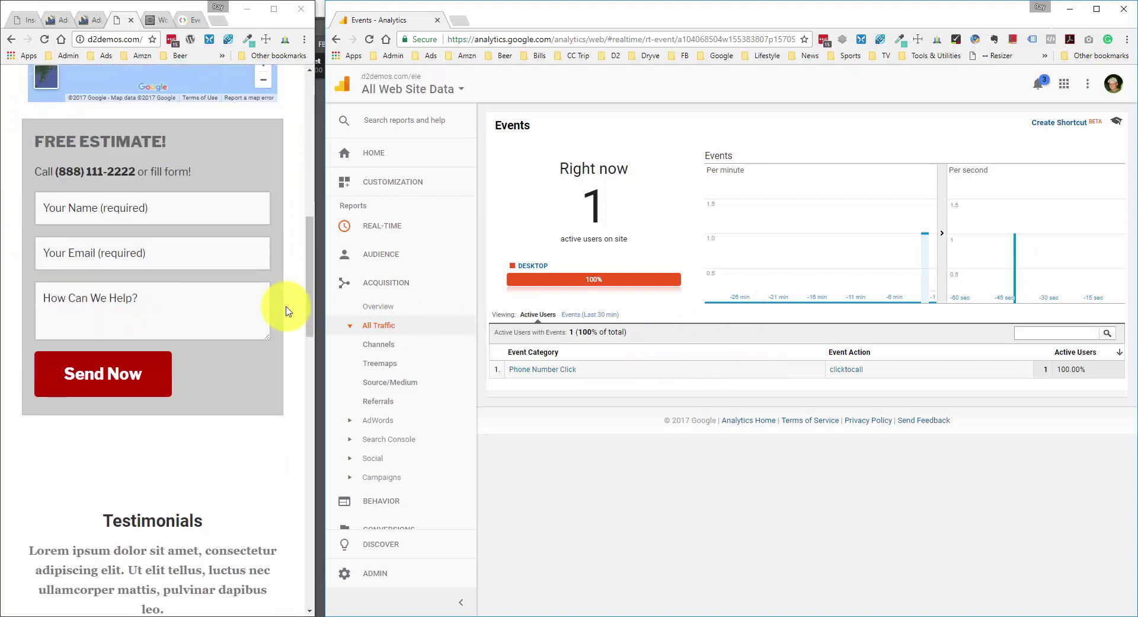
click(174, 215)
text(Ray)
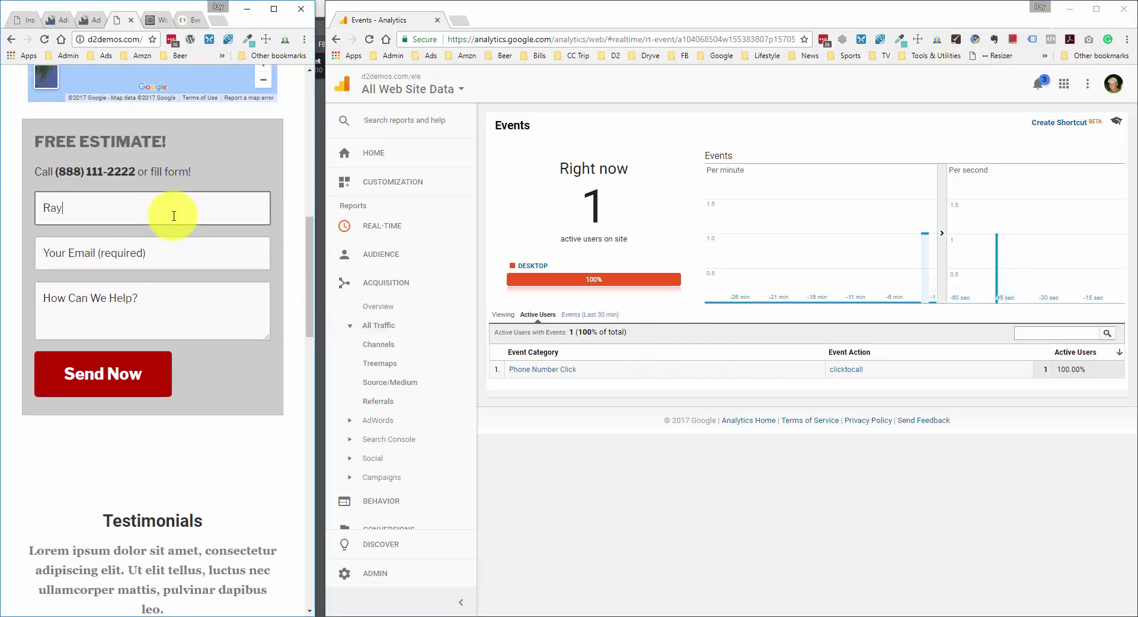
key(Tab)
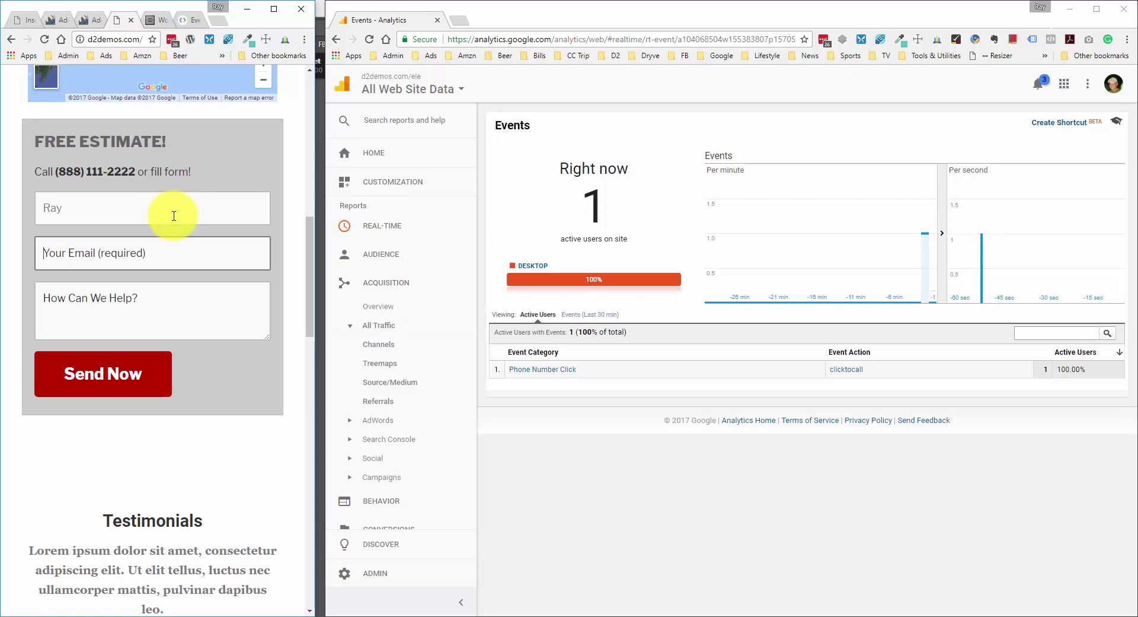
text(test123@g)
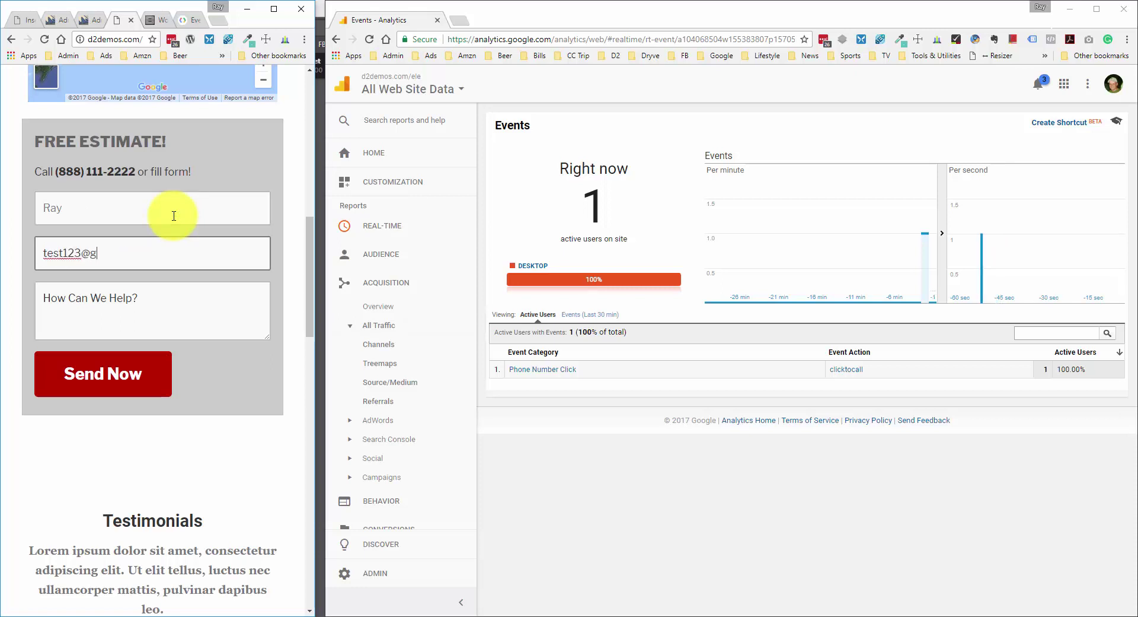
text(mail.com)
click(94, 311)
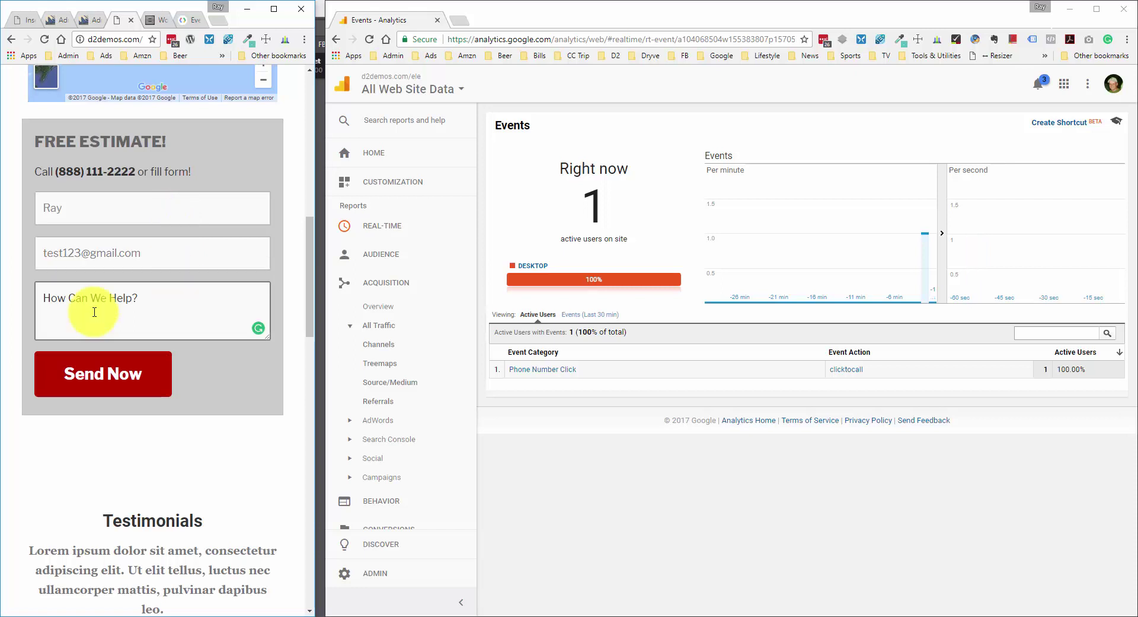
text(lkajdfklsdf)
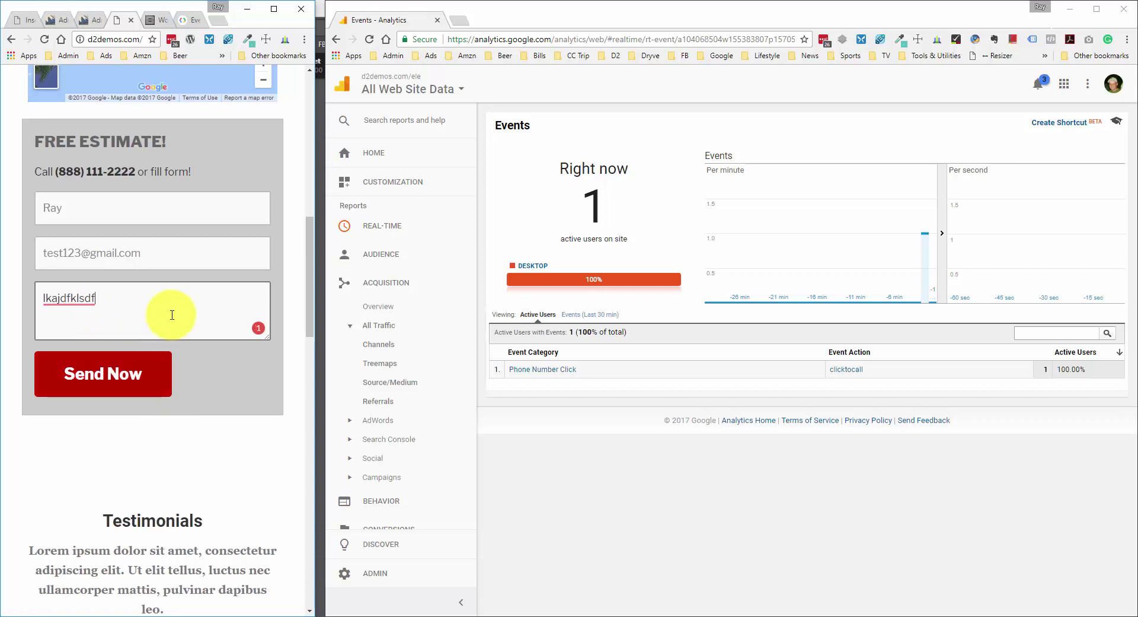
- Submit the form, dismiss the confirmation and check Real-Time Events for Contact Form Submit
click(127, 364)
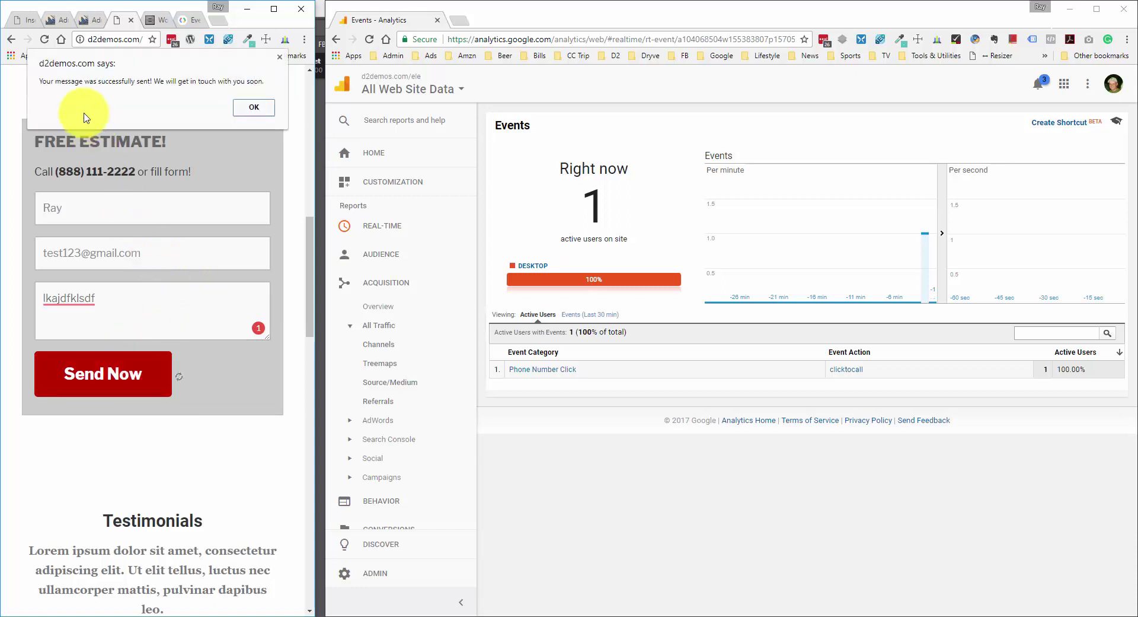
click(255, 109)
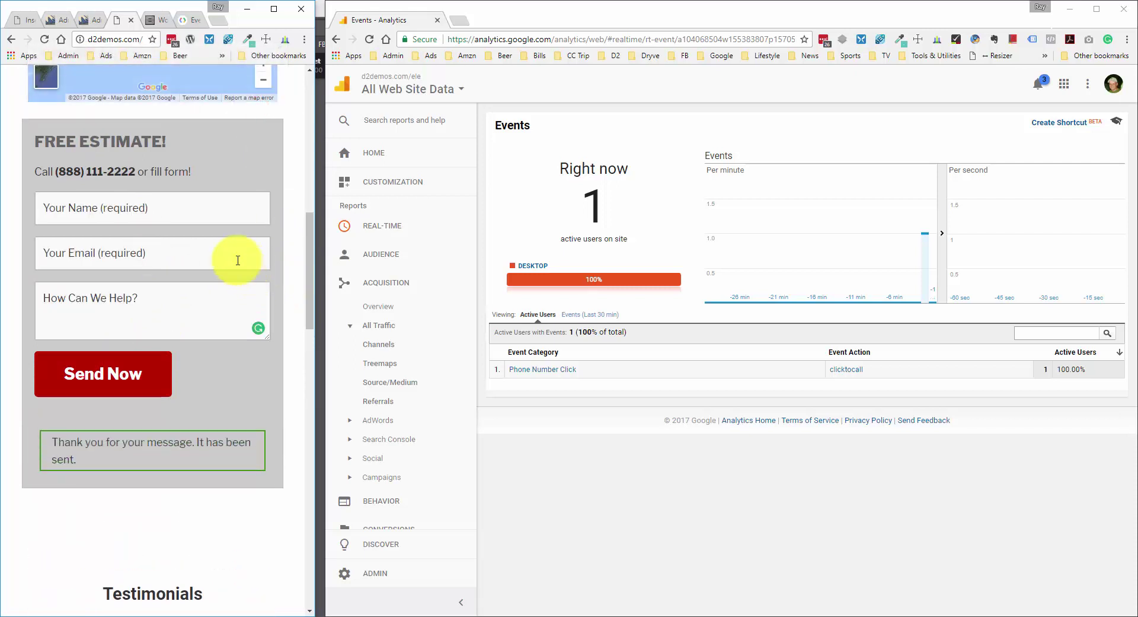
click(768, 120)
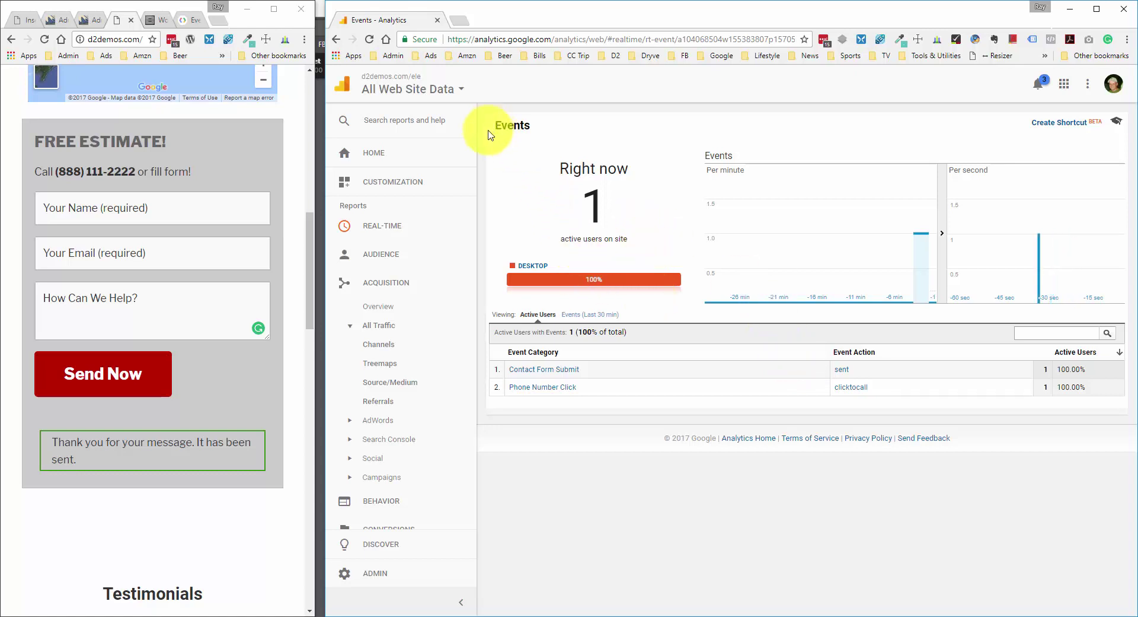
- Under Admin > Goals, create an Event goal named Contact Form Submissions and continue to its conditions
click(374, 575)
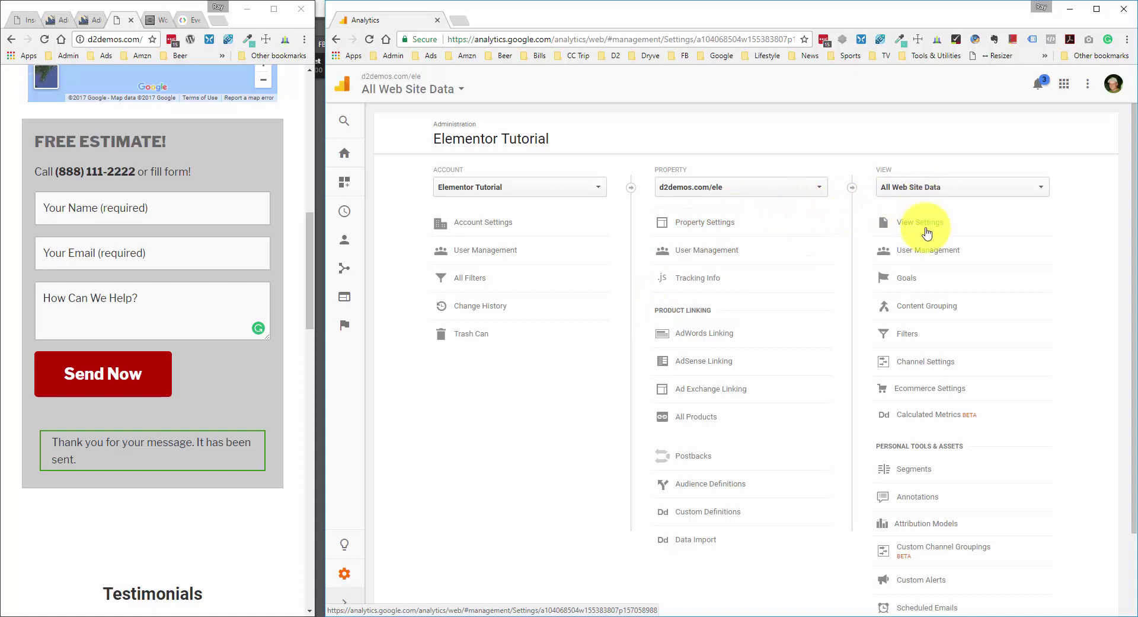
click(913, 284)
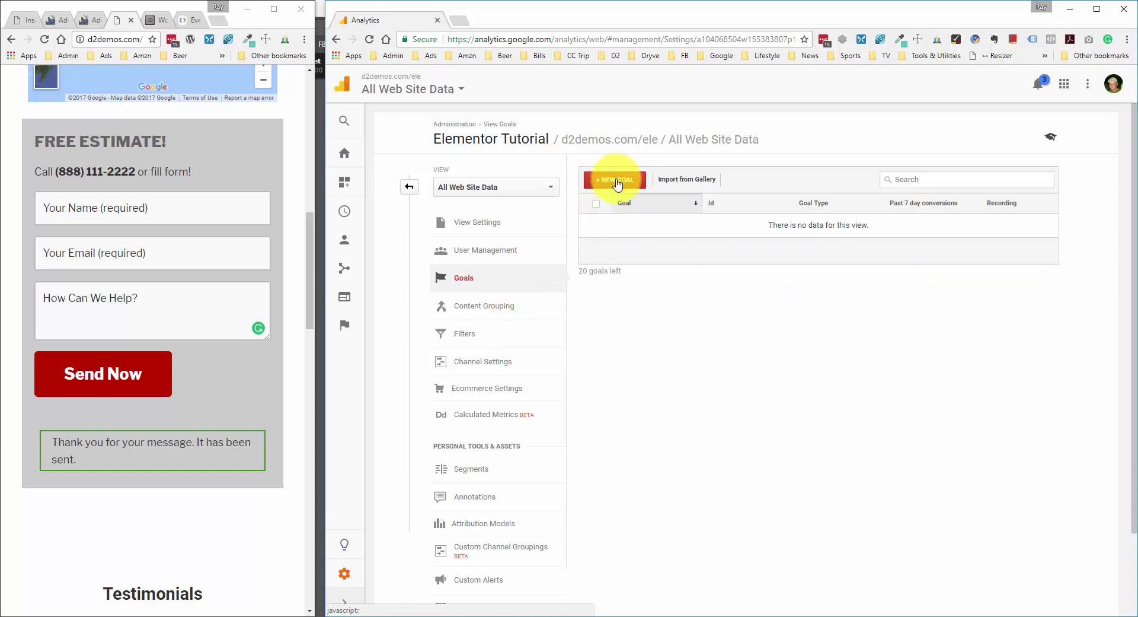
click(617, 182)
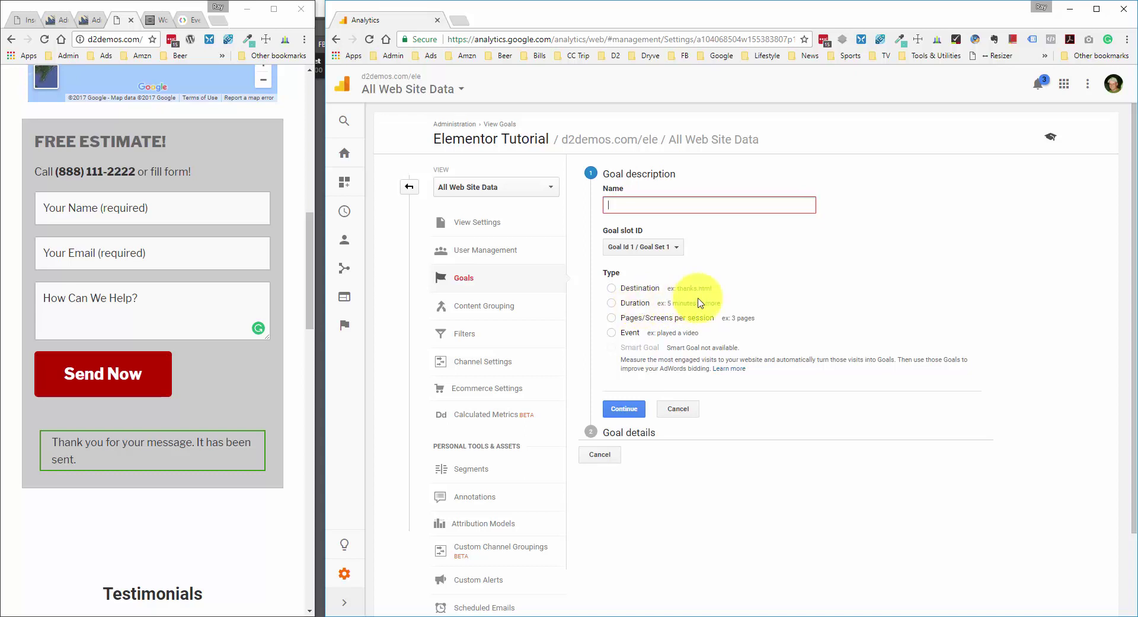
click(612, 335)
click(650, 205)
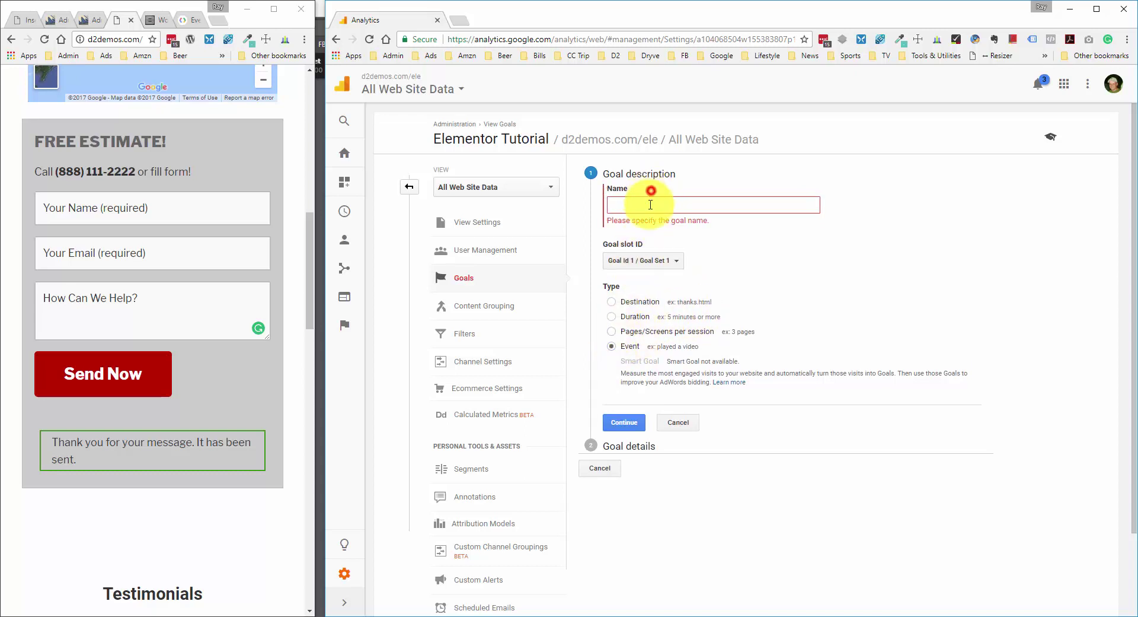
text(Contact Form Submissions)
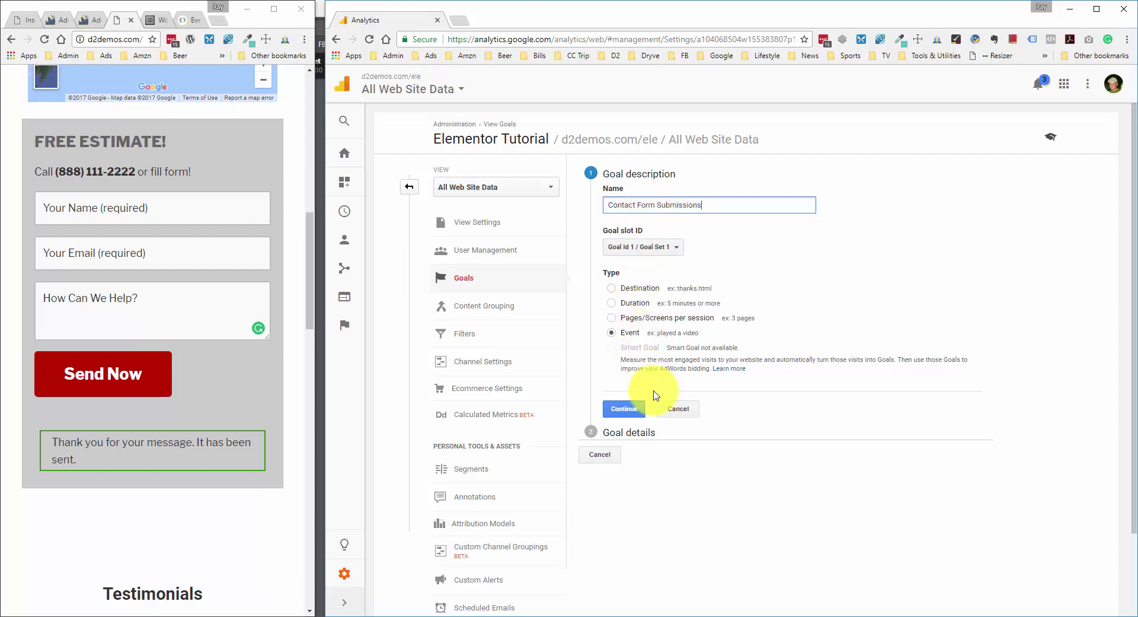
click(643, 408)
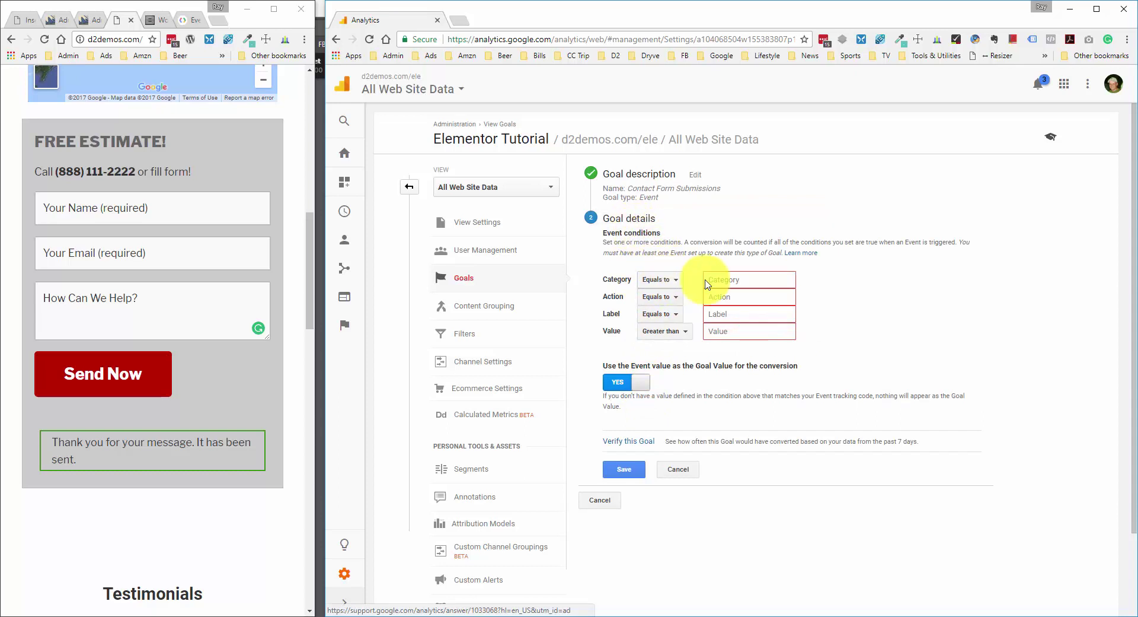
click(746, 277)
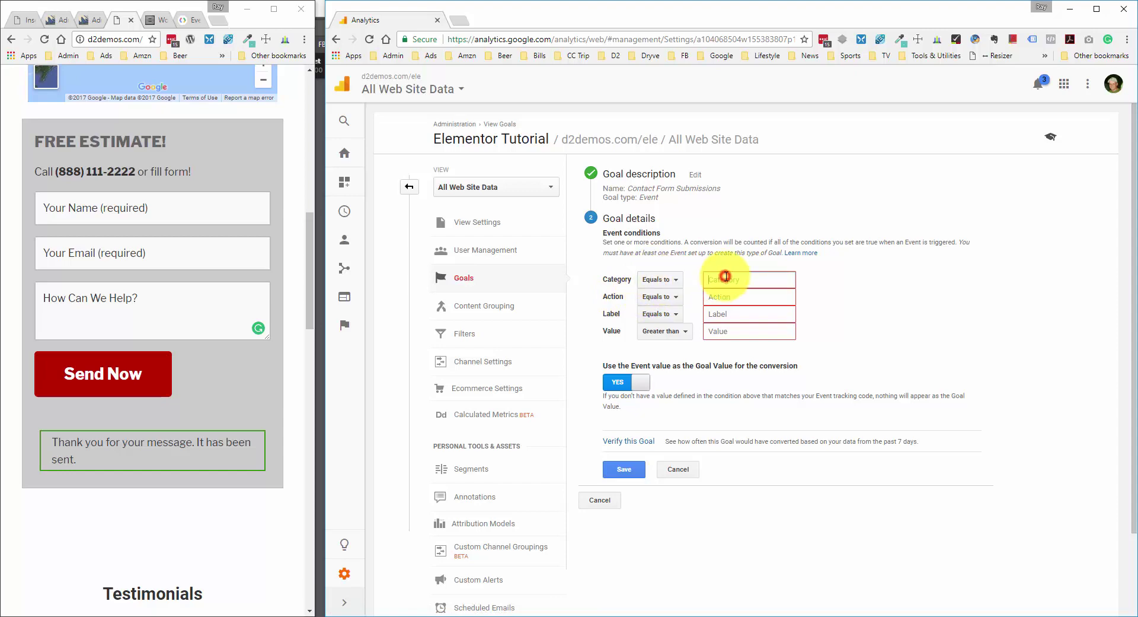
- Copy Contact Form Submit from the footer script into the goal's Category condition
click(158, 19)
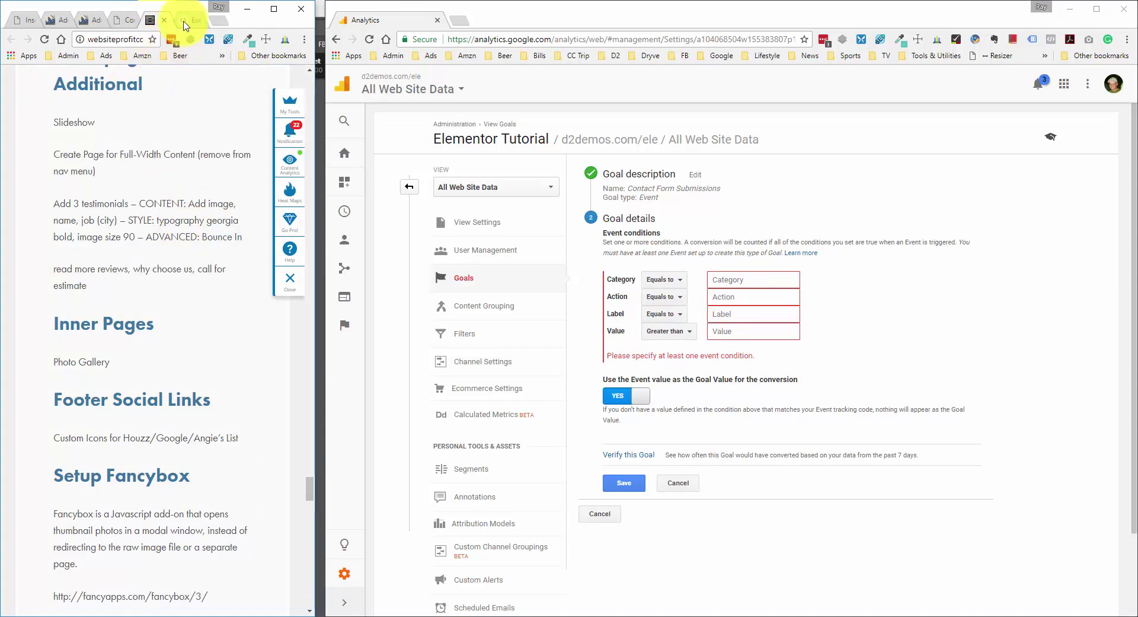
click(20, 26)
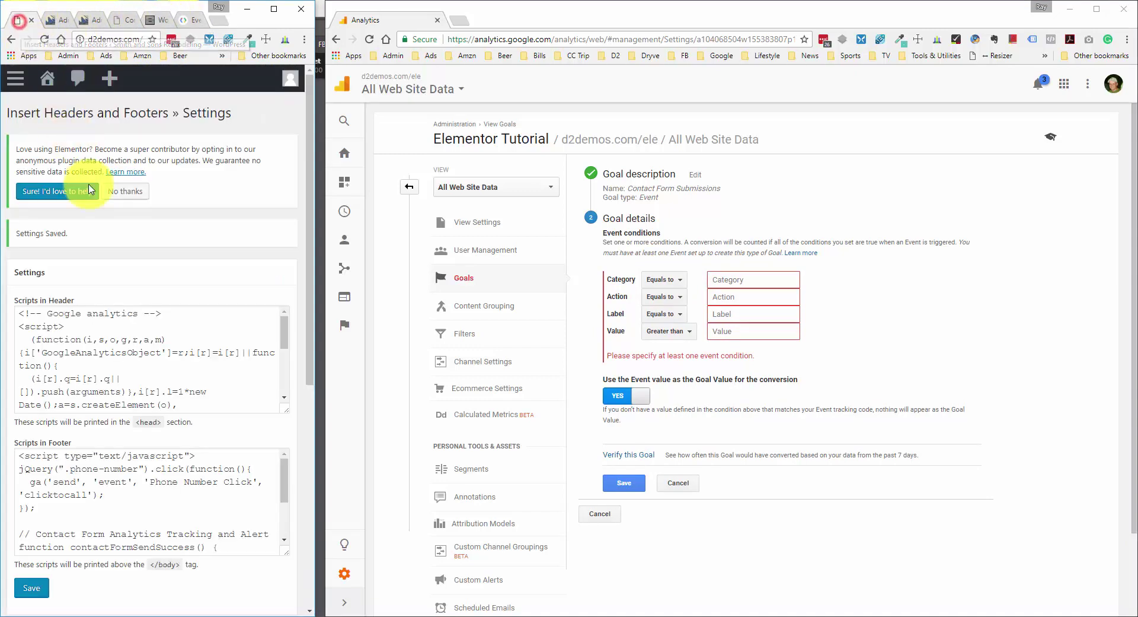
scroll(119, 225, down, 2)
scroll(178, 279, down, 3)
scroll(183, 420, down, 1)
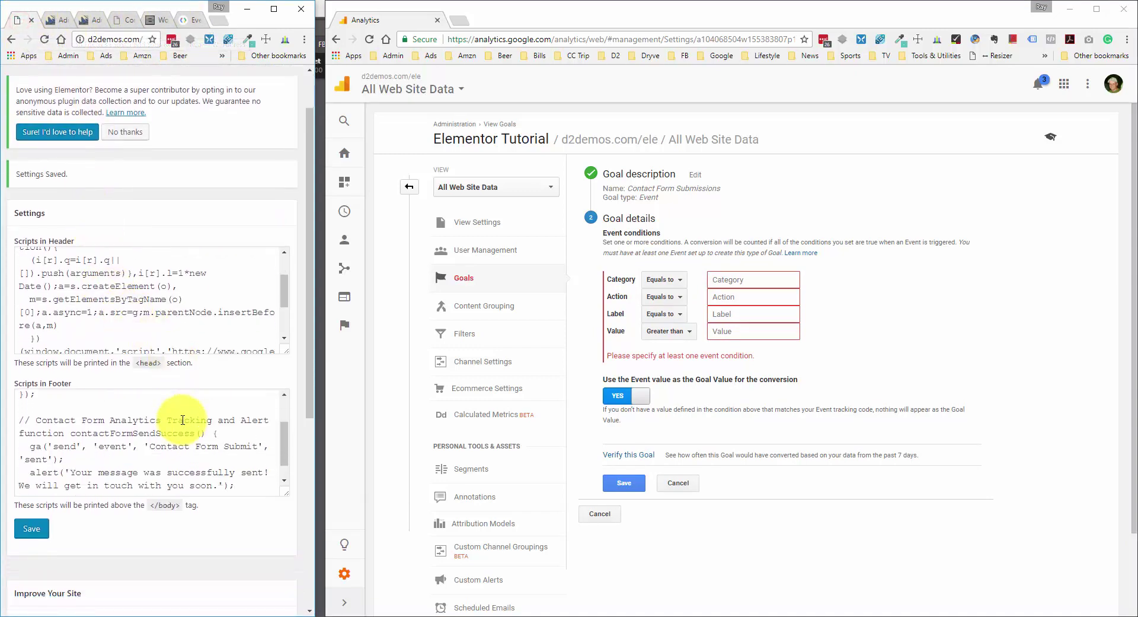
drag(150, 441, 257, 440)
key(ctrl+c)
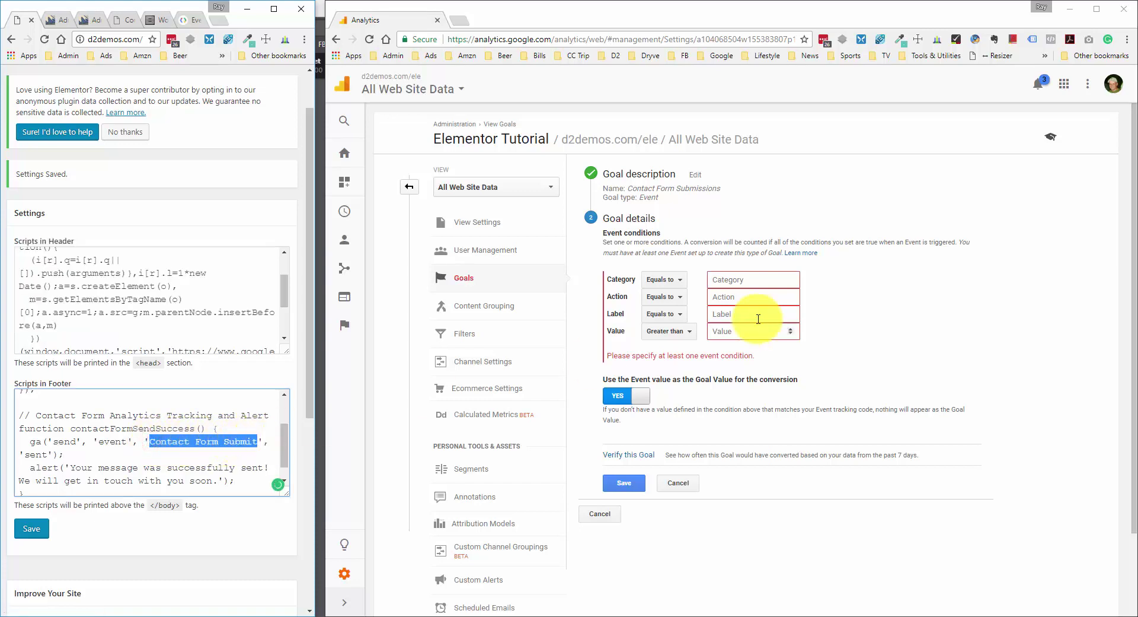
click(749, 275)
key(ctrl+v)
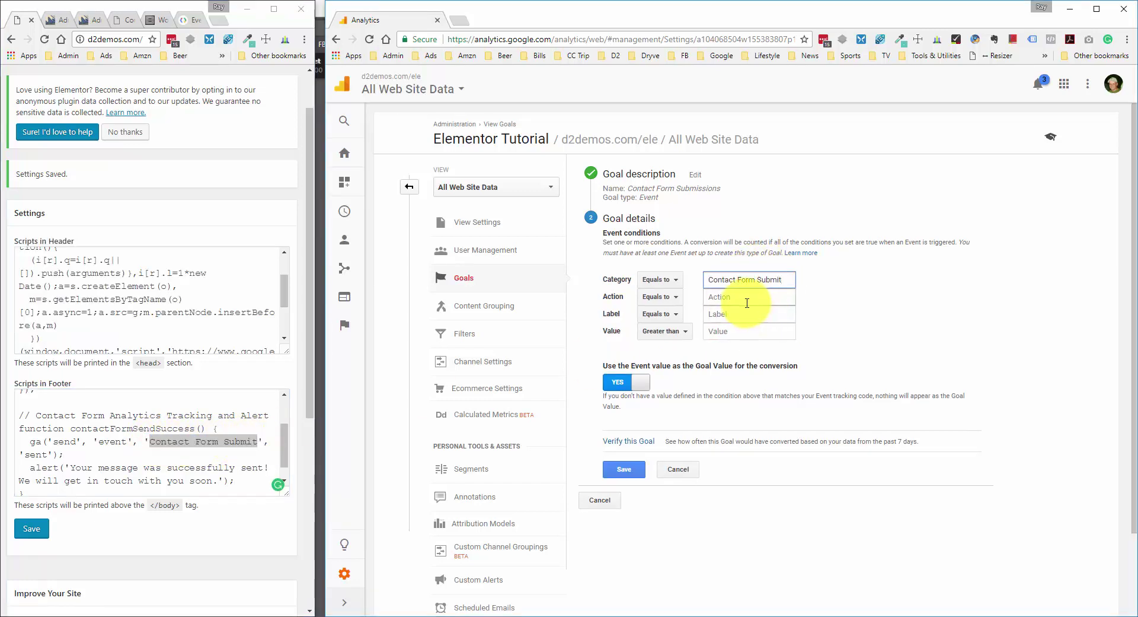
click(746, 298)
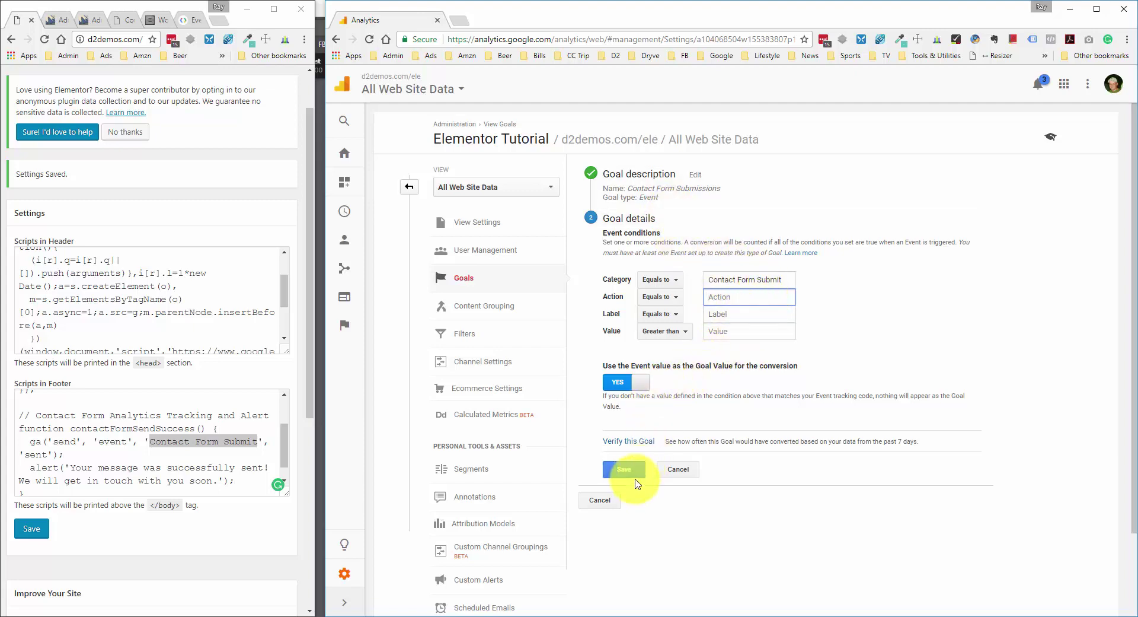
- Verify the goal's past conversions, which reports data unavailable
click(630, 441)
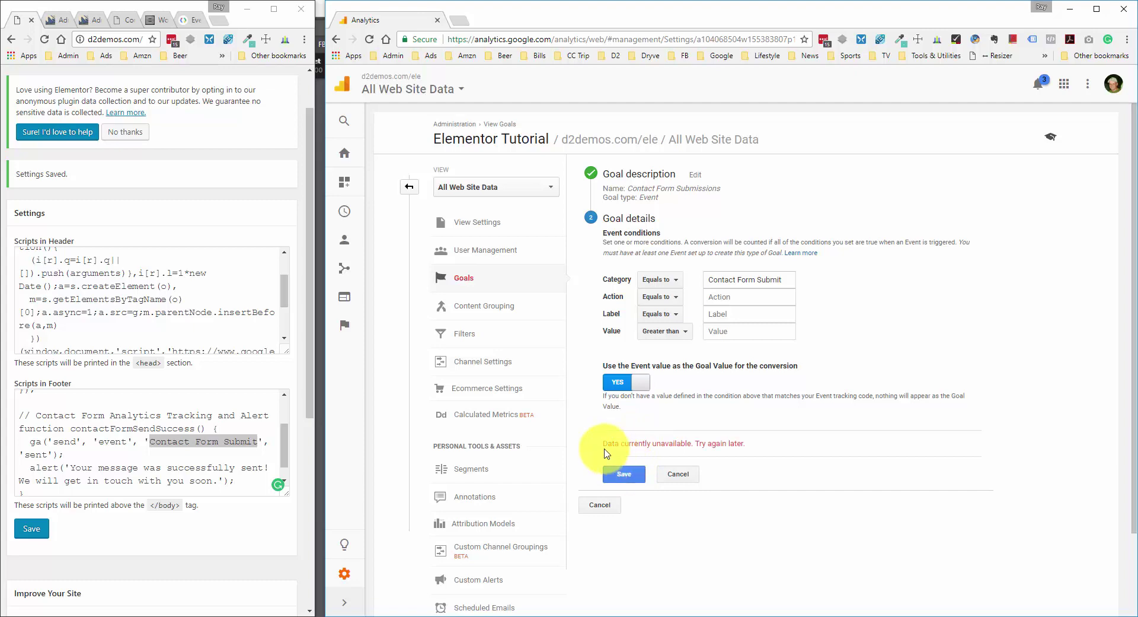
mouse_move(603, 443)
mouse_down()
mouse_move(748, 443)
mouse_move(605, 443)
mouse_up()
click(770, 443)
click(603, 448)
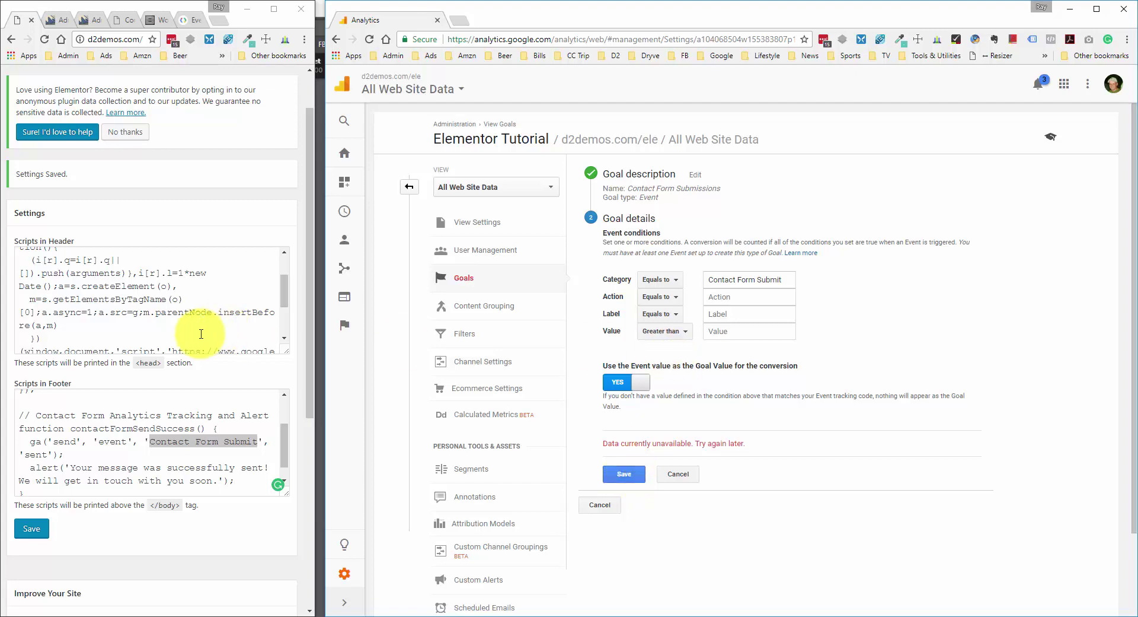
- Replace the Category value with Phone Number Click copied from the script
scroll(173, 375, down, 1)
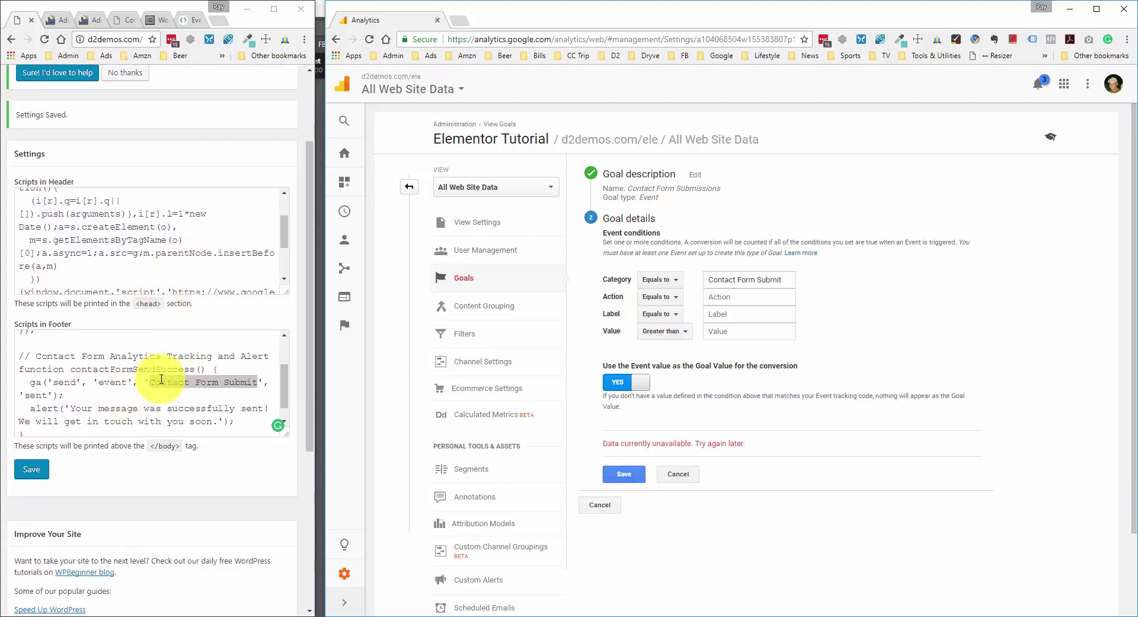
scroll(180, 391, up, 3)
drag(151, 424, 253, 423)
triple_click(748, 279)
key(ctrl+v)
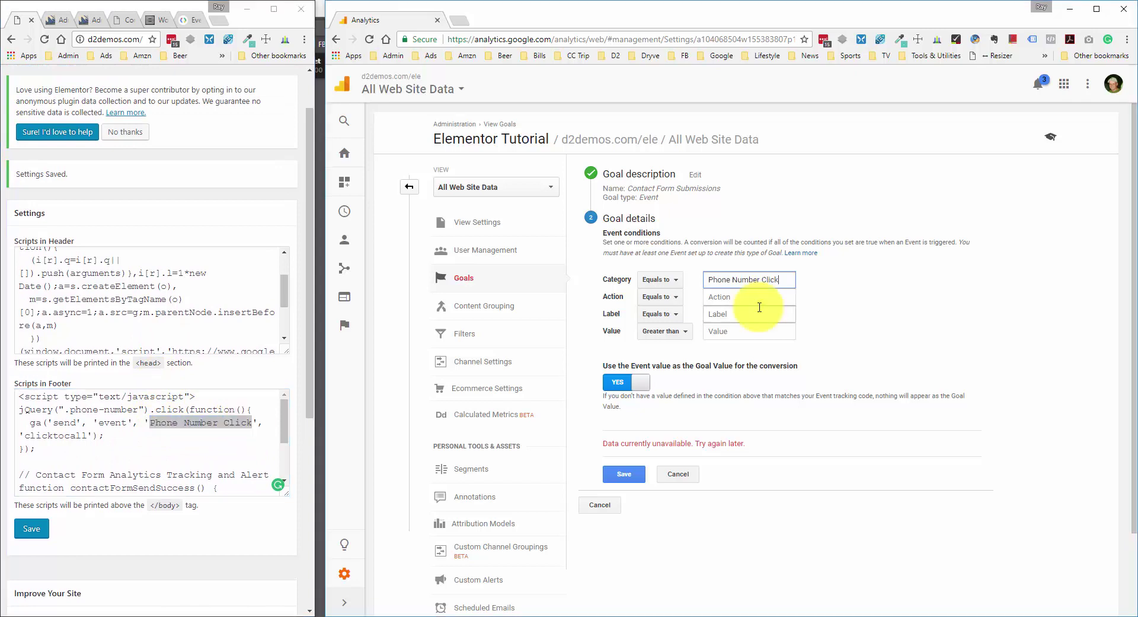
click(772, 300)
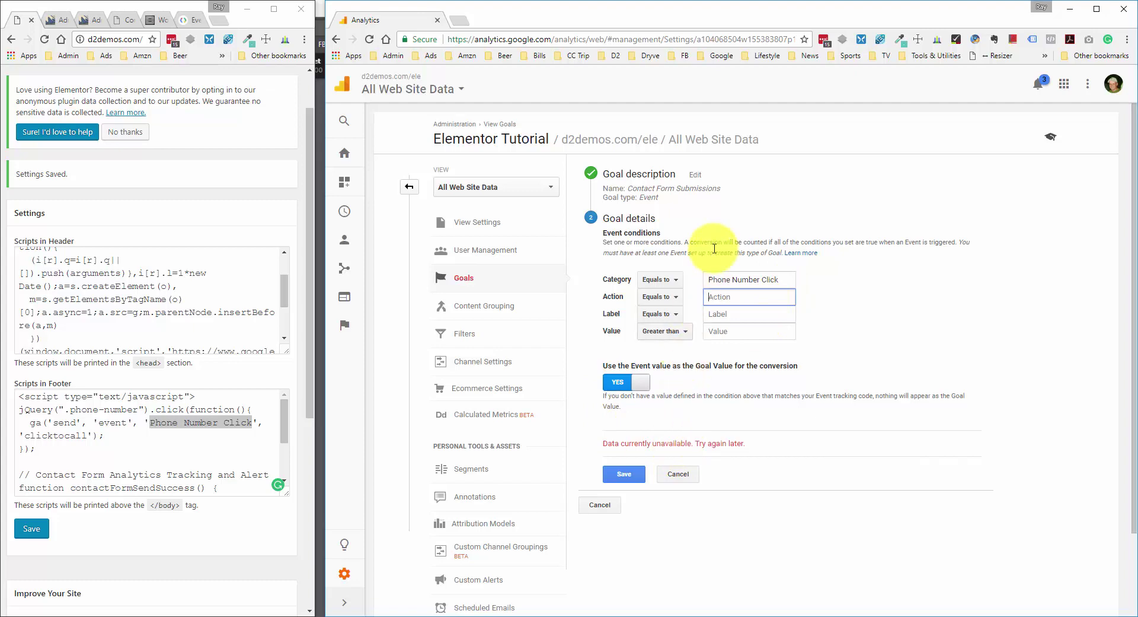
- Search the reports for 'source' and pick Acquisition > All Traffic > Source/Medium
click(345, 243)
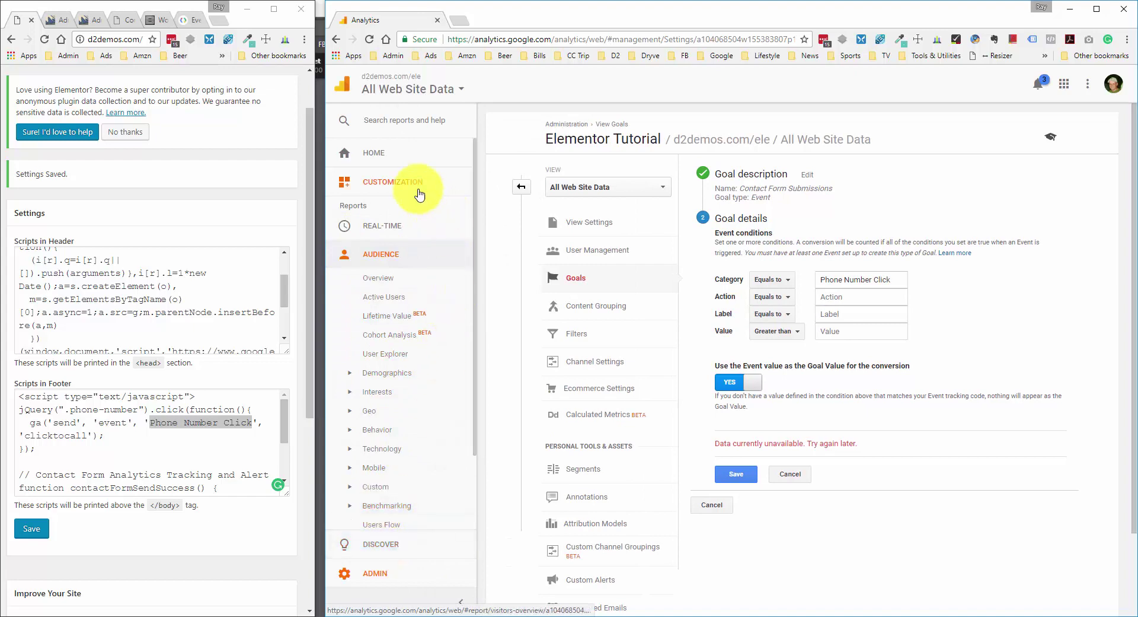
click(377, 120)
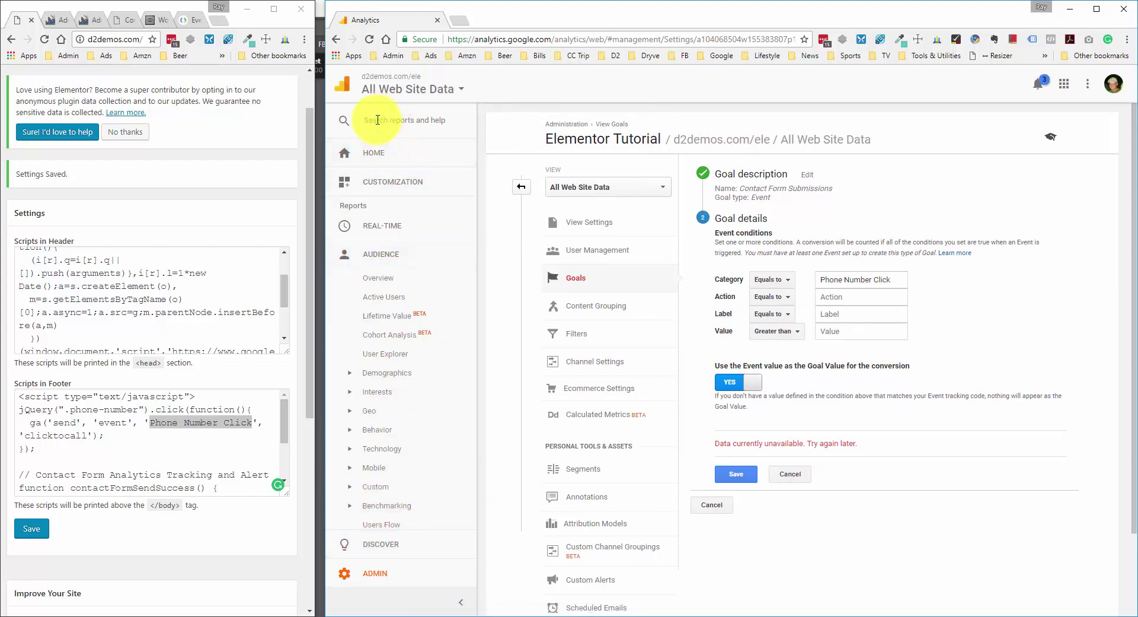
text(source)
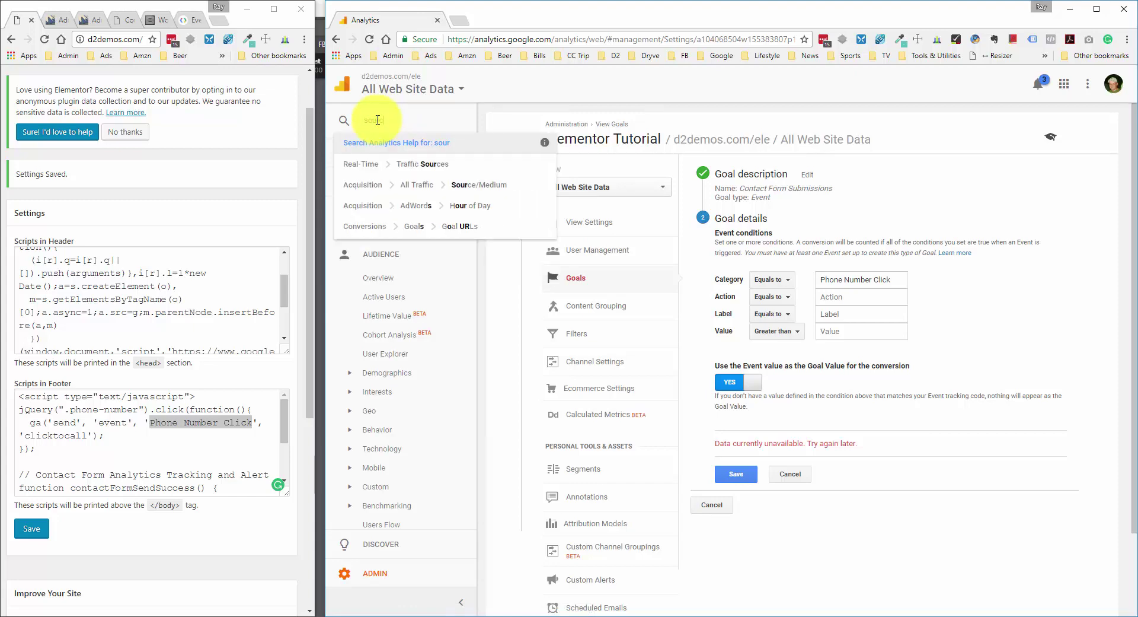
click(432, 185)
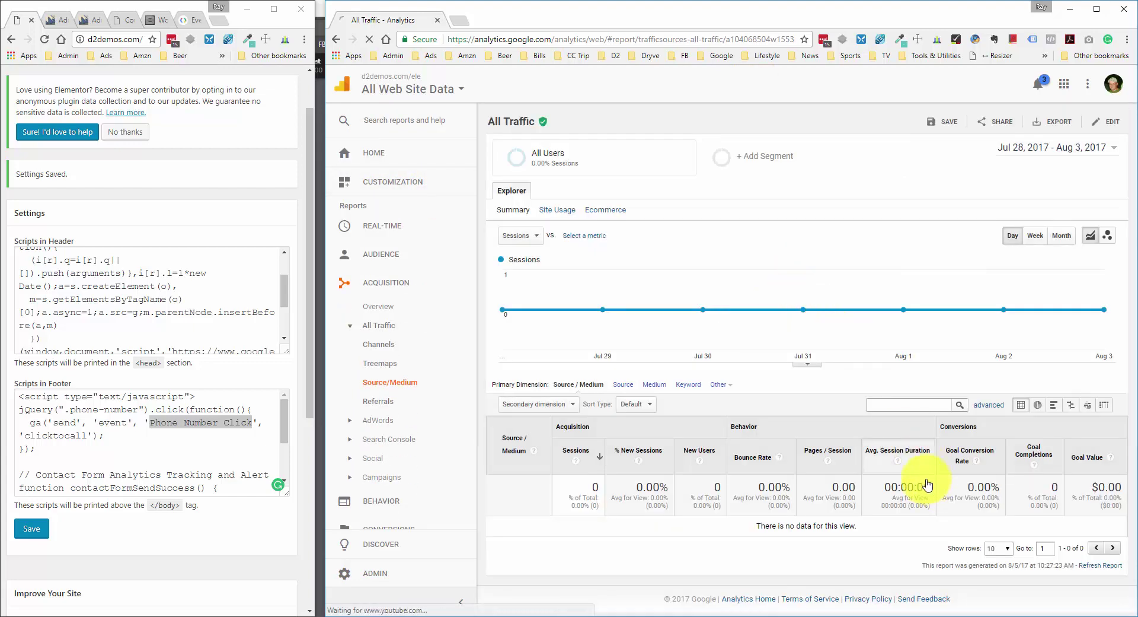